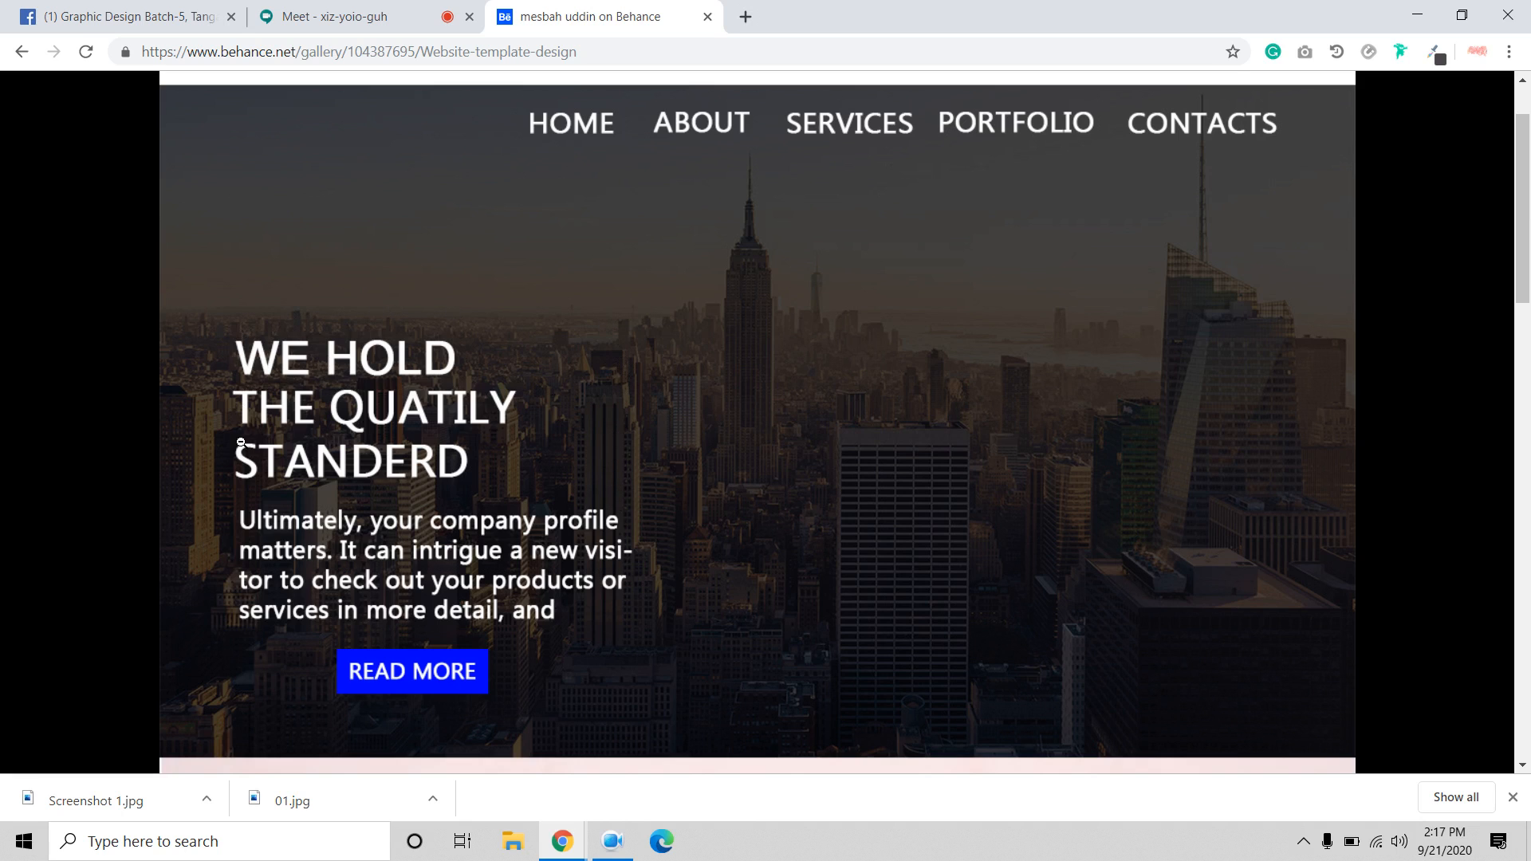
# Scroll down through the website template image from the city hero section.
pyautogui.scroll(-6, 613, 453)
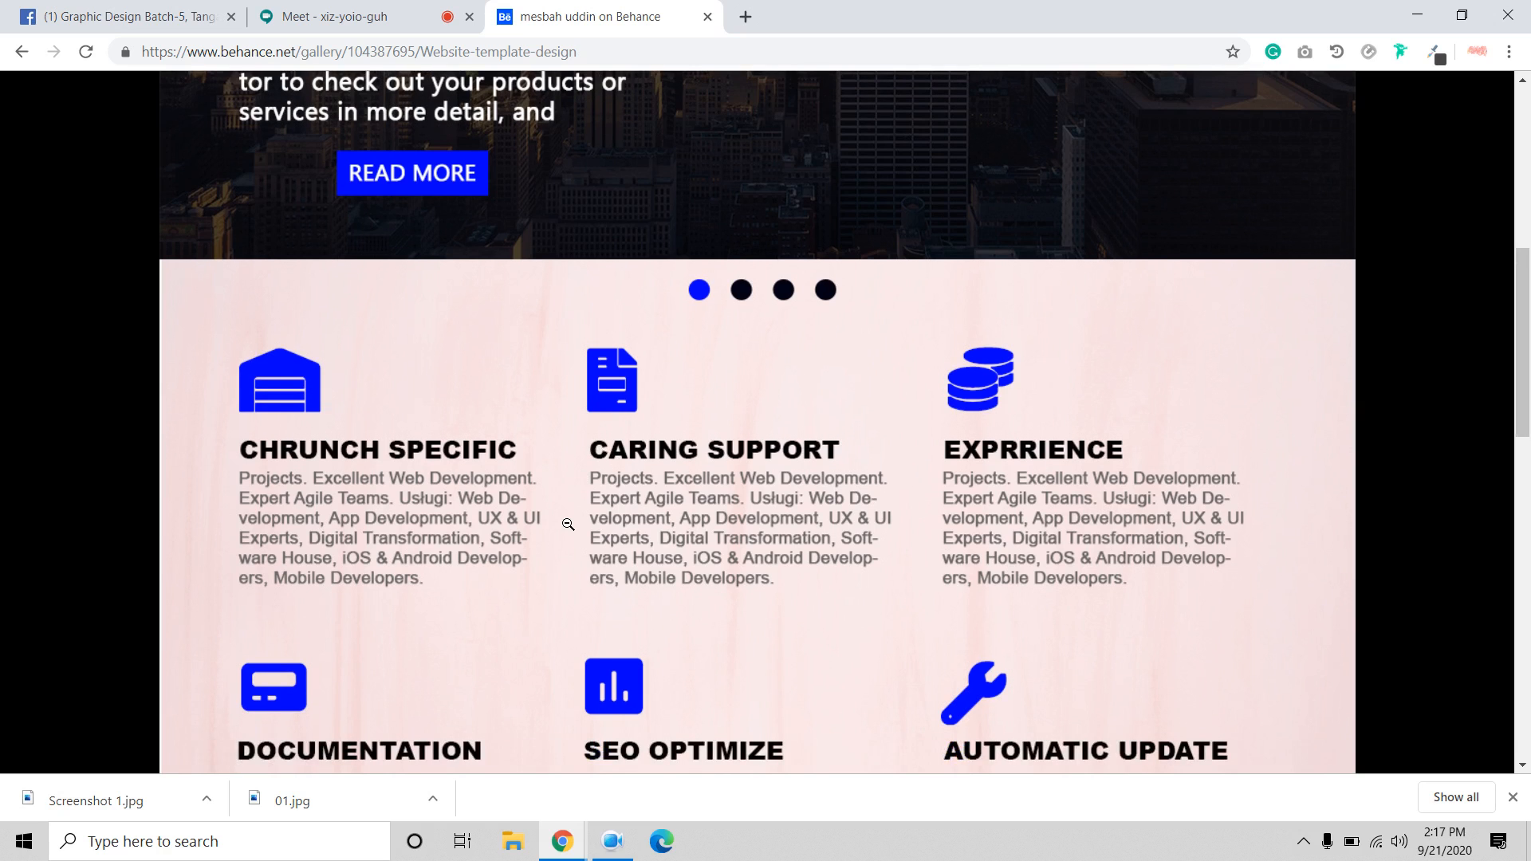
pyautogui.scroll(-7, 568, 523)
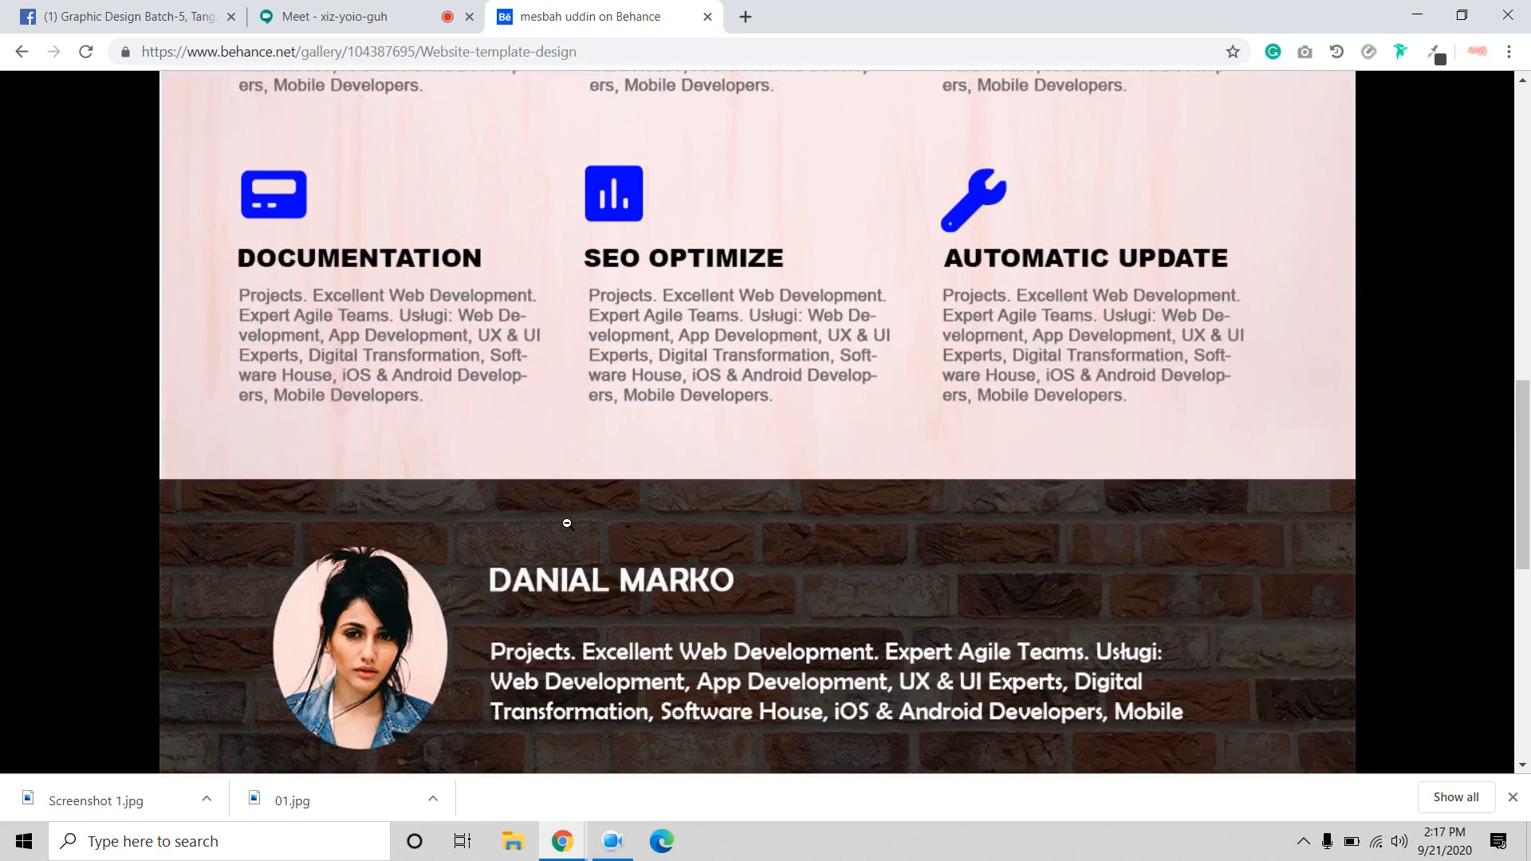
pyautogui.scroll(-2, 568, 524)
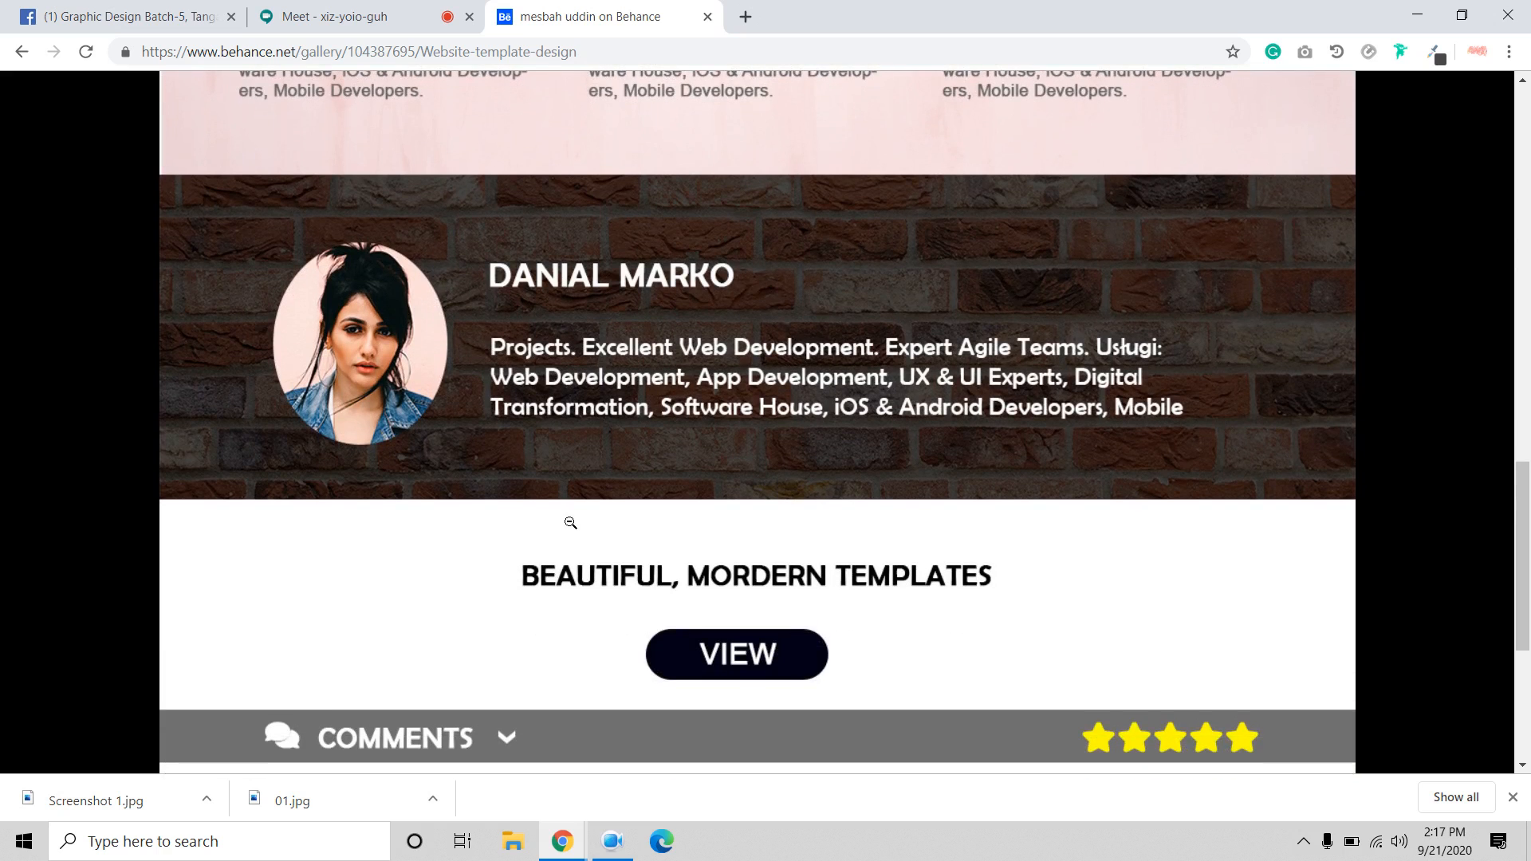
pyautogui.scroll(-2, 571, 522)
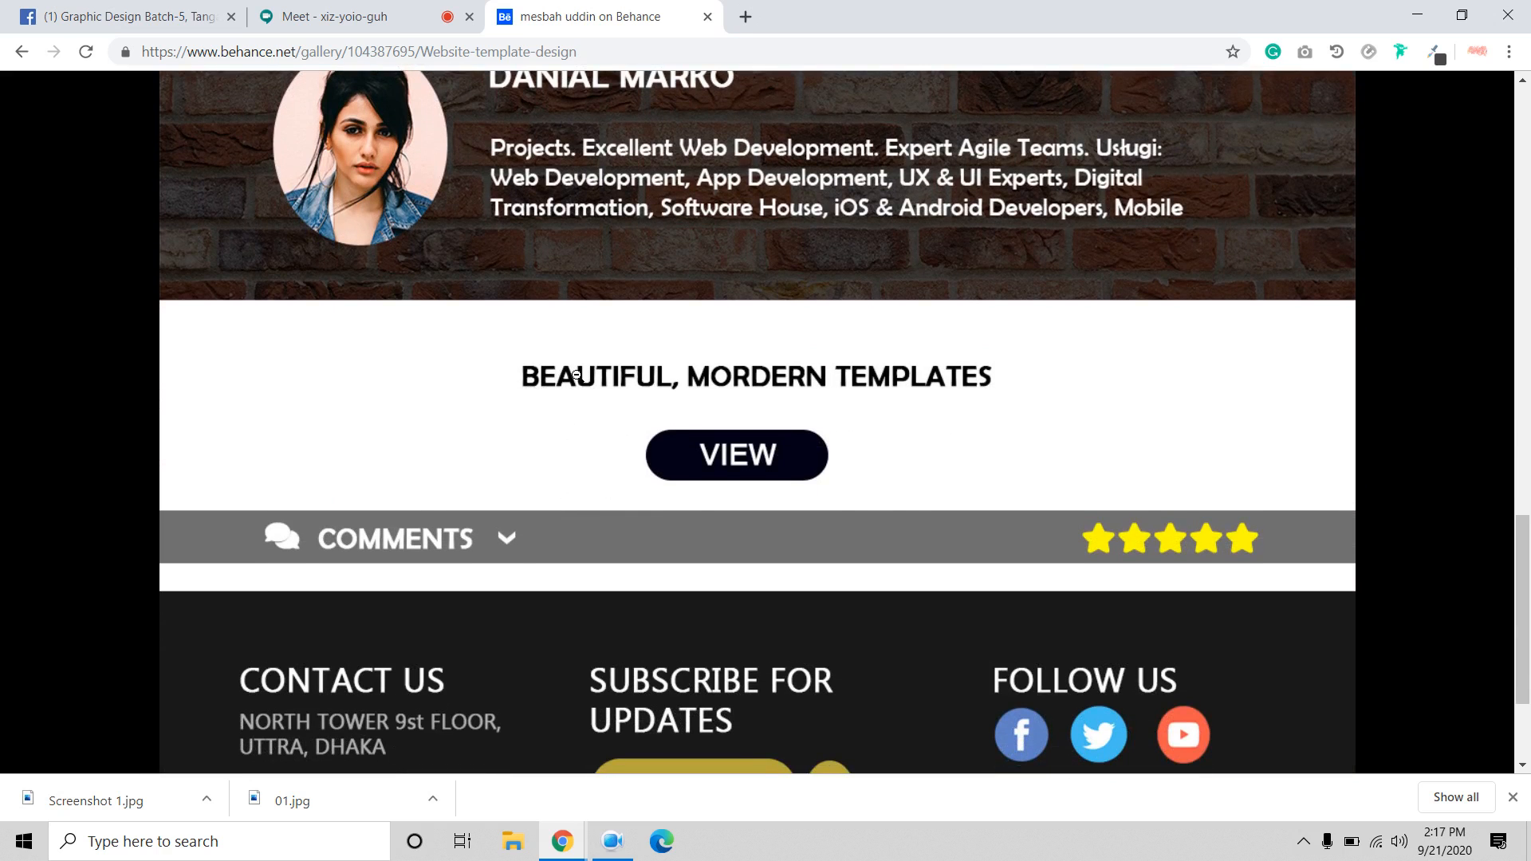
pyautogui.scroll(-2, 587, 423)
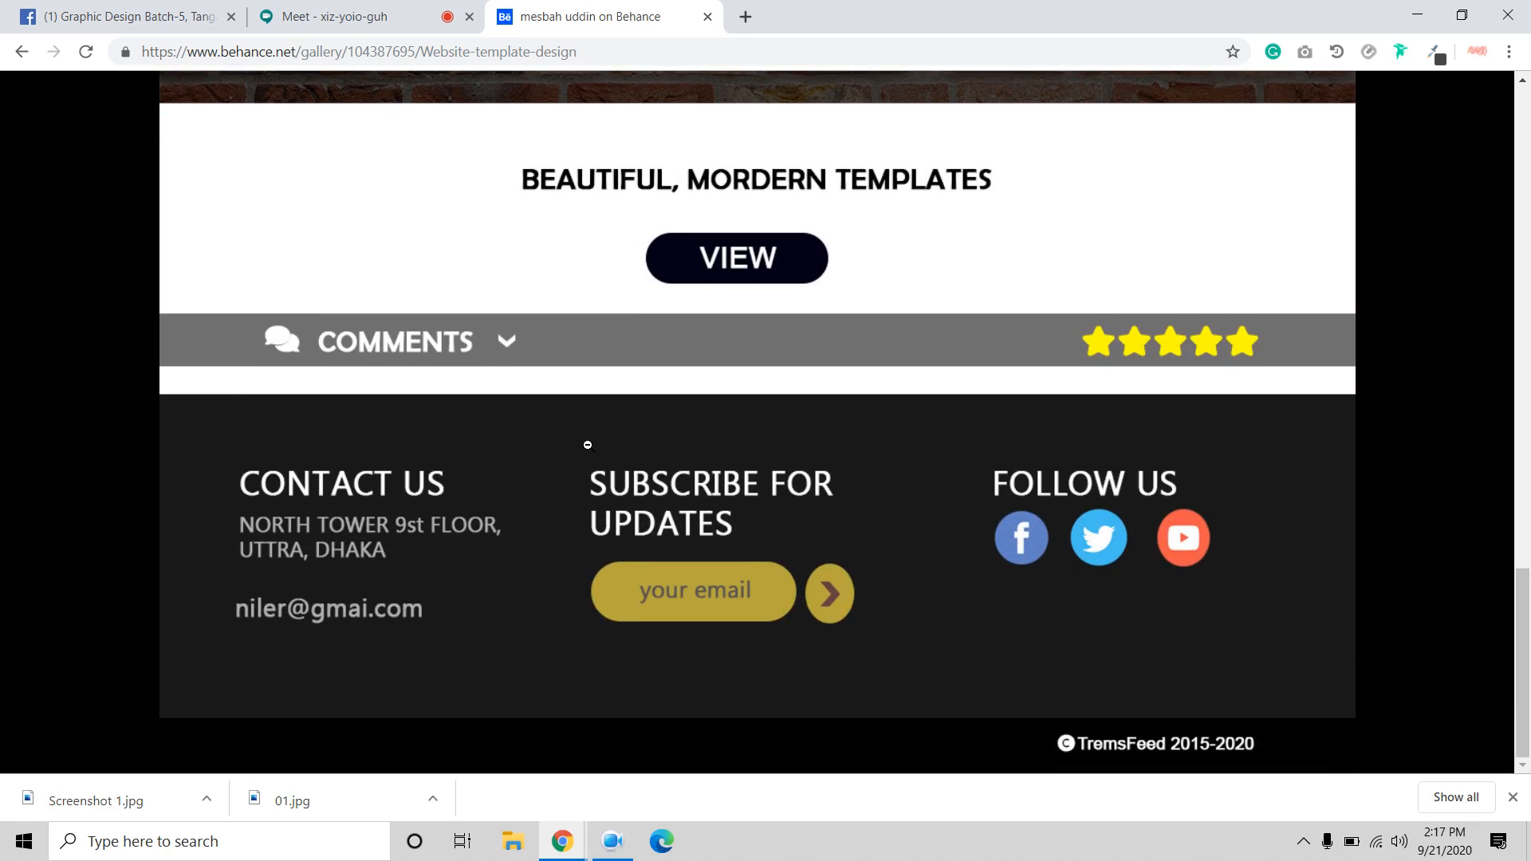
pyautogui.scroll(2, 587, 447)
# Fit the template to the screen, restore full width, reach the footer, then open the Start menu.
pyautogui.click(587, 448)
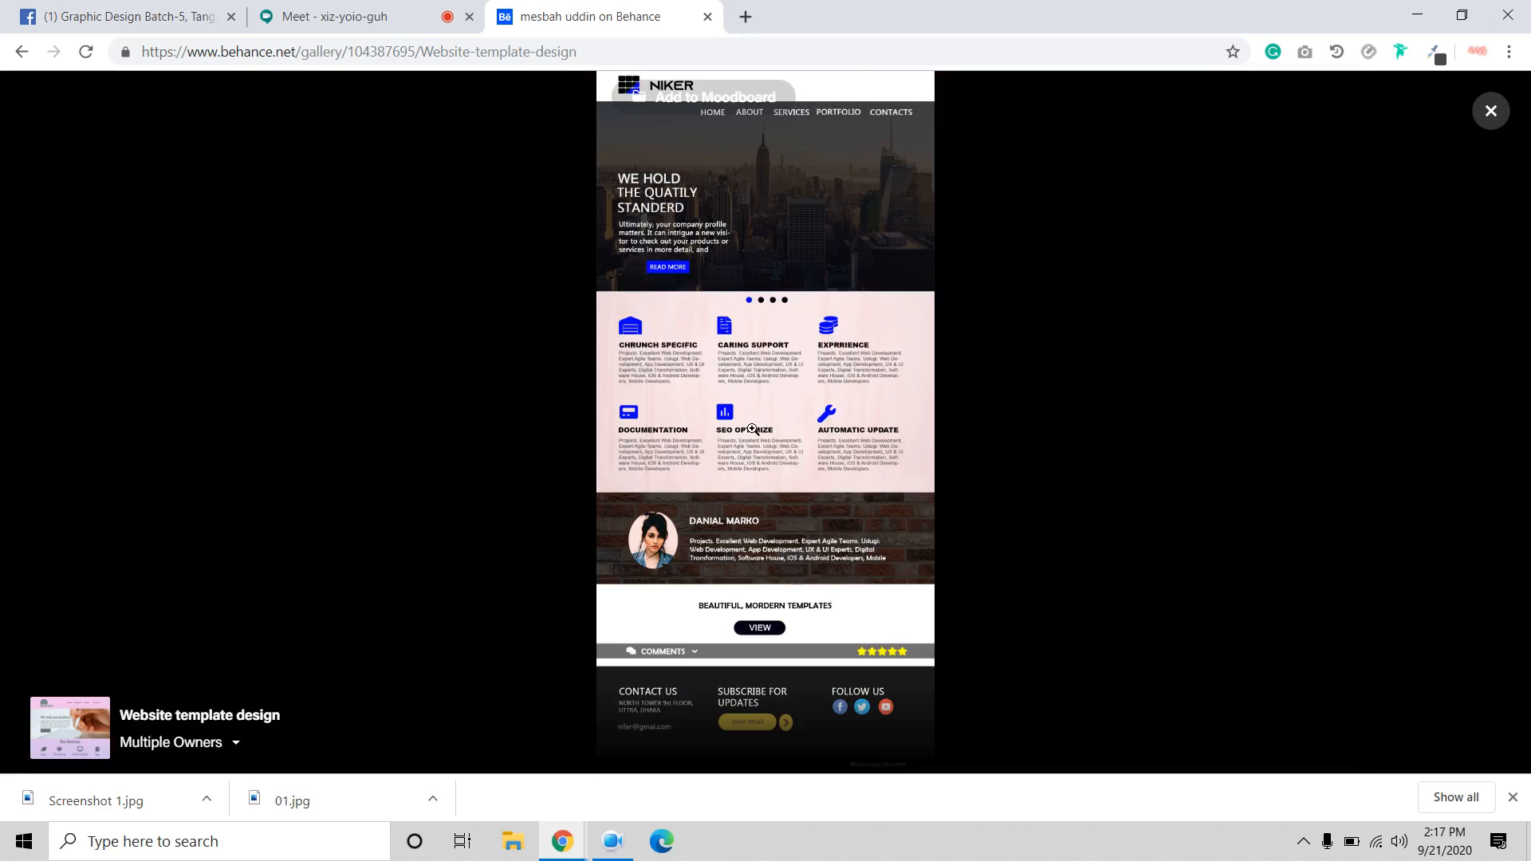
pyautogui.click(857, 480)
pyautogui.scroll(-2, 857, 479)
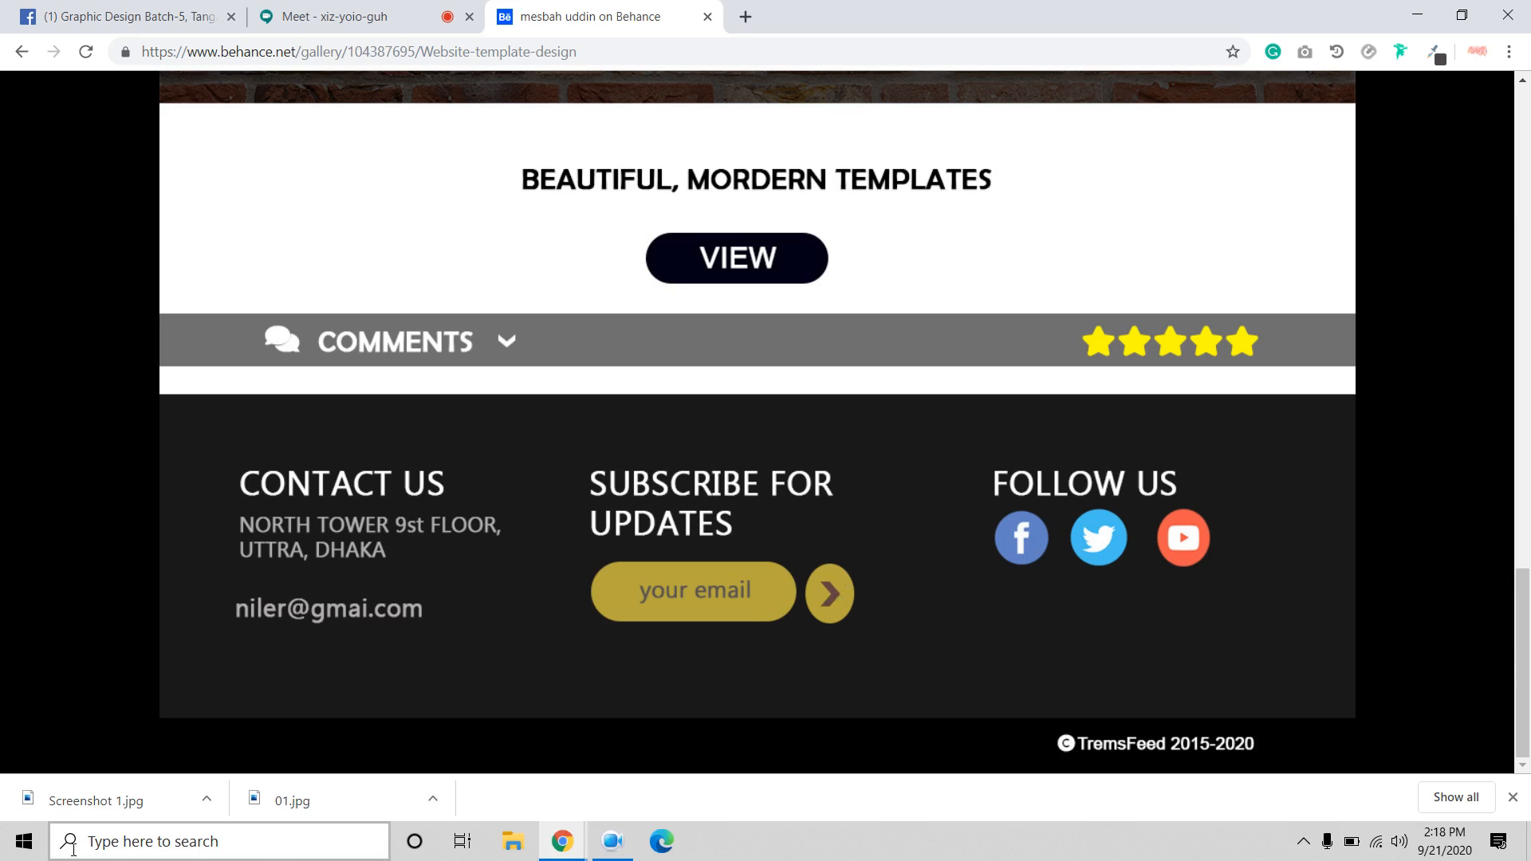
pyautogui.click(24, 841)
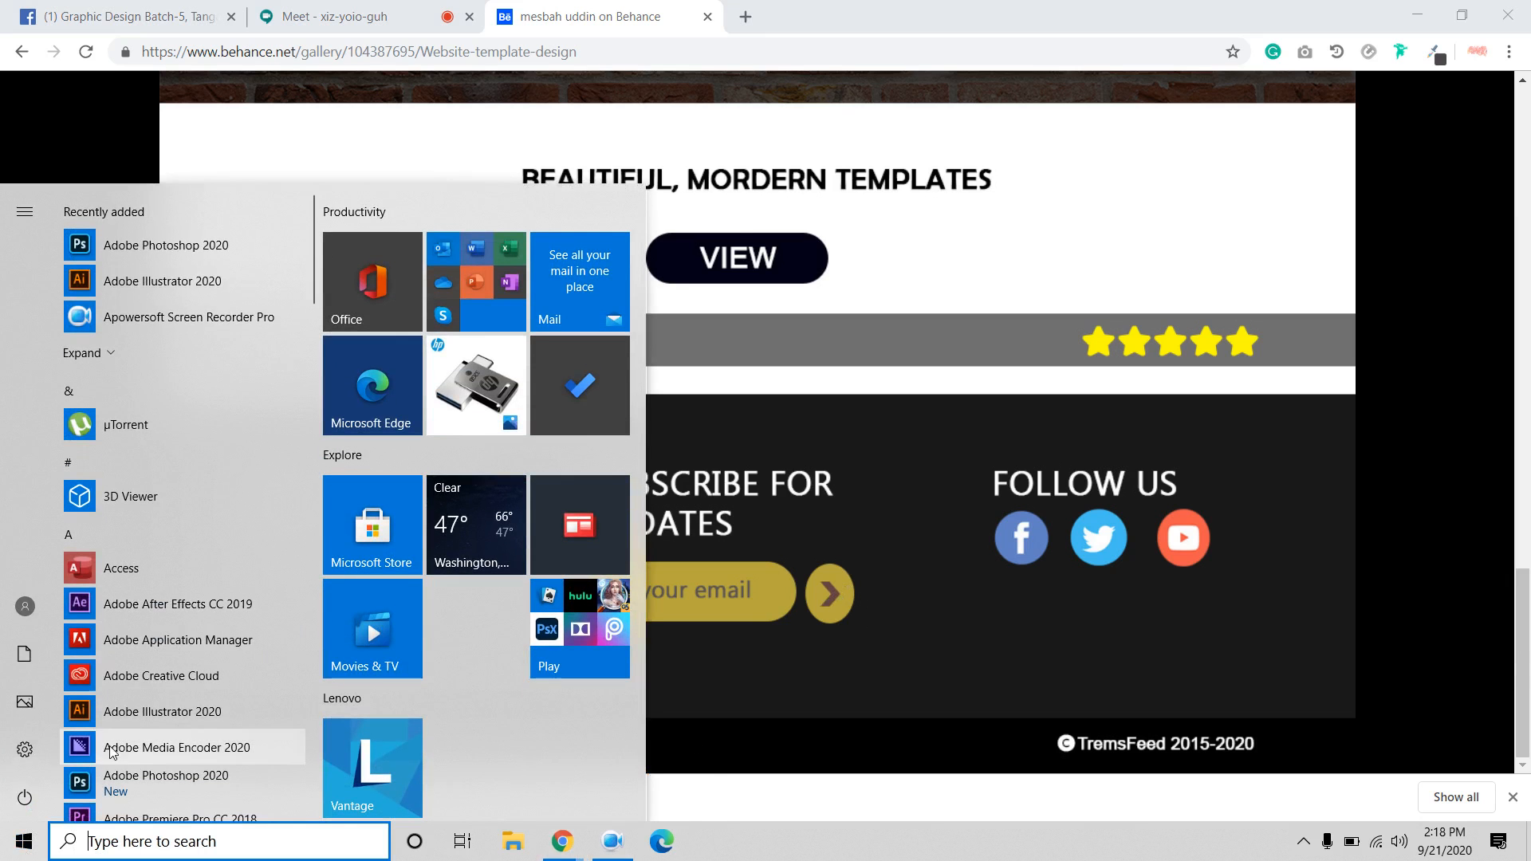
# Find Adobe Photoshop 2020 in the Start menu app list and launch it.
pyautogui.scroll(-1, 127, 714)
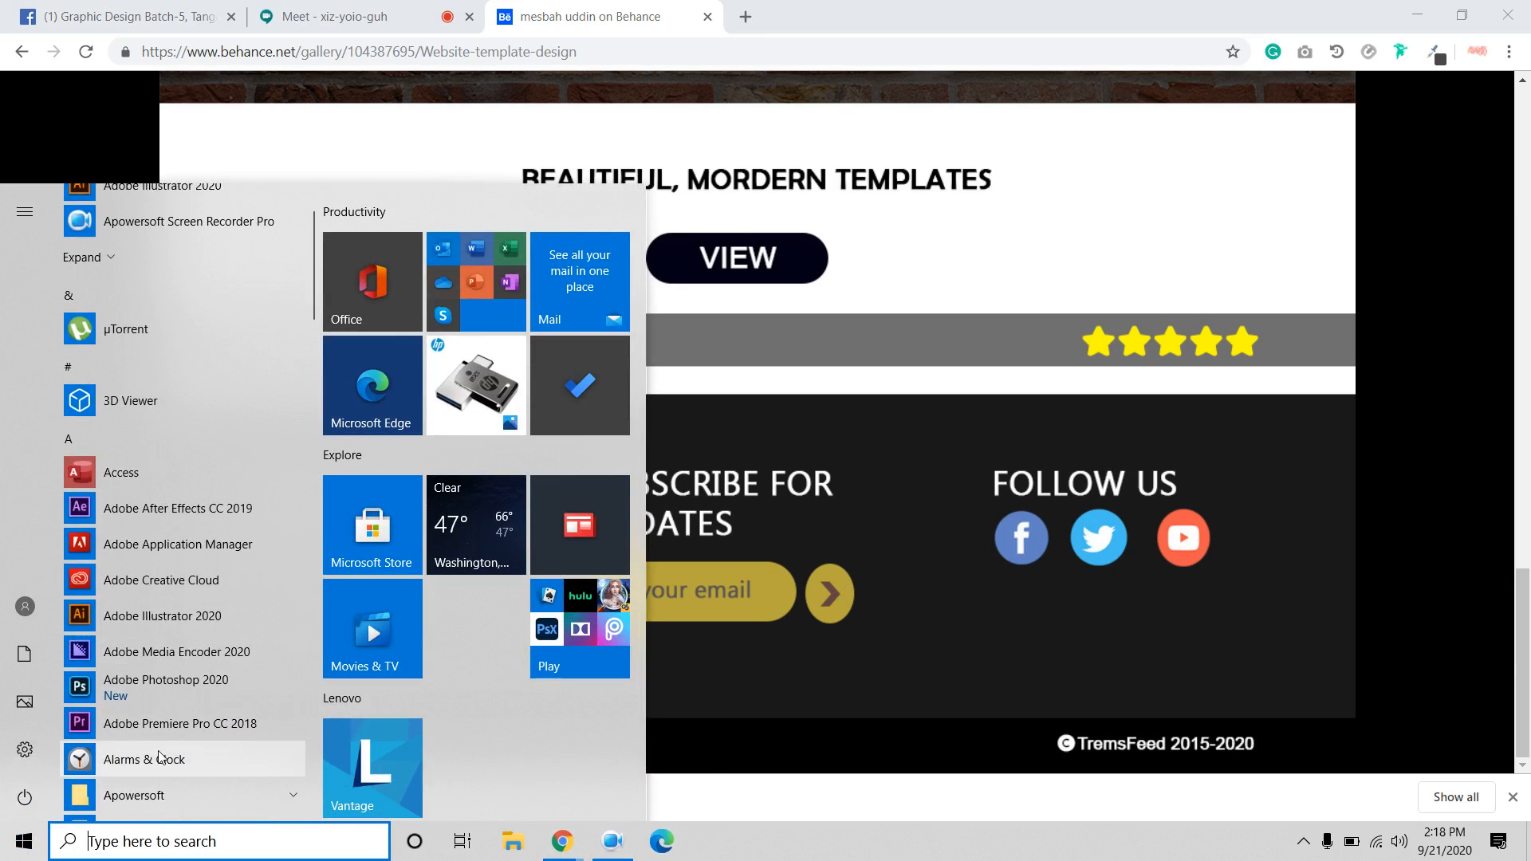
pyautogui.click(157, 690)
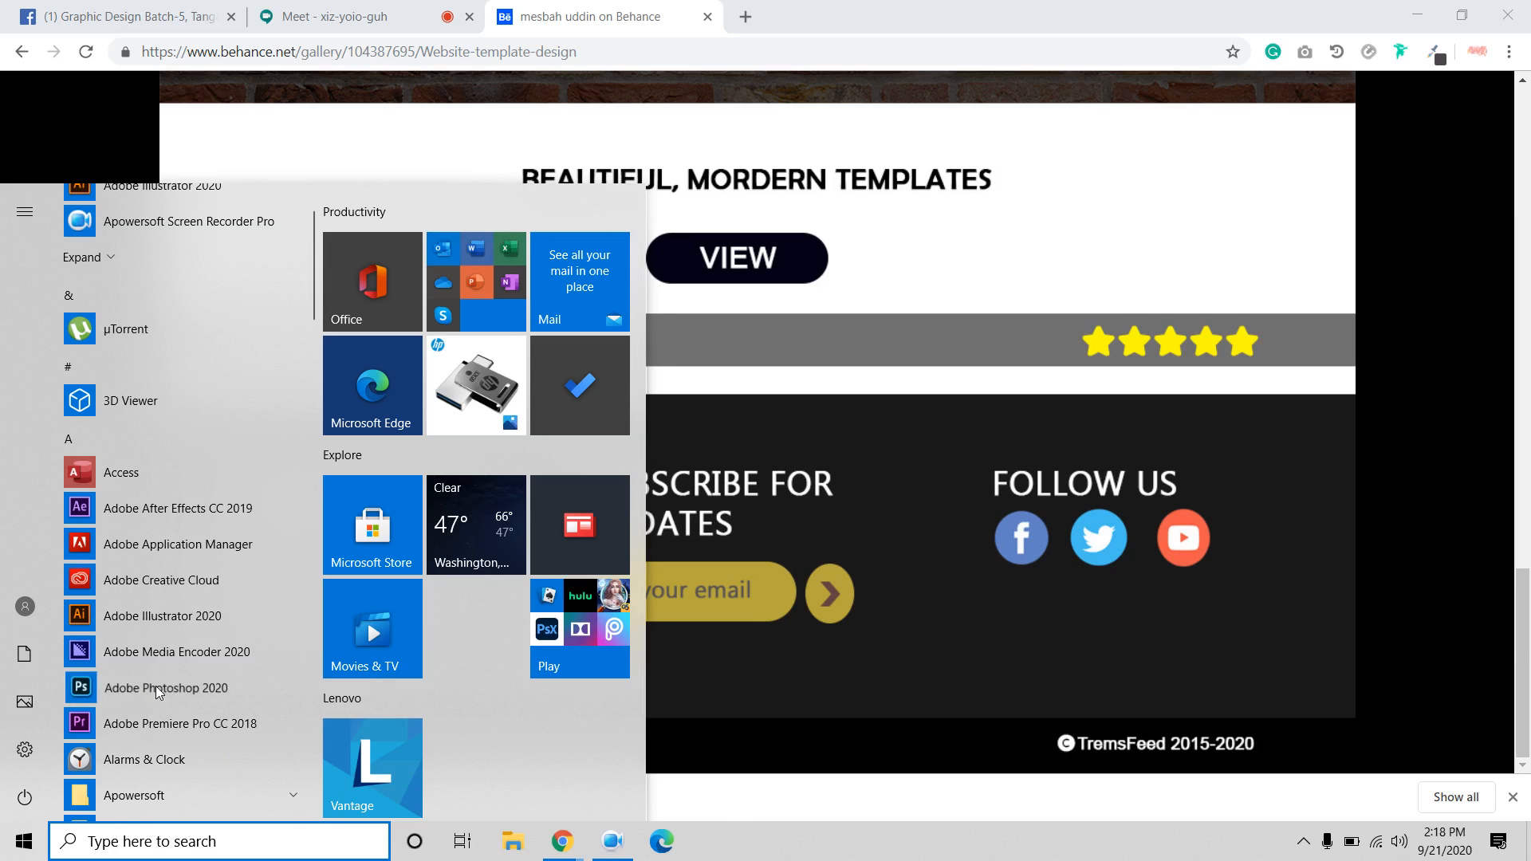
pyautogui.click(613, 842)
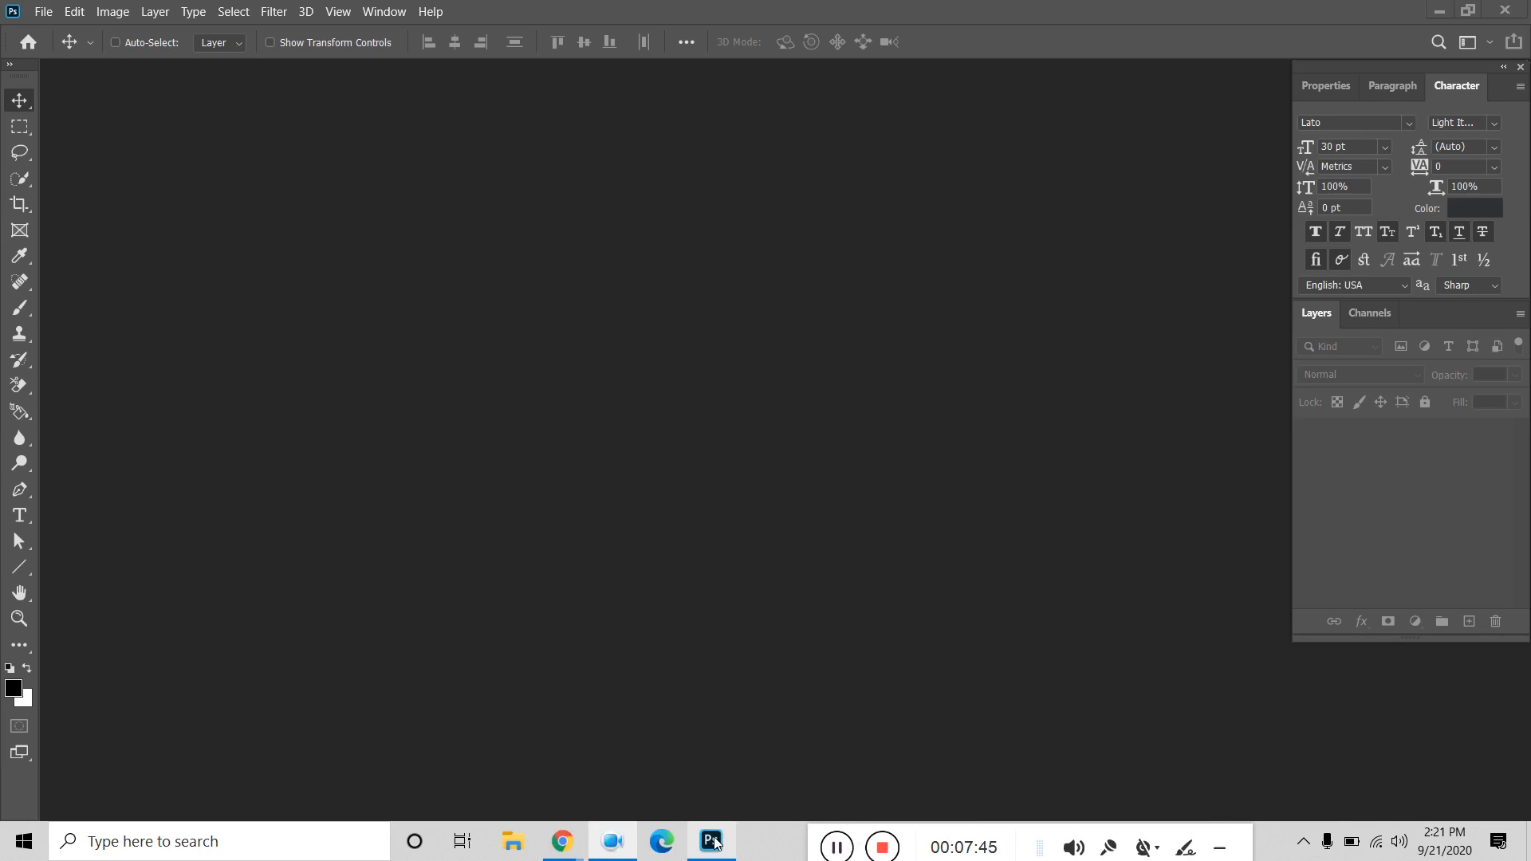
# Create a new white 1080 × 1080 px, 300 ppi document from the preset.
pyautogui.click(43, 11)
pyautogui.click(88, 31)
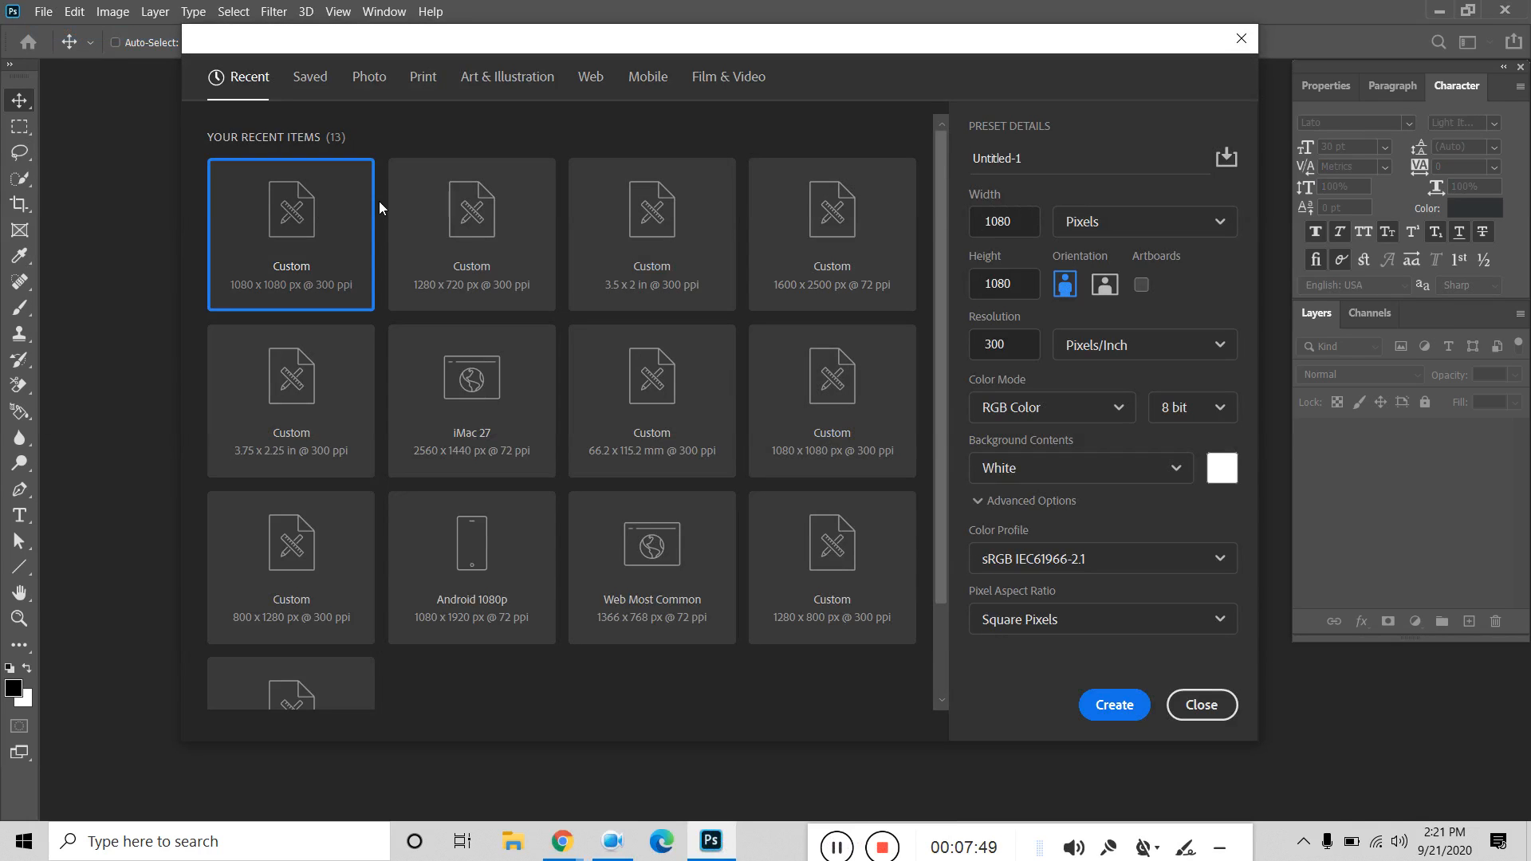
pyautogui.click(1100, 715)
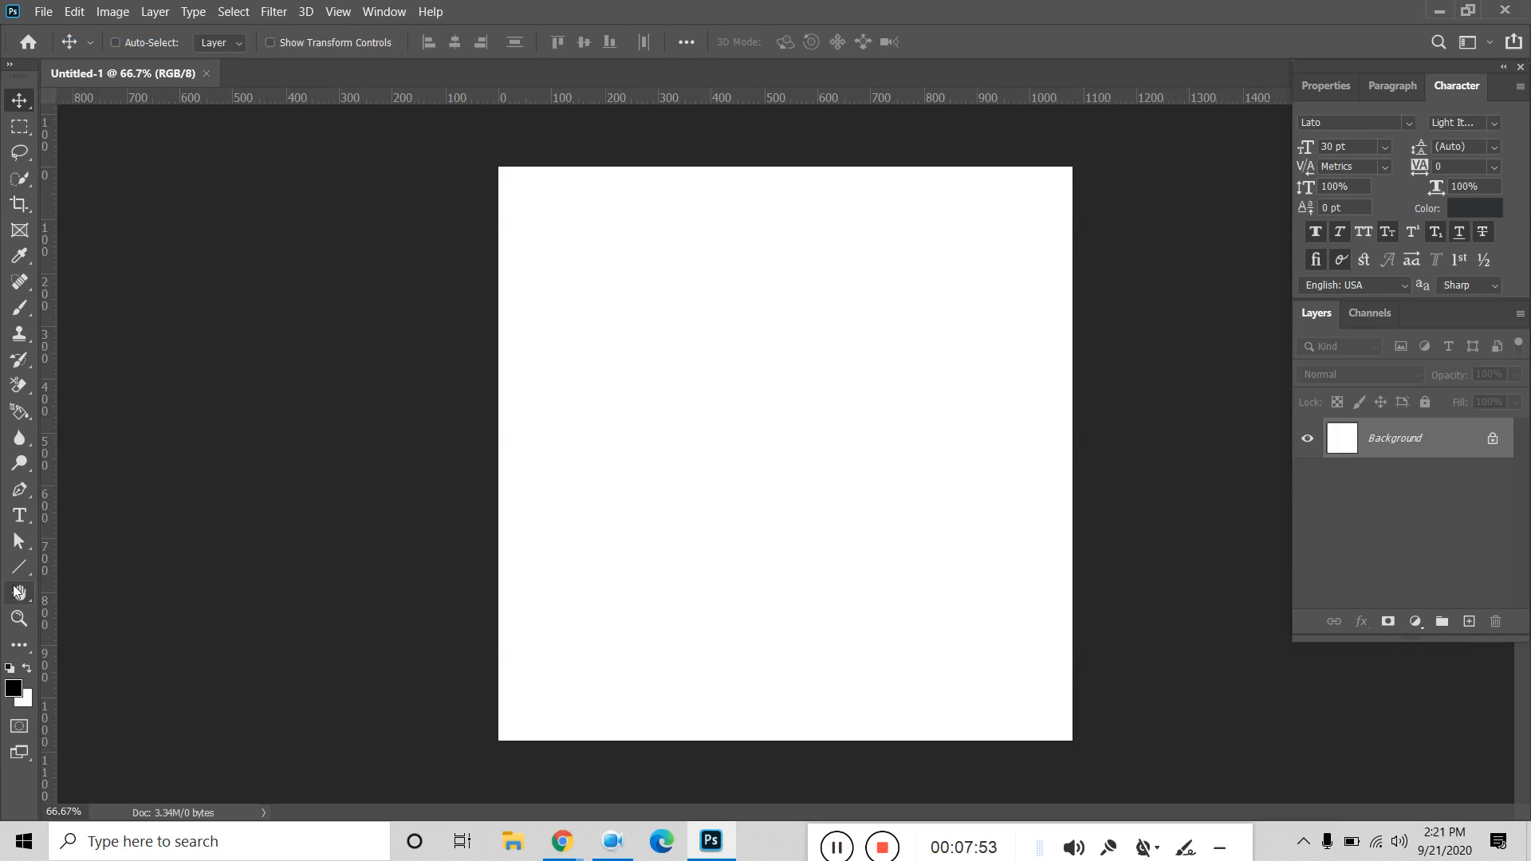
# Draw a test circle with the Ellipse tool, then undo it.
pyautogui.click(23, 566)
pyautogui.click(103, 604)
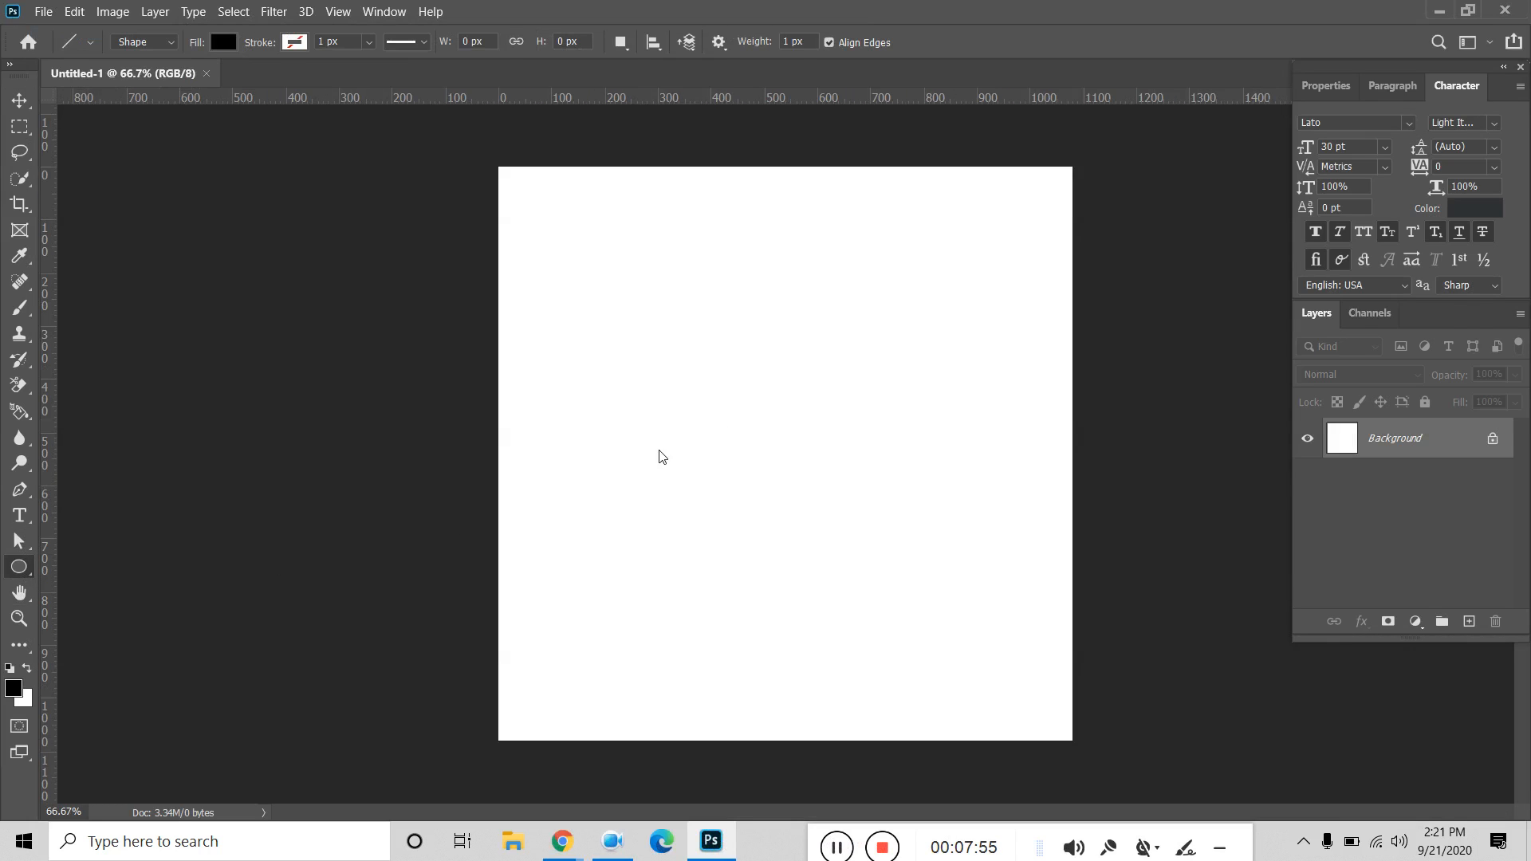
pyautogui.moveTo(680, 356)
pyautogui.mouseDown()
pyautogui.moveTo(816, 495)
pyautogui.moveTo(759, 464)
pyautogui.moveTo(820, 486)
pyautogui.moveTo(769, 434)
pyautogui.moveTo(878, 533)
pyautogui.moveTo(729, 358)
pyautogui.moveTo(865, 489)
pyautogui.moveTo(967, 558)
pyautogui.moveTo(845, 447)
pyautogui.moveTo(886, 481)
pyautogui.mouseUp()
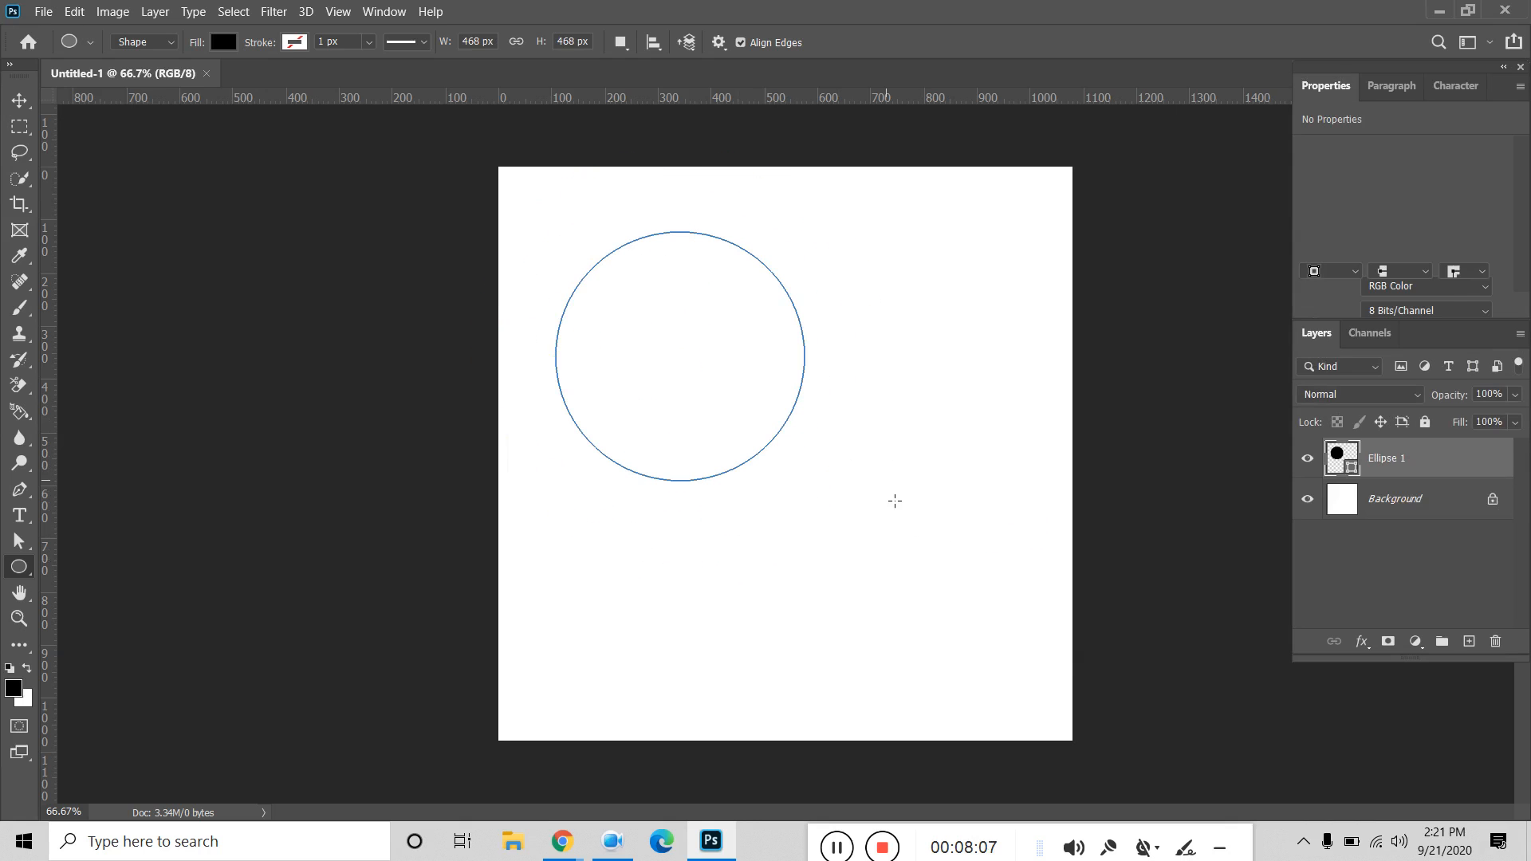
pyautogui.click(20, 101)
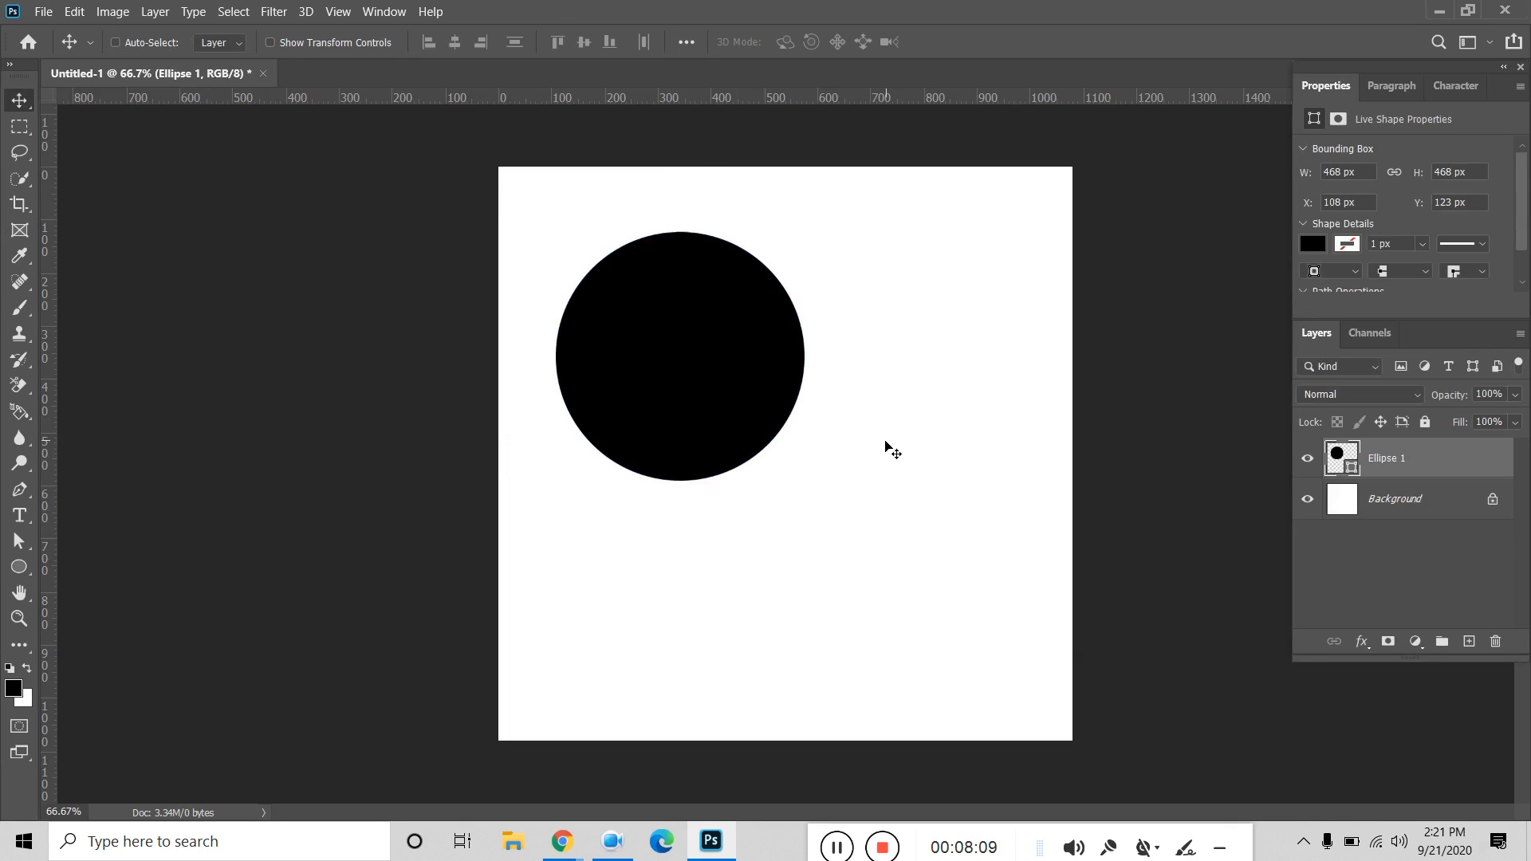
pyautogui.hotkey('ctrl', 'z')
# Draw two more circles and delete each Ellipse 1 layer.
pyautogui.press('u')
pyautogui.moveTo(704, 345); pyautogui.dragTo(915, 497)
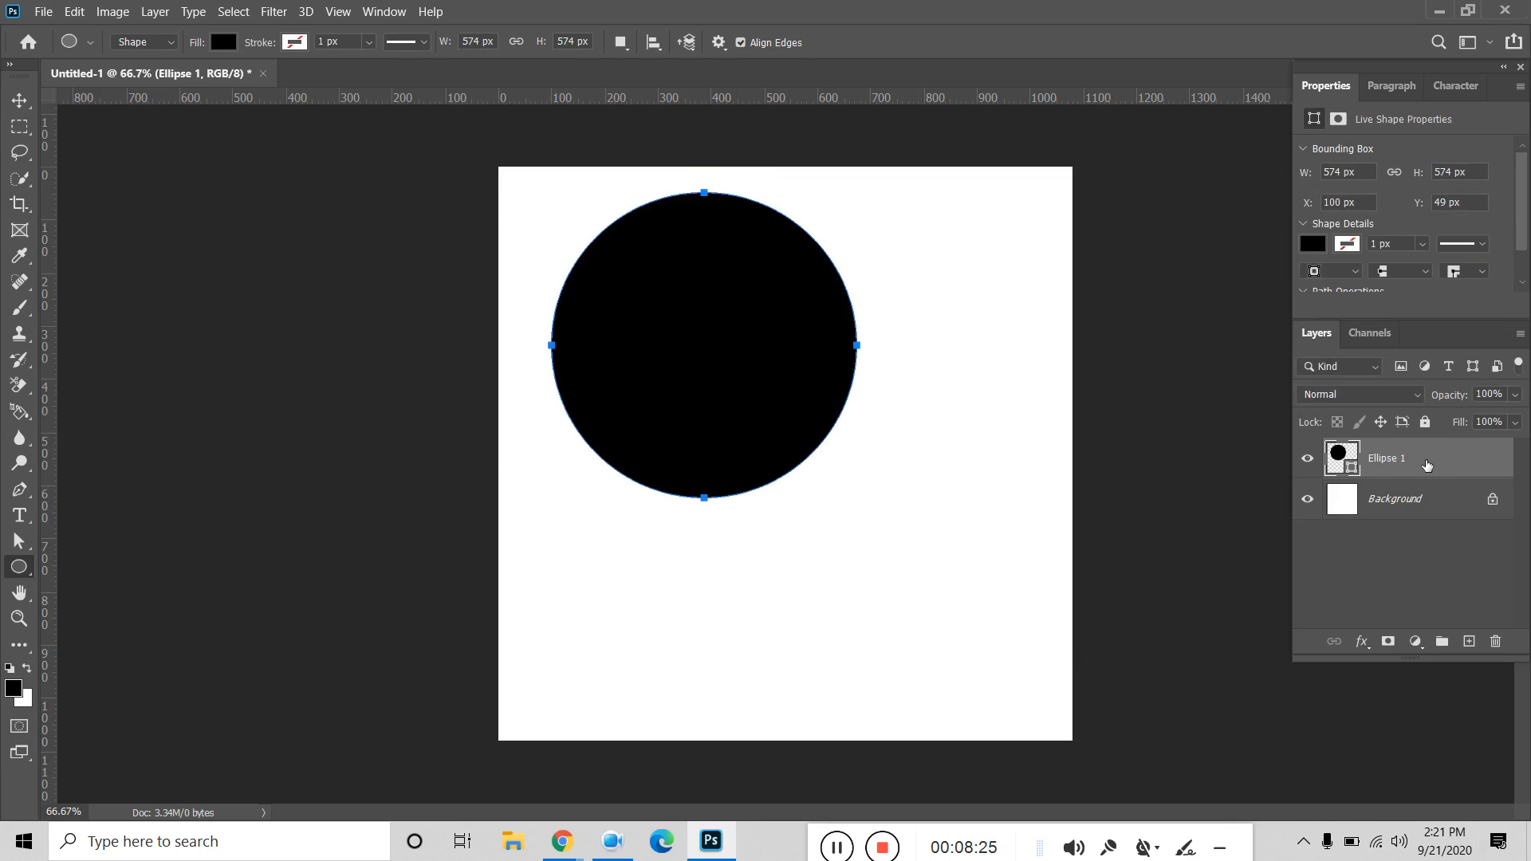
pyautogui.press('Delete')
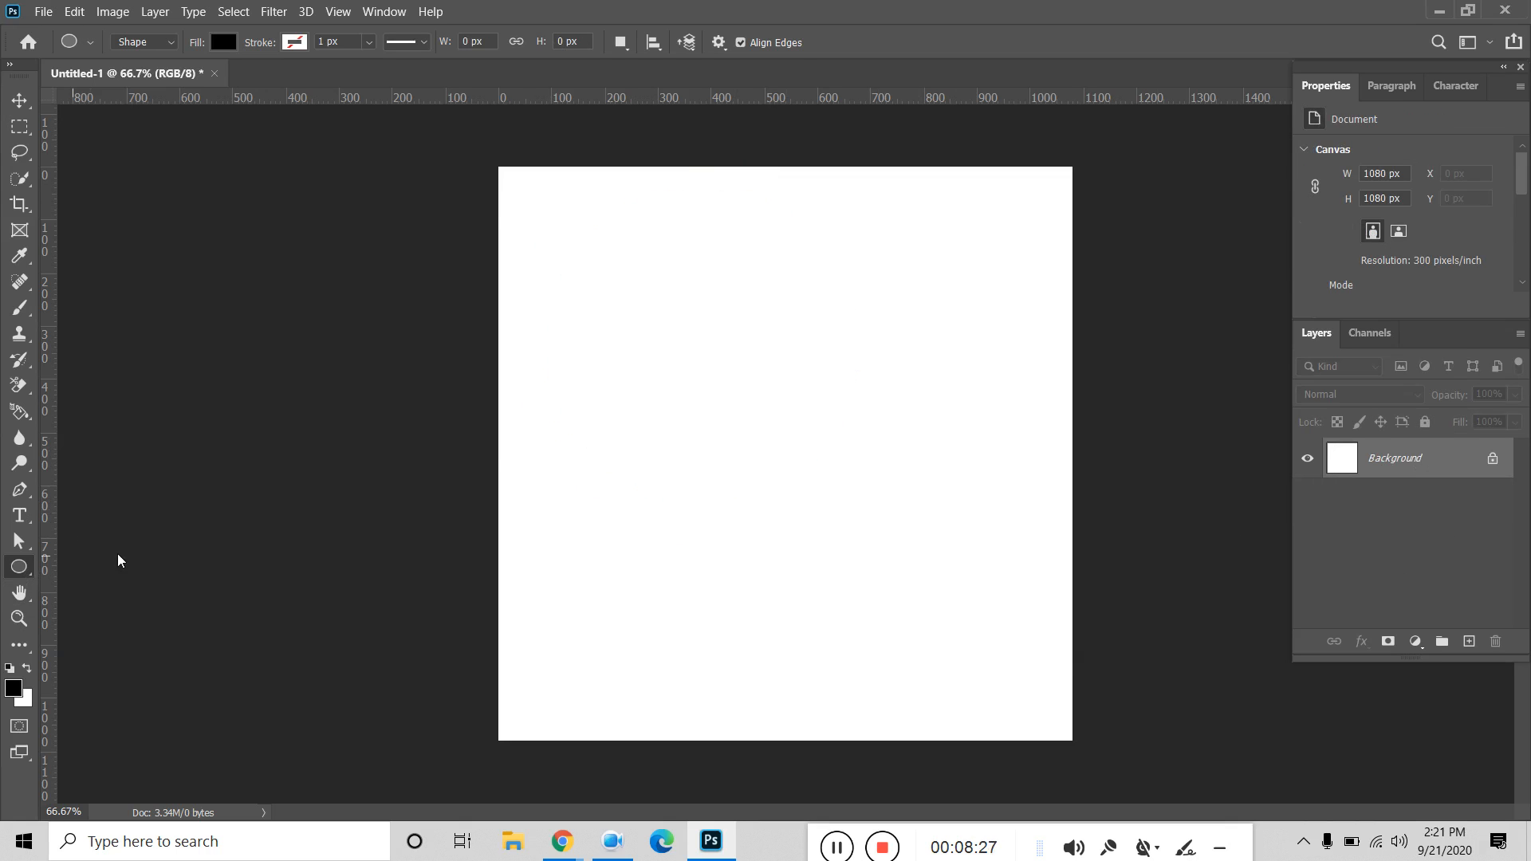
pyautogui.moveTo(710, 428); pyautogui.dragTo(849, 598)
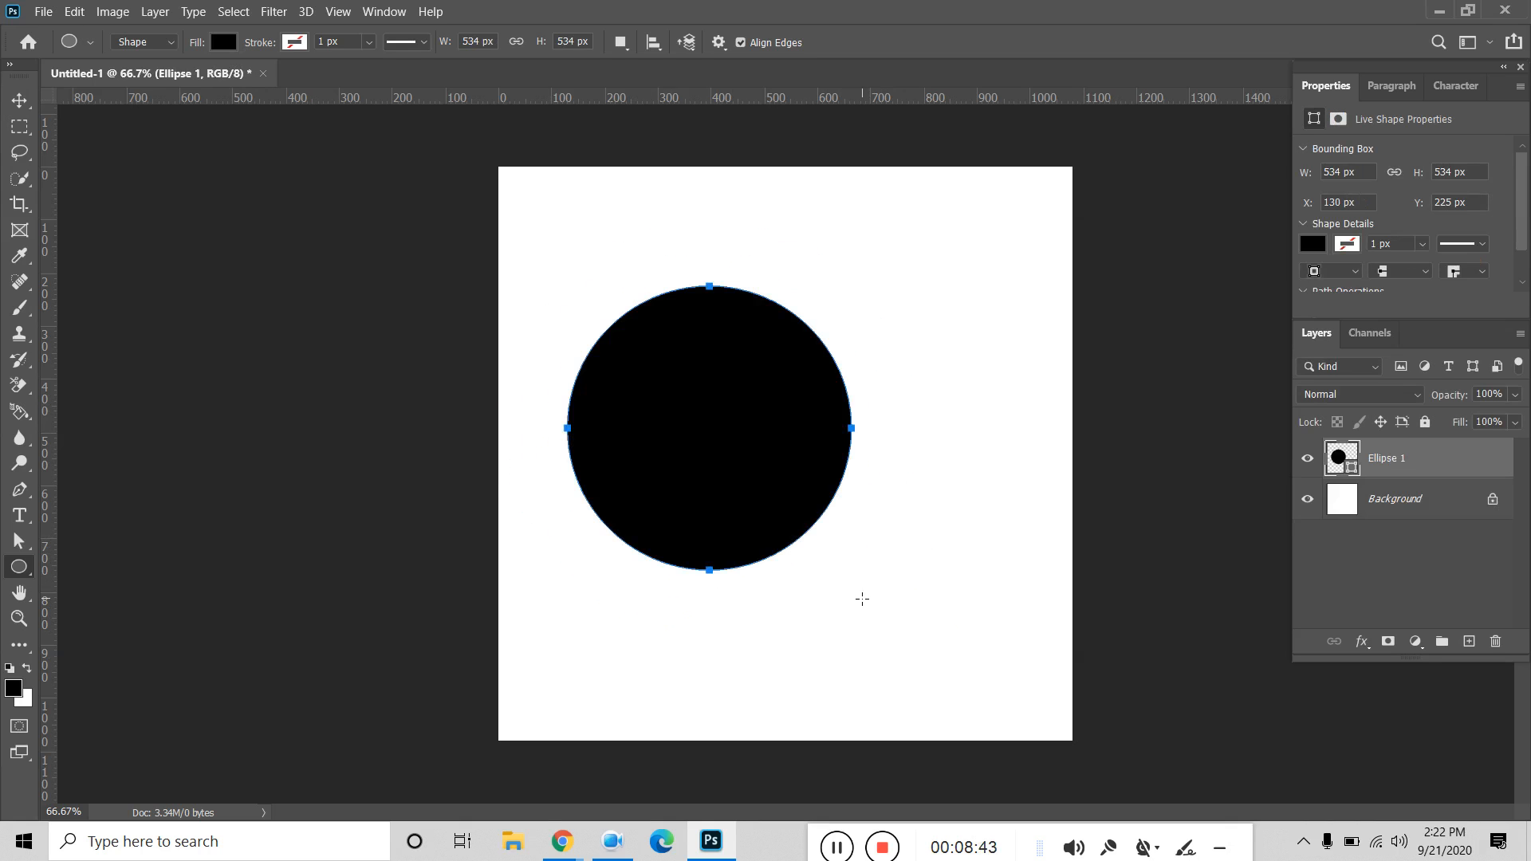
pyautogui.press('v')
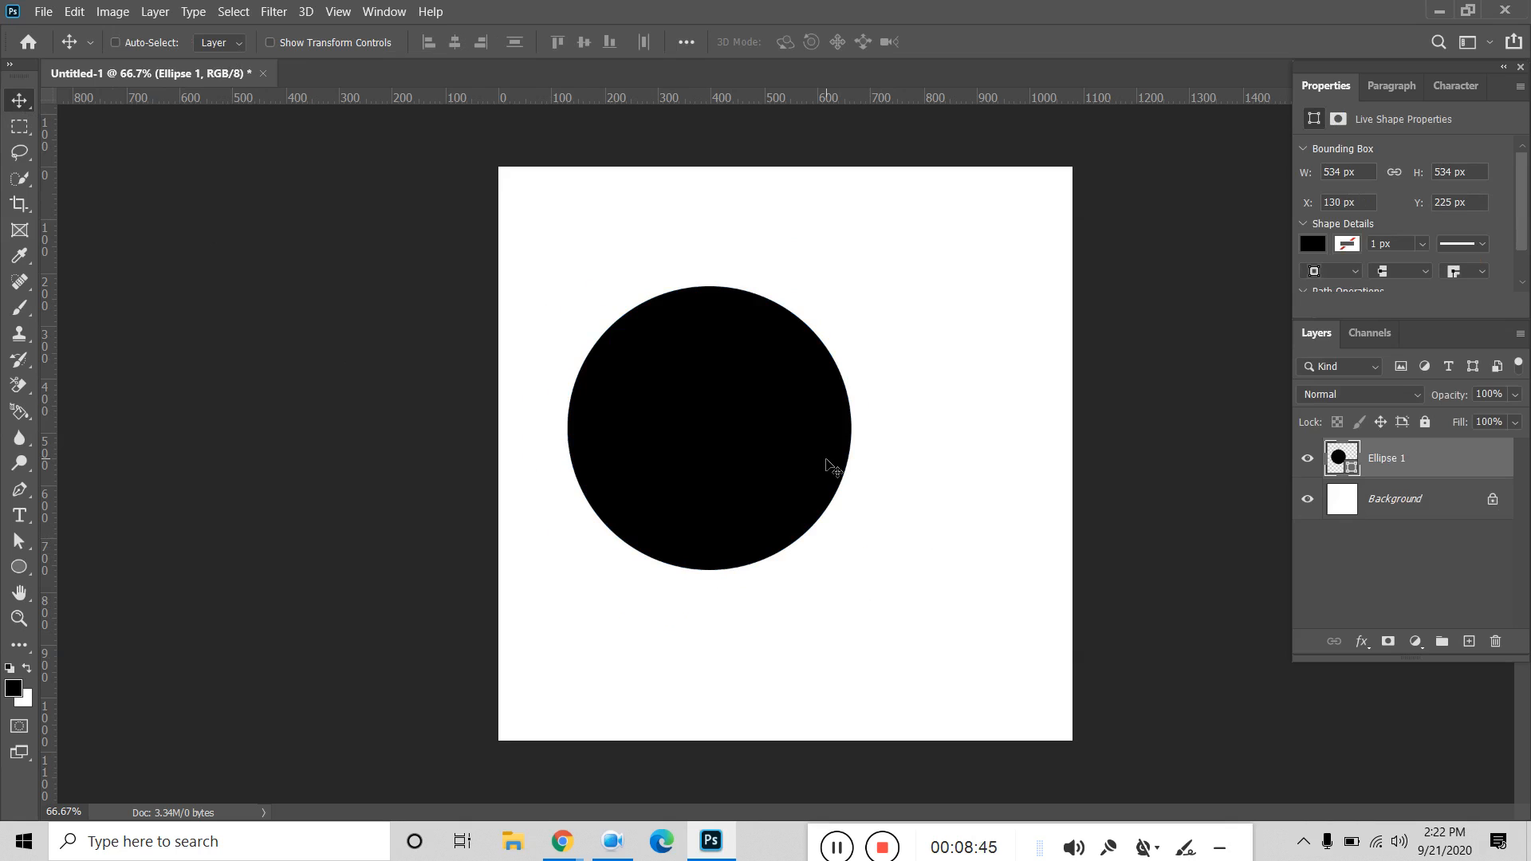
pyautogui.press('Delete')
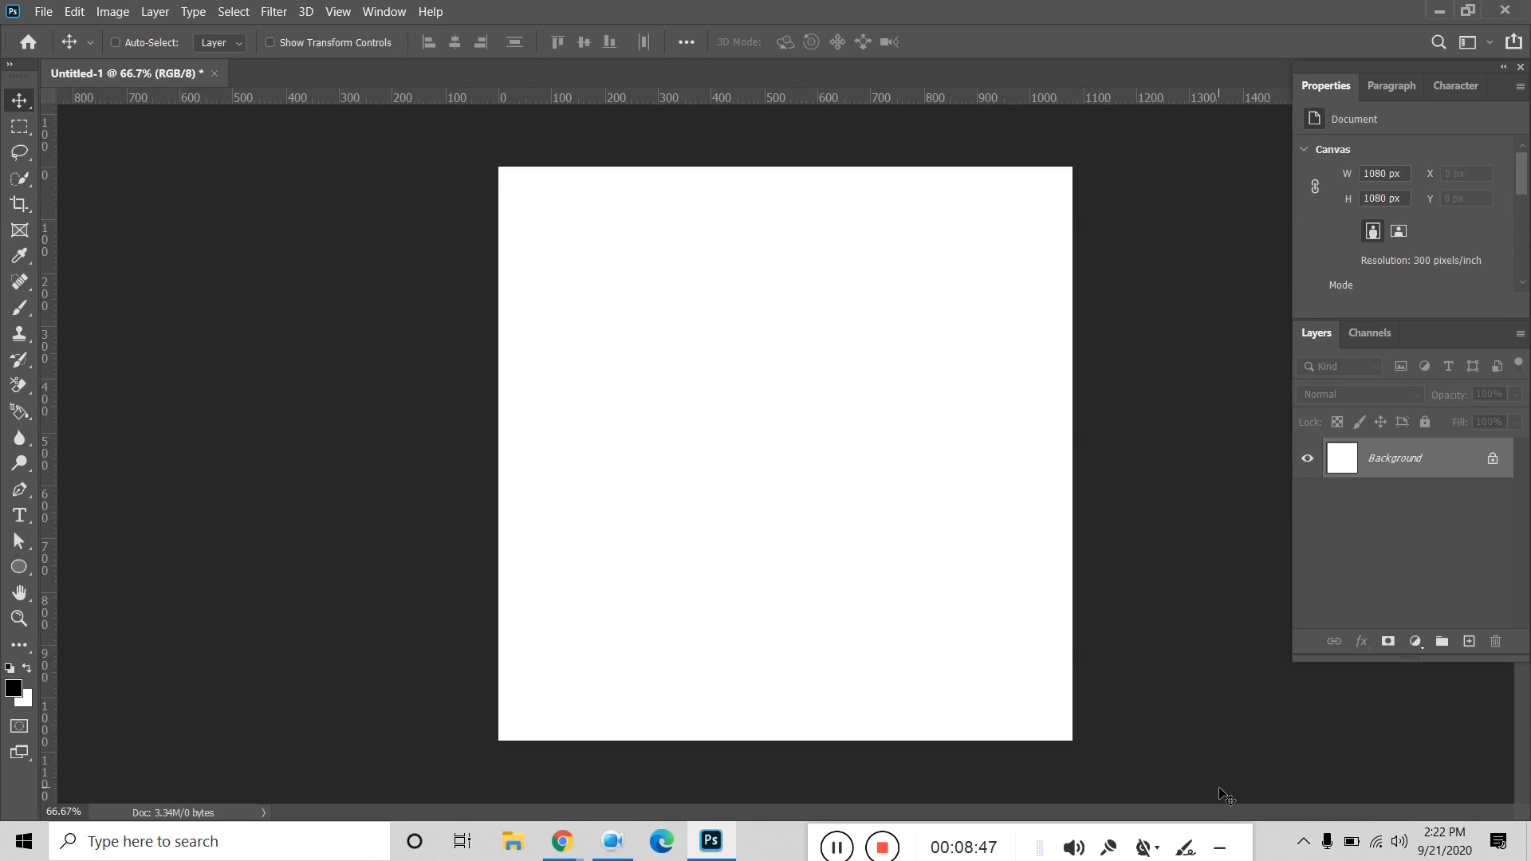
# Bring Chrome forward and open the newest Facebook Messenger chat.
pyautogui.moveTo(568, 848)
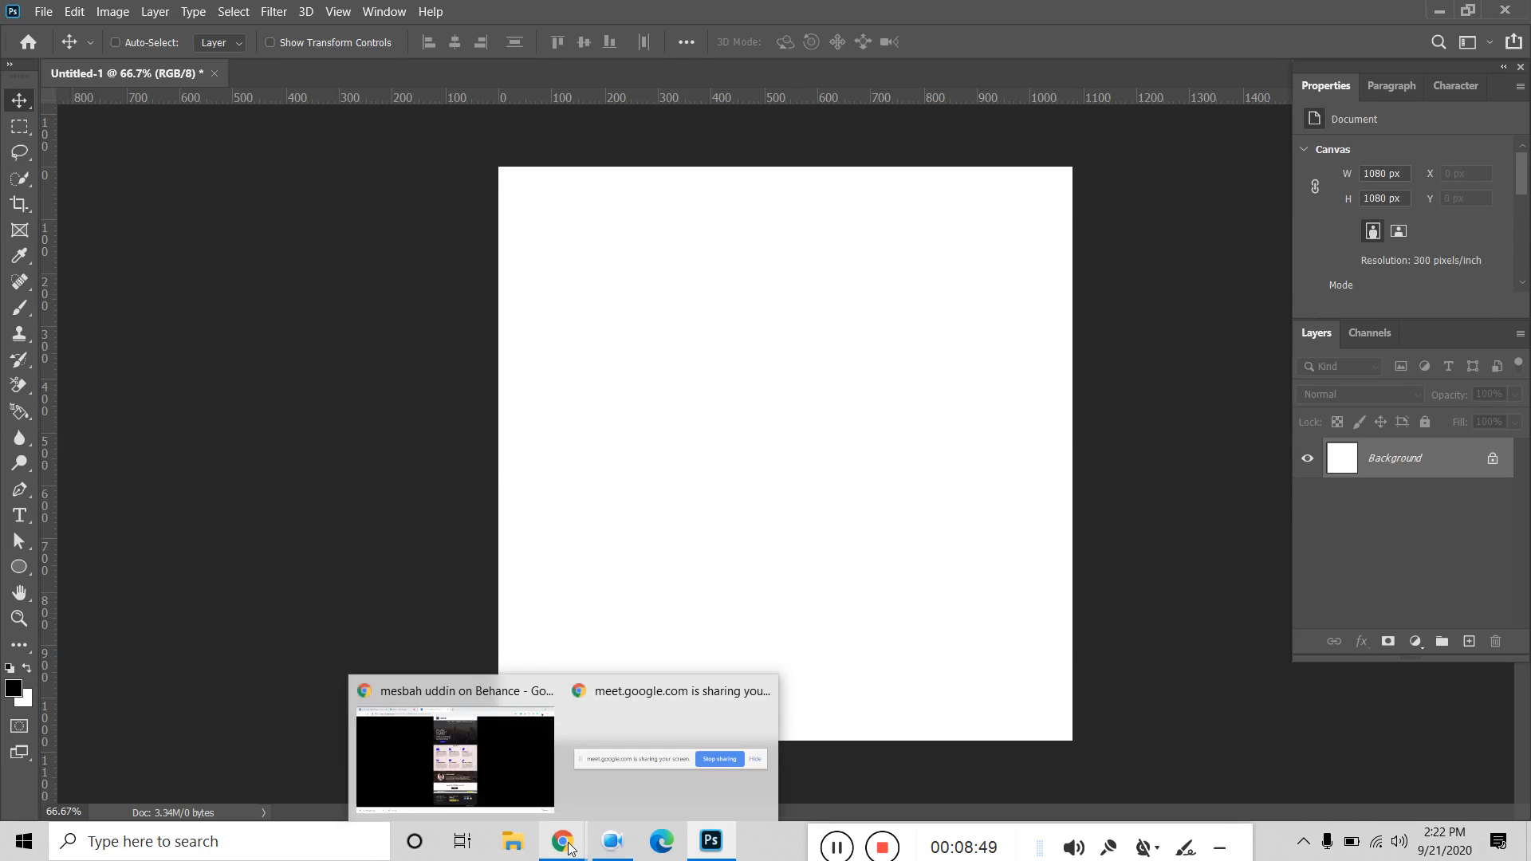
pyautogui.moveTo(498, 772)
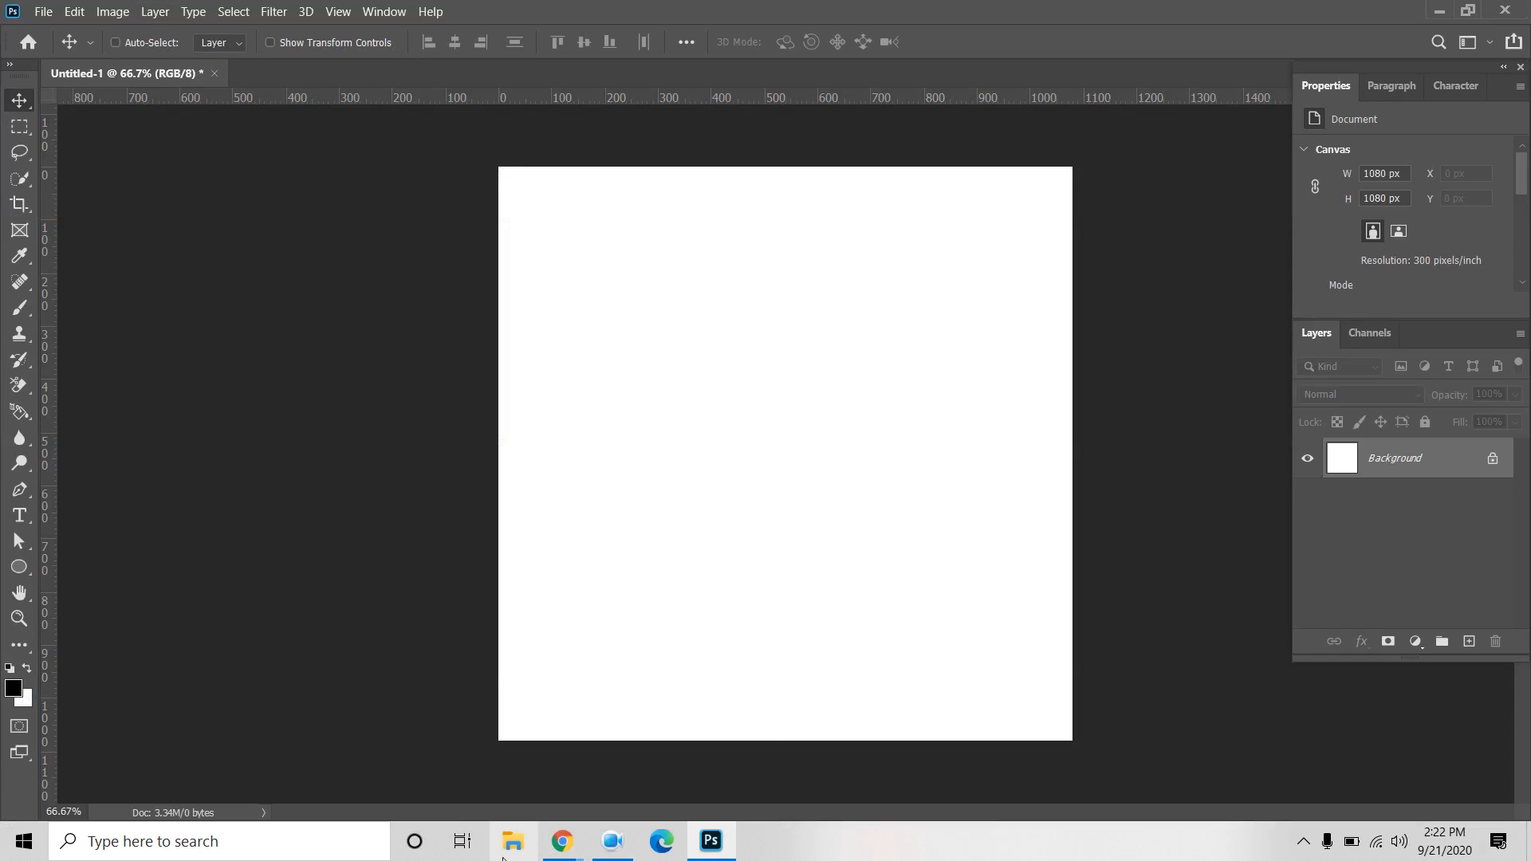
pyautogui.click(489, 797)
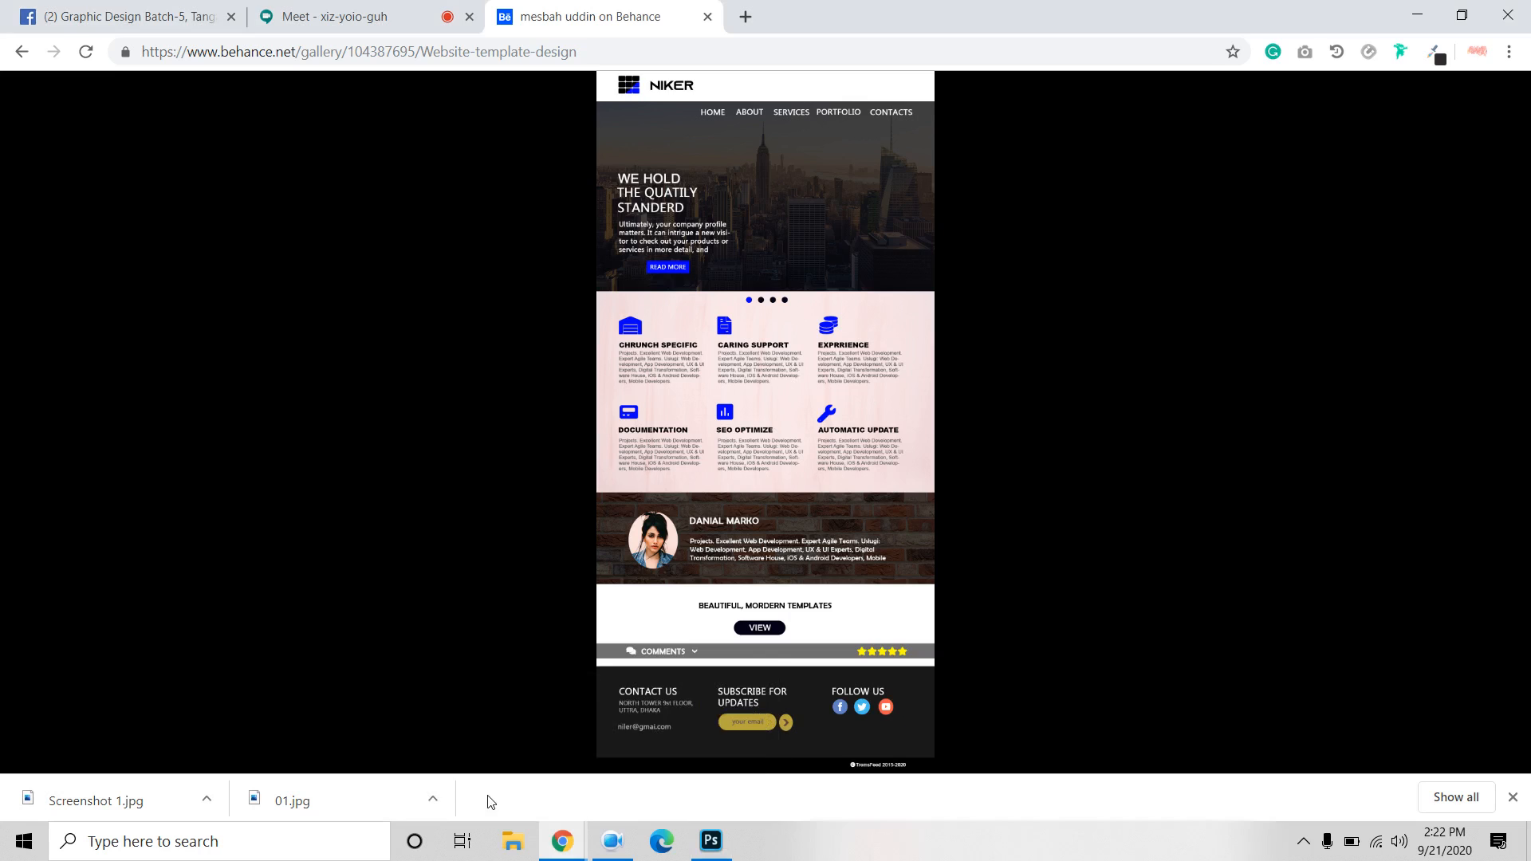
pyautogui.click(113, 18)
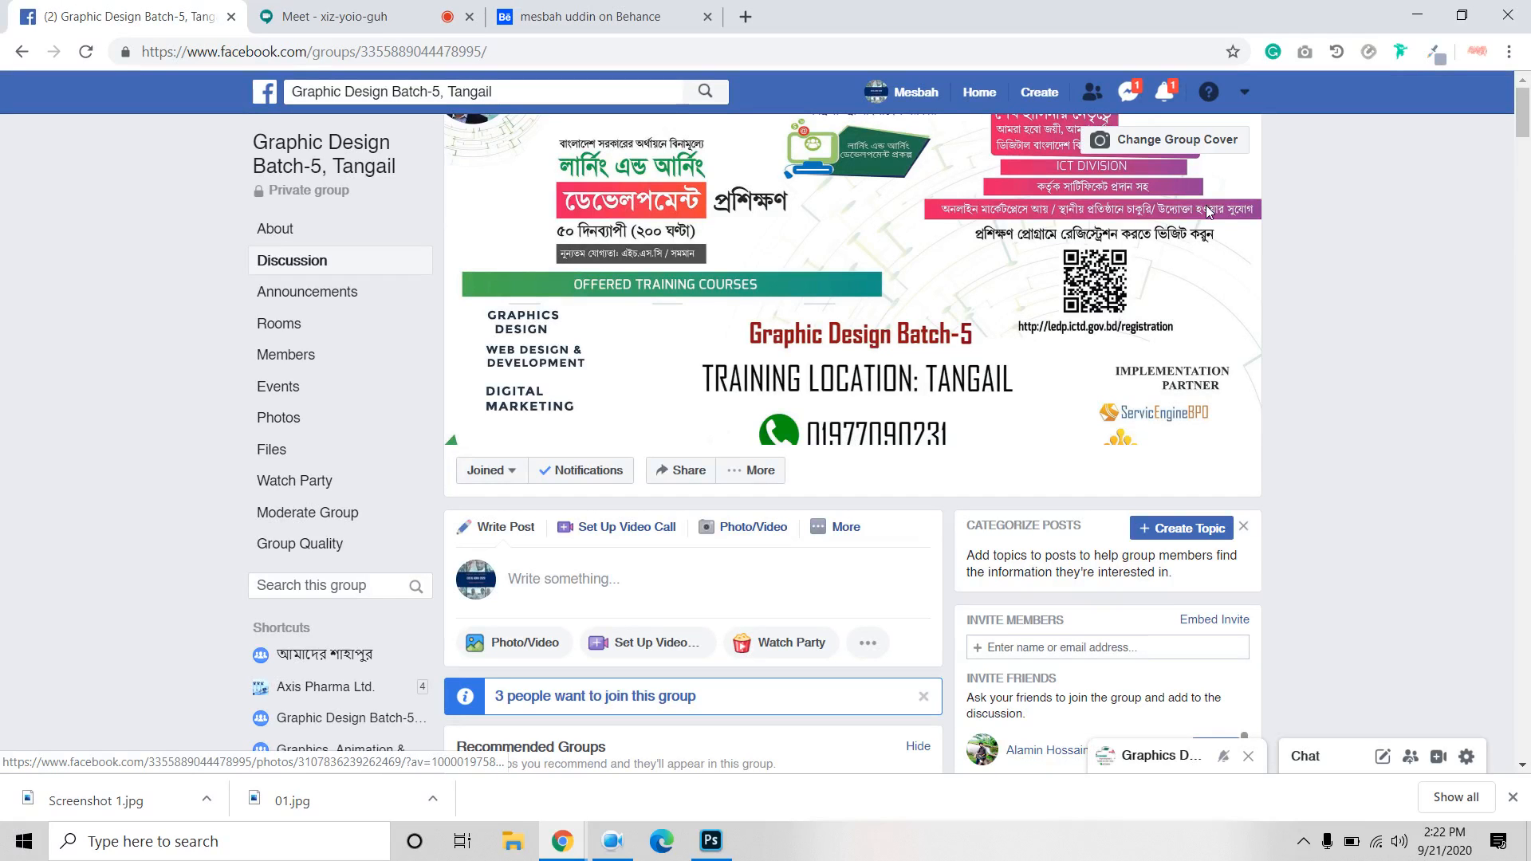
pyautogui.click(1127, 99)
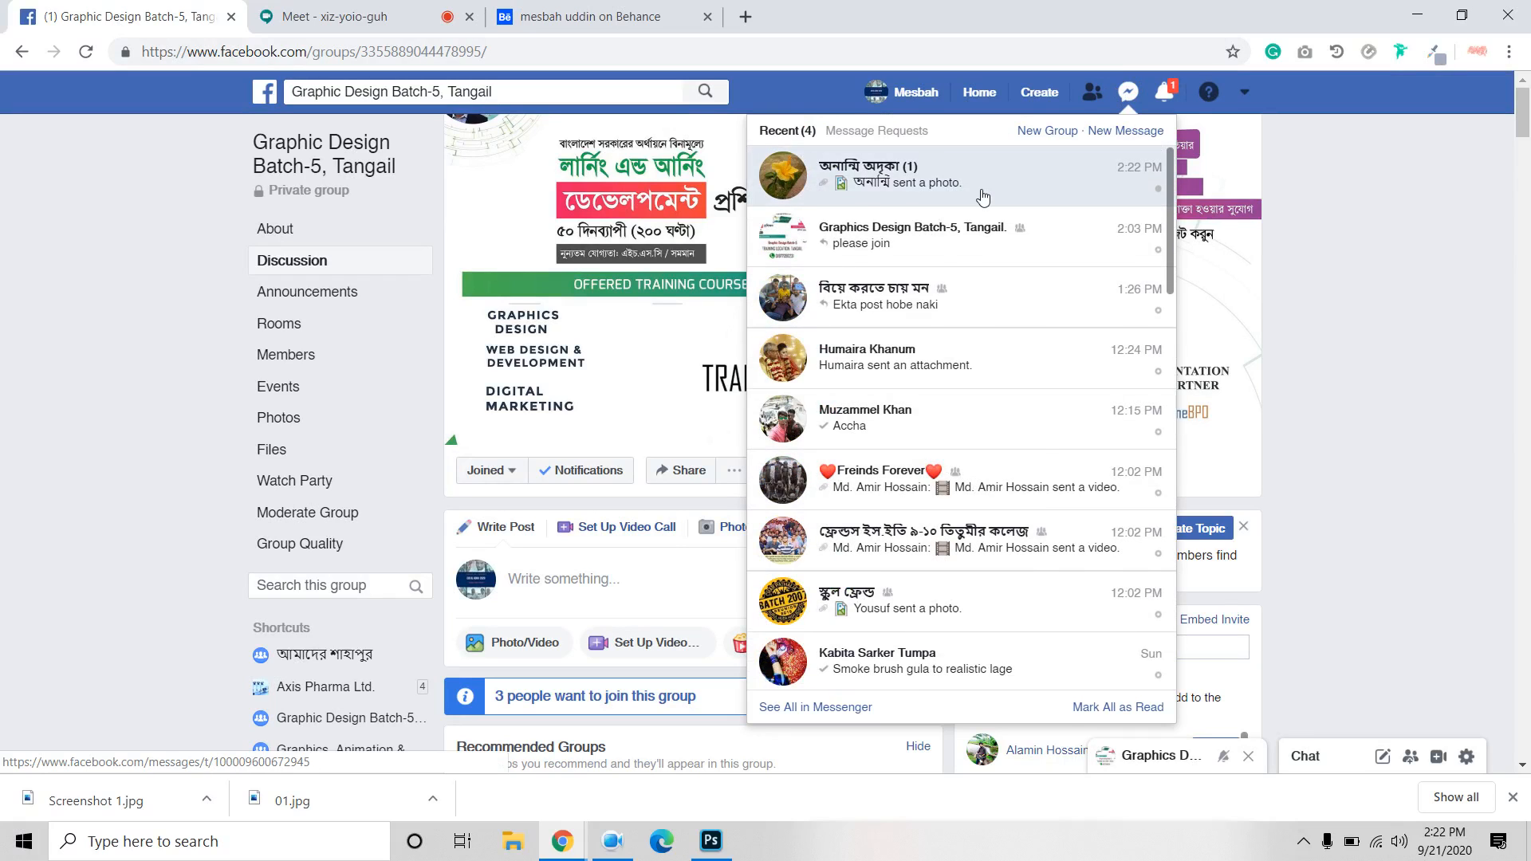
pyautogui.click(989, 172)
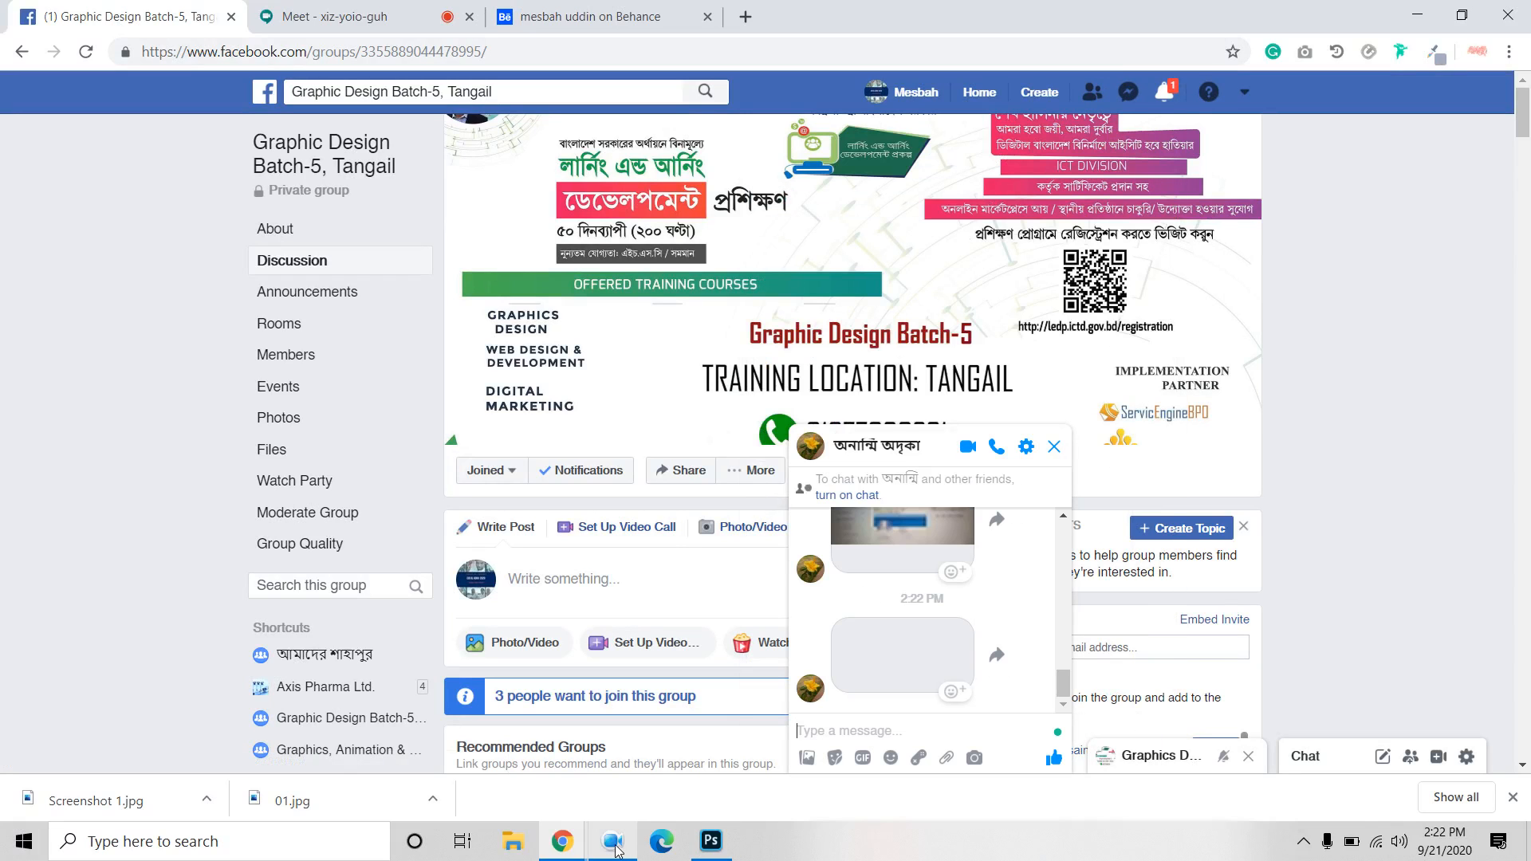
# View the shared Delicious Food banner image full size, download it, and close the viewer.
pyautogui.click(527, 807)
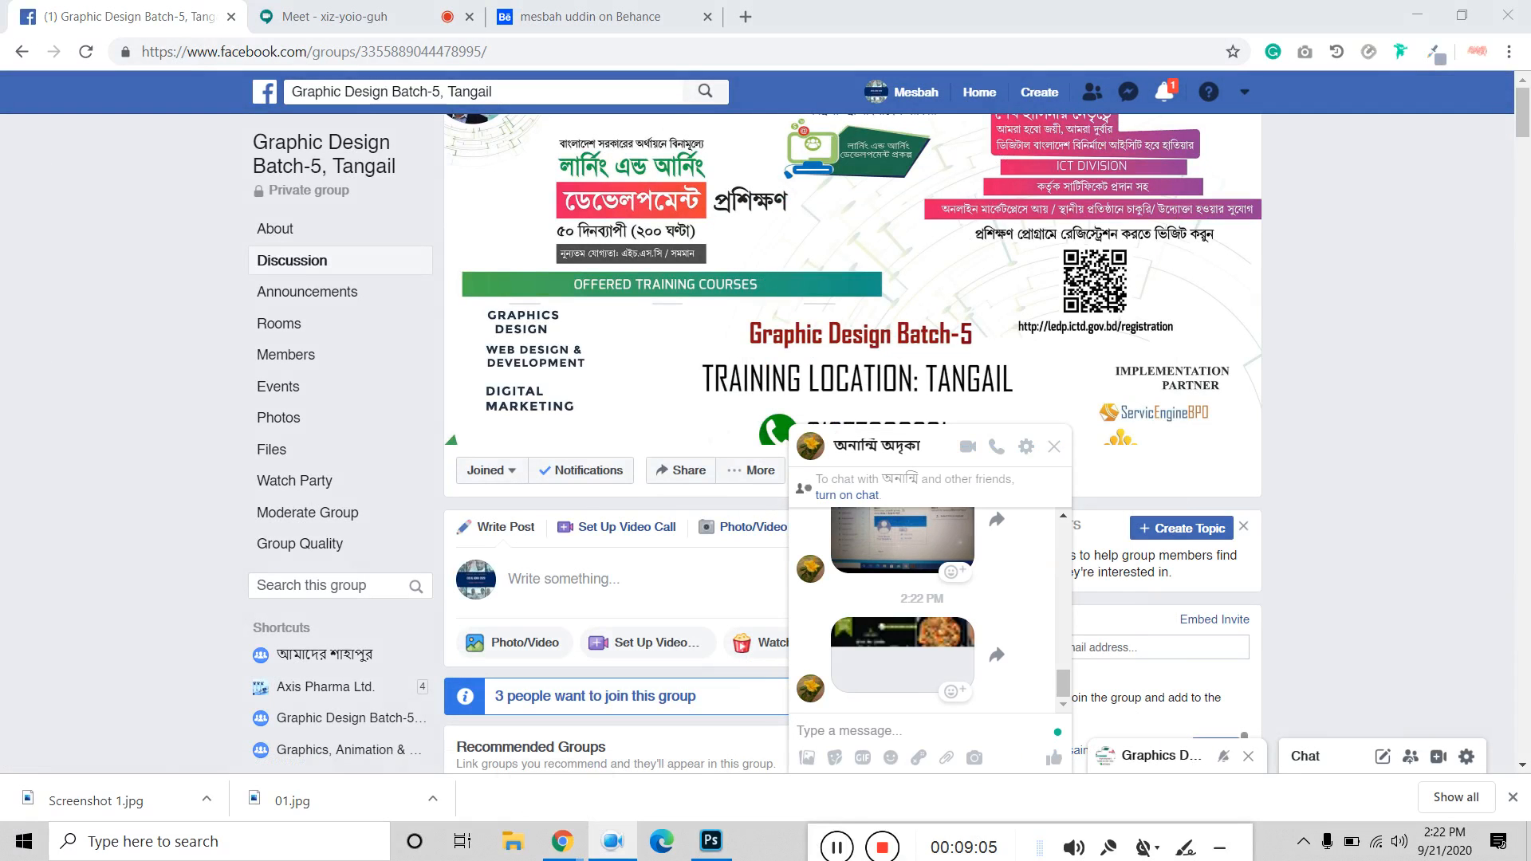
pyautogui.click(954, 630)
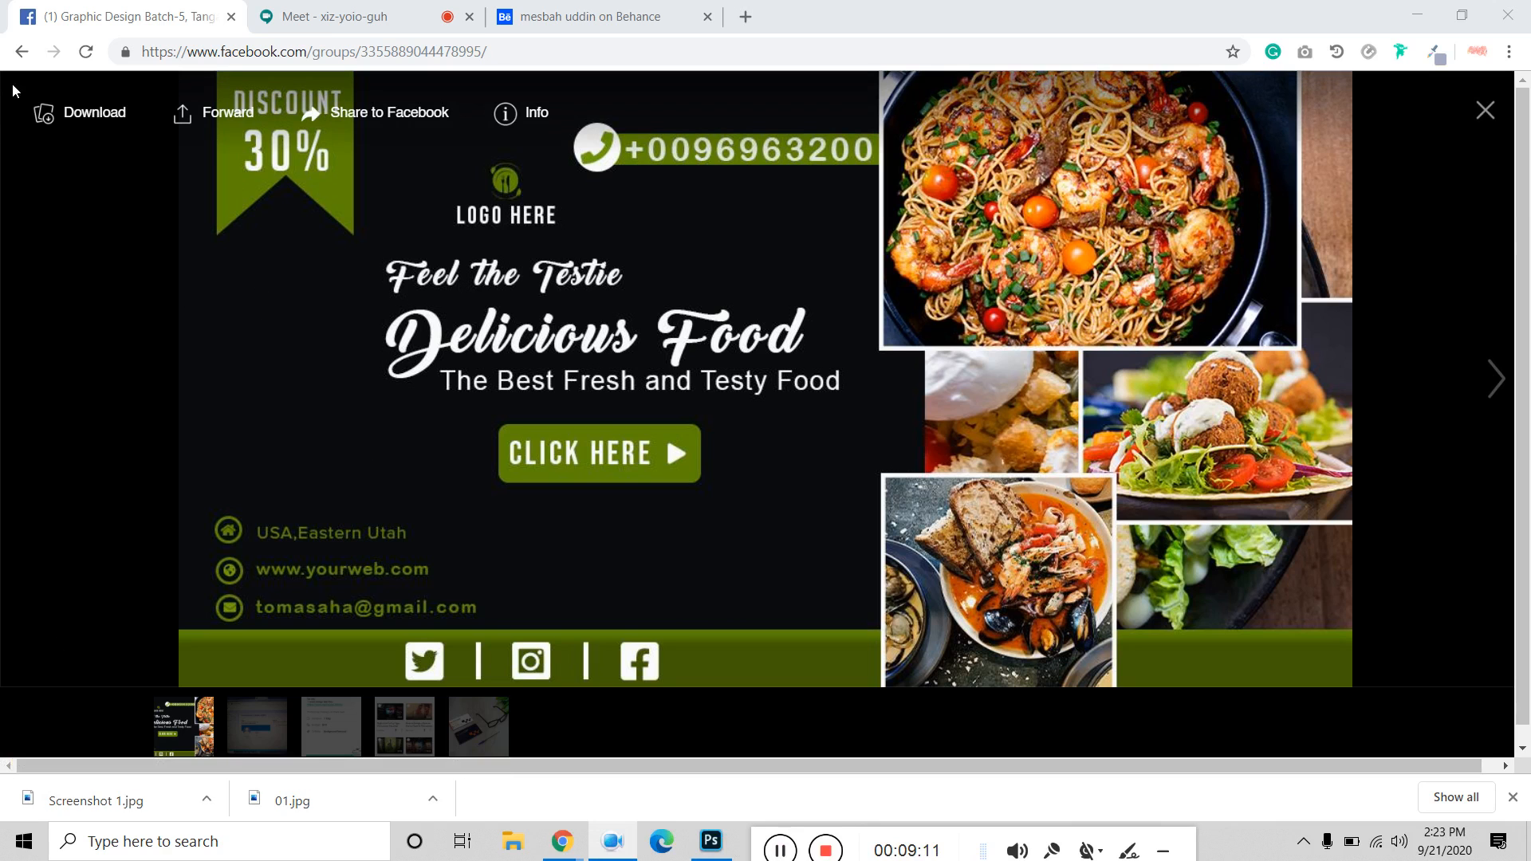
pyautogui.click(71, 114)
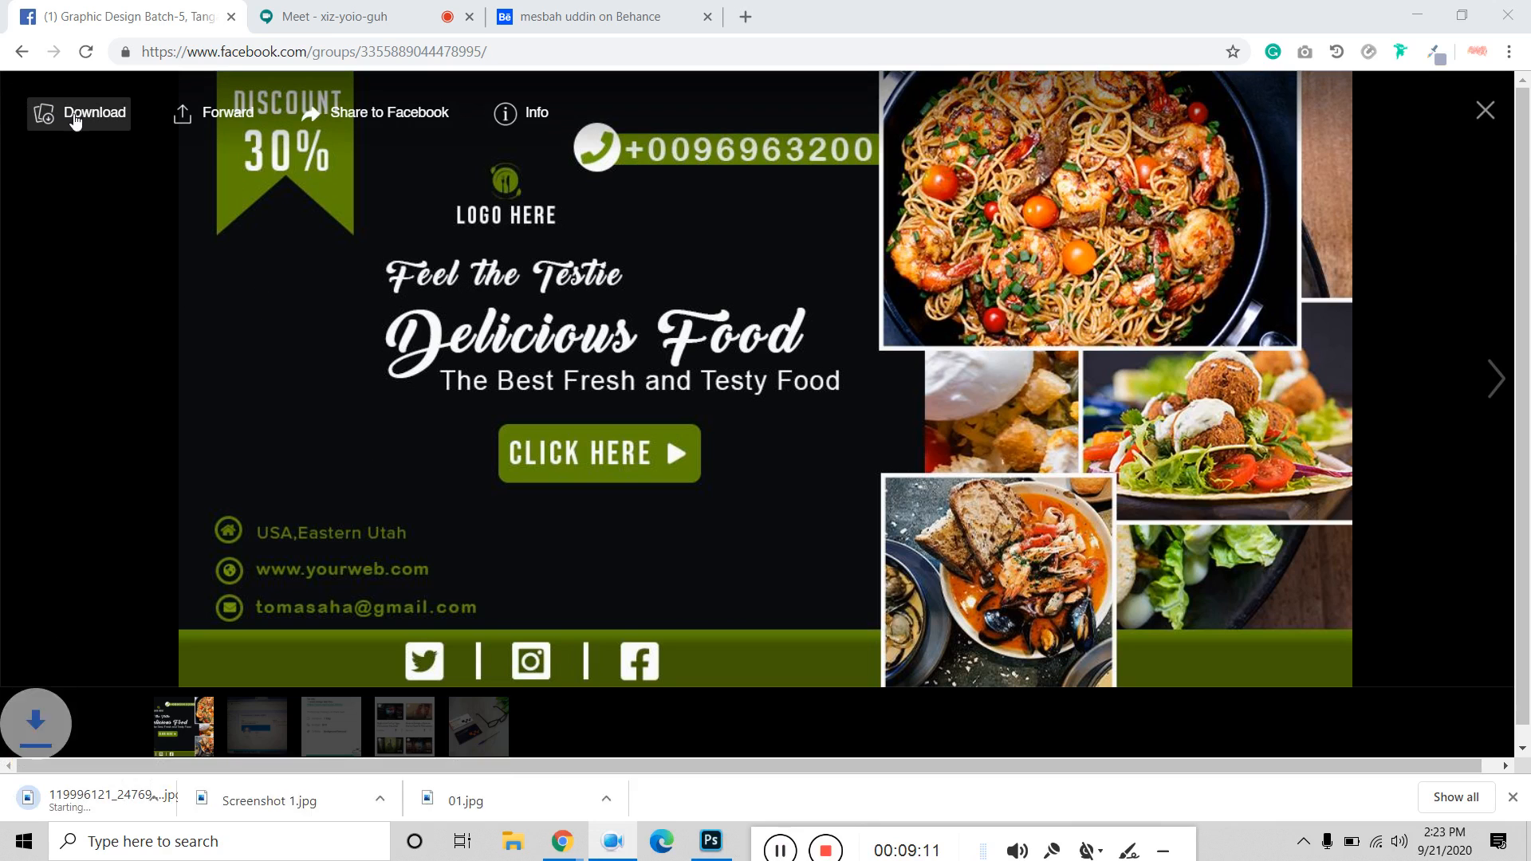
pyautogui.click(1484, 112)
pyautogui.click(317, 16)
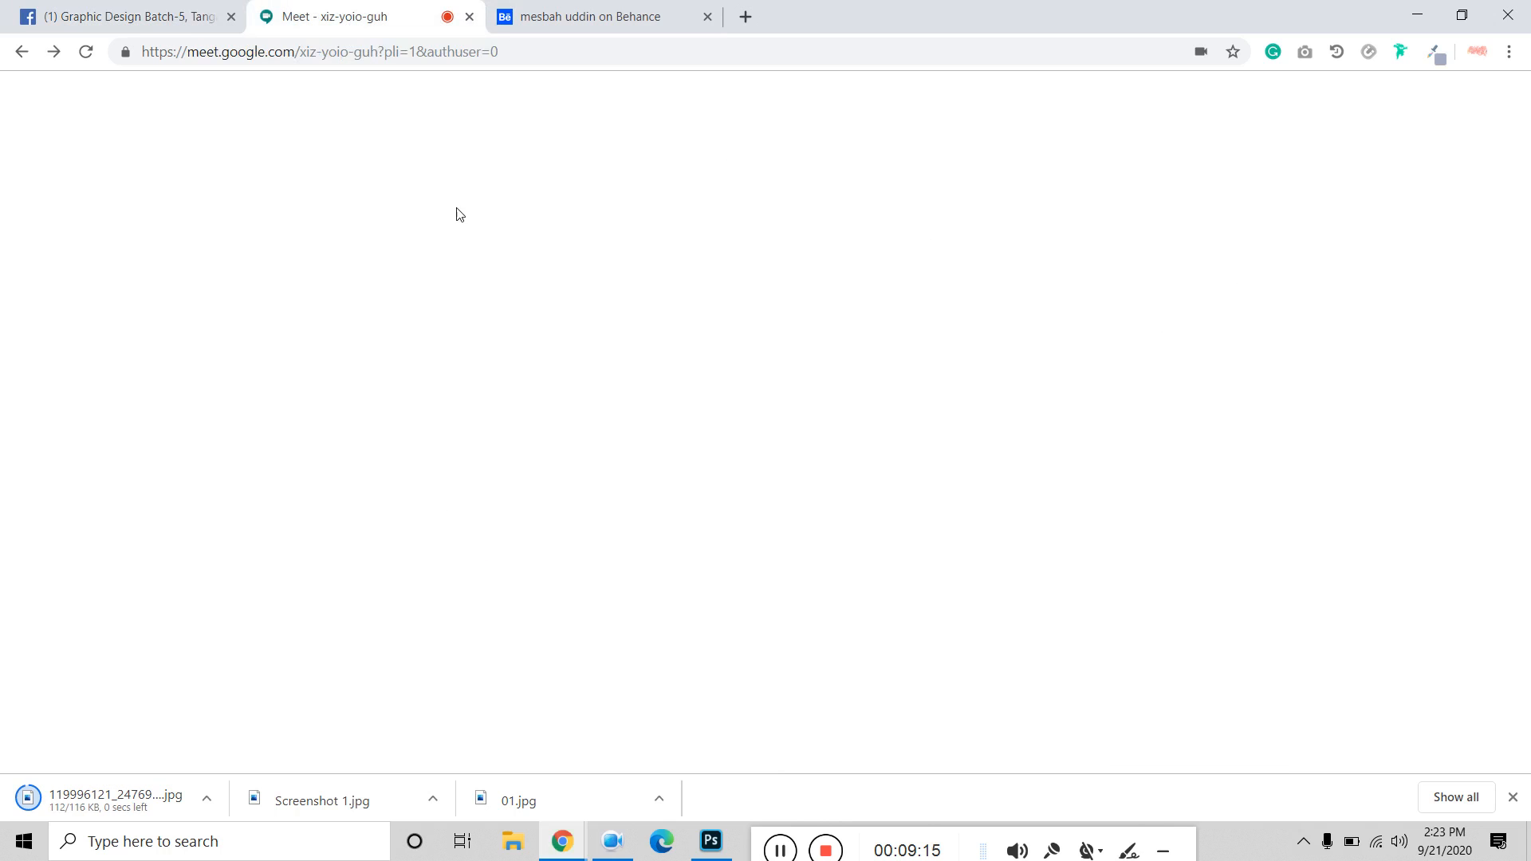
# Admit the waiting participant into the Meet call and close the Behance image viewer.
pyautogui.click(973, 481)
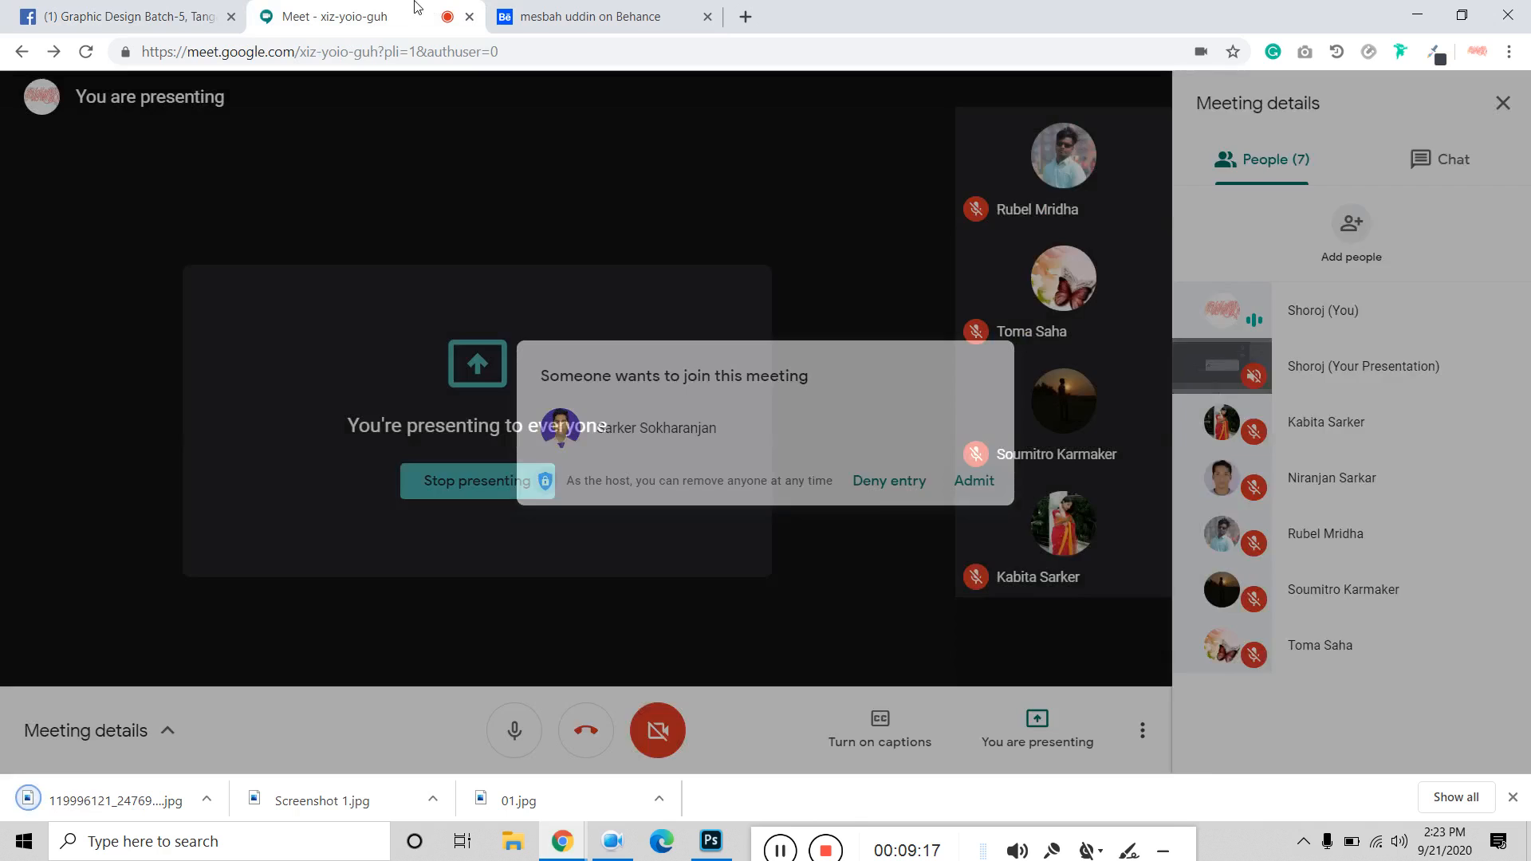
pyautogui.hotkey('ctrl', 'Tab')
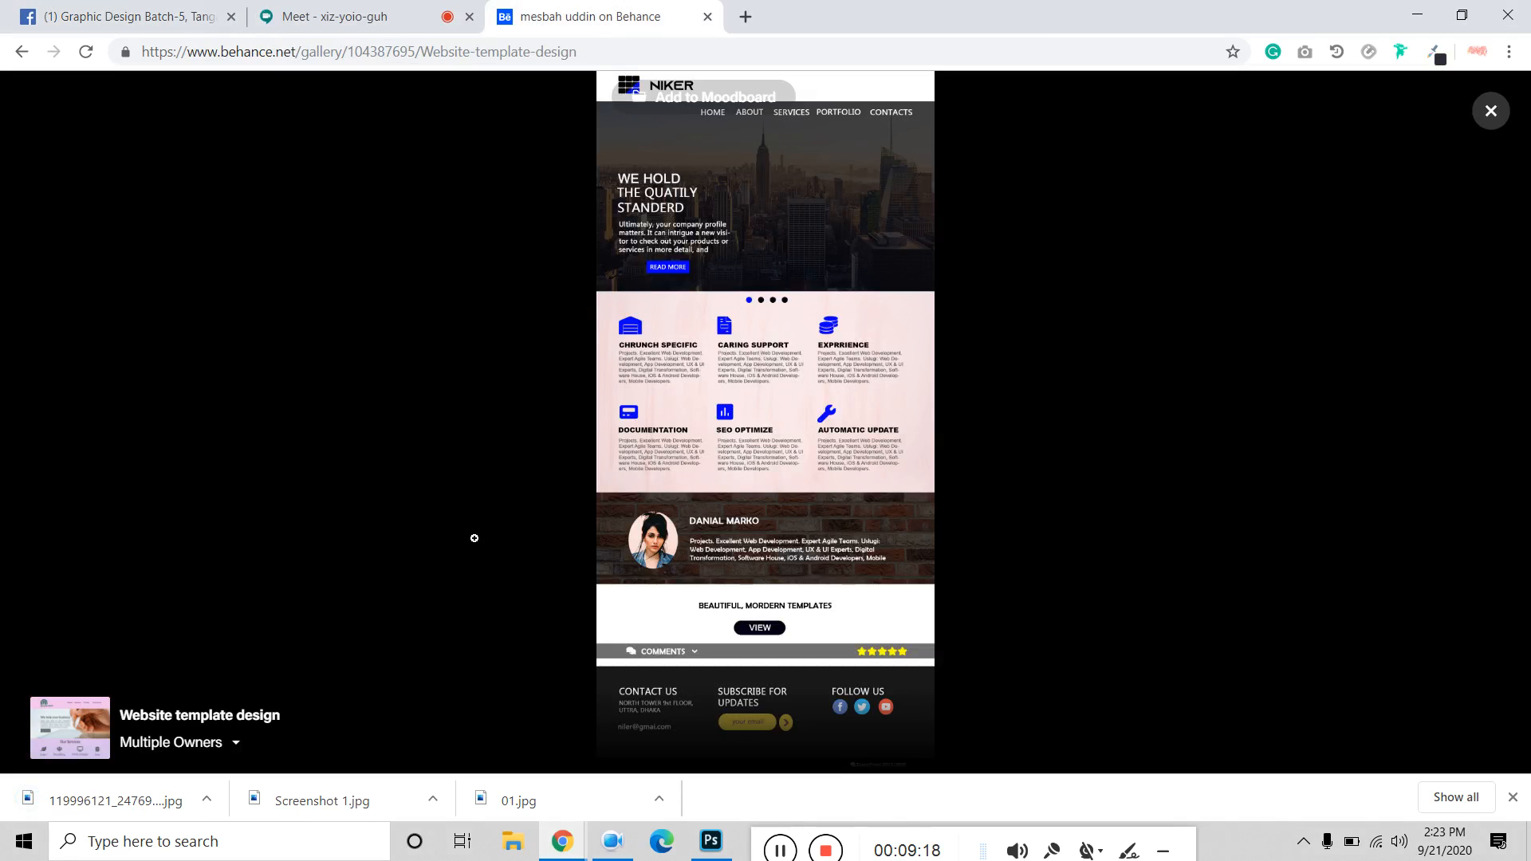
pyautogui.click(1487, 111)
pyautogui.scroll(-10, 714, 377)
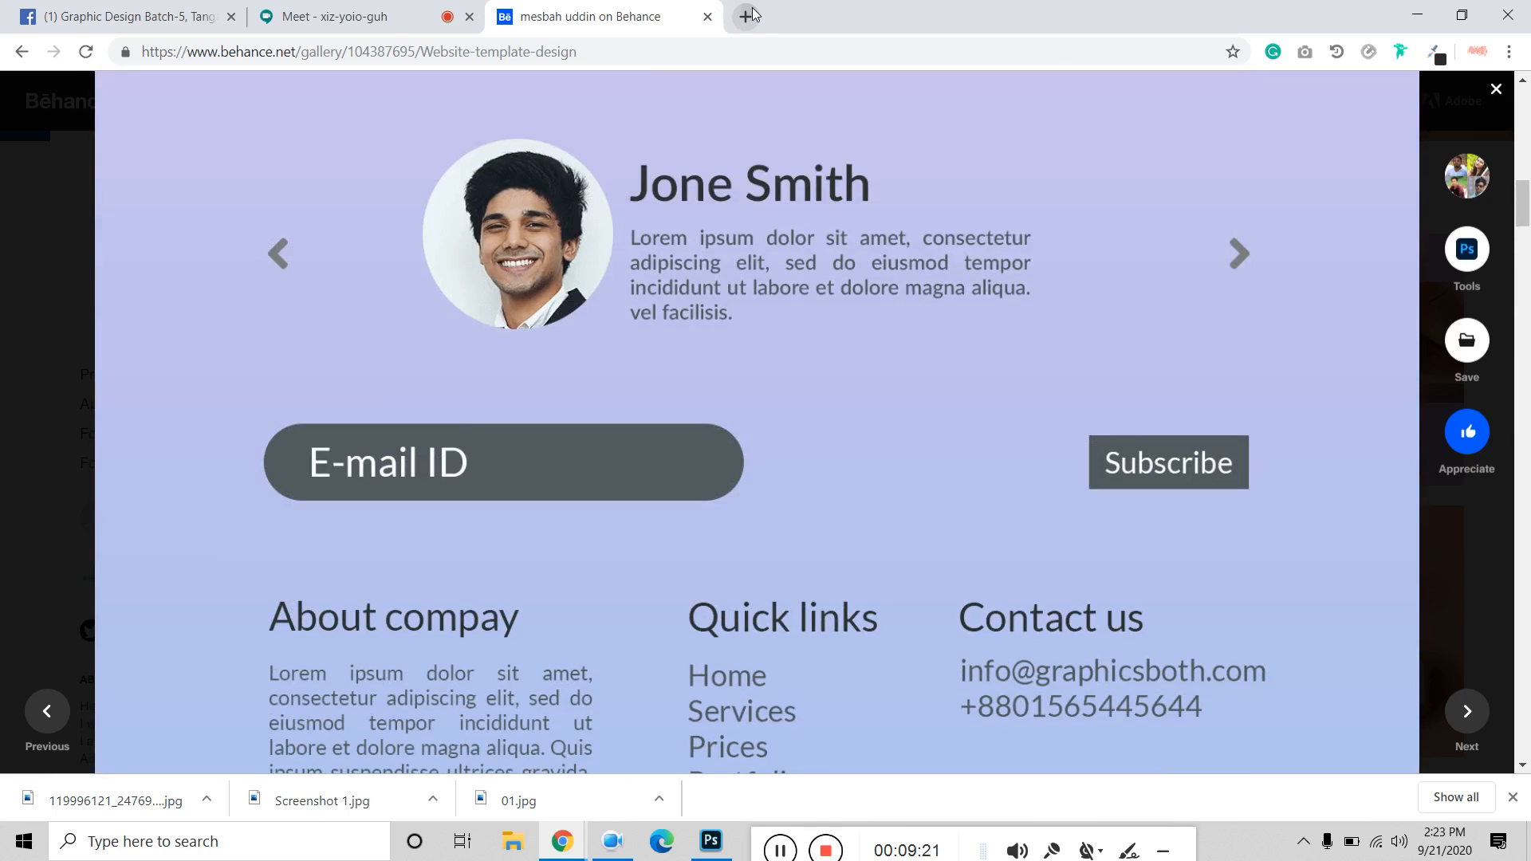
# Search Google for 'behance image size' in a new tab.
pyautogui.click(745, 16)
pyautogui.write('bena')
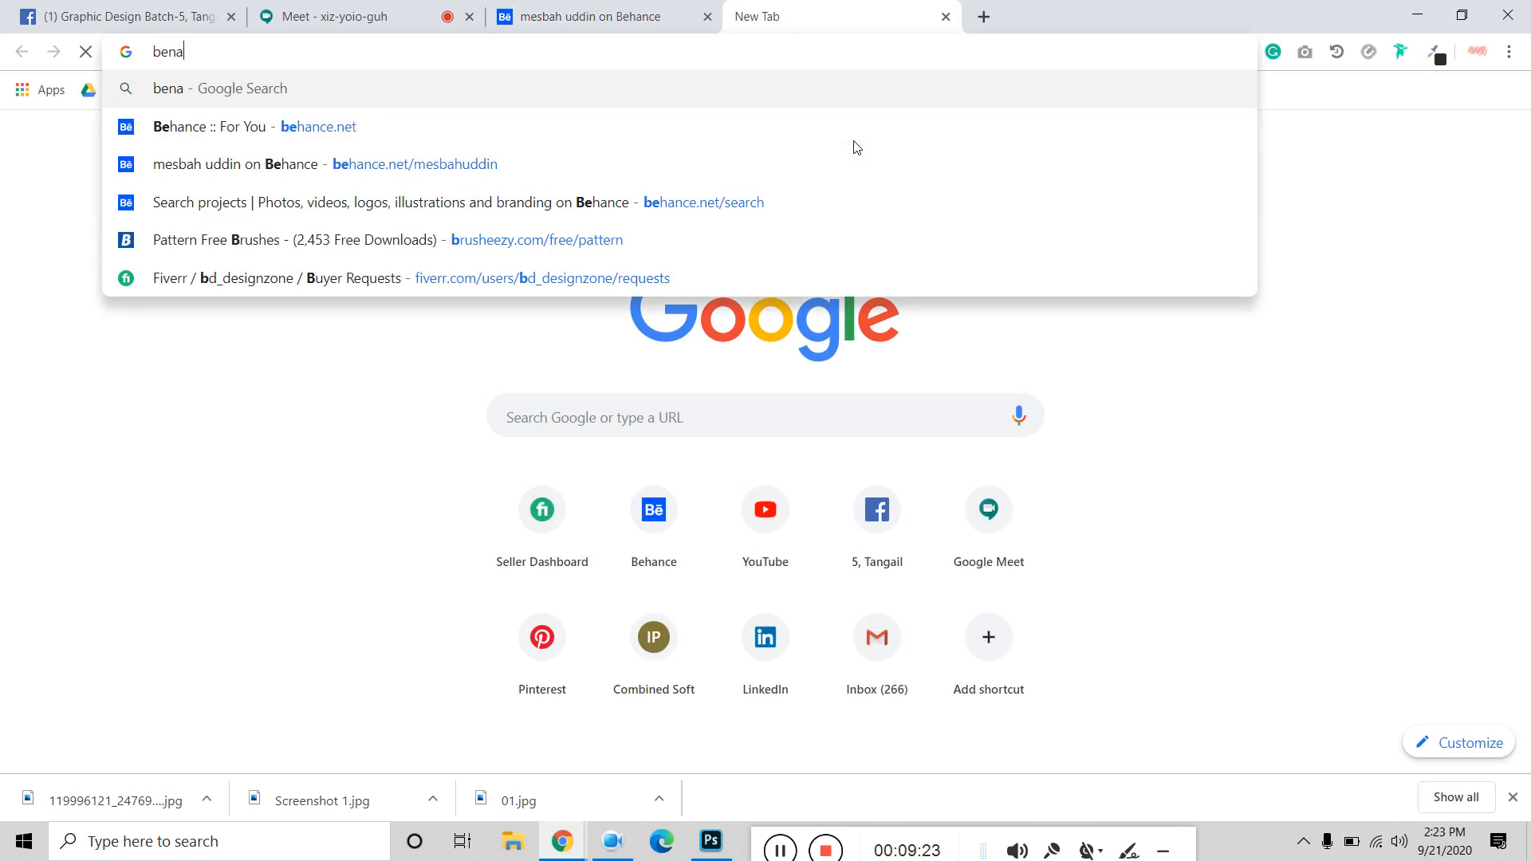
pyautogui.press('BackSpace')
pyautogui.press('BackSpace')
pyautogui.write('ha;nce')
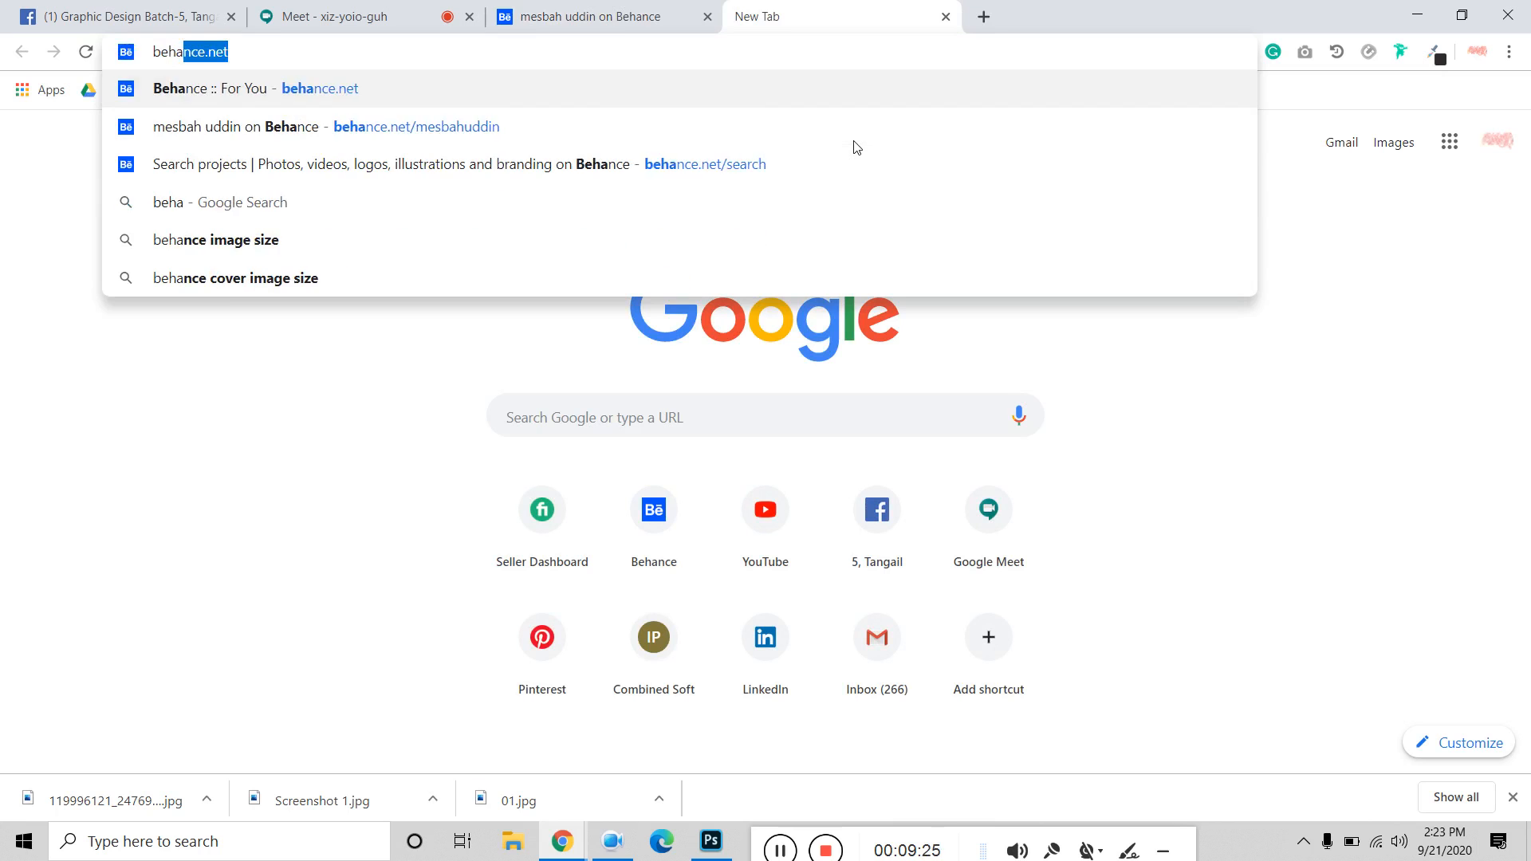
pyautogui.press('BackSpace')
pyautogui.press('BackSpace')
pyautogui.press('BackSpace')
pyautogui.press('BackSpace')
pyautogui.write('nce image si')
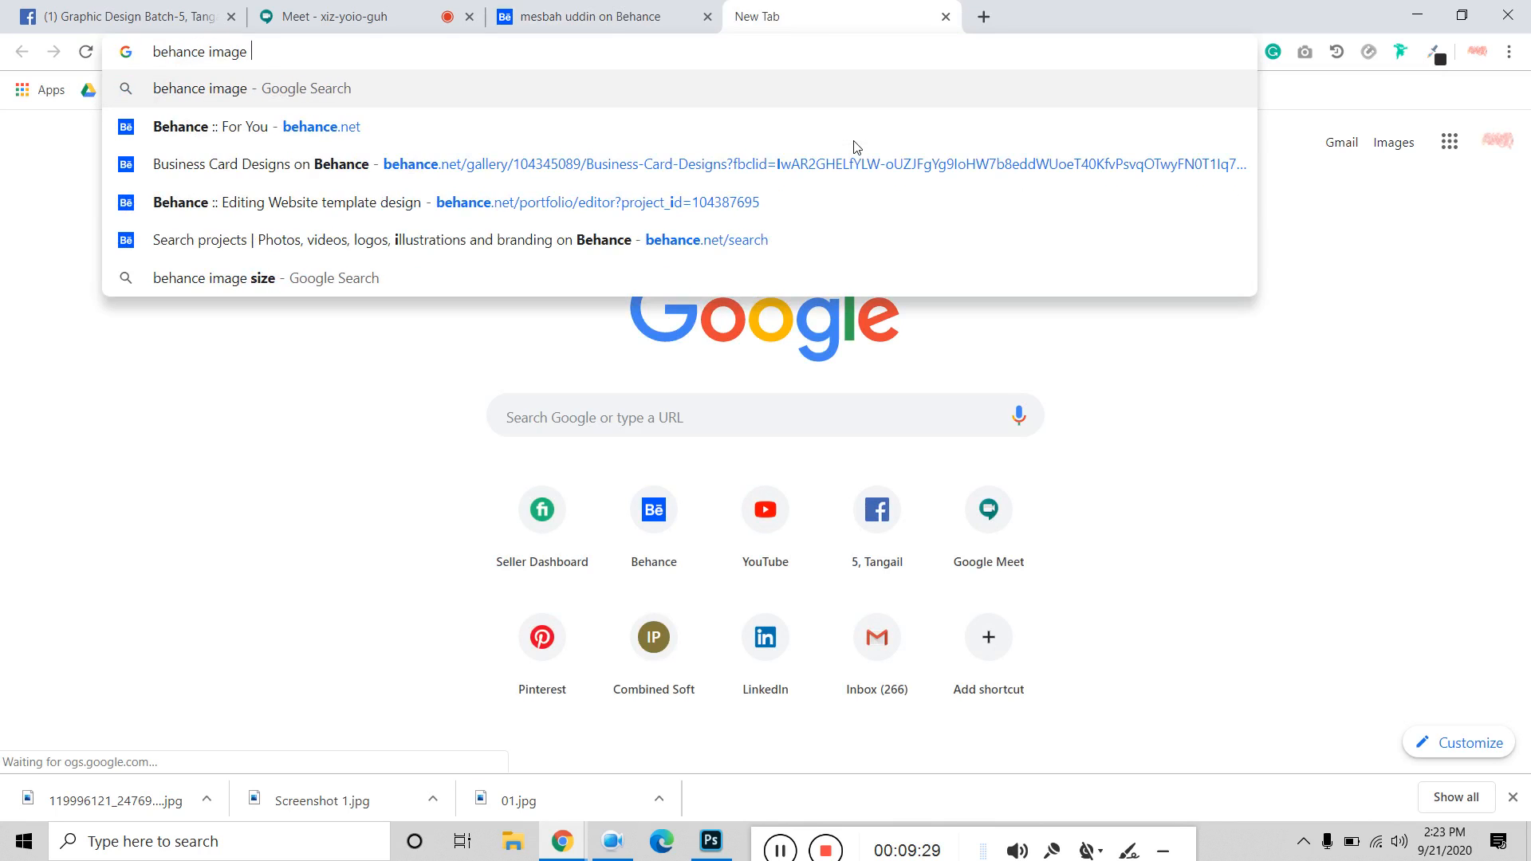
pyautogui.press('Down')
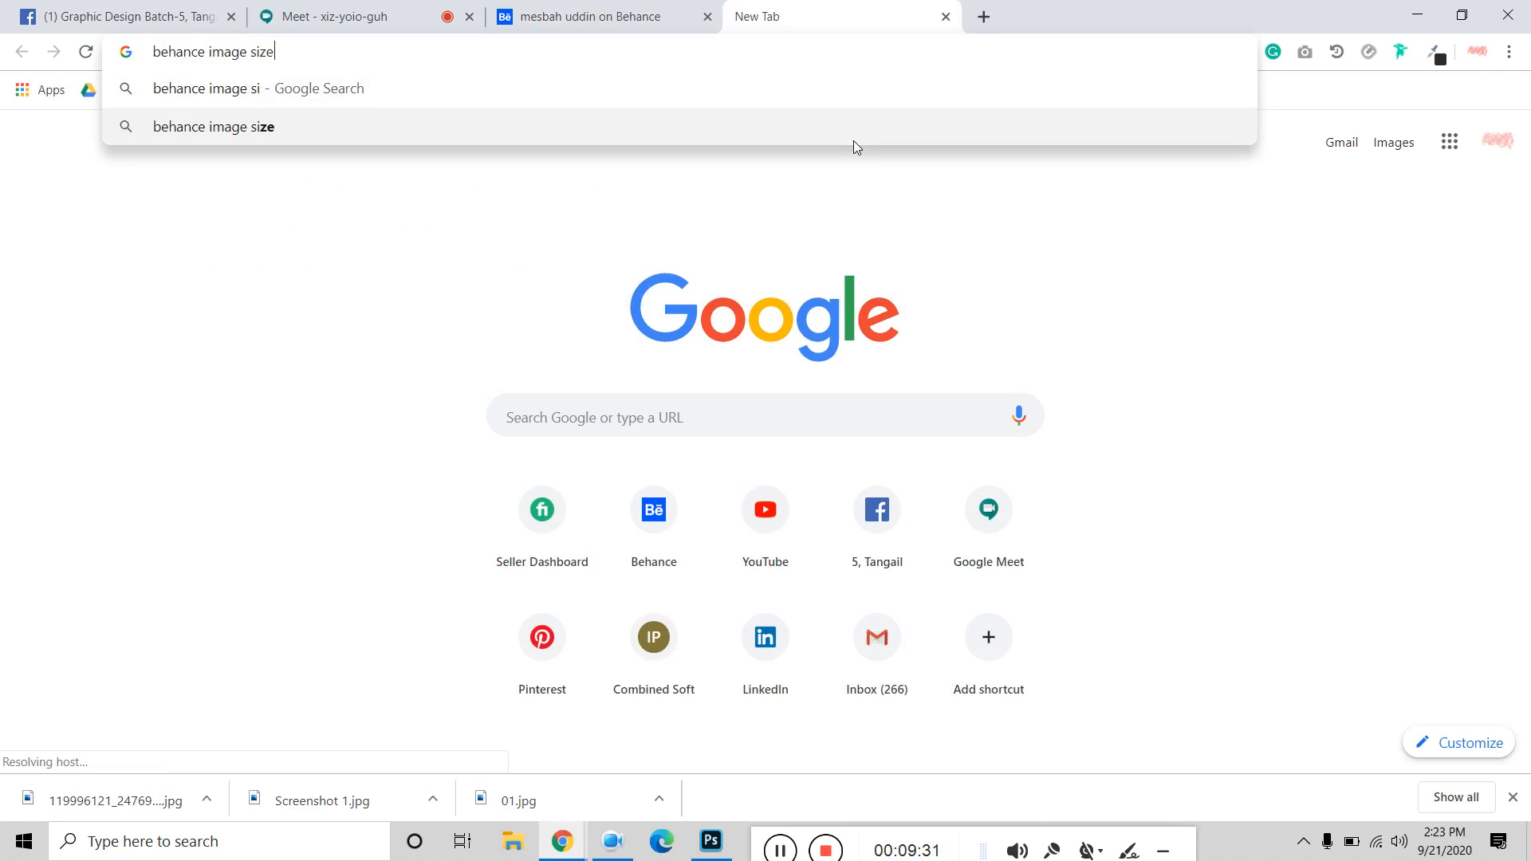
pyautogui.press('Return')
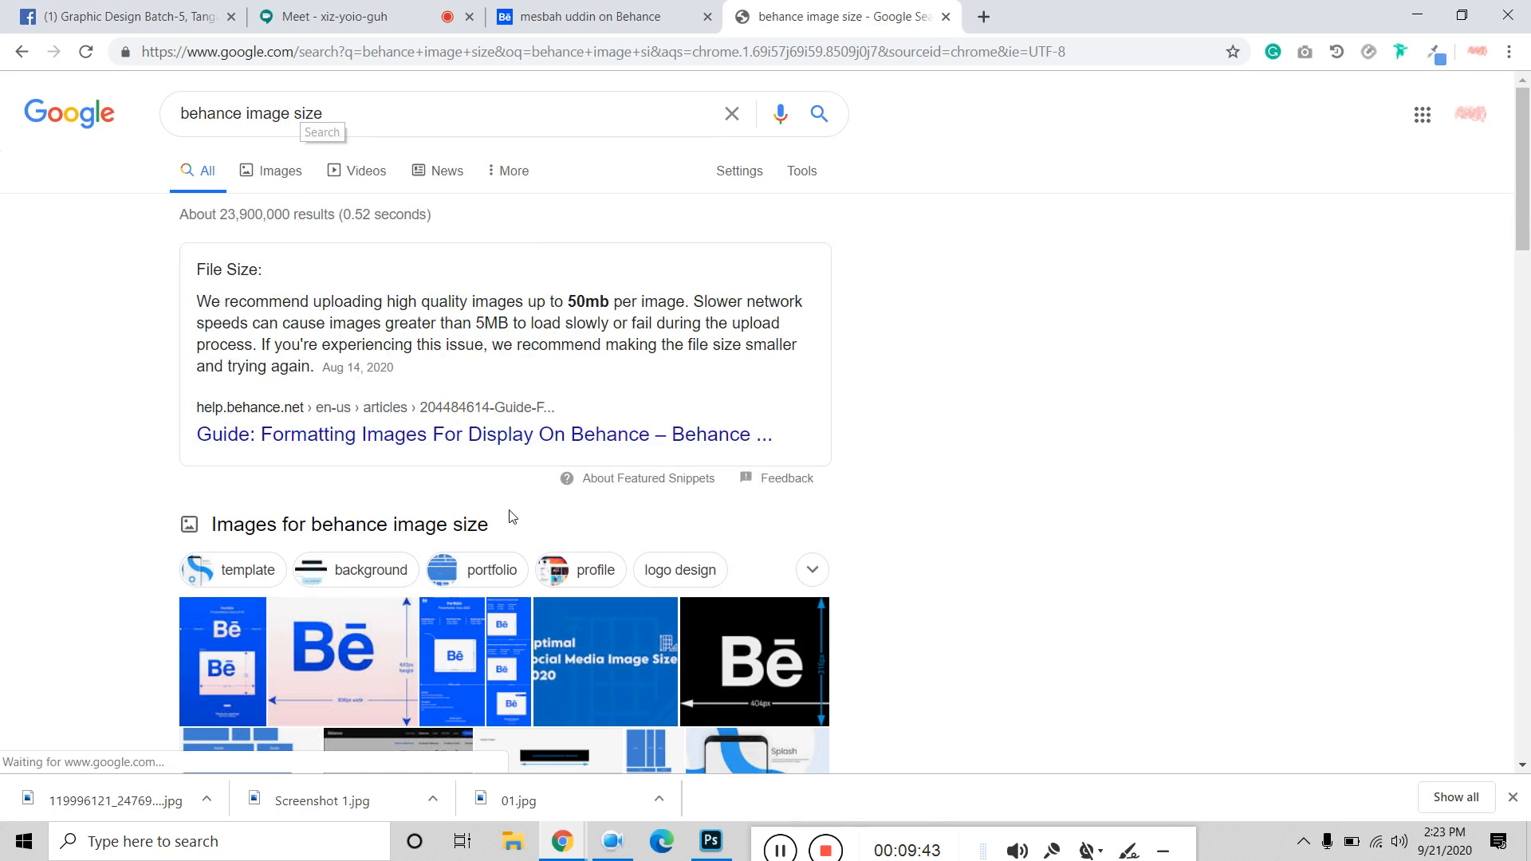
# Highlight the 808px × 632px cover dimensions in the search results.
pyautogui.scroll(-5, 537, 579)
pyautogui.scroll(-4, 536, 578)
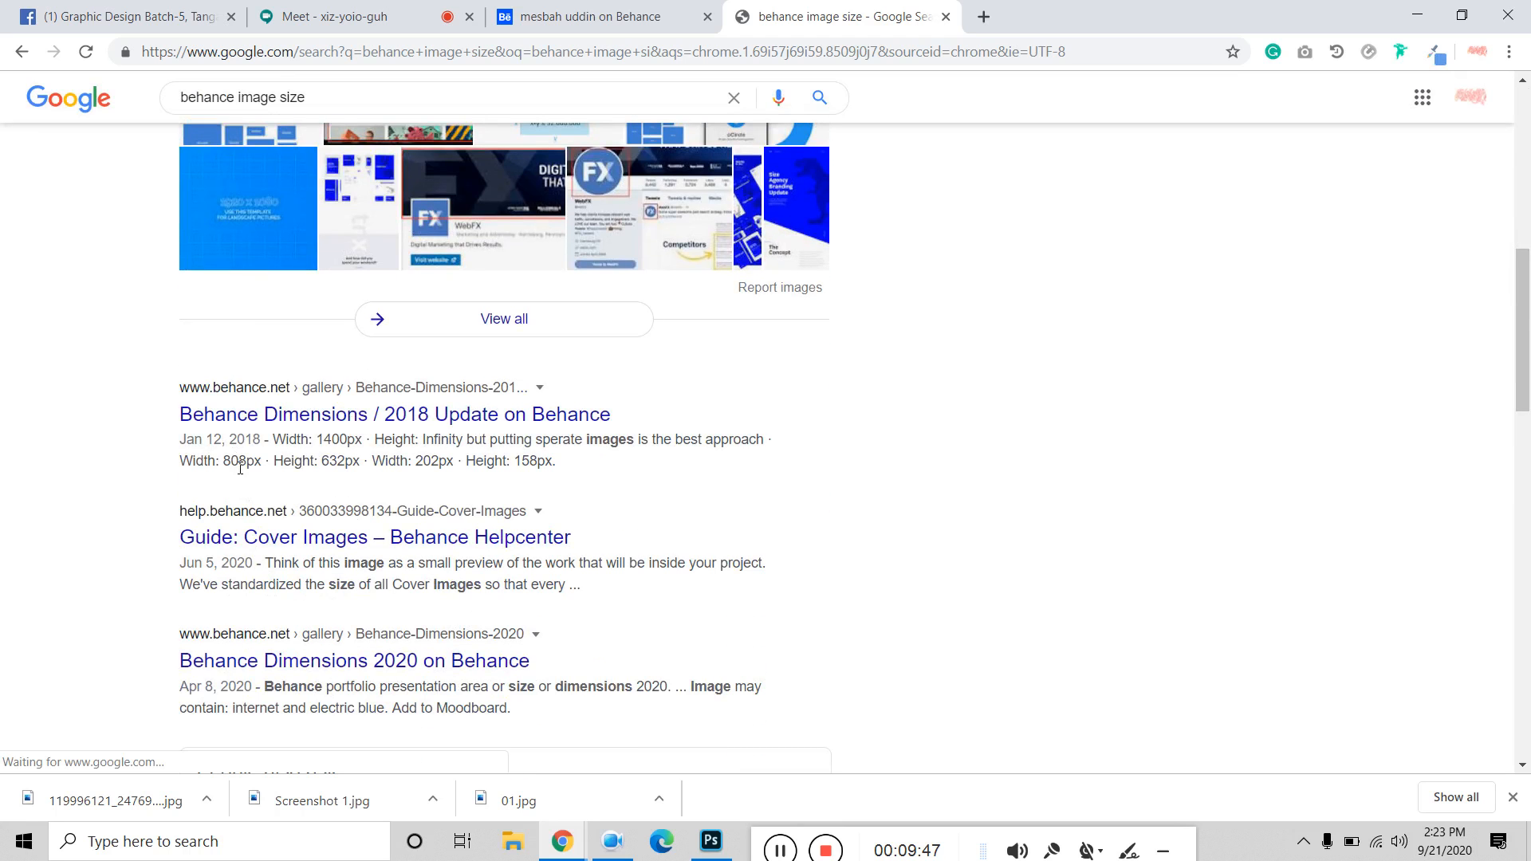
pyautogui.moveTo(225, 461); pyautogui.dragTo(357, 479)
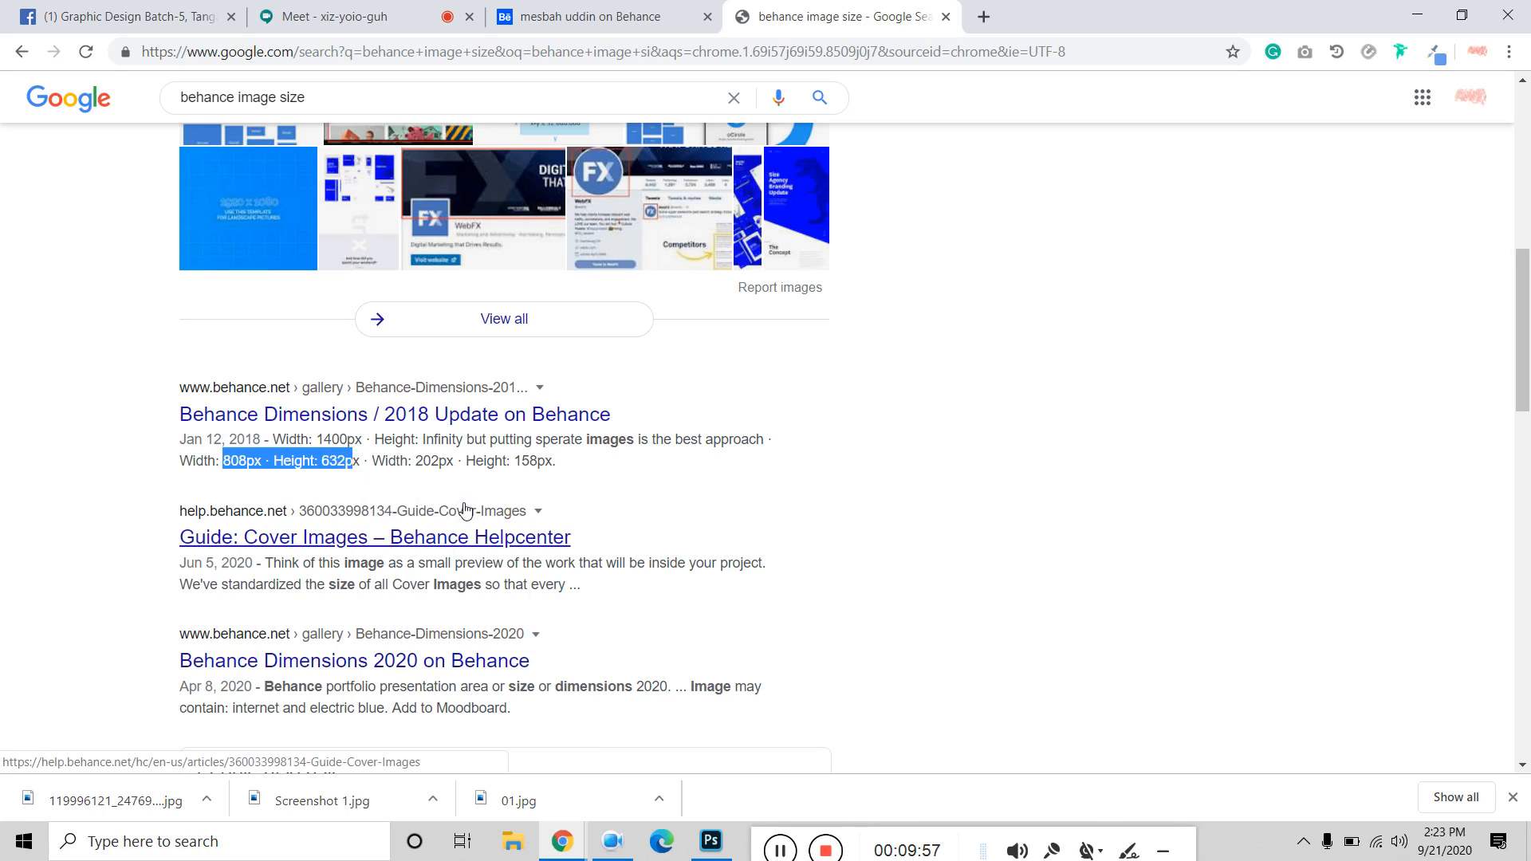
pyautogui.doubleClick(353, 463)
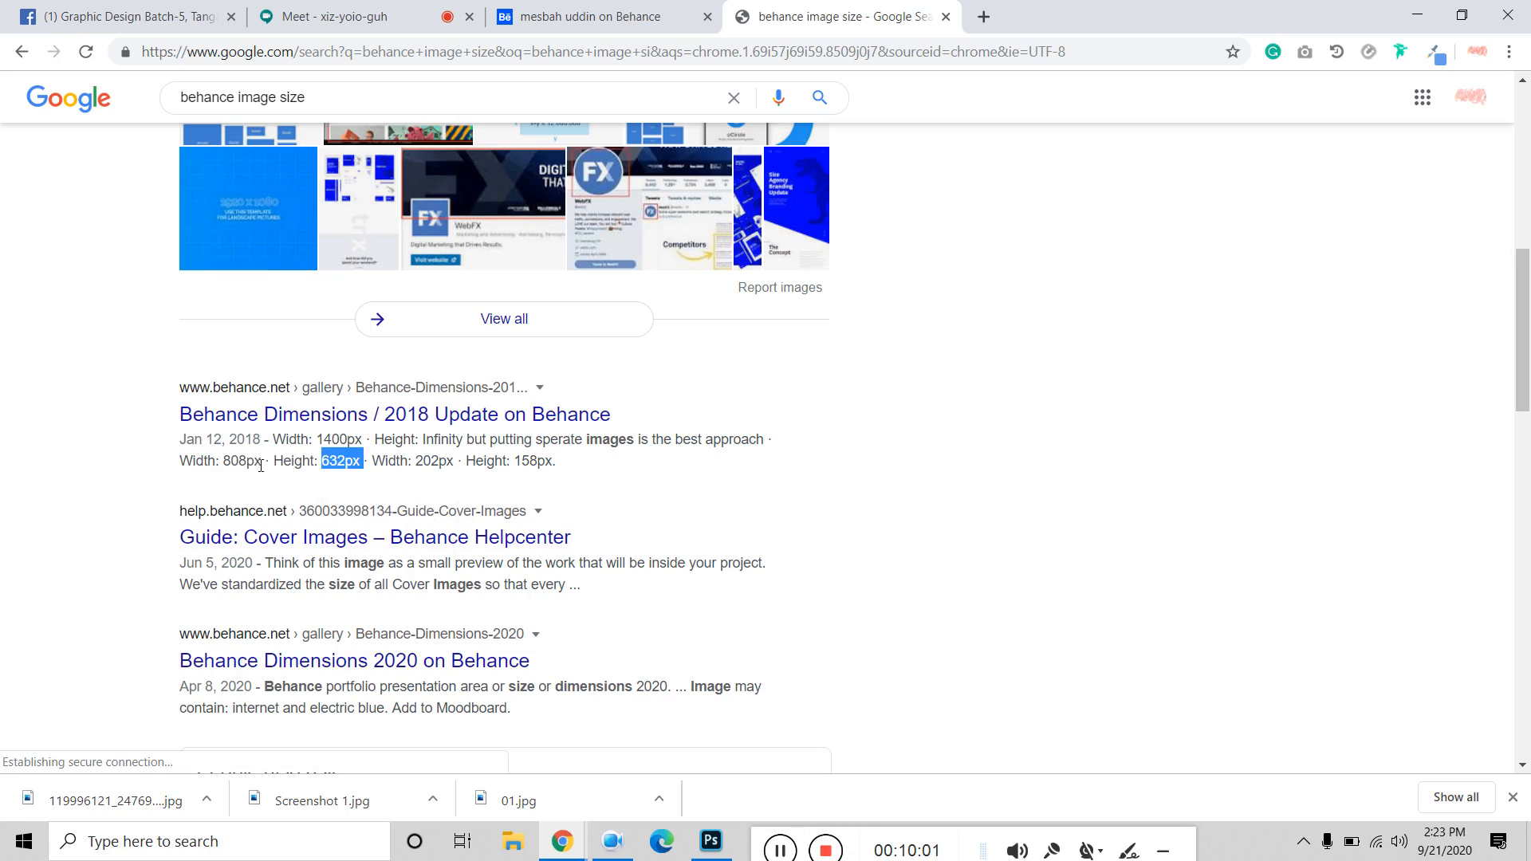
pyautogui.moveTo(223, 462); pyautogui.dragTo(359, 466)
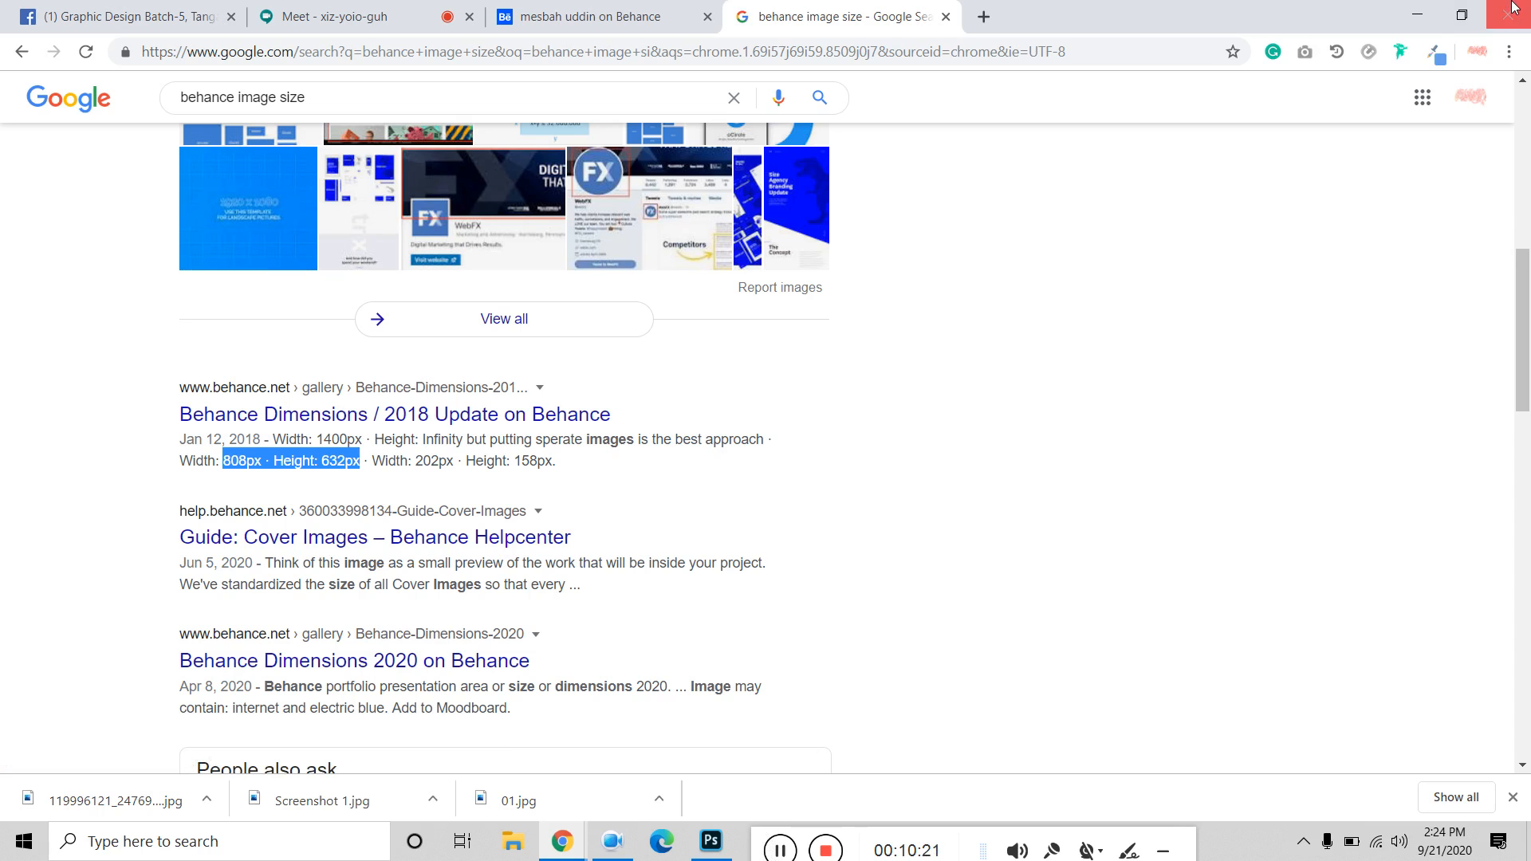
# Minimize the browser and Photoshop and open Display settings from the desktop.
pyautogui.click(1417, 14)
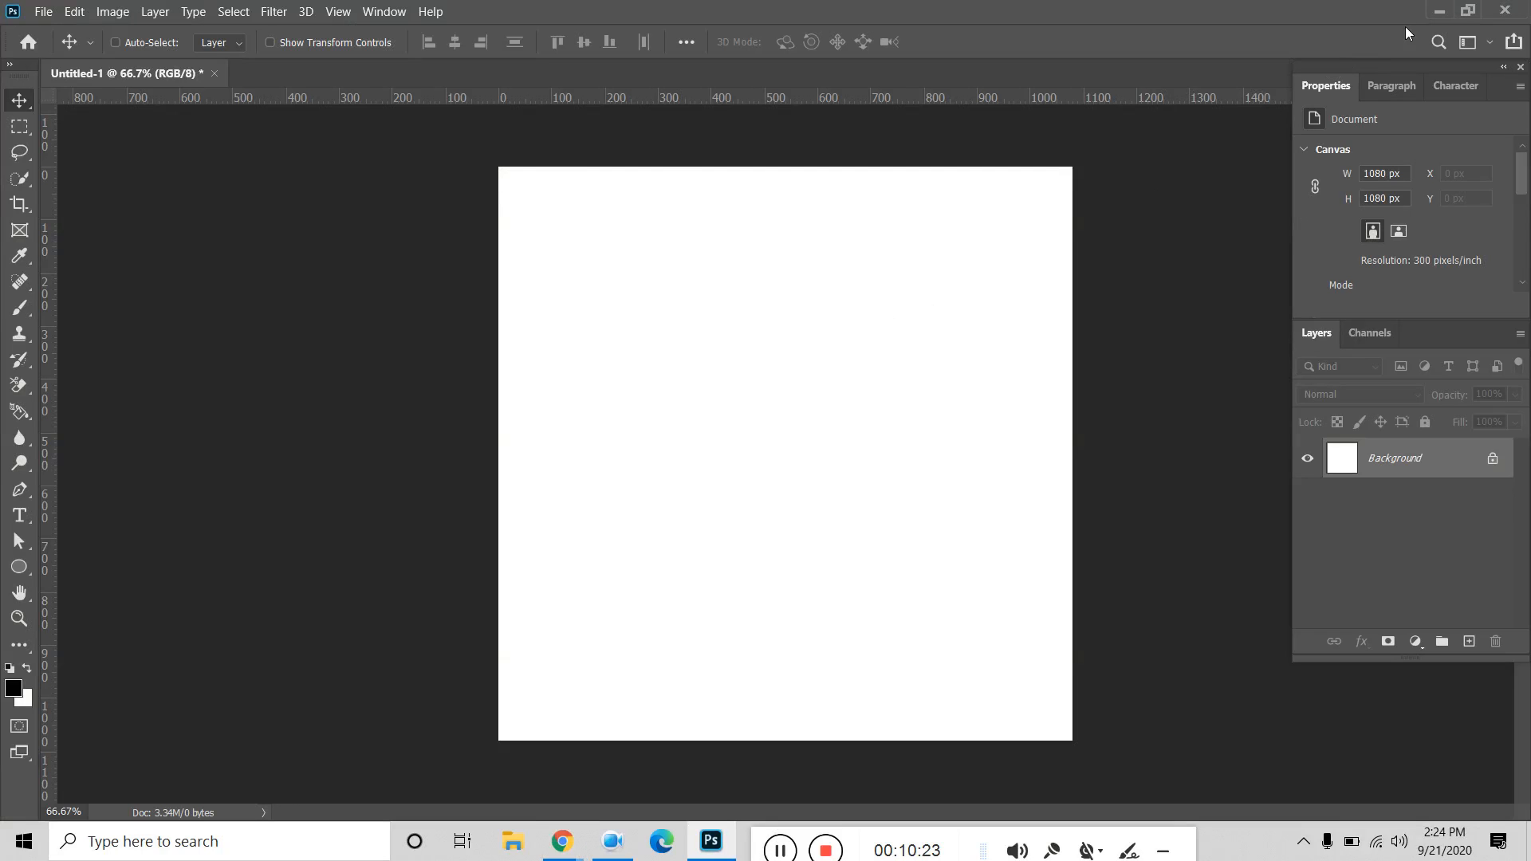
pyautogui.click(1445, 14)
pyautogui.rightClick(621, 299)
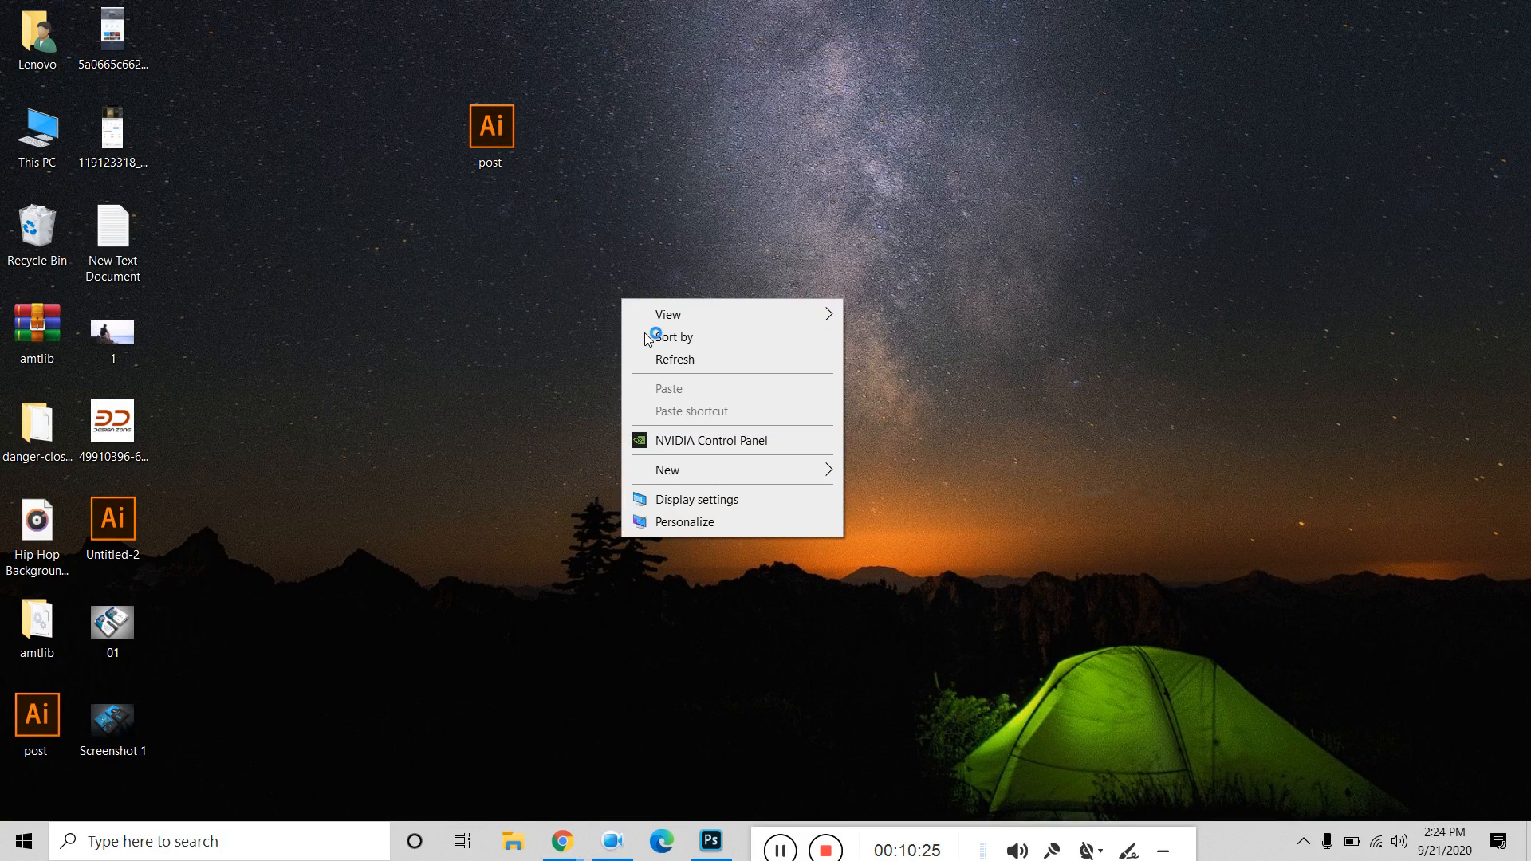
pyautogui.click(709, 500)
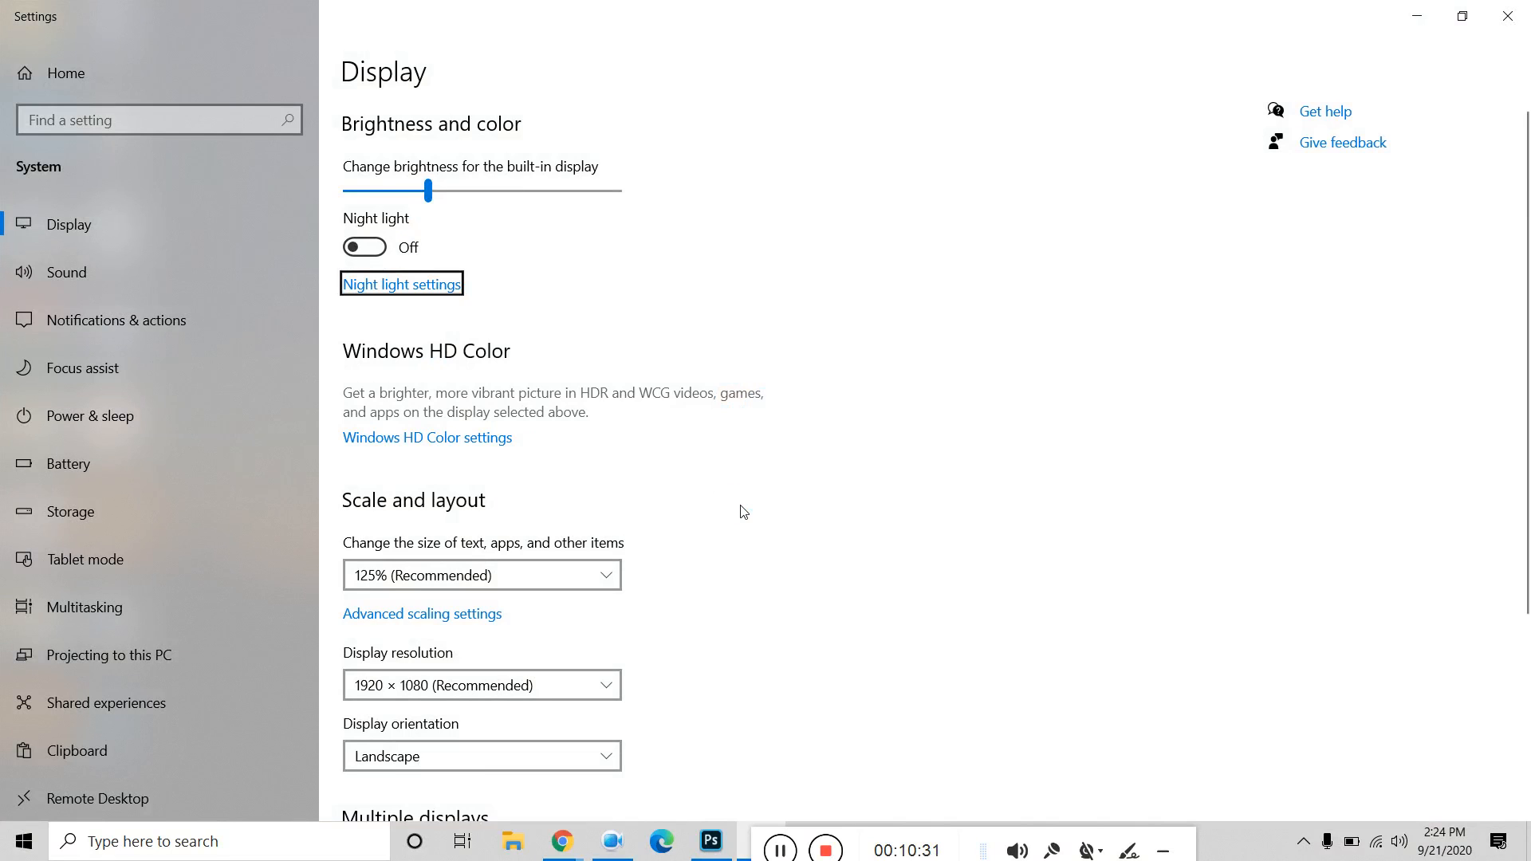
# Change the display resolution to 1680 × 1050 and keep it.
pyautogui.scroll(-2, 742, 508)
pyautogui.click(443, 562)
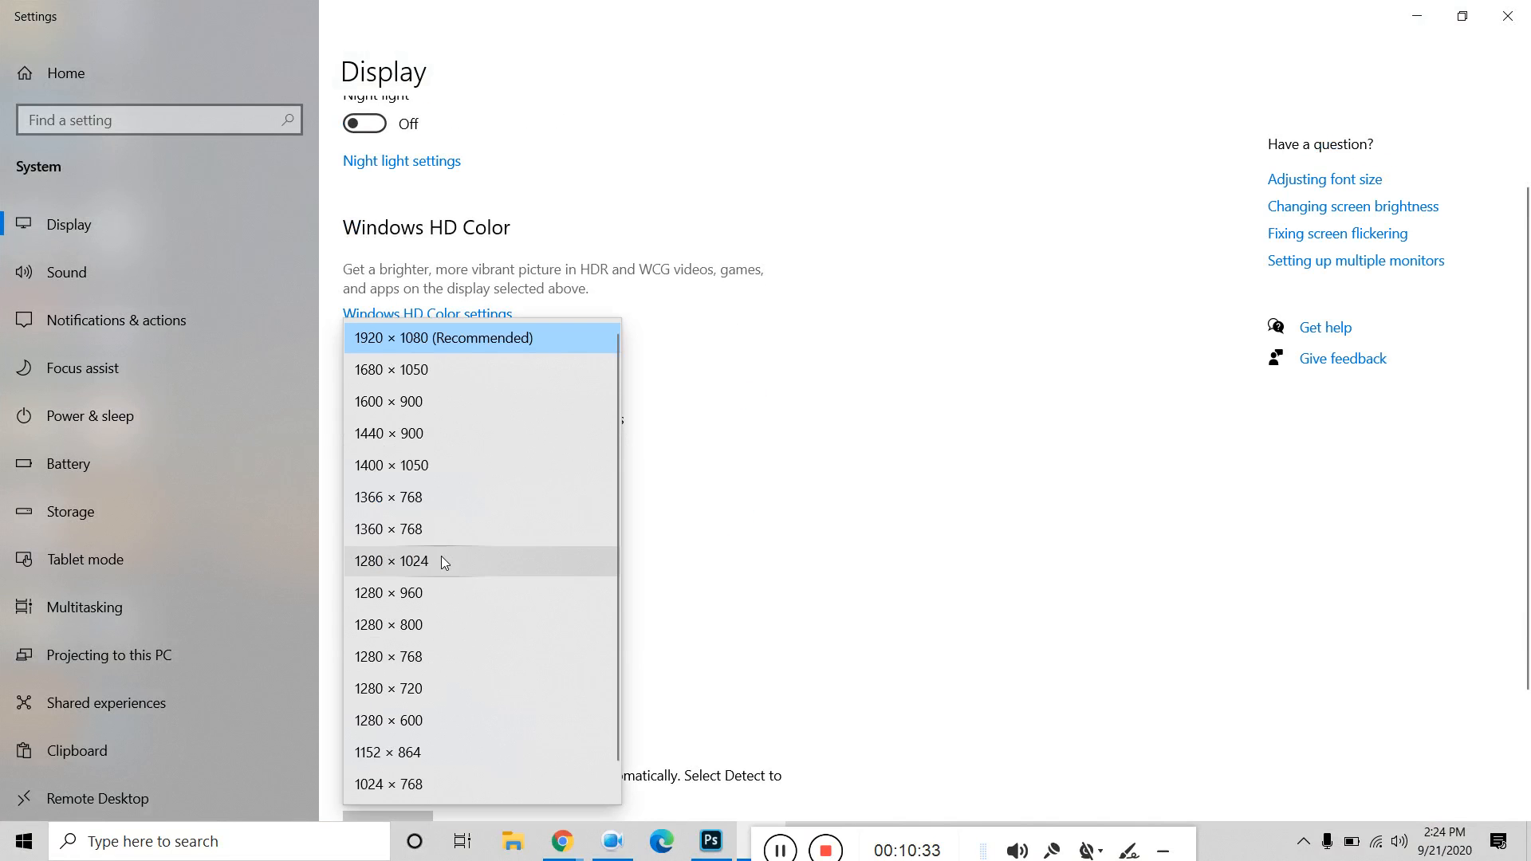
pyautogui.click(786, 396)
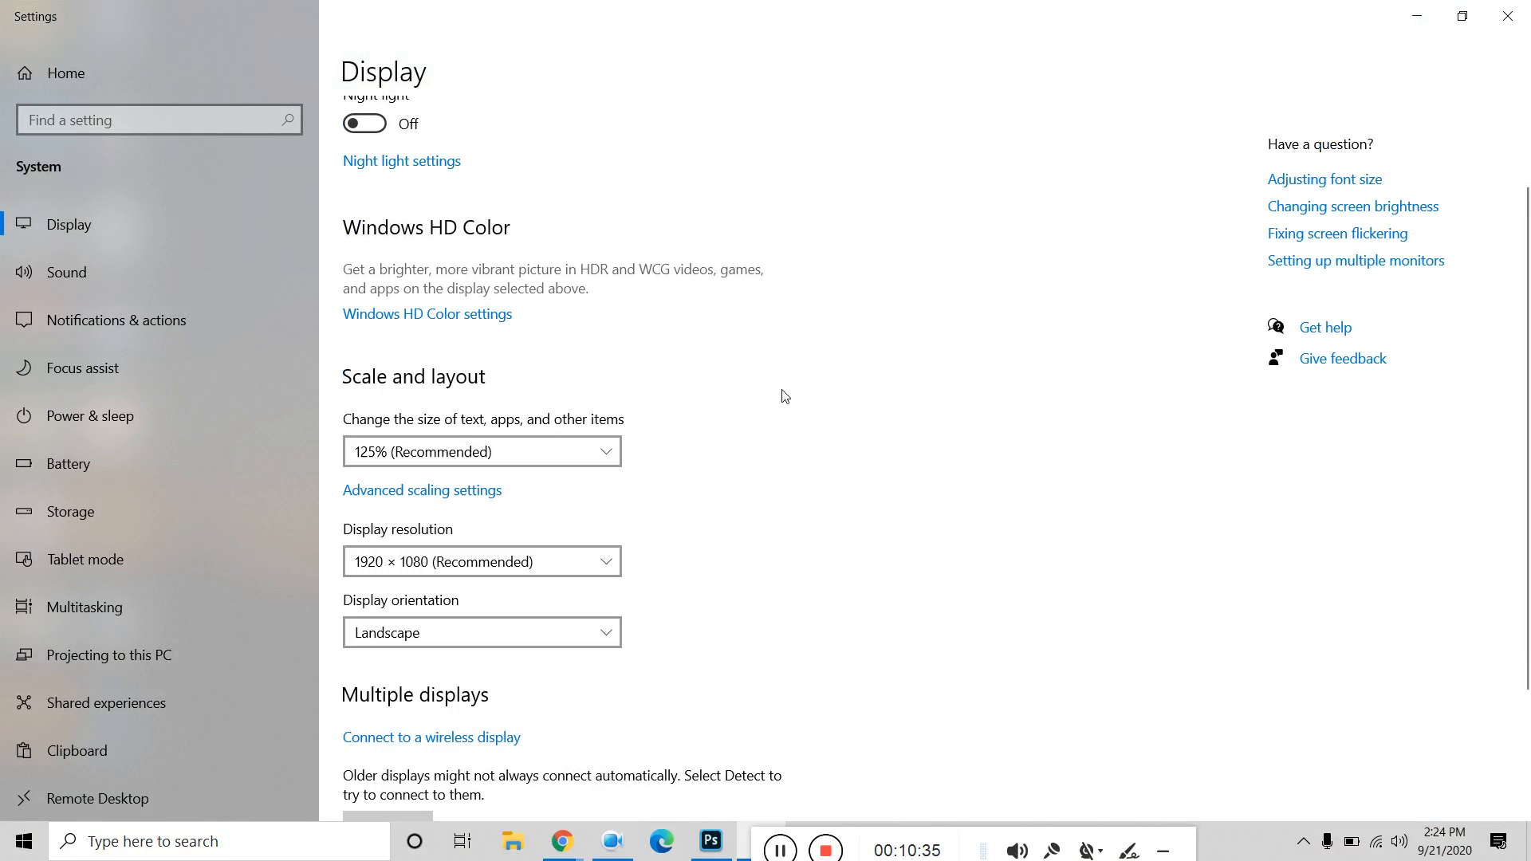
pyautogui.click(533, 566)
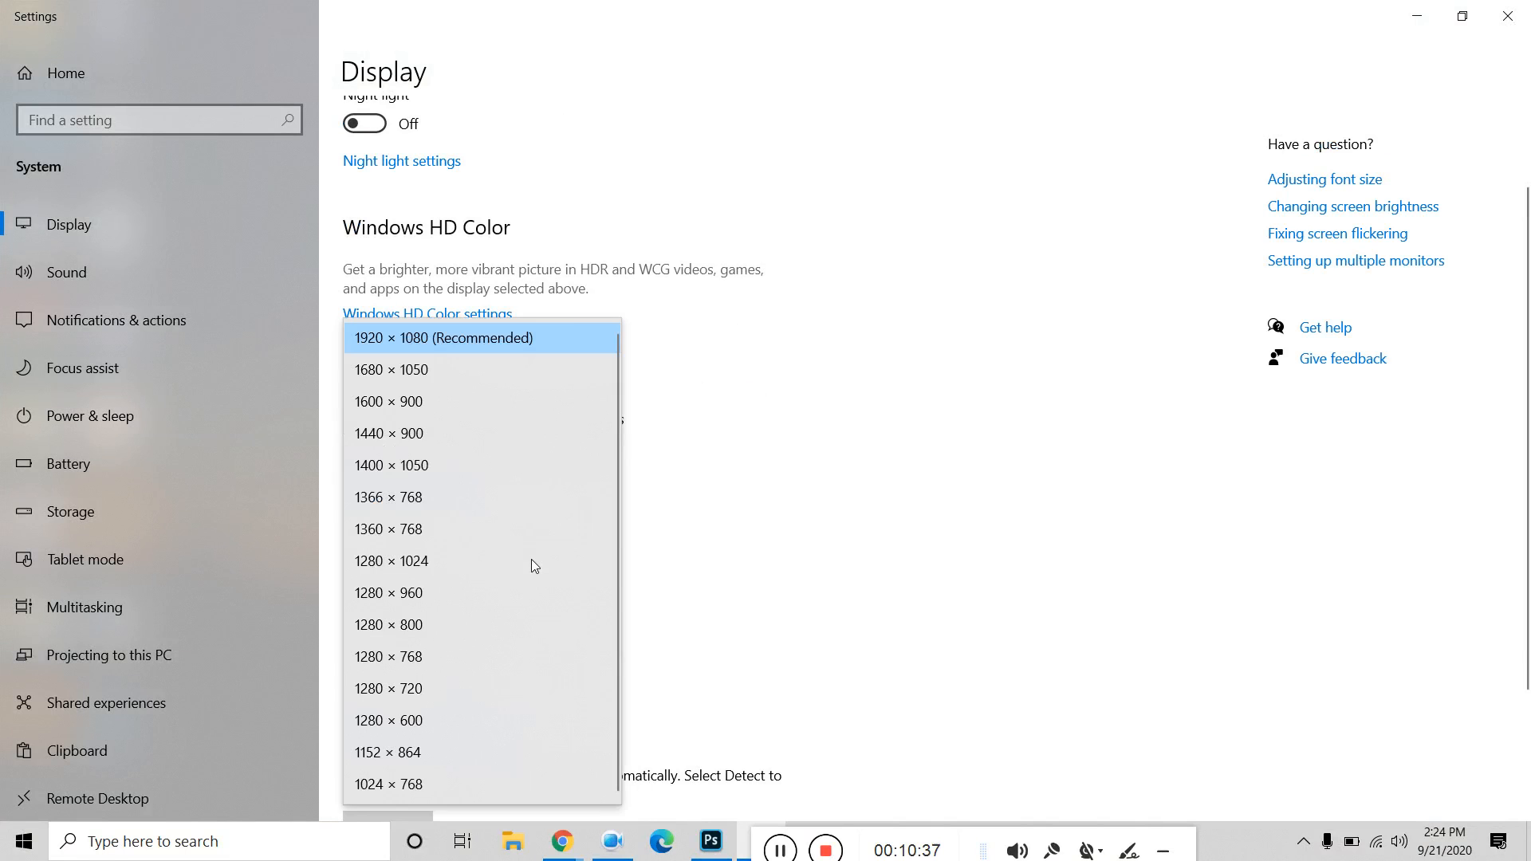
pyautogui.click(491, 346)
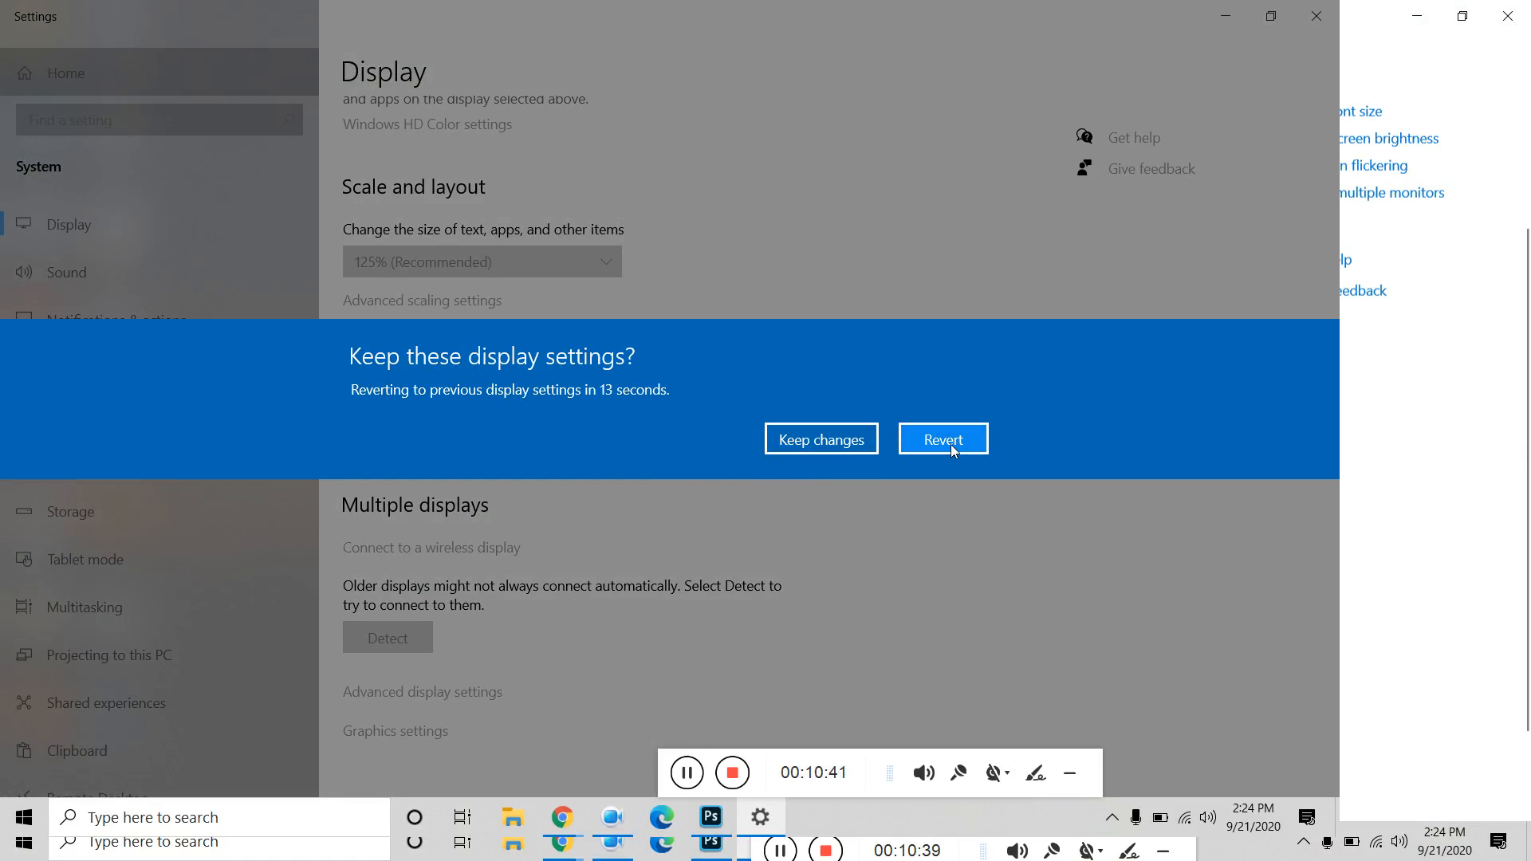
pyautogui.click(853, 445)
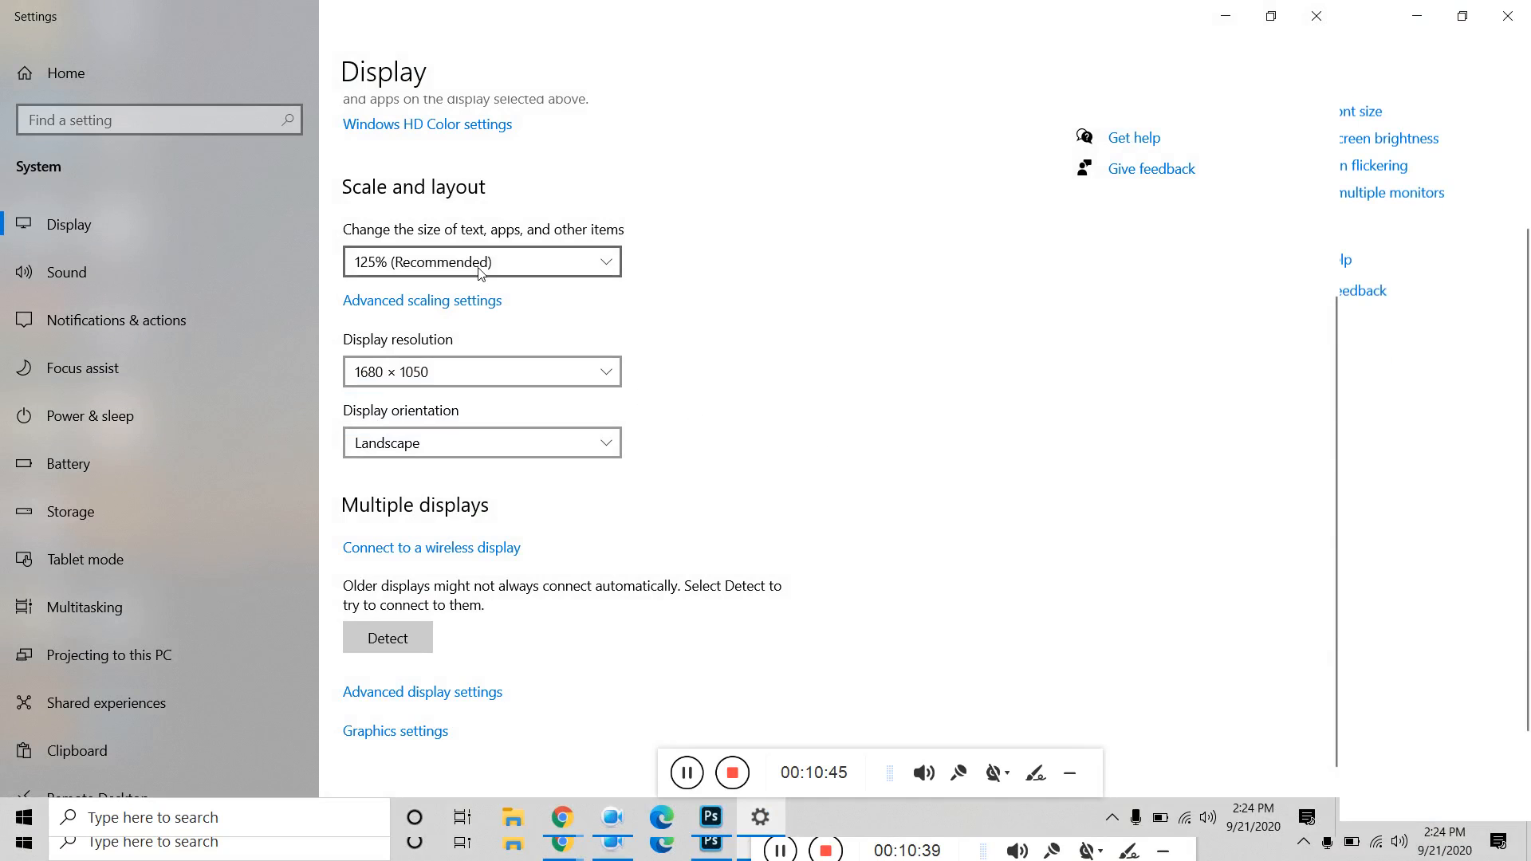
# Restore the 1920 × 1080 resolution, close Settings and refresh the desktop.
pyautogui.click(481, 372)
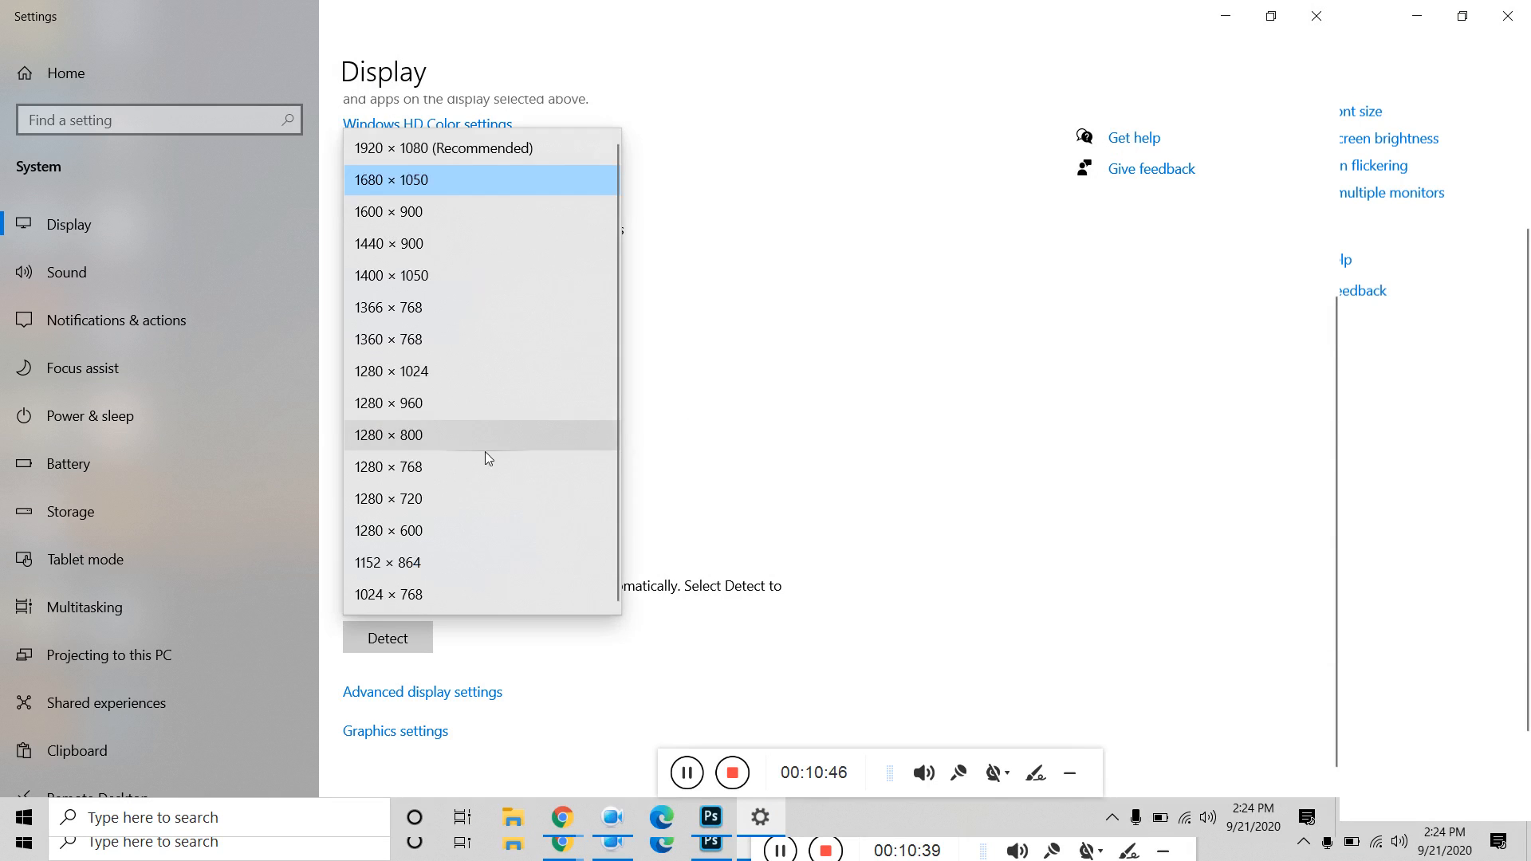
pyautogui.click(472, 154)
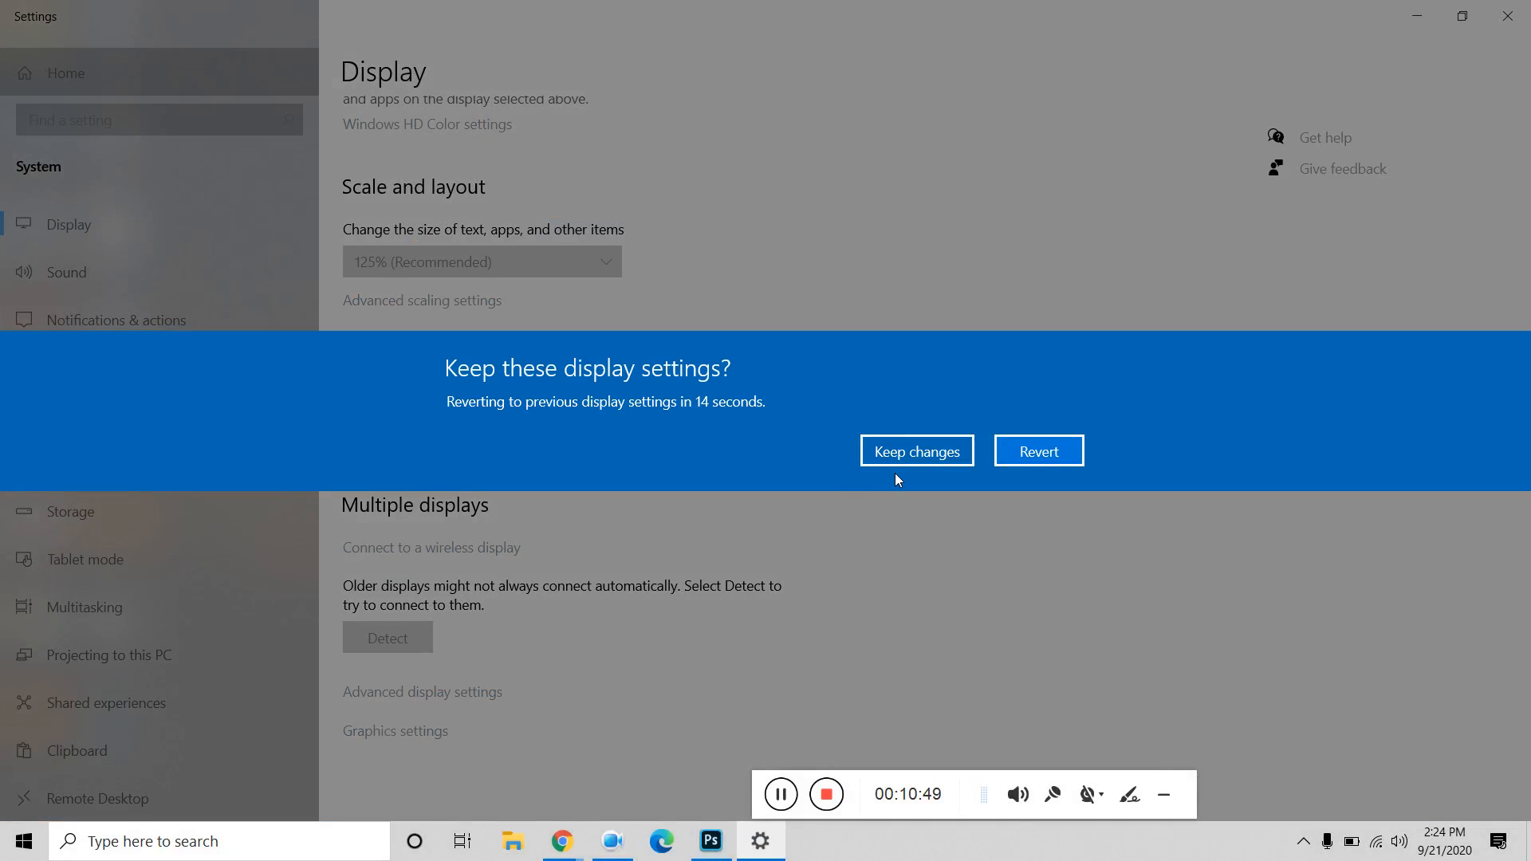
pyautogui.click(917, 451)
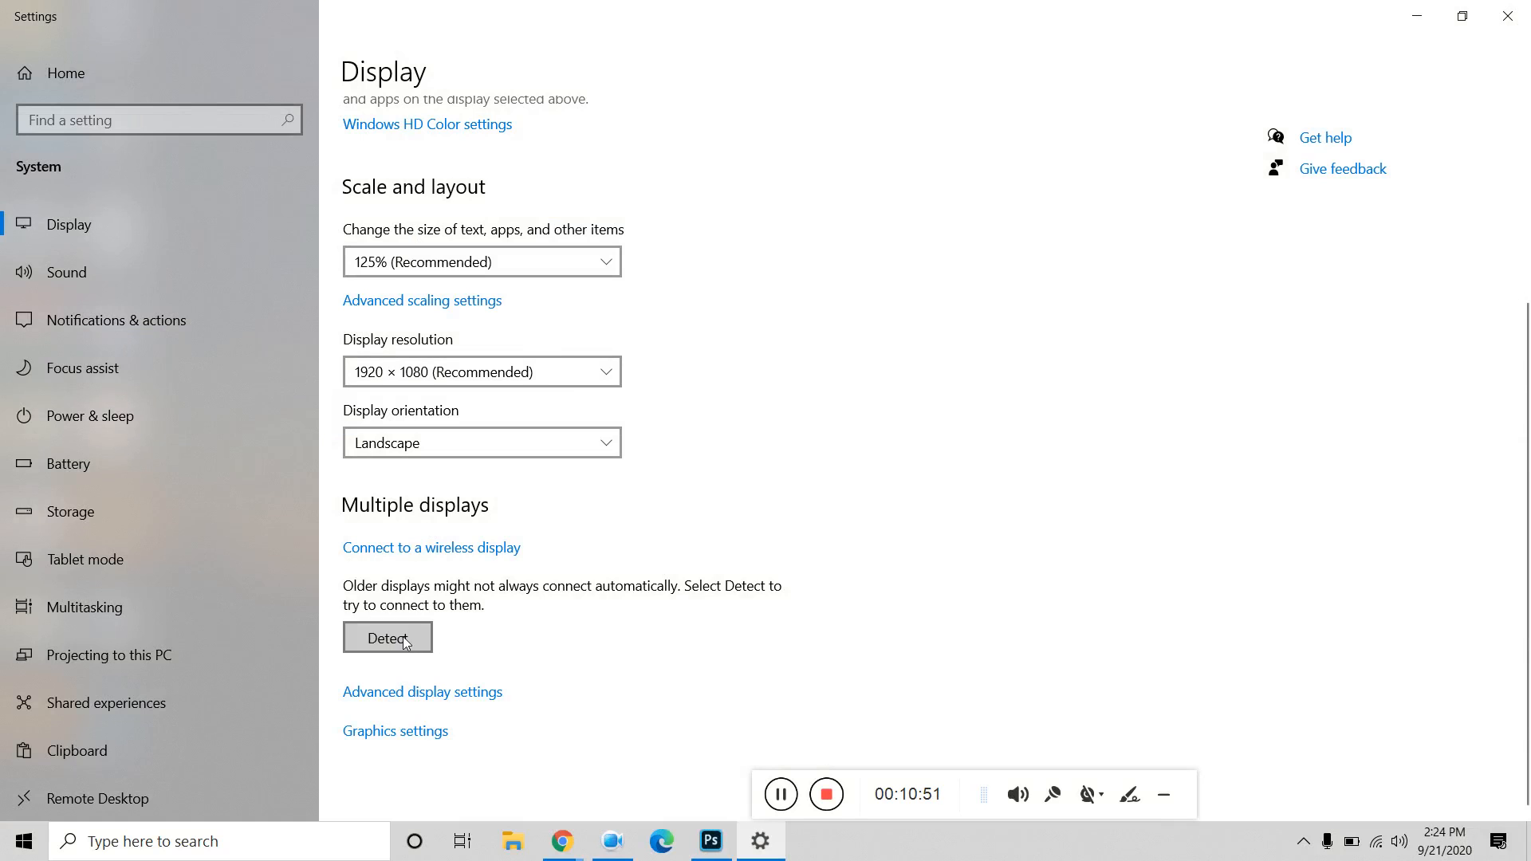
pyautogui.scroll(4, 762, 642)
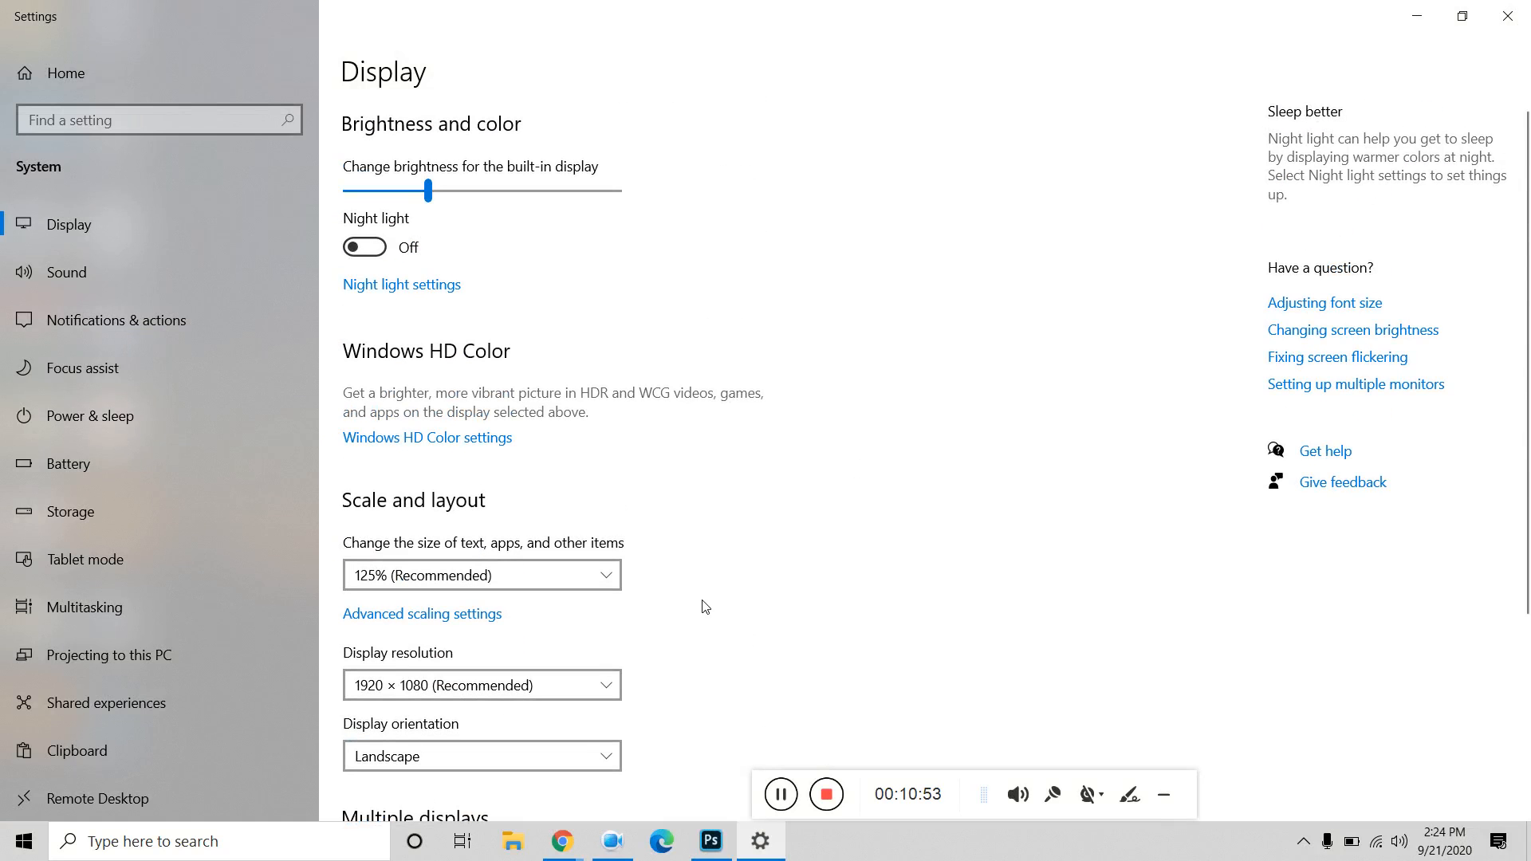
pyautogui.click(1508, 16)
pyautogui.rightClick(779, 278)
pyautogui.click(845, 339)
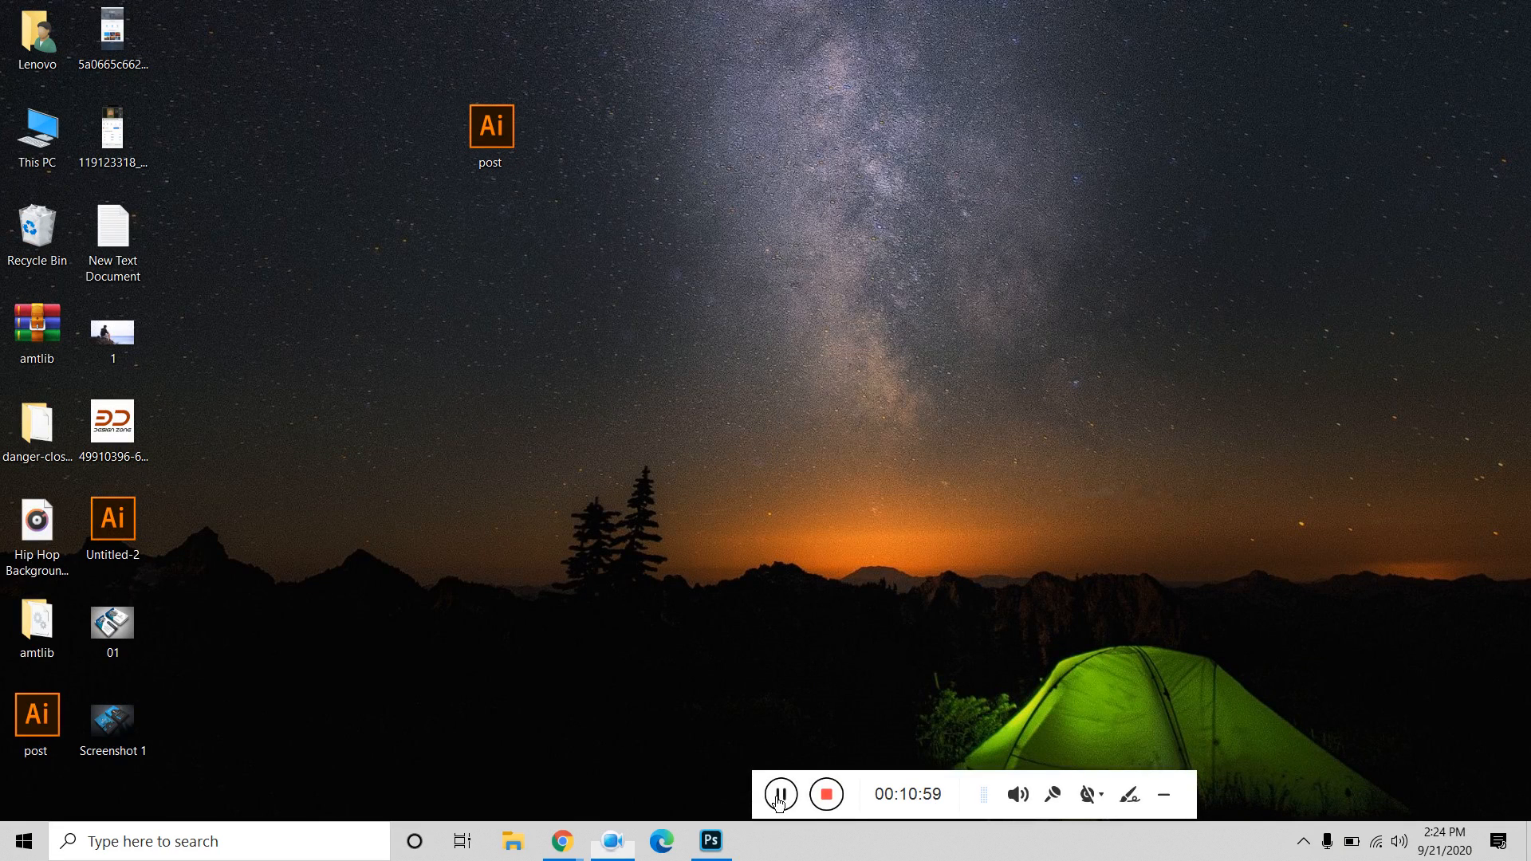
# Return to Photoshop and close the untitled square document without saving.
pyautogui.click(710, 841)
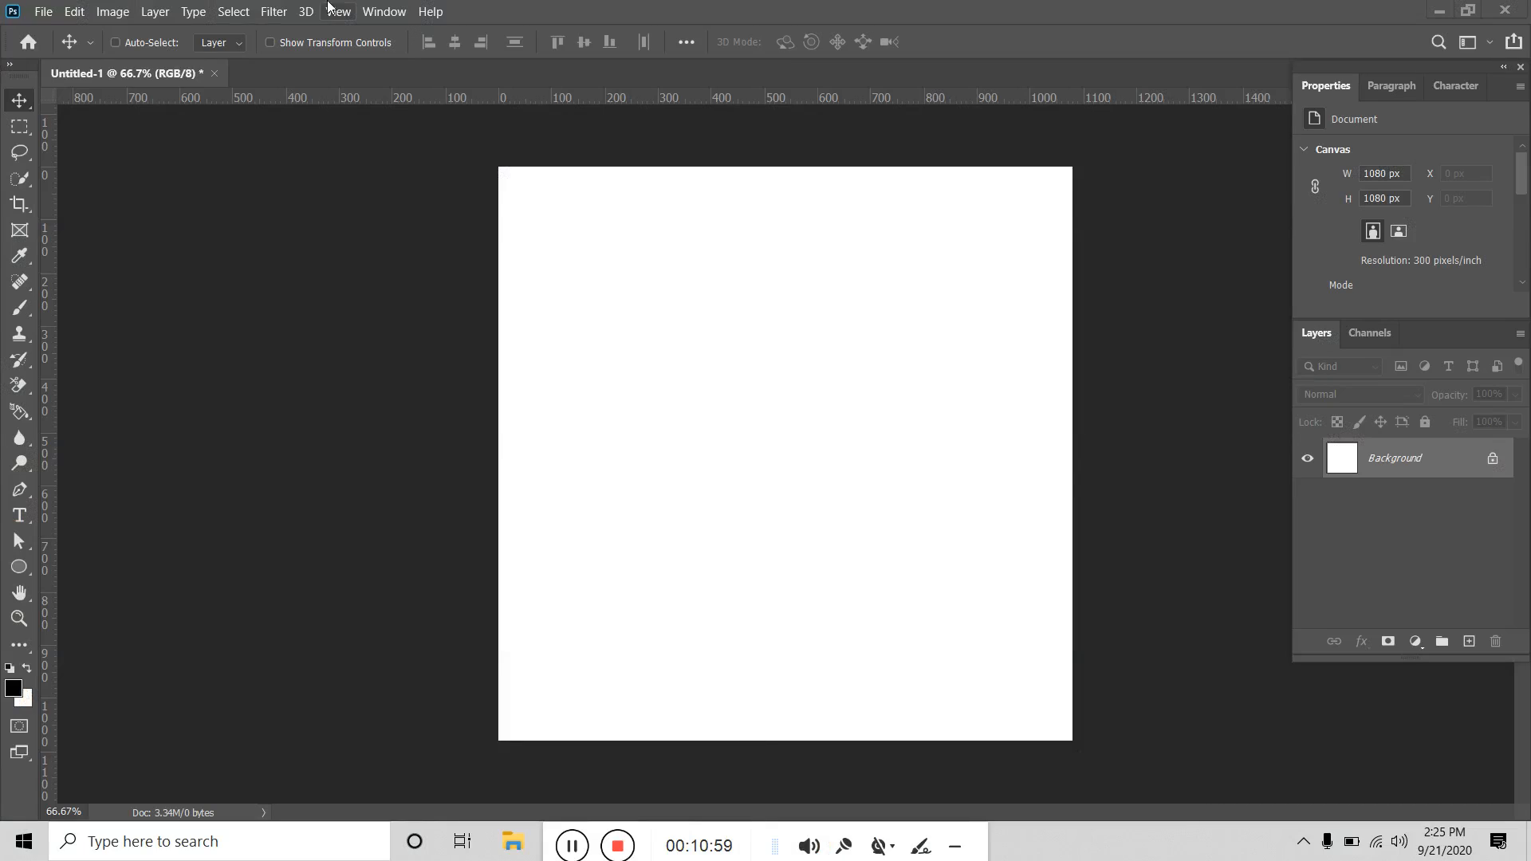
pyautogui.click(118, 16)
pyautogui.click(322, 223)
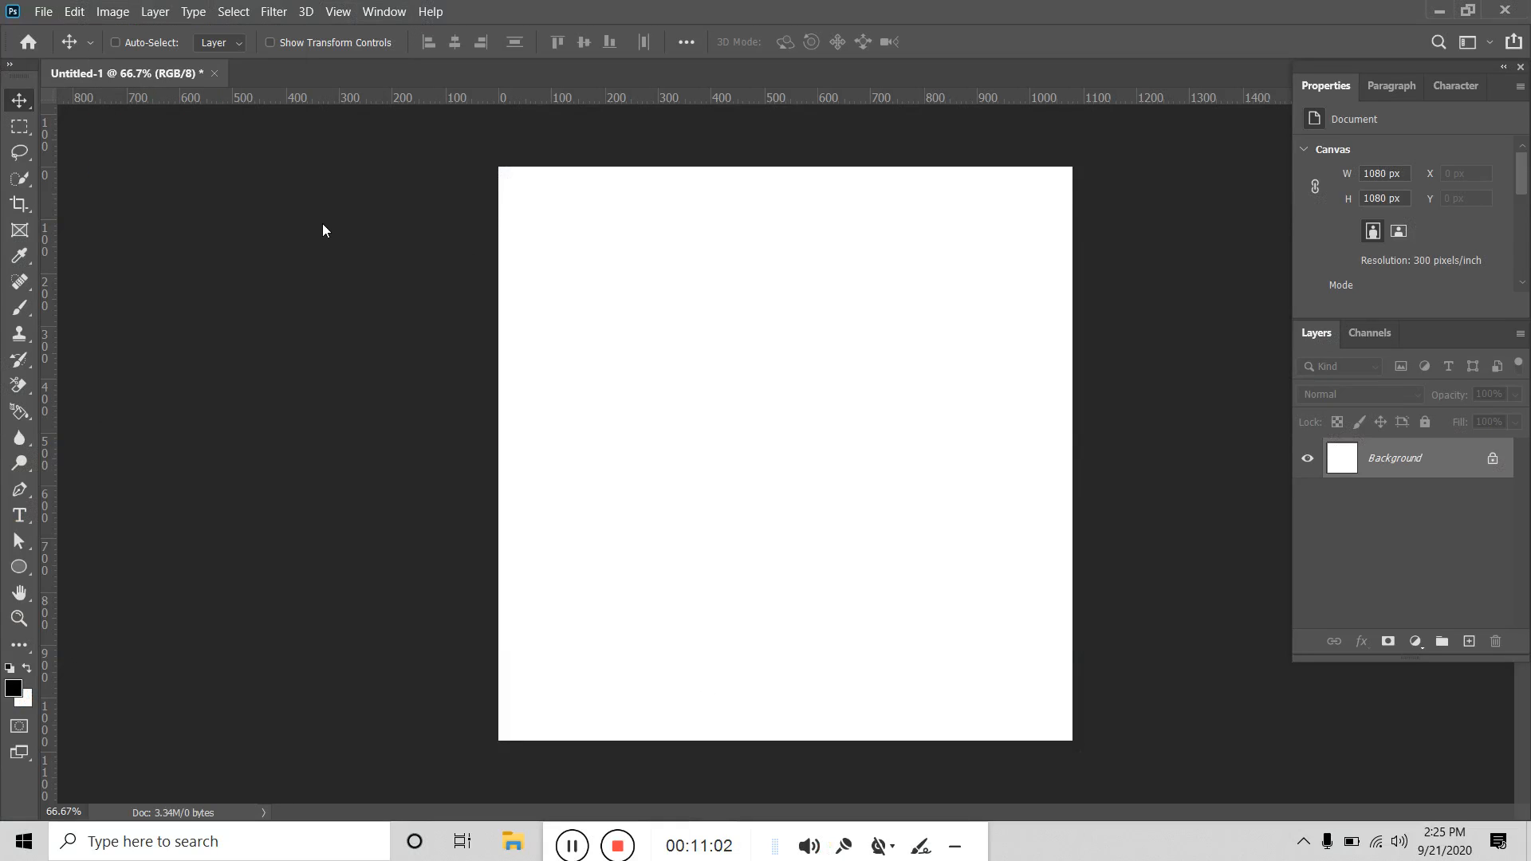
pyautogui.click(215, 74)
pyautogui.click(792, 336)
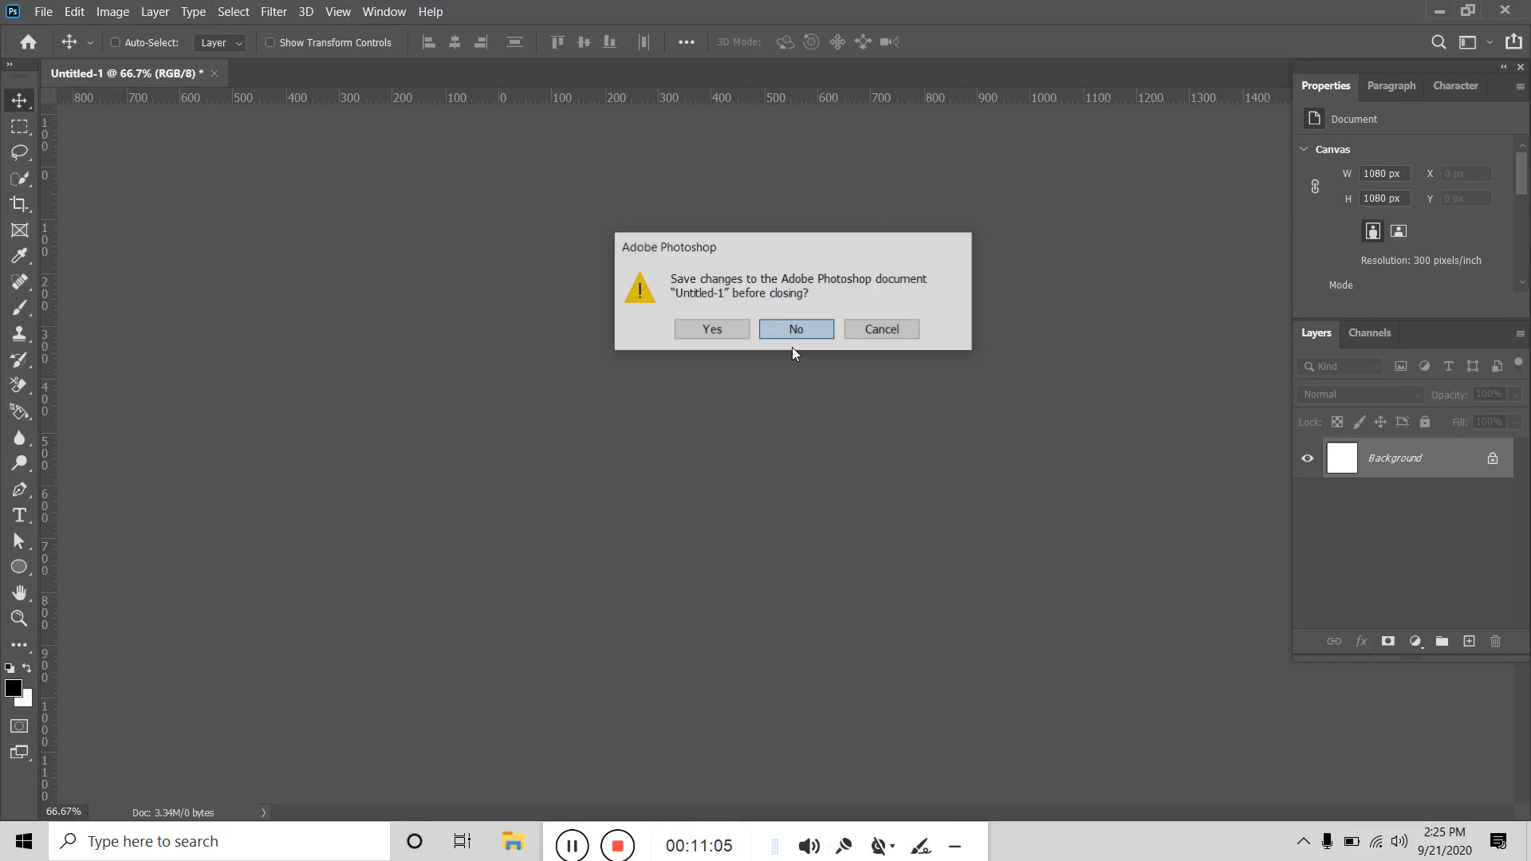
# Create a new document with width 1280 px and height 720 px.
pyautogui.click(43, 11)
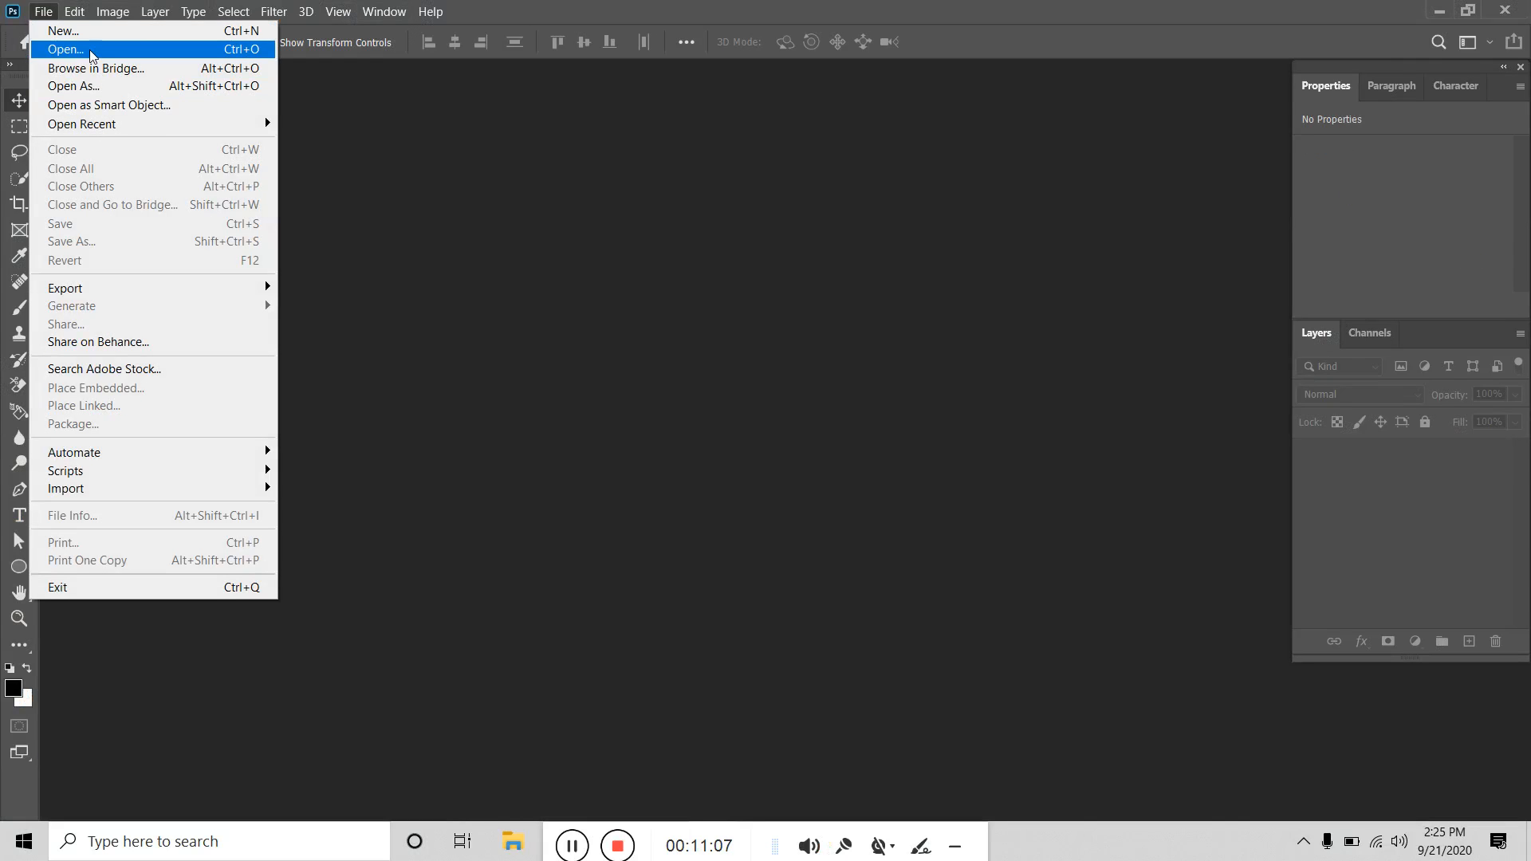
pyautogui.click(88, 32)
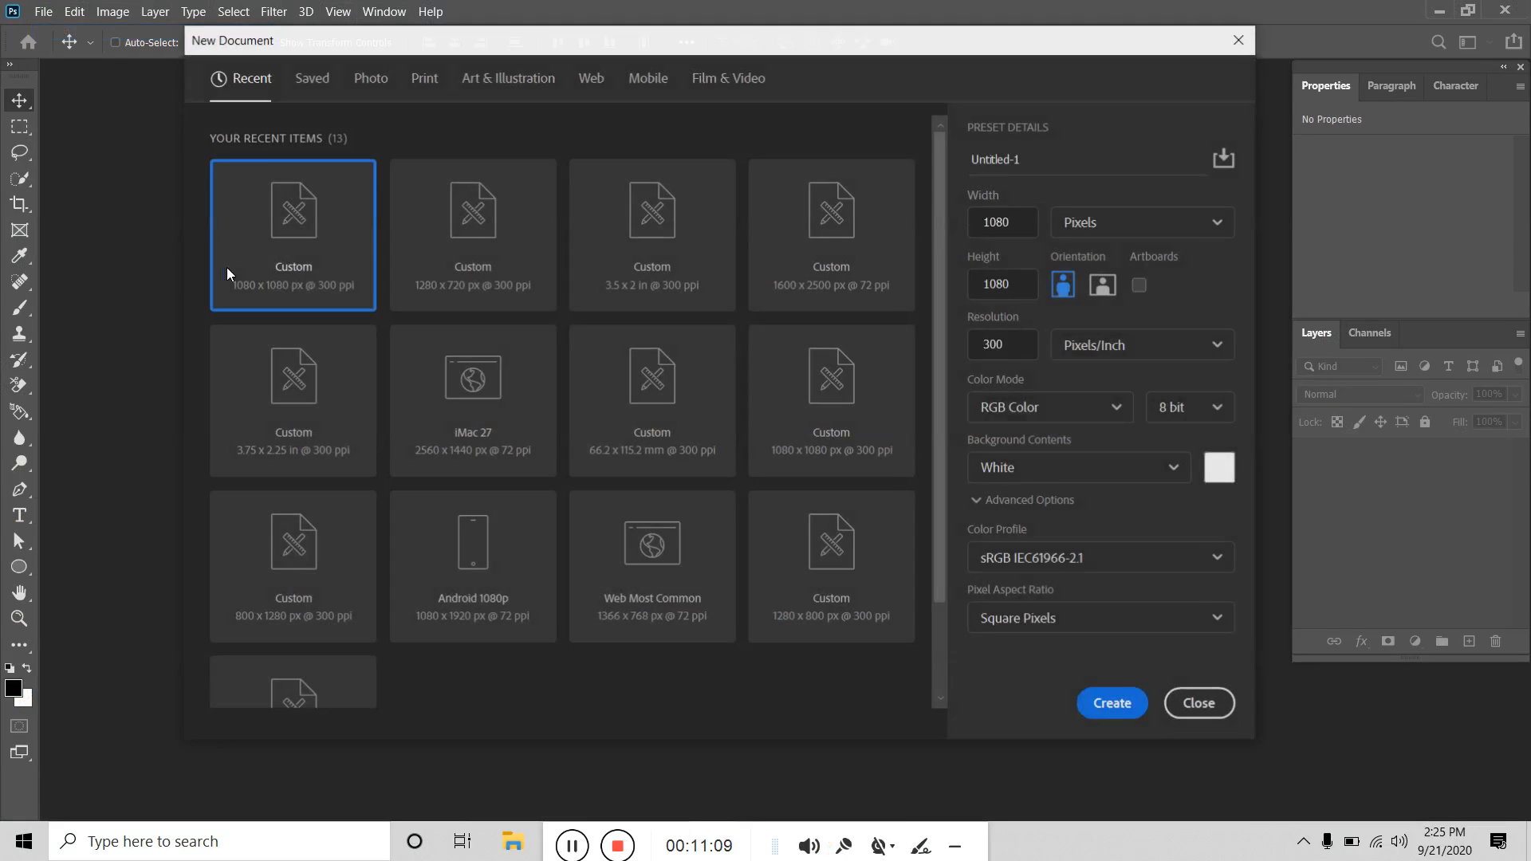
pyautogui.doubleClick(1017, 224)
pyautogui.write('128')
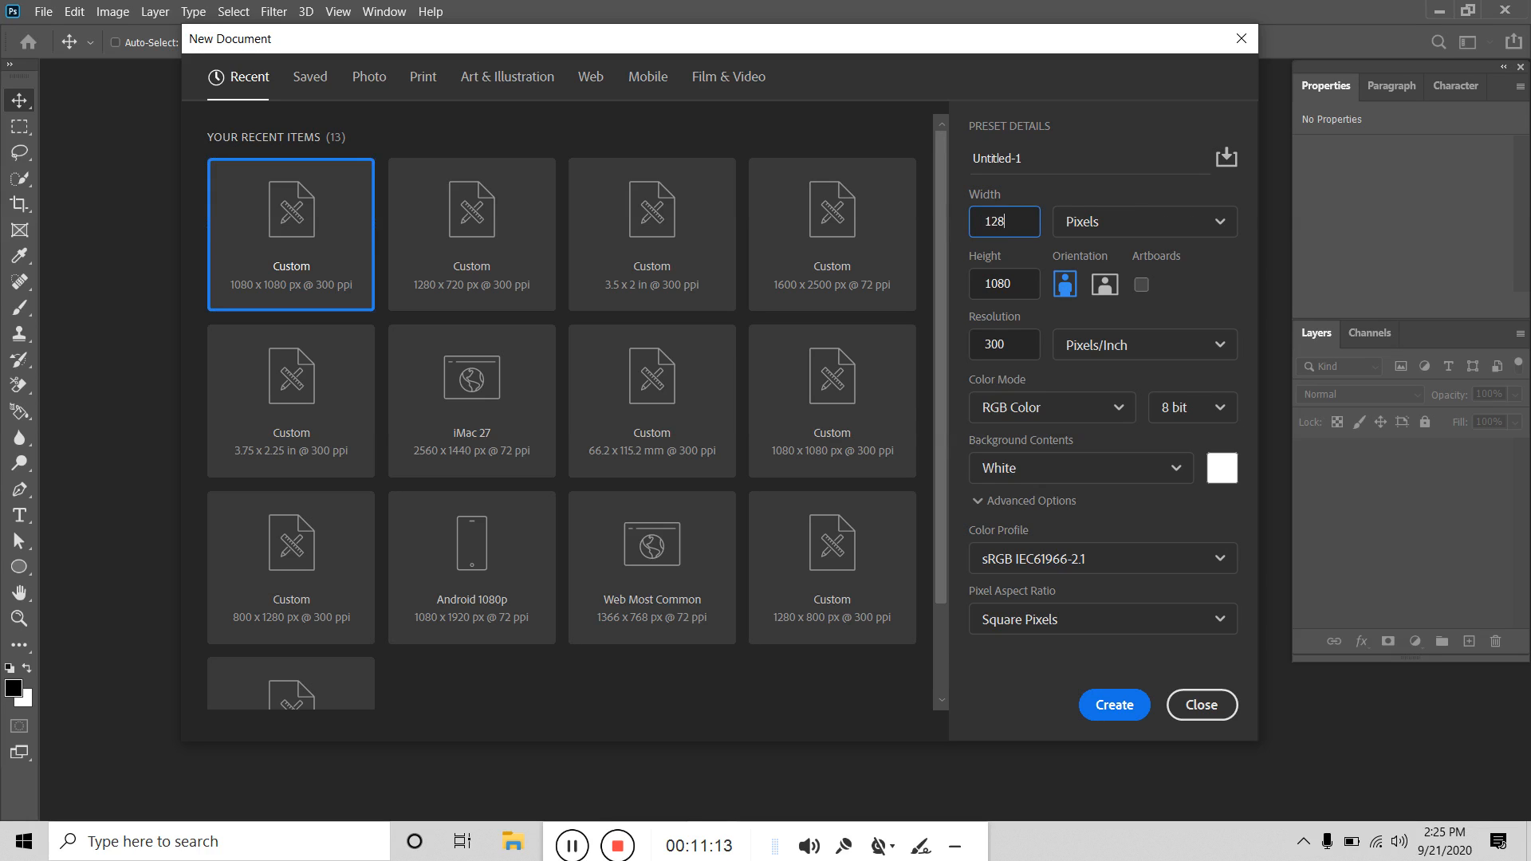
pyautogui.doubleClick(1034, 286)
pyautogui.write('720')
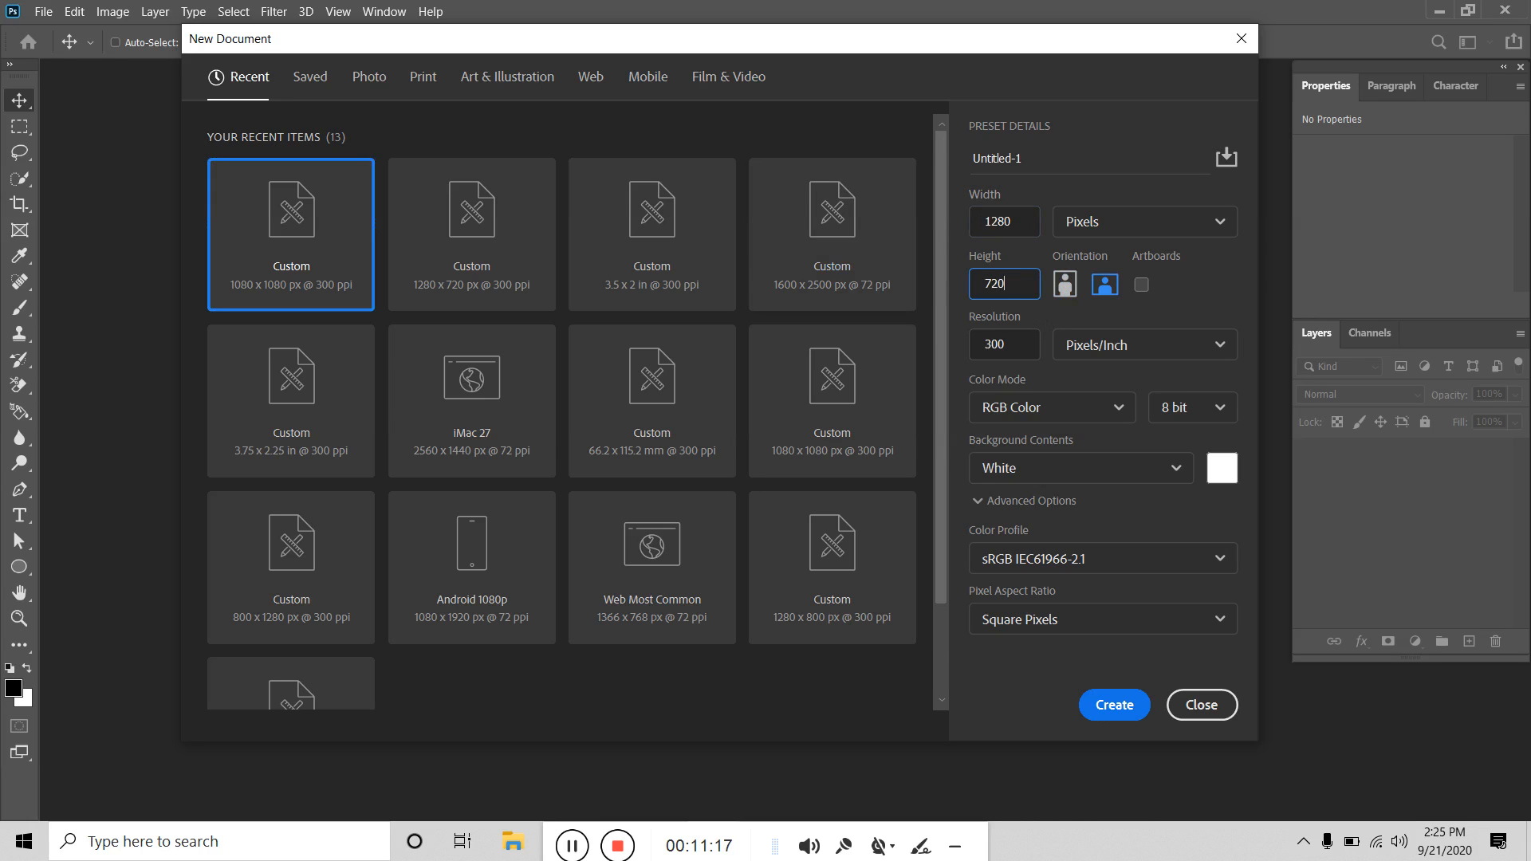
pyautogui.click(1115, 705)
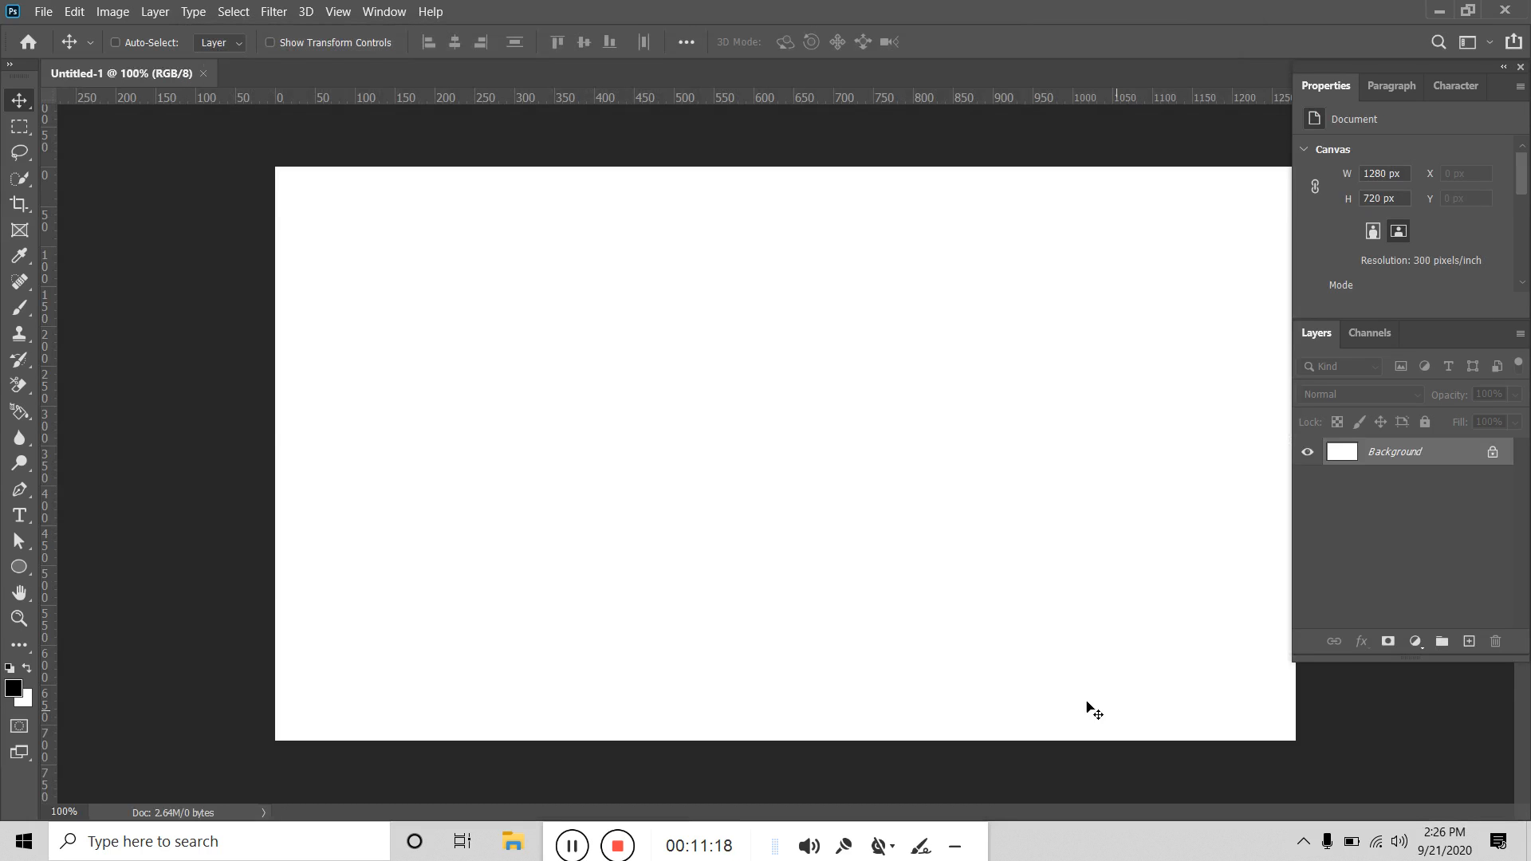
pyautogui.click(43, 11)
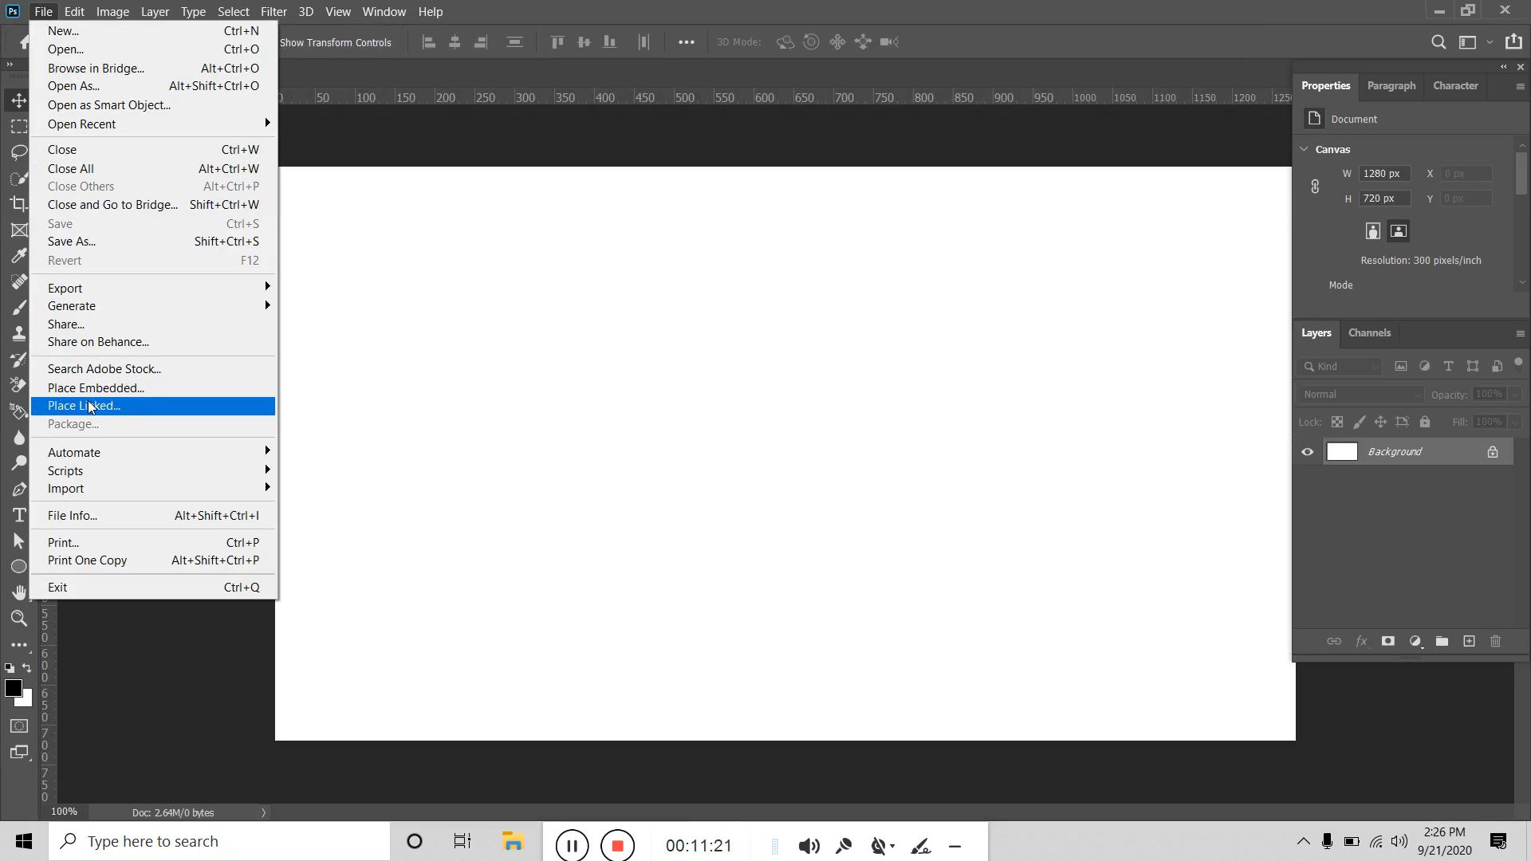
pyautogui.click(127, 387)
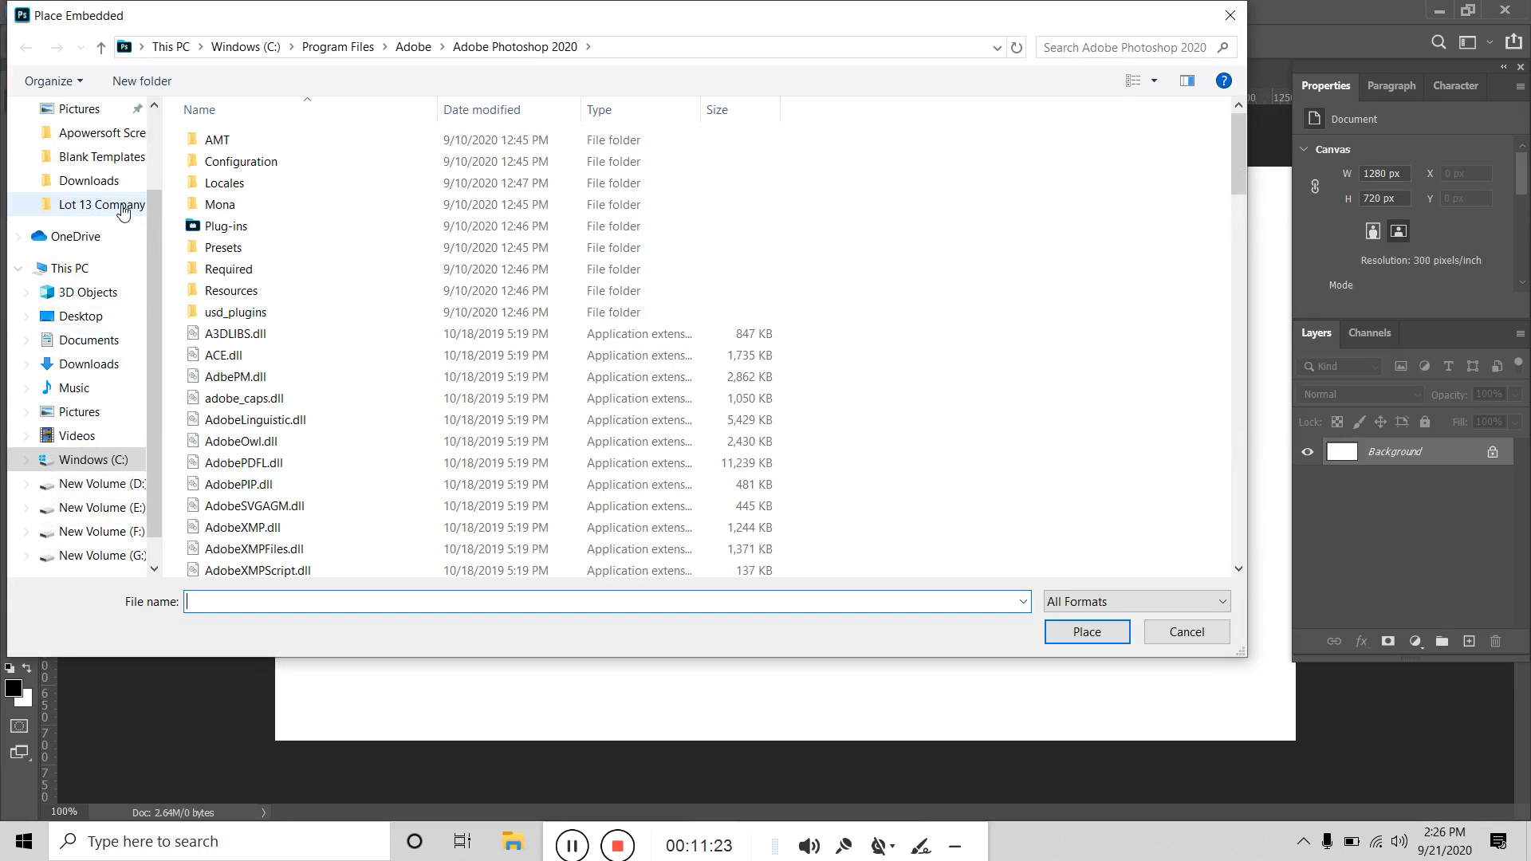
pyautogui.click(127, 182)
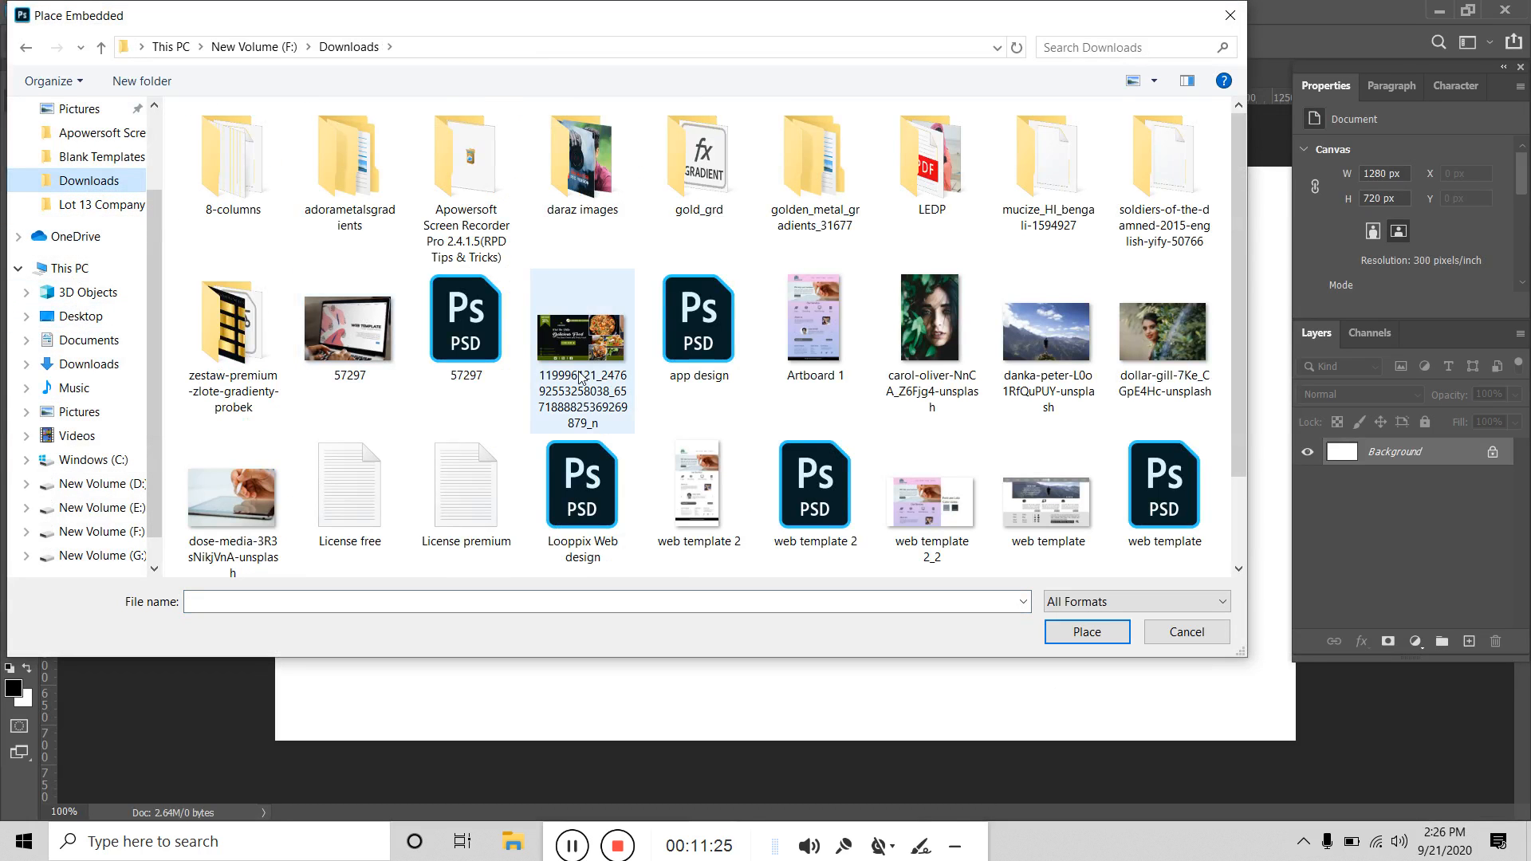
pyautogui.click(580, 378)
pyautogui.click(1092, 632)
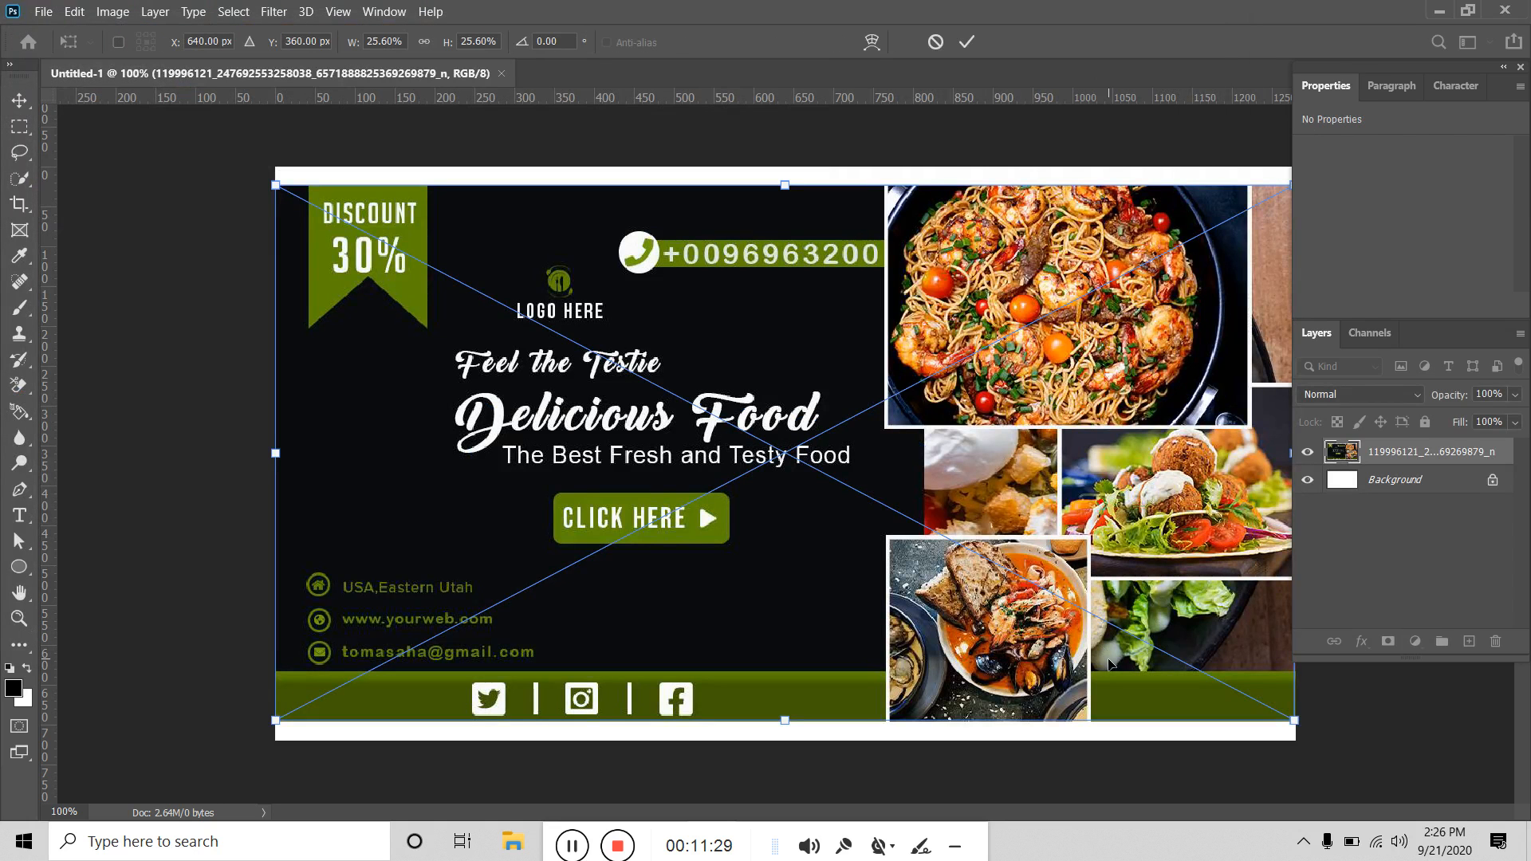
pyautogui.click(965, 46)
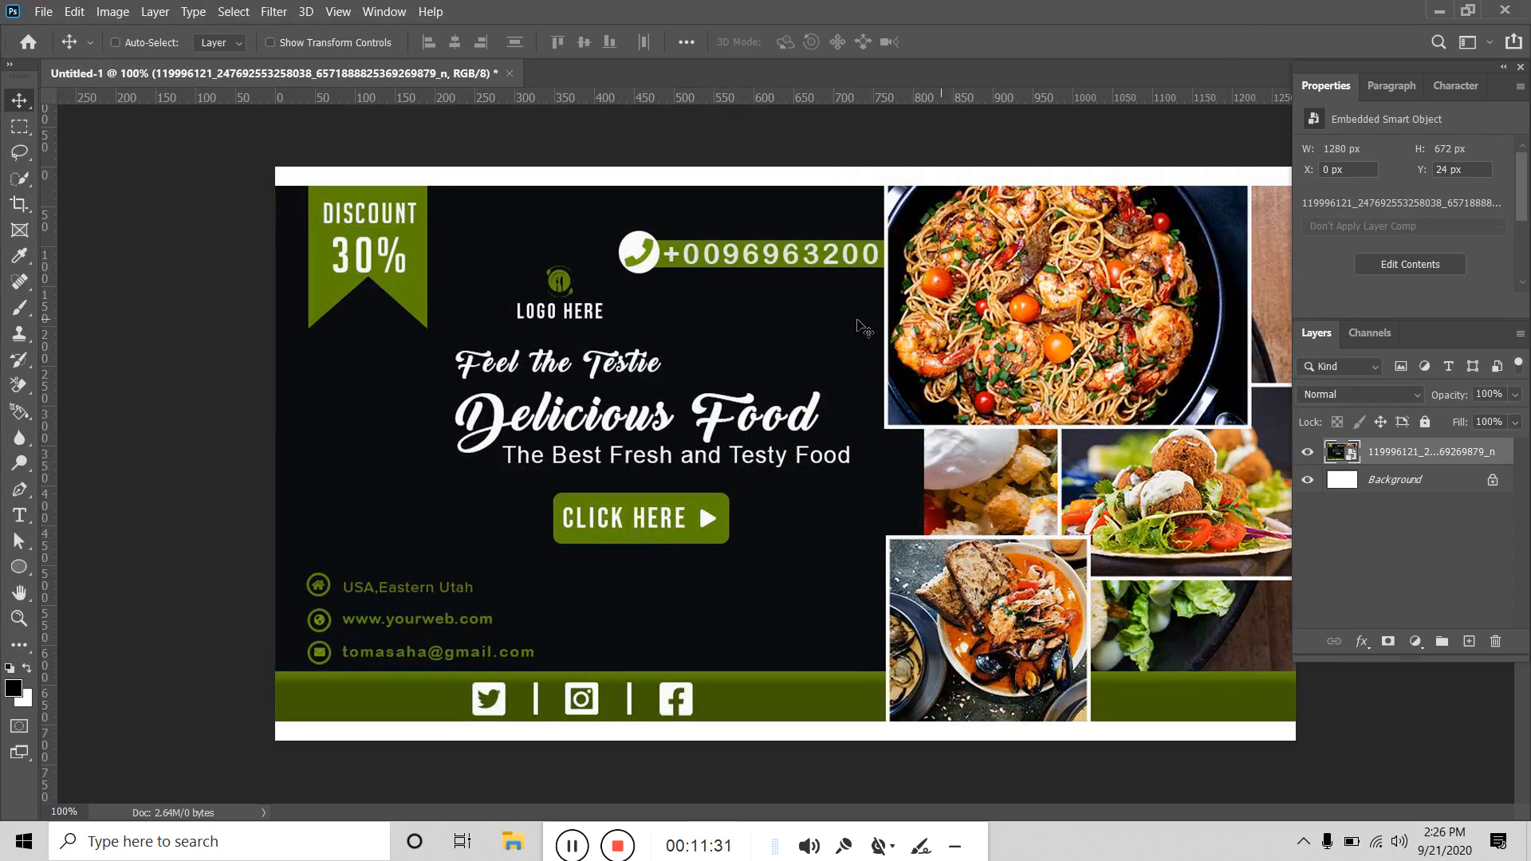
pyautogui.hotkey('ctrl', '0')
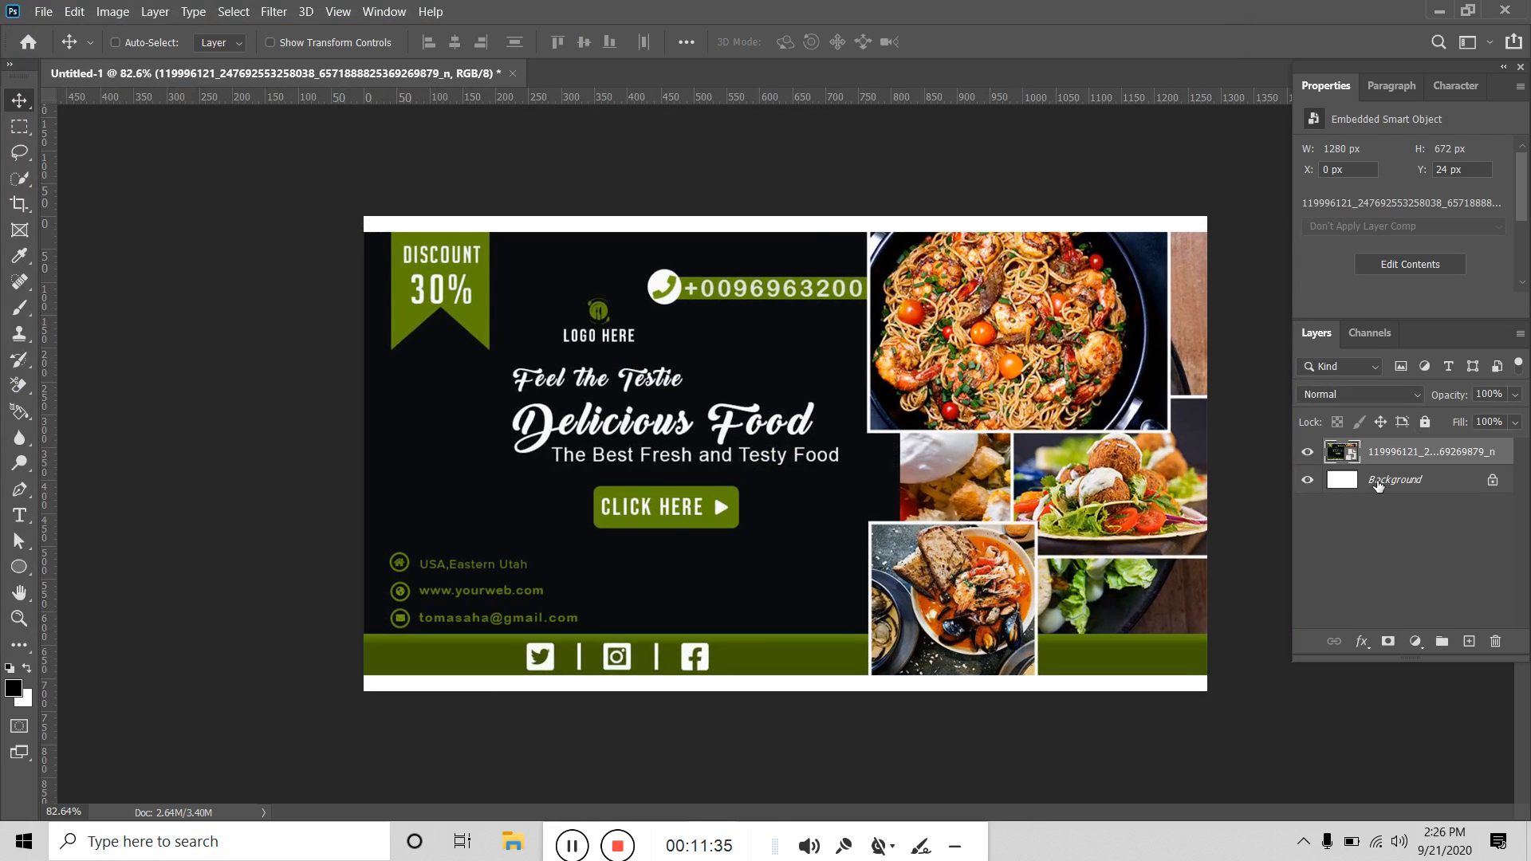
pyautogui.click(1429, 488)
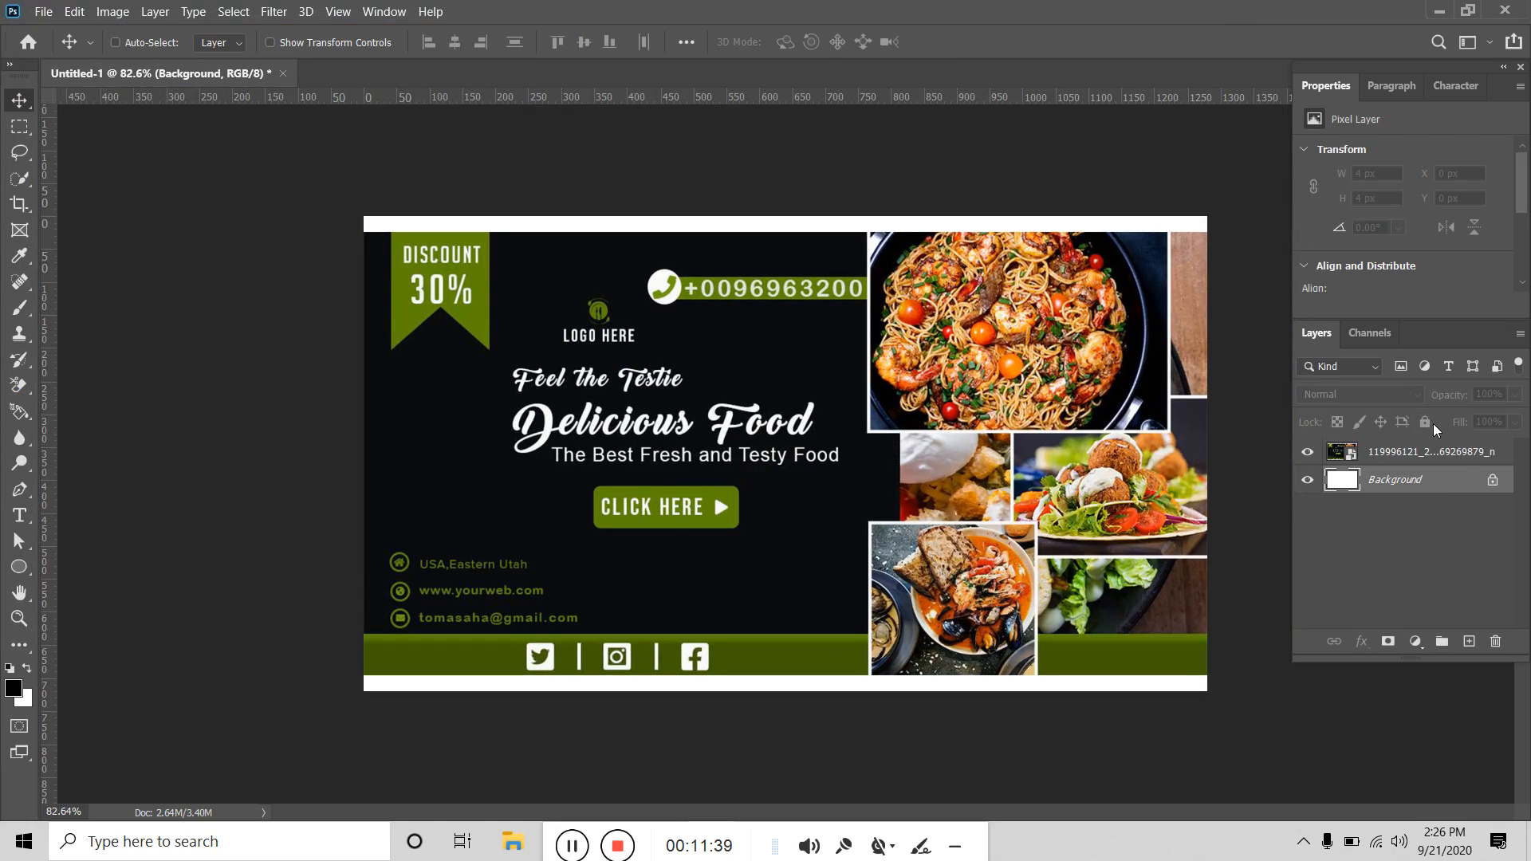
pyautogui.click(1424, 453)
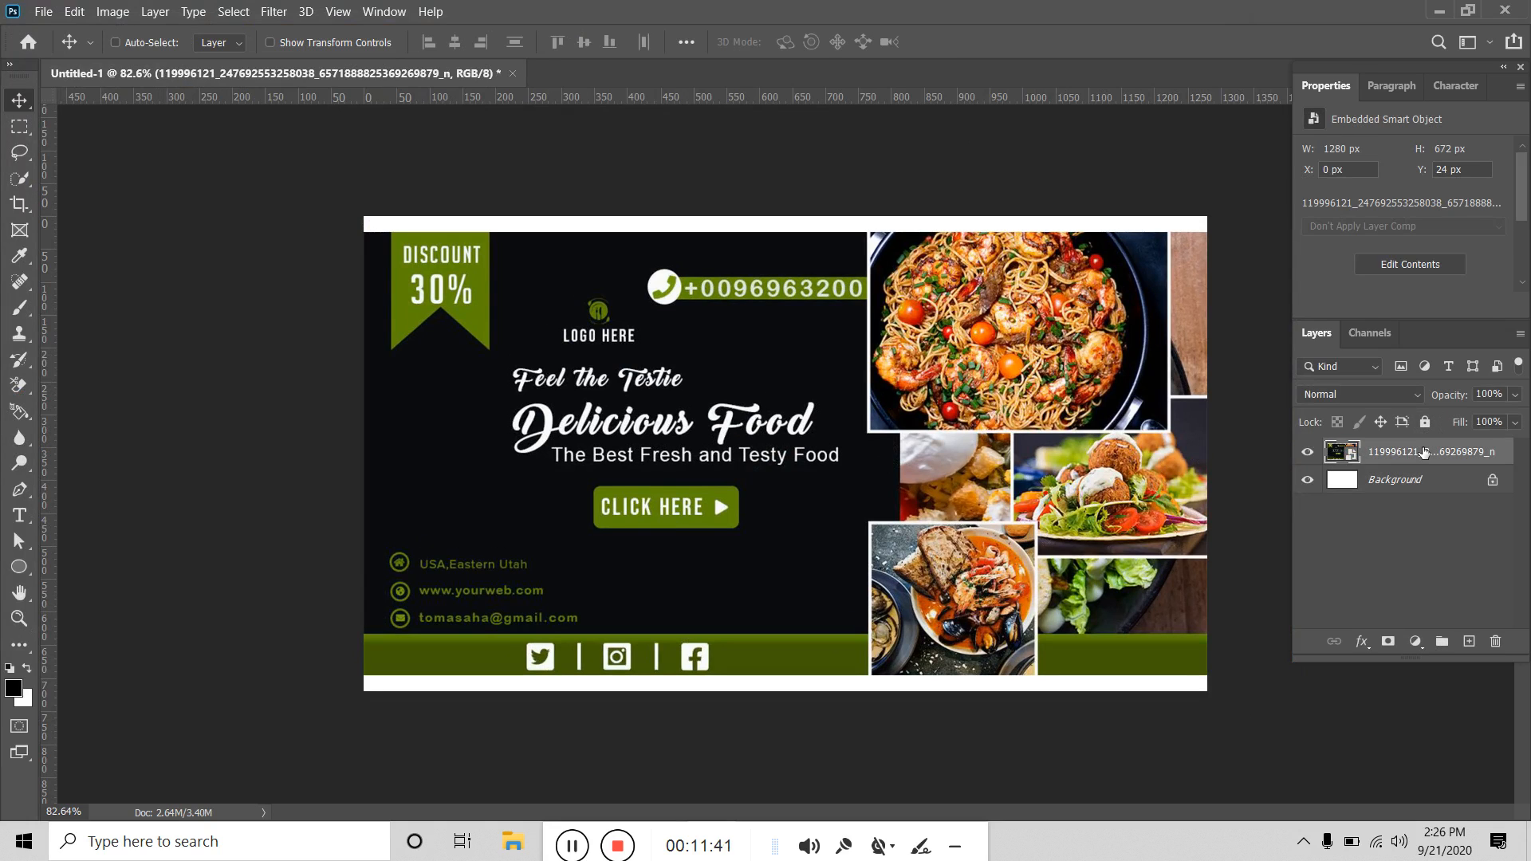
pyautogui.press('Delete')
pyautogui.click(113, 11)
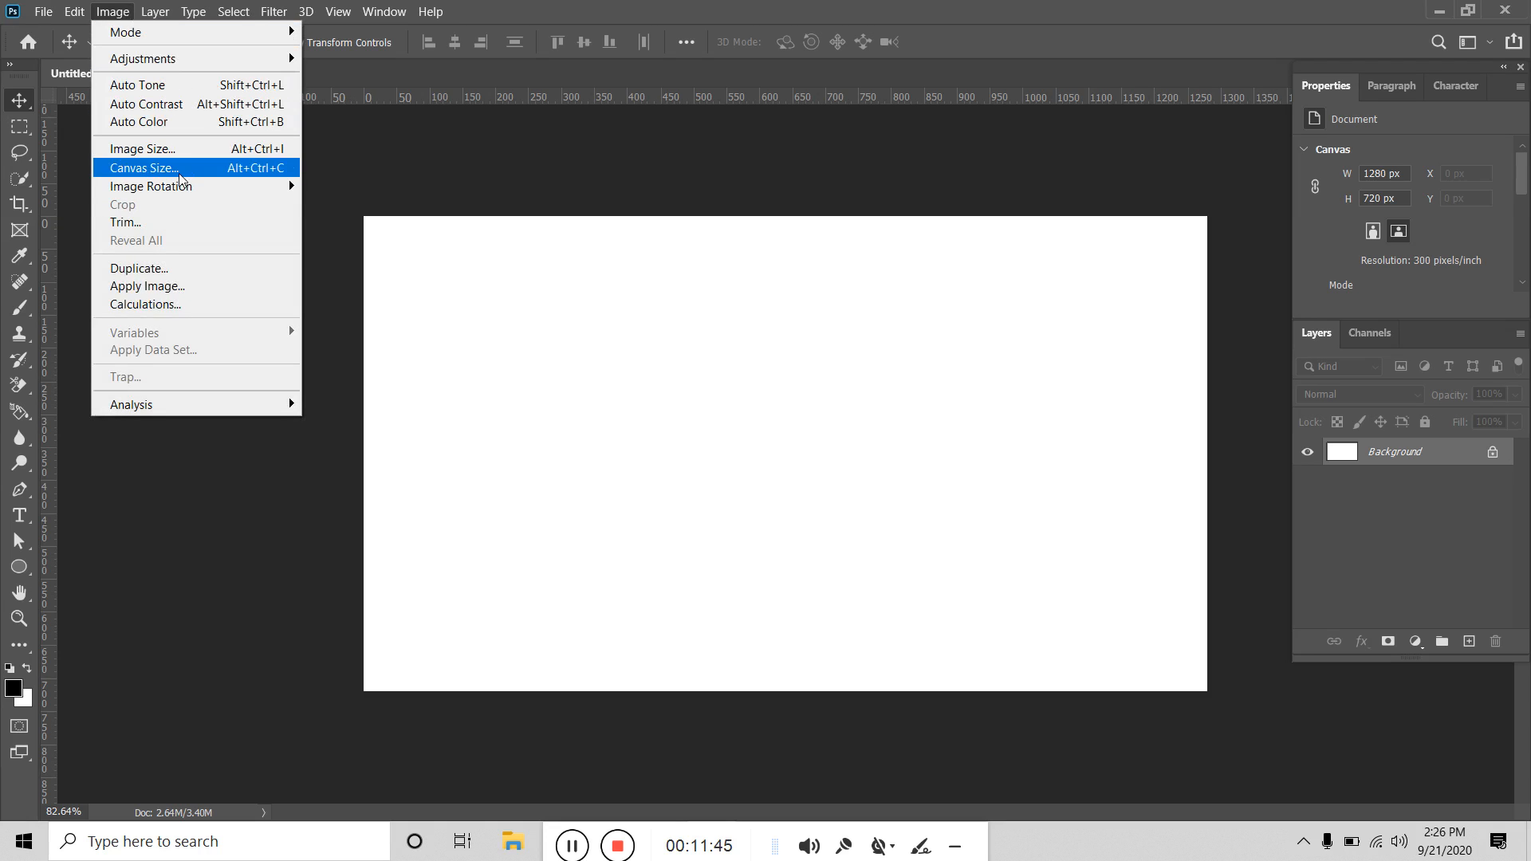
# Open the Image Size dialog for the 1280 × 720 px, 300 ppi canvas.
pyautogui.click(182, 149)
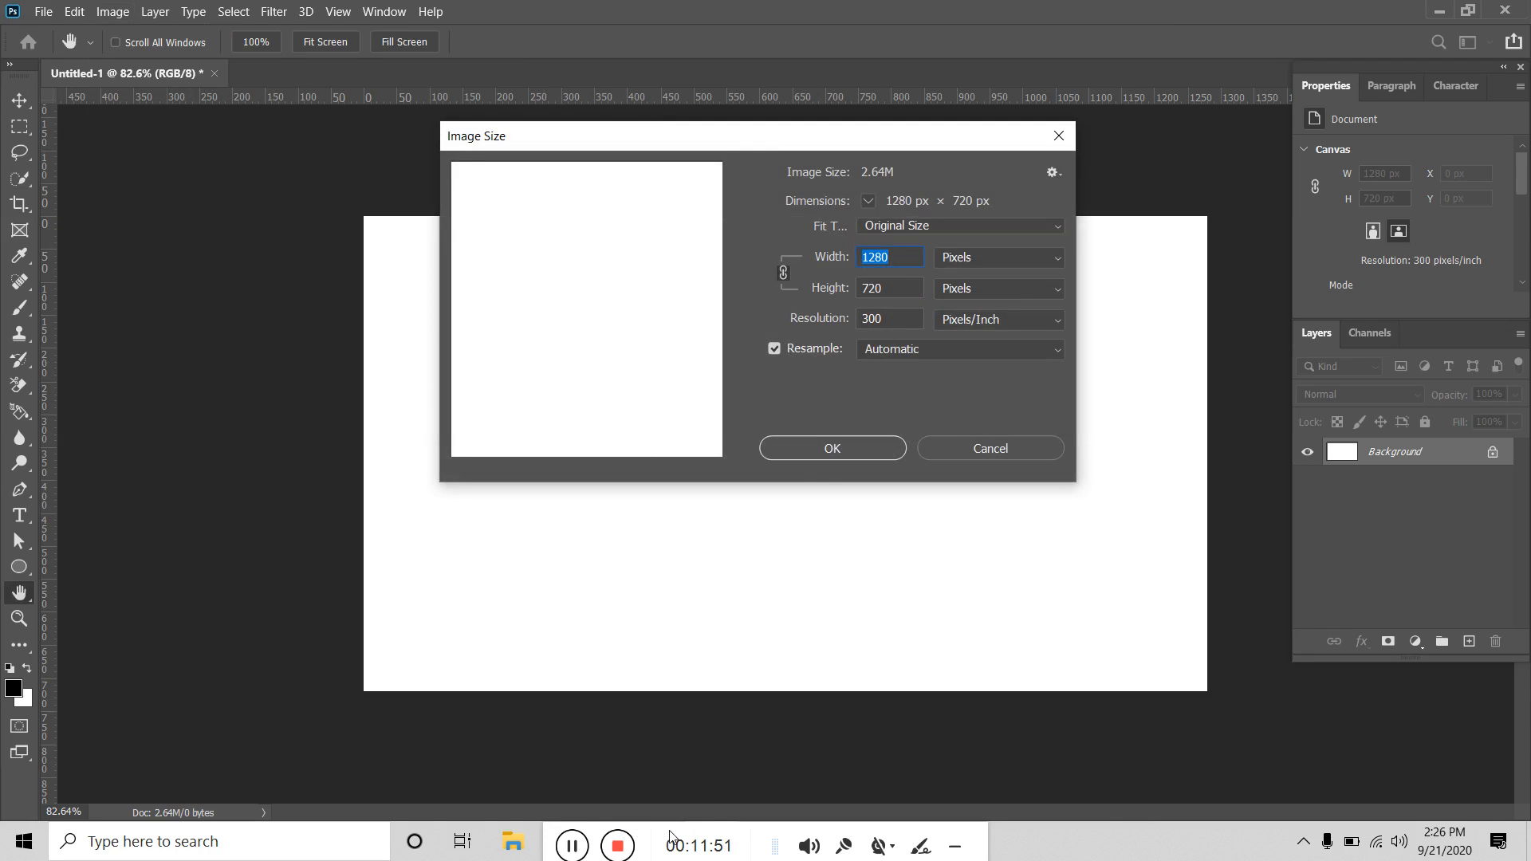
pyautogui.moveTo(672, 843); pyautogui.dragTo(864, 841)
# Switch to the Behance tab in Chrome, close the project view and start a new project.
pyautogui.moveTo(562, 842)
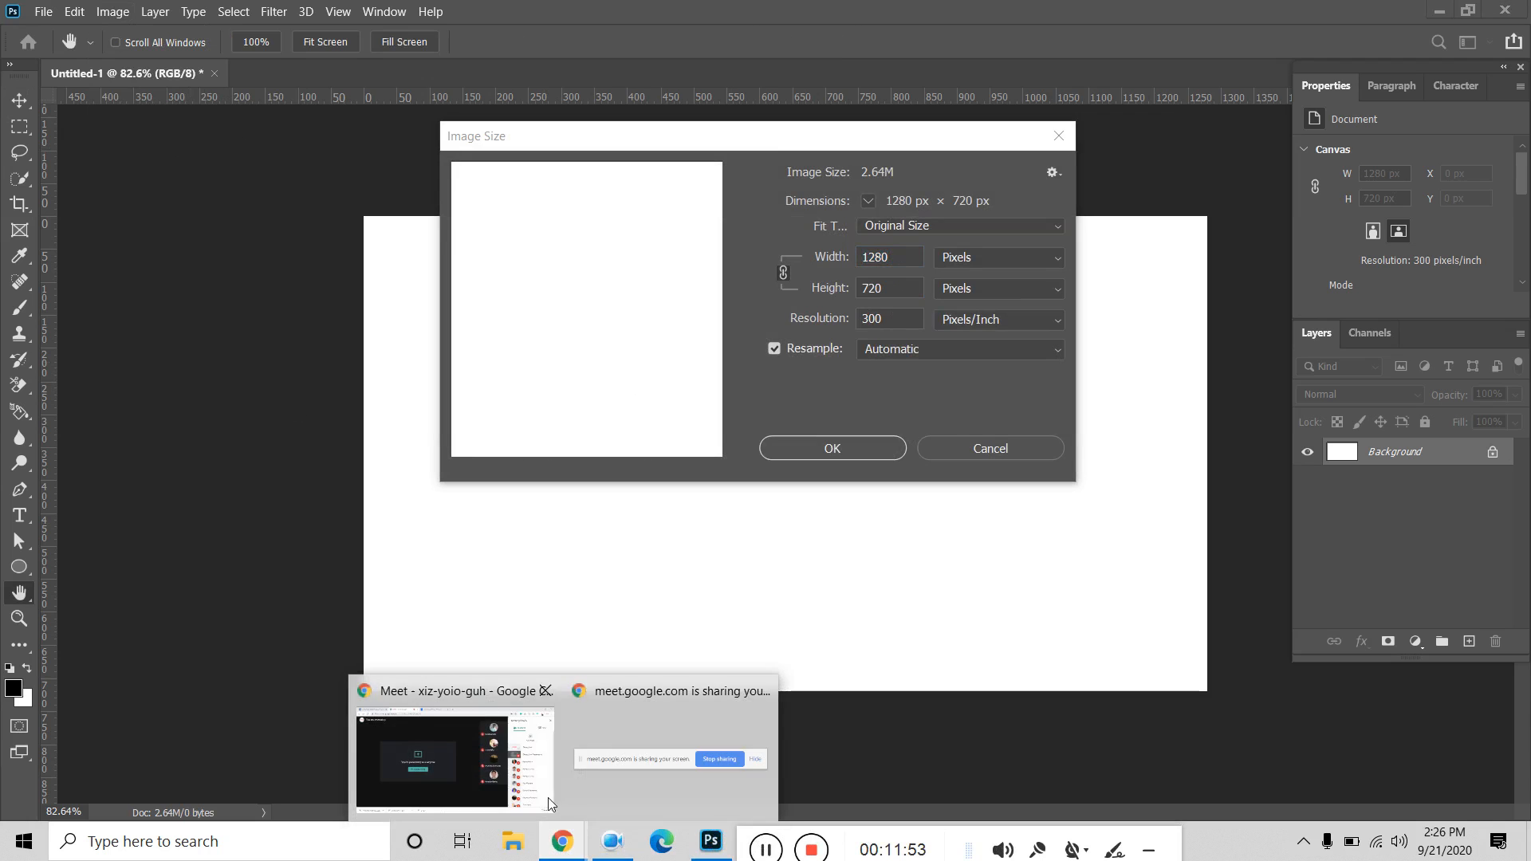
pyautogui.click(511, 728)
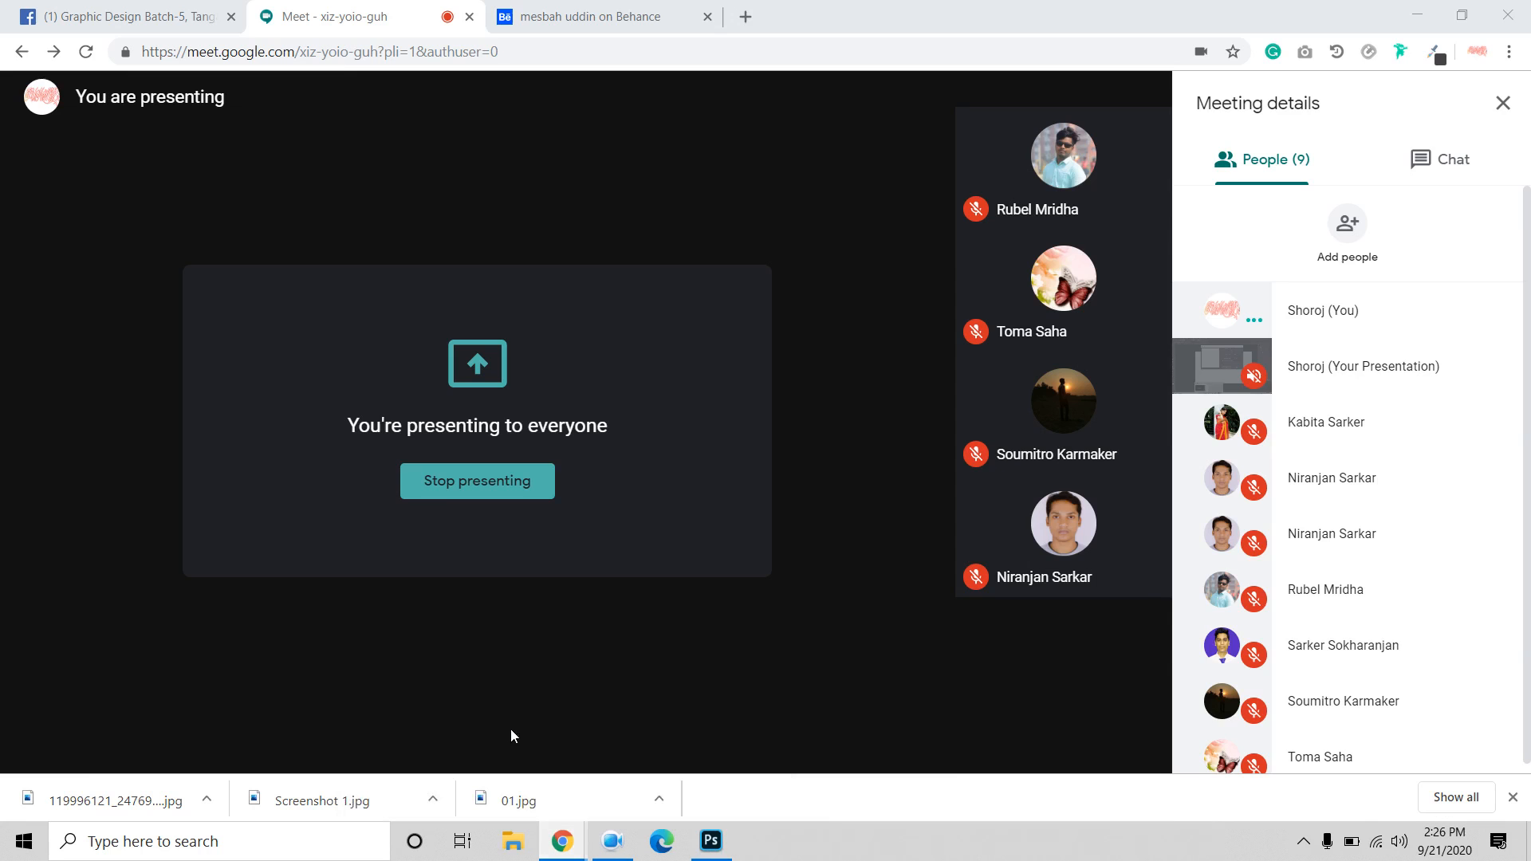
pyautogui.click(606, 17)
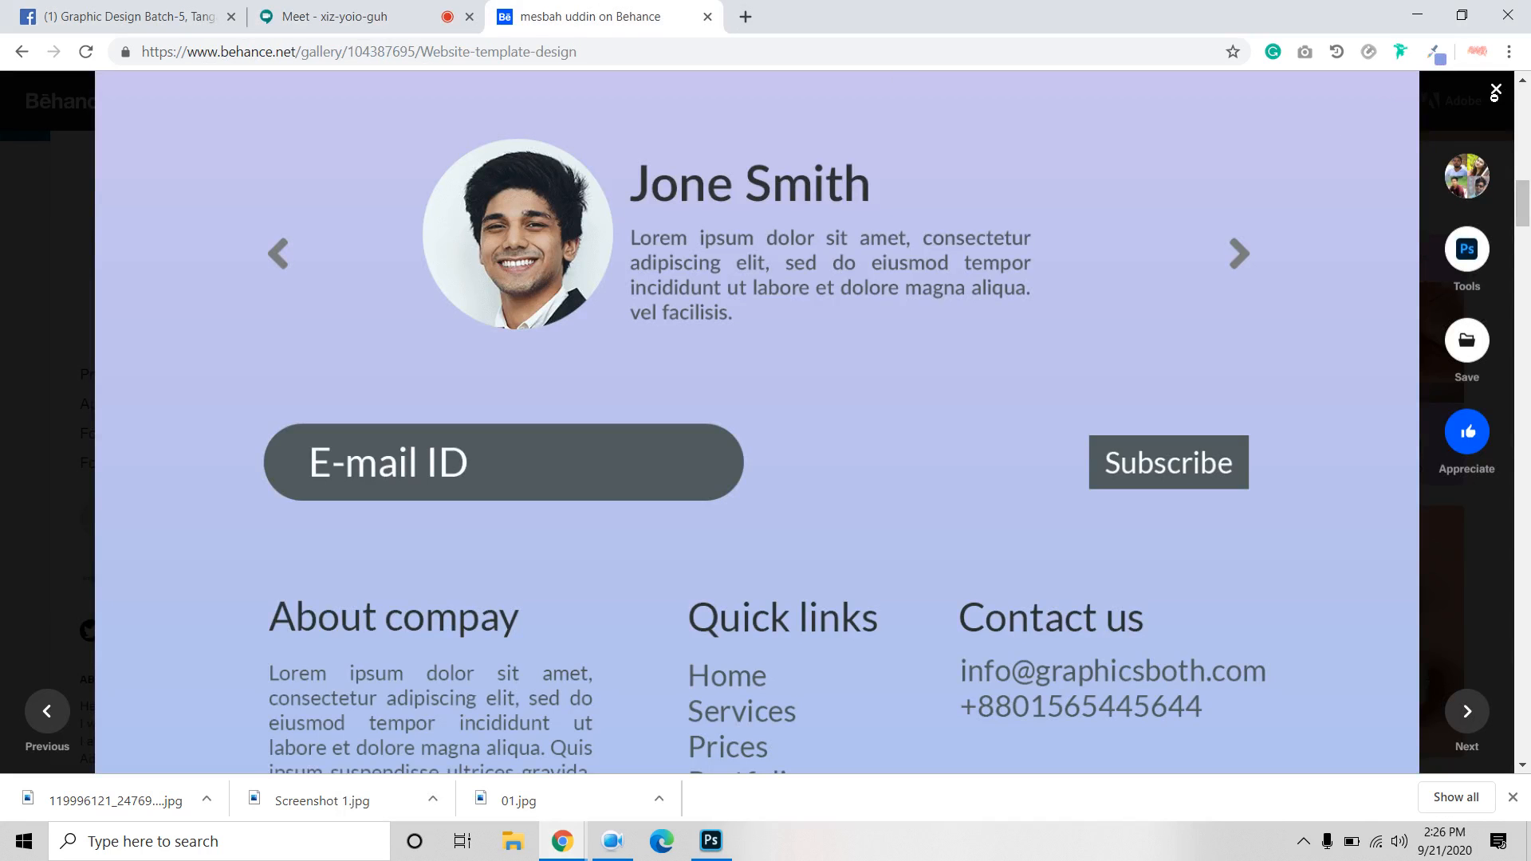
pyautogui.click(1495, 90)
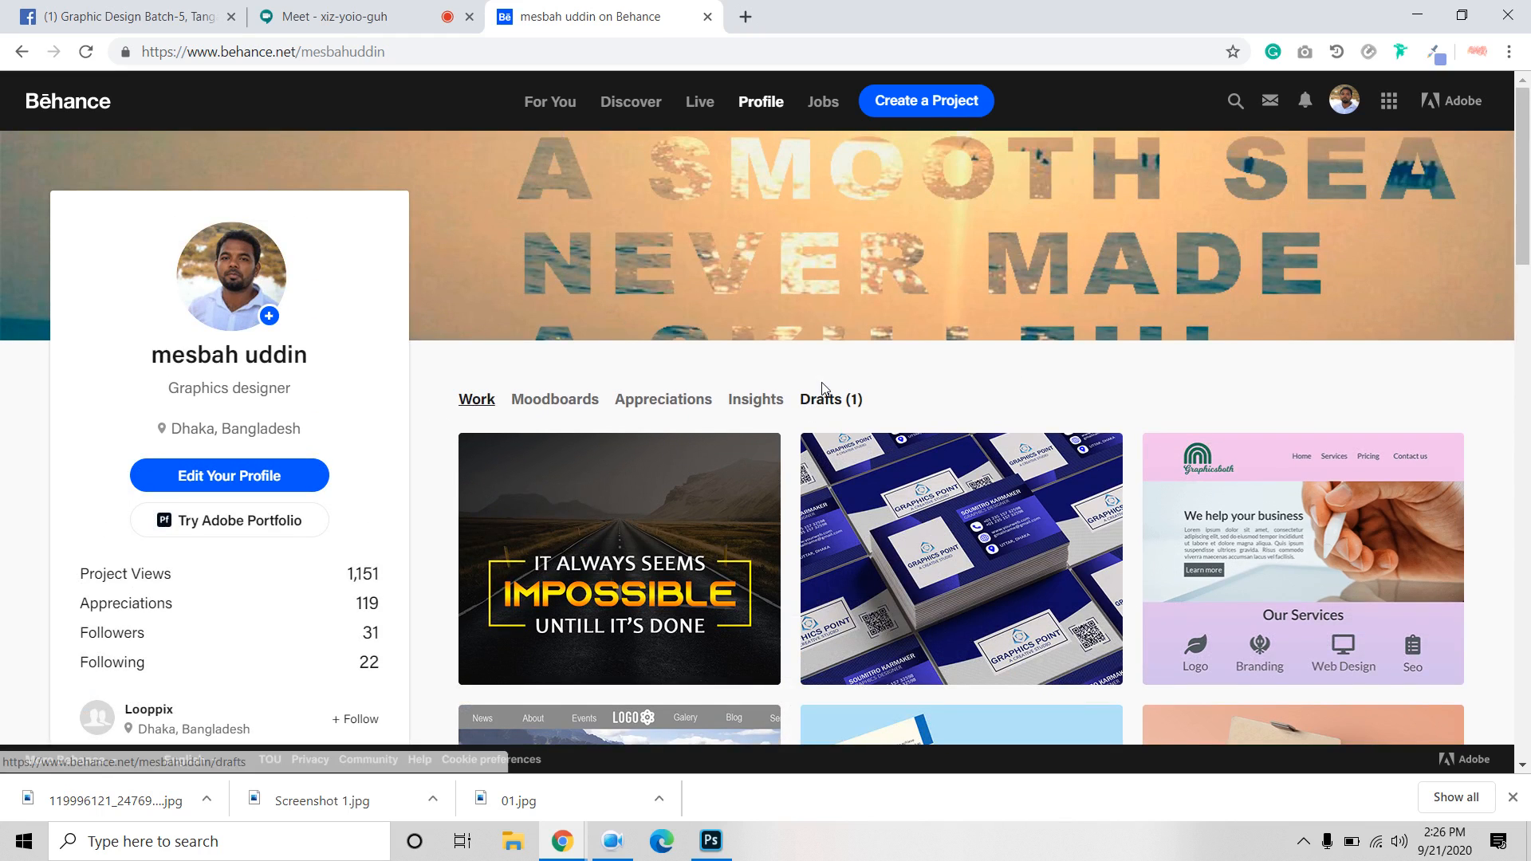
pyautogui.click(947, 99)
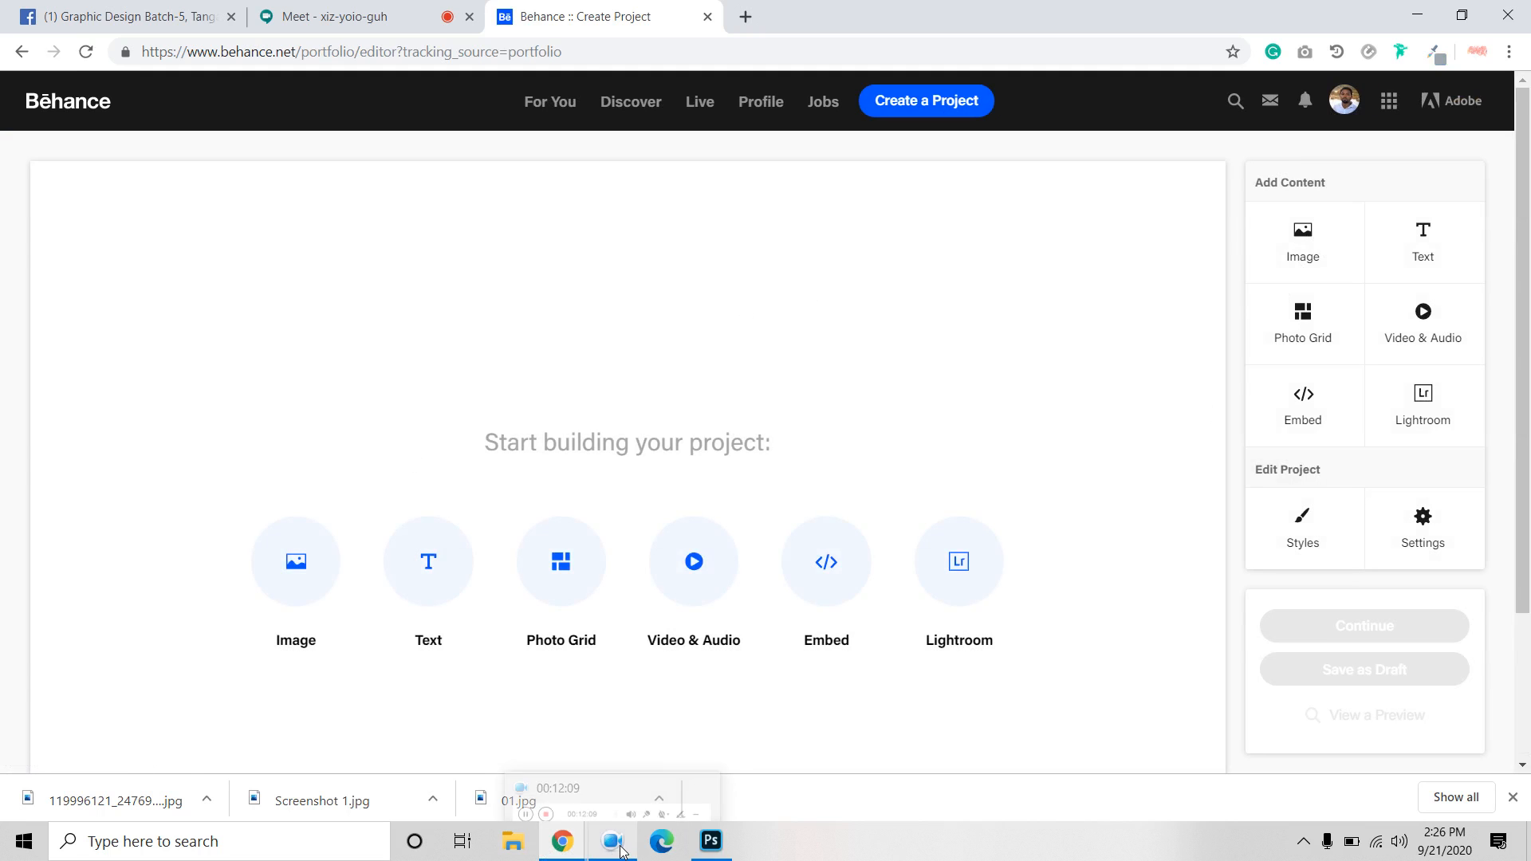
# Upload the food banner JPG from F:\Downloads as the project's first image block.
pyautogui.click(292, 573)
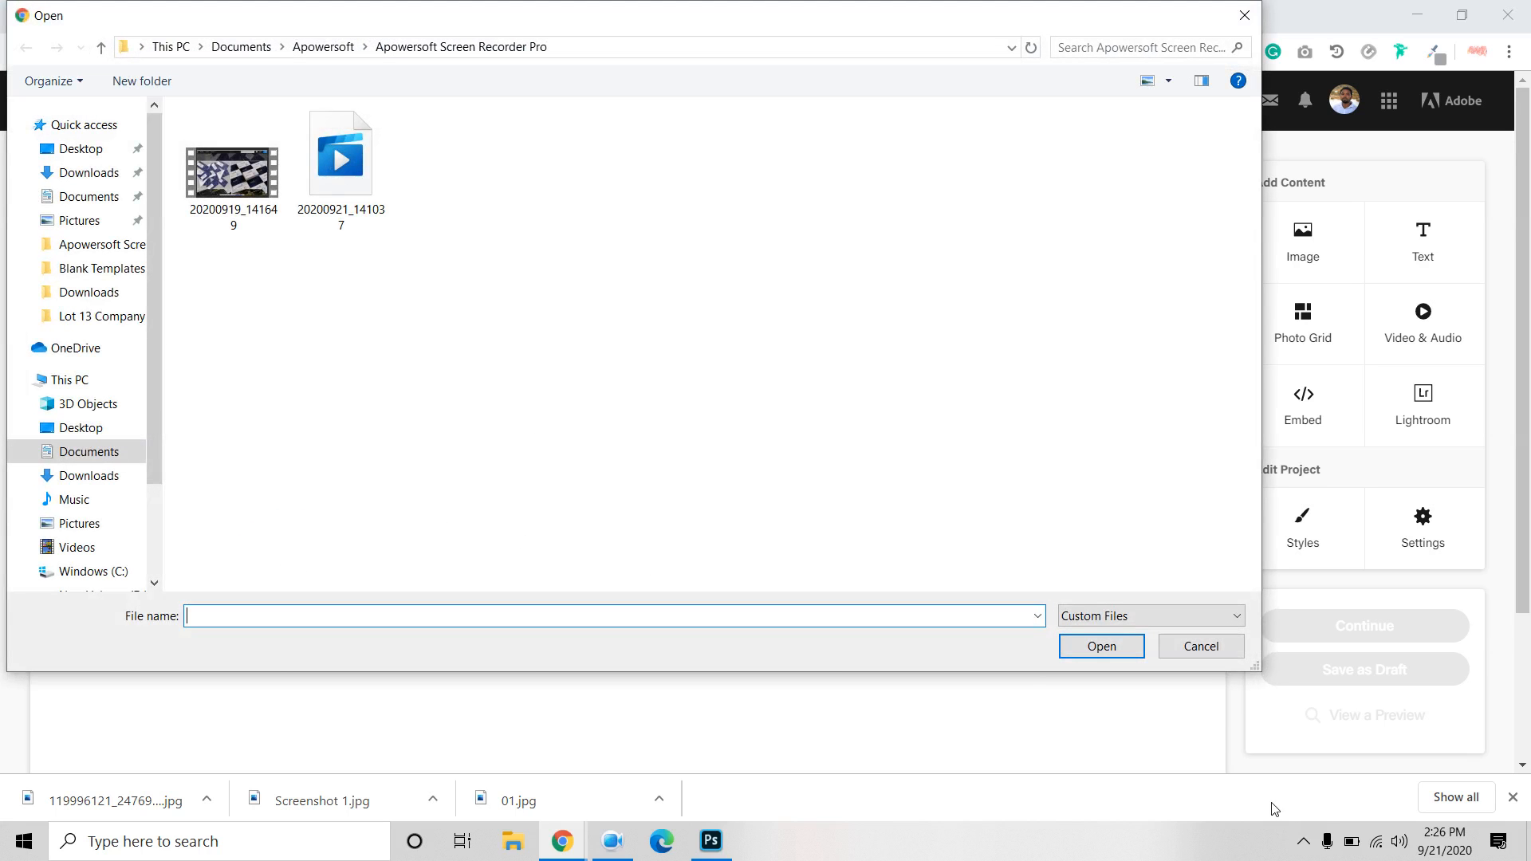
pyautogui.click(1220, 644)
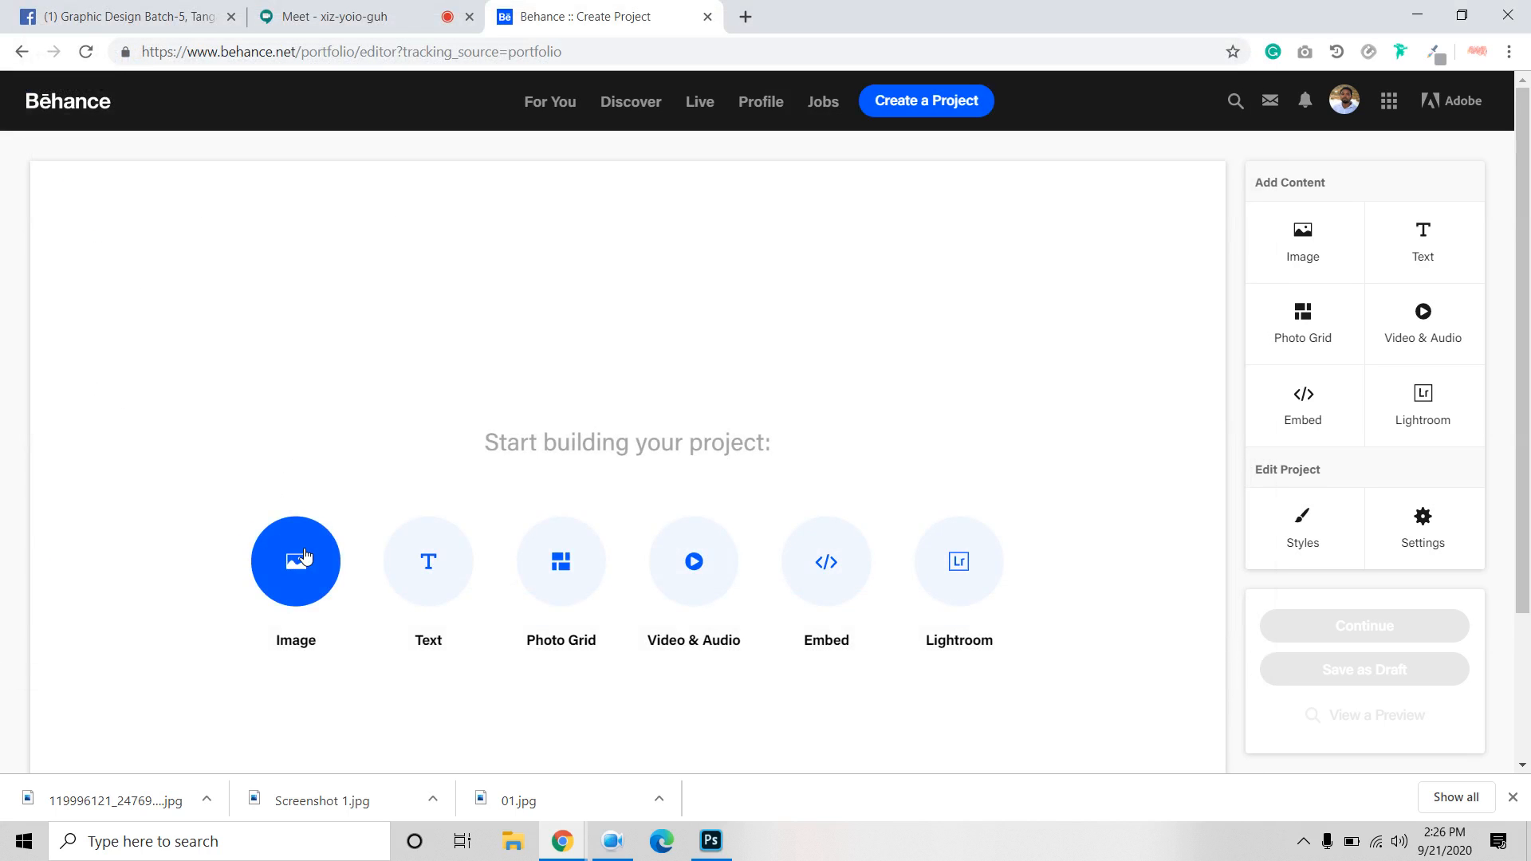
pyautogui.click(1290, 253)
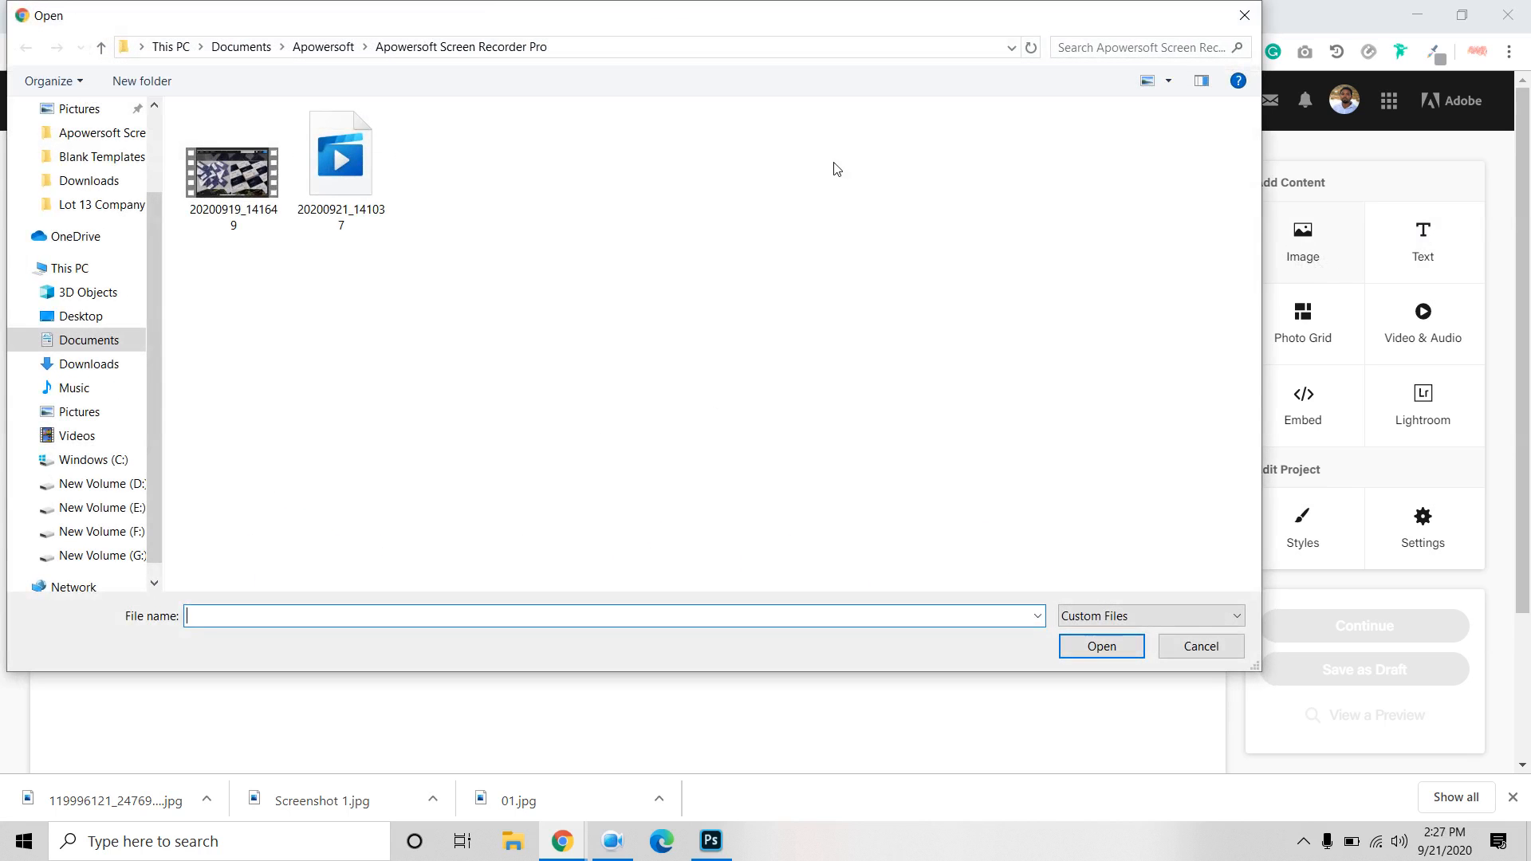
pyautogui.click(1208, 644)
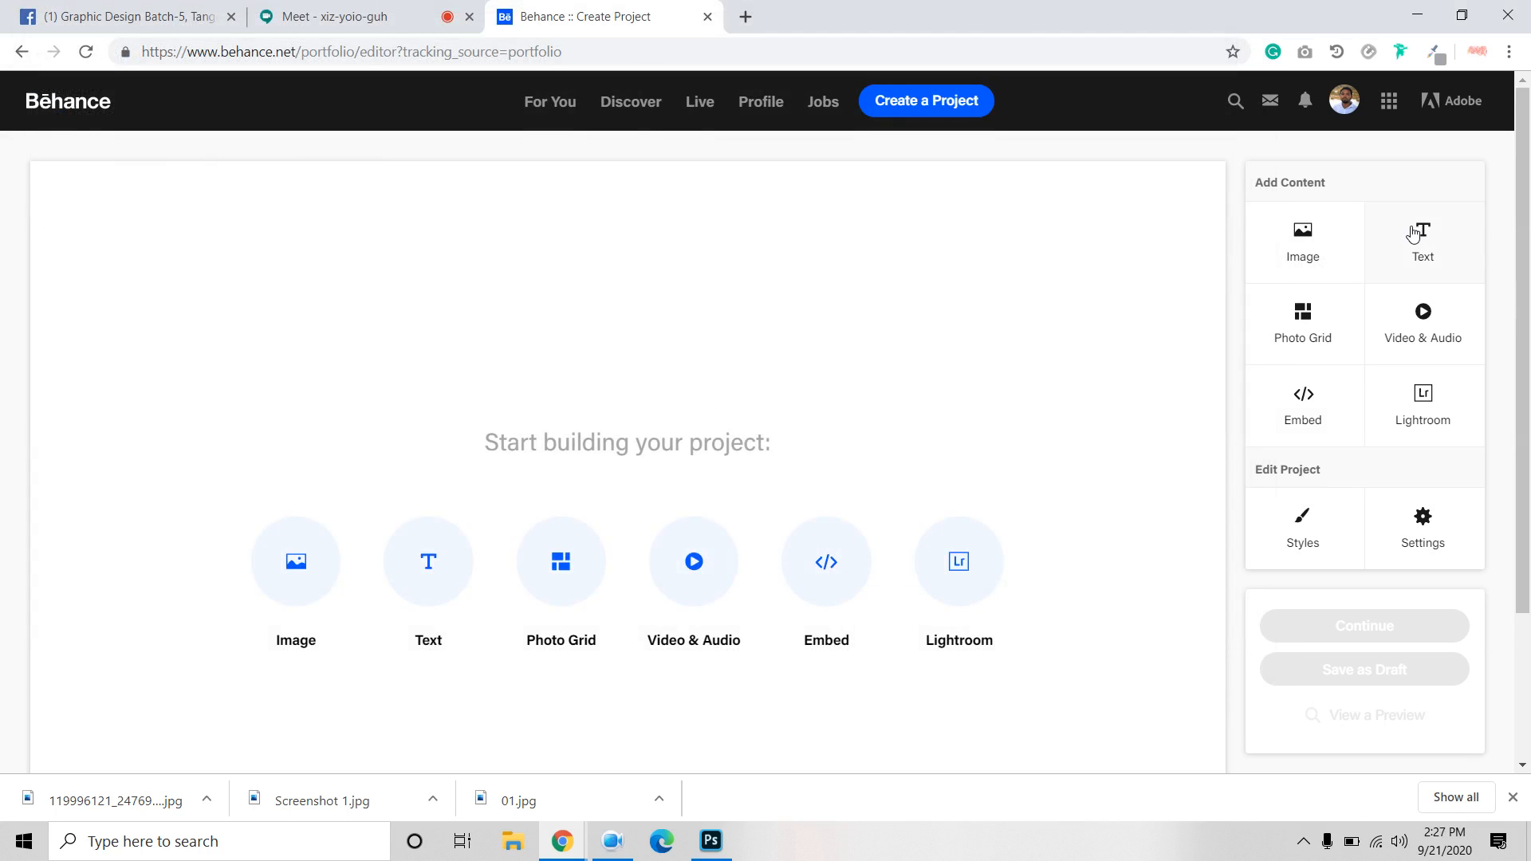
pyautogui.click(1325, 237)
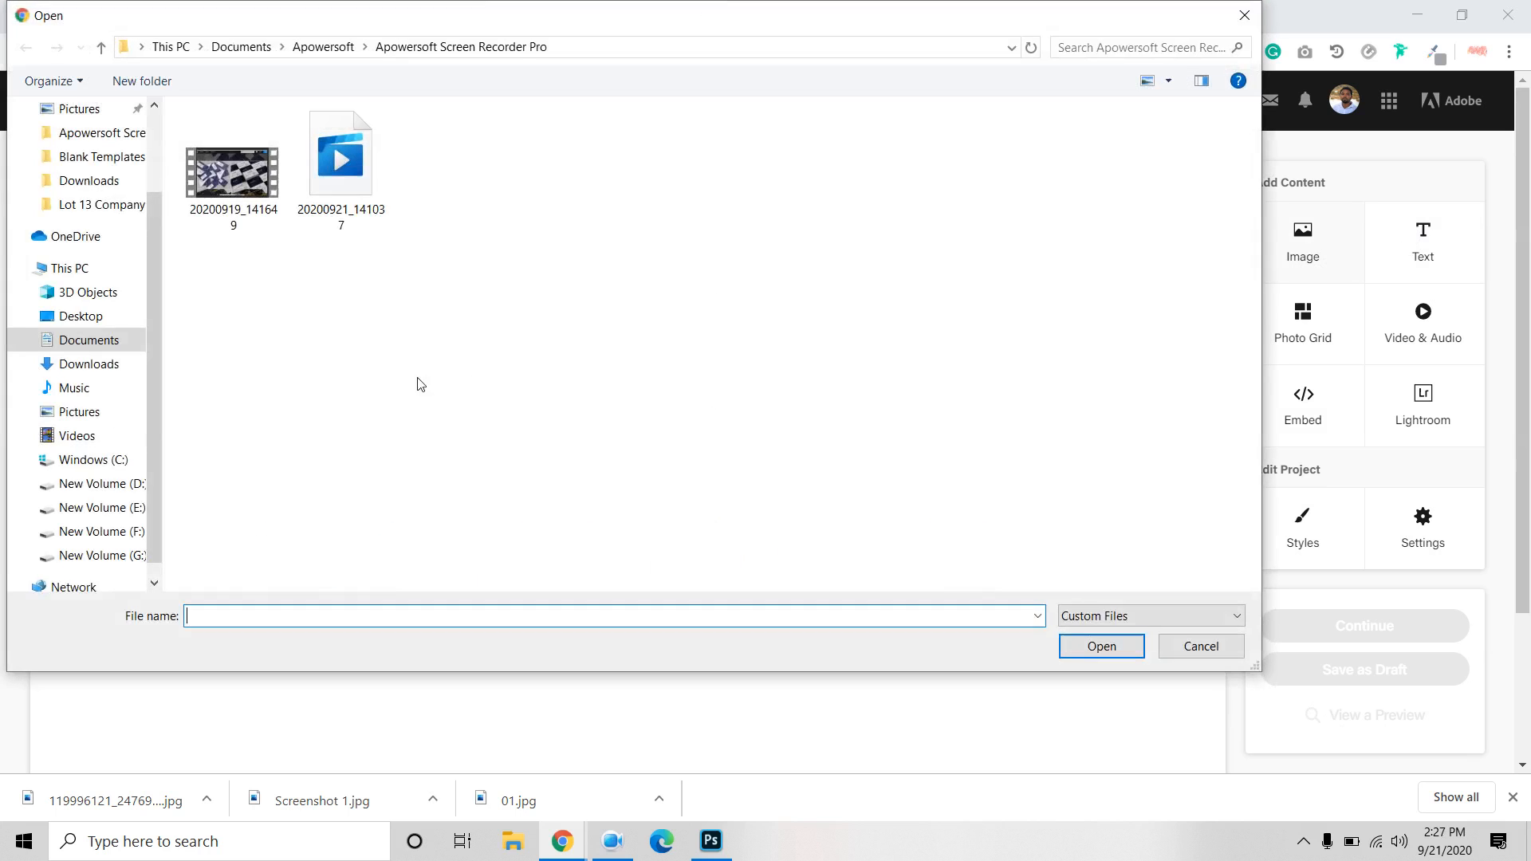
pyautogui.click(89, 191)
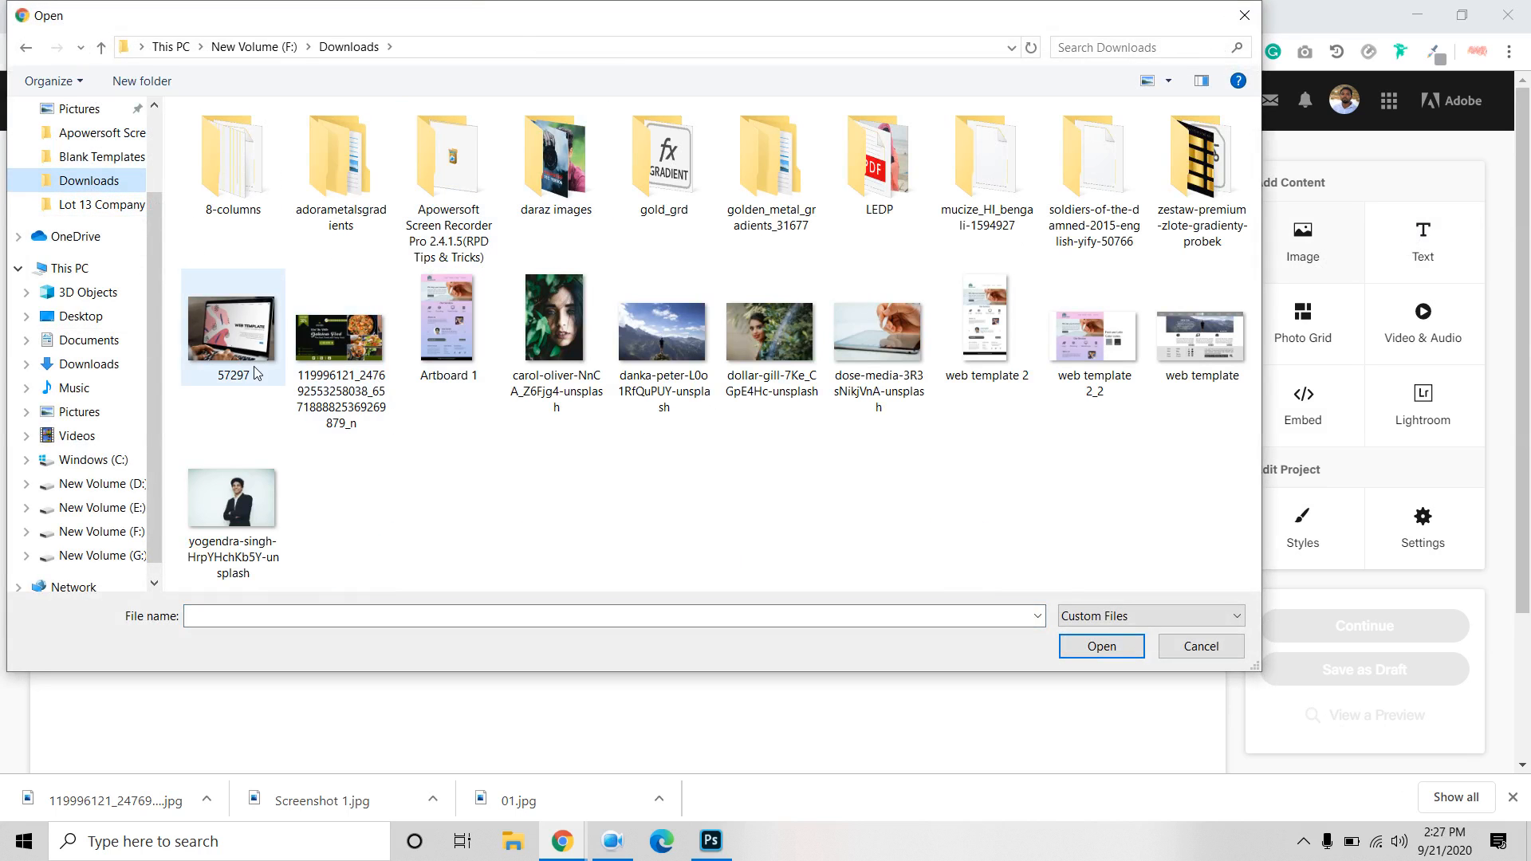
pyautogui.click(323, 331)
pyautogui.click(1096, 646)
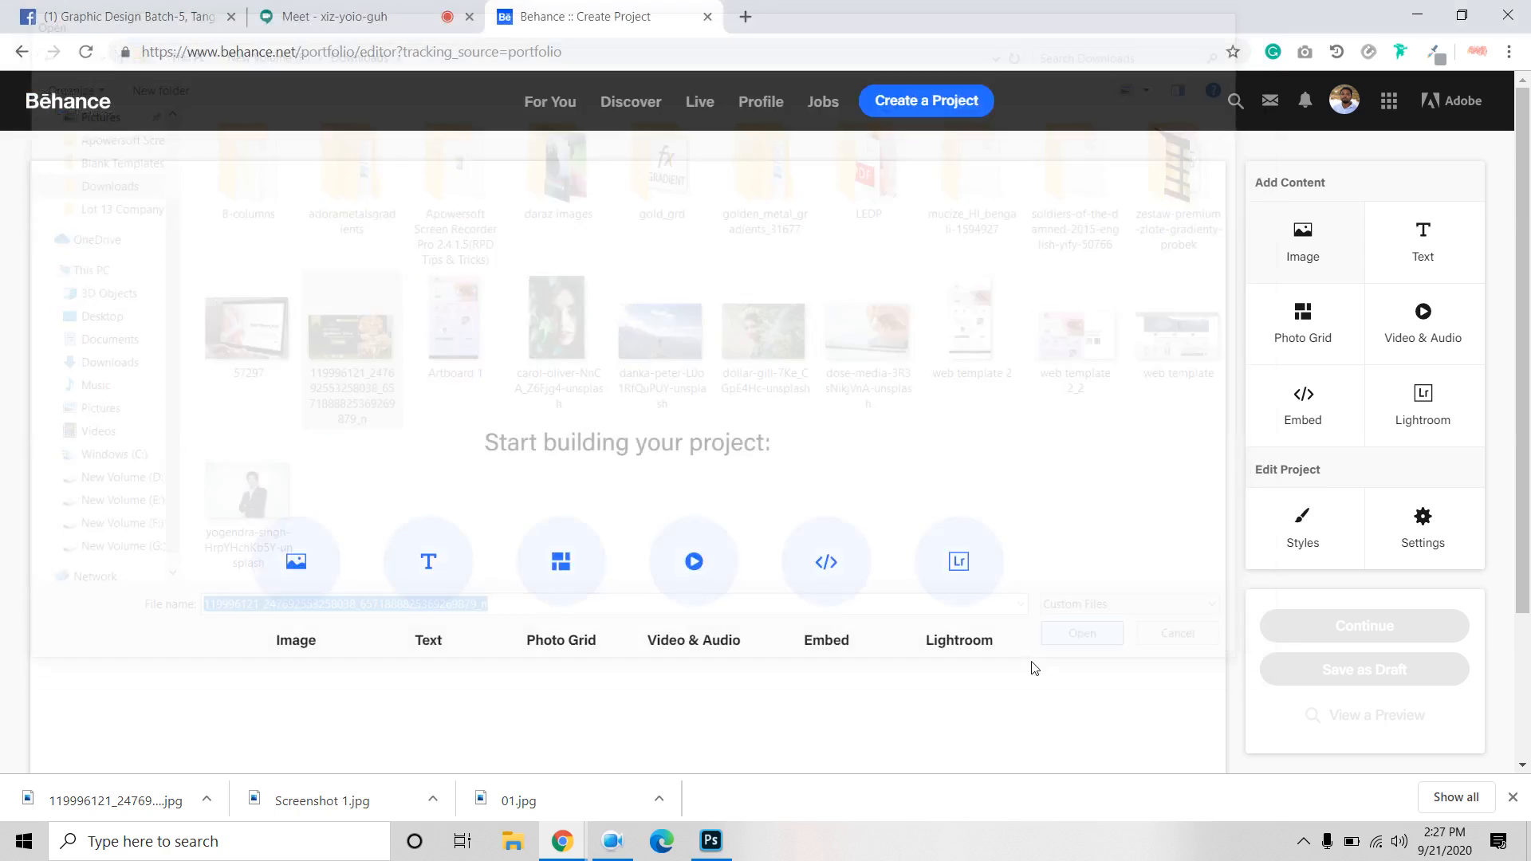
pyautogui.scroll(-2, 1000, 648)
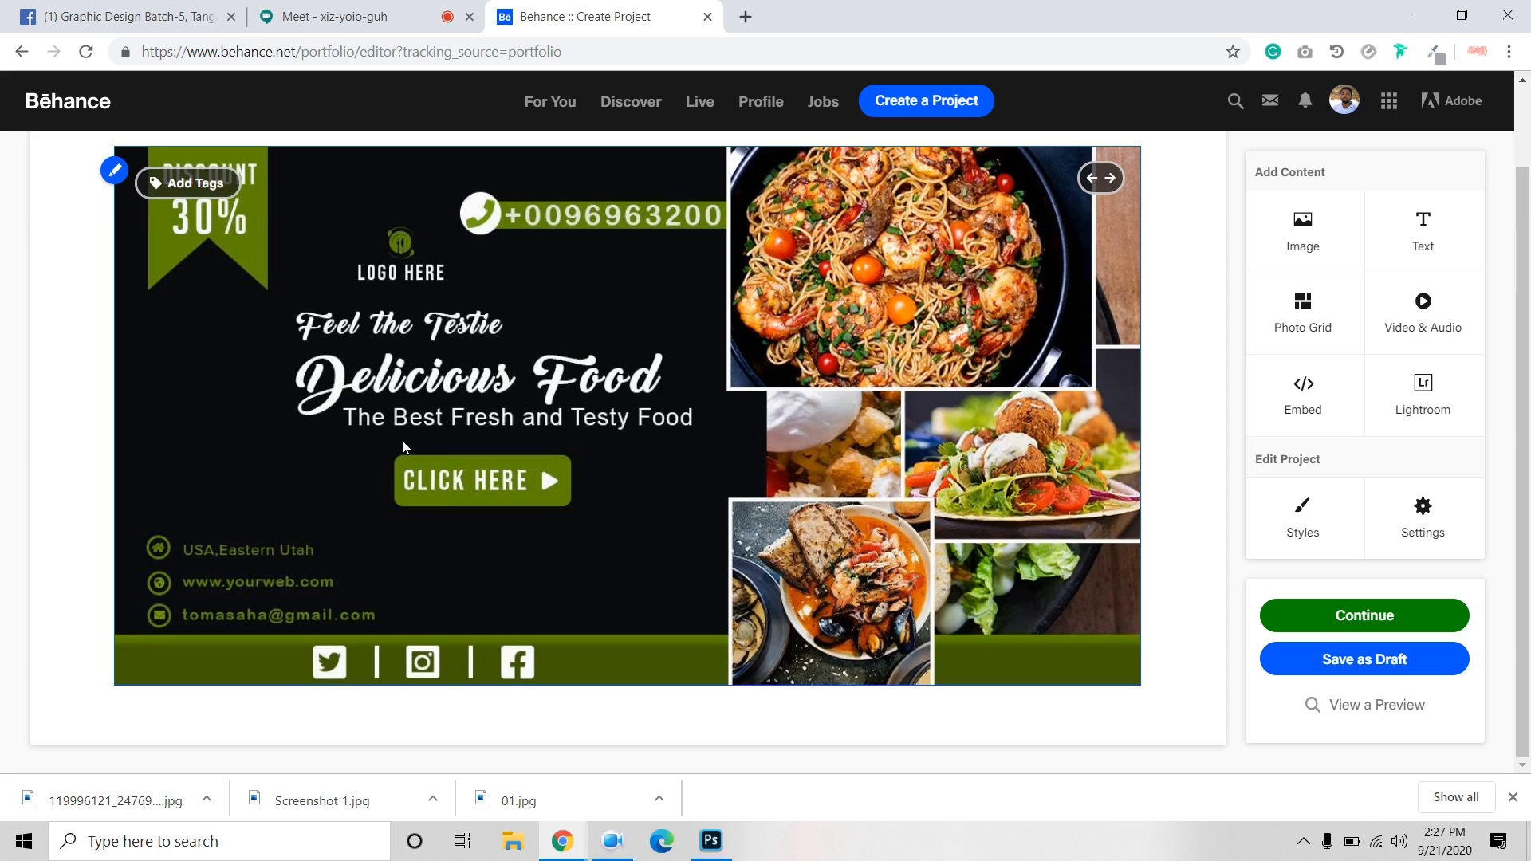
# Continue to the Behance project details and title the project 'dsdsd'.
pyautogui.scroll(1, 860, 622)
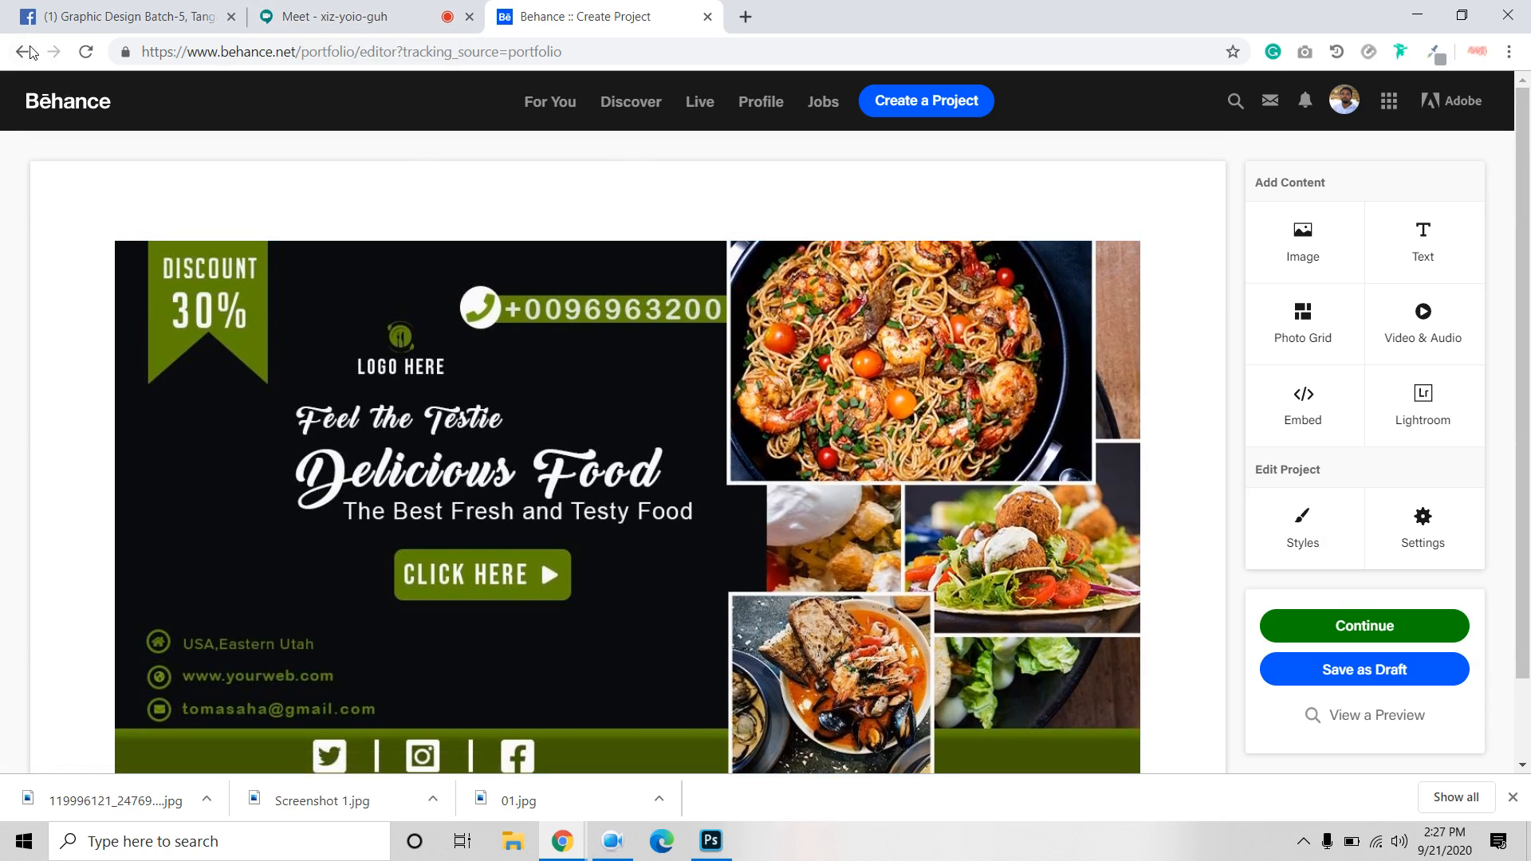
pyautogui.click(1381, 630)
pyautogui.click(1191, 658)
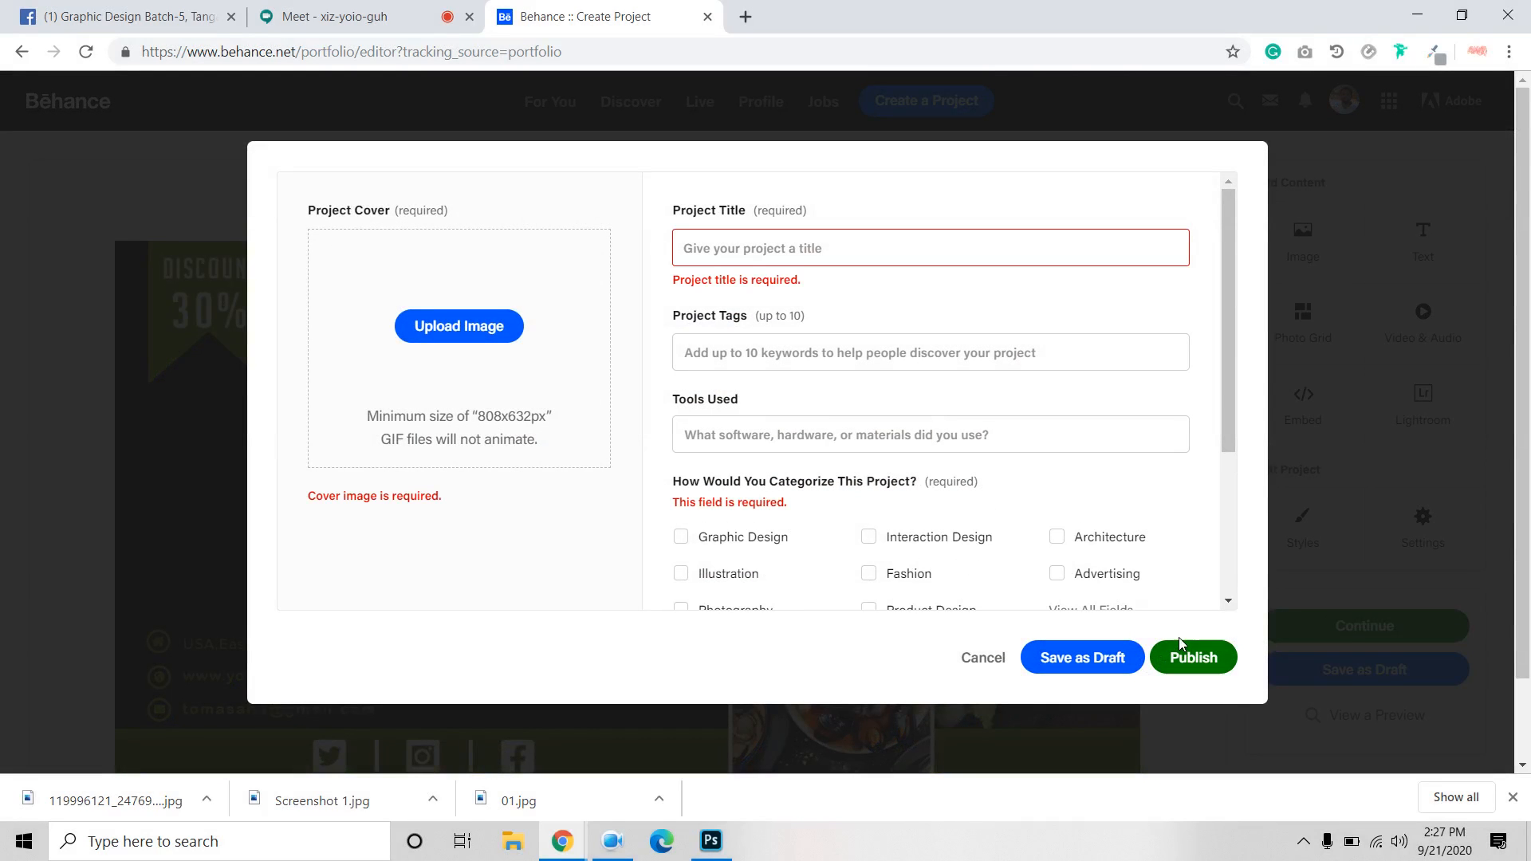
pyautogui.write('dsdsd')
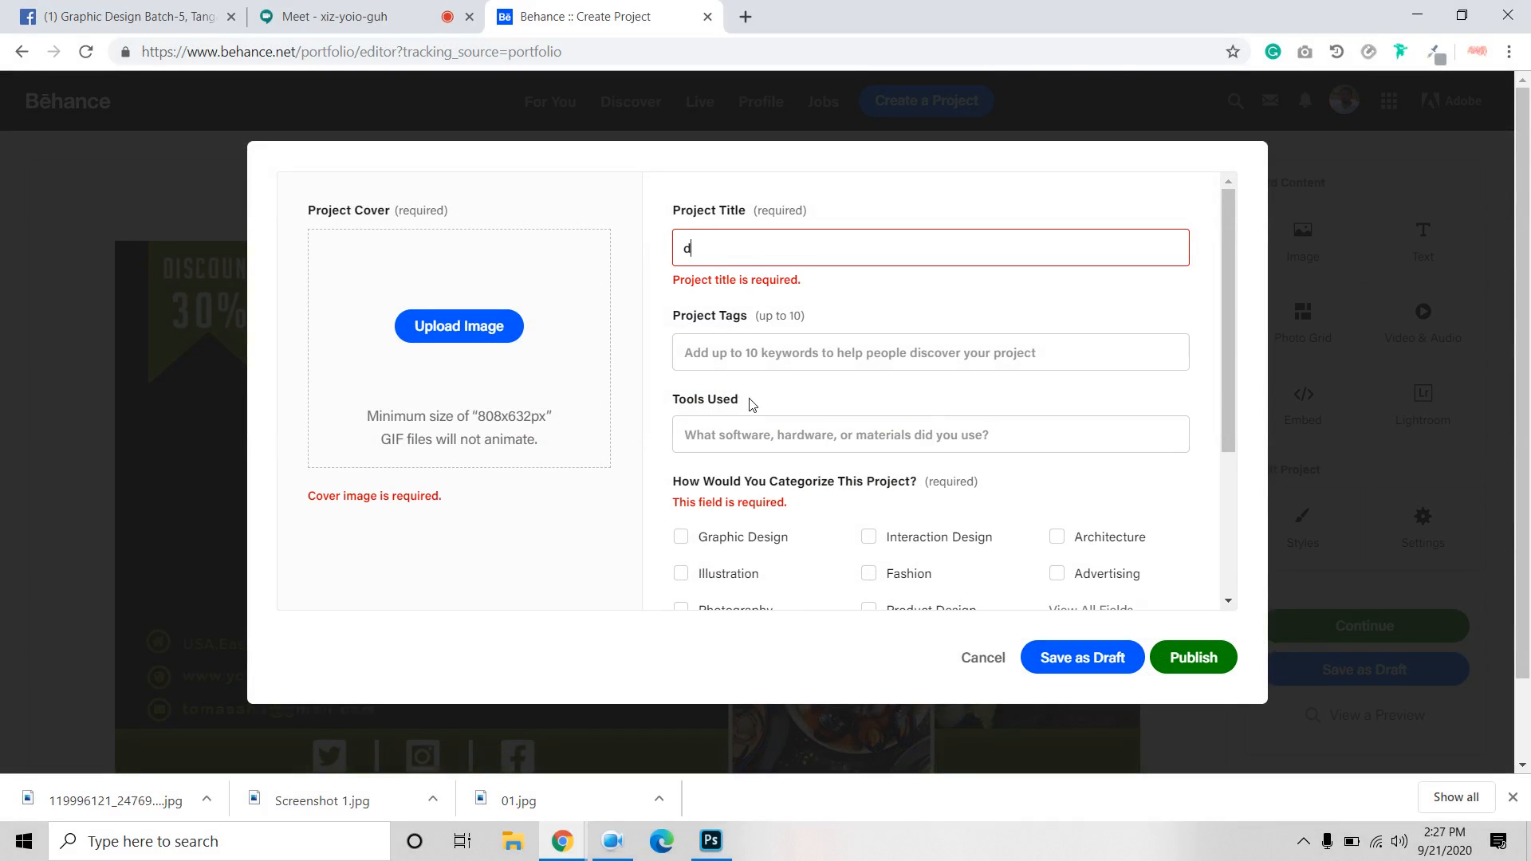
# Add Adobe Photoshop under Tools Used and begin uploading a cover image.
pyautogui.click(753, 437)
pyautogui.write('sdsd')
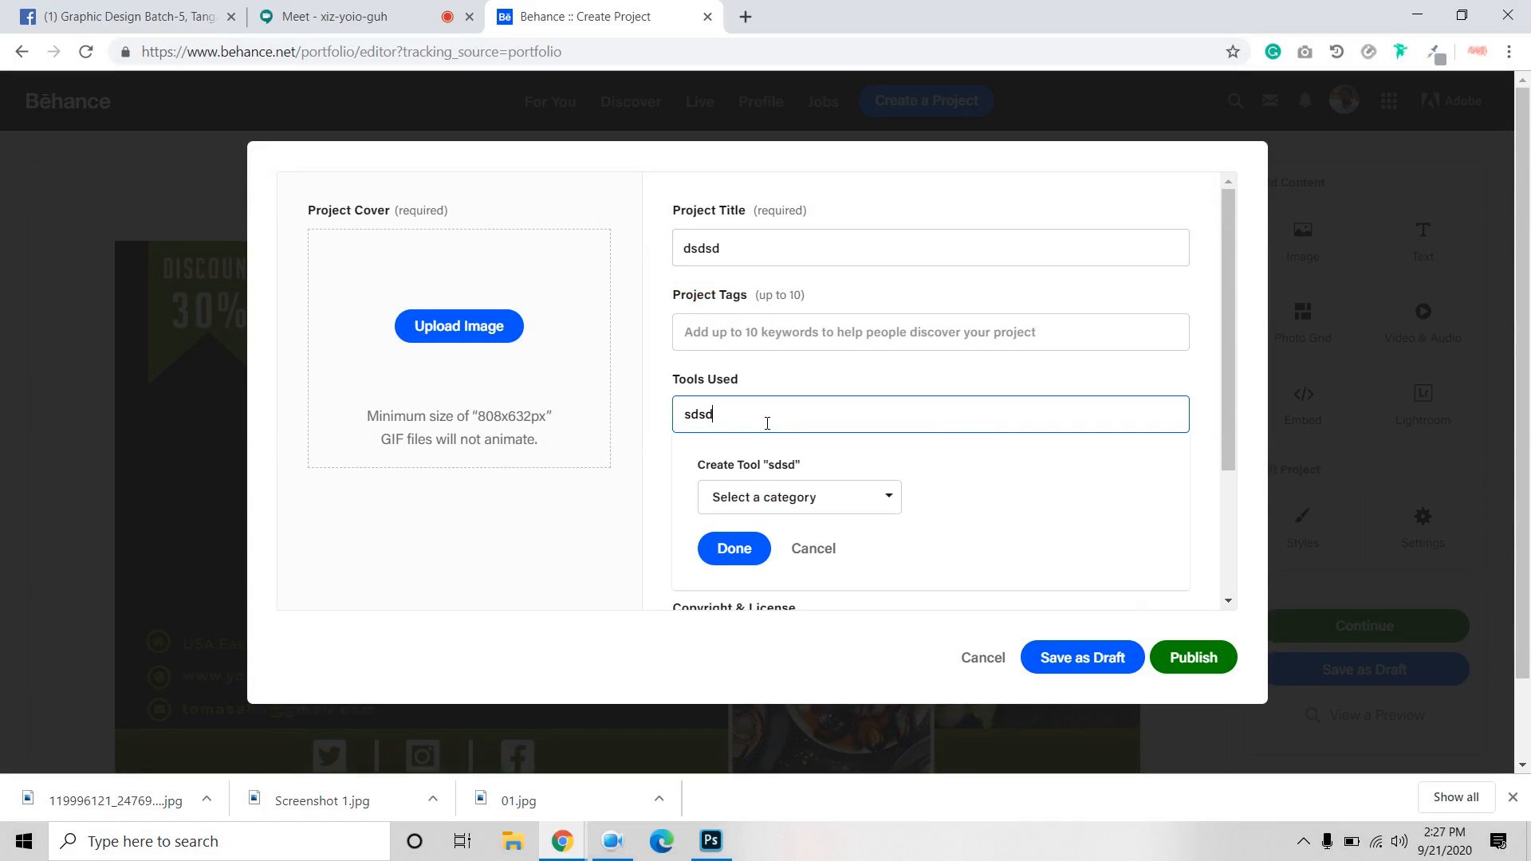
pyautogui.hotkey('ctrl', 'a')
pyautogui.write('p')
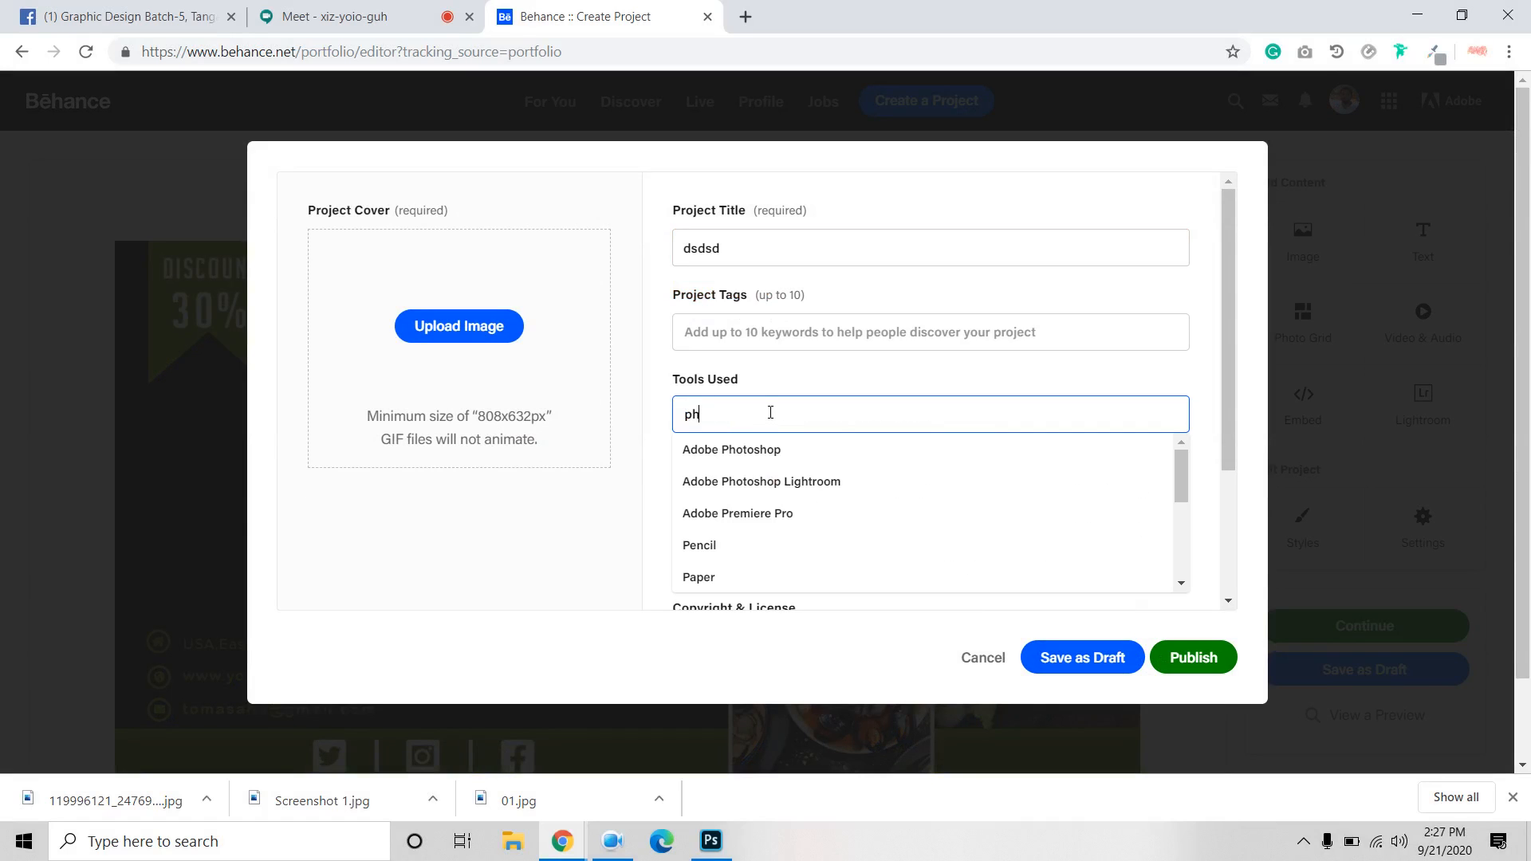
pyautogui.click(758, 451)
pyautogui.click(466, 323)
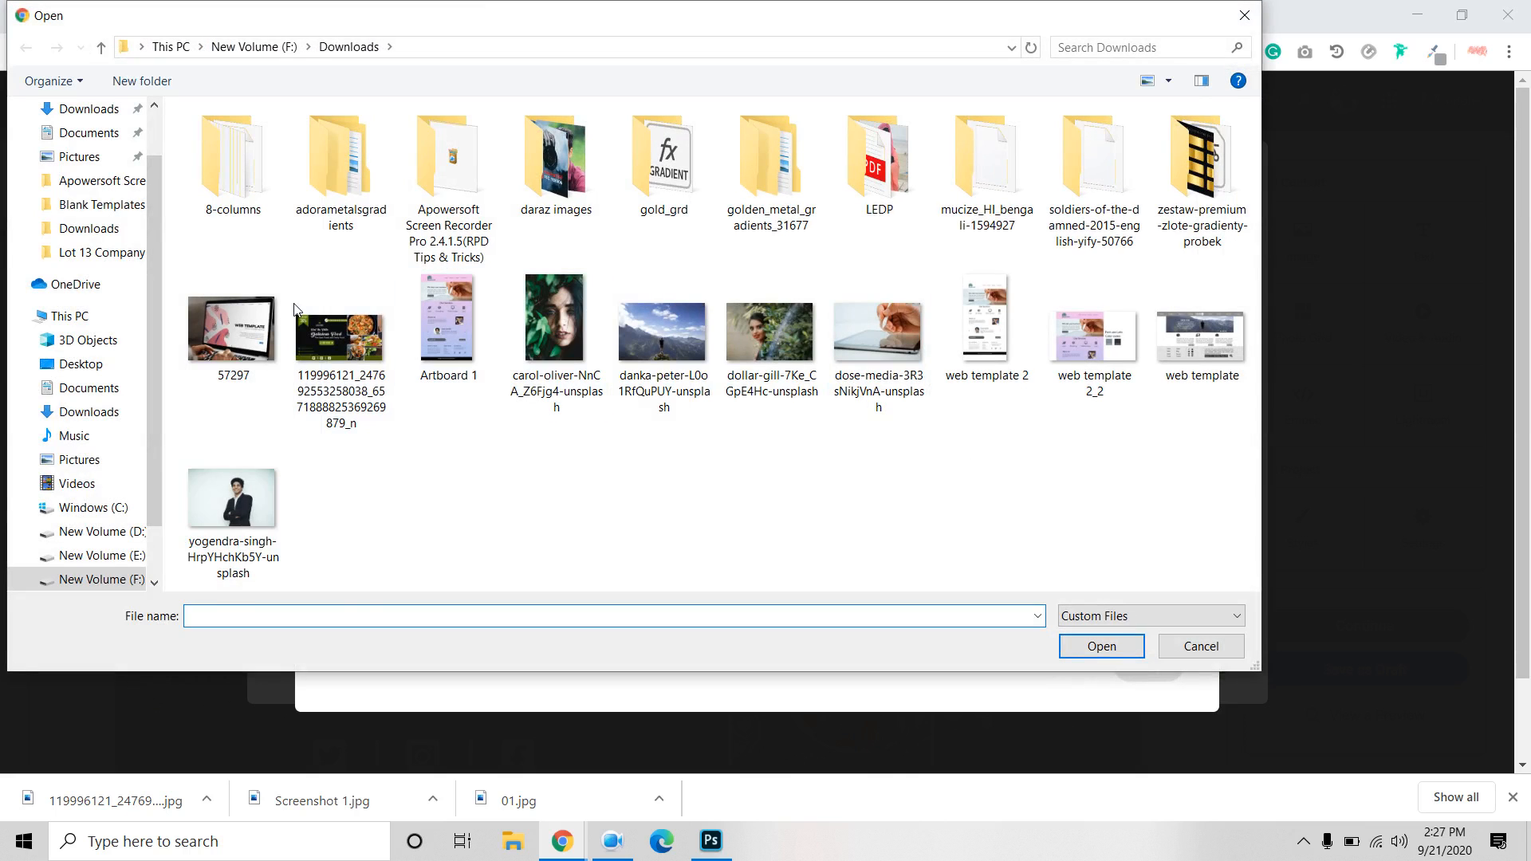
# Try the food banner JPG as cover; after the under-632 px height error, cancel the picker and crop.
pyautogui.click(305, 341)
pyautogui.click(1105, 648)
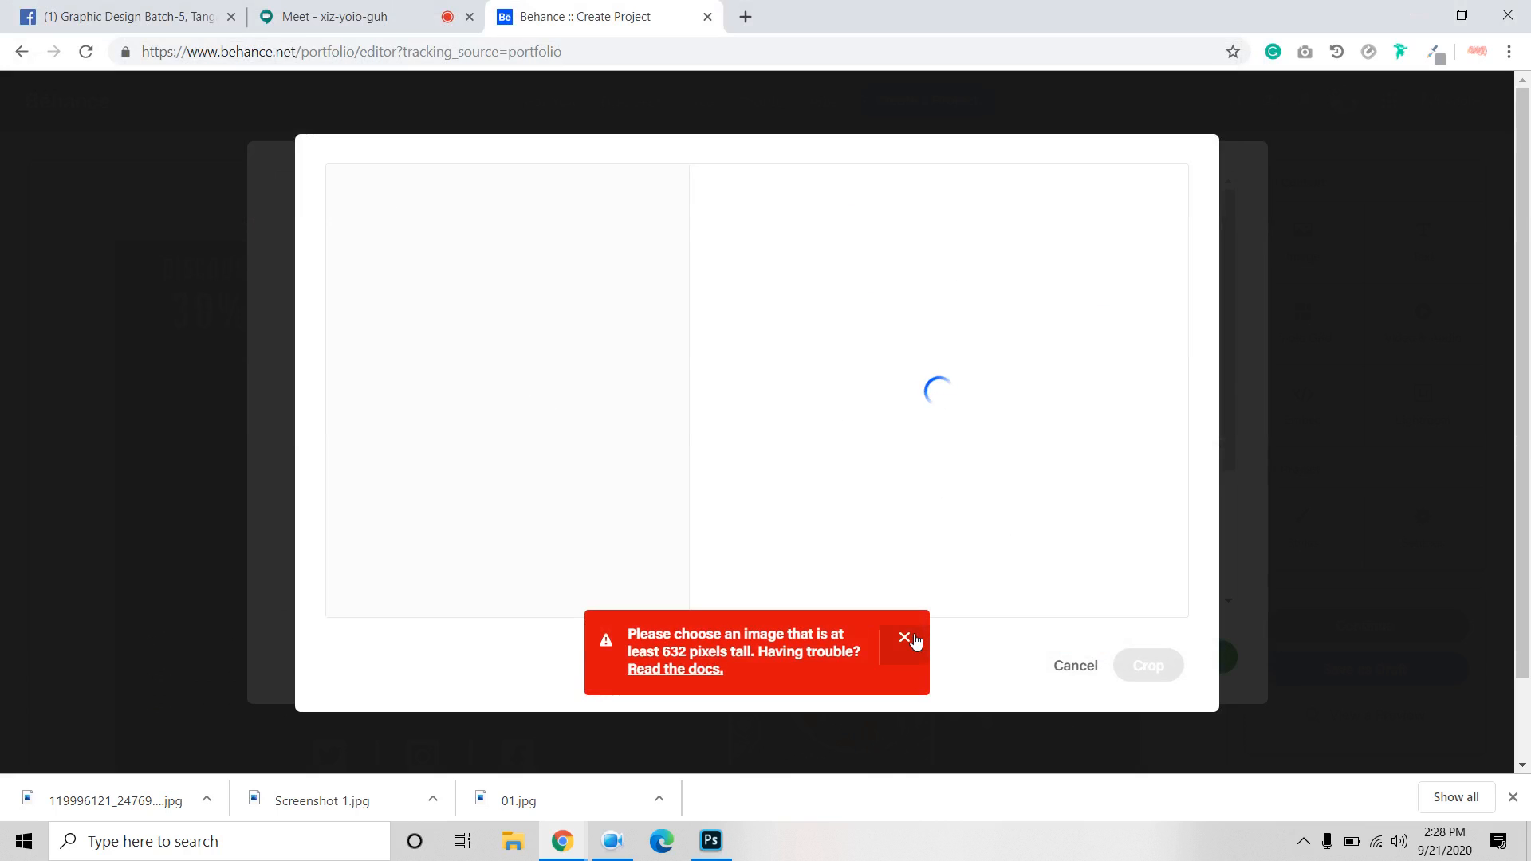
pyautogui.click(671, 465)
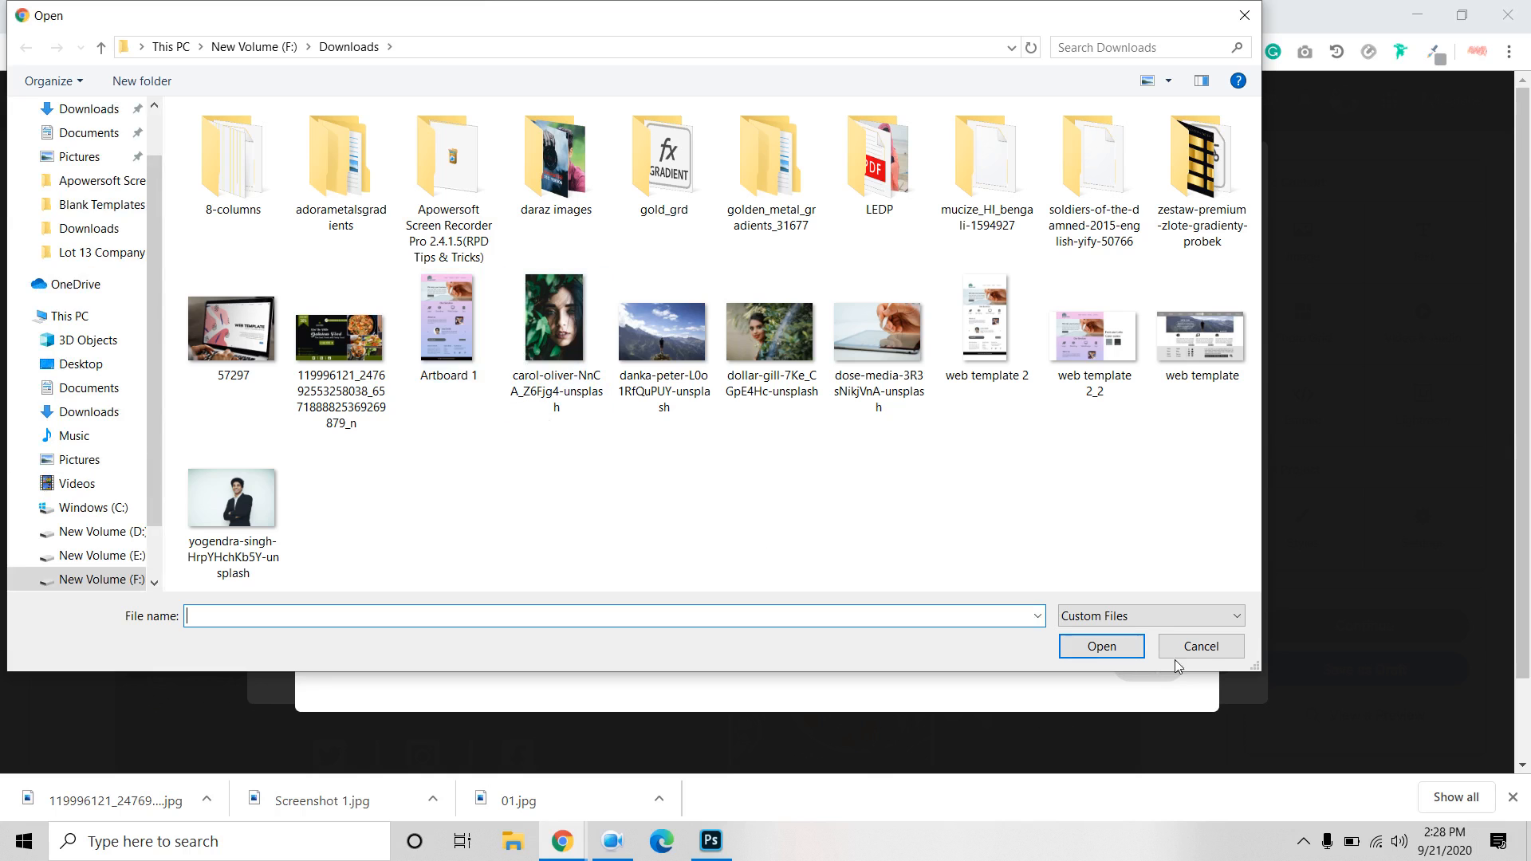
pyautogui.click(1206, 654)
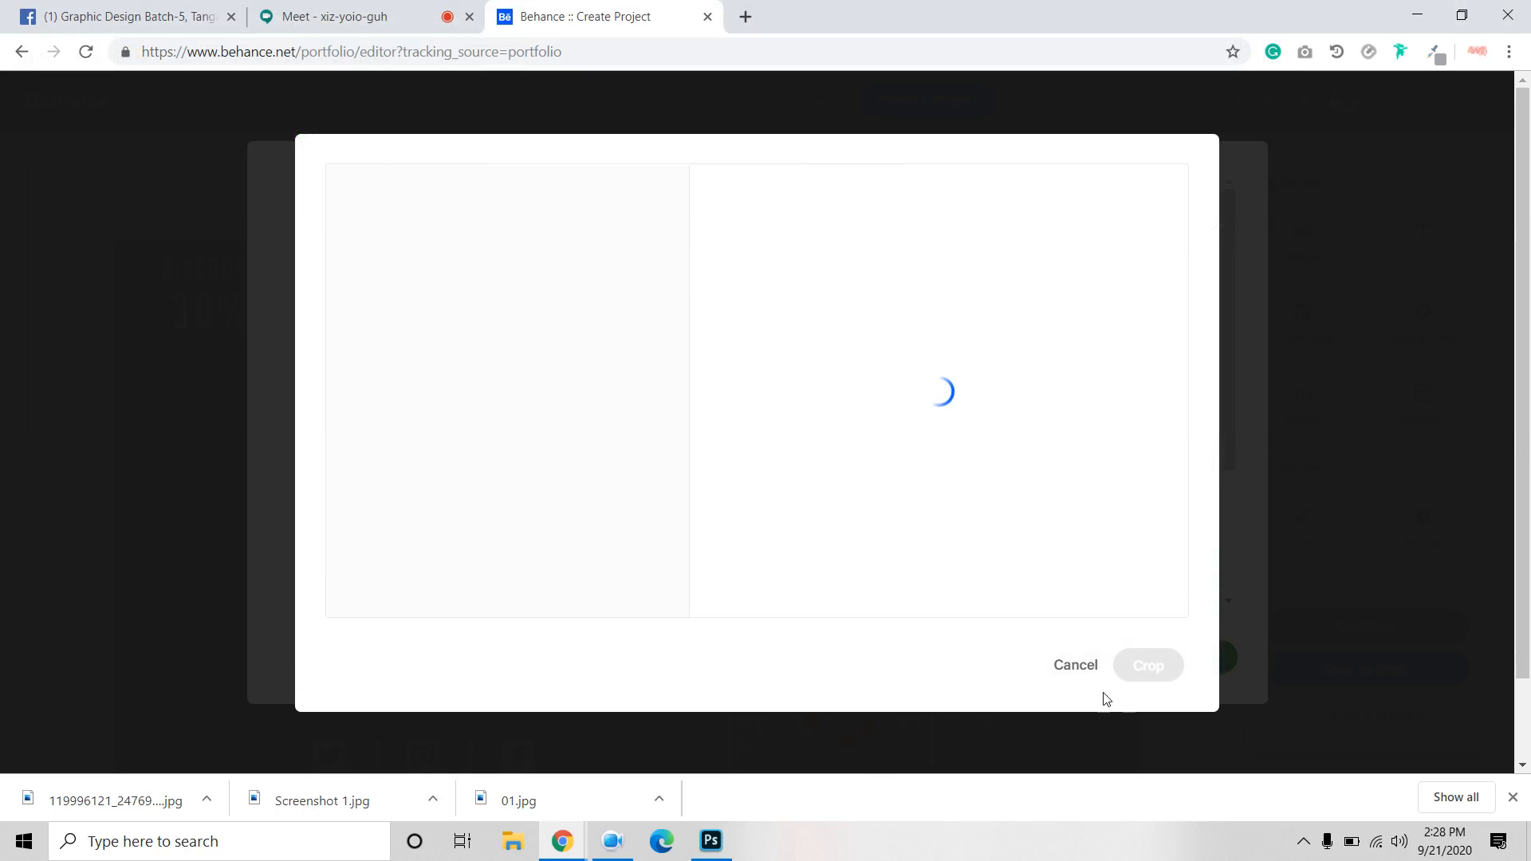
pyautogui.click(1072, 666)
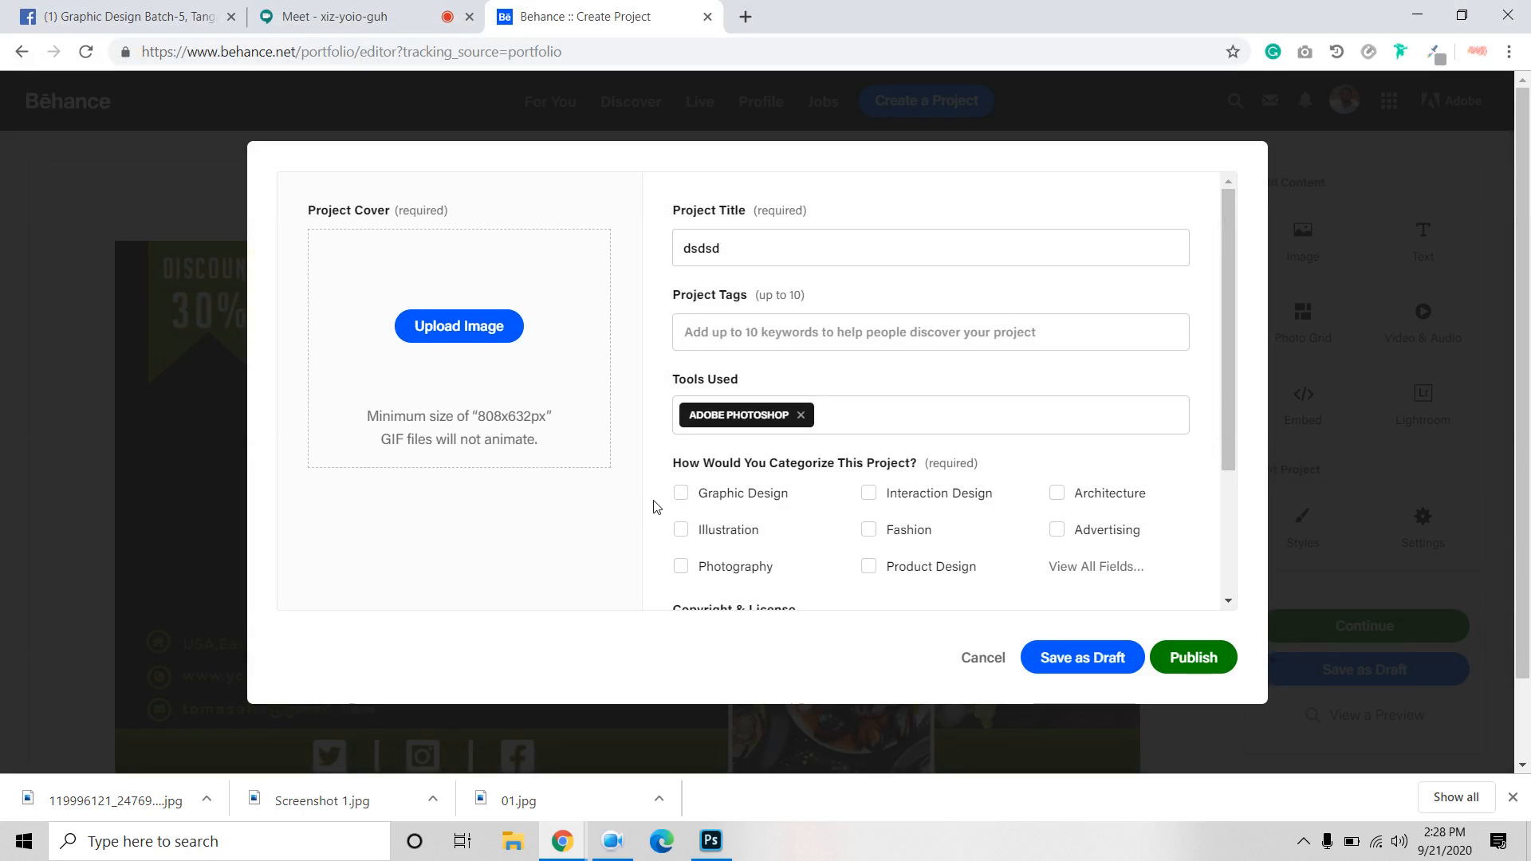
pyautogui.click(711, 841)
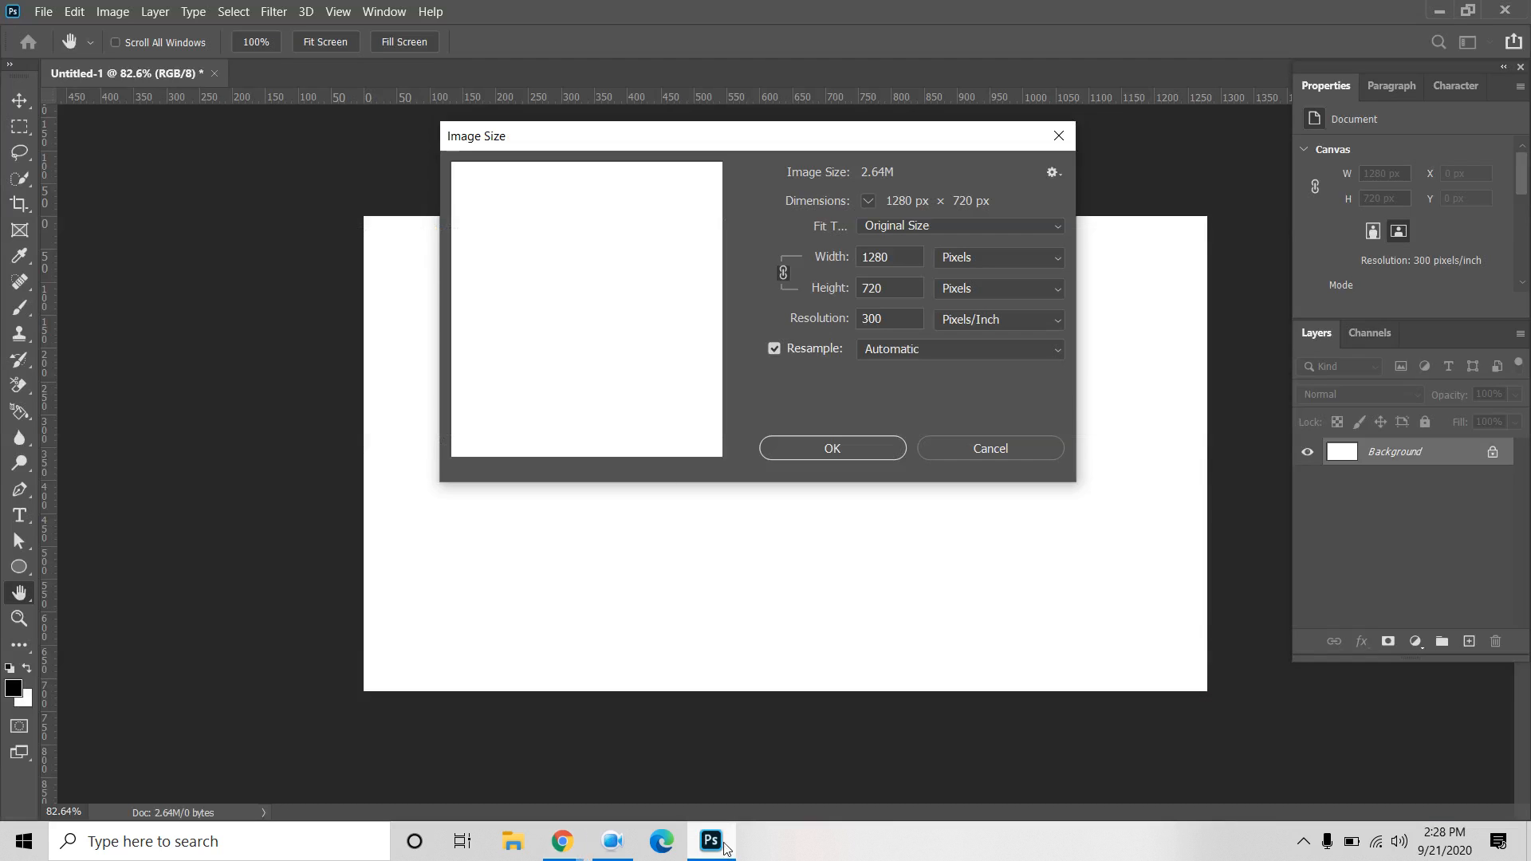
# Unlink width and height in Image Size and set the canvas to 808 × 632 px.
pyautogui.doubleClick(860, 262)
pyautogui.write('808')
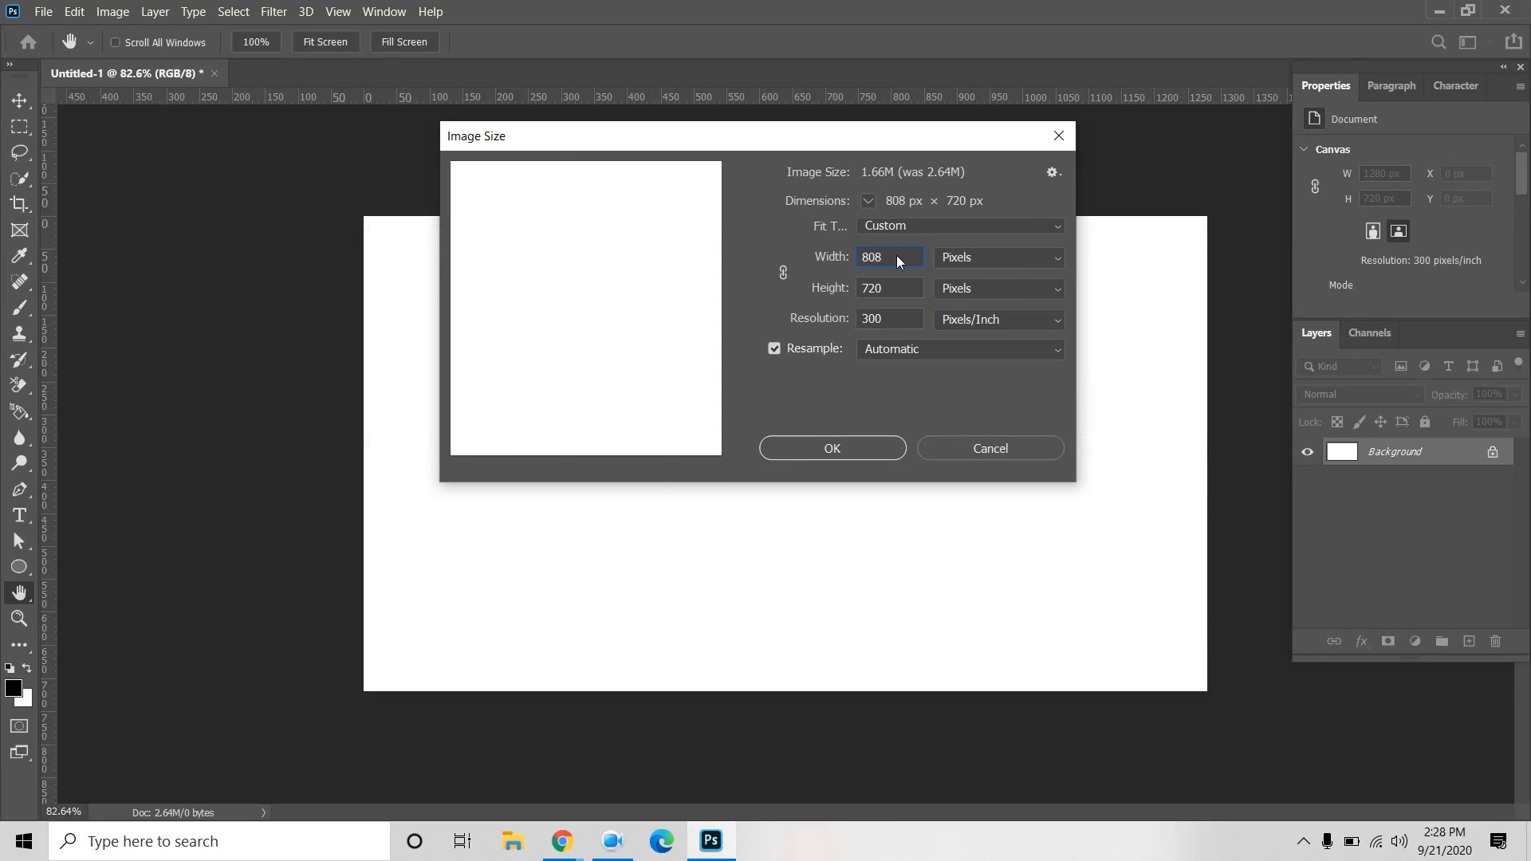
pyautogui.press('Tab')
pyautogui.write('632')
pyautogui.click(775, 269)
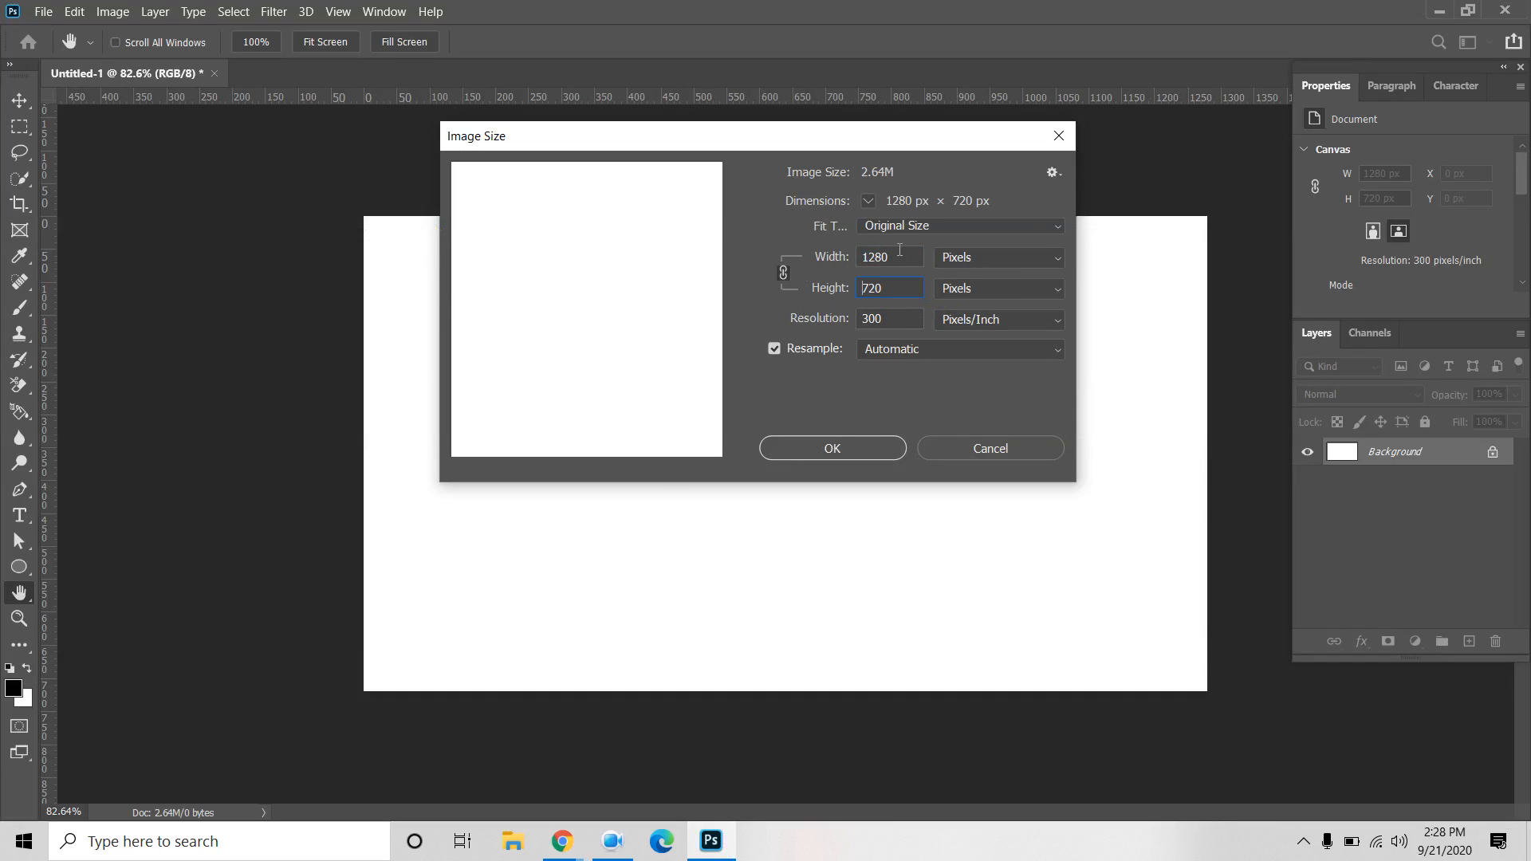
pyautogui.click(853, 256)
pyautogui.write('808')
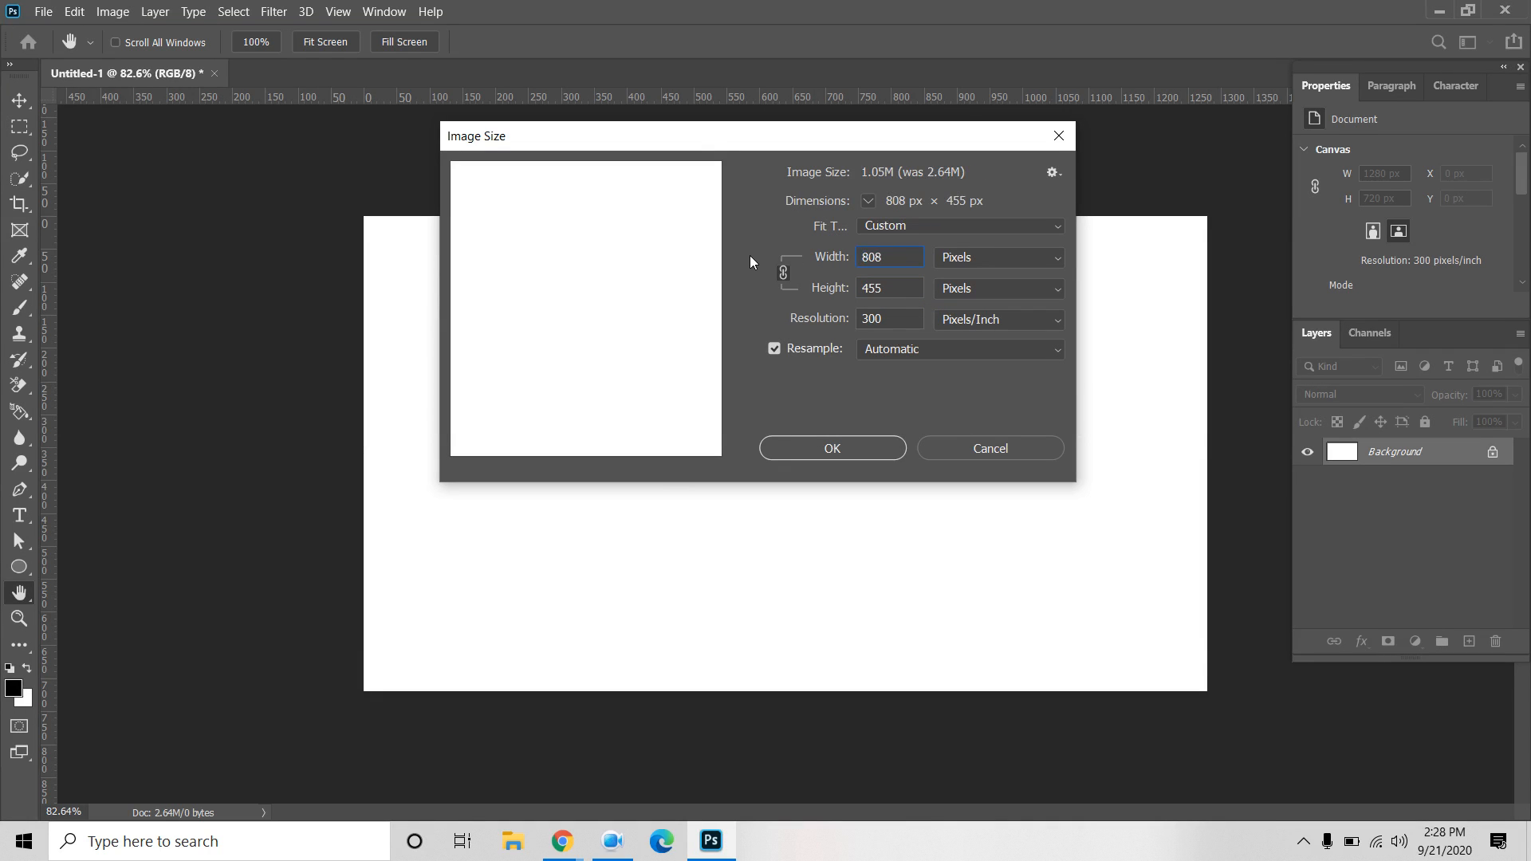
pyautogui.click(784, 271)
pyautogui.moveTo(897, 286); pyautogui.dragTo(882, 288)
pyautogui.write('632')
pyautogui.click(844, 455)
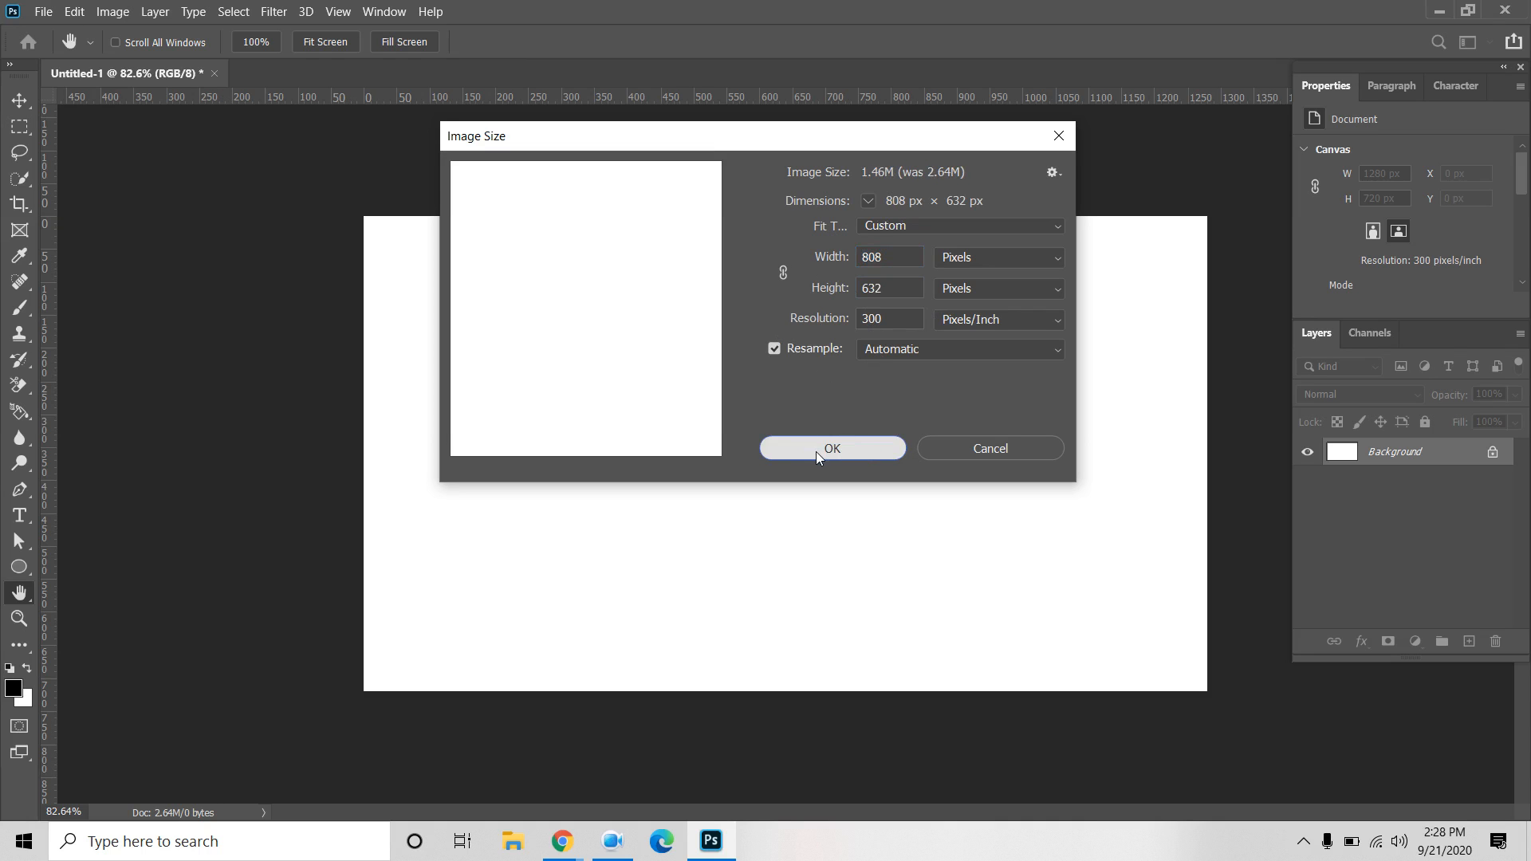
pyautogui.click(816, 452)
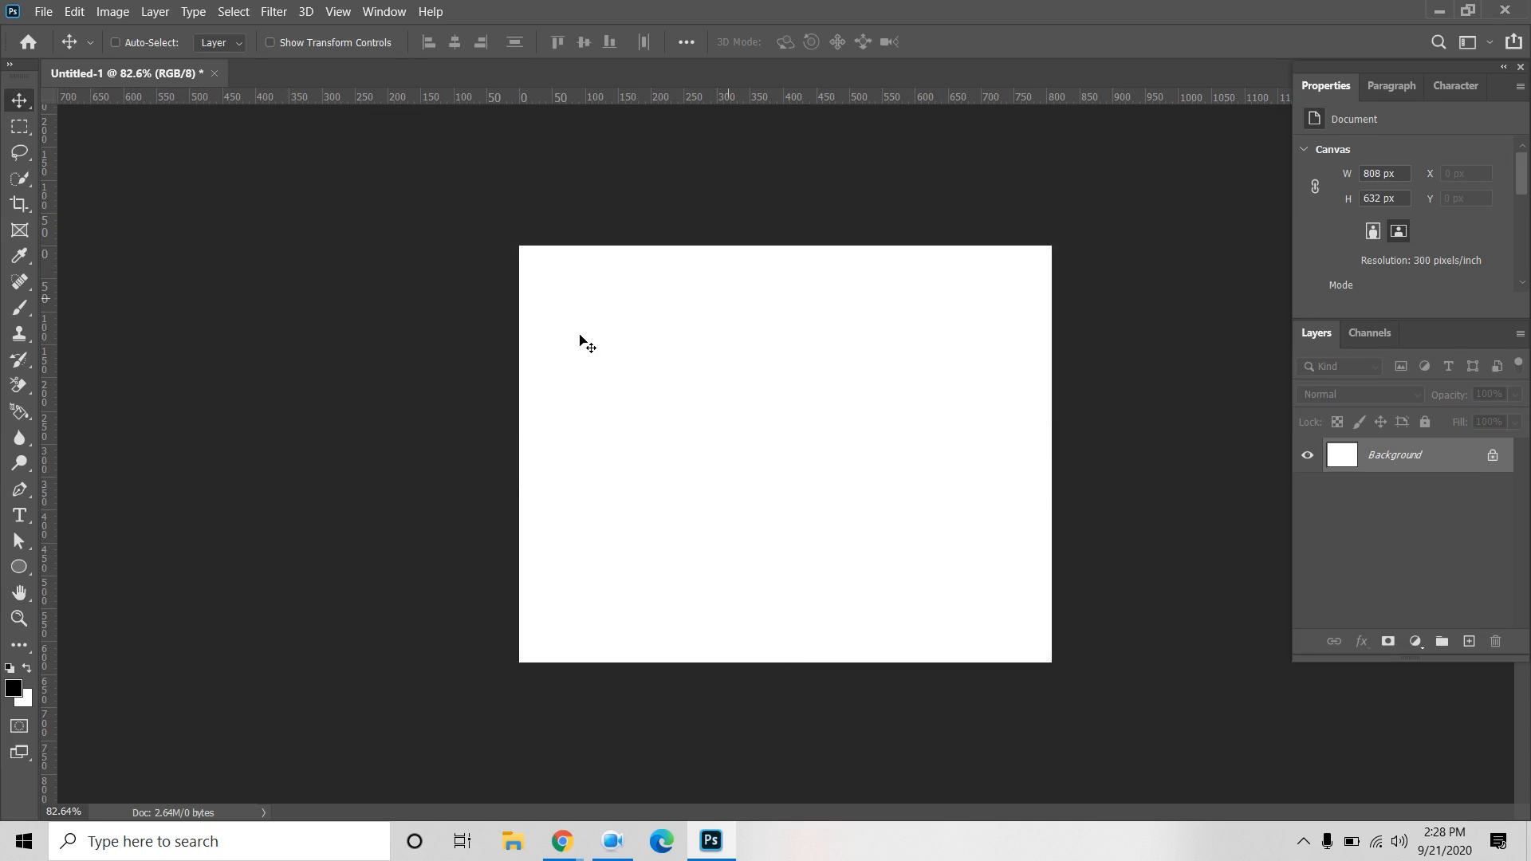
# Place the food banner image embedded into the canvas and commit it.
pyautogui.click(44, 12)
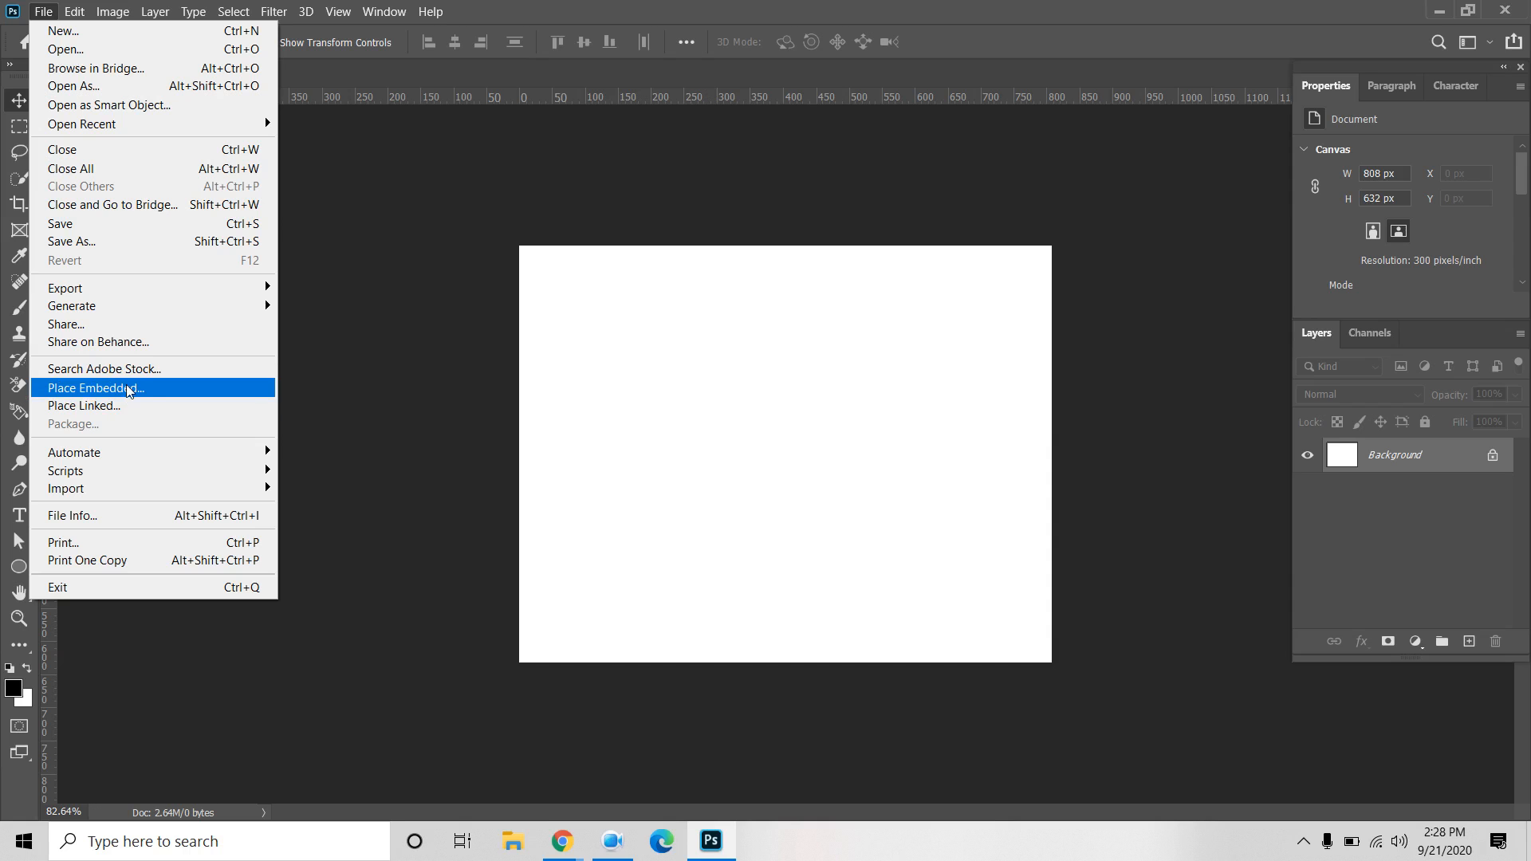
pyautogui.click(129, 390)
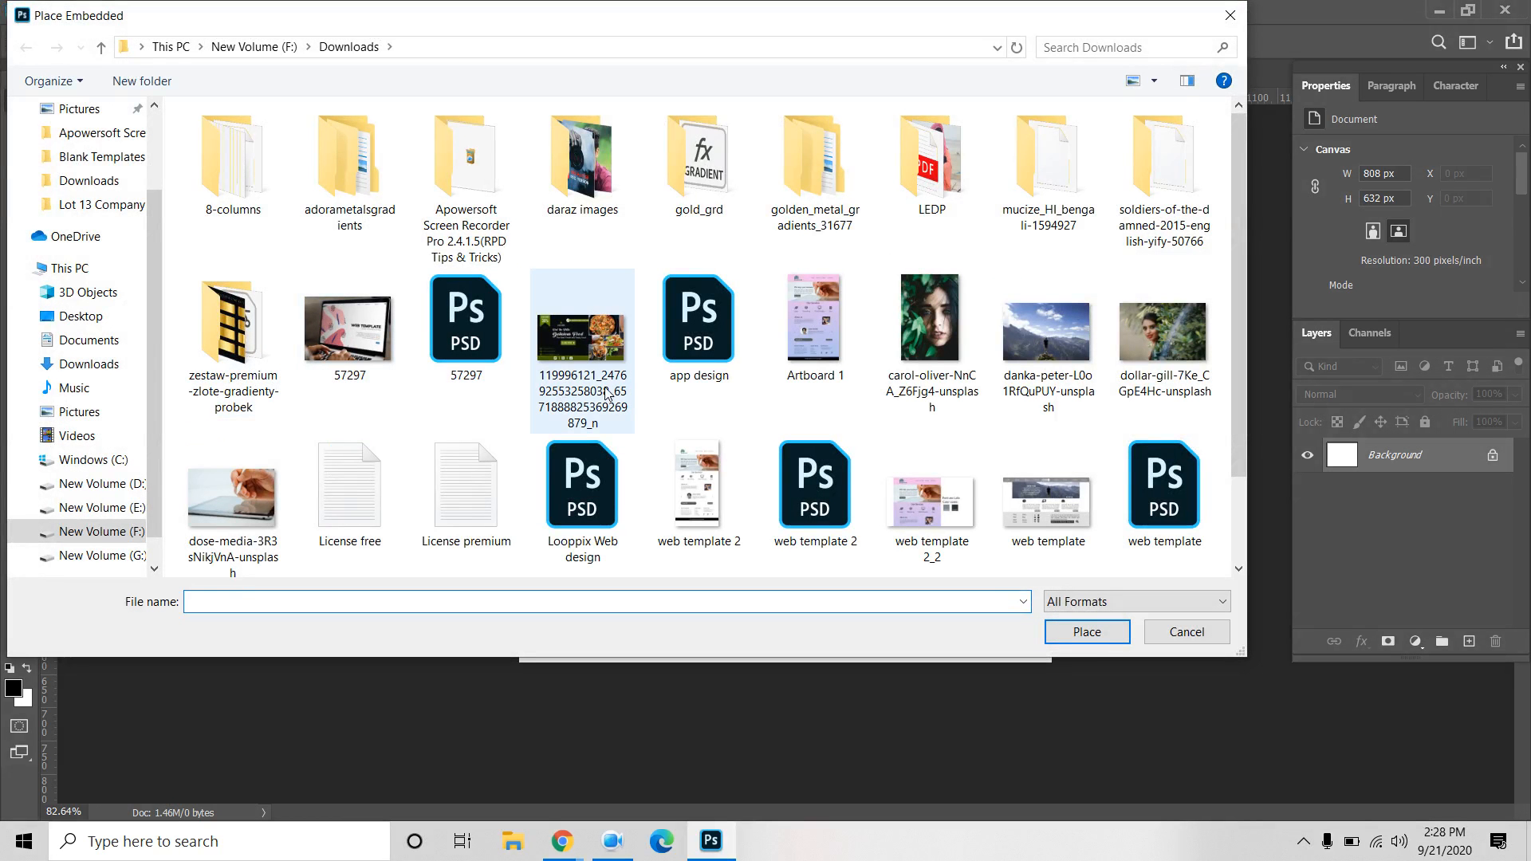
pyautogui.click(606, 392)
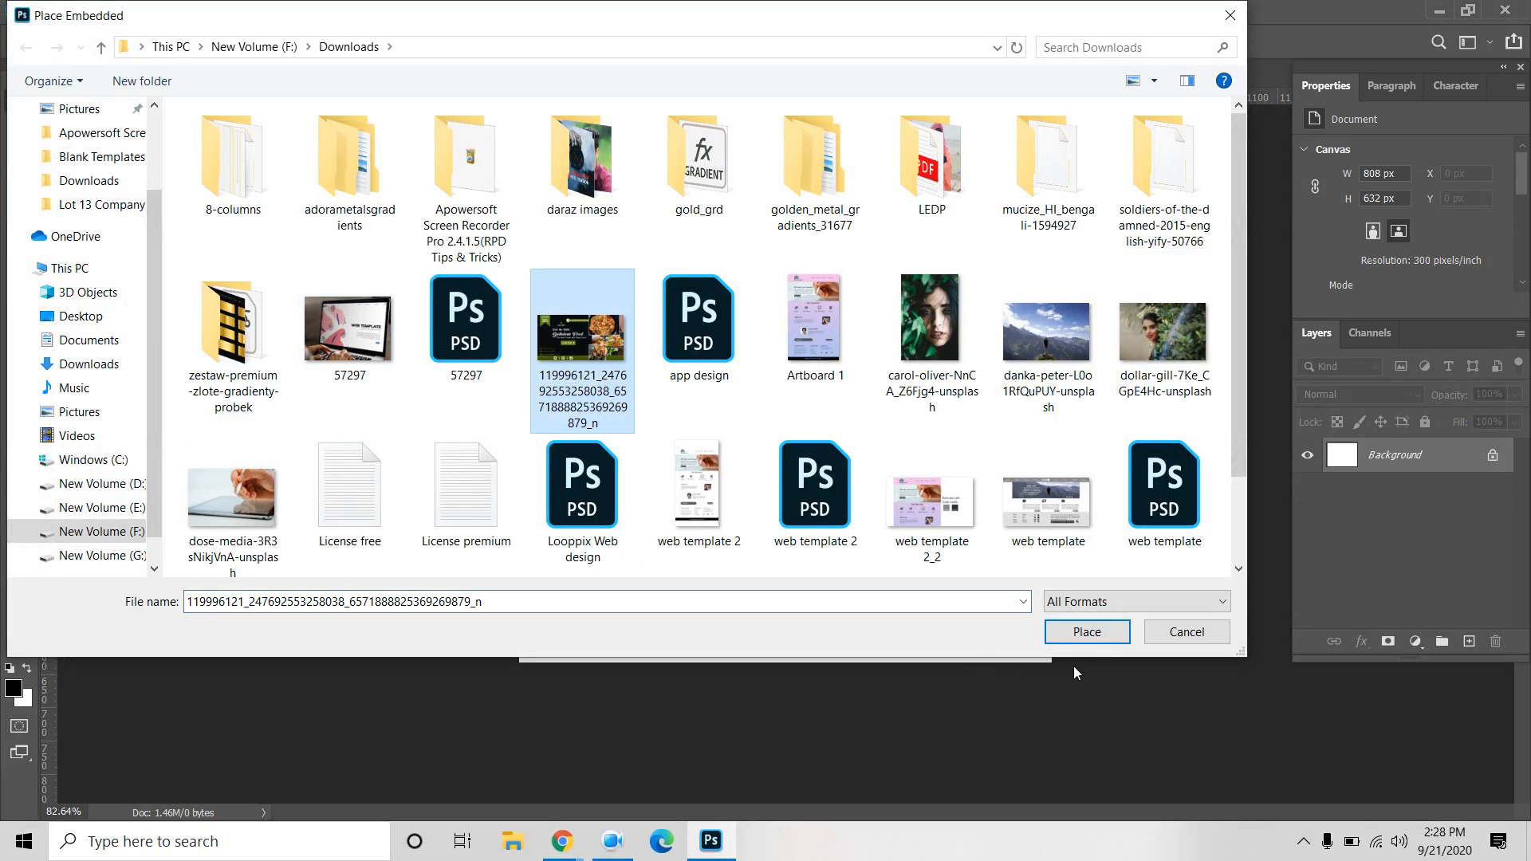
pyautogui.click(1088, 634)
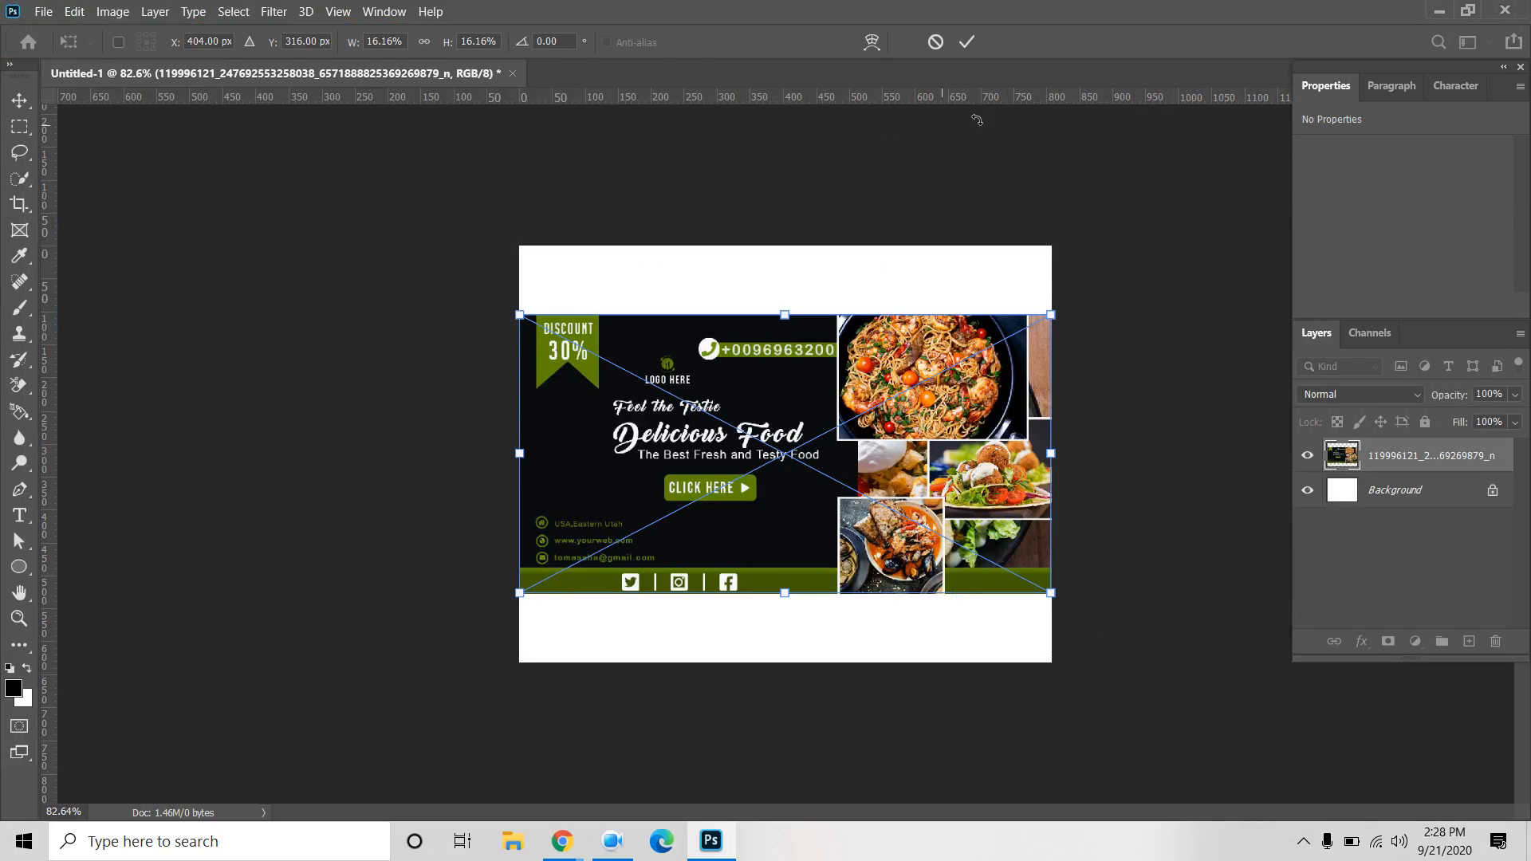
pyautogui.click(966, 41)
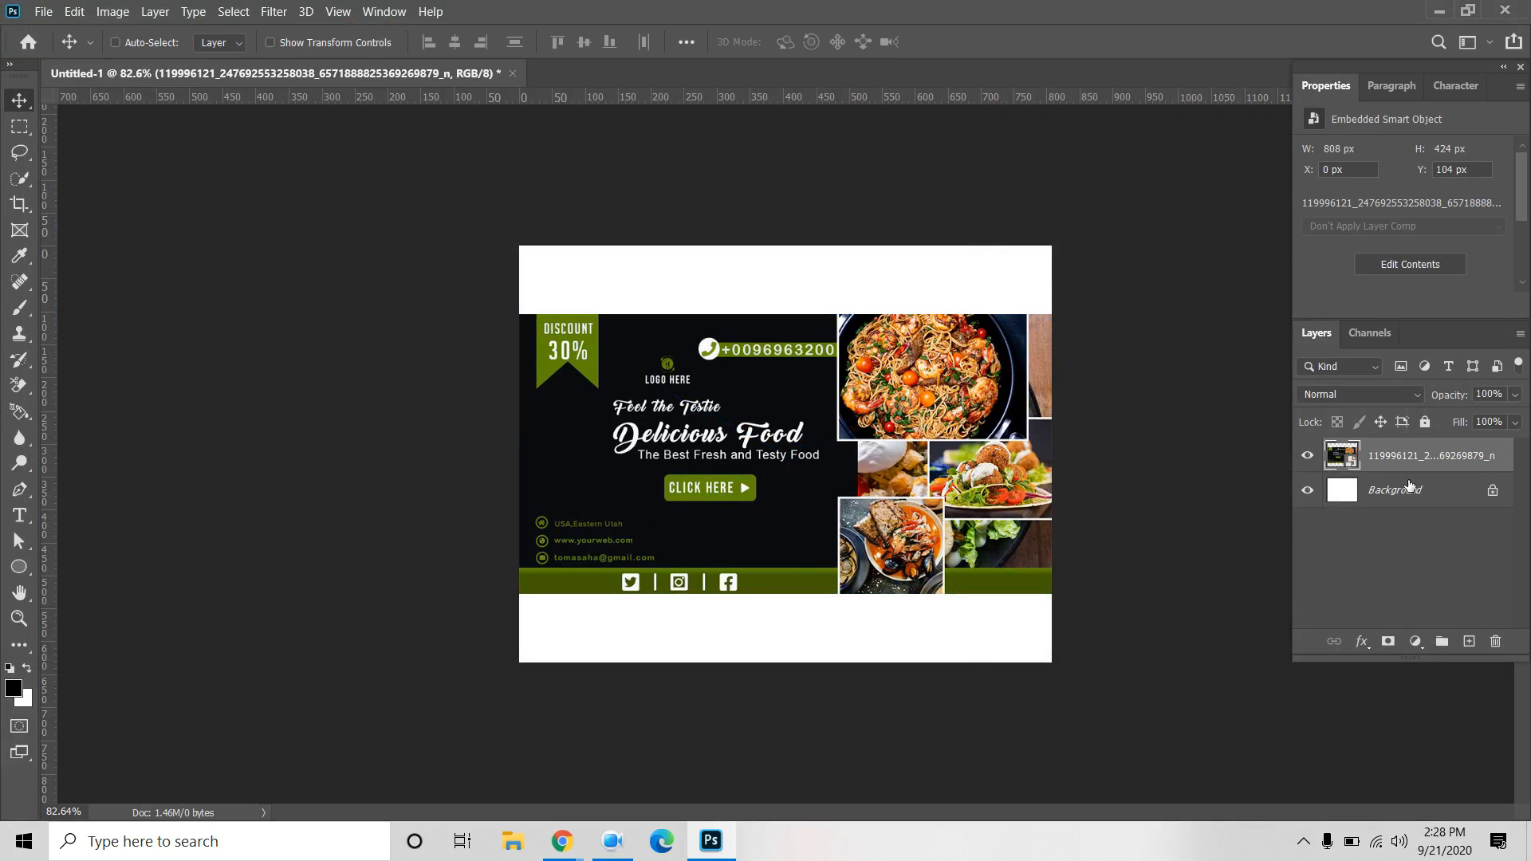
# Duplicate the banner layer and start enlarging the original lower layer to fill the canvas.
pyautogui.hotkey('ctrl', 'j')
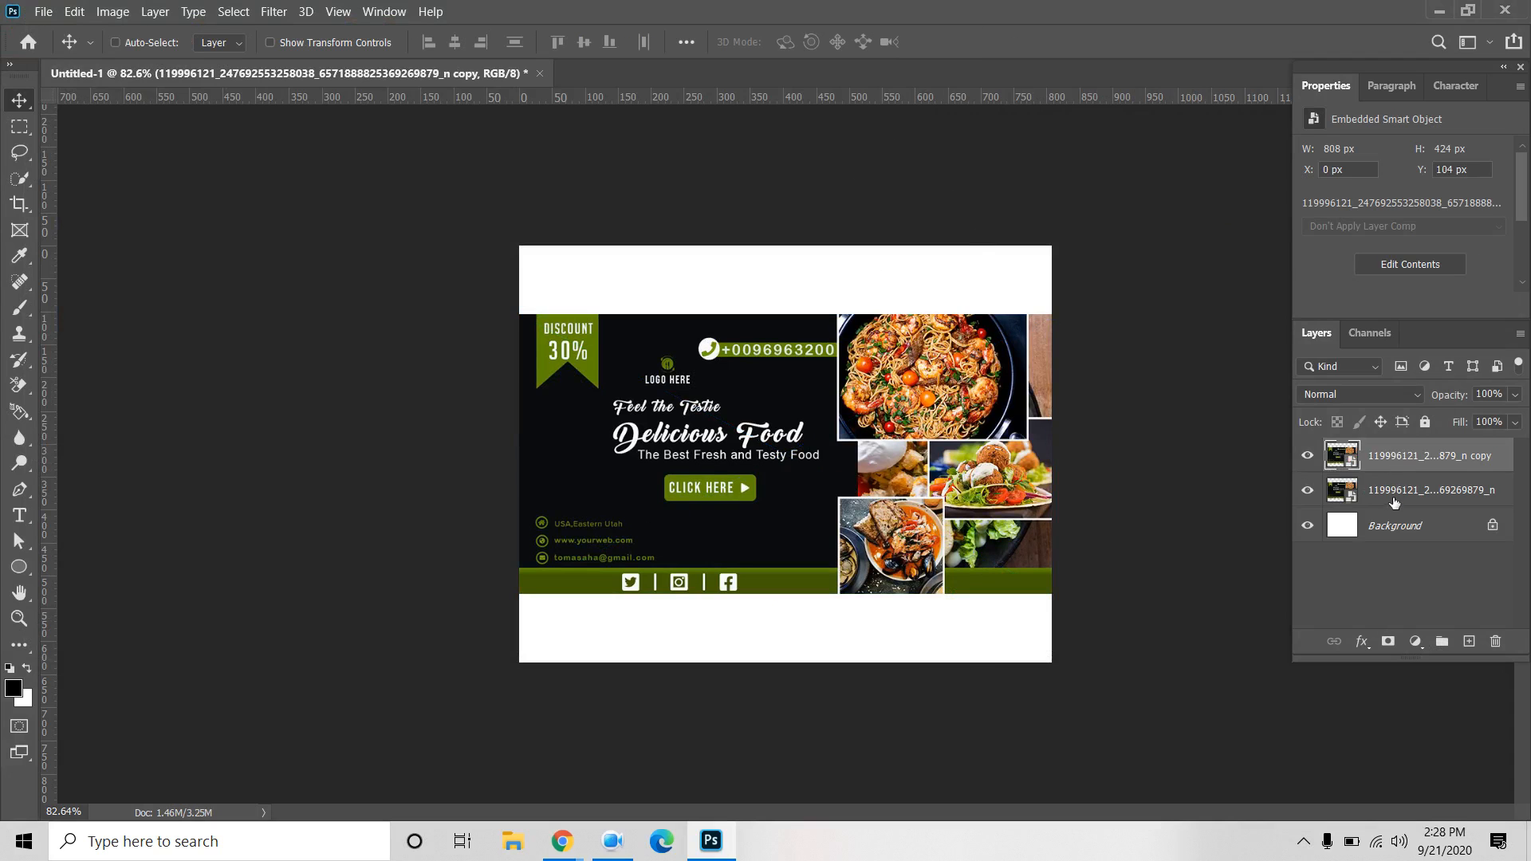
pyautogui.click(1393, 502)
pyautogui.hotkey('ctrl', 't')
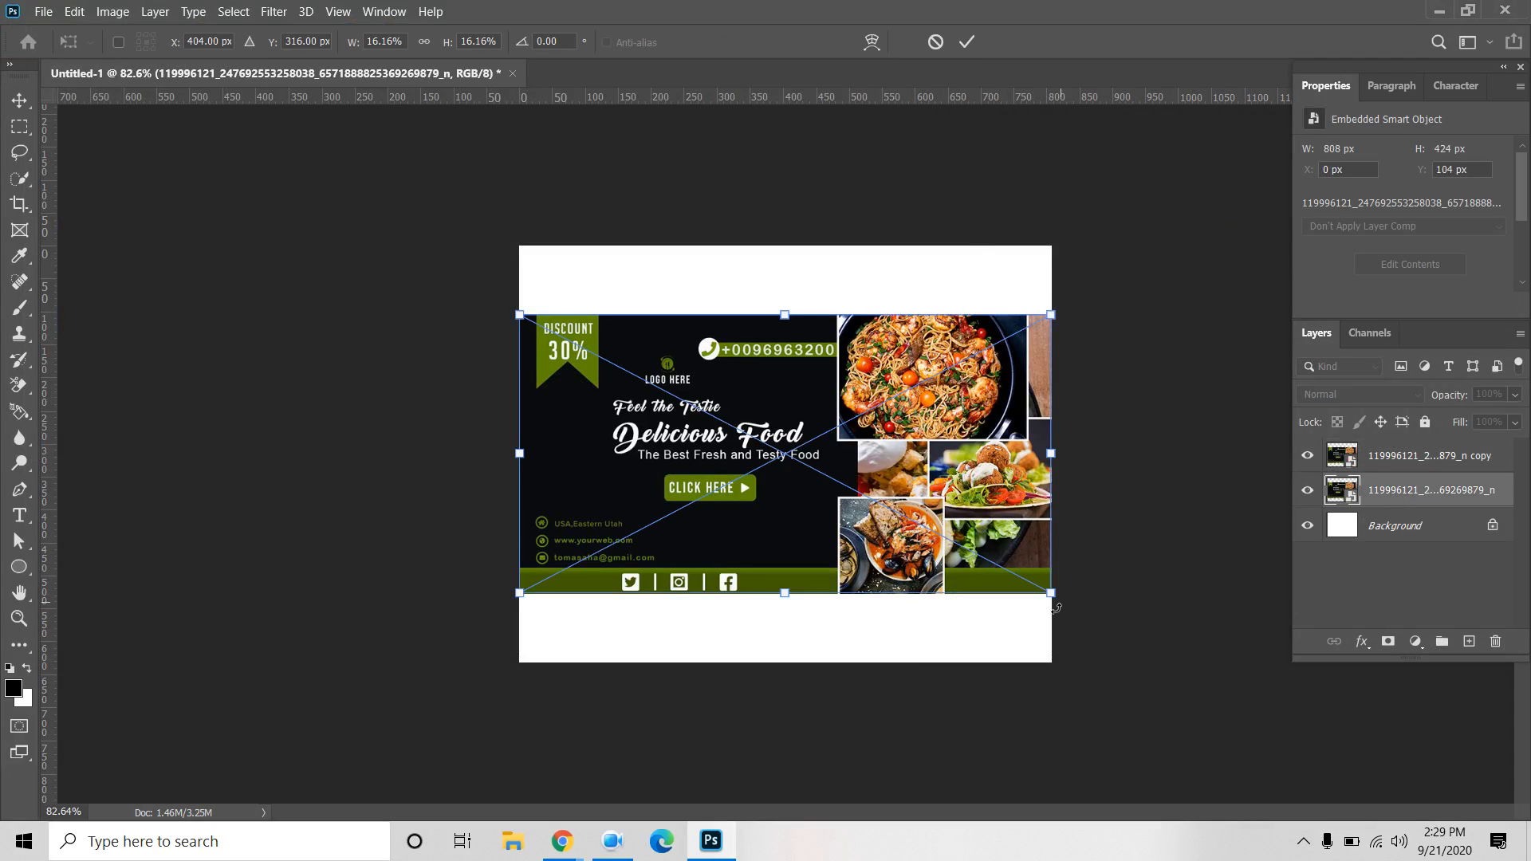
pyautogui.moveTo(1052, 594); pyautogui.dragTo(1193, 697)
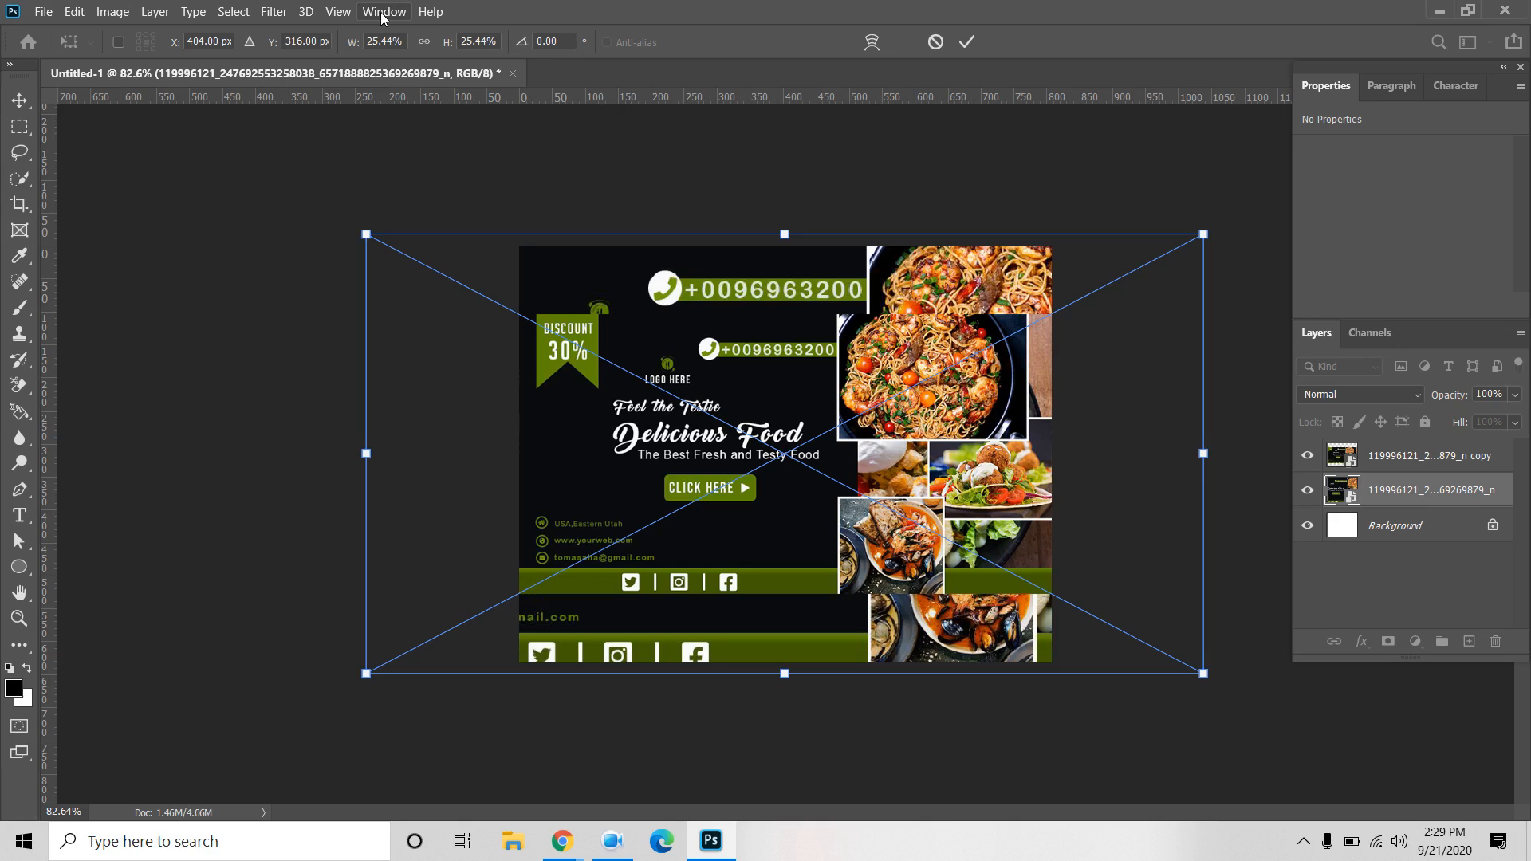
# Apply a 9.6 px Gaussian Blur smart filter to the enlarged lower banner layer.
pyautogui.click(949, 45)
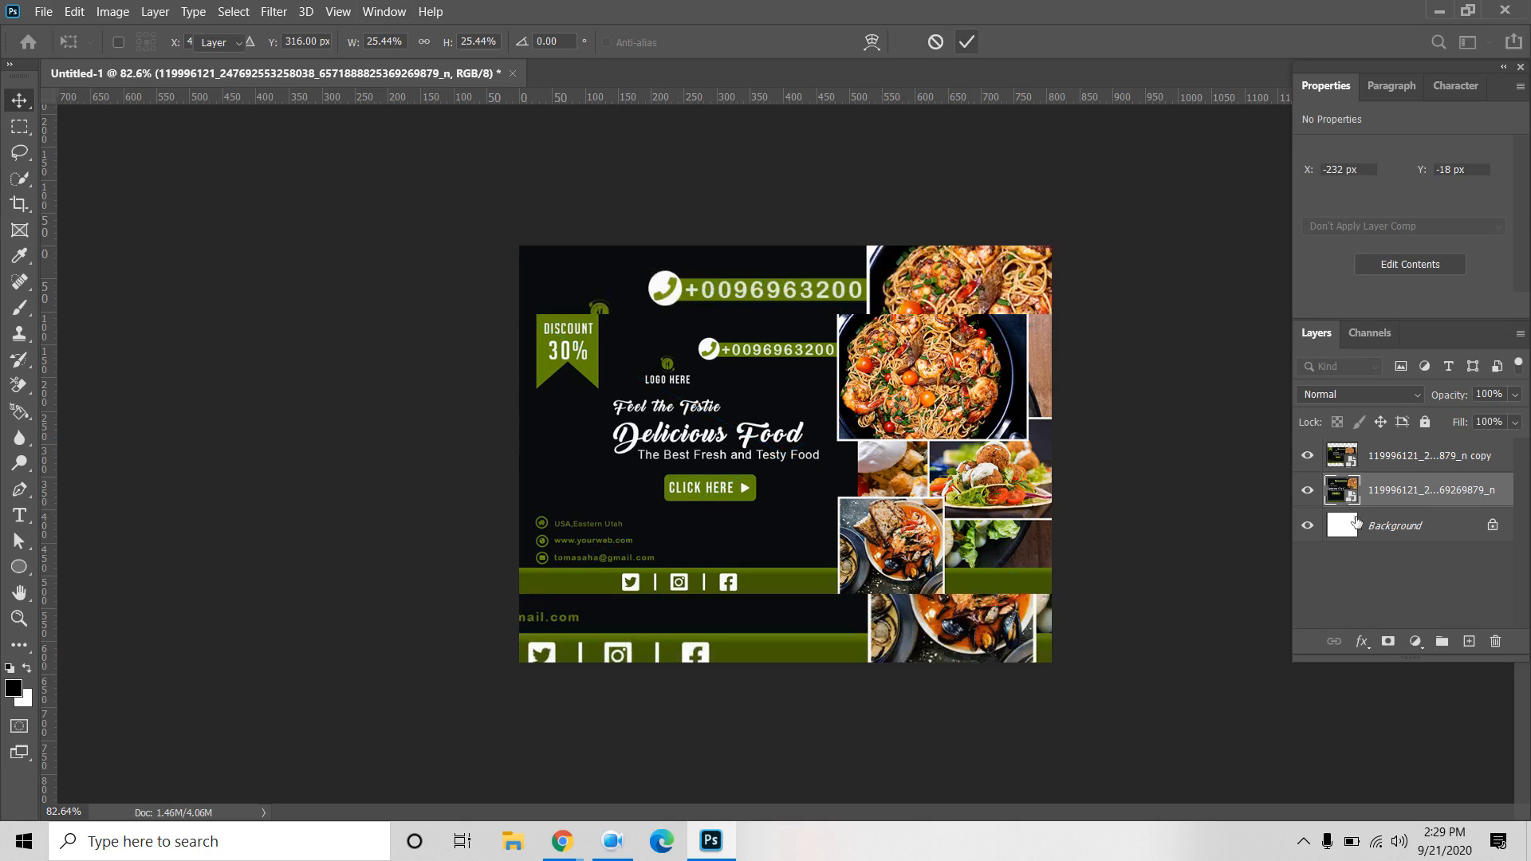
pyautogui.click(274, 12)
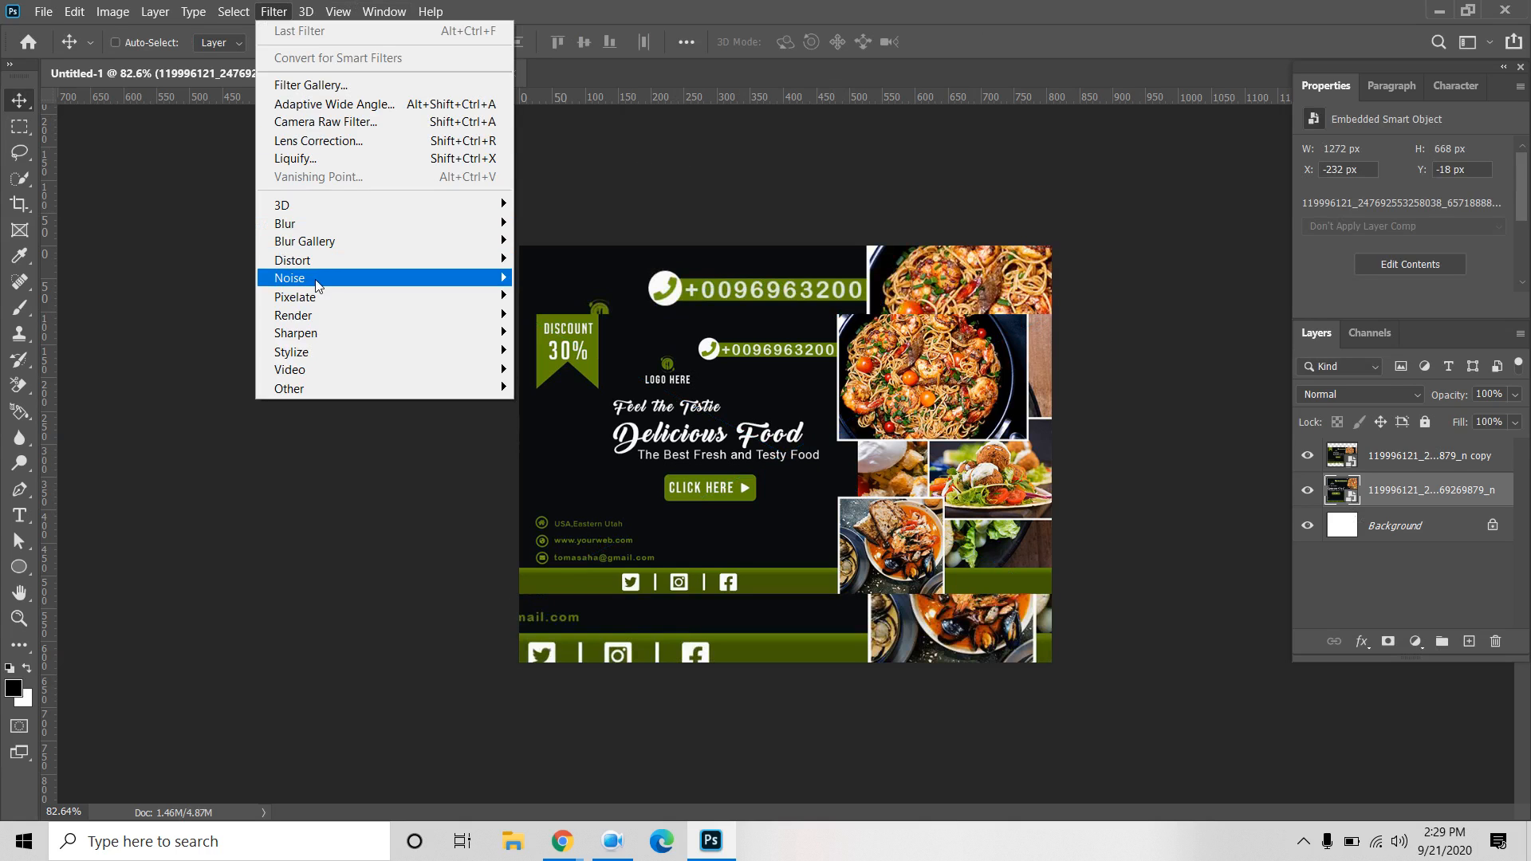
pyautogui.moveTo(332, 226)
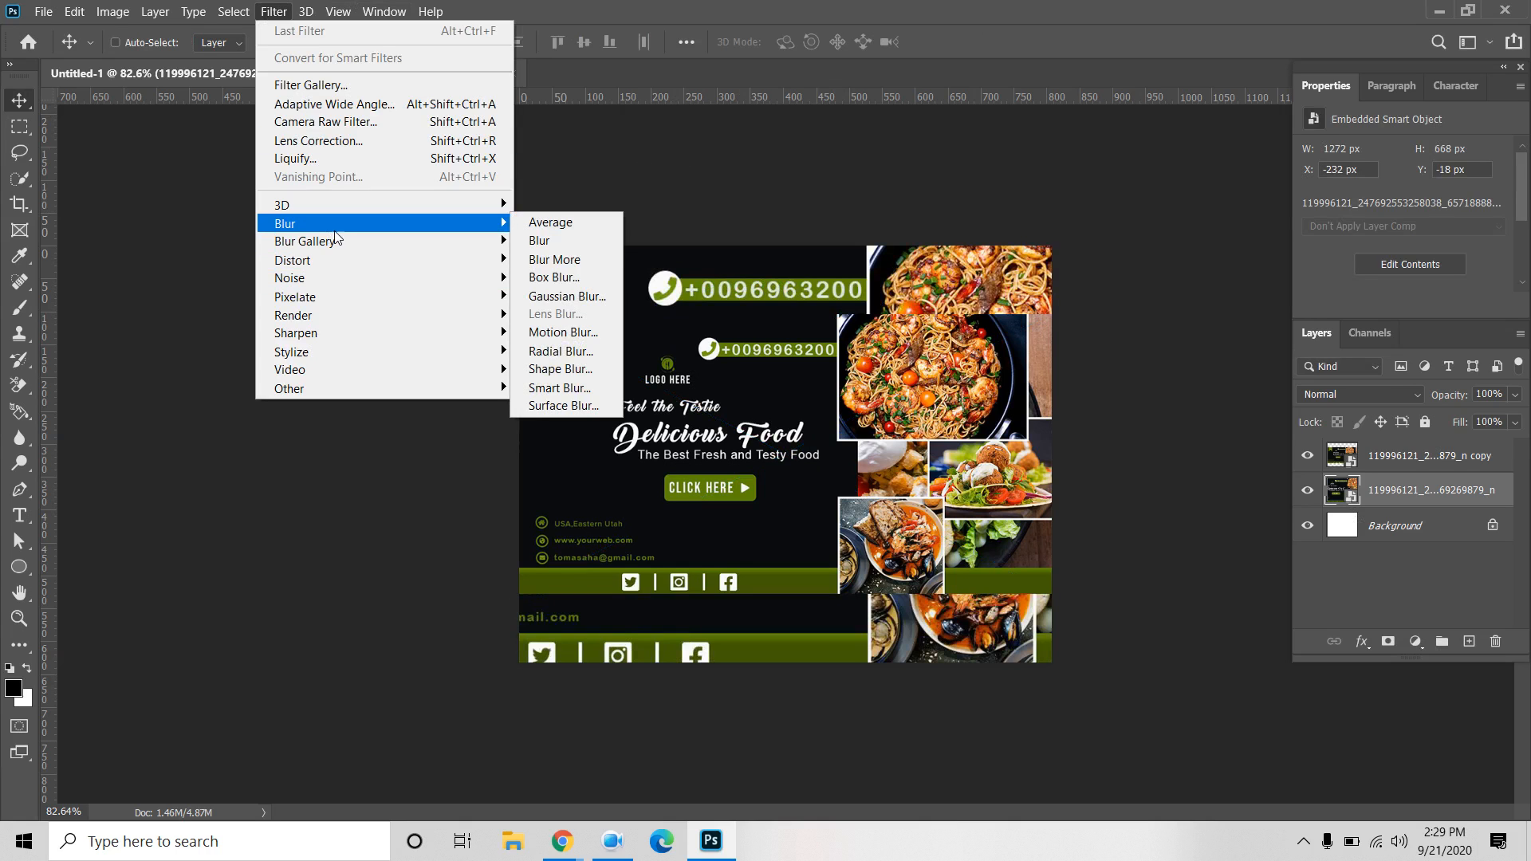
pyautogui.click(566, 298)
pyautogui.moveTo(624, 452); pyautogui.dragTo(691, 456)
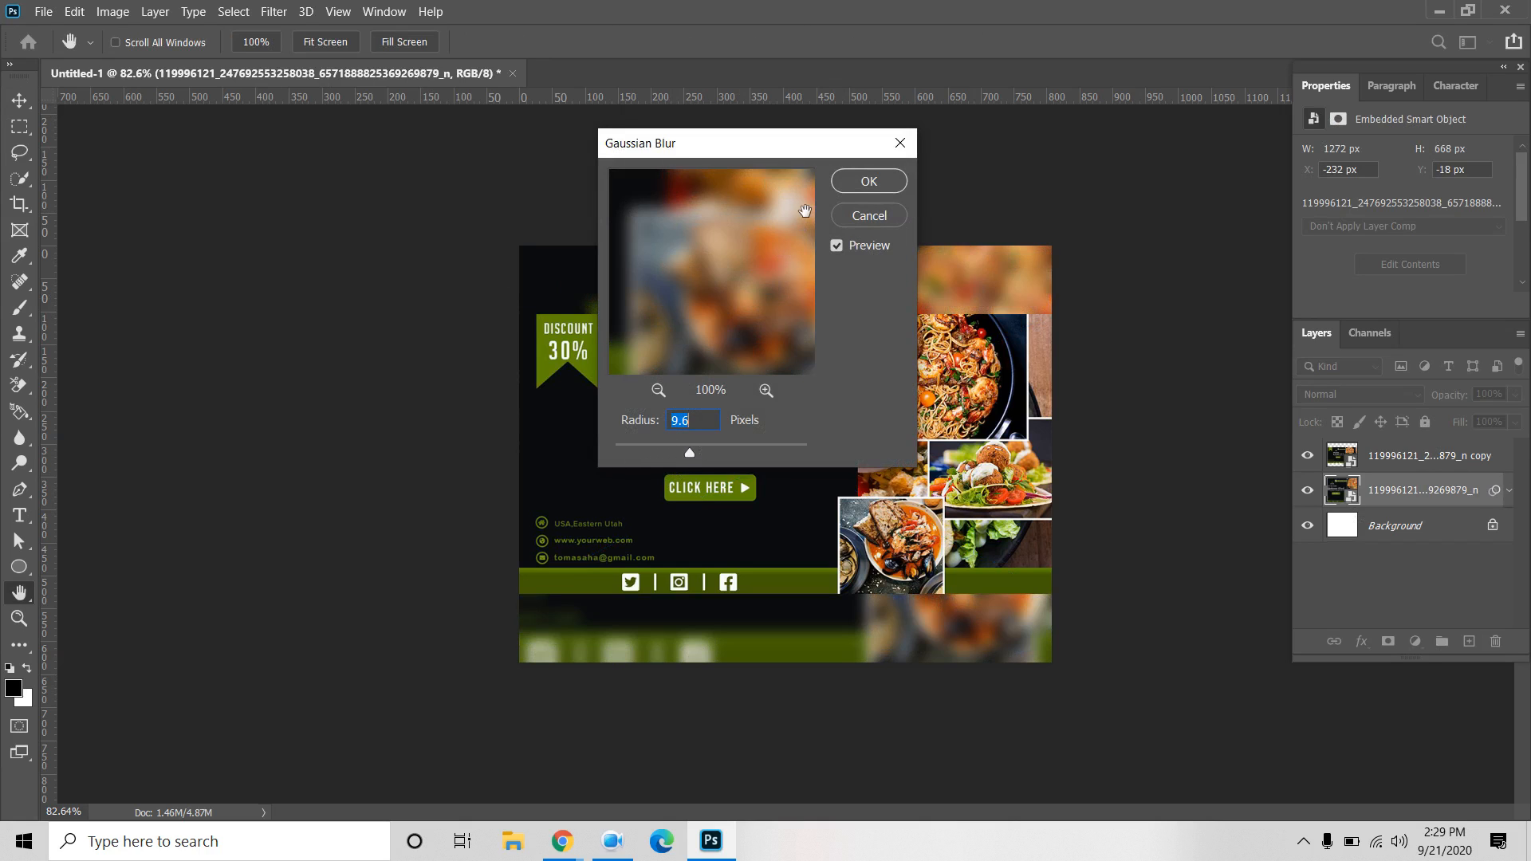
pyautogui.click(869, 182)
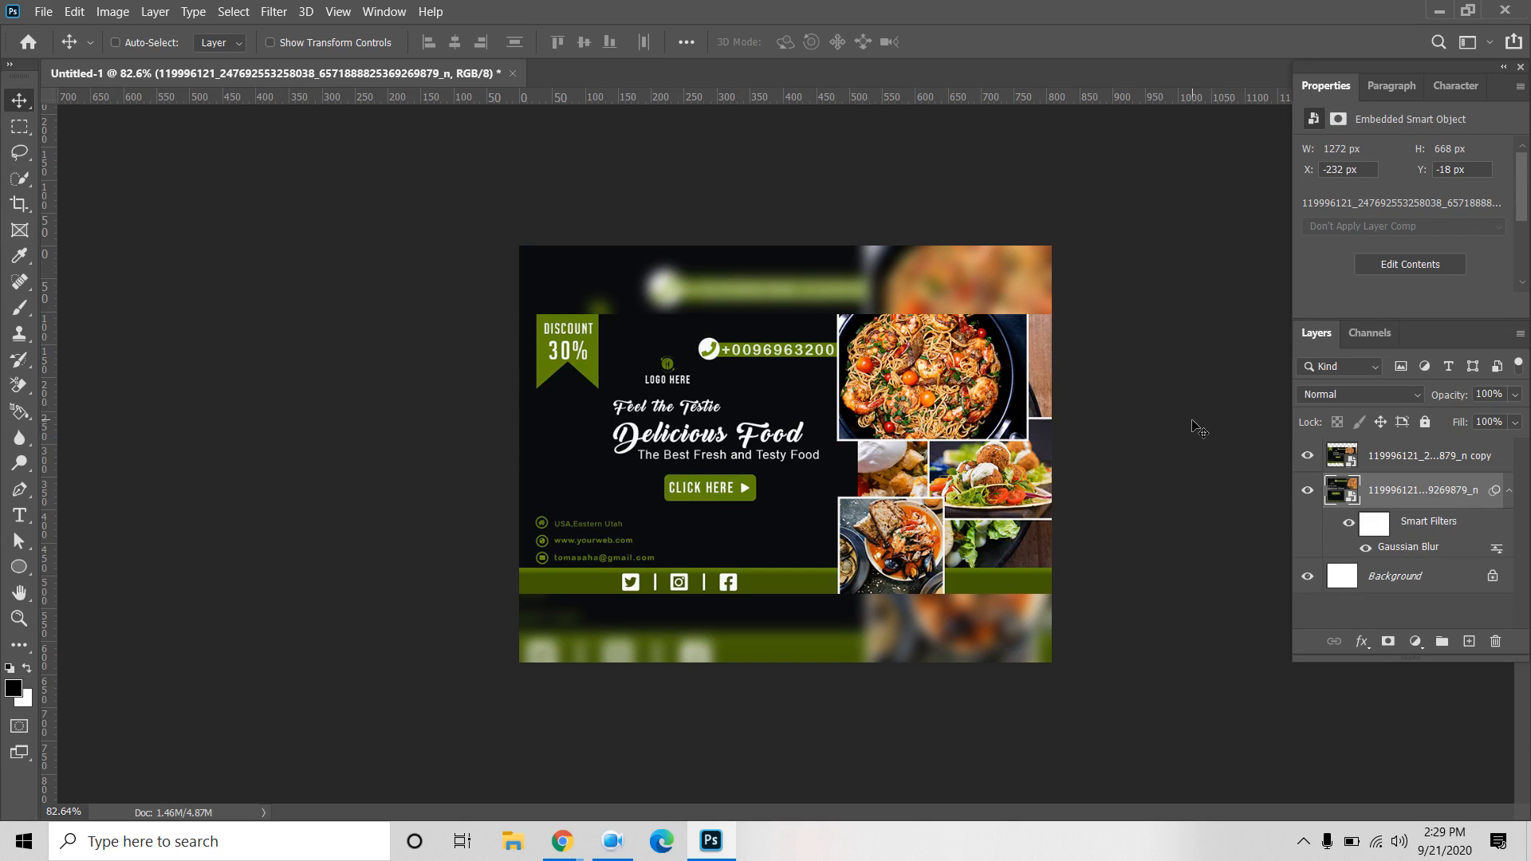
pyautogui.click(1509, 492)
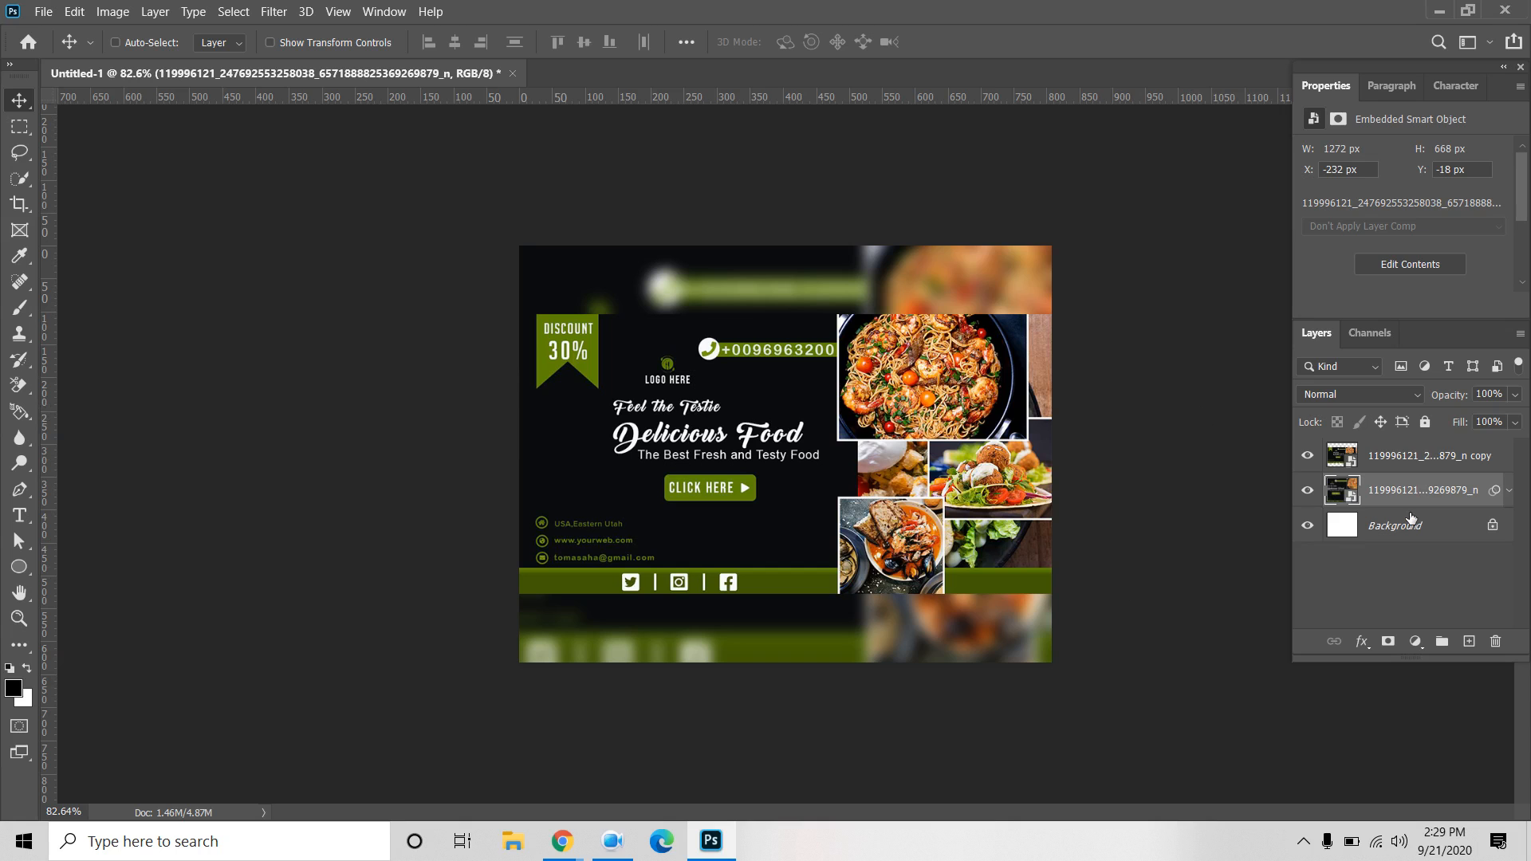
pyautogui.press('j')
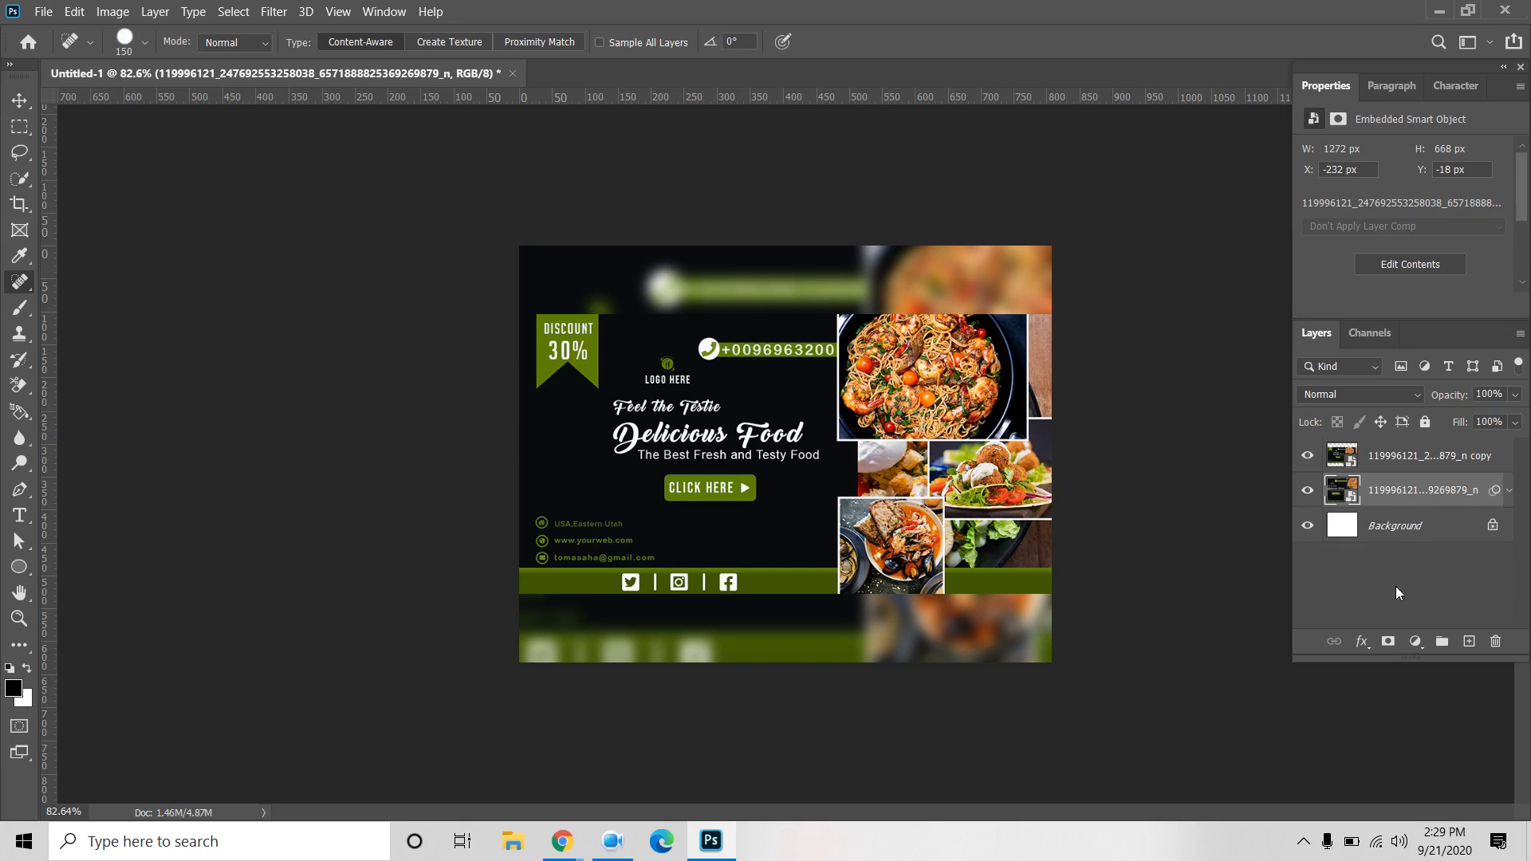
# Add a white (ffffff) Solid Color fill layer at 50% opacity over the blurred banner.
pyautogui.click(1415, 642)
pyautogui.click(1428, 307)
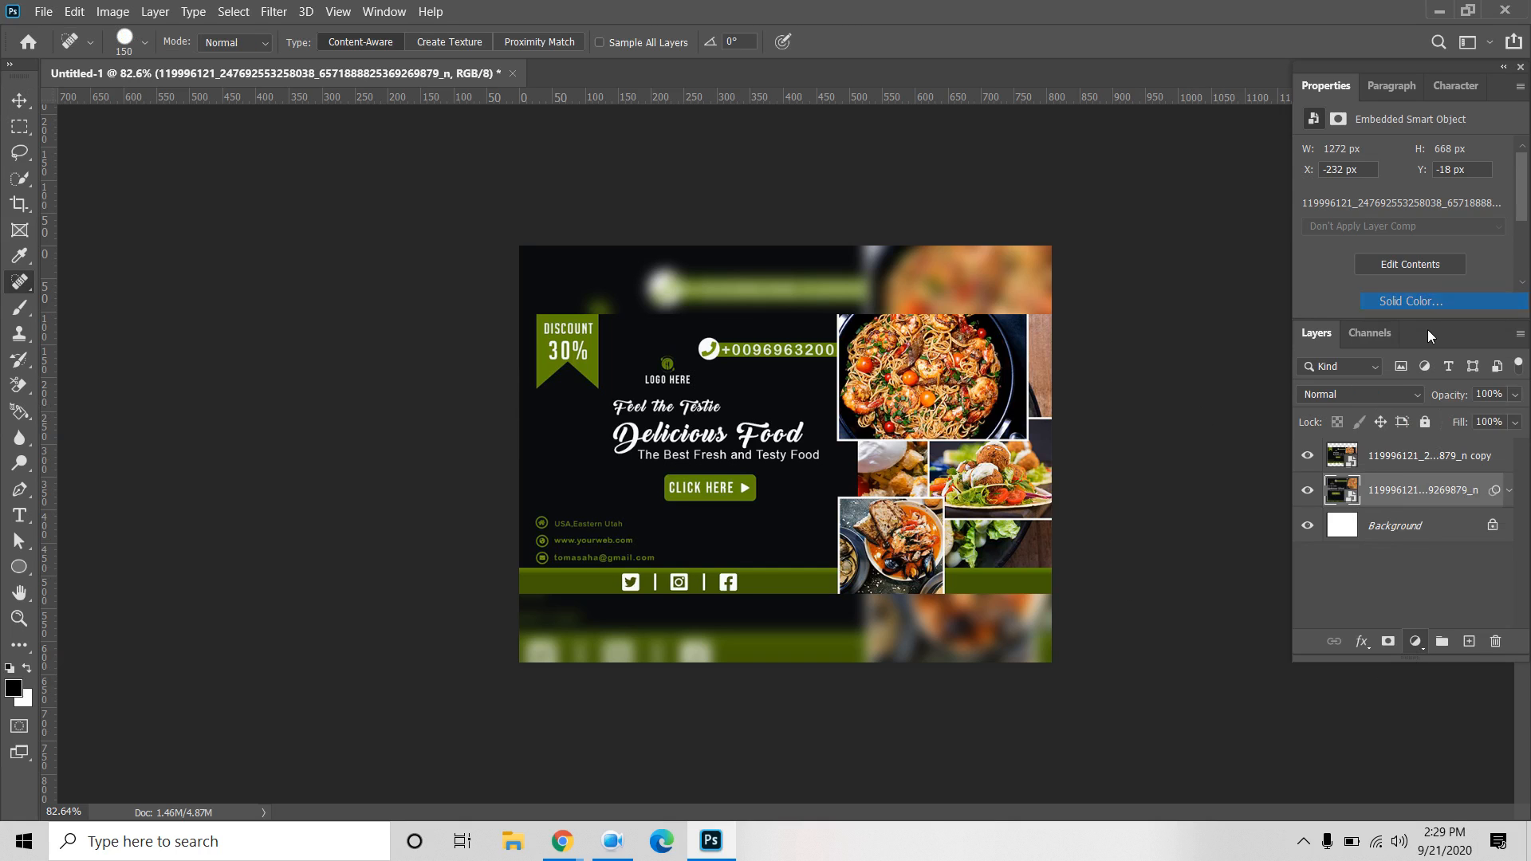
pyautogui.moveTo(567, 560); pyautogui.dragTo(376, 447)
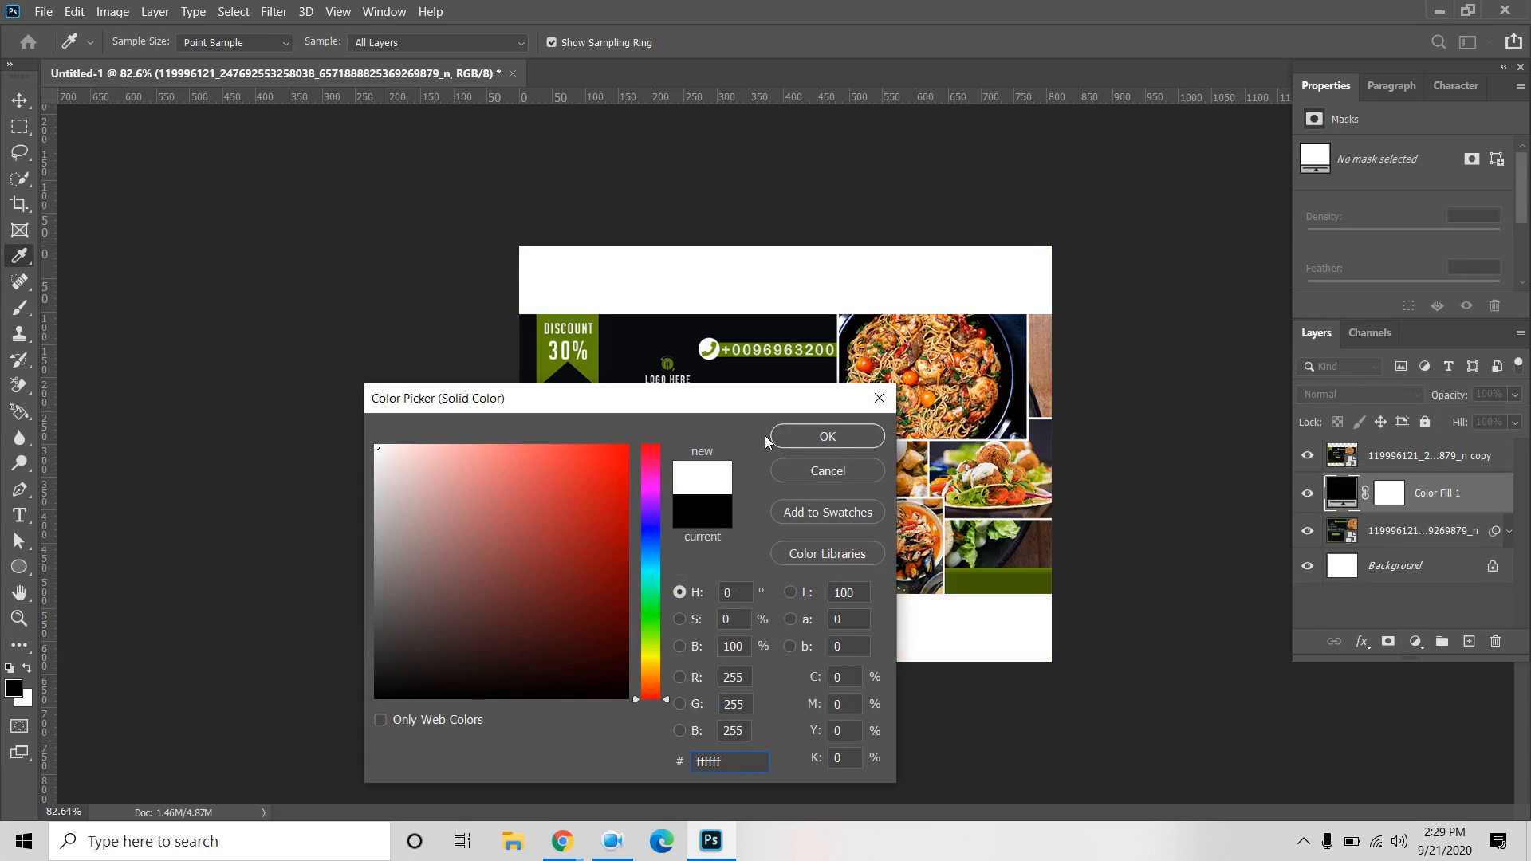
pyautogui.click(825, 437)
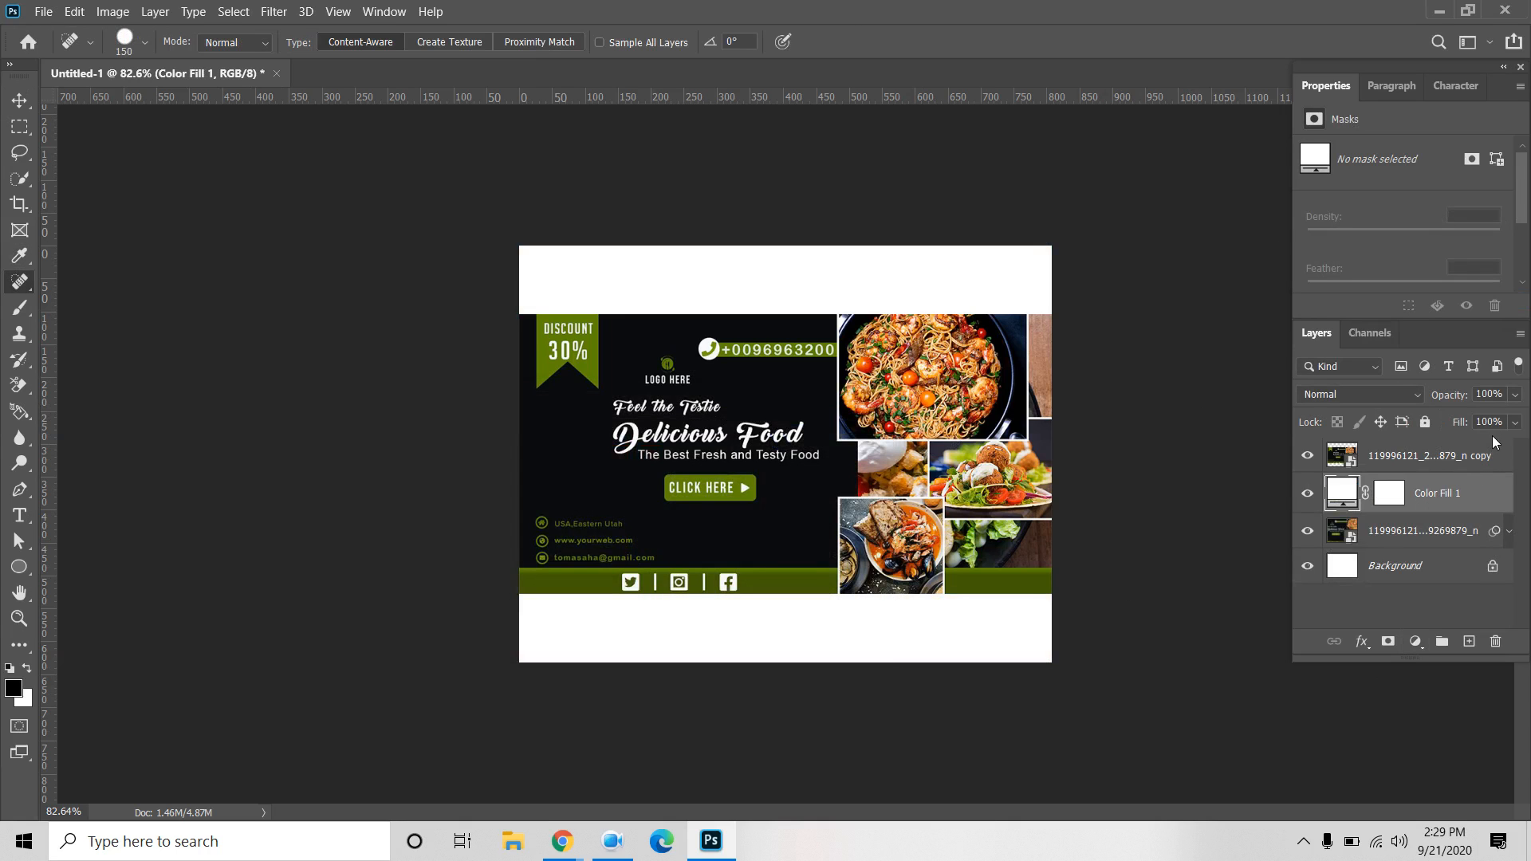
pyautogui.click(1515, 396)
pyautogui.moveTo(1490, 418); pyautogui.dragTo(1470, 418)
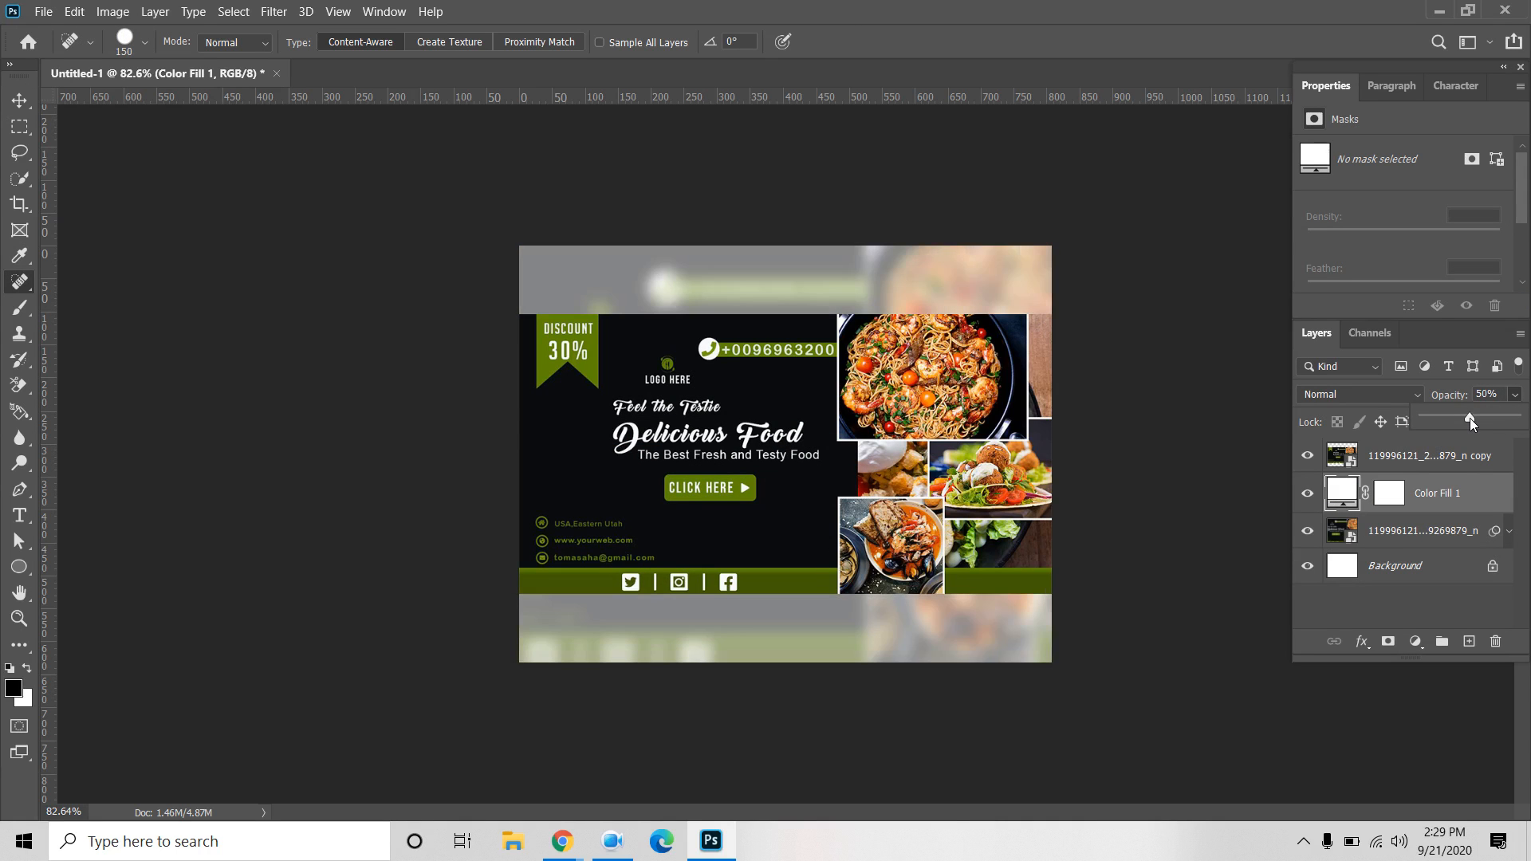
pyautogui.click(19, 101)
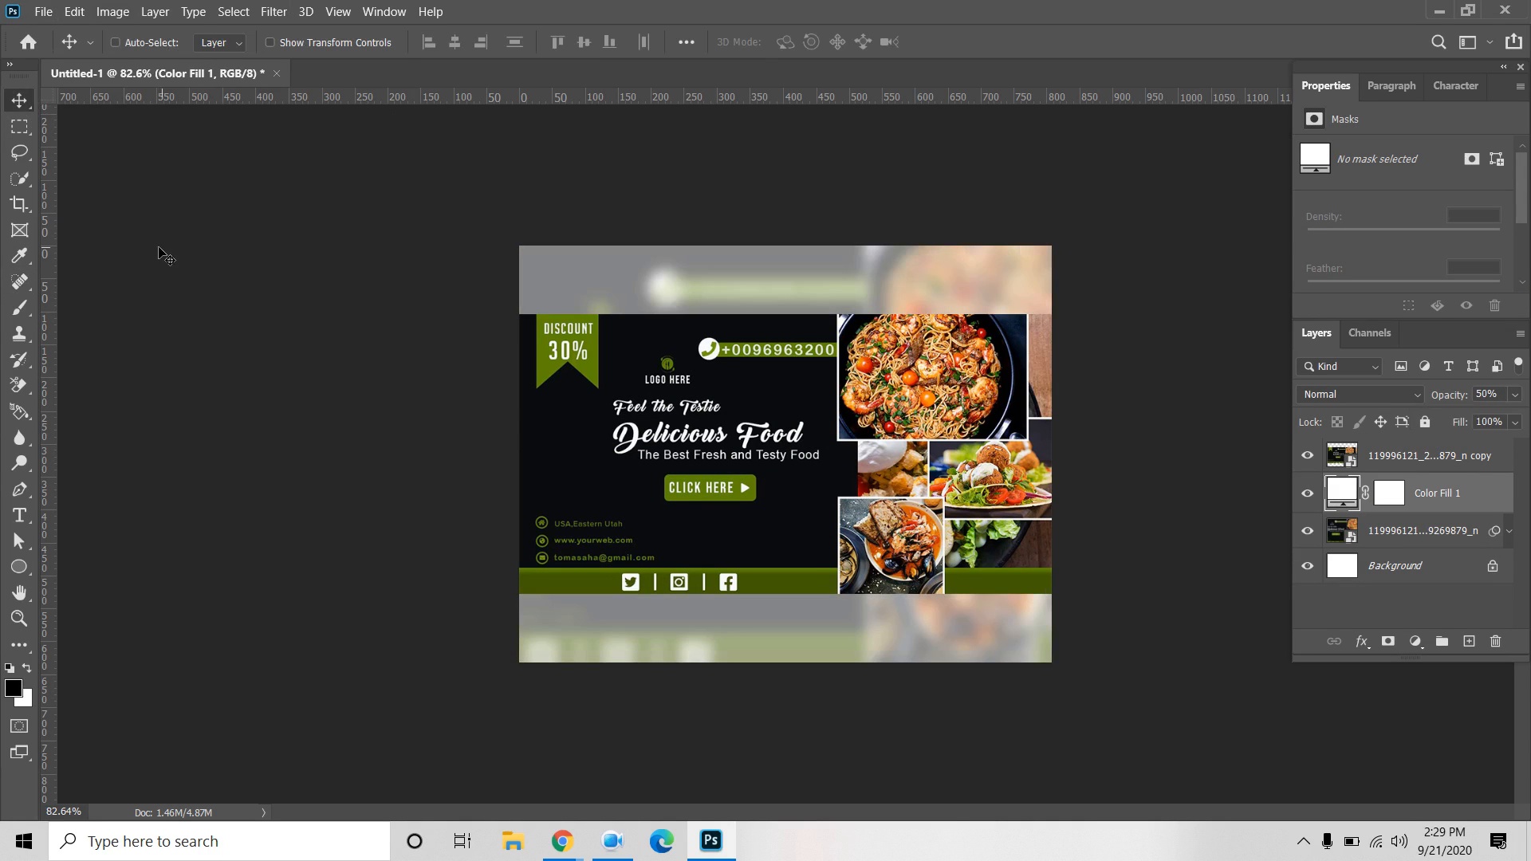
# Save a JPEG copy named Untitled-1 to Downloads on the computer at quality 8.
pyautogui.click(43, 11)
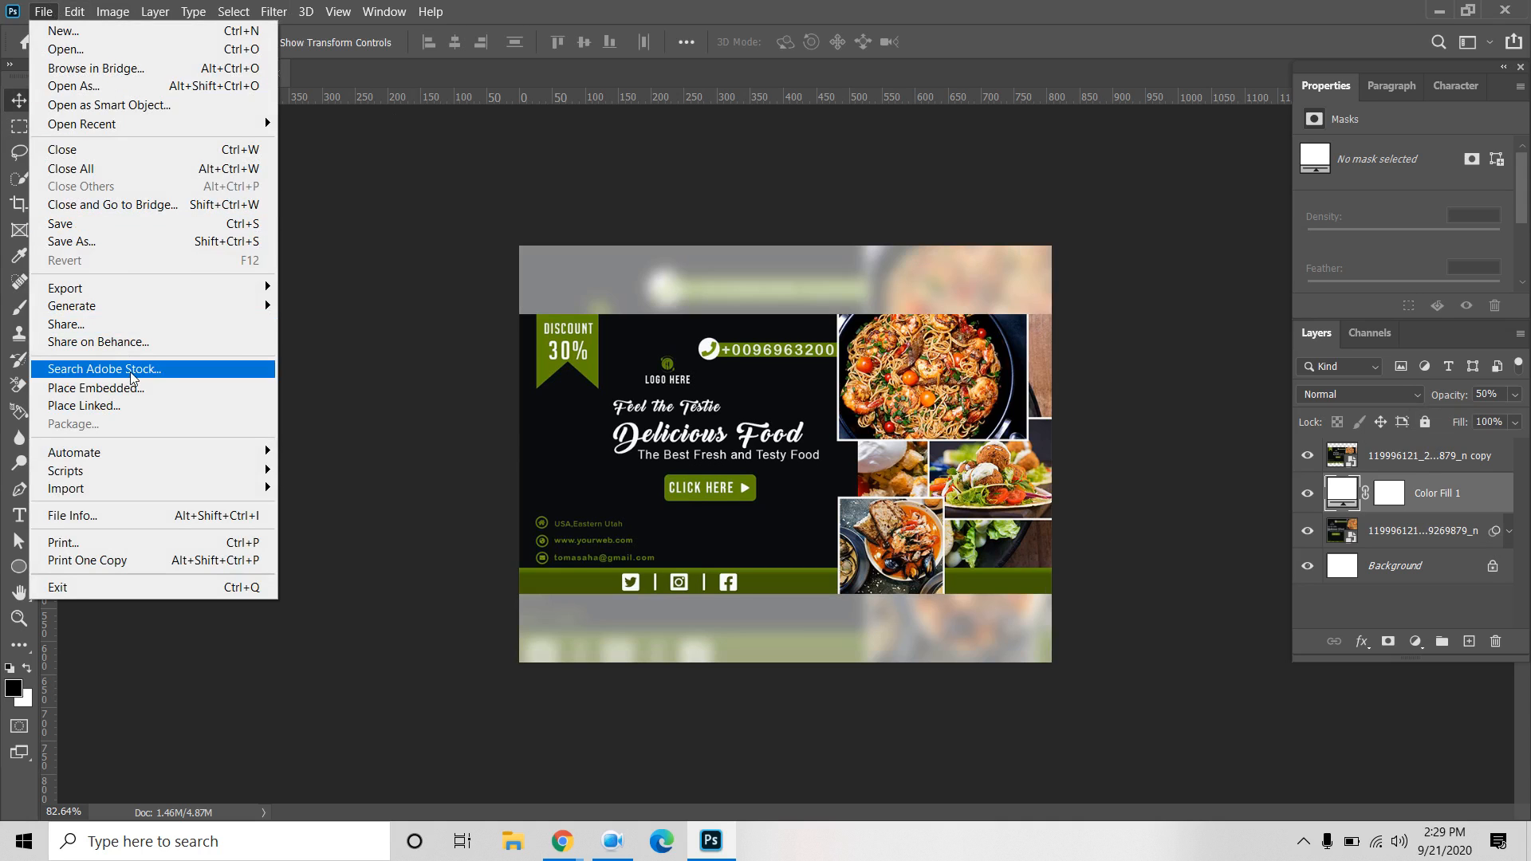
pyautogui.click(118, 244)
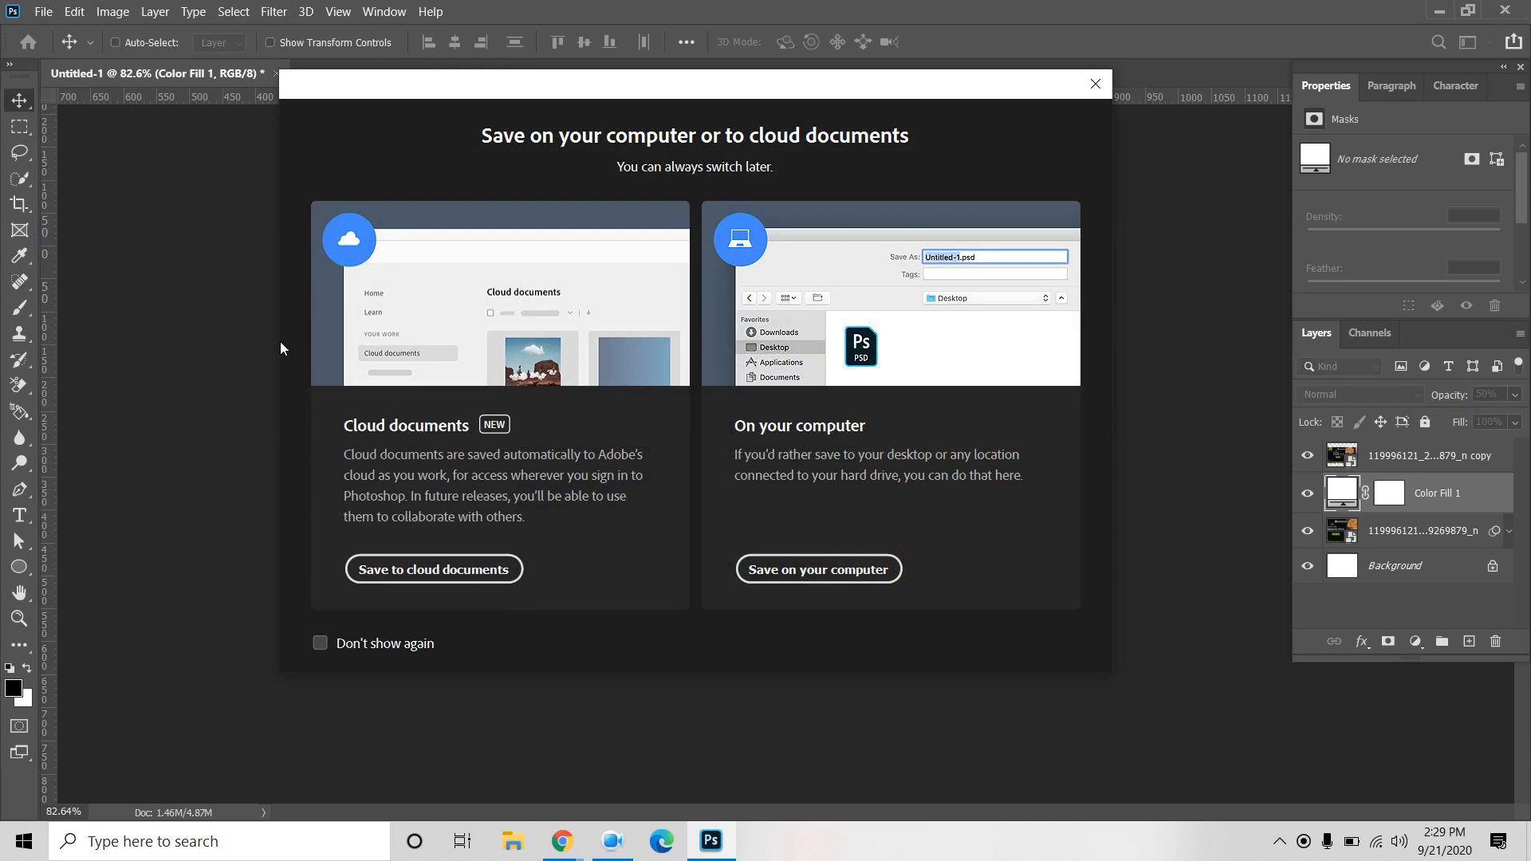
pyautogui.click(817, 582)
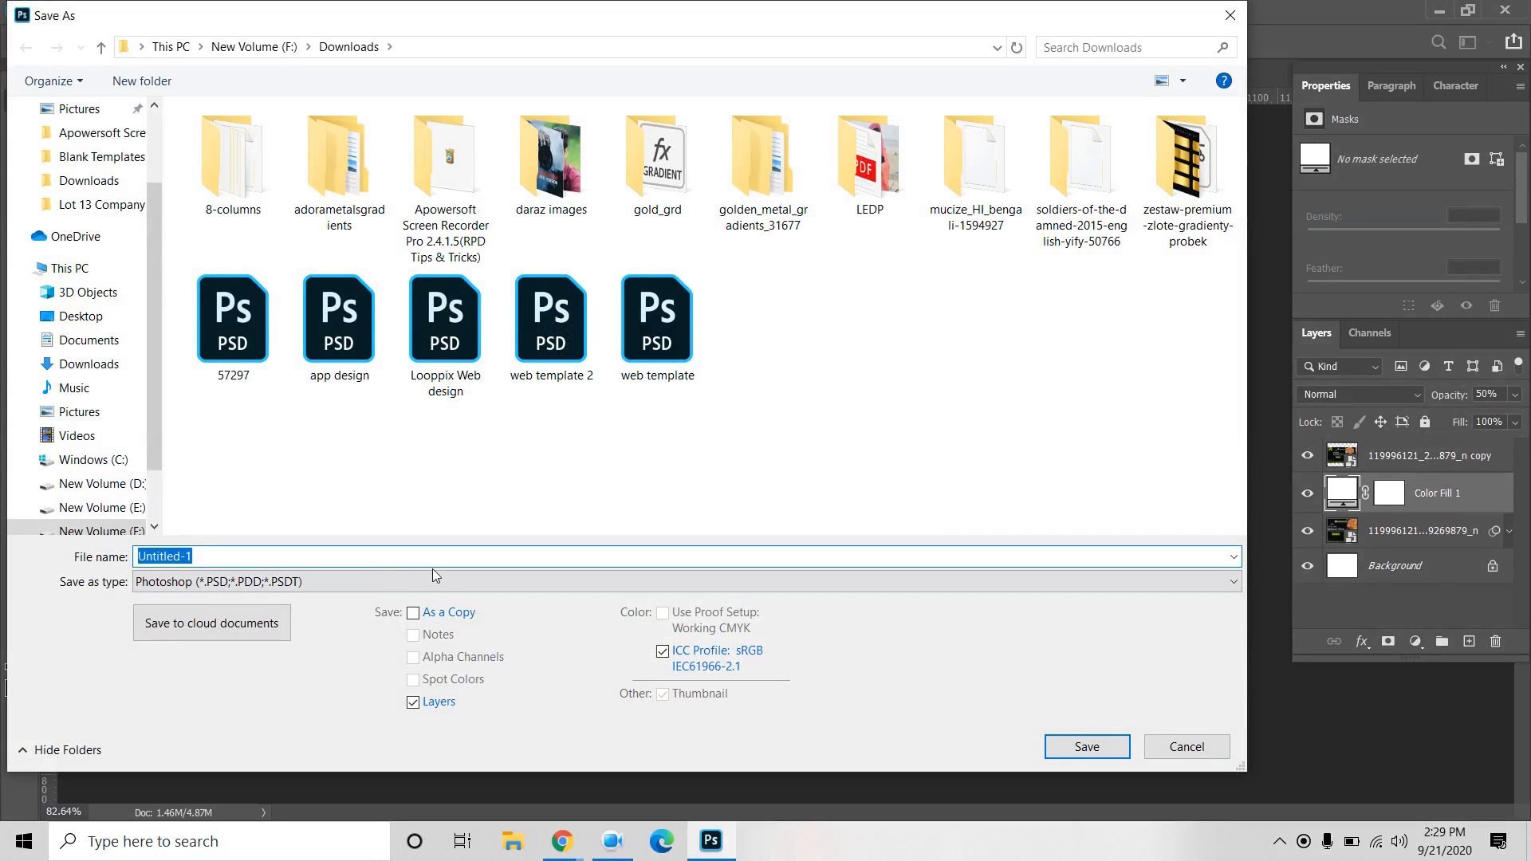
pyautogui.click(328, 587)
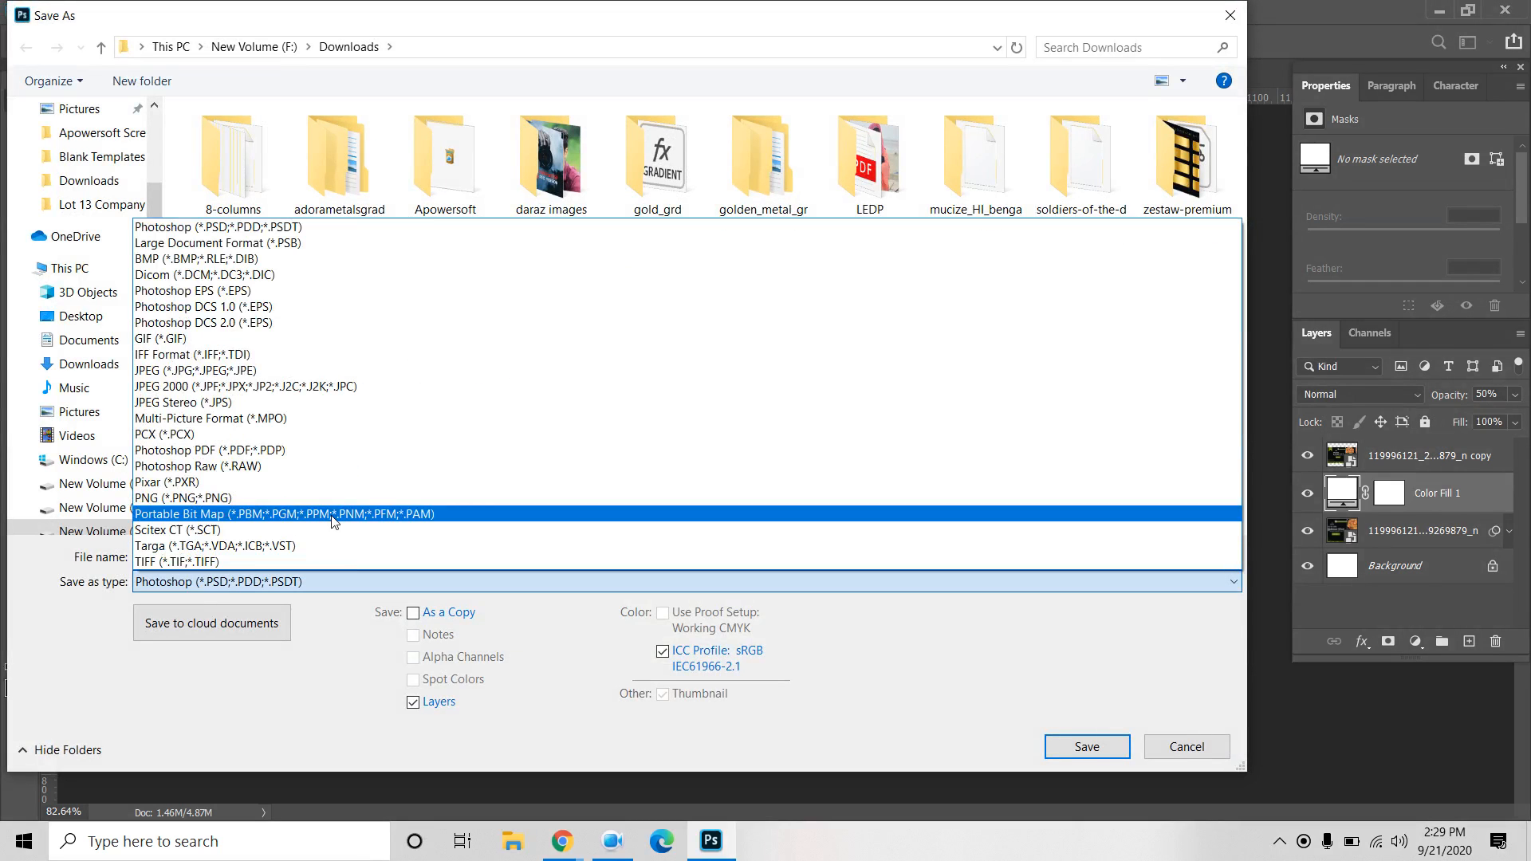
pyautogui.click(237, 383)
pyautogui.click(1085, 754)
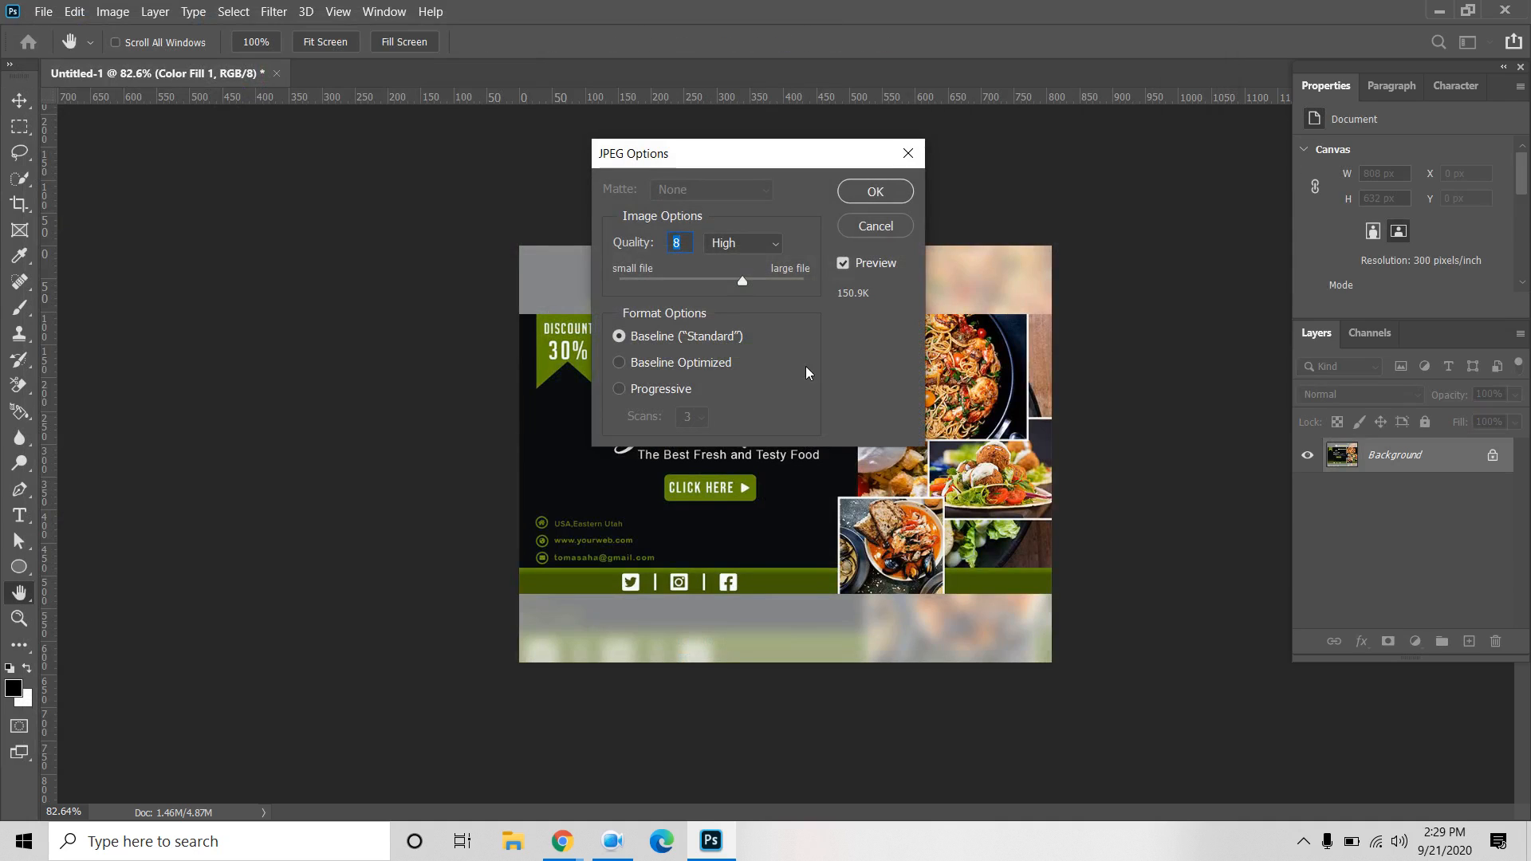
pyautogui.click(875, 192)
# Upload Untitled-1 as the Behance project cover and apply the crop.
pyautogui.moveTo(563, 841)
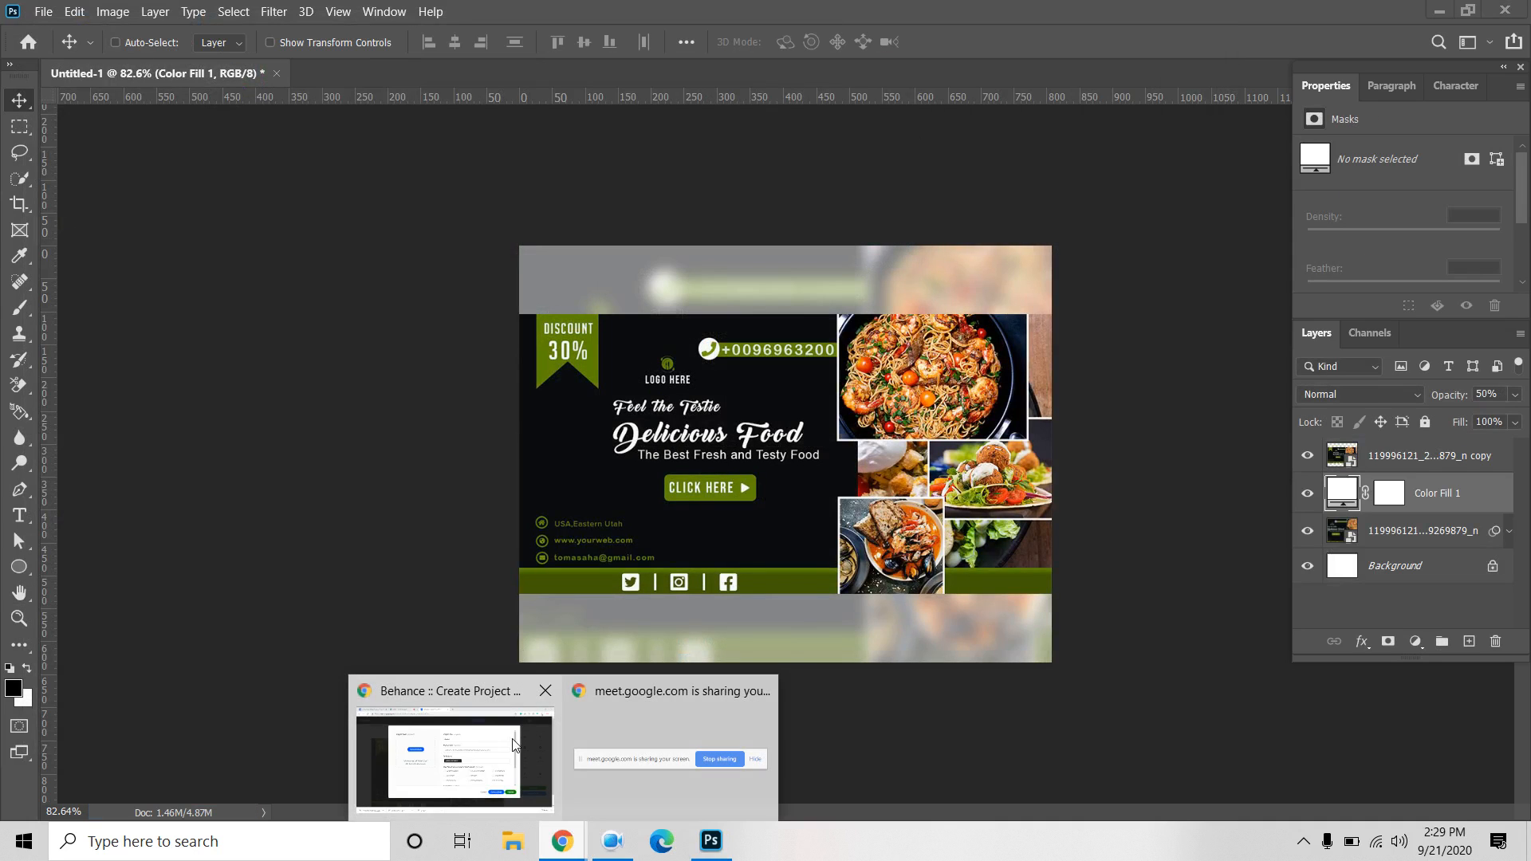
pyautogui.click(529, 716)
pyautogui.click(459, 325)
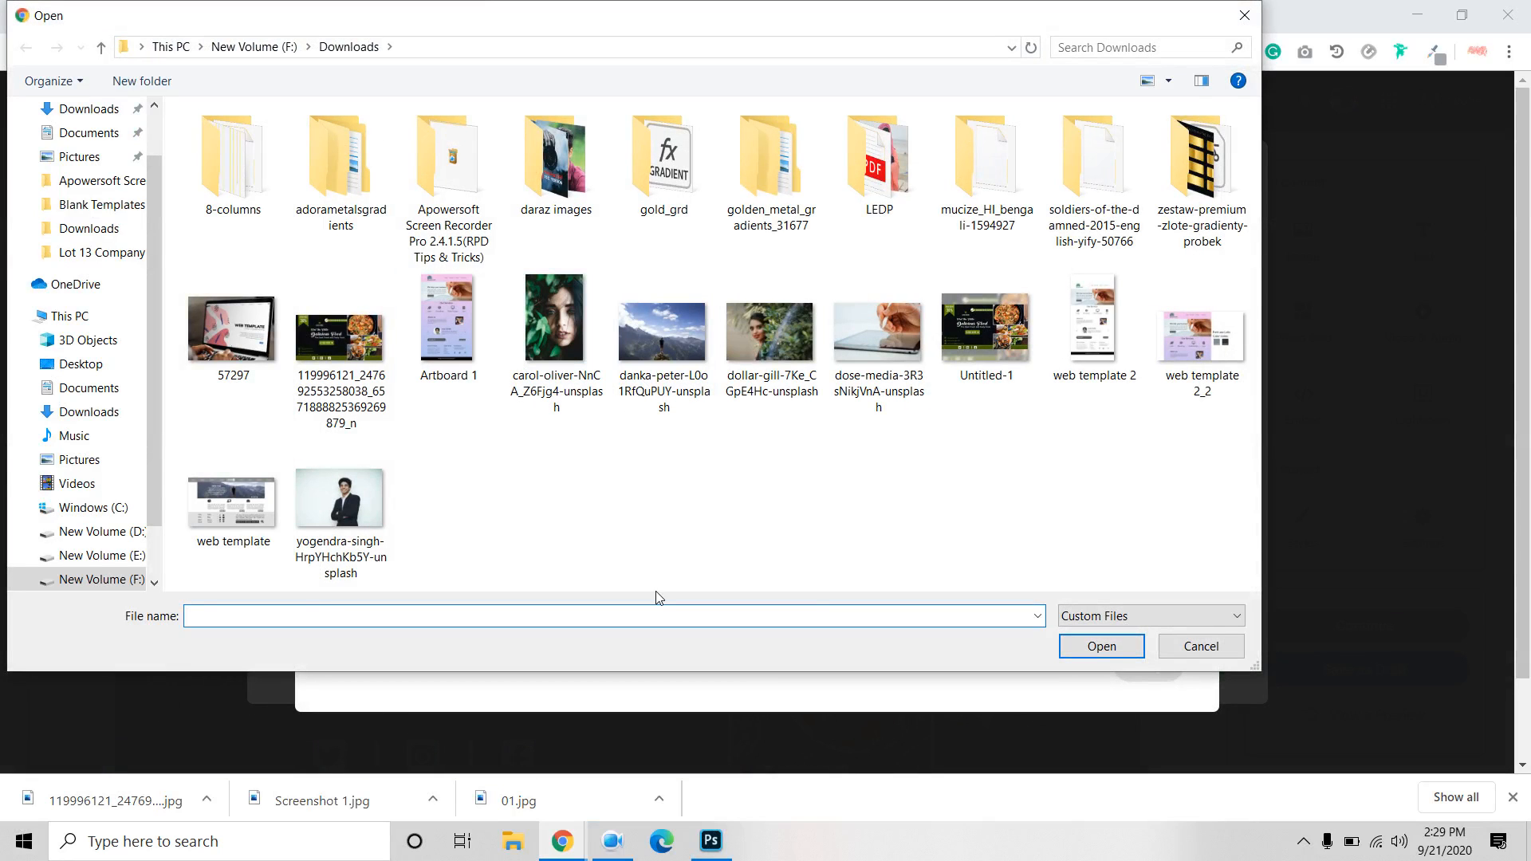
pyautogui.click(1001, 329)
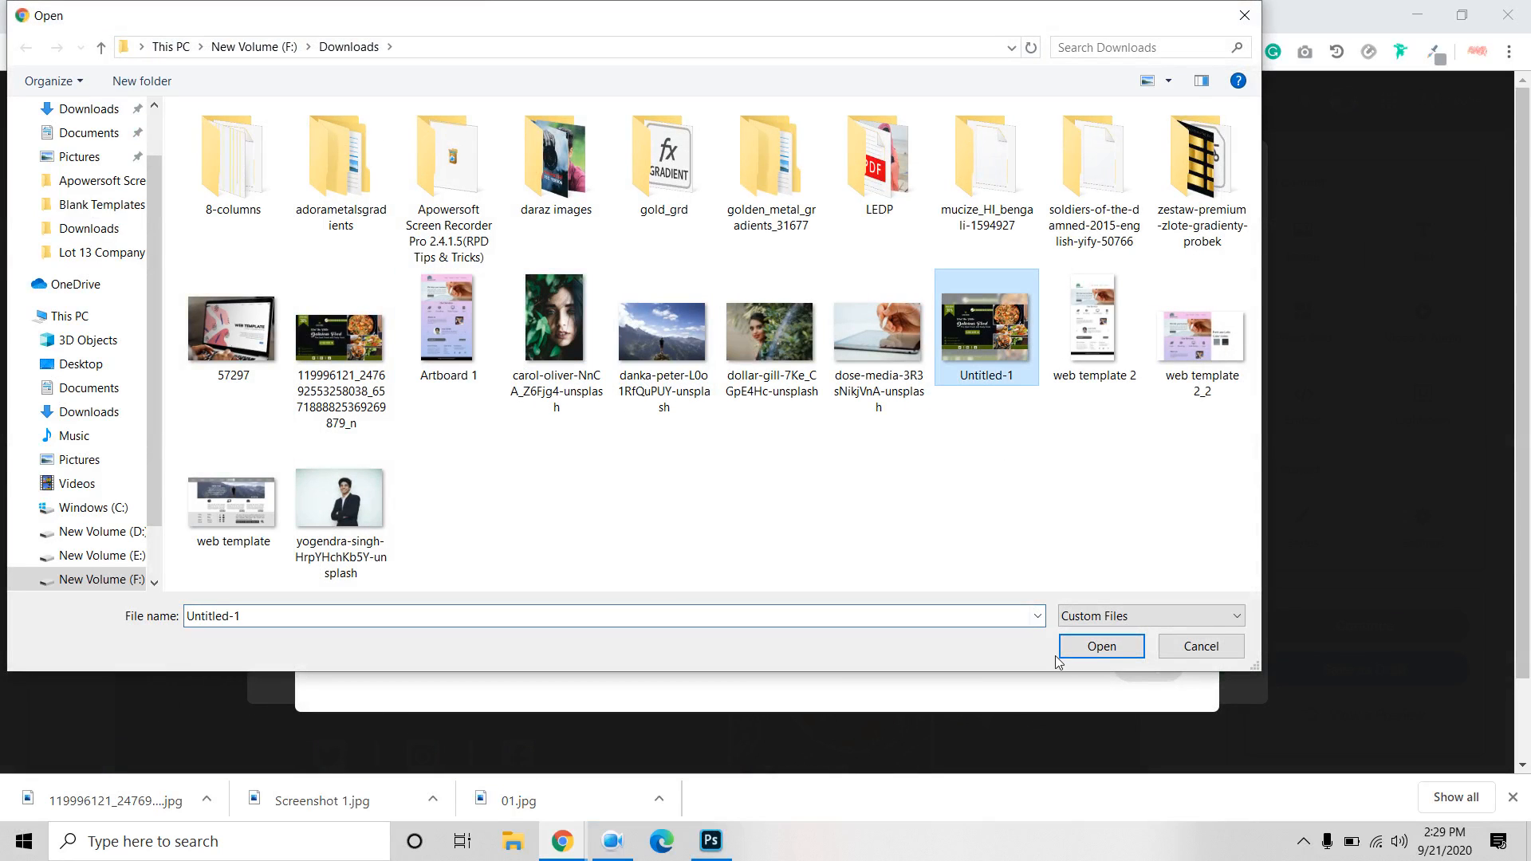
pyautogui.click(1086, 642)
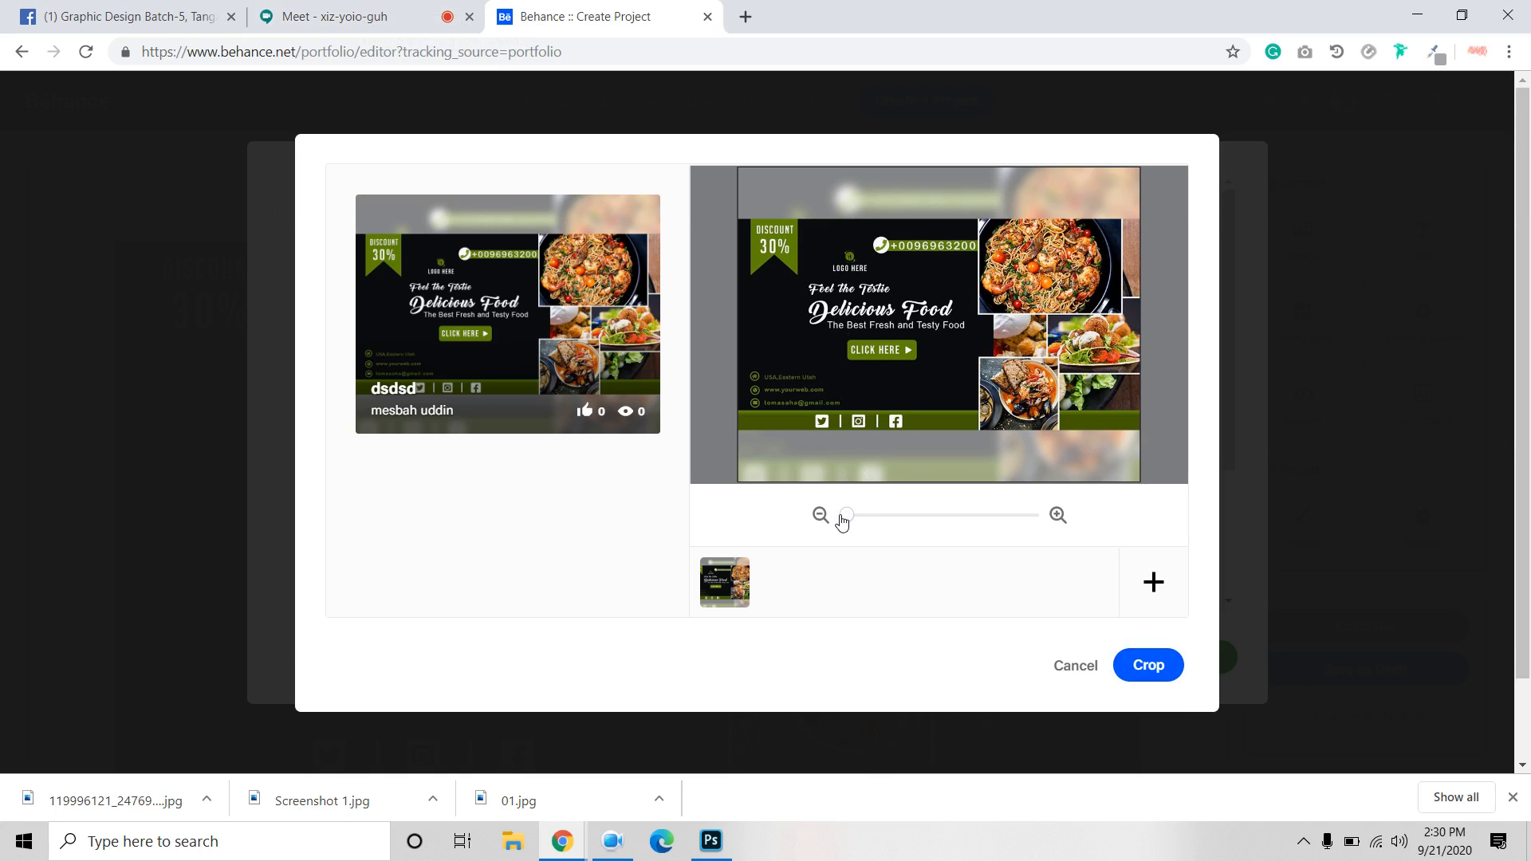
pyautogui.click(1136, 661)
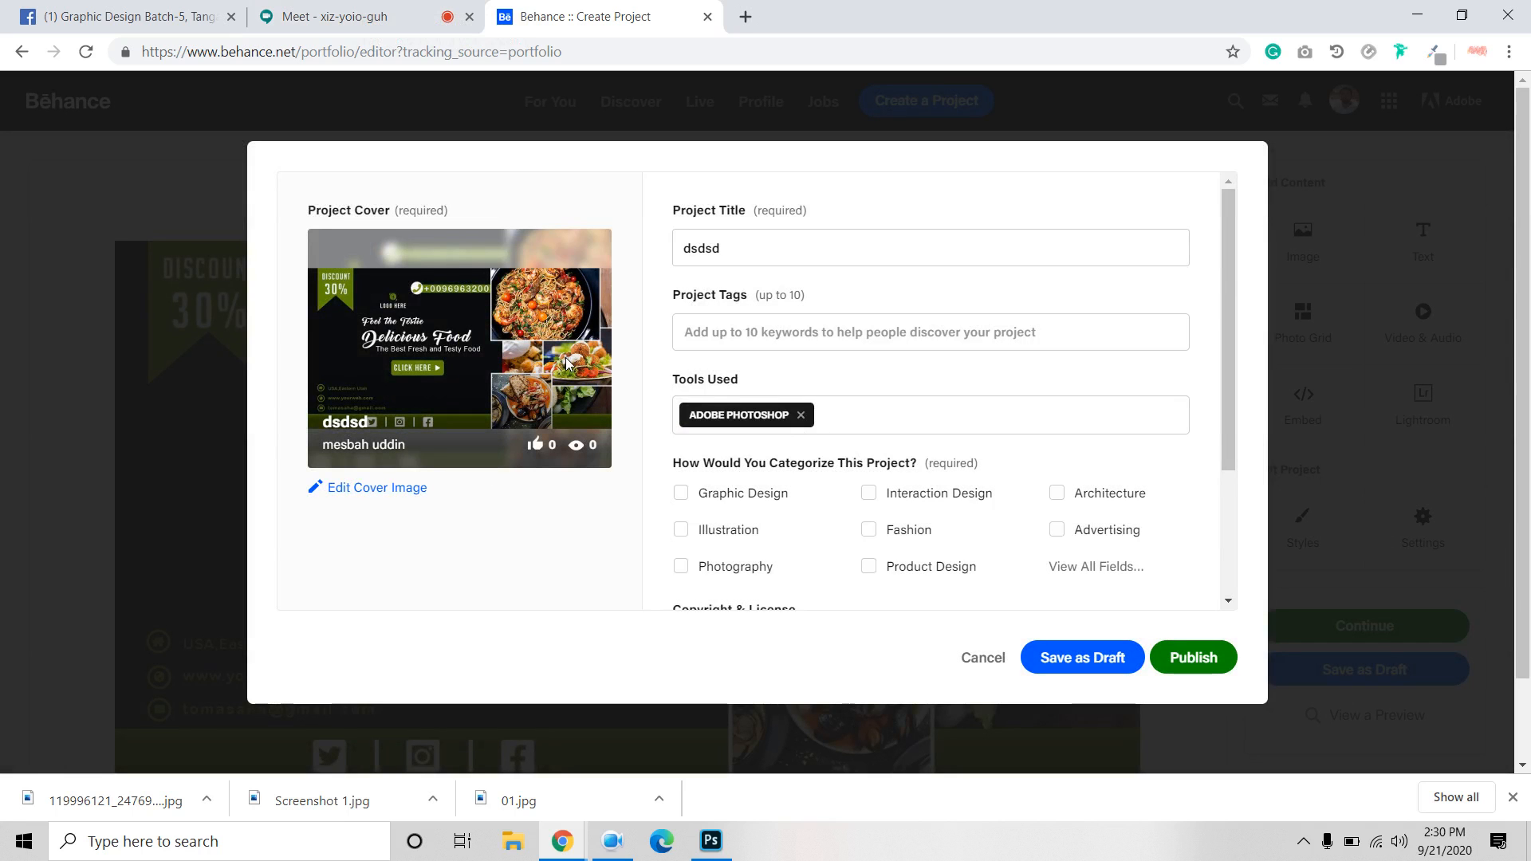
# Categorize the project as Graphic Design and publish it.
pyautogui.click(1208, 660)
pyautogui.click(733, 520)
pyautogui.click(1218, 662)
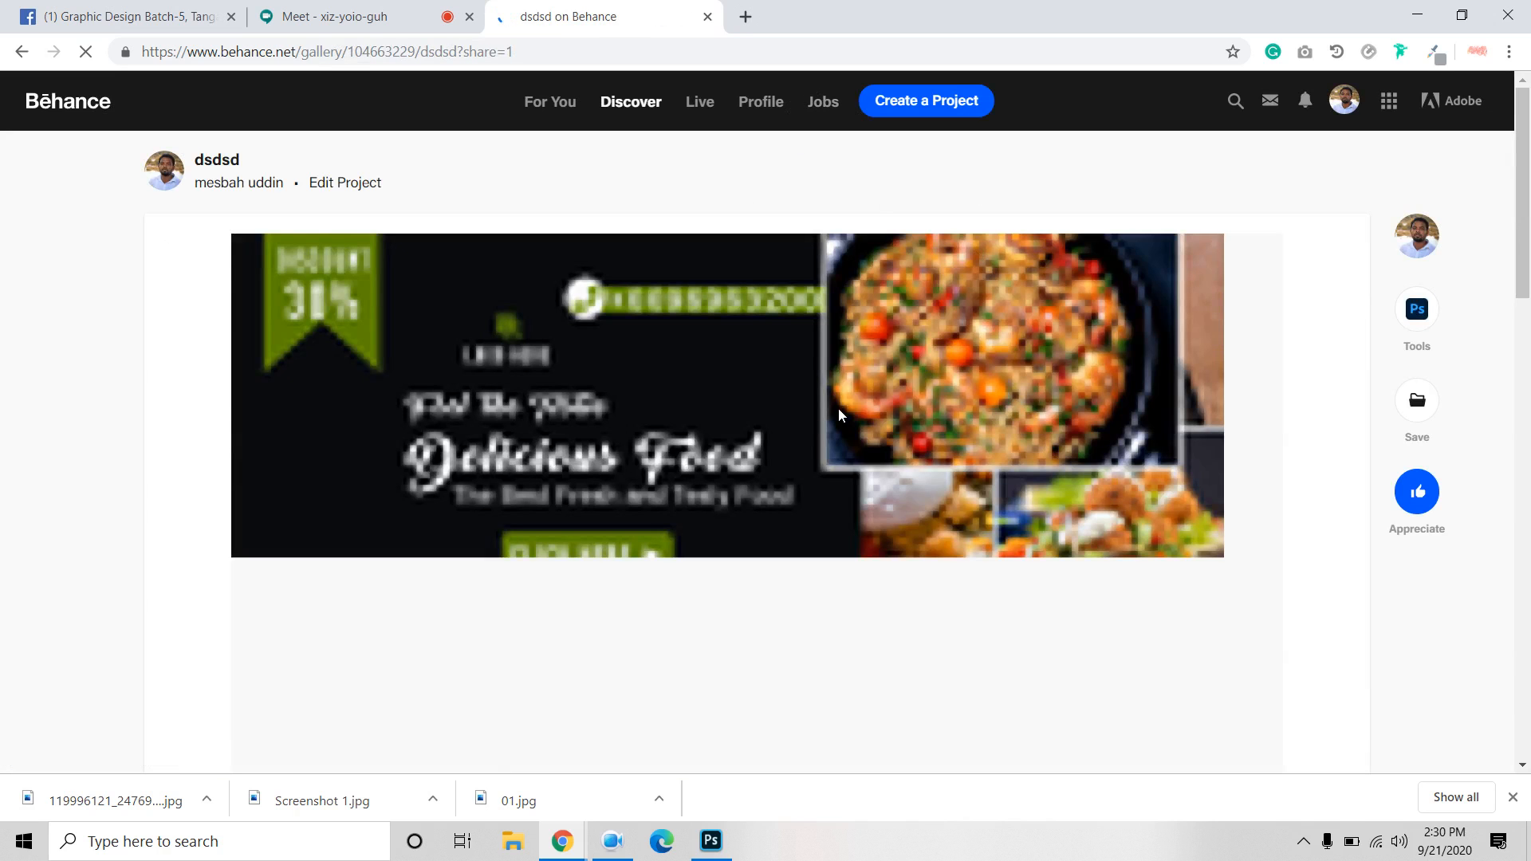
# Close the promote popup and go to the Behance profile page.
pyautogui.scroll(-5, 838, 410)
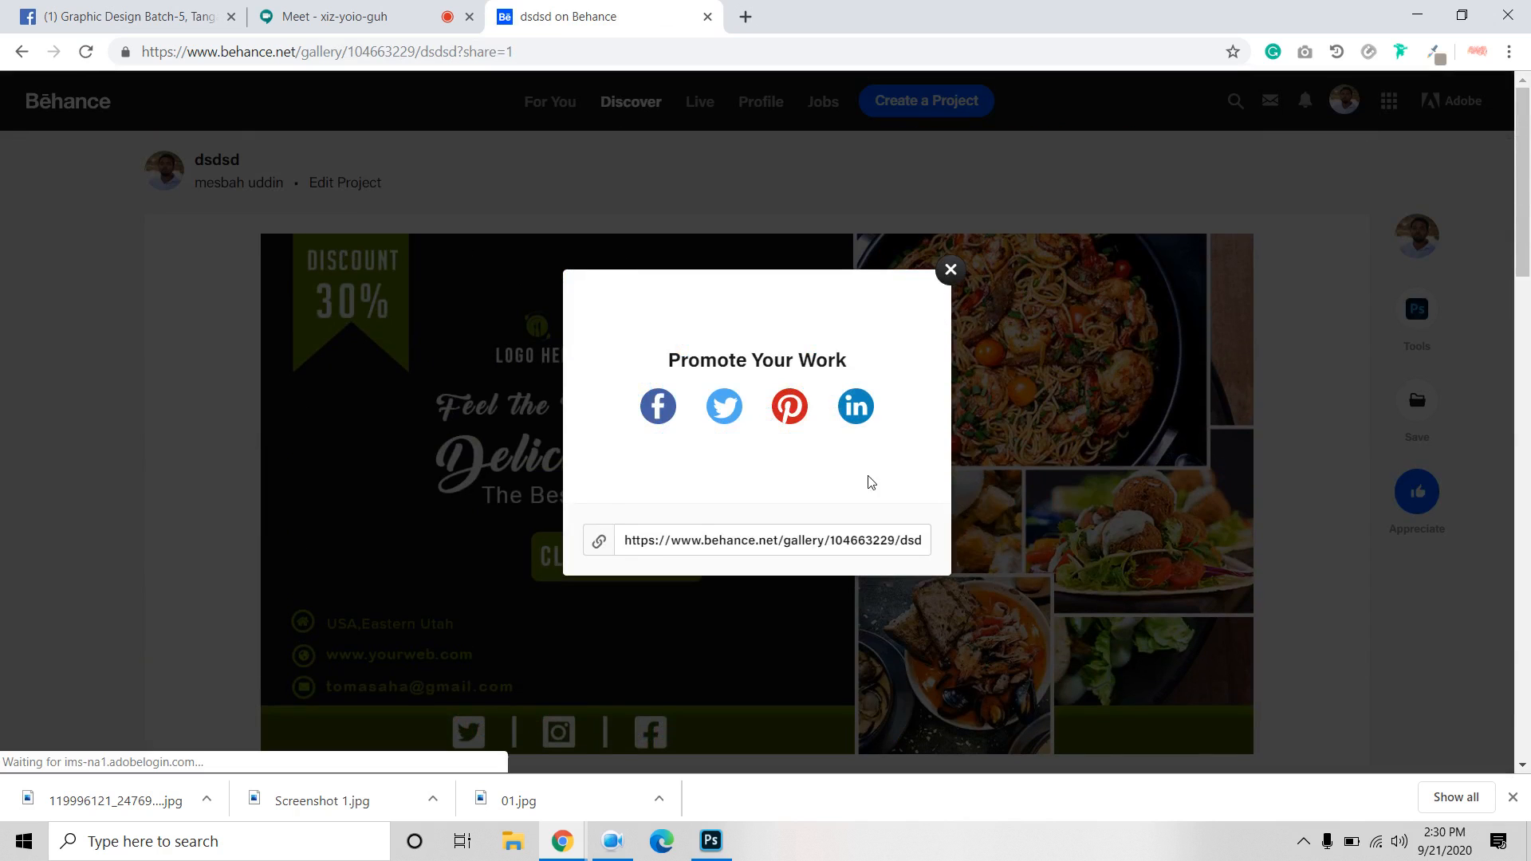
pyautogui.click(951, 269)
pyautogui.click(1344, 101)
pyautogui.click(1152, 260)
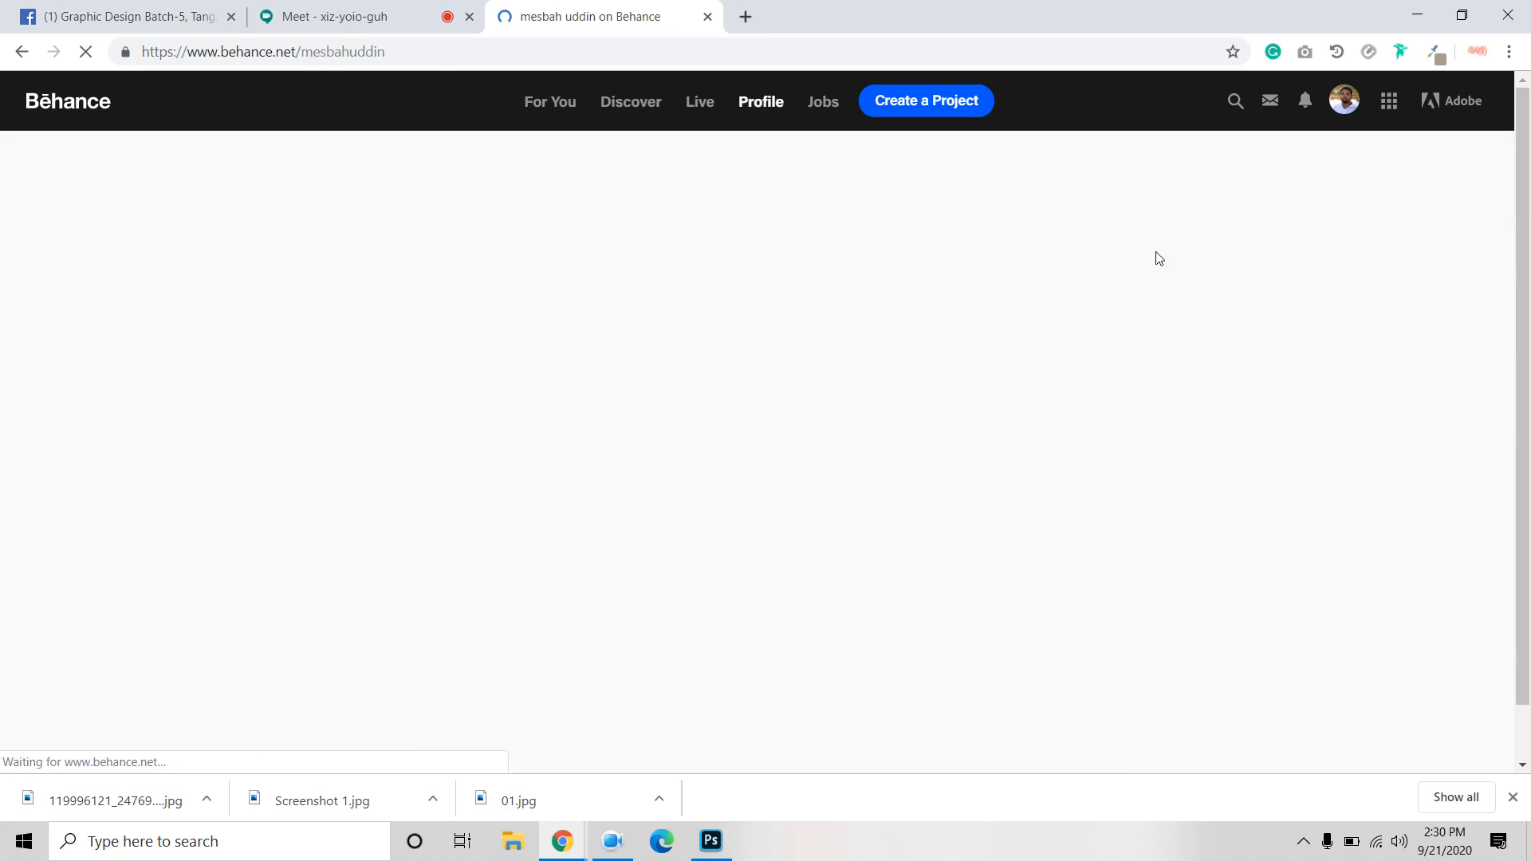
pyautogui.scroll(-1, 651, 349)
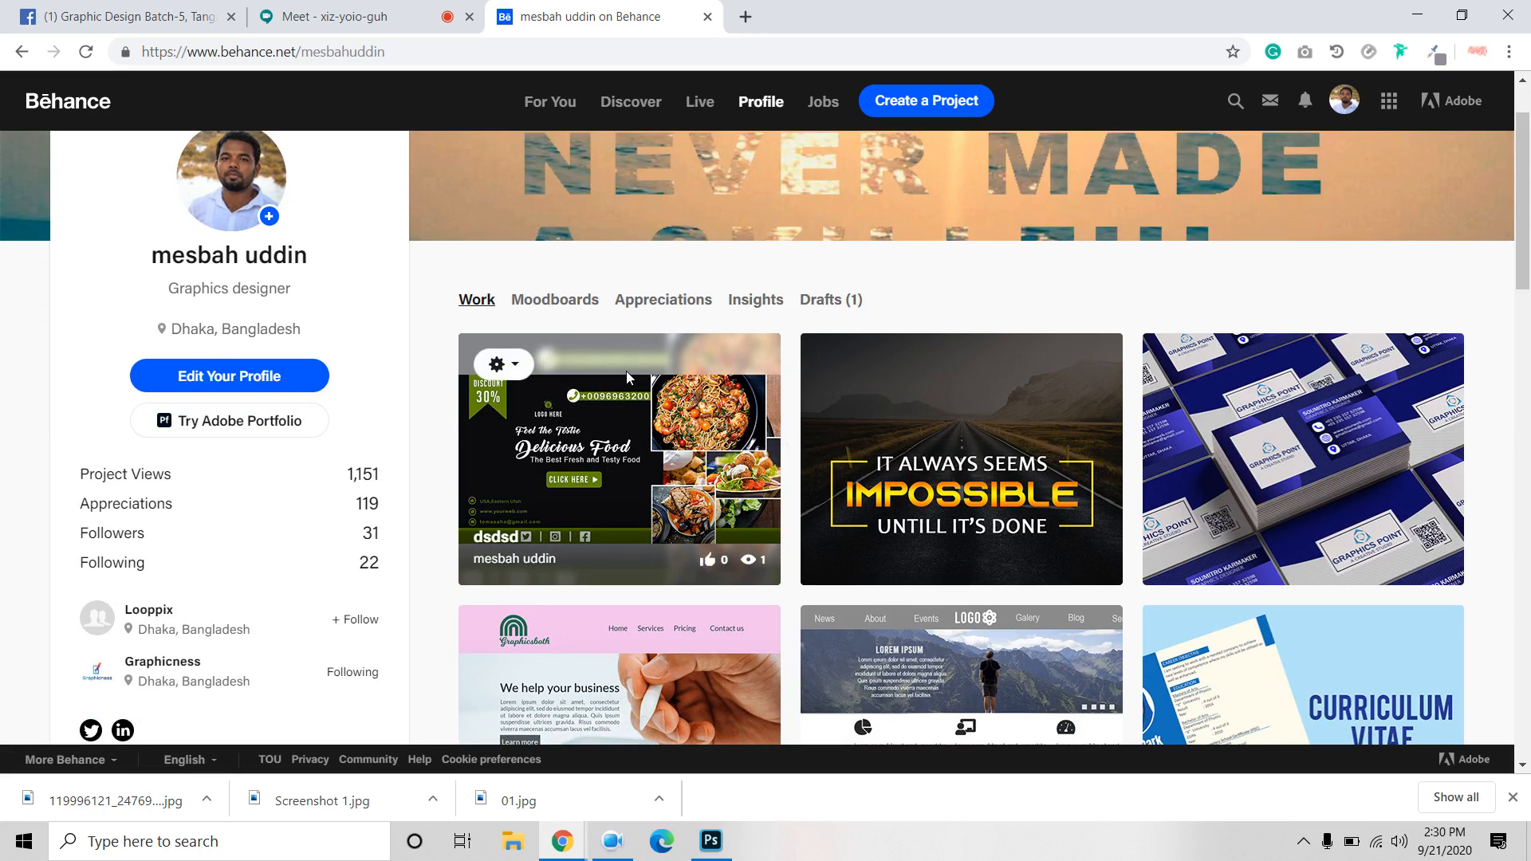
# Delete the dsdsd project from the profile, confirm it, then open the For You feed.
pyautogui.click(515, 365)
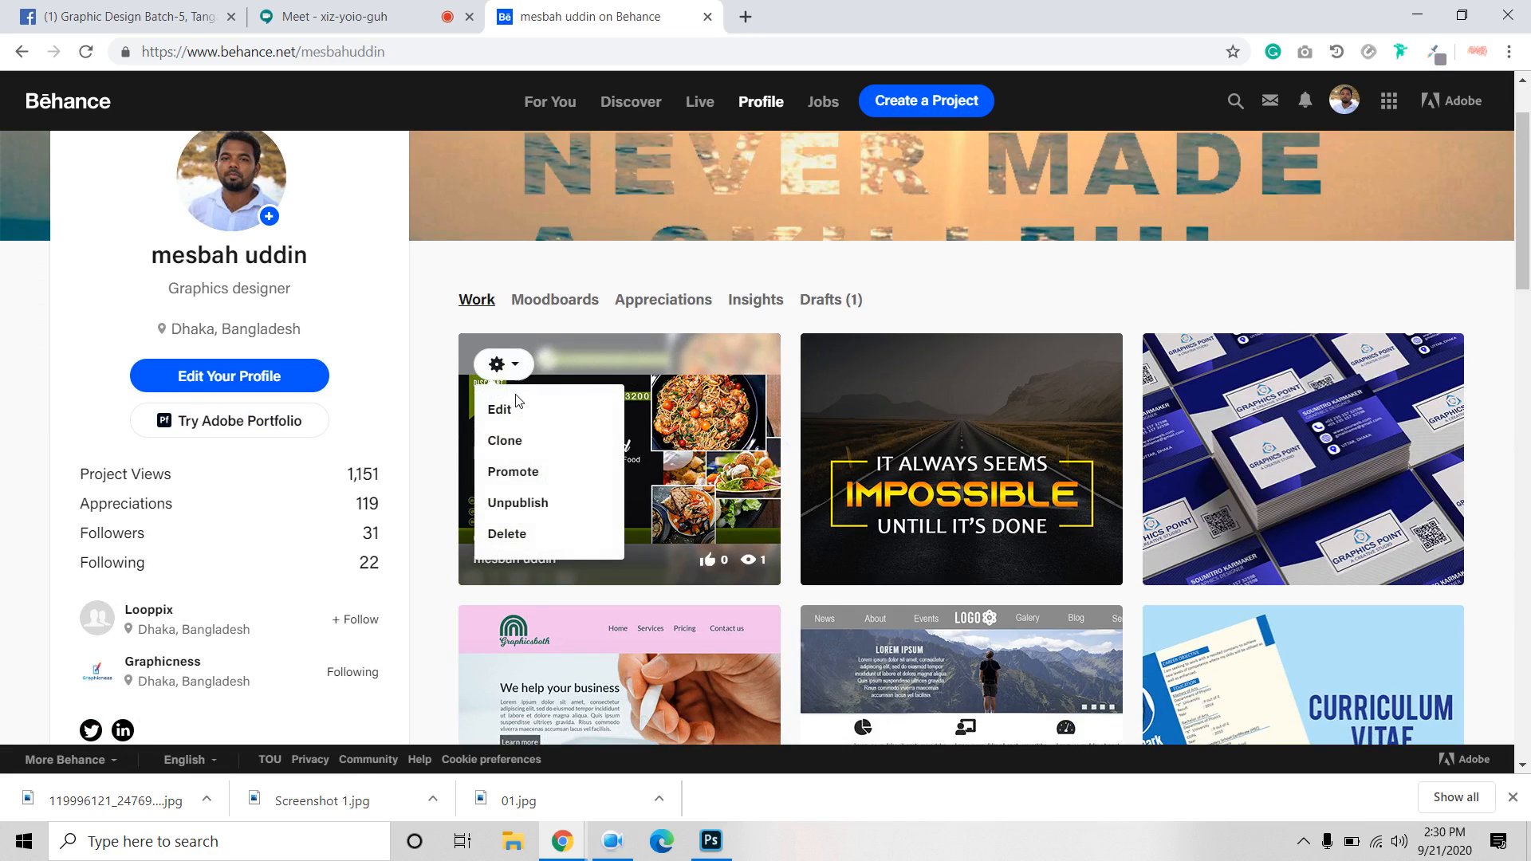
pyautogui.click(527, 536)
pyautogui.click(559, 472)
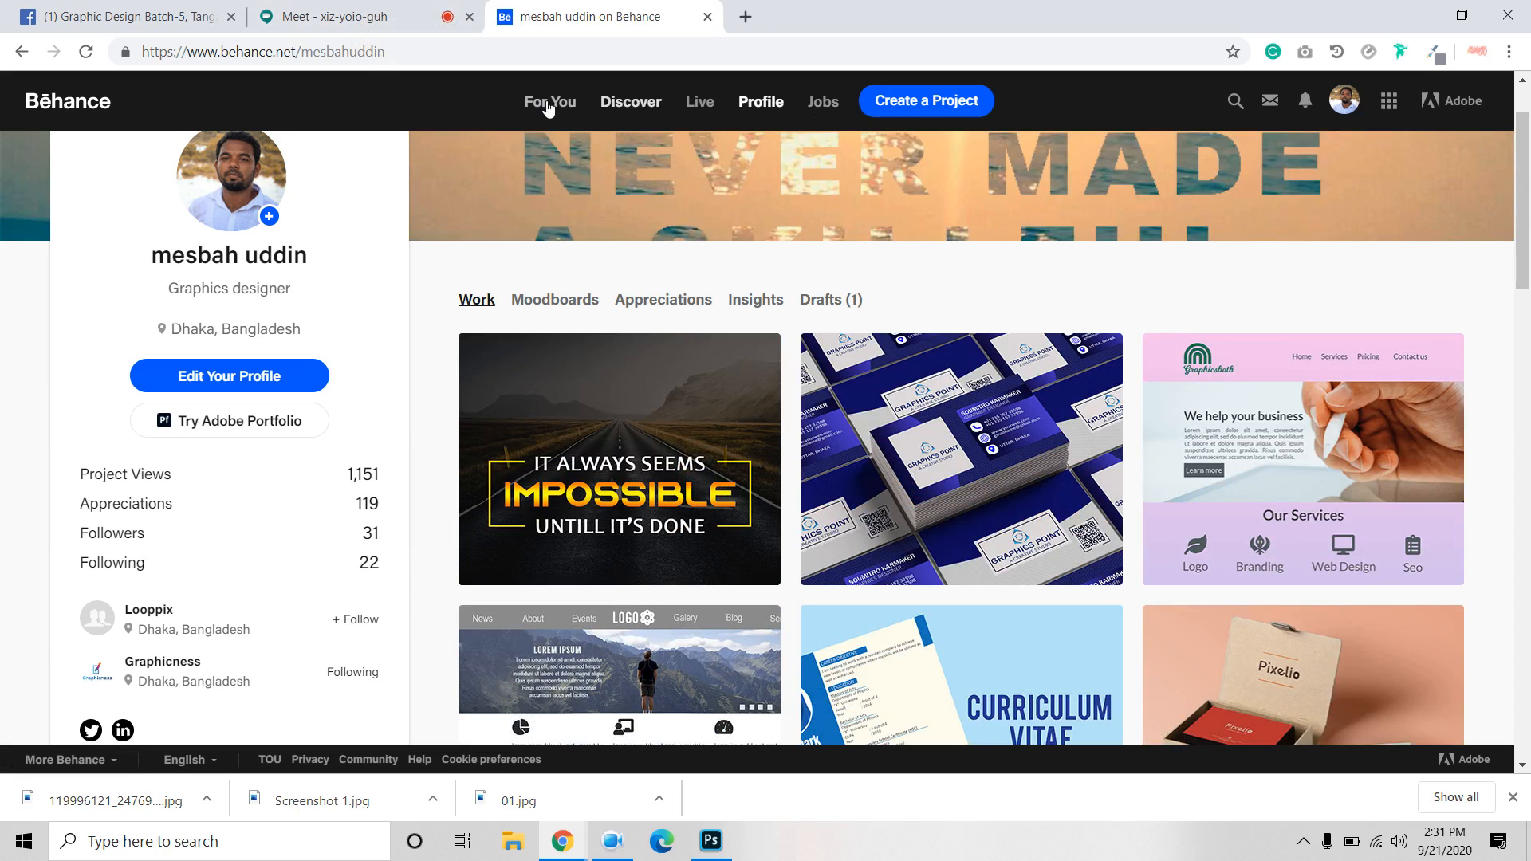
pyautogui.click(69, 108)
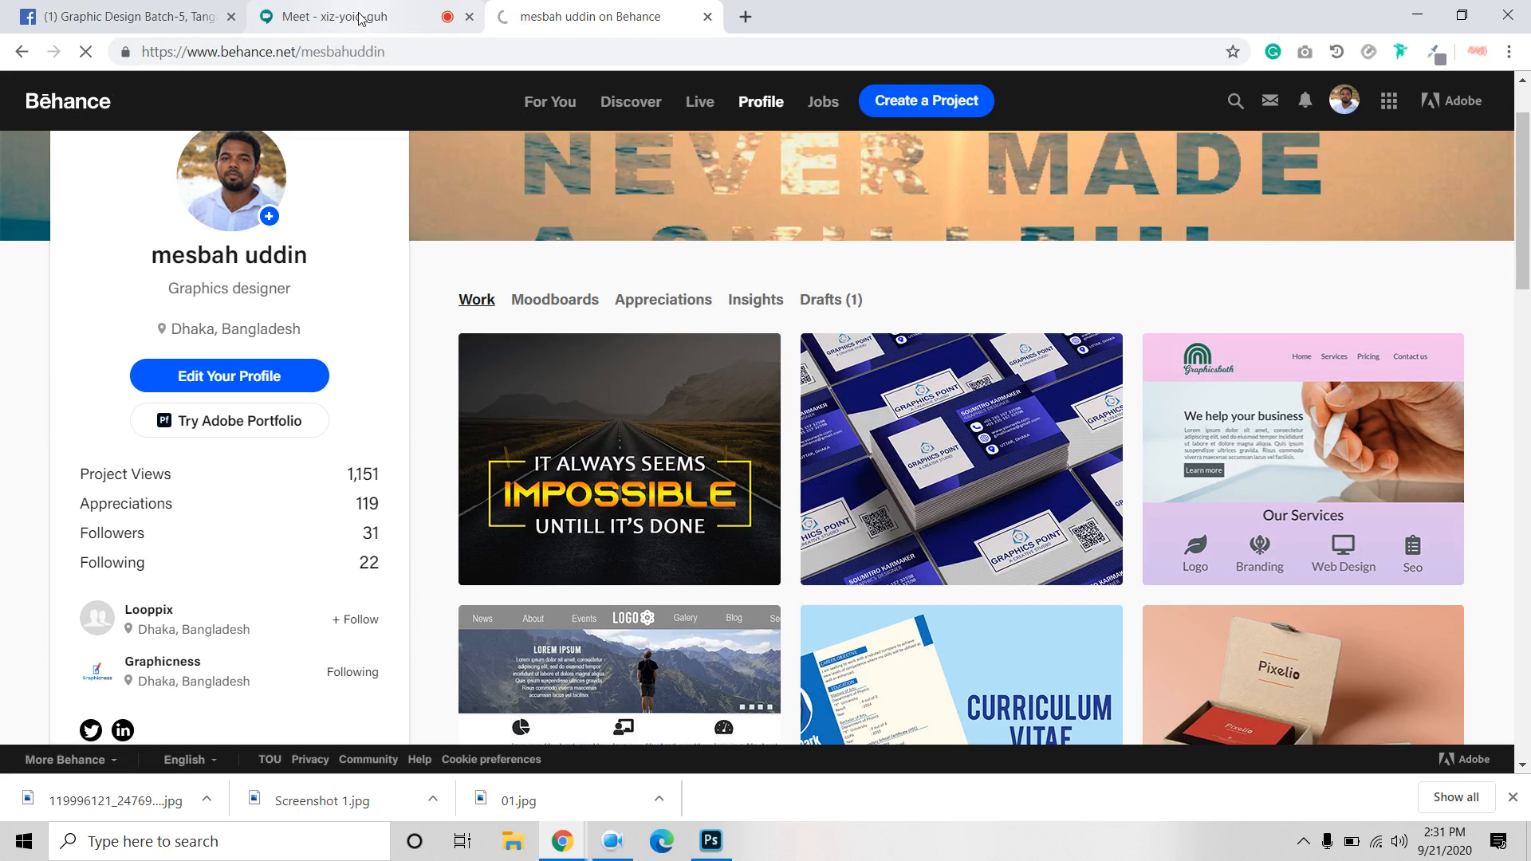
# Check the Google Meet screen share, then switch back to the Graphic Design Batch-5, Tangail group.
pyautogui.click(354, 31)
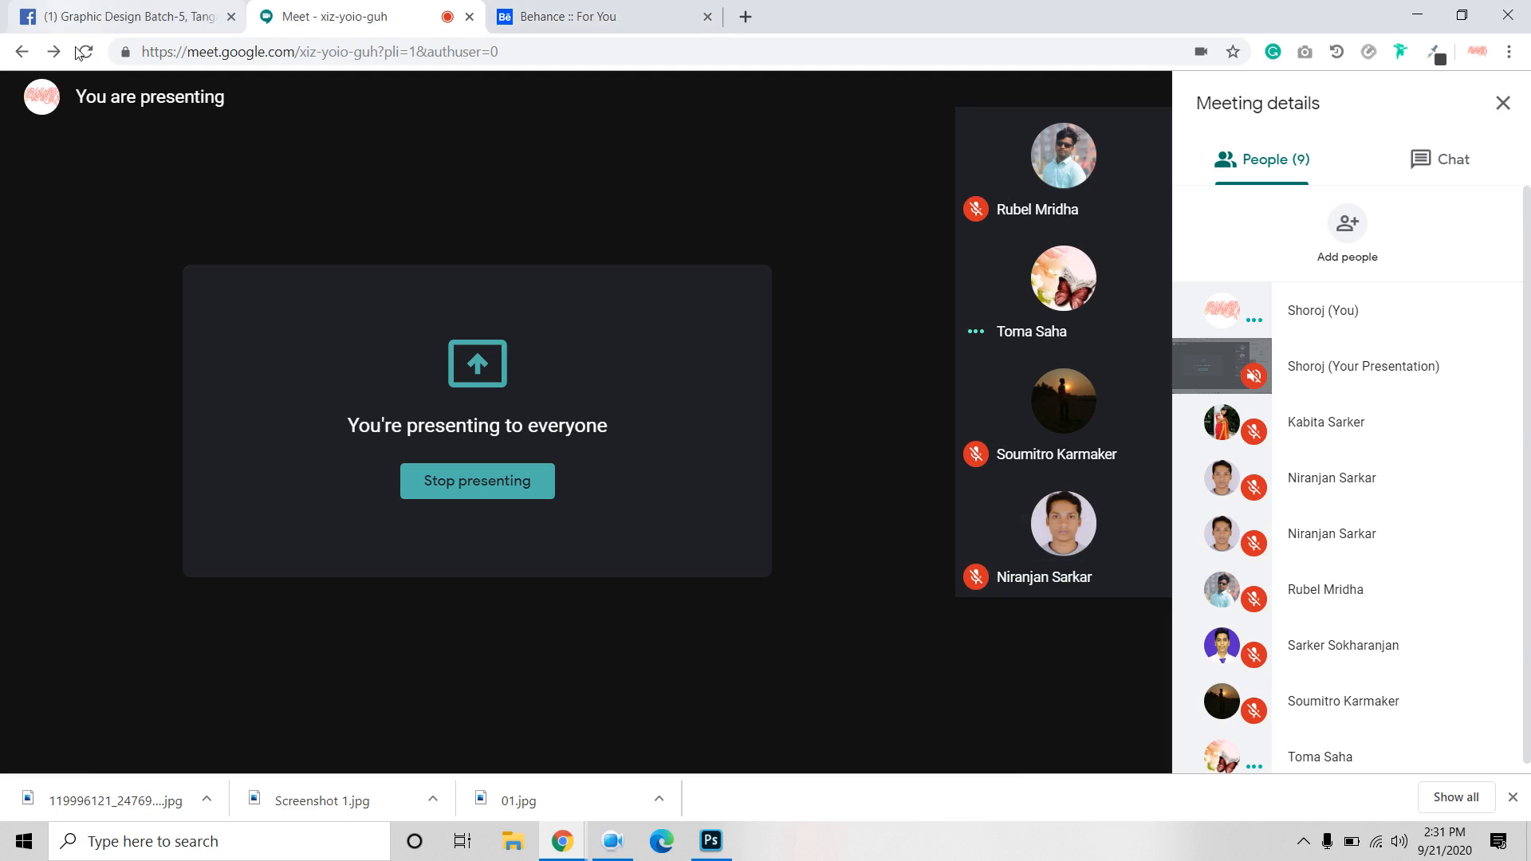
pyautogui.click(132, 17)
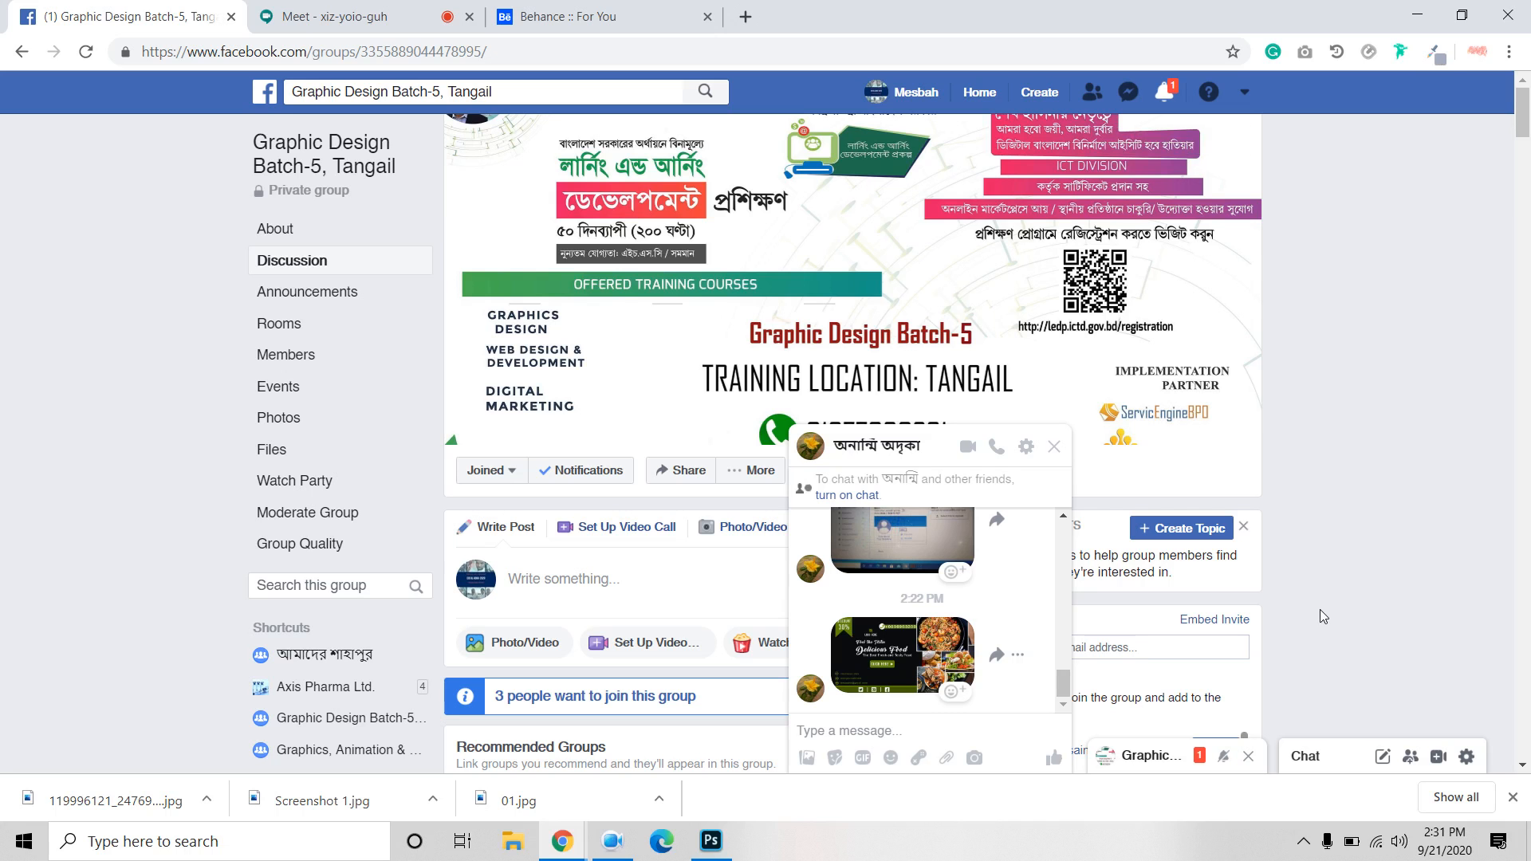
# Expand the group chat and view the shared Photoshop CC 2018 scale-factor warning screenshot full size.
pyautogui.click(1152, 756)
pyautogui.click(953, 447)
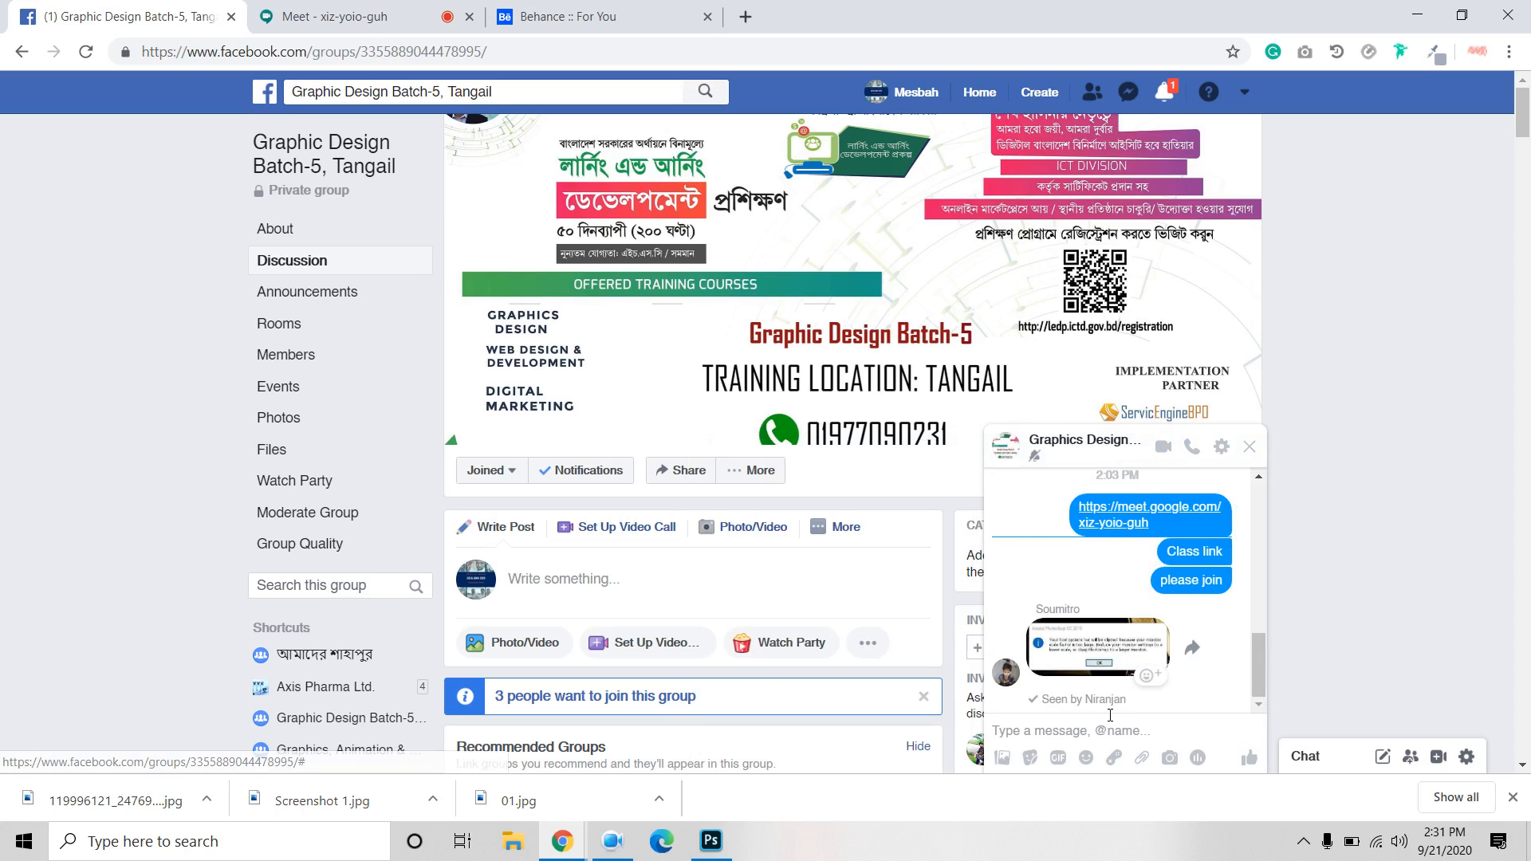
pyautogui.click(1089, 645)
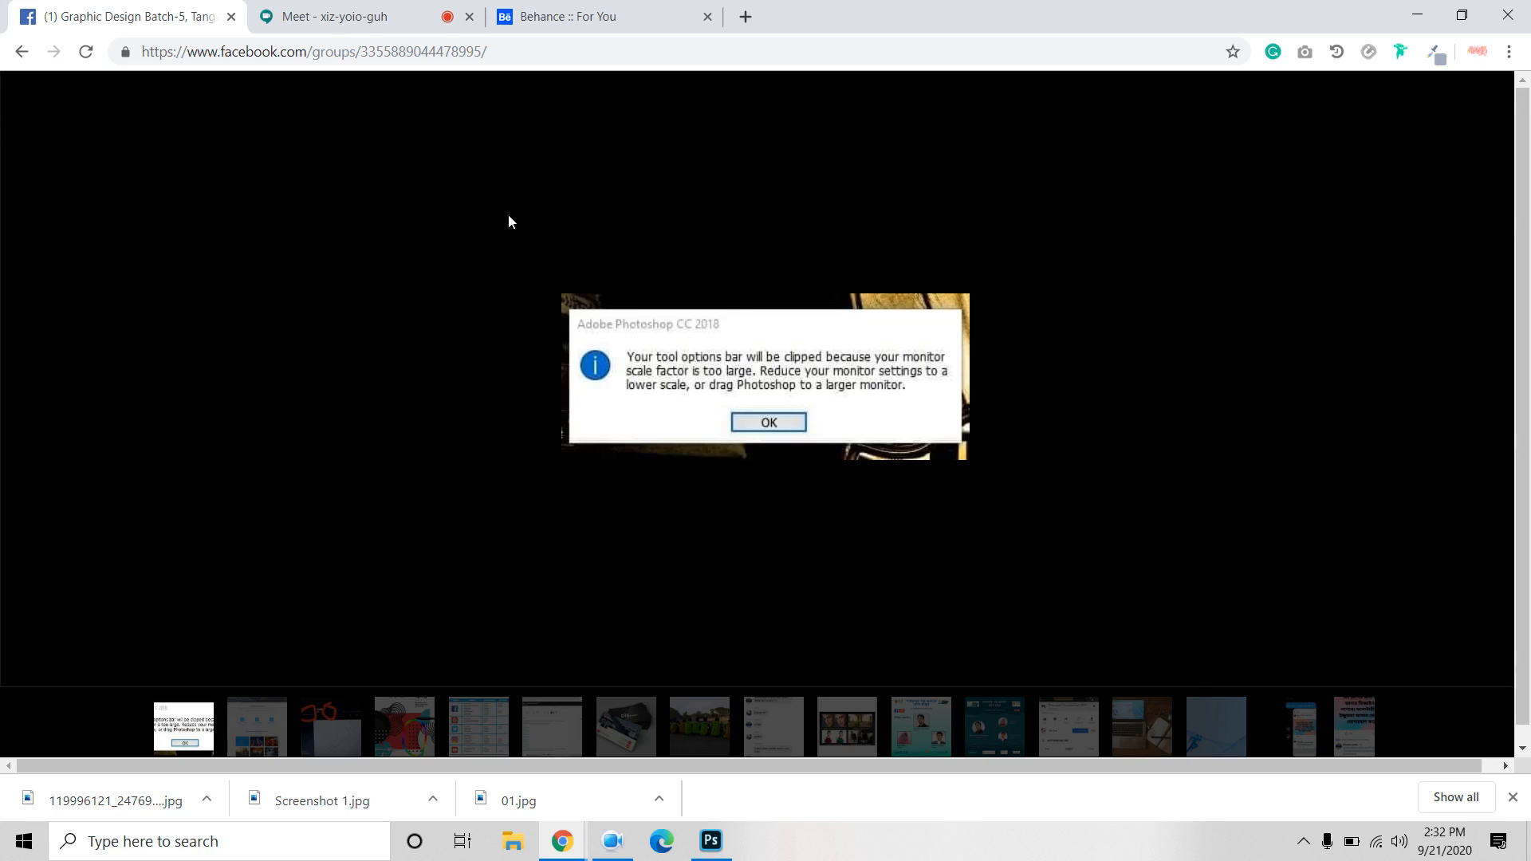
pyautogui.press('XF86AudioRaiseVolume')
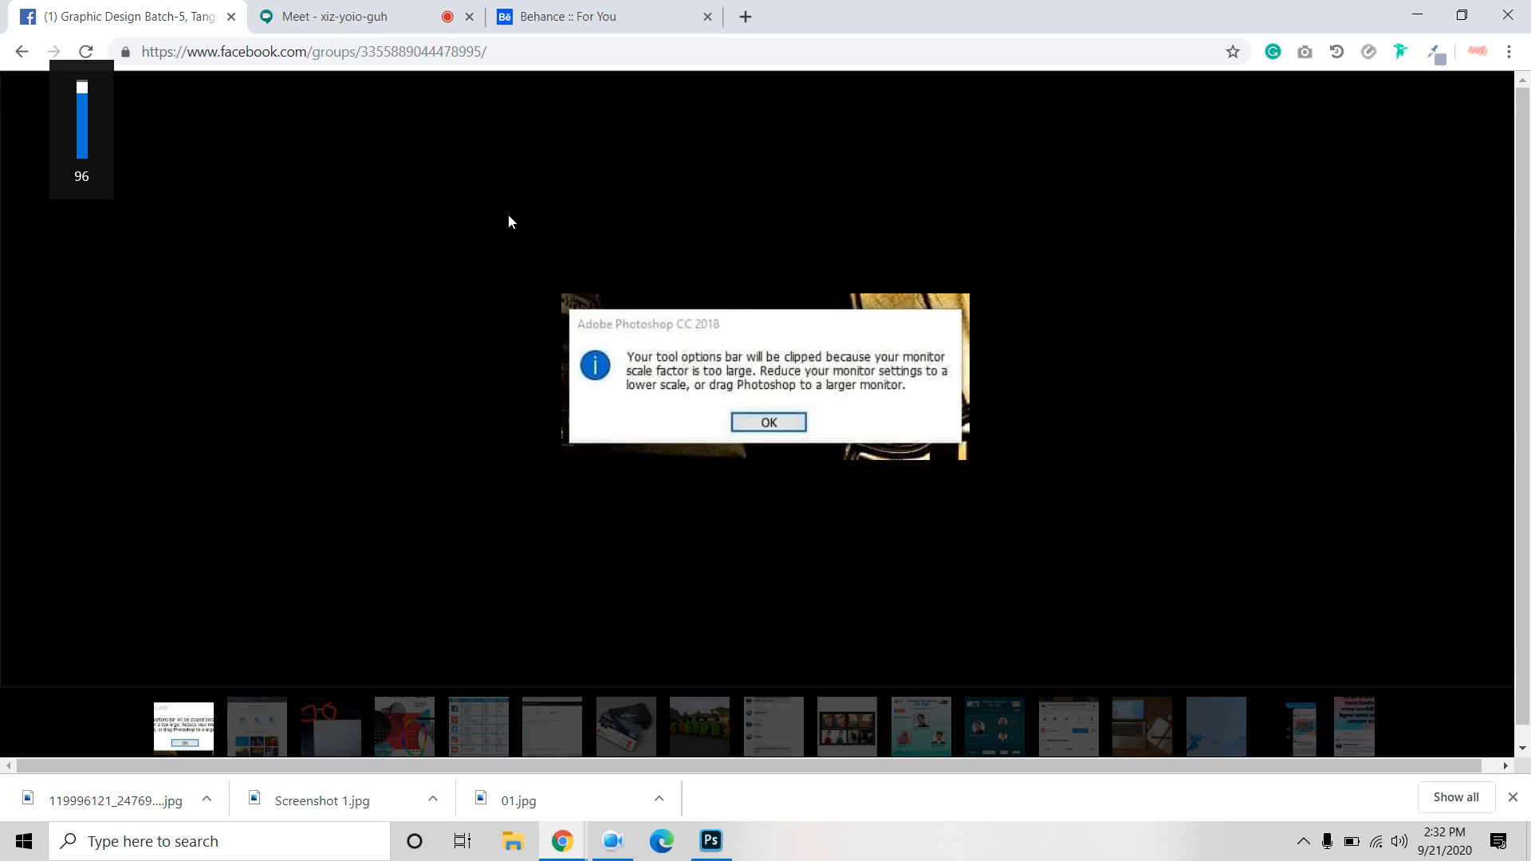
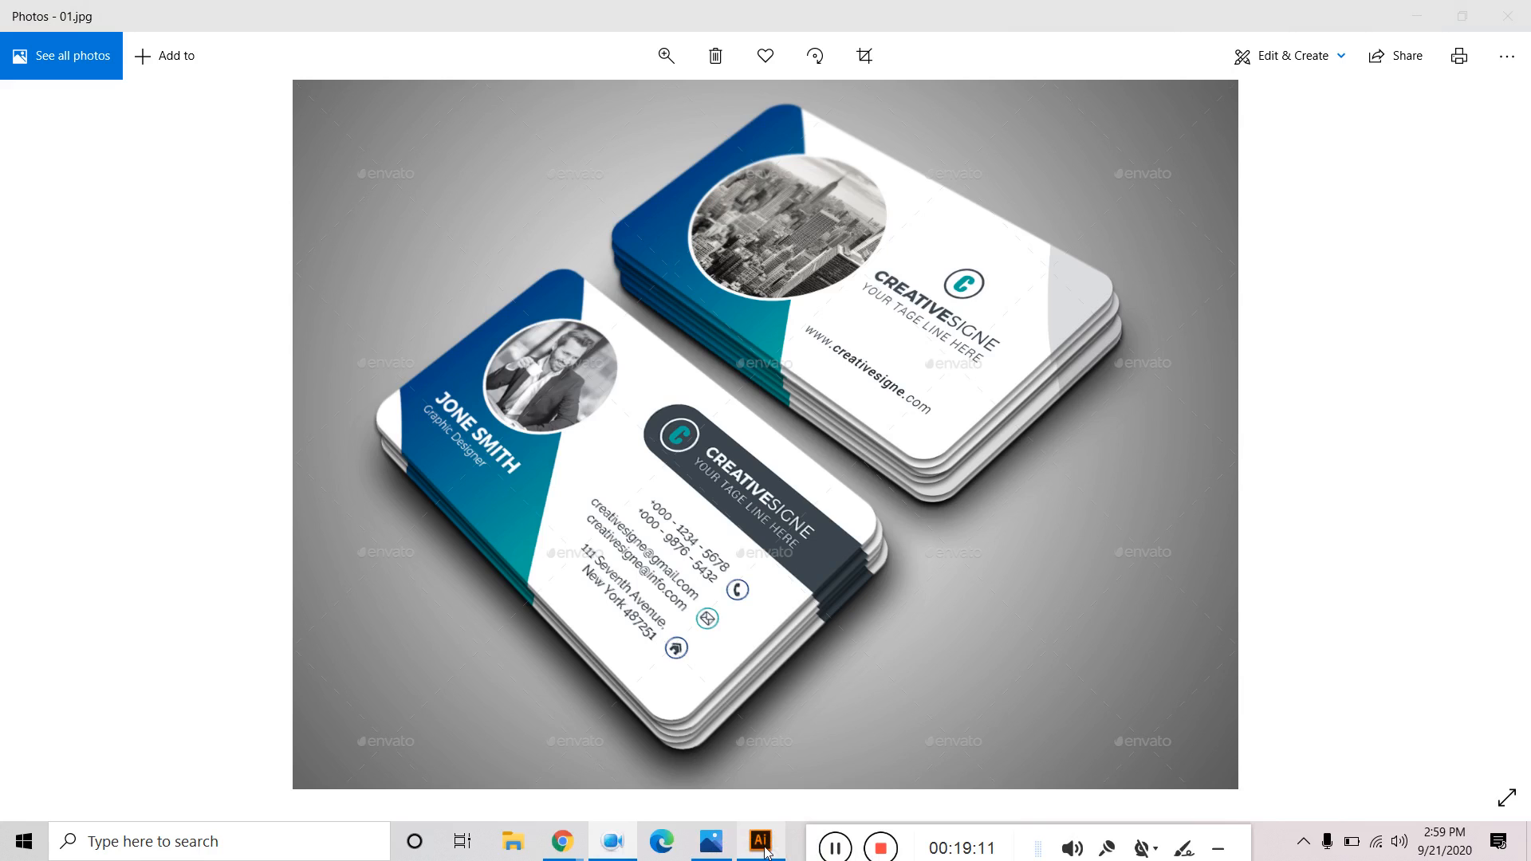
# Create a new document named 'business card design' from the recent 3.5 × 2 in custom preset.
pyautogui.click(97, 14)
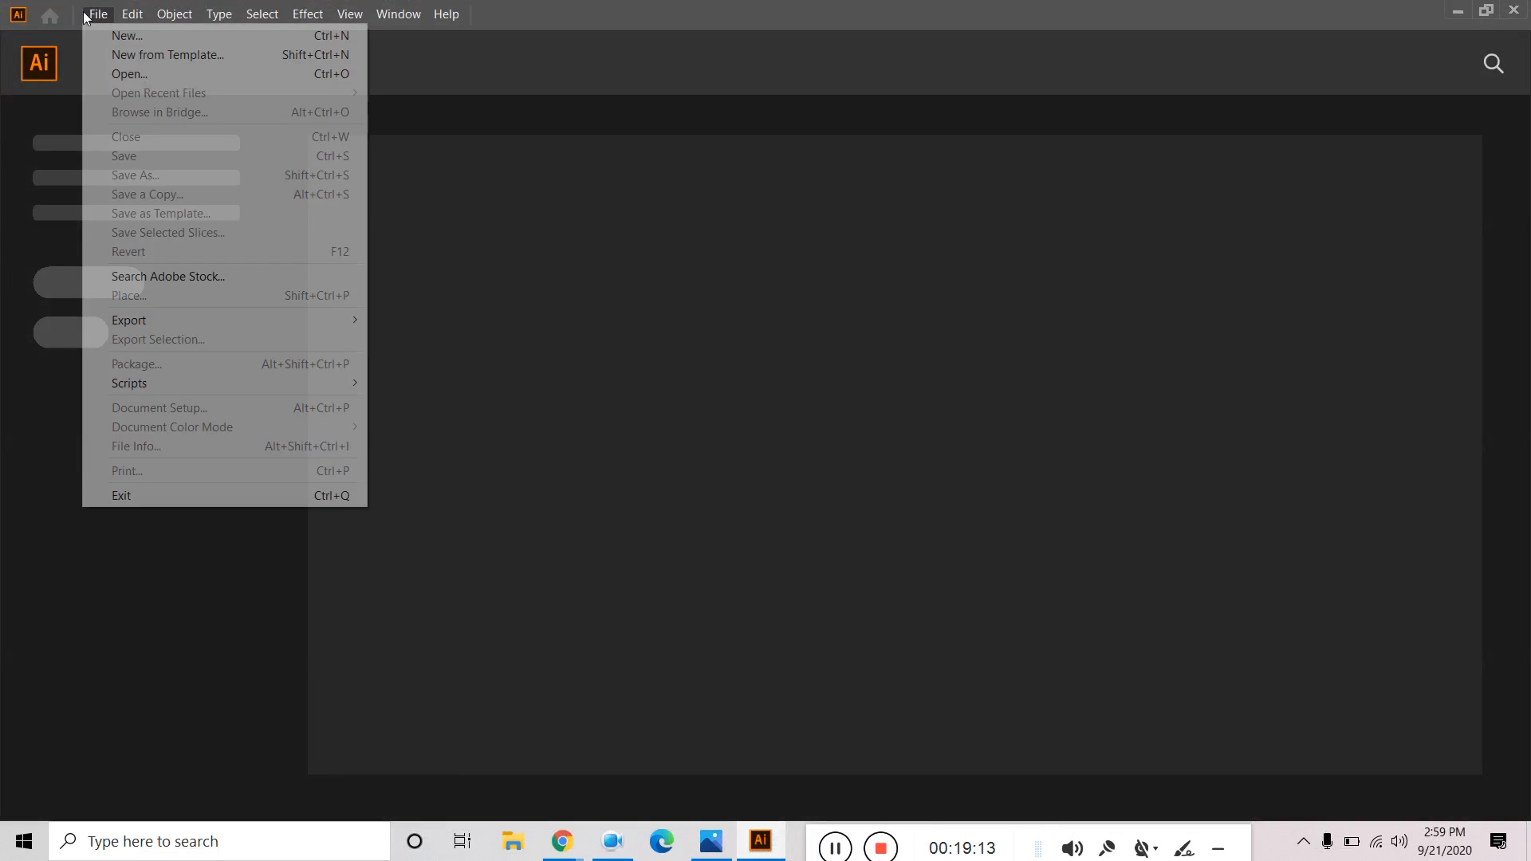
pyautogui.click(120, 34)
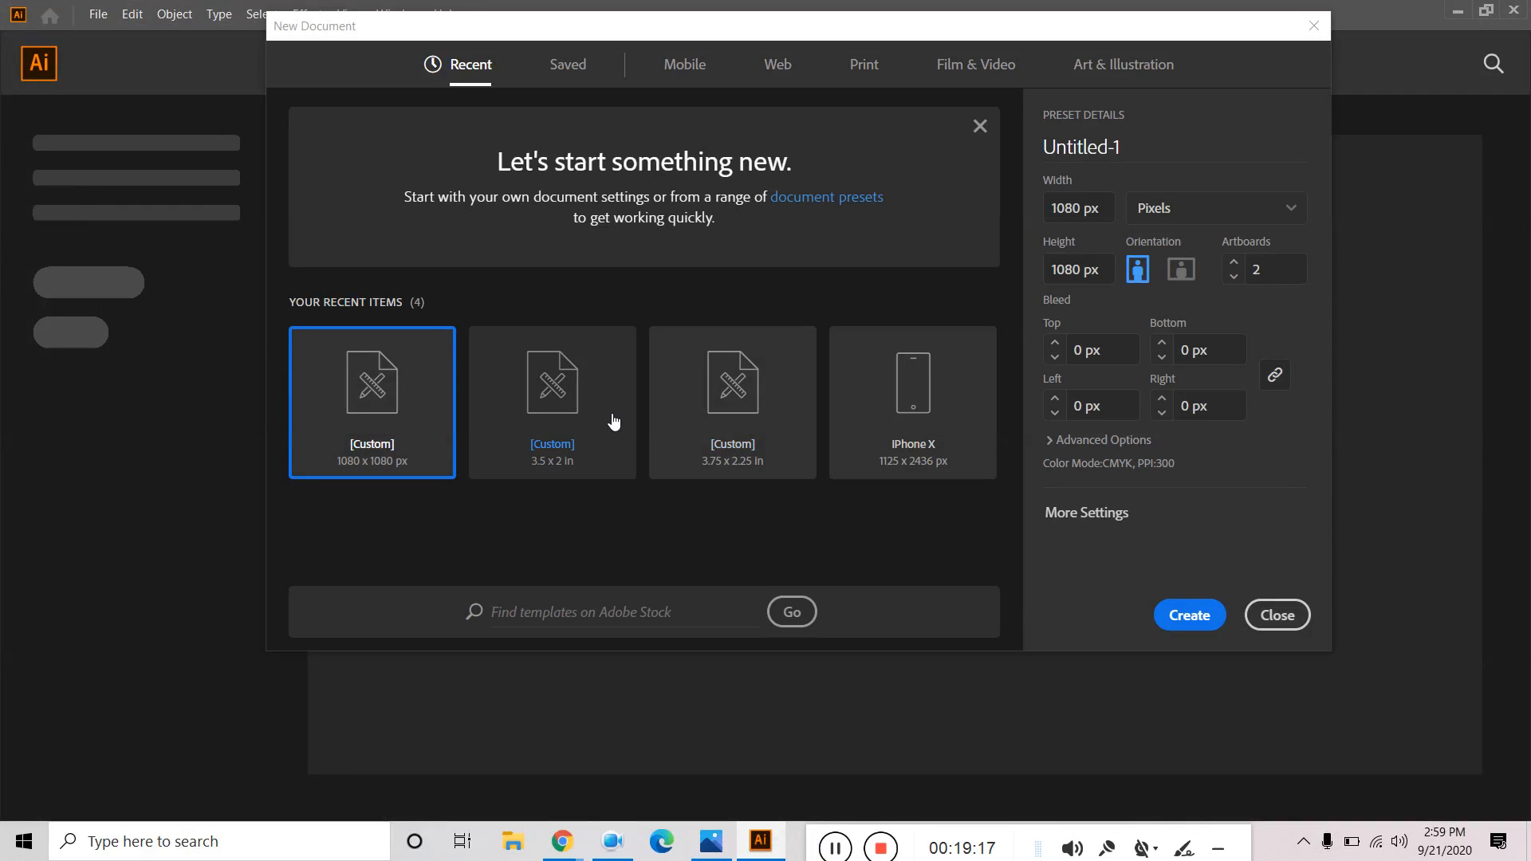
pyautogui.click(607, 420)
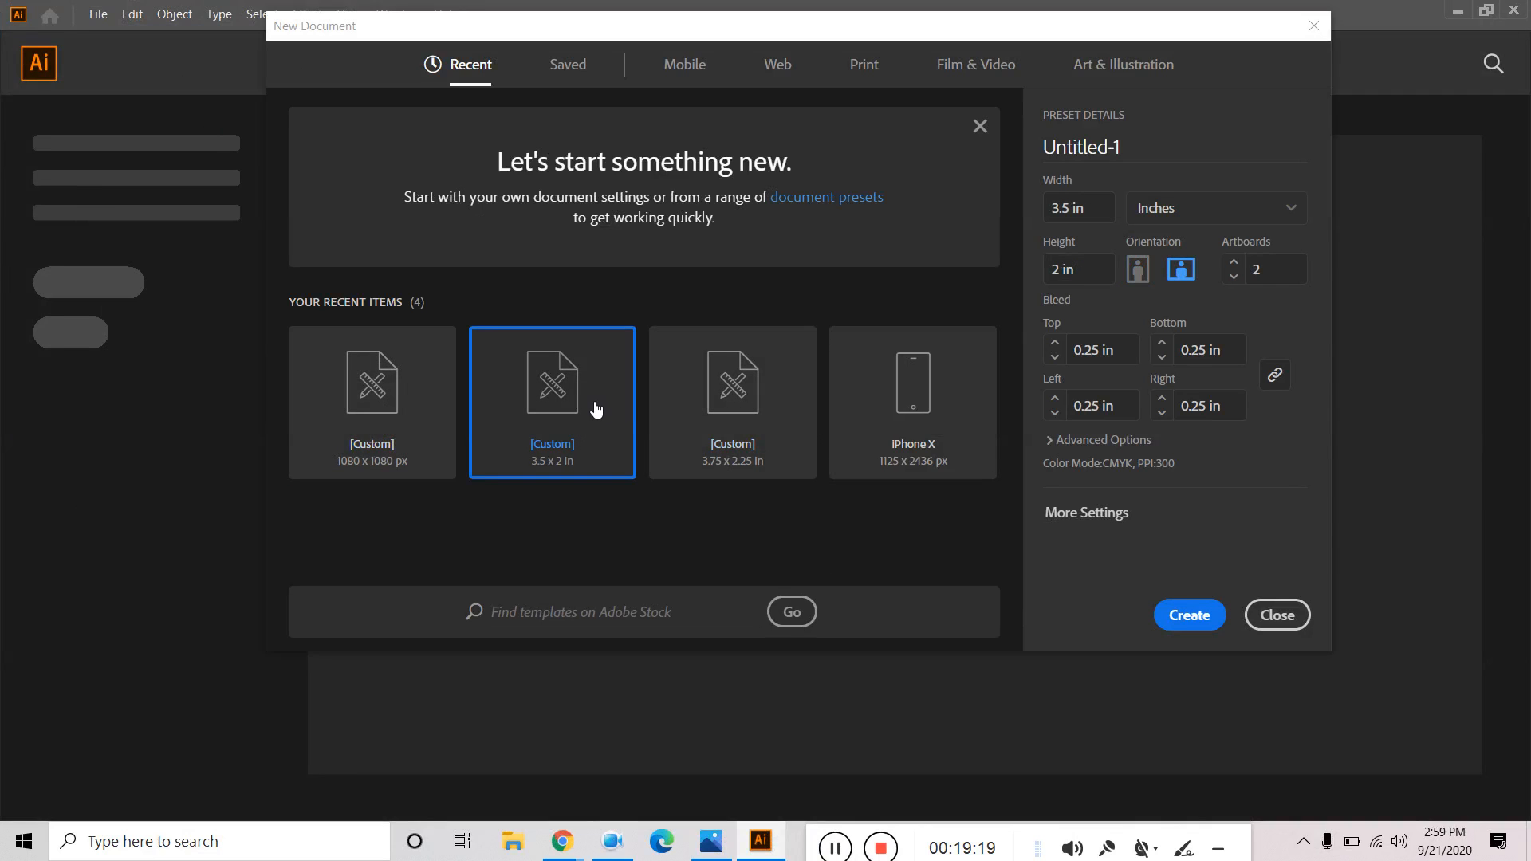
pyautogui.click(1148, 142)
pyautogui.write('busi')
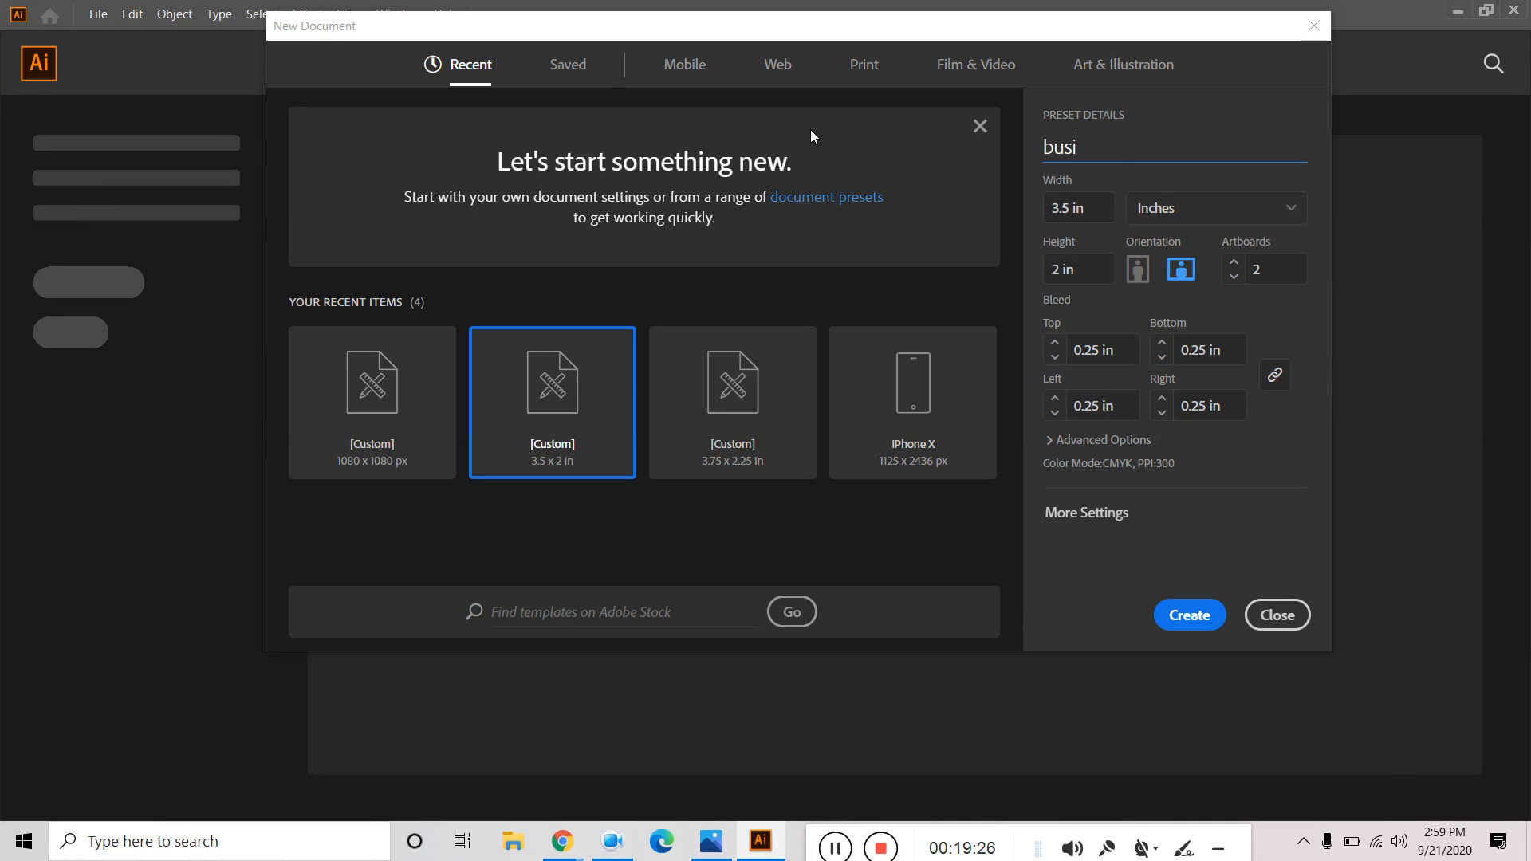
pyautogui.write('ness card design')
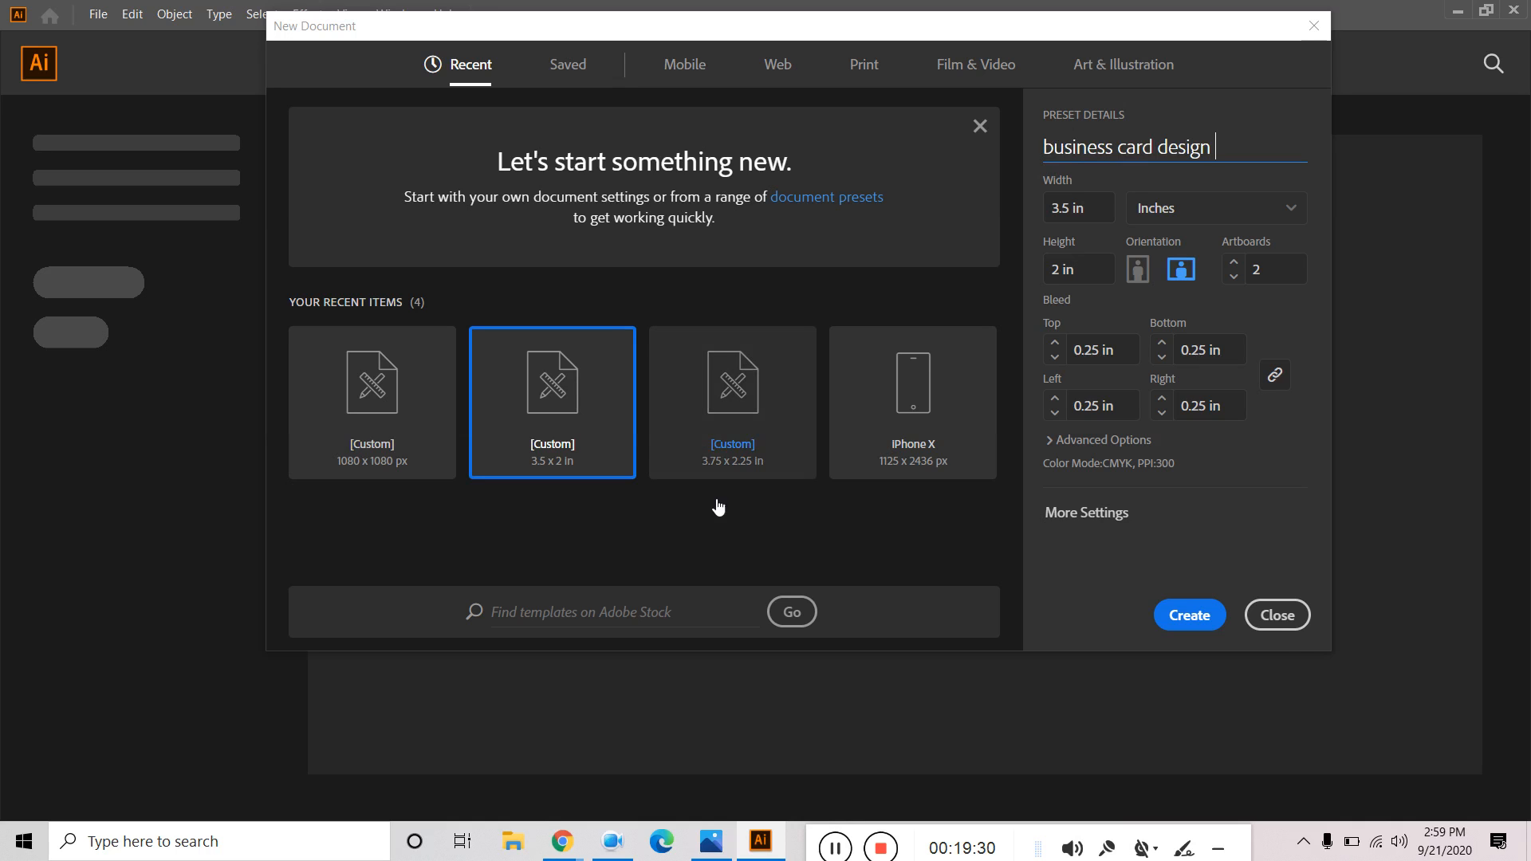
pyautogui.click(1211, 617)
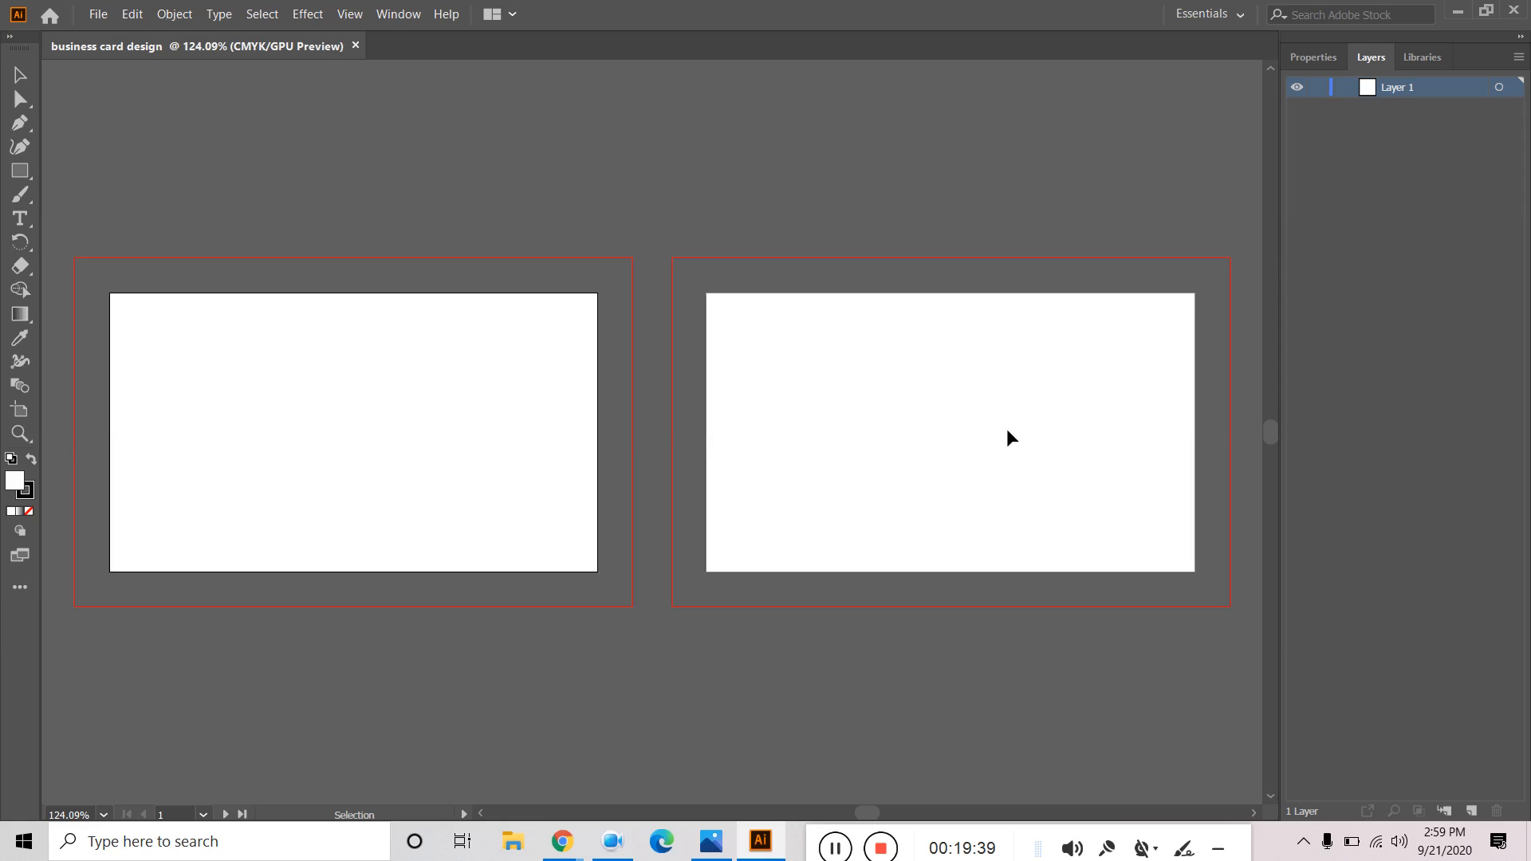
# Rename Layer 1 to 'front'.
pyautogui.hotkey('ctrl', '=')
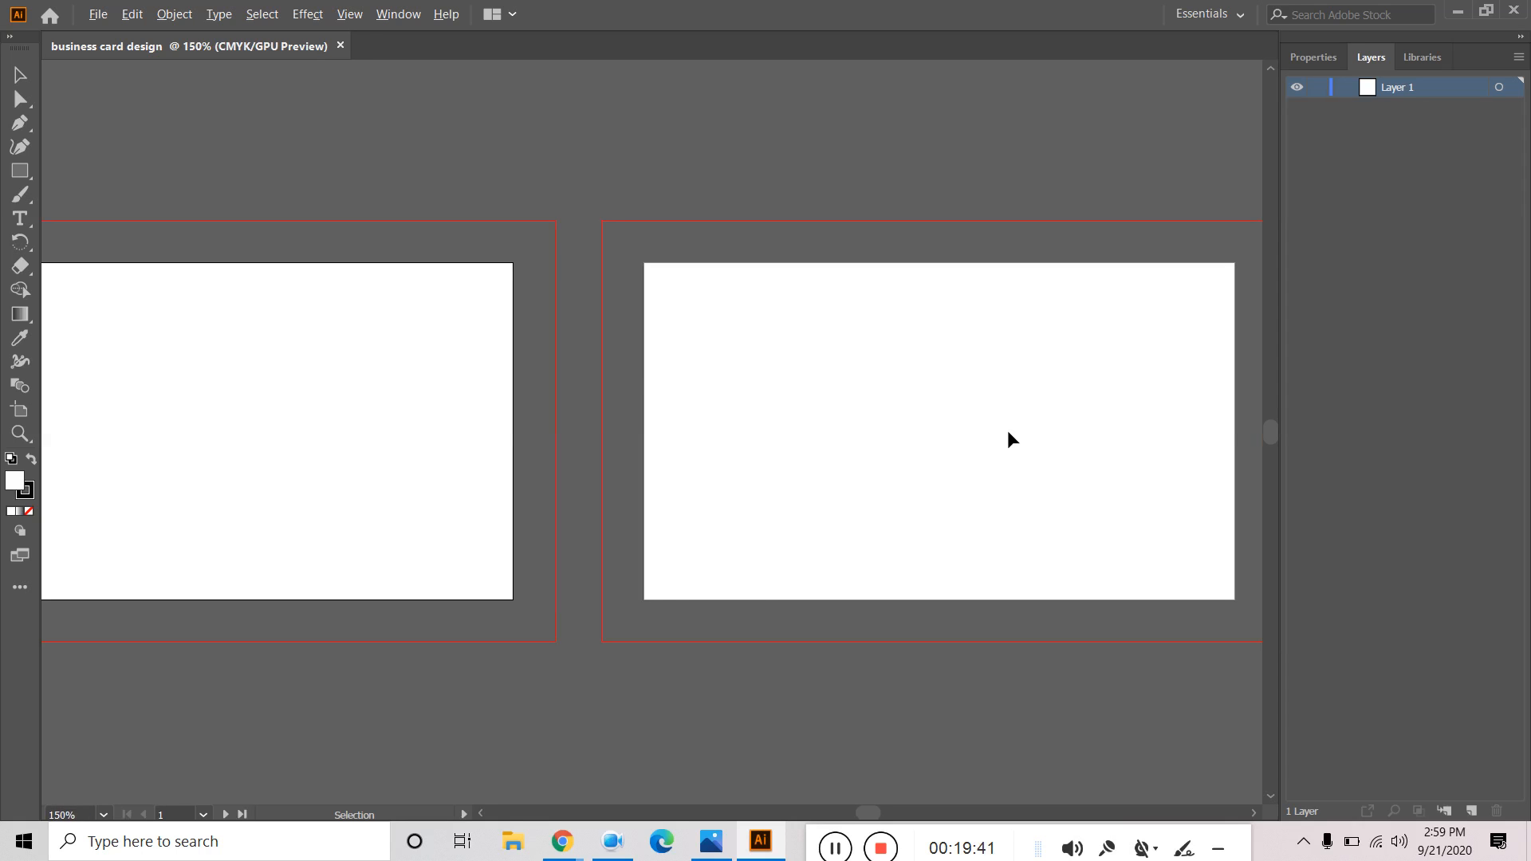
pyautogui.hotkey('ctrl', '-')
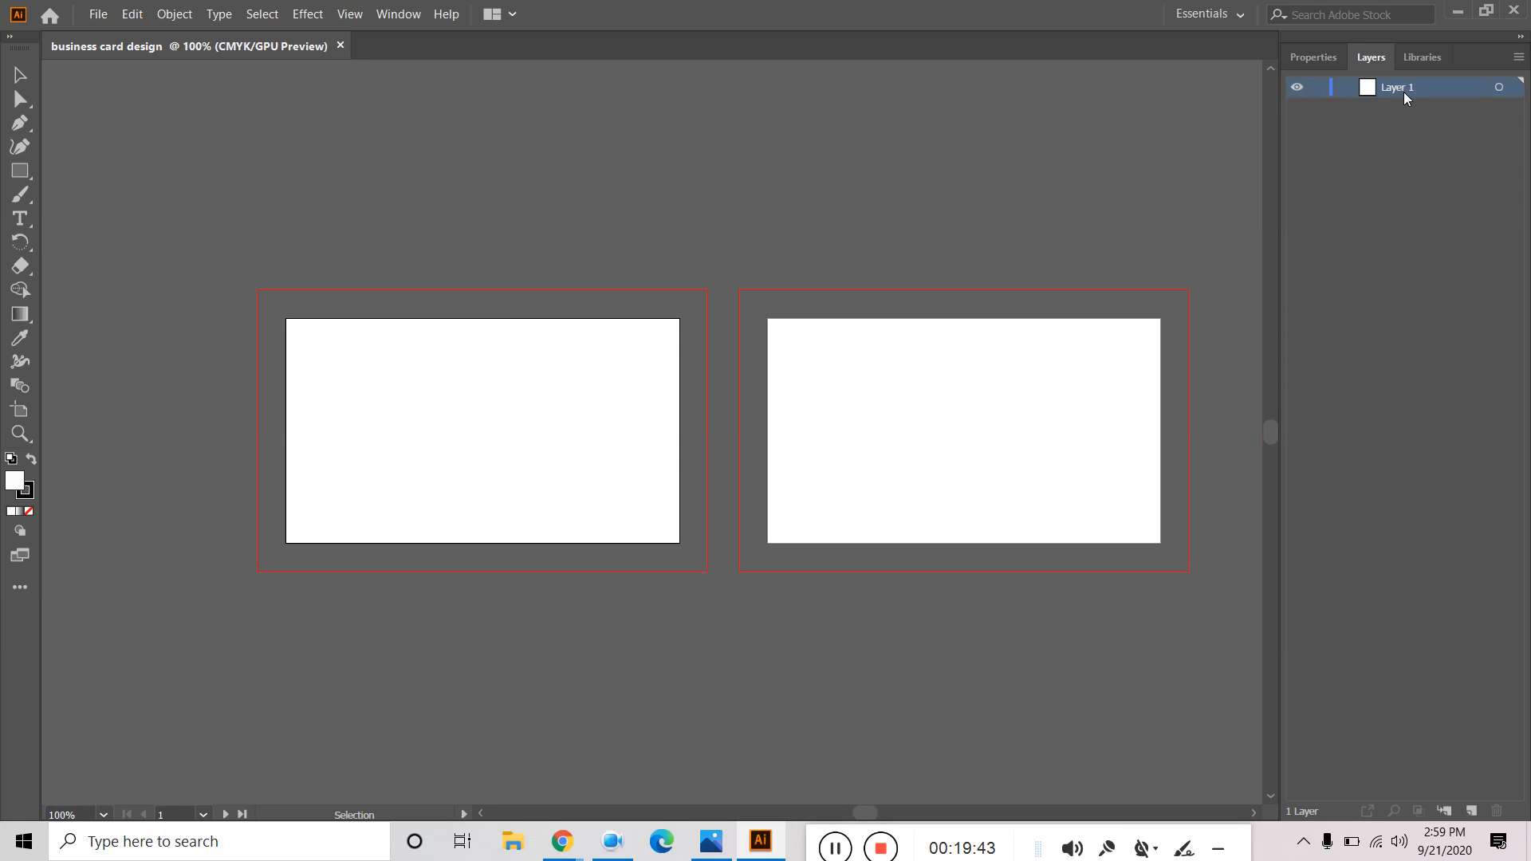
pyautogui.doubleClick(1400, 88)
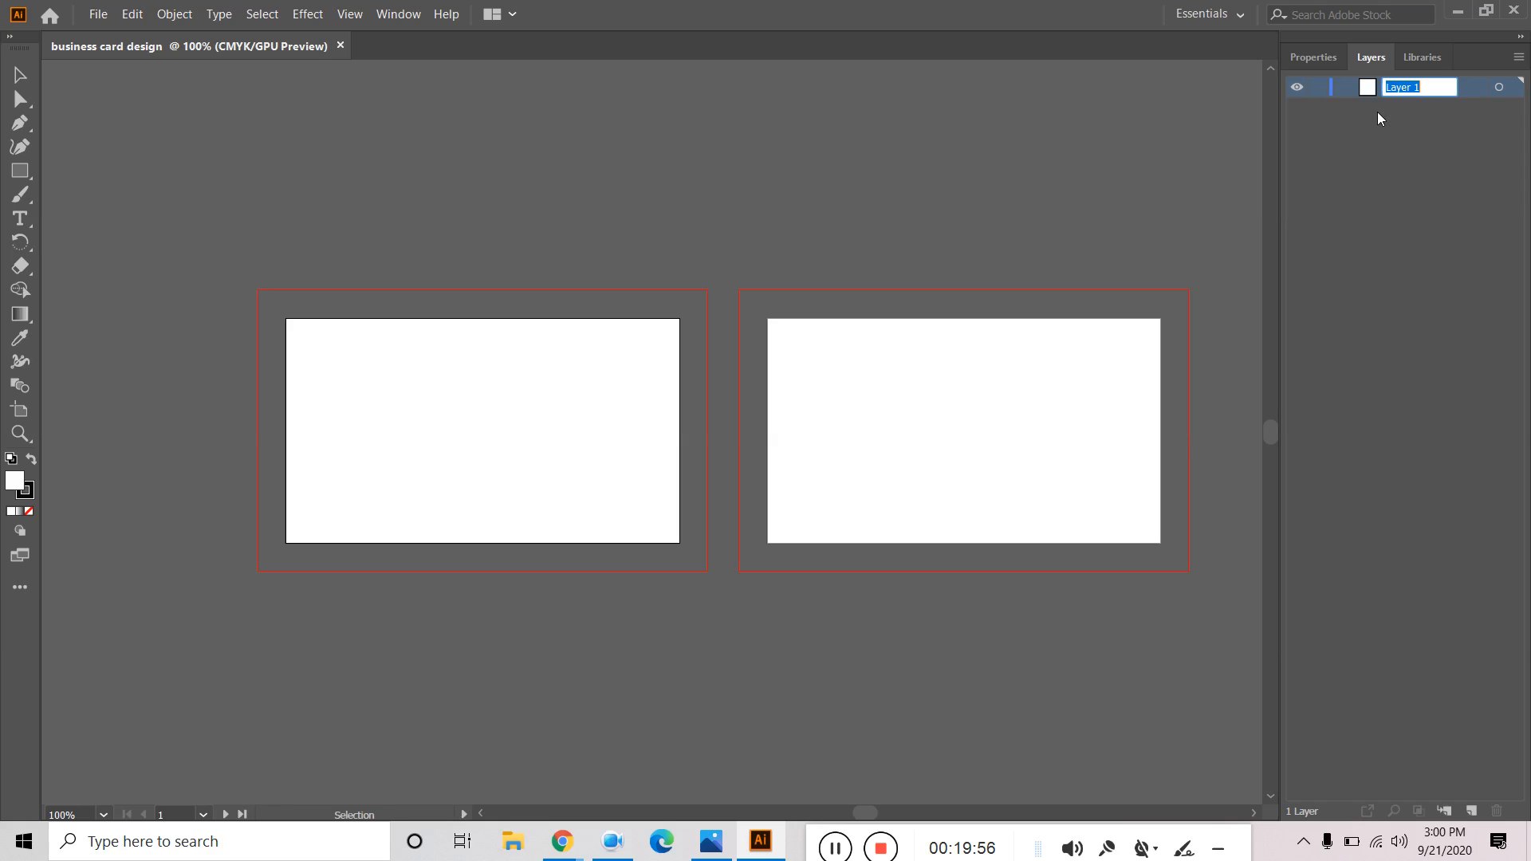
pyautogui.write('b')
pyautogui.press('Return')
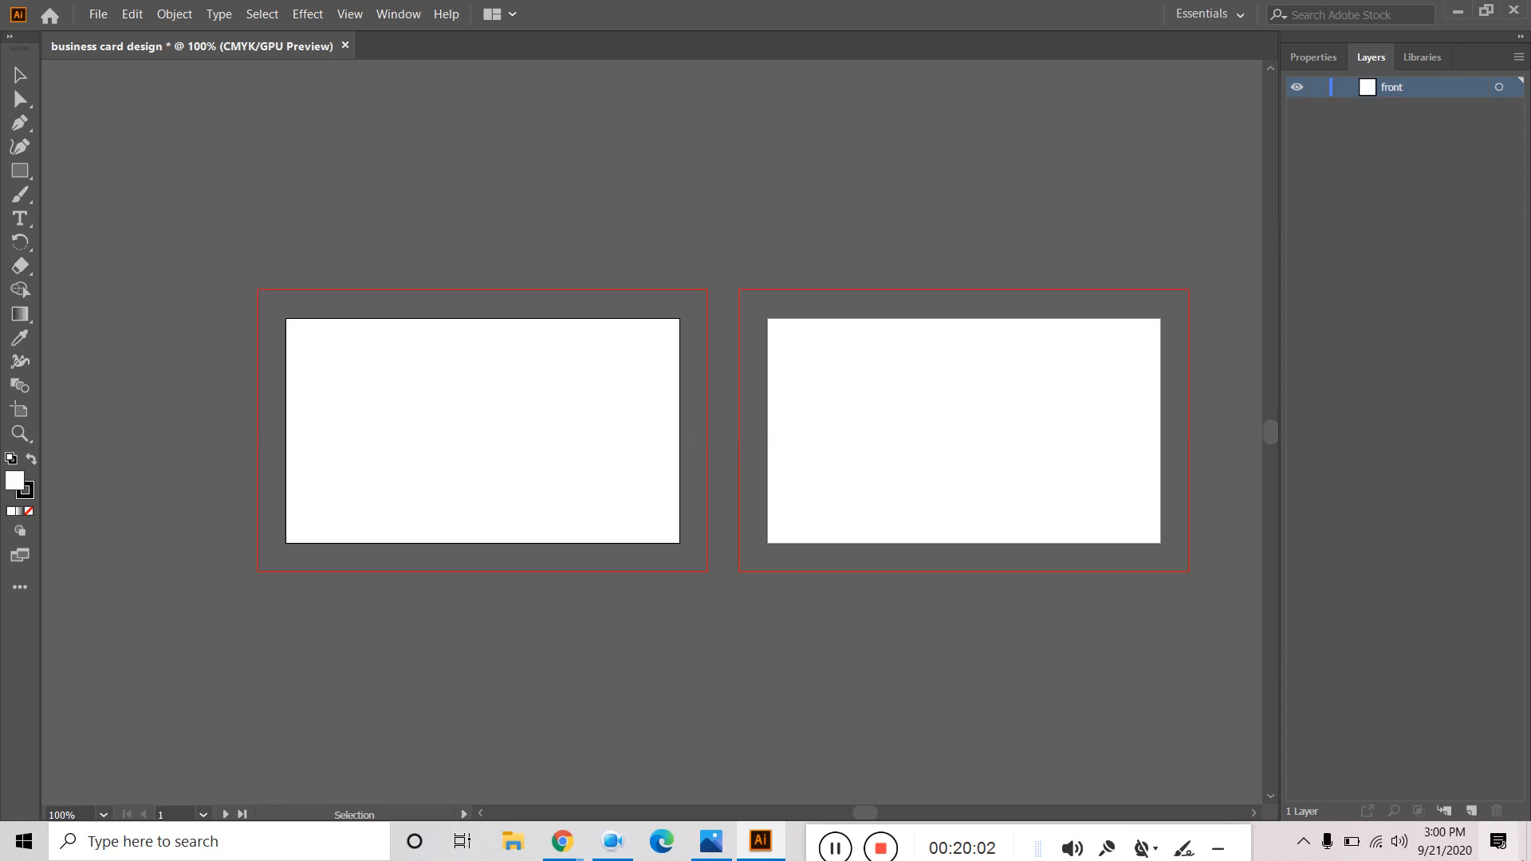
# Add a new layer named 'Back' above it, then make 'front' the active layer.
pyautogui.click(1472, 810)
pyautogui.press('b')
pyautogui.press('k')
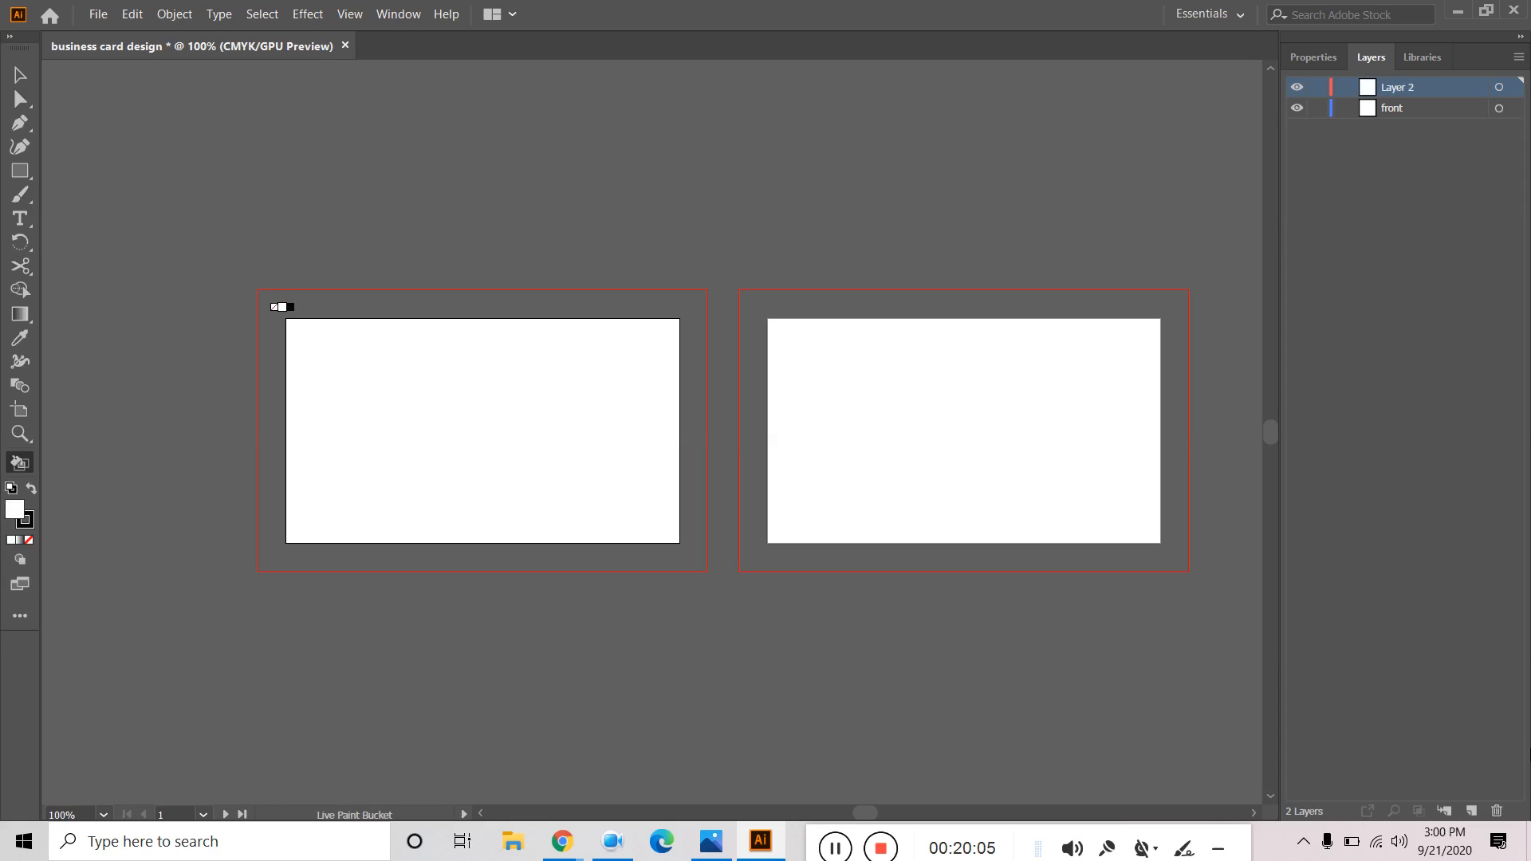
pyautogui.doubleClick(1400, 86)
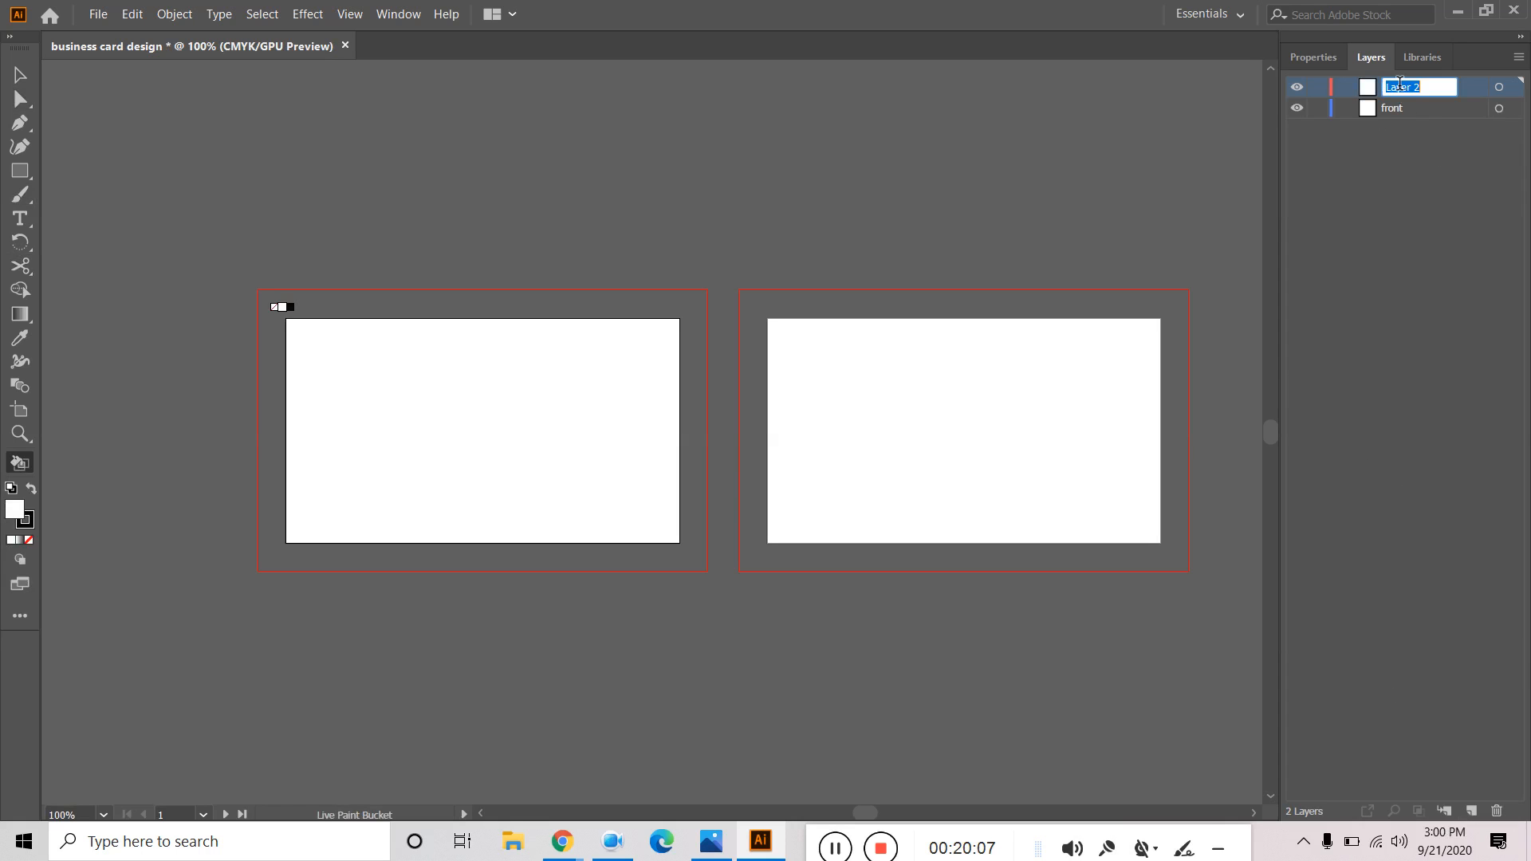
pyautogui.write('Back')
pyautogui.press('Return')
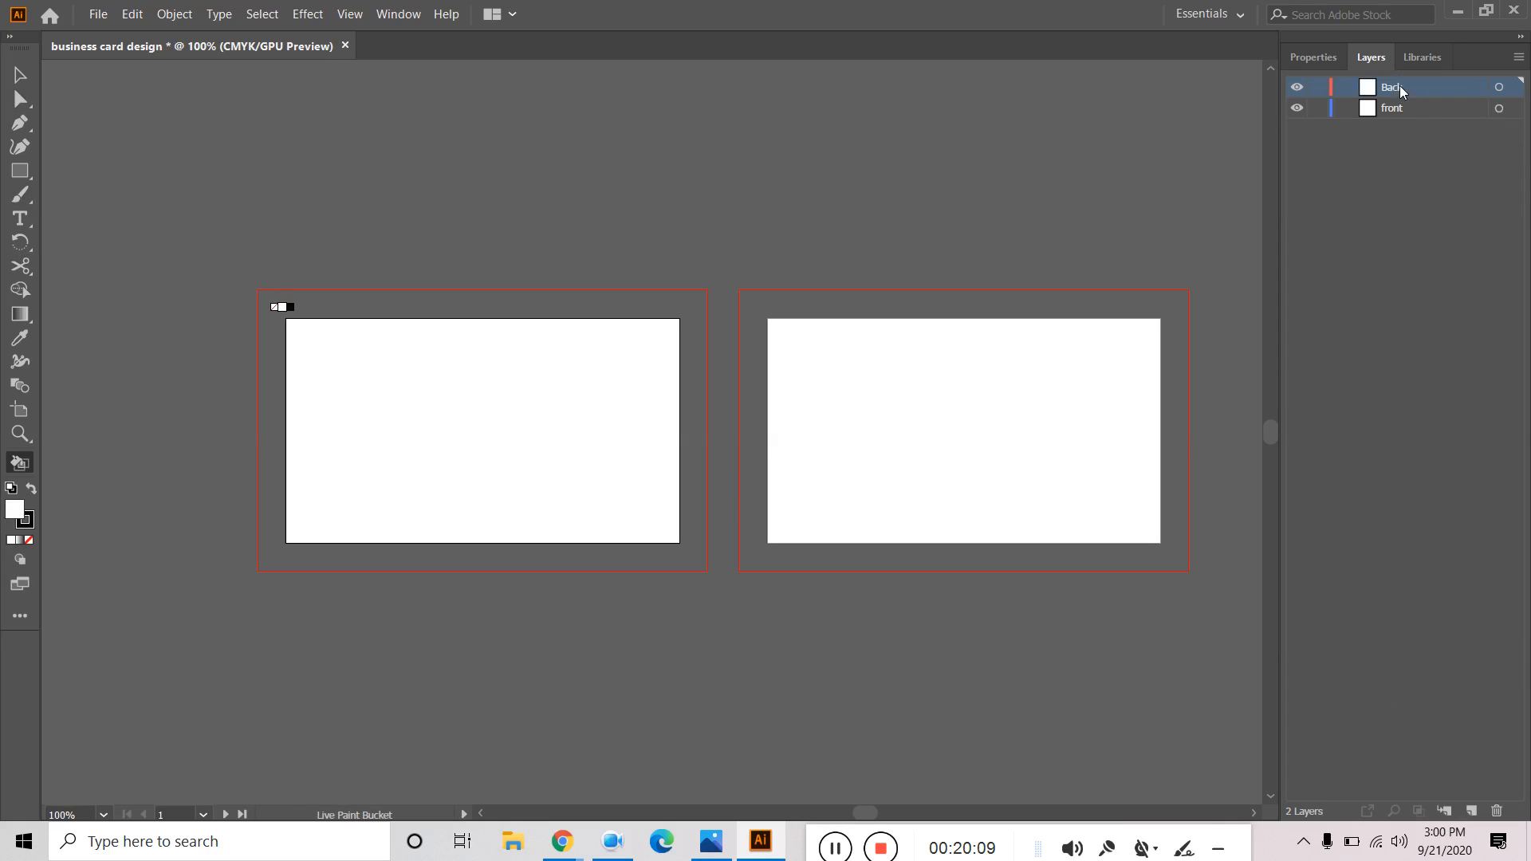
pyautogui.click(1396, 109)
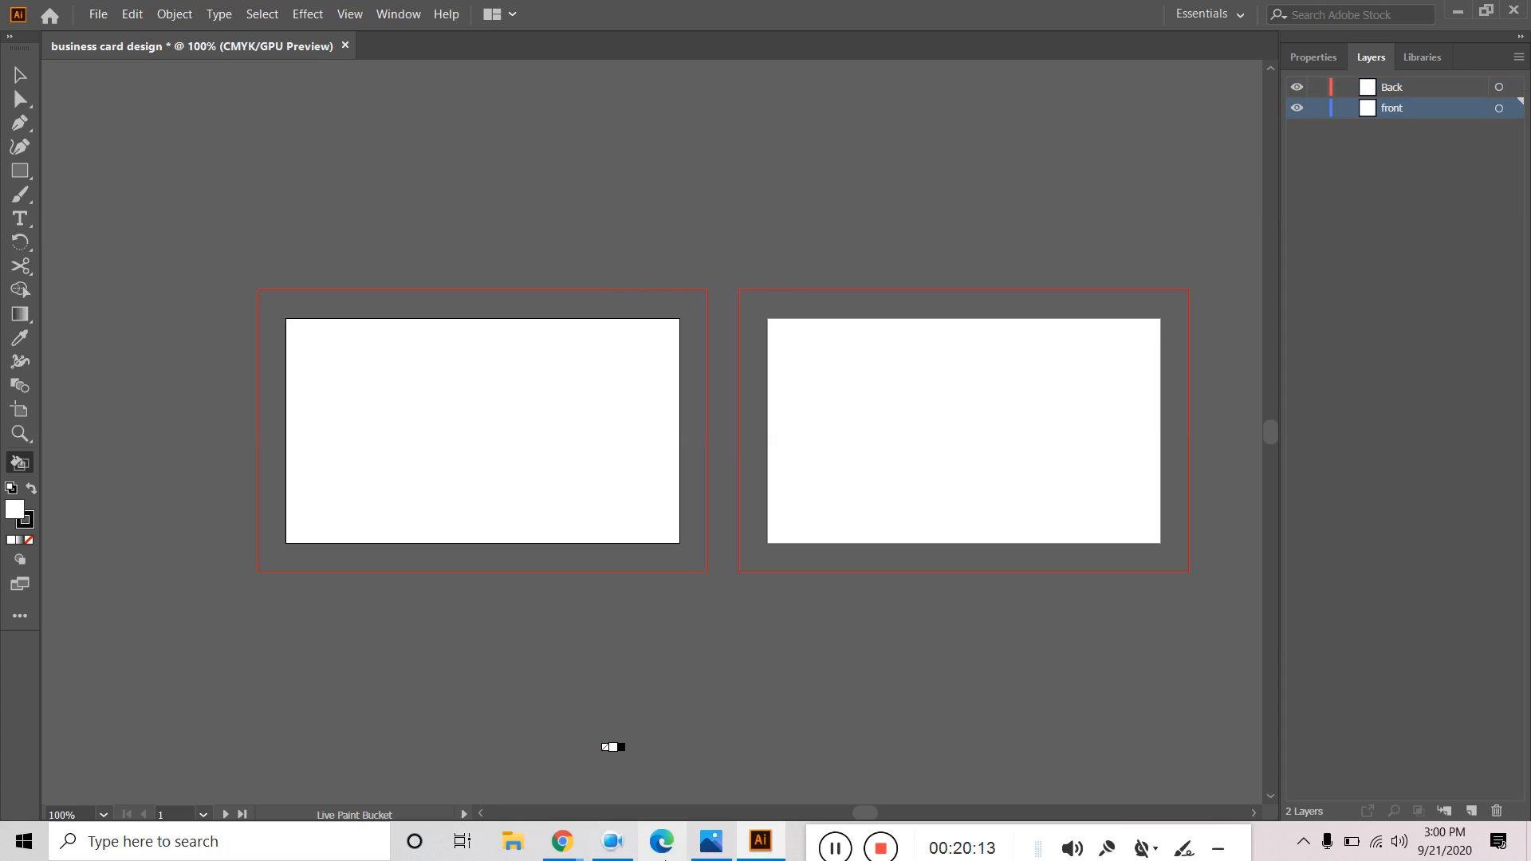
# Place the 01 reference image onto the canvas.
pyautogui.click(98, 14)
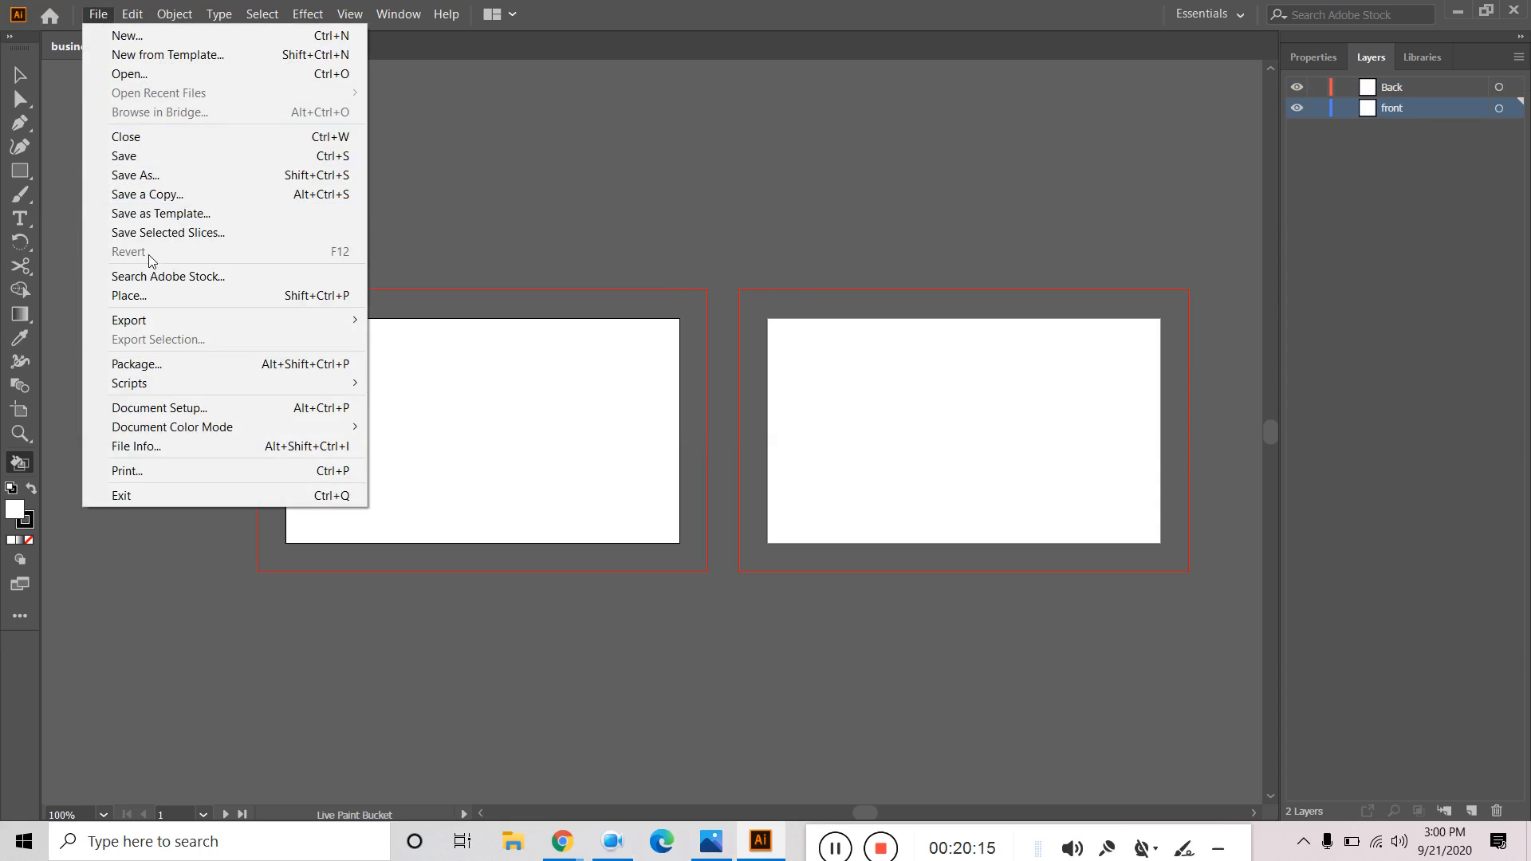
pyautogui.click(130, 296)
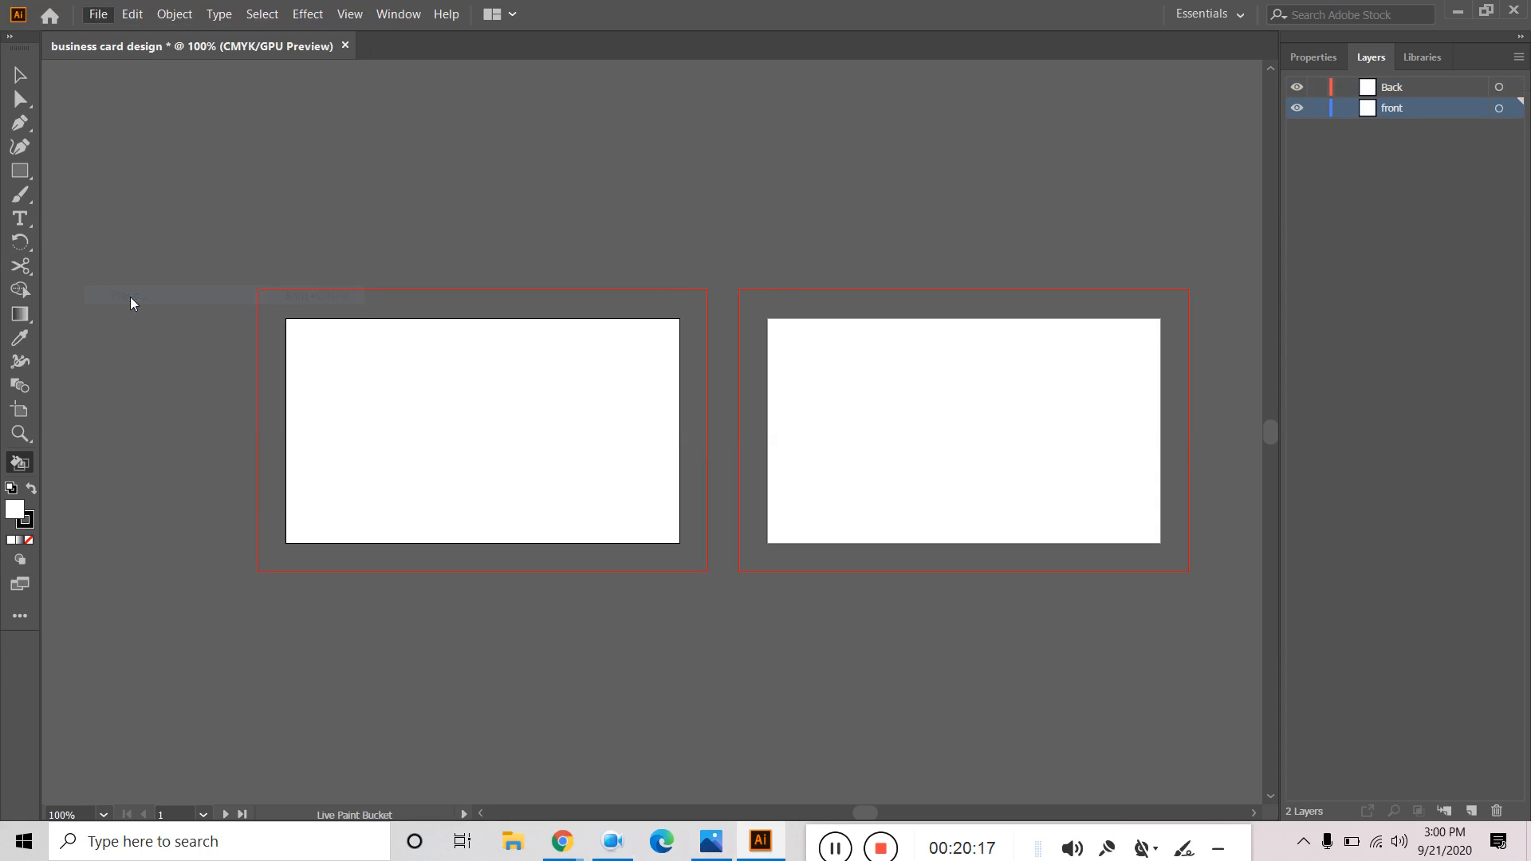
pyautogui.click(454, 163)
pyautogui.click(598, 539)
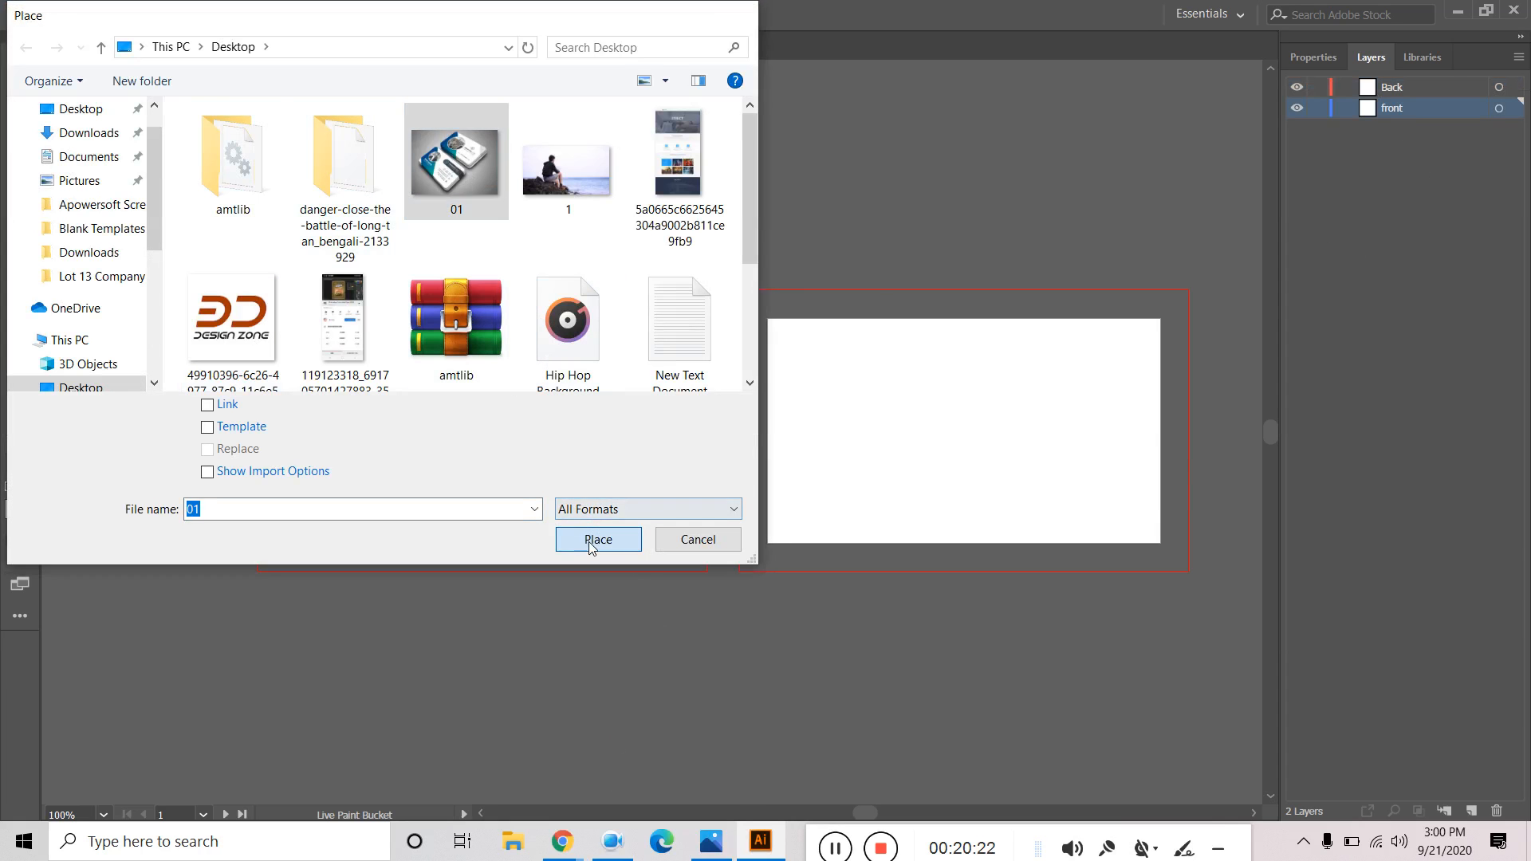
pyautogui.click(401, 146)
pyautogui.press('k')
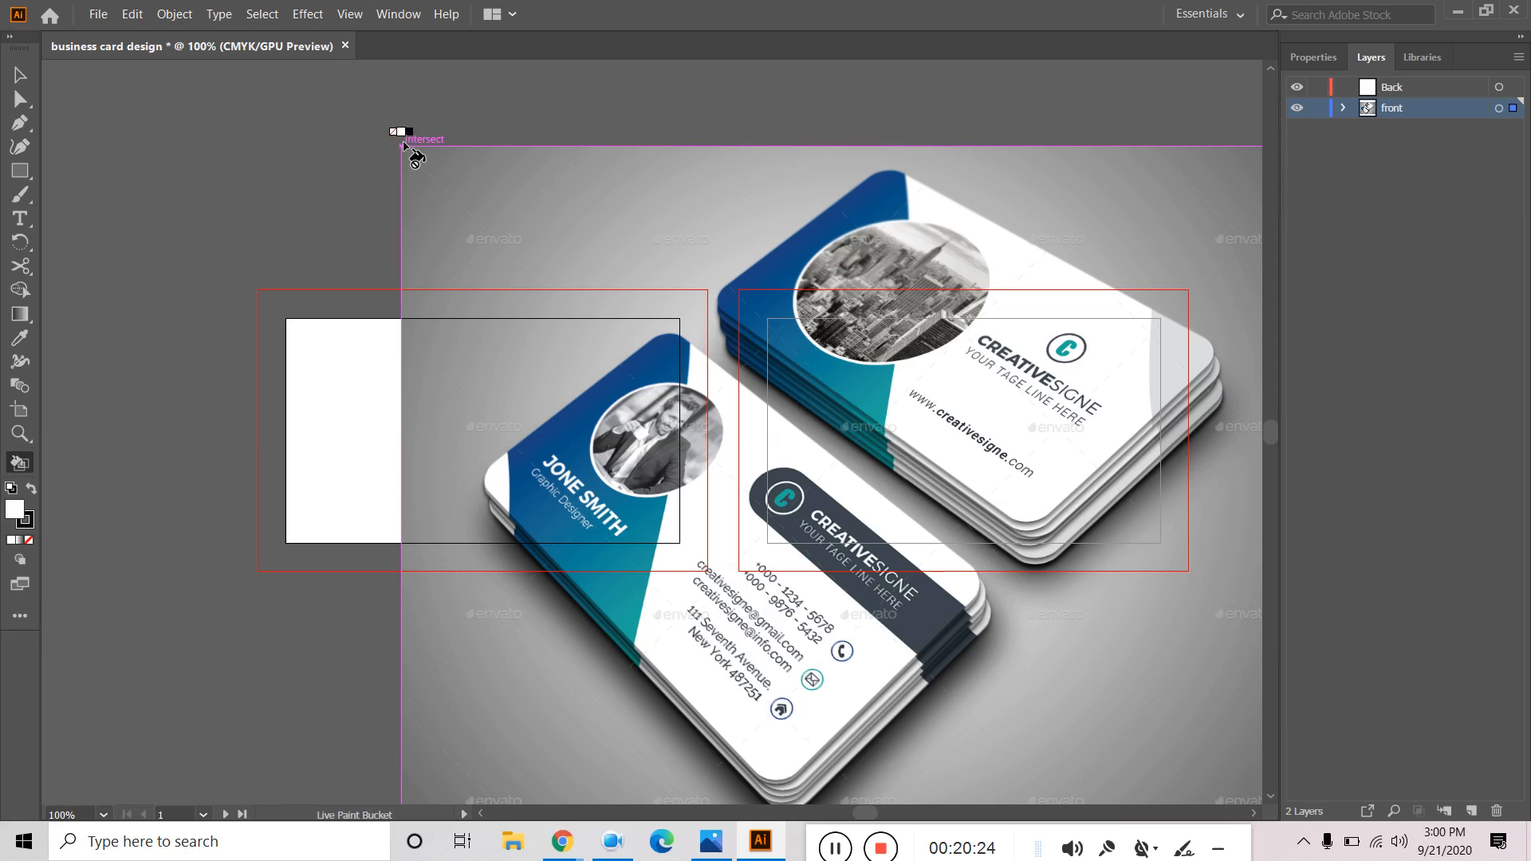
# Scale the reference image proportionally and position it just above the left artboard.
pyautogui.click(20, 75)
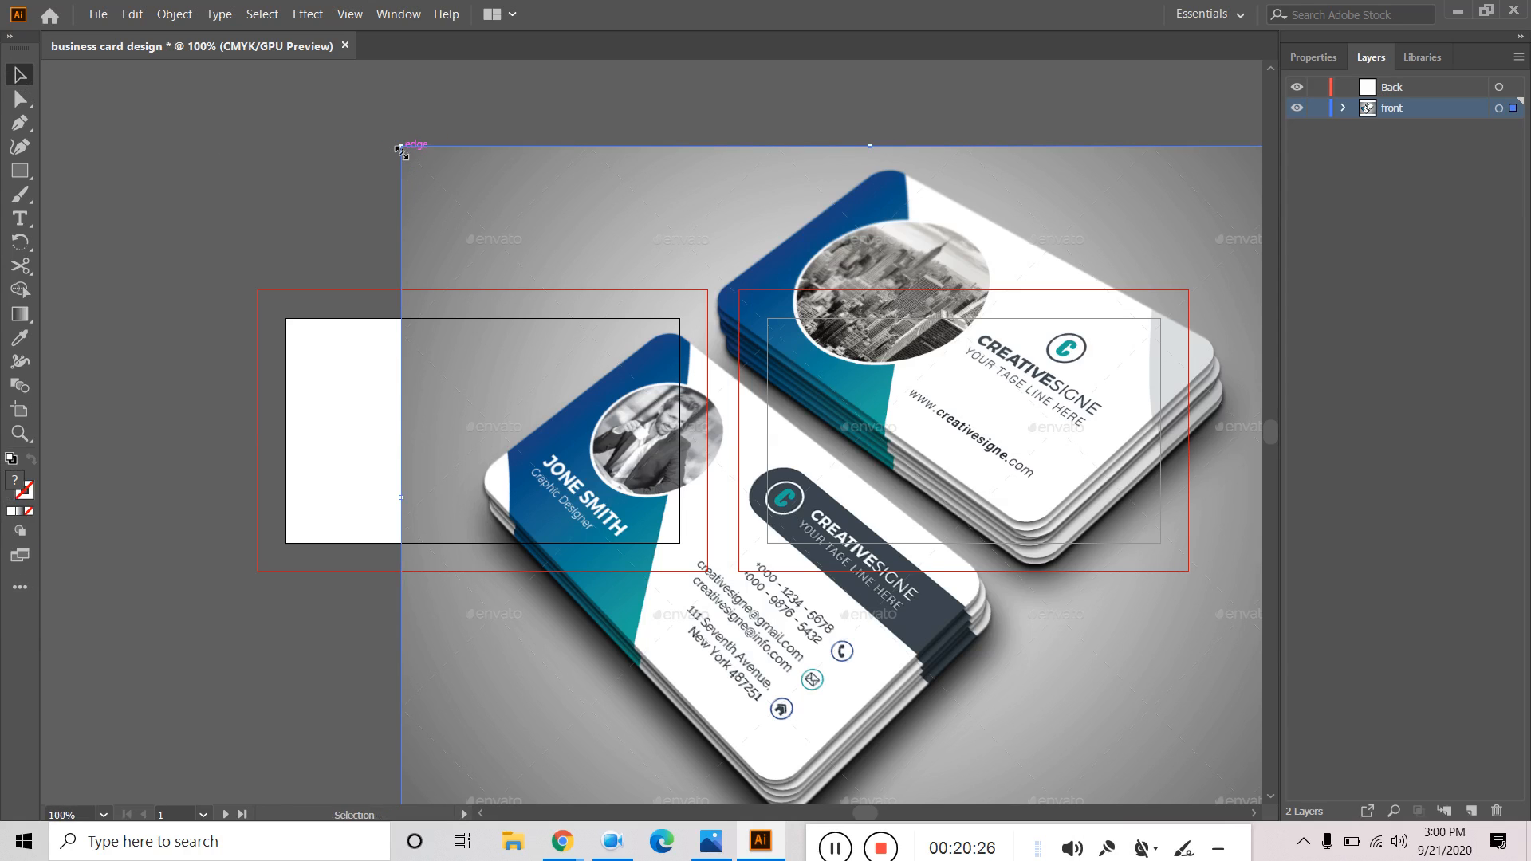
pyautogui.press('shift')
pyautogui.moveTo(403, 146); pyautogui.dragTo(678, 353)
pyautogui.moveTo(835, 435); pyautogui.dragTo(476, 115)
pyautogui.press('space')
pyautogui.moveTo(1007, 159); pyautogui.dragTo(1051, 325)
pyautogui.moveTo(627, 337); pyautogui.dragTo(554, 258)
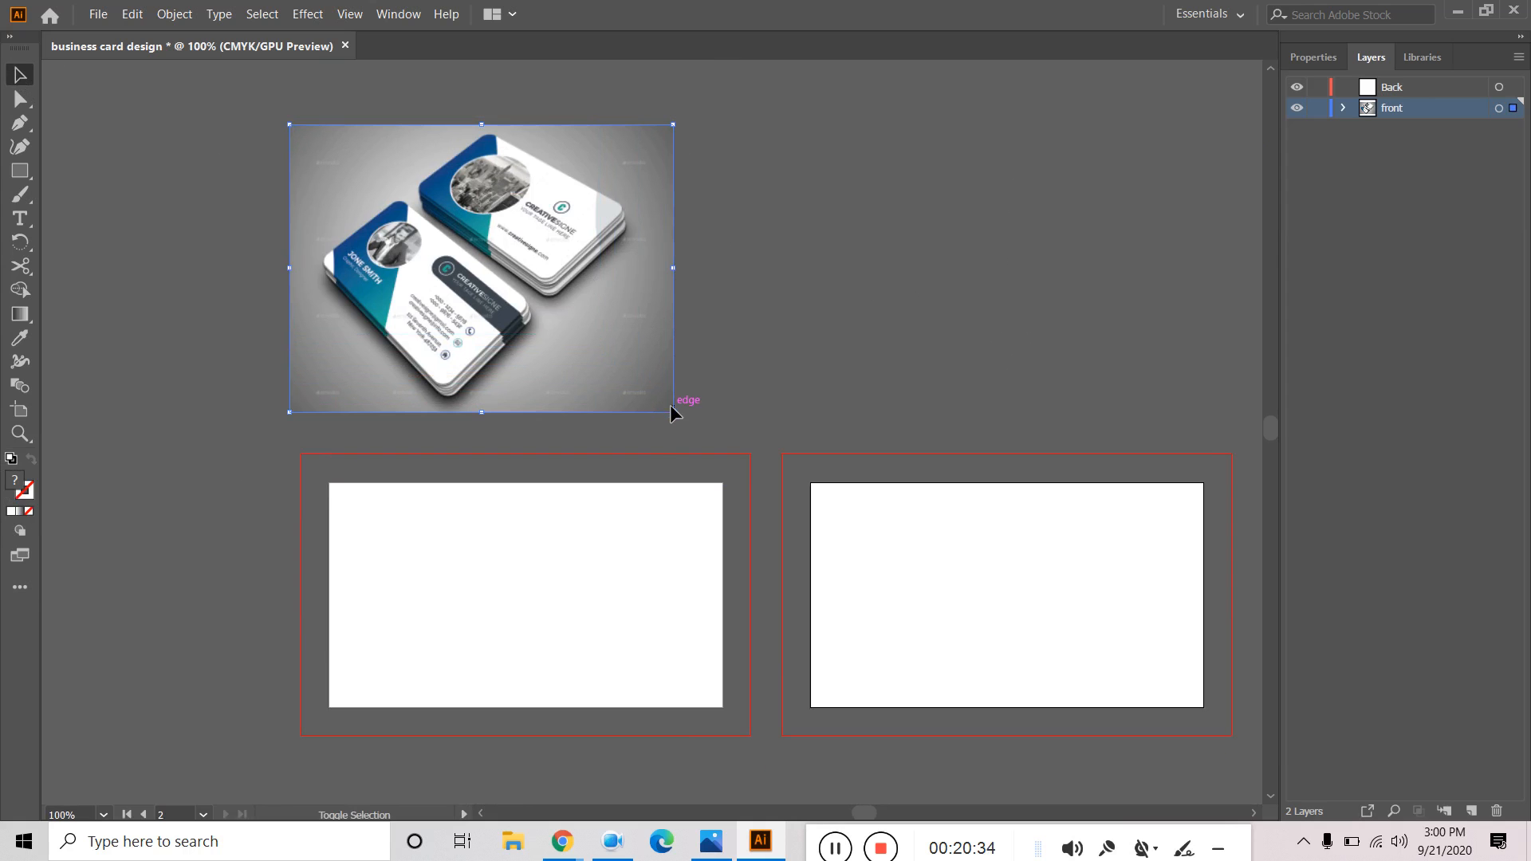
pyautogui.moveTo(673, 415); pyautogui.dragTo(704, 438)
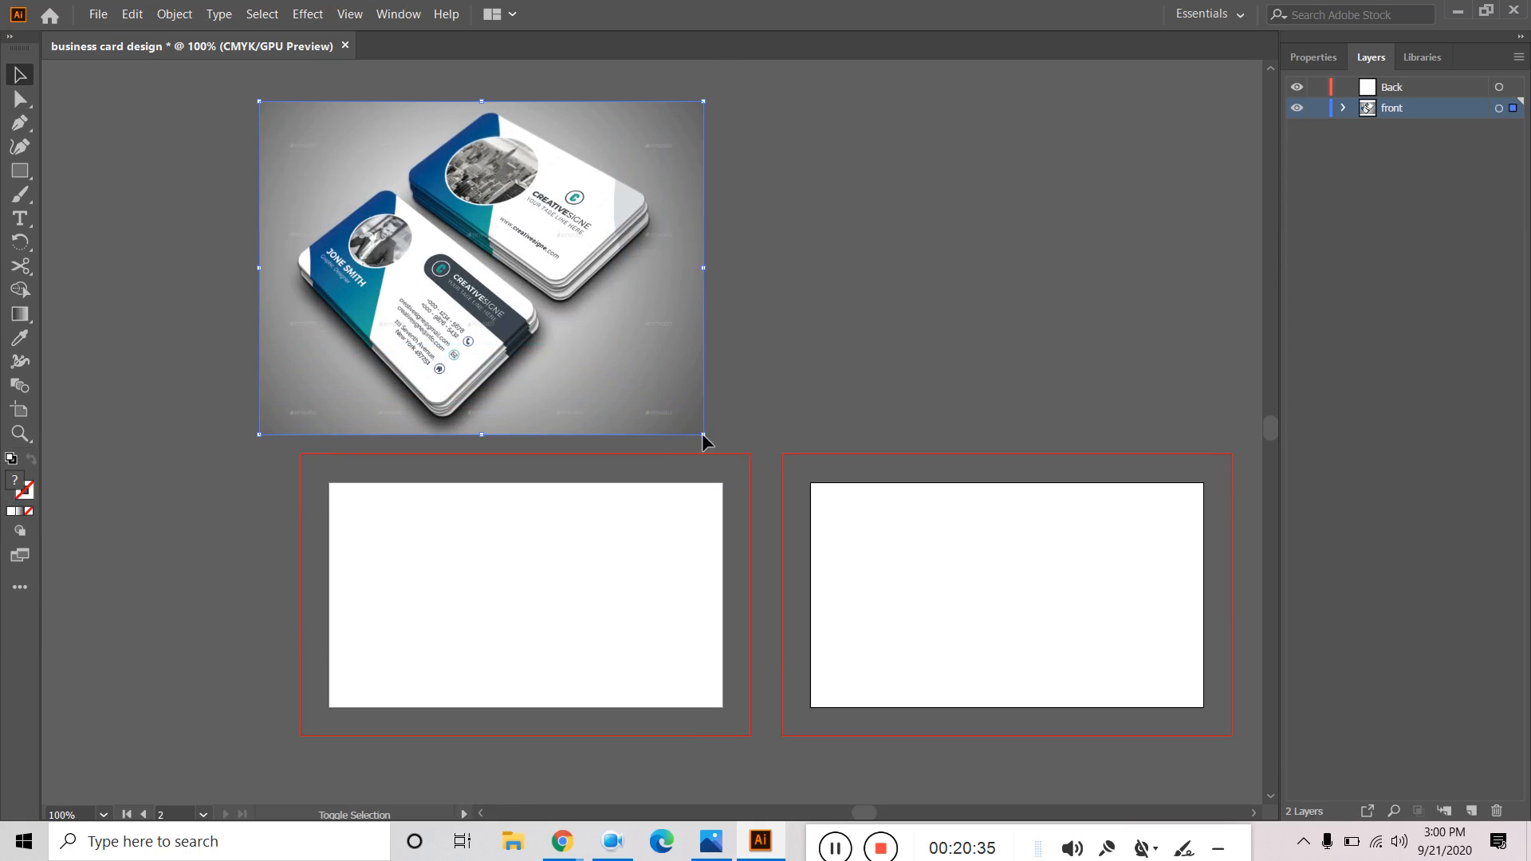
pyautogui.moveTo(634, 362); pyautogui.dragTo(663, 371)
pyautogui.click(957, 347)
# Pan and zoom to frame the reference card and both artboards.
pyautogui.press('space')
pyautogui.moveTo(960, 349); pyautogui.dragTo(897, 283)
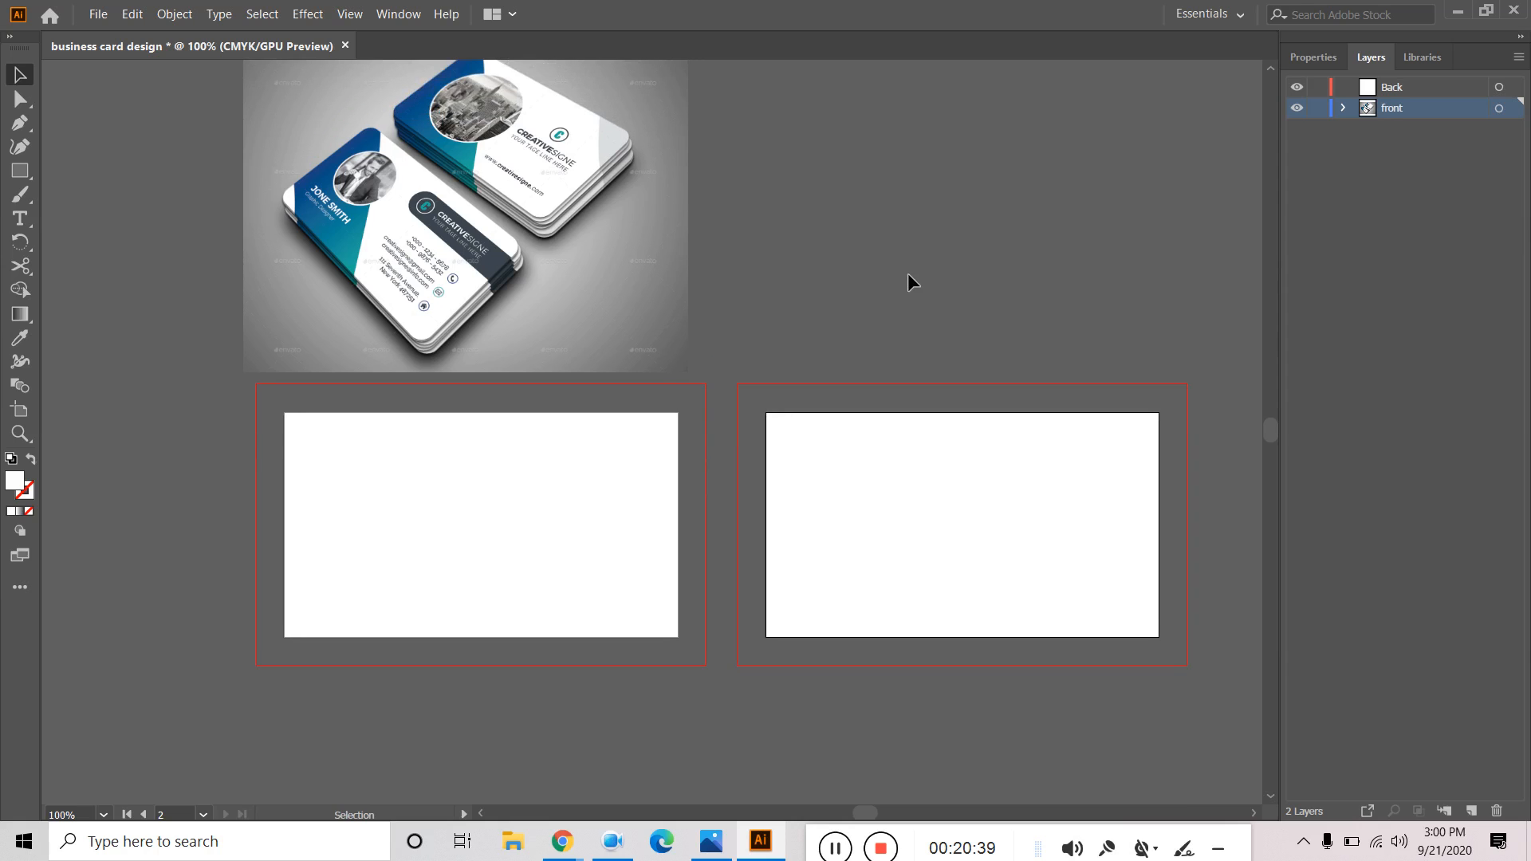
pyautogui.press('space')
pyautogui.moveTo(886, 157); pyautogui.dragTo(861, 246)
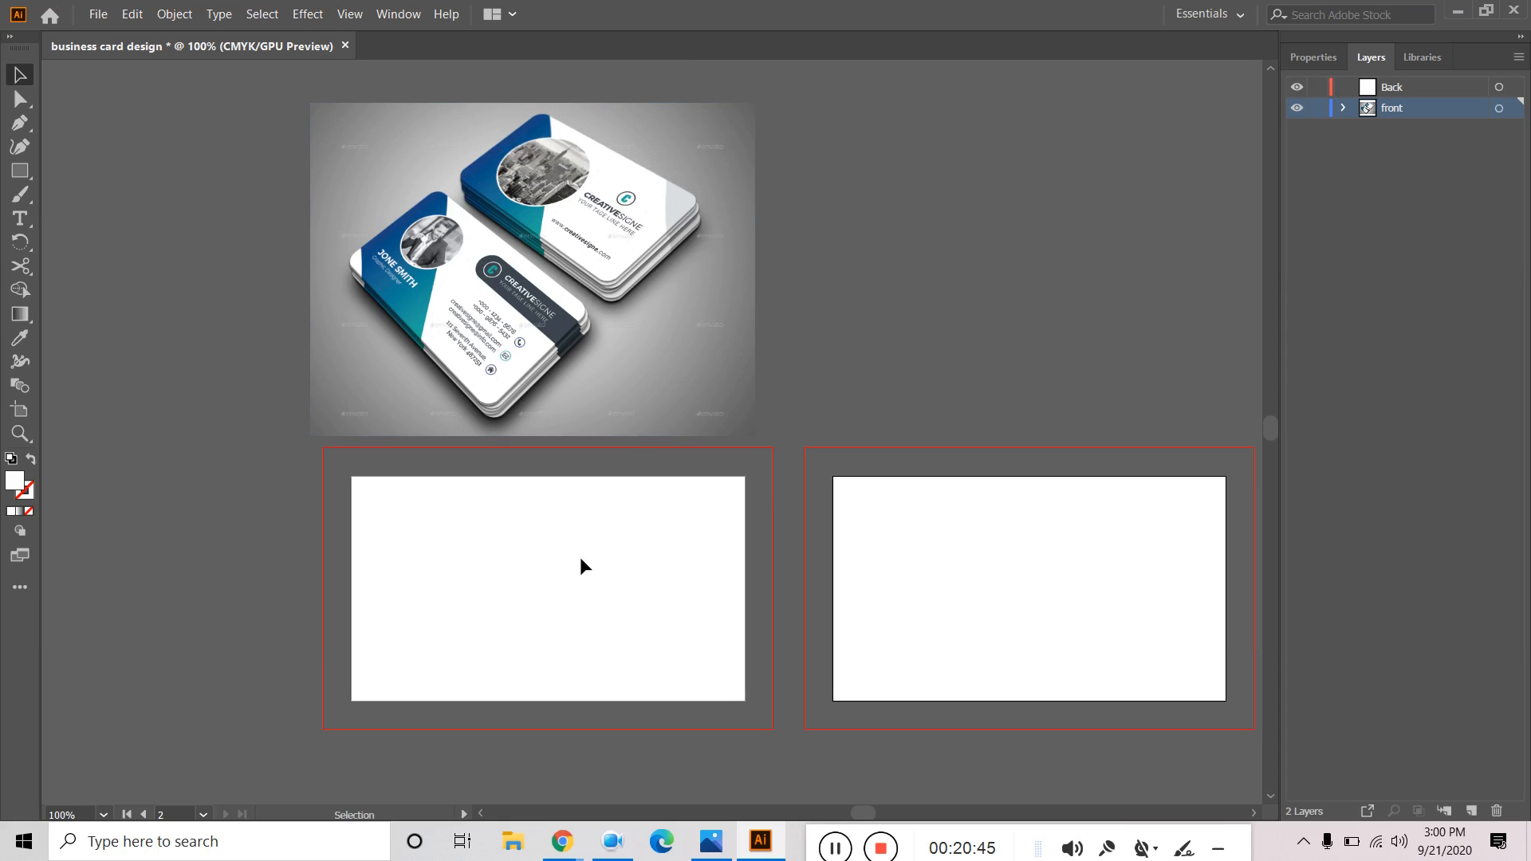
pyautogui.click(542, 203)
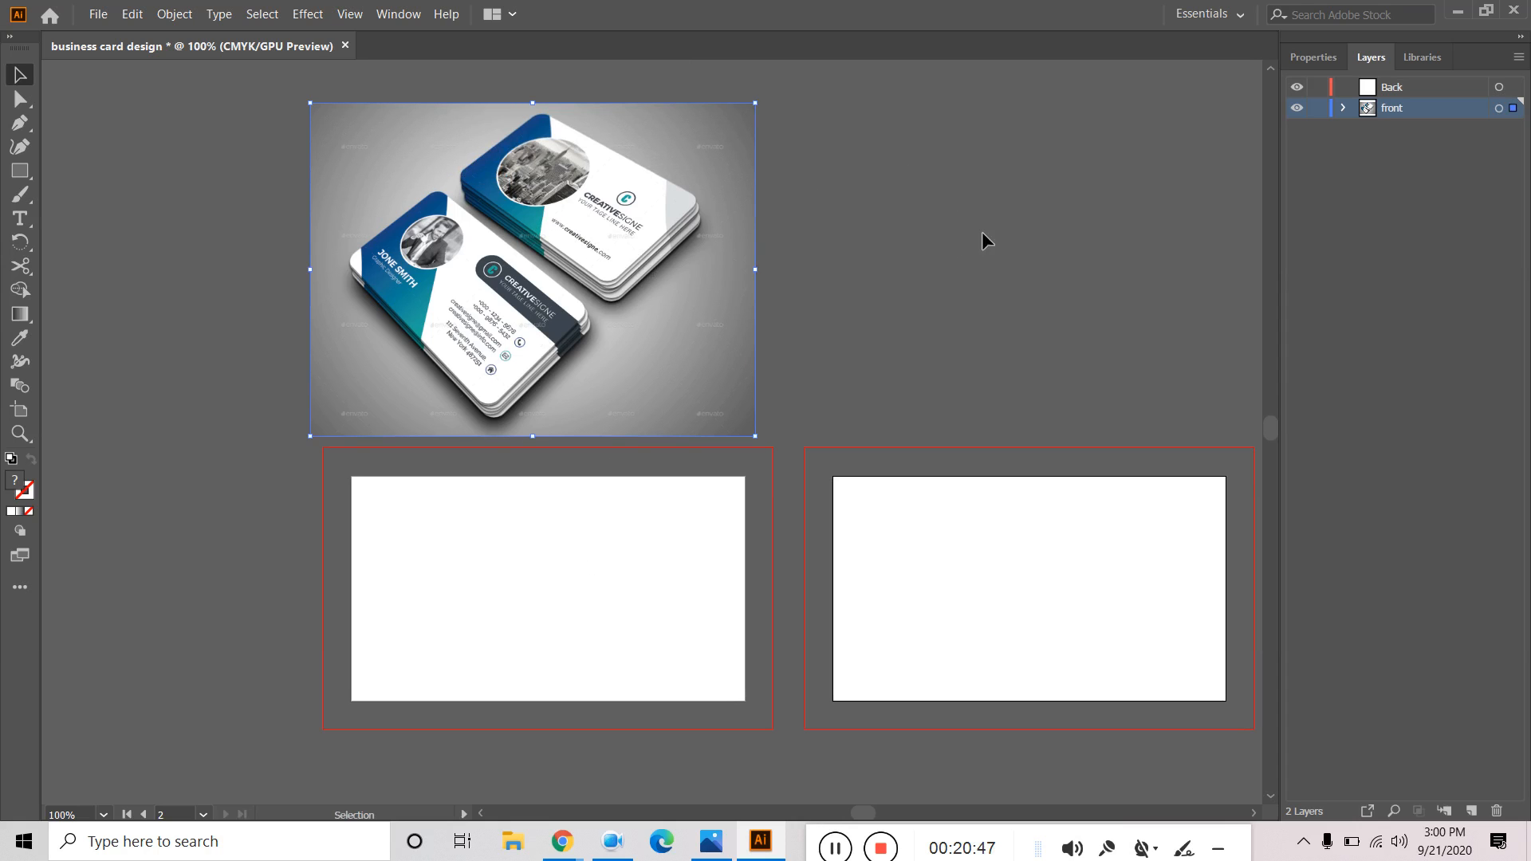
pyautogui.click(1026, 293)
pyautogui.scroll(6, 414, 277)
pyautogui.moveTo(522, 302); pyautogui.dragTo(694, 673)
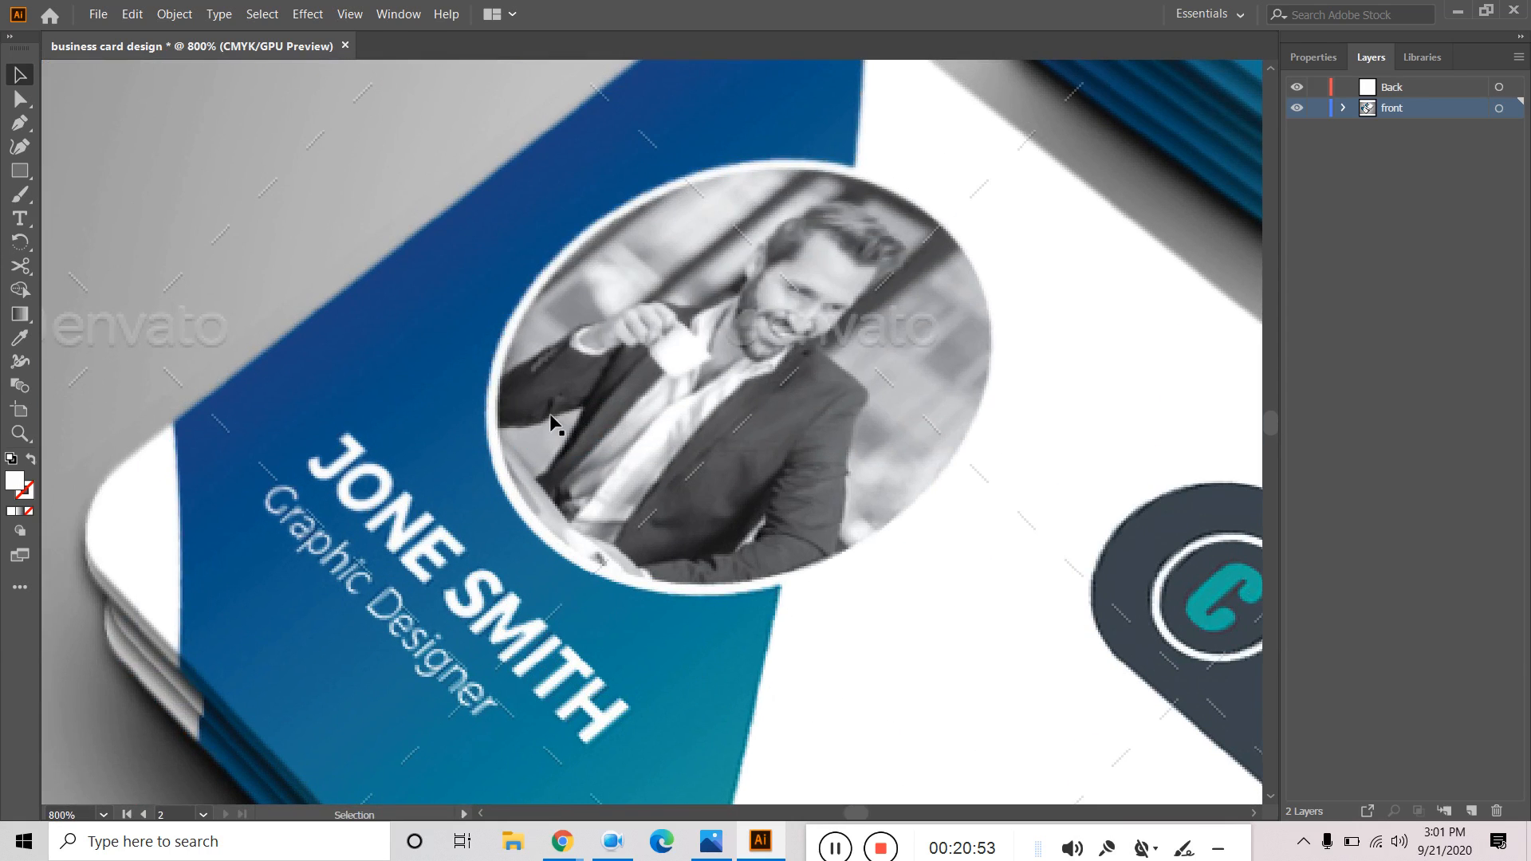
pyautogui.scroll(-2, 684, 316)
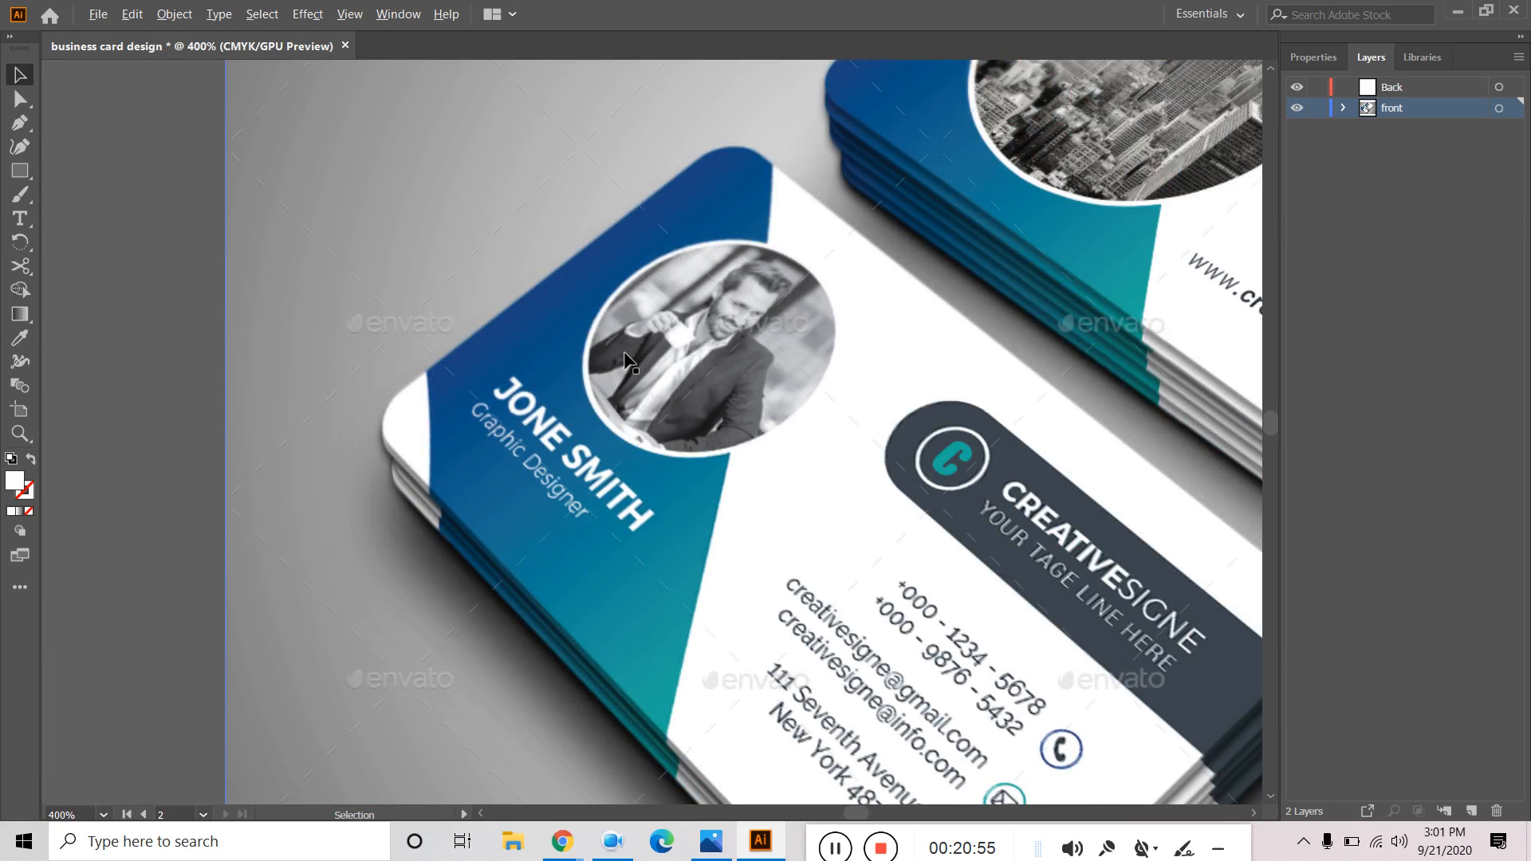
pyautogui.scroll(-3, 625, 353)
pyautogui.scroll(1, 684, 386)
pyautogui.scroll(-1, 683, 386)
pyautogui.moveTo(1112, 504); pyautogui.dragTo(941, 234)
pyautogui.scroll(-1, 837, 390)
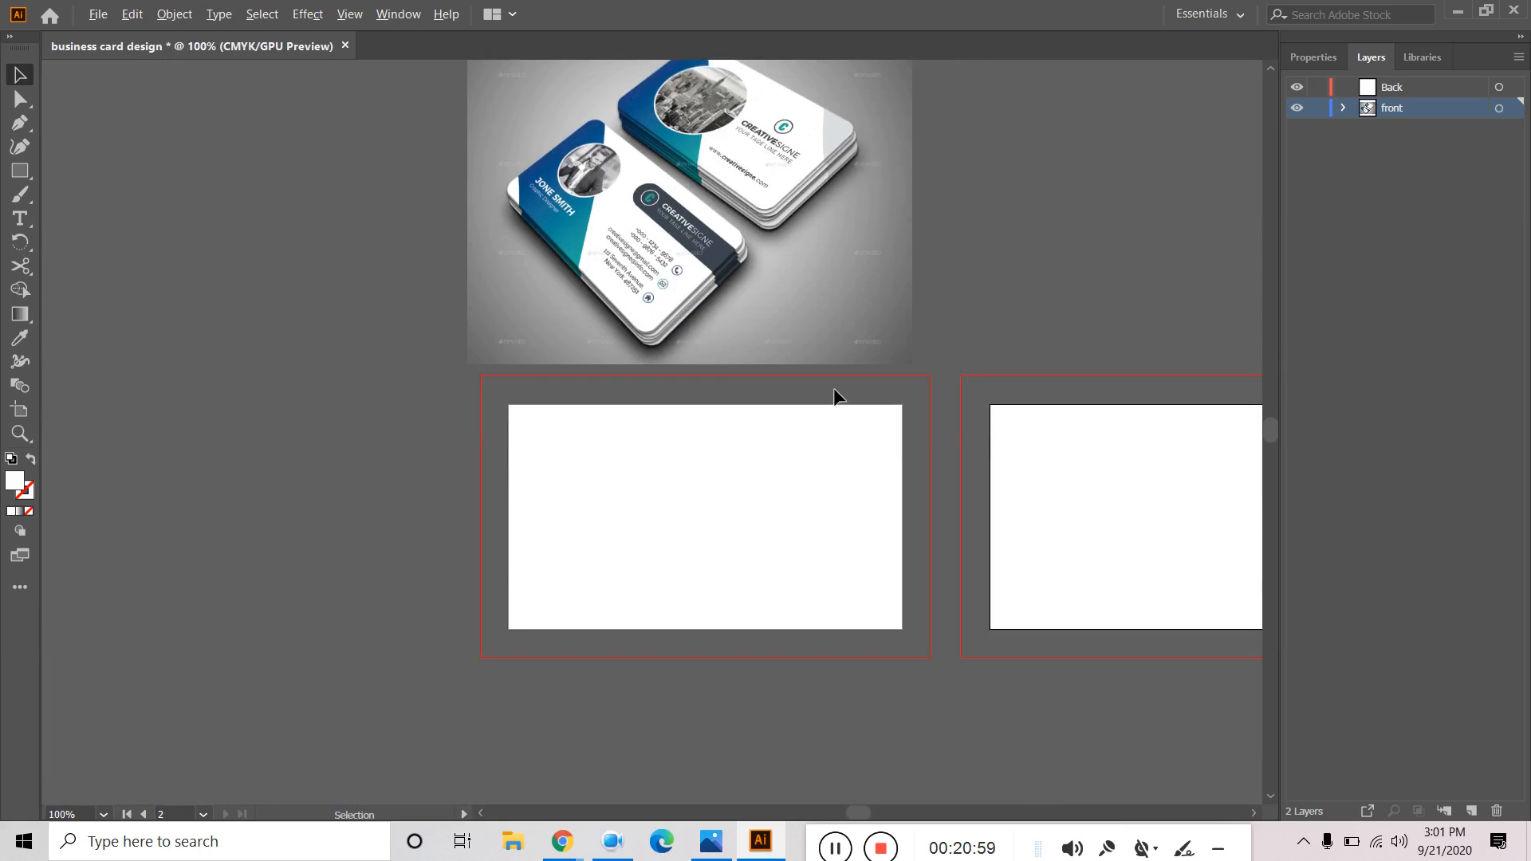
pyautogui.moveTo(1035, 260); pyautogui.dragTo(1015, 352)
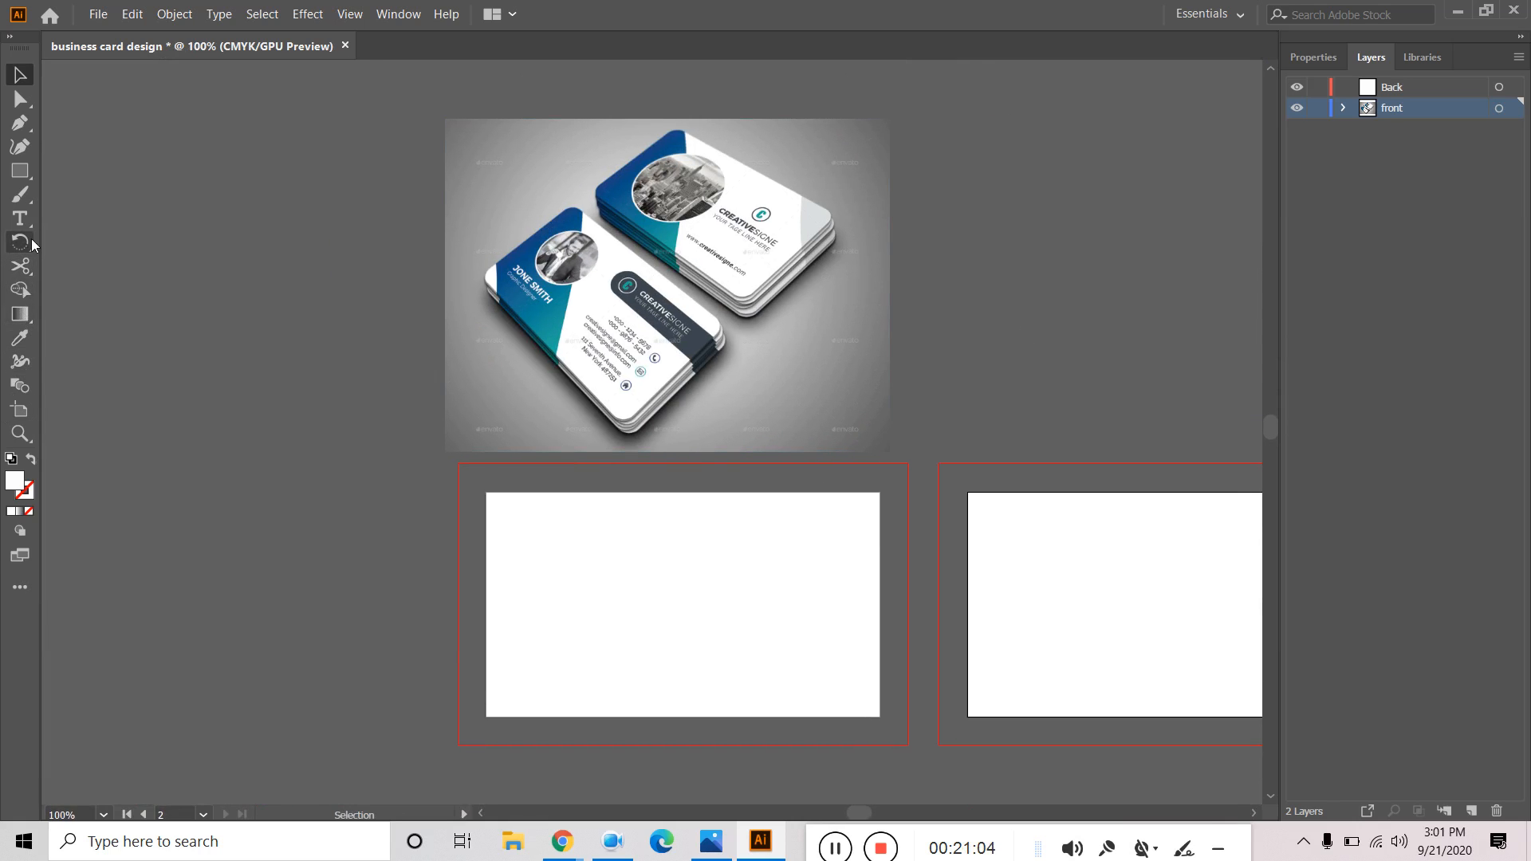
# Draw a rectangle on the left artboard.
pyautogui.click(19, 171)
pyautogui.moveTo(551, 563); pyautogui.dragTo(790, 675)
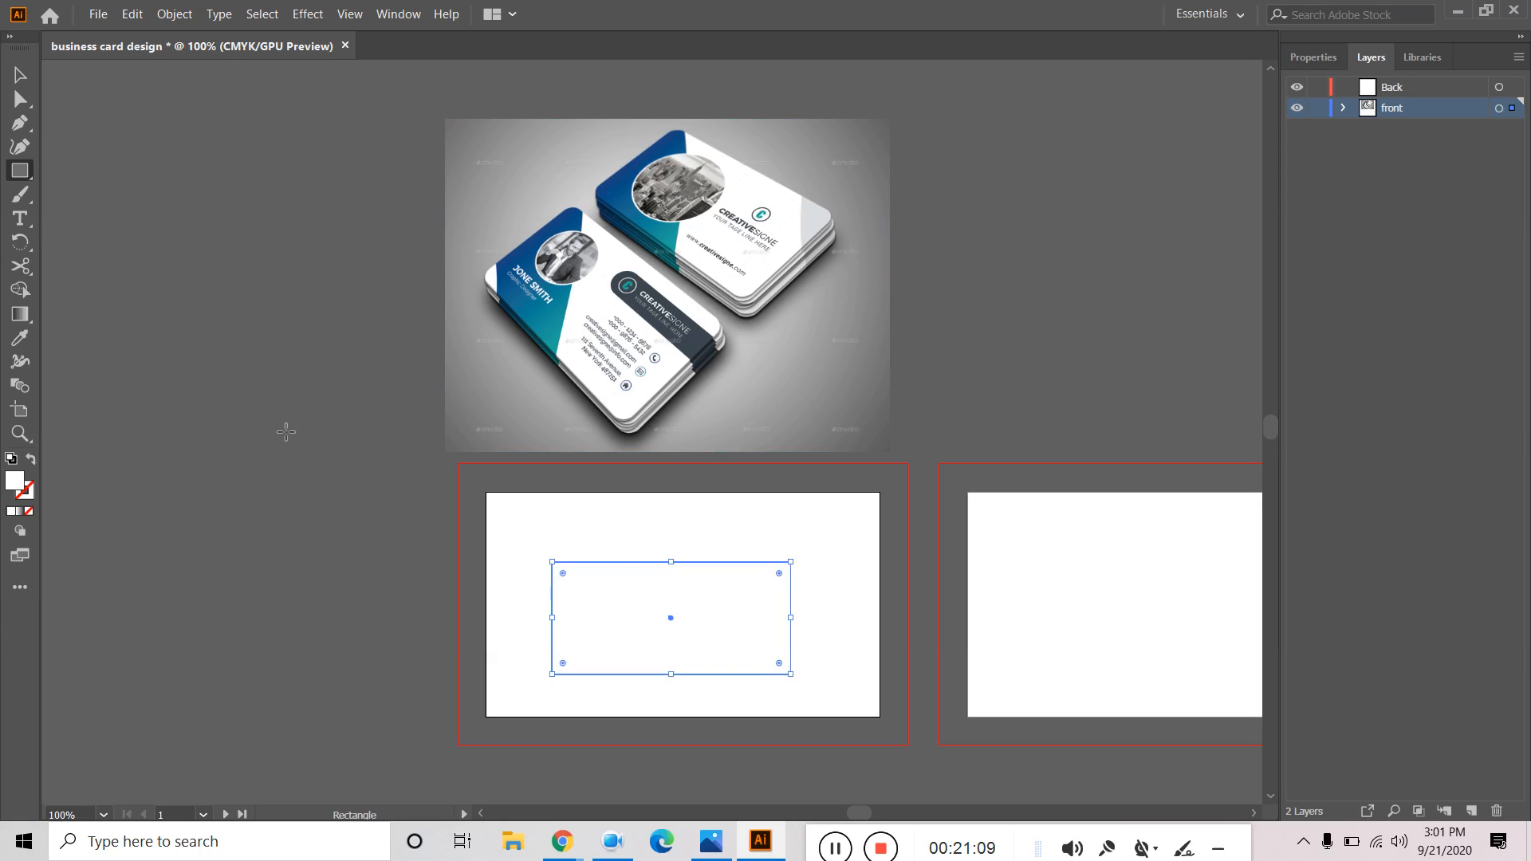
pyautogui.click(20, 314)
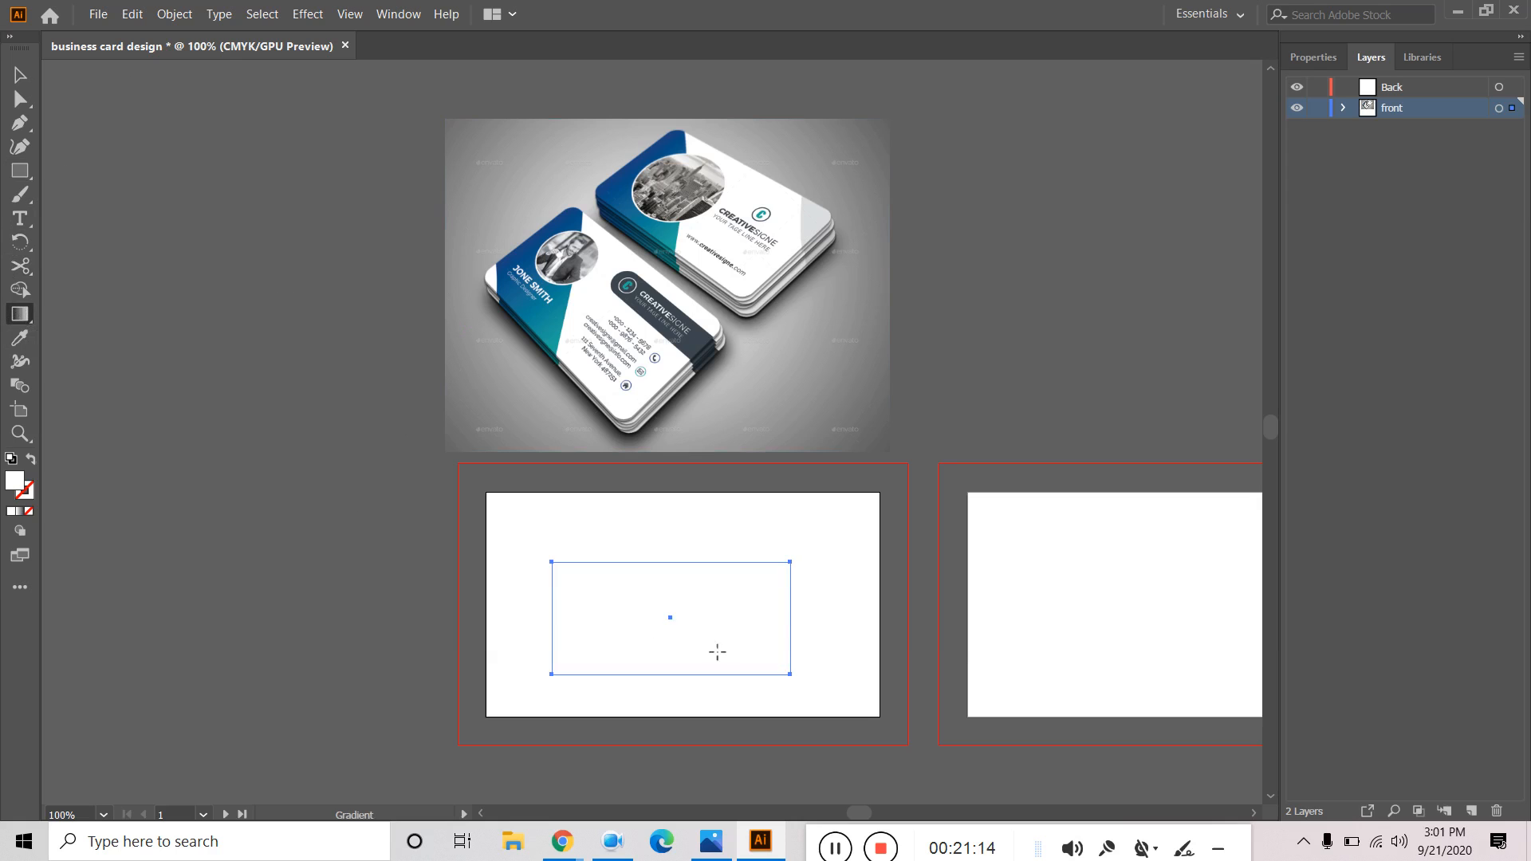
pyautogui.click(20, 75)
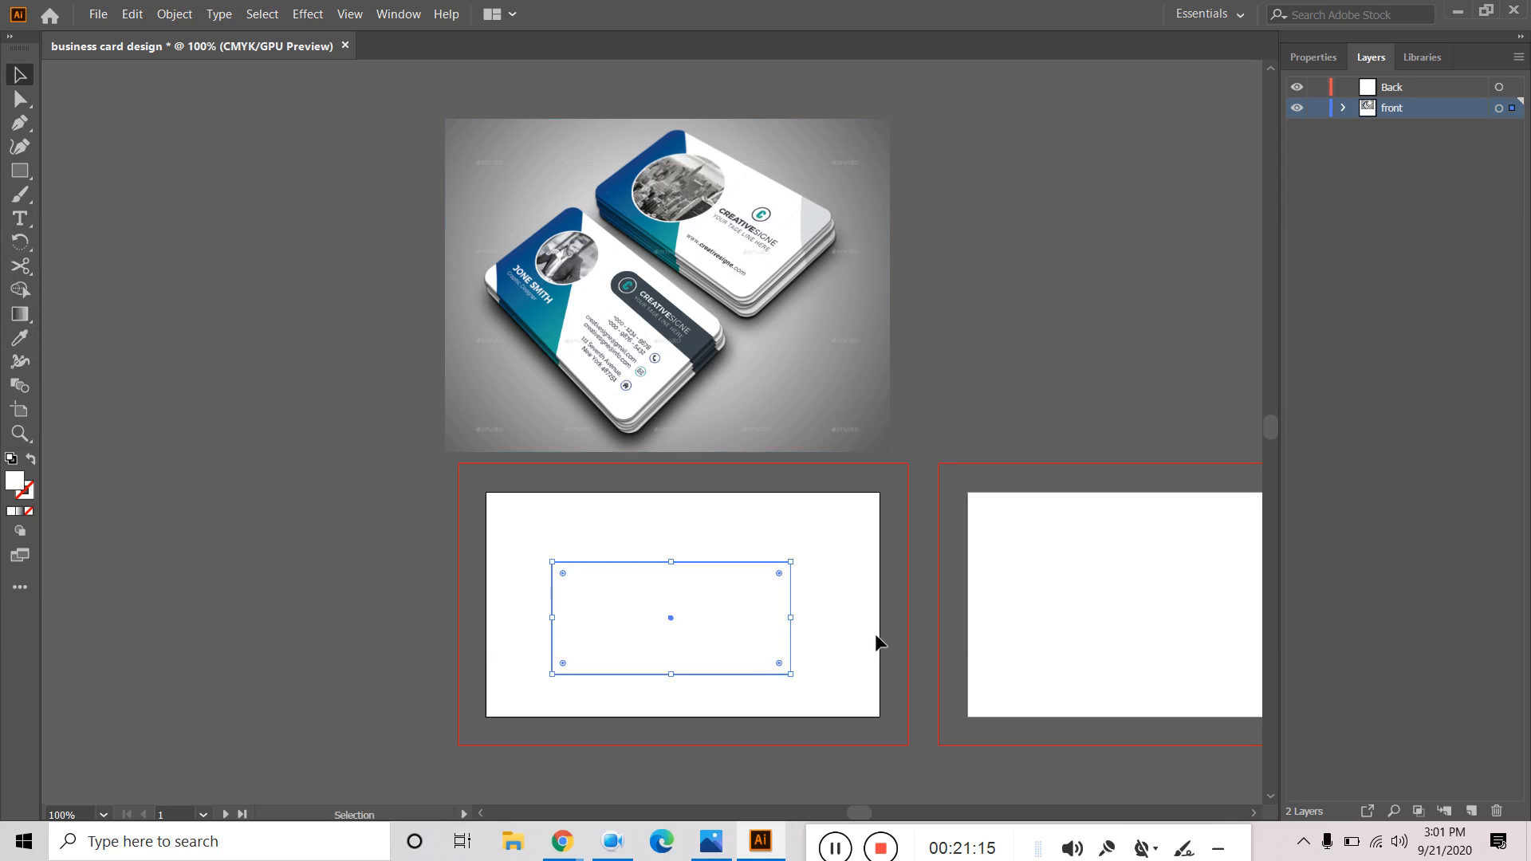
# Apply the Purple-Orange gradient swatch to the rectangle's fill.
pyautogui.click(1314, 58)
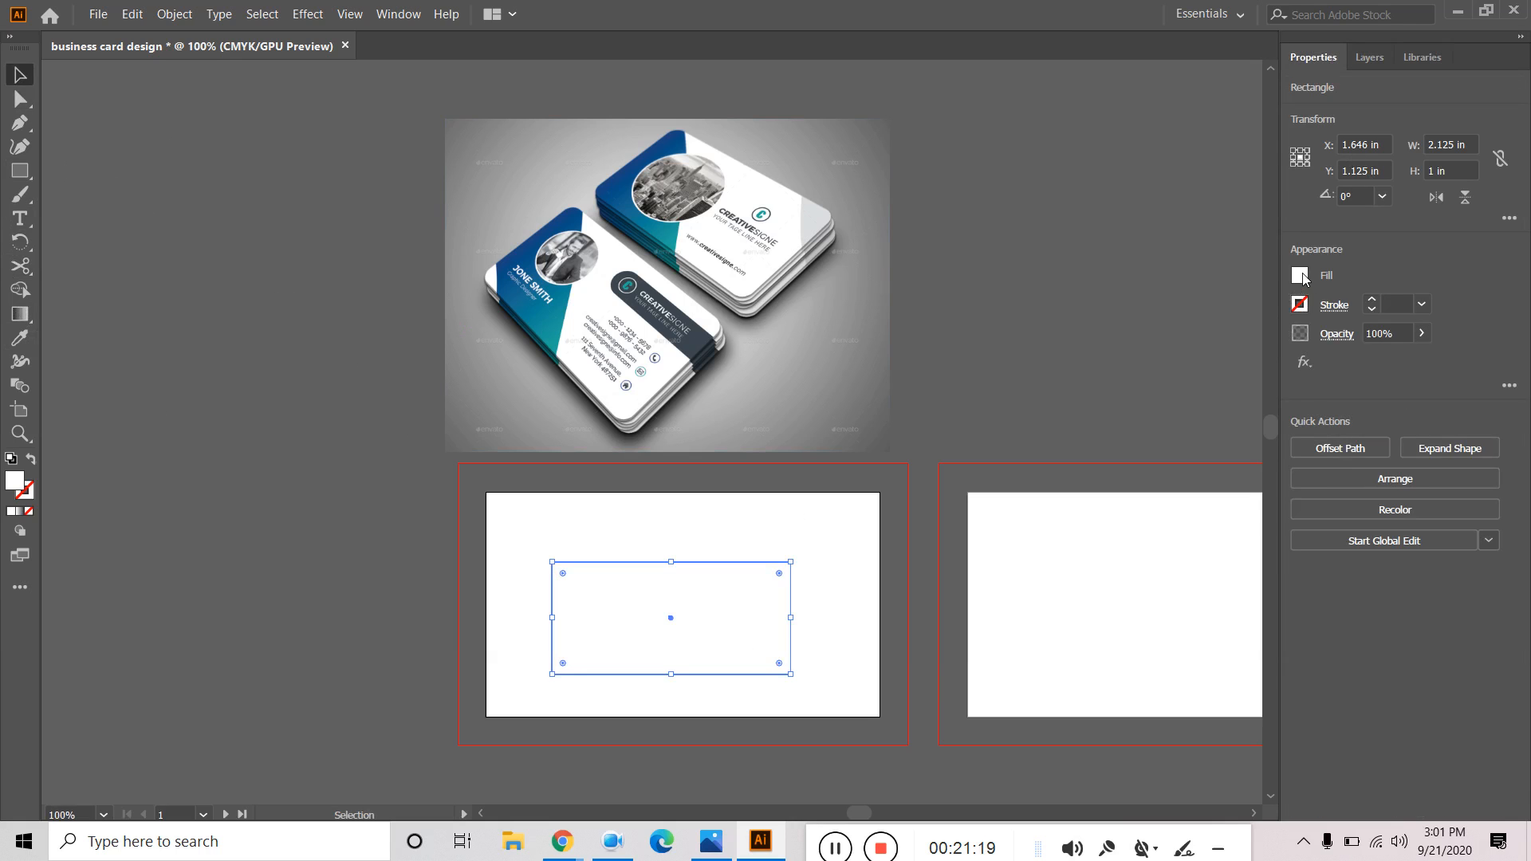
pyautogui.click(1299, 275)
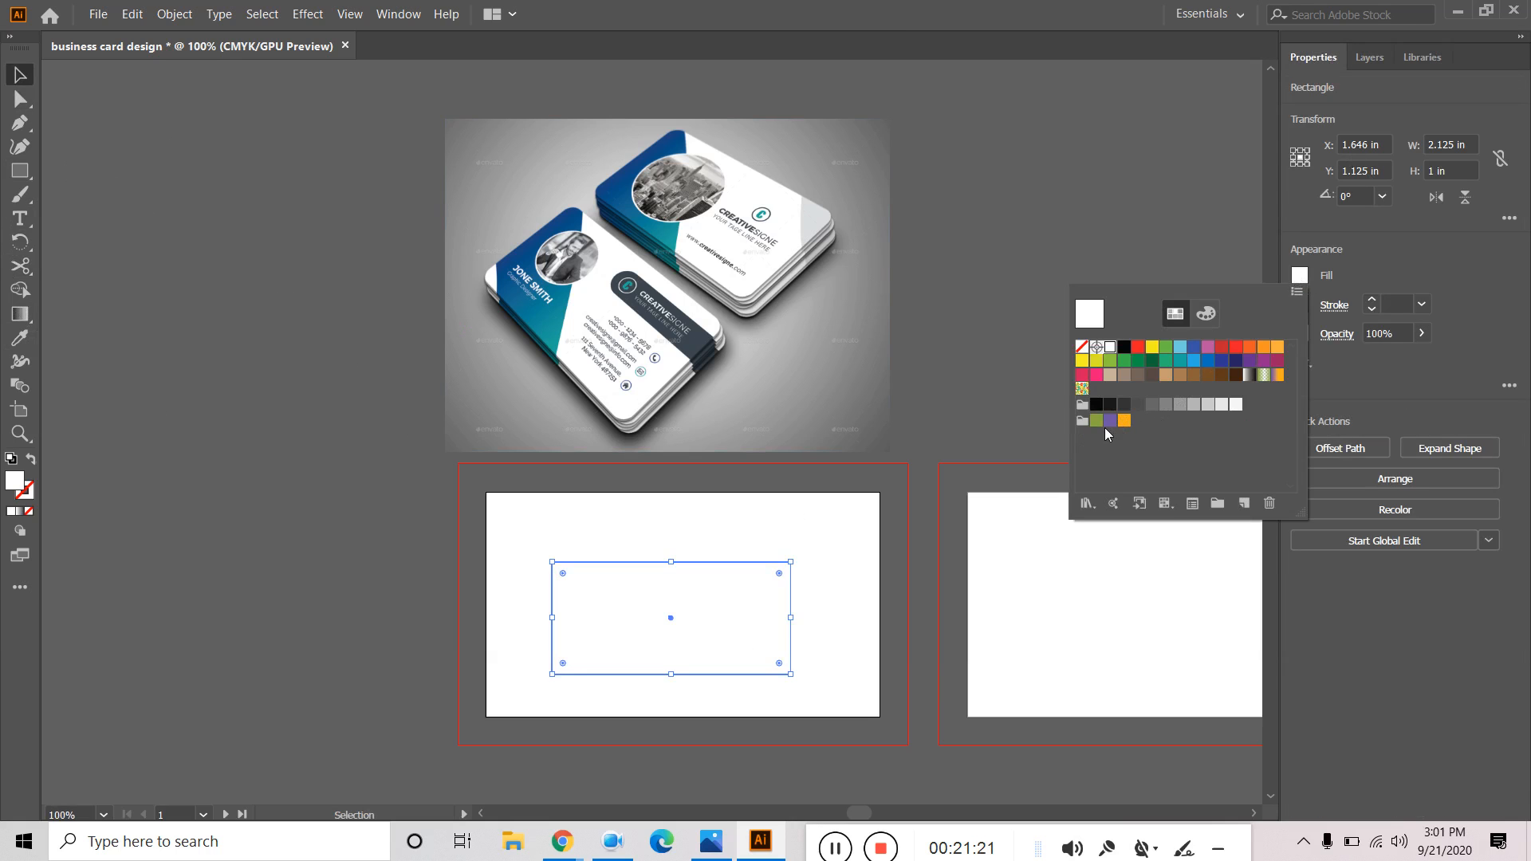
pyautogui.click(1277, 375)
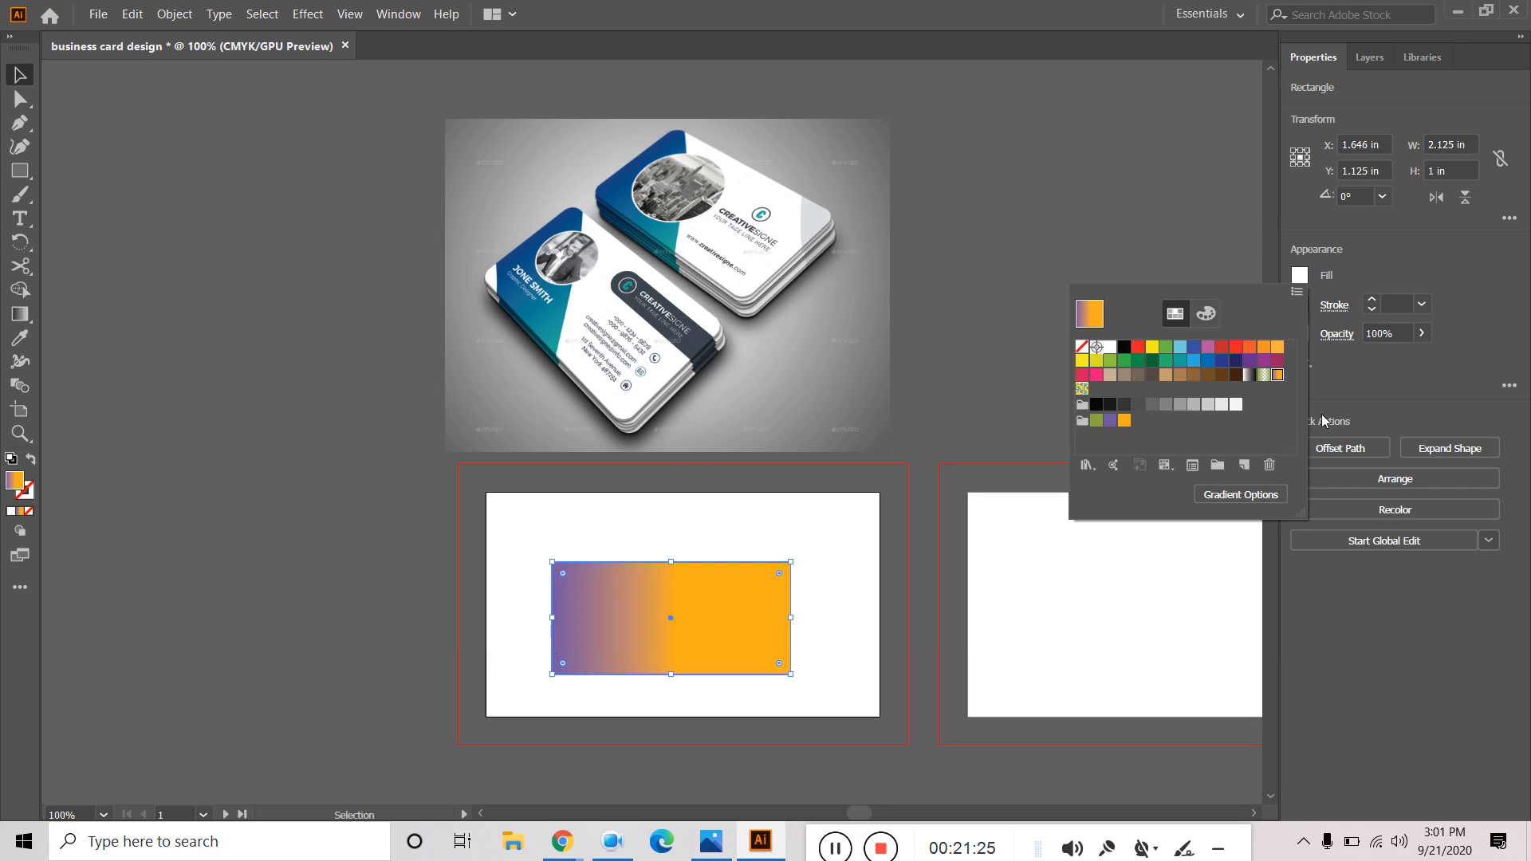
pyautogui.click(20, 74)
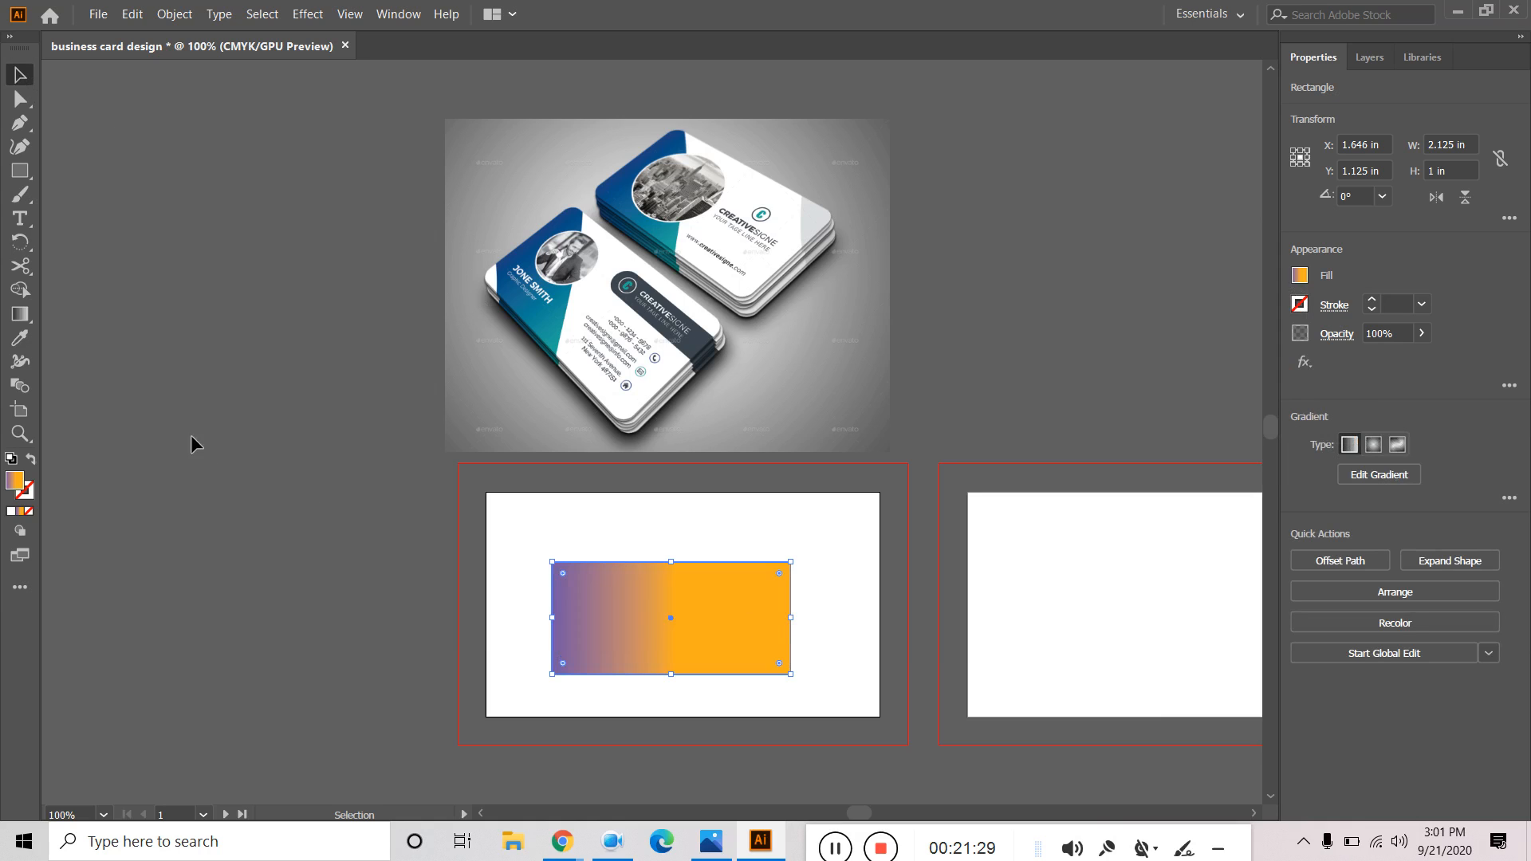
pyautogui.click(26, 317)
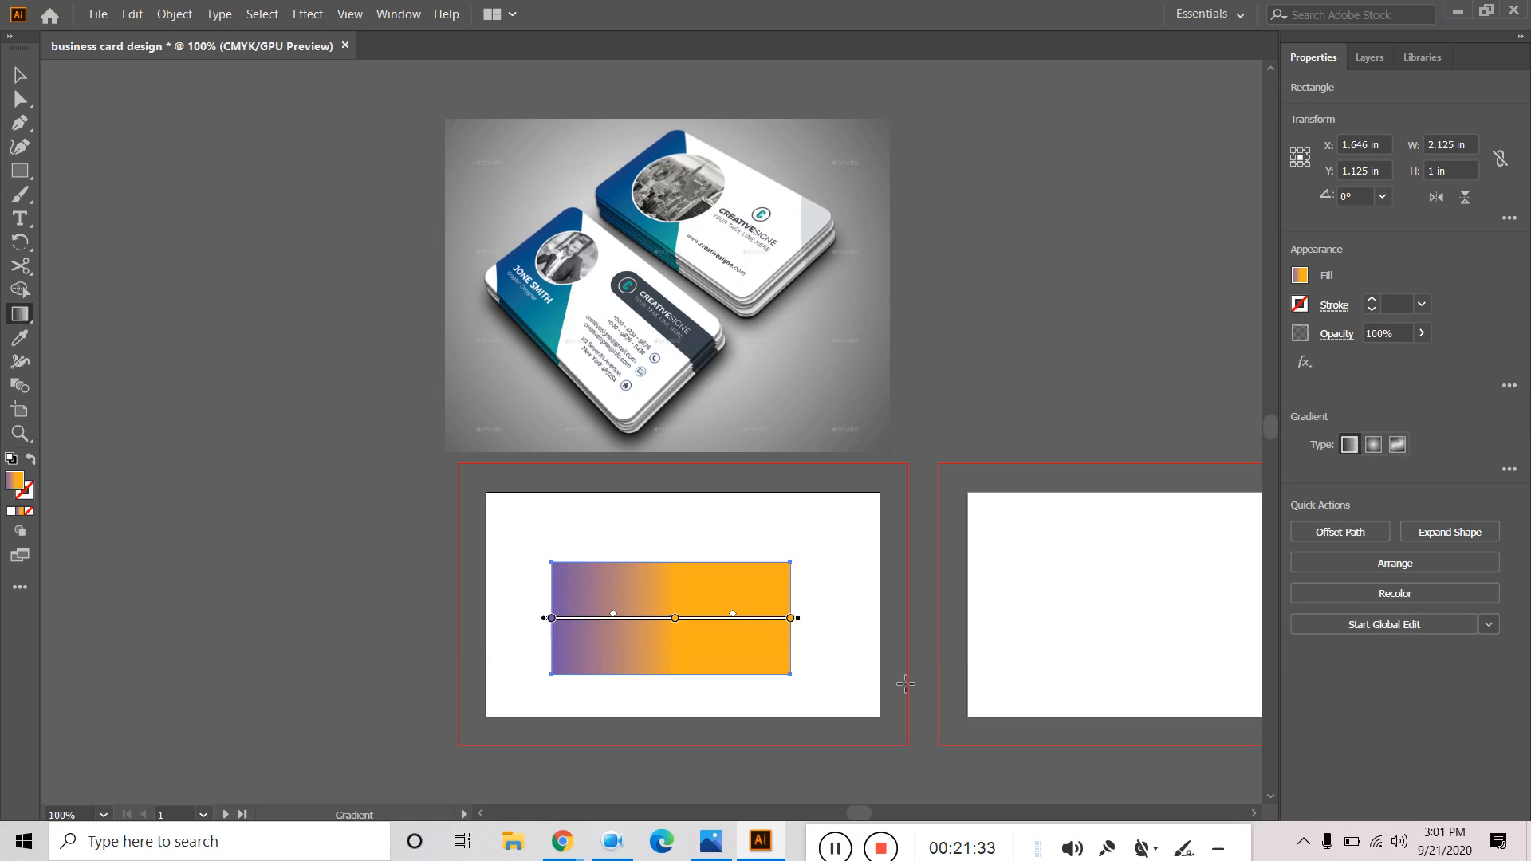
# Drag the orange gradient stop to the rectangle's right end.
pyautogui.moveTo(948, 396); pyautogui.dragTo(1015, 456)
pyautogui.scroll(3, 632, 680)
pyautogui.moveTo(797, 594); pyautogui.dragTo(641, 397)
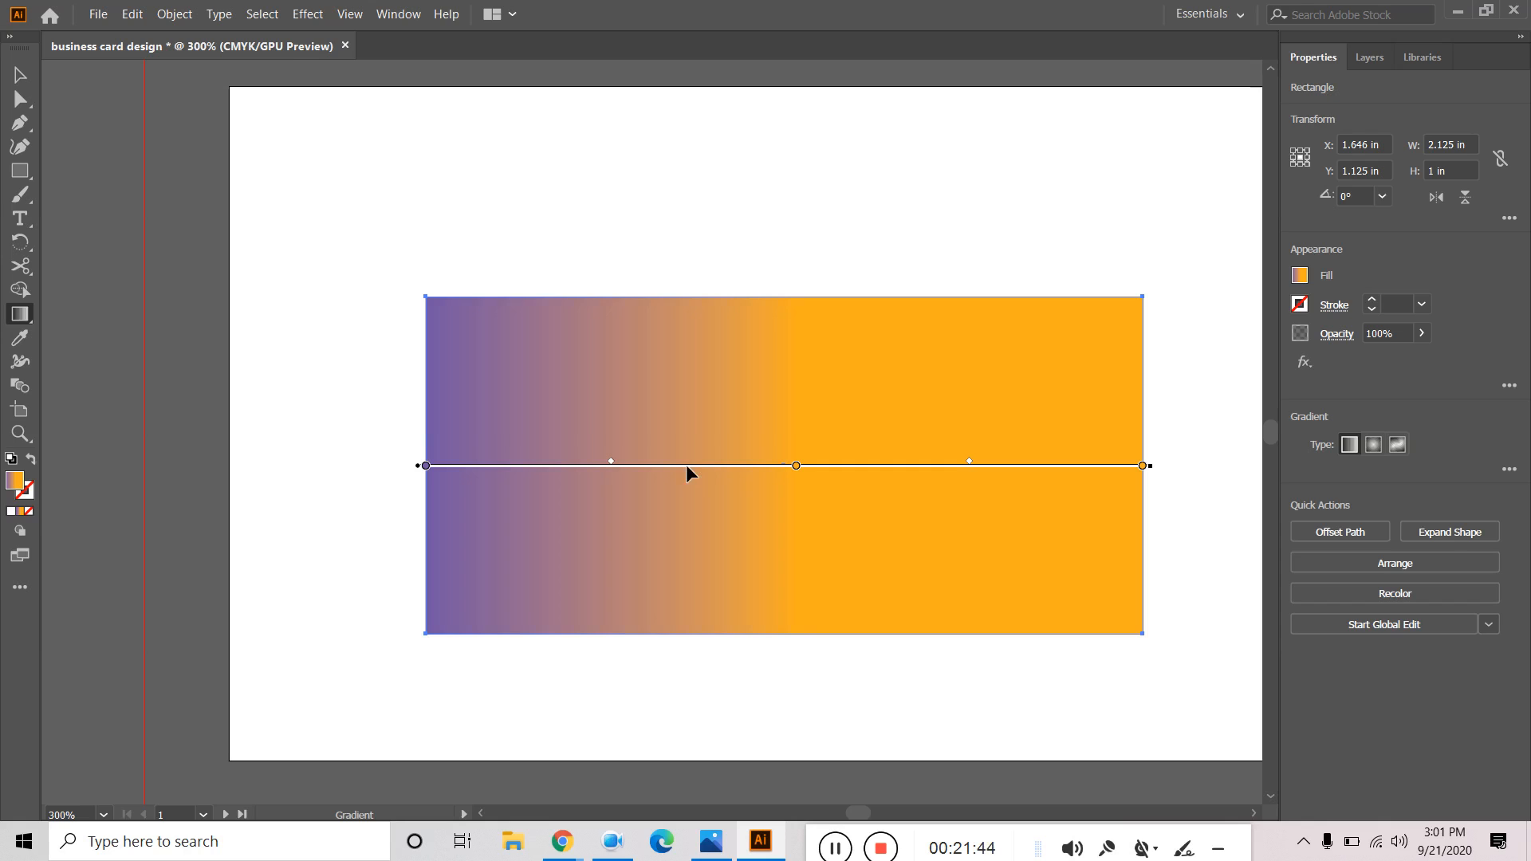
pyautogui.click(796, 466)
pyautogui.moveTo(796, 472)
pyautogui.mouseDown()
pyautogui.moveTo(1011, 484)
pyautogui.moveTo(785, 470)
pyautogui.moveTo(800, 469)
pyautogui.mouseUp()
pyautogui.moveTo(1142, 468)
pyautogui.mouseDown()
pyautogui.moveTo(1021, 471)
pyautogui.moveTo(1162, 485)
pyautogui.mouseUp()
pyautogui.press('v')
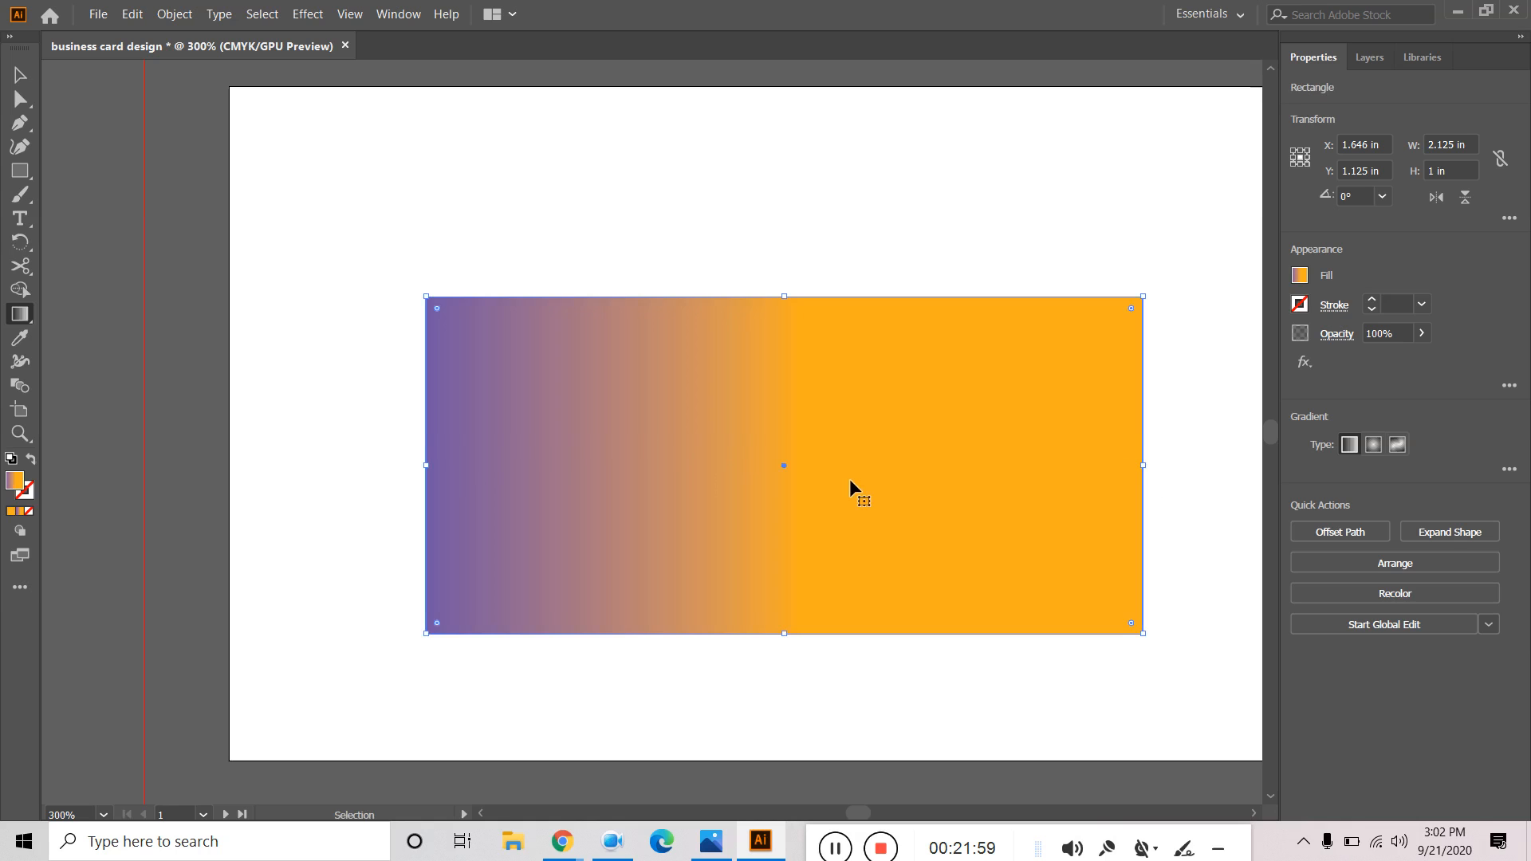
pyautogui.press('g')
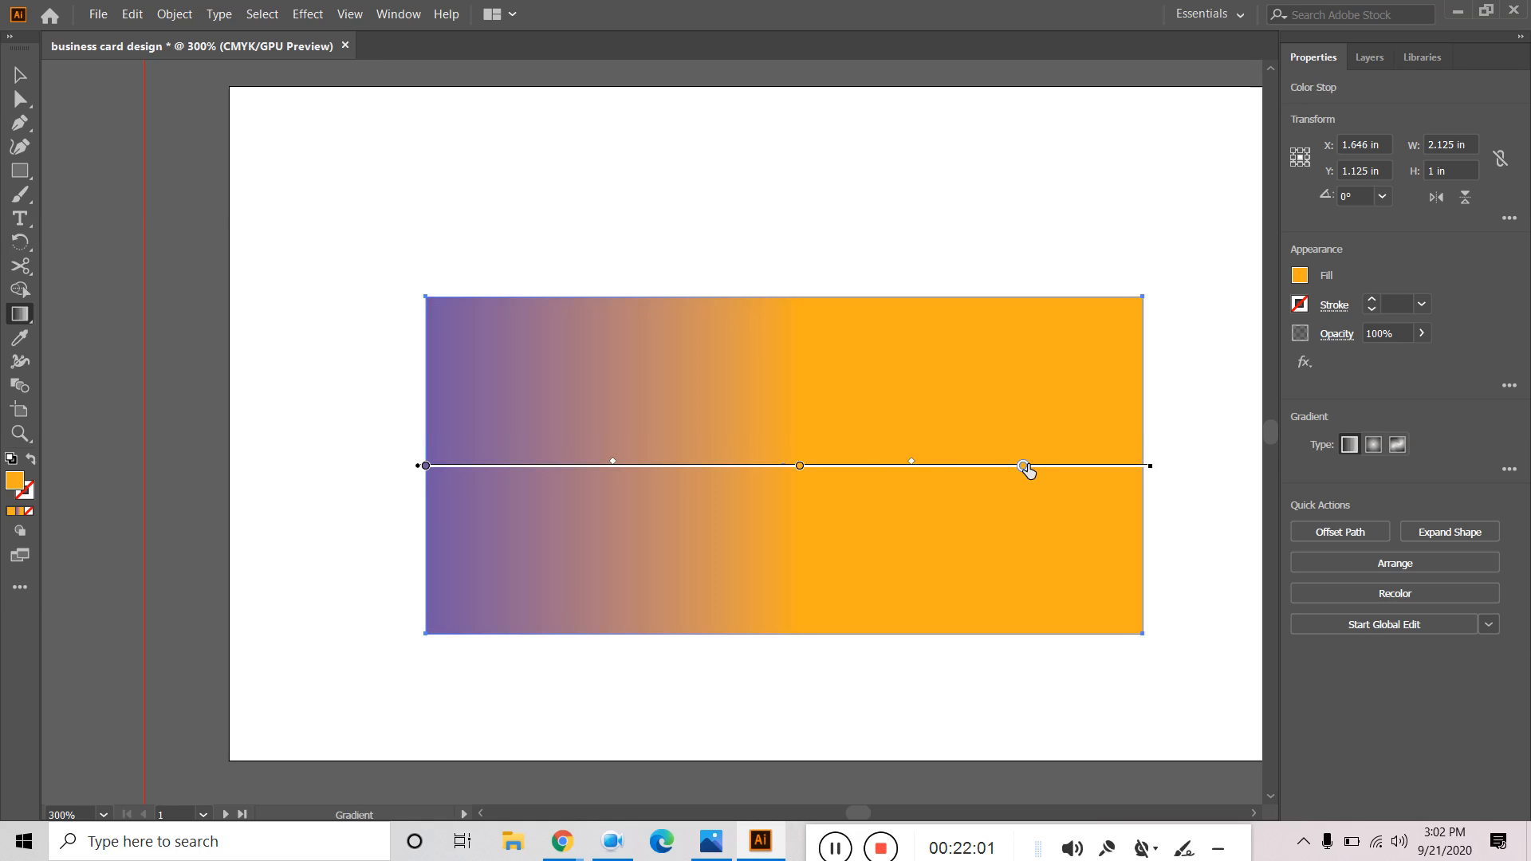
pyautogui.moveTo(1024, 468); pyautogui.dragTo(1145, 484)
# Delete the gradient's middle colour stop so it blends purple to orange.
pyautogui.click(800, 474)
pyautogui.click(427, 468)
pyautogui.click(800, 470)
pyautogui.press('Delete')
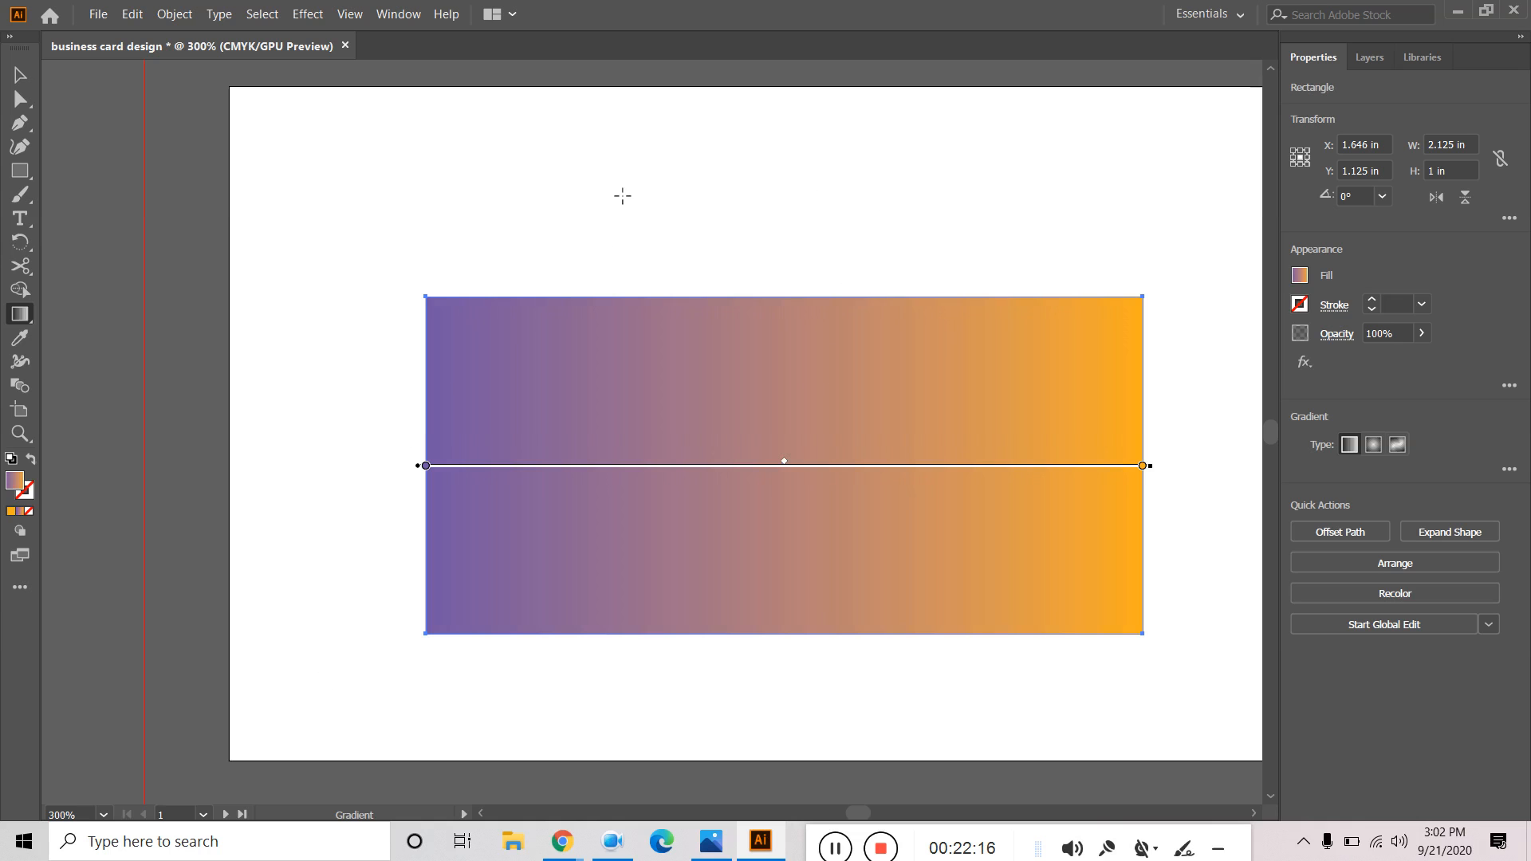
pyautogui.press('v')
pyautogui.moveTo(786, 233)
pyautogui.mouseDown()
pyautogui.moveTo(756, 287)
pyautogui.moveTo(755, 526)
pyautogui.moveTo(760, 481)
pyautogui.mouseUp()
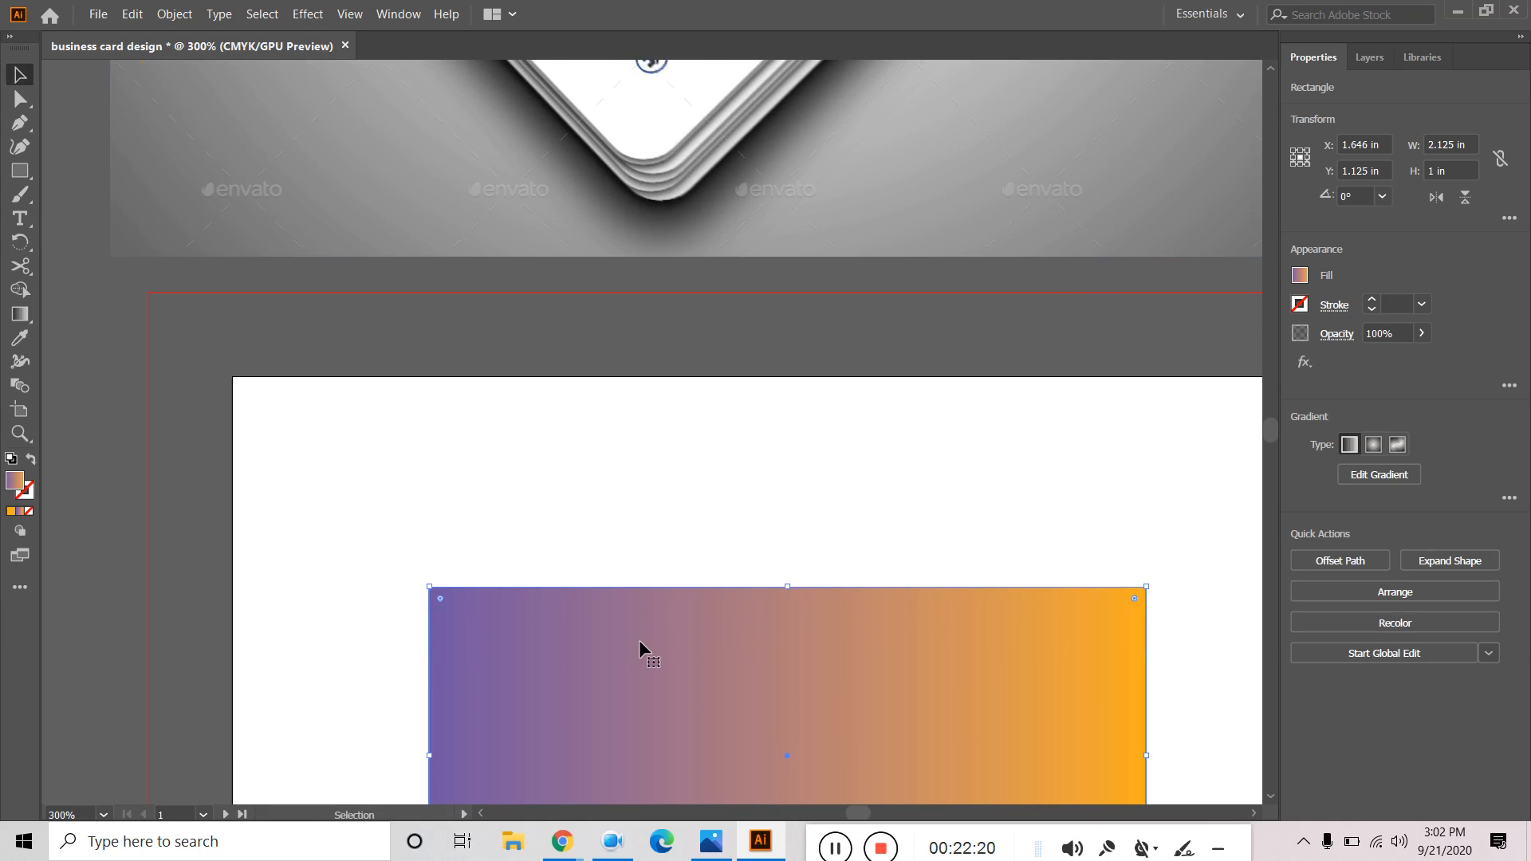
pyautogui.scroll(-3, 638, 639)
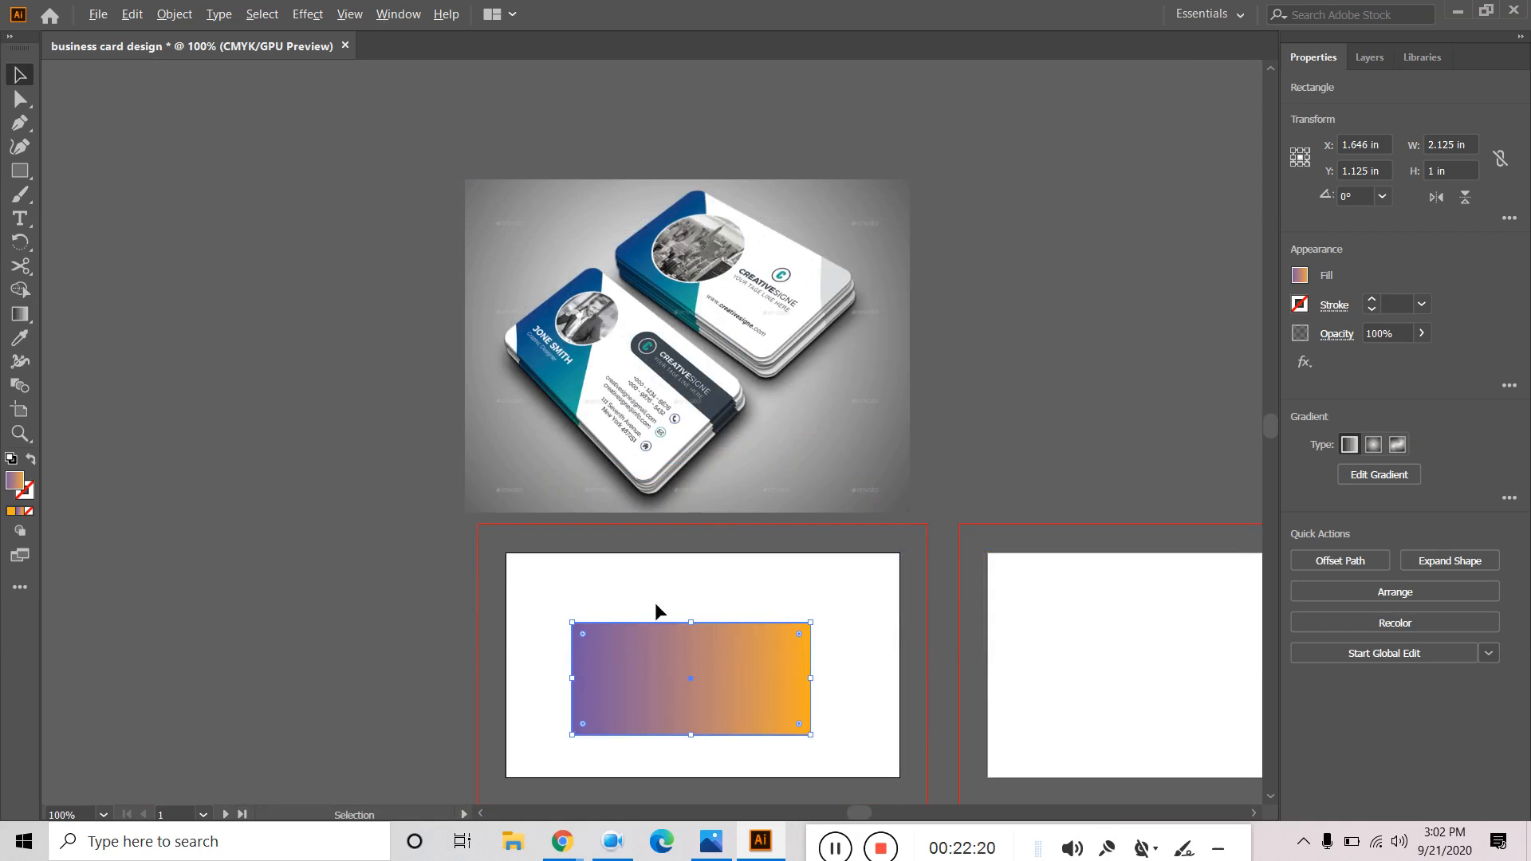
# Inspect the orange stop's CMYK values and swatch options without changing them.
pyautogui.click(24, 316)
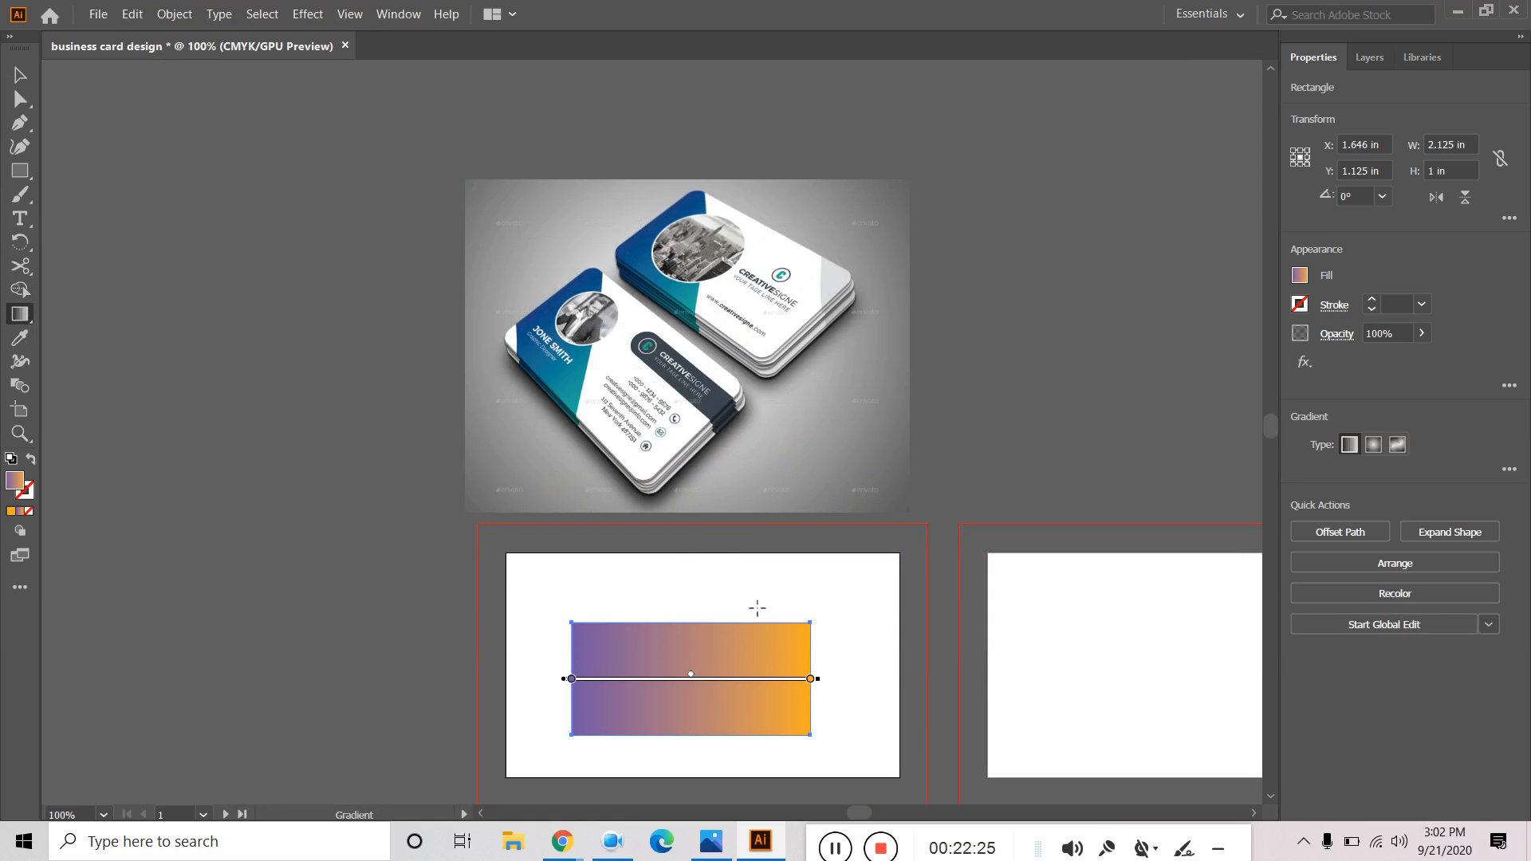
pyautogui.click(811, 679)
pyautogui.click(1300, 276)
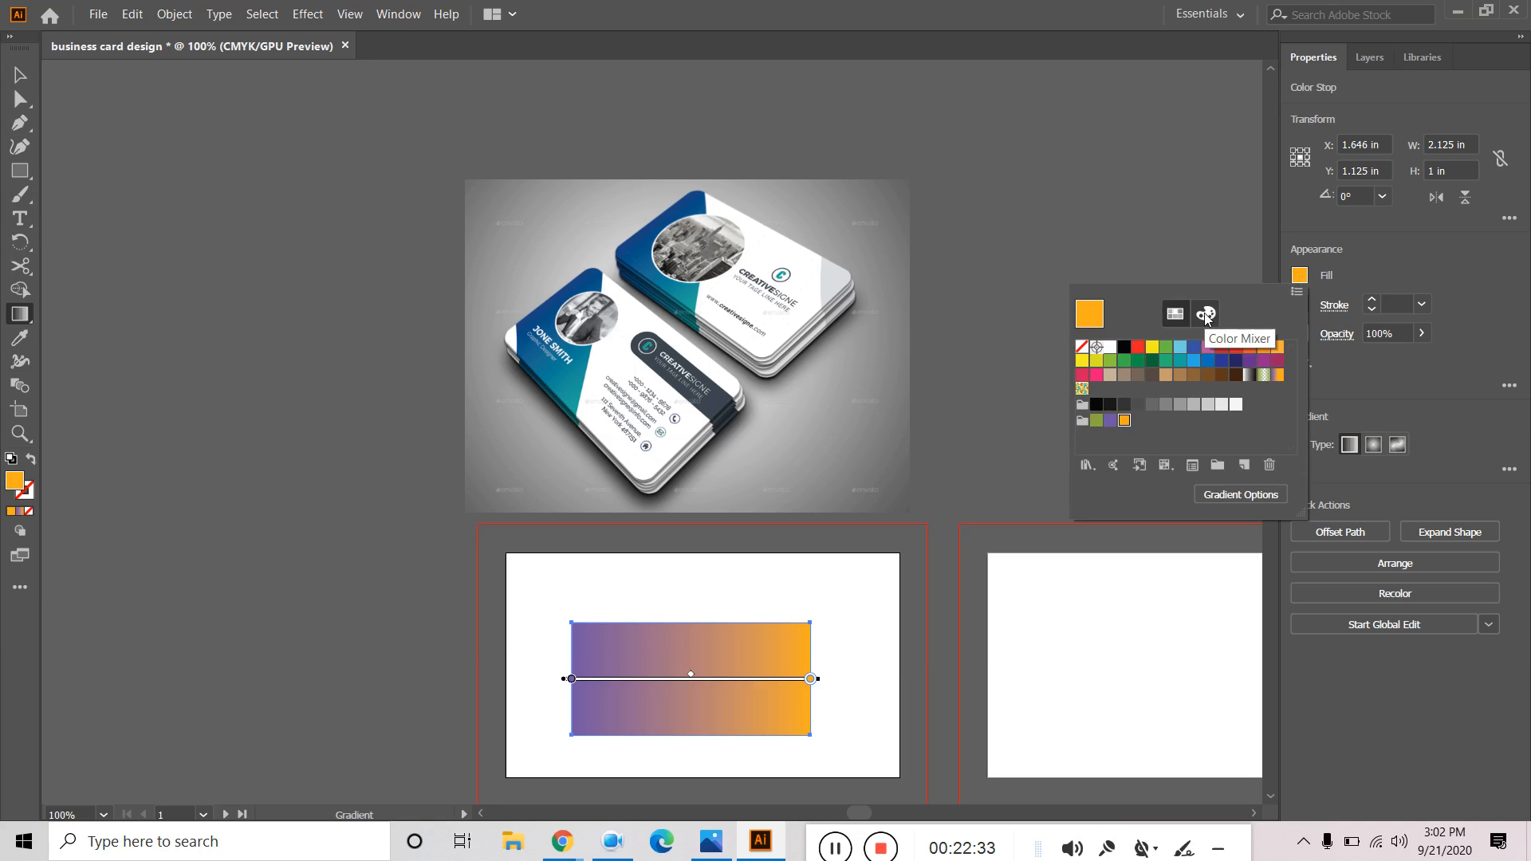
pyautogui.click(1204, 314)
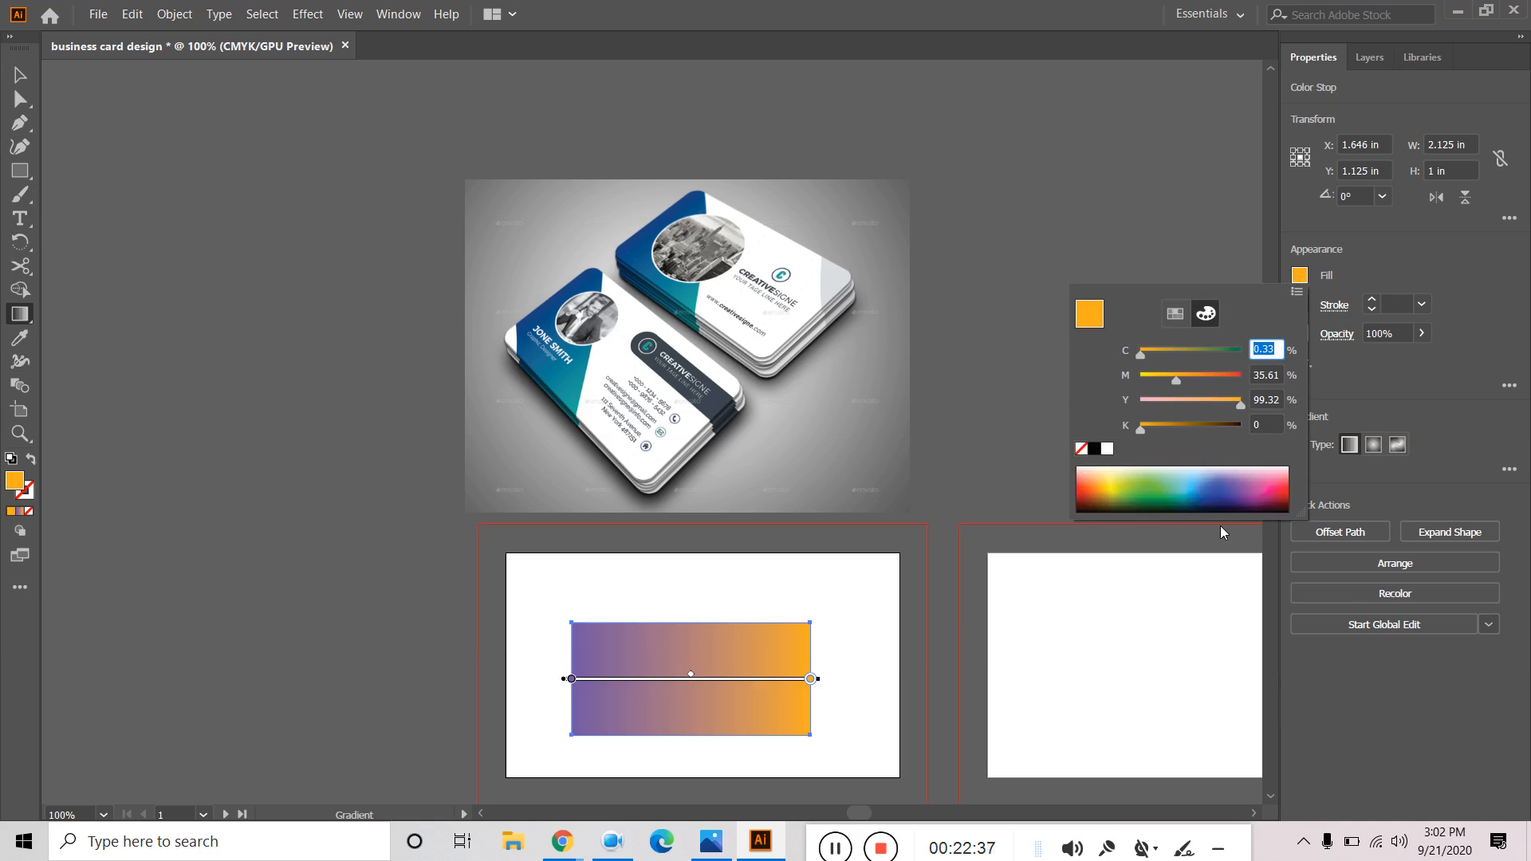
pyautogui.click(1175, 315)
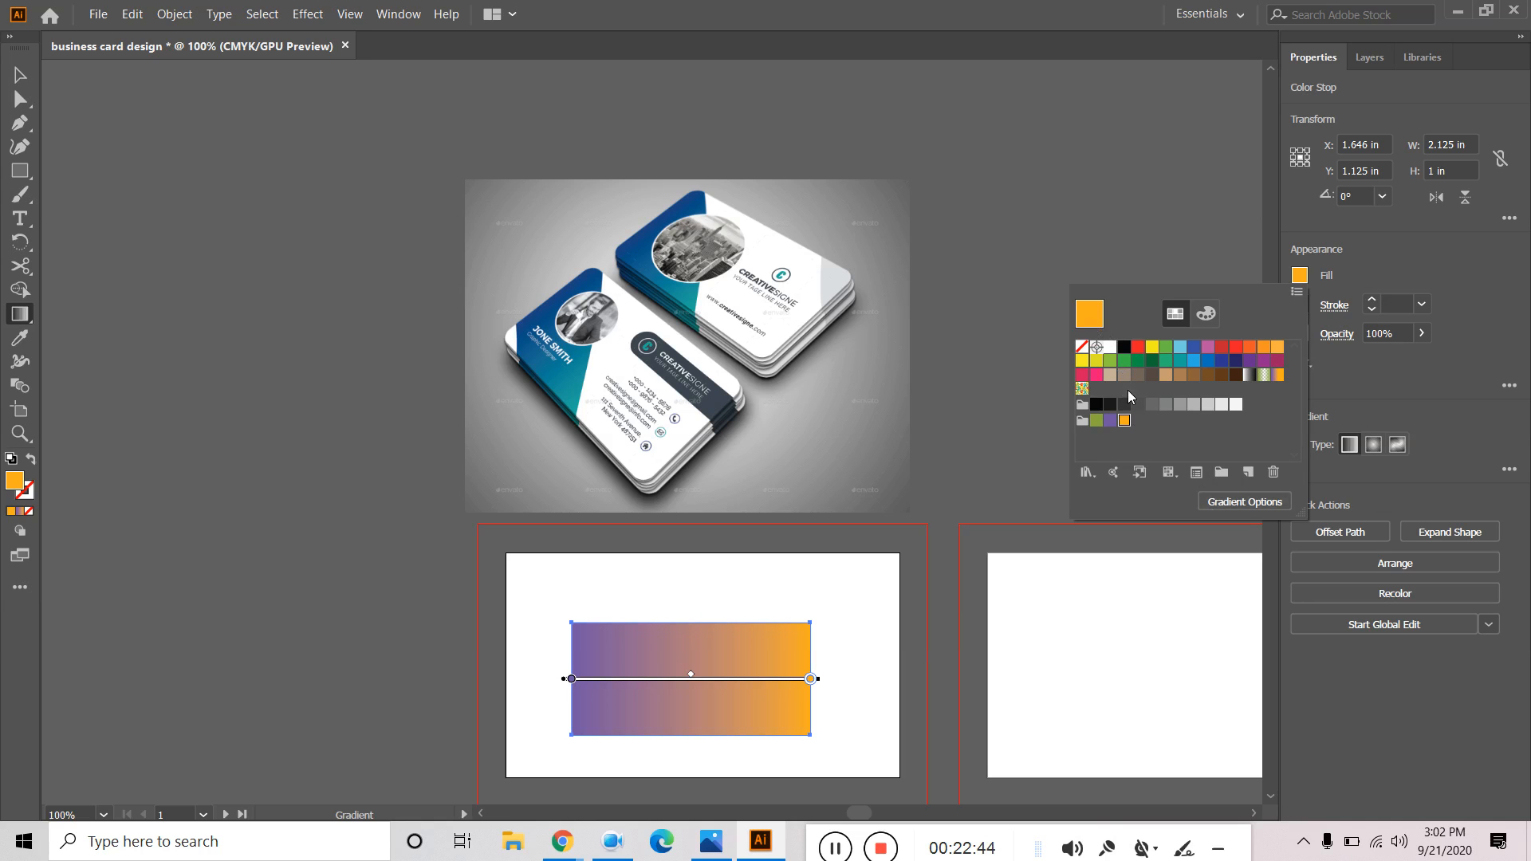
pyautogui.doubleClick(14, 477)
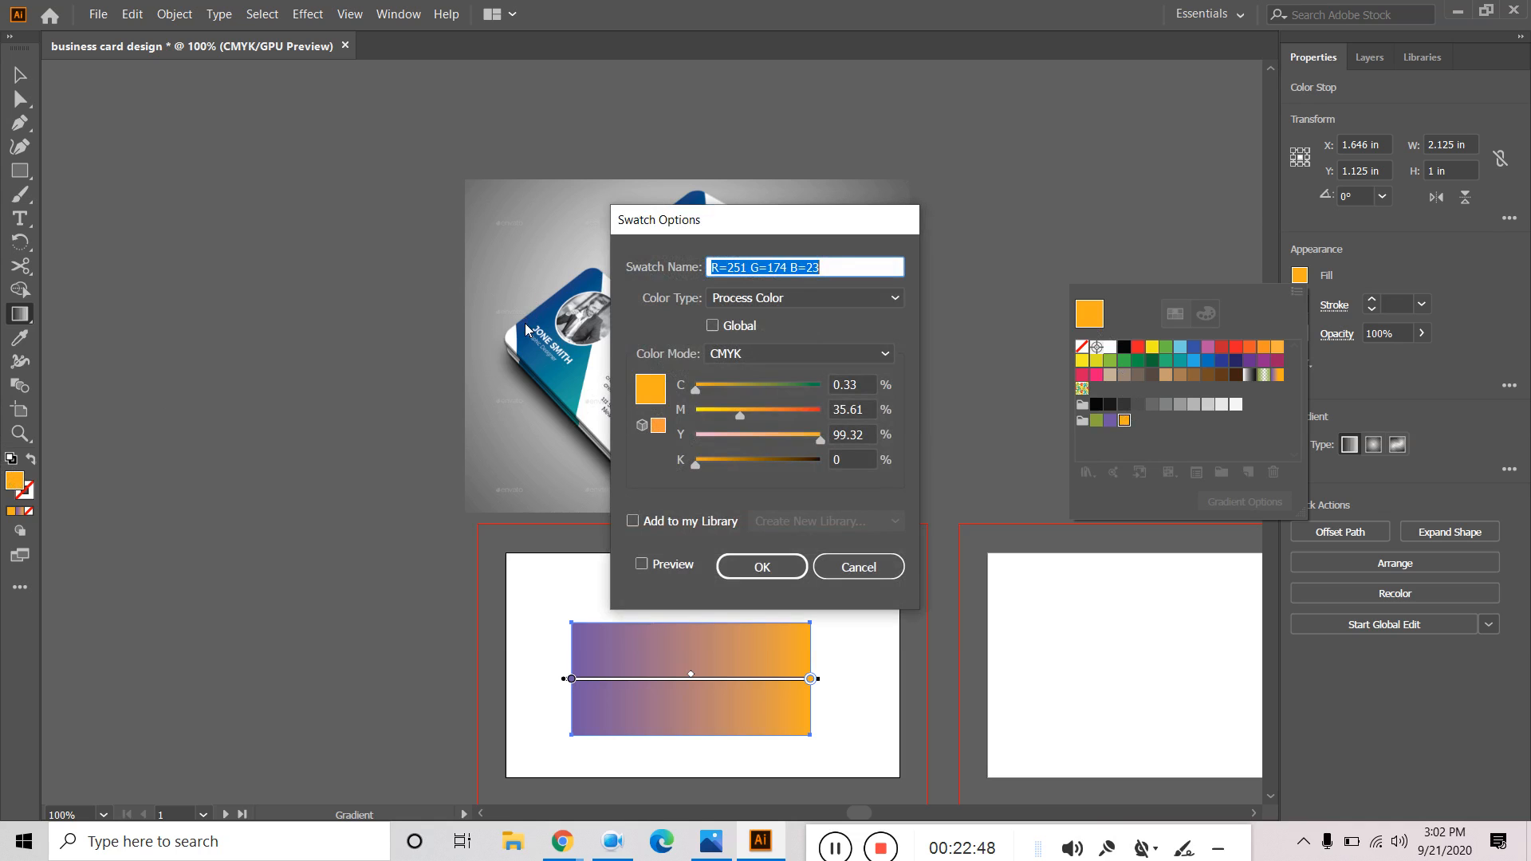
pyautogui.moveTo(789, 231); pyautogui.dragTo(1107, 243)
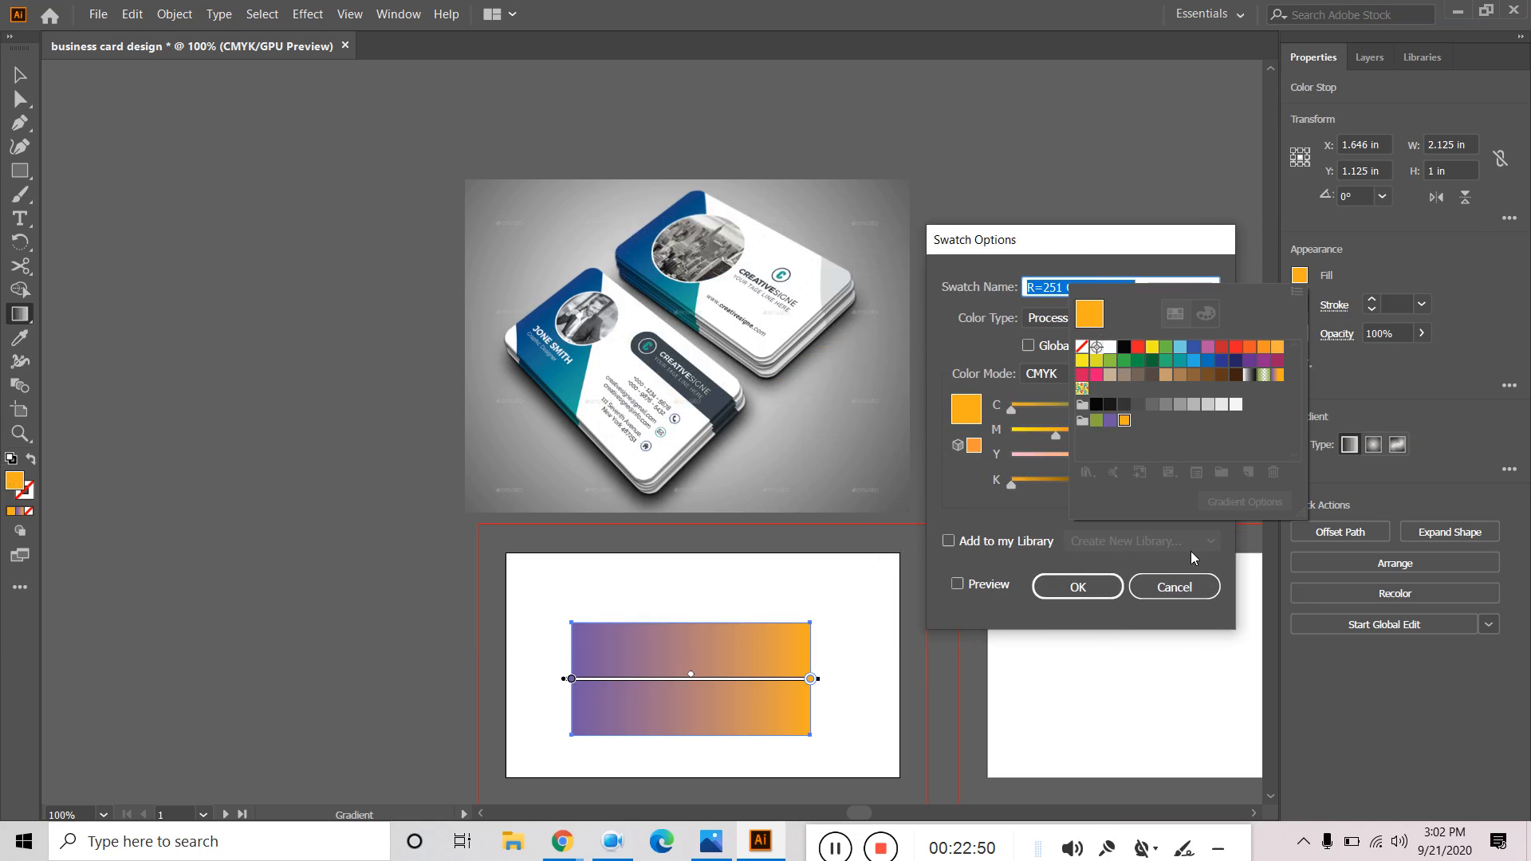
pyautogui.click(1175, 589)
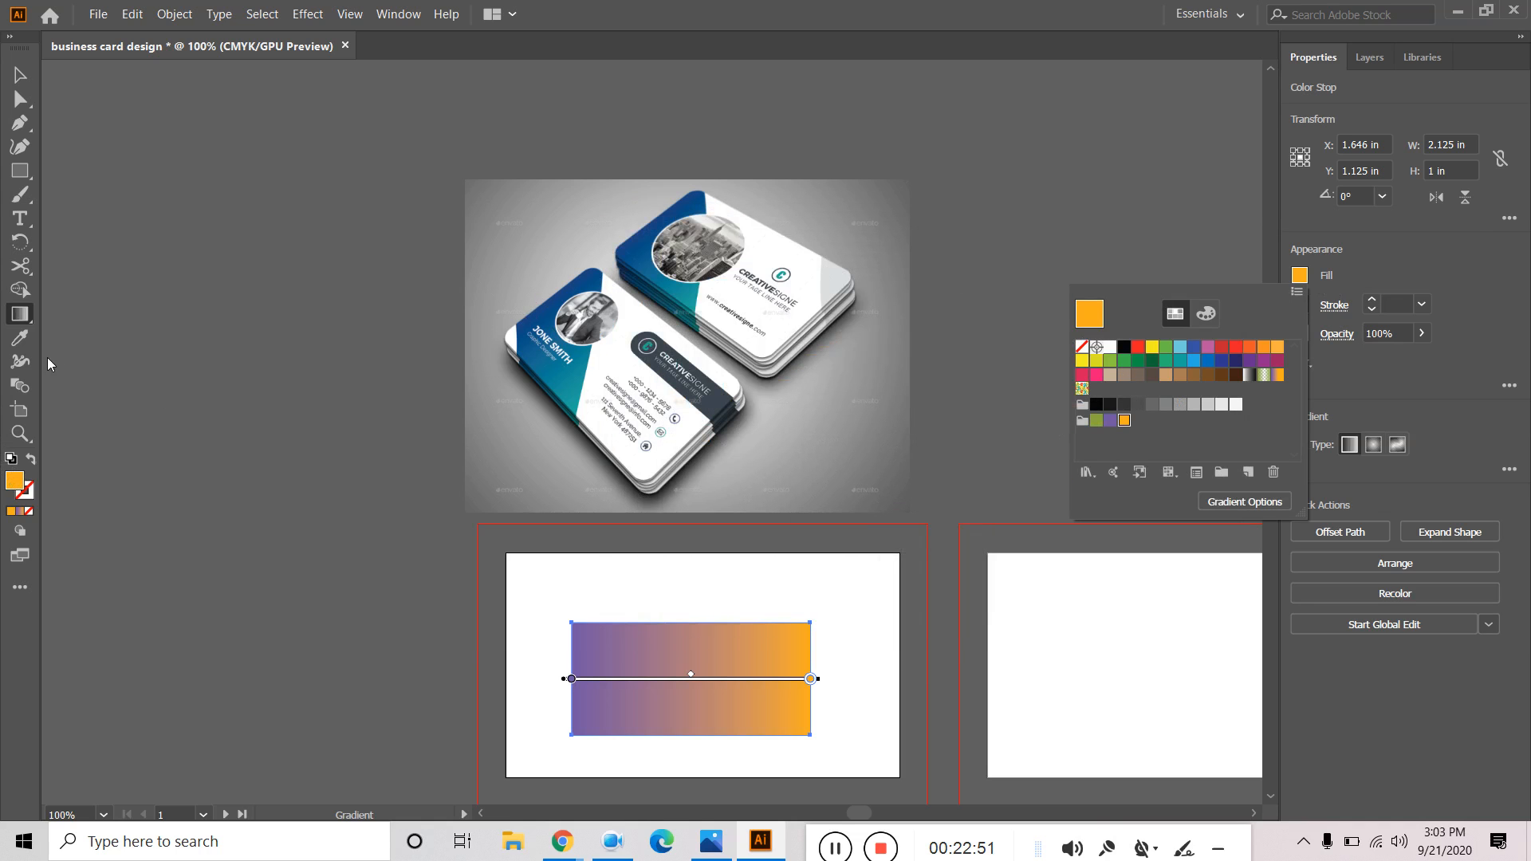
pyautogui.click(15, 341)
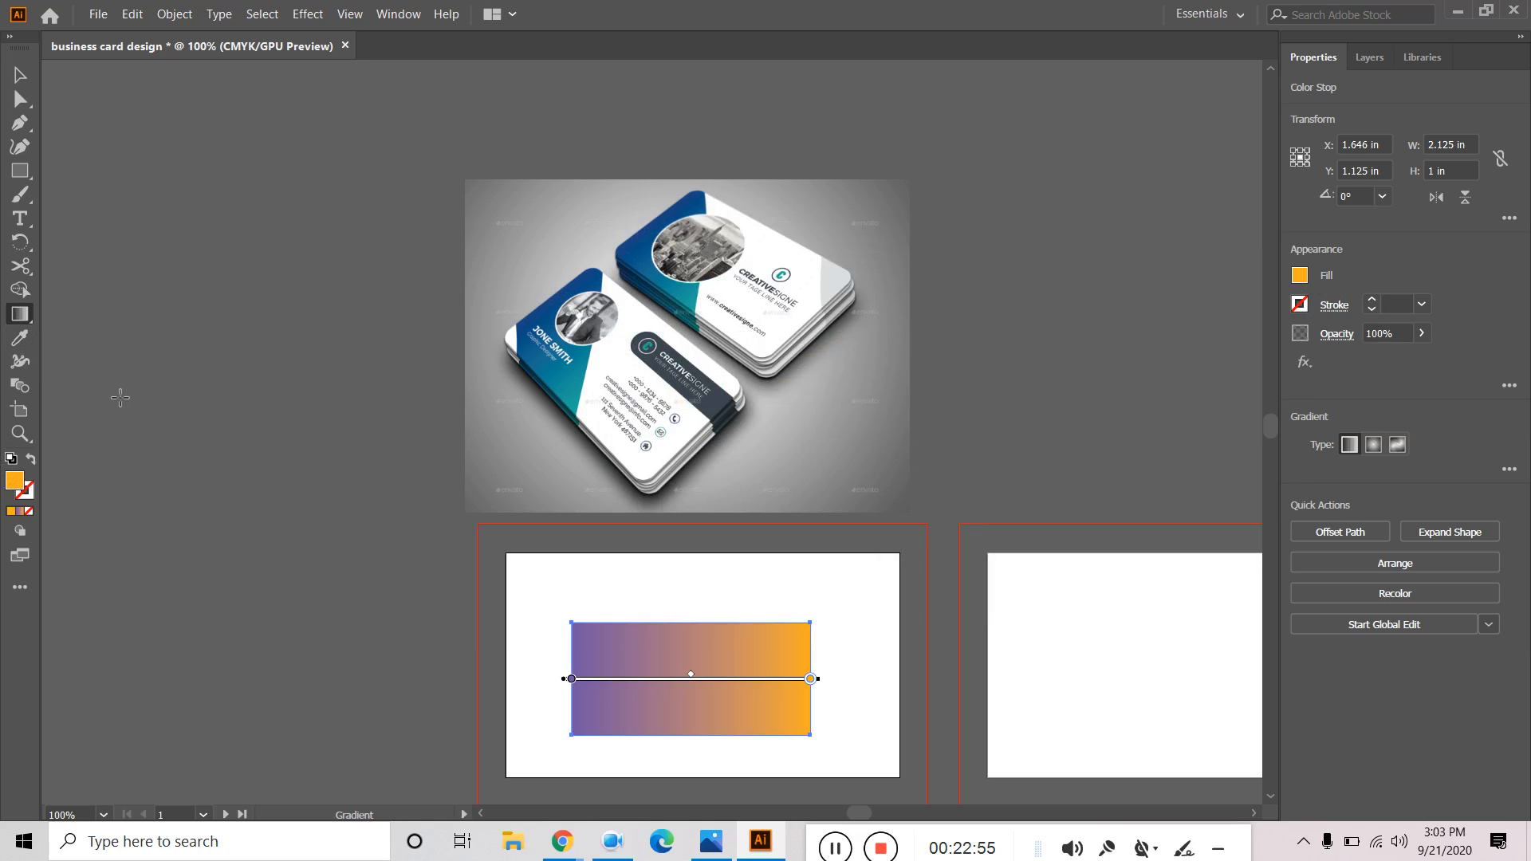
# Sample the dark blue band on the mockup card into the rectangle with the Eyedropper.
pyautogui.click(20, 338)
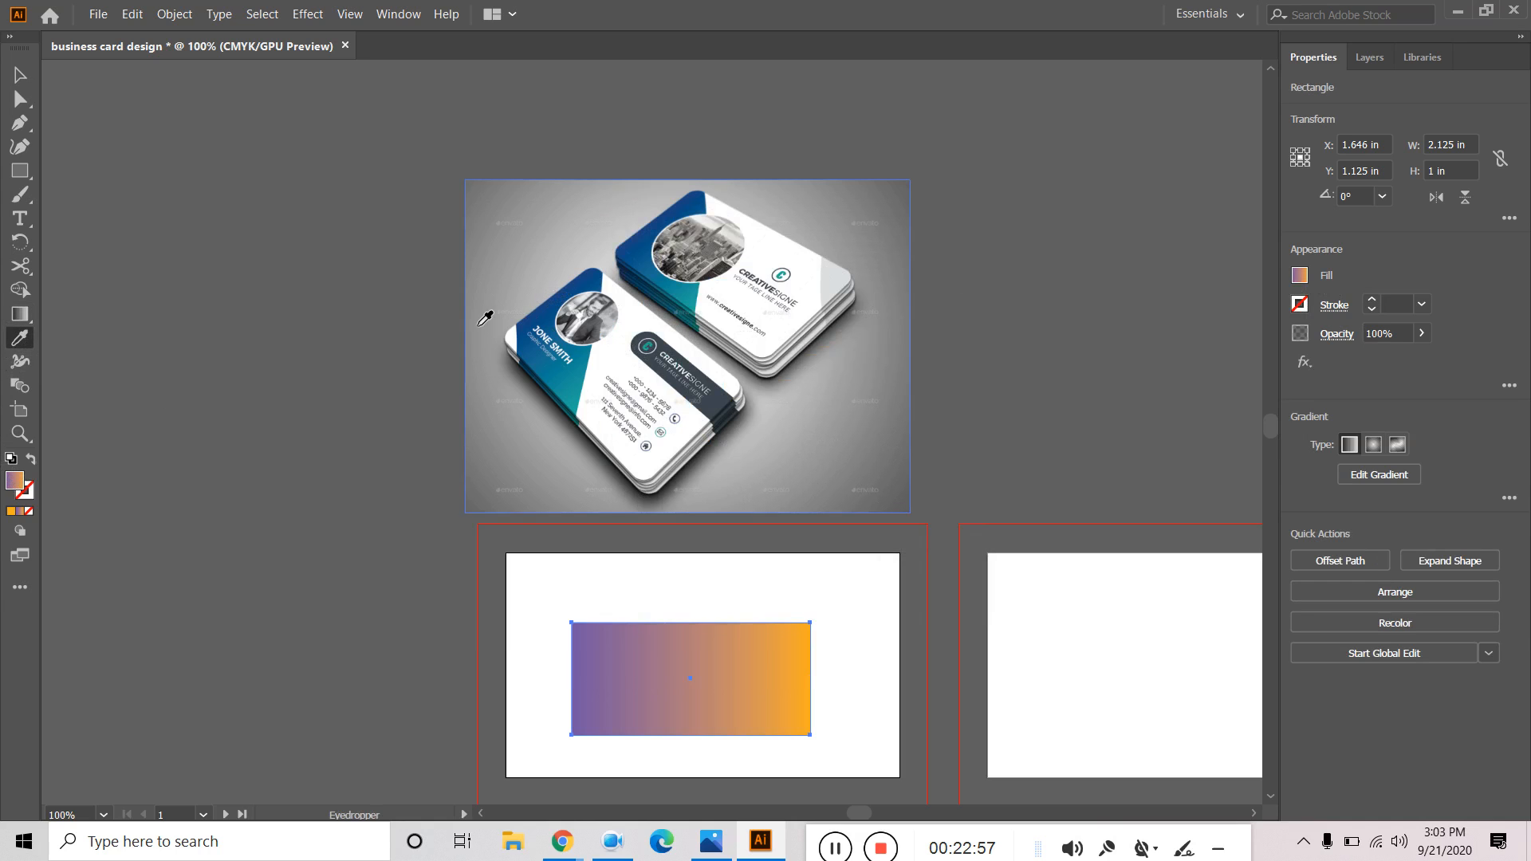
pyautogui.scroll(15, 534, 292)
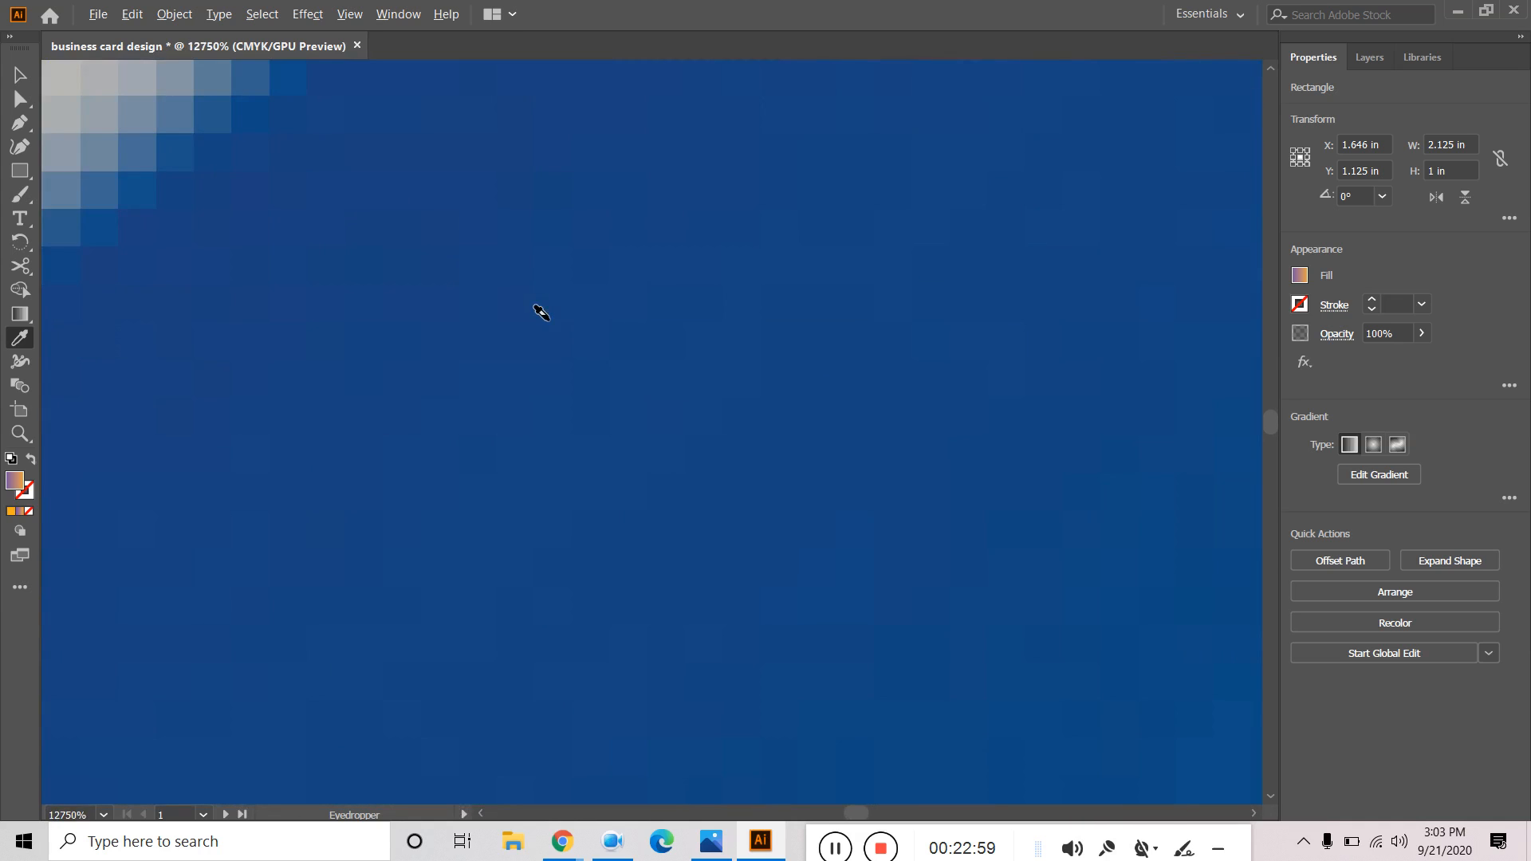
pyautogui.scroll(-10, 540, 311)
pyautogui.scroll(12, 539, 359)
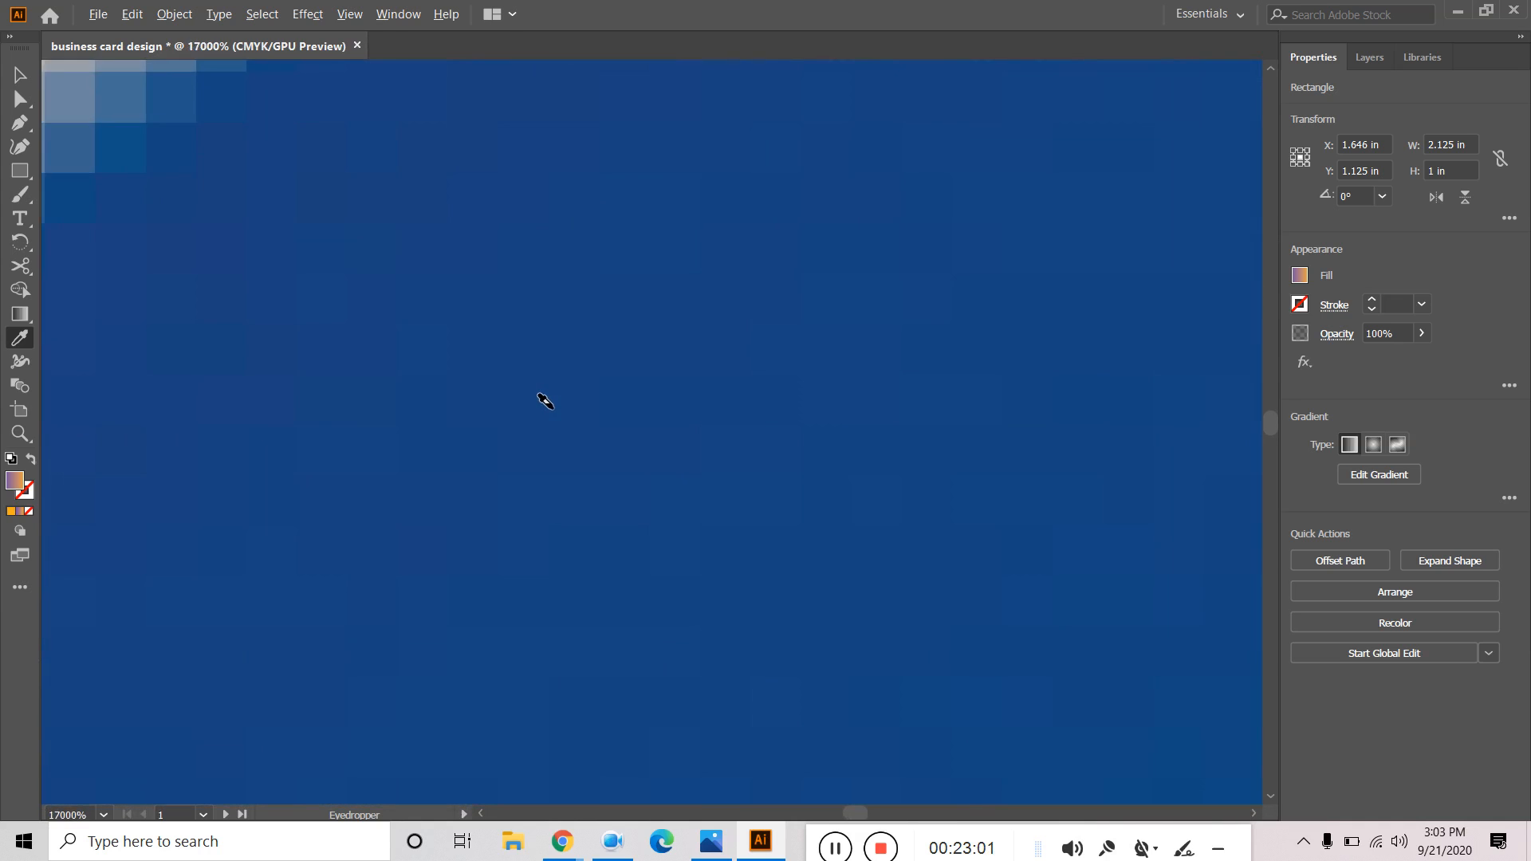
pyautogui.scroll(-15, 827, 292)
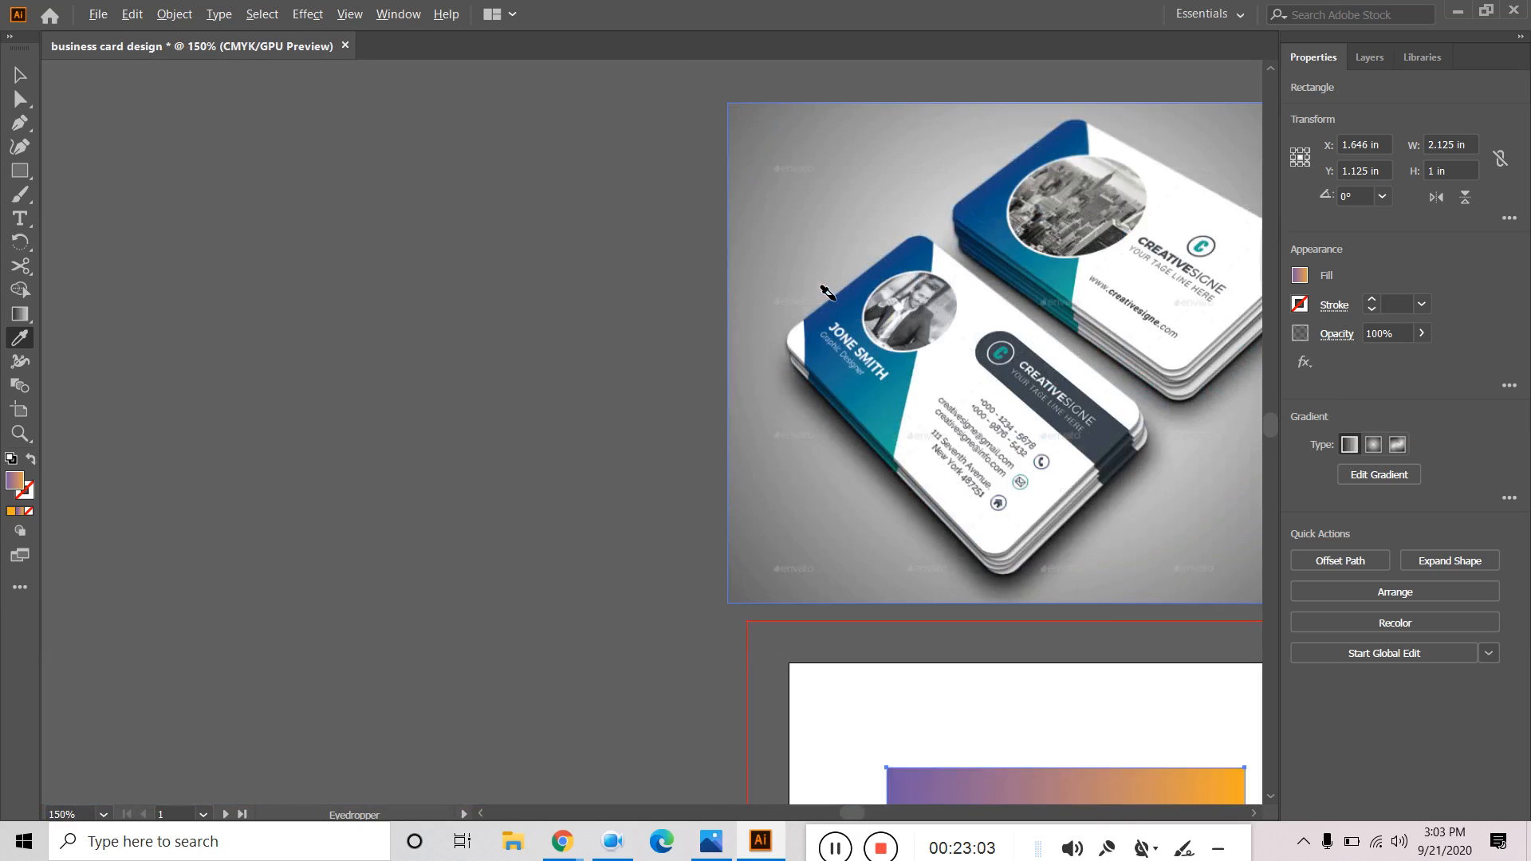
pyautogui.scroll(5, 827, 292)
pyautogui.click(1014, 517)
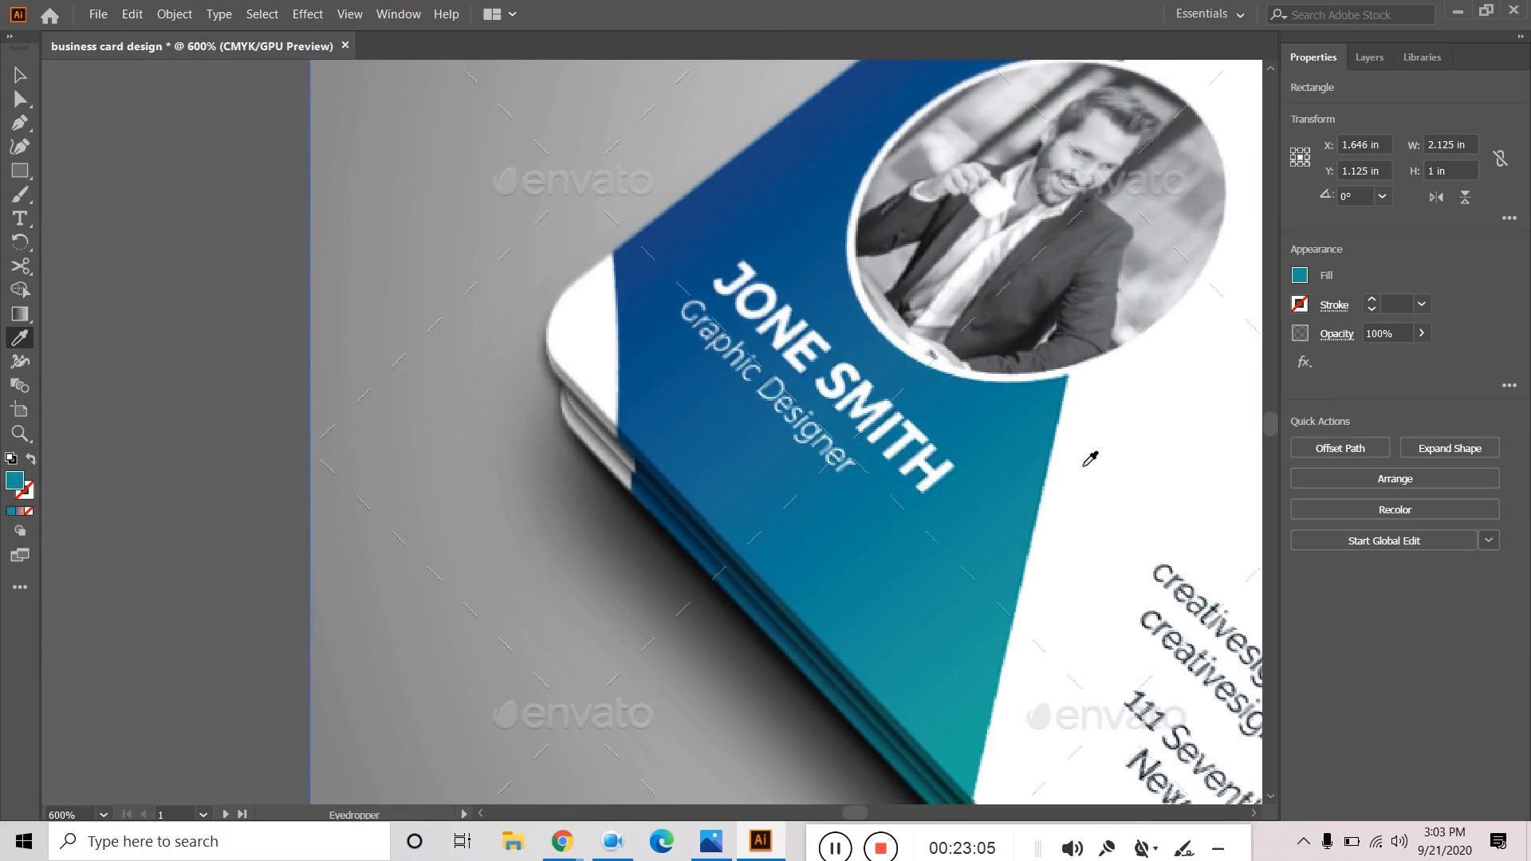
pyautogui.click(765, 167)
pyautogui.scroll(-8, 844, 259)
pyautogui.scroll(5, 968, 475)
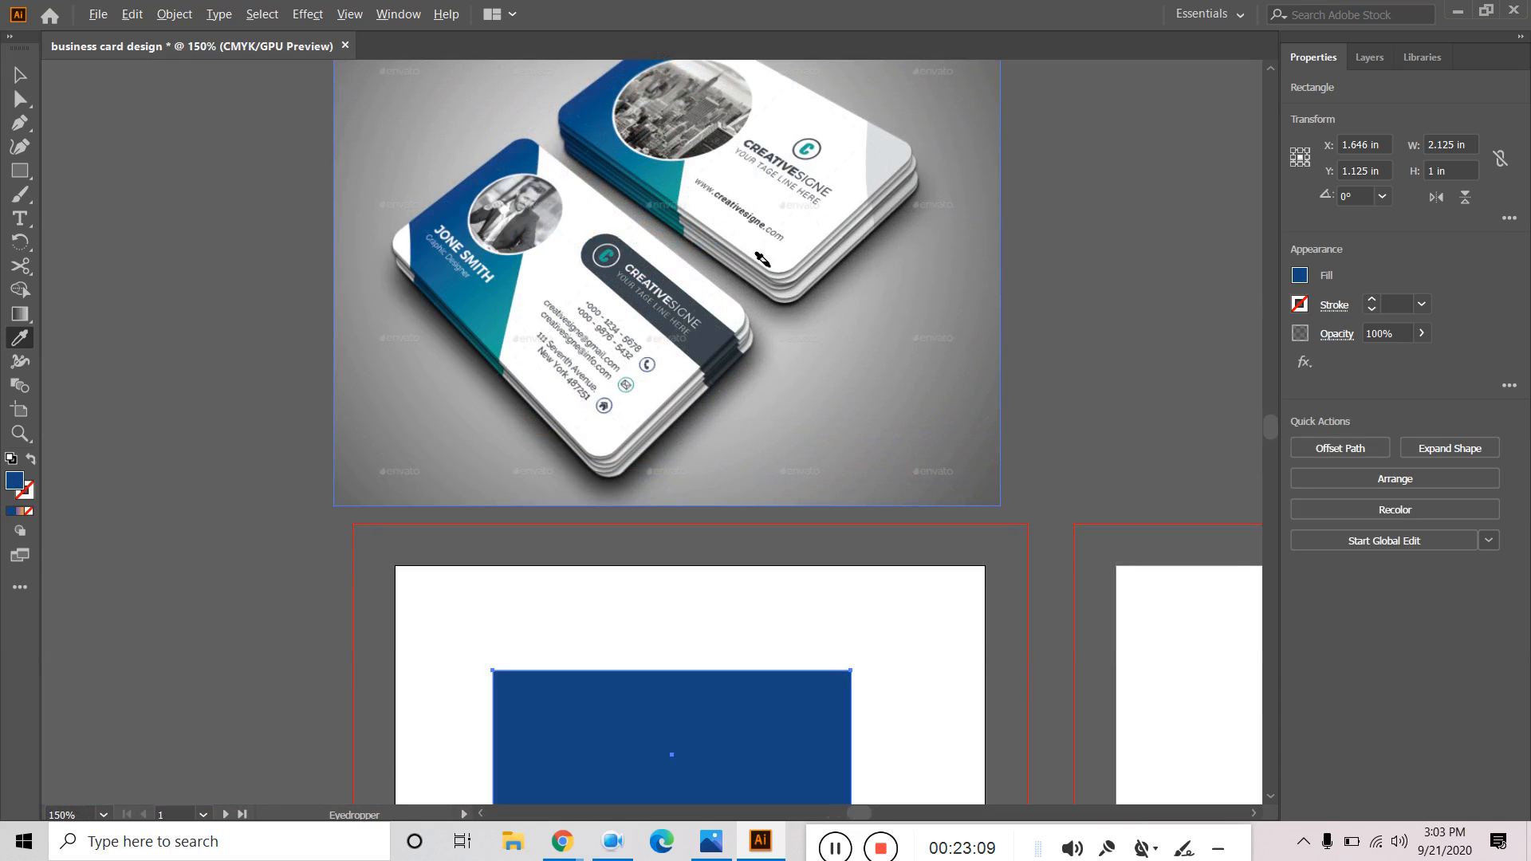
pyautogui.scroll(2, 762, 259)
pyautogui.scroll(8, 582, 343)
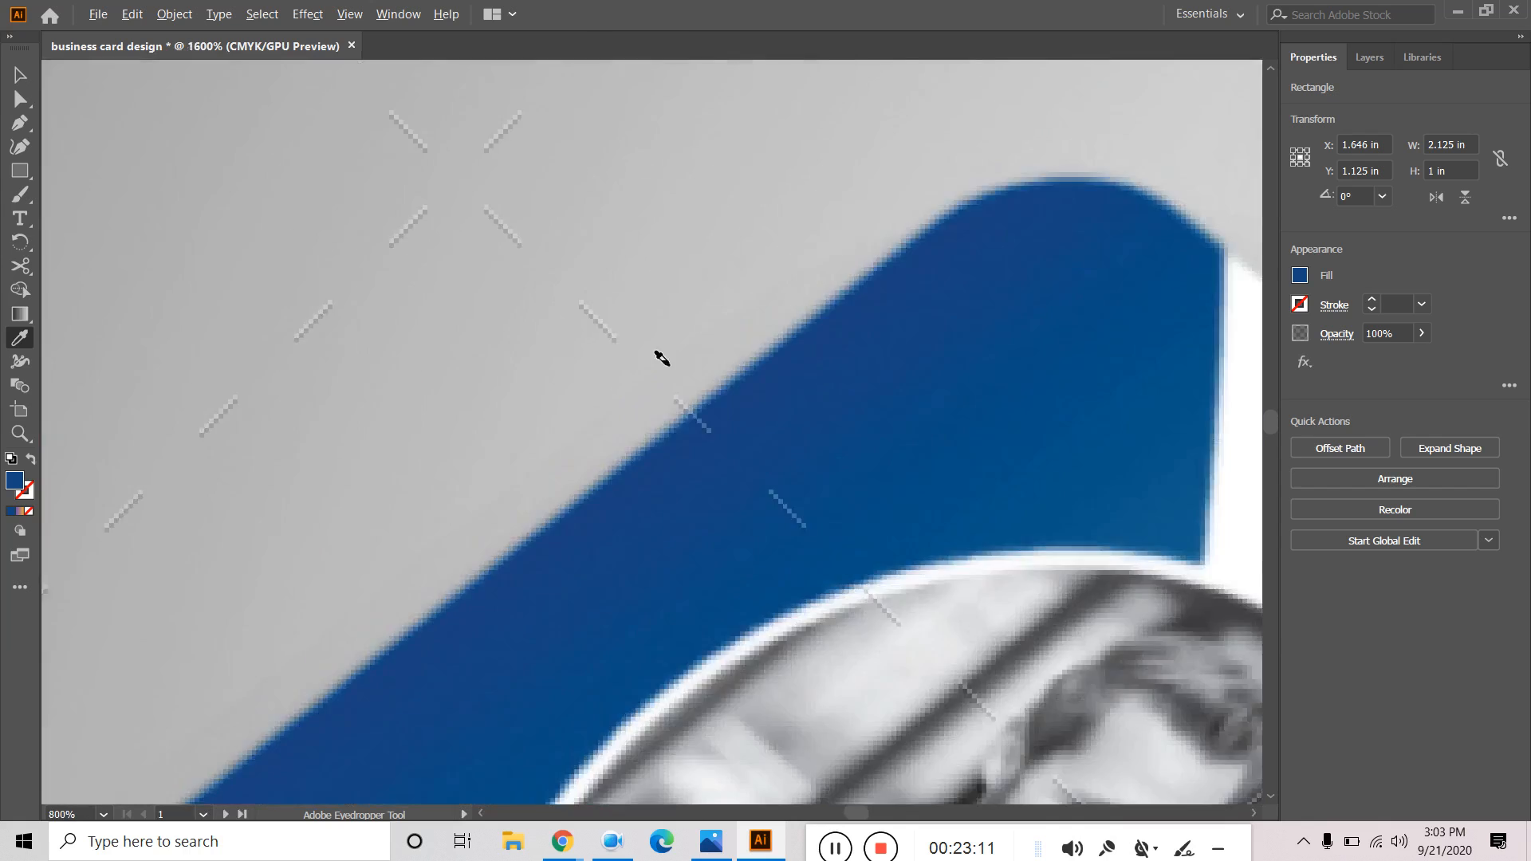
pyautogui.scroll(7, 662, 358)
pyautogui.scroll(6, 699, 347)
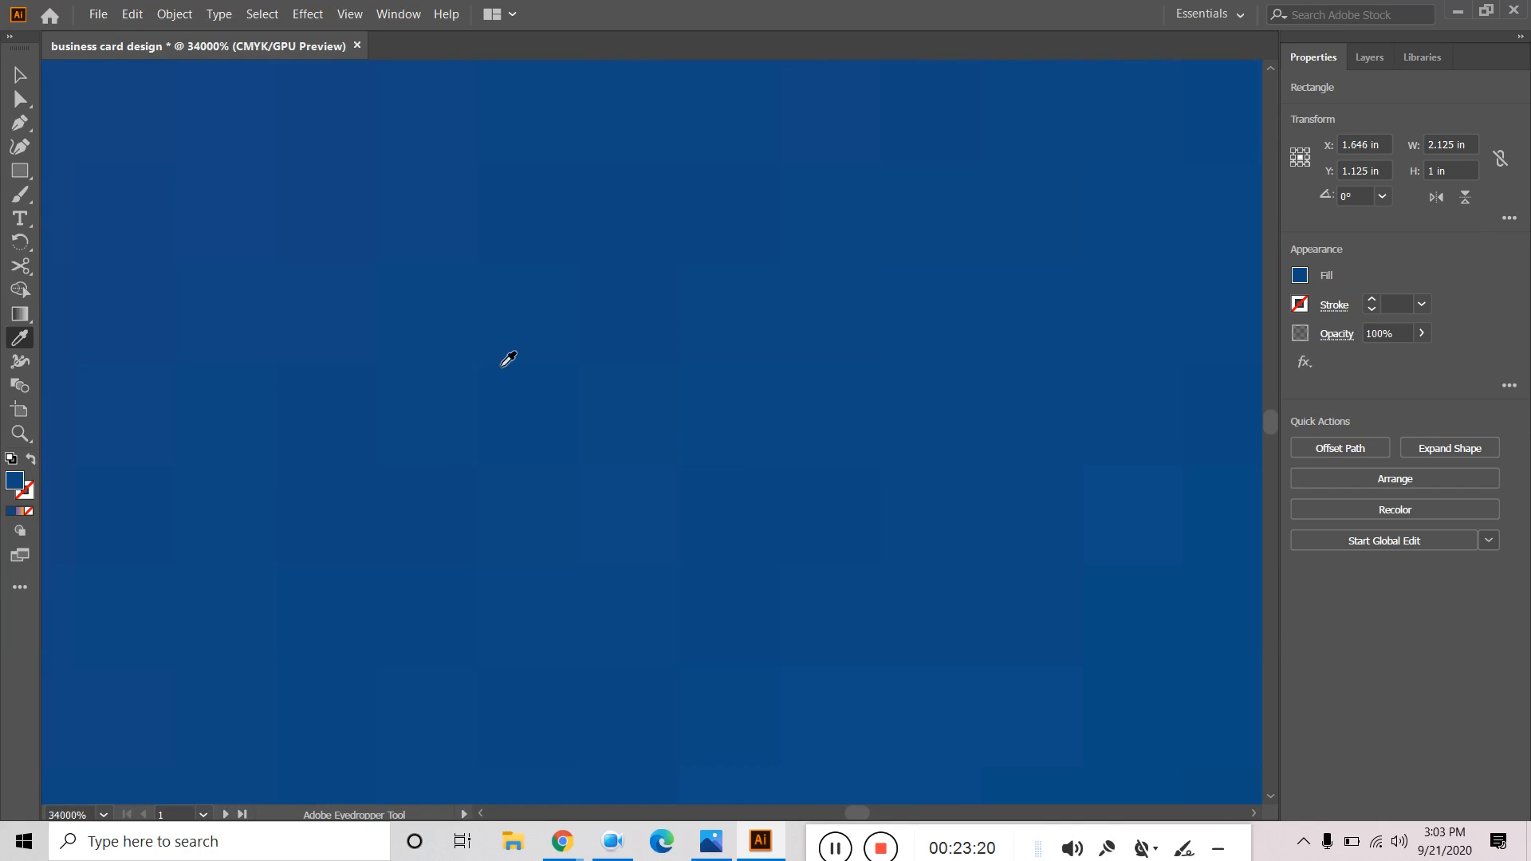
# Copy the fill's hex code 134A83 from the Color Picker and deselect.
pyautogui.doubleClick(15, 481)
pyautogui.rightClick(843, 534)
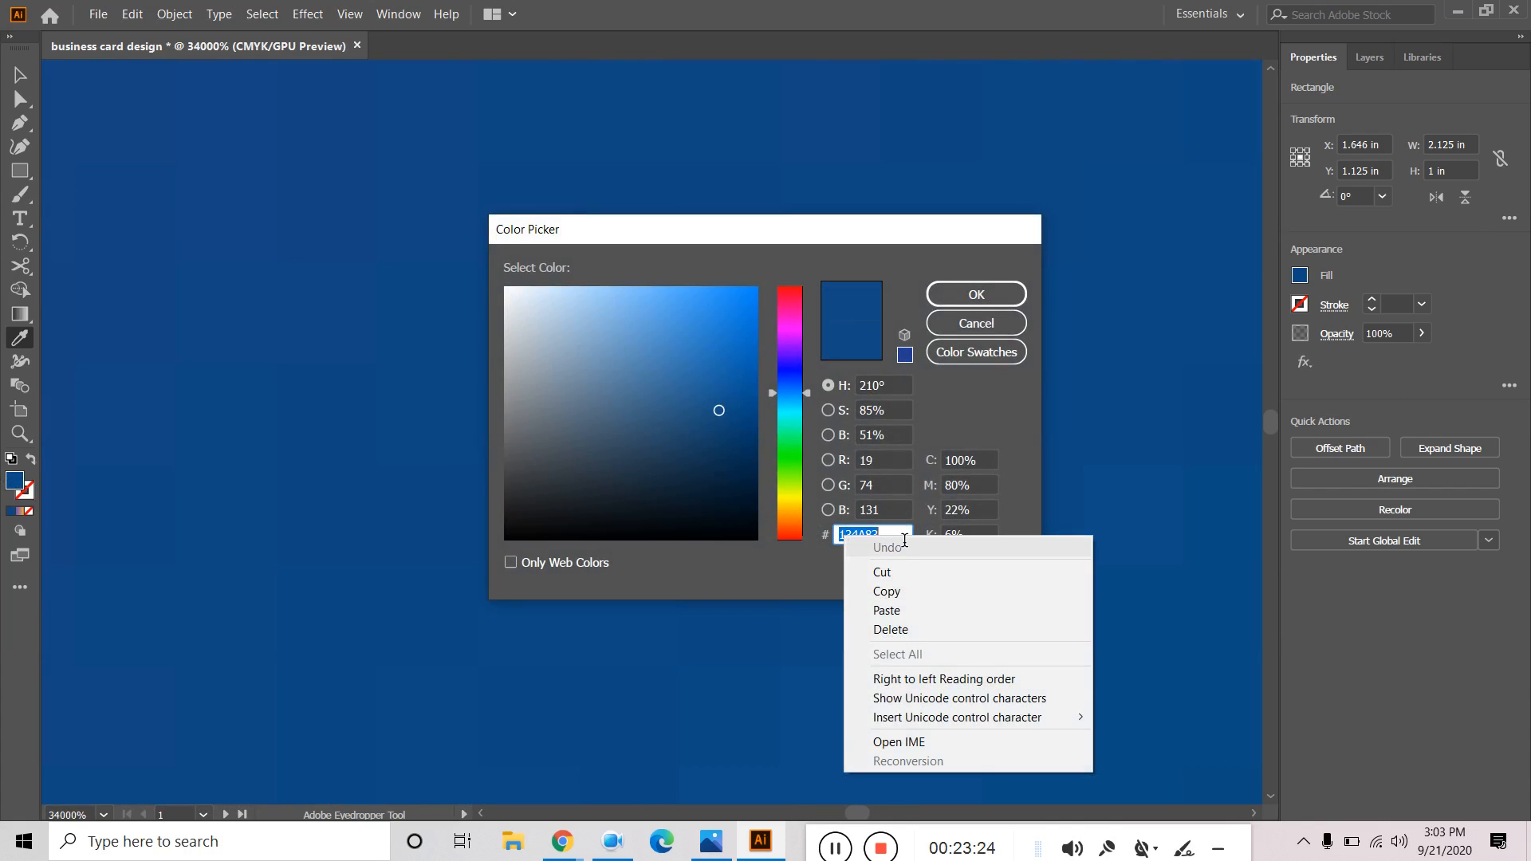
pyautogui.click(895, 591)
pyautogui.click(993, 294)
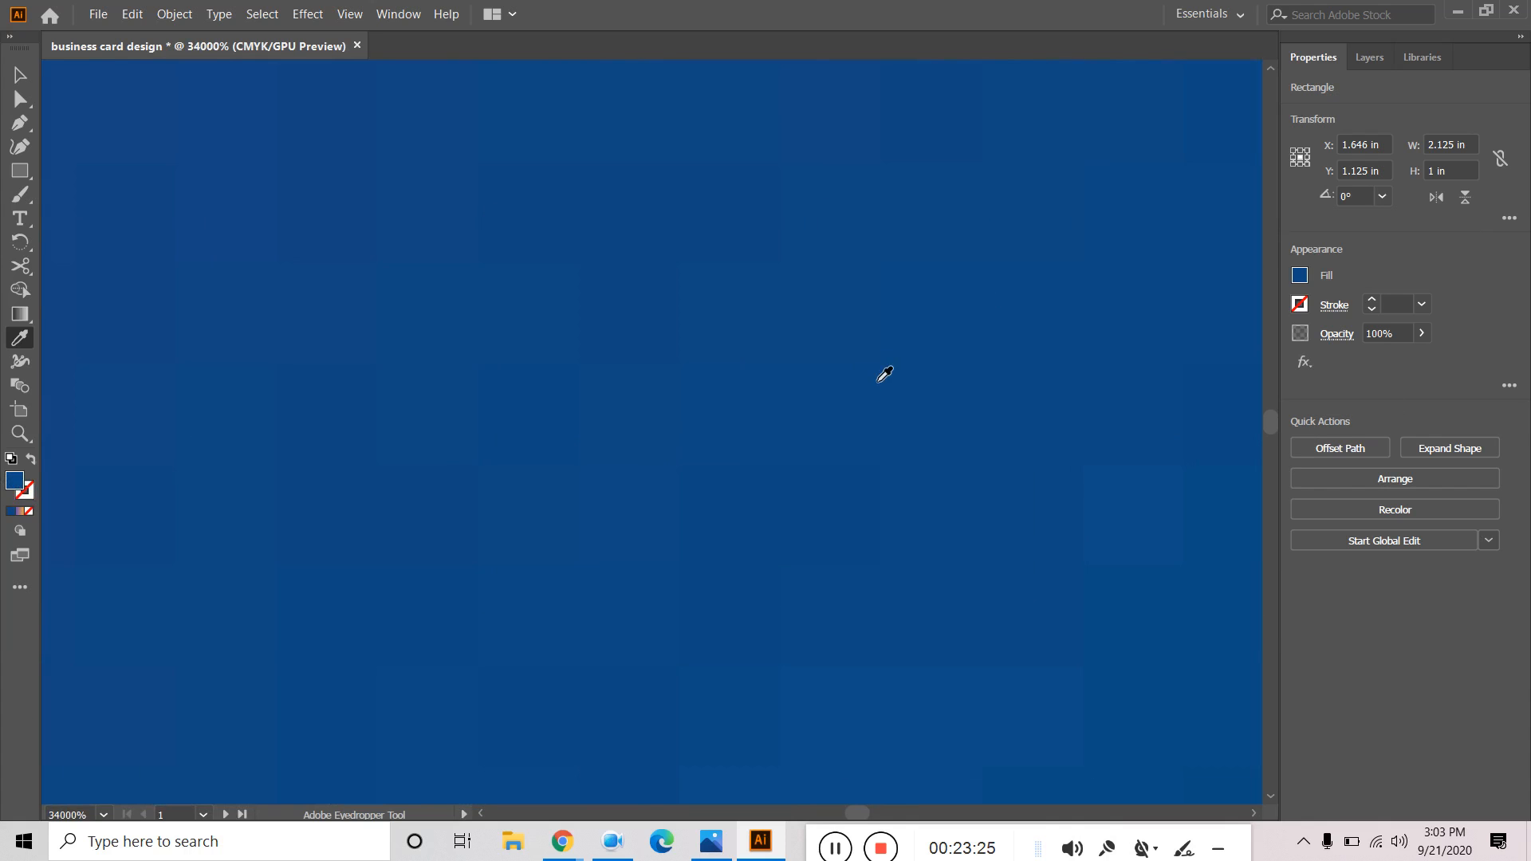
pyautogui.scroll(-15, 878, 383)
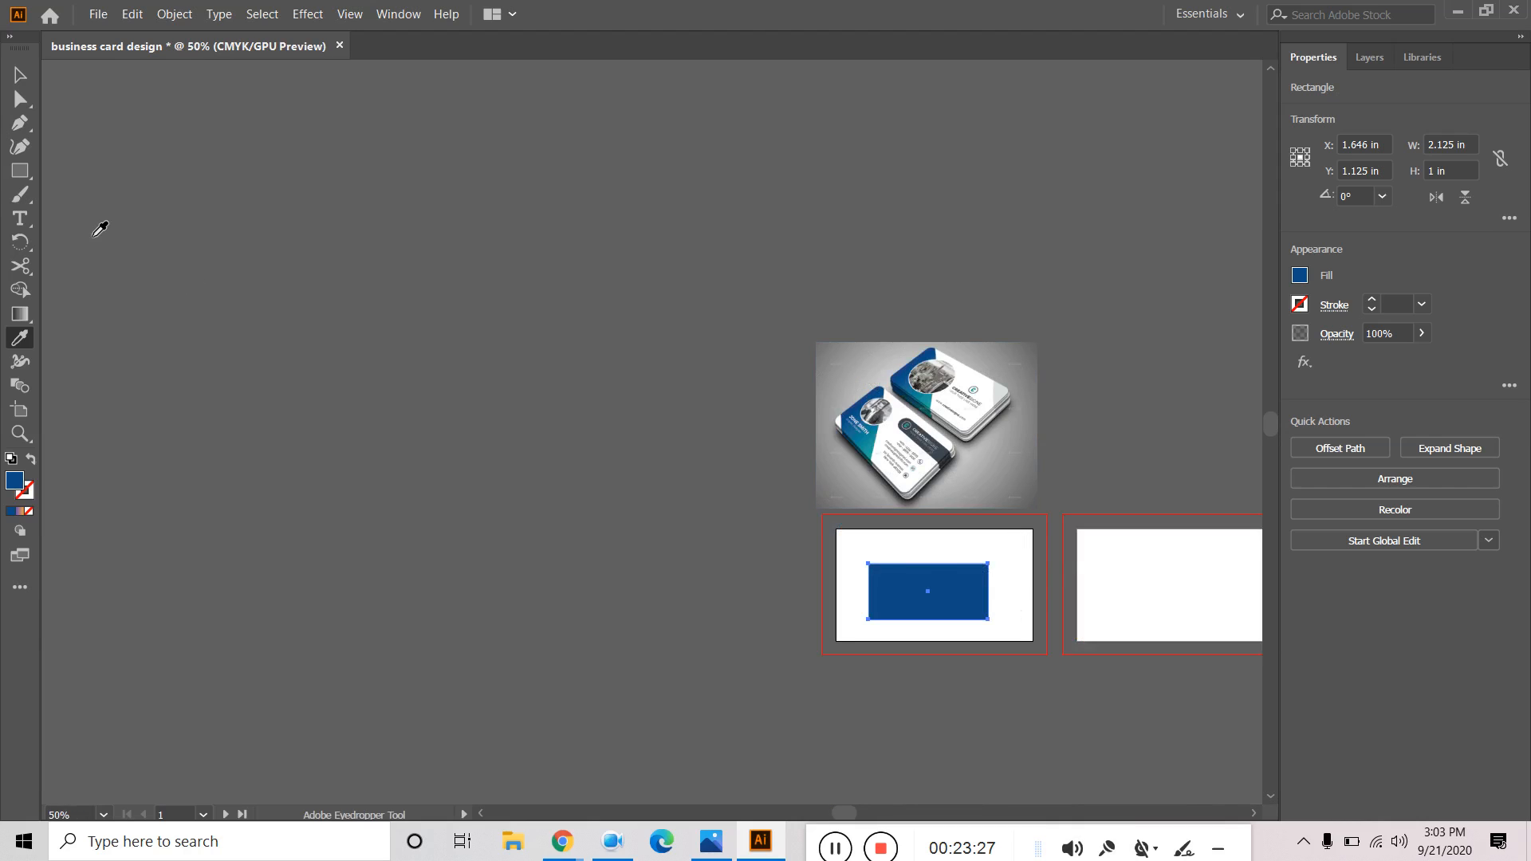
pyautogui.click(20, 74)
pyautogui.click(992, 592)
# Reapply the Purple-Orange gradient to the rectangle and delete its middle stop.
pyautogui.click(949, 614)
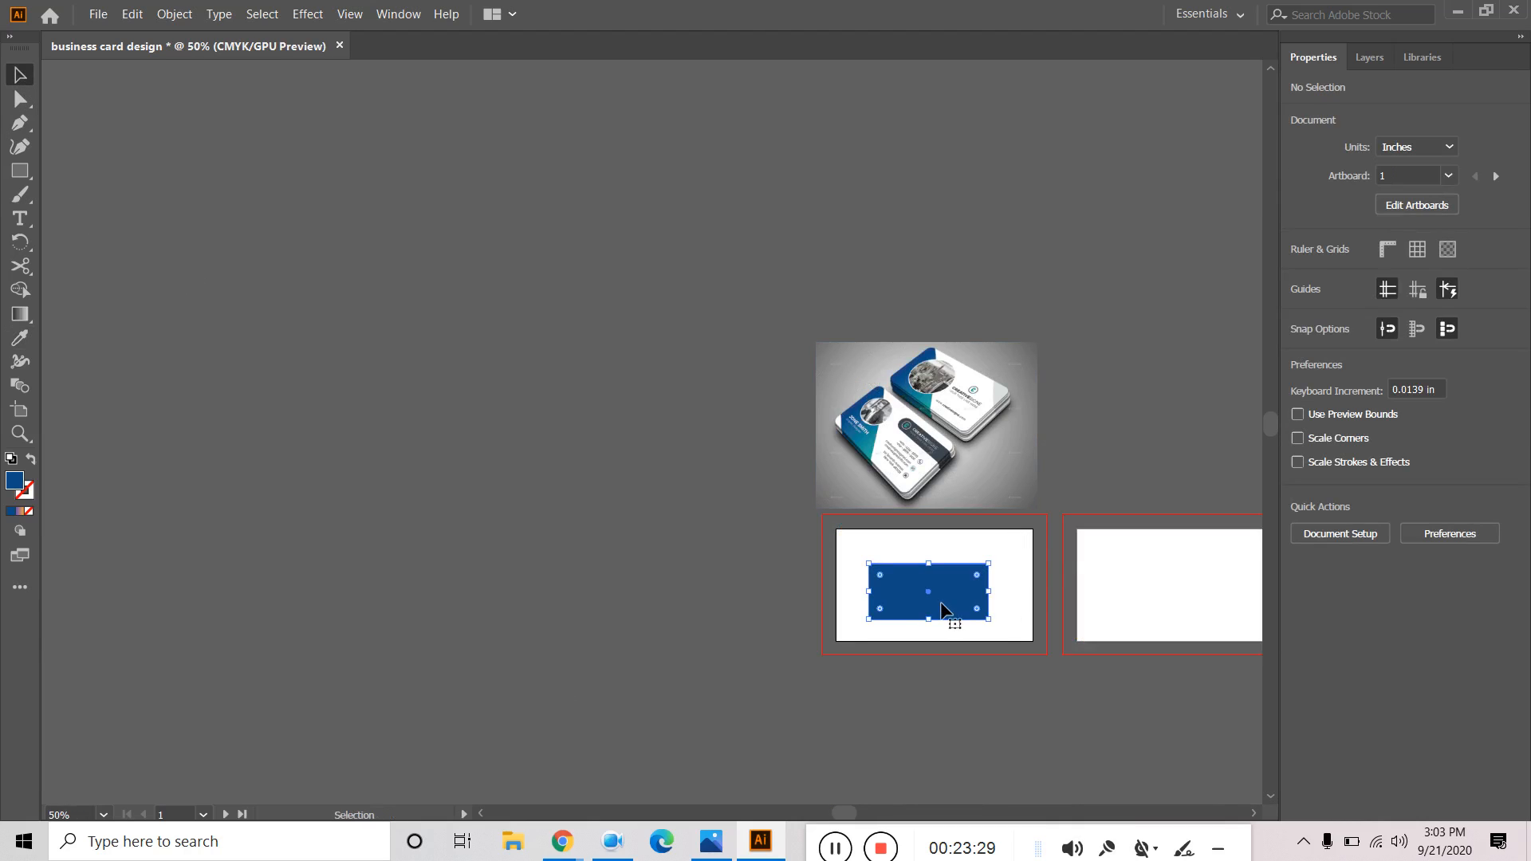
pyautogui.click(20, 313)
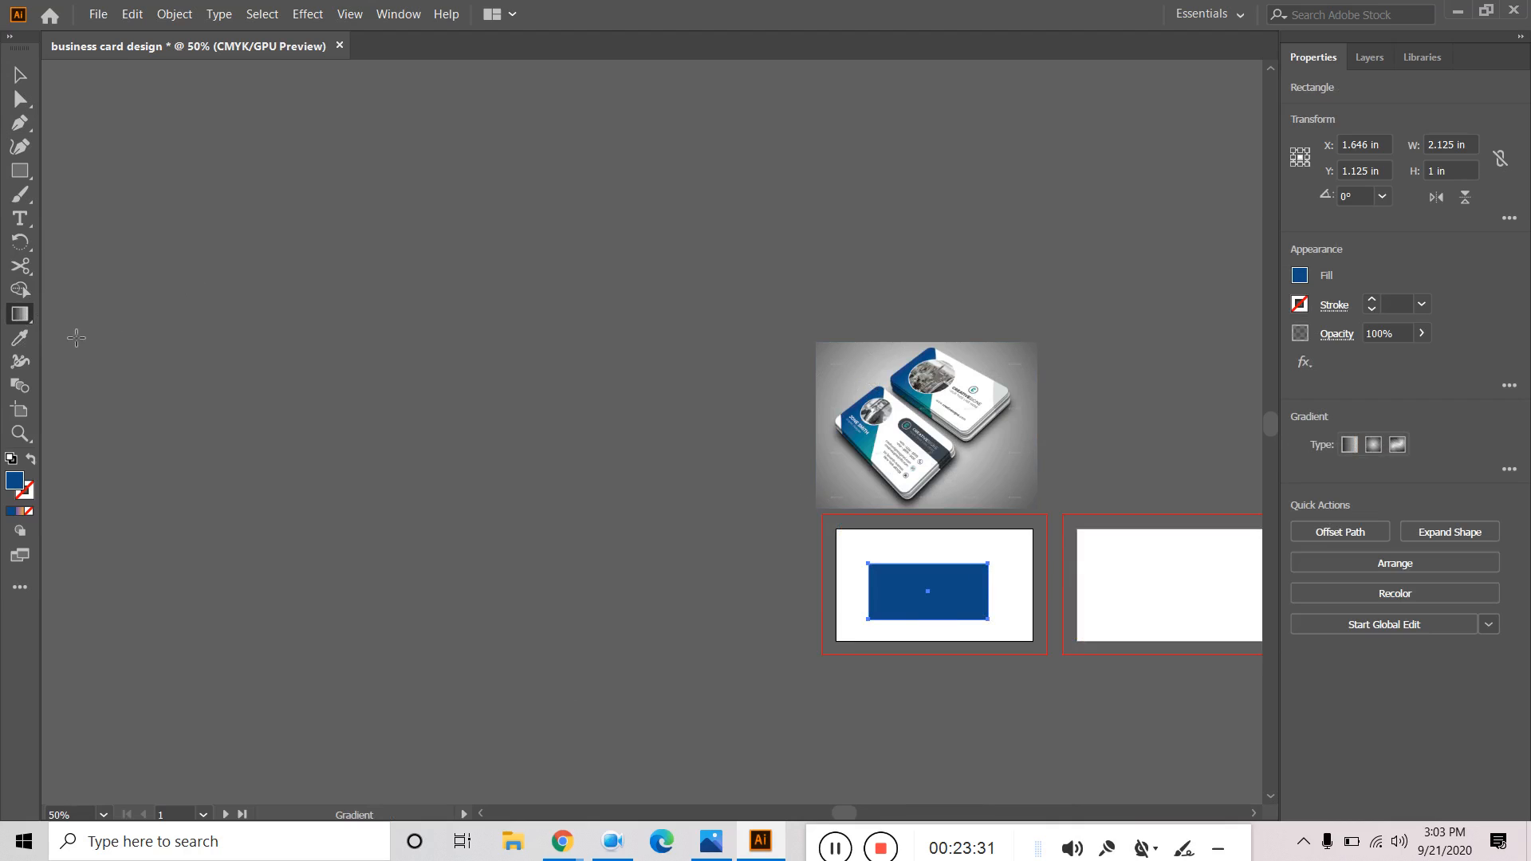
pyautogui.click(1299, 277)
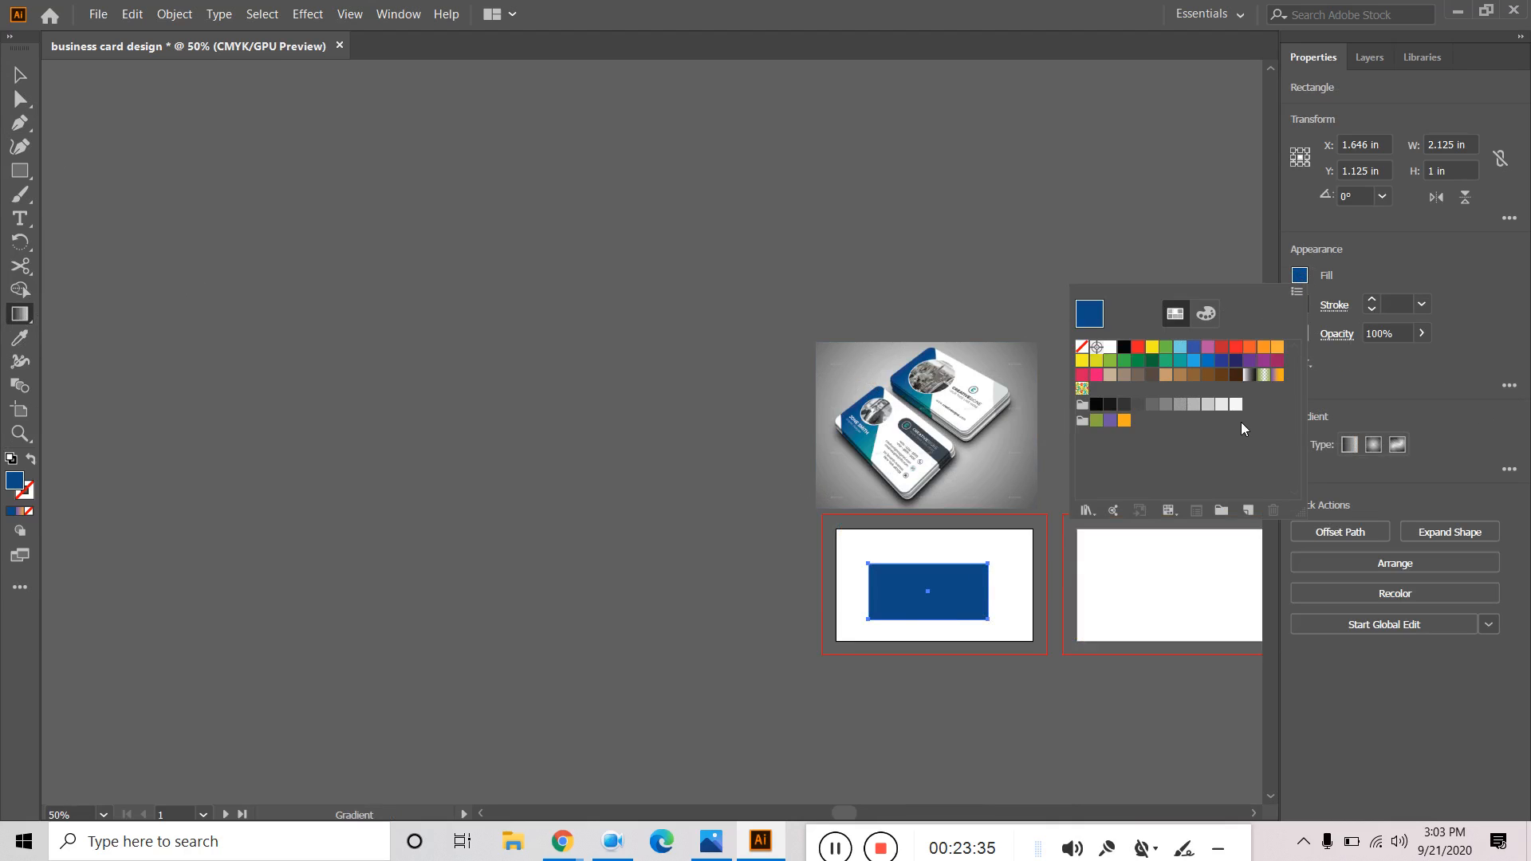
pyautogui.click(1277, 375)
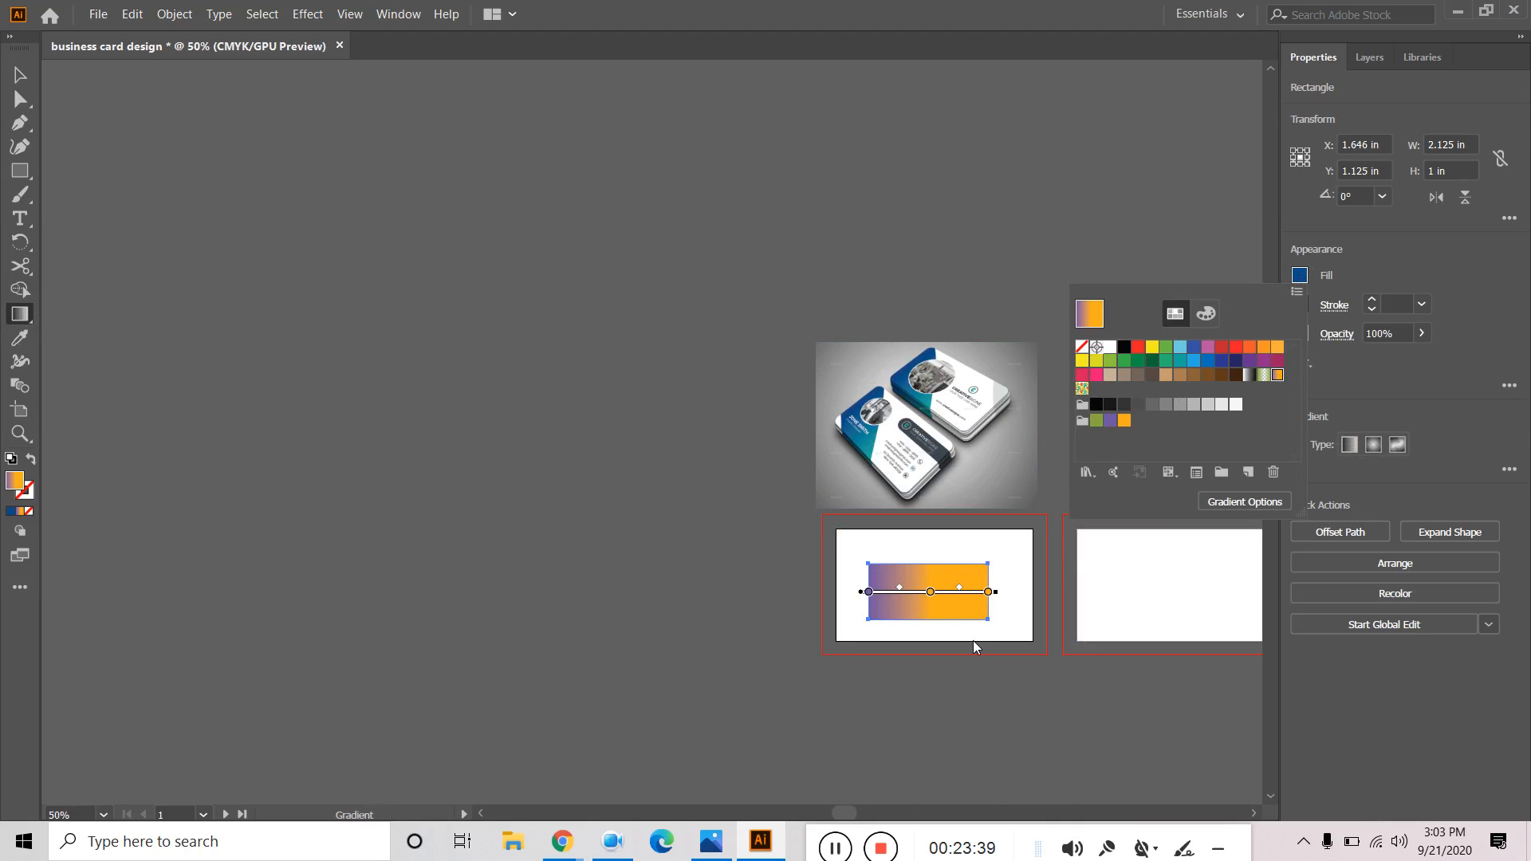
pyautogui.click(986, 668)
pyautogui.scroll(4, 987, 671)
pyautogui.moveTo(987, 672); pyautogui.dragTo(868, 422)
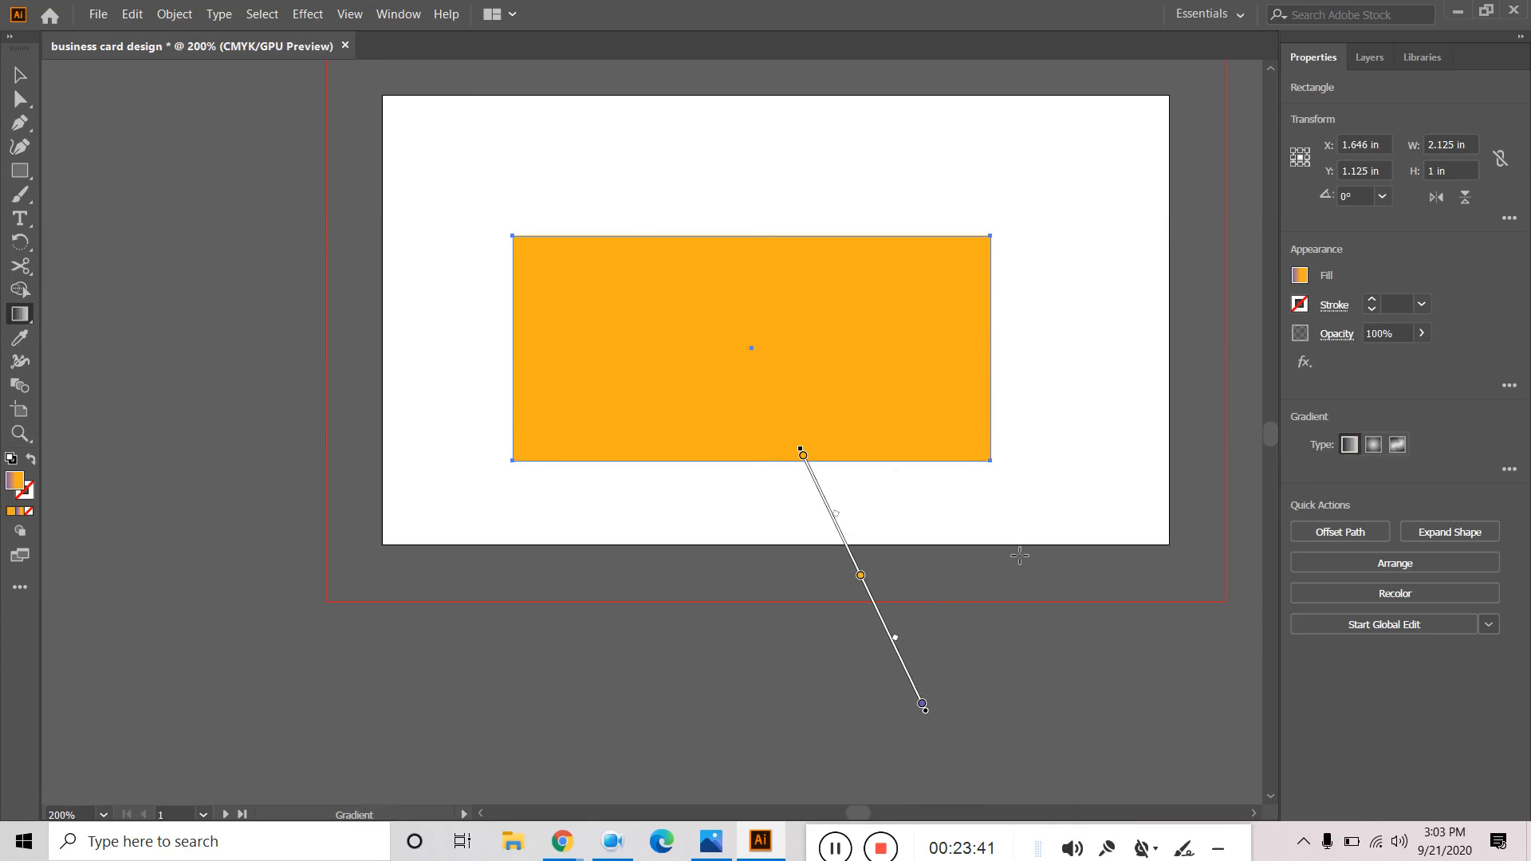
pyautogui.hotkey('ctrl', 'z')
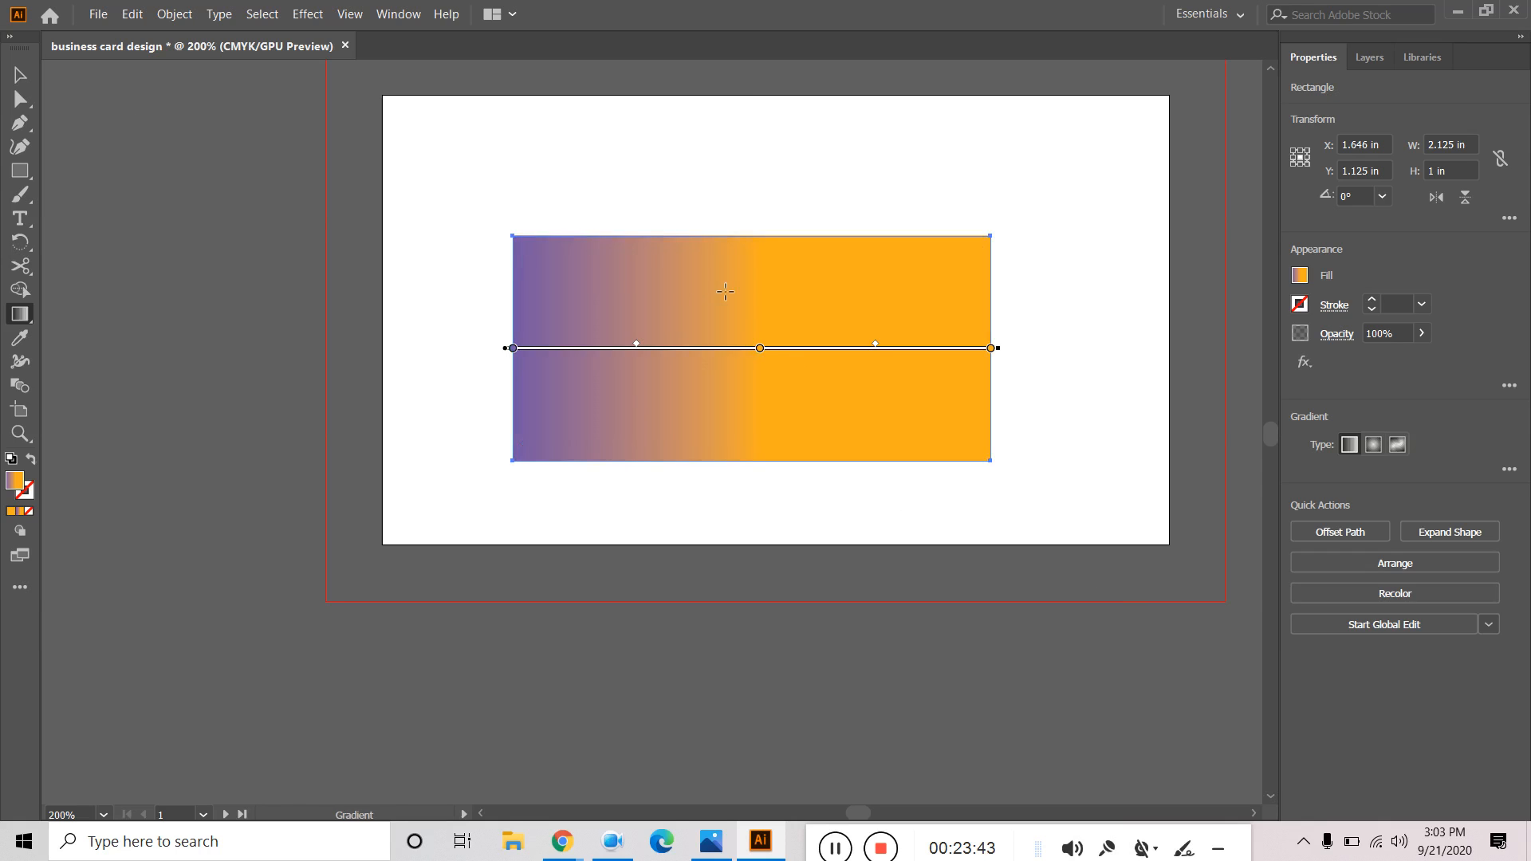
pyautogui.click(760, 350)
pyautogui.press('Delete')
# Set the gradient's left stop to dark blue hex 134A83.
pyautogui.click(513, 348)
pyautogui.doubleClick(512, 348)
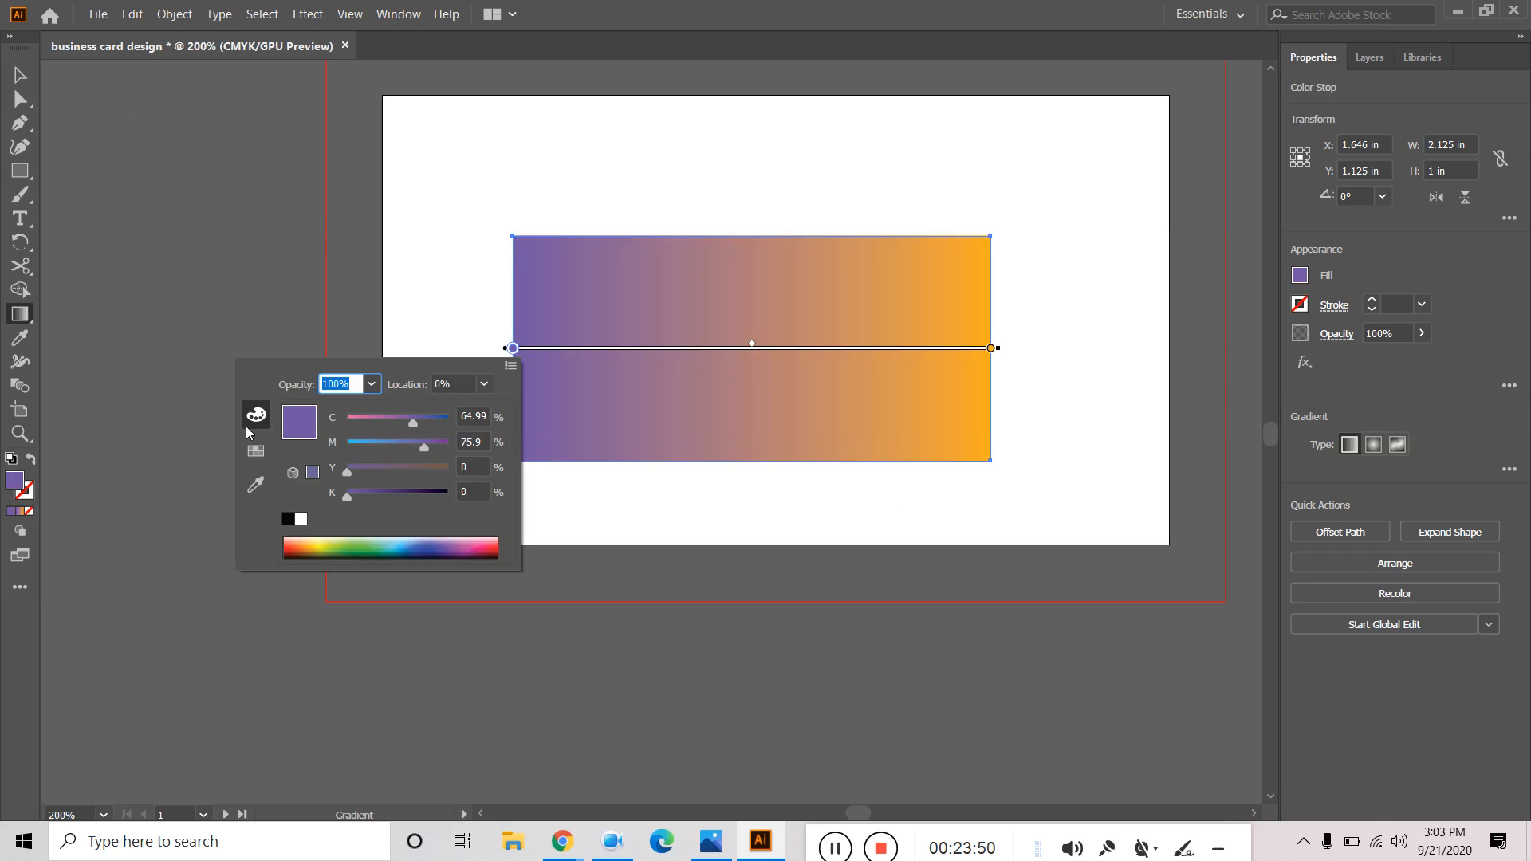
pyautogui.click(20, 486)
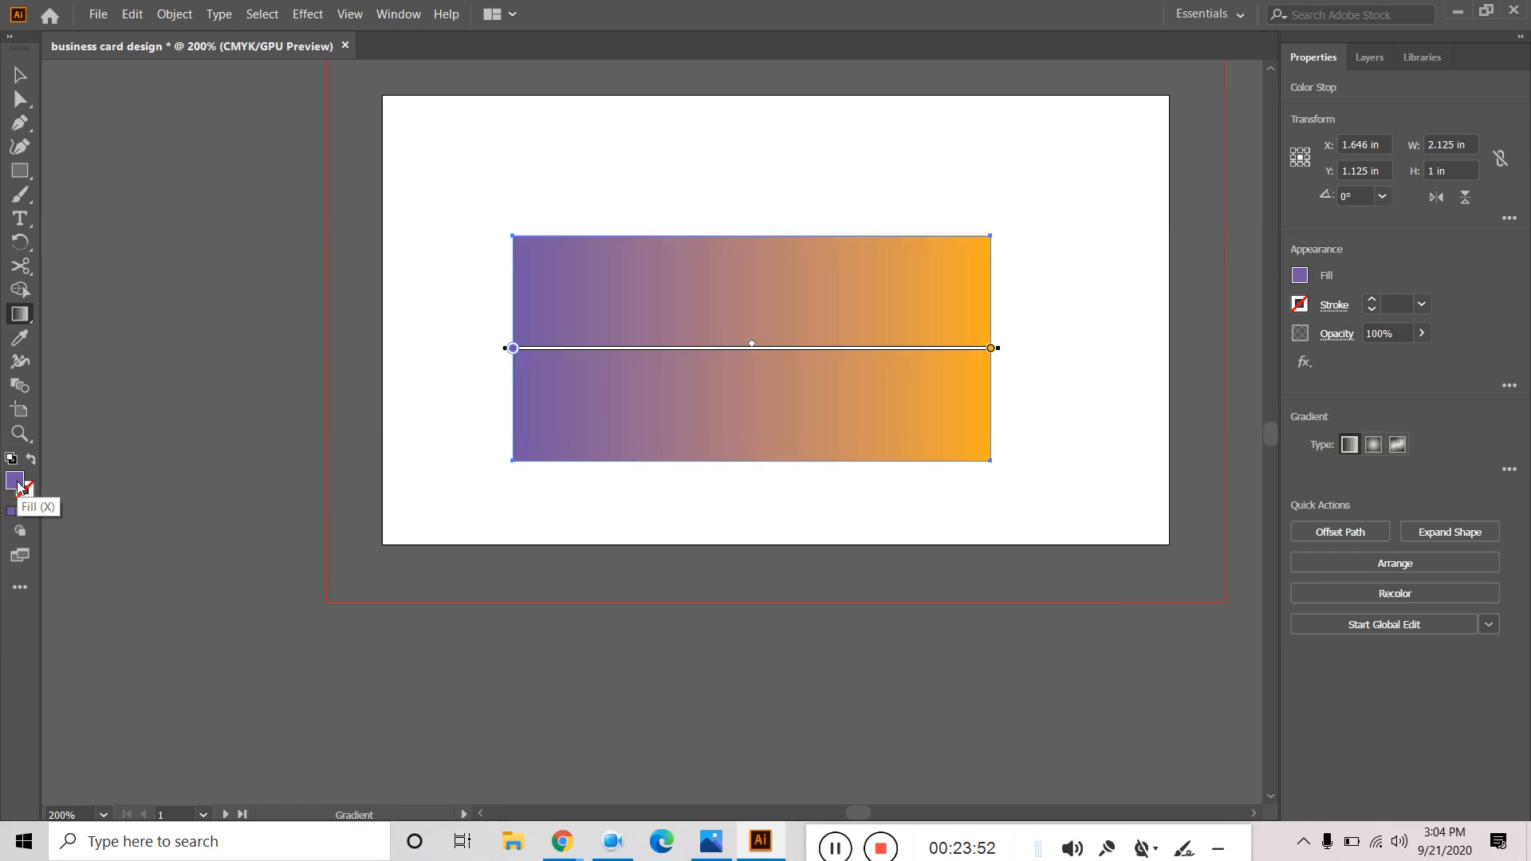
pyautogui.doubleClick(19, 485)
pyautogui.hotkey('ctrl', 'v')
pyautogui.click(996, 296)
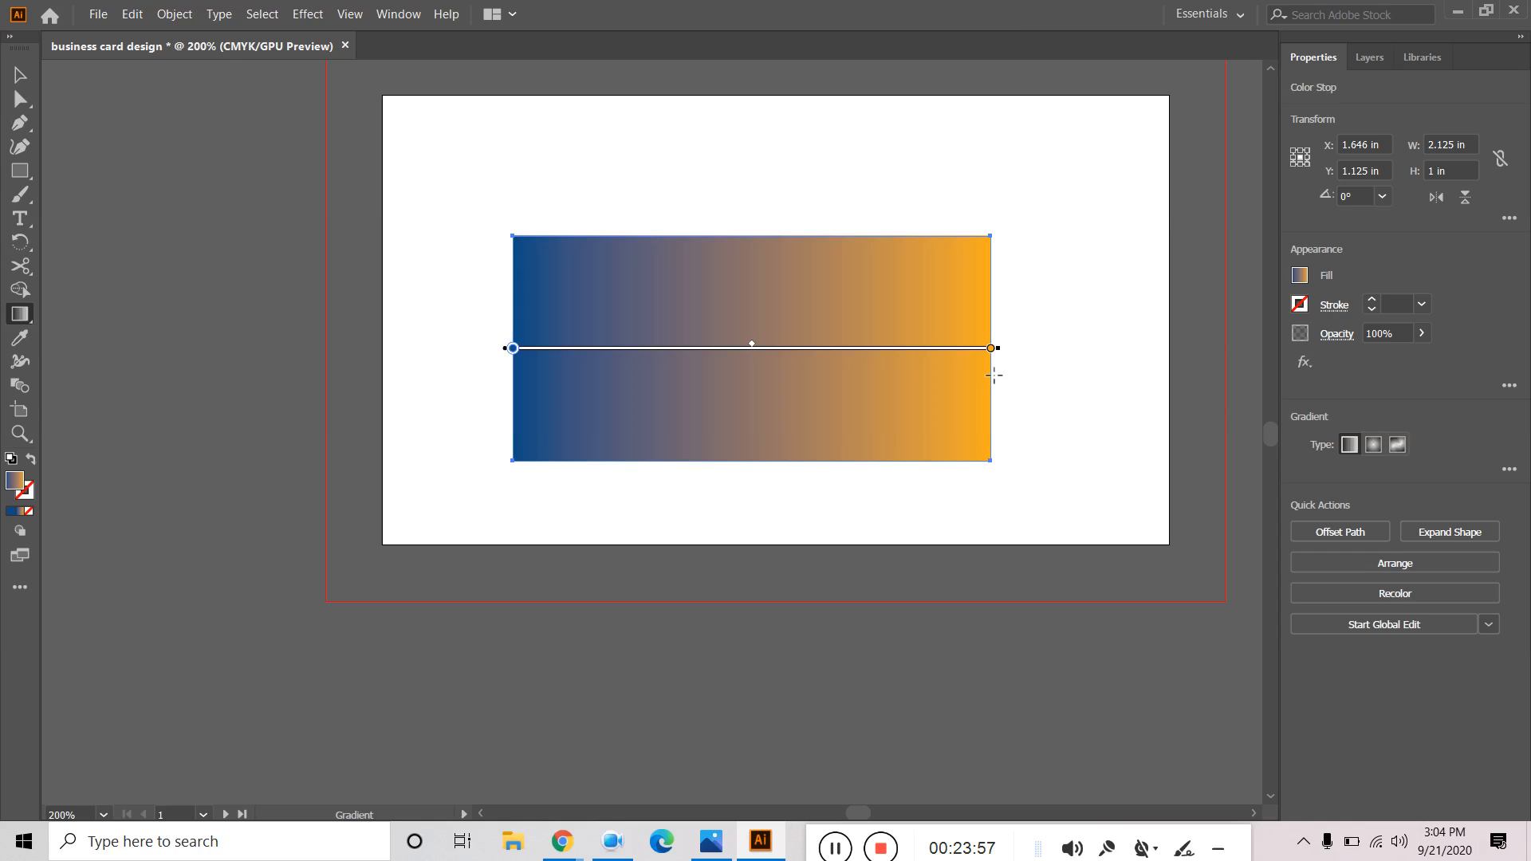
pyautogui.click(991, 350)
pyautogui.click(20, 75)
pyautogui.click(112, 213)
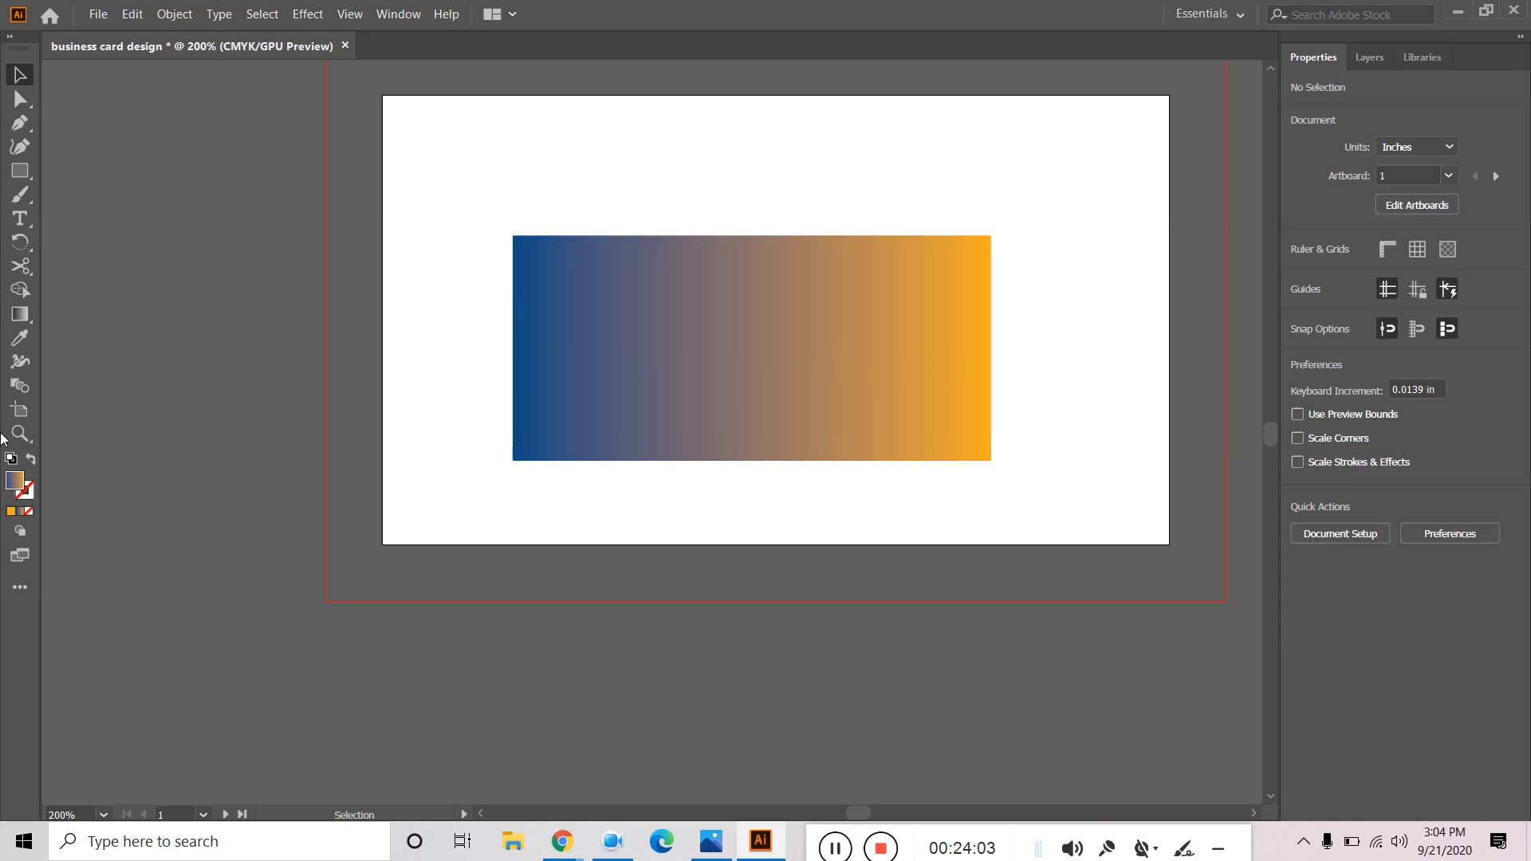
# Sample the mockup card's teal with the Eyedropper and copy its hex value 00A89E.
pyautogui.click(19, 337)
pyautogui.scroll(8, 283, 427)
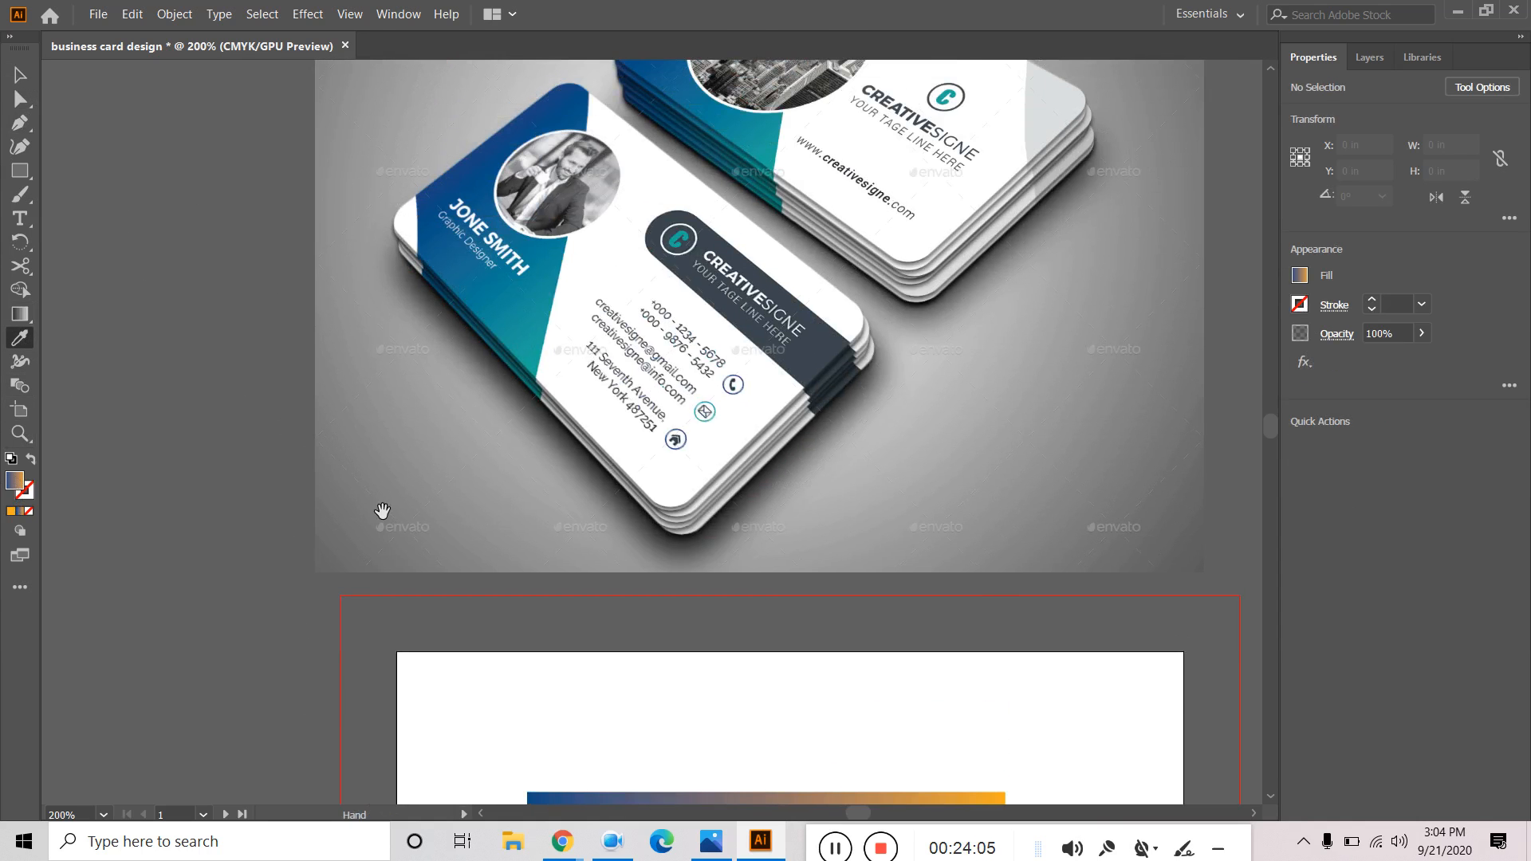
pyautogui.scroll(3, 516, 323)
pyautogui.scroll(10, 516, 323)
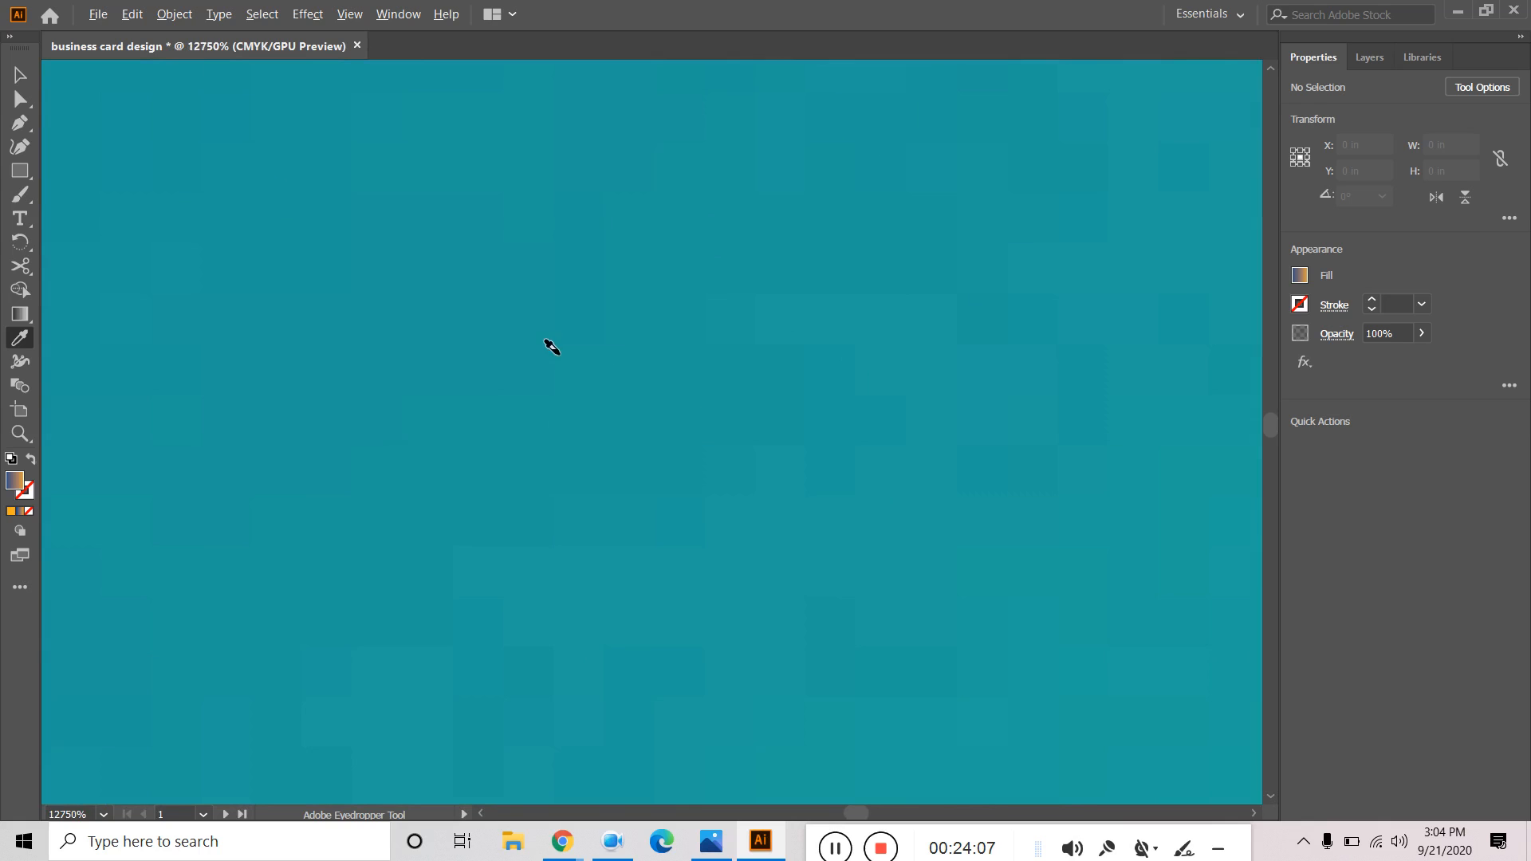
pyautogui.press('space')
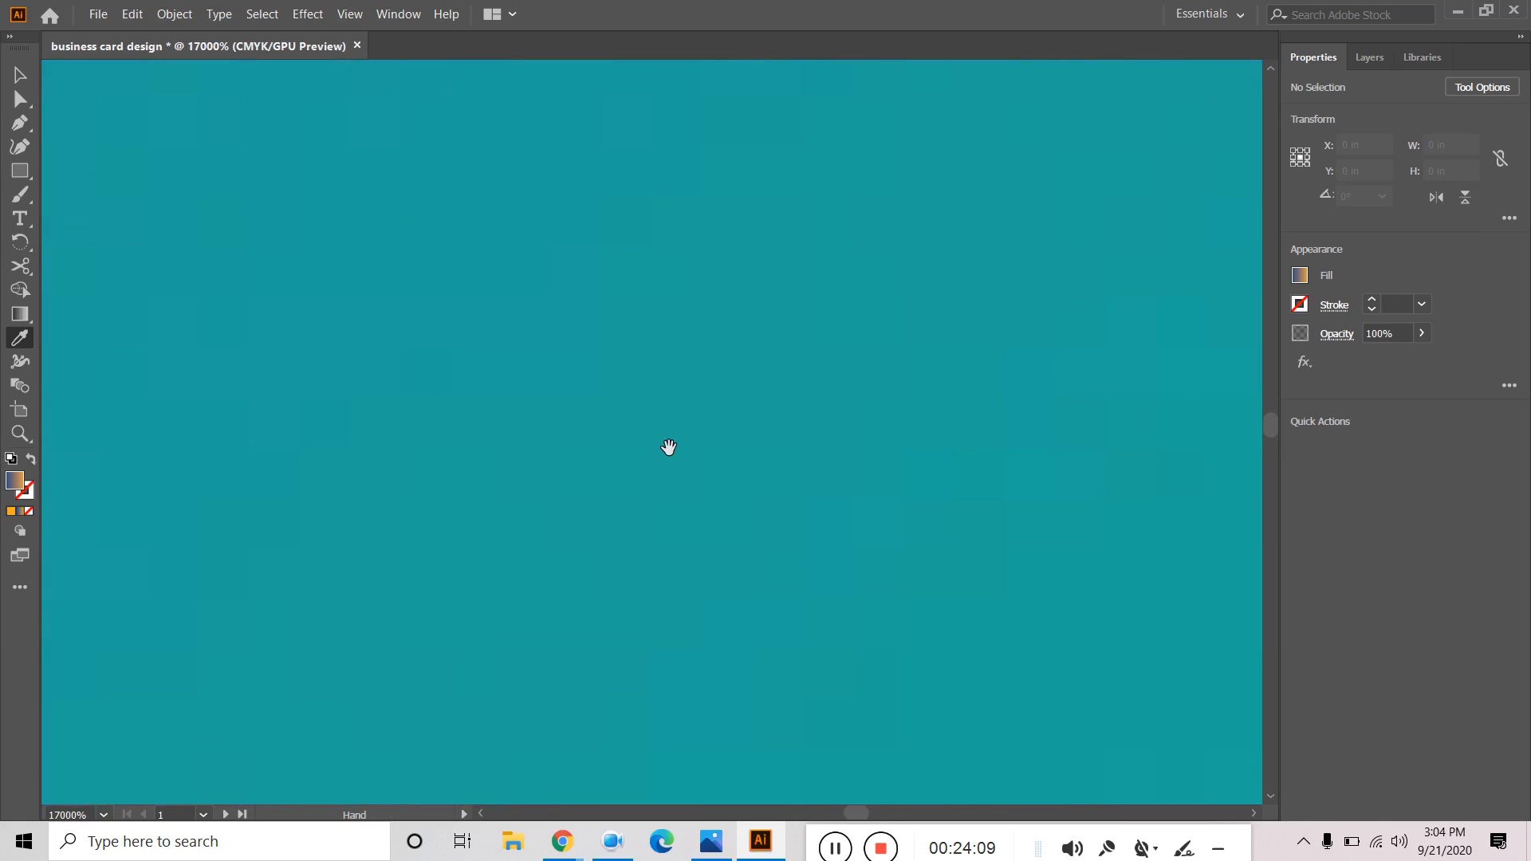
pyautogui.scroll(-2, 846, 607)
pyautogui.moveTo(846, 607); pyautogui.dragTo(649, 140)
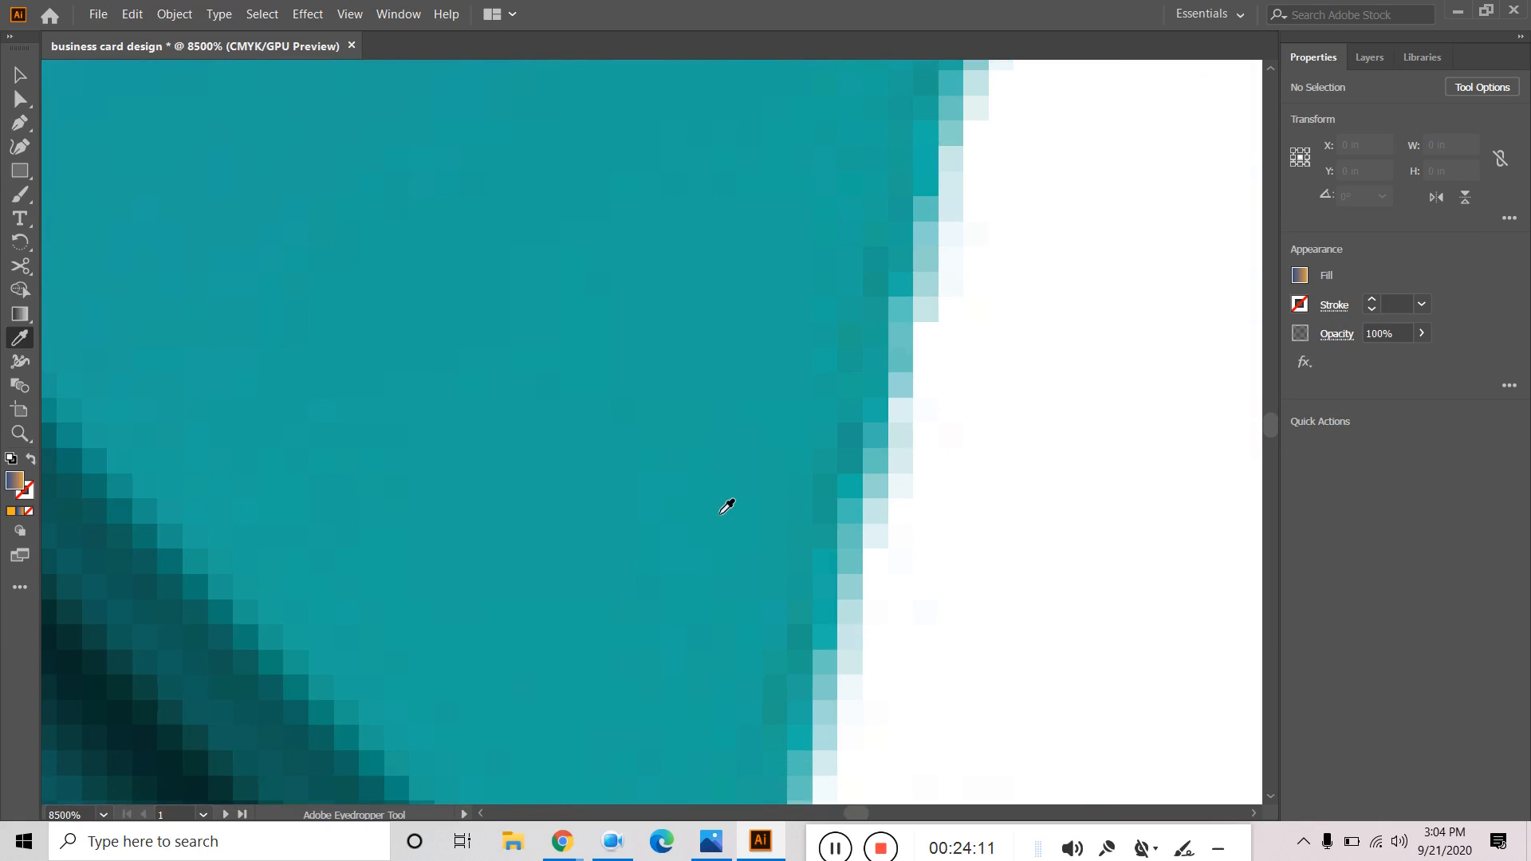
pyautogui.scroll(6, 682, 488)
pyautogui.click(766, 496)
pyautogui.doubleClick(15, 480)
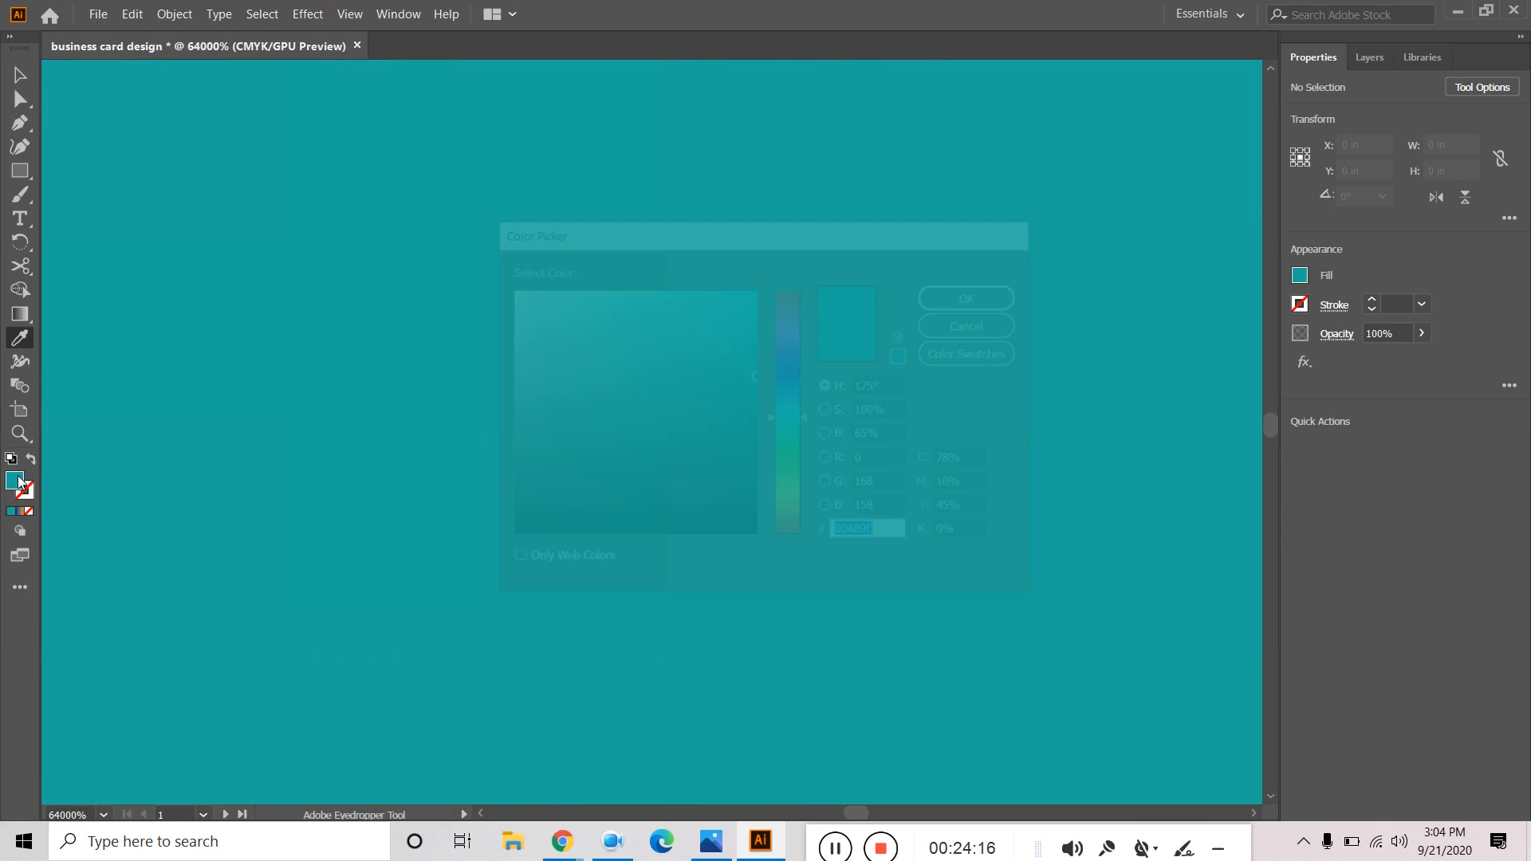
pyautogui.rightClick(846, 532)
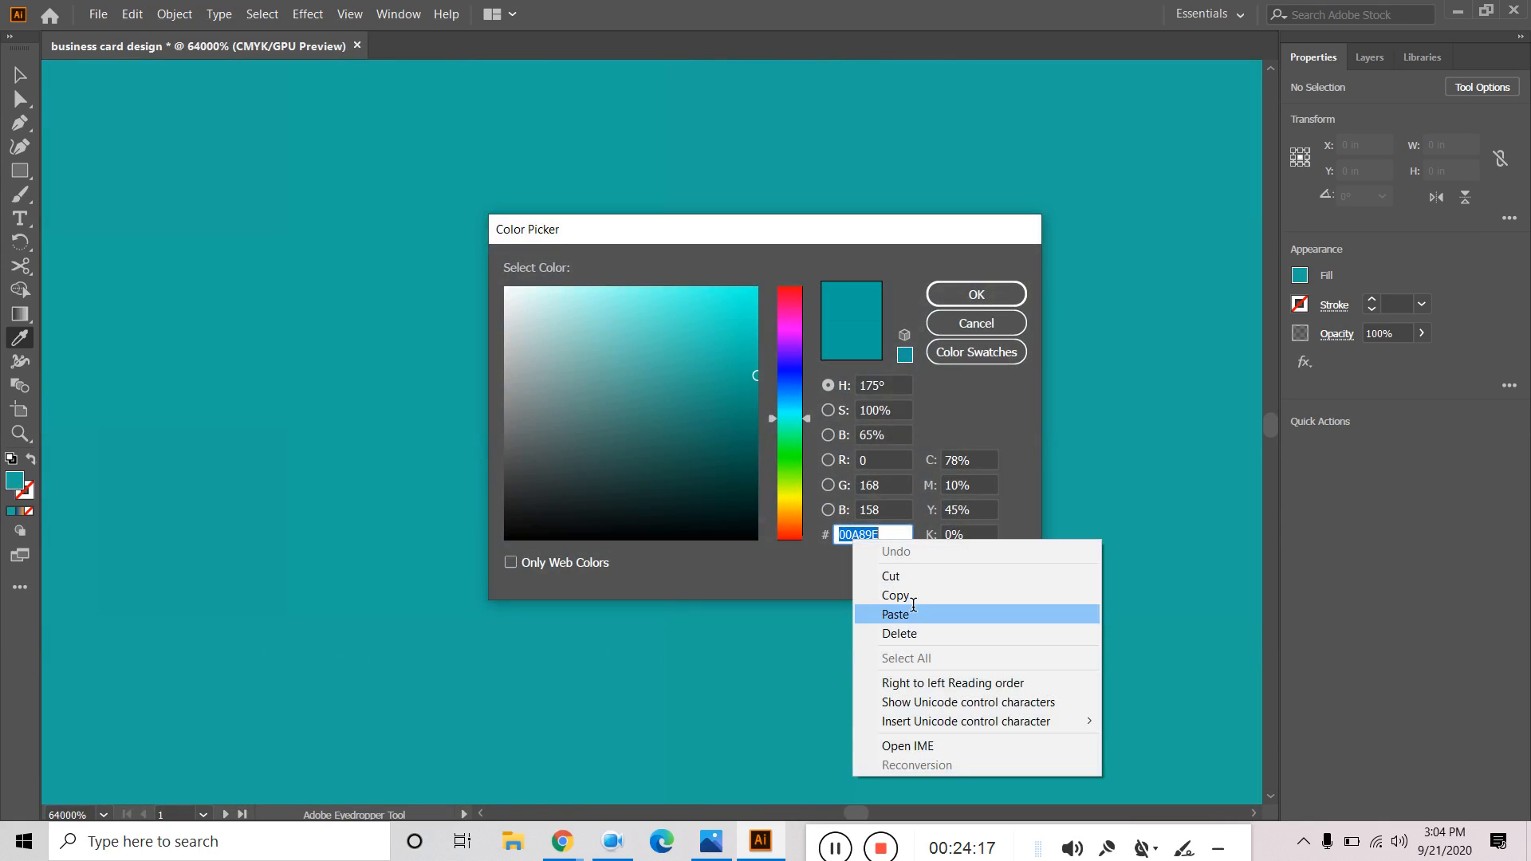
pyautogui.click(911, 594)
pyautogui.click(977, 296)
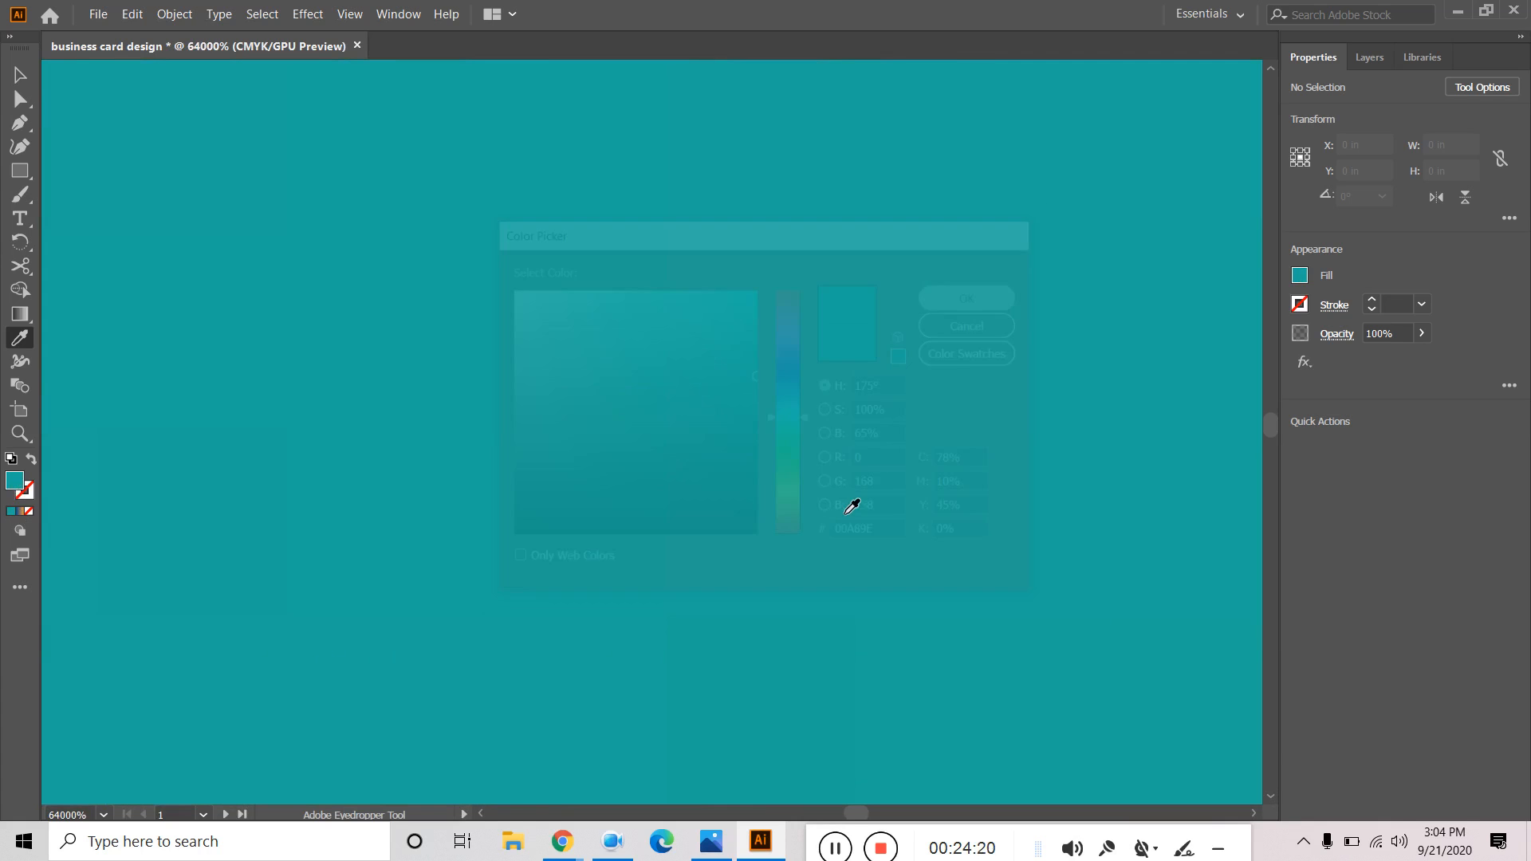
# Change the rectangle gradient's right stop from orange to teal 00A89E.
pyautogui.scroll(-20, 846, 505)
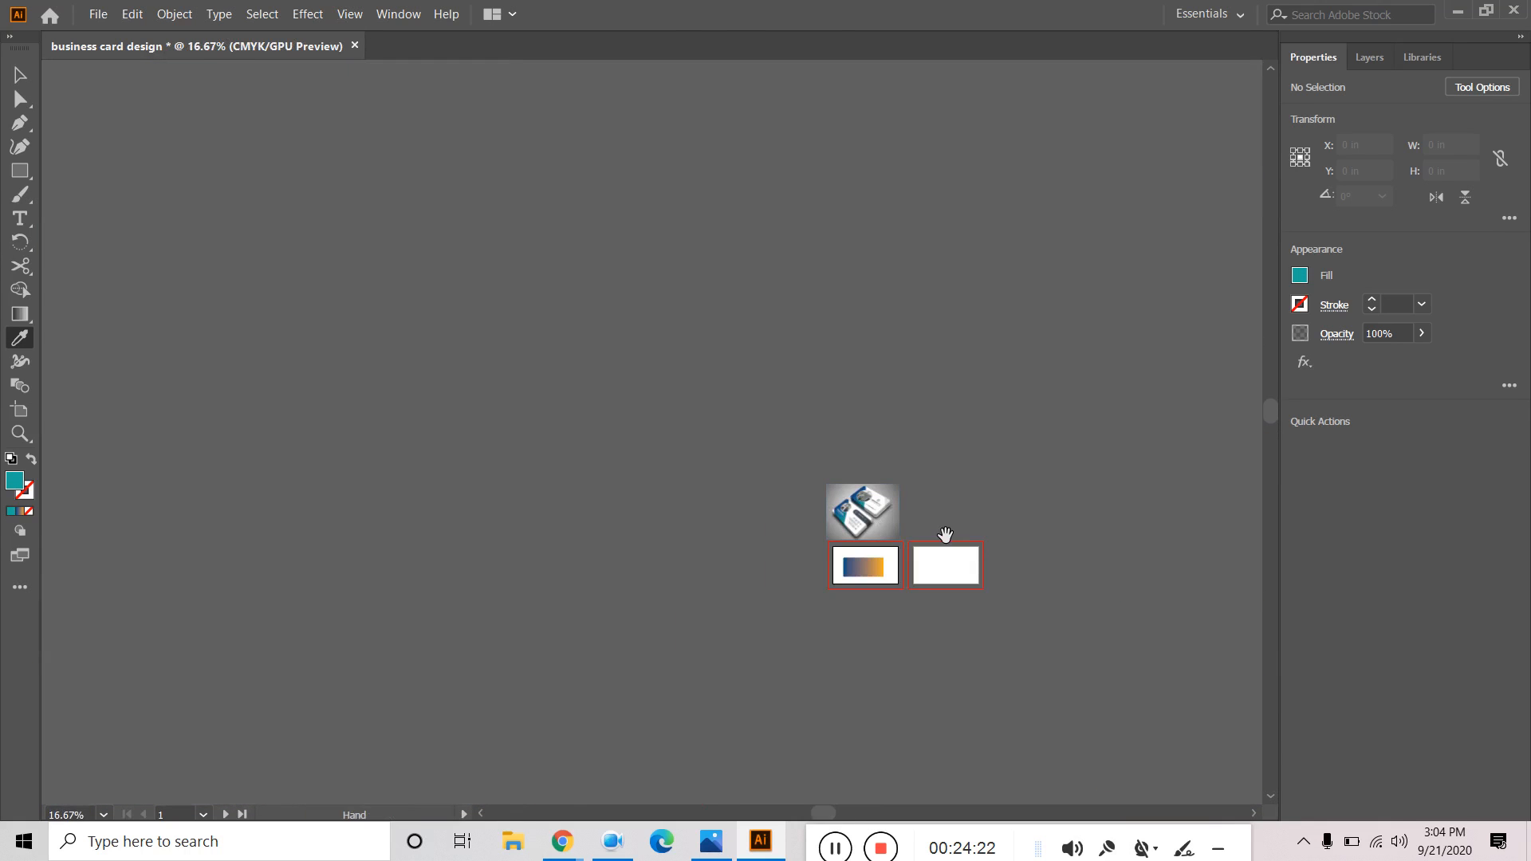
pyautogui.scroll(10, 807, 444)
pyautogui.scroll(-4, 802, 454)
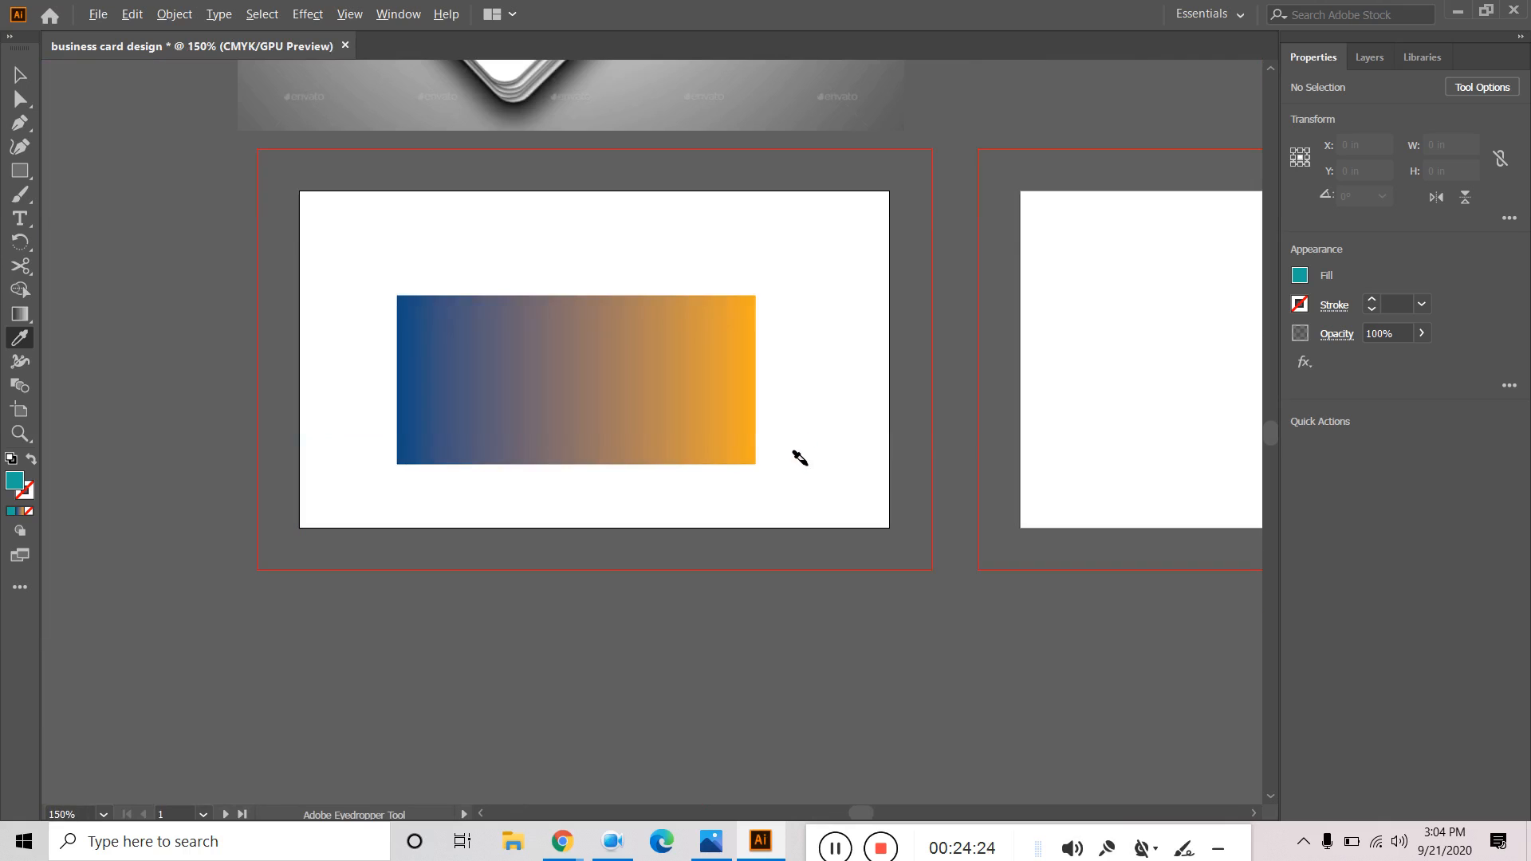
pyautogui.press('v')
pyautogui.click(642, 422)
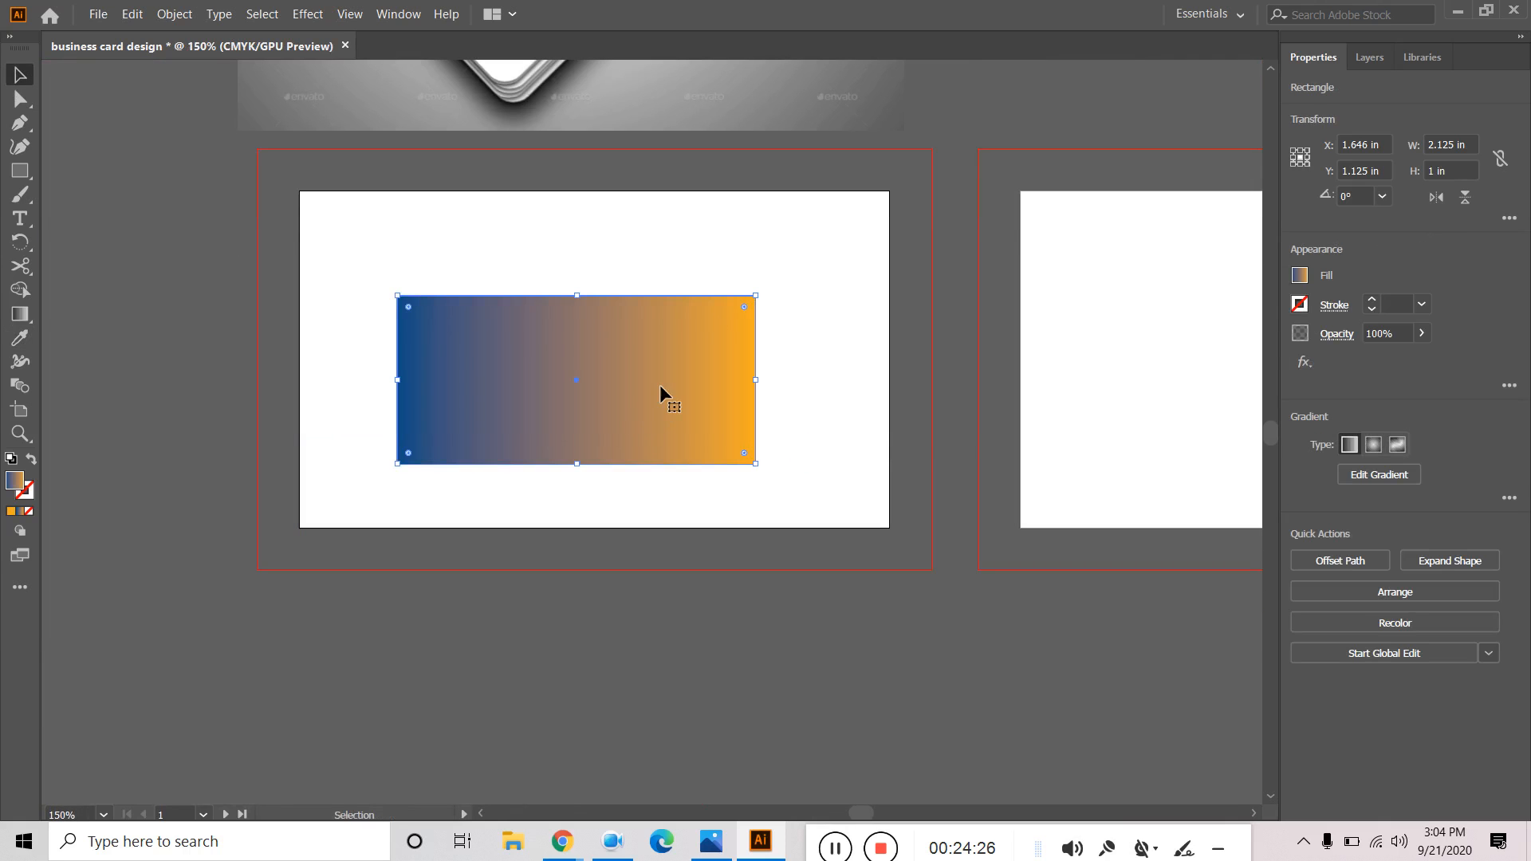
pyautogui.click(20, 313)
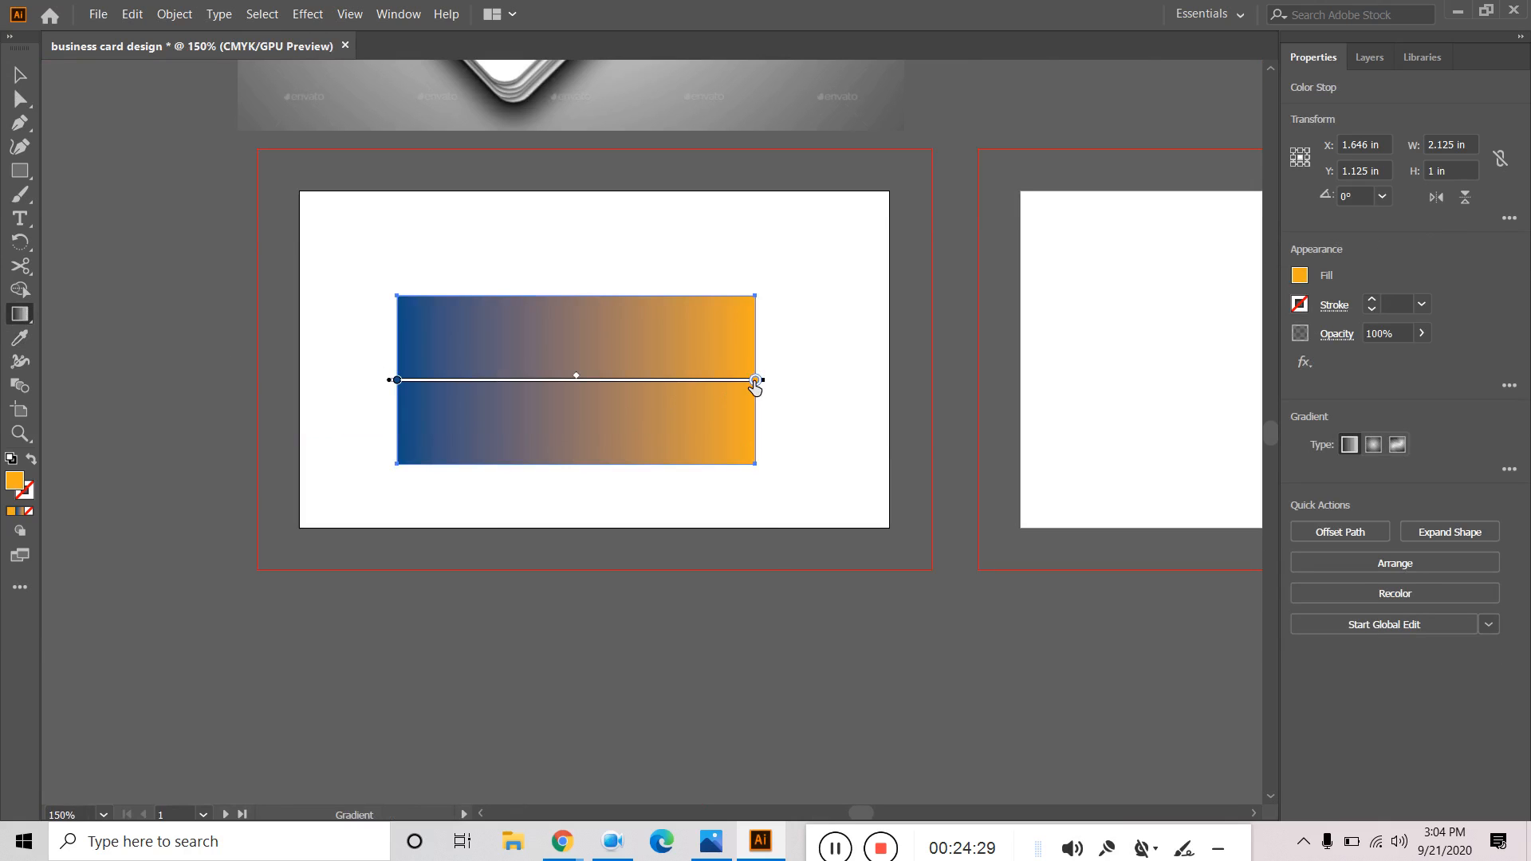
pyautogui.doubleClick(755, 380)
pyautogui.click(15, 78)
pyautogui.doubleClick(15, 483)
pyautogui.hotkey('ctrl', 'v')
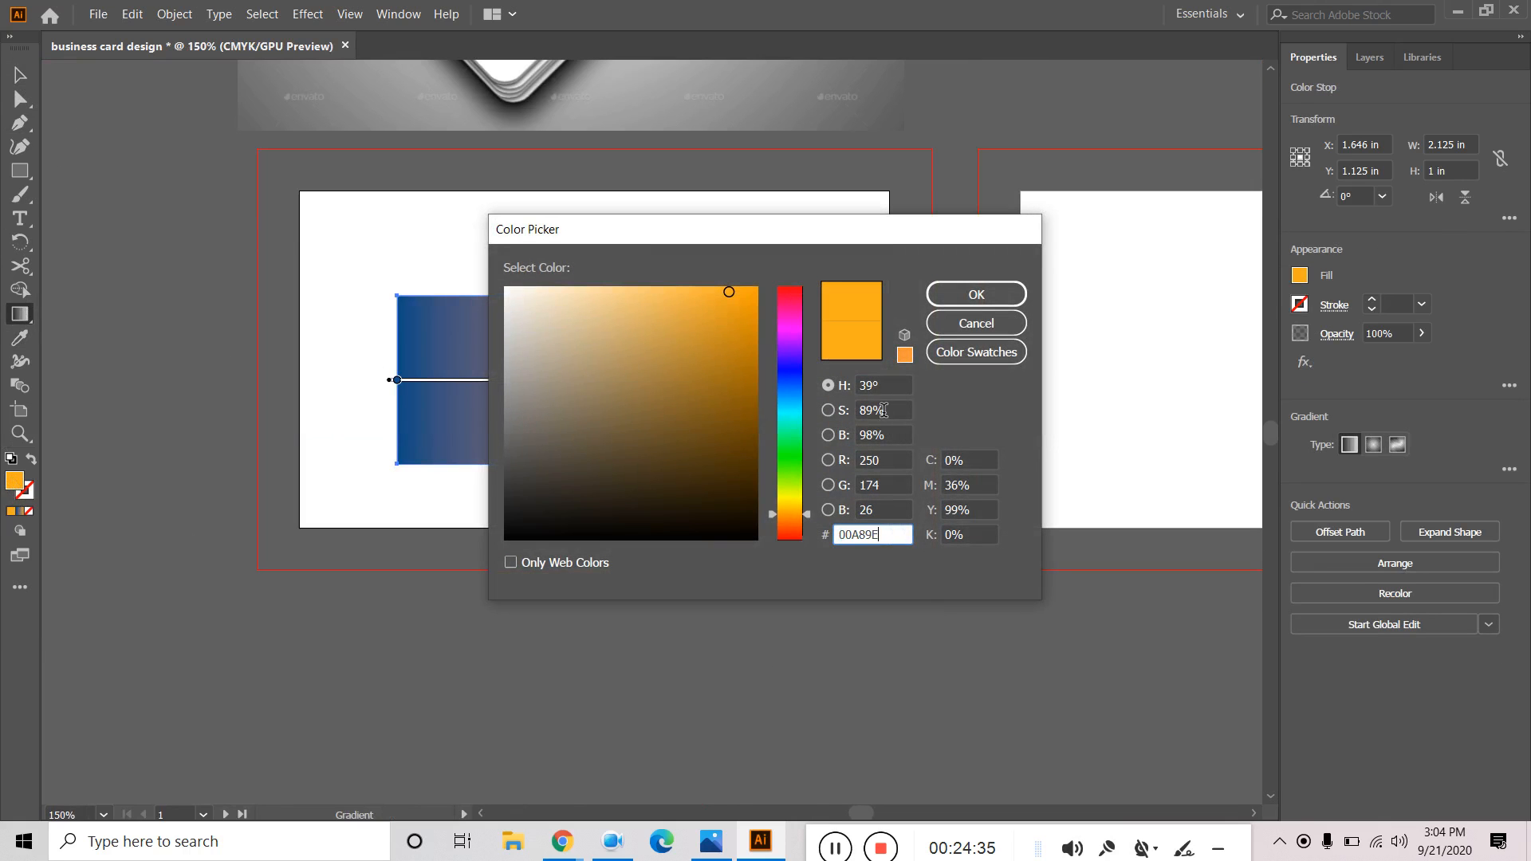
pyautogui.click(976, 294)
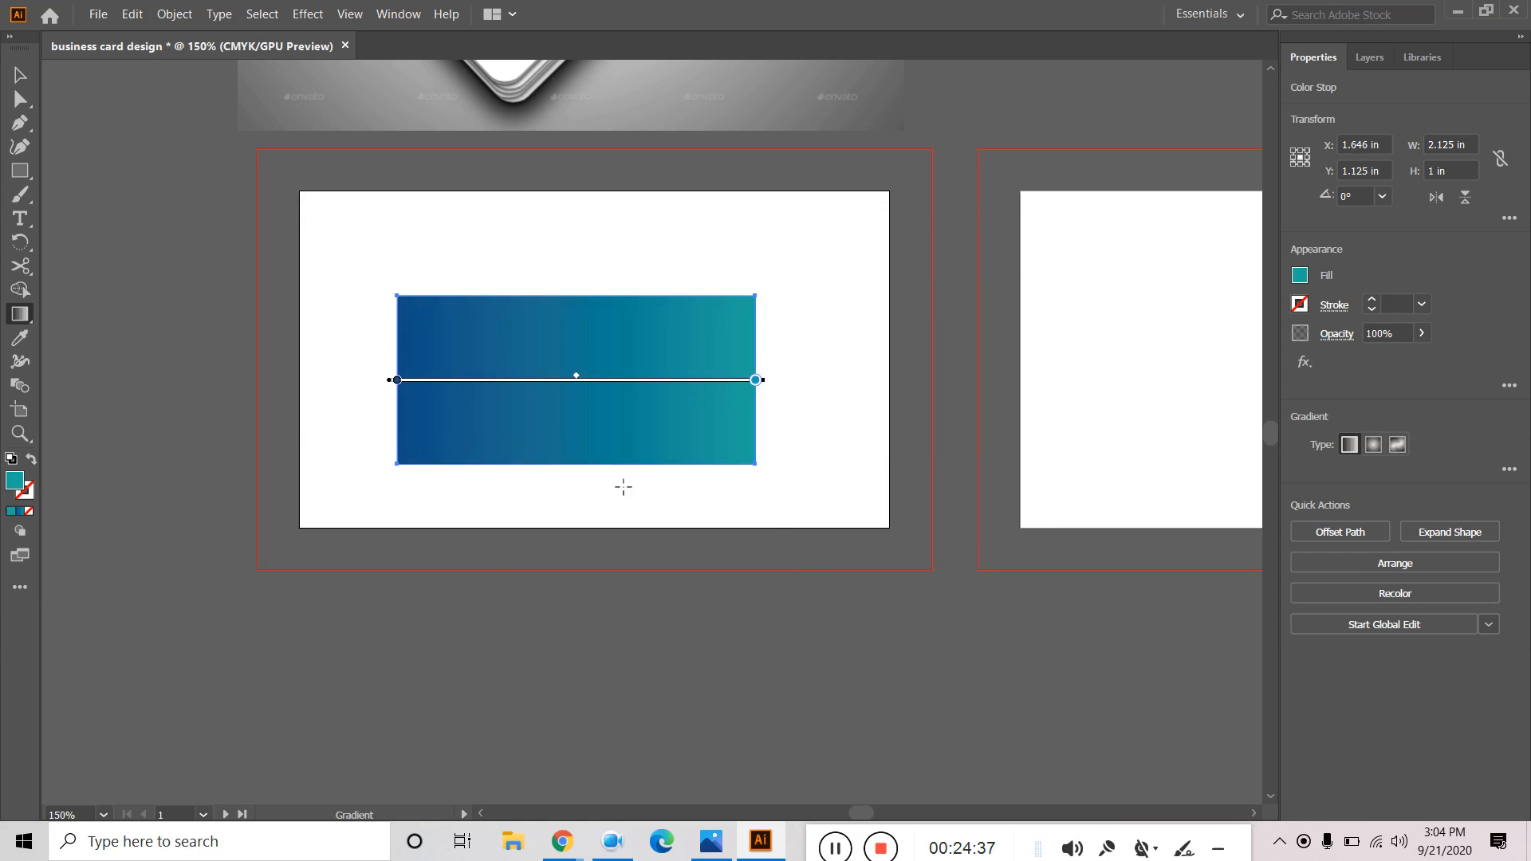
pyautogui.click(20, 75)
pyautogui.scroll(4, 634, 237)
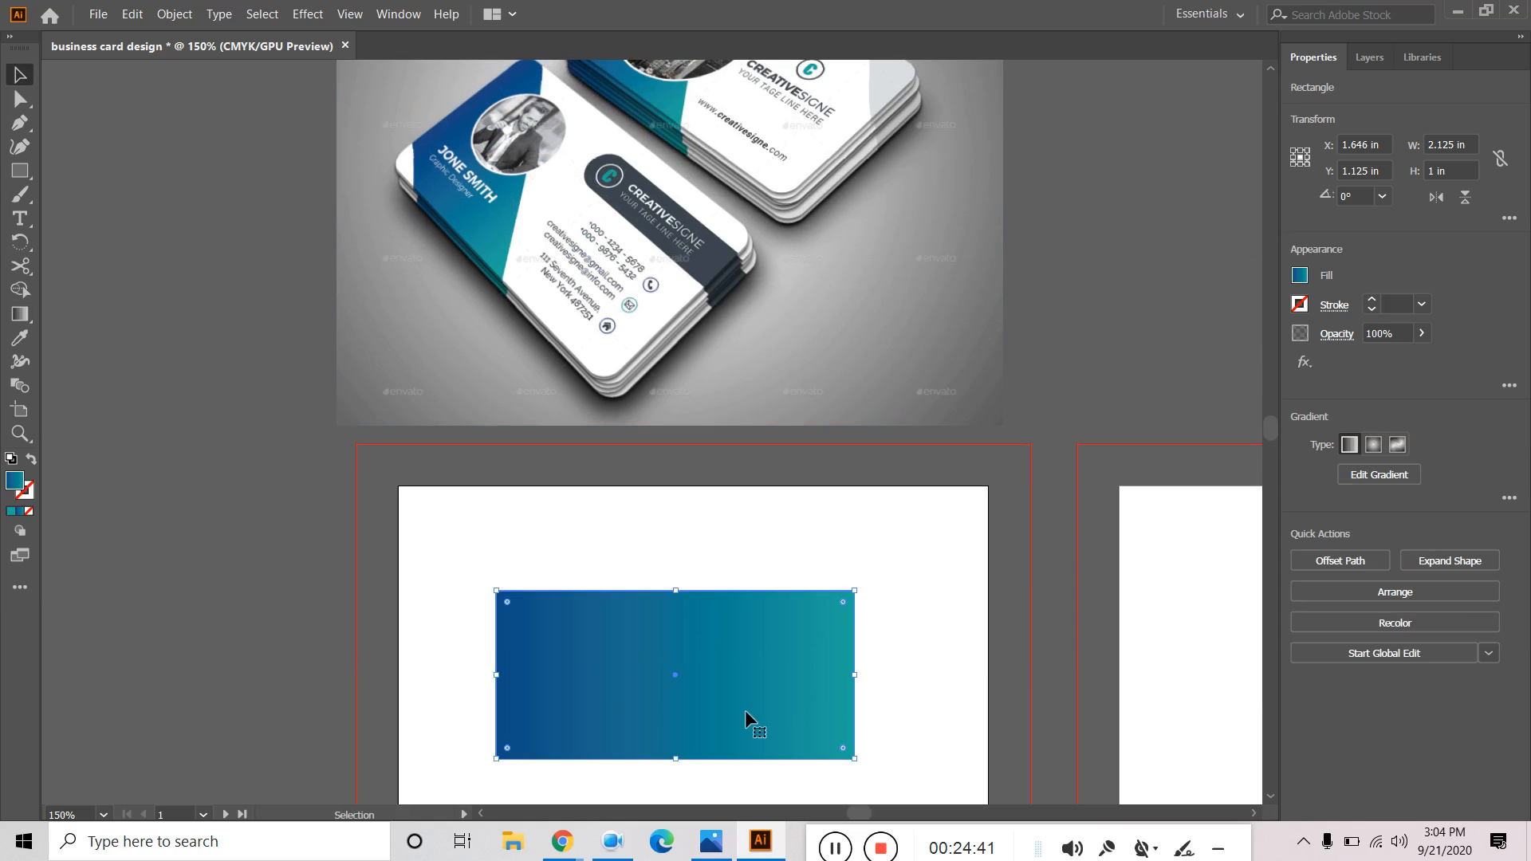
# Rotate the gradient rectangle to 315° and move it to the card's top-left corner.
pyautogui.moveTo(949, 662); pyautogui.dragTo(984, 619)
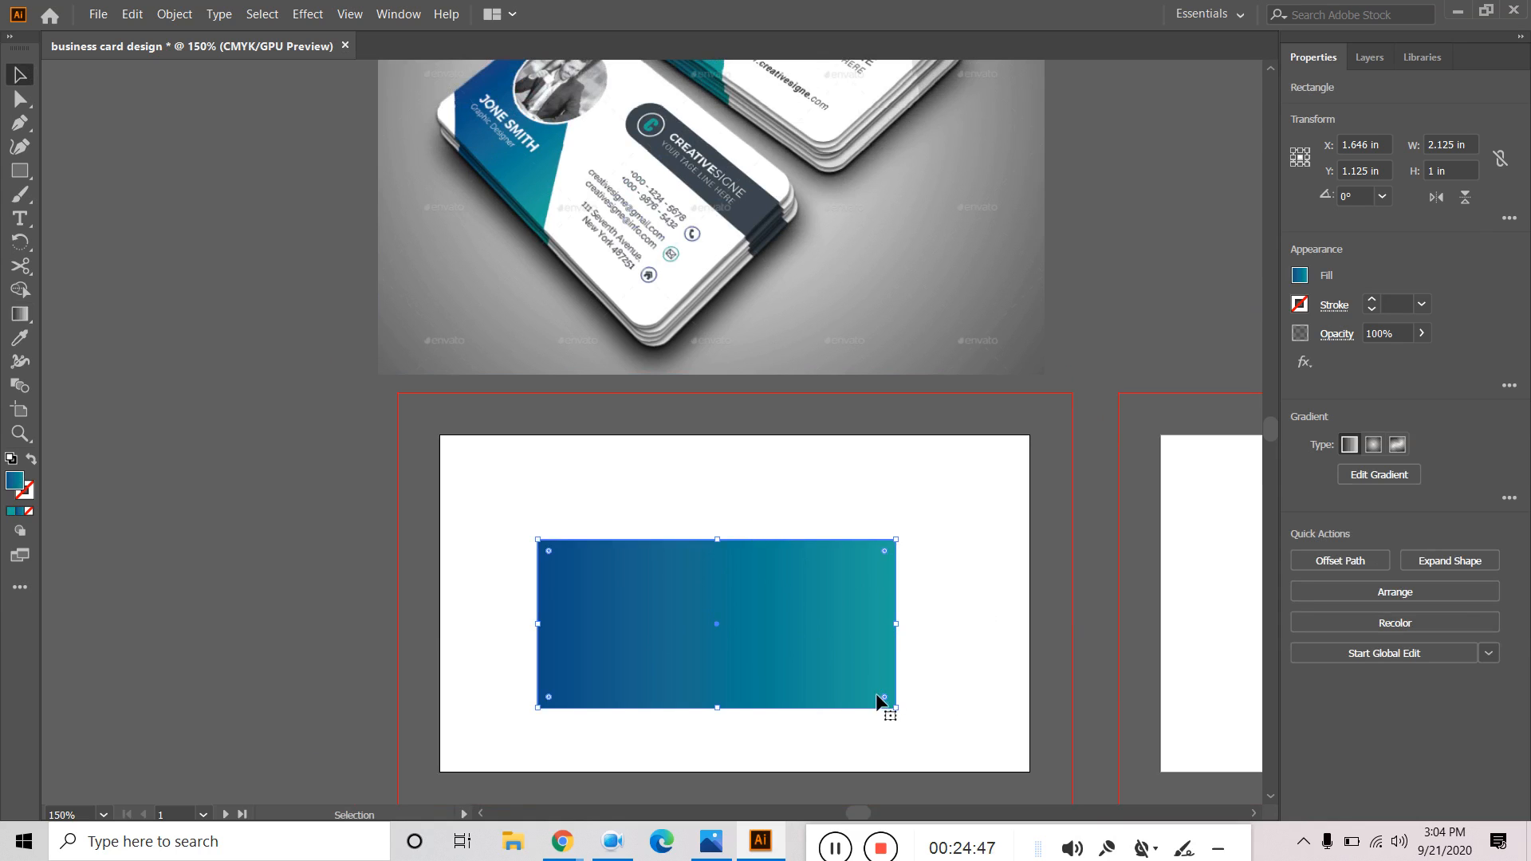
pyautogui.moveTo(899, 711); pyautogui.dragTo(778, 797)
pyautogui.moveTo(764, 665); pyautogui.dragTo(584, 638)
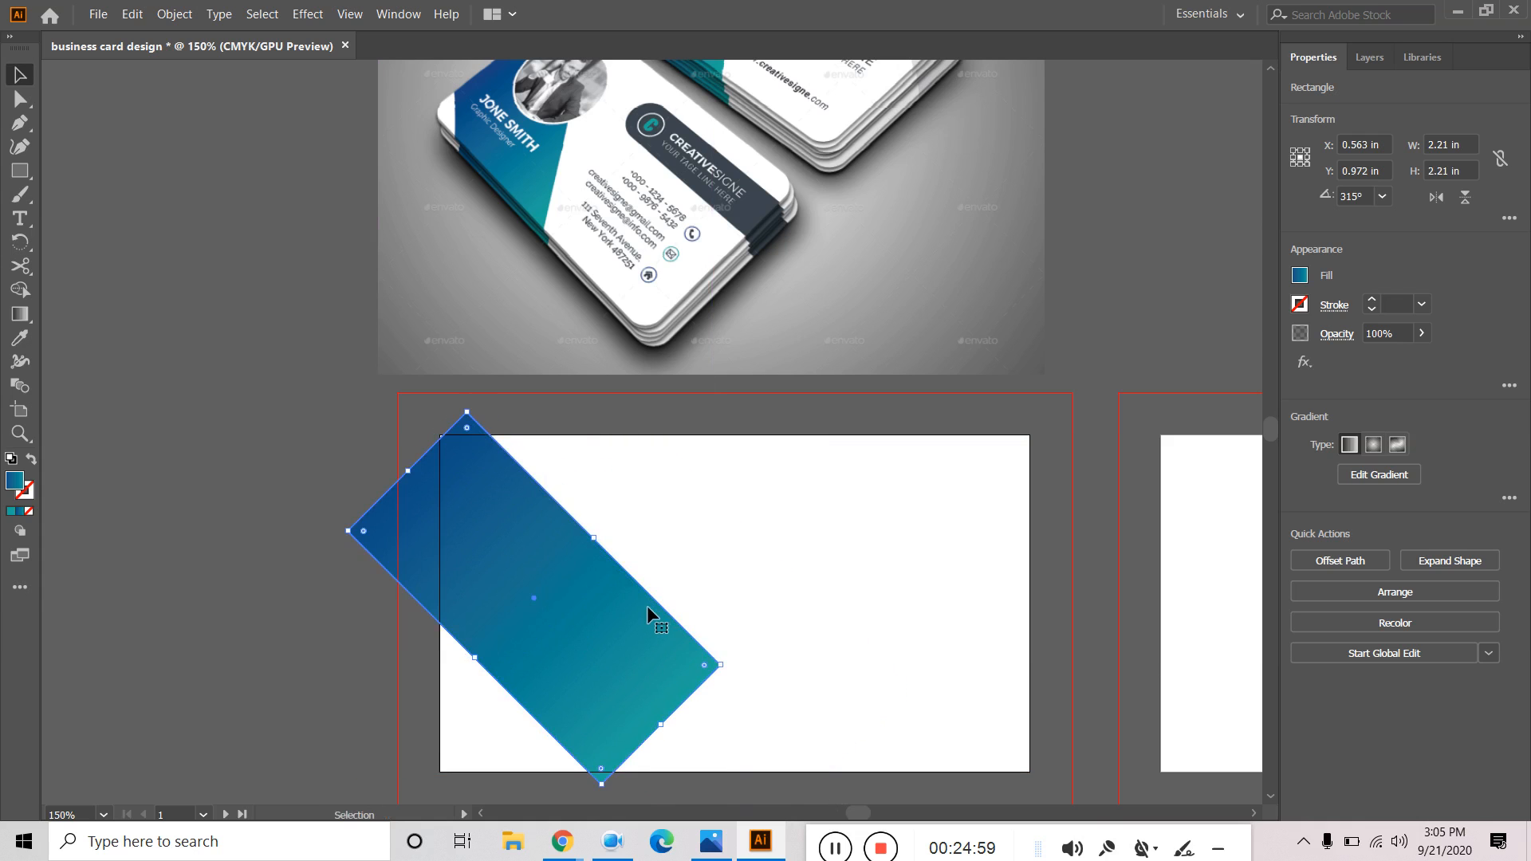
pyautogui.scroll(-2, 647, 605)
pyautogui.scroll(1, 726, 610)
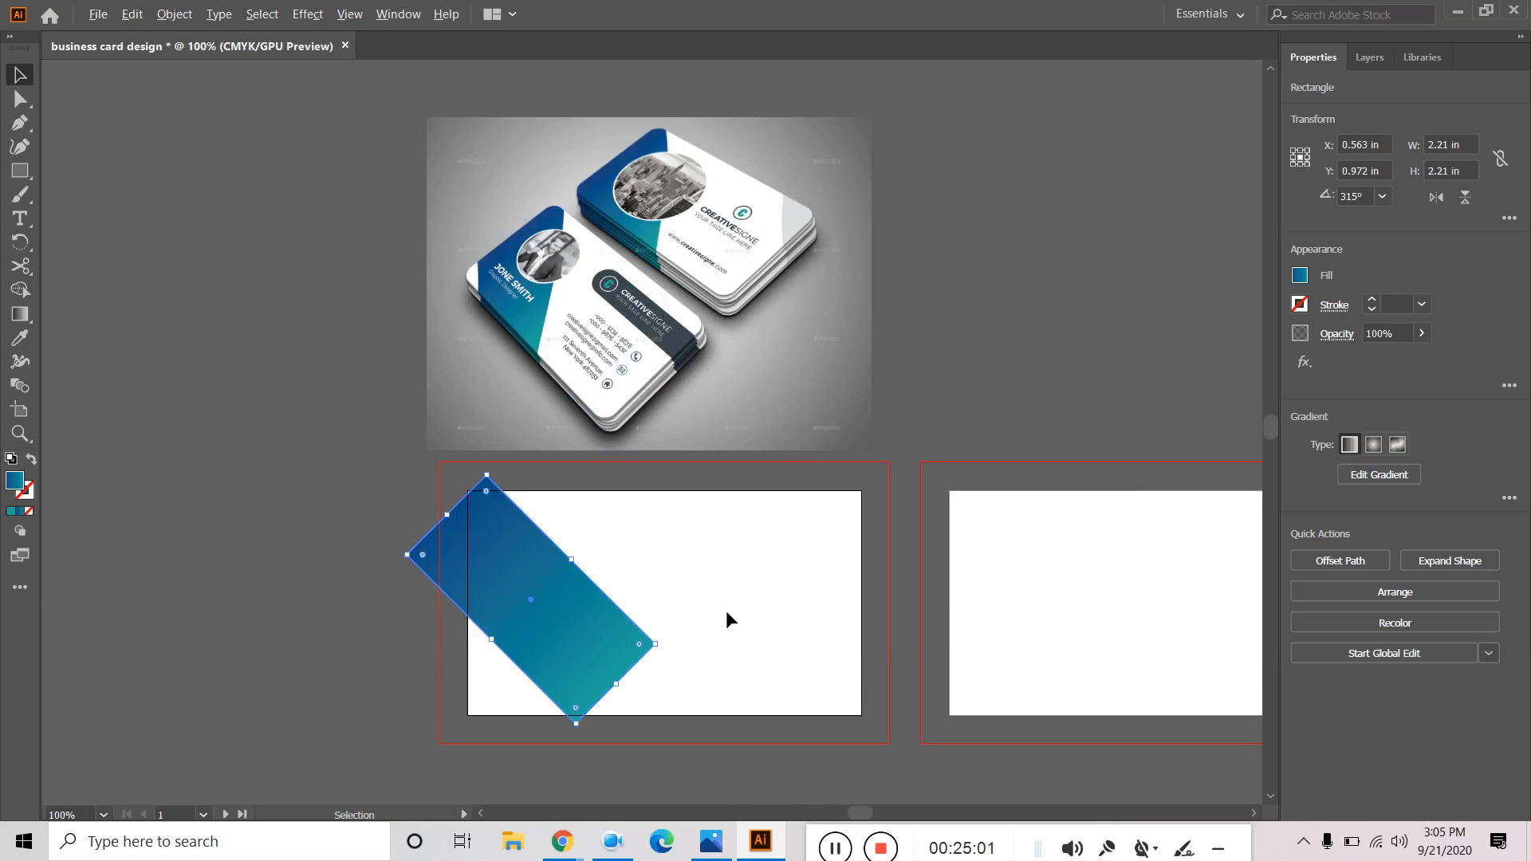
pyautogui.scroll(1, 718, 619)
pyautogui.moveTo(484, 626); pyautogui.dragTo(478, 619)
# Stretch the diagonal band's lower edge to lengthen it across the card.
pyautogui.moveTo(558, 709); pyautogui.dragTo(686, 830)
pyautogui.scroll(-1, 737, 706)
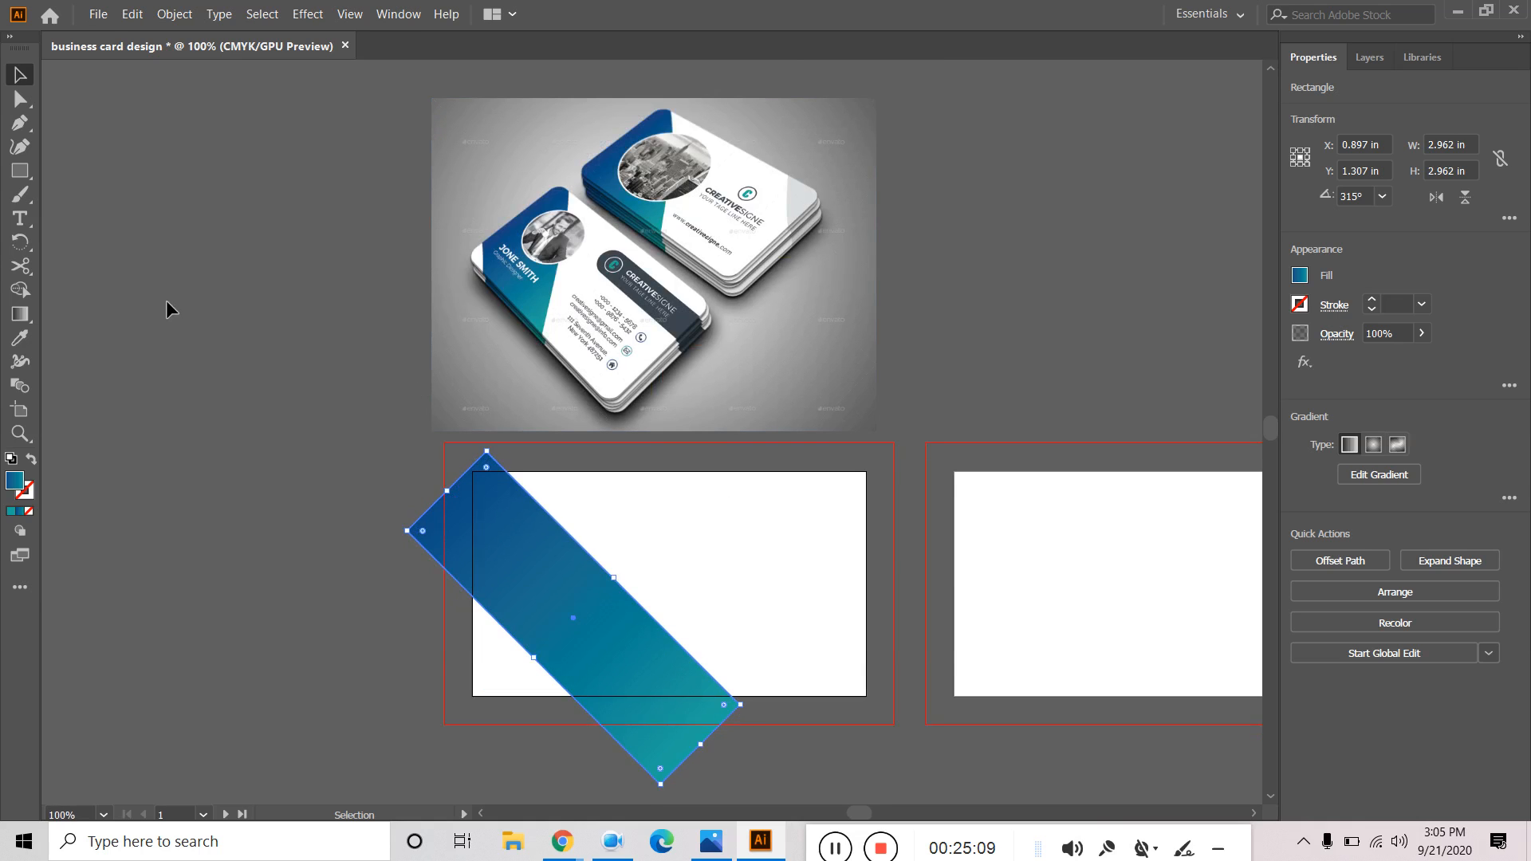
pyautogui.click(166, 302)
pyautogui.moveTo(1084, 359); pyautogui.dragTo(1054, 462)
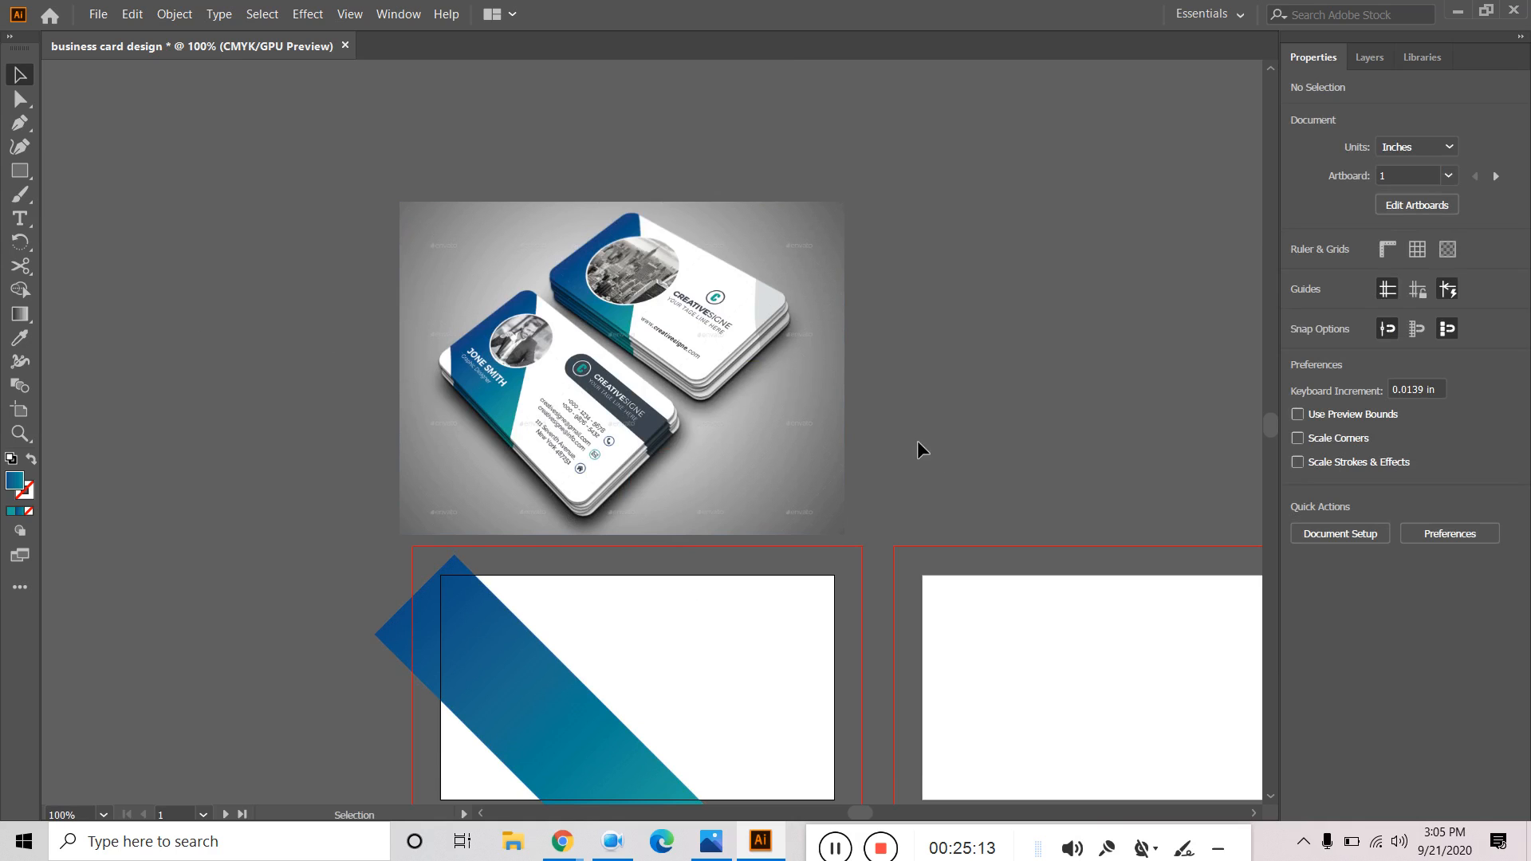
pyautogui.moveTo(961, 470); pyautogui.dragTo(988, 391)
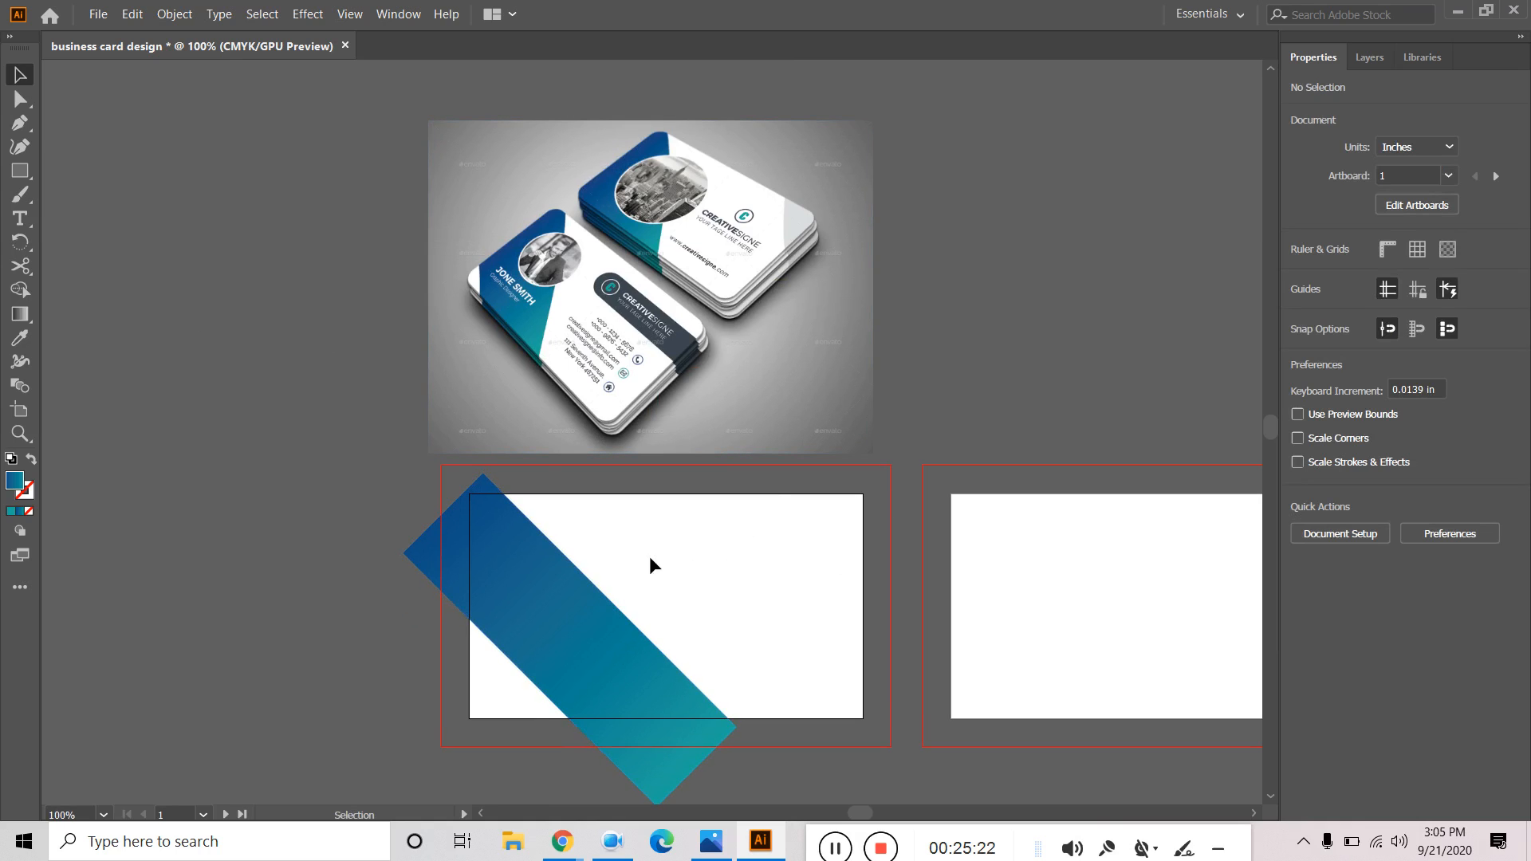
pyautogui.click(1371, 58)
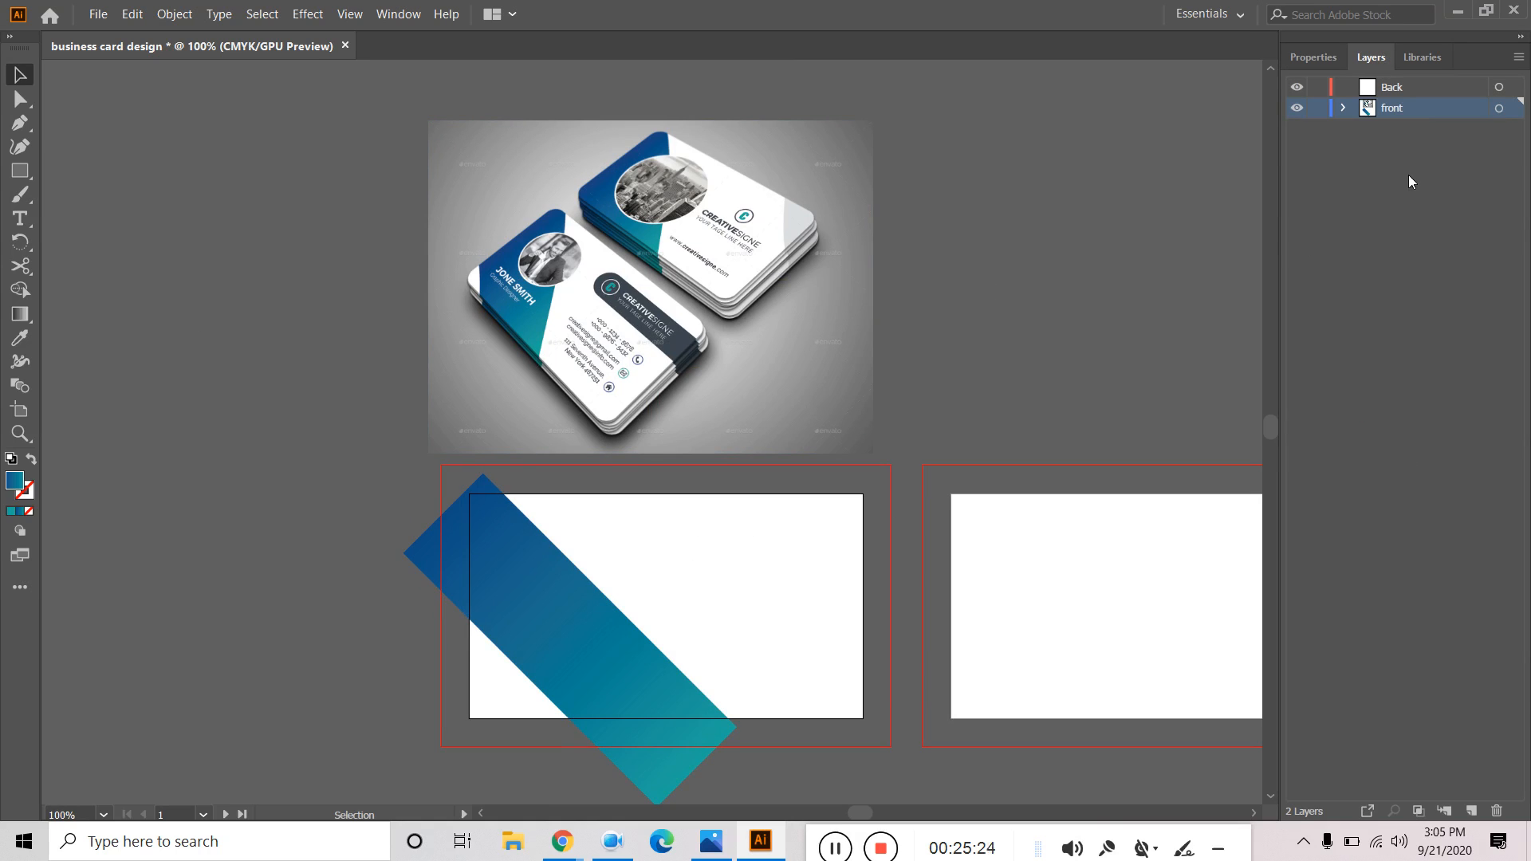
pyautogui.click(559, 620)
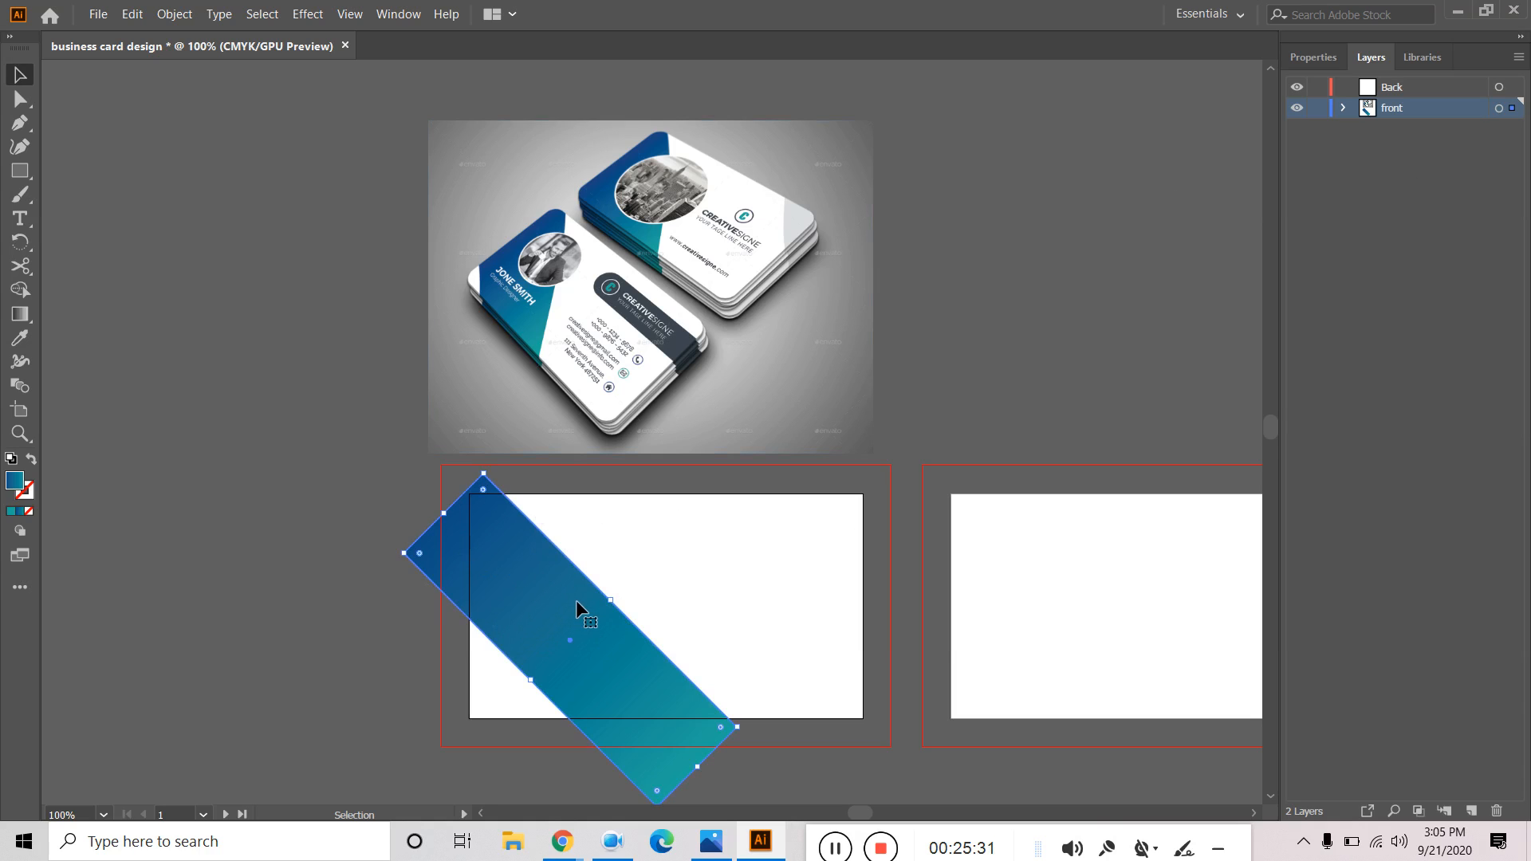
pyautogui.click(300, 470)
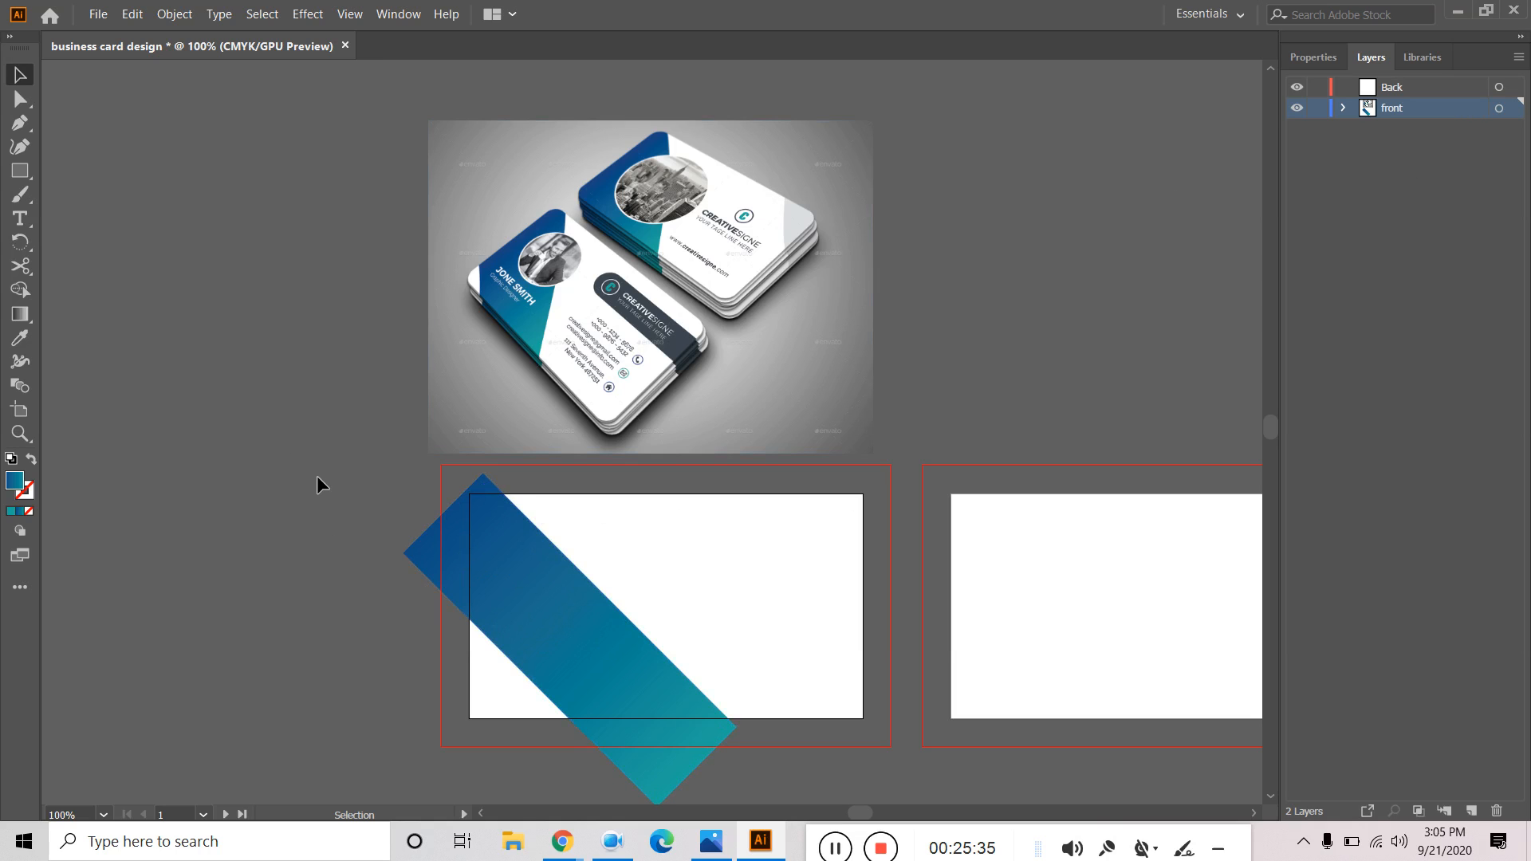
pyautogui.click(538, 611)
pyautogui.scroll(-10, 444, 532)
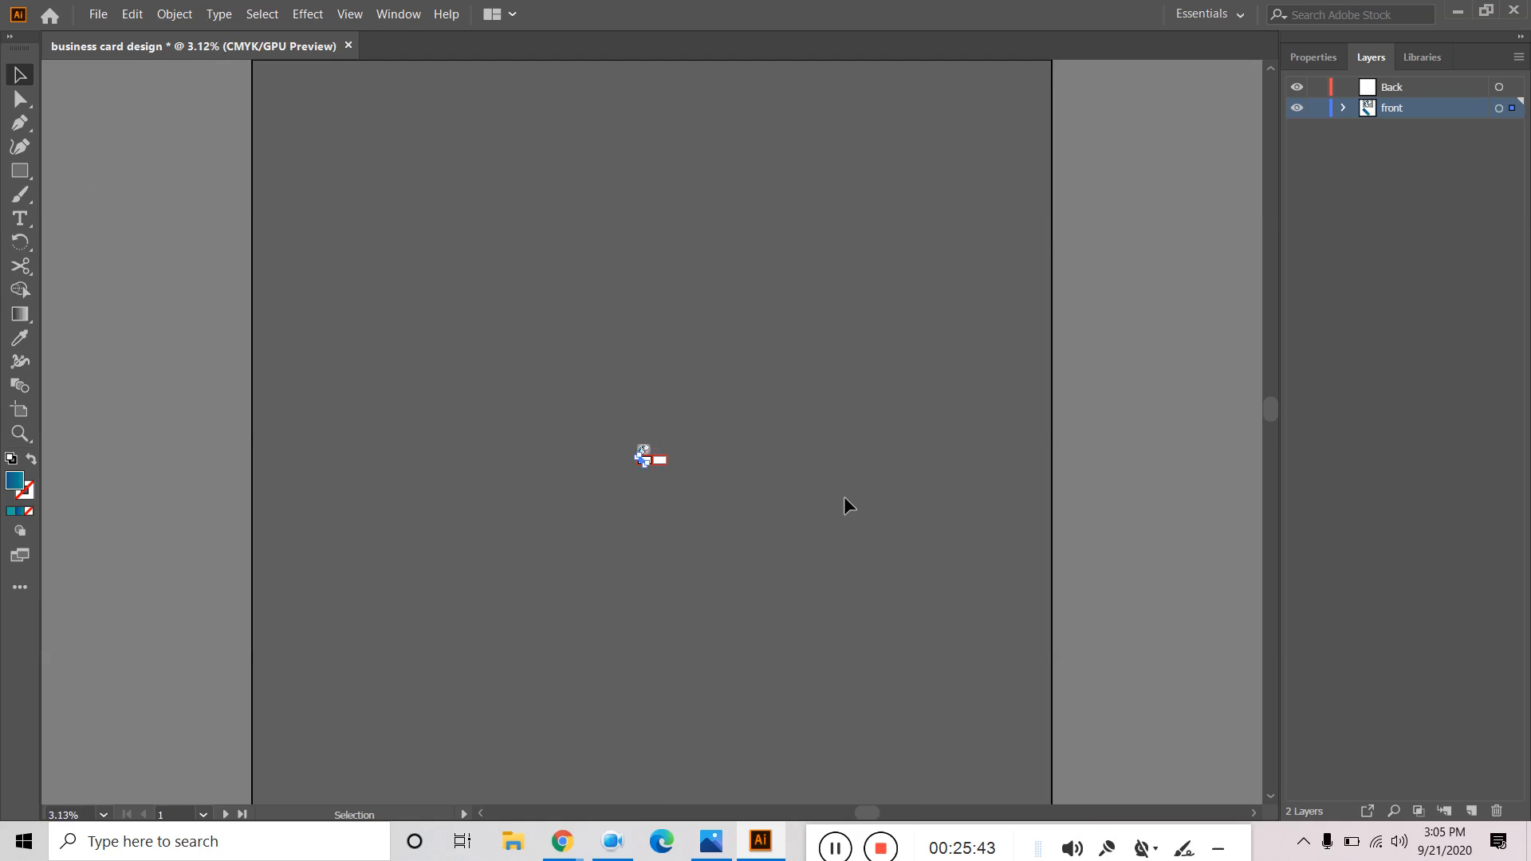
pyautogui.scroll(12, 642, 457)
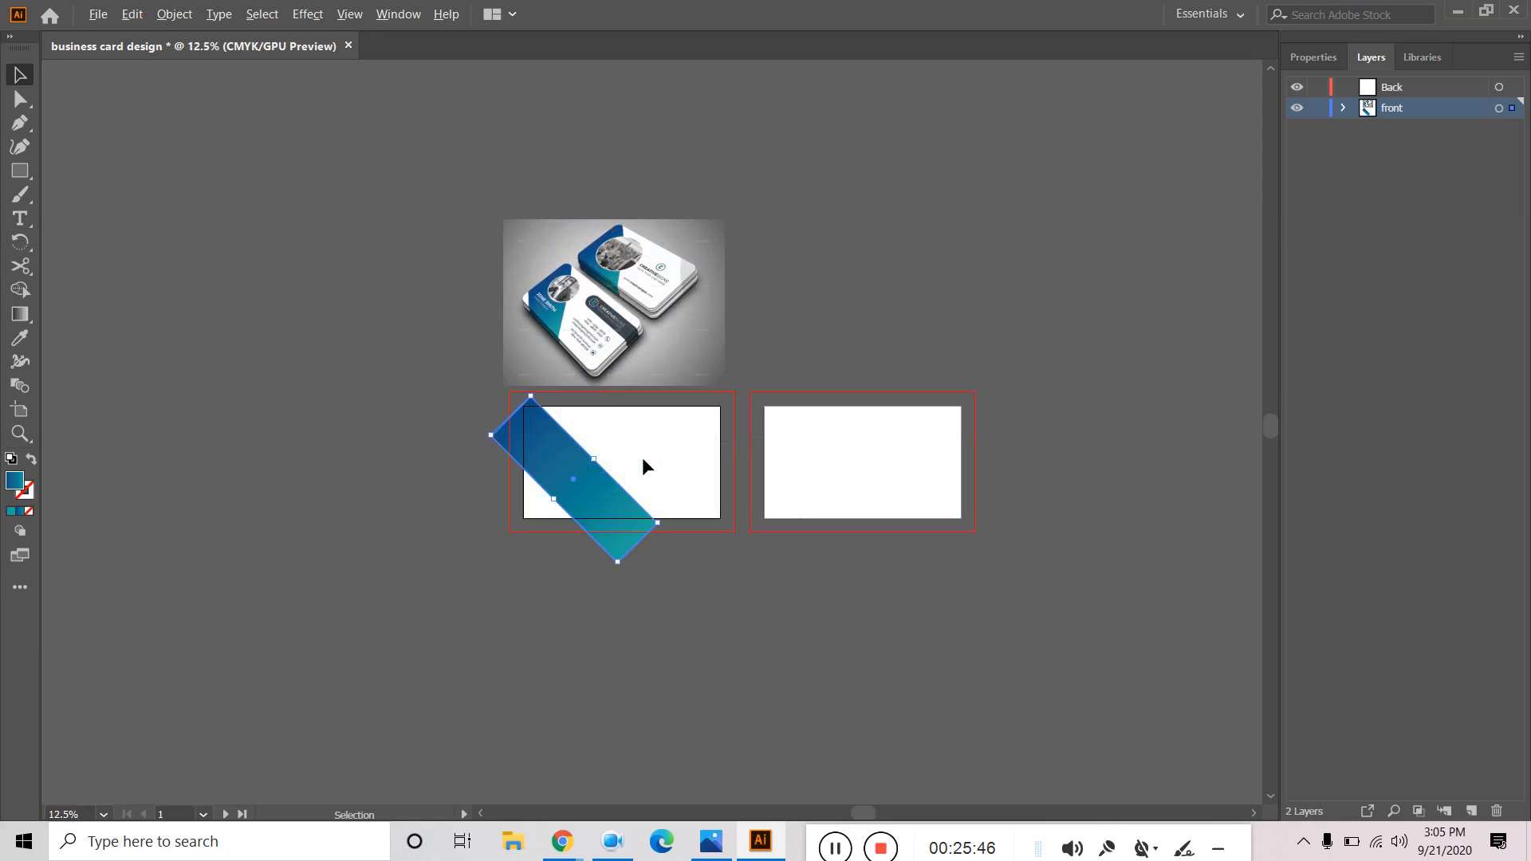
pyautogui.scroll(-2, 735, 490)
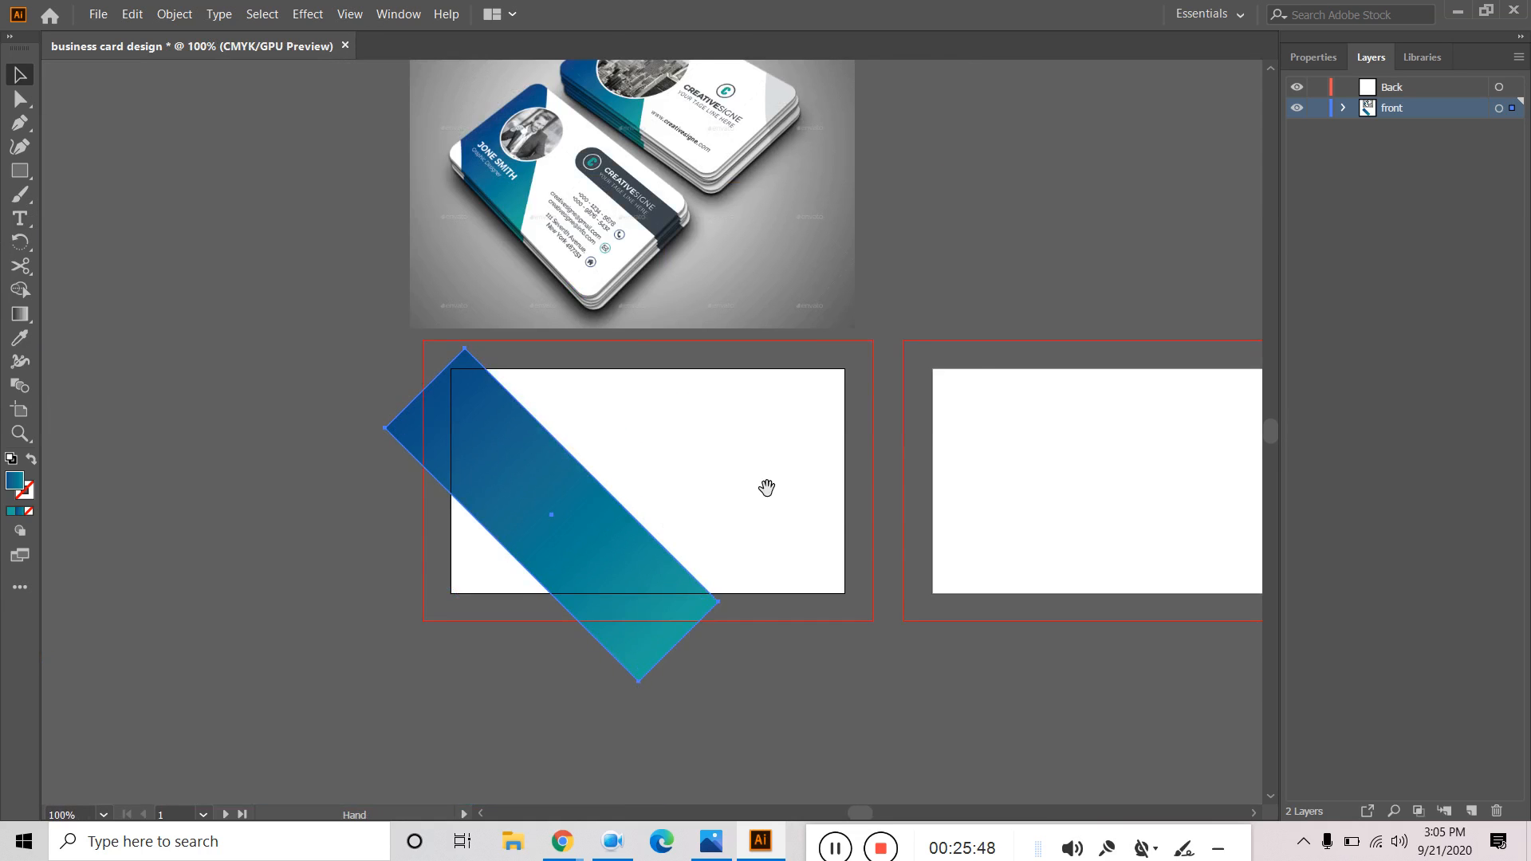
pyautogui.moveTo(767, 485); pyautogui.dragTo(845, 492)
pyautogui.click(830, 686)
pyautogui.moveTo(779, 451); pyautogui.dragTo(839, 464)
pyautogui.click(809, 262)
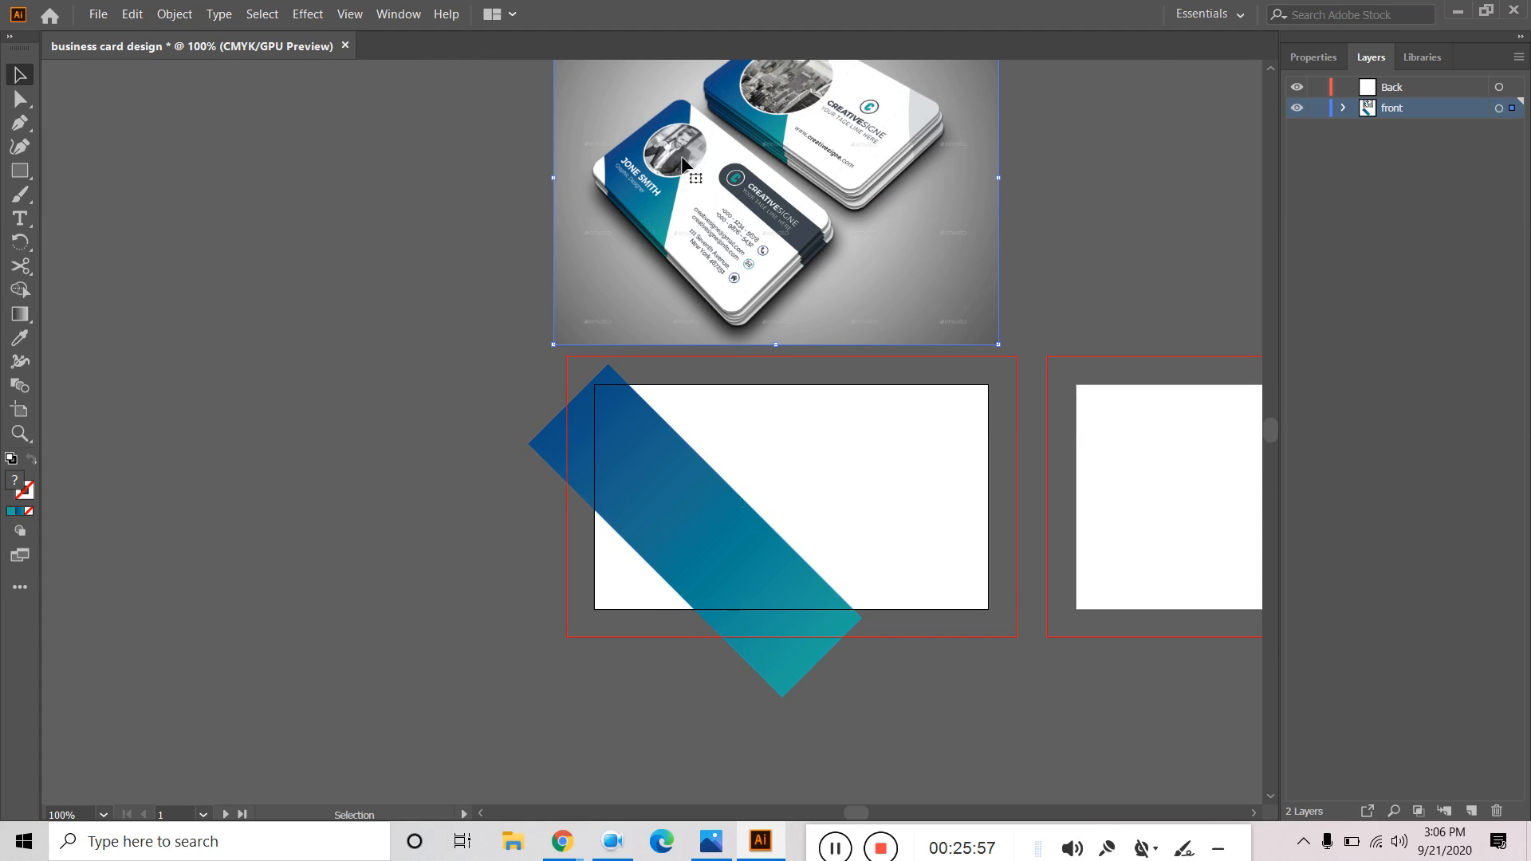
pyautogui.scroll(3, 682, 163)
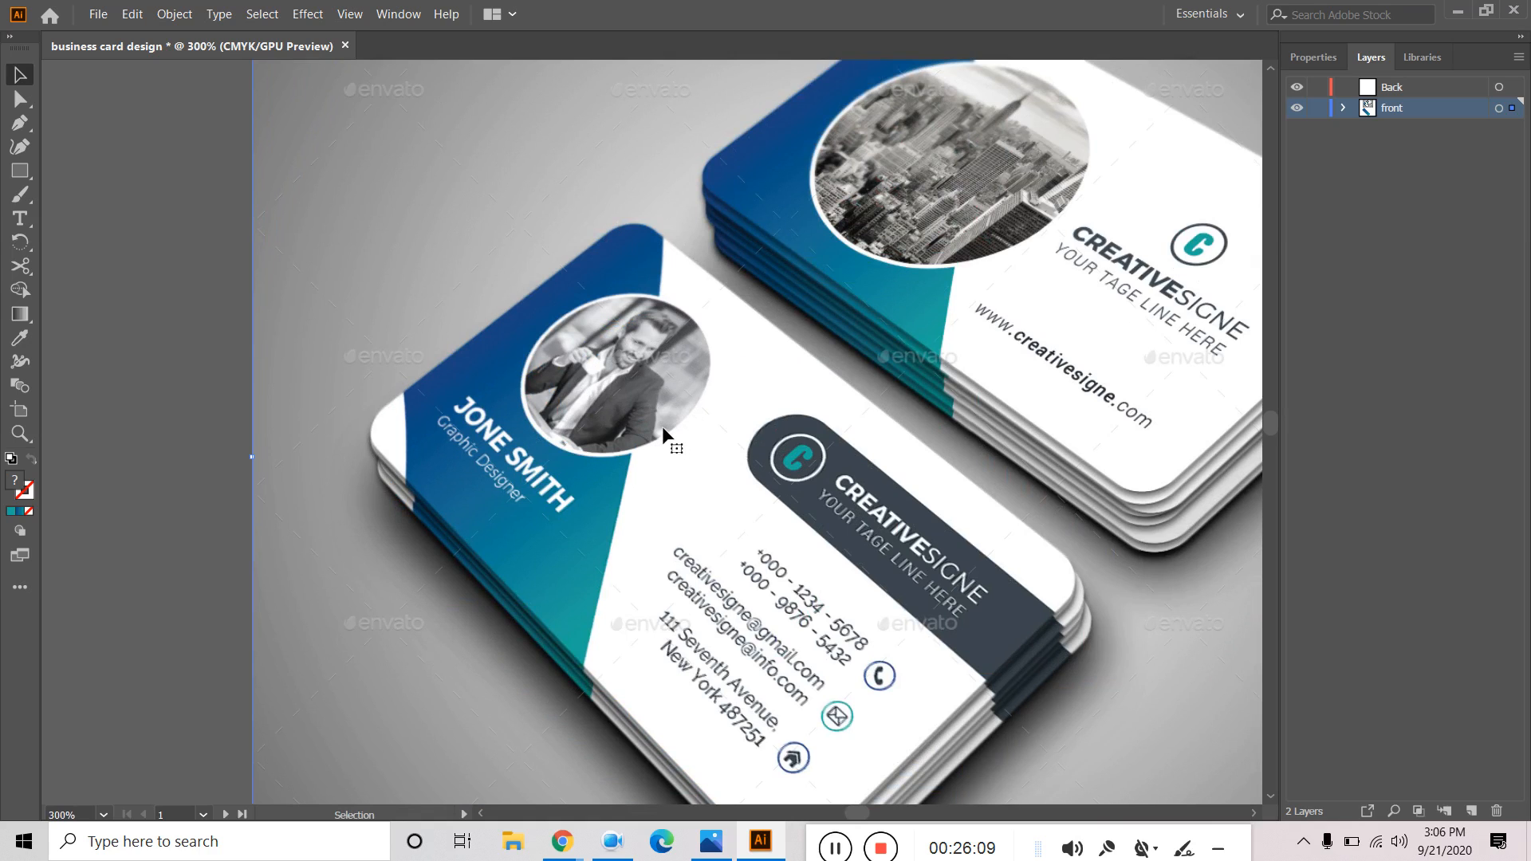
pyautogui.scroll(-4, 662, 425)
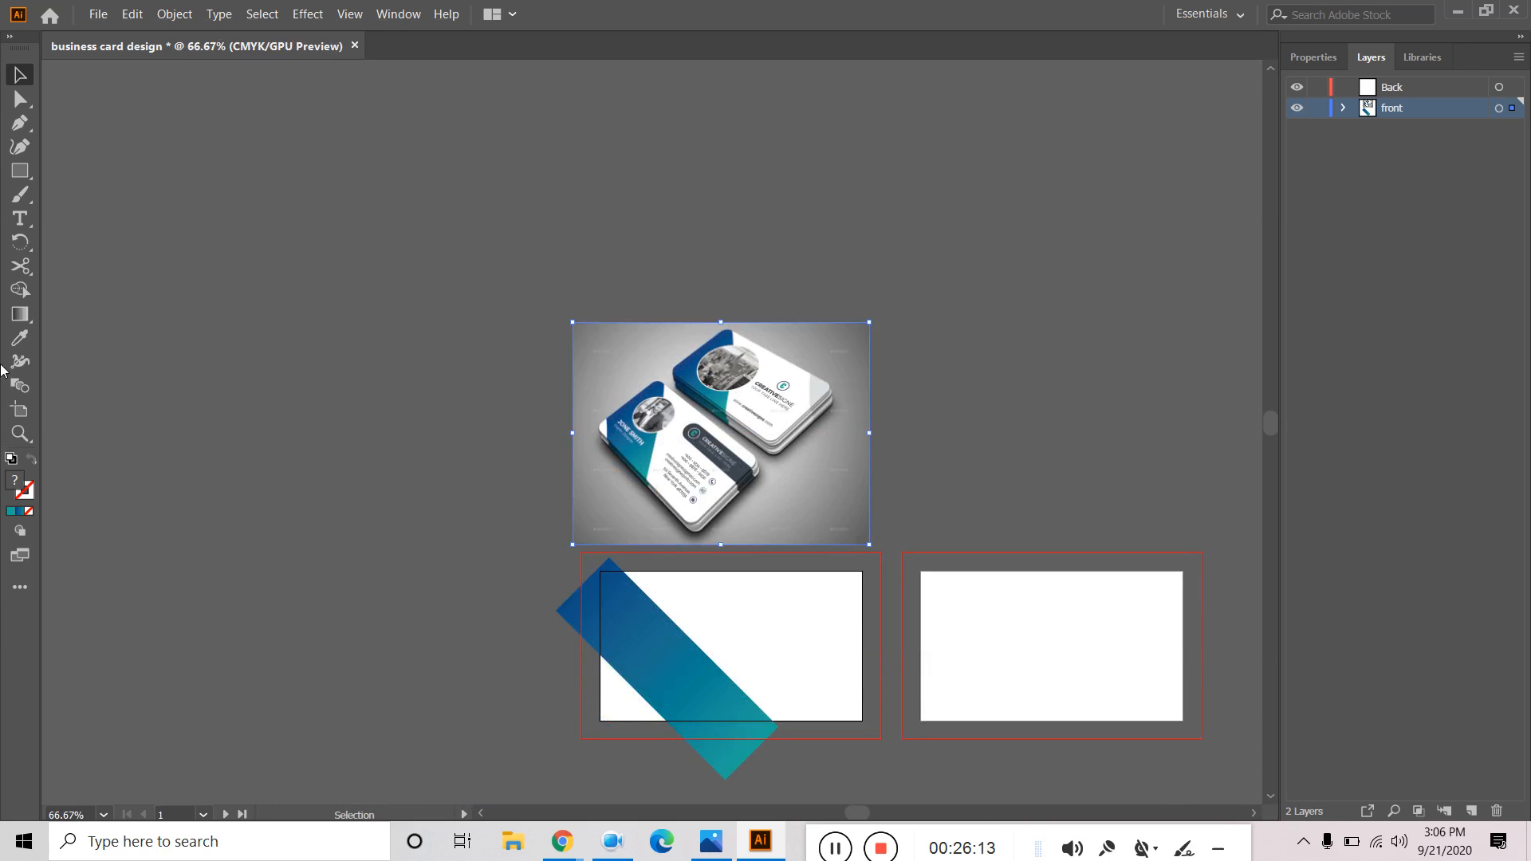
pyautogui.moveTo(20, 171); pyautogui.dragTo(107, 194)
# Draw a circle on the band near the card's top-left and enlarge it around its centre.
pyautogui.scroll(1, 628, 604)
pyautogui.moveTo(662, 643); pyautogui.dragTo(698, 678)
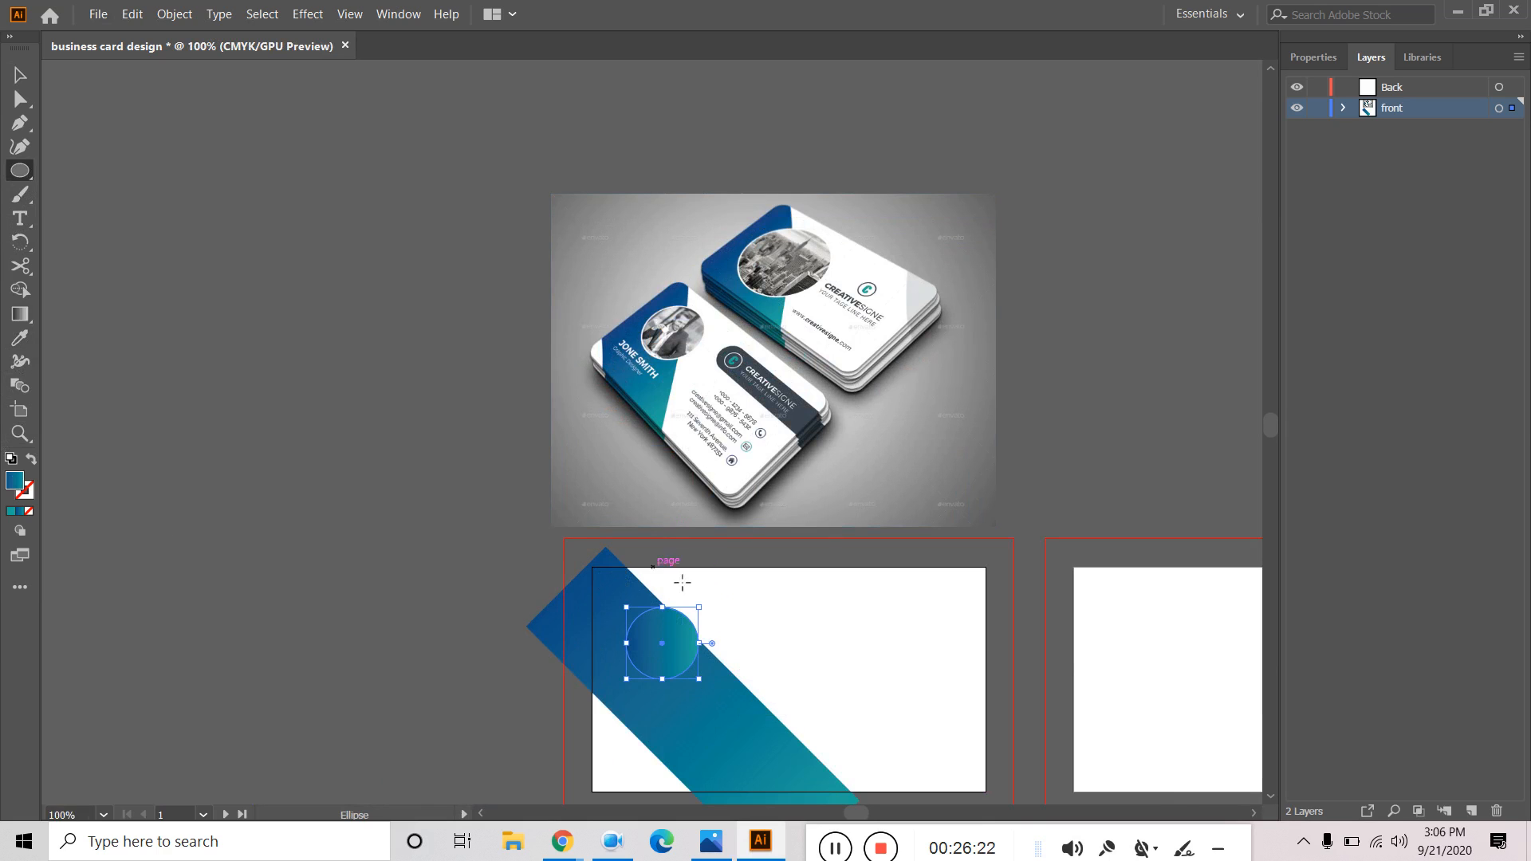
pyautogui.press('v')
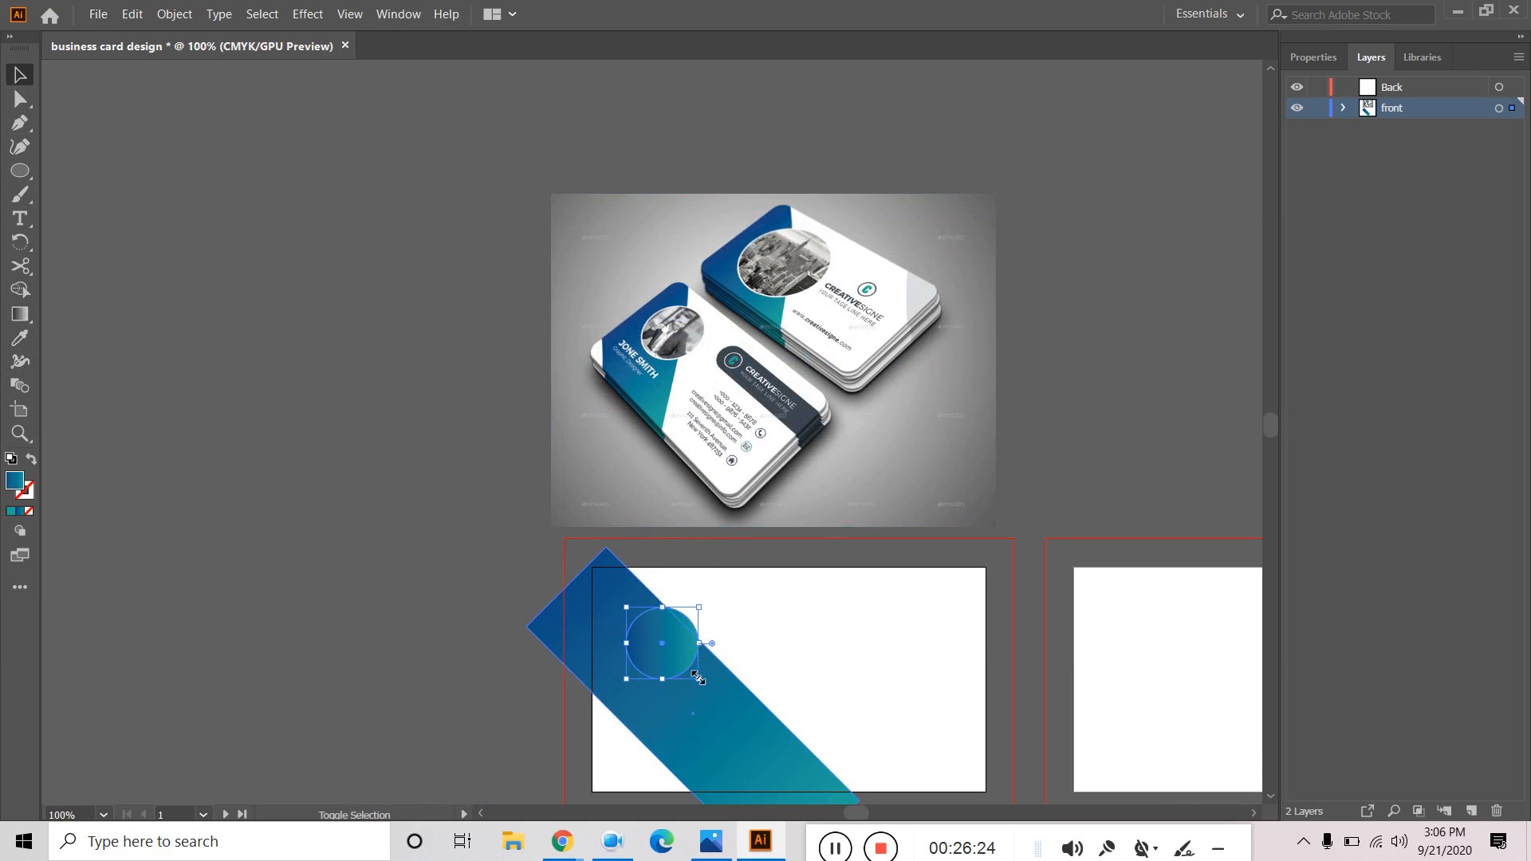
pyautogui.moveTo(699, 679); pyautogui.dragTo(717, 697)
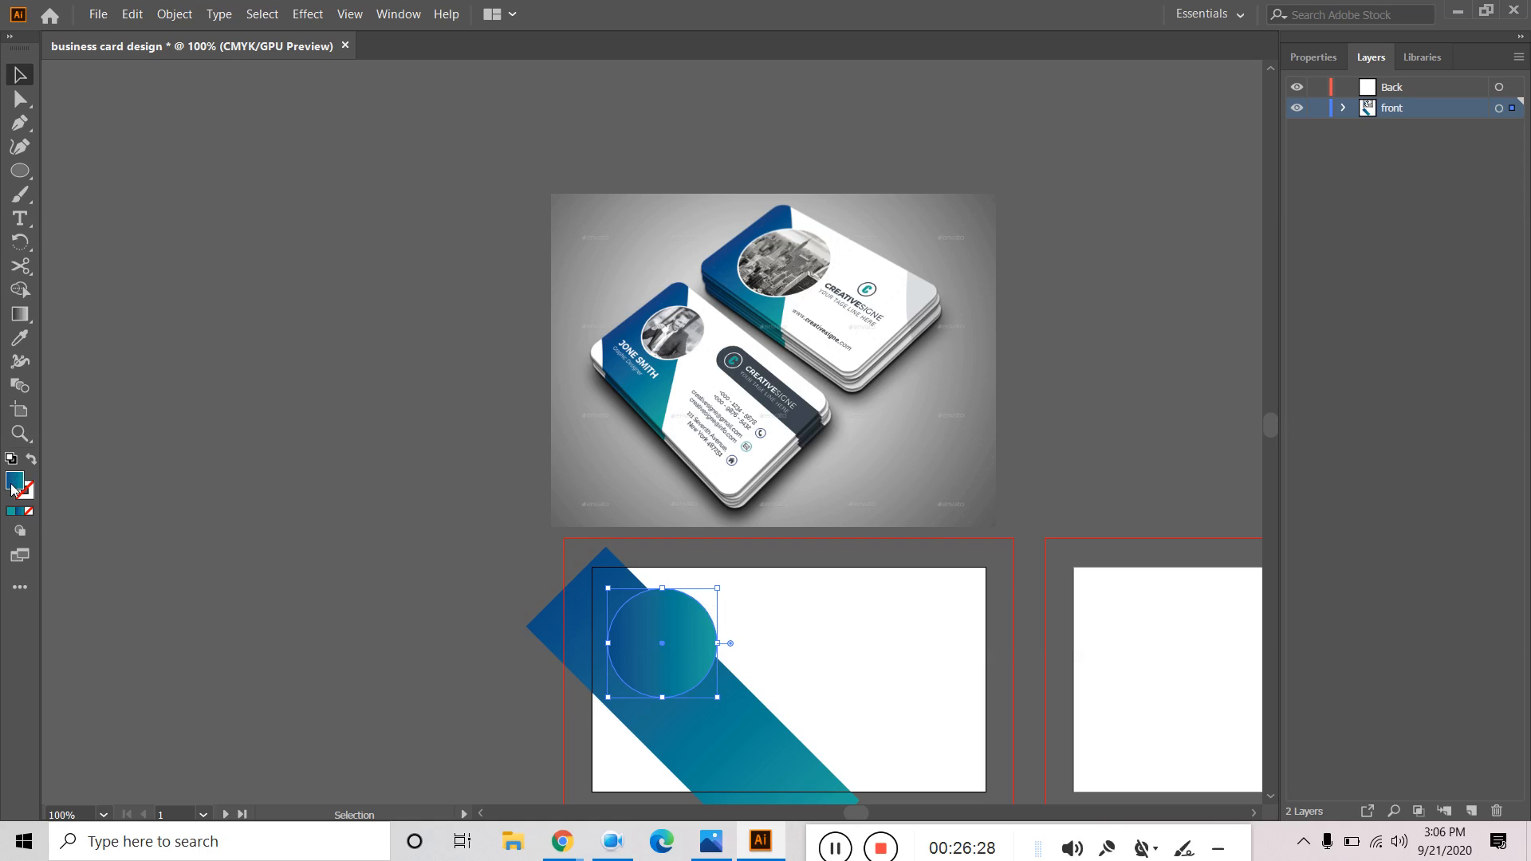
# Fill the circle with the grey swatch.
pyautogui.doubleClick(15, 483)
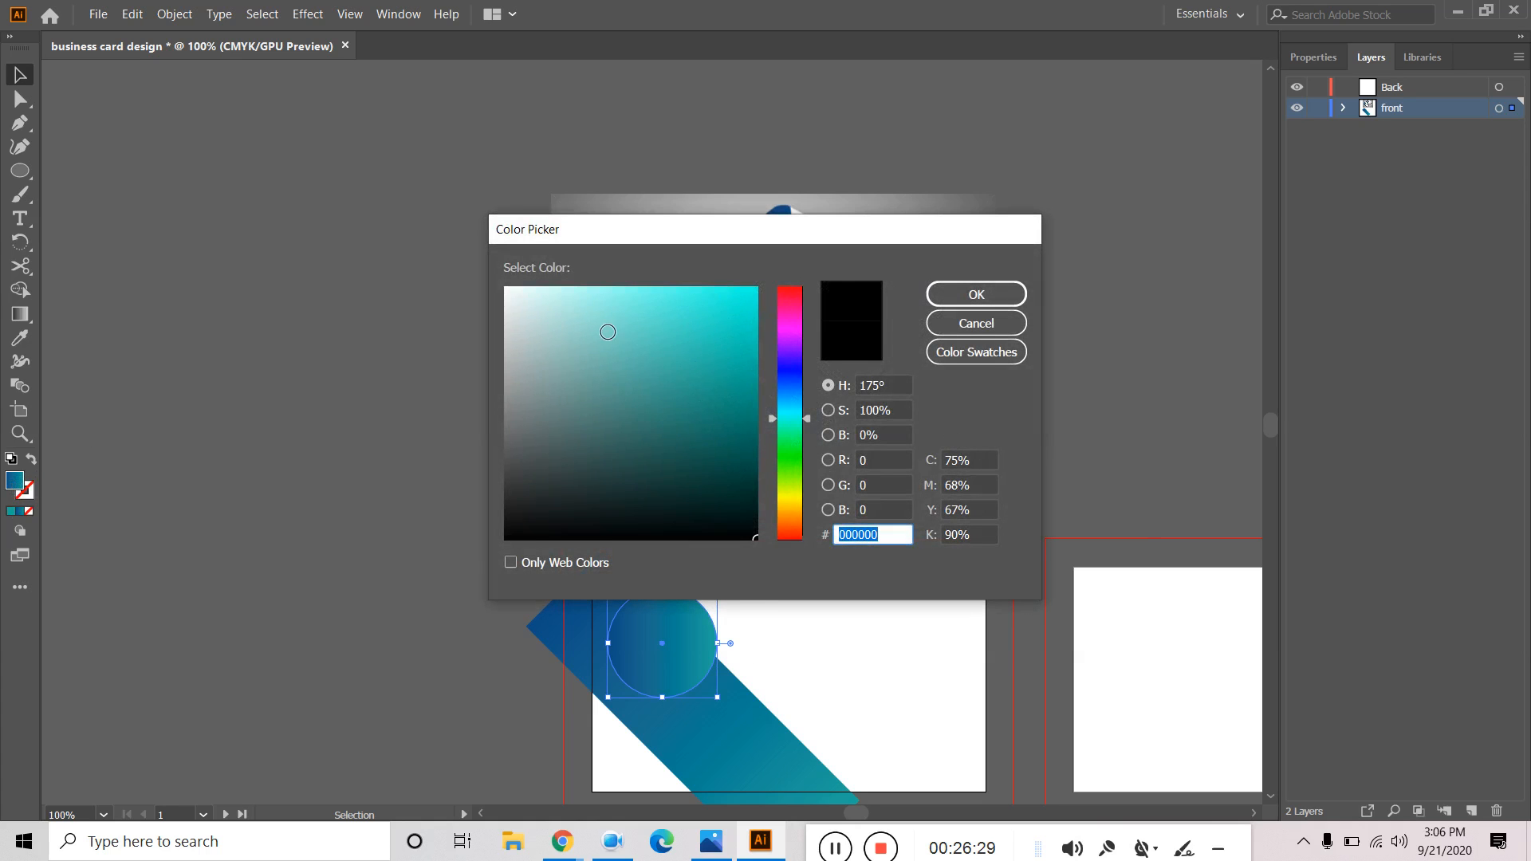
pyautogui.moveTo(788, 419); pyautogui.dragTo(788, 409)
pyautogui.moveTo(655, 419); pyautogui.dragTo(489, 455)
pyautogui.click(976, 294)
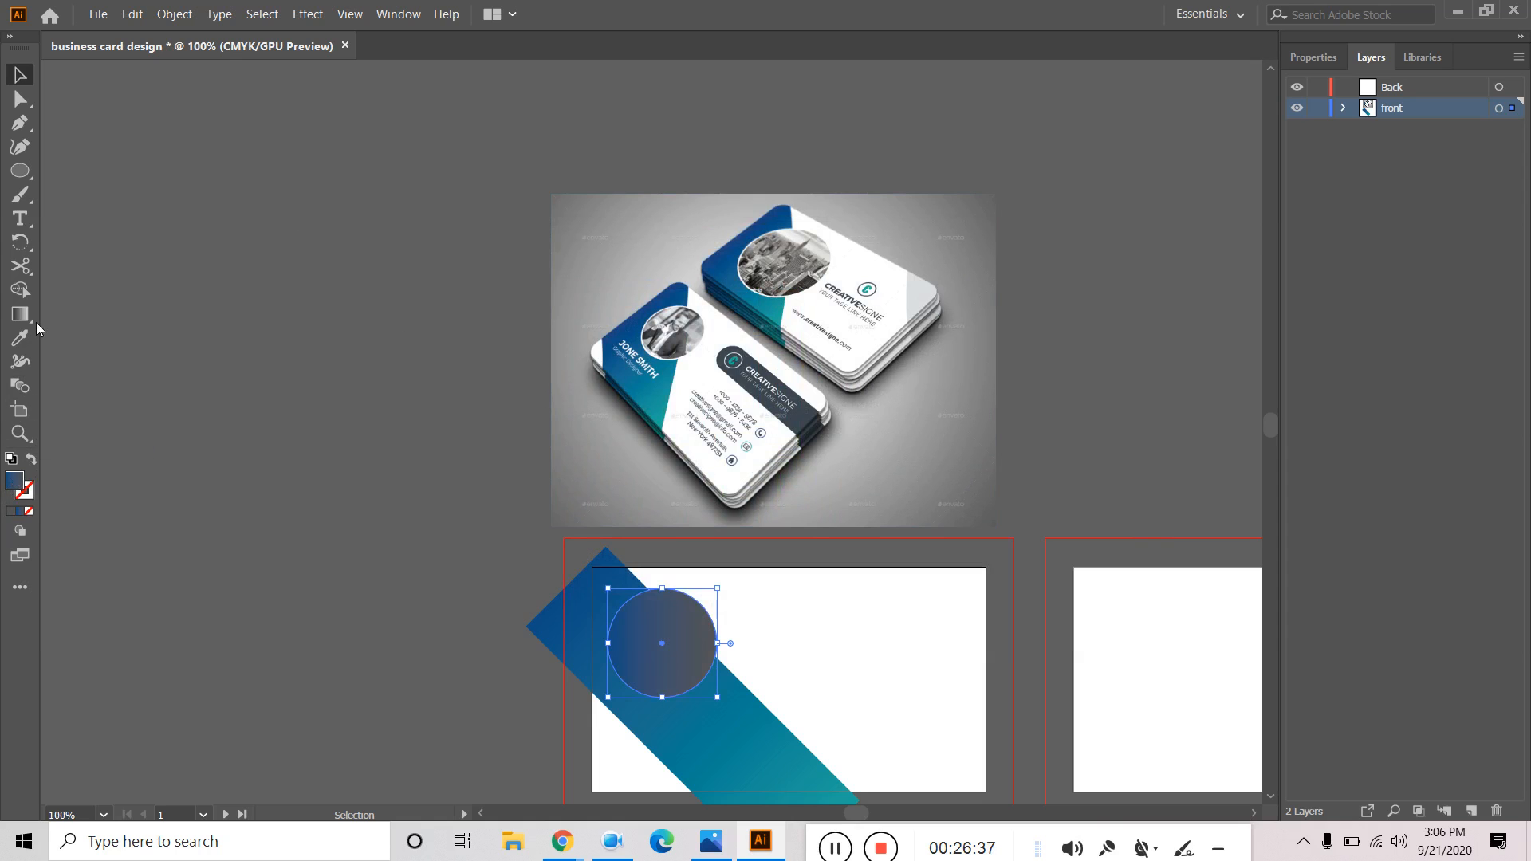
pyautogui.click(1313, 57)
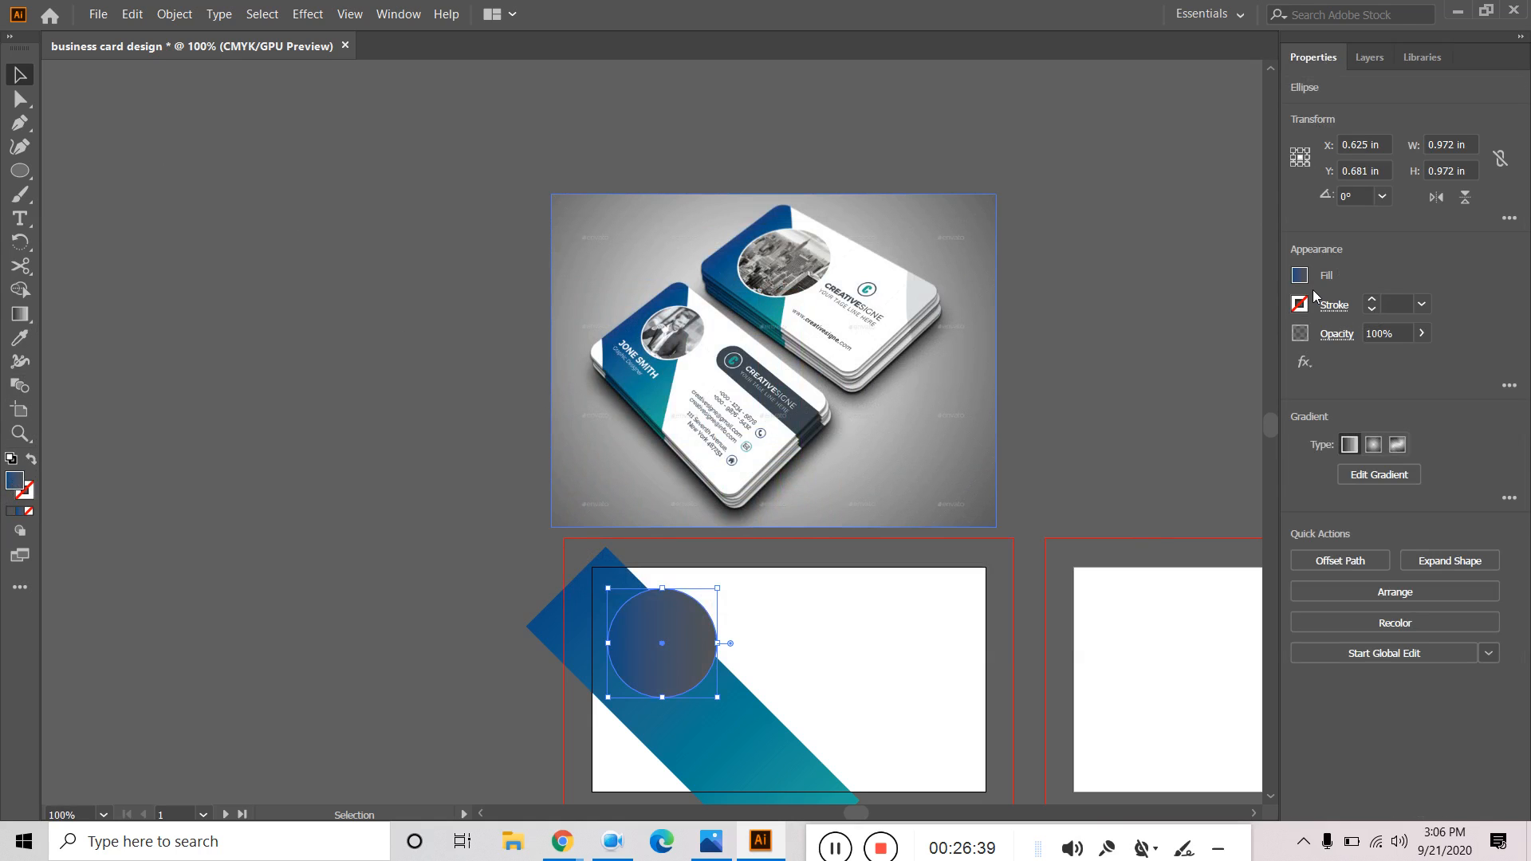
pyautogui.click(1300, 275)
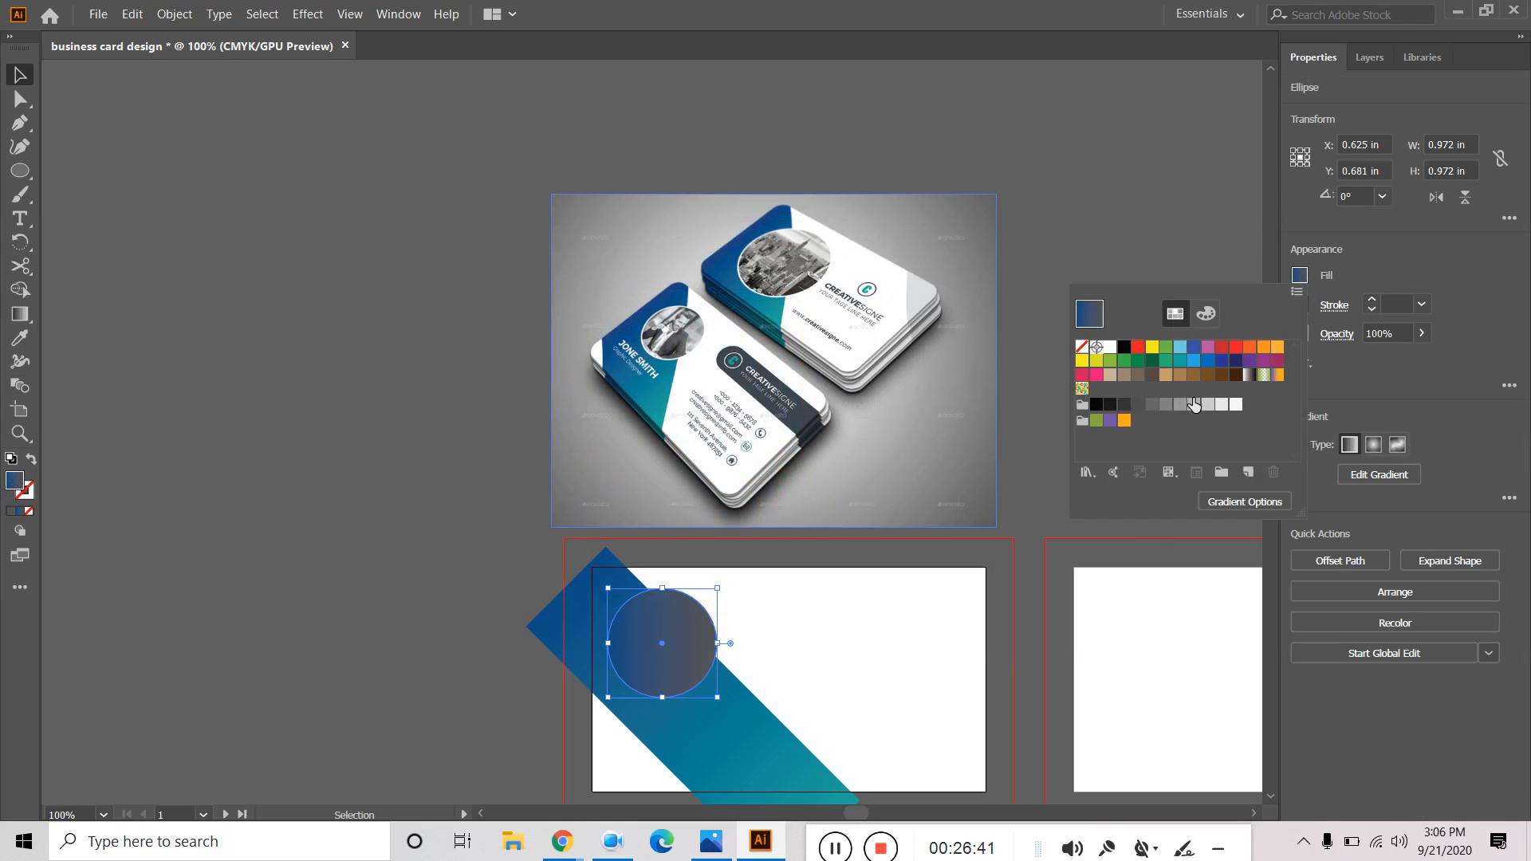
pyautogui.click(1180, 404)
pyautogui.click(27, 75)
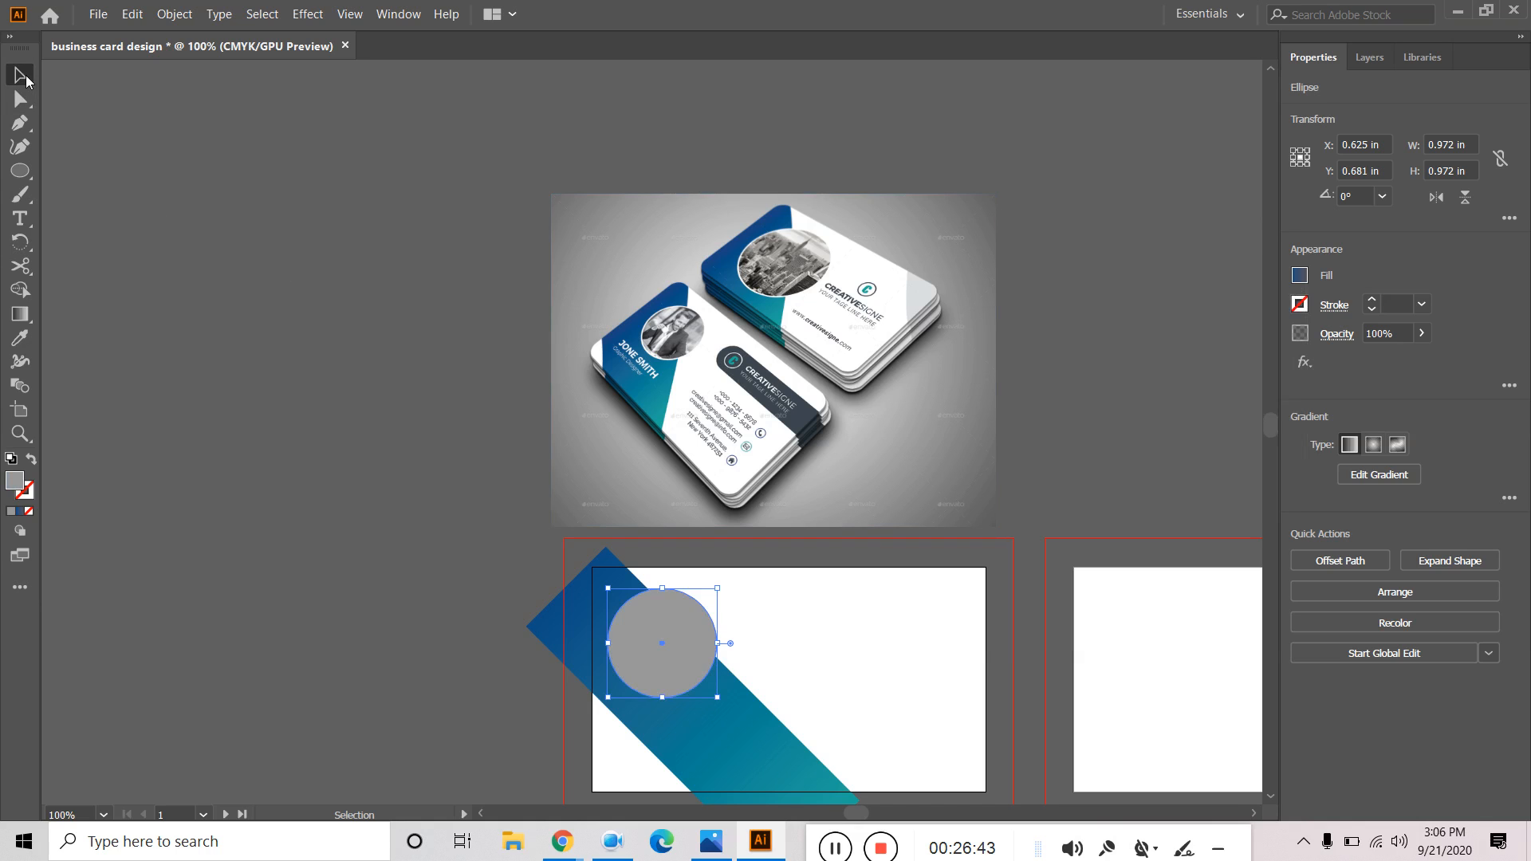
pyautogui.click(345, 327)
pyautogui.click(672, 643)
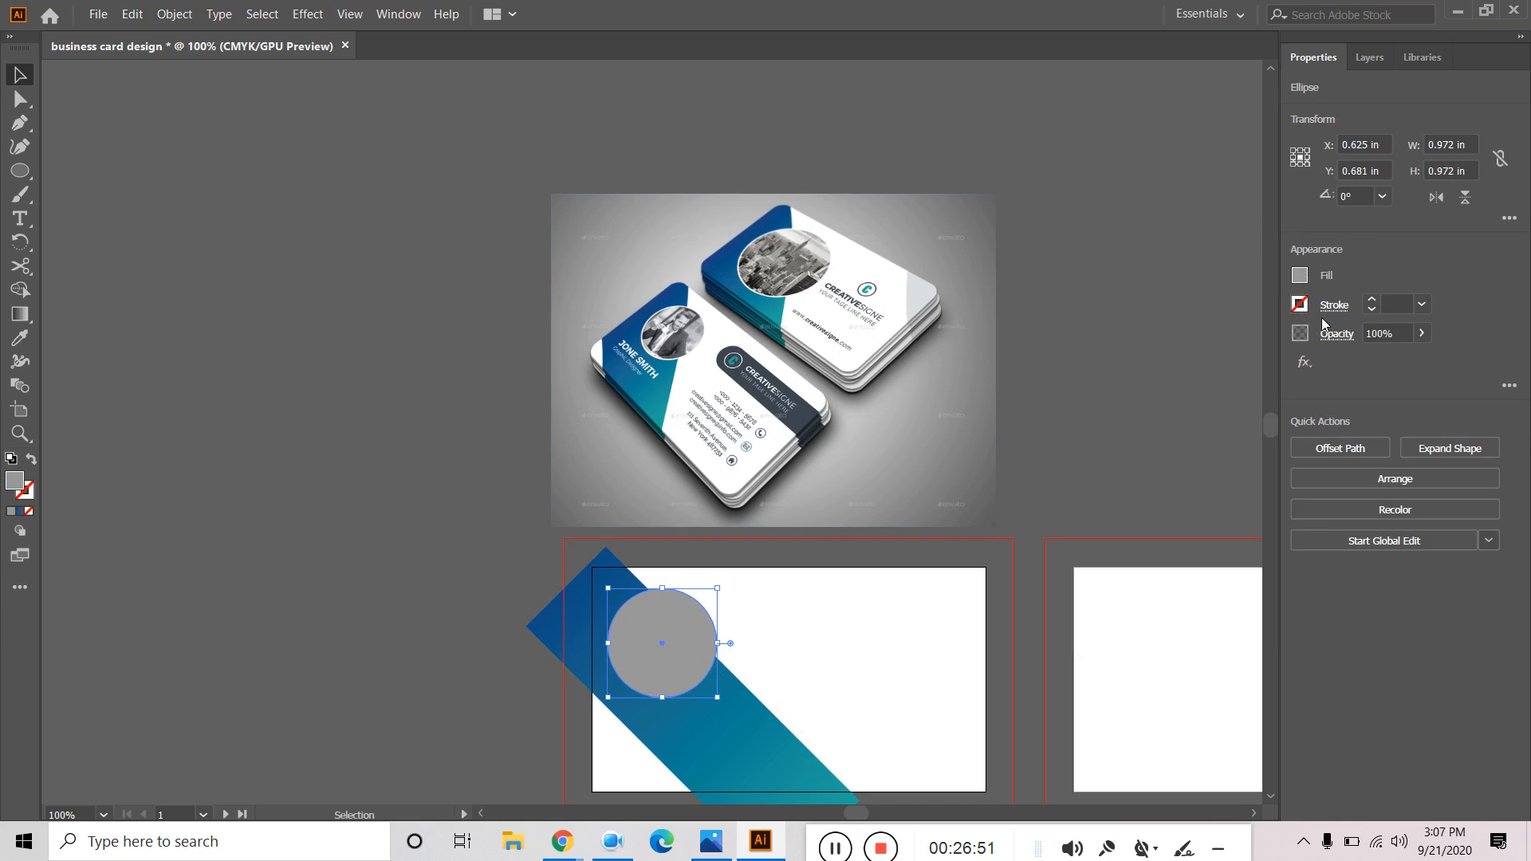
# Give the grey circle a white outline with a 2 pt stroke weight.
pyautogui.click(1300, 304)
pyautogui.click(1300, 304)
pyautogui.click(1300, 304)
pyautogui.click(1112, 380)
pyautogui.click(35, 82)
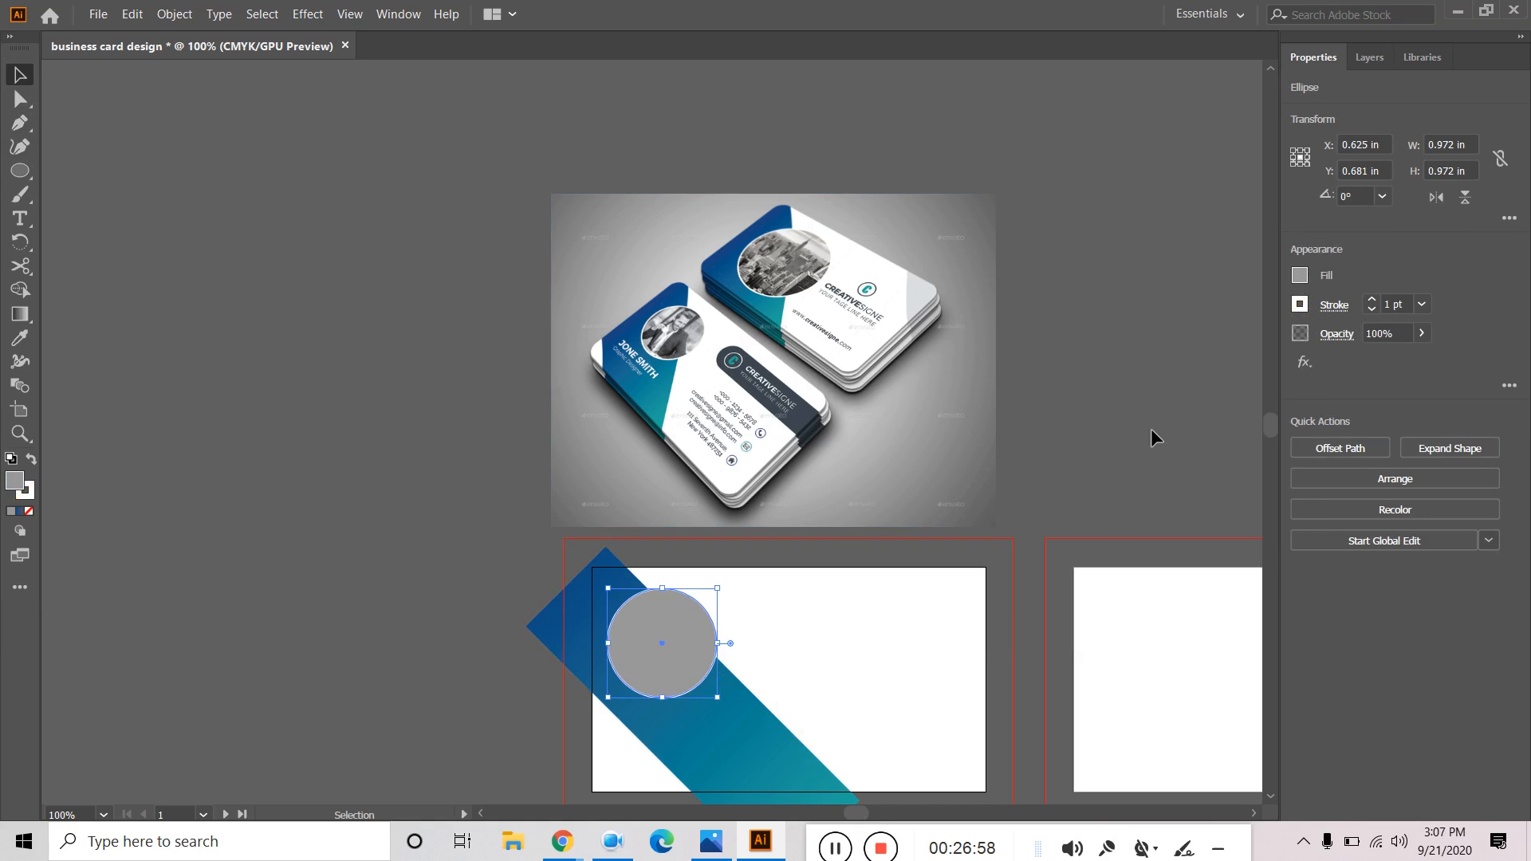
pyautogui.click(1372, 301)
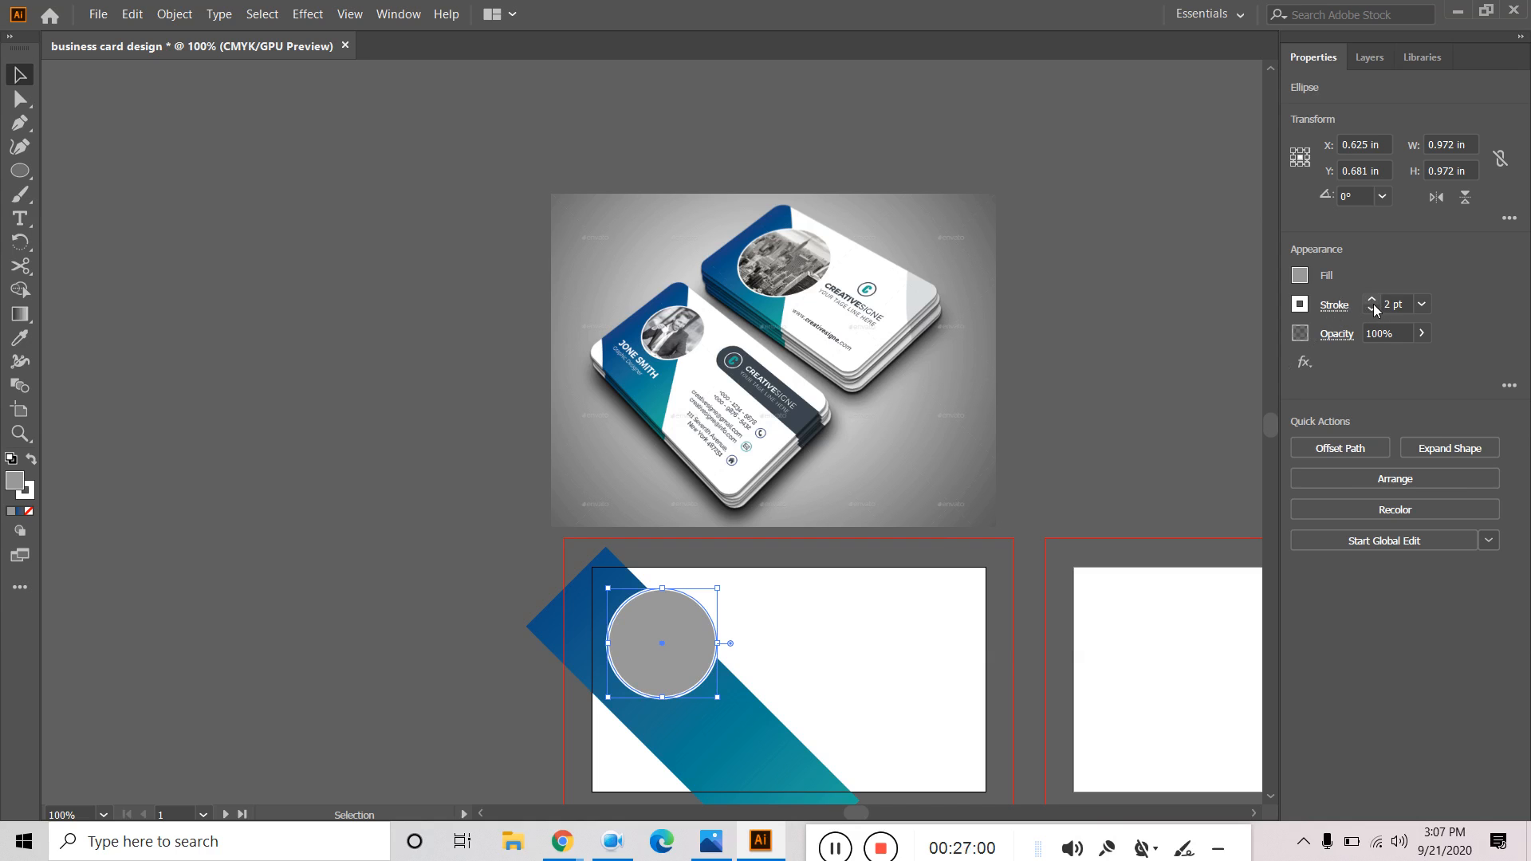
pyautogui.click(408, 486)
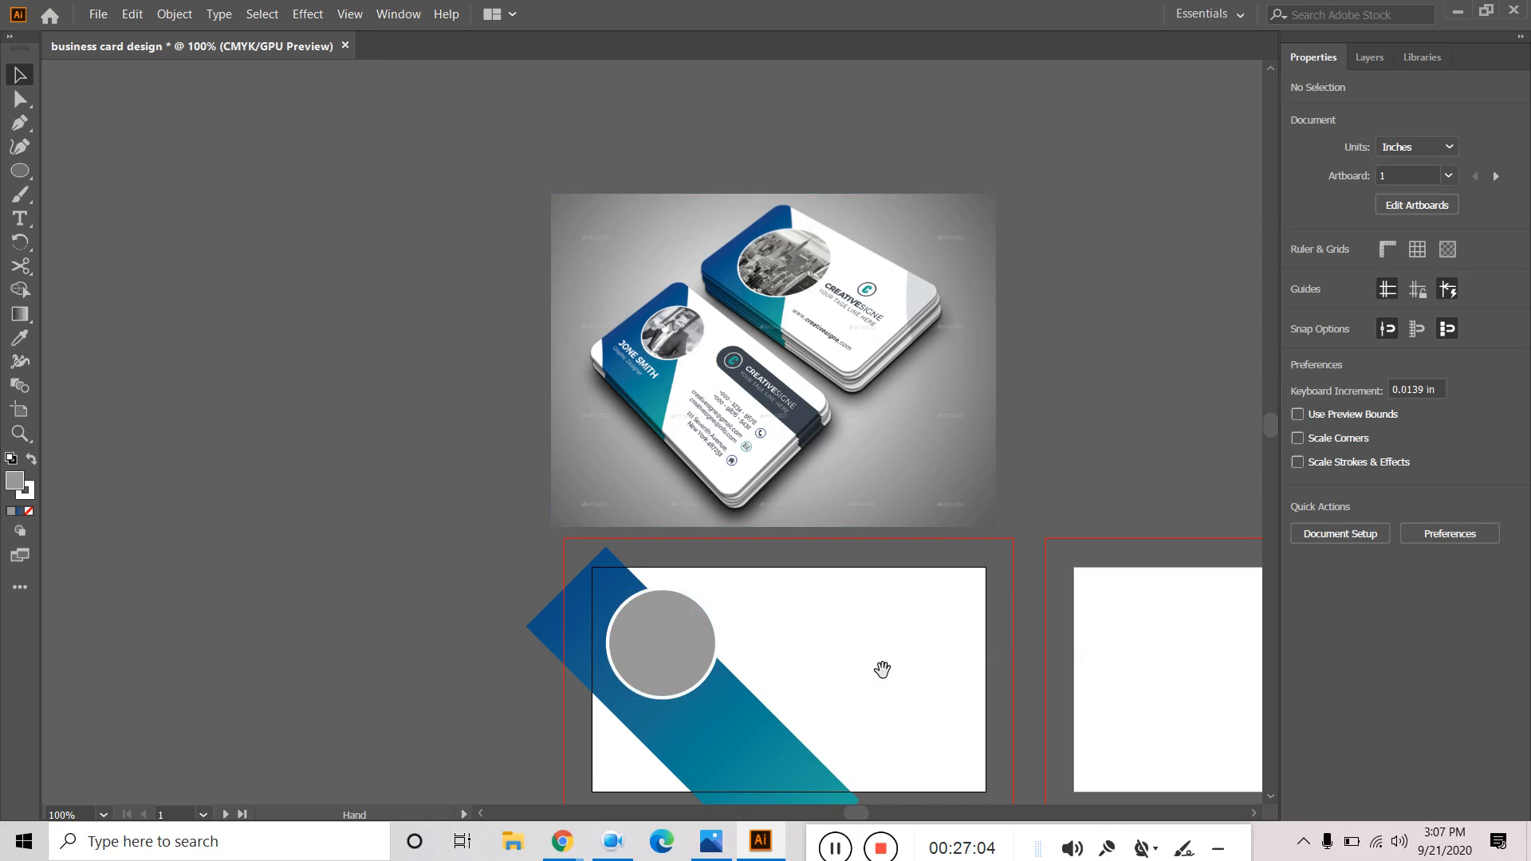
pyautogui.moveTo(882, 667); pyautogui.dragTo(844, 584)
# Expand the front layer in the Layers panel and target the Ellipse.
pyautogui.click(614, 573)
pyautogui.click(308, 403)
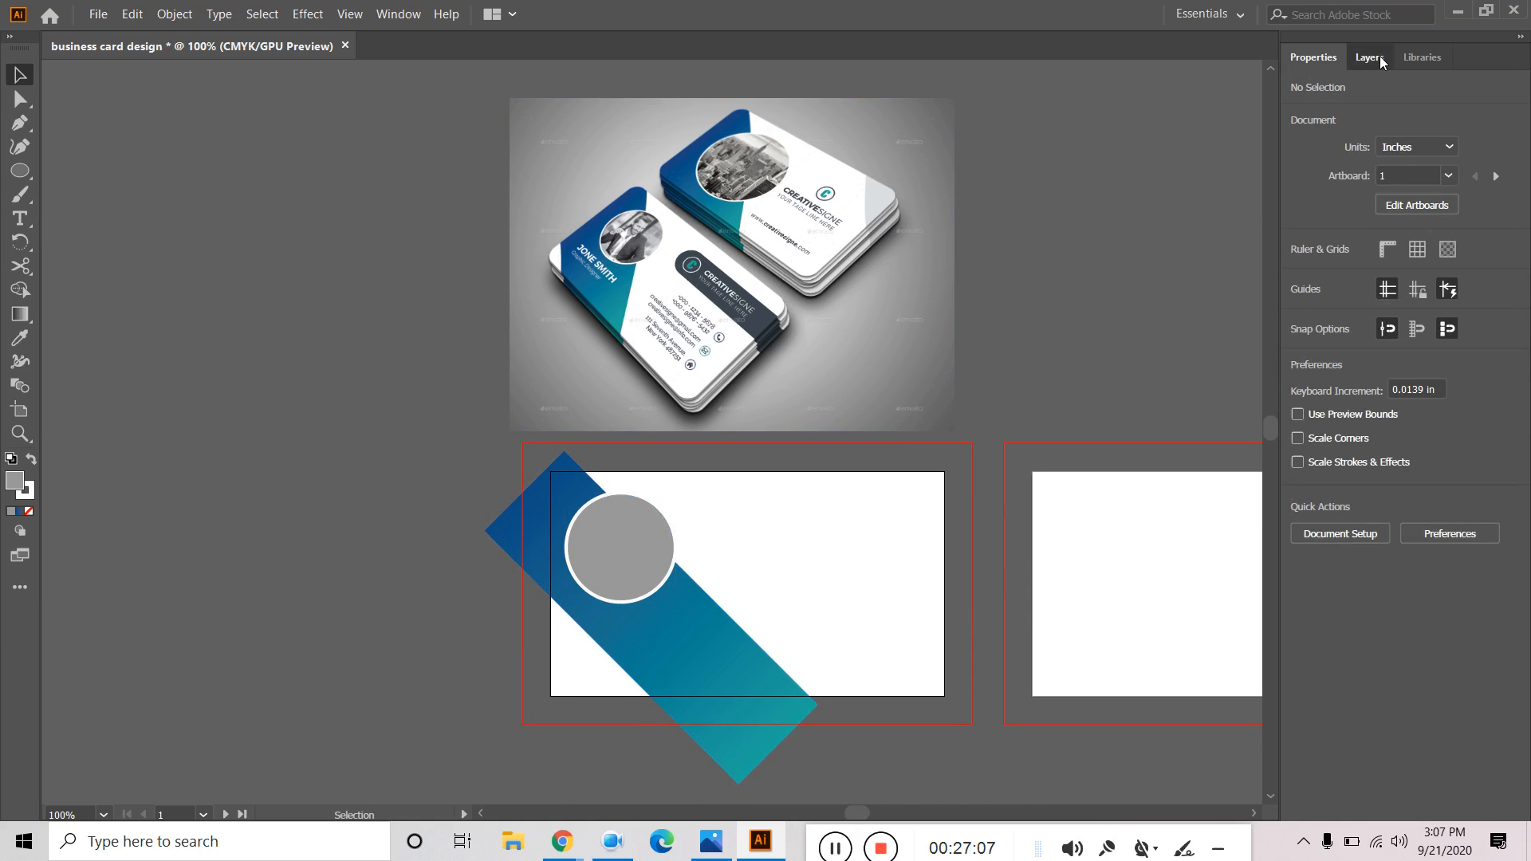
pyautogui.click(1373, 57)
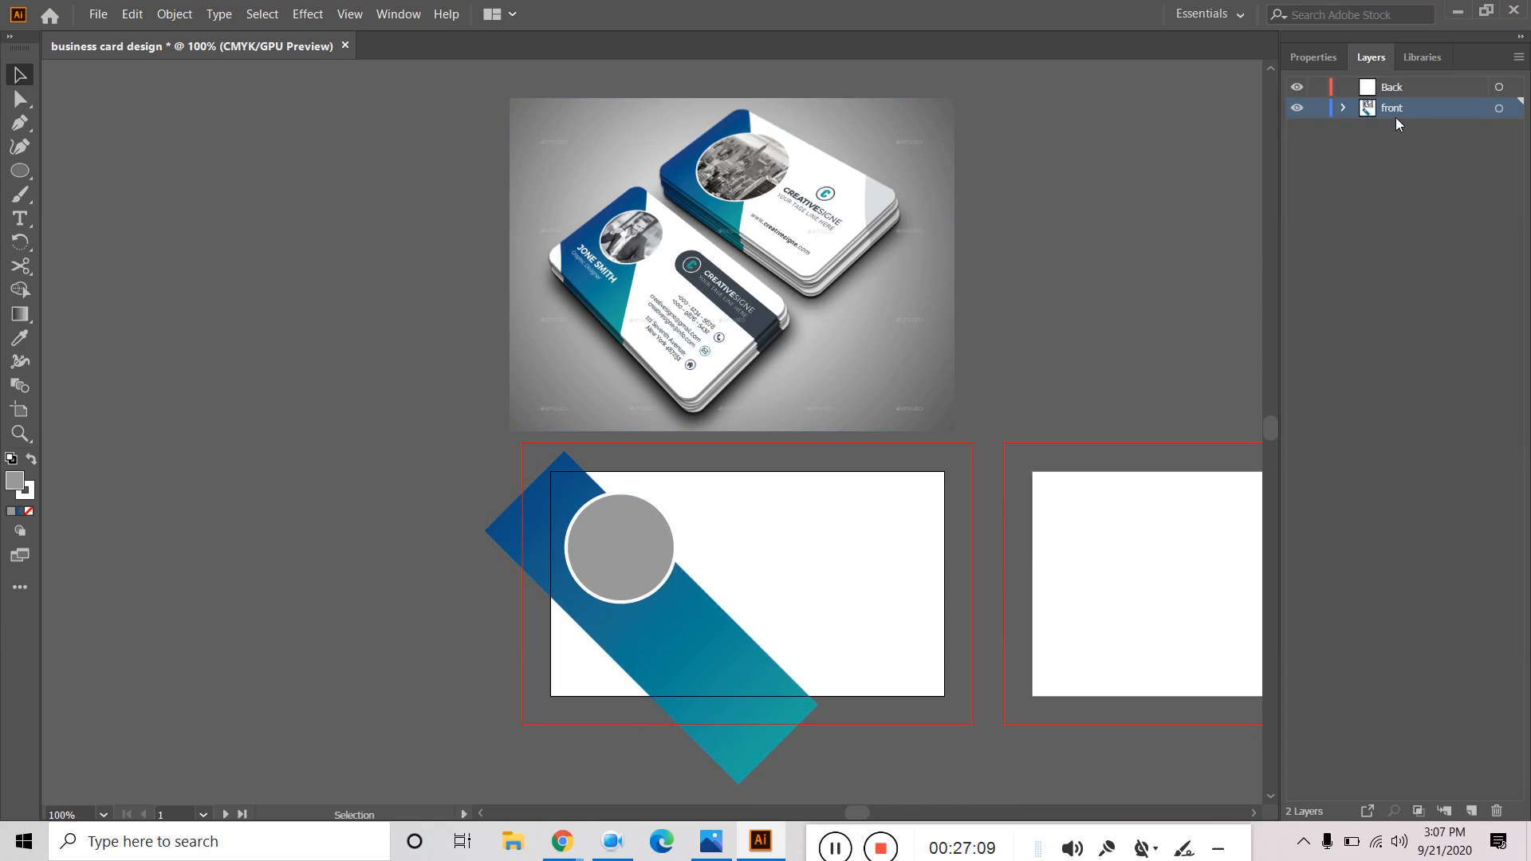
pyautogui.click(1344, 108)
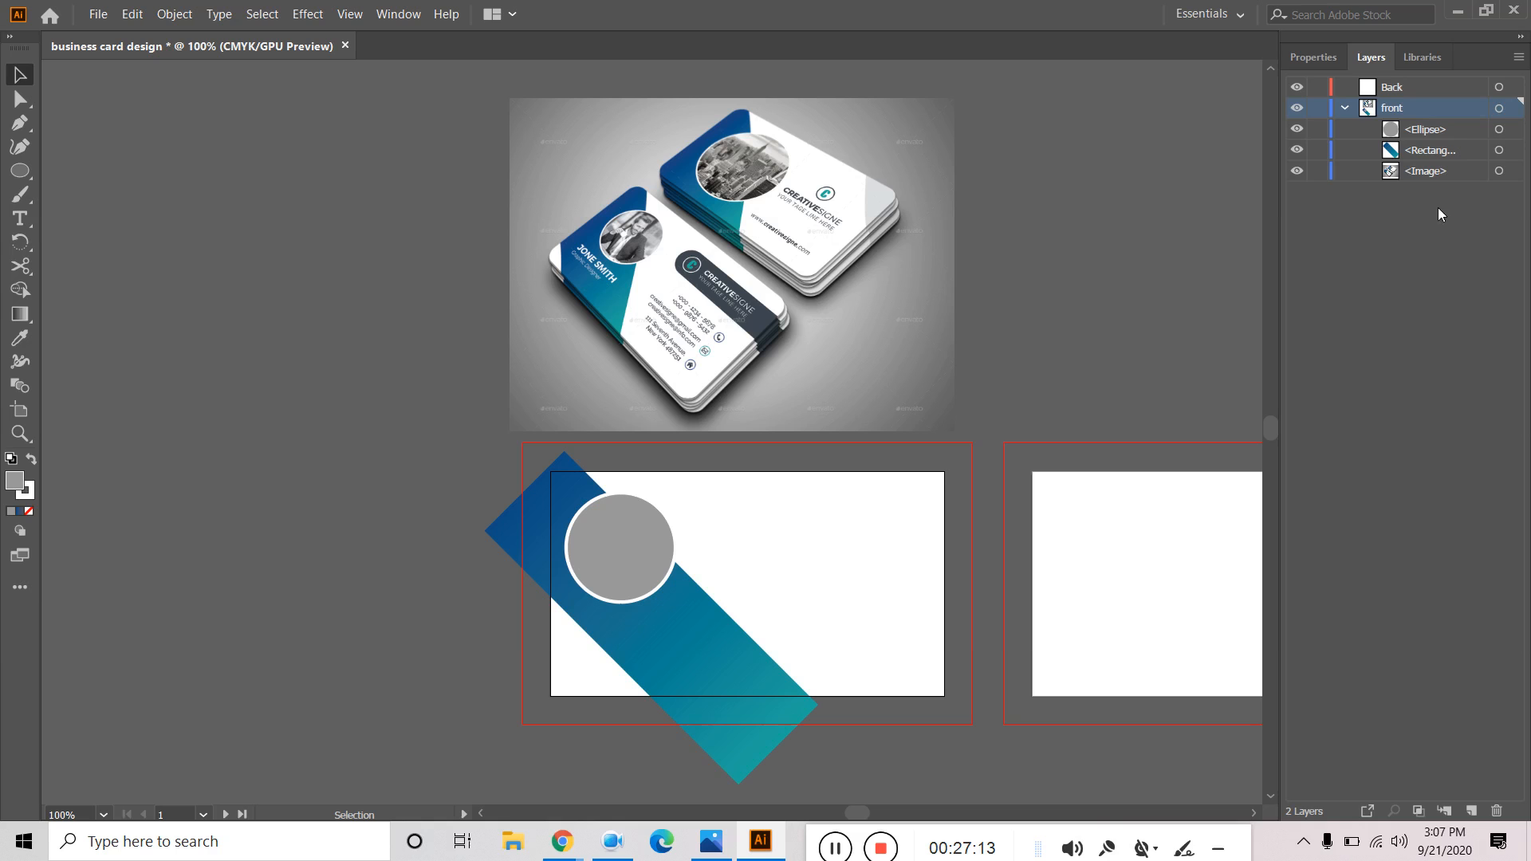
pyautogui.click(1440, 134)
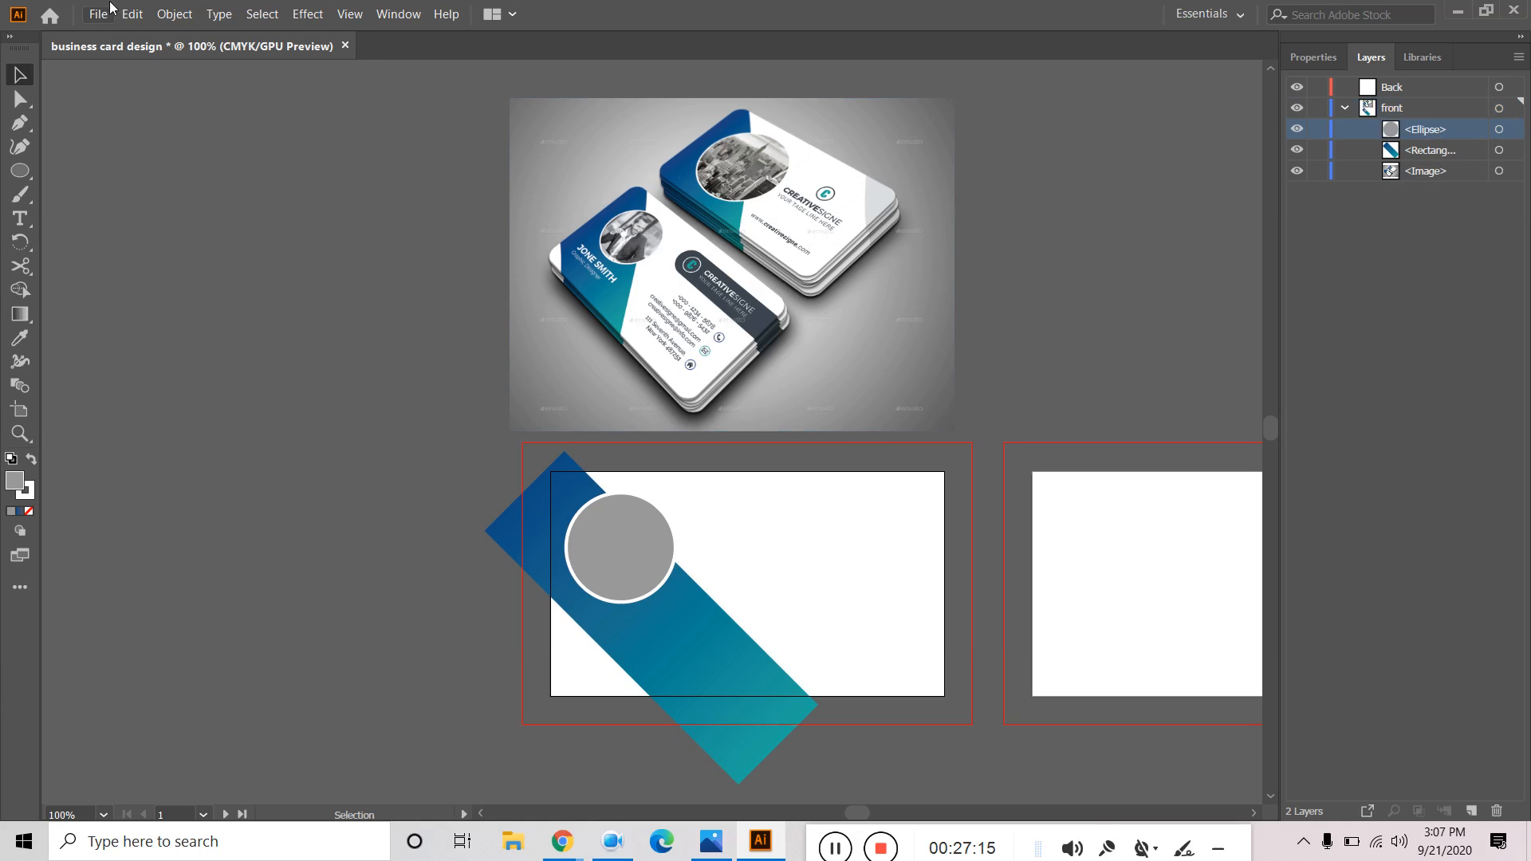
# Place the portrait photo from the Downloads 'daraz images' folder onto the card.
pyautogui.click(96, 16)
pyautogui.click(156, 299)
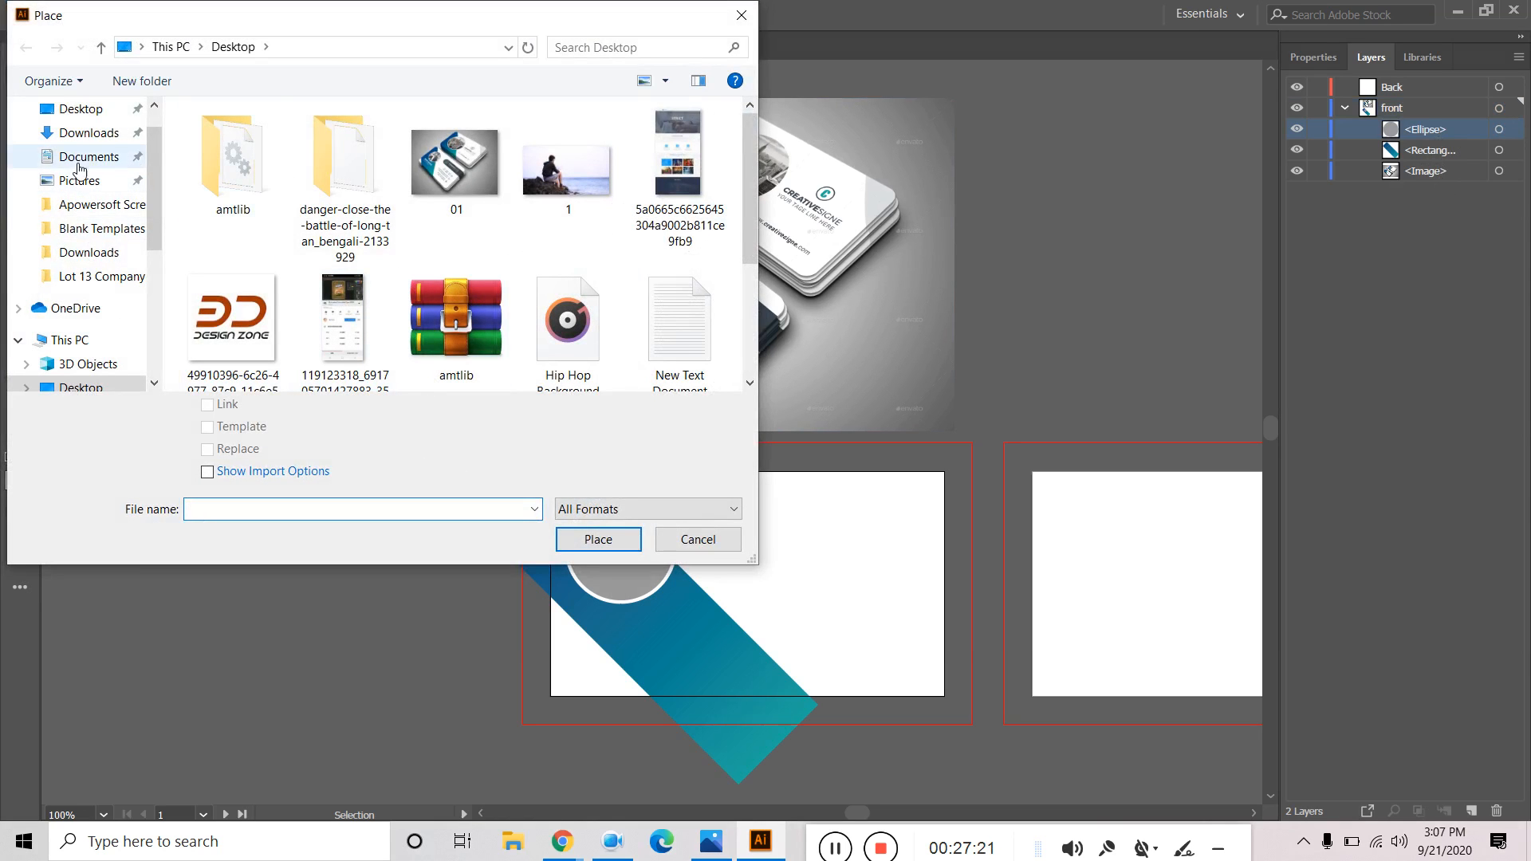
pyautogui.click(87, 252)
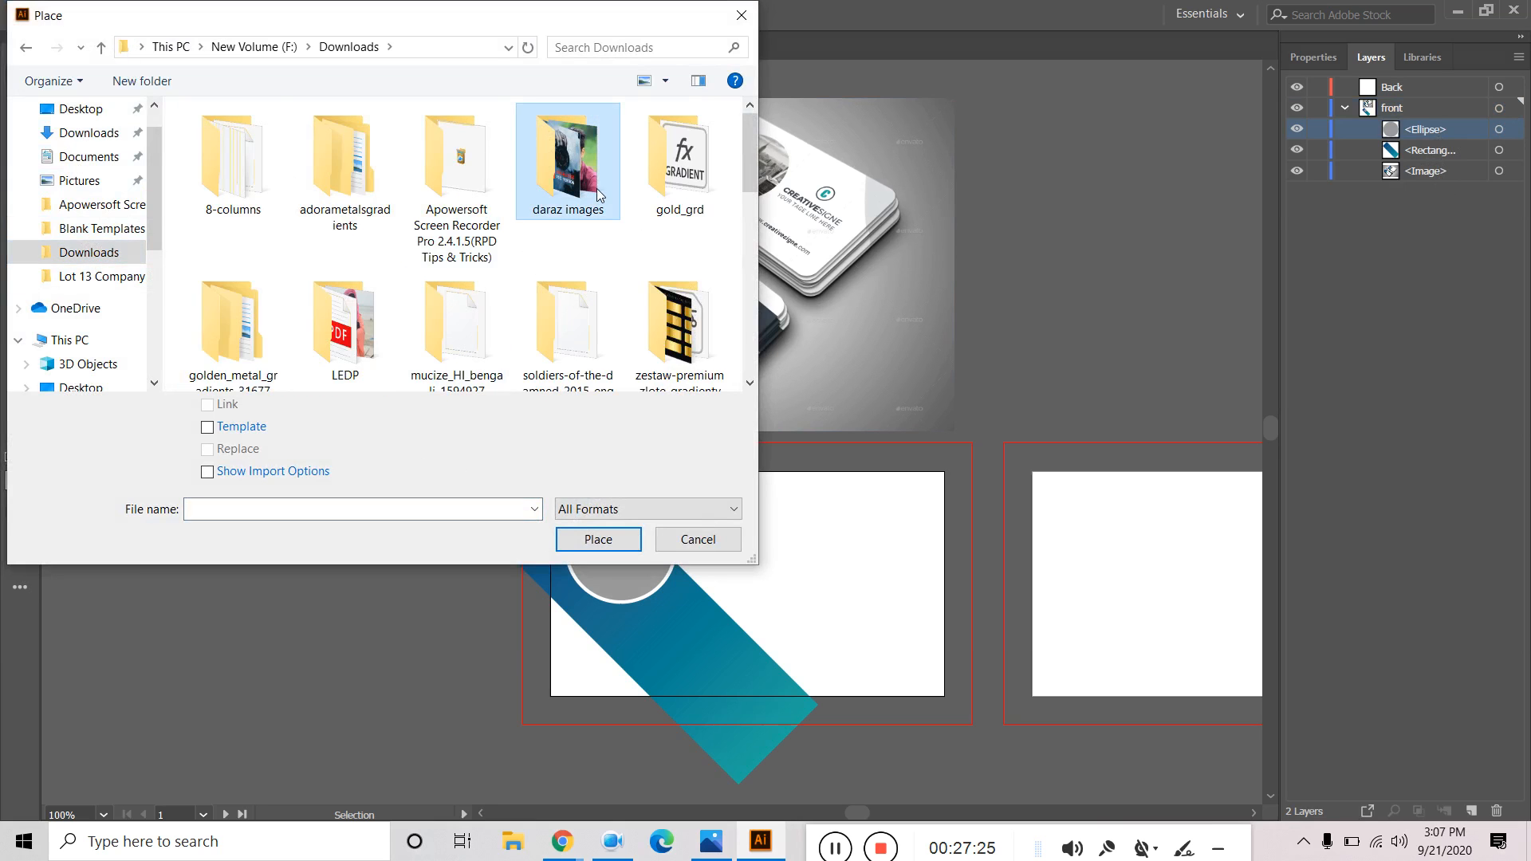
pyautogui.doubleClick(594, 185)
pyautogui.scroll(-2, 447, 279)
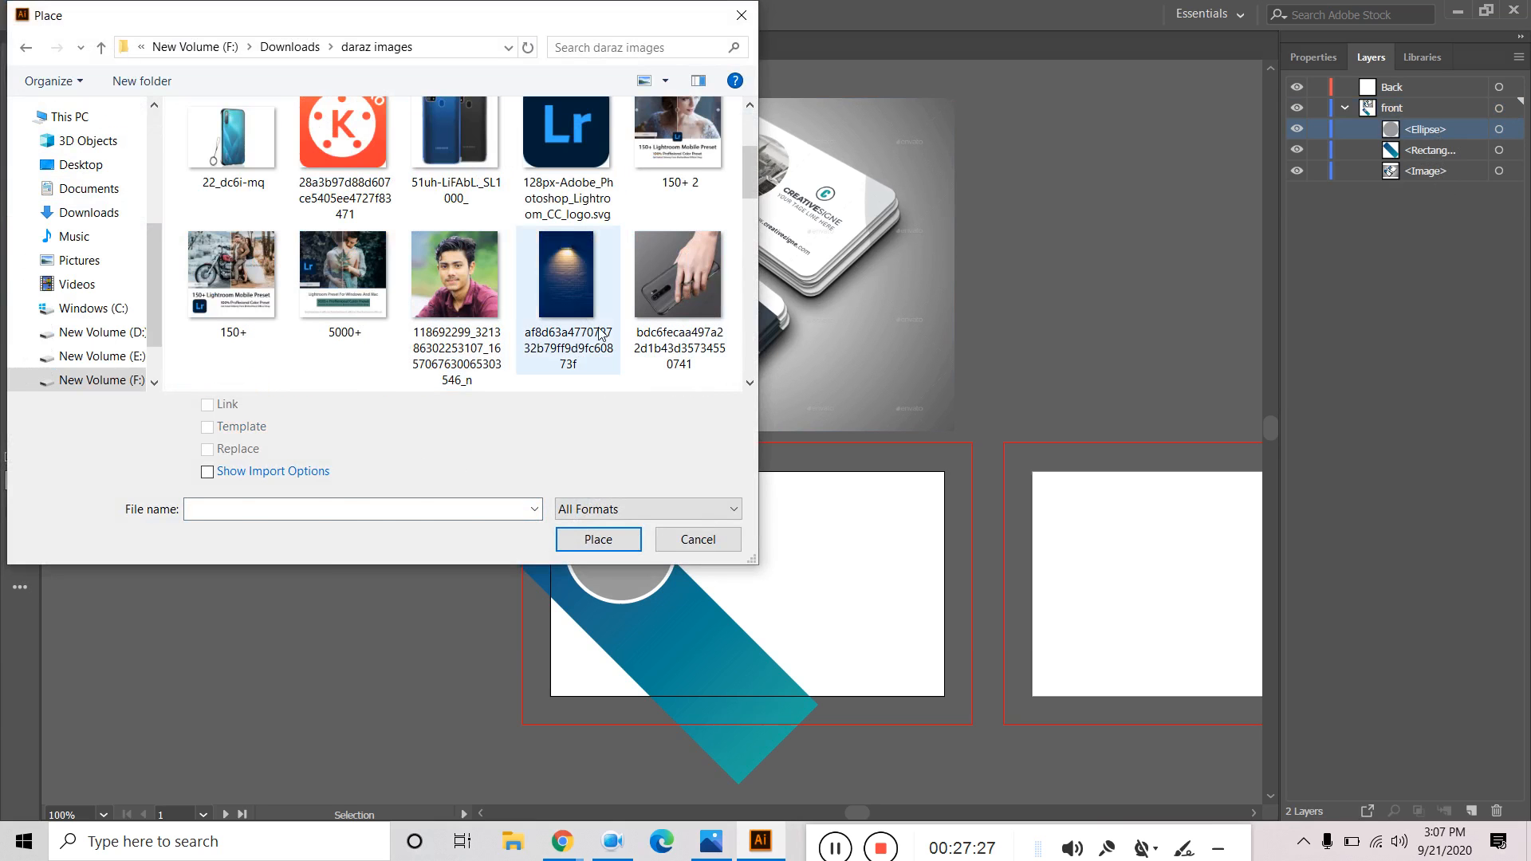
pyautogui.click(443, 280)
pyautogui.click(594, 539)
pyautogui.click(556, 469)
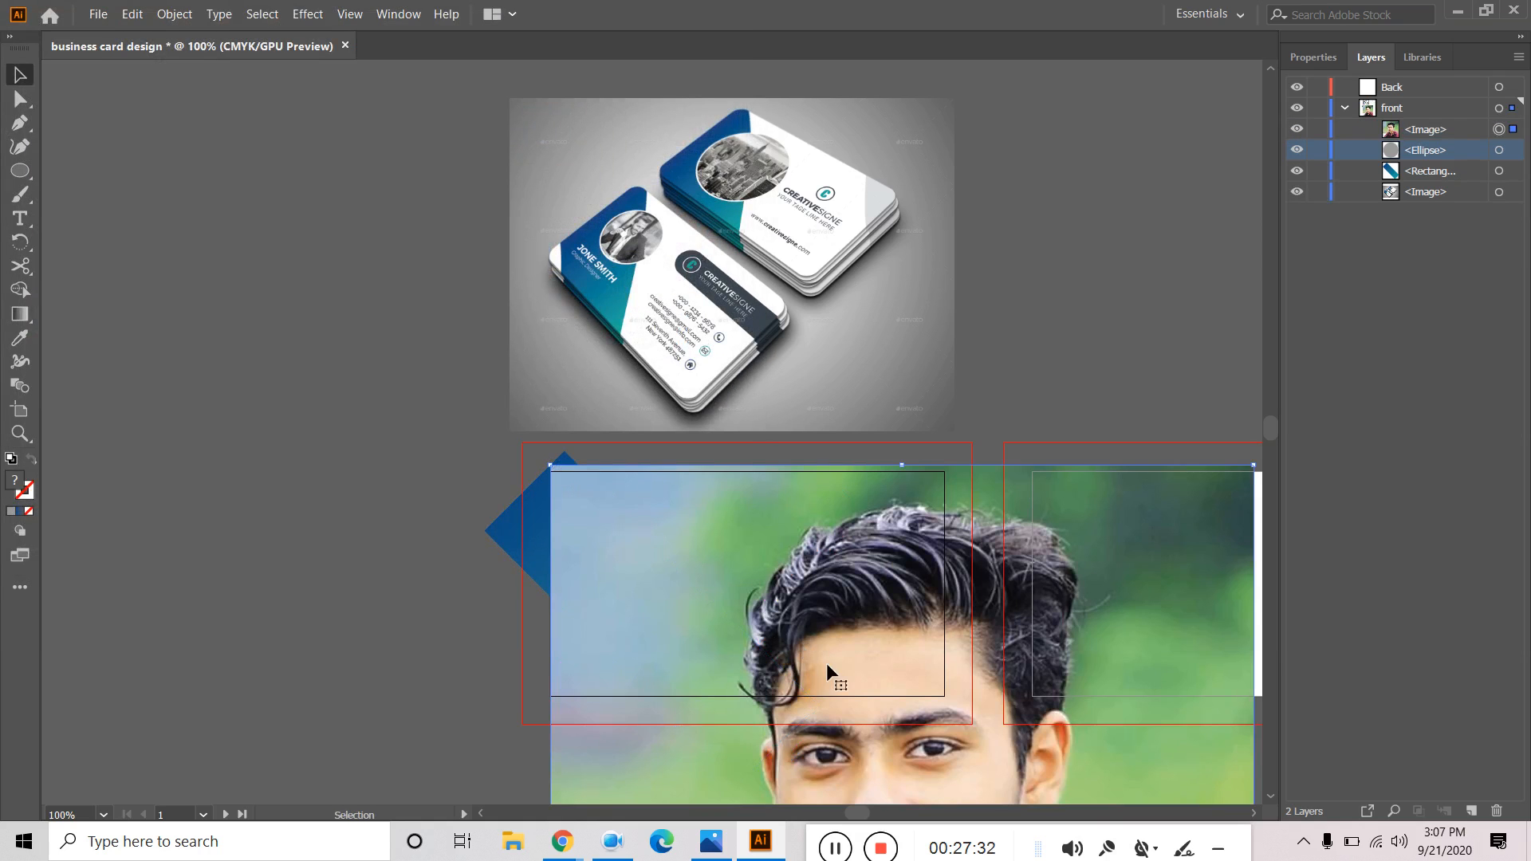
# Shrink the portrait photo and position it over the card's left side.
pyautogui.moveTo(556, 469); pyautogui.dragTo(788, 703)
pyautogui.moveTo(913, 789); pyautogui.dragTo(657, 590)
pyautogui.press('a')
pyautogui.hotkey('ctrl', 'z')
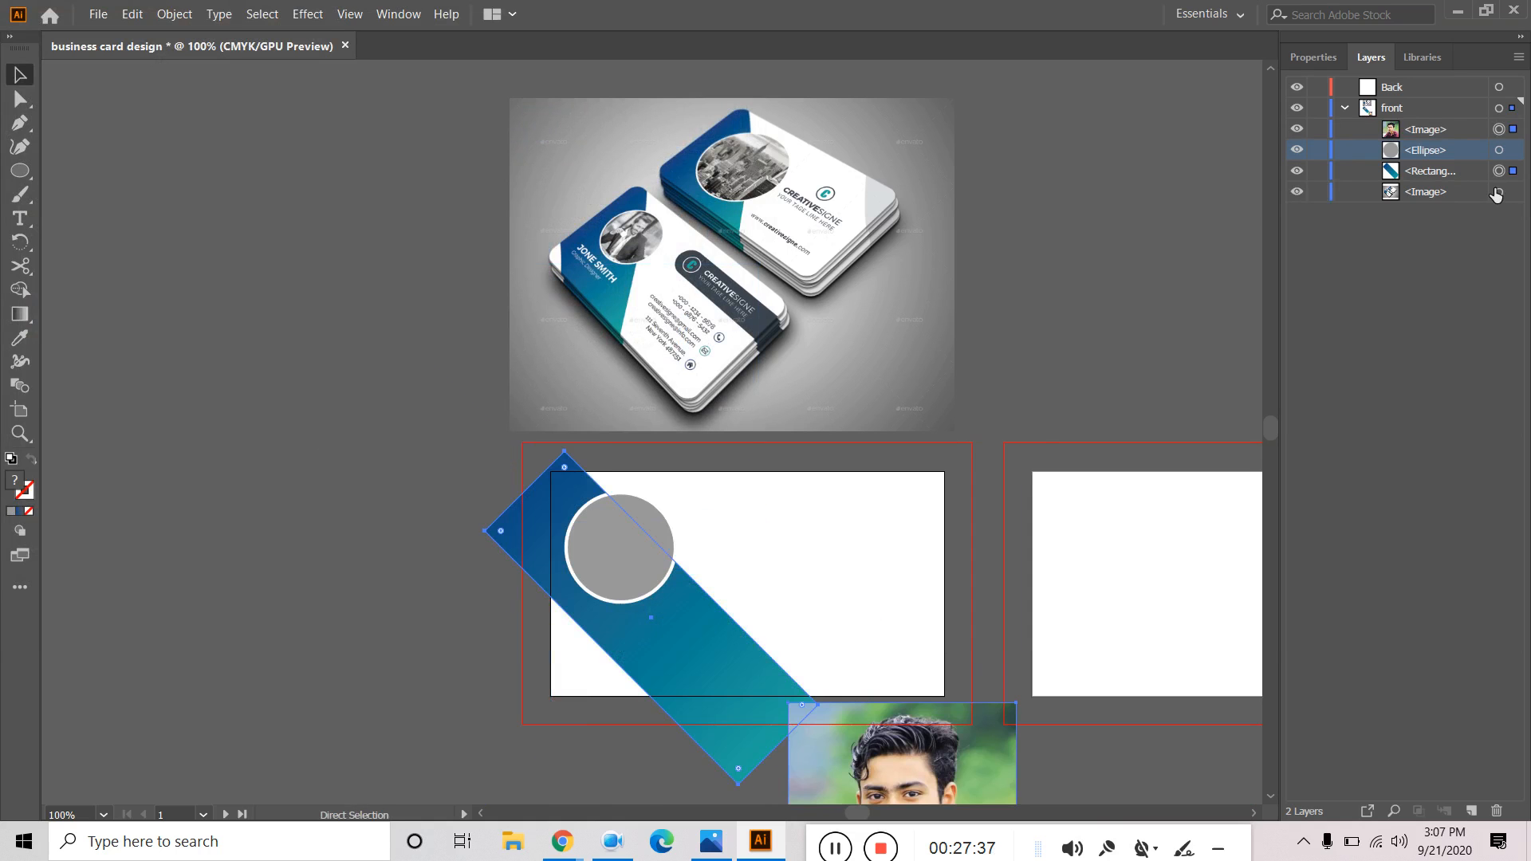
pyautogui.click(1510, 130)
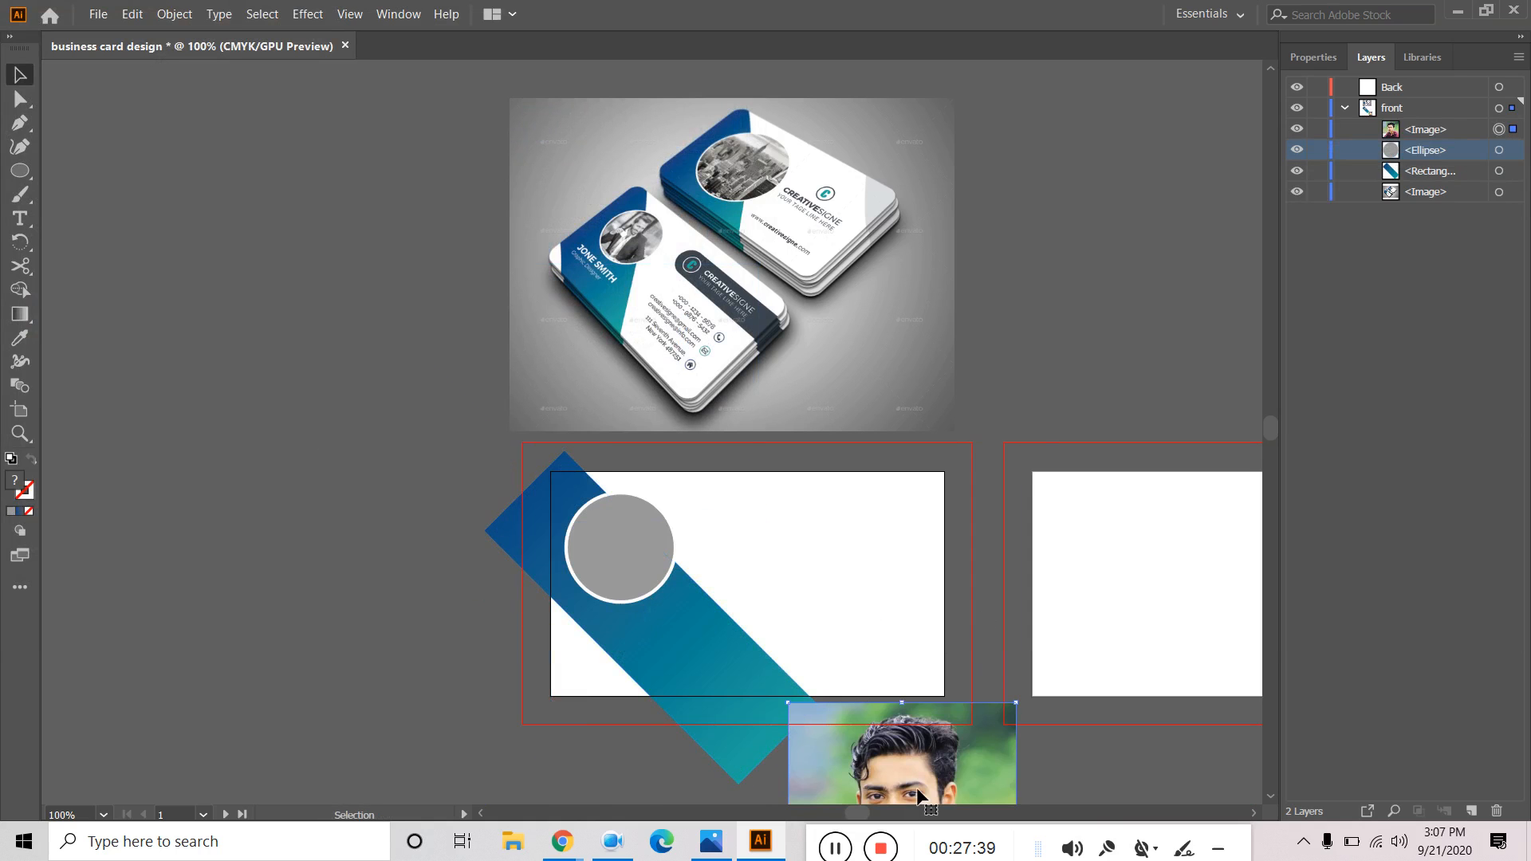
pyautogui.moveTo(954, 778); pyautogui.dragTo(715, 527)
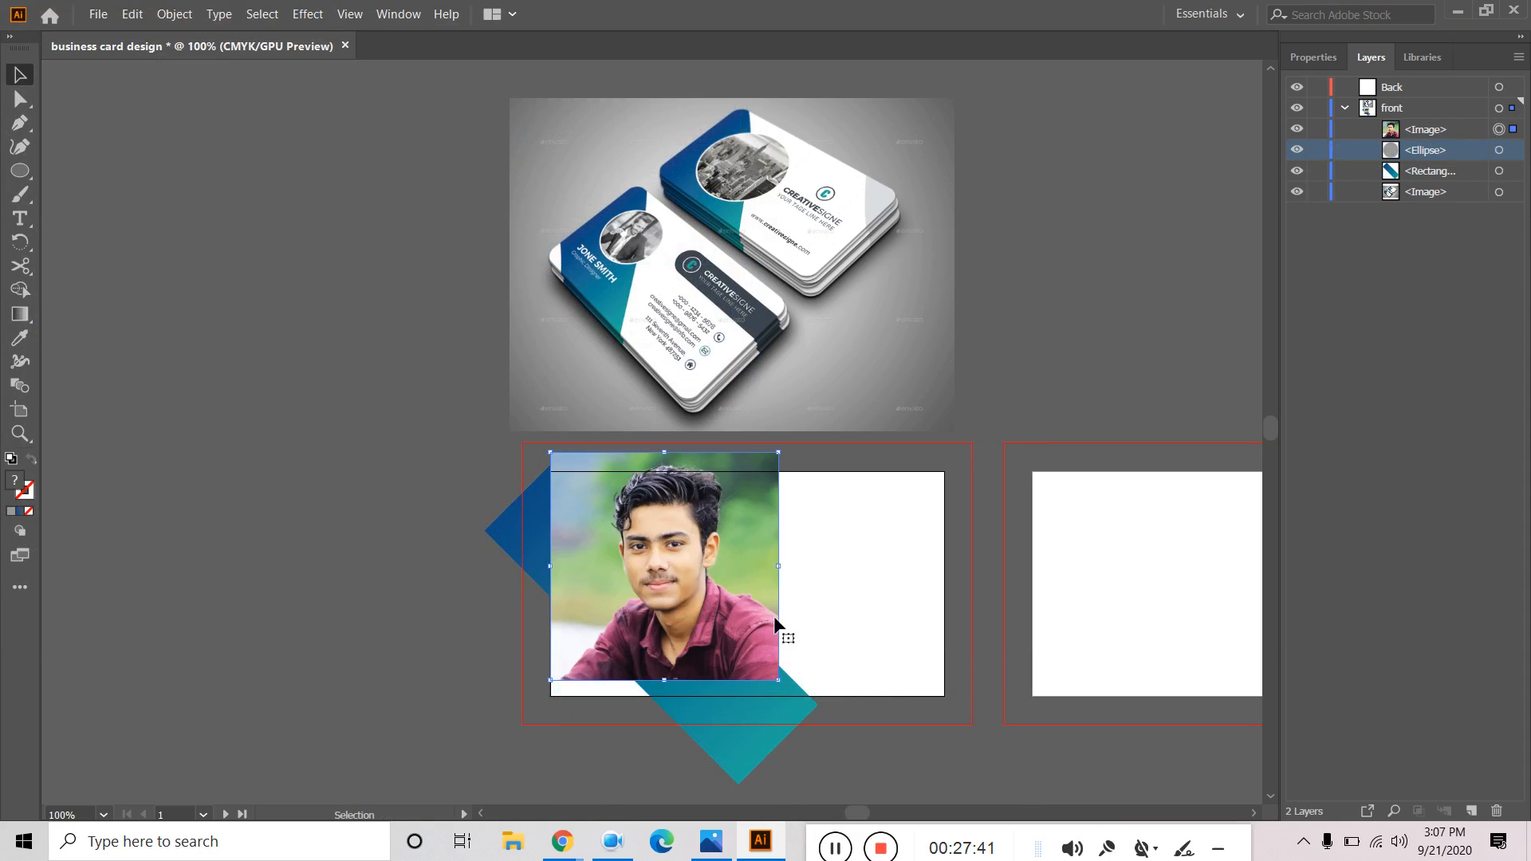
pyautogui.moveTo(776, 683); pyautogui.dragTo(630, 572)
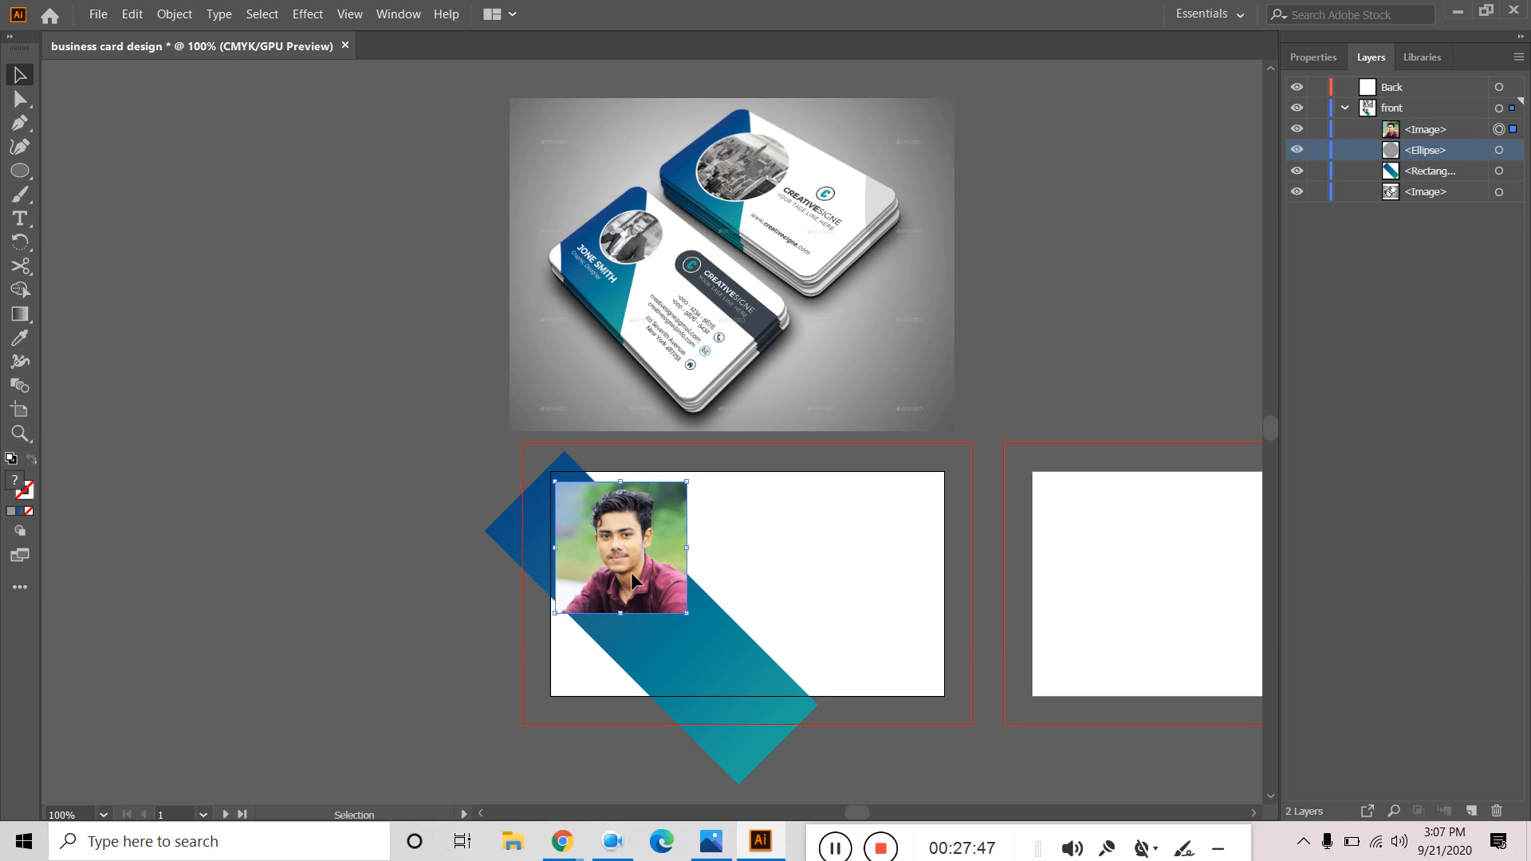
# Drag the photo's Layers row below the Ellipse so the circle sits on top.
pyautogui.keyDown('shift'); pyautogui.click(1429, 134); pyautogui.keyUp('shift')
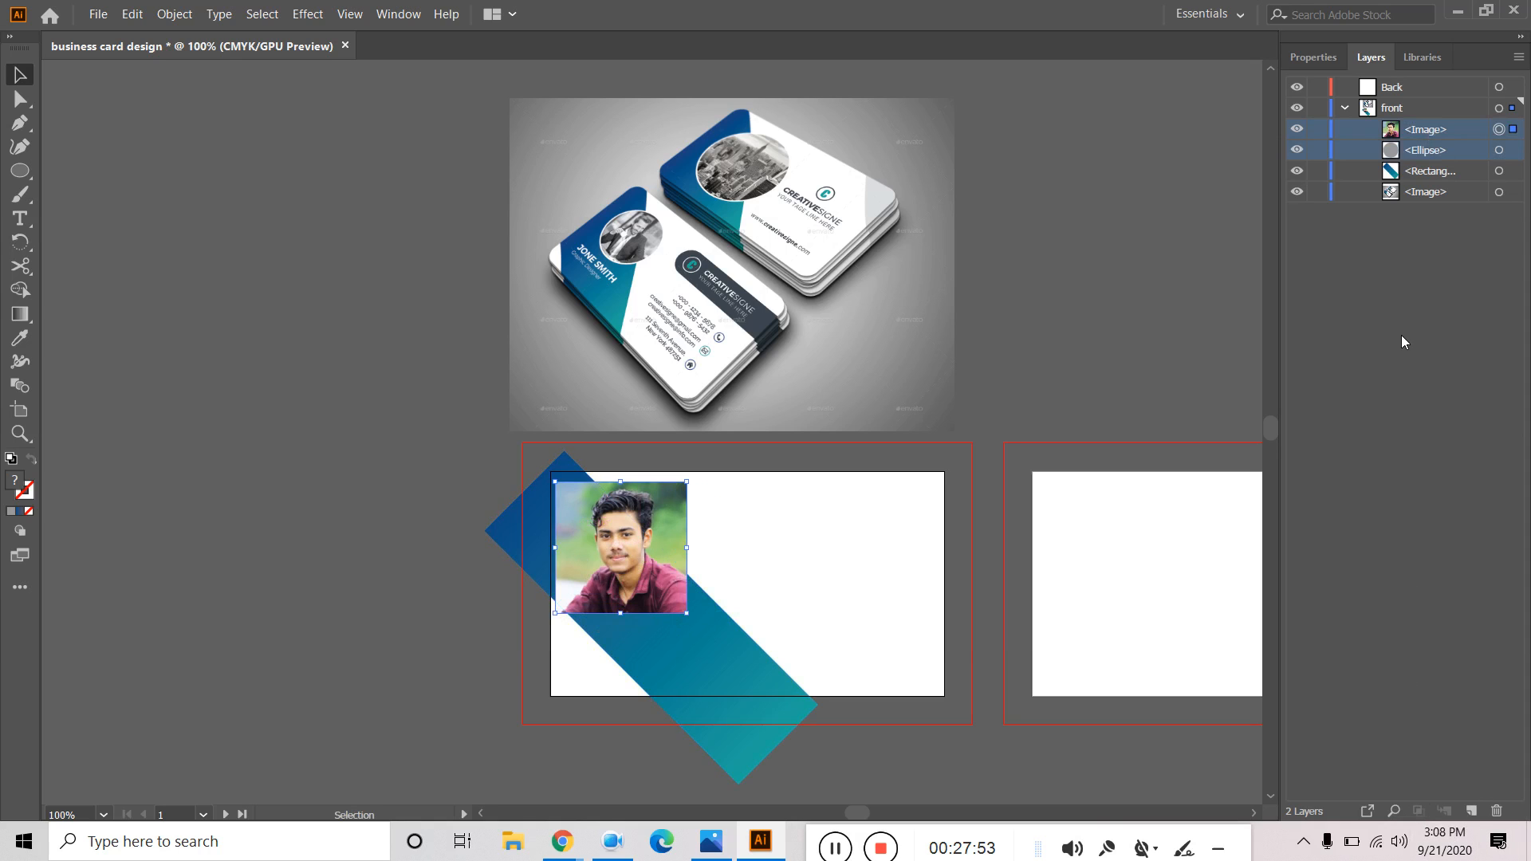
pyautogui.keyDown('shift'); pyautogui.click(1511, 150); pyautogui.keyUp('shift')
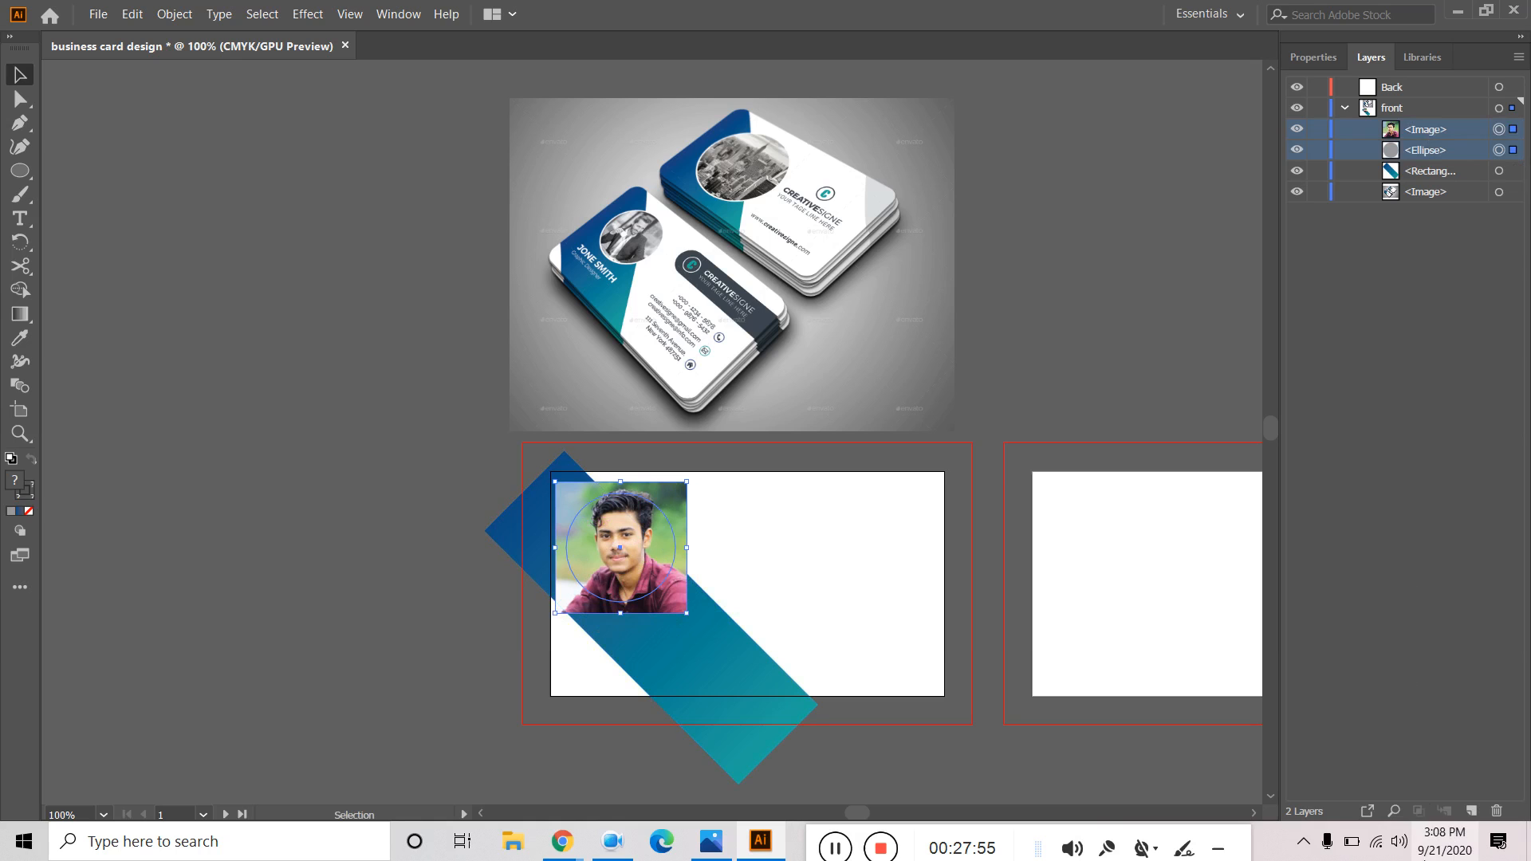
pyautogui.click(1362, 487)
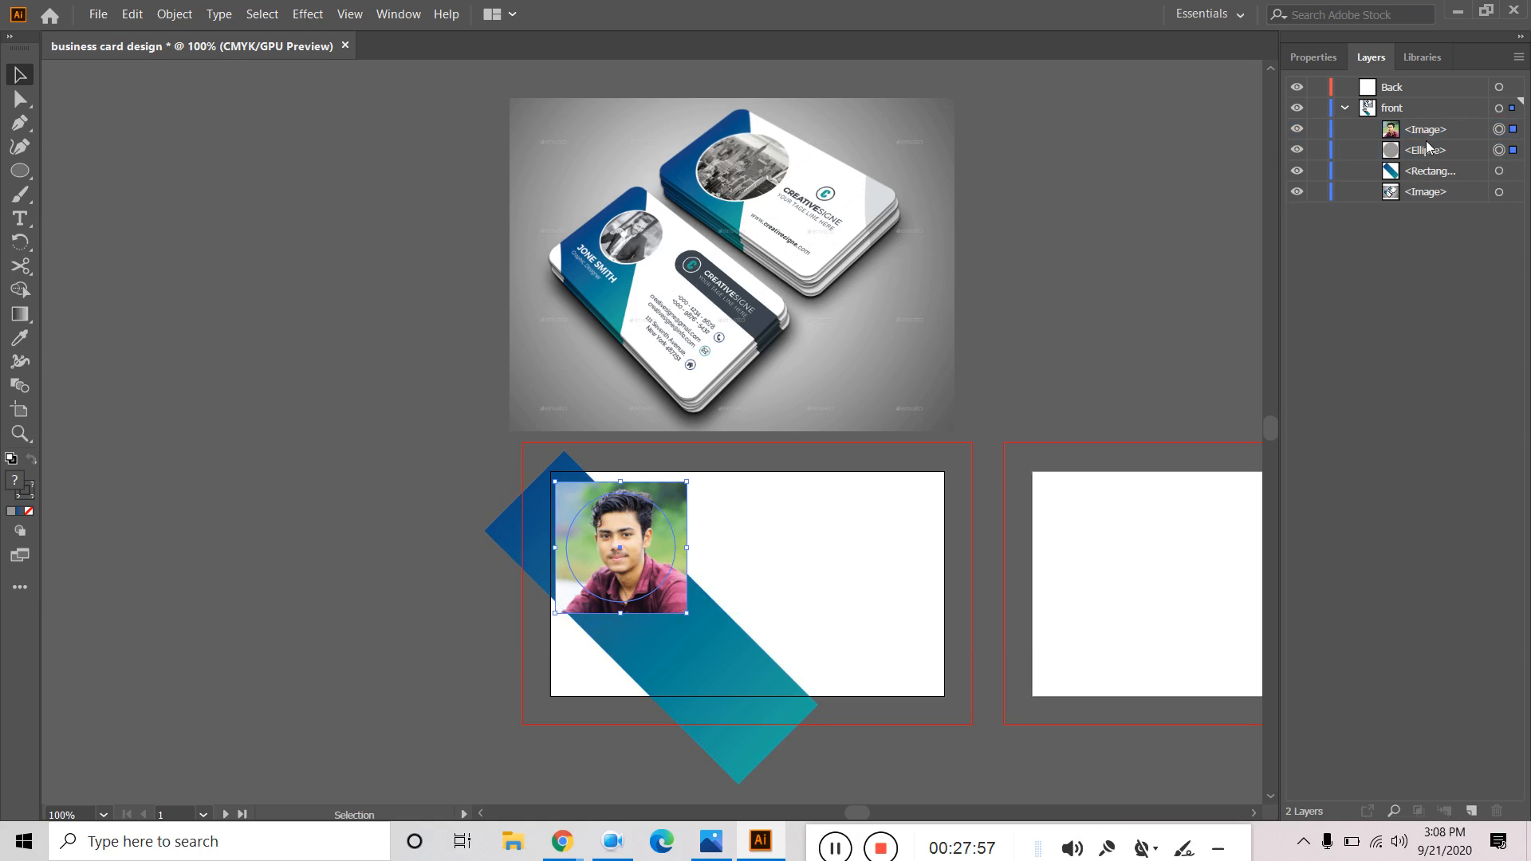
pyautogui.click(1426, 136)
pyautogui.moveTo(1429, 134); pyautogui.dragTo(1426, 160)
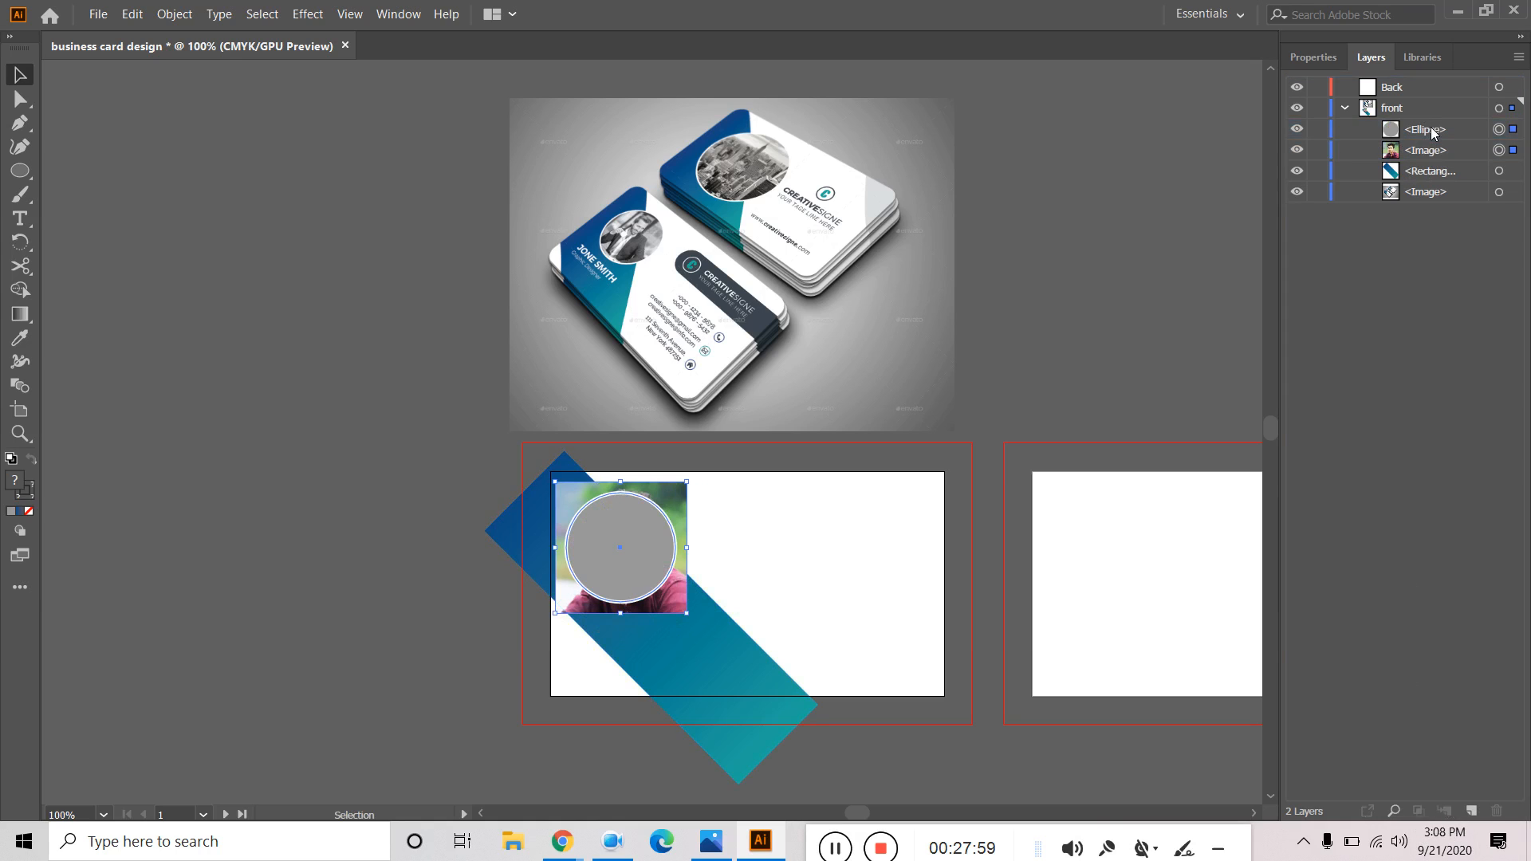
# Select the circle and photo rows in Layers and open their context menu.
pyautogui.click(1411, 687)
pyautogui.click(1434, 133)
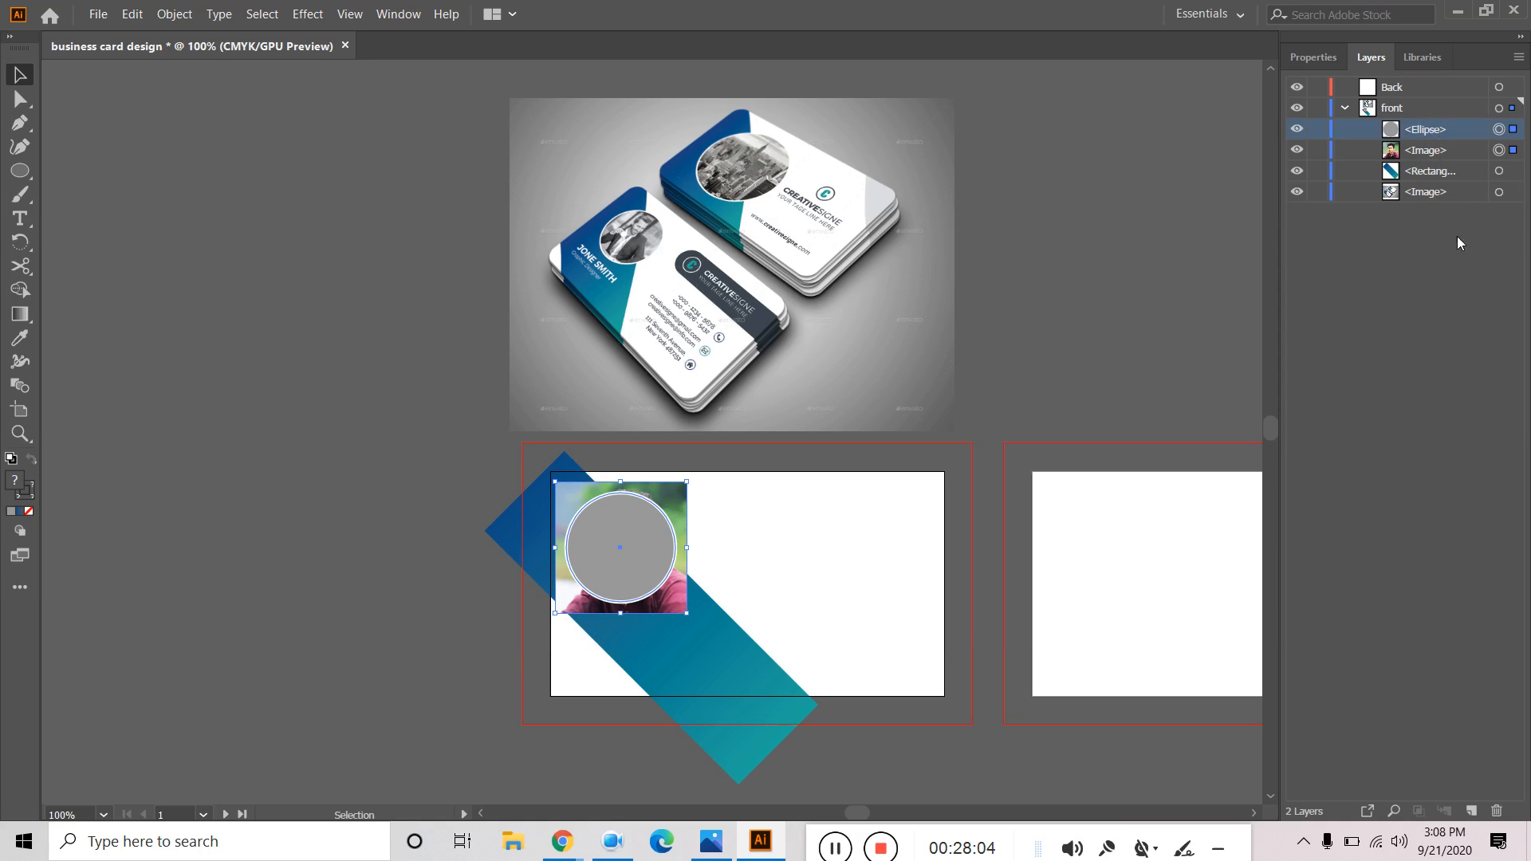
pyautogui.keyDown('shift'); pyautogui.click(1430, 153); pyautogui.keyUp('shift')
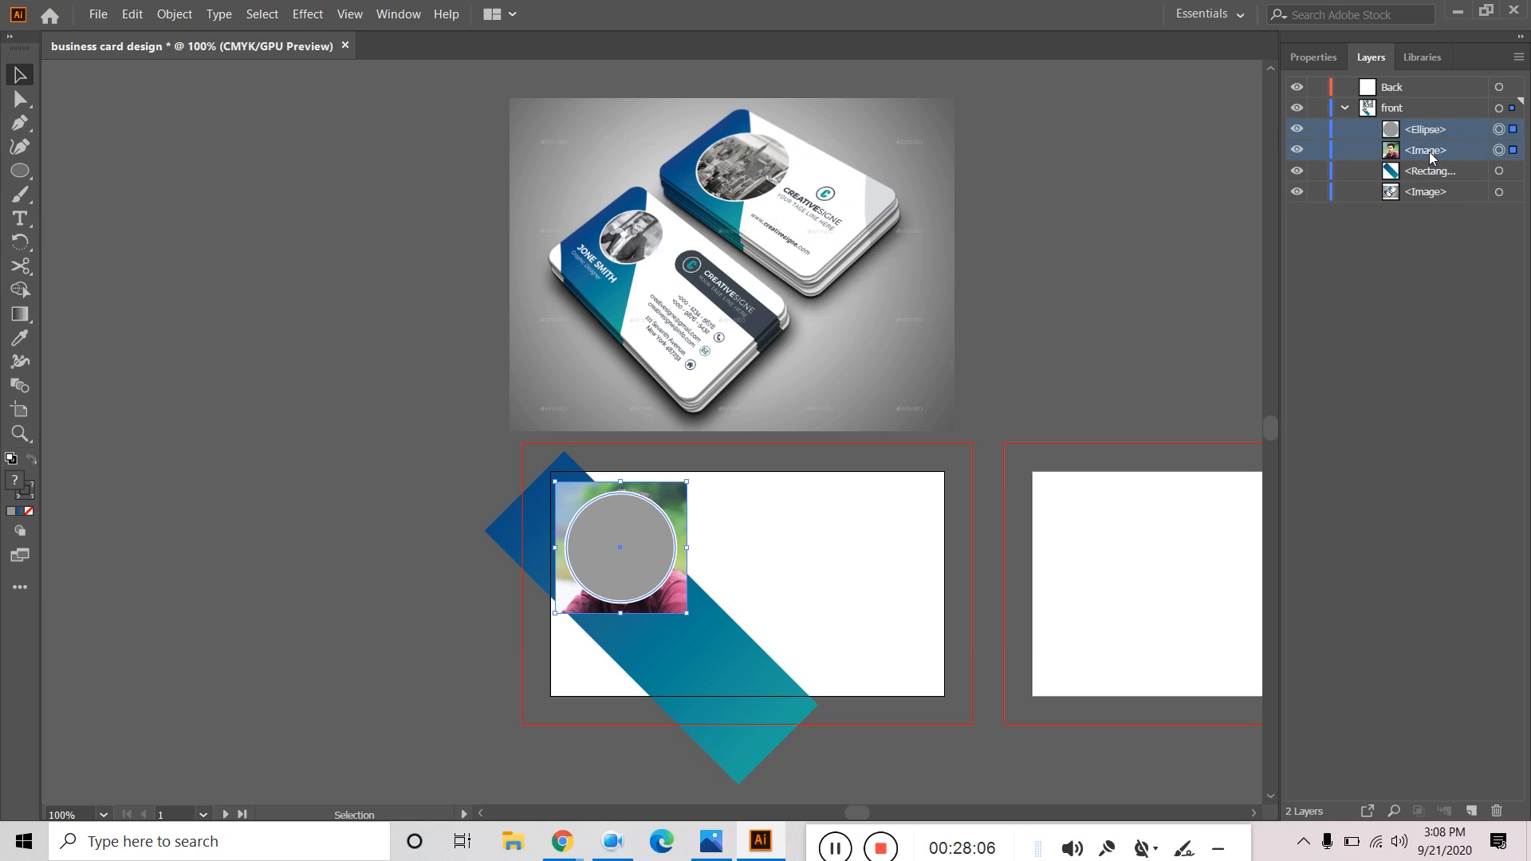
pyautogui.rightClick(639, 563)
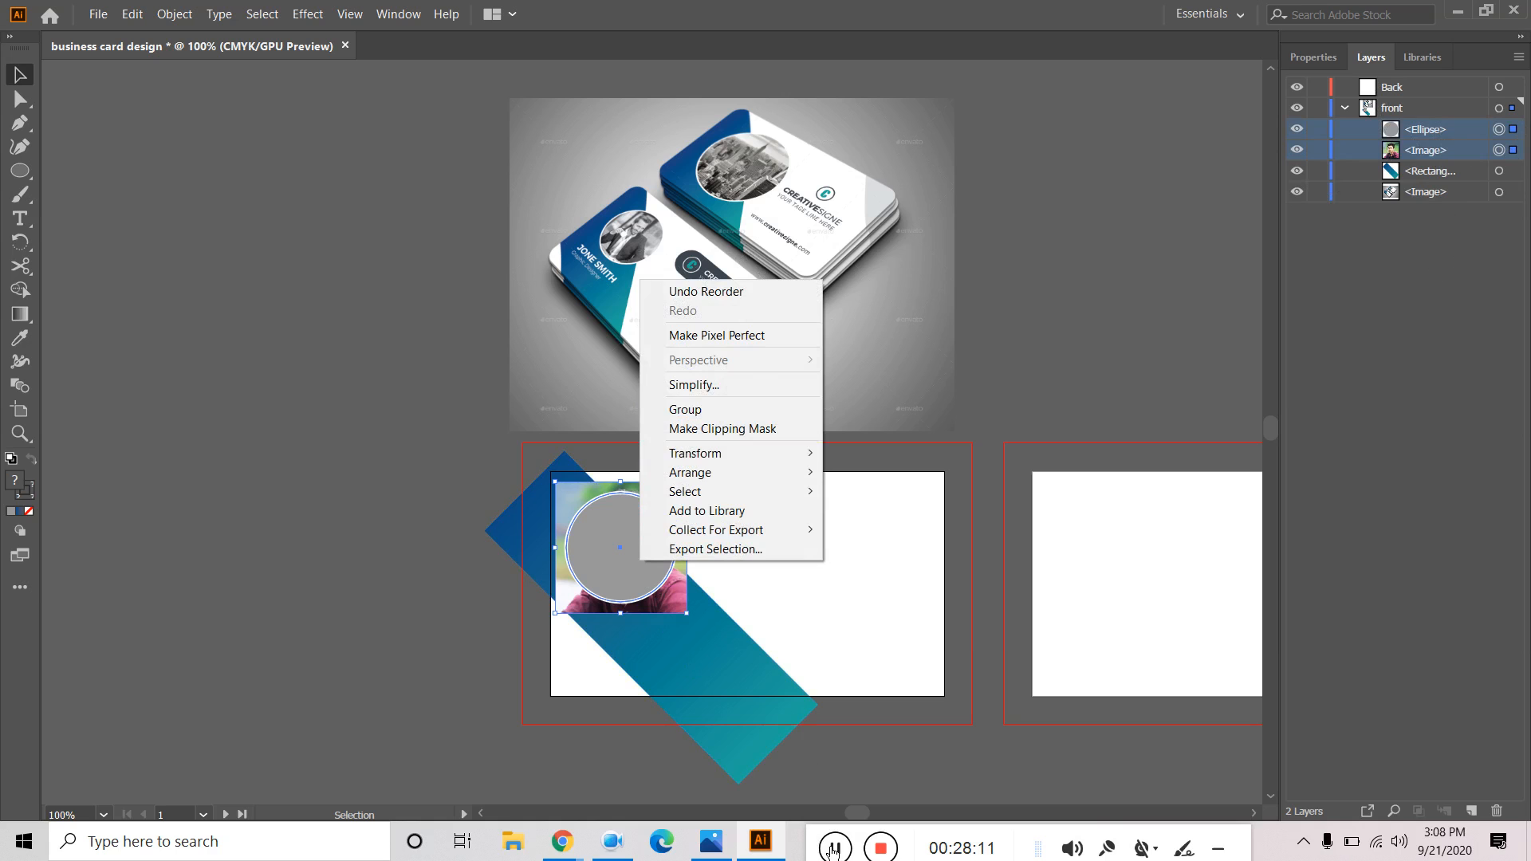
pyautogui.click(834, 848)
pyautogui.moveTo(553, 840); pyautogui.dragTo(823, 848)
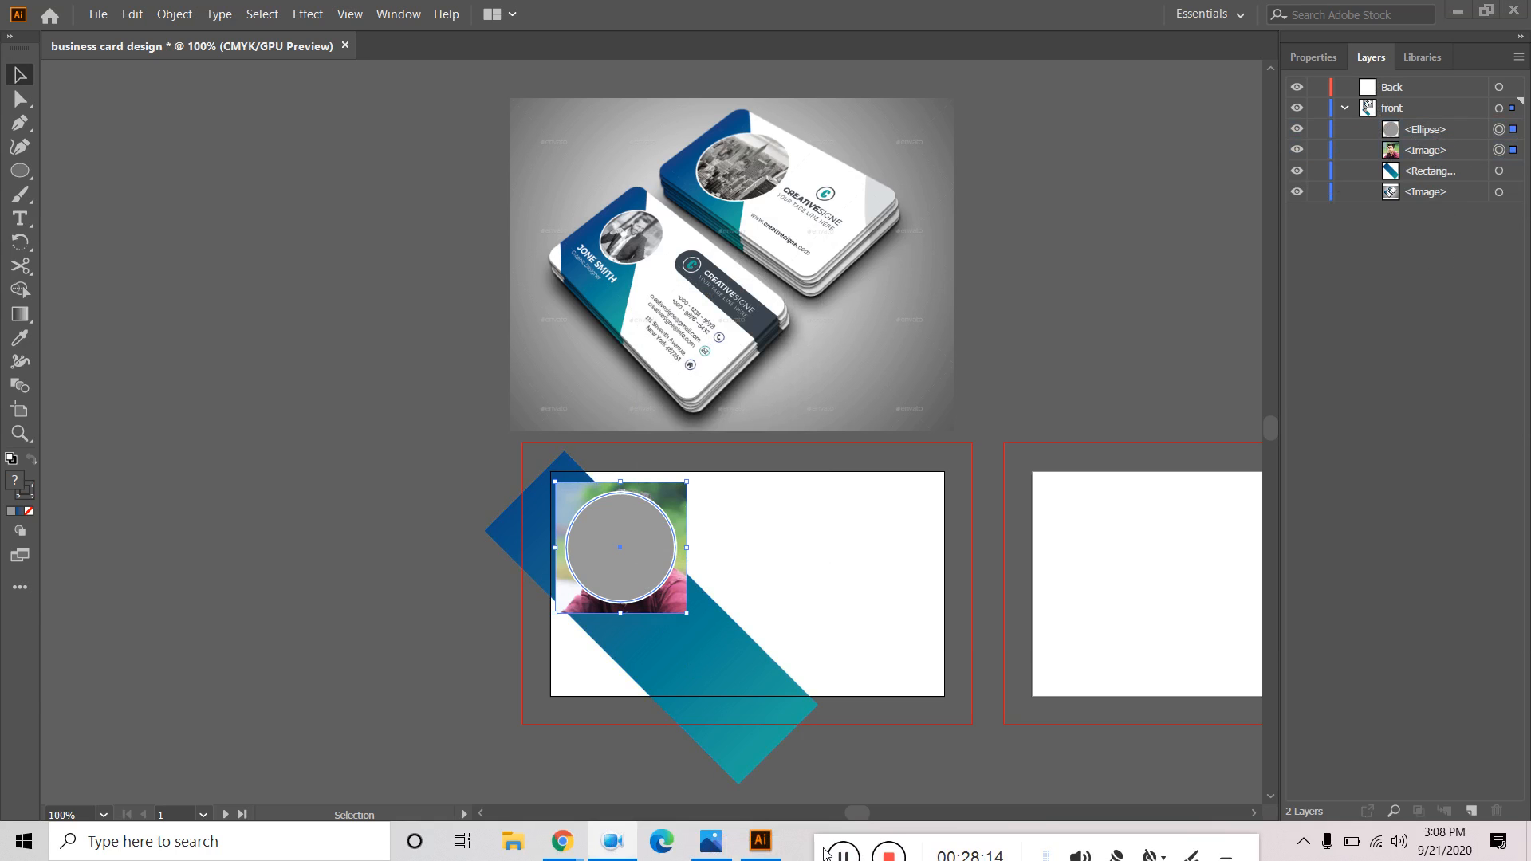
# Reselect the circle and photo and apply Make Clipping Mask to crop the photo round.
pyautogui.click(1446, 151)
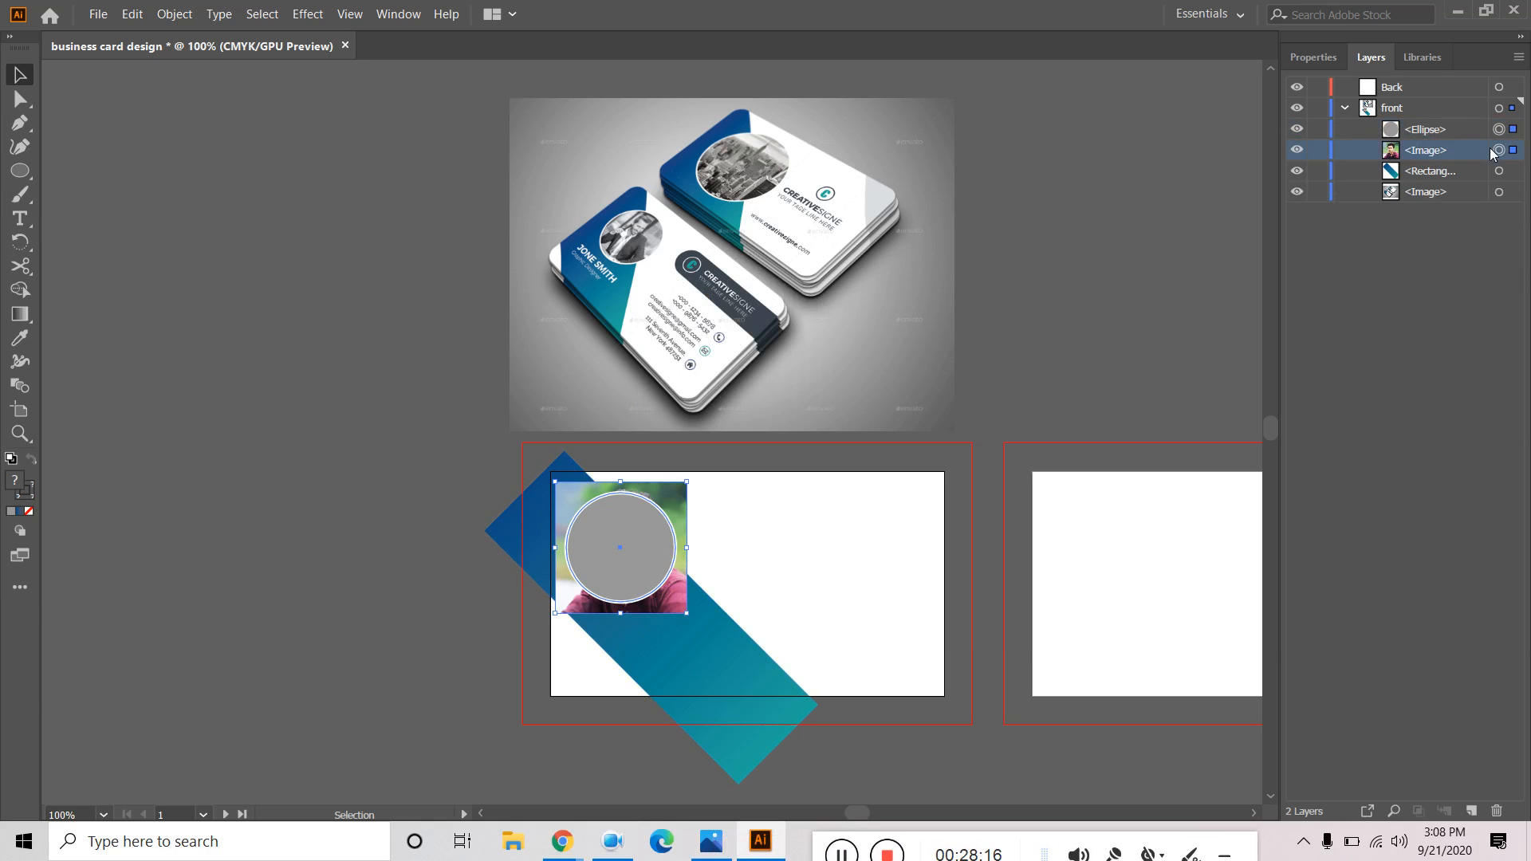
pyautogui.click(1439, 274)
pyautogui.click(1088, 386)
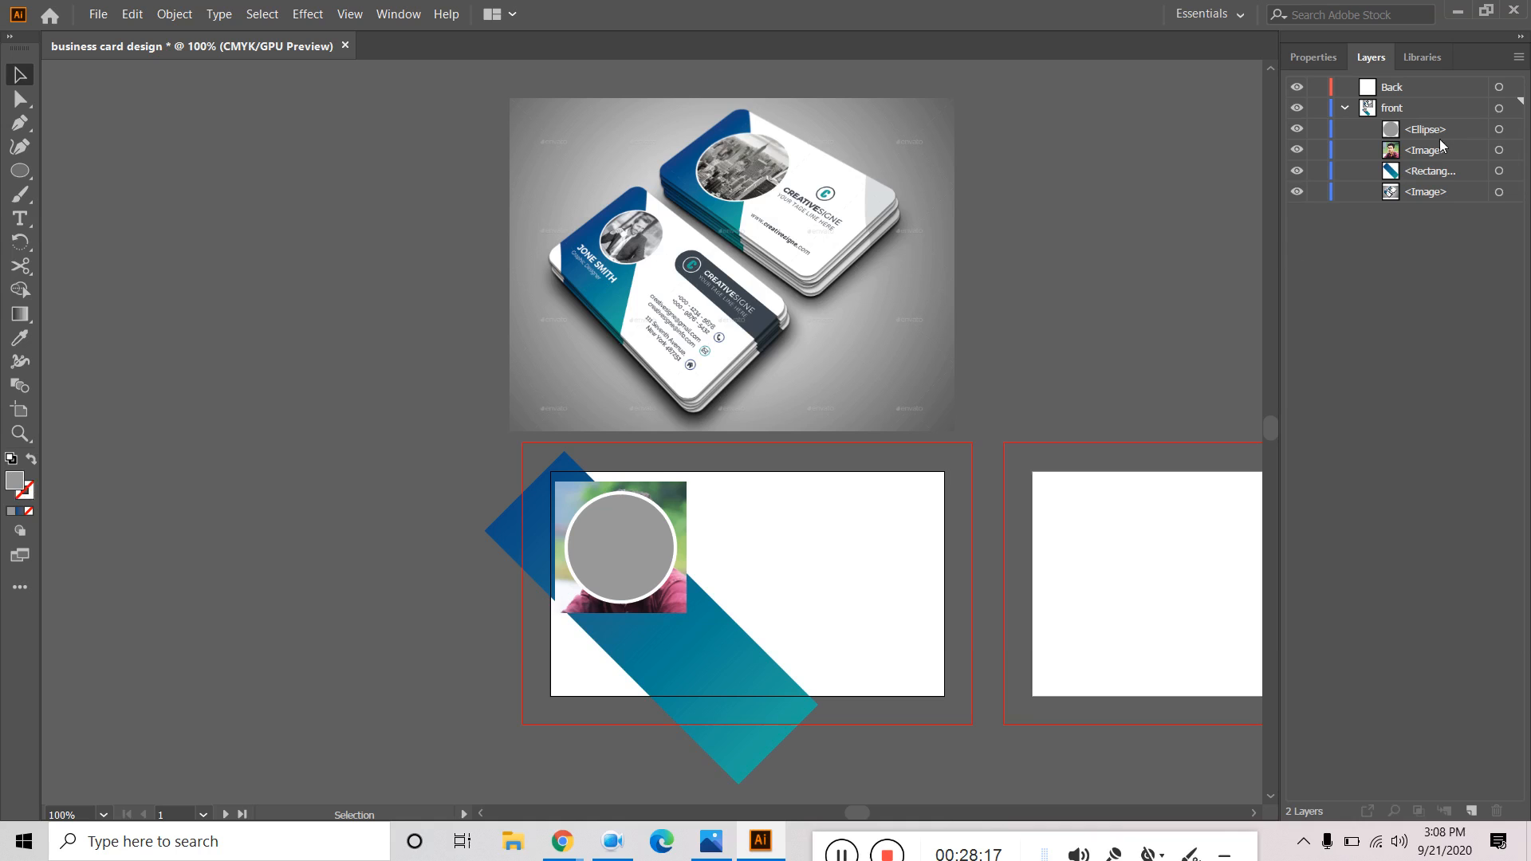
pyautogui.click(1457, 151)
pyautogui.click(1511, 153)
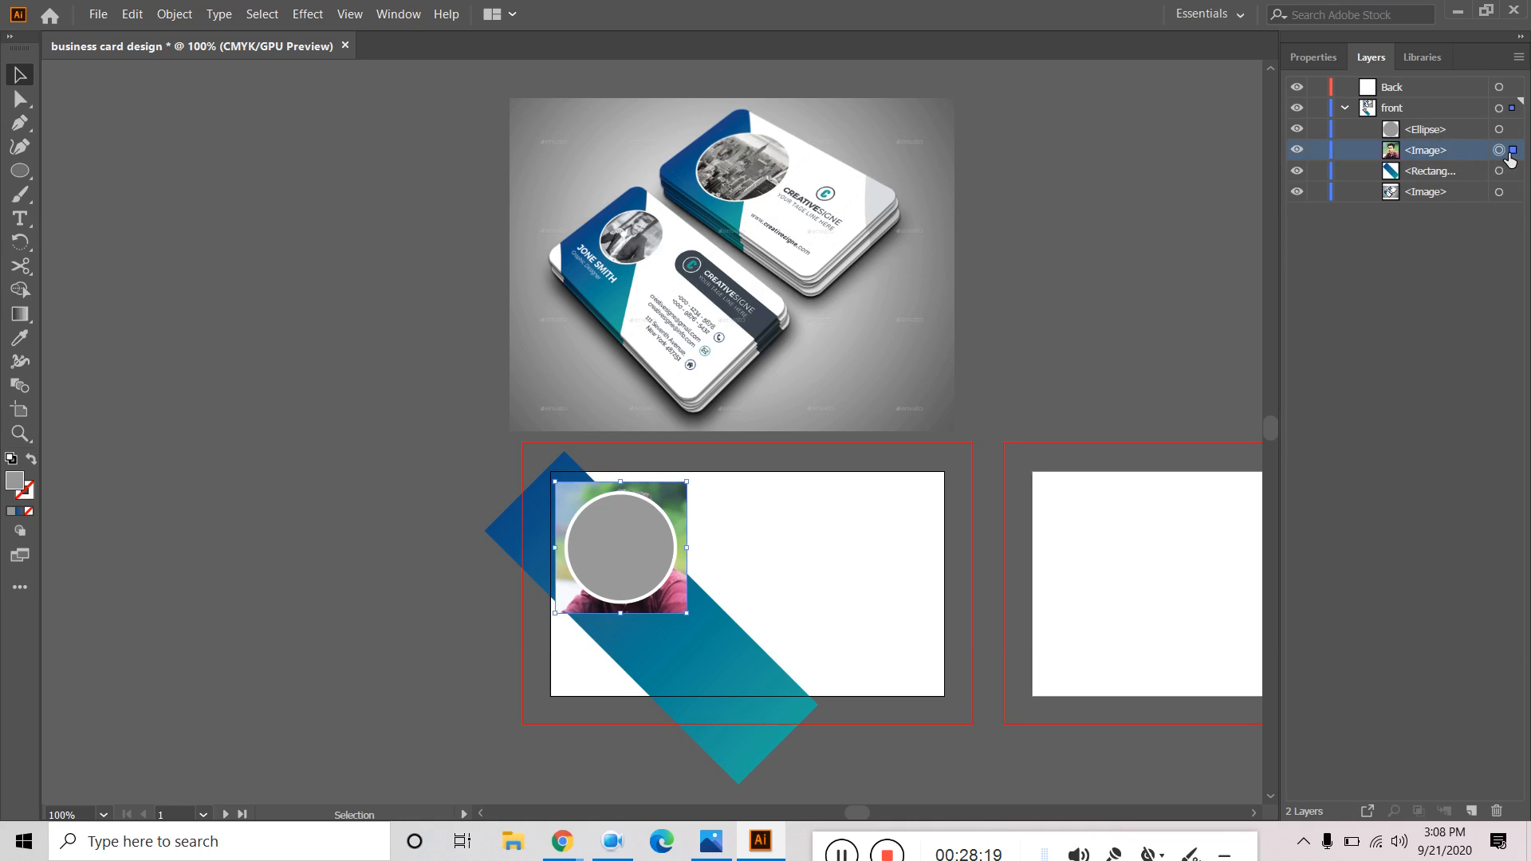
pyautogui.click(1513, 131)
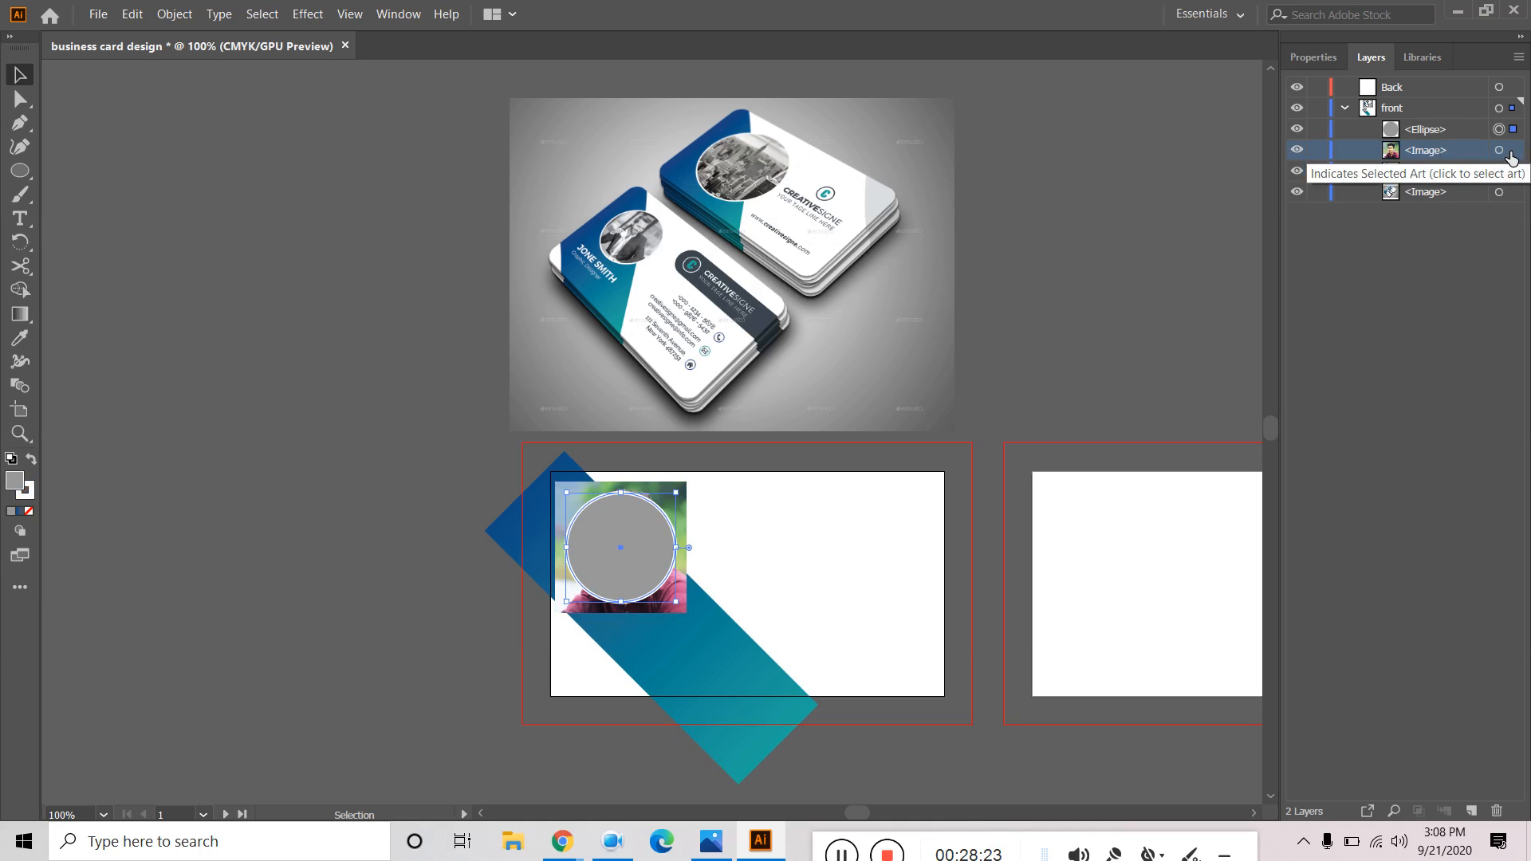
pyautogui.click(1512, 152)
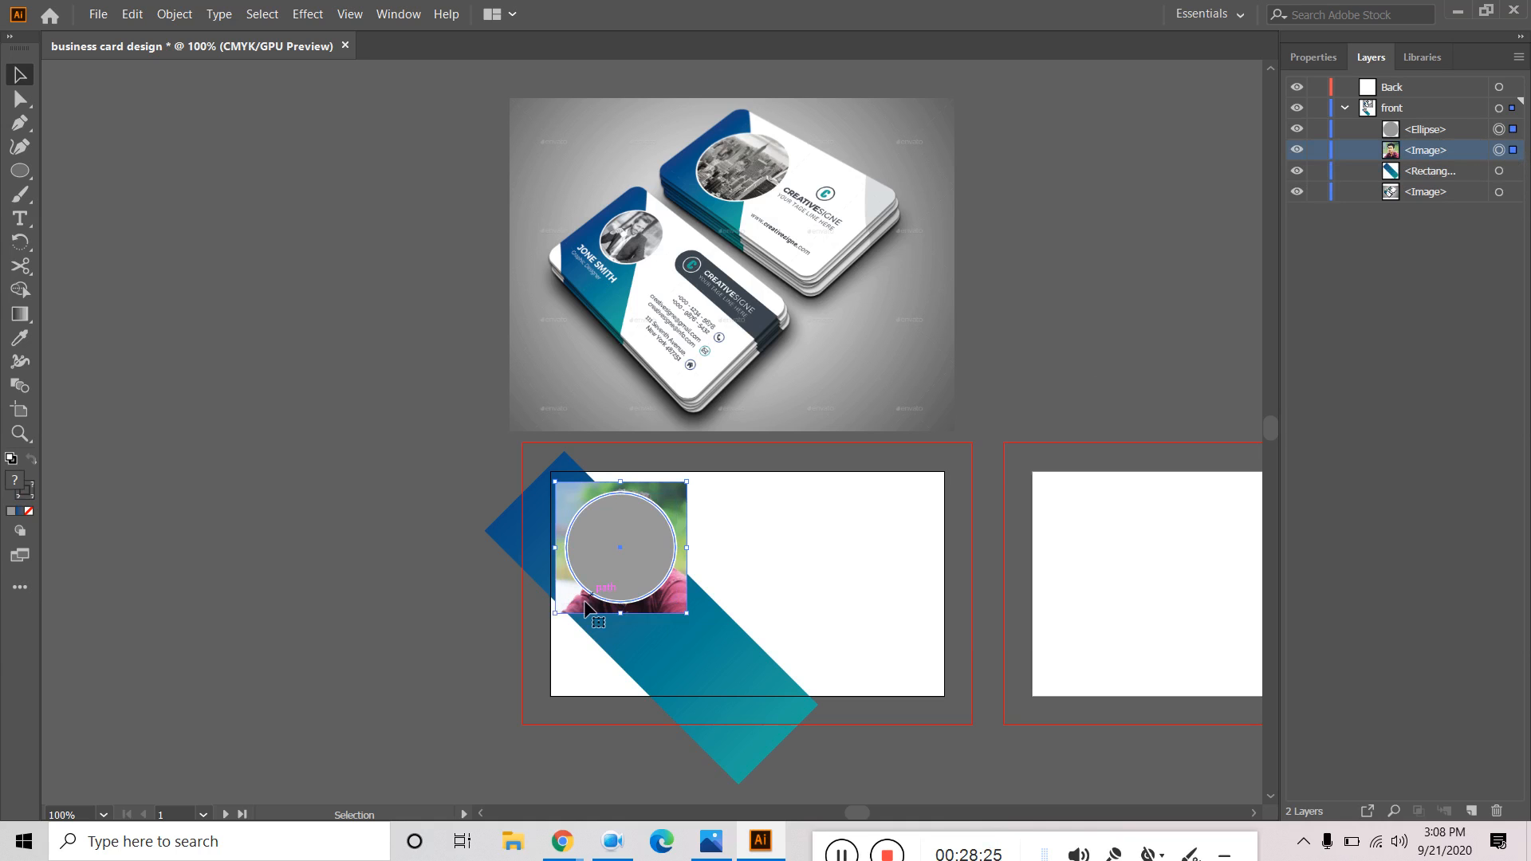
pyautogui.rightClick(606, 533)
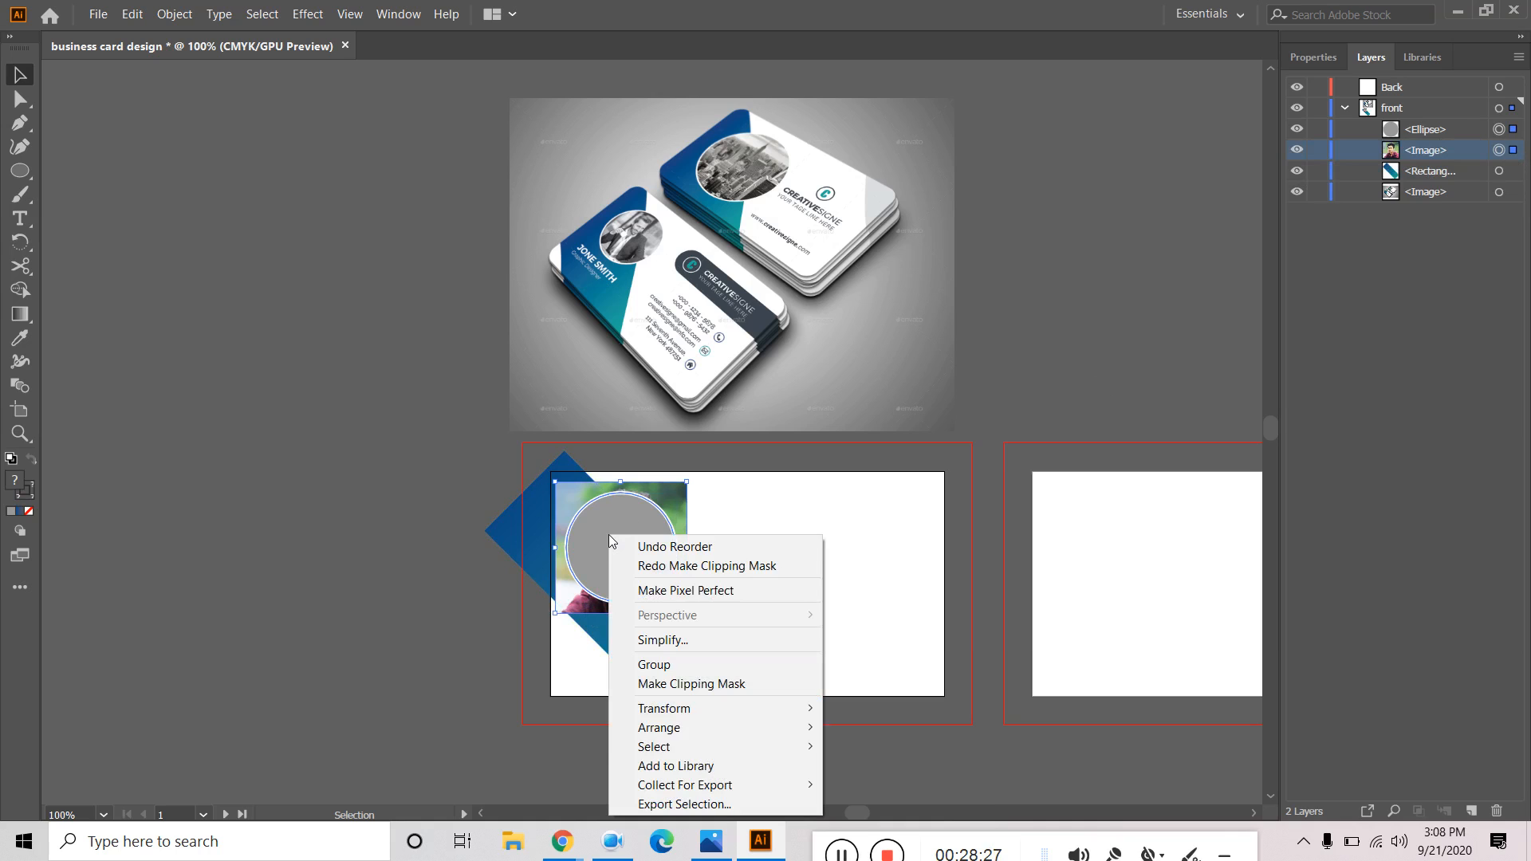
pyautogui.click(700, 688)
pyautogui.click(375, 610)
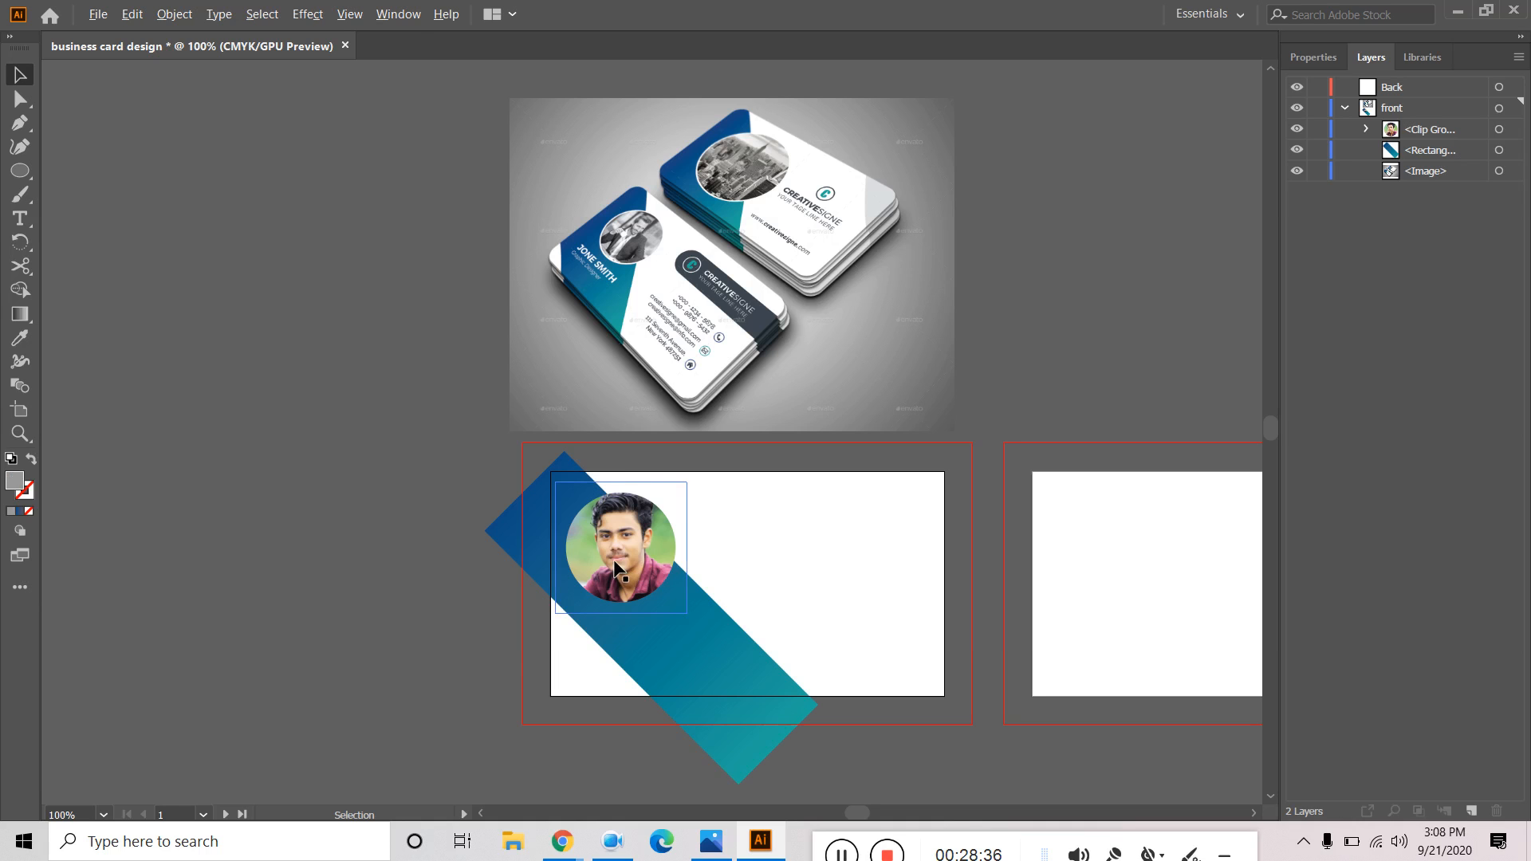
pyautogui.scroll(2, 616, 563)
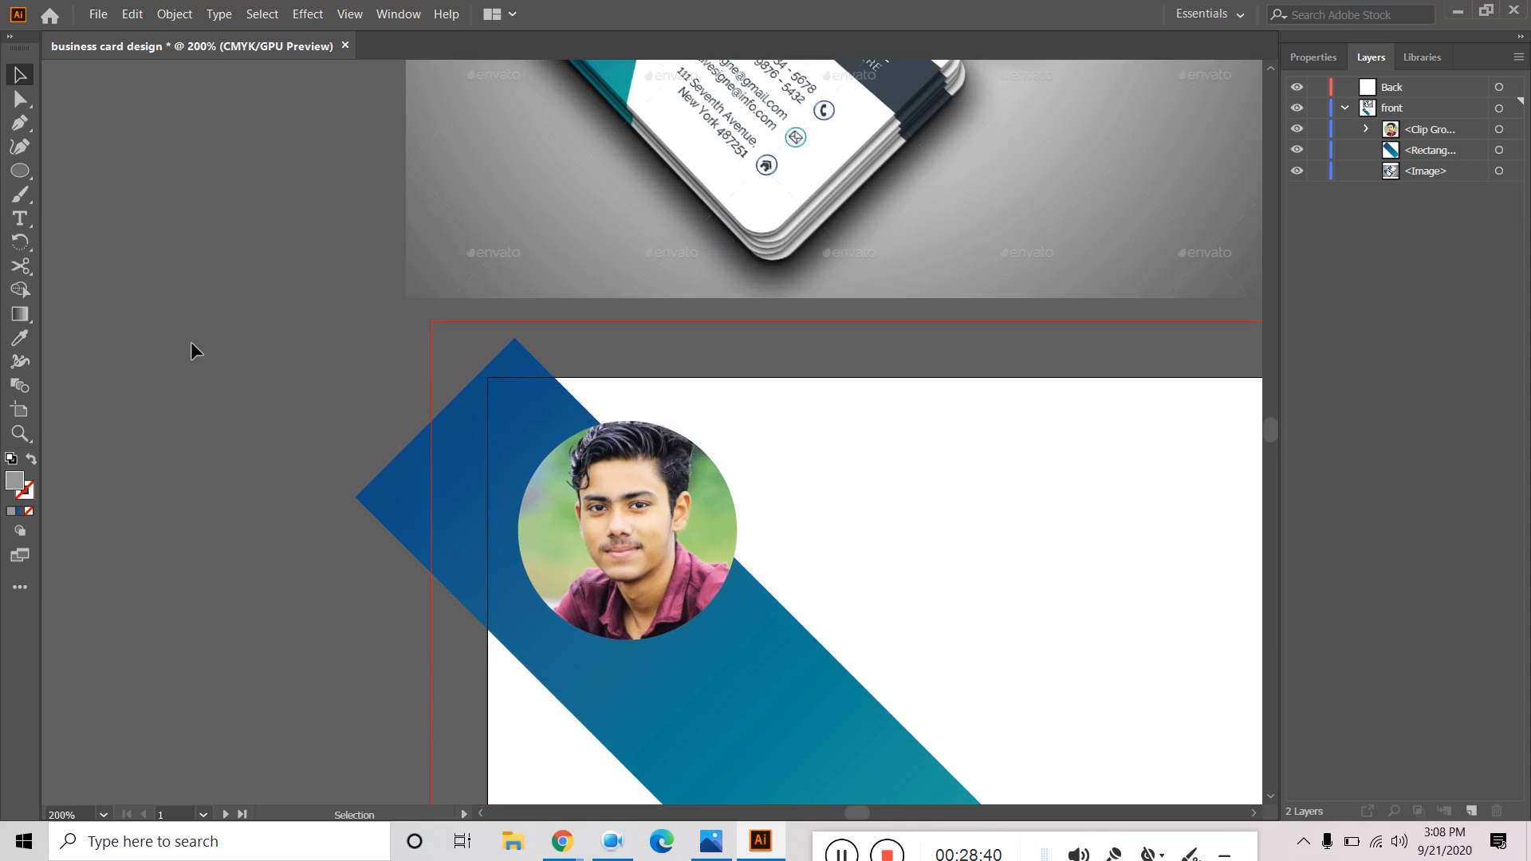
# Select the portrait Clip Group in the Layers panel and display its Properties.
pyautogui.click(659, 495)
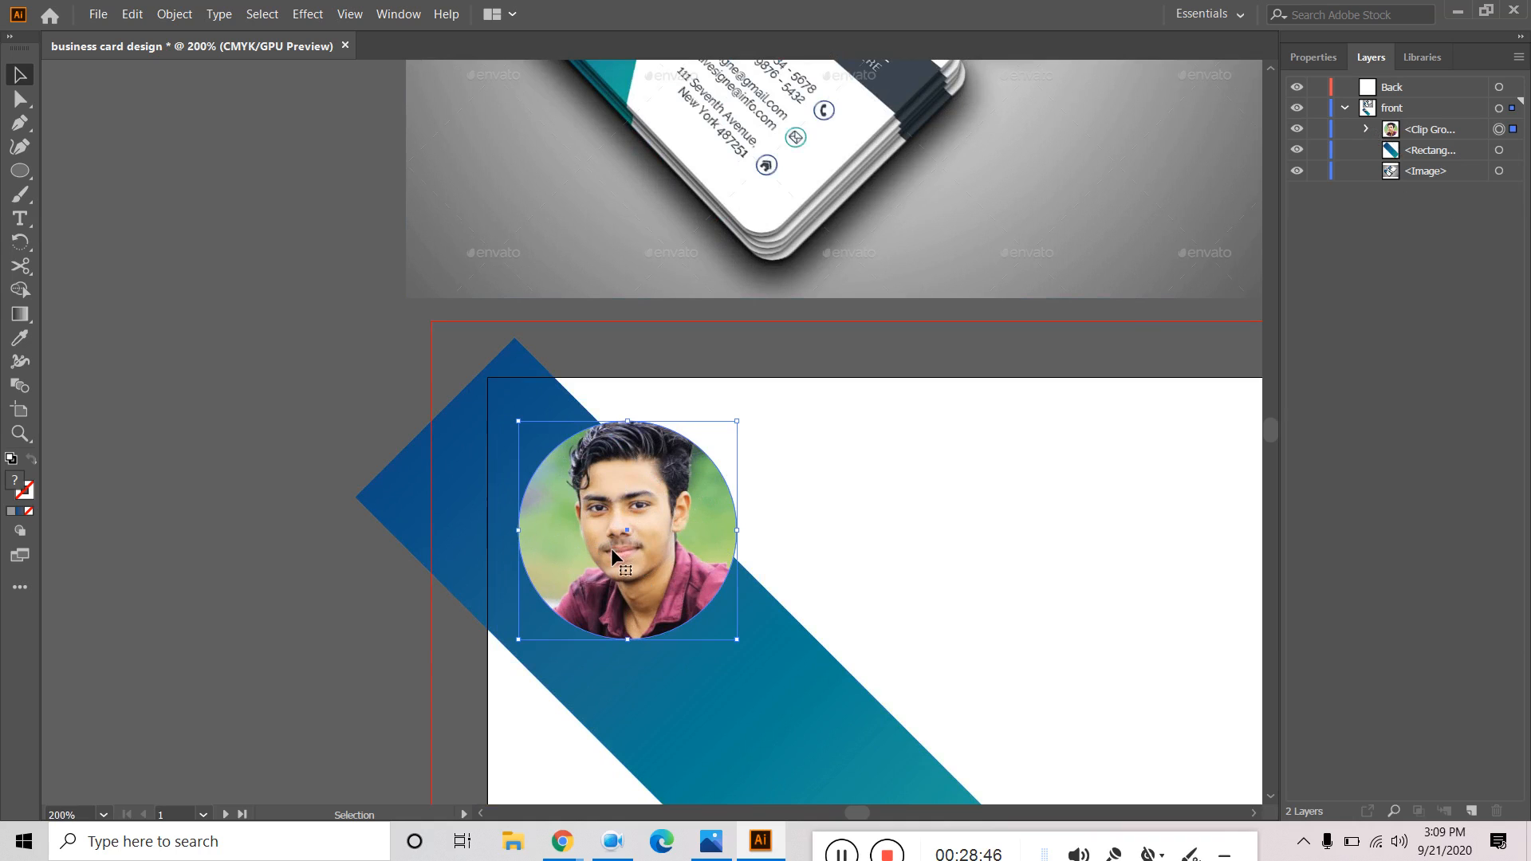
pyautogui.click(1366, 129)
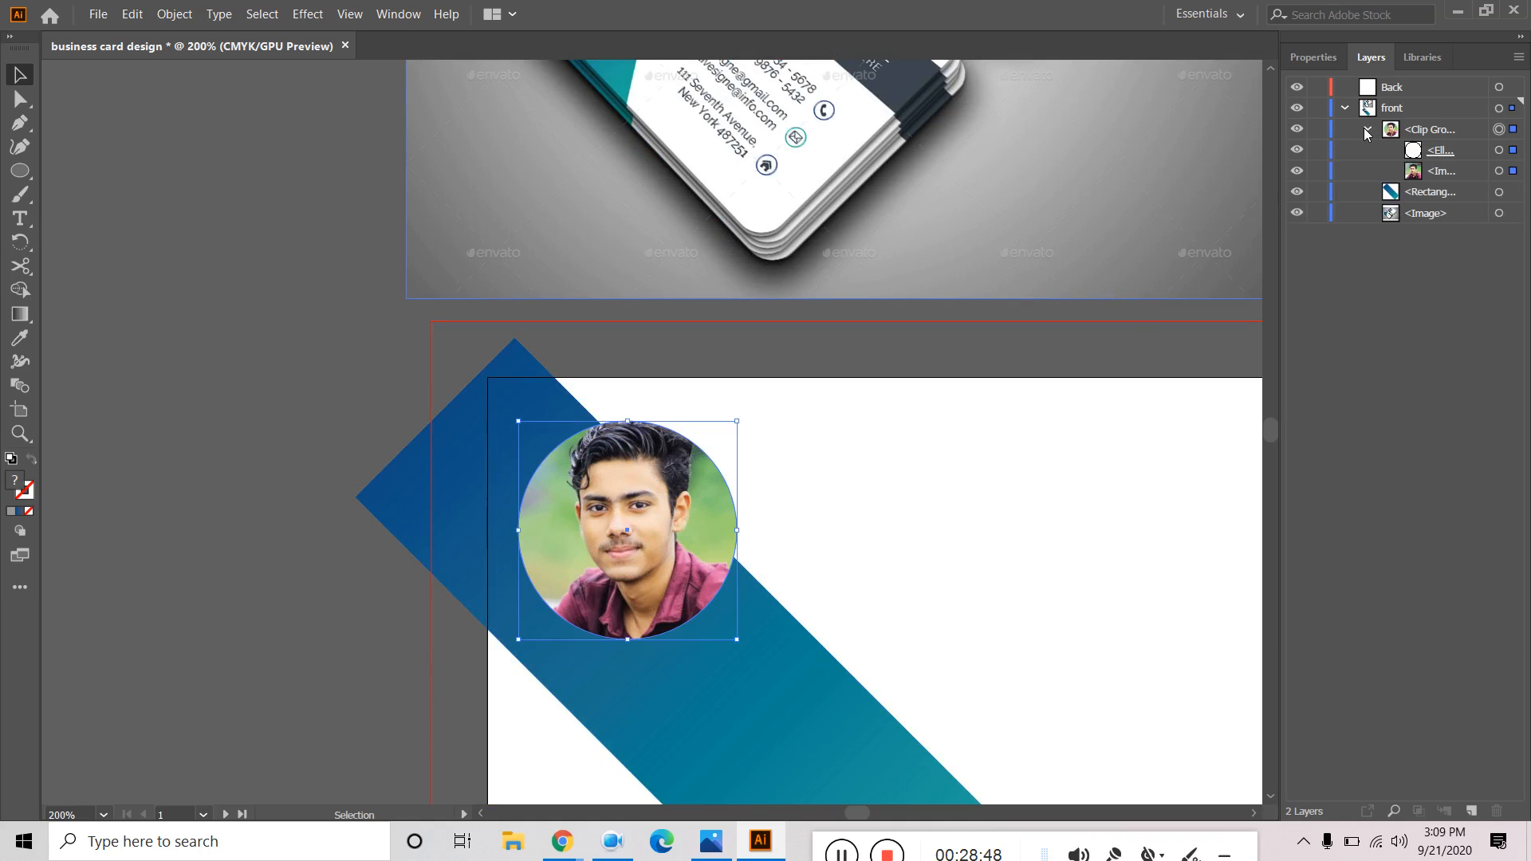
pyautogui.click(1447, 150)
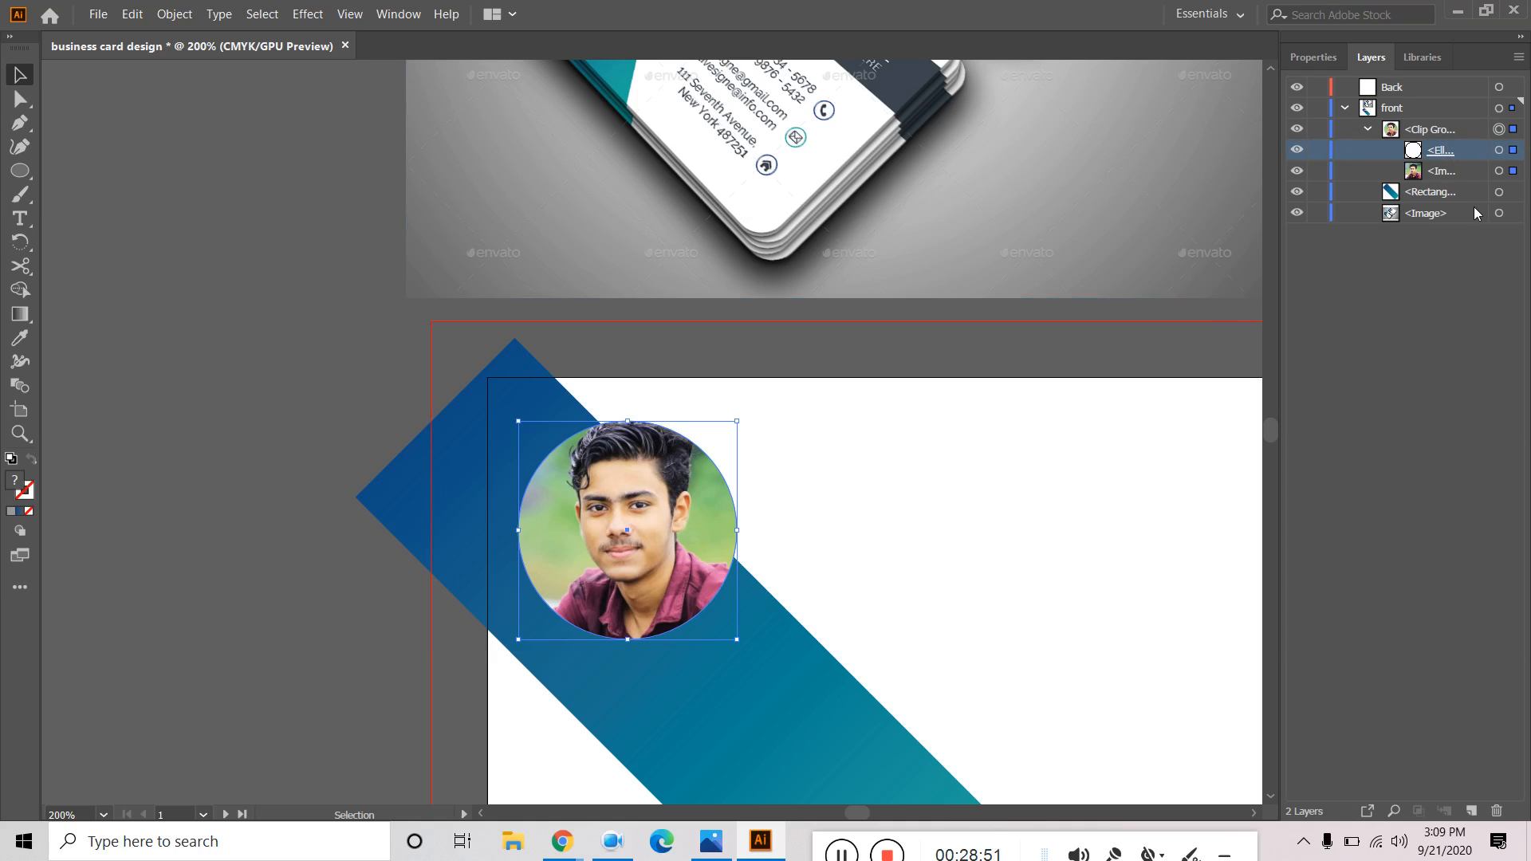
pyautogui.click(1369, 129)
pyautogui.click(1450, 132)
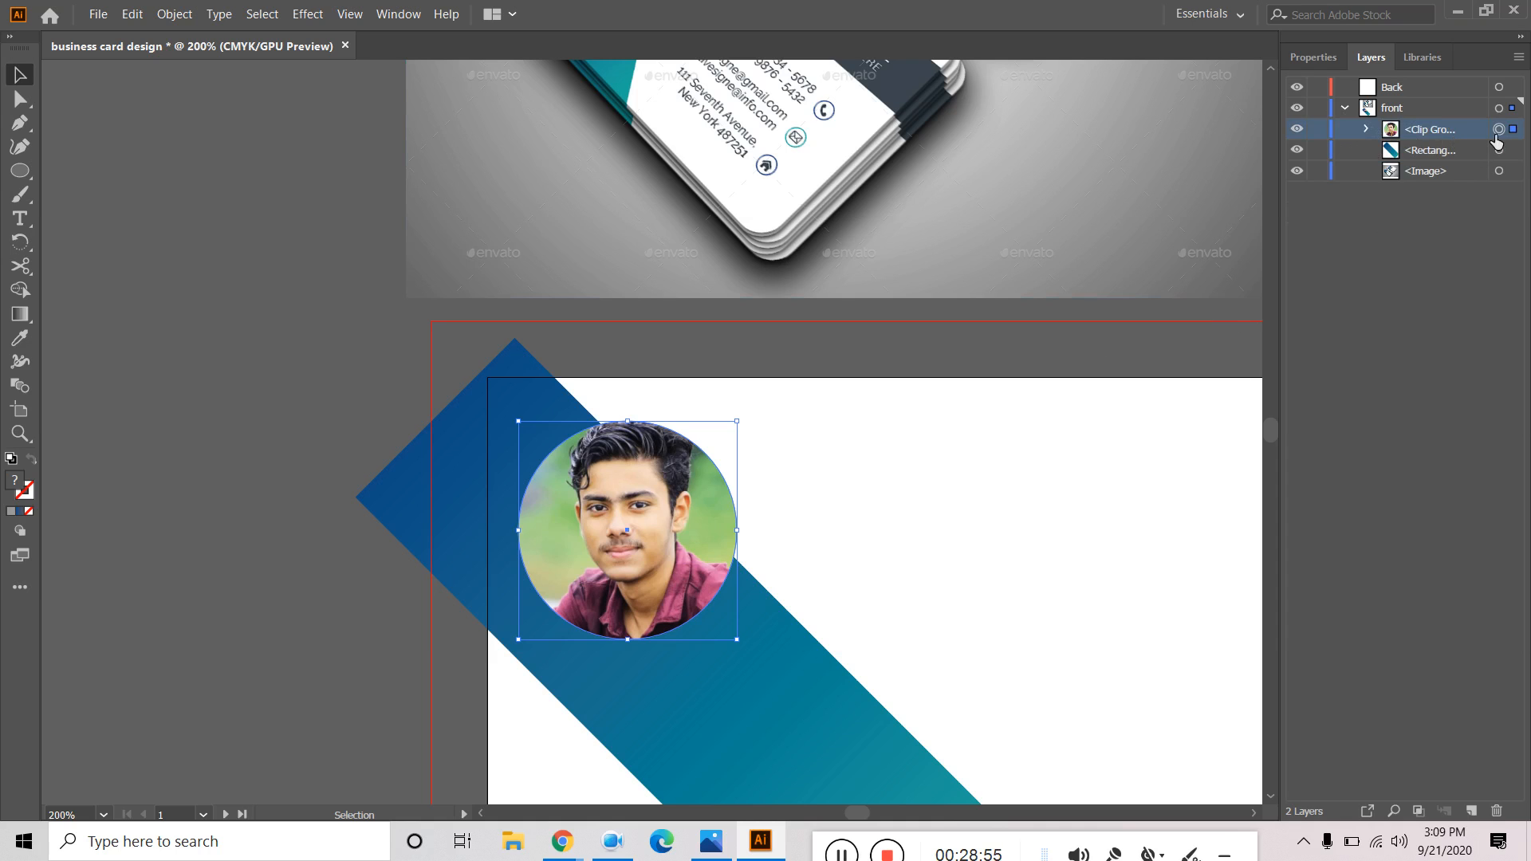
pyautogui.click(1313, 56)
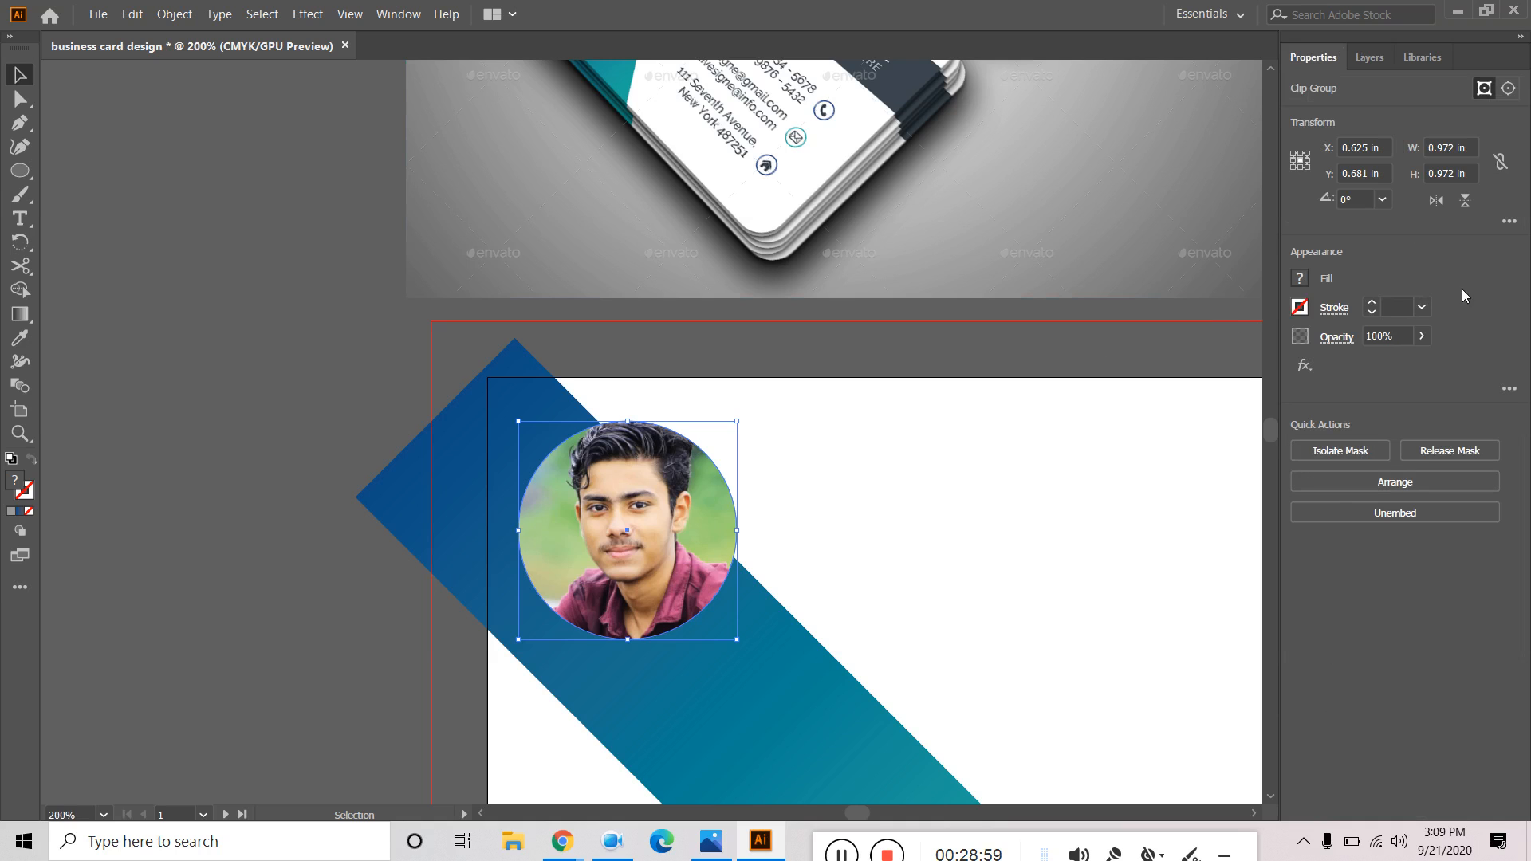
# Try 1, 2 and 0.75 pt outline weights on the portrait group, then remove its outline colour.
pyautogui.click(1372, 306)
pyautogui.click(1373, 305)
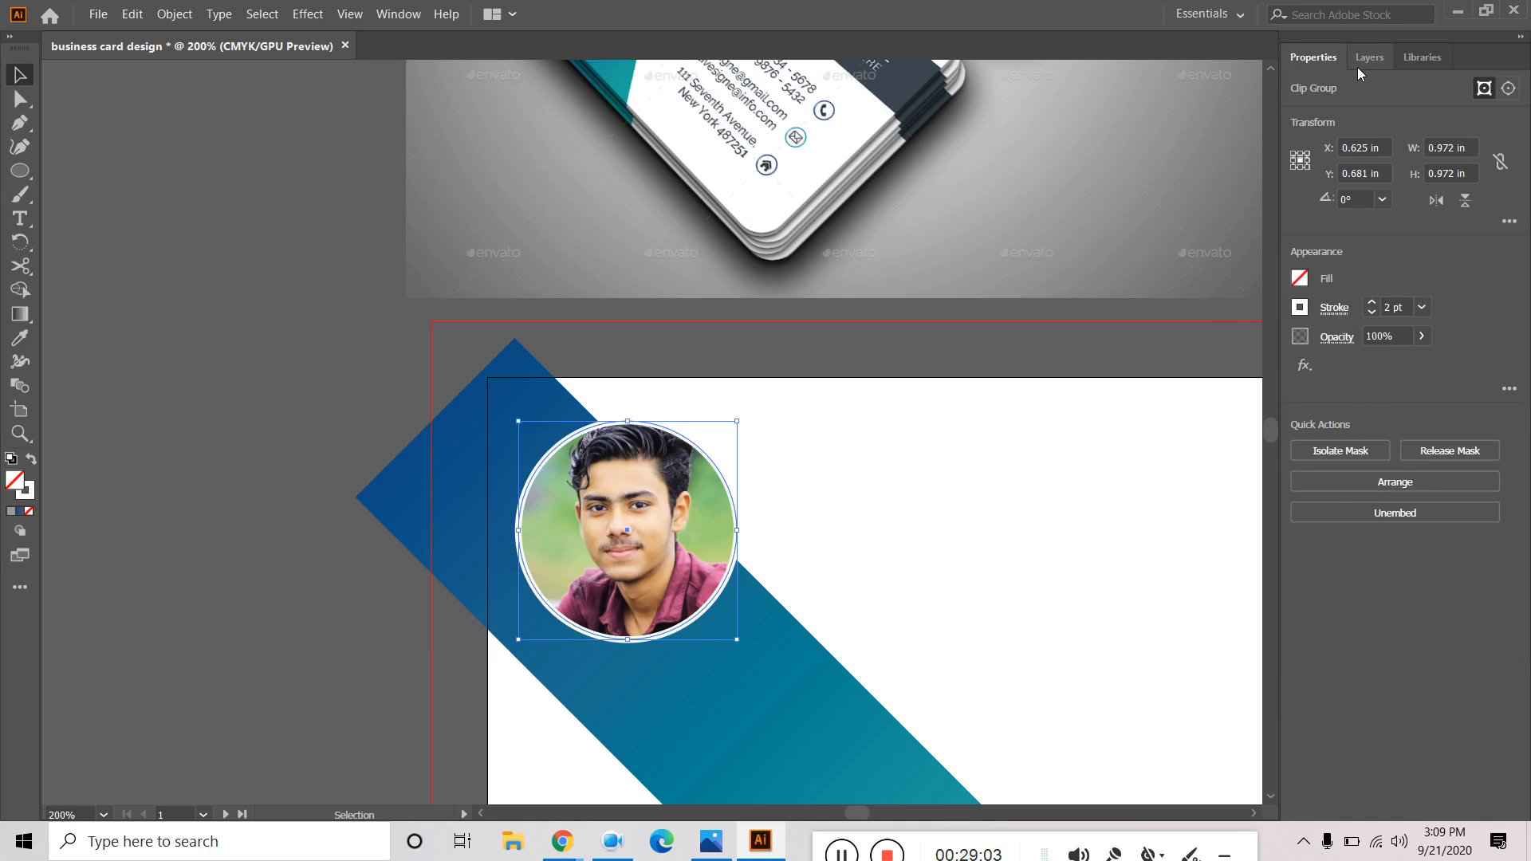
pyautogui.click(1372, 312)
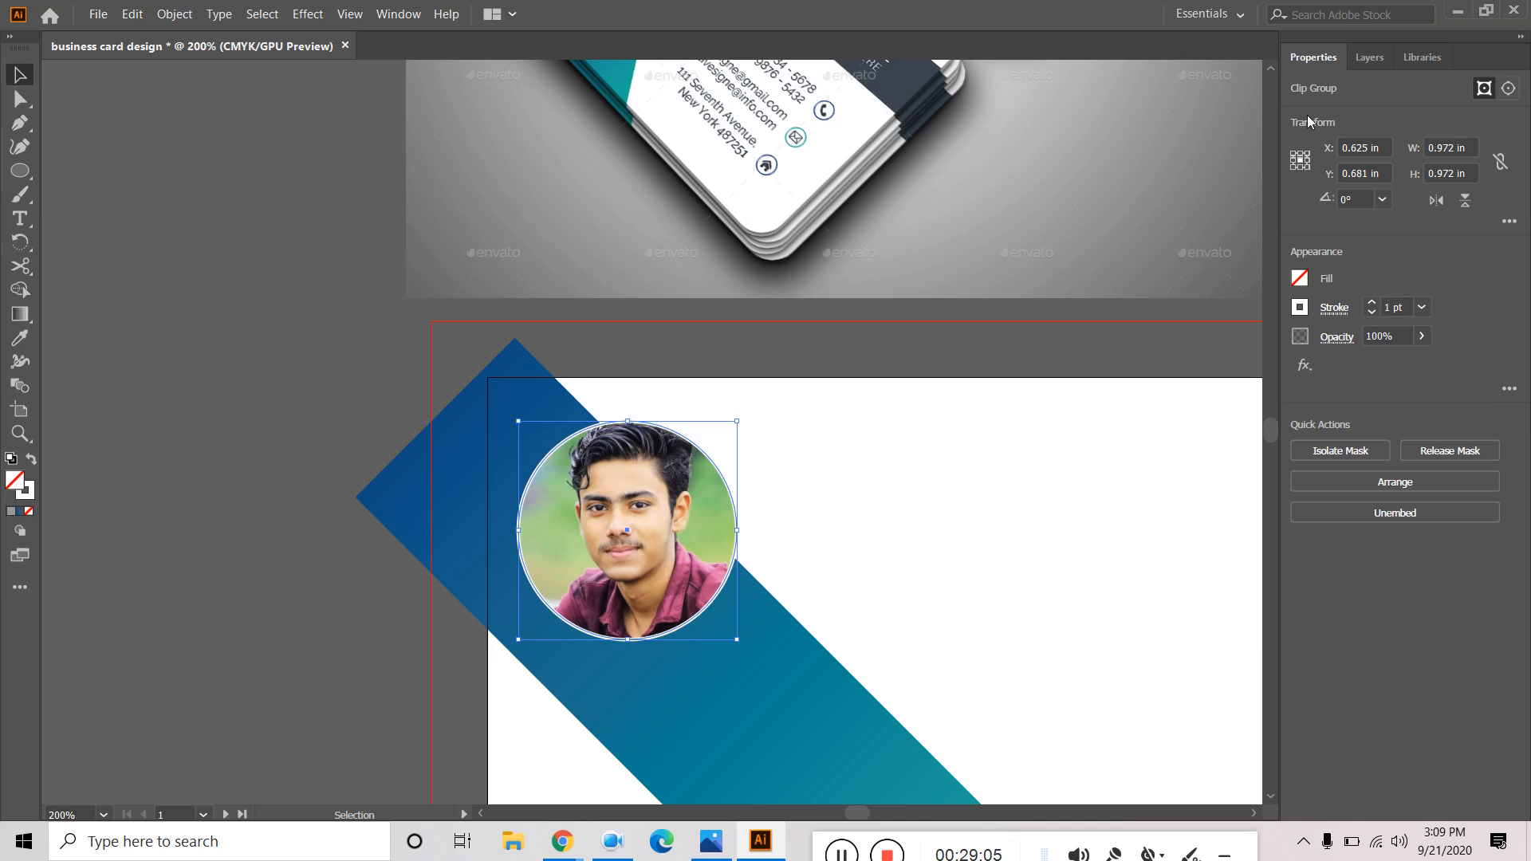
pyautogui.click(1369, 58)
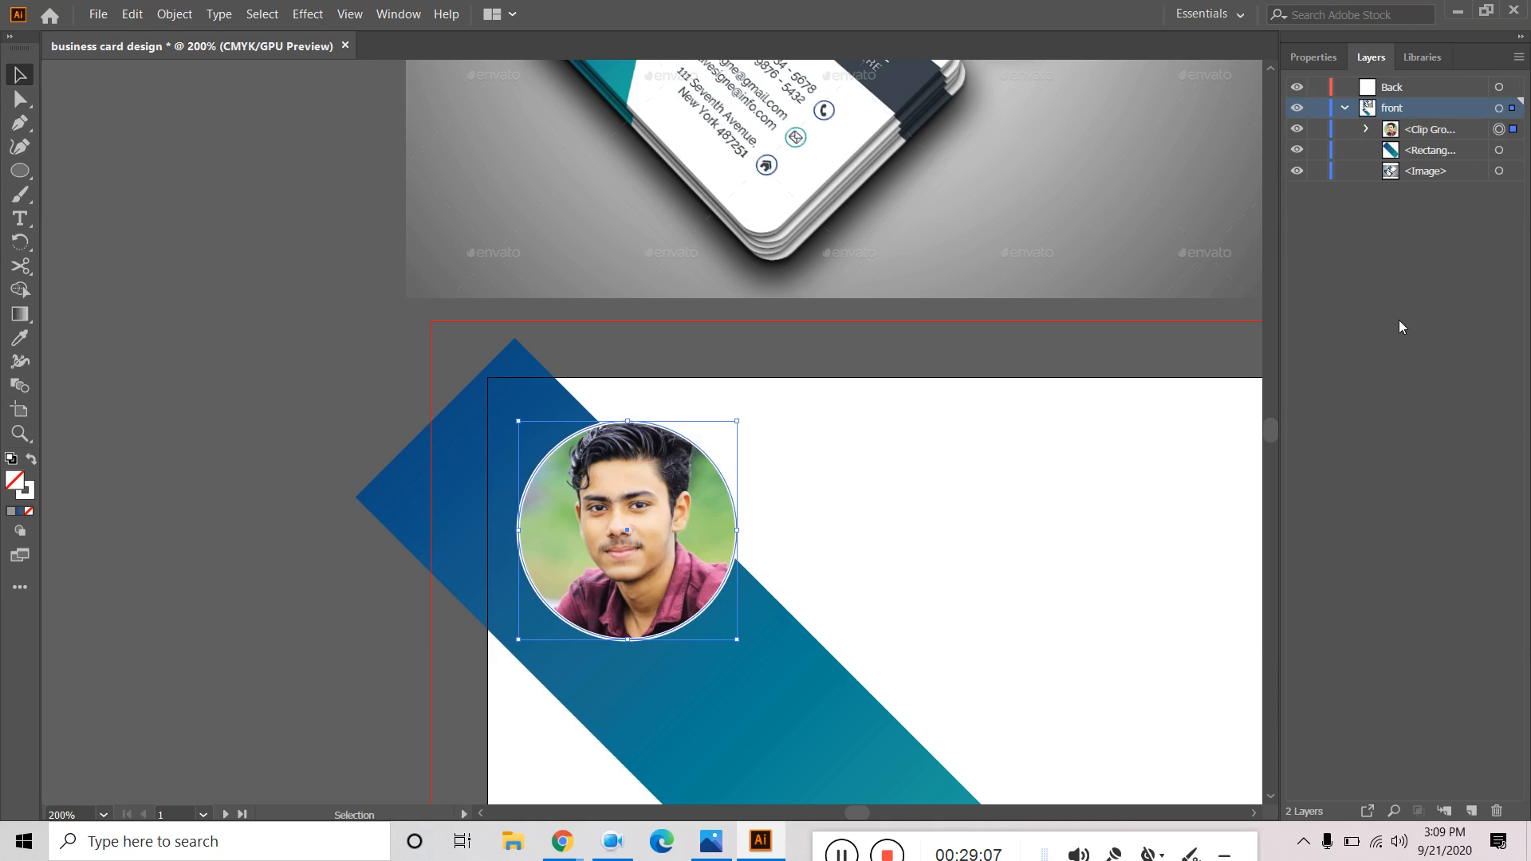
pyautogui.click(1444, 136)
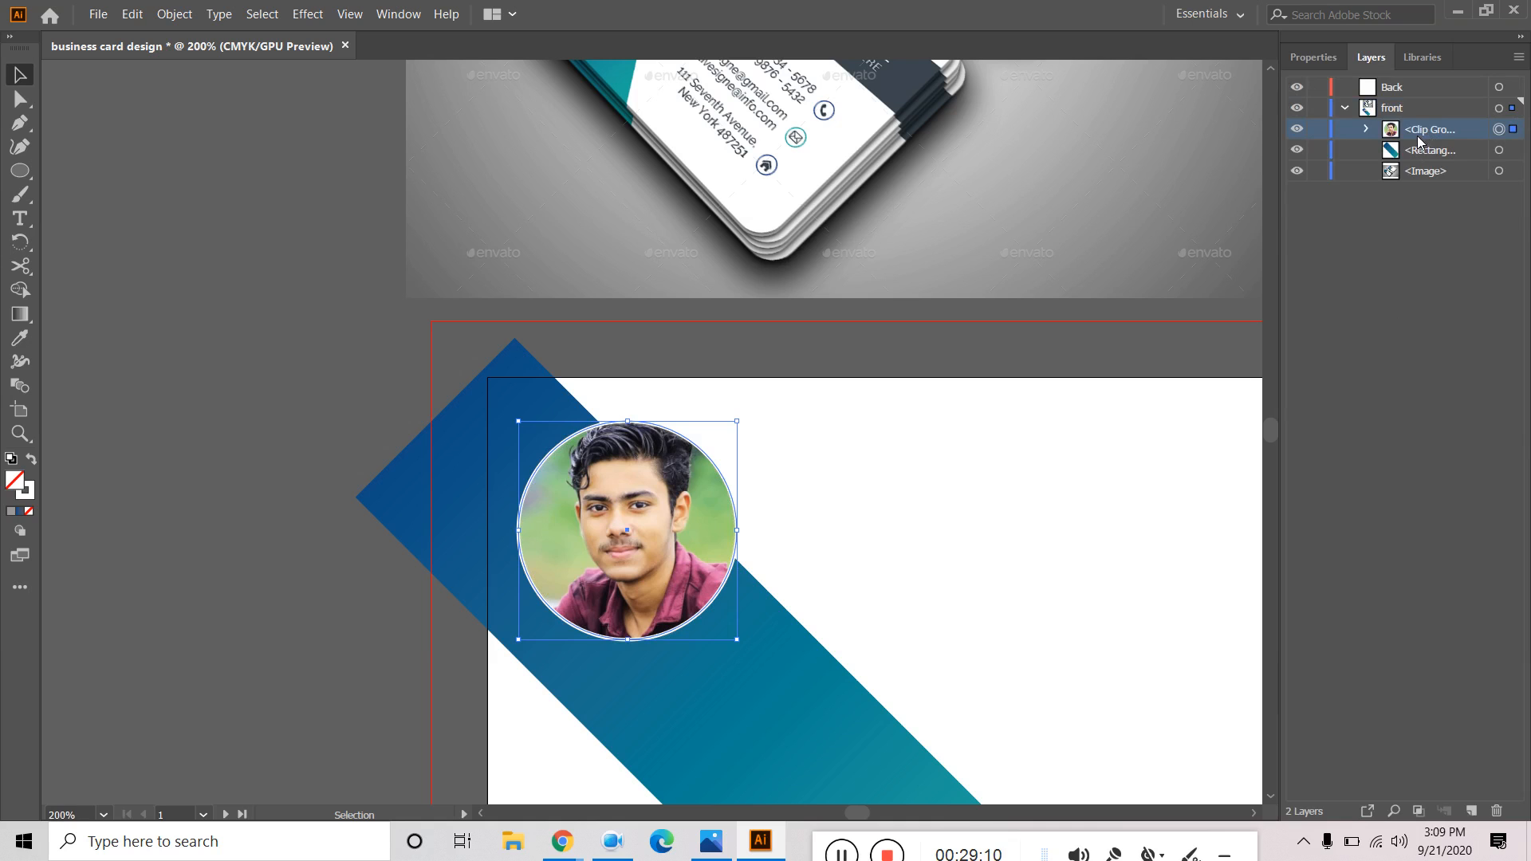
pyautogui.click(1314, 58)
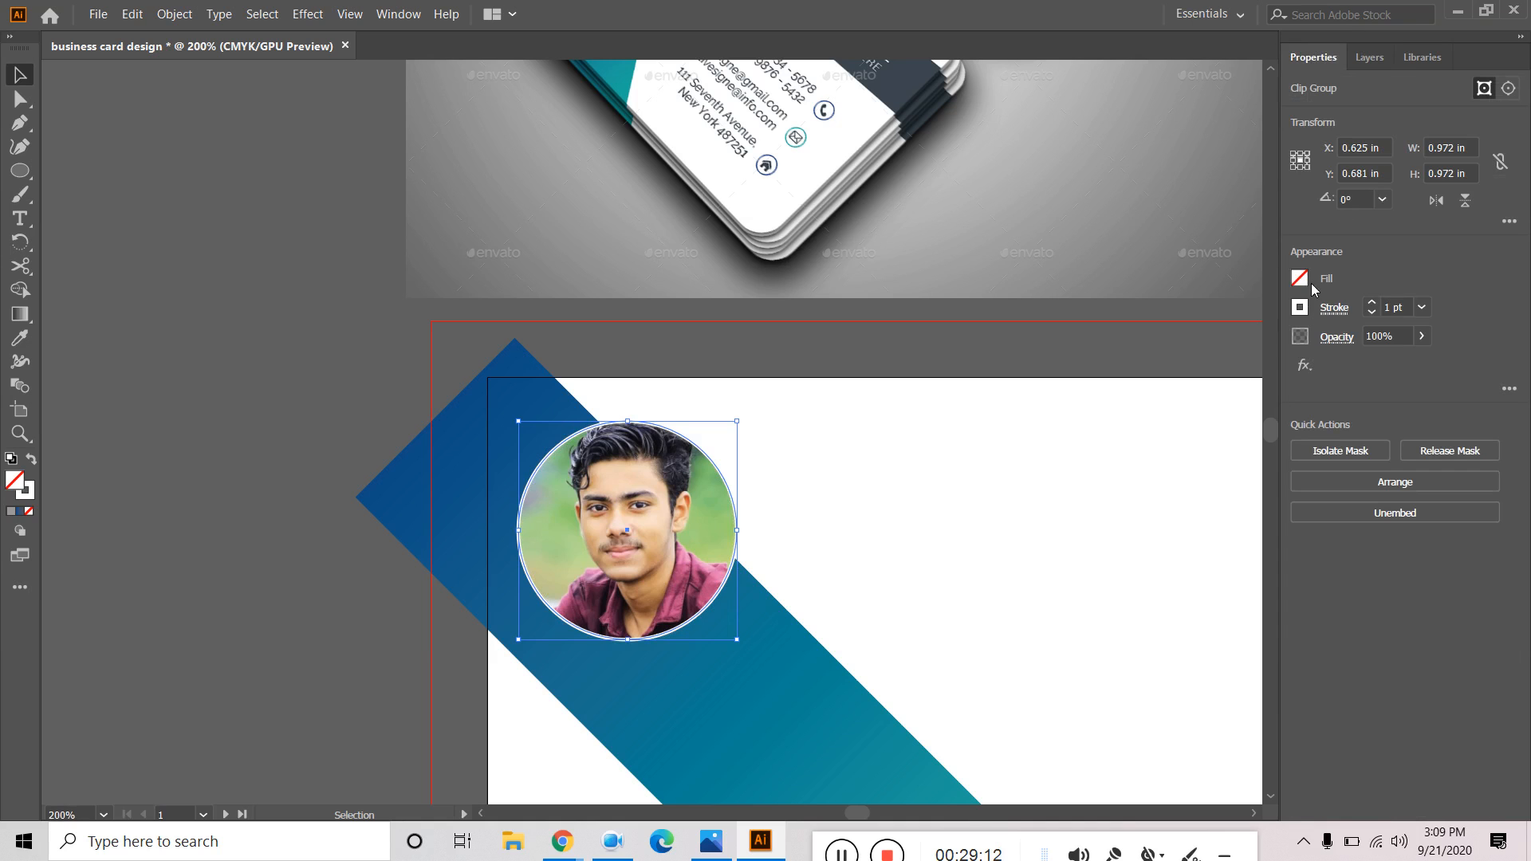
pyautogui.click(1373, 315)
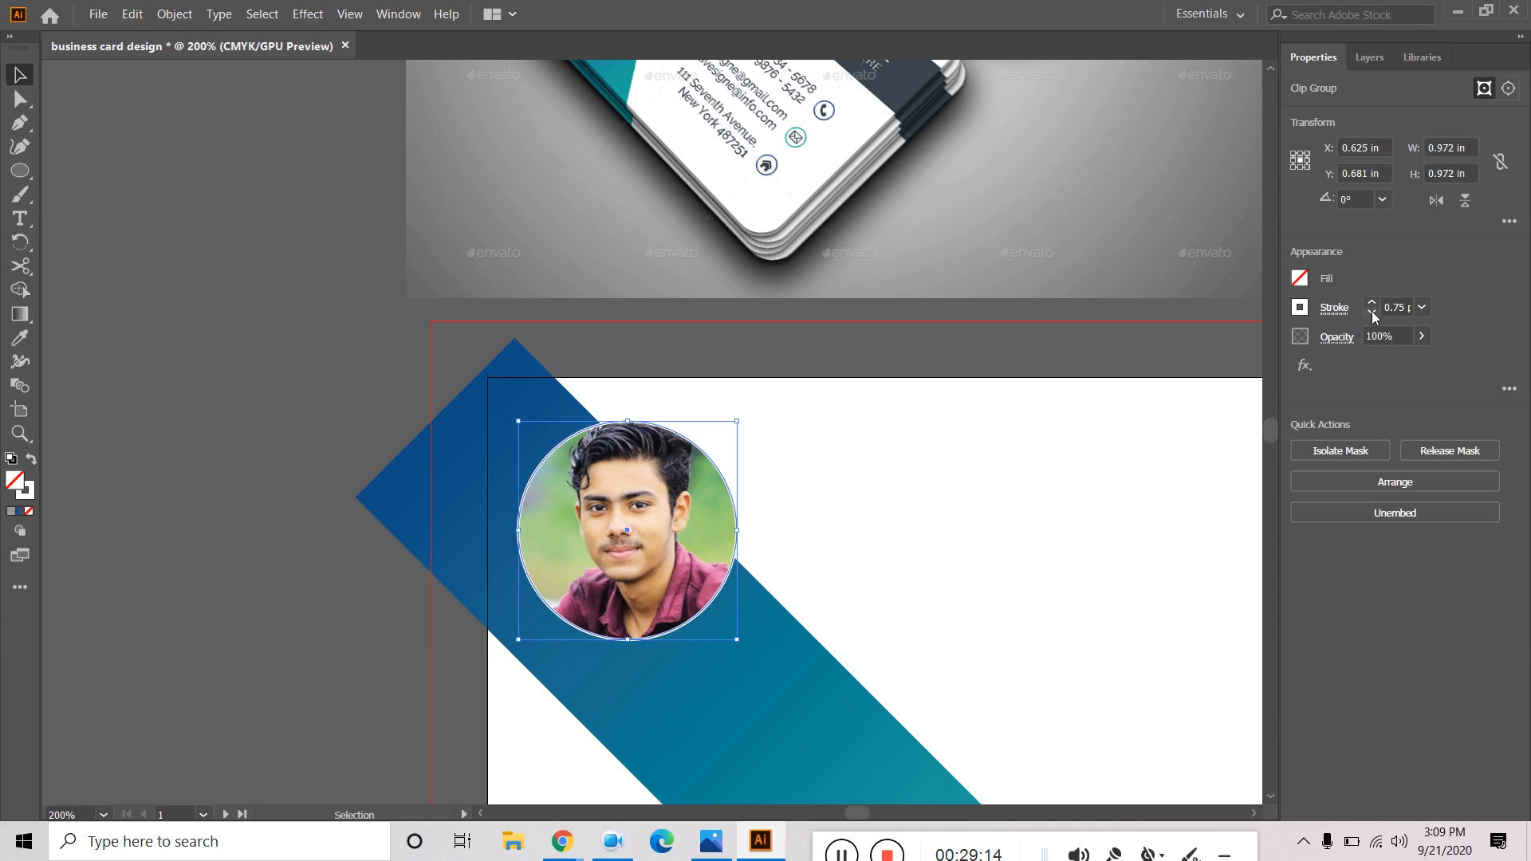
pyautogui.click(1300, 308)
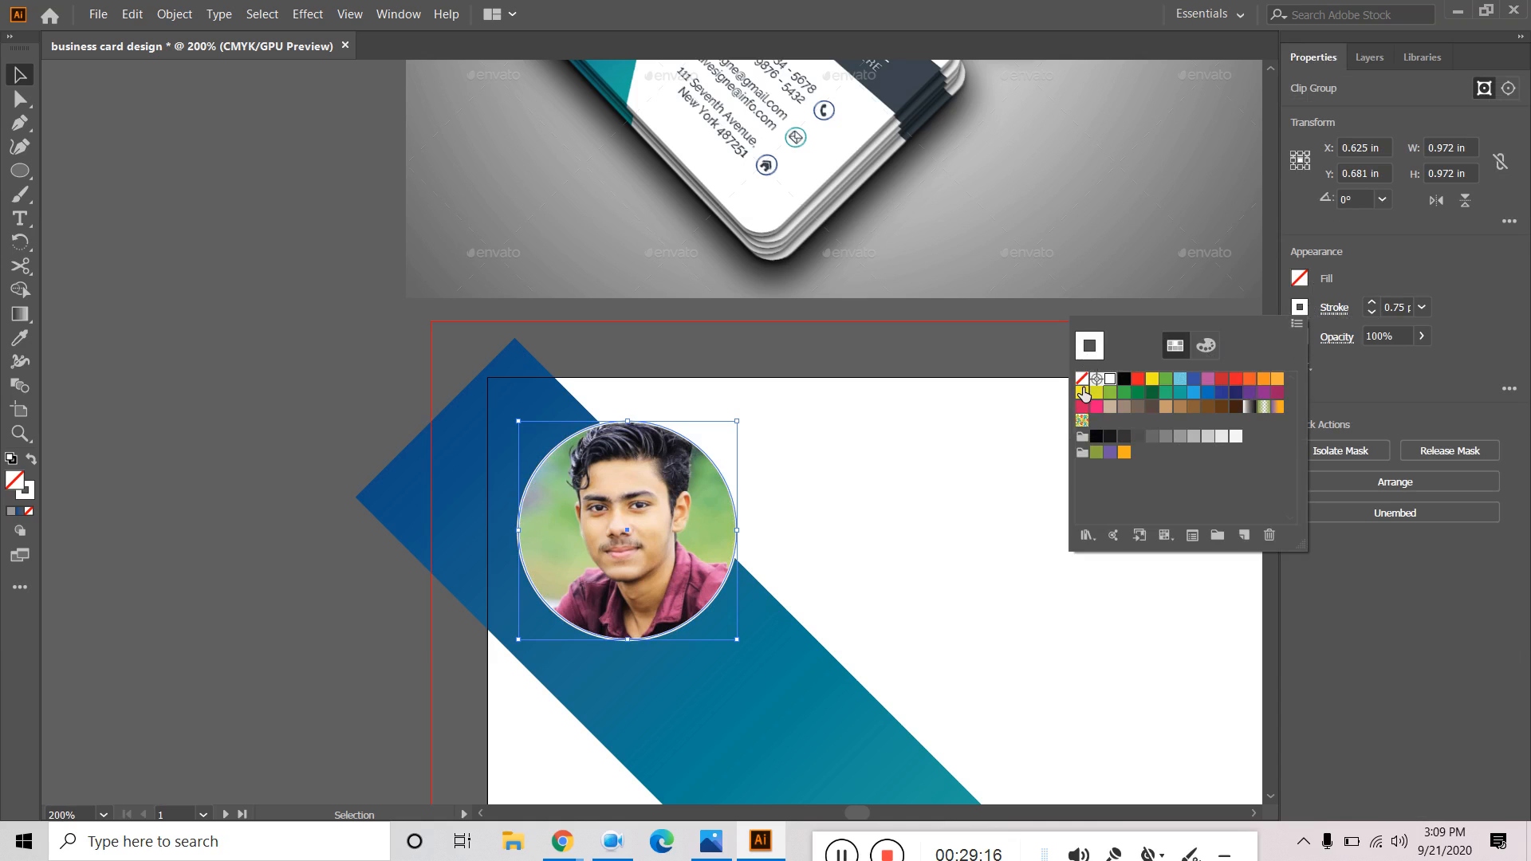
pyautogui.click(1082, 382)
pyautogui.press('Escape')
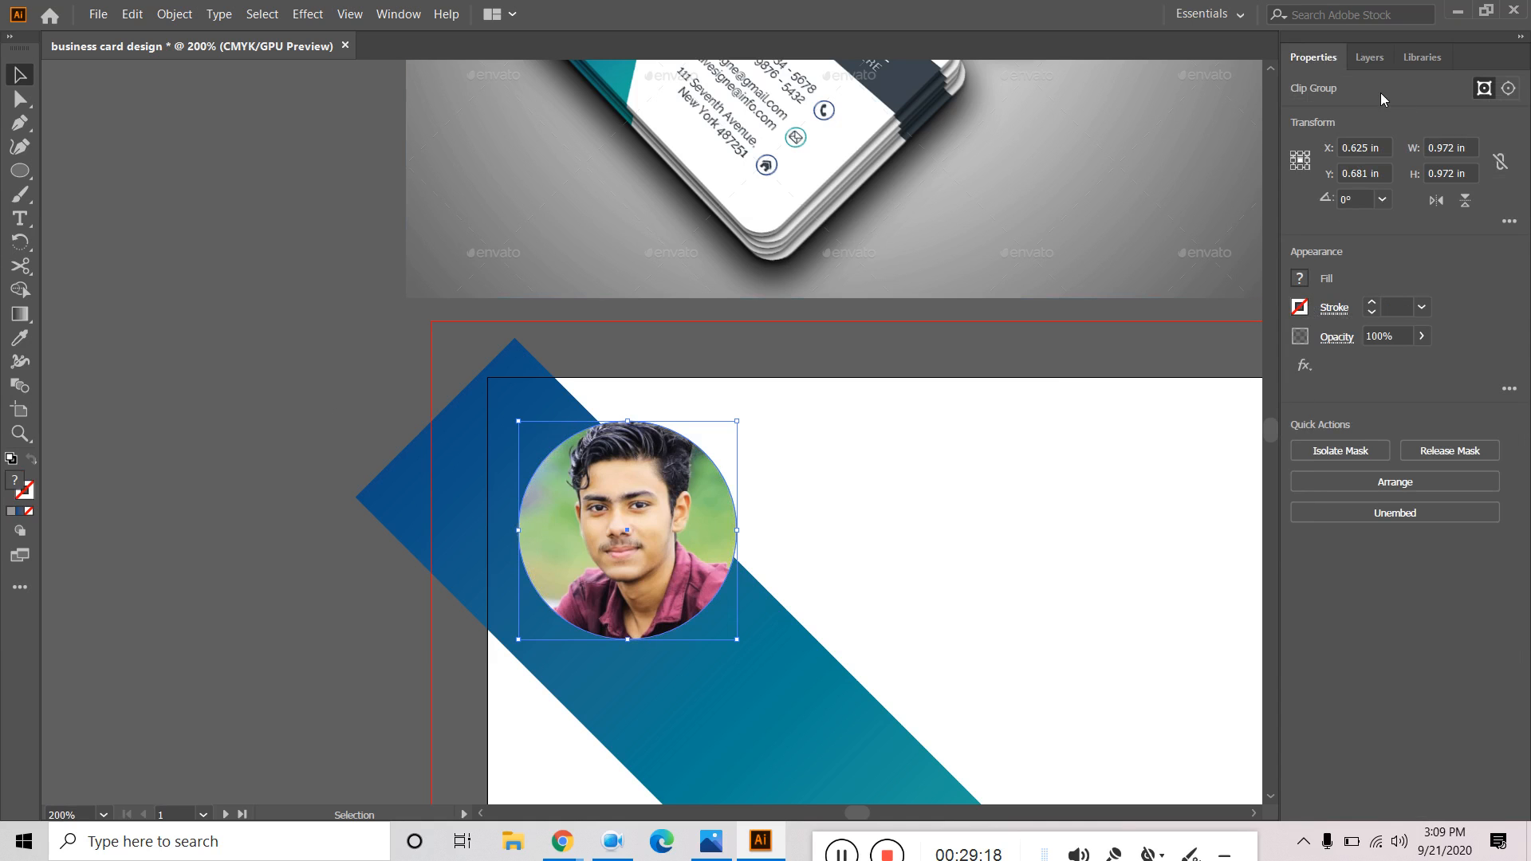
# Inspect the clipping ellipse inside the portrait Clip Group in Layers and Properties.
pyautogui.click(1371, 58)
pyautogui.click(1447, 130)
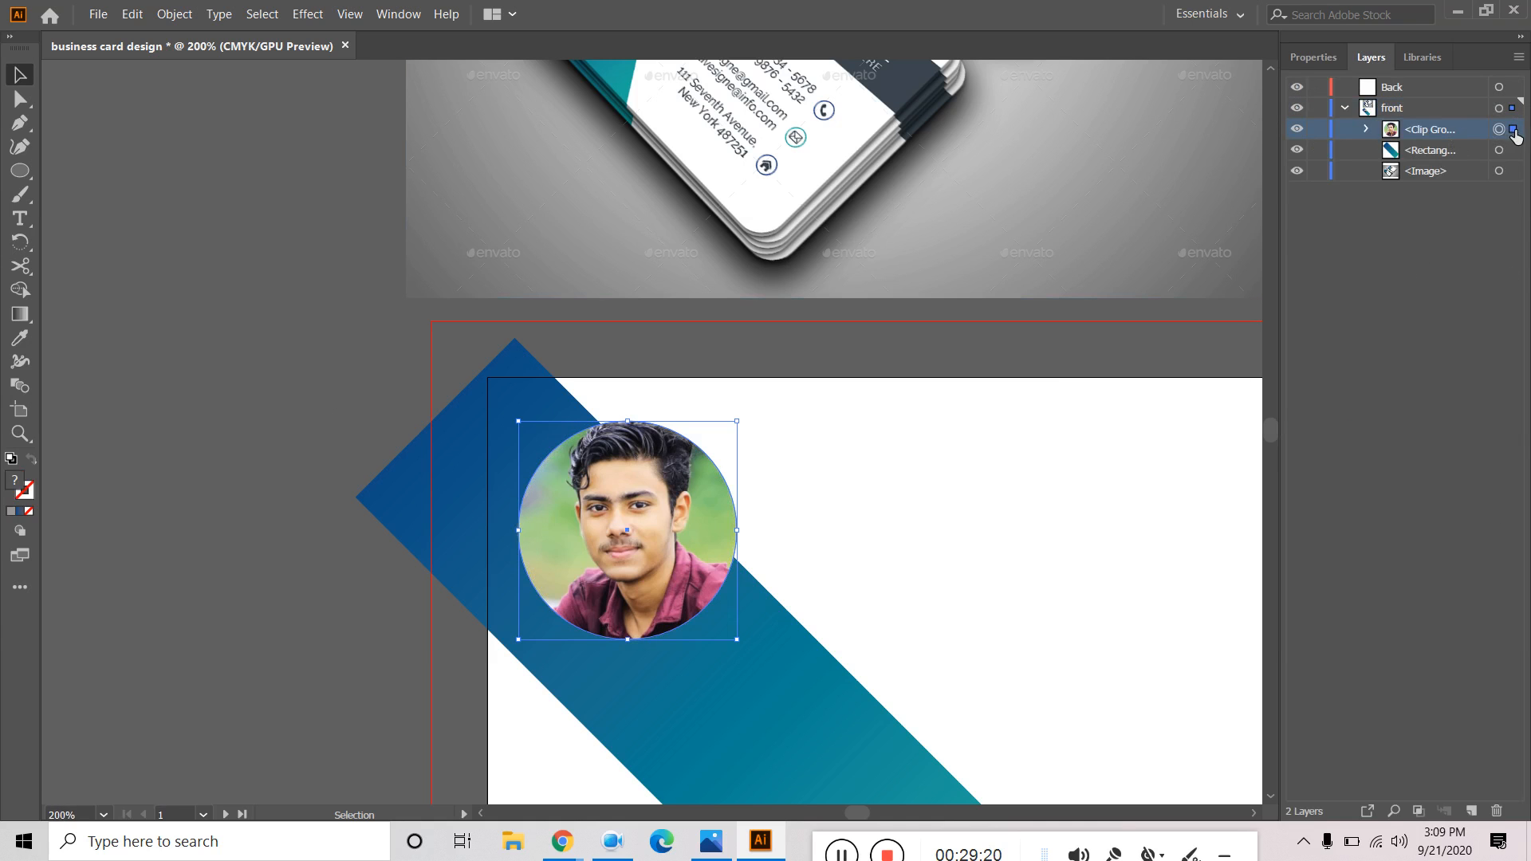
pyautogui.click(212, 486)
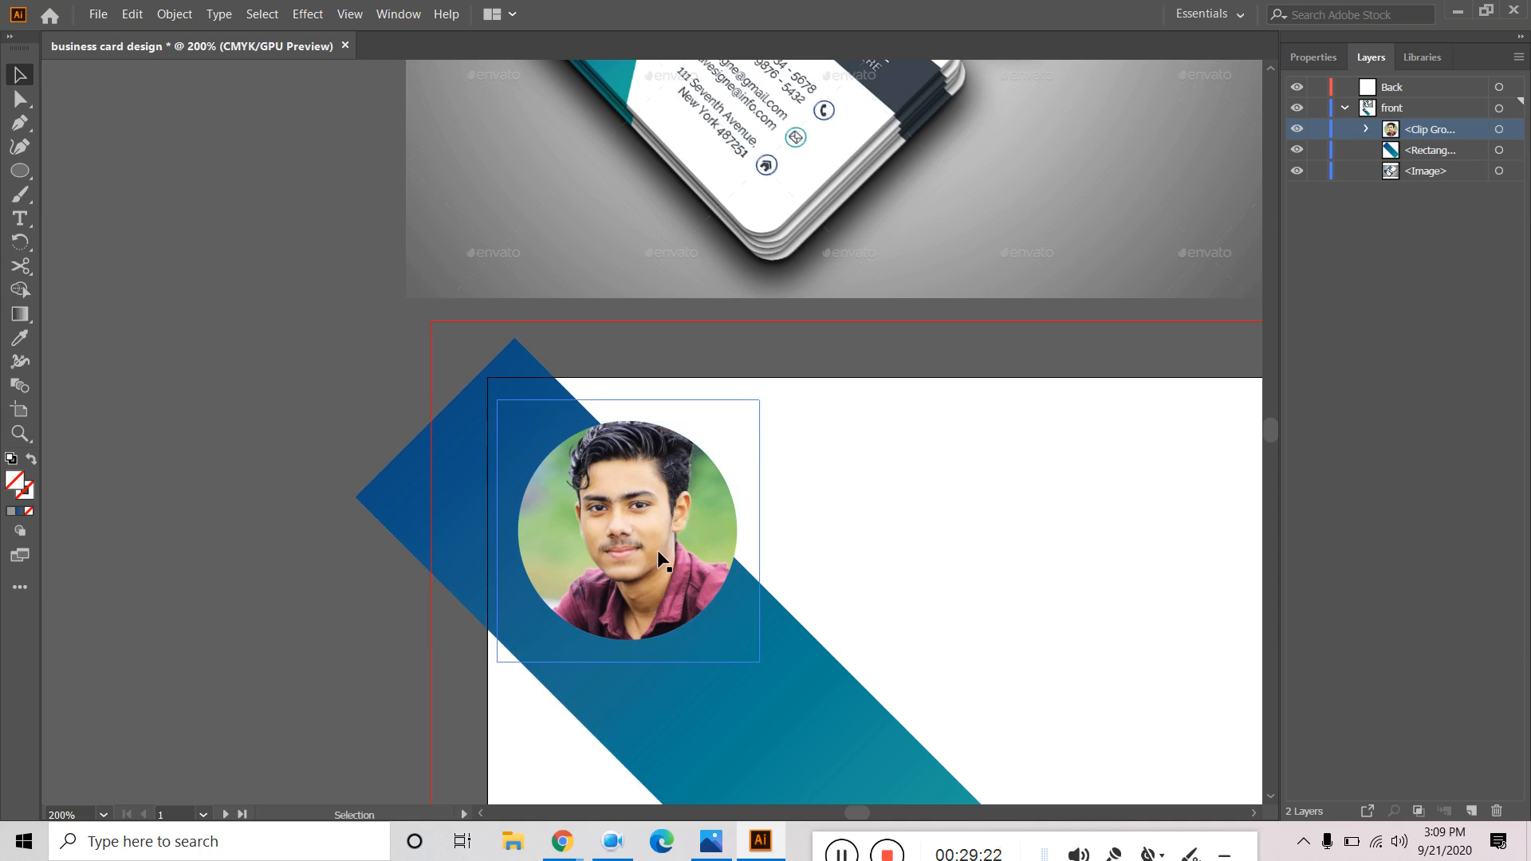
pyautogui.click(1365, 128)
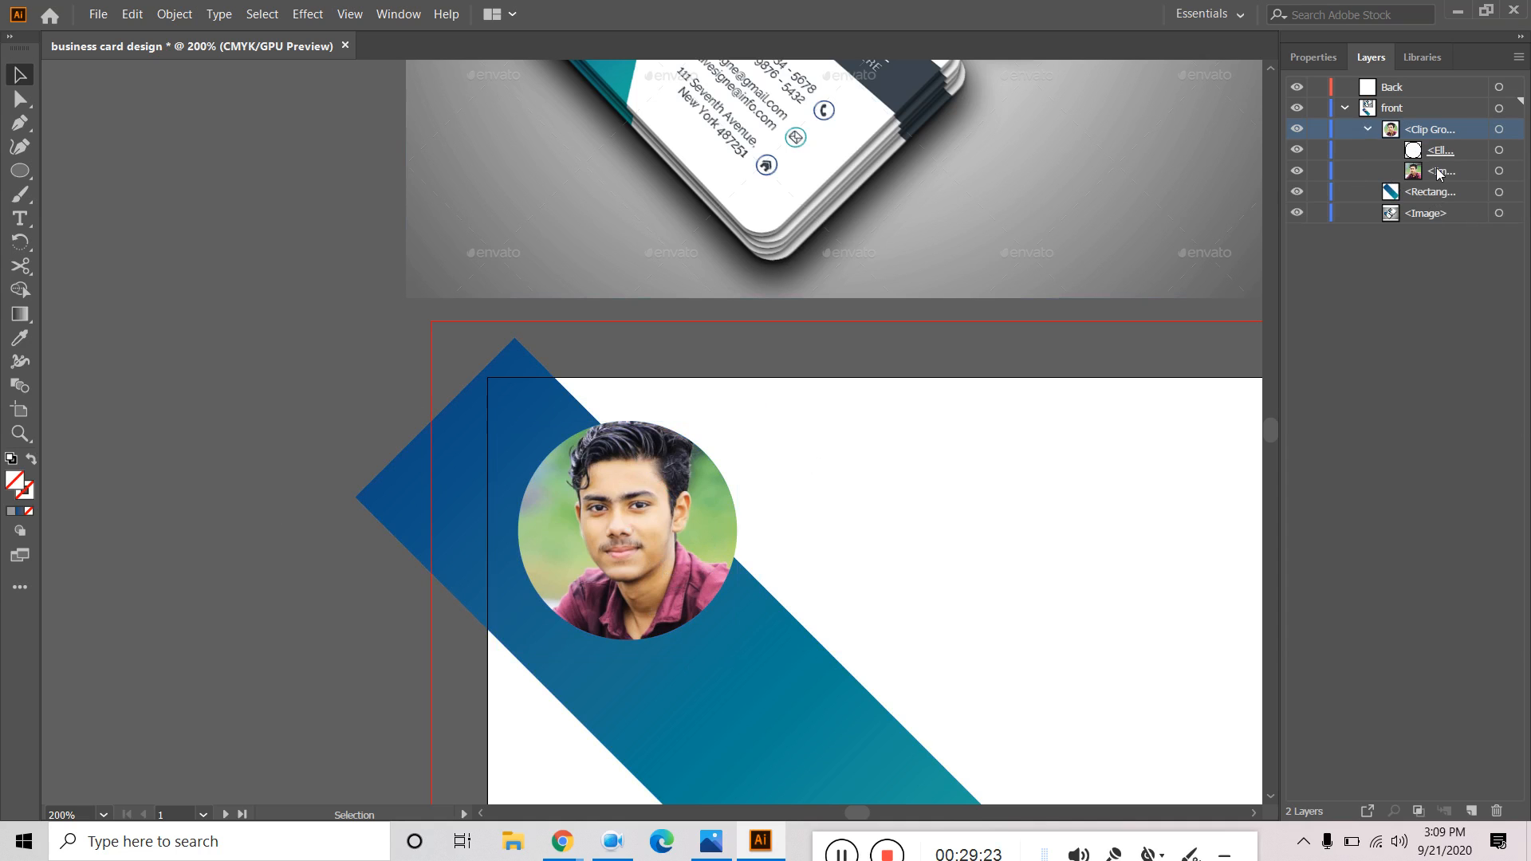
pyautogui.click(1443, 155)
pyautogui.click(1512, 152)
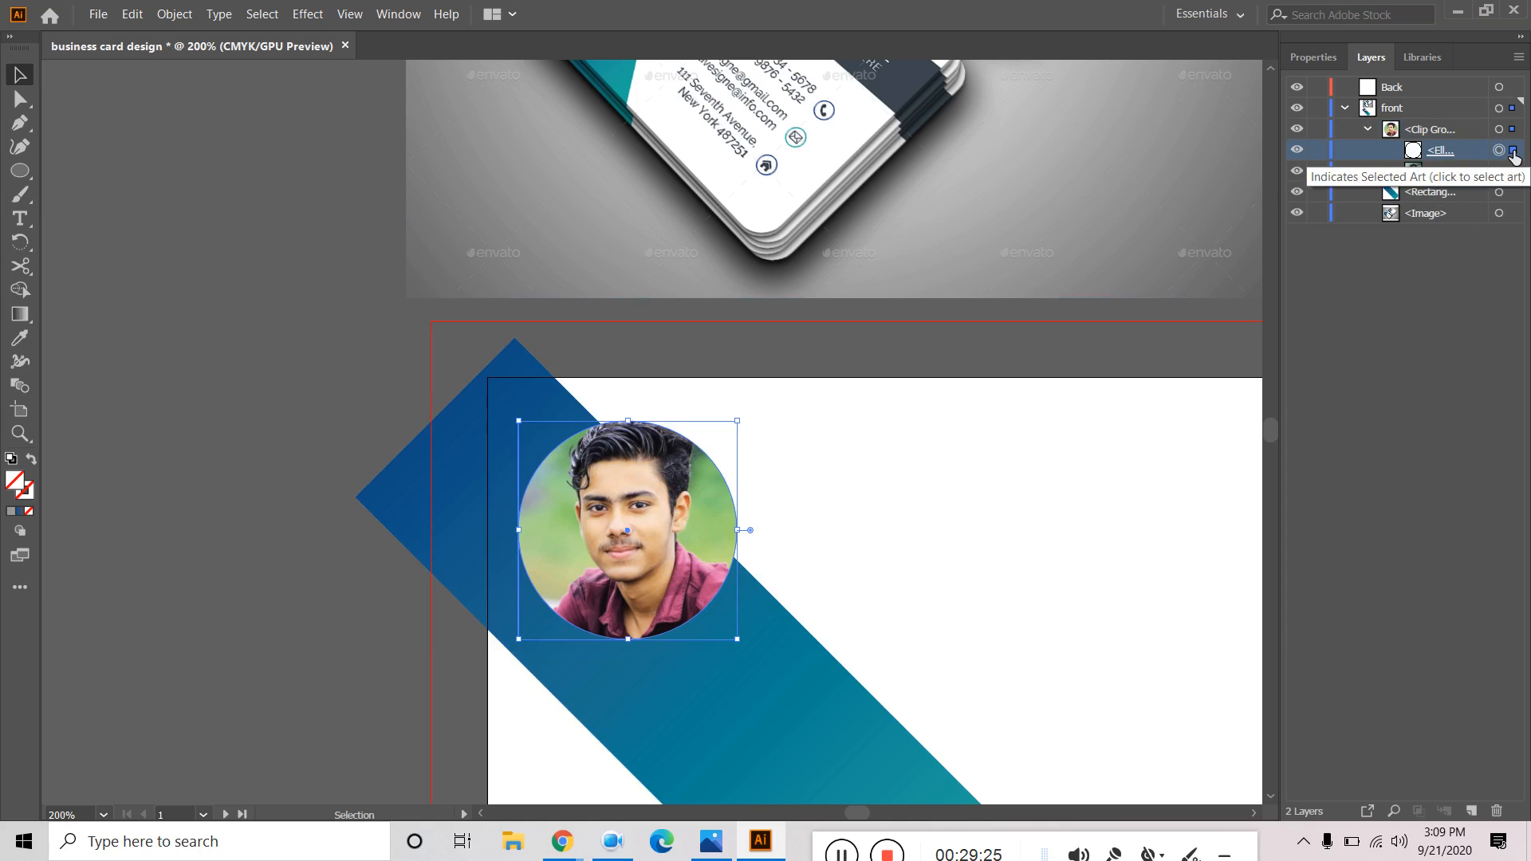
pyautogui.click(1313, 58)
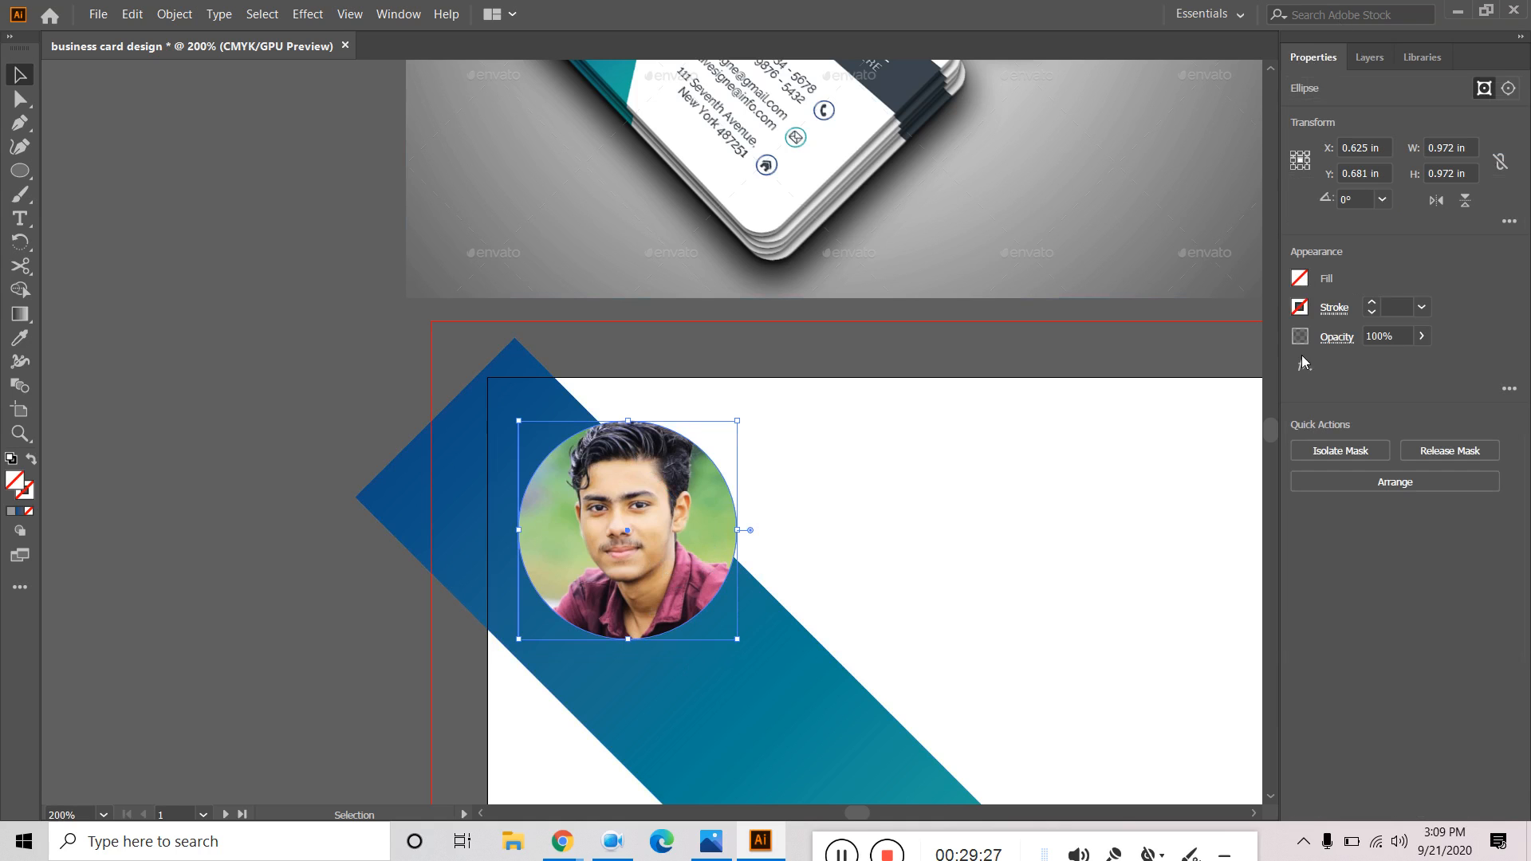
pyautogui.click(1371, 58)
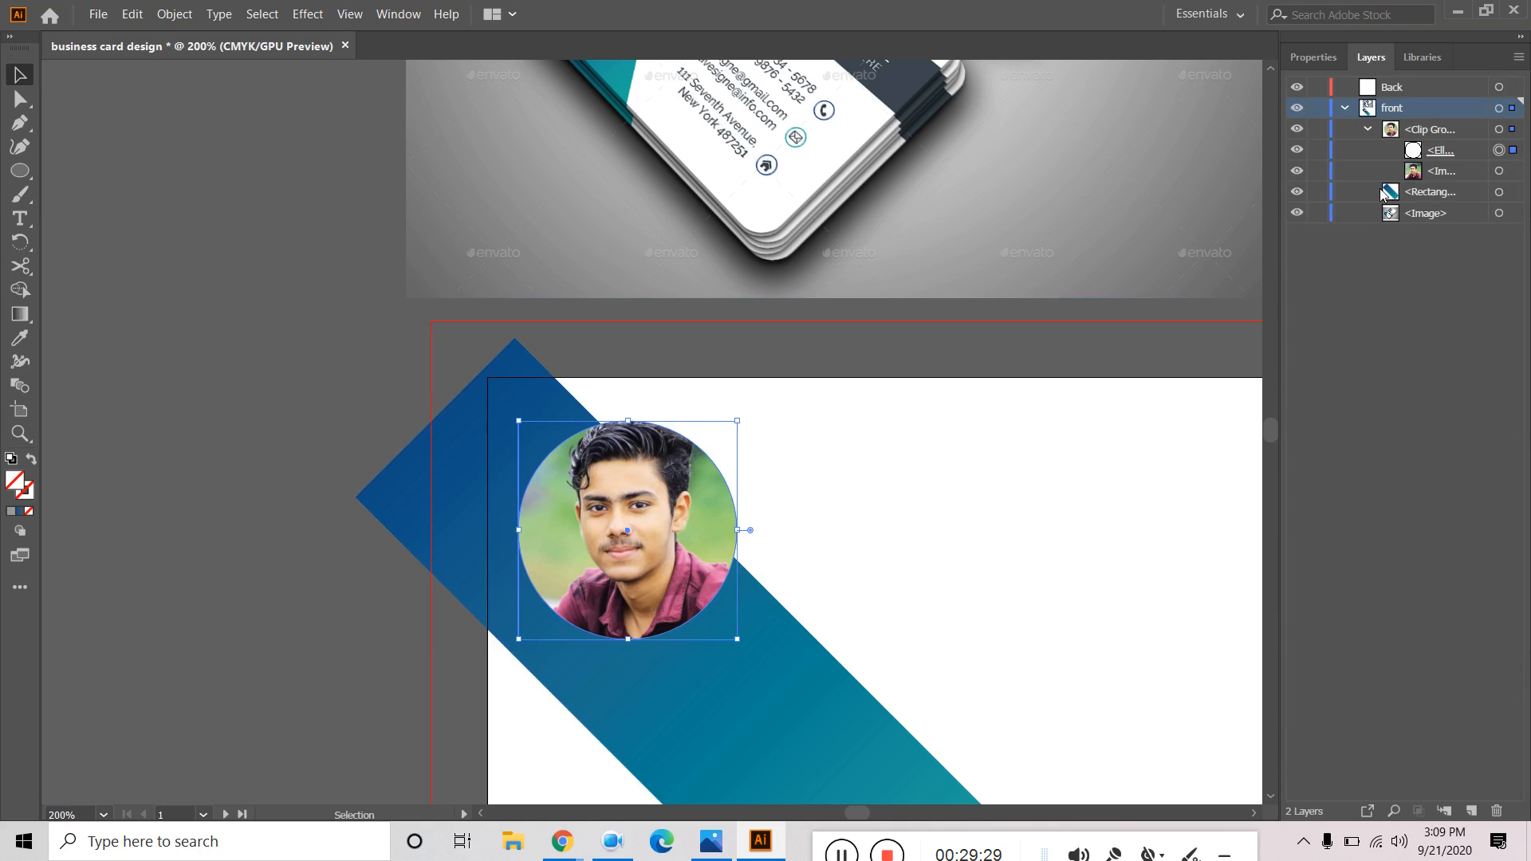
# Reselect the whole Clip Group and set its white outline to 2 pt.
pyautogui.click(1367, 129)
pyautogui.click(1459, 135)
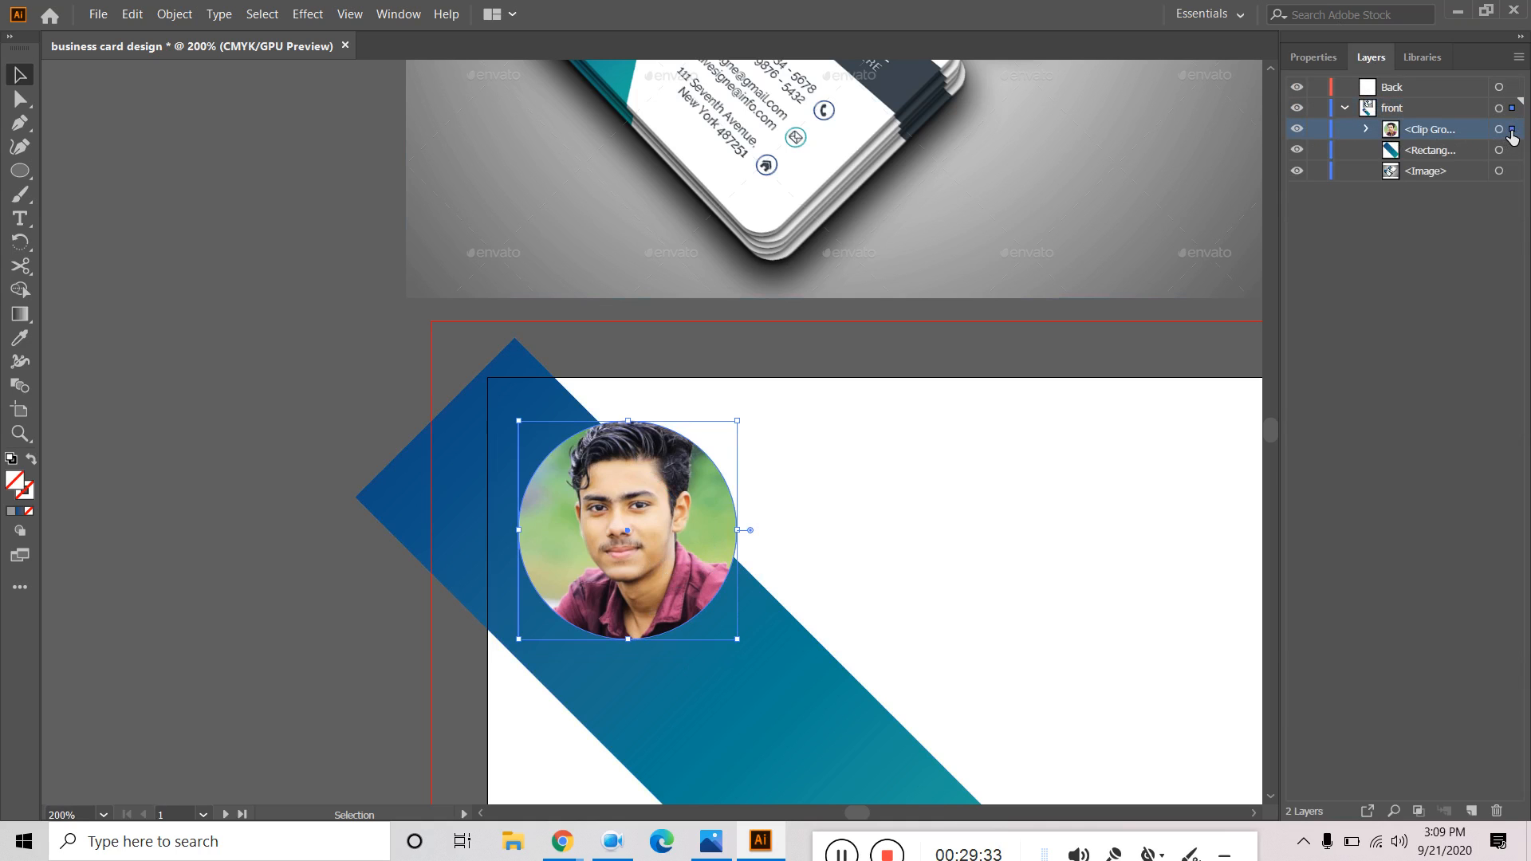
pyautogui.click(1312, 58)
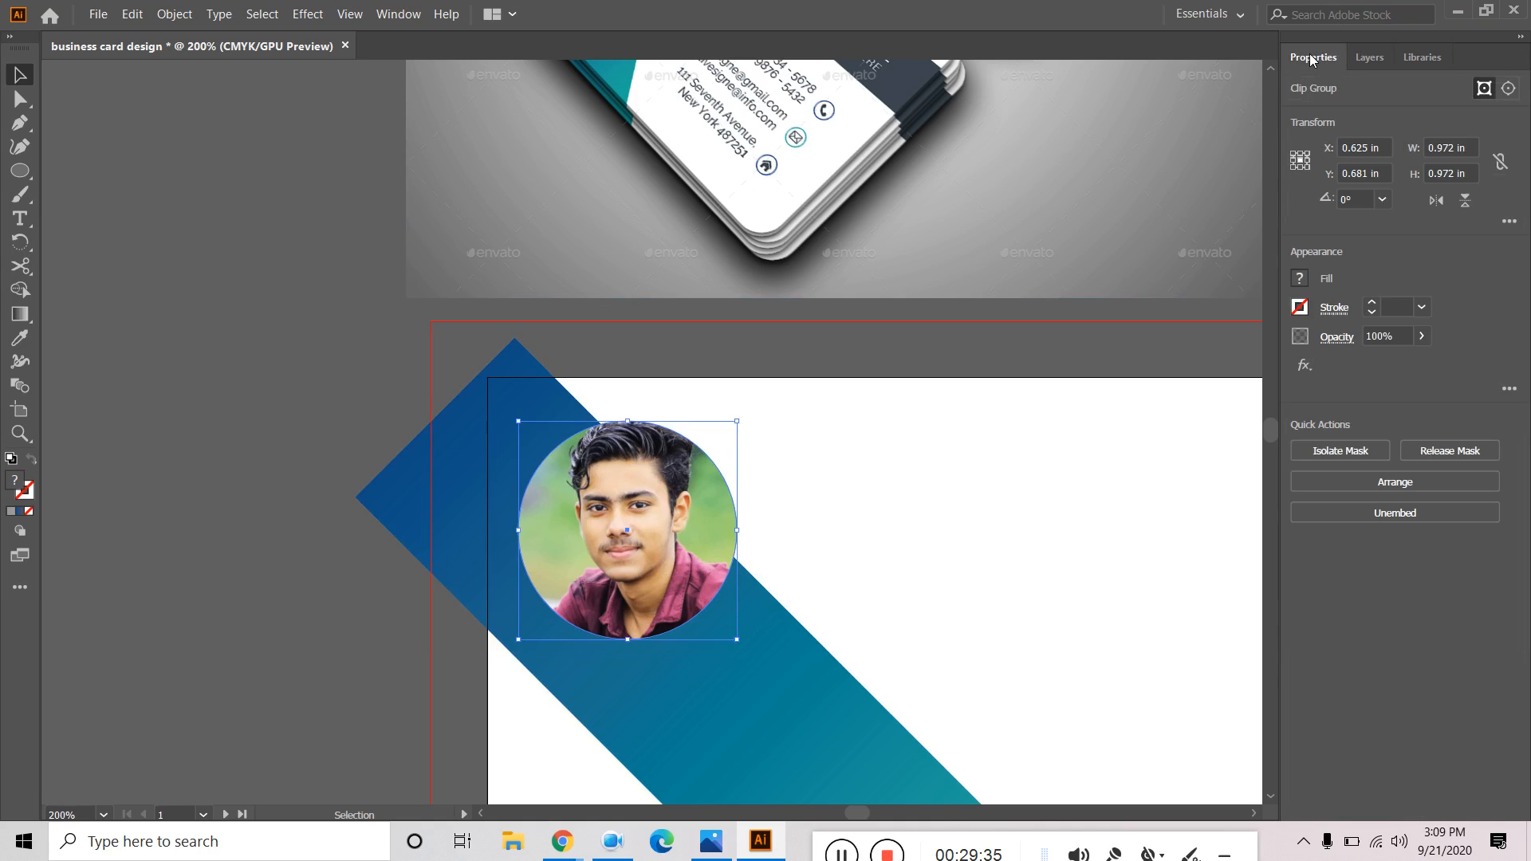
pyautogui.click(1373, 306)
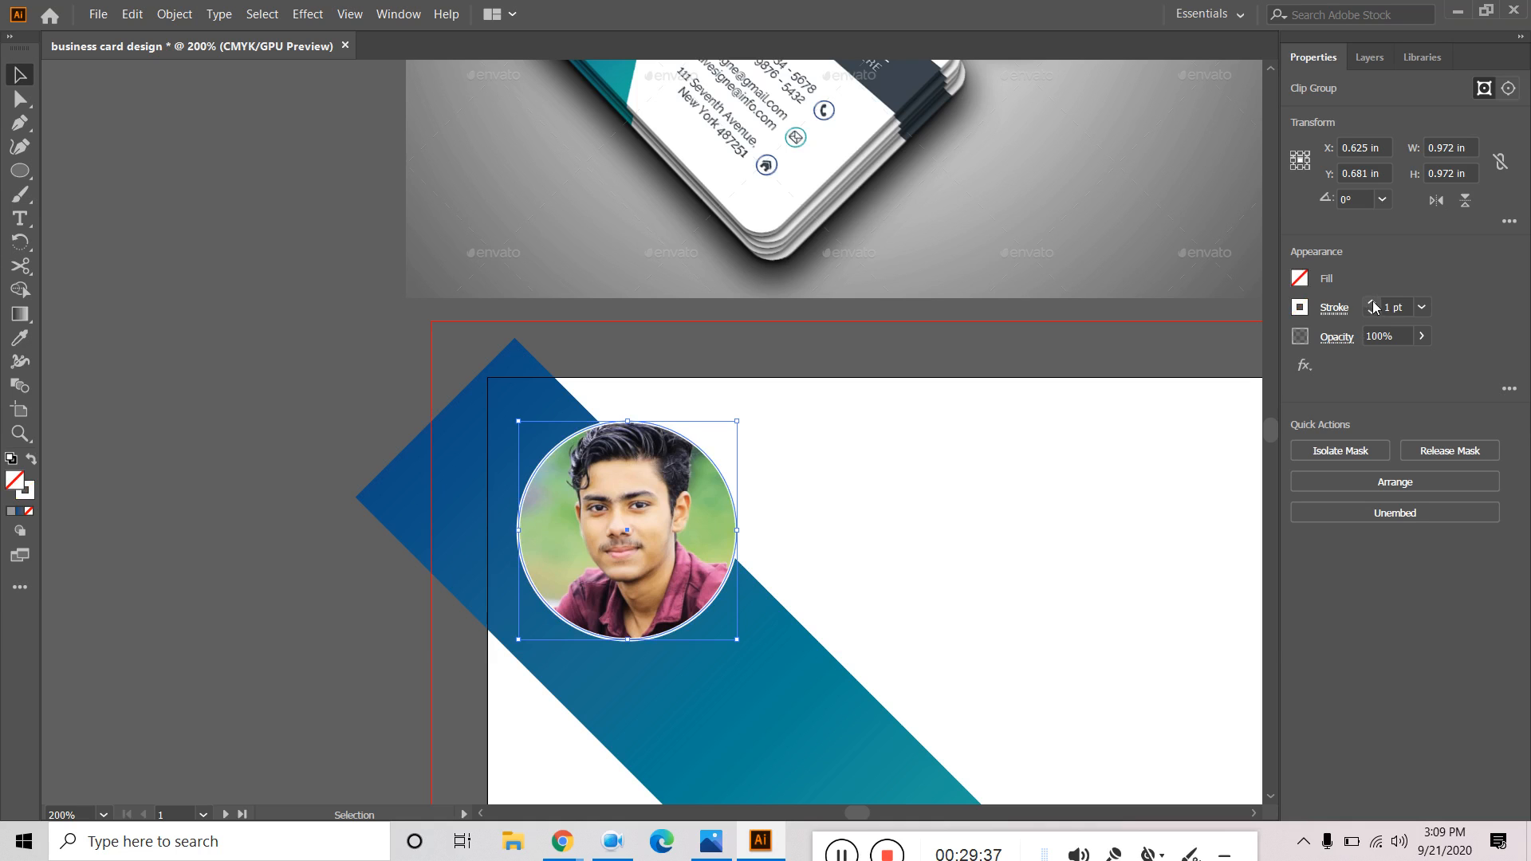
pyautogui.click(1372, 306)
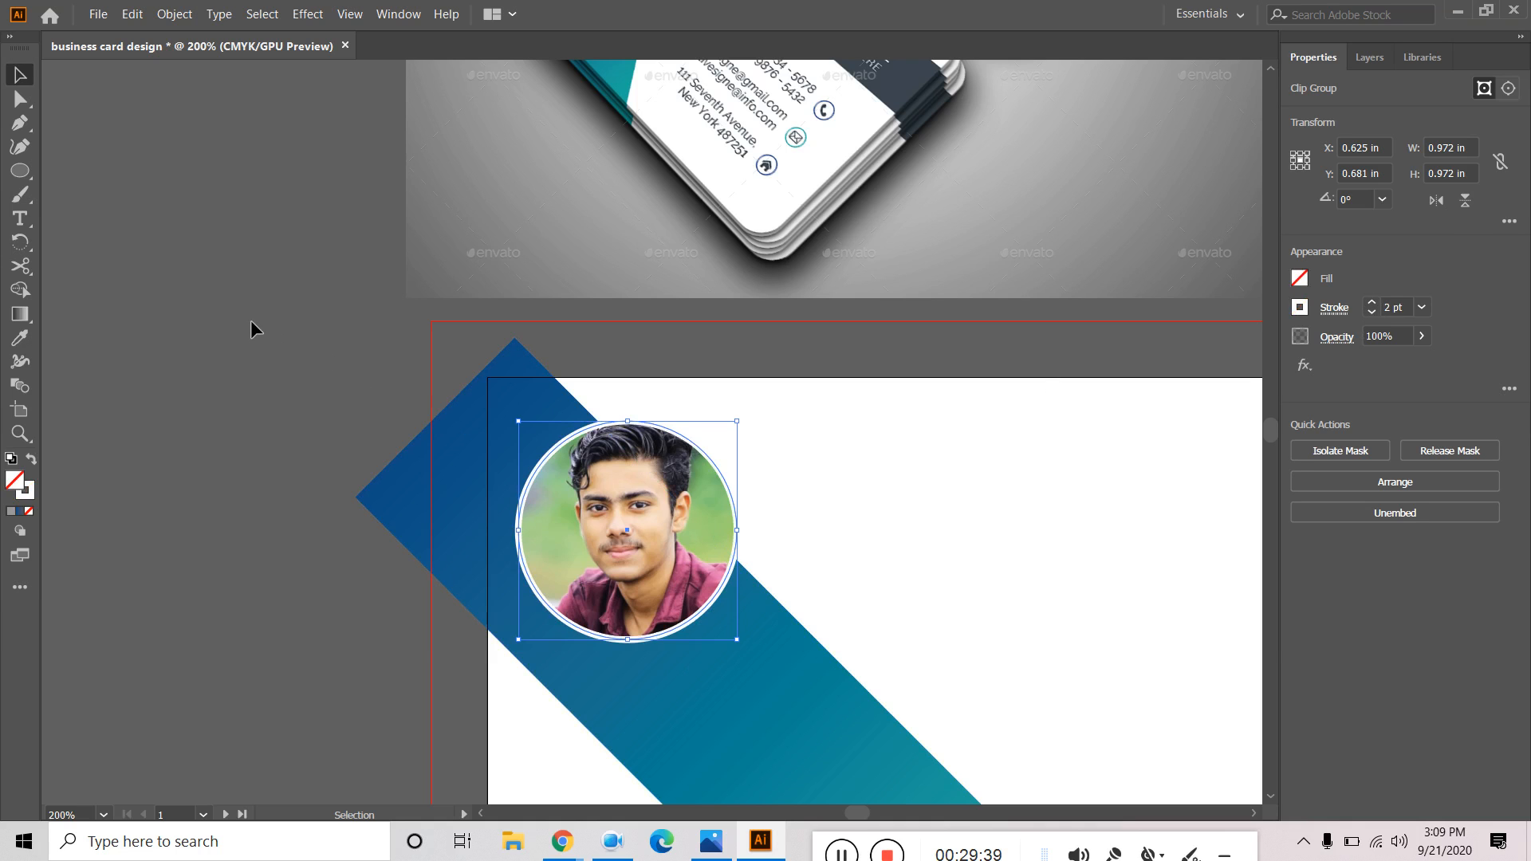
pyautogui.click(247, 317)
pyautogui.scroll(-2, 257, 332)
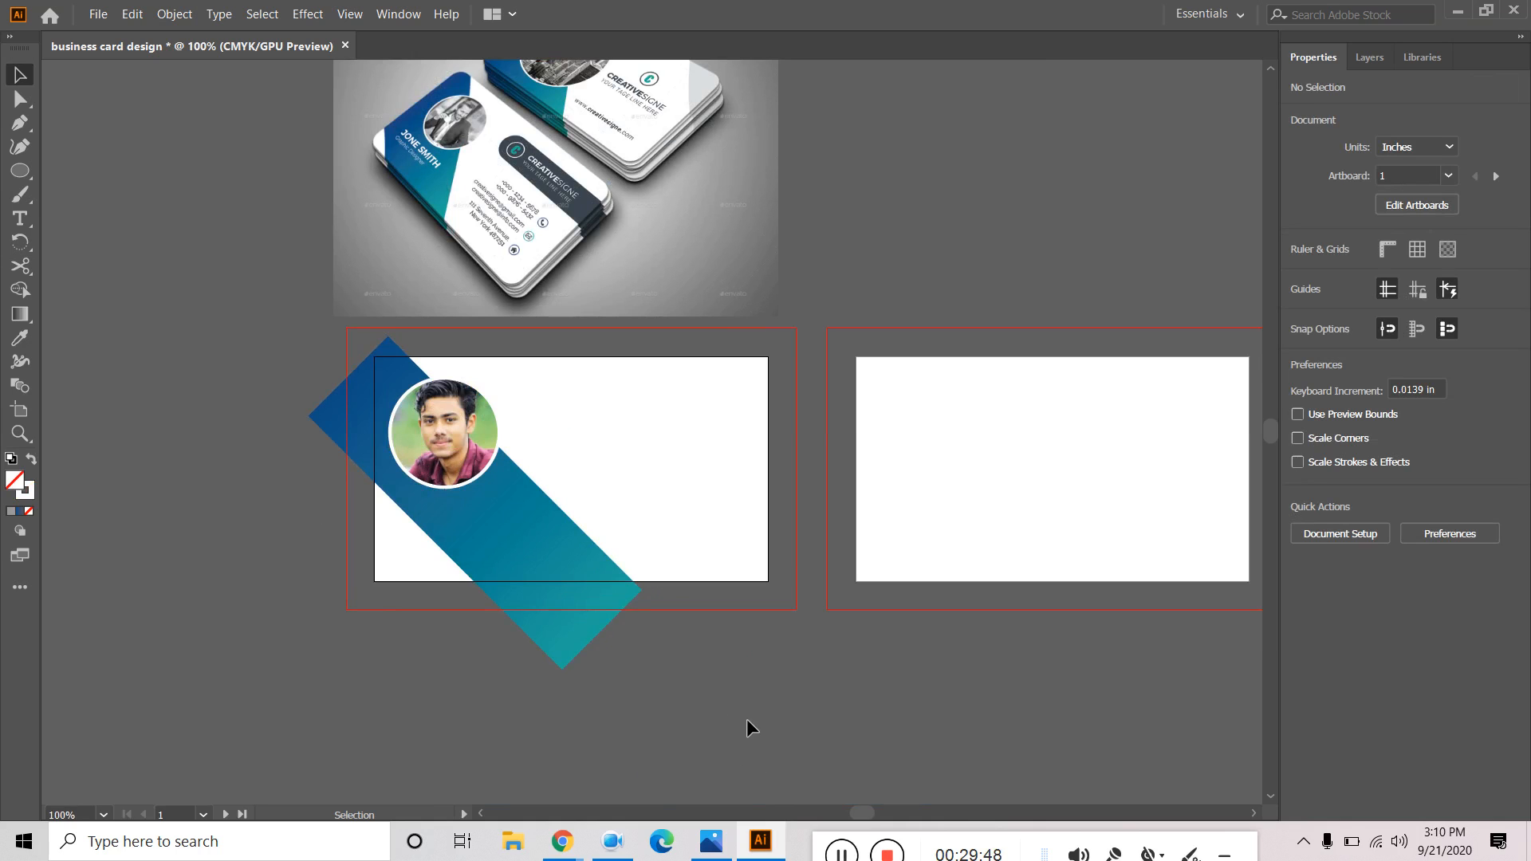
# Replace the Lorem ipsum placeholder with the cardholder's name in capitals and move it left.
pyautogui.click(841, 852)
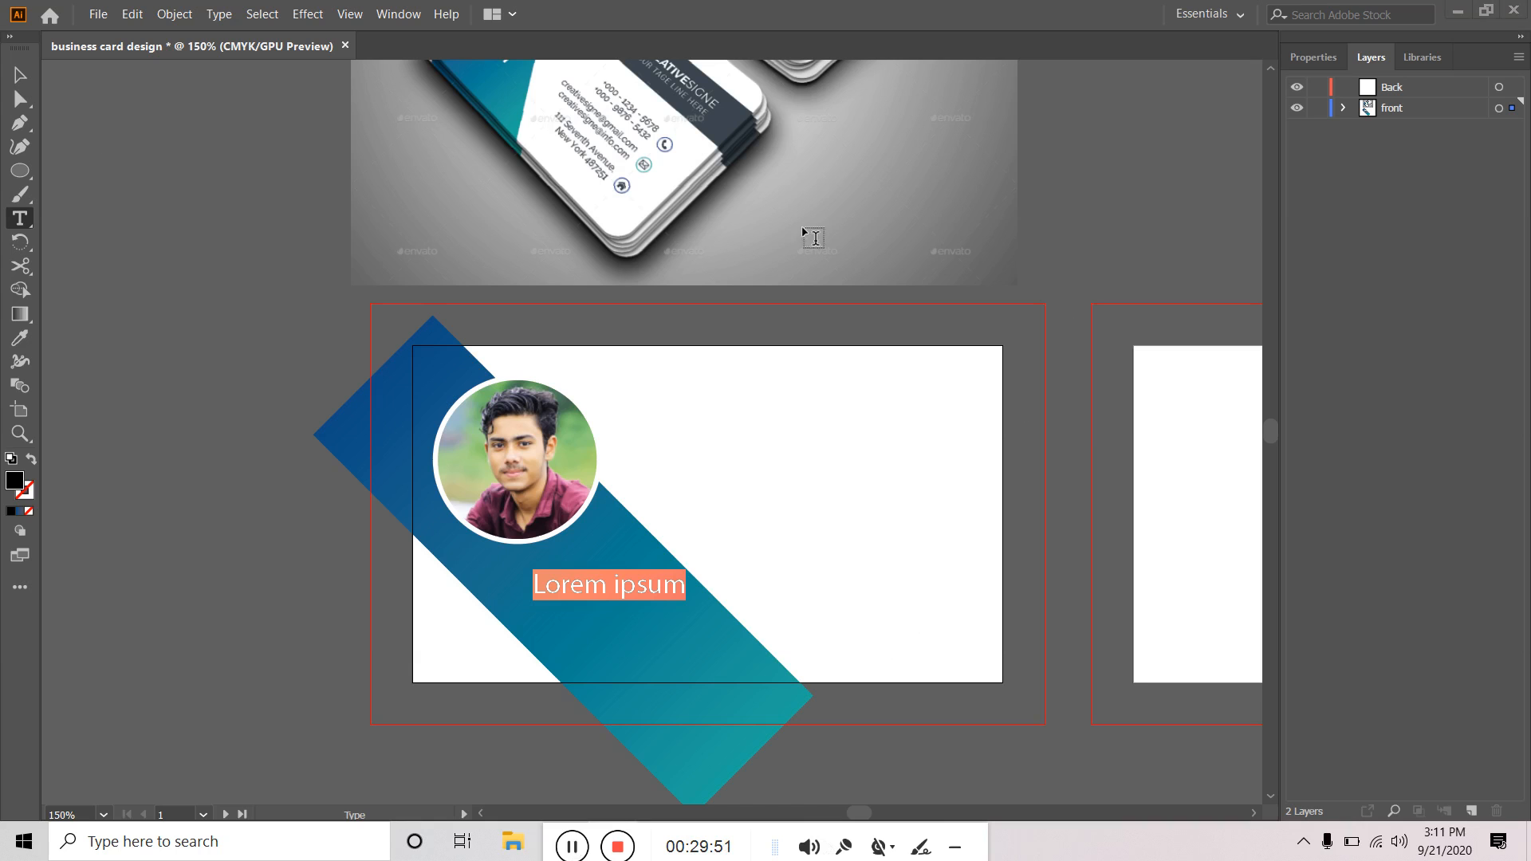
pyautogui.click(20, 75)
pyautogui.scroll(3, 136, 319)
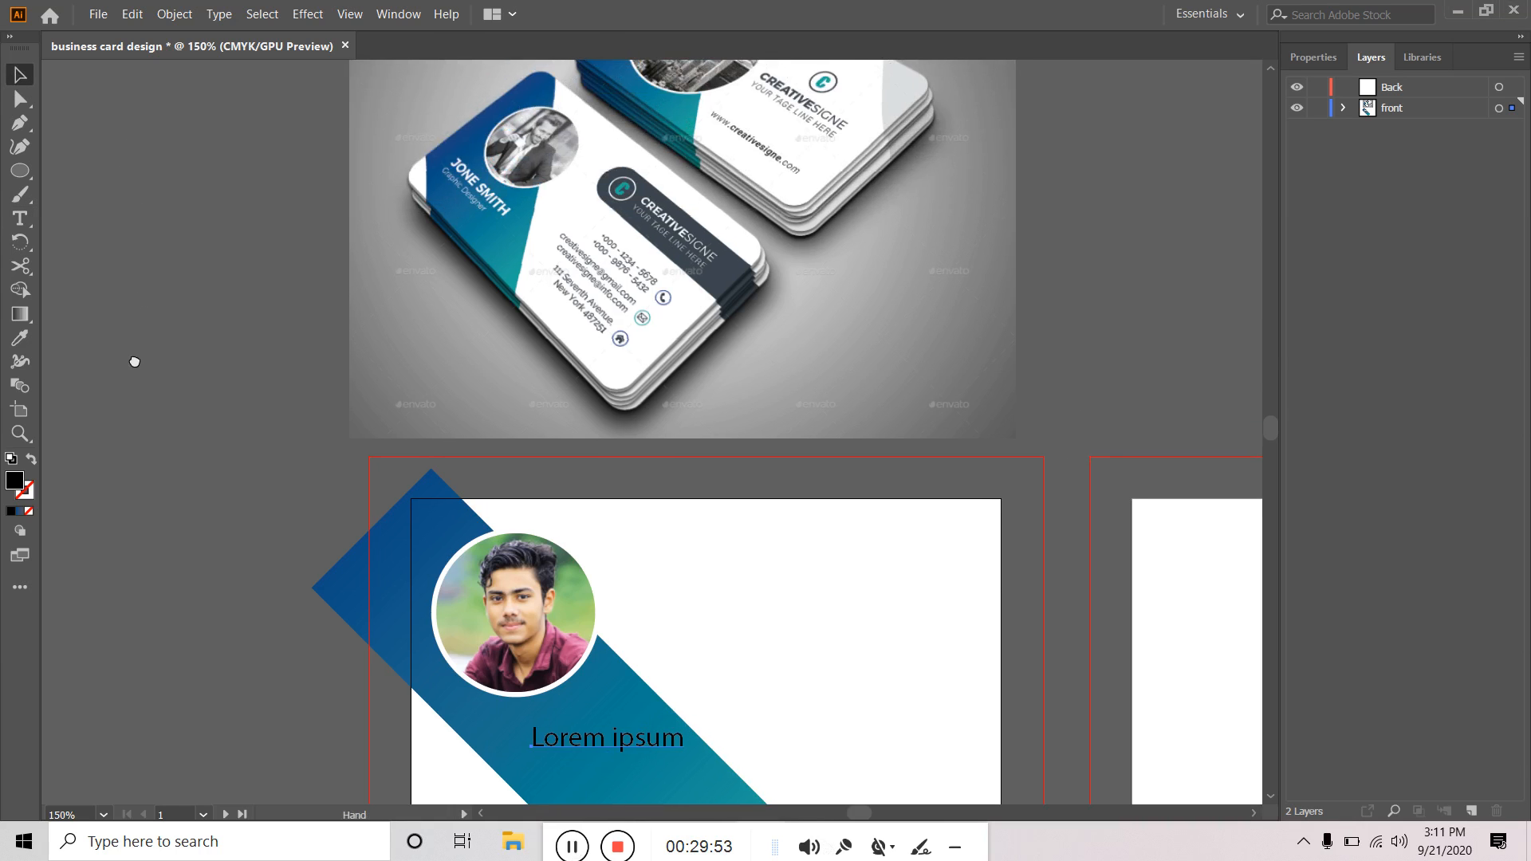
pyautogui.doubleClick(598, 738)
pyautogui.hotkey('ctrl', 'a')
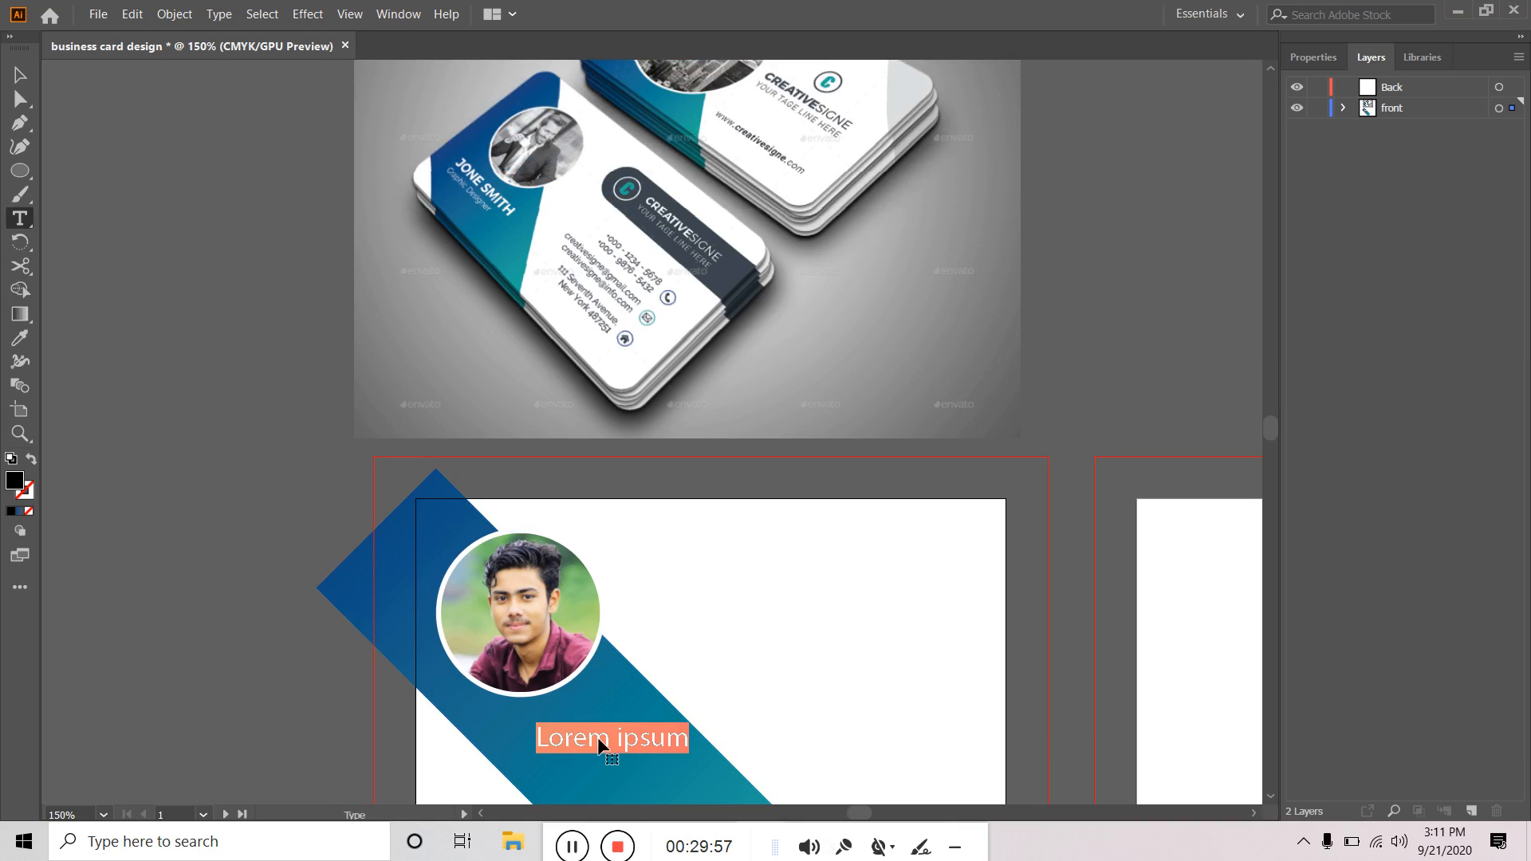
pyautogui.write('Jon')
pyautogui.press('BackSpace')
pyautogui.press('BackSpace')
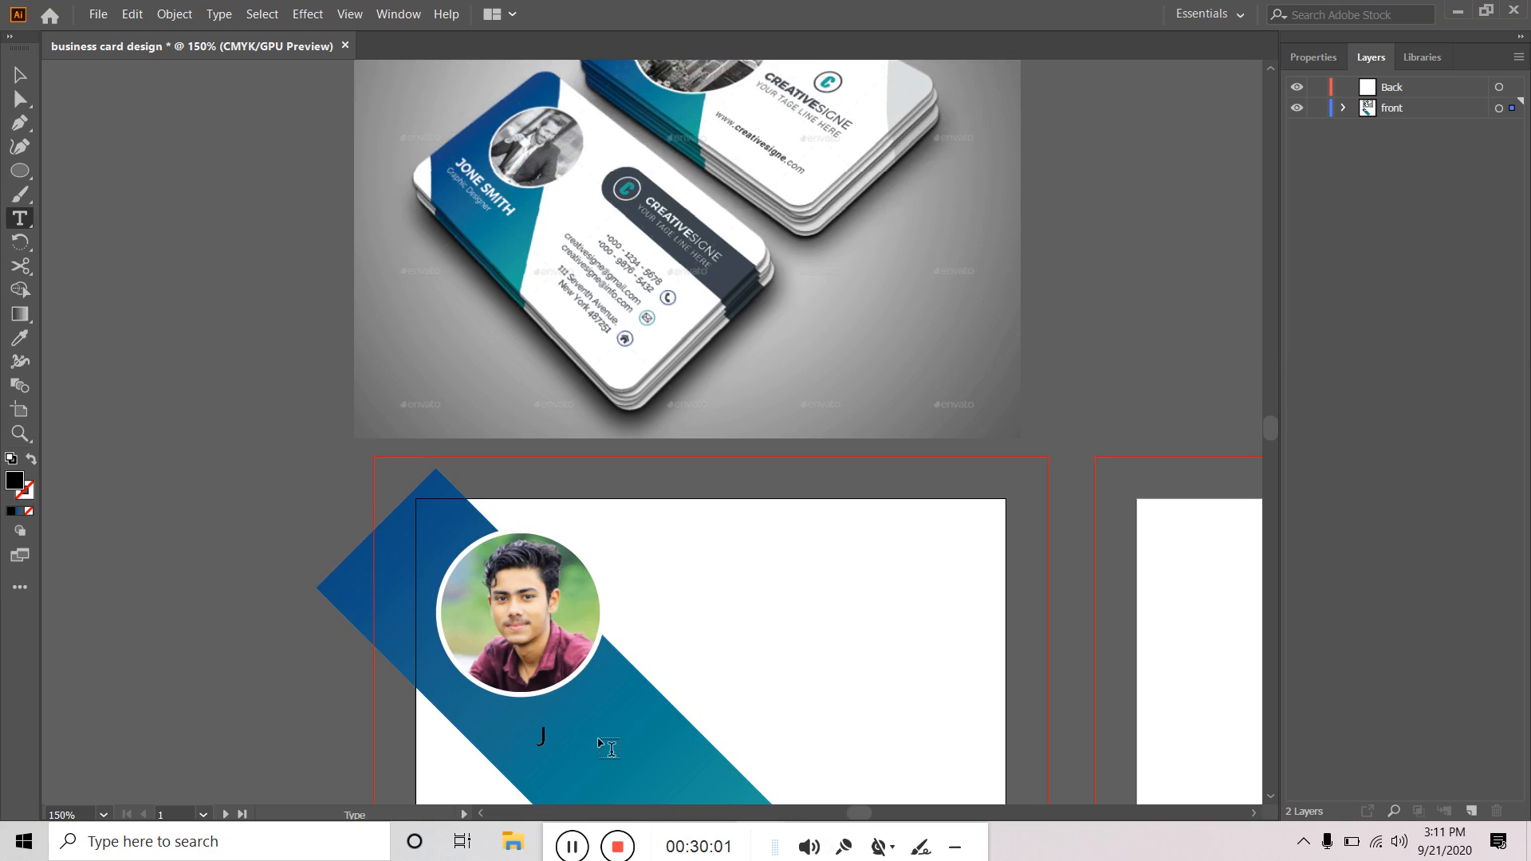
pyautogui.press('capslock')
pyautogui.write('ONE SMITH')
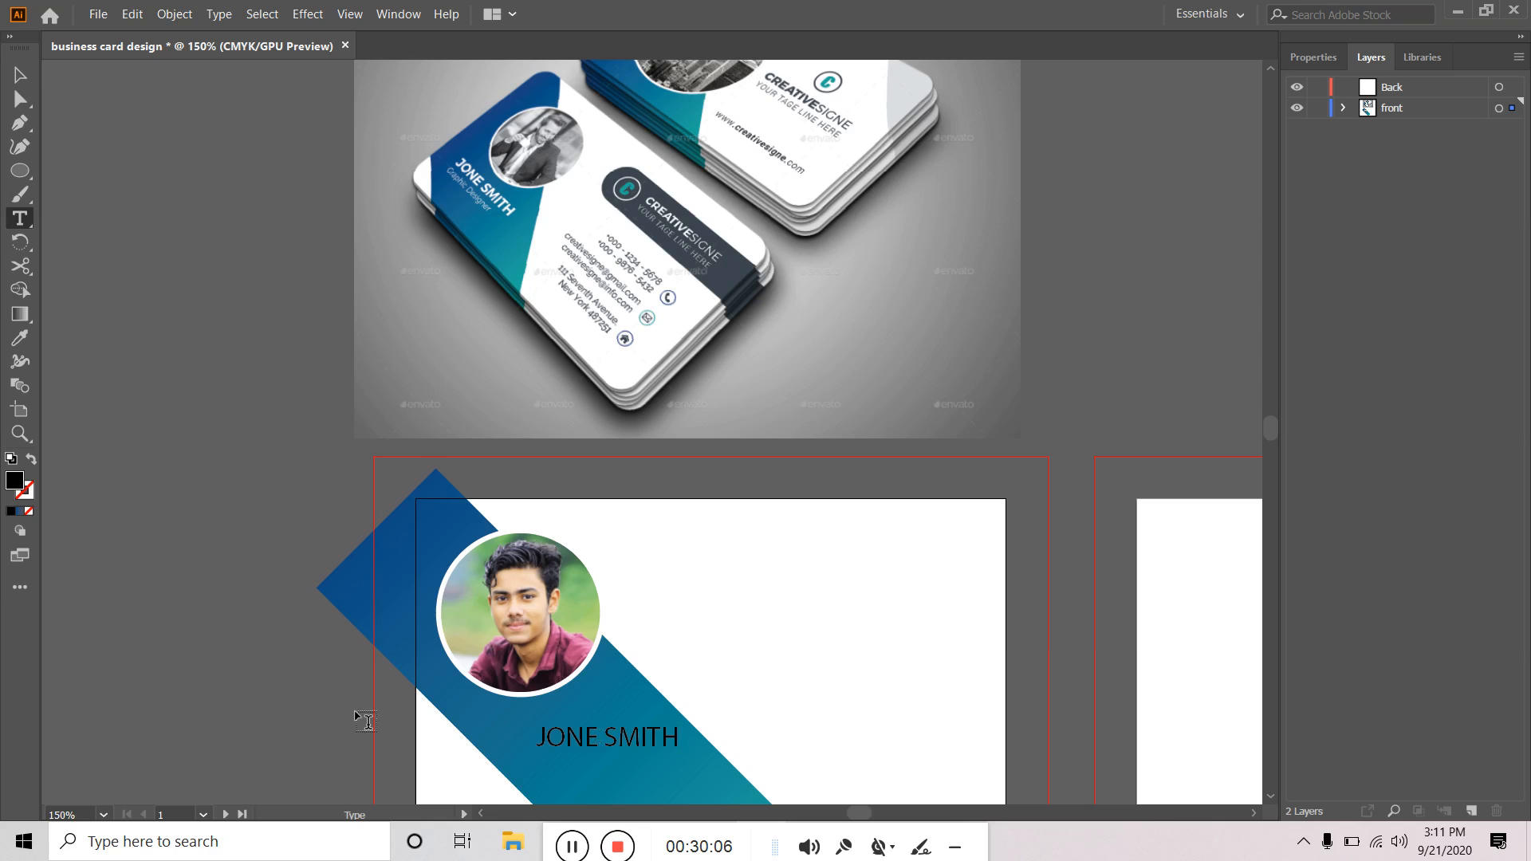
pyautogui.click(20, 74)
pyautogui.moveTo(628, 745); pyautogui.dragTo(593, 738)
# Widen the blue diagonal band toward the lower left and nudge the name slightly left.
pyautogui.scroll(-1, 690, 606)
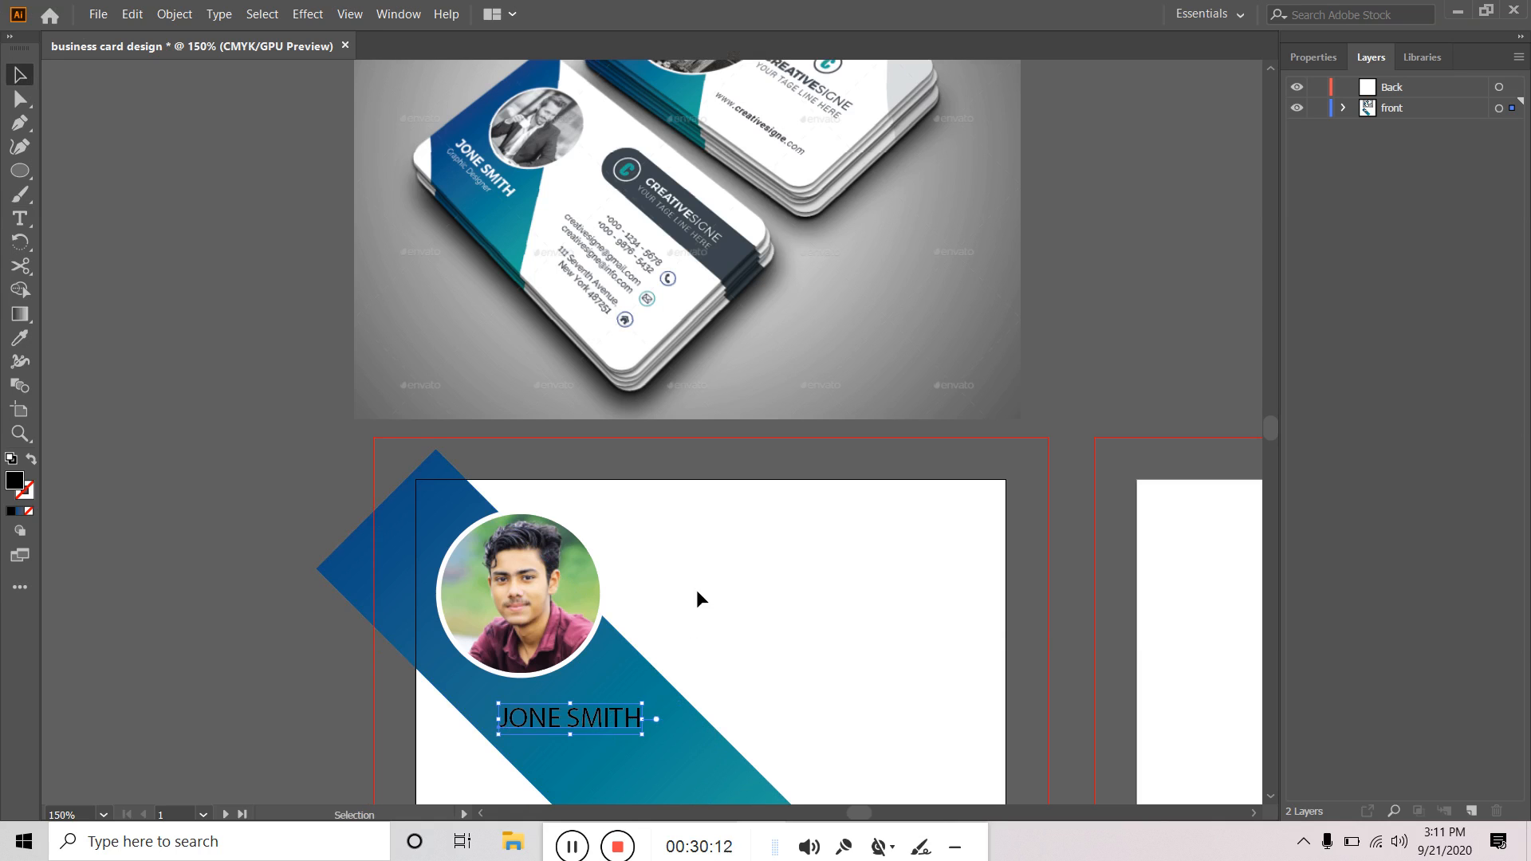
pyautogui.click(684, 756)
pyautogui.press('space')
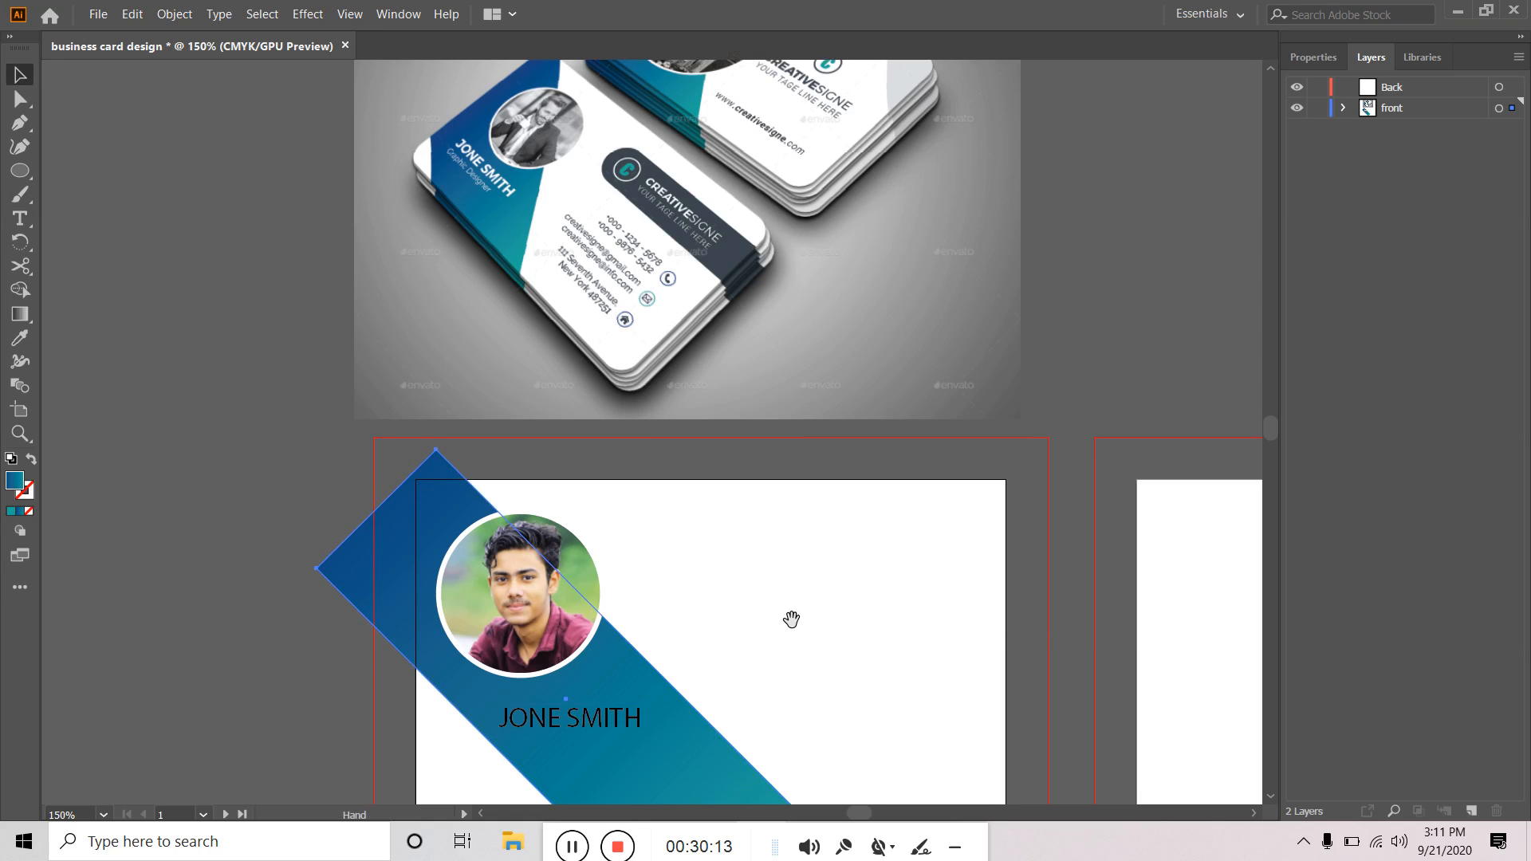
pyautogui.moveTo(790, 618); pyautogui.dragTo(853, 479)
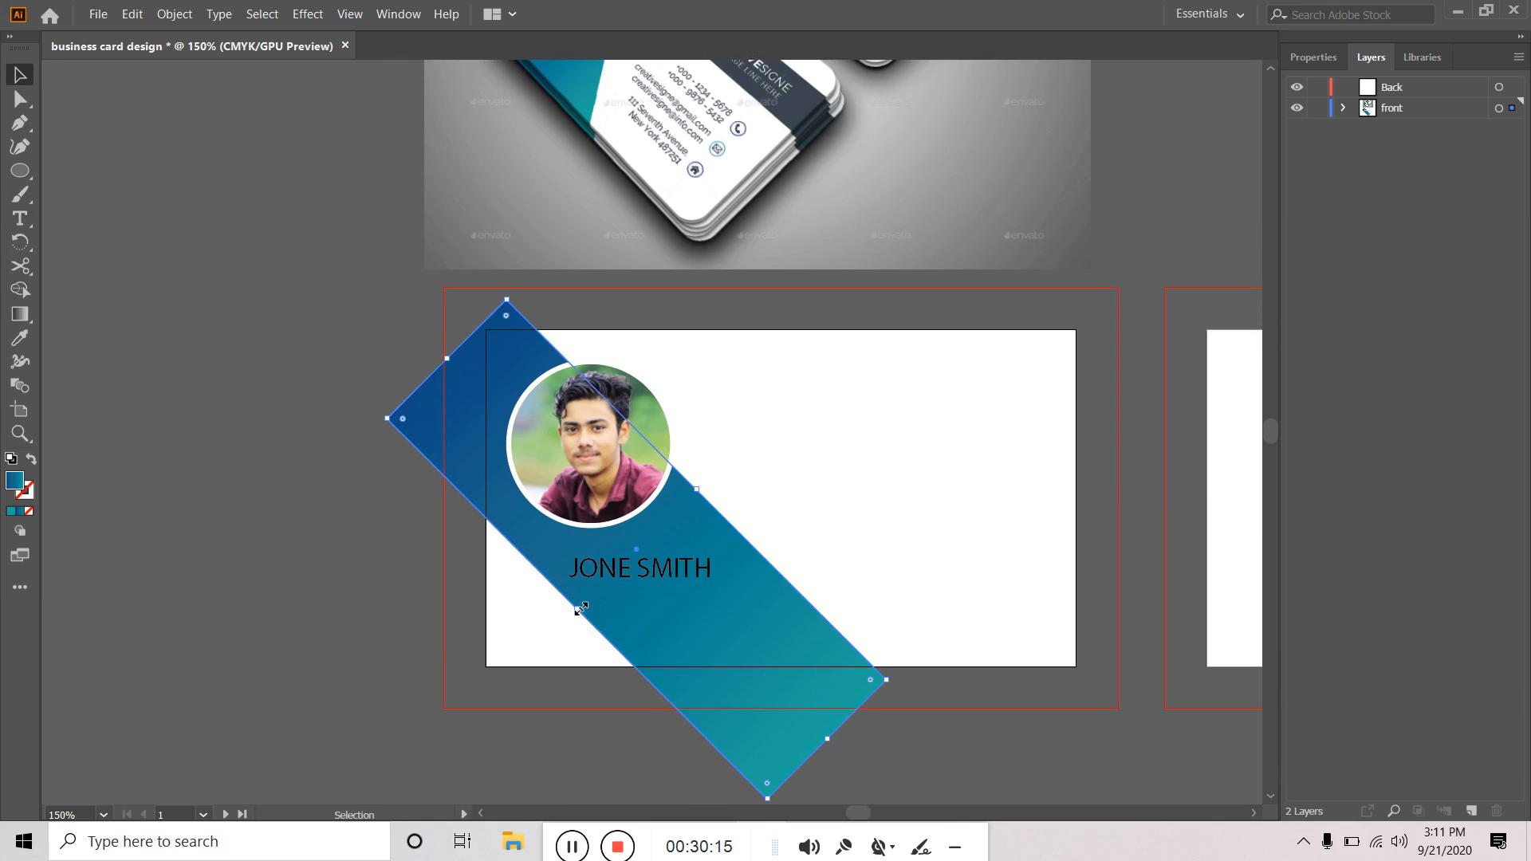
pyautogui.moveTo(579, 609); pyautogui.dragTo(553, 632)
pyautogui.click(640, 567)
pyautogui.moveTo(646, 567); pyautogui.dragTo(620, 573)
pyautogui.click(332, 593)
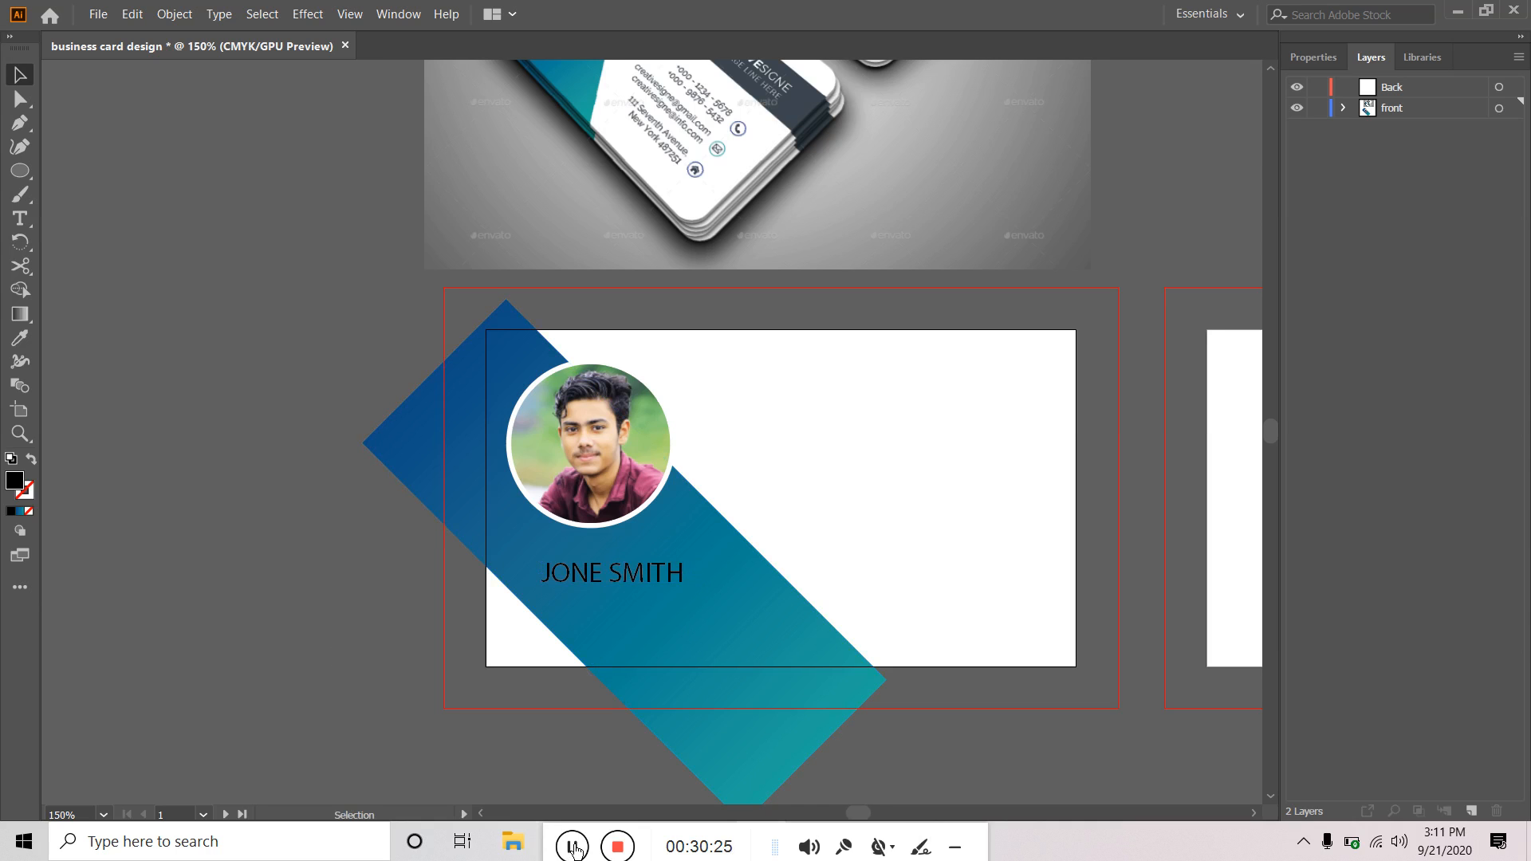
pyautogui.click(606, 533)
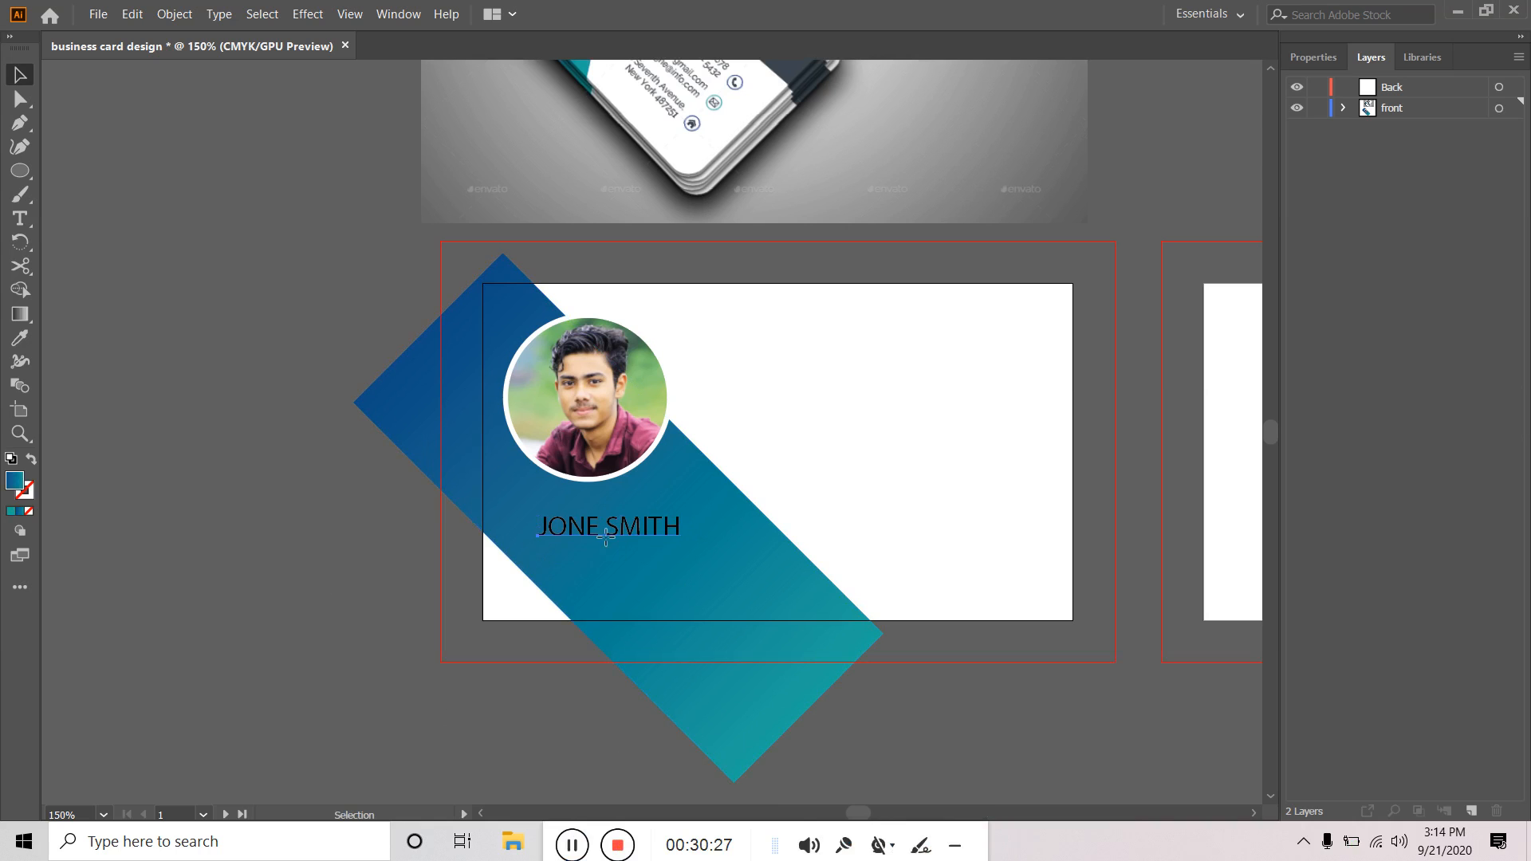
# Change the name's font to Nexa Bold, then to Lato Bold.
pyautogui.click(1329, 54)
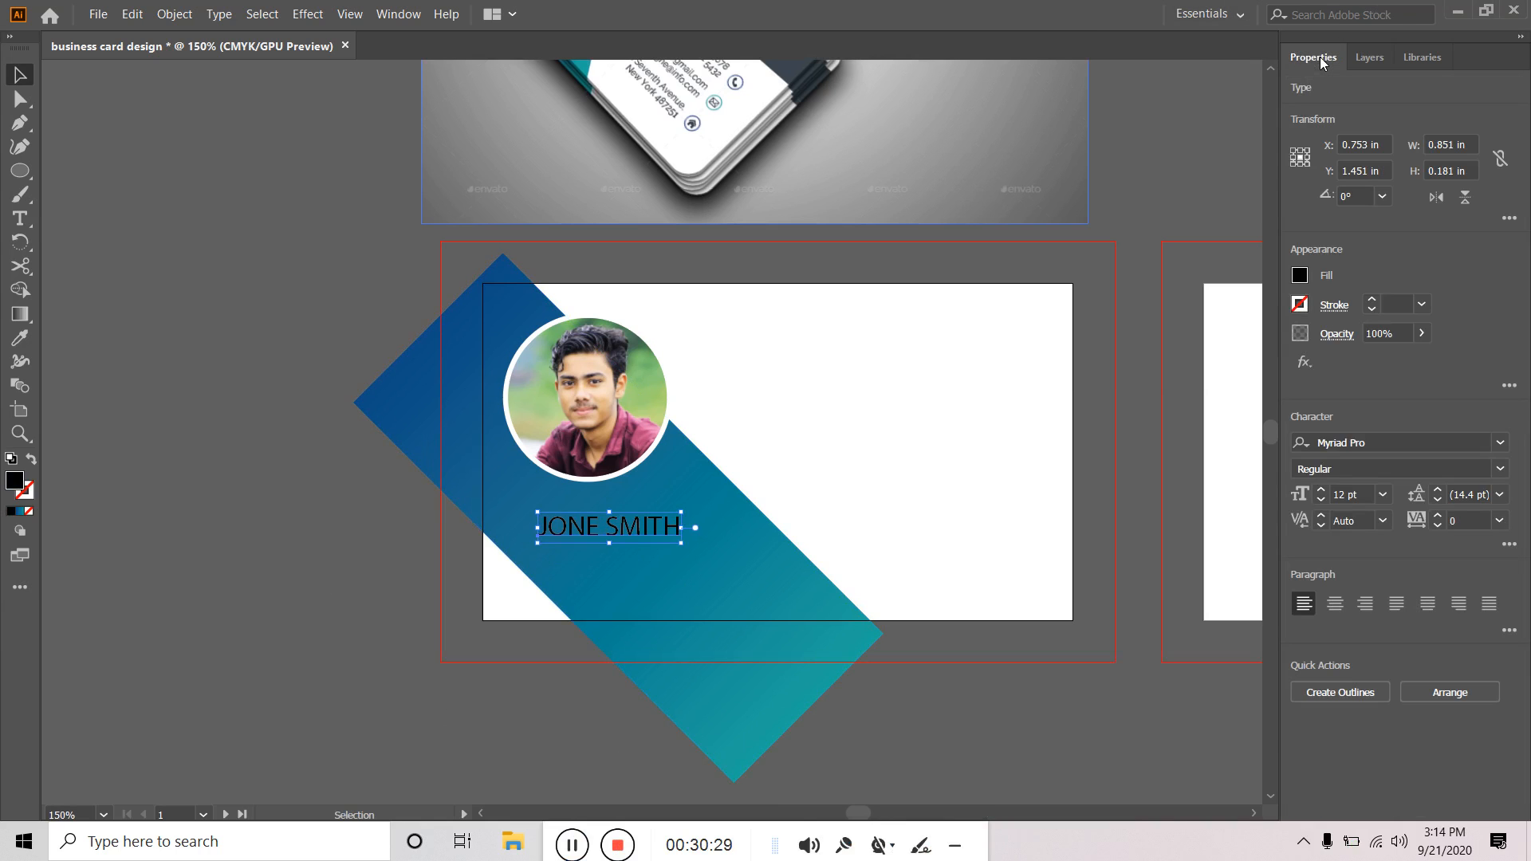
pyautogui.click(1500, 443)
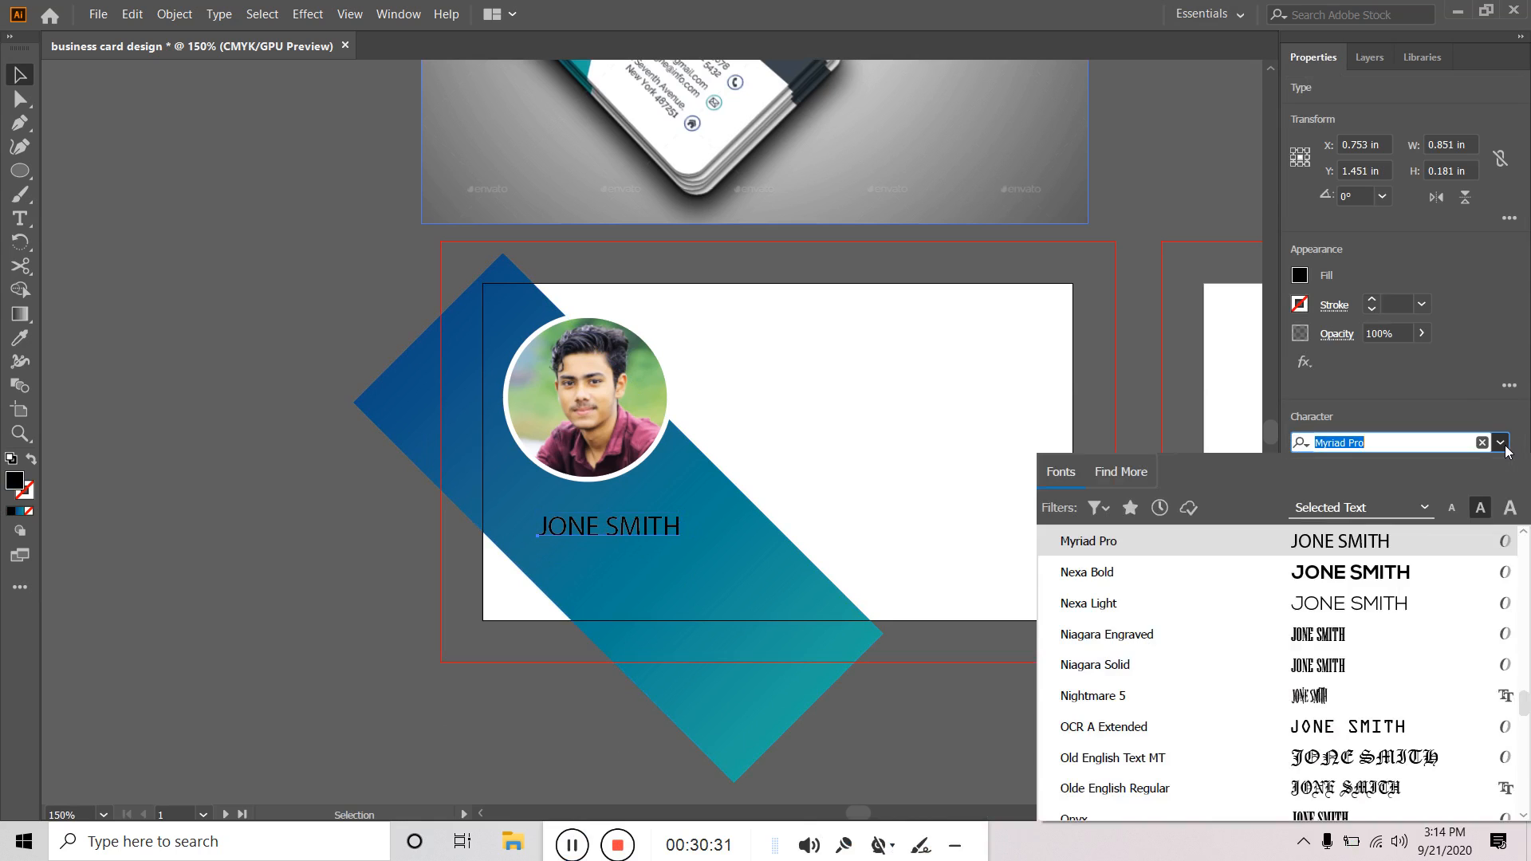
pyautogui.click(1128, 573)
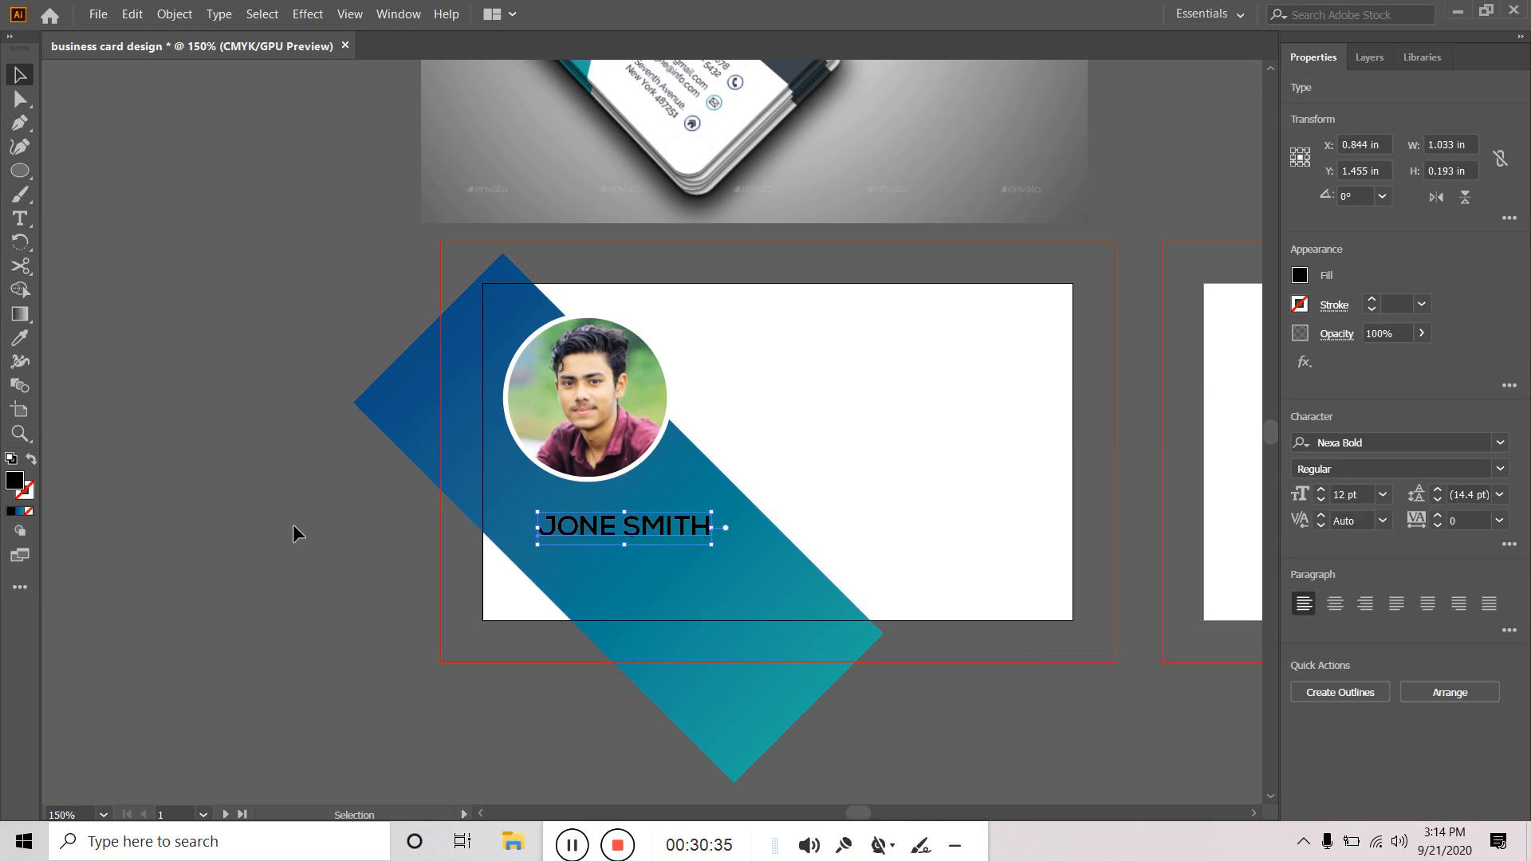
pyautogui.click(294, 518)
pyautogui.scroll(3, 309, 525)
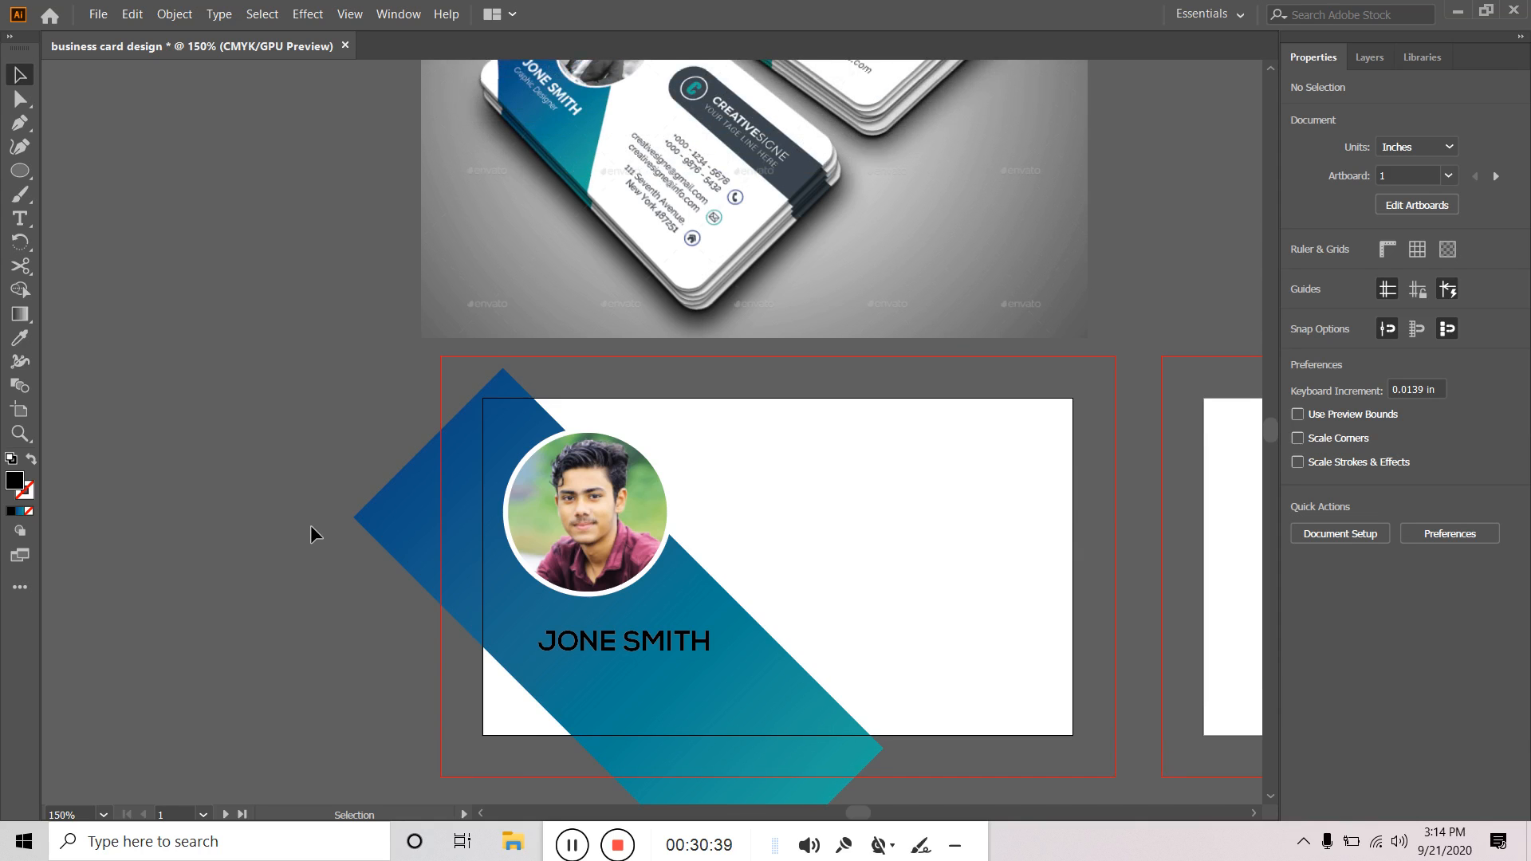
pyautogui.scroll(1, 310, 526)
pyautogui.scroll(-4, 310, 527)
pyautogui.click(658, 544)
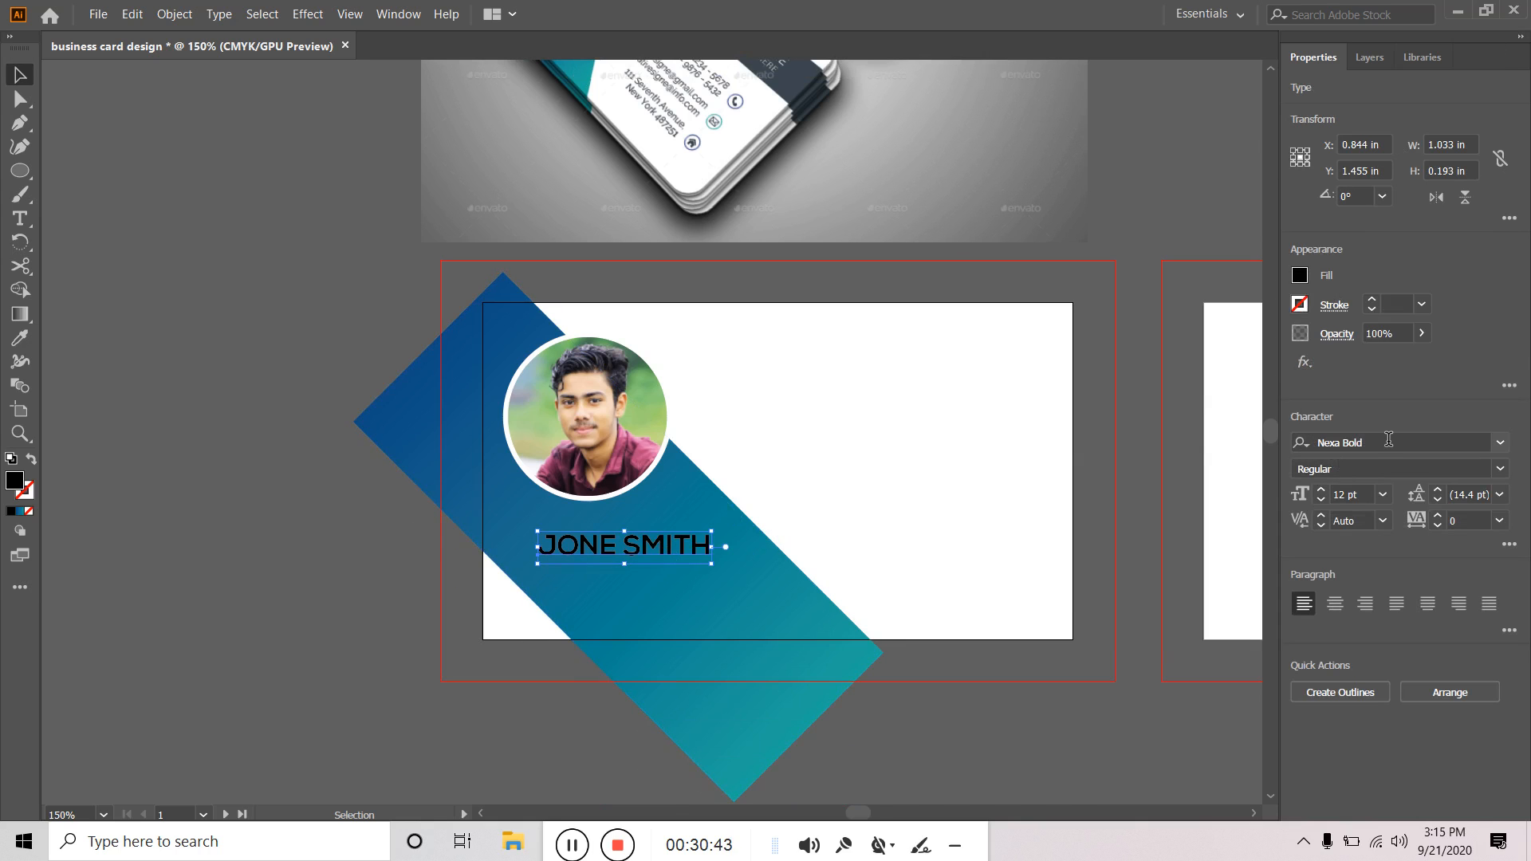
pyautogui.click(1388, 440)
pyautogui.write('LATO')
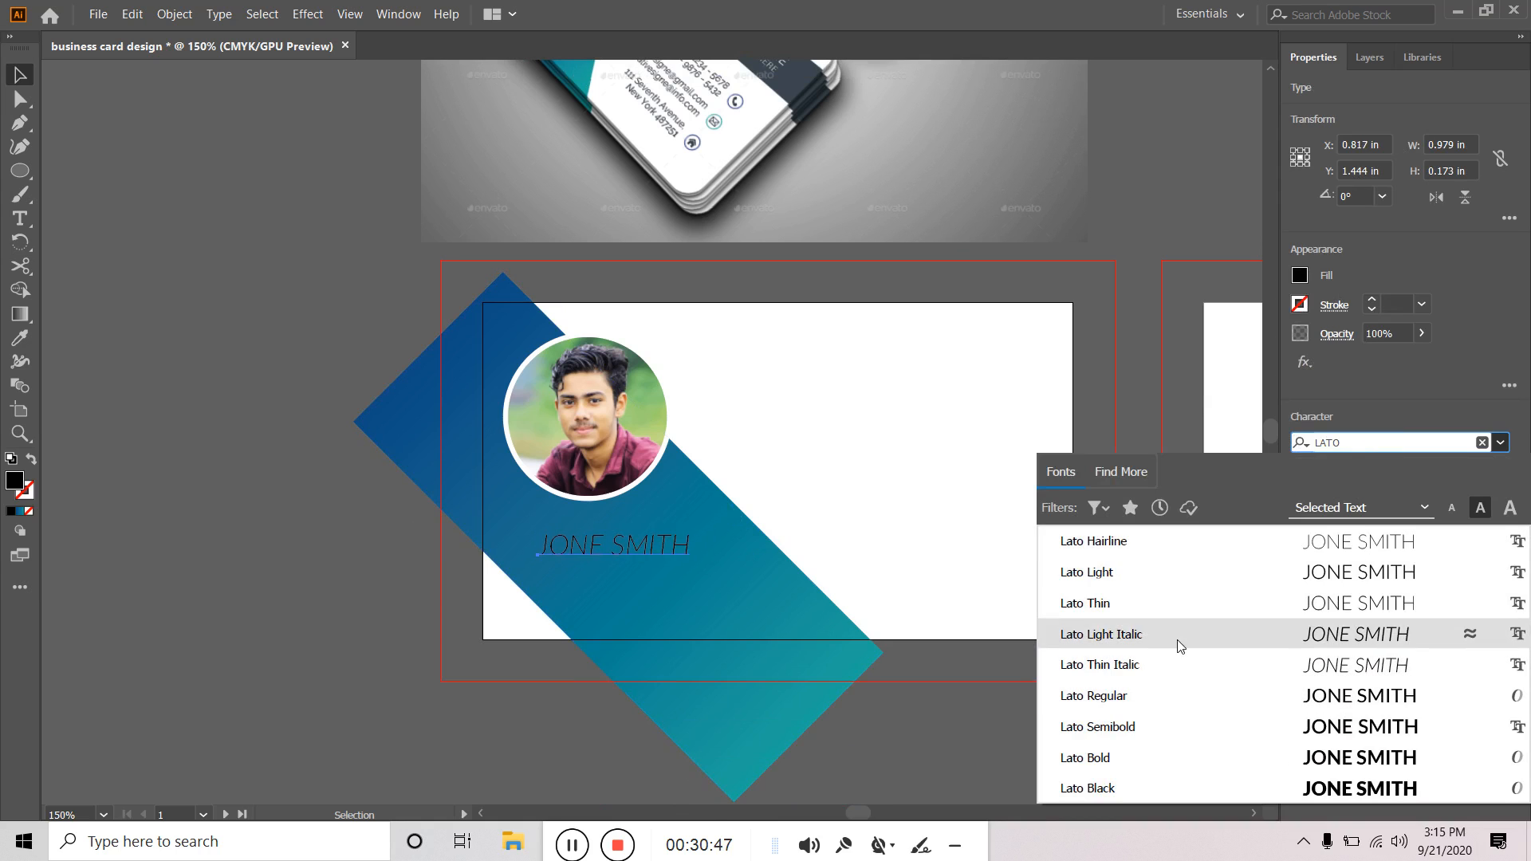
pyautogui.click(1146, 757)
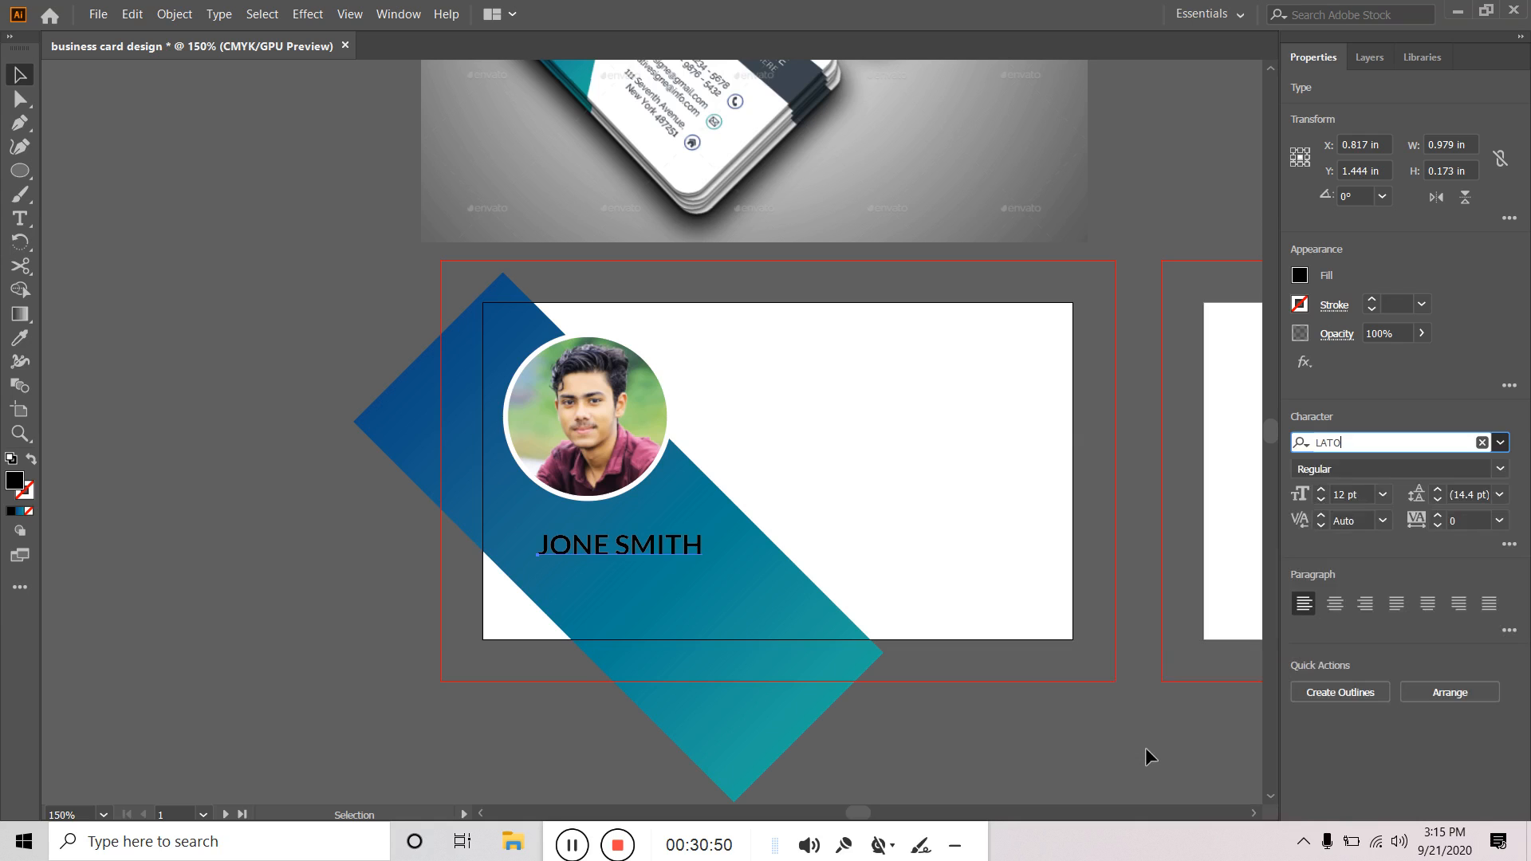
pyautogui.click(263, 503)
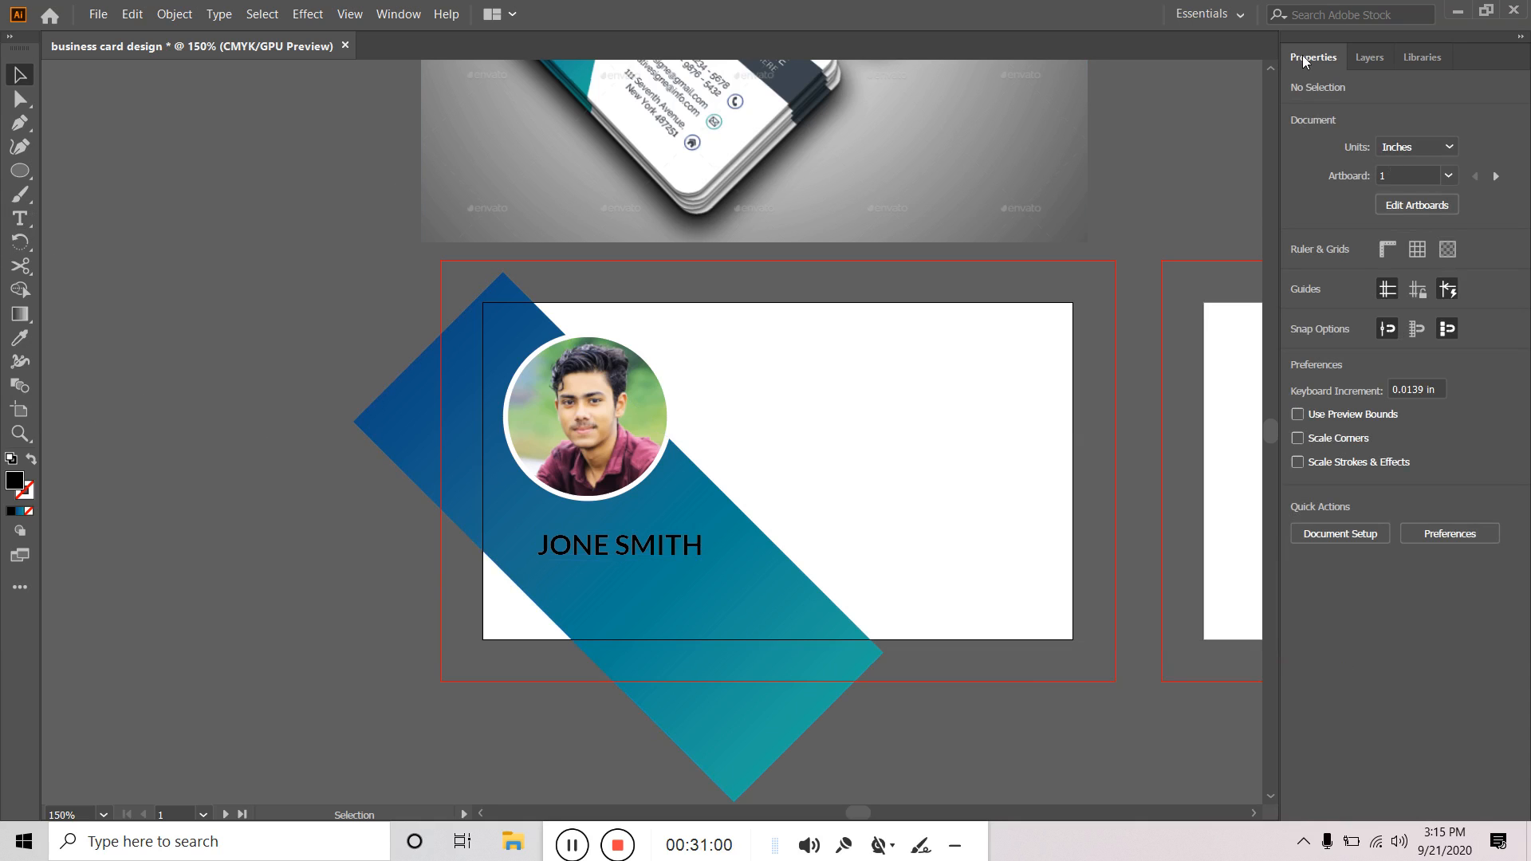
# Open the floating Character panel from the Window menu, review its tabs, and close it.
pyautogui.click(391, 14)
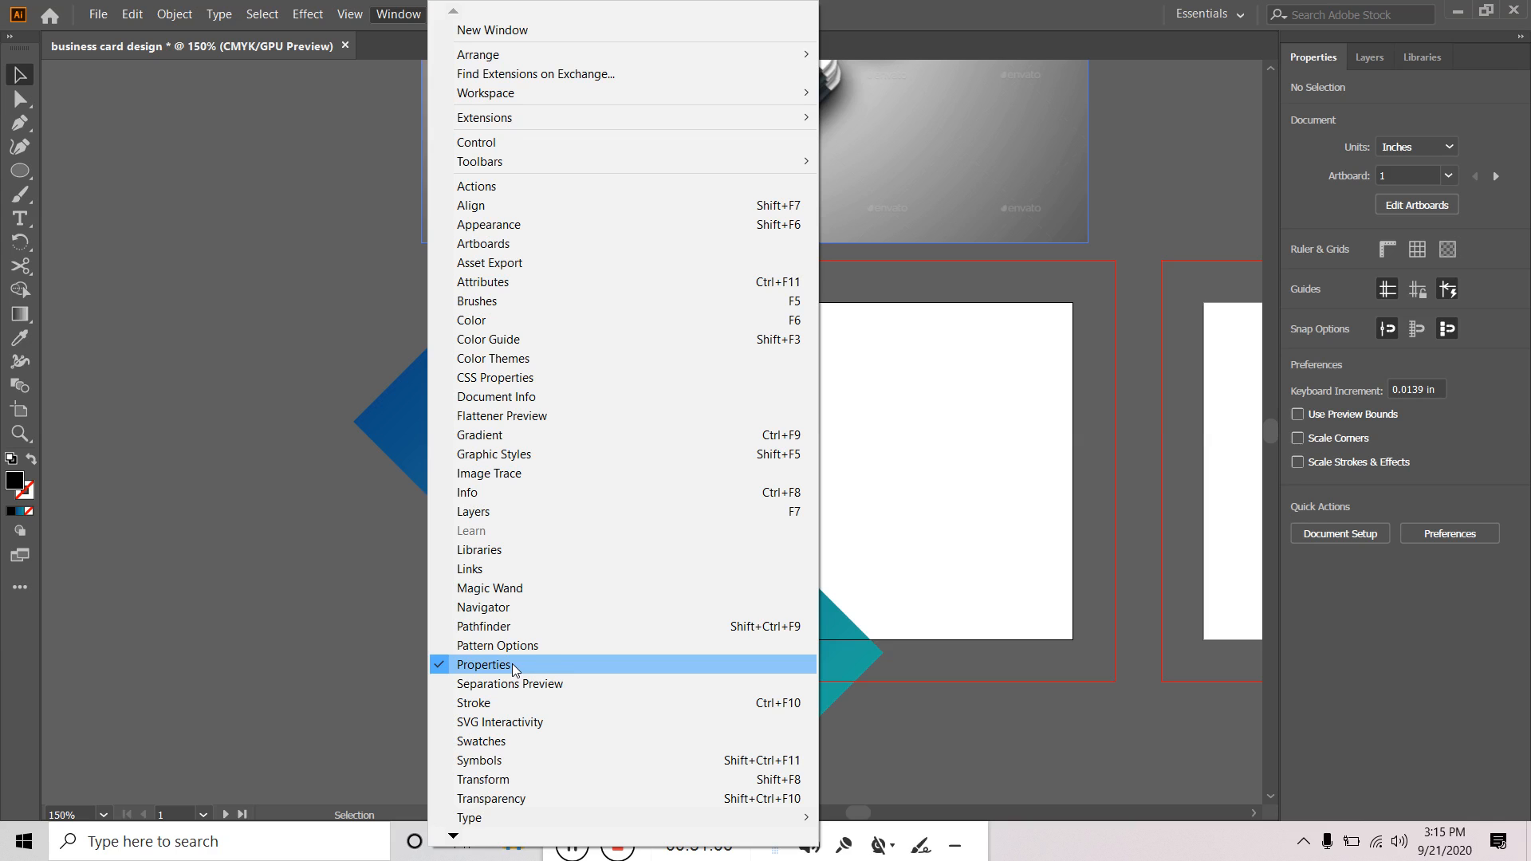
pyautogui.moveTo(473, 824)
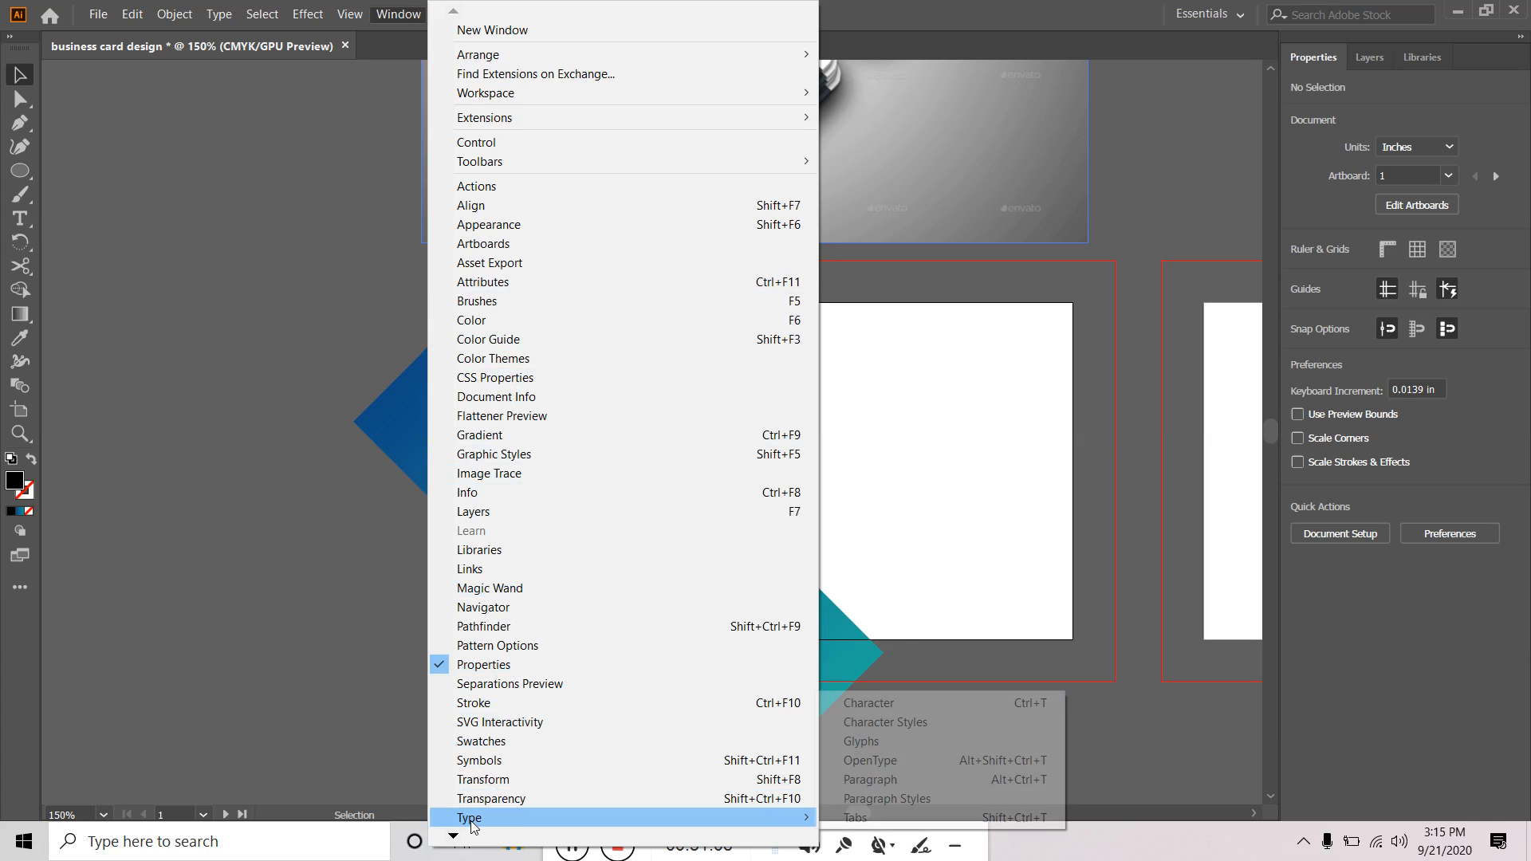
pyautogui.click(1008, 705)
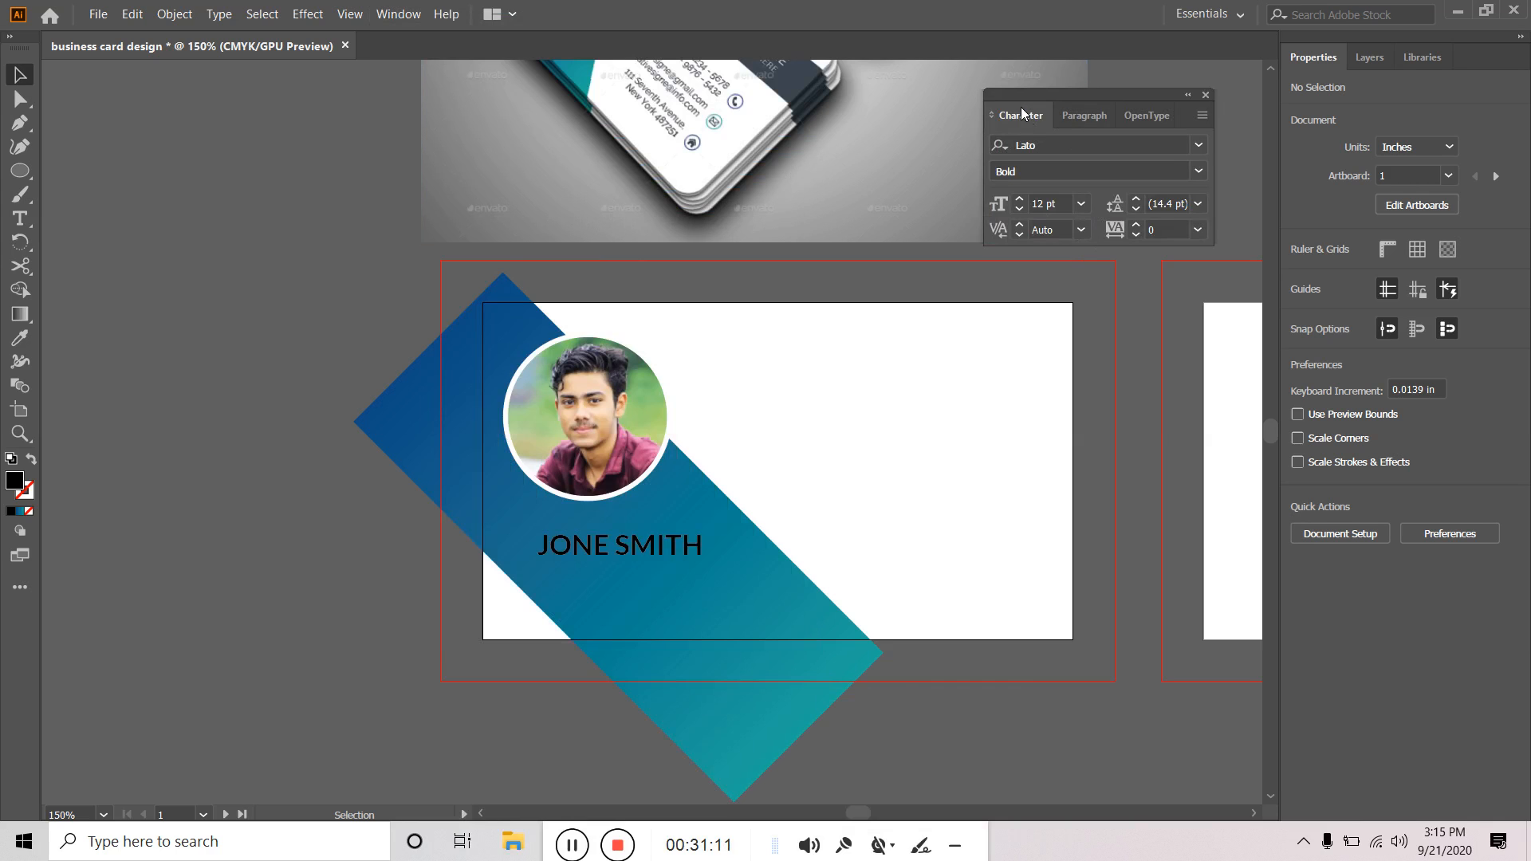
pyautogui.click(1075, 114)
pyautogui.click(1147, 117)
pyautogui.click(1072, 119)
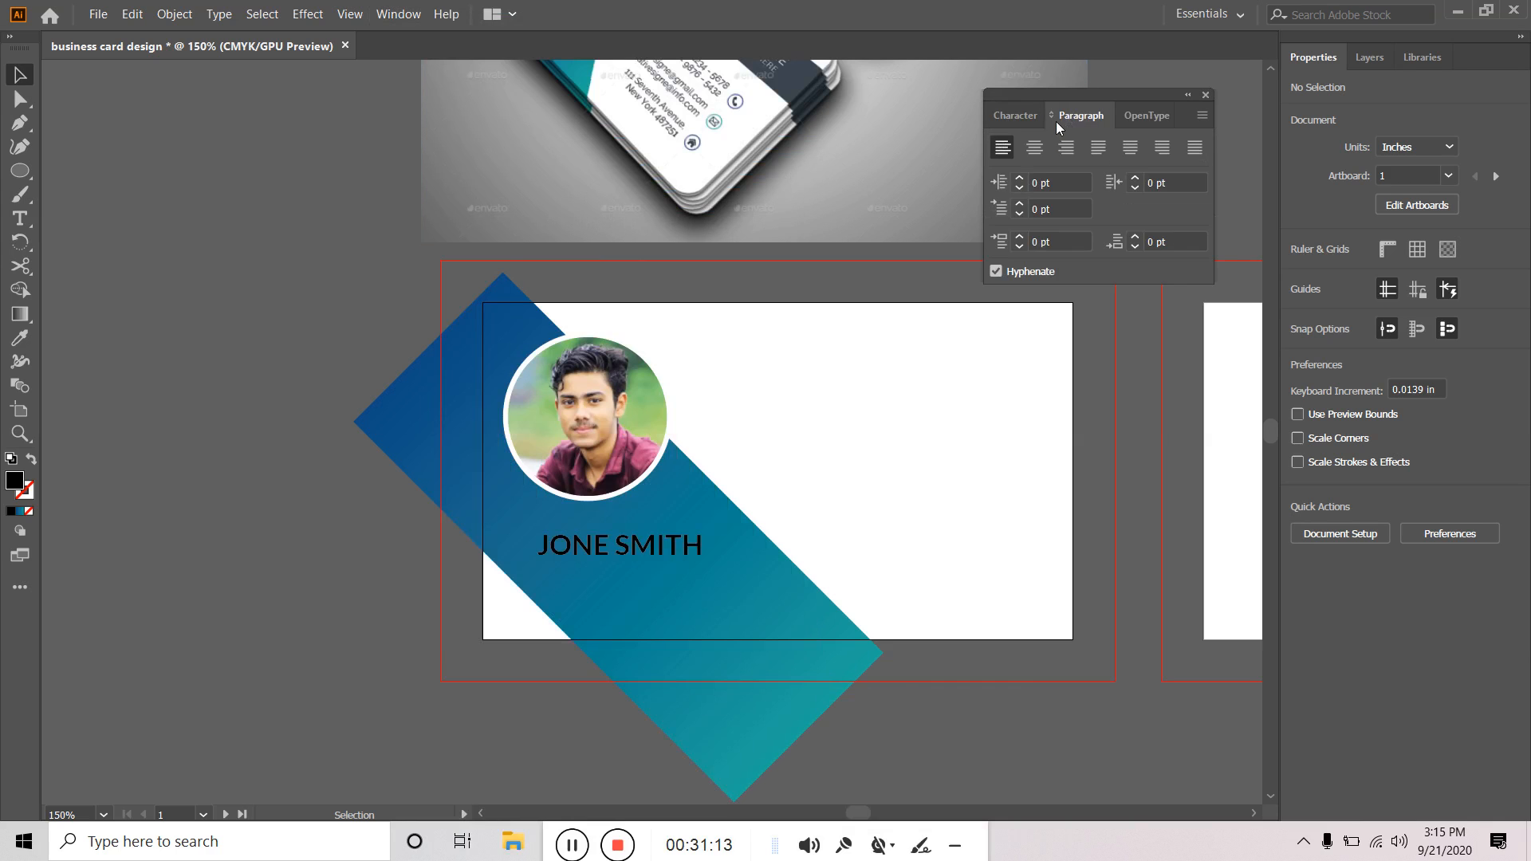
pyautogui.click(1023, 118)
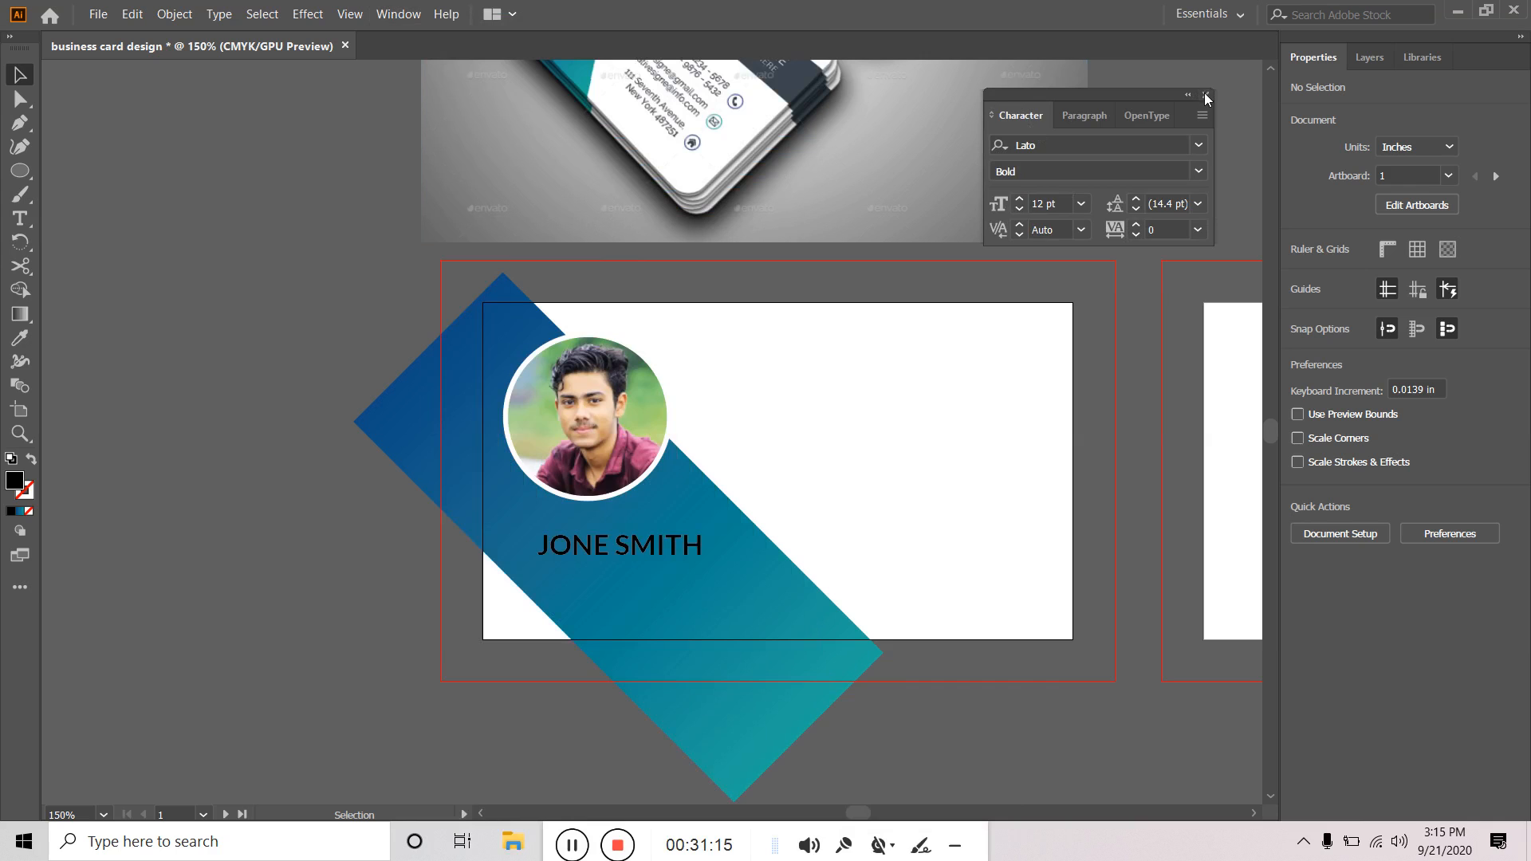
pyautogui.click(1207, 96)
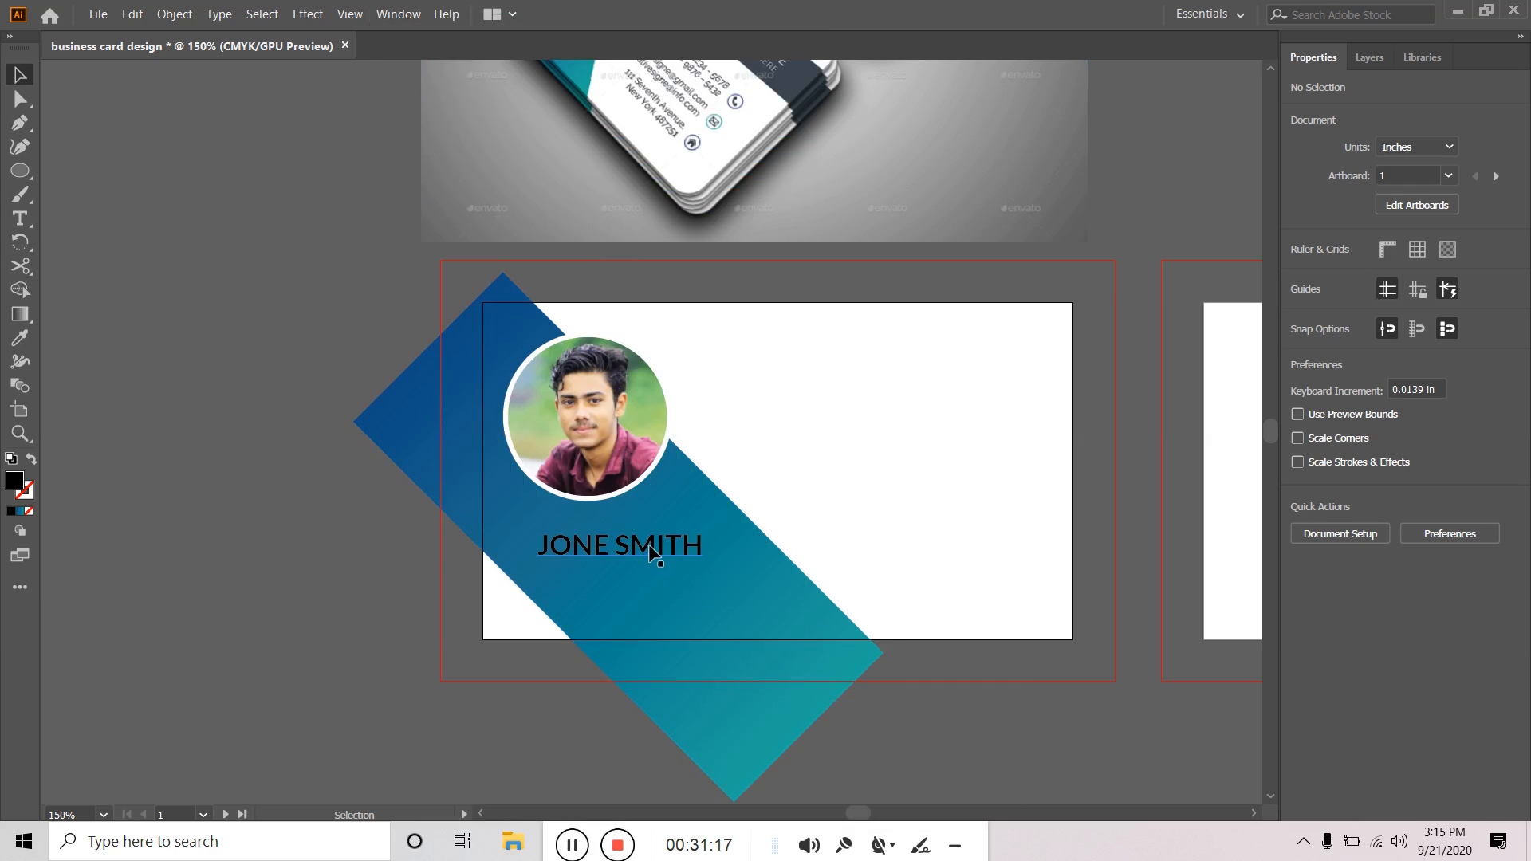
# Type 'Graphics Designer' in Lato Bold on a new line below the name, fixing the typo.
pyautogui.click(21, 218)
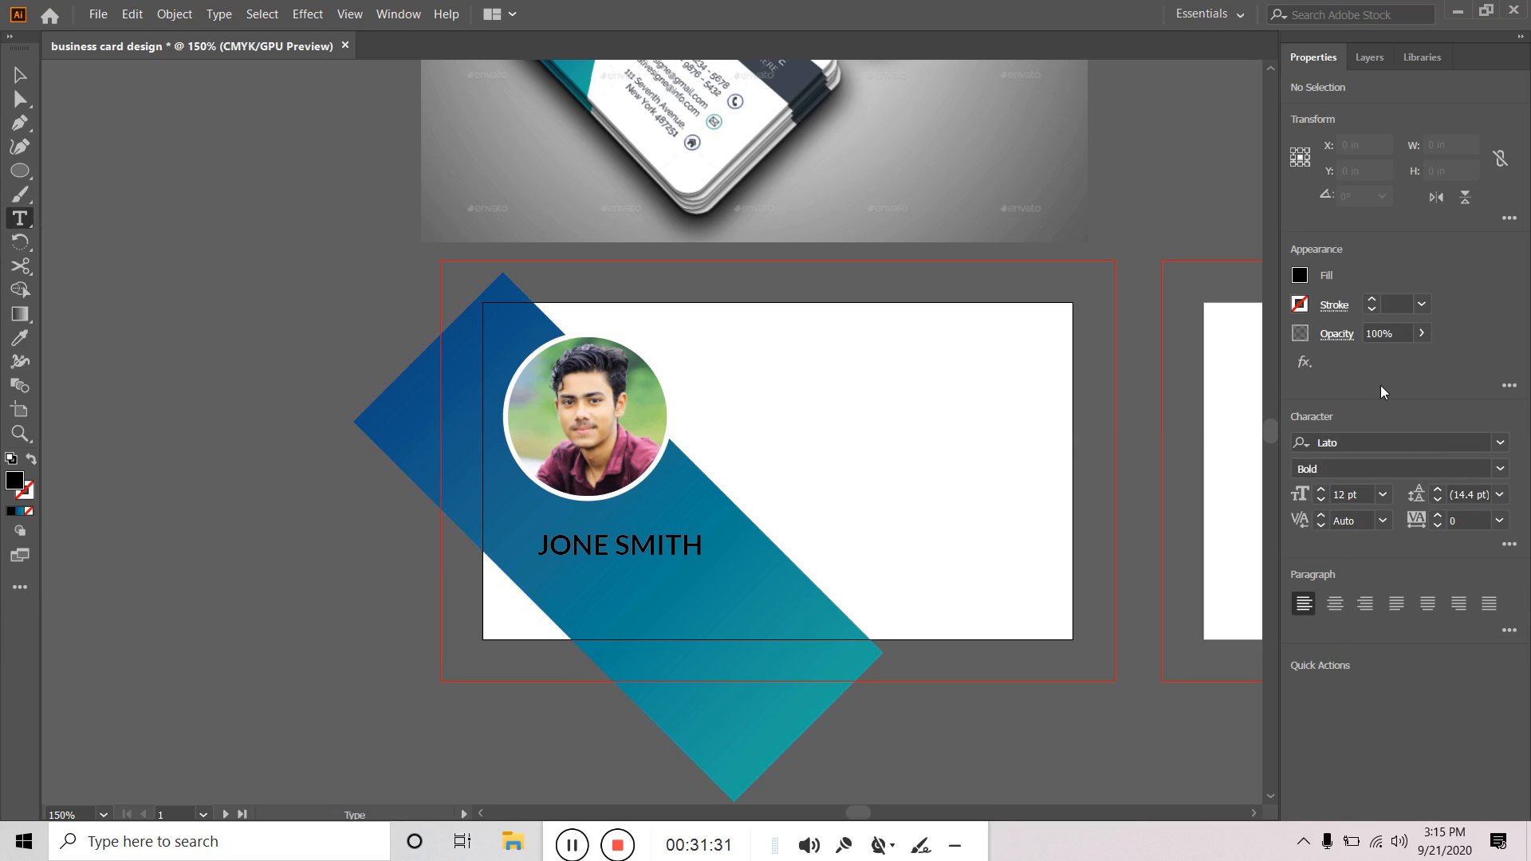
pyautogui.click(1501, 470)
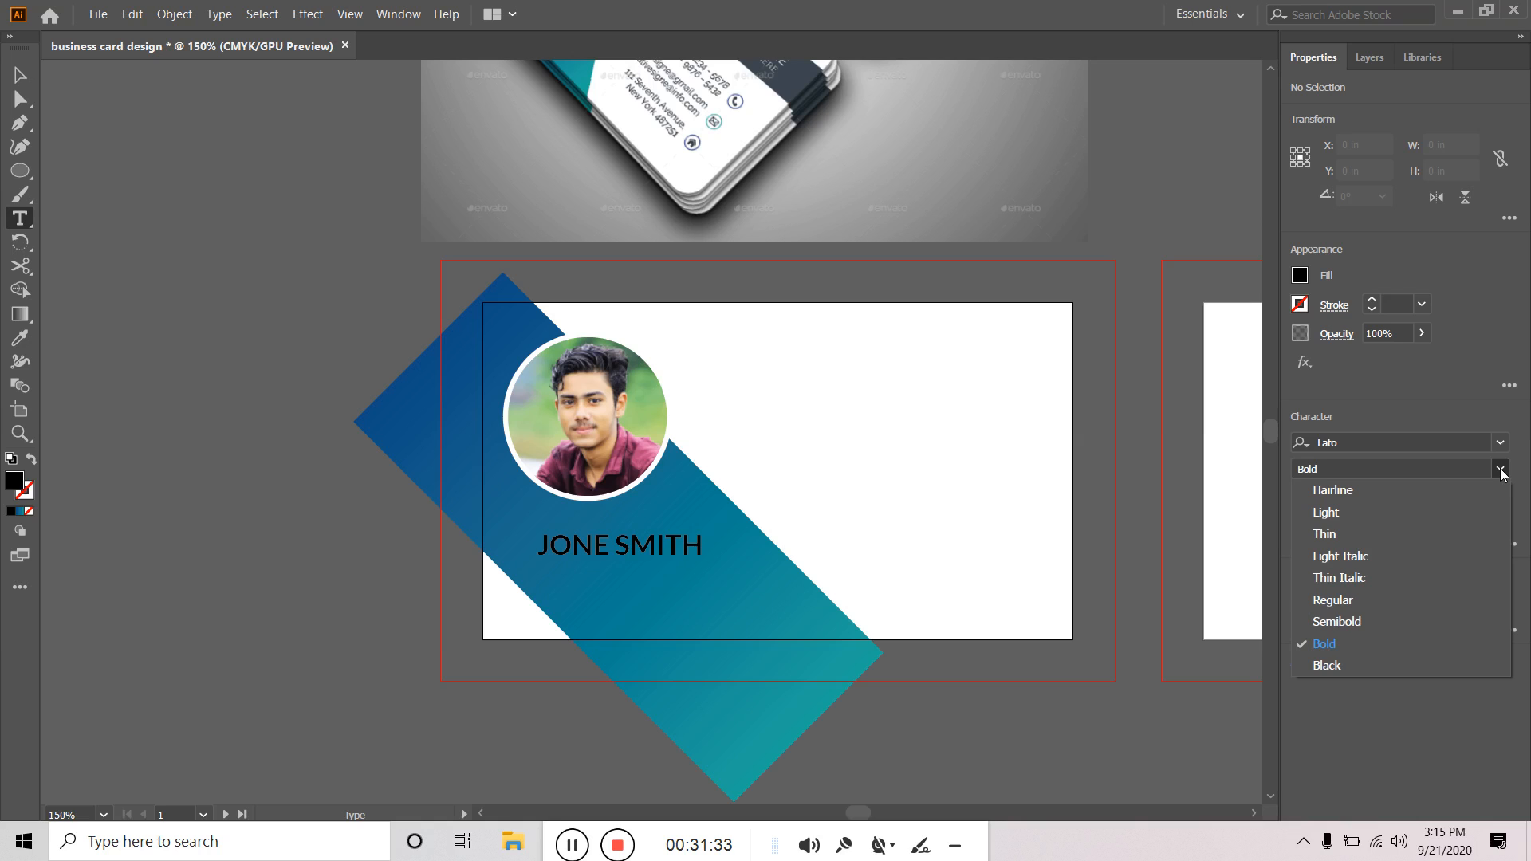
pyautogui.click(1500, 471)
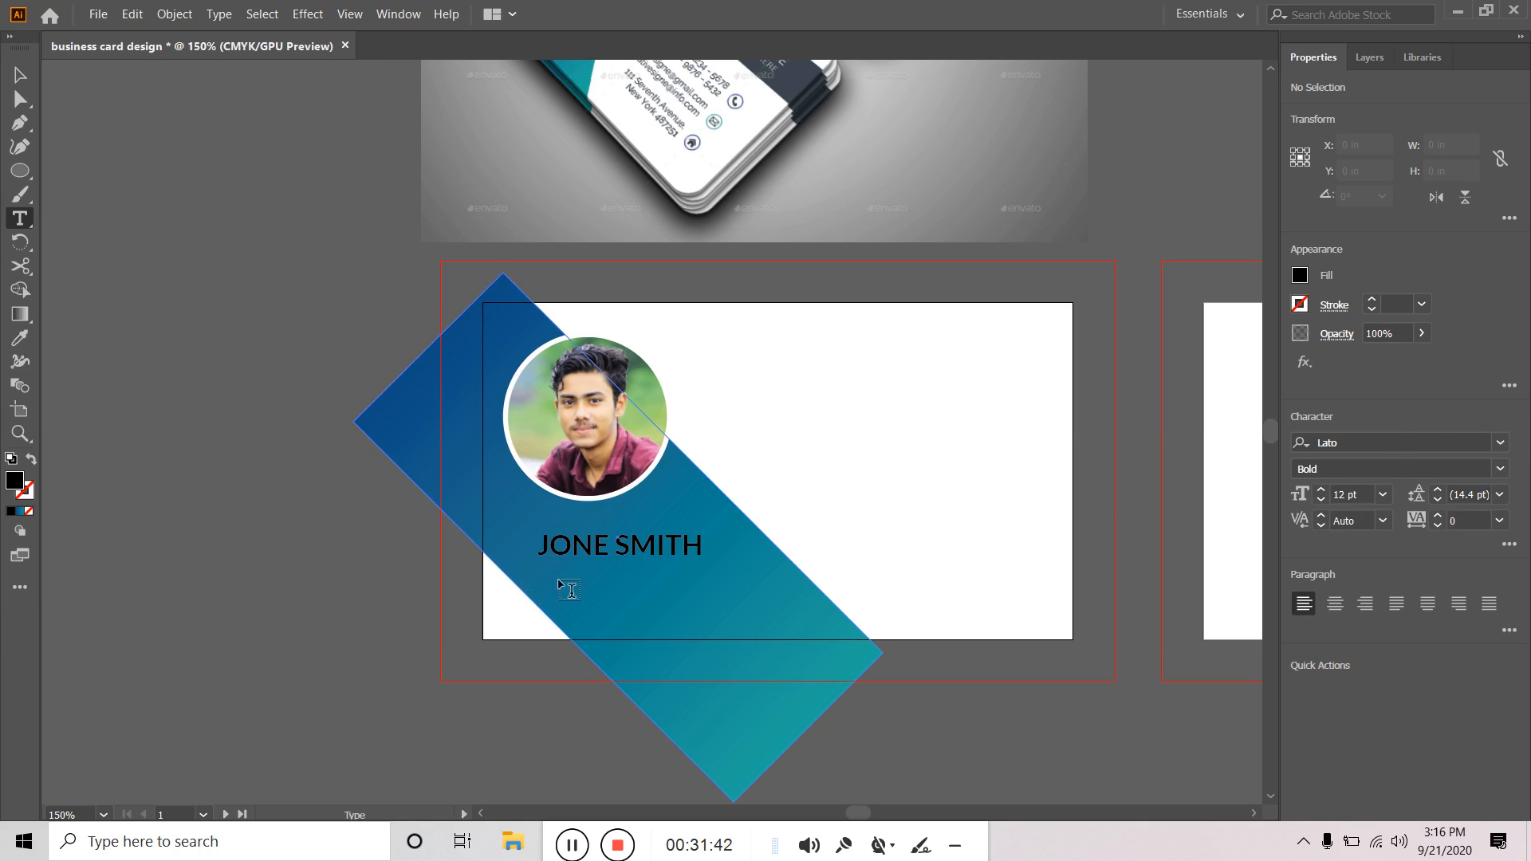
pyautogui.click(568, 584)
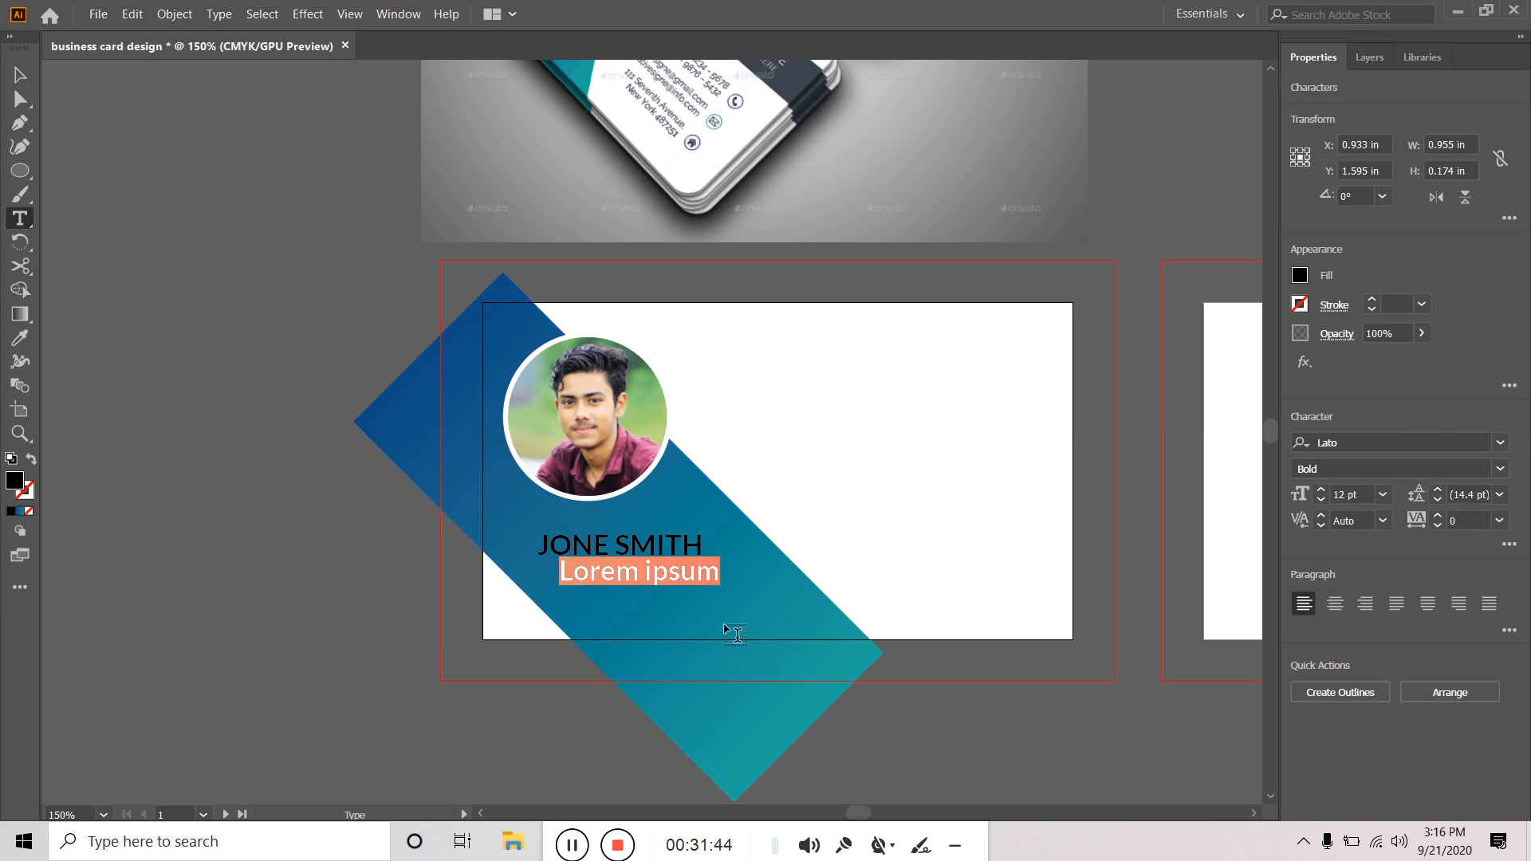
pyautogui.write('gRA')
pyautogui.press('BackSpace')
pyautogui.press('BackSpace')
pyautogui.press('BackSpace')
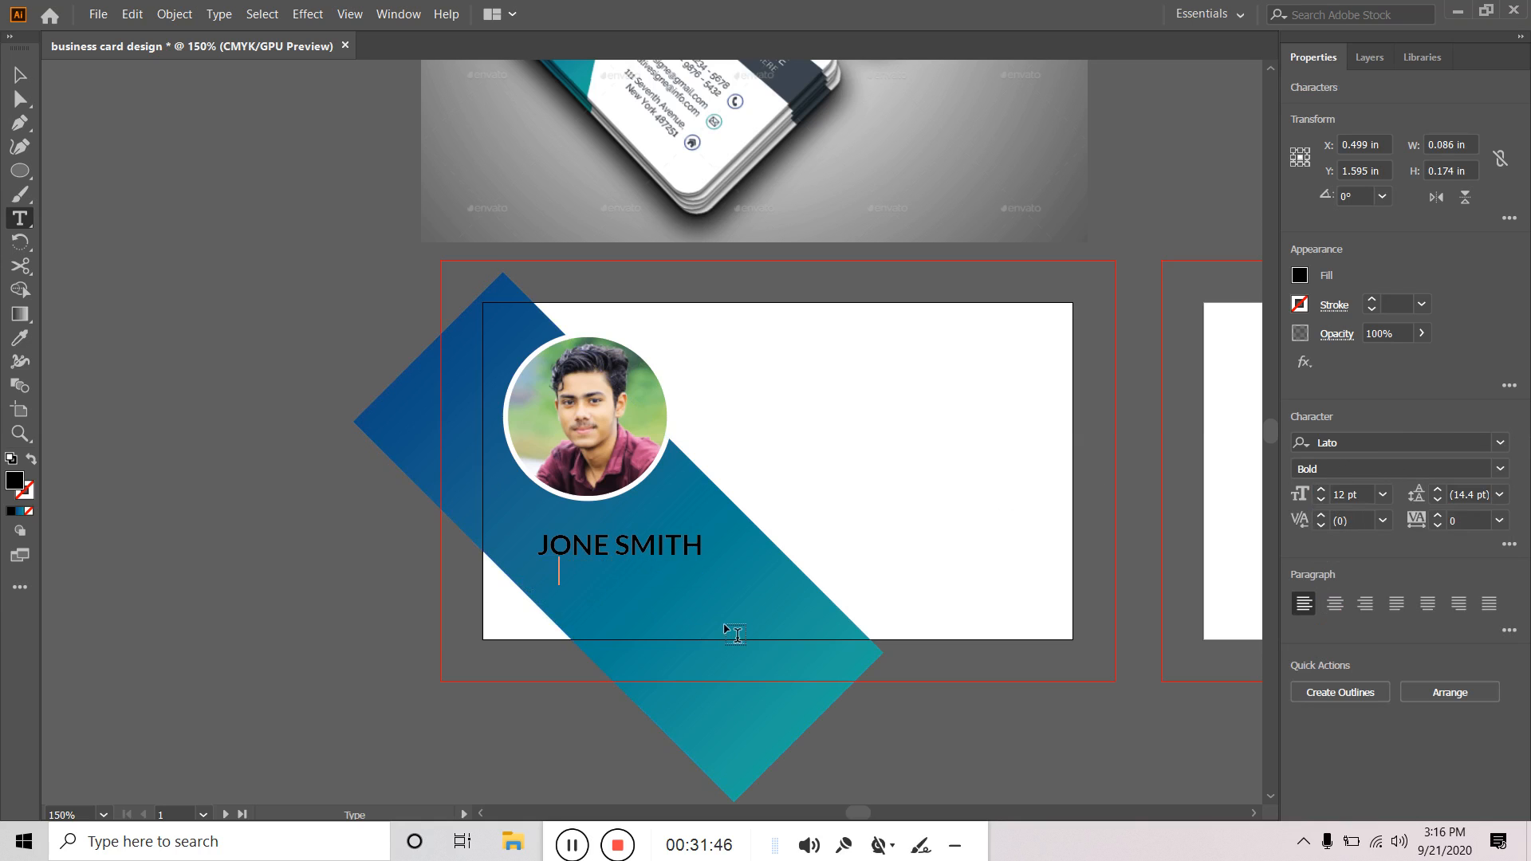
pyautogui.write('Gr')
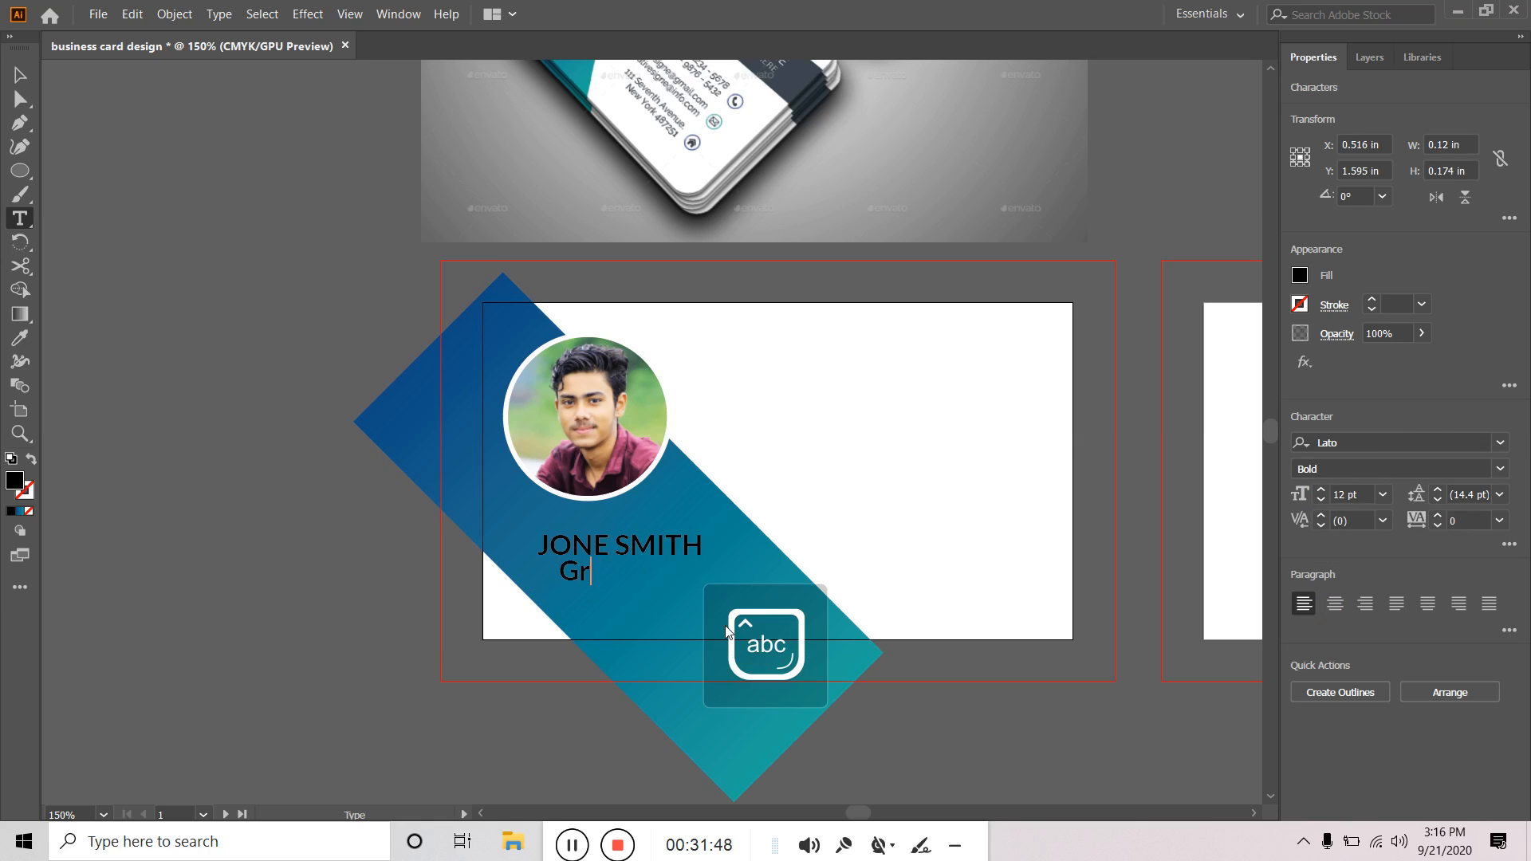
pyautogui.write('aphics Desiger')
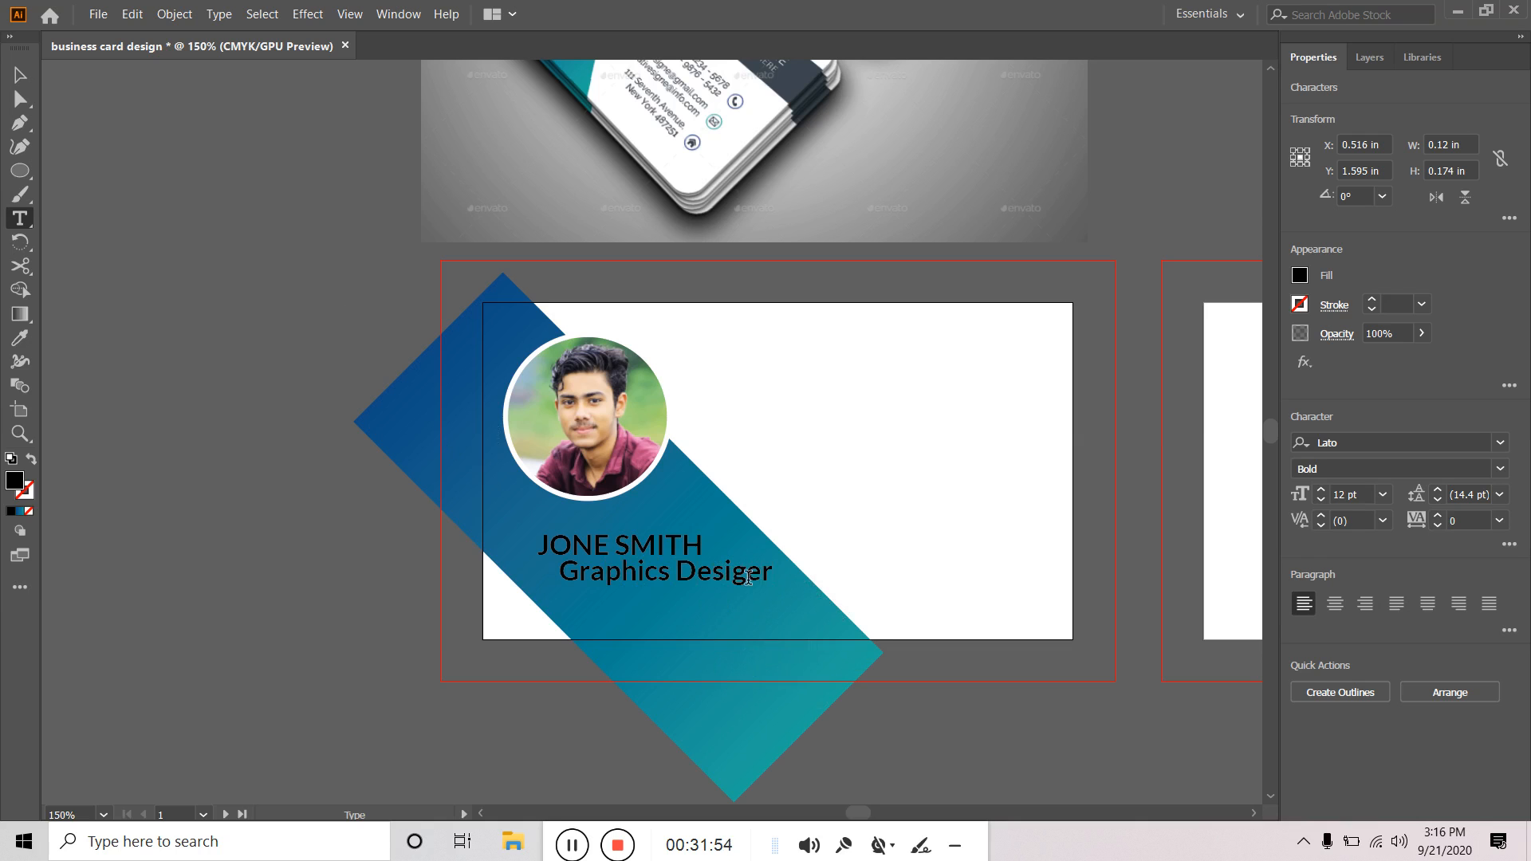
pyautogui.click(750, 572)
pyautogui.write('n')
pyautogui.click(21, 79)
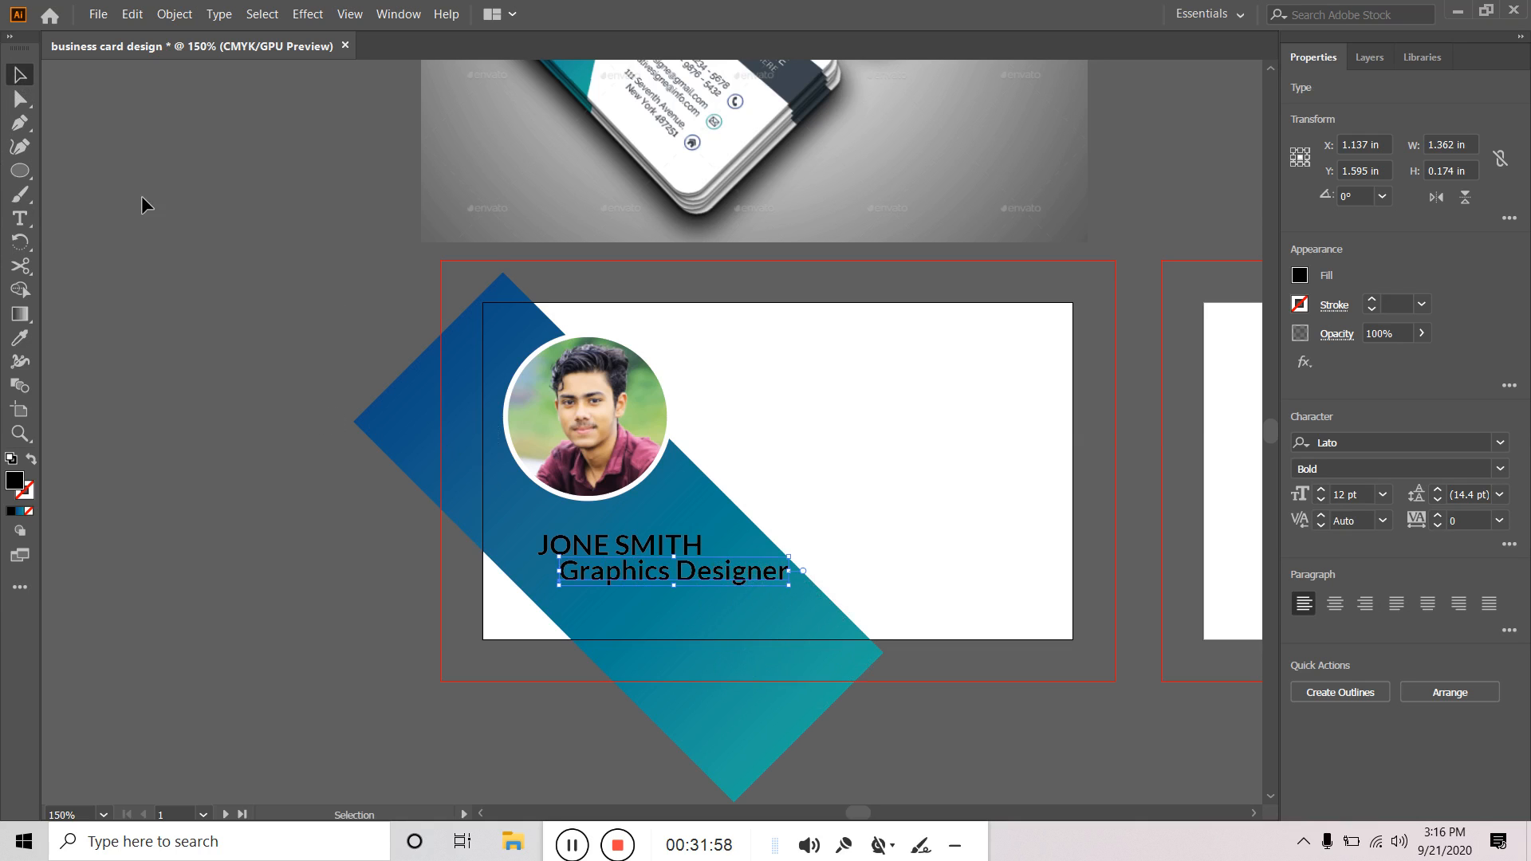
# Set the Graphics Designer title to Regular weight at 9 pt.
pyautogui.click(1500, 469)
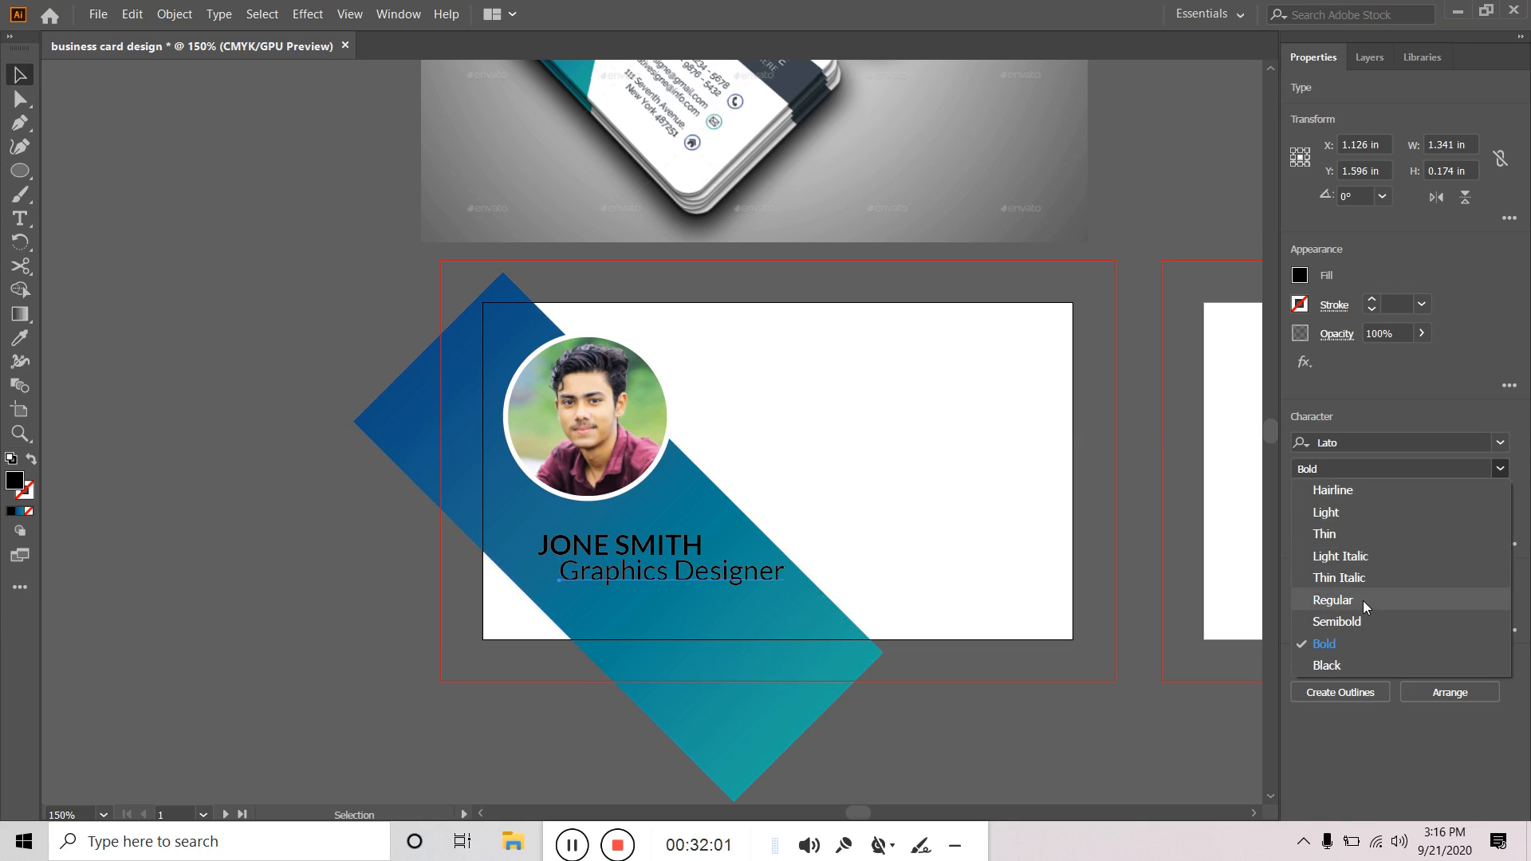
pyautogui.click(1362, 600)
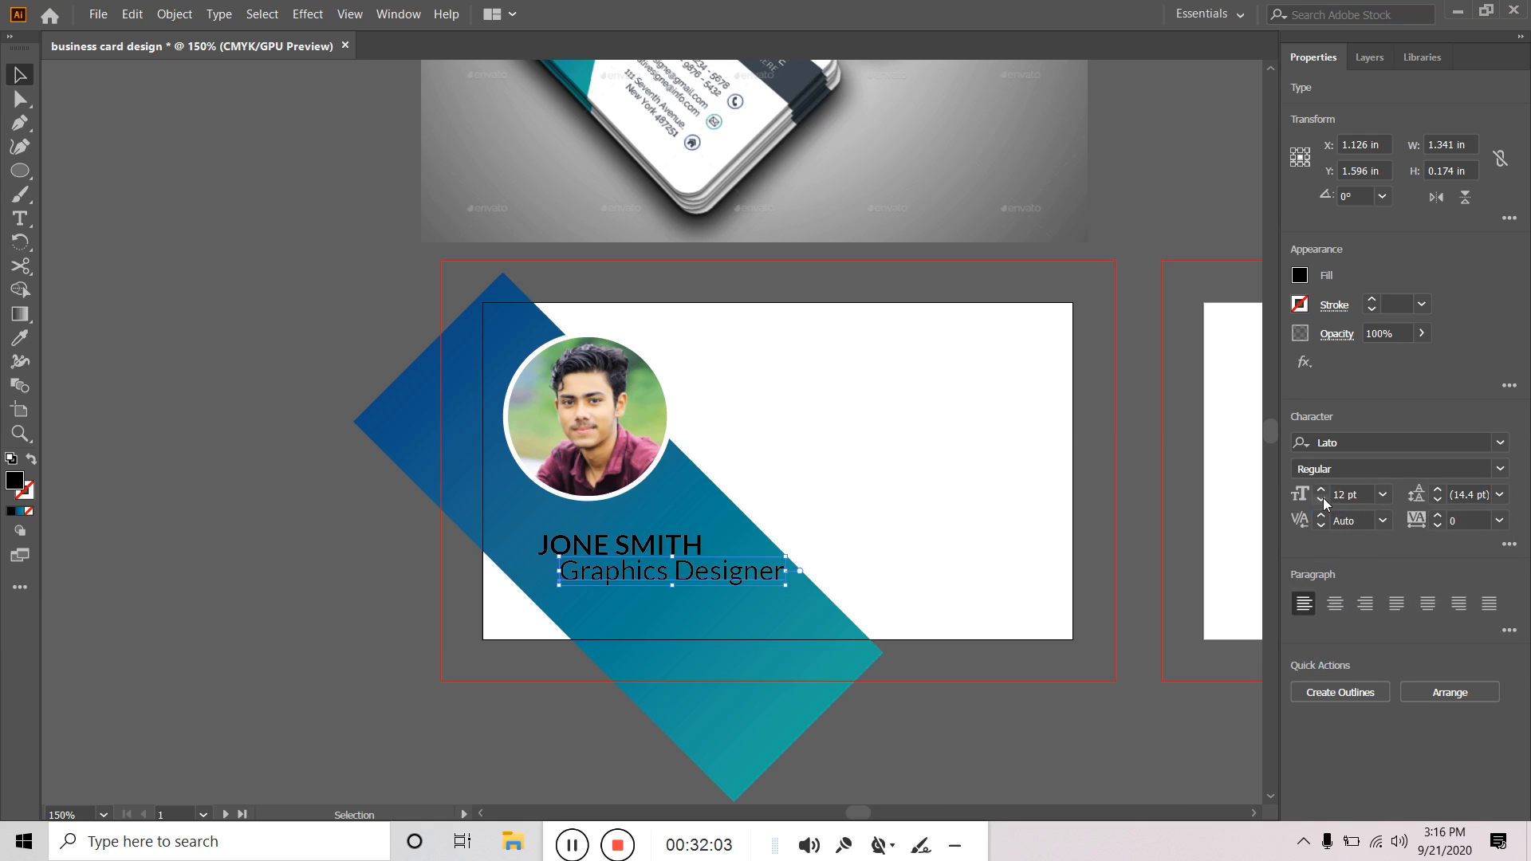
pyautogui.click(1322, 500)
pyautogui.click(1322, 500)
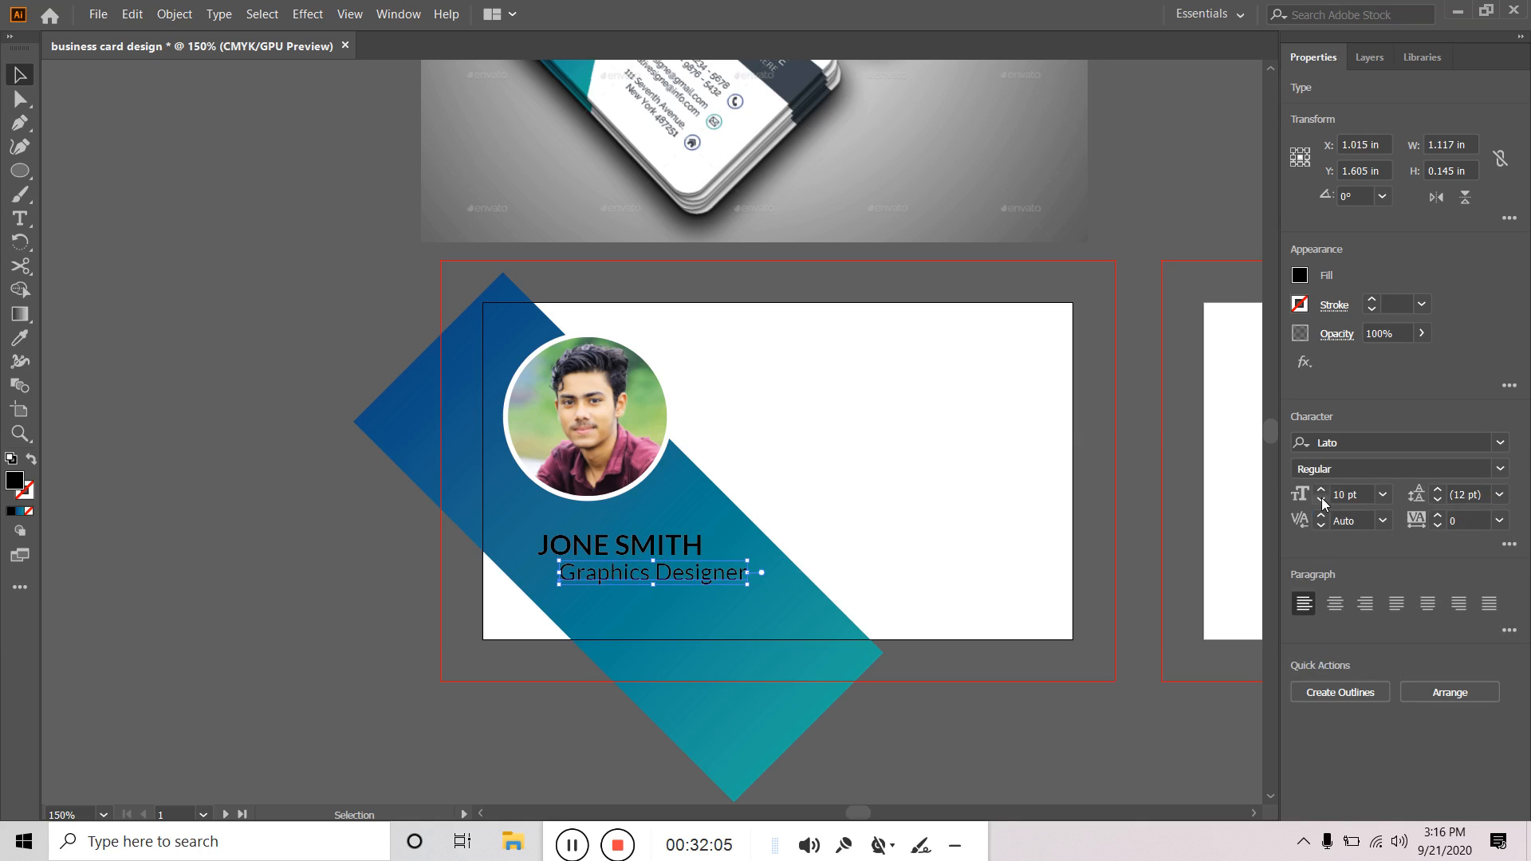
pyautogui.click(1323, 500)
# Shift the Graphics Designer line slightly left so it sits under the name.
pyautogui.moveTo(689, 574); pyautogui.dragTo(666, 568)
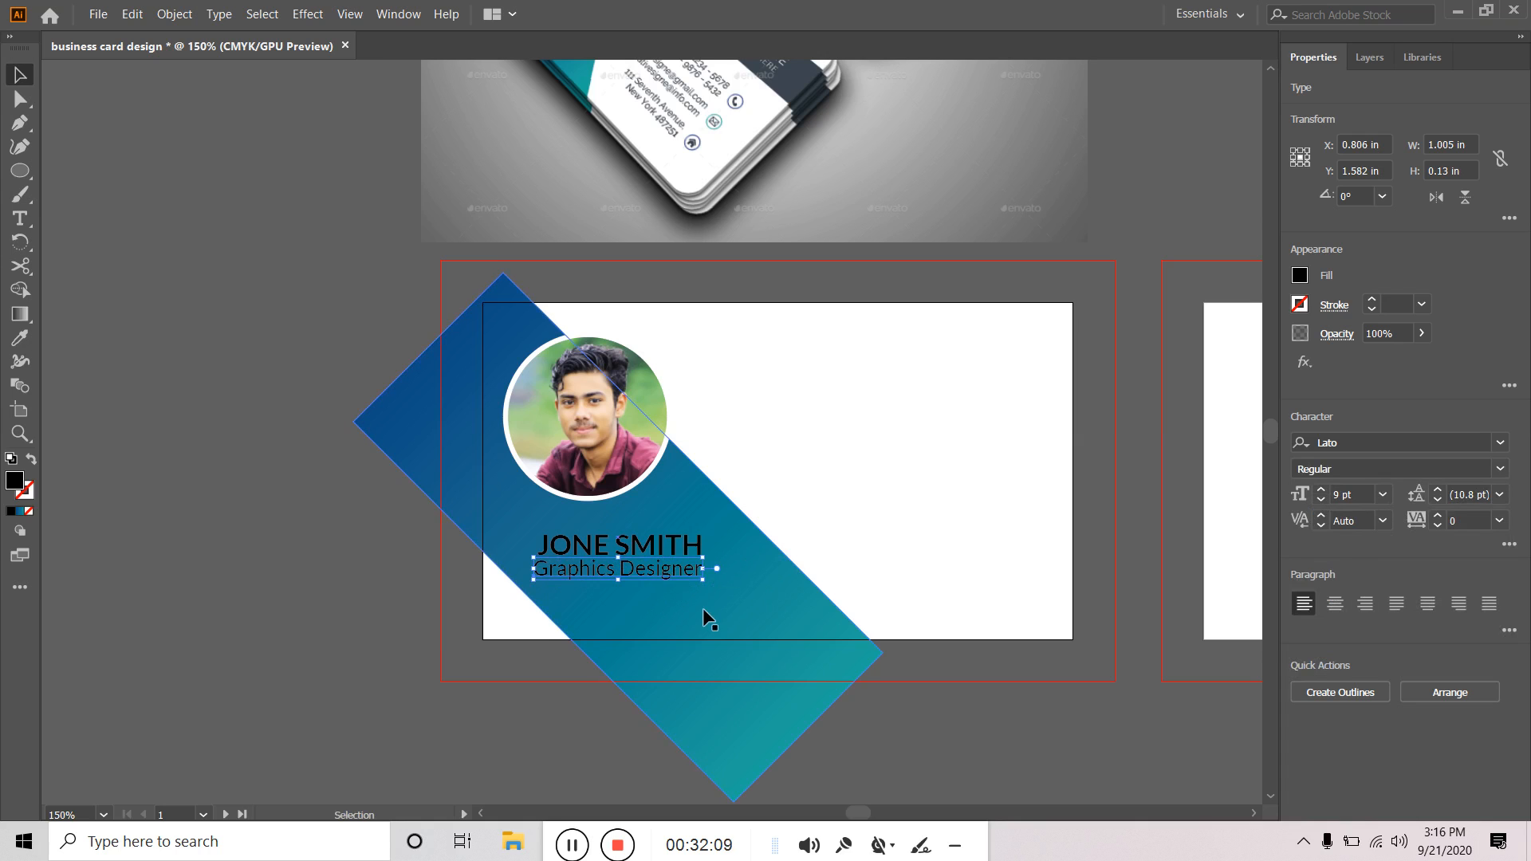
pyautogui.click(531, 728)
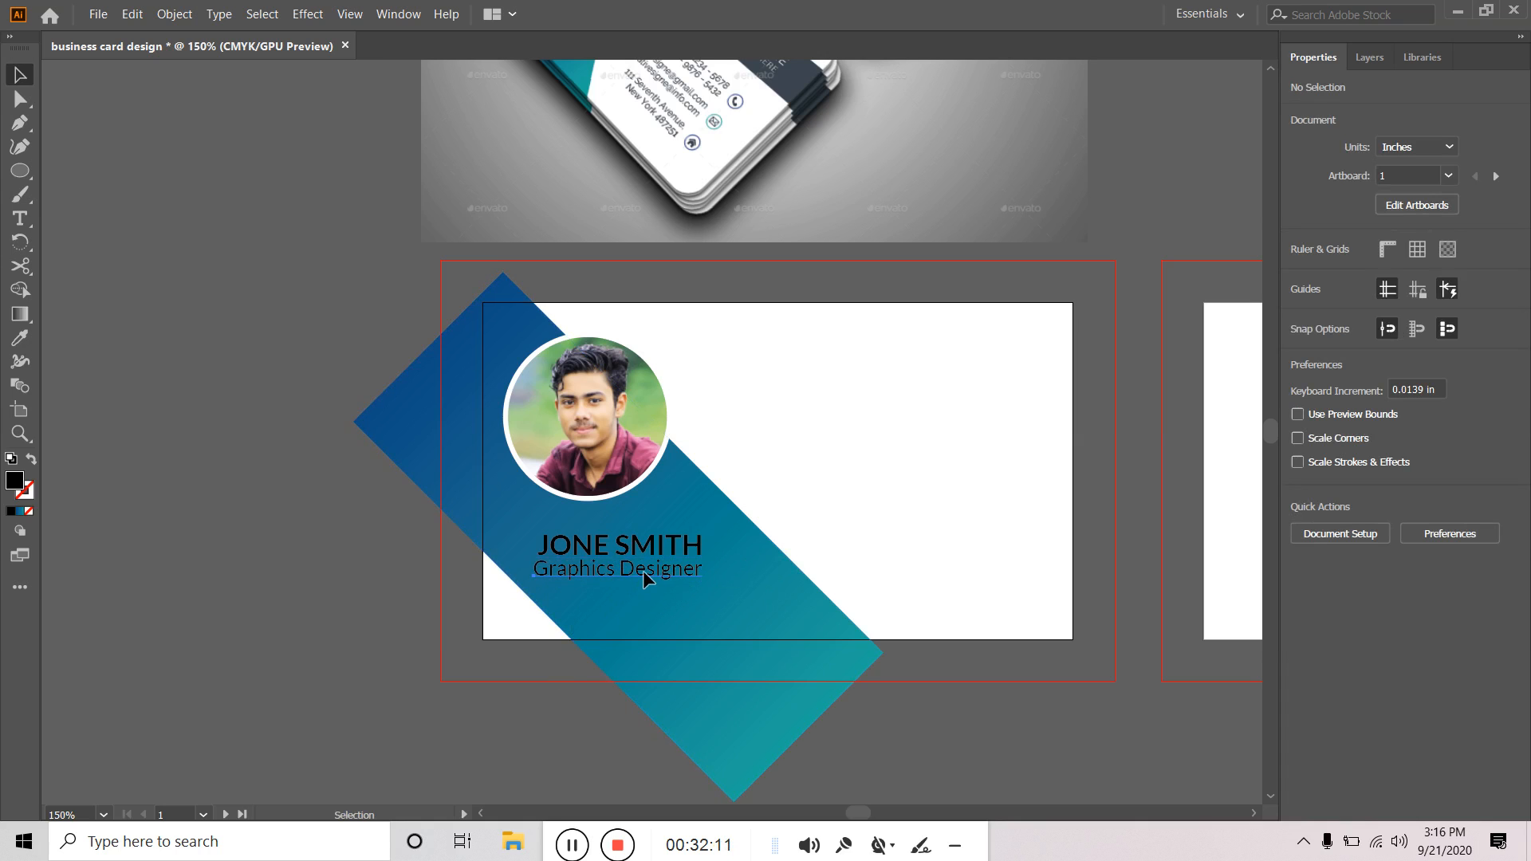
pyautogui.click(643, 571)
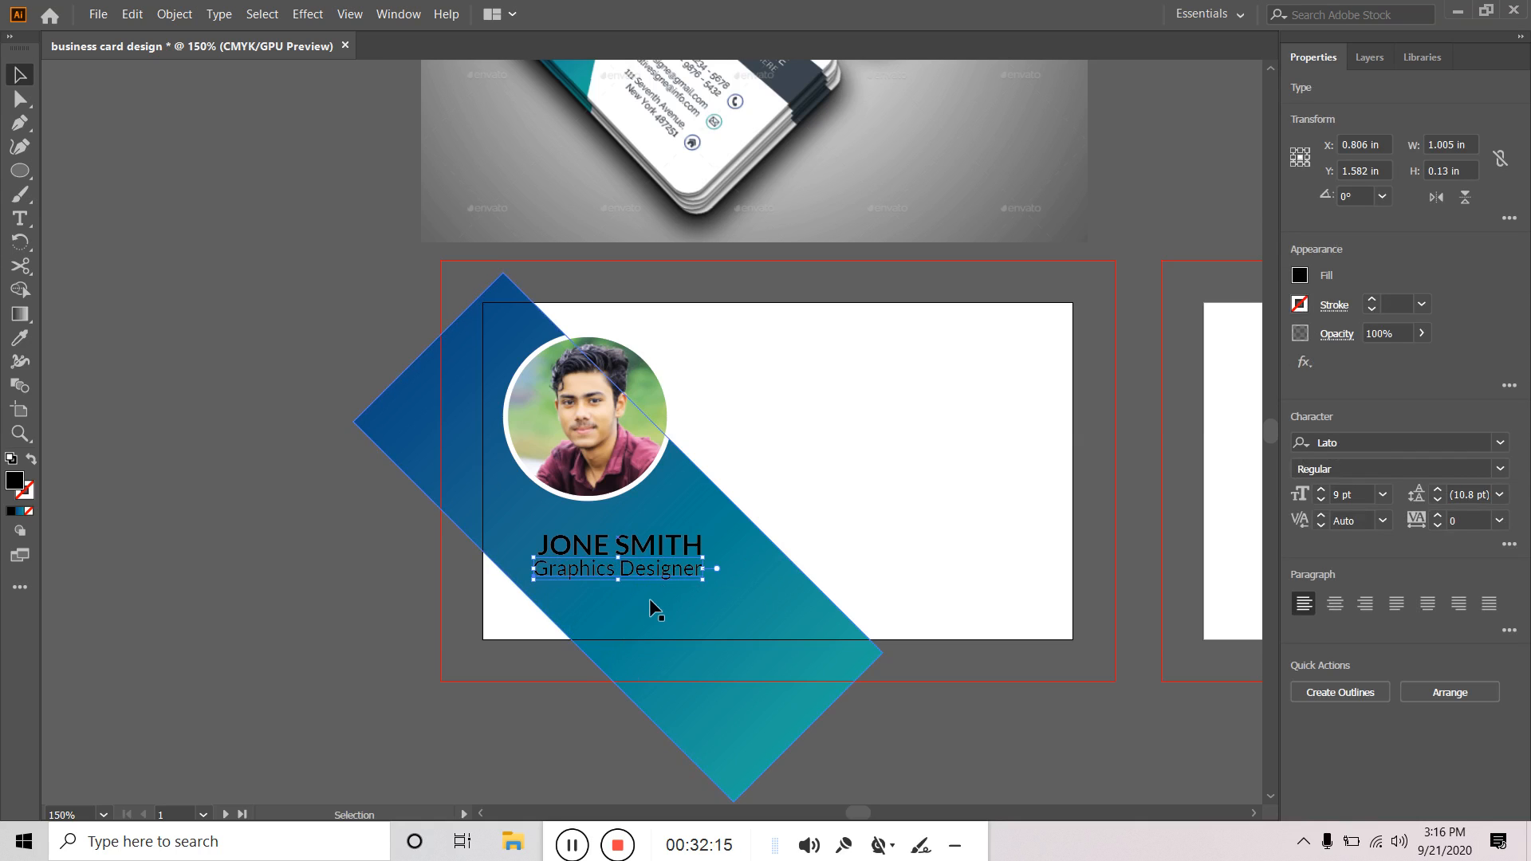
# Select both text lines and, in the Align panel relative to the selection, left-align them.
pyautogui.keyDown('shift'); pyautogui.click(678, 551); pyautogui.keyUp('shift')
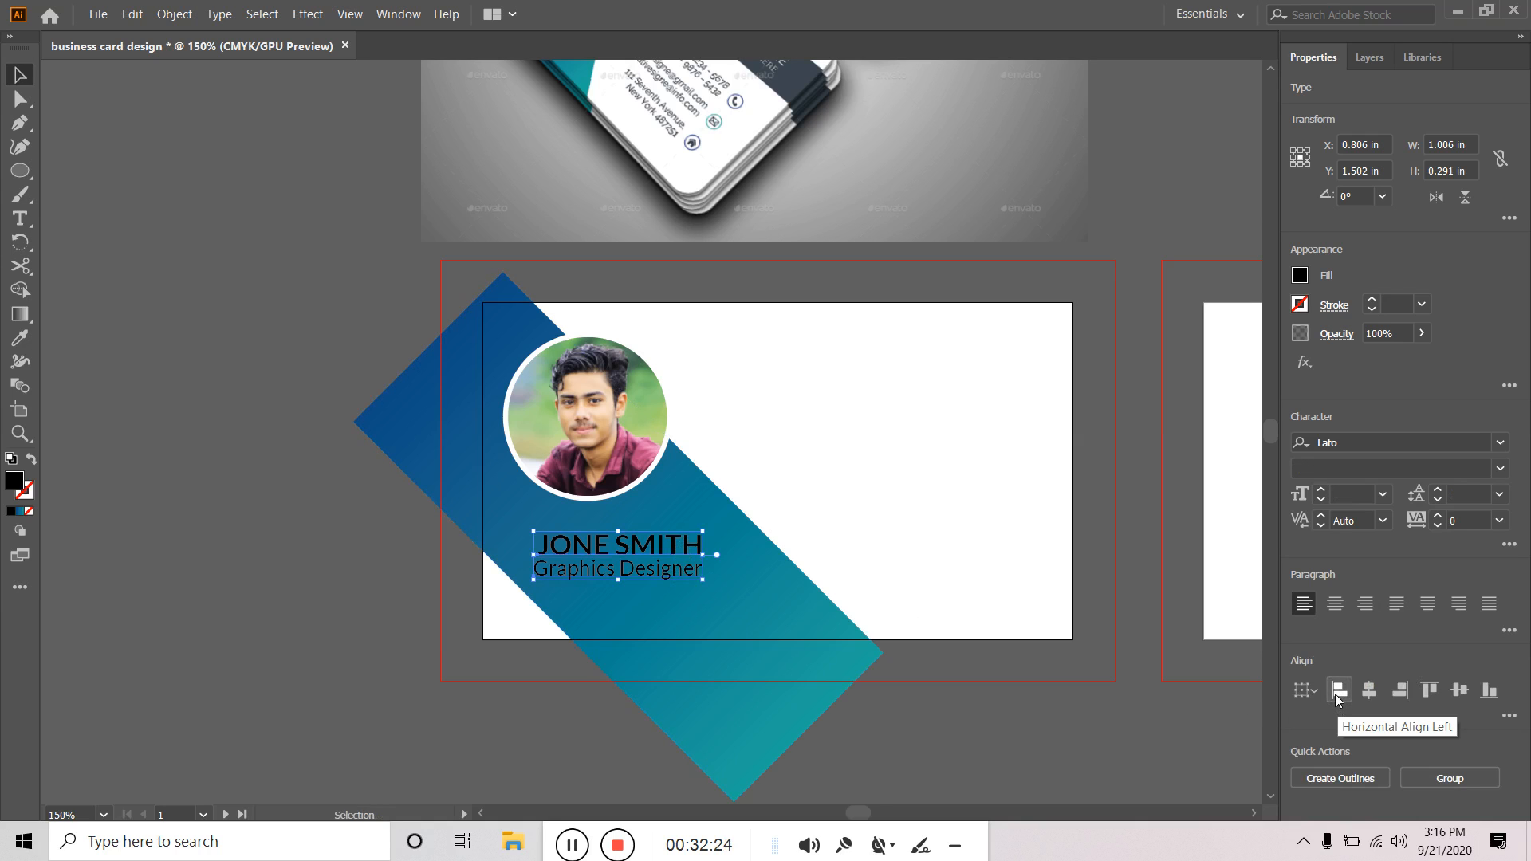
pyautogui.click(398, 14)
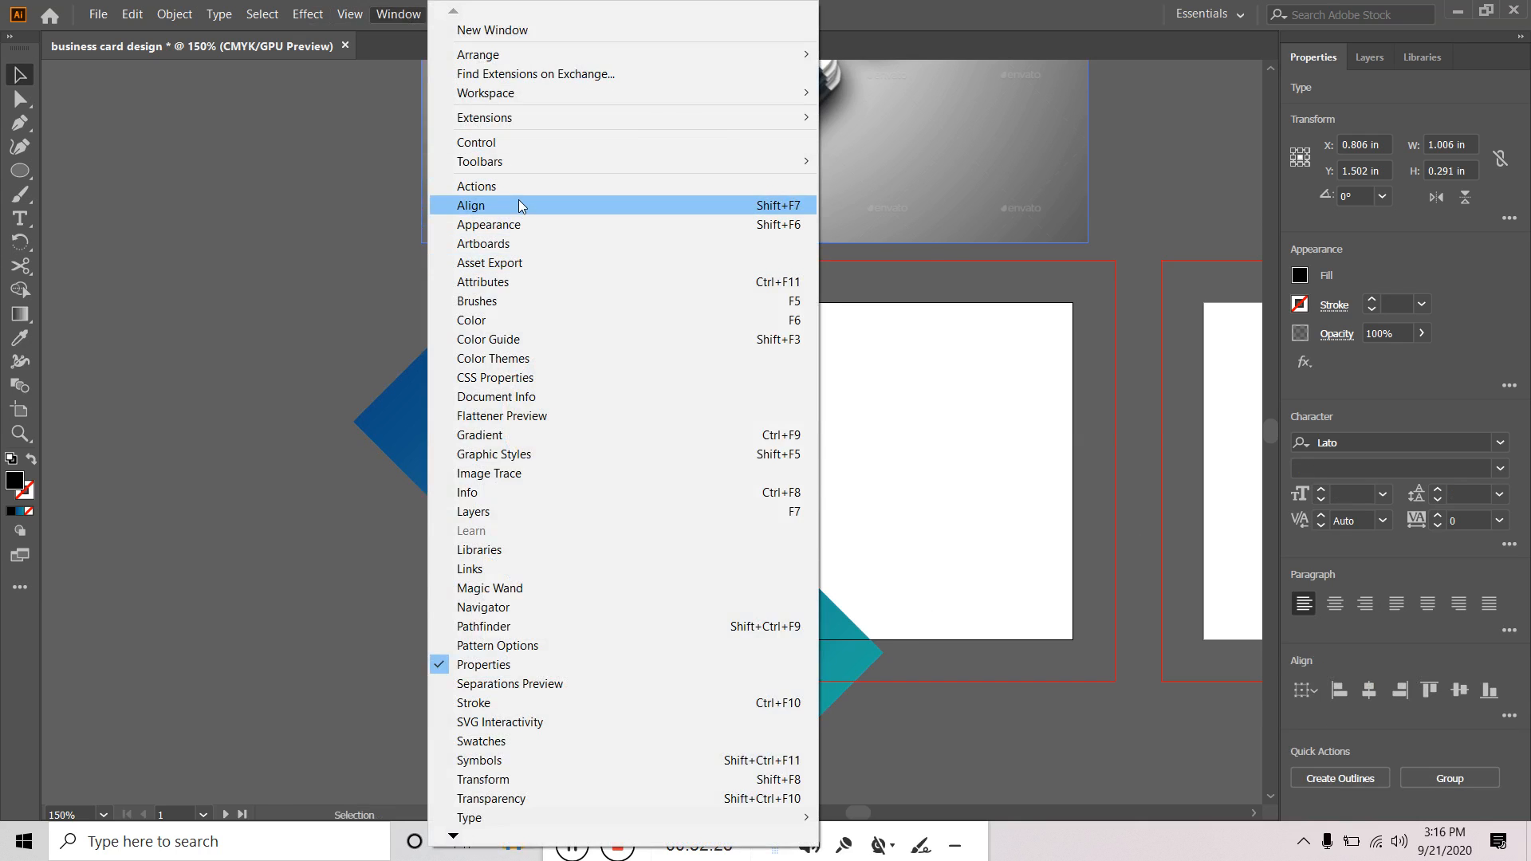
pyautogui.click(518, 203)
pyautogui.moveTo(198, 678); pyautogui.dragTo(241, 297)
pyautogui.moveTo(251, 250); pyautogui.dragTo(251, 250)
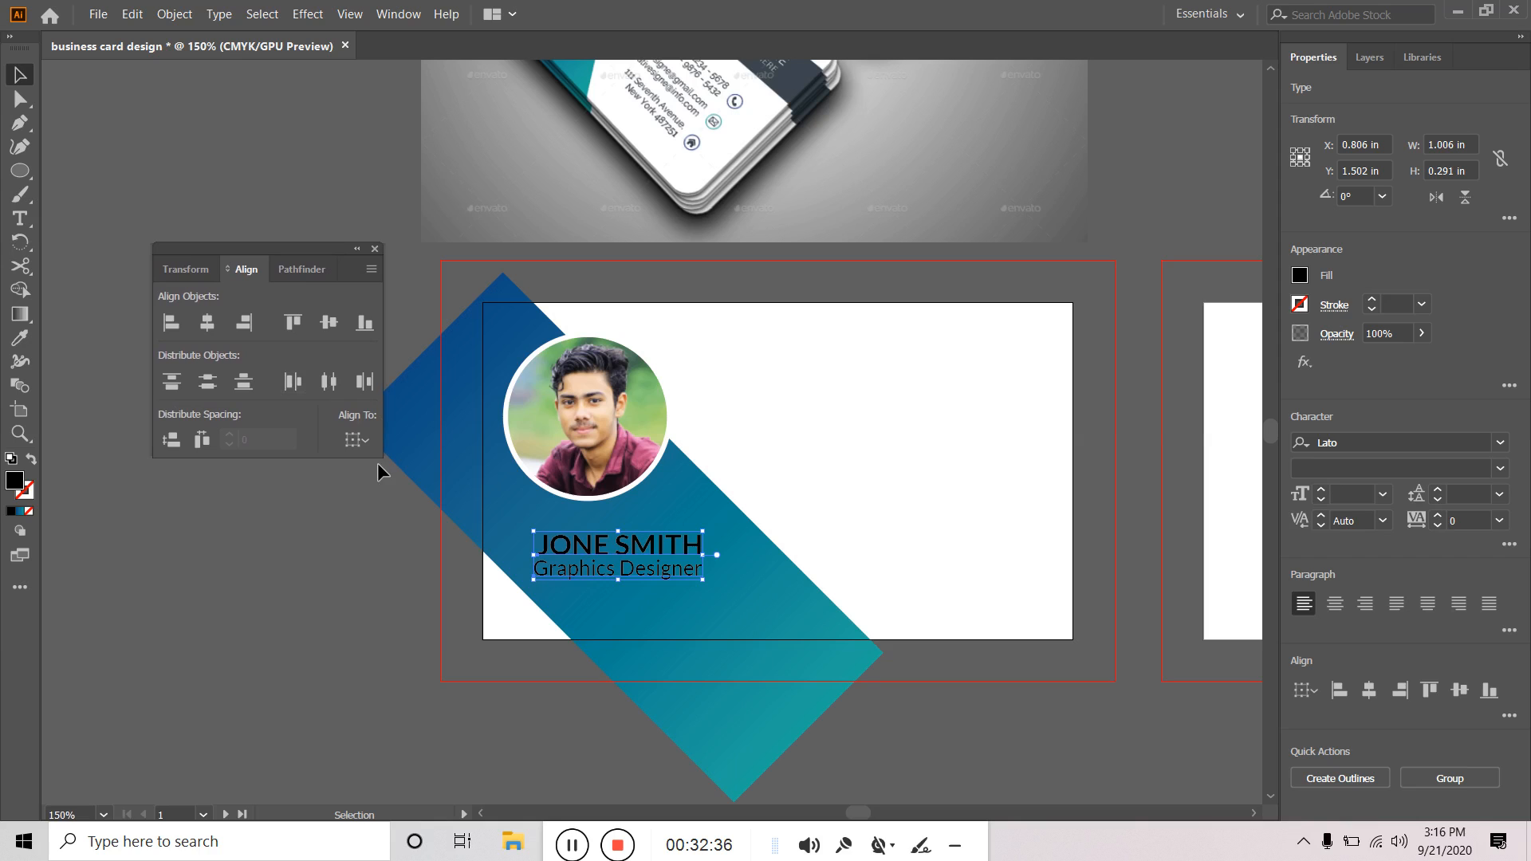
pyautogui.click(370, 438)
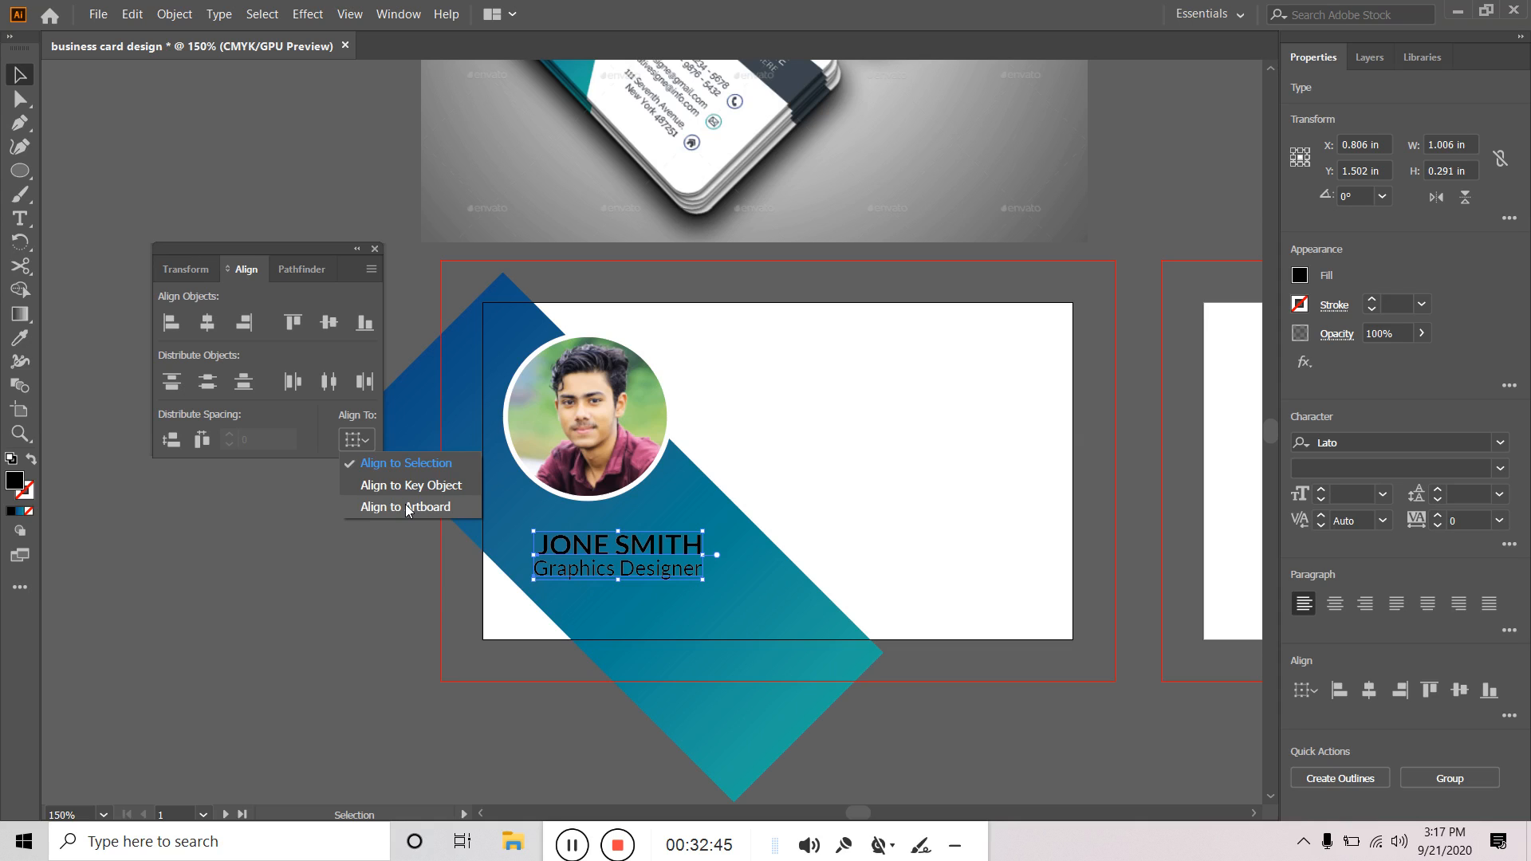
pyautogui.click(407, 465)
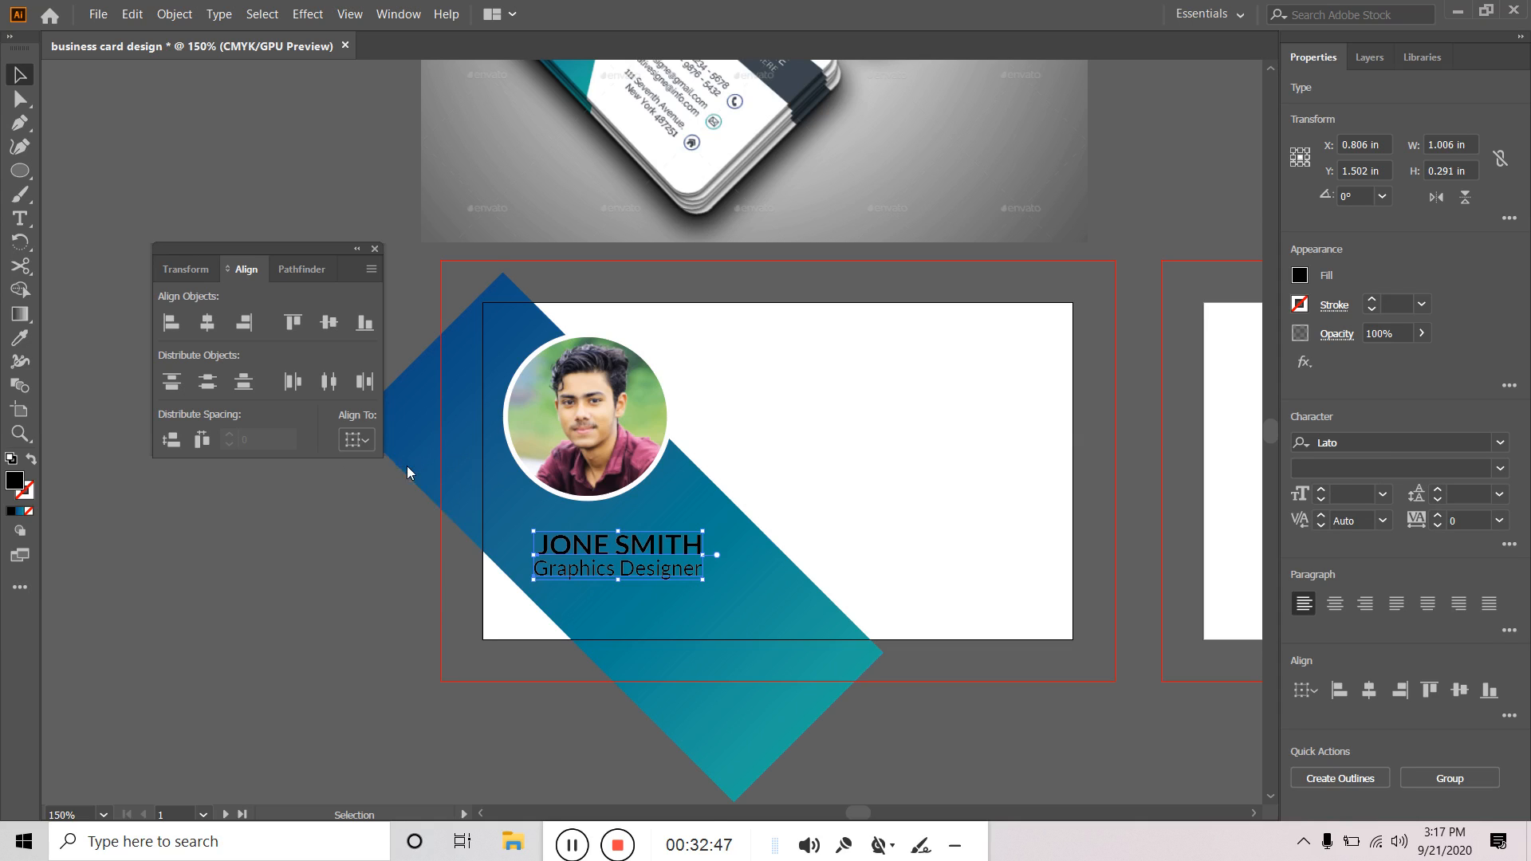
pyautogui.click(177, 323)
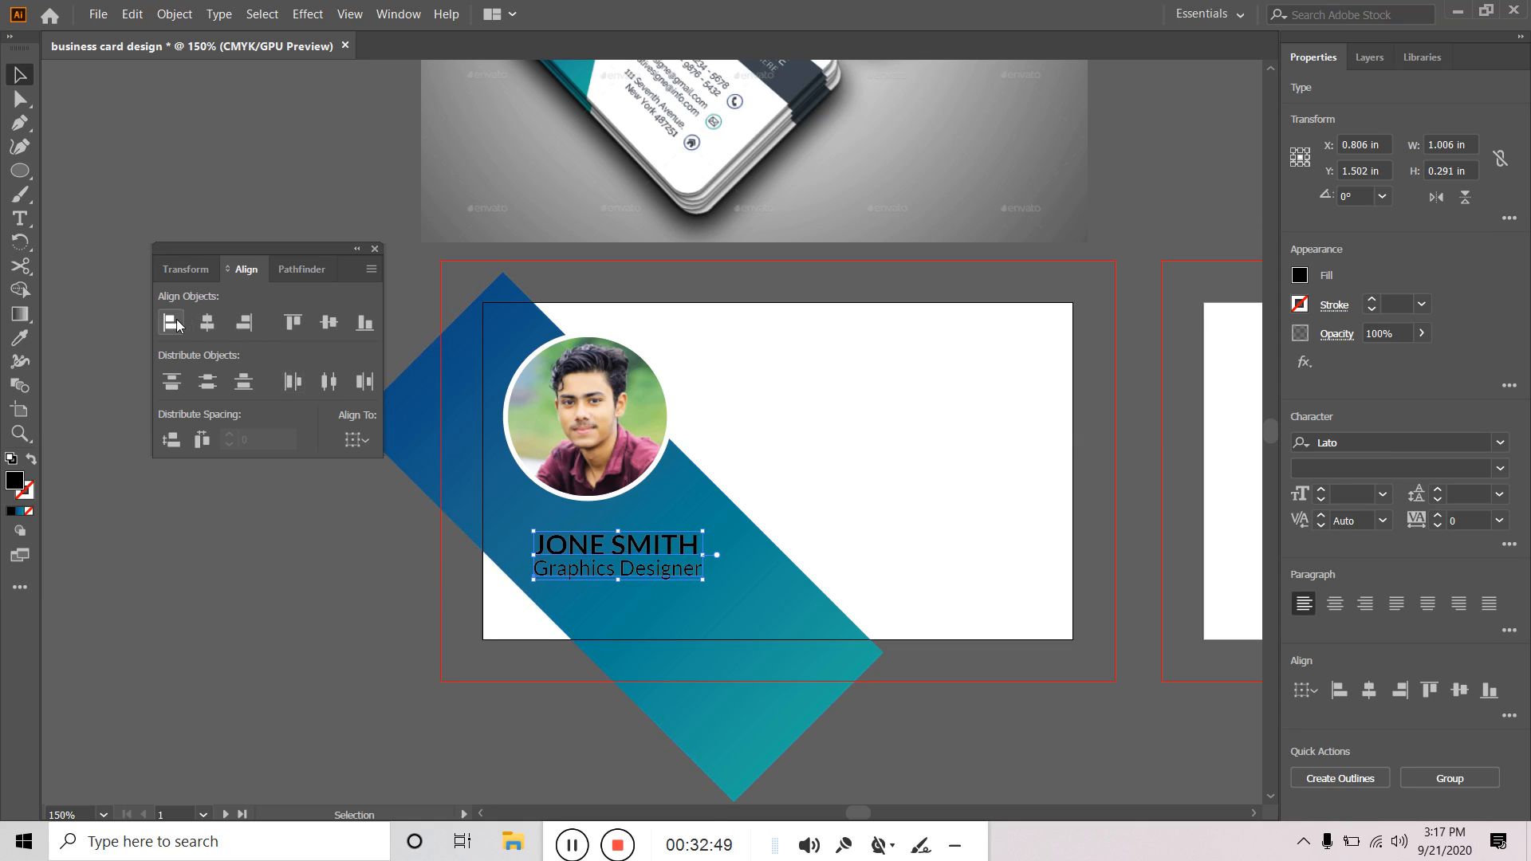
pyautogui.click(209, 324)
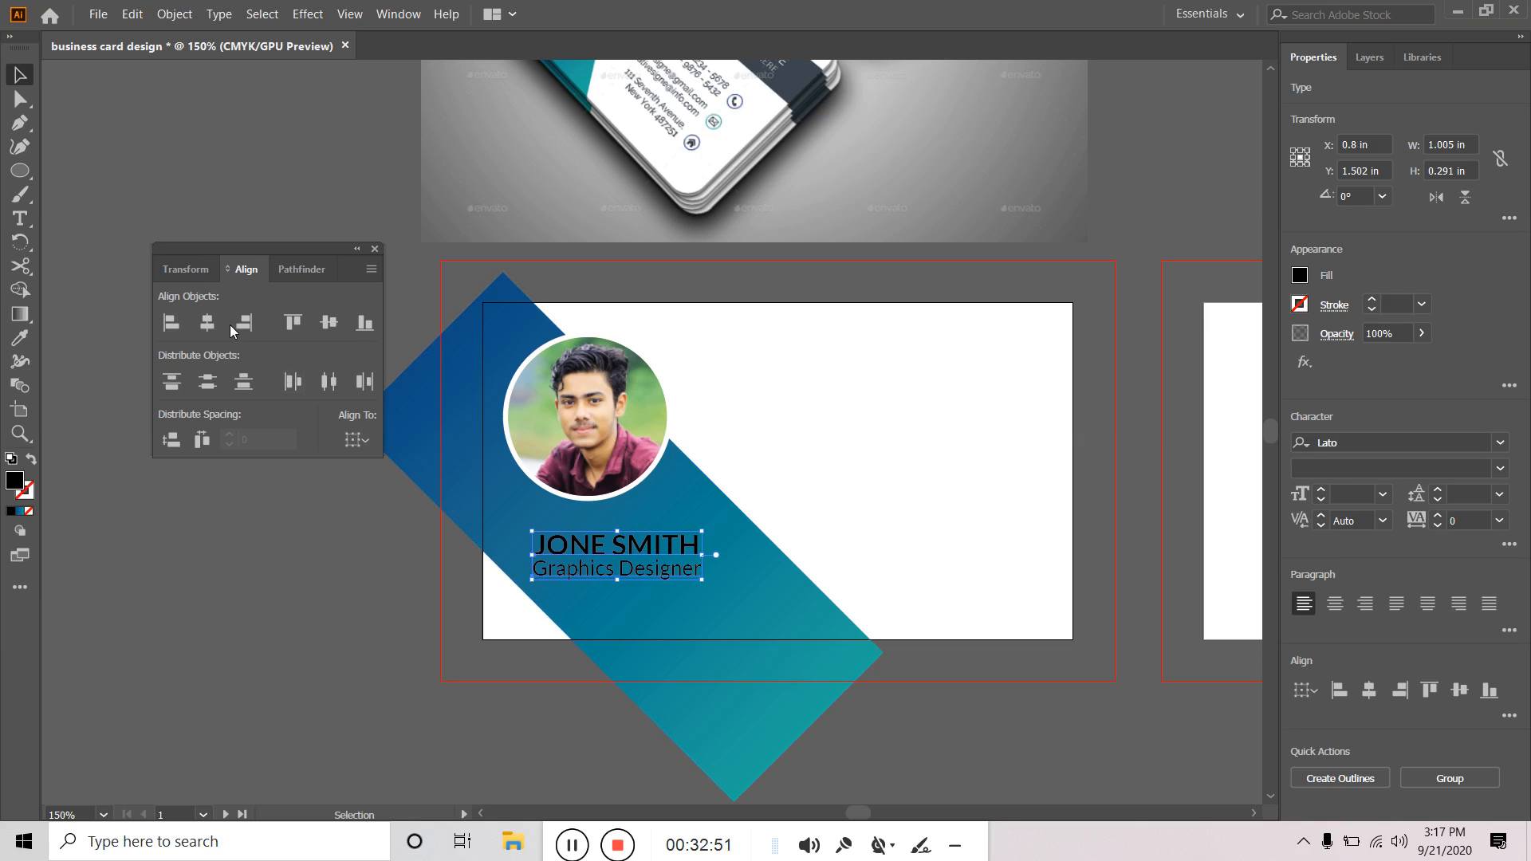
pyautogui.click(242, 324)
pyautogui.click(171, 322)
pyautogui.click(302, 610)
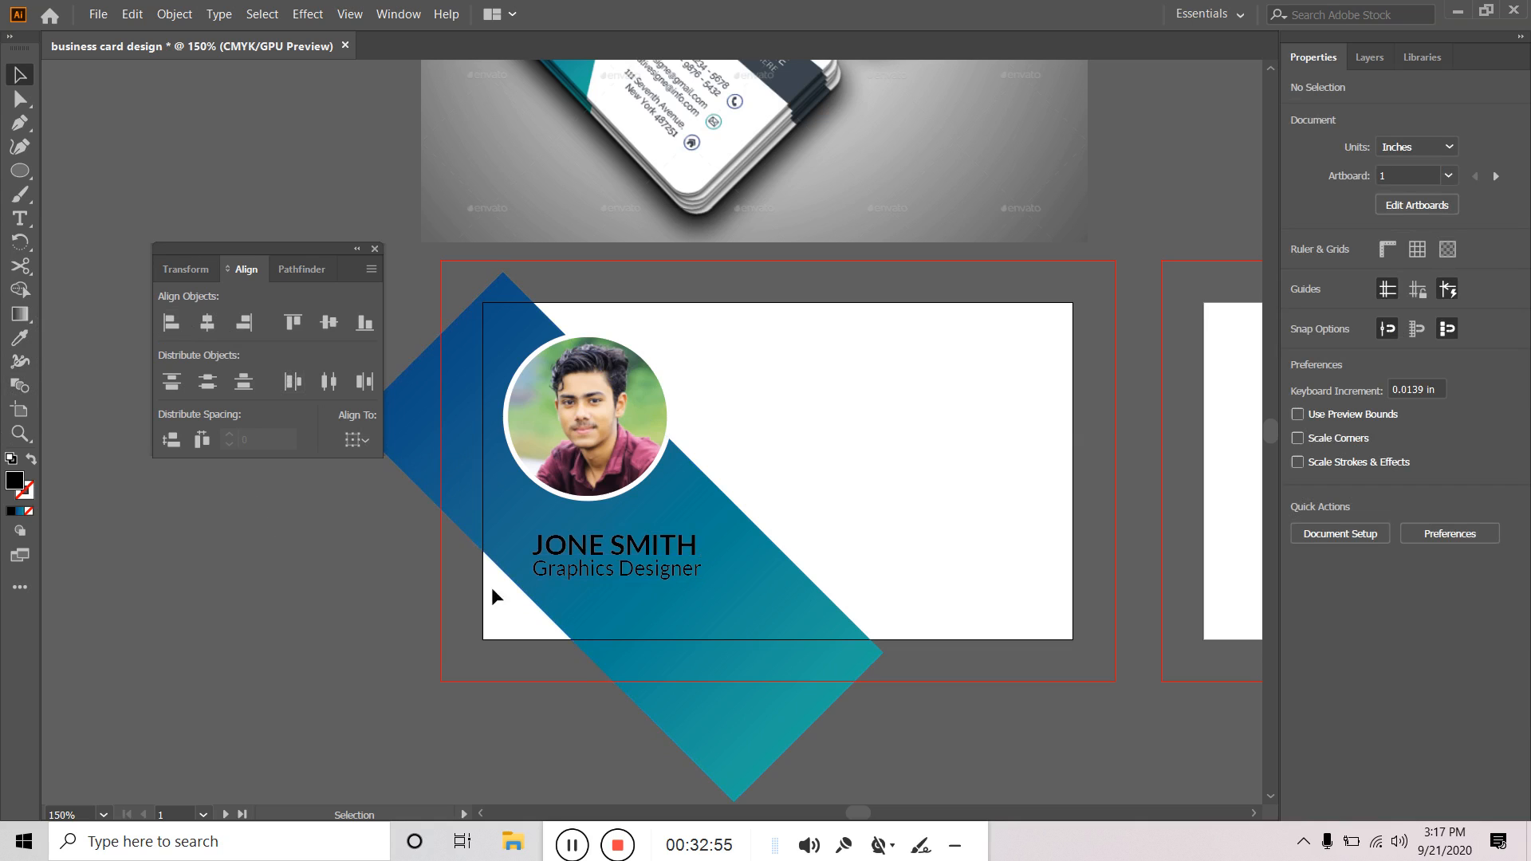
# Reselect the name and title and reapply Horizontal Align Left.
pyautogui.click(603, 547)
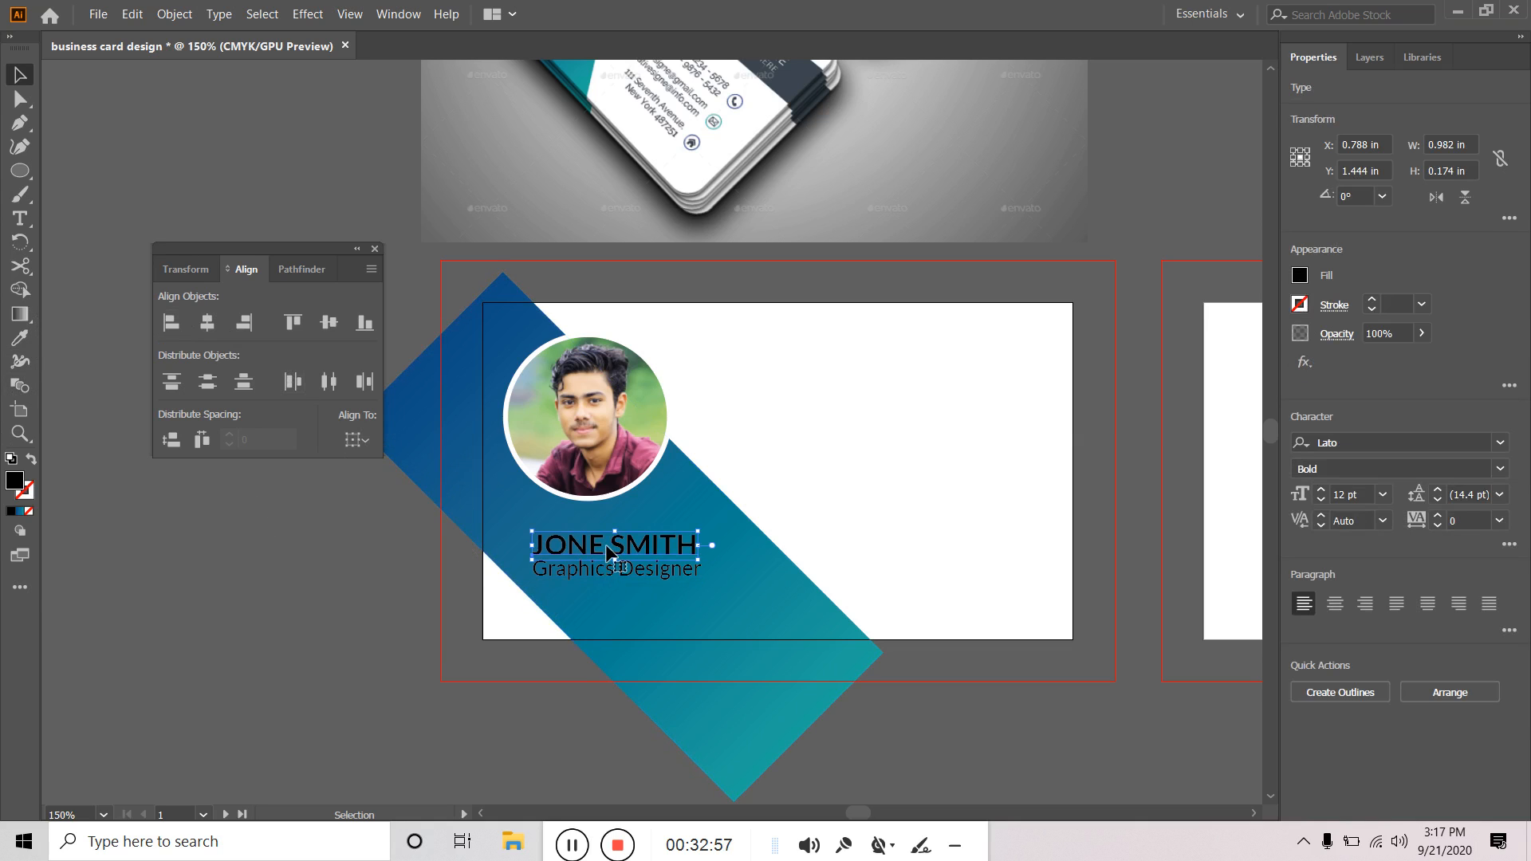
pyautogui.keyDown('shift'); pyautogui.click(601, 567); pyautogui.keyUp('shift')
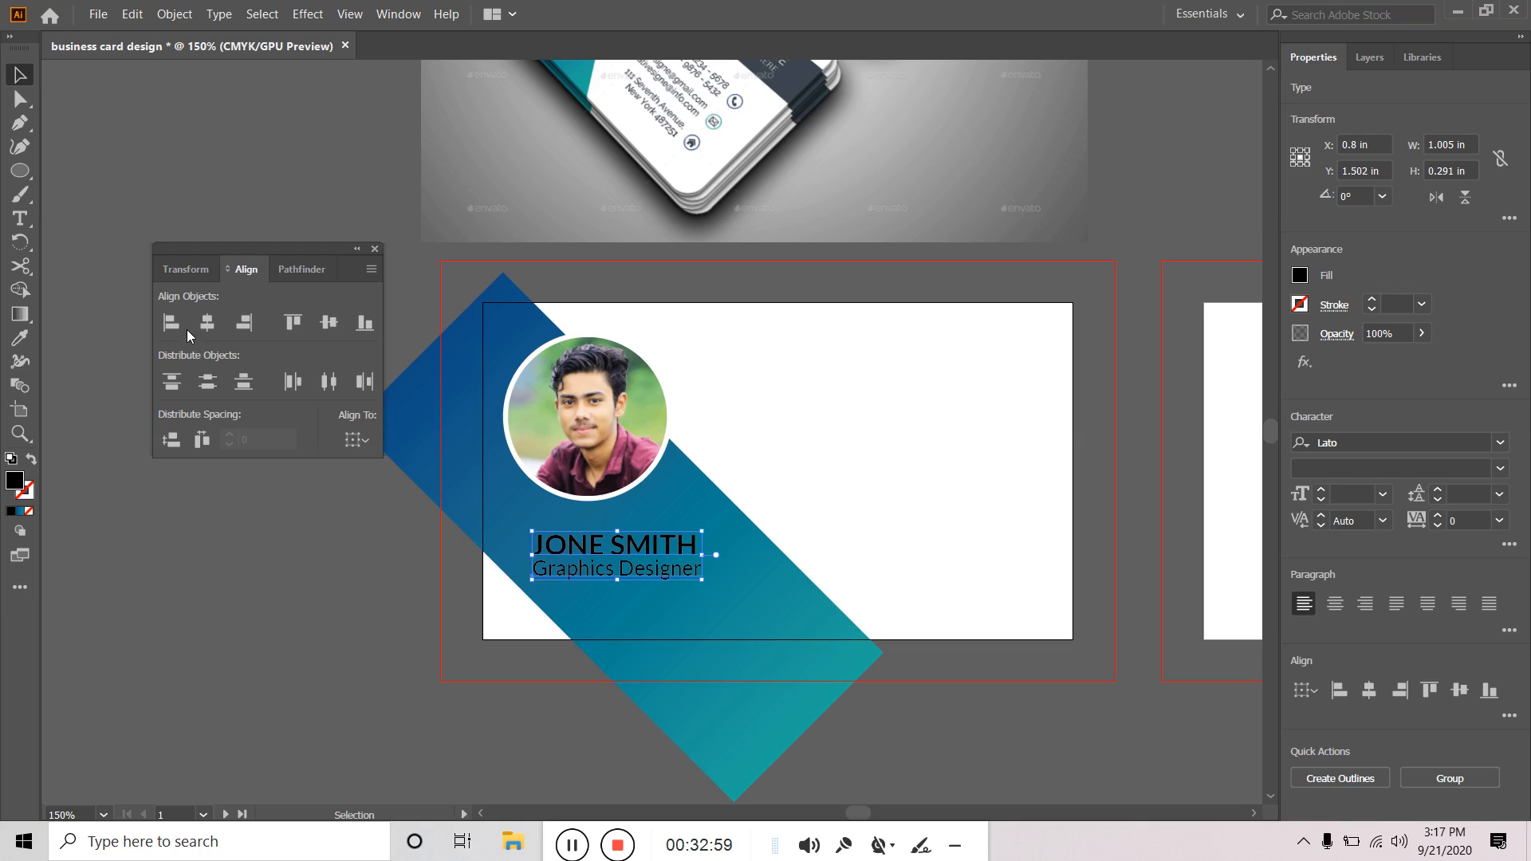
pyautogui.click(169, 325)
pyautogui.click(220, 542)
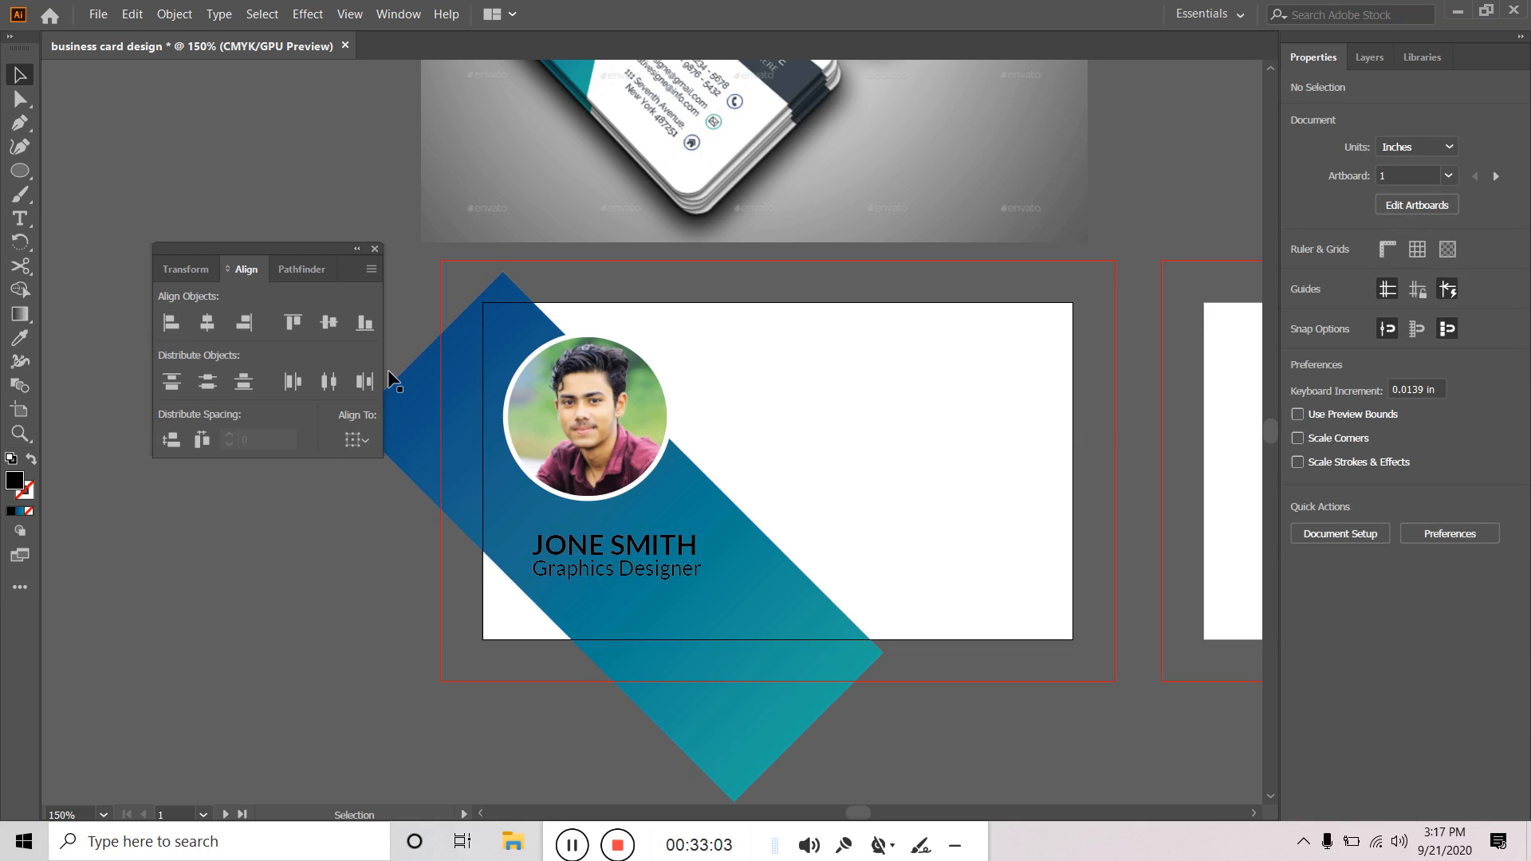
pyautogui.click(579, 550)
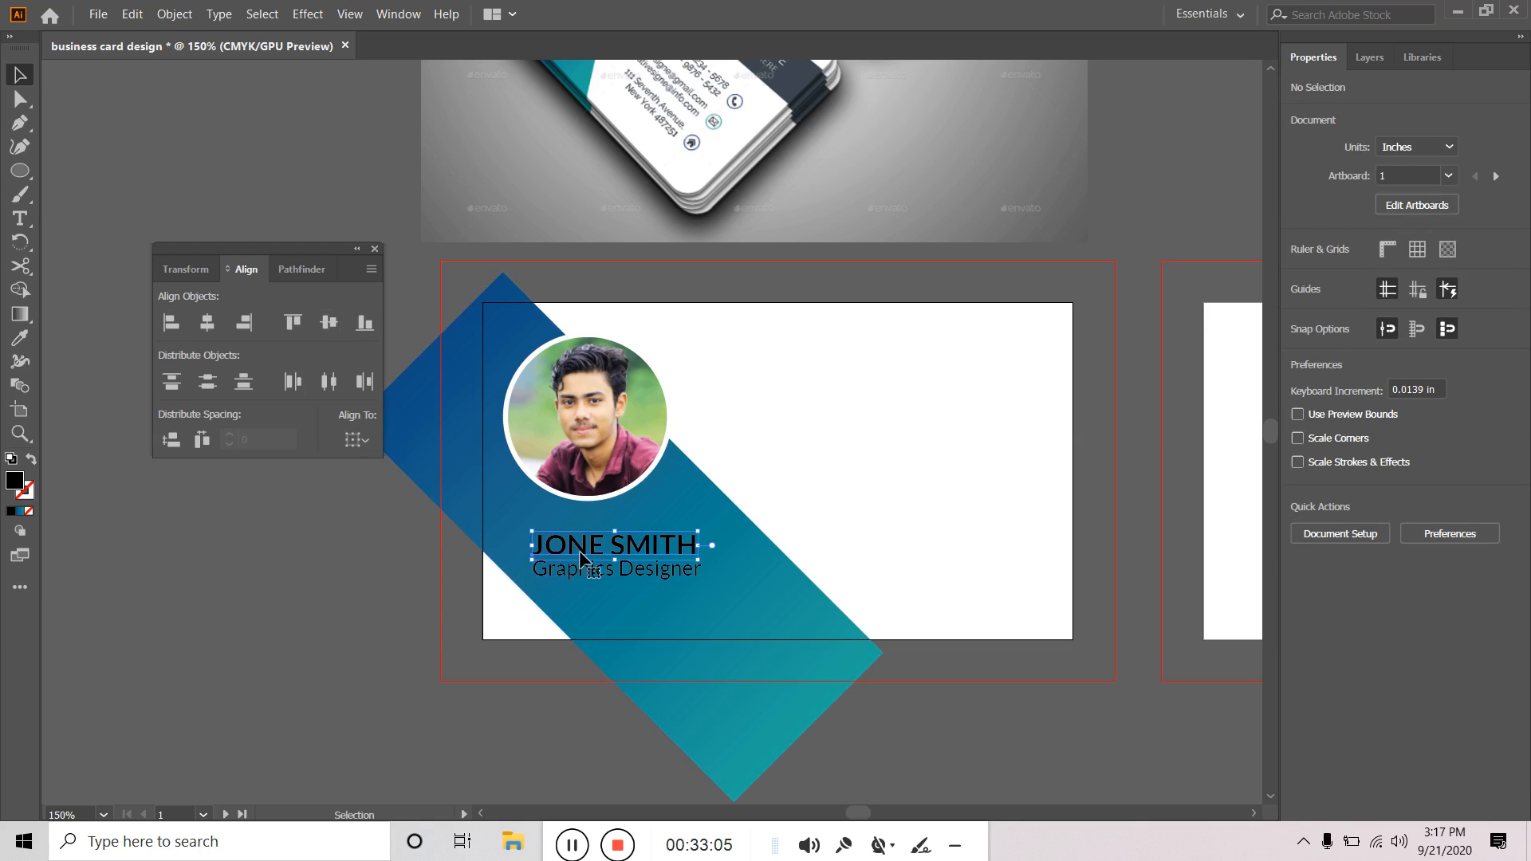
pyautogui.keyDown('shift'); pyautogui.click(577, 571); pyautogui.keyUp('shift')
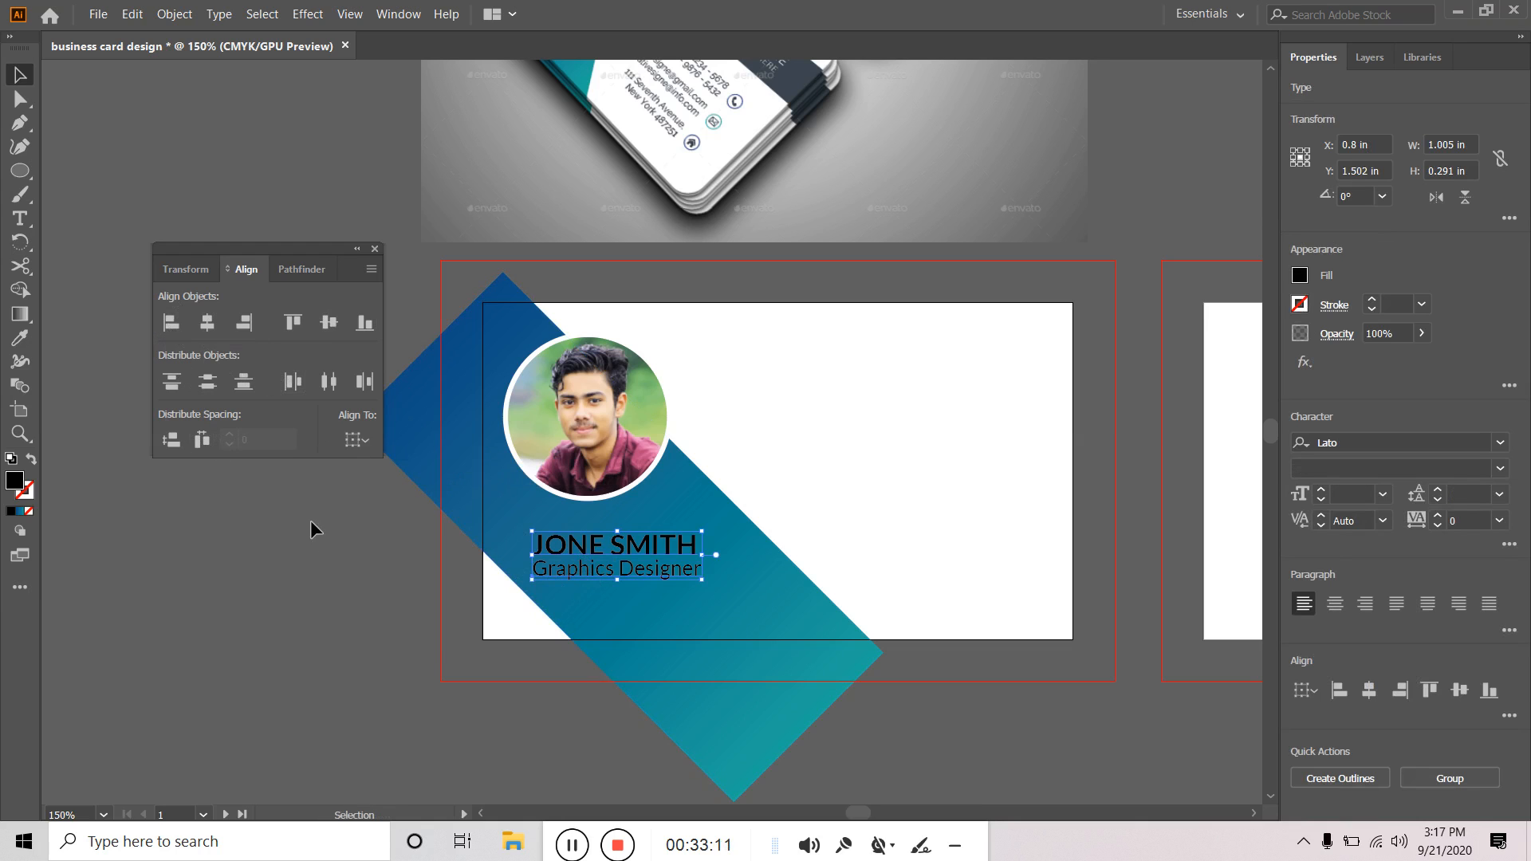
# Align the text block to the card's left edge, undo a vertical centre, and restore Align To Selection.
pyautogui.click(354, 441)
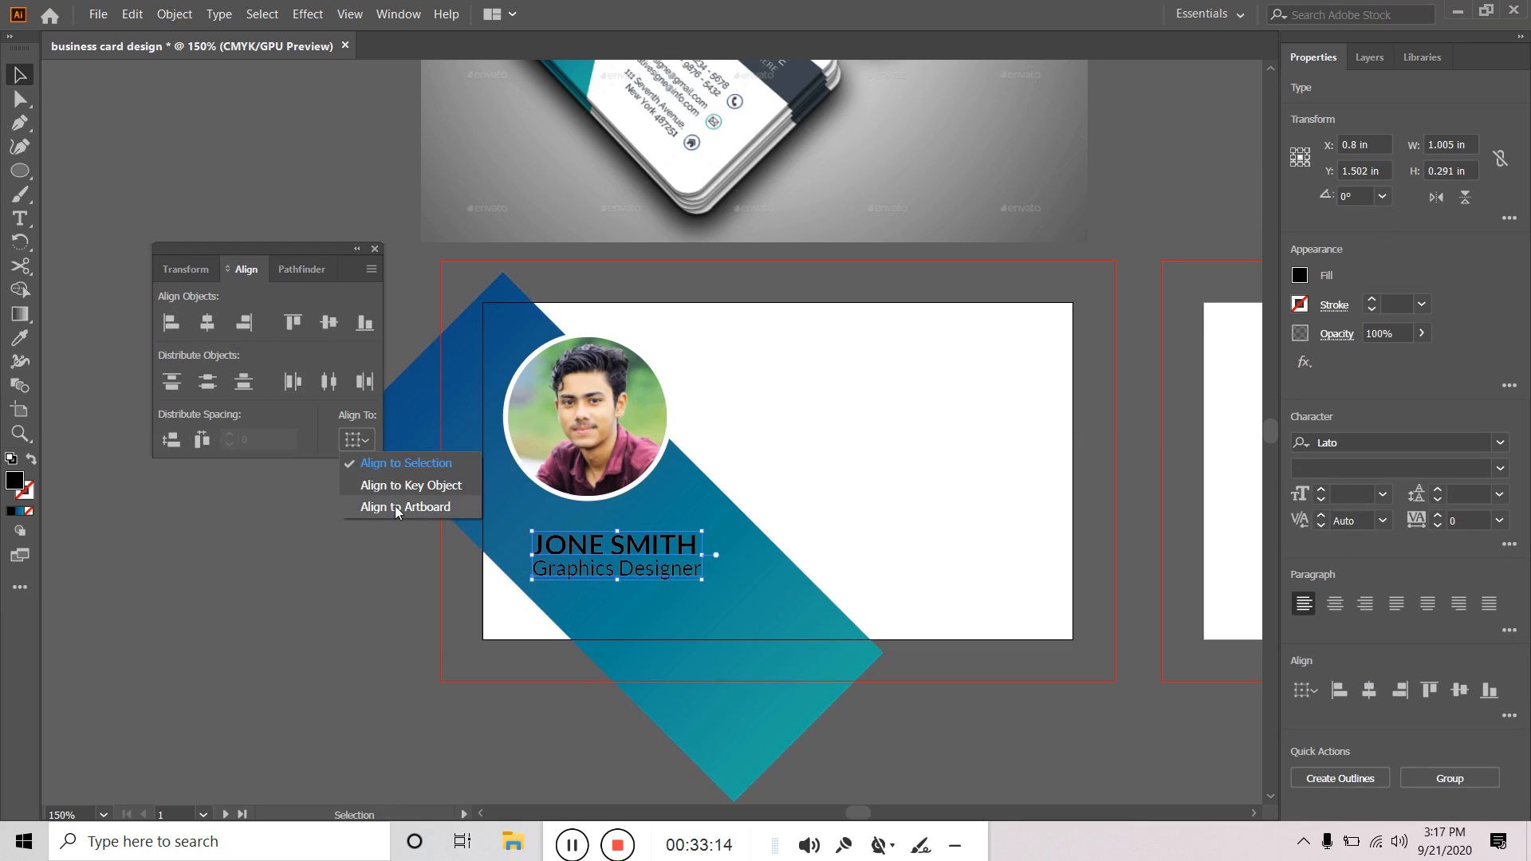
pyautogui.click(395, 505)
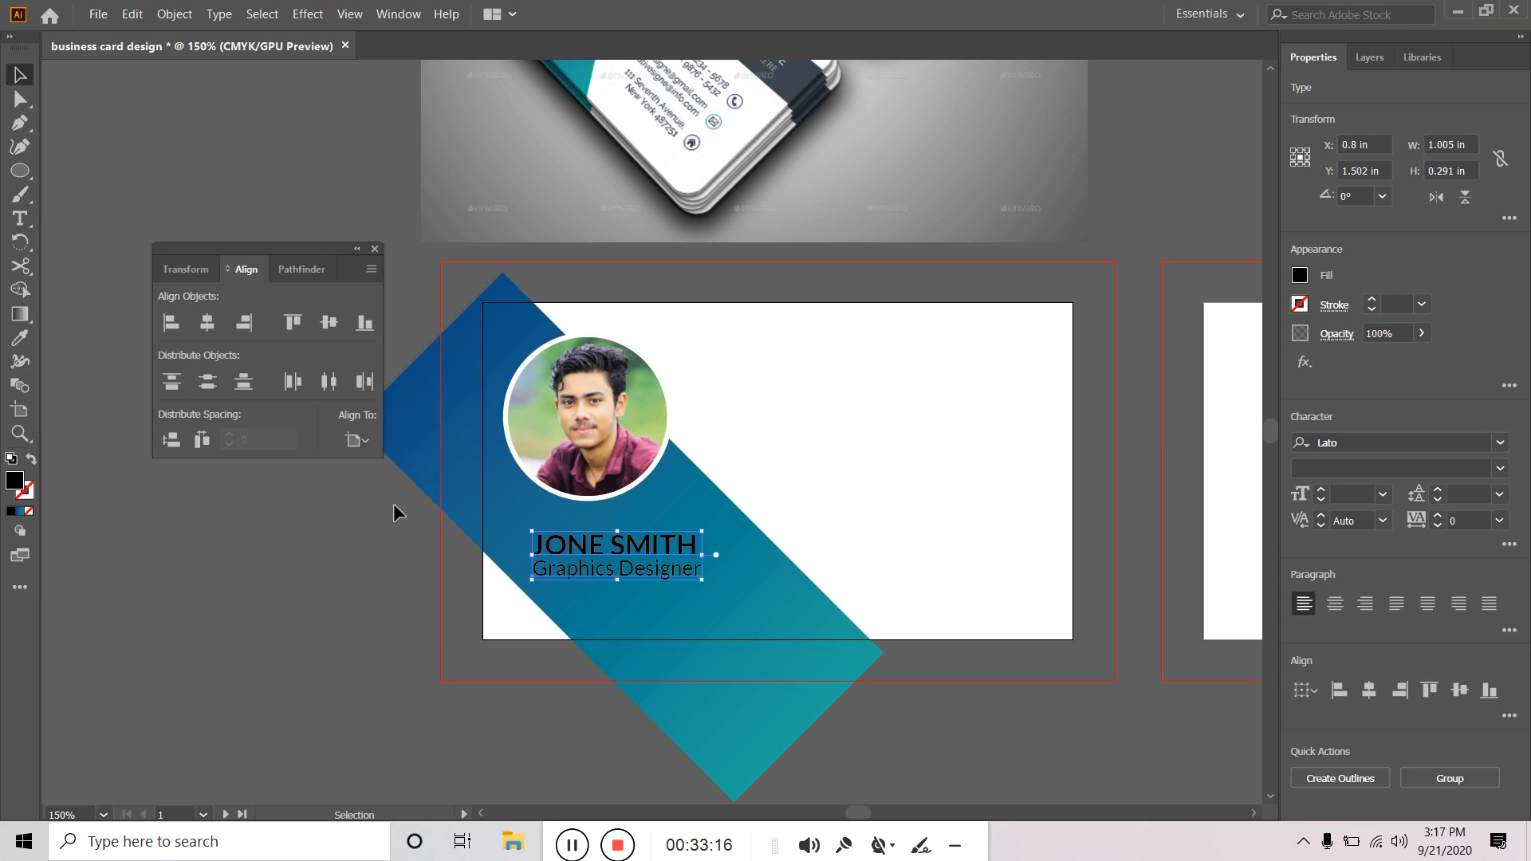
pyautogui.click(209, 320)
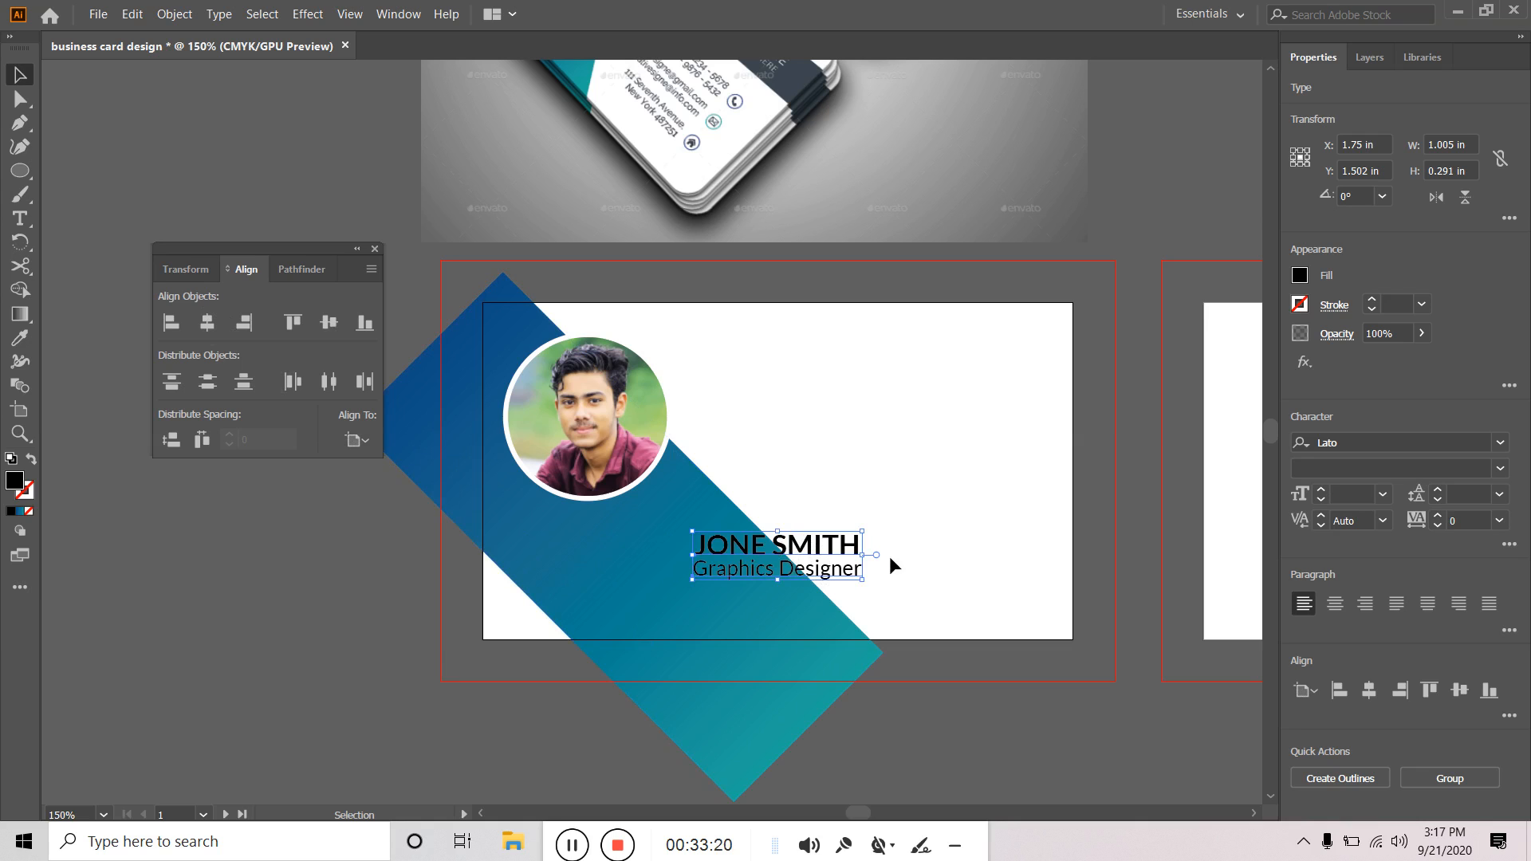
pyautogui.click(253, 327)
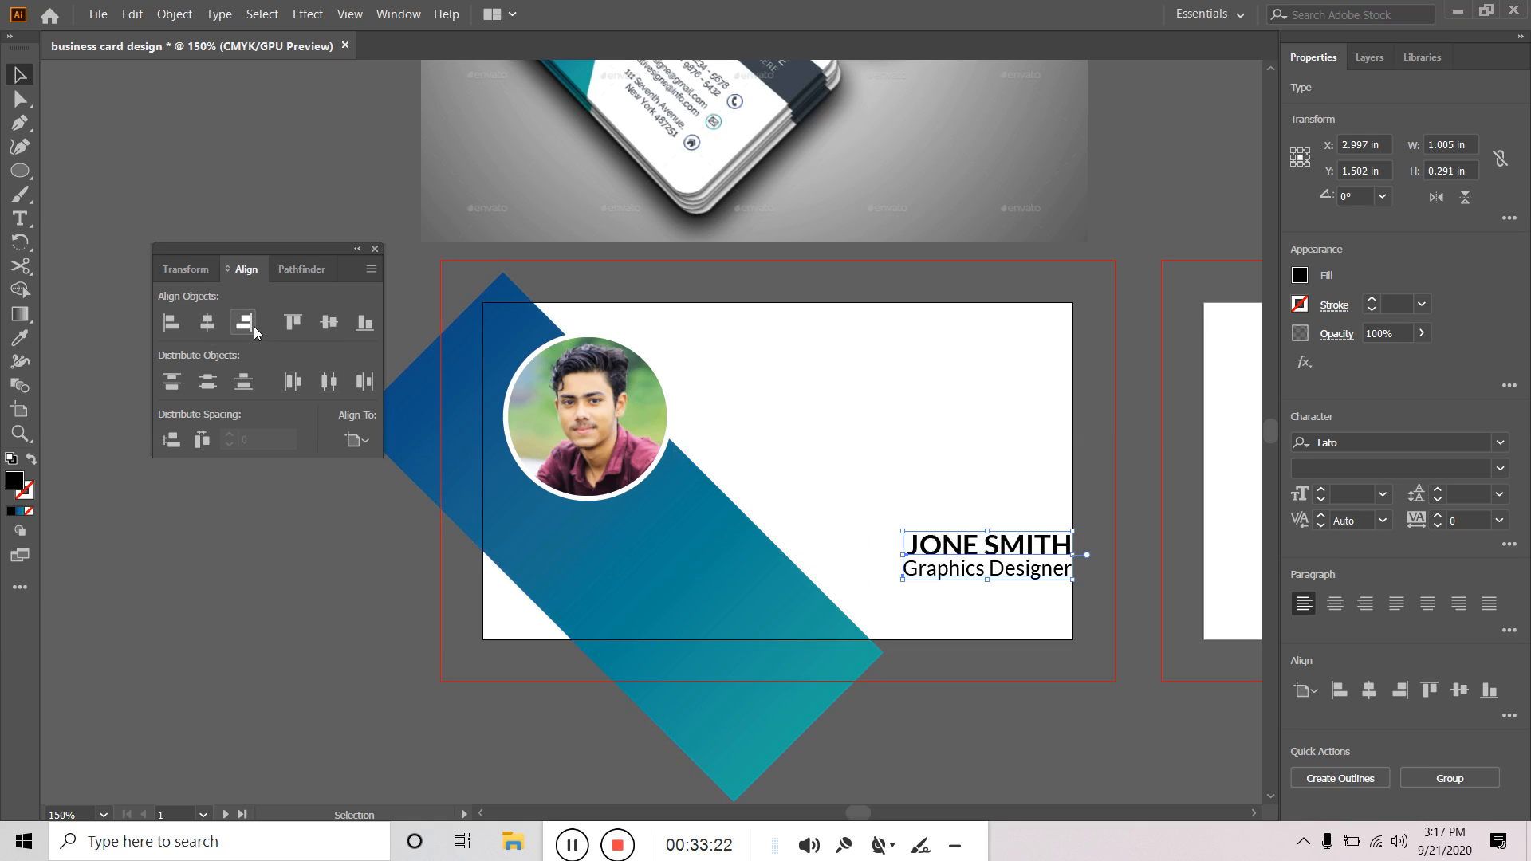
pyautogui.click(162, 326)
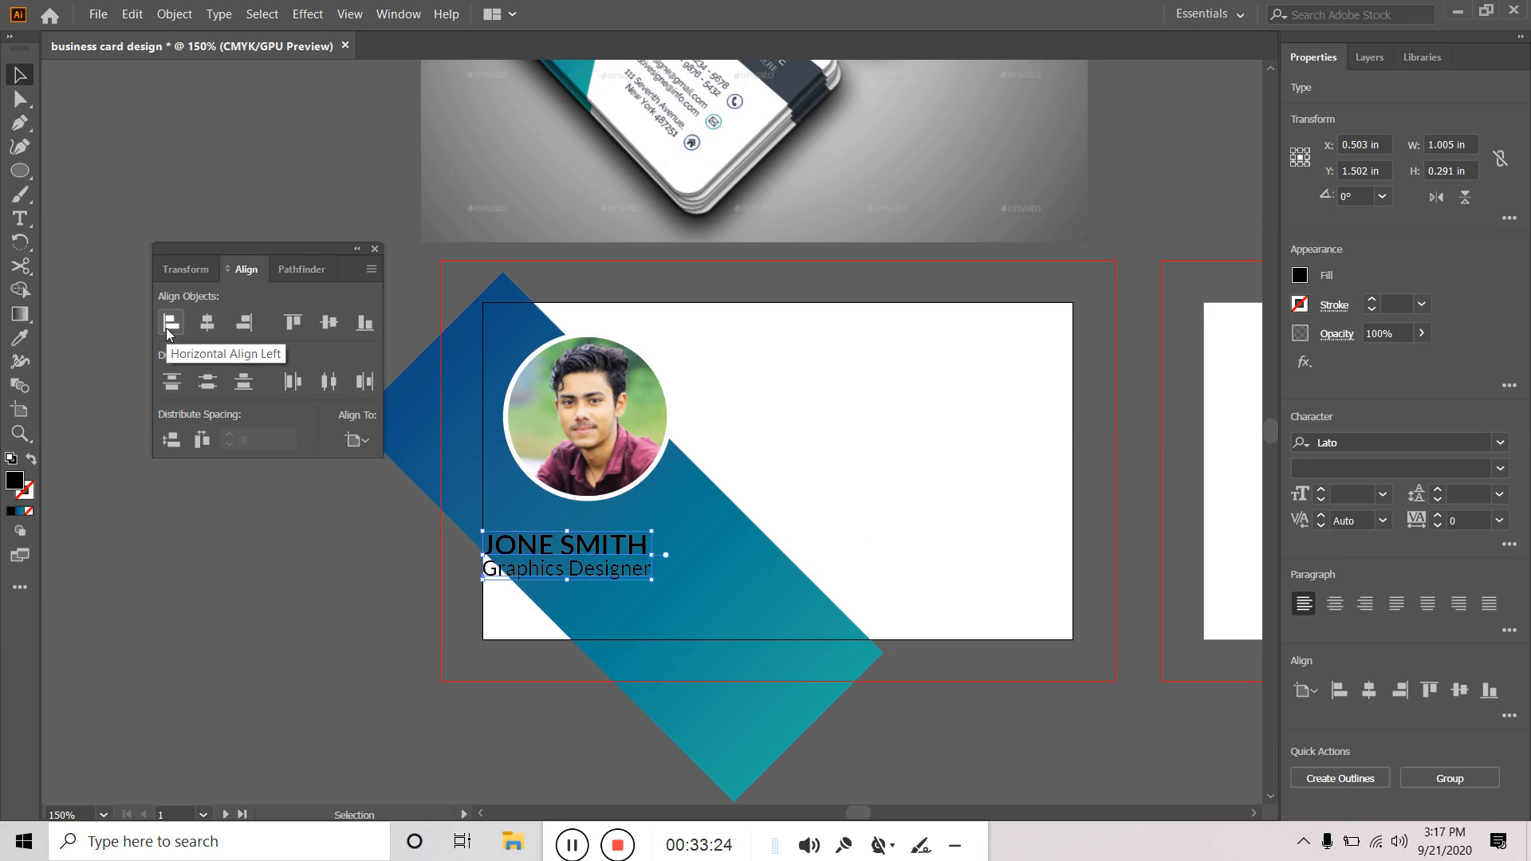
pyautogui.click(336, 319)
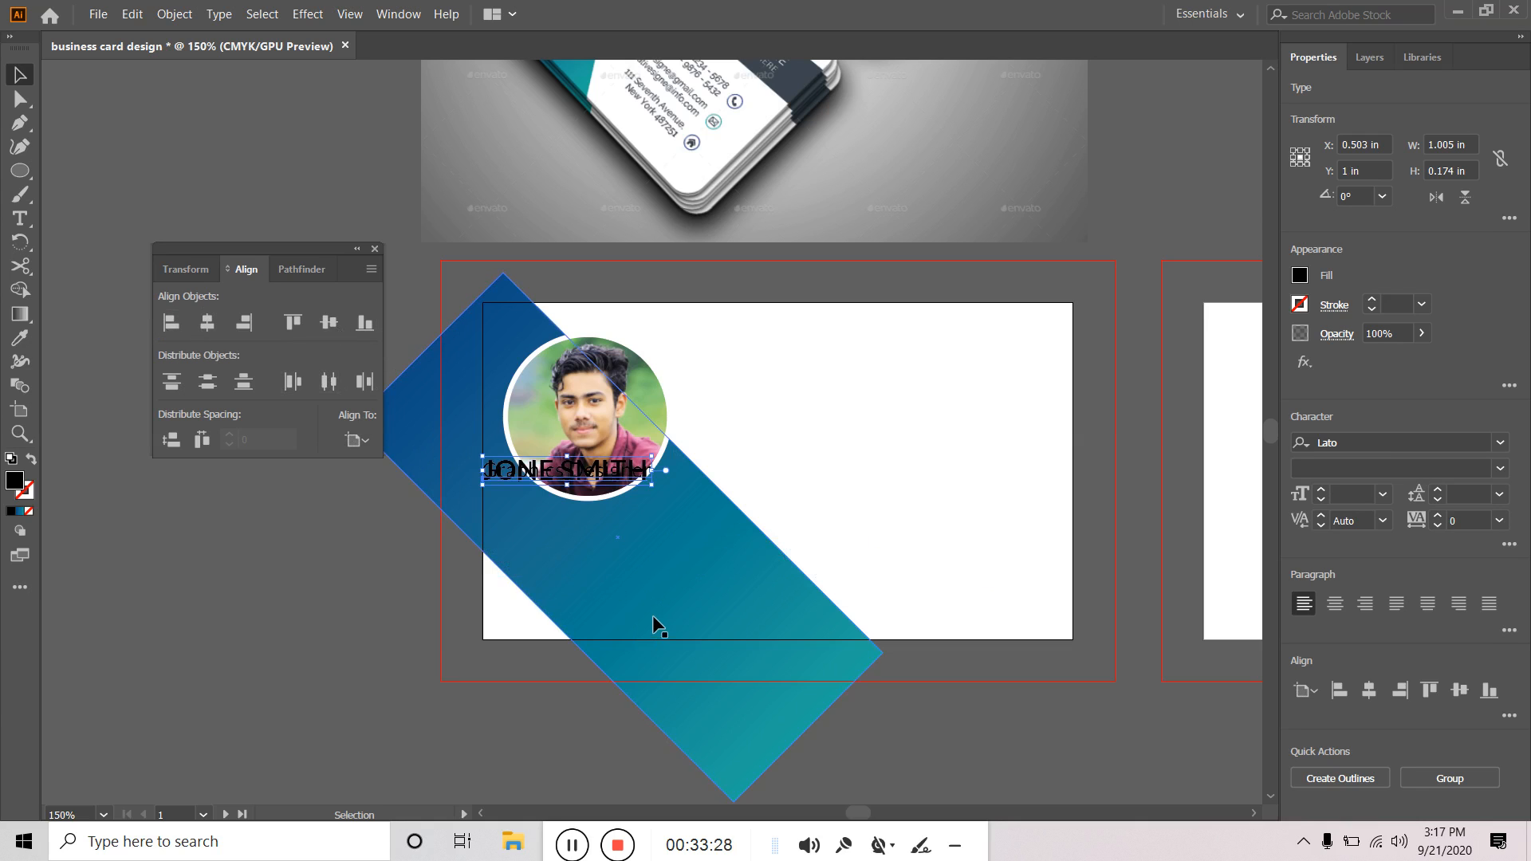
pyautogui.hotkey('ctrl', 'z')
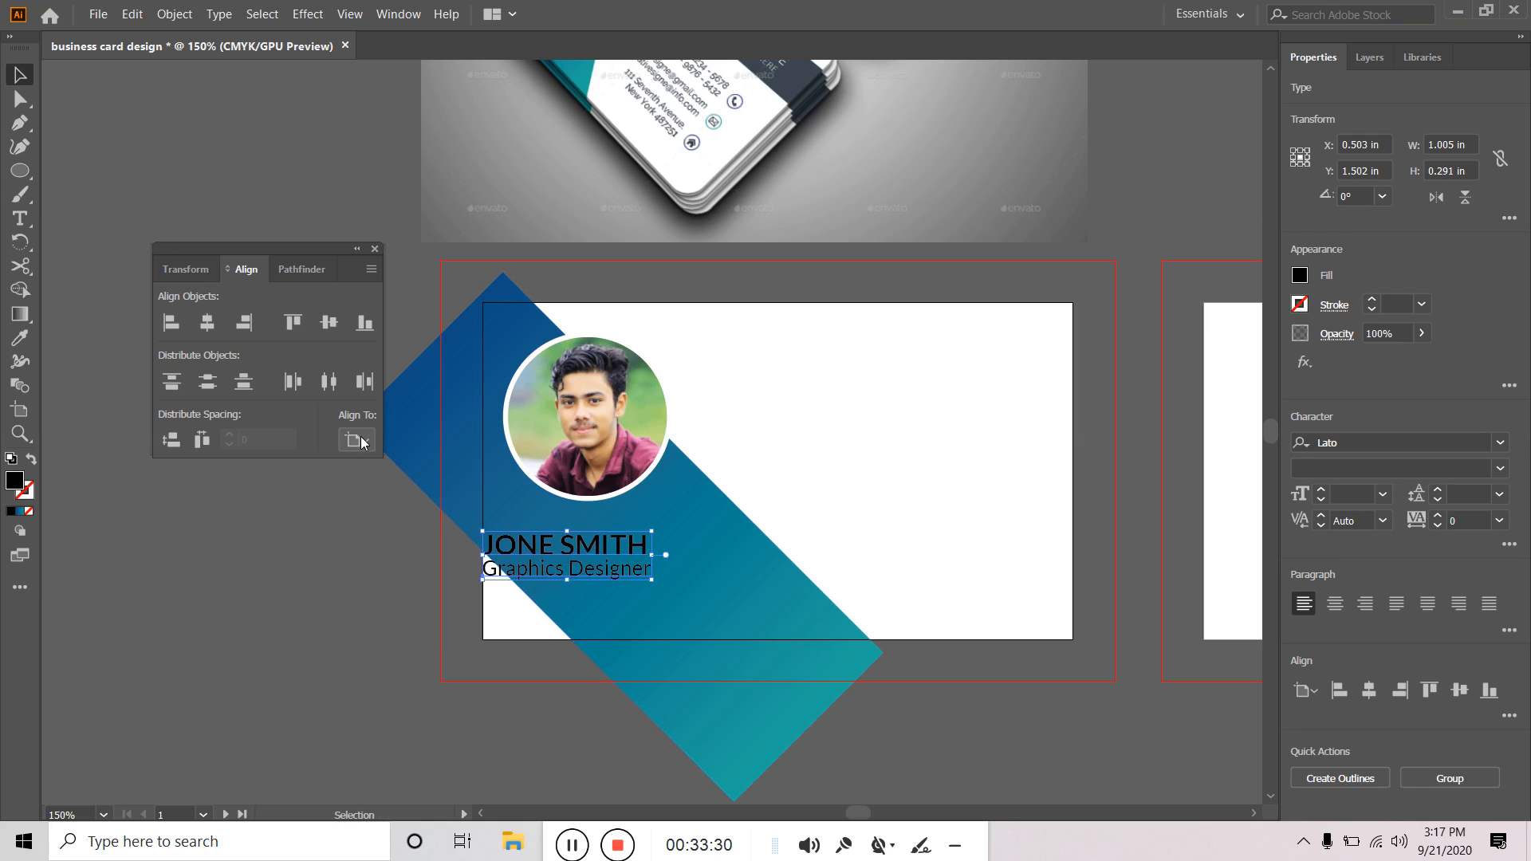
pyautogui.click(363, 447)
pyautogui.click(393, 467)
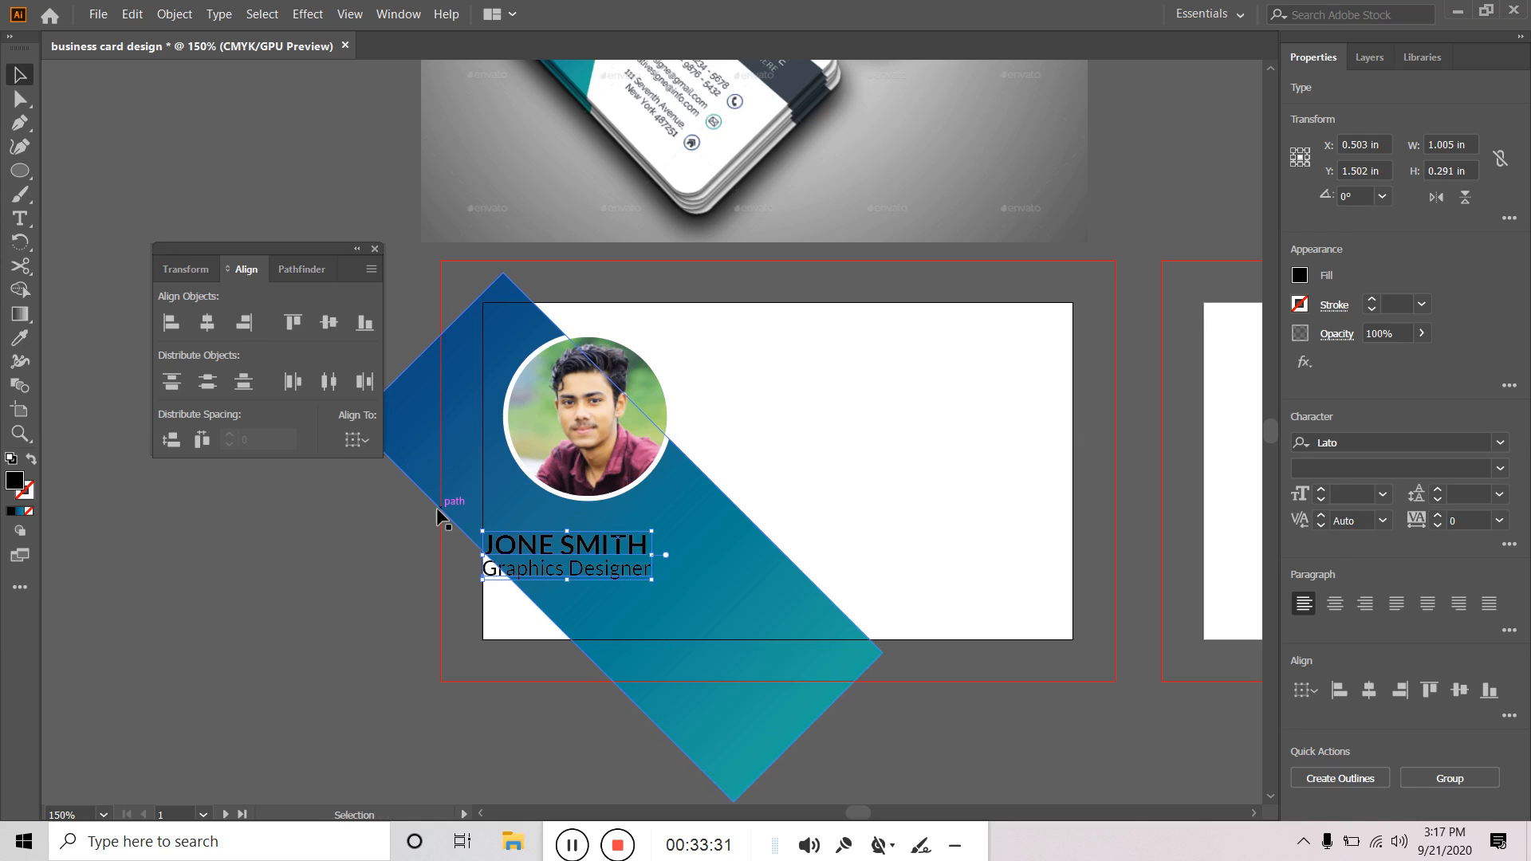
# Move the name and title slightly right and shrink Graphics Designer to 8 pt.
pyautogui.moveTo(611, 556); pyautogui.dragTo(666, 551)
pyautogui.click(317, 598)
pyautogui.click(701, 568)
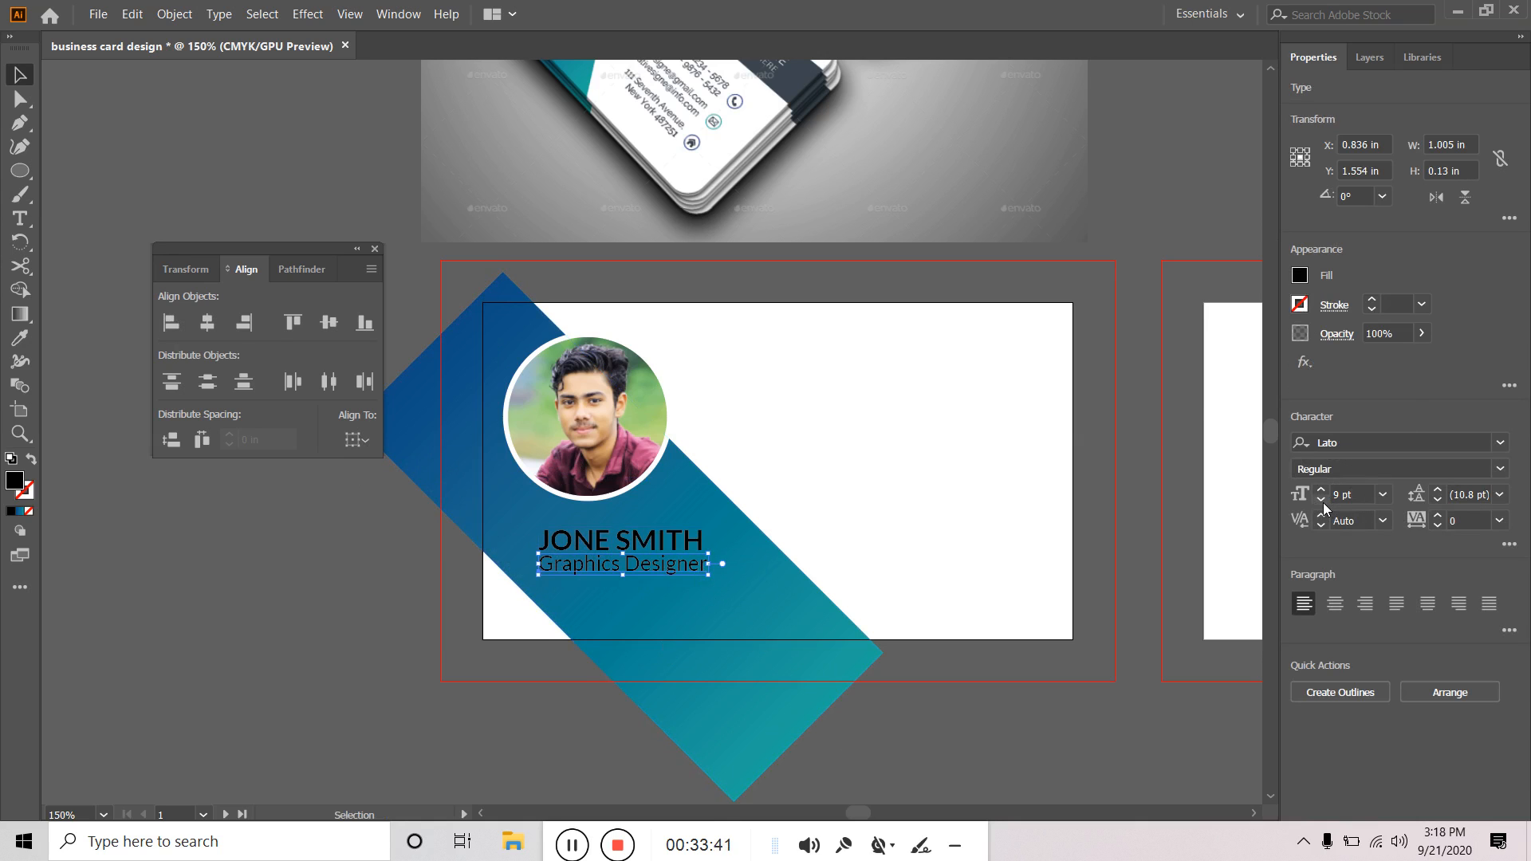
pyautogui.click(1322, 501)
# Try fill colours on the text, colouring the Graphics Designer title dark grey.
pyautogui.click(392, 605)
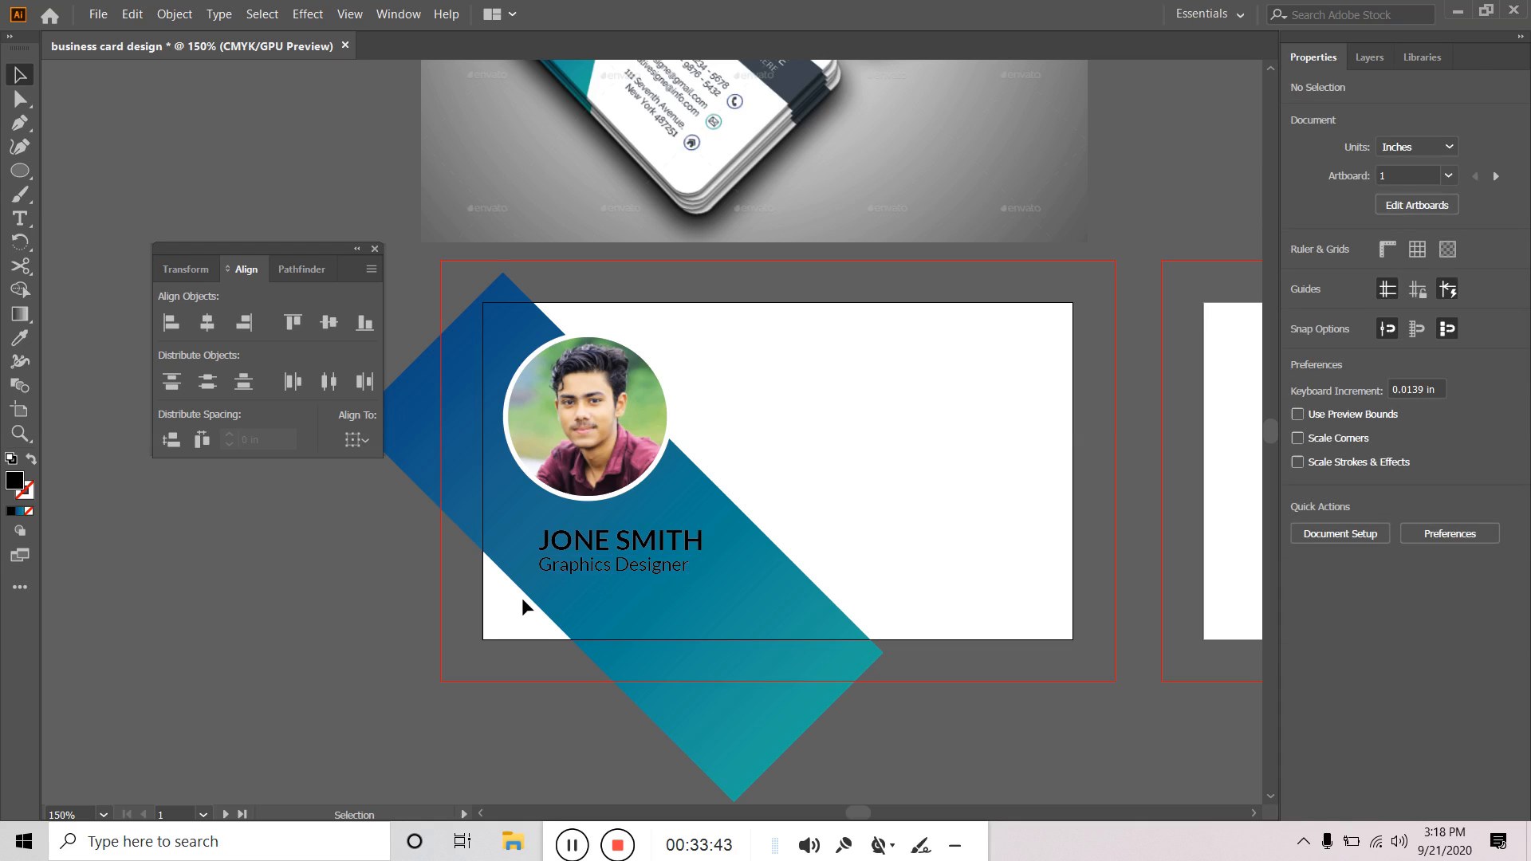
pyautogui.click(611, 567)
pyautogui.click(630, 542)
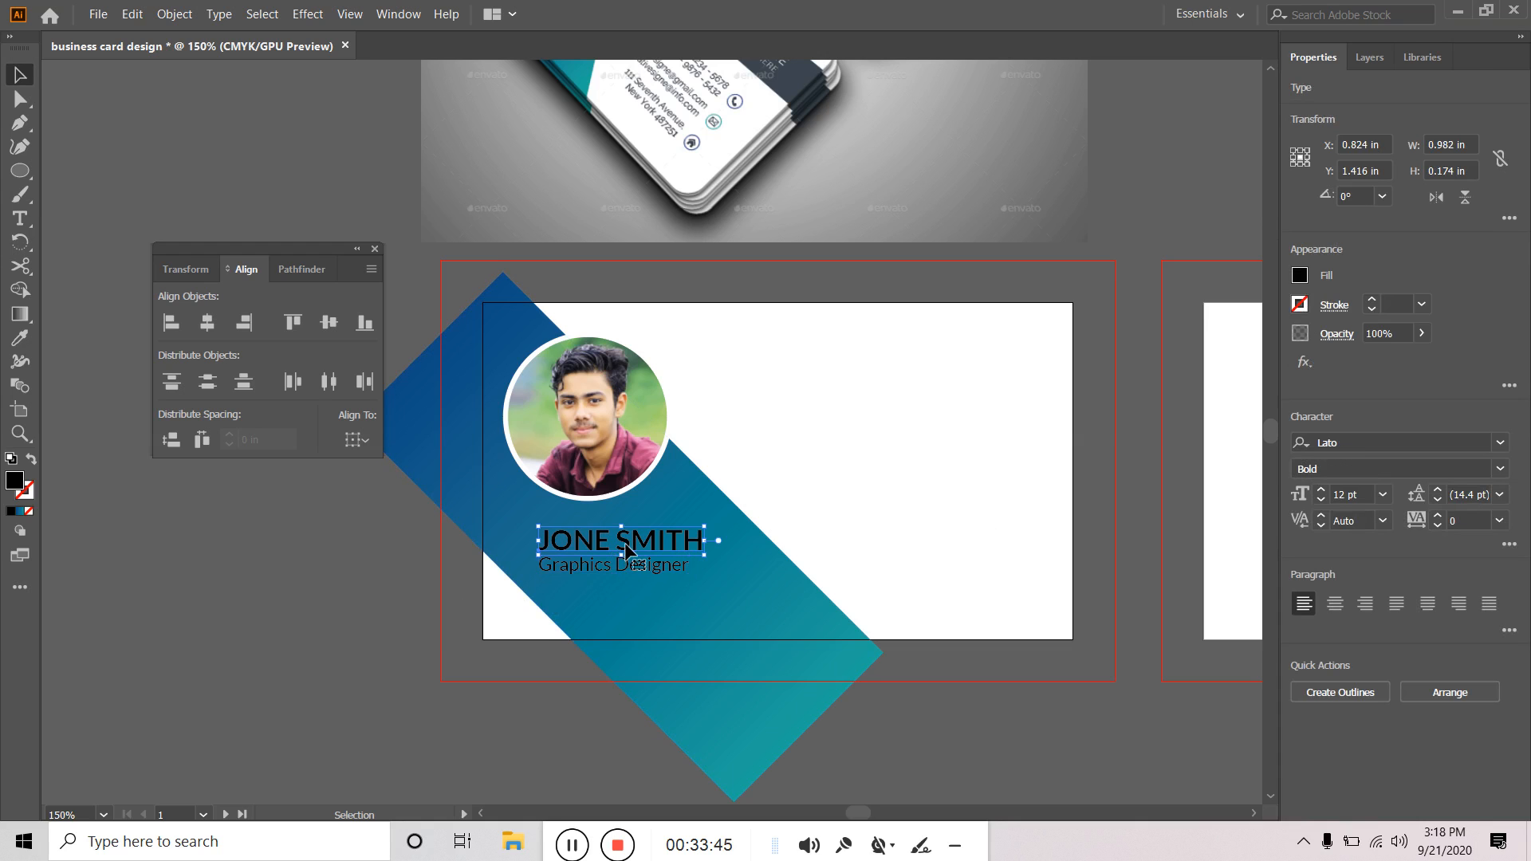
pyautogui.click(1298, 277)
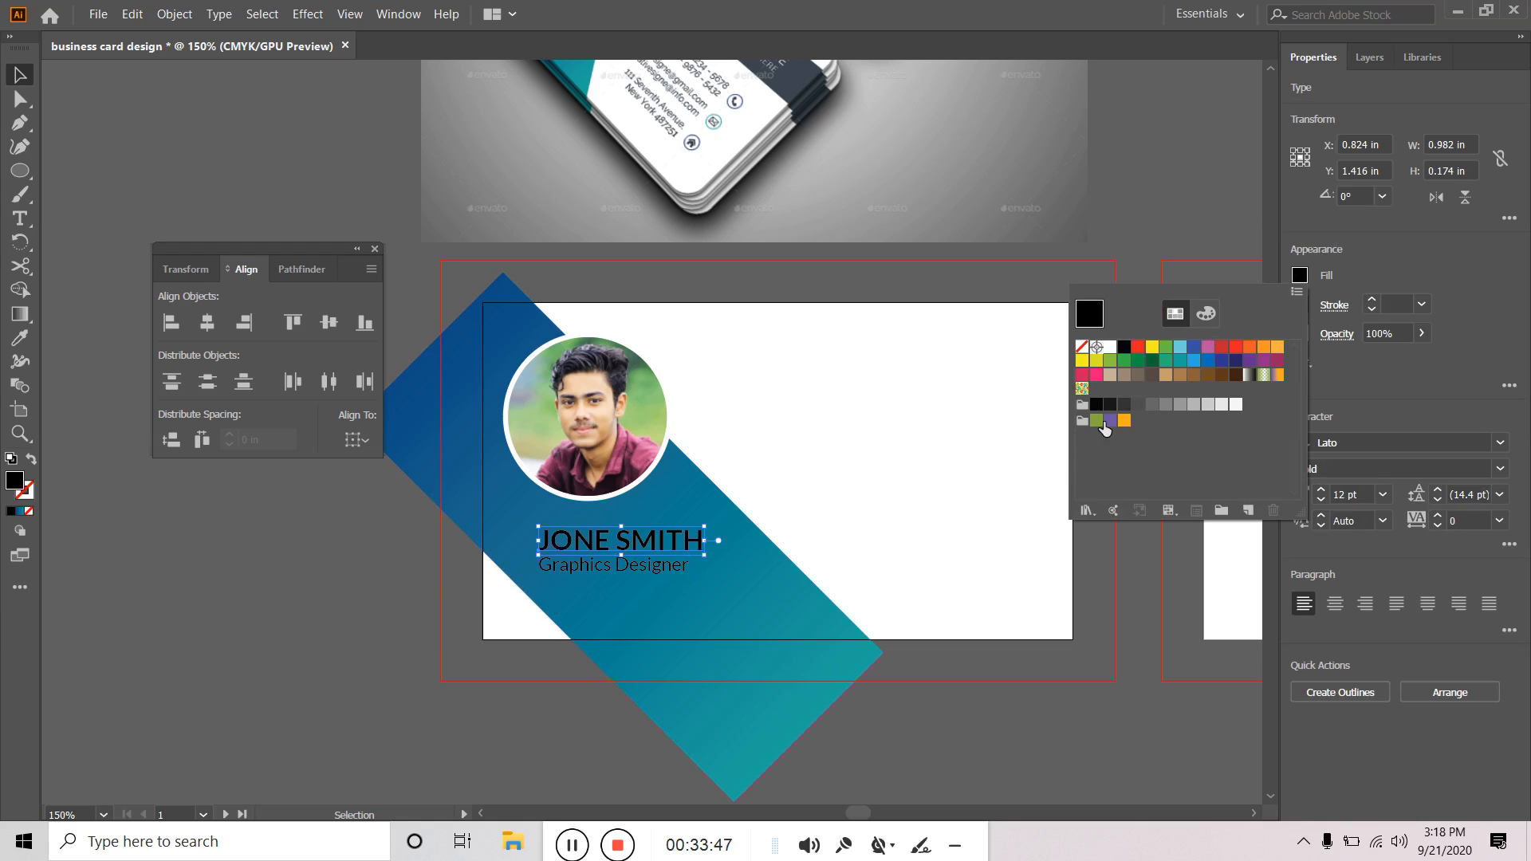
pyautogui.click(448, 681)
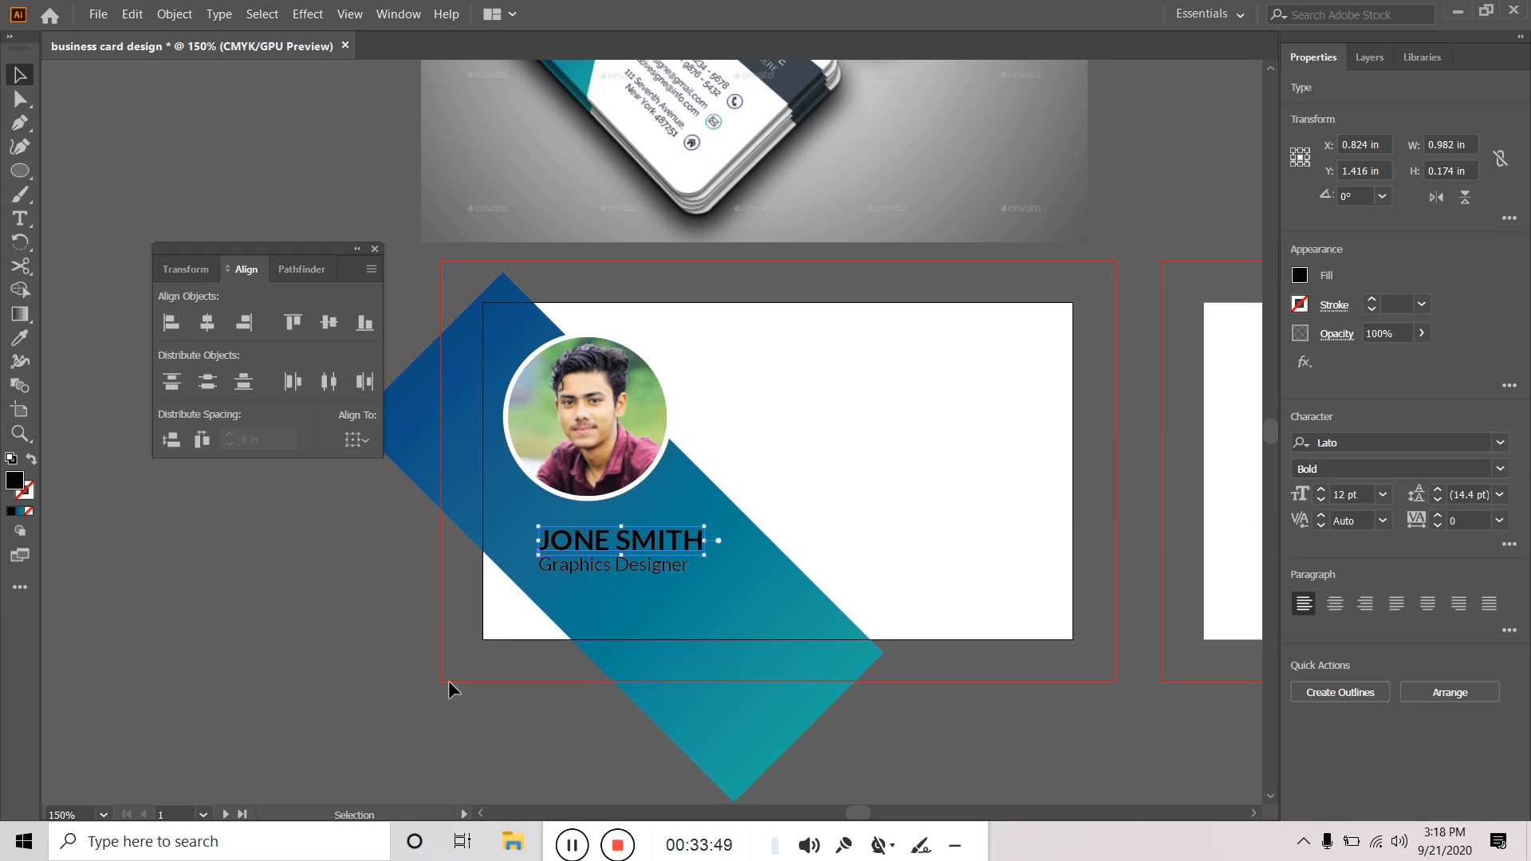
pyautogui.click(601, 570)
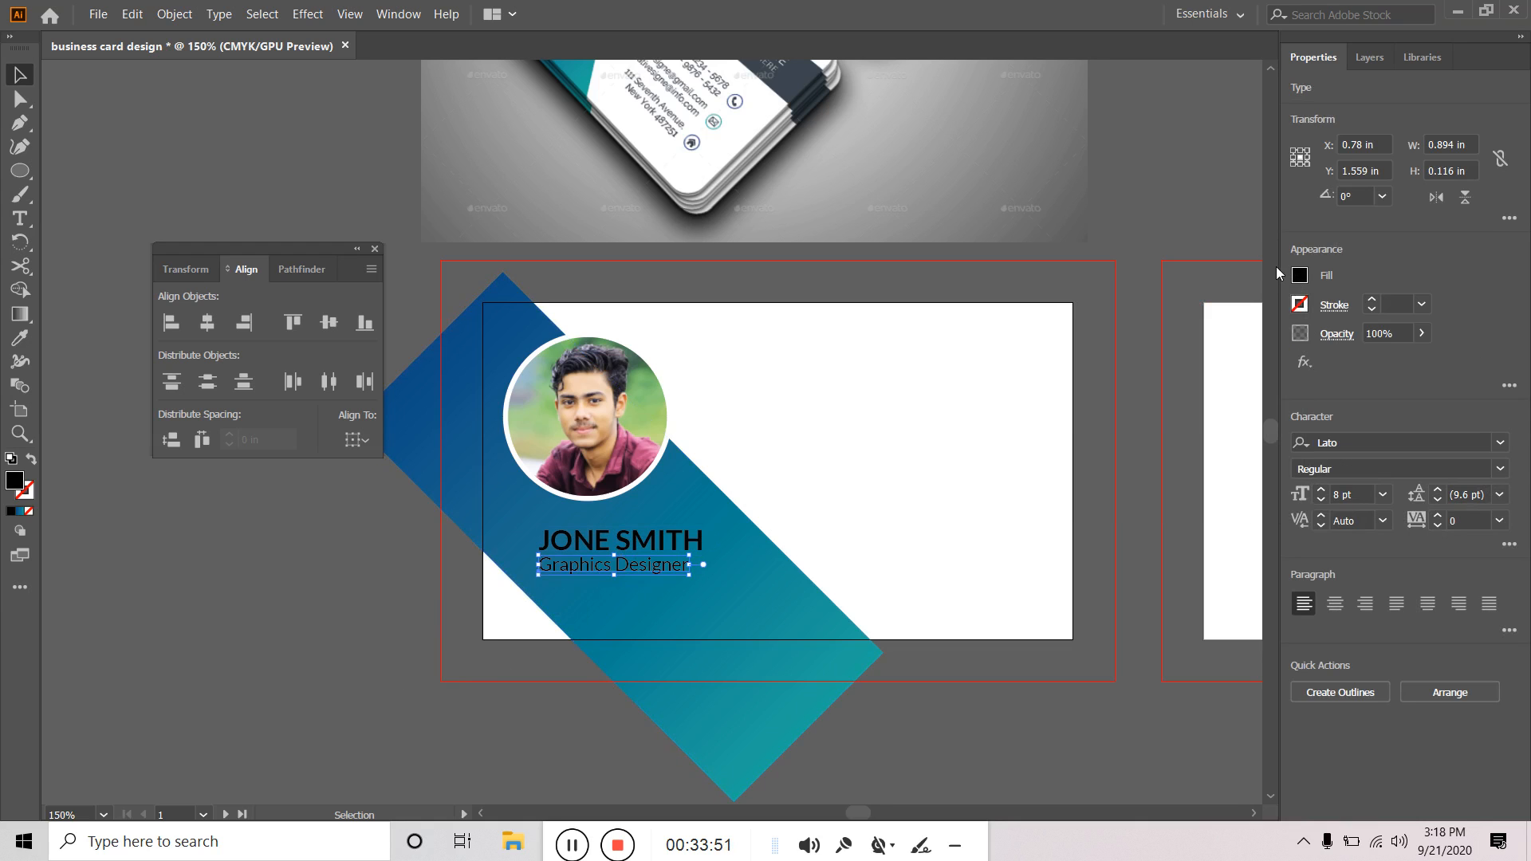
pyautogui.click(1300, 277)
pyautogui.click(1124, 407)
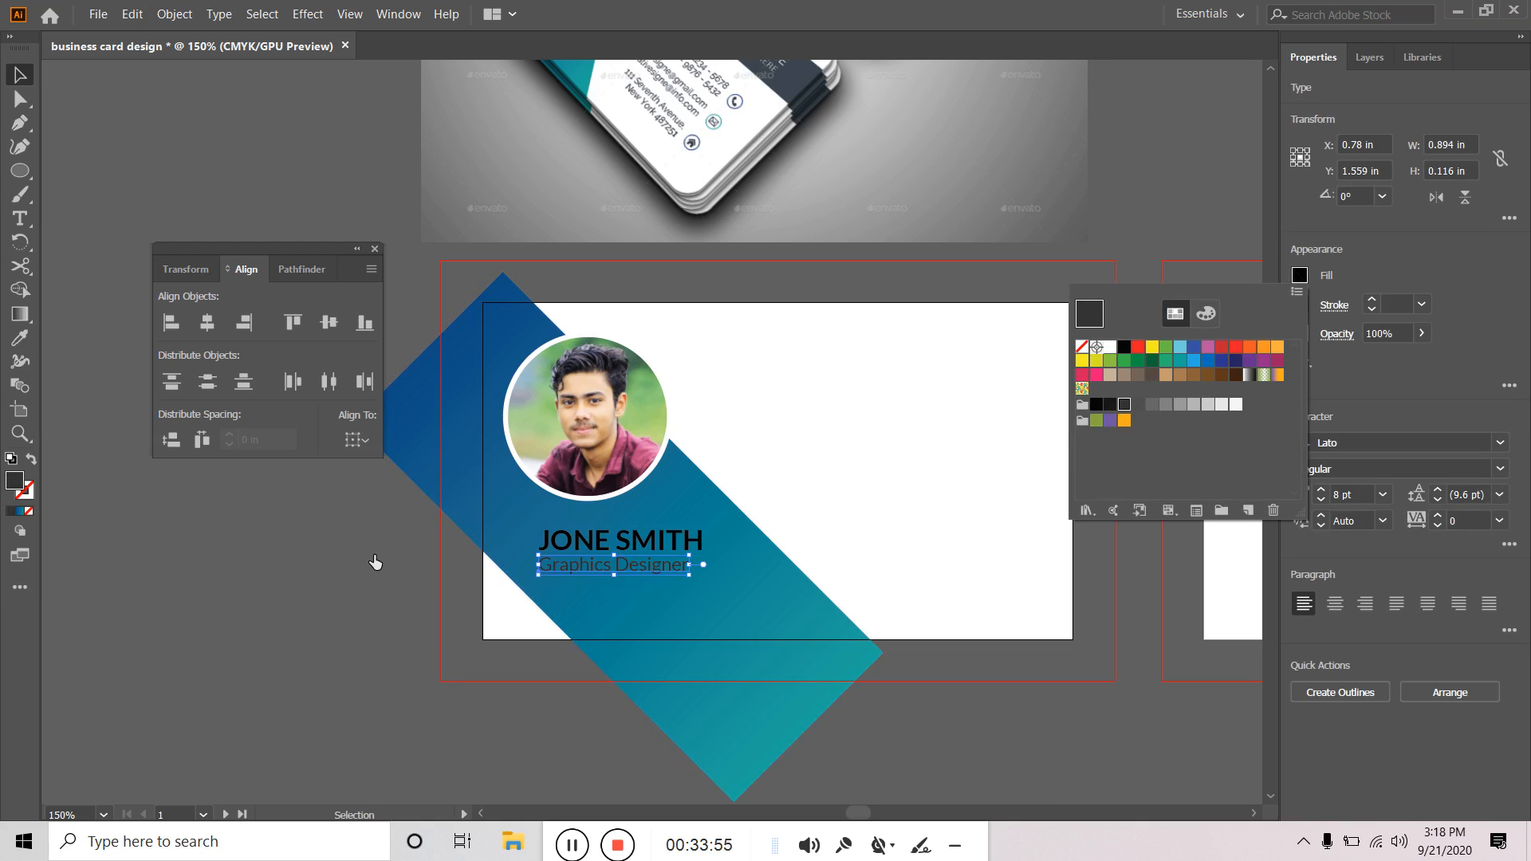
pyautogui.click(375, 563)
pyautogui.click(200, 531)
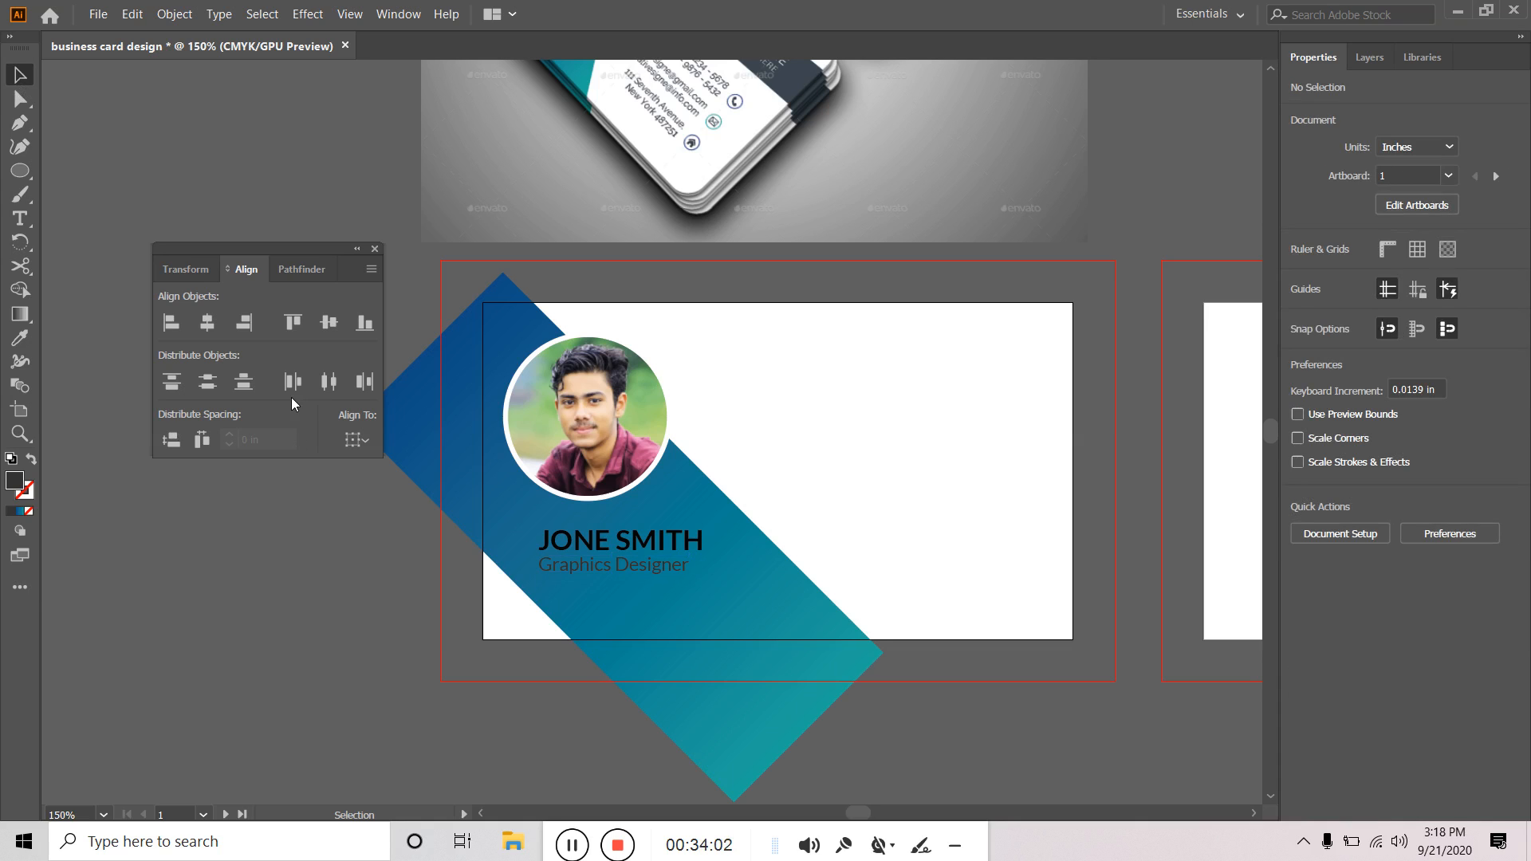
# Fill both the name and the Graphics Designer title with white.
pyautogui.moveTo(341, 533); pyautogui.dragTo(356, 581)
pyautogui.click(701, 604)
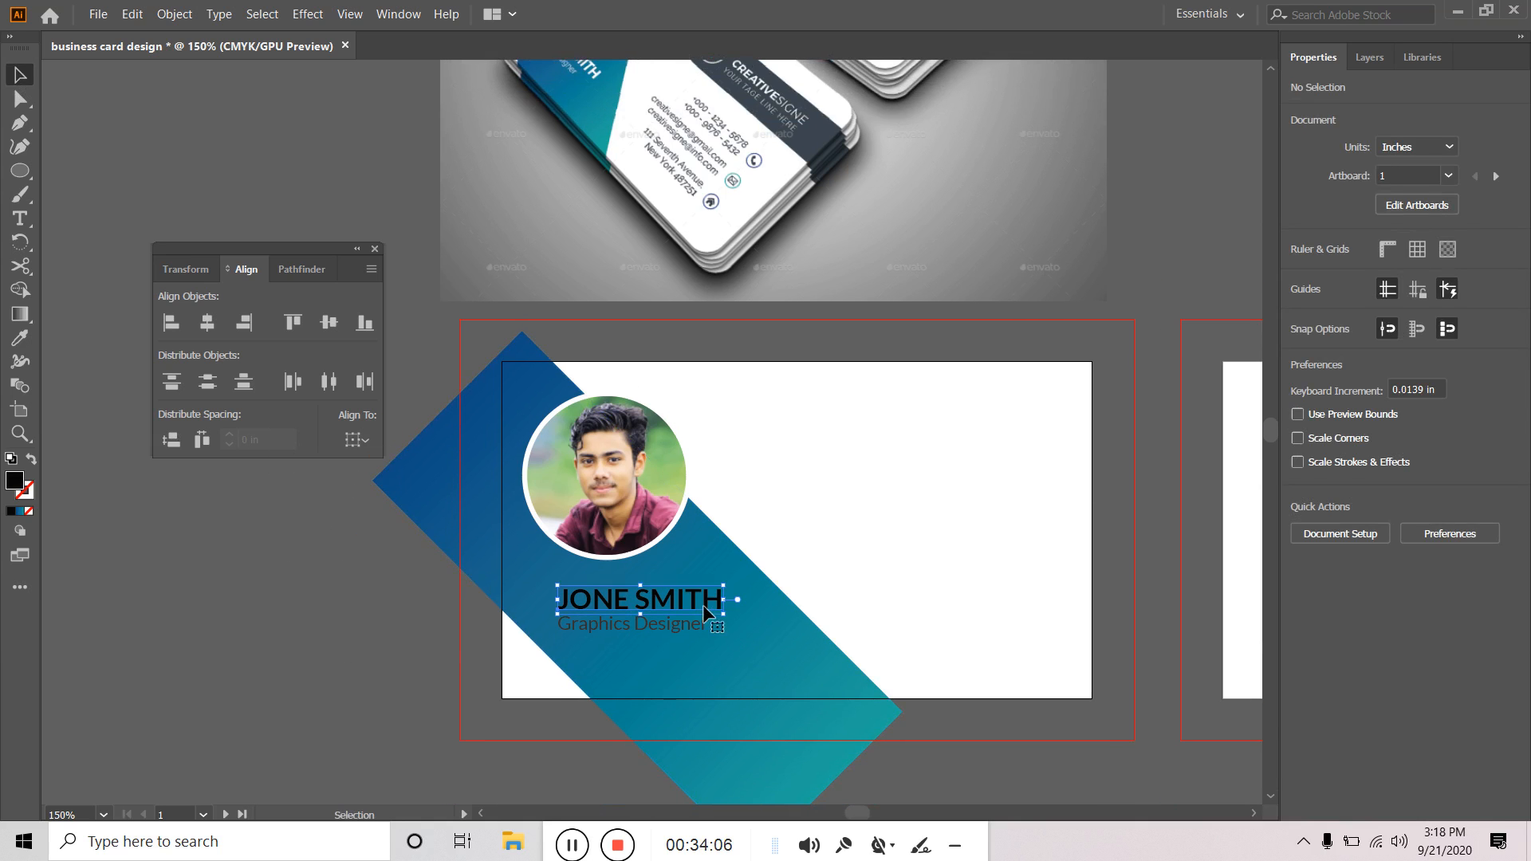
pyautogui.keyDown('shift'); pyautogui.click(686, 628); pyautogui.keyUp('shift')
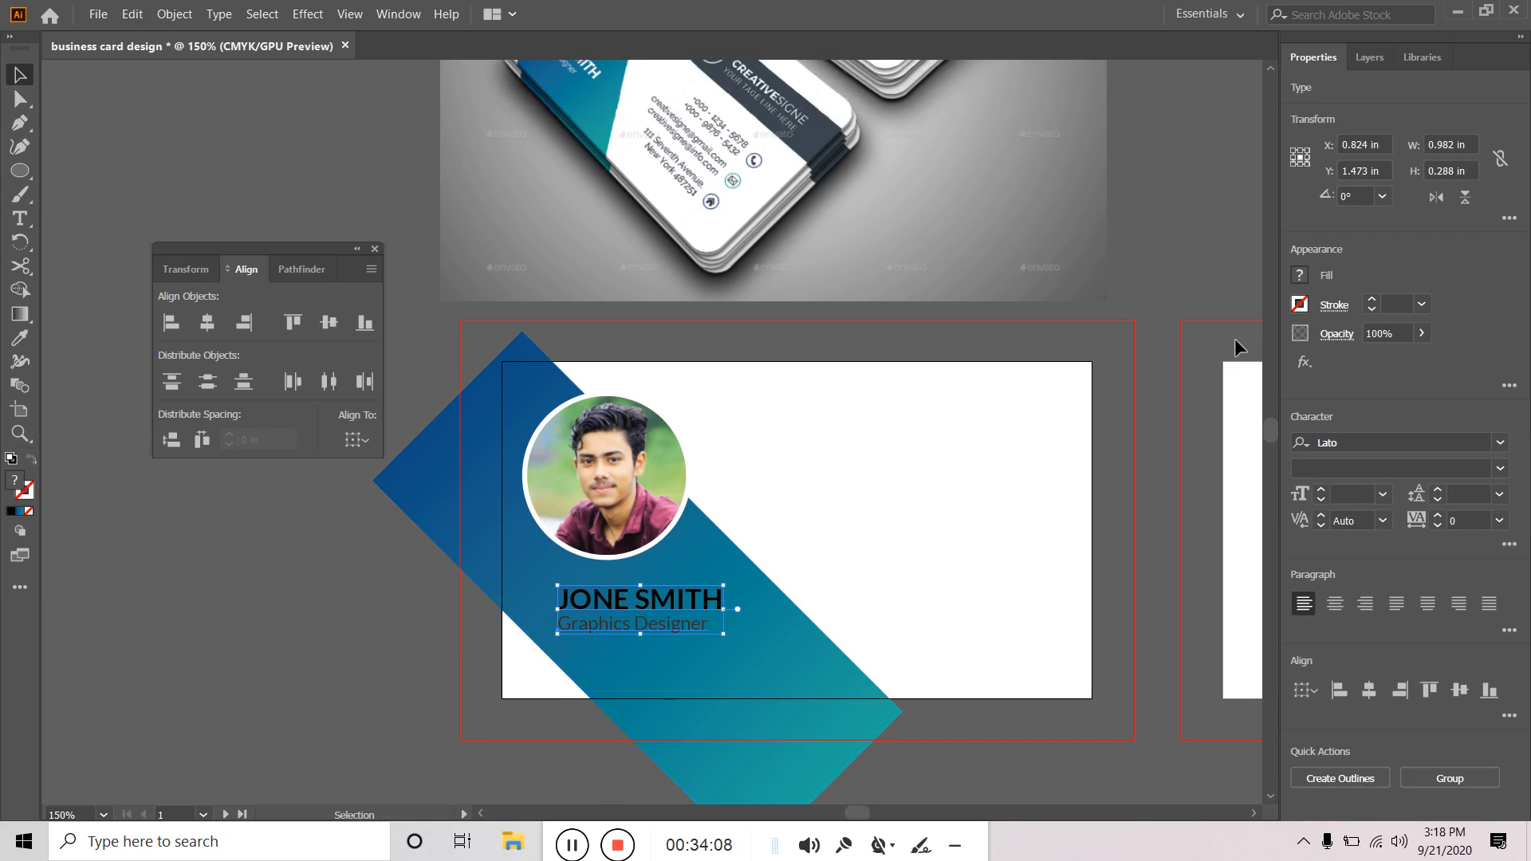
pyautogui.click(1299, 276)
pyautogui.click(1109, 347)
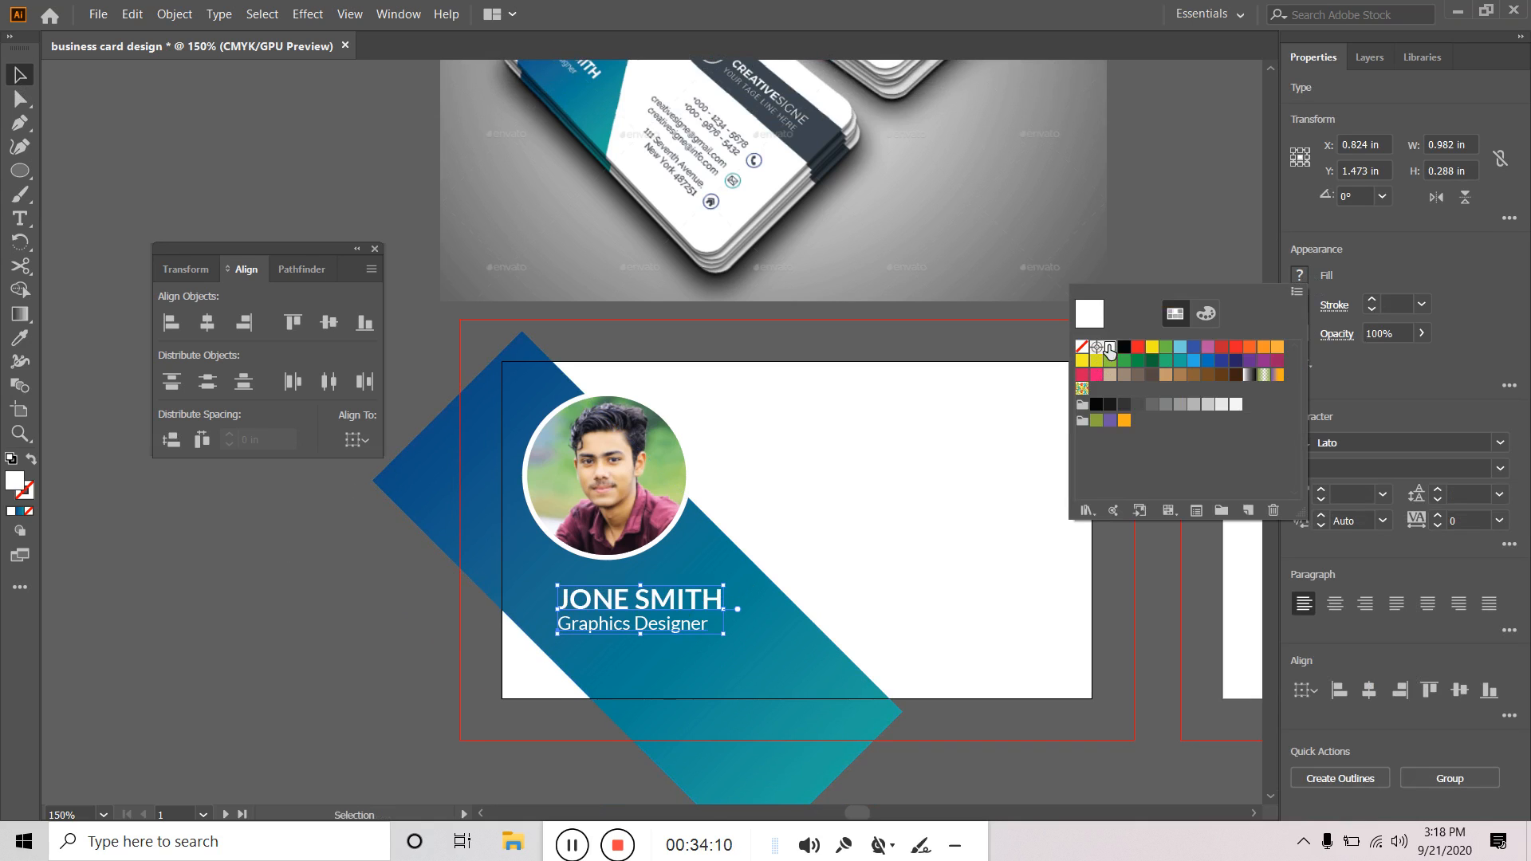
pyautogui.press('Escape')
pyautogui.click(356, 609)
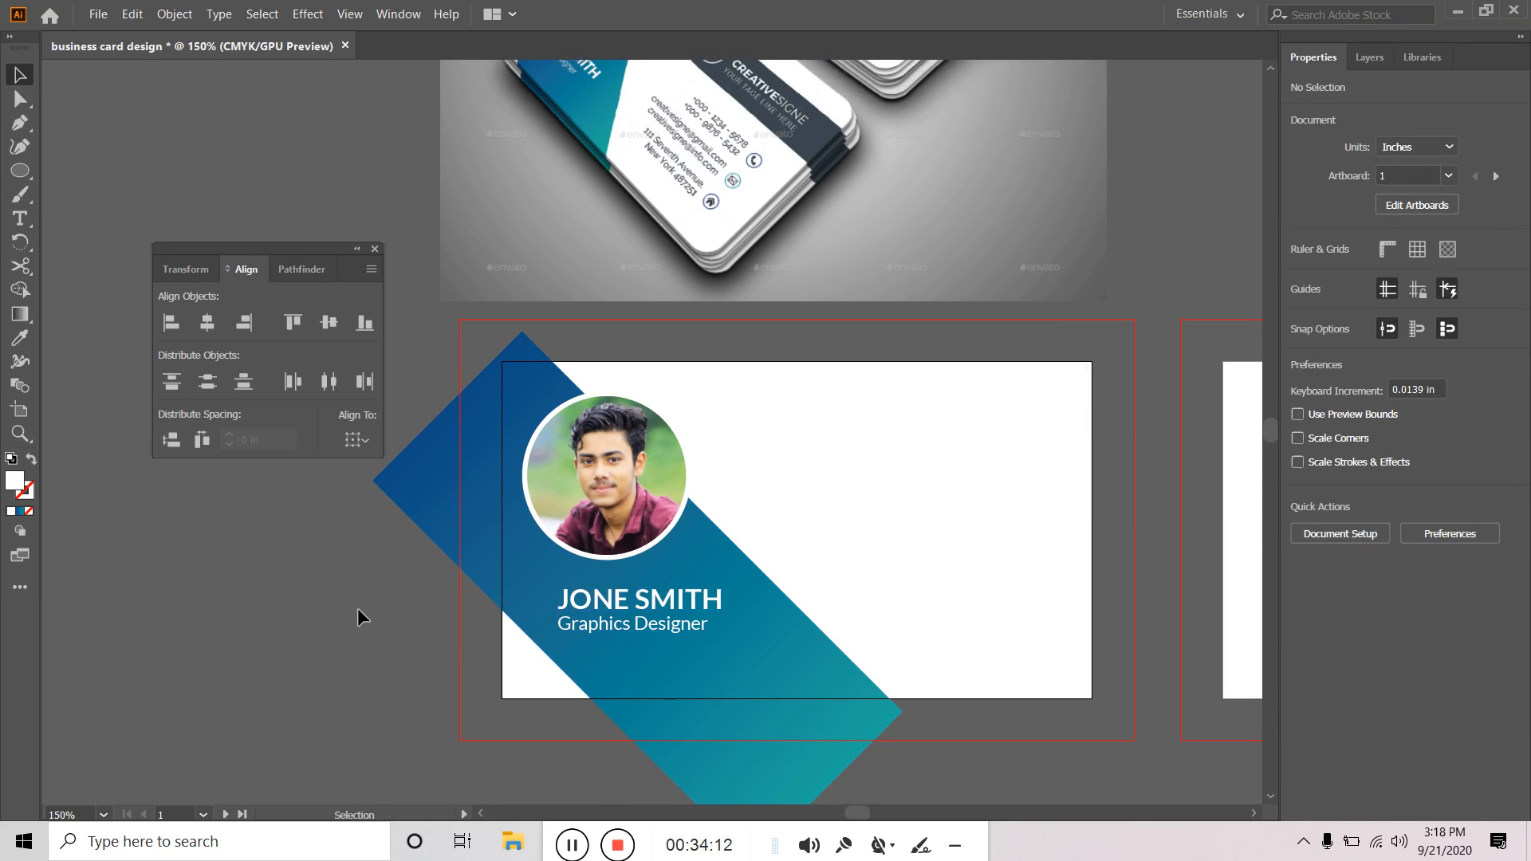
pyautogui.moveTo(1100, 356); pyautogui.dragTo(1006, 425)
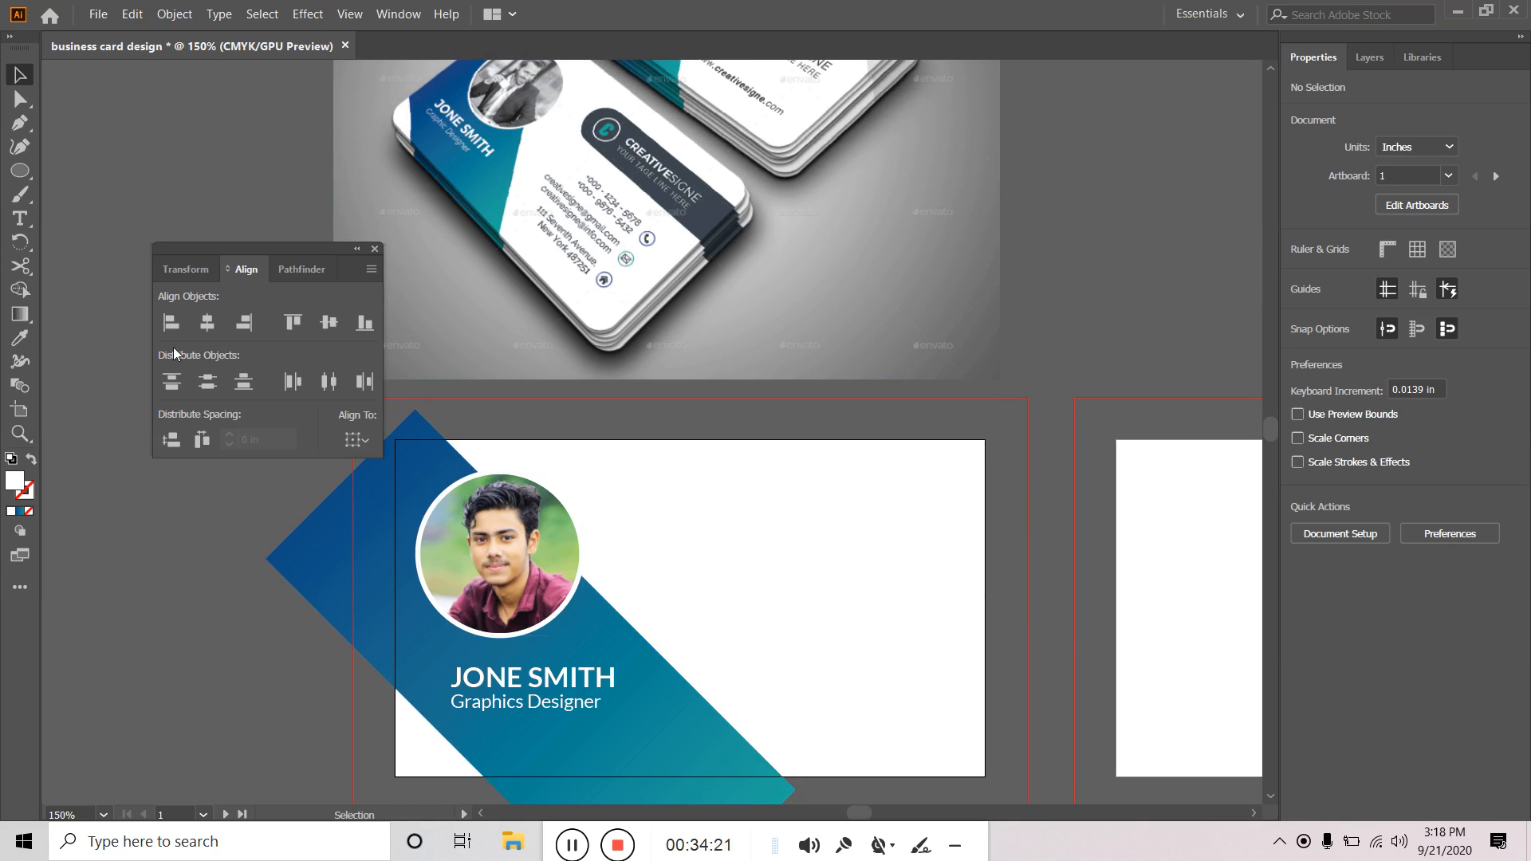
# Draw a wide bar toward the card's upper right and eyedrop the mockup's dark slate colour into it.
pyautogui.moveTo(20, 171); pyautogui.dragTo(96, 164)
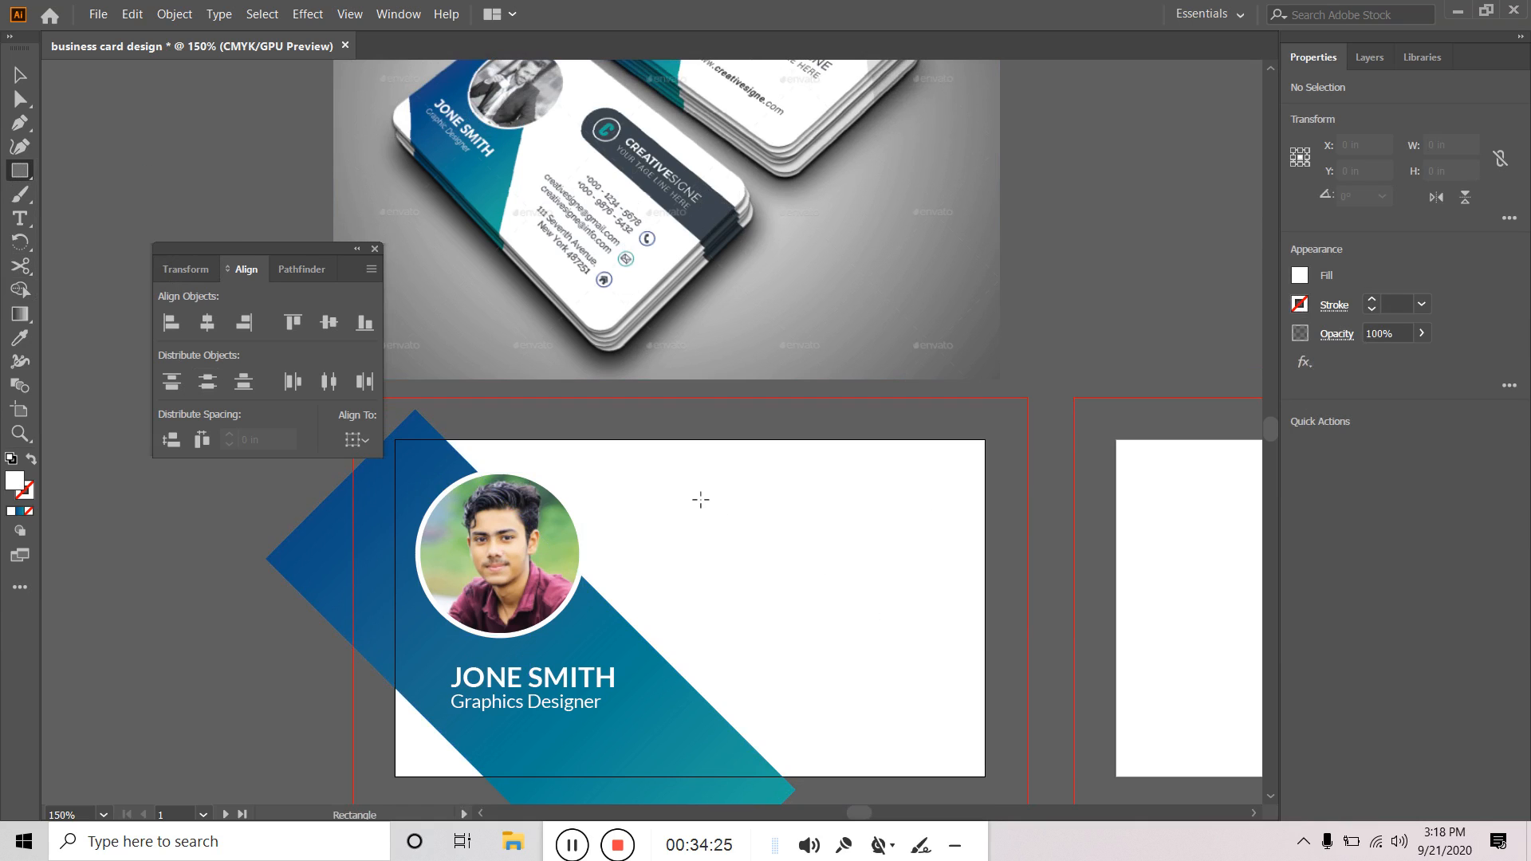
pyautogui.moveTo(696, 499); pyautogui.dragTo(987, 554)
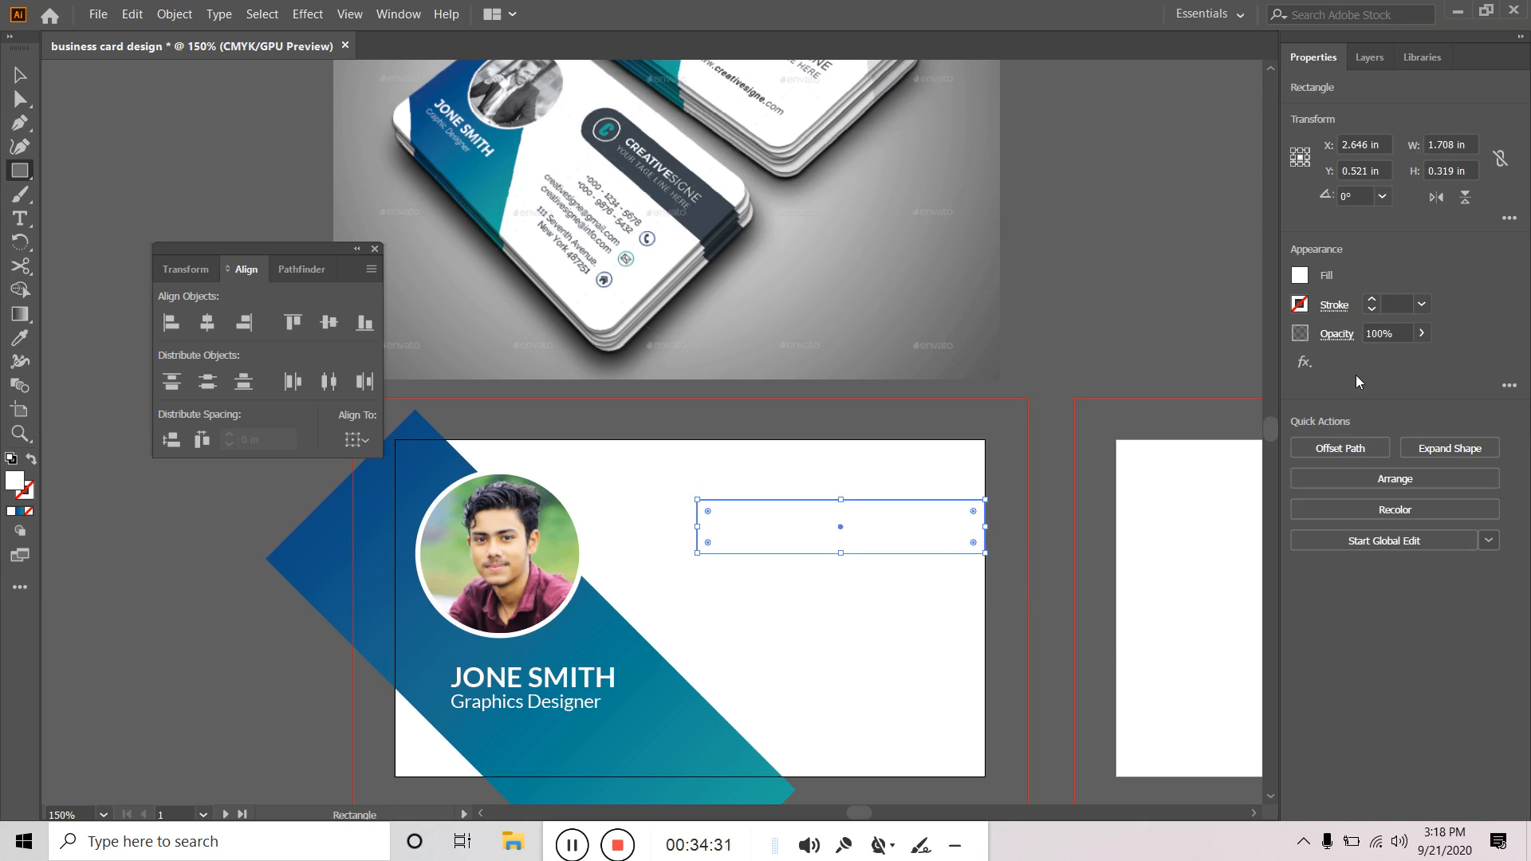
pyautogui.click(1301, 276)
pyautogui.click(20, 338)
pyautogui.click(712, 209)
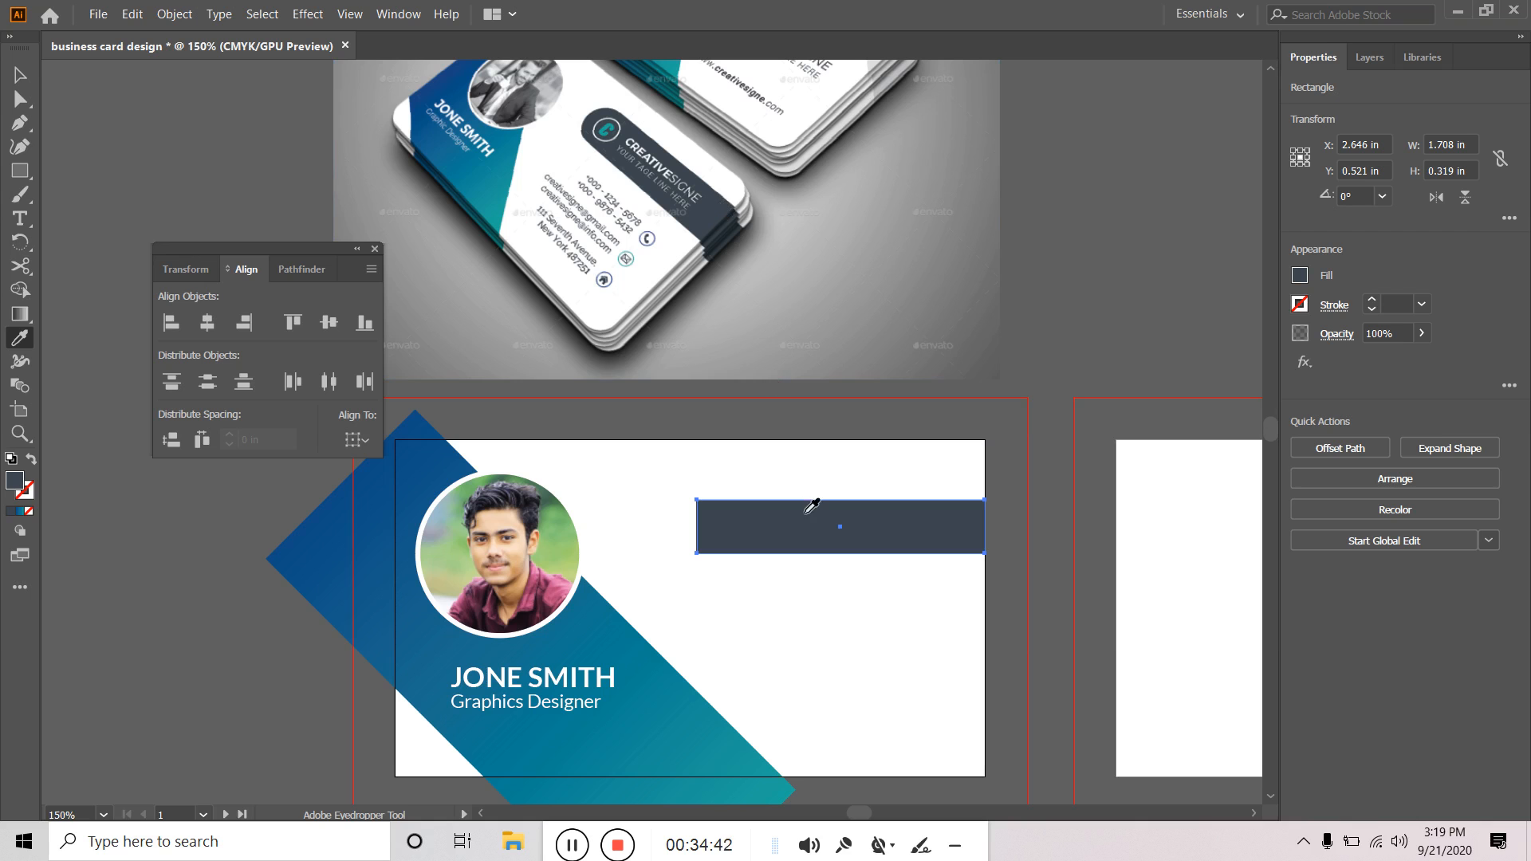
pyautogui.scroll(20, 702, 183)
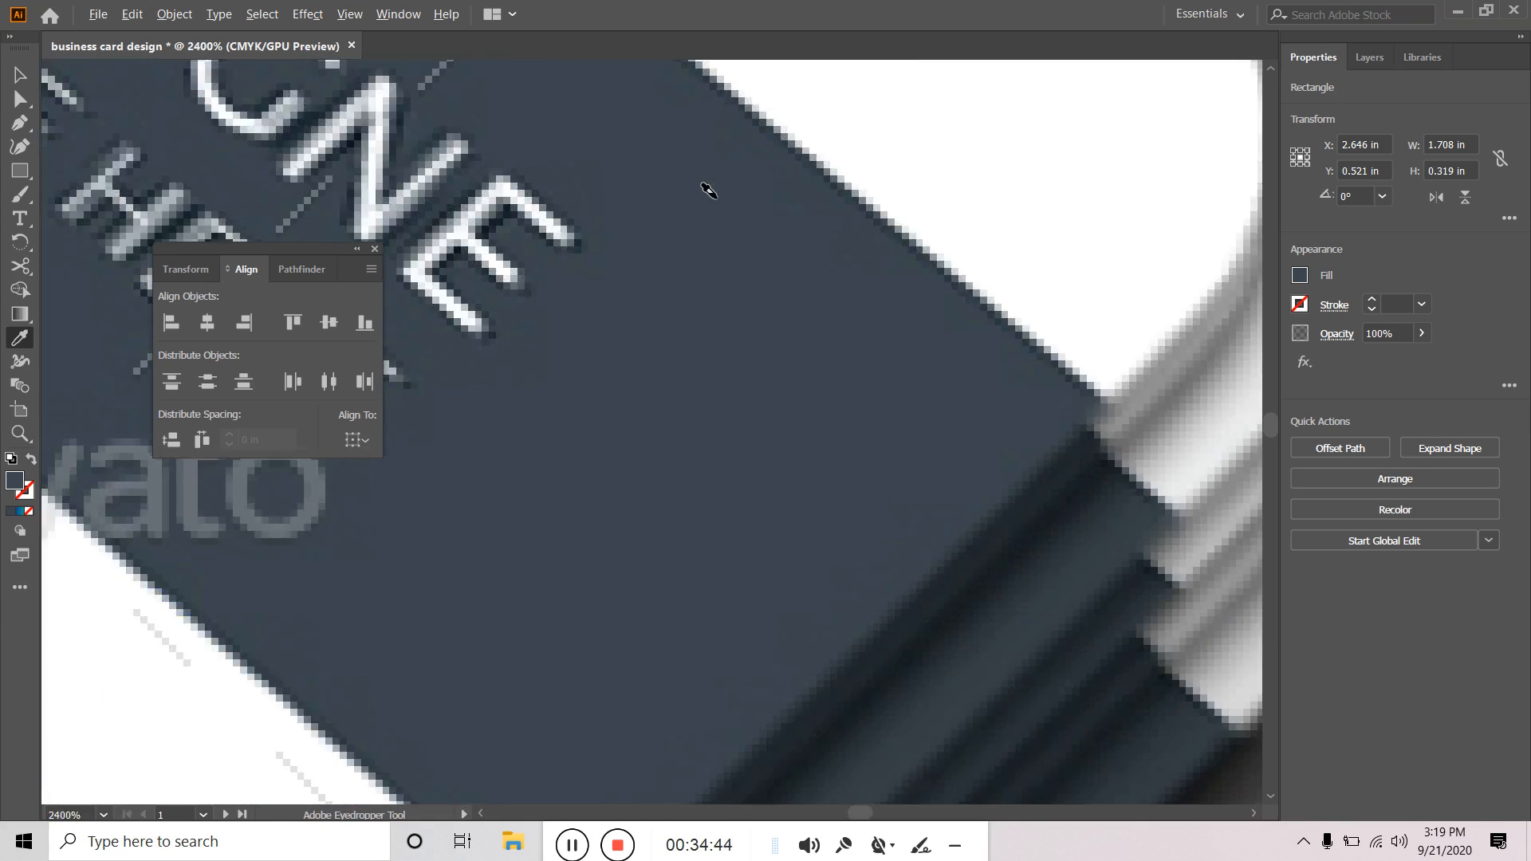
pyautogui.click(19, 75)
pyautogui.scroll(-5, 727, 520)
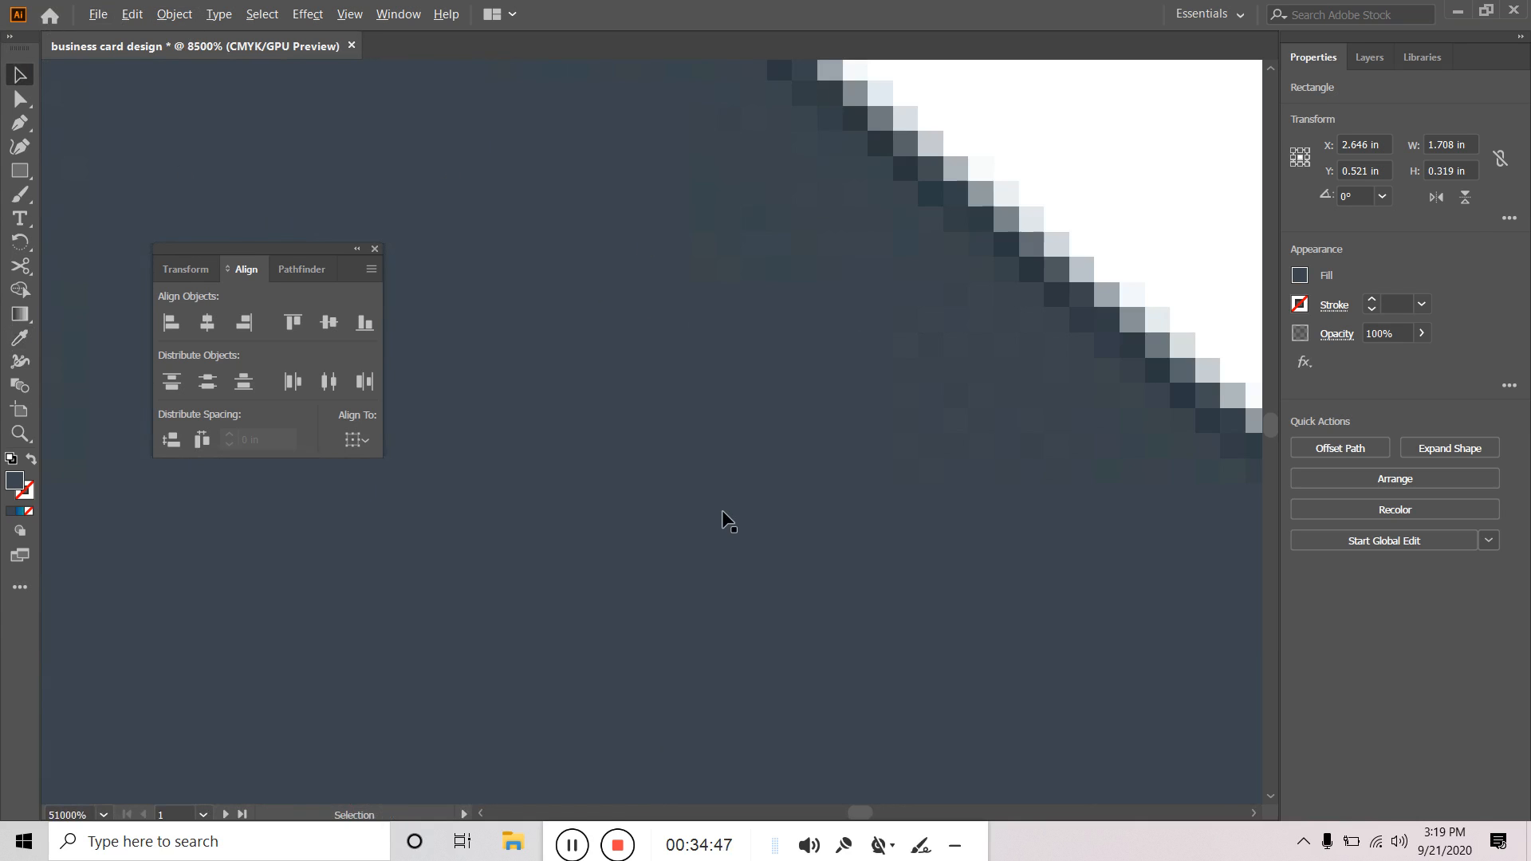
pyautogui.scroll(-10, 722, 510)
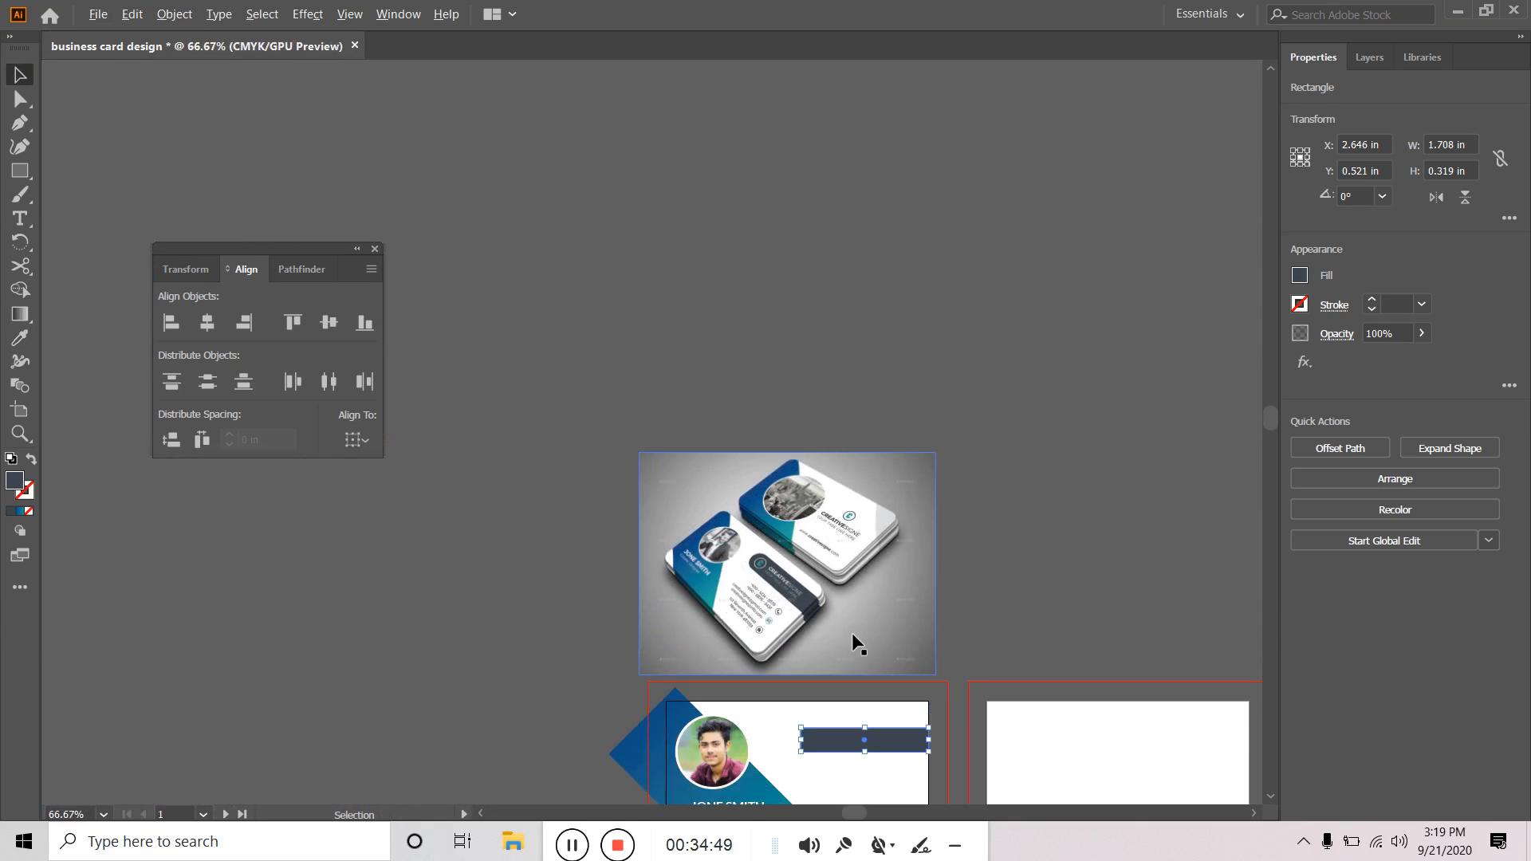
pyautogui.scroll(4, 884, 710)
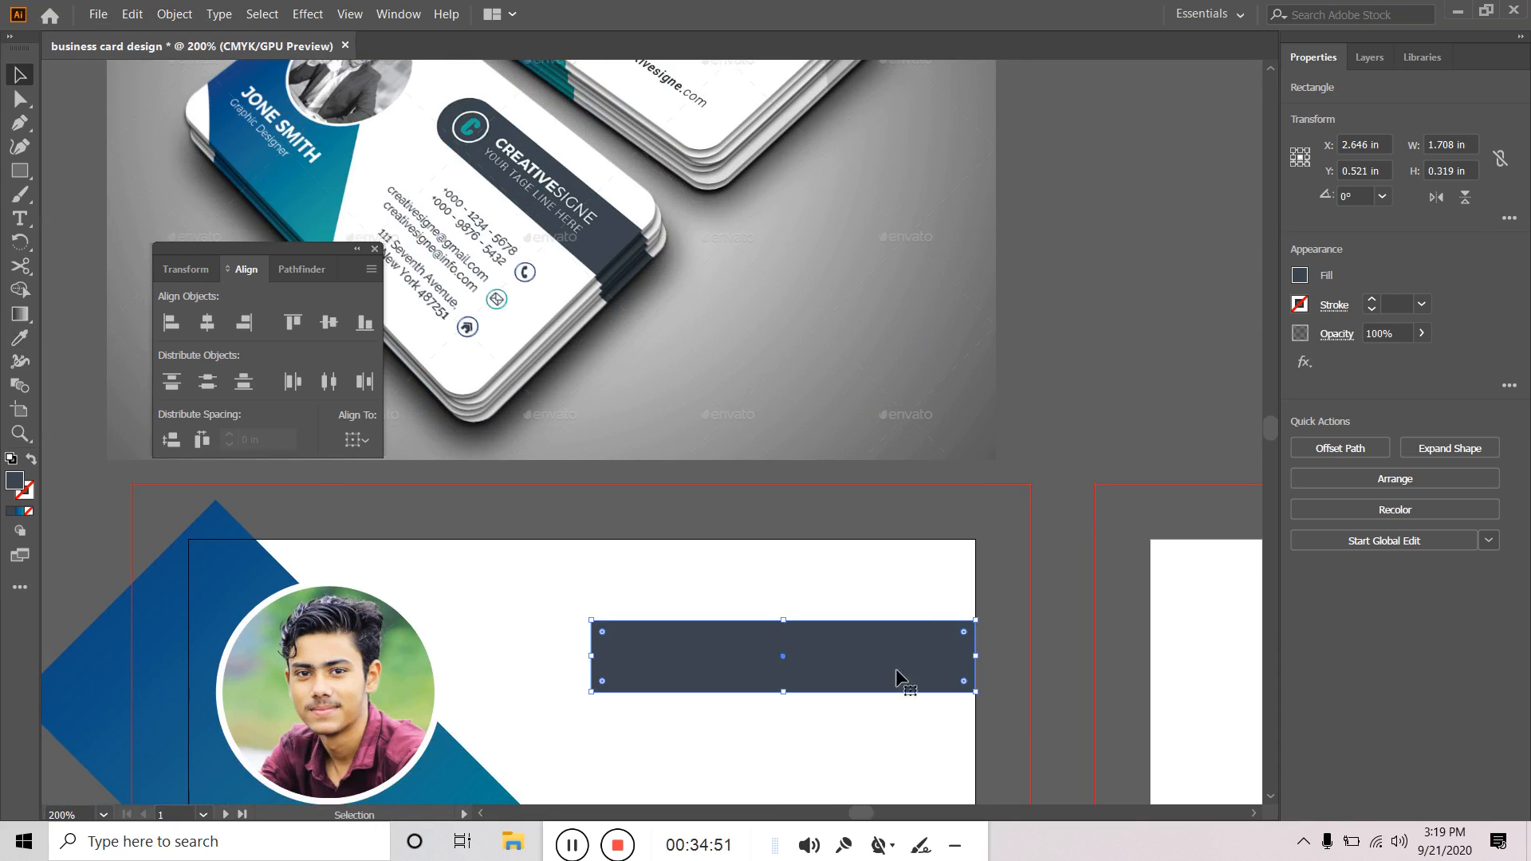
pyautogui.scroll(2, 861, 694)
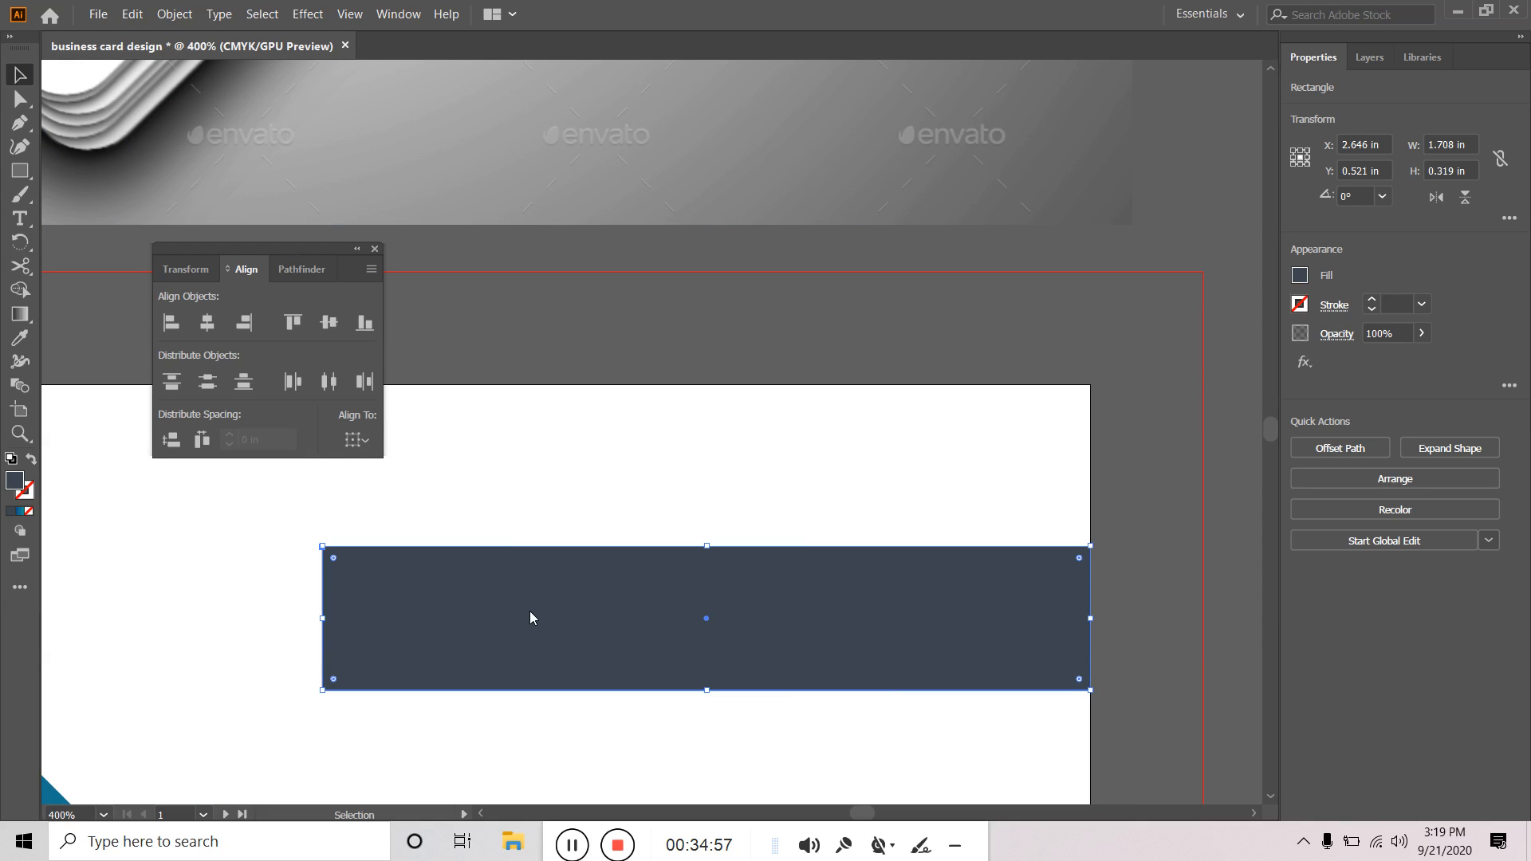
pyautogui.scroll(-2, 530, 618)
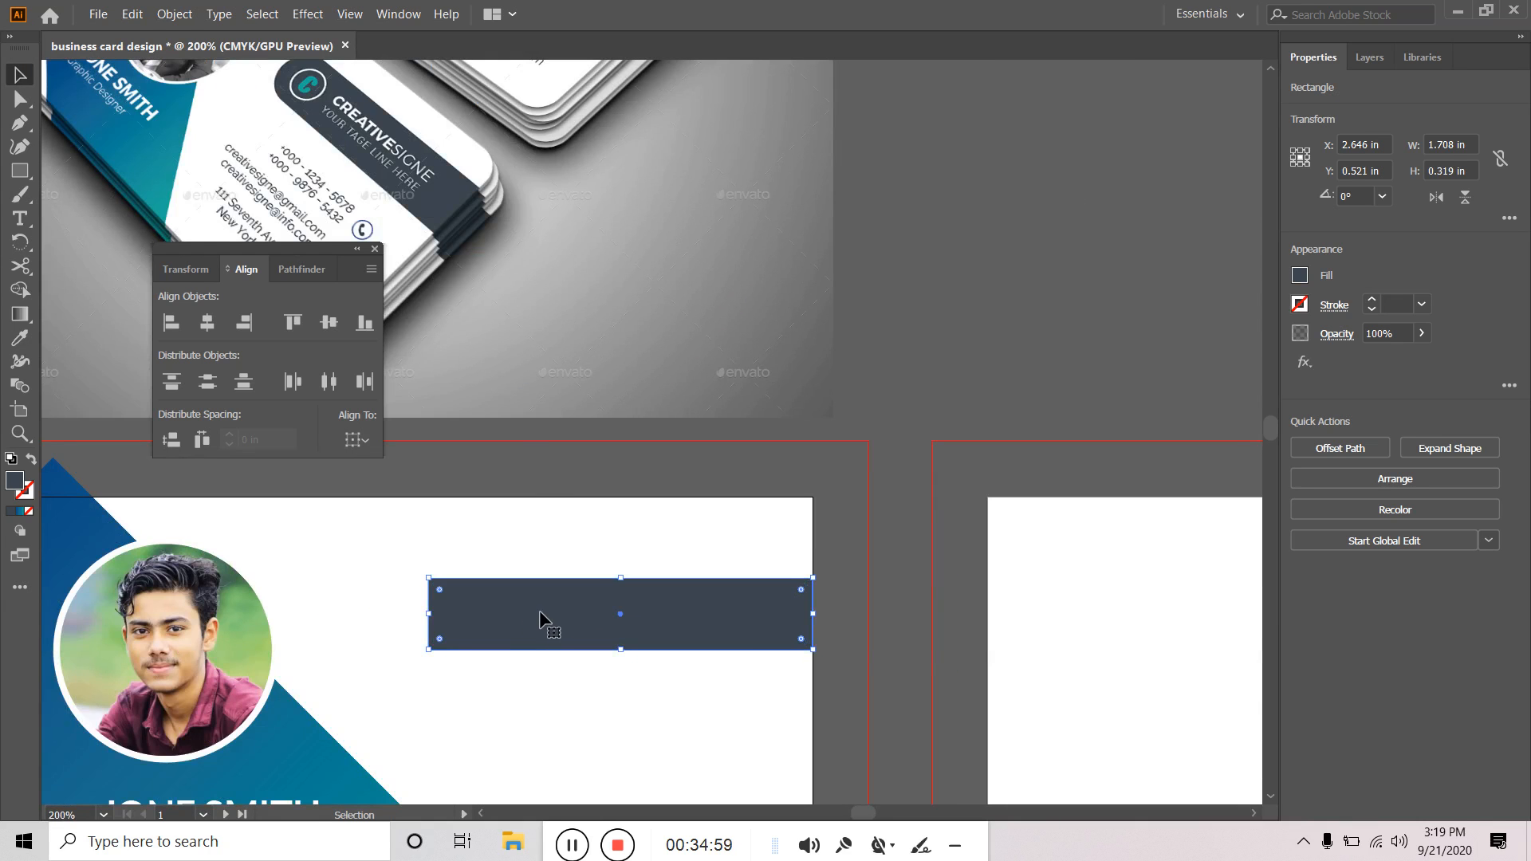
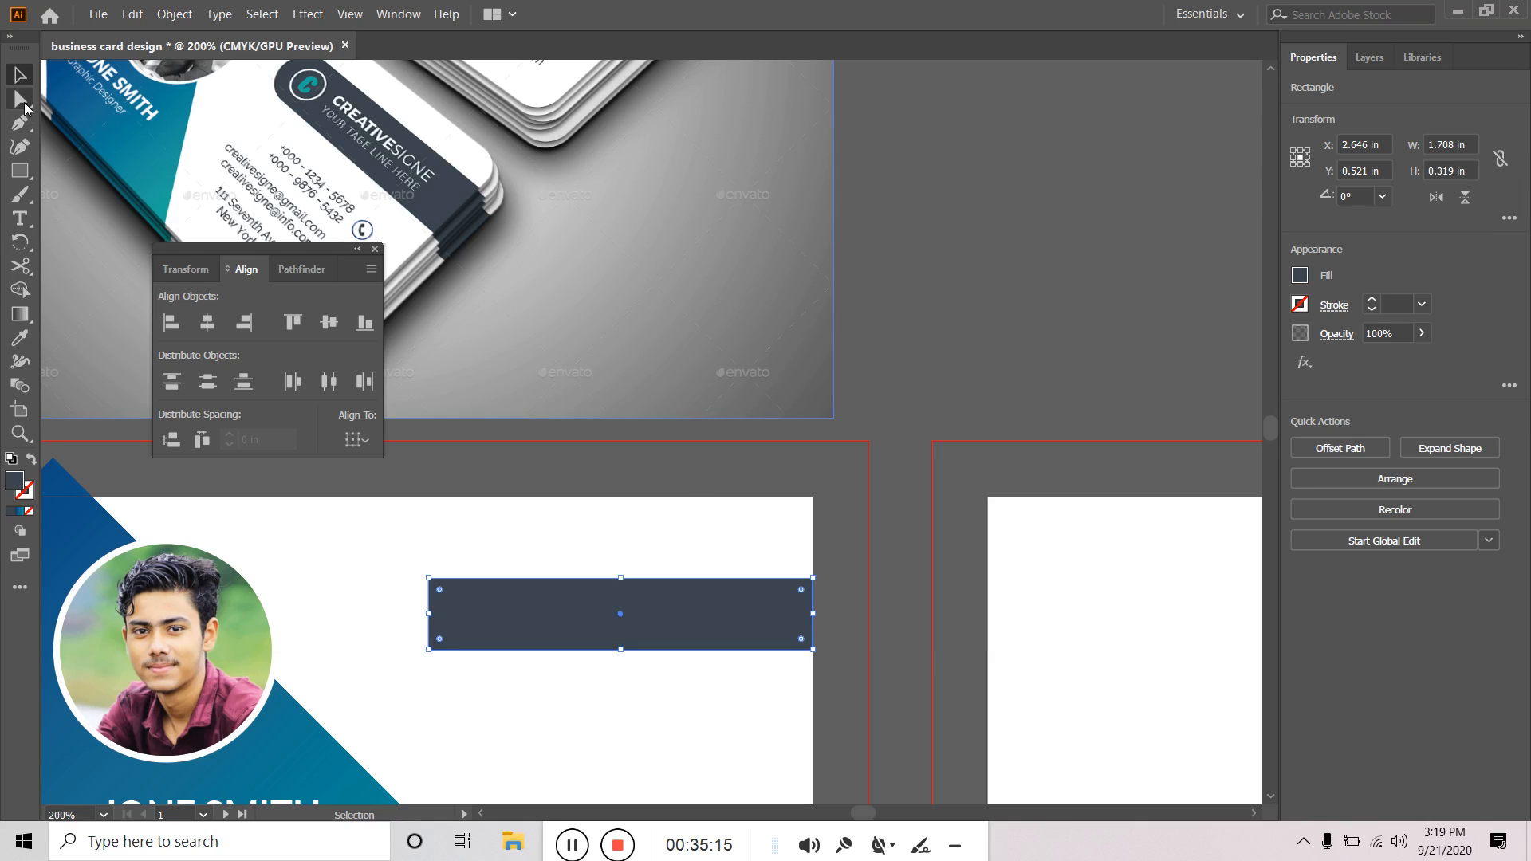
# Try rounding all corners of the dark rectangle, then undo it and deselect.
pyautogui.click(20, 99)
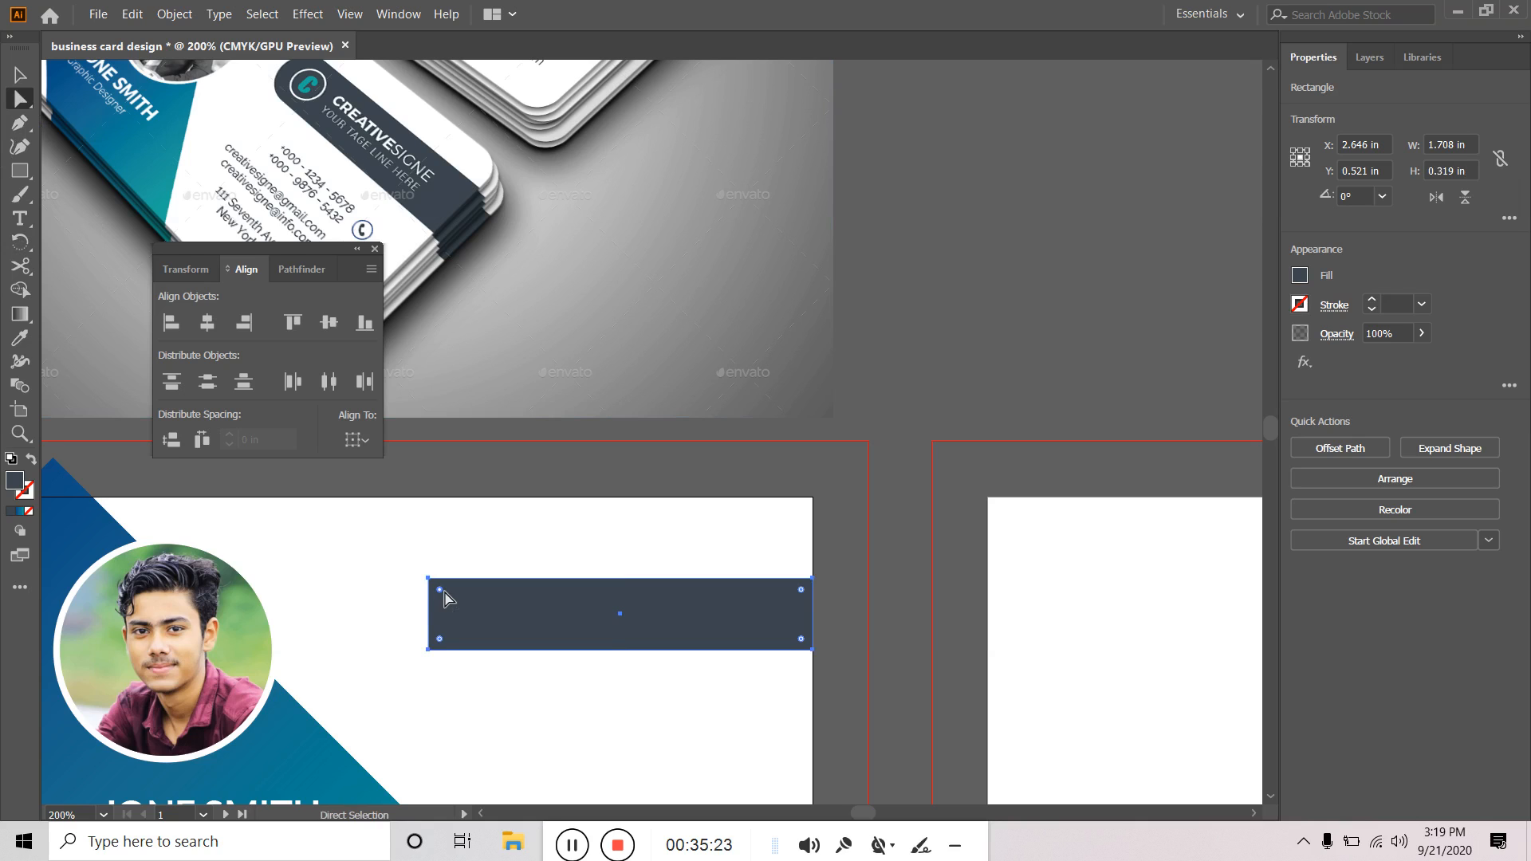
pyautogui.press('ctrl')
pyautogui.moveTo(439, 590); pyautogui.dragTo(456, 608)
pyautogui.hotkey('ctrl', 'z')
pyautogui.keyDown('alt'); pyautogui.scroll(2, 455, 598); pyautogui.keyUp('alt')
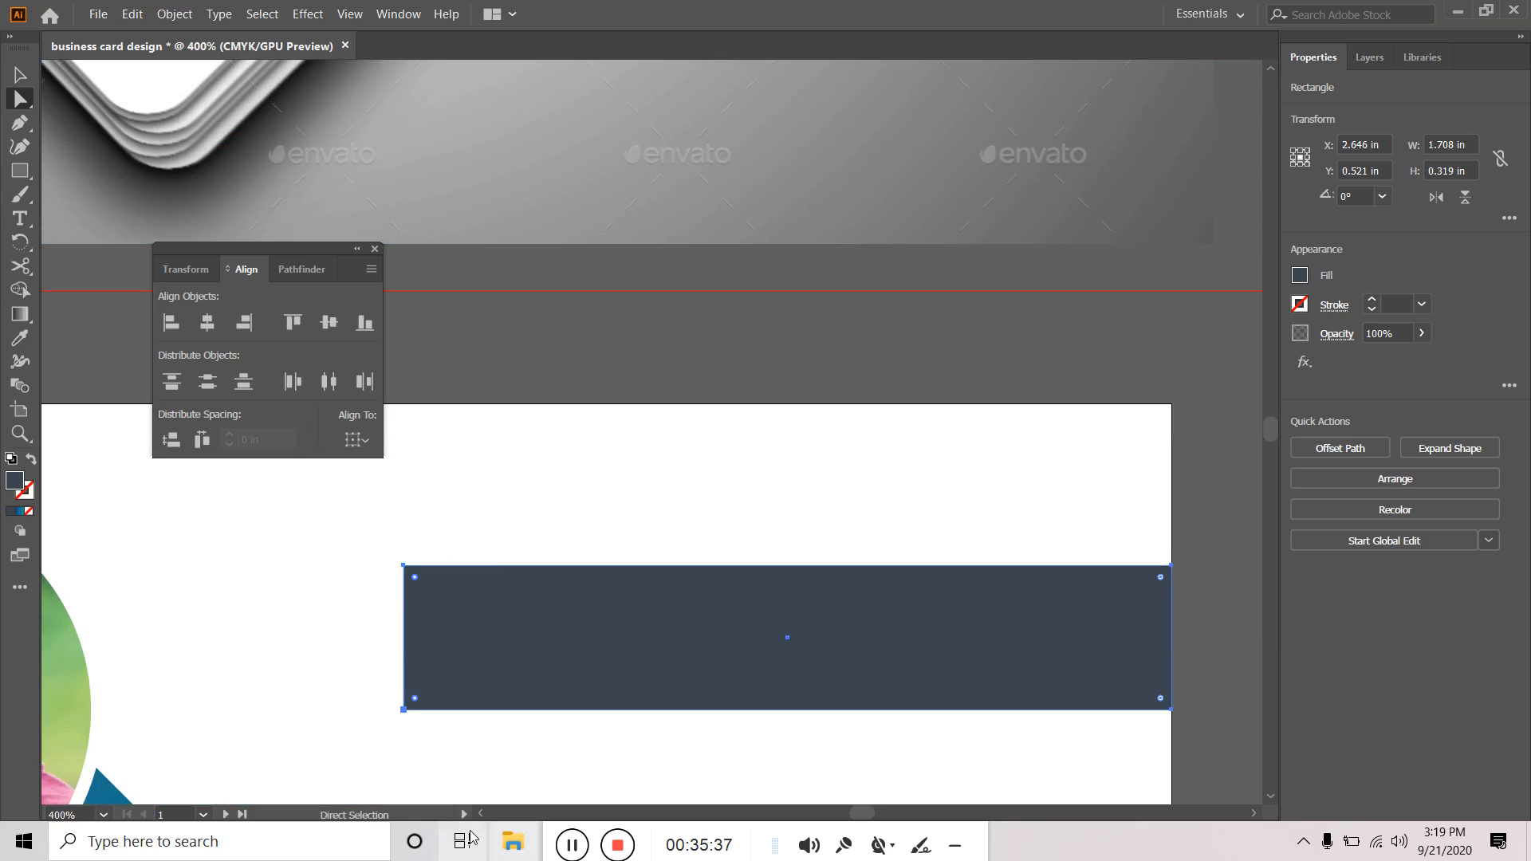
pyautogui.click(501, 526)
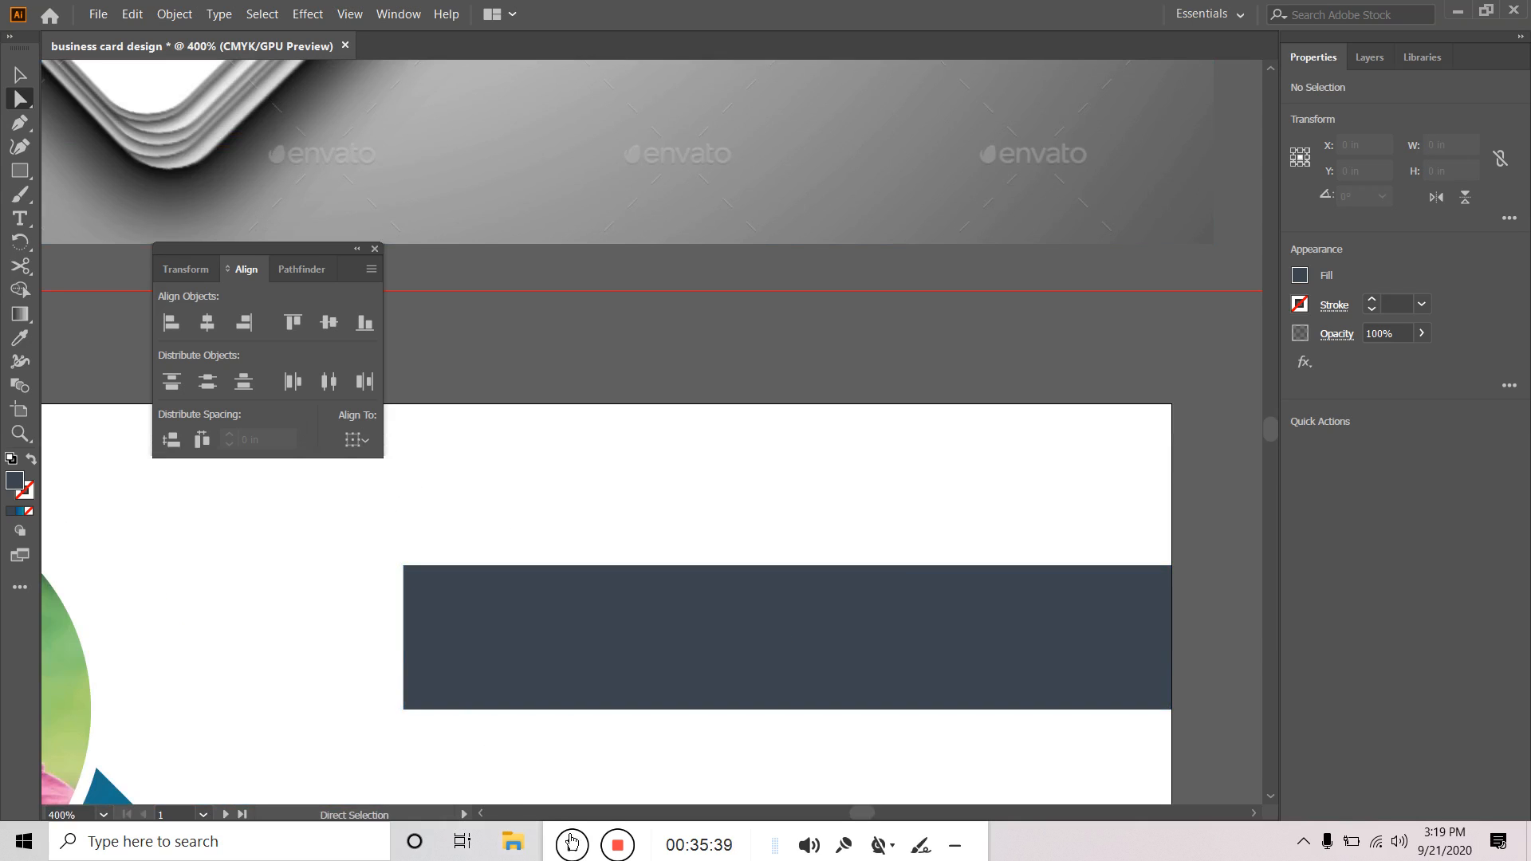
# Share the entire screen to the Google Meet call, then go back to the card document.
pyautogui.click(563, 841)
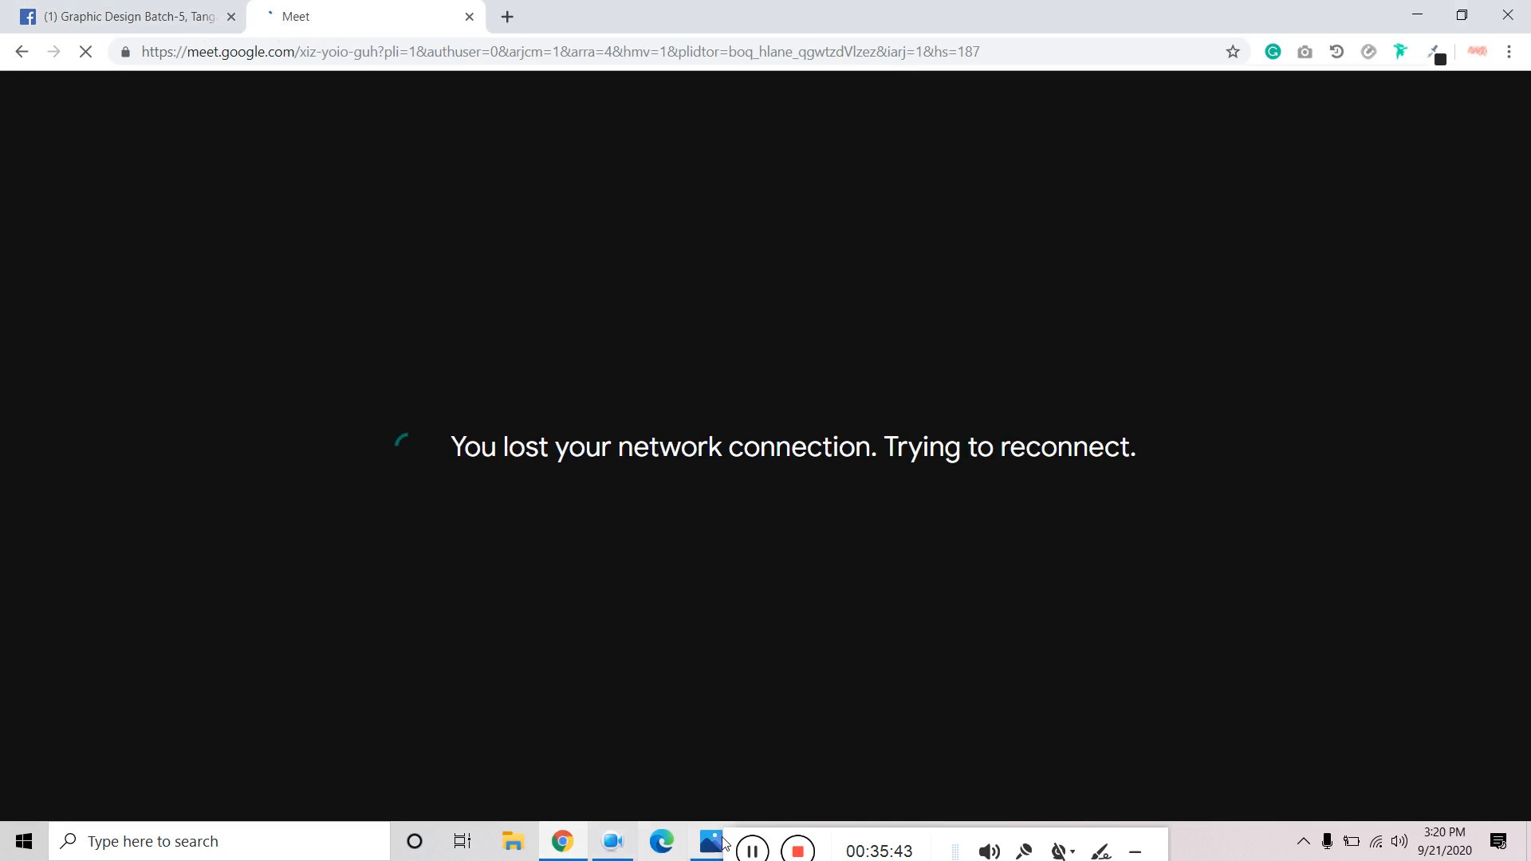
pyautogui.click(752, 852)
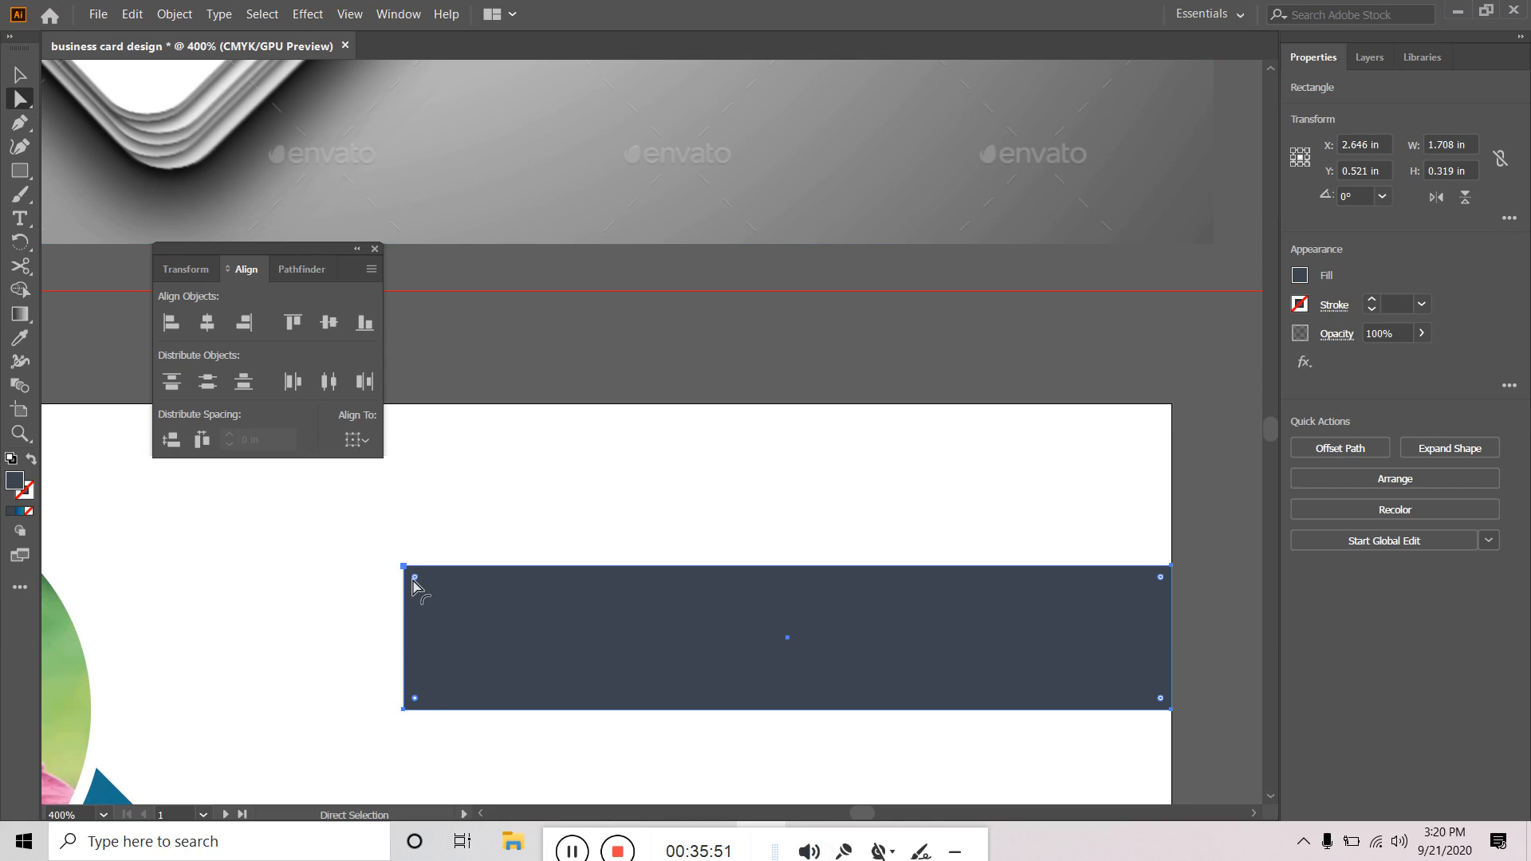
pyautogui.click(566, 838)
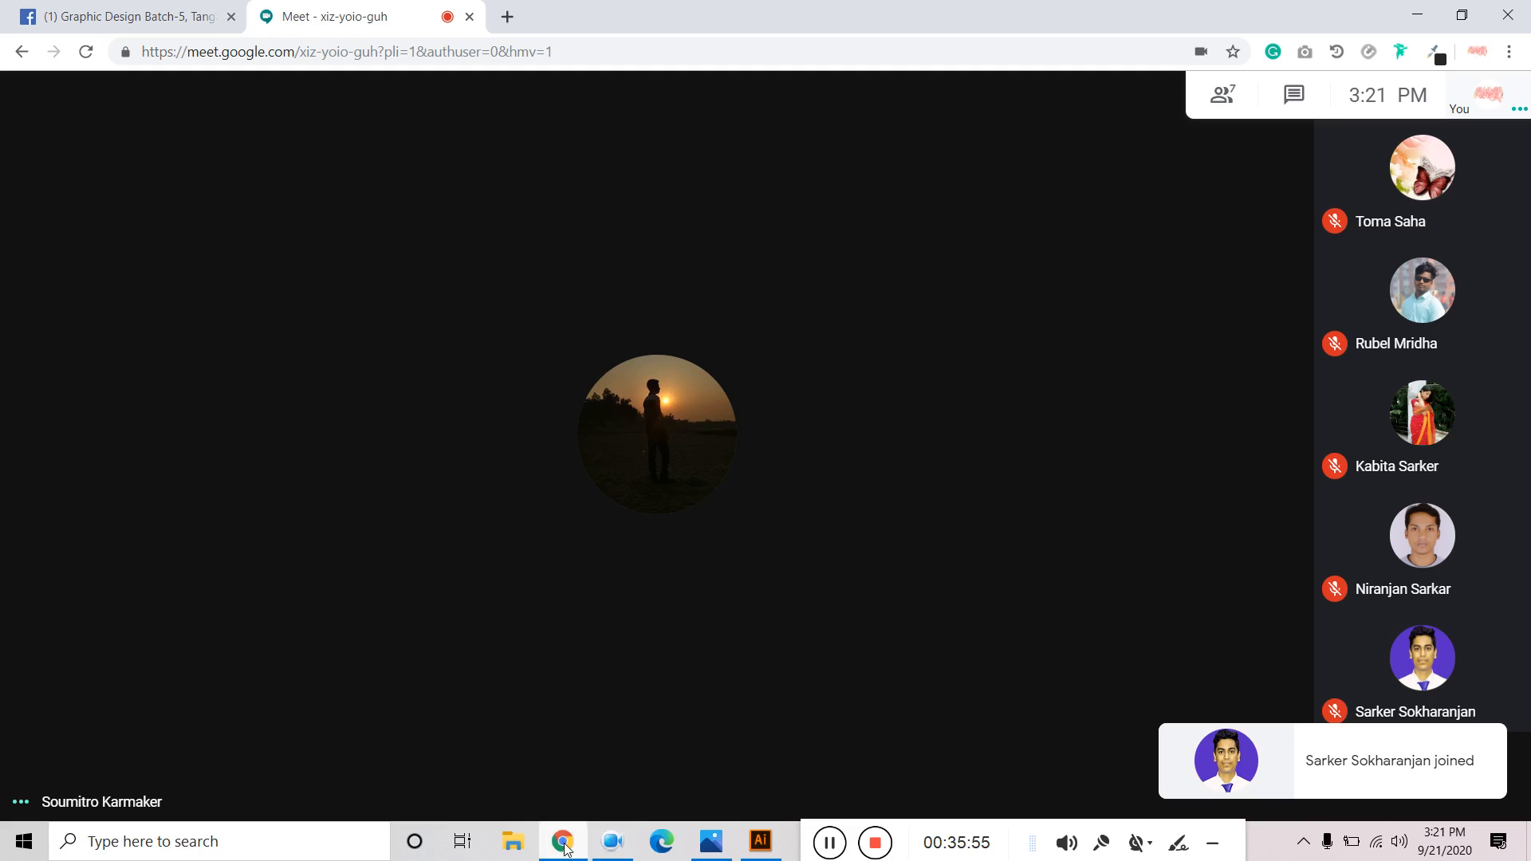
pyautogui.click(1365, 795)
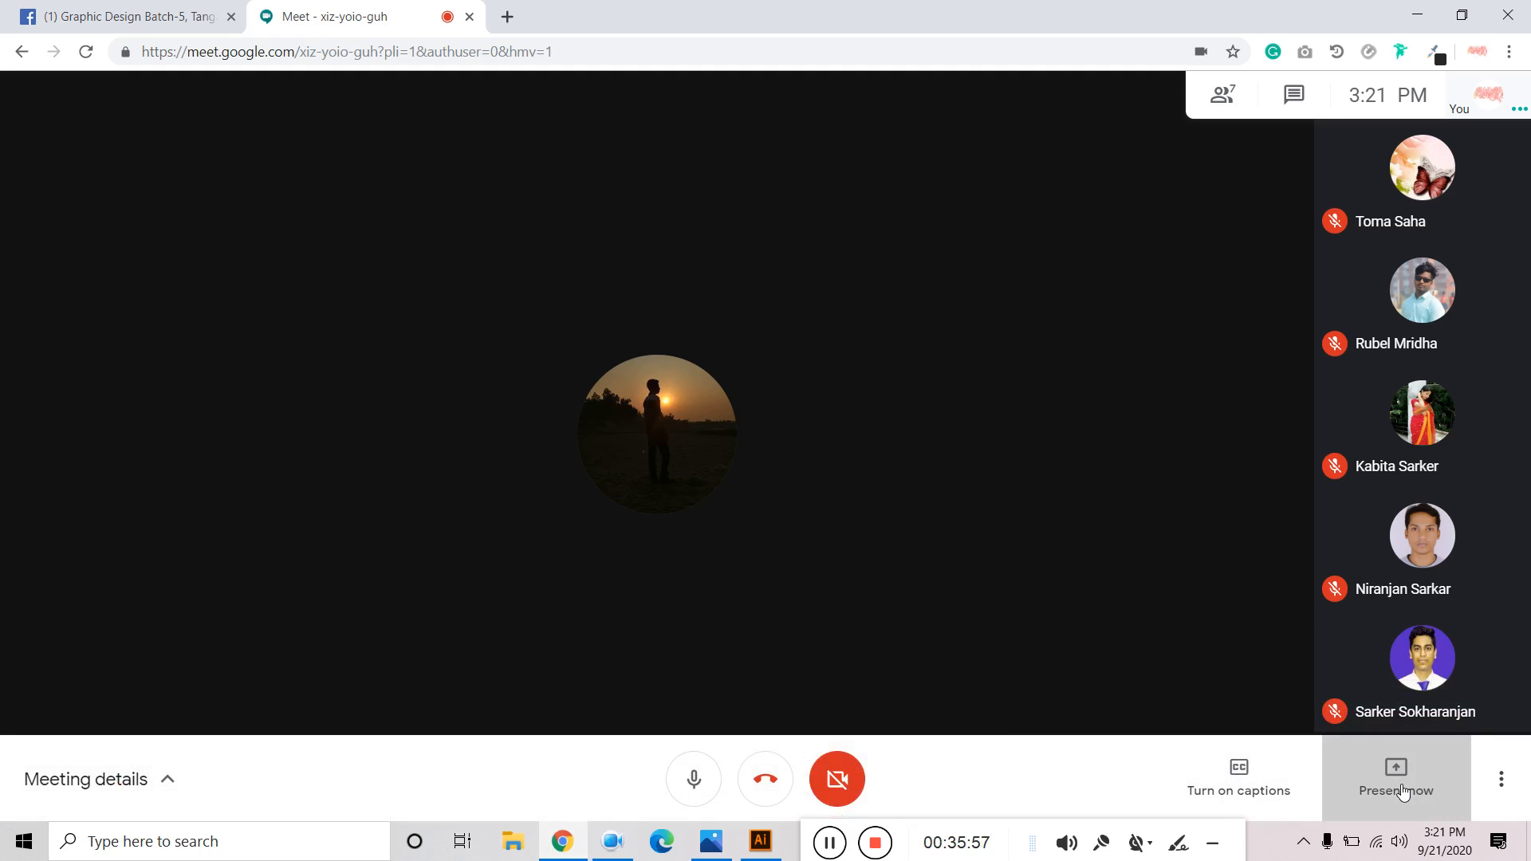
pyautogui.click(1360, 604)
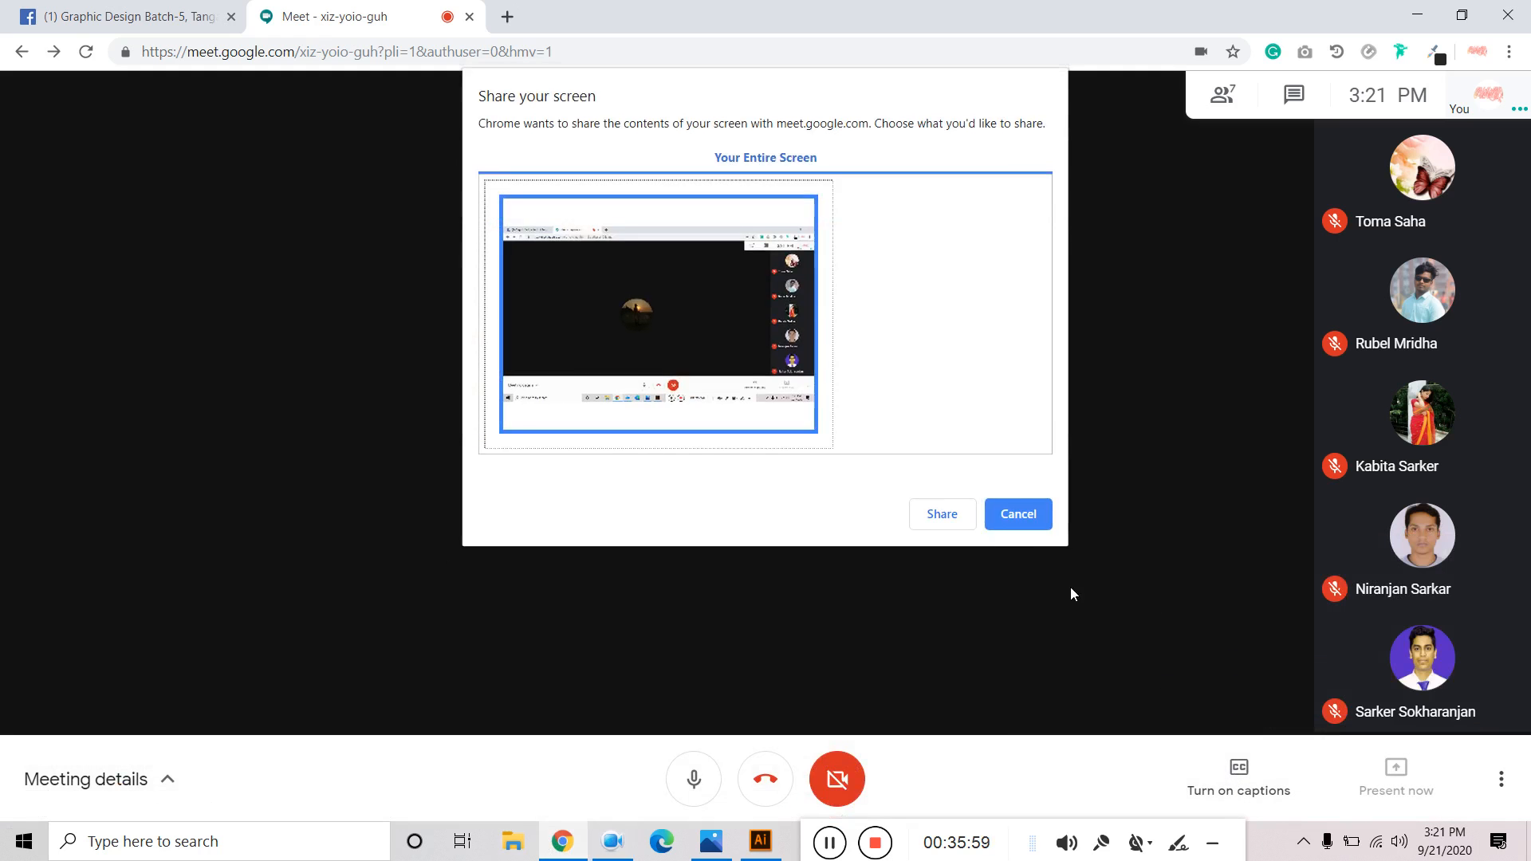
pyautogui.click(955, 519)
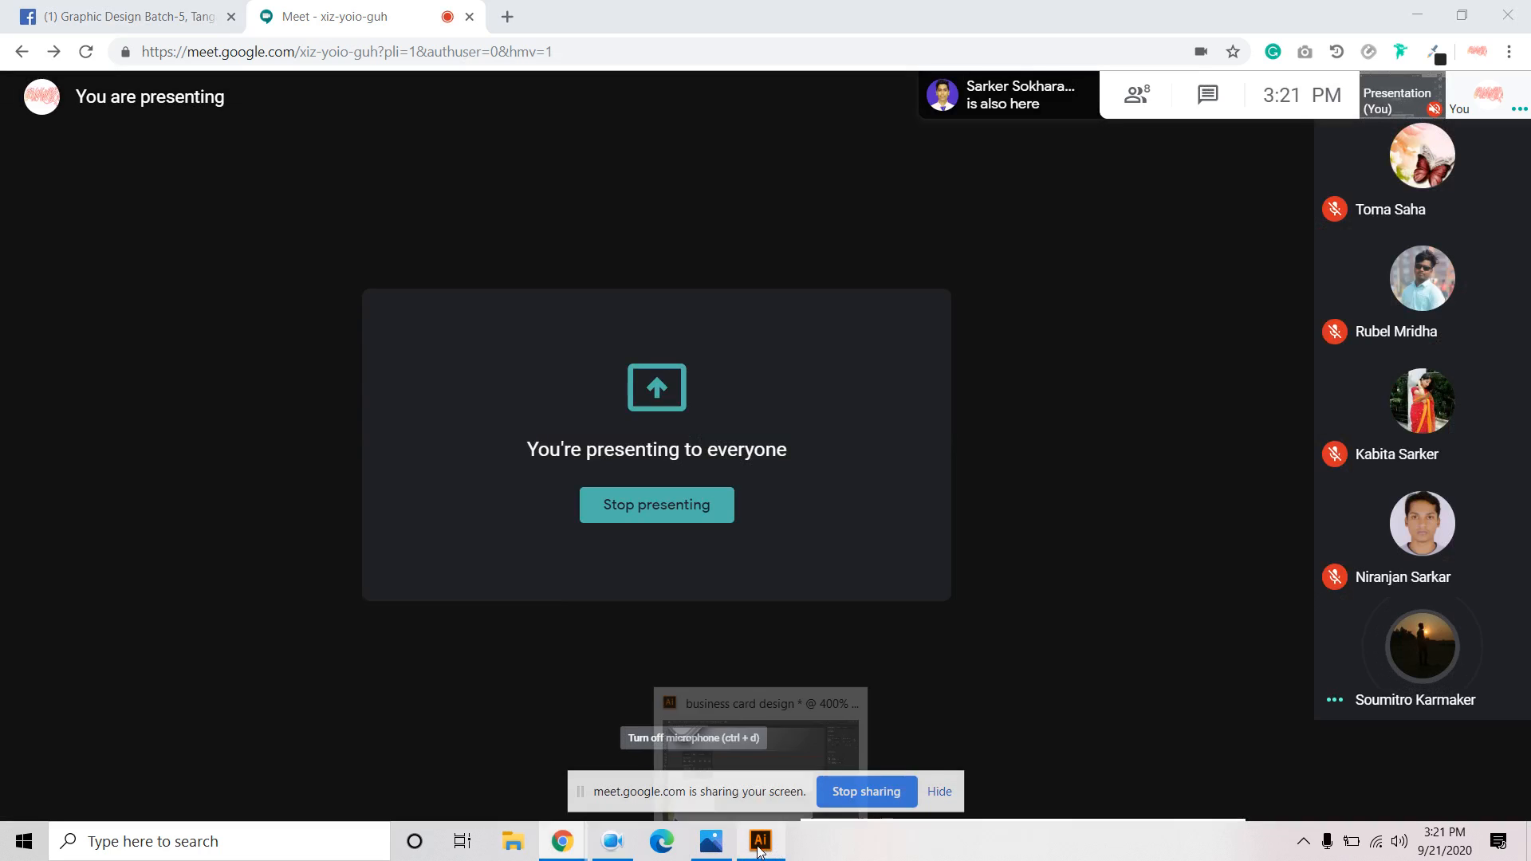
pyautogui.click(760, 844)
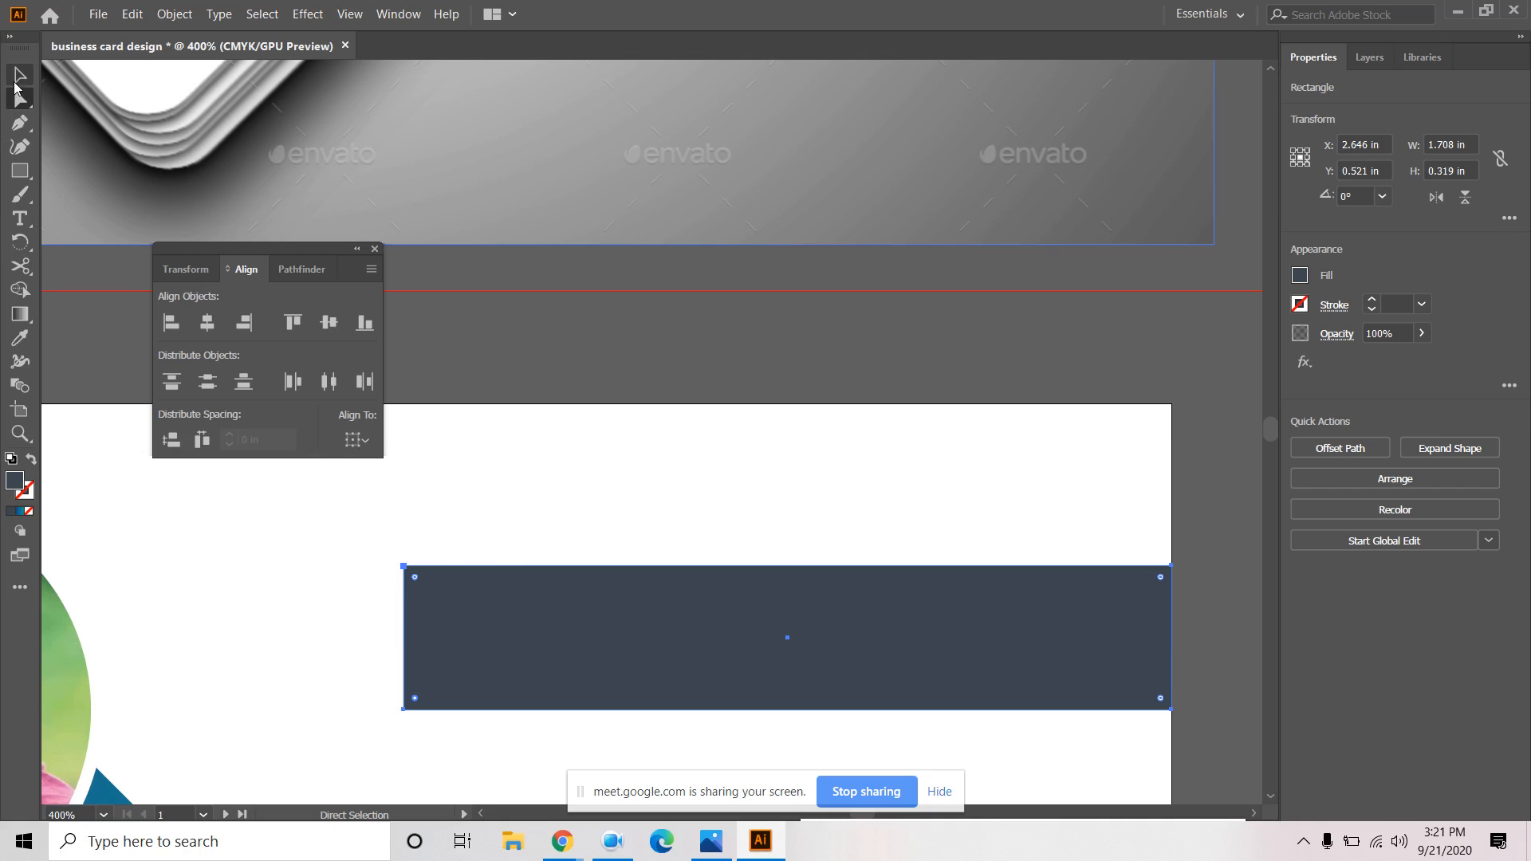
# Reselect the dark rectangle and try pill-rounding its corners, undoing each attempt.
pyautogui.click(20, 74)
pyautogui.click(127, 553)
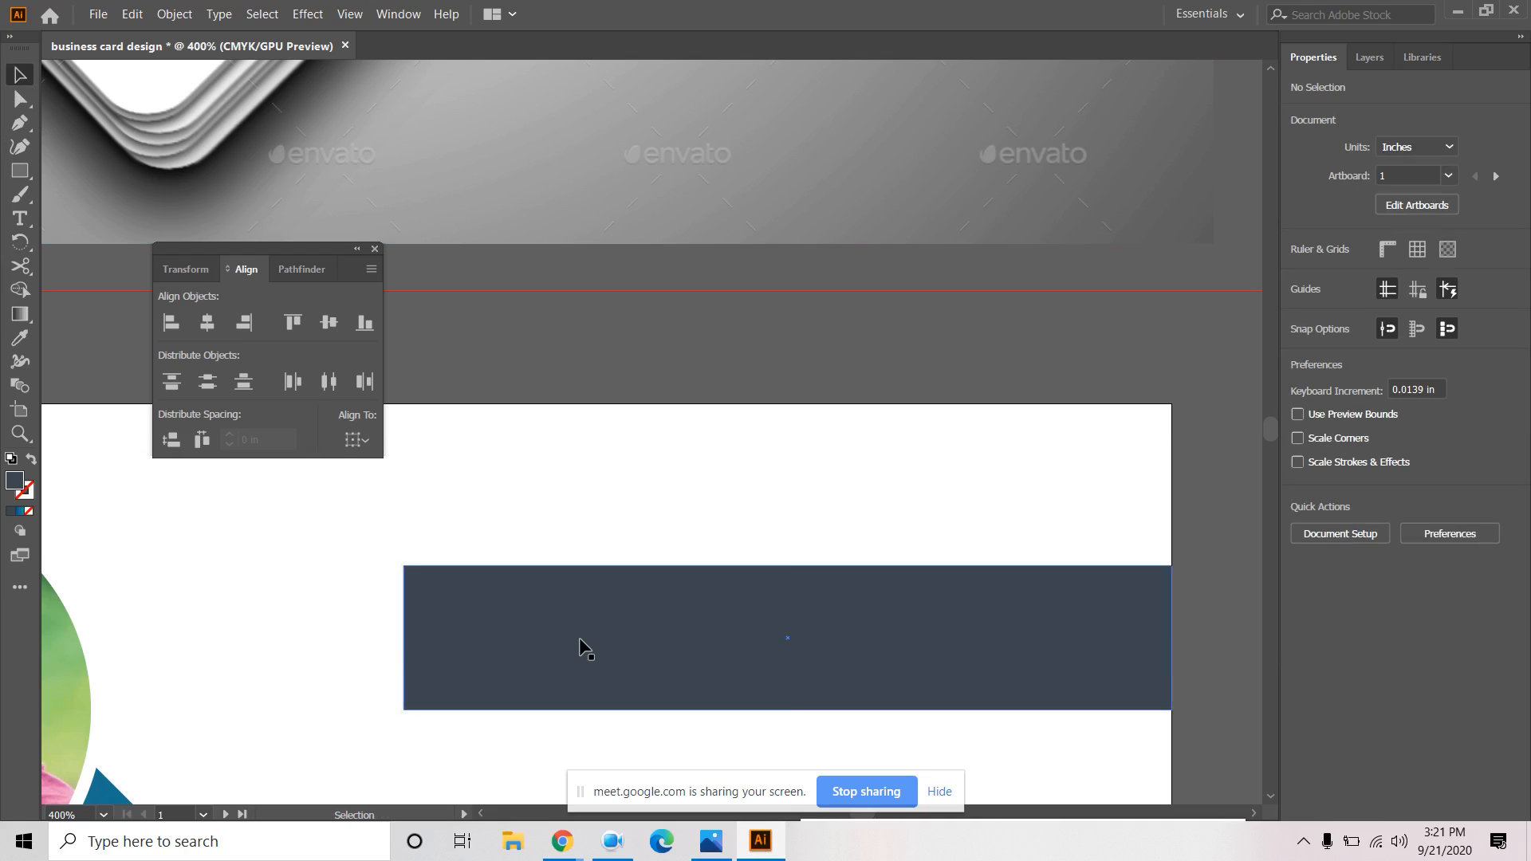
pyautogui.click(579, 637)
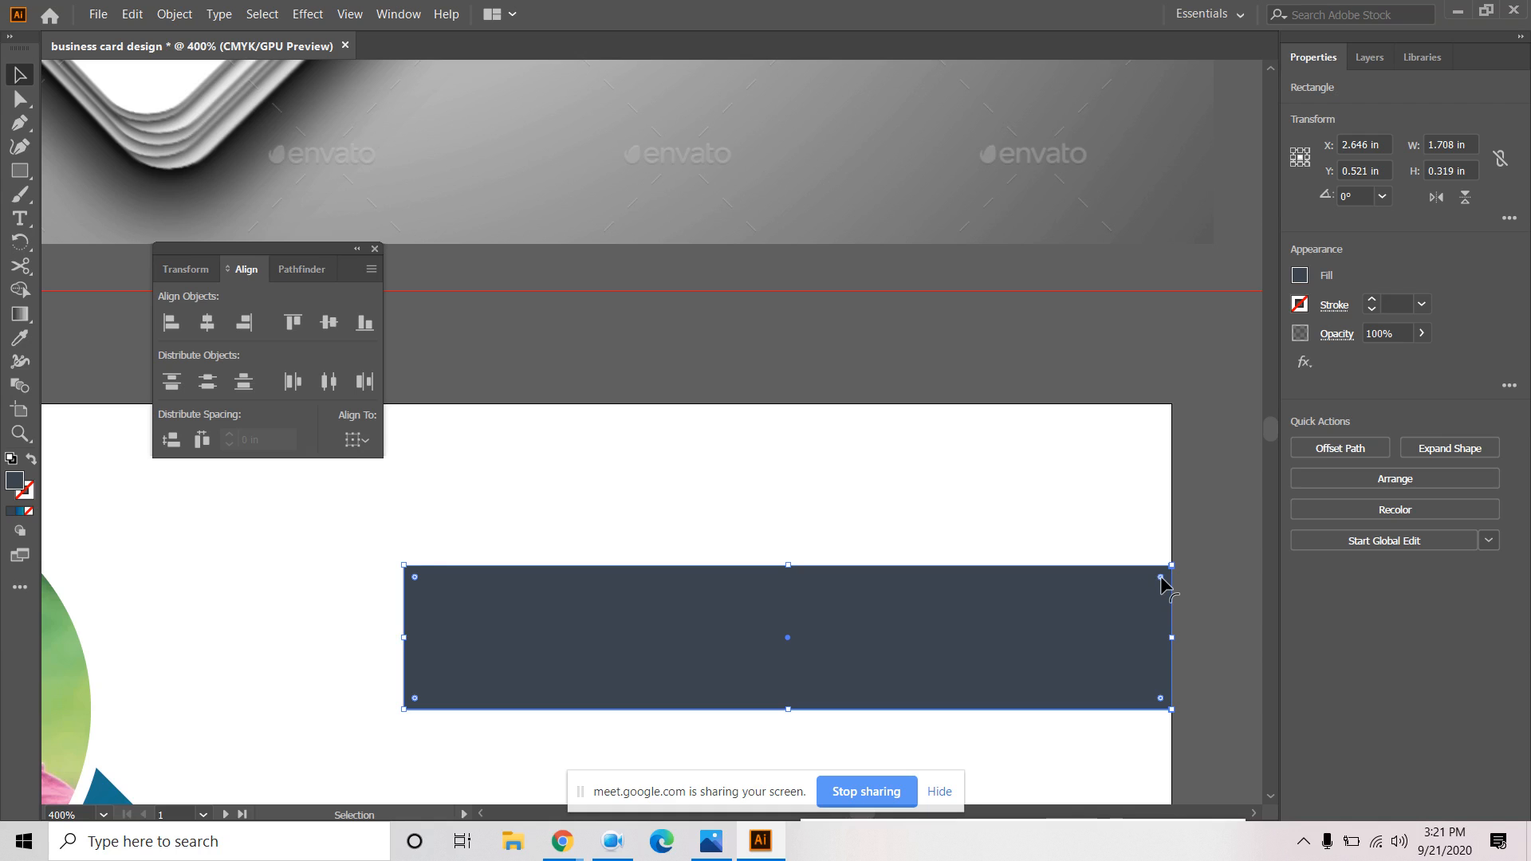
pyautogui.moveTo(1160, 575); pyautogui.dragTo(994, 628)
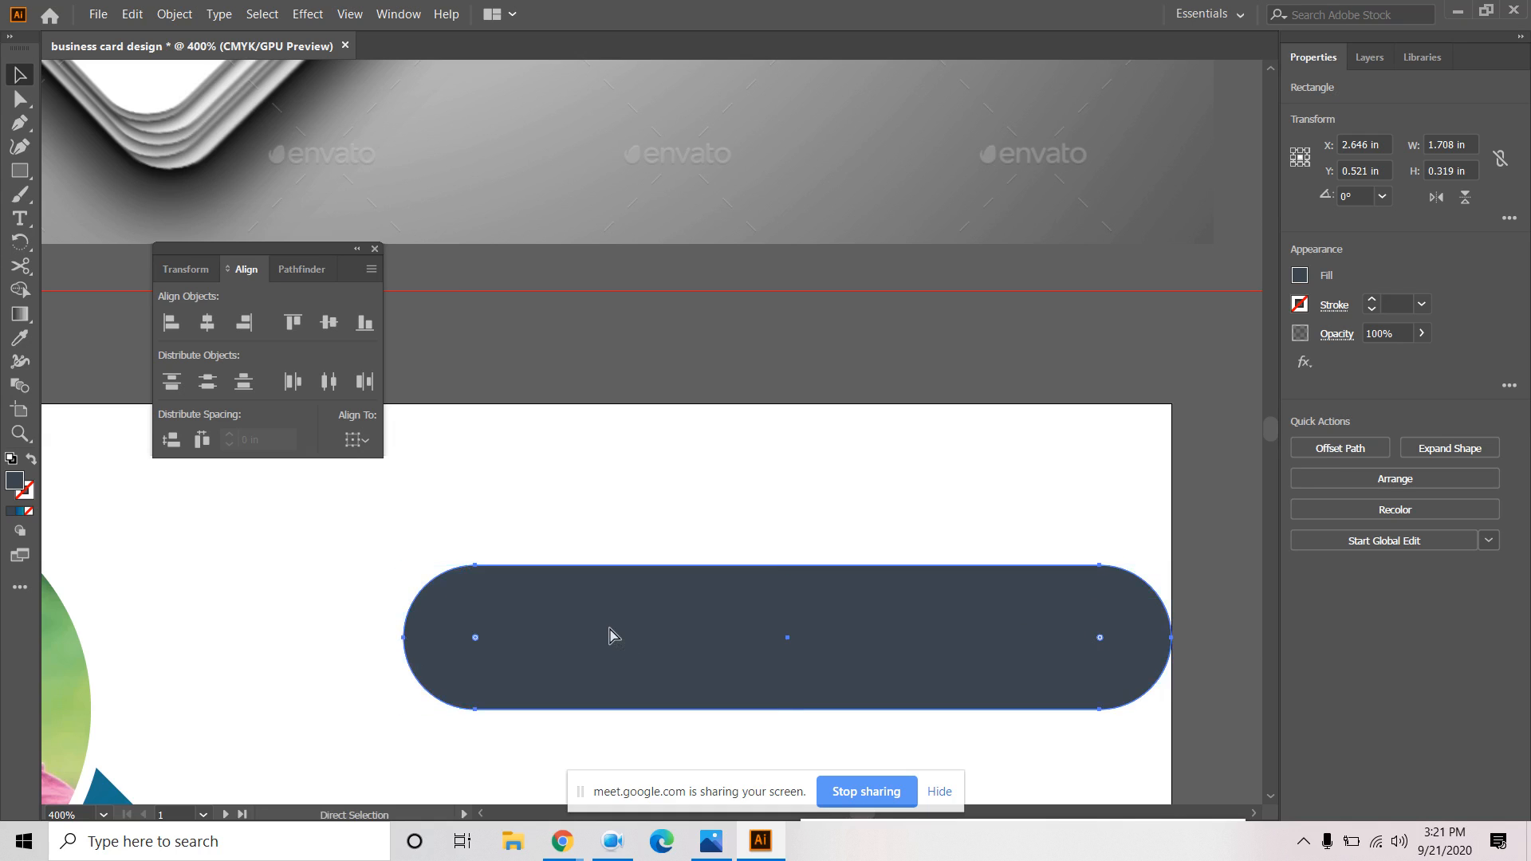
pyautogui.hotkey('ctrl', 'z')
pyautogui.moveTo(415, 577); pyautogui.dragTo(677, 667)
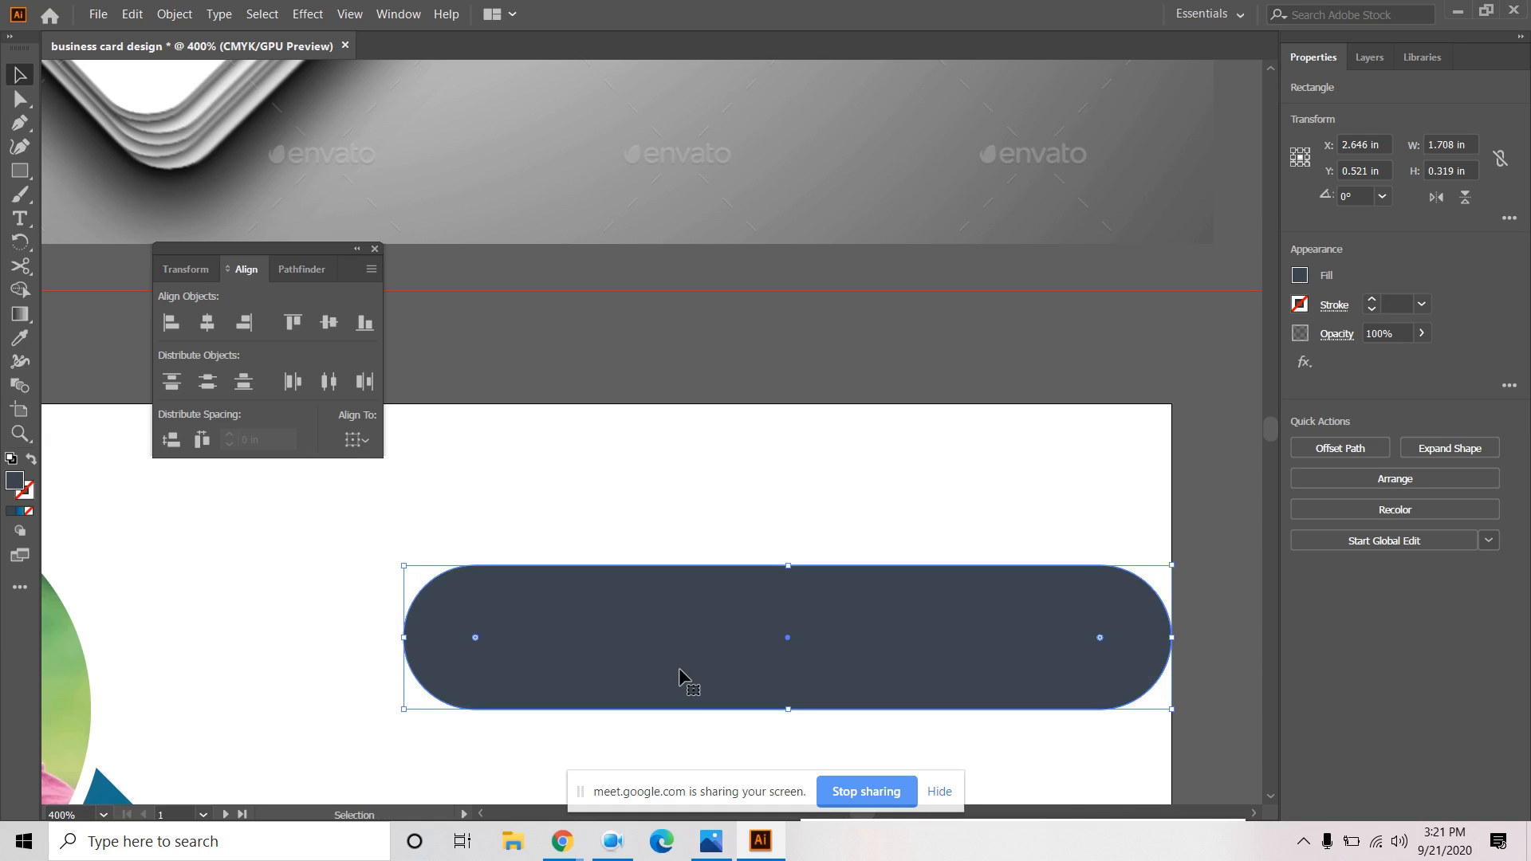
pyautogui.hotkey('ctrl', 'z')
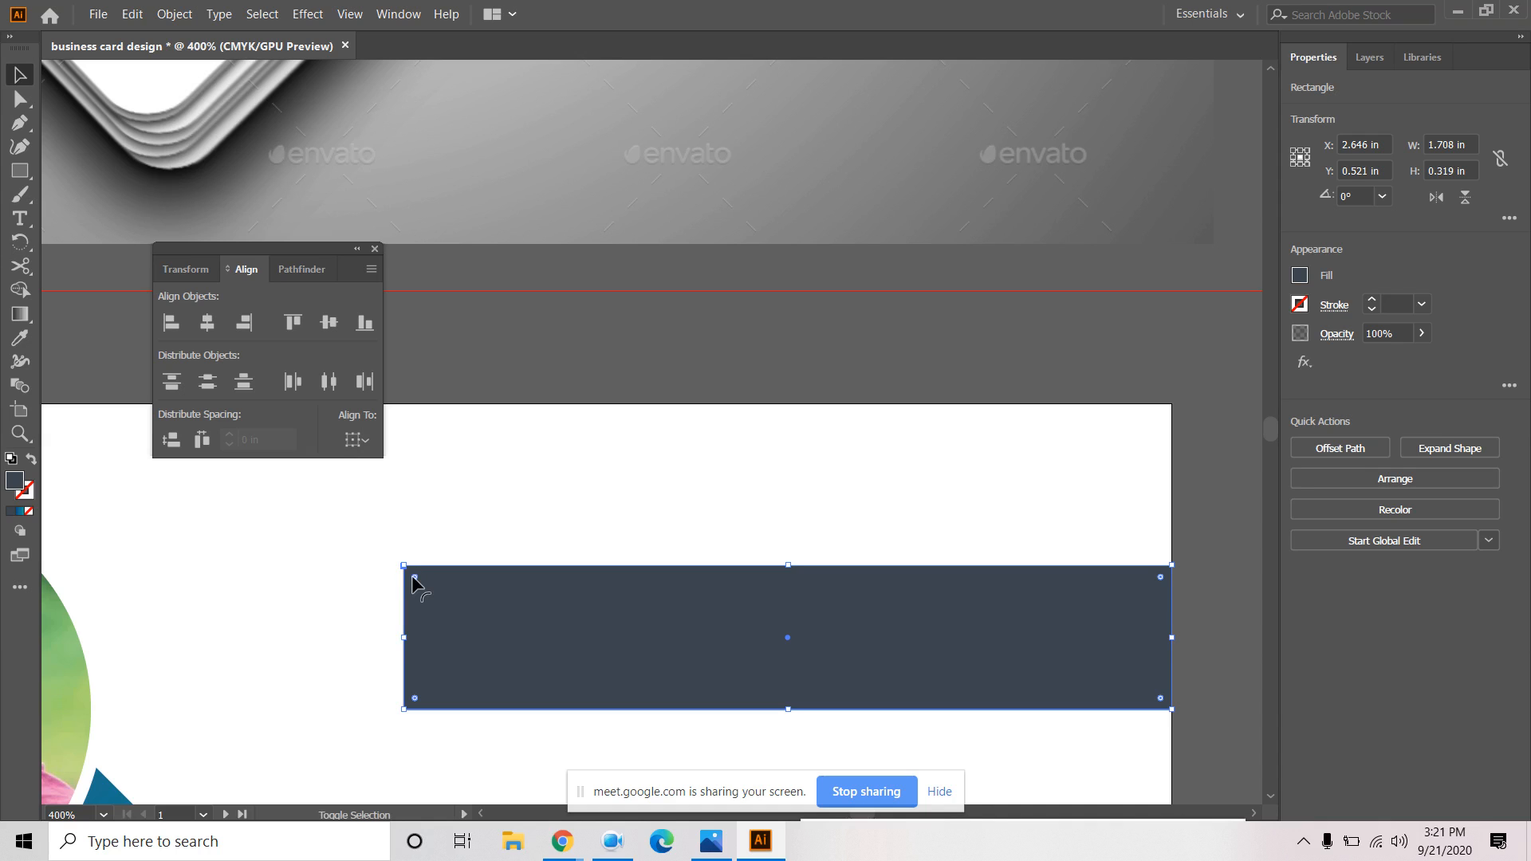
# Round only the rectangle's left end into a half-circle, keeping the right corners square.
pyautogui.moveTo(414, 575); pyautogui.dragTo(488, 659)
pyautogui.hotkey('ctrl', 'z')
pyautogui.moveTo(415, 577); pyautogui.dragTo(590, 740)
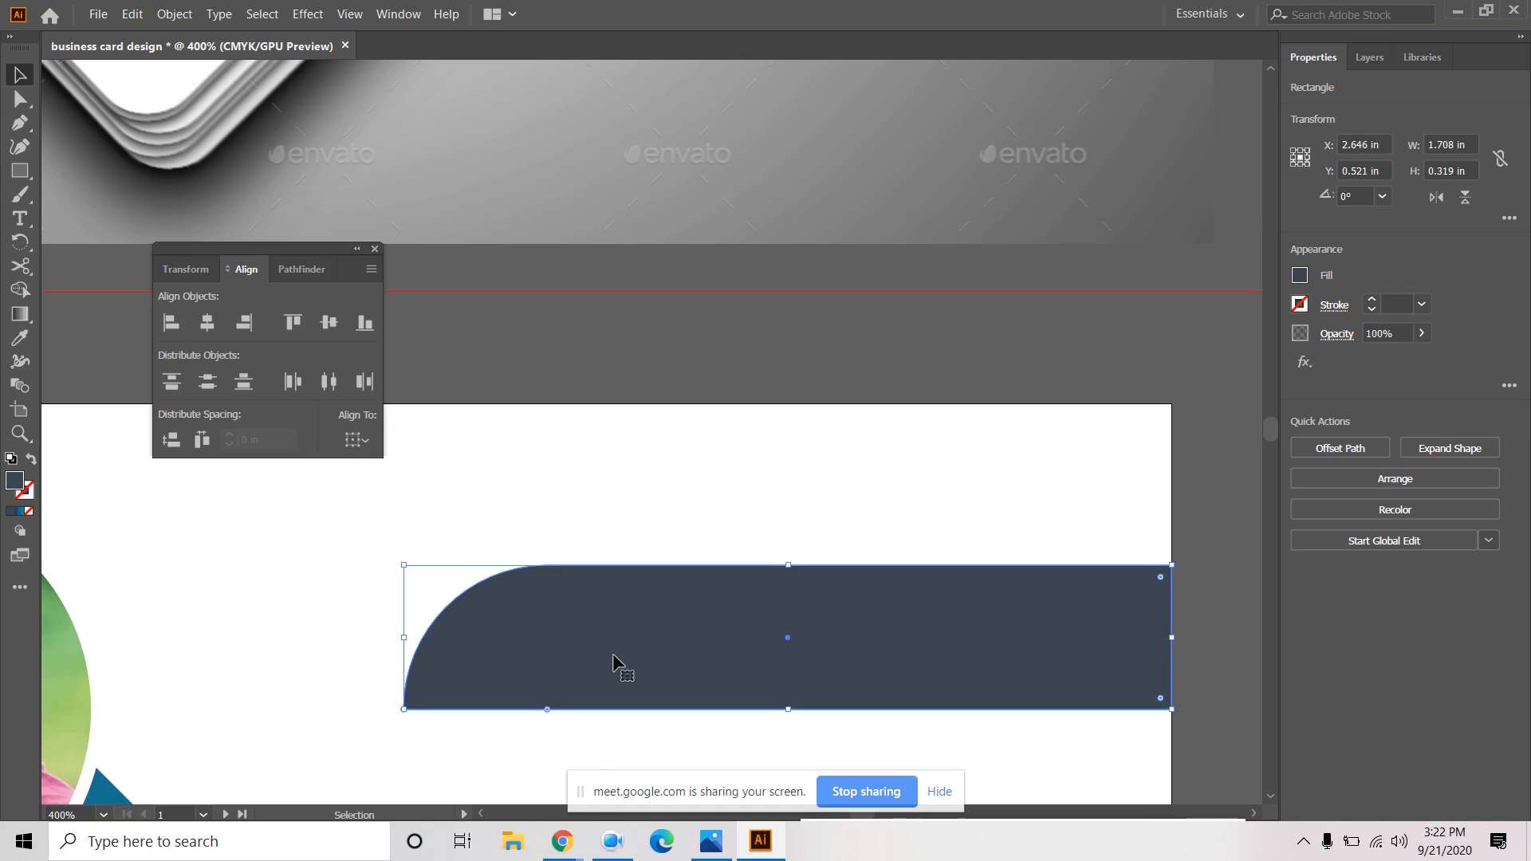
pyautogui.hotkey('ctrl', 'z')
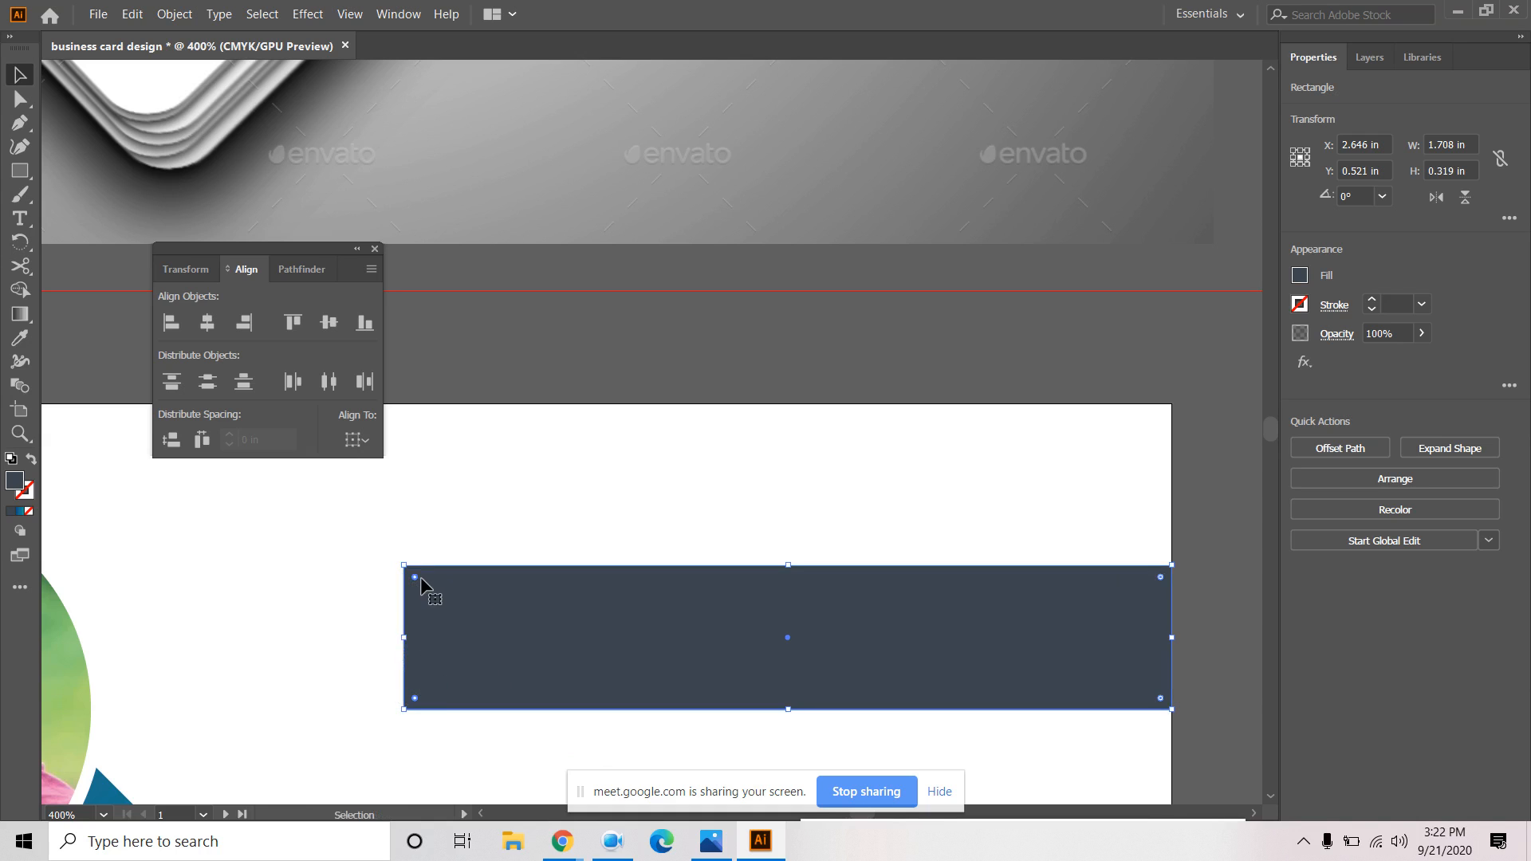
pyautogui.moveTo(415, 576); pyautogui.dragTo(586, 662)
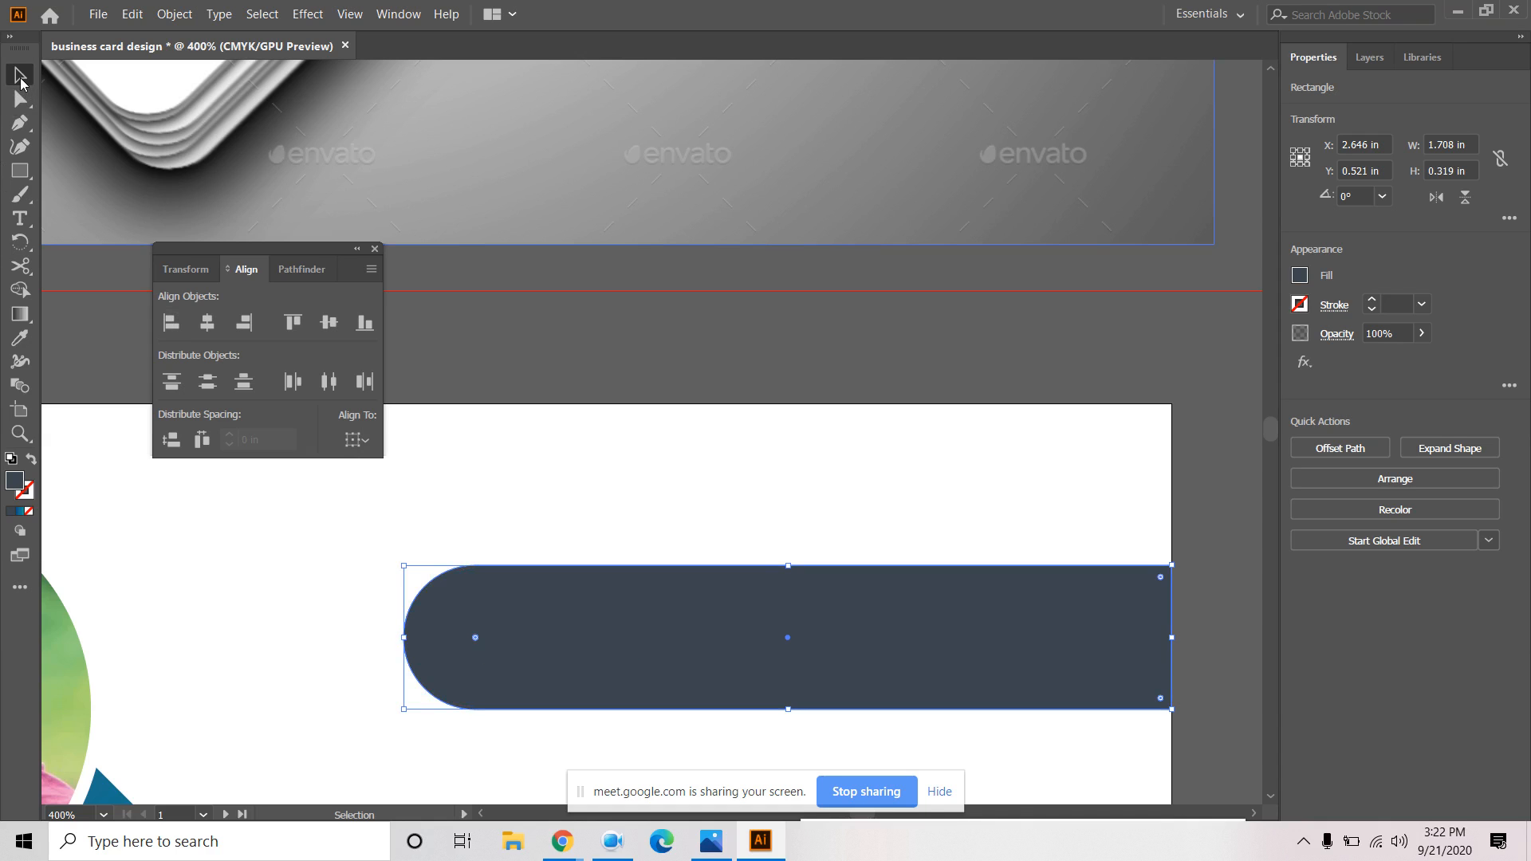
pyautogui.click(120, 594)
# Bring the whole front card into view and delete the rounded dark bar.
pyautogui.scroll(-2, 202, 571)
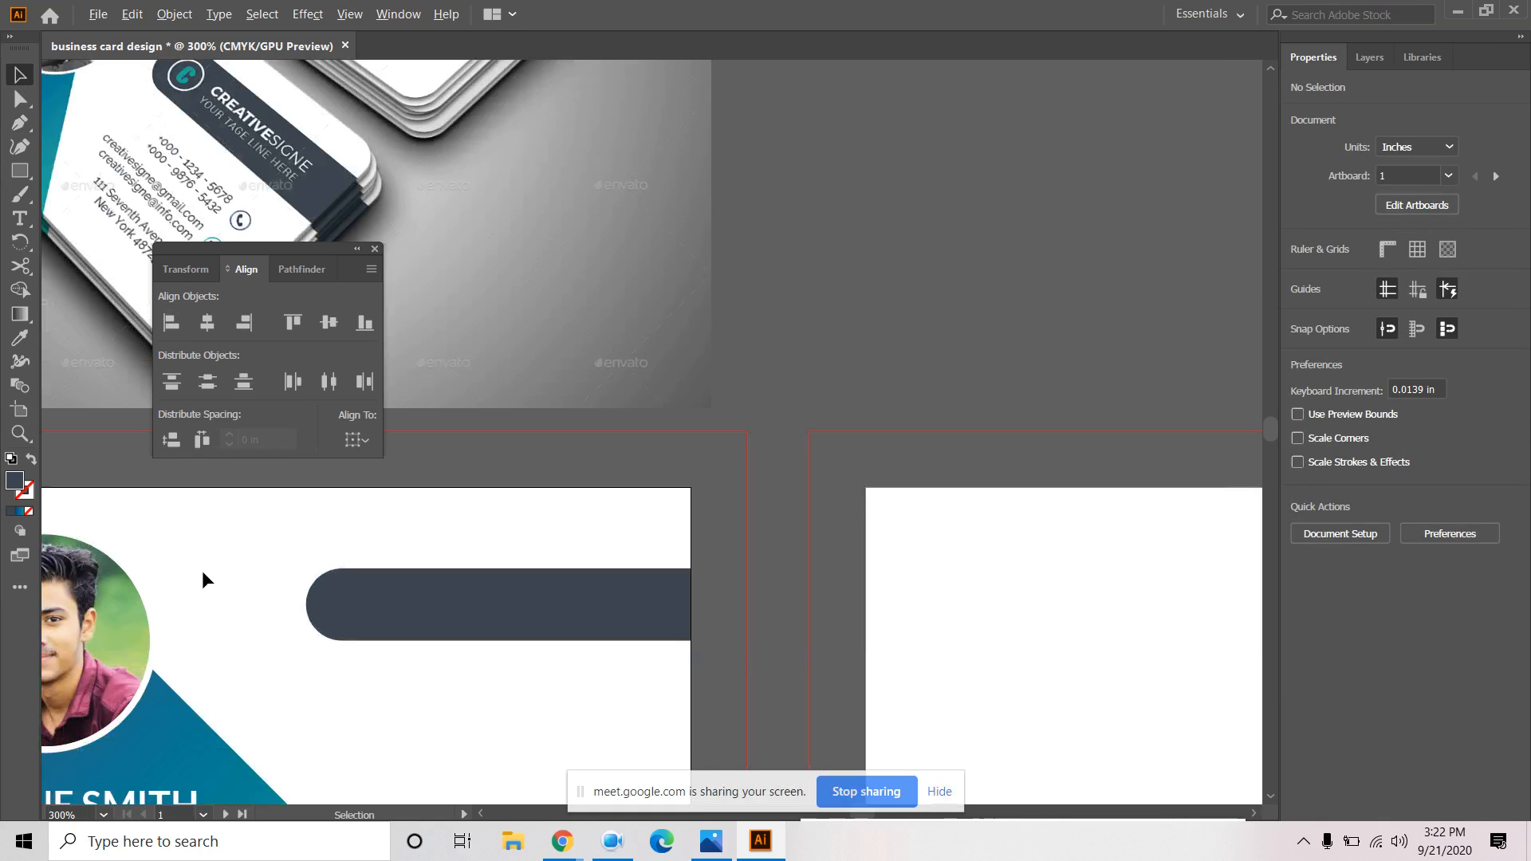
pyautogui.moveTo(553, 681); pyautogui.dragTo(741, 678)
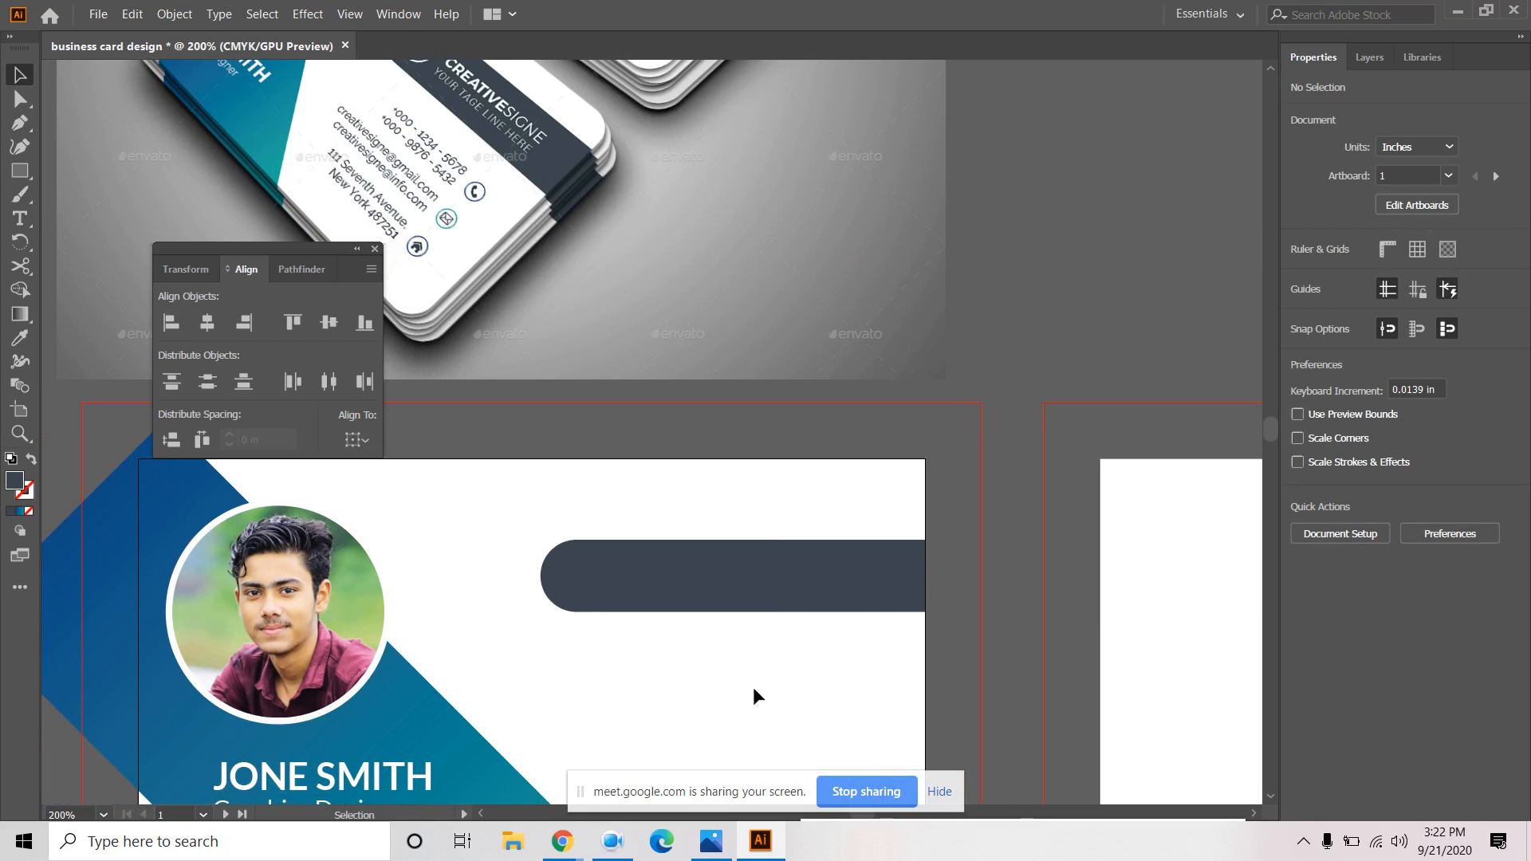
pyautogui.click(939, 791)
pyautogui.moveTo(800, 673); pyautogui.dragTo(796, 738)
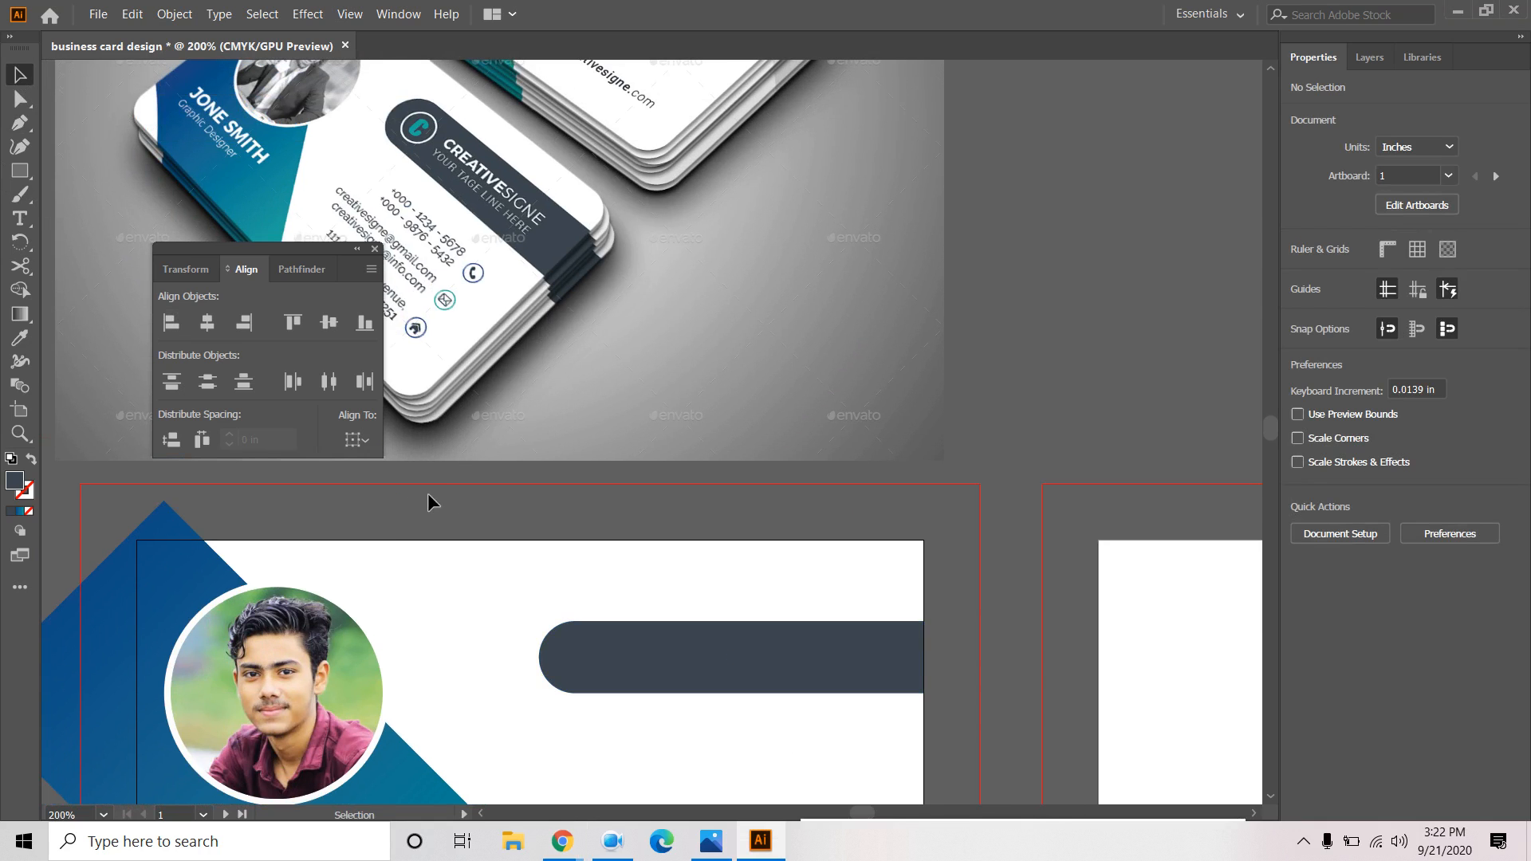
pyautogui.click(629, 658)
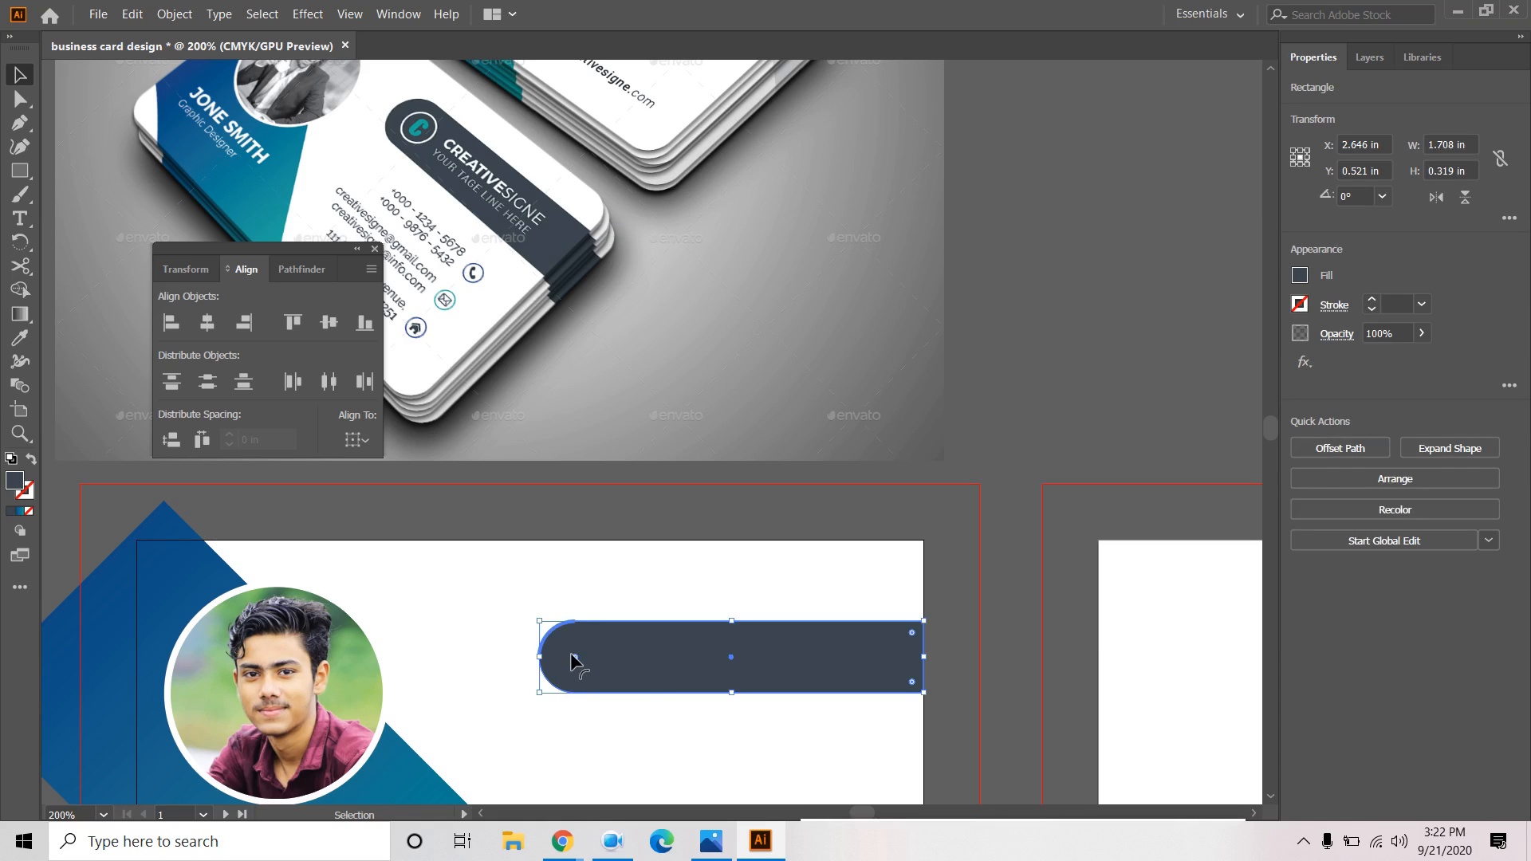
pyautogui.moveTo(575, 662); pyautogui.dragTo(414, 552)
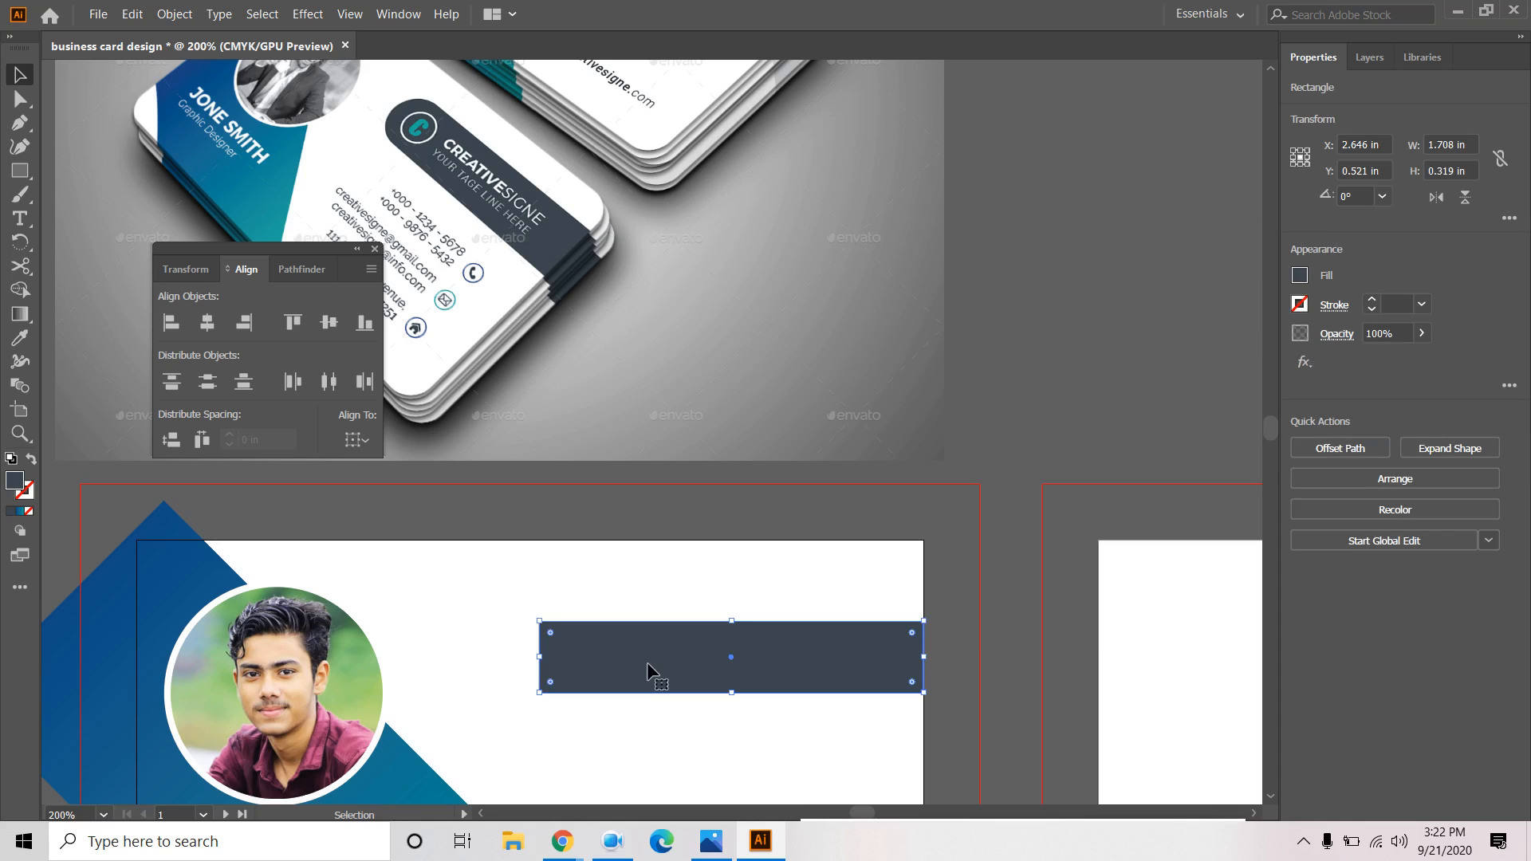
pyautogui.press('Delete')
# Draw a new 1.667 × 0.375 in dark rectangle right of the portrait.
pyautogui.click(20, 171)
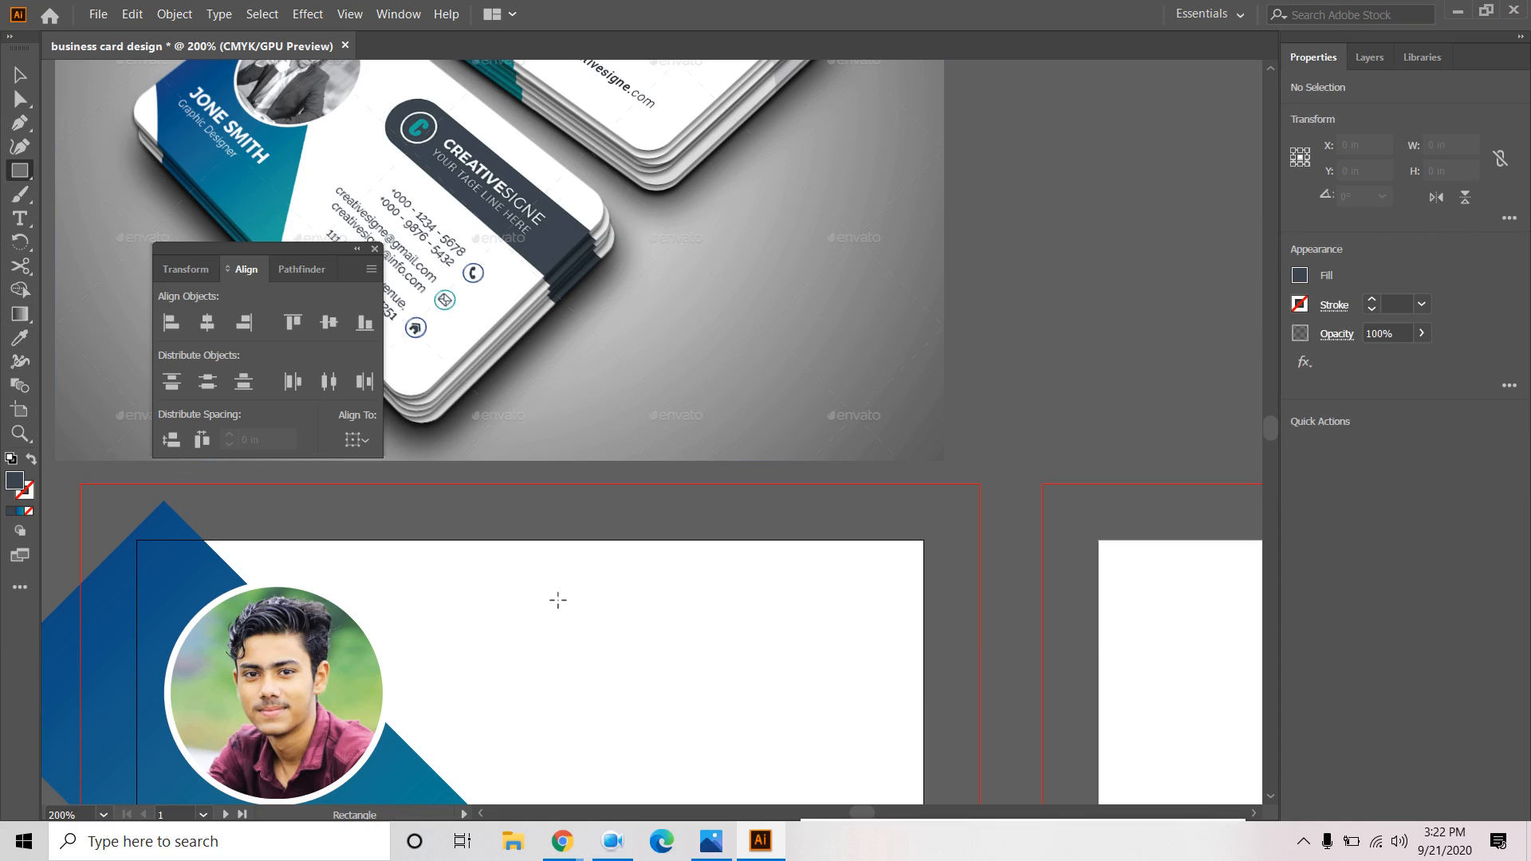
pyautogui.moveTo(549, 604); pyautogui.dragTo(924, 689)
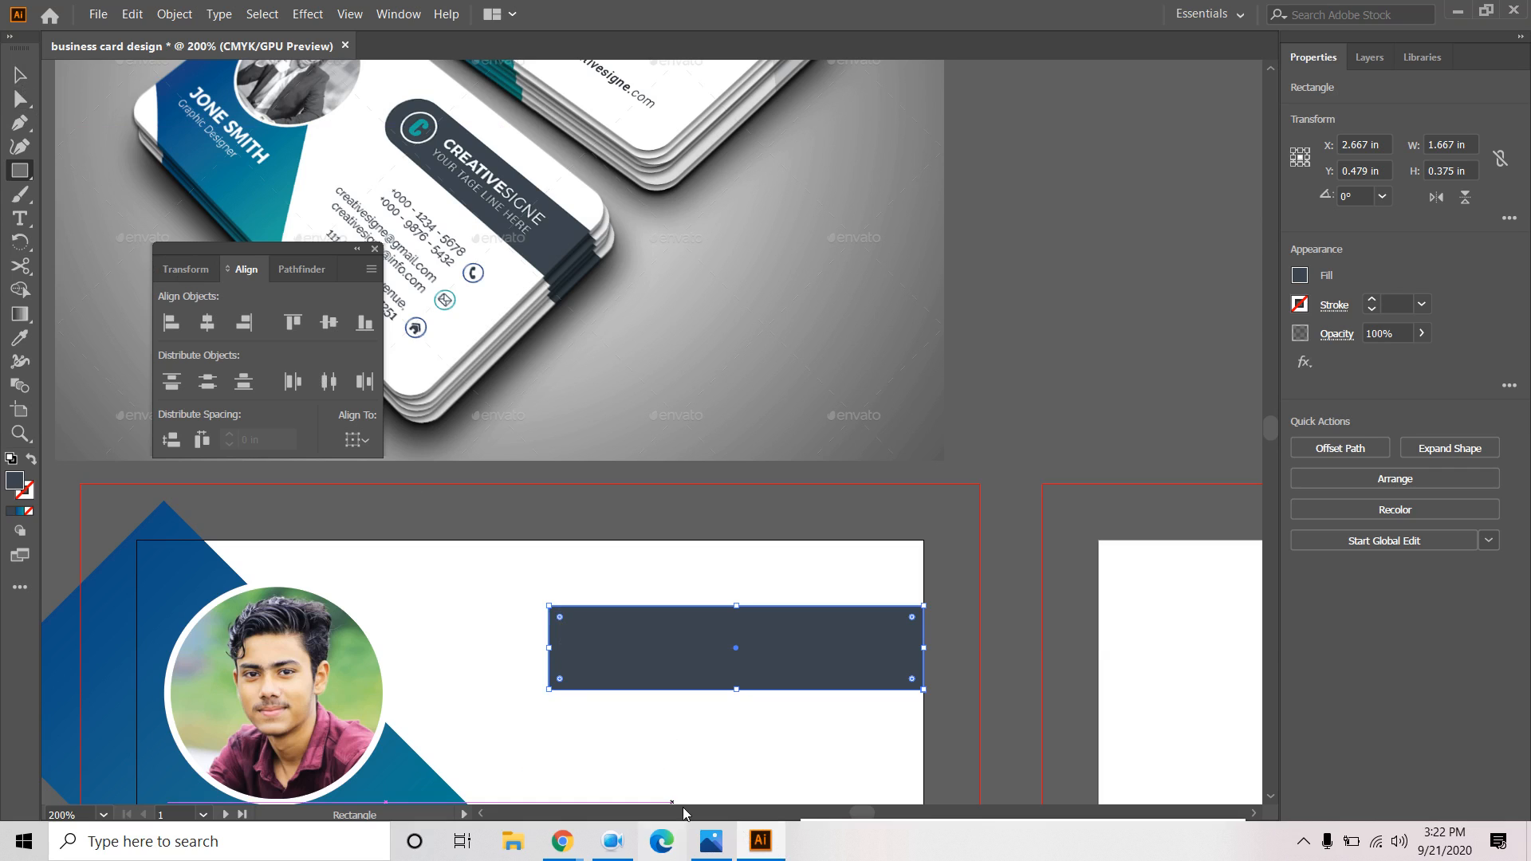
pyautogui.click(13, 76)
pyautogui.click(636, 699)
pyautogui.click(580, 630)
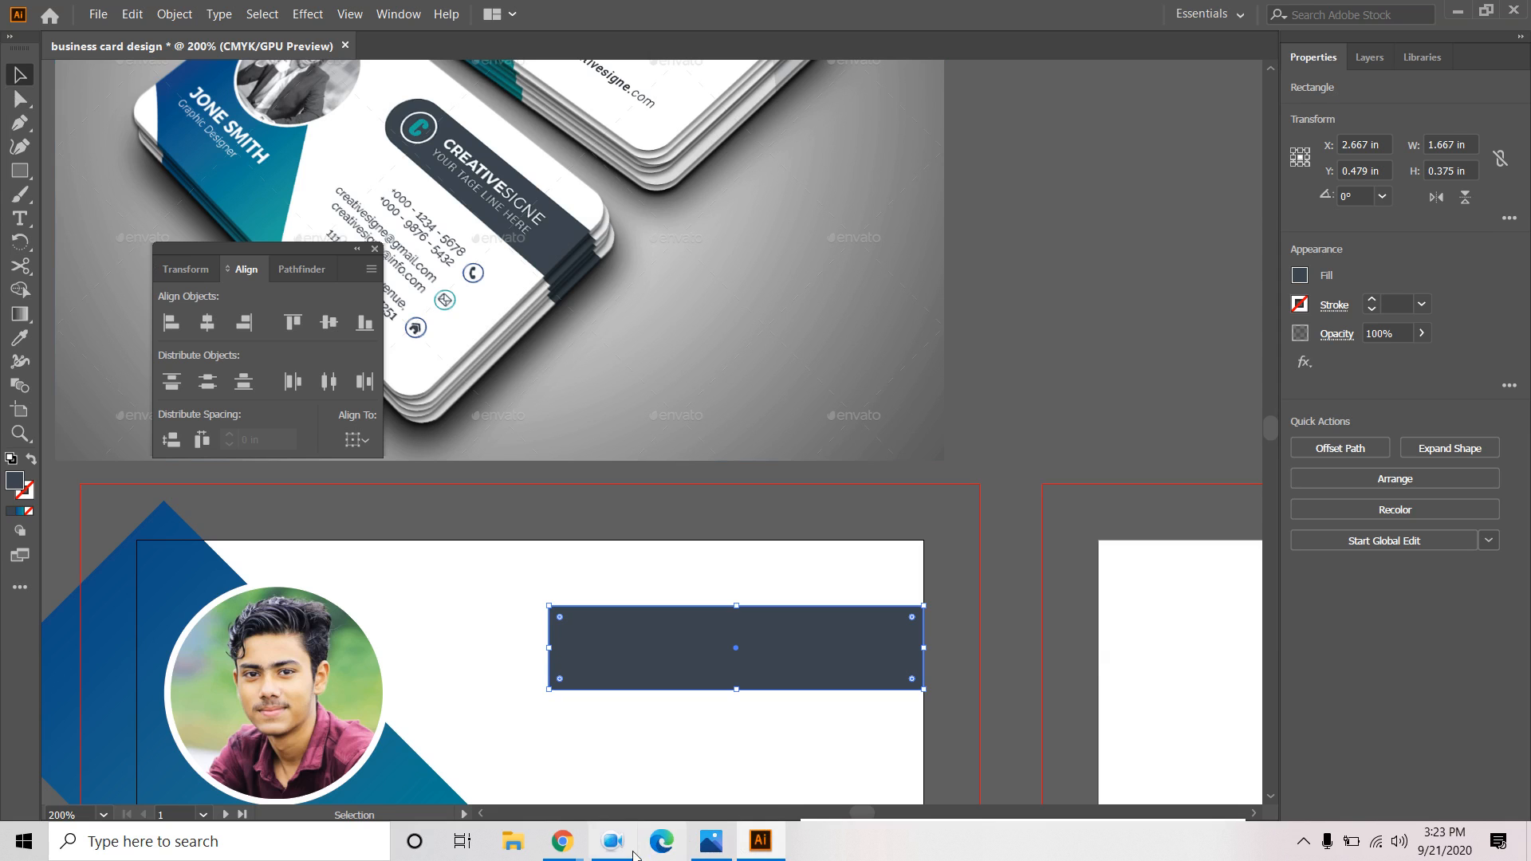
pyautogui.moveTo(623, 843)
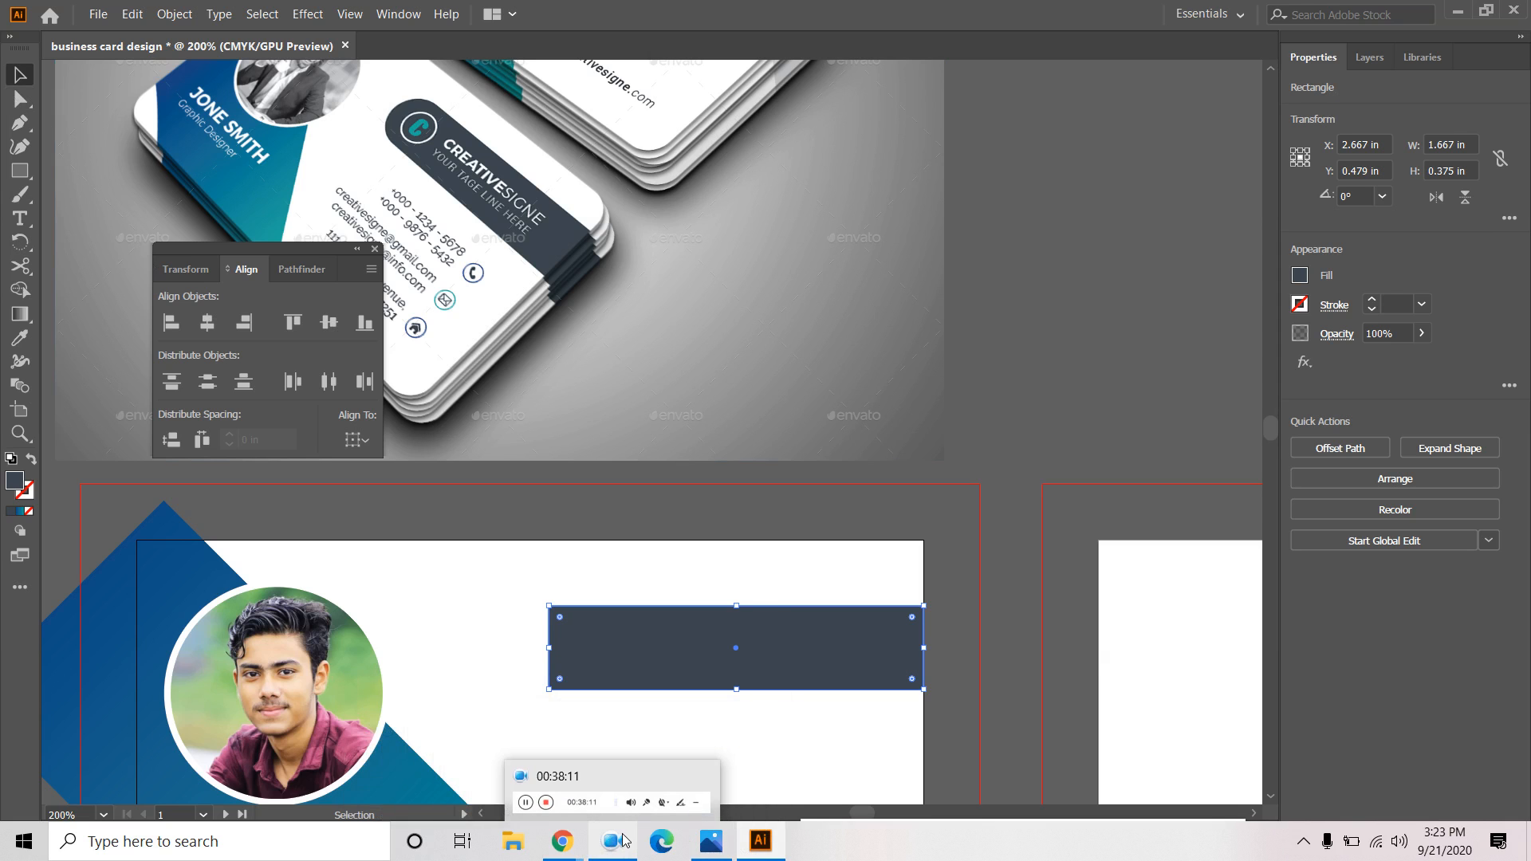
pyautogui.click(605, 780)
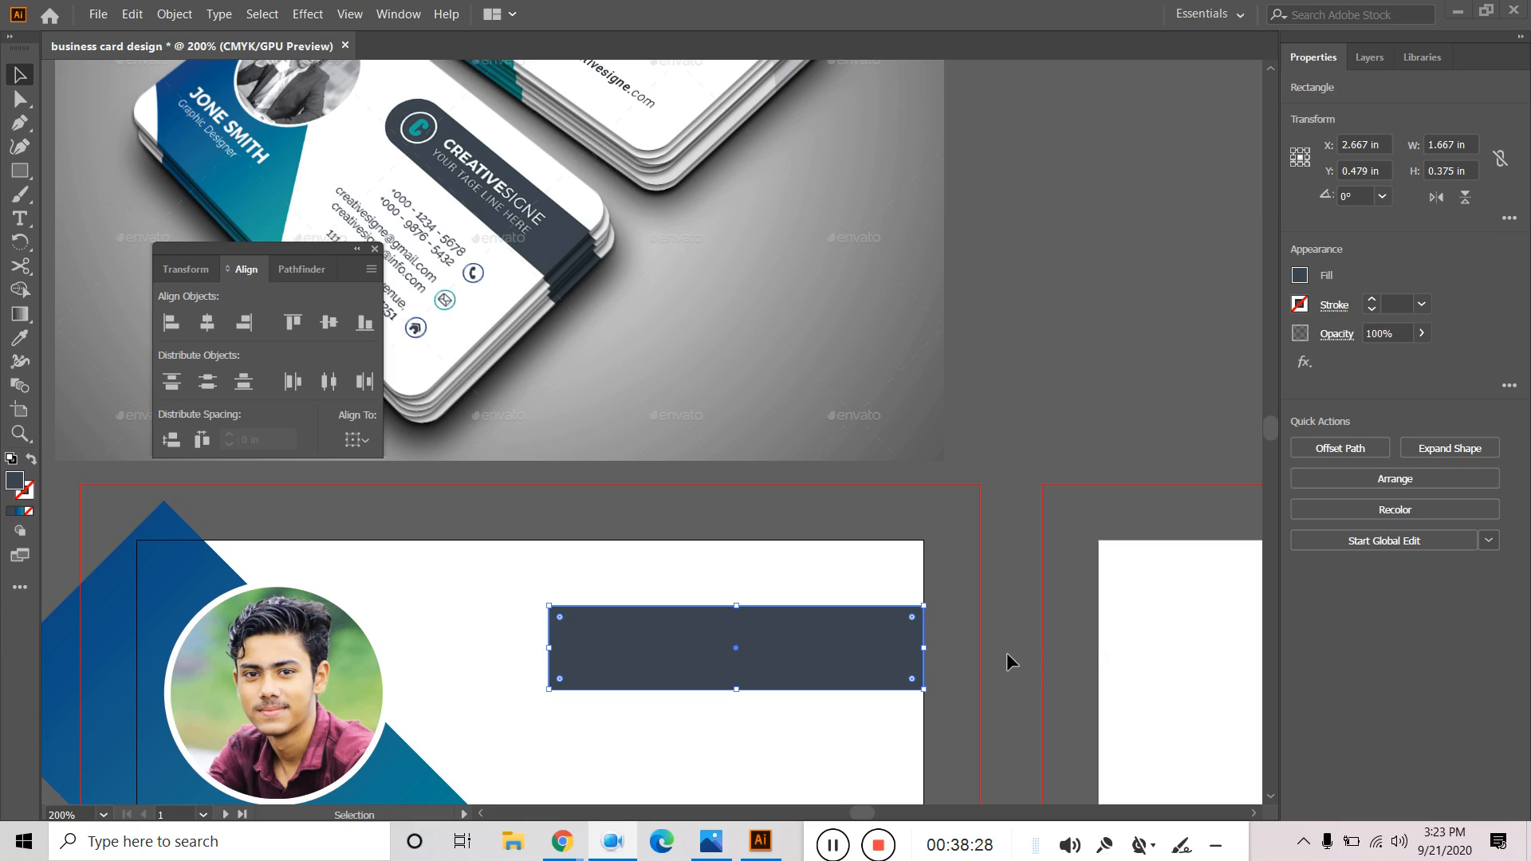
pyautogui.click(20, 104)
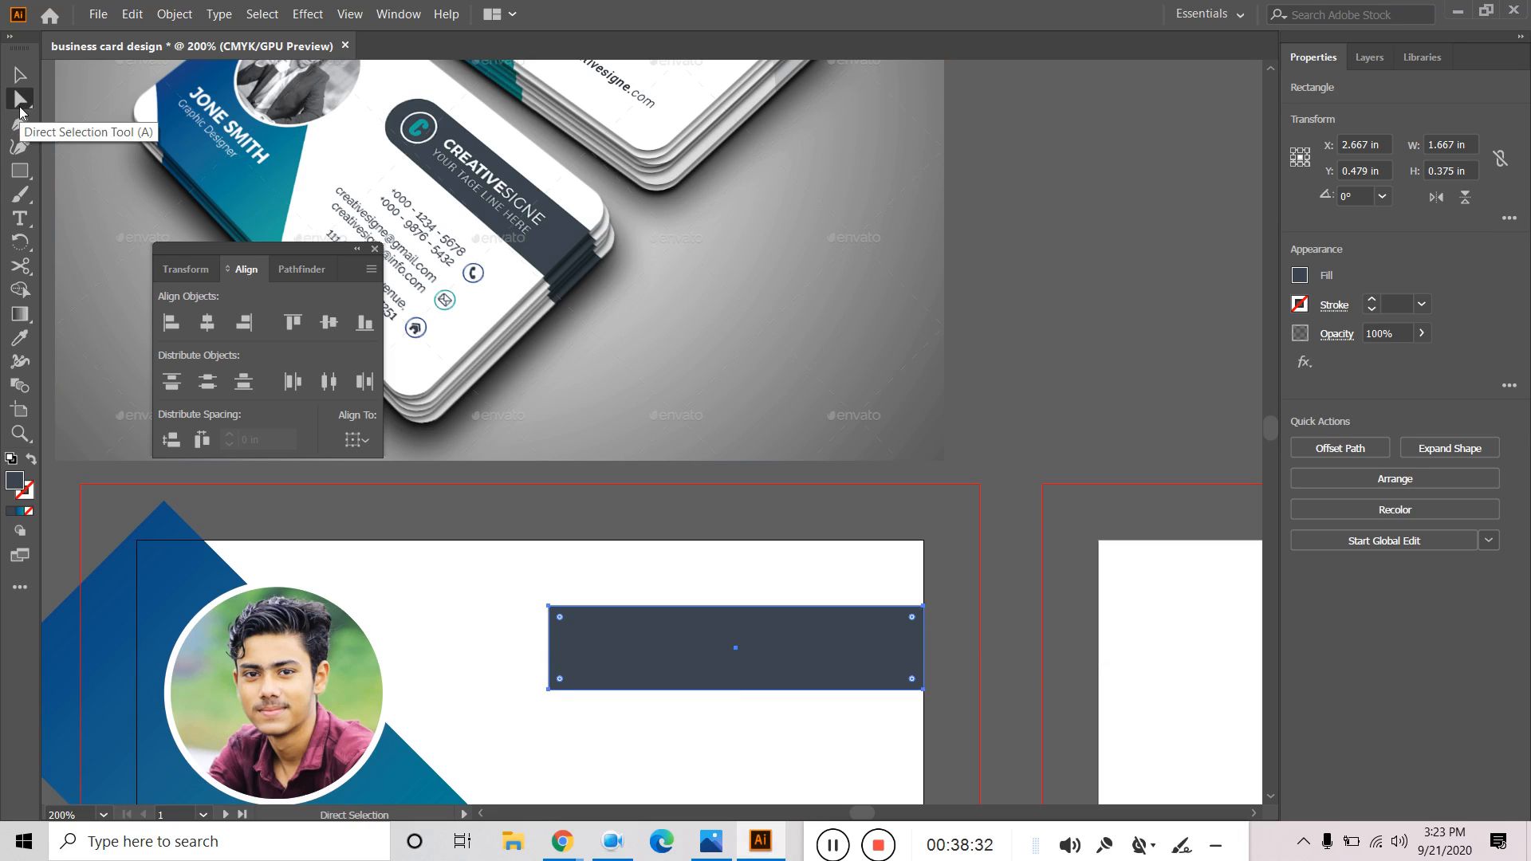
# Select the bar's top-left anchor and try rounding that corner, then undo it.
pyautogui.click(20, 74)
pyautogui.click(399, 13)
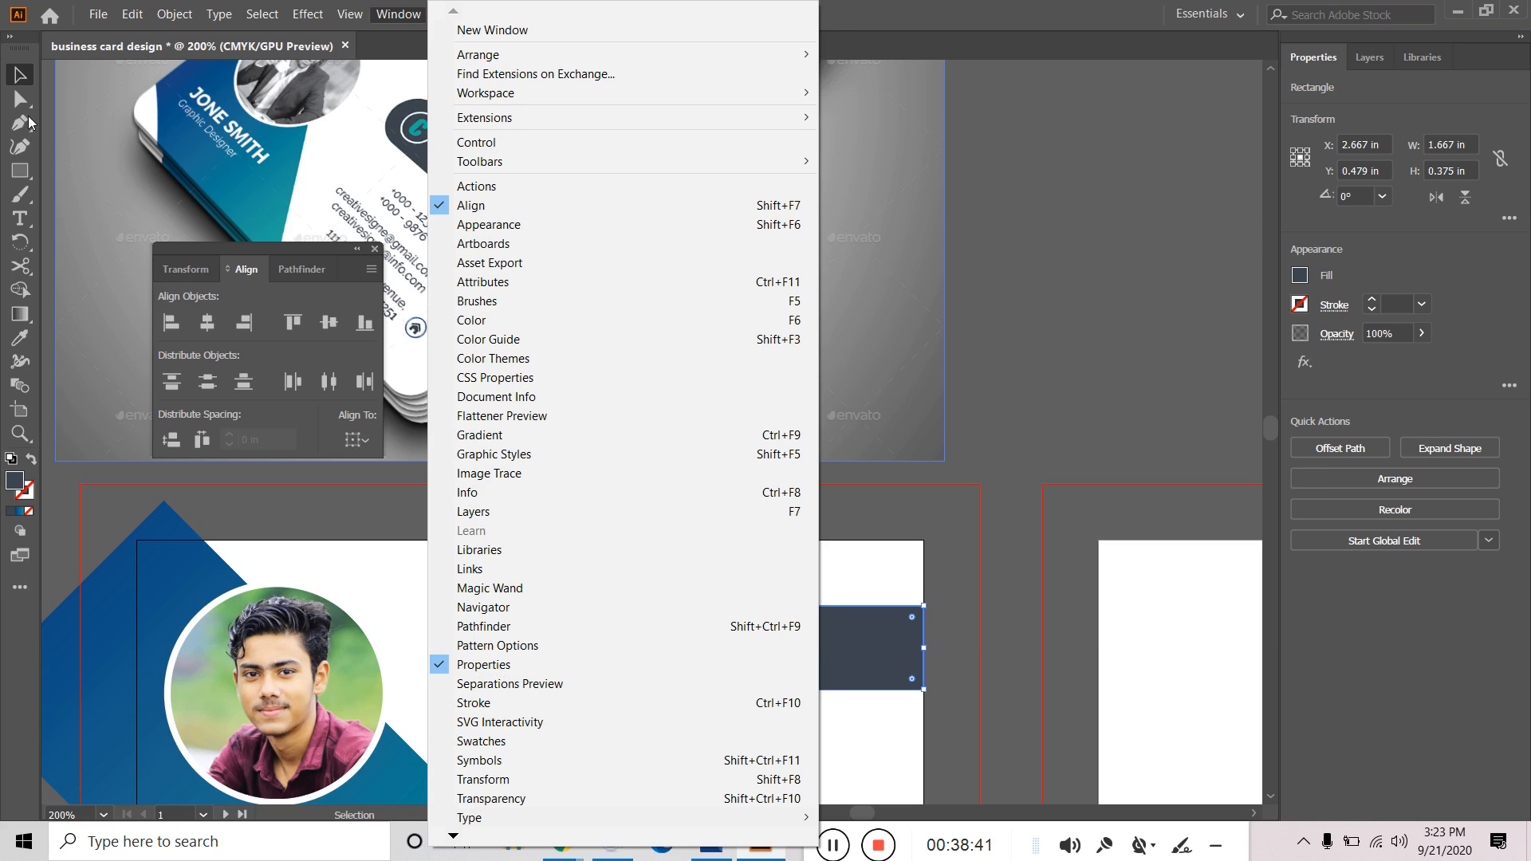
pyautogui.click(23, 102)
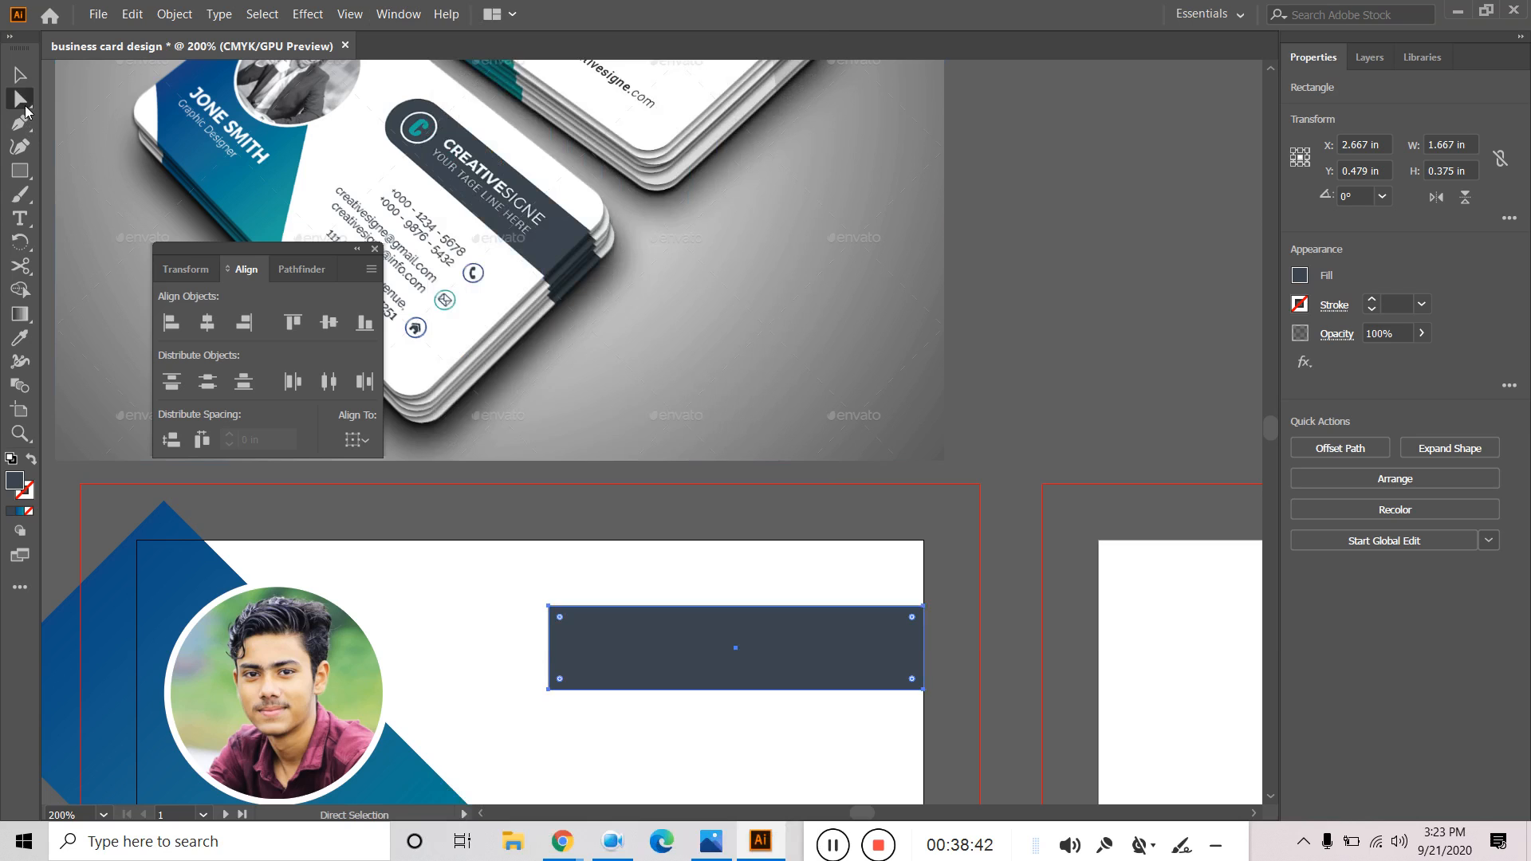
pyautogui.click(549, 608)
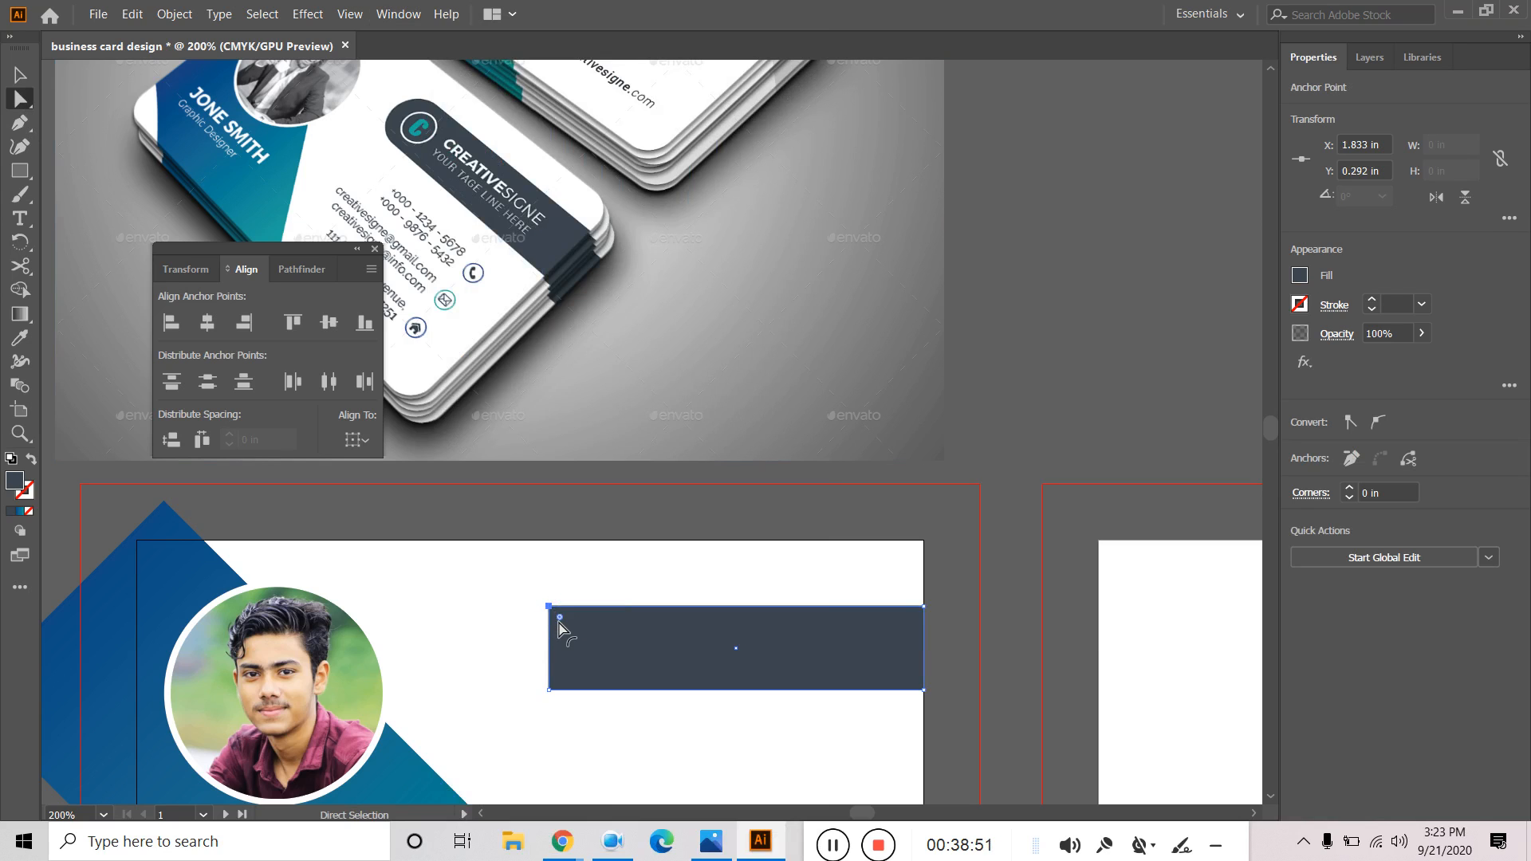
pyautogui.moveTo(559, 619); pyautogui.dragTo(620, 702)
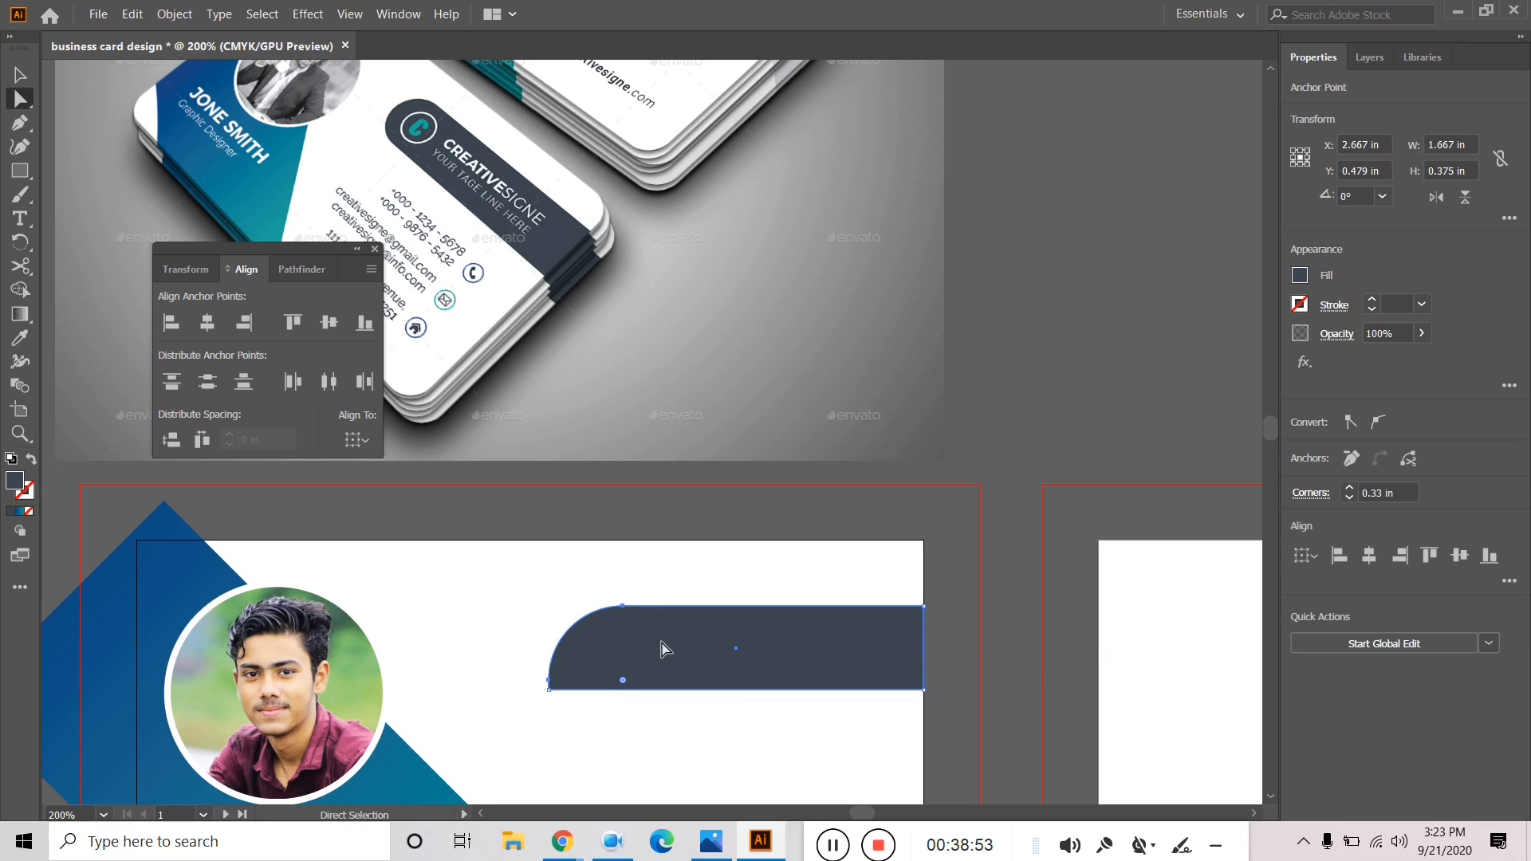
pyautogui.hotkey('ctrl', 'z')
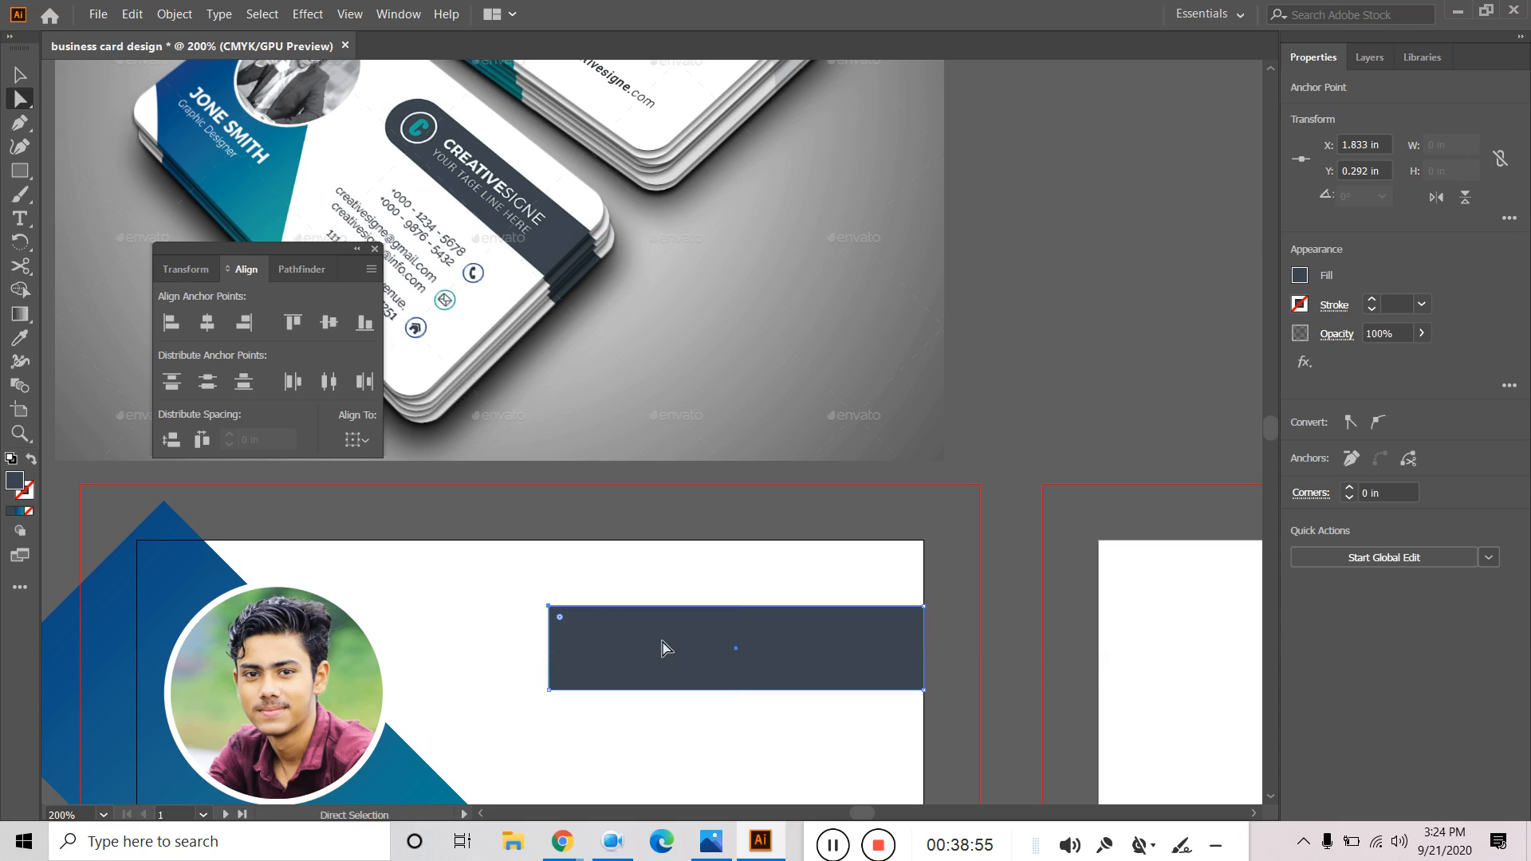
# Reselect the bar's top-left anchor and test raising and resetting its corner radius.
pyautogui.click(21, 80)
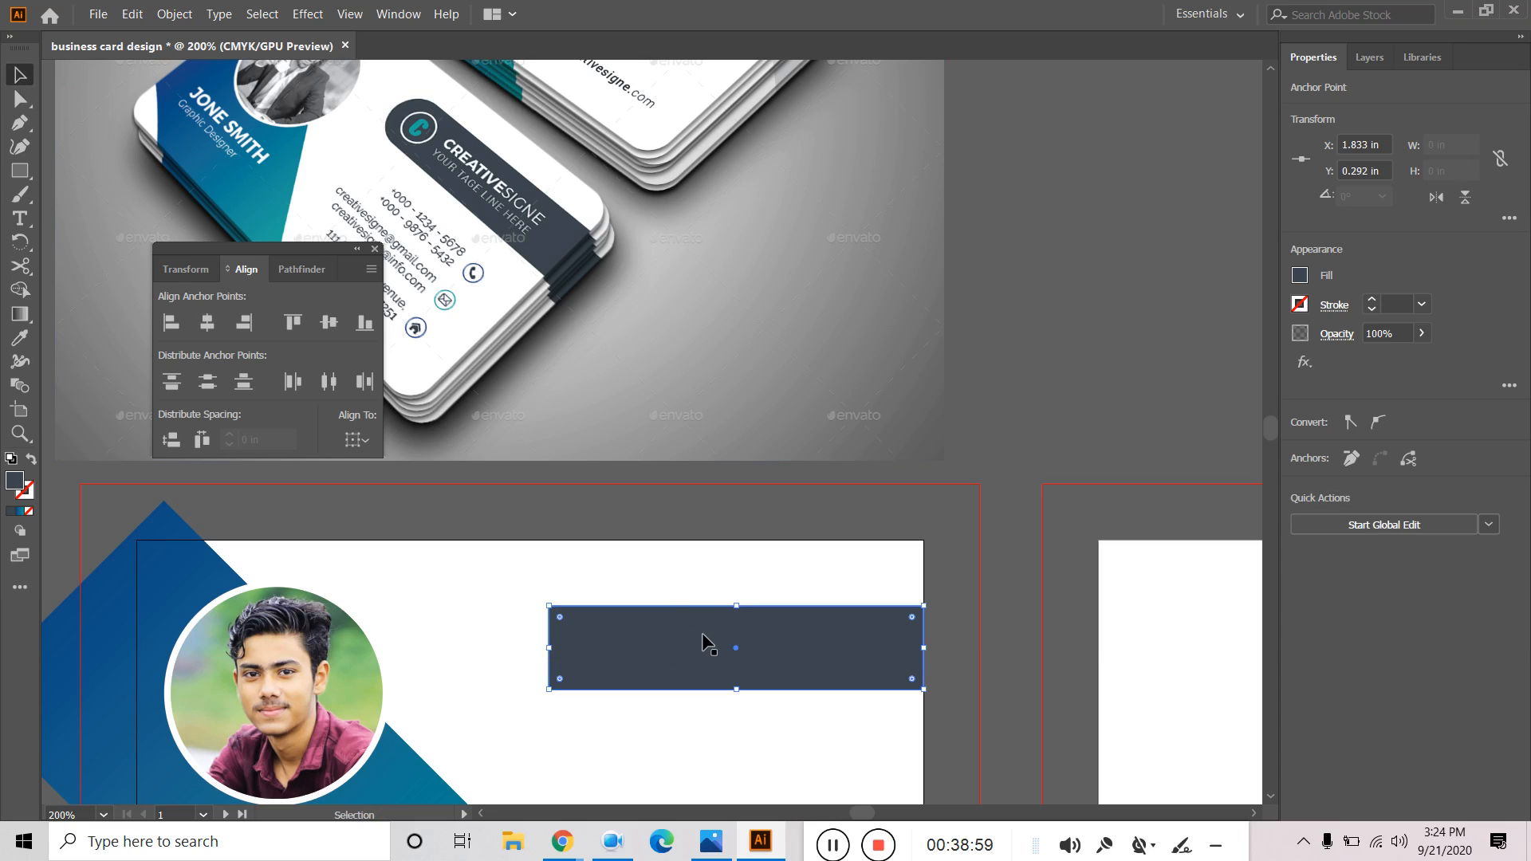
pyautogui.click(621, 641)
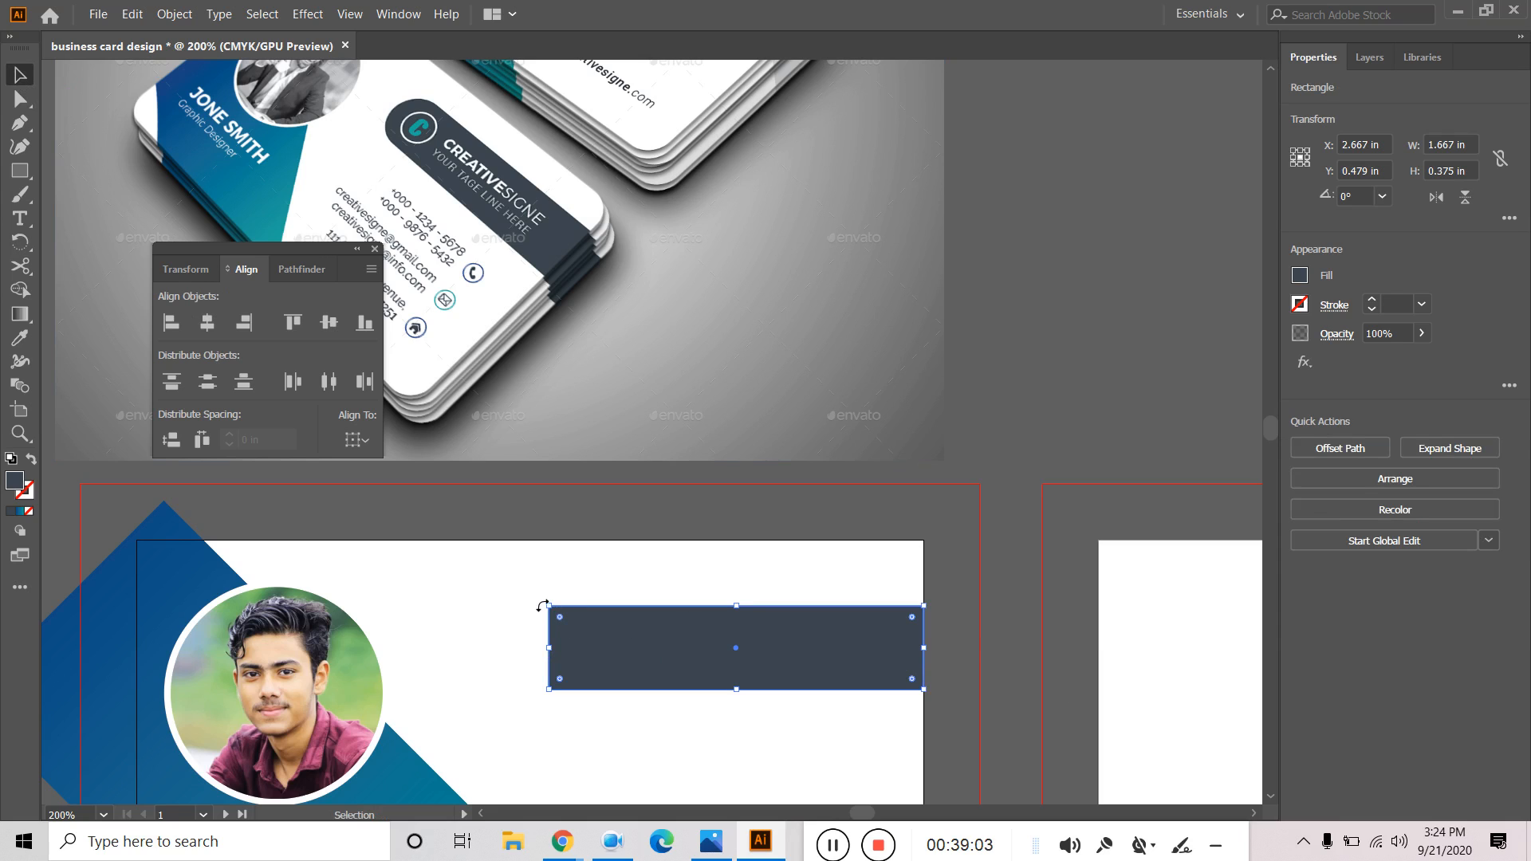
pyautogui.click(18, 100)
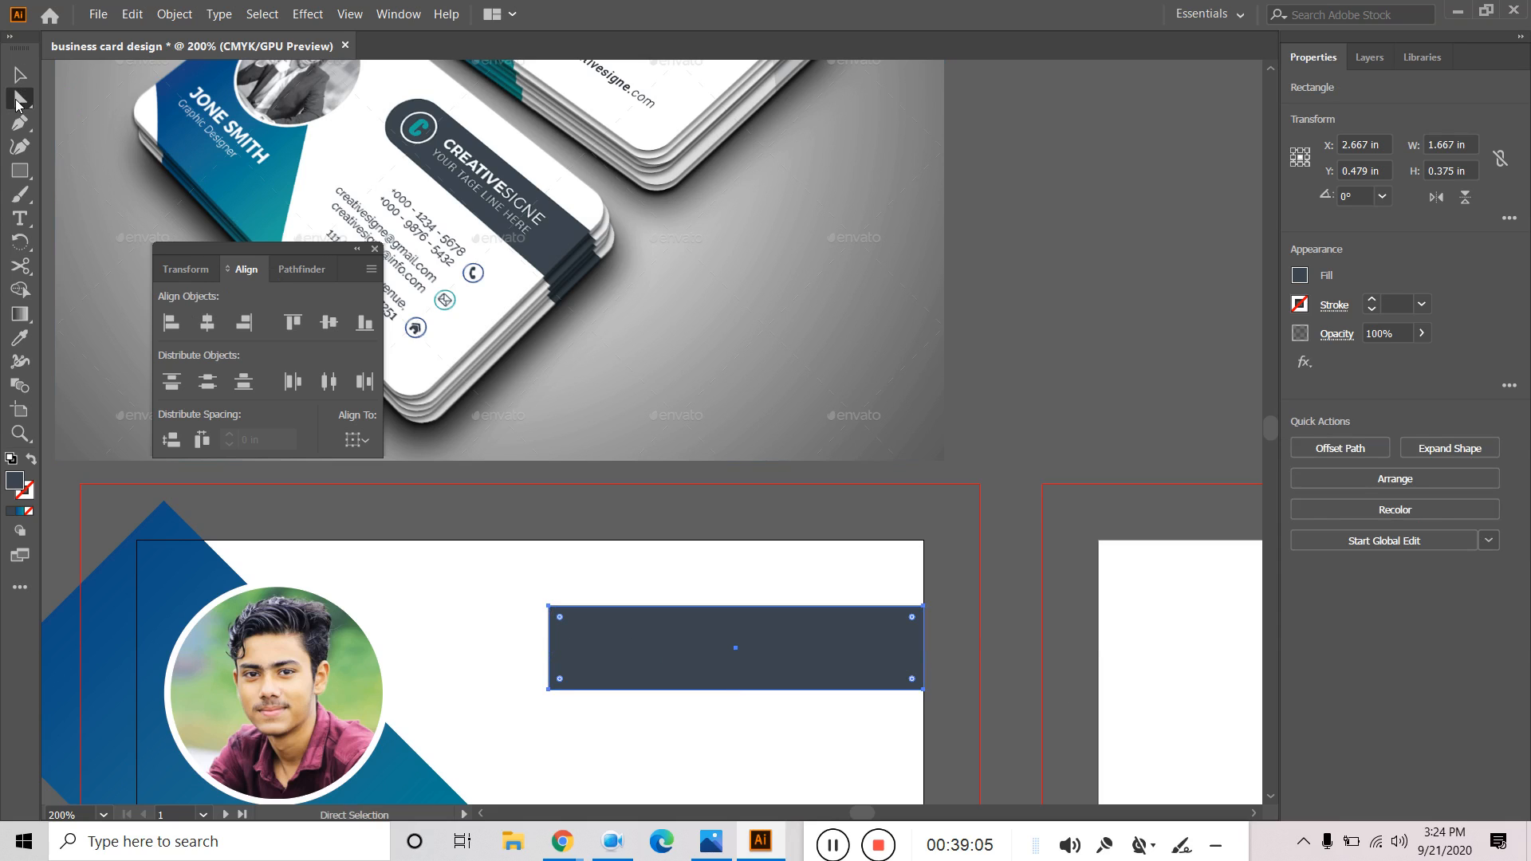
pyautogui.click(549, 606)
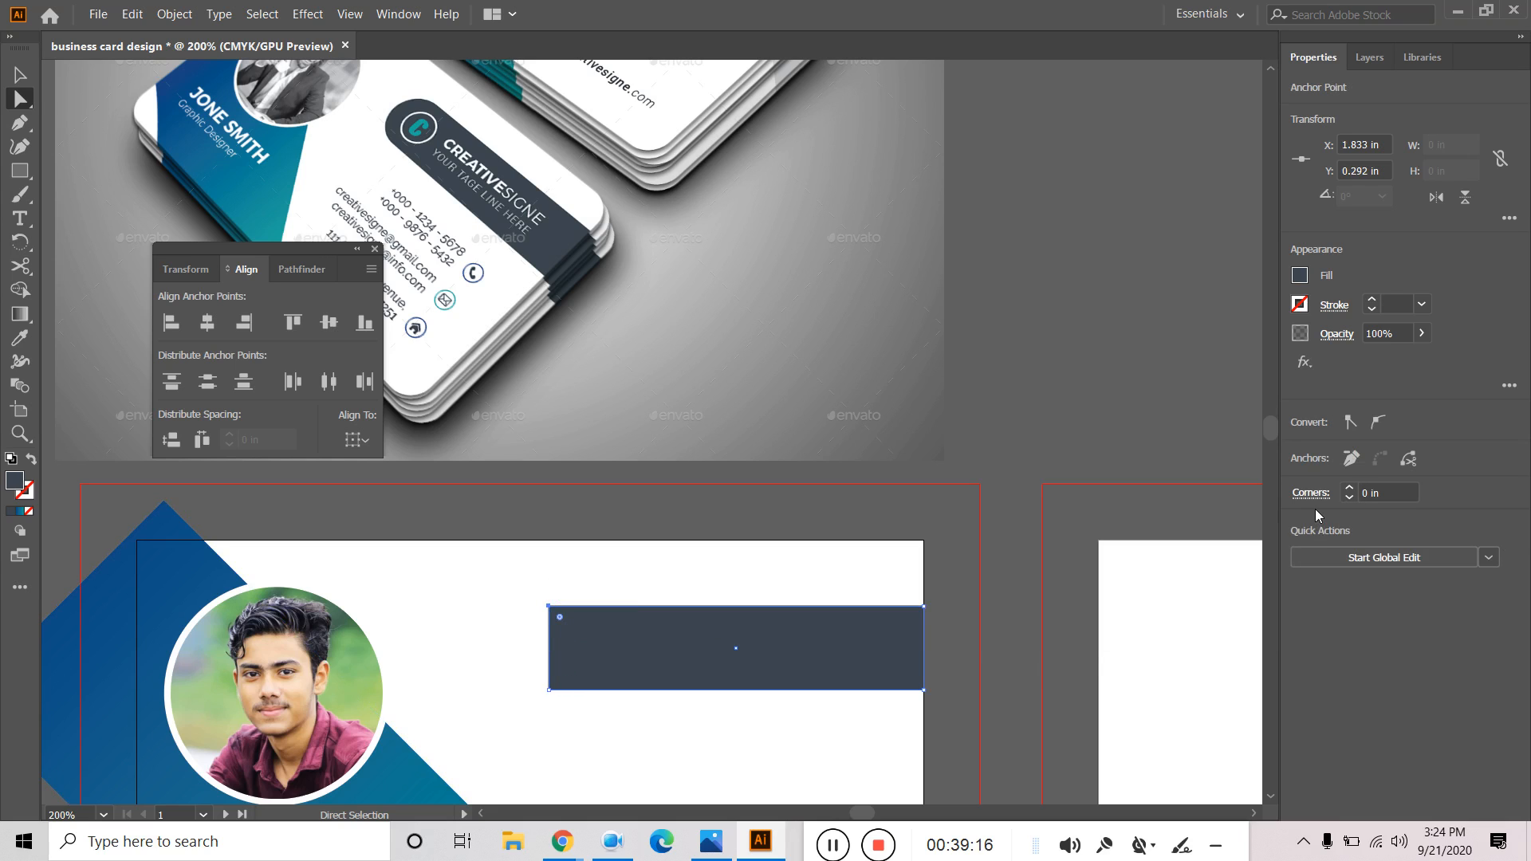
pyautogui.click(1350, 489)
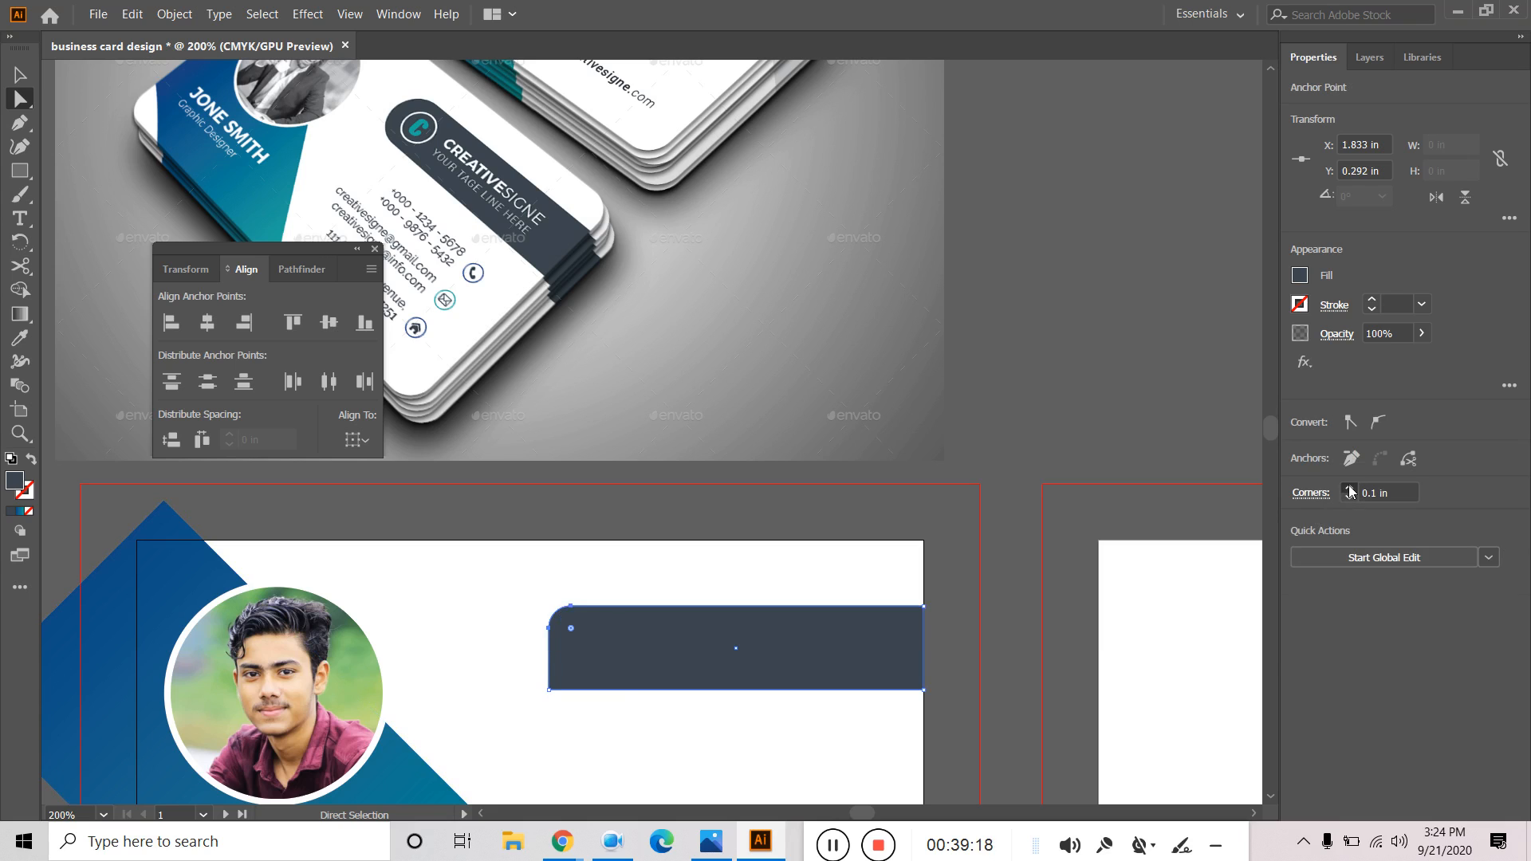
pyautogui.click(1347, 500)
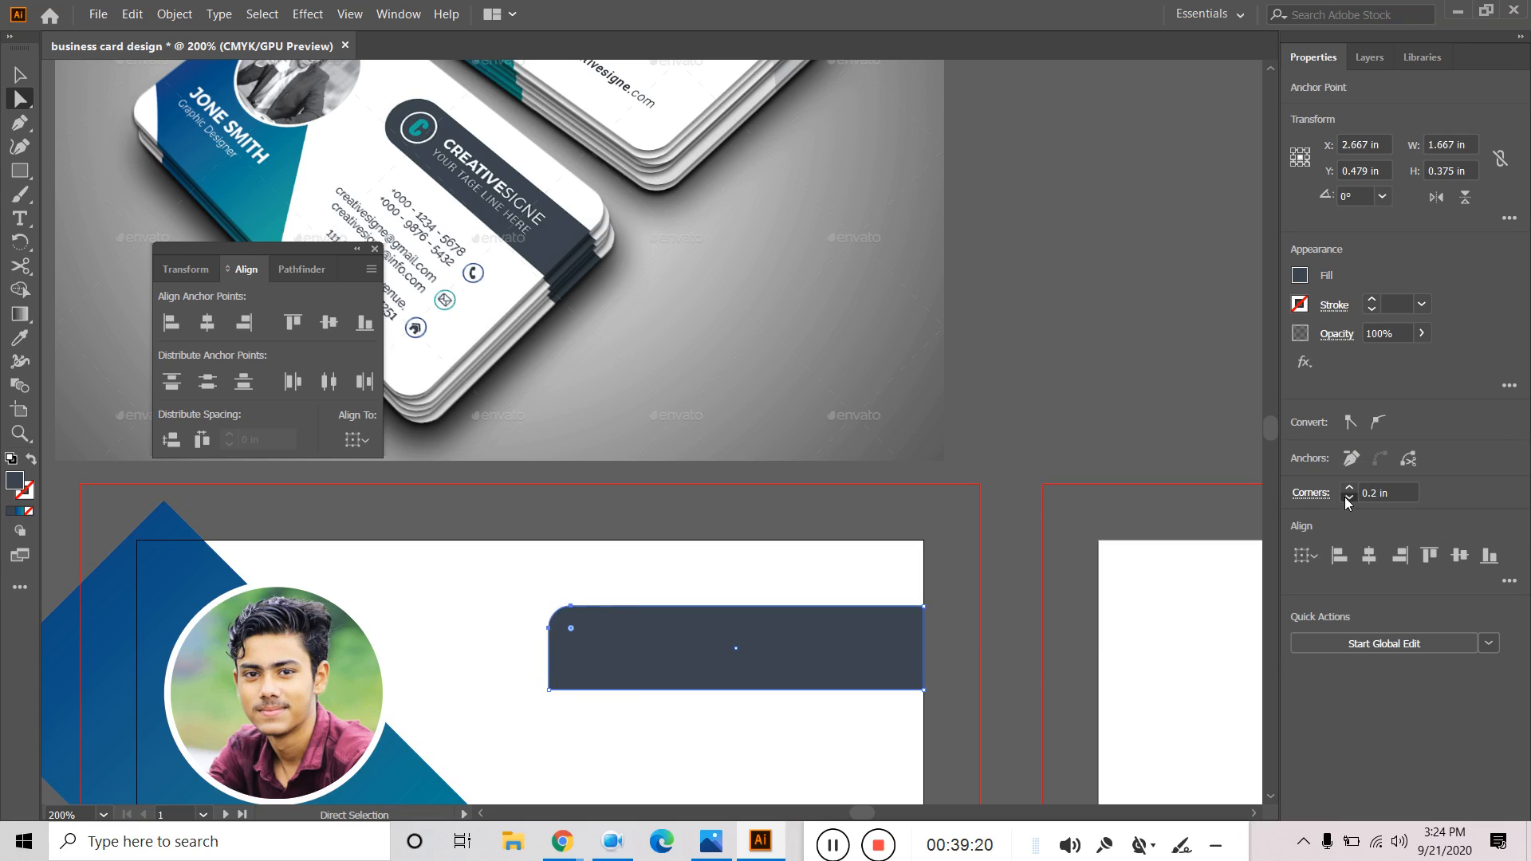
pyautogui.click(1350, 490)
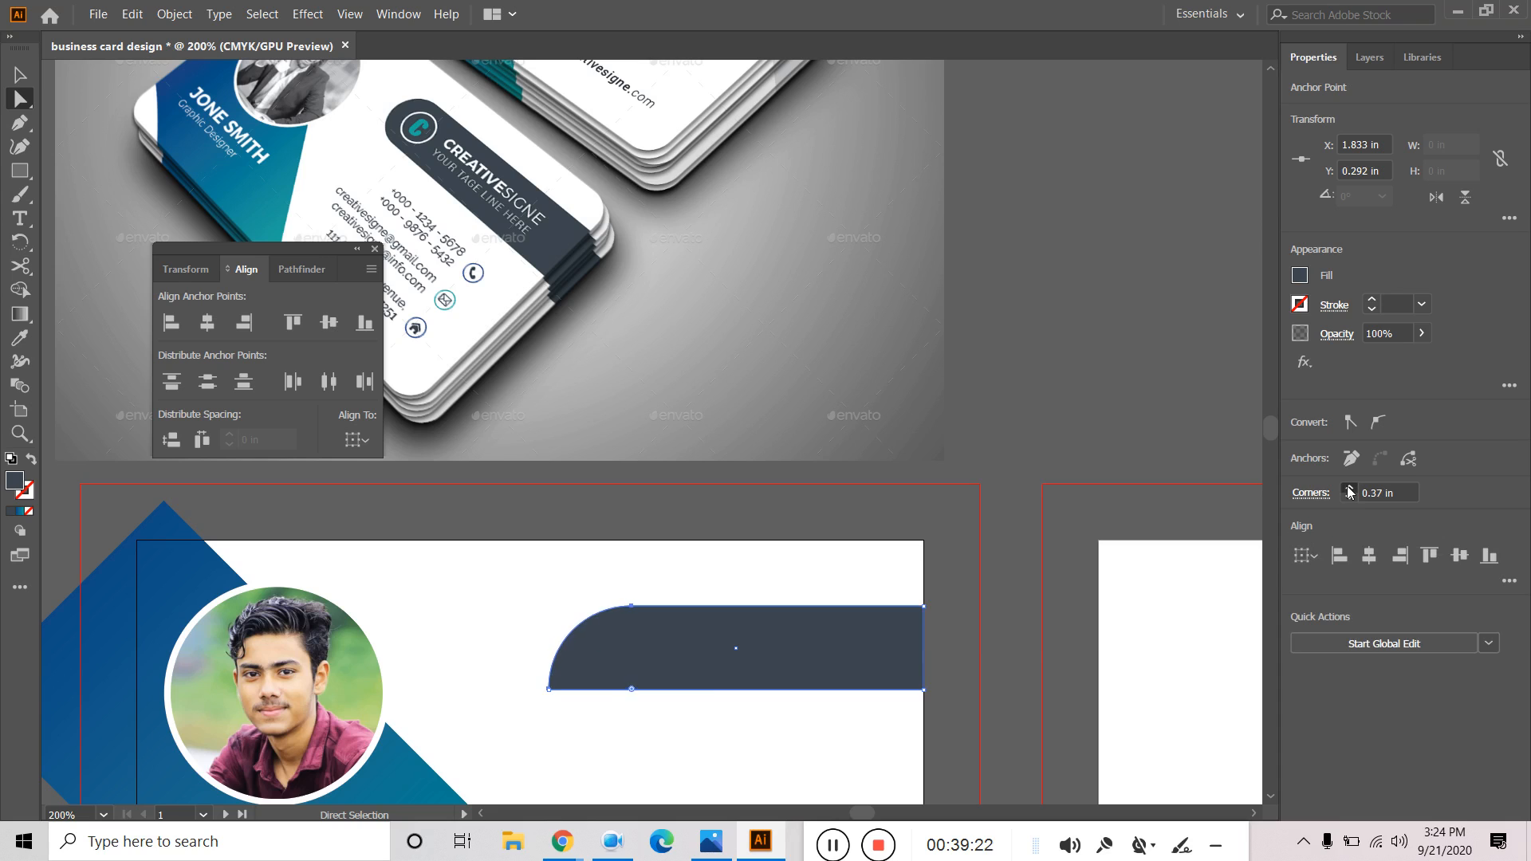
pyautogui.click(1350, 499)
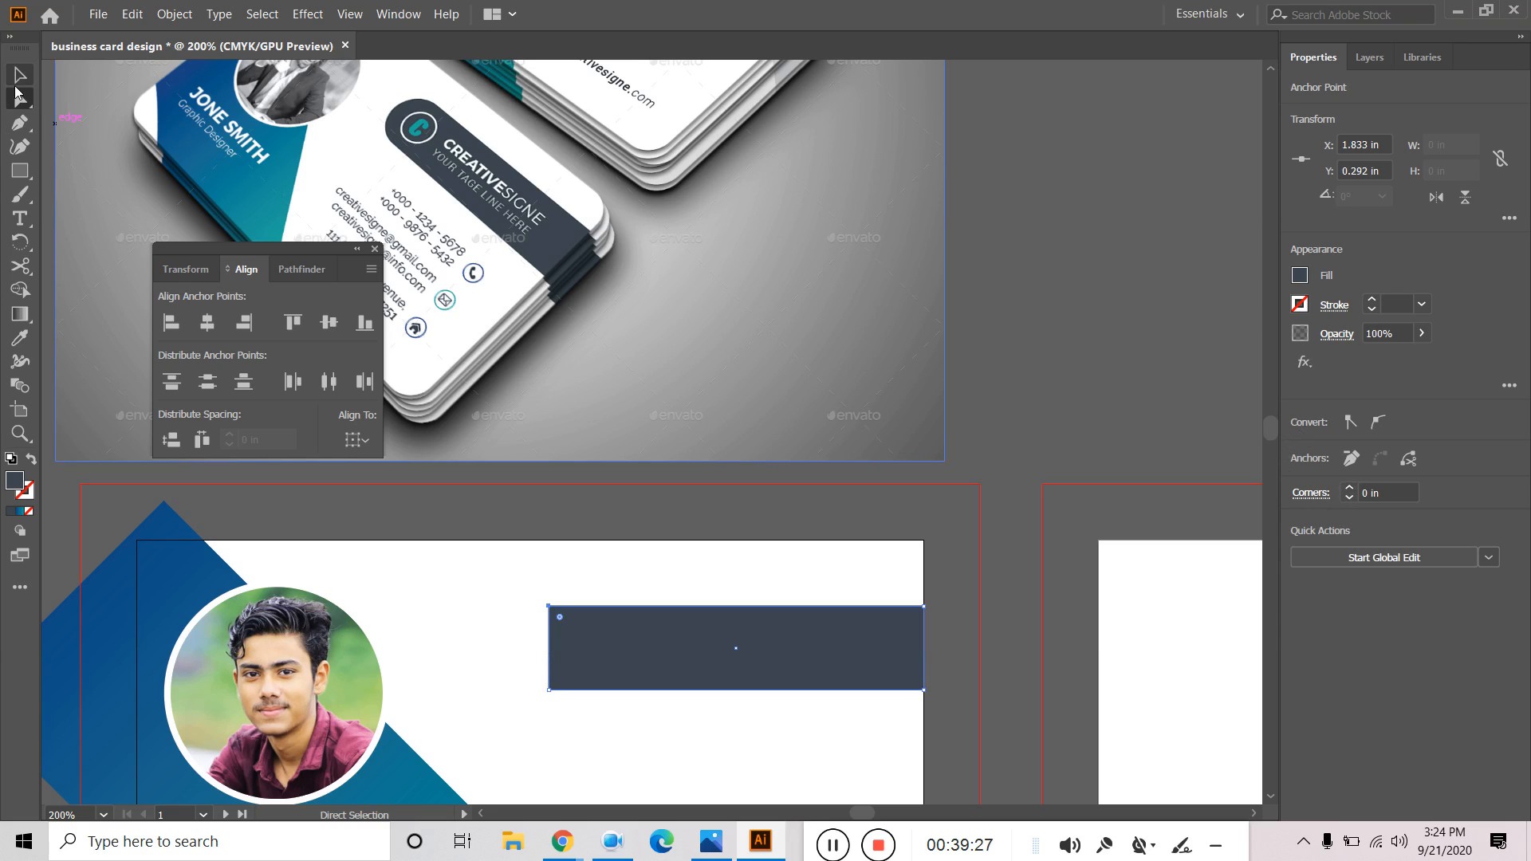
# Step the top-left corner radius up to 0.37 in, then back to 0.
pyautogui.click(582, 654)
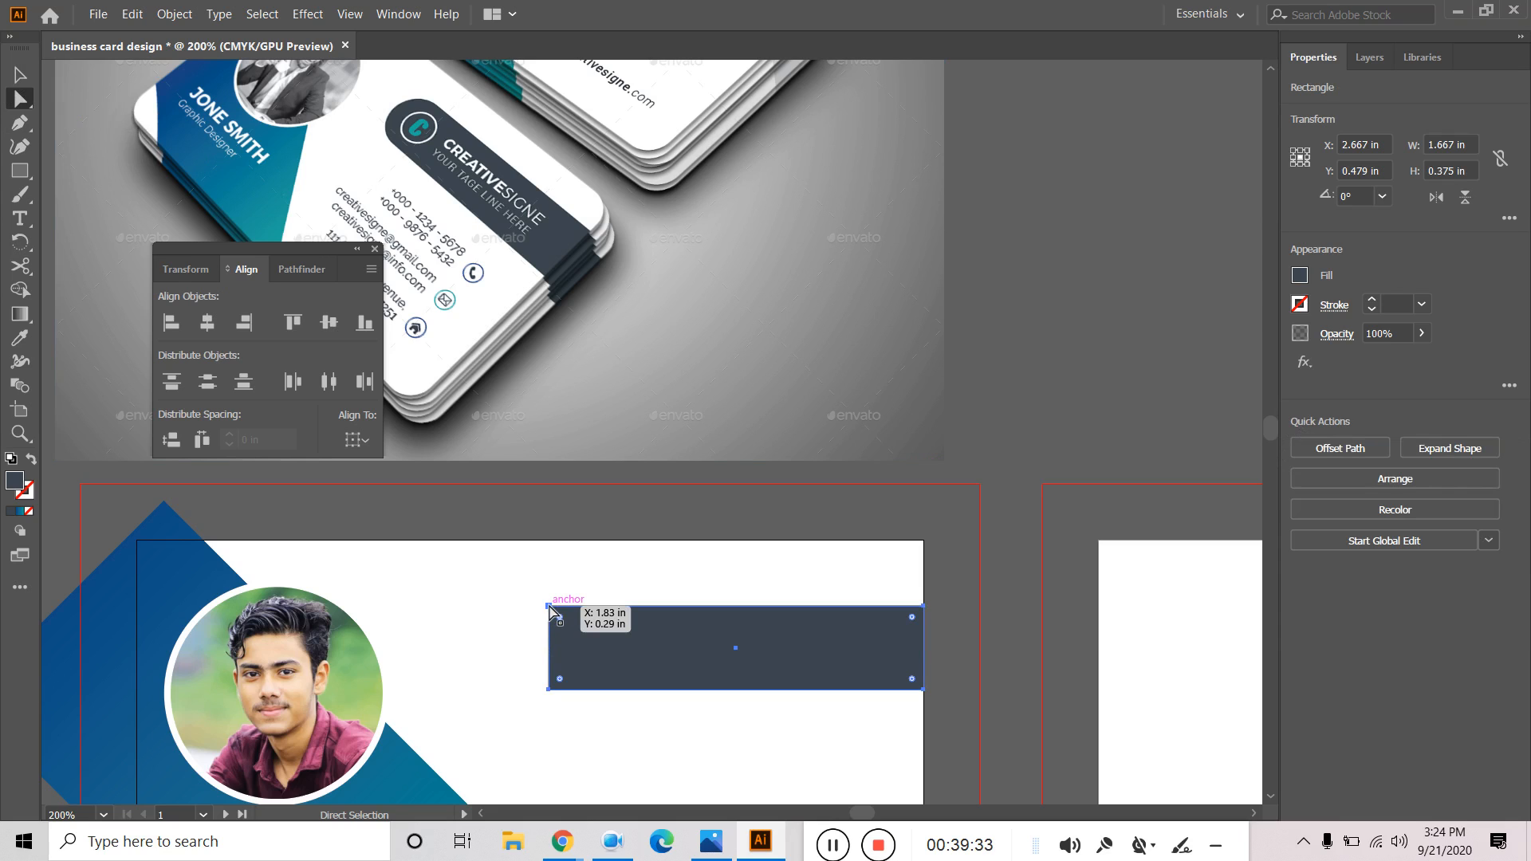
pyautogui.click(550, 607)
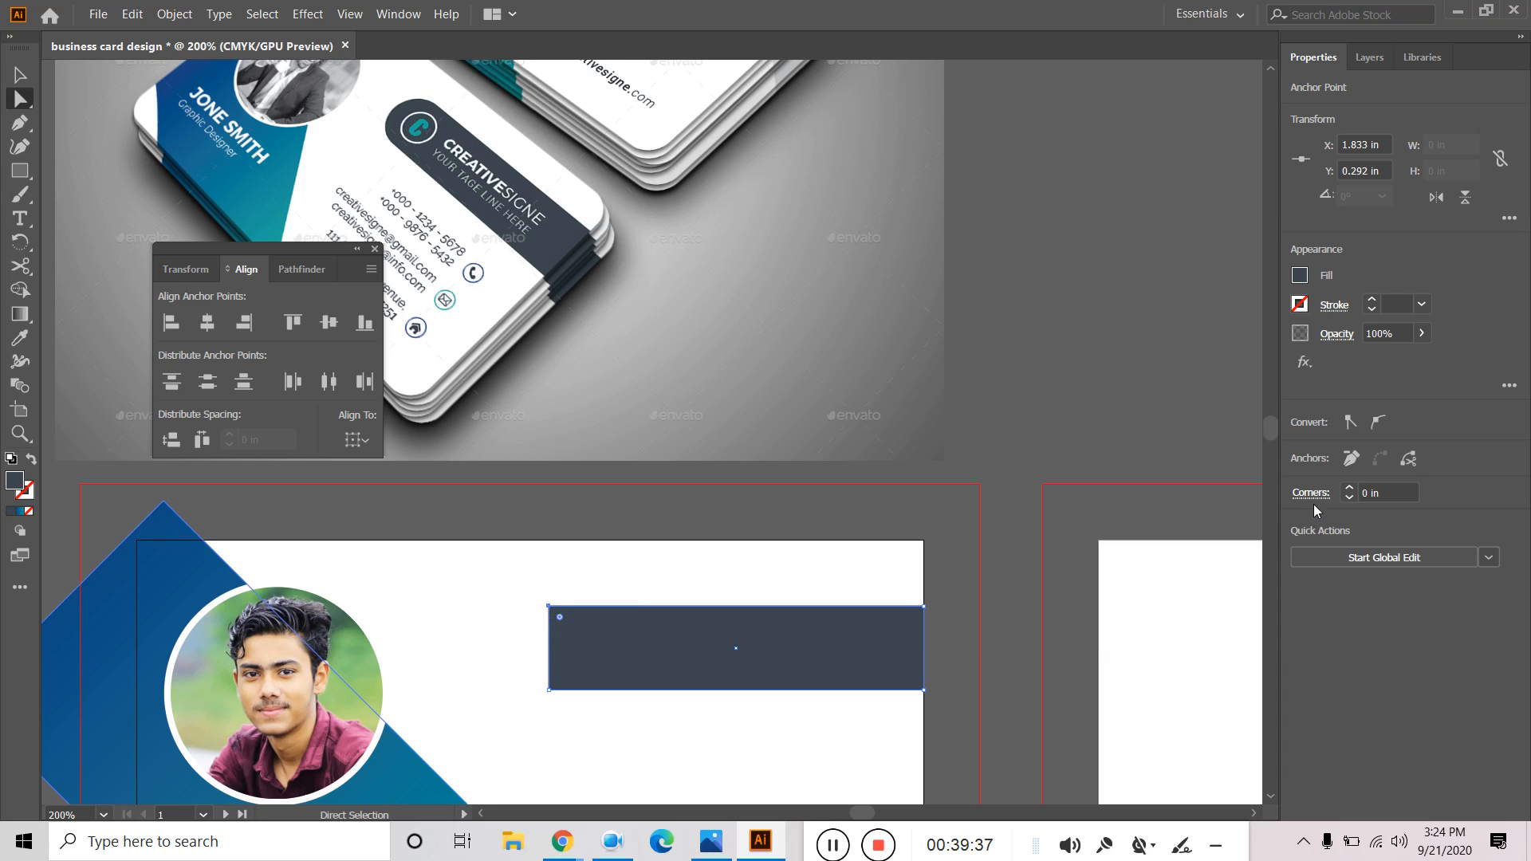
pyautogui.click(1351, 490)
pyautogui.click(1351, 490)
pyautogui.click(1350, 489)
pyautogui.click(1350, 489)
pyautogui.click(1347, 499)
pyautogui.click(1347, 499)
# Reselect the whole dark bar and adjust the workspace panels.
pyautogui.click(20, 74)
pyautogui.click(954, 574)
pyautogui.click(664, 662)
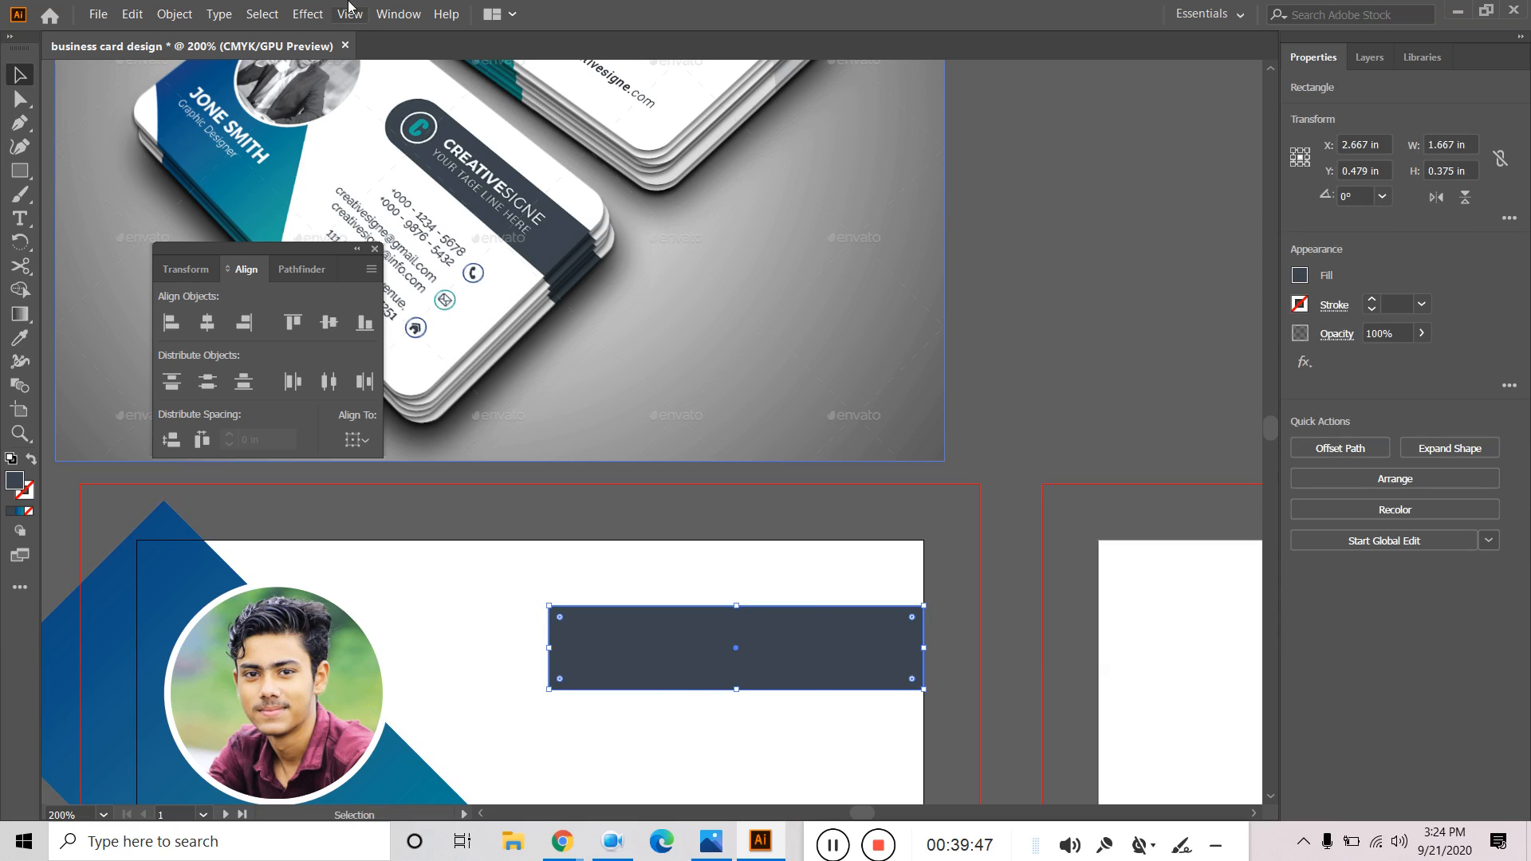
pyautogui.click(398, 13)
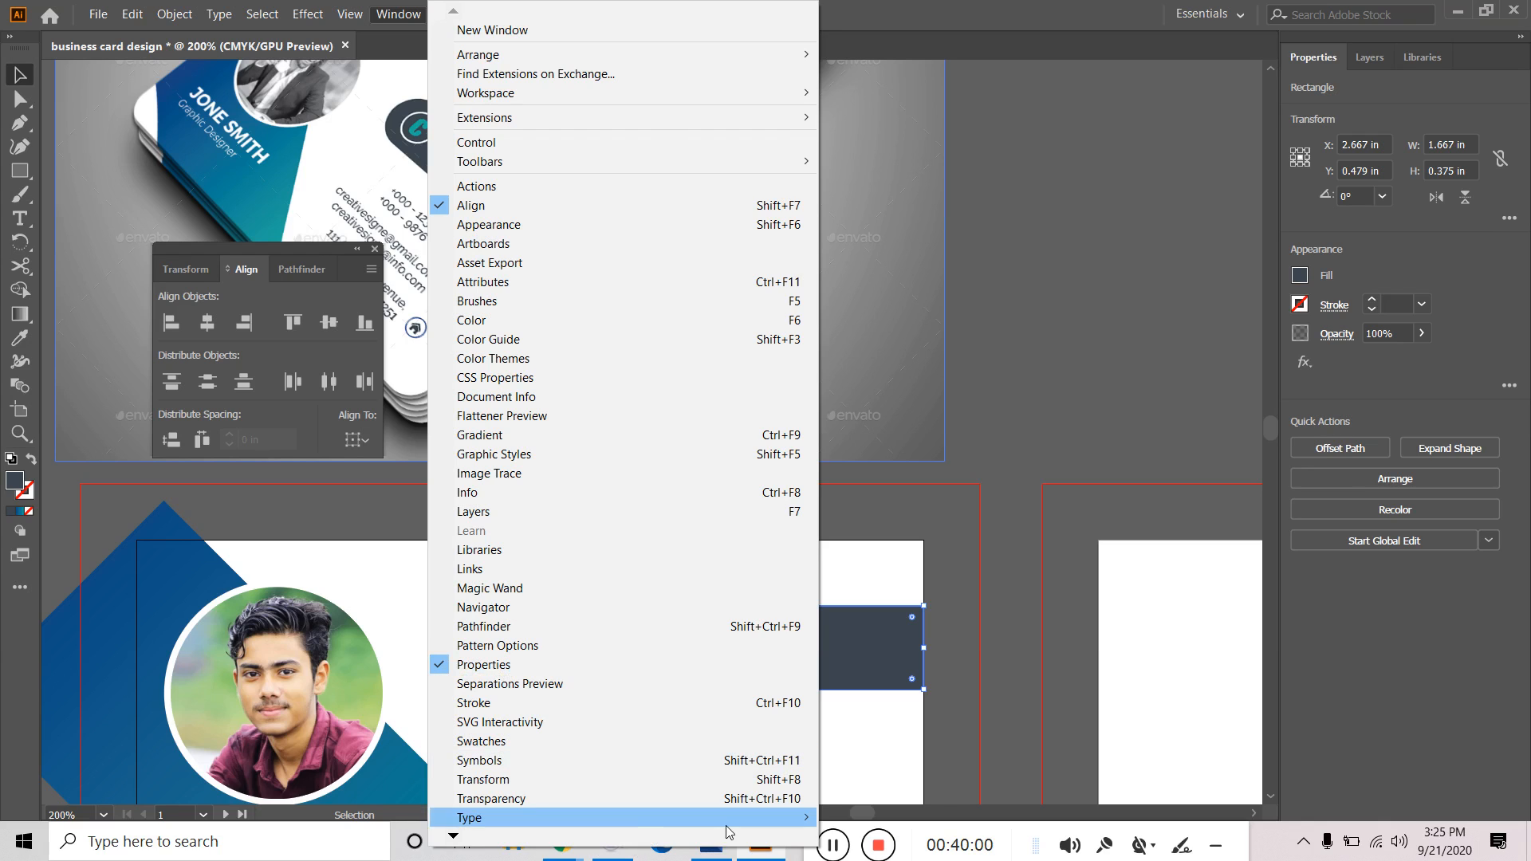
pyautogui.click(831, 847)
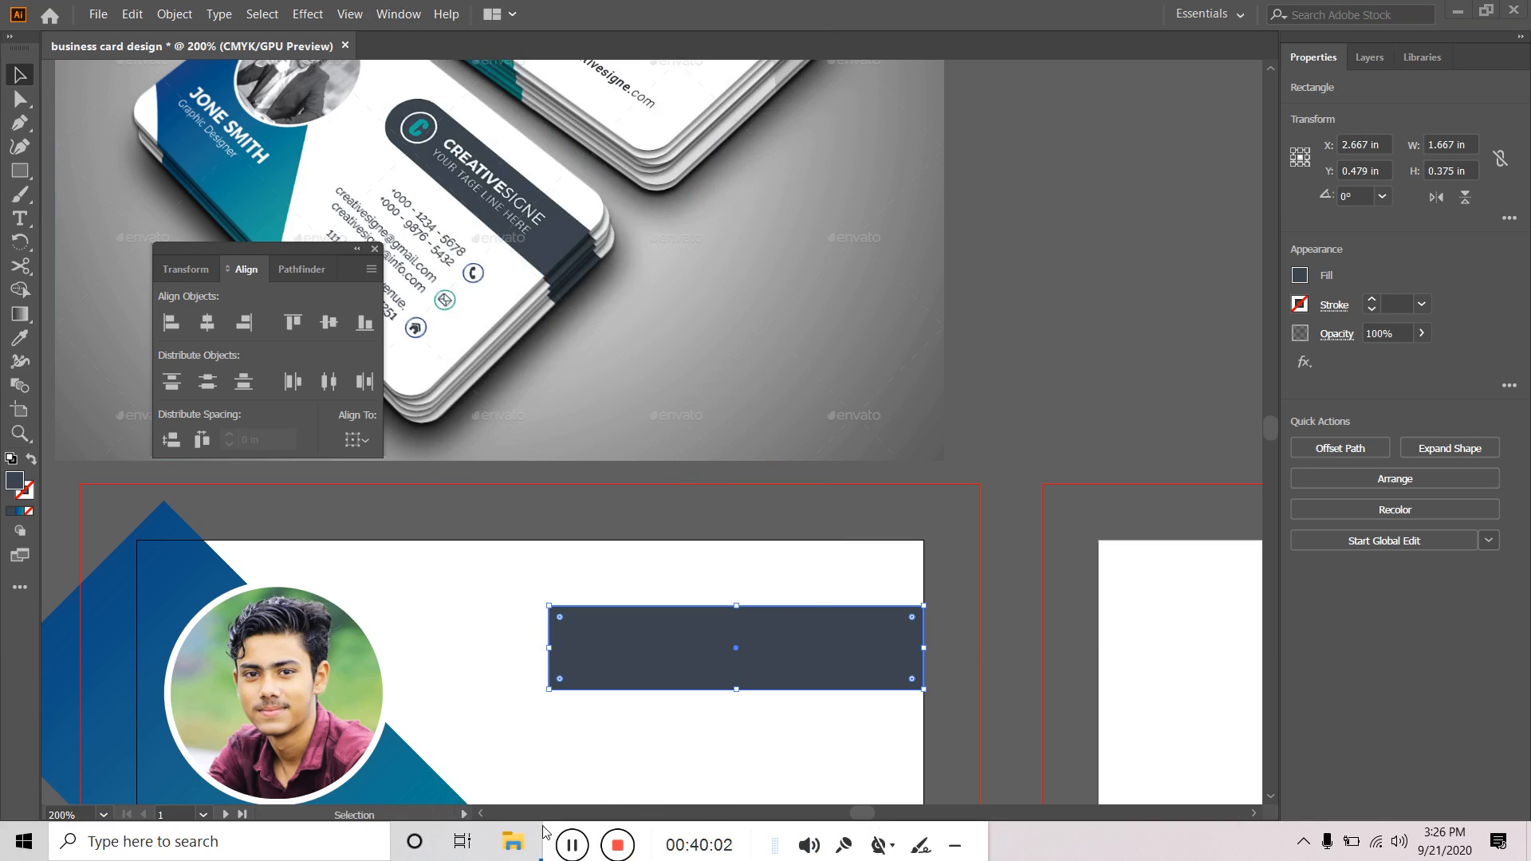
pyautogui.moveTo(554, 830); pyautogui.dragTo(741, 832)
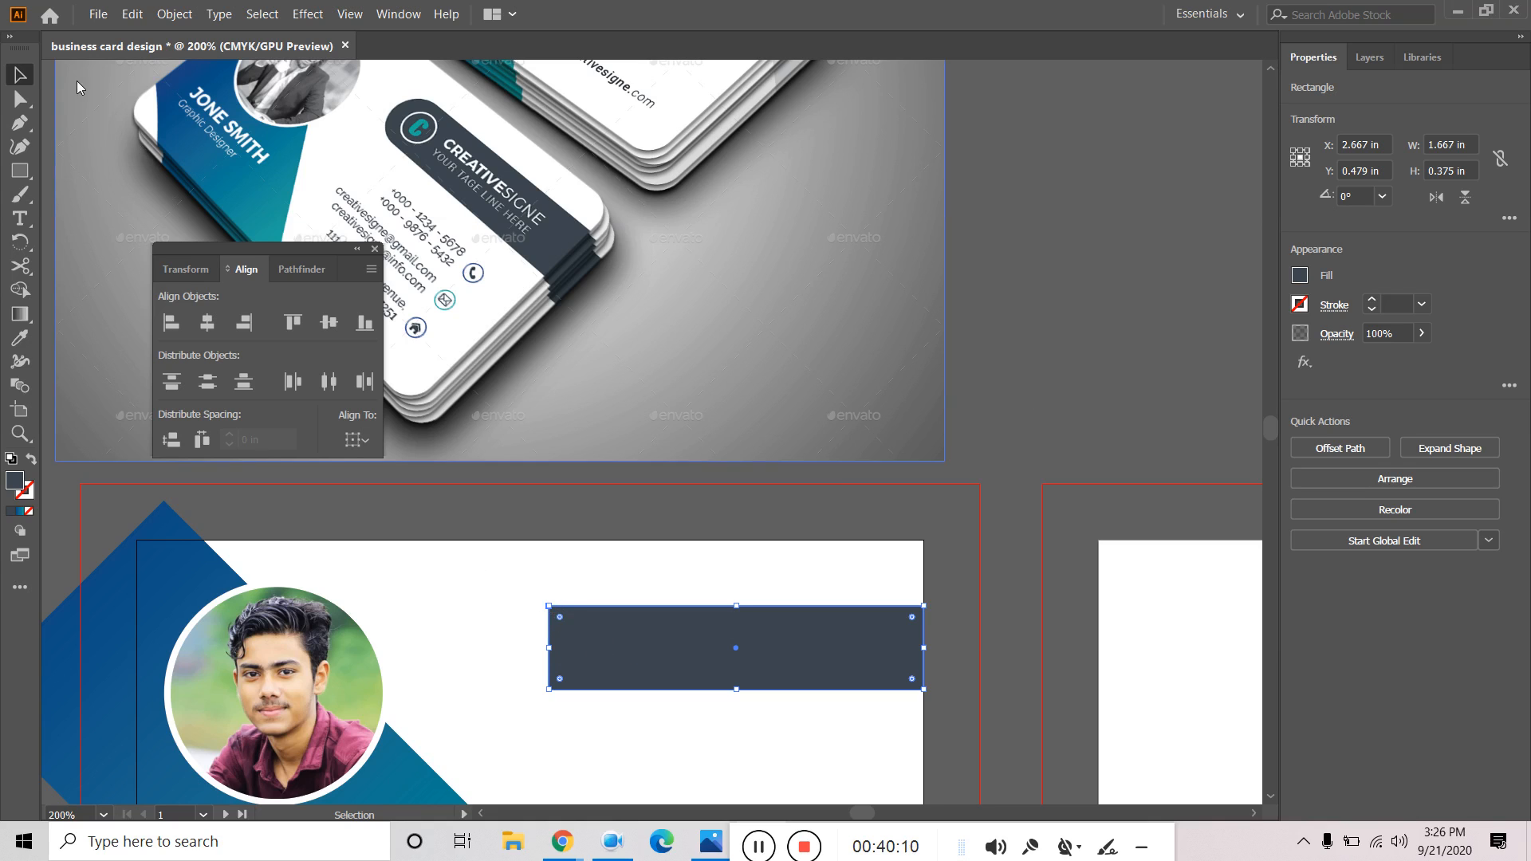
# Drag the top-left anchor's corner widget to round the bar, undoing each try.
pyautogui.click(17, 104)
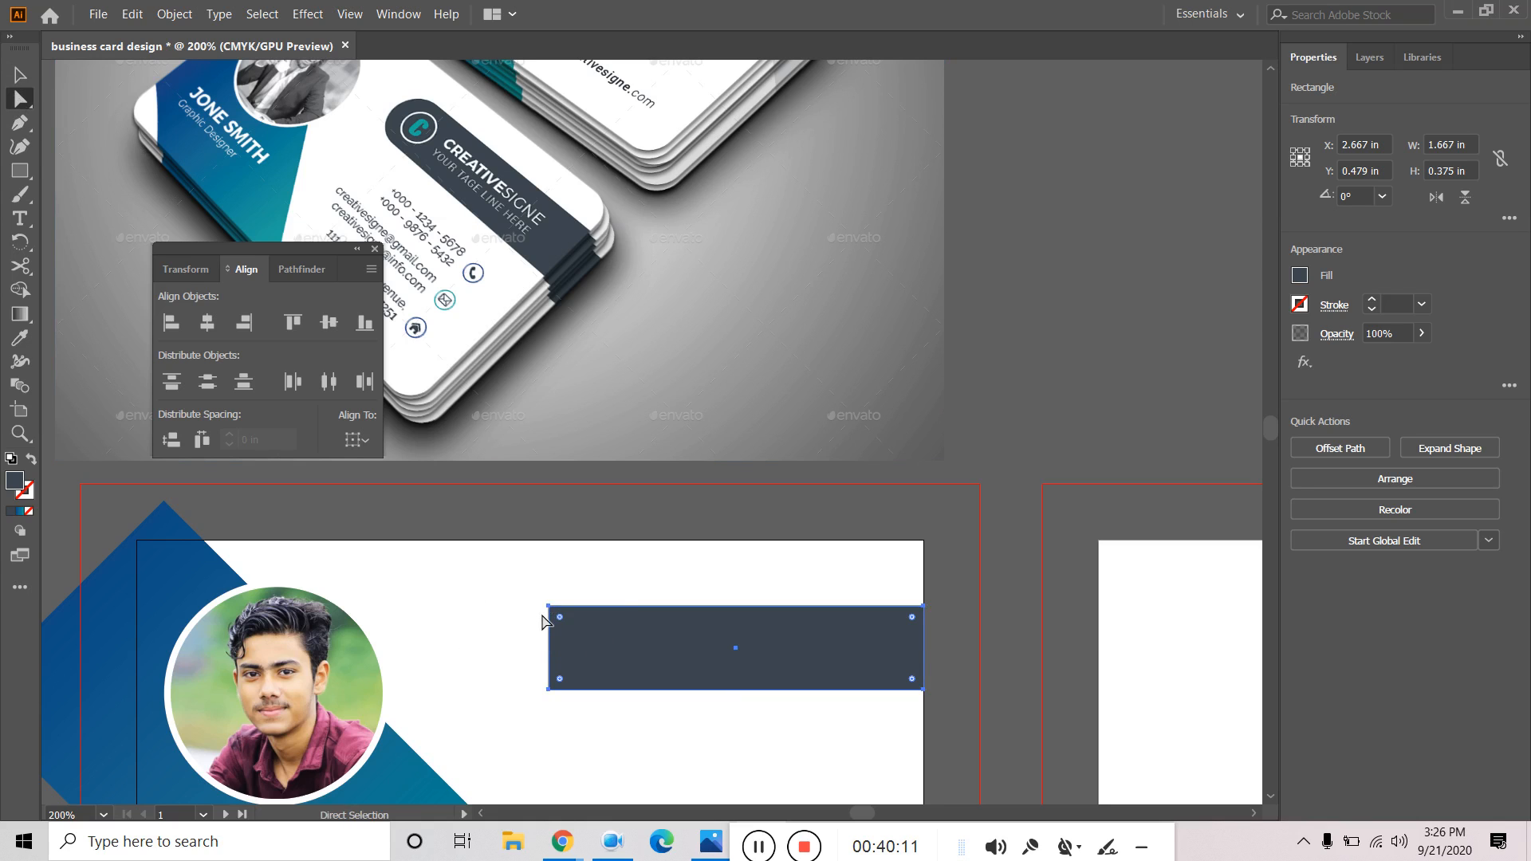
pyautogui.click(549, 608)
pyautogui.moveTo(562, 628); pyautogui.dragTo(638, 678)
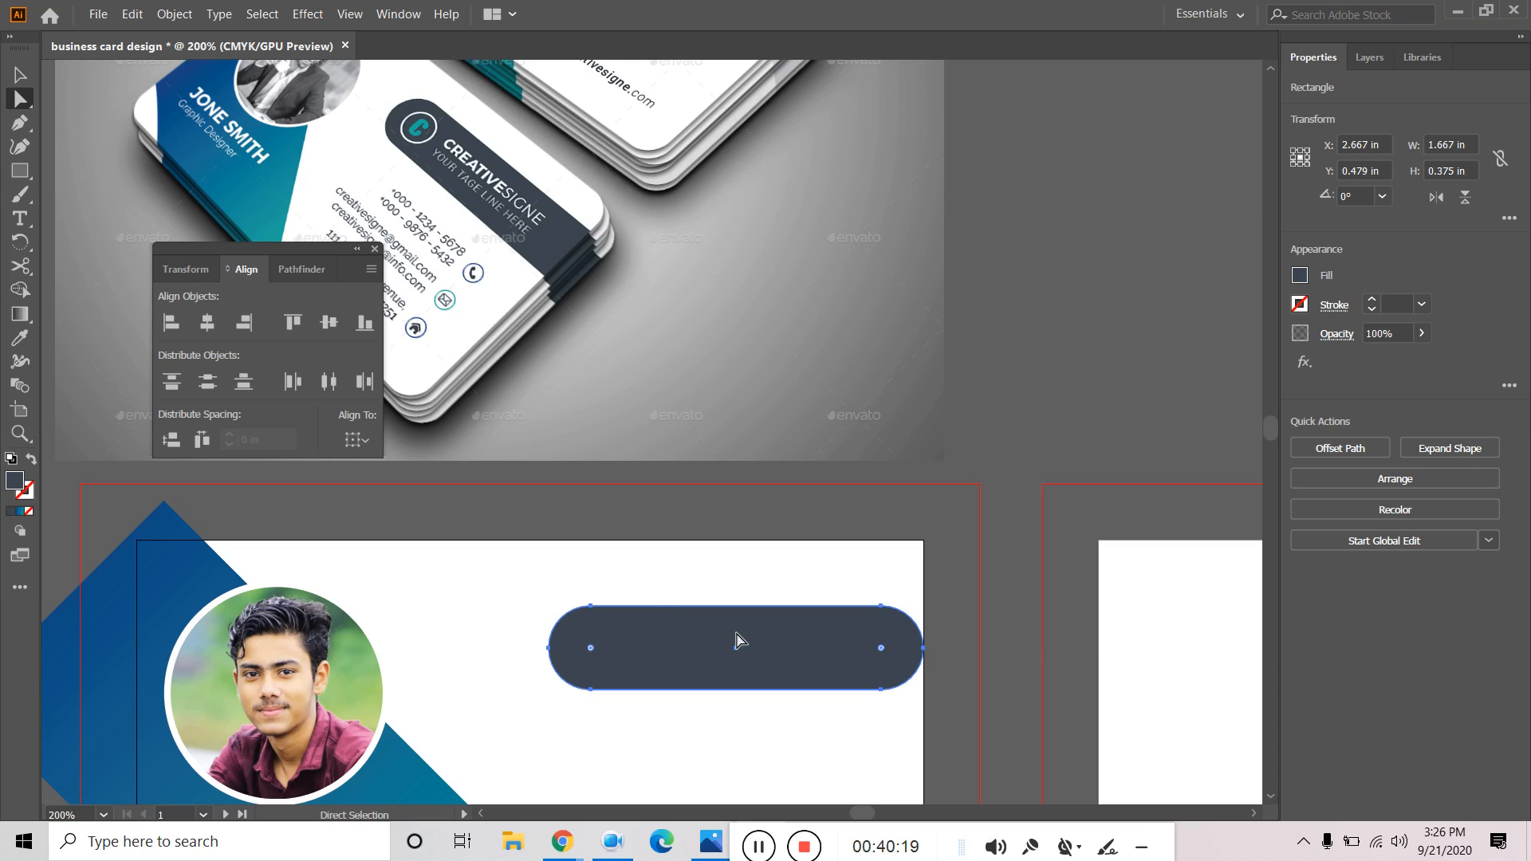
pyautogui.hotkey('ctrl', 'z')
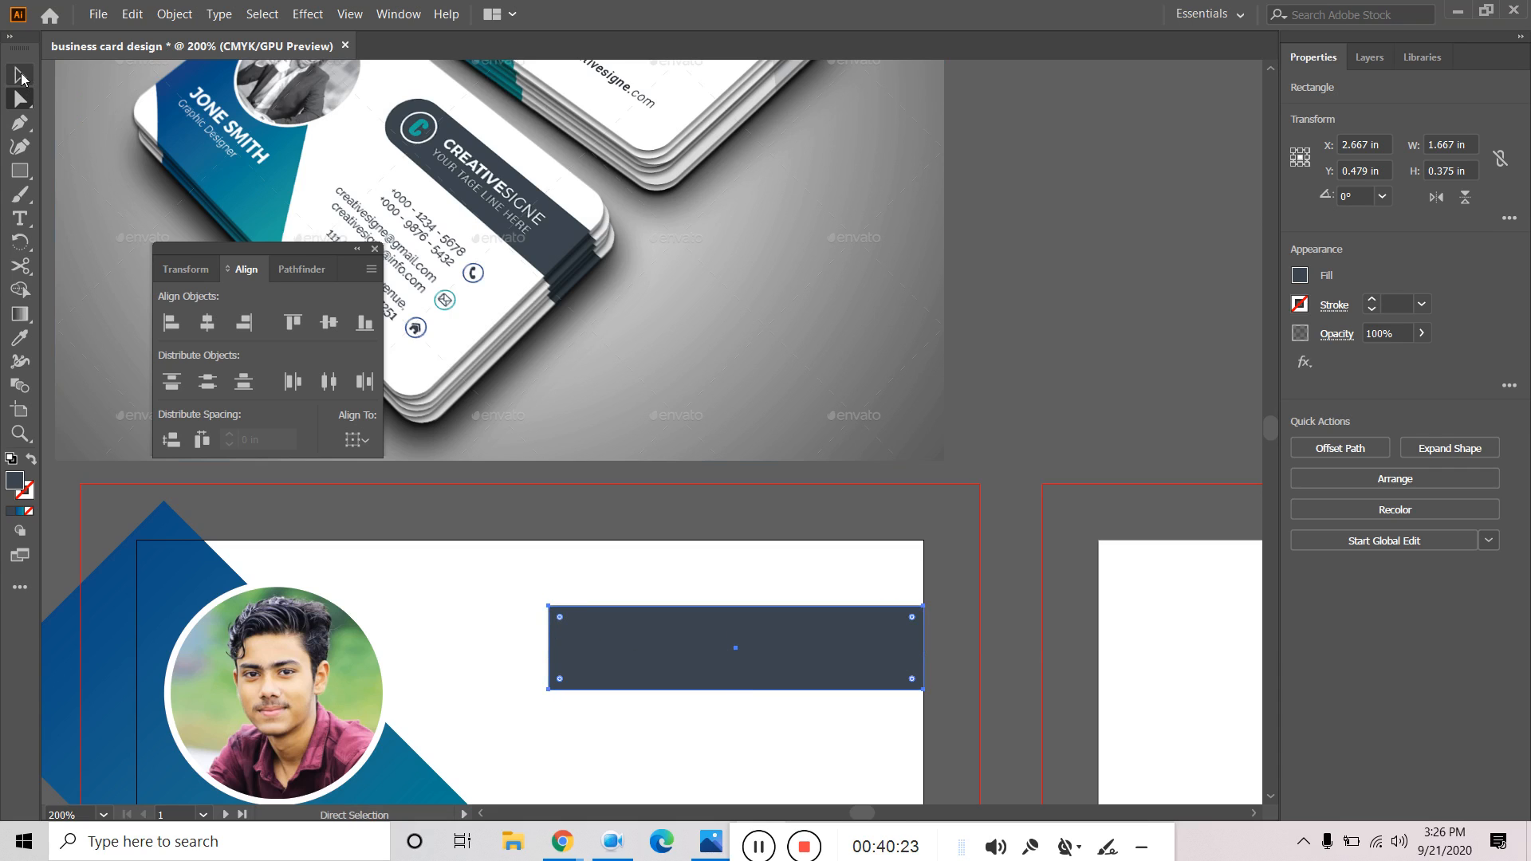
pyautogui.moveTo(560, 618); pyautogui.dragTo(624, 681)
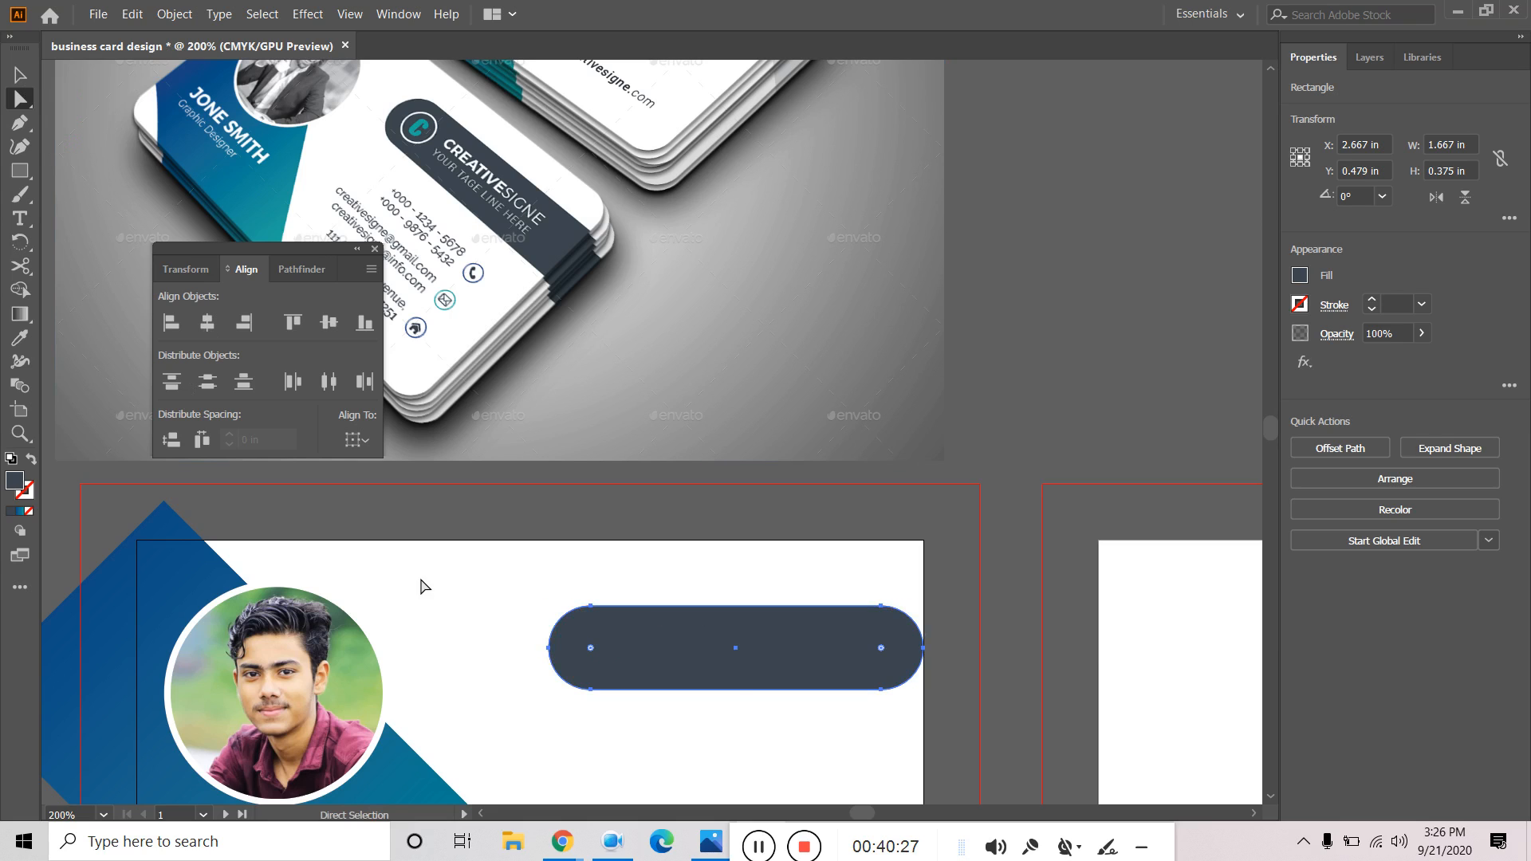
pyautogui.hotkey('ctrl', 'z')
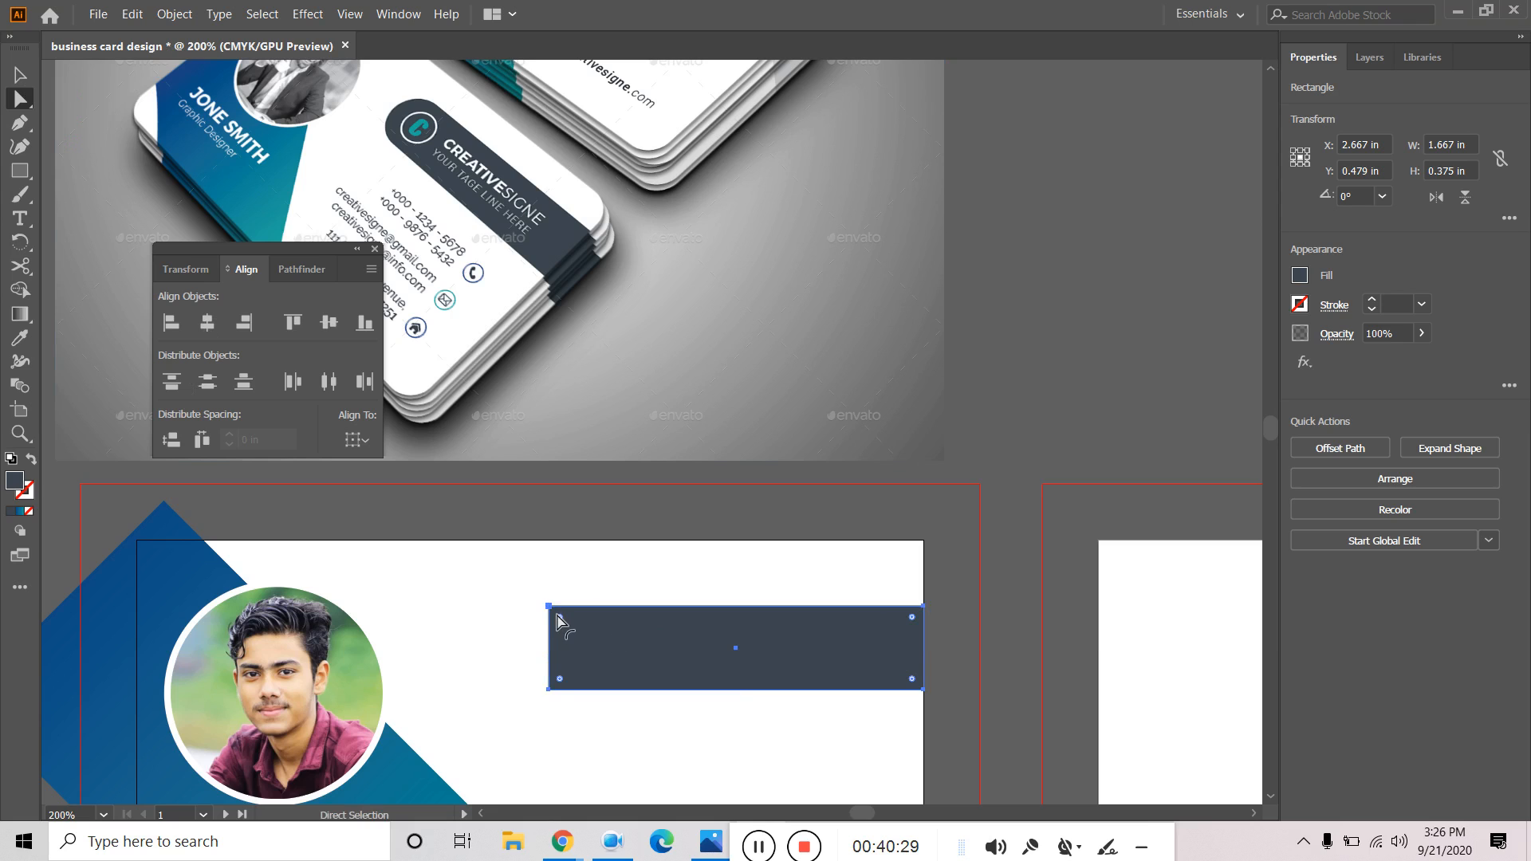
pyautogui.moveTo(560, 617); pyautogui.dragTo(598, 683)
pyautogui.hotkey('ctrl', 'z')
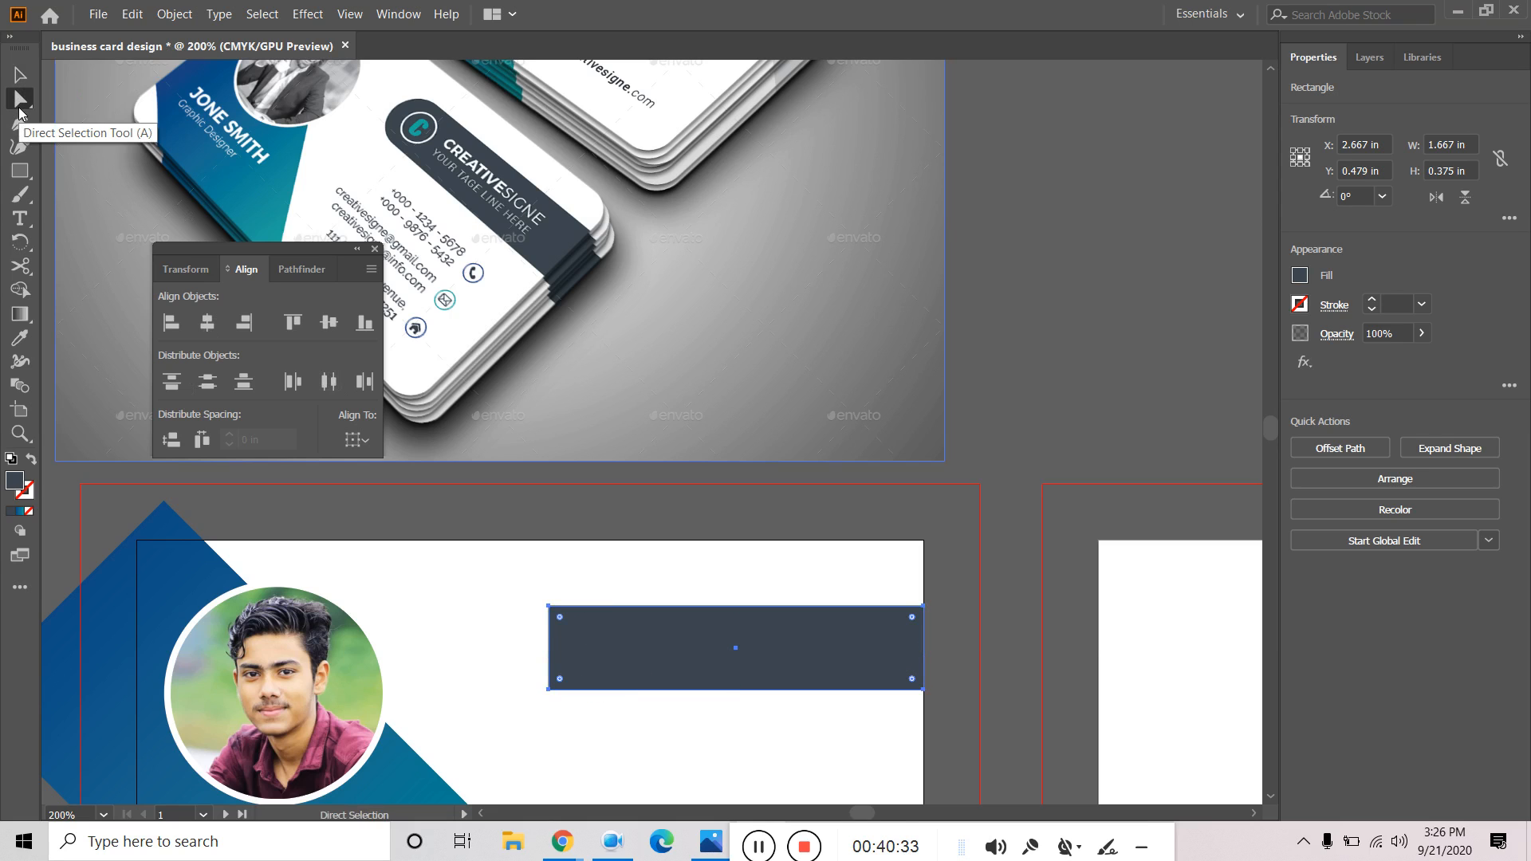
# With the whole bar selected, drag the corner widget until the left end becomes a semicircle.
pyautogui.click(19, 76)
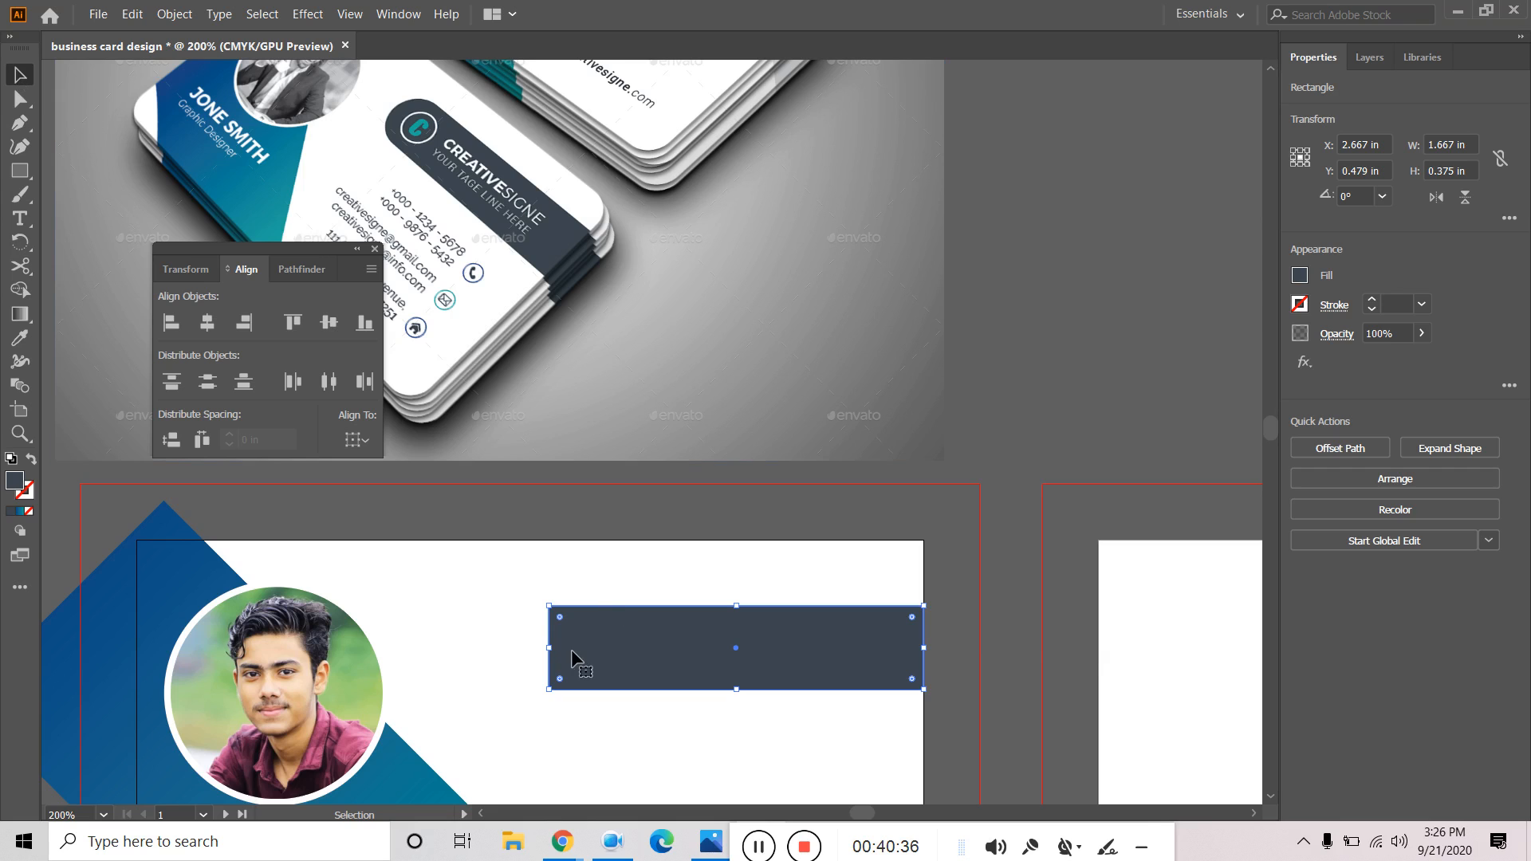
pyautogui.moveTo(561, 615); pyautogui.dragTo(529, 579)
pyautogui.scroll(4, 581, 631)
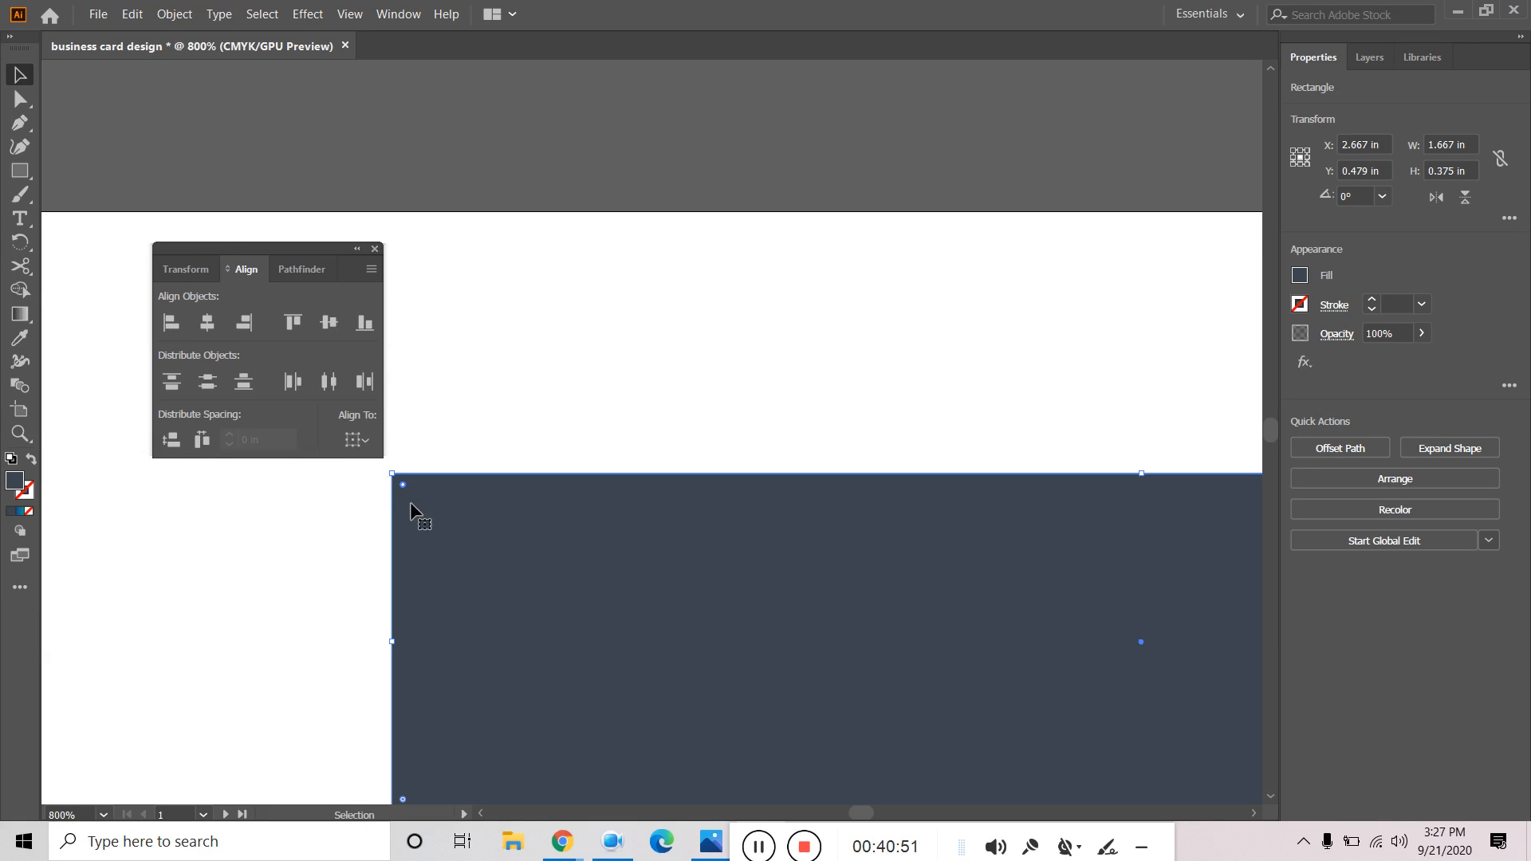
pyautogui.scroll(-2, 443, 531)
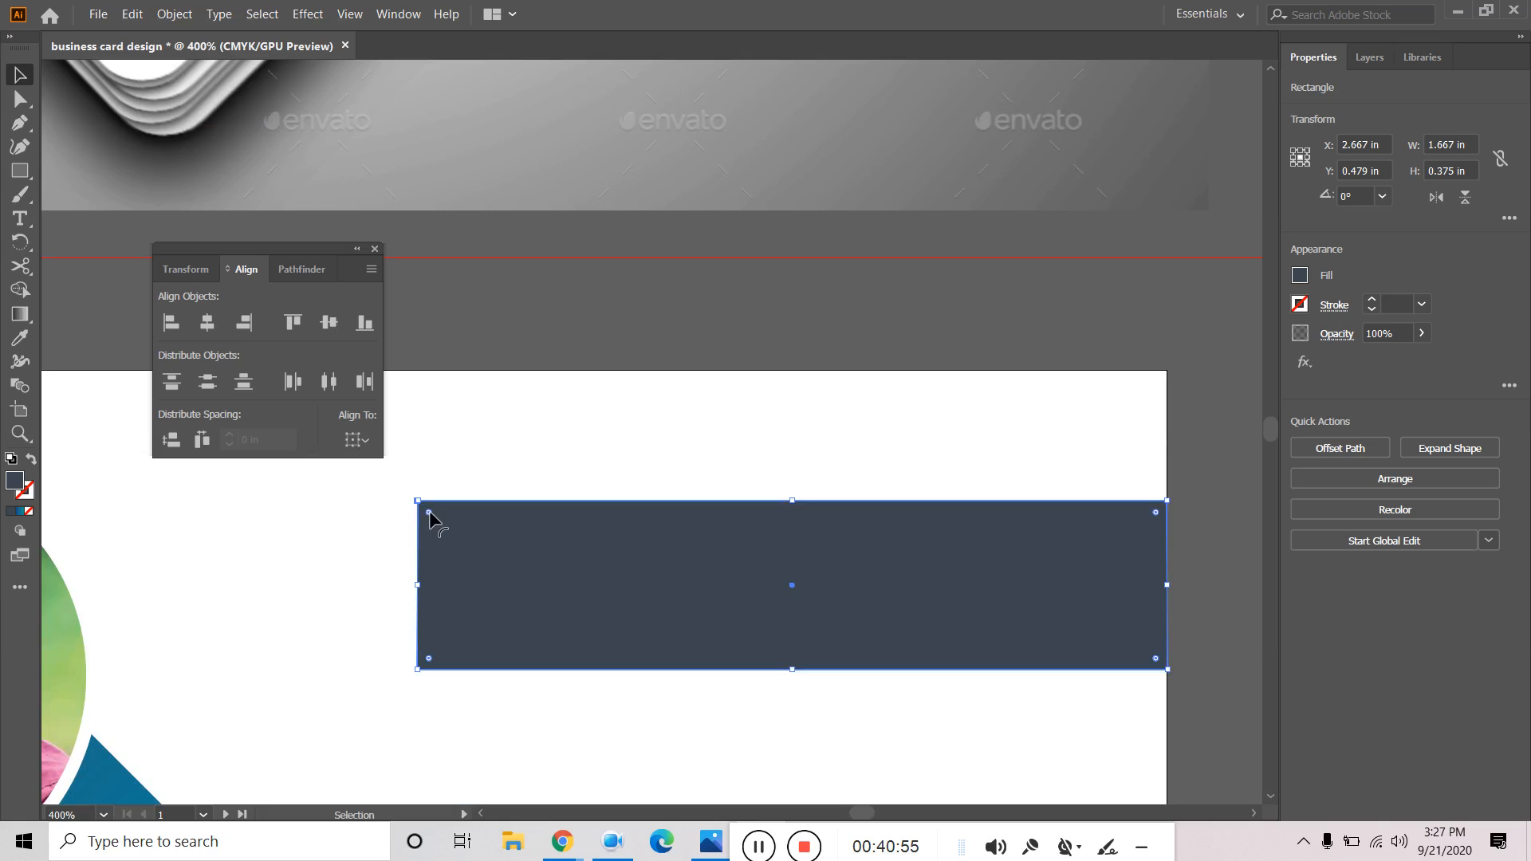
pyautogui.moveTo(431, 509); pyautogui.dragTo(601, 675)
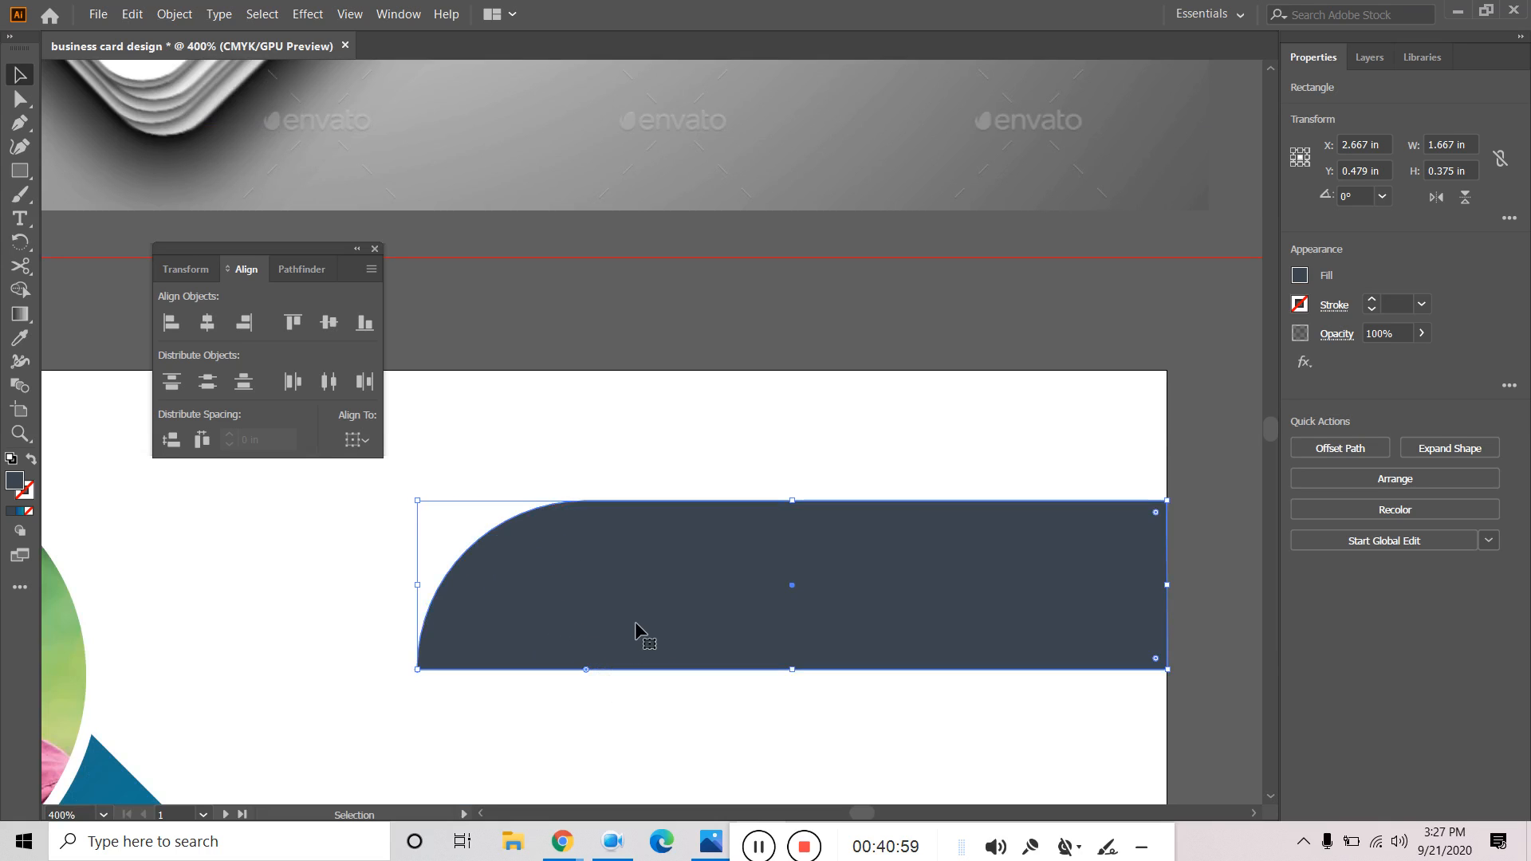
pyautogui.hotkey('ctrl', 'z')
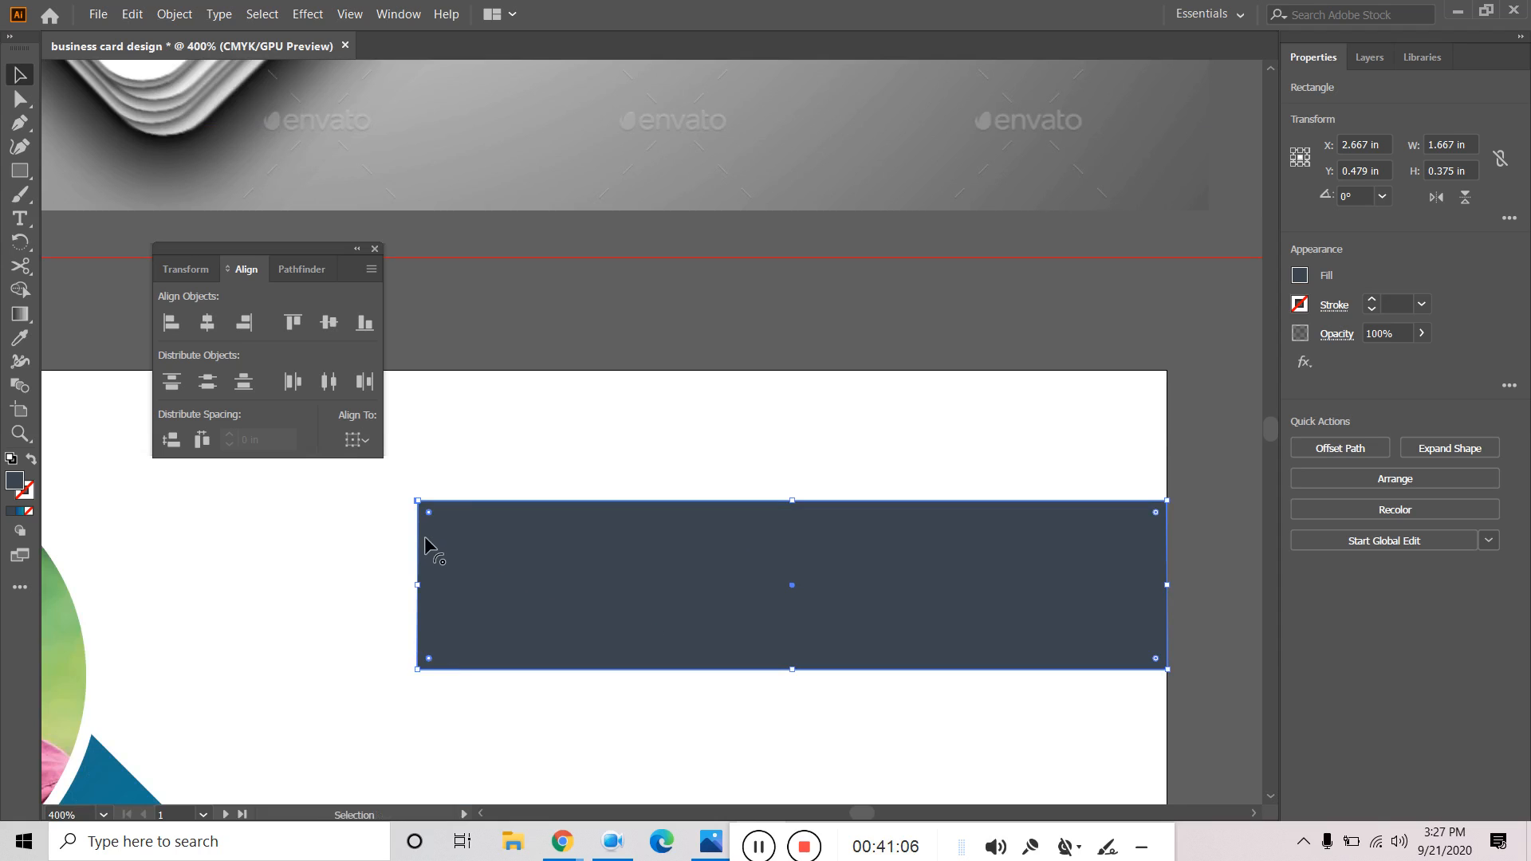
pyautogui.moveTo(431, 512); pyautogui.dragTo(623, 608)
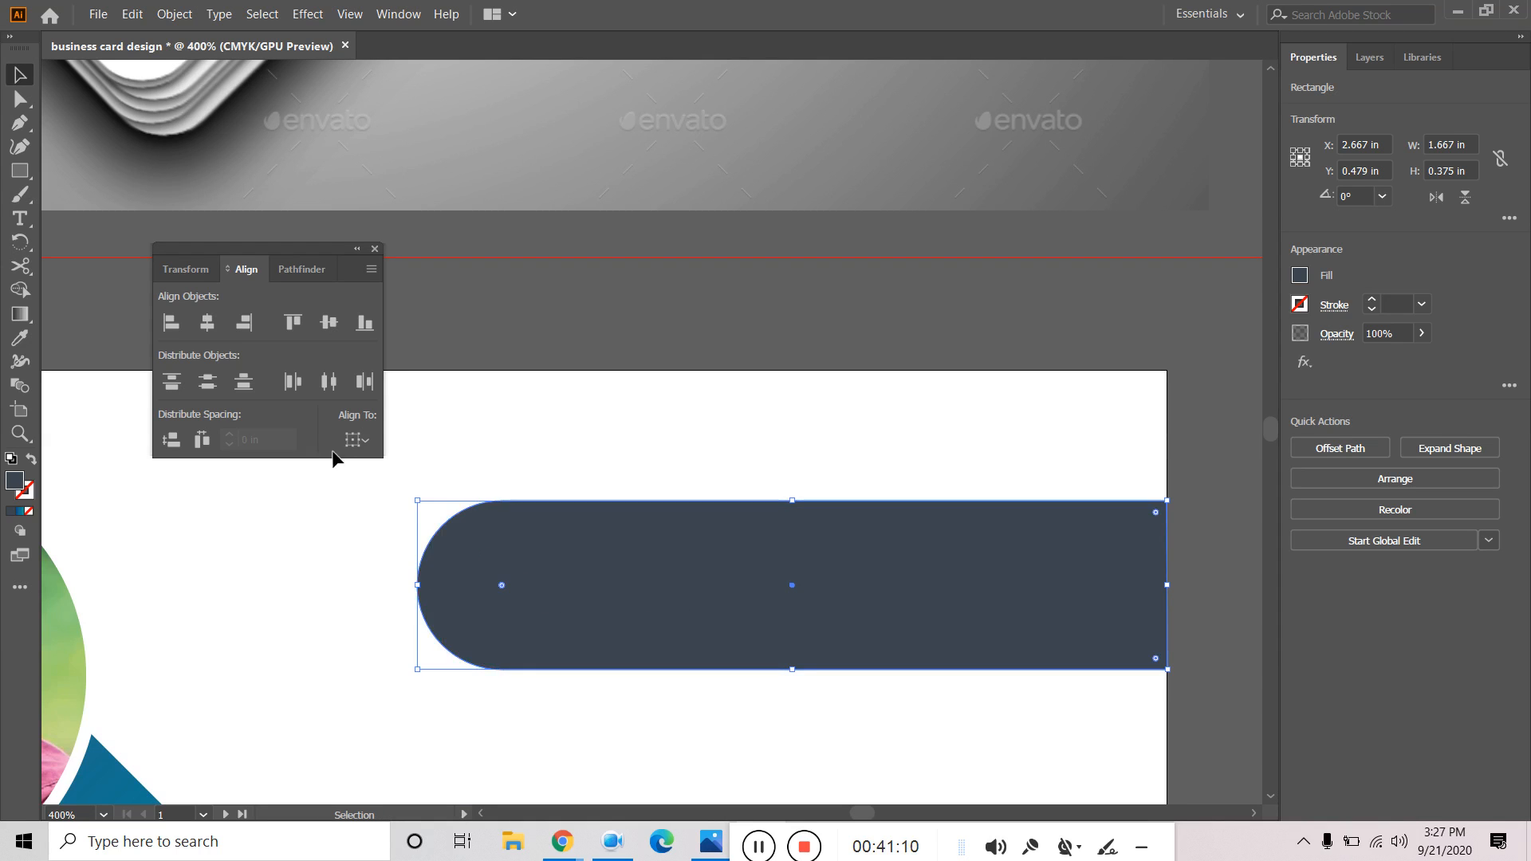
pyautogui.click(237, 538)
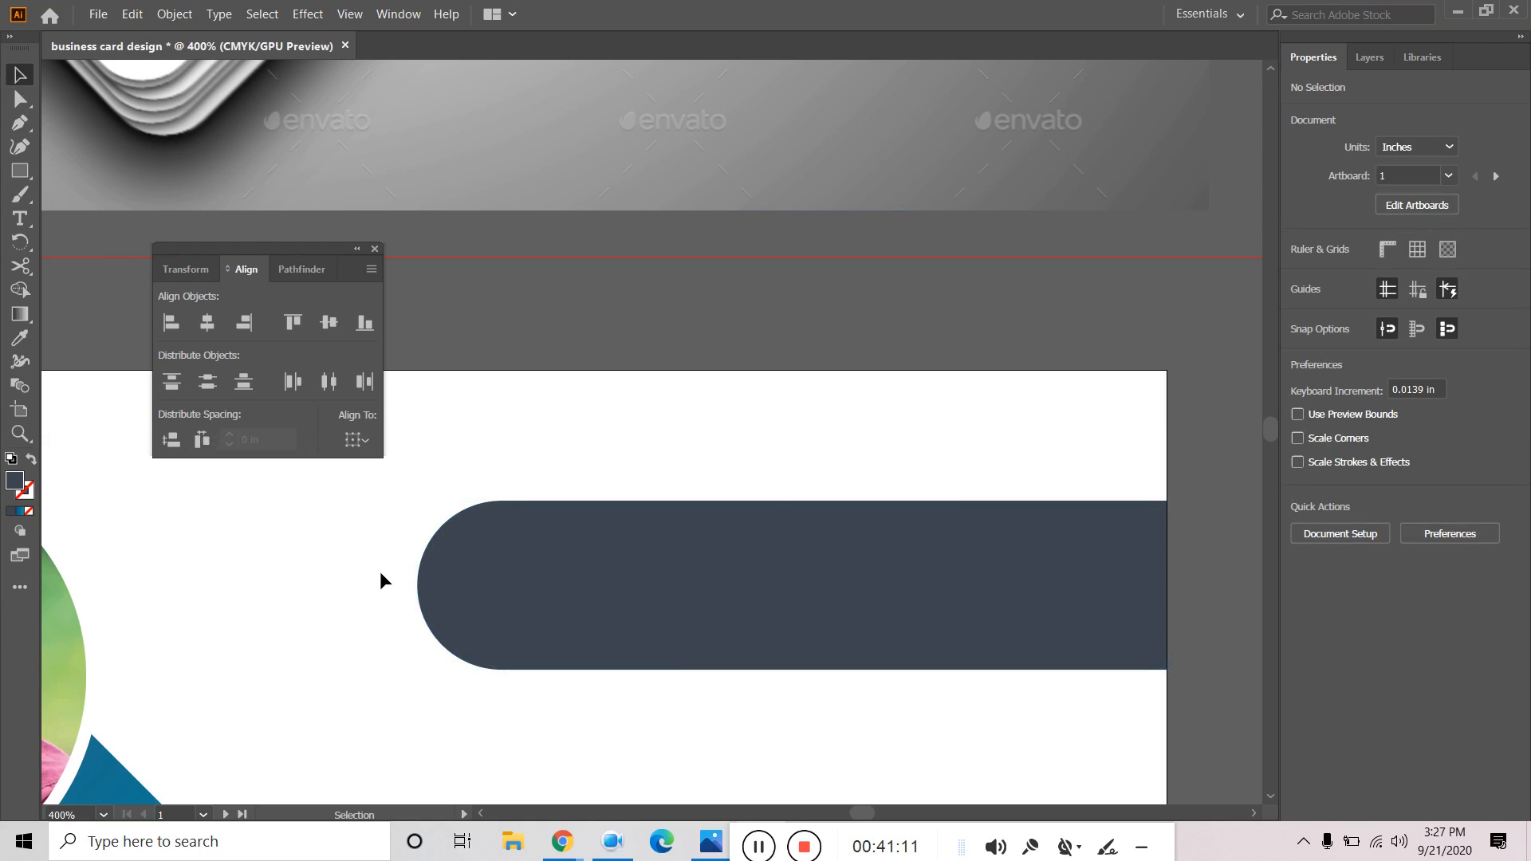
# Draw a small circle on the dark bar with the Ellipse tool.
pyautogui.scroll(-1, 380, 570)
pyautogui.scroll(-1, 381, 567)
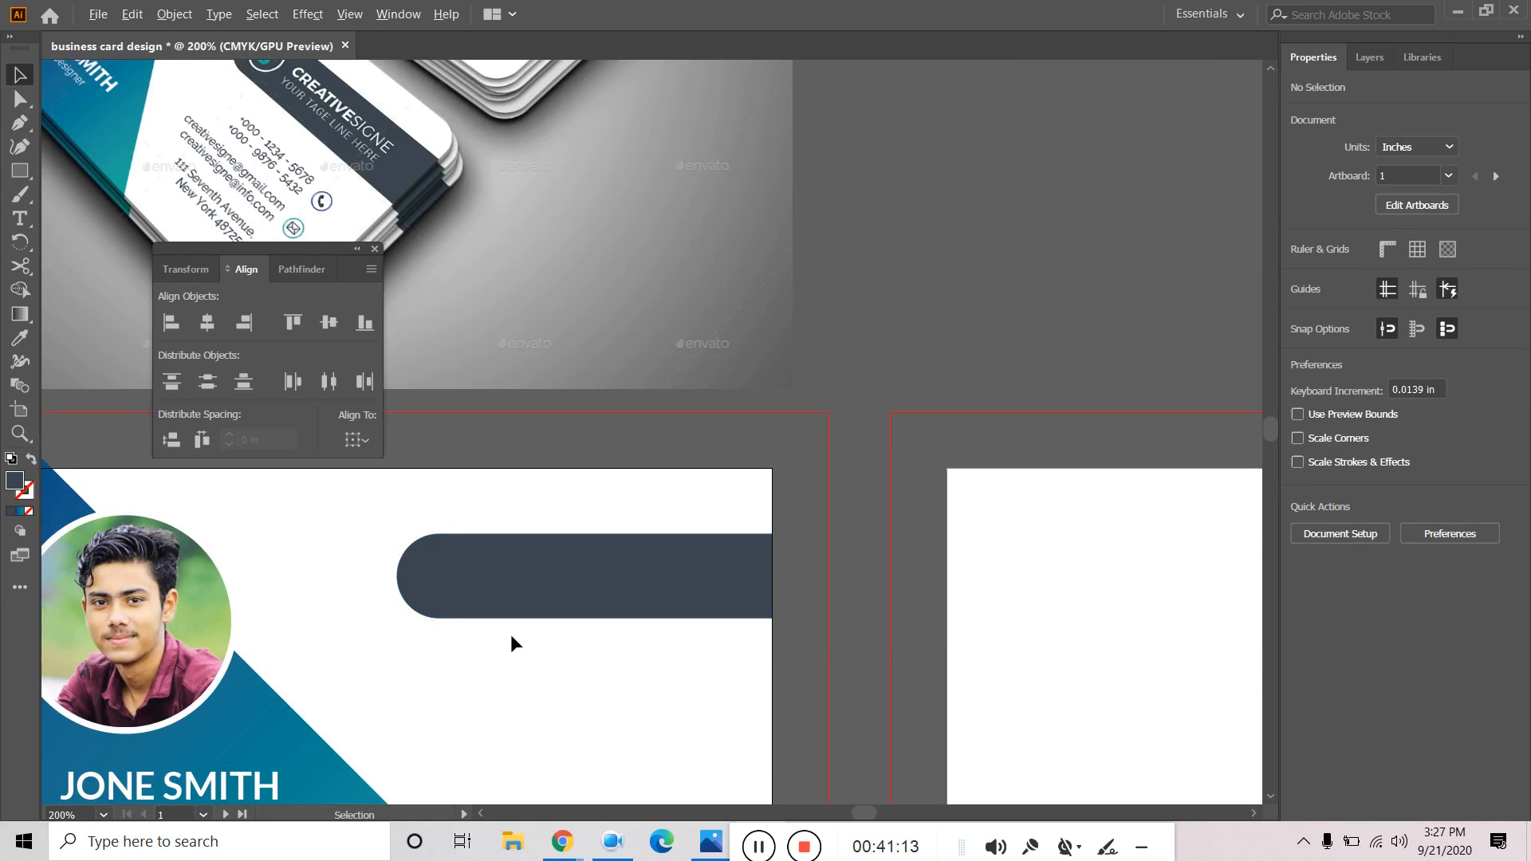
pyautogui.scroll(-1, 608, 665)
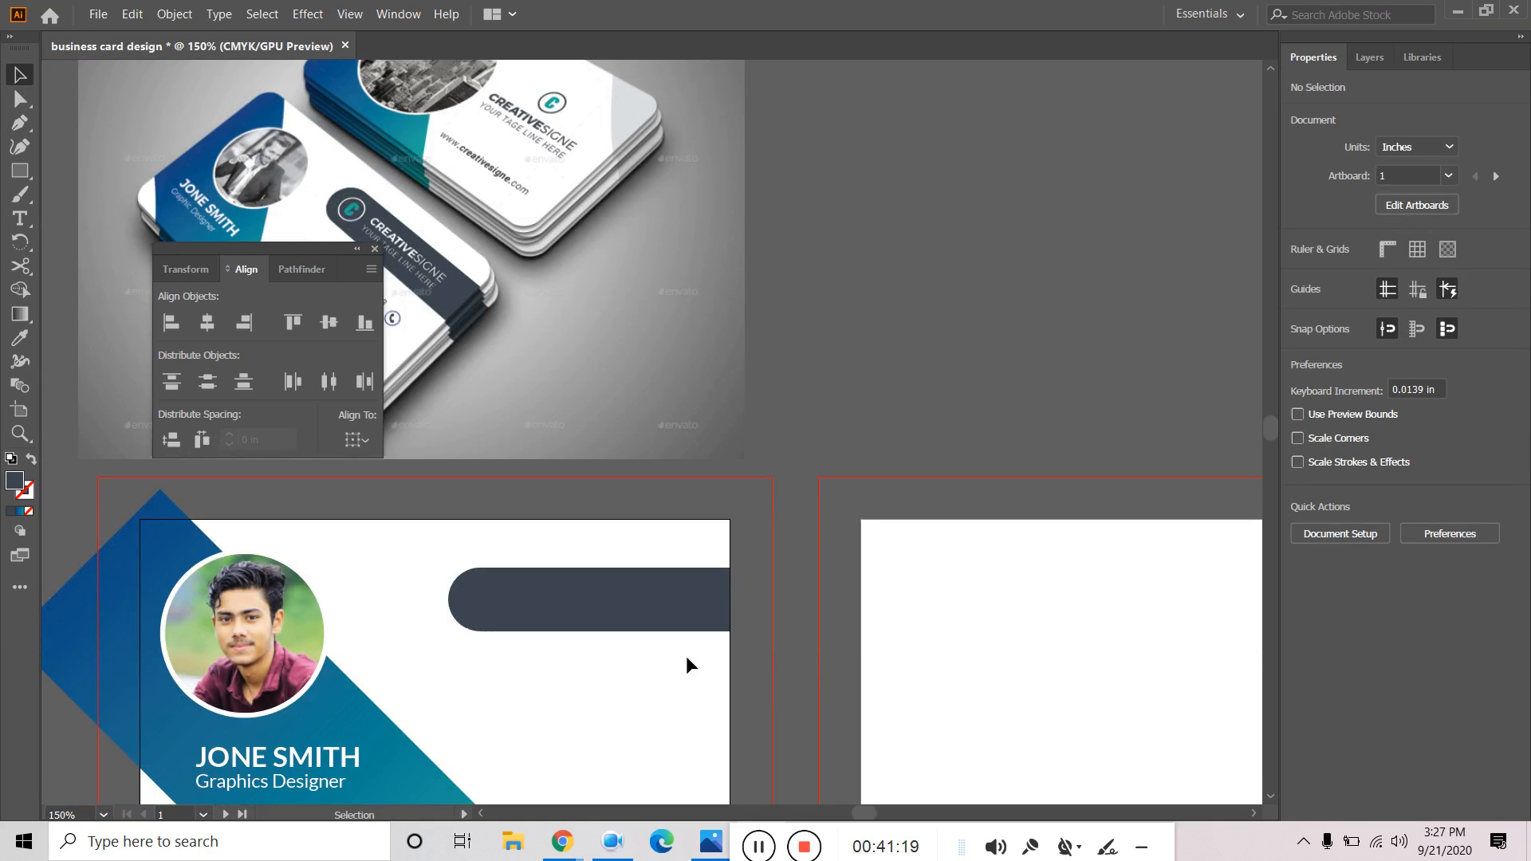
pyautogui.click(22, 172)
pyautogui.click(22, 172)
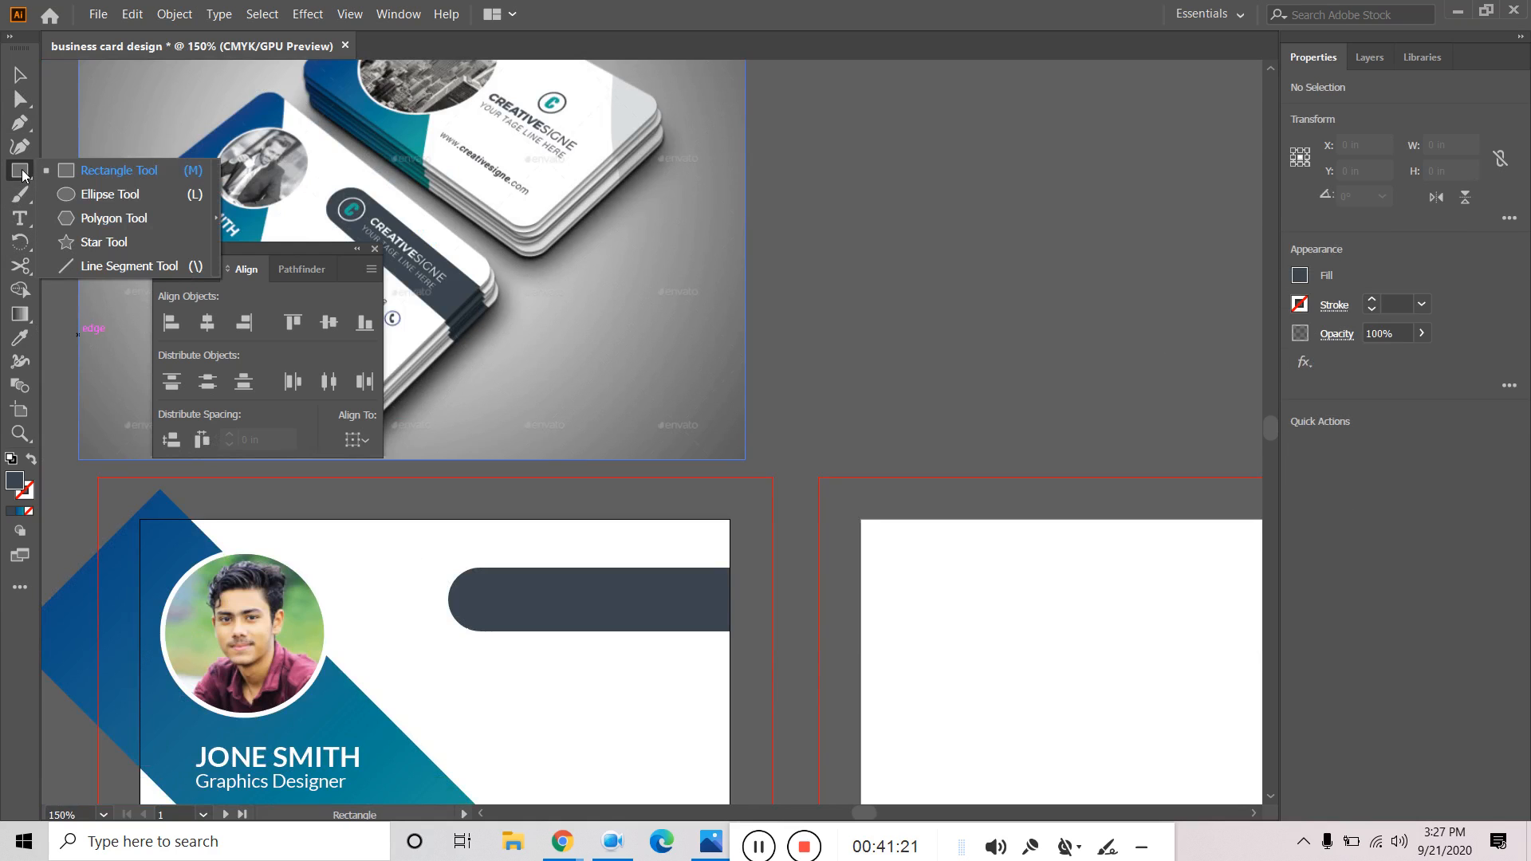
pyautogui.click(103, 195)
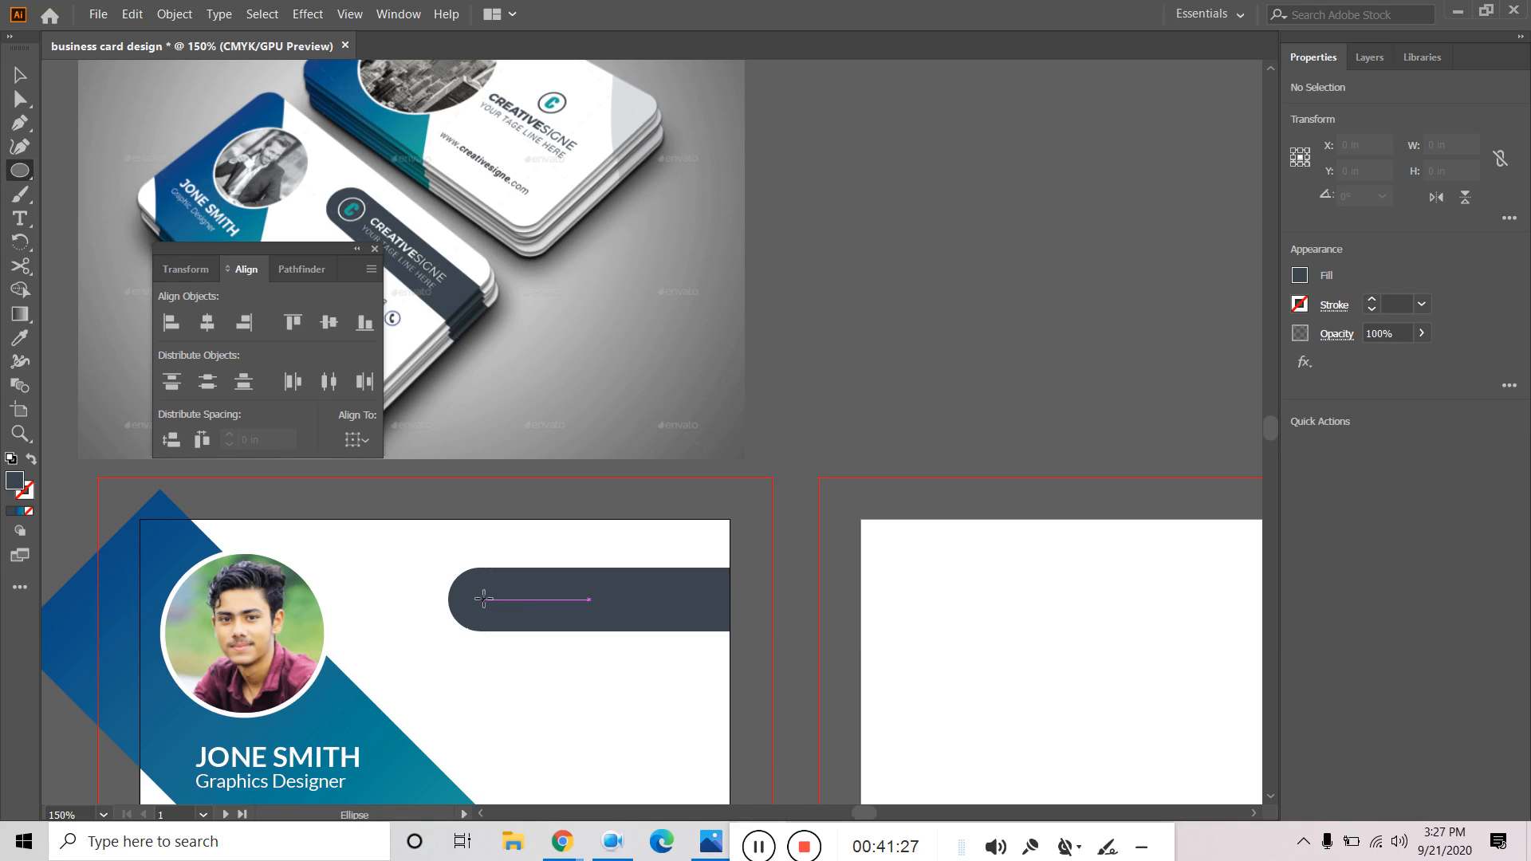
pyautogui.moveTo(483, 599); pyautogui.dragTo(506, 613)
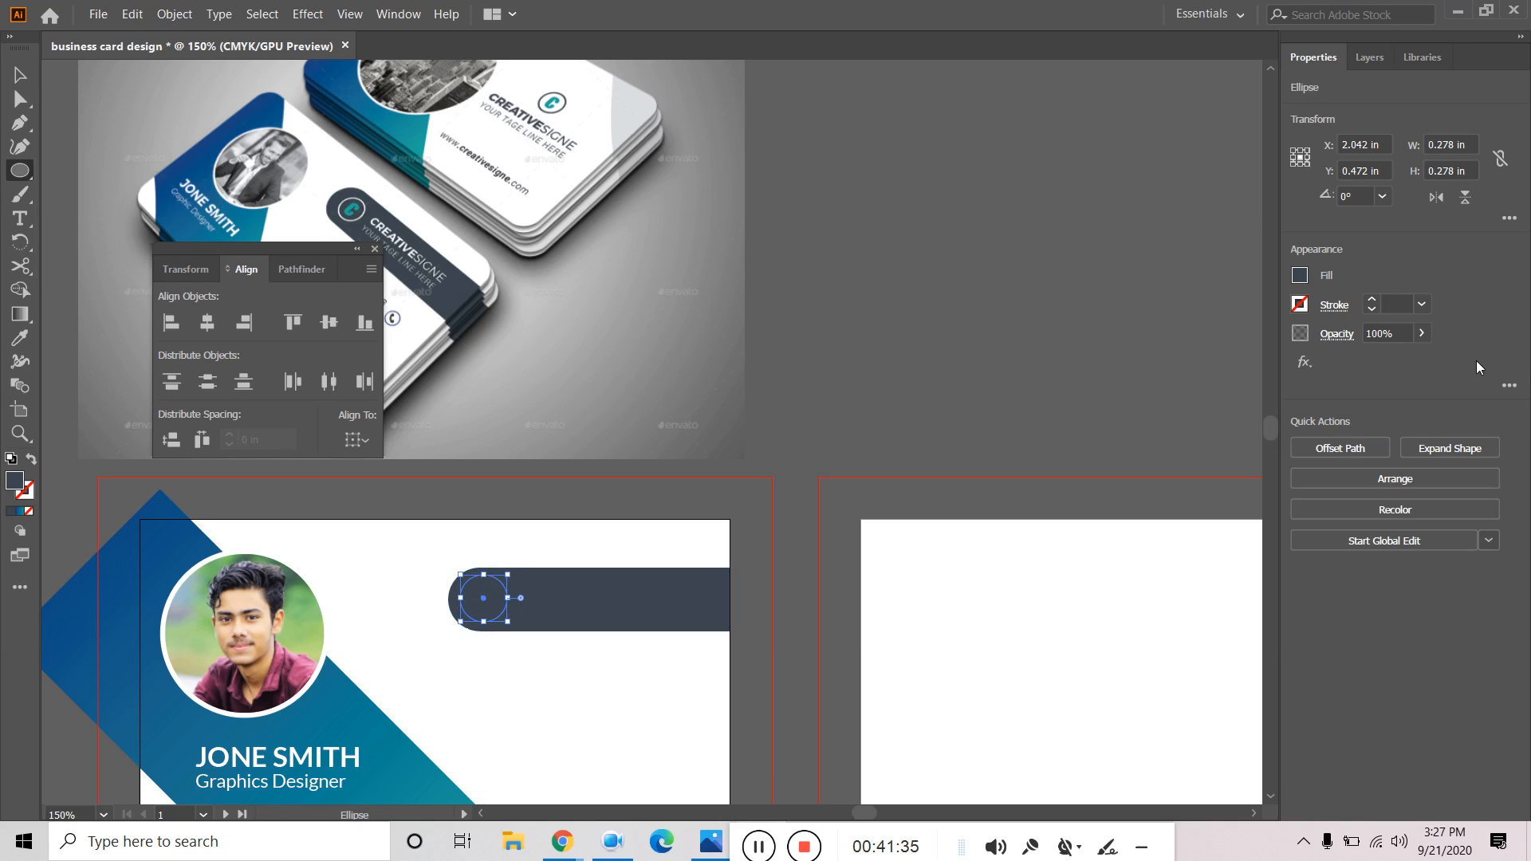
# Give the circle no fill and a white 0.75 pt stroke.
pyautogui.click(1304, 283)
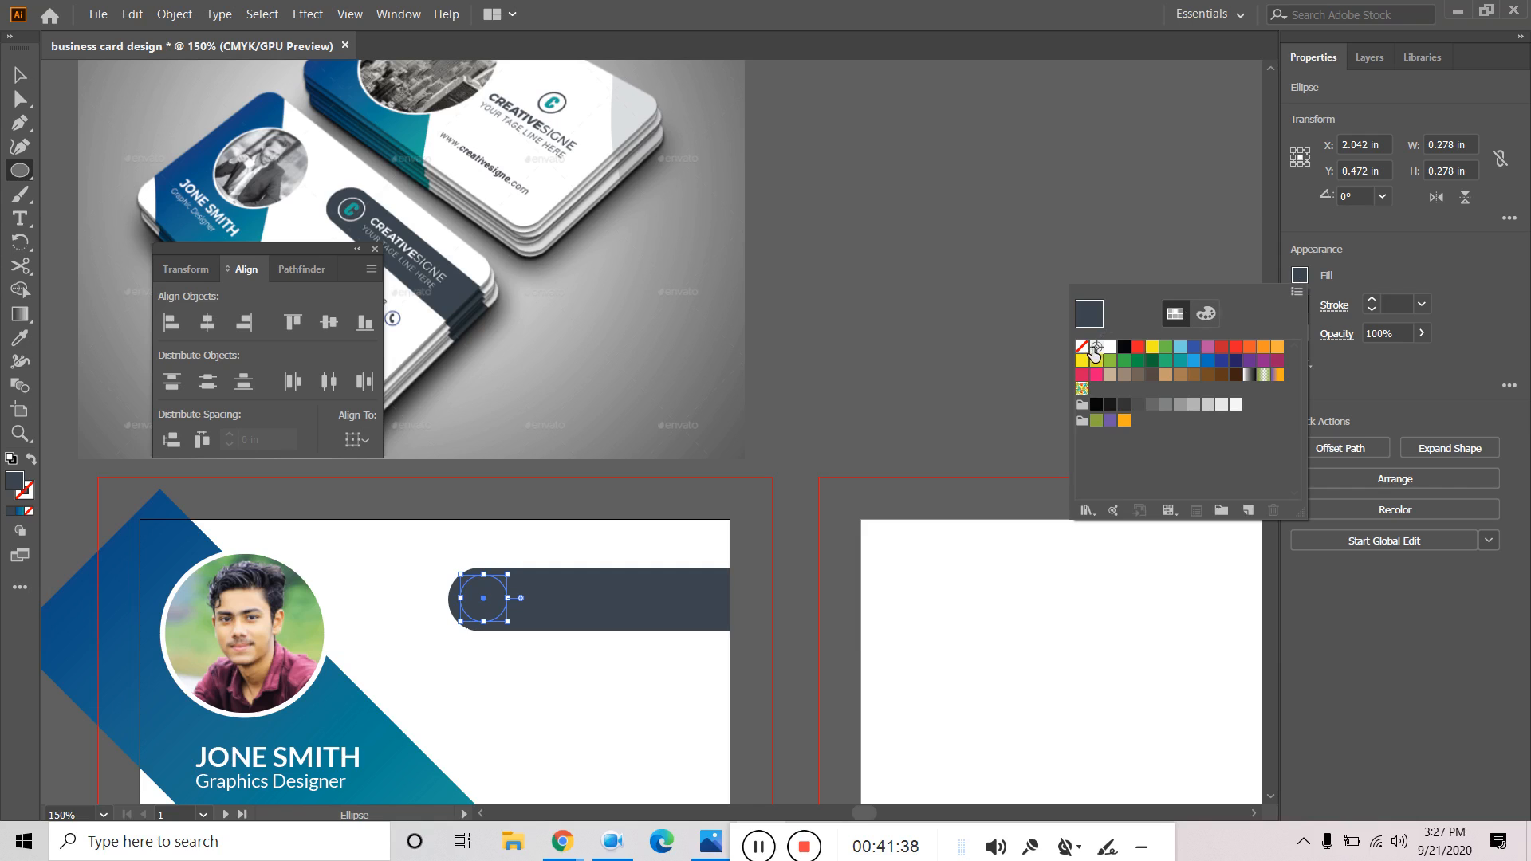
pyautogui.click(1082, 347)
pyautogui.click(1352, 279)
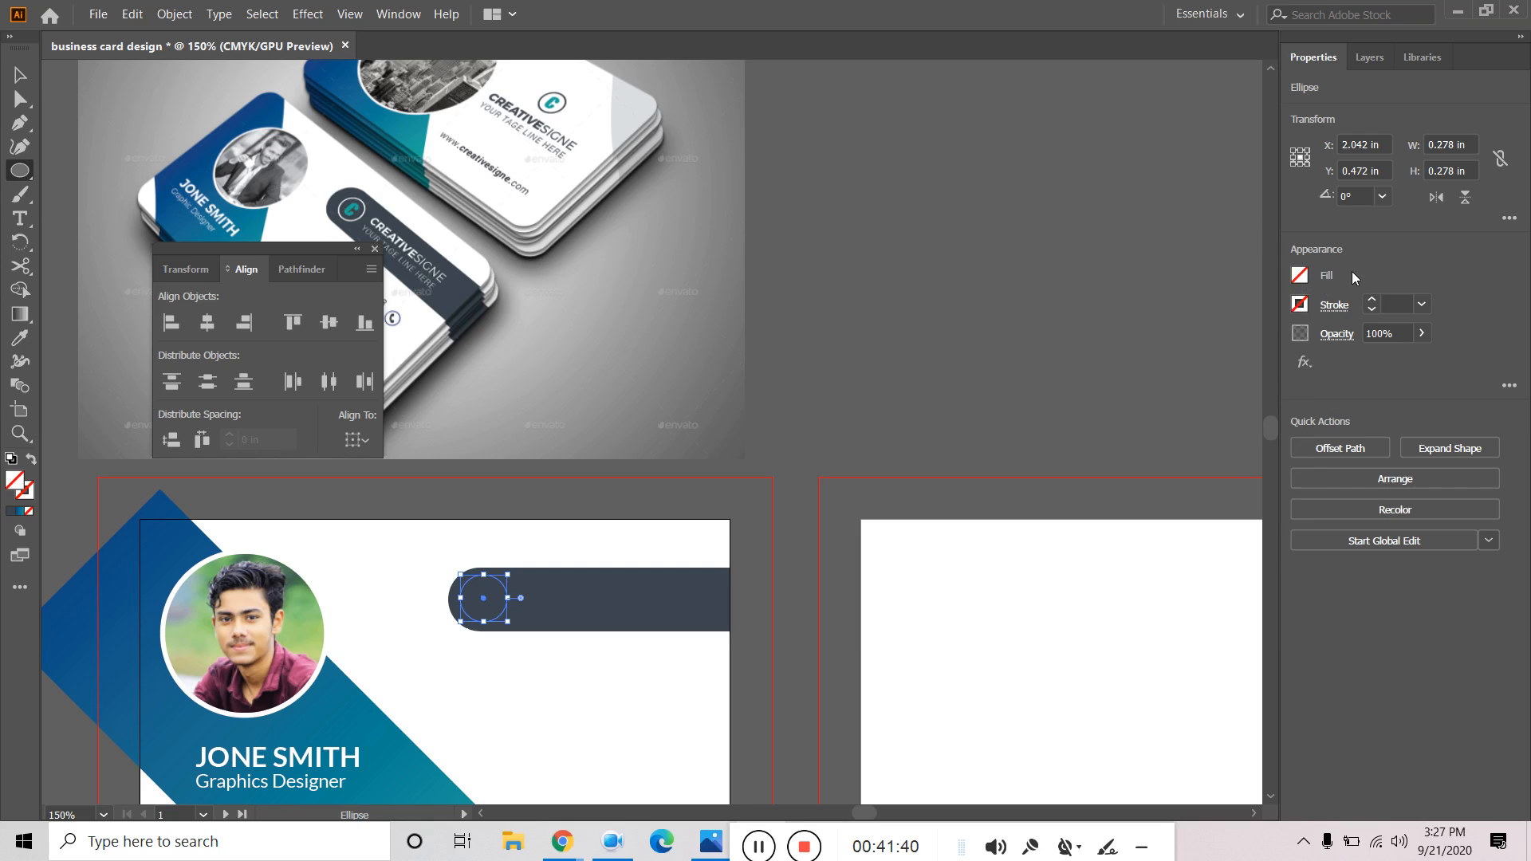
pyautogui.click(1300, 304)
pyautogui.click(1109, 376)
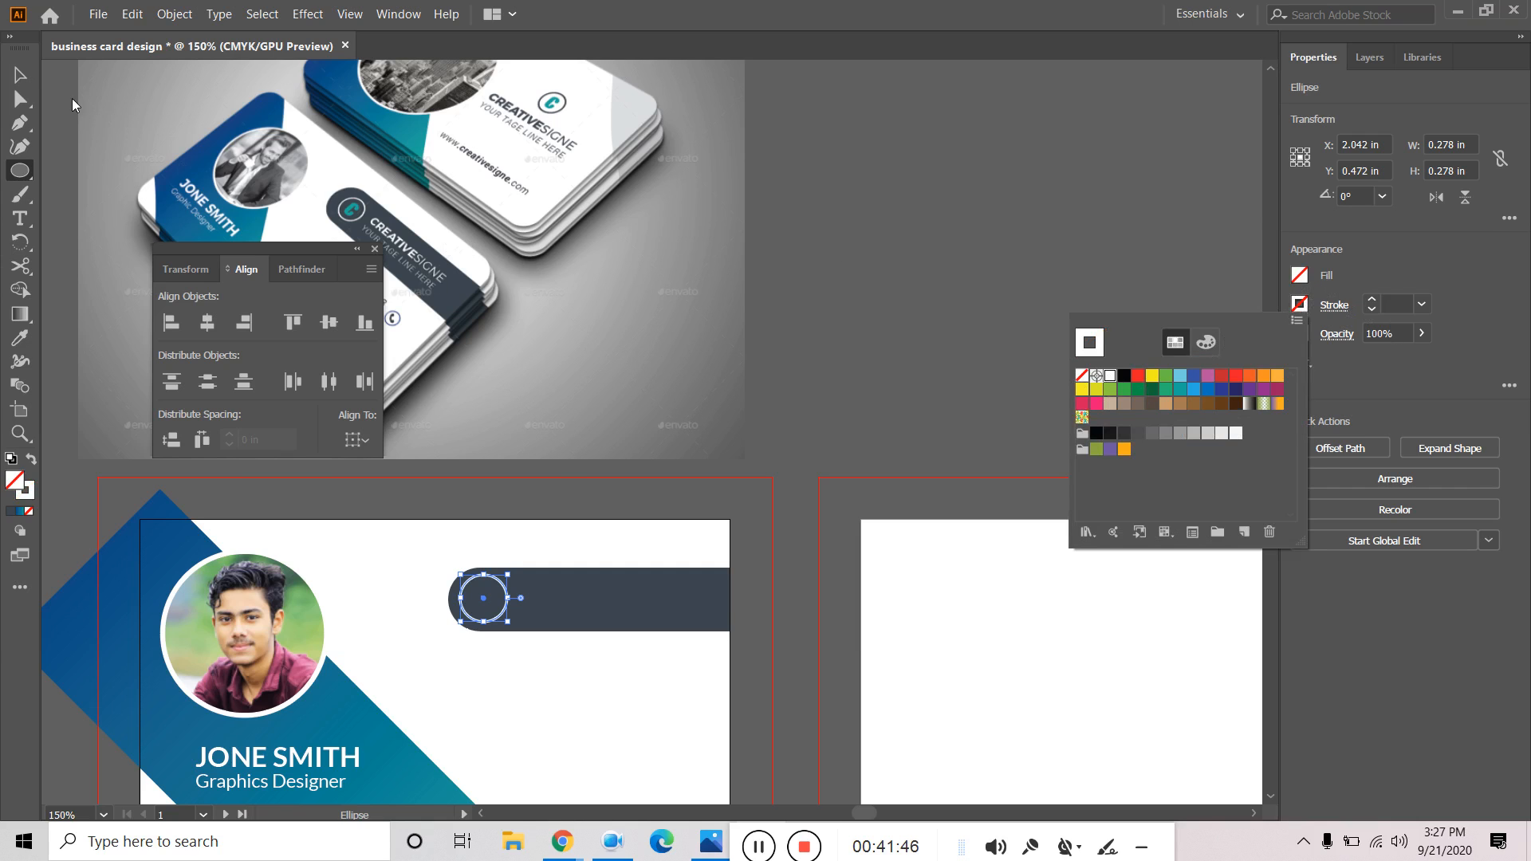
pyautogui.click(18, 74)
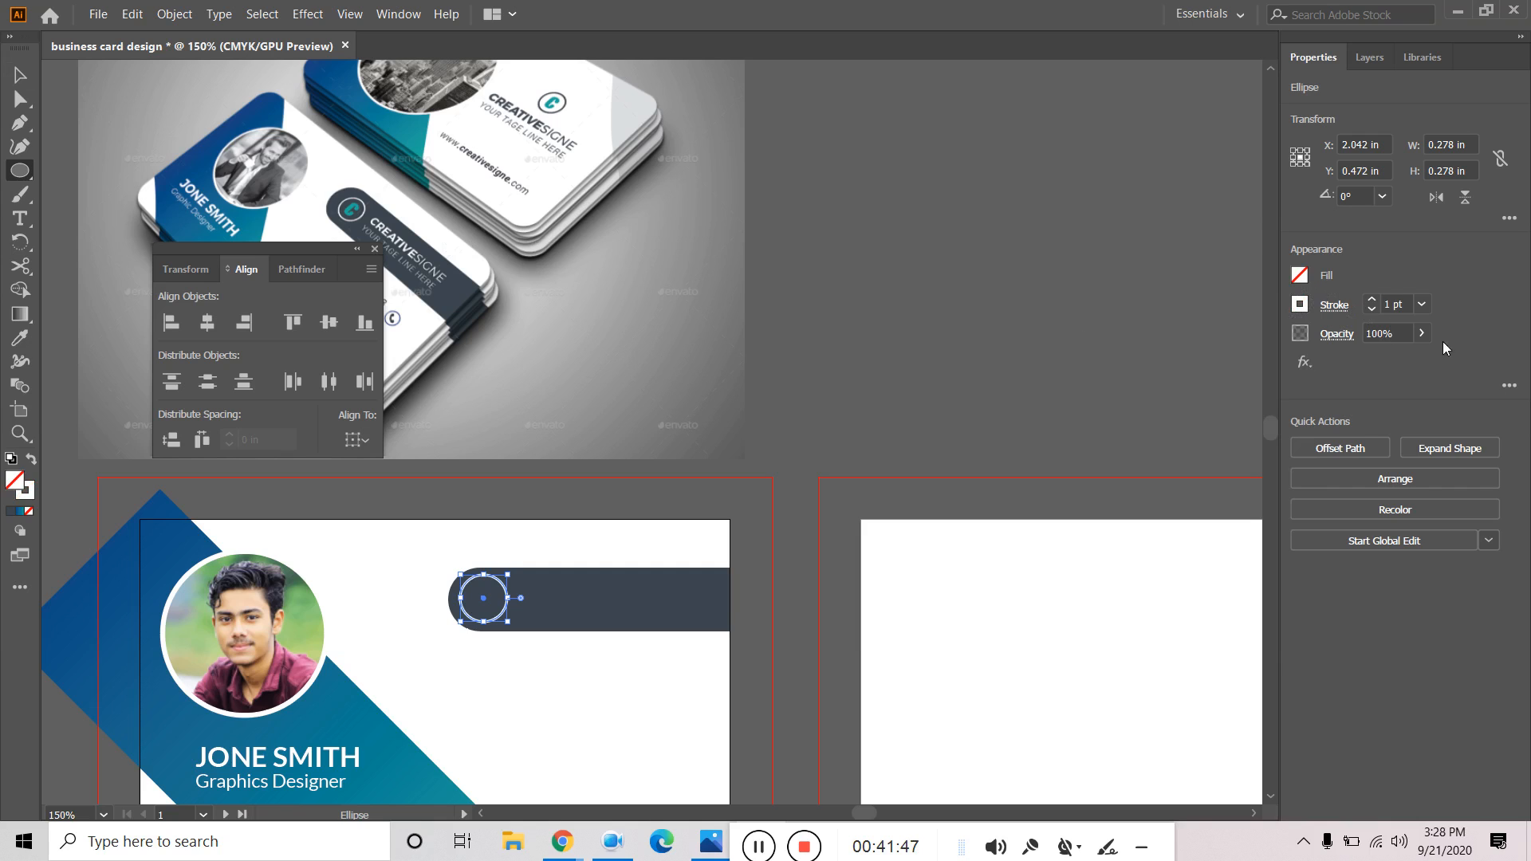
pyautogui.click(1370, 310)
# Adjust the dark bar's height and corner rounding, and pull its right edge to the card edge.
pyautogui.press('v')
pyautogui.click(925, 365)
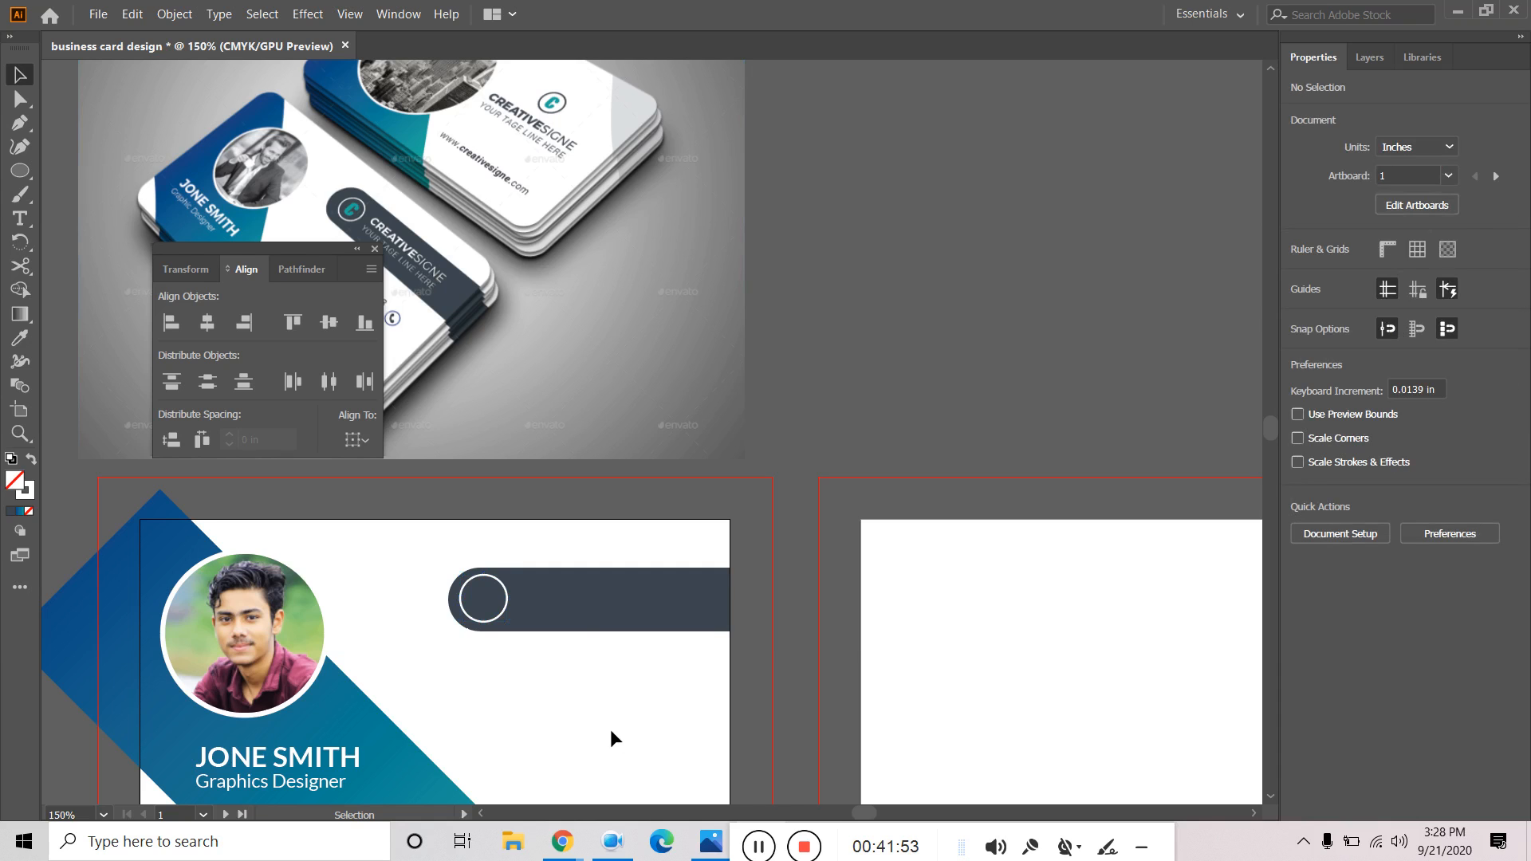
pyautogui.click(588, 590)
pyautogui.moveTo(593, 567); pyautogui.dragTo(591, 560)
pyautogui.click(803, 417)
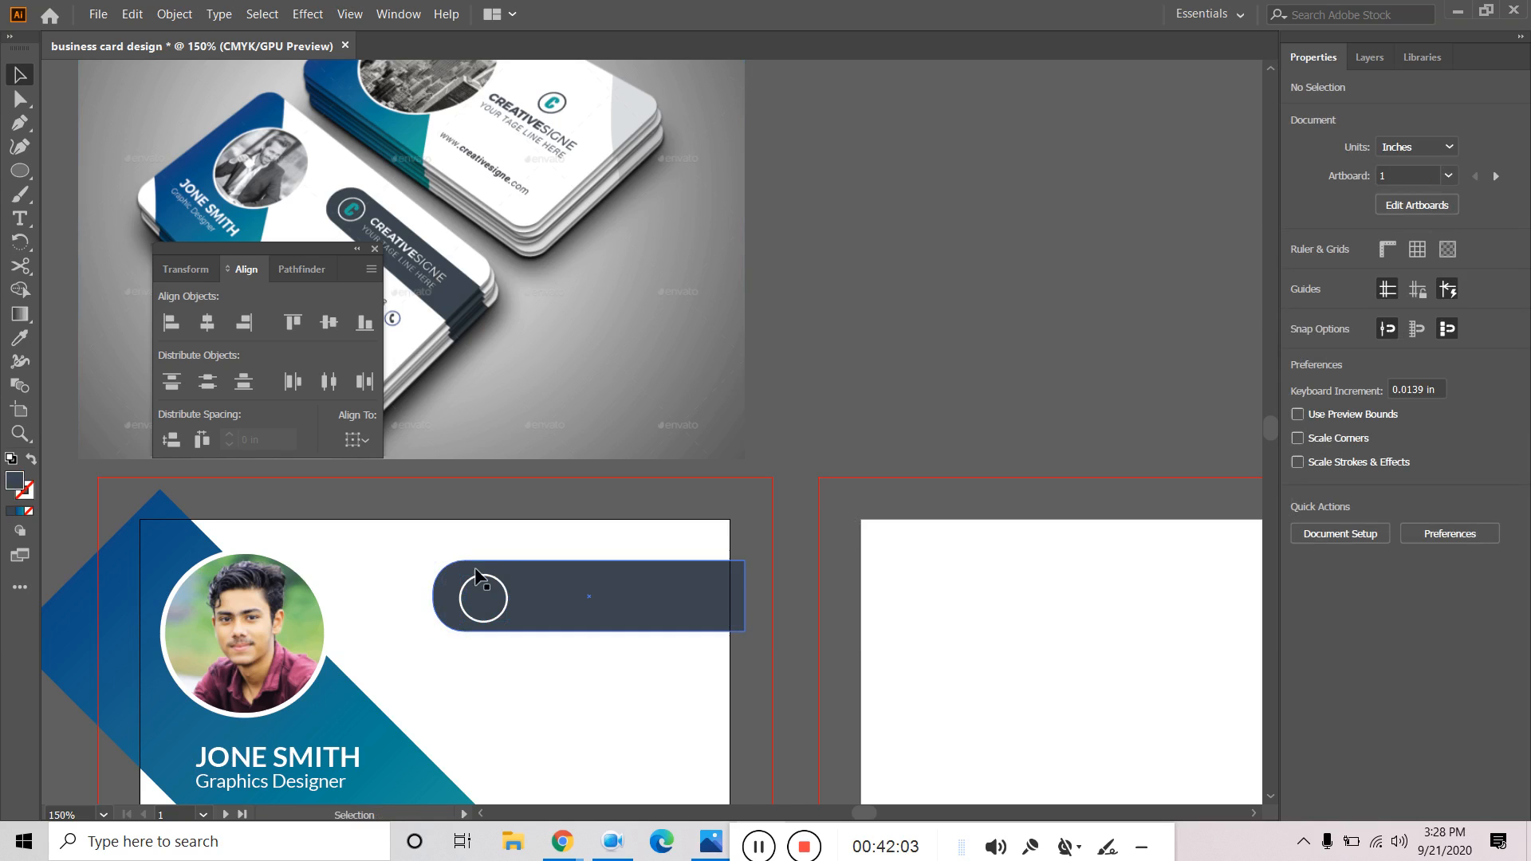
pyautogui.click(498, 592)
pyautogui.moveTo(467, 595); pyautogui.dragTo(599, 664)
pyautogui.click(603, 670)
pyautogui.click(724, 607)
pyautogui.moveTo(746, 595)
pyautogui.mouseDown()
pyautogui.moveTo(758, 601)
pyautogui.moveTo(729, 596)
pyautogui.mouseUp()
pyautogui.click(615, 677)
# Enlarge the white-outlined circle slightly.
pyautogui.click(507, 604)
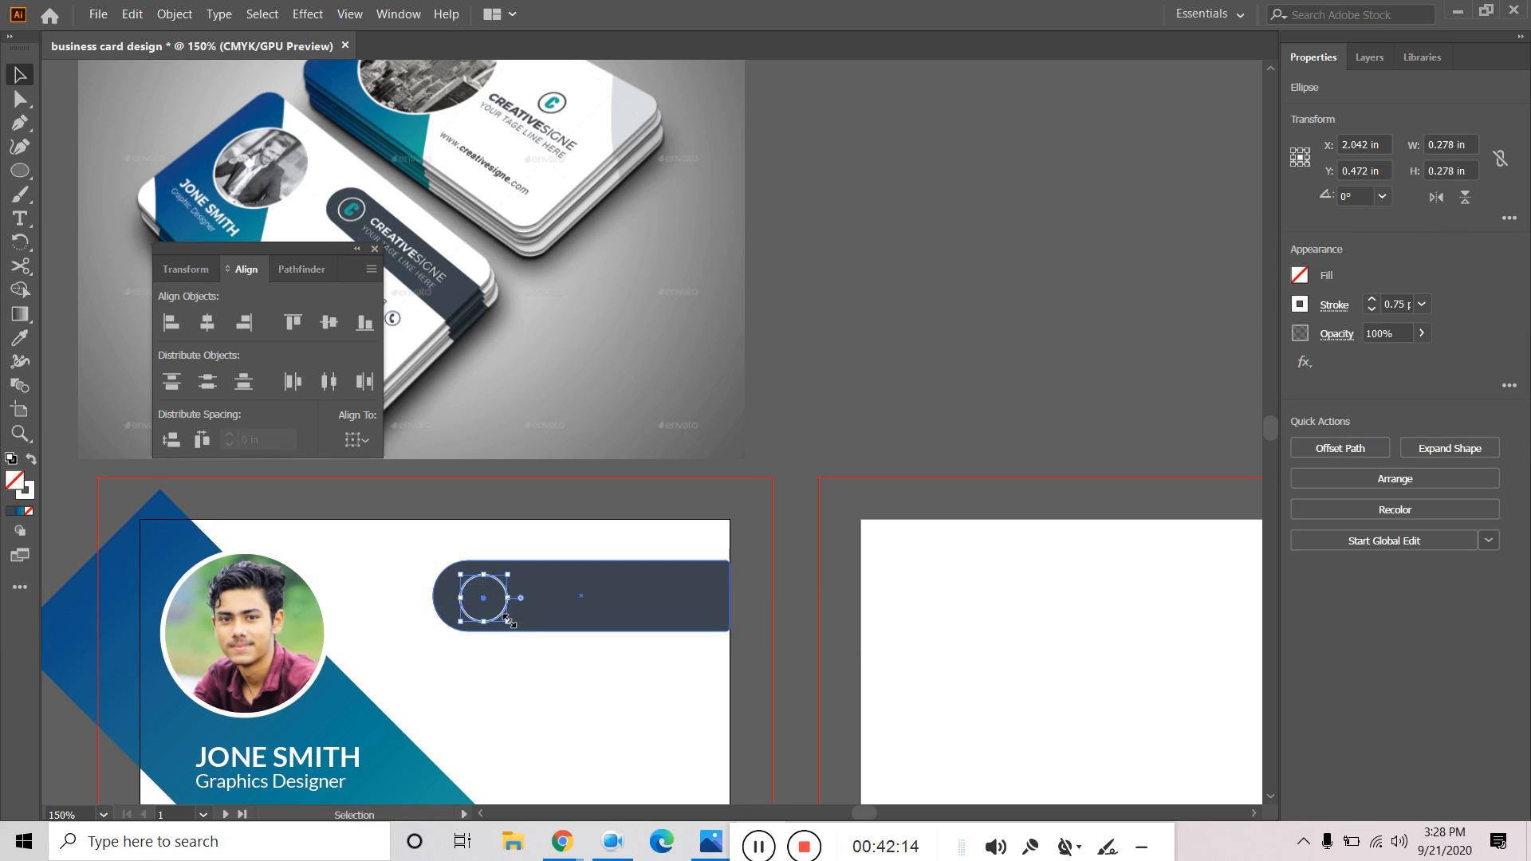
pyautogui.moveTo(507, 619); pyautogui.dragTo(519, 631)
pyautogui.click(516, 718)
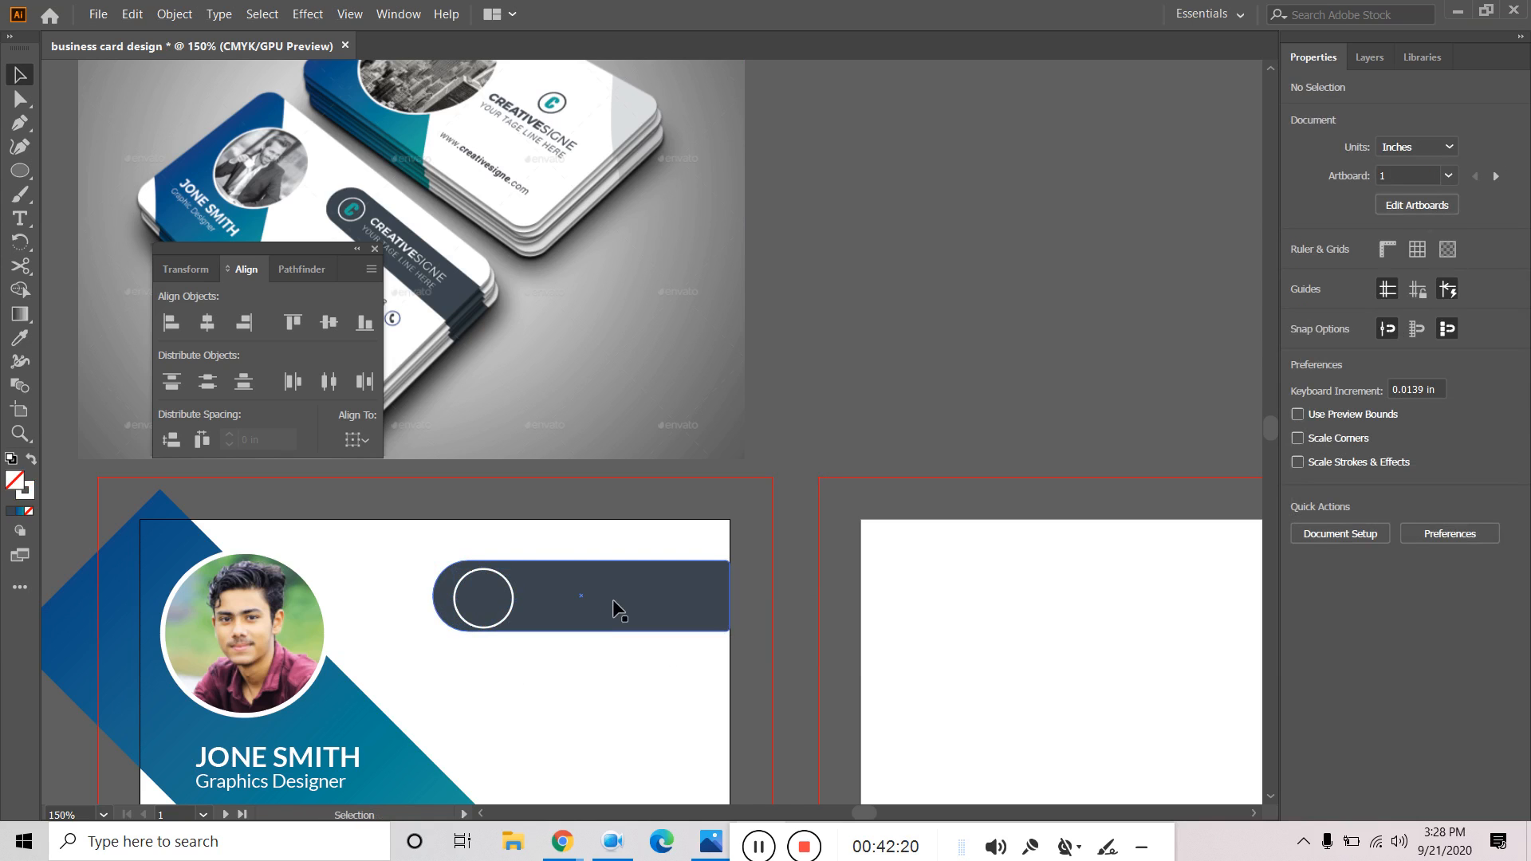
# Vertically centre the white circle on the dark bar.
pyautogui.click(670, 614)
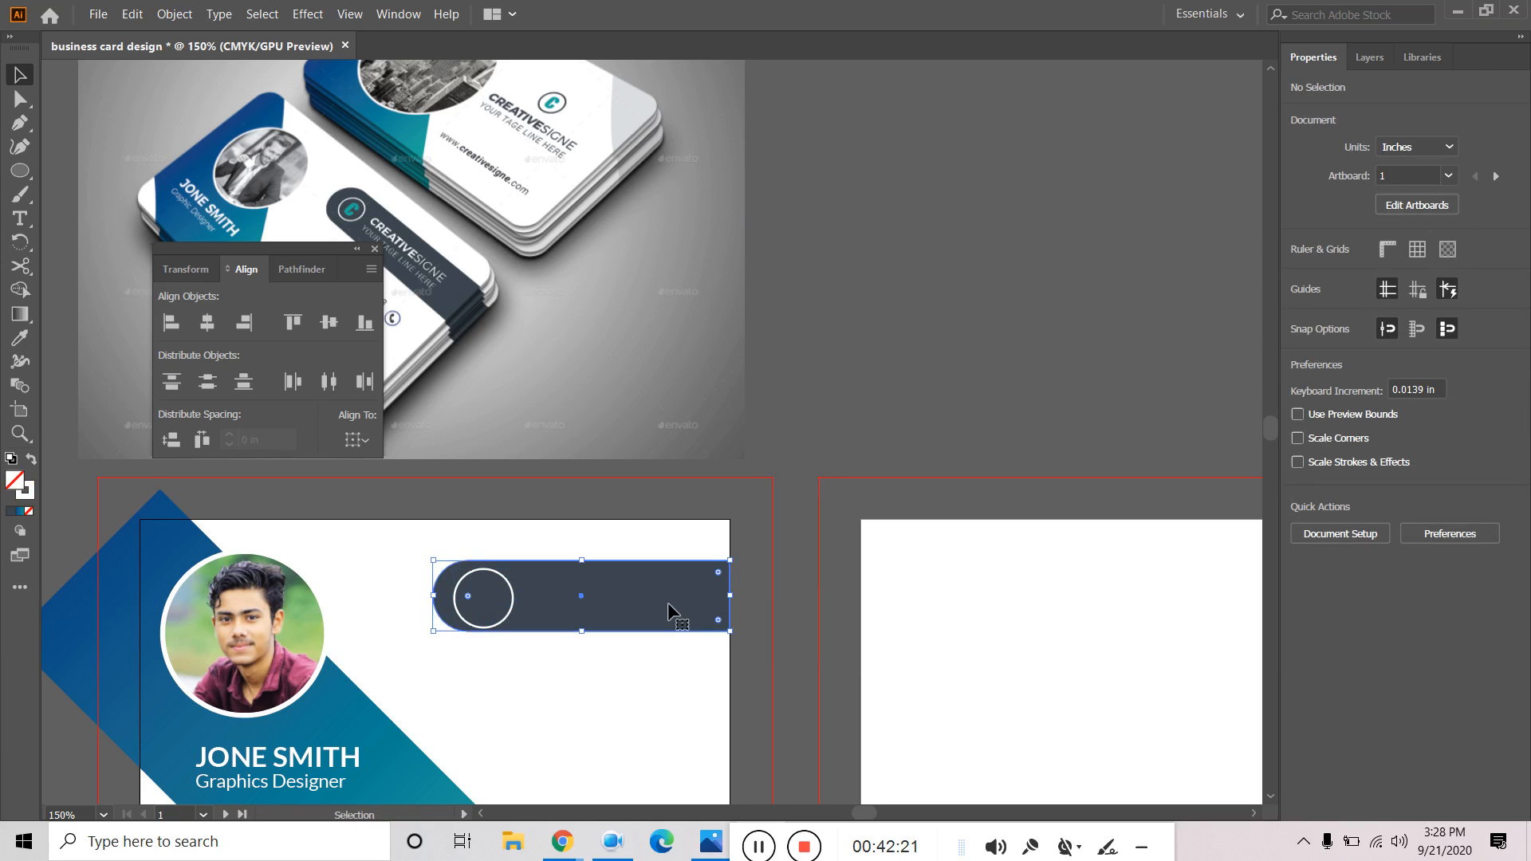
pyautogui.keyDown('shift'); pyautogui.click(512, 604); pyautogui.keyUp('shift')
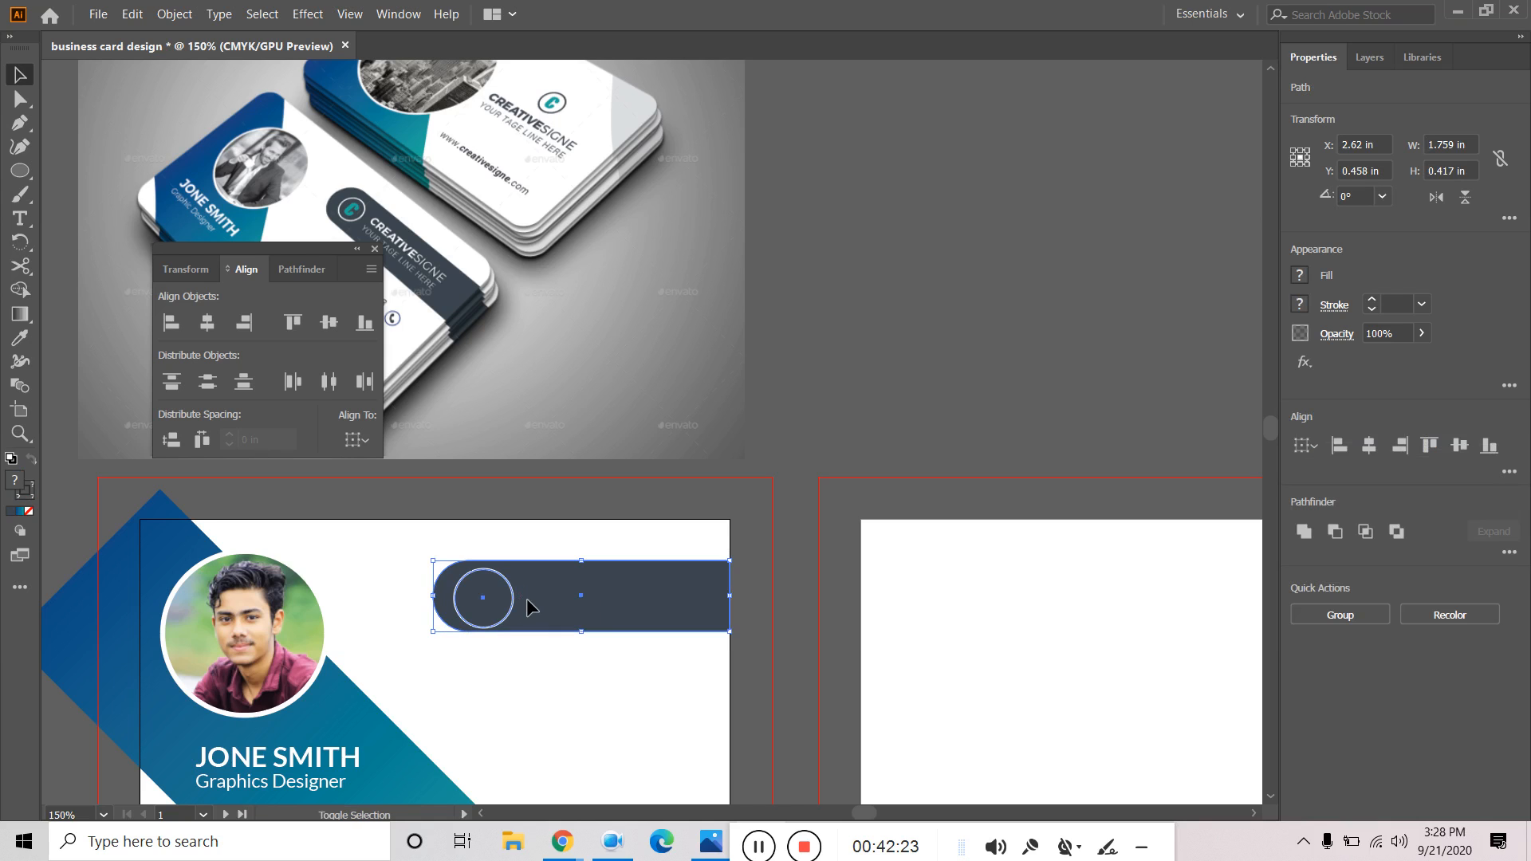
pyautogui.click(1305, 445)
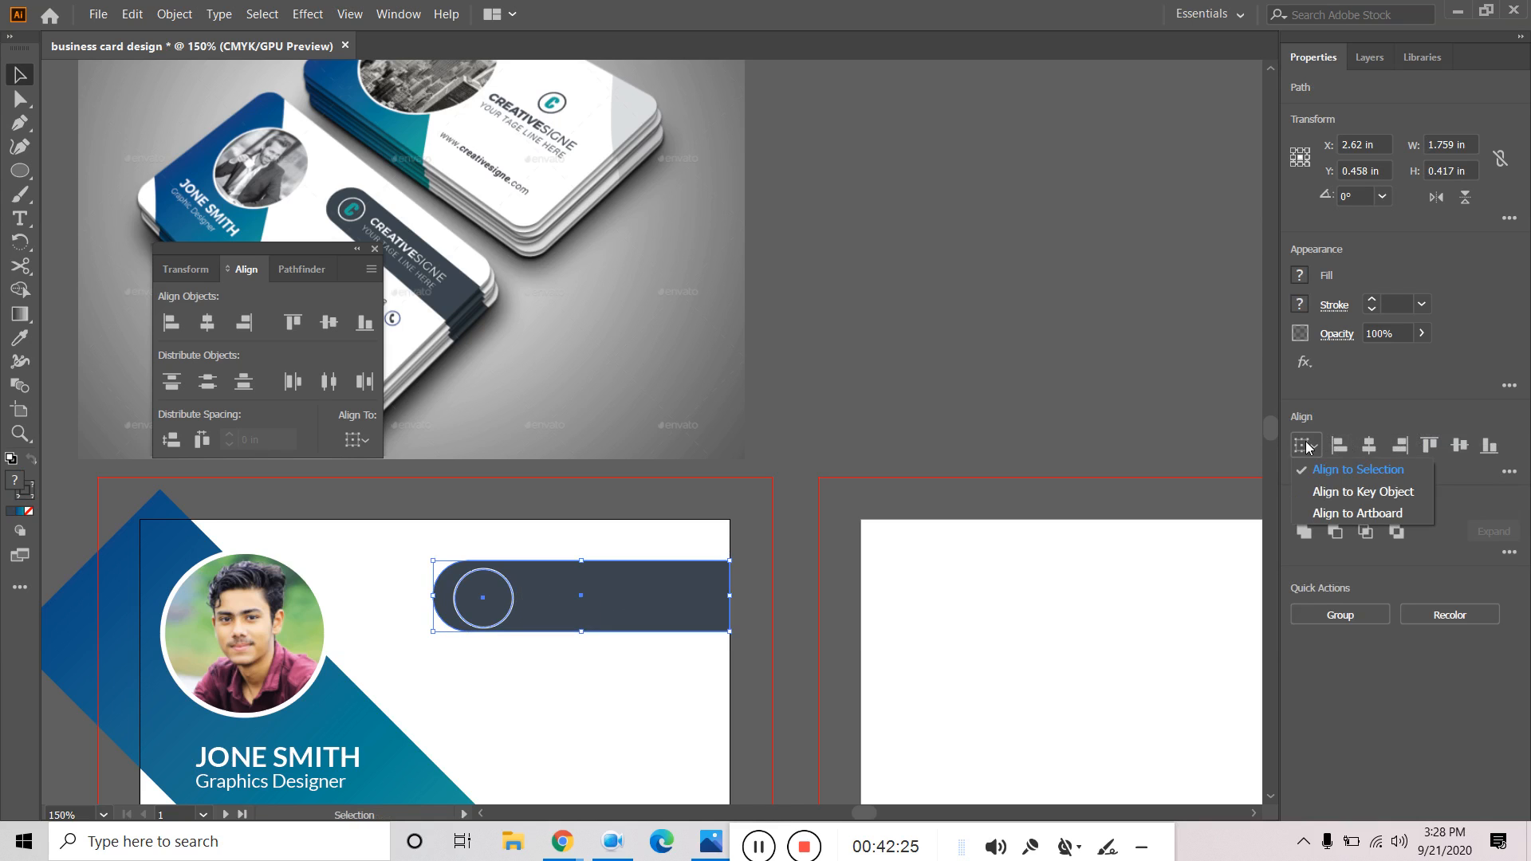
pyautogui.click(1362, 473)
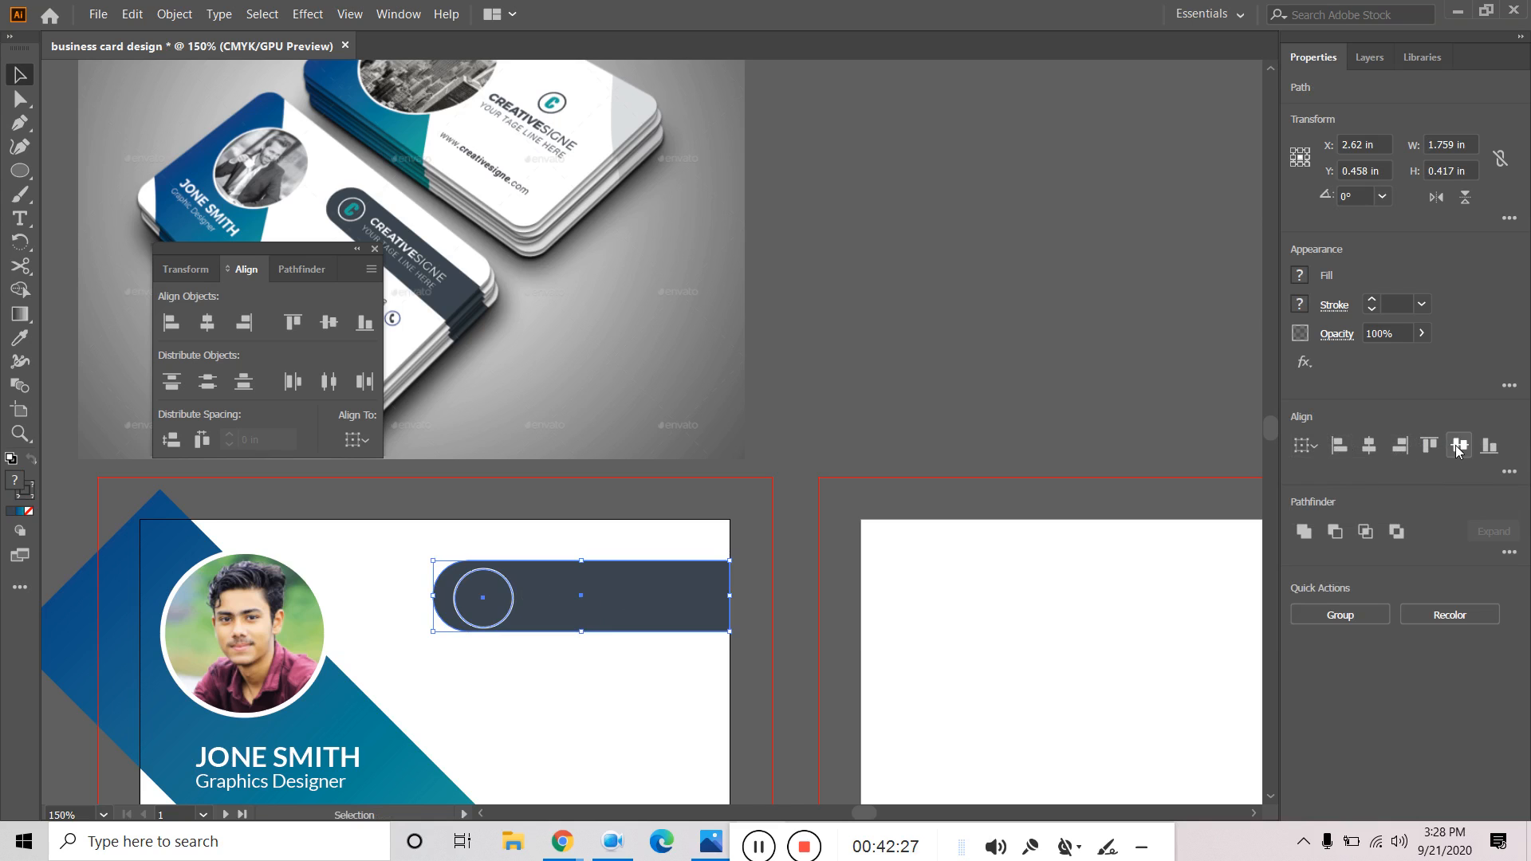
pyautogui.click(1459, 447)
pyautogui.click(857, 624)
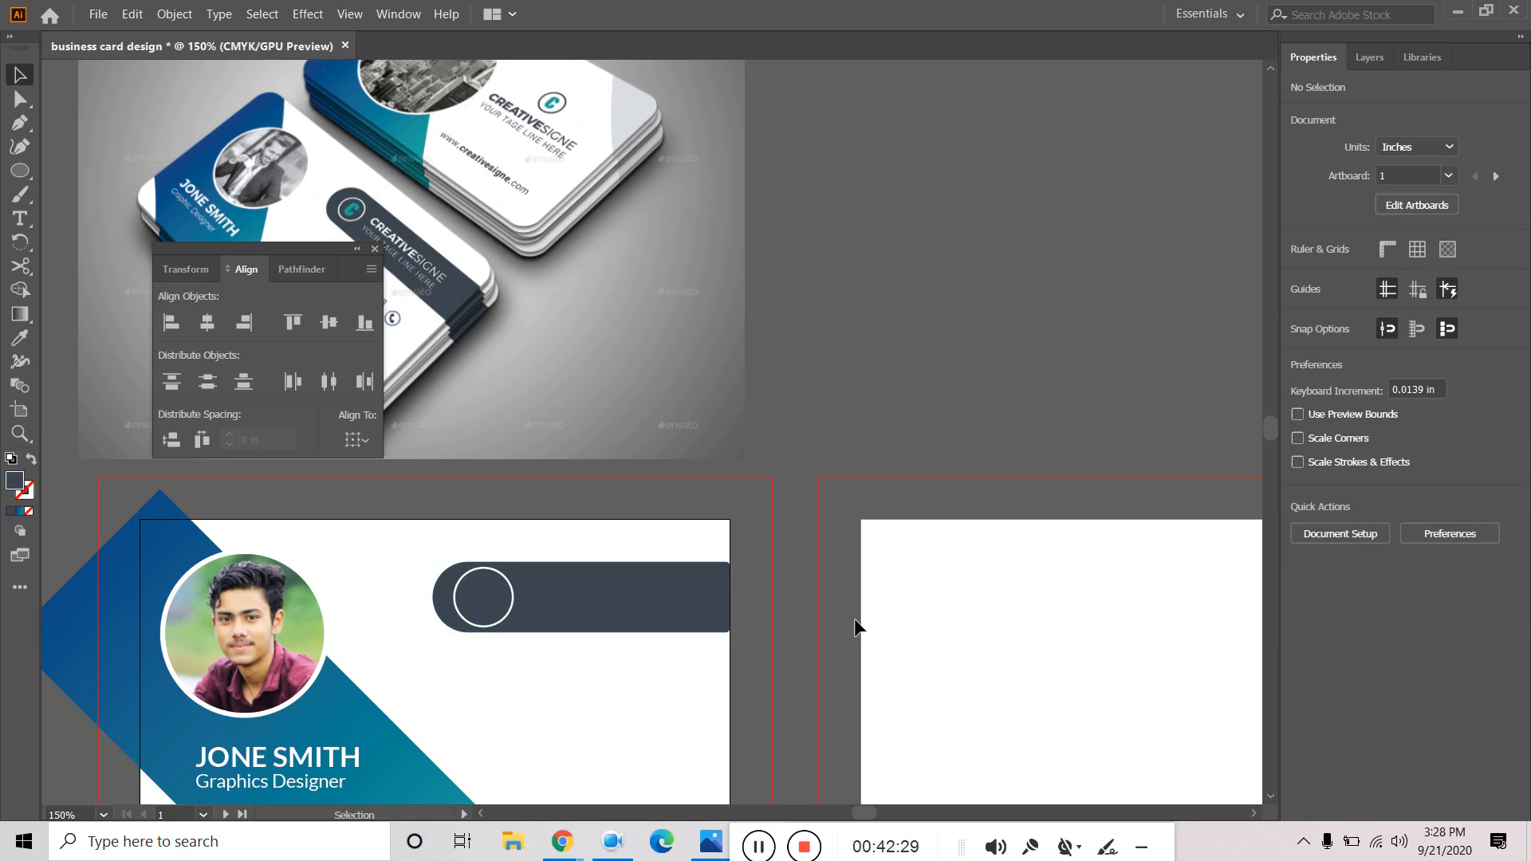
# Widen the bar to the card's right edge (1.773 × 0.417 in) and square its right corners.
pyautogui.moveTo(732, 597); pyautogui.dragTo(735, 595)
pyautogui.click(770, 590)
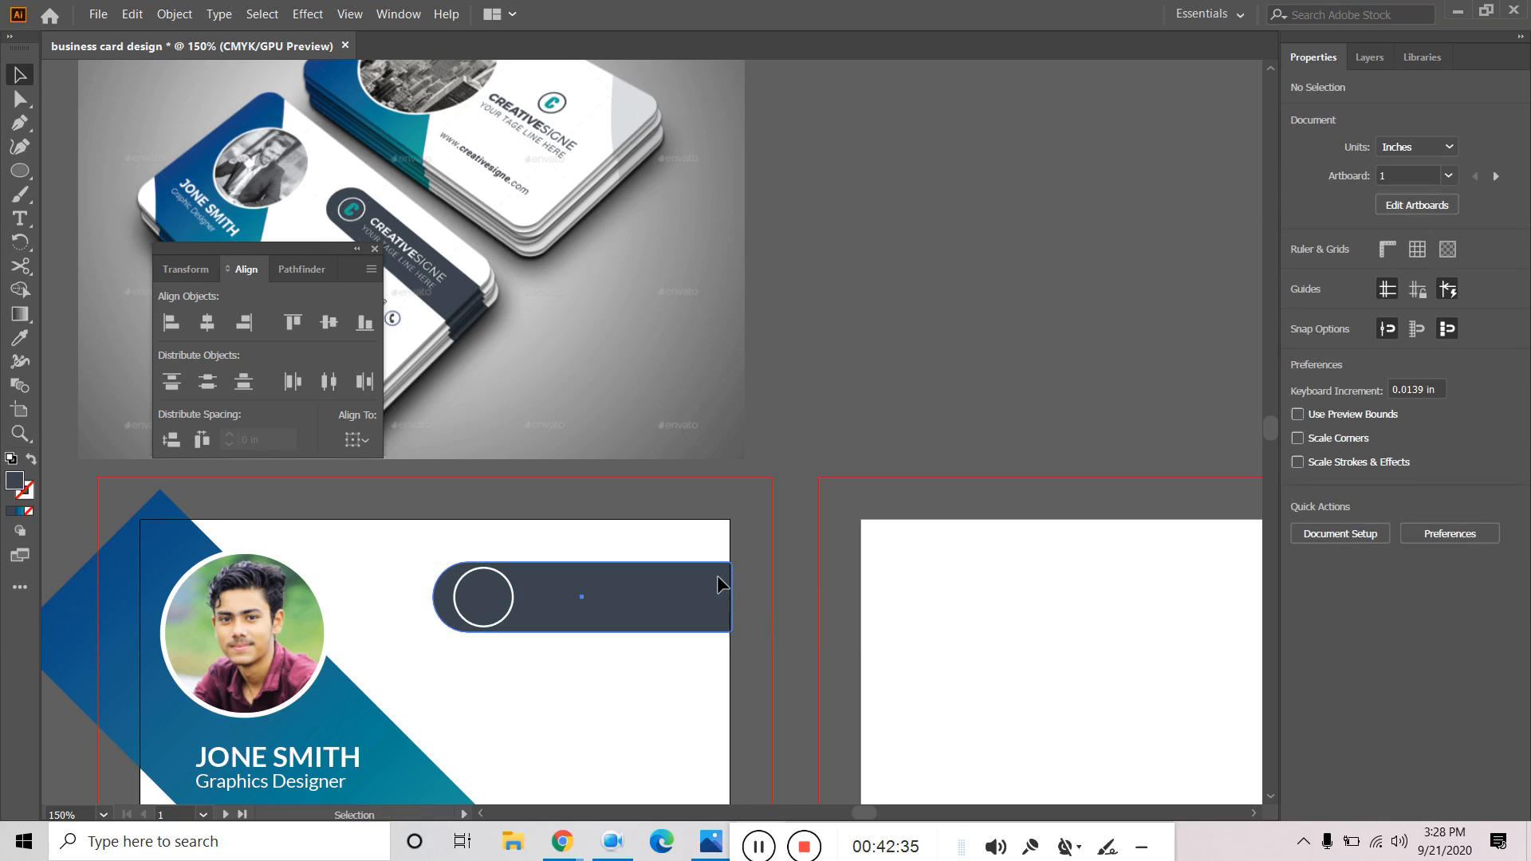
pyautogui.click(726, 582)
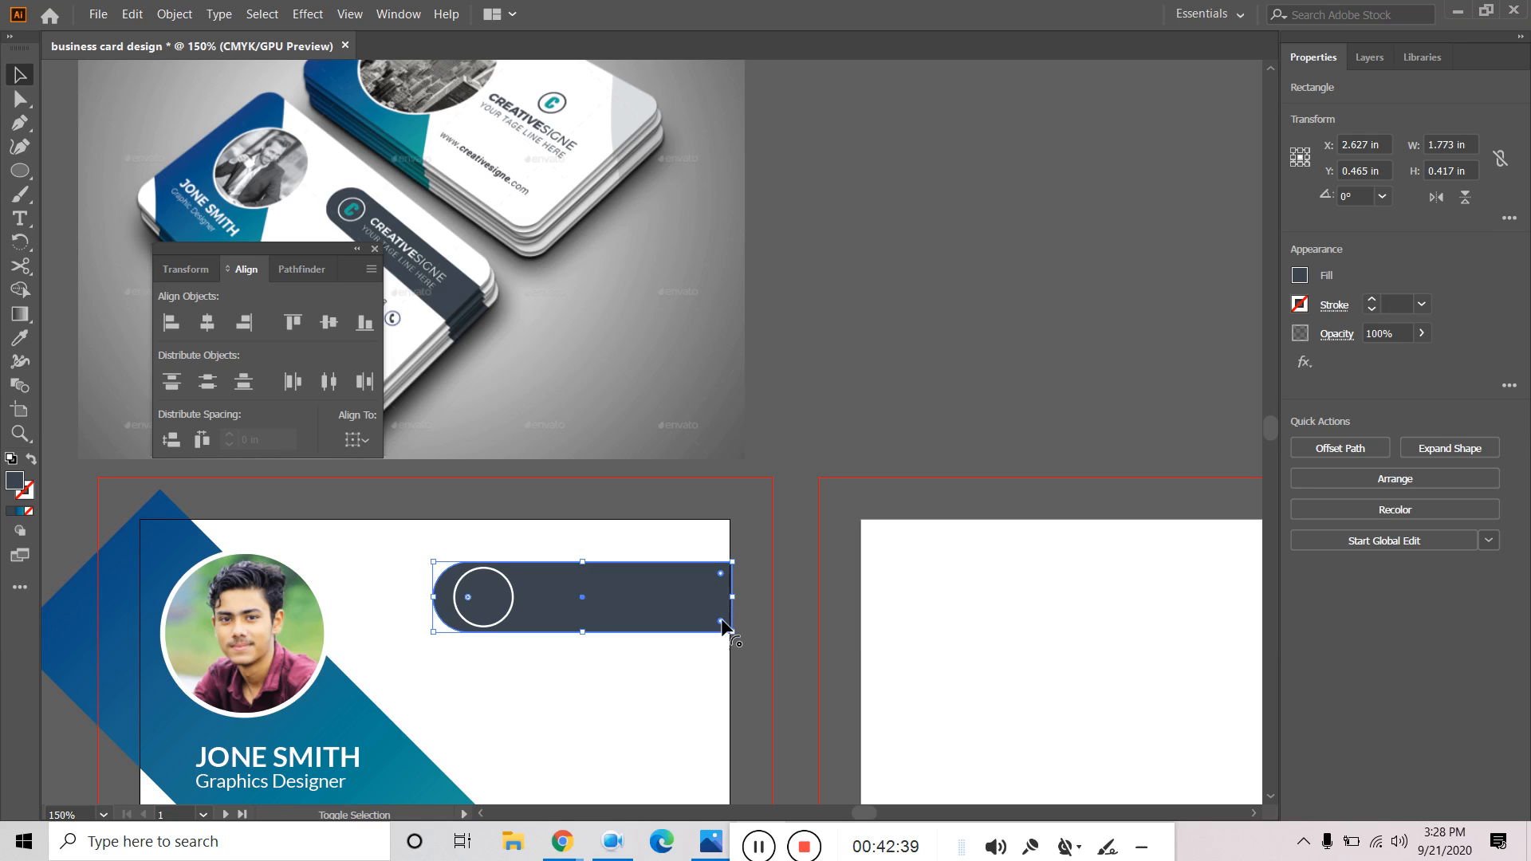
pyautogui.moveTo(722, 628); pyautogui.dragTo(759, 670)
pyautogui.click(782, 607)
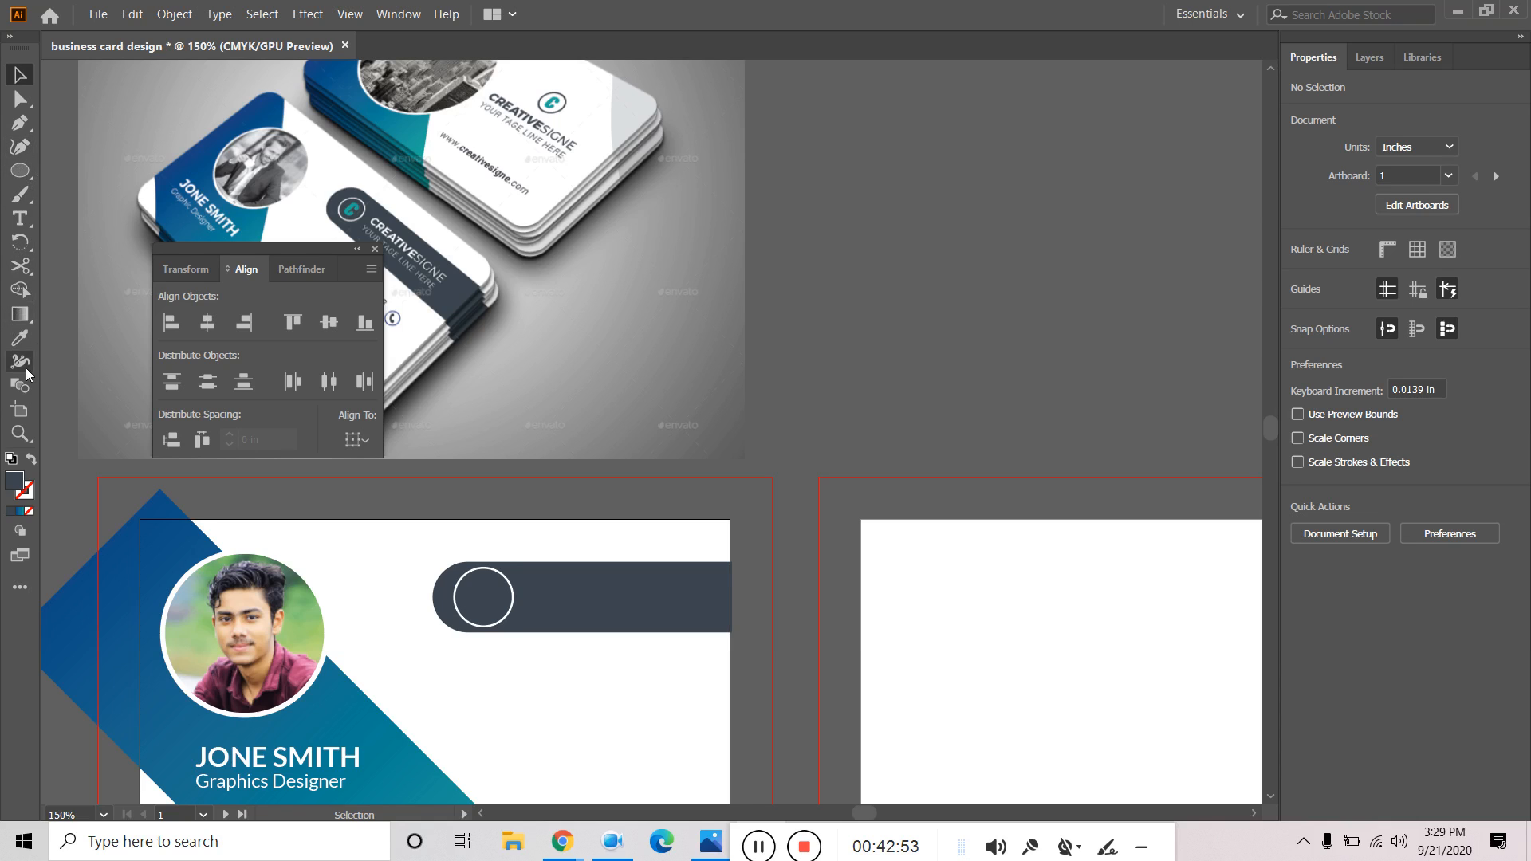
# Add a letter 'C' in Bebas Regular and raise its size to 20 pt.
pyautogui.click(20, 218)
pyautogui.click(600, 692)
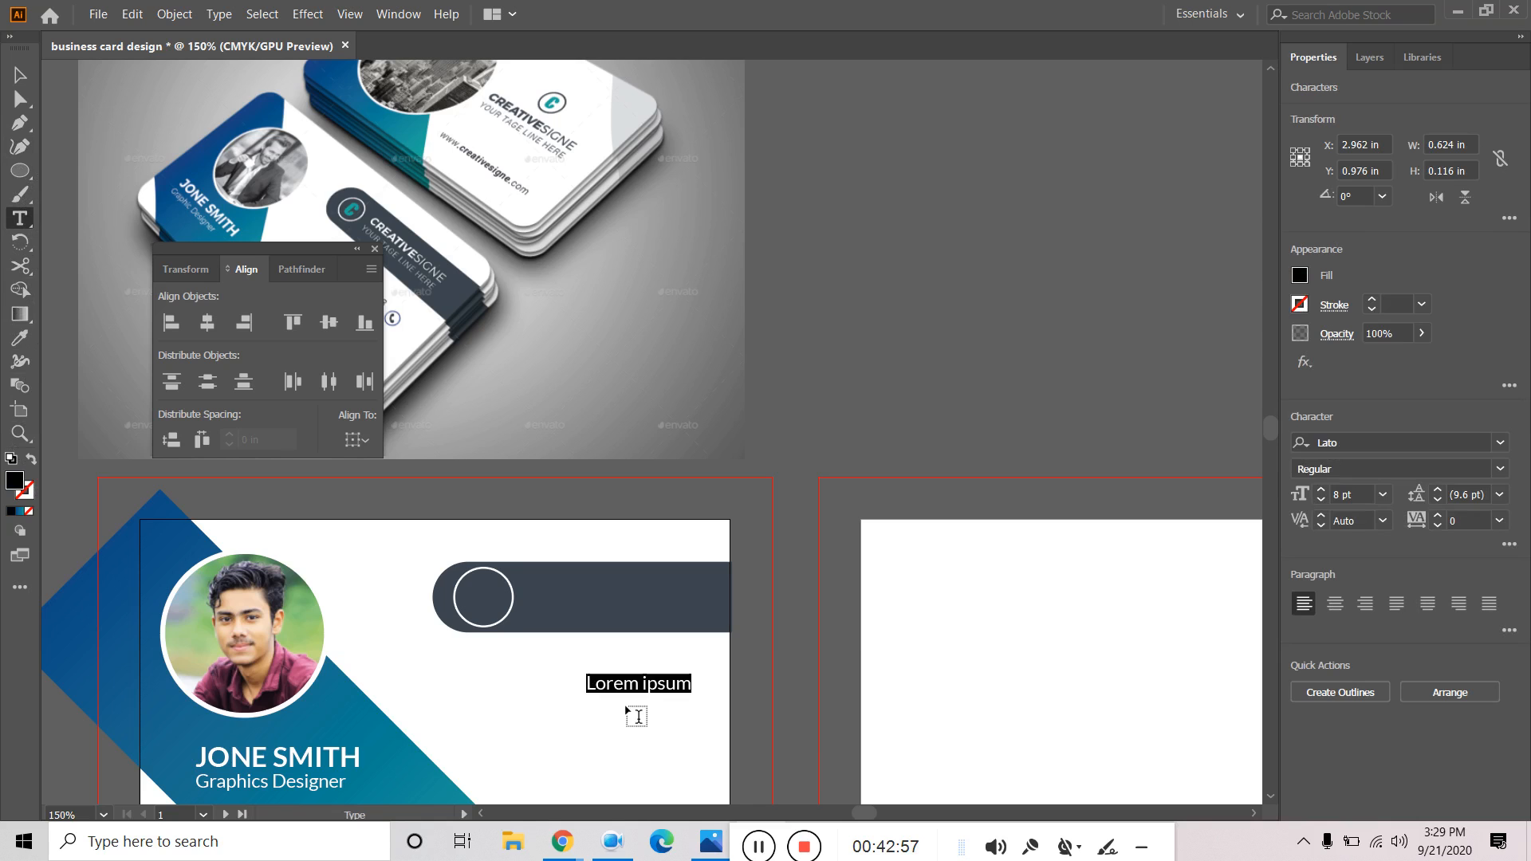
pyautogui.write('c')
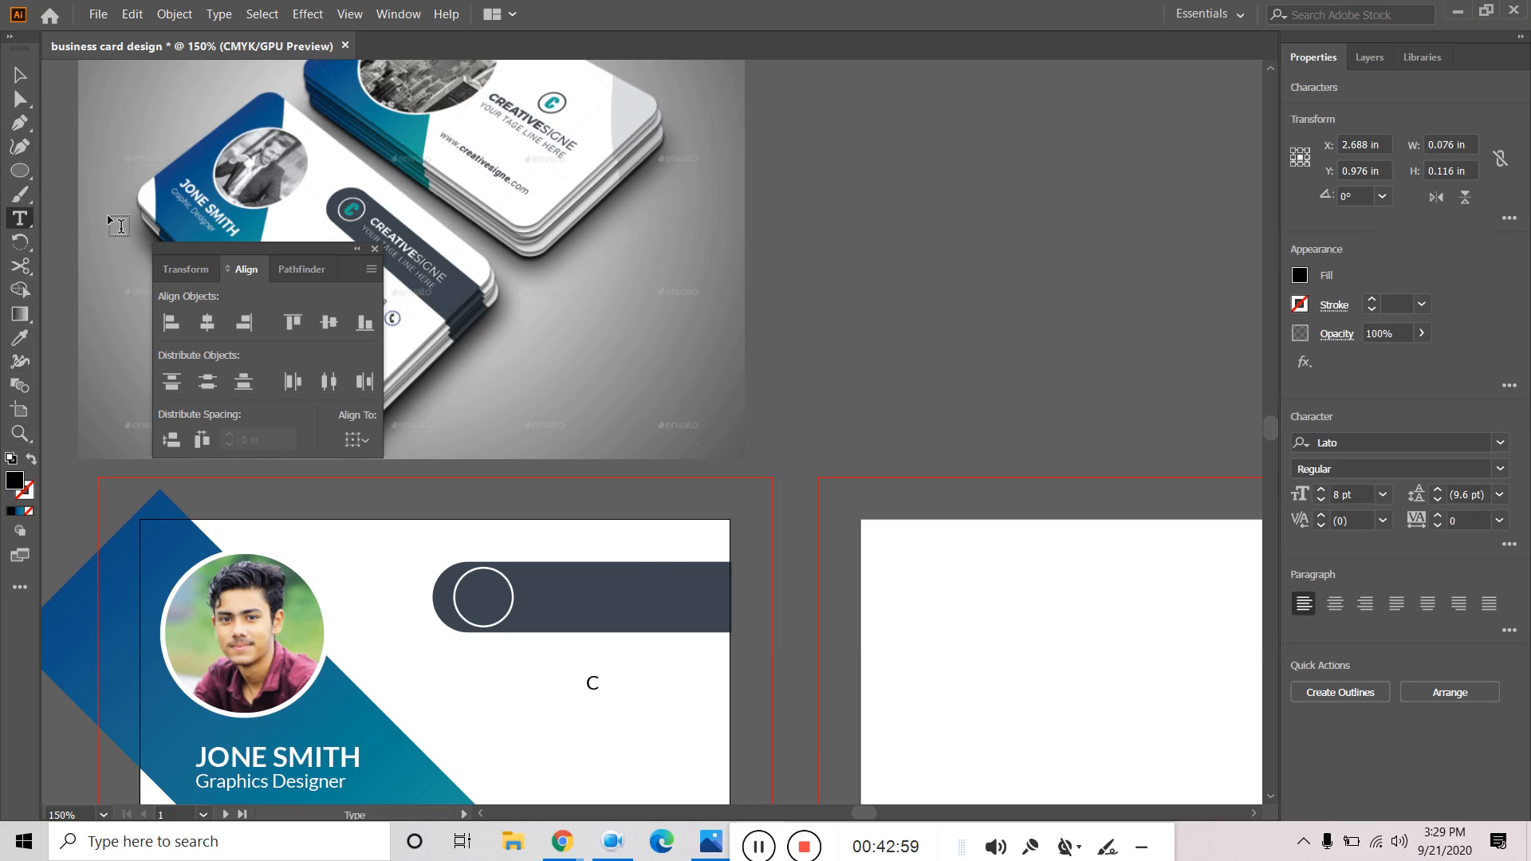
pyautogui.click(19, 76)
pyautogui.click(1363, 436)
pyautogui.write('beb')
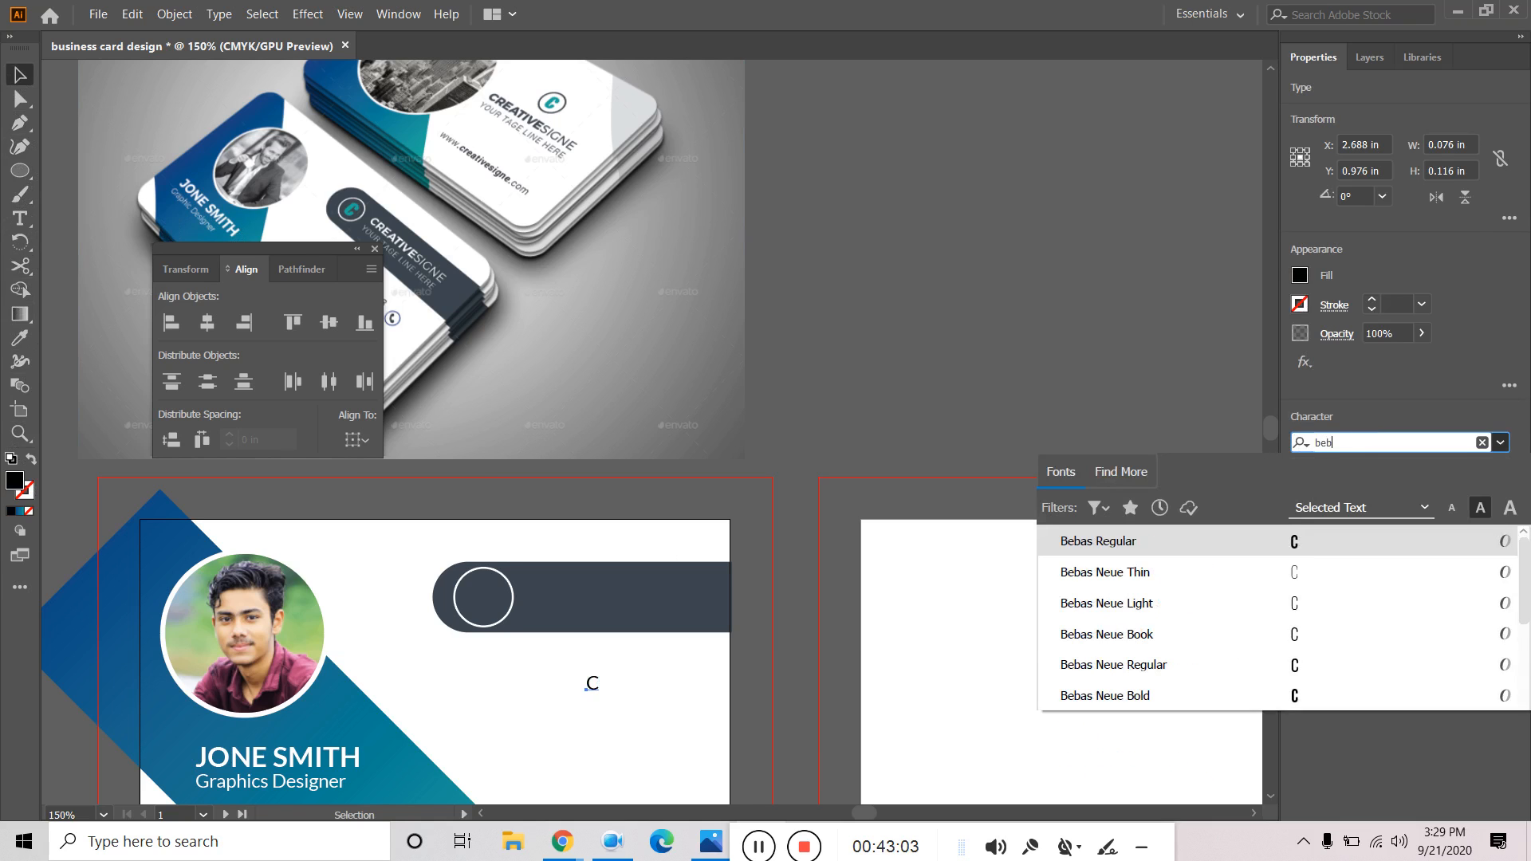
pyautogui.click(1069, 542)
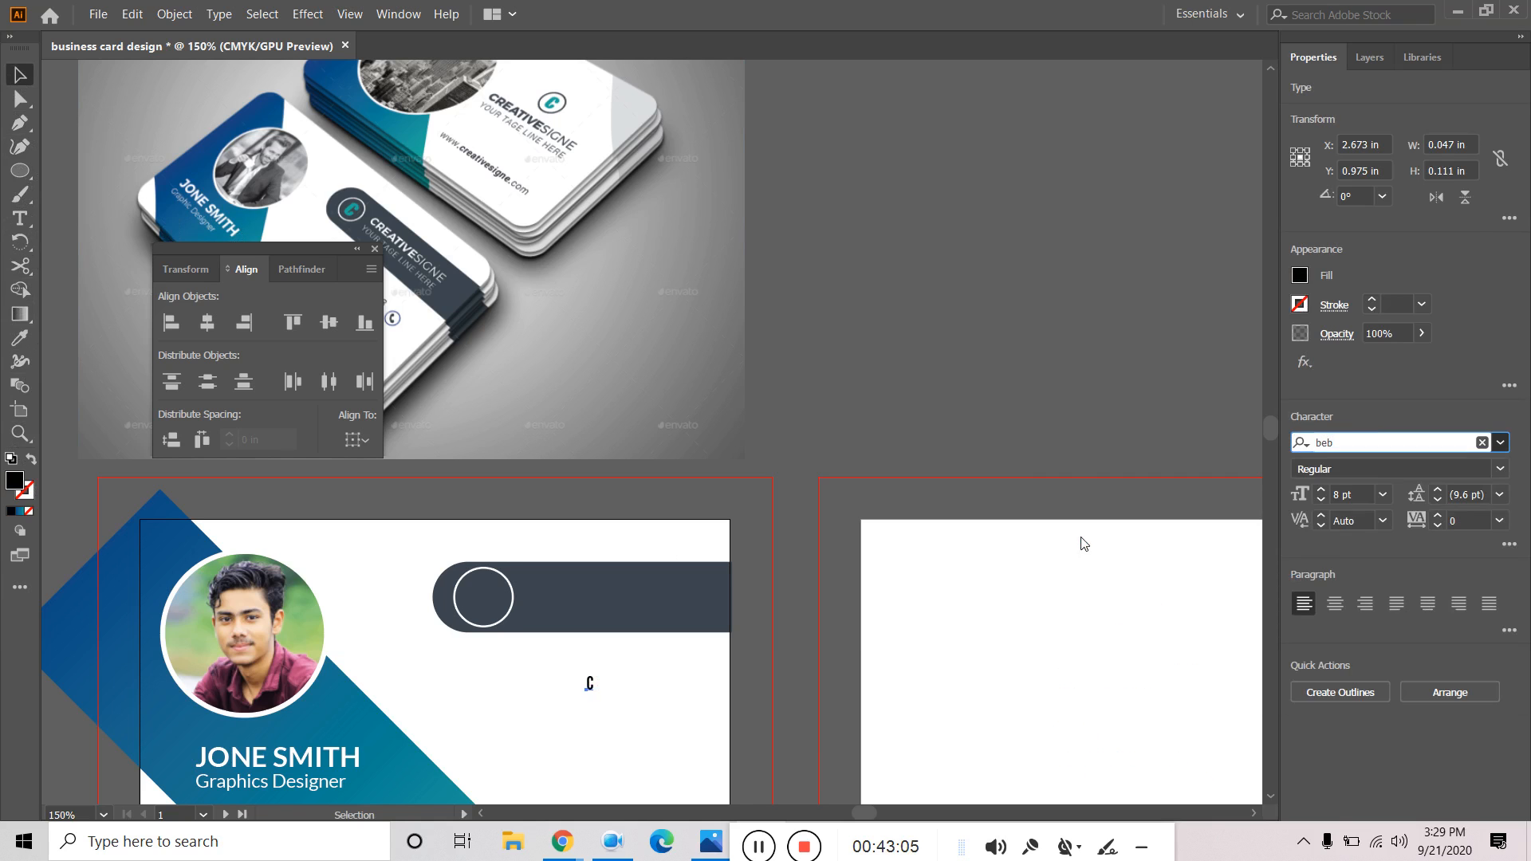
pyautogui.click(1323, 490)
pyautogui.click(1323, 490)
pyautogui.click(1323, 489)
pyautogui.click(1323, 489)
pyautogui.click(1322, 489)
pyautogui.click(1322, 489)
pyautogui.click(1322, 490)
# Move the C into the white circle and sample the mockup's teal onto it.
pyautogui.moveTo(592, 692); pyautogui.dragTo(487, 591)
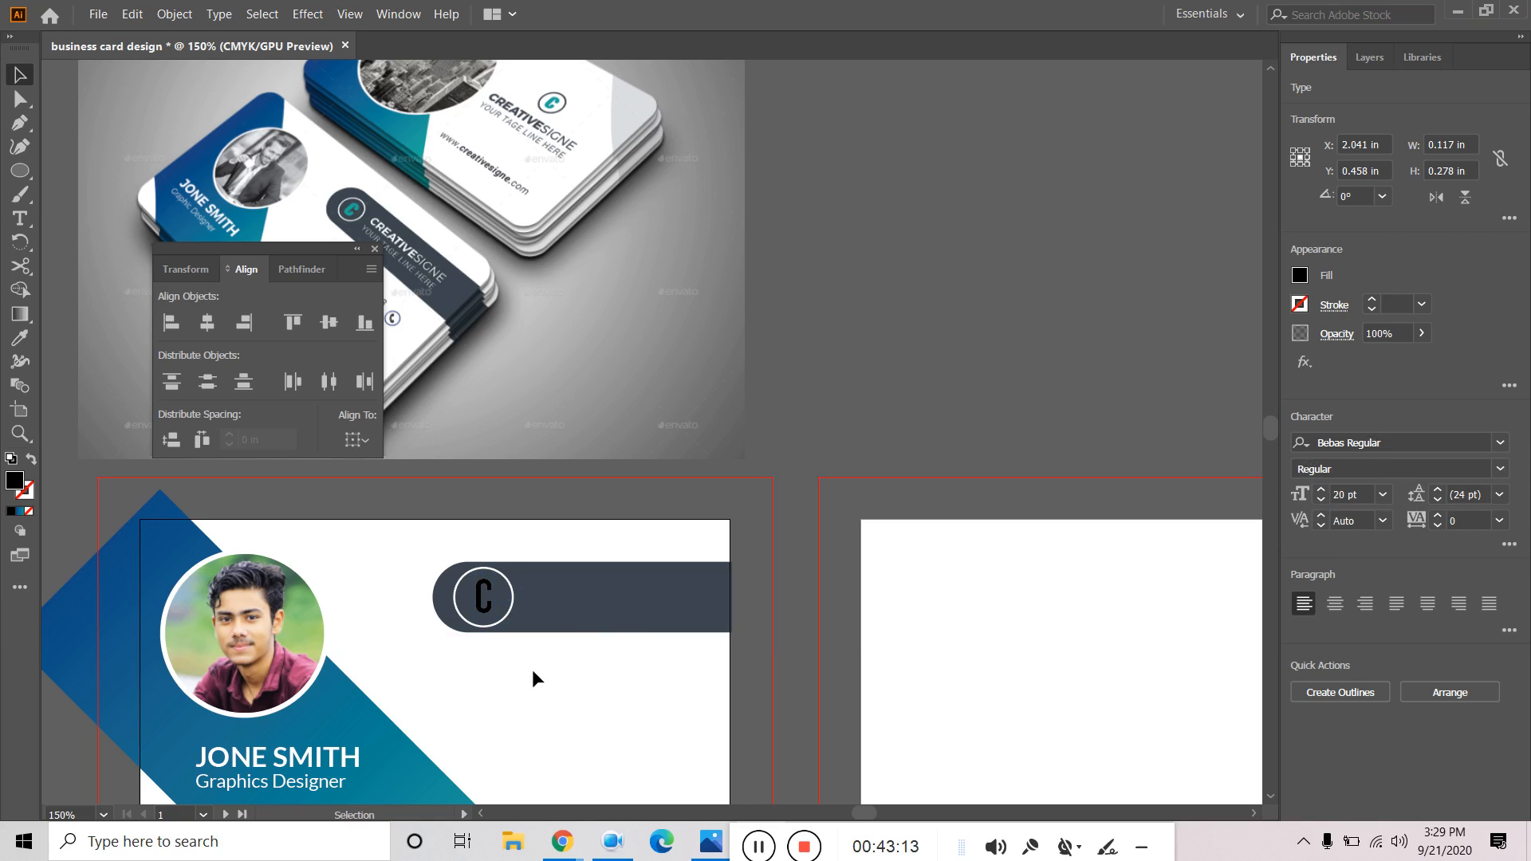
pyautogui.click(547, 695)
pyautogui.click(490, 608)
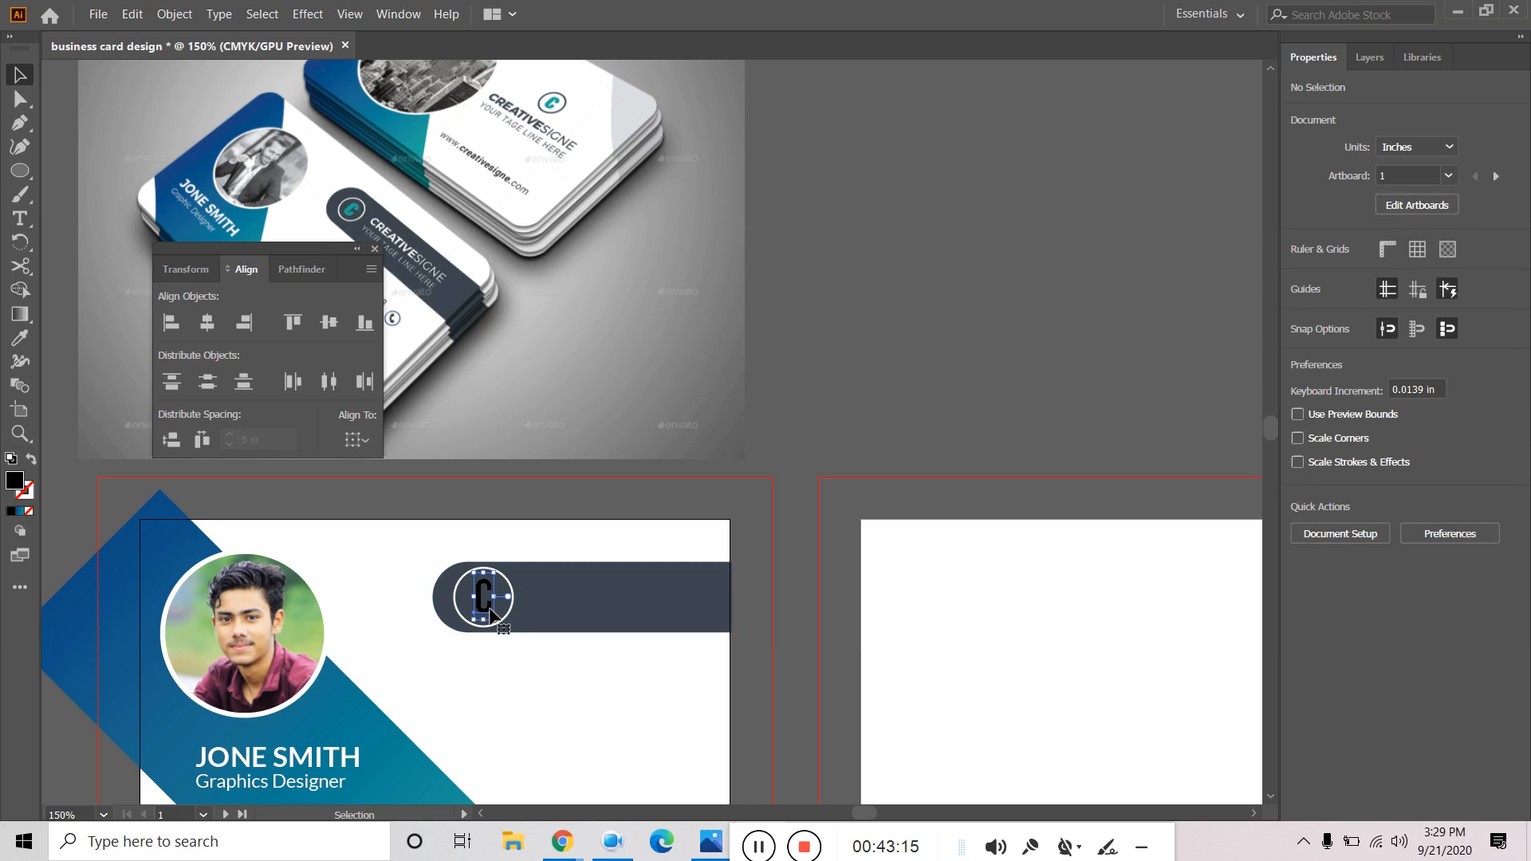
pyautogui.click(19, 339)
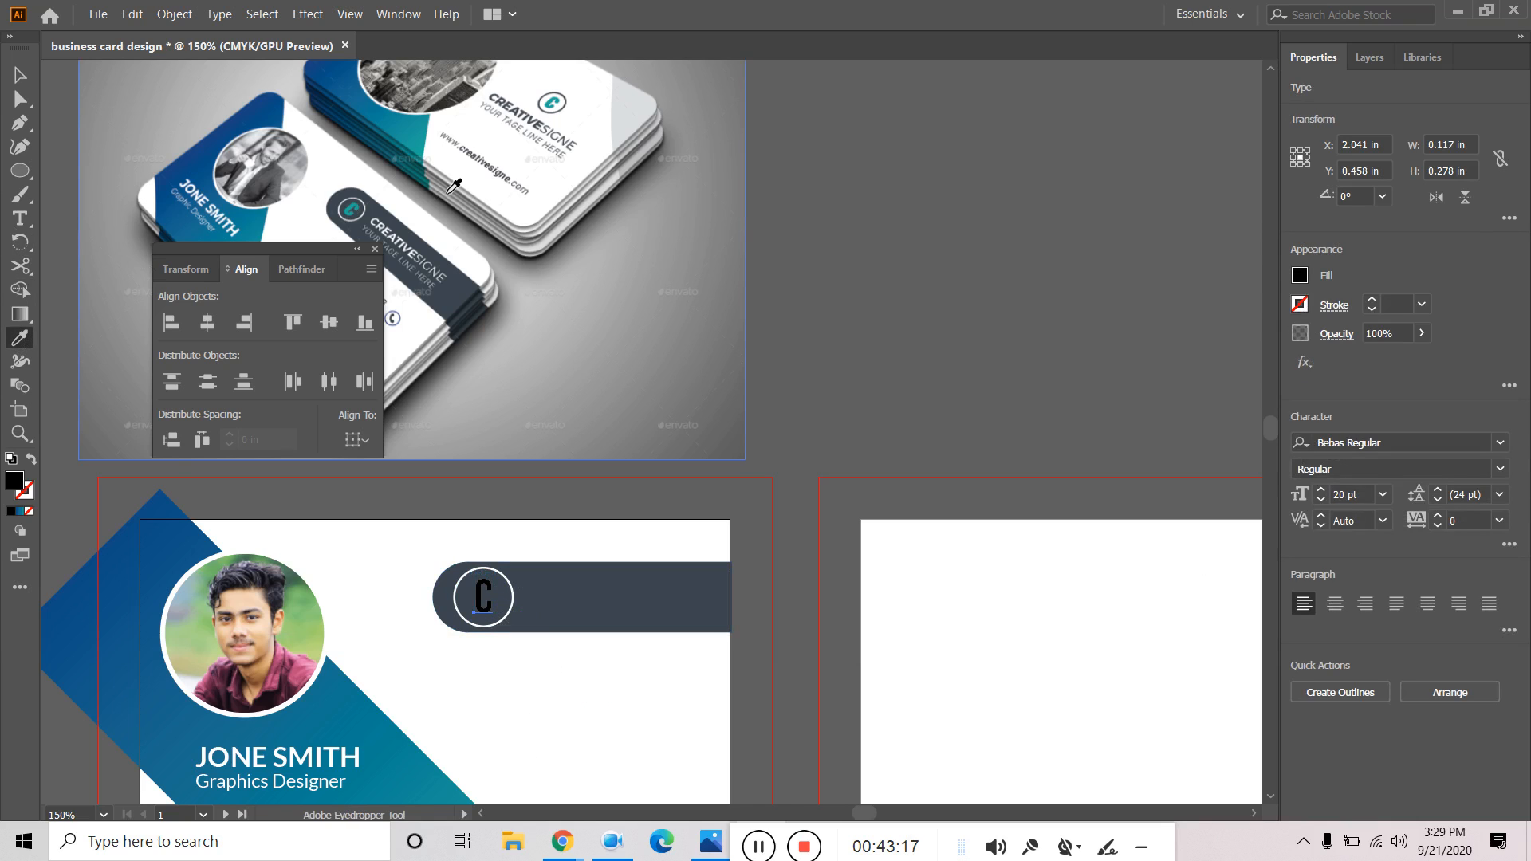
pyautogui.click(353, 206)
pyautogui.click(19, 75)
# Centre the C vertically on the dark bar and both ways inside the circle.
pyautogui.click(539, 678)
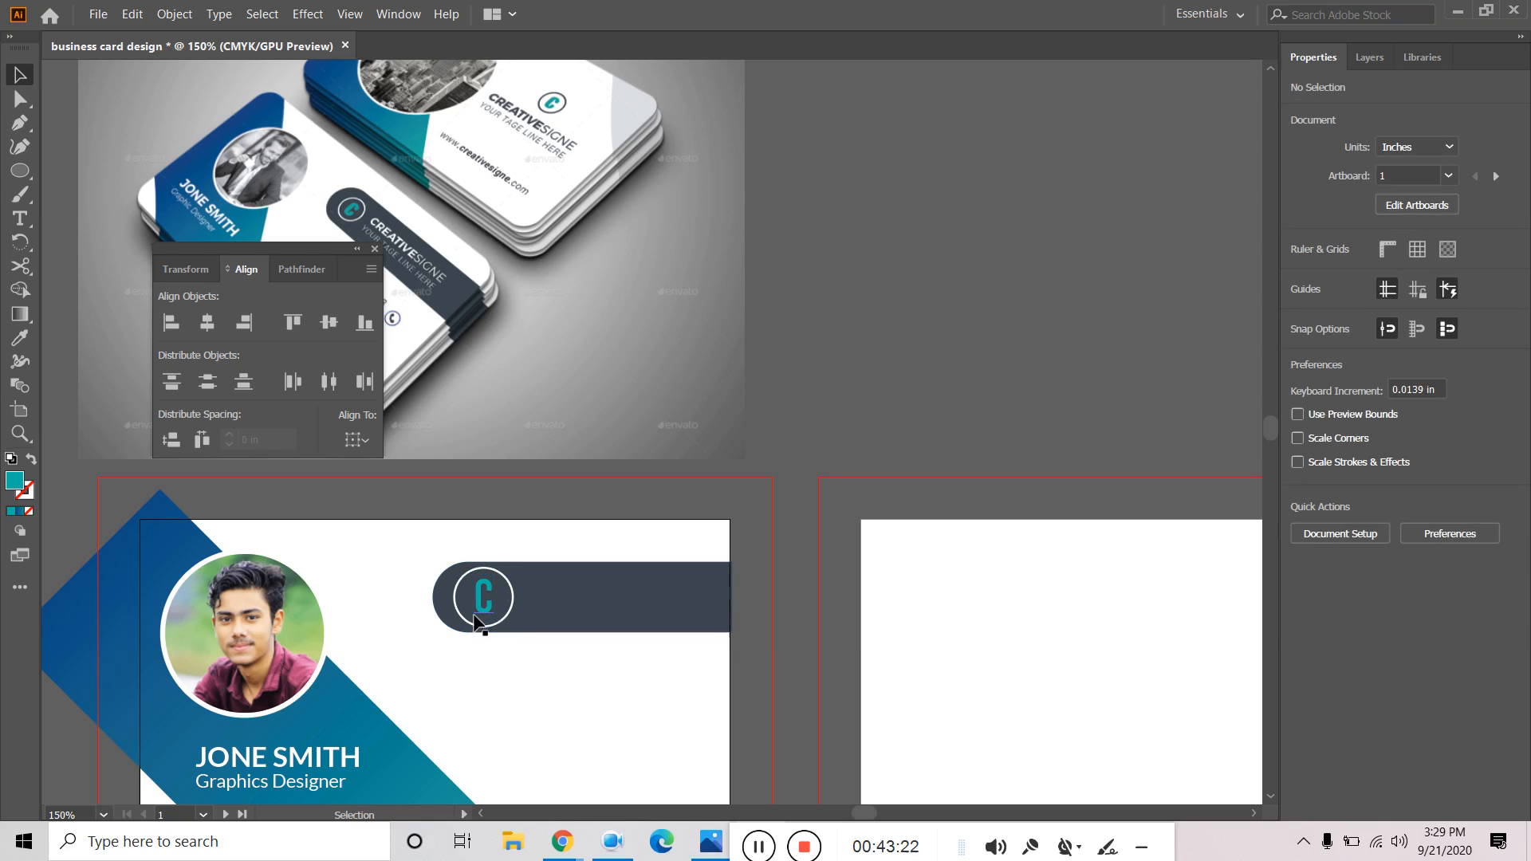
pyautogui.click(496, 618)
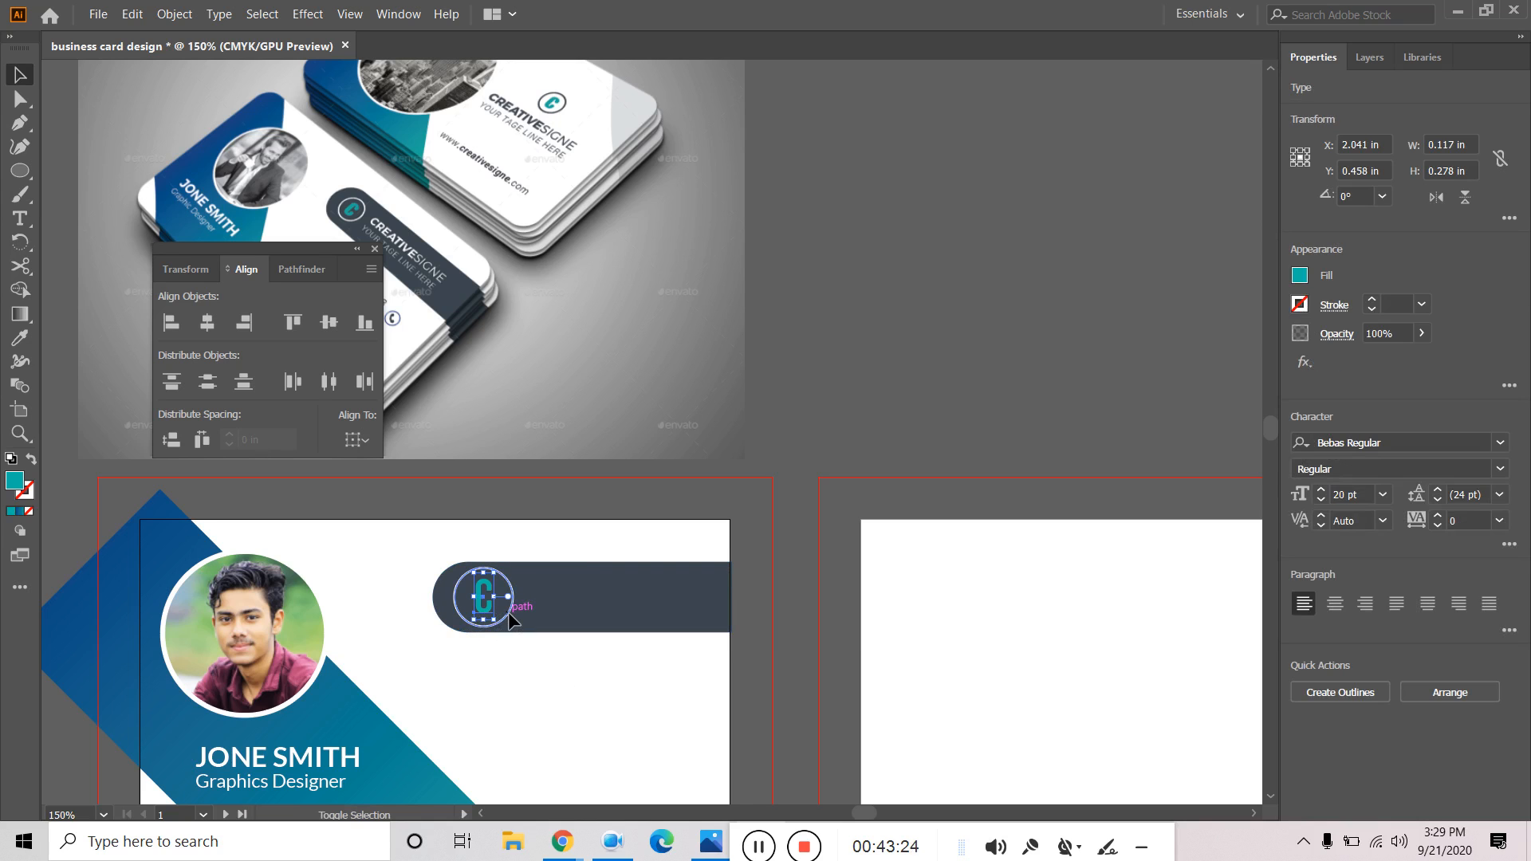
pyautogui.keyDown('shift'); pyautogui.click(610, 621); pyautogui.keyUp('shift')
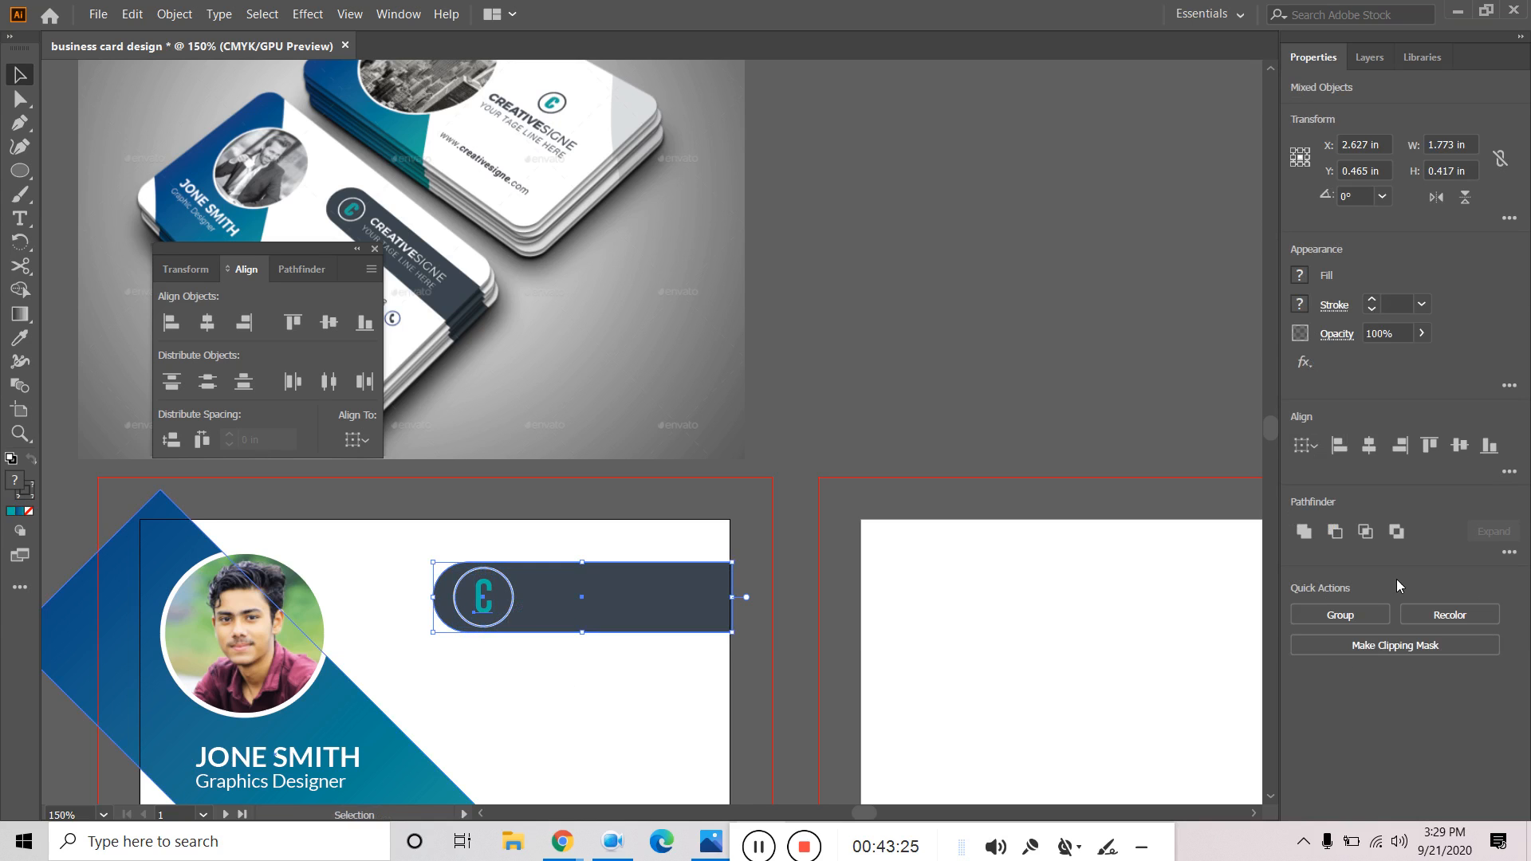
pyautogui.click(1459, 445)
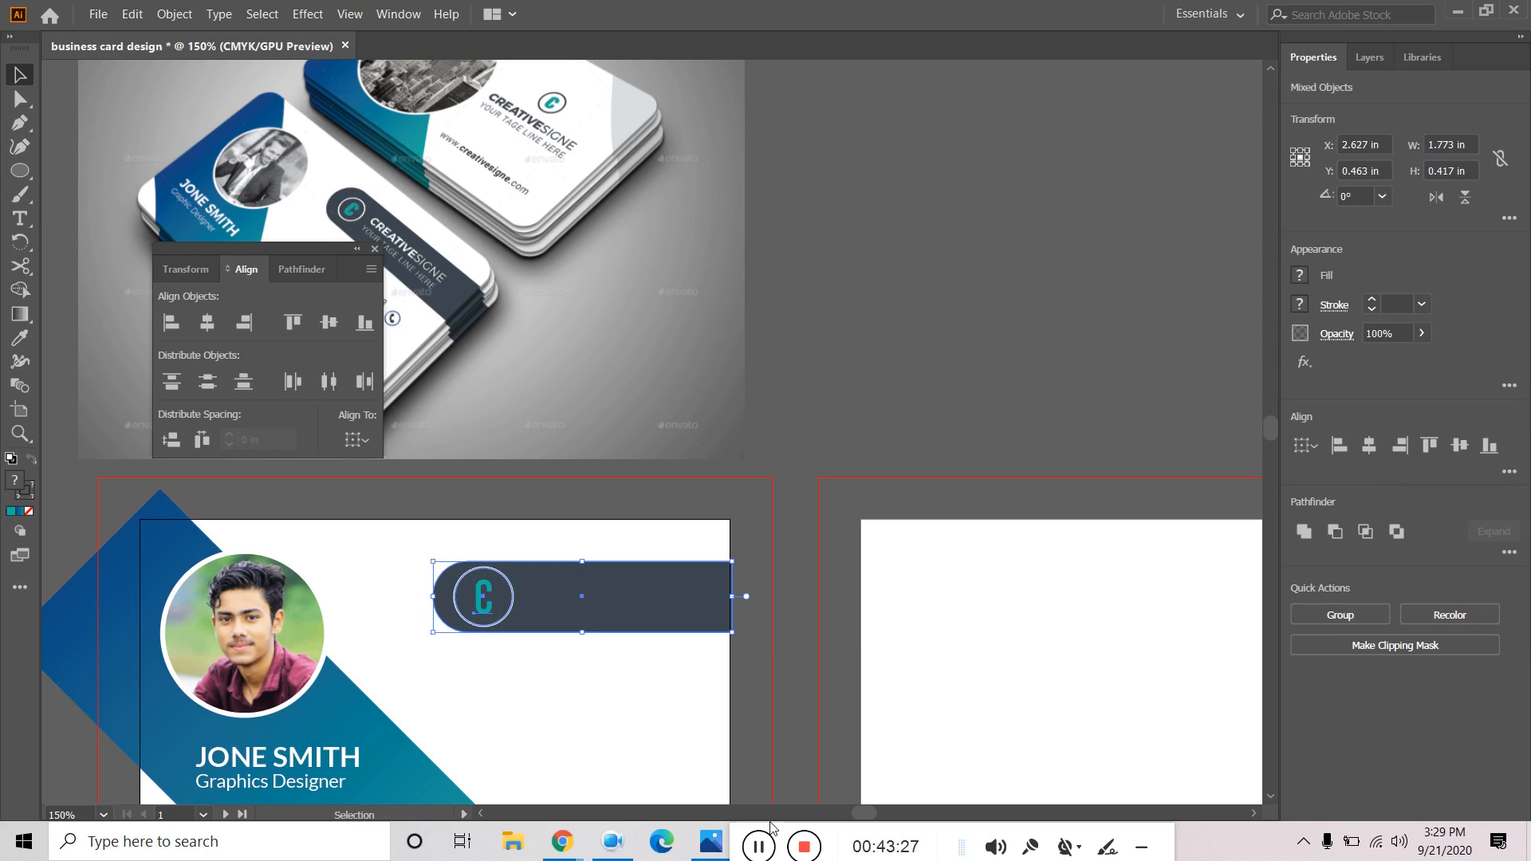
pyautogui.click(574, 762)
pyautogui.click(486, 605)
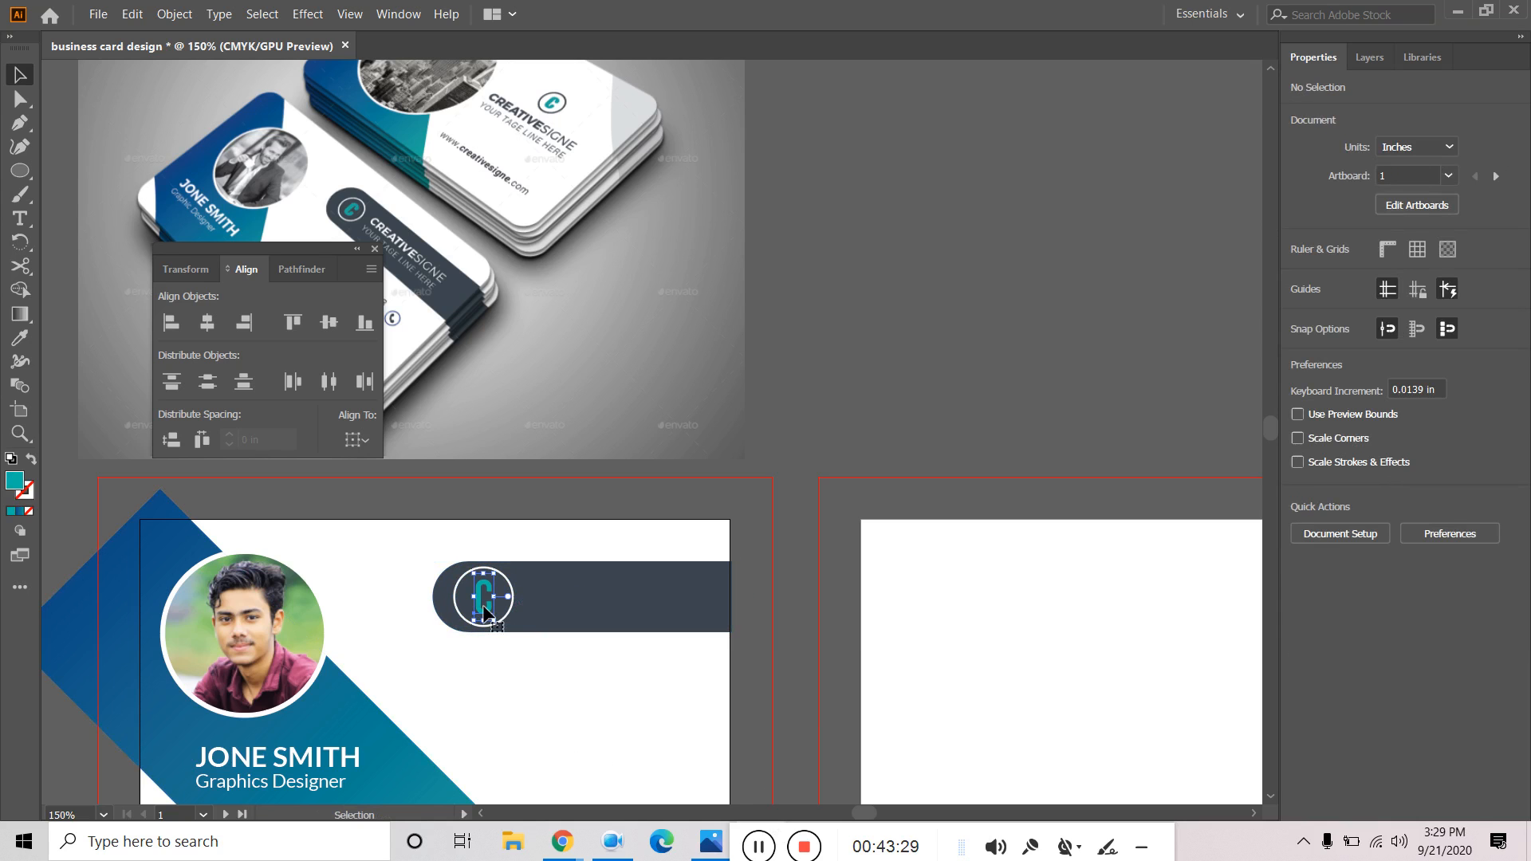
pyautogui.keyDown('shift'); pyautogui.click(507, 609); pyautogui.keyUp('shift')
pyautogui.click(1368, 445)
pyautogui.click(1461, 446)
pyautogui.click(637, 687)
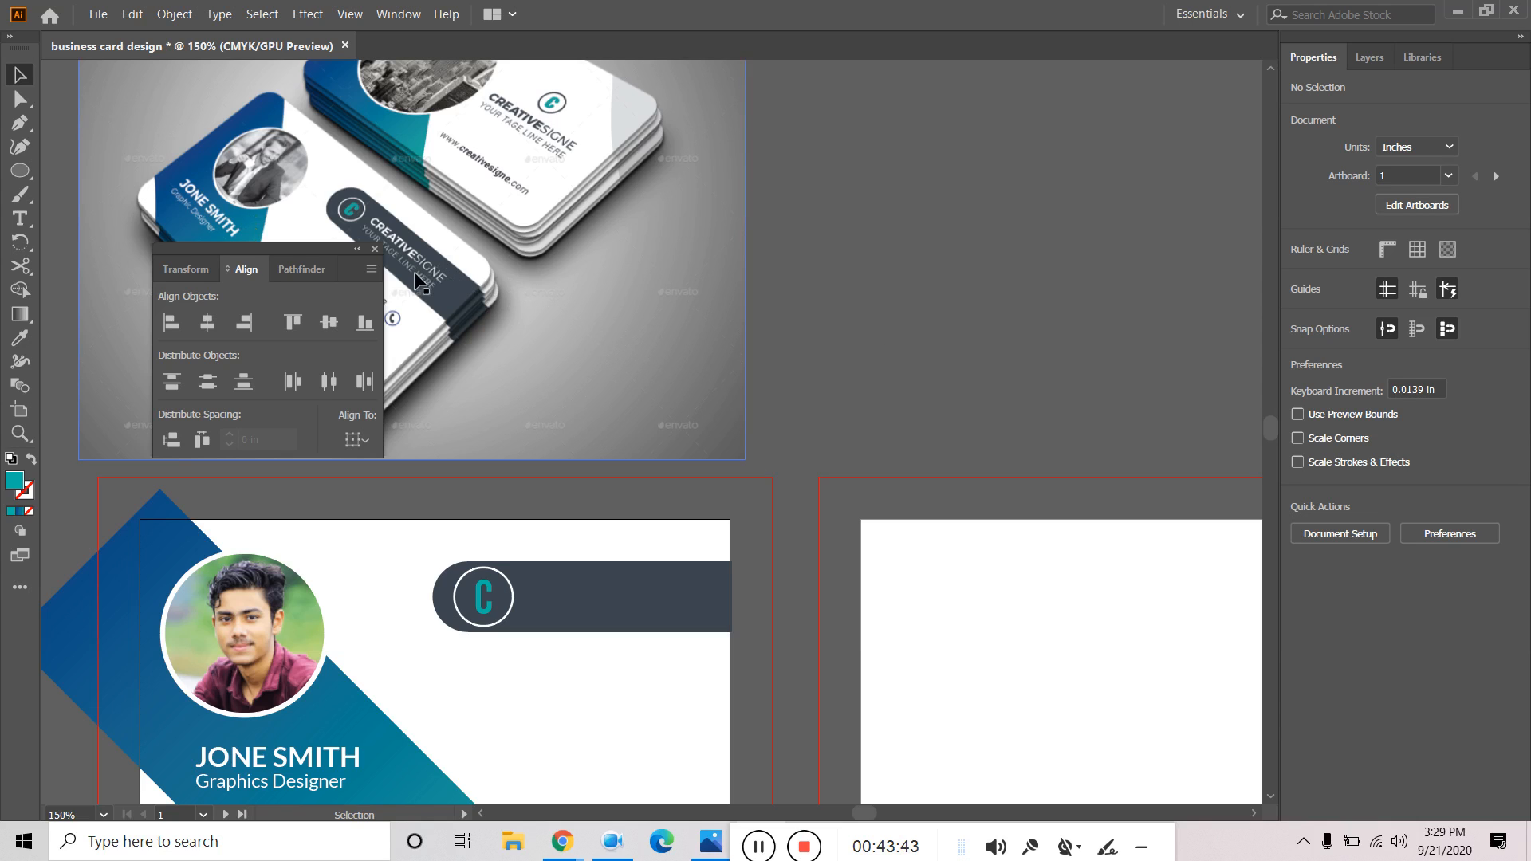
pyautogui.moveTo(888, 311); pyautogui.dragTo(971, 312)
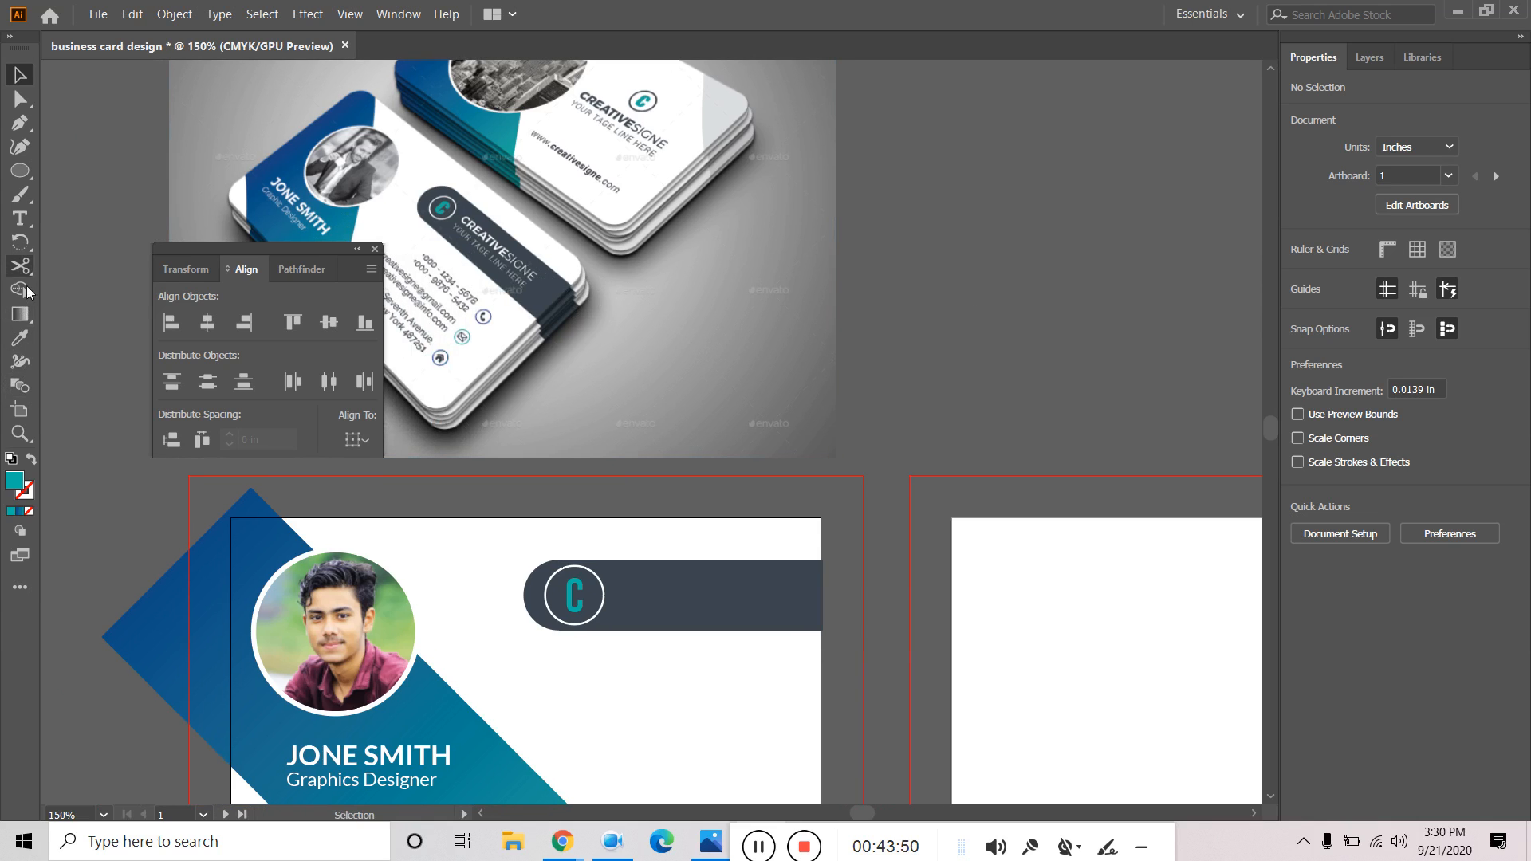
# Type 'Creativesigne' in Lato Regular as a new text line on the dark bar.
pyautogui.click(20, 218)
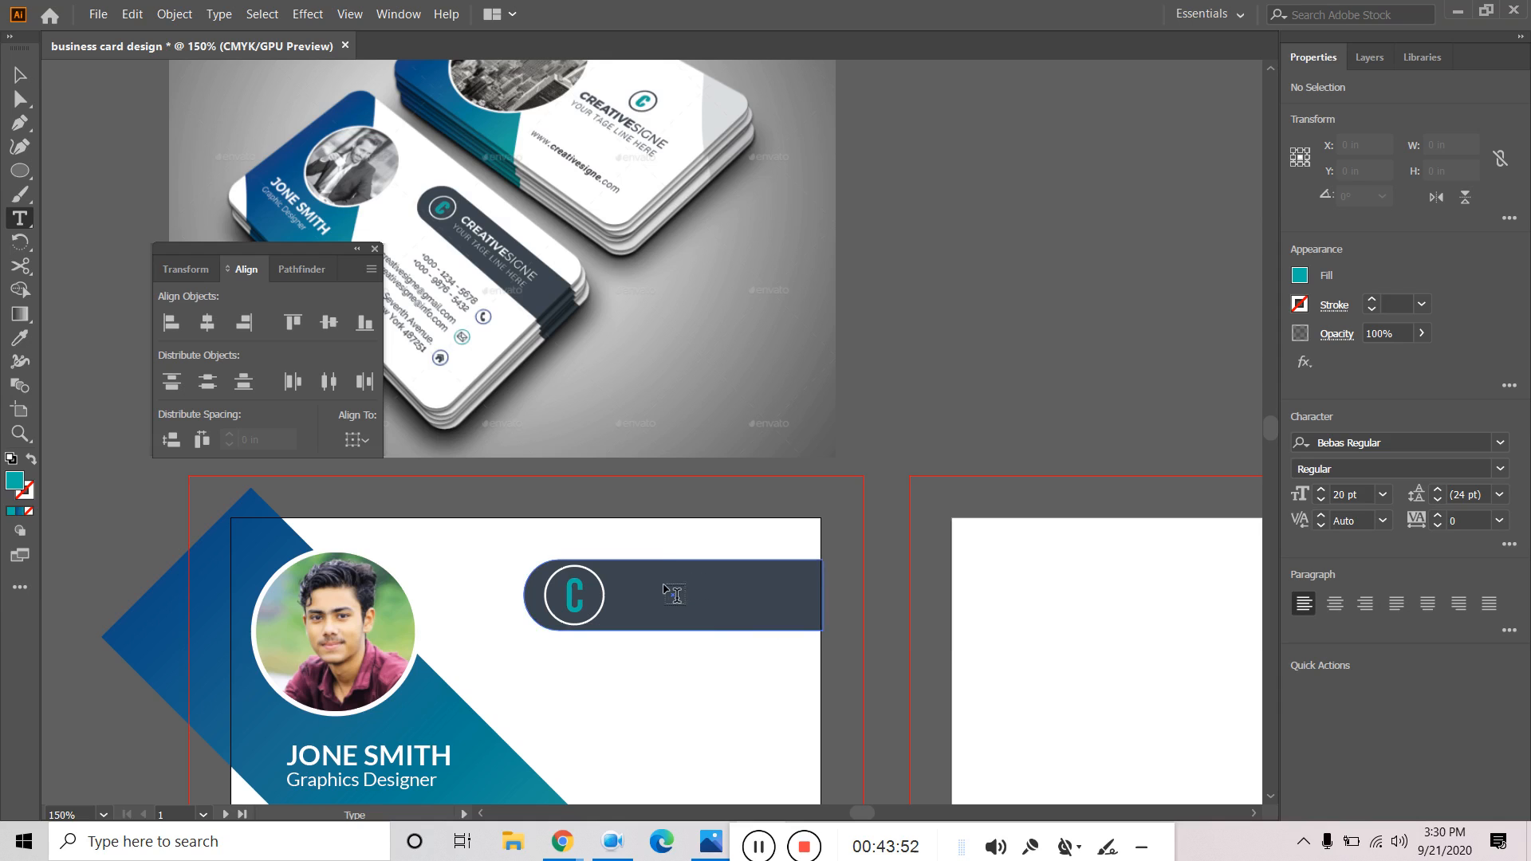
pyautogui.click(668, 588)
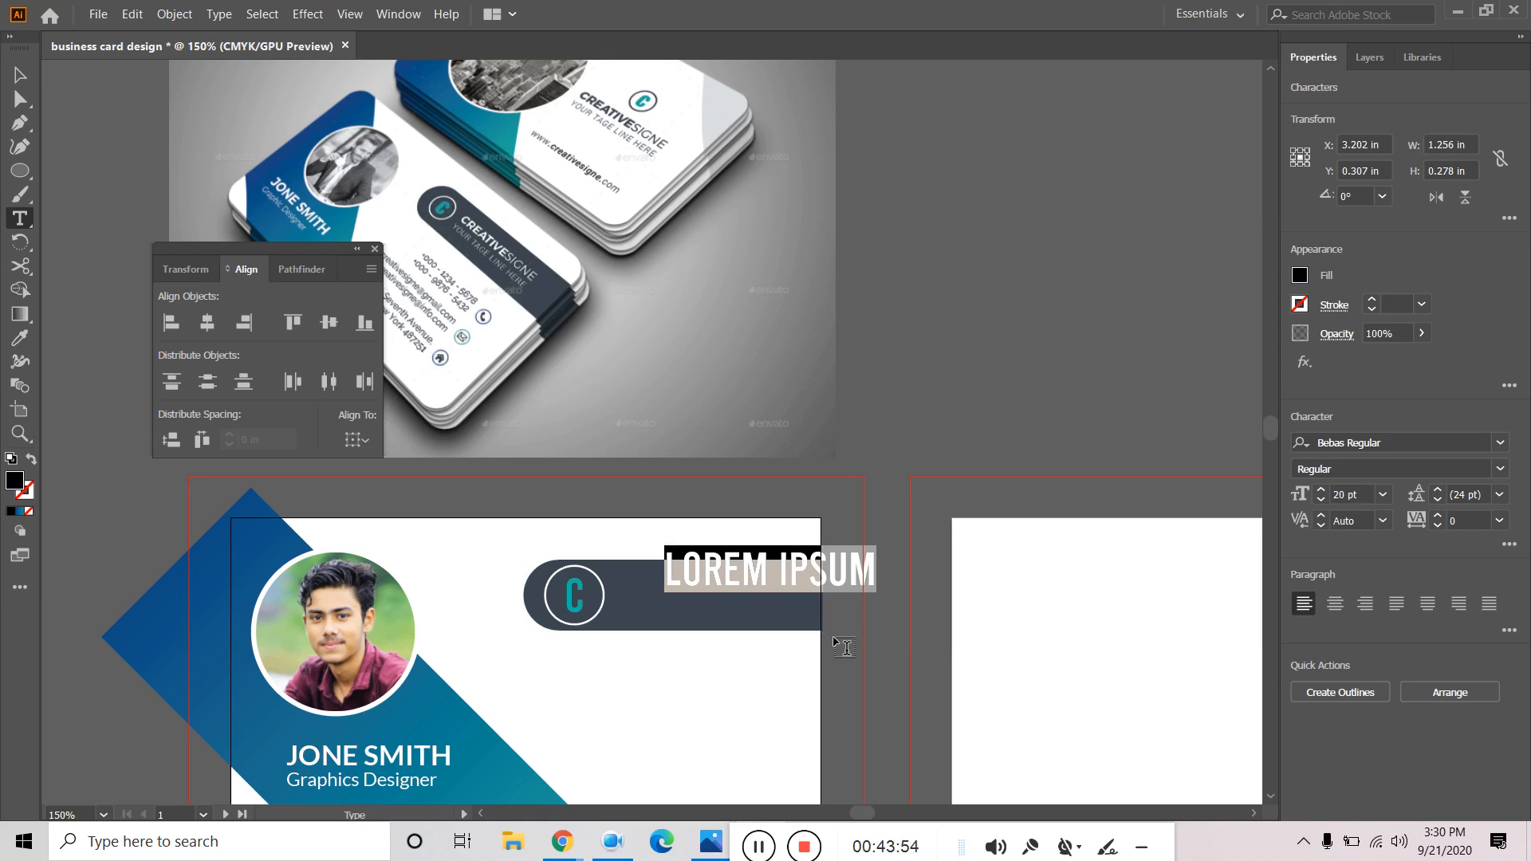
pyautogui.click(1399, 444)
pyautogui.write('lato')
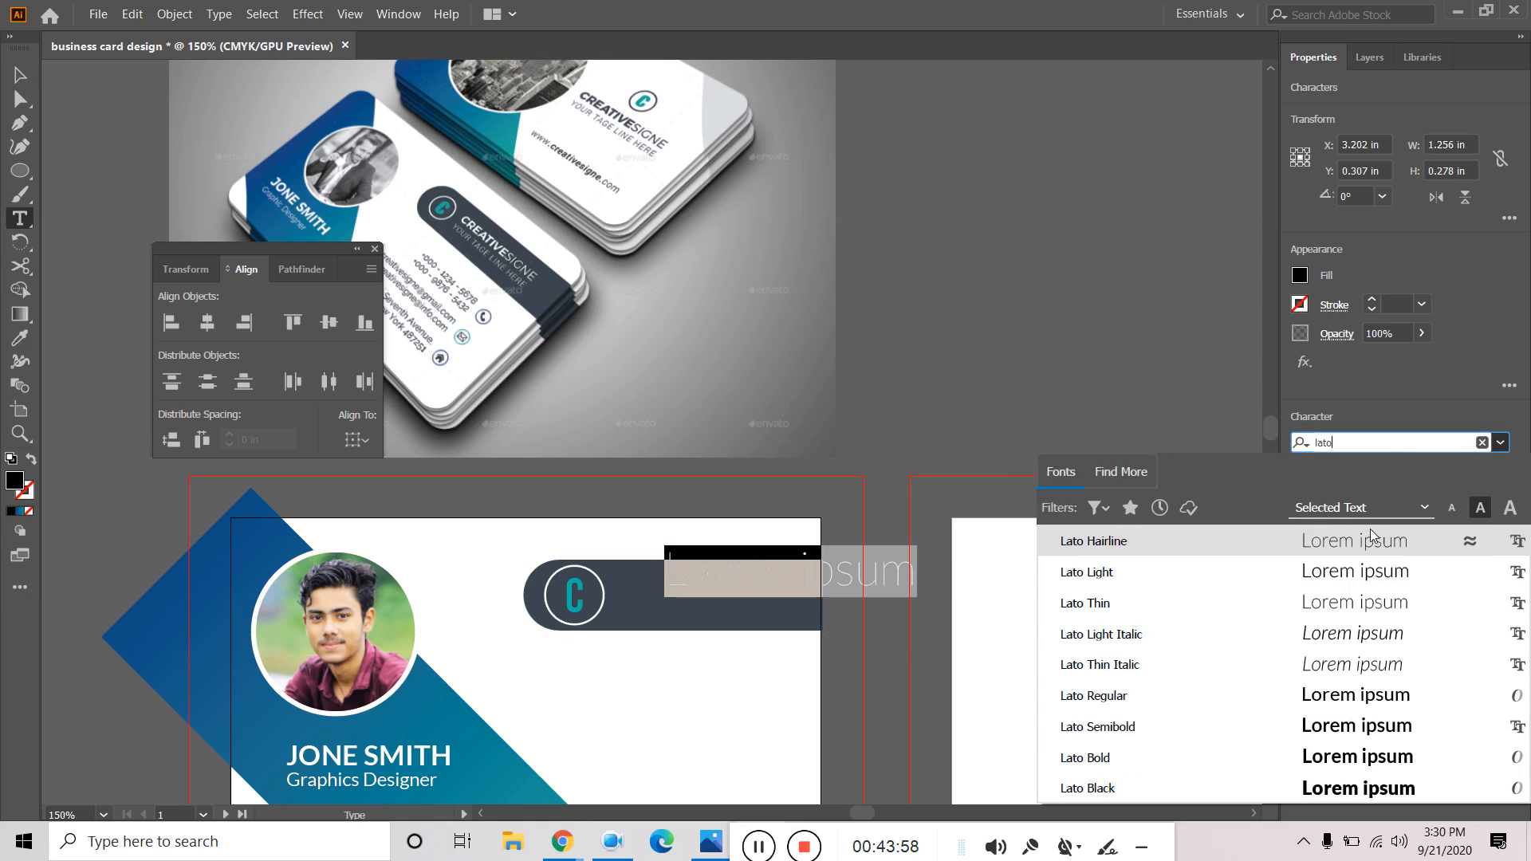
pyautogui.click(1145, 699)
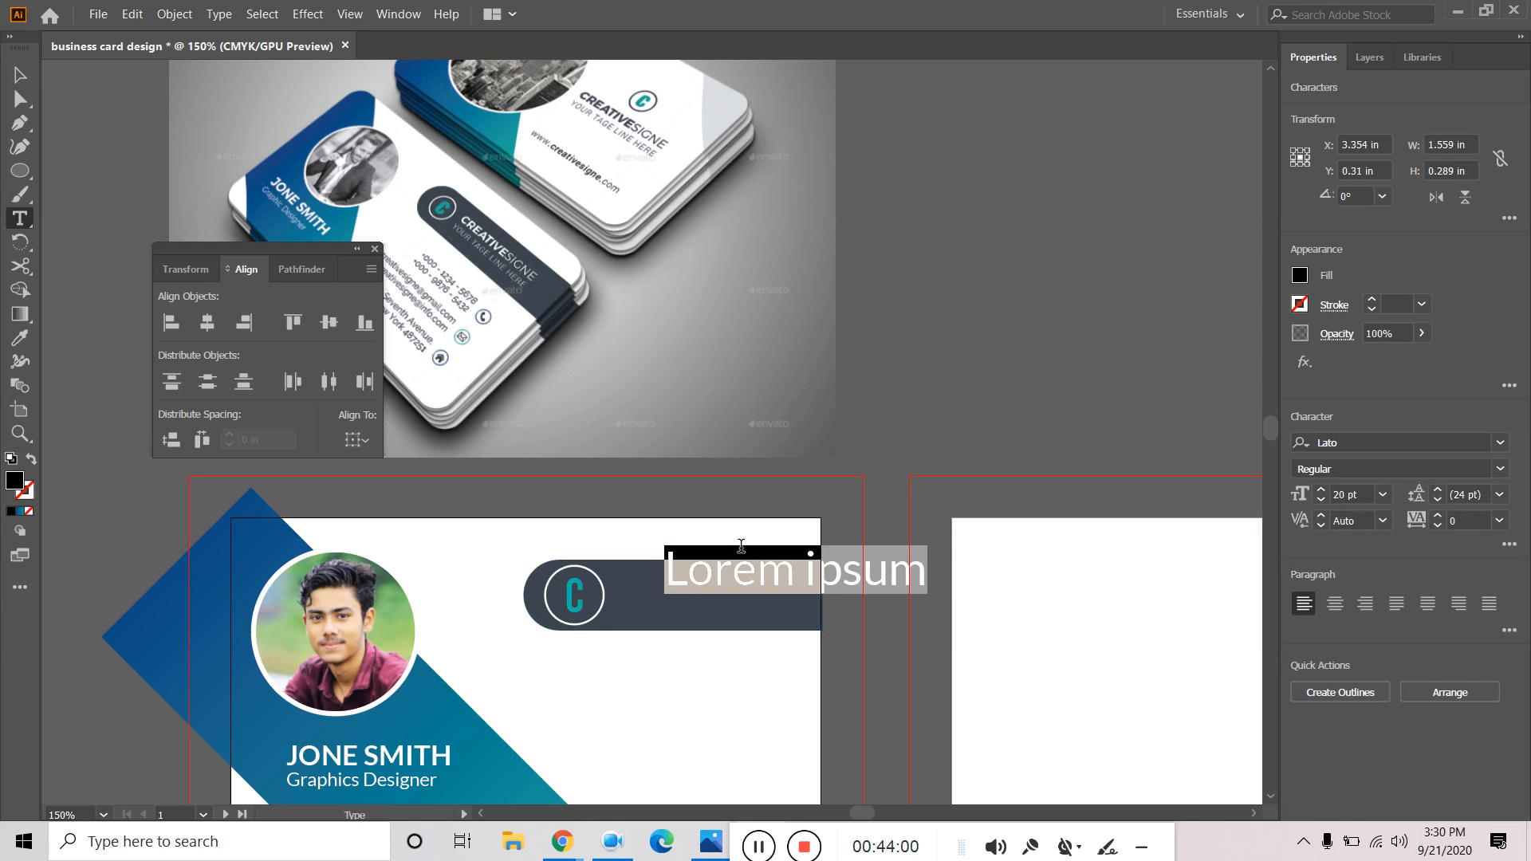
pyautogui.write('Creative')
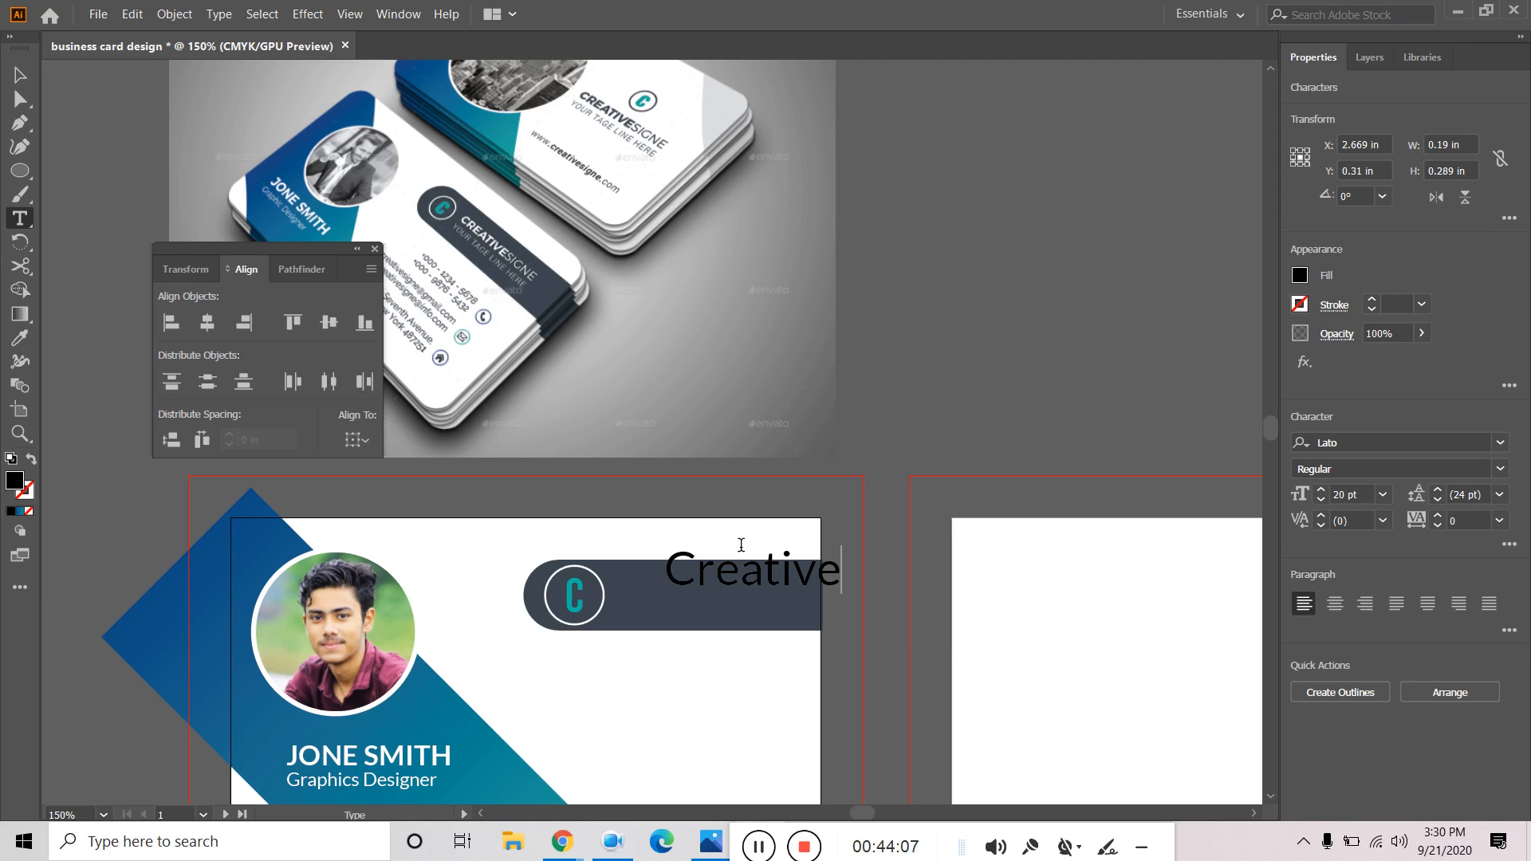
pyautogui.write('signe')
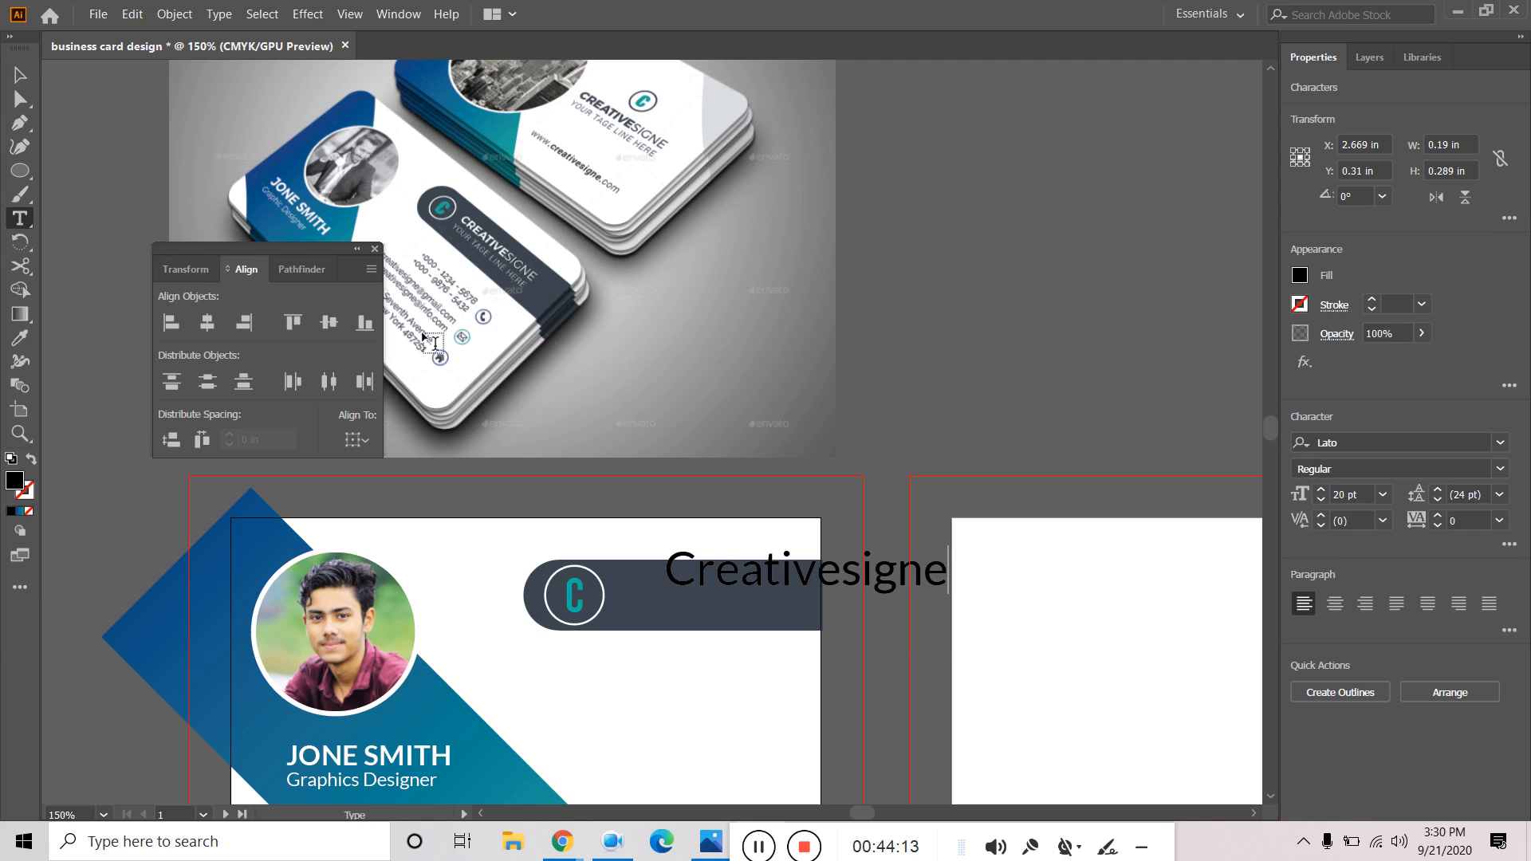
pyautogui.press('Escape')
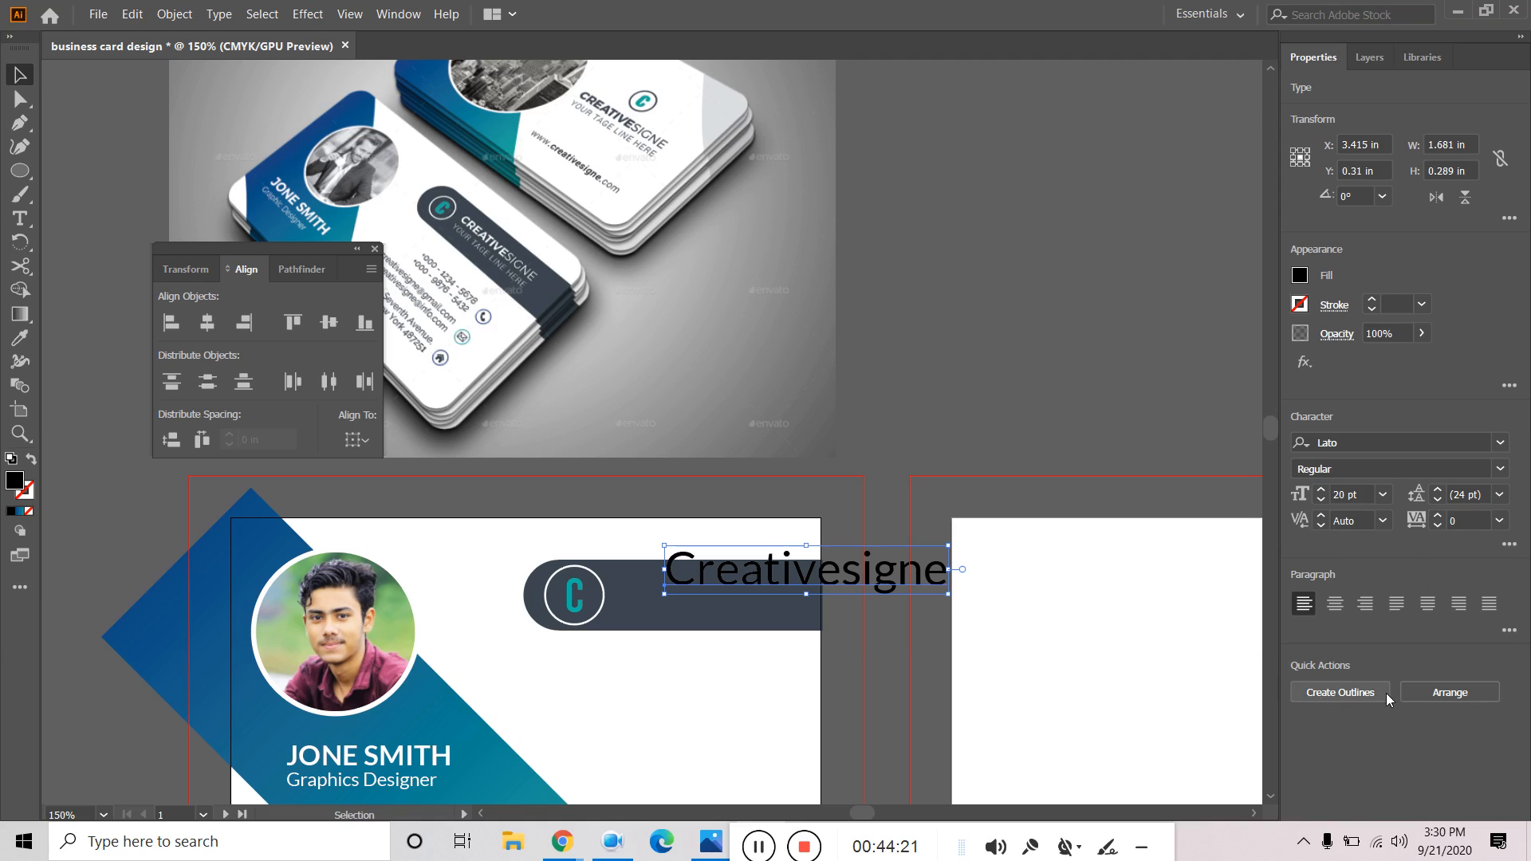
# Turn on All Caps for the brand name and set the SIGNE letters to Lato Thin.
pyautogui.click(1512, 545)
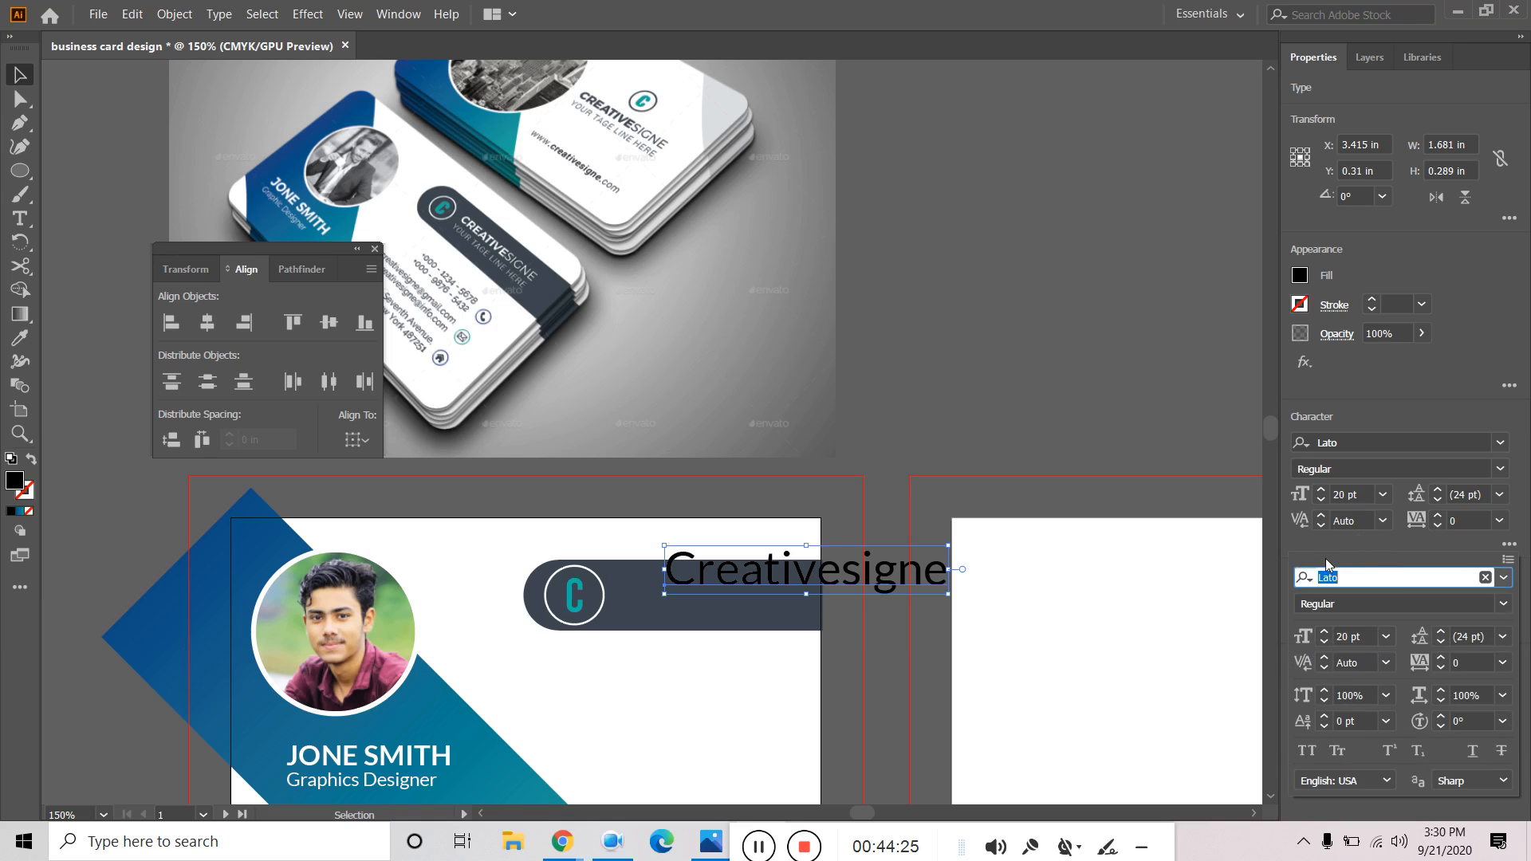
pyautogui.click(1307, 751)
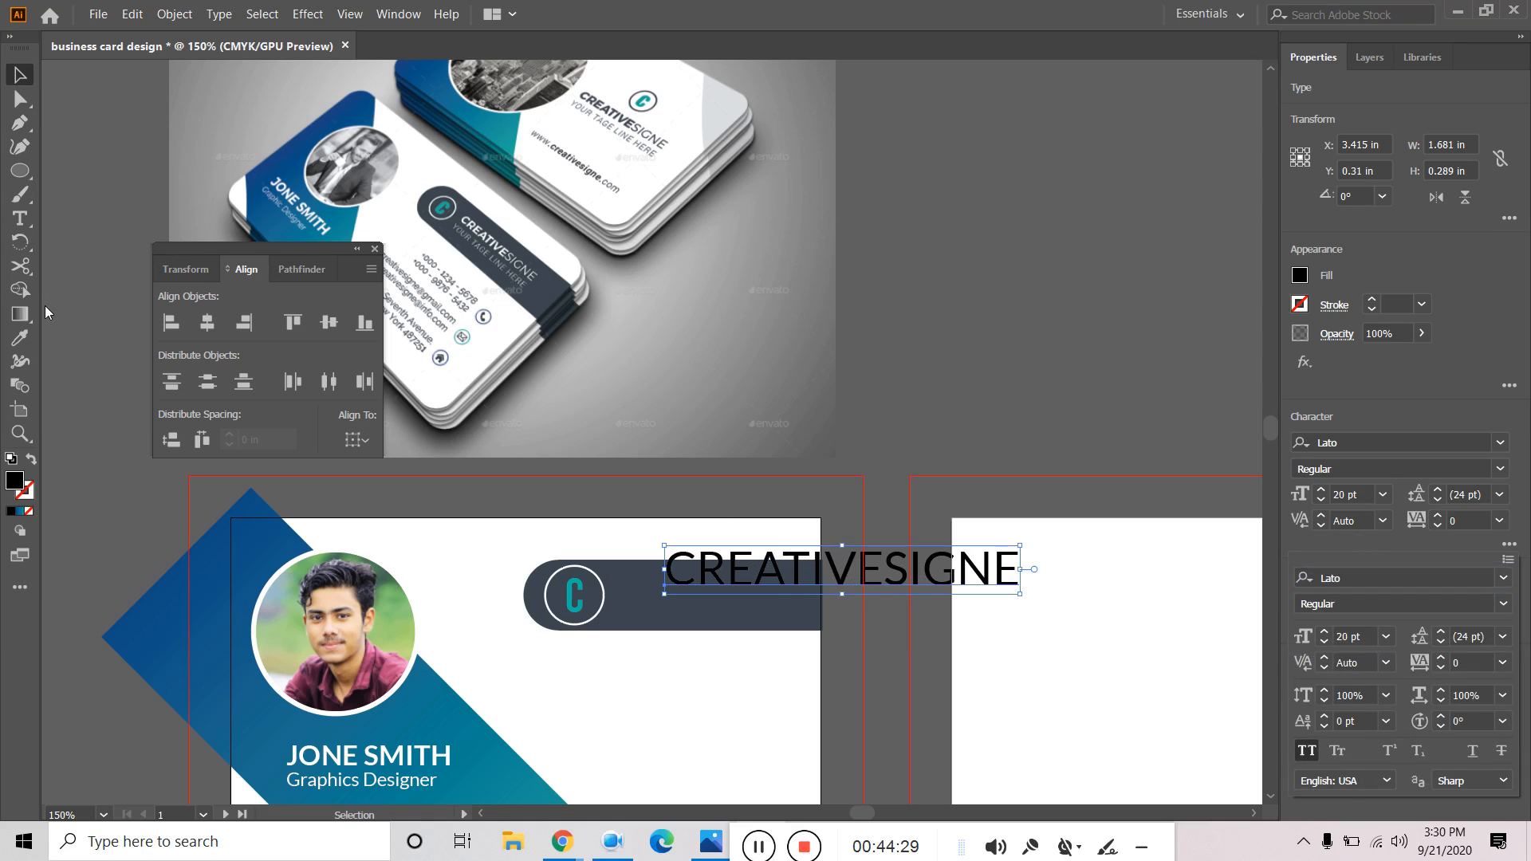
pyautogui.click(21, 223)
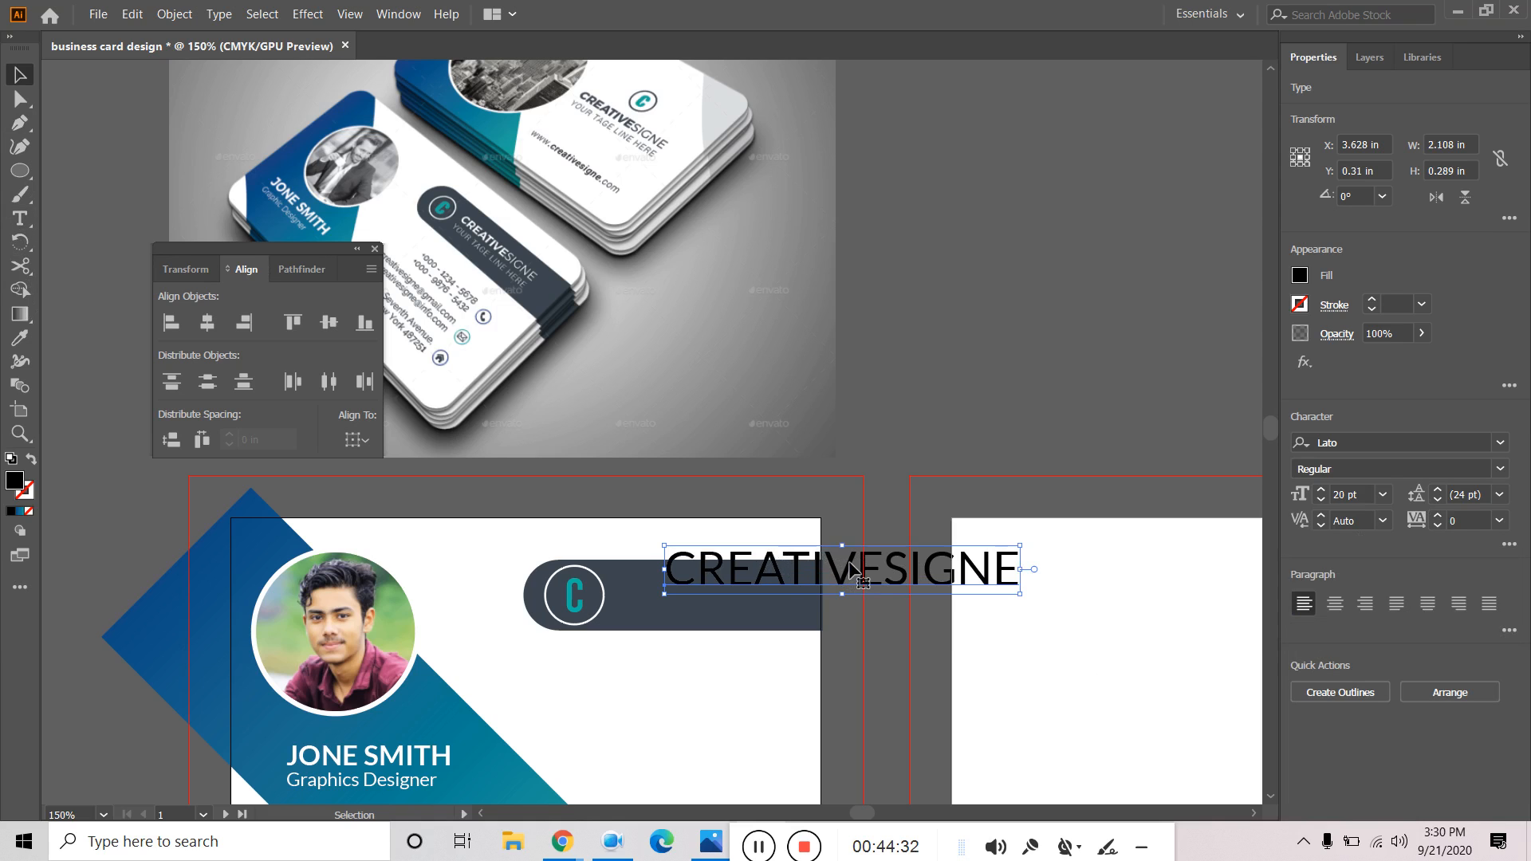
pyautogui.doubleClick(869, 568)
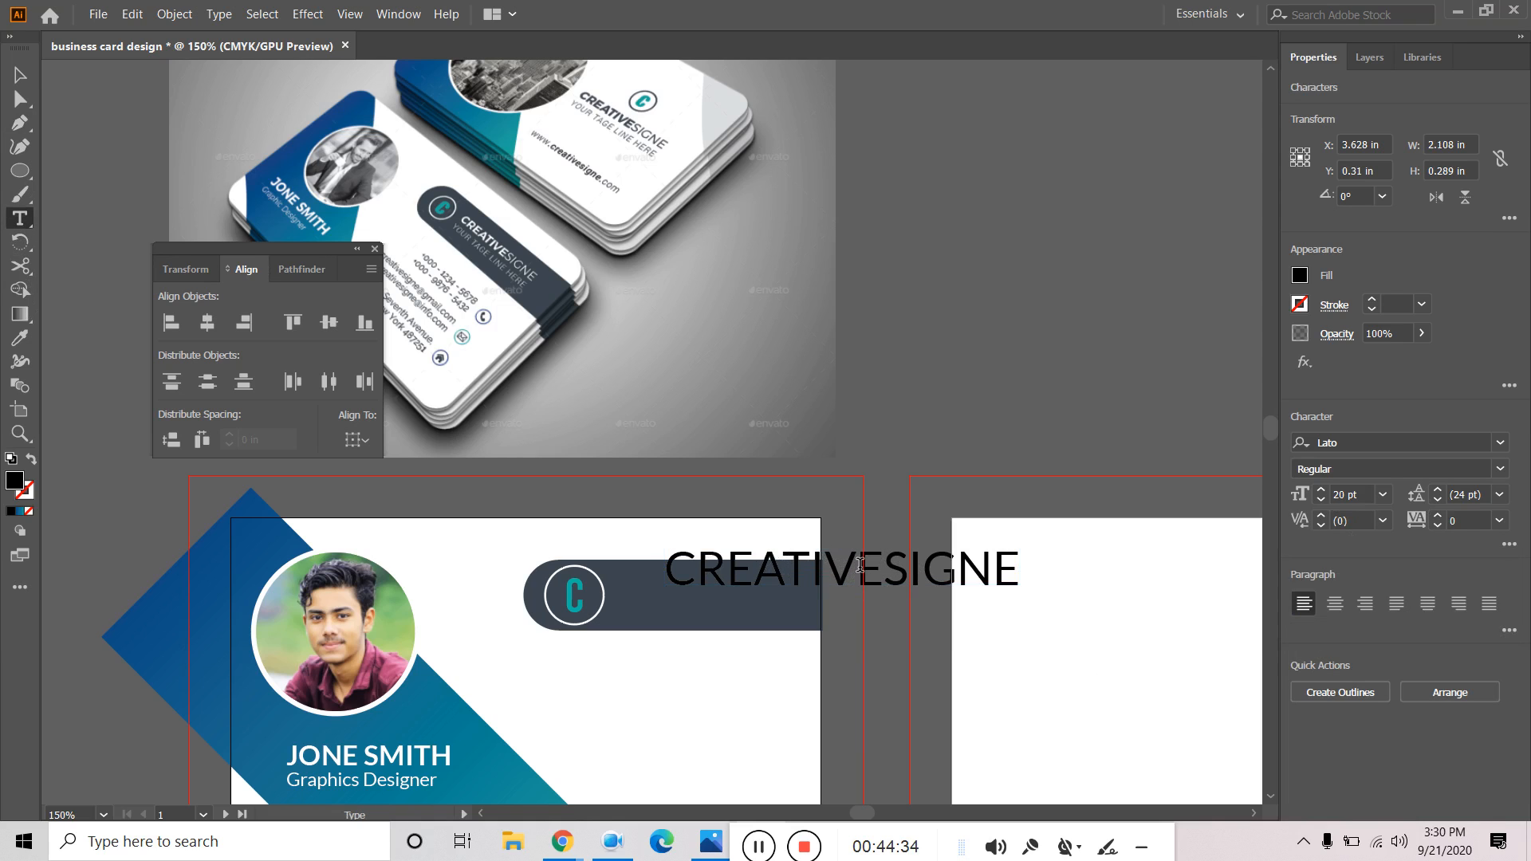
pyautogui.moveTo(884, 567); pyautogui.dragTo(1019, 572)
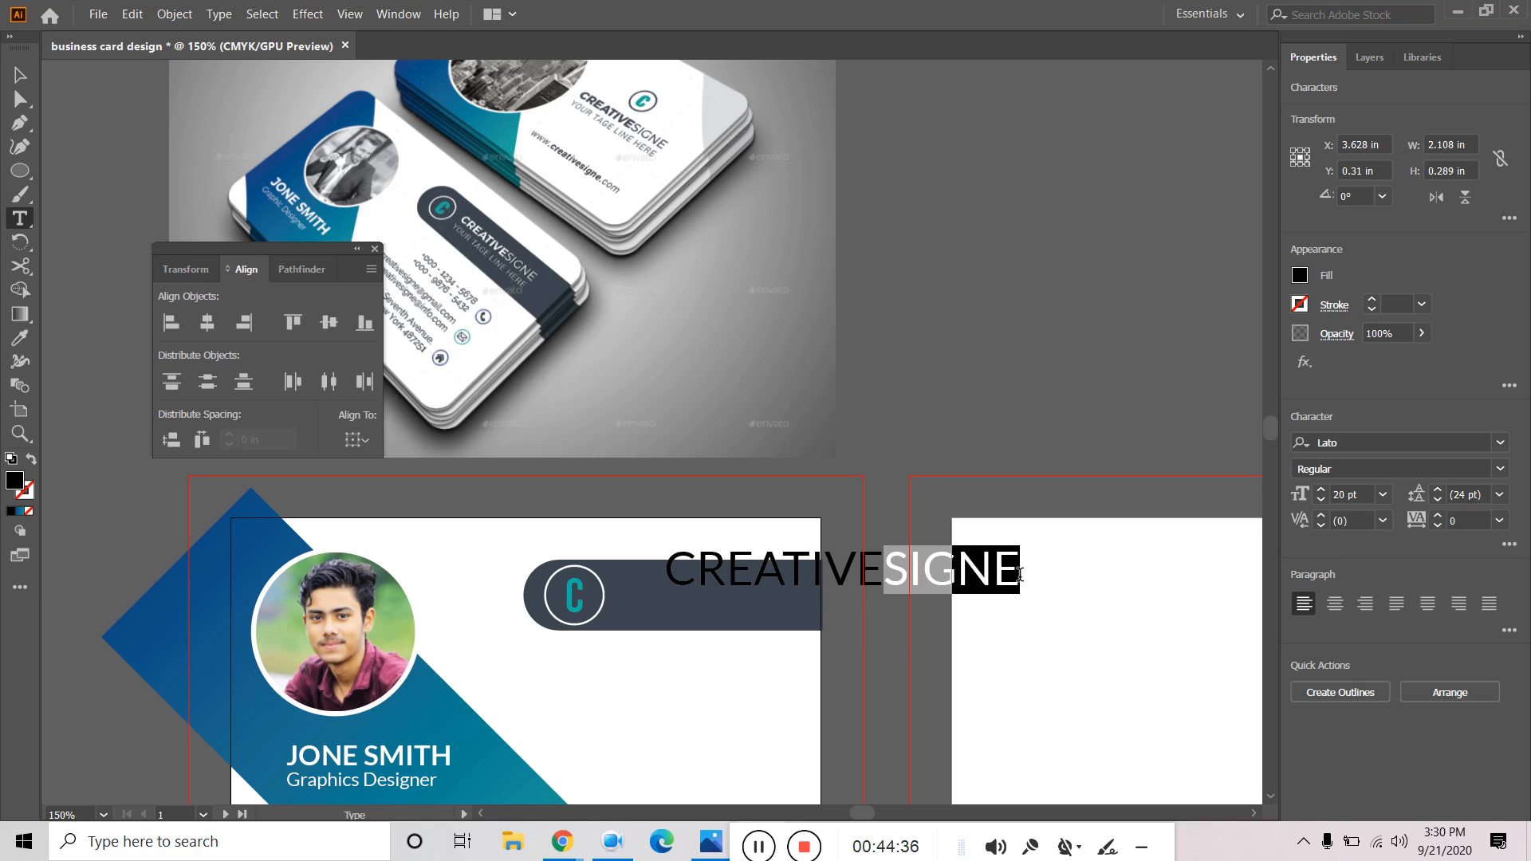
pyautogui.click(1499, 469)
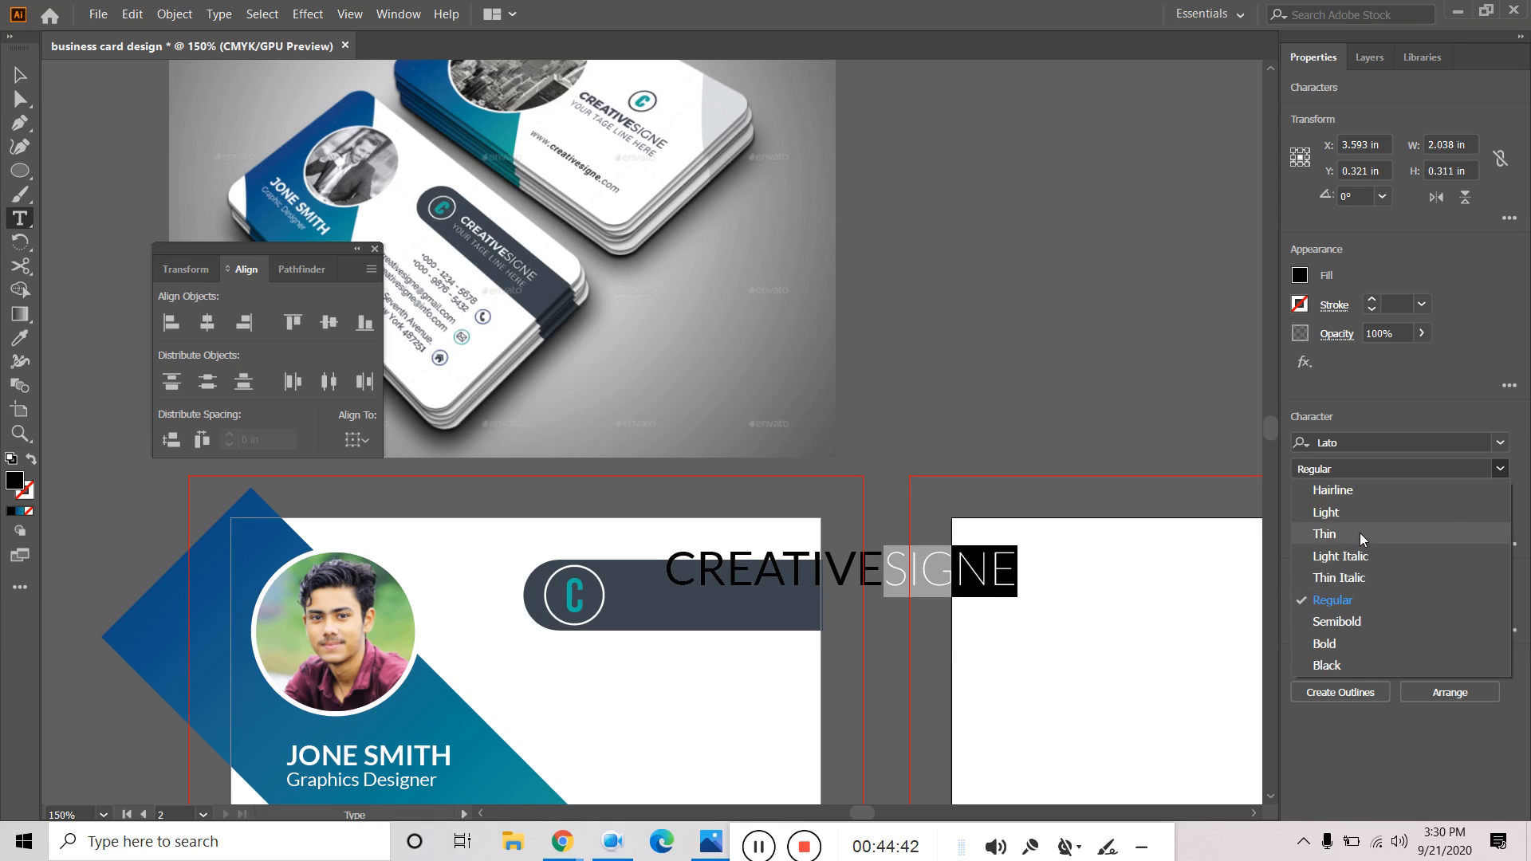
pyautogui.click(1360, 532)
# Fill CREATIVESIGNE white, shrink it to 11 pt, and move it into the bar beside the C.
pyautogui.click(20, 75)
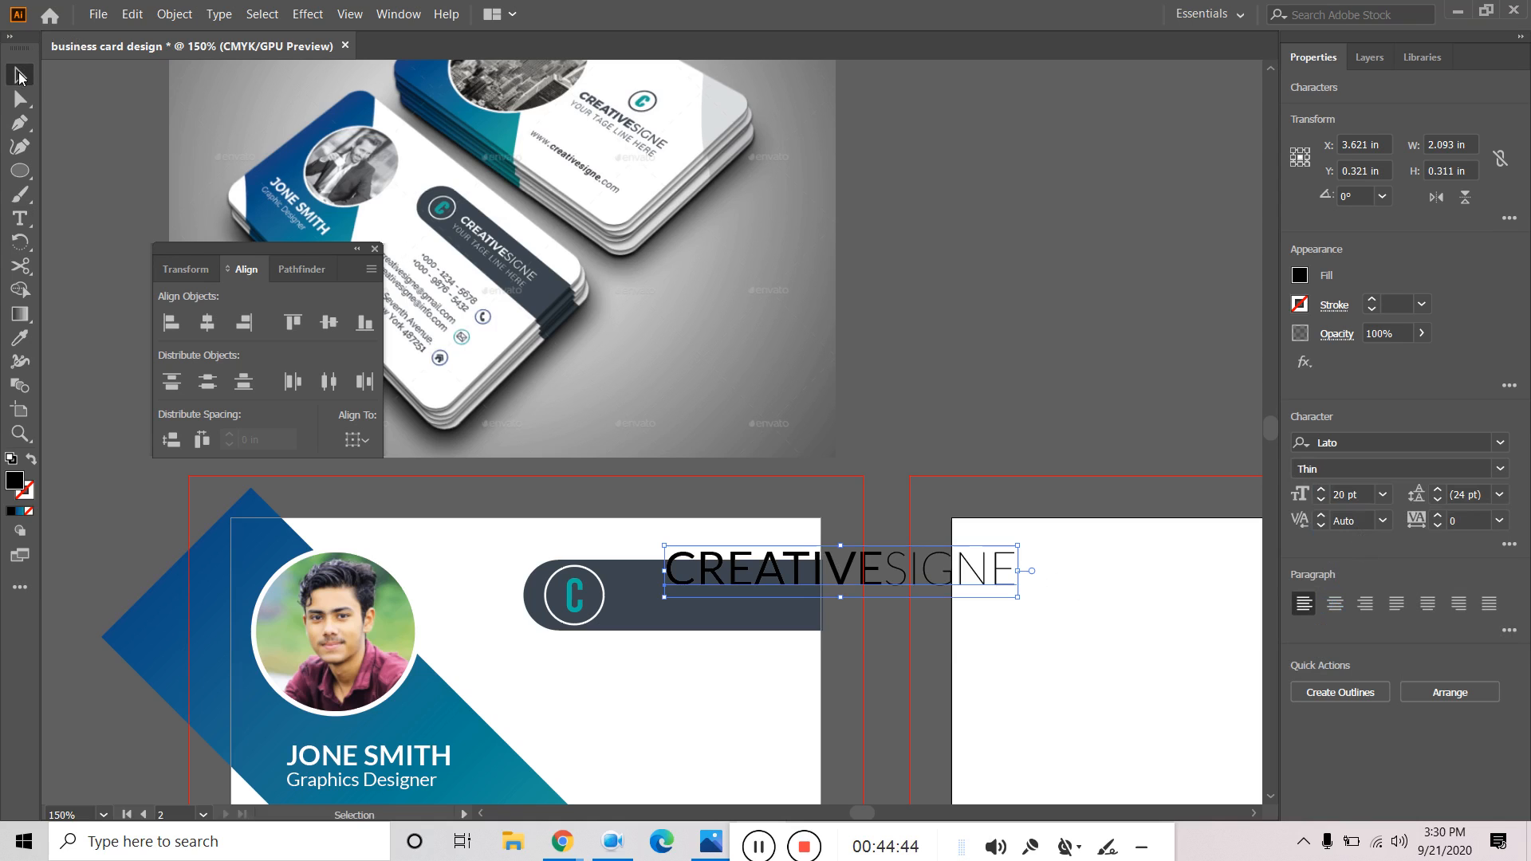
pyautogui.click(1321, 501)
pyautogui.click(1321, 501)
pyautogui.click(1321, 501)
pyautogui.click(1321, 501)
pyautogui.click(1321, 501)
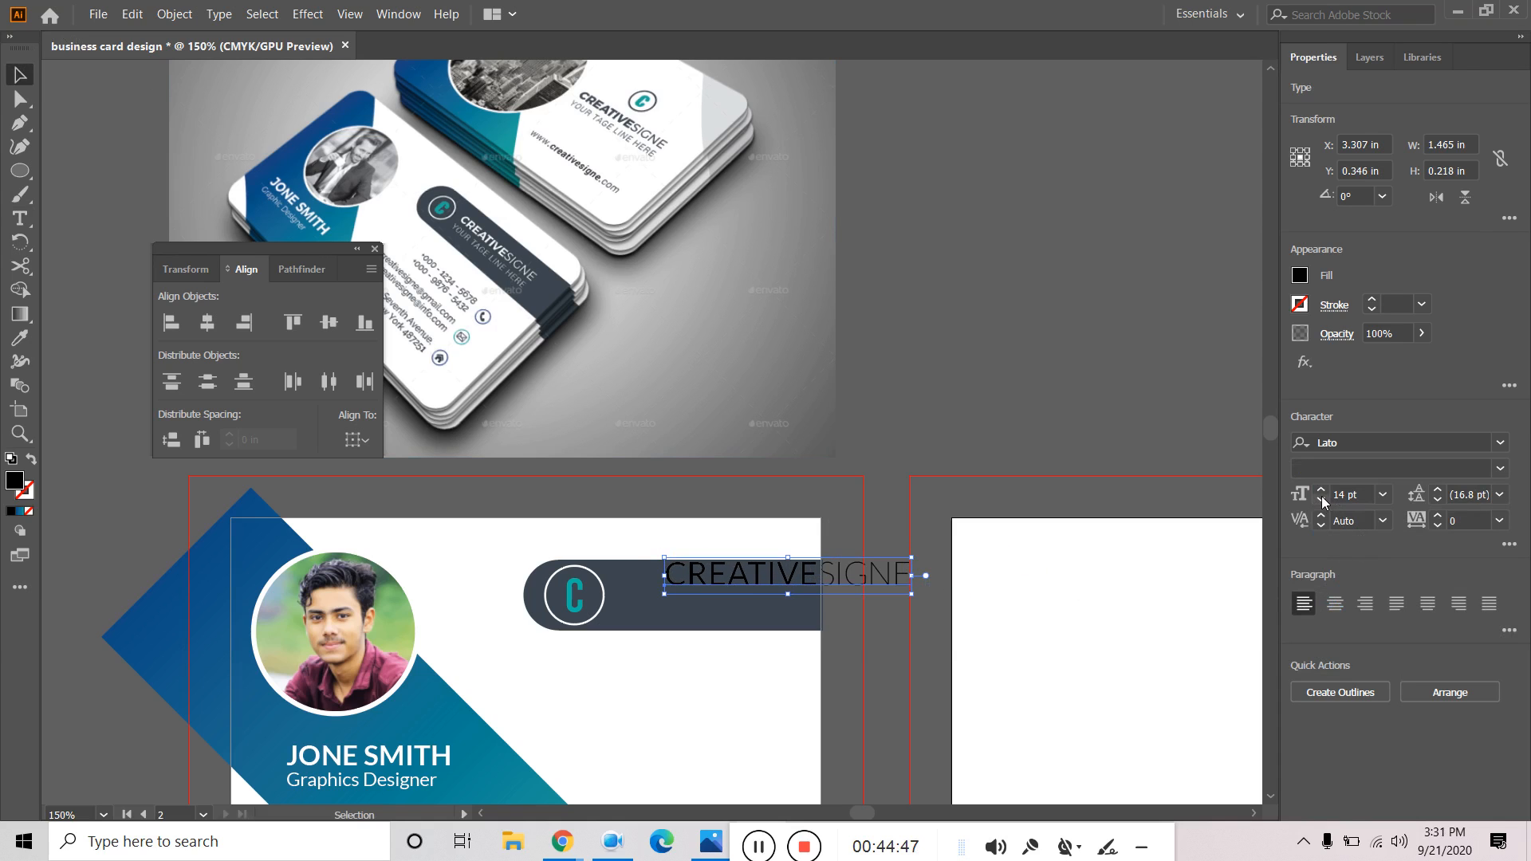
pyautogui.click(1322, 496)
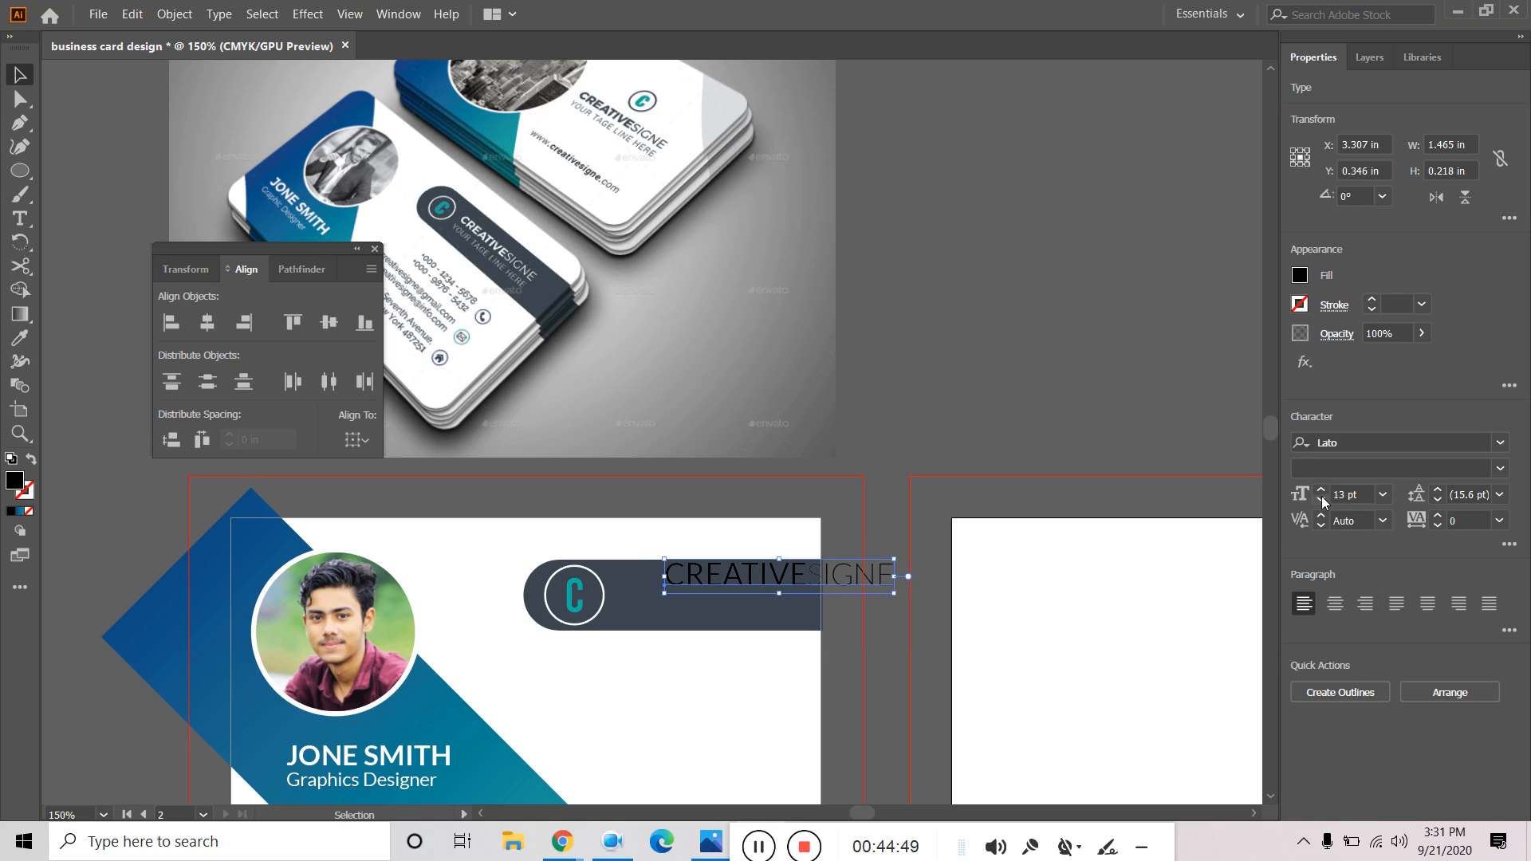
pyautogui.click(1300, 275)
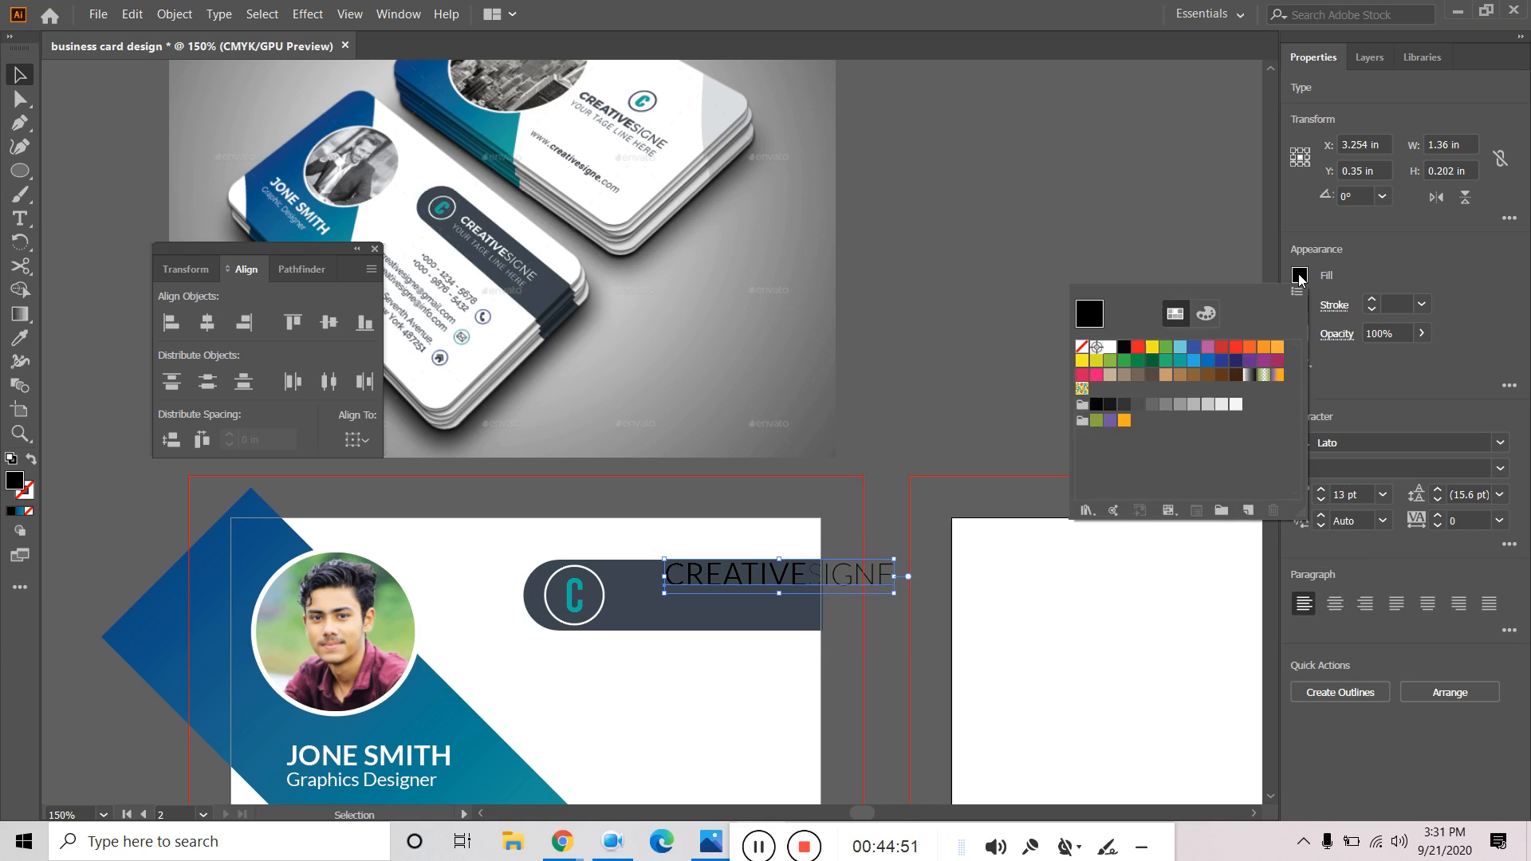
pyautogui.click(1110, 347)
pyautogui.click(750, 578)
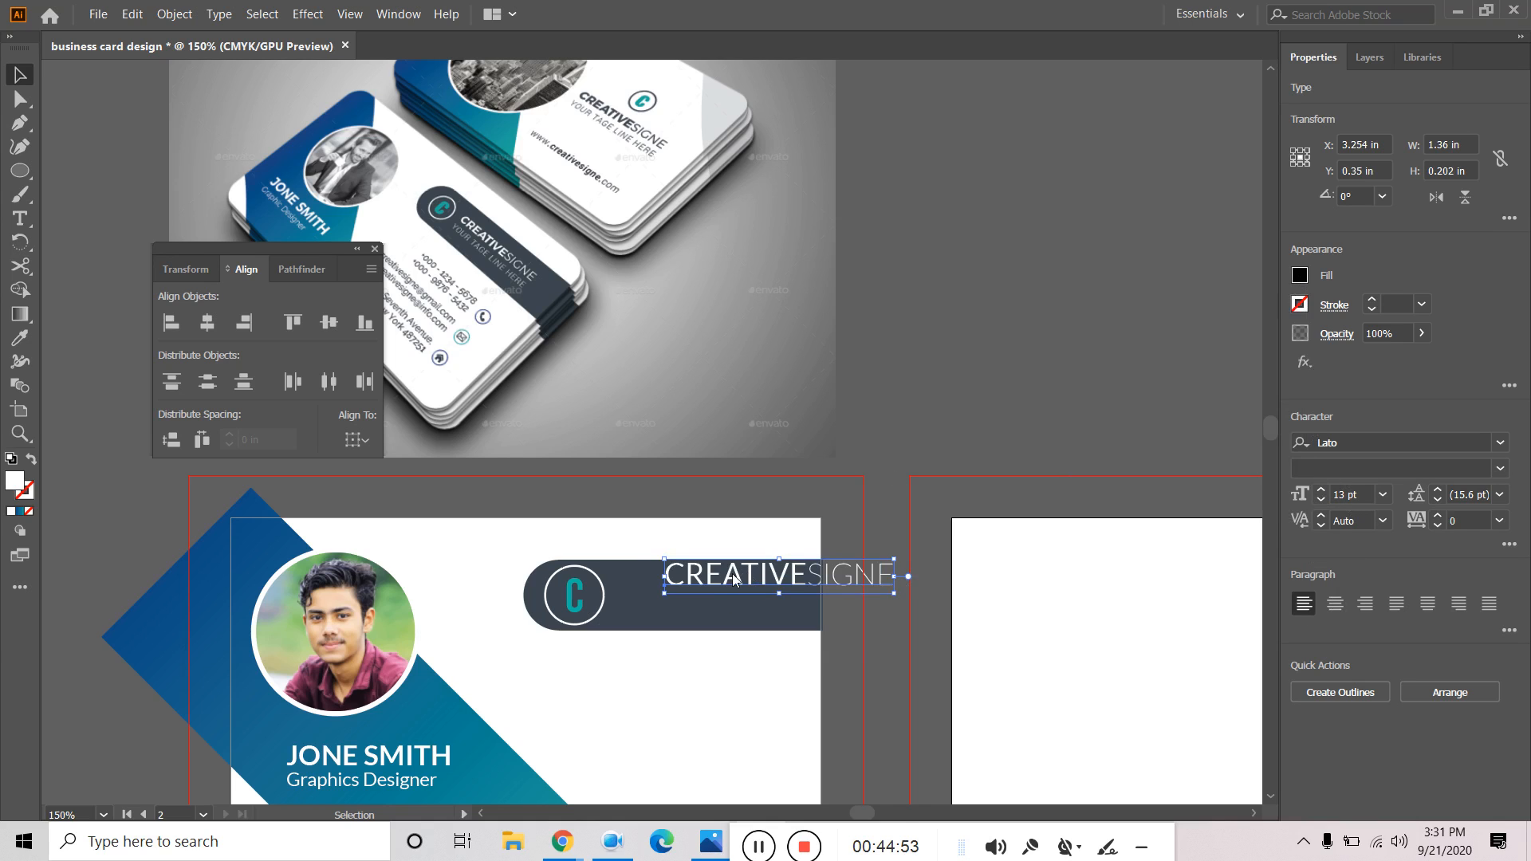
pyautogui.moveTo(699, 585); pyautogui.dragTo(643, 595)
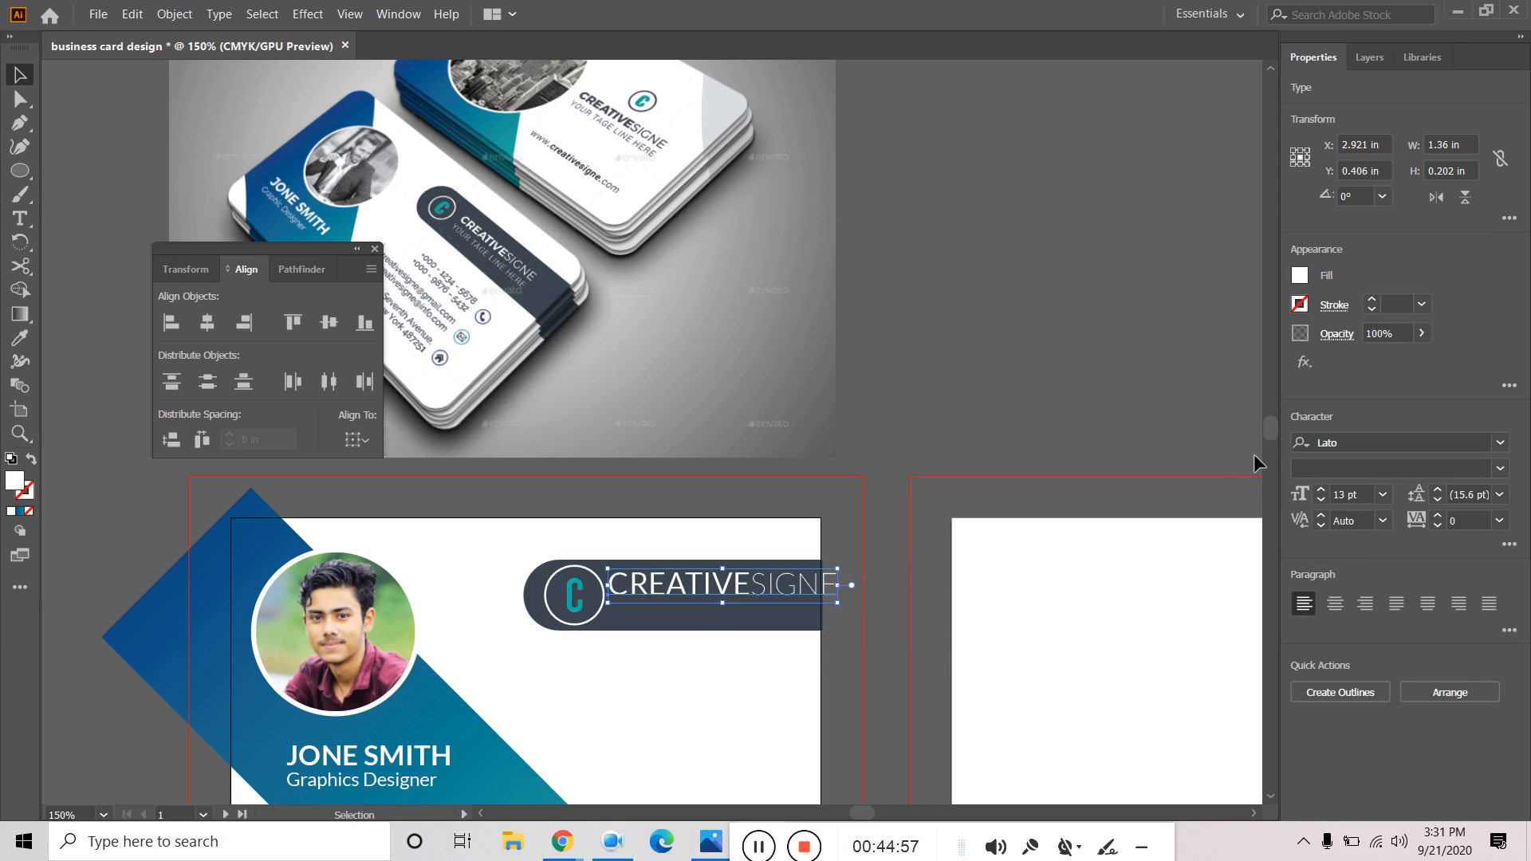
pyautogui.click(1322, 500)
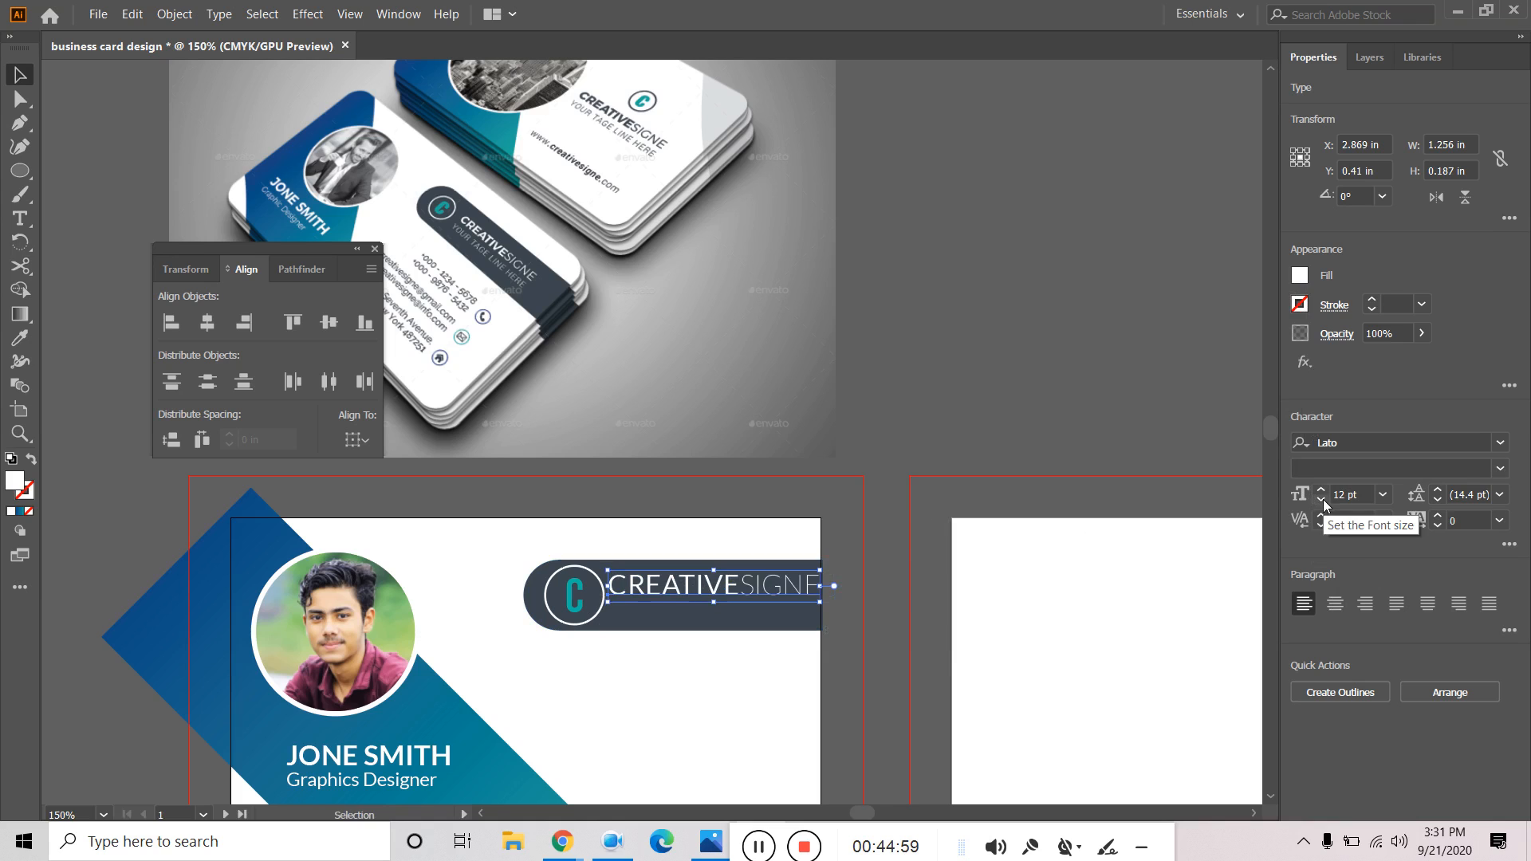
pyautogui.click(1322, 500)
pyautogui.click(1024, 396)
pyautogui.click(742, 591)
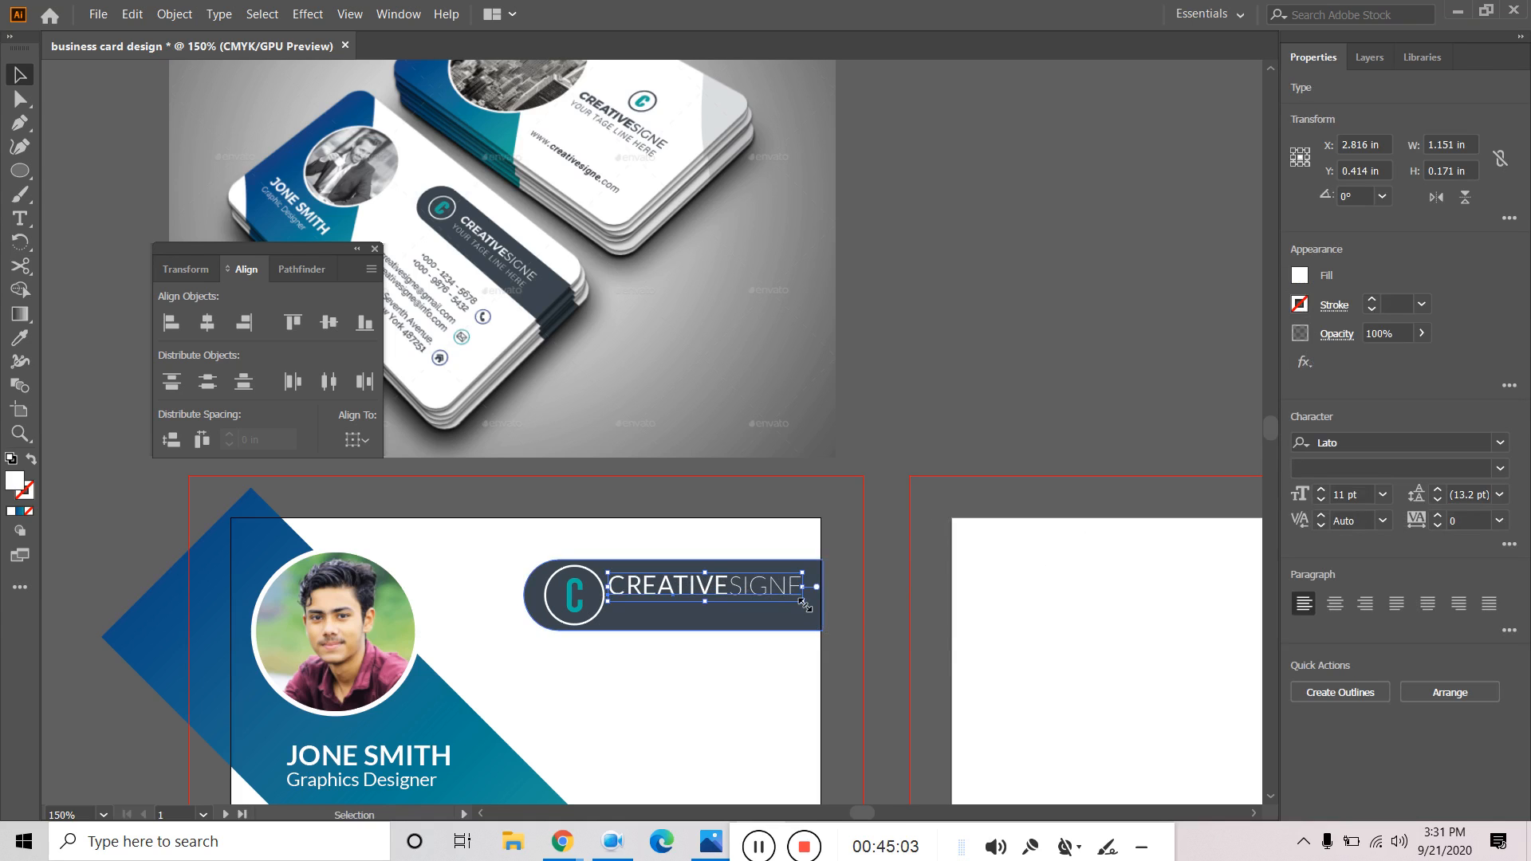
pyautogui.click(1014, 279)
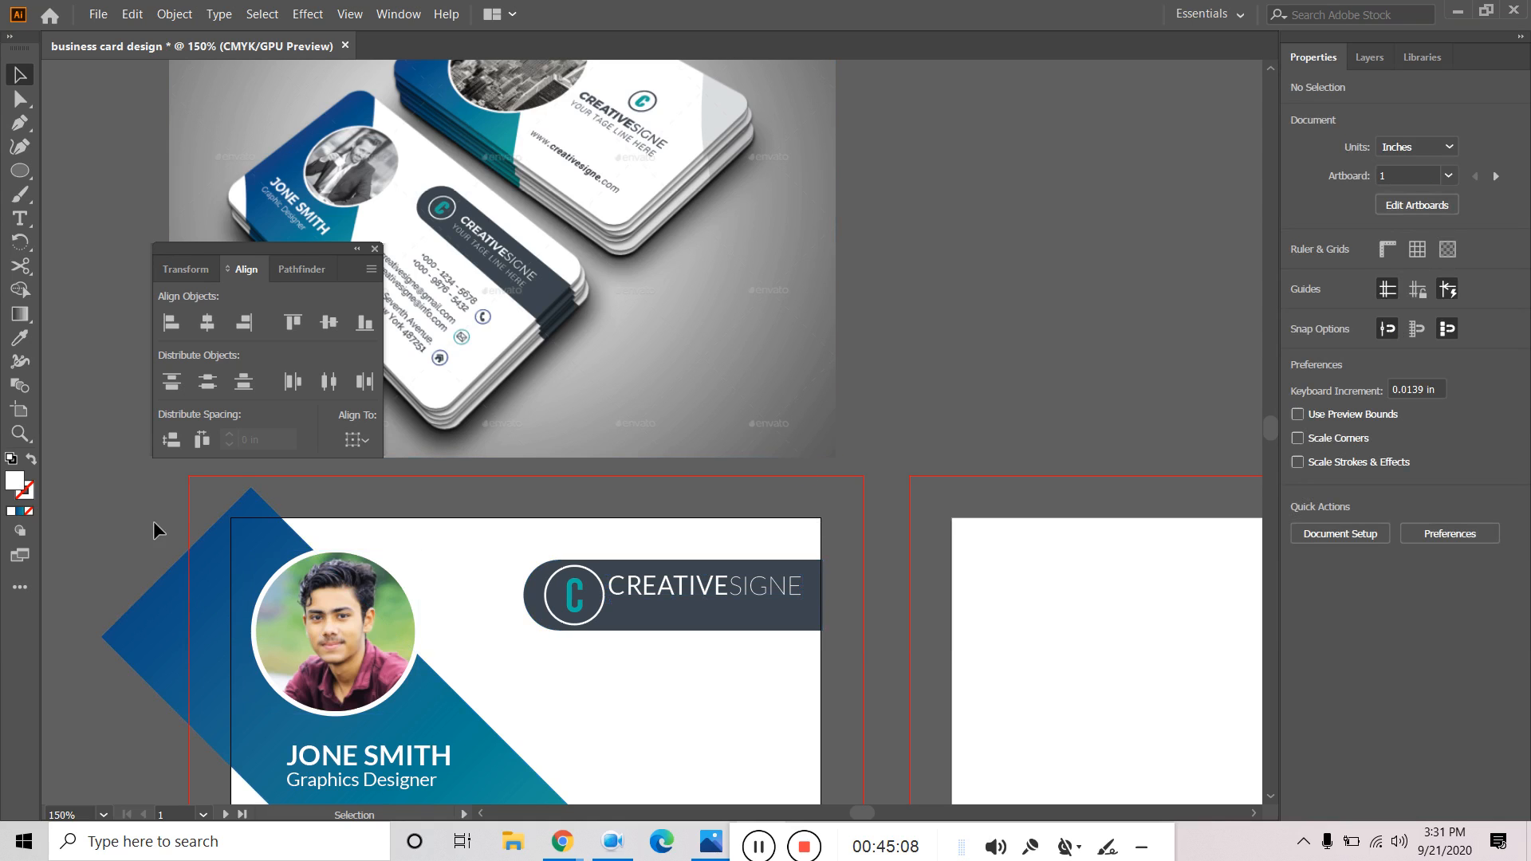
# Add a white placeholder text line under CREATIVESIGNE.
pyautogui.click(20, 219)
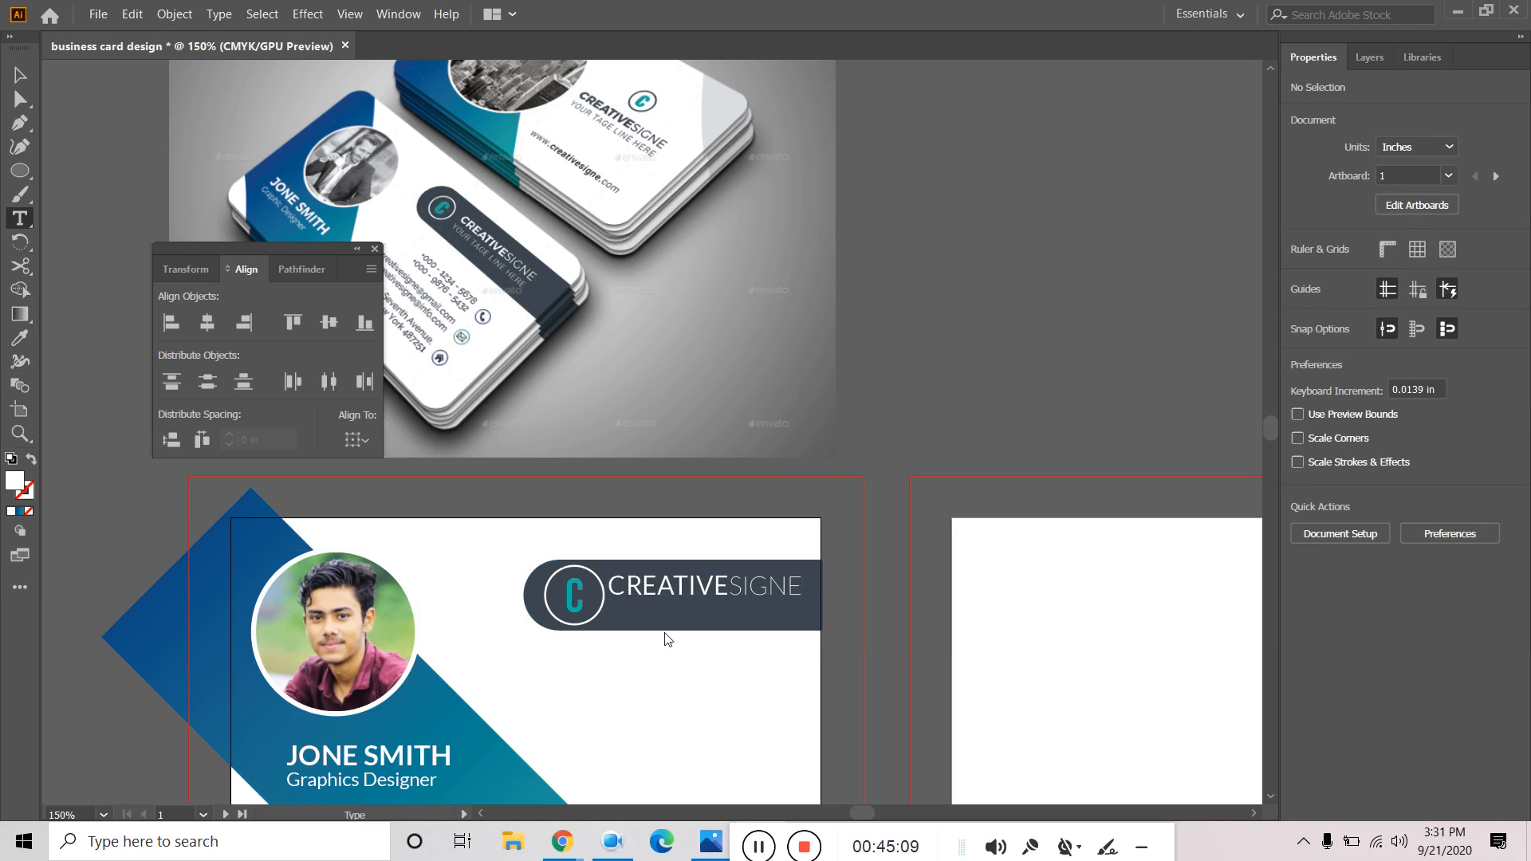
pyautogui.click(641, 613)
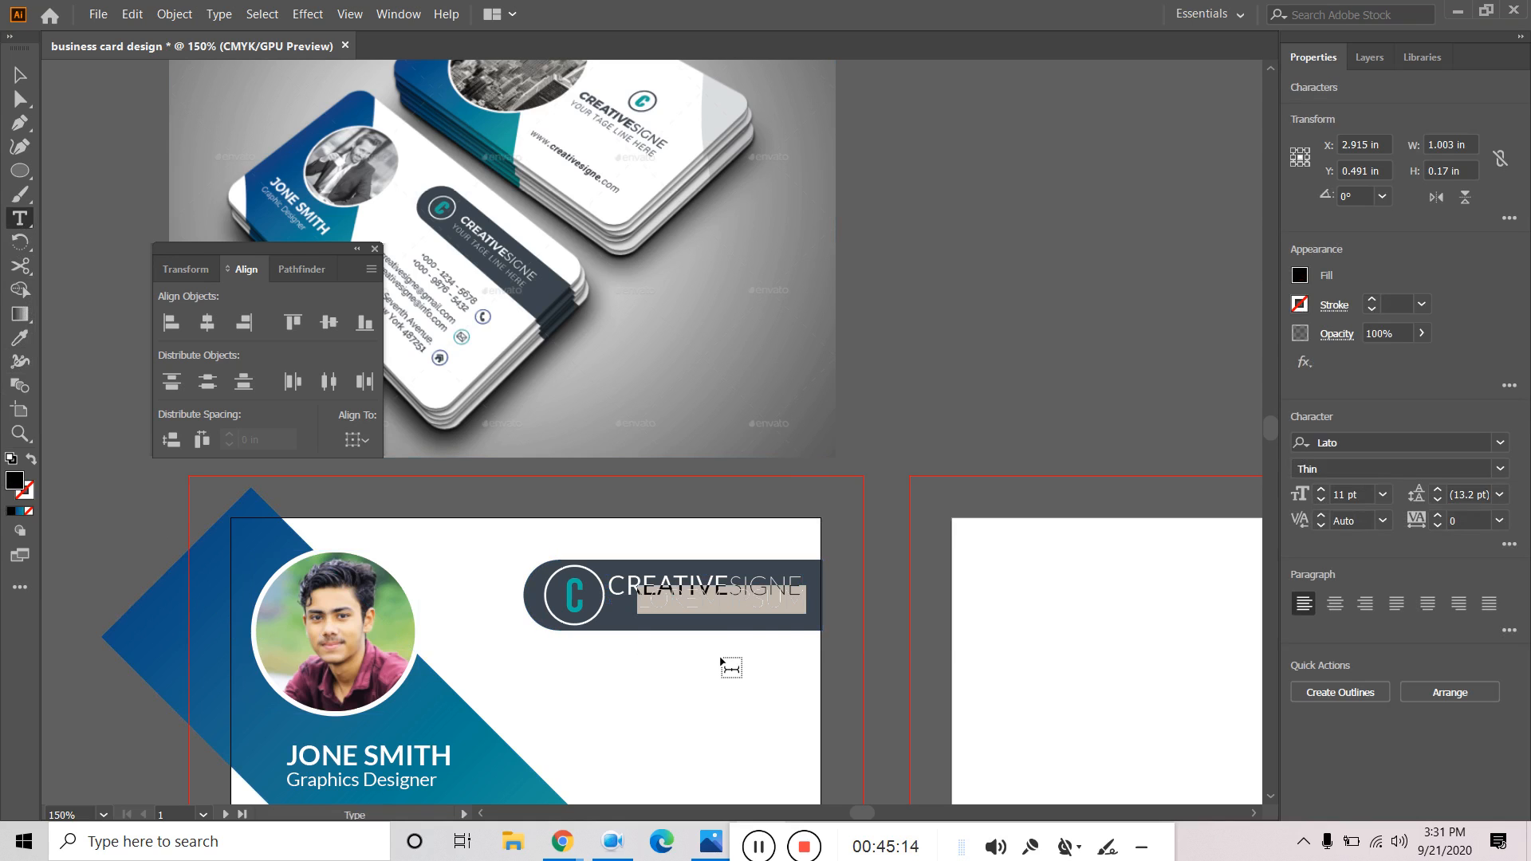
pyautogui.click(732, 668)
pyautogui.press('o')
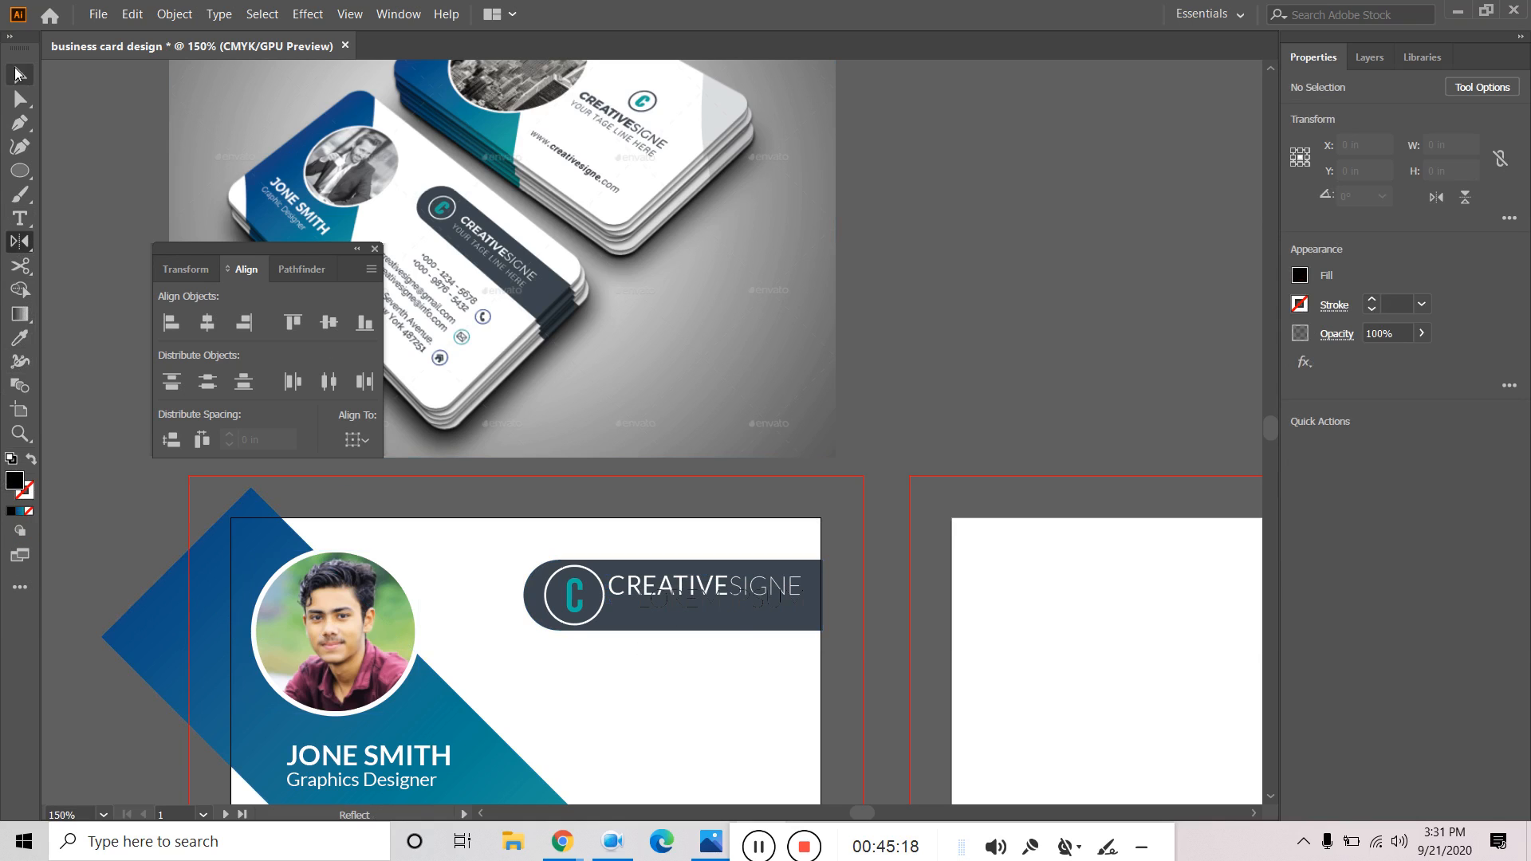
pyautogui.click(18, 74)
pyautogui.click(665, 598)
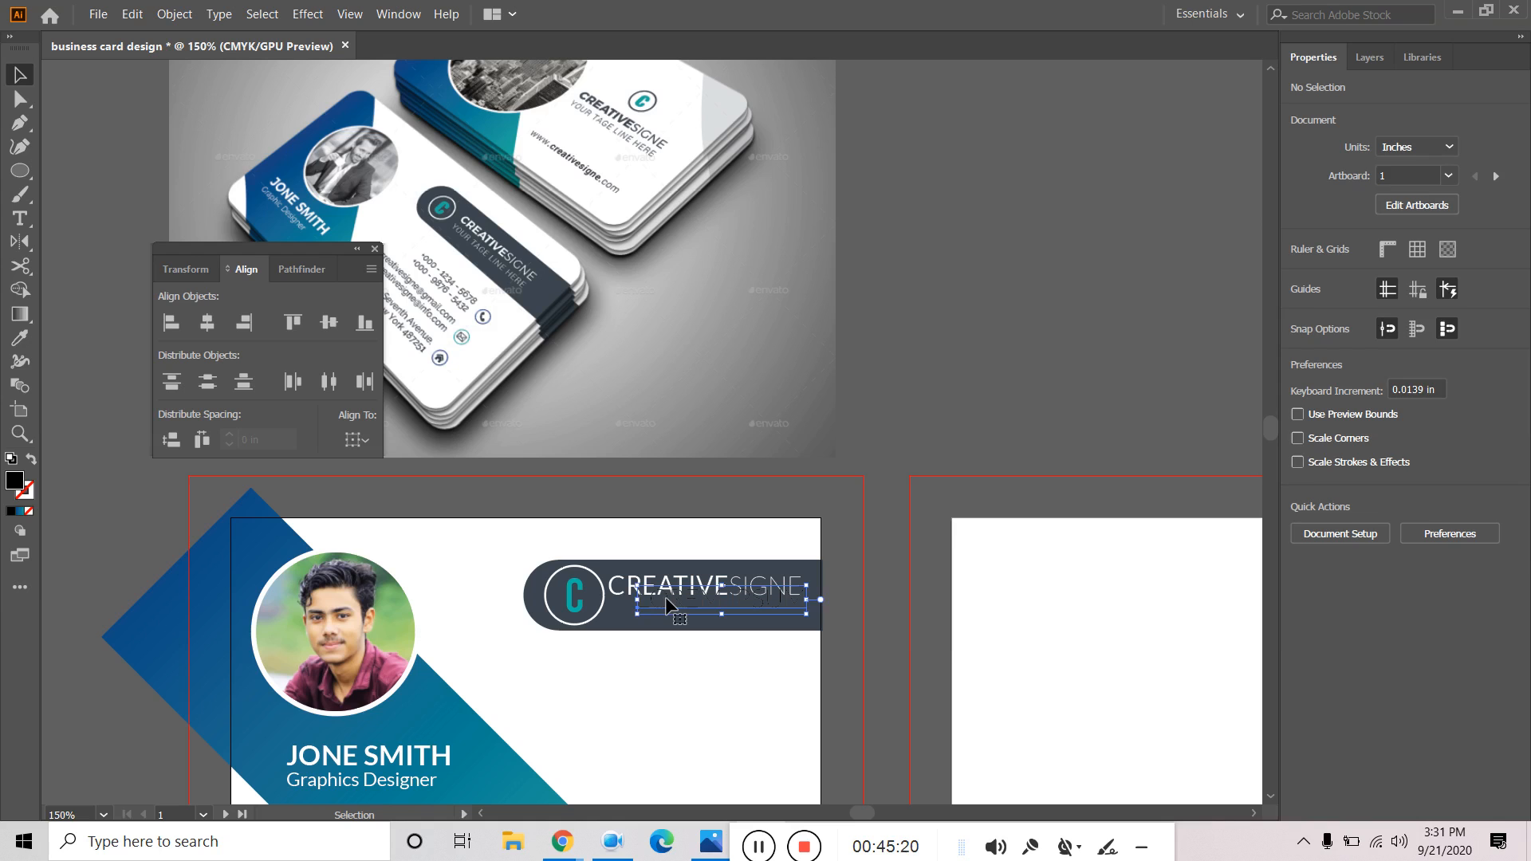
pyautogui.click(1299, 276)
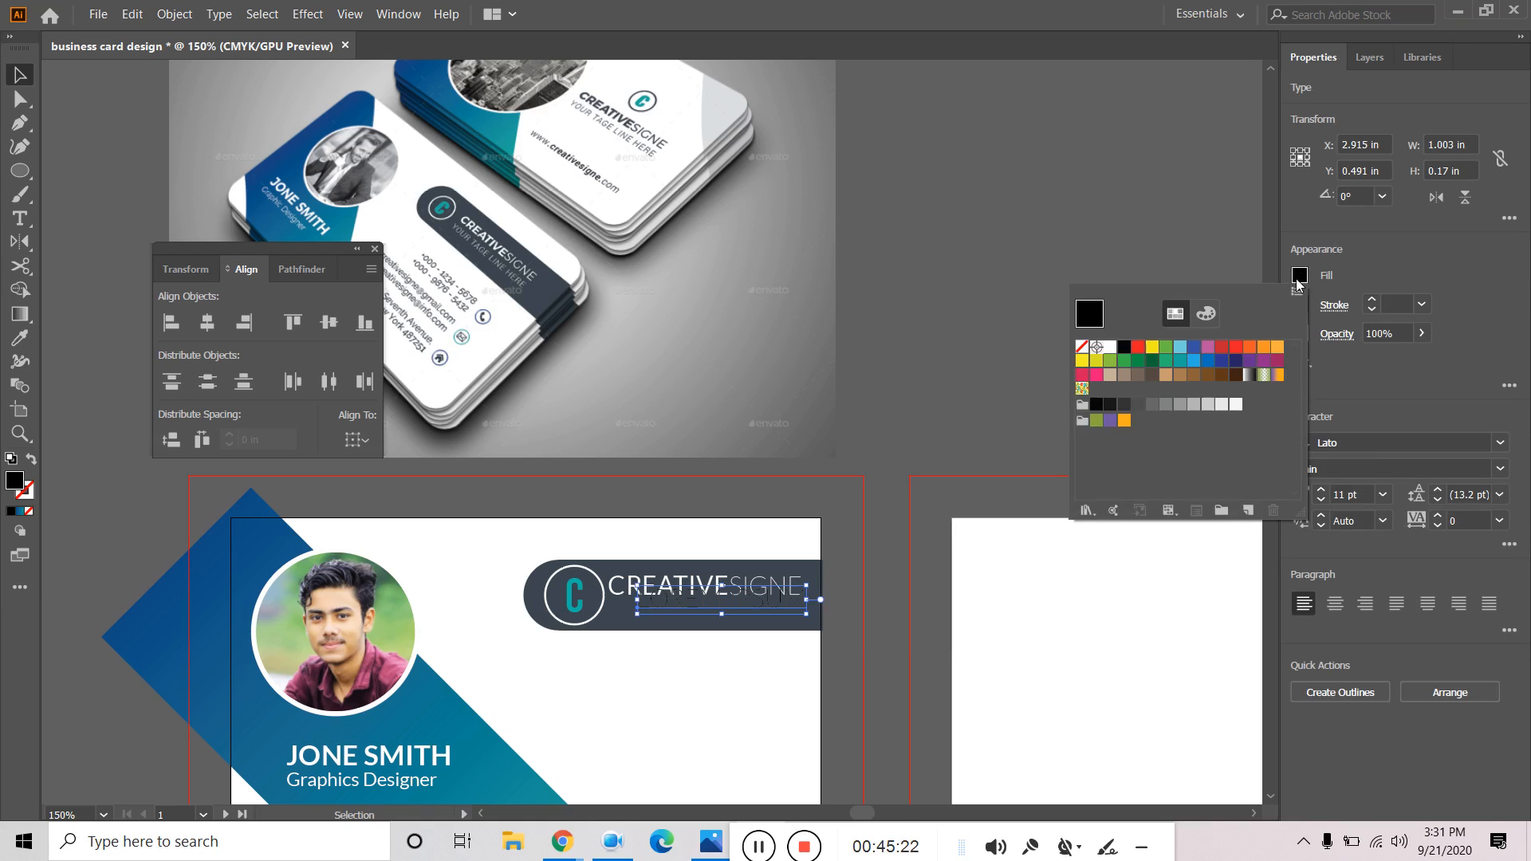
pyautogui.click(1110, 346)
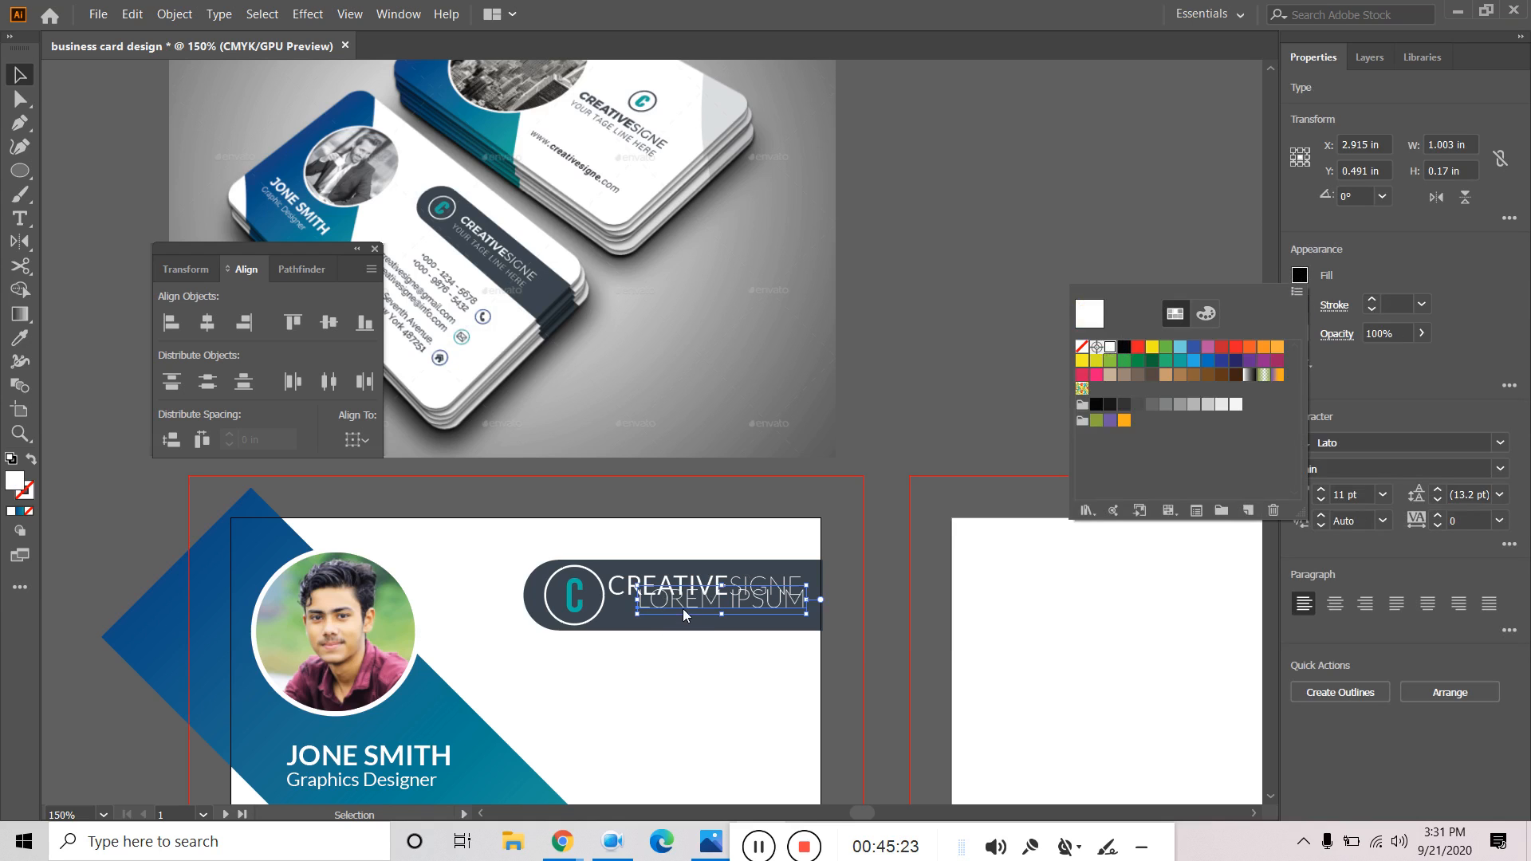
# Replace the placeholder with the tagline 'YOUR TAGE LINE HERE'.
pyautogui.doubleClick(683, 608)
pyautogui.tripleClick(683, 606)
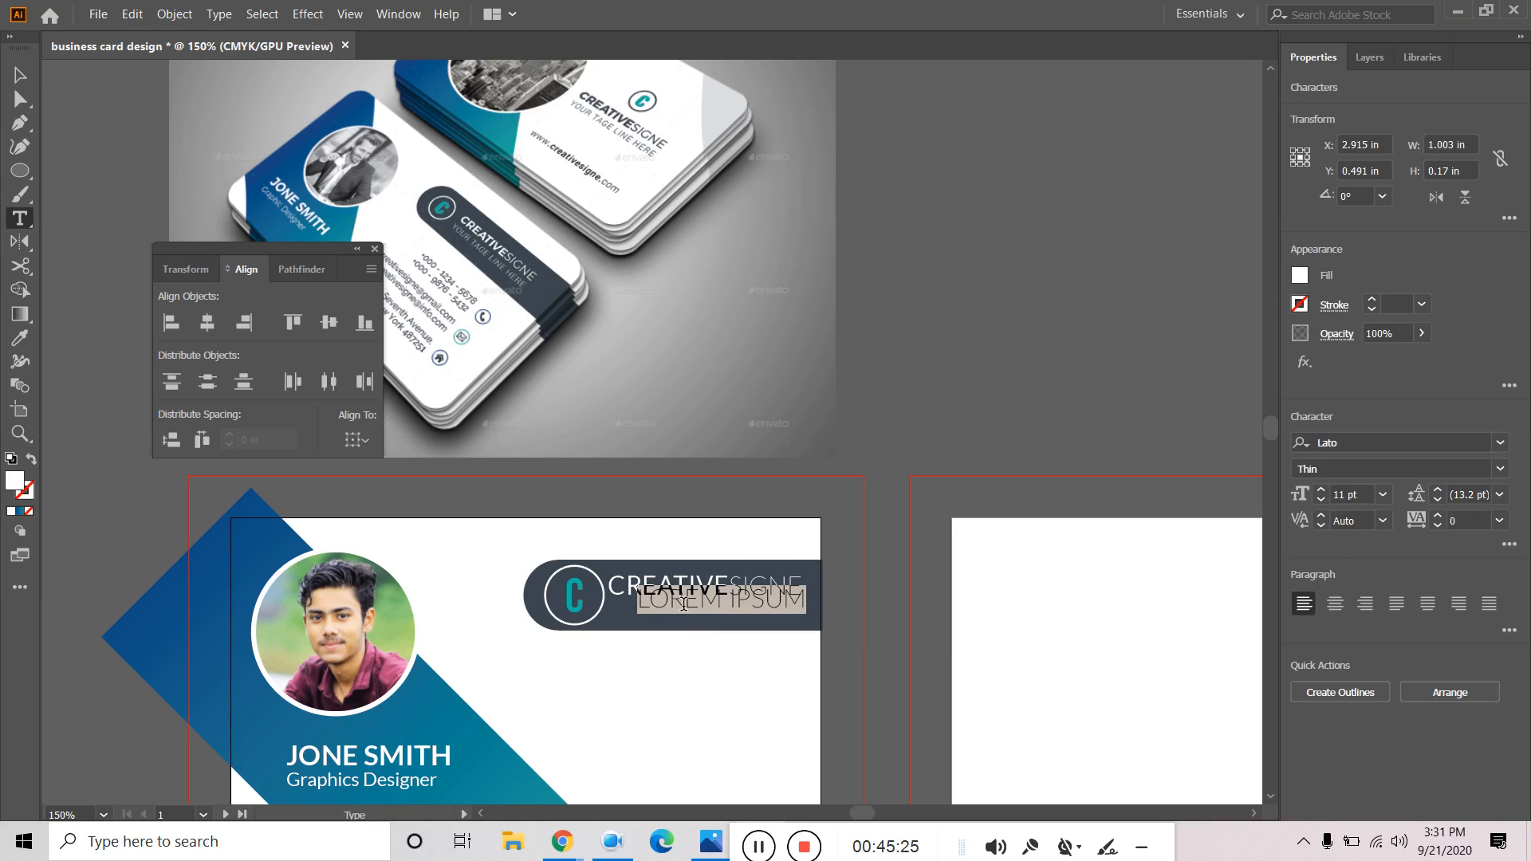
pyautogui.write('YPP')
pyautogui.press('BackSpace')
pyautogui.press('BackSpace')
pyautogui.write('OUR')
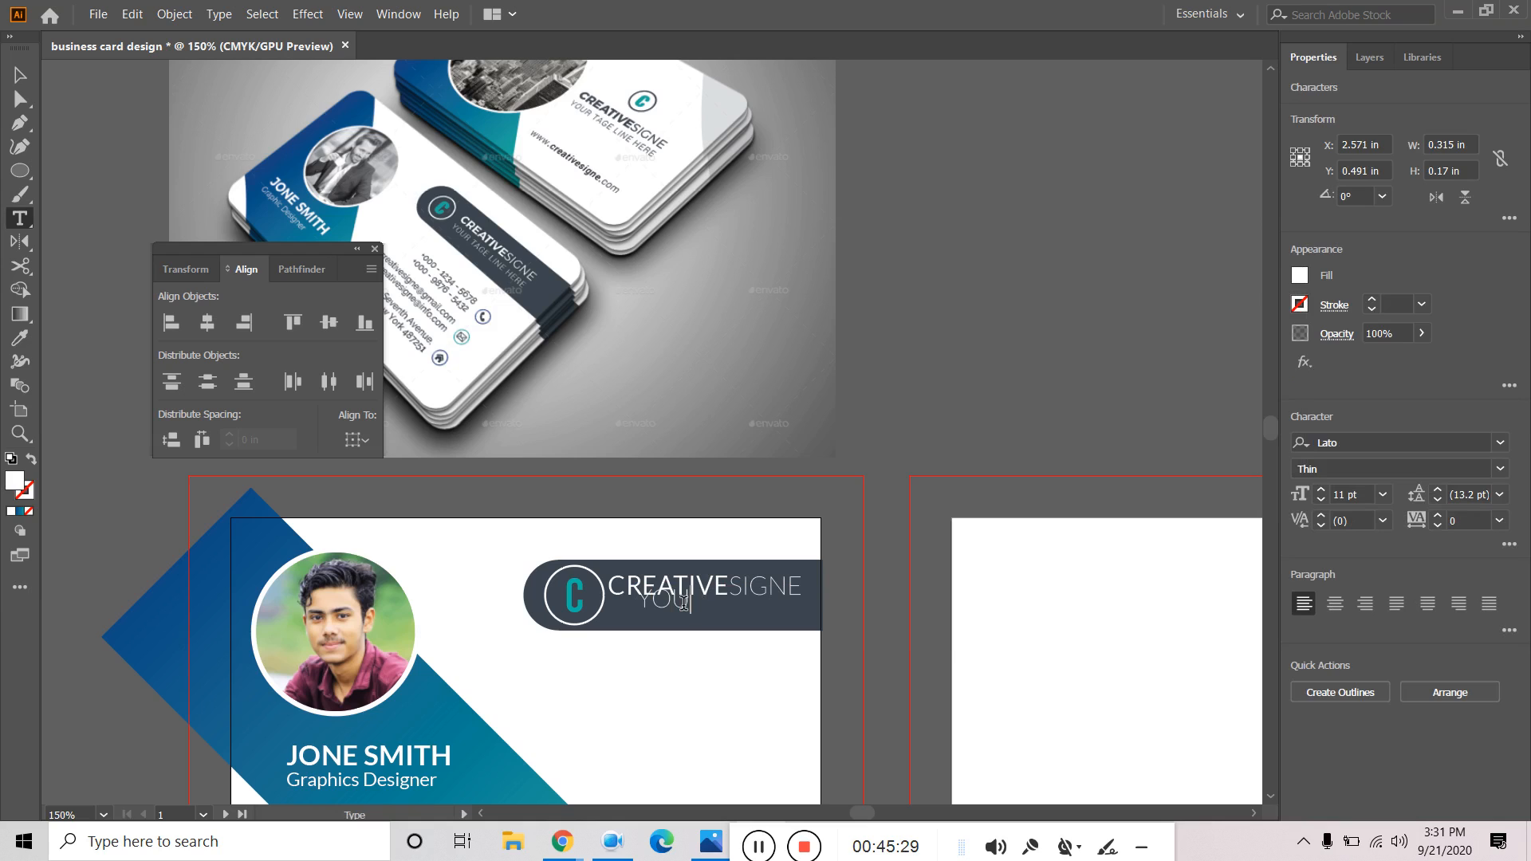
pyautogui.write(' YAH')
pyautogui.press('BackSpace')
pyautogui.write('TAGLINE')
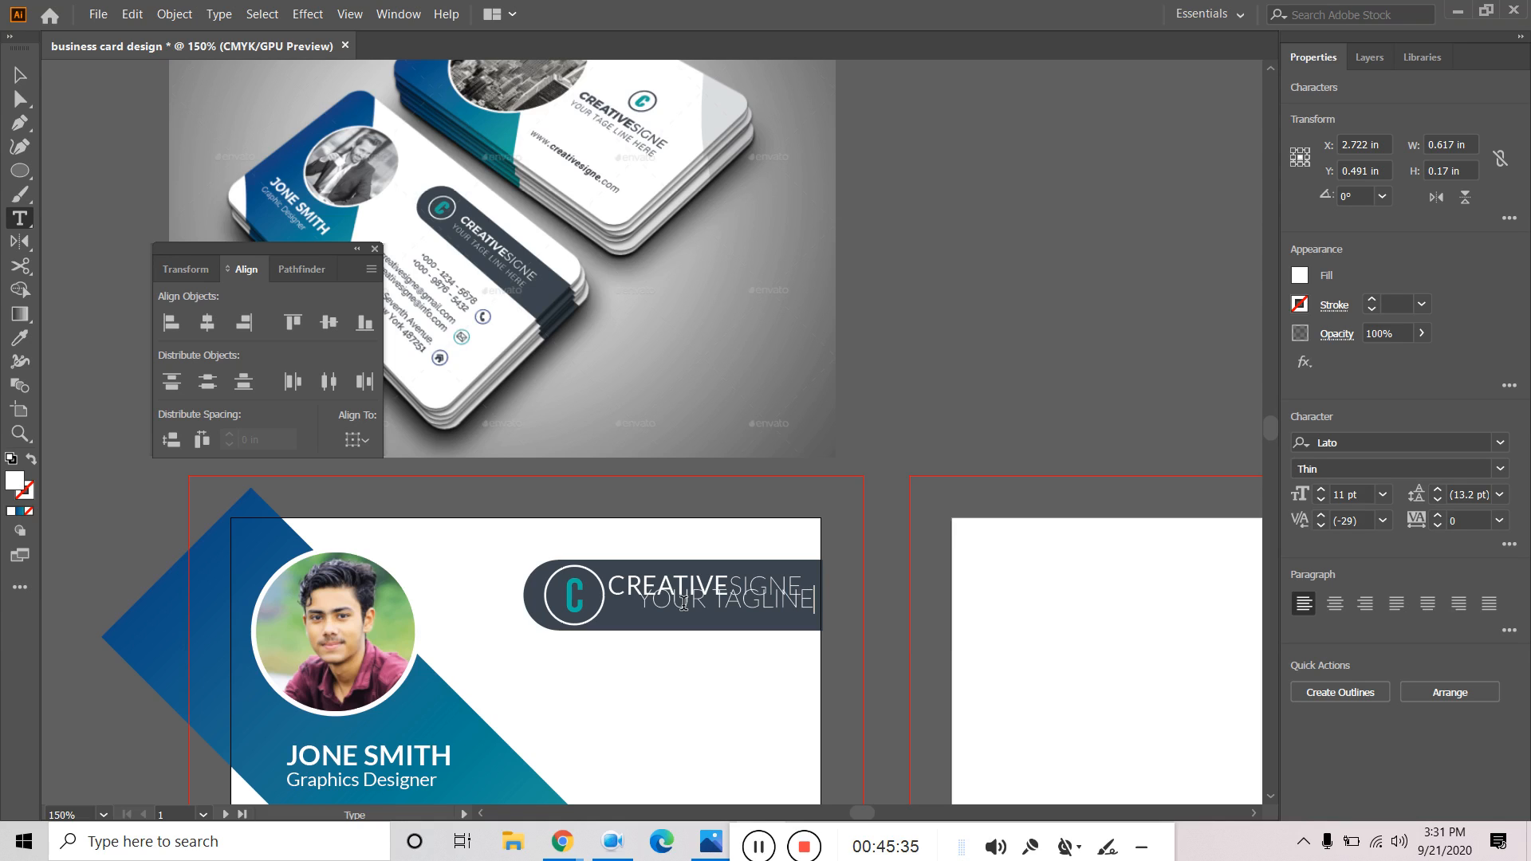
pyautogui.press('BackSpace')
pyautogui.press('BackSpace')
pyautogui.press('BackSpace')
pyautogui.press('BackSpace')
pyautogui.press('BackSpace')
pyautogui.write('GE LINE HER')
pyautogui.click(20, 74)
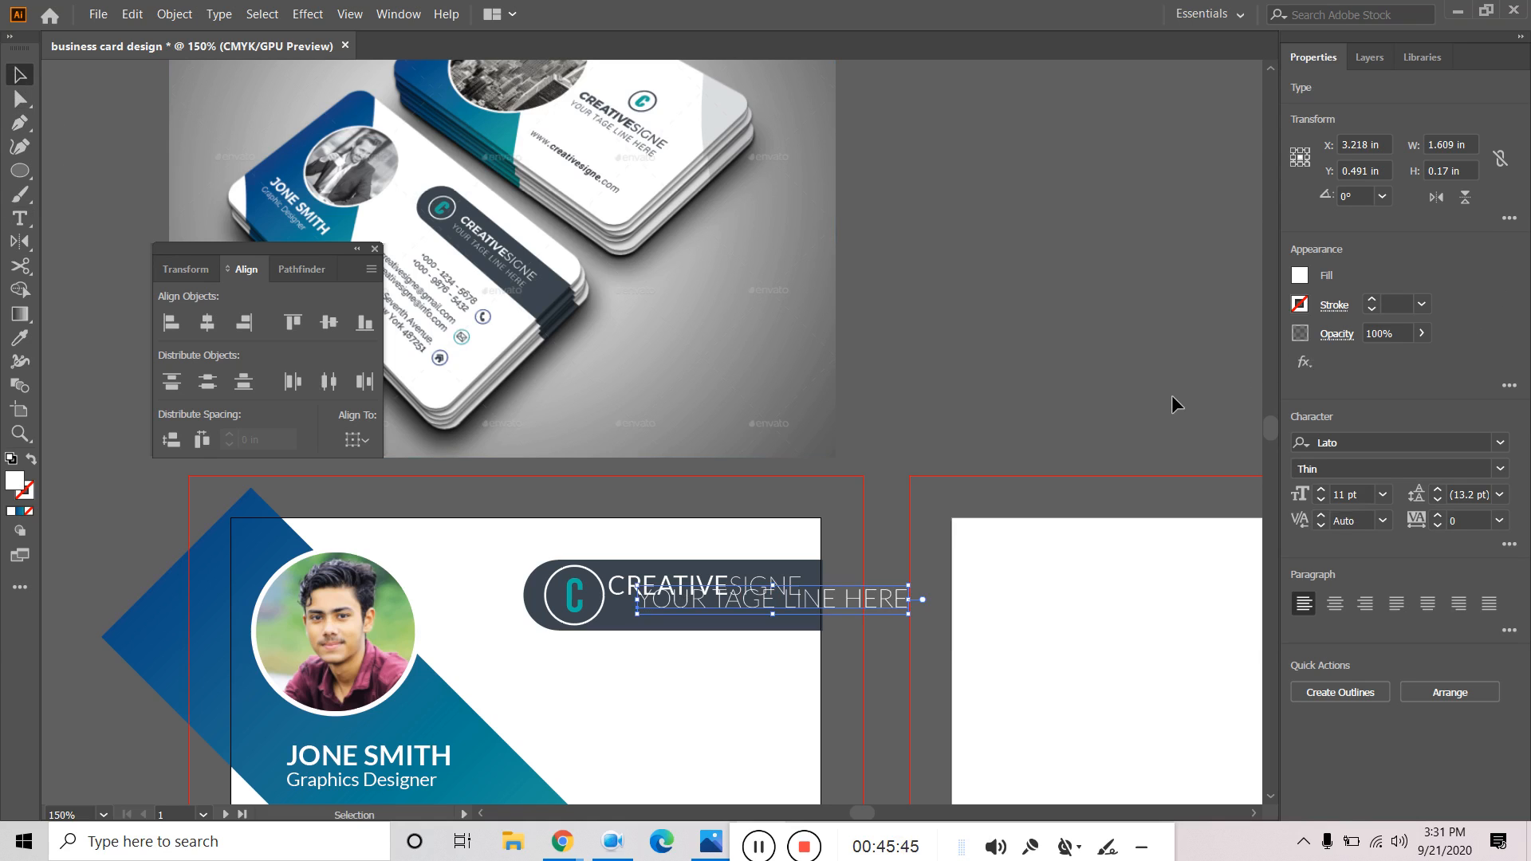
# Shrink the tagline to 7 pt Lato Light and shift it left under the title.
pyautogui.click(1320, 501)
pyautogui.click(1321, 501)
pyautogui.click(1320, 501)
pyautogui.click(1321, 500)
pyautogui.moveTo(700, 599); pyautogui.dragTo(658, 602)
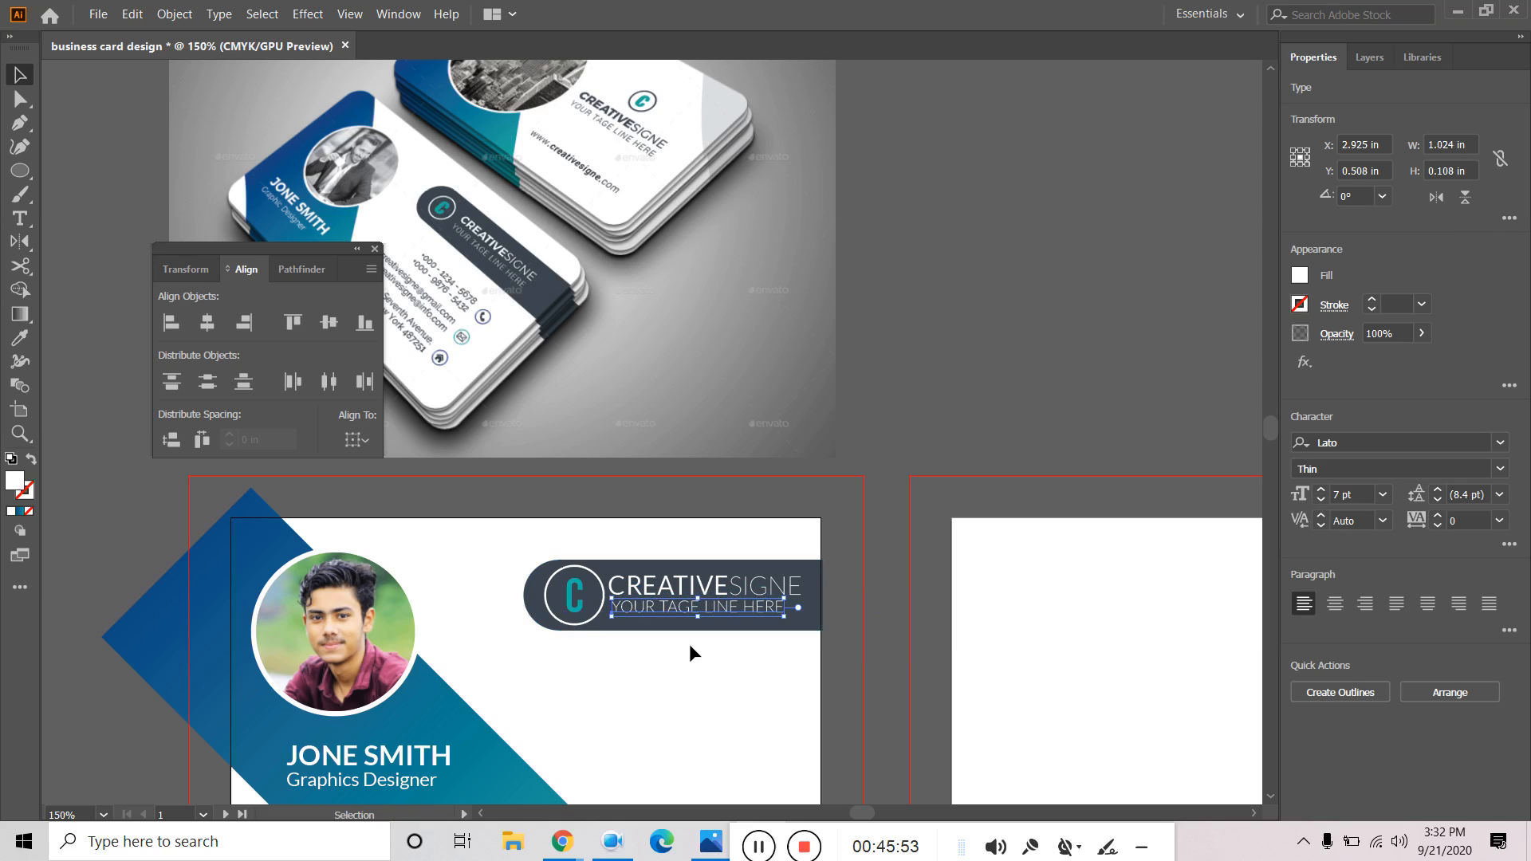
pyautogui.click(696, 654)
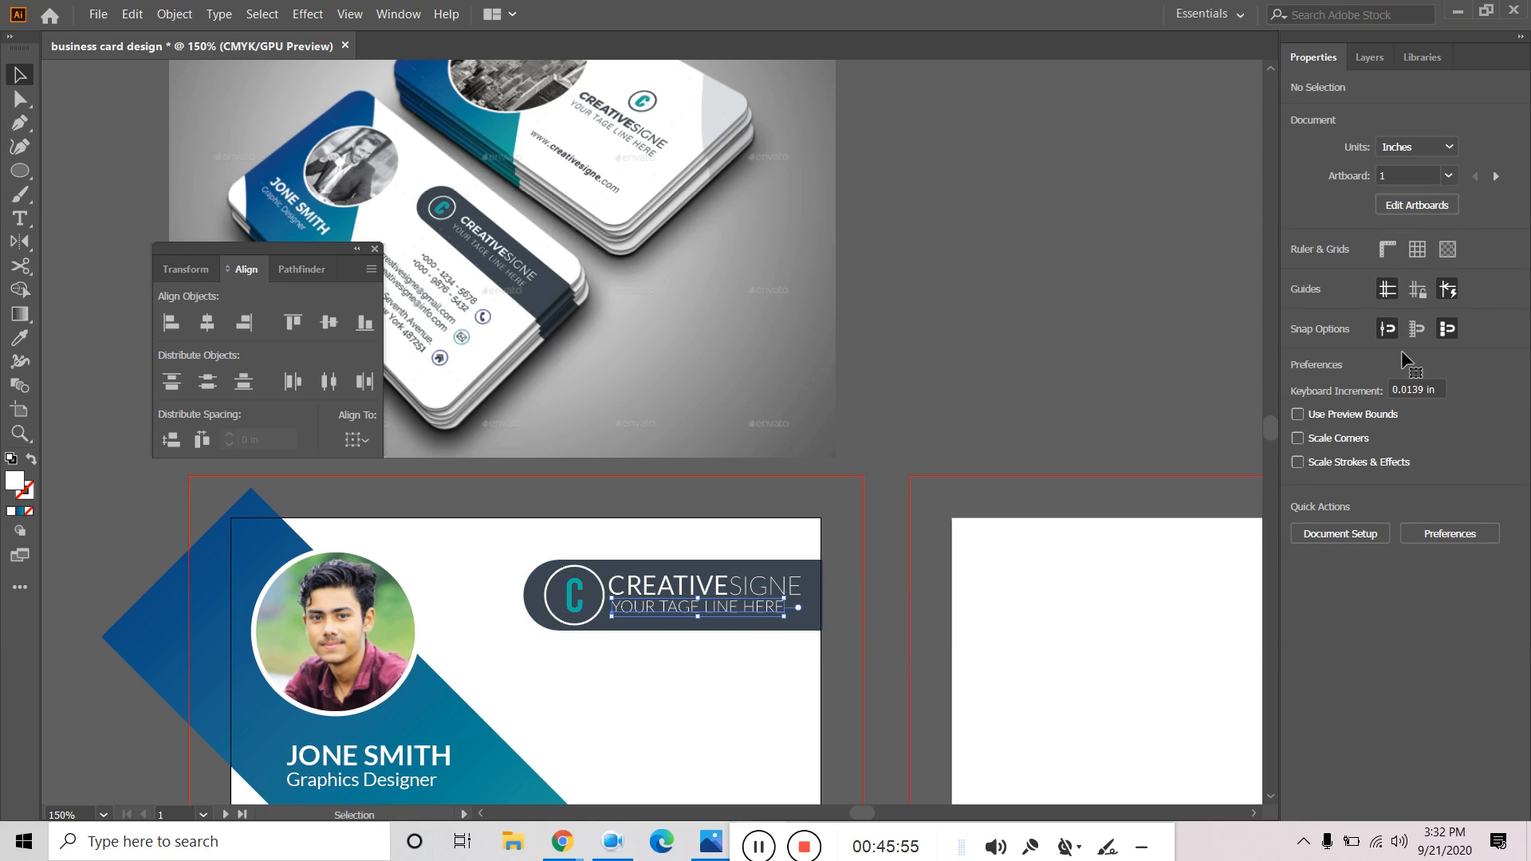
pyautogui.click(1499, 471)
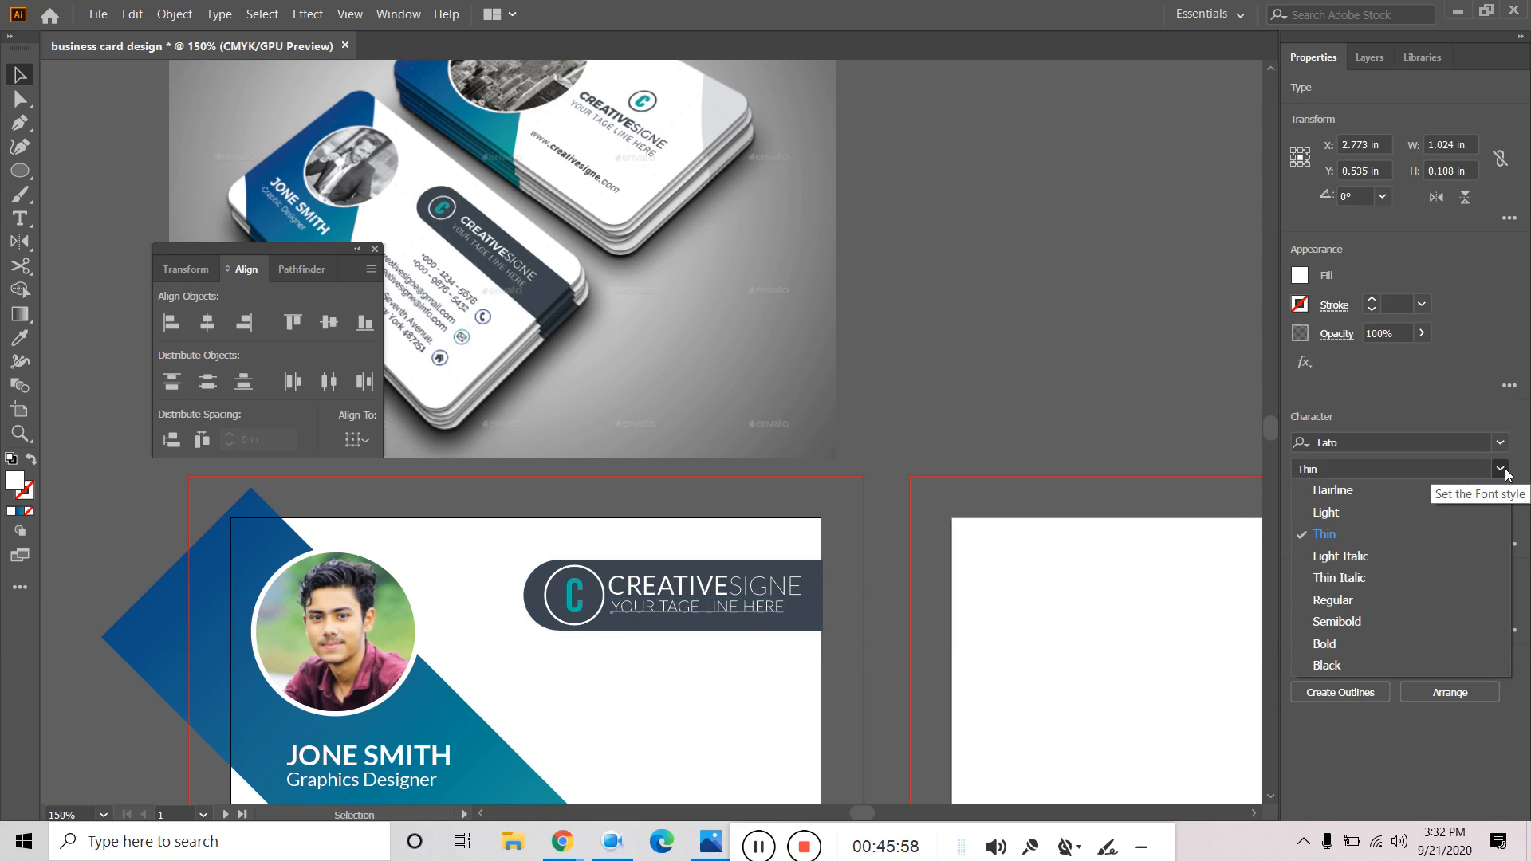
pyautogui.click(1346, 519)
pyautogui.click(732, 655)
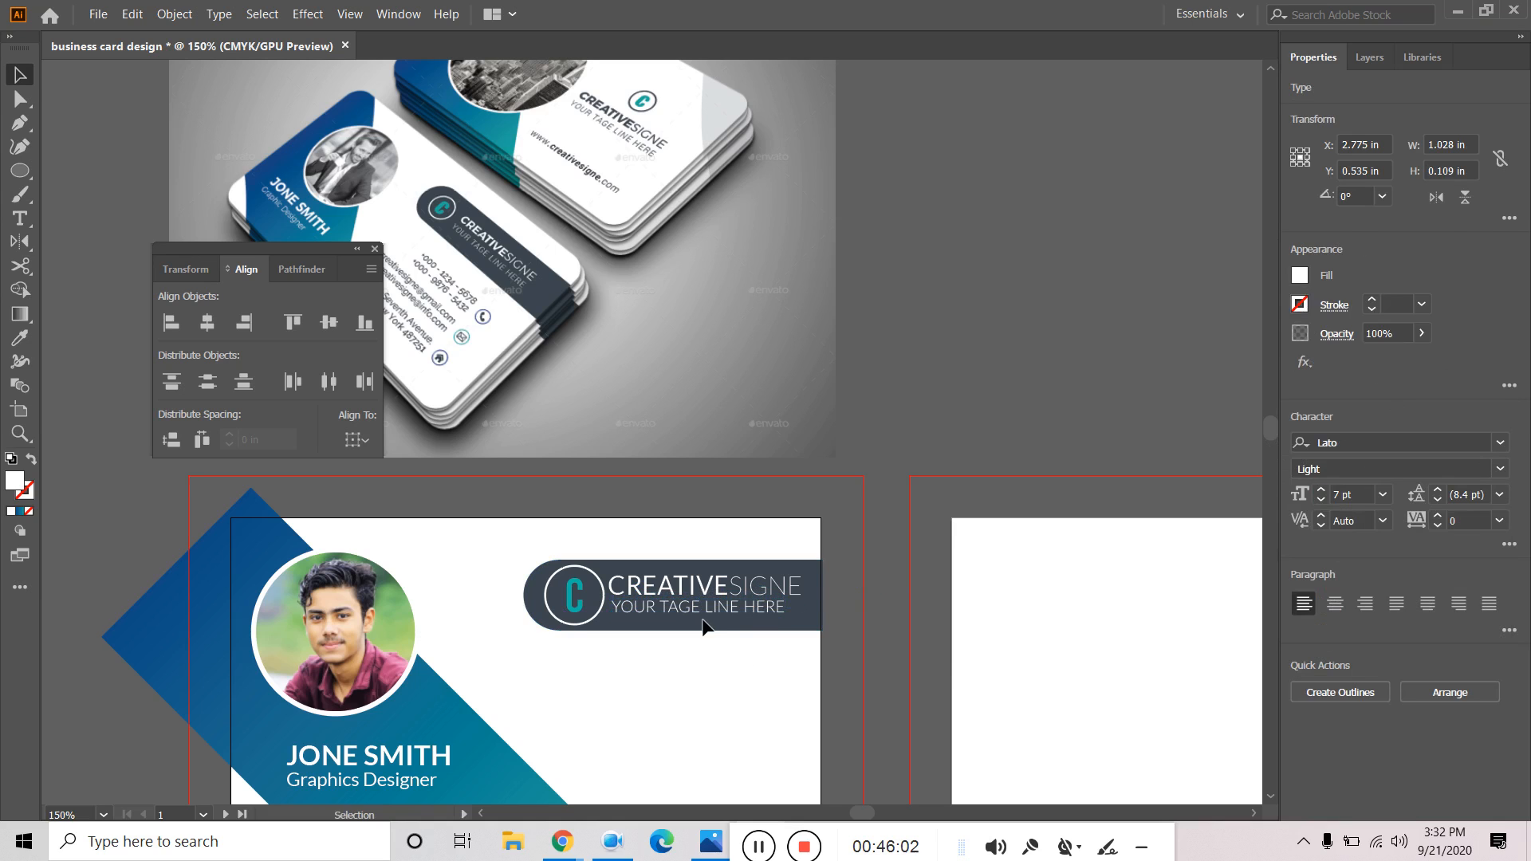
pyautogui.click(702, 613)
# Widen the tagline's tracking and left-align it with CREATIVESIGNE.
pyautogui.moveTo(1439, 517); pyautogui.dragTo(1438, 518)
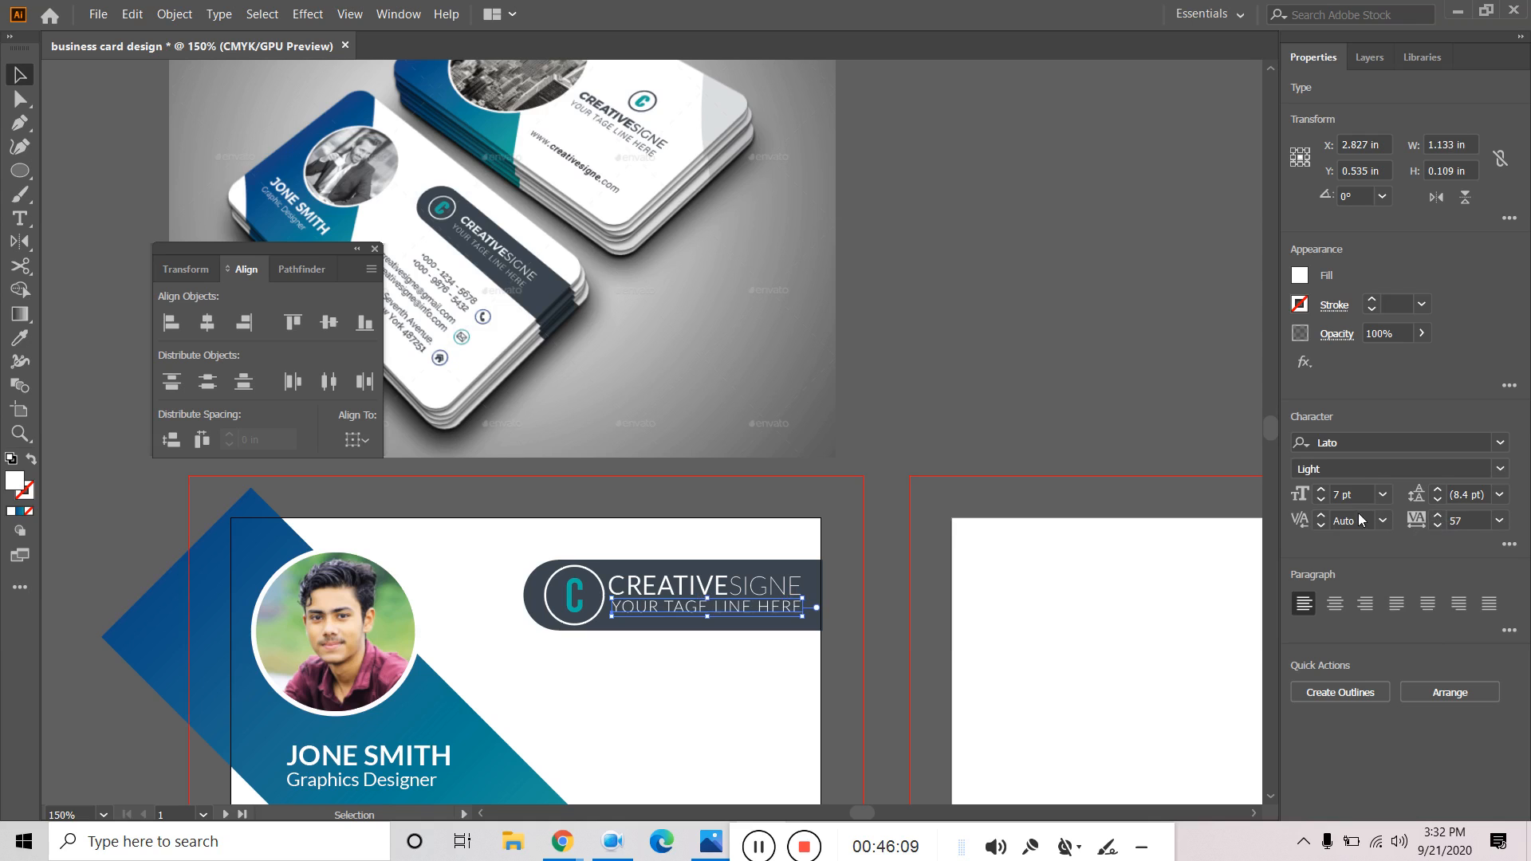
pyautogui.click(949, 359)
pyautogui.click(716, 605)
pyautogui.keyDown('shift'); pyautogui.click(734, 594); pyautogui.keyUp('shift')
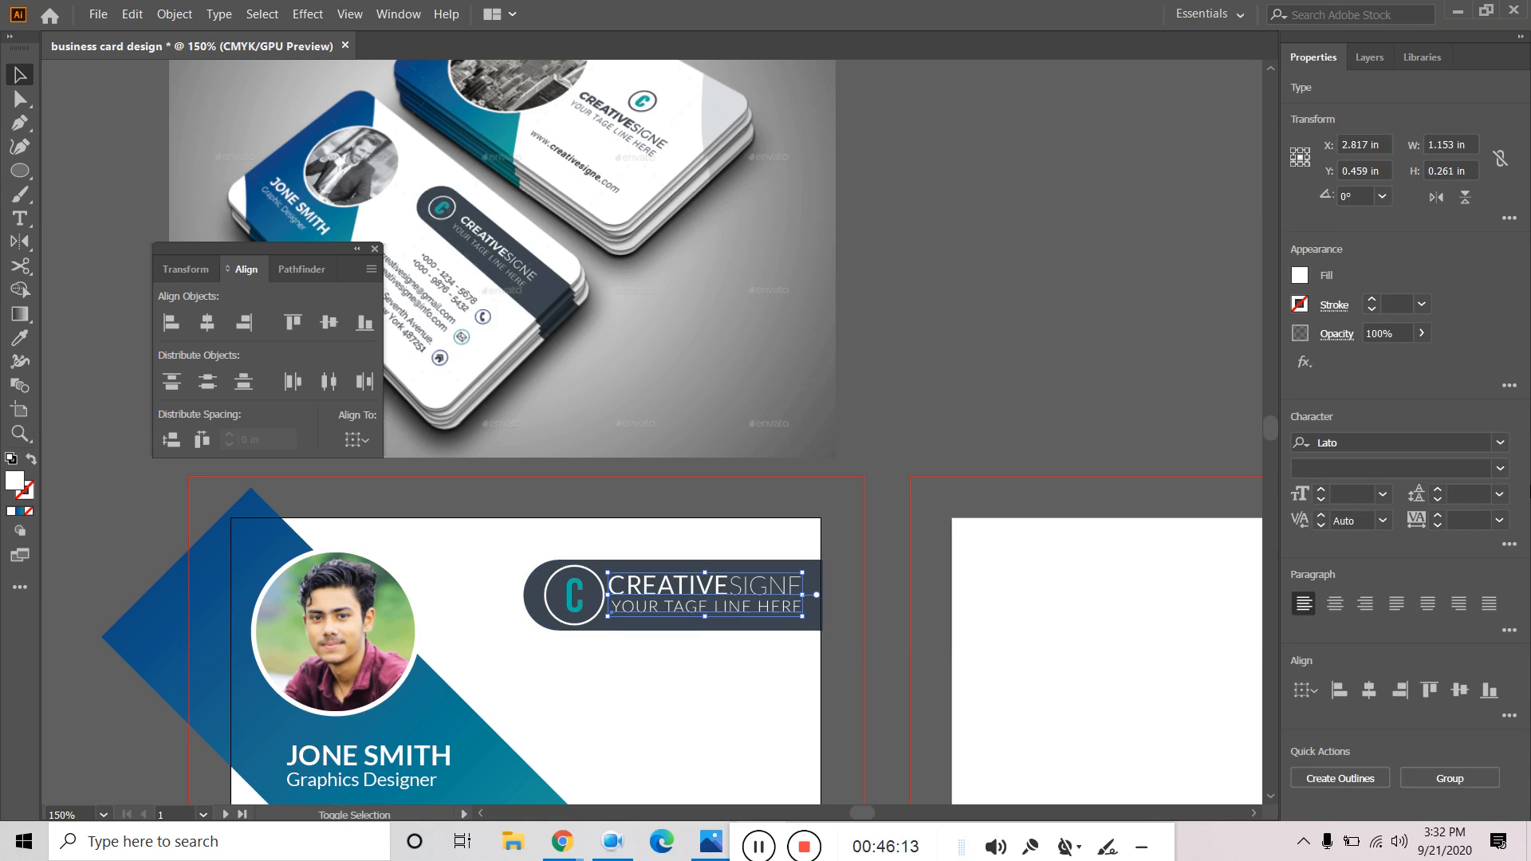
pyautogui.click(1339, 689)
pyautogui.click(970, 394)
# Increase the tagline's letter spacing further and set its leading to 10 pt.
pyautogui.scroll(2, 785, 614)
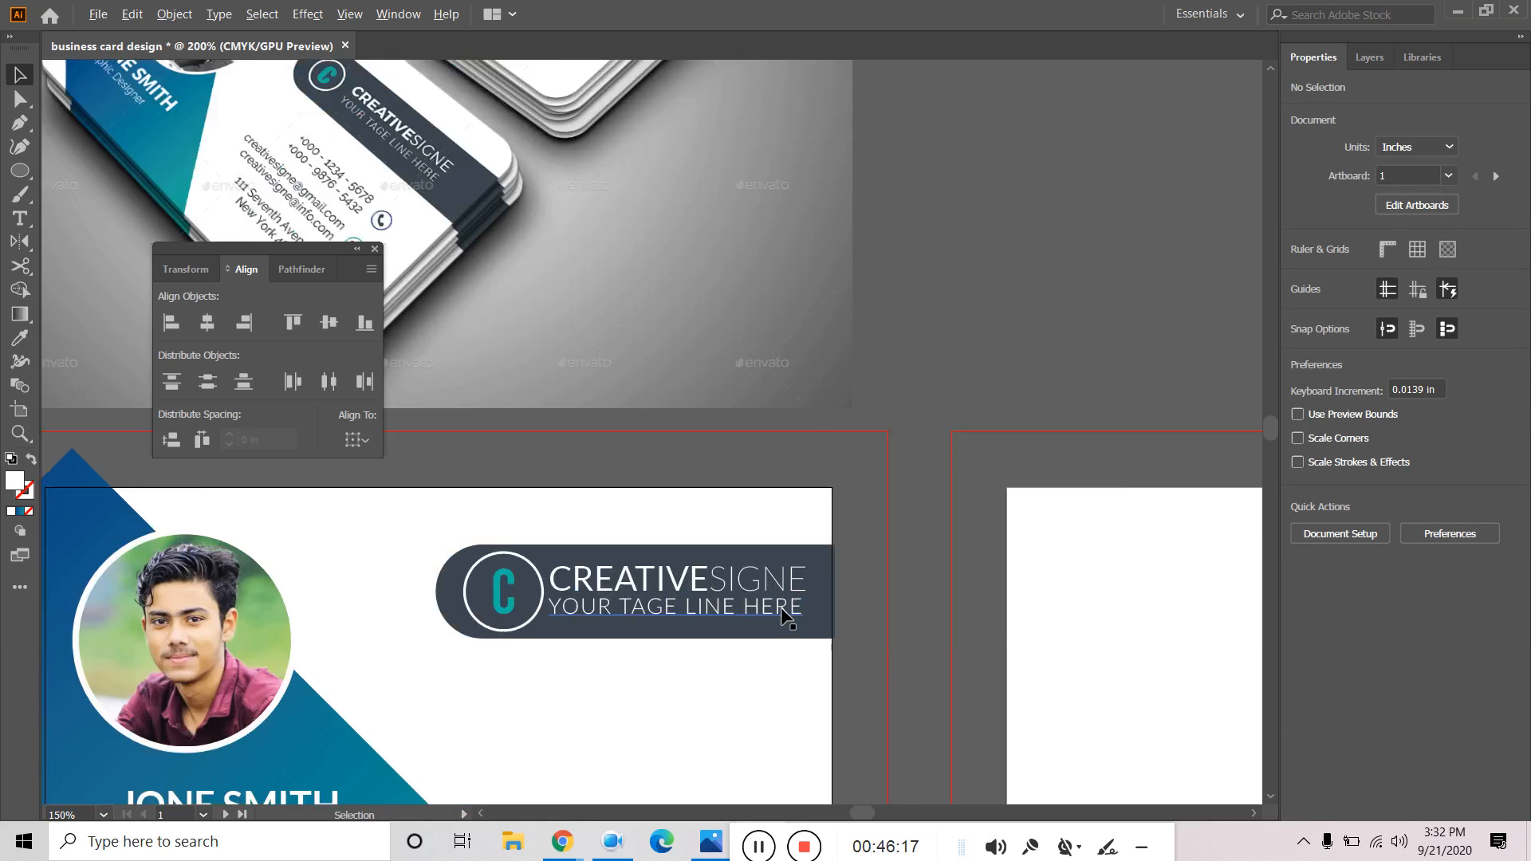
pyautogui.click(716, 604)
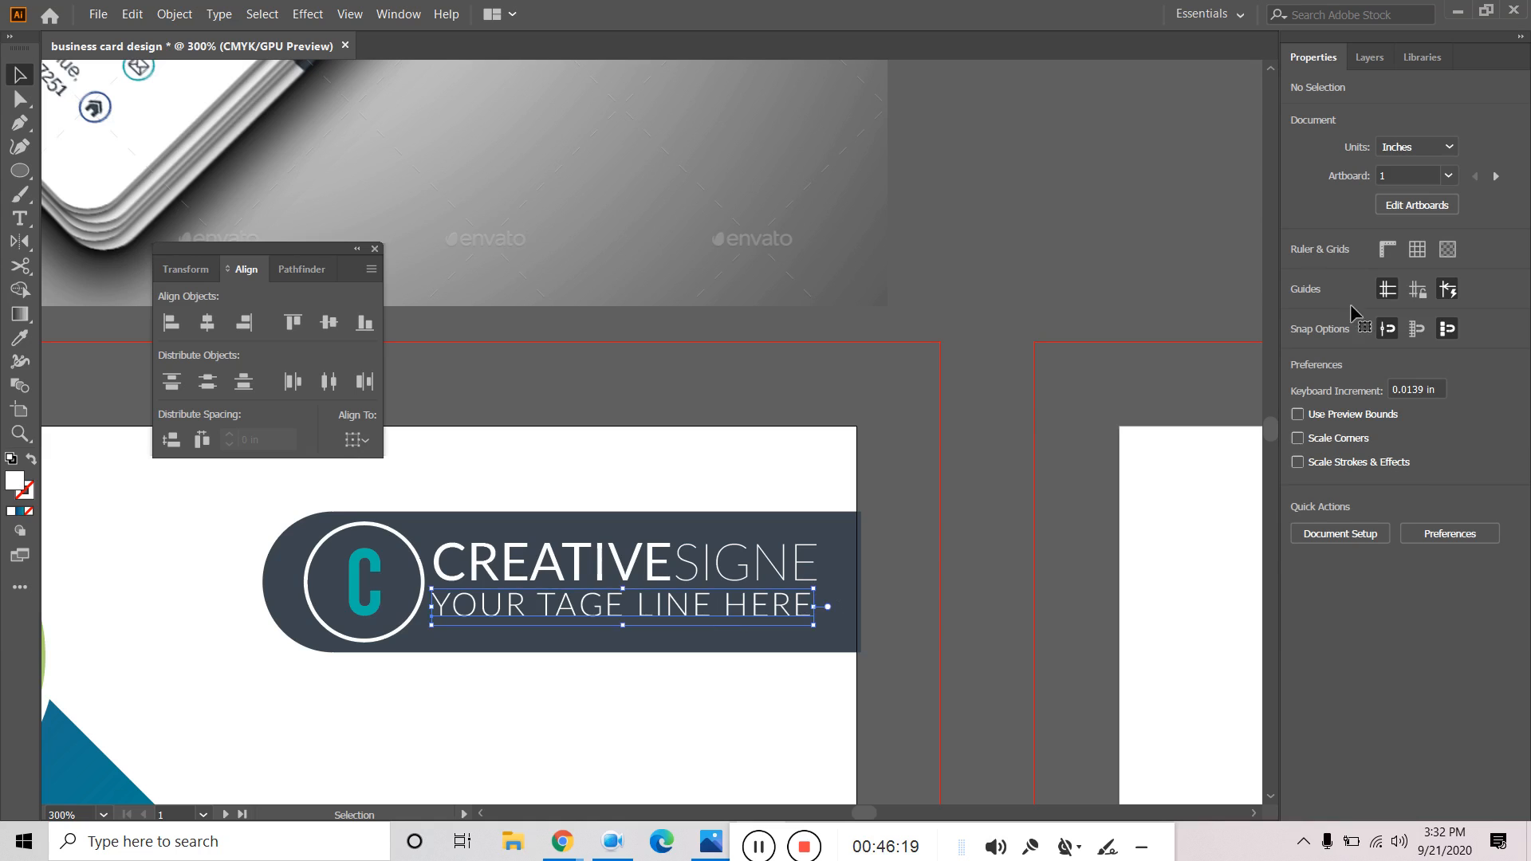
pyautogui.click(1437, 516)
pyautogui.click(1438, 517)
pyautogui.click(1438, 517)
pyautogui.click(1438, 516)
pyautogui.click(1438, 516)
pyautogui.click(1437, 517)
pyautogui.click(1438, 517)
pyautogui.click(1437, 517)
pyautogui.click(1438, 516)
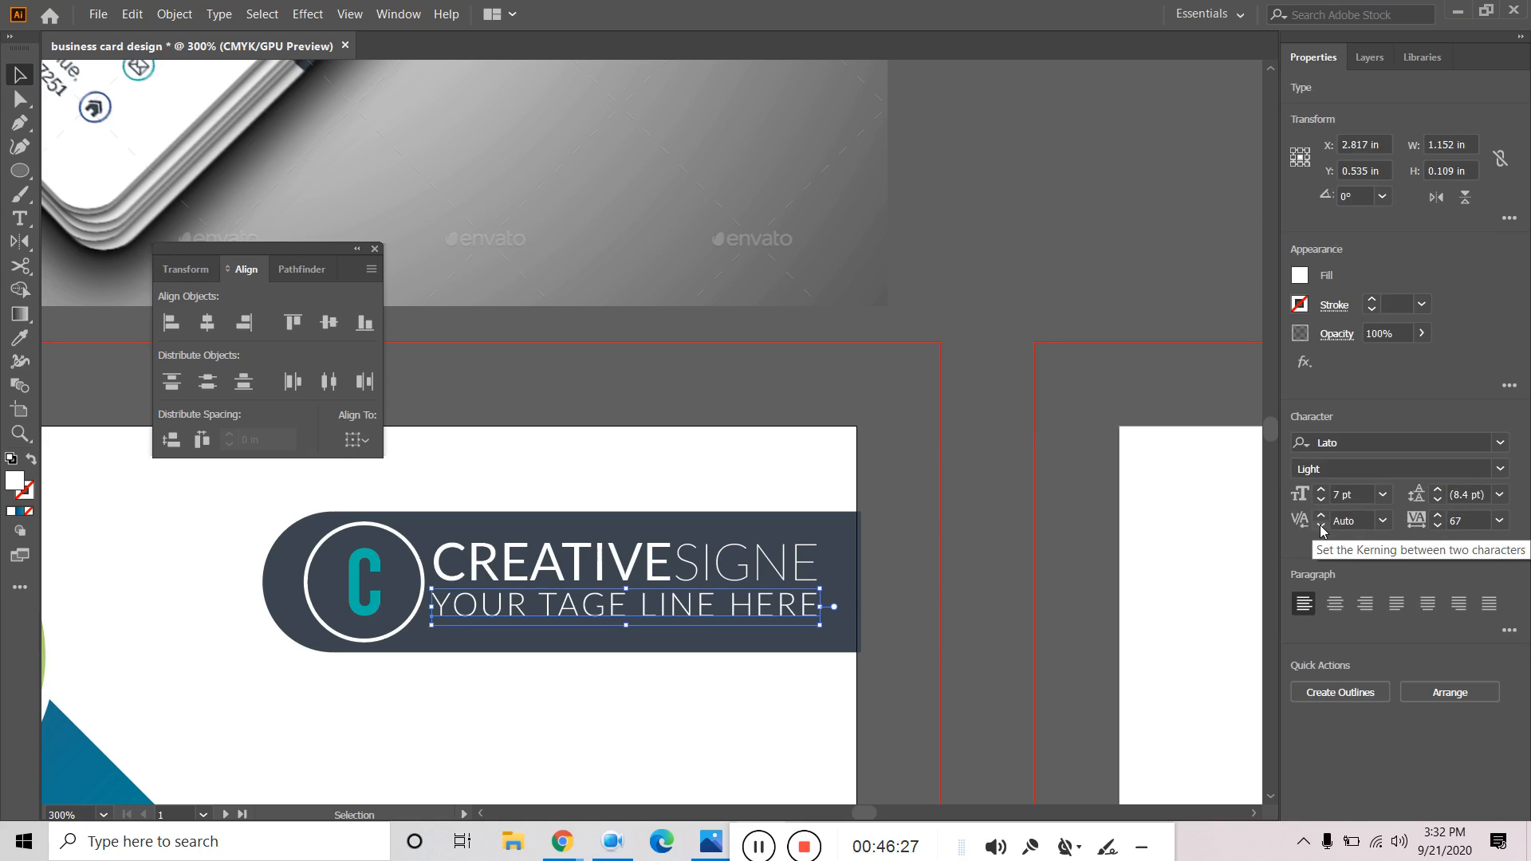
pyautogui.click(1438, 490)
pyautogui.click(1438, 491)
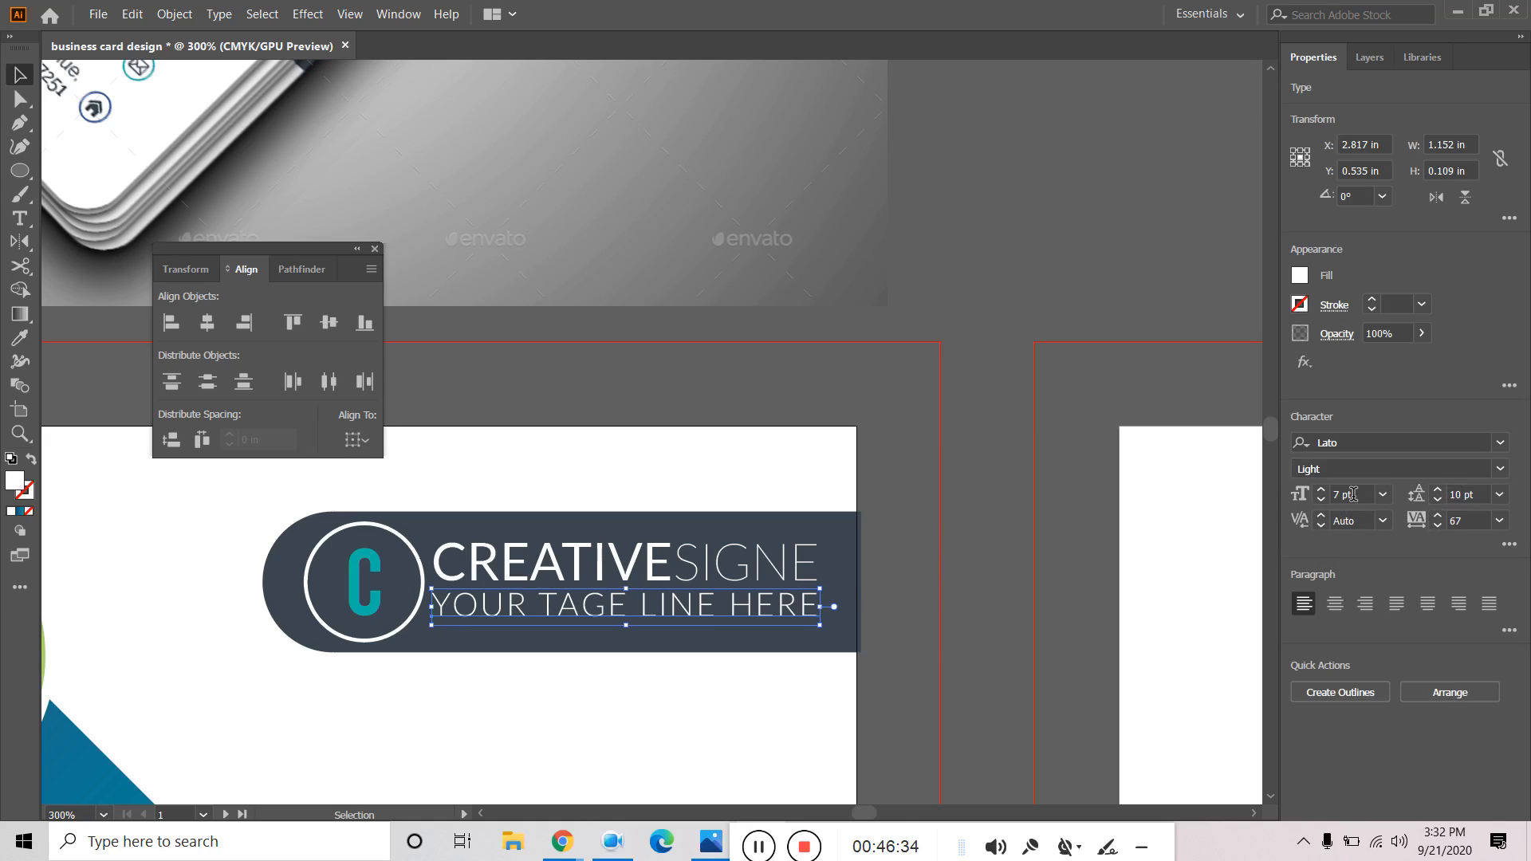
# Keep the tagline at Light and fine-tune its tracking to about 69.
pyautogui.click(1500, 469)
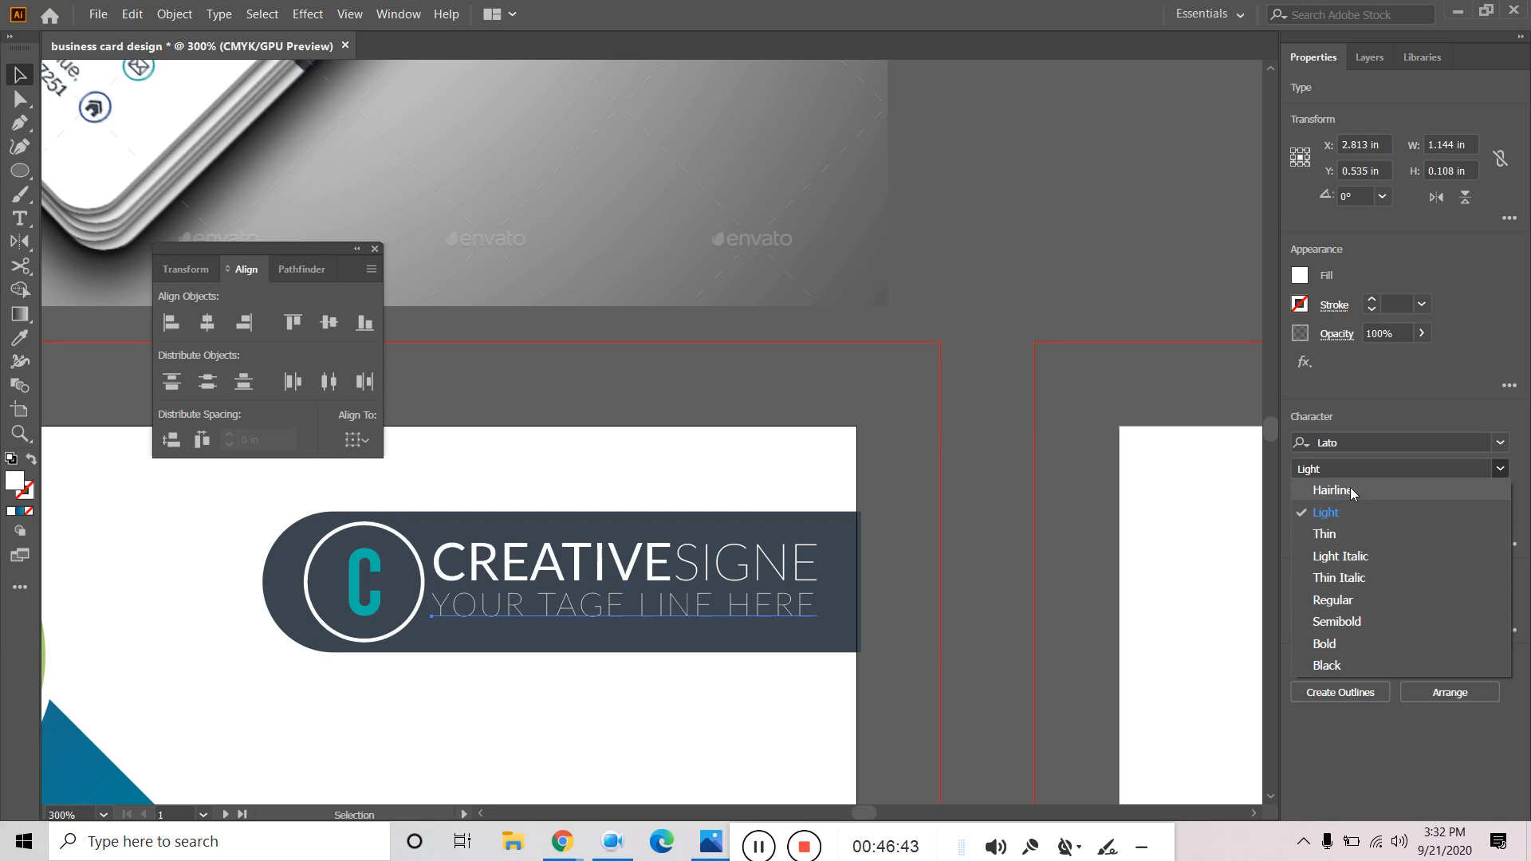
pyautogui.click(1343, 511)
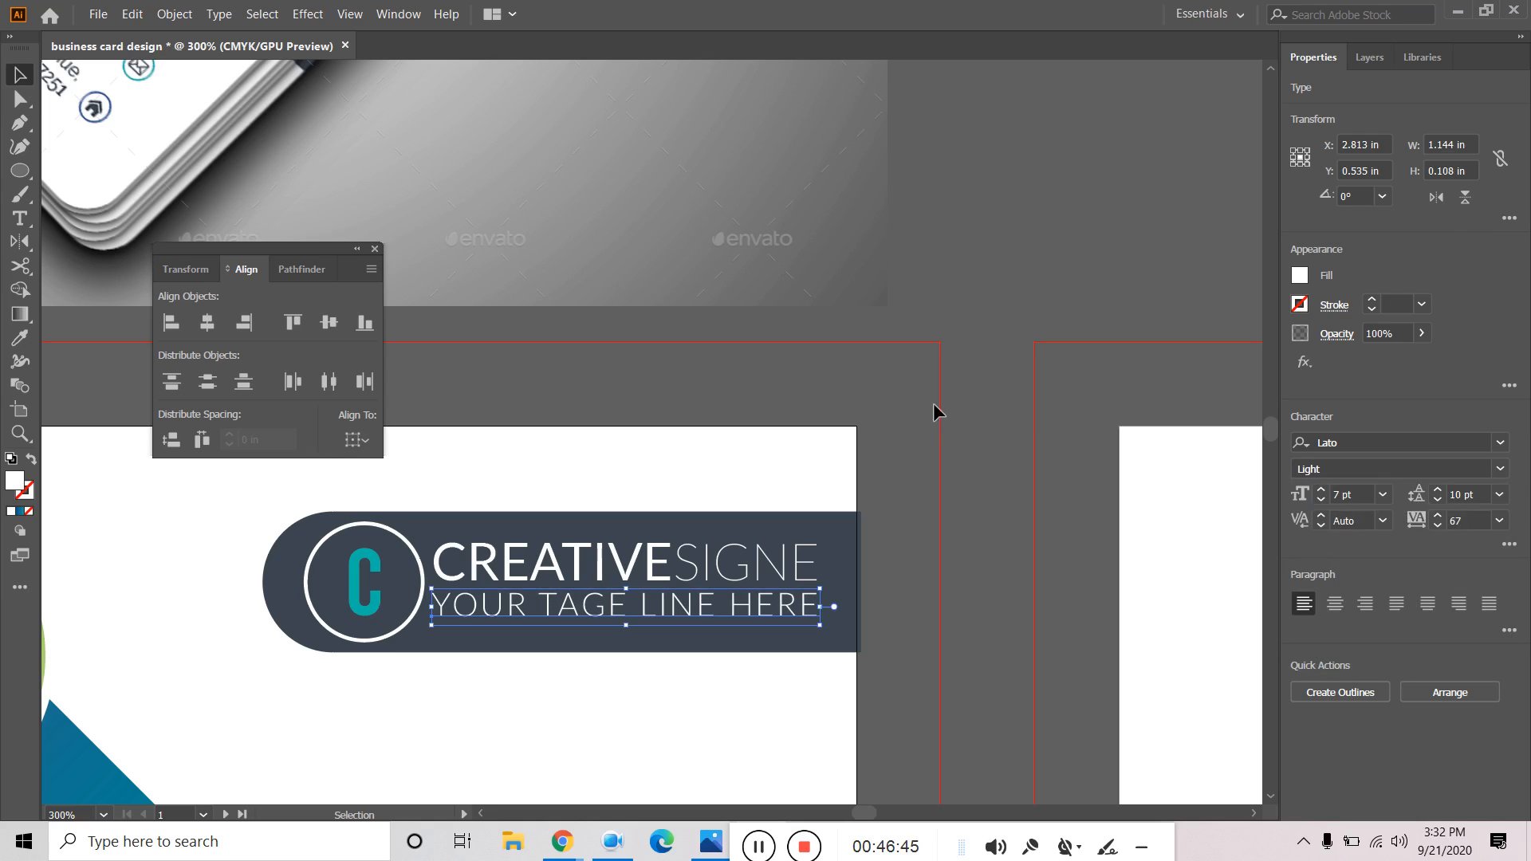
pyautogui.click(1002, 307)
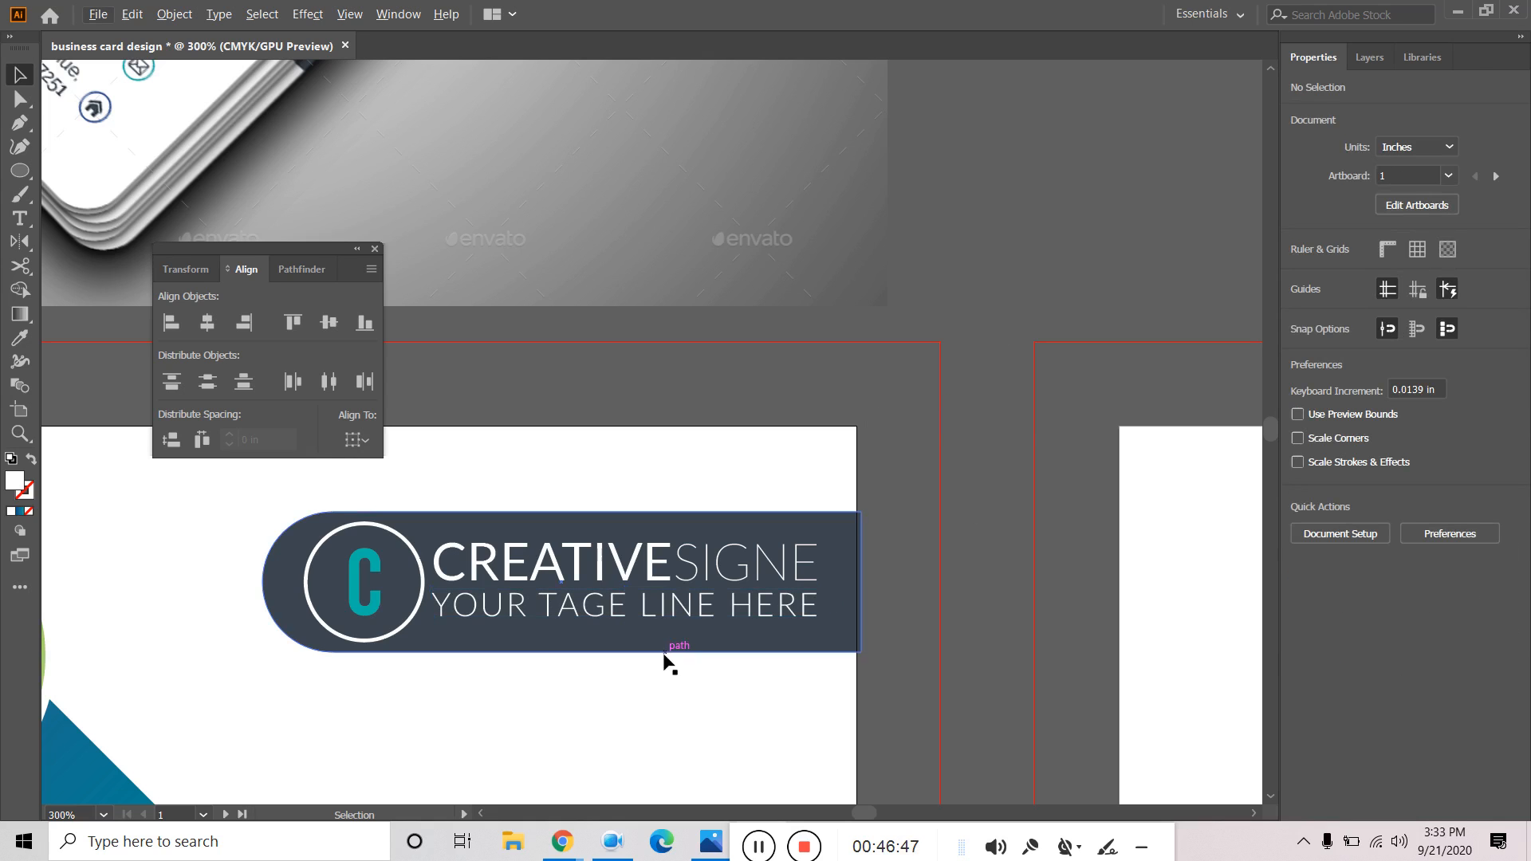
pyautogui.click(732, 621)
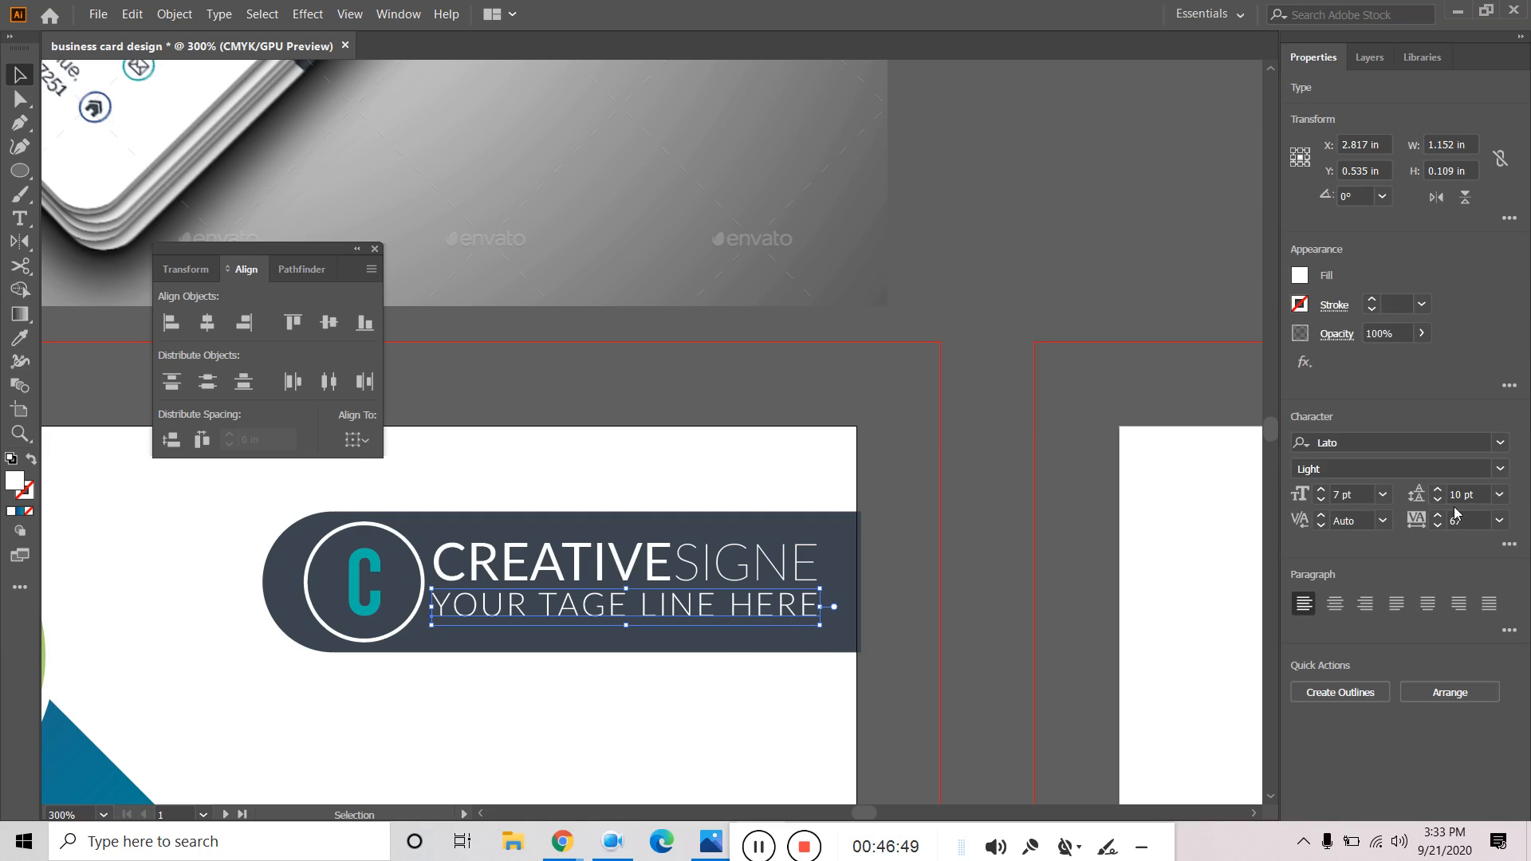
pyautogui.click(1508, 628)
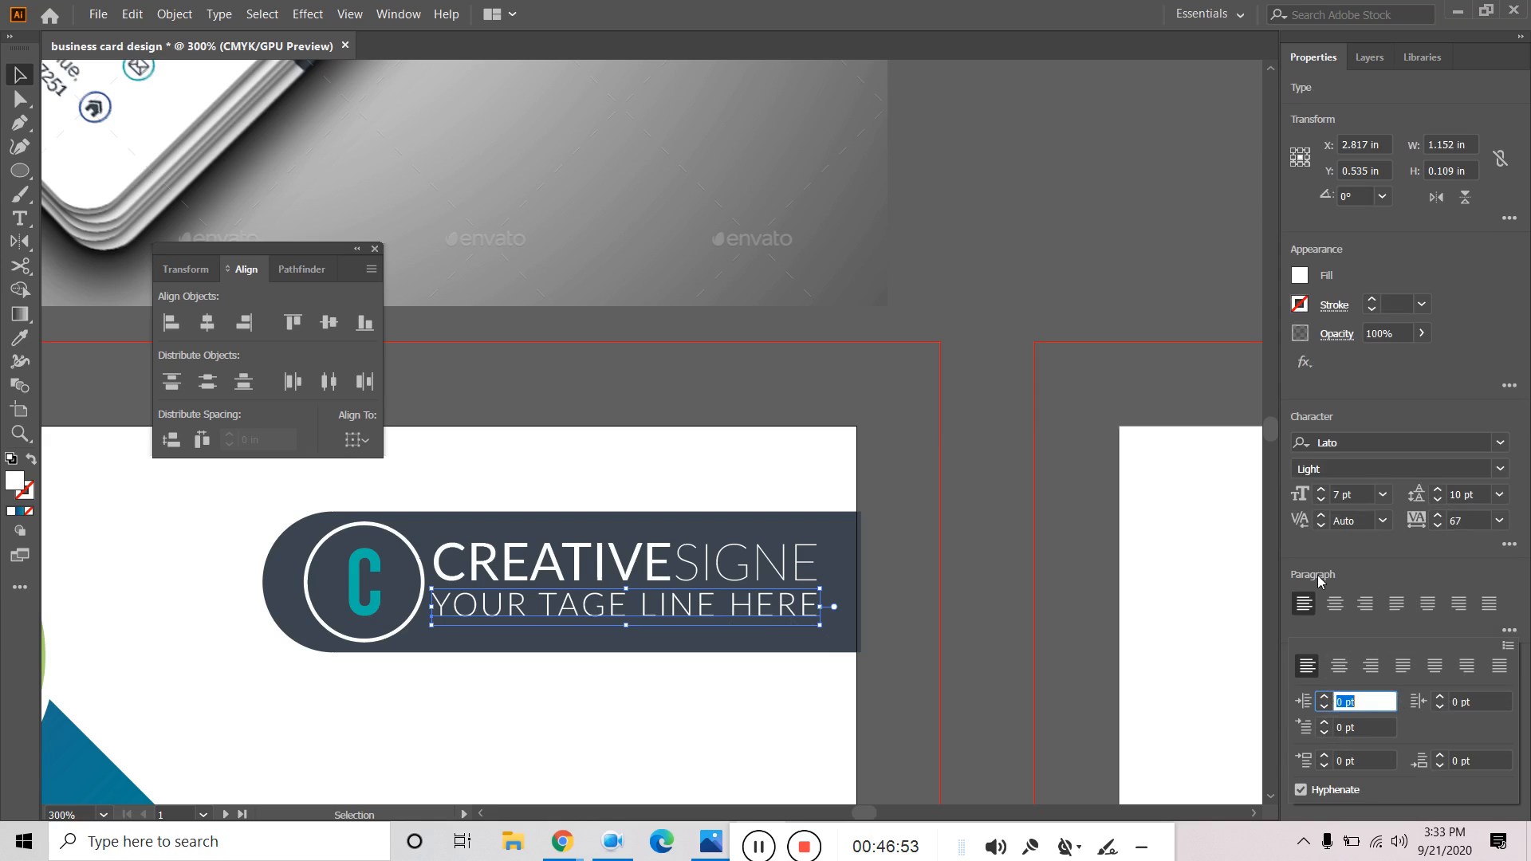
pyautogui.click(1324, 518)
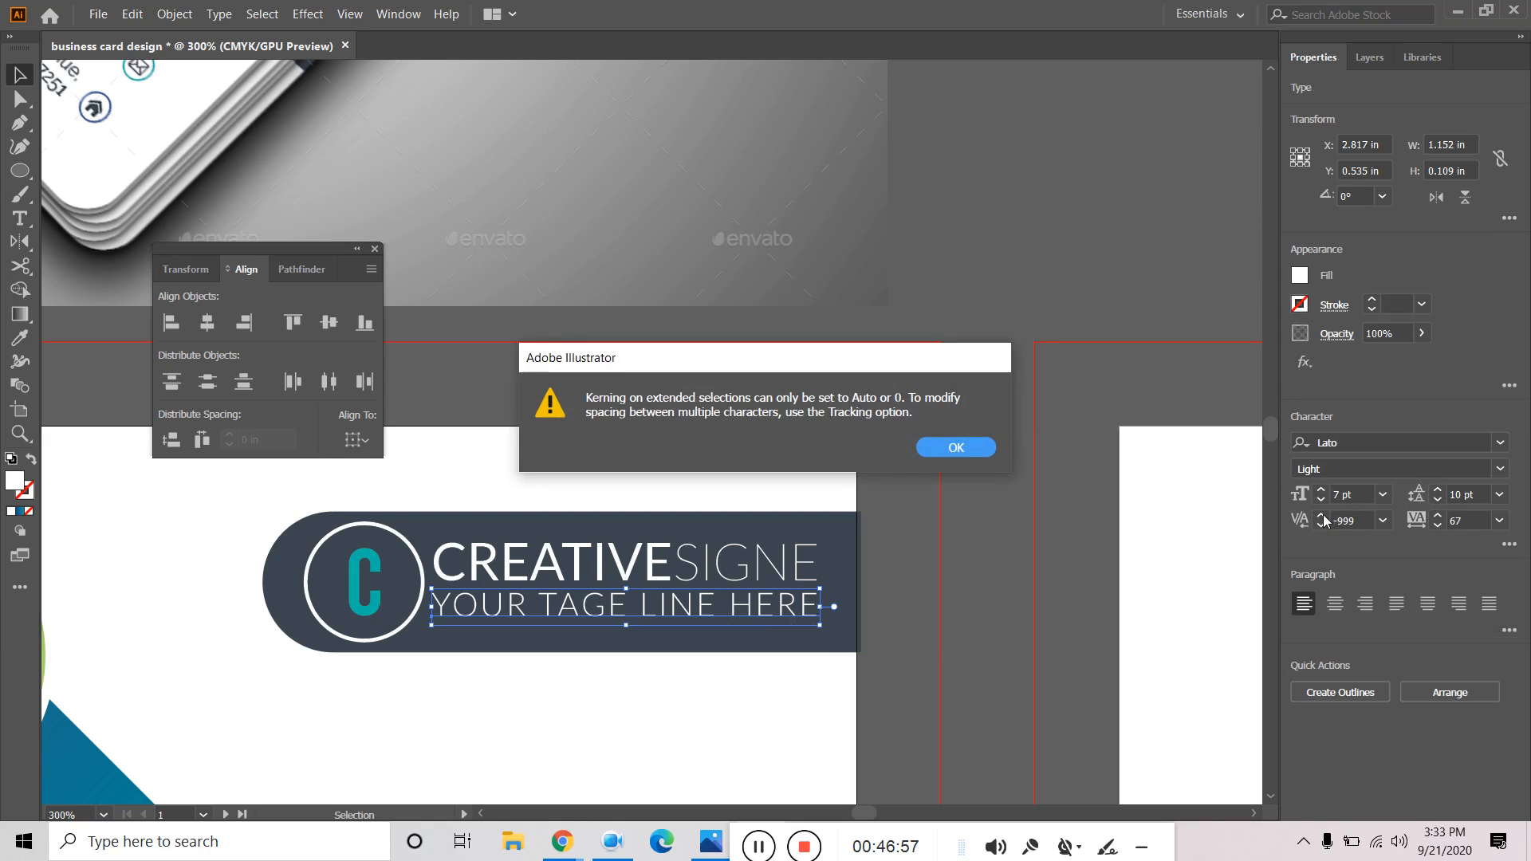
pyautogui.click(964, 450)
pyautogui.click(1437, 516)
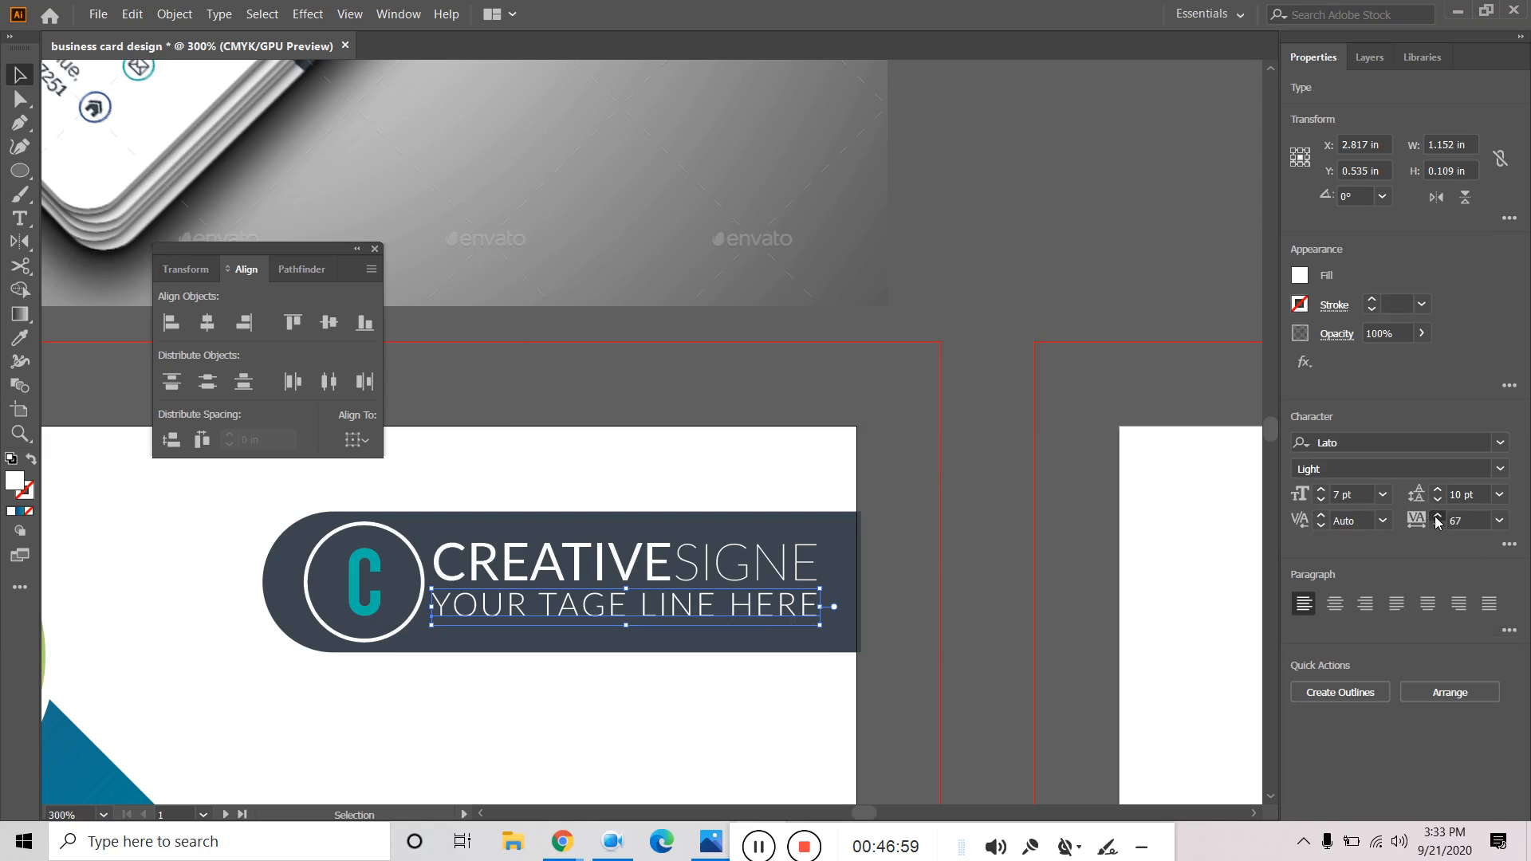
pyautogui.click(1436, 517)
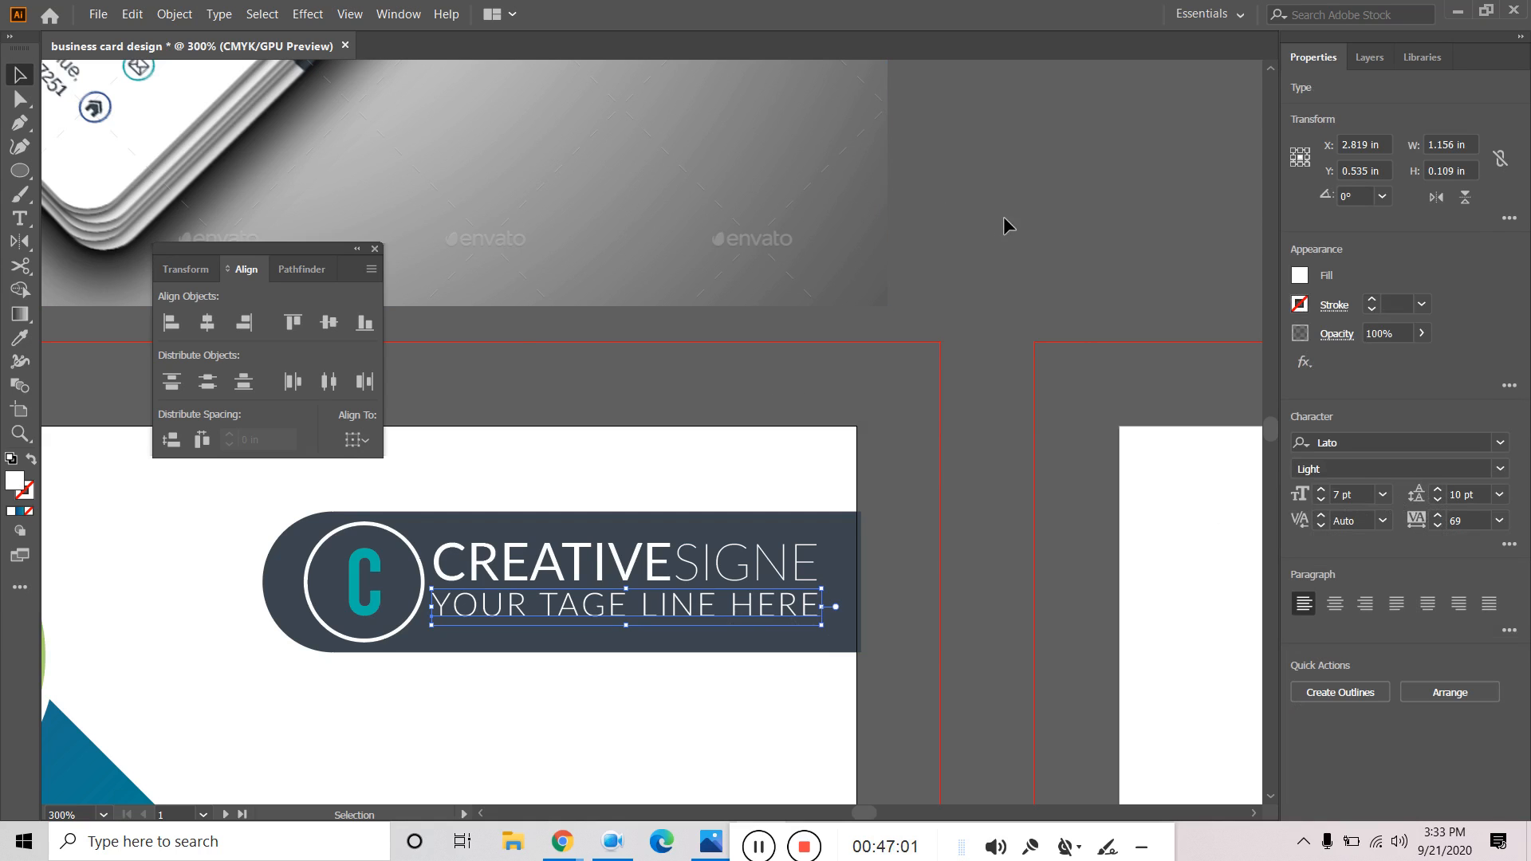
pyautogui.click(1003, 217)
pyautogui.hotkey('ctrl', '1')
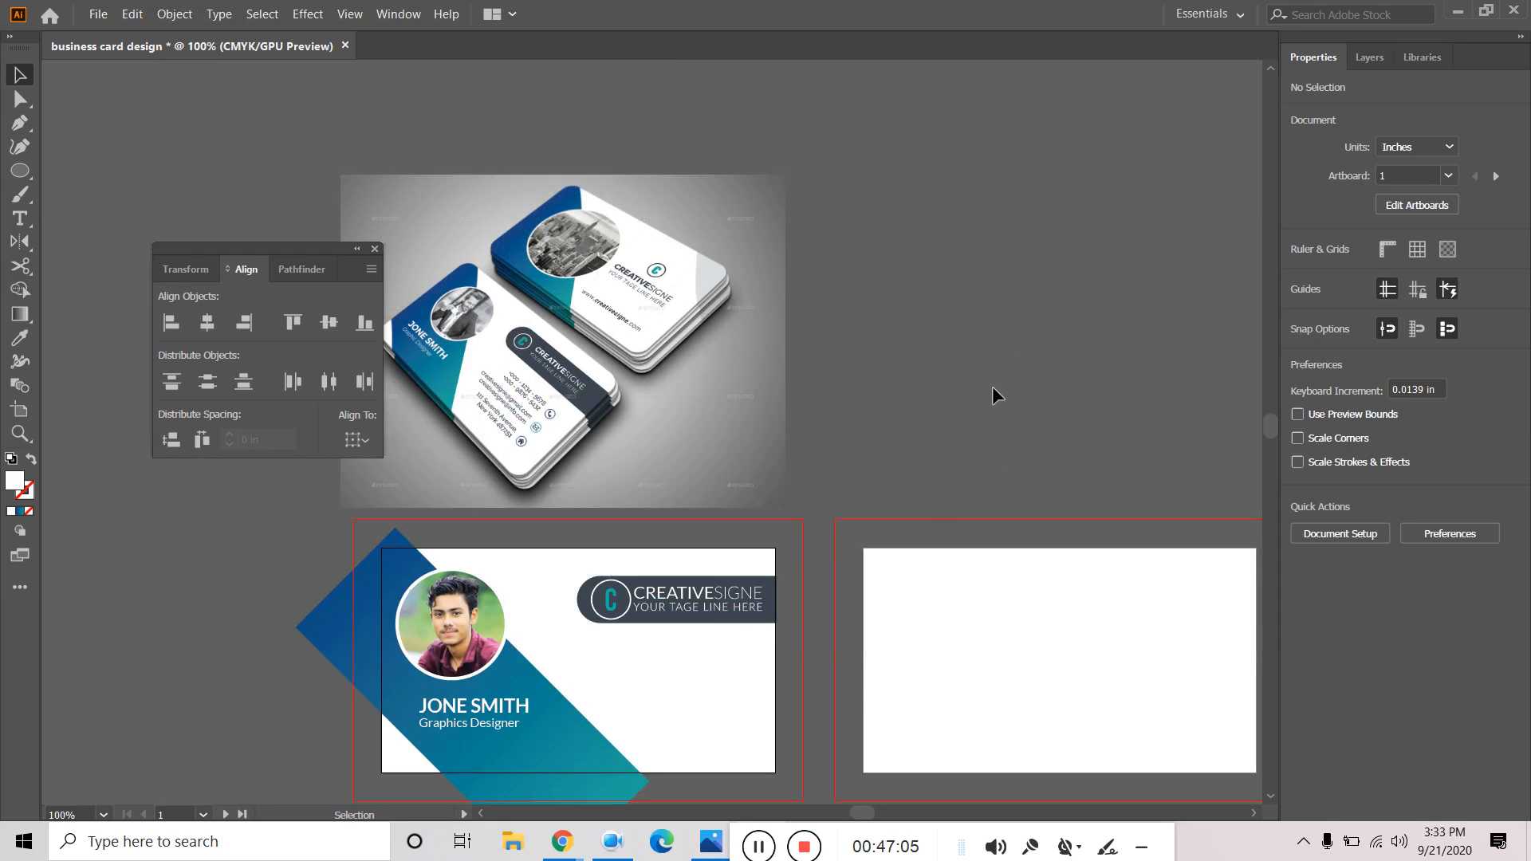
# Nudge CREATIVESIGNE and its tagline slightly down and group them with Object > Group.
pyautogui.click(712, 598)
pyautogui.keyDown('shift'); pyautogui.click(711, 609); pyautogui.keyUp('shift')
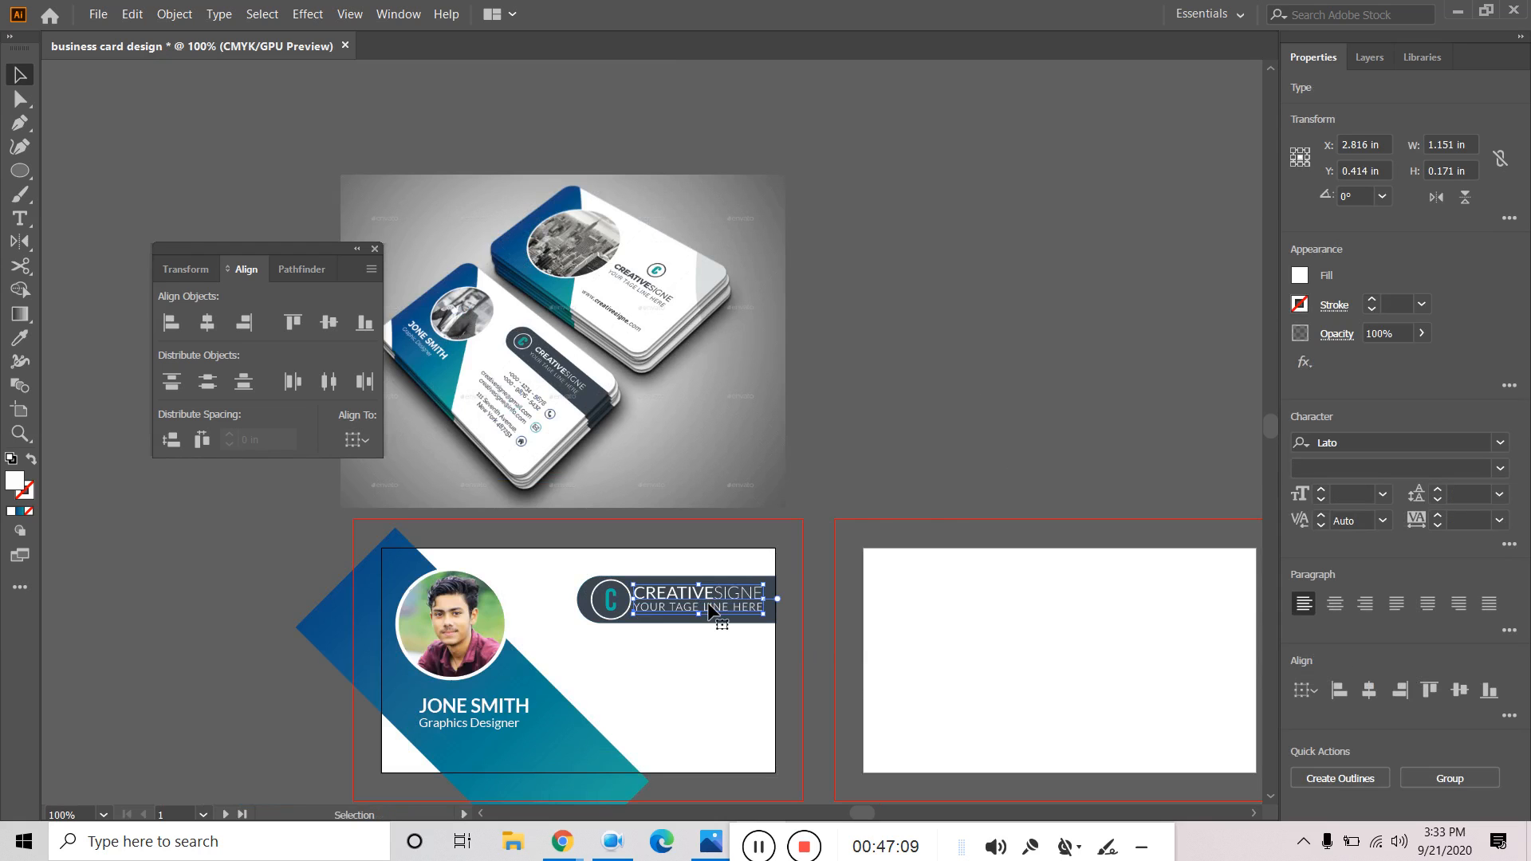
pyautogui.scroll(3, 711, 611)
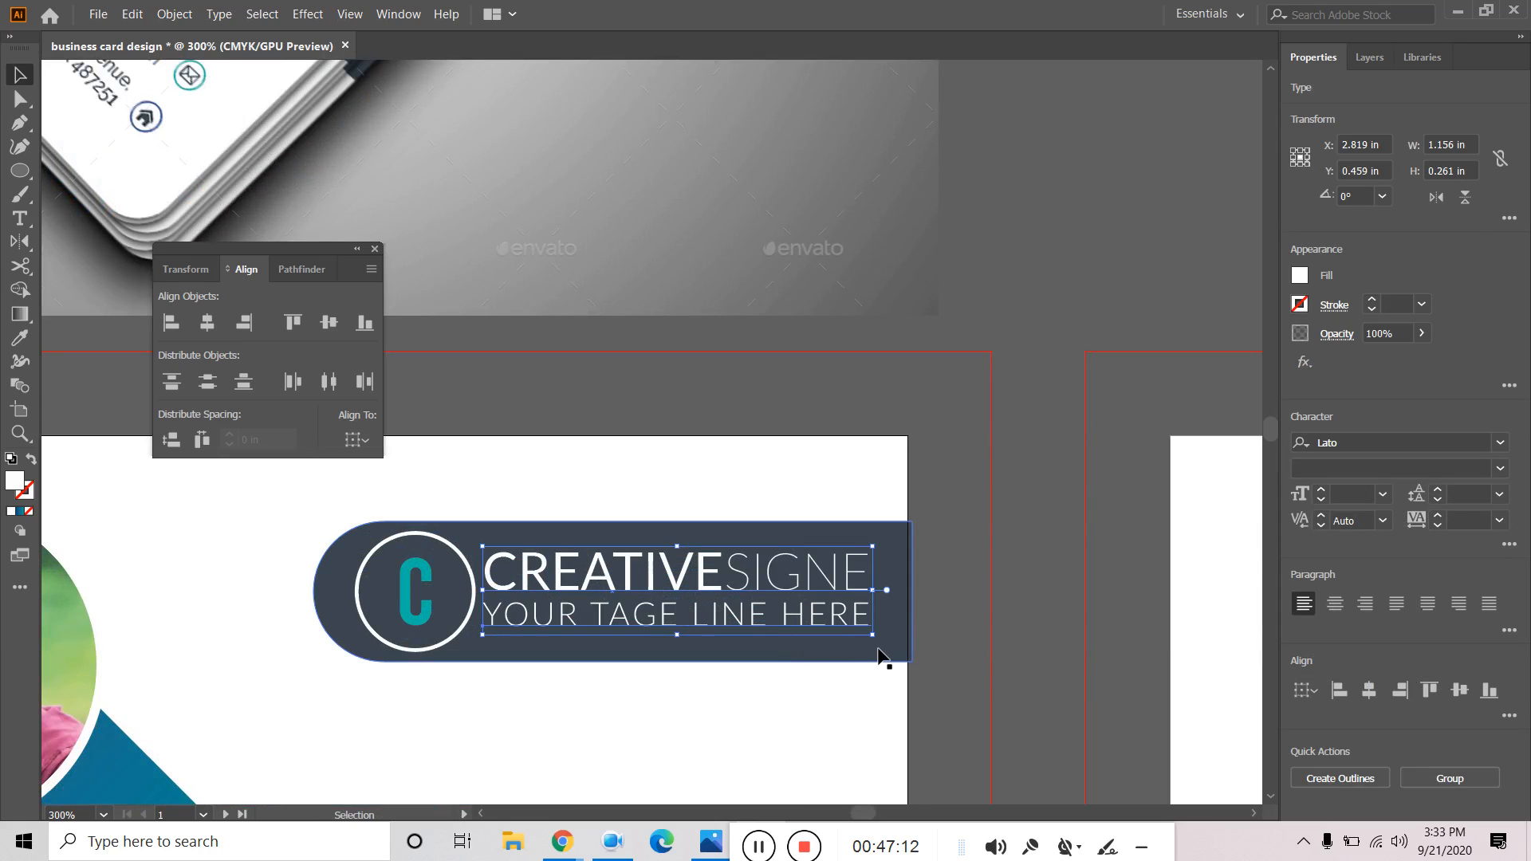
pyautogui.moveTo(725, 617); pyautogui.dragTo(726, 621)
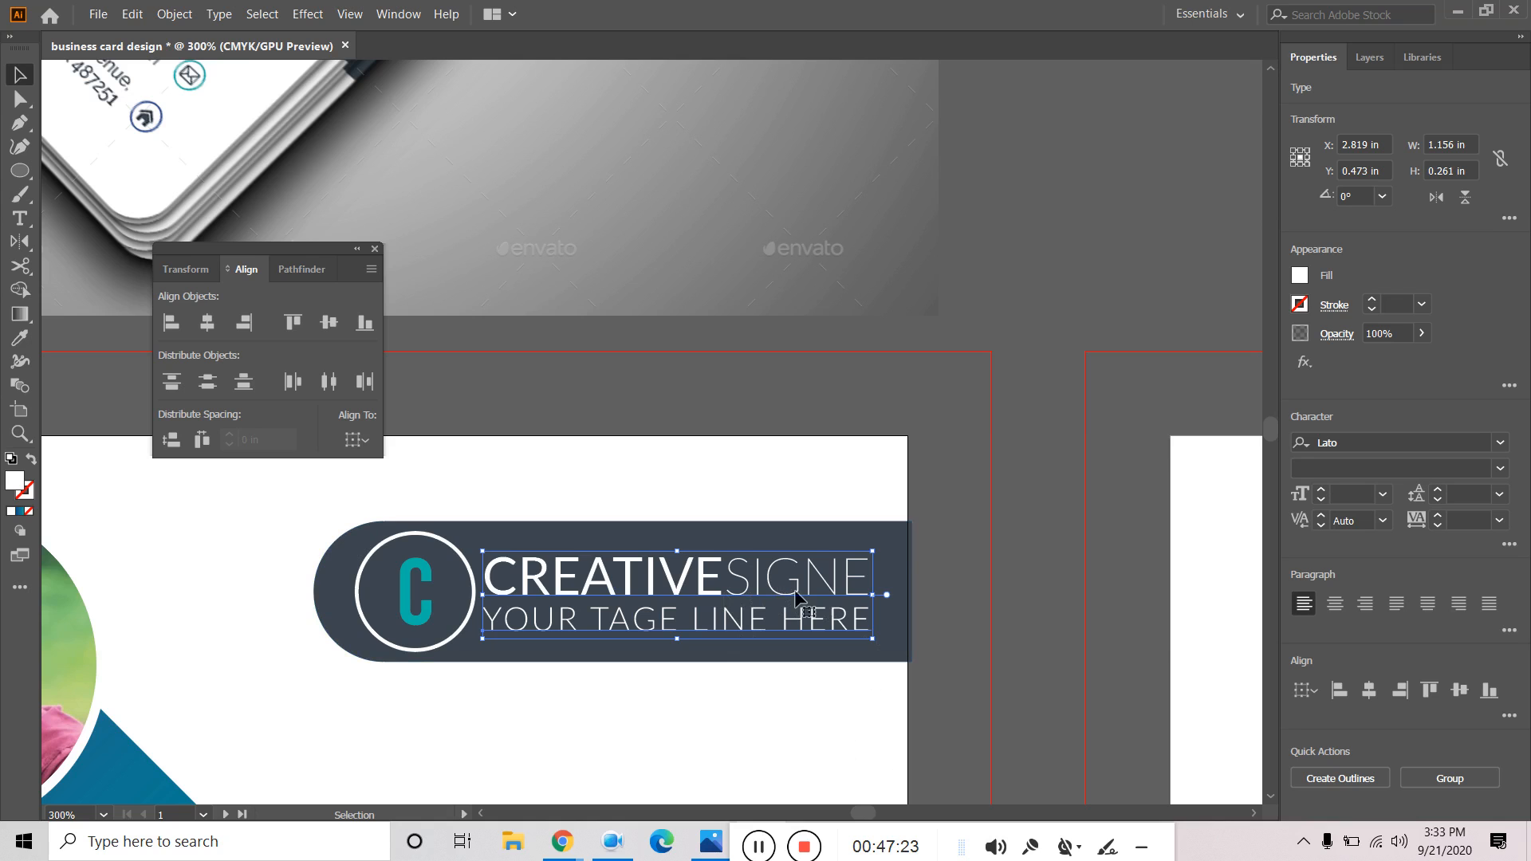
pyautogui.click(171, 14)
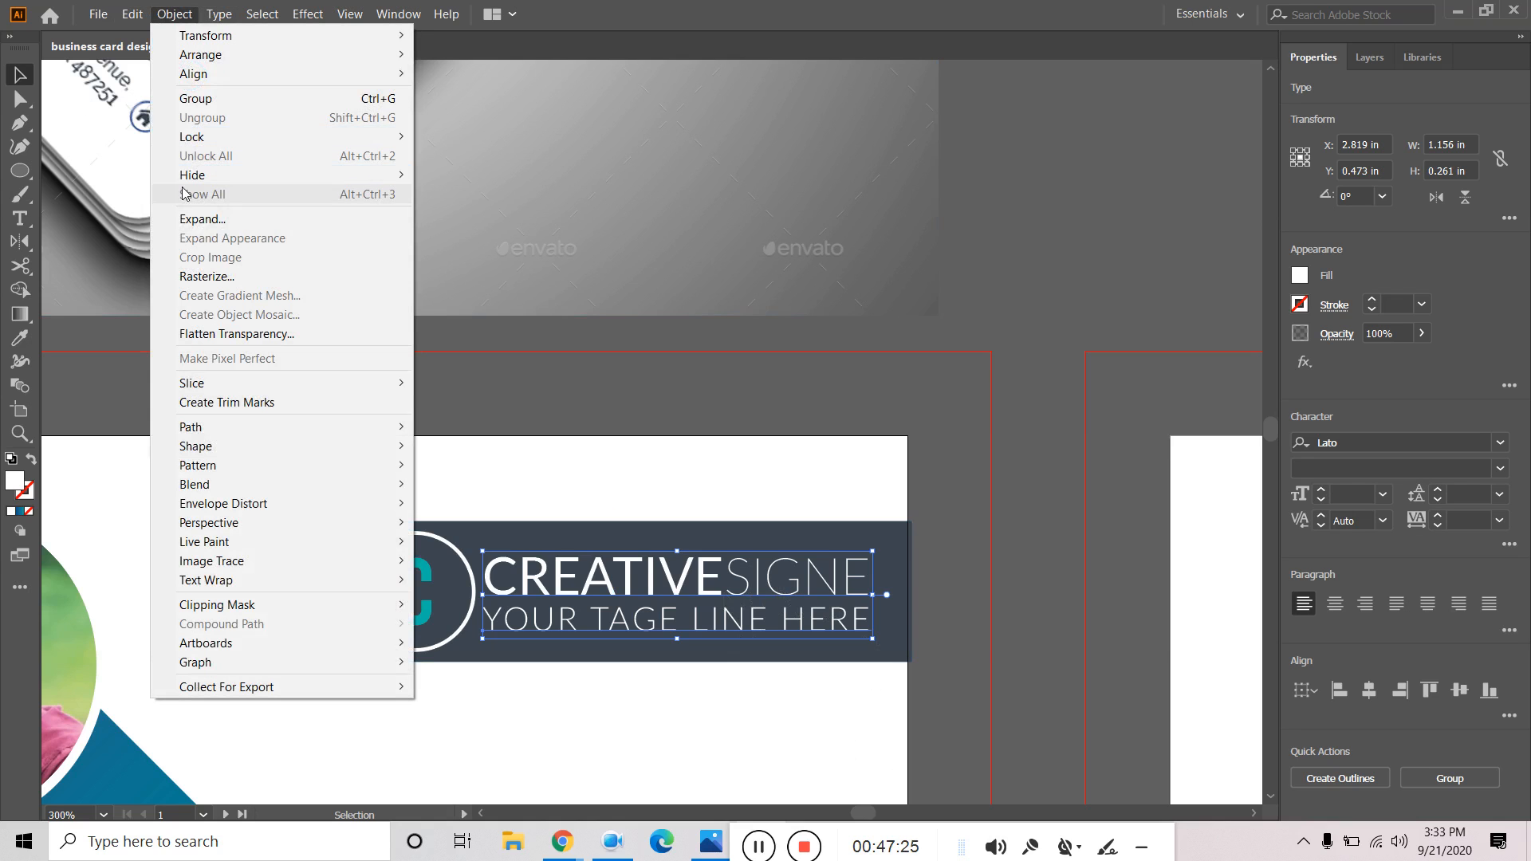
pyautogui.click(217, 100)
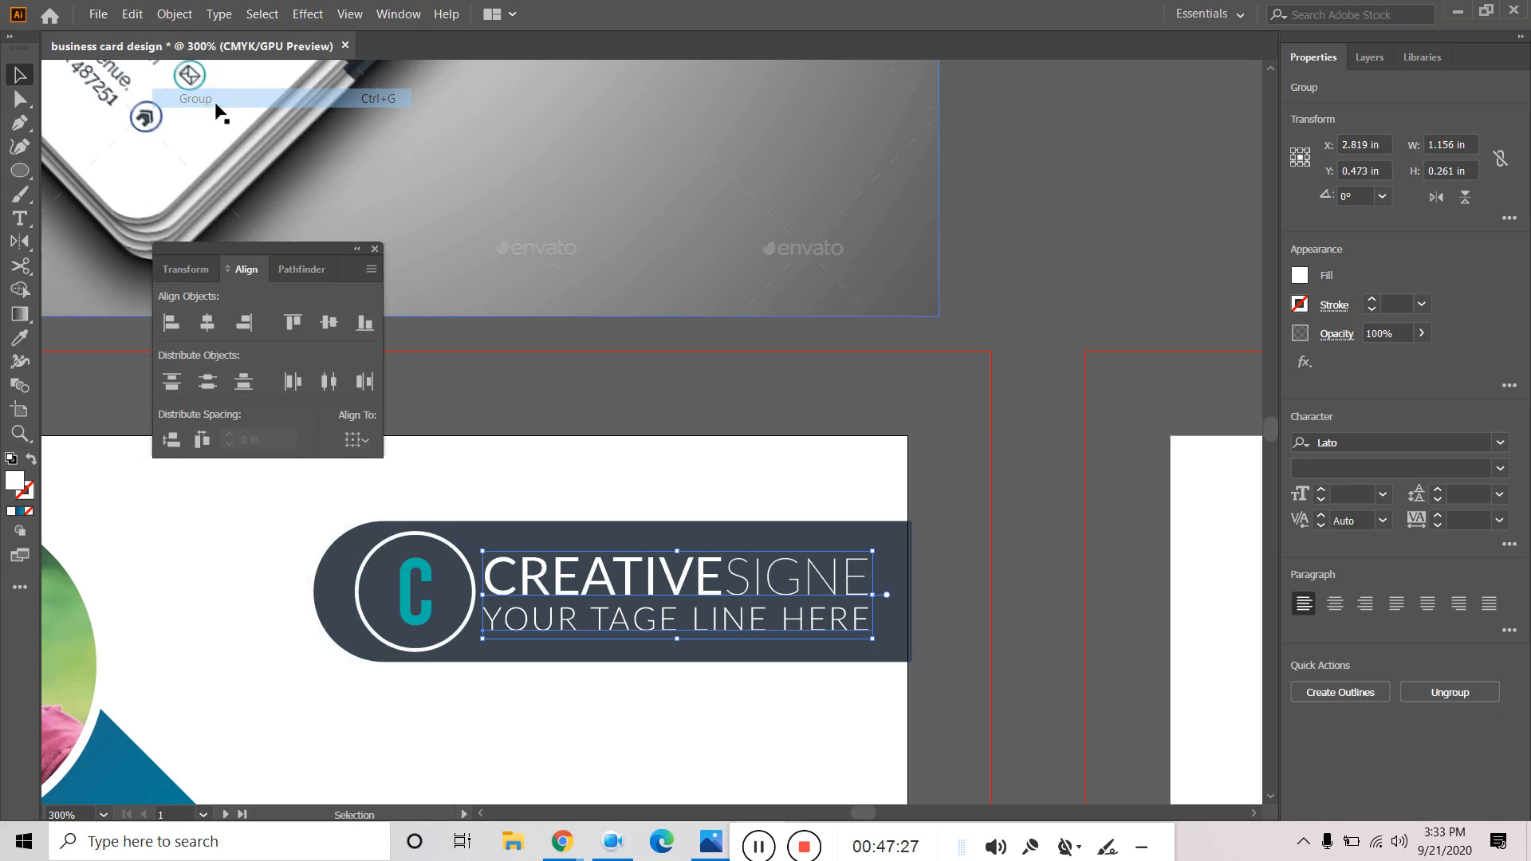
pyautogui.click(993, 344)
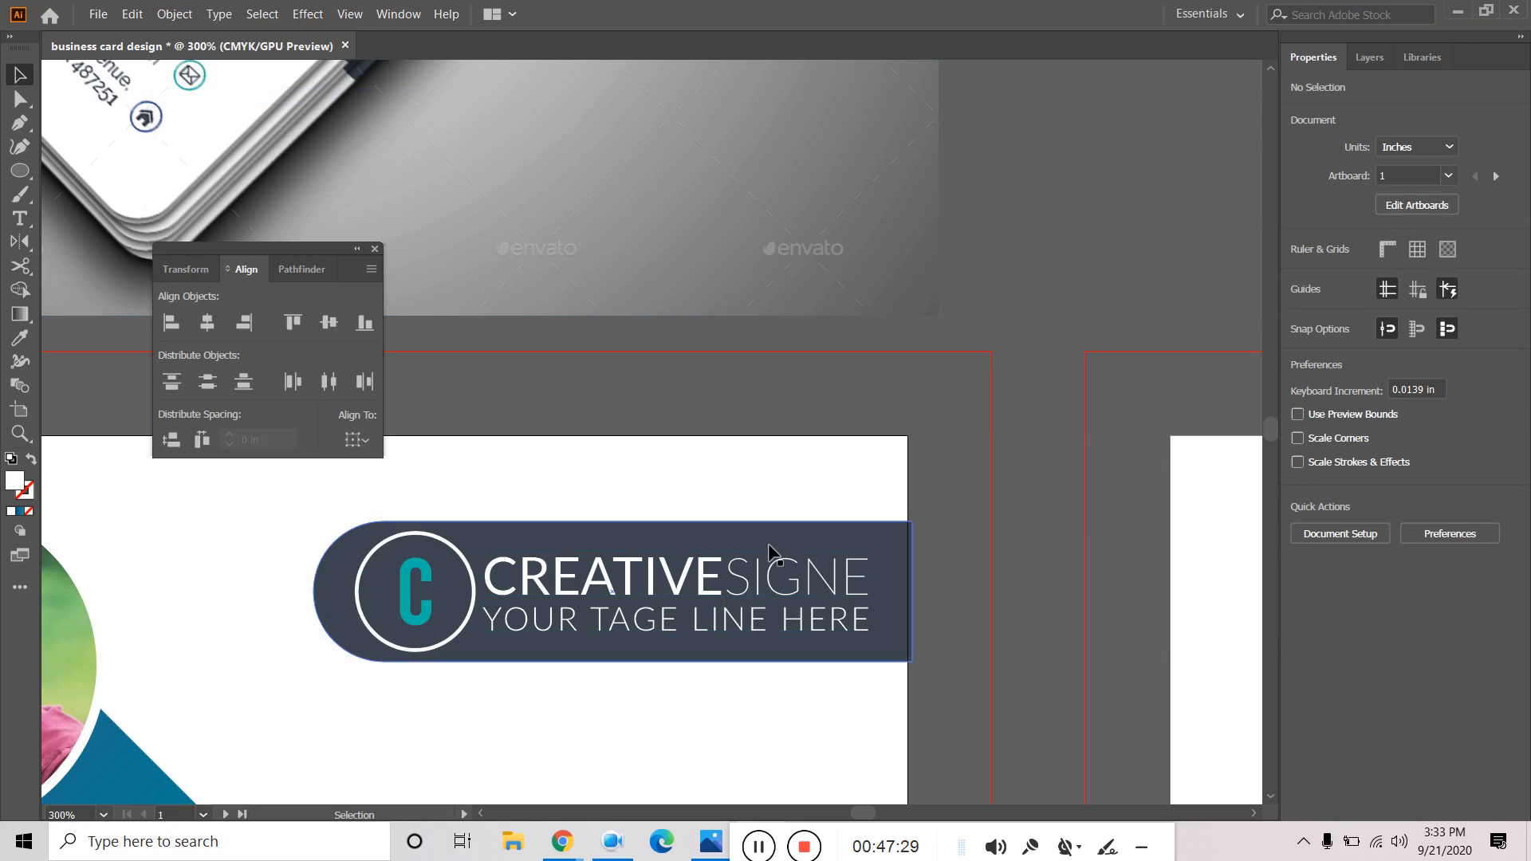
pyautogui.click(785, 594)
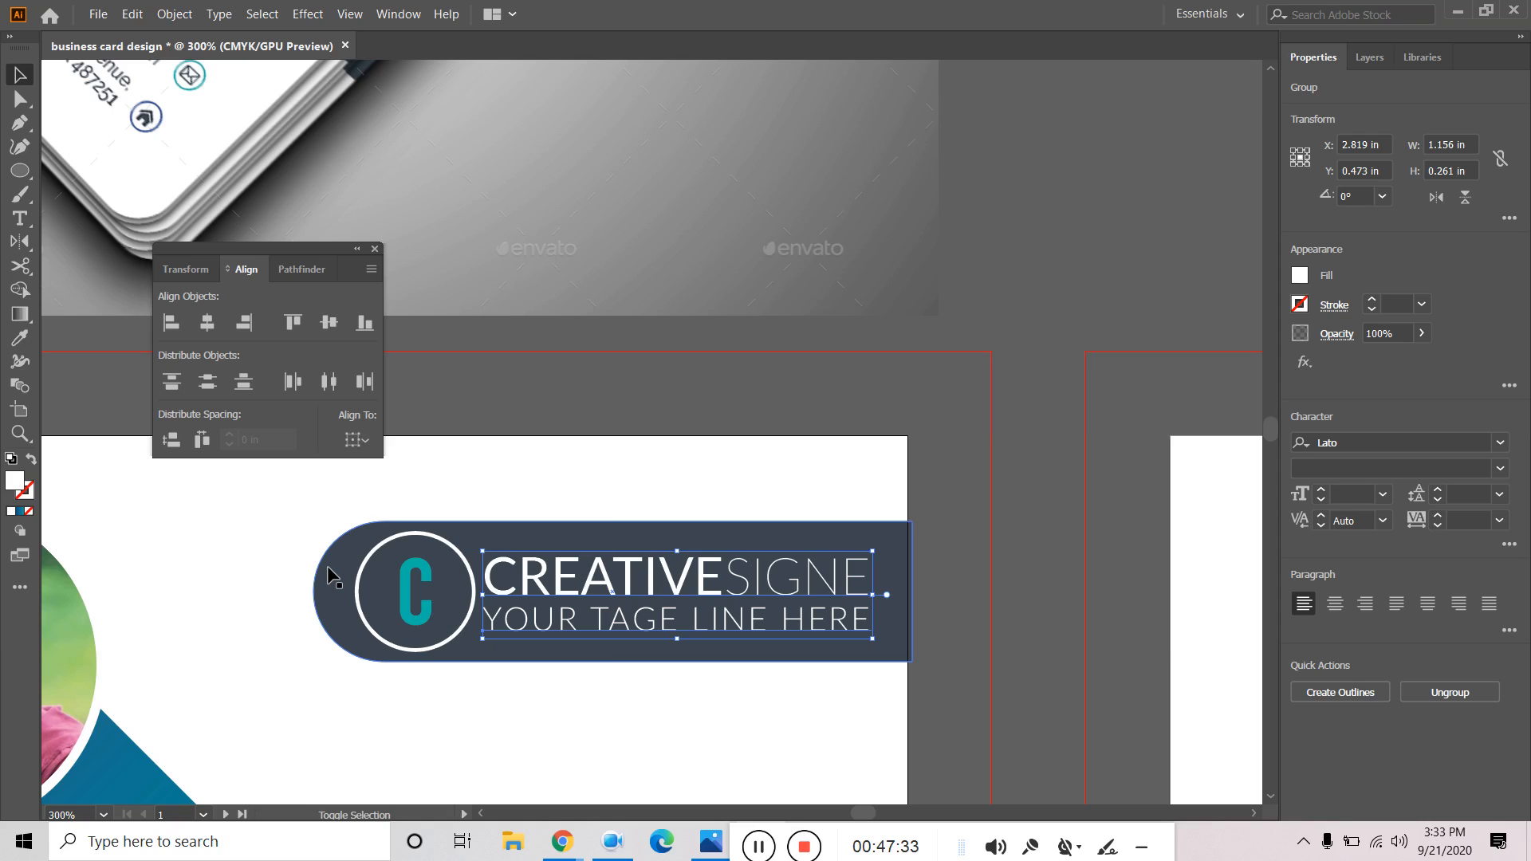
# Vertically centre the CREATIVESIGNE text group on the dark banner.
pyautogui.keyDown('shift'); pyautogui.click(329, 570); pyautogui.keyUp('shift')
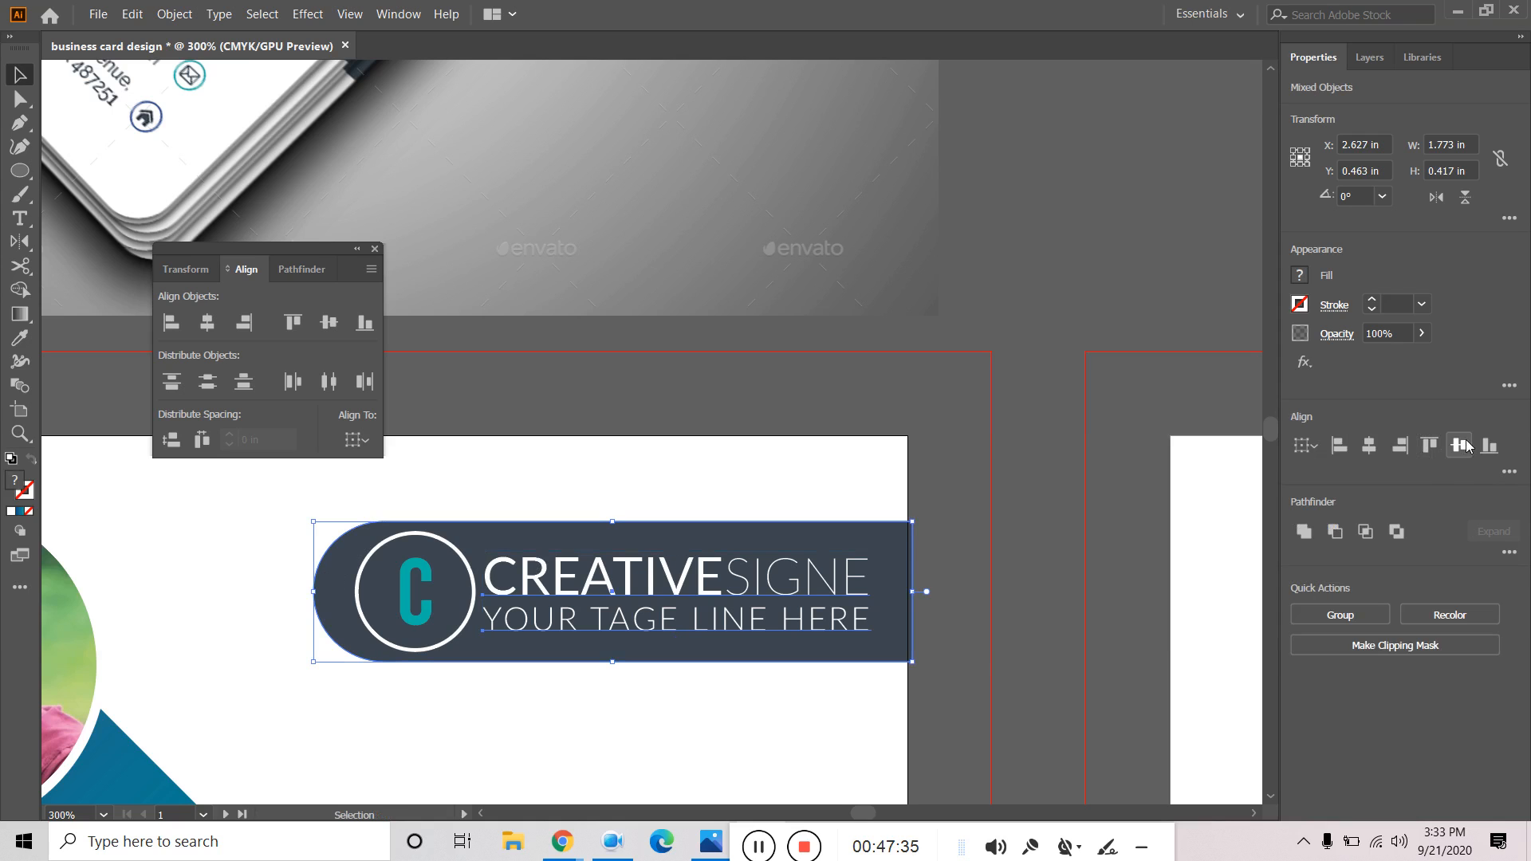
pyautogui.click(1306, 445)
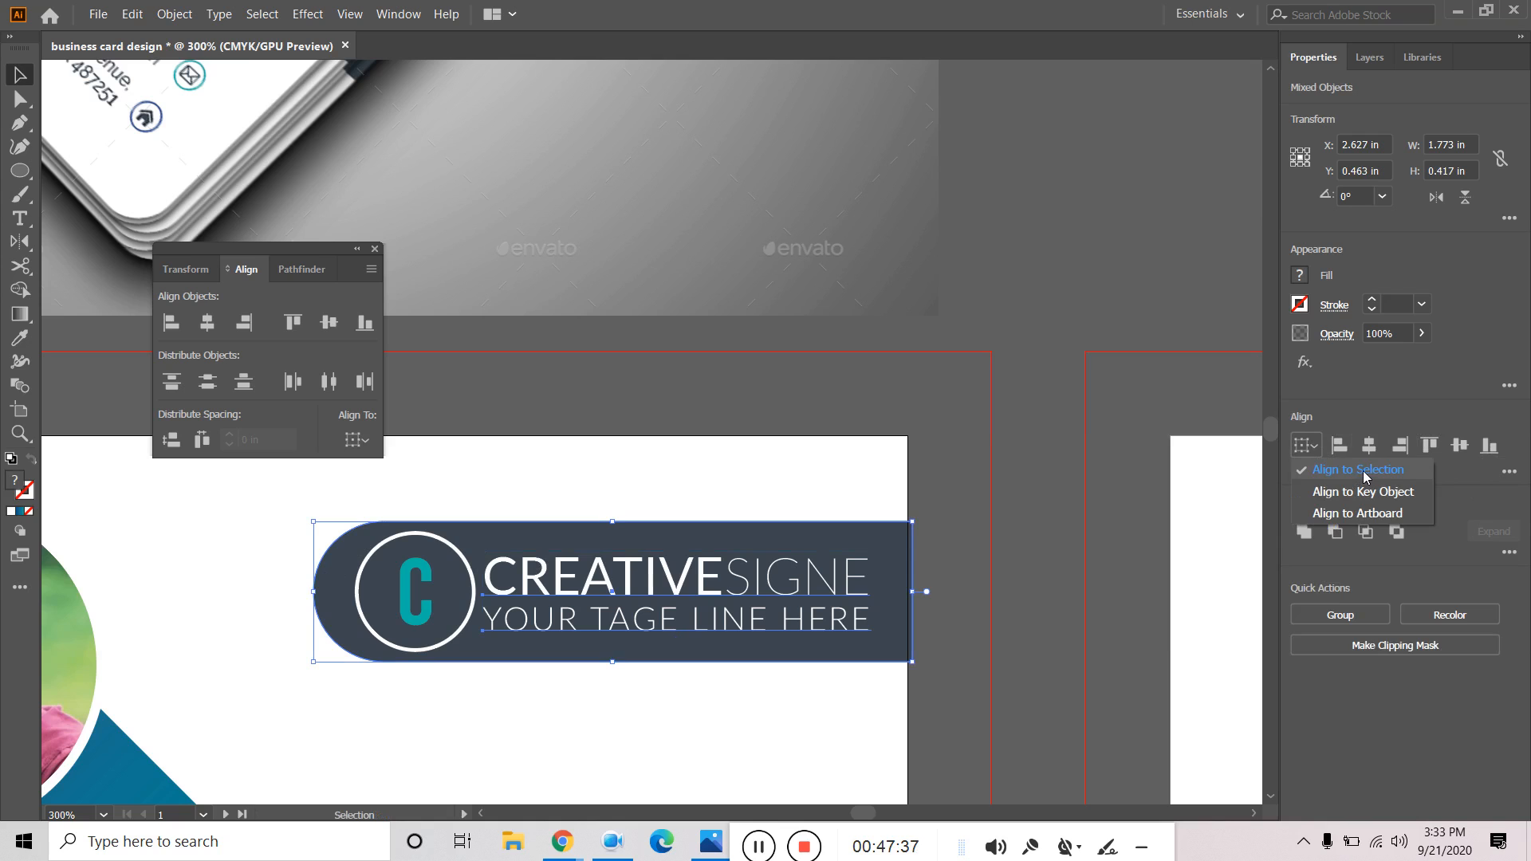
pyautogui.click(1366, 470)
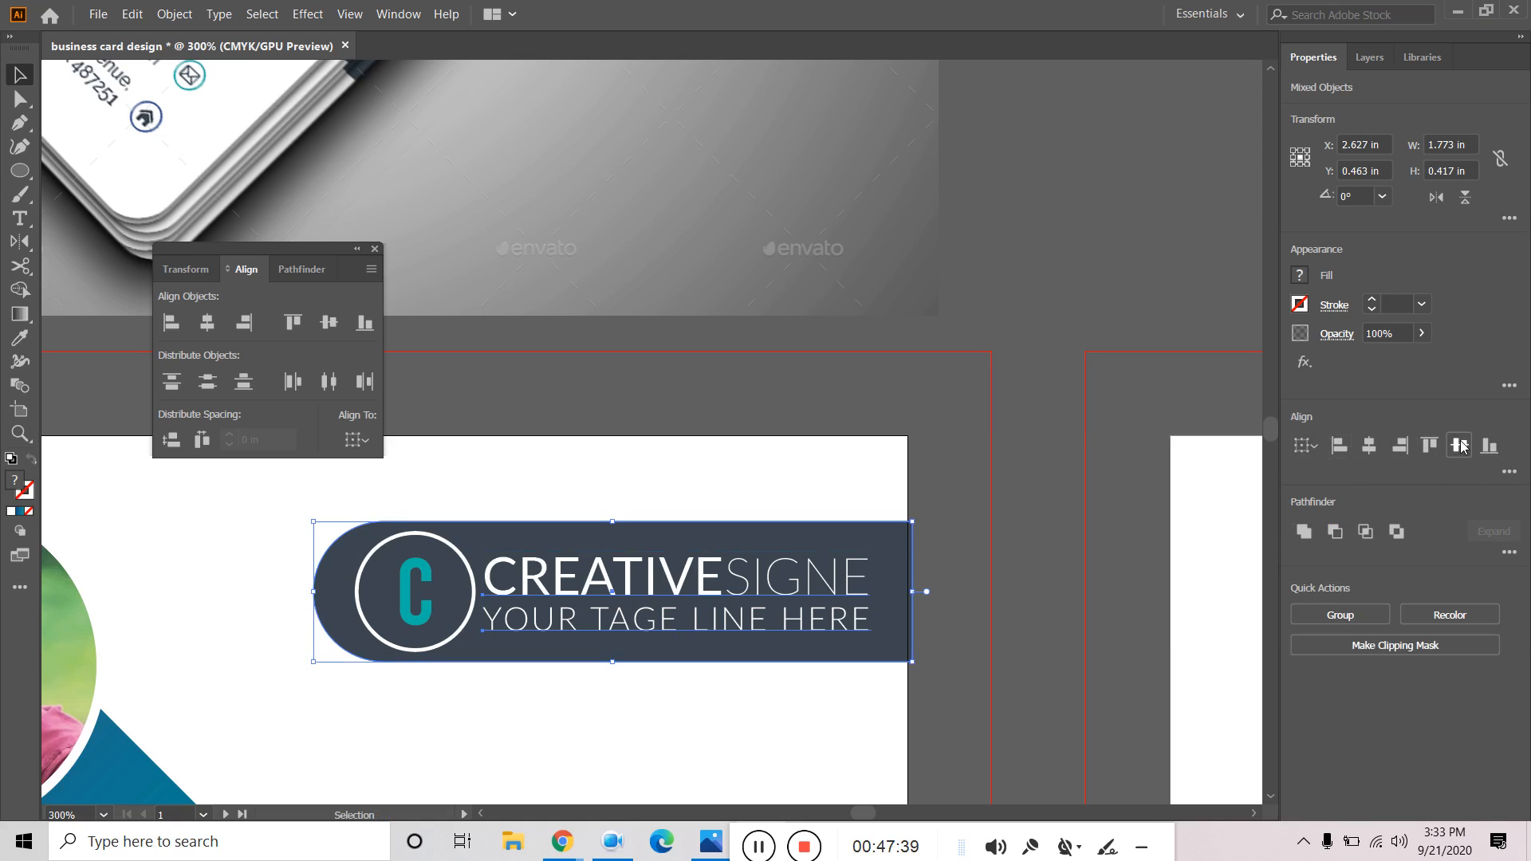
pyautogui.click(1460, 445)
pyautogui.click(1138, 265)
# Group the teal C with its circle and vertically centre badge, text and banner together.
pyautogui.click(418, 618)
pyautogui.keyDown('shift'); pyautogui.click(386, 568); pyautogui.keyUp('shift')
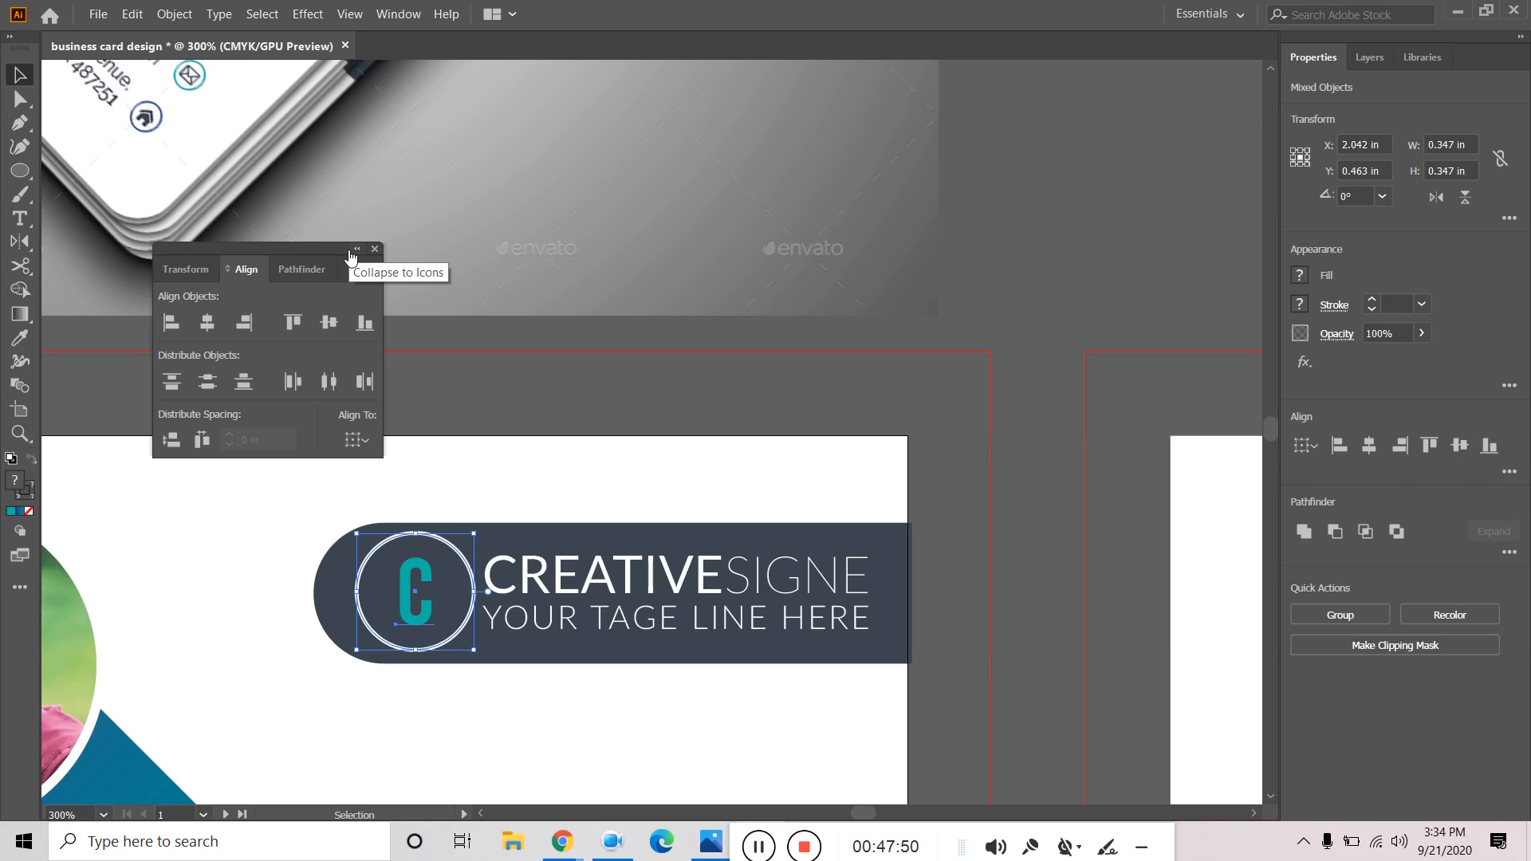
pyautogui.hotkey('ctrl', 'g')
pyautogui.click(289, 544)
pyautogui.click(363, 562)
pyautogui.keyDown('shift'); pyautogui.click(365, 563); pyautogui.keyUp('shift')
pyautogui.keyDown('shift'); pyautogui.click(563, 576); pyautogui.keyUp('shift')
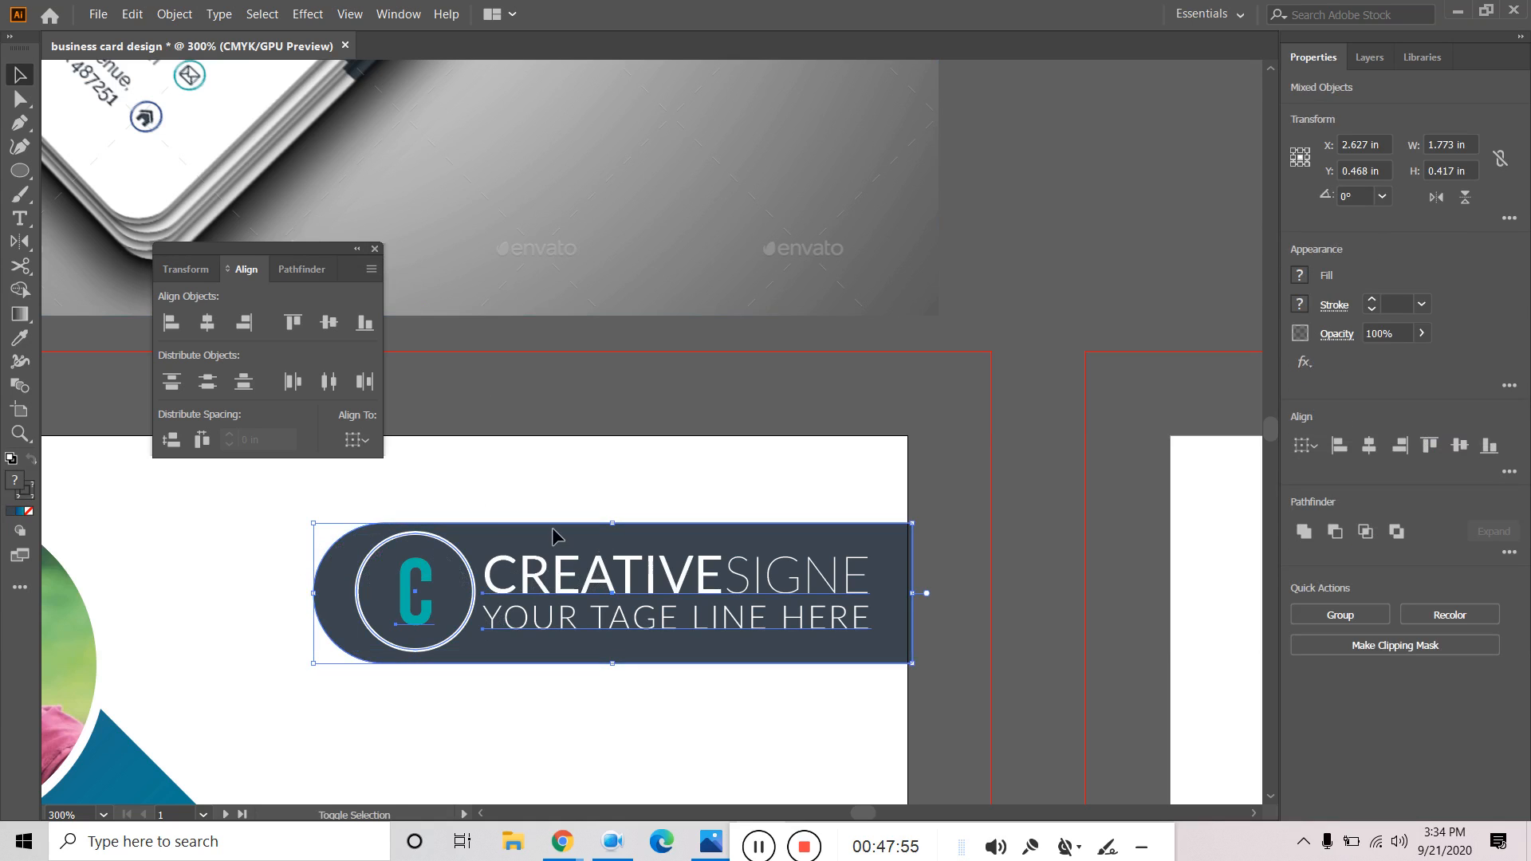
pyautogui.click(1460, 446)
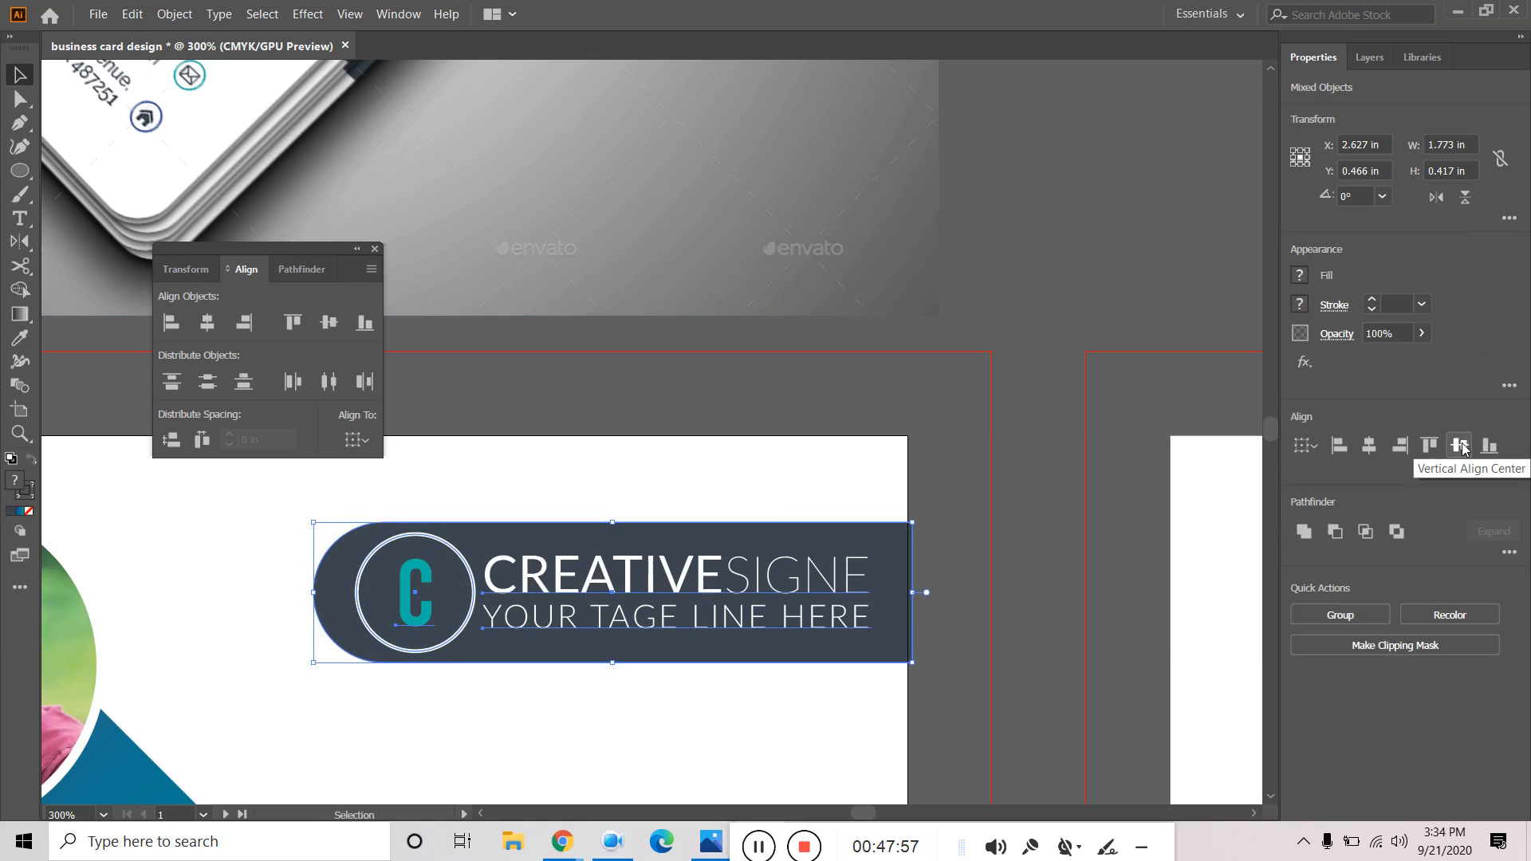
# Narrow the dark logo bar to W 1.76 in so it ends at the card's right edge.
pyautogui.click(992, 471)
pyautogui.click(905, 599)
pyautogui.moveTo(914, 597); pyautogui.dragTo(908, 596)
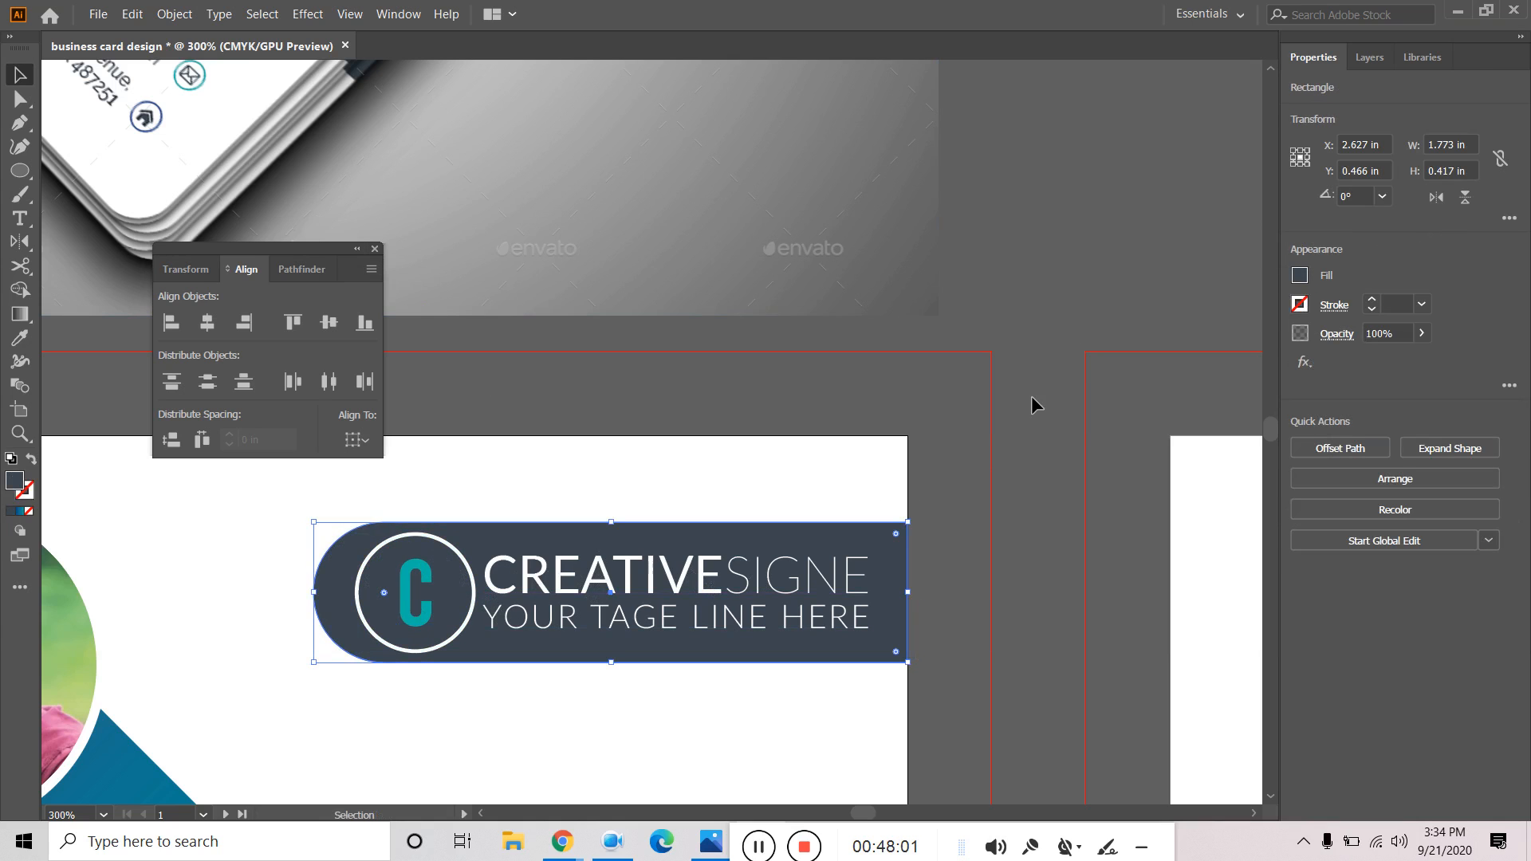
pyautogui.click(1038, 267)
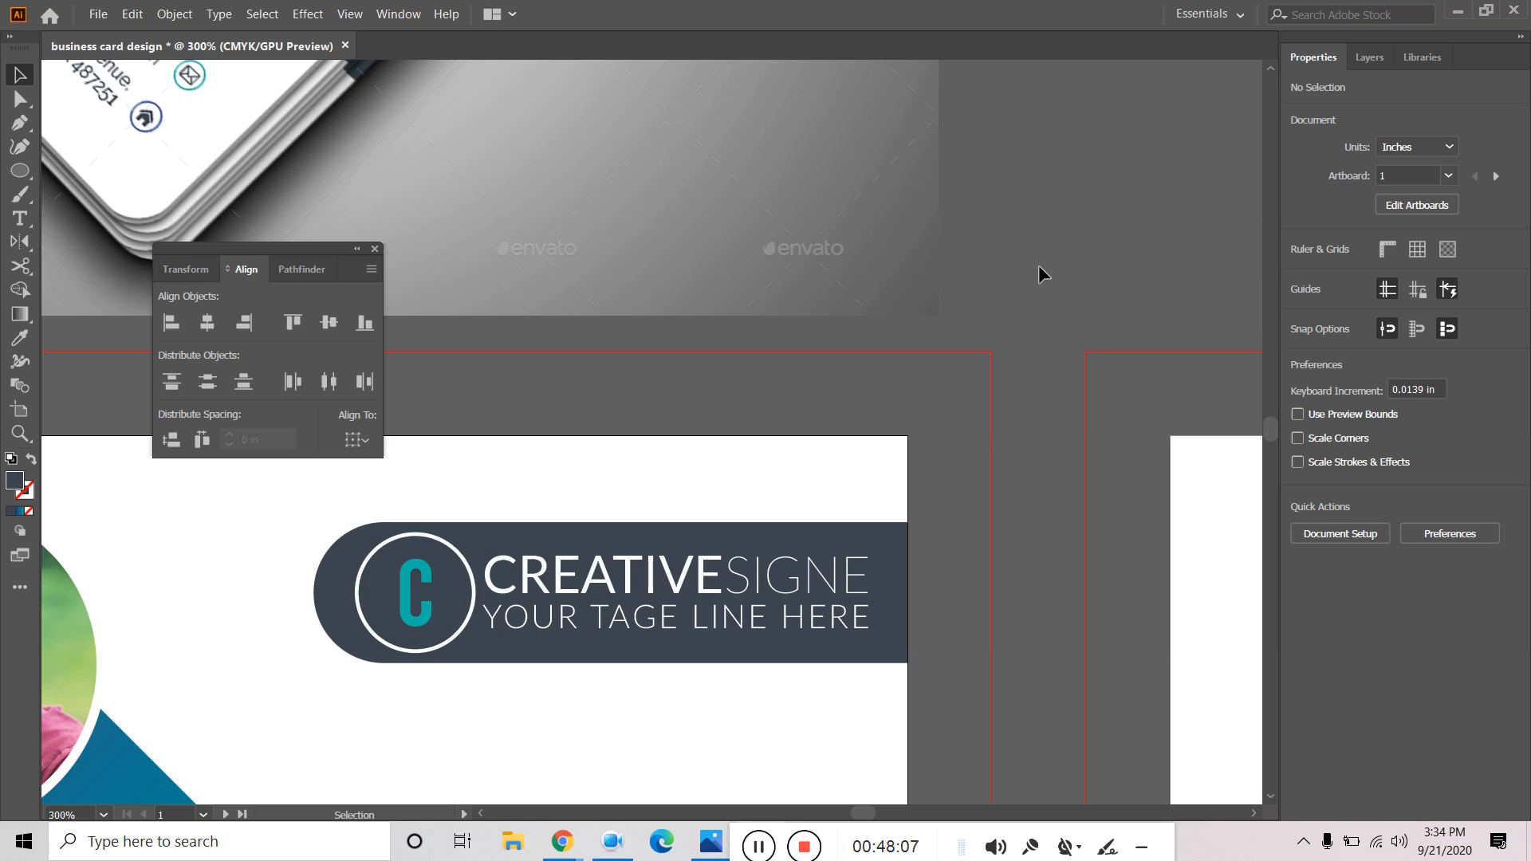
pyautogui.moveTo(740, 829); pyautogui.dragTo(808, 832)
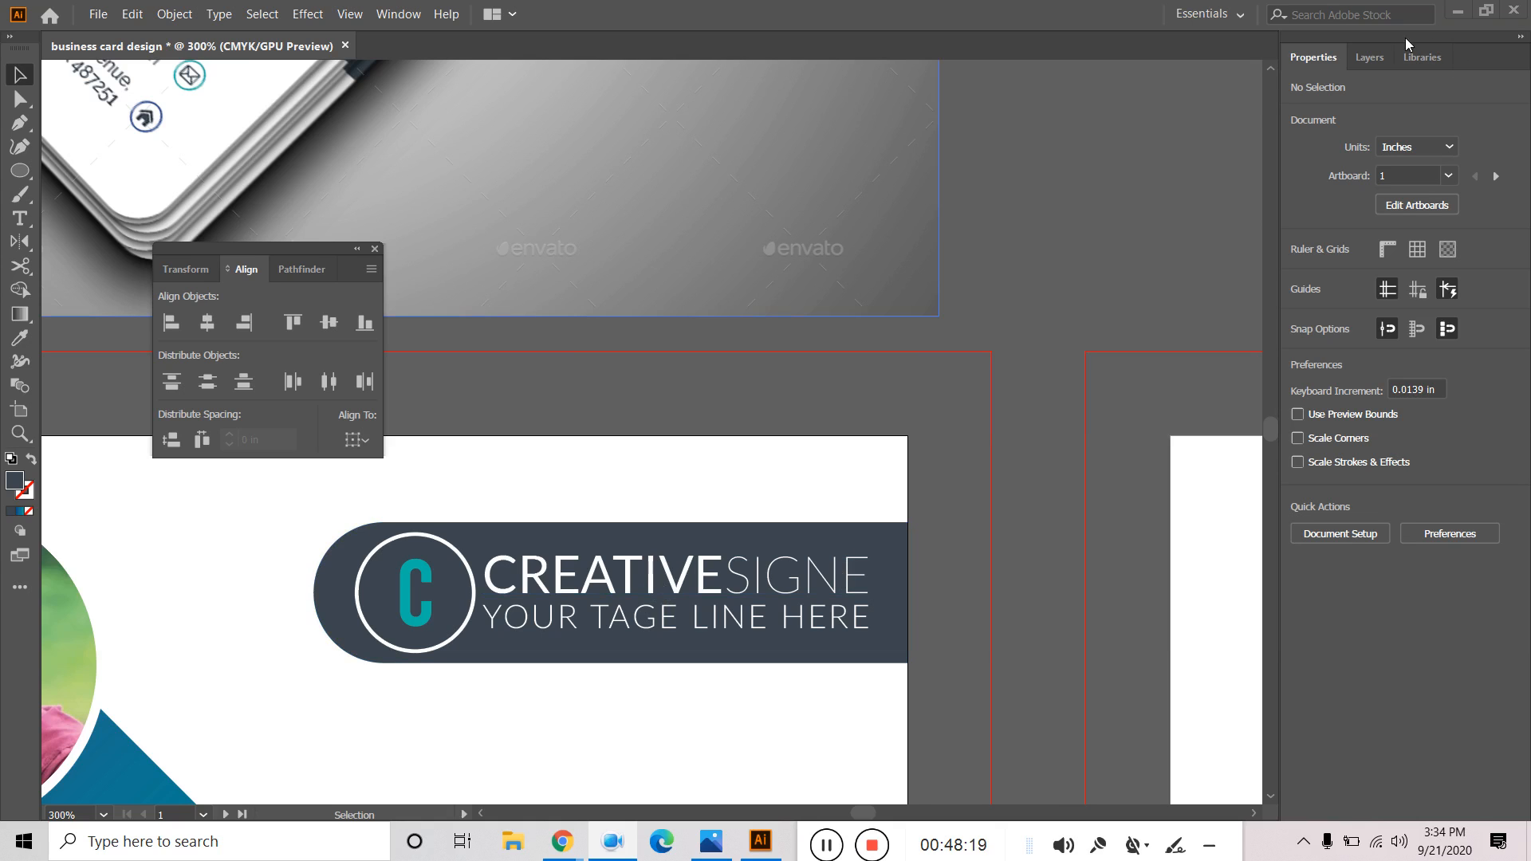
# Inspect the front layer's logo C, logo text and portrait clip groups, then collapse them all.
pyautogui.click(1370, 59)
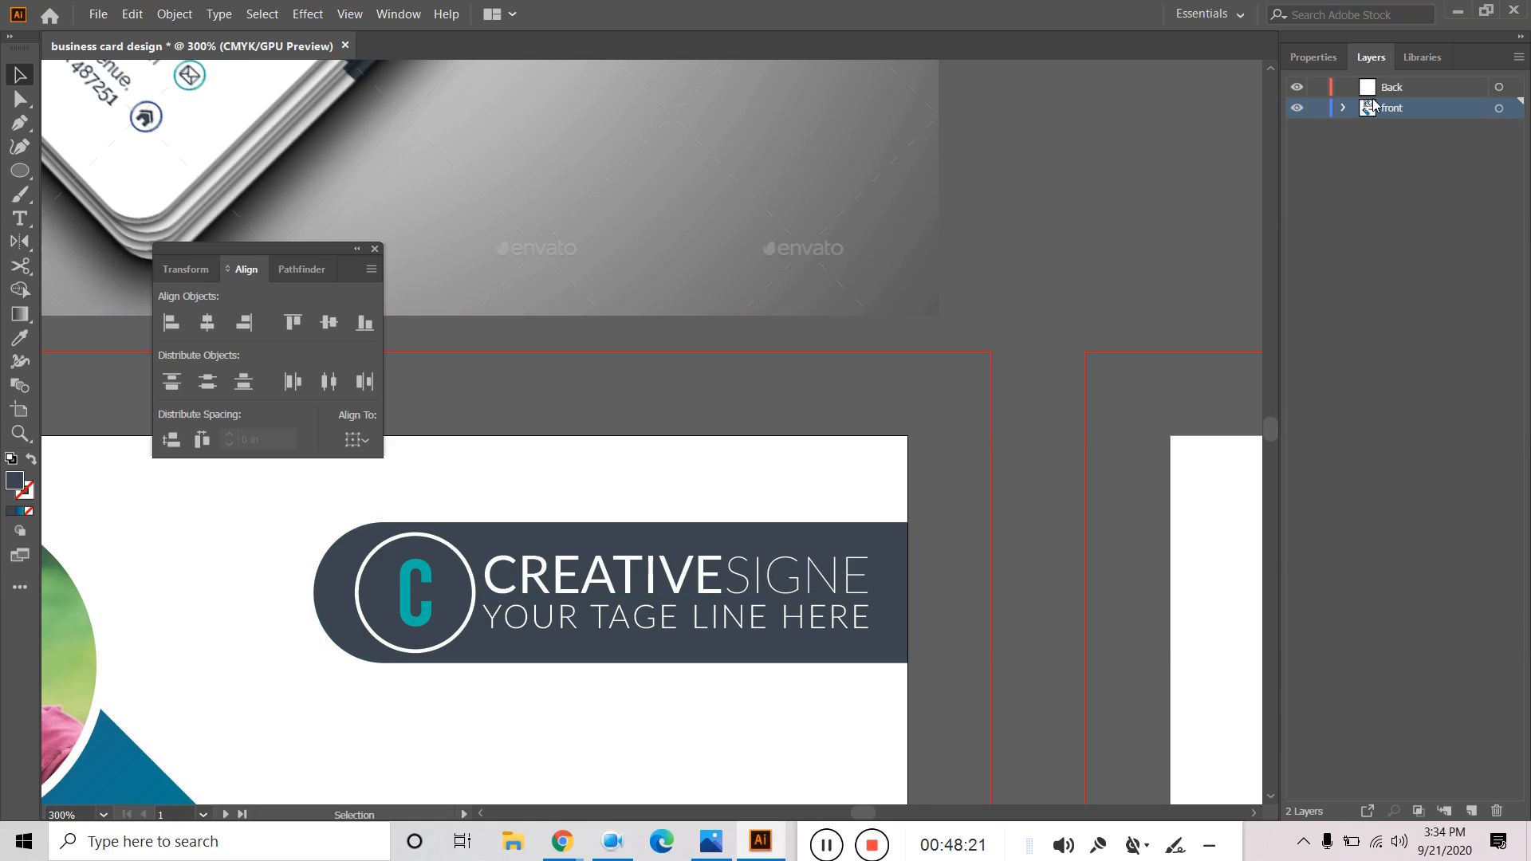
pyautogui.click(1343, 109)
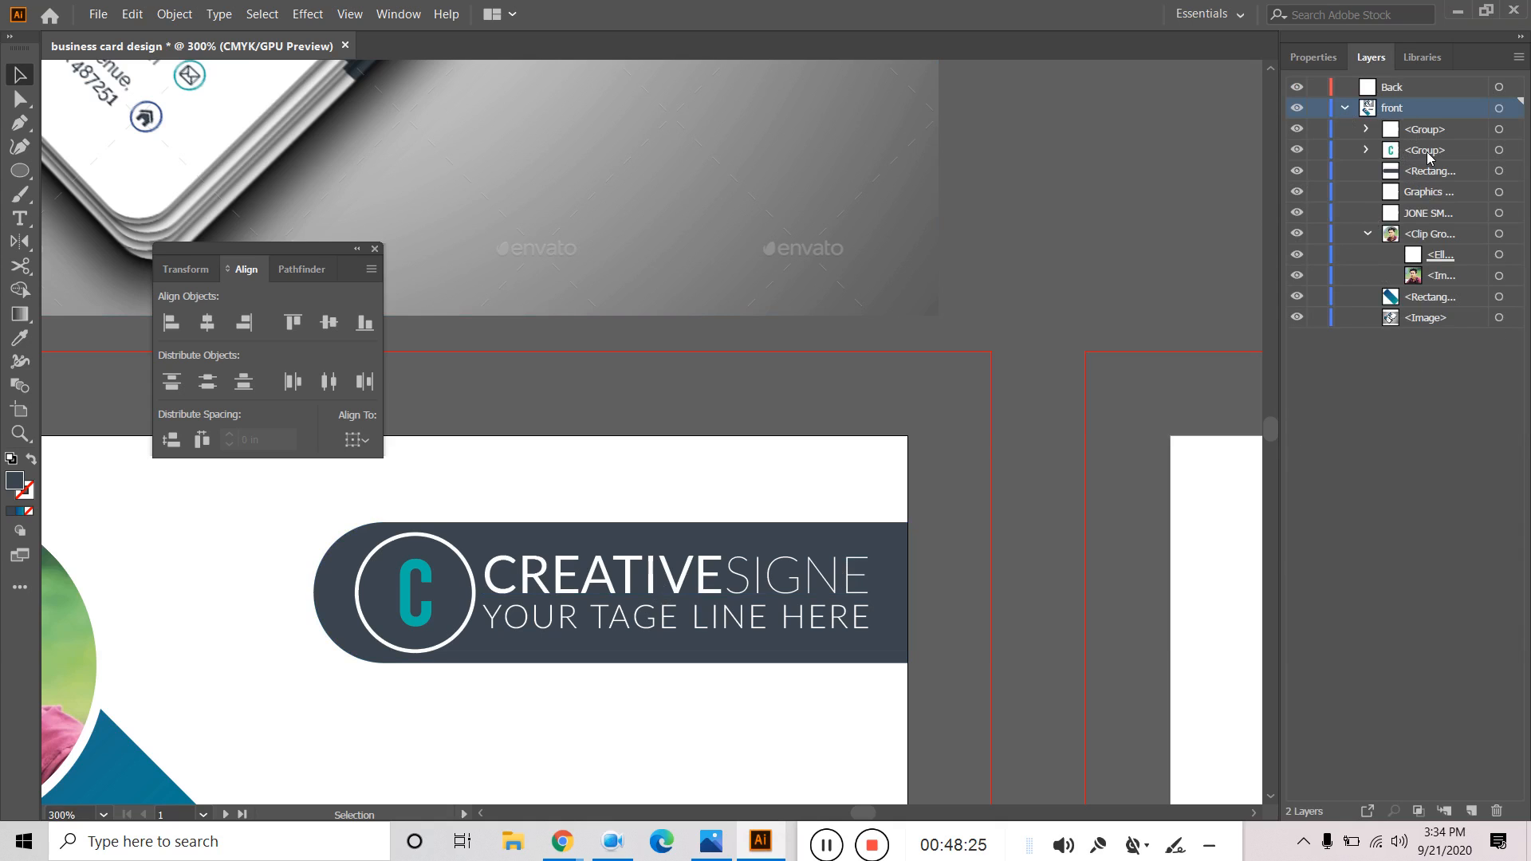
pyautogui.click(1366, 150)
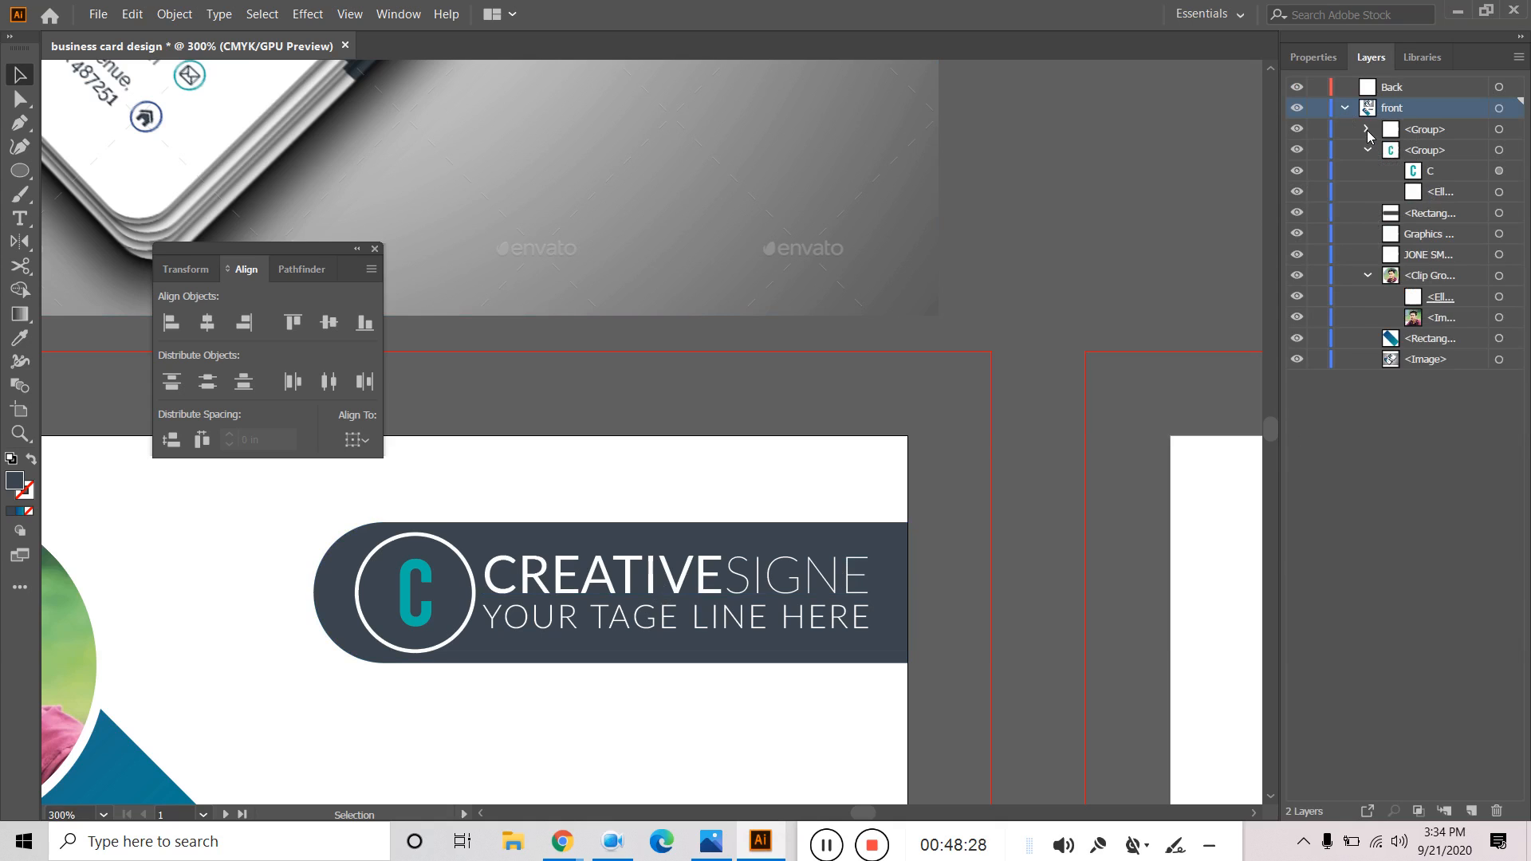
pyautogui.click(1367, 129)
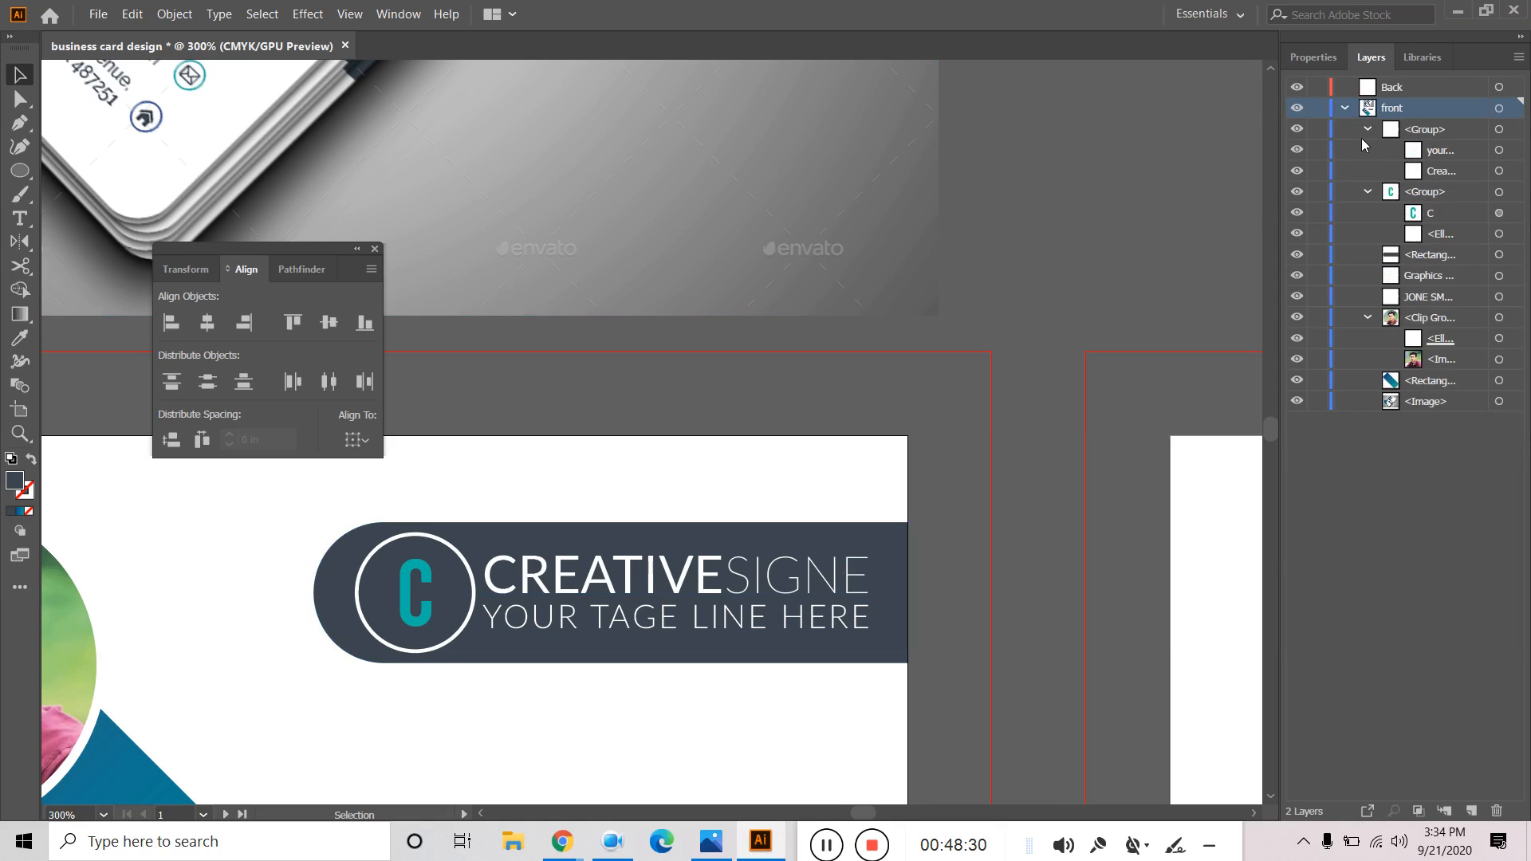
pyautogui.click(1367, 130)
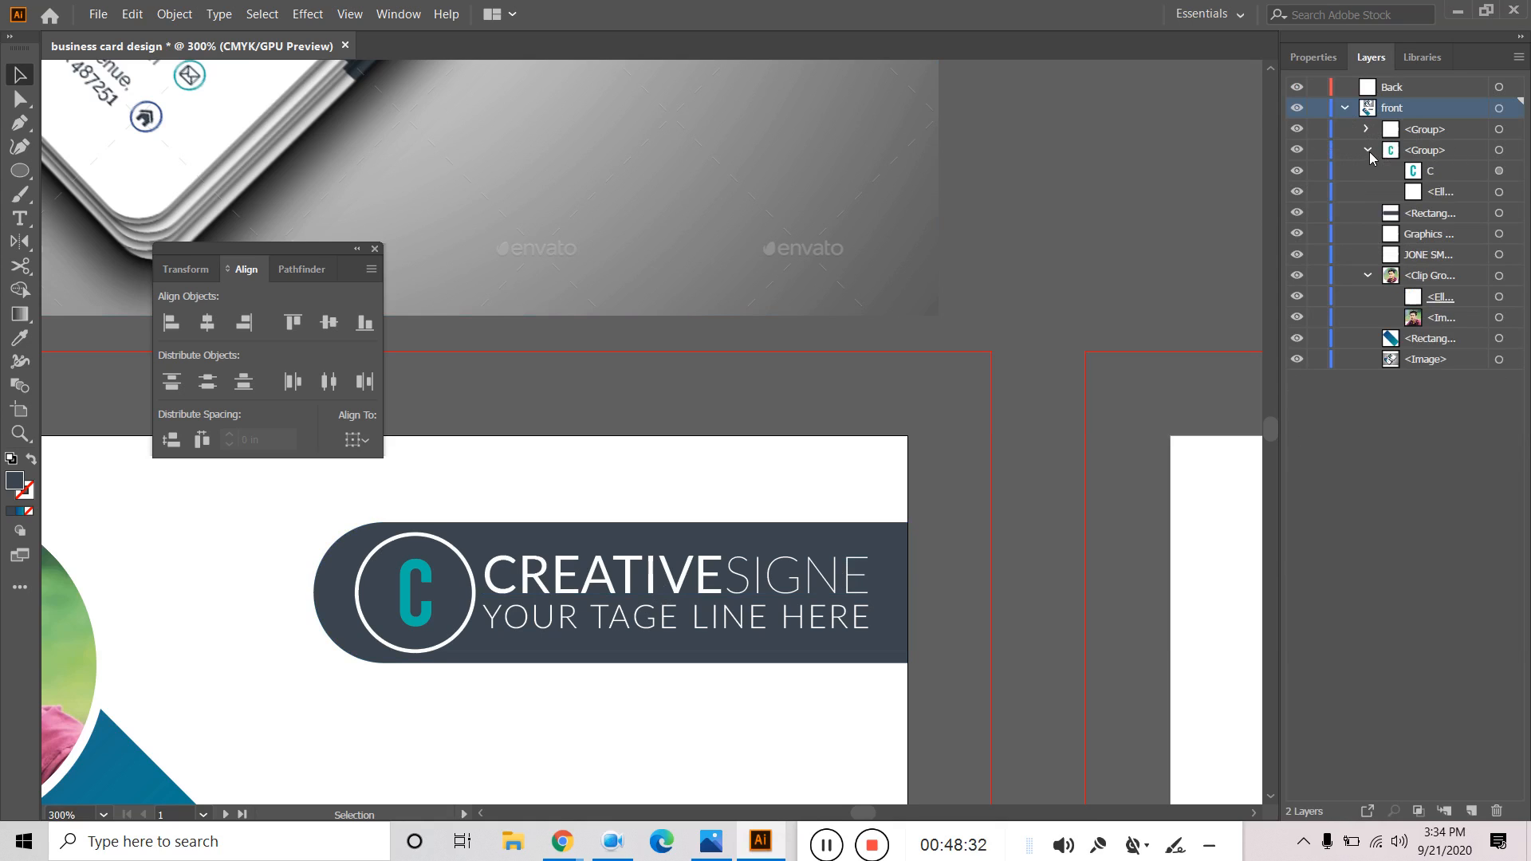
pyautogui.click(1367, 150)
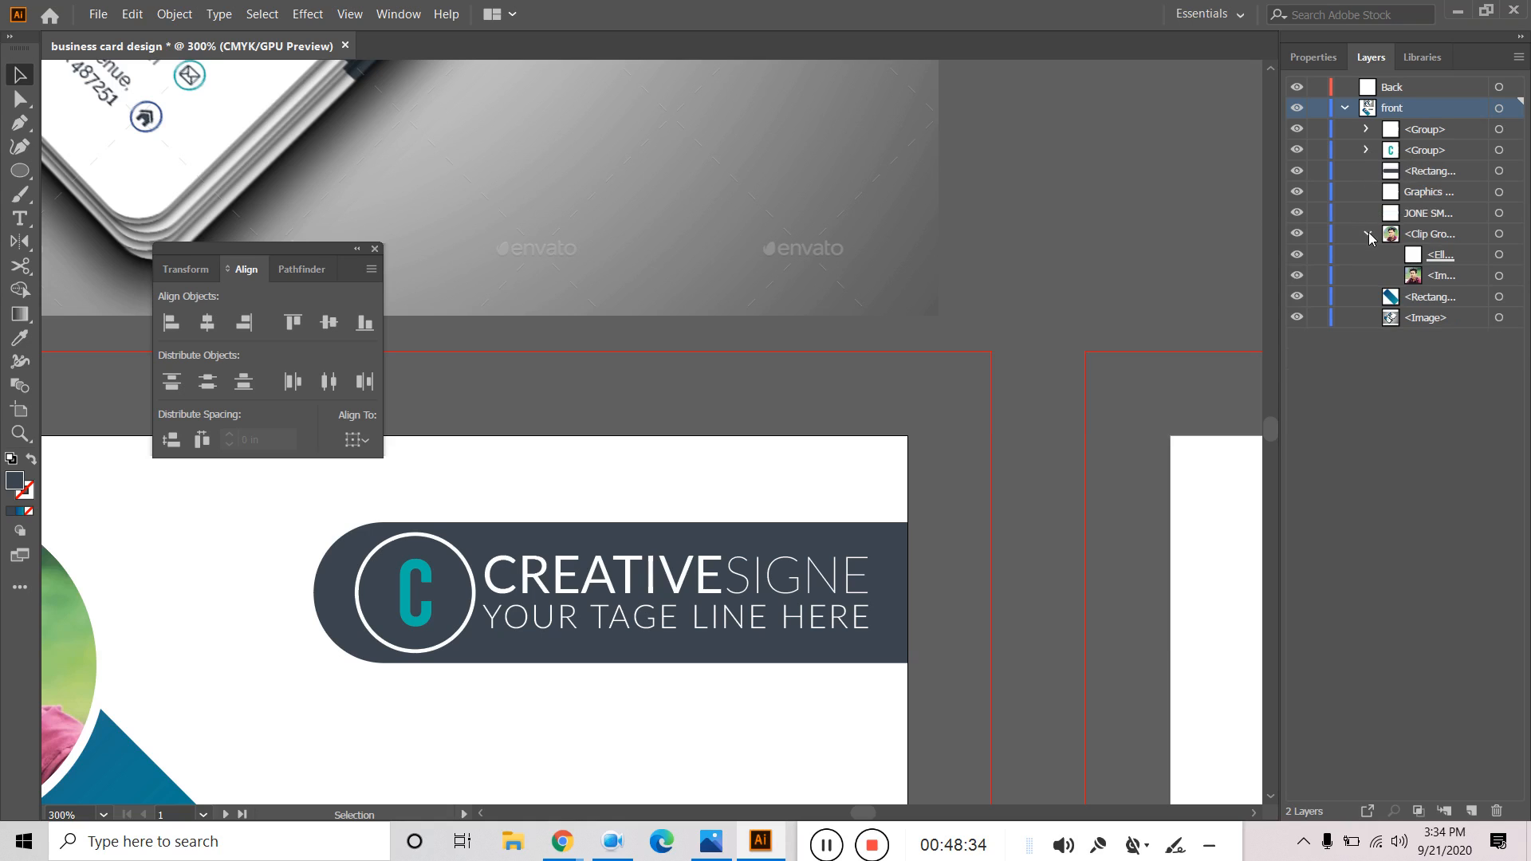
pyautogui.click(1367, 234)
pyautogui.click(1346, 108)
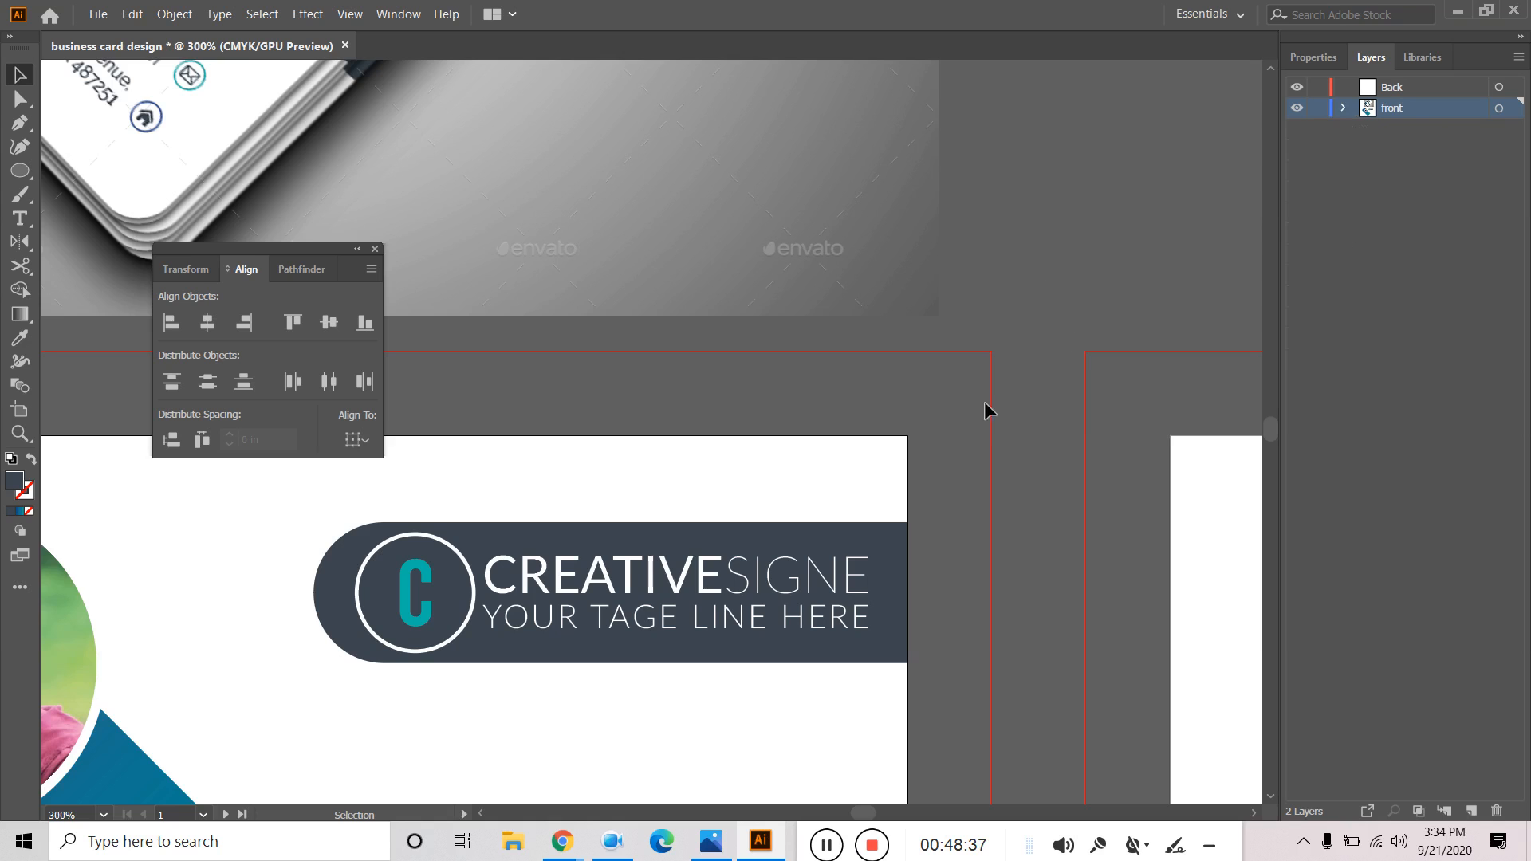
pyautogui.scroll(-2, 898, 463)
# Close the floating Align/Pathfinder panel and recentre the front card in view.
pyautogui.moveTo(1062, 262); pyautogui.dragTo(1119, 315)
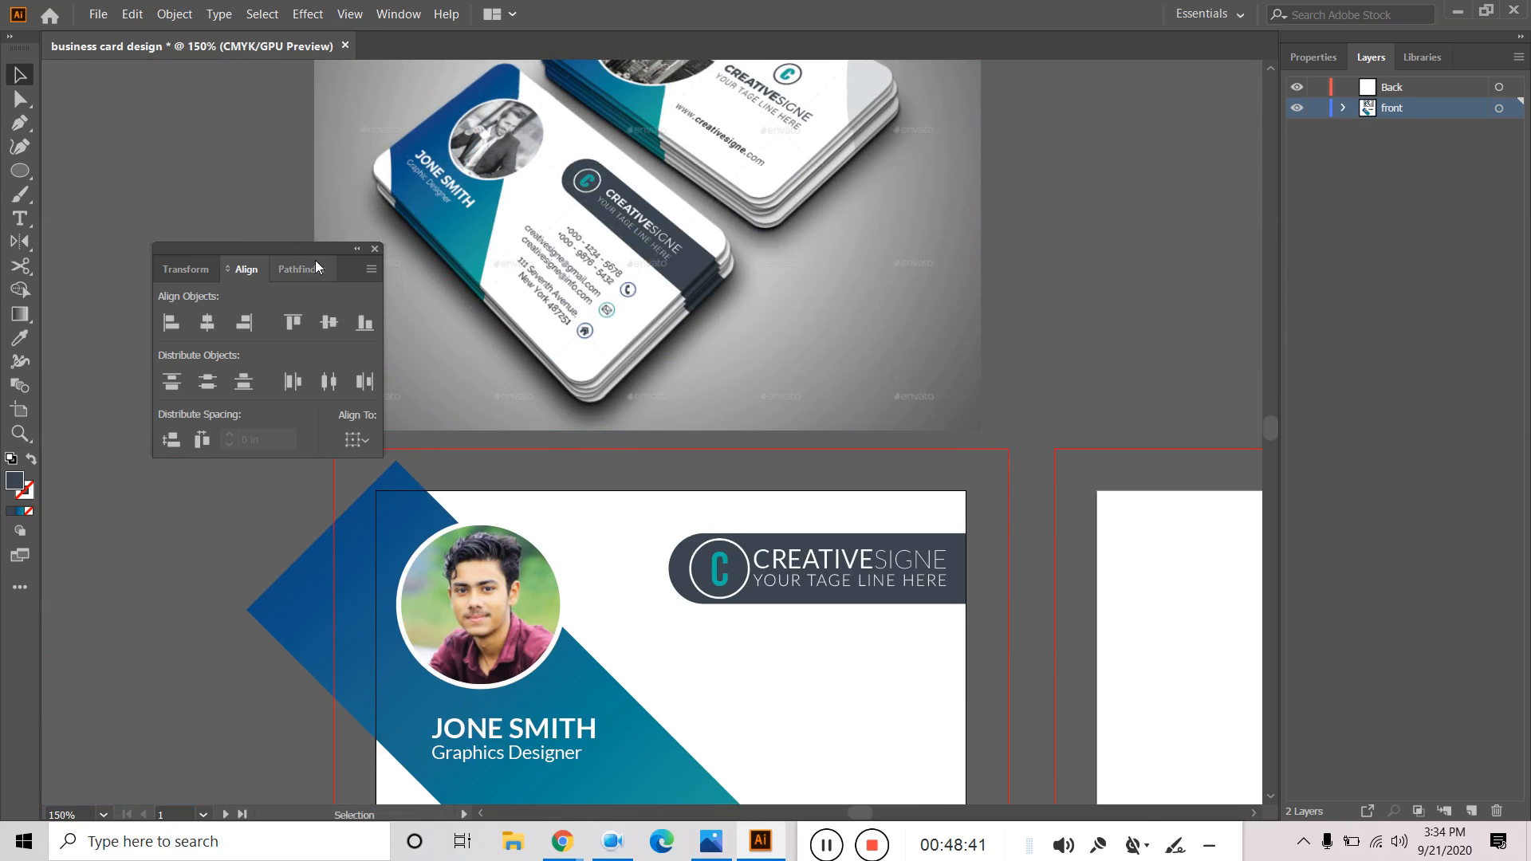
pyautogui.click(376, 248)
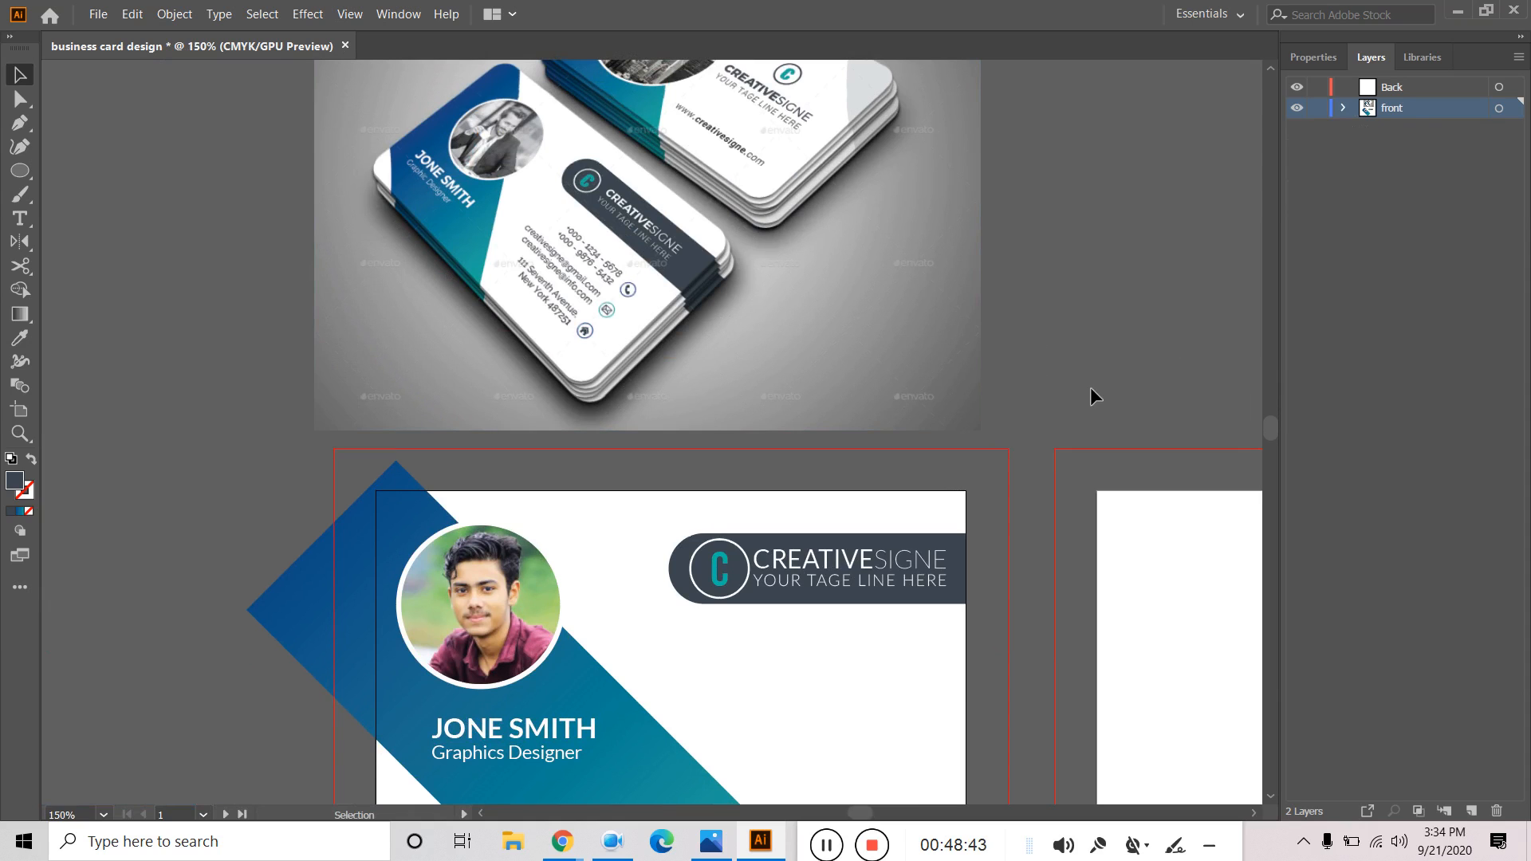
pyautogui.moveTo(1114, 395); pyautogui.dragTo(1080, 380)
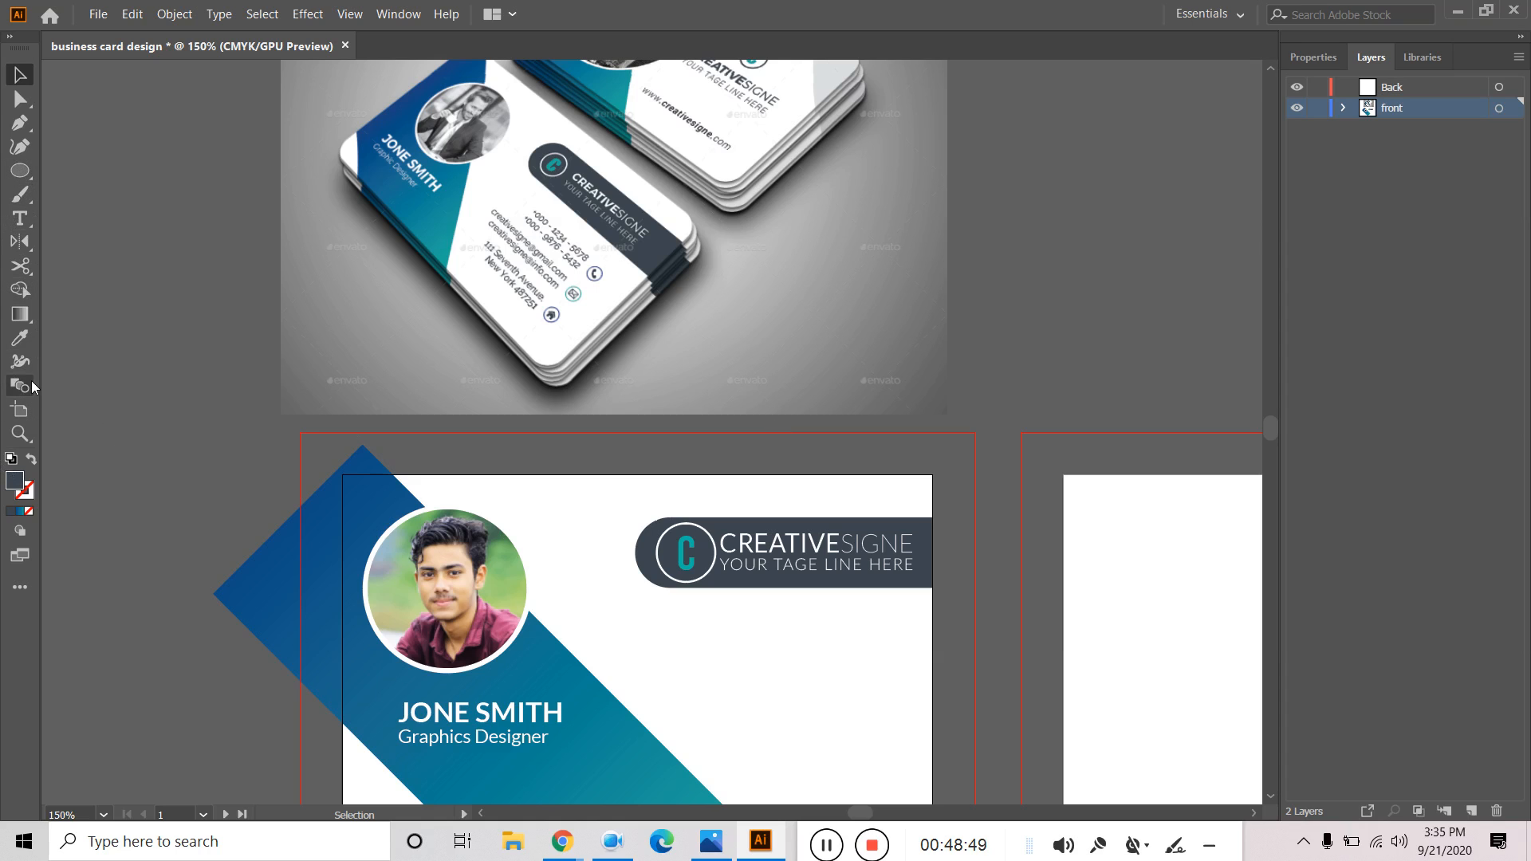
pyautogui.click(436, 550)
pyautogui.click(213, 327)
# Add a 'LOREM IPSUM' placeholder text line below the logo bar.
pyautogui.click(25, 220)
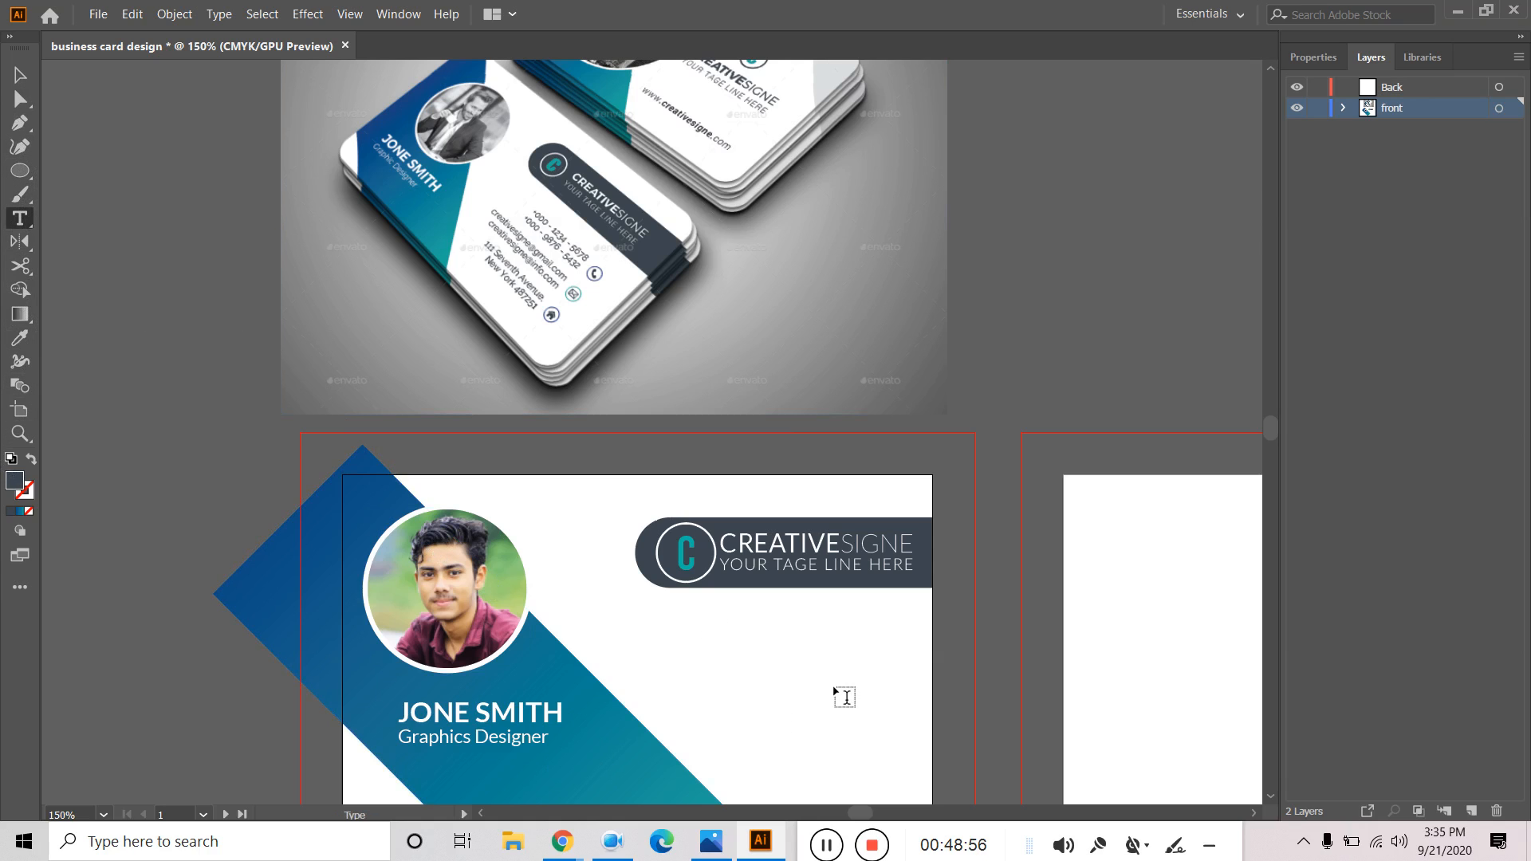
pyautogui.click(807, 642)
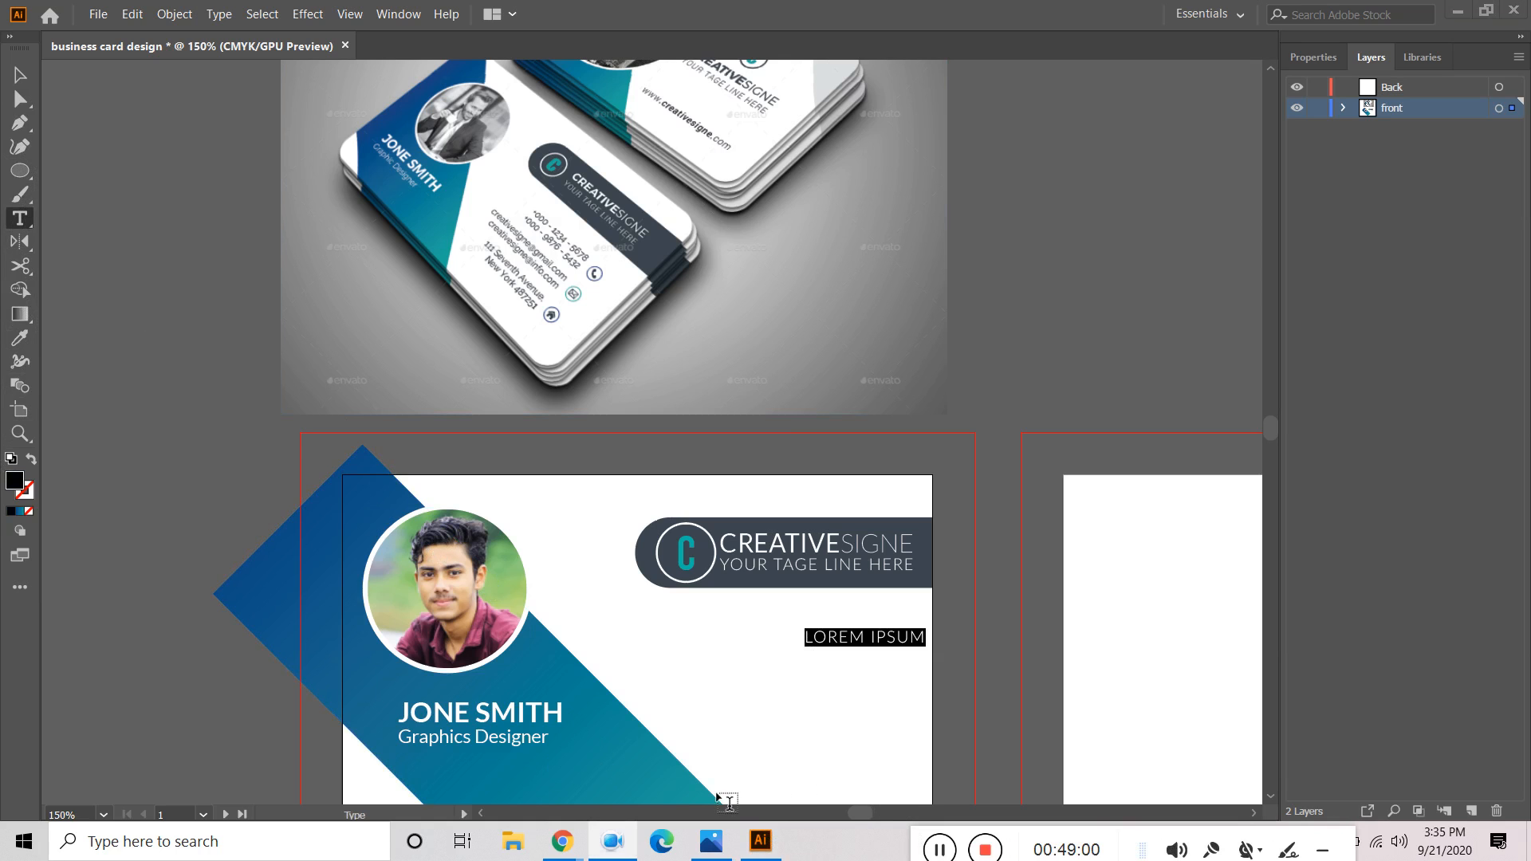
pyautogui.moveTo(576, 848)
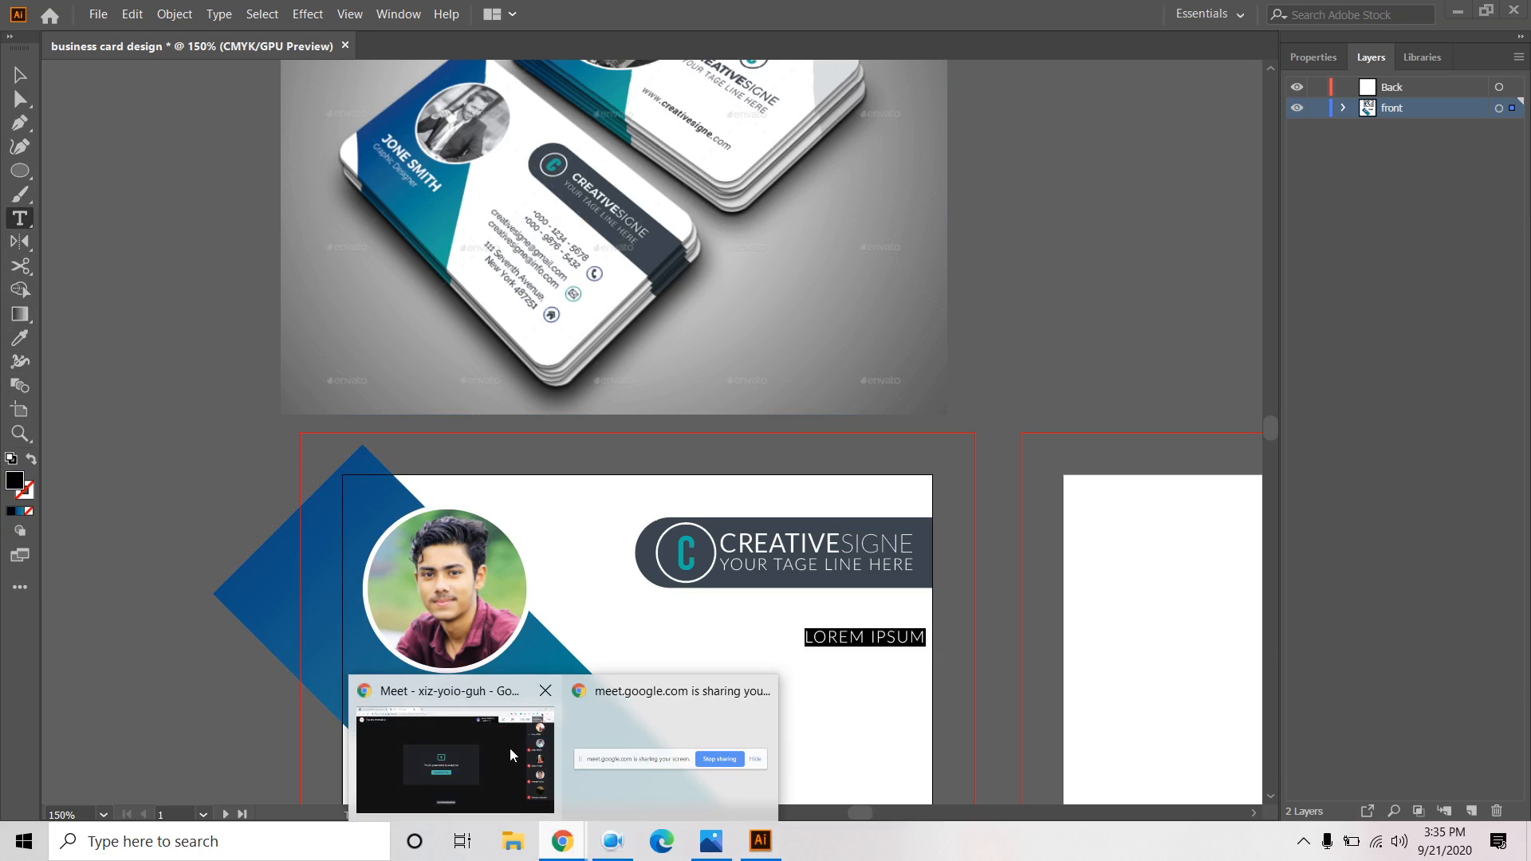
pyautogui.click(510, 748)
# Open the Font Awesome cheatsheet in a new Chrome tab by searching 'font'.
pyautogui.click(512, 22)
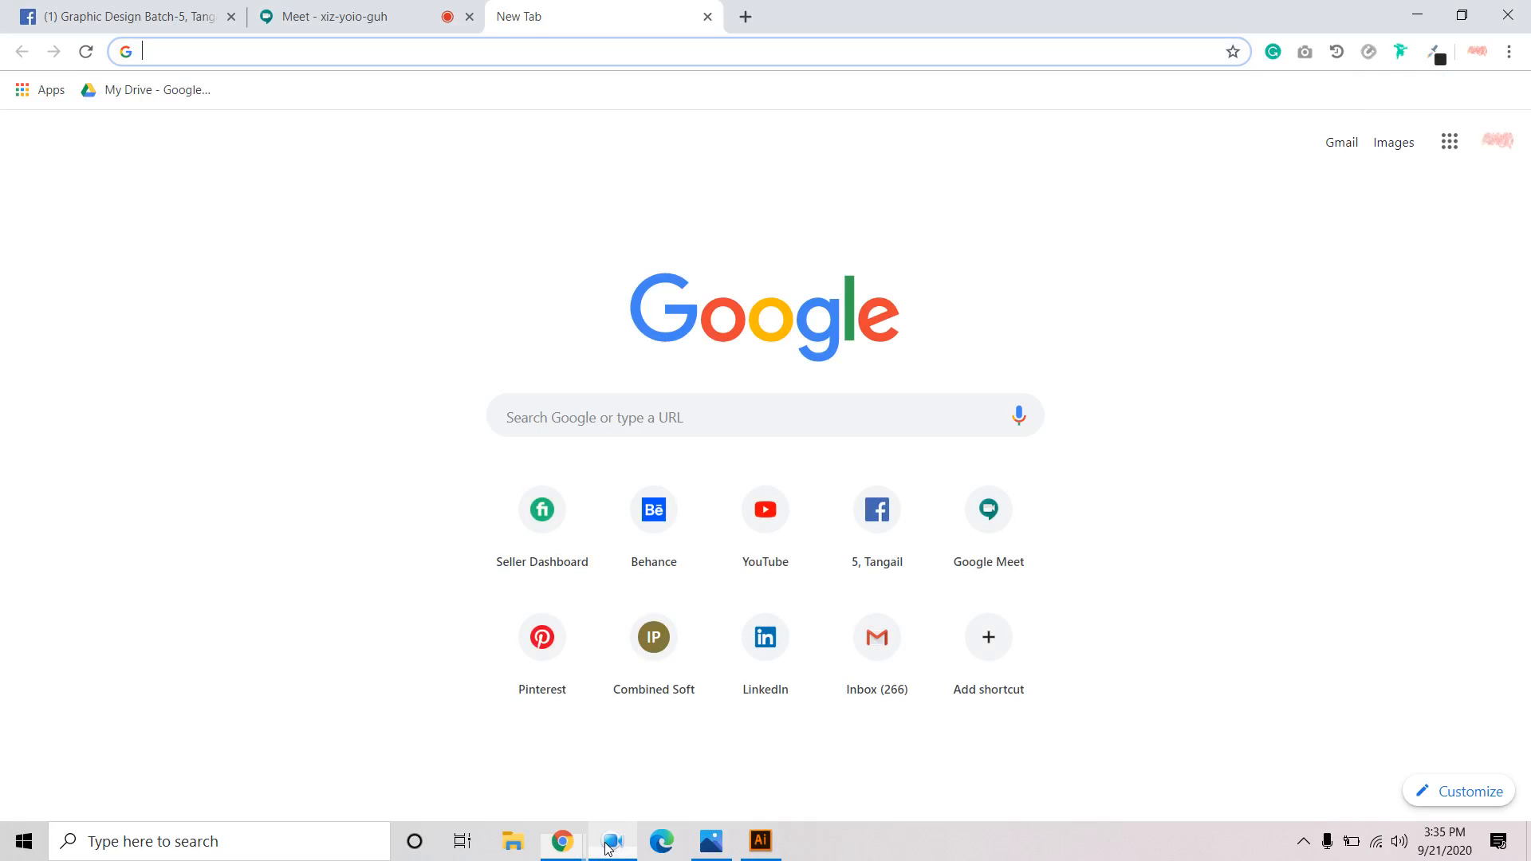
pyautogui.write('font')
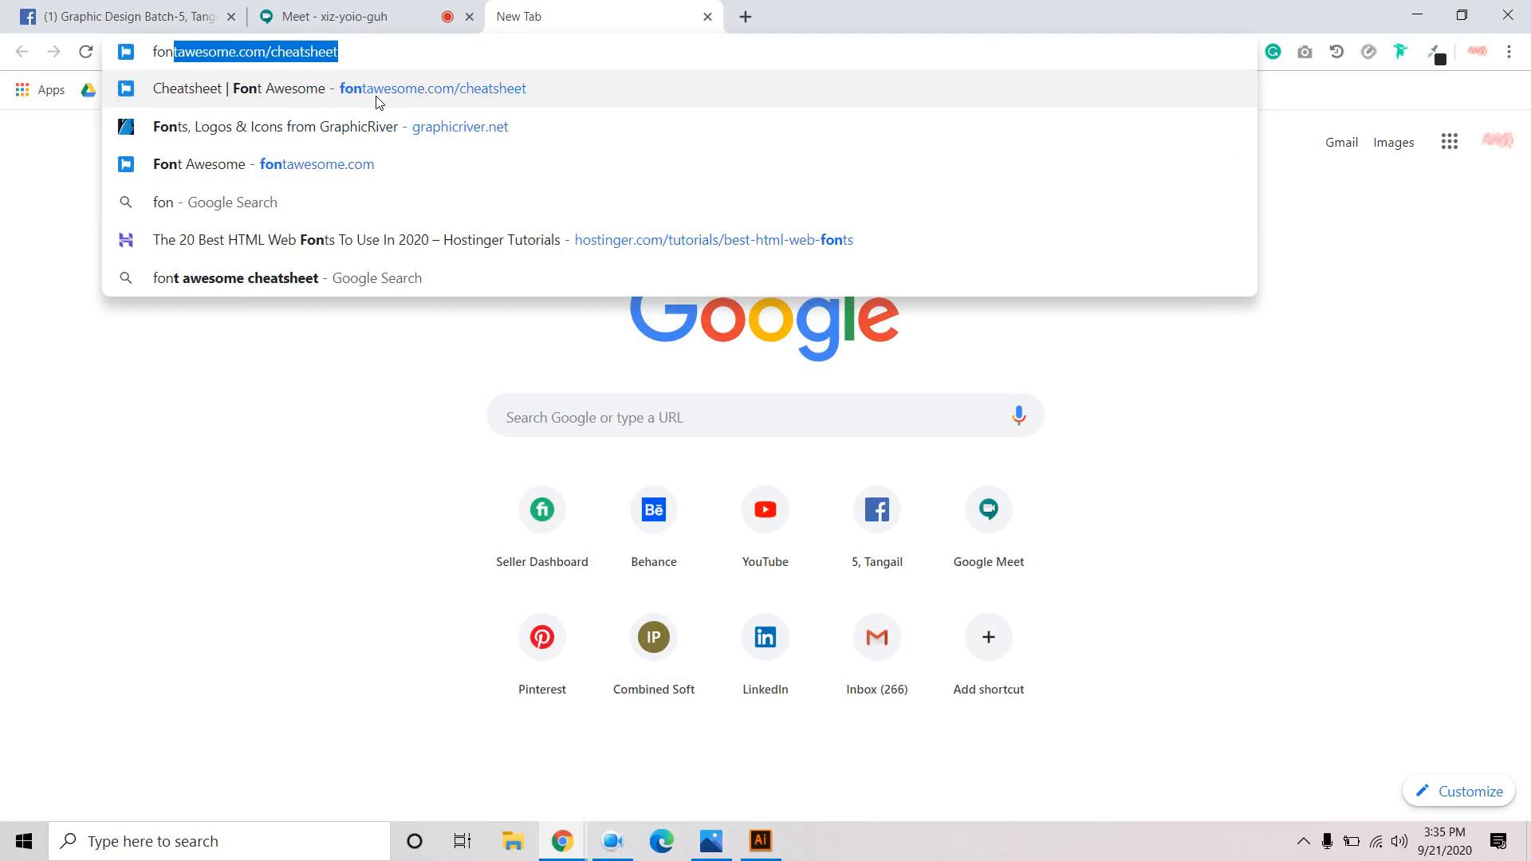
pyautogui.click(400, 136)
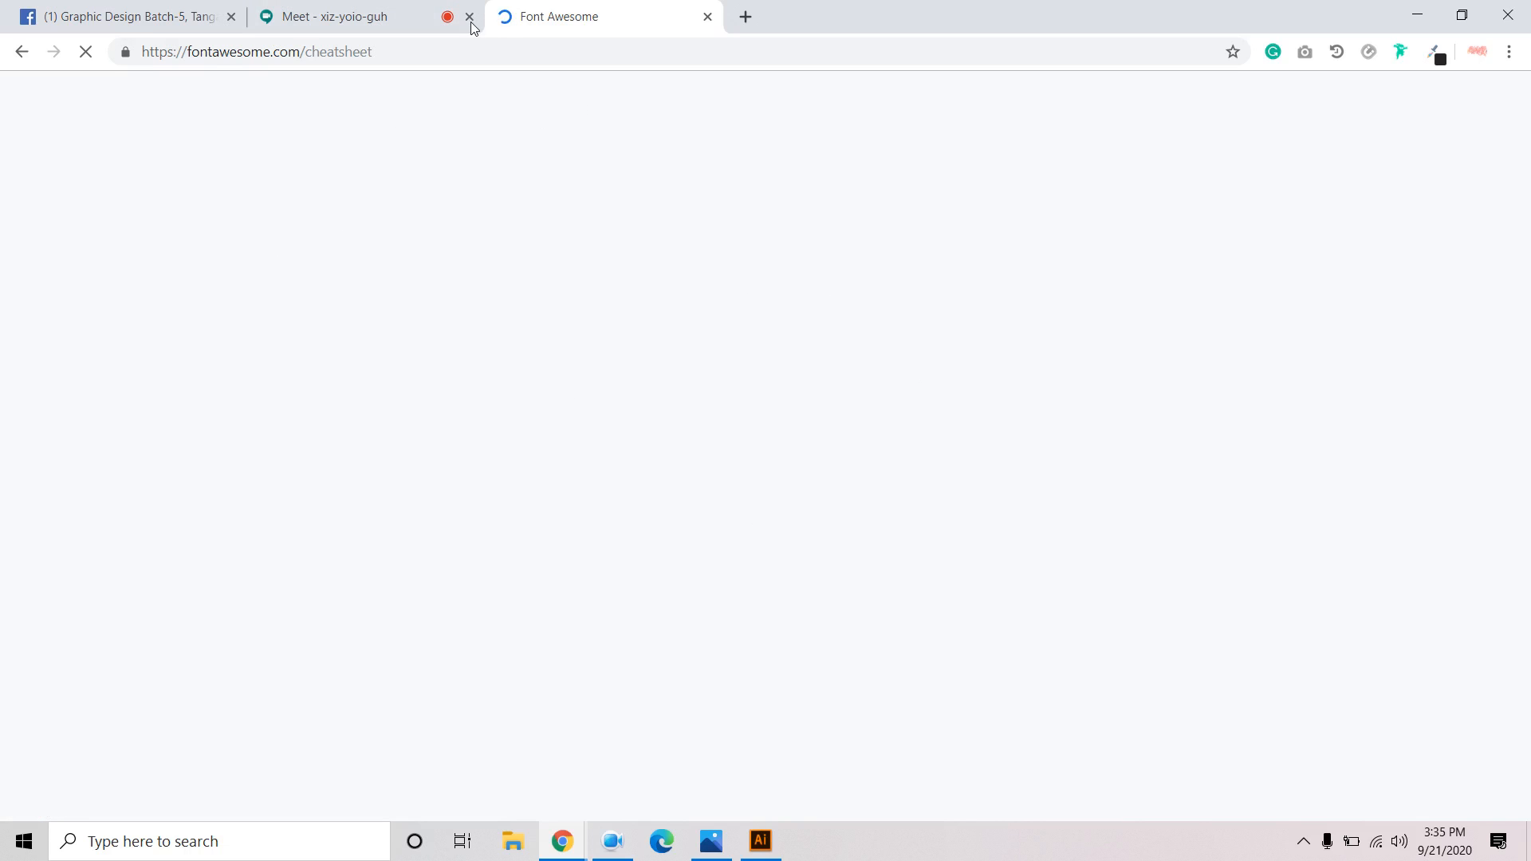
pyautogui.click(610, 841)
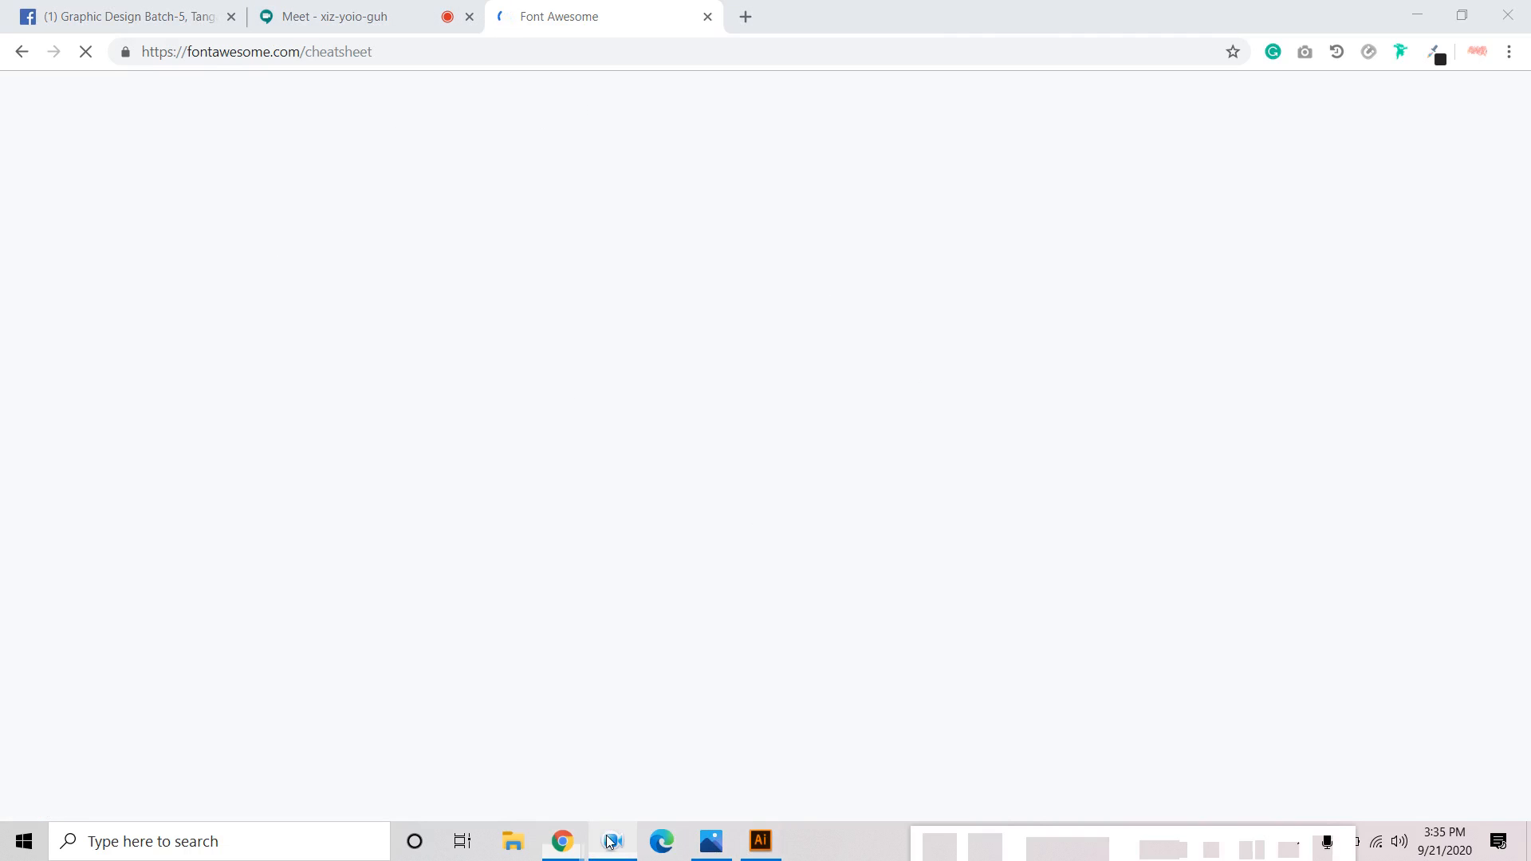
pyautogui.click(937, 850)
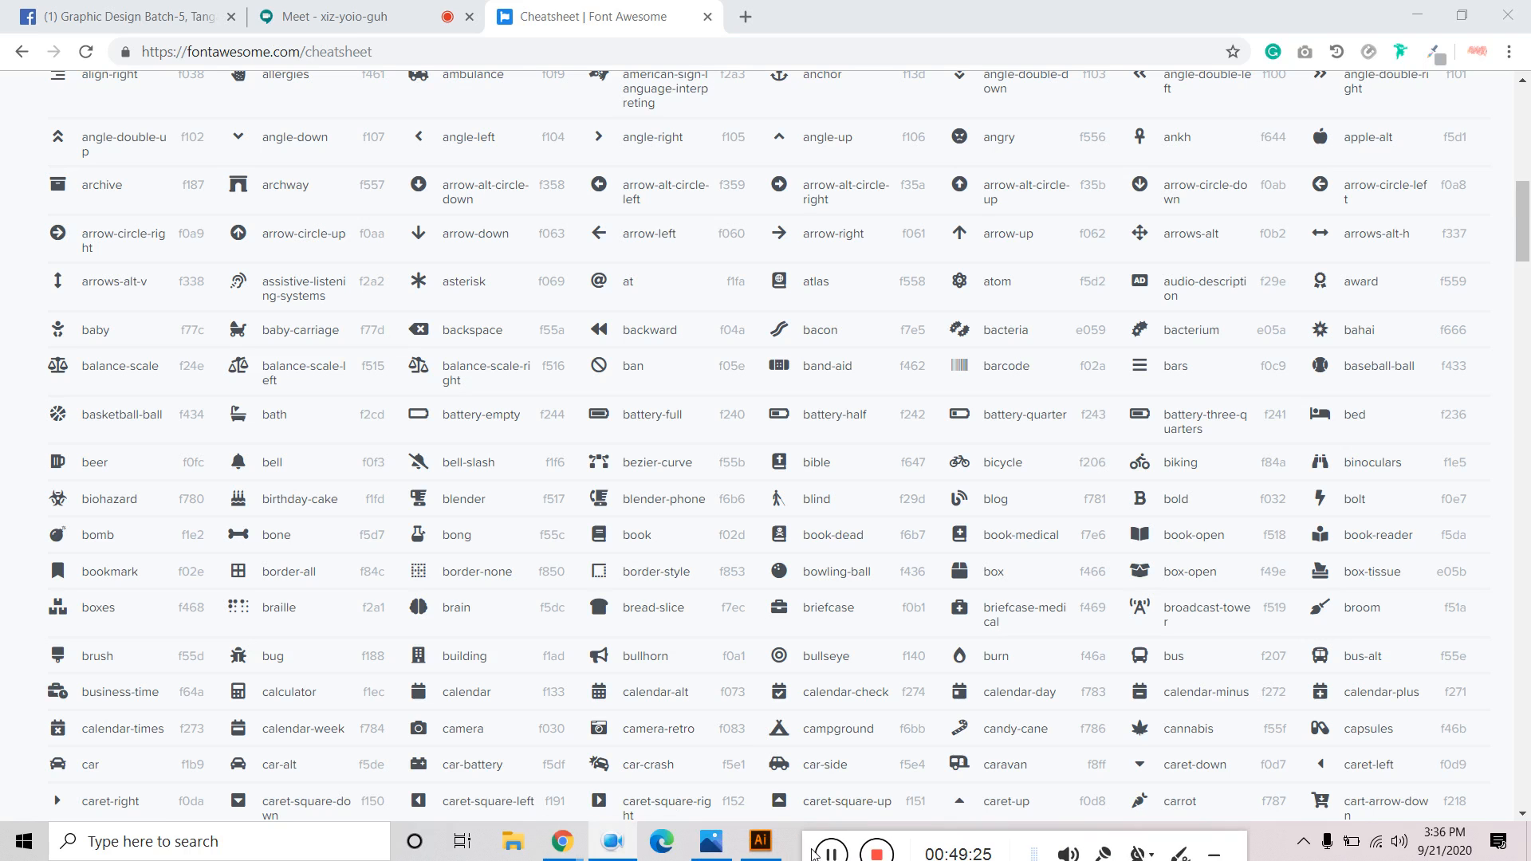
pyautogui.scroll(5, 854, 587)
pyautogui.scroll(-4, 854, 587)
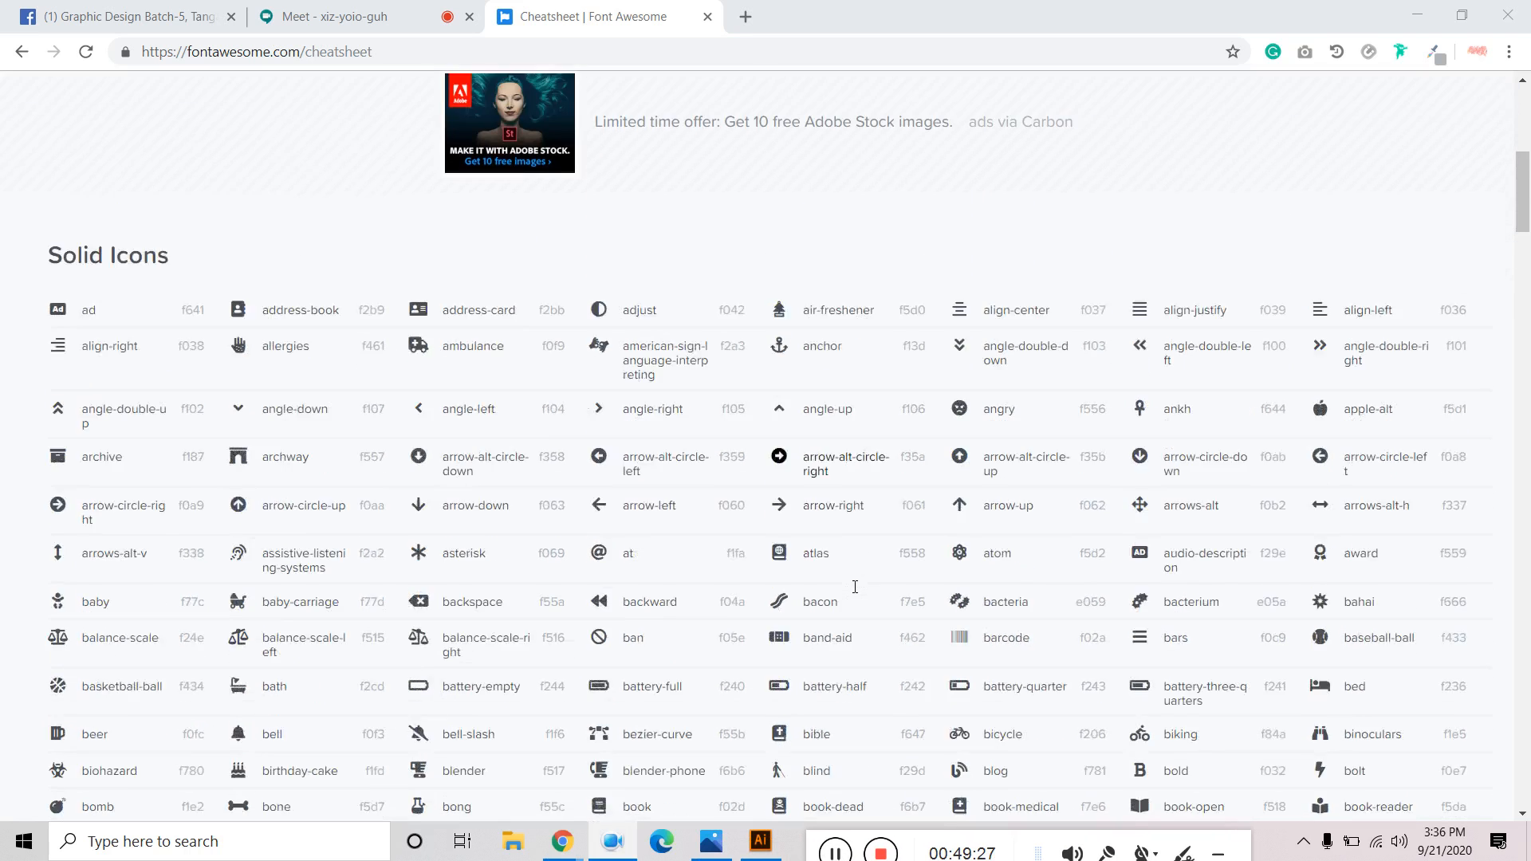
pyautogui.scroll(-3, 854, 587)
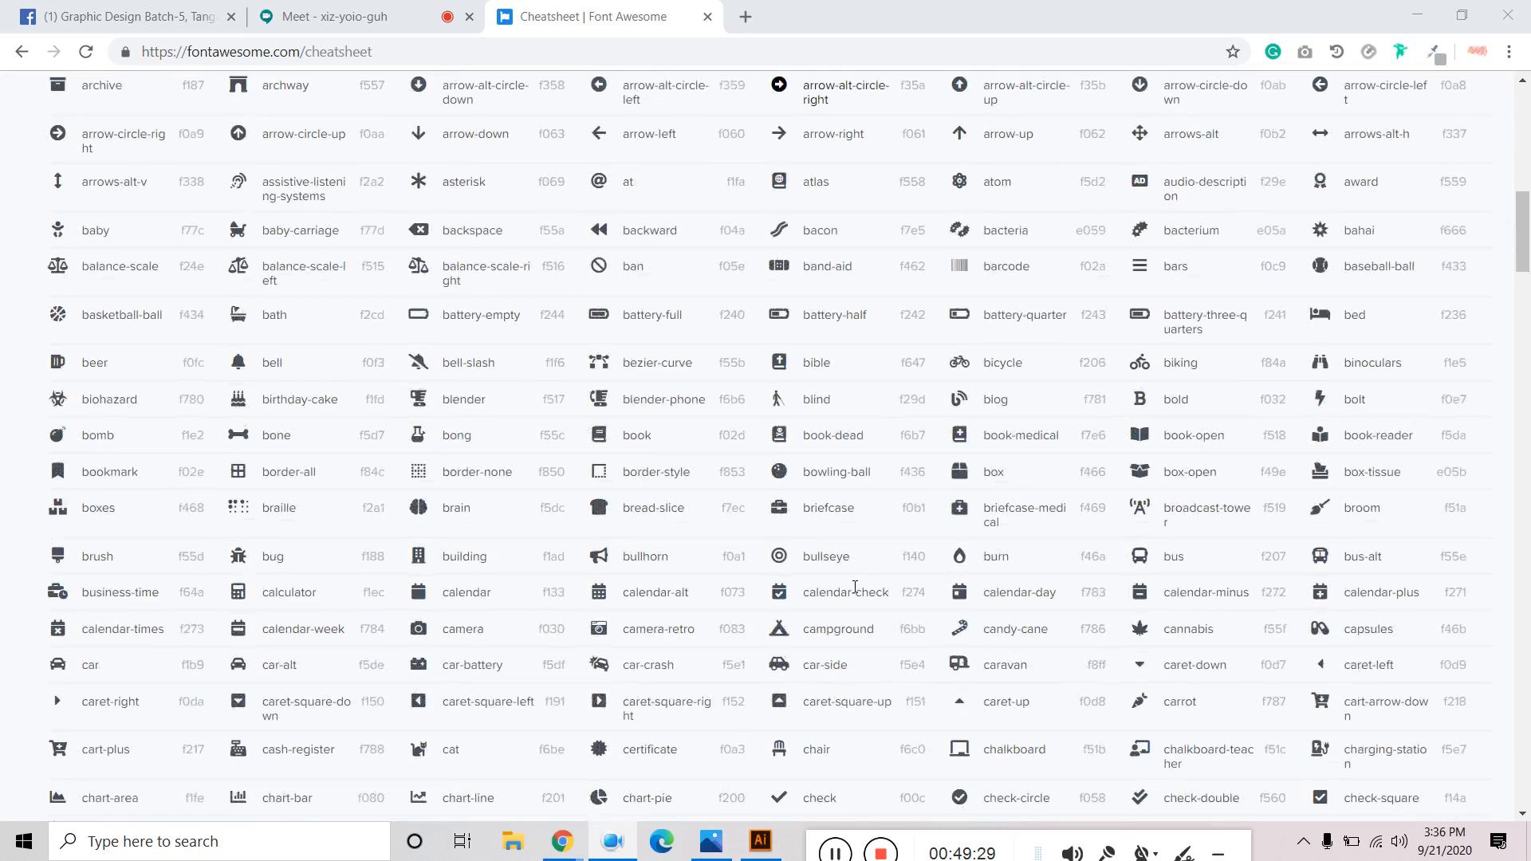
pyautogui.scroll(-1, 855, 587)
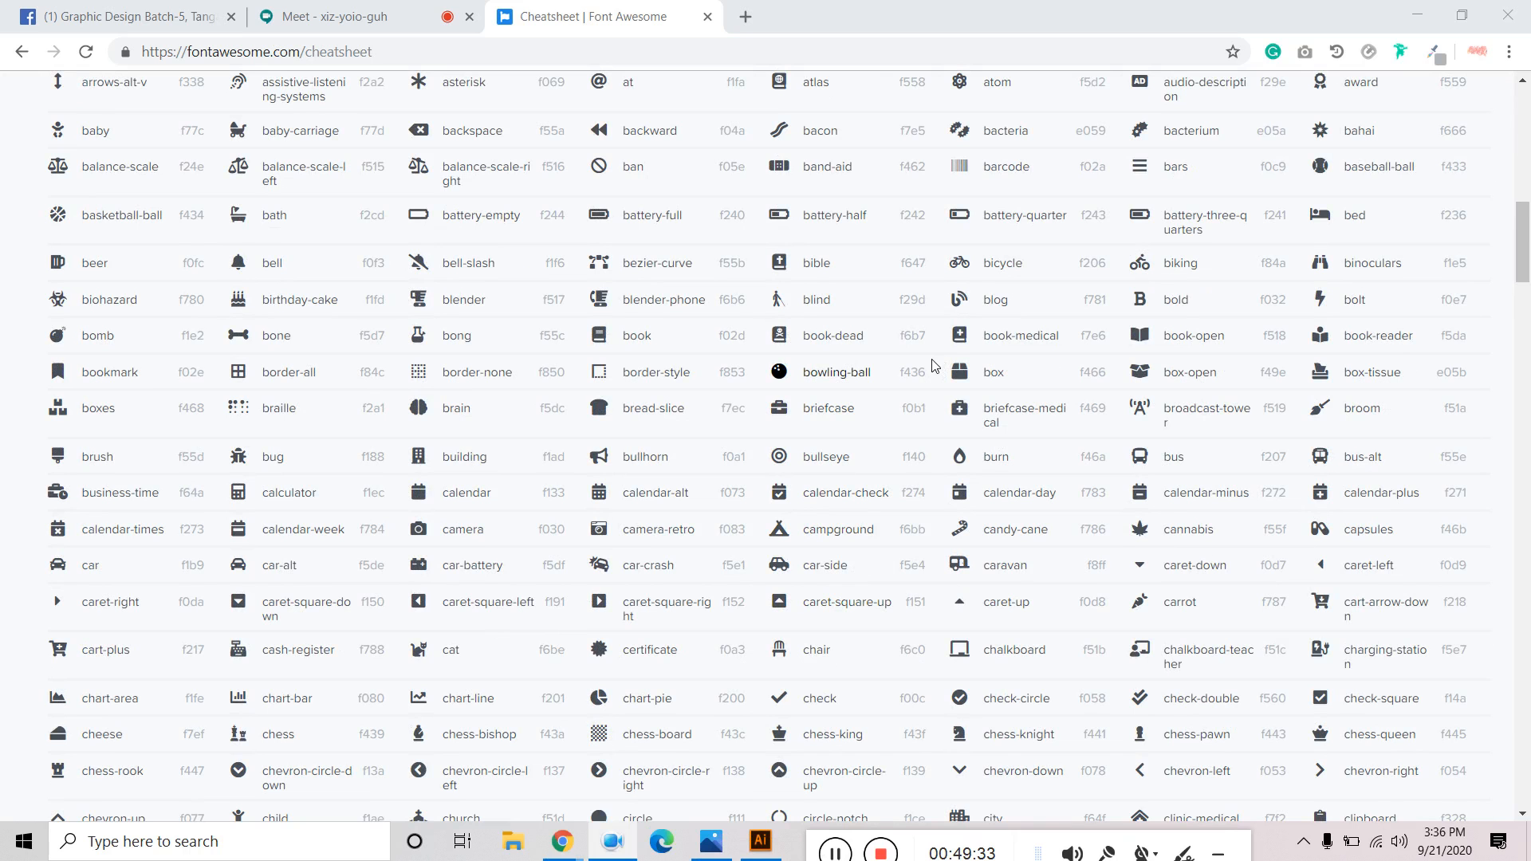
pyautogui.scroll(3, 917, 363)
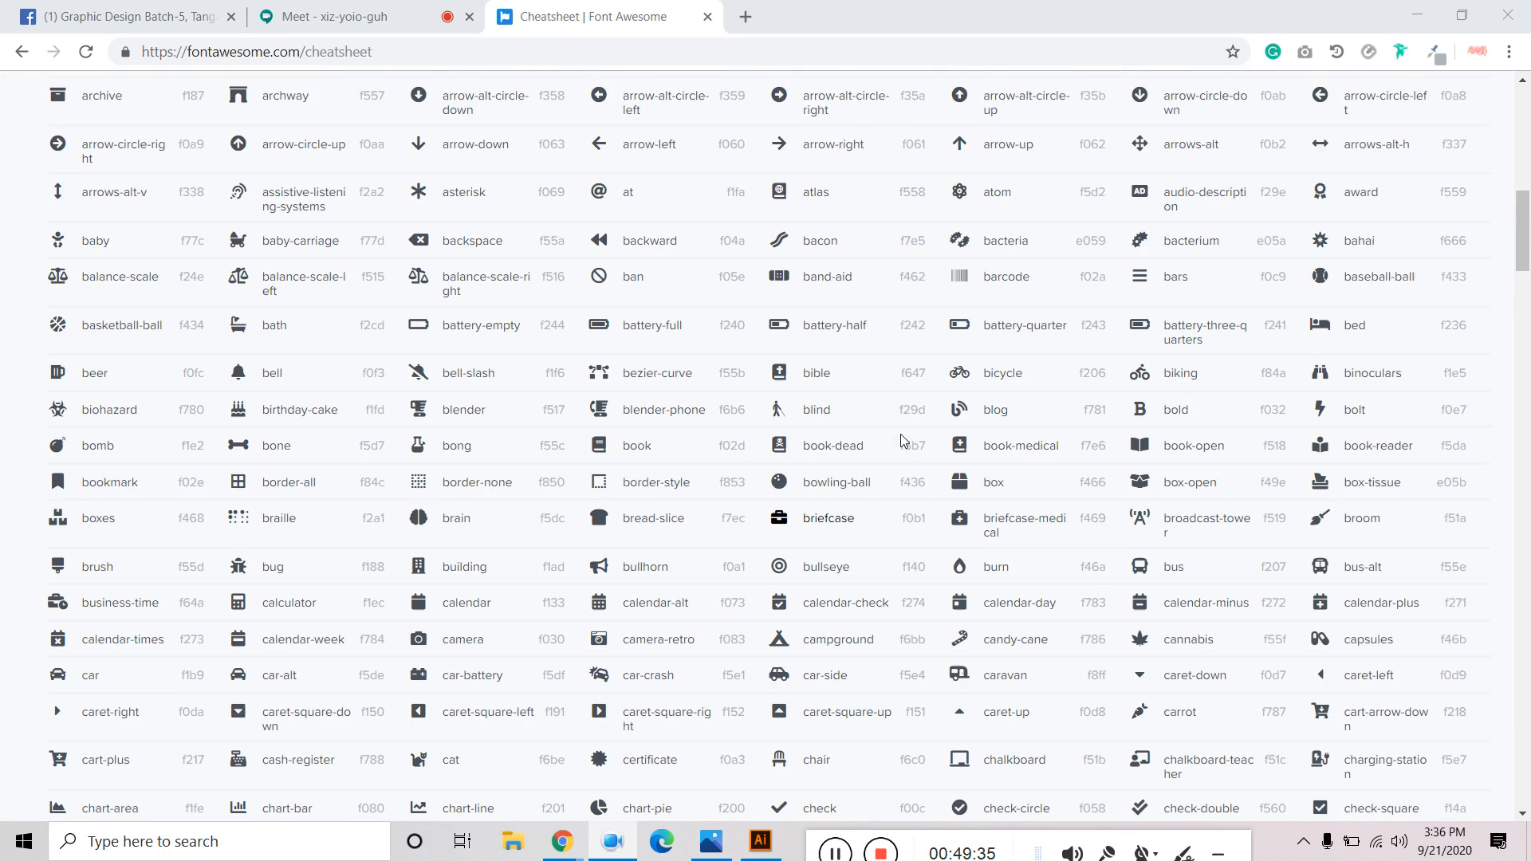
# Find the phone icon on the cheatsheet via a 'call' page search and copy its glyph.
pyautogui.hotkey('ctrl', 'f')
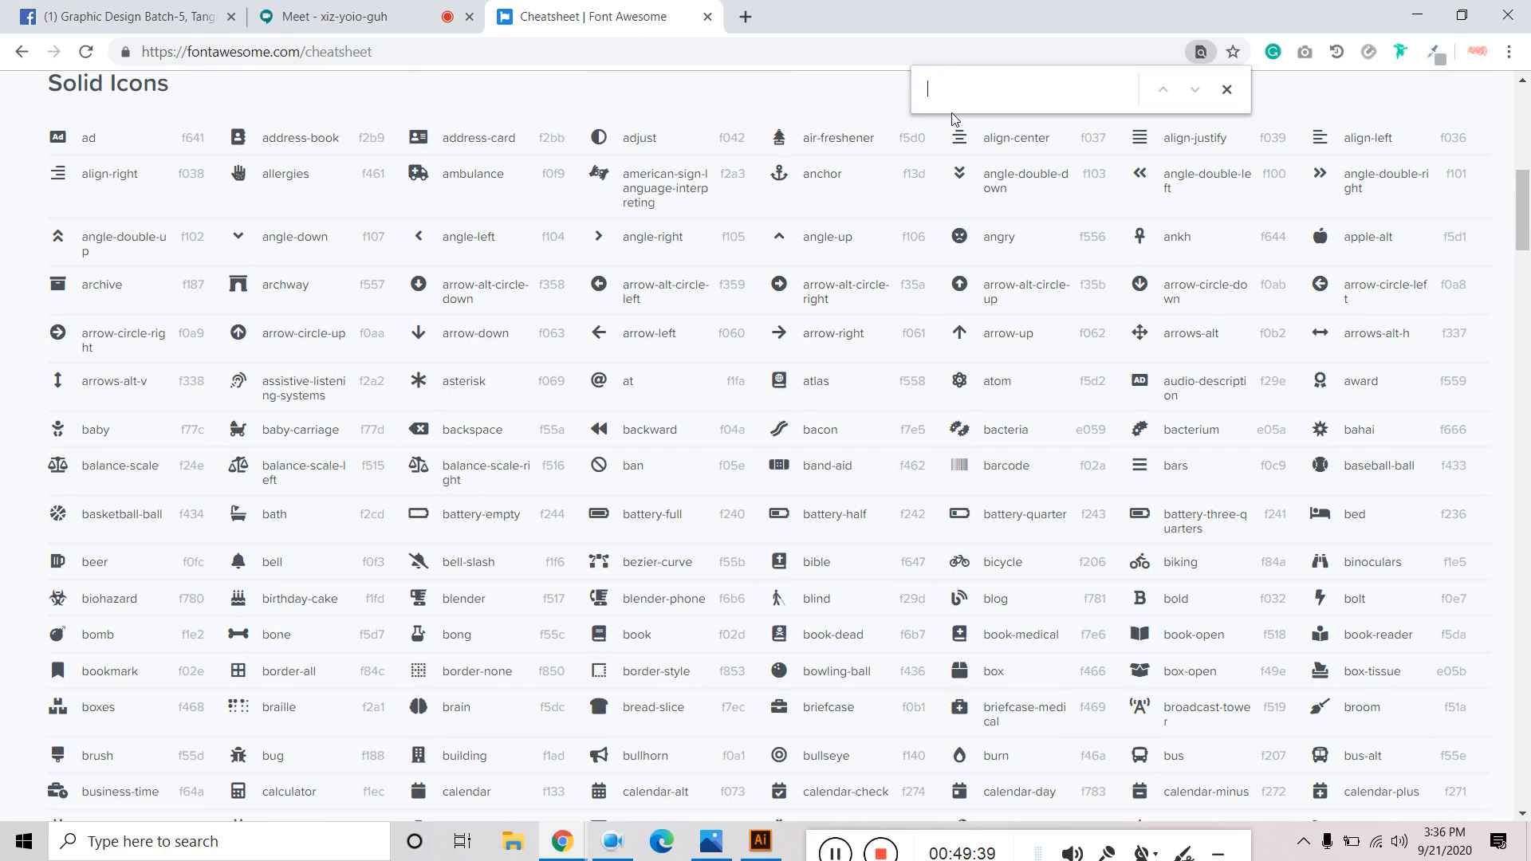
pyautogui.write('call')
pyautogui.scroll(2, 915, 256)
pyautogui.scroll(-20, 915, 256)
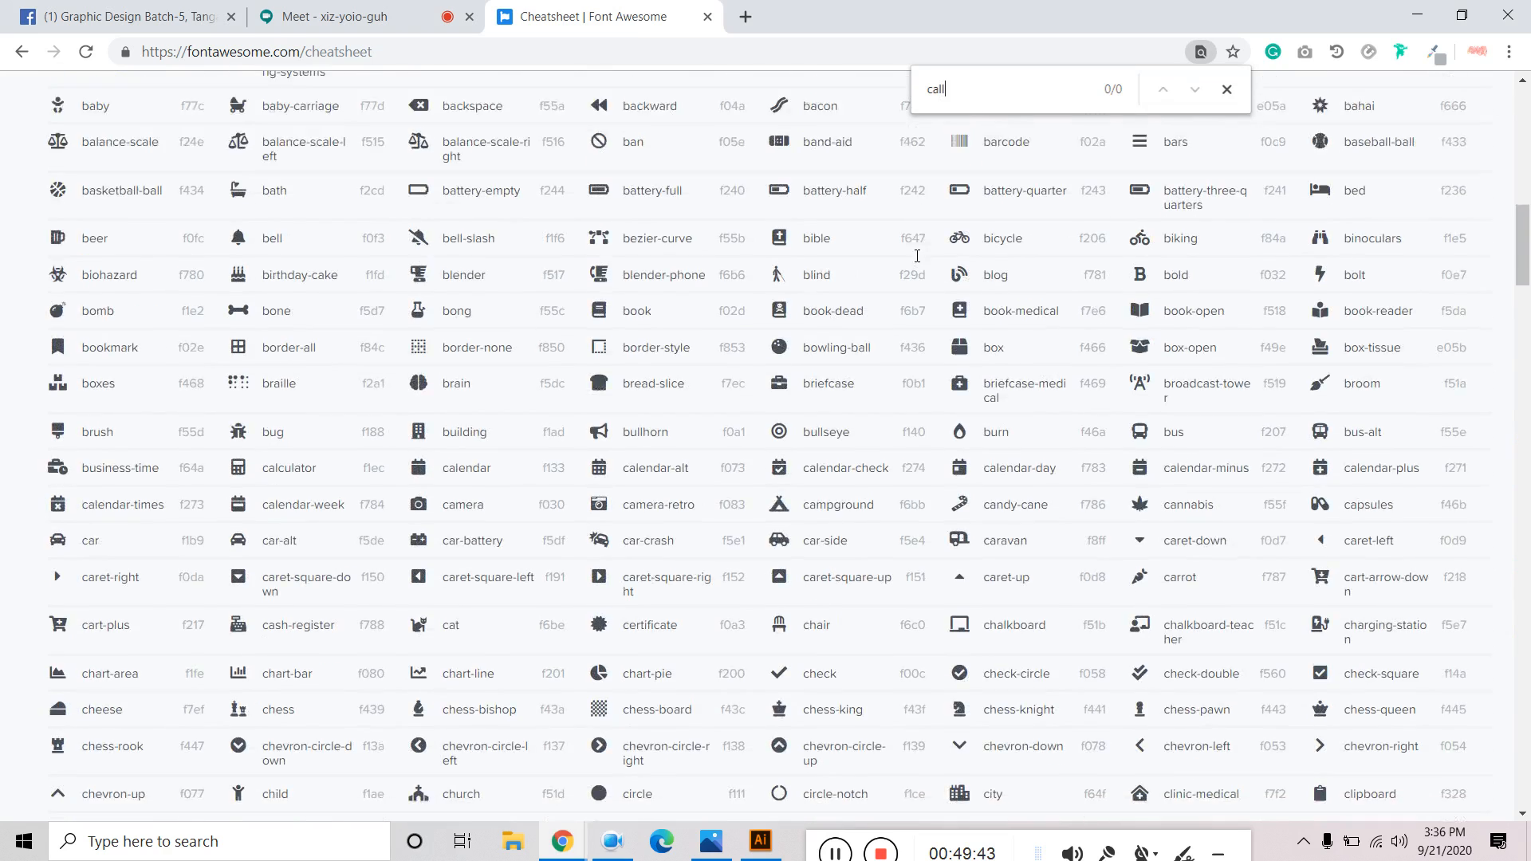
pyautogui.scroll(-20, 917, 256)
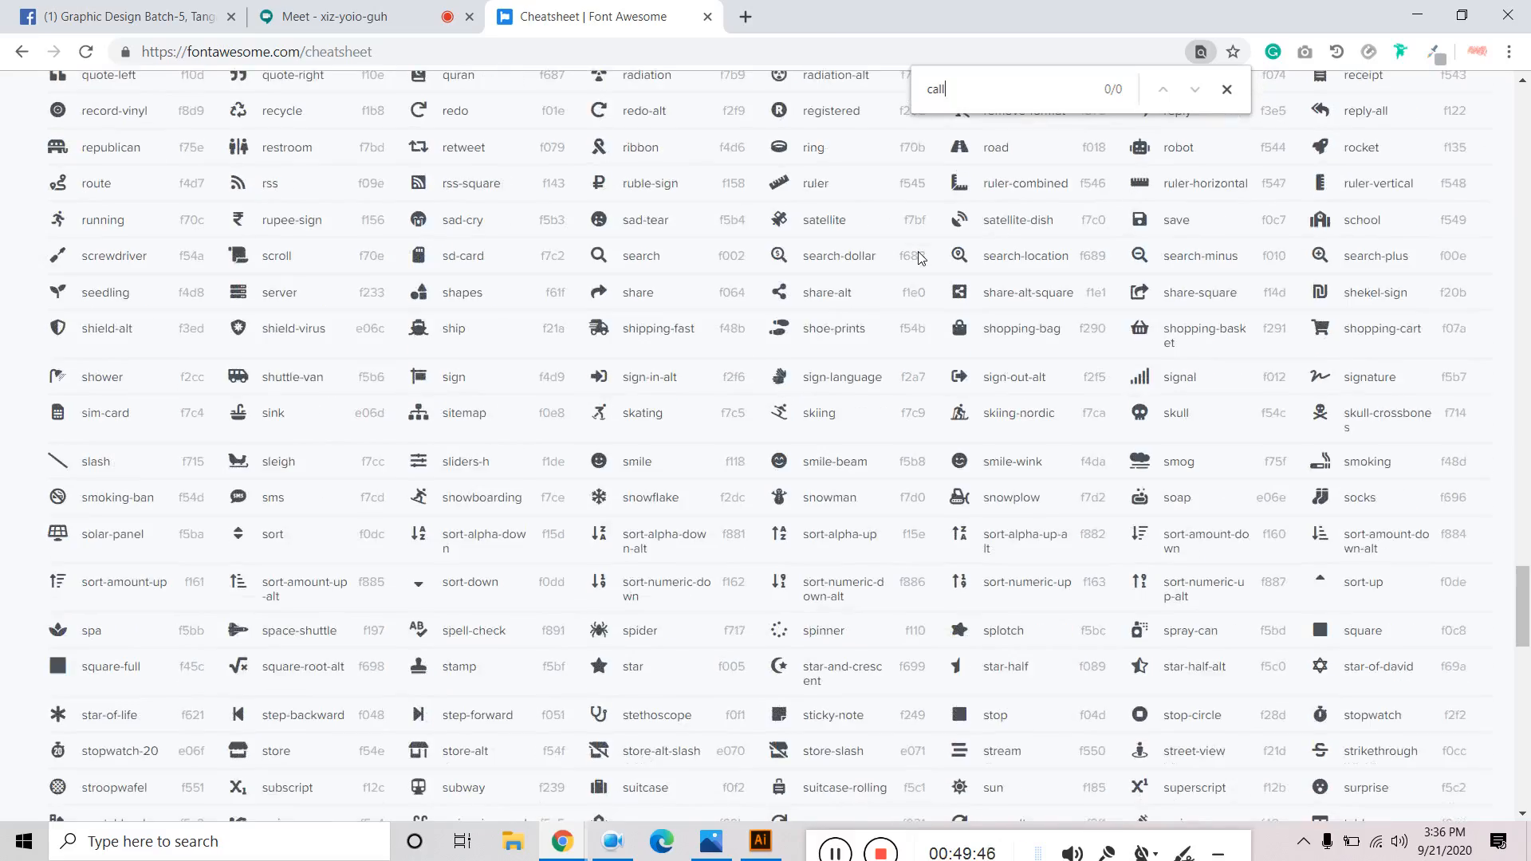
pyautogui.scroll(-17, 916, 256)
pyautogui.scroll(6, 915, 256)
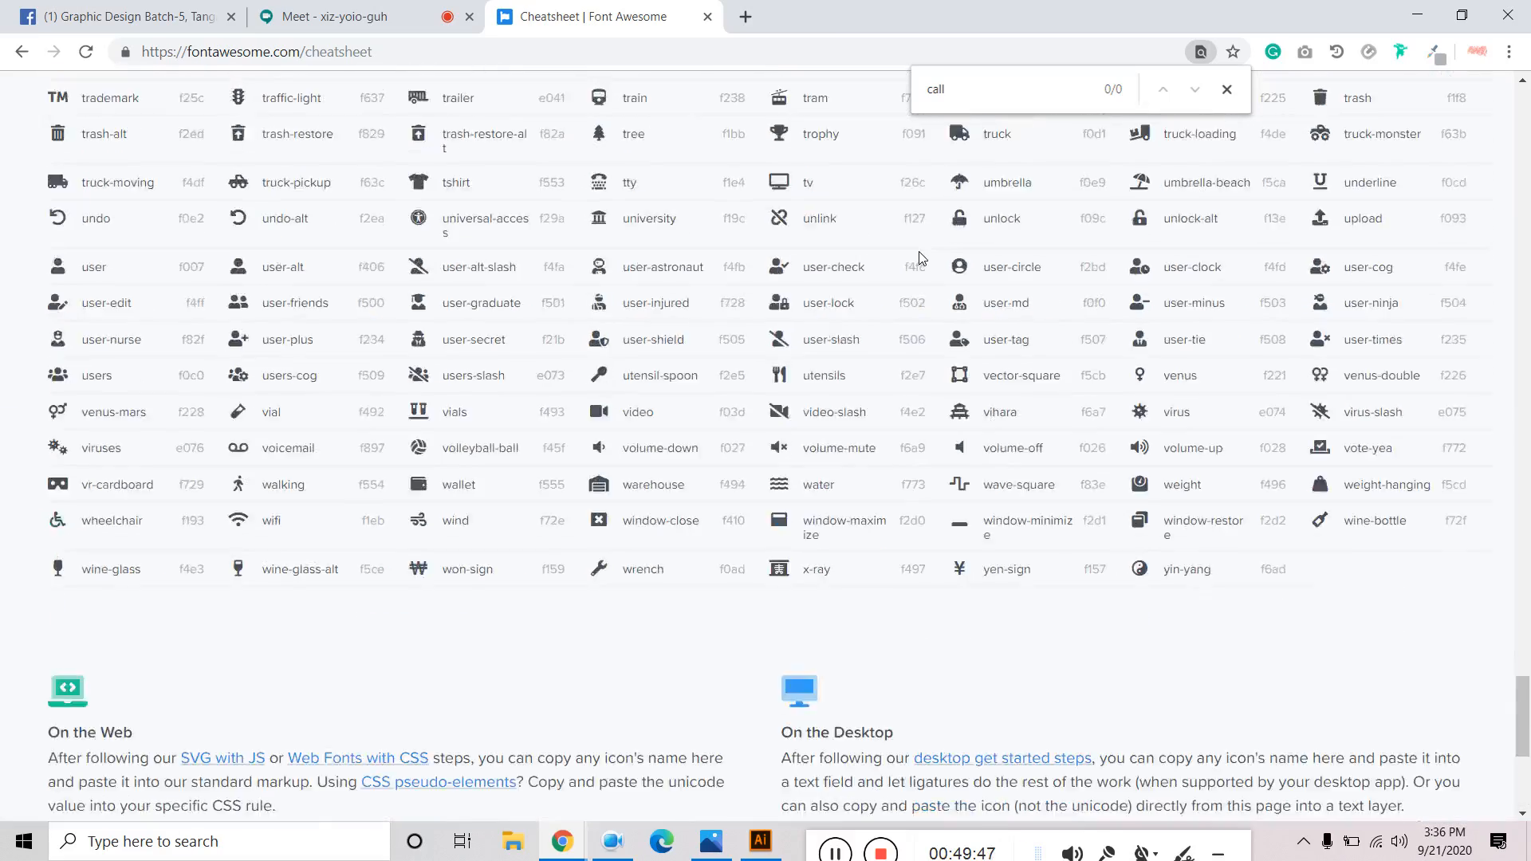
pyautogui.scroll(20, 871, 377)
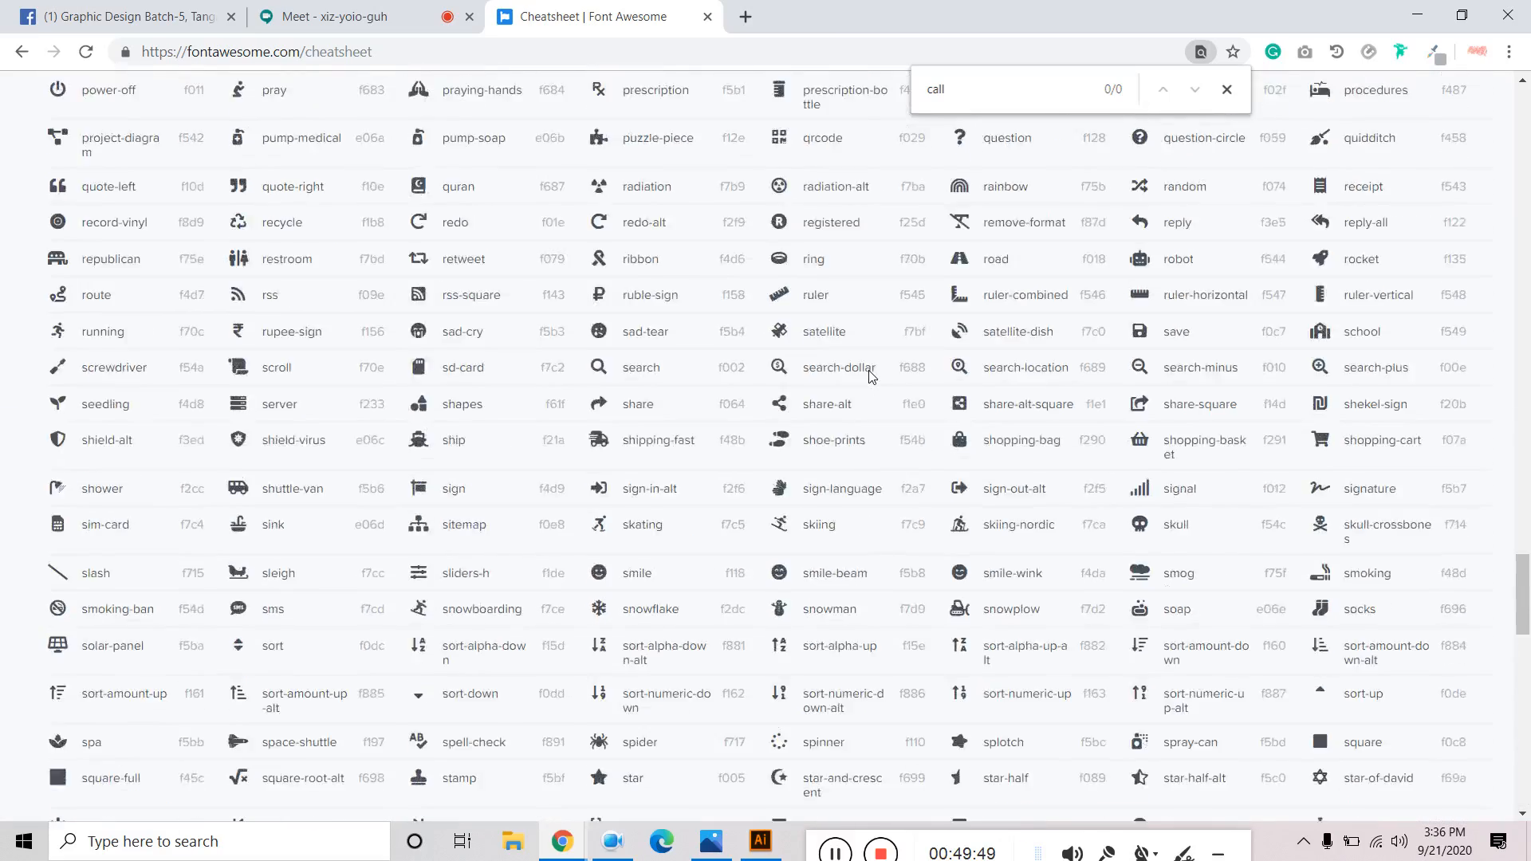
pyautogui.scroll(5, 871, 376)
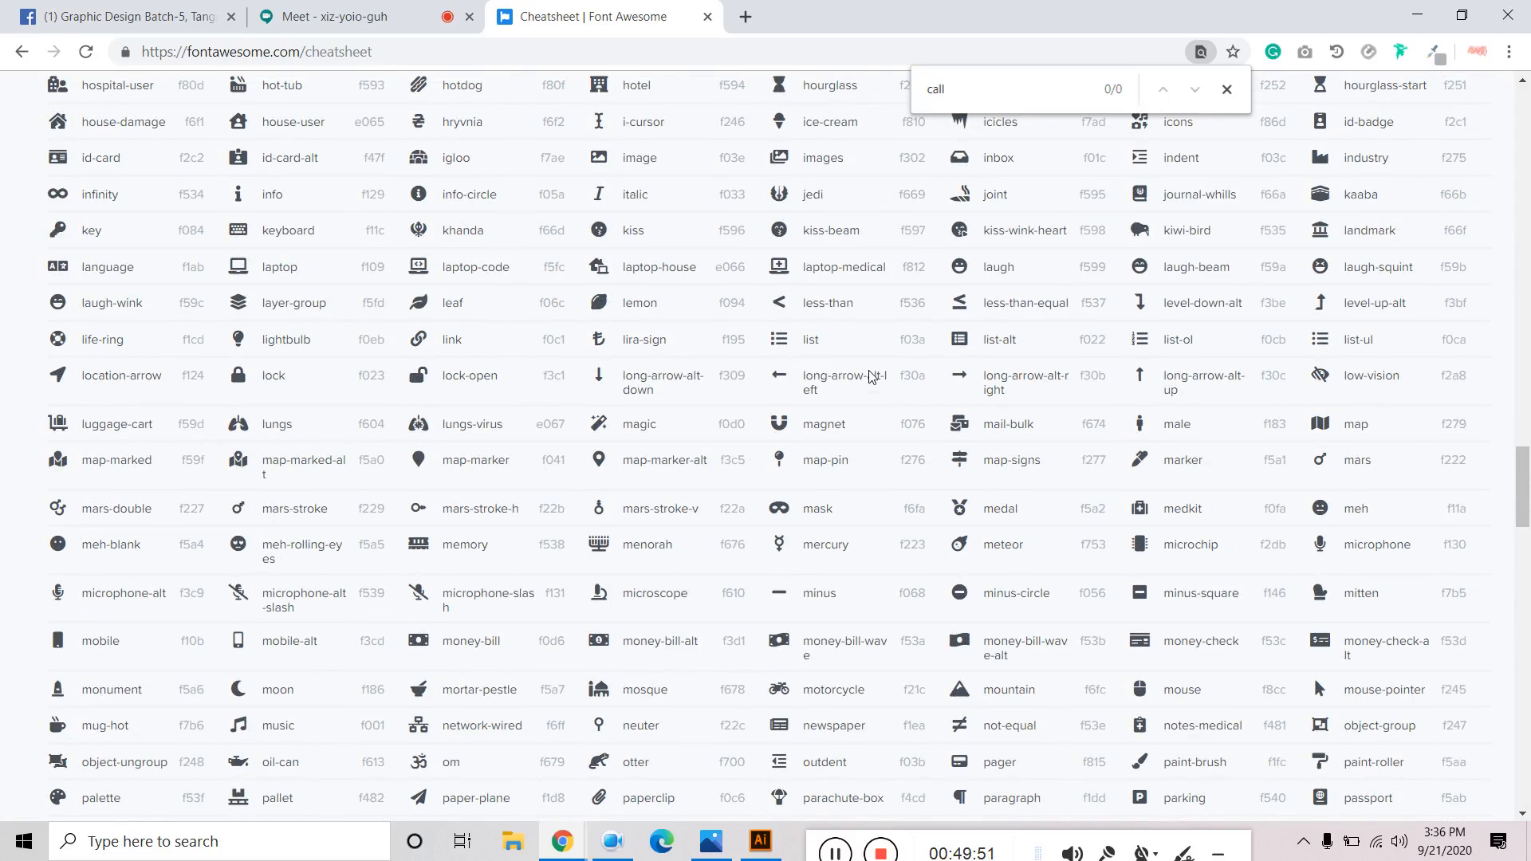
pyautogui.scroll(2, 1091, 418)
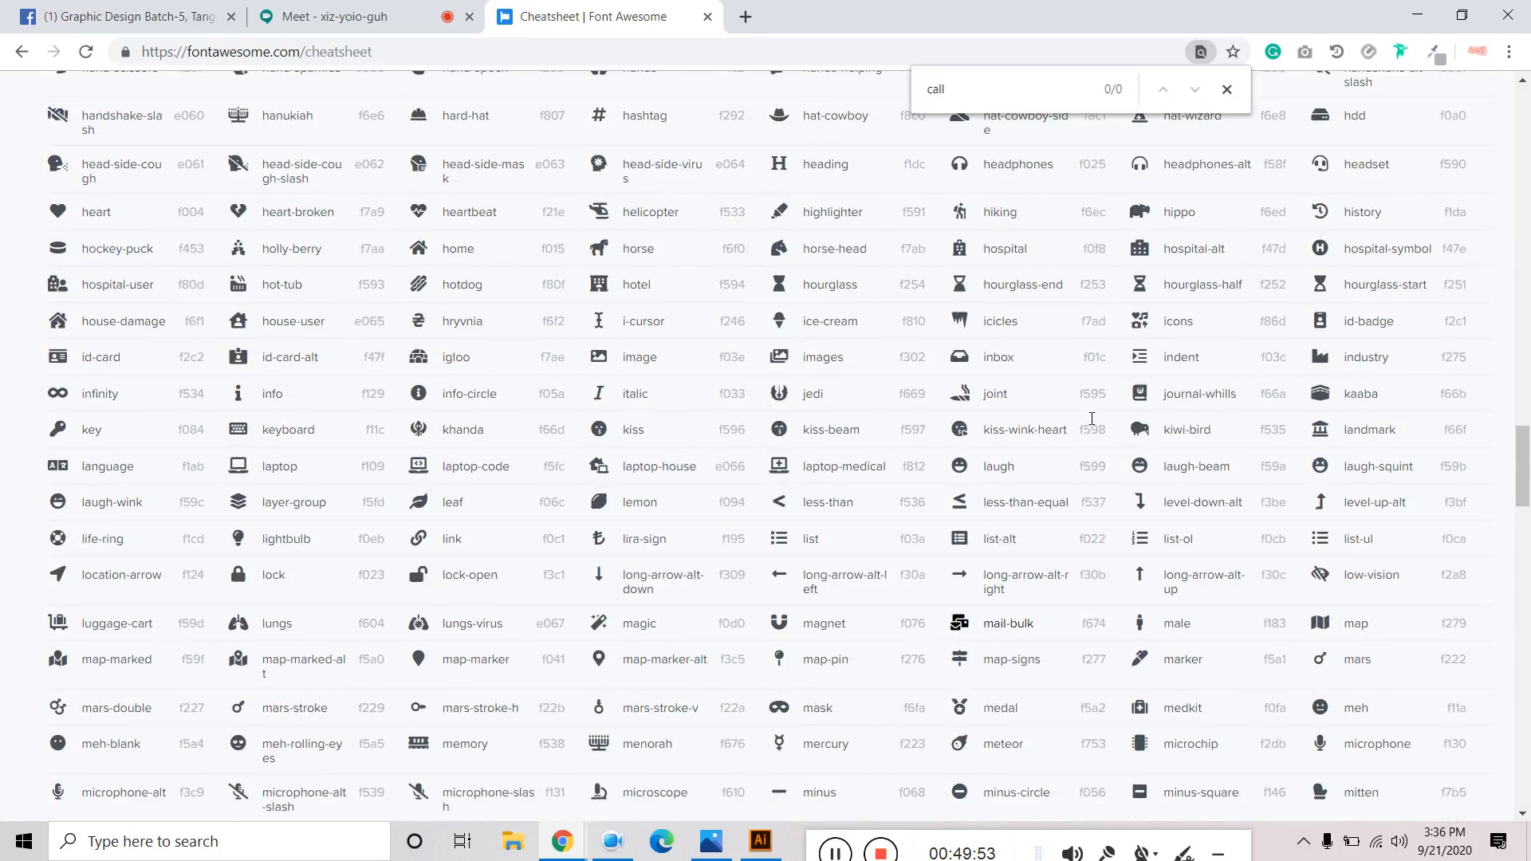
pyautogui.scroll(7, 1092, 419)
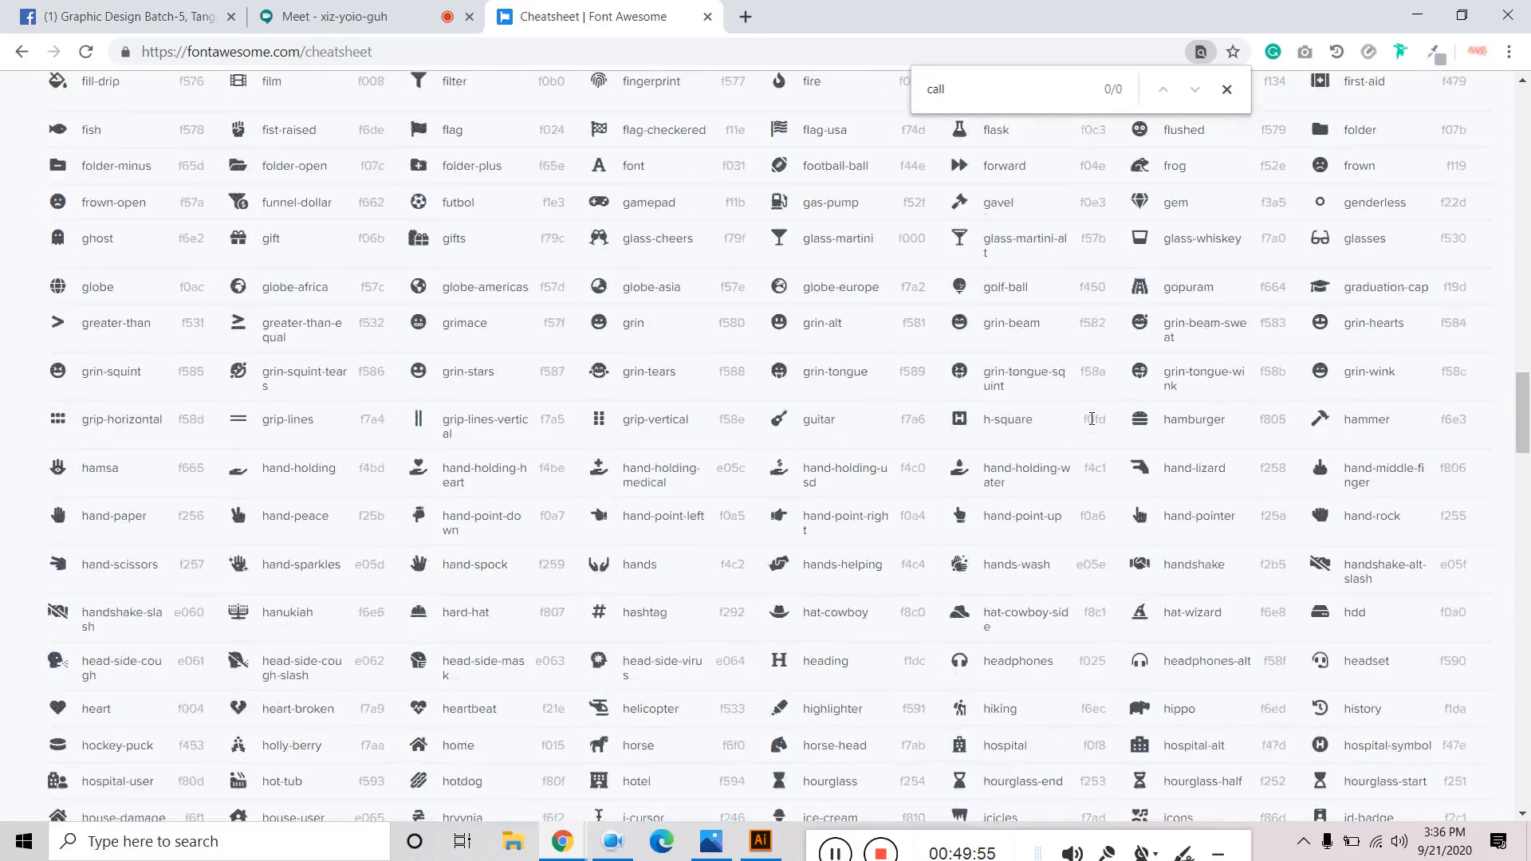
pyautogui.scroll(8, 1092, 418)
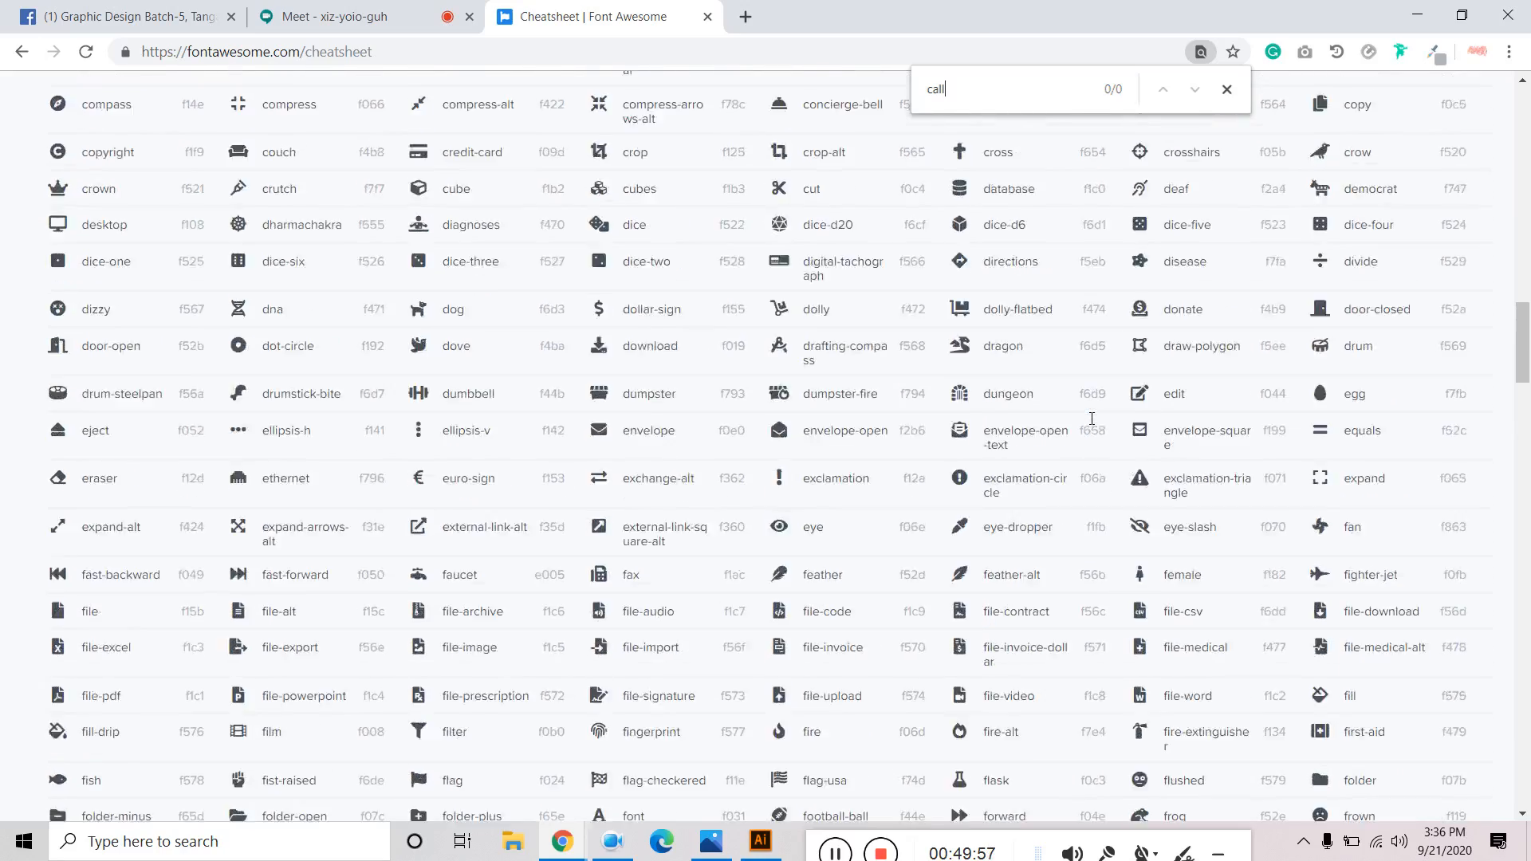
pyautogui.scroll(6, 1092, 419)
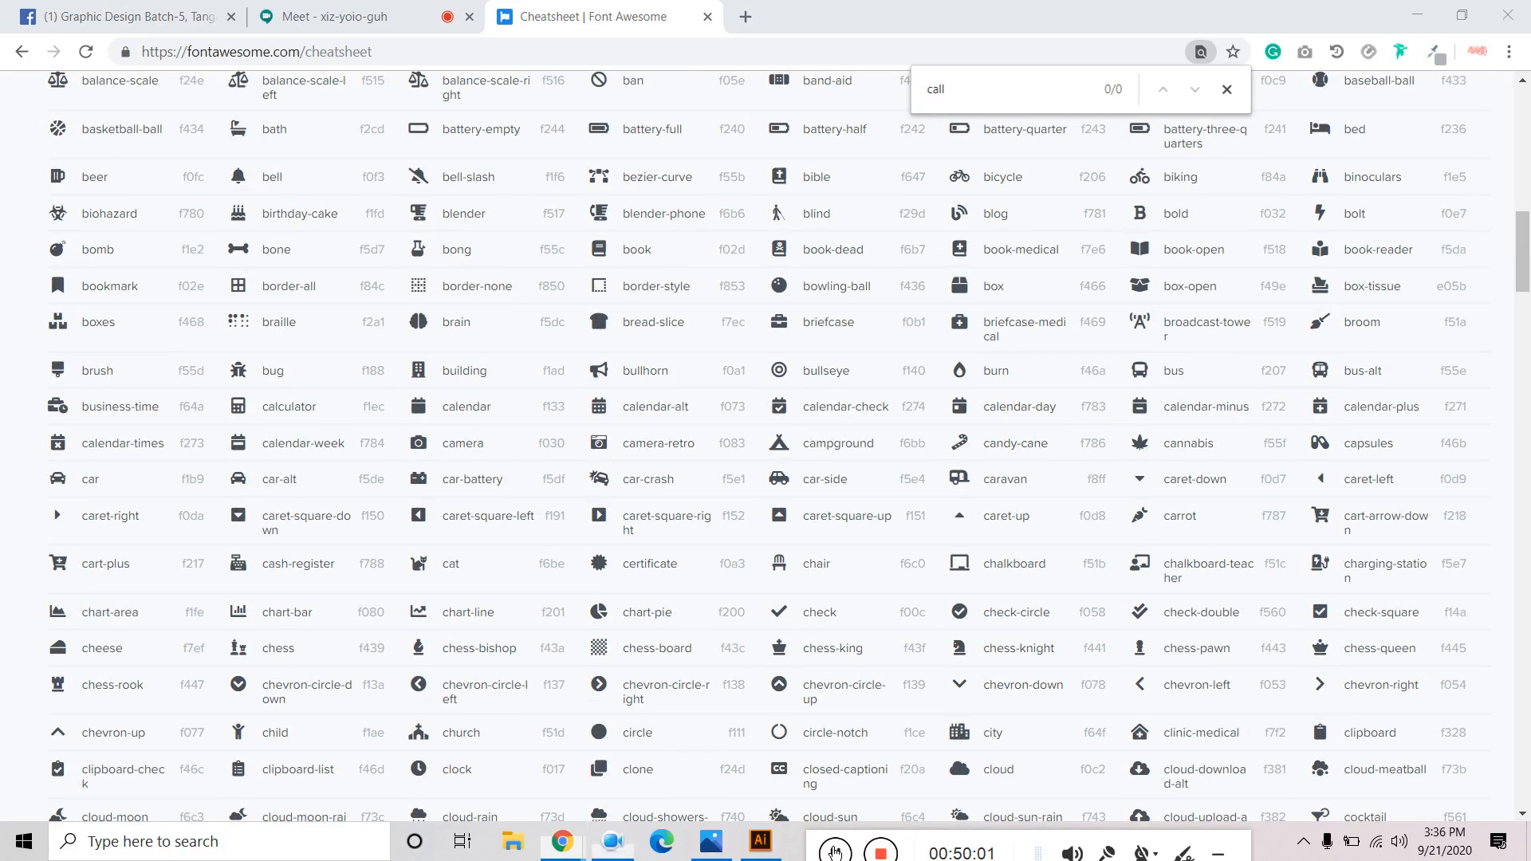
pyautogui.rightClick(603, 468)
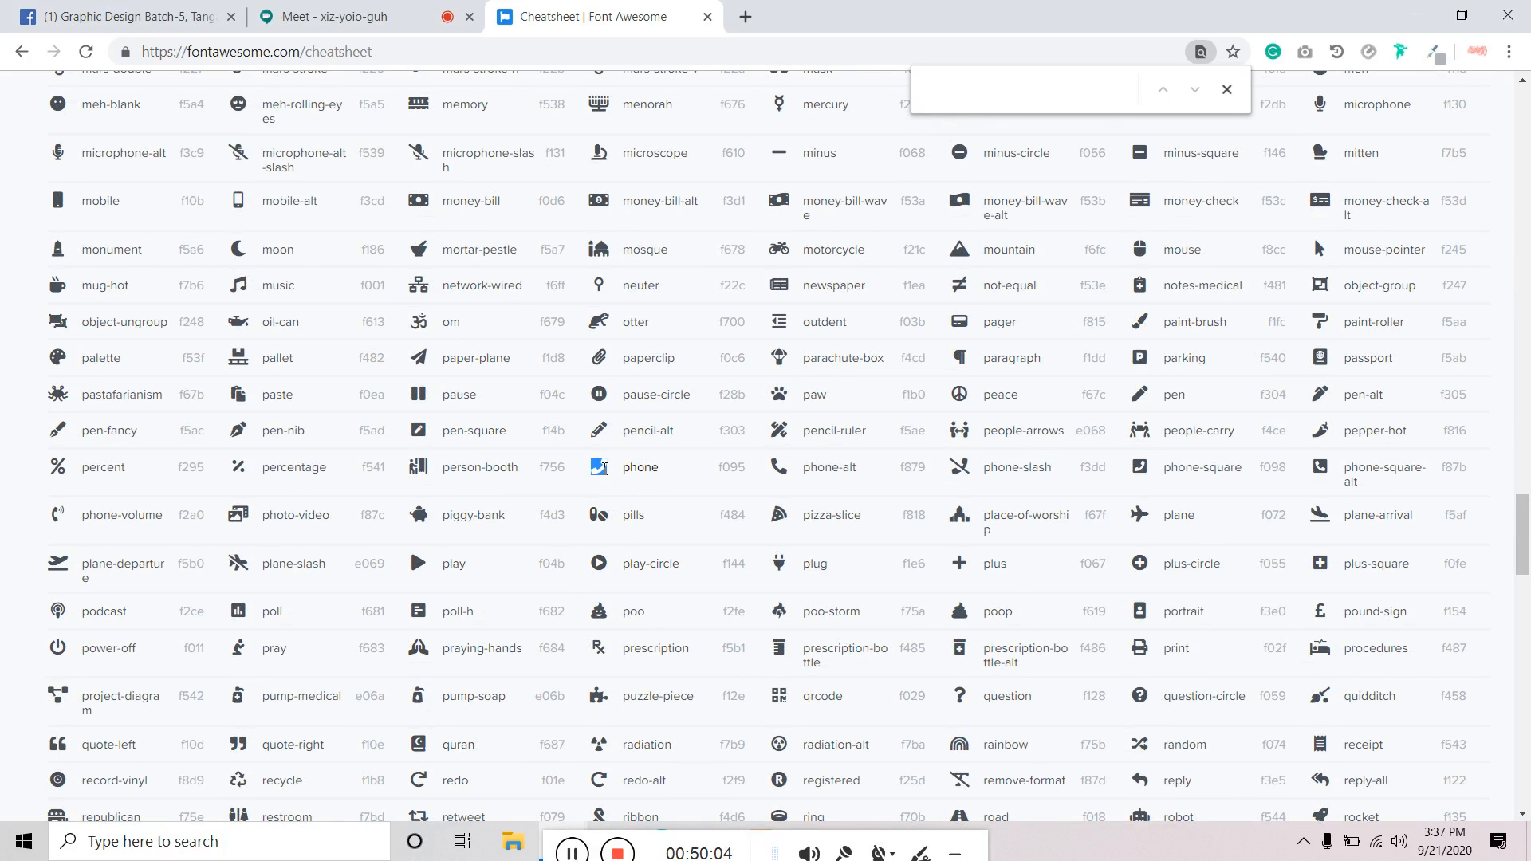
pyautogui.click(636, 488)
pyautogui.moveTo(549, 836); pyautogui.dragTo(862, 835)
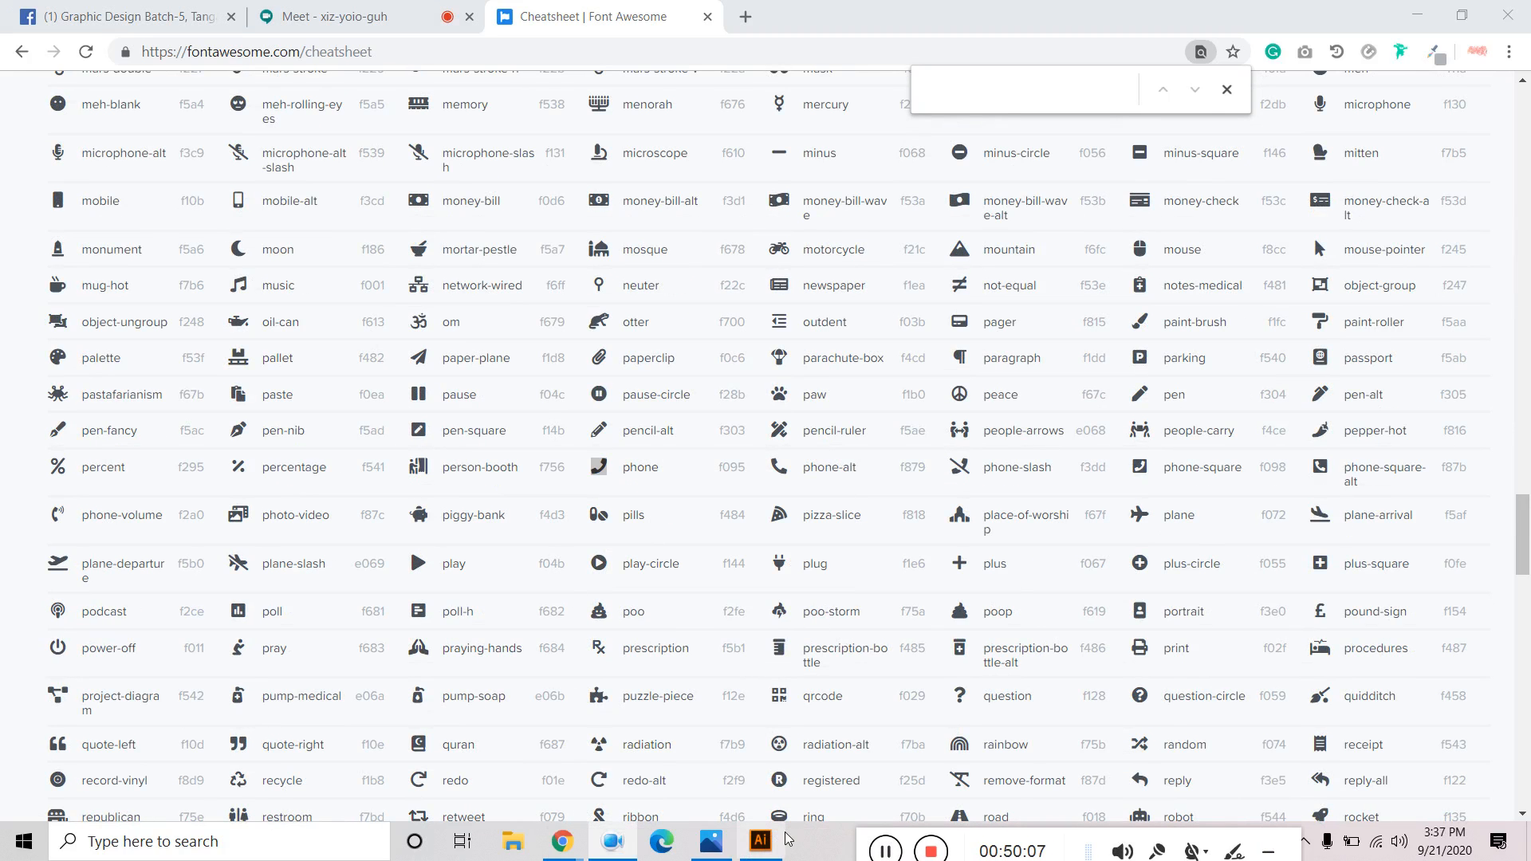
pyautogui.click(775, 840)
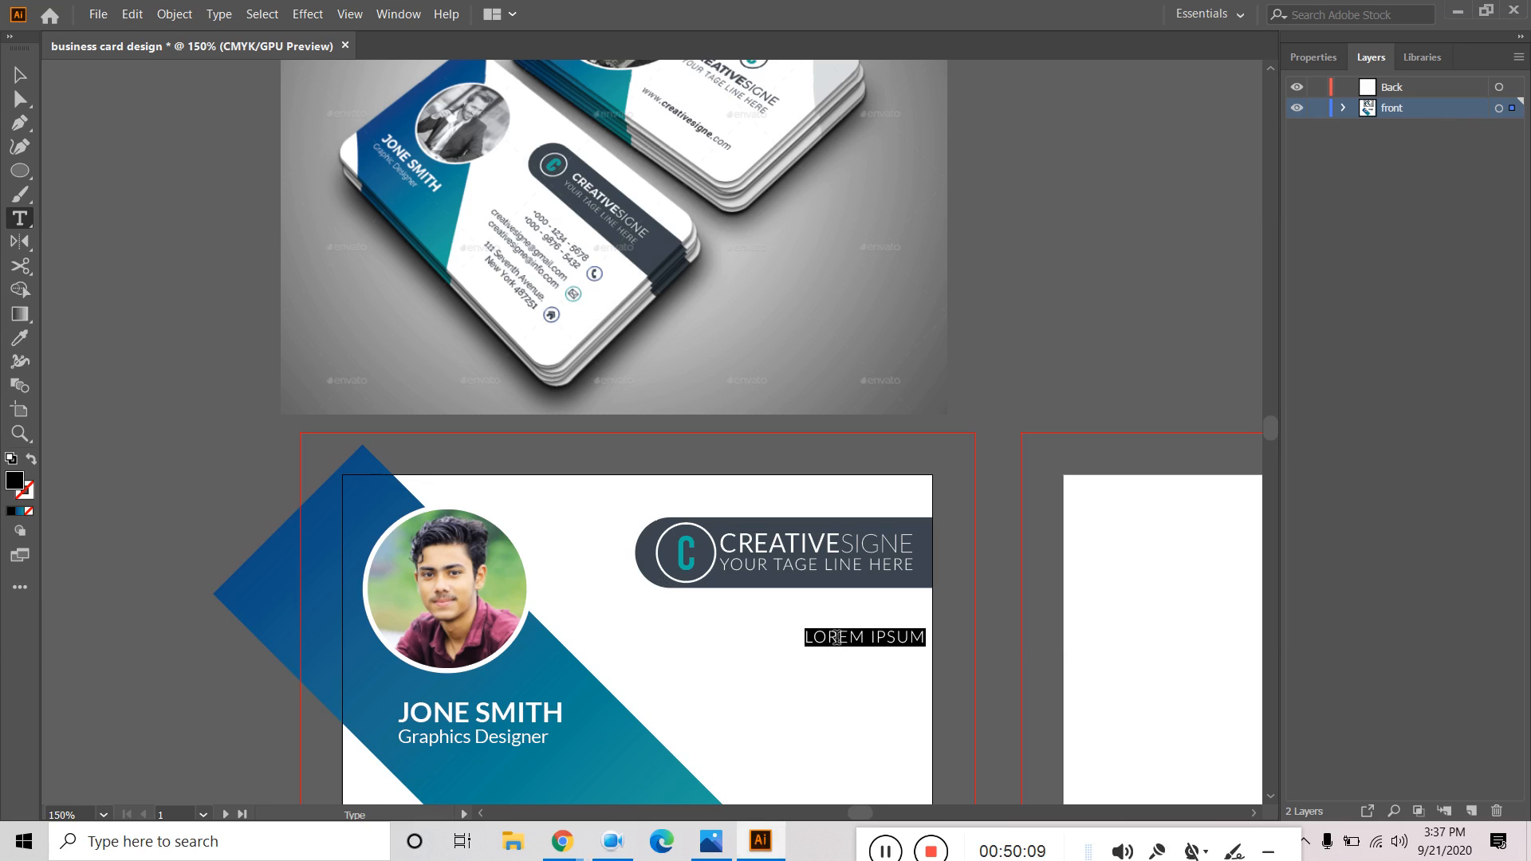
# Replace LOREM IPSUM with the phone glyph and set its font to Font Awesome 5 Free Solid.
pyautogui.press('BackSpace')
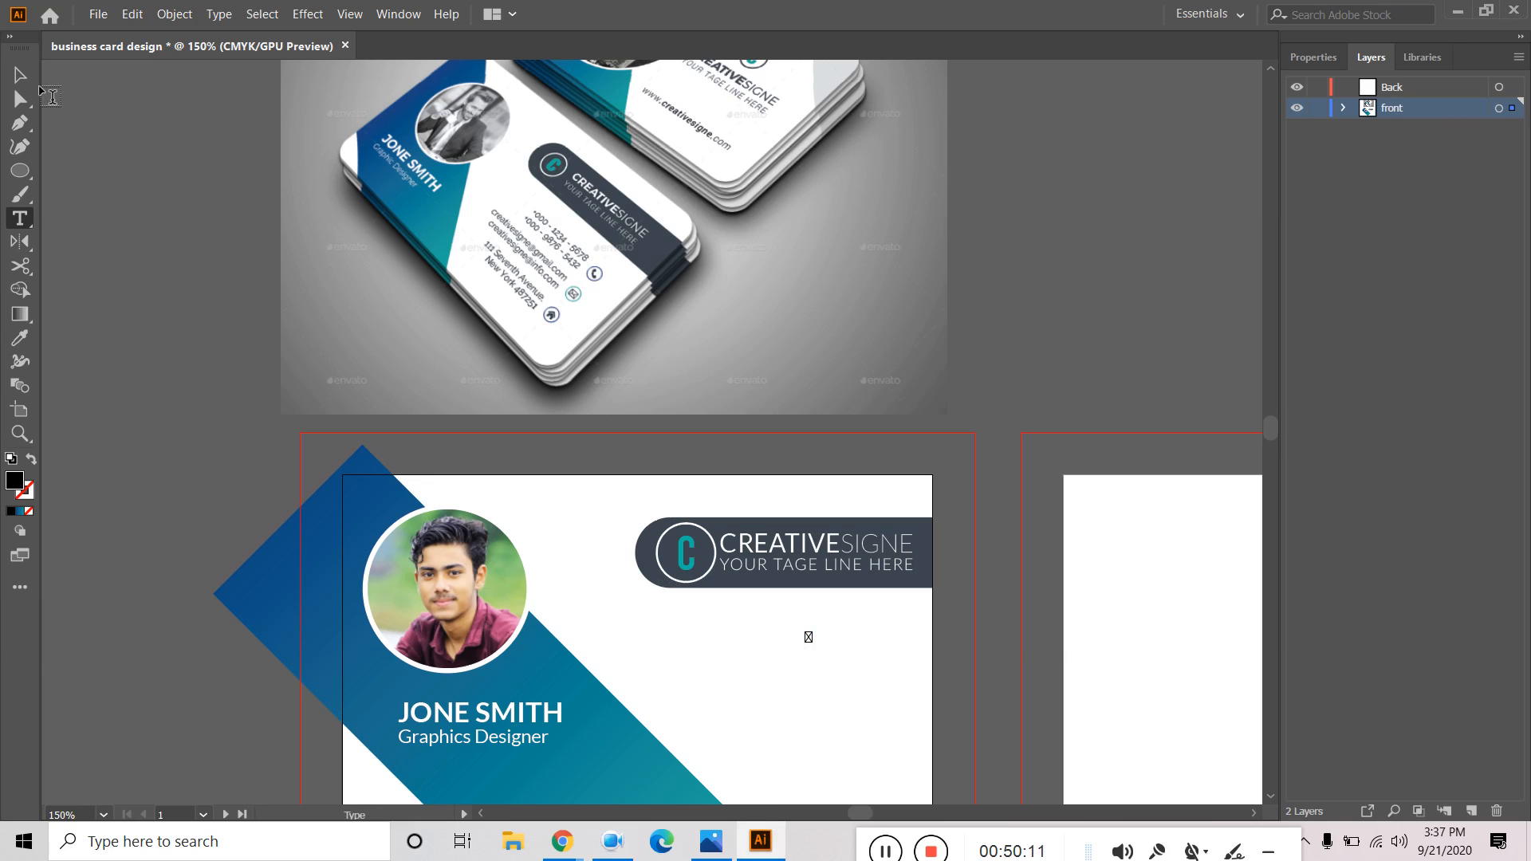
pyautogui.click(17, 78)
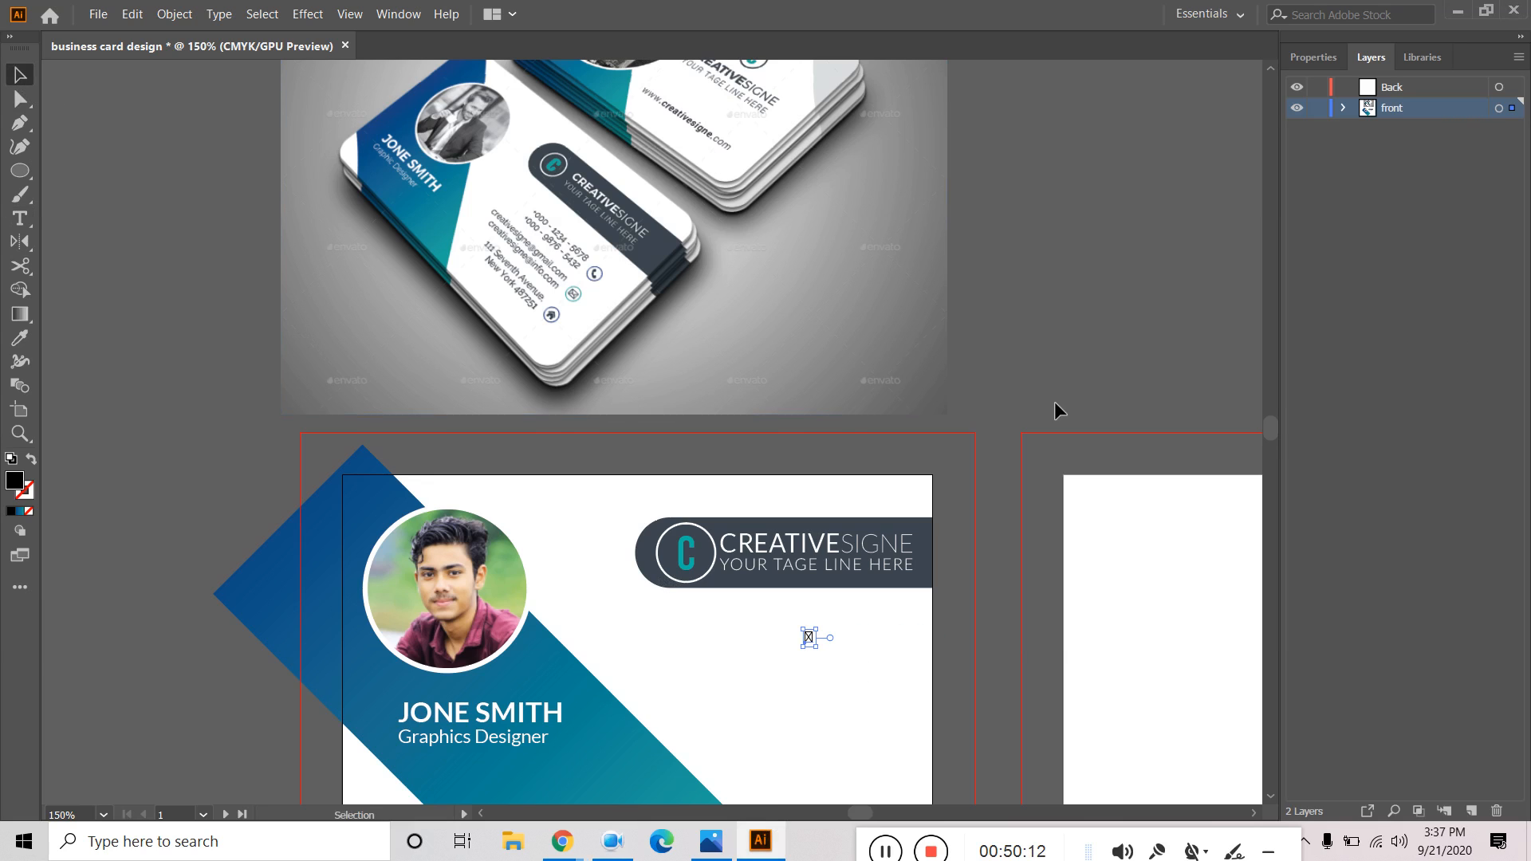
pyautogui.click(1323, 58)
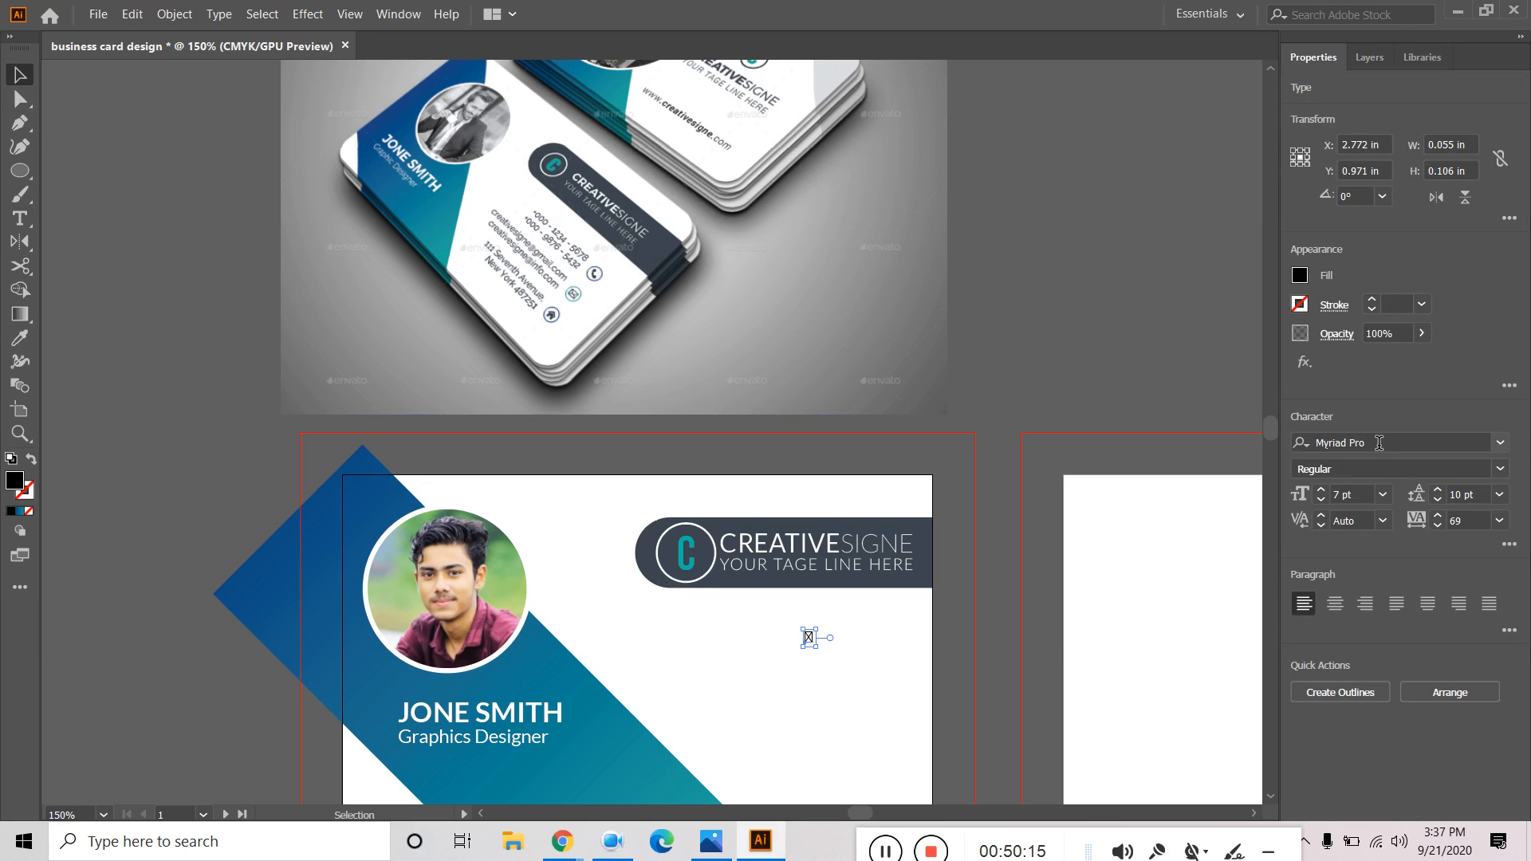
pyautogui.click(1379, 442)
pyautogui.write('font')
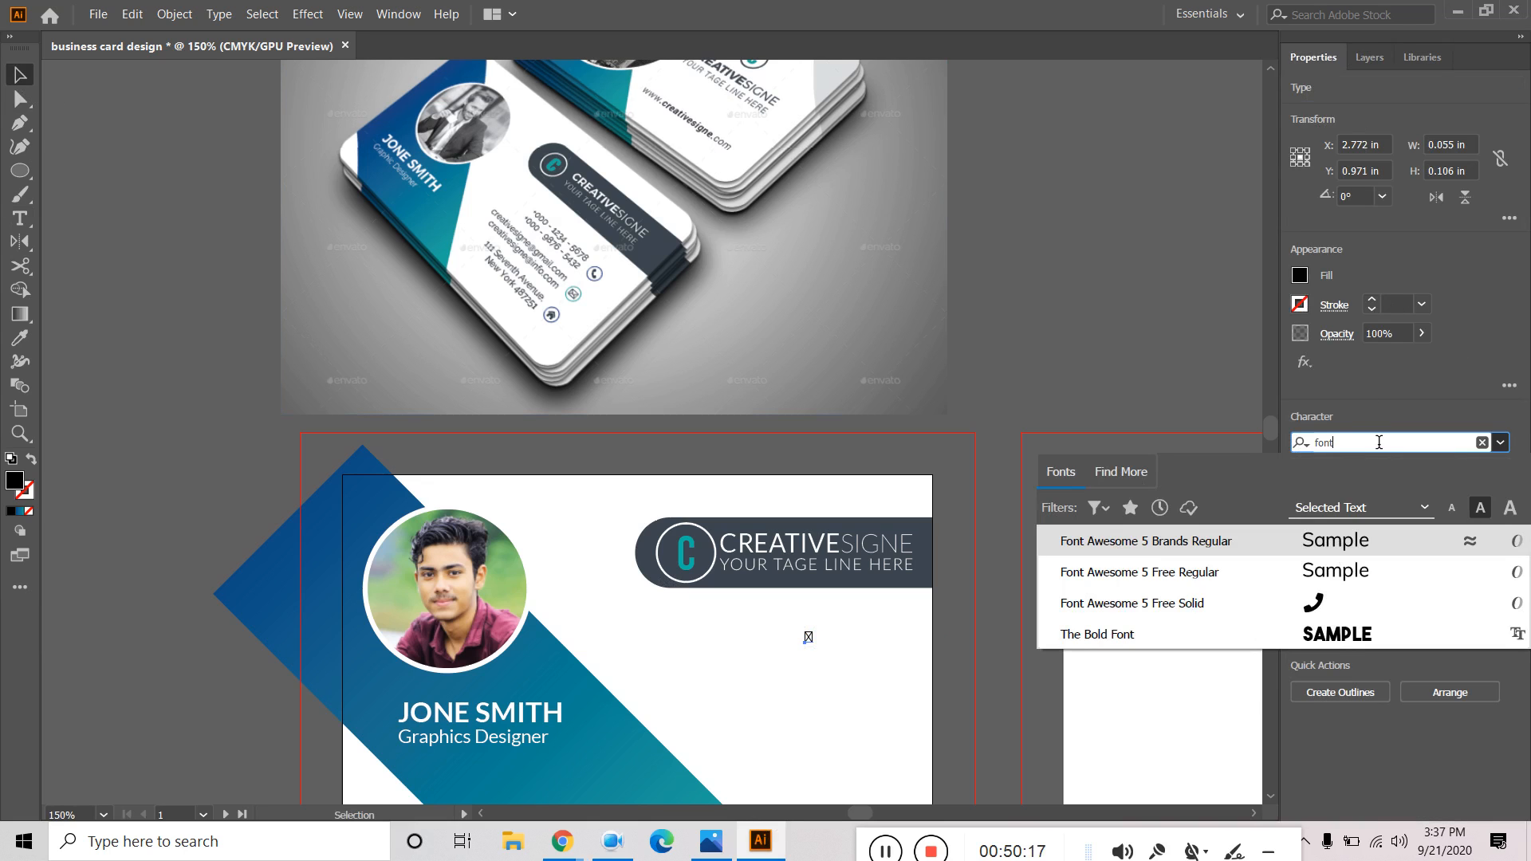
pyautogui.click(1124, 614)
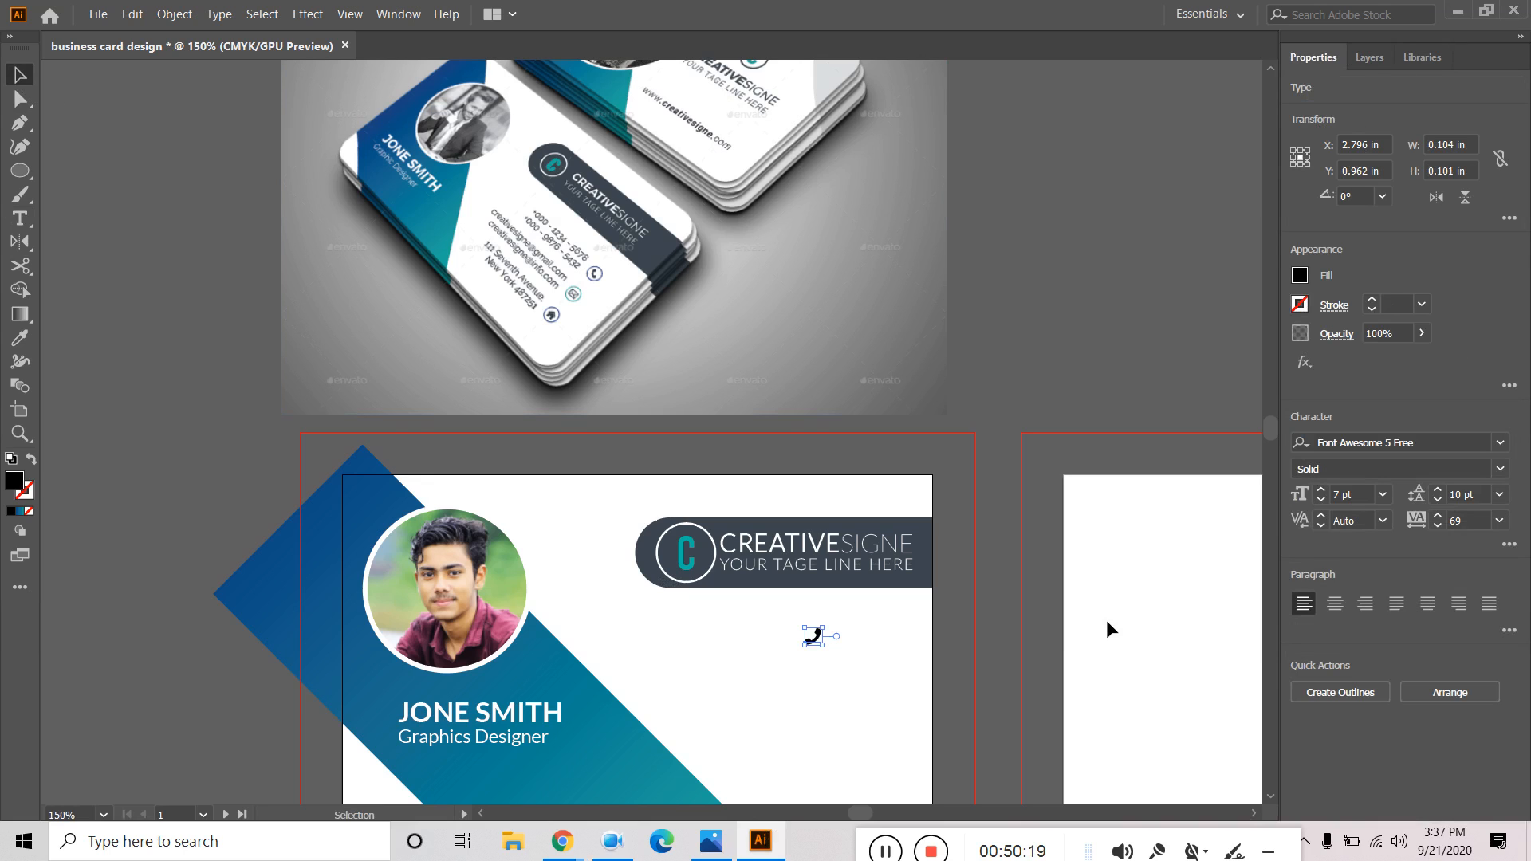
# Duplicate the phone glyph just below itself and select the copy's character for replacement.
pyautogui.click(1019, 353)
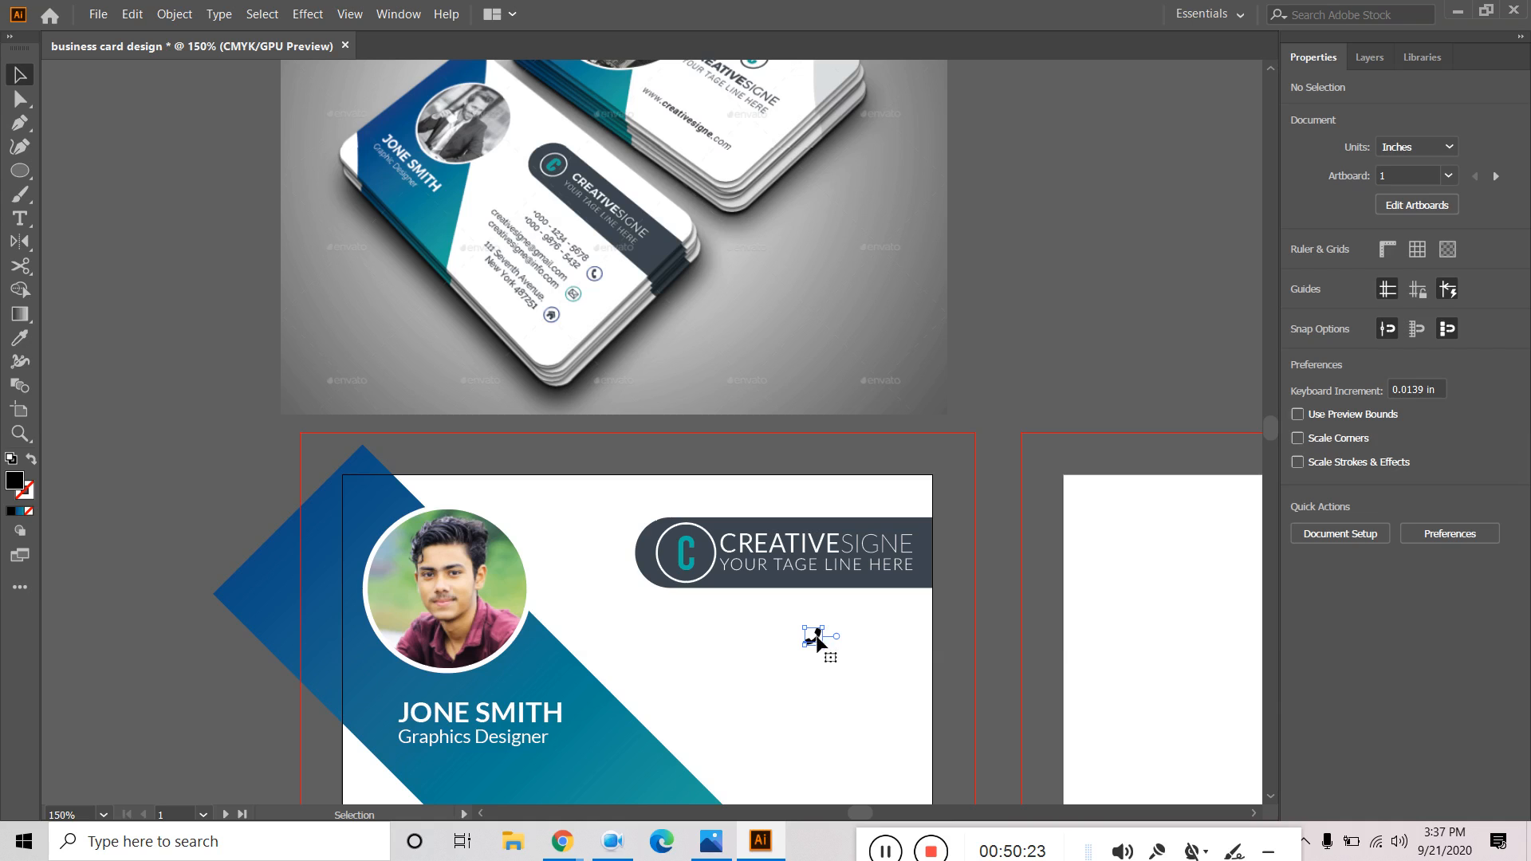
pyautogui.click(815, 643)
pyautogui.moveTo(815, 641); pyautogui.dragTo(819, 707)
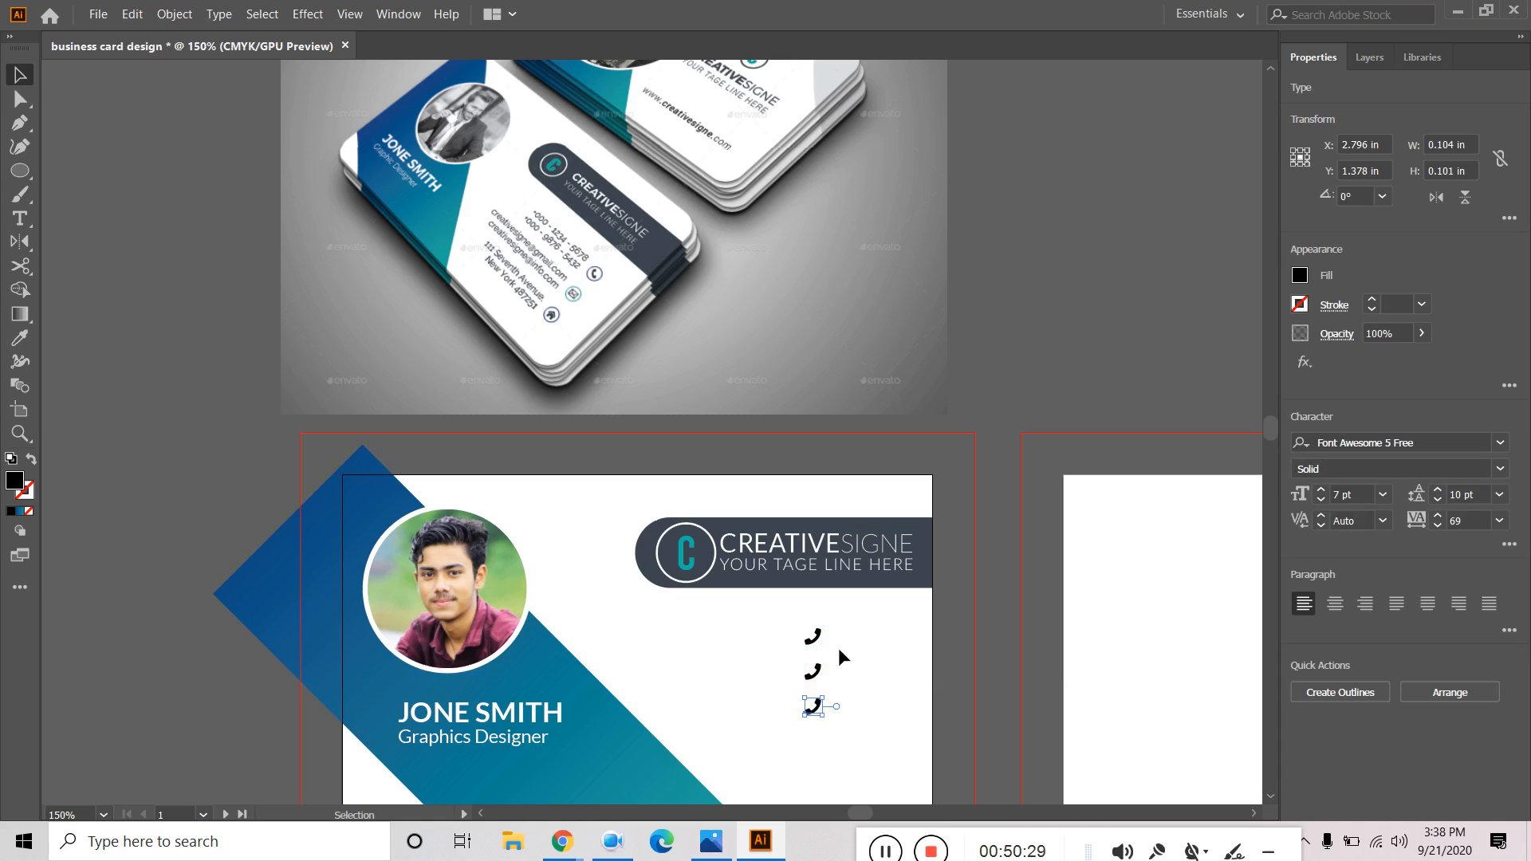
pyautogui.doubleClick(815, 675)
pyautogui.doubleClick(816, 672)
pyautogui.moveTo(562, 841)
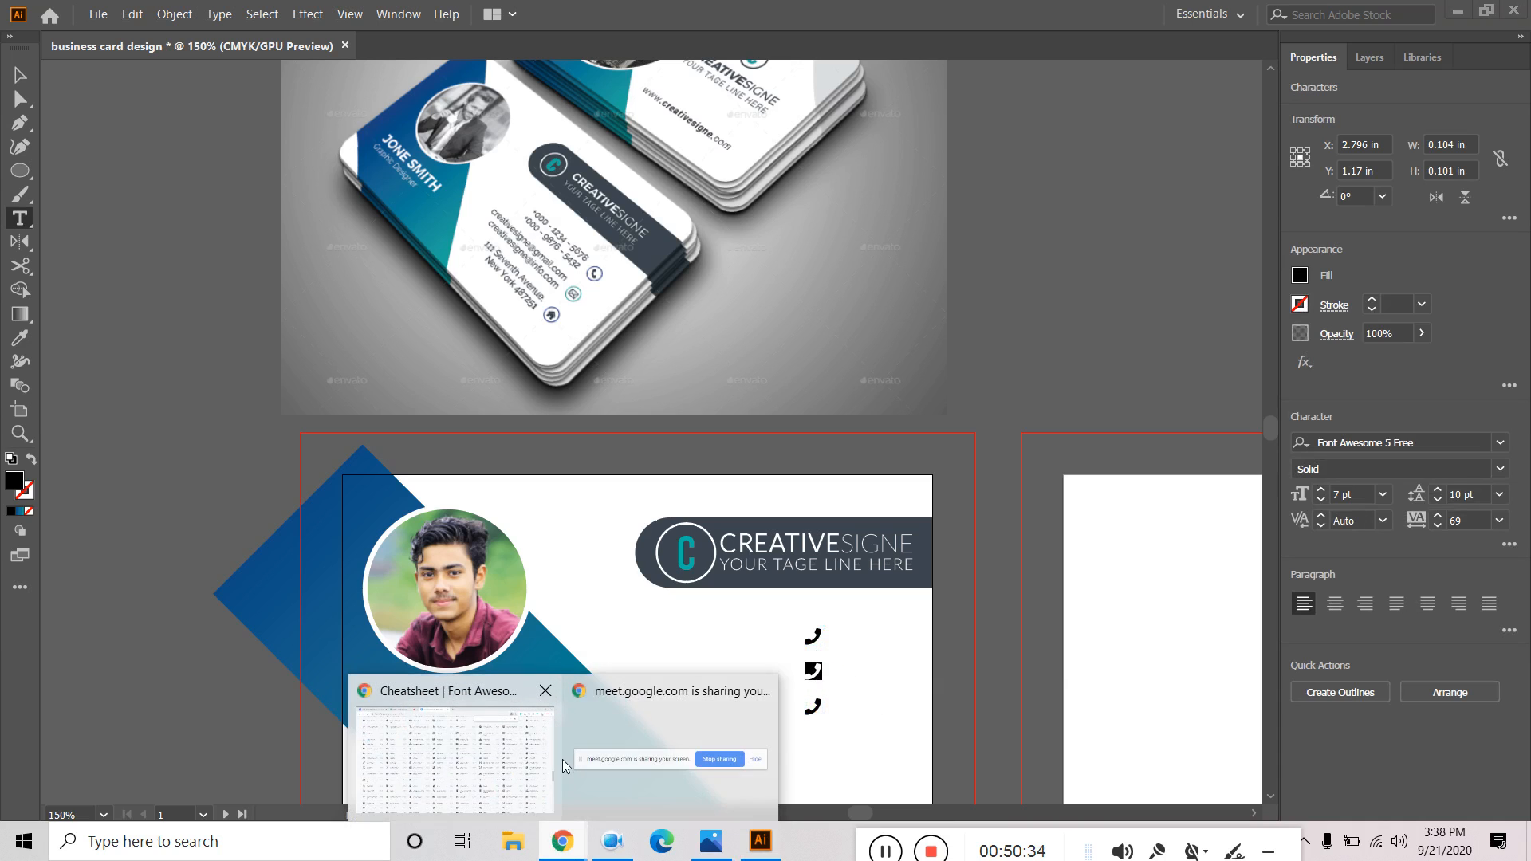
pyautogui.click(515, 764)
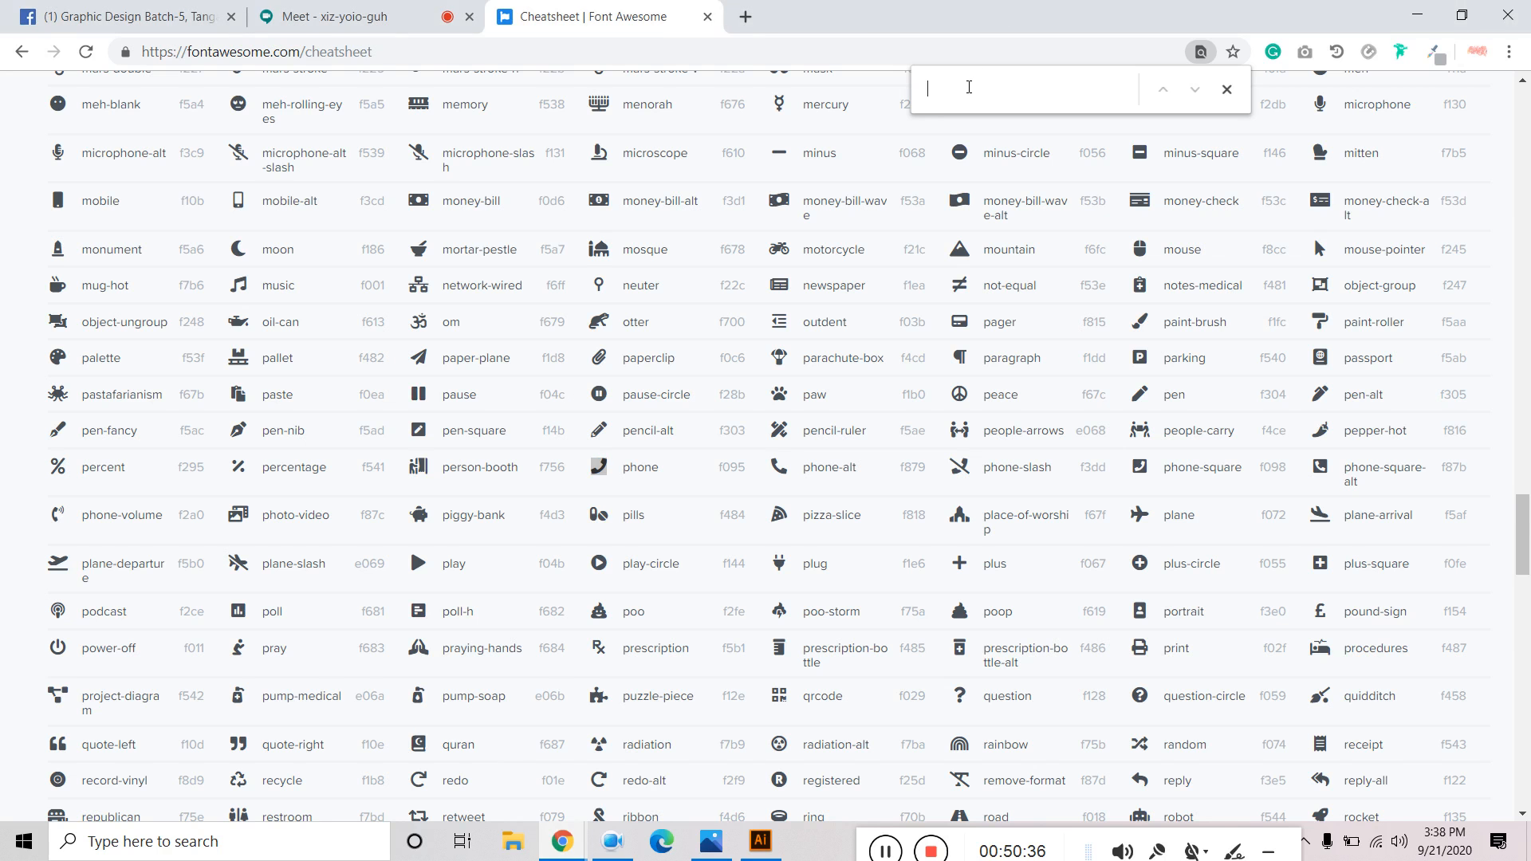
# Search the cheatsheet for 'env' and copy the envelope icon glyph.
pyautogui.write('en')
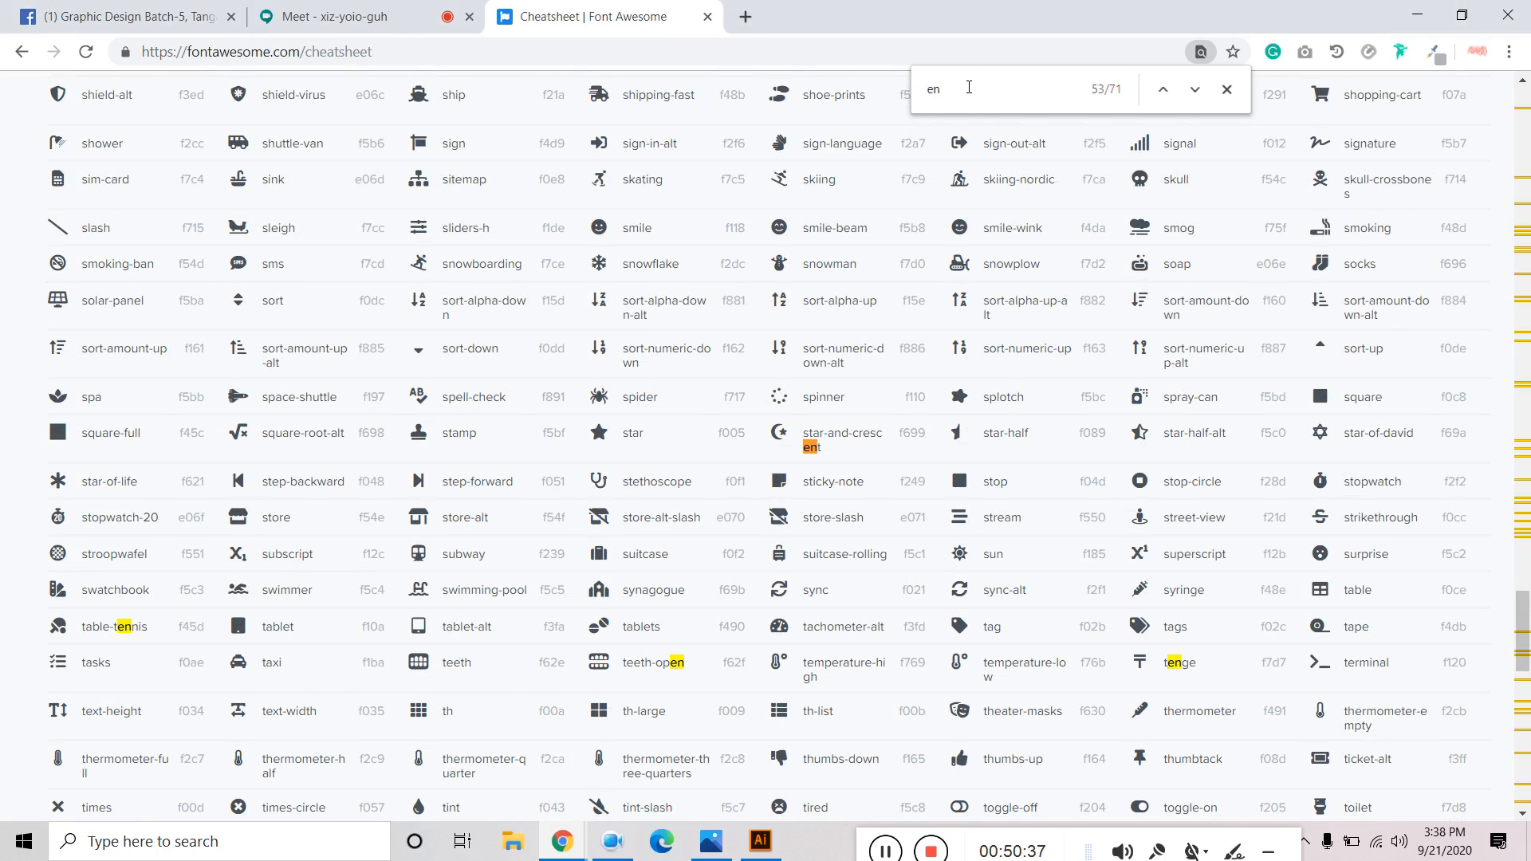
pyautogui.write('v')
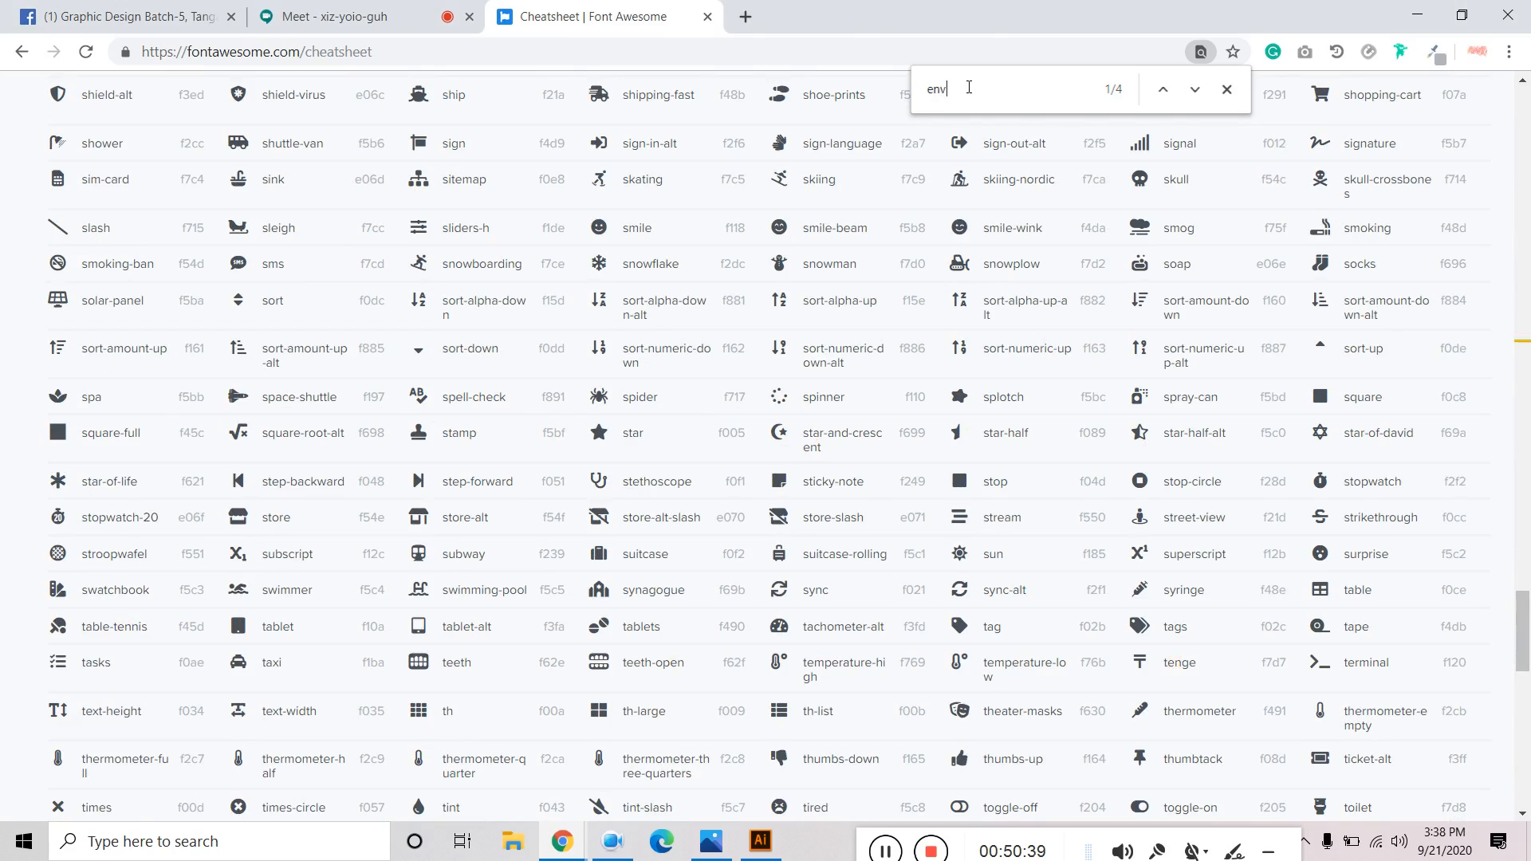
pyautogui.scroll(-15, 693, 365)
pyautogui.scroll(20, 696, 370)
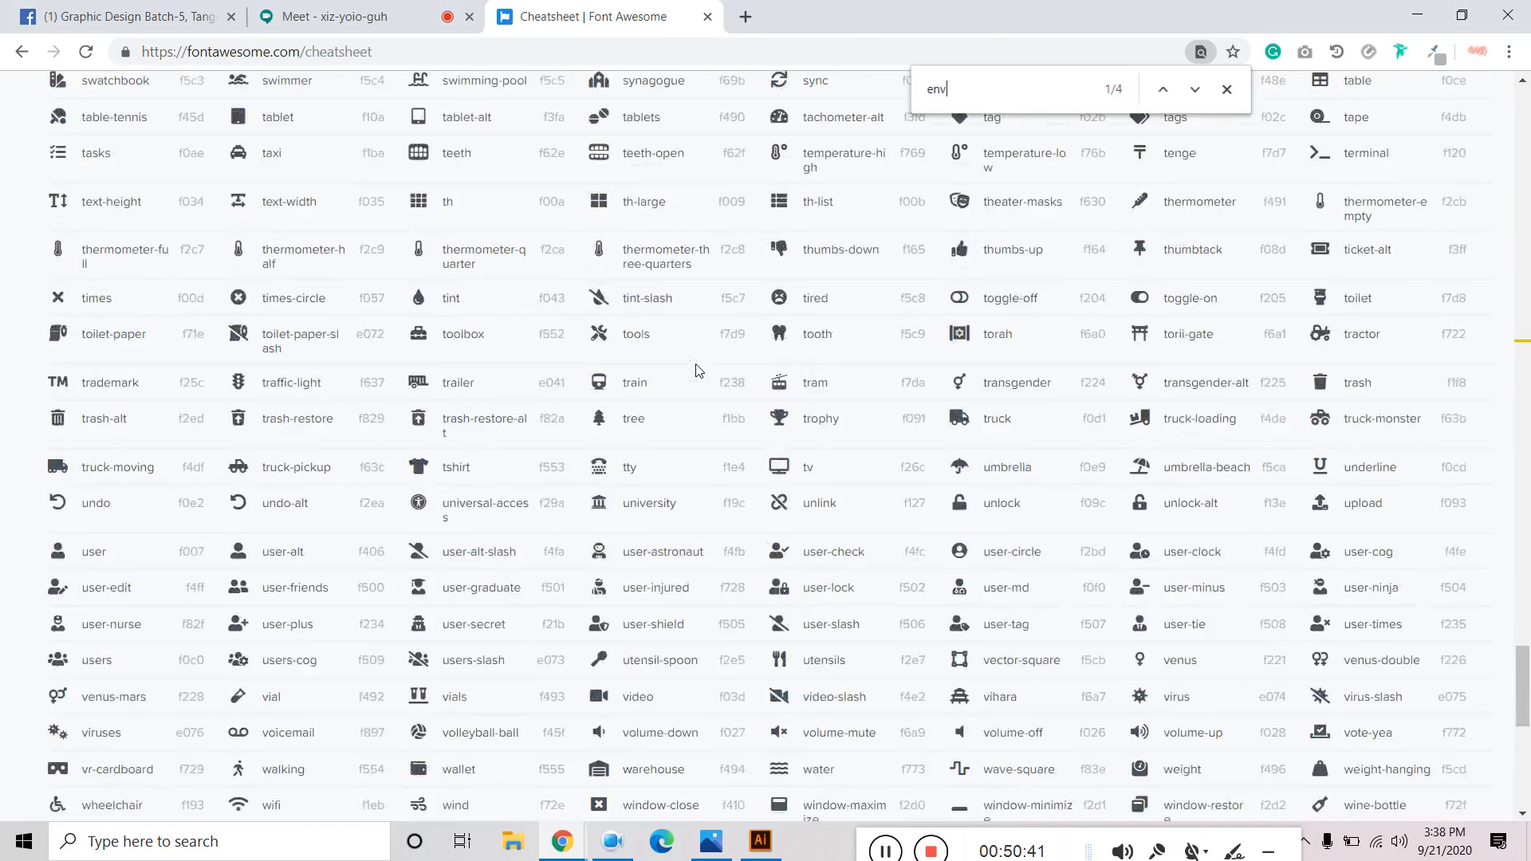
pyautogui.scroll(20, 696, 370)
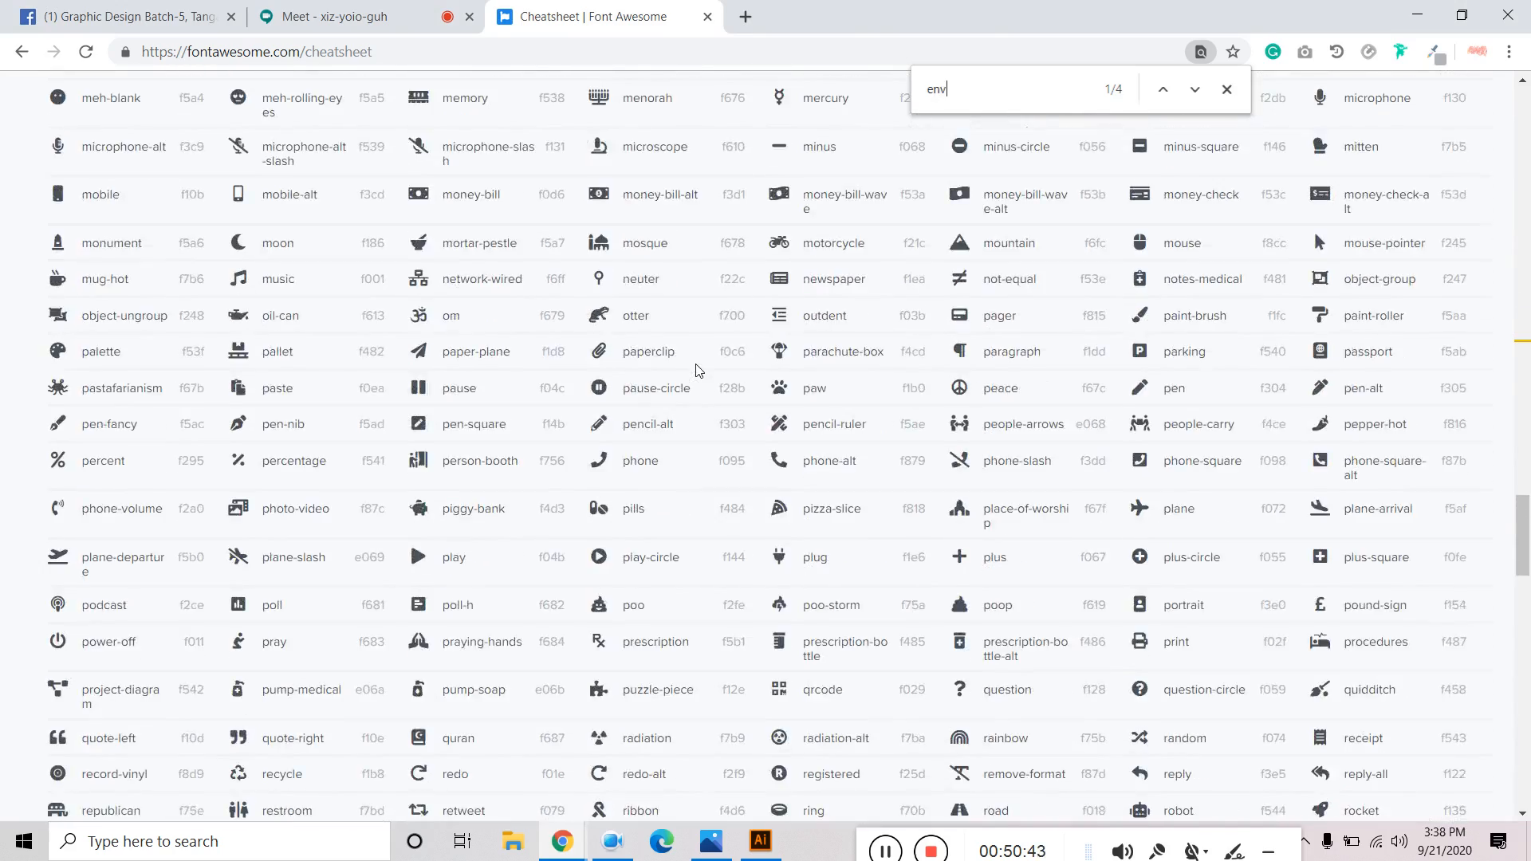
pyautogui.scroll(7, 696, 370)
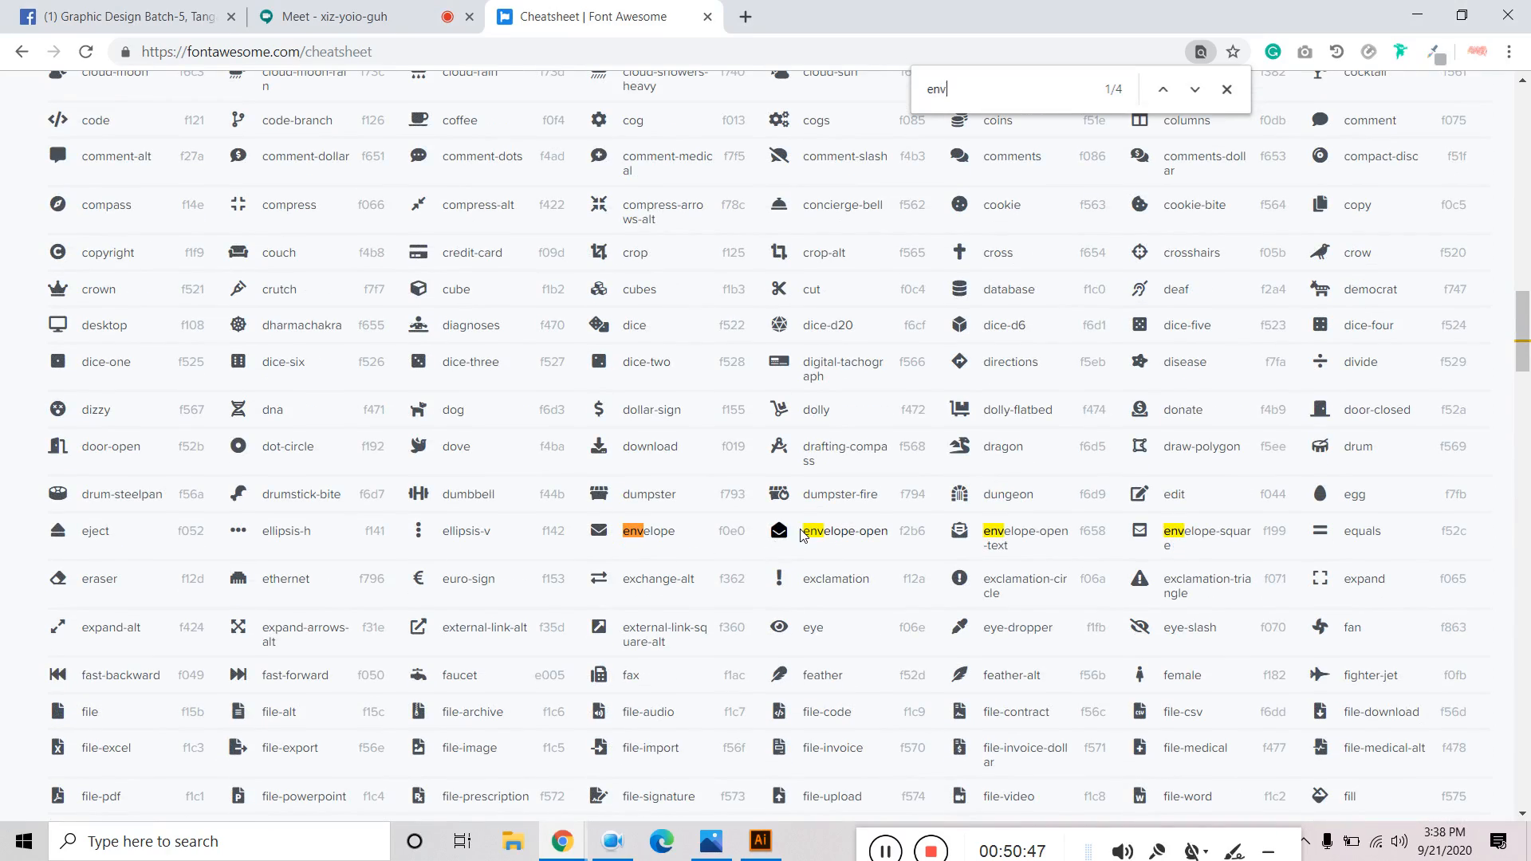
pyautogui.rightClick(599, 531)
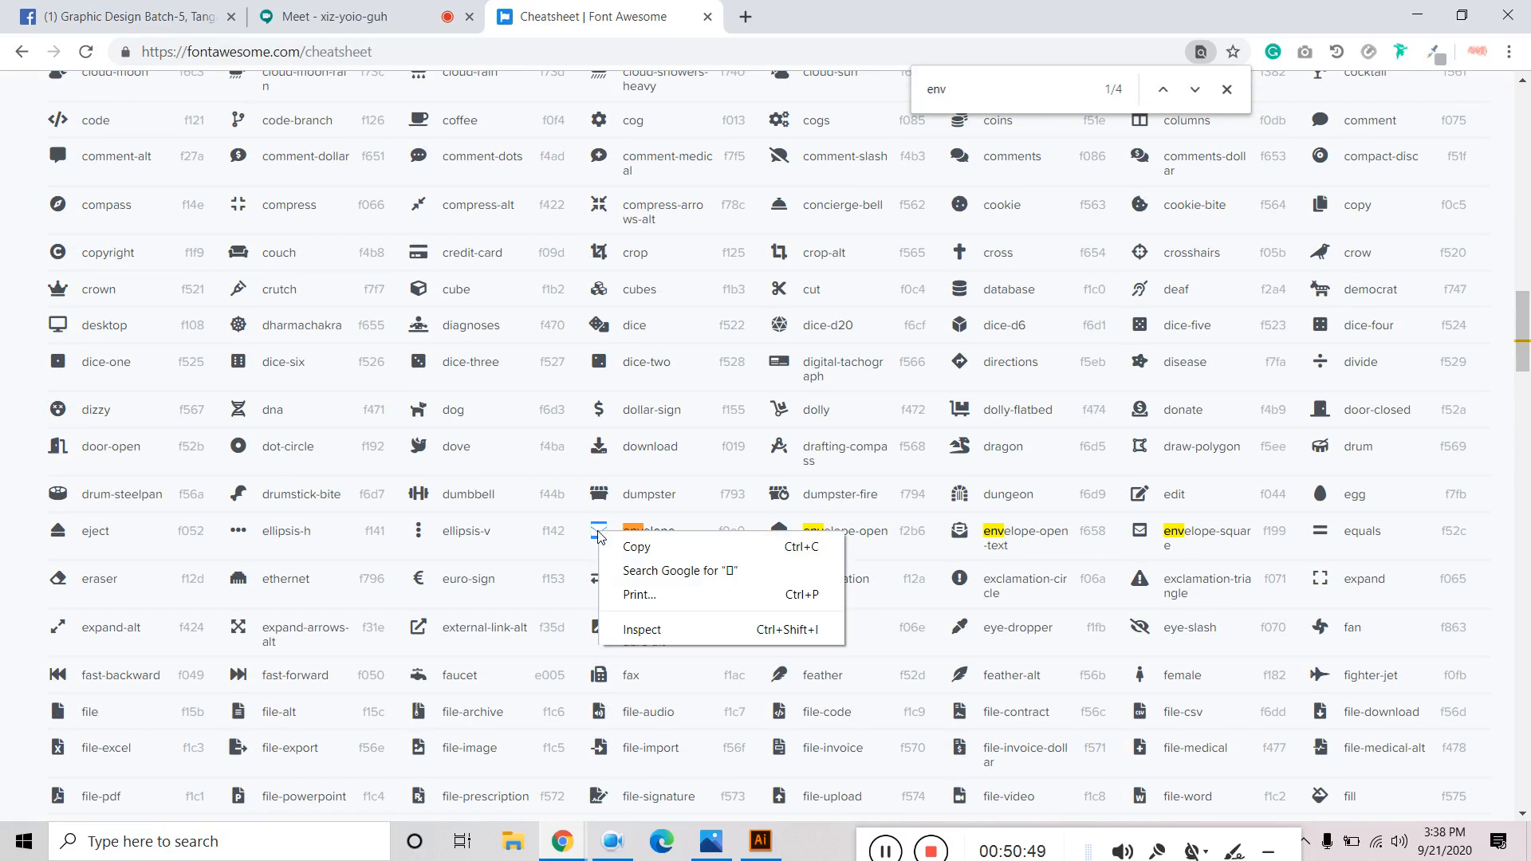
pyautogui.click(626, 547)
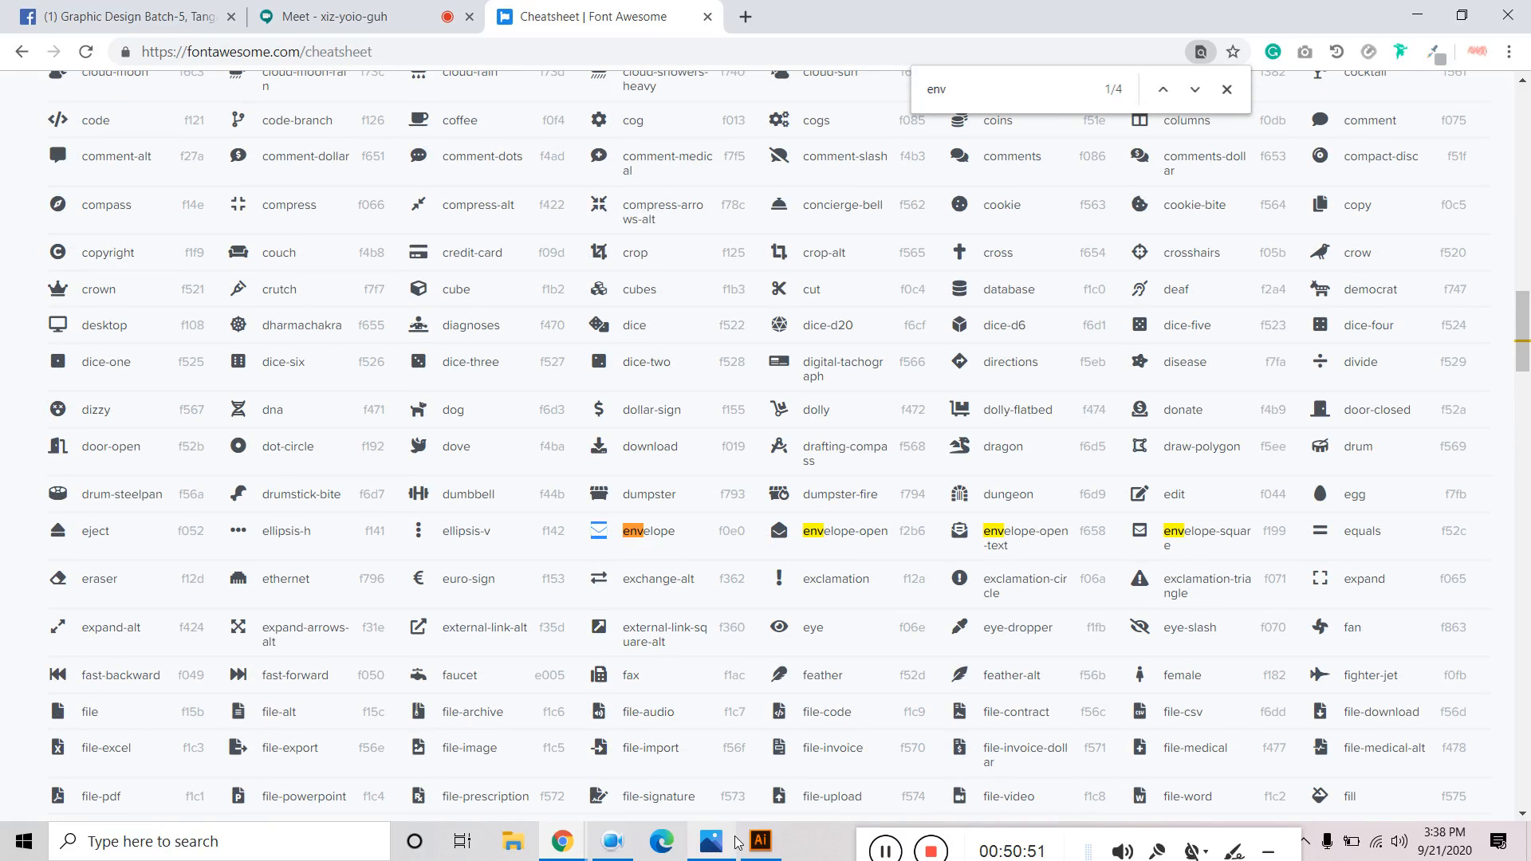
pyautogui.click(760, 842)
# Paste the envelope into the middle glyph, then open the bottom glyph for editing.
pyautogui.hotkey('ctrl', 'v')
pyautogui.click(28, 71)
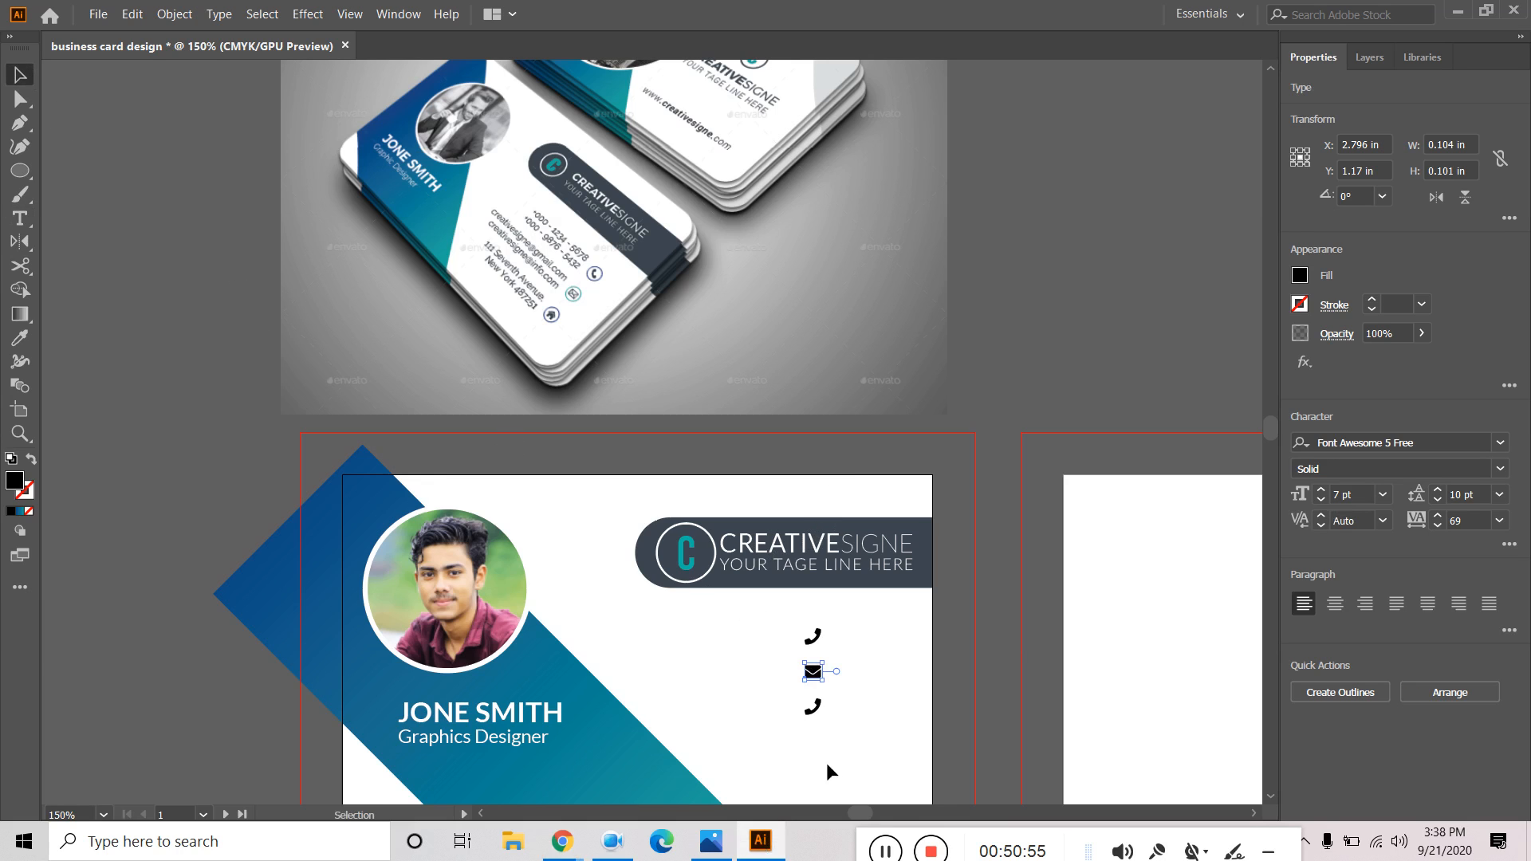
pyautogui.doubleClick(809, 710)
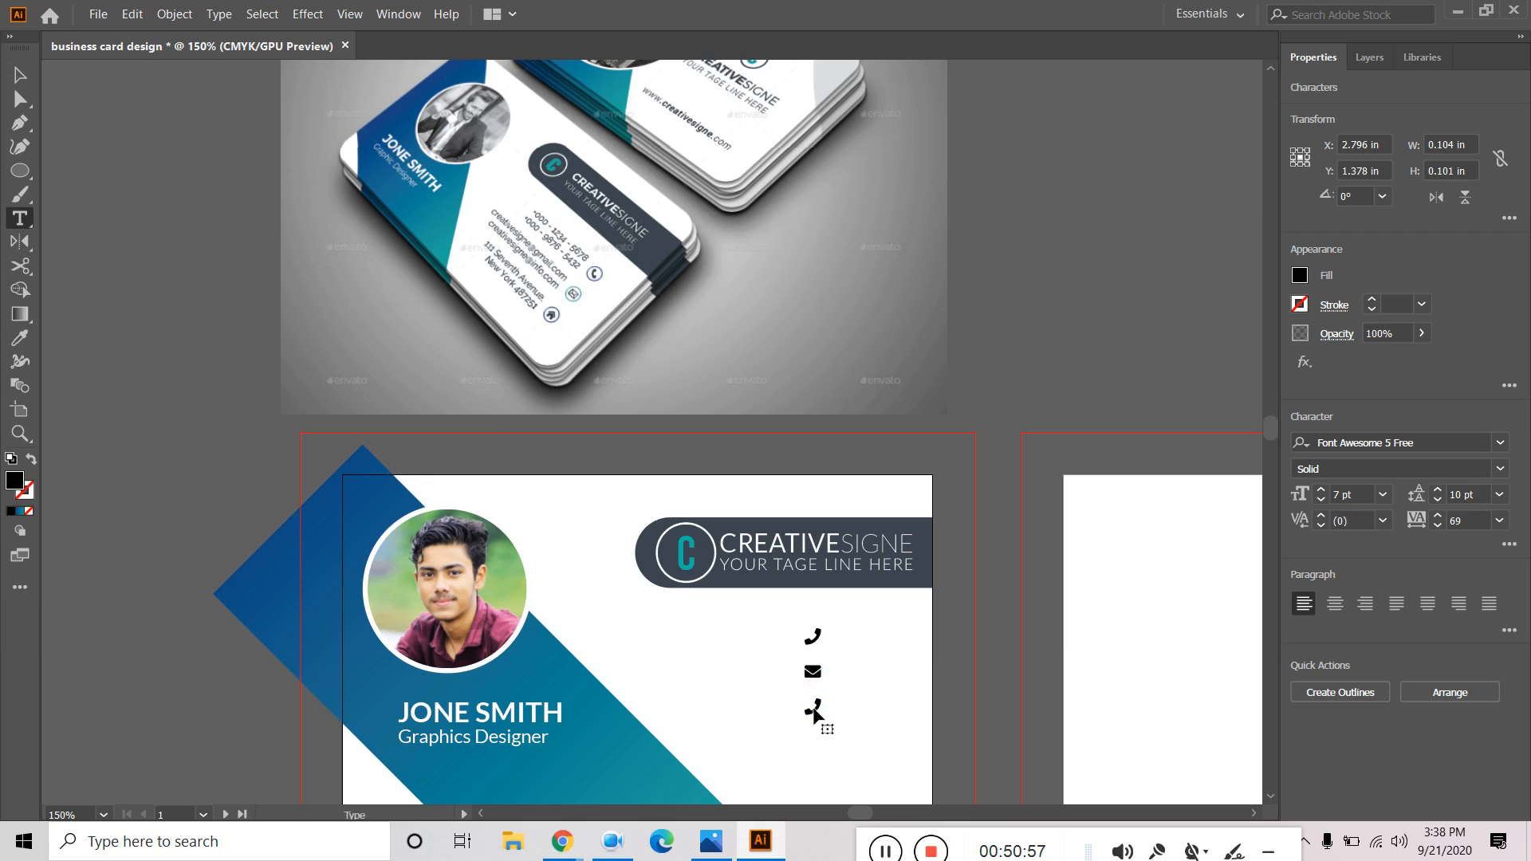
pyautogui.hotkey('ctrl', 'v')
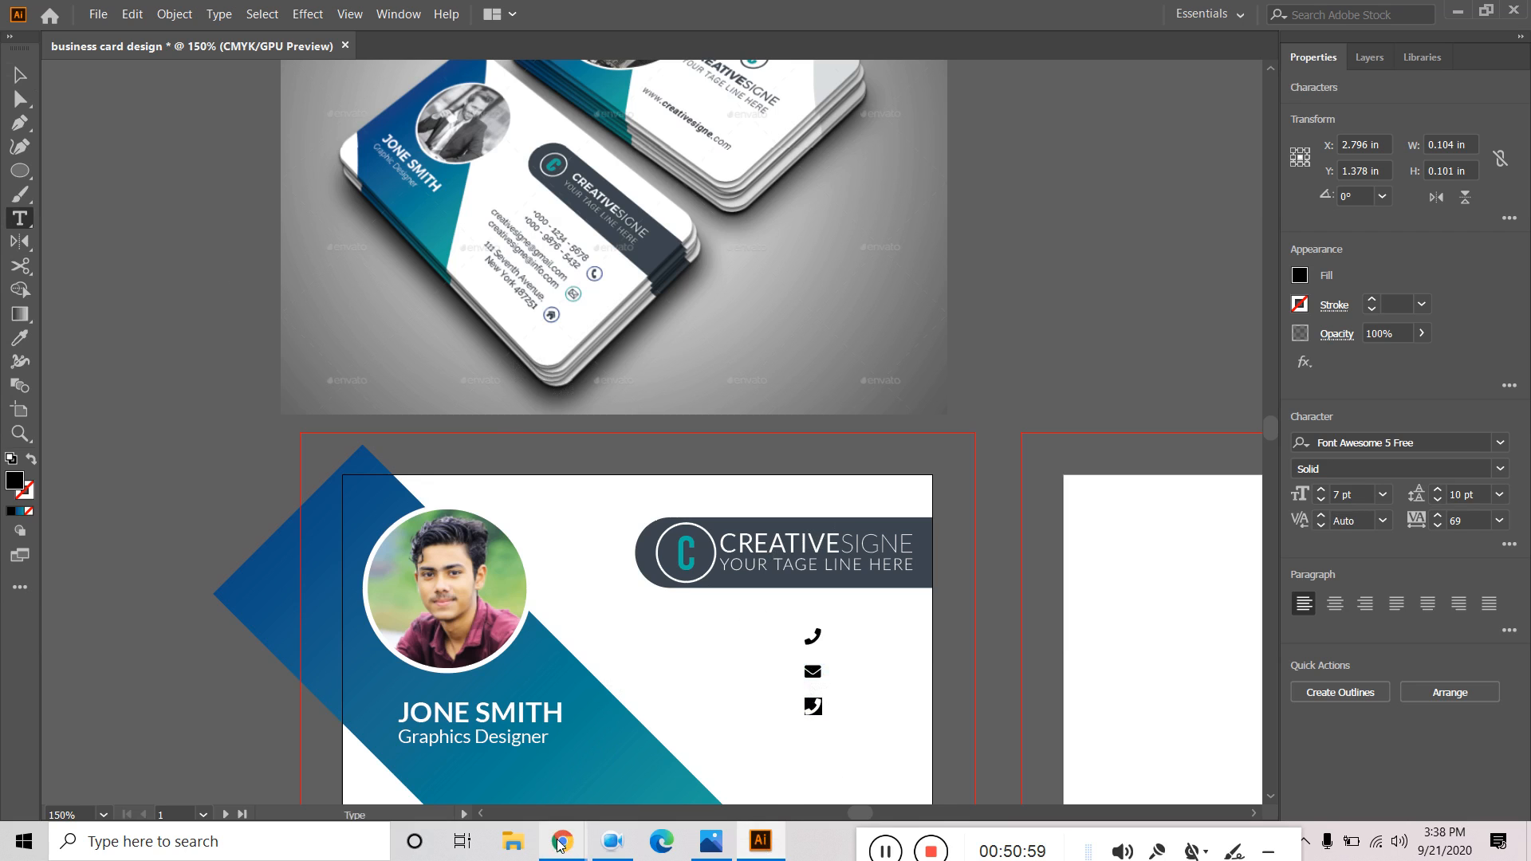
pyautogui.moveTo(560, 846)
pyautogui.click(431, 765)
# Change the cheatsheet page search from 'env' to 'home'.
pyautogui.click(954, 83)
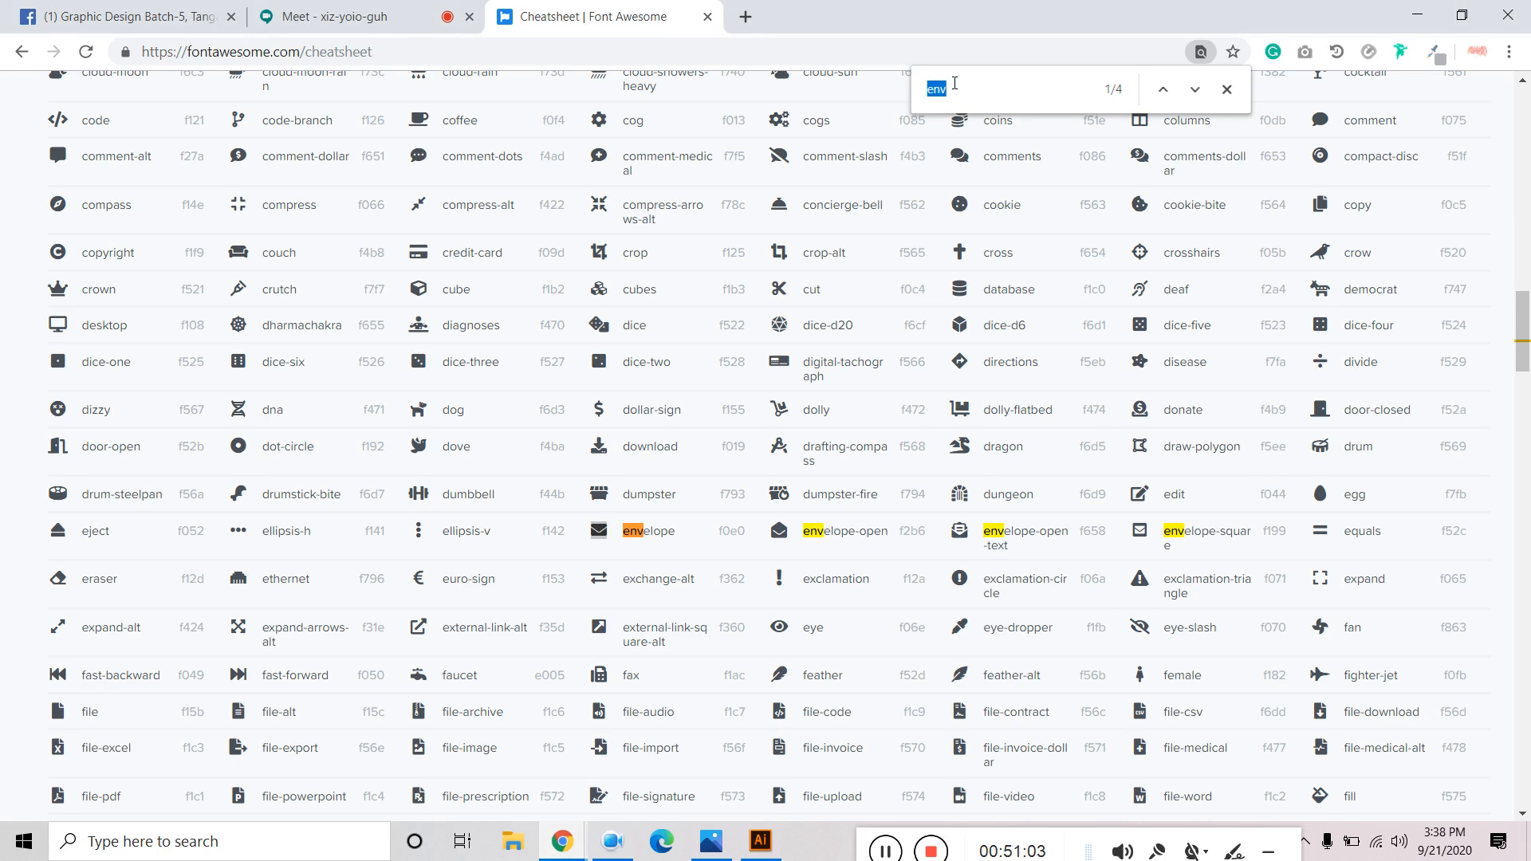
pyautogui.write('home')
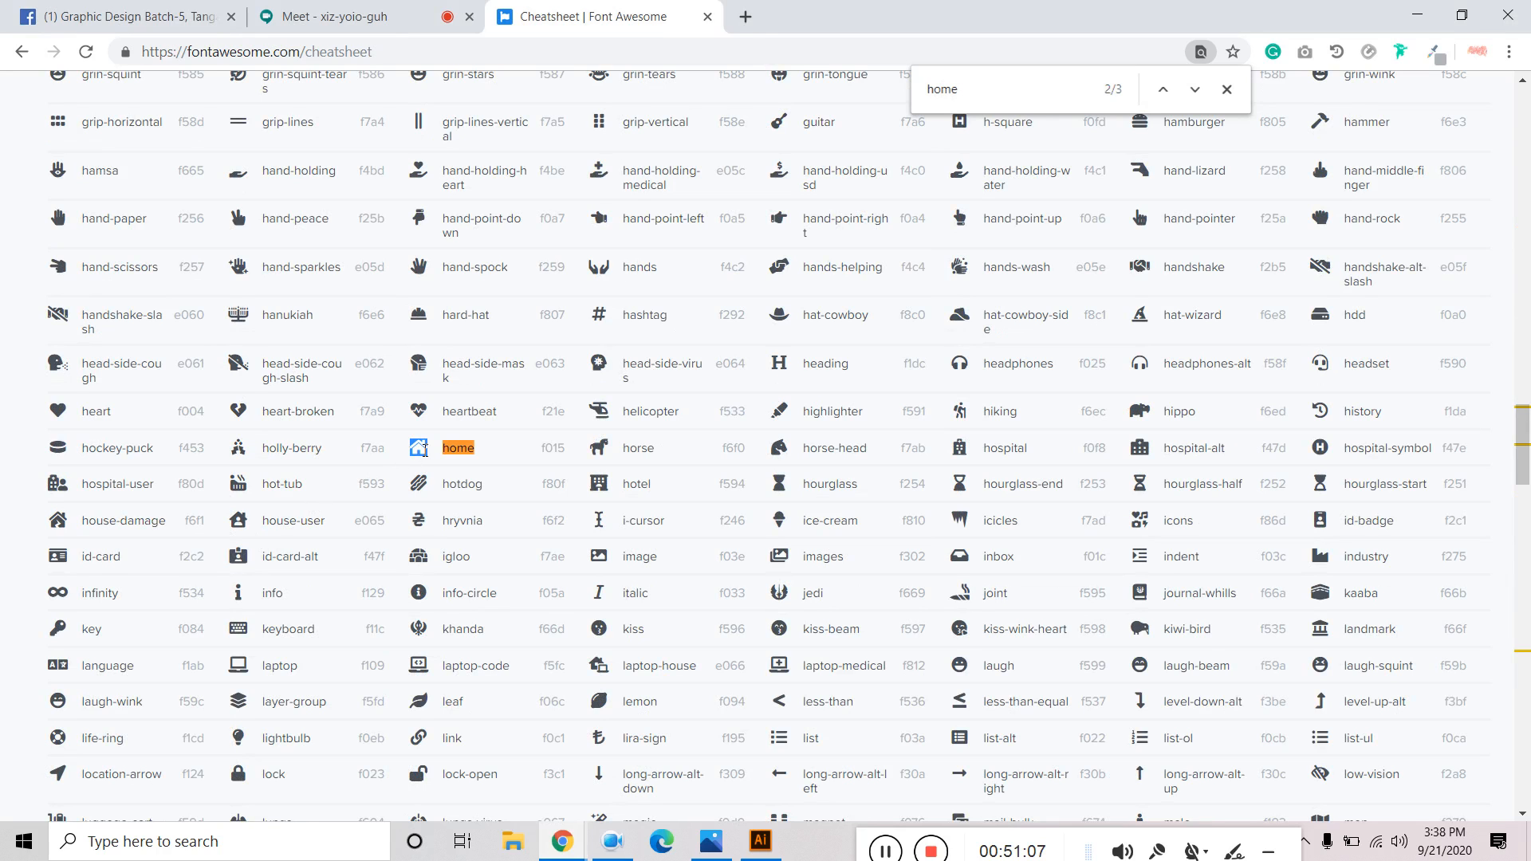
# Paste the home icon into the bottom glyph and deselect everything on the card.
pyautogui.click(760, 840)
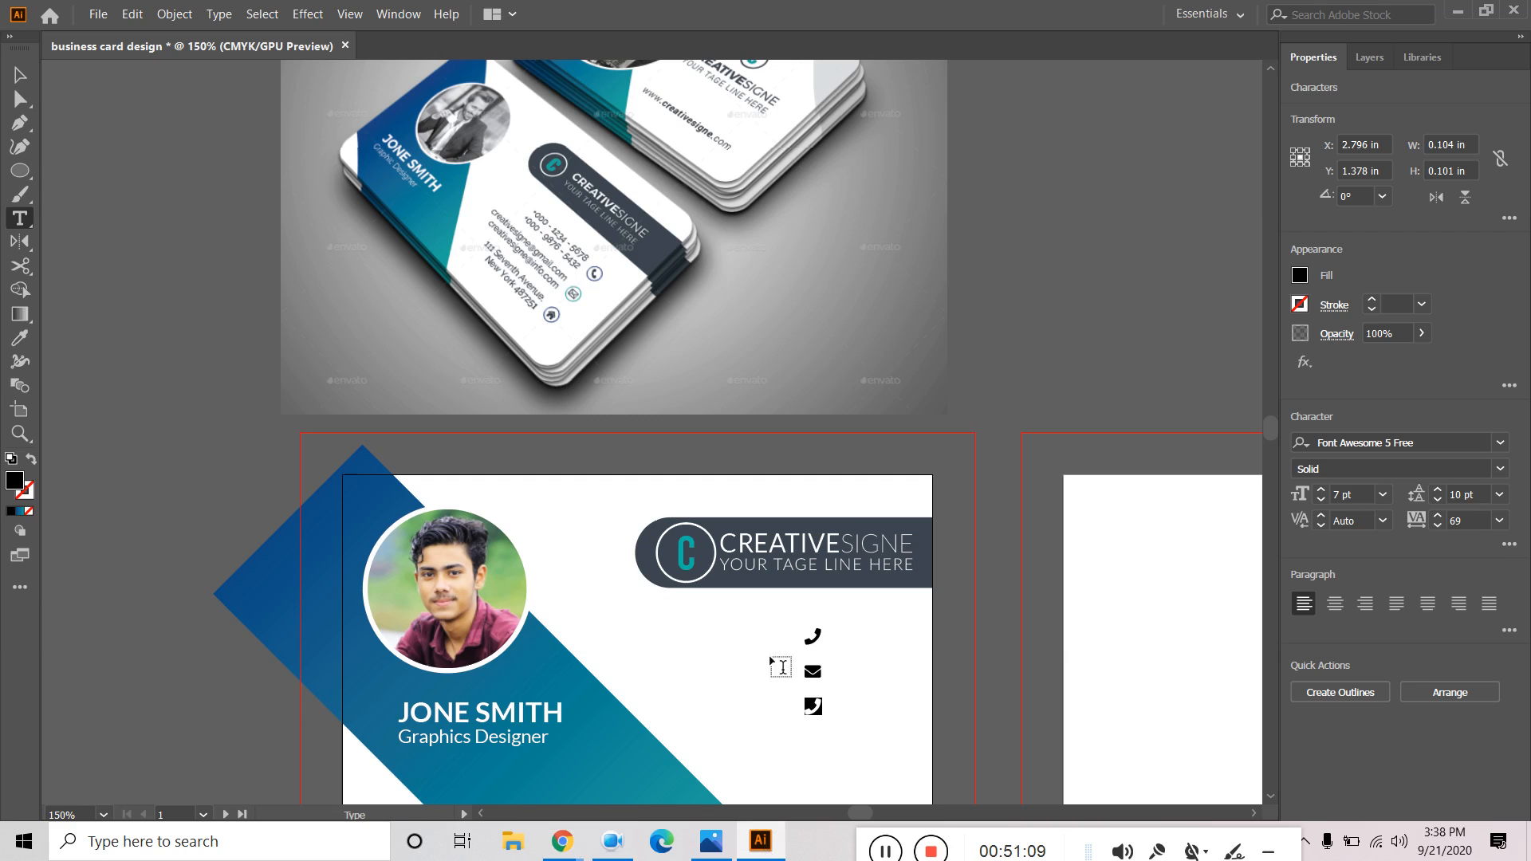
pyautogui.hotkey('ctrl', 'v')
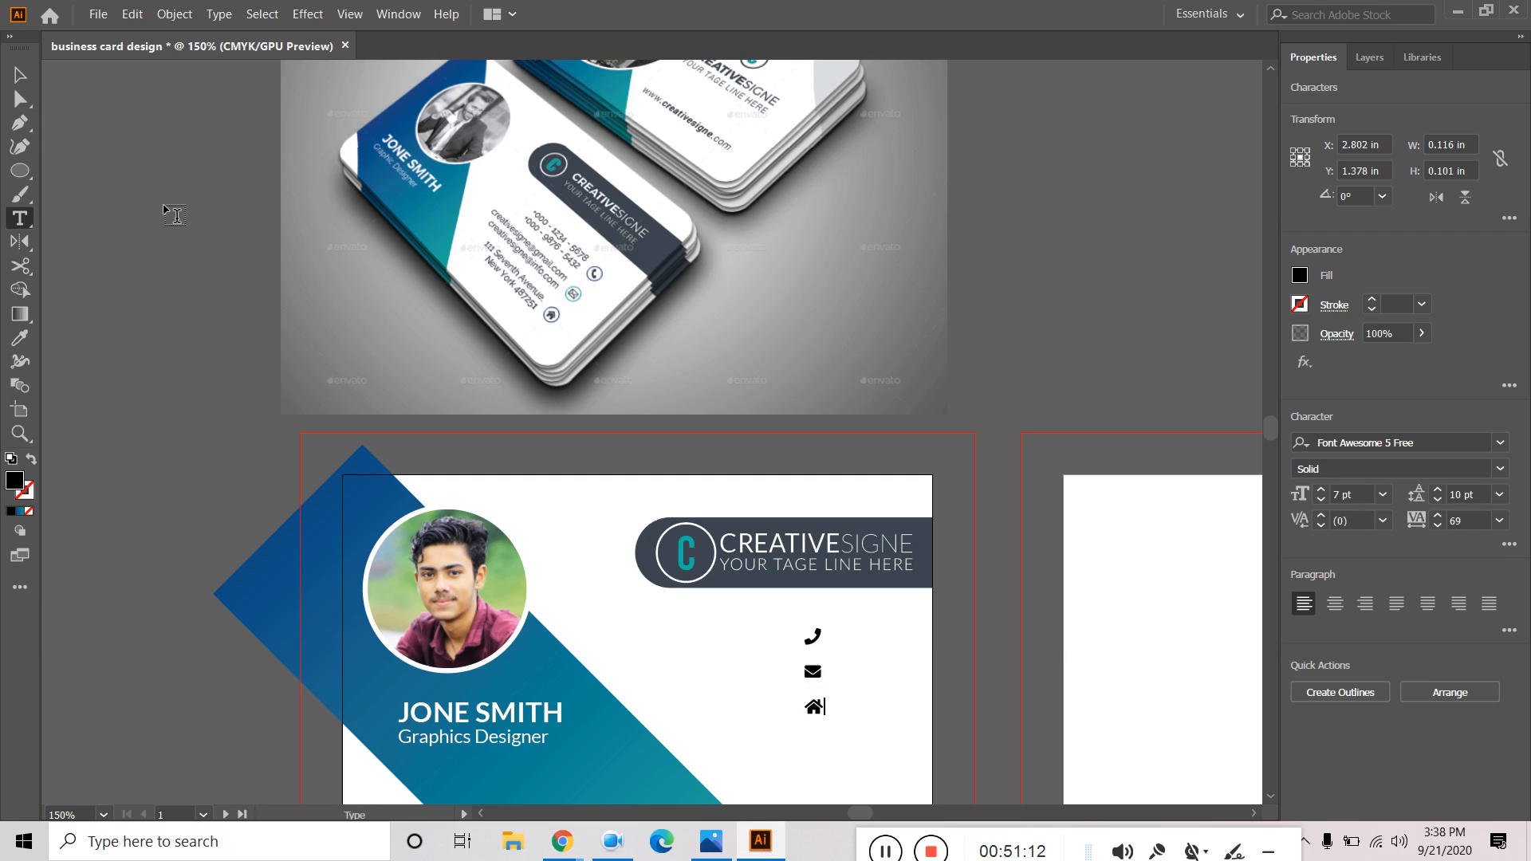
pyautogui.click(18, 80)
pyautogui.click(779, 615)
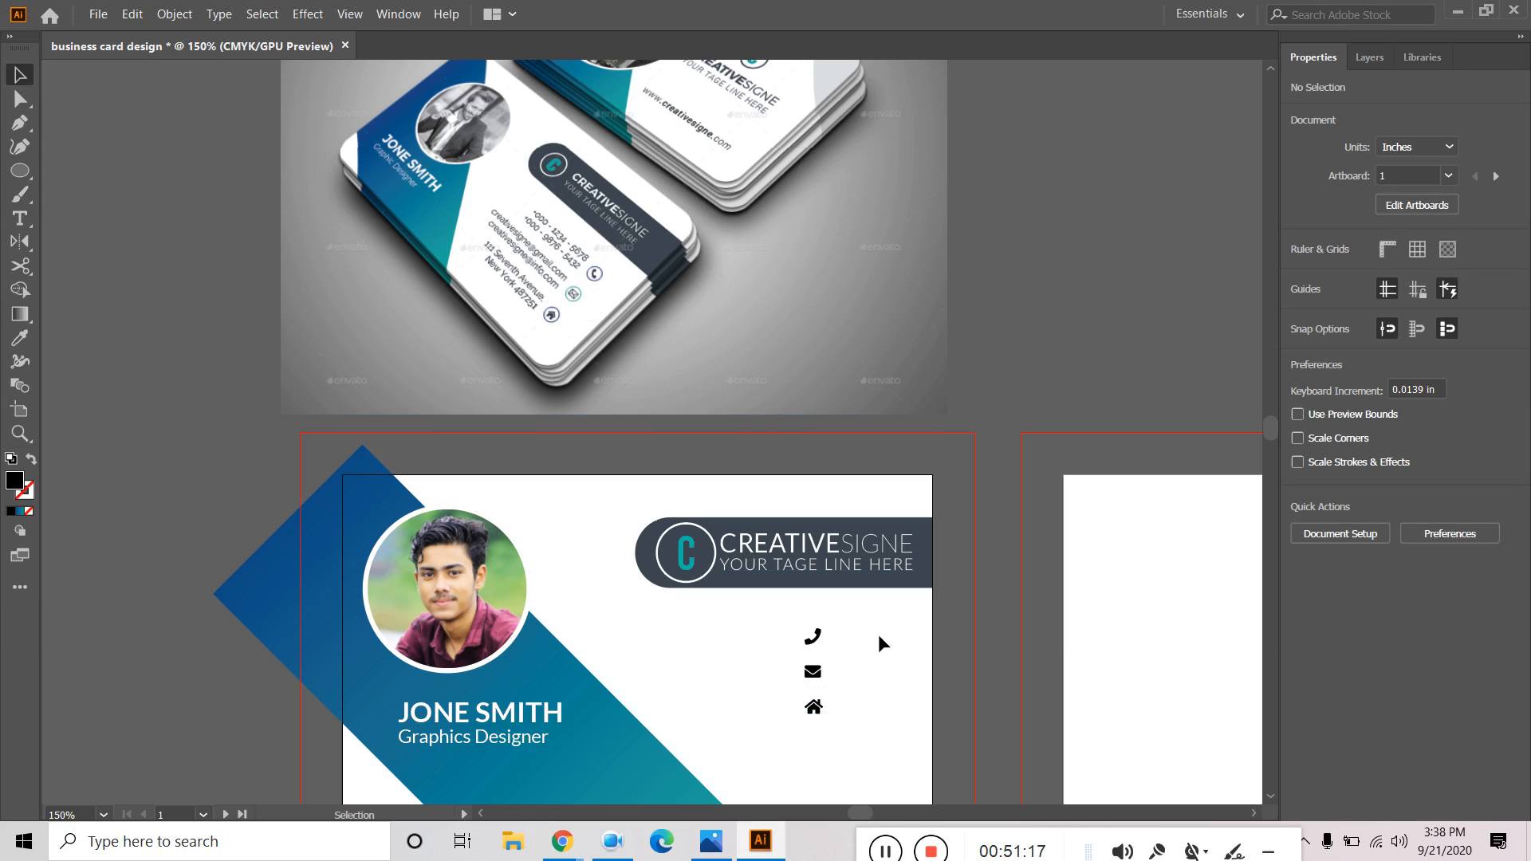
# Create a 1 in by 1 in circle with the Ellipse tool.
pyautogui.click(20, 170)
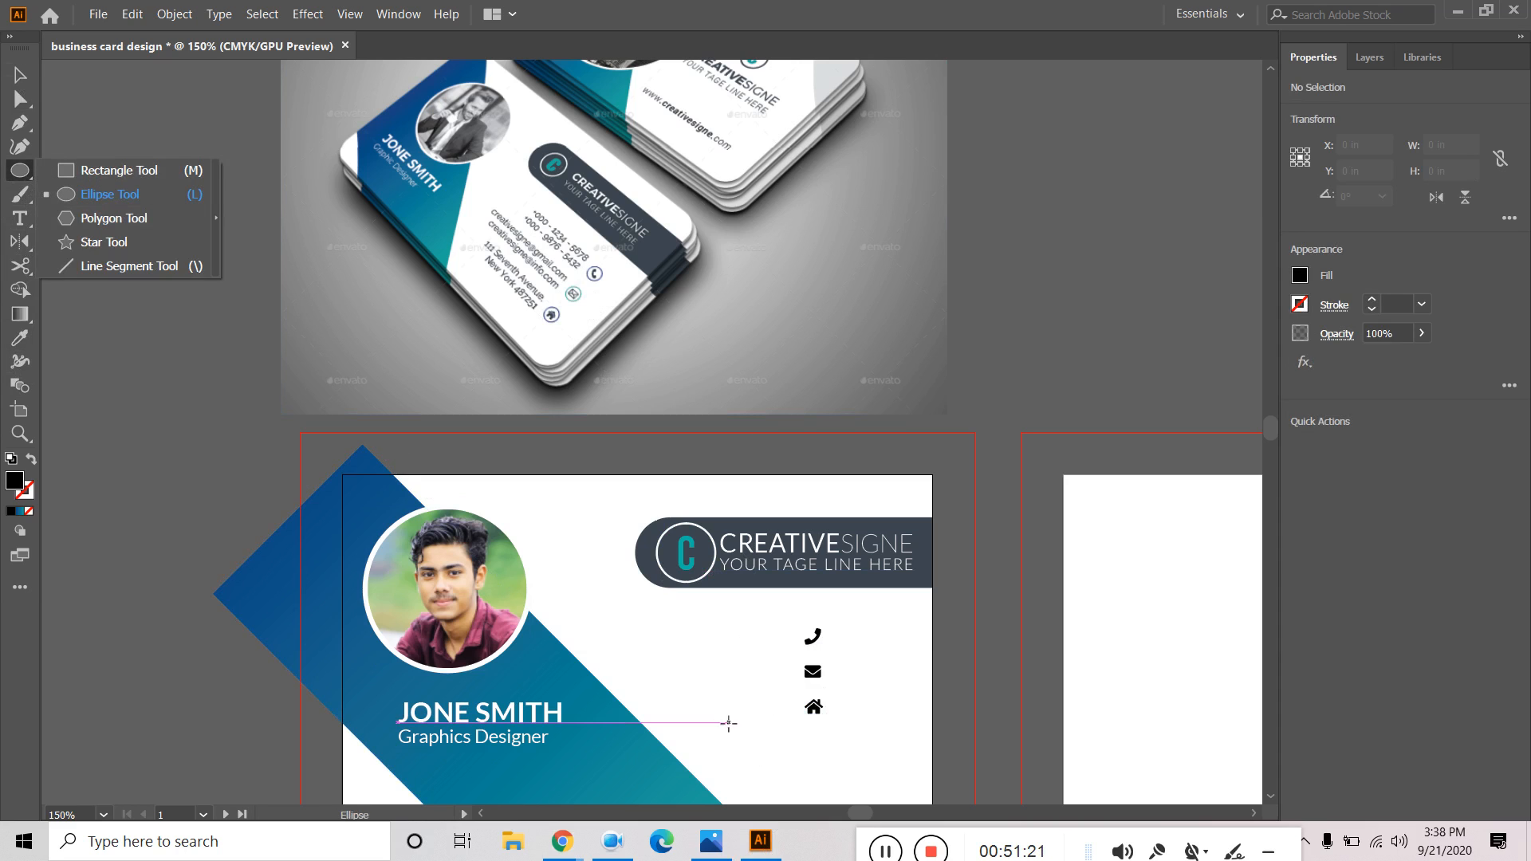
pyautogui.click(699, 648)
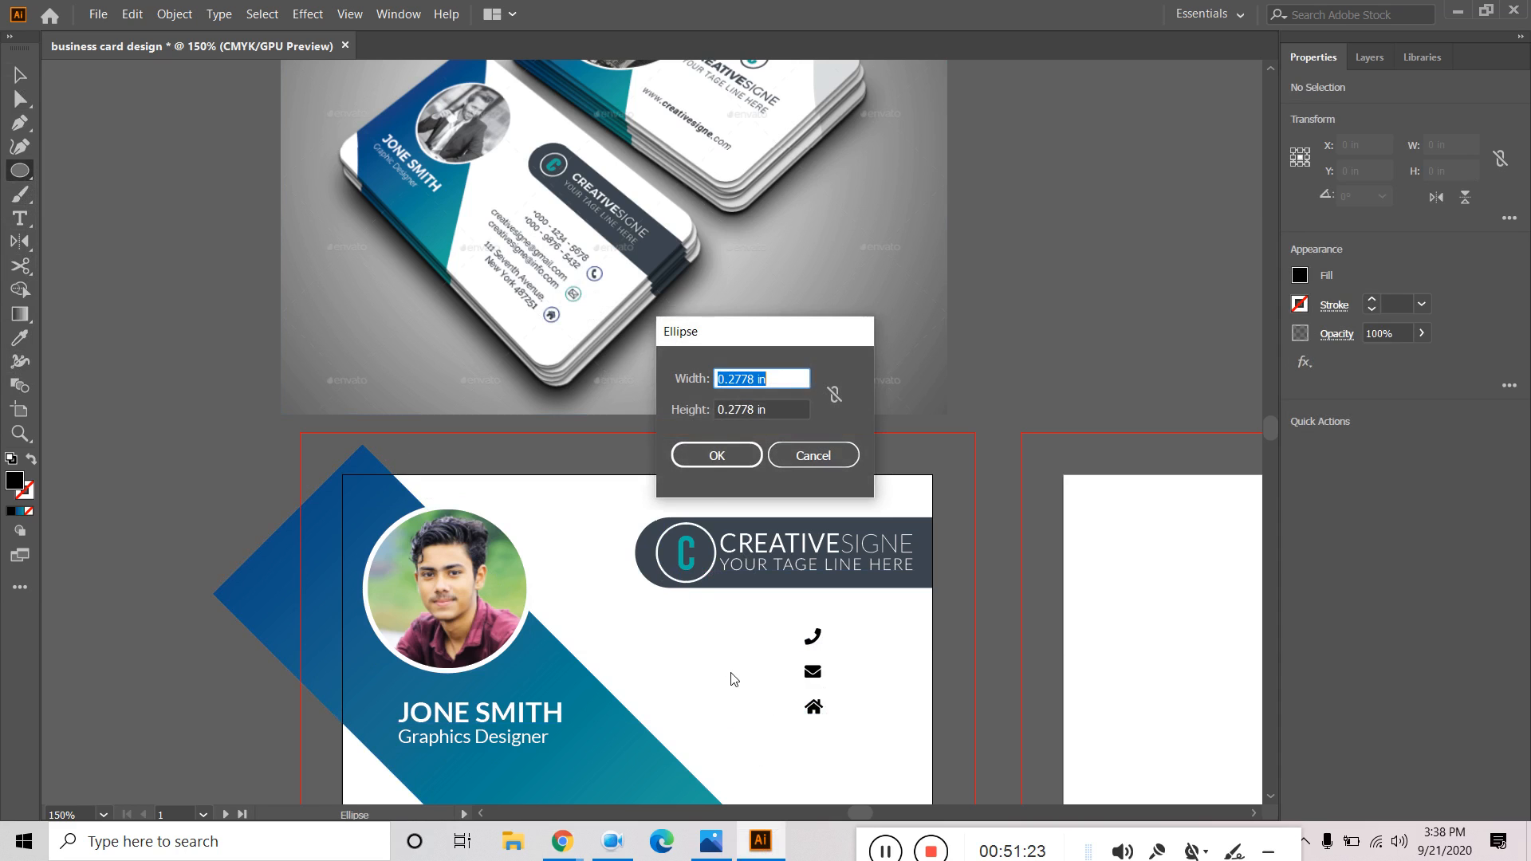
pyautogui.click(813, 455)
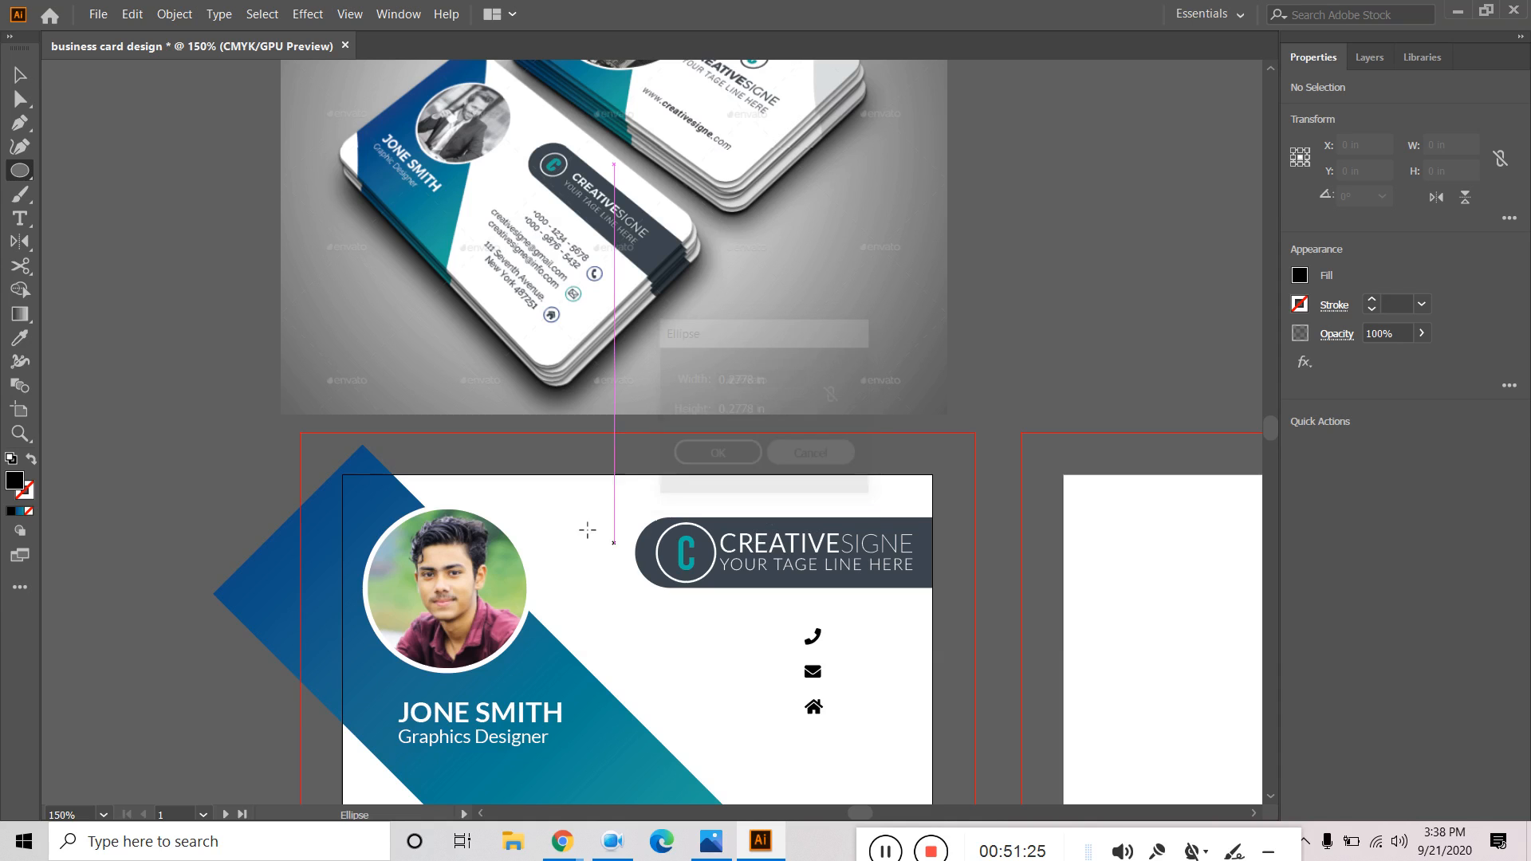
pyautogui.click(751, 658)
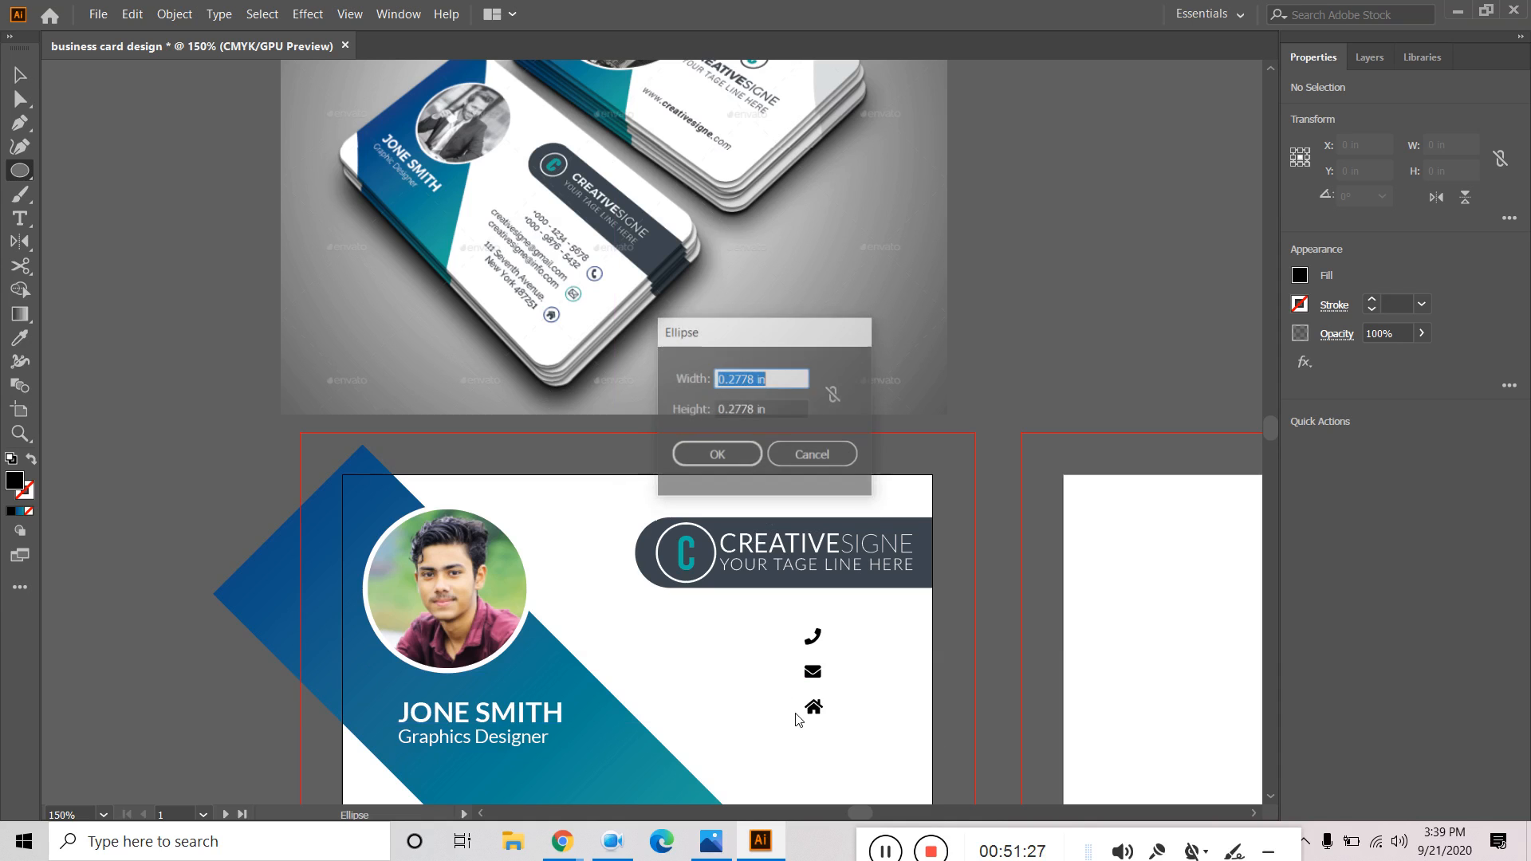
pyautogui.rightClick(782, 373)
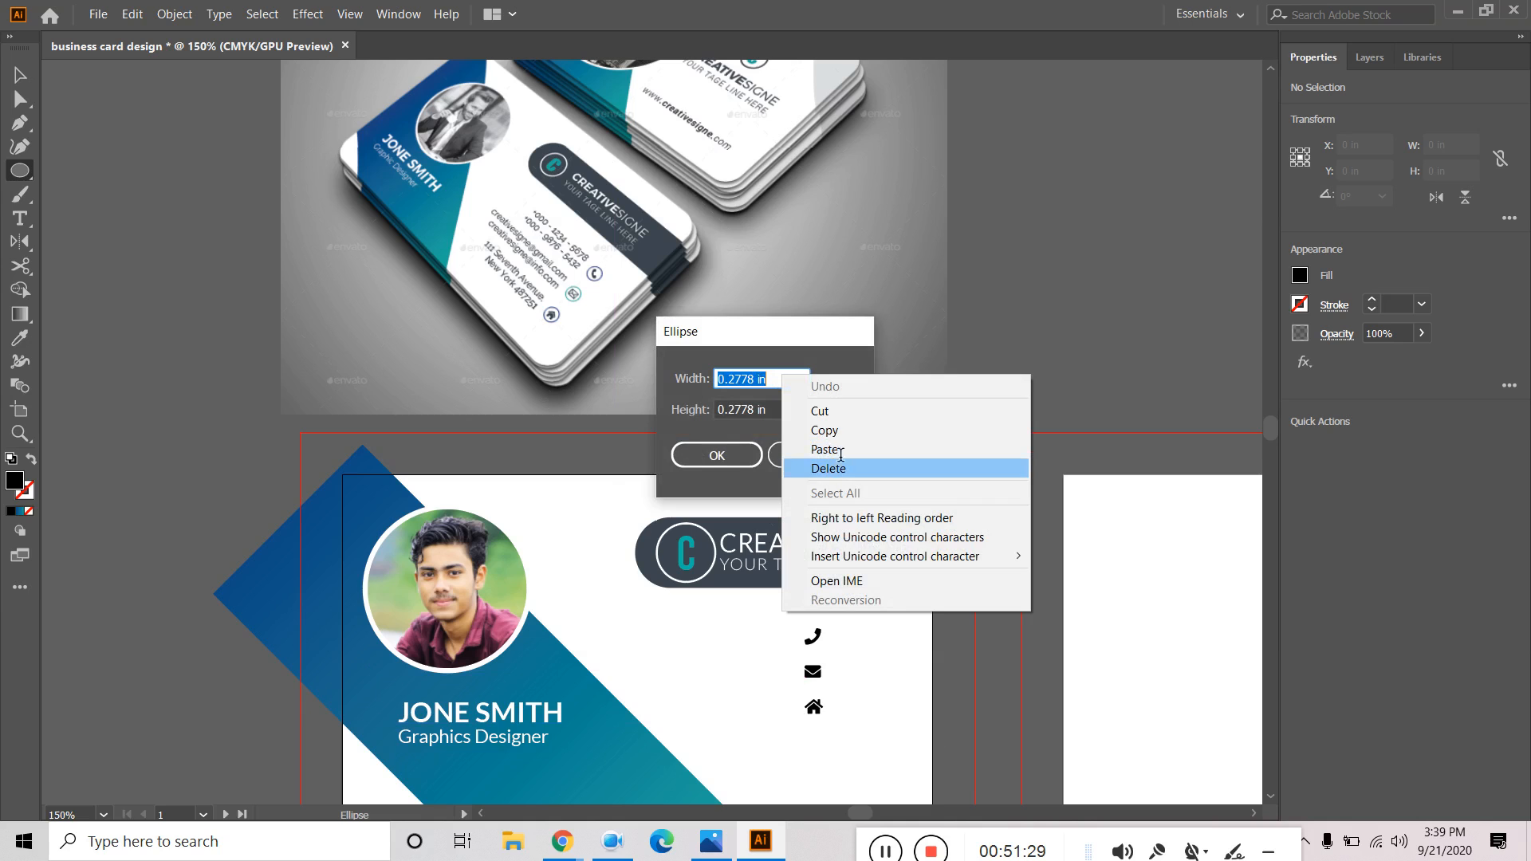
pyautogui.moveTo(776, 381); pyautogui.dragTo(622, 359)
pyautogui.write('1')
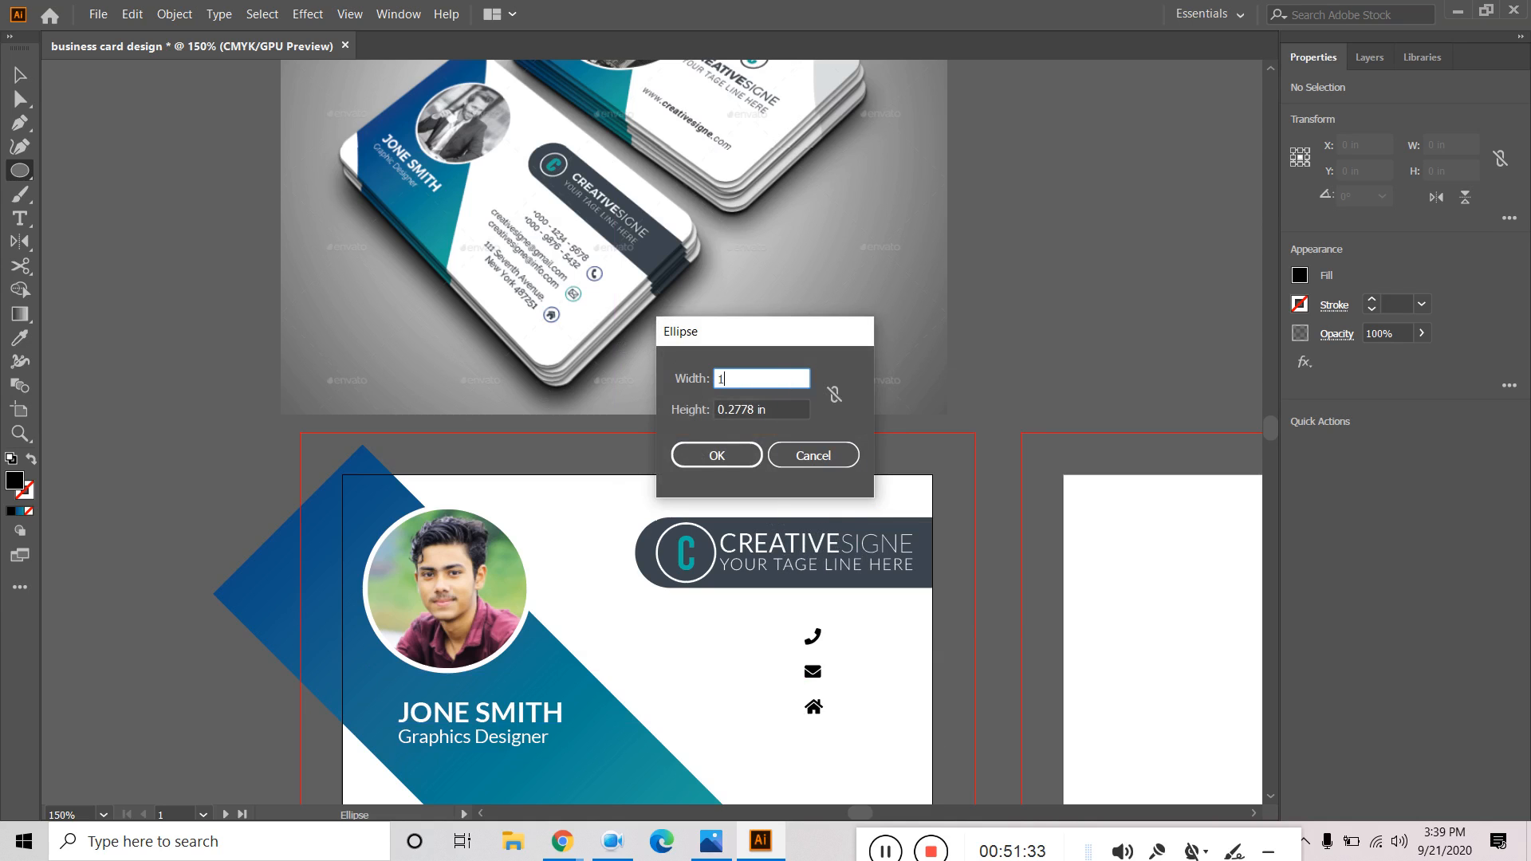
pyautogui.press('Tab')
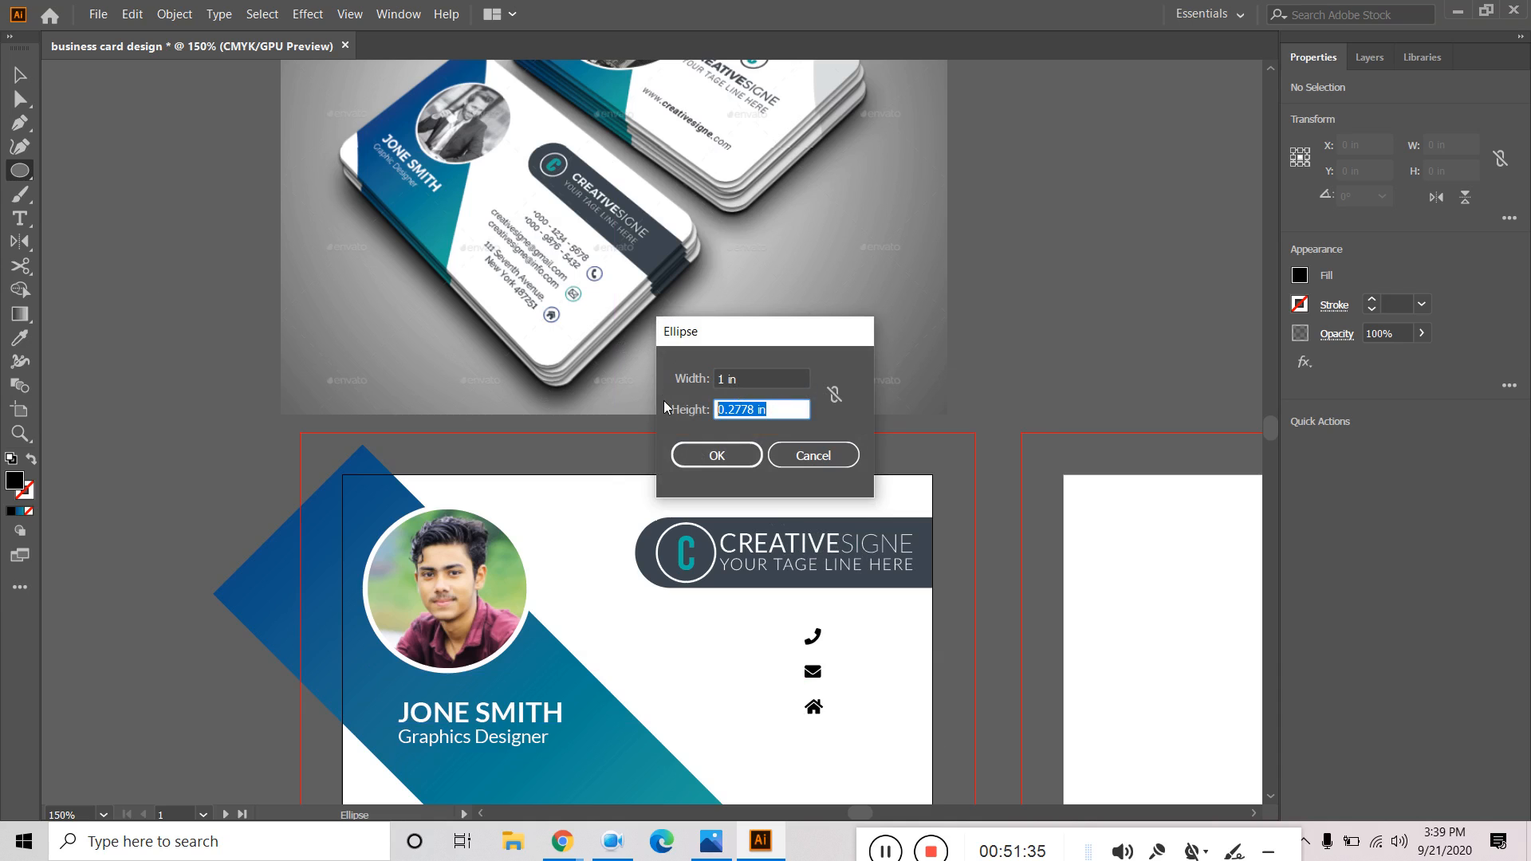
pyautogui.write('1')
pyautogui.click(706, 453)
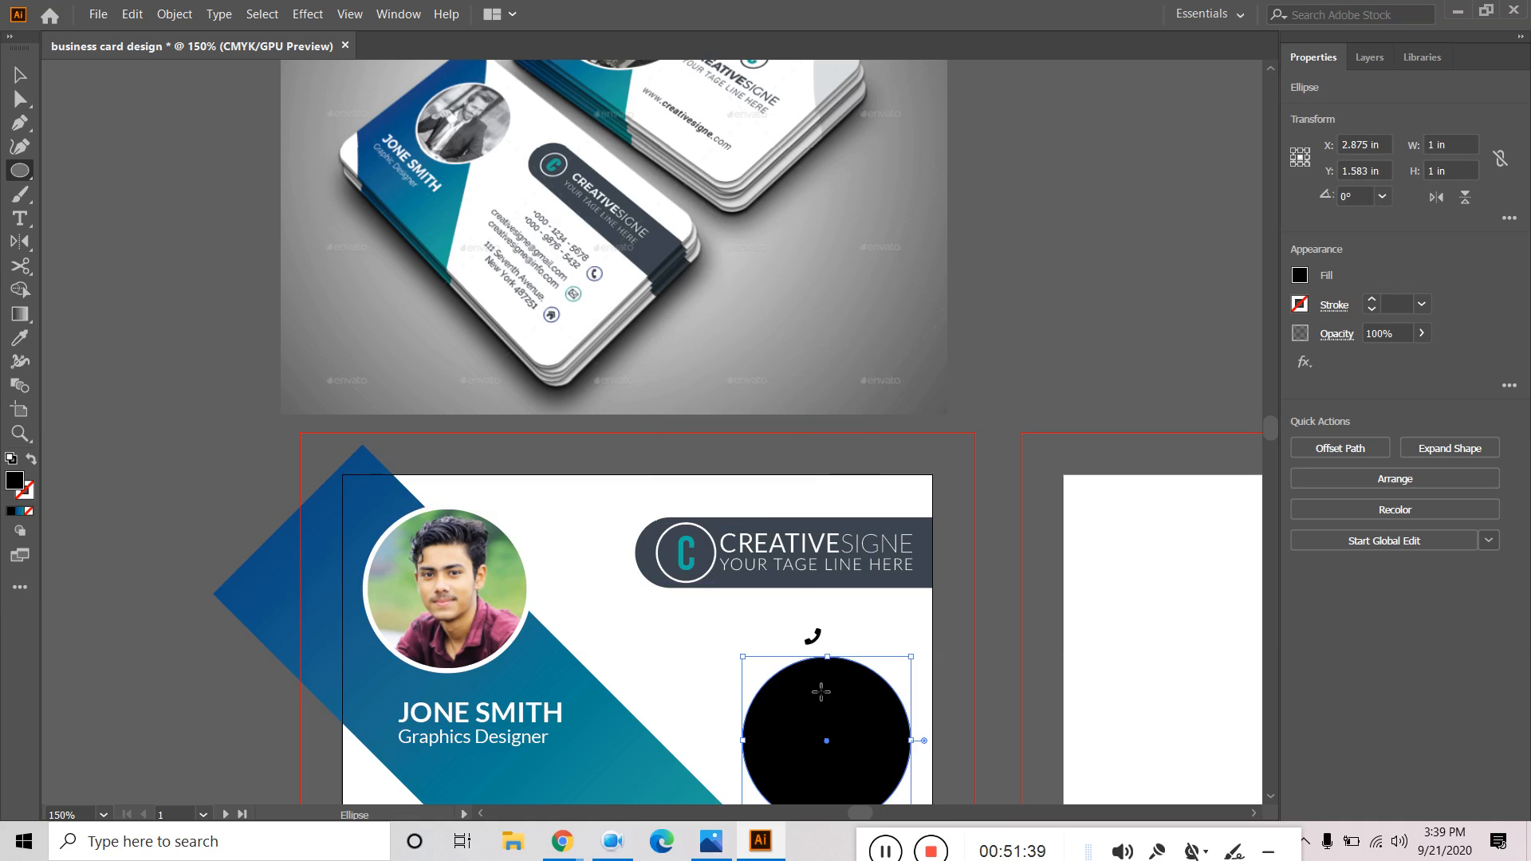
# Give the circle no fill and a 1 pt light-blue stroke.
pyautogui.click(1299, 276)
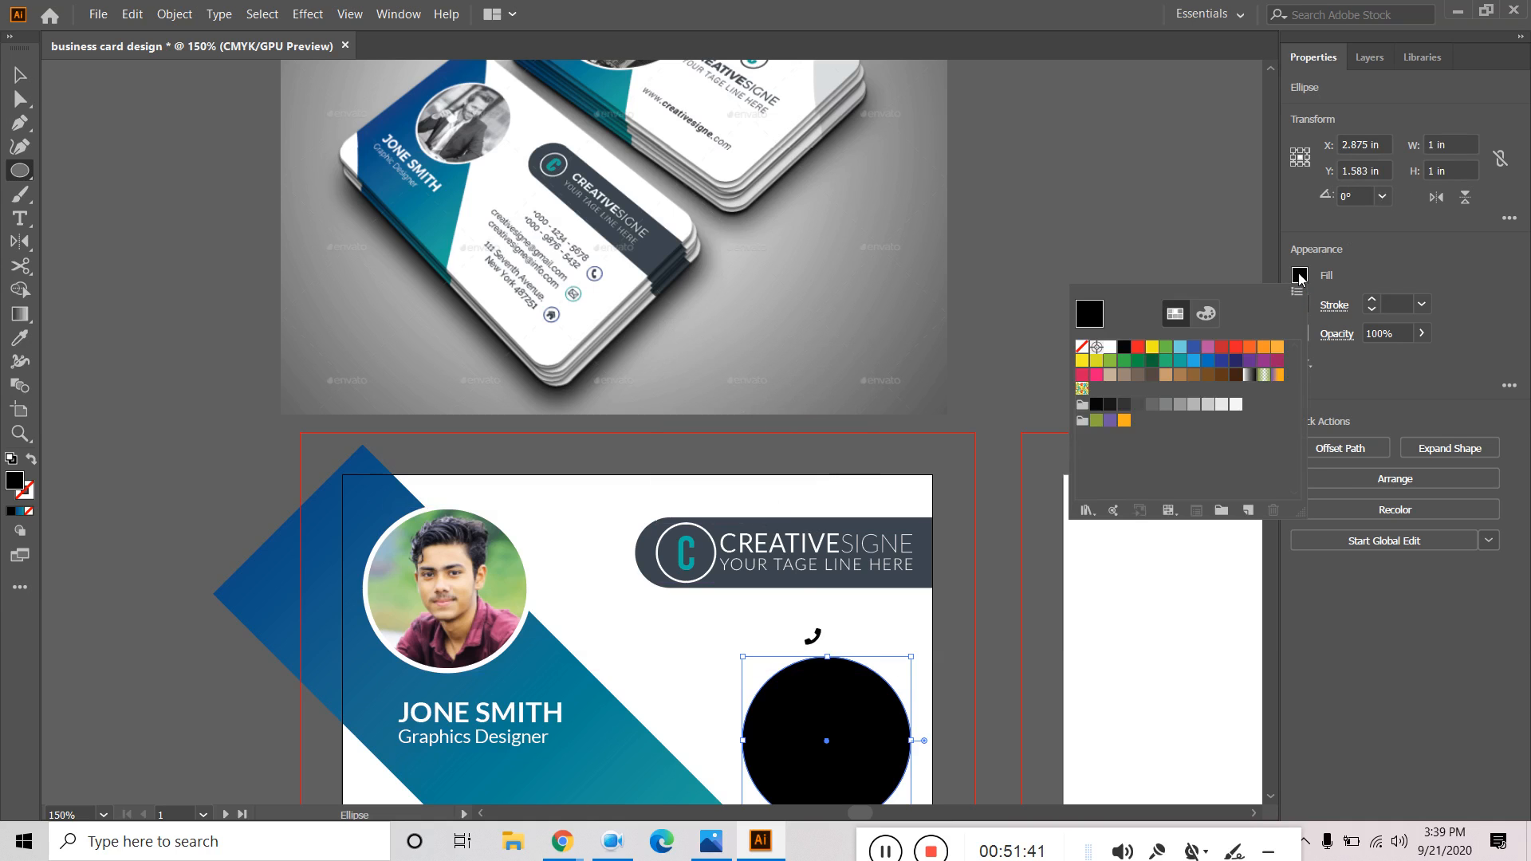
pyautogui.click(1081, 348)
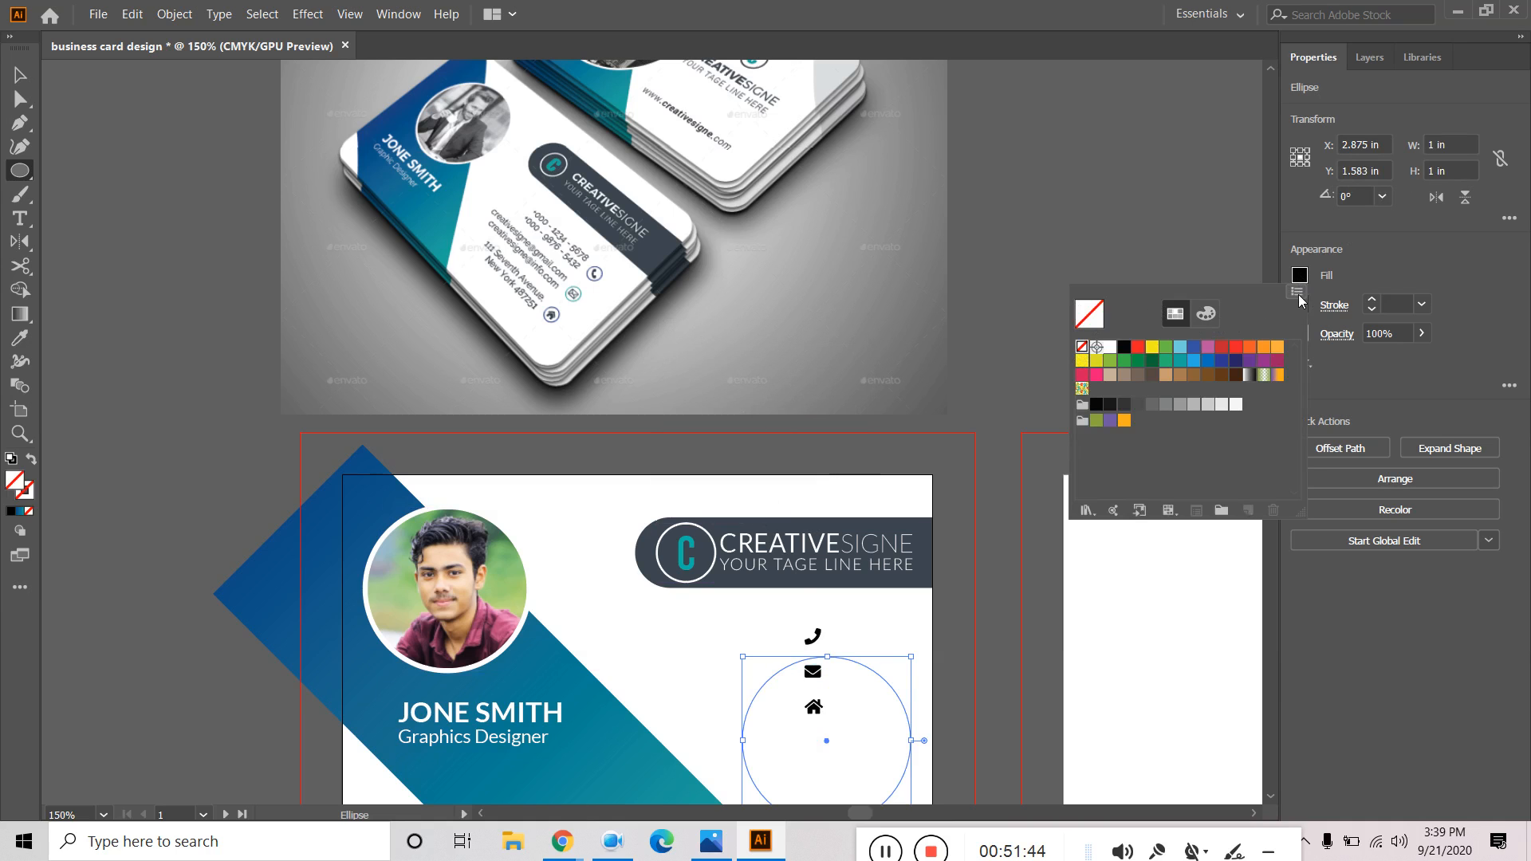
pyautogui.click(1373, 264)
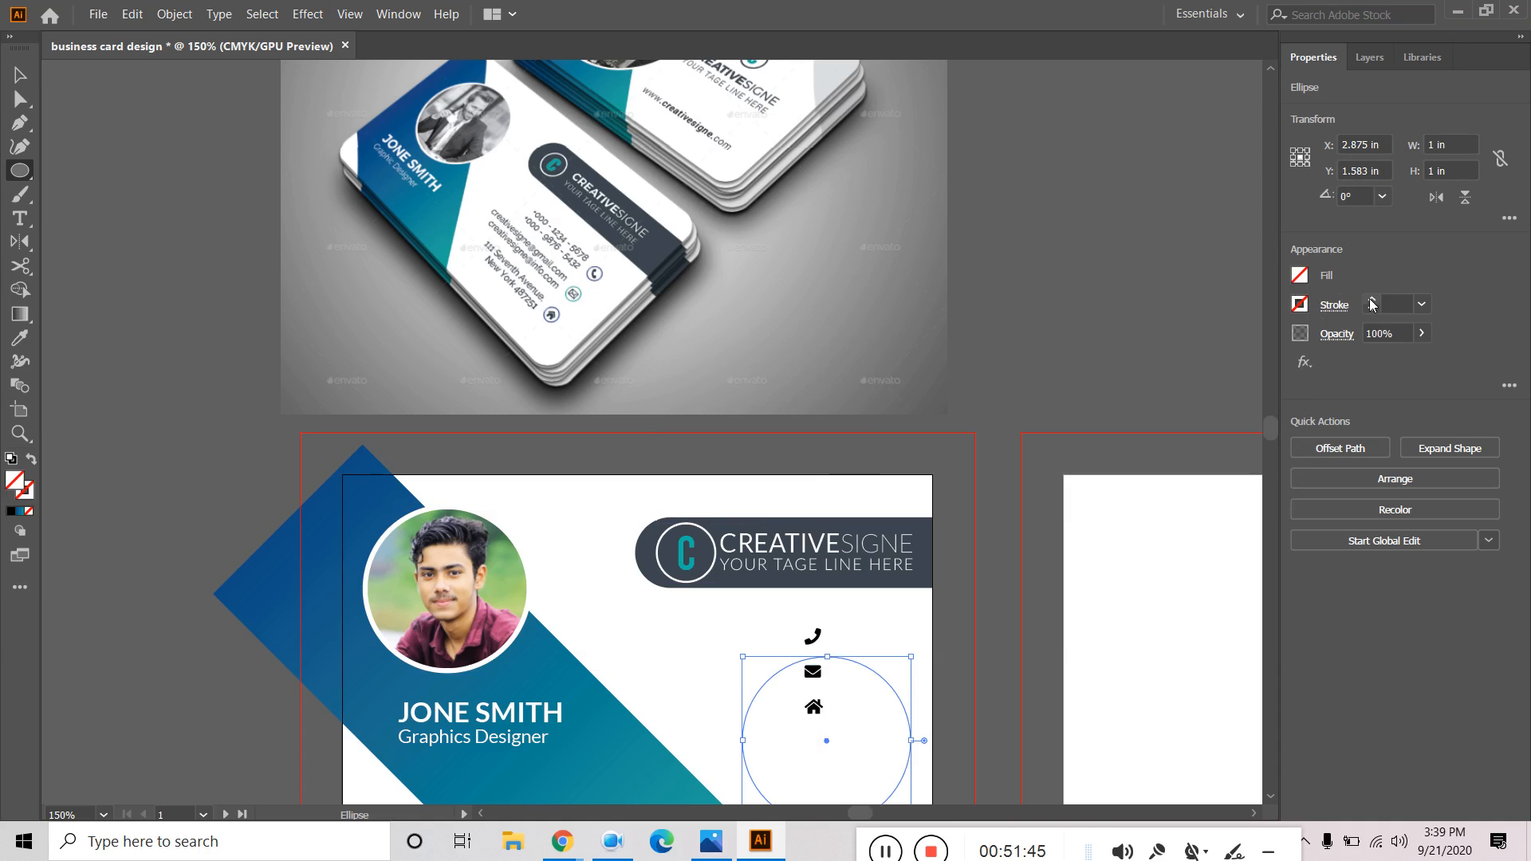
pyautogui.click(1372, 301)
pyautogui.click(1372, 309)
pyautogui.click(1298, 308)
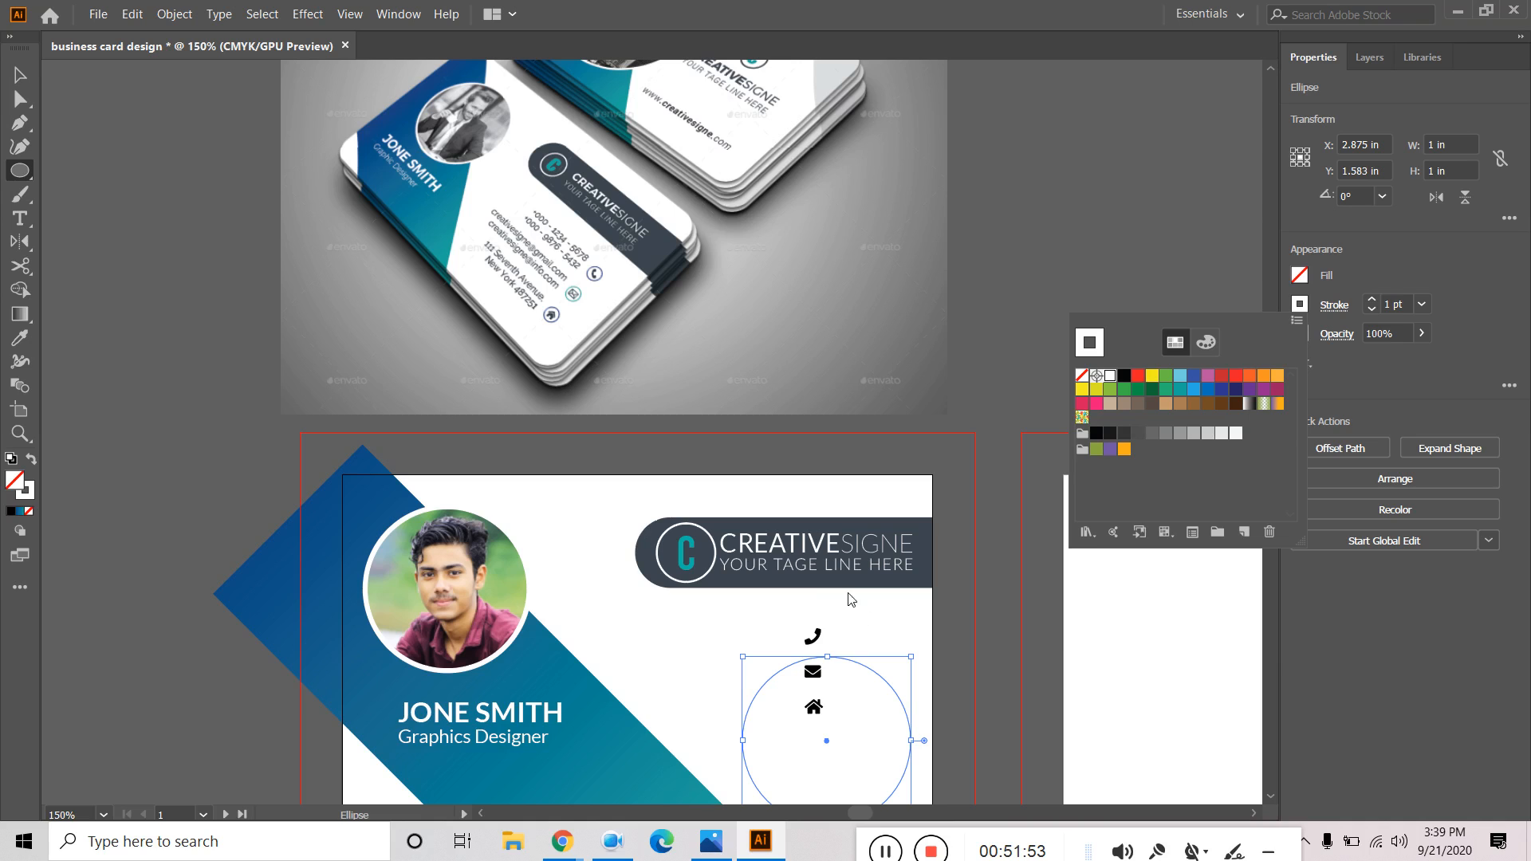
pyautogui.click(1180, 375)
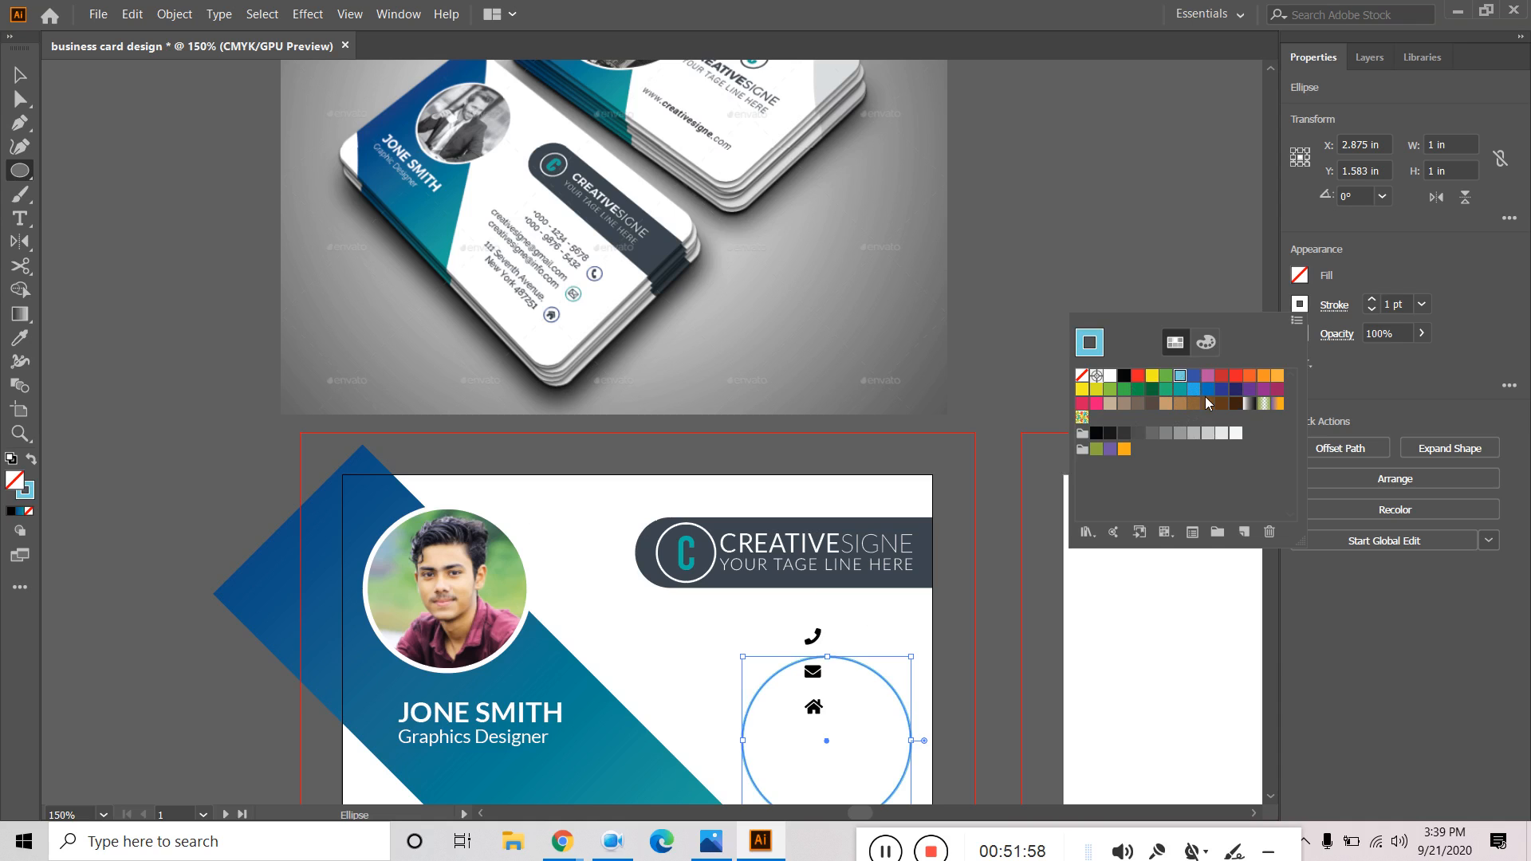
pyautogui.click(17, 75)
pyautogui.click(83, 268)
pyautogui.click(832, 456)
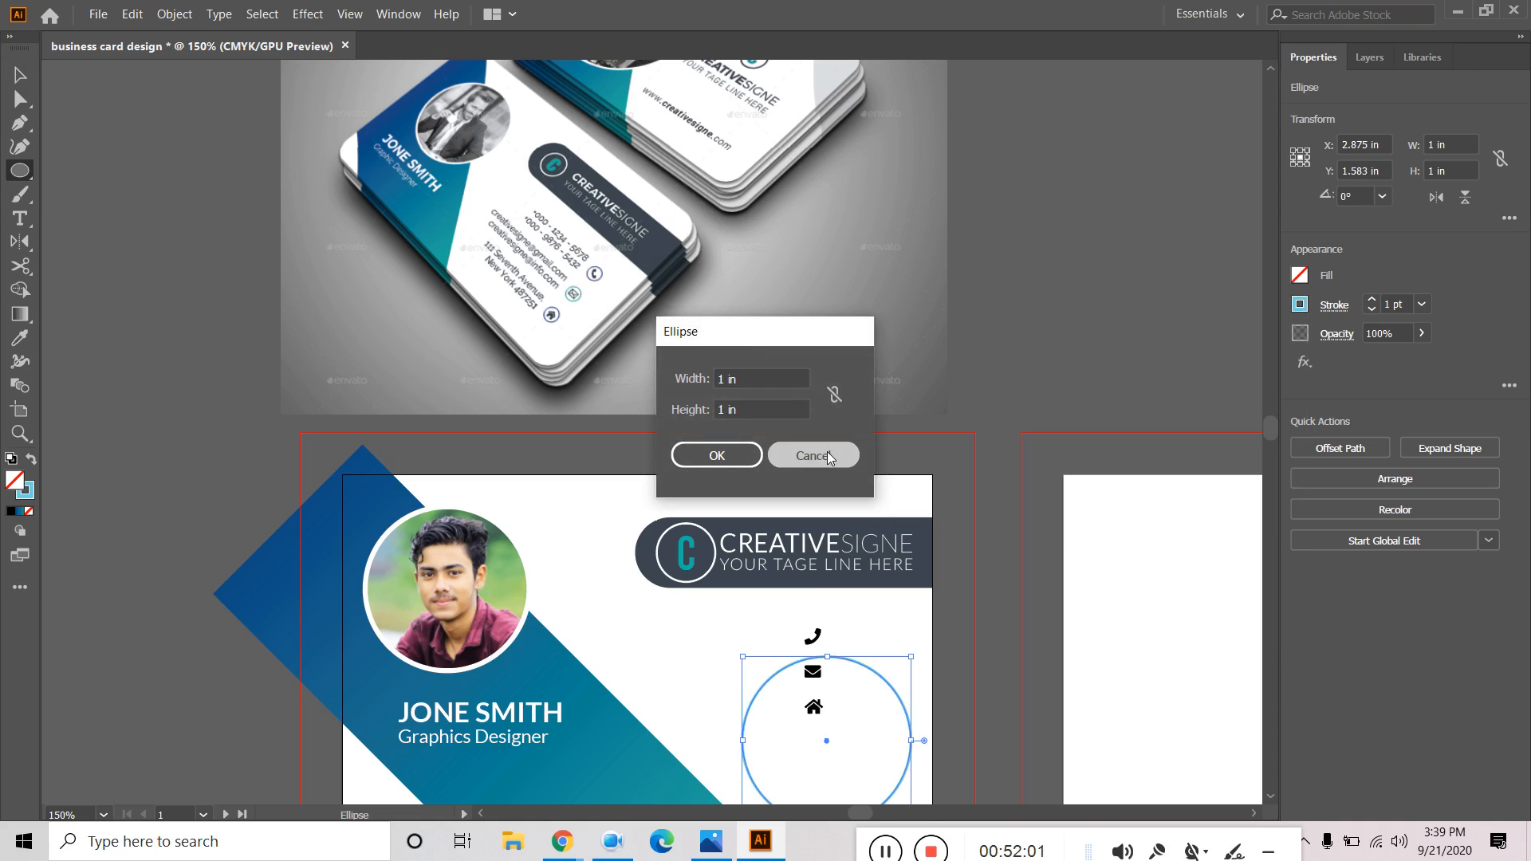
# Shrink the circle and fit it around the phone icon.
pyautogui.moveTo(911, 656); pyautogui.dragTo(845, 726)
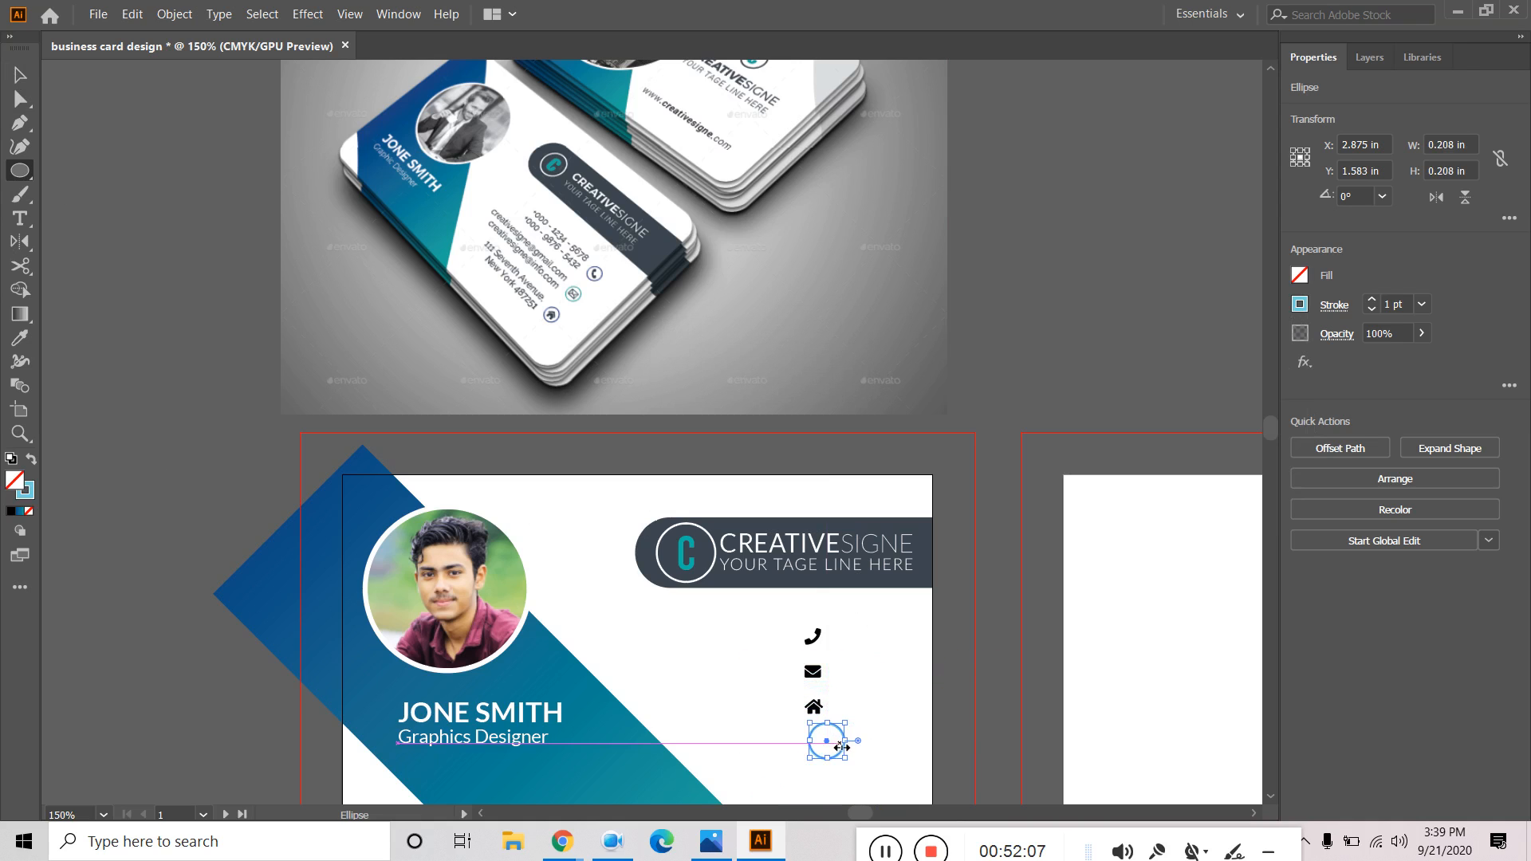
pyautogui.press('v')
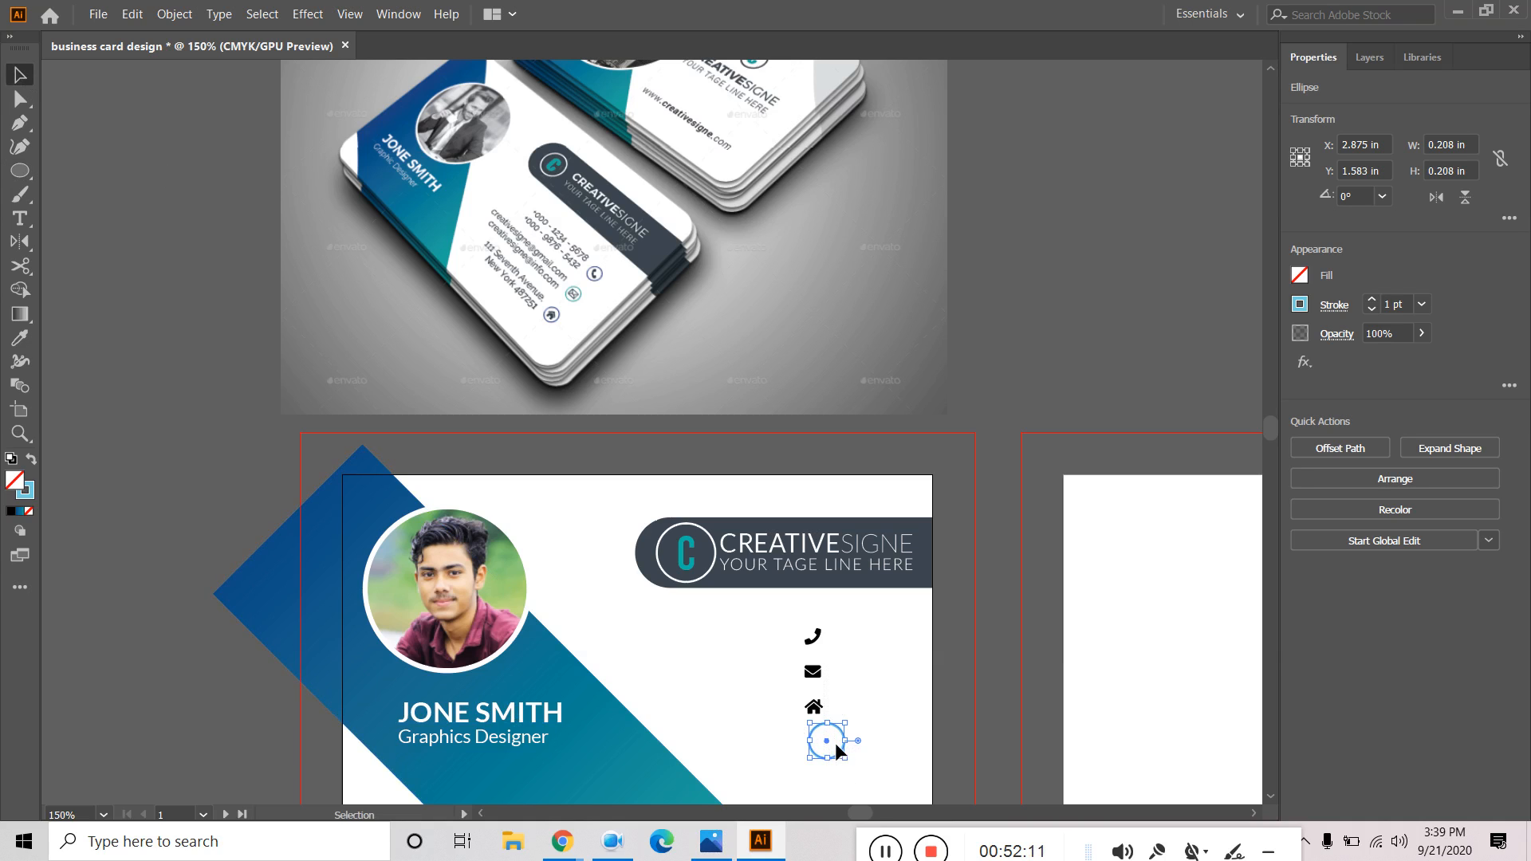
pyautogui.click(874, 726)
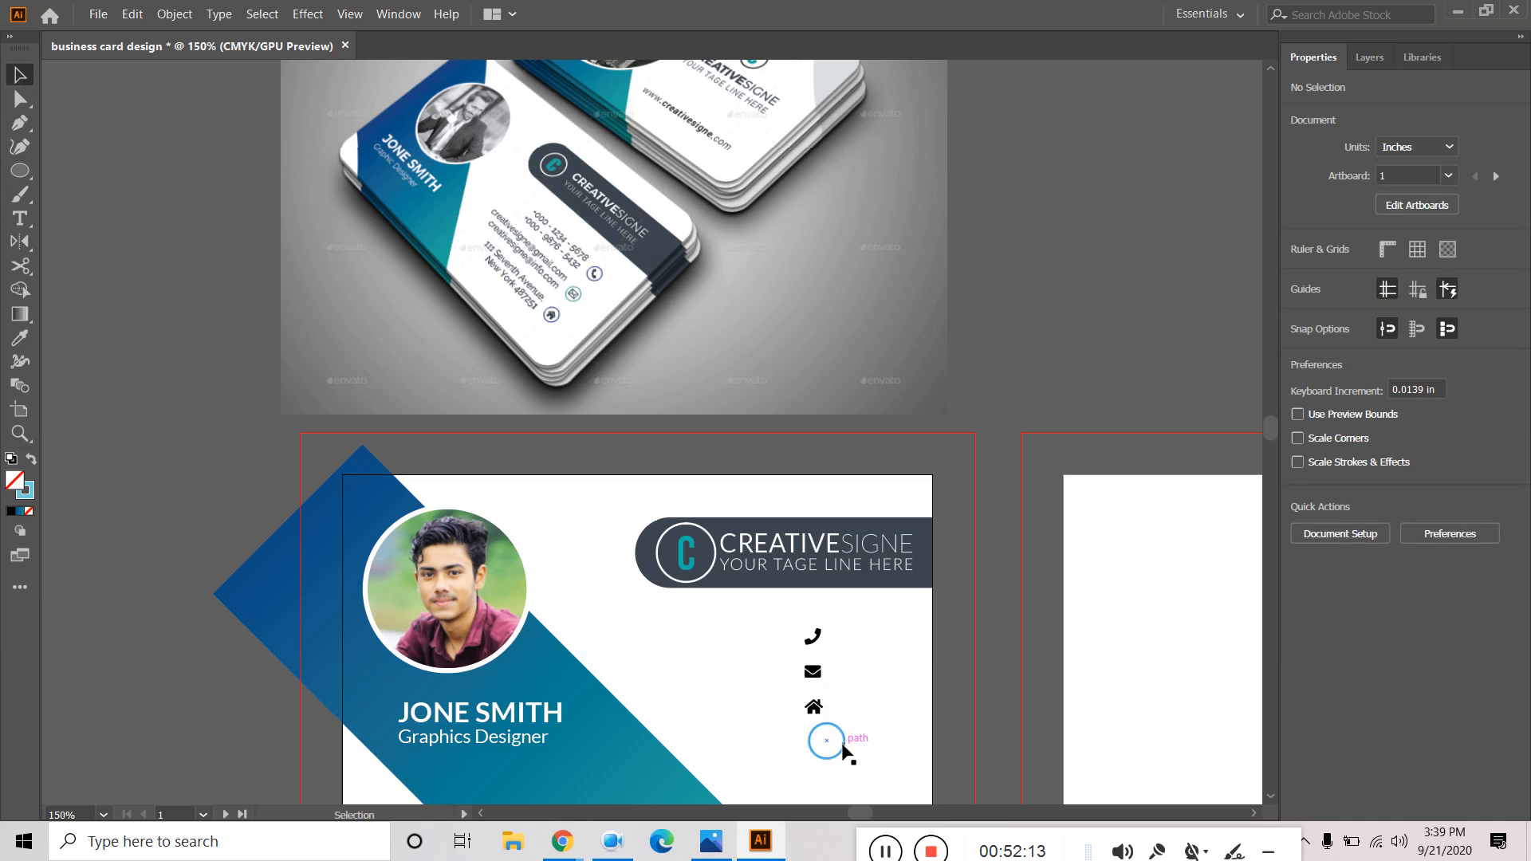
pyautogui.click(842, 756)
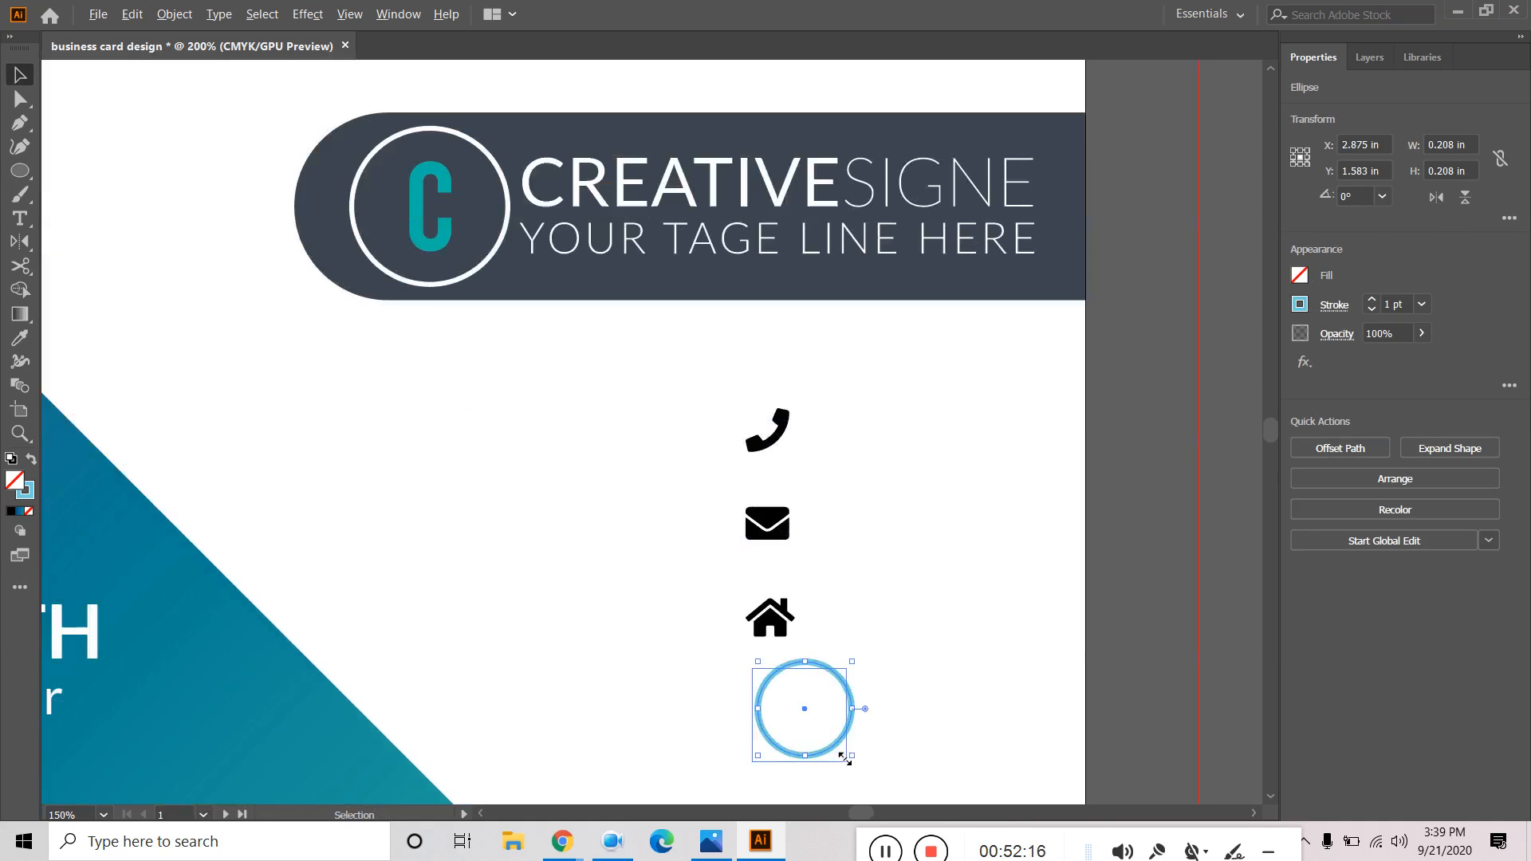
pyautogui.scroll(3, 841, 760)
pyautogui.moveTo(842, 683); pyautogui.dragTo(803, 413)
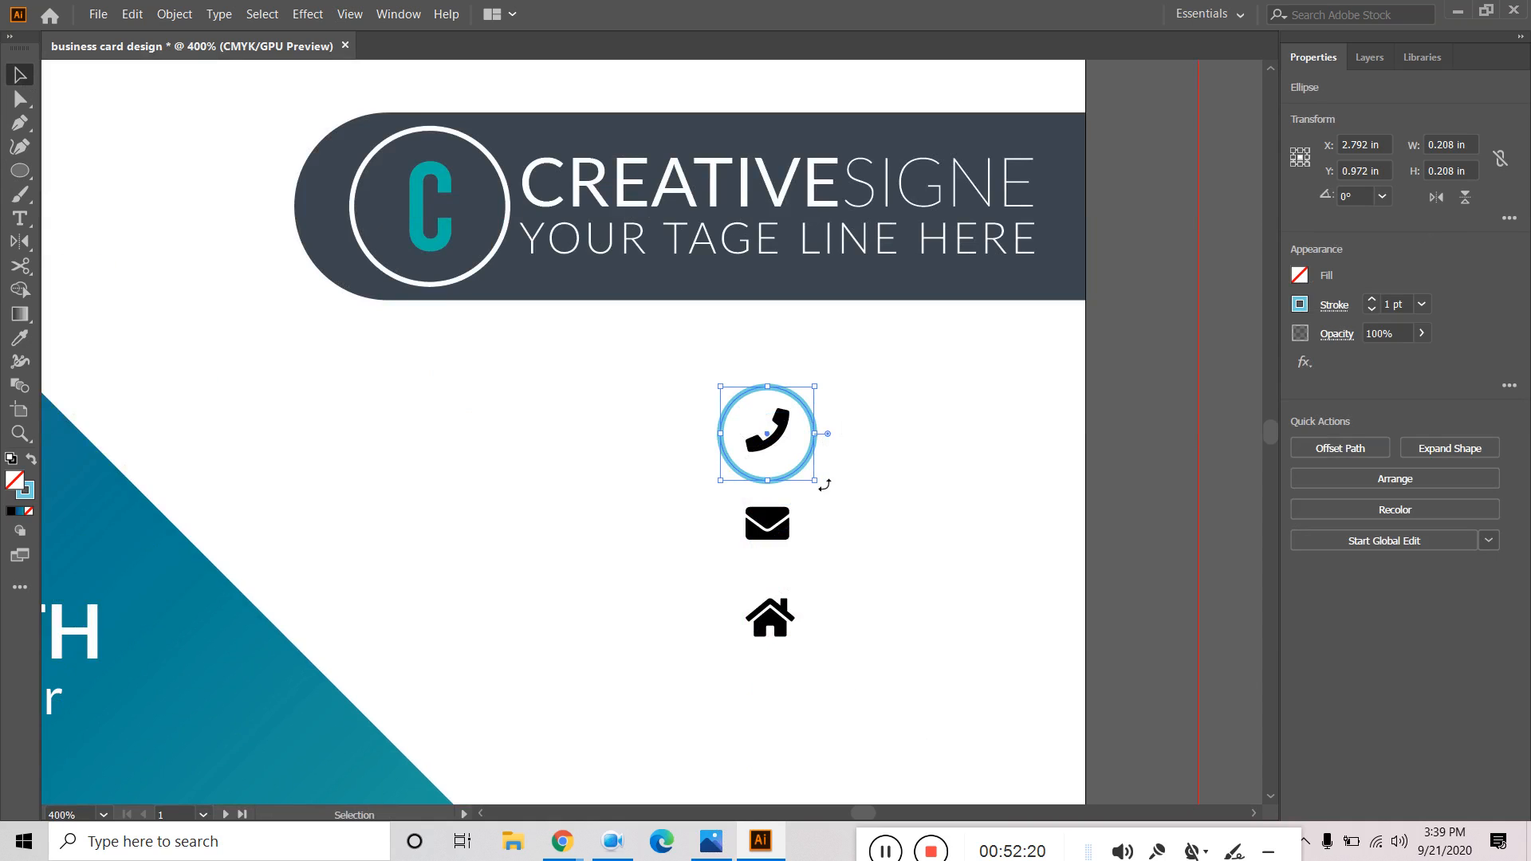
pyautogui.moveTo(815, 482); pyautogui.dragTo(808, 474)
# Alt-drag copies of the phone circle around the envelope and house icons.
pyautogui.click(913, 447)
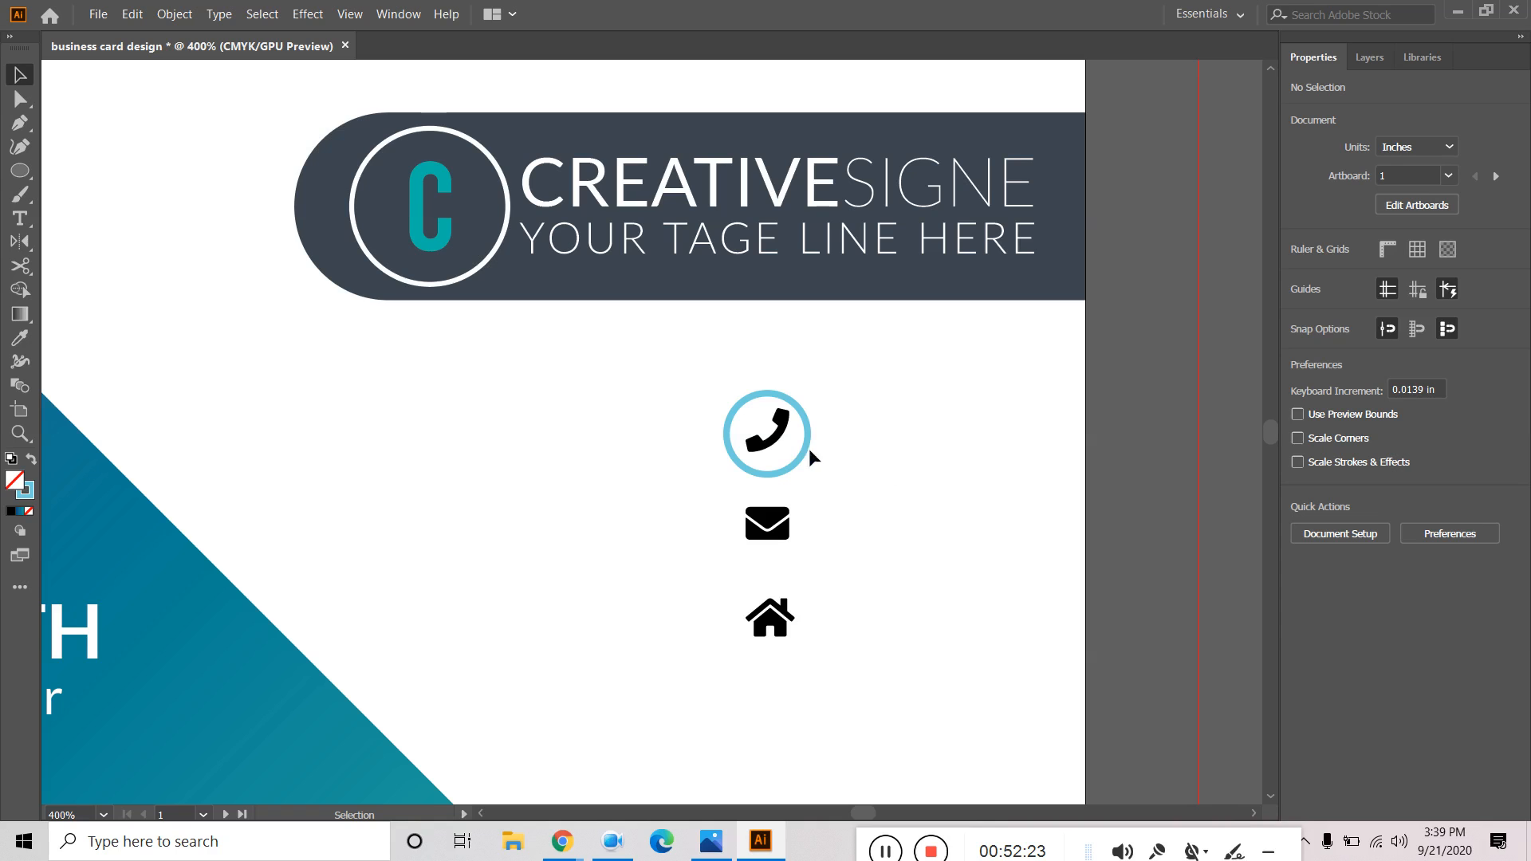
pyautogui.click(794, 473)
pyautogui.moveTo(799, 475); pyautogui.dragTo(795, 657)
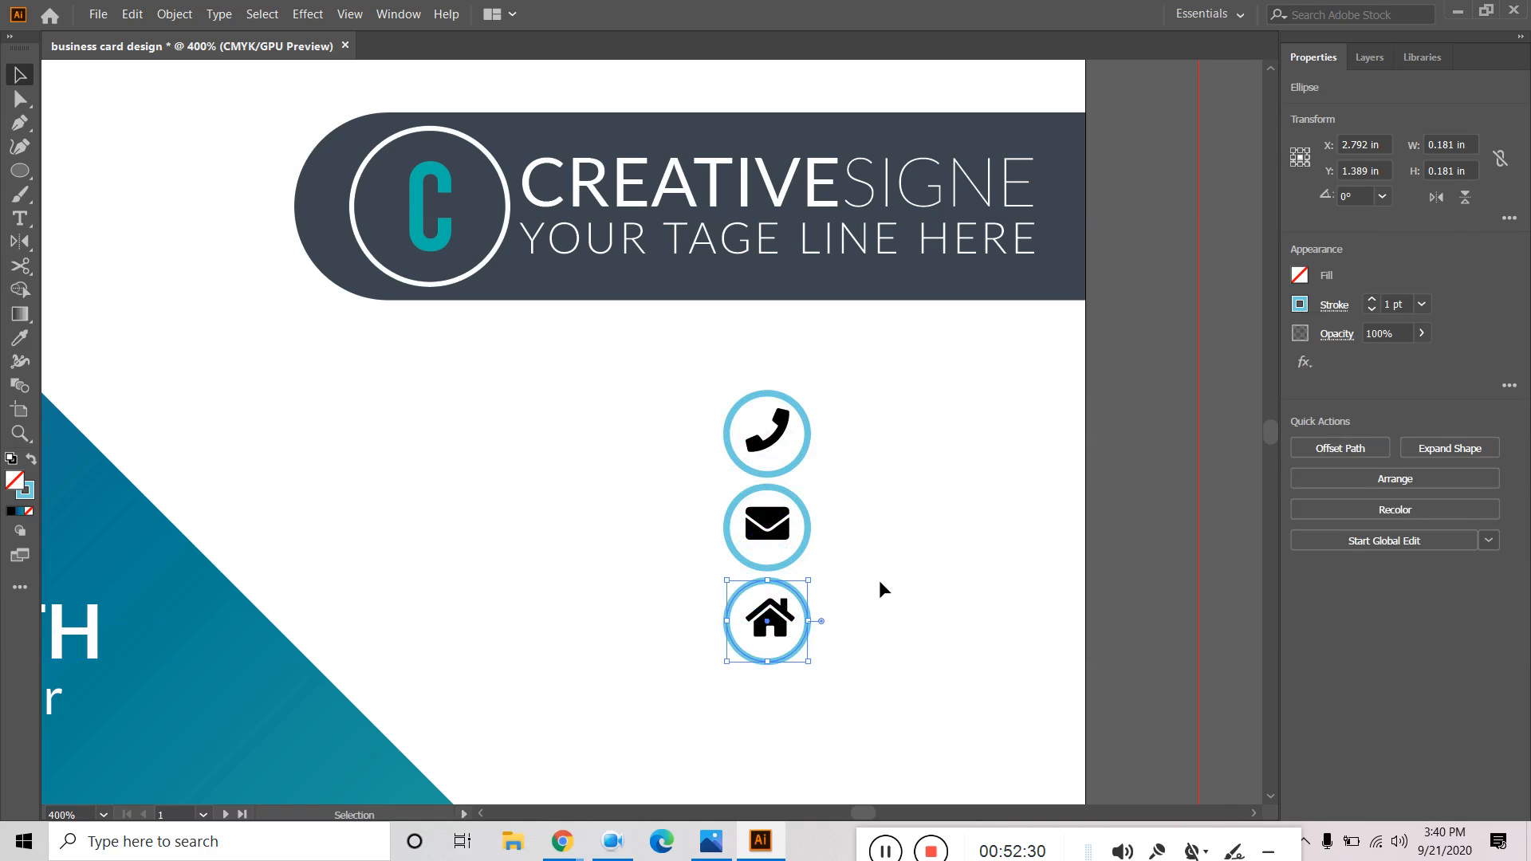
pyautogui.keyDown('shift'); pyautogui.click(771, 616); pyautogui.keyUp('shift')
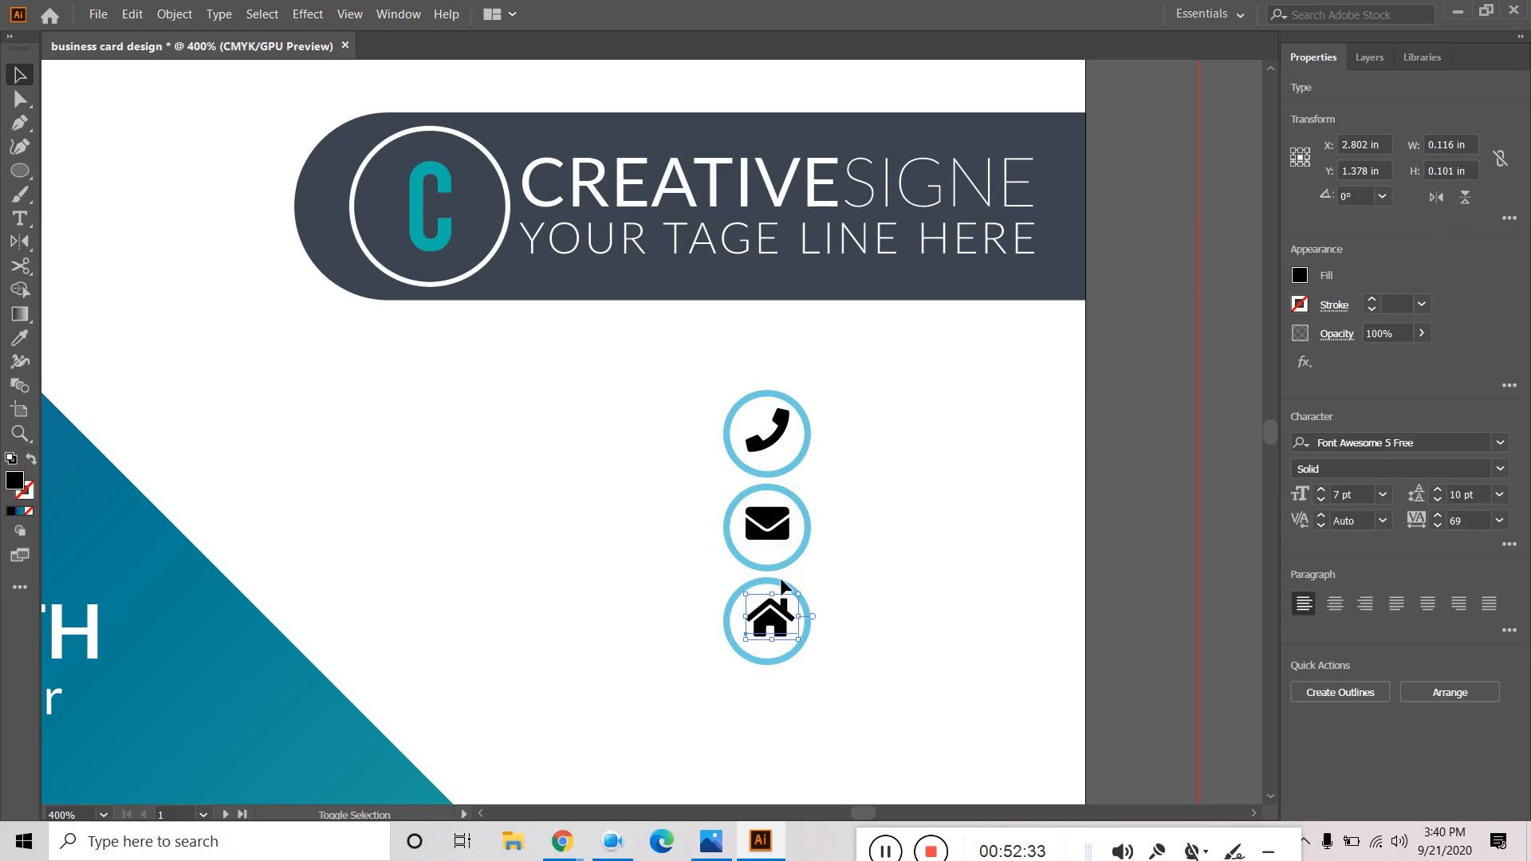
# Centre the house and envelope icons inside their circles.
pyautogui.keyDown('shift'); pyautogui.click(807, 619); pyautogui.keyUp('shift')
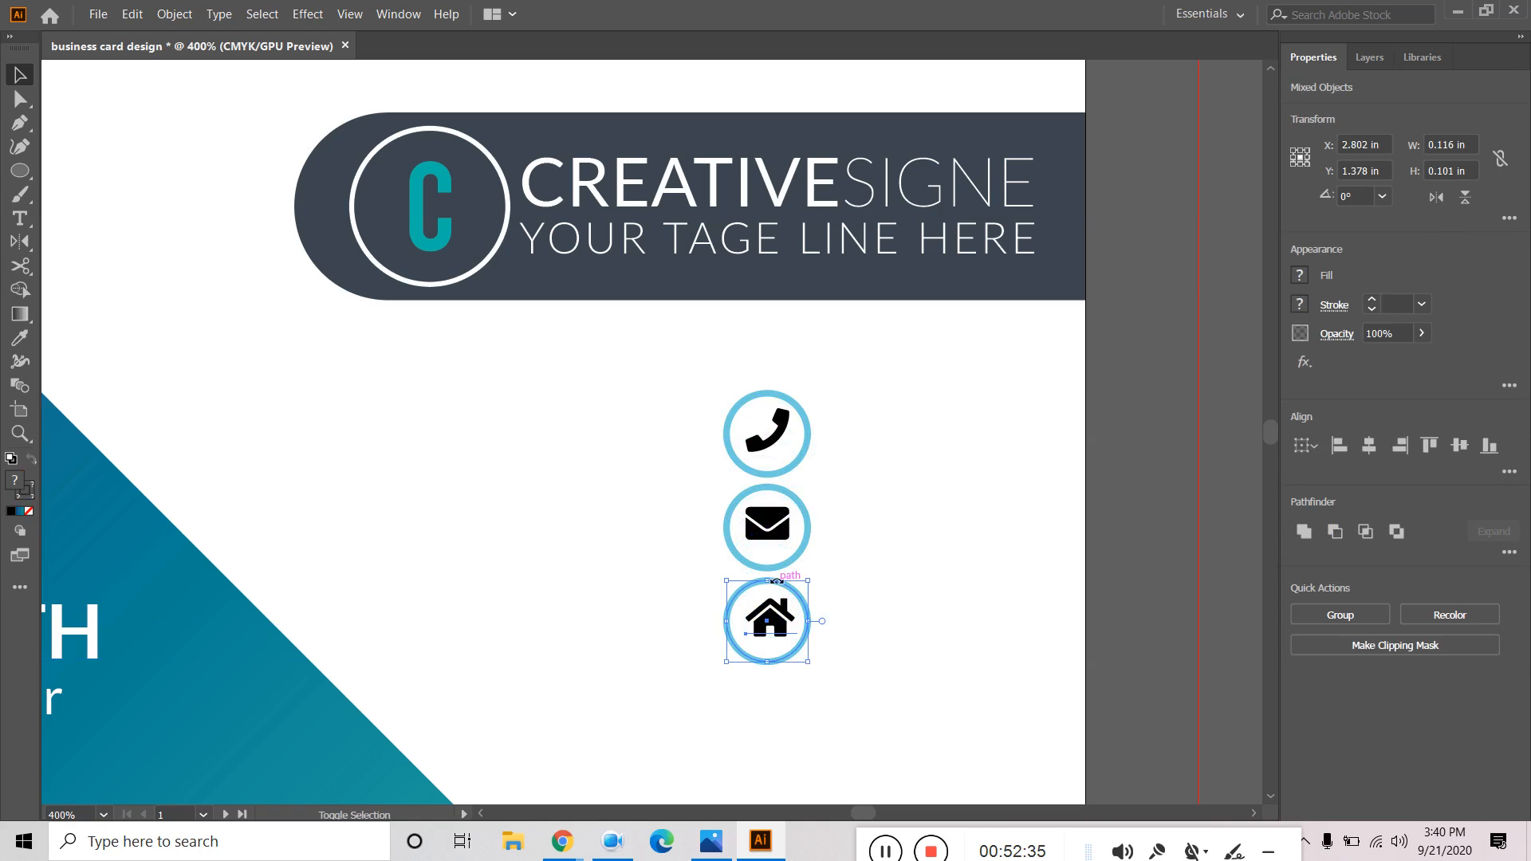
pyautogui.click(1365, 447)
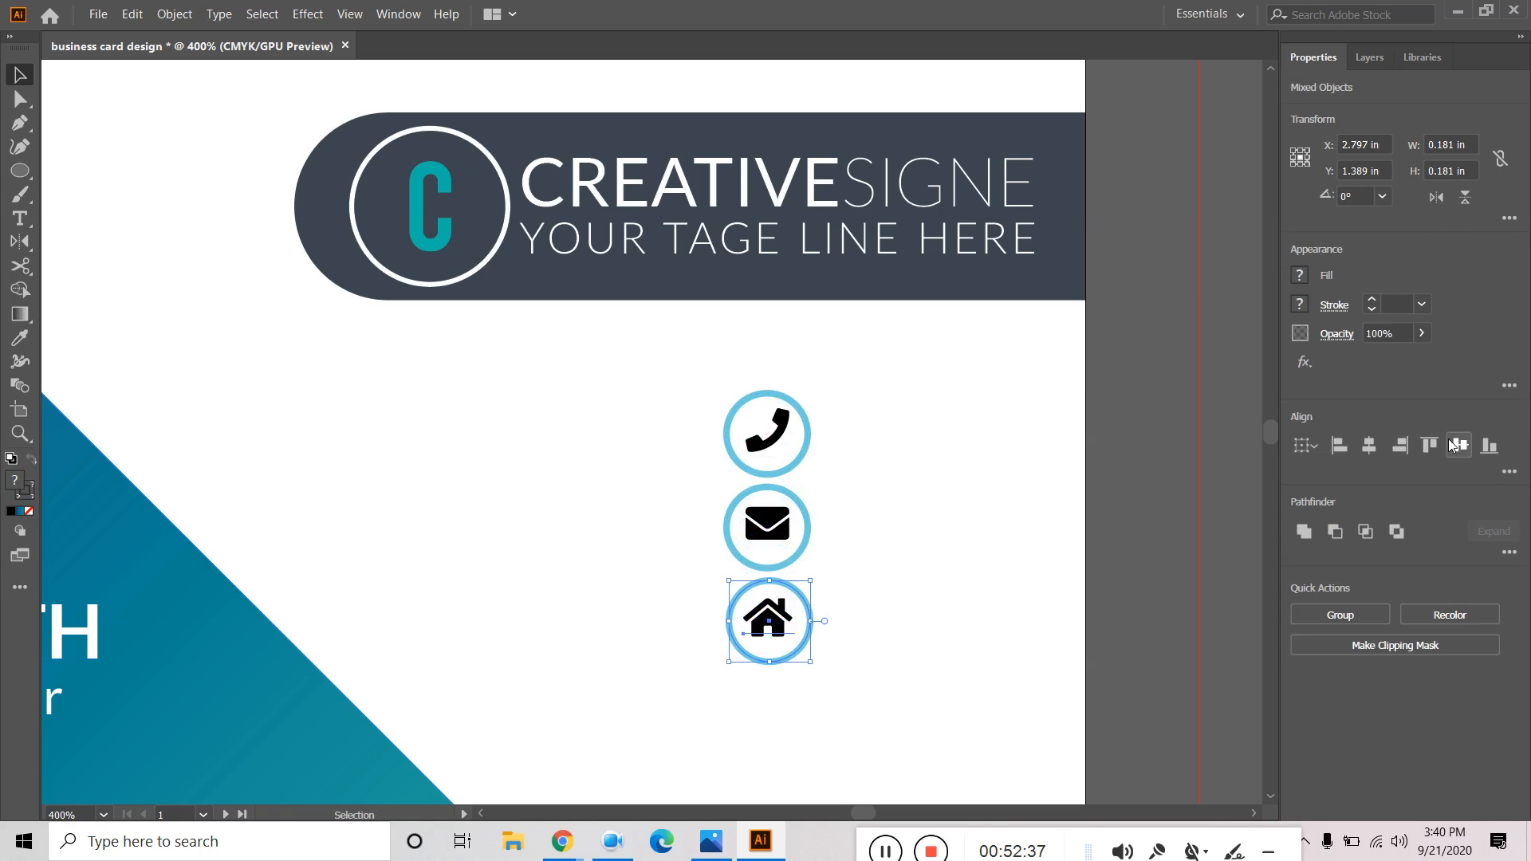
pyautogui.click(1459, 446)
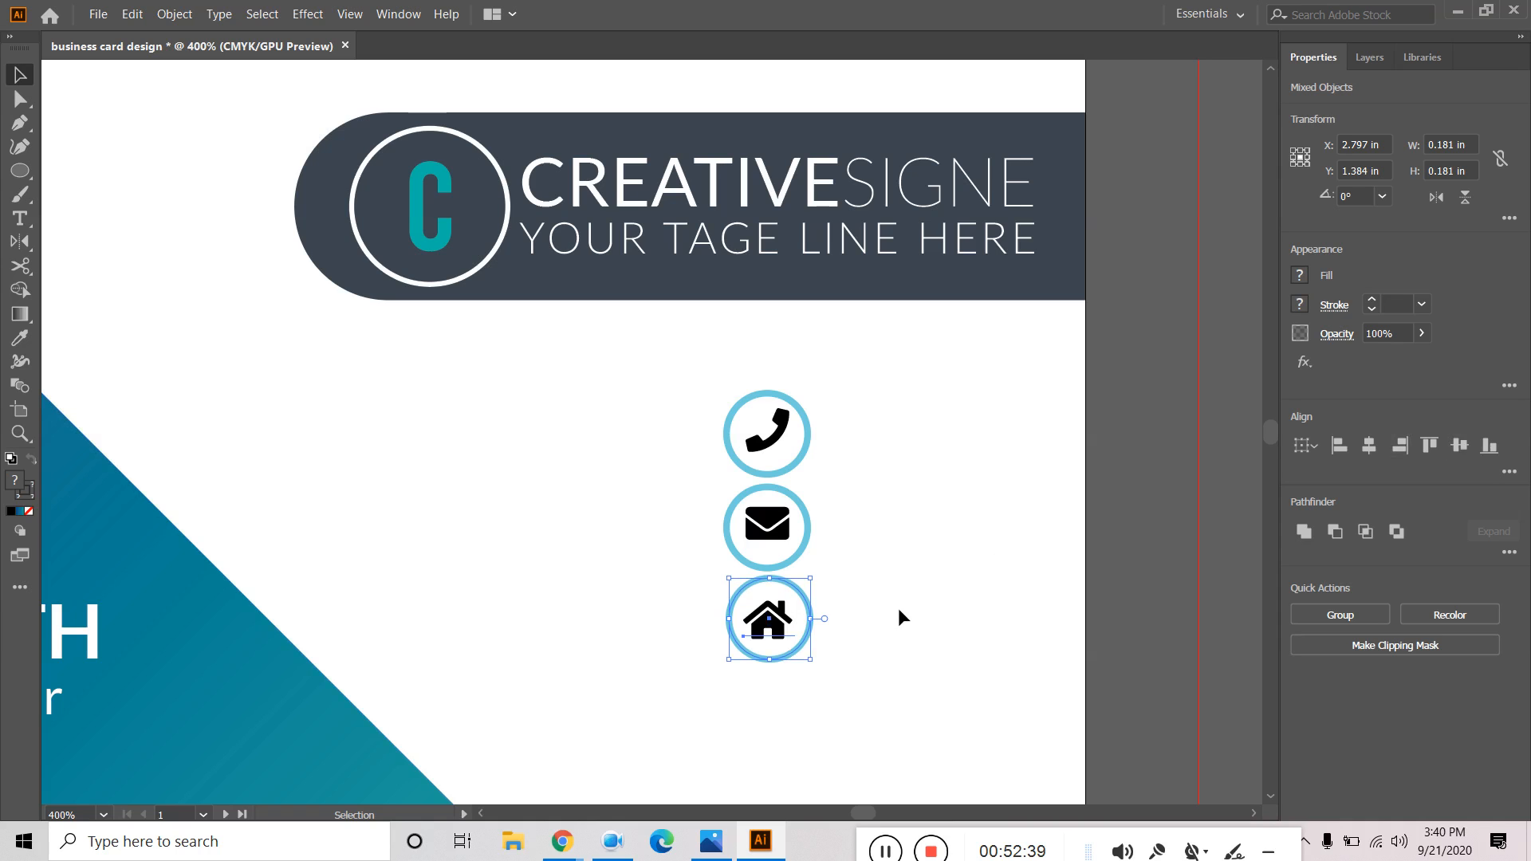
pyautogui.press('a')
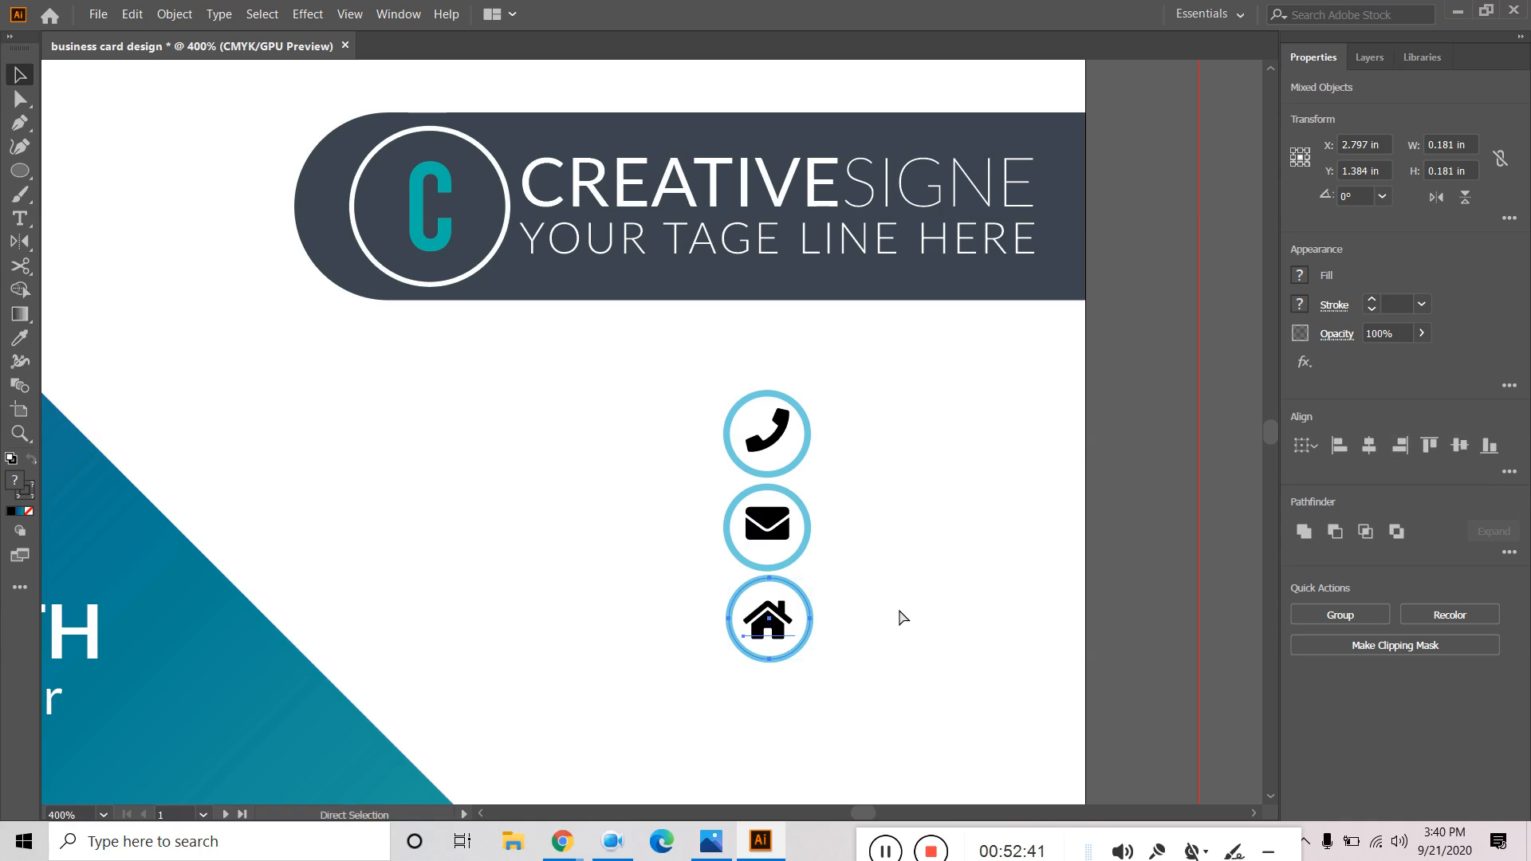
pyautogui.press('v')
pyautogui.click(898, 606)
pyautogui.click(805, 531)
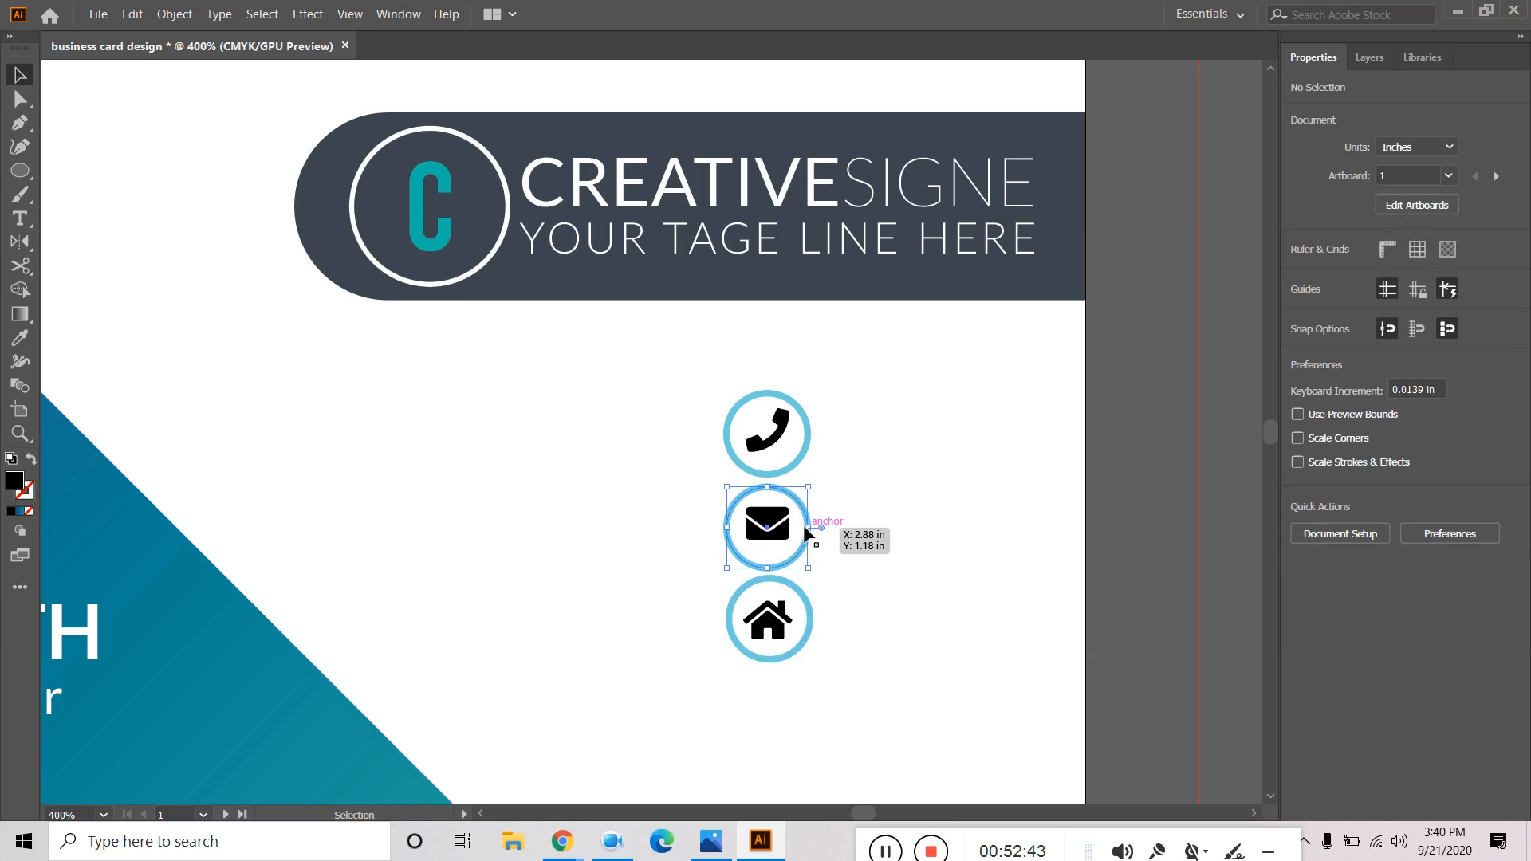
pyautogui.keyDown('shift'); pyautogui.click(794, 533); pyautogui.keyUp('shift')
pyautogui.click(1369, 446)
pyautogui.press('a')
pyautogui.press('v')
pyautogui.click(928, 497)
# Centre and group the phone icon with its circle, then shift all three icon groups right.
pyautogui.click(807, 460)
pyautogui.click(1368, 447)
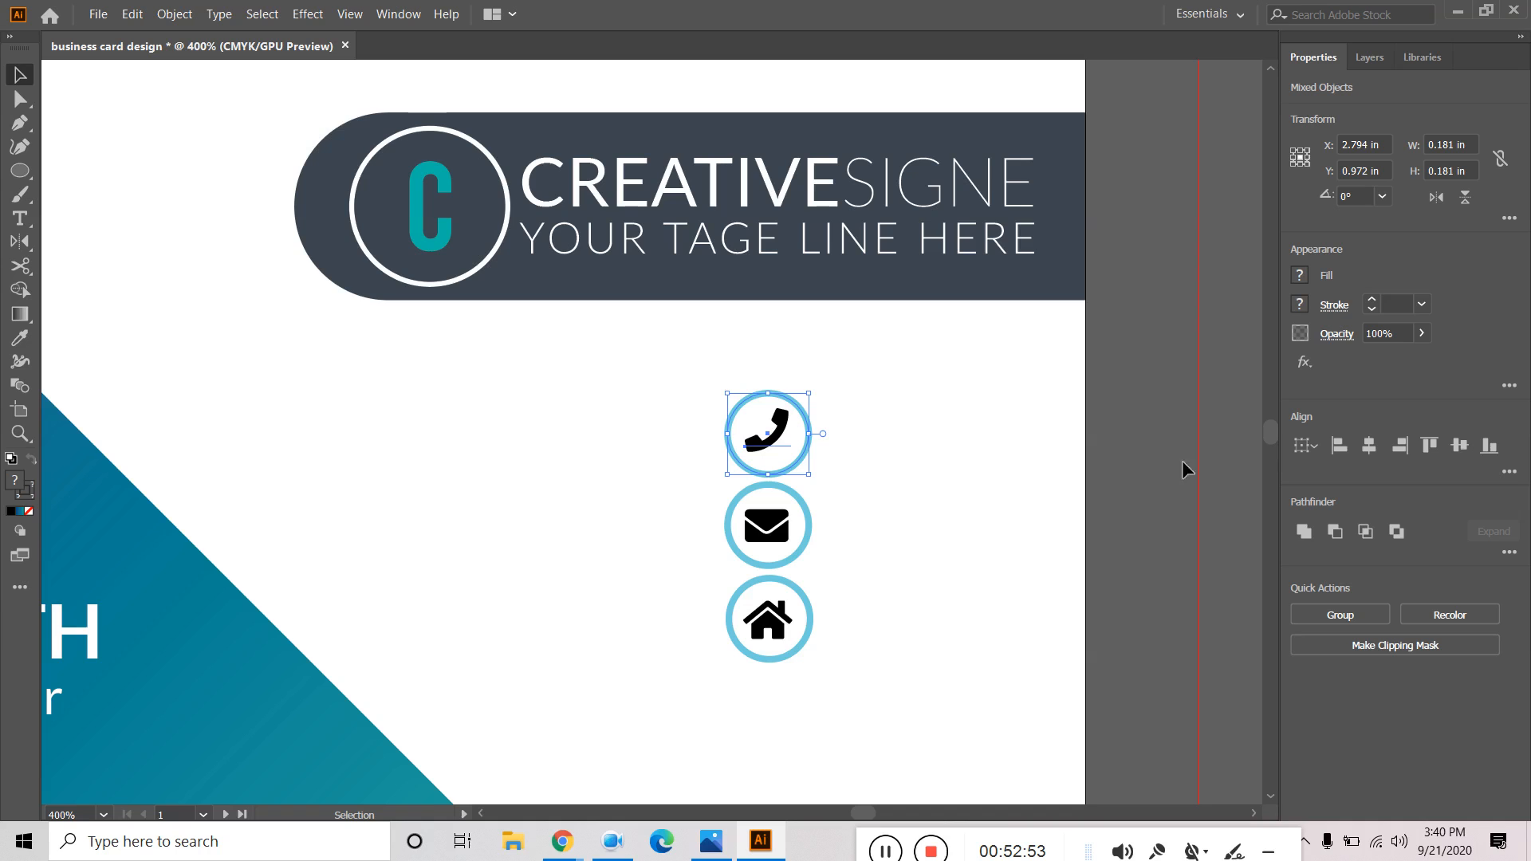
pyautogui.click(1465, 448)
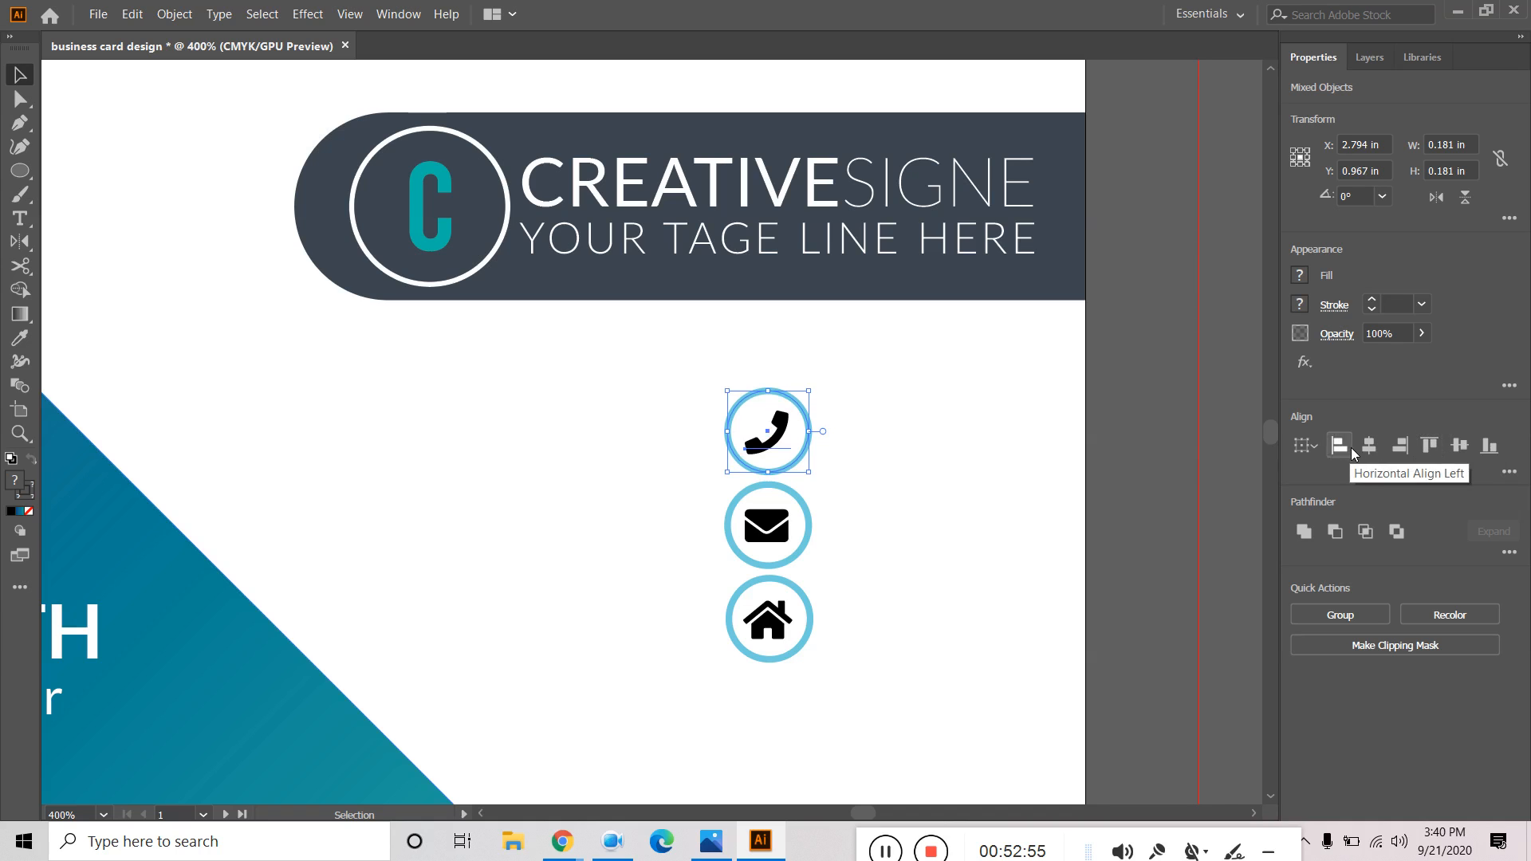
pyautogui.hotkey('ctrl', 'g')
pyautogui.click(950, 488)
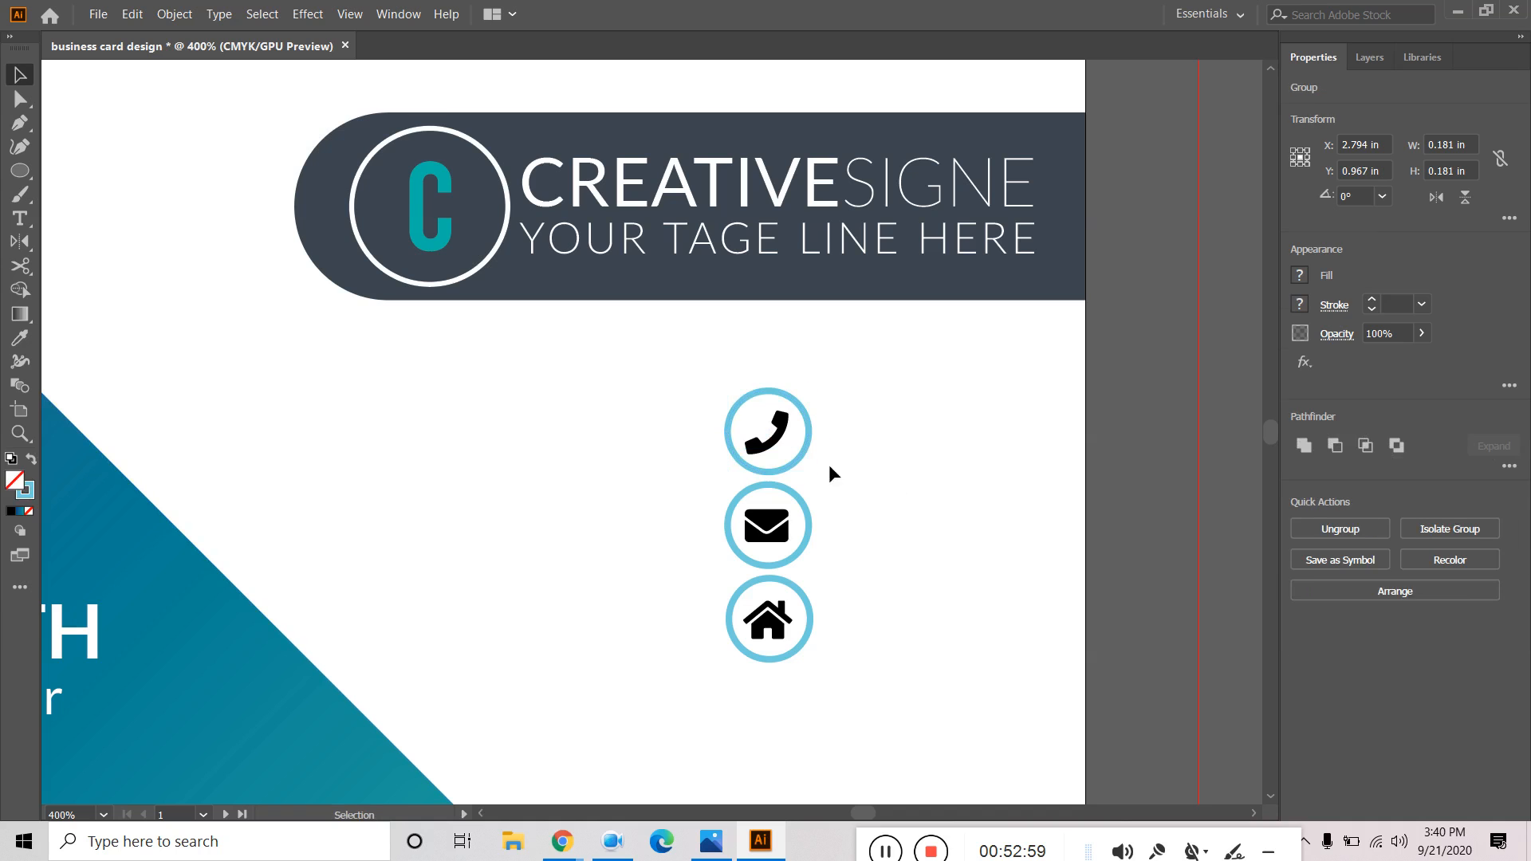
pyautogui.click(802, 453)
pyautogui.moveTo(805, 456); pyautogui.dragTo(899, 458)
pyautogui.moveTo(799, 539); pyautogui.dragTo(894, 573)
pyautogui.moveTo(800, 647); pyautogui.dragTo(886, 701)
# Centre the three icons on one axis and distribute them evenly top to bottom.
pyautogui.click(933, 609)
pyautogui.click(892, 586)
pyautogui.keyDown('shift'); pyautogui.click(877, 459); pyautogui.keyUp('shift')
pyautogui.keyDown('shift'); pyautogui.click(893, 673); pyautogui.keyUp('shift')
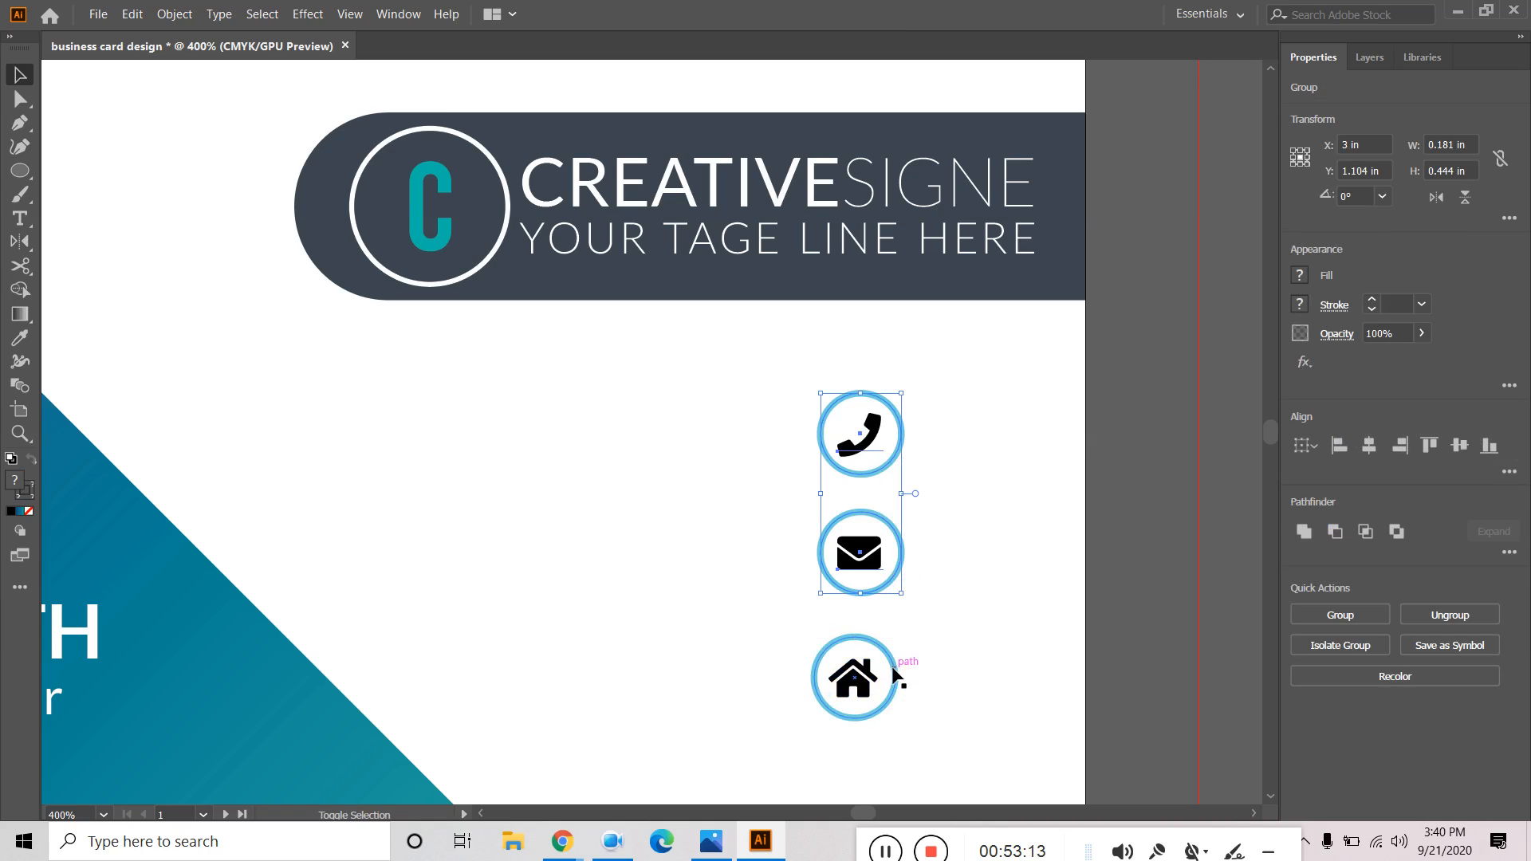
pyautogui.click(1368, 446)
pyautogui.keyDown('alt'); pyautogui.scroll(-3, 988, 458); pyautogui.keyUp('alt')
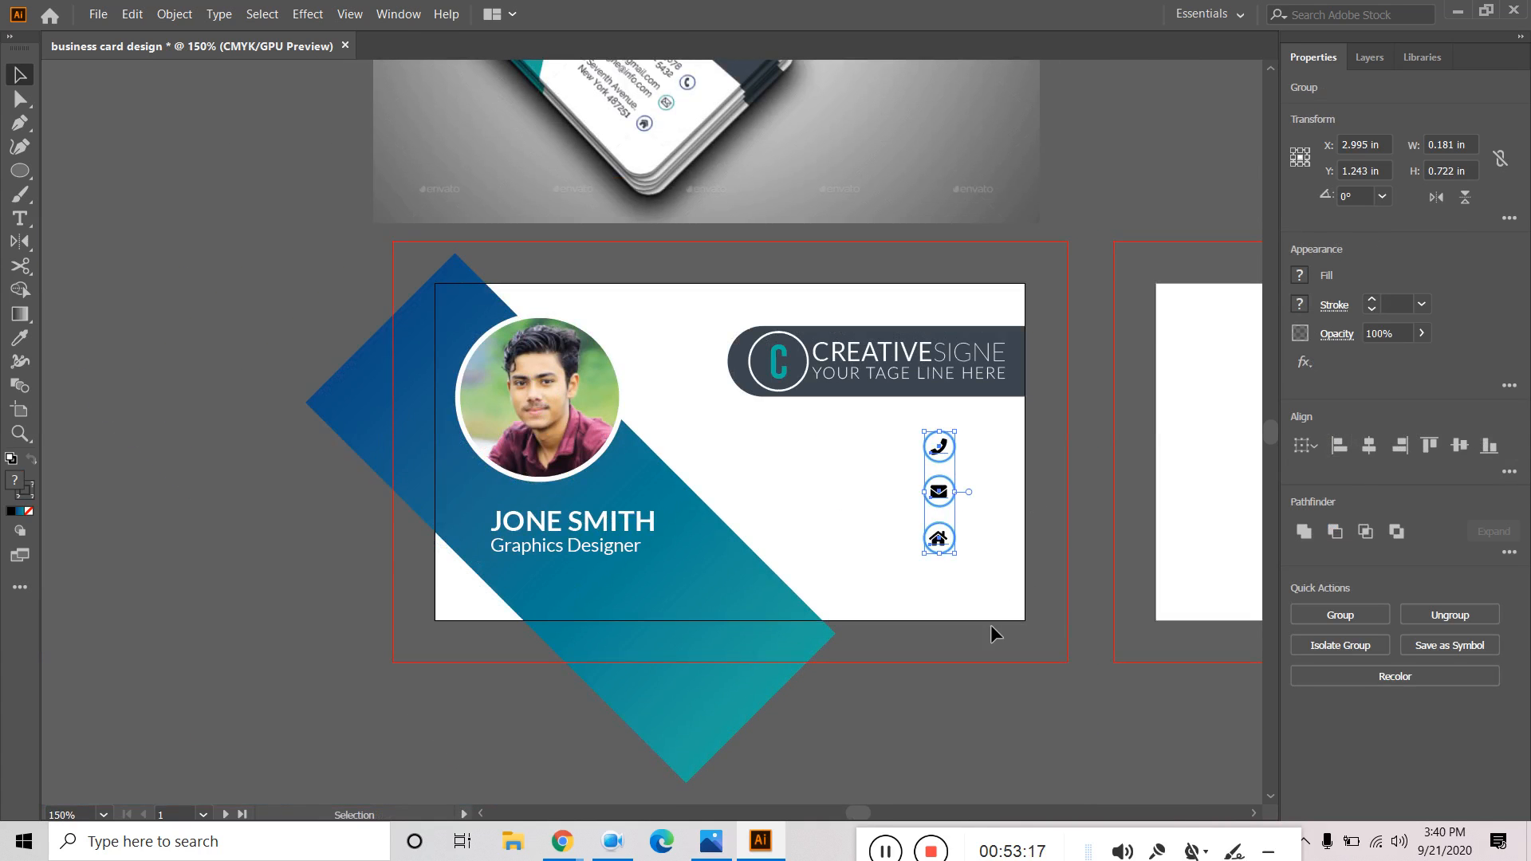
pyautogui.click(1507, 473)
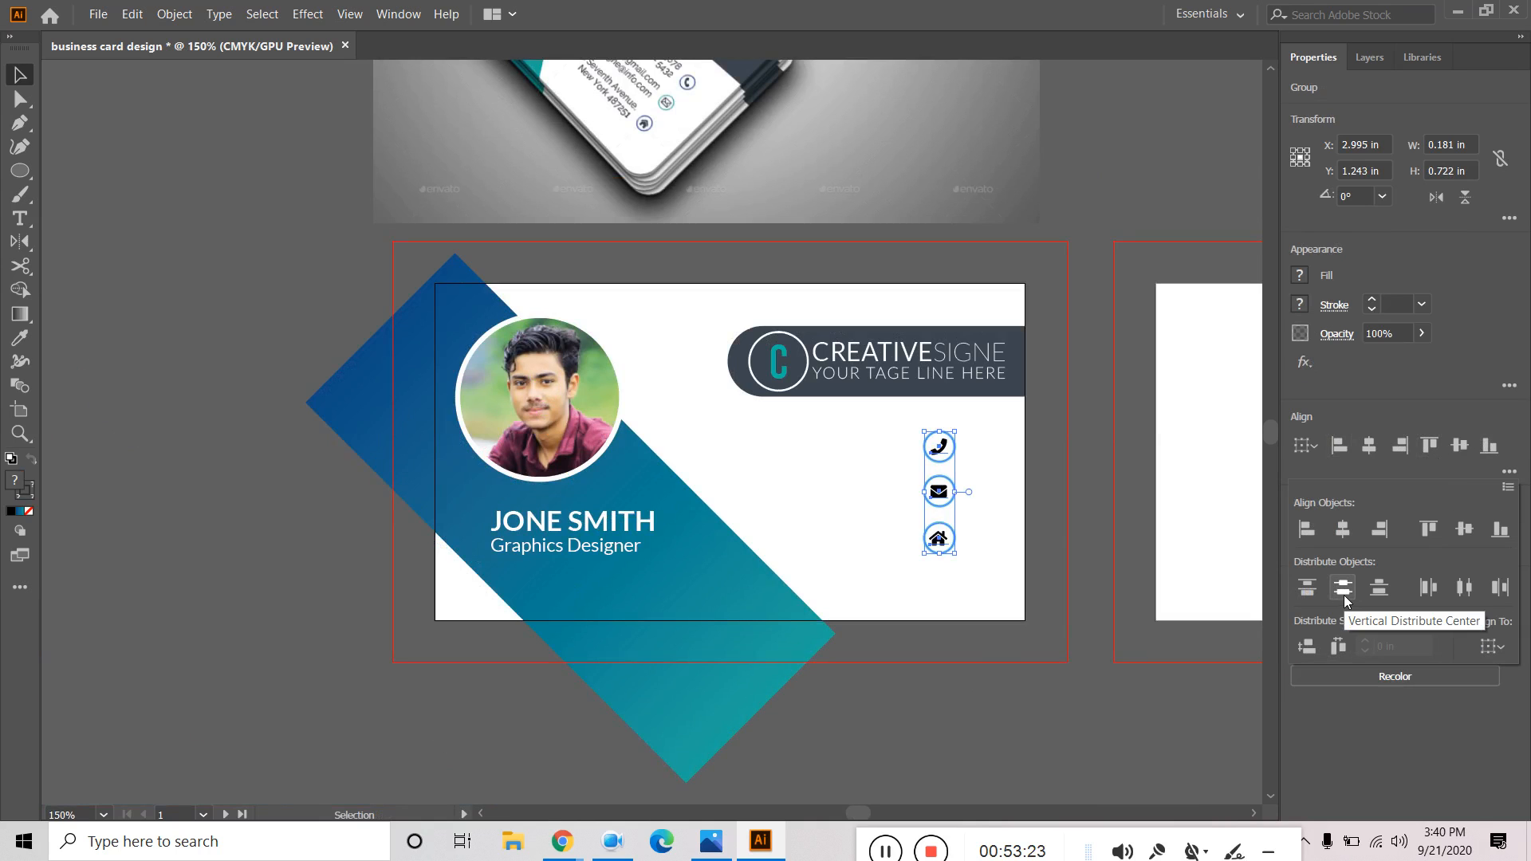
pyautogui.click(1344, 594)
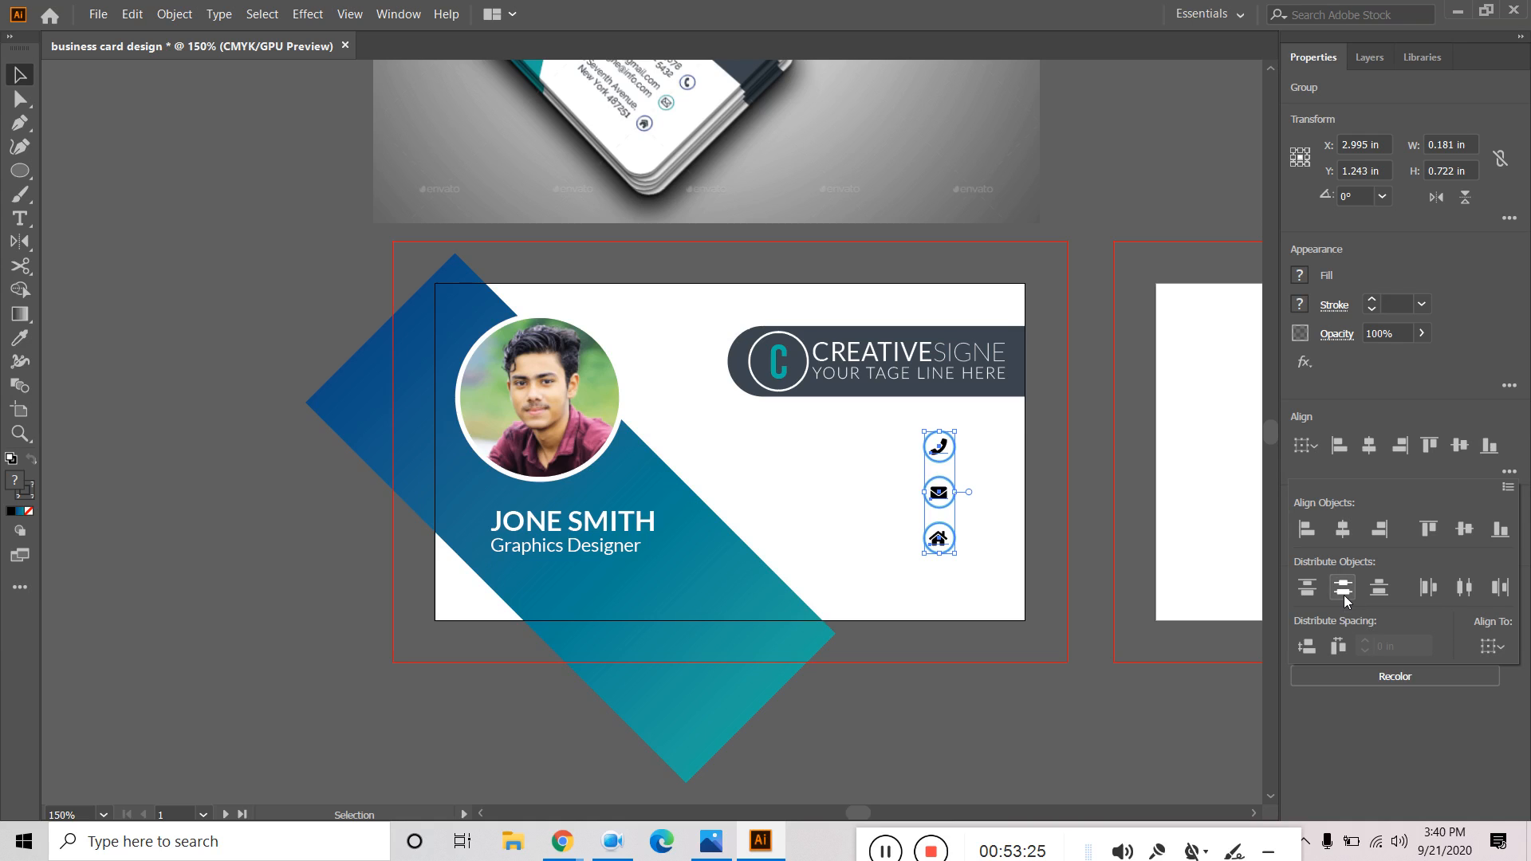
pyautogui.click(975, 693)
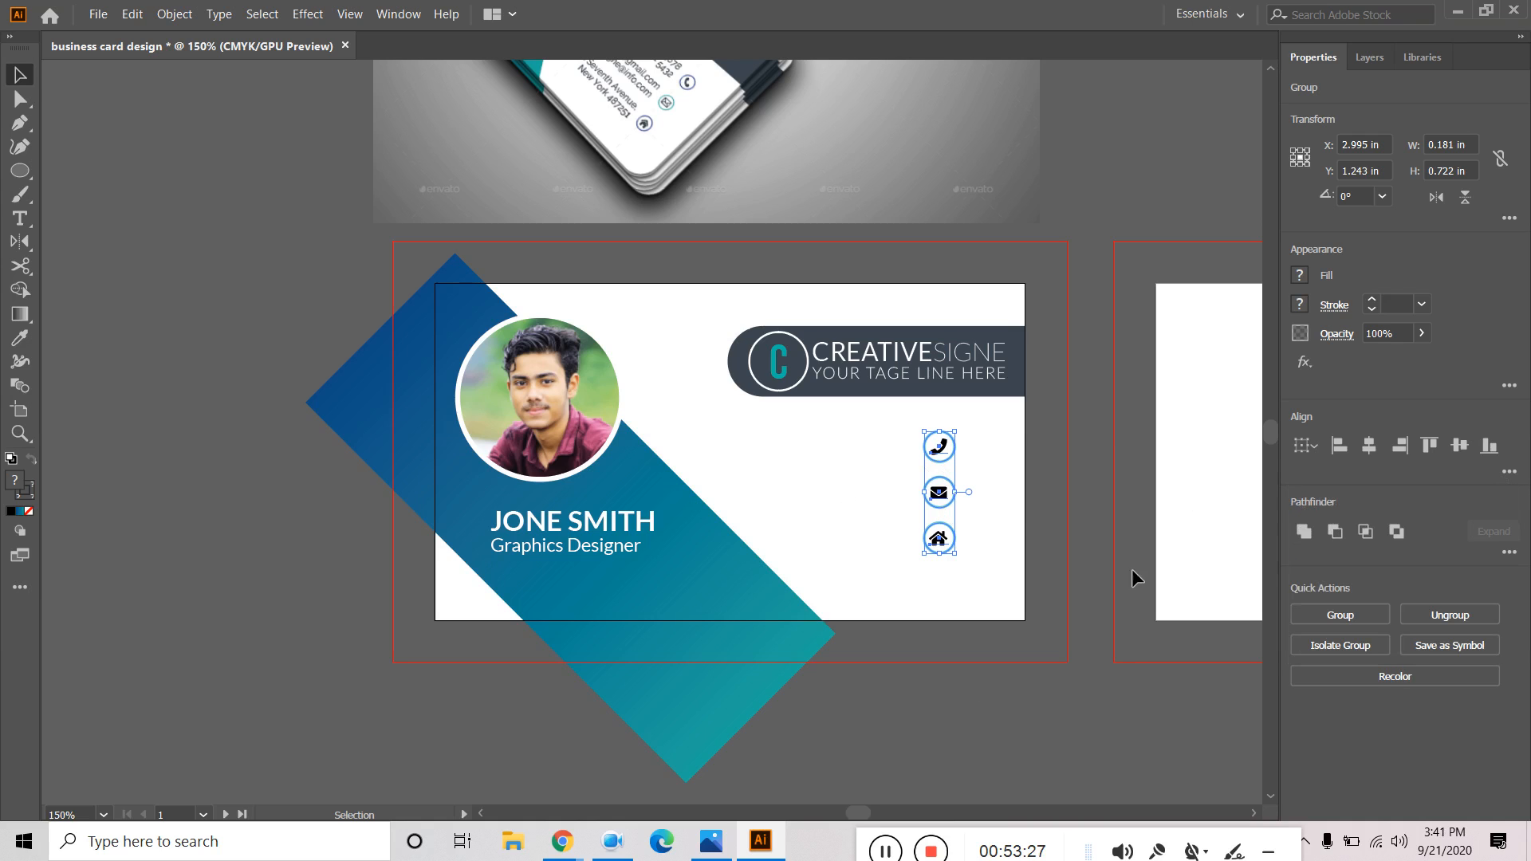
pyautogui.click(1029, 687)
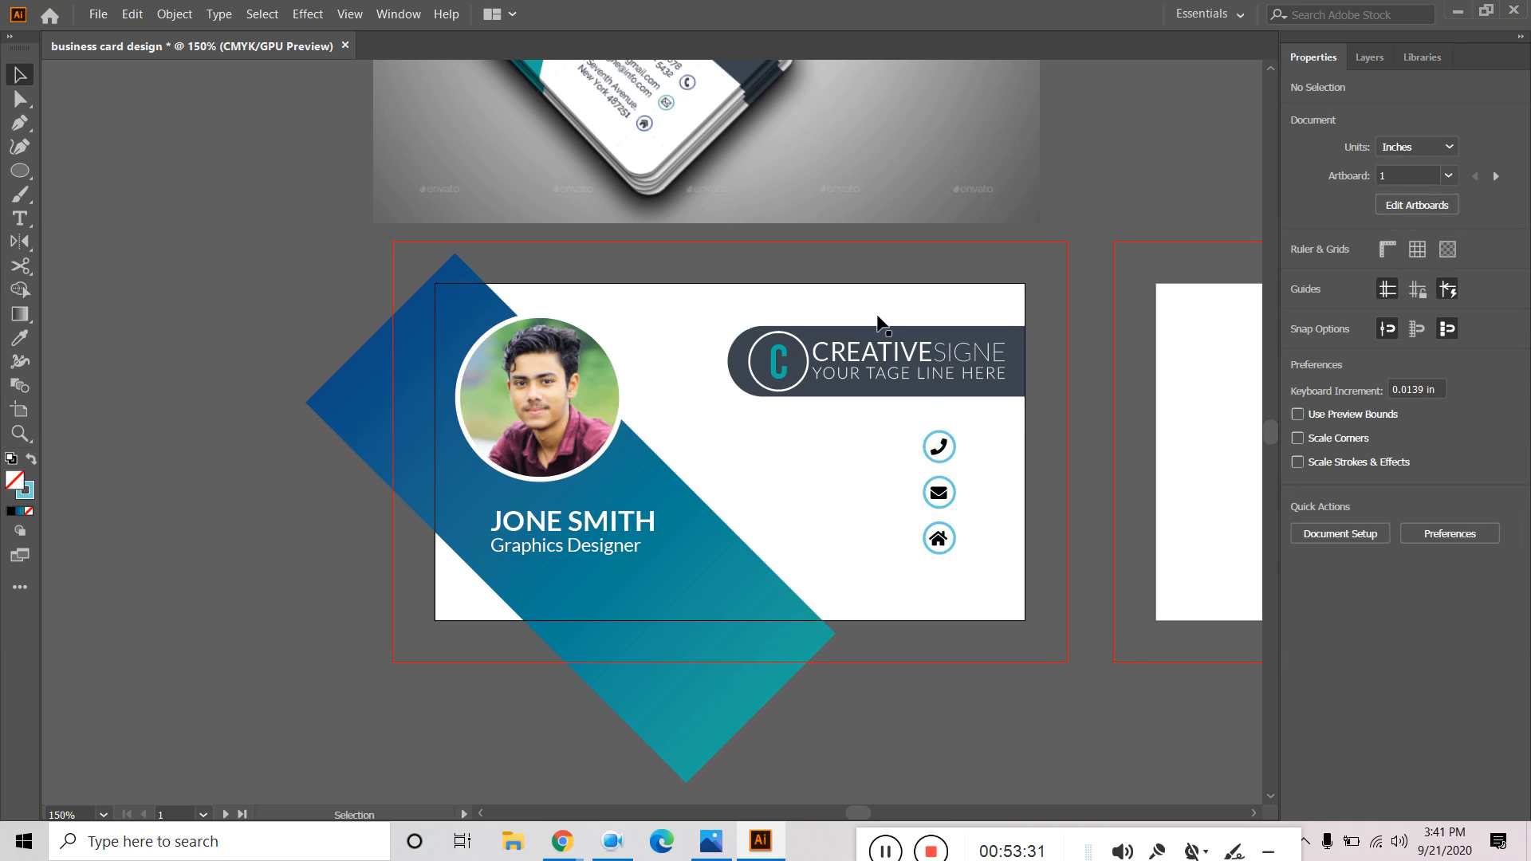
# Add a new text line left of the phone icon in Lato Semibold.
pyautogui.scroll(3, 1109, 201)
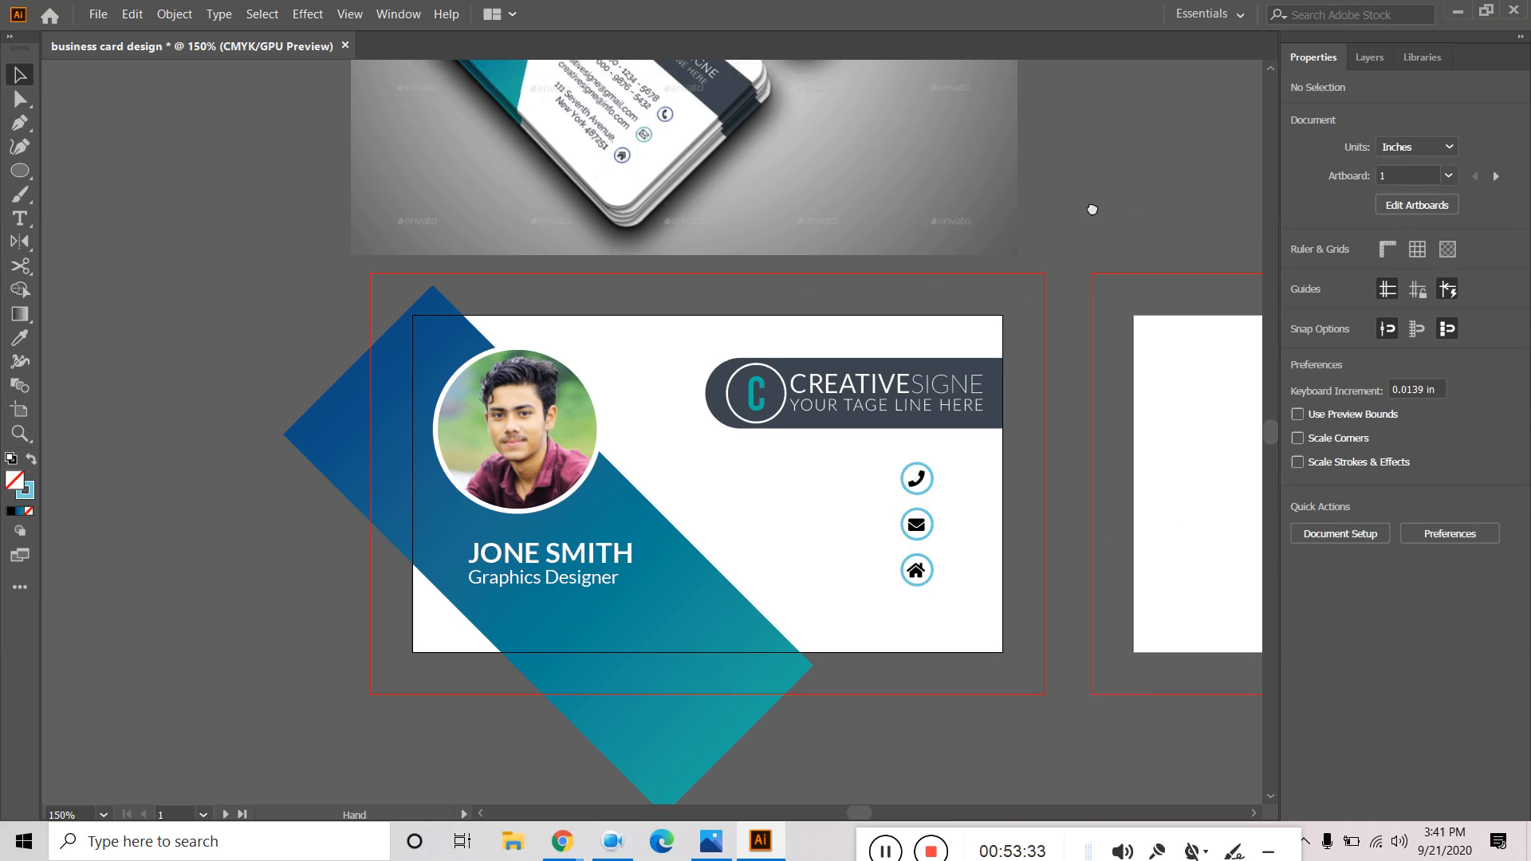
pyautogui.hscroll(2, 1093, 205)
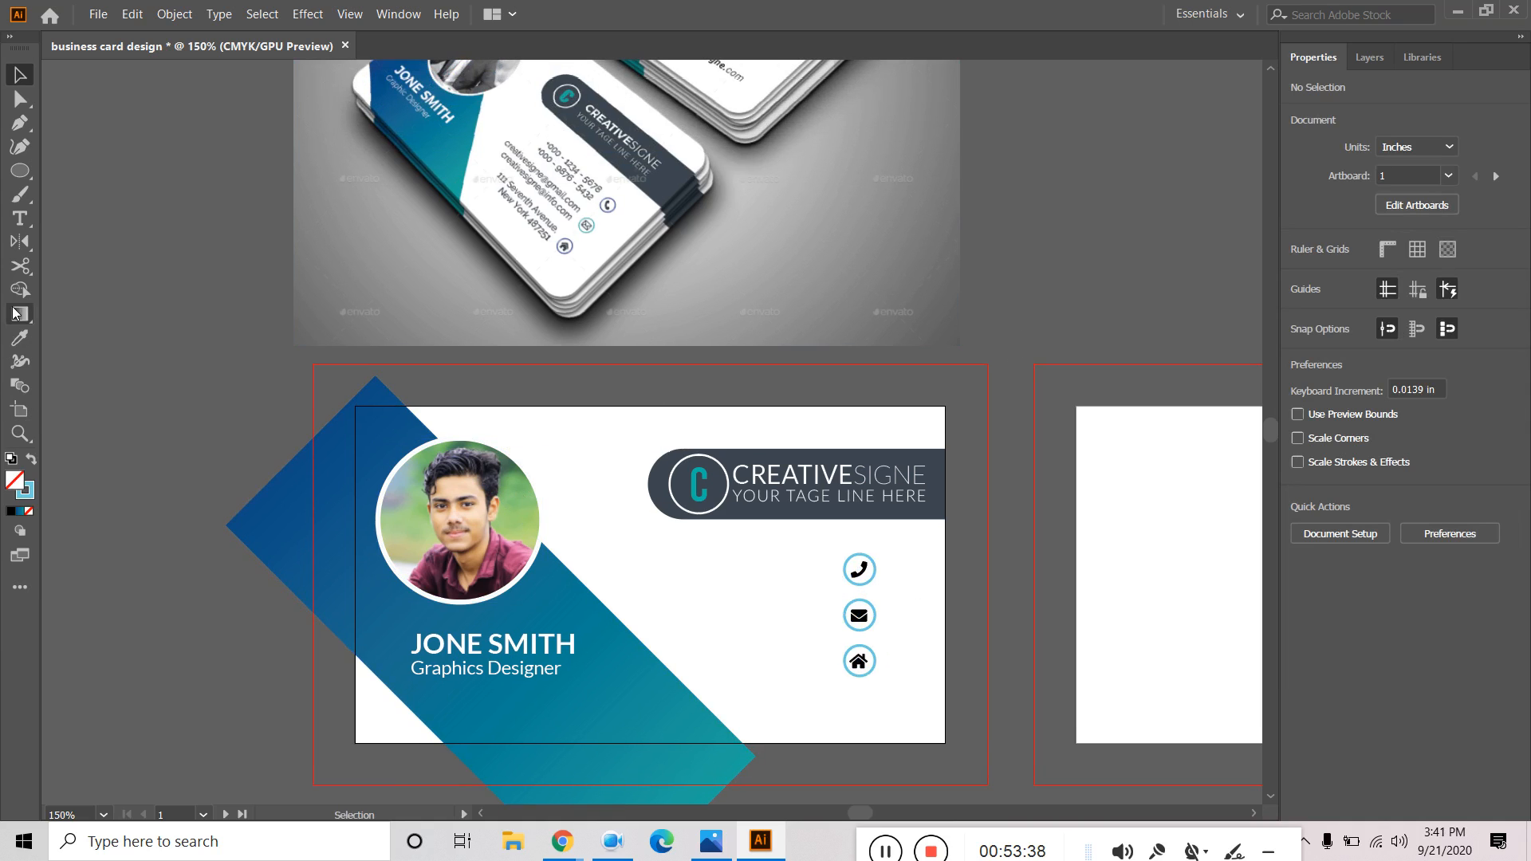
pyautogui.click(19, 218)
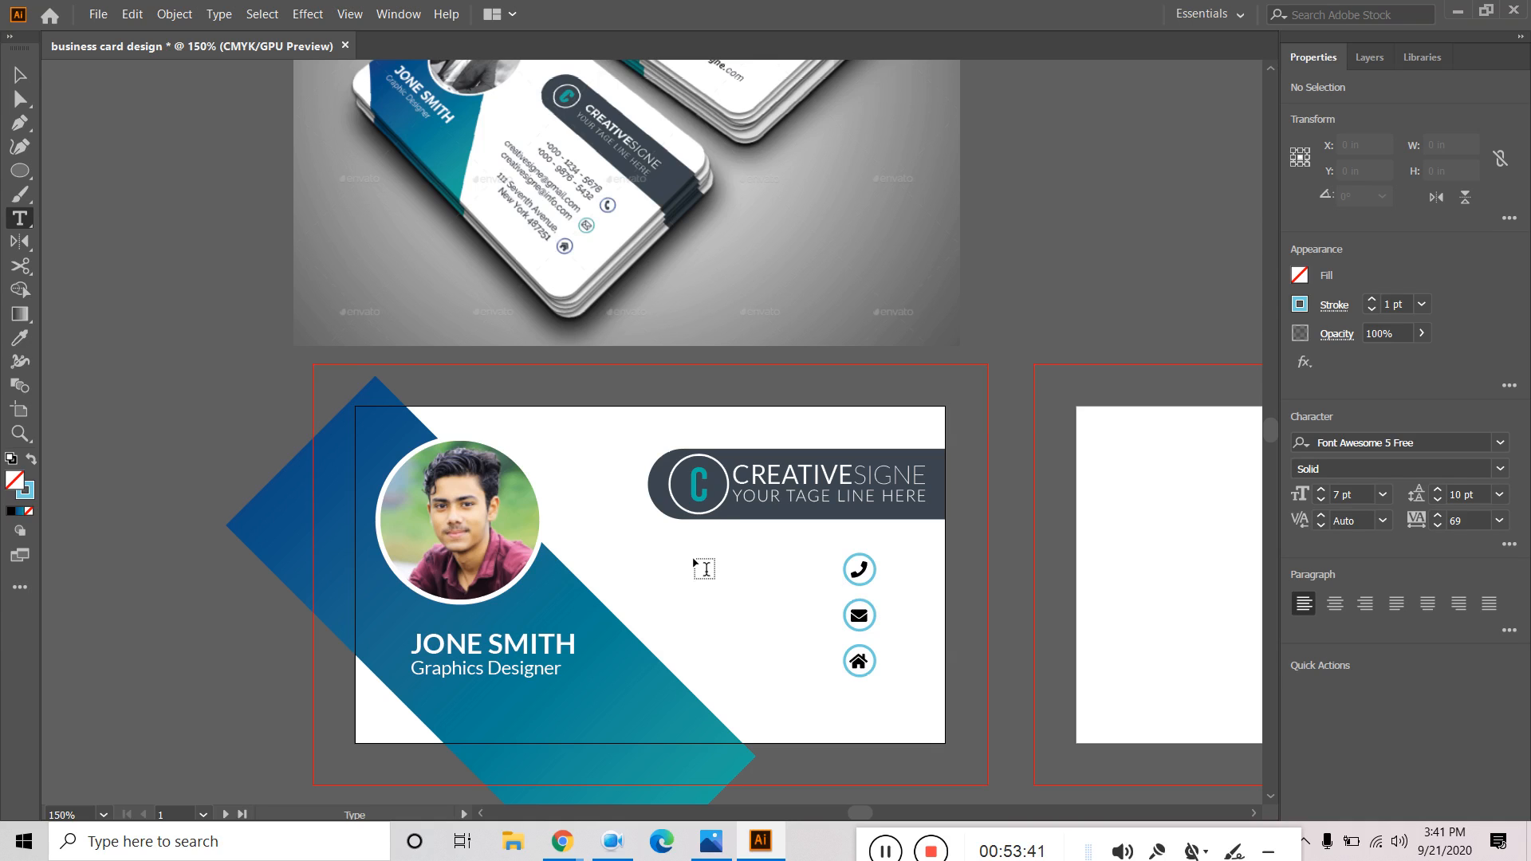
pyautogui.click(694, 559)
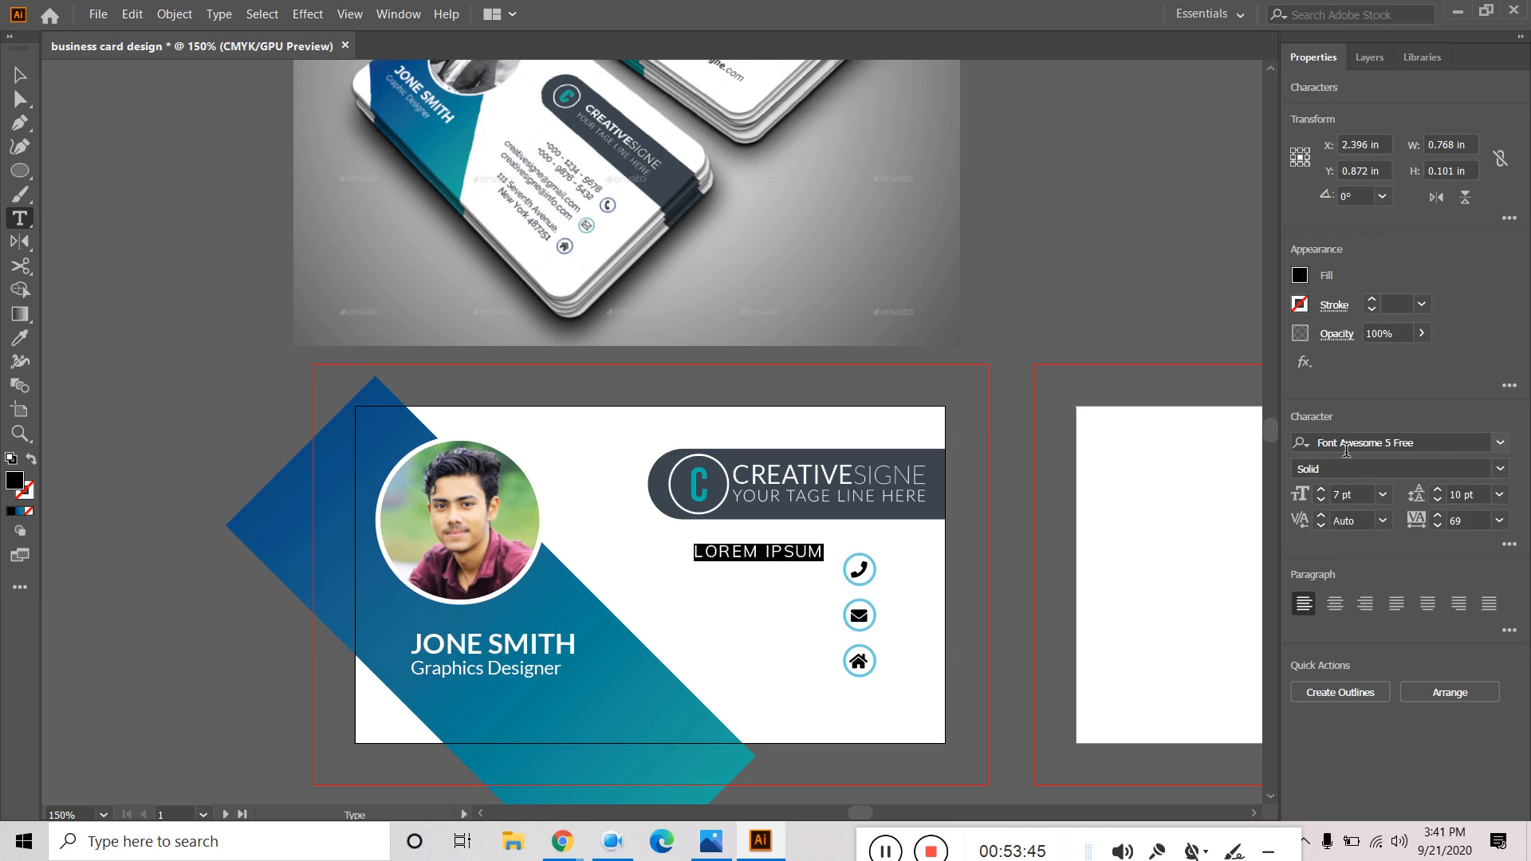
pyautogui.click(1431, 444)
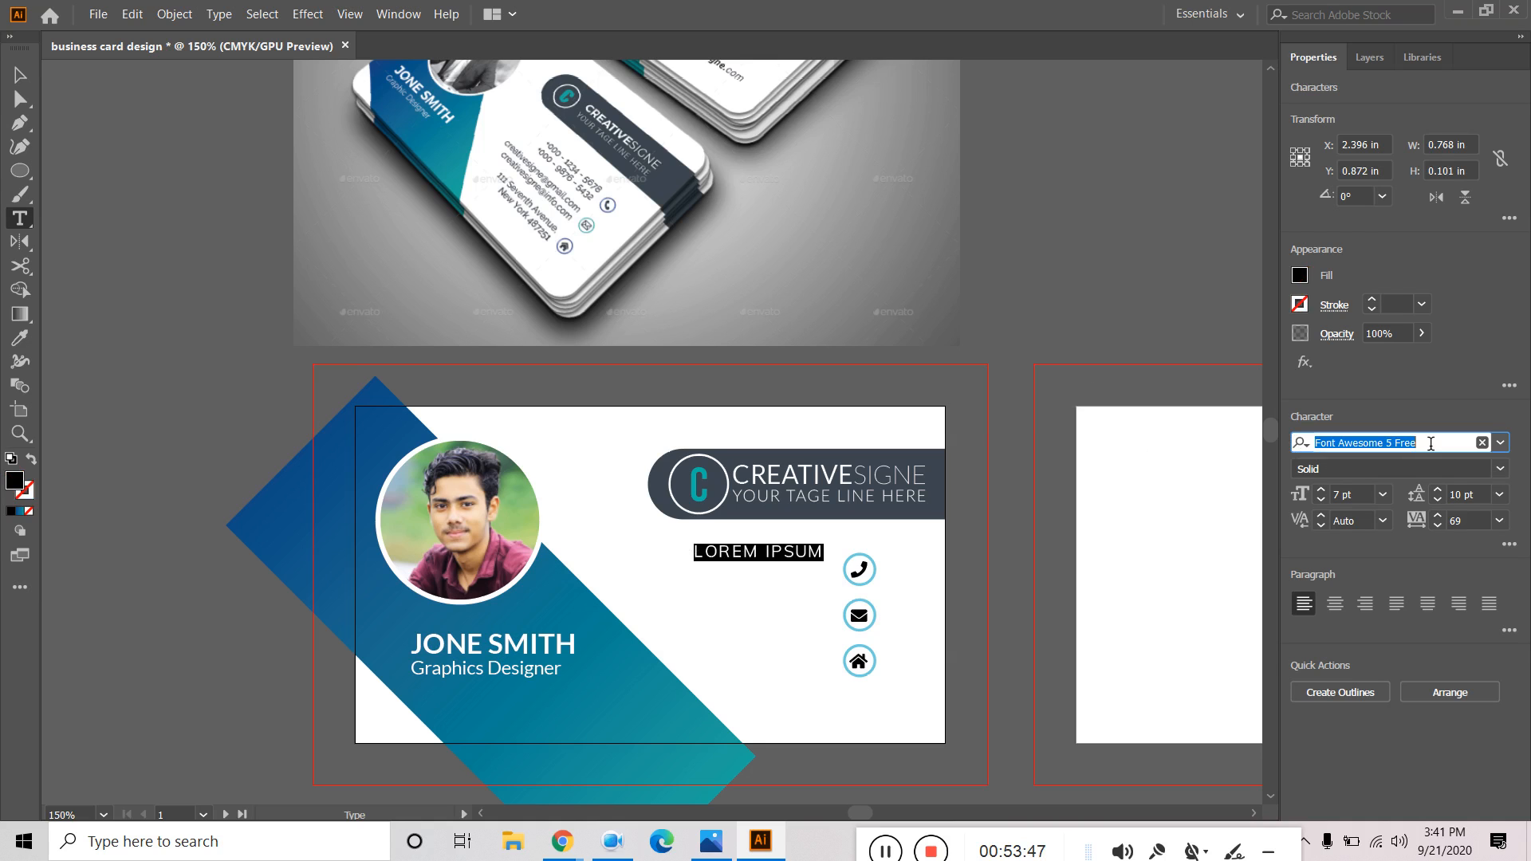
pyautogui.write('lato')
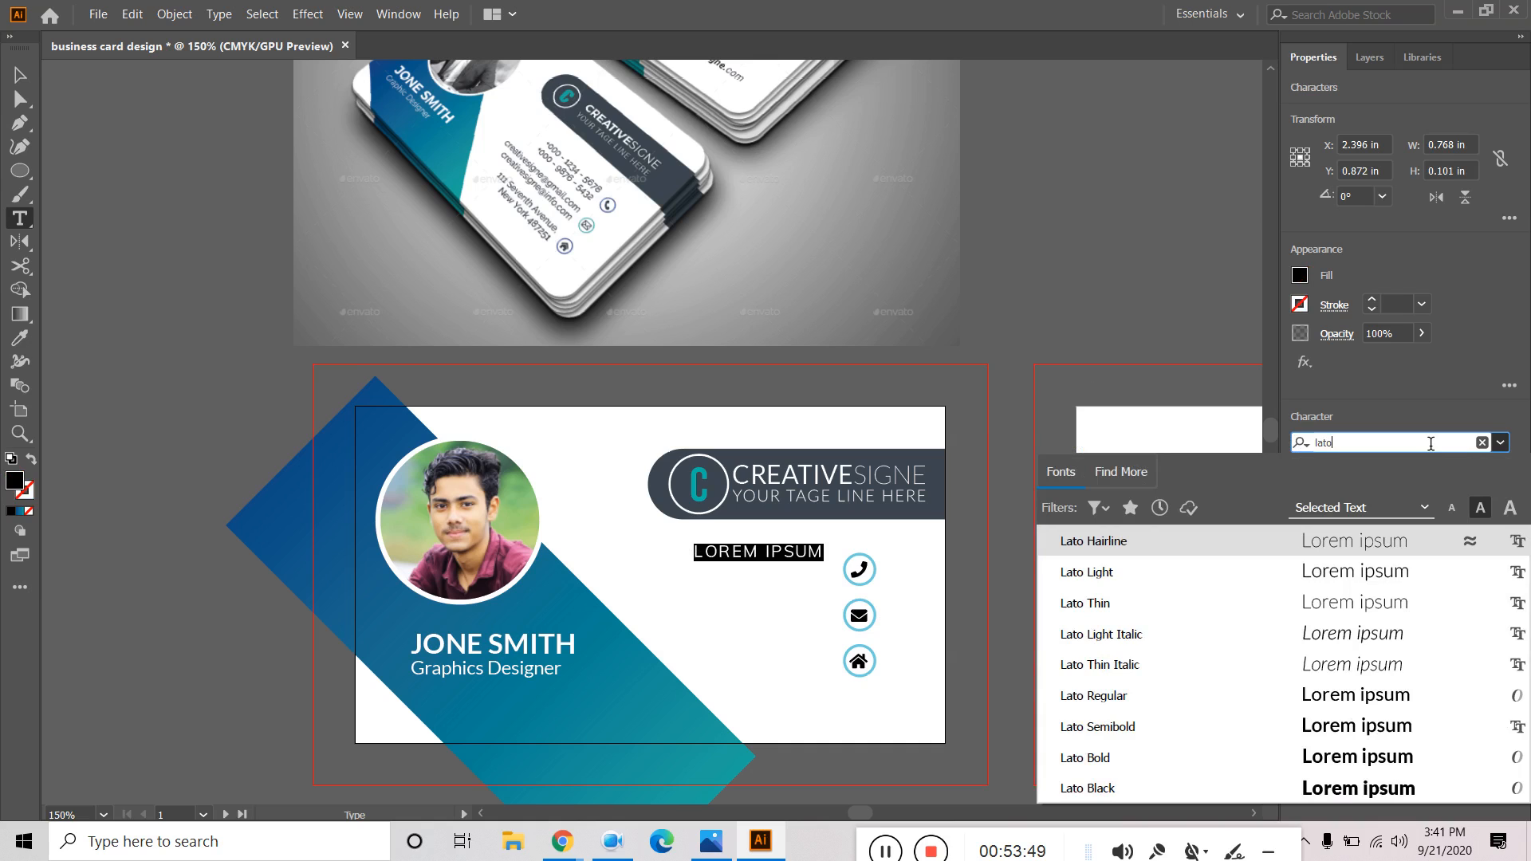
pyautogui.click(1170, 732)
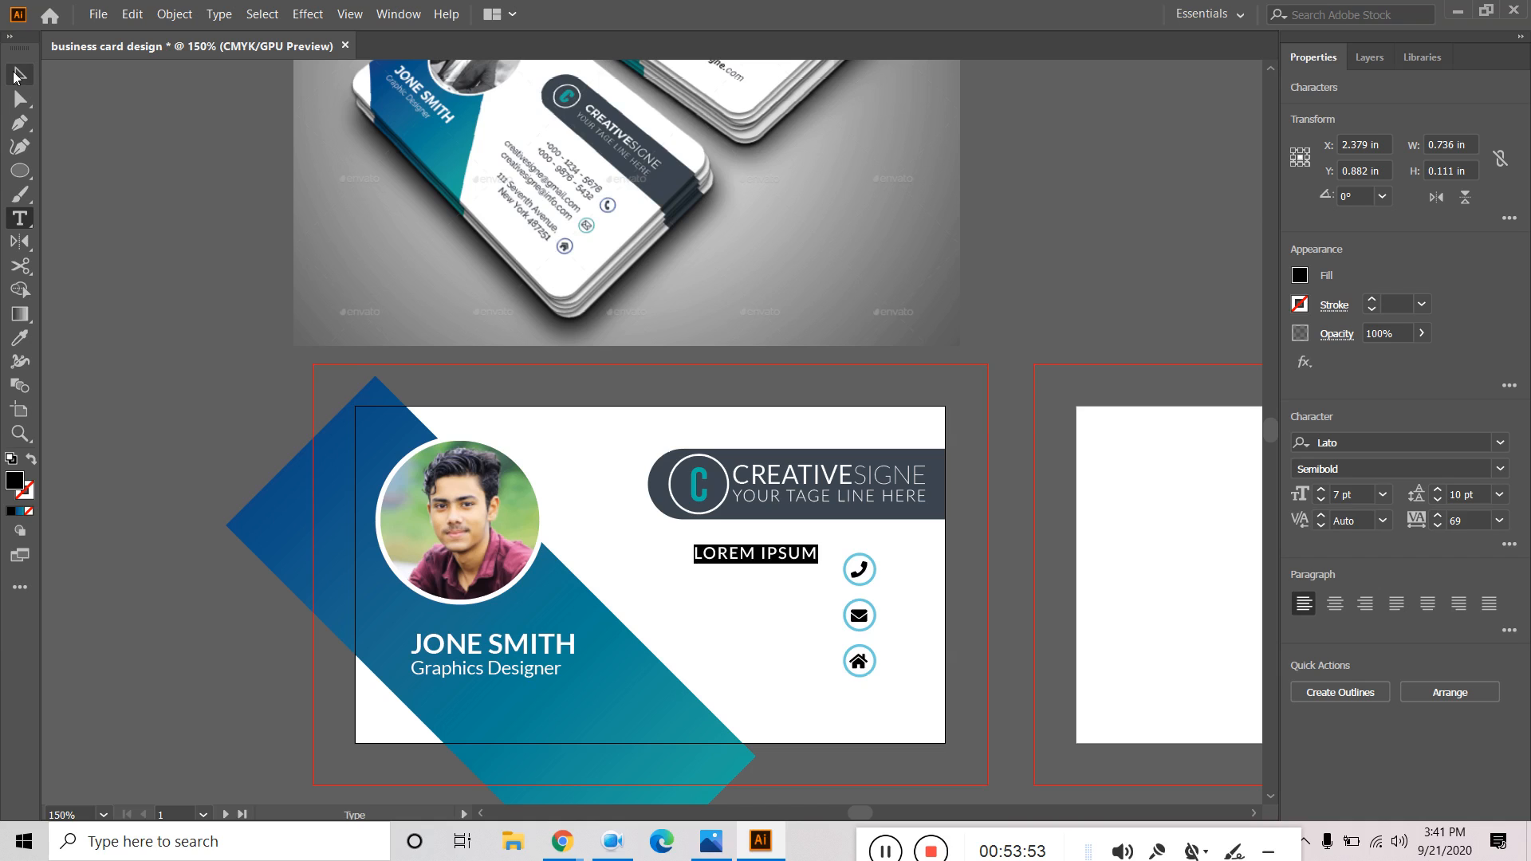
pyautogui.click(14, 75)
pyautogui.doubleClick(751, 552)
pyautogui.hotkey('ctrl', 'a')
pyautogui.press('BackSpace')
pyautogui.write('+000-1234')
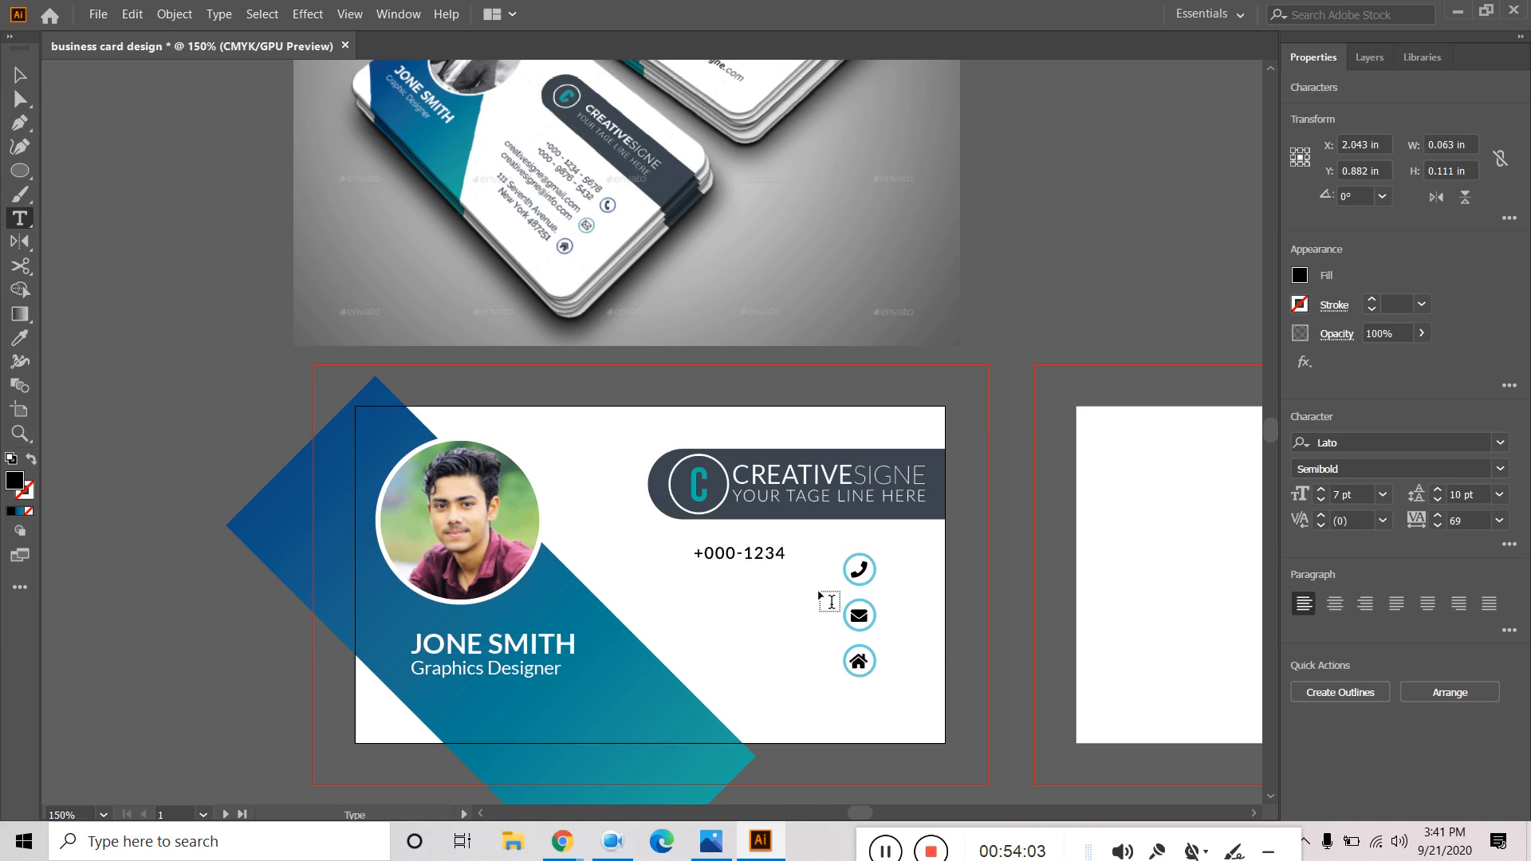
pyautogui.write('-5678')
pyautogui.click(17, 75)
pyautogui.moveTo(793, 561); pyautogui.dragTo(788, 568)
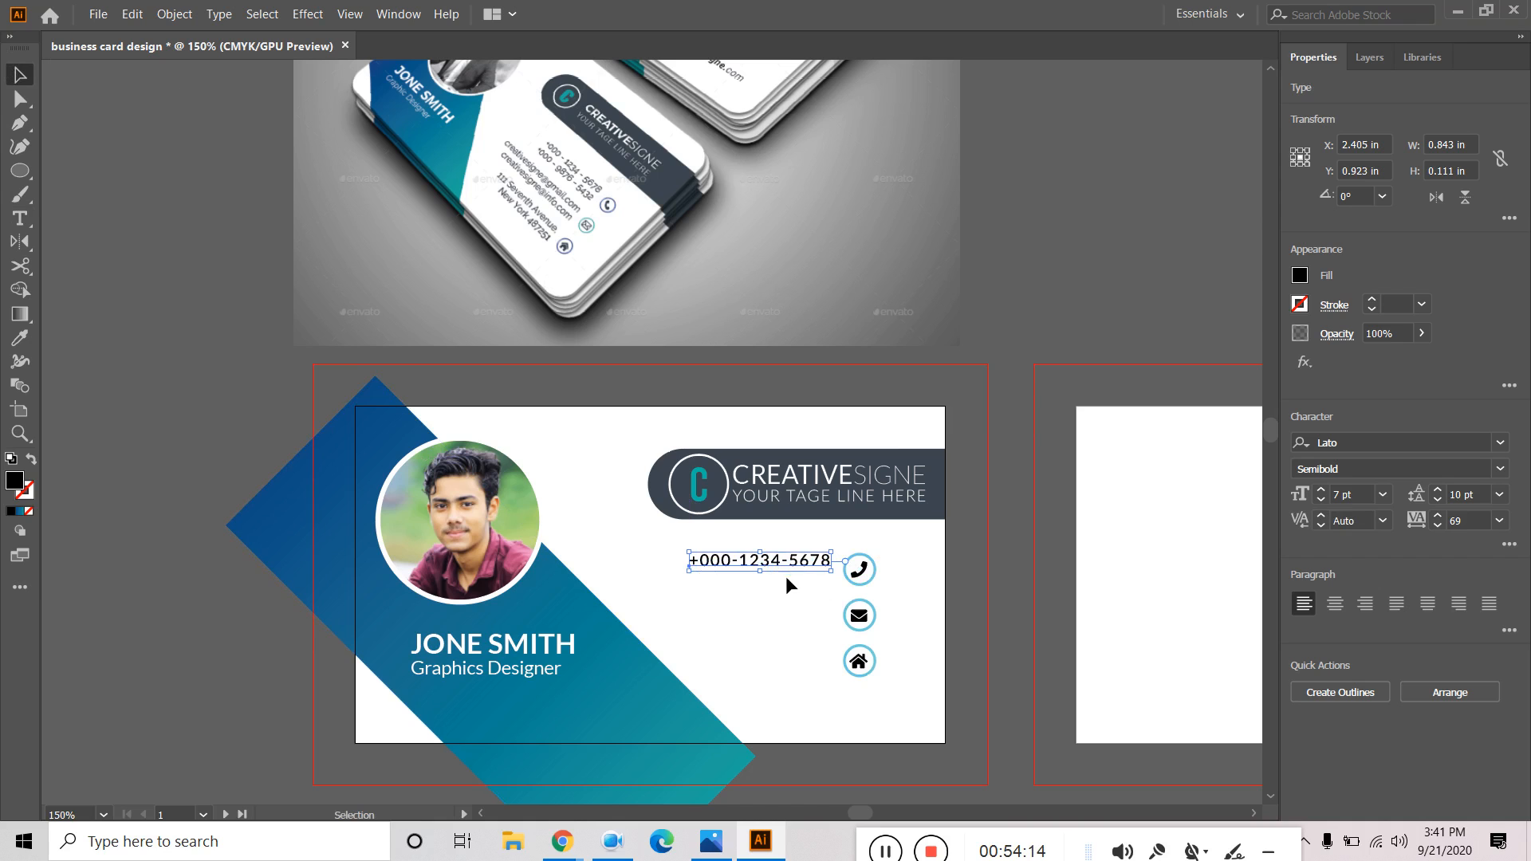
pyautogui.moveTo(786, 562); pyautogui.dragTo(796, 583)
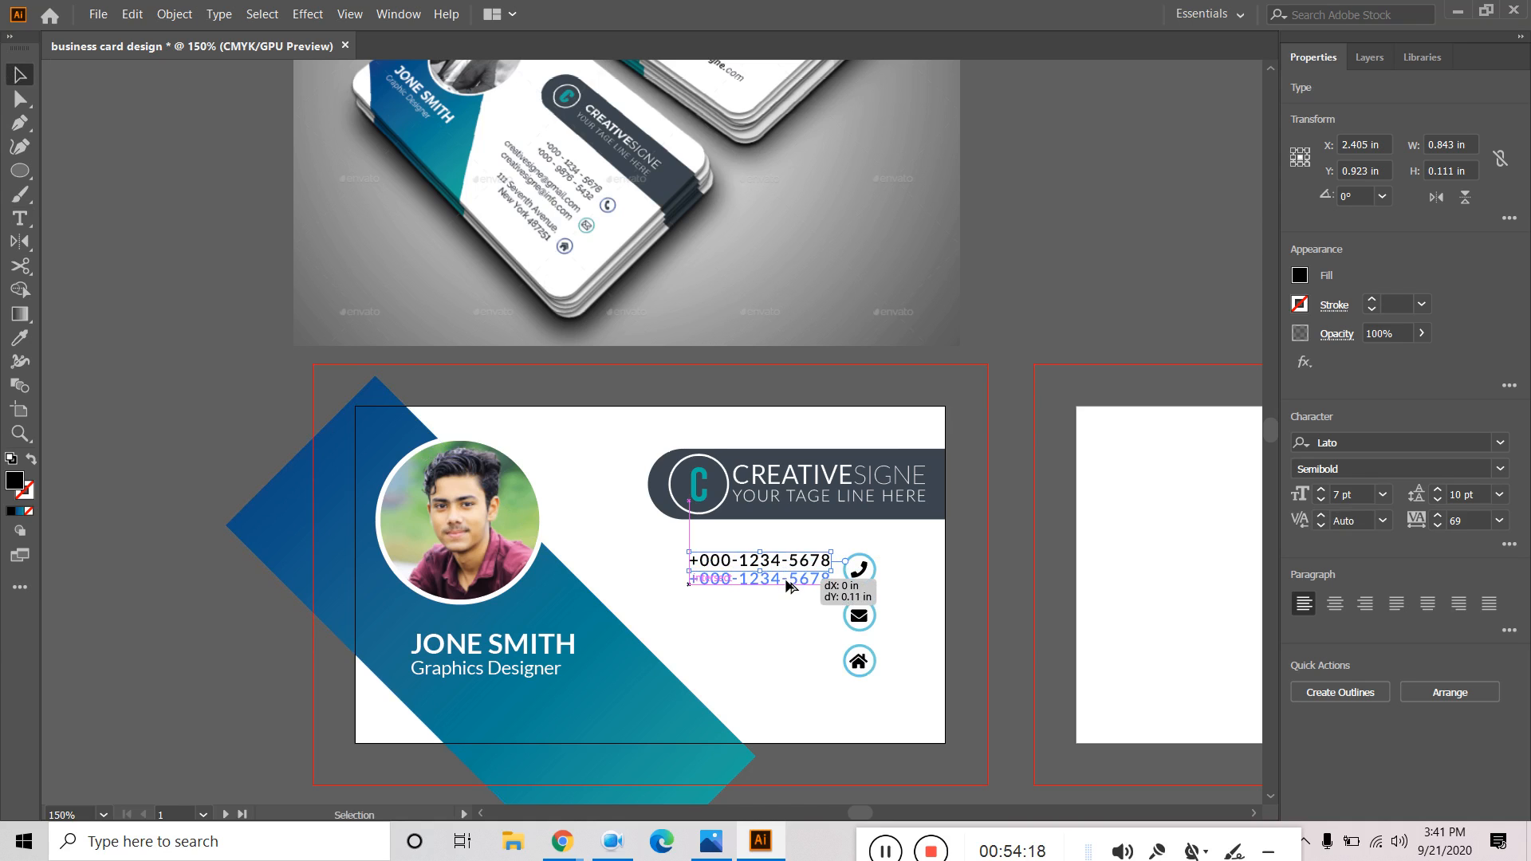
pyautogui.doubleClick(798, 580)
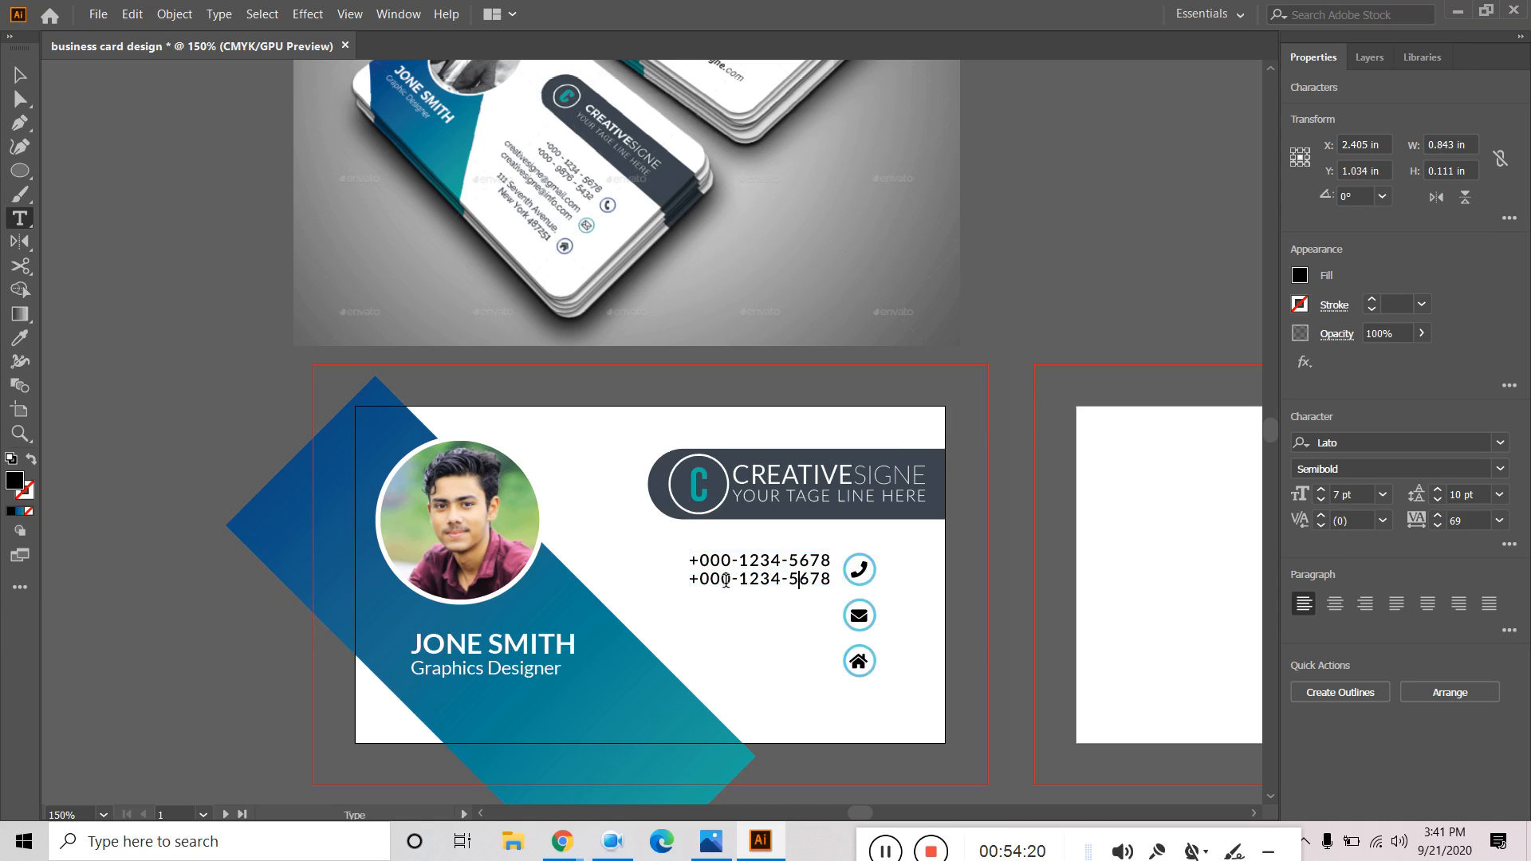
pyautogui.moveTo(739, 581); pyautogui.dragTo(780, 581)
pyautogui.write('9854')
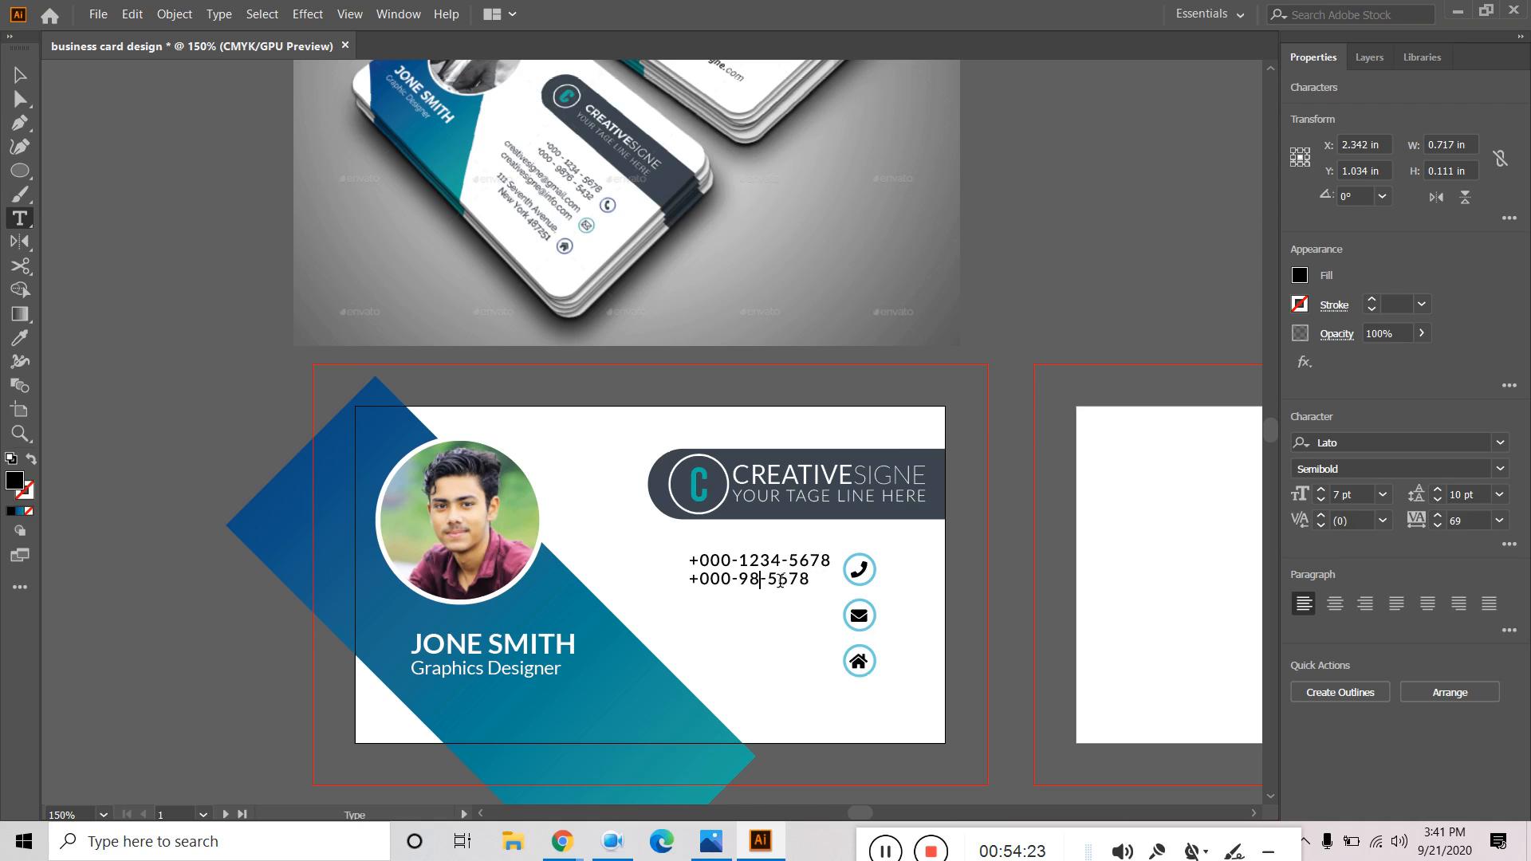
pyautogui.moveTo(787, 581); pyautogui.dragTo(829, 580)
pyautogui.write('5645')
pyautogui.press('Escape')
pyautogui.click(1055, 289)
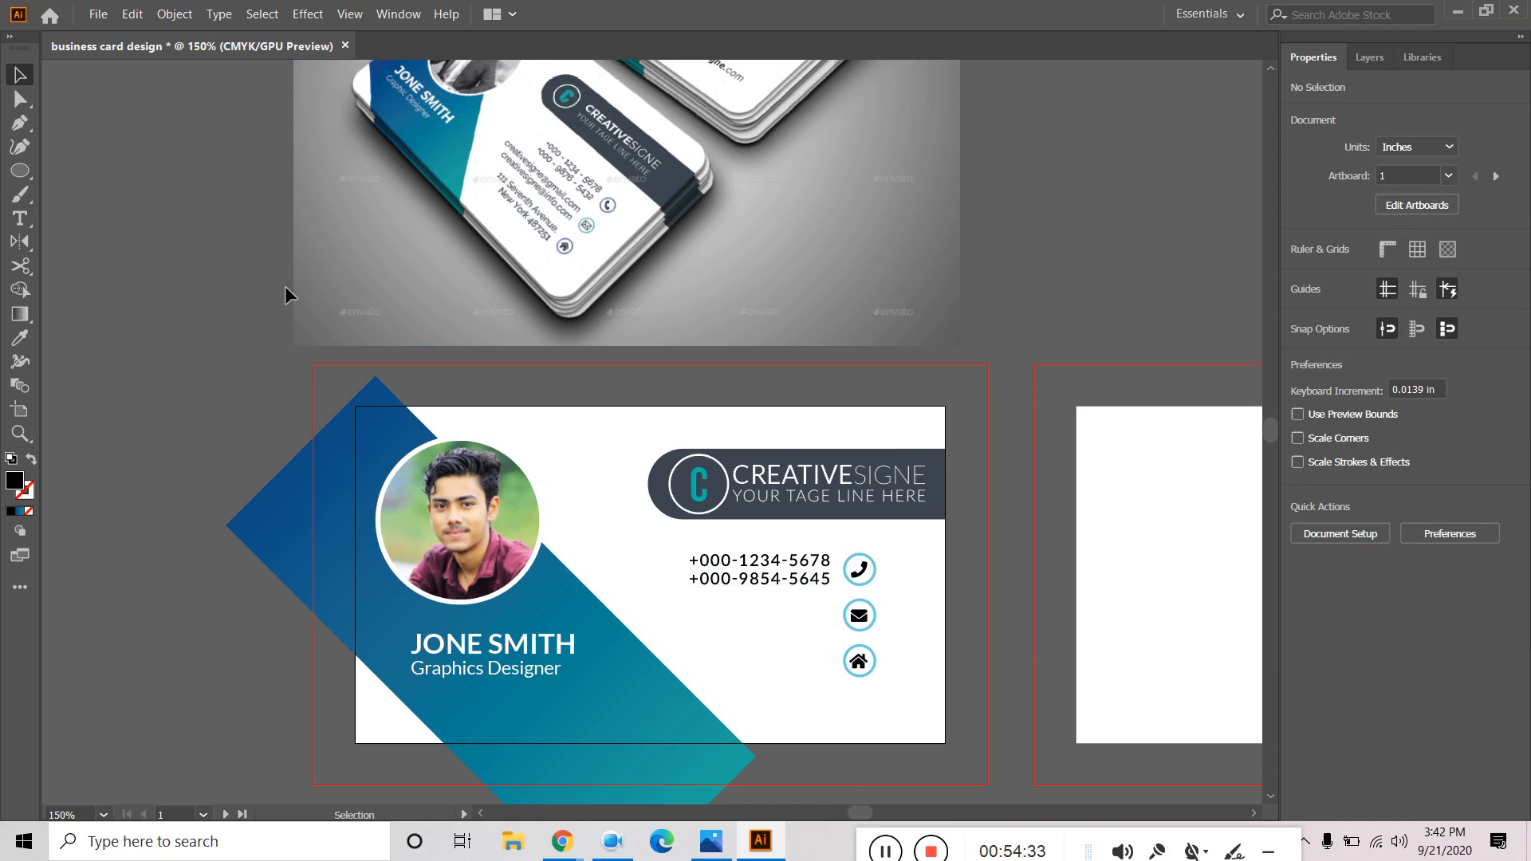
pyautogui.click(20, 218)
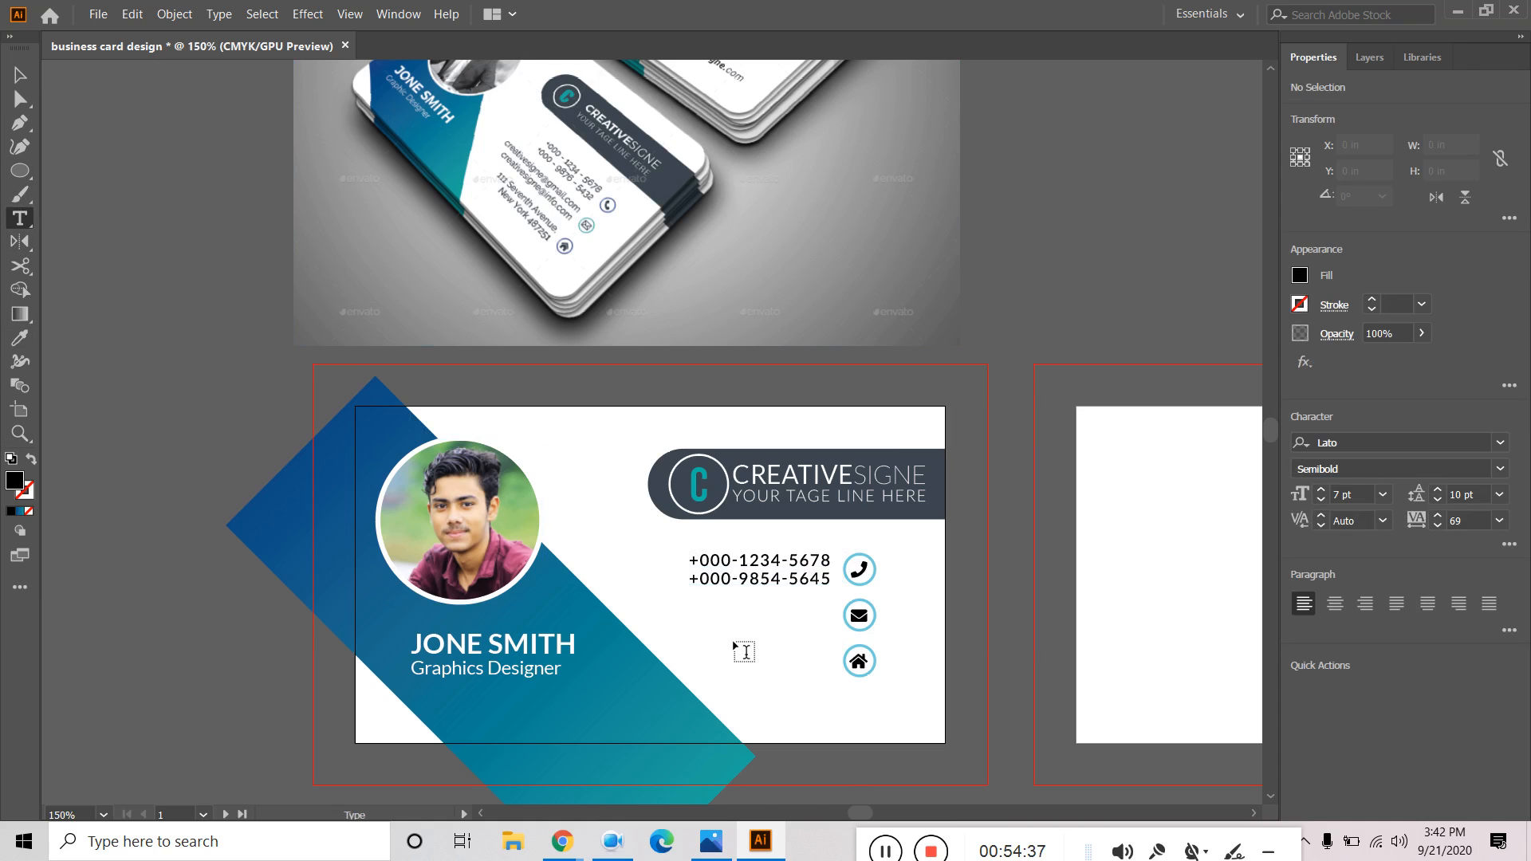
# Type the e-mail address beside the mail icon and turn off All Caps.
pyautogui.click(711, 630)
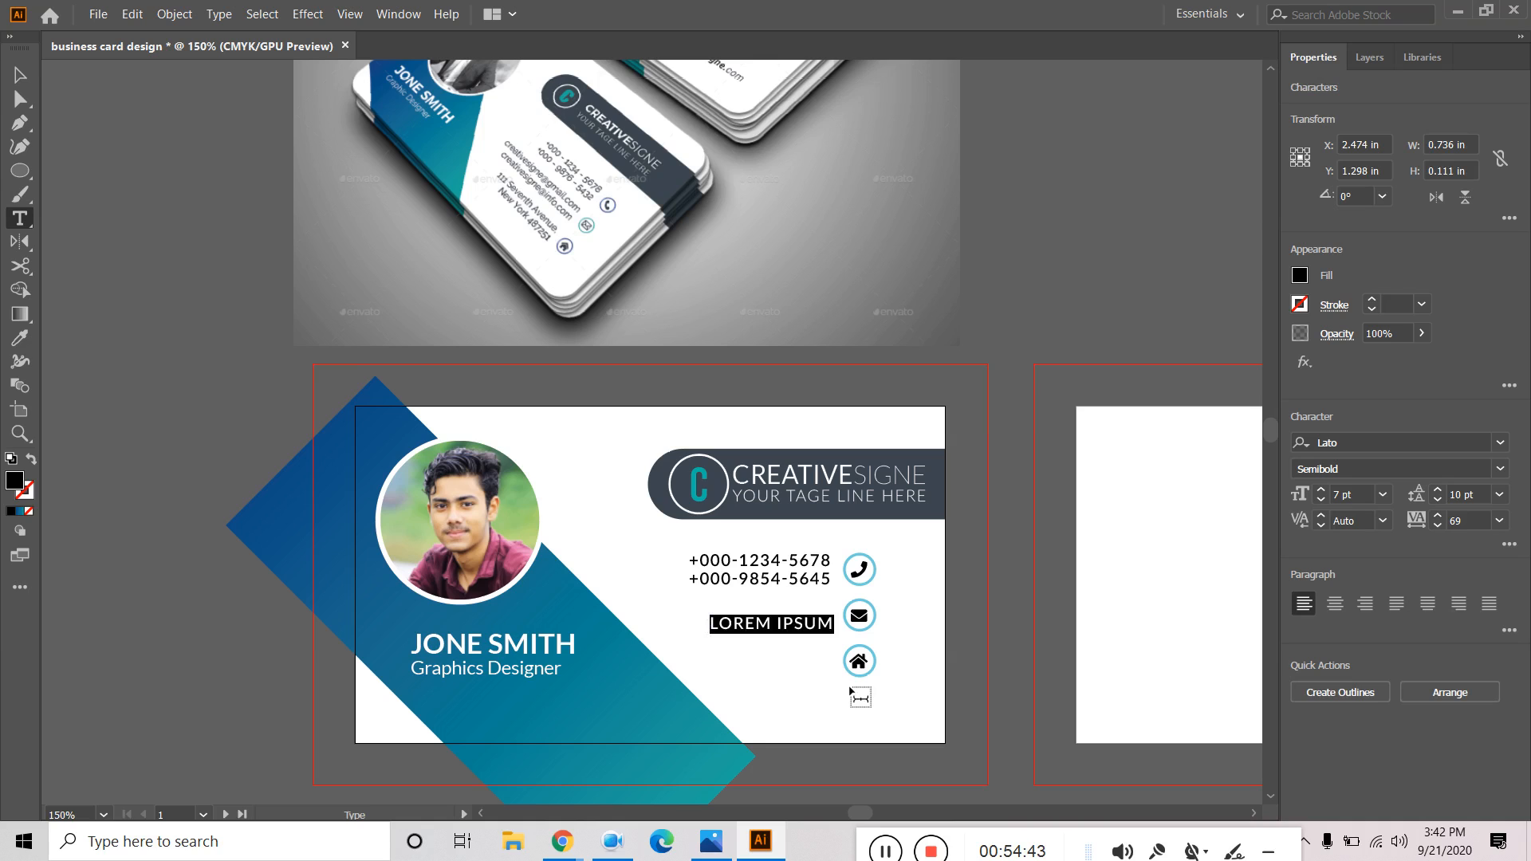
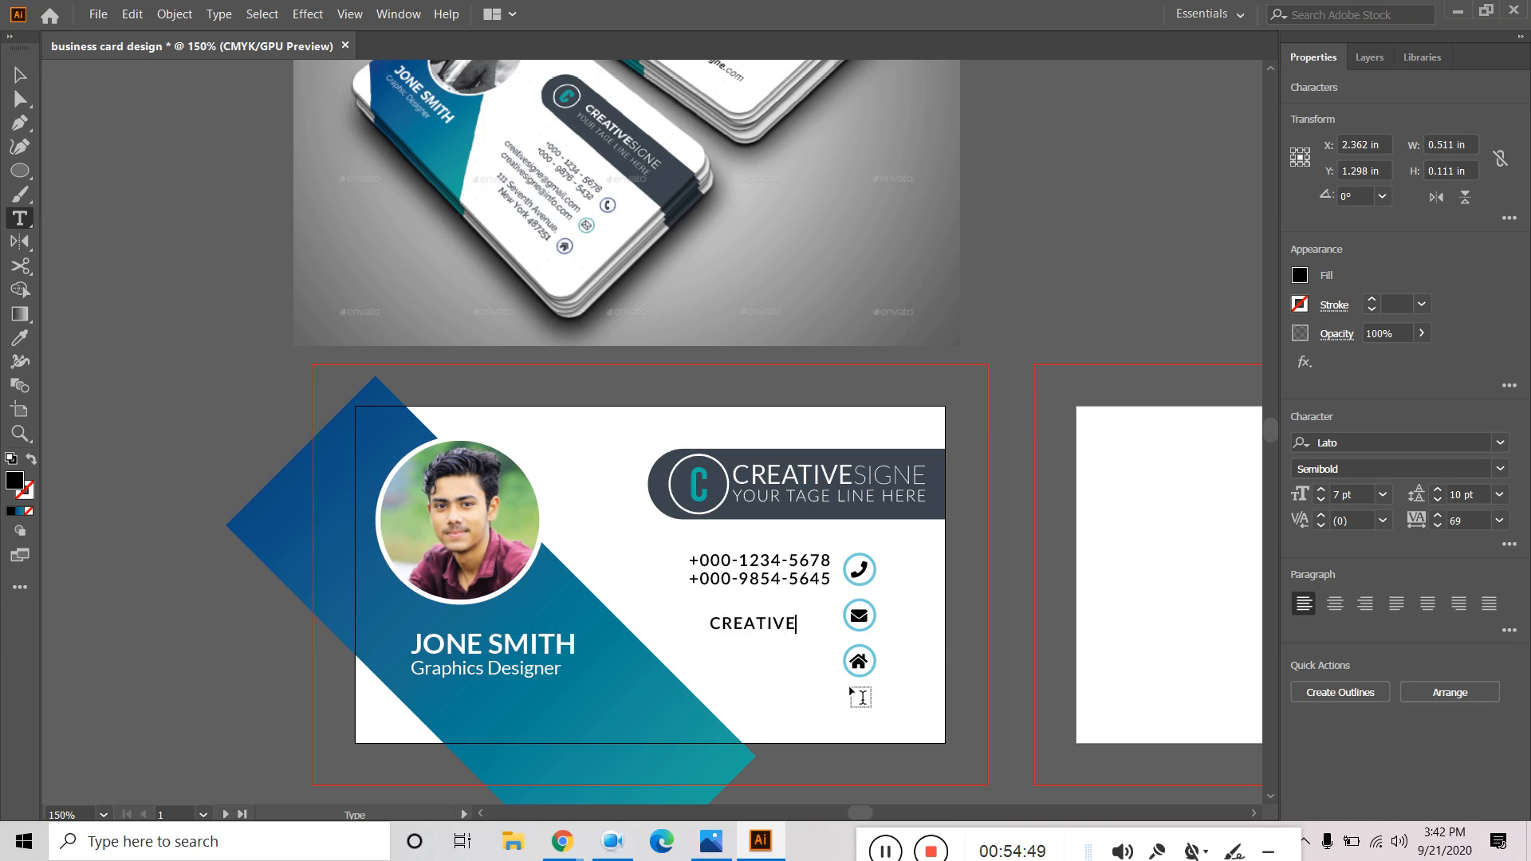
pyautogui.click(19, 75)
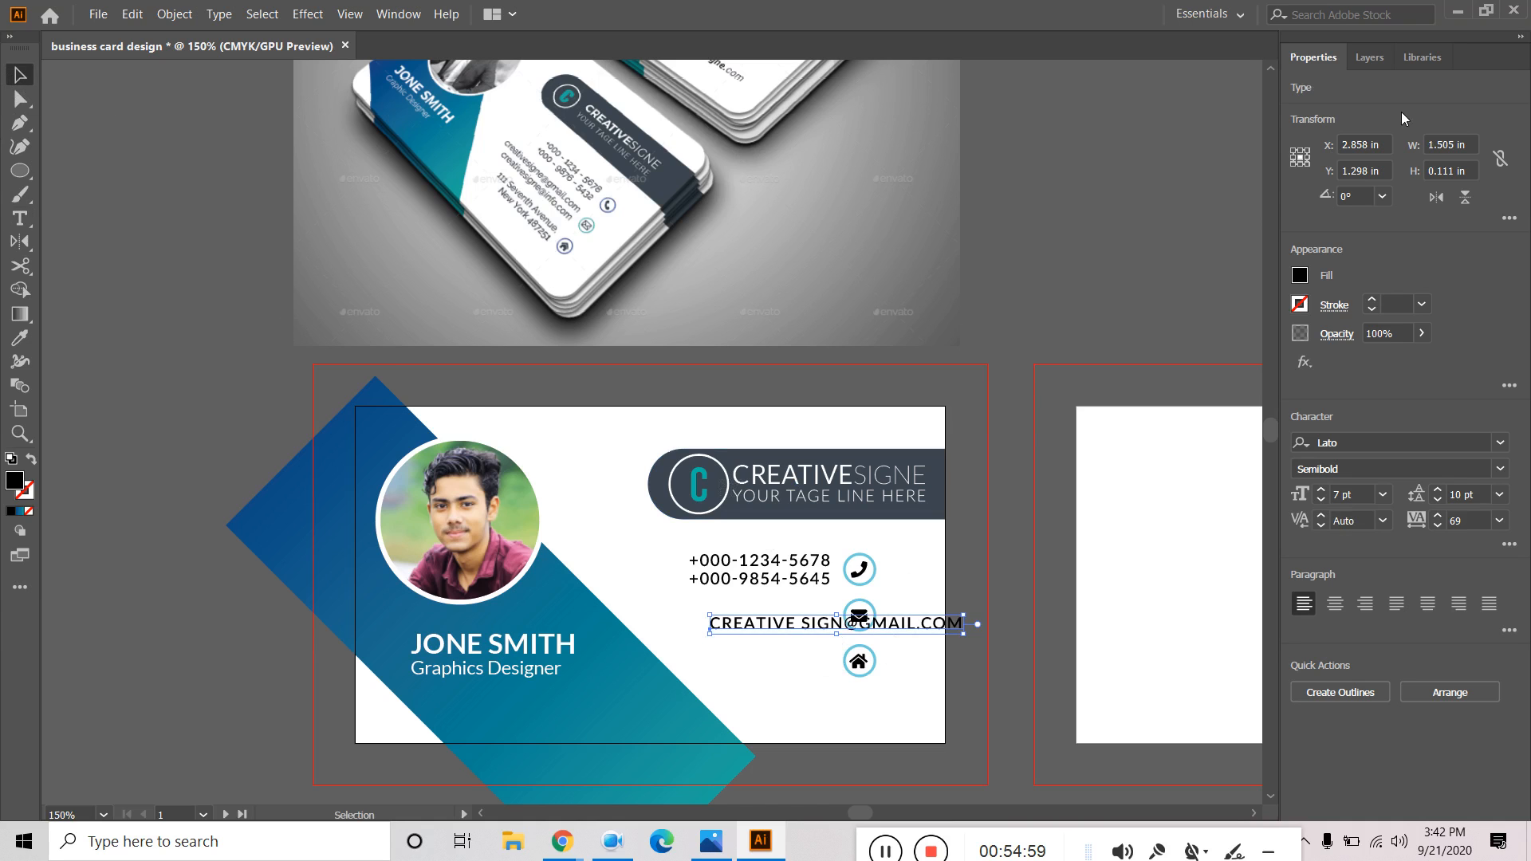
pyautogui.click(1509, 546)
pyautogui.click(1307, 752)
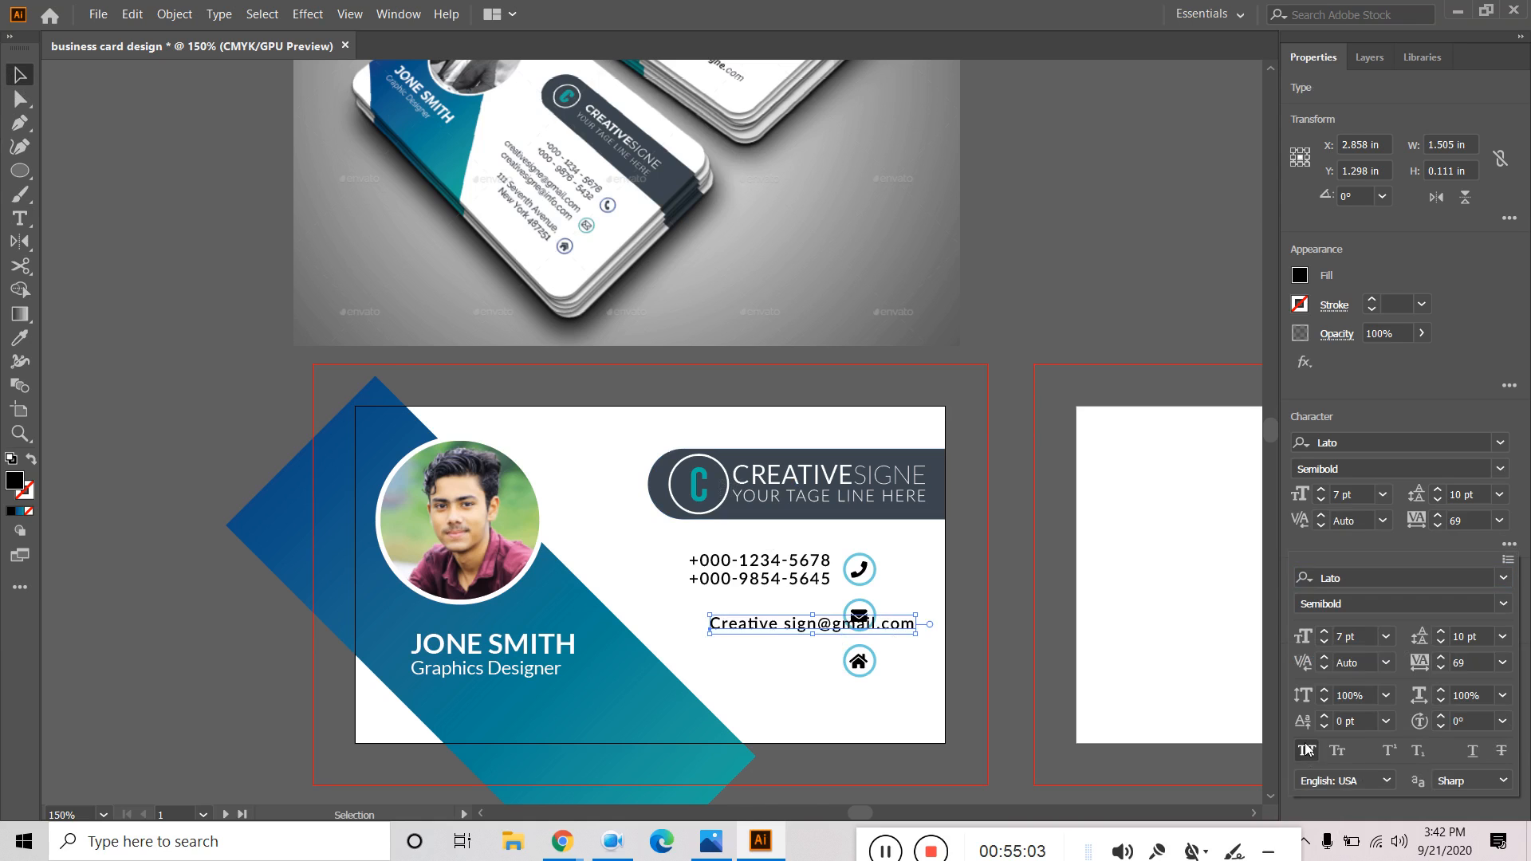
pyautogui.click(743, 626)
# Make the first letter lowercase, move the e-mail left of the envelope, and duplicate it below.
pyautogui.tripleClick(725, 626)
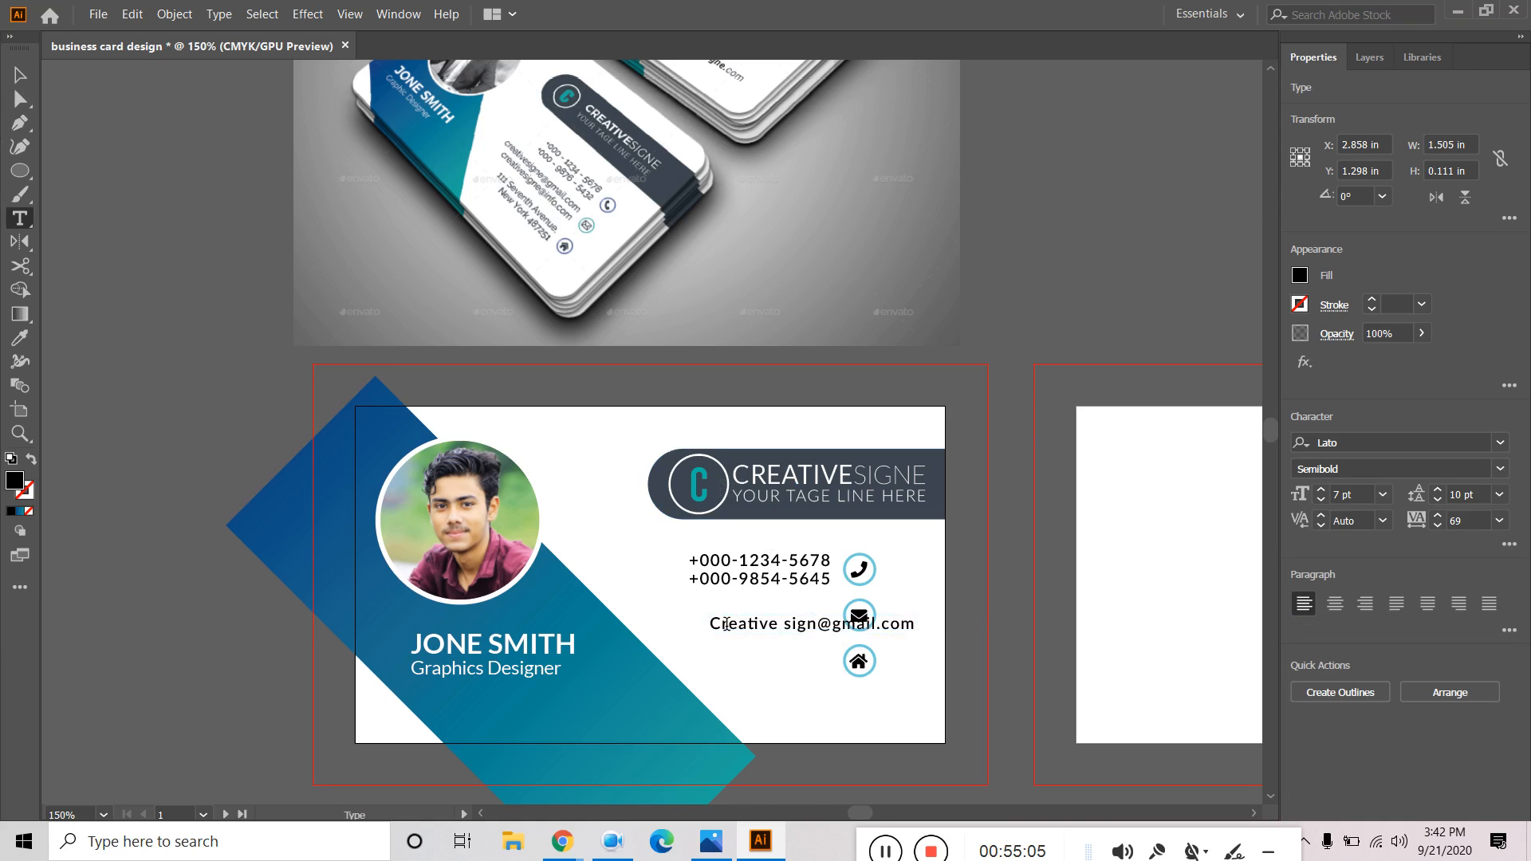
pyautogui.click(722, 626)
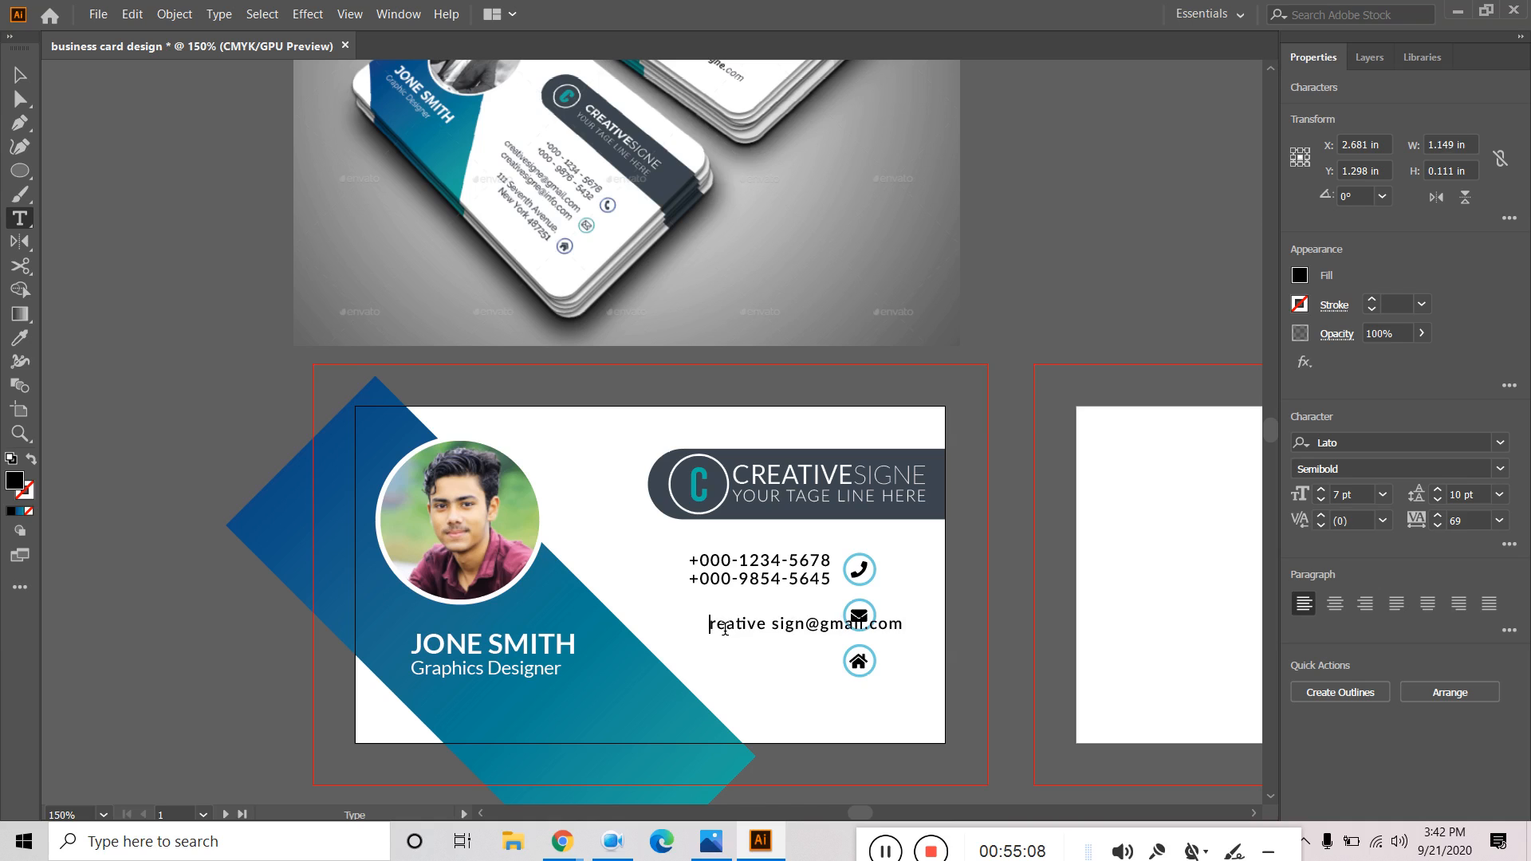
pyautogui.press('BackSpace')
pyautogui.write('c')
pyautogui.click(19, 77)
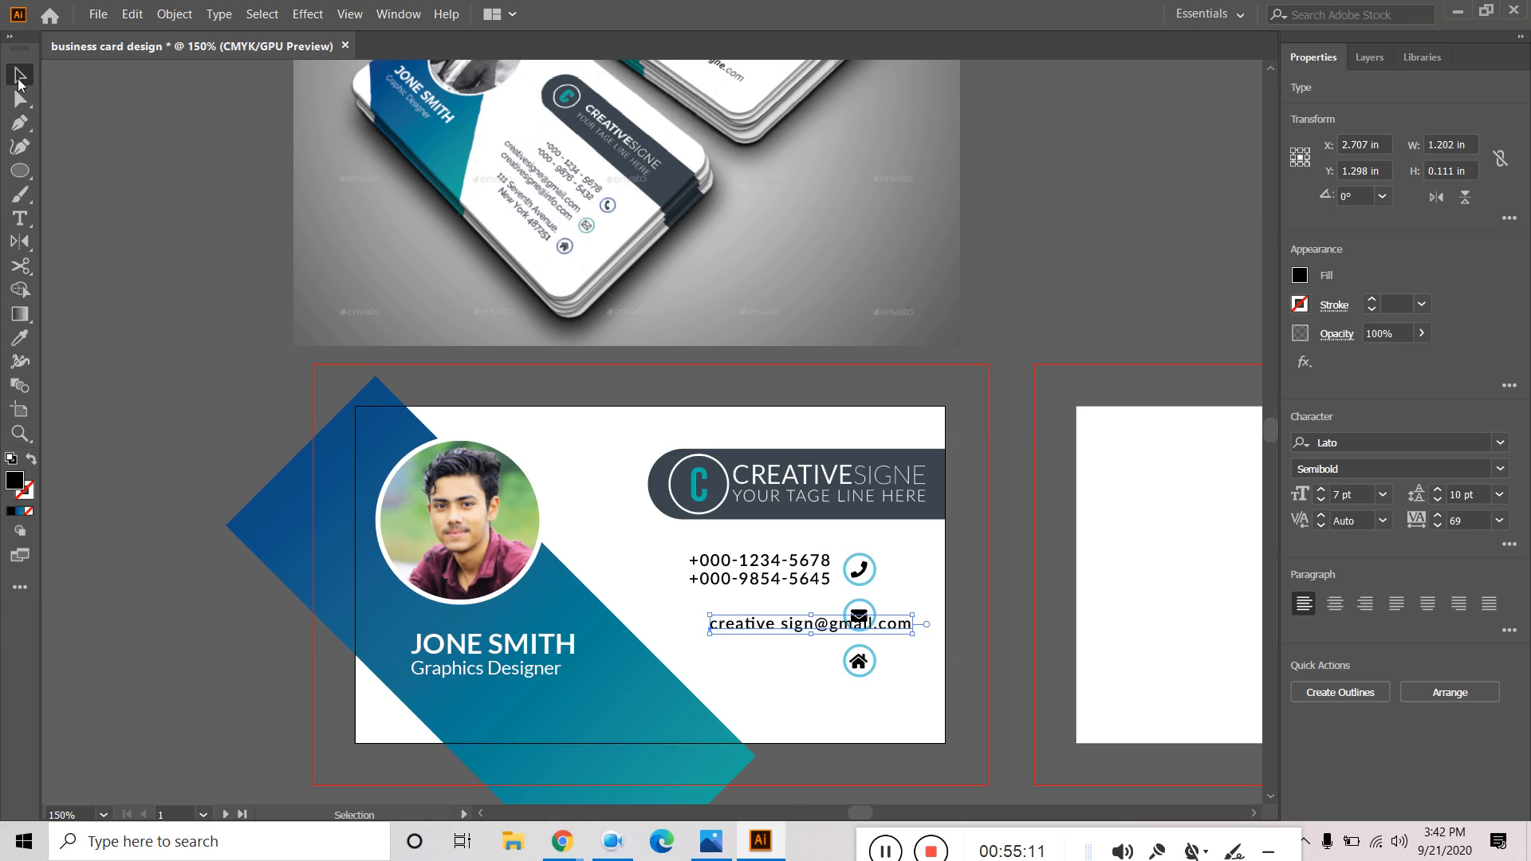
pyautogui.moveTo(826, 630); pyautogui.dragTo(756, 615)
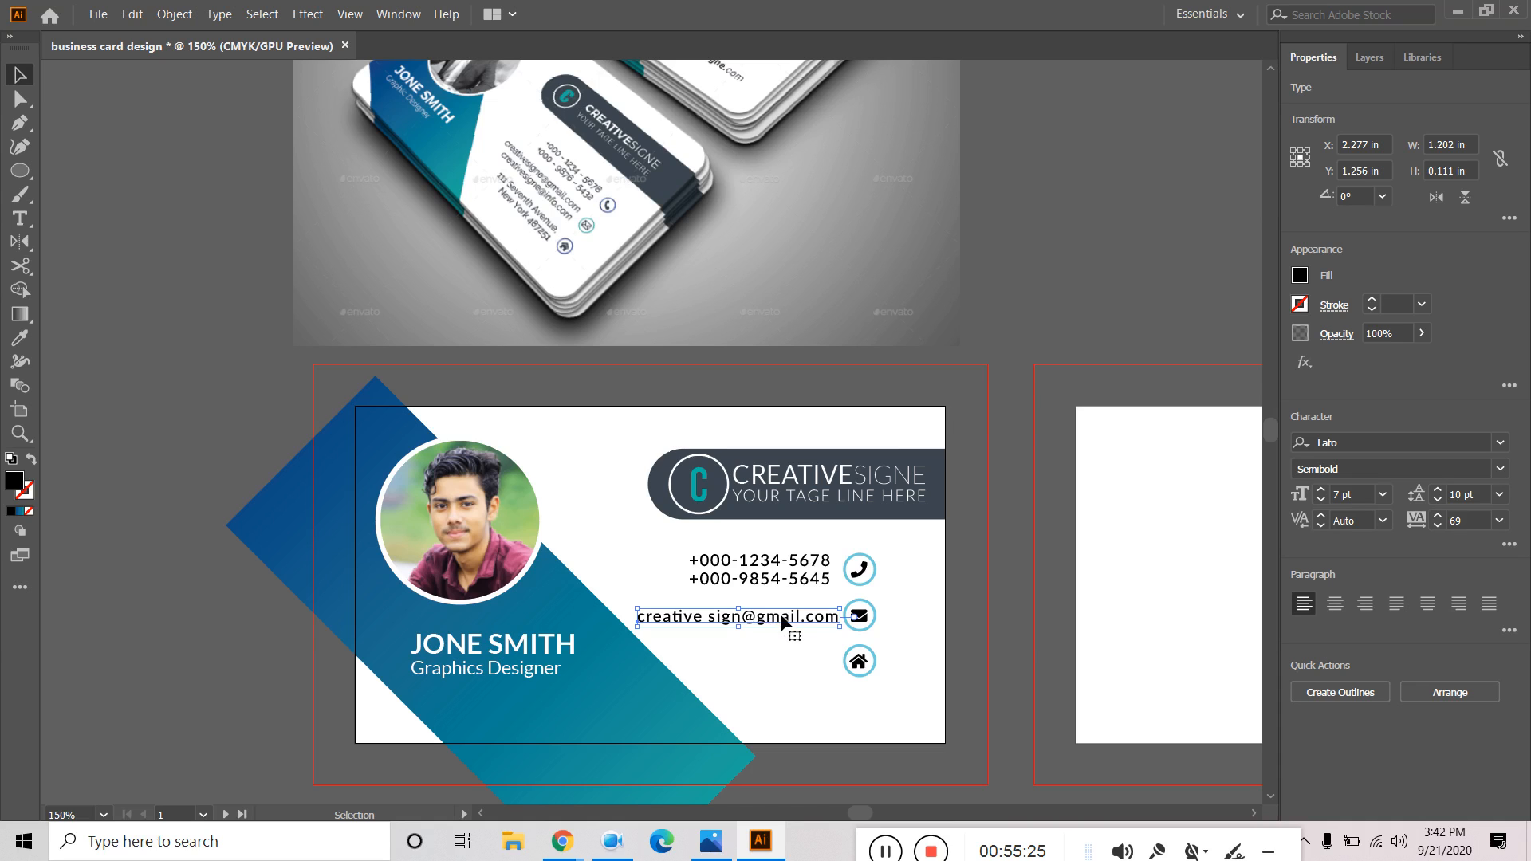
pyautogui.moveTo(782, 621); pyautogui.dragTo(792, 641)
# Retype the second e-mail line as a different info@ address.
pyautogui.doubleClick(792, 640)
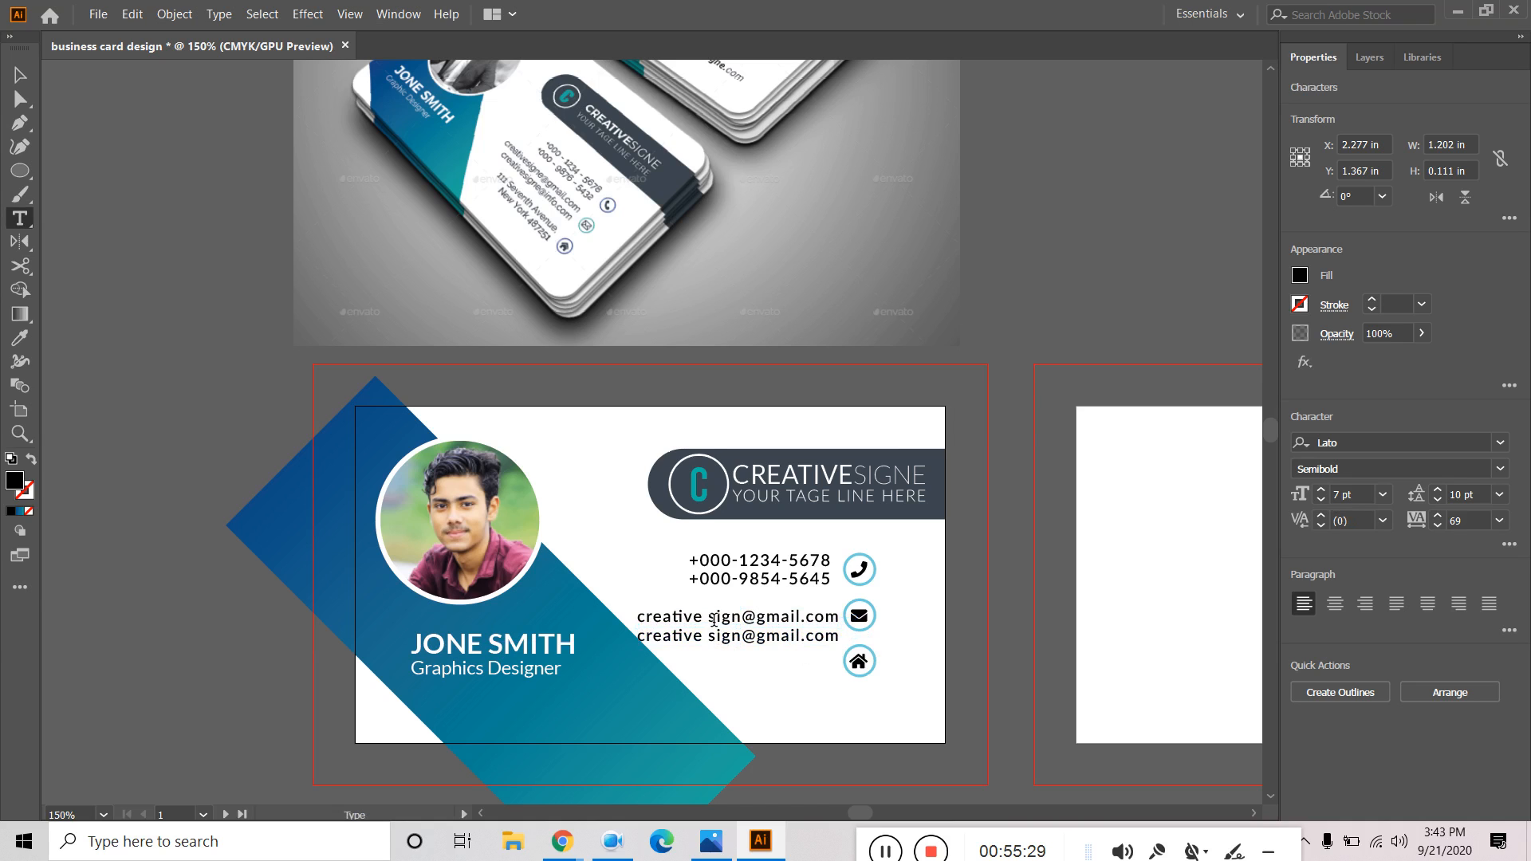
pyautogui.click(708, 635)
pyautogui.press('BackSpace')
pyautogui.press('Right')
pyautogui.press('Right')
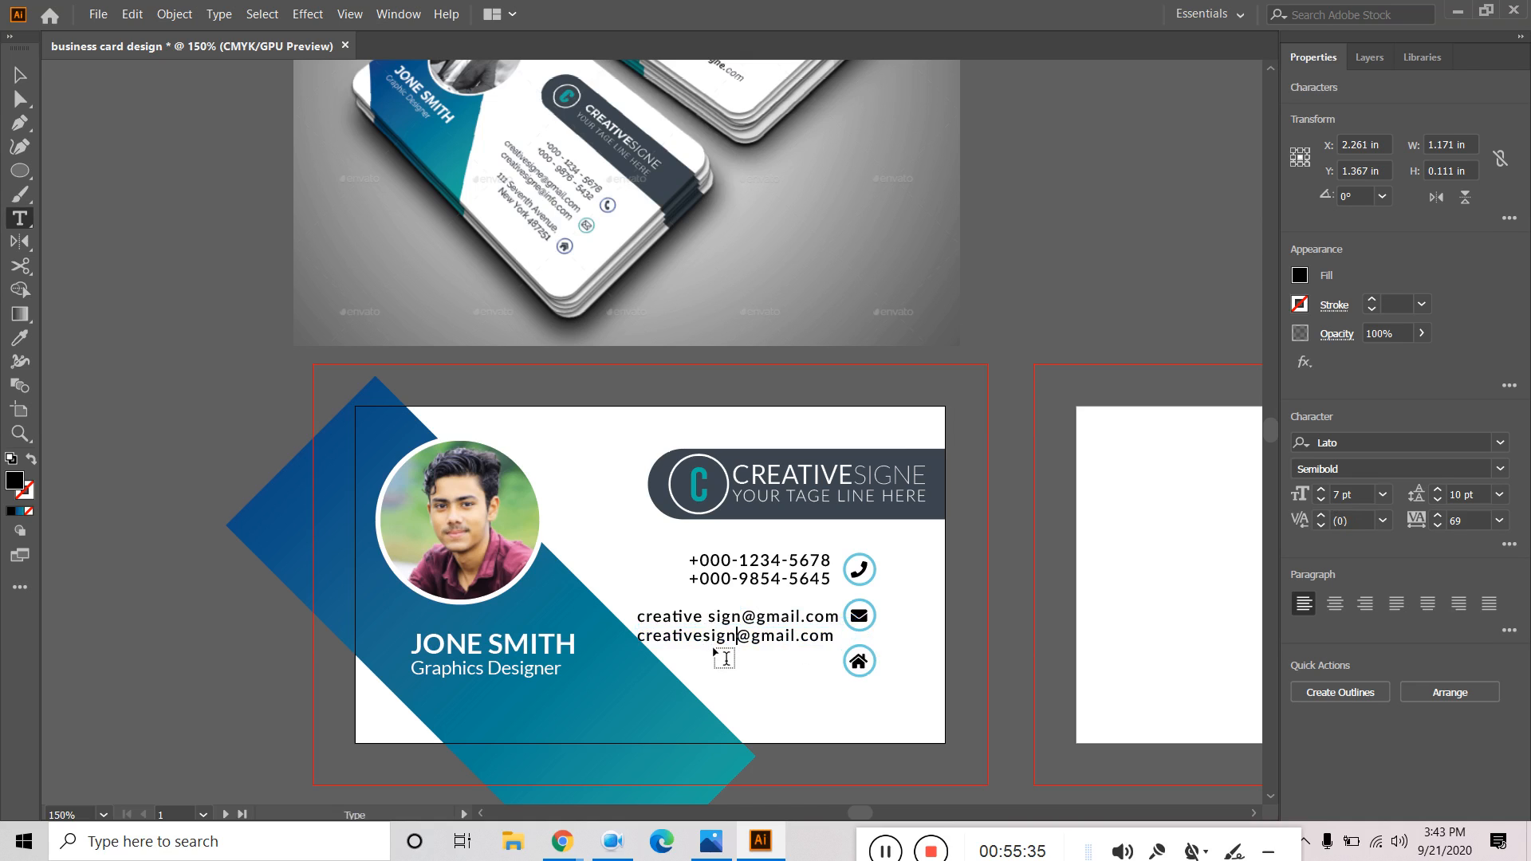
pyautogui.press('Right')
pyautogui.press('Right')
pyautogui.press('BackSpace')
pyautogui.press('BackSpace')
pyautogui.press('BackSpace')
pyautogui.press('BackSpace')
pyautogui.write('m')
pyautogui.press('Escape')
pyautogui.press('BackSpace')
pyautogui.press('BackSpace')
pyautogui.press('BackSpace')
pyautogui.write('@info')
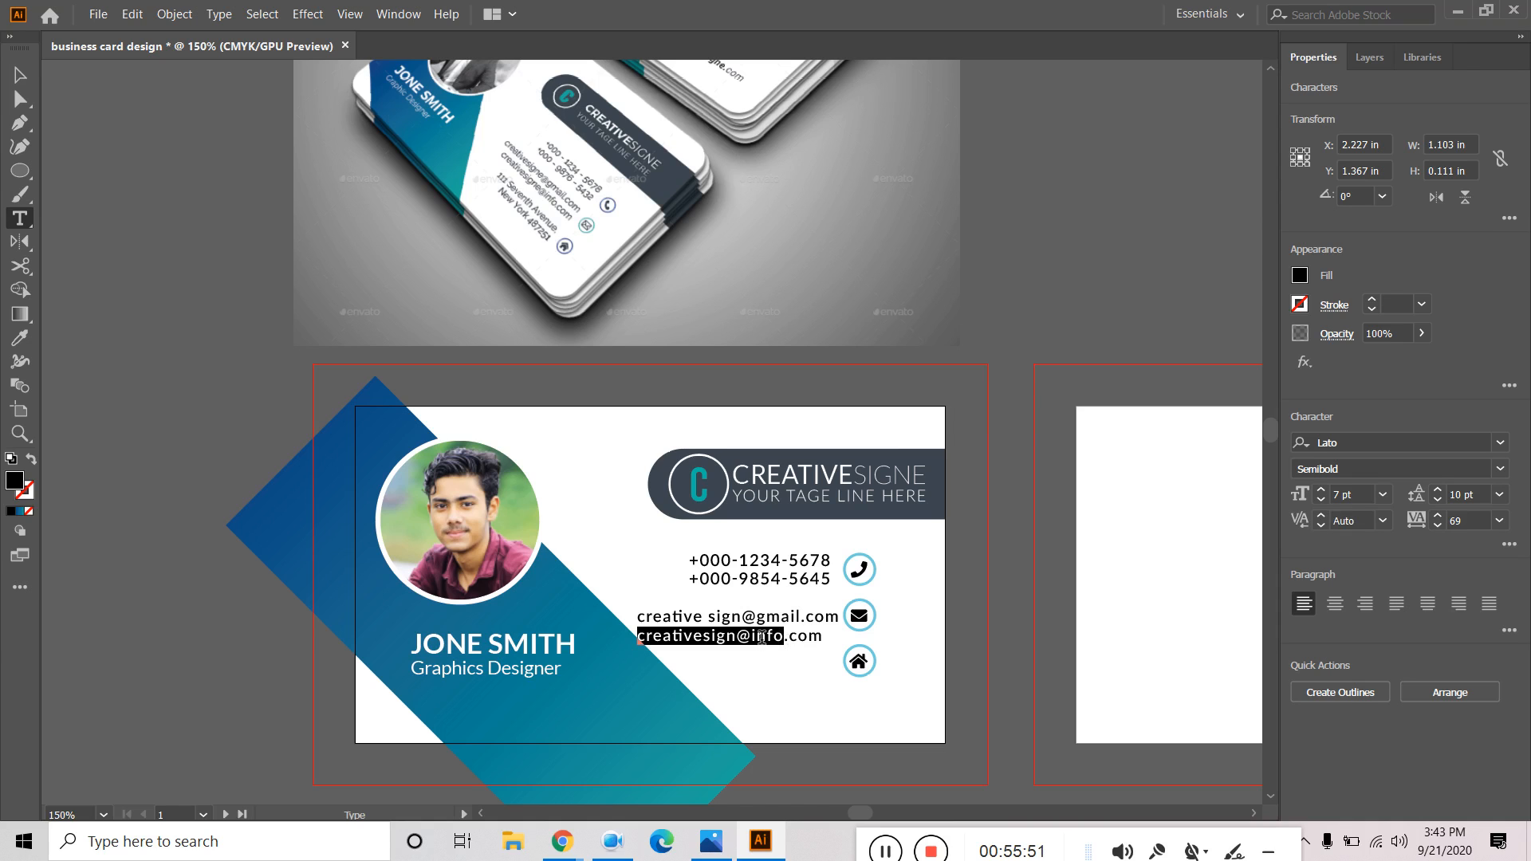
pyautogui.press('BackSpace')
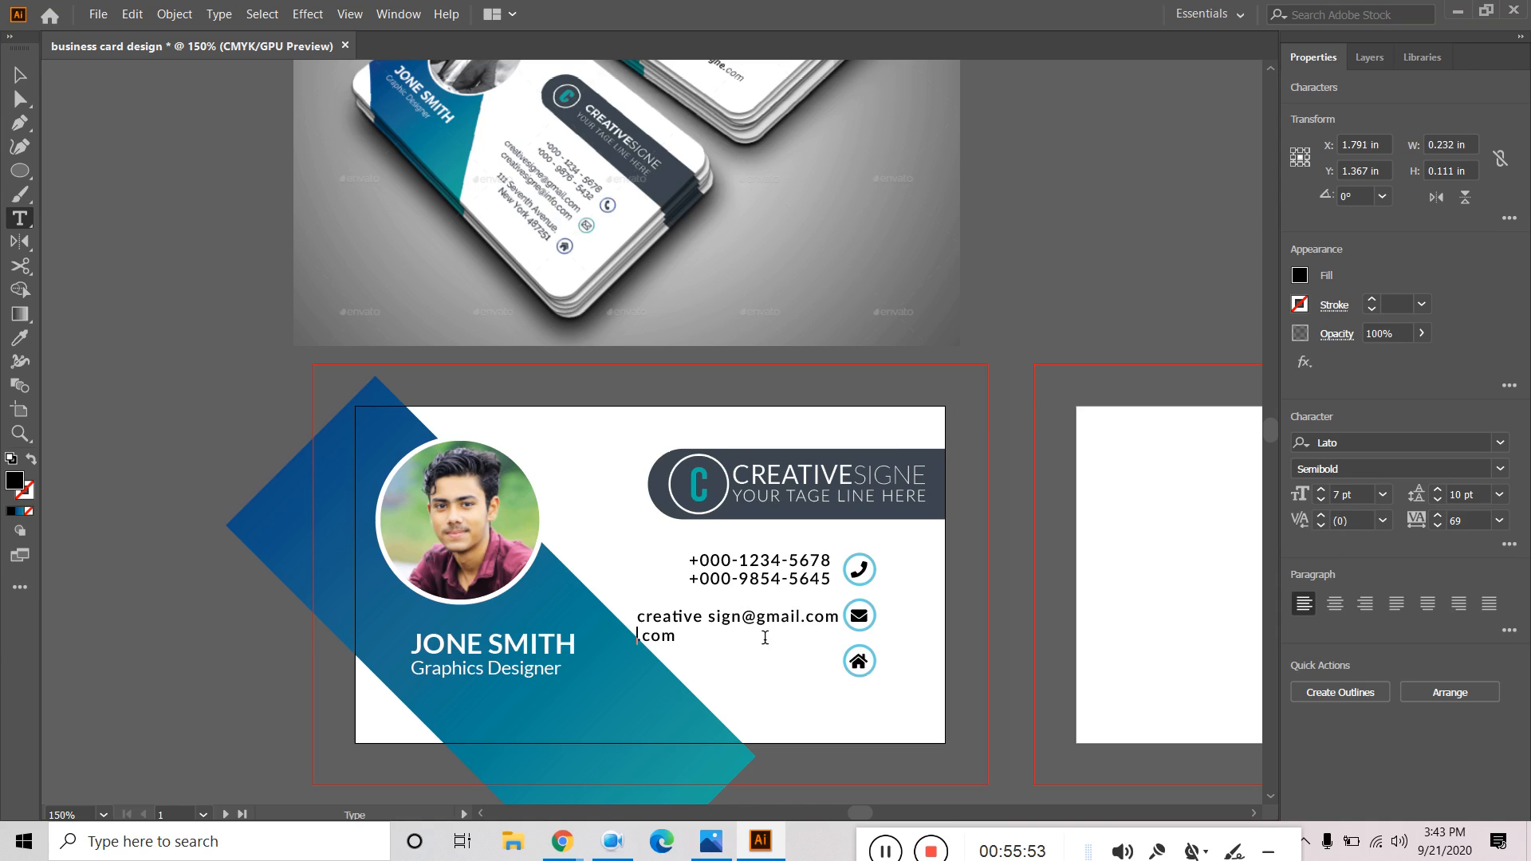
pyautogui.write('infro')
pyautogui.press('BackSpace')
pyautogui.press('BackSpace')
pyautogui.write('o')
pyautogui.write('@')
pyautogui.write('creativ')
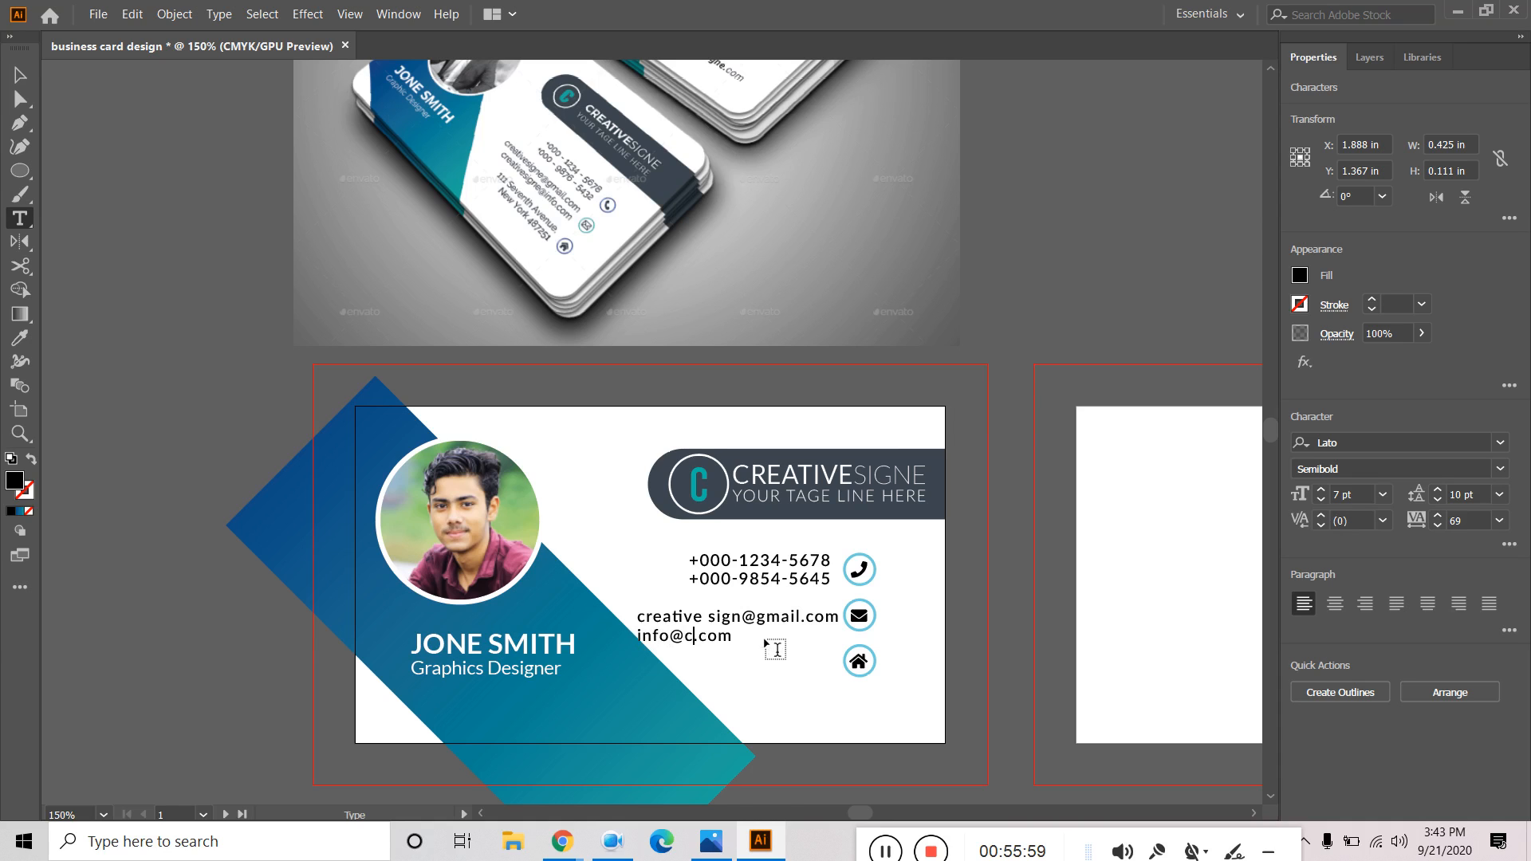
pyautogui.write('esign')
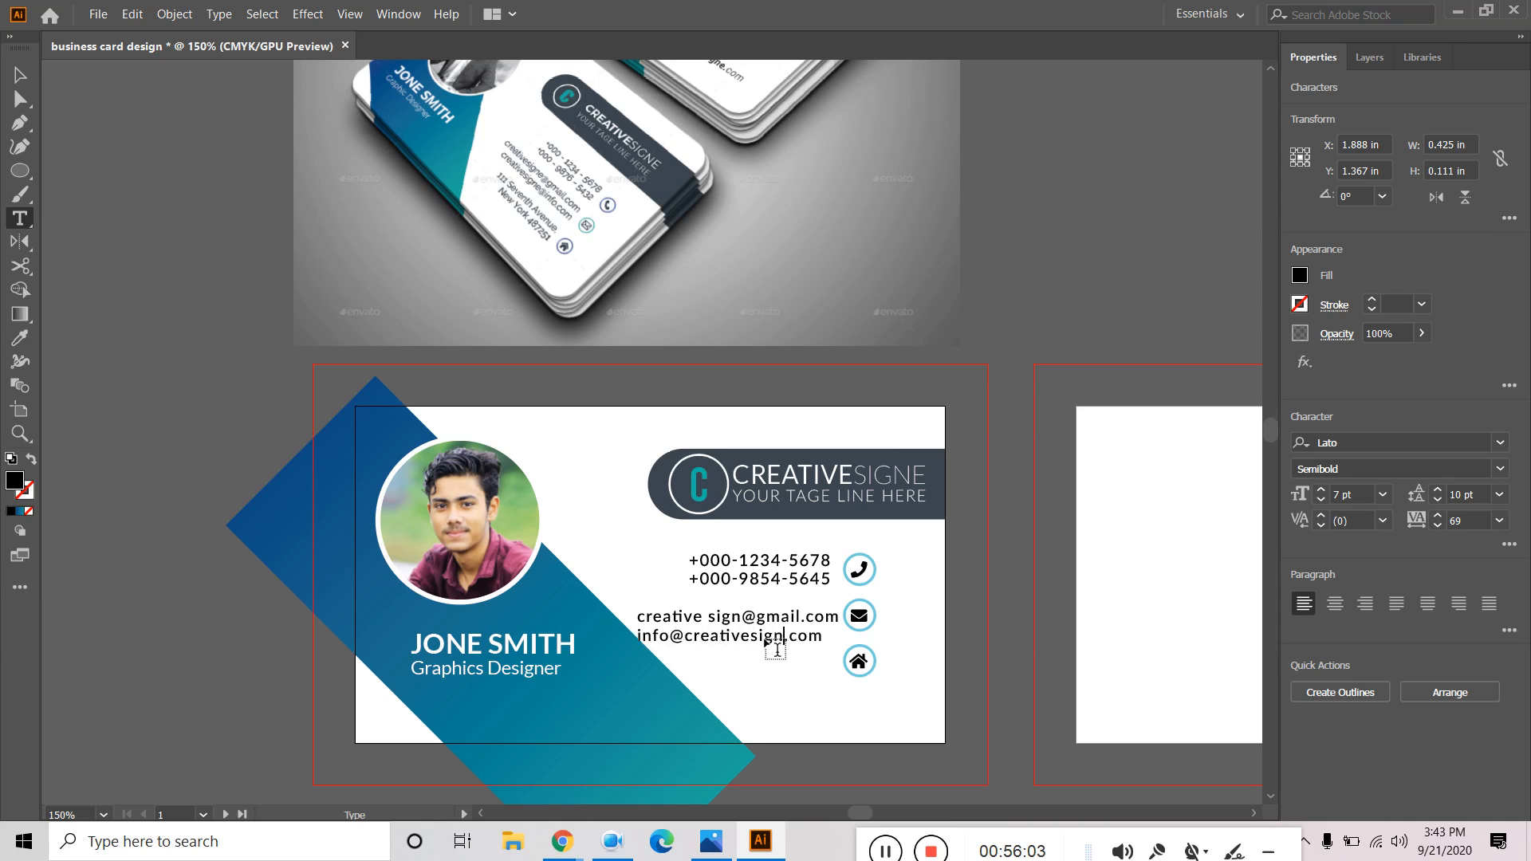
pyautogui.write('e')
# Remove the stray space in the first e-mail and right-align both e-mail lines.
pyautogui.click(709, 620)
pyautogui.press('BackSpace')
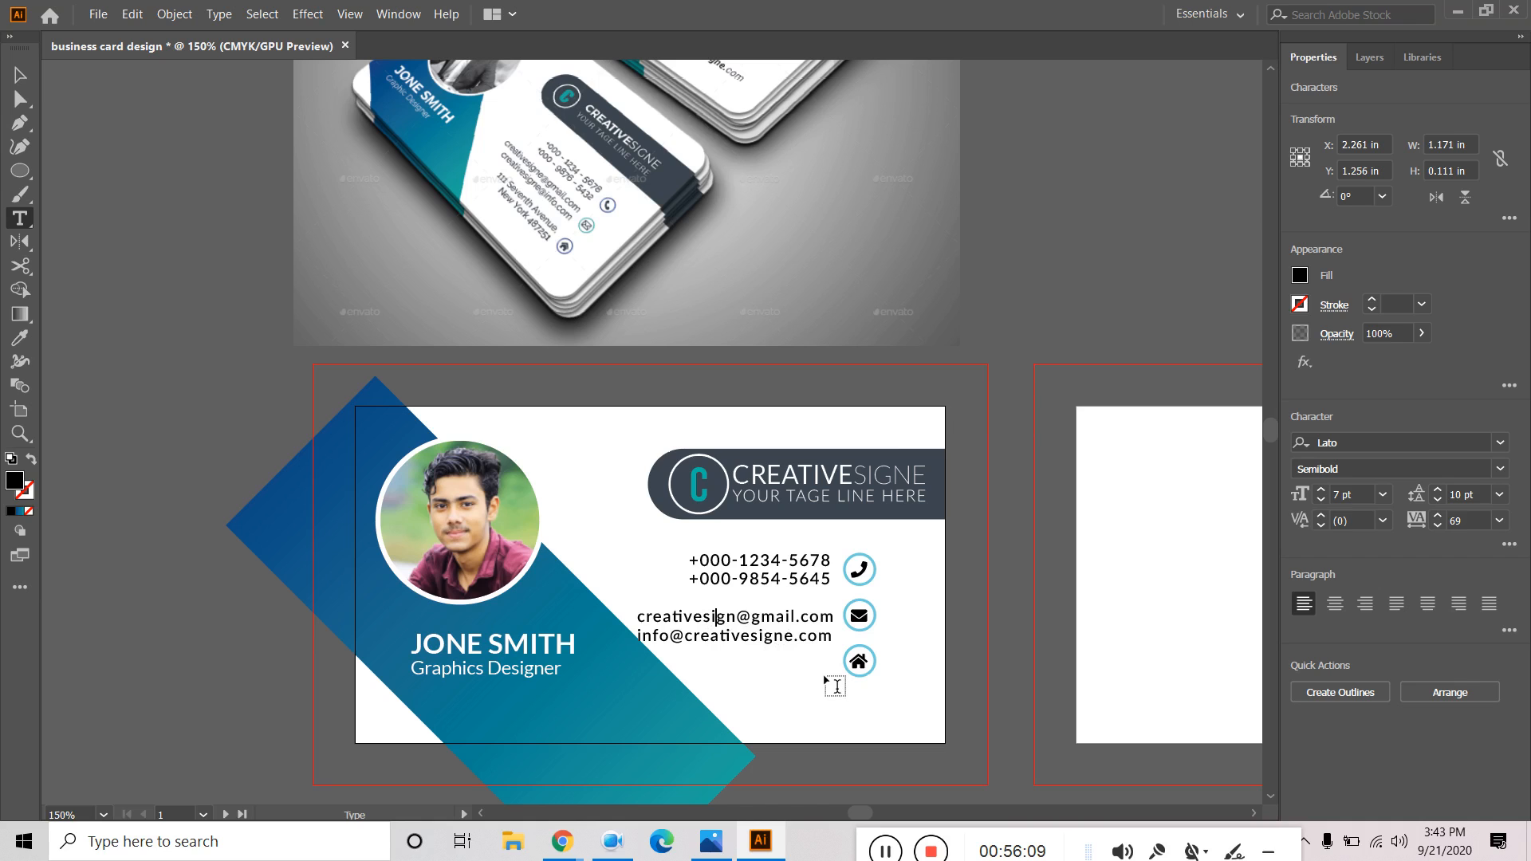
pyautogui.write('e')
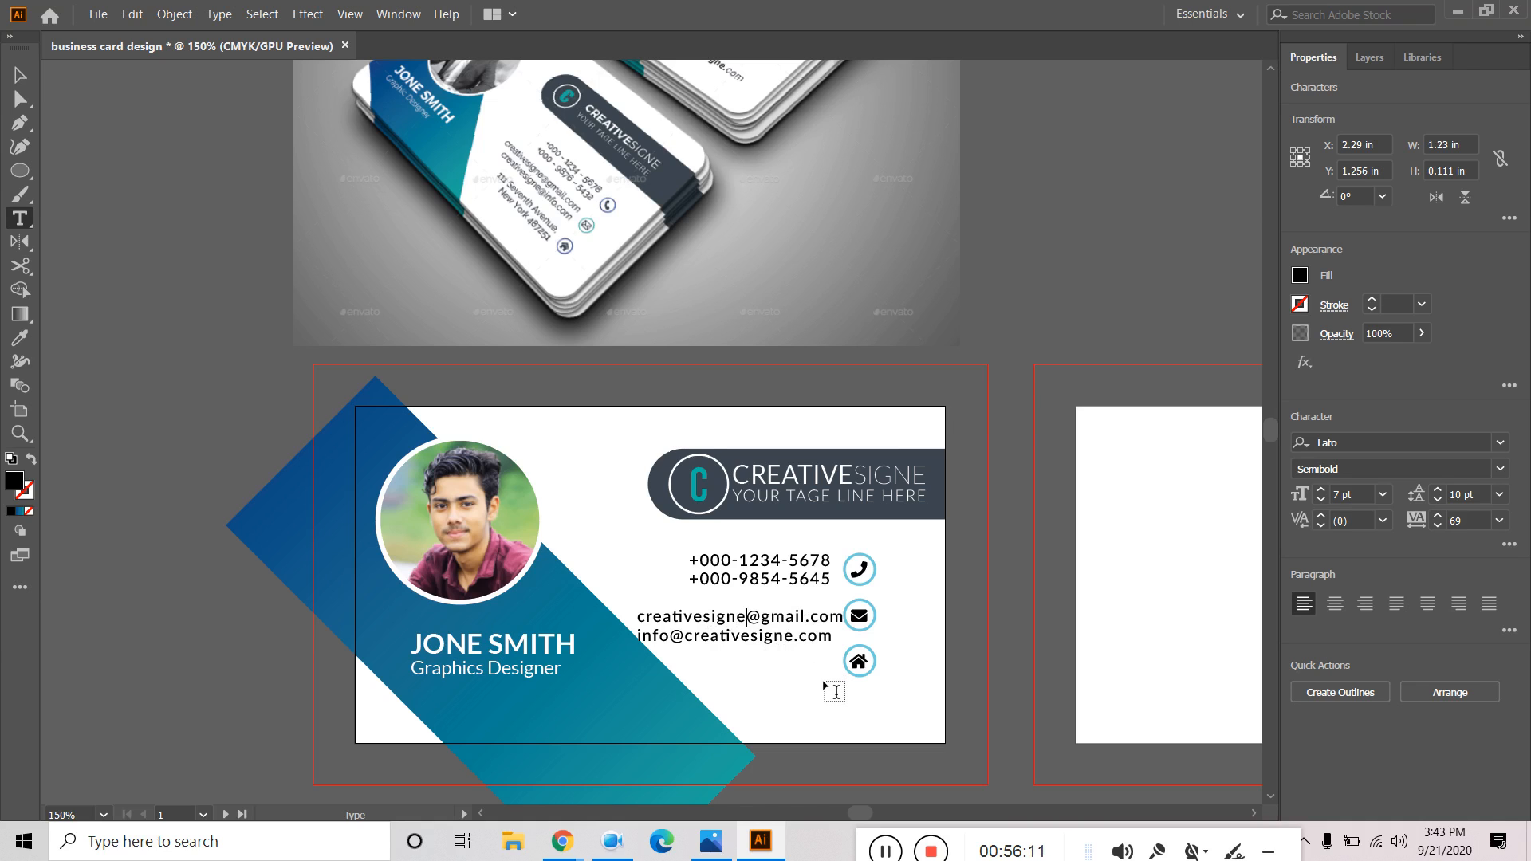
pyautogui.click(20, 75)
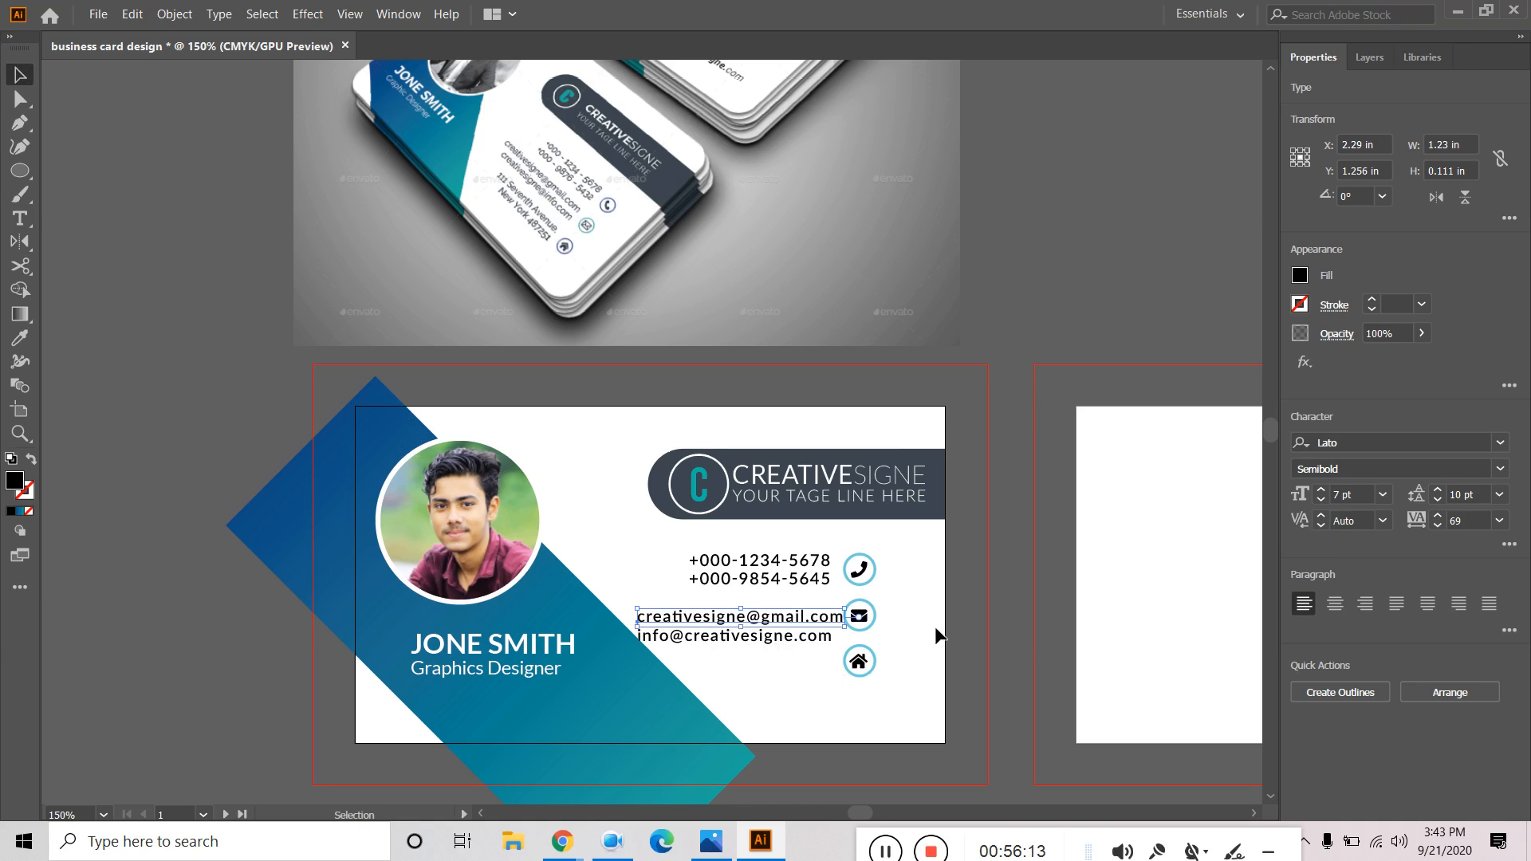
pyautogui.keyDown('shift'); pyautogui.click(782, 636); pyautogui.keyUp('shift')
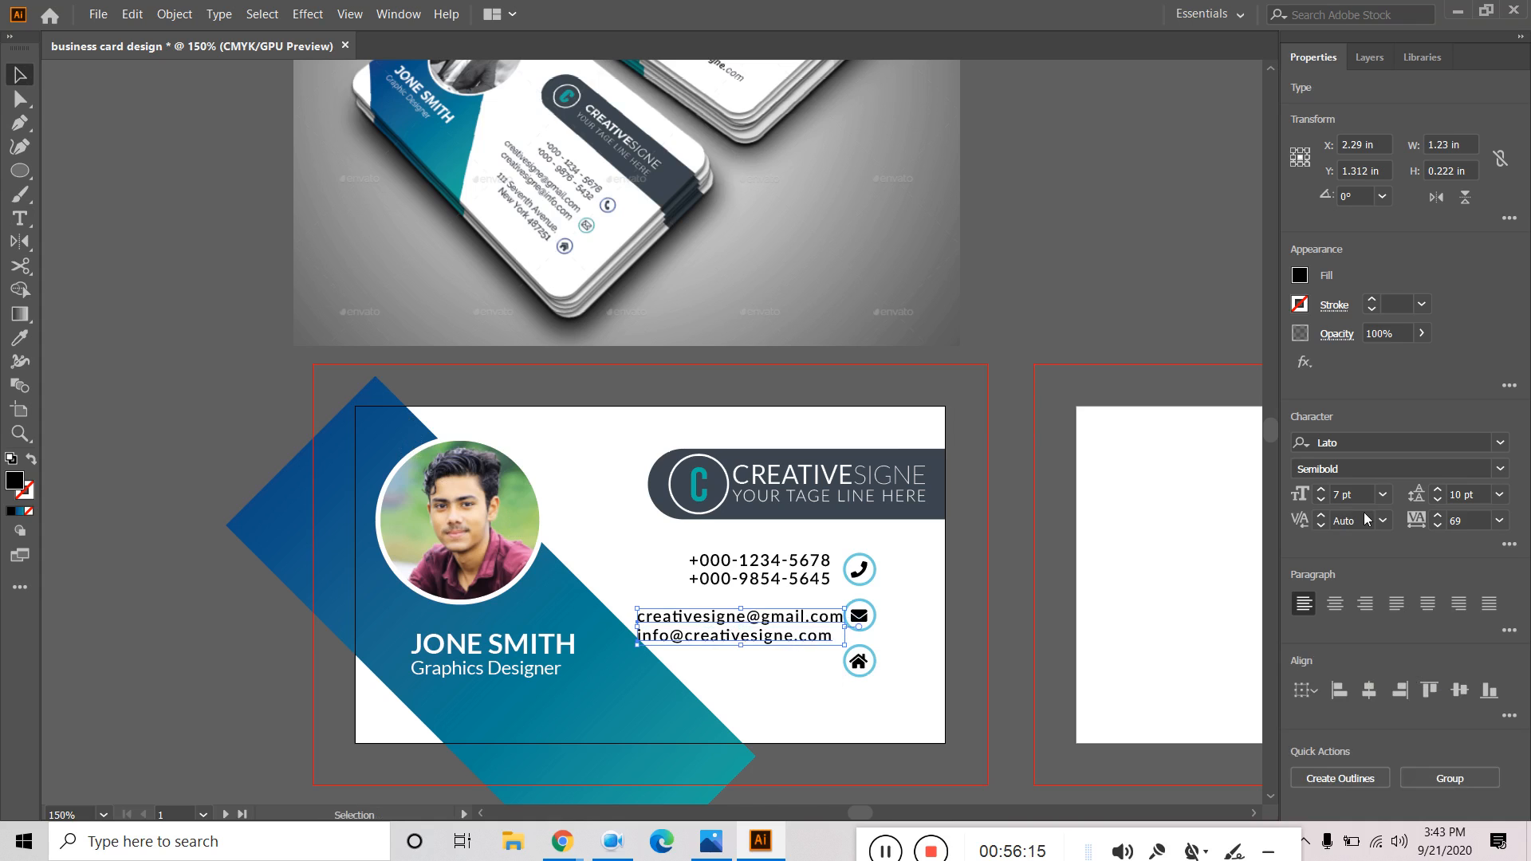
pyautogui.click(1401, 691)
pyautogui.click(1091, 330)
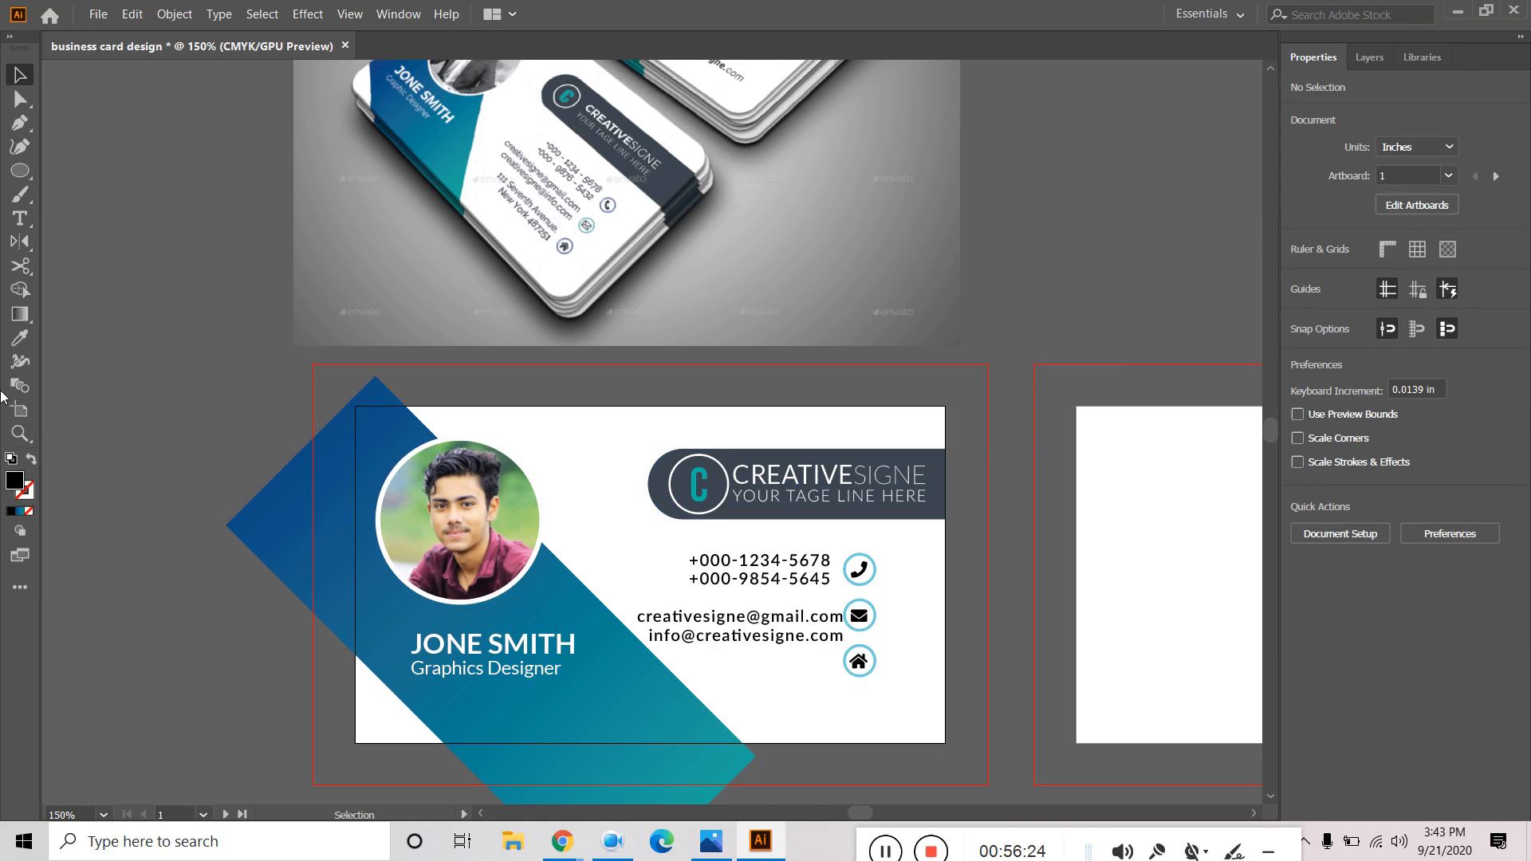
# Type the two-line street address with postcode in a new text block beside the house icon.
pyautogui.click(20, 218)
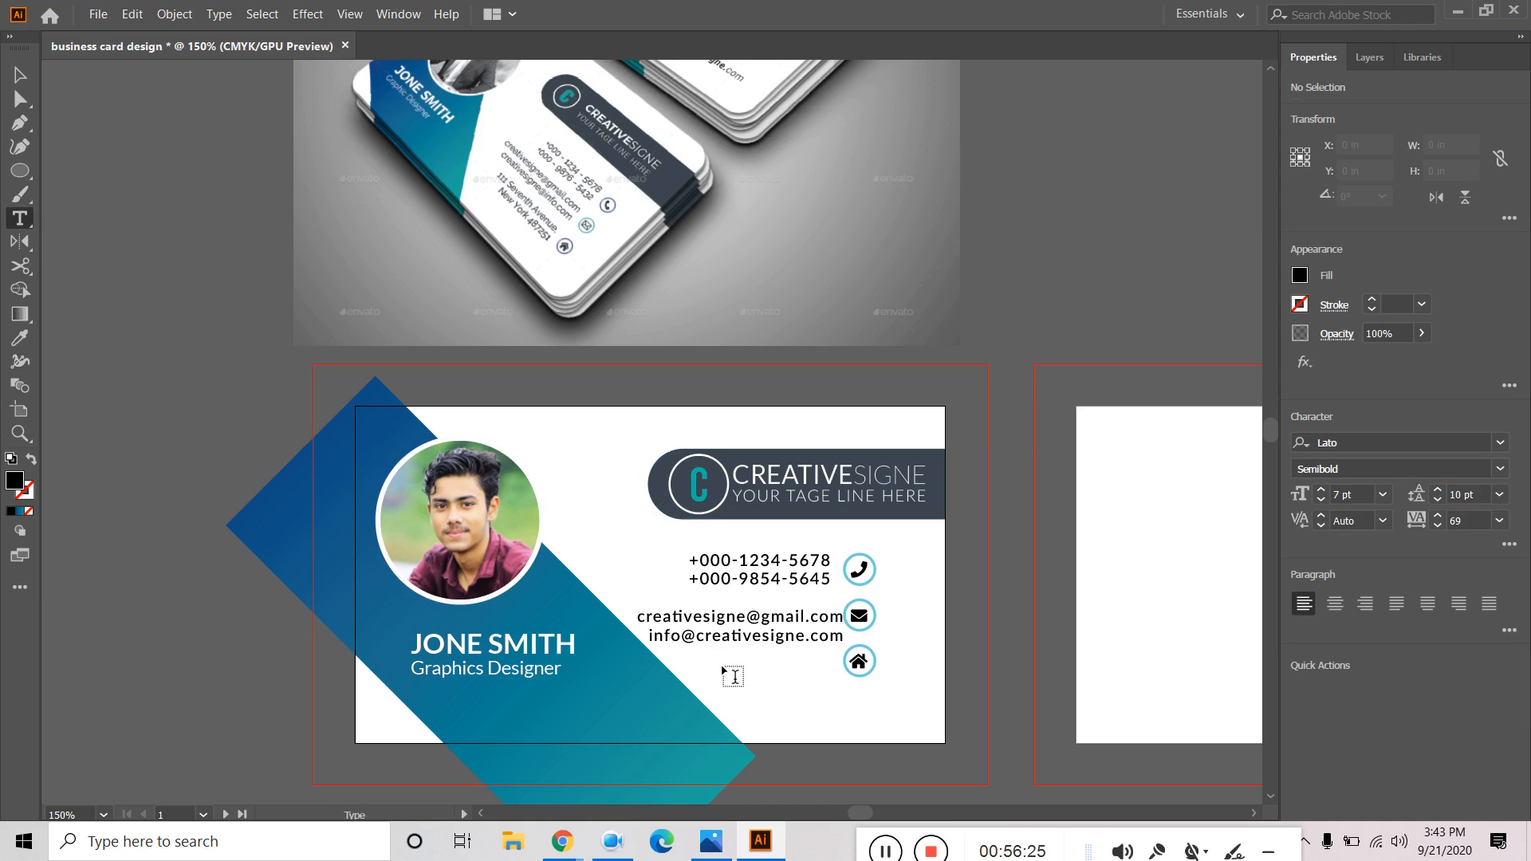
pyautogui.click(726, 674)
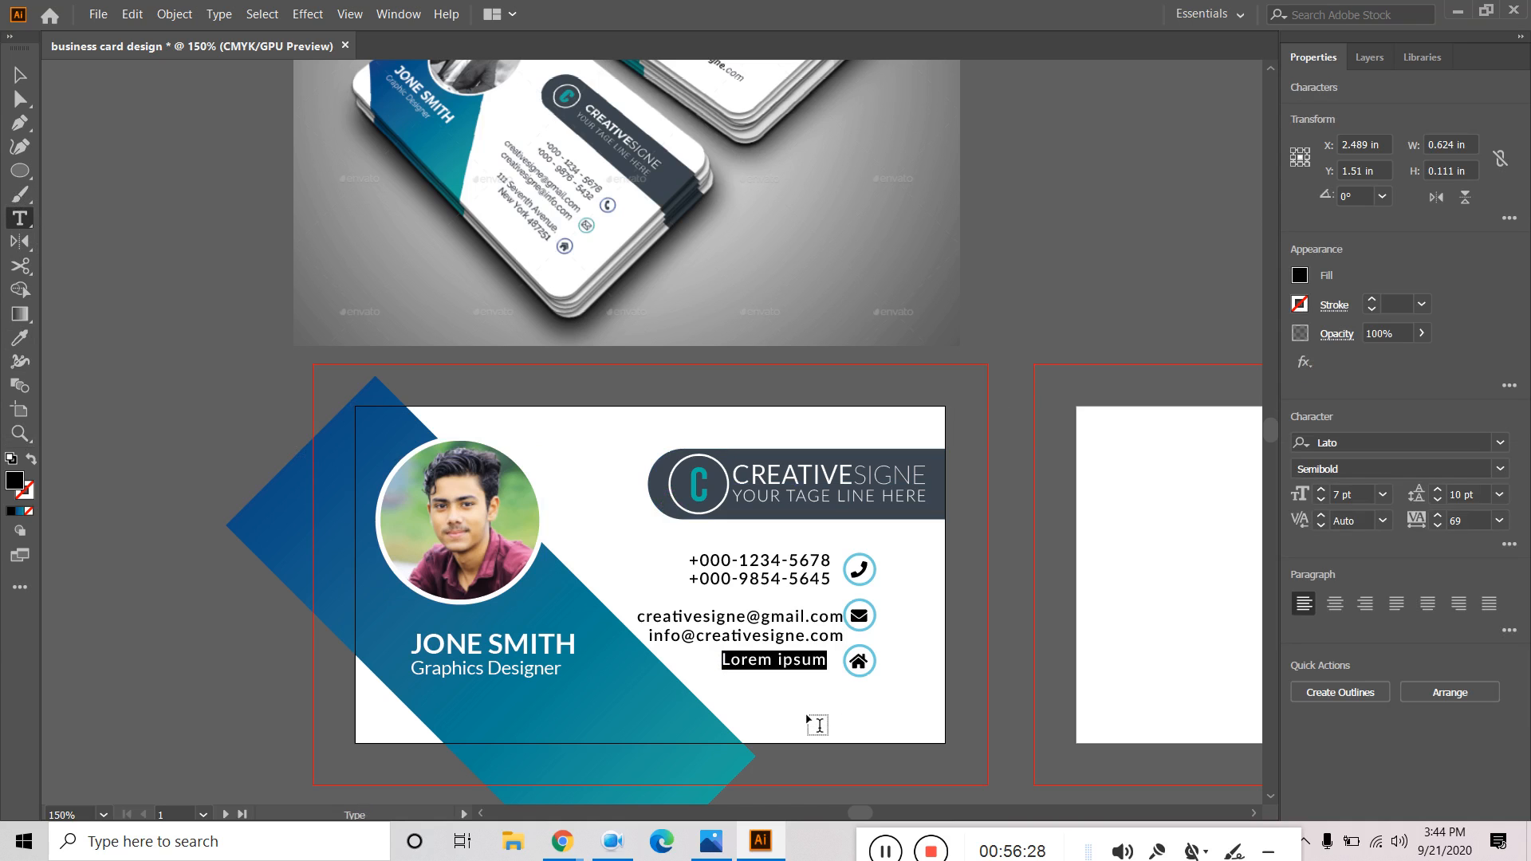
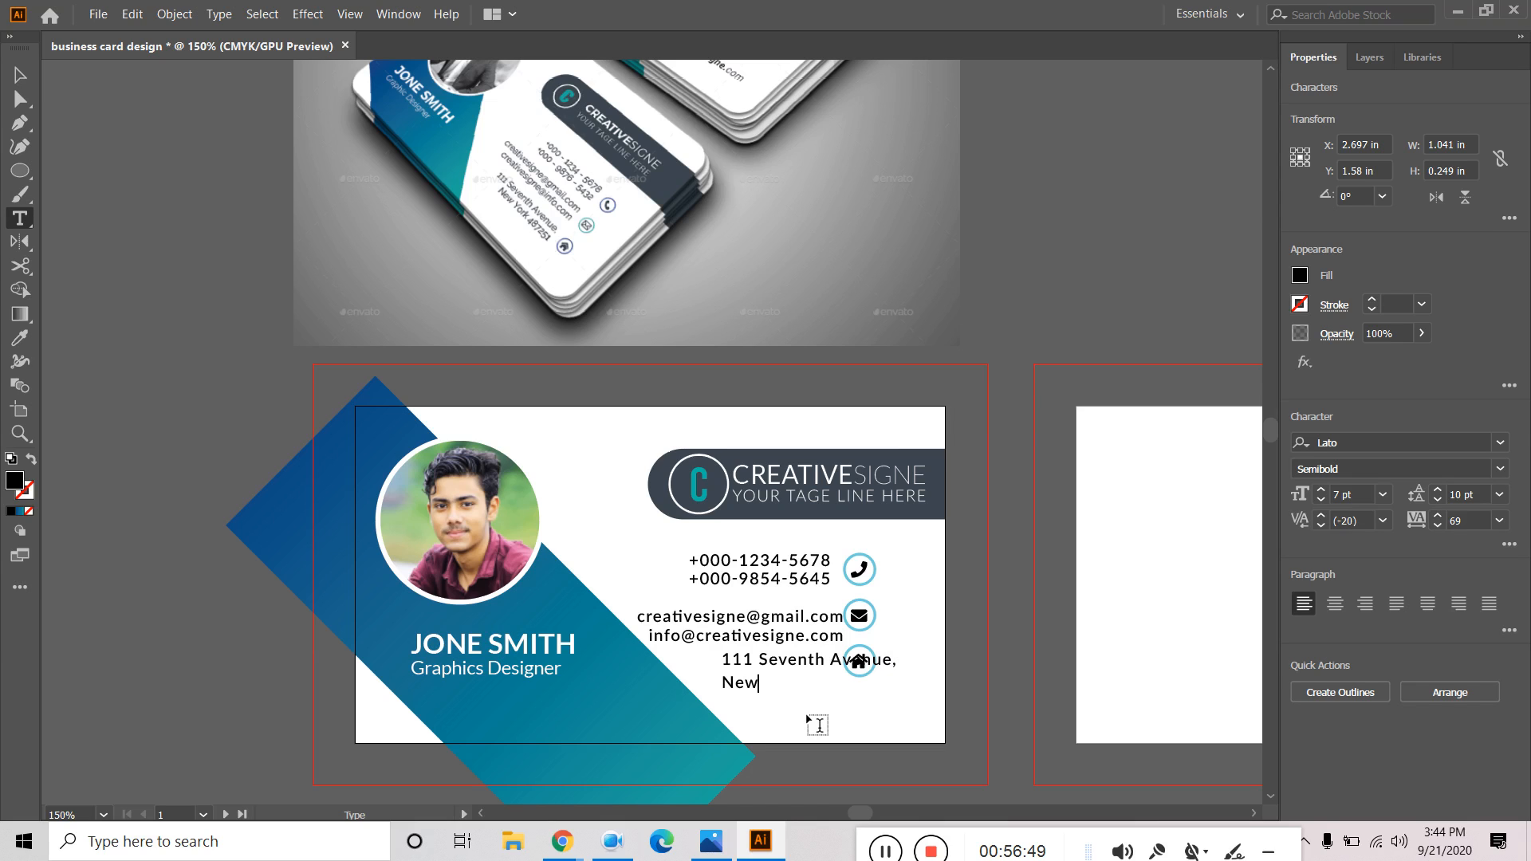
pyautogui.press('Escape')
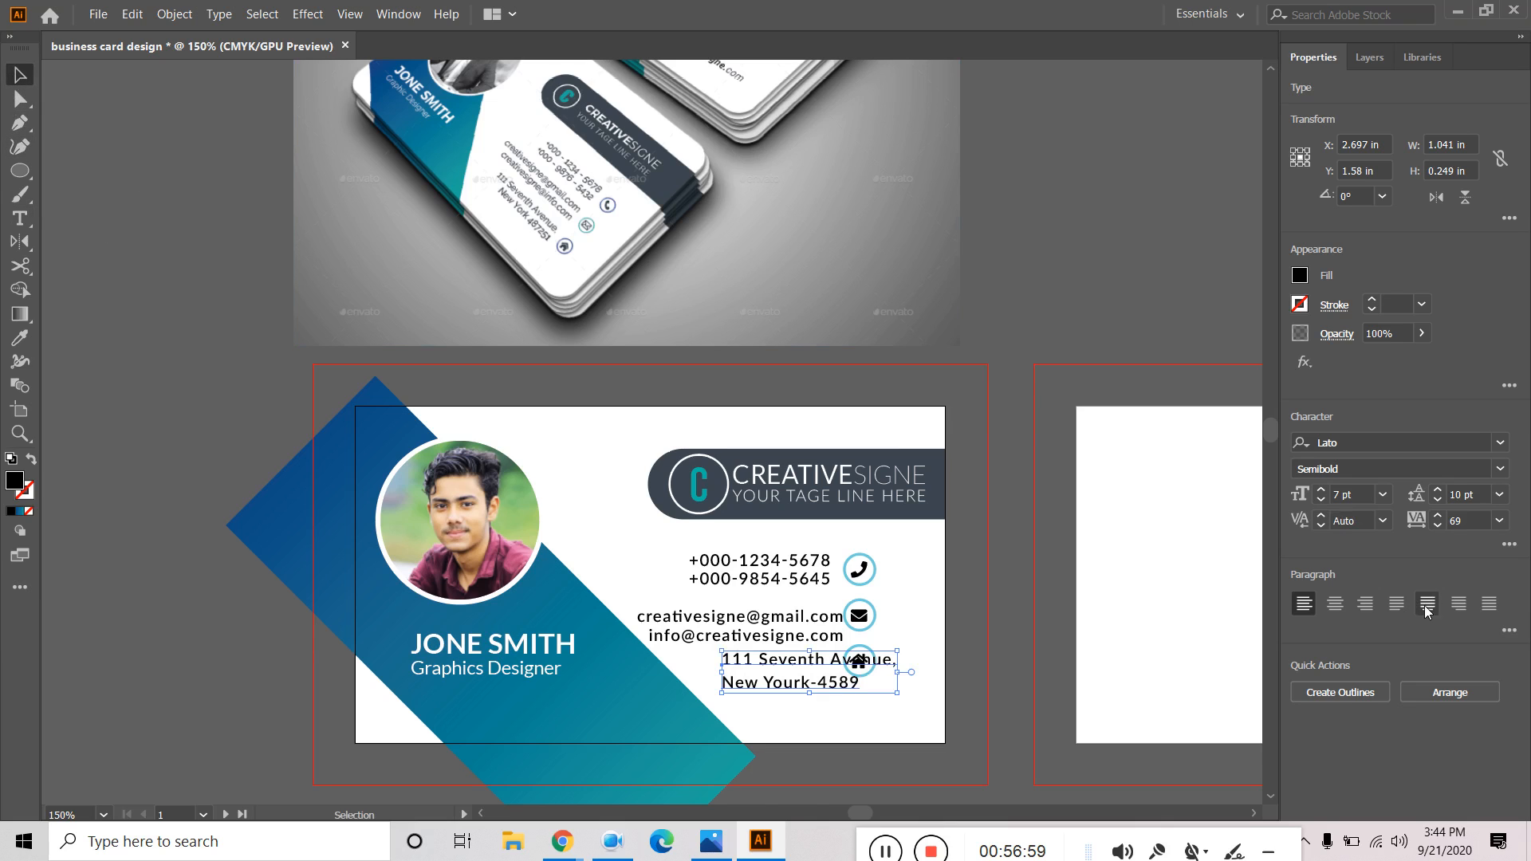
# Right-align the address and email text and move them beside the house and envelope icons.
pyautogui.click(1360, 605)
pyautogui.moveTo(676, 672); pyautogui.dragTo(790, 657)
pyautogui.click(1060, 295)
pyautogui.click(817, 626)
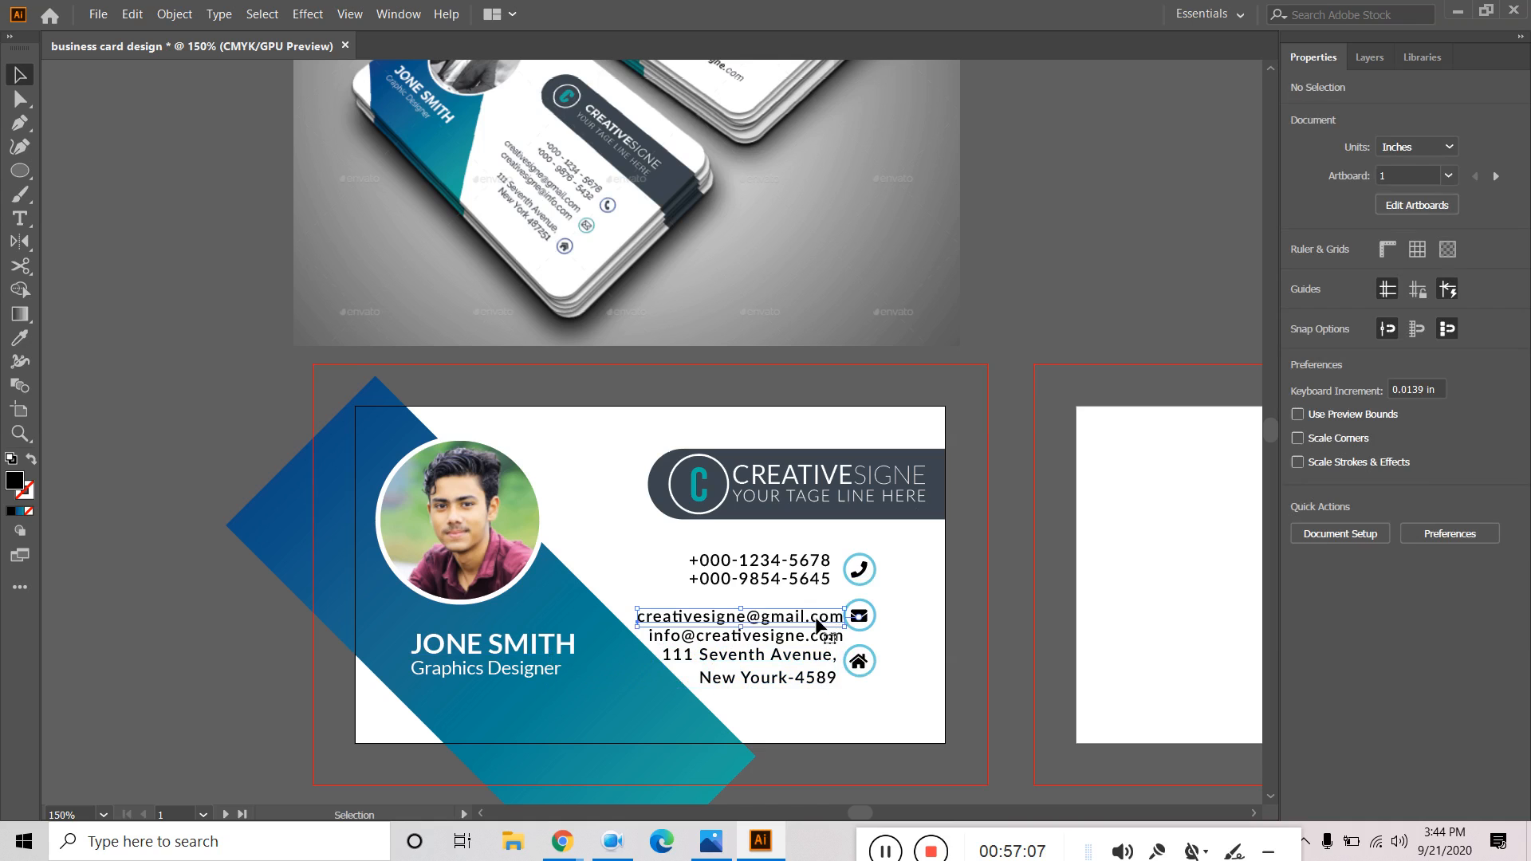
pyautogui.keyDown('shift'); pyautogui.click(795, 642); pyautogui.keyUp('shift')
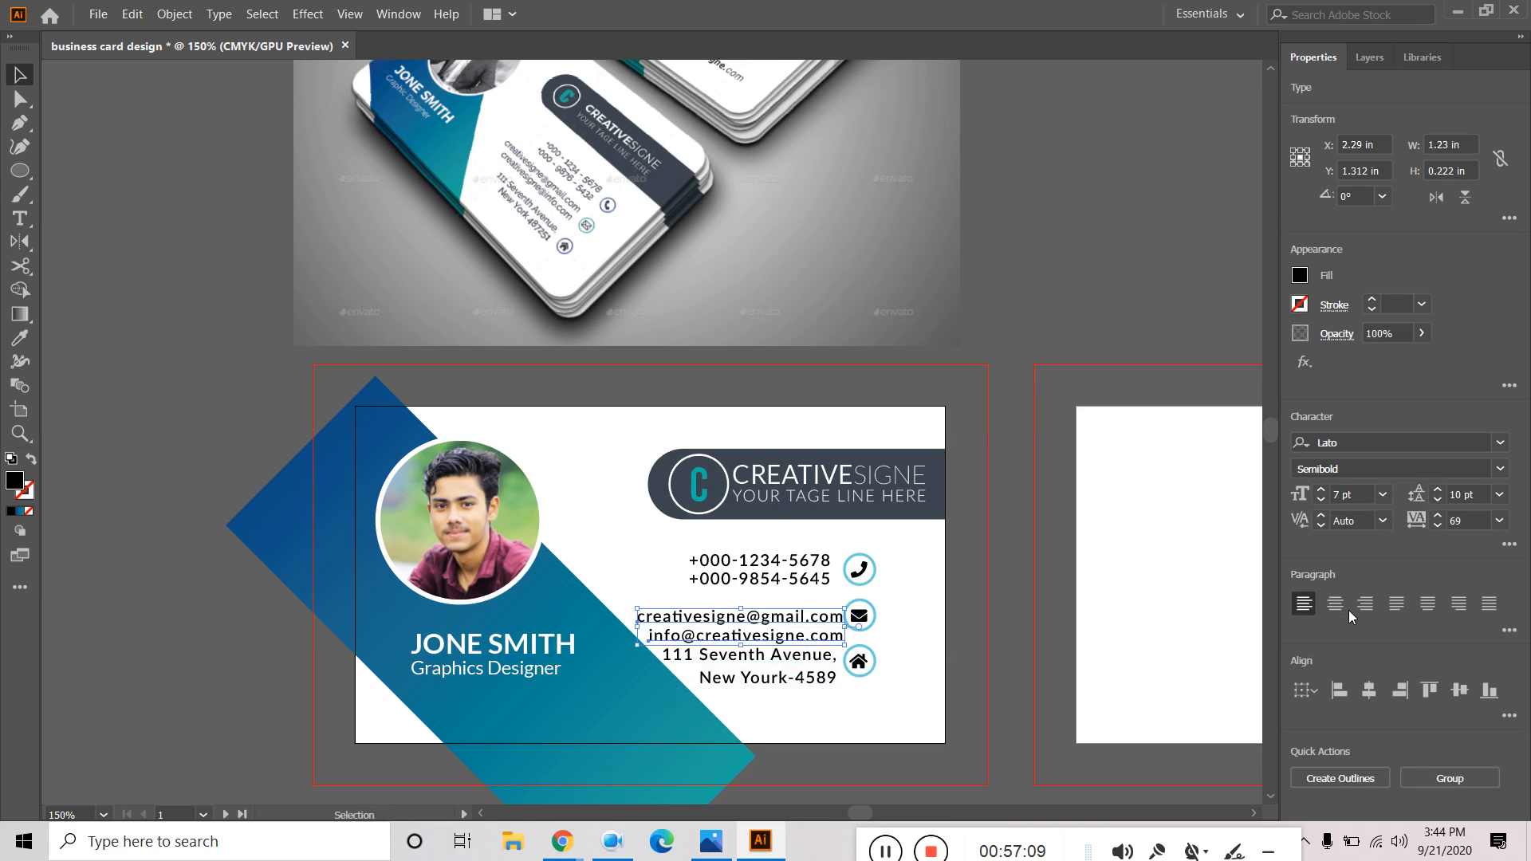
pyautogui.click(1365, 604)
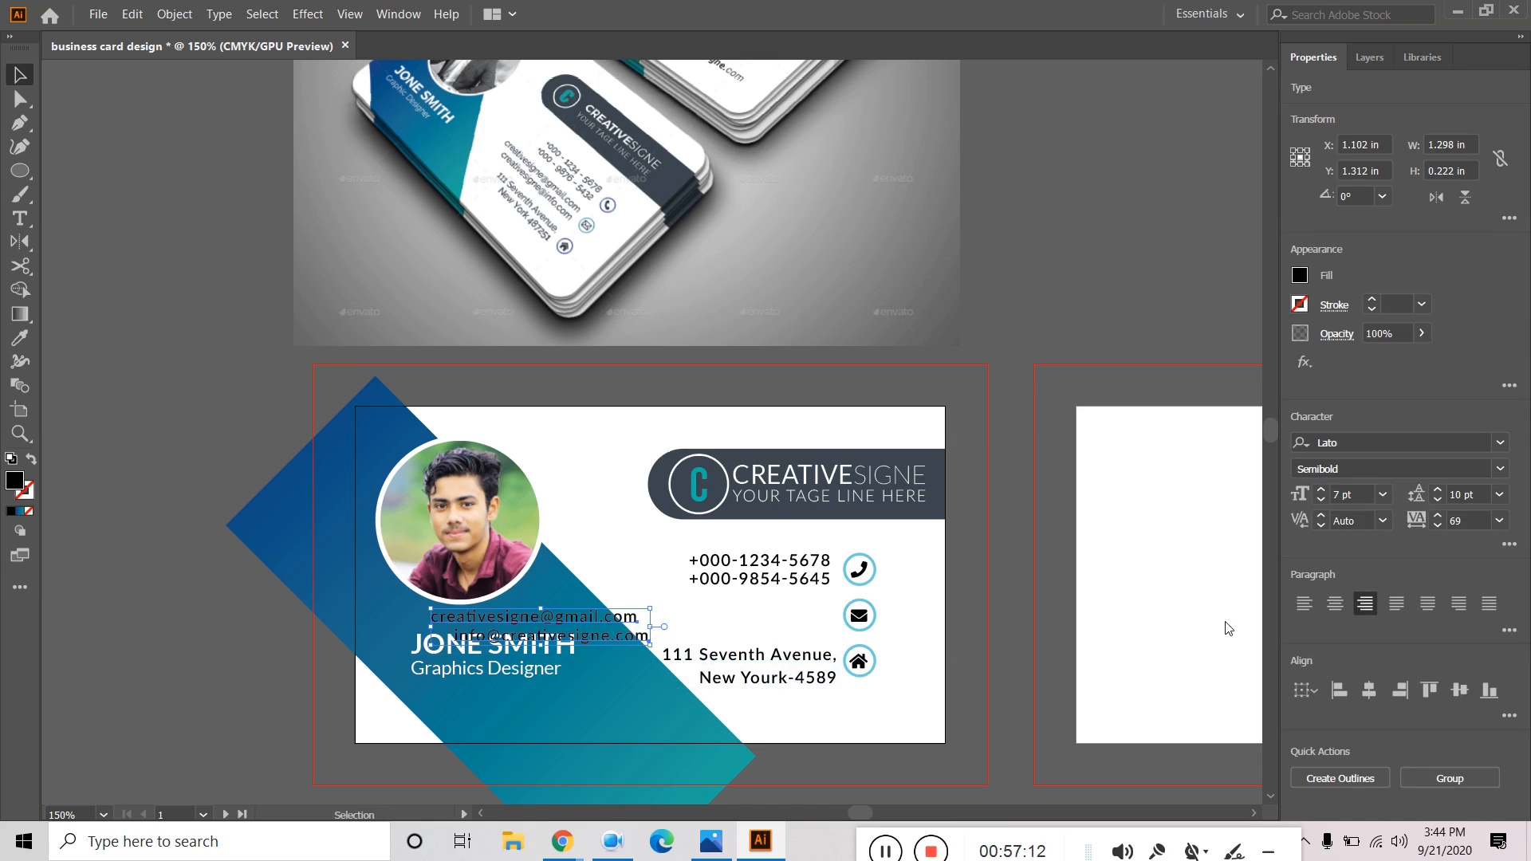
pyautogui.moveTo(617, 621); pyautogui.dragTo(792, 614)
pyautogui.click(1406, 690)
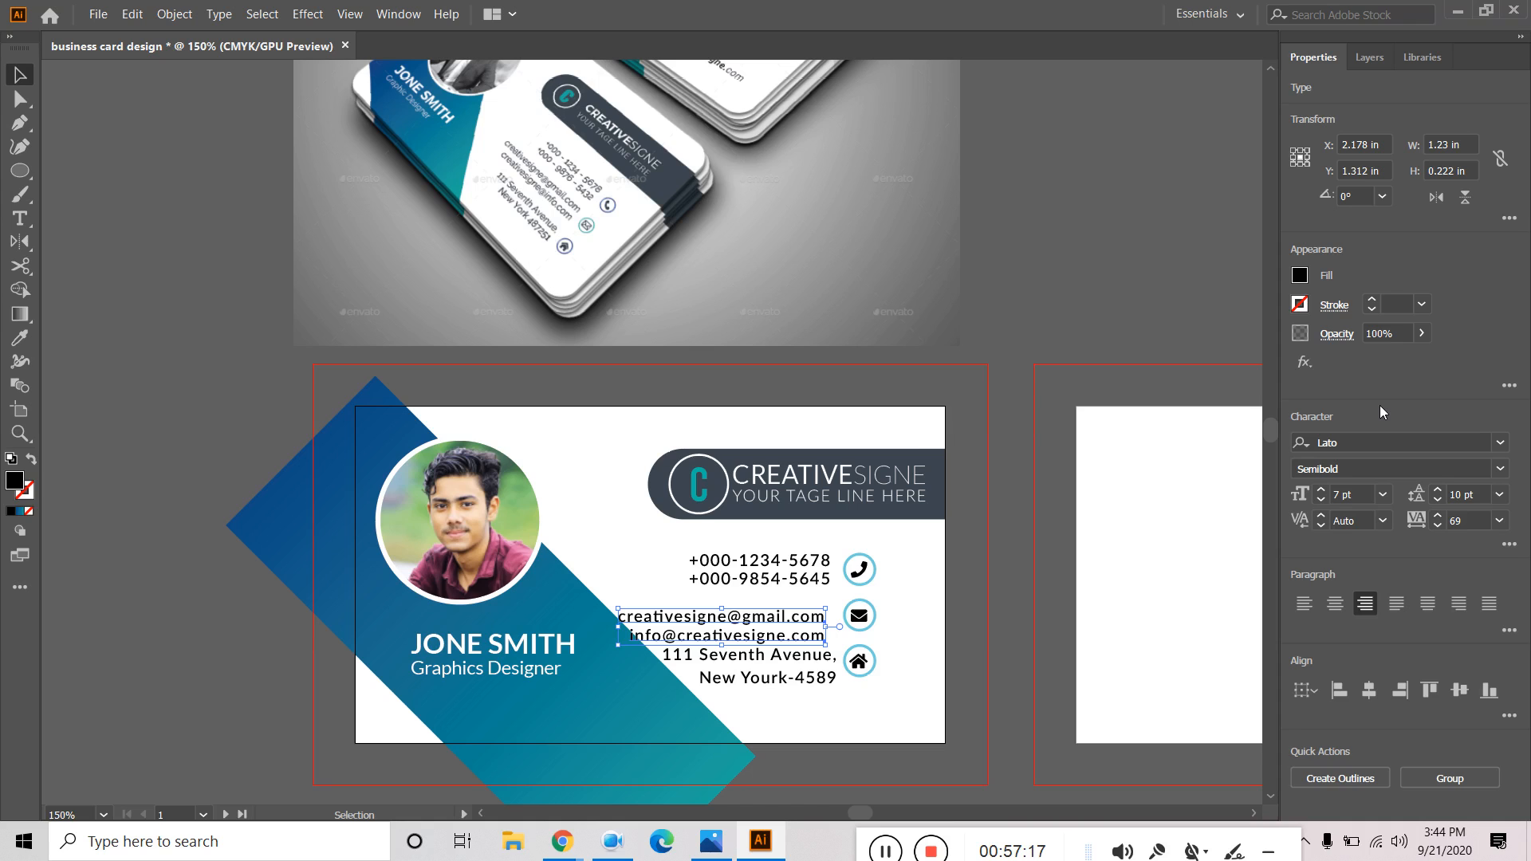
# Set the phone, email and address text to 6.5 pt.
pyautogui.click(811, 579)
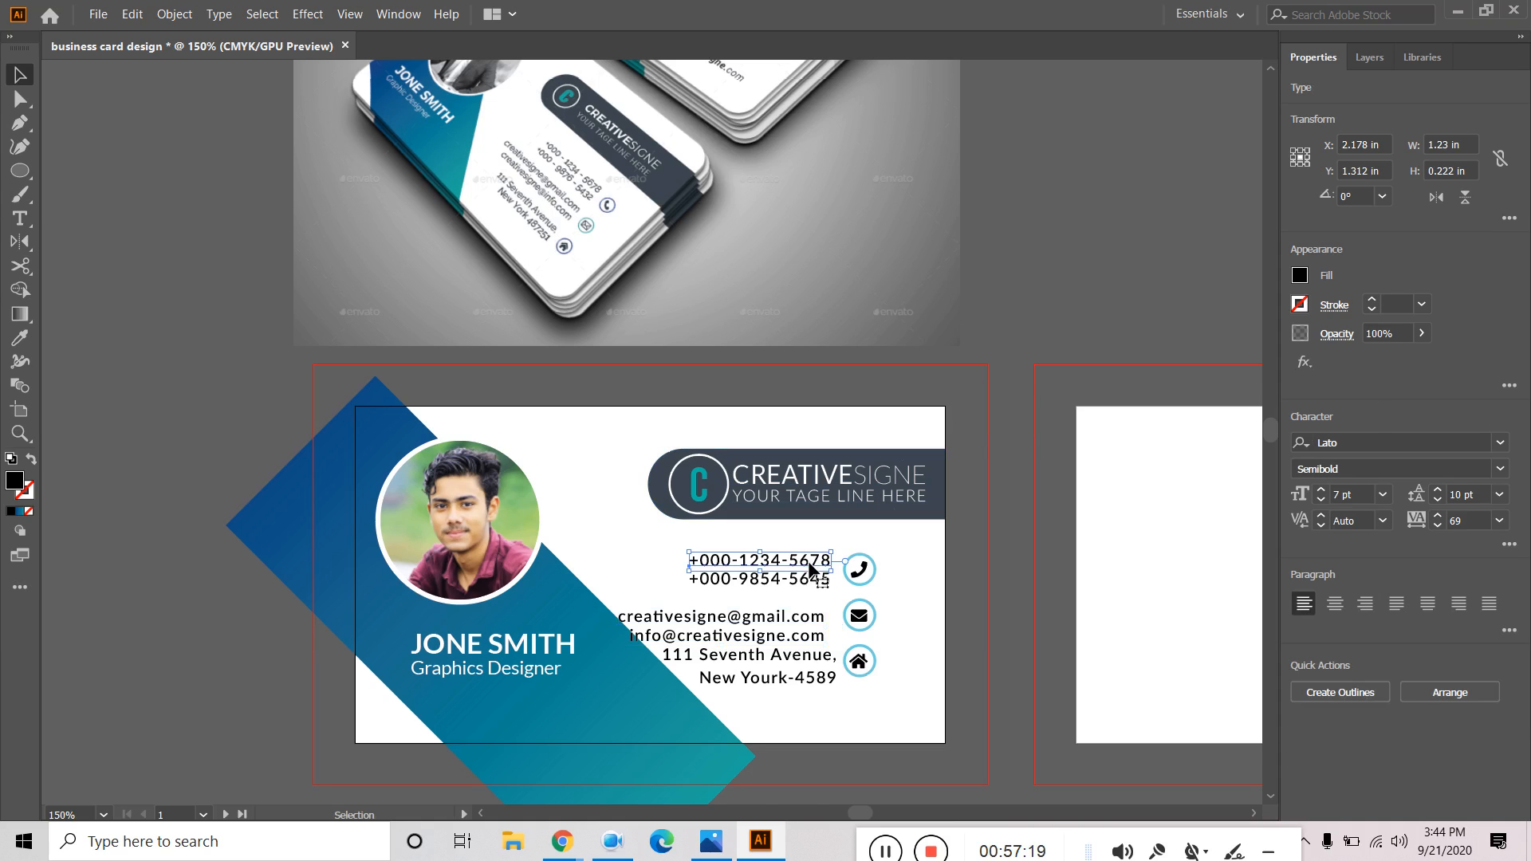
pyautogui.keyDown('shift'); pyautogui.click(812, 580); pyautogui.keyUp('shift')
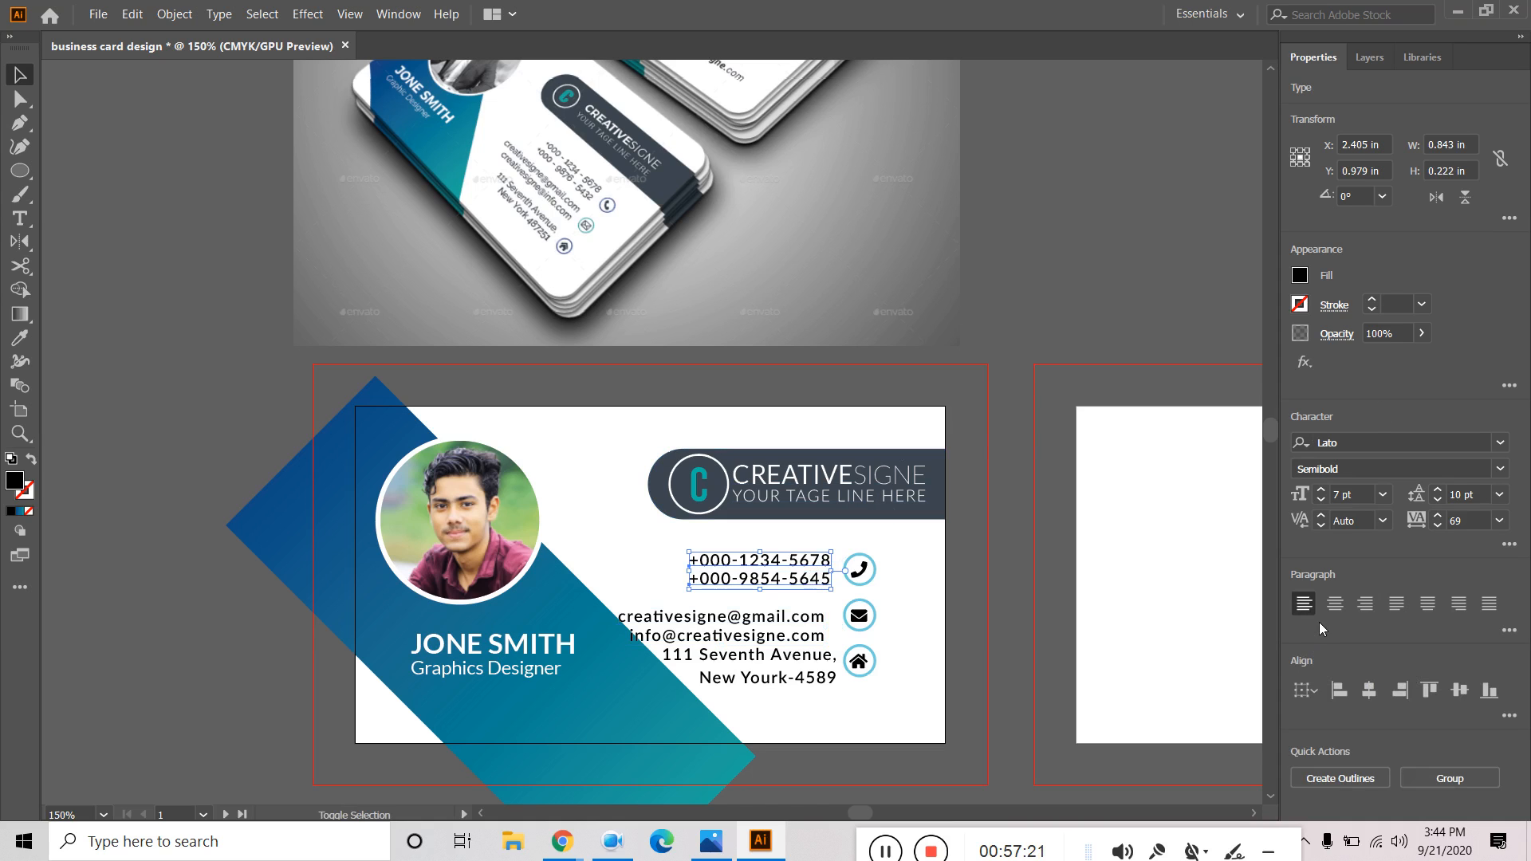
pyautogui.click(1106, 299)
pyautogui.click(766, 586)
pyautogui.keyDown('shift'); pyautogui.click(768, 632); pyautogui.keyUp('shift')
pyautogui.keyDown('shift'); pyautogui.click(788, 679); pyautogui.keyUp('shift')
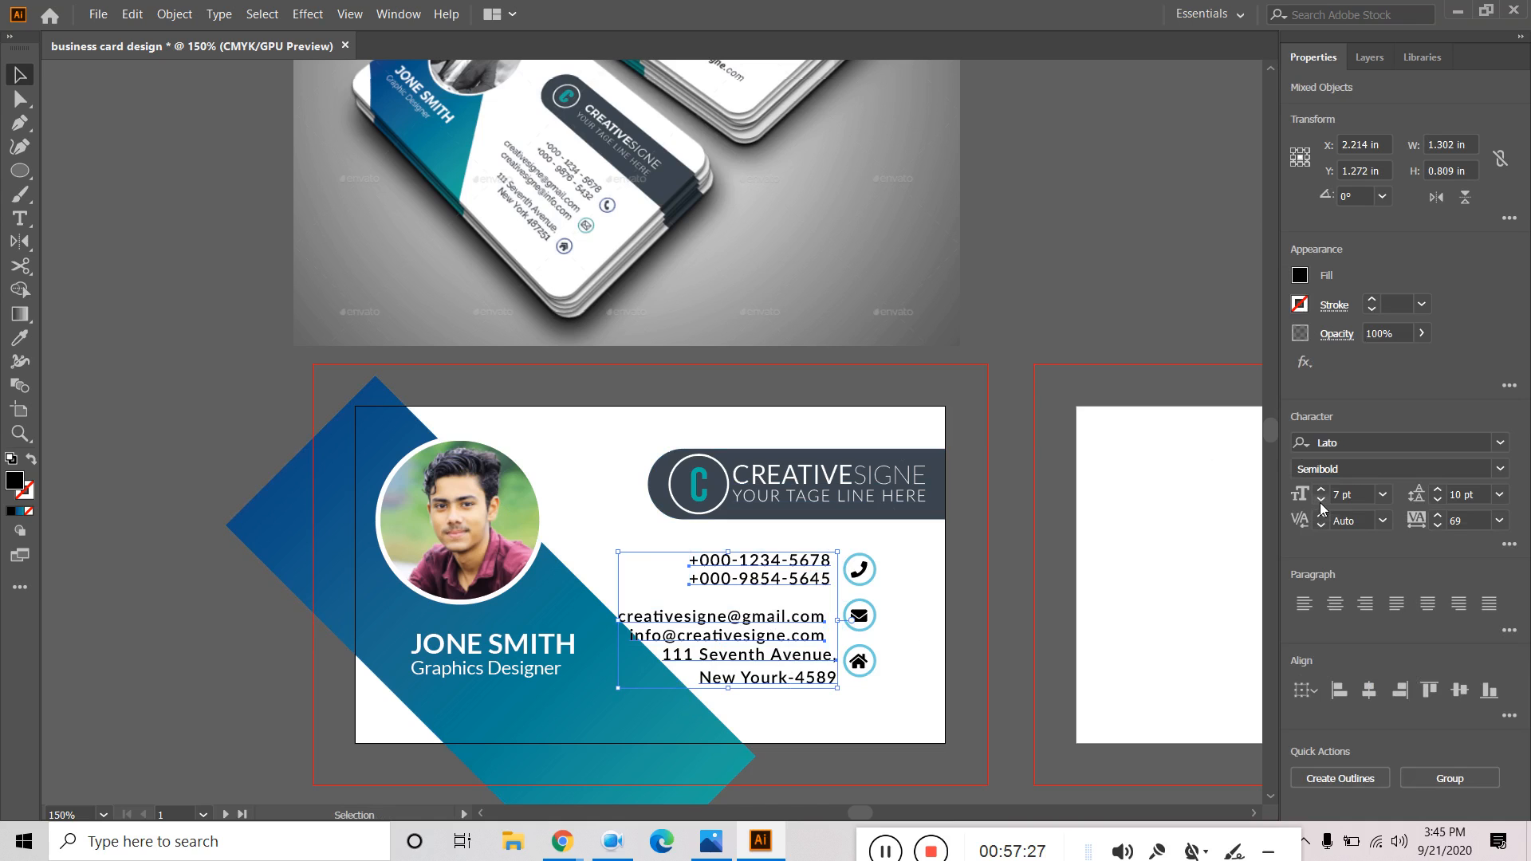
pyautogui.click(1321, 501)
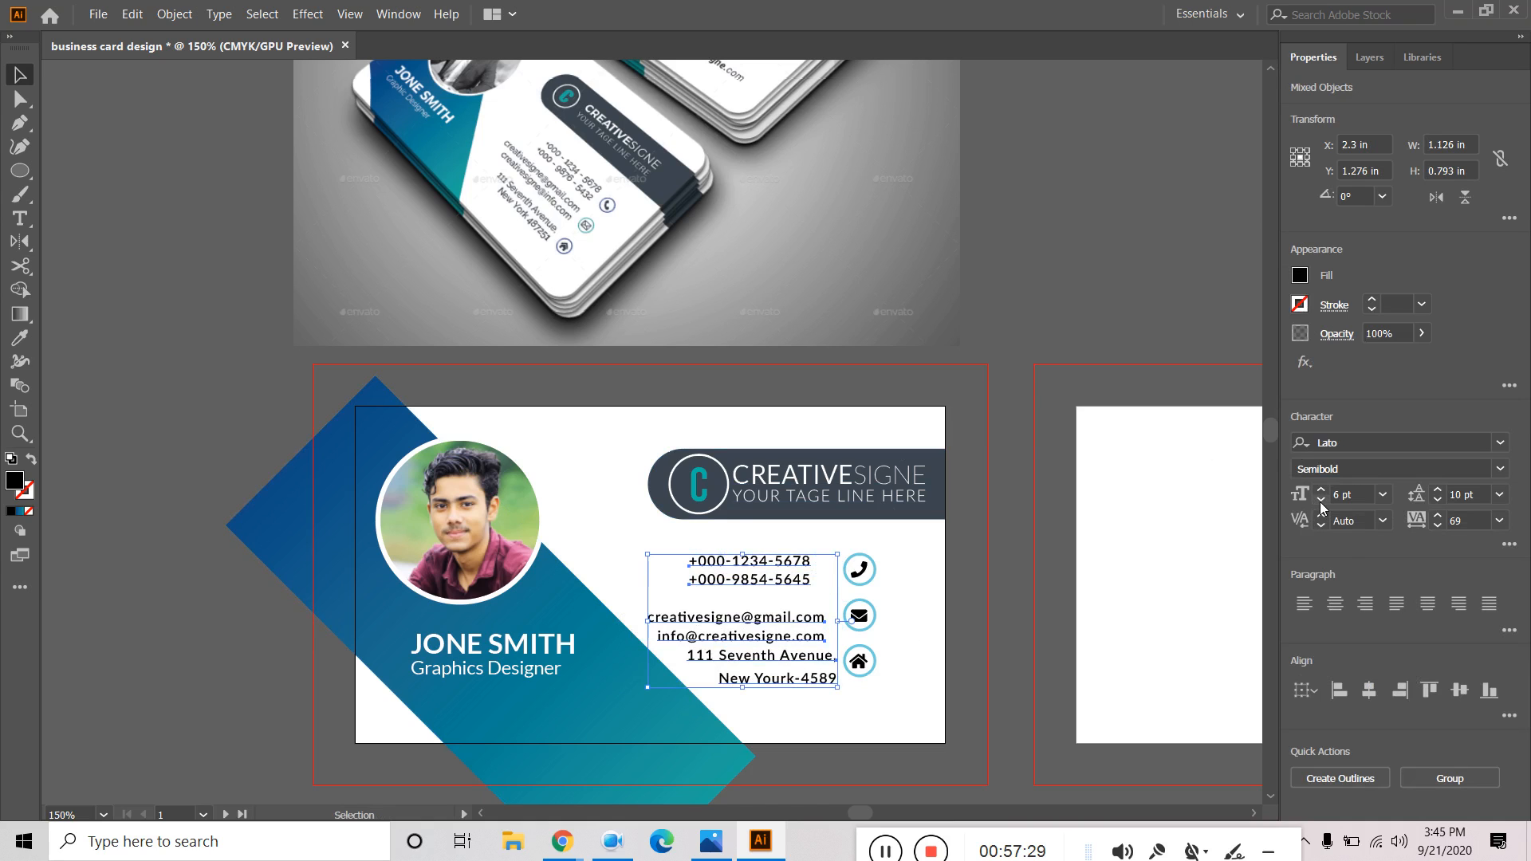
pyautogui.click(1352, 495)
pyautogui.write('6')
pyautogui.press('Return')
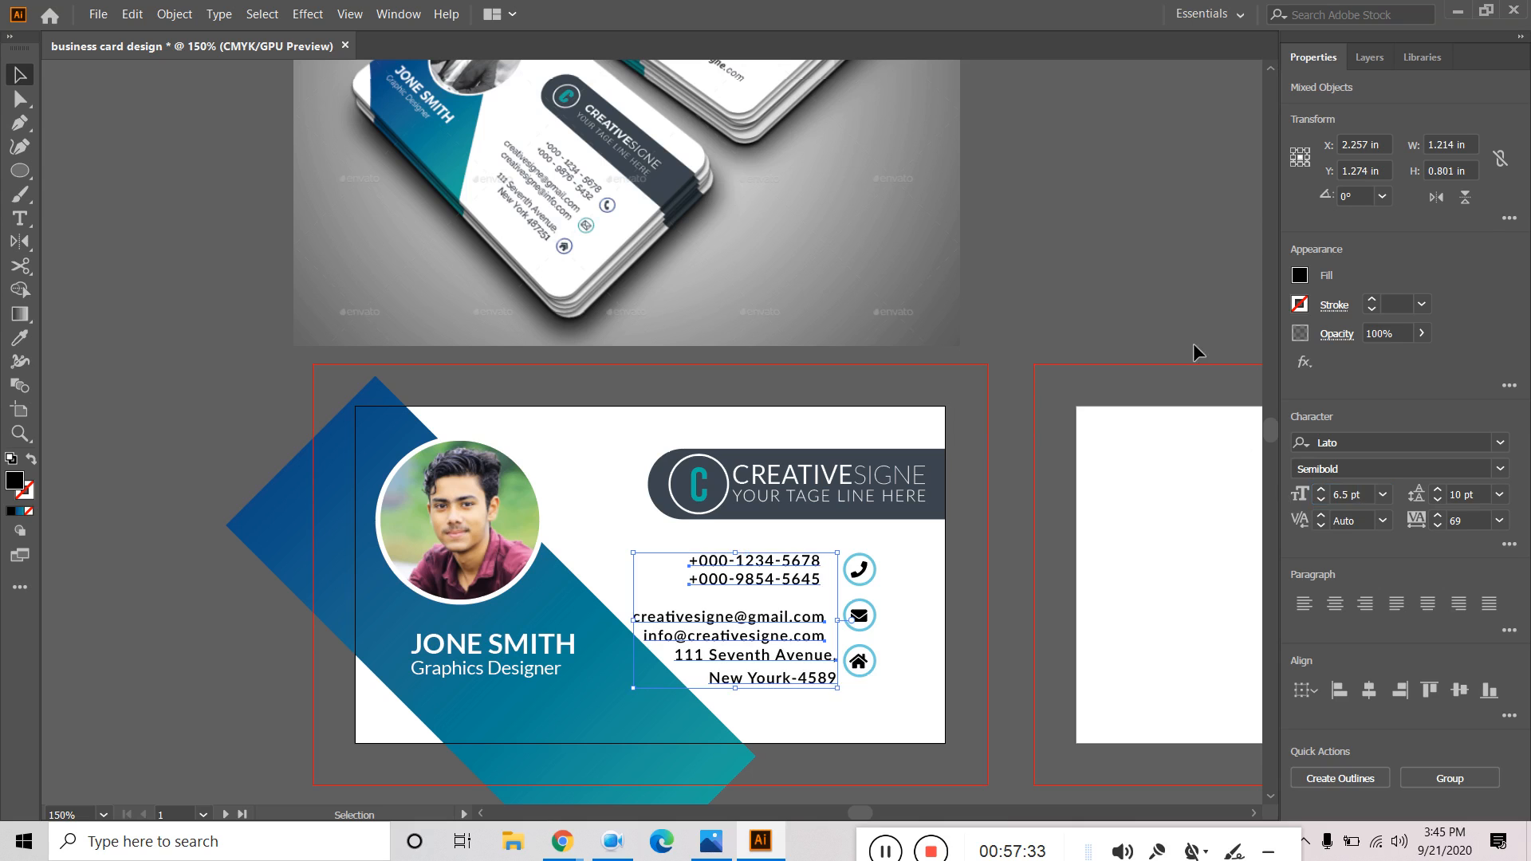
# Vertically centre the phone numbers on their phone icon.
pyautogui.click(1086, 171)
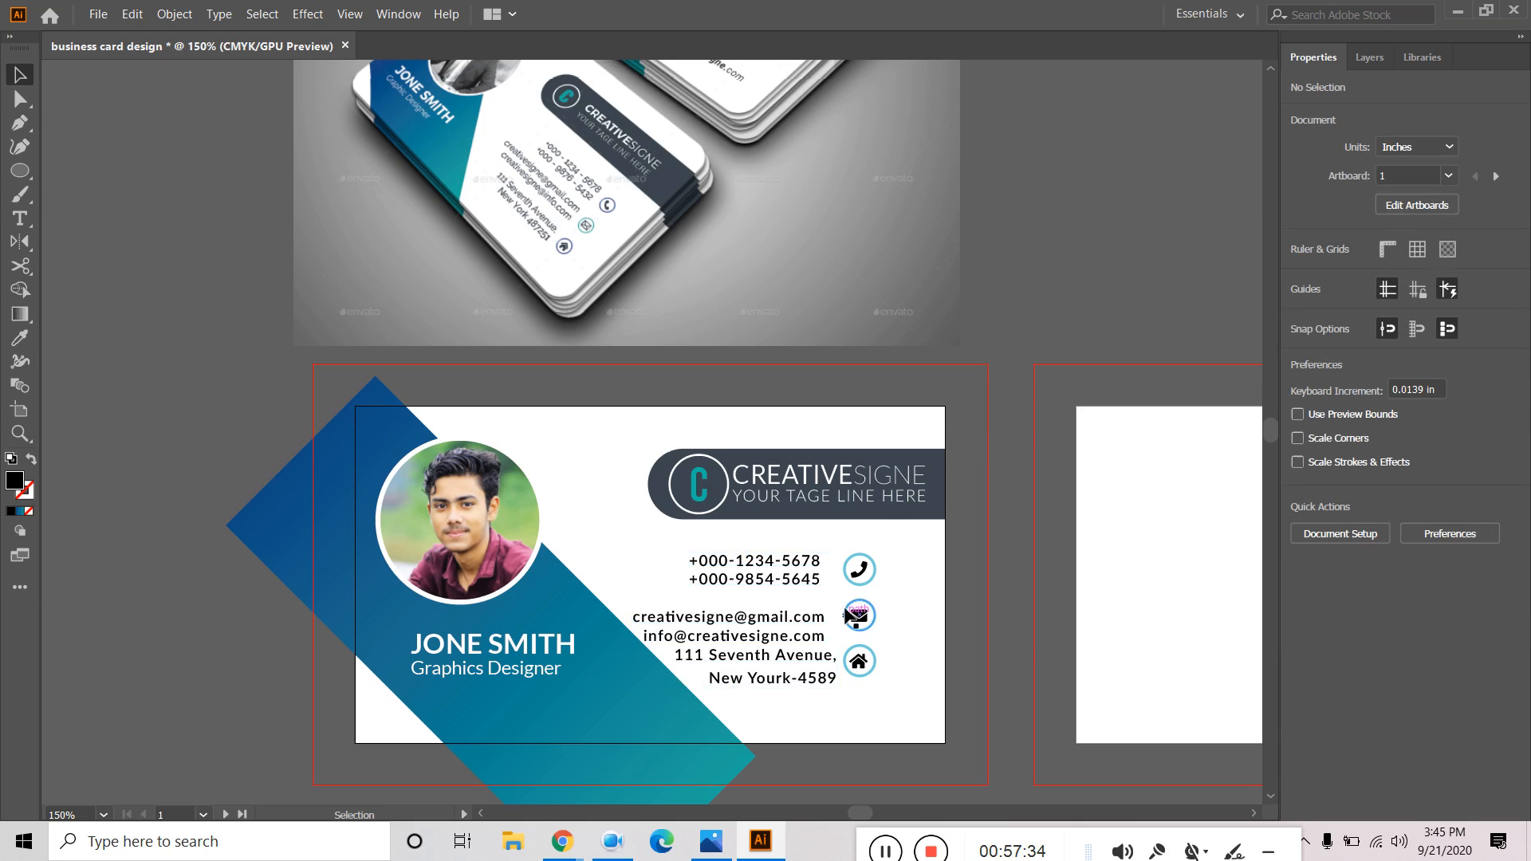
pyautogui.click(861, 571)
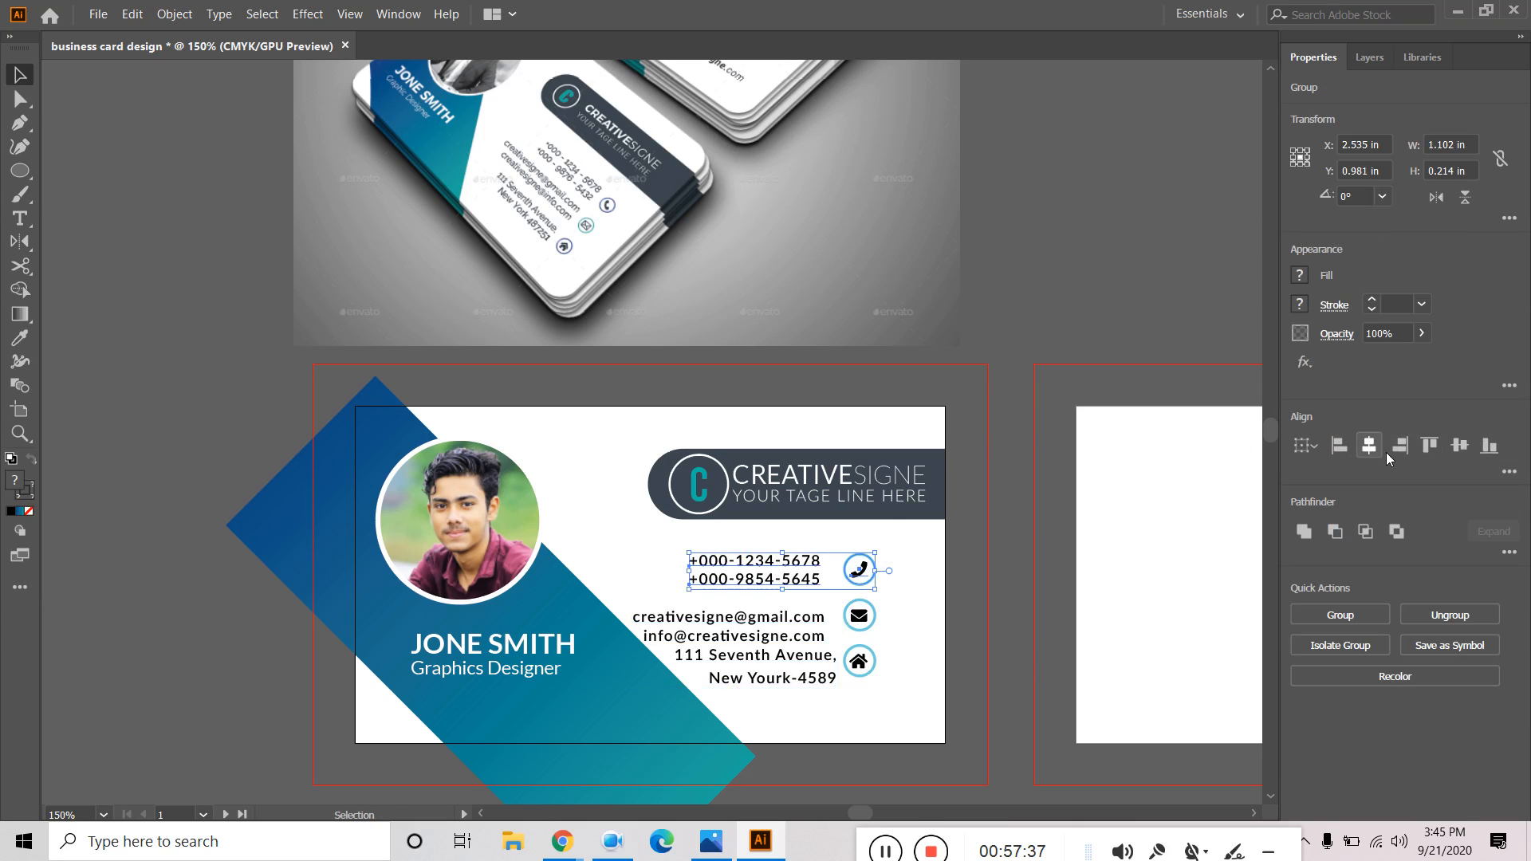
pyautogui.click(1454, 447)
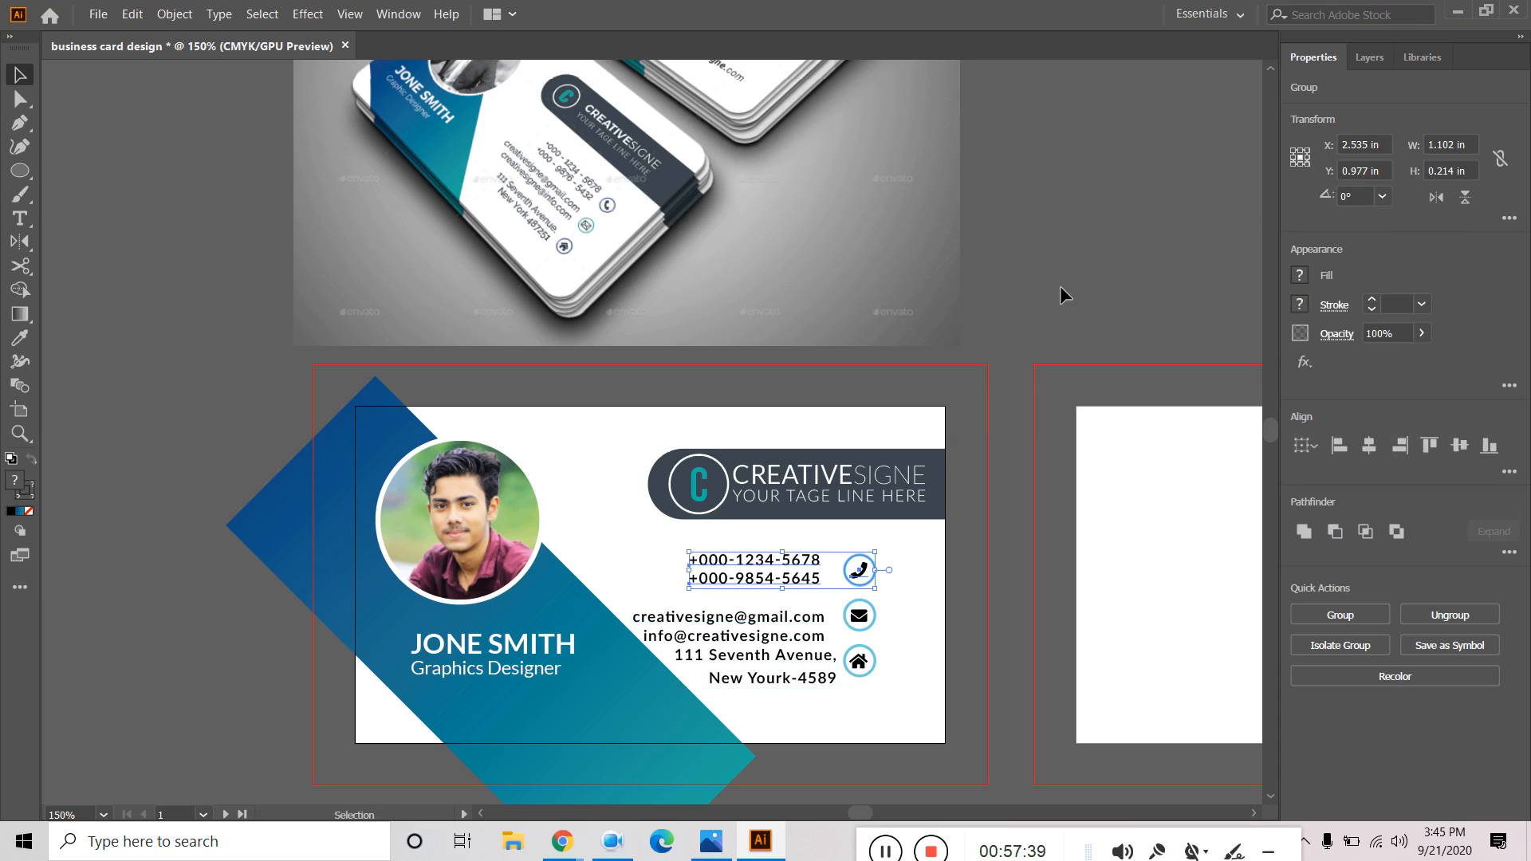
# Vertically centre the email lines on the envelope icon and the address on the house icon.
pyautogui.click(1074, 255)
pyautogui.click(805, 632)
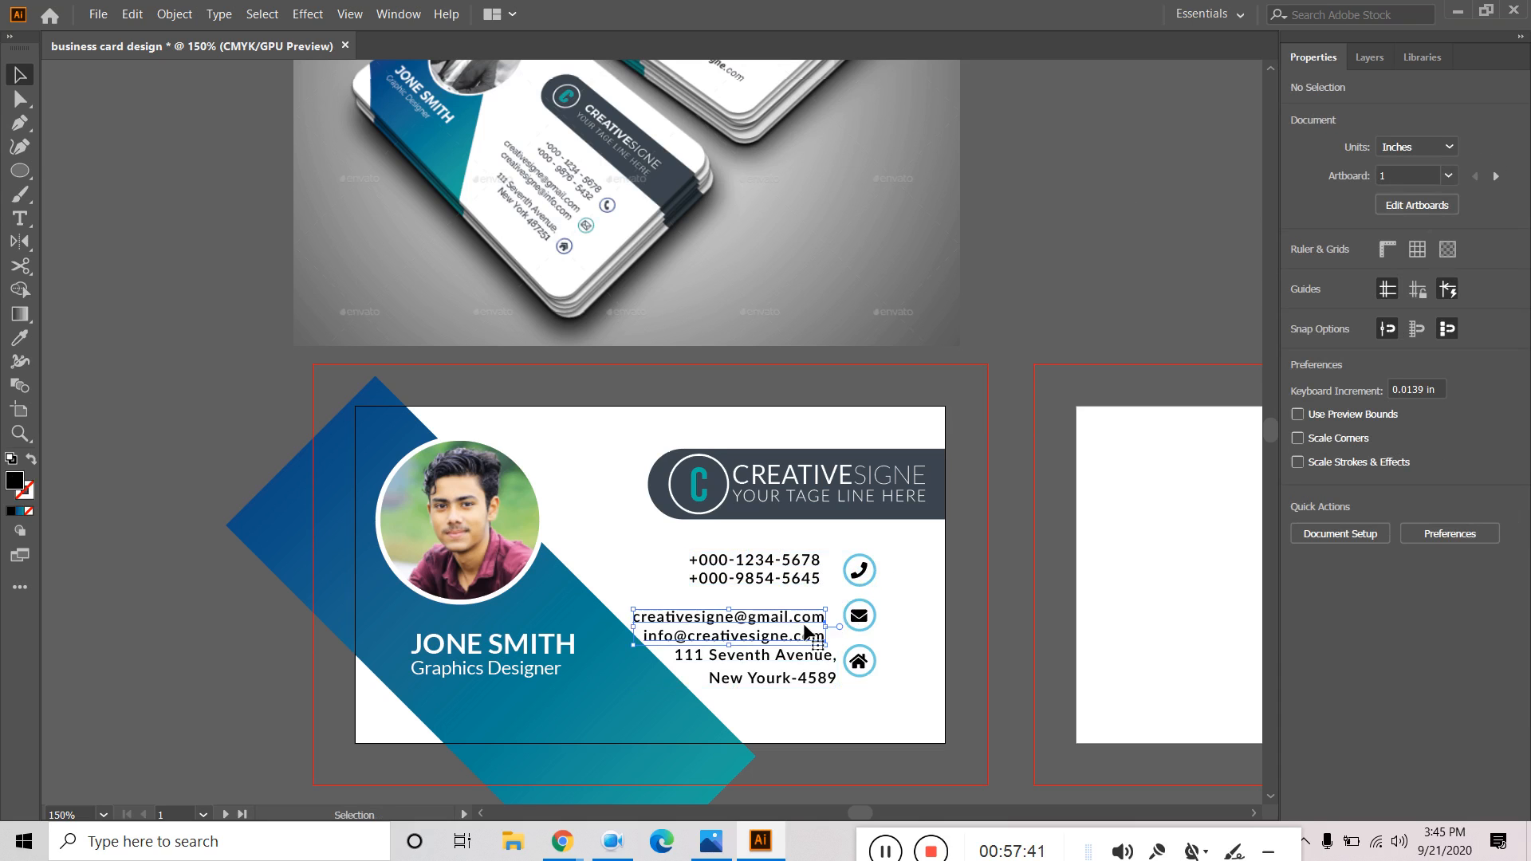
pyautogui.keyDown('shift'); pyautogui.click(868, 621); pyautogui.keyUp('shift')
pyautogui.click(1459, 447)
pyautogui.click(1093, 276)
pyautogui.click(787, 666)
pyautogui.keyDown('shift'); pyautogui.click(880, 672); pyautogui.keyUp('shift')
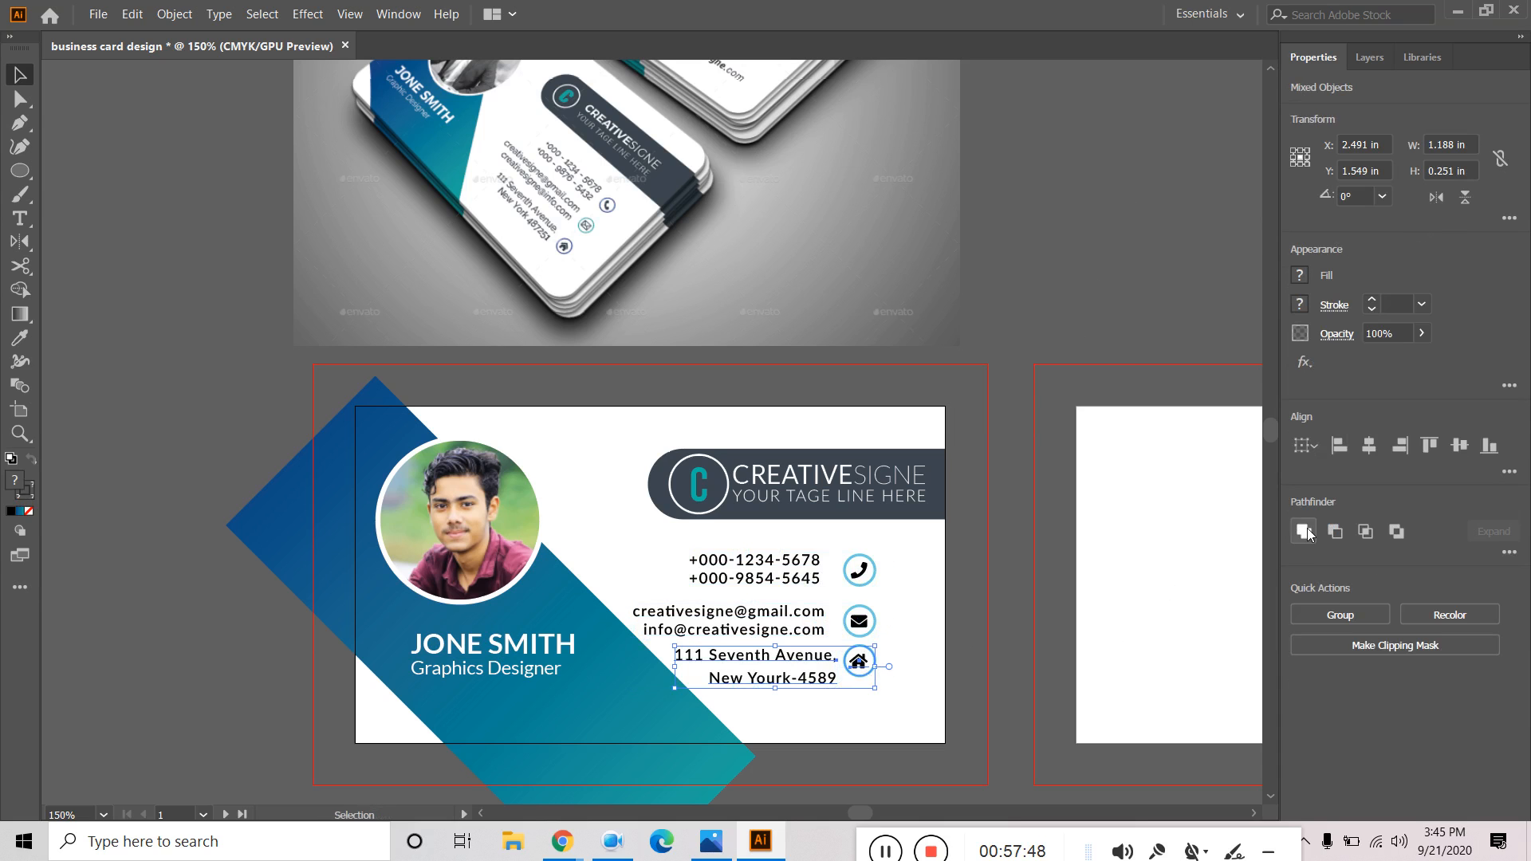
pyautogui.click(1456, 447)
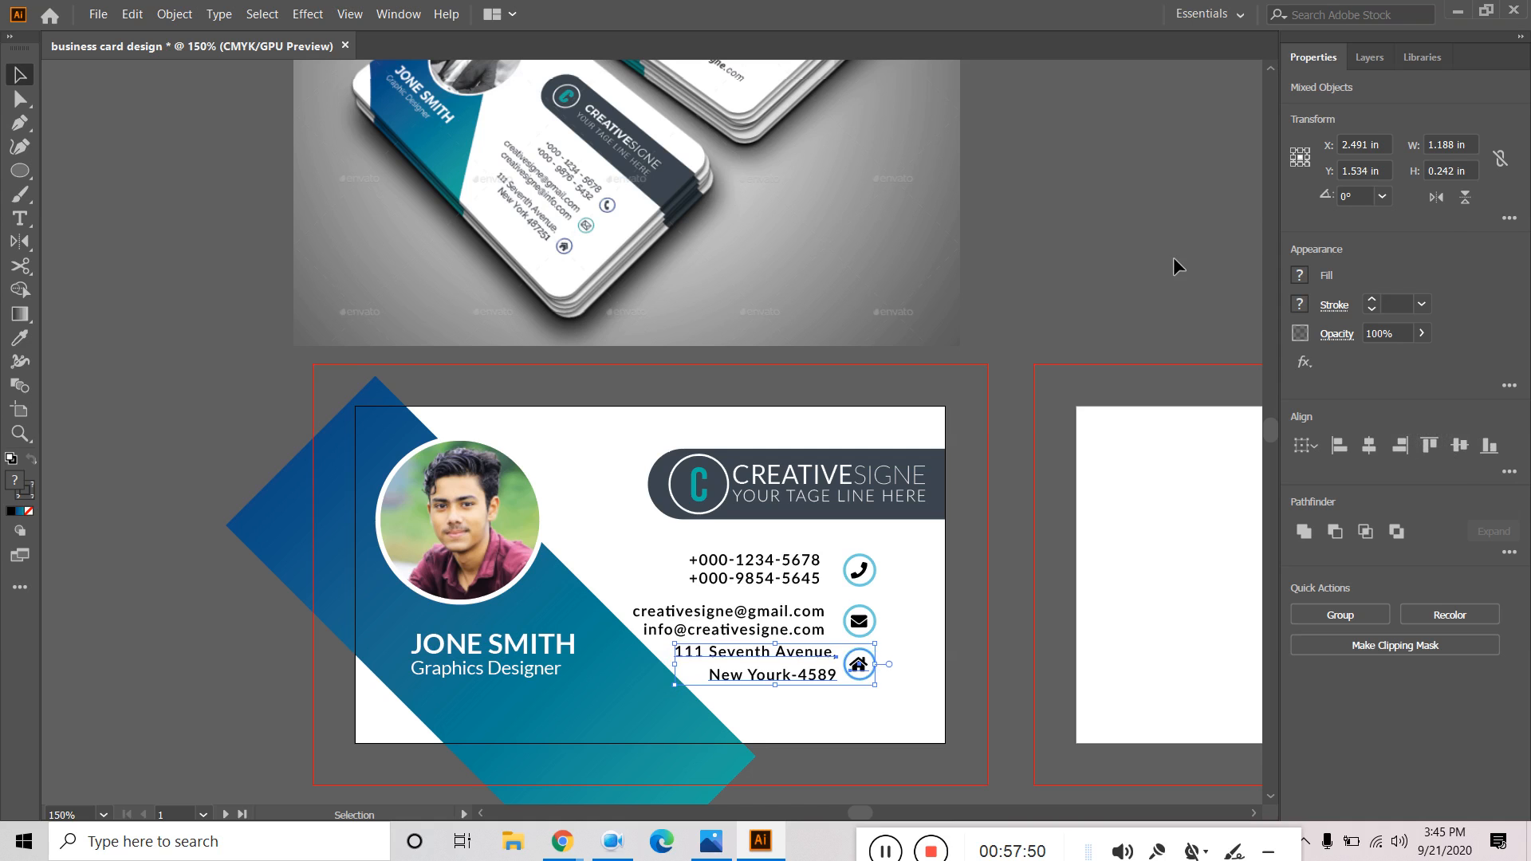
pyautogui.click(1174, 257)
# Set the address text's leading to 8 pt.
pyautogui.click(814, 662)
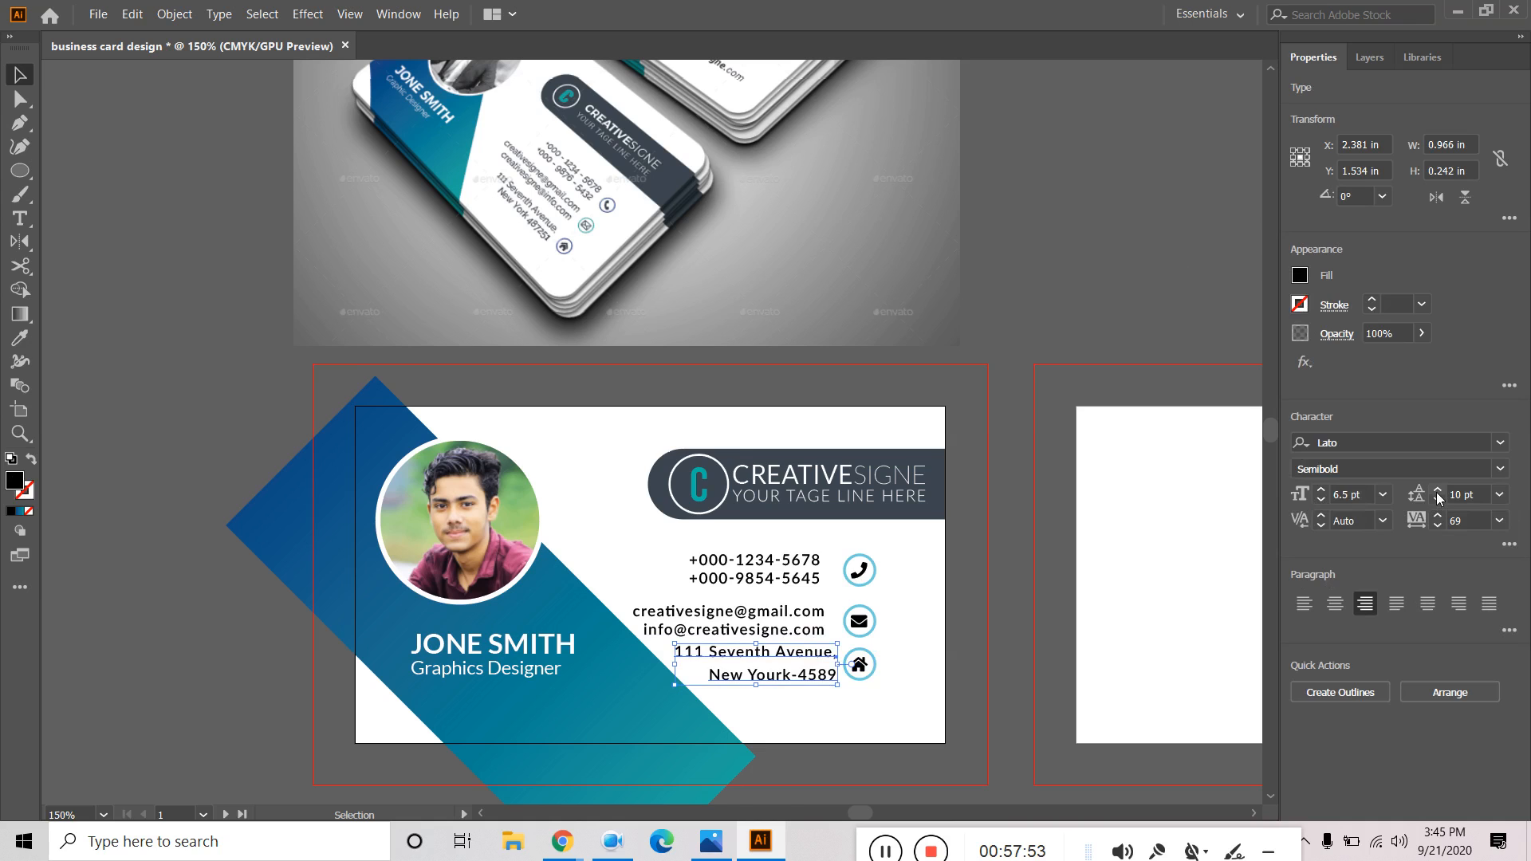
pyautogui.click(1437, 500)
pyautogui.click(1436, 501)
pyautogui.click(1437, 500)
pyautogui.click(1051, 264)
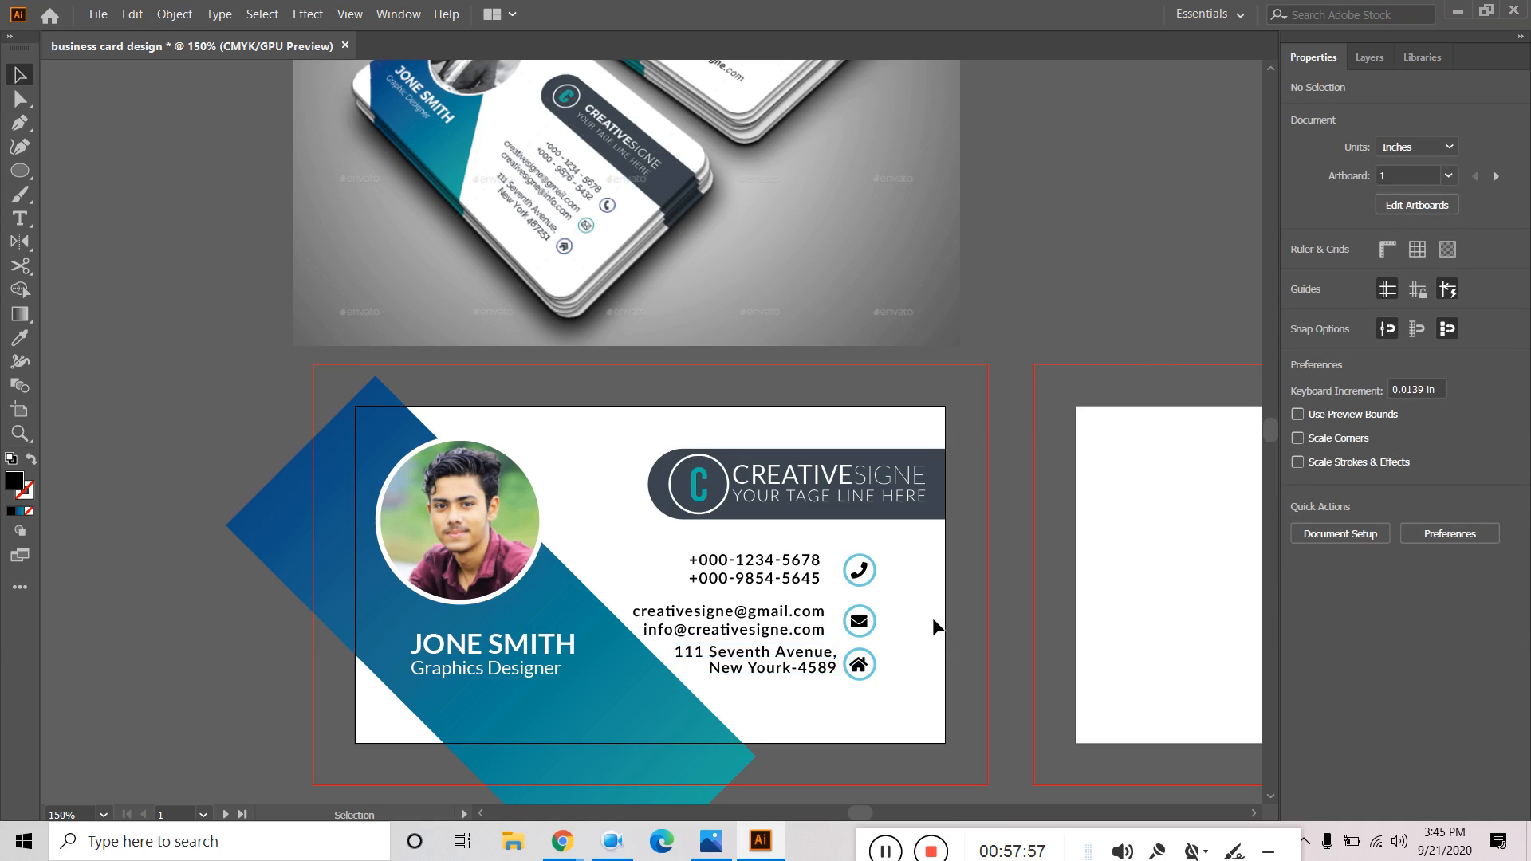
pyautogui.click(812, 630)
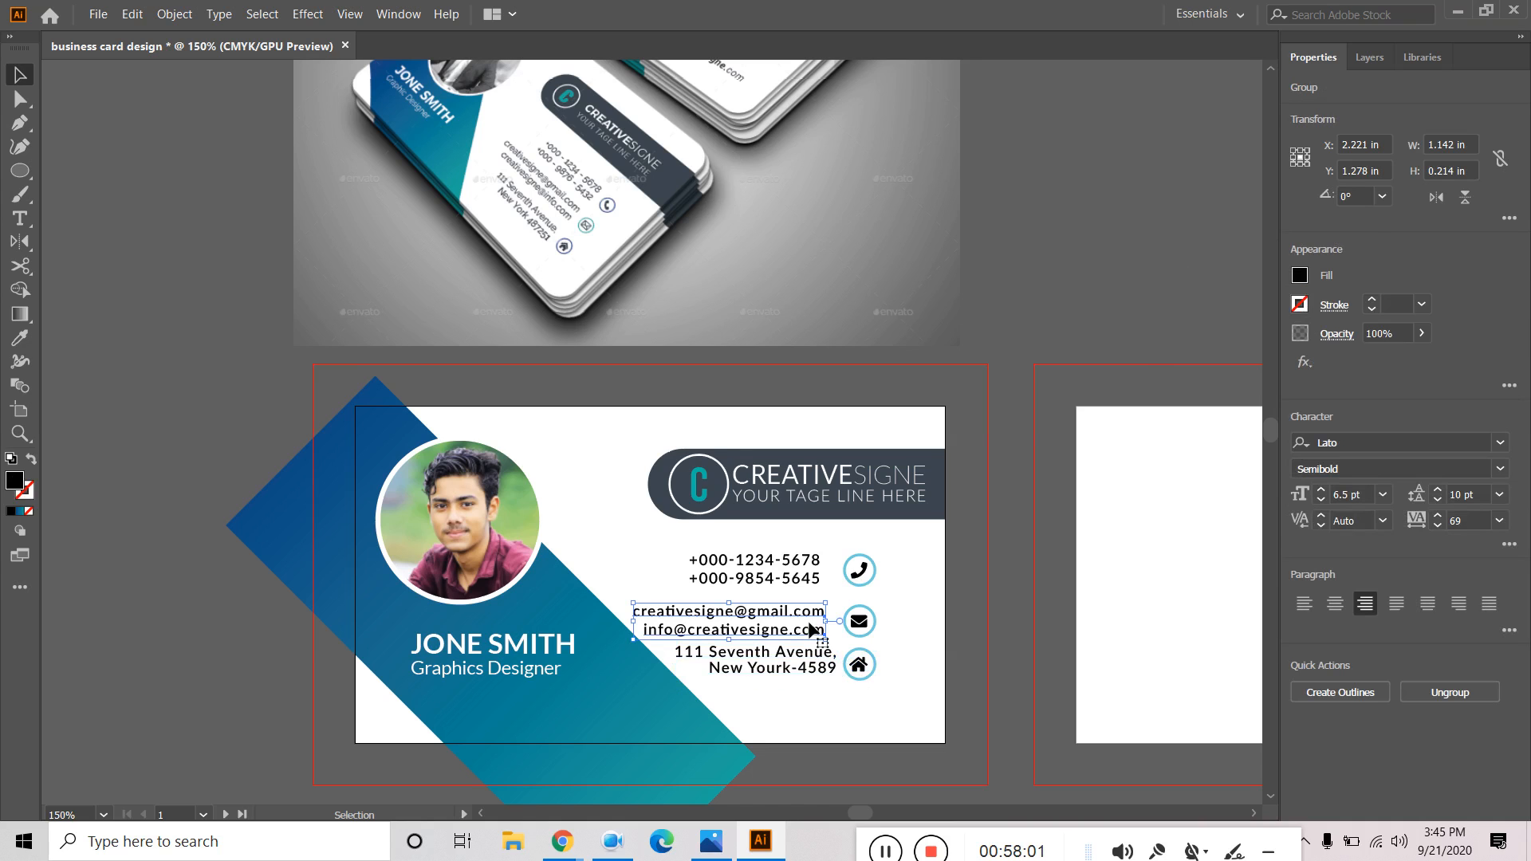
pyautogui.click(813, 669)
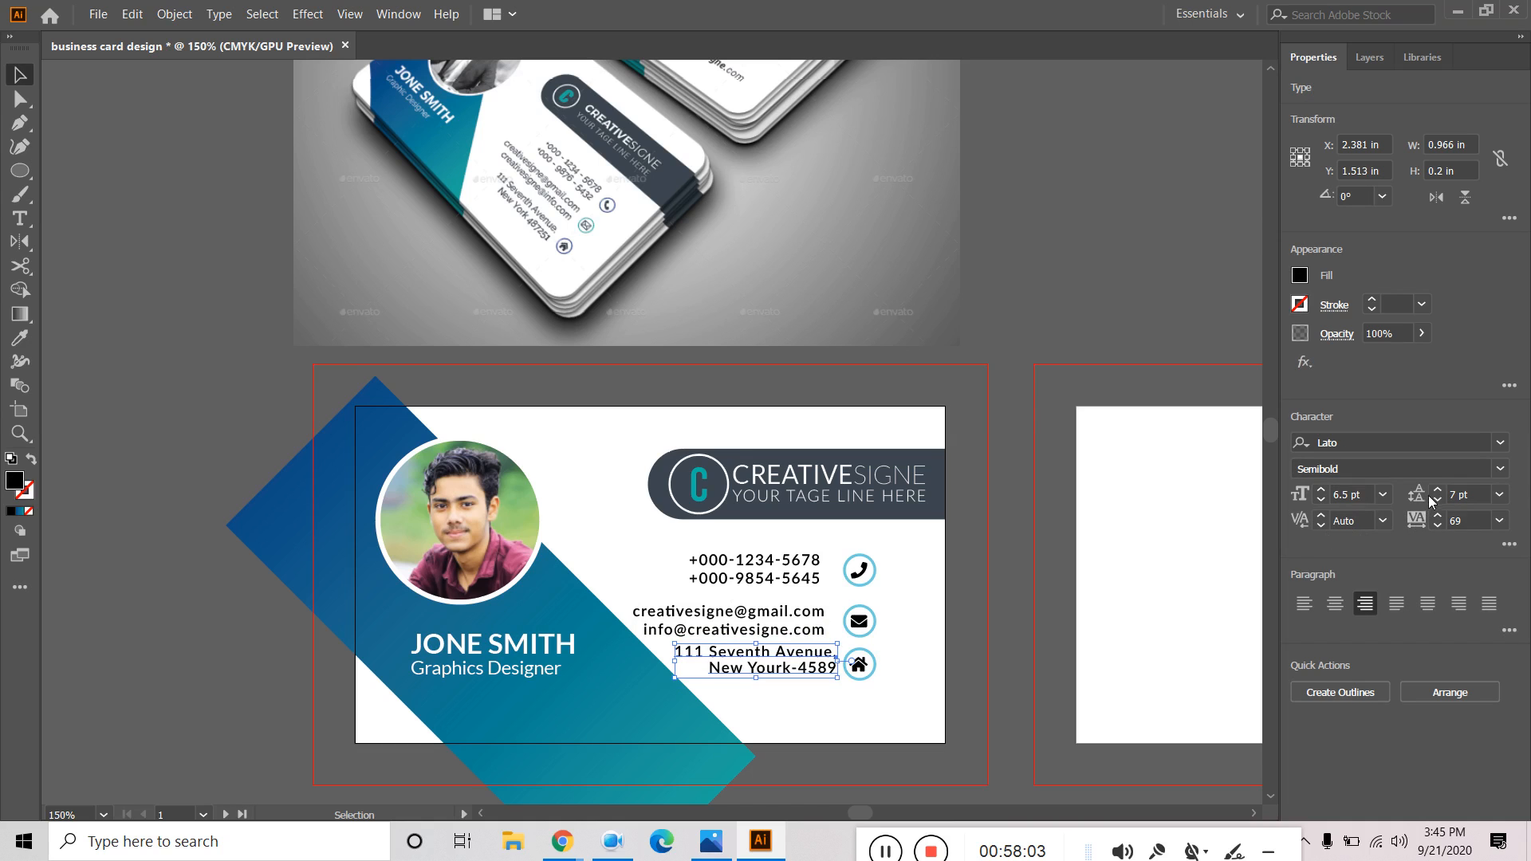
pyautogui.click(1434, 491)
pyautogui.click(1434, 491)
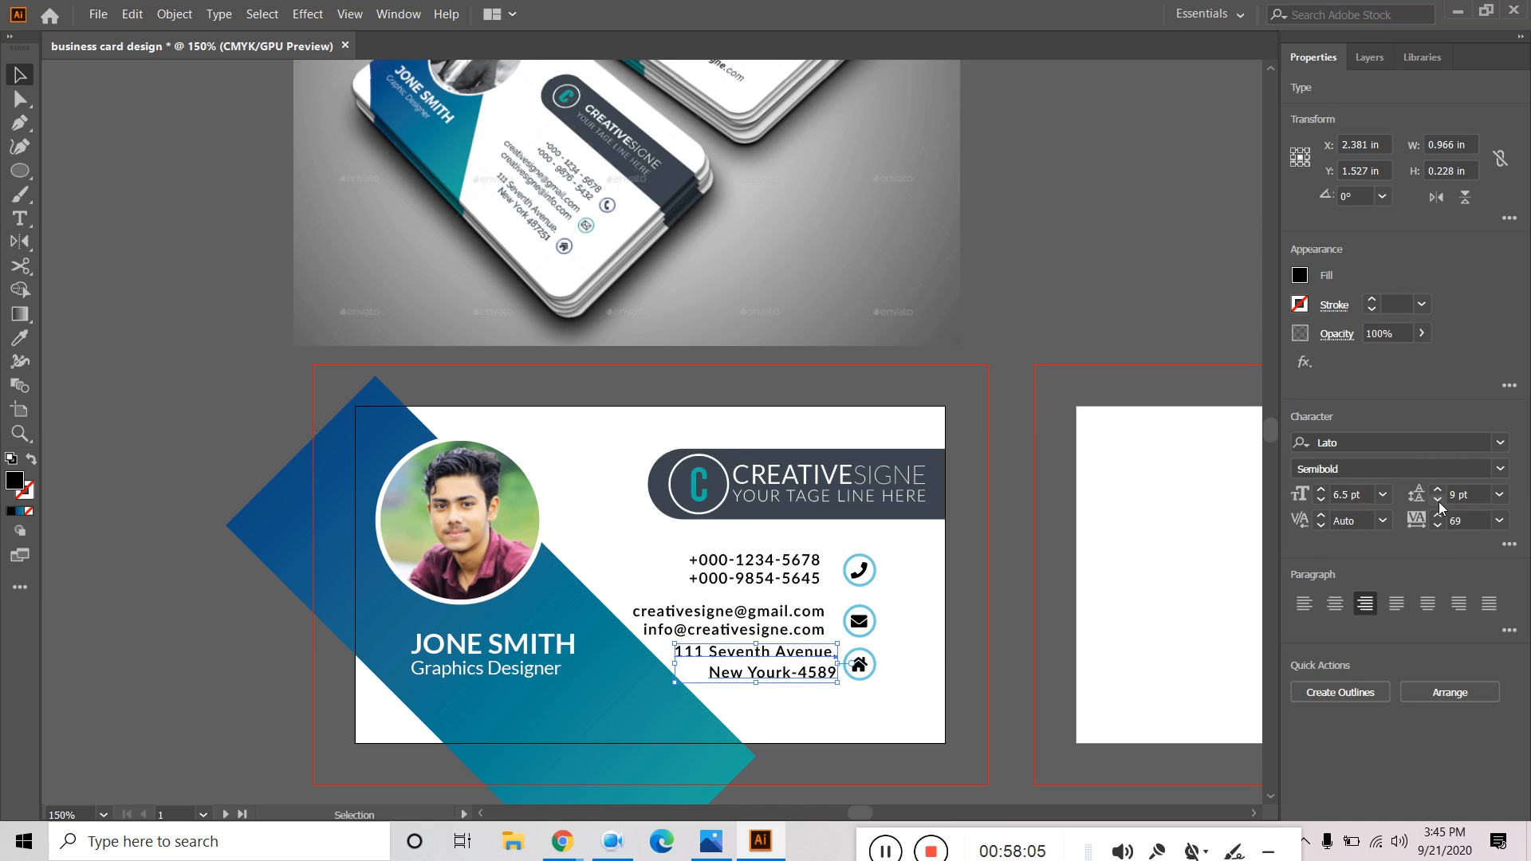
pyautogui.click(1438, 501)
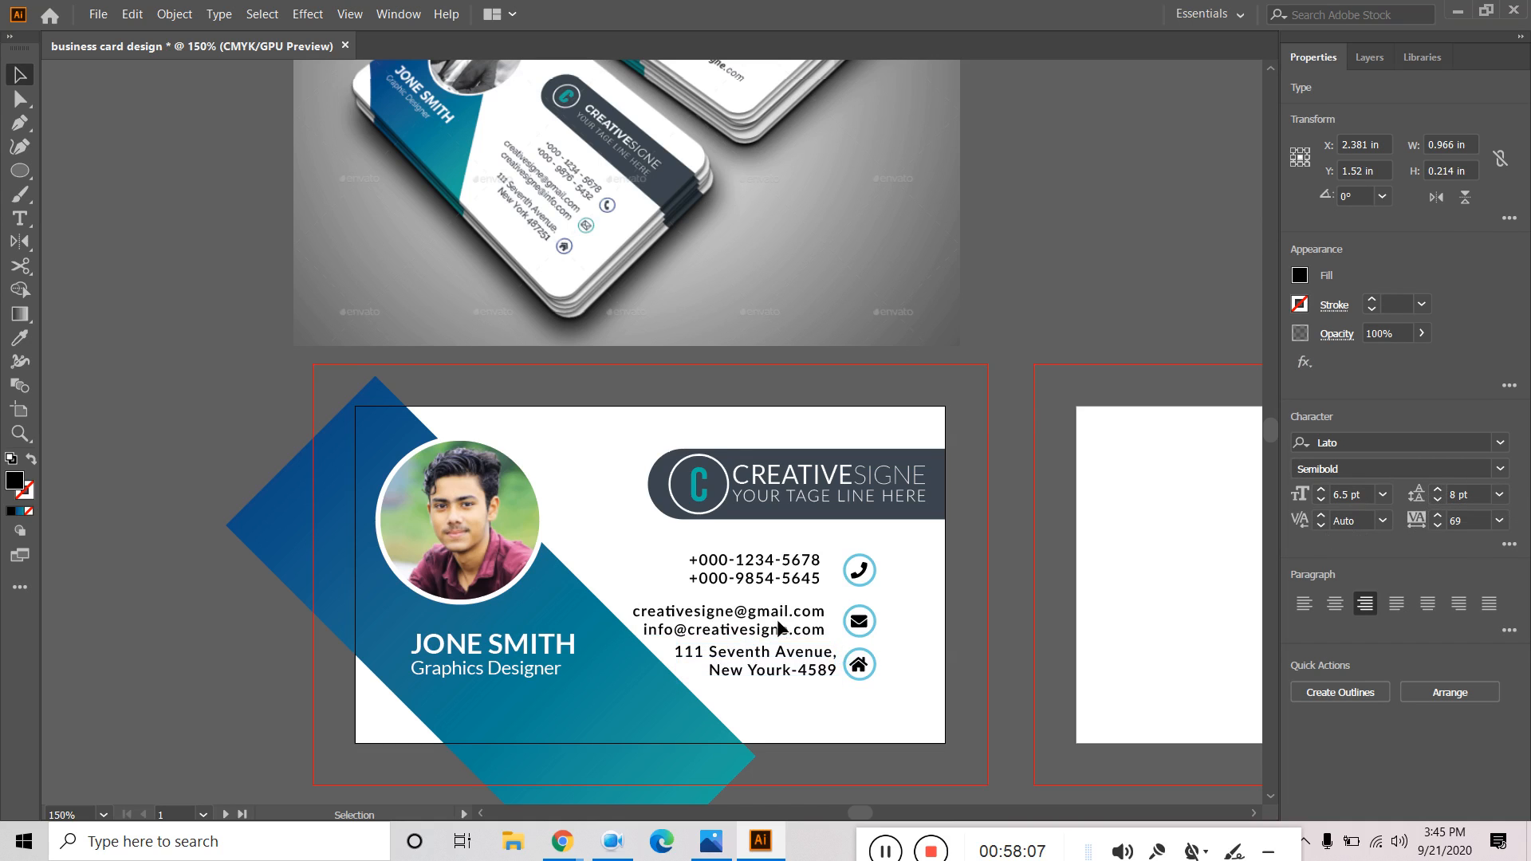
# Tighten the two email lines' leading to 9 pt.
pyautogui.click(781, 629)
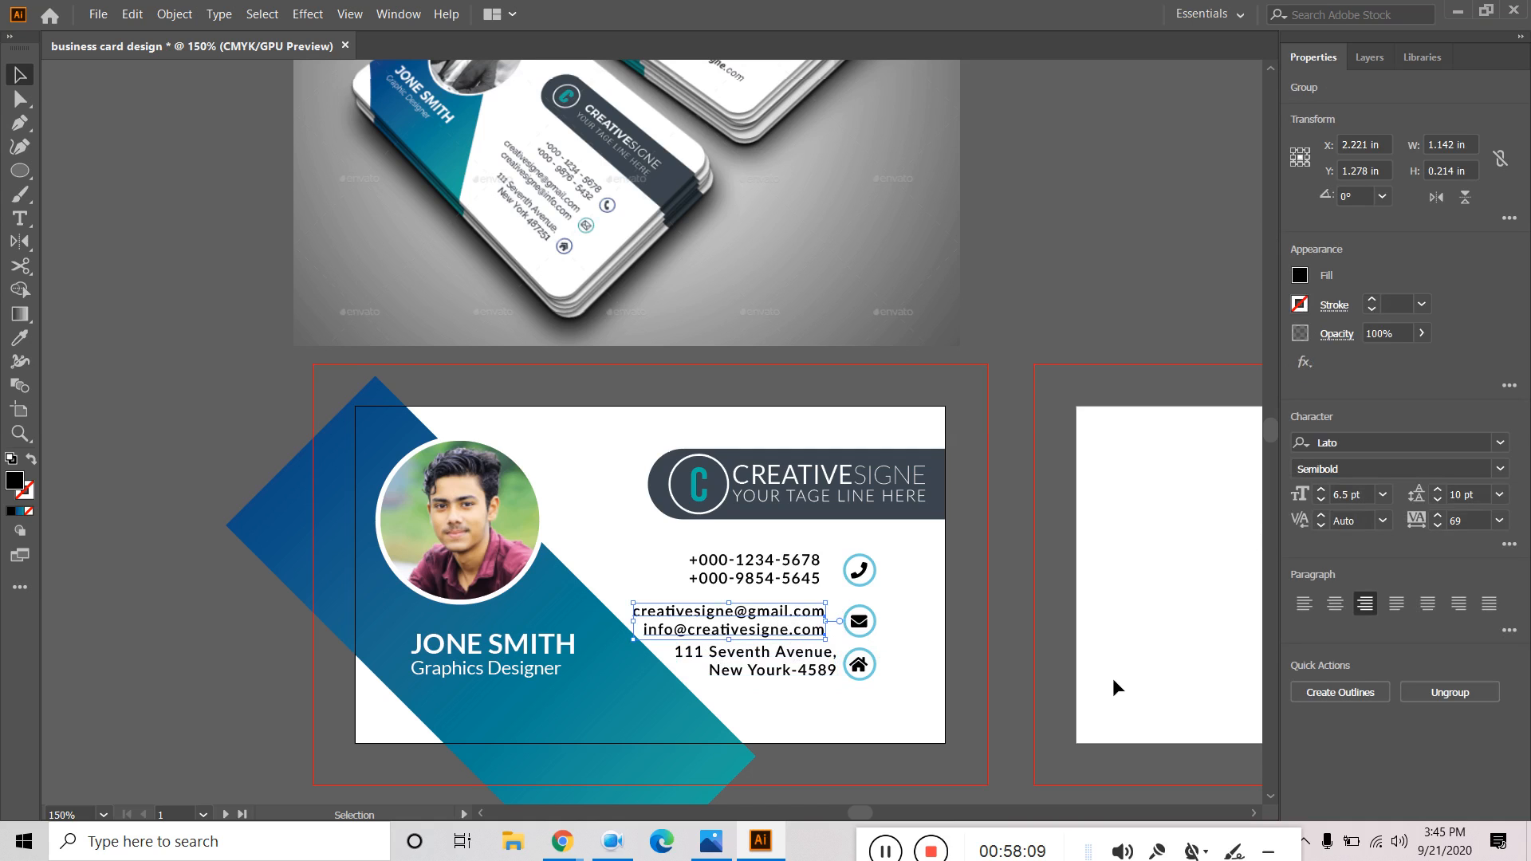
pyautogui.click(1439, 498)
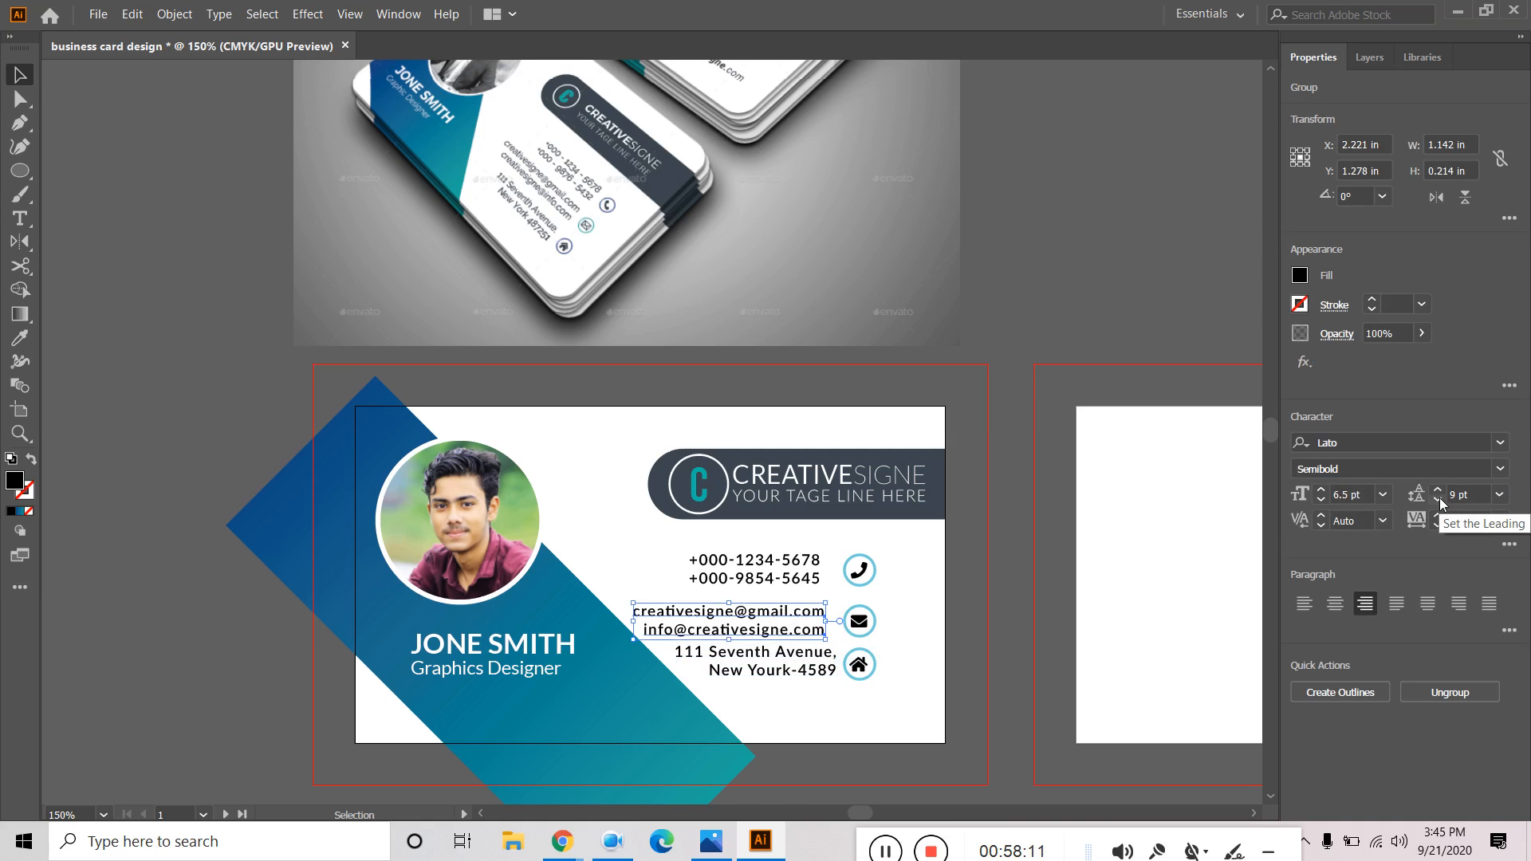
pyautogui.click(1095, 239)
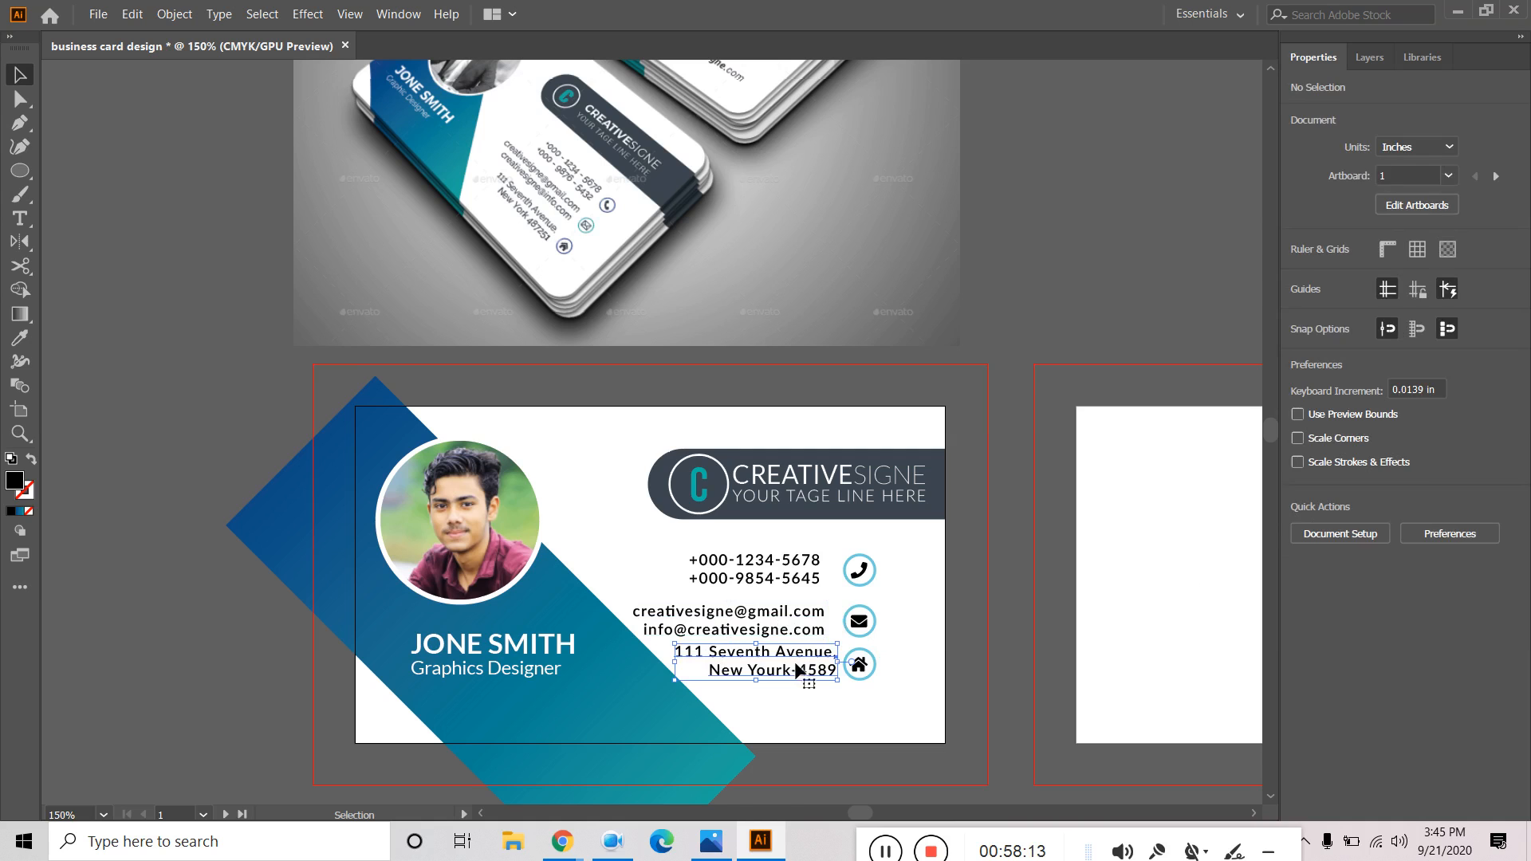
pyautogui.click(800, 670)
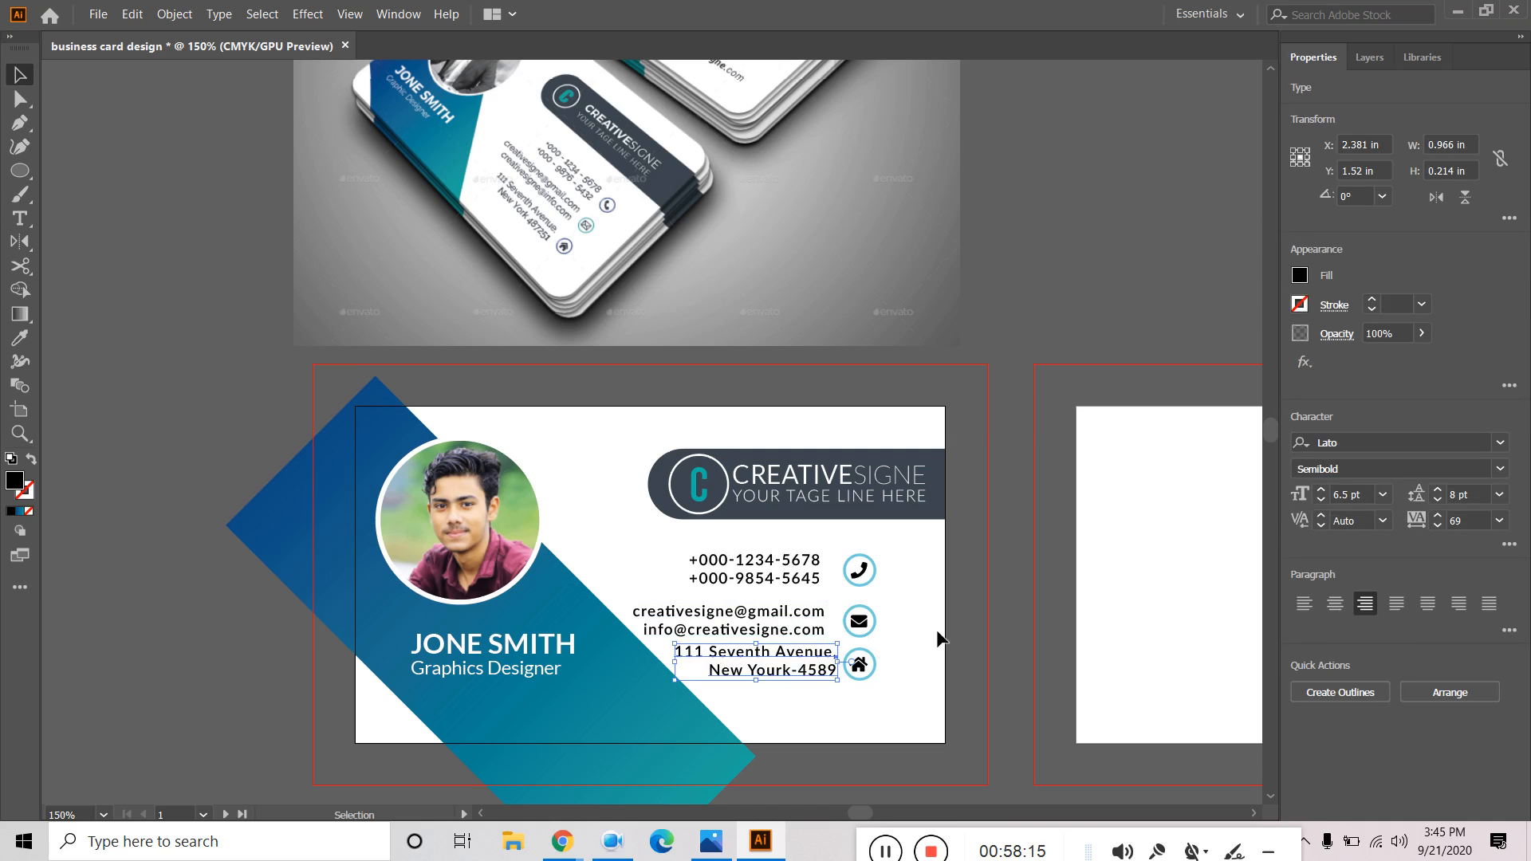
# Enter the address text for editing inside 'Avenue', then exit without changes.
pyautogui.doubleClick(791, 651)
pyautogui.click(825, 652)
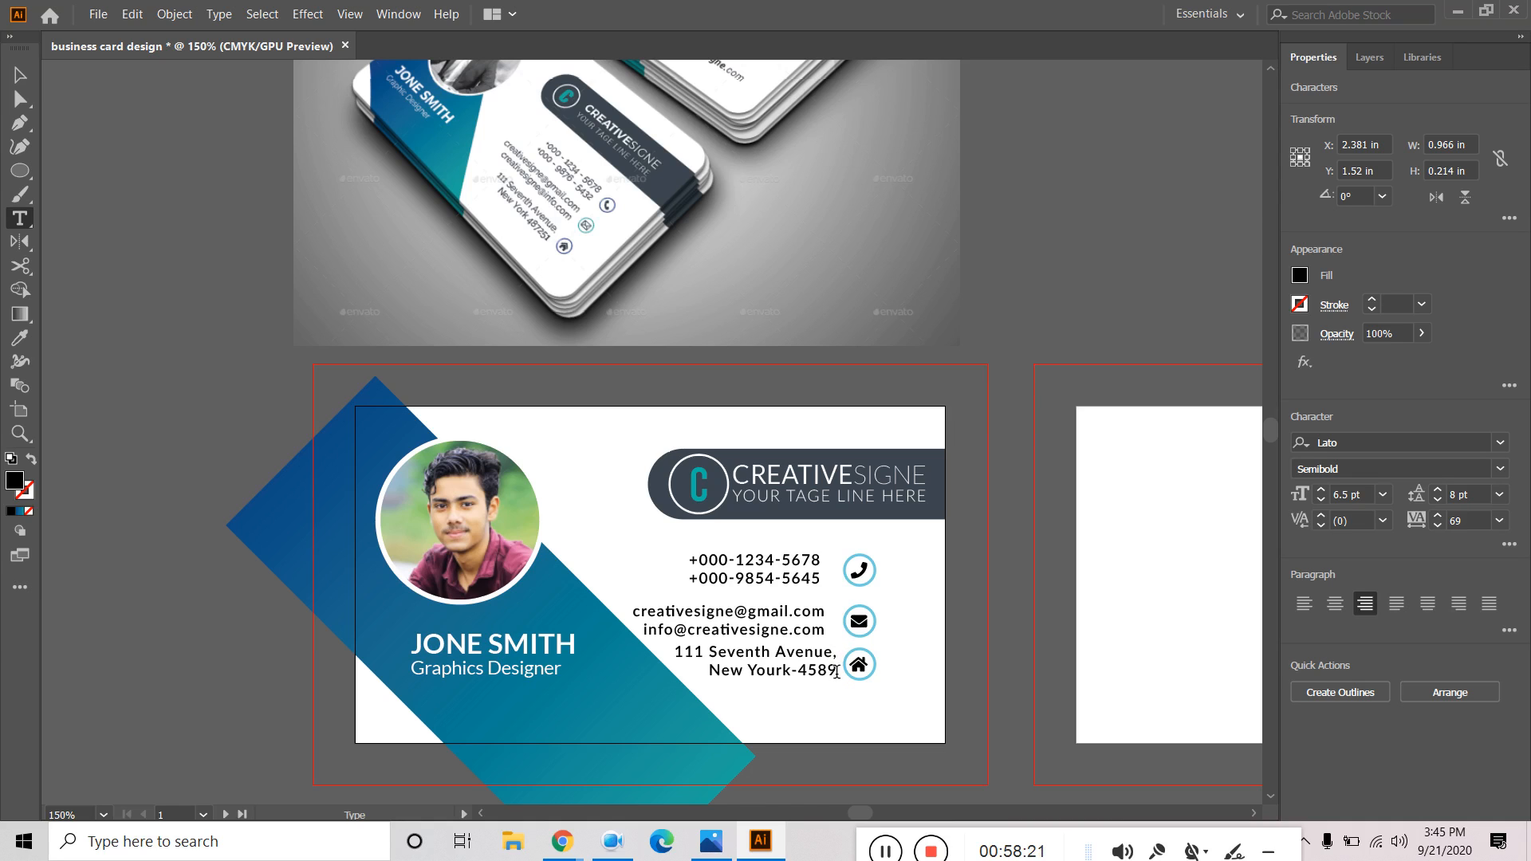
pyautogui.press('Escape')
# Ungroup the phone numbers from their phone icon.
pyautogui.click(801, 579)
pyautogui.keyDown('shift'); pyautogui.click(862, 574); pyautogui.keyUp('shift')
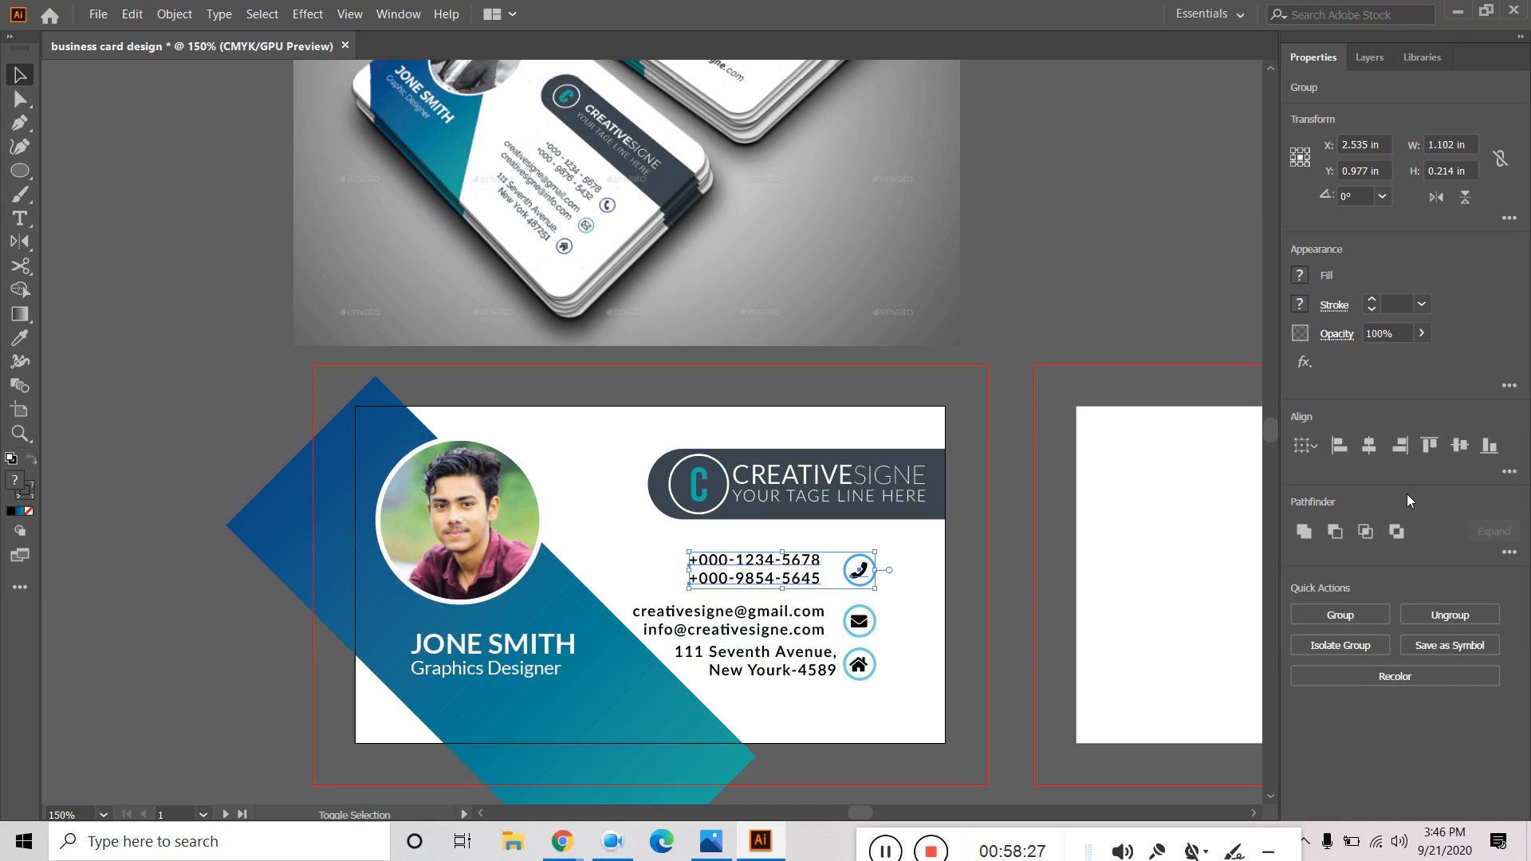
pyautogui.click(790, 620)
pyautogui.keyDown('shift'); pyautogui.click(863, 627); pyautogui.keyUp('shift')
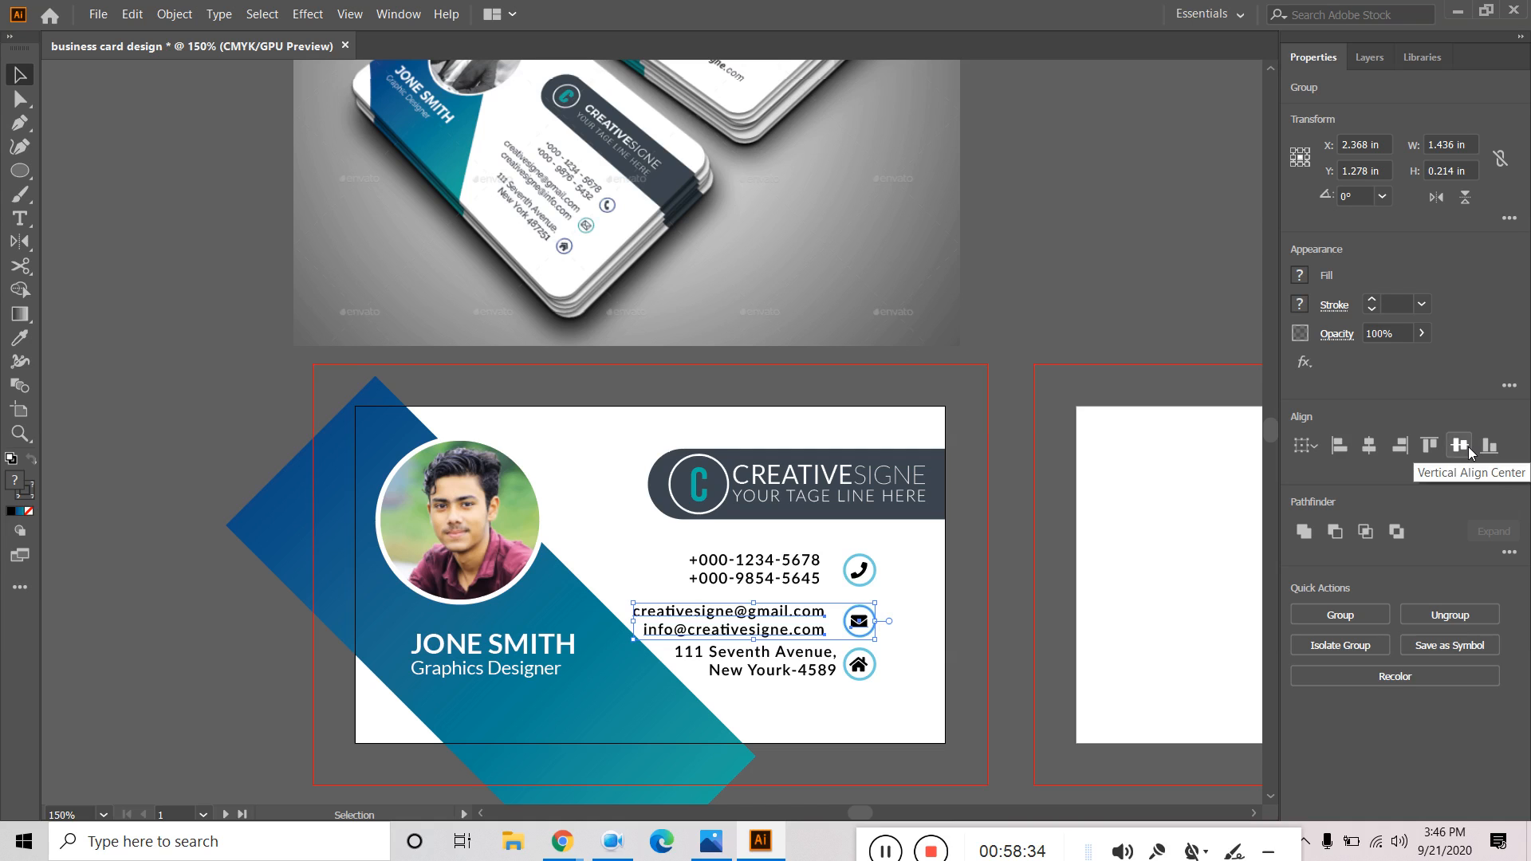
pyautogui.click(1107, 268)
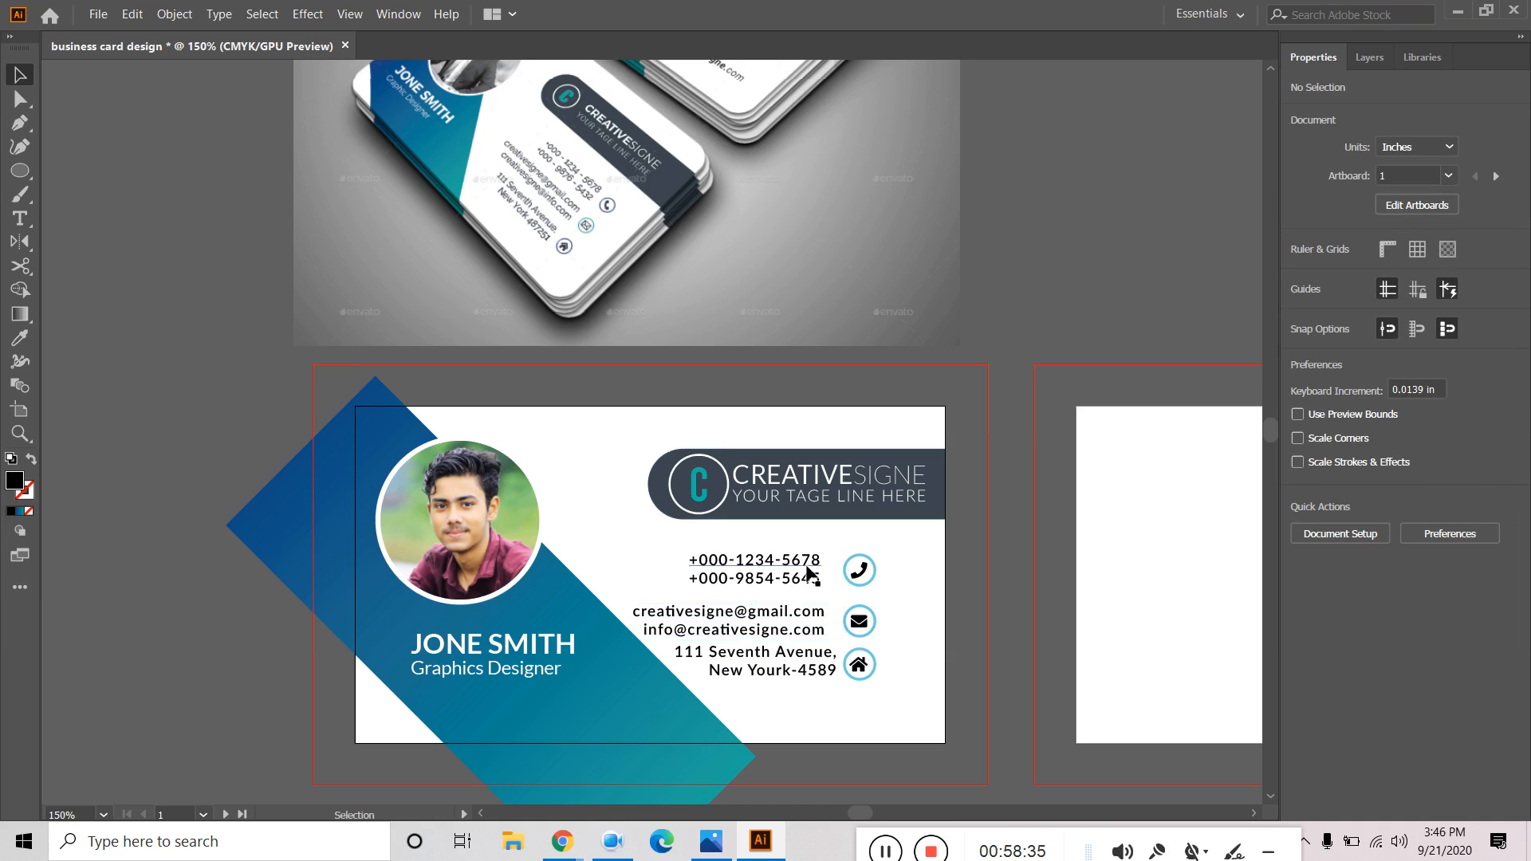
pyautogui.click(808, 574)
pyautogui.press('a')
pyautogui.press('v')
pyautogui.click(1106, 305)
pyautogui.click(809, 579)
pyautogui.click(1330, 527)
pyautogui.click(1032, 291)
# Align the phone, email and address texts along a common right edge.
pyautogui.click(792, 577)
pyautogui.keyDown('shift'); pyautogui.click(792, 625); pyautogui.keyUp('shift')
pyautogui.keyDown('shift'); pyautogui.click(799, 673); pyautogui.keyUp('shift')
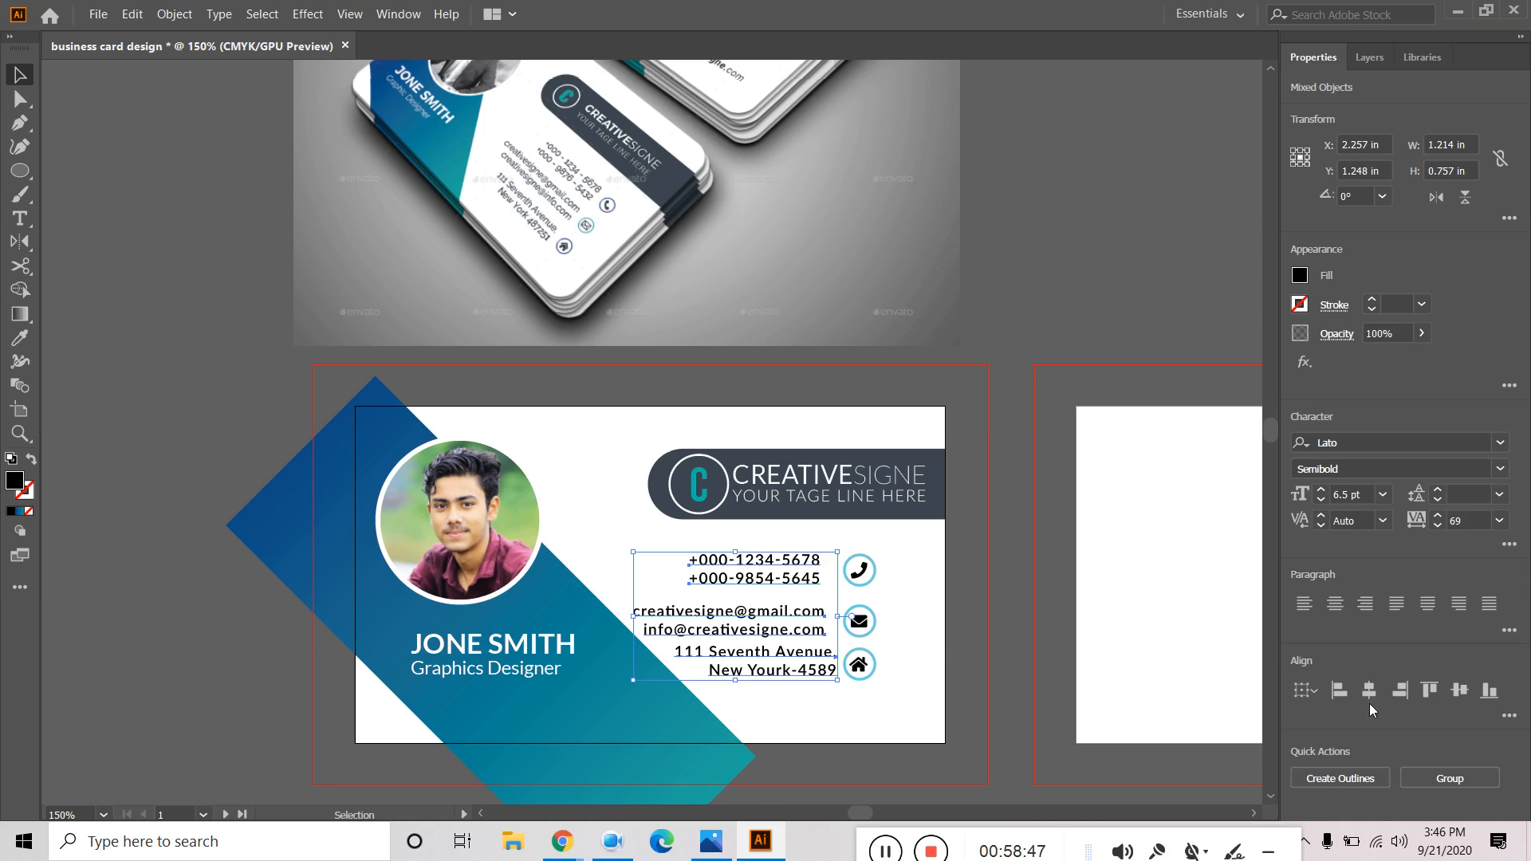
pyautogui.click(1401, 691)
pyautogui.click(1100, 185)
pyautogui.click(829, 586)
# Shift the phone, email and address text block slightly left.
pyautogui.keyDown('shift'); pyautogui.click(823, 632); pyautogui.keyUp('shift')
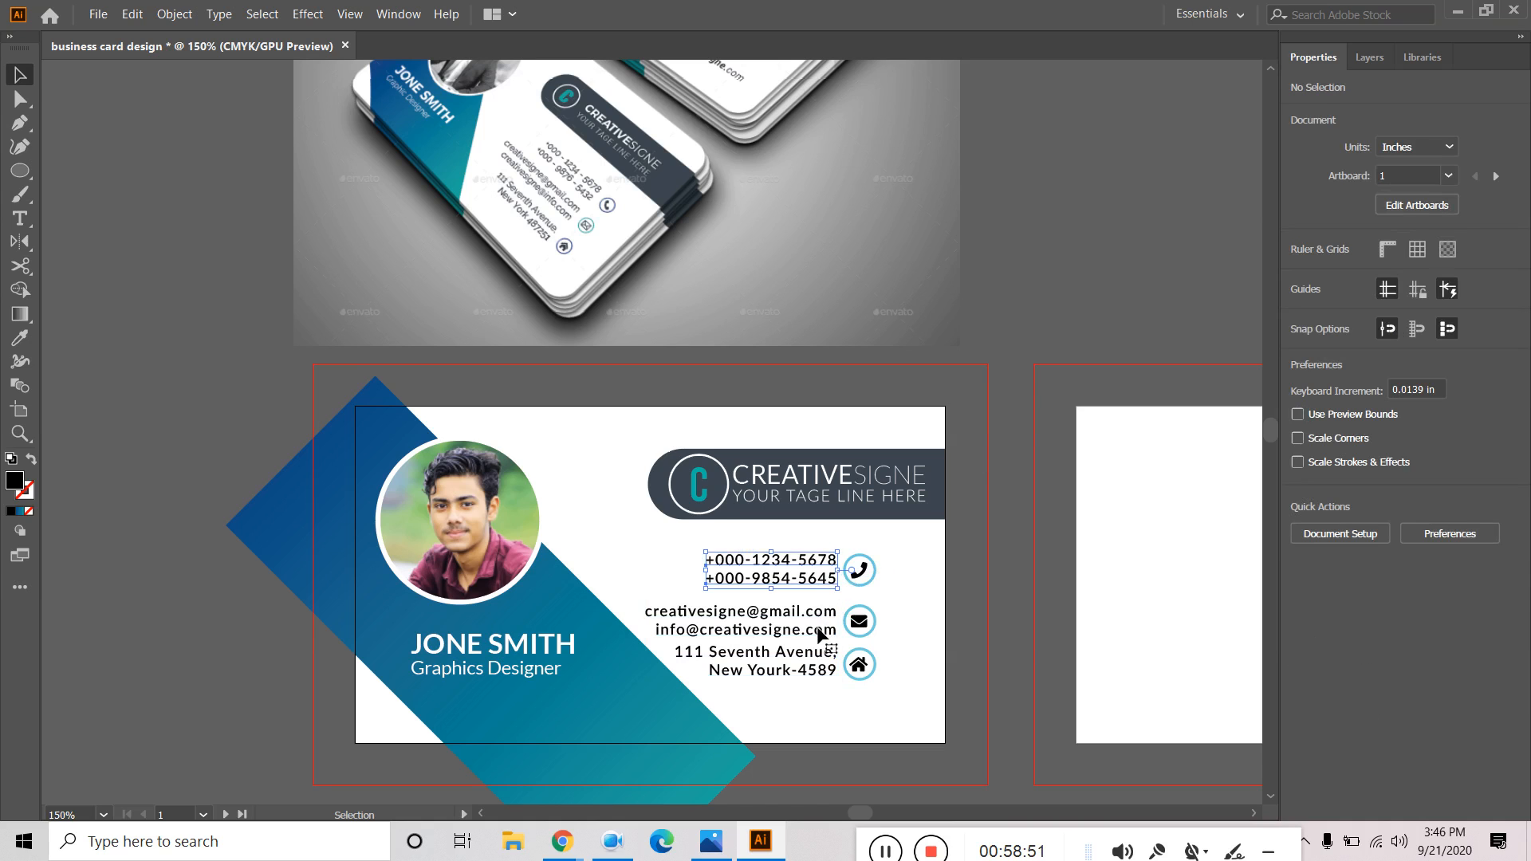
pyautogui.keyDown('shift'); pyautogui.click(807, 670); pyautogui.keyUp('shift')
pyautogui.moveTo(807, 662); pyautogui.dragTo(787, 664)
pyautogui.click(1047, 270)
pyautogui.click(860, 570)
pyautogui.keyDown('shift'); pyautogui.click(860, 622); pyautogui.keyUp('shift')
pyautogui.keyDown('shift'); pyautogui.click(859, 665); pyautogui.keyUp('shift')
pyautogui.click(1092, 246)
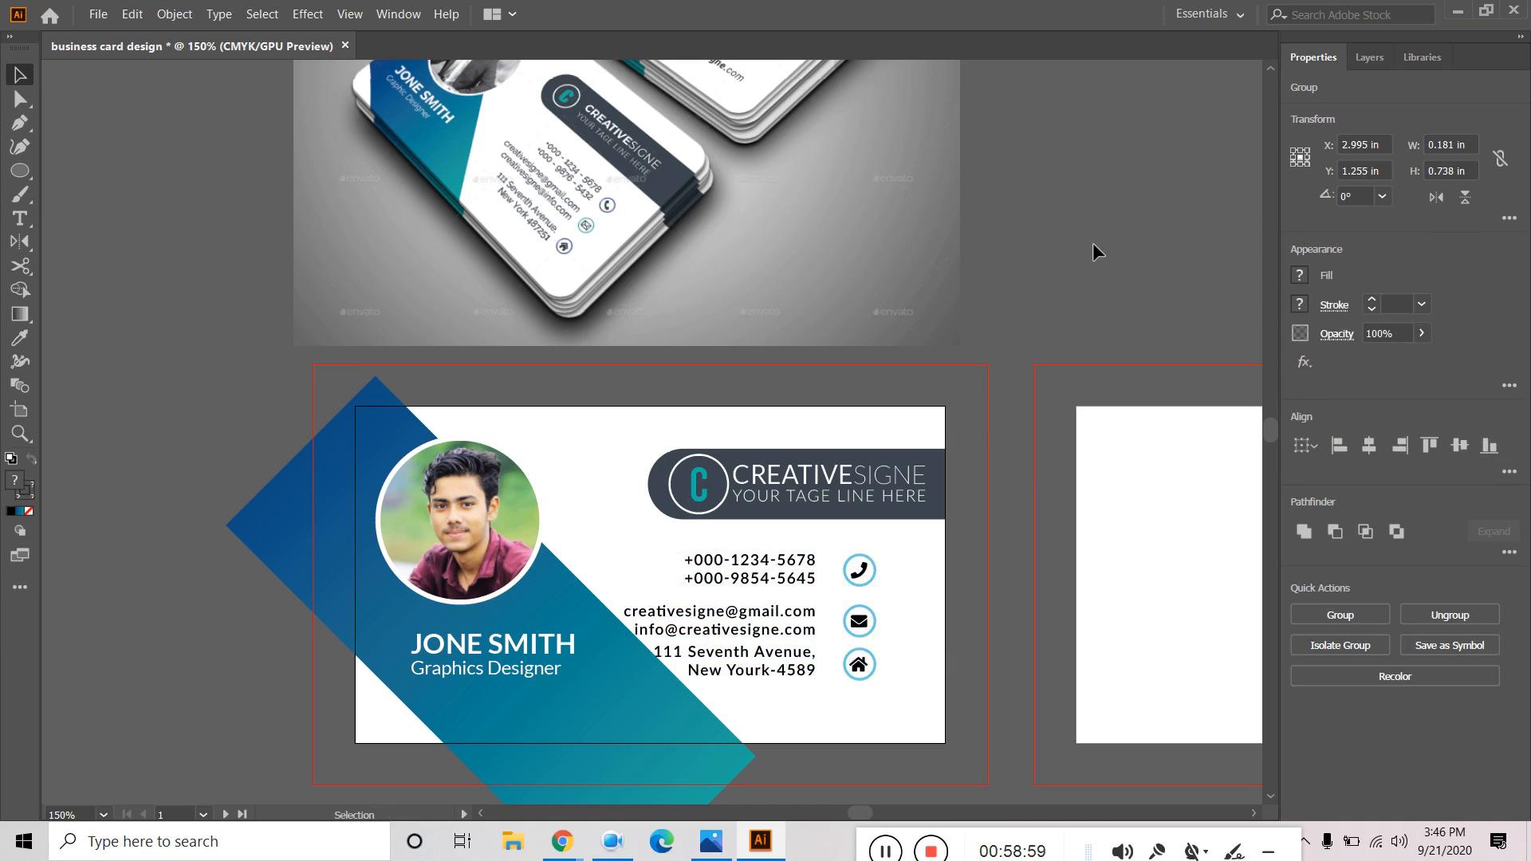
# Vertically centre the phone, envelope and home icons on their respective text.
pyautogui.click(859, 571)
pyautogui.keyDown('shift'); pyautogui.click(820, 575); pyautogui.keyUp('shift')
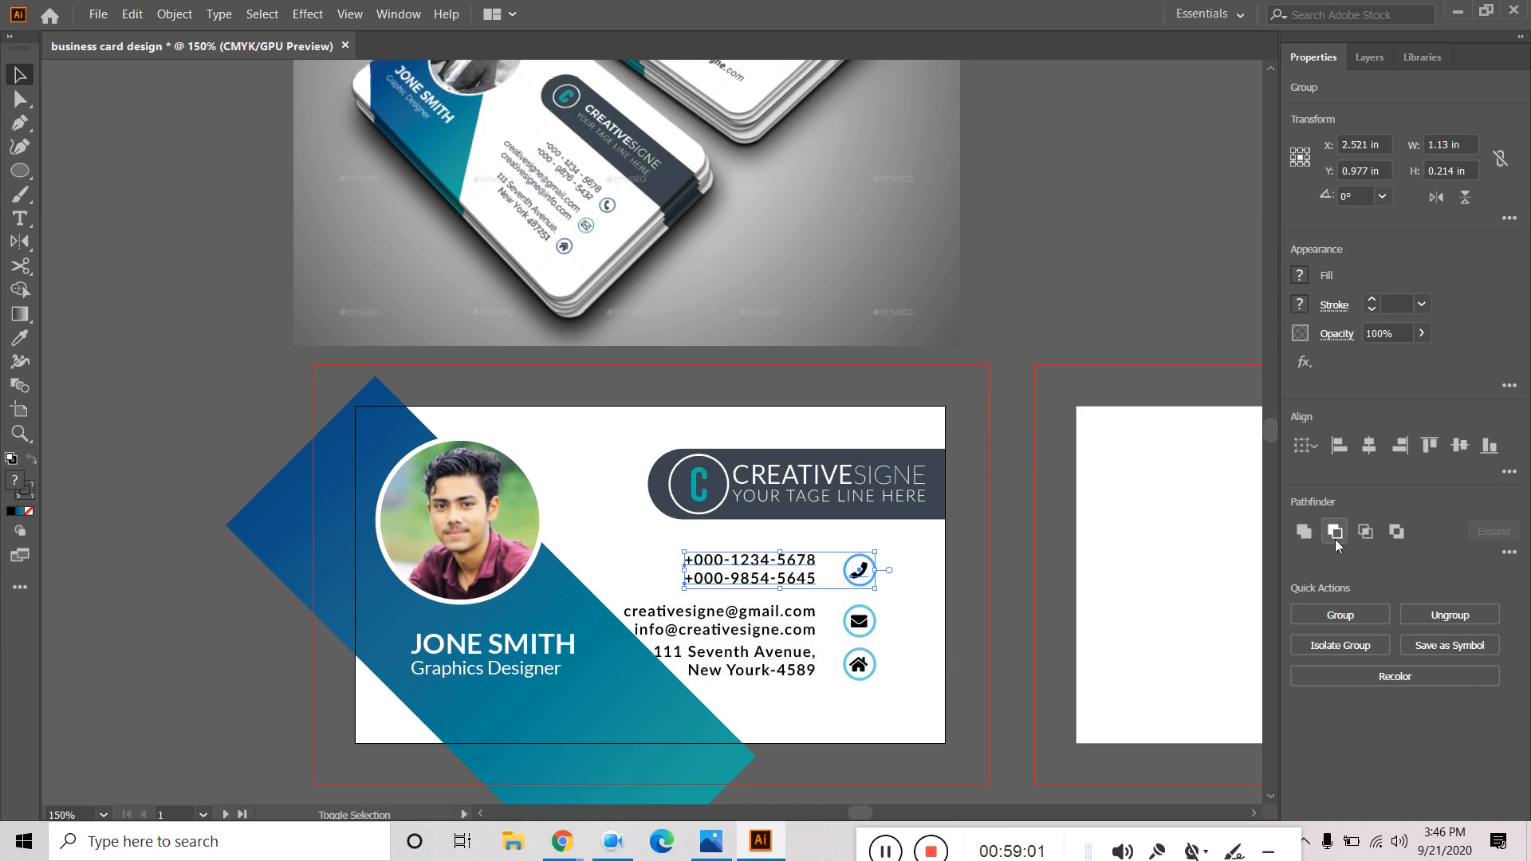
pyautogui.click(1463, 447)
pyautogui.click(859, 621)
pyautogui.keyDown('shift'); pyautogui.click(783, 625); pyautogui.keyUp('shift')
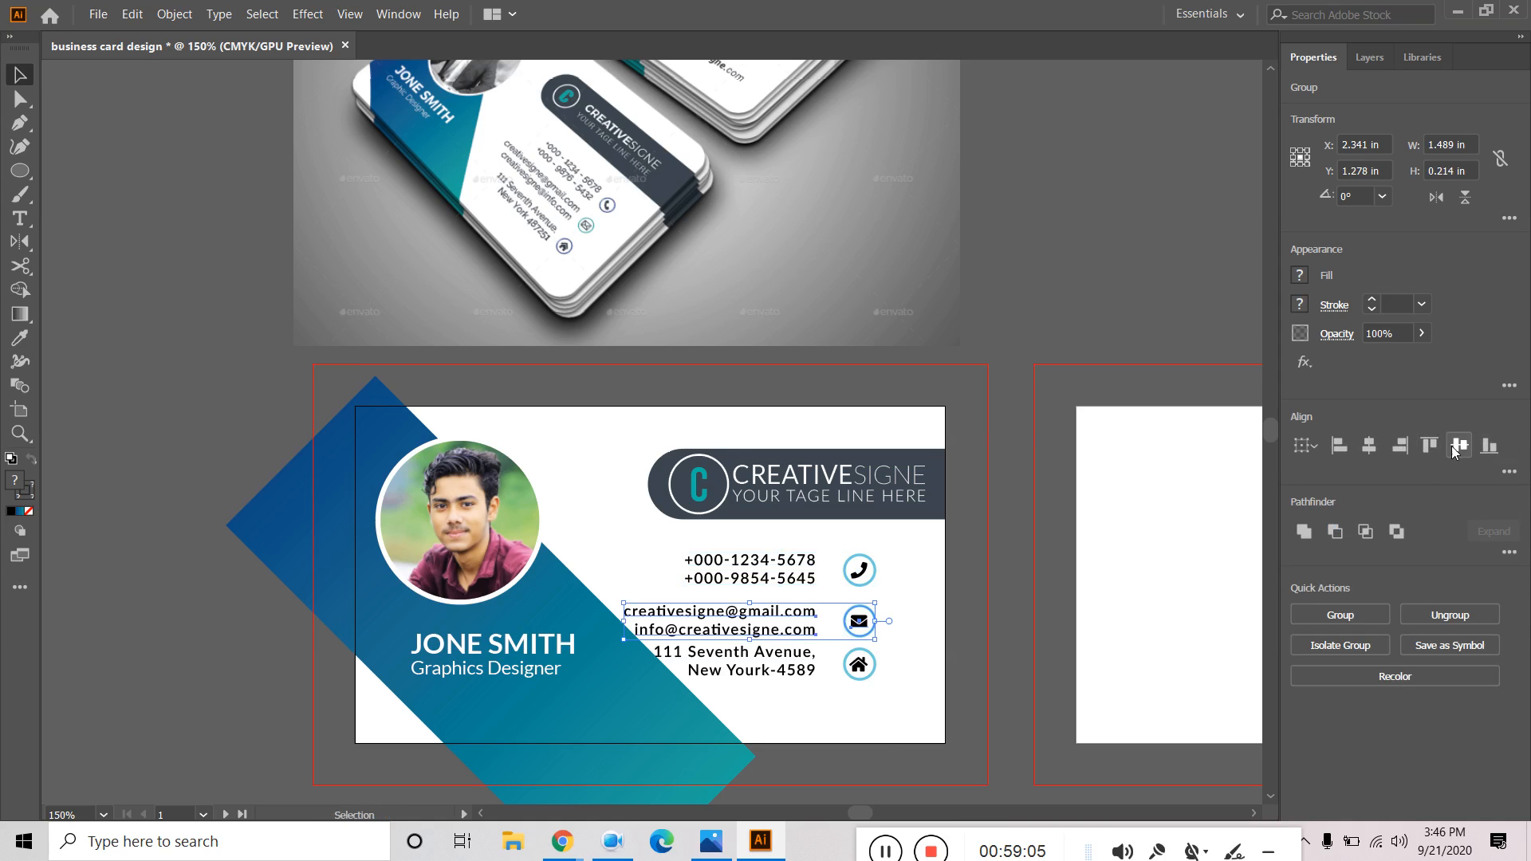
pyautogui.click(1459, 446)
pyautogui.click(859, 664)
pyautogui.keyDown('shift'); pyautogui.click(779, 671); pyautogui.keyUp('shift')
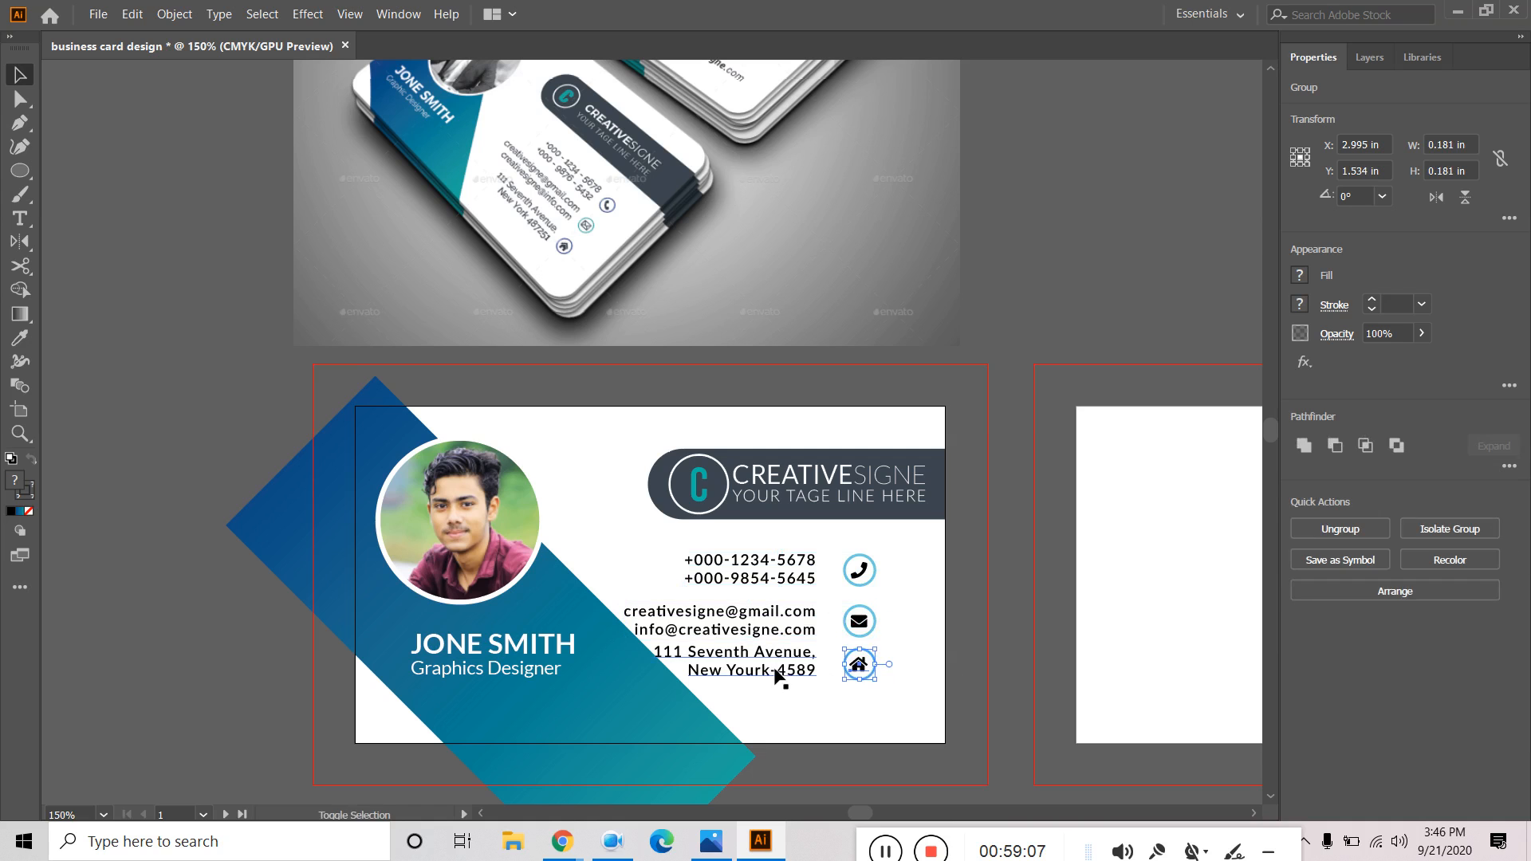
pyautogui.click(1461, 446)
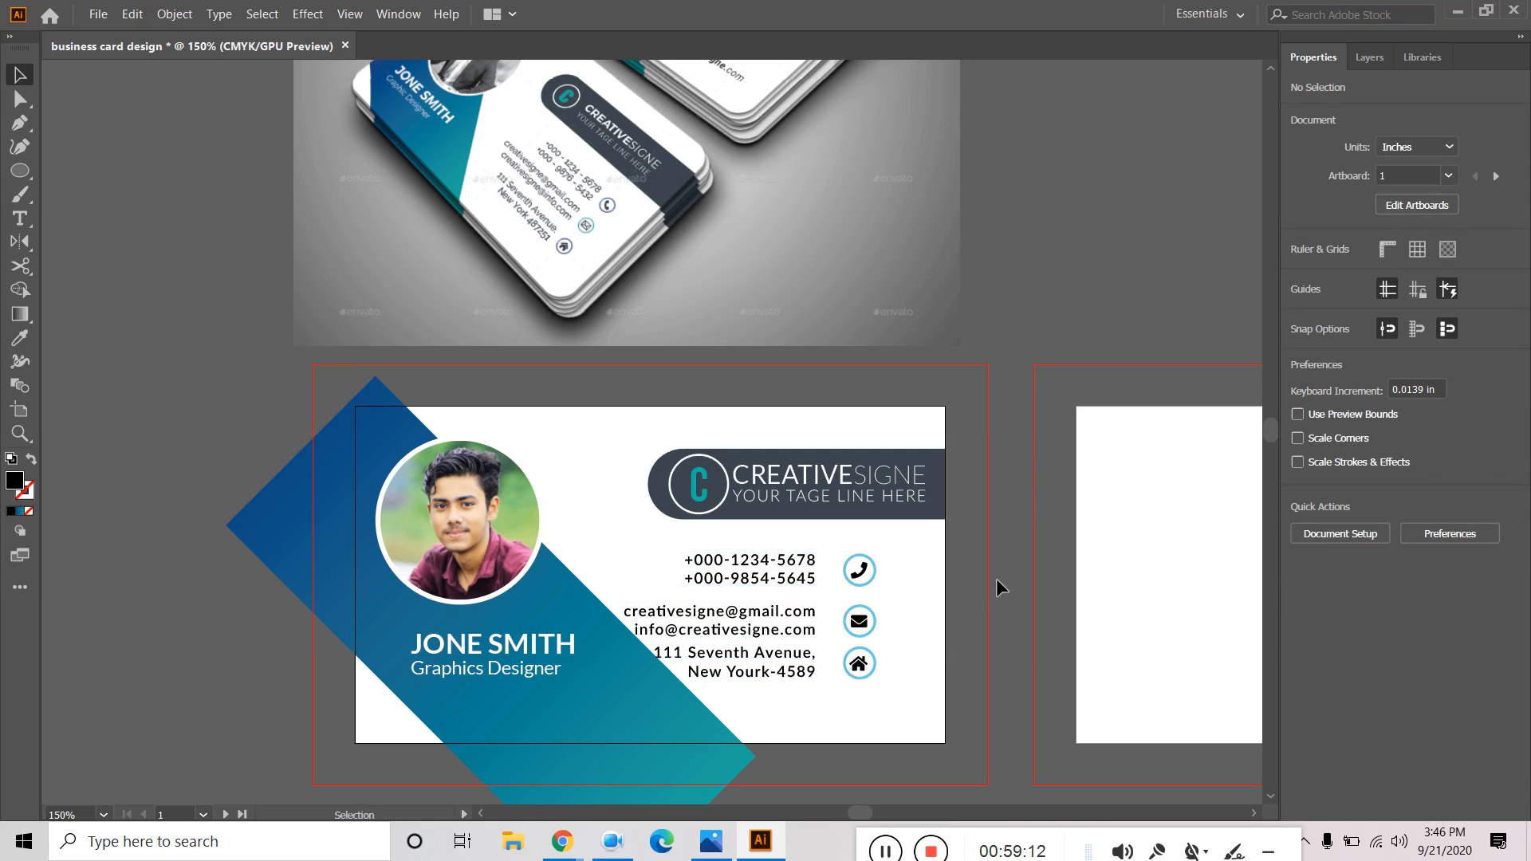
# Nudge the three contact texts to the right.
pyautogui.click(798, 579)
pyautogui.keyDown('shift'); pyautogui.click(795, 631); pyautogui.keyUp('shift')
pyautogui.keyDown('shift'); pyautogui.click(799, 674); pyautogui.keyUp('shift')
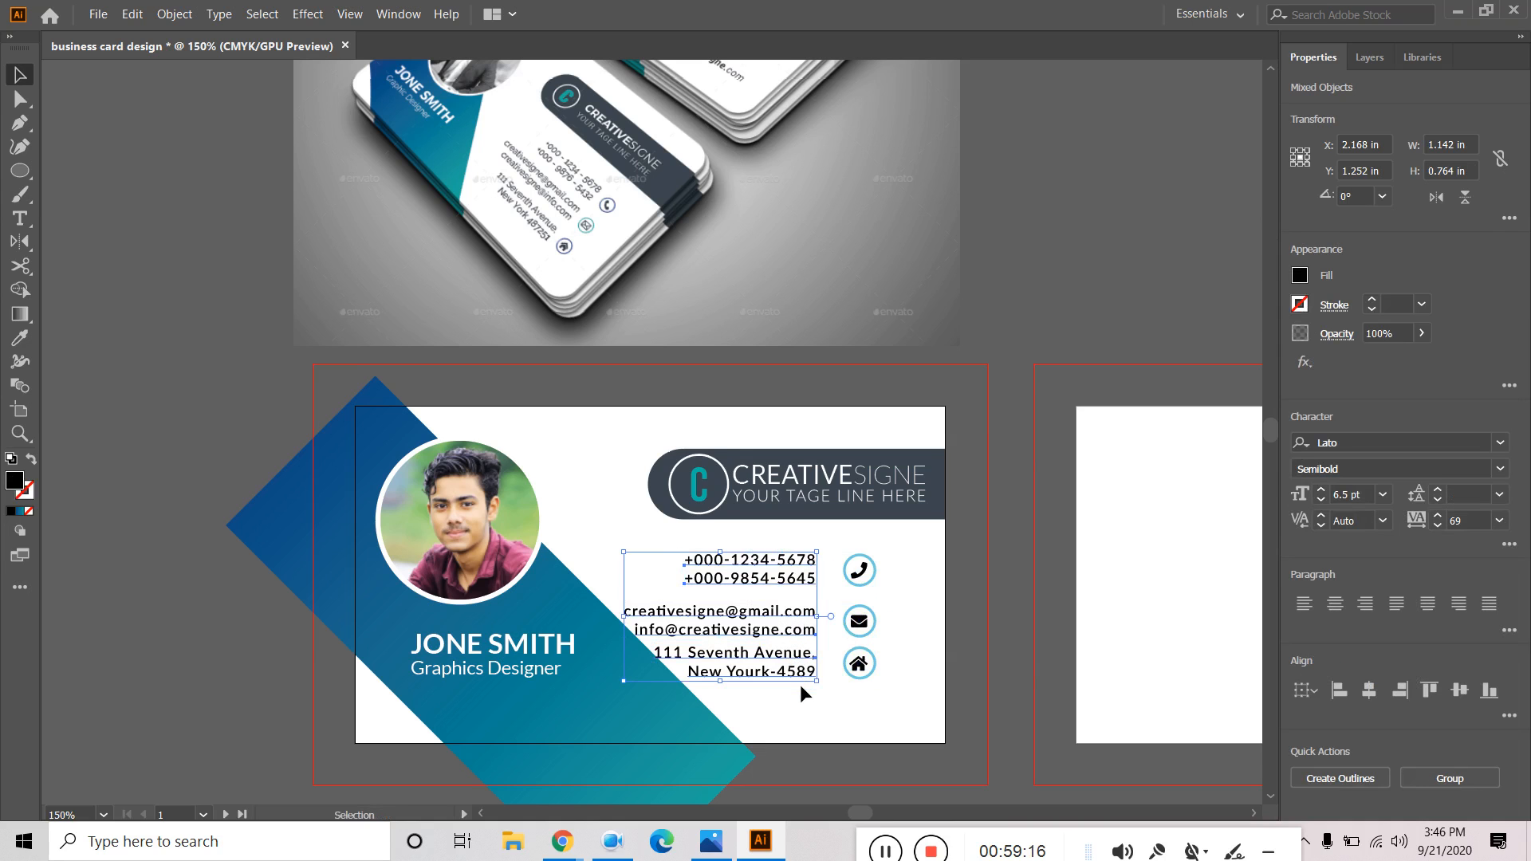
pyautogui.press('Right')
pyautogui.press('Right')
pyautogui.press('Right')
pyautogui.press('Right')
pyautogui.press('Right')
pyautogui.press('Right')
pyautogui.press('Right')
pyautogui.press('Right')
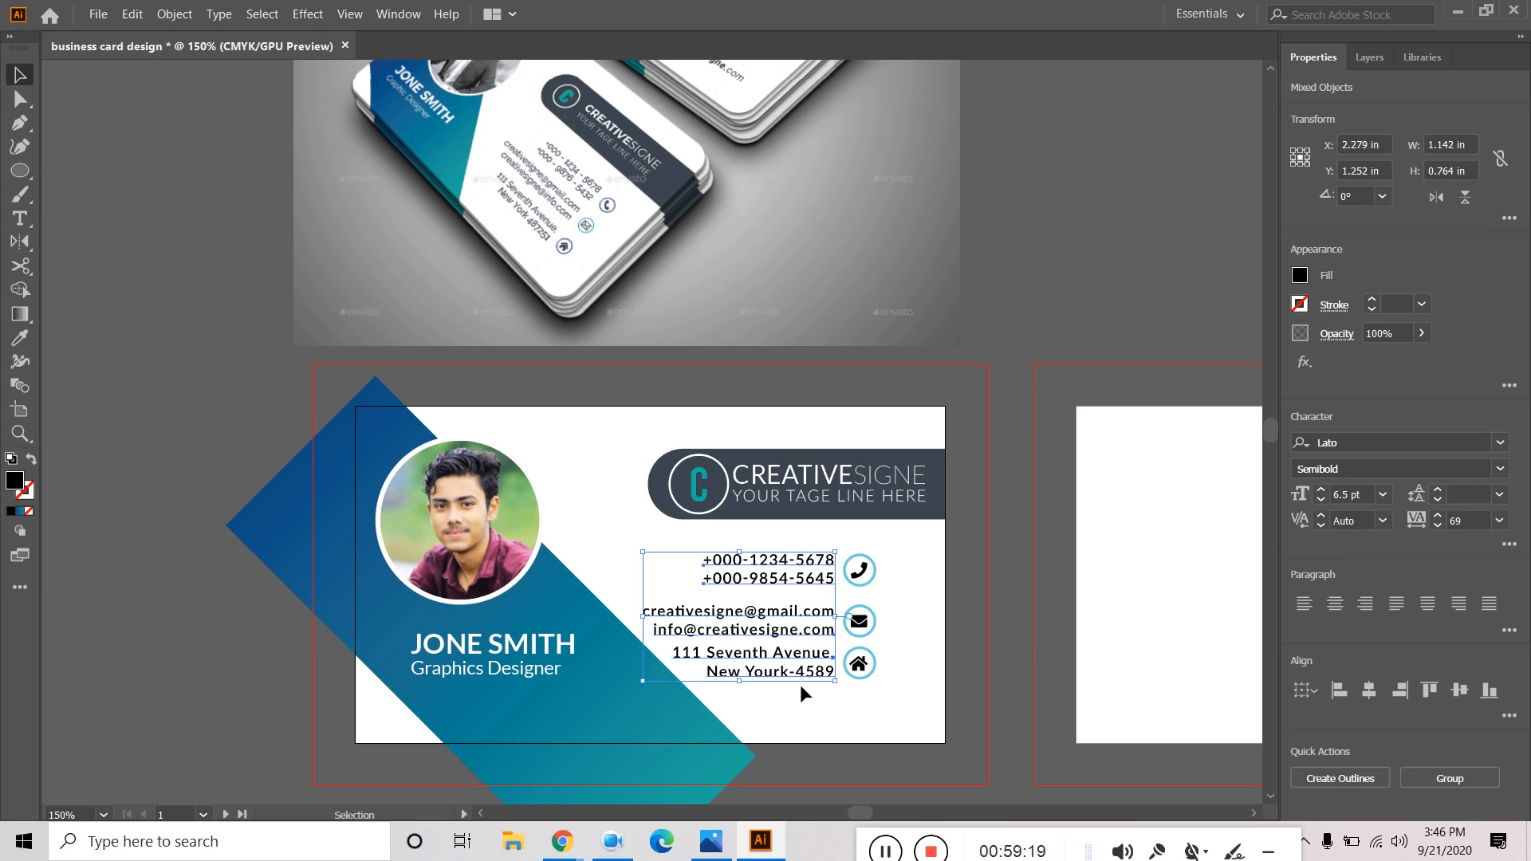
pyautogui.click(1041, 271)
# Nudge the phone, envelope and home icons to the right.
pyautogui.click(860, 566)
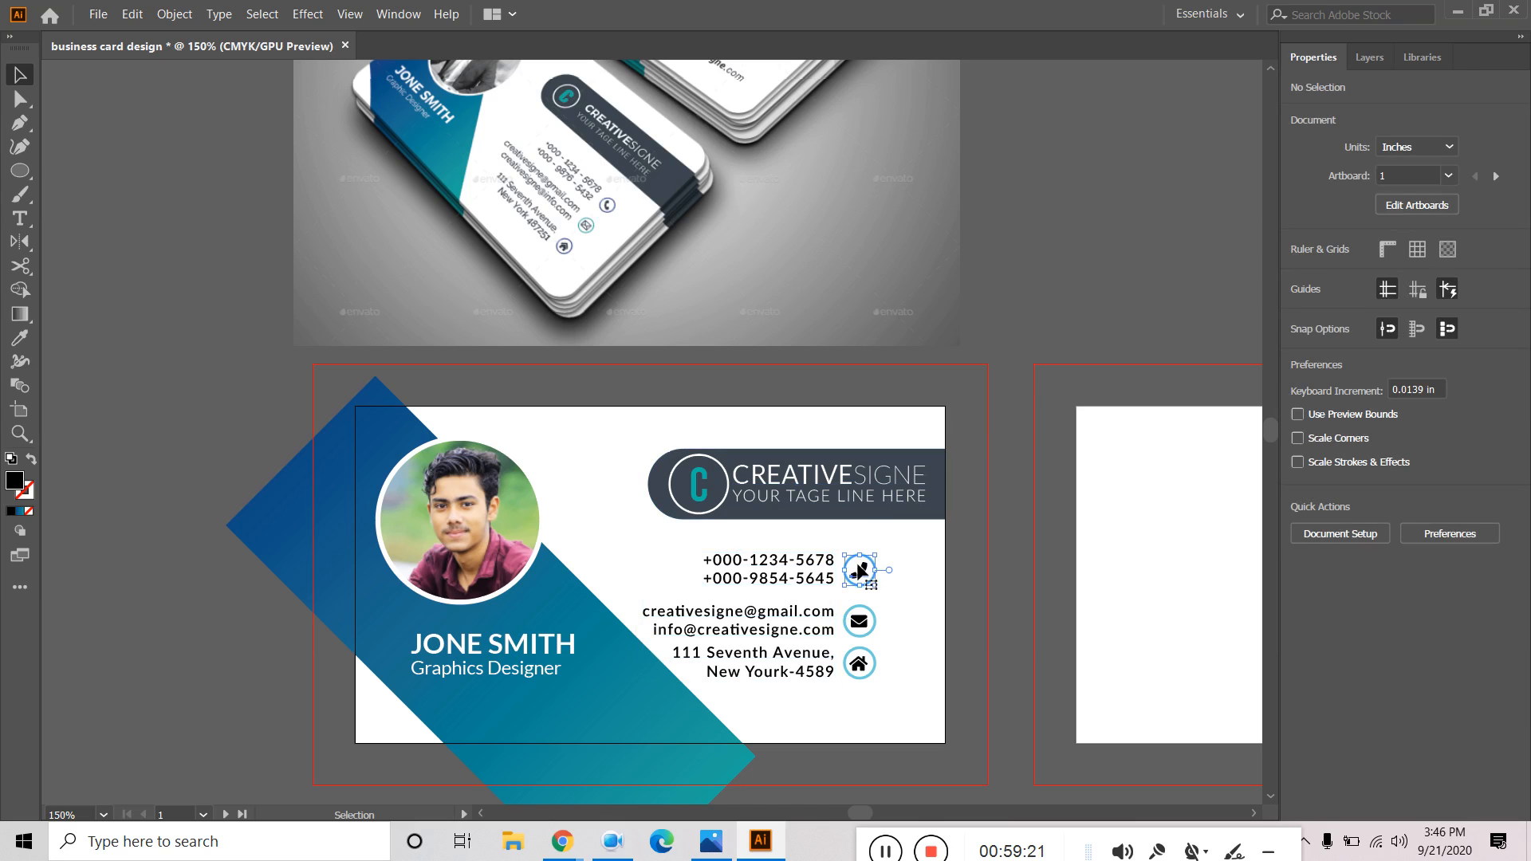
pyautogui.keyDown('shift'); pyautogui.click(860, 621); pyautogui.keyUp('shift')
pyautogui.keyDown('shift'); pyautogui.click(866, 665); pyautogui.keyUp('shift')
pyautogui.press('Right')
pyautogui.press('Right')
pyautogui.press('Right')
pyautogui.press('Right')
pyautogui.press('Right')
pyautogui.press('Right')
pyautogui.press('Right')
pyautogui.press('Right')
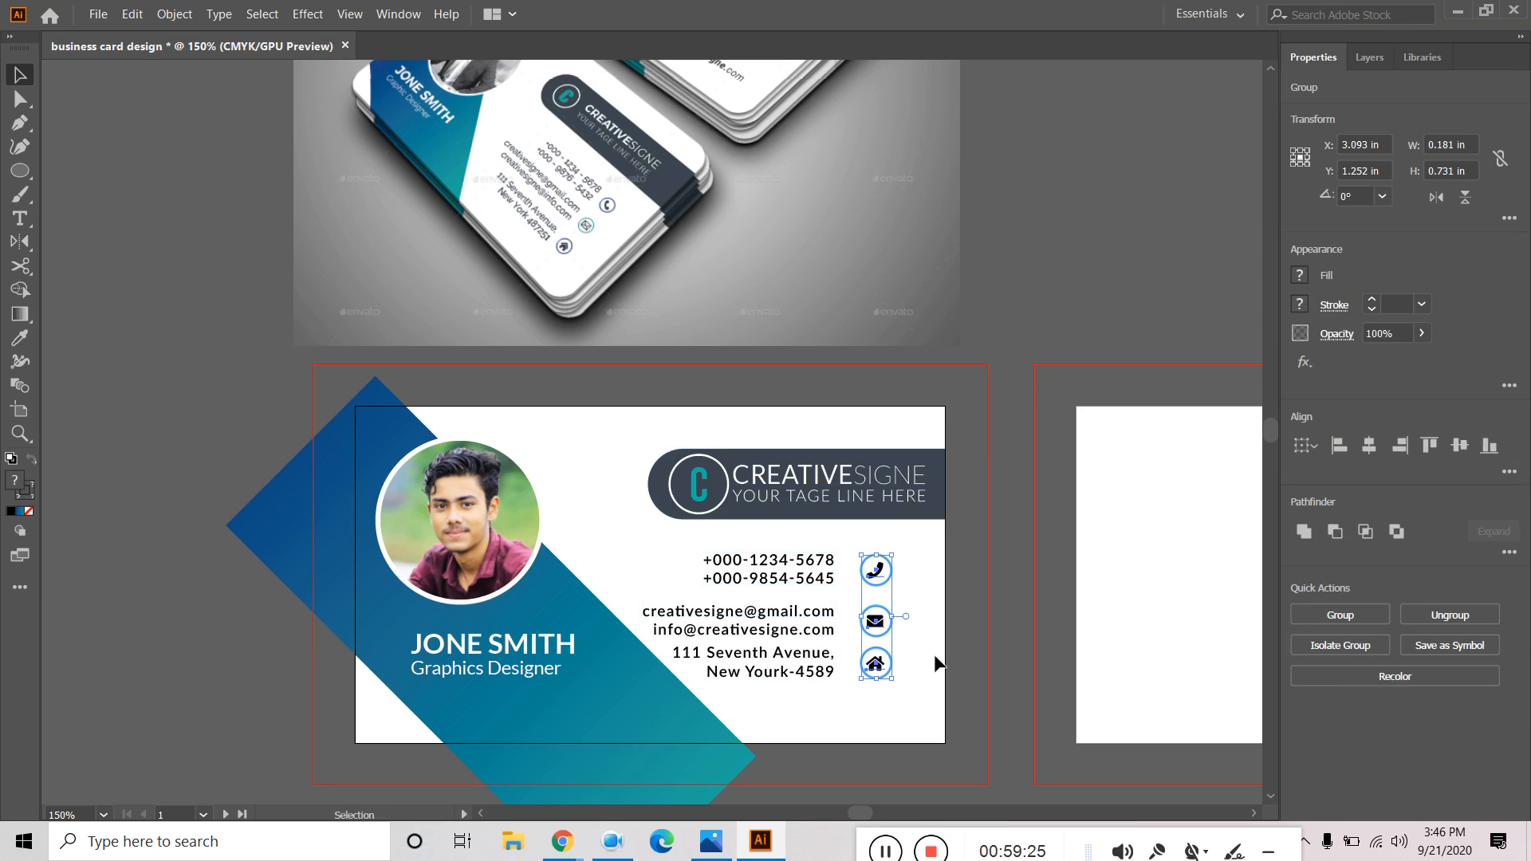
pyautogui.click(1094, 216)
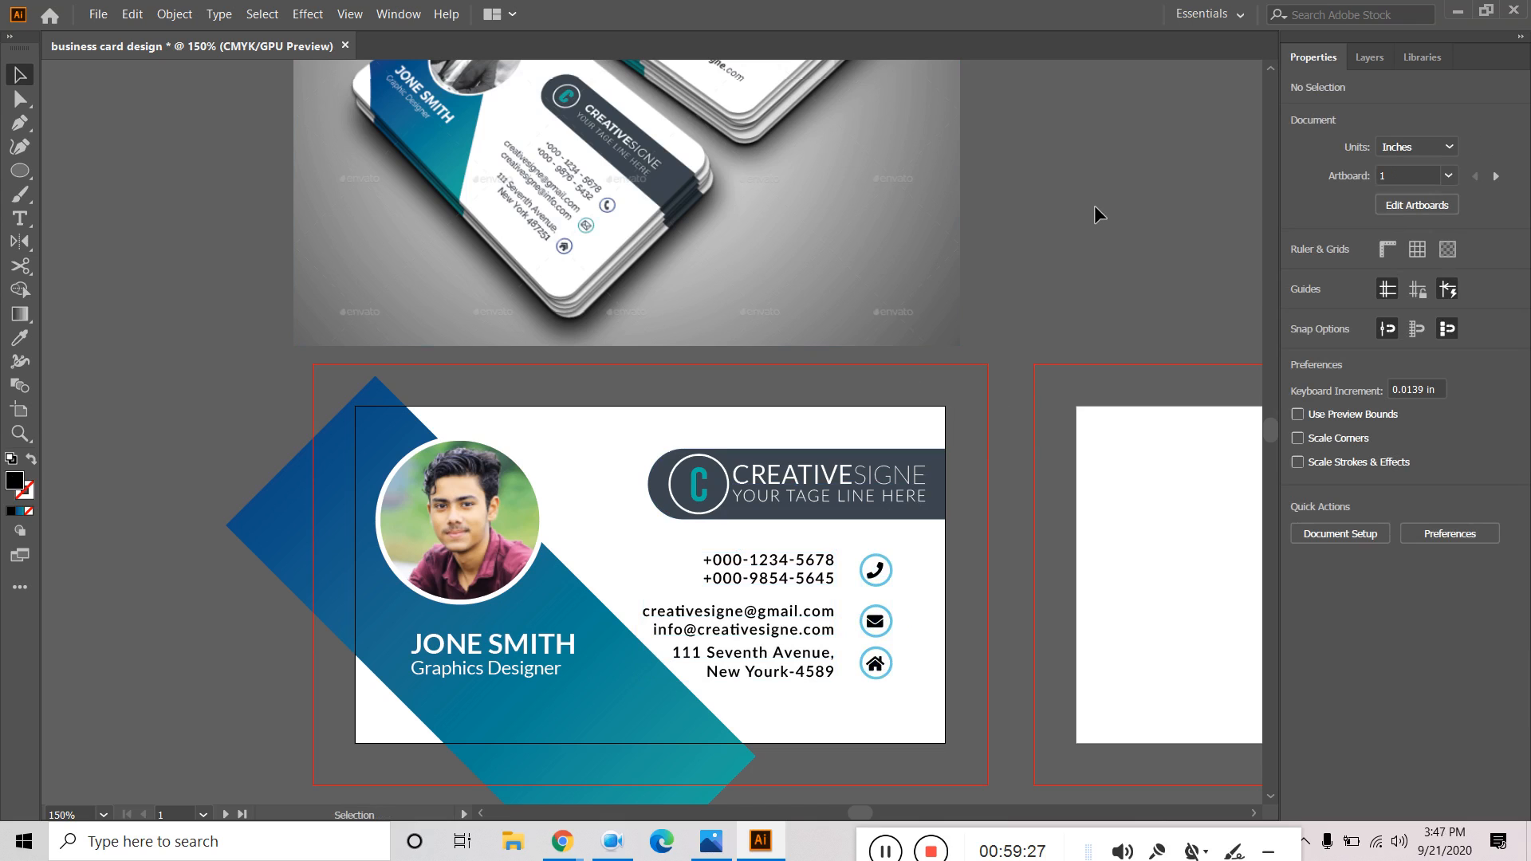
# Nudge the address and home icon down.
pyautogui.click(793, 662)
pyautogui.keyDown('shift'); pyautogui.click(874, 665); pyautogui.keyUp('shift')
pyautogui.press('Down')
pyautogui.press('Down')
pyautogui.press('Down')
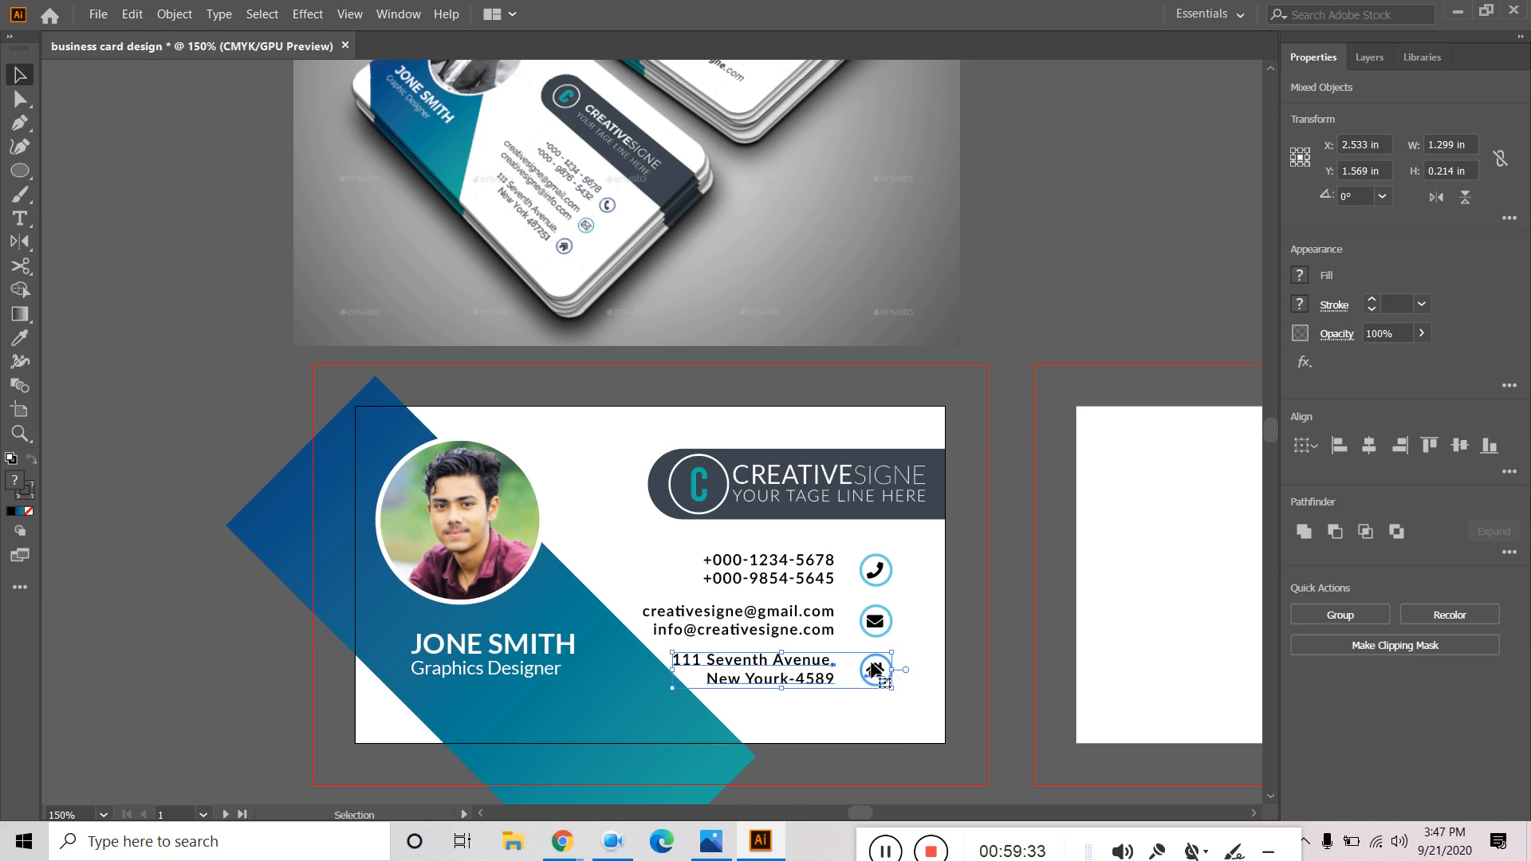
pyautogui.click(1006, 399)
# Group each icon with its text: phone, envelope with email, home with address.
pyautogui.click(880, 570)
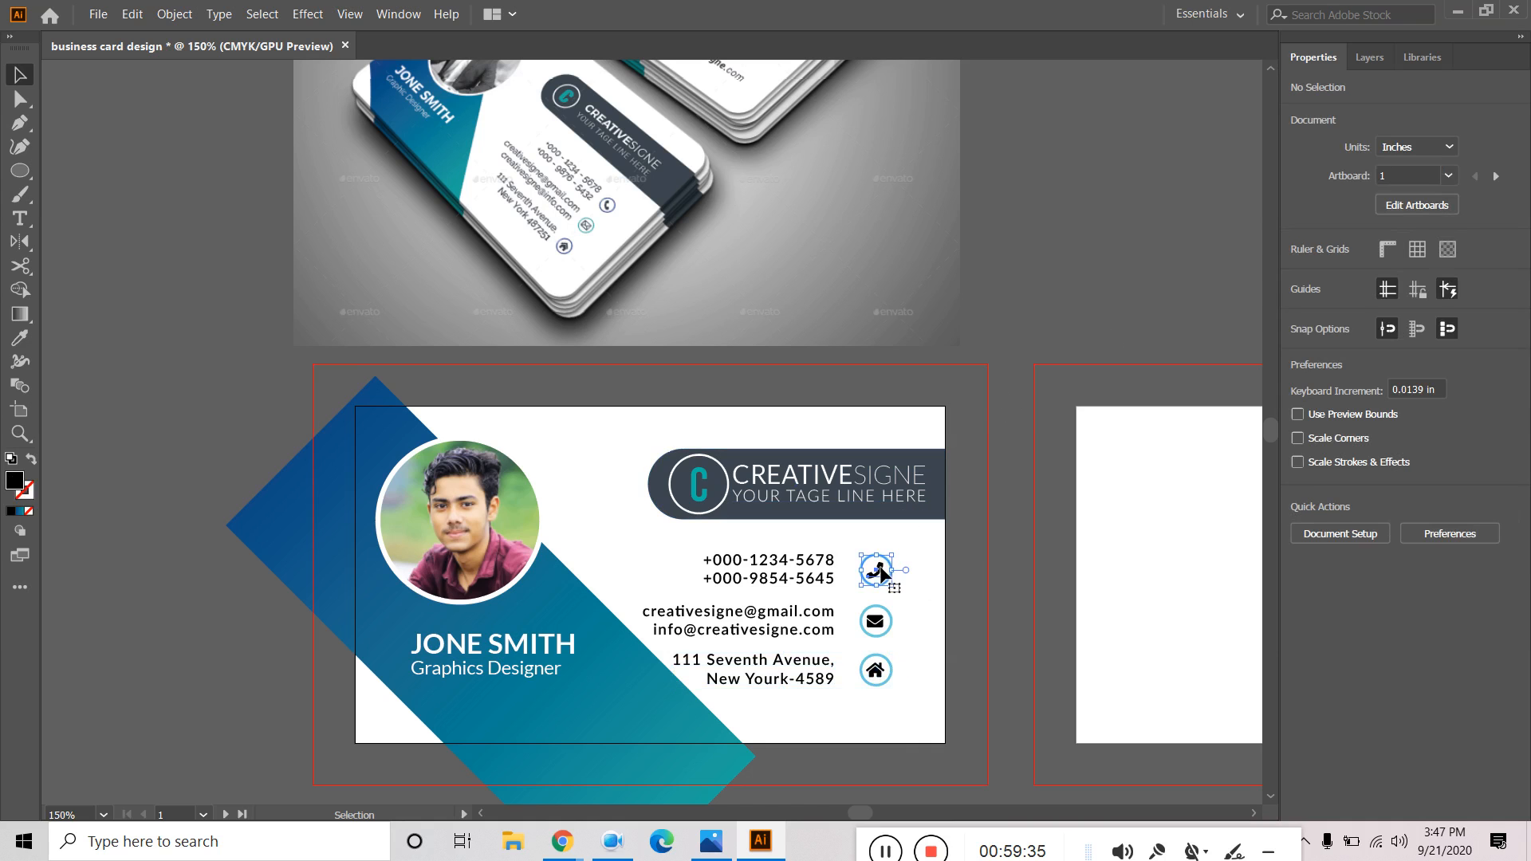
pyautogui.keyDown('shift'); pyautogui.click(820, 571); pyautogui.keyUp('shift')
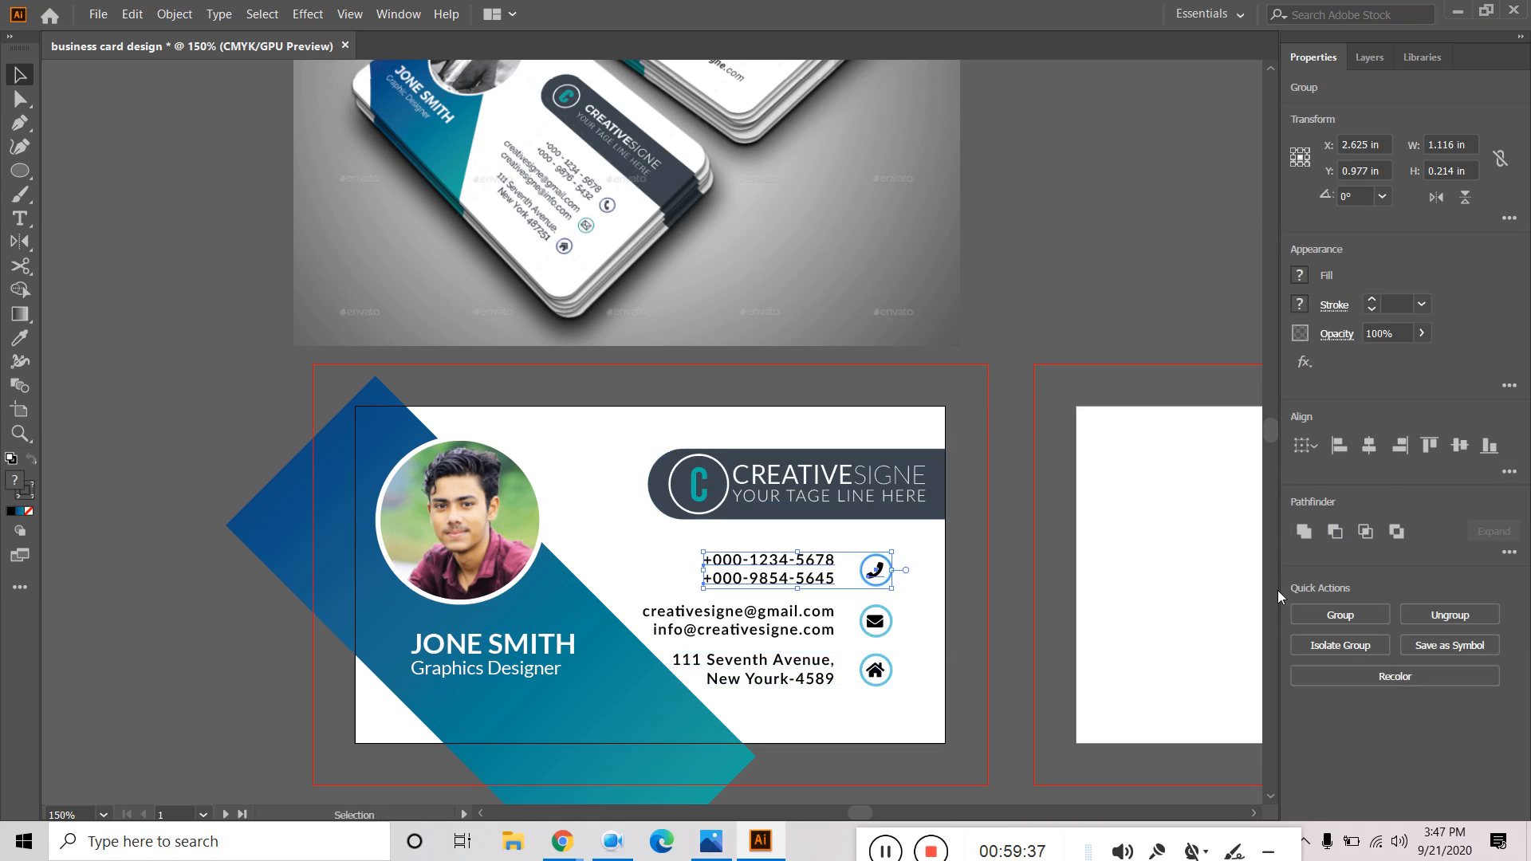
pyautogui.click(1341, 615)
pyautogui.click(875, 621)
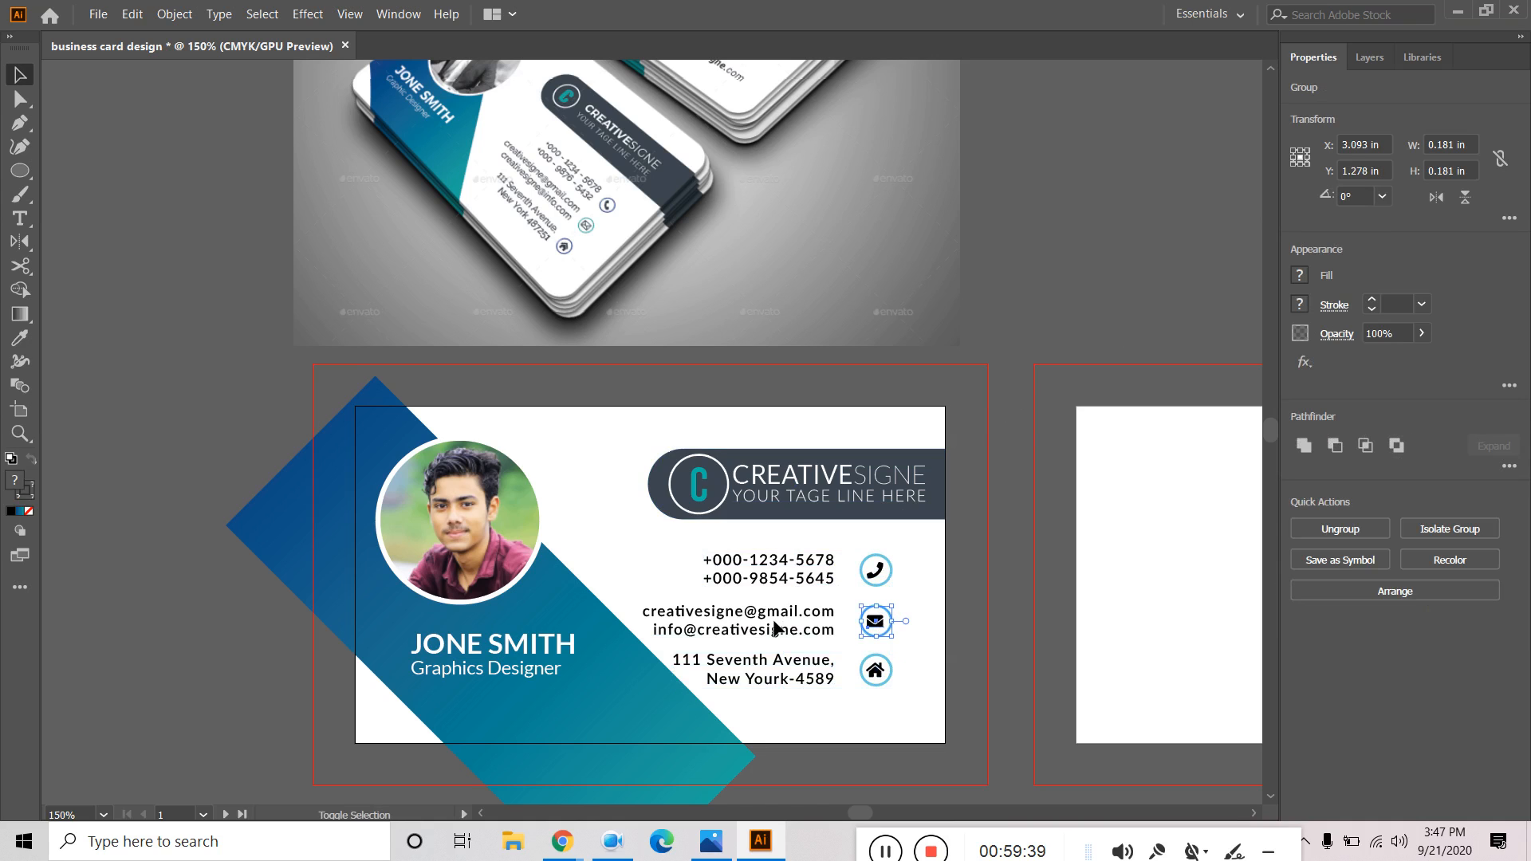
pyautogui.keyDown('shift'); pyautogui.click(774, 628); pyautogui.keyUp('shift')
pyautogui.click(1357, 615)
pyautogui.click(877, 670)
pyautogui.keyDown('shift'); pyautogui.click(783, 673); pyautogui.keyUp('shift')
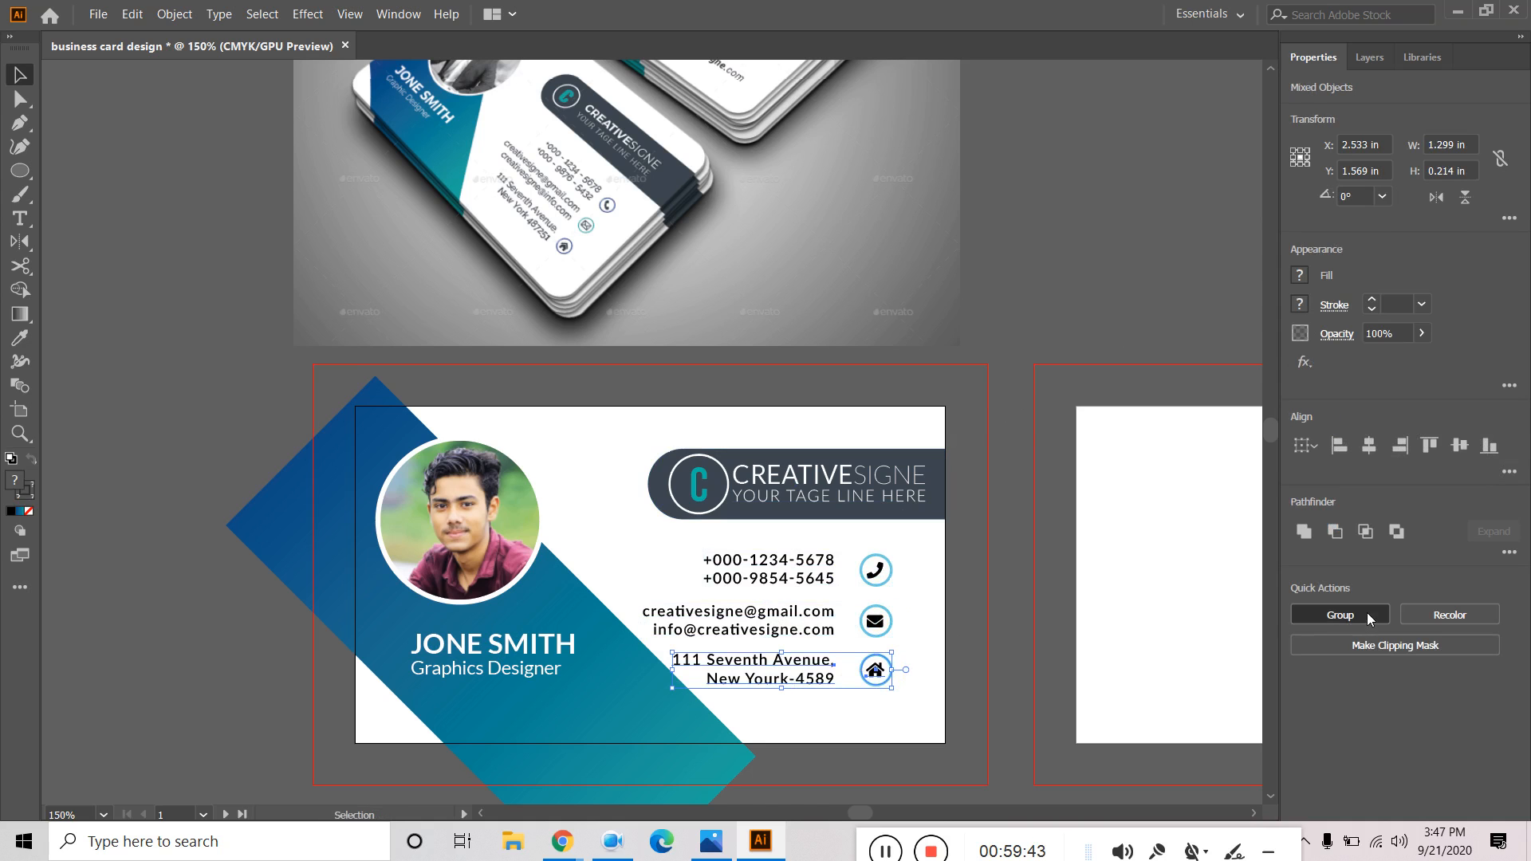
pyautogui.click(1341, 615)
pyautogui.click(758, 548)
# Distribute the three contact rows evenly in vertical spacing.
pyautogui.click(779, 578)
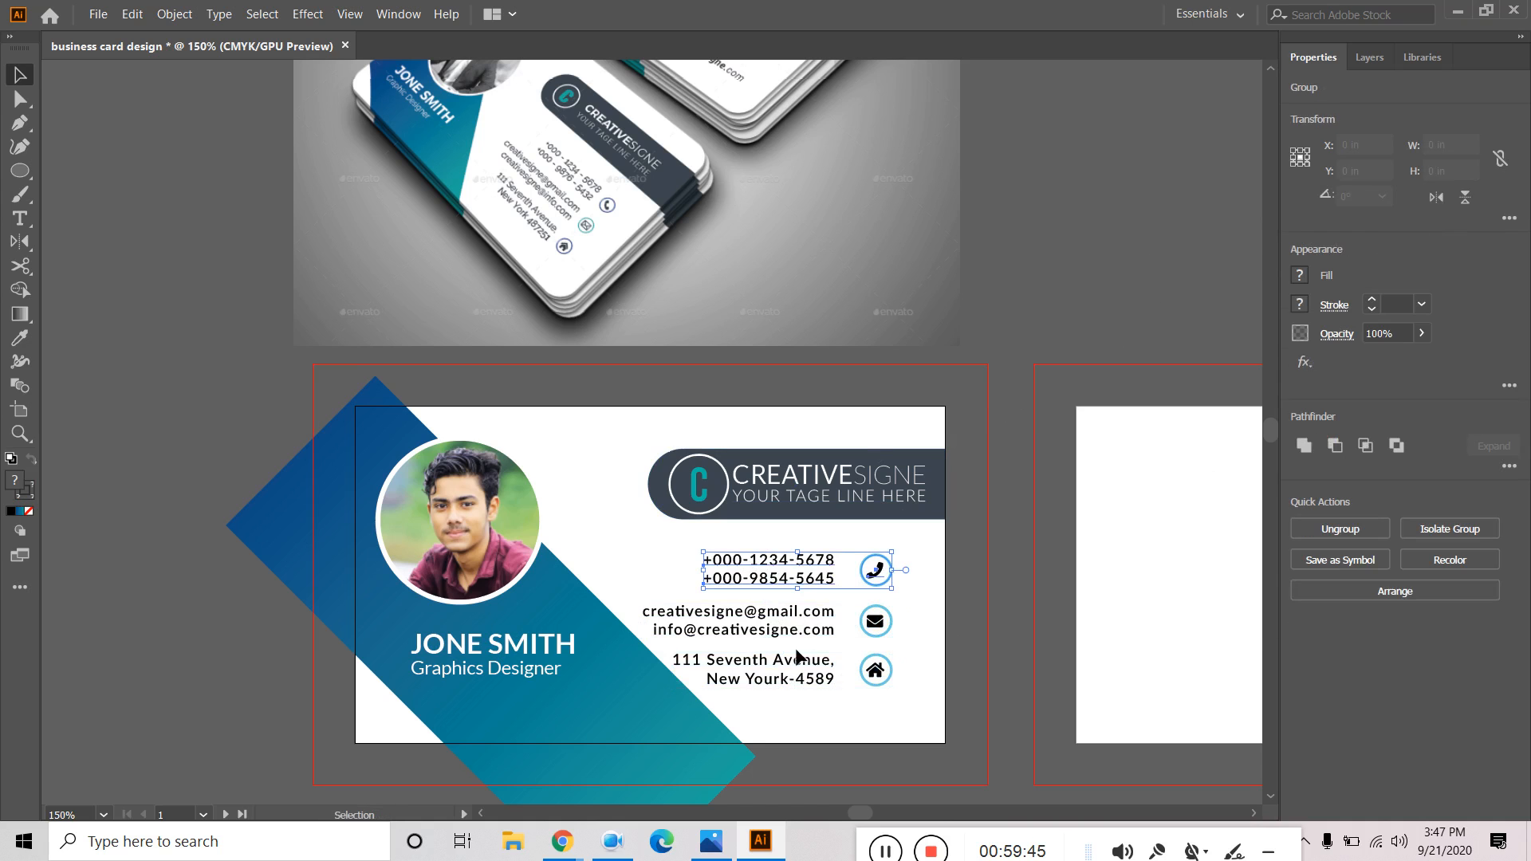
pyautogui.keyDown('shift'); pyautogui.click(800, 678); pyautogui.keyUp('shift')
pyautogui.keyDown('shift'); pyautogui.click(813, 628); pyautogui.keyUp('shift')
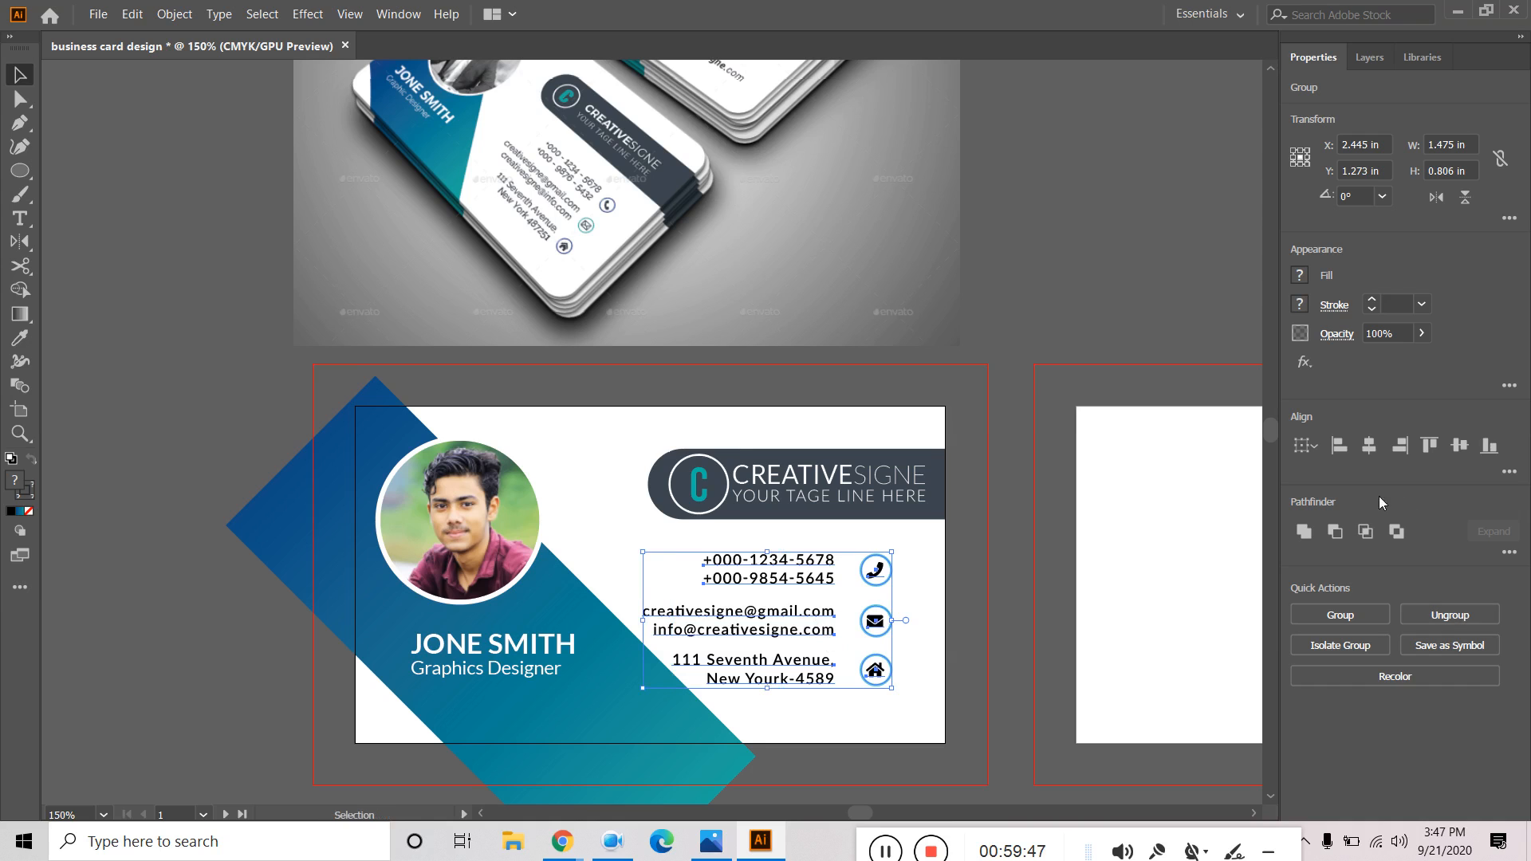
pyautogui.click(1510, 471)
pyautogui.click(1343, 587)
pyautogui.click(1105, 284)
# Nudge all three contact rows right together to X 2.543 in, then deselect.
pyautogui.click(787, 567)
pyautogui.click(797, 610)
pyautogui.click(800, 582)
pyautogui.keyDown('shift'); pyautogui.click(818, 620); pyautogui.keyUp('shift')
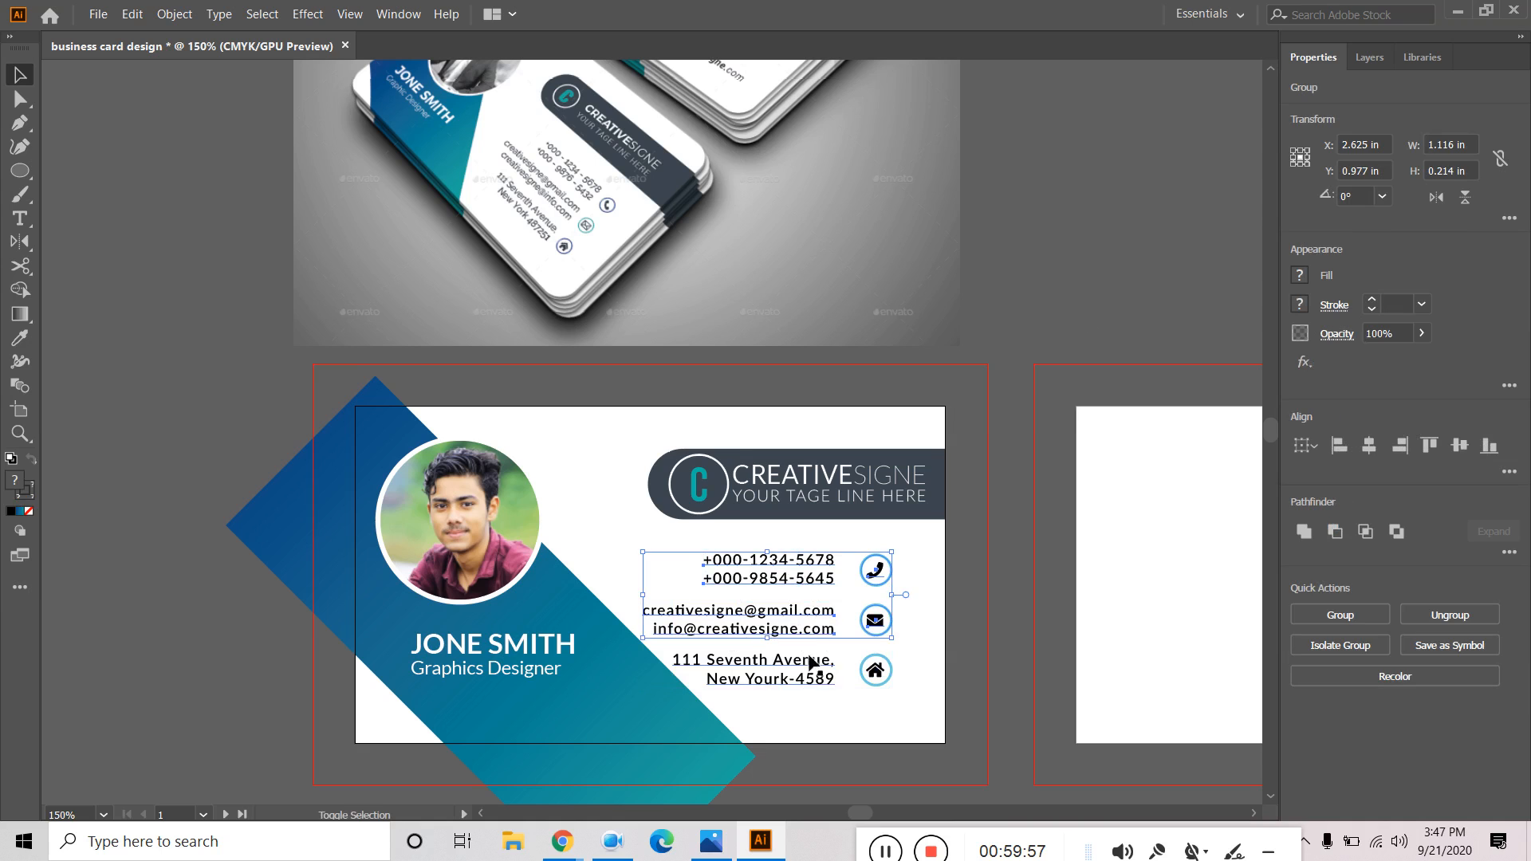
pyautogui.keyDown('shift'); pyautogui.click(809, 669); pyautogui.keyUp('shift')
pyautogui.press('Right')
pyautogui.press('Right')
pyautogui.press('Right')
pyautogui.press('Right')
pyautogui.press('Right')
pyautogui.press('Right')
pyautogui.press('Right')
pyautogui.press('Right')
pyautogui.press('Right')
pyautogui.press('Right')
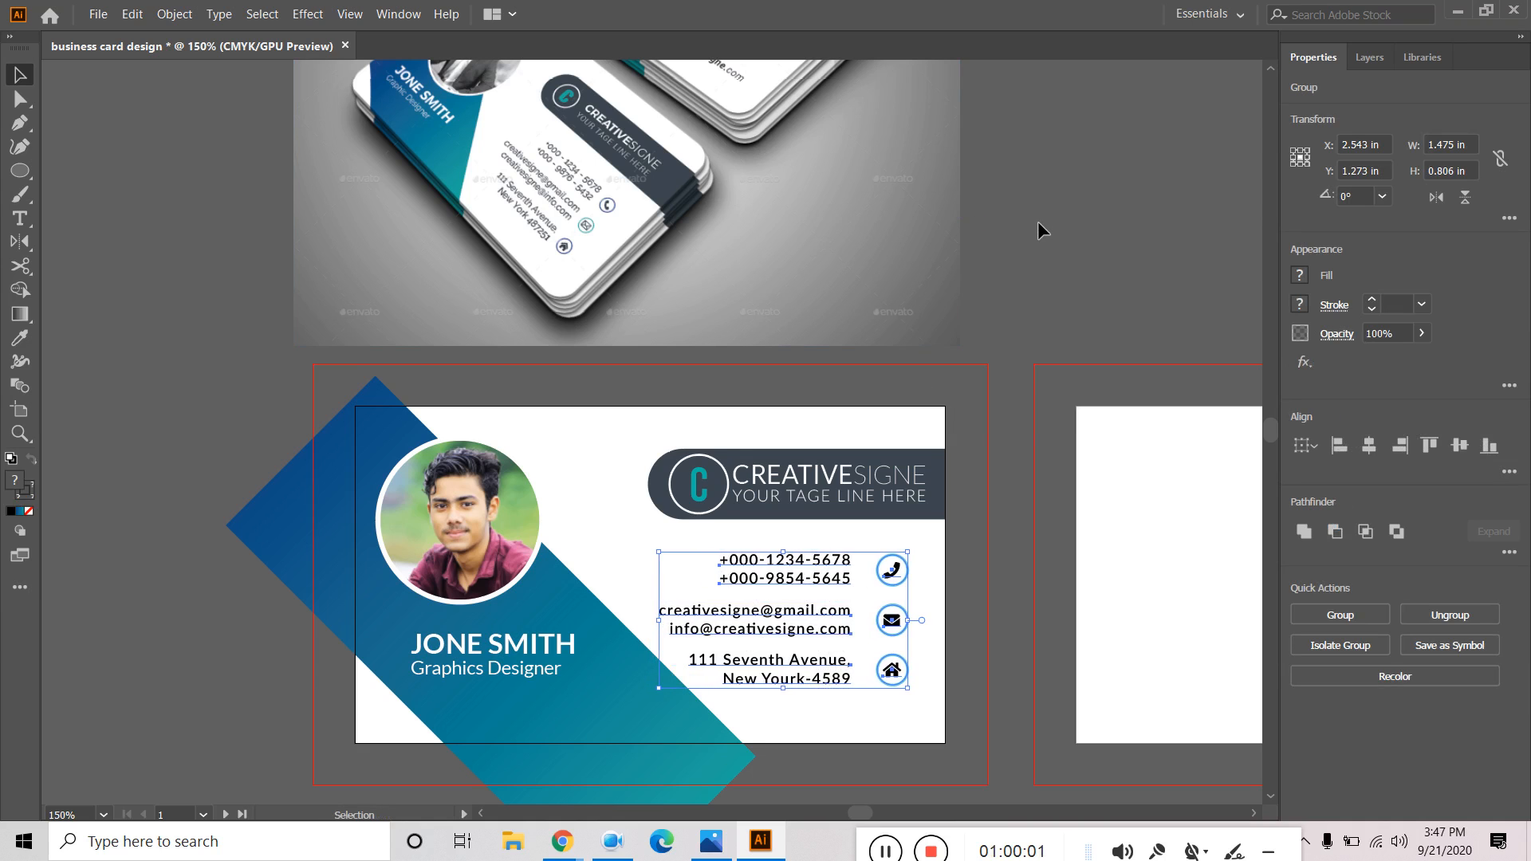
pyautogui.click(1039, 222)
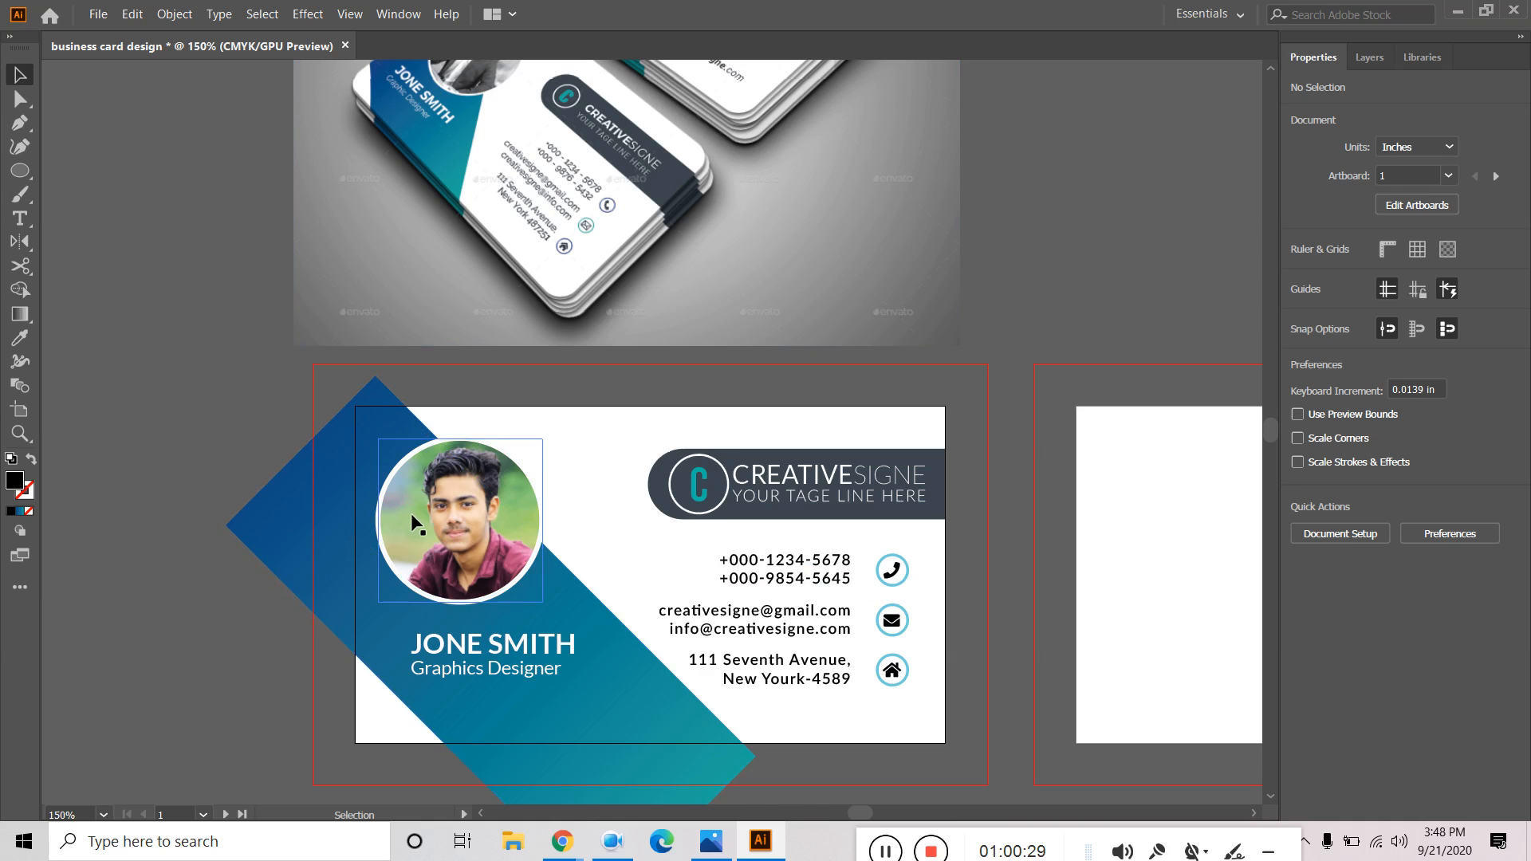
# Show the Layers panel with the front layer expanded to its groups, text, clip group and image.
pyautogui.click(1373, 59)
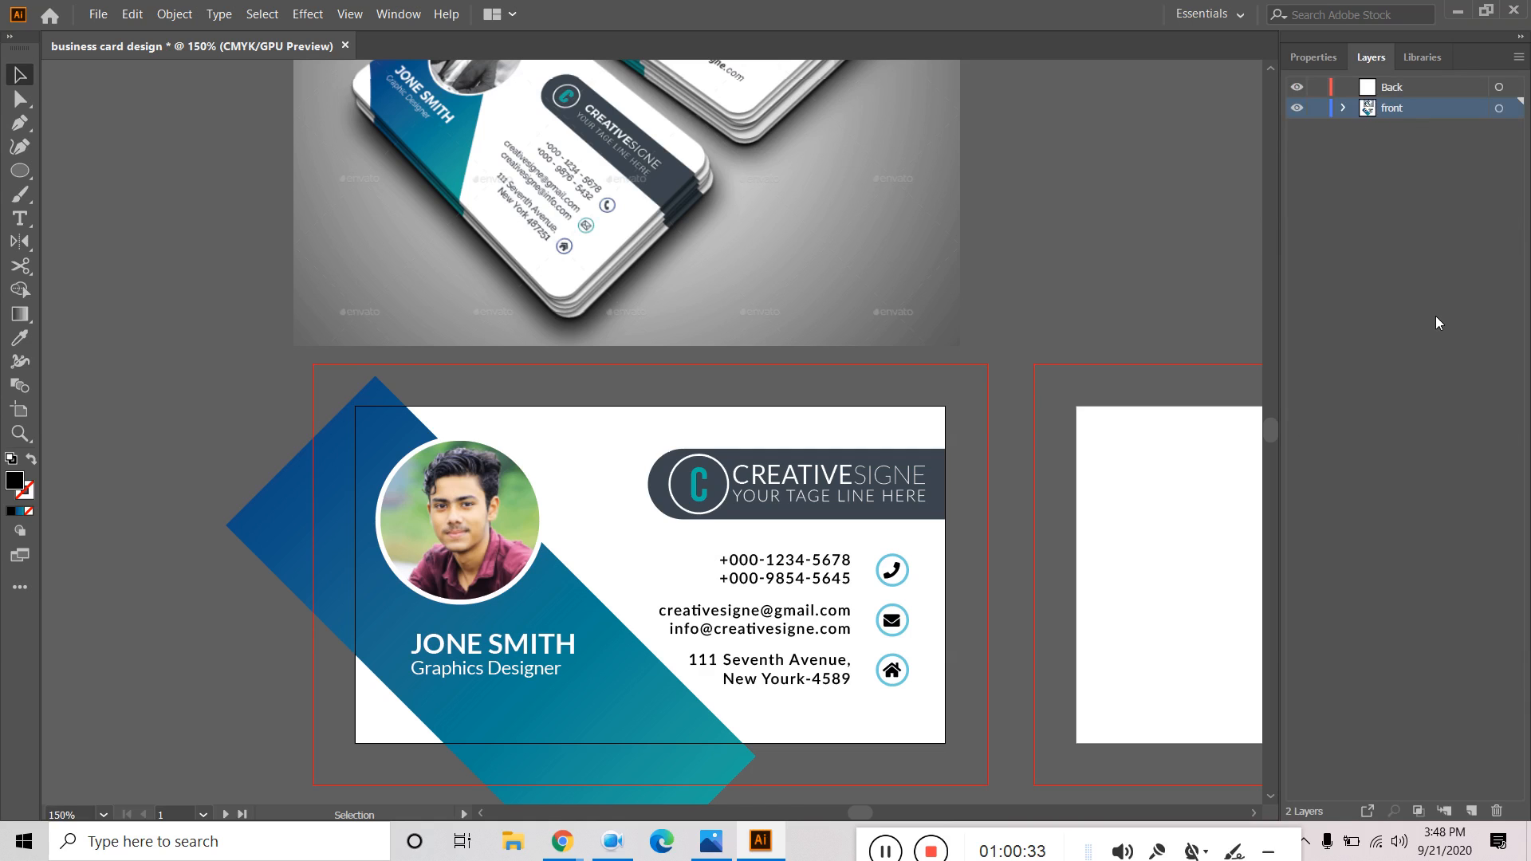
pyautogui.click(1343, 106)
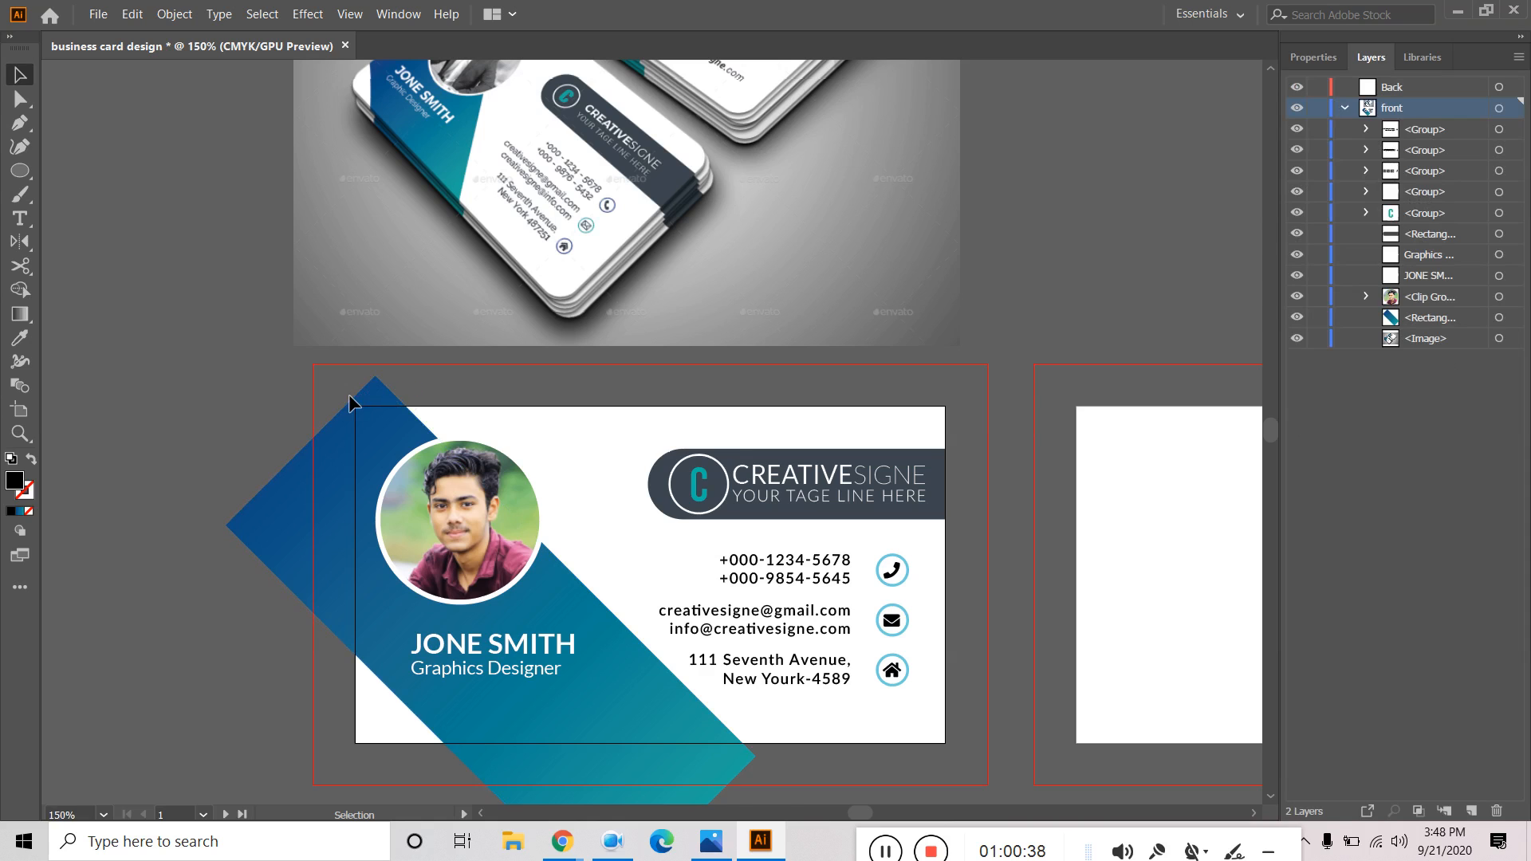
pyautogui.click(1426, 135)
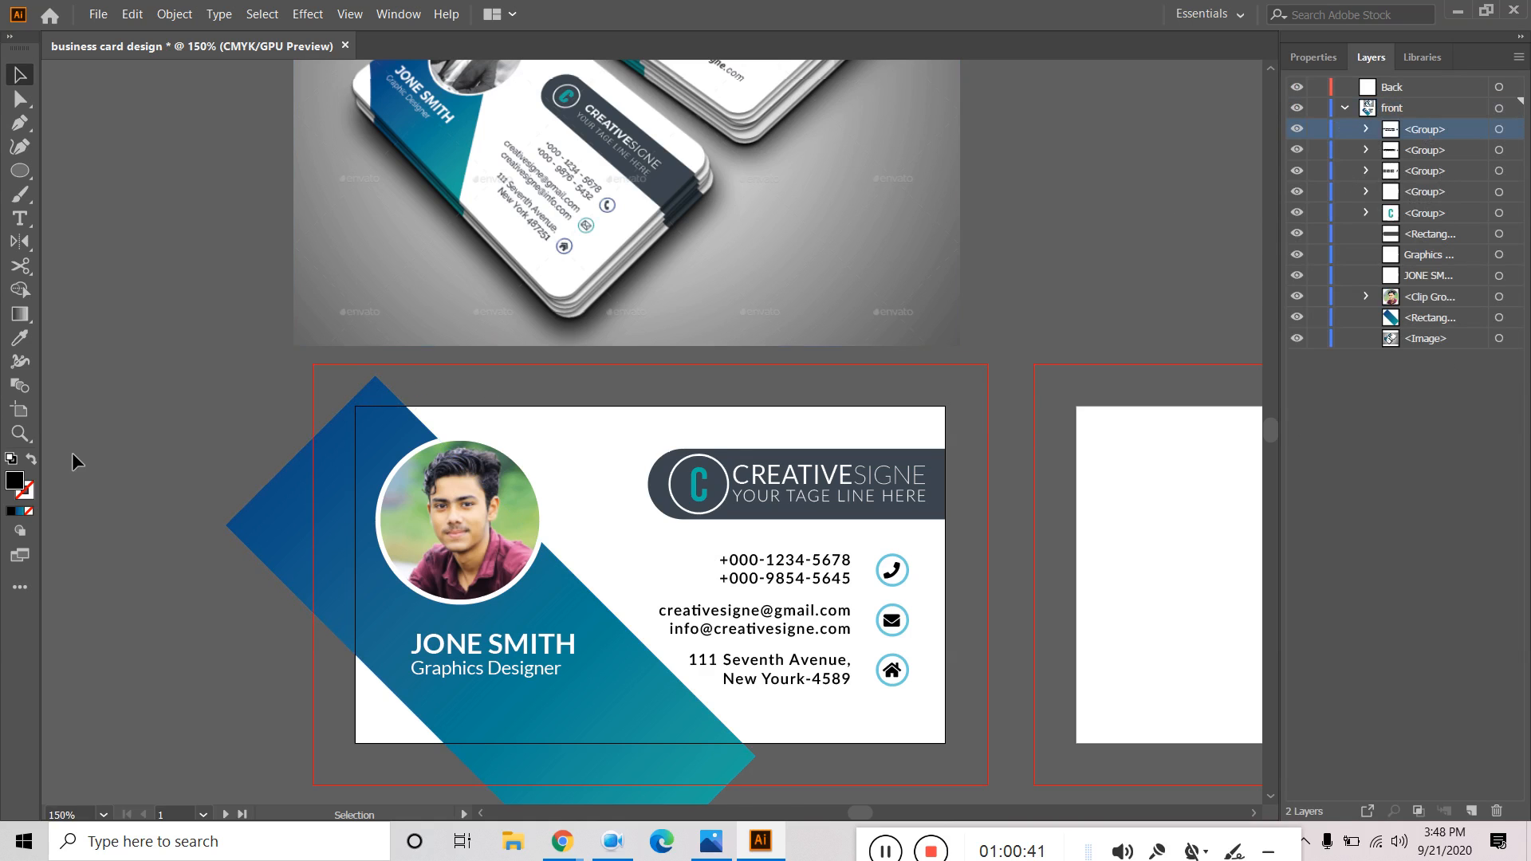
pyautogui.click(20, 170)
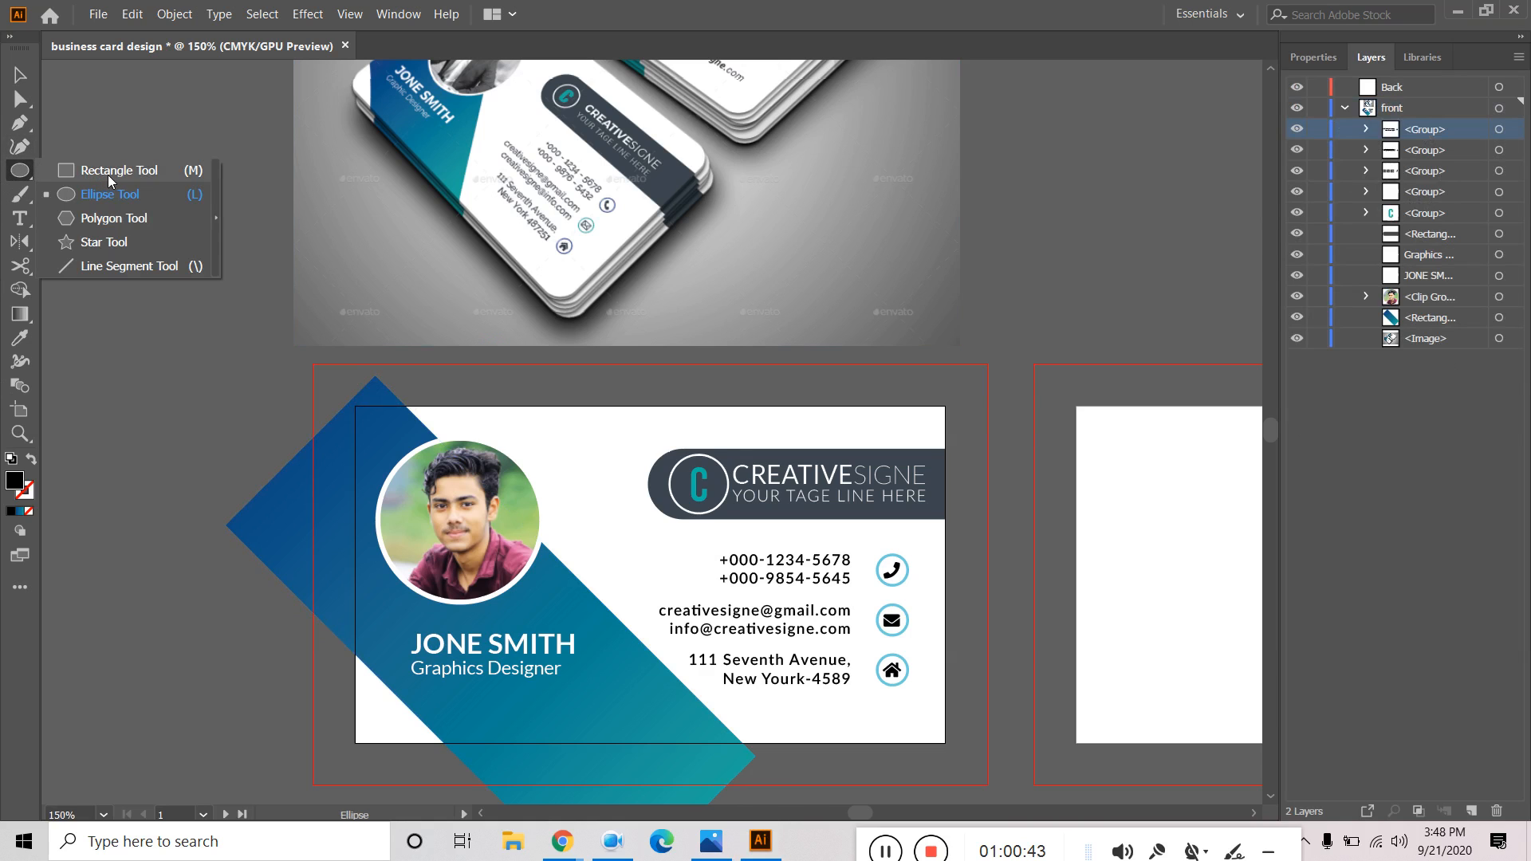
# Draw a black 3.19 × 1.92 in rectangle over the whole front card; try Make Clipping Mask.
pyautogui.click(108, 170)
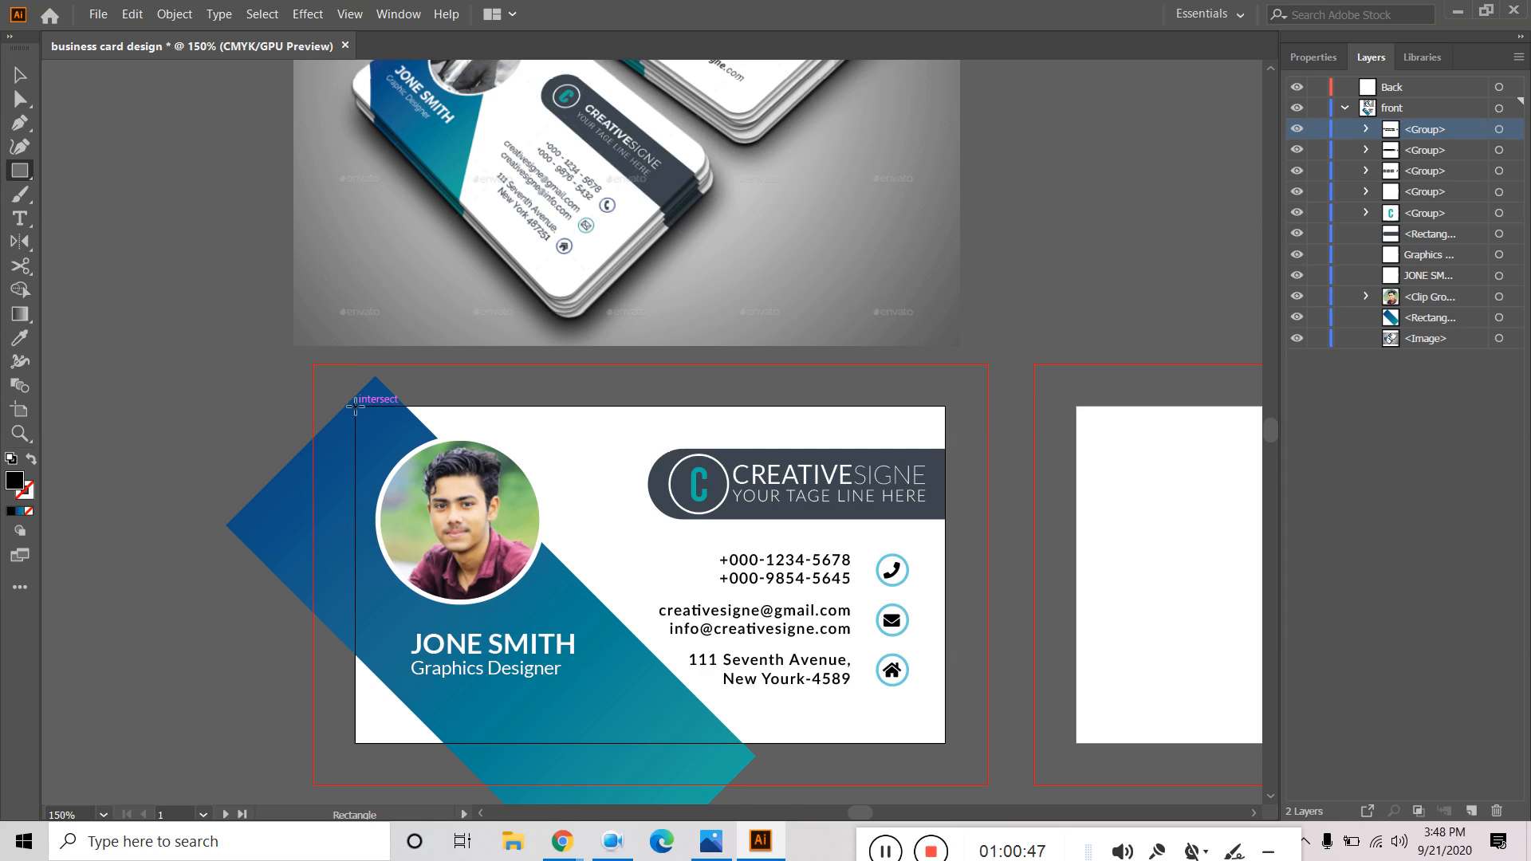
pyautogui.moveTo(355, 406); pyautogui.dragTo(945, 743)
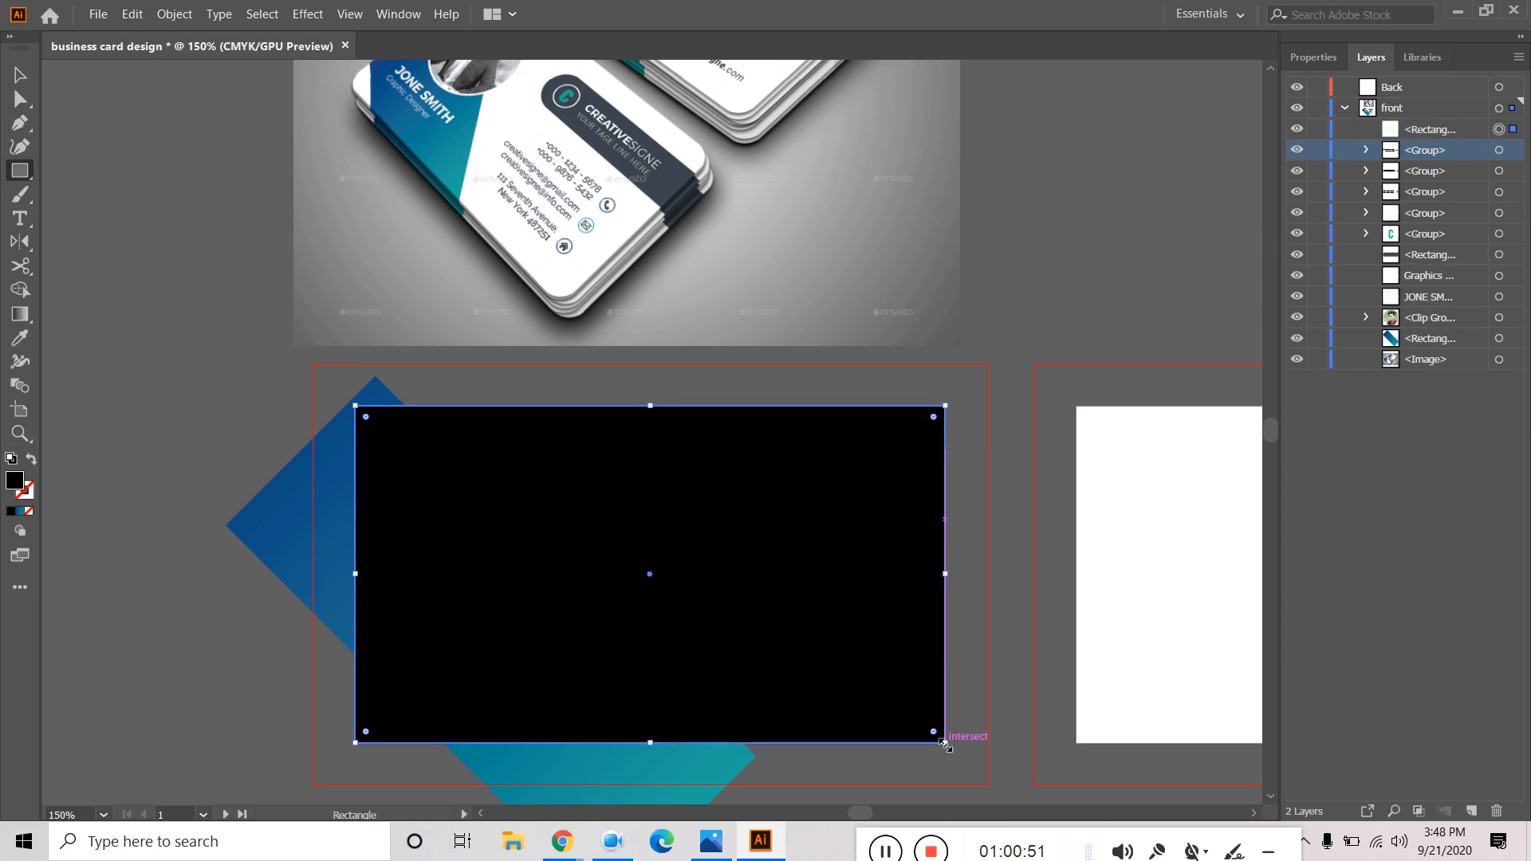
pyautogui.press('v')
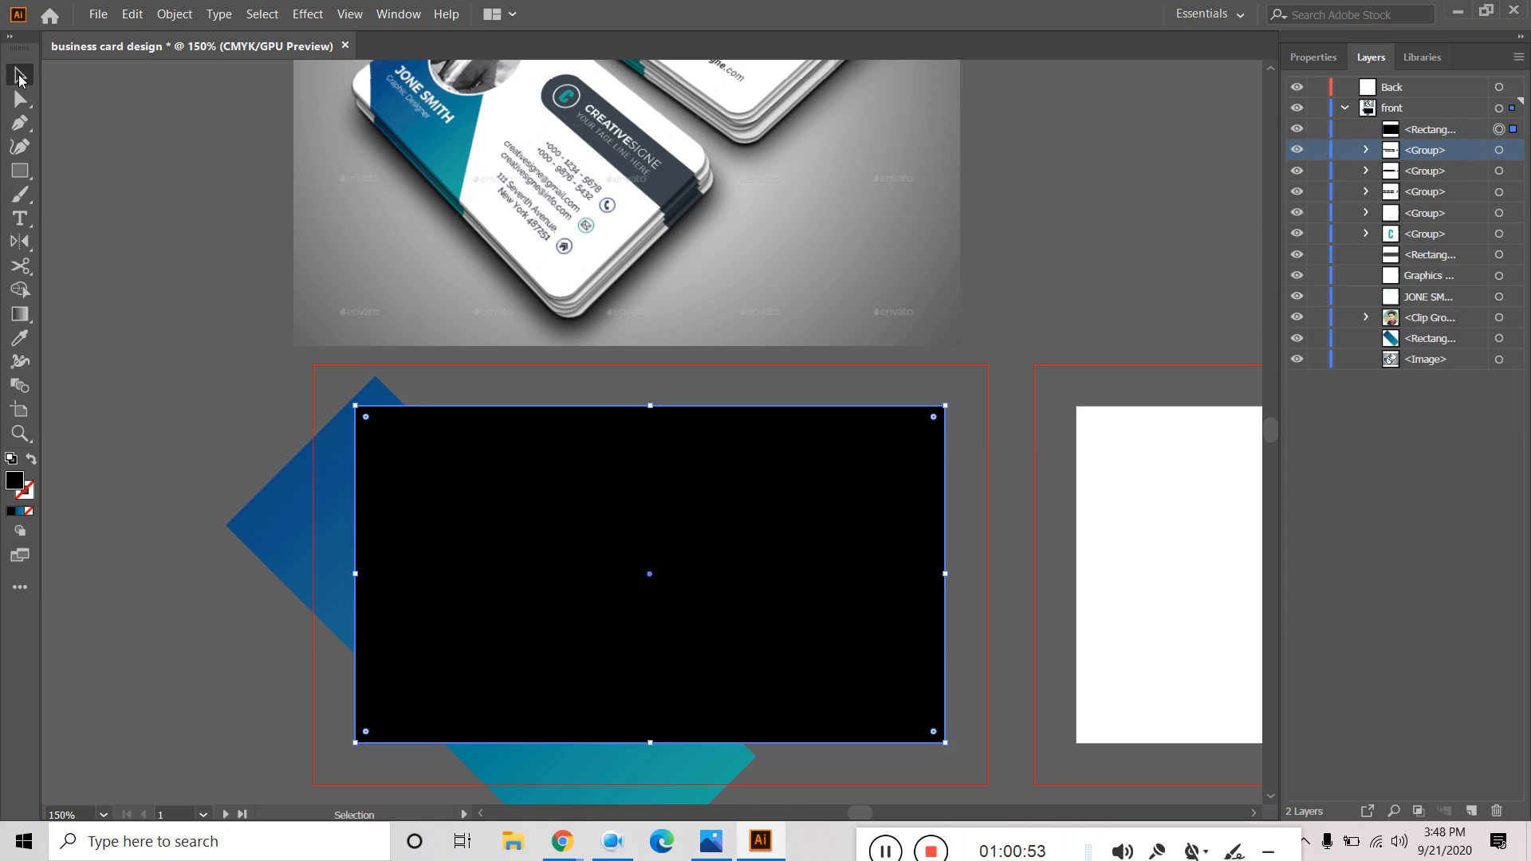
pyautogui.rightClick(428, 439)
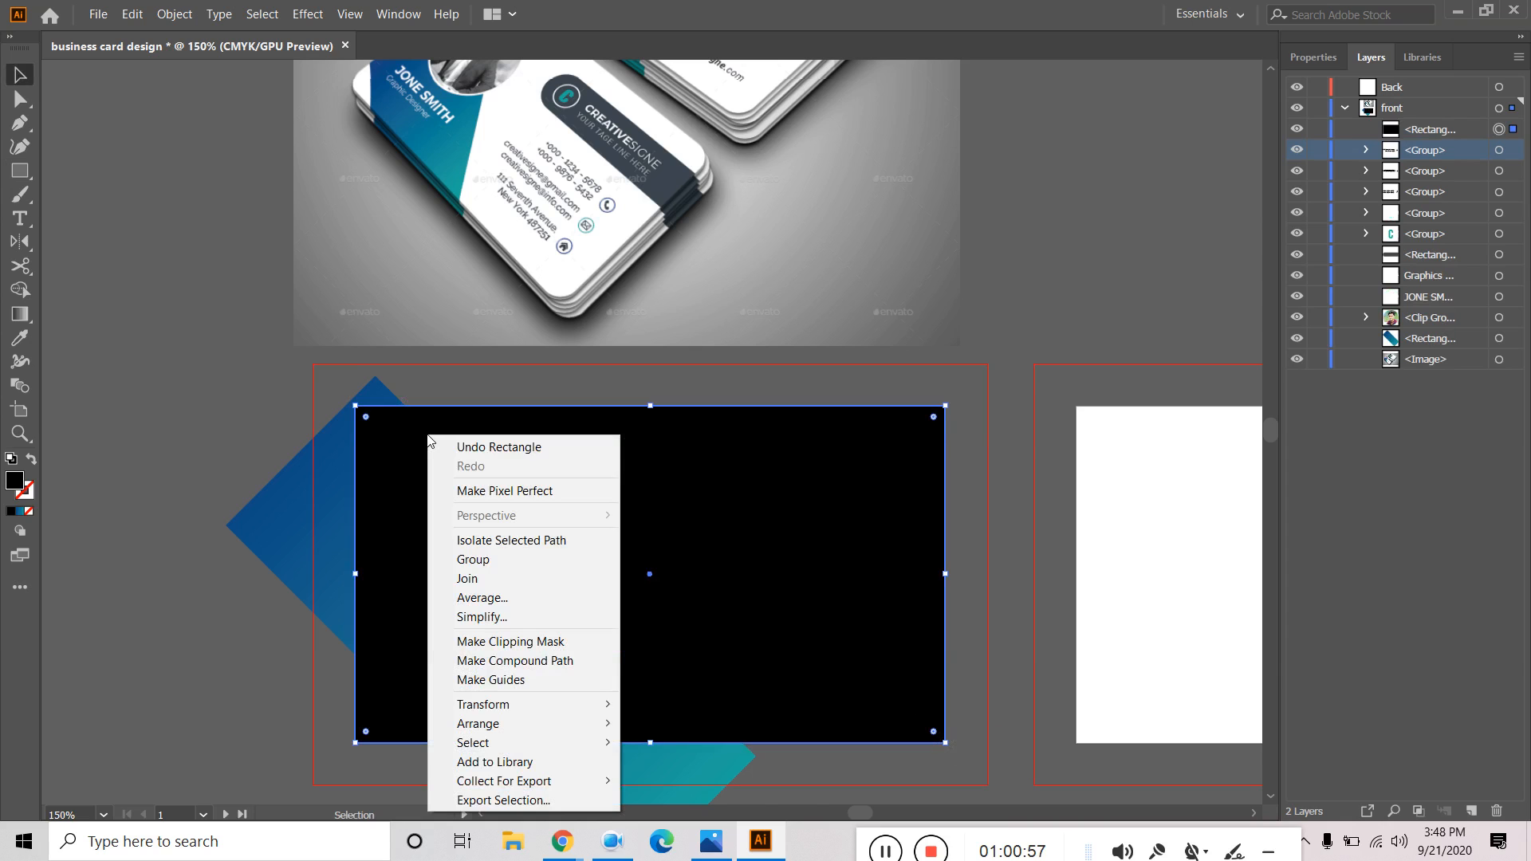
pyautogui.click(550, 641)
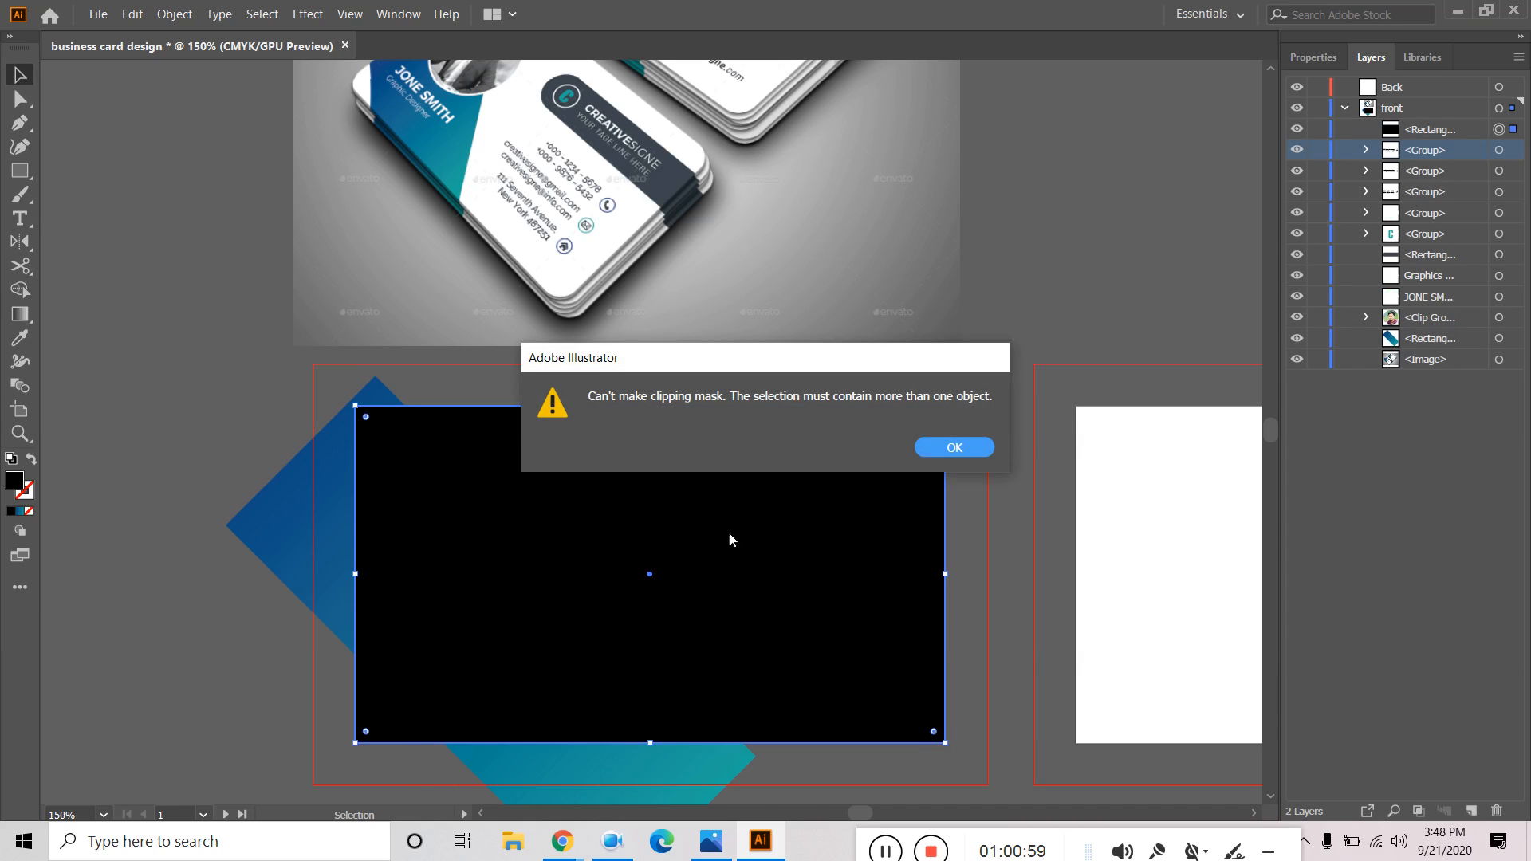
pyautogui.click(980, 445)
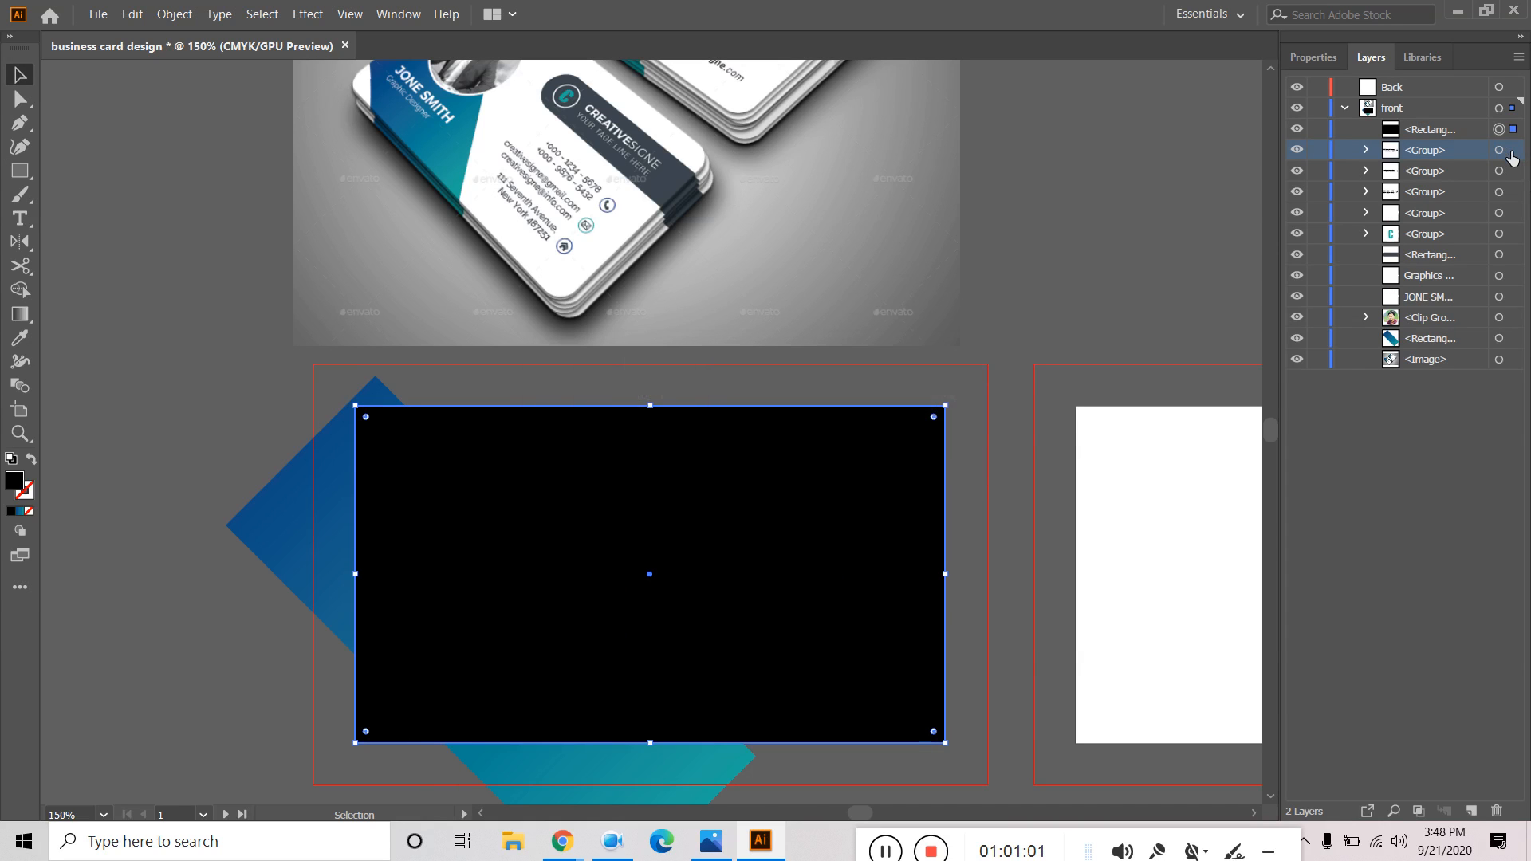
# Drag the black card rectangle's layer row below the photo's Clip Group.
pyautogui.click(1514, 360)
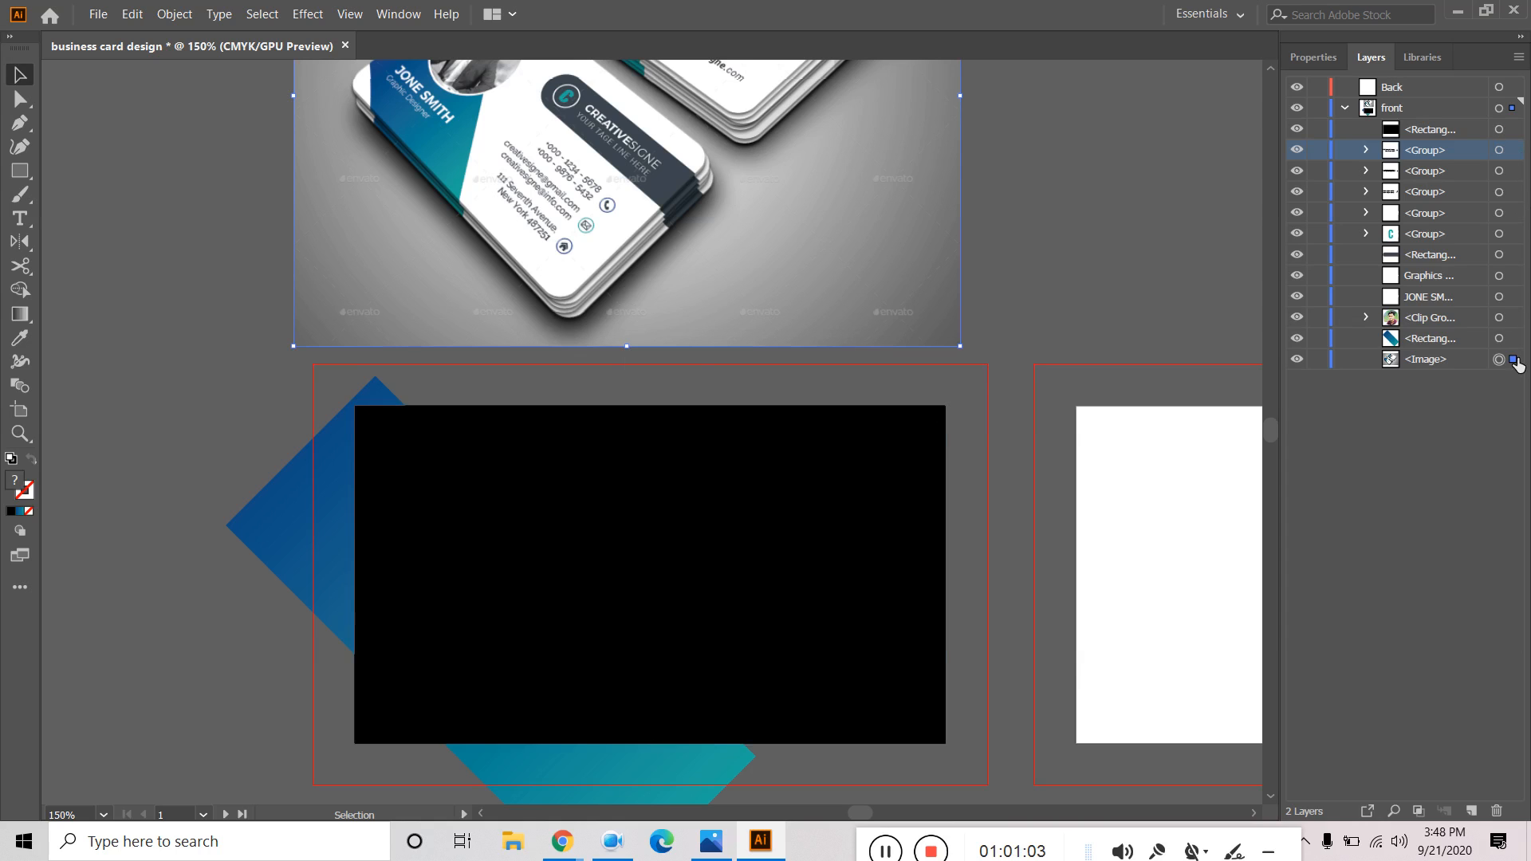
pyautogui.click(1512, 129)
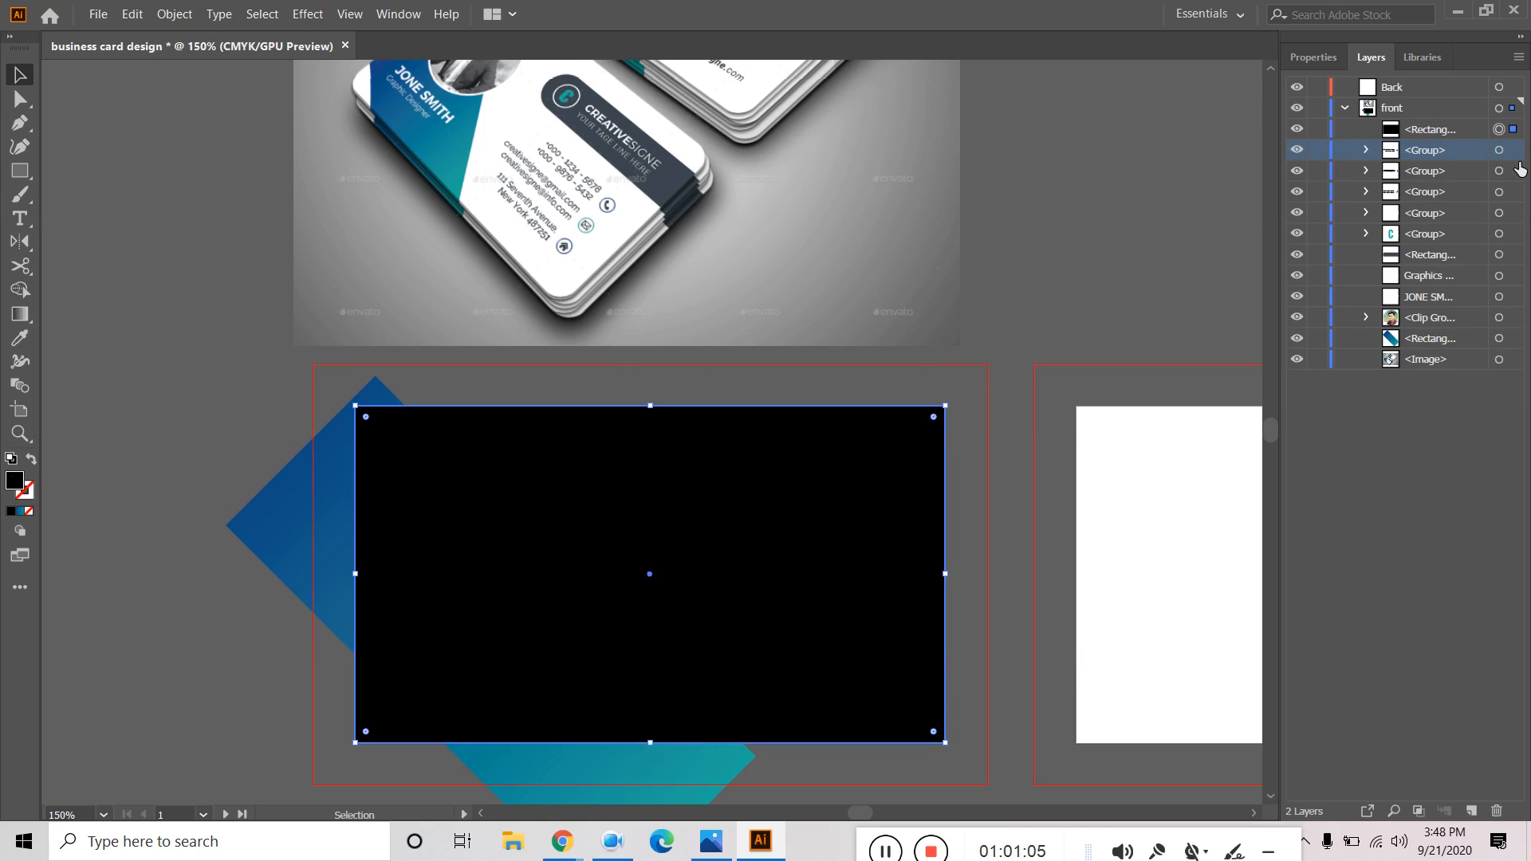
pyautogui.click(1514, 150)
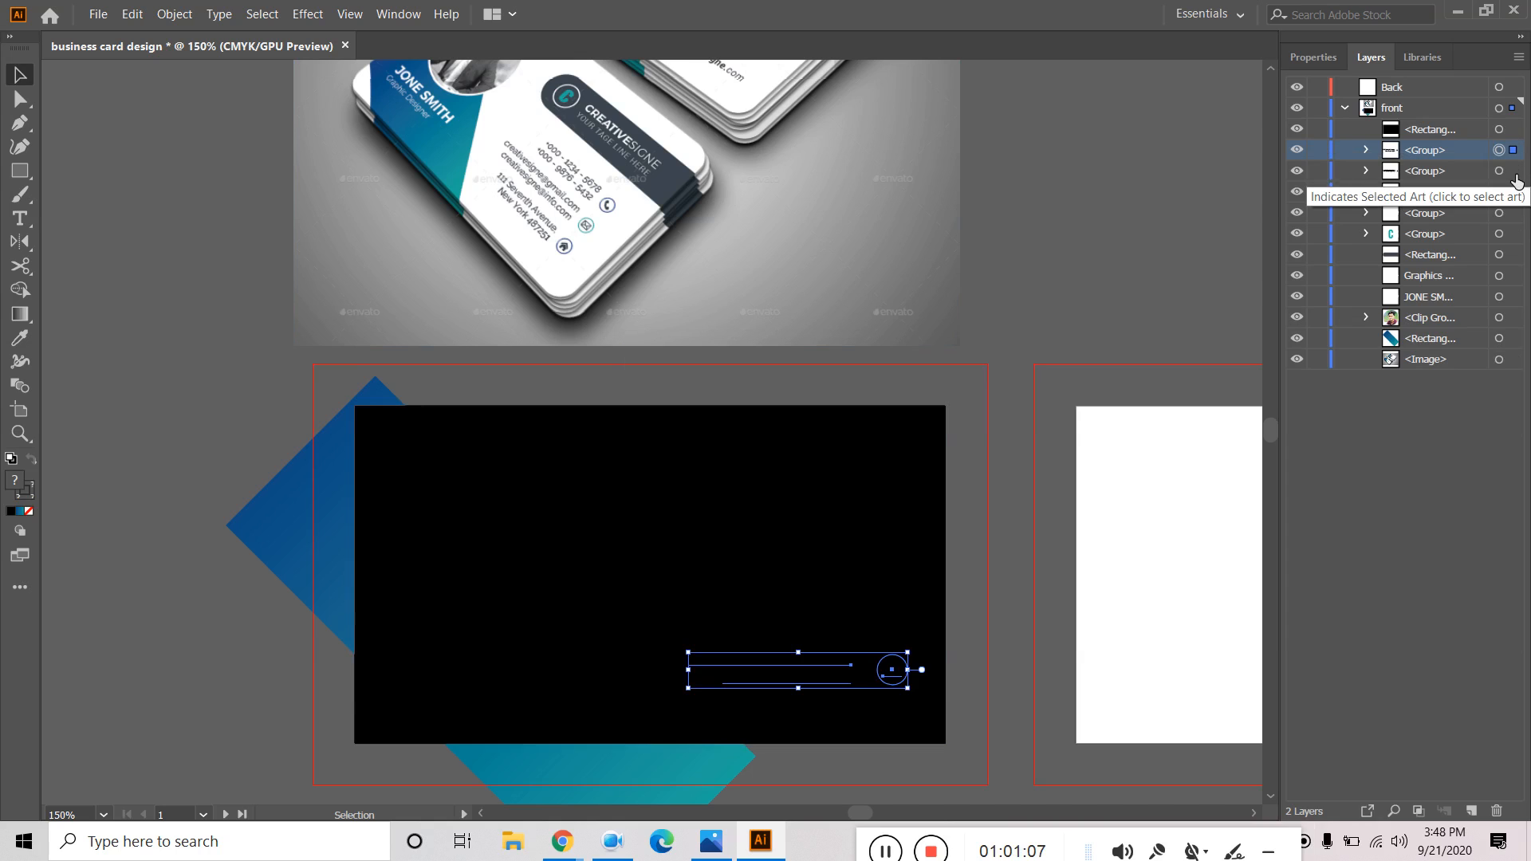
pyautogui.click(1445, 134)
pyautogui.click(1500, 129)
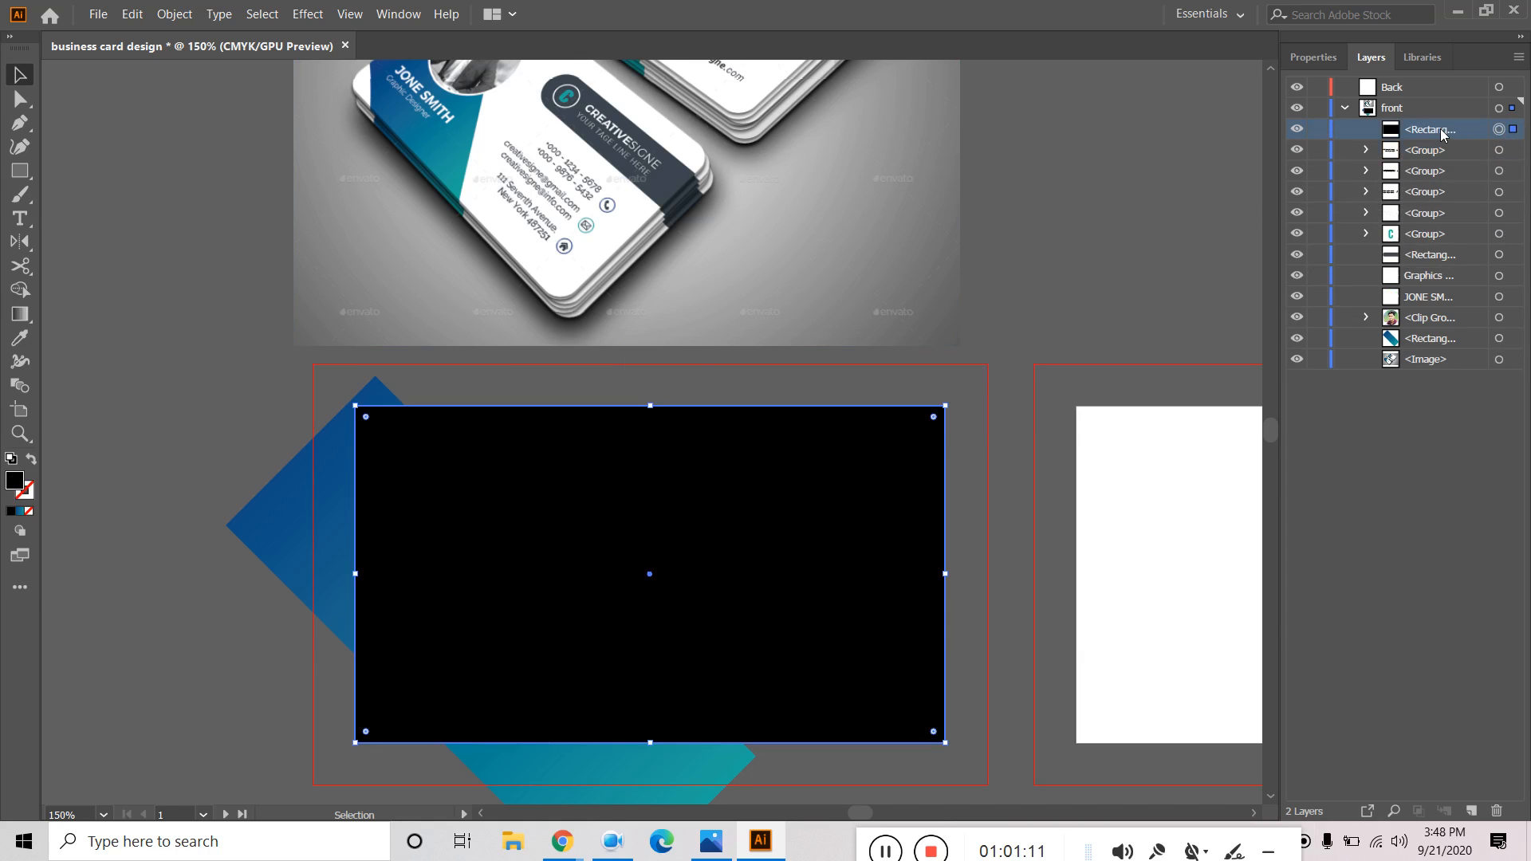
pyautogui.moveTo(1447, 131); pyautogui.dragTo(1452, 336)
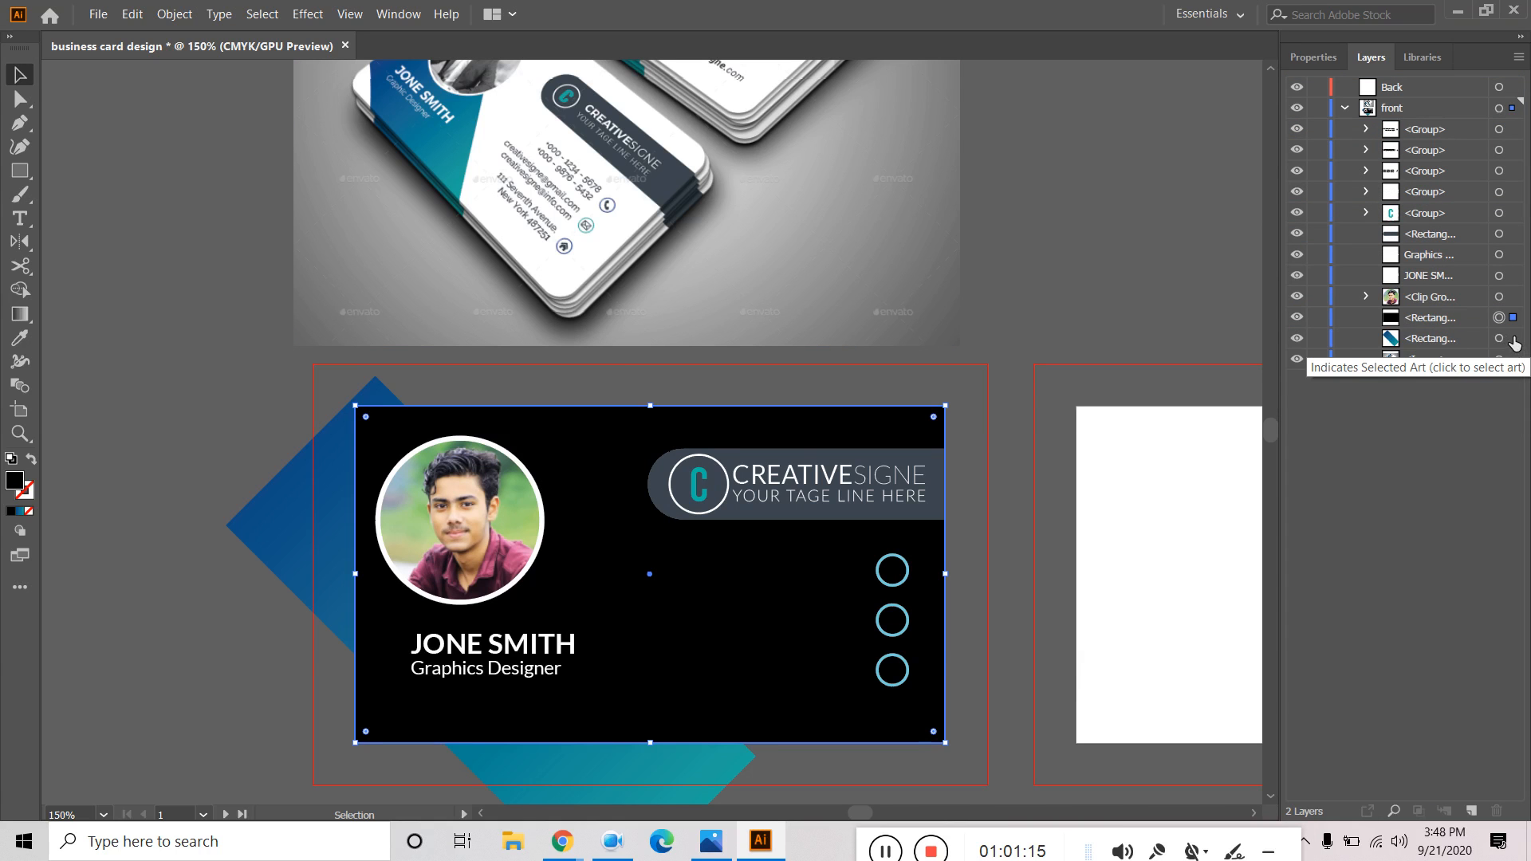
# Select the blue diagonal shape and black card rectangle in turn in the Layers panel and on canvas.
pyautogui.click(1513, 339)
pyautogui.click(1514, 319)
pyautogui.click(1435, 341)
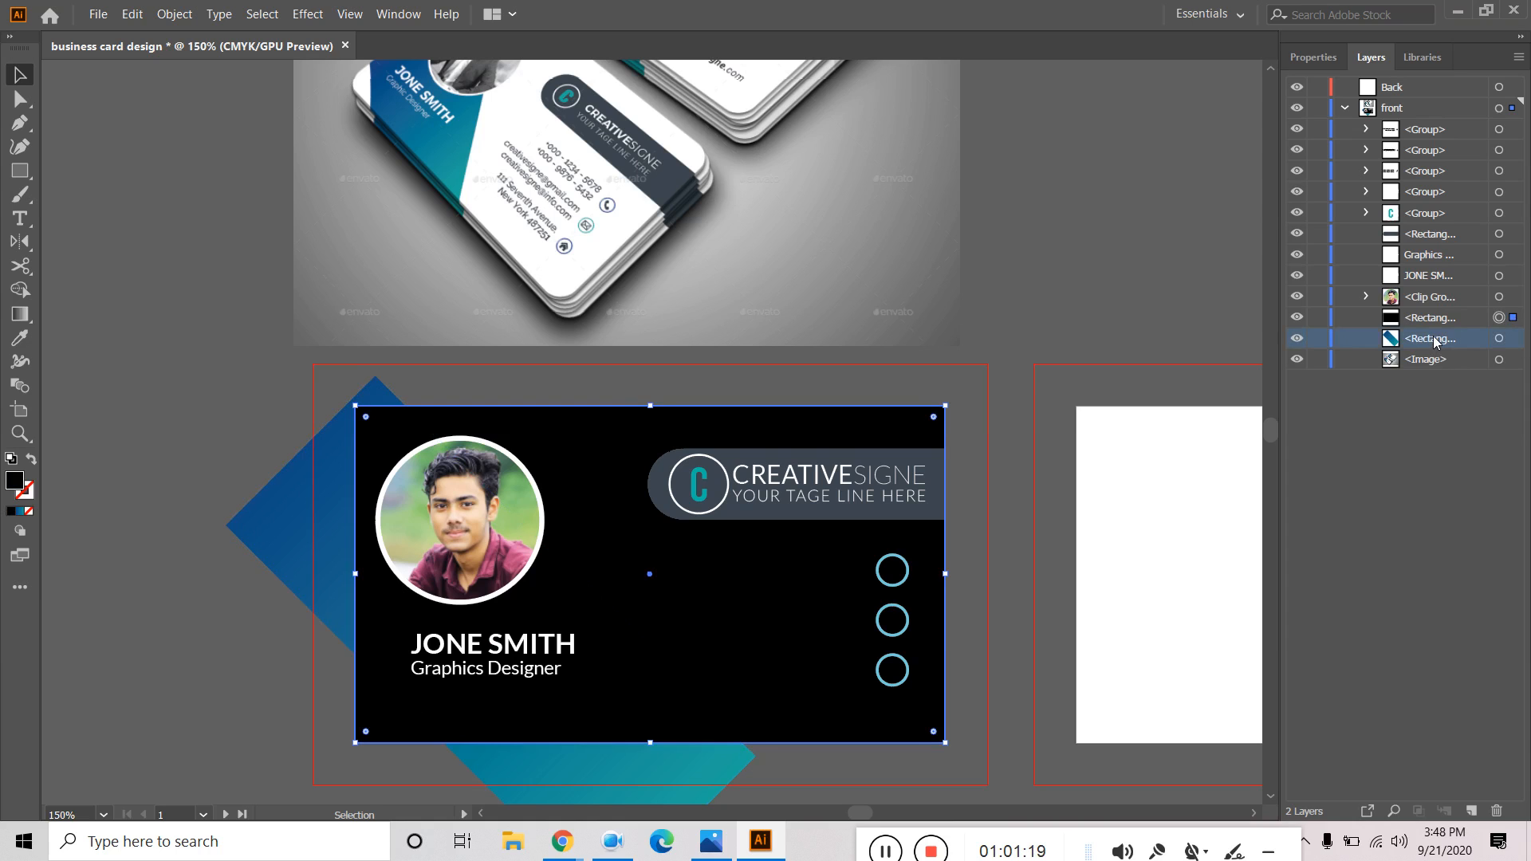
pyautogui.click(1519, 341)
pyautogui.click(1512, 318)
pyautogui.click(1515, 340)
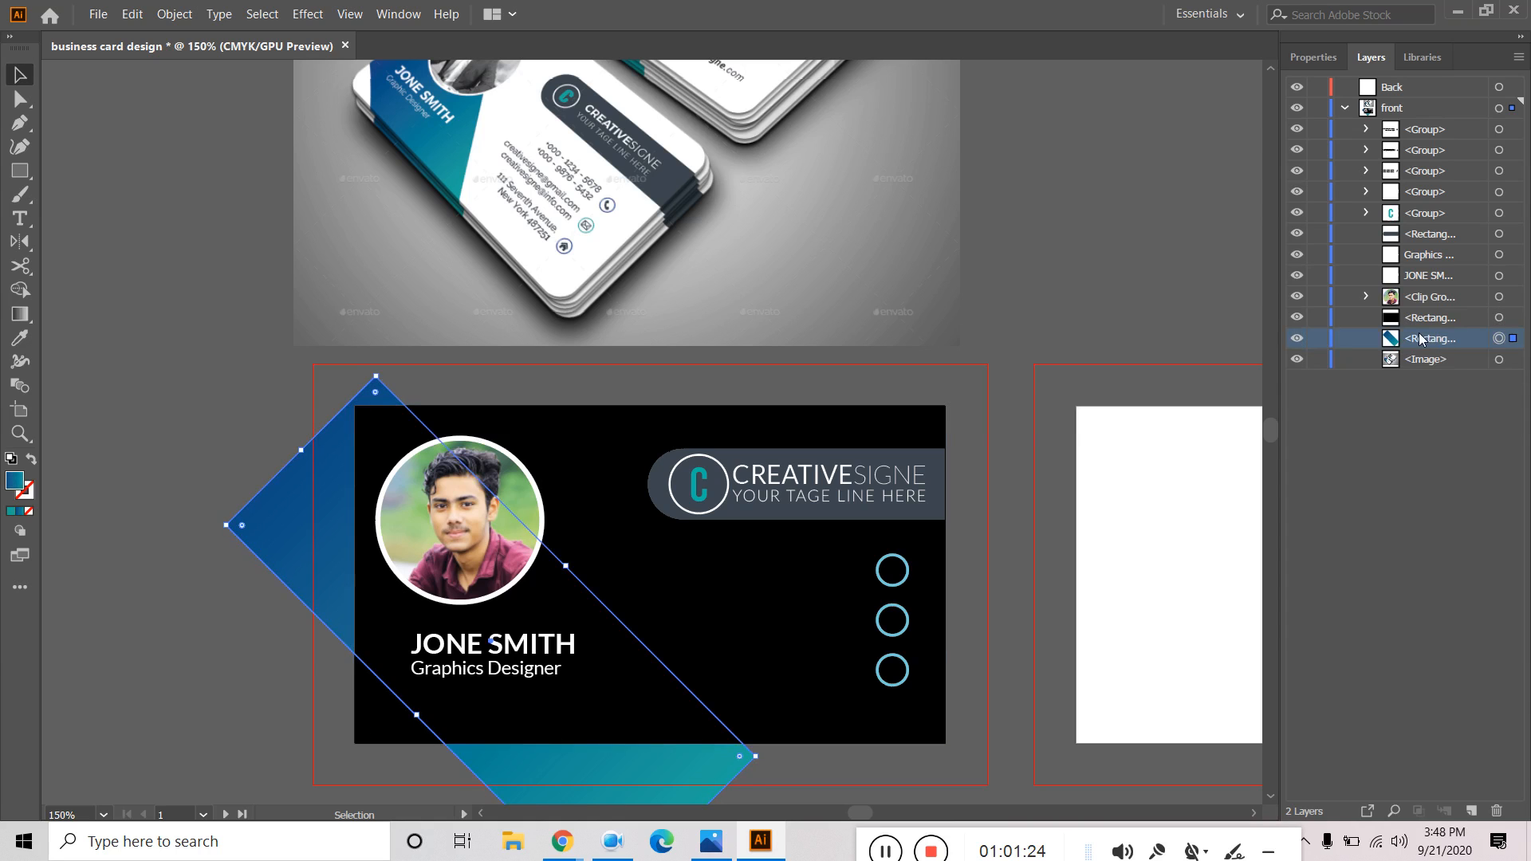
pyautogui.click(1413, 321)
pyautogui.click(1512, 319)
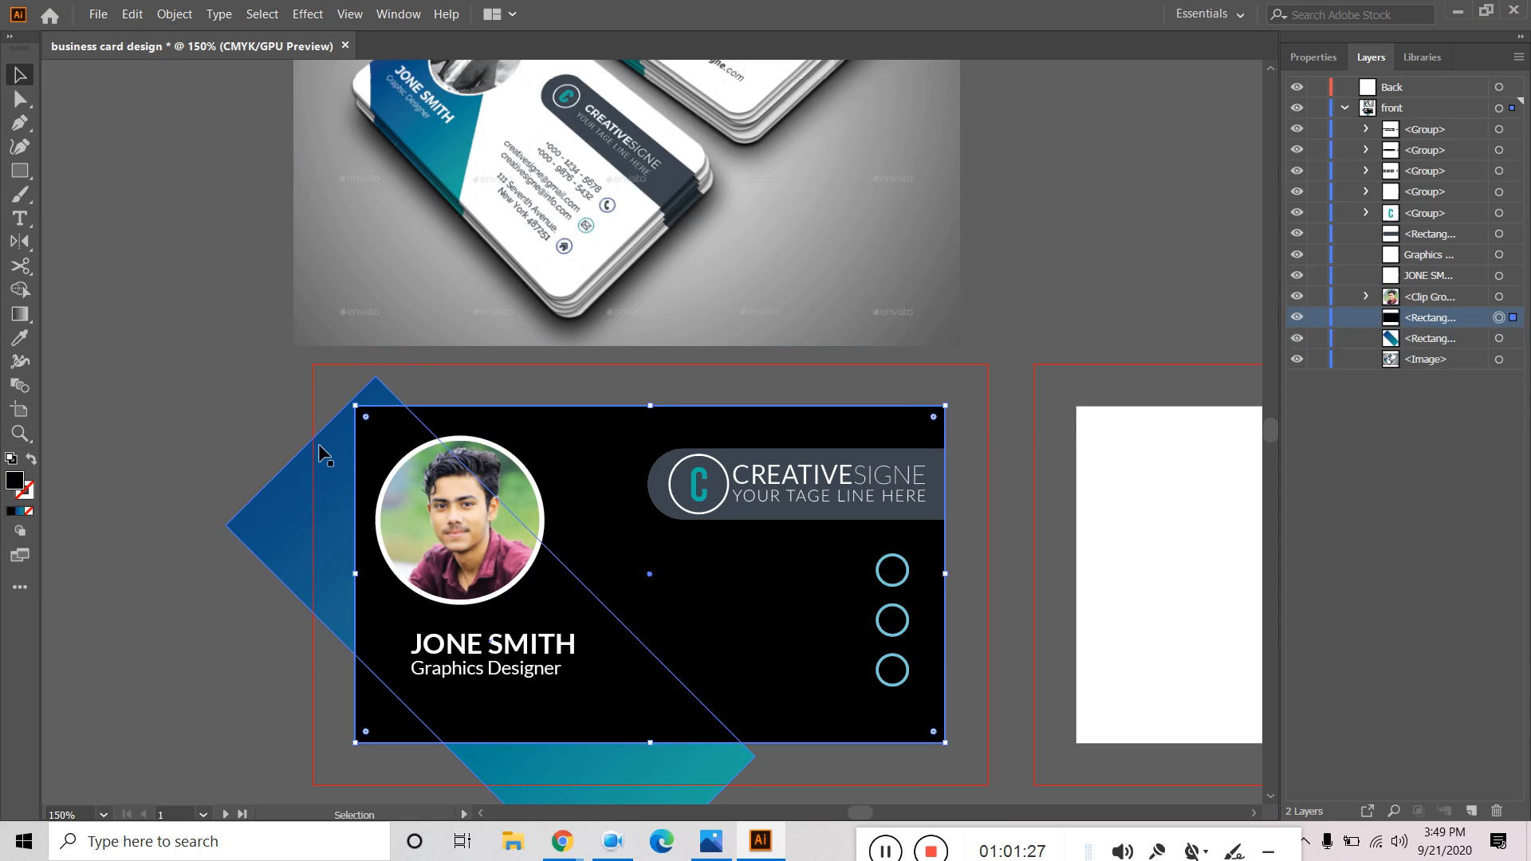
pyautogui.click(323, 489)
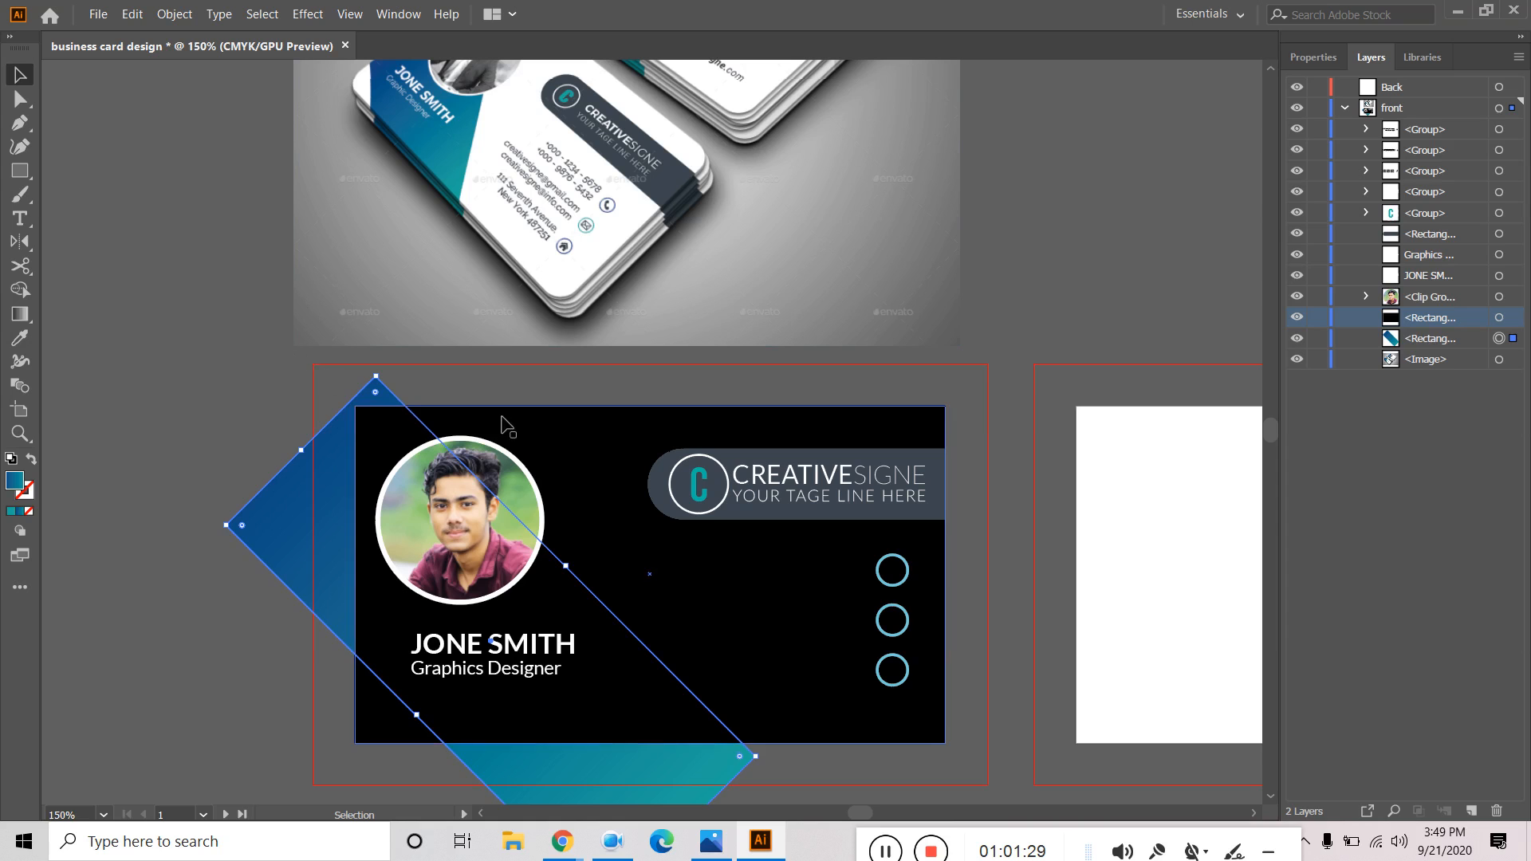
pyautogui.click(562, 444)
pyautogui.click(312, 466)
pyautogui.click(603, 446)
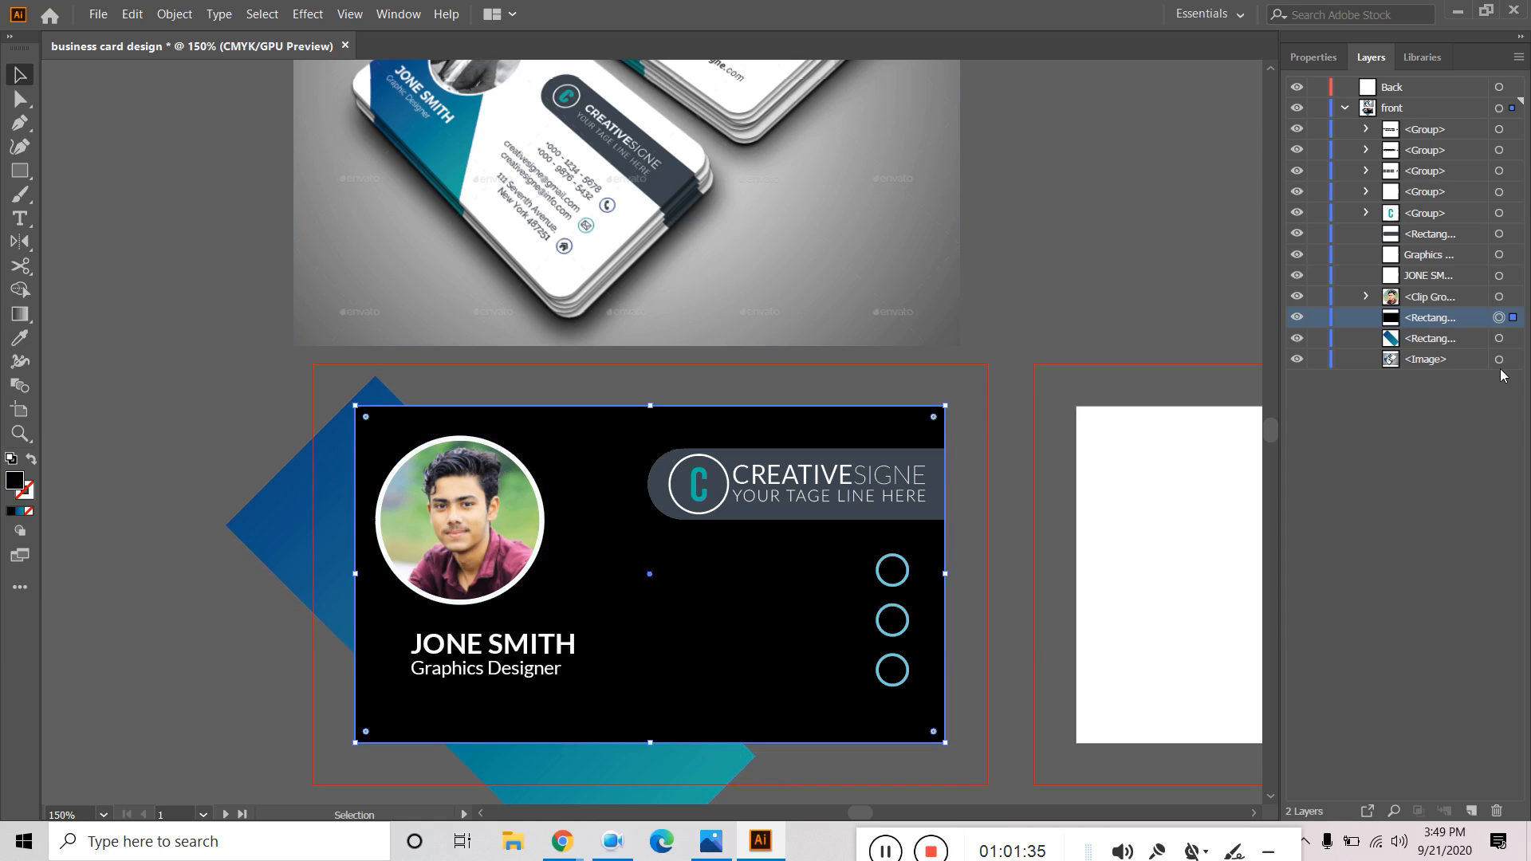
# Try Make Clipping Mask on the black rectangle, dismiss the warning, and deselect everything.
pyautogui.rightClick(400, 415)
pyautogui.click(526, 621)
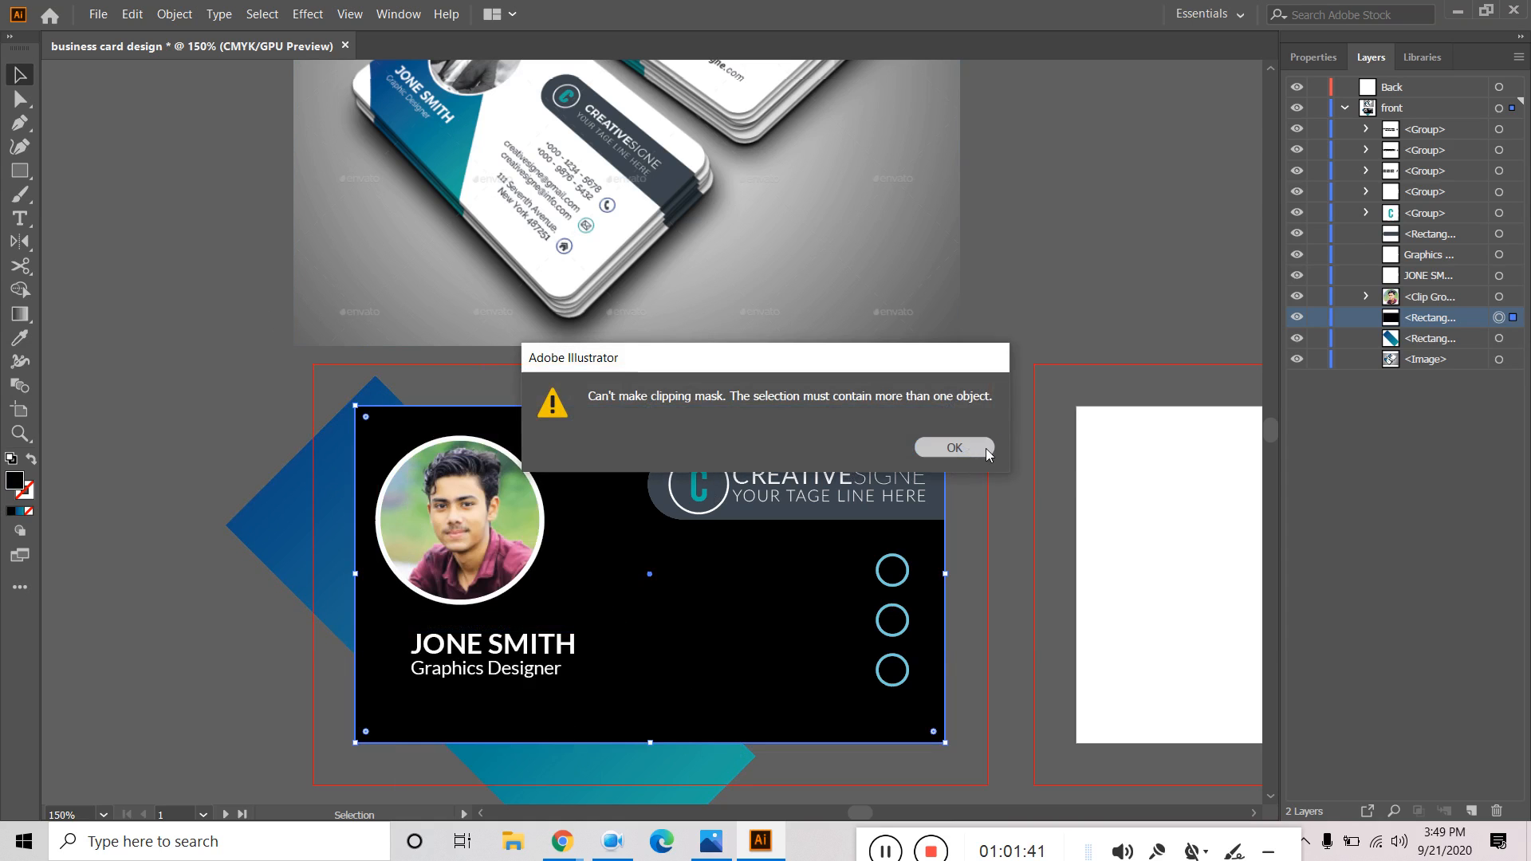
pyautogui.click(981, 449)
pyautogui.click(1514, 338)
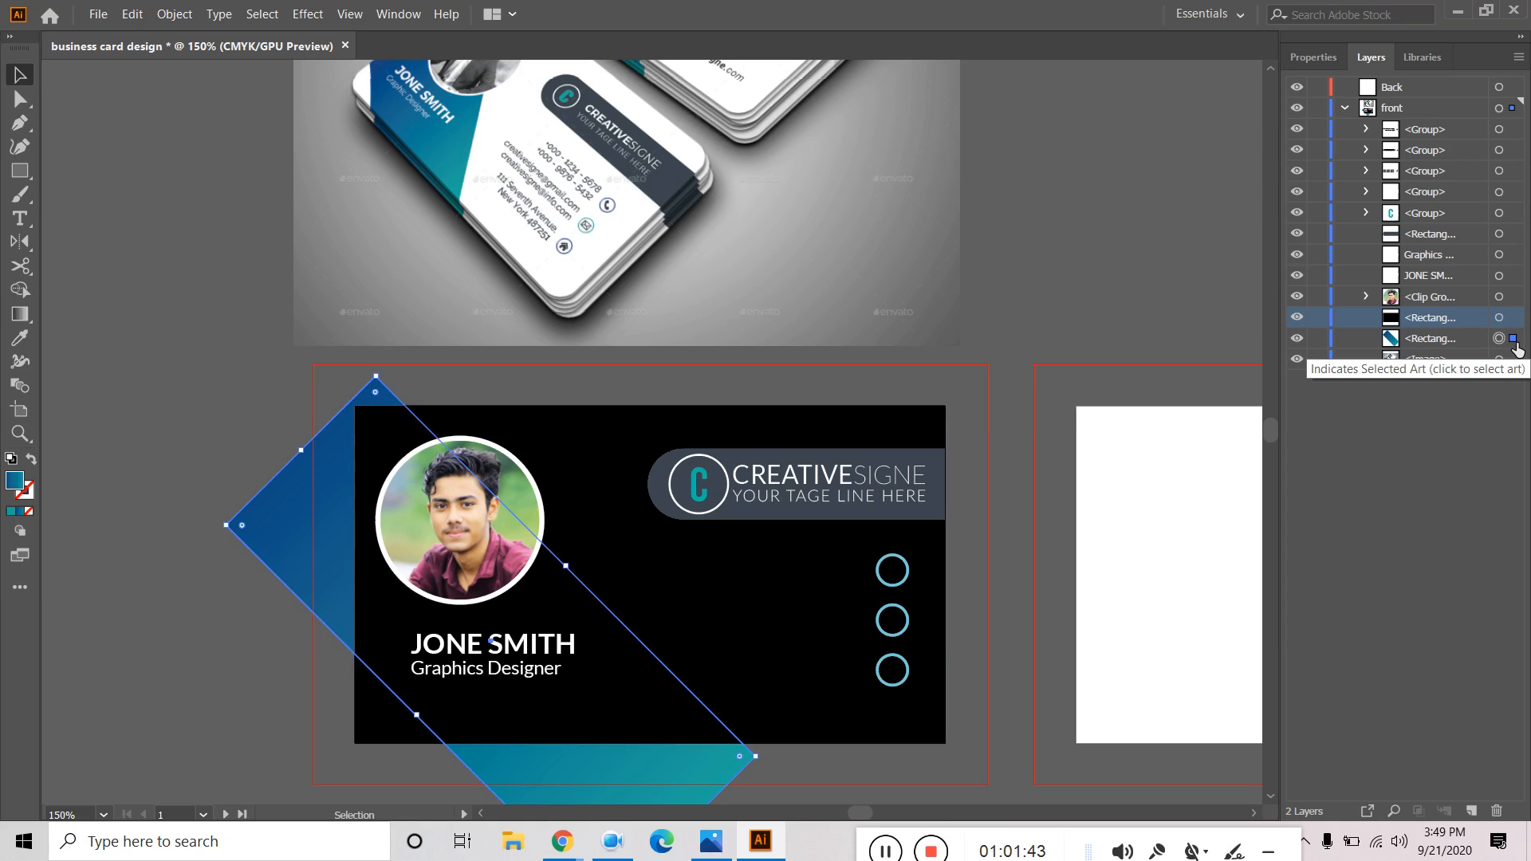
pyautogui.click(1515, 319)
pyautogui.click(1514, 338)
pyautogui.click(195, 413)
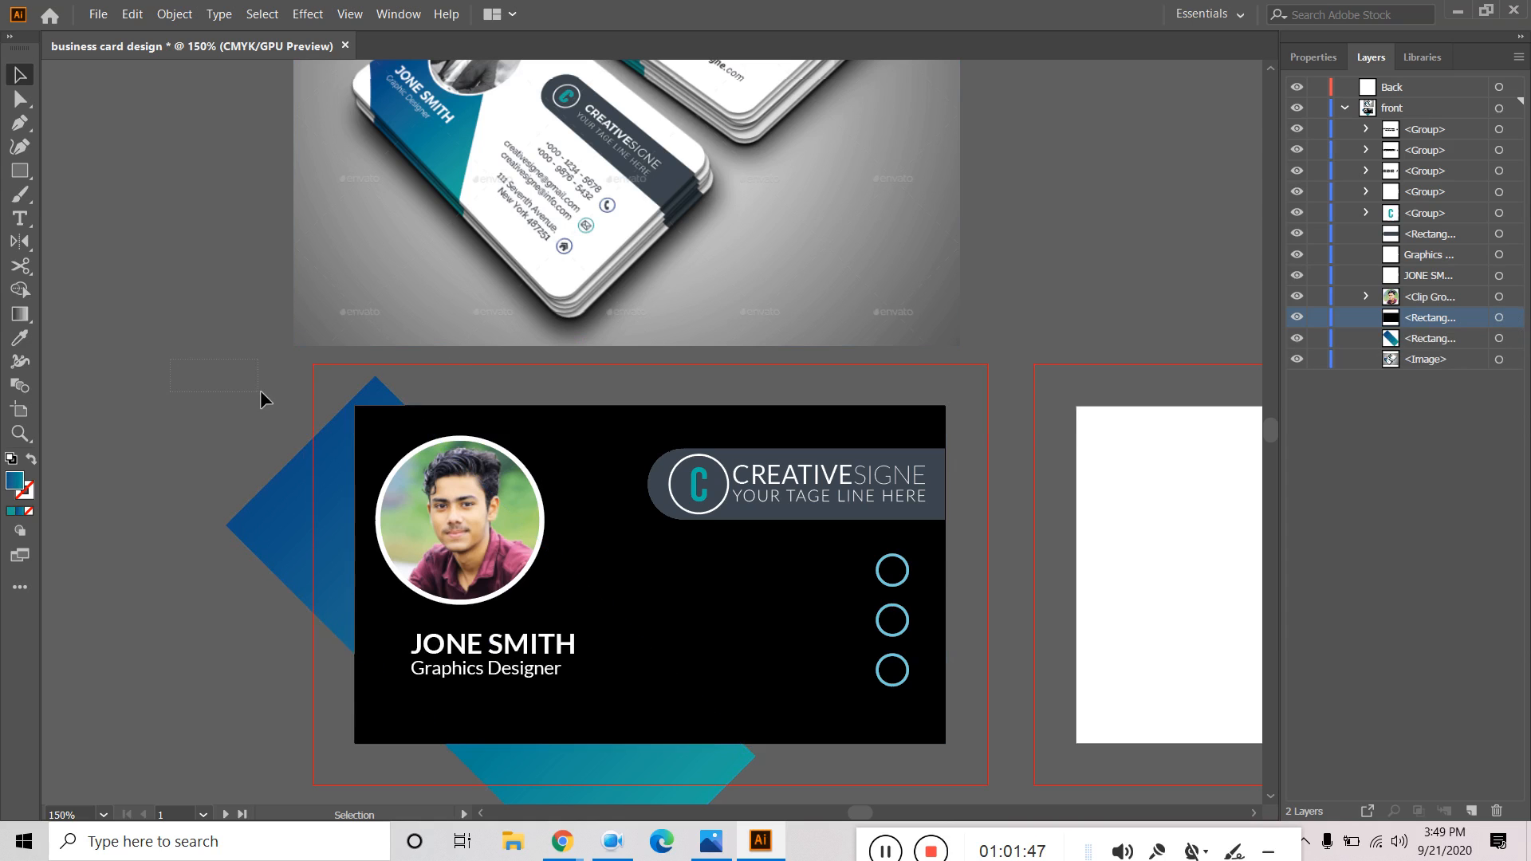
pyautogui.moveTo(365, 461); pyautogui.dragTo(366, 462)
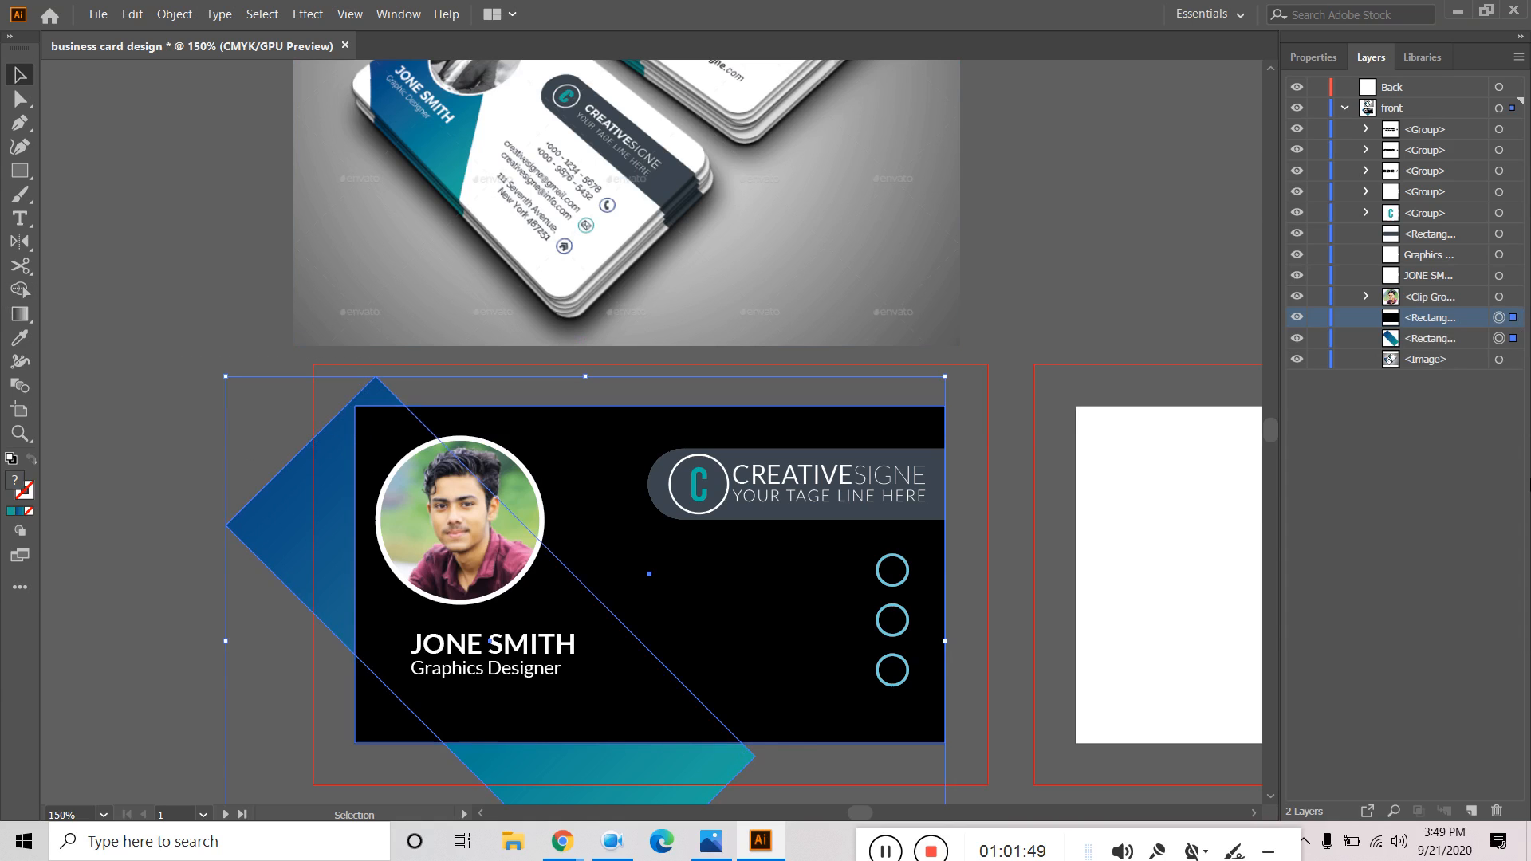
pyautogui.rightClick(376, 429)
pyautogui.click(482, 619)
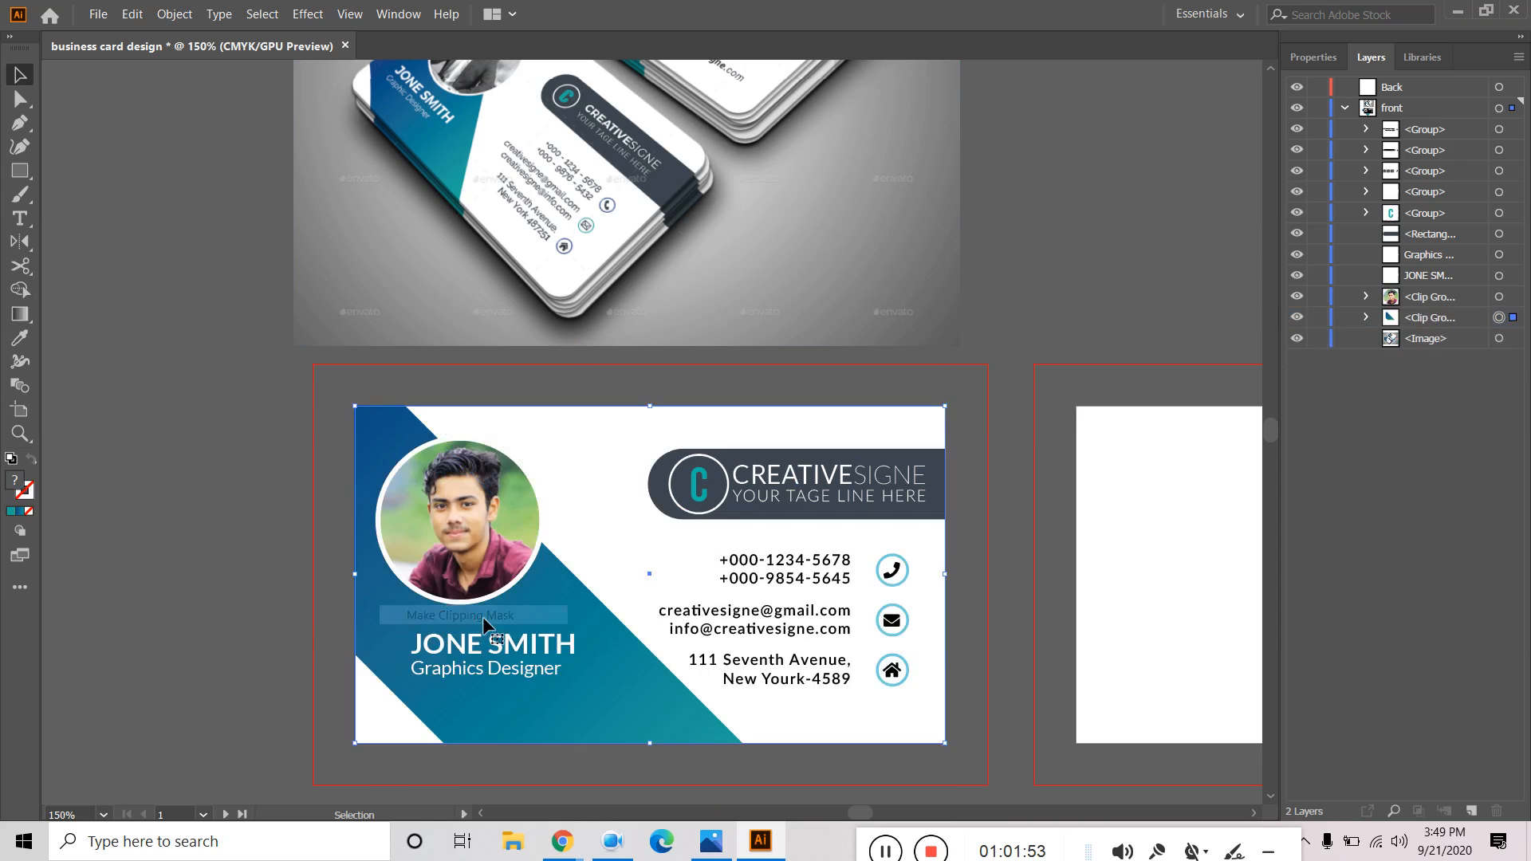
pyautogui.click(212, 356)
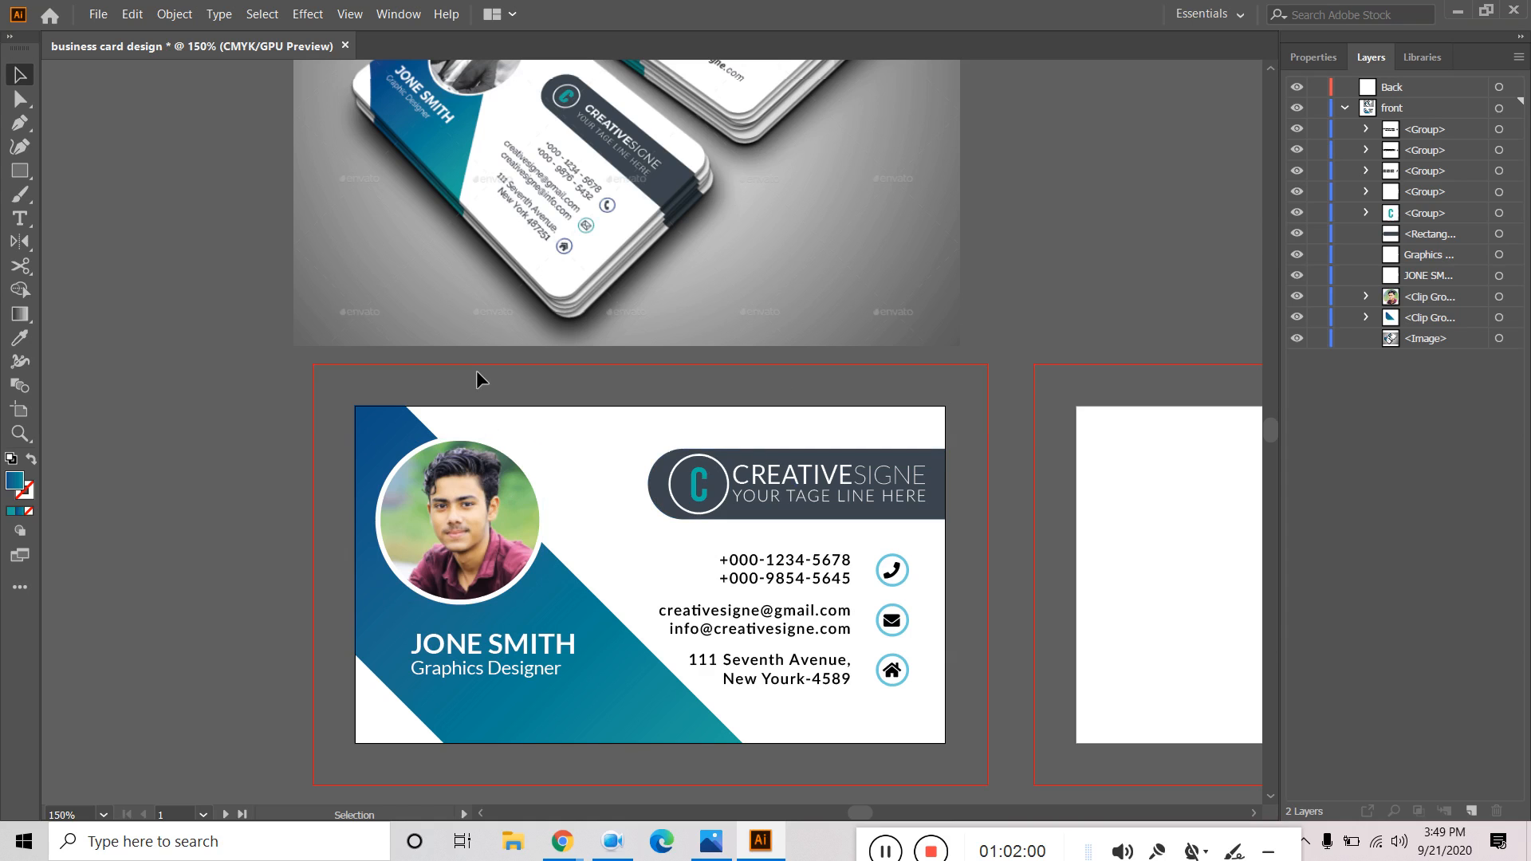
pyautogui.hotkey('ctrl', 'z')
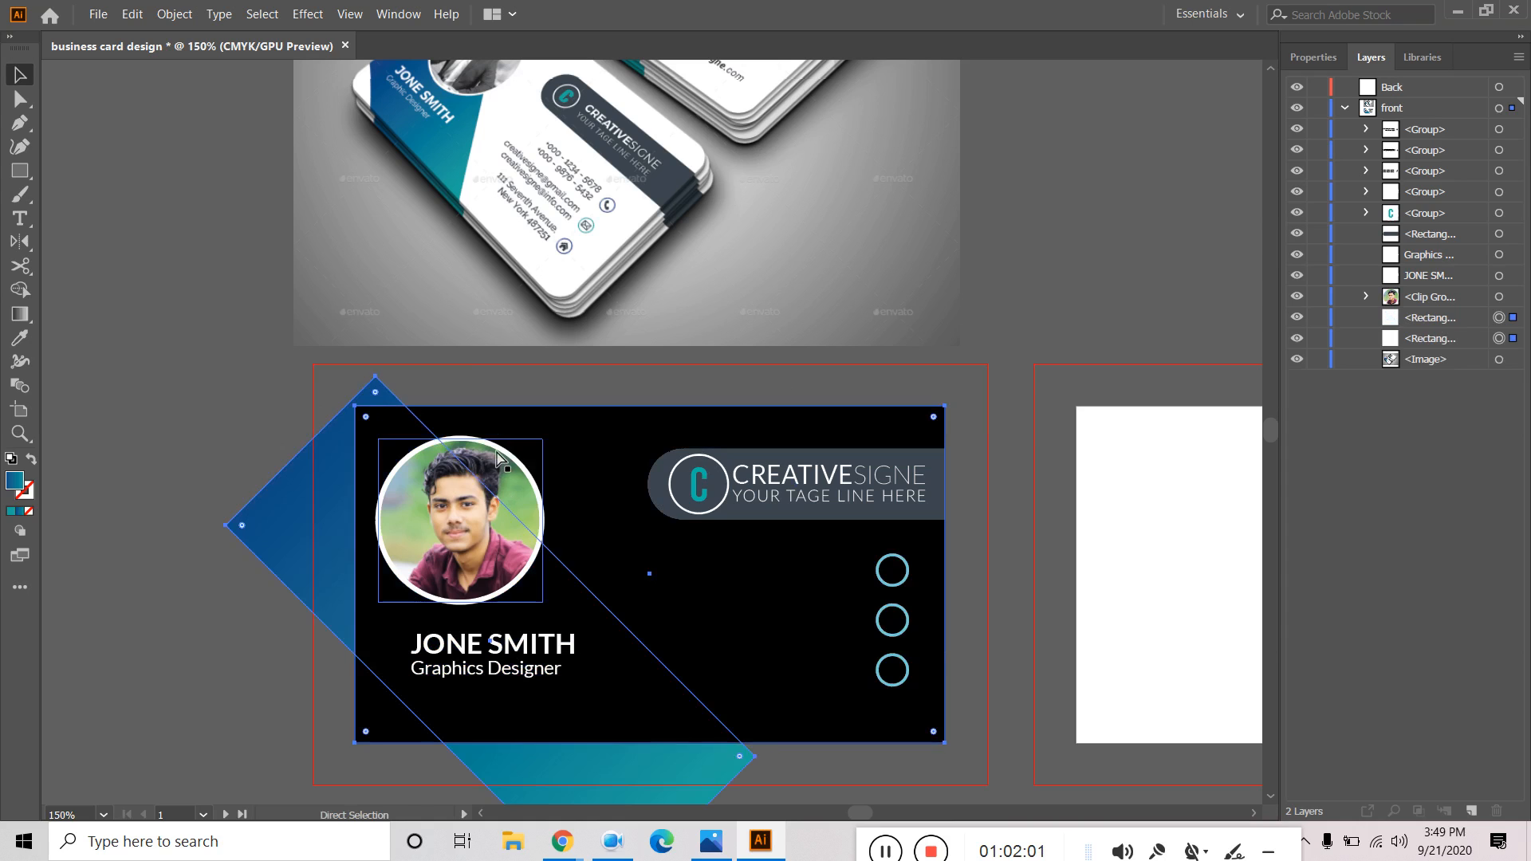
# Marquee-select the black card rectangle and blue diamond, then apply Make Clipping Mask.
pyautogui.click(244, 351)
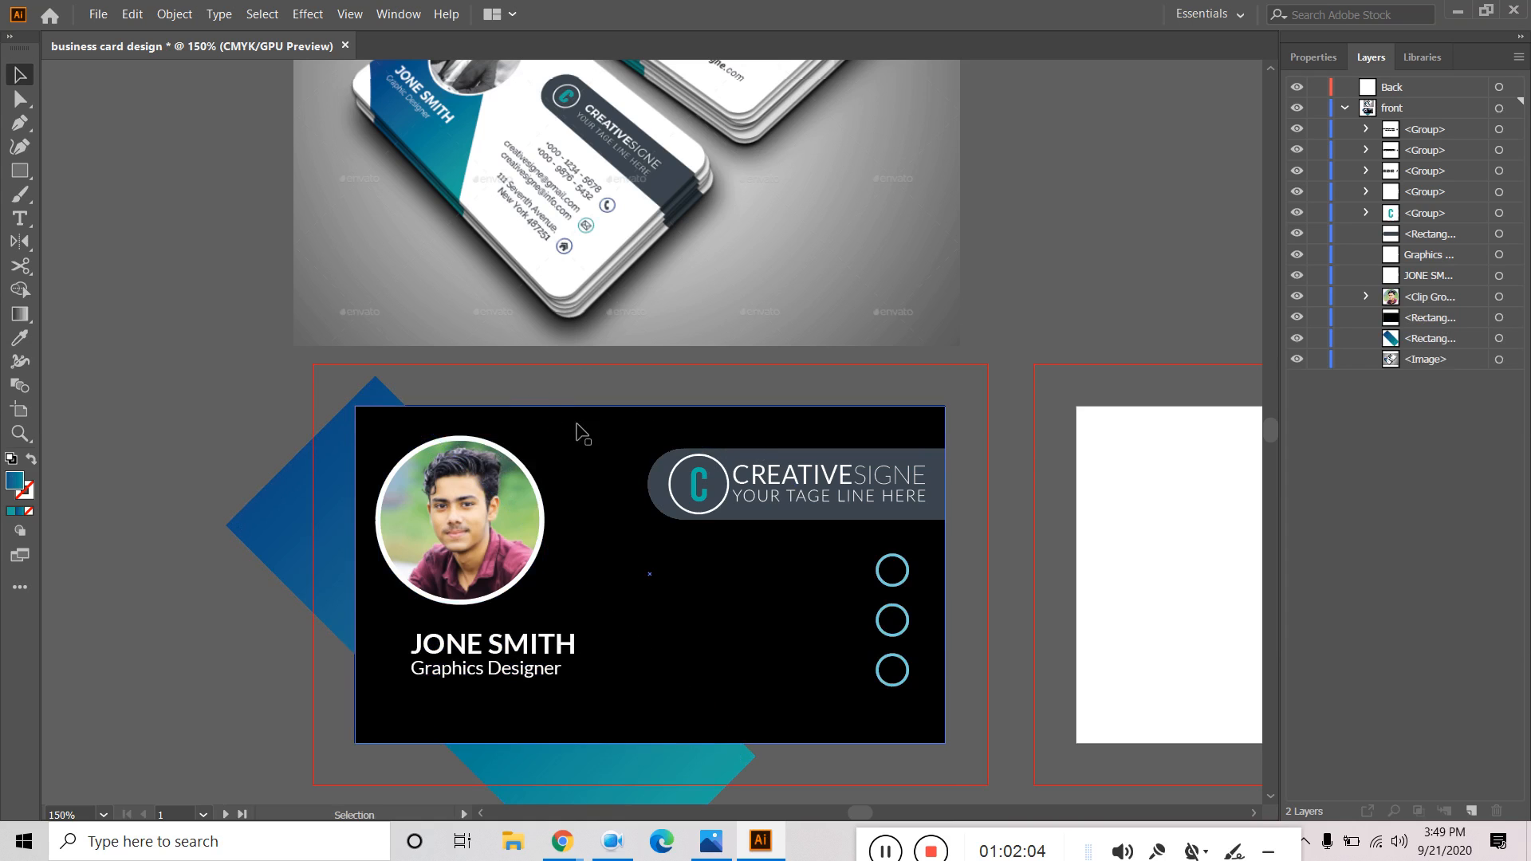
pyautogui.moveTo(231, 401); pyautogui.dragTo(303, 478)
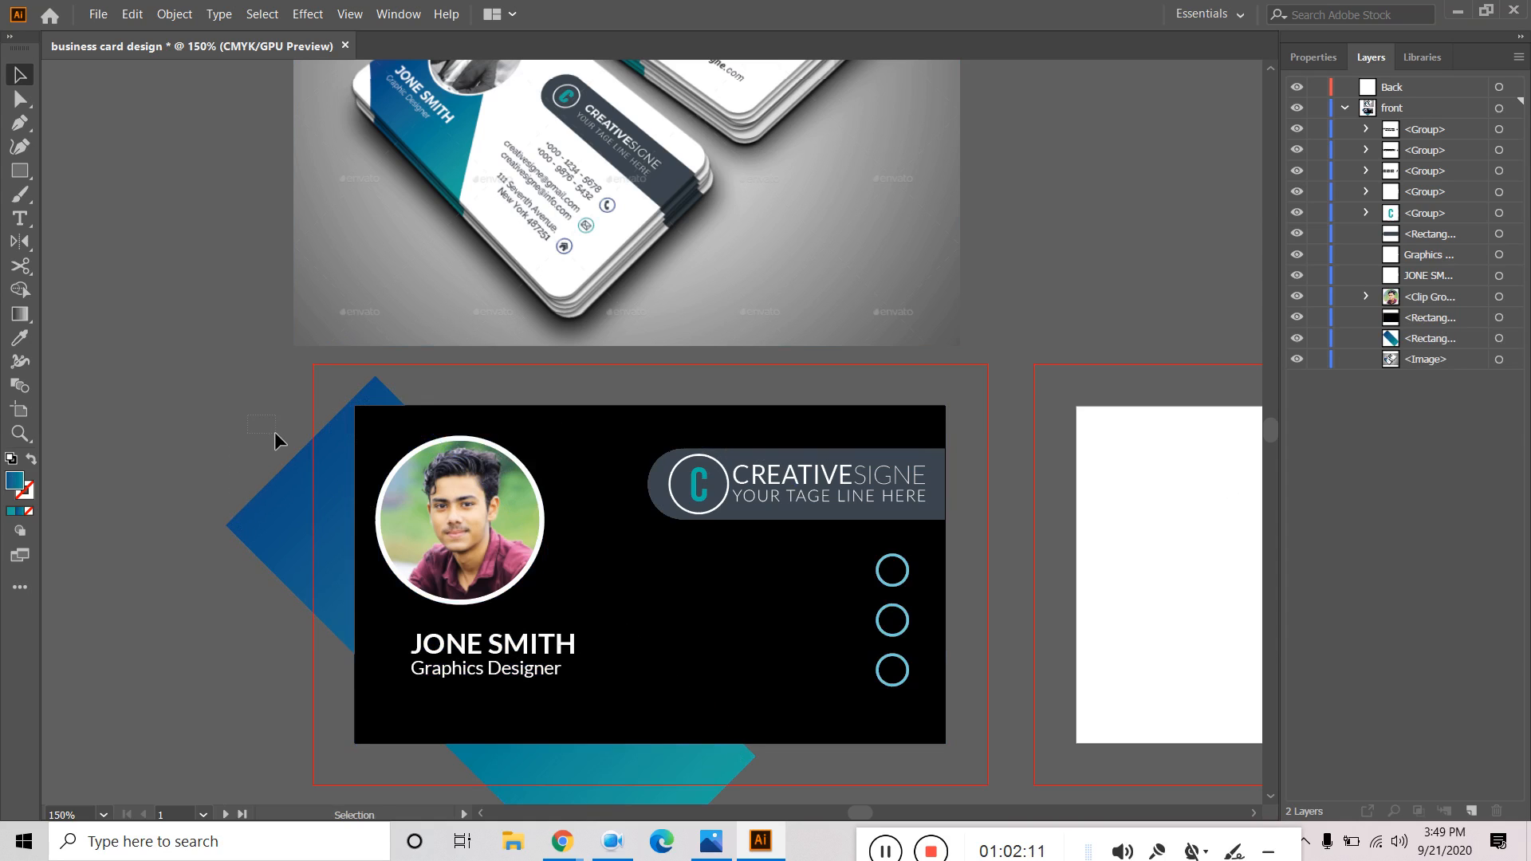
pyautogui.click(1429, 323)
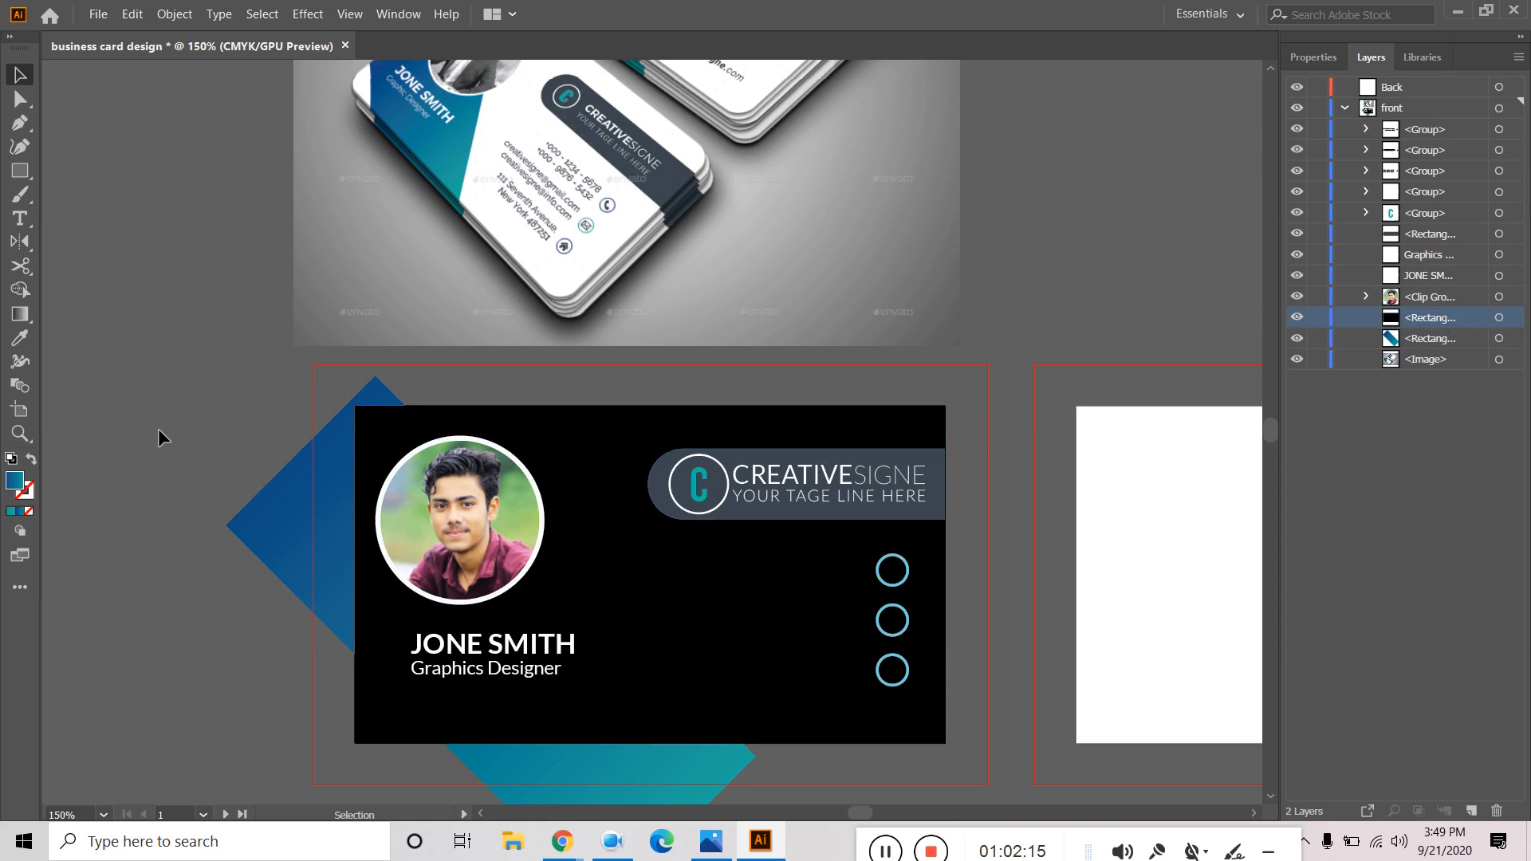
pyautogui.moveTo(264, 444); pyautogui.dragTo(370, 496)
pyautogui.rightClick(320, 448)
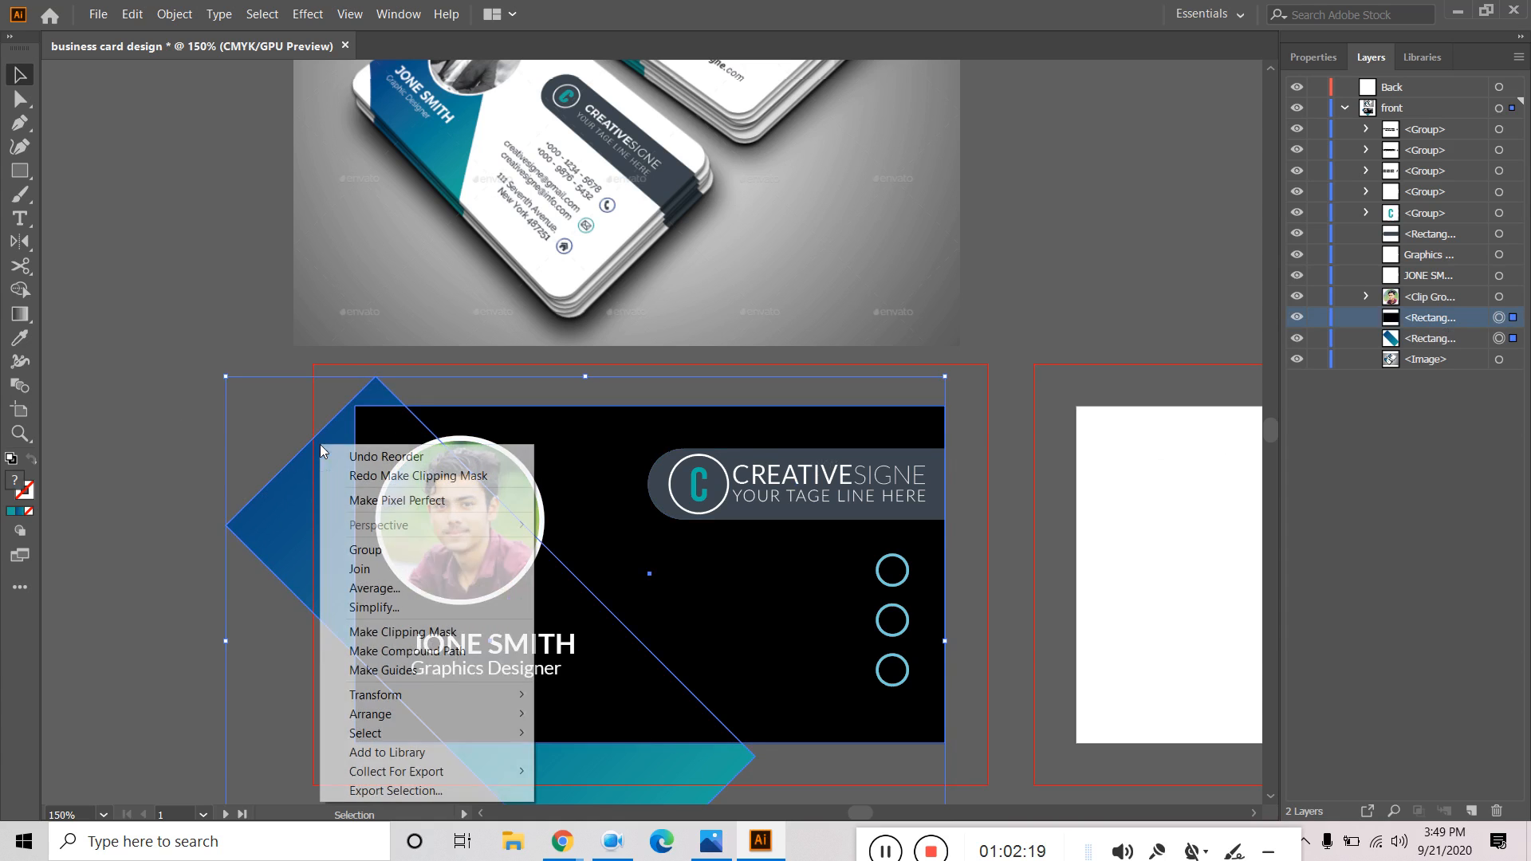
pyautogui.click(390, 632)
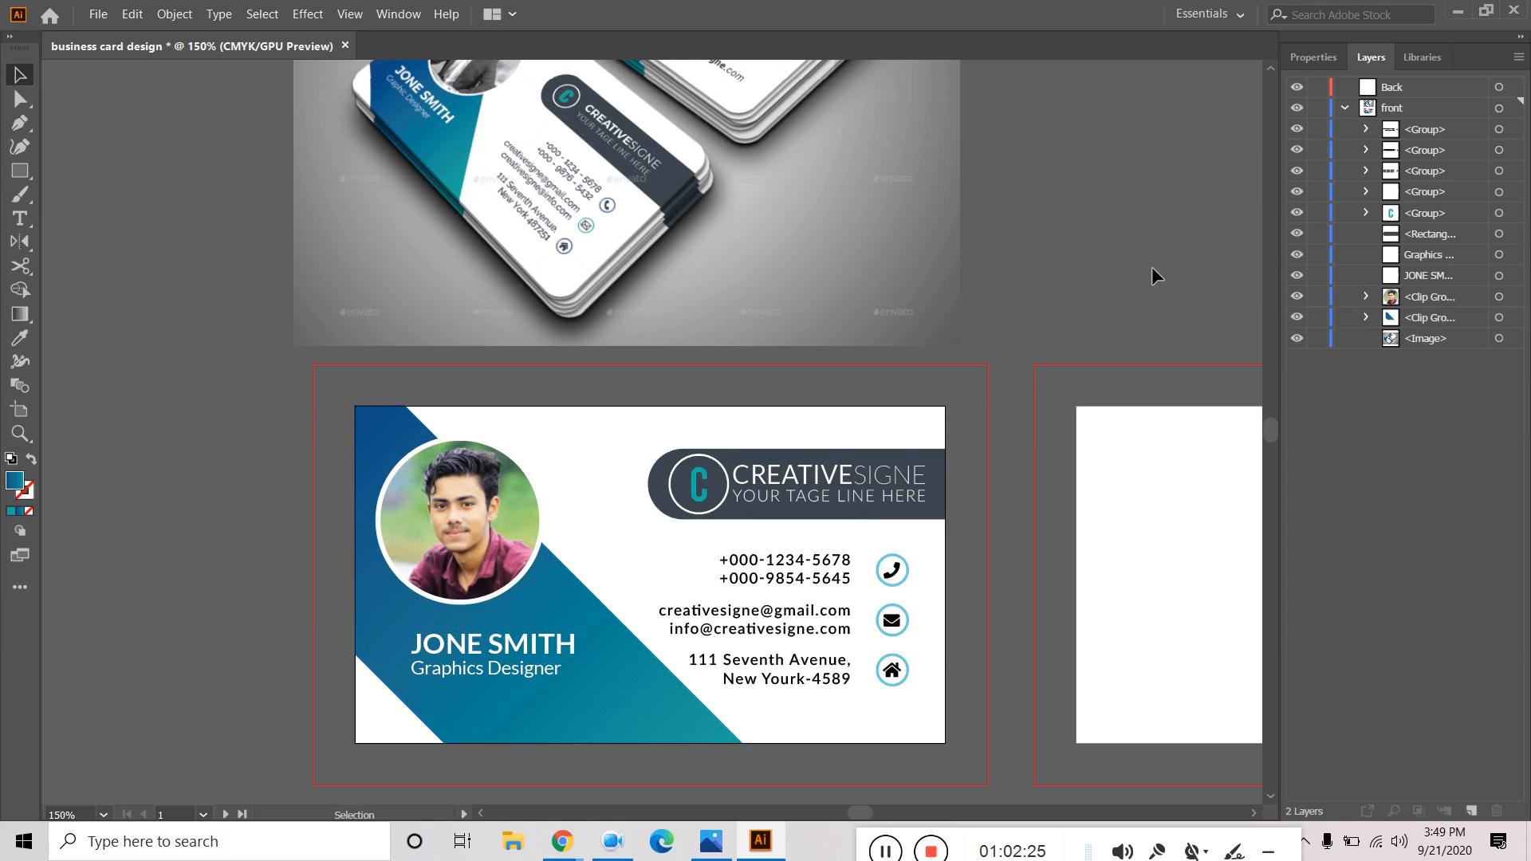
pyautogui.moveTo(1162, 284); pyautogui.dragTo(914, 379)
pyautogui.moveTo(918, 341); pyautogui.dragTo(999, 269)
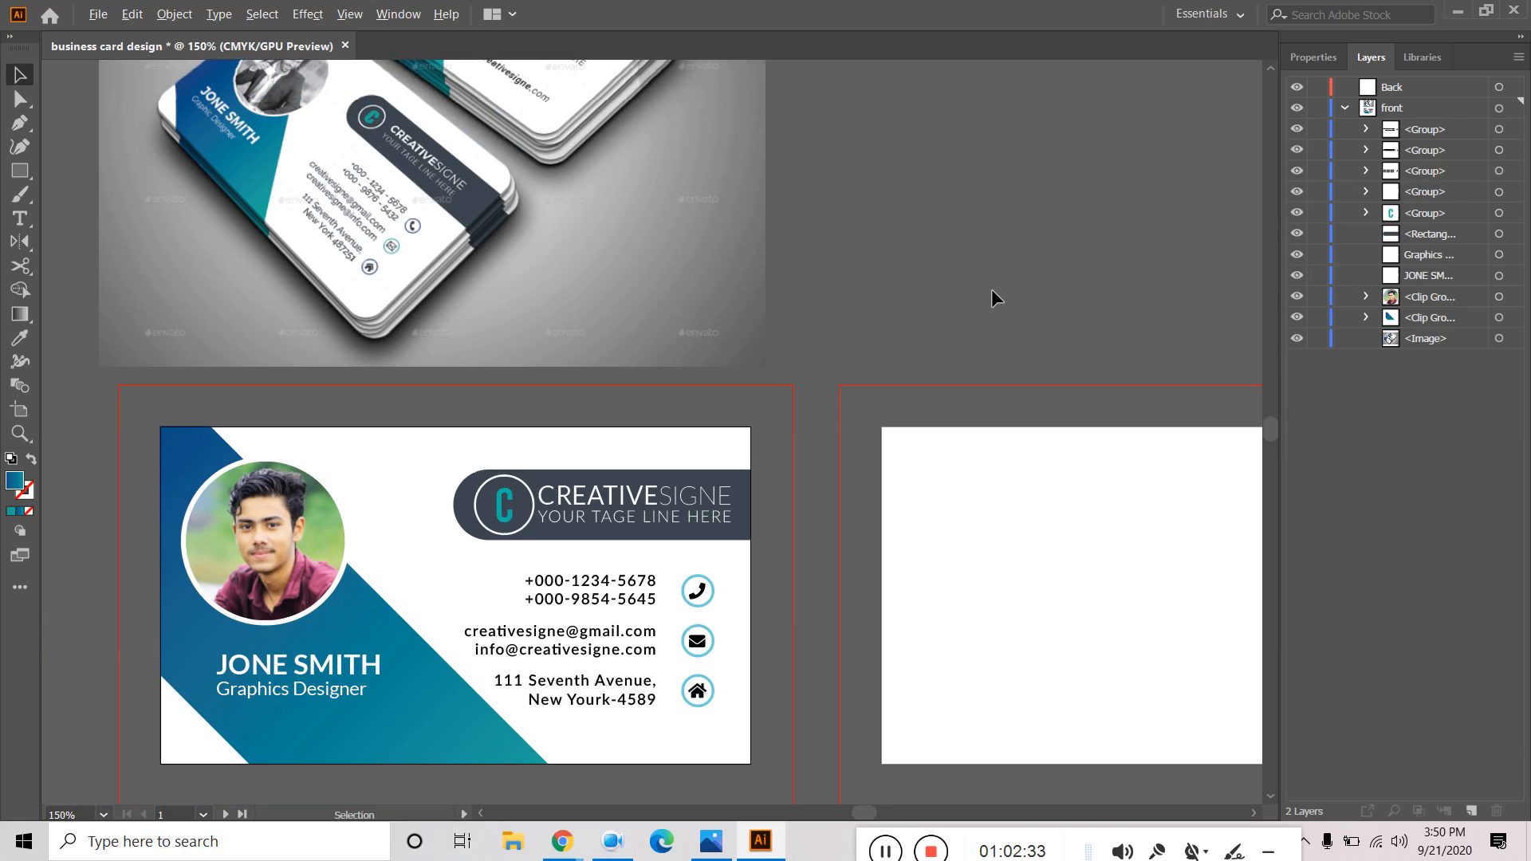
pyautogui.scroll(2, 138, 477)
pyautogui.scroll(1, 137, 475)
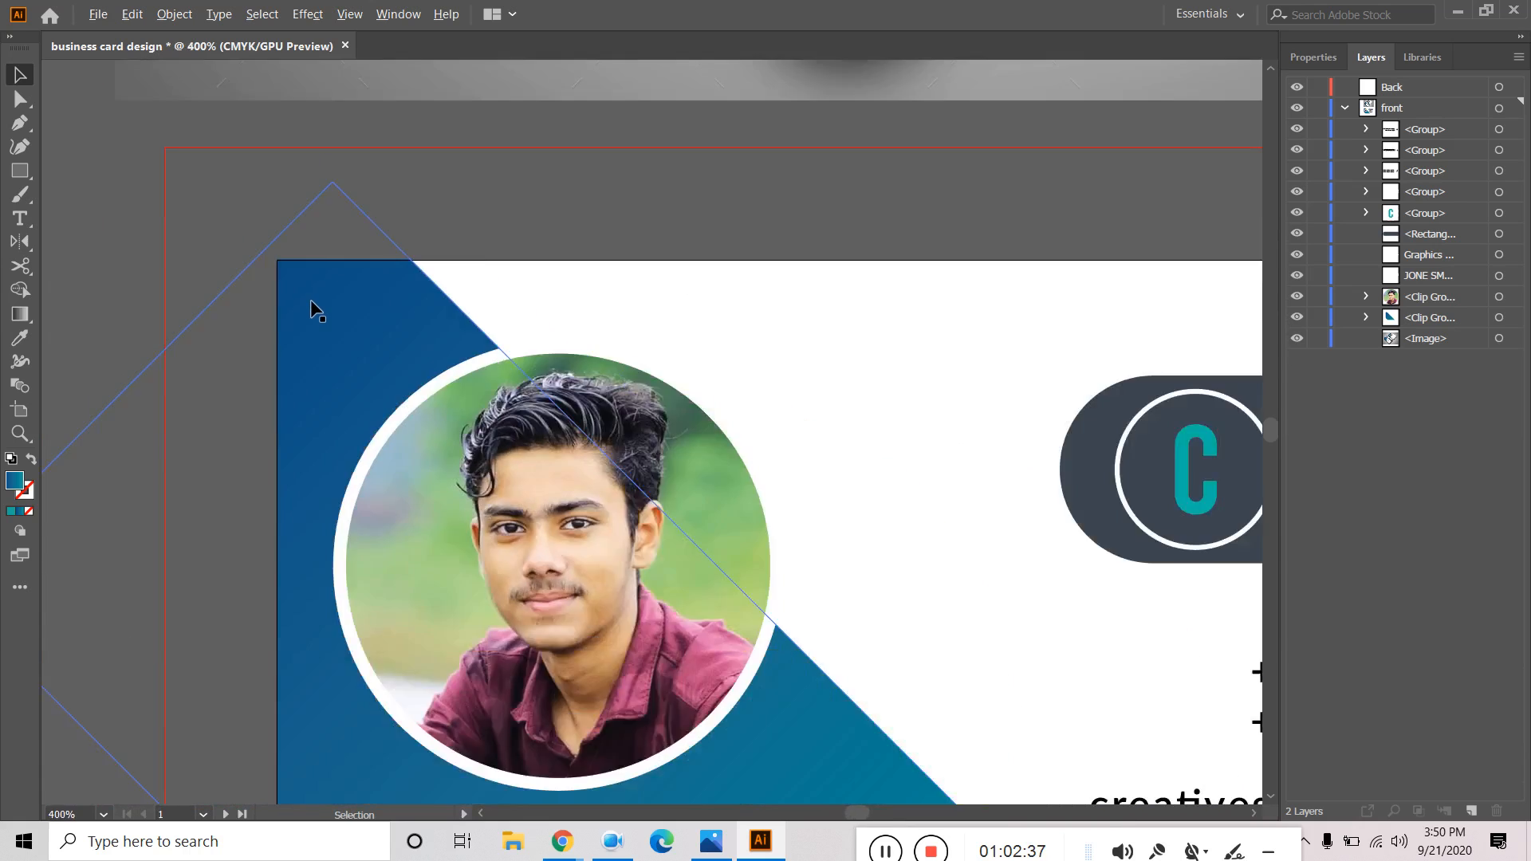
pyautogui.scroll(-1, 311, 310)
pyautogui.scroll(-2, 798, 247)
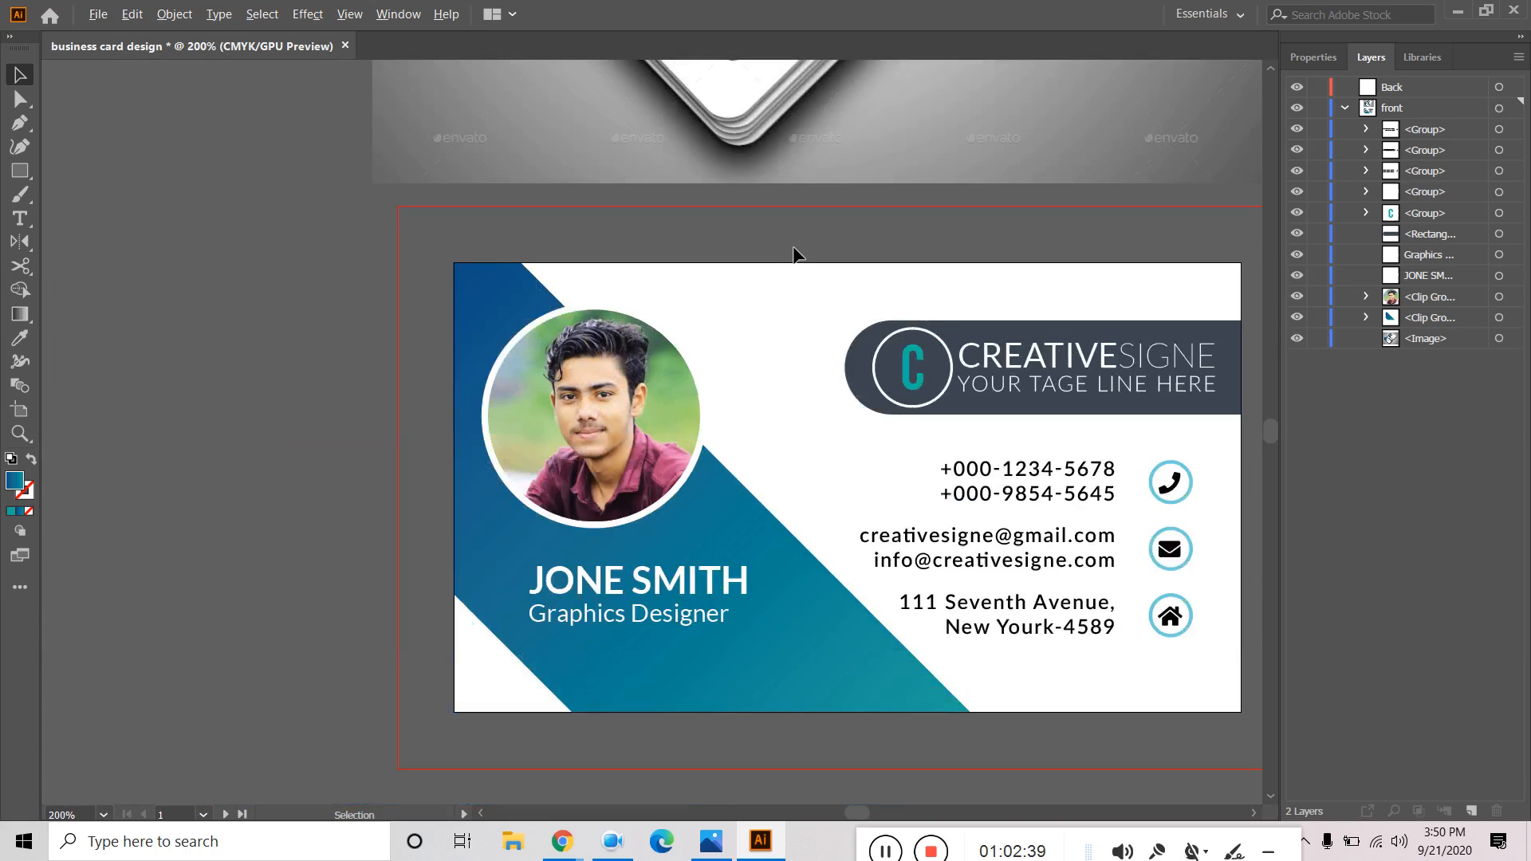
pyautogui.moveTo(1163, 714); pyautogui.dragTo(998, 752)
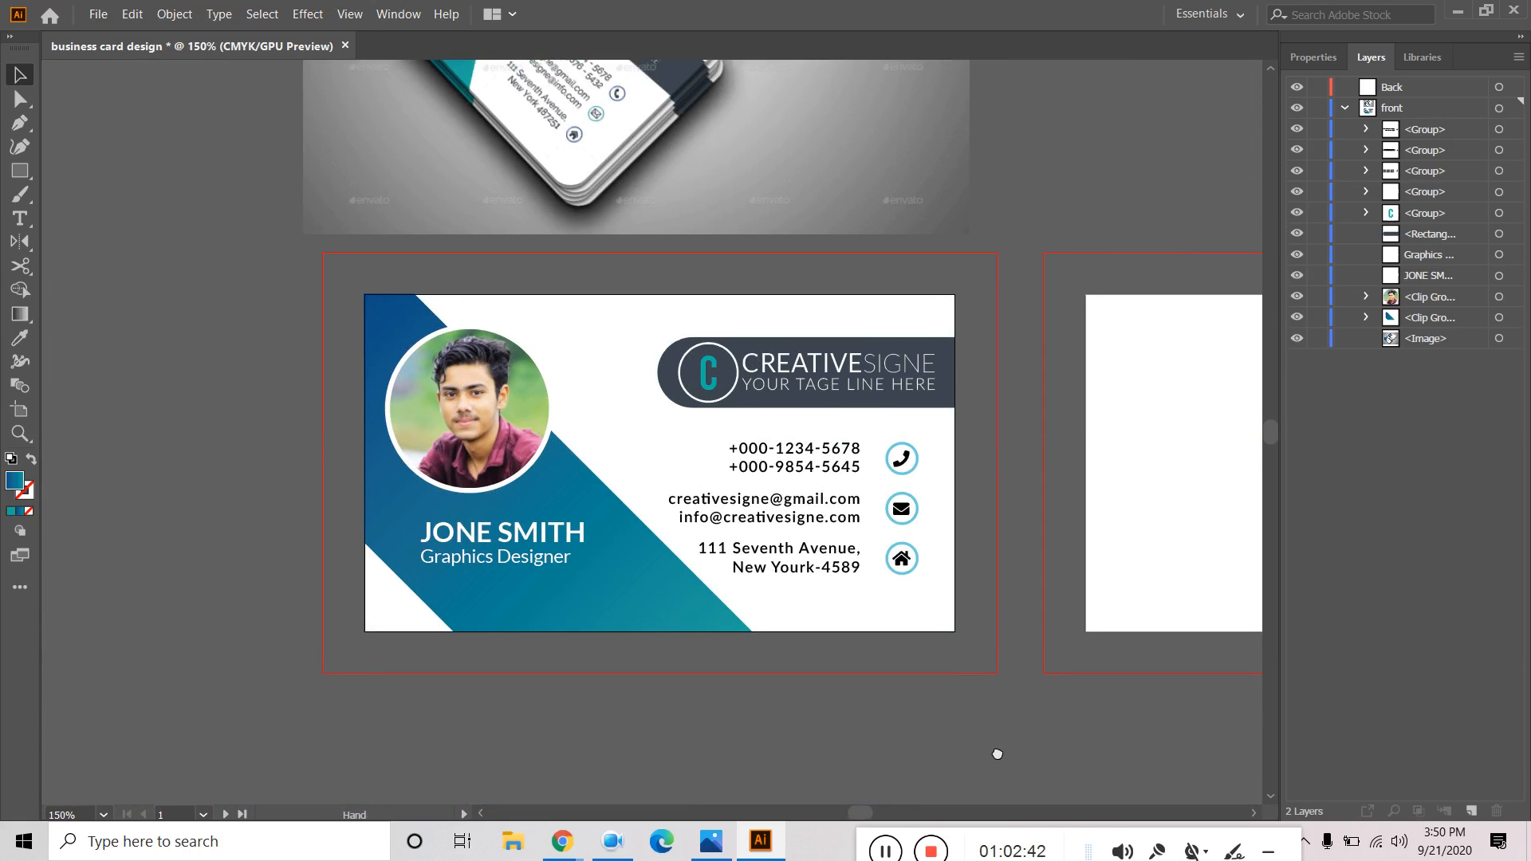
pyautogui.scroll(4, 1032, 660)
pyautogui.scroll(-5, 754, 554)
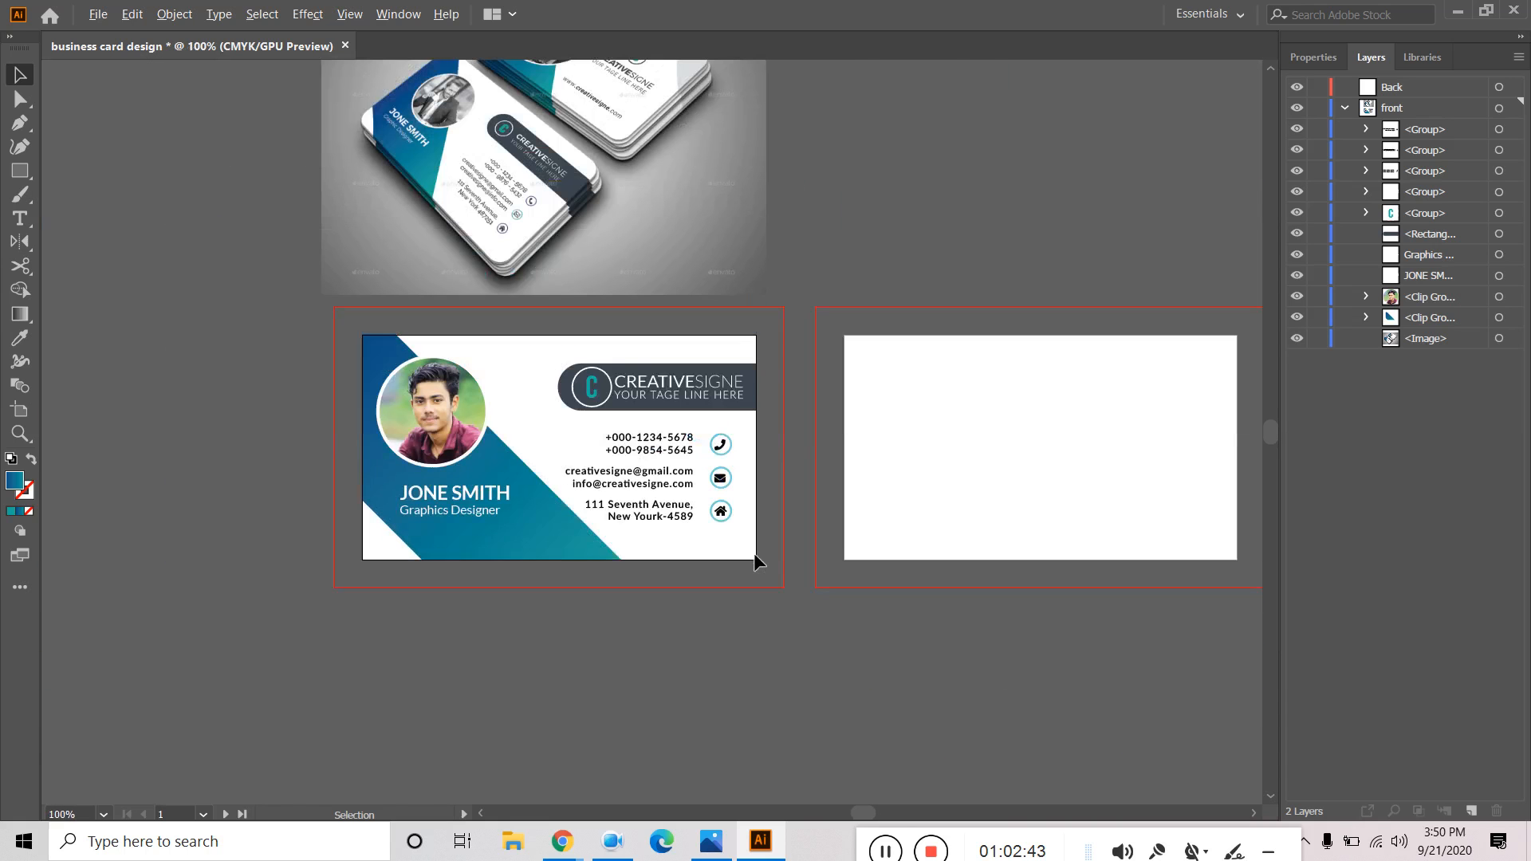
pyautogui.moveTo(1055, 671); pyautogui.dragTo(985, 729)
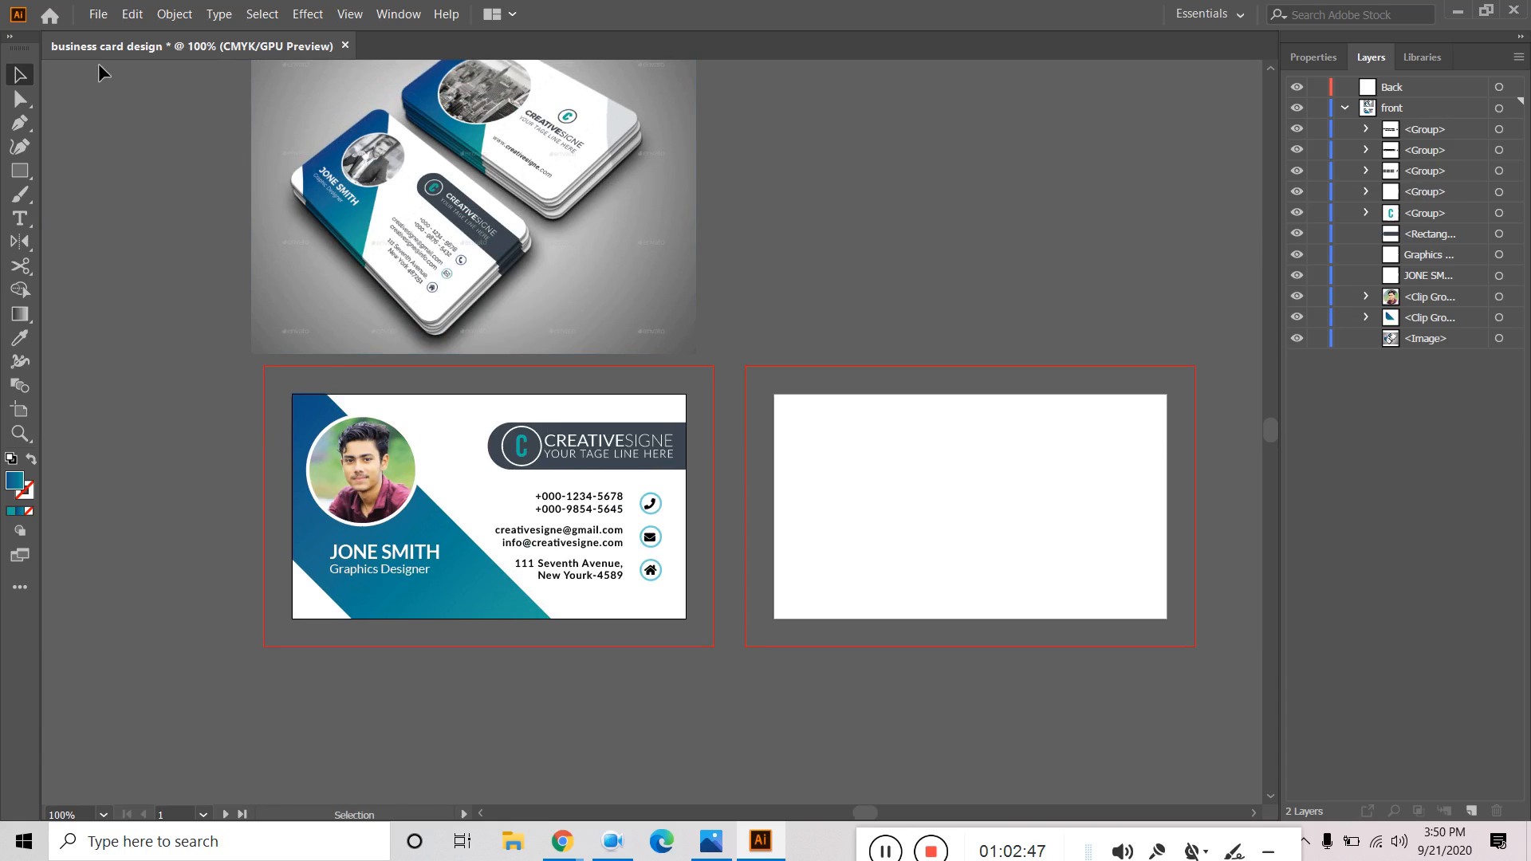
# Save as 'business card design' in Adobe Illustrator (*.AI) format, accepting the default Illustrator Options.
pyautogui.click(98, 13)
pyautogui.click(124, 175)
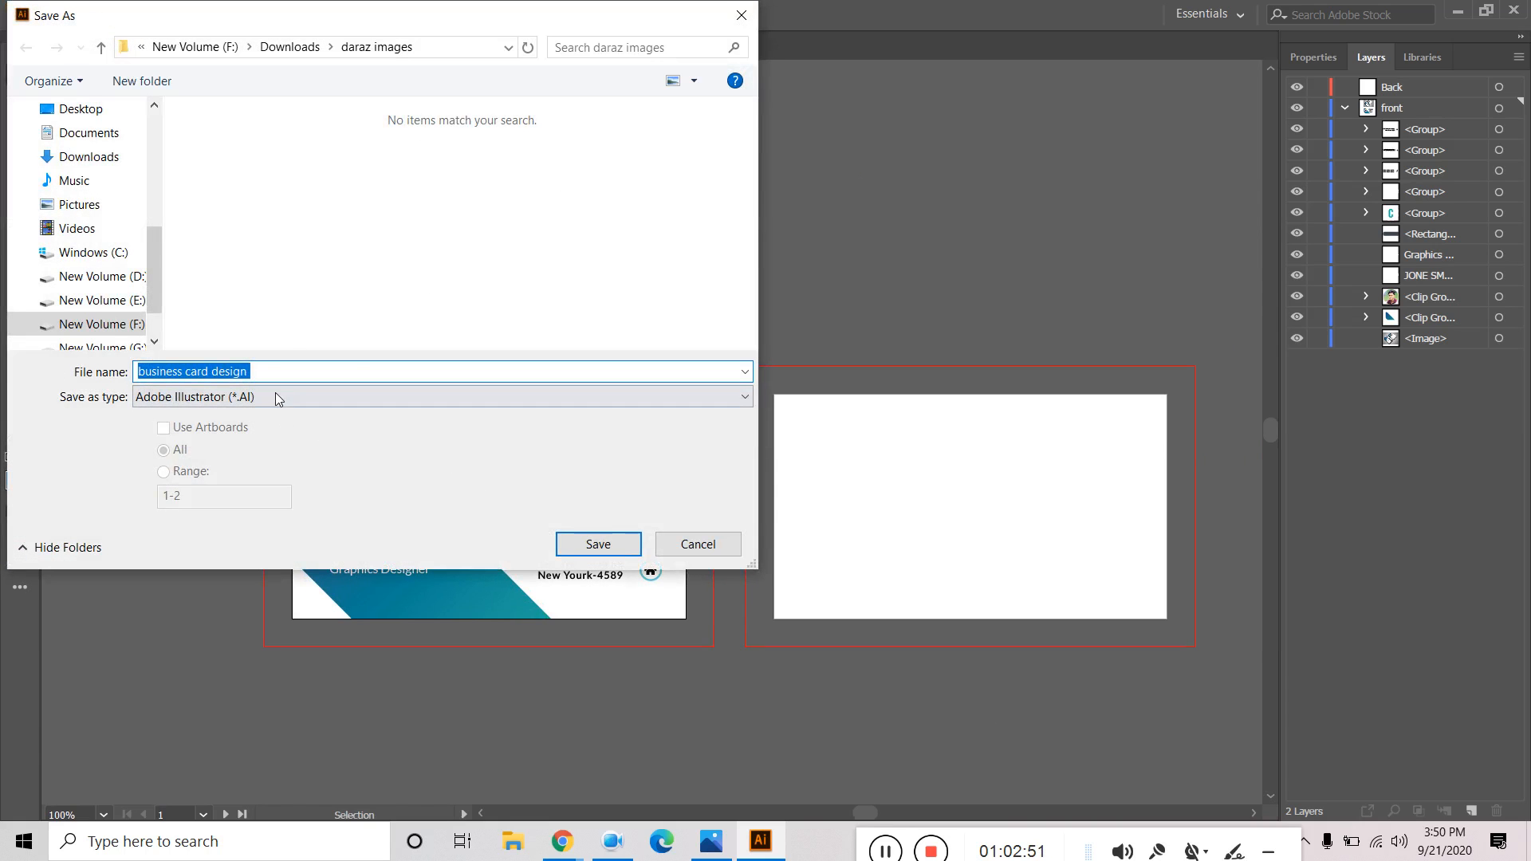
pyautogui.click(596, 548)
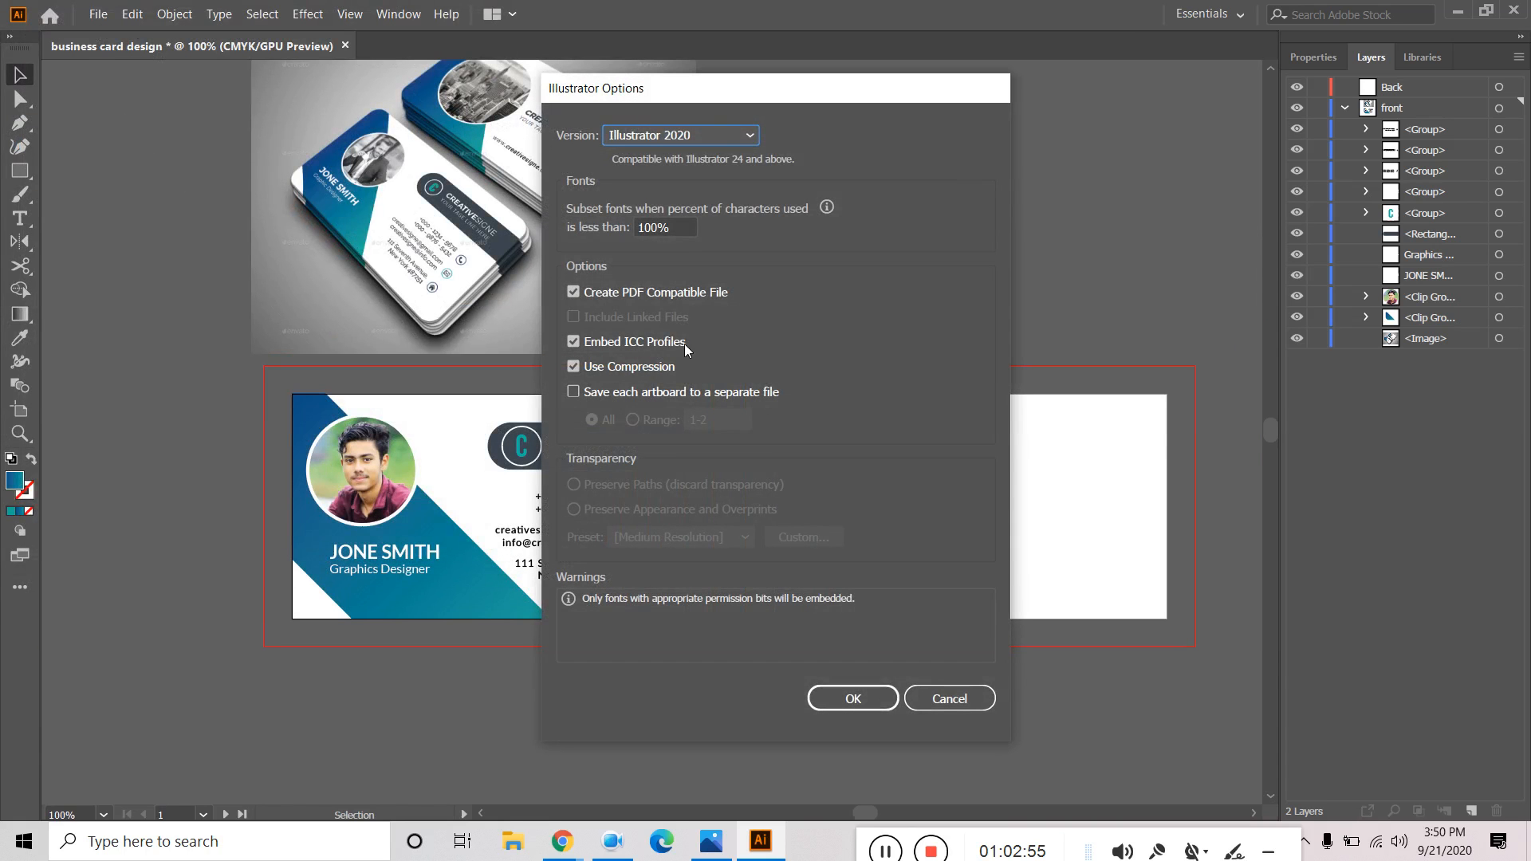
pyautogui.click(869, 699)
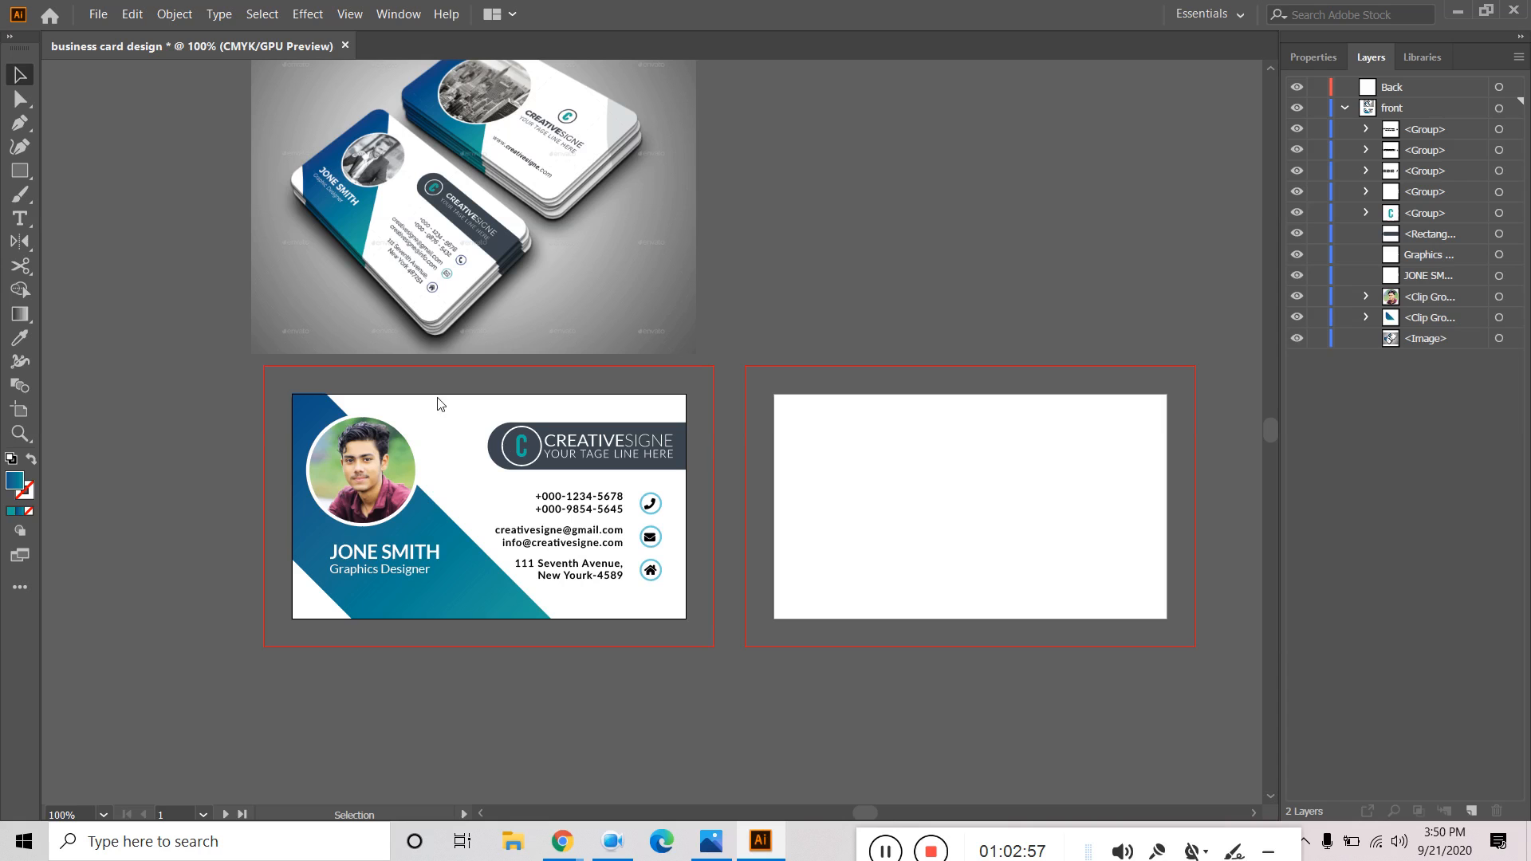
pyautogui.click(98, 14)
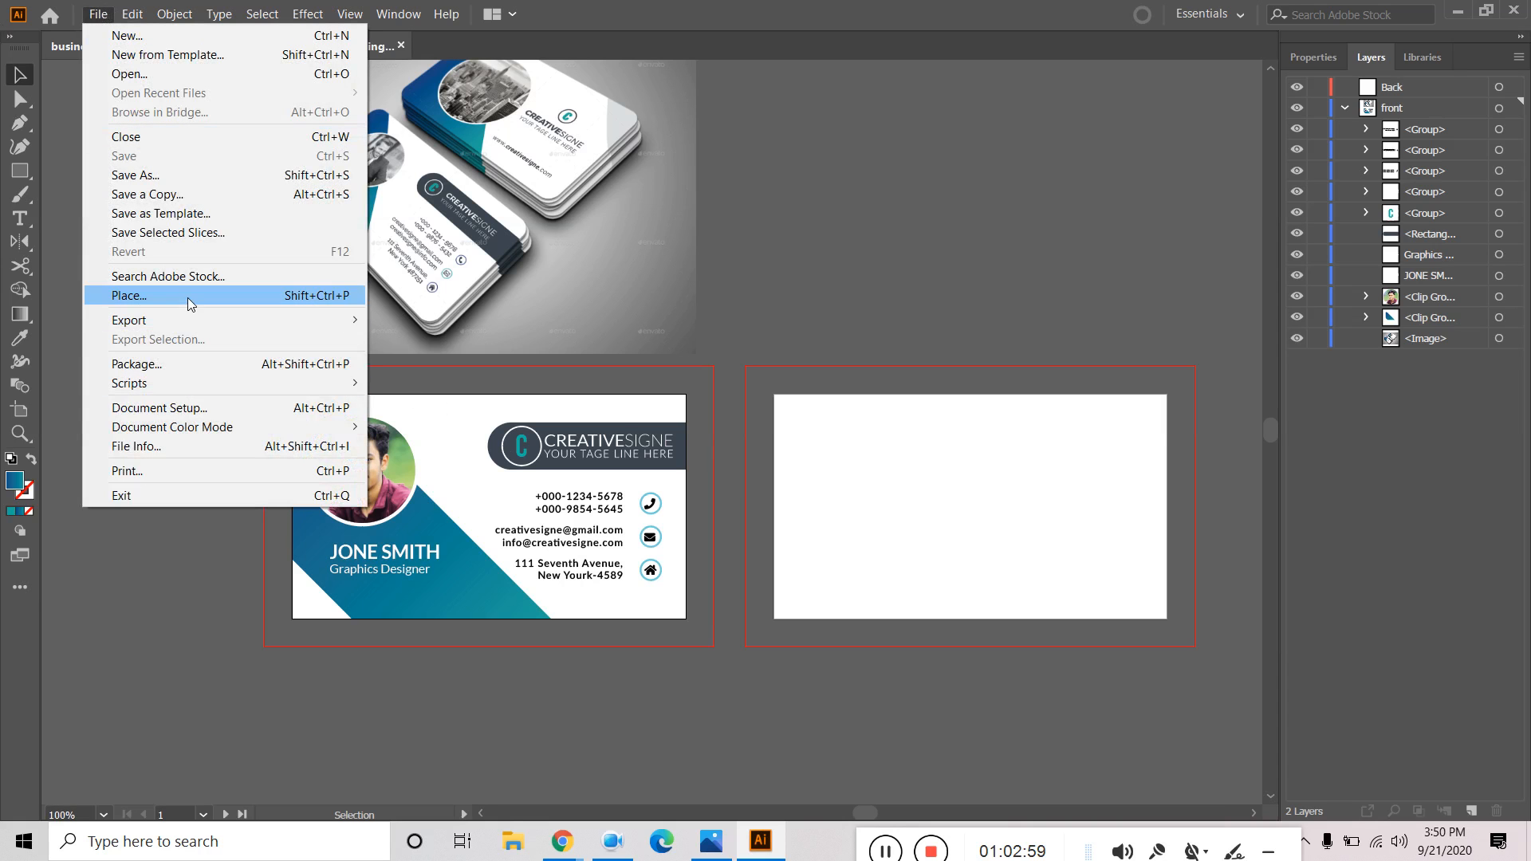
# Export artboard range 1 as a PNG to the Desktop with a White background colour.
pyautogui.moveTo(184, 325)
pyautogui.click(499, 341)
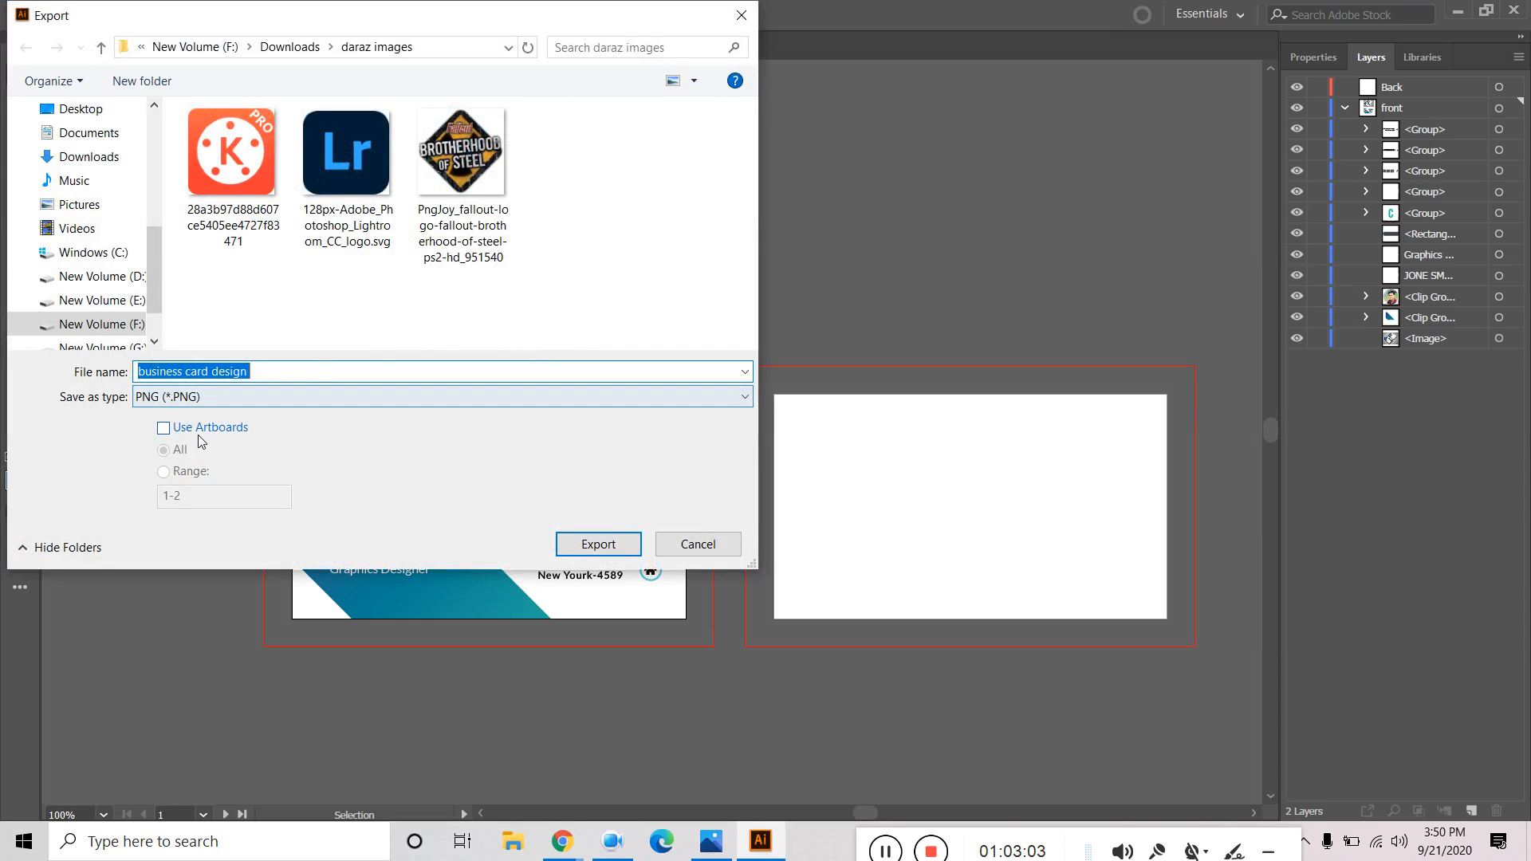
pyautogui.click(200, 428)
pyautogui.click(189, 474)
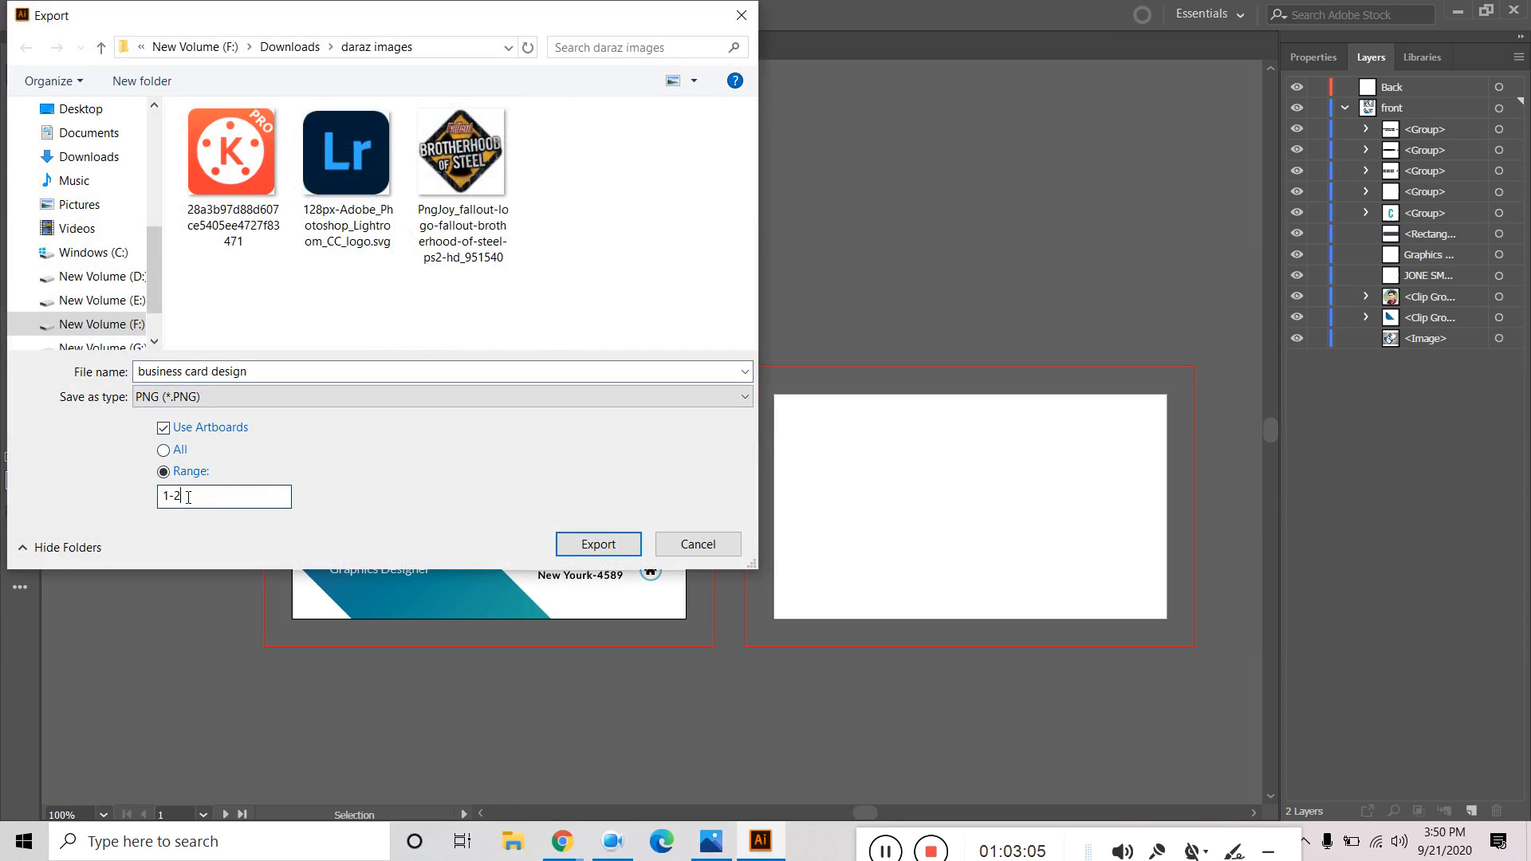
pyautogui.write('1')
pyautogui.click(97, 110)
pyautogui.click(596, 545)
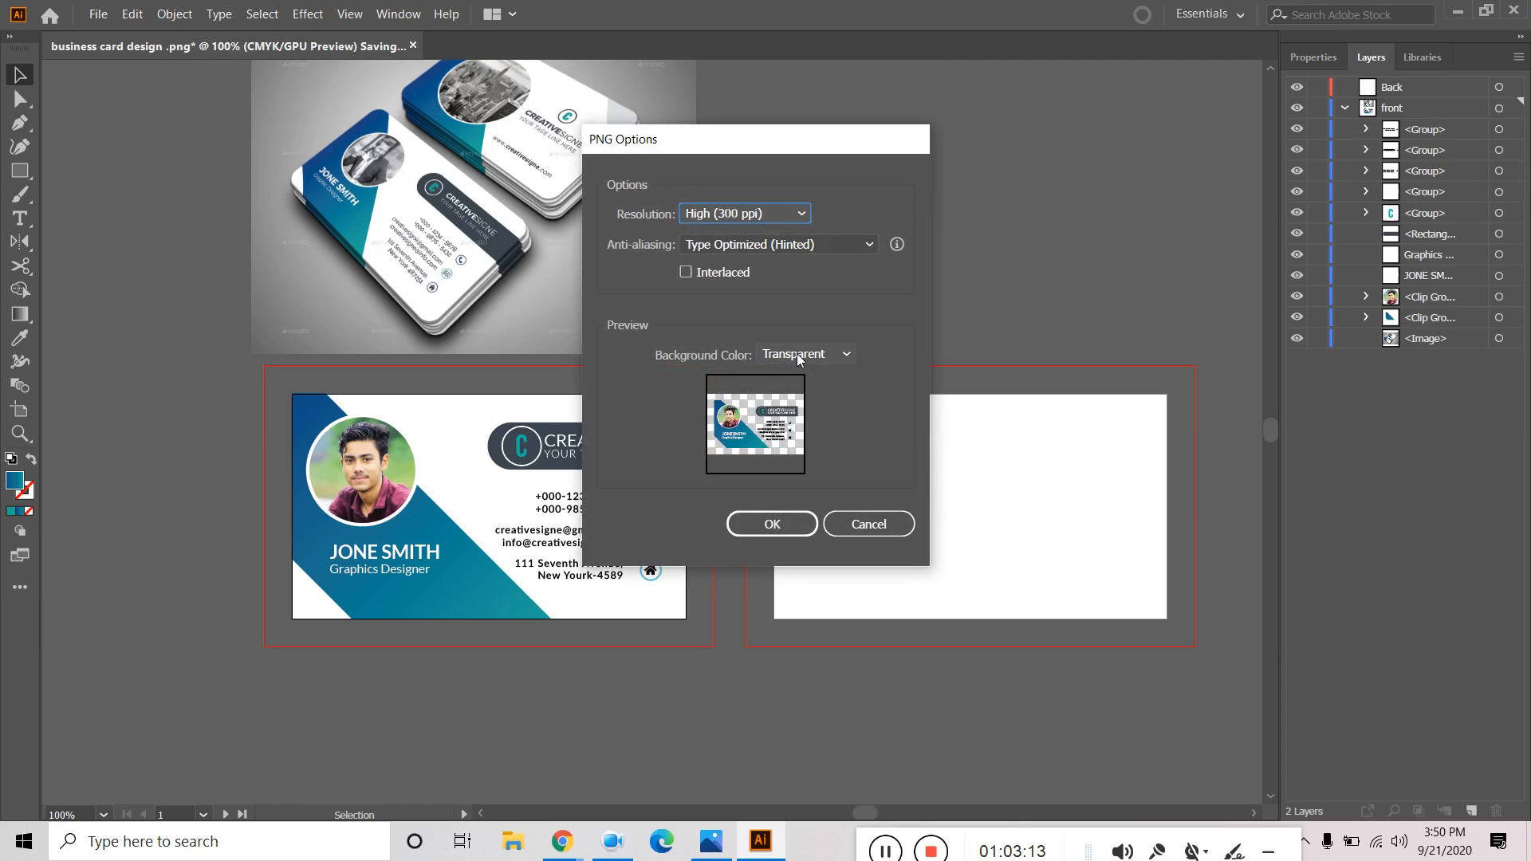
pyautogui.click(799, 360)
pyautogui.click(801, 406)
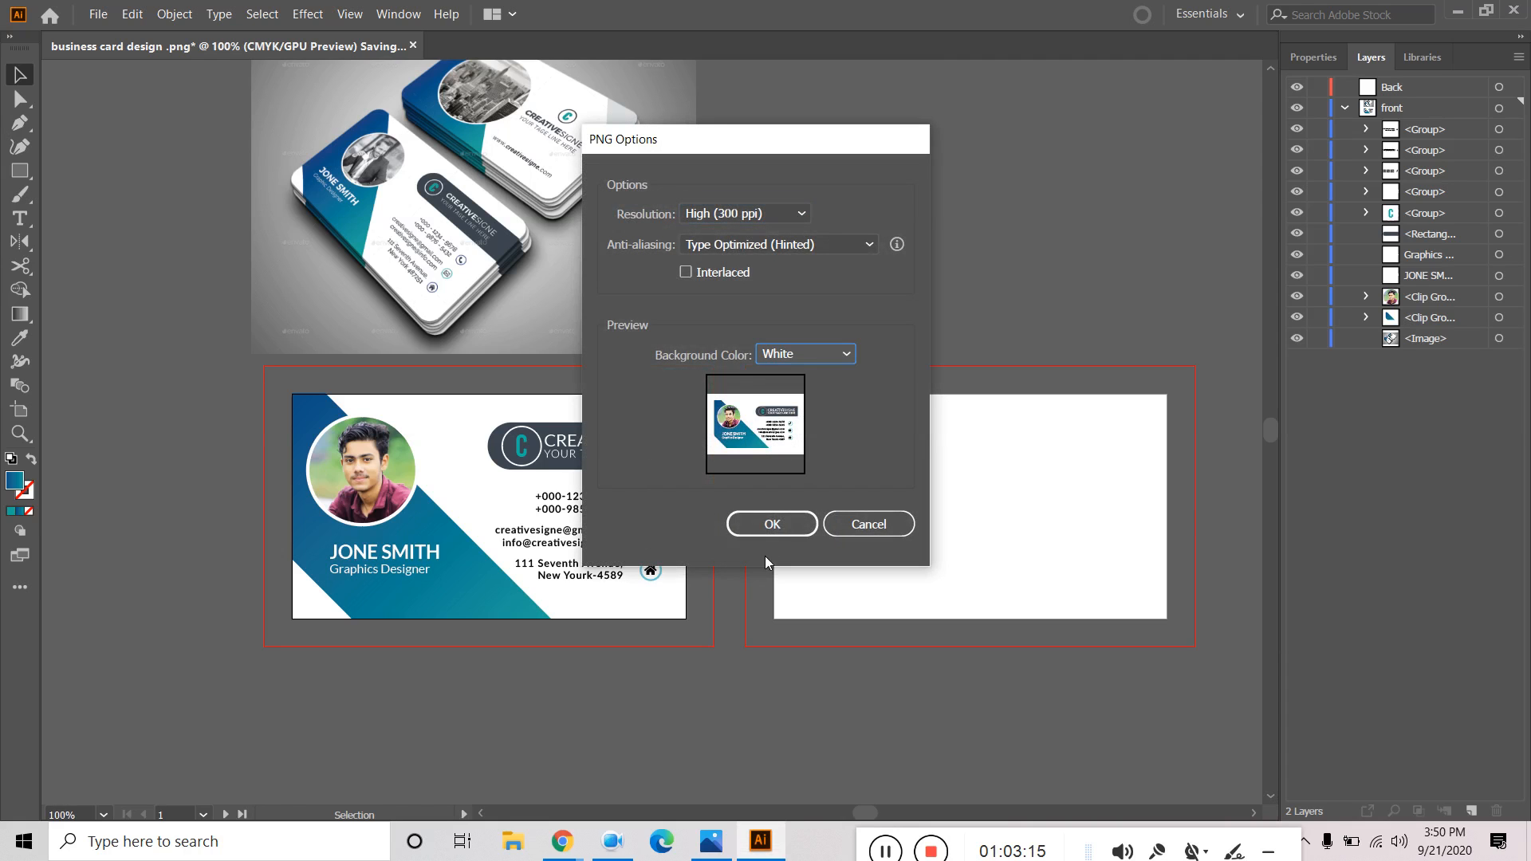
pyautogui.click(778, 516)
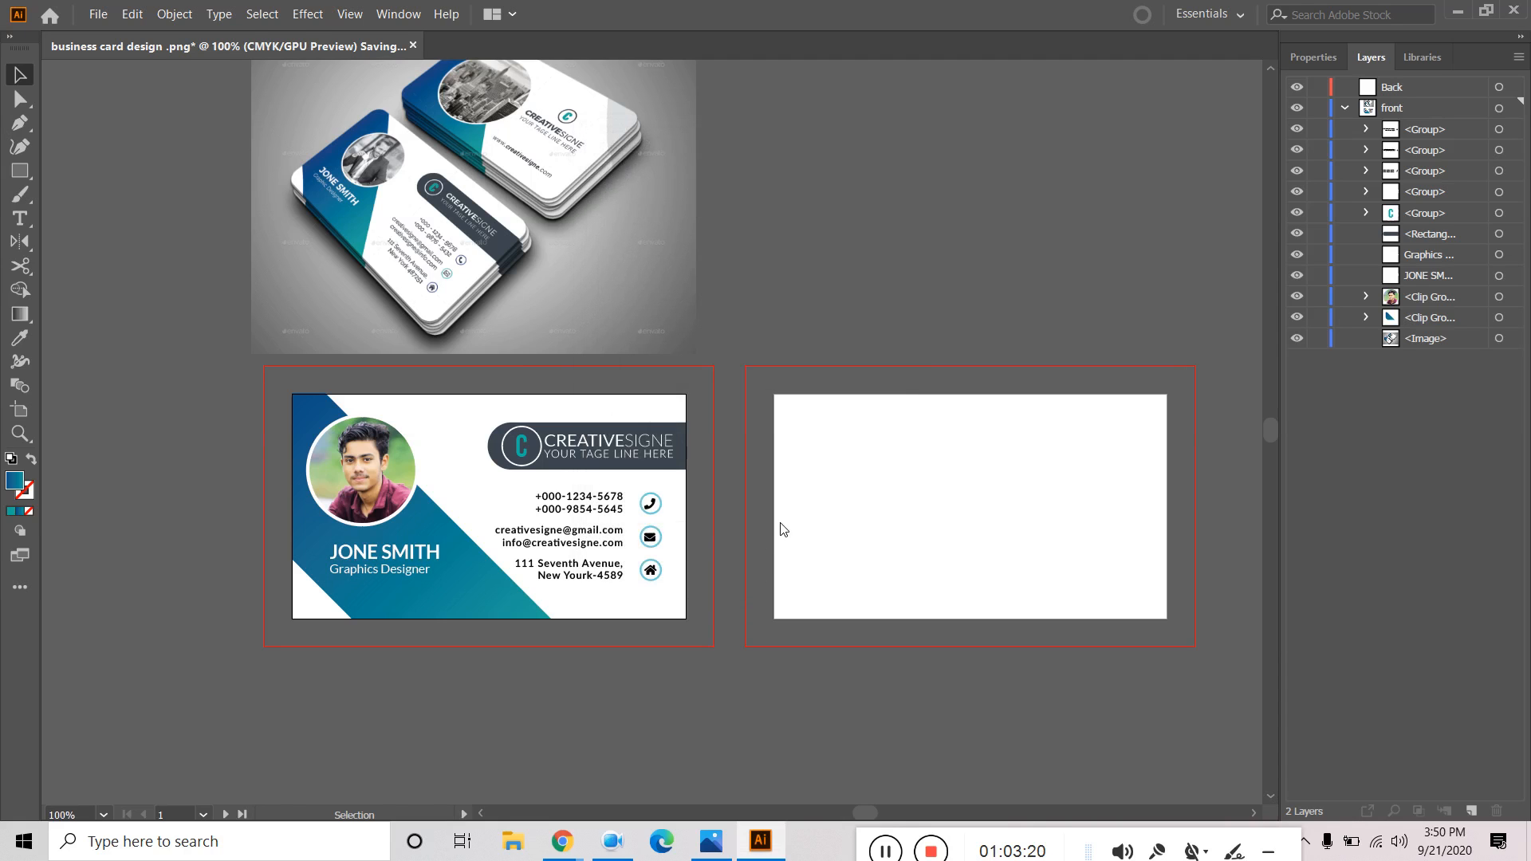
pyautogui.click(710, 841)
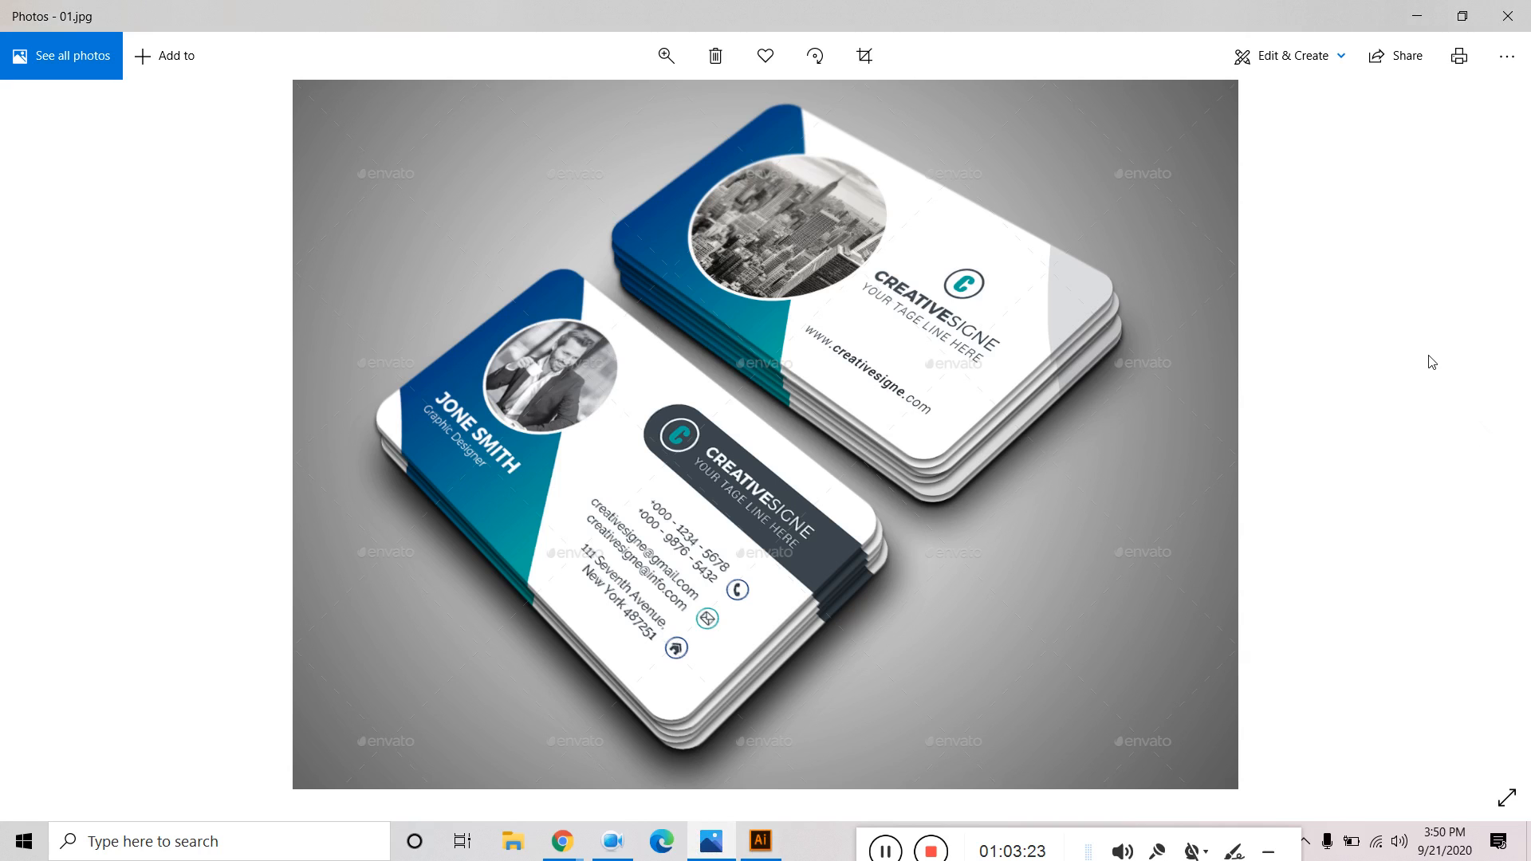
# Preview 'business card design -01' from the Desktop in Photos, then close Photos and File Explorer.
pyautogui.click(1509, 15)
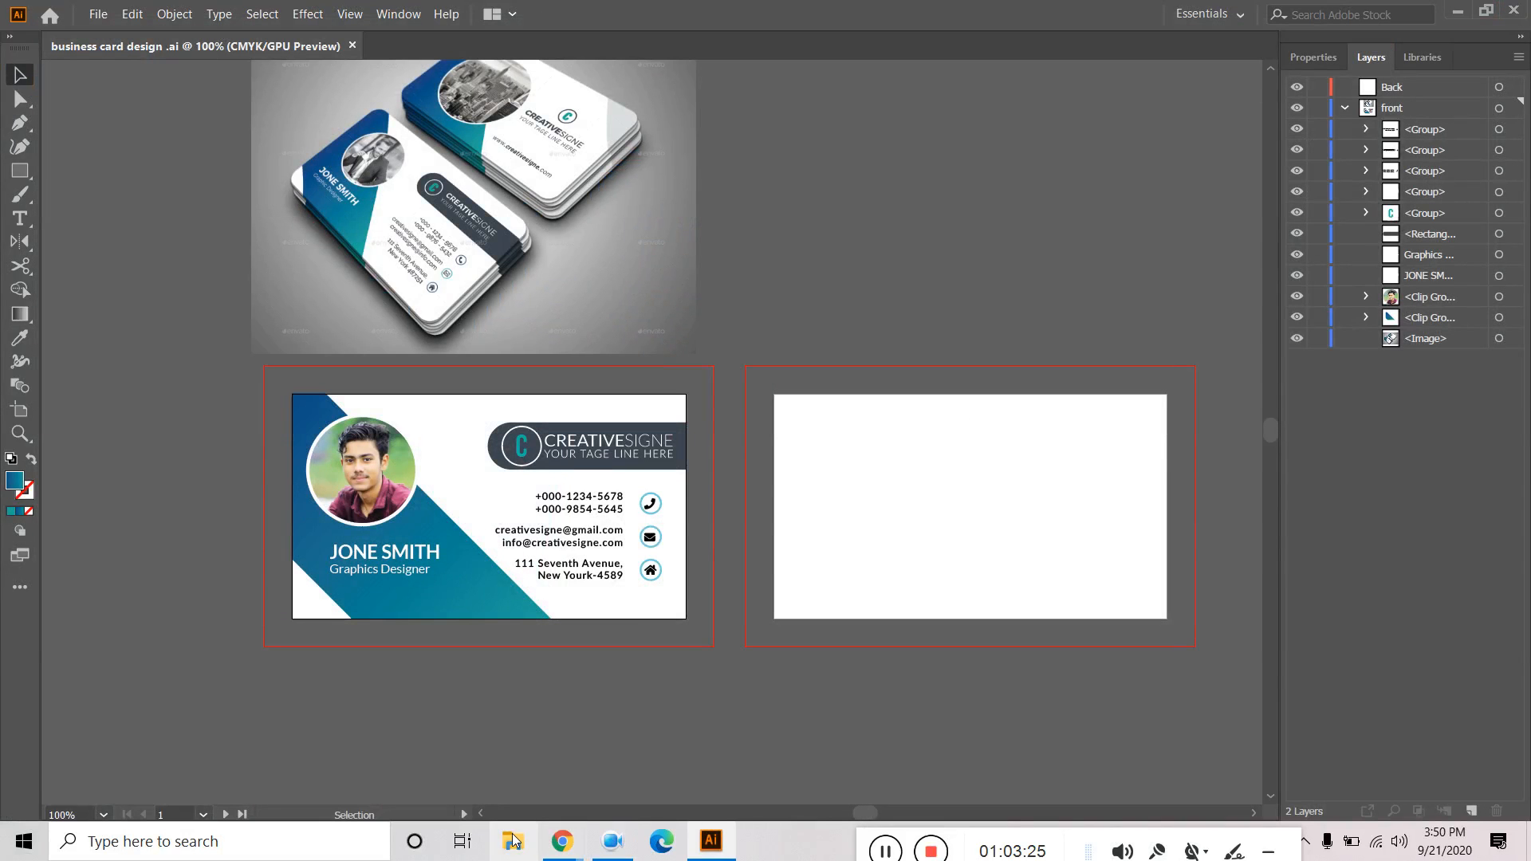
pyautogui.click(504, 851)
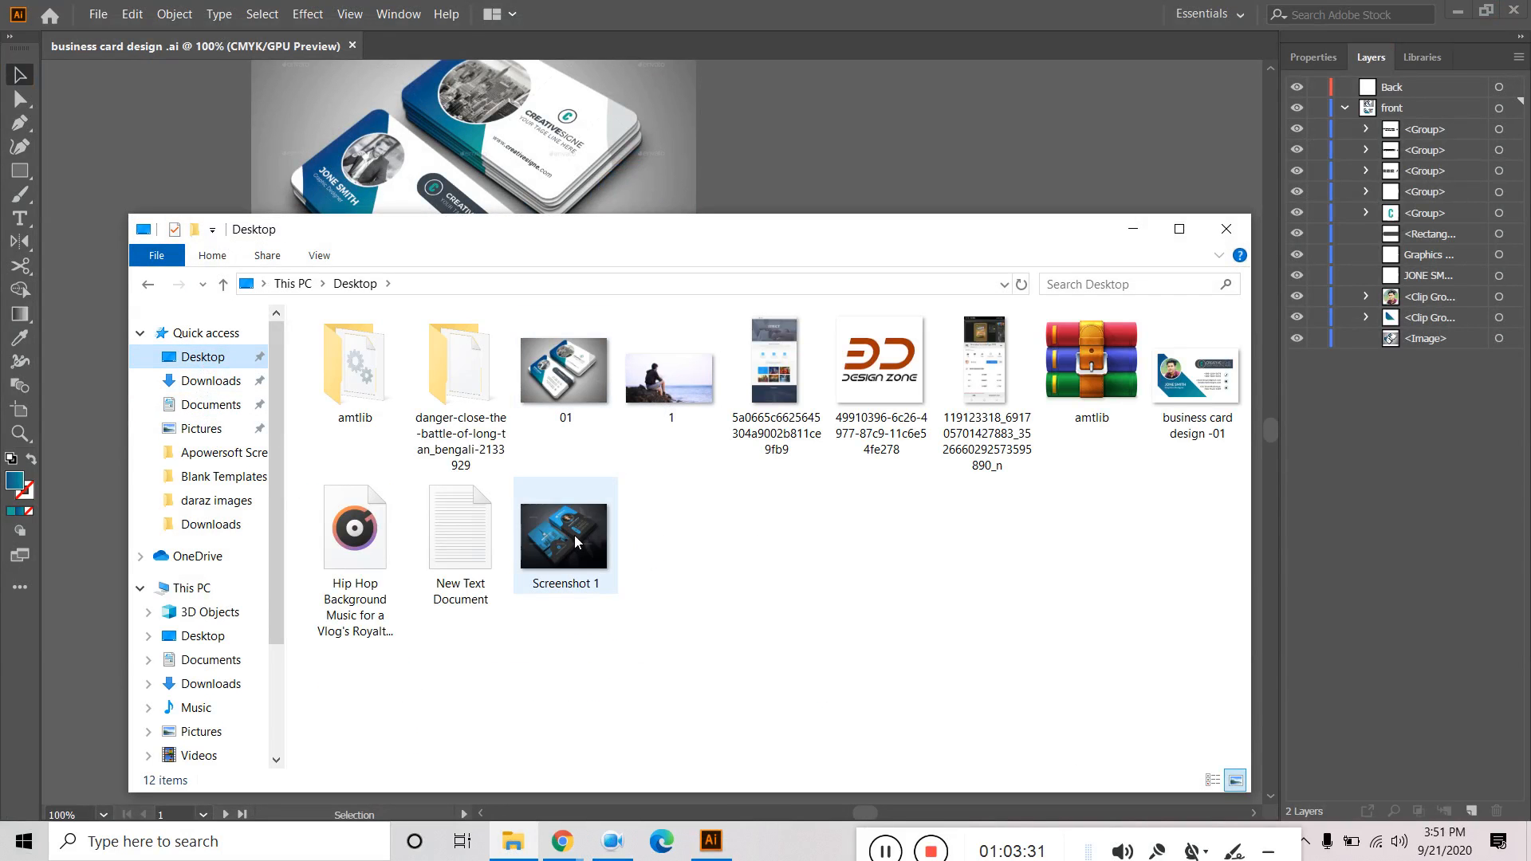
pyautogui.click(1181, 390)
pyautogui.doubleClick(1182, 390)
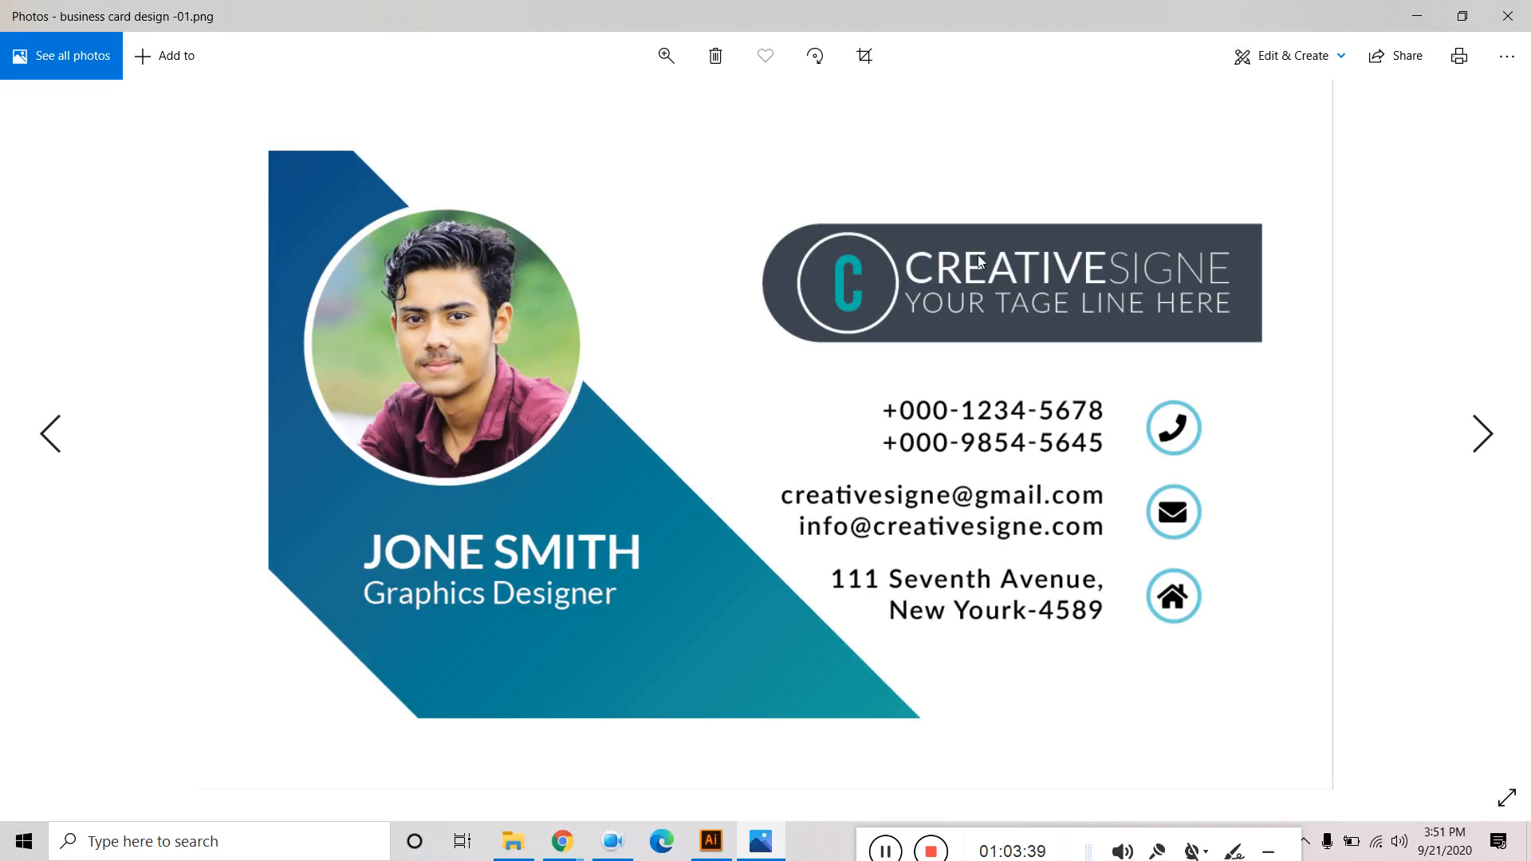
pyautogui.click(1507, 16)
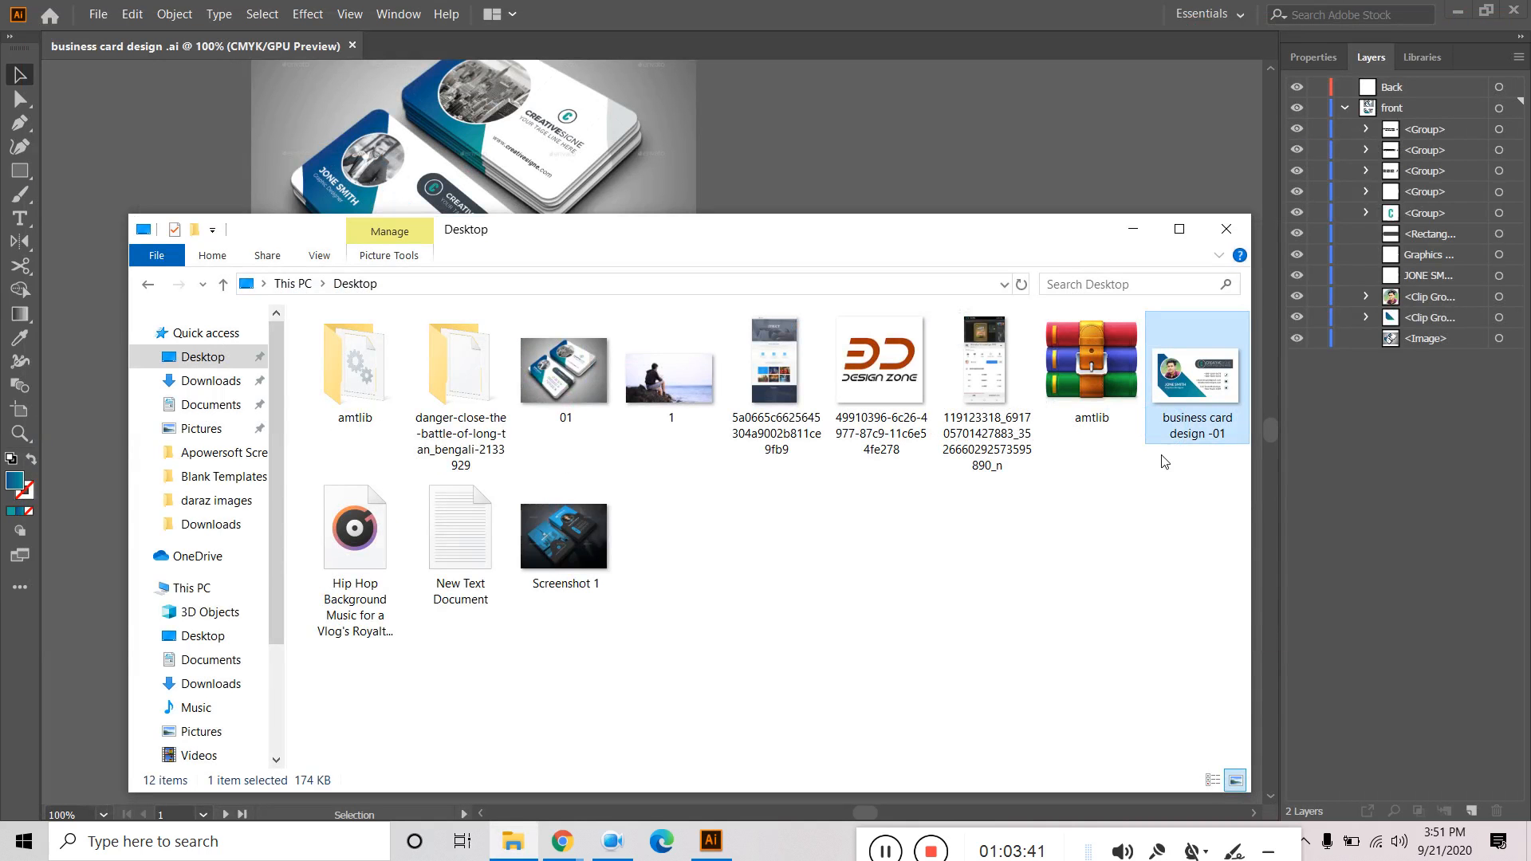
pyautogui.click(1179, 501)
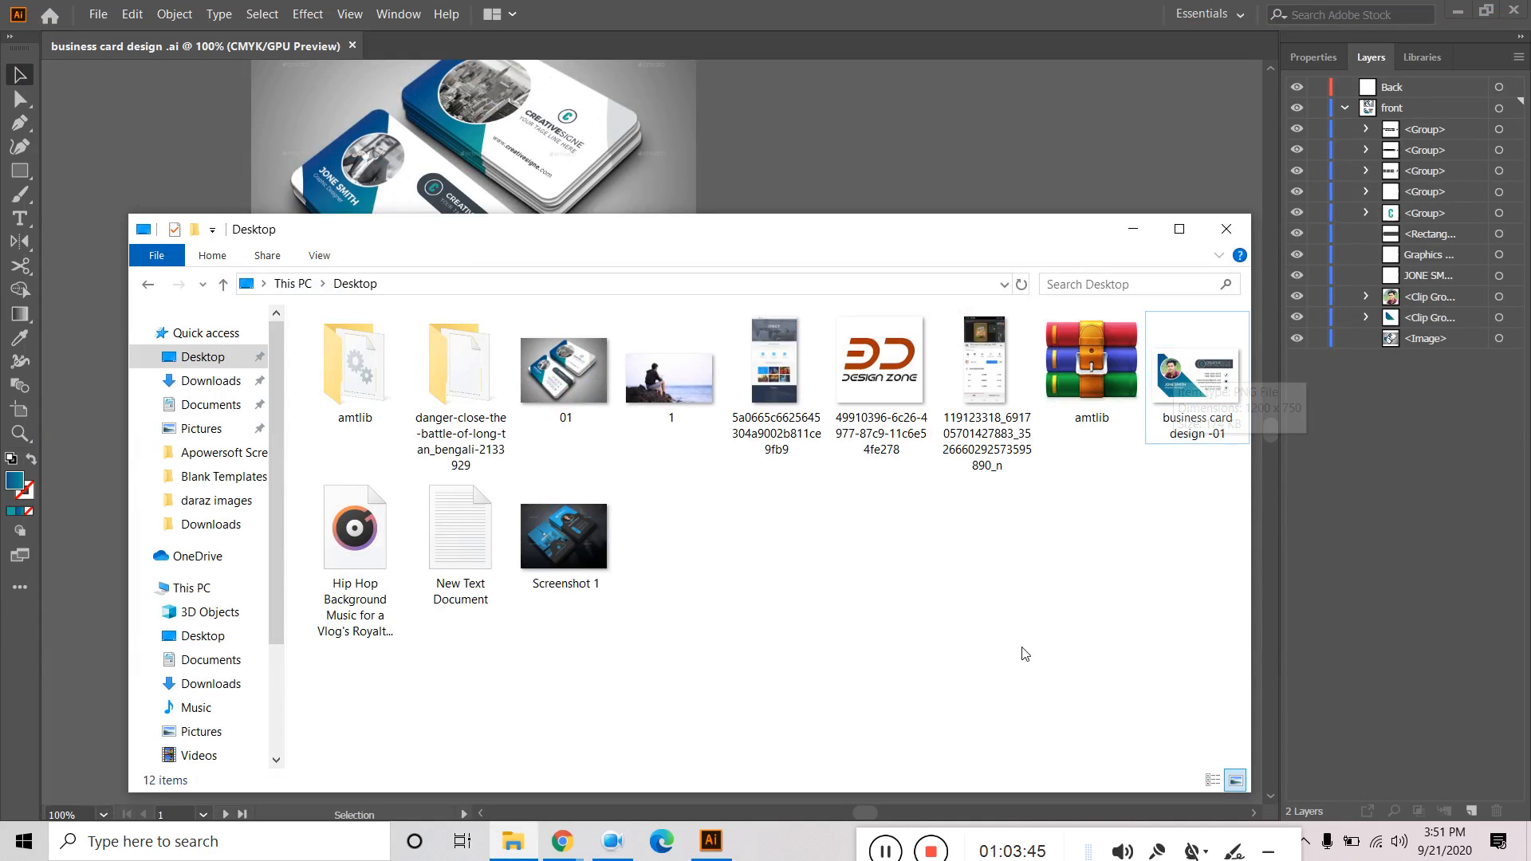
pyautogui.click(1218, 239)
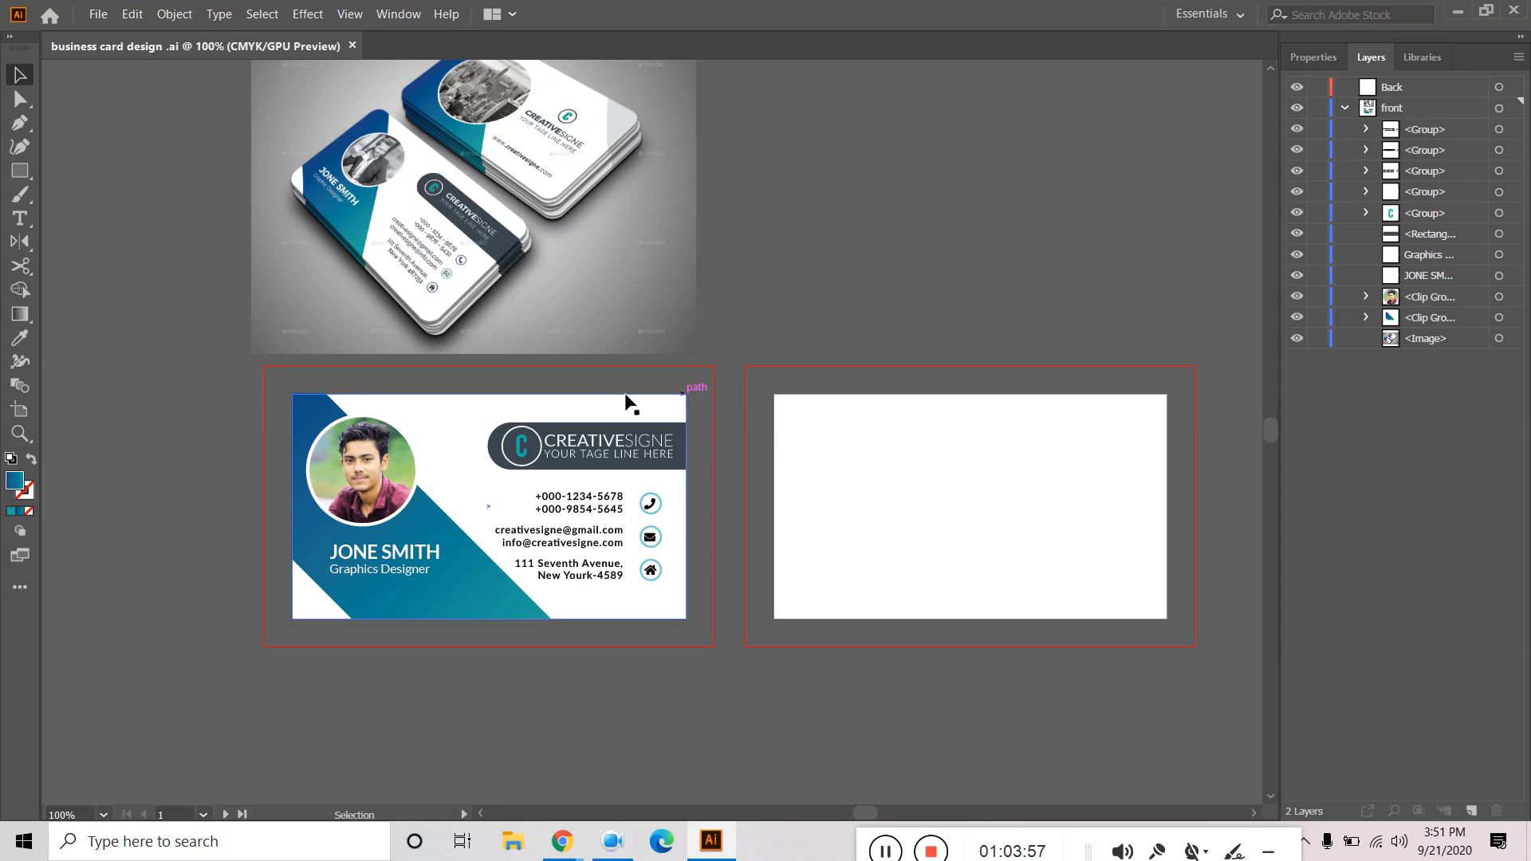
# Draw a rectangle covering the front artboard and move it below the card artwork.
pyautogui.click(29, 170)
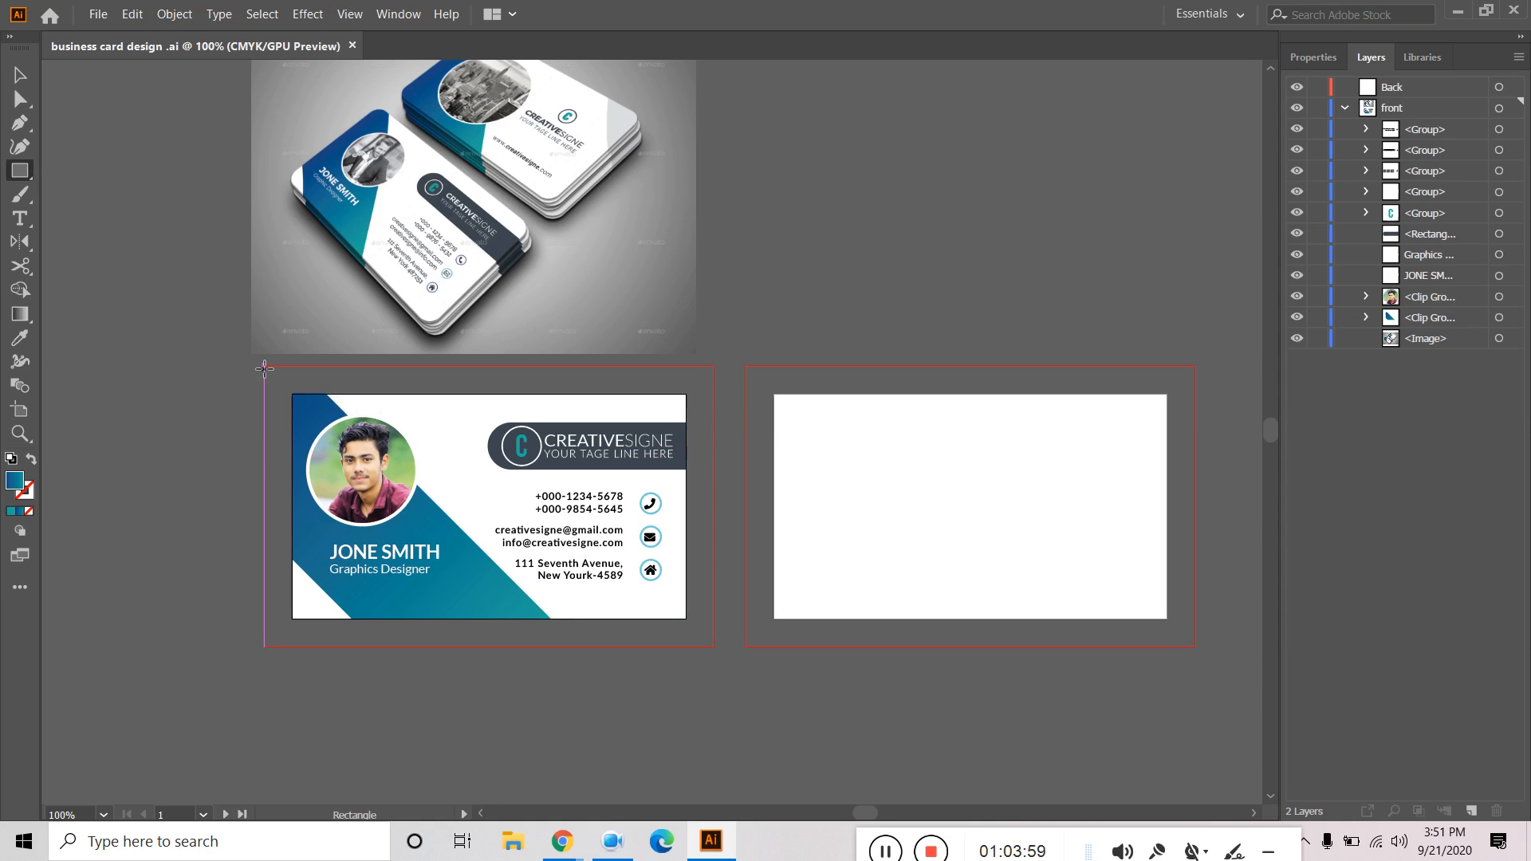
pyautogui.click(1433, 343)
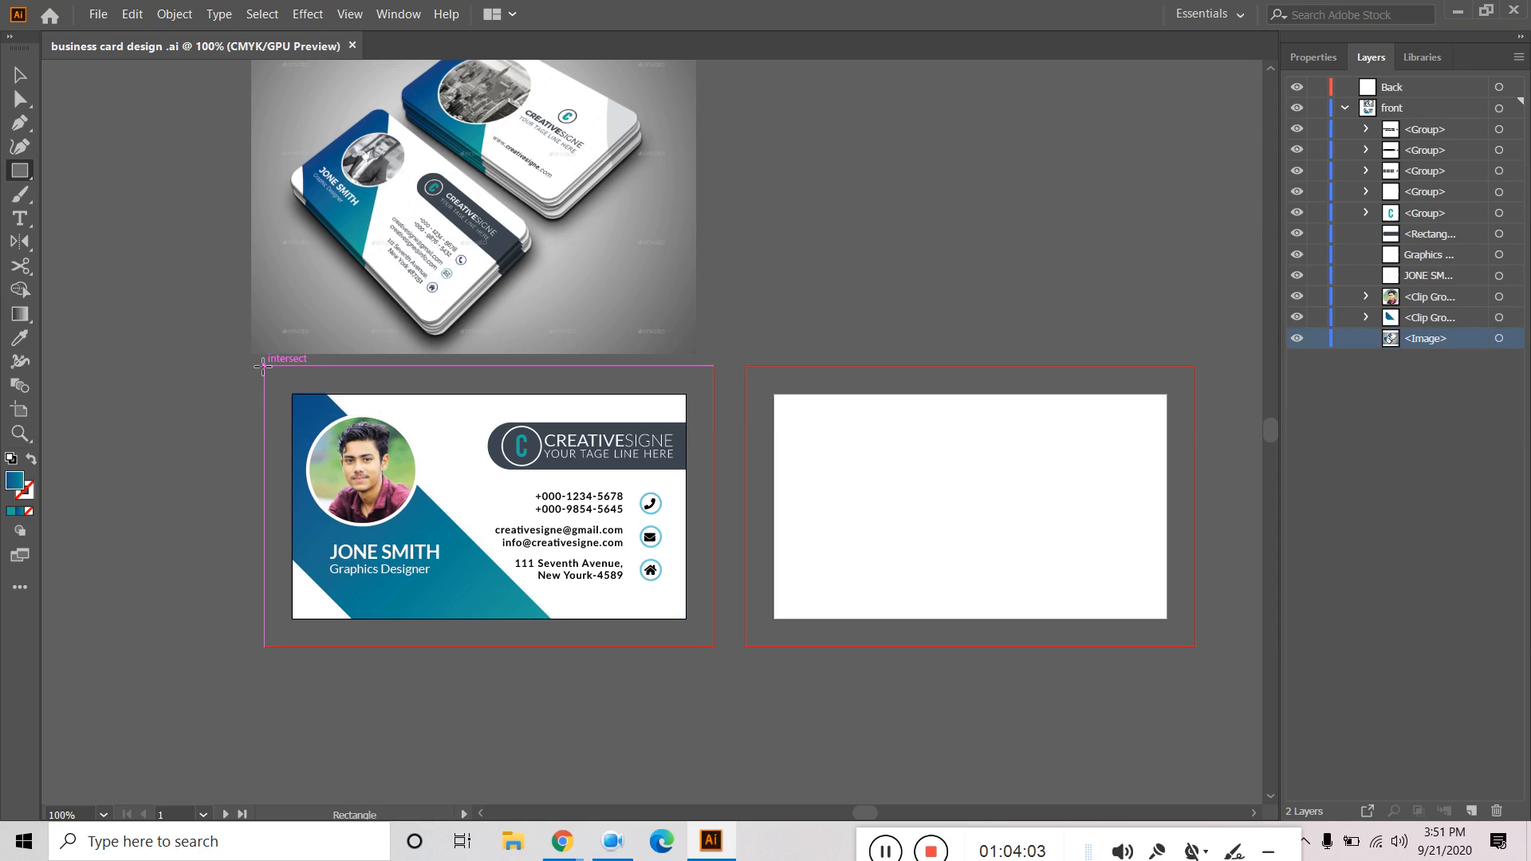
pyautogui.moveTo(265, 366); pyautogui.dragTo(714, 646)
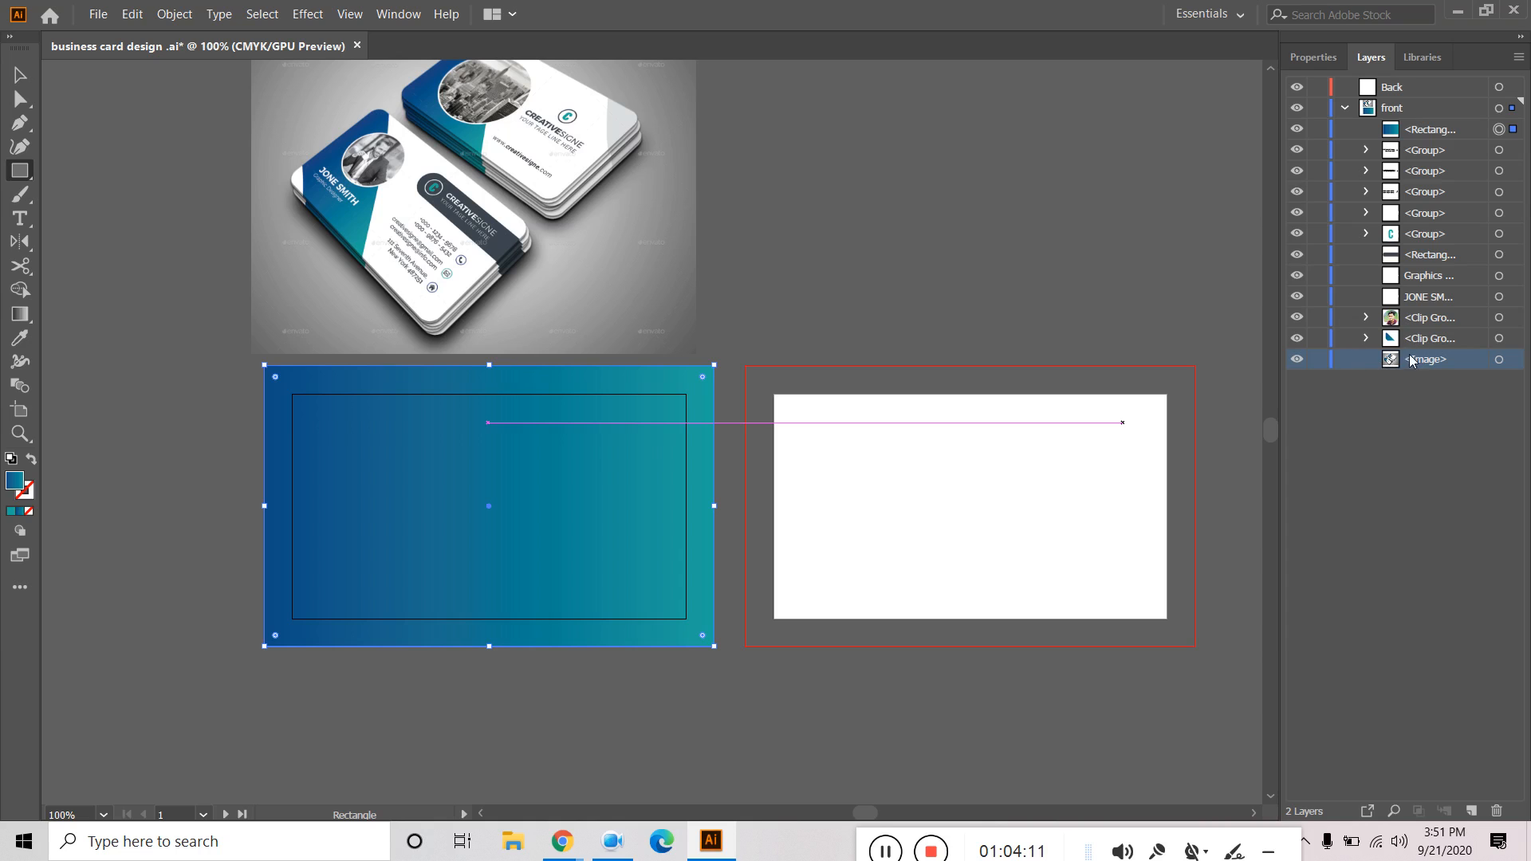
pyautogui.moveTo(1430, 129); pyautogui.dragTo(1412, 355)
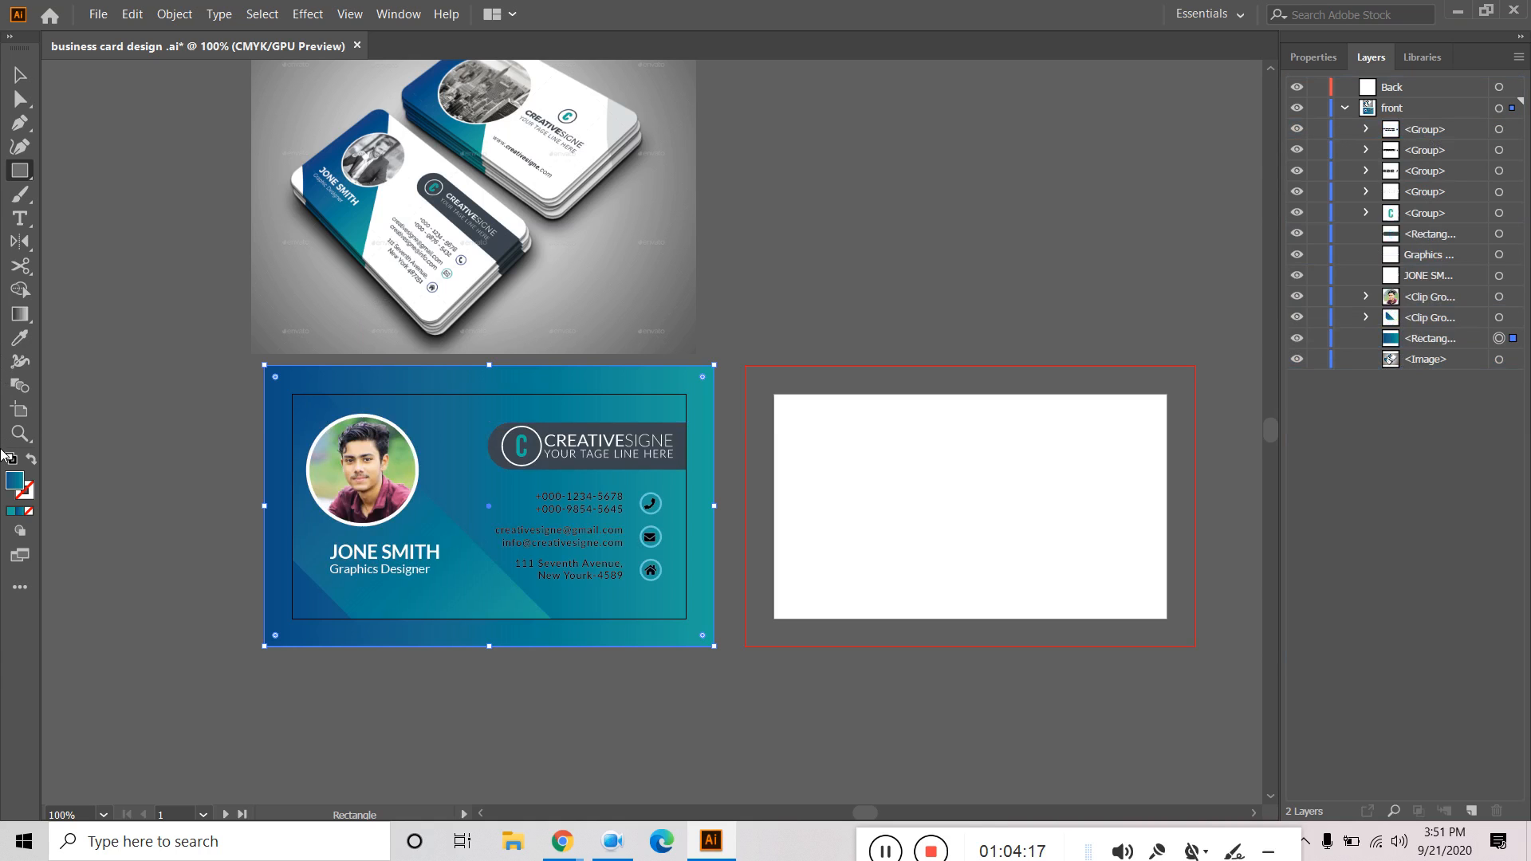
# Fill the backdrop rectangle with a dark grey swatch.
pyautogui.click(1327, 62)
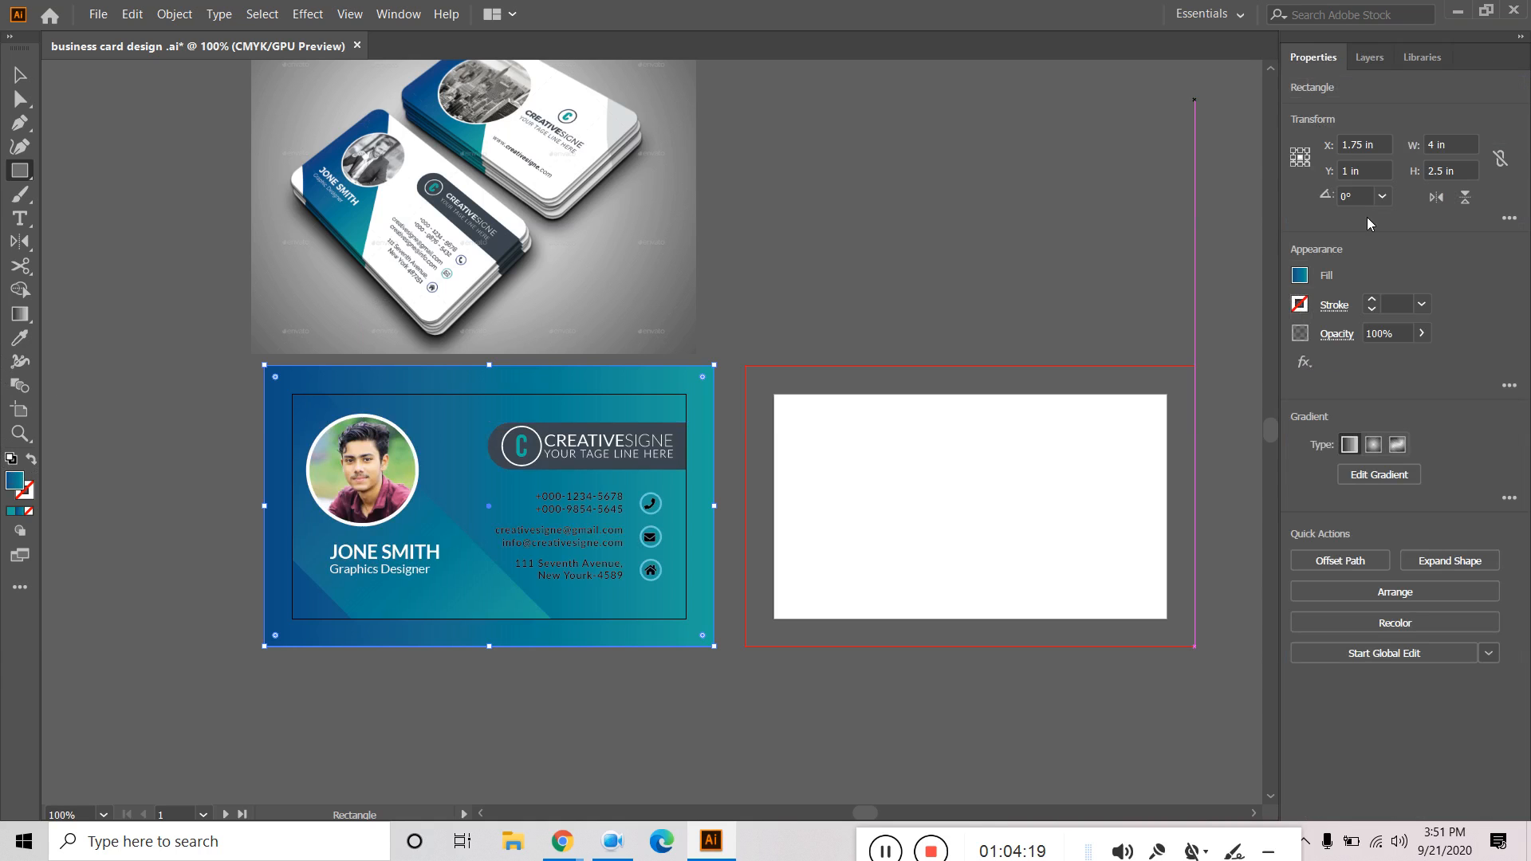
pyautogui.click(1302, 276)
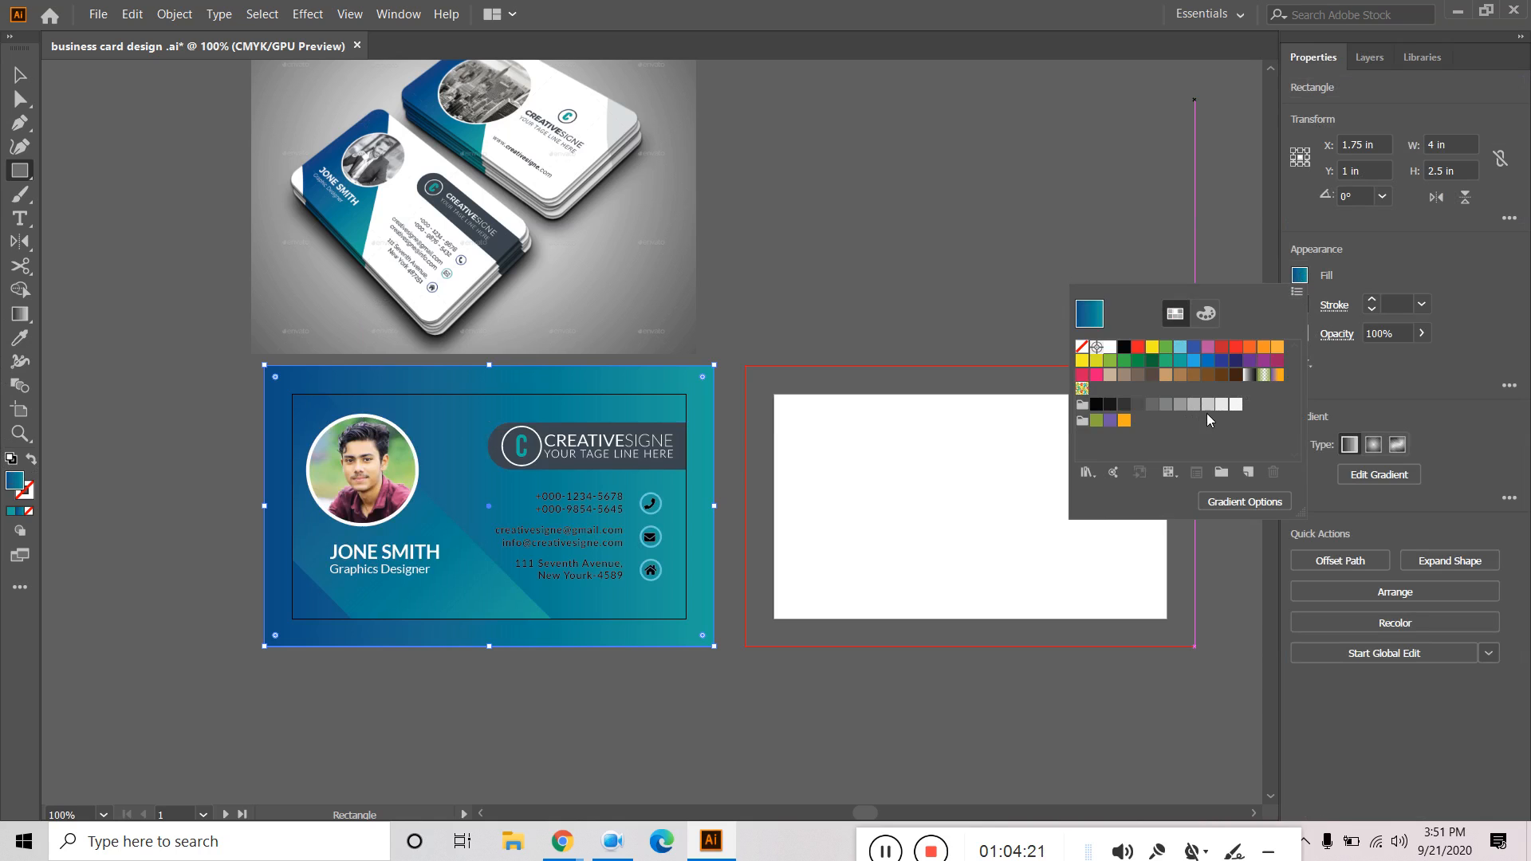
pyautogui.click(1207, 406)
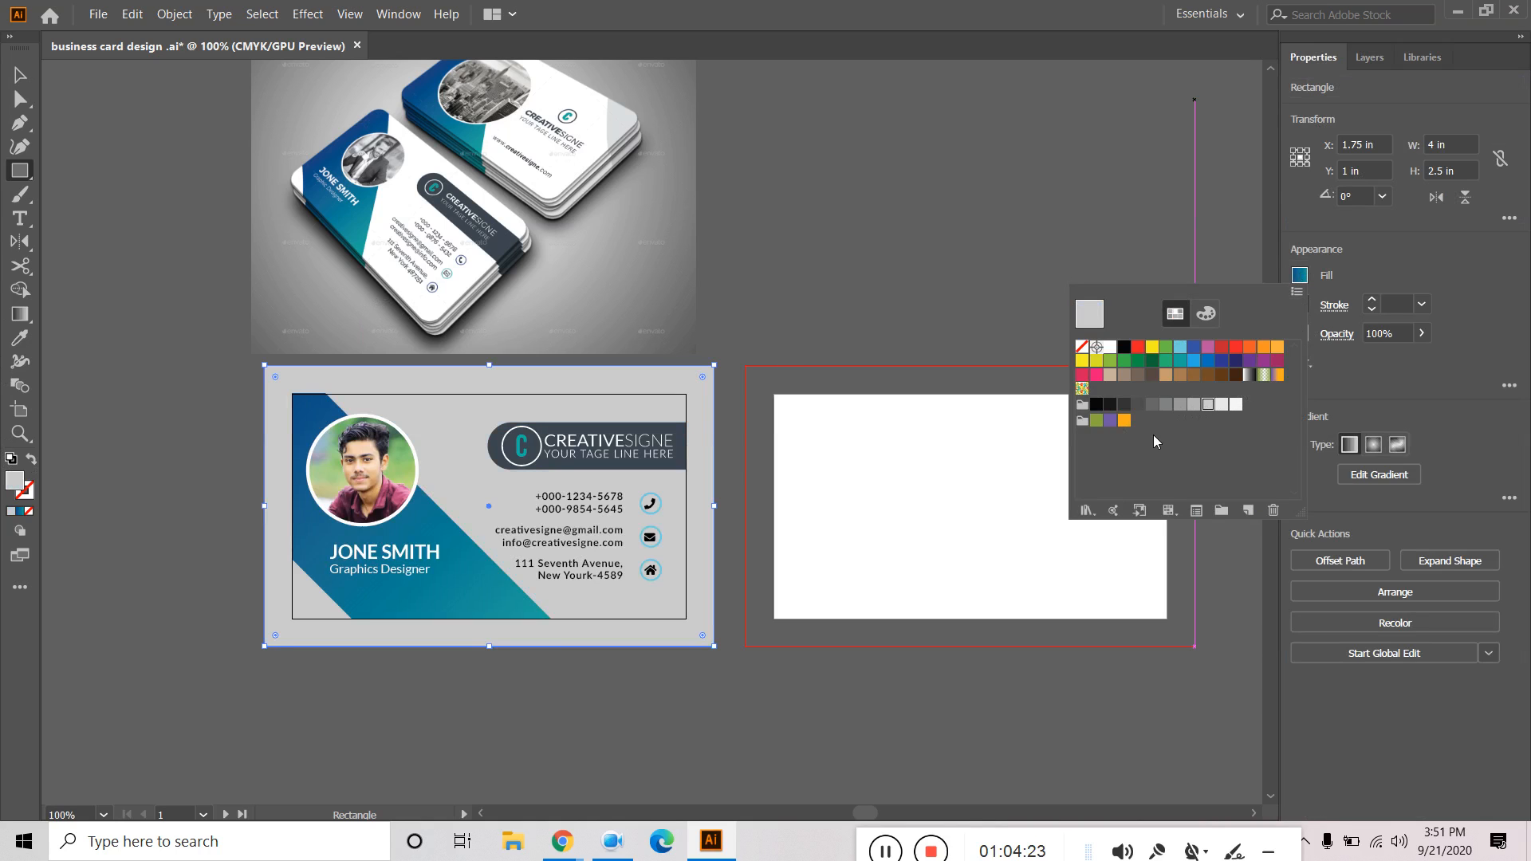
pyautogui.click(1164, 411)
pyautogui.click(20, 75)
pyautogui.click(1018, 213)
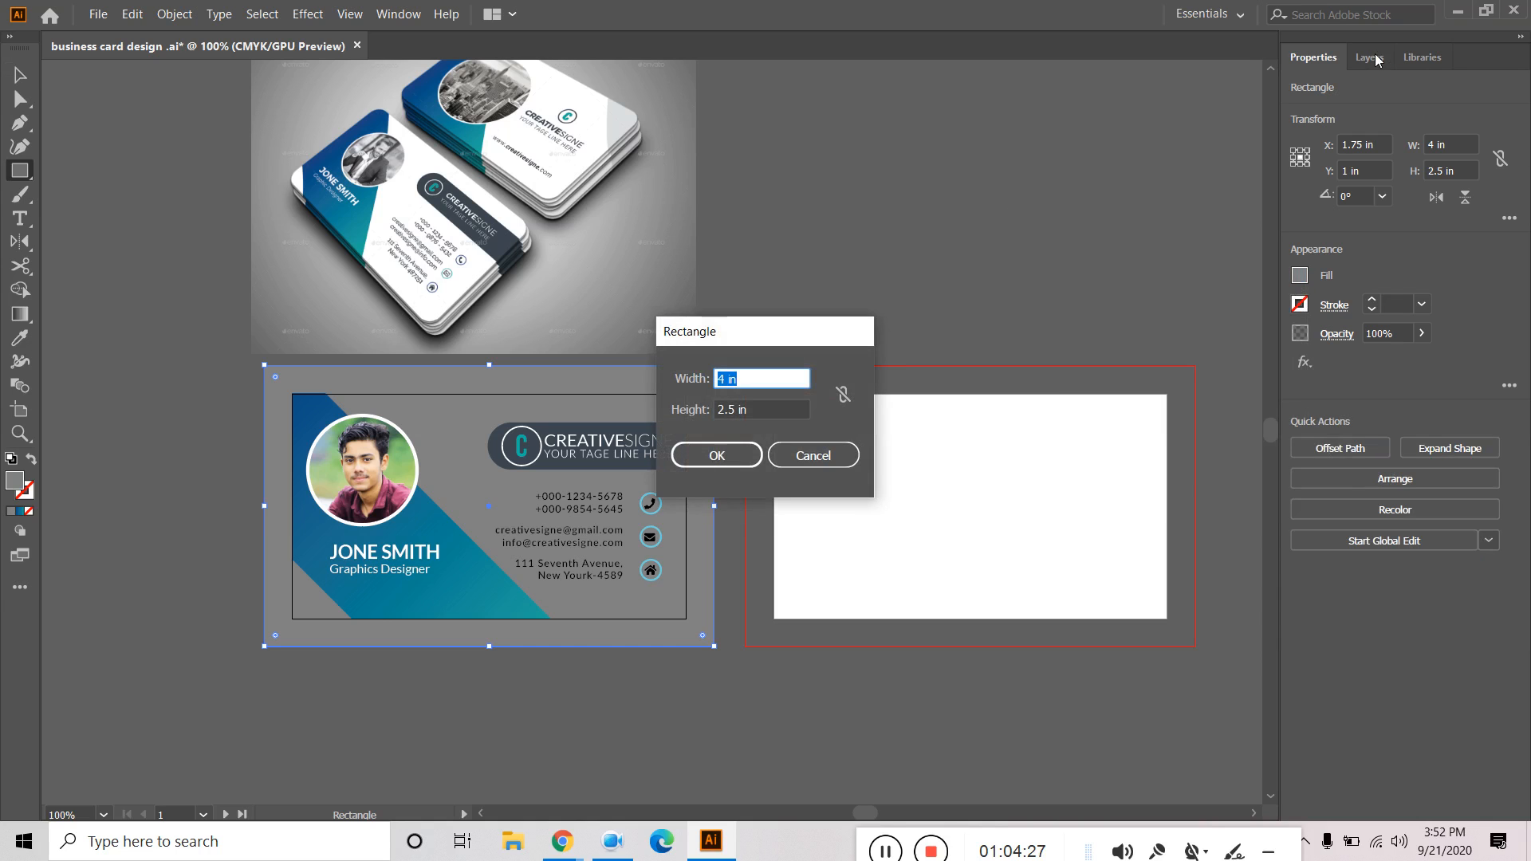
pyautogui.click(811, 454)
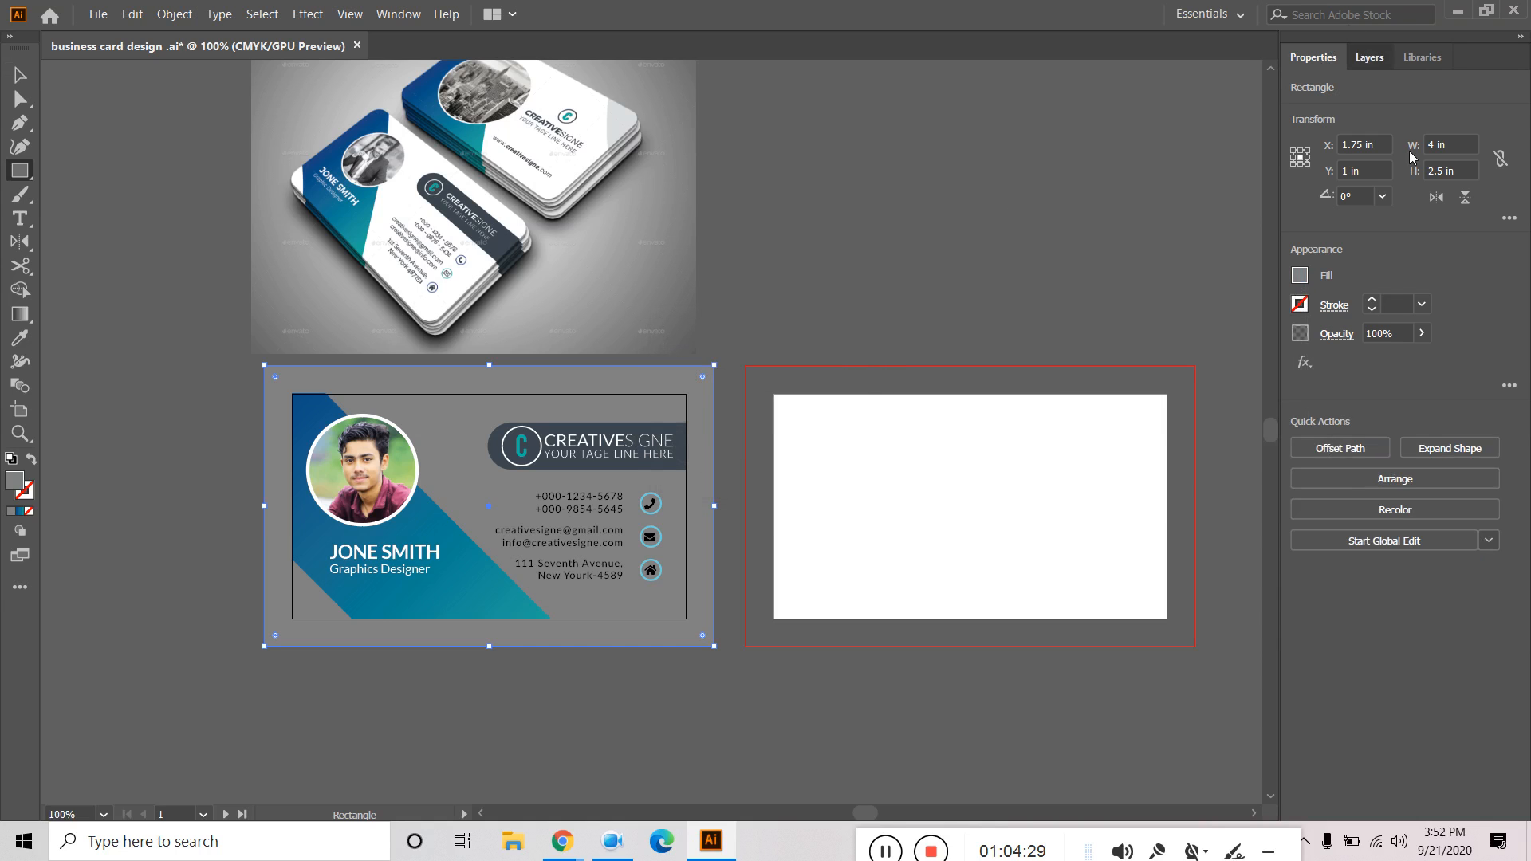
# Select the rectangle in the front layer and try Join (Ctrl+J), dismissing the warning.
pyautogui.click(1370, 57)
pyautogui.click(1426, 345)
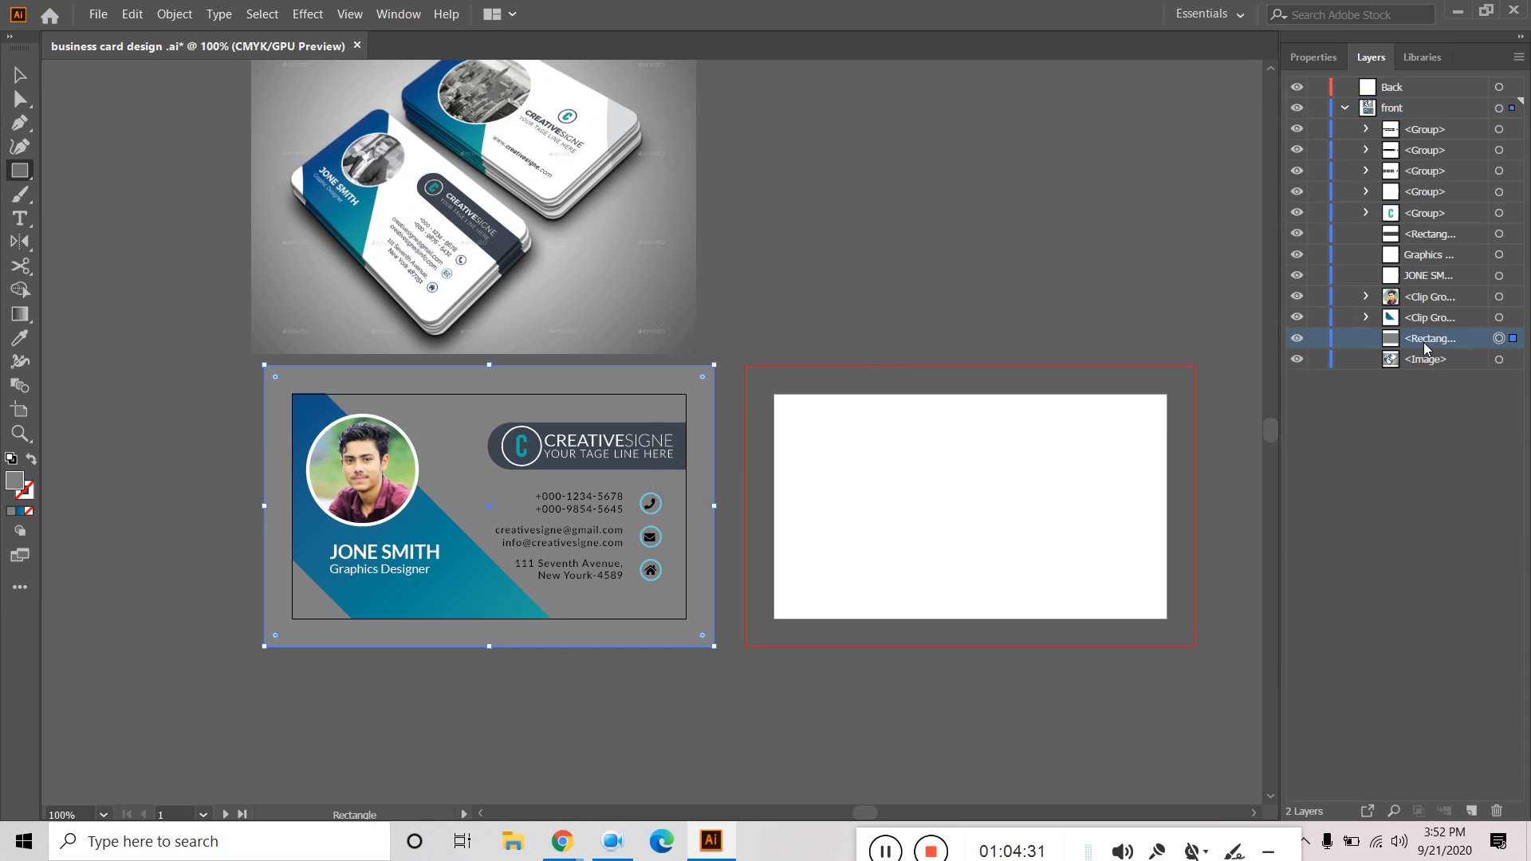
pyautogui.hotkey('ctrl', 'j')
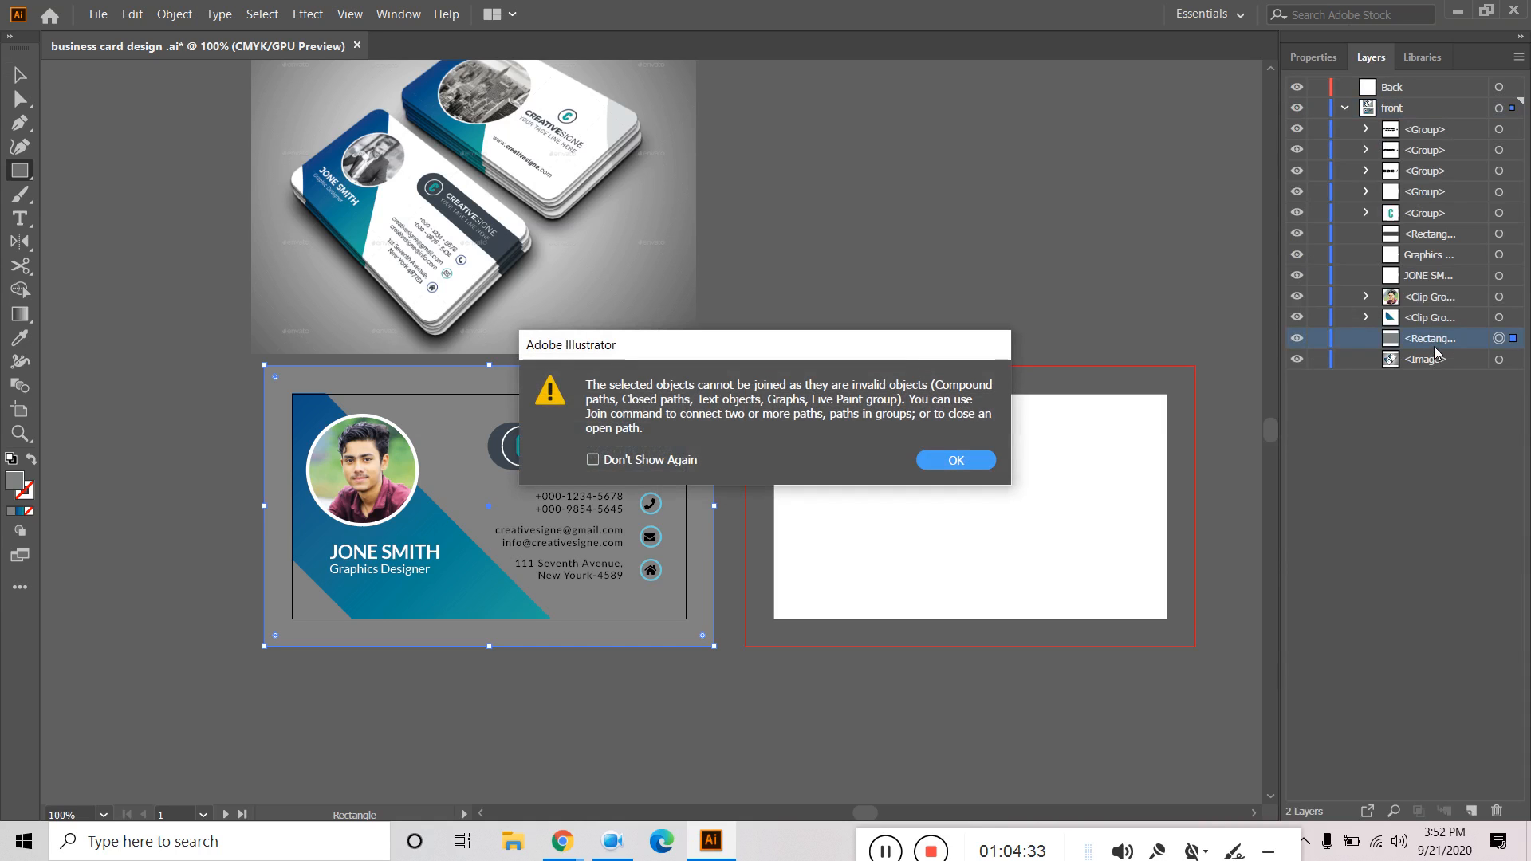
pyautogui.click(956, 461)
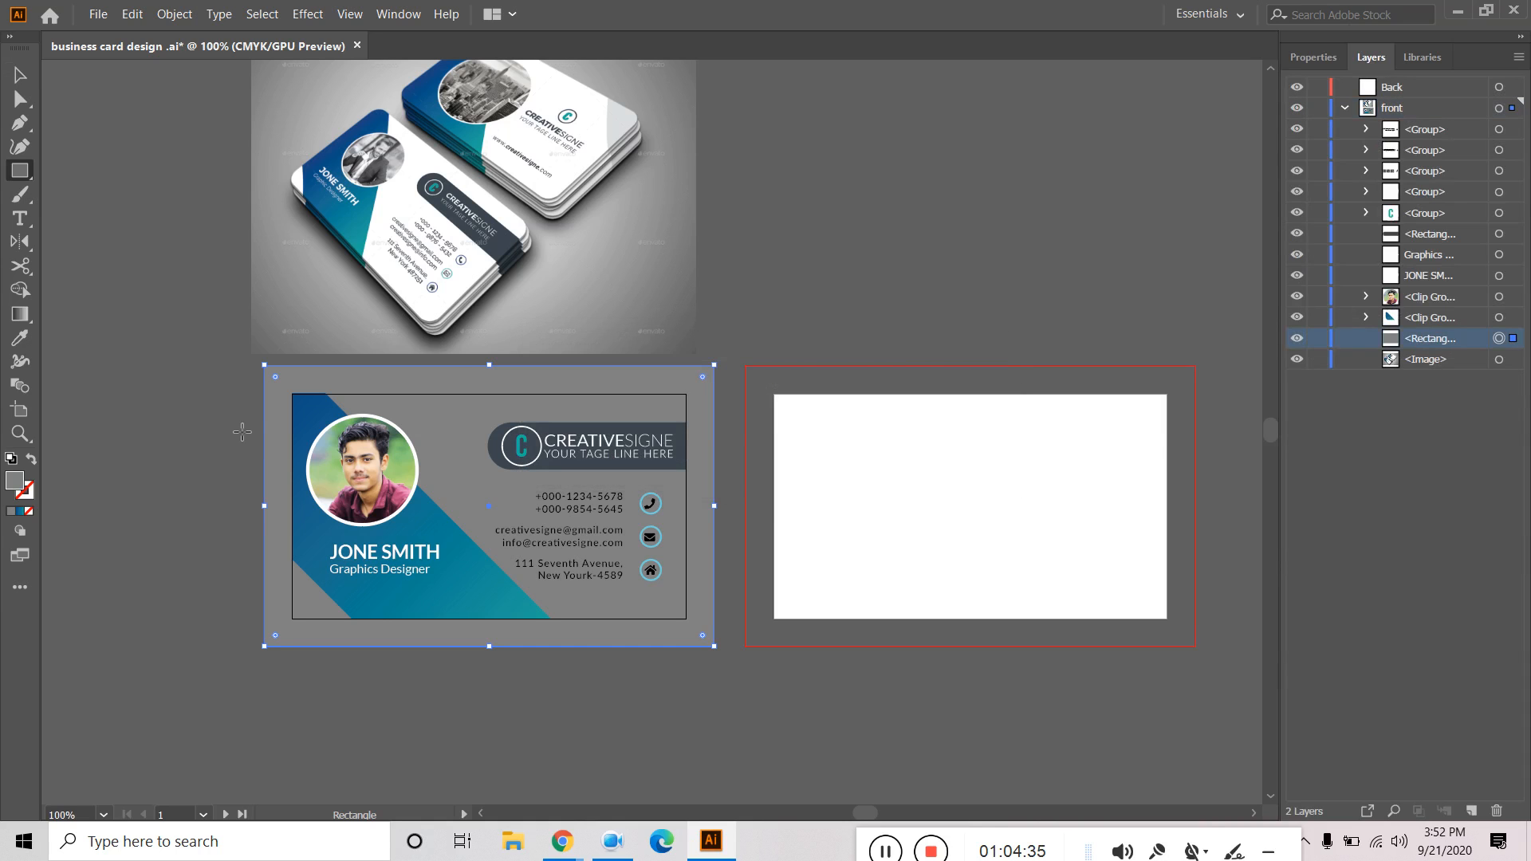
# Copy the rectangle, paste it in front, move the copy behind the card art, and fill it white.
pyautogui.click(132, 13)
pyautogui.click(158, 98)
pyautogui.hotkey('ctrl', 'shift', 'v')
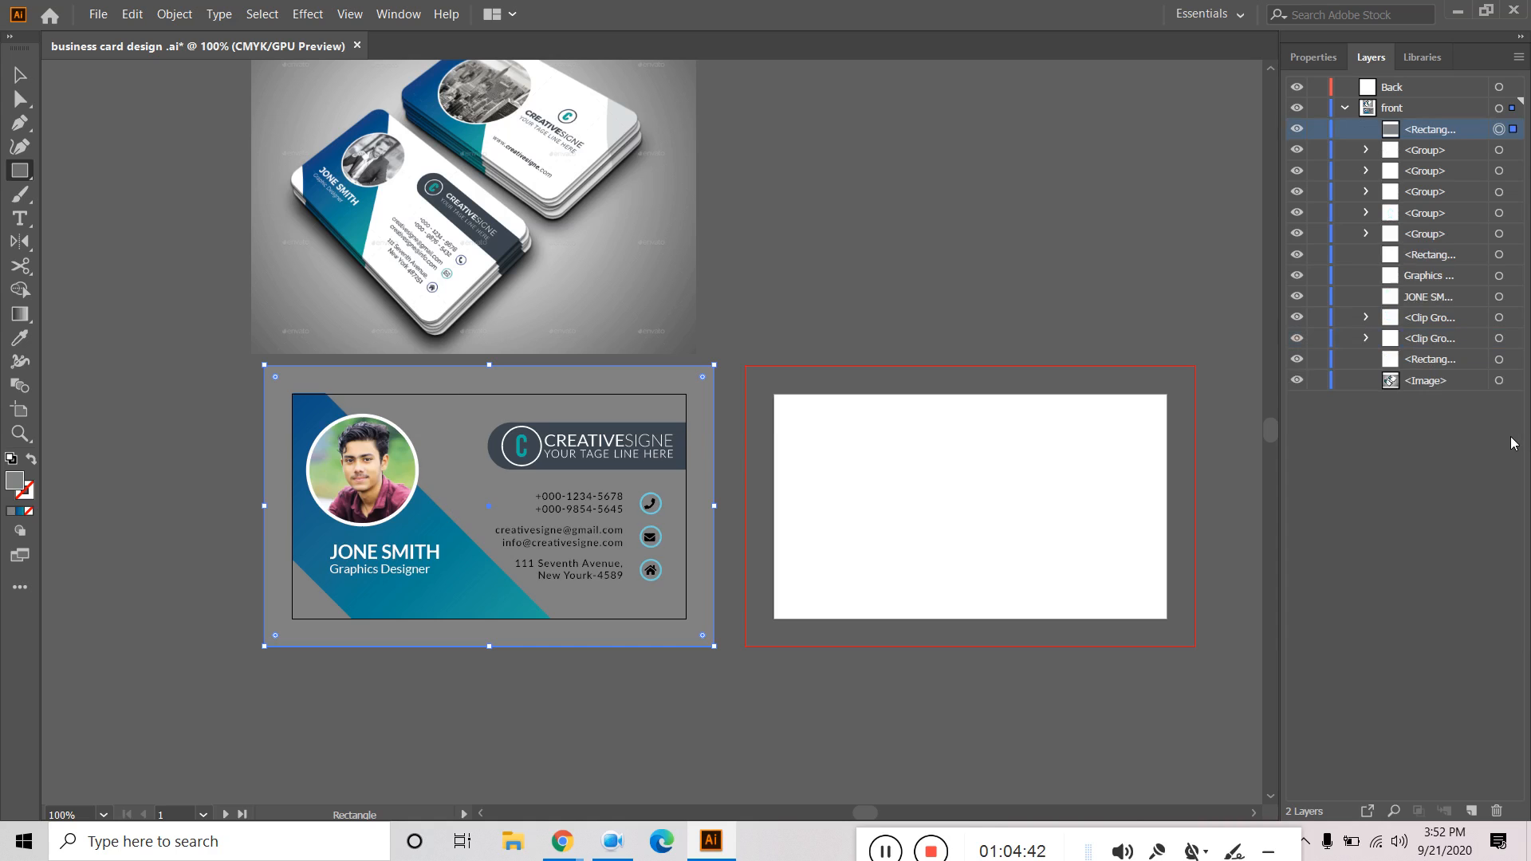
pyautogui.moveTo(1420, 139); pyautogui.dragTo(1461, 349)
pyautogui.click(1315, 57)
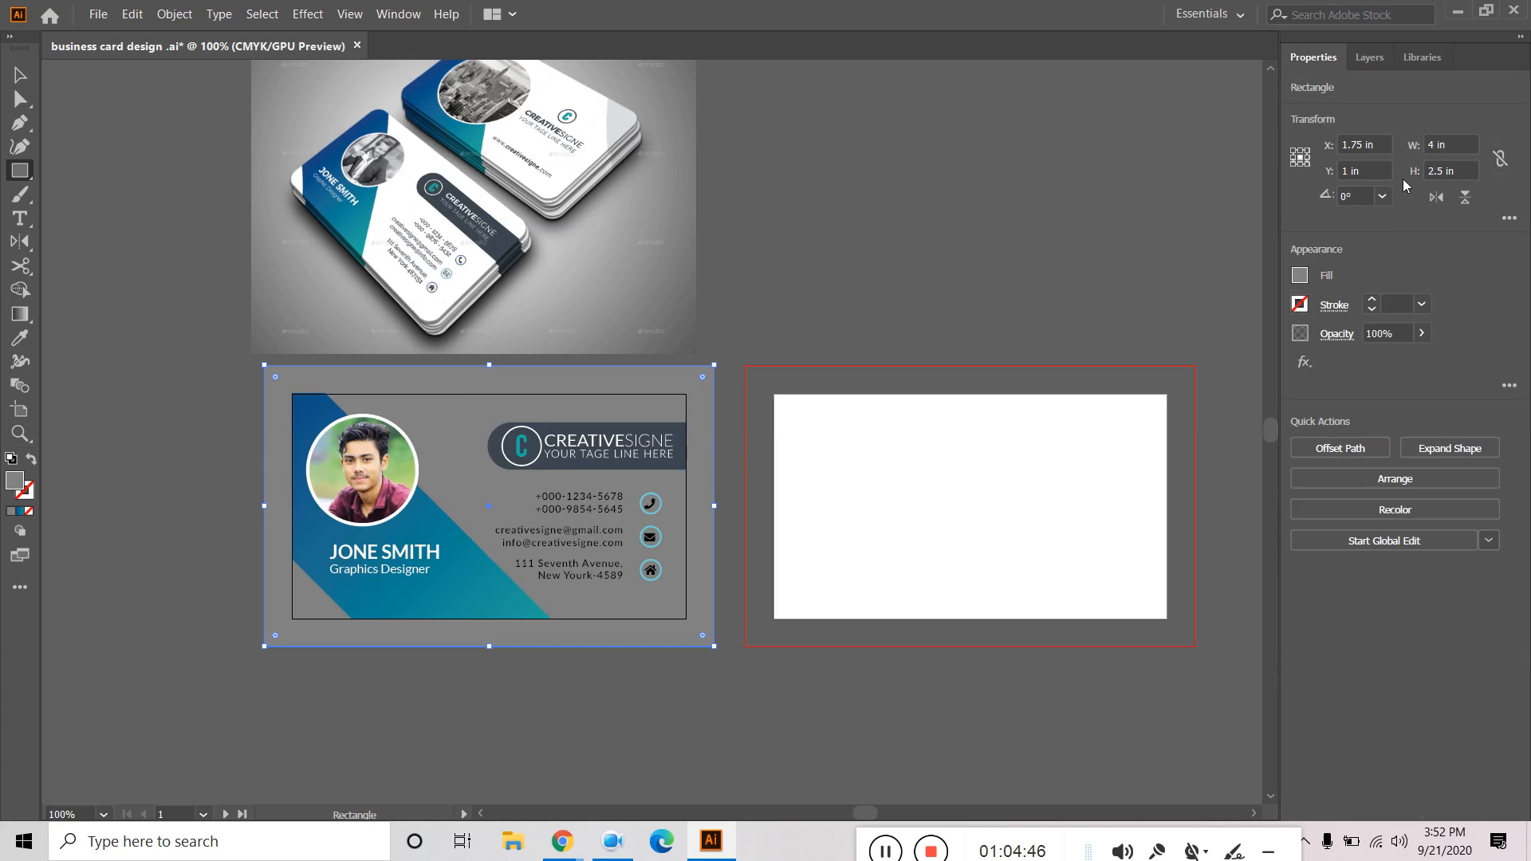
pyautogui.click(1300, 276)
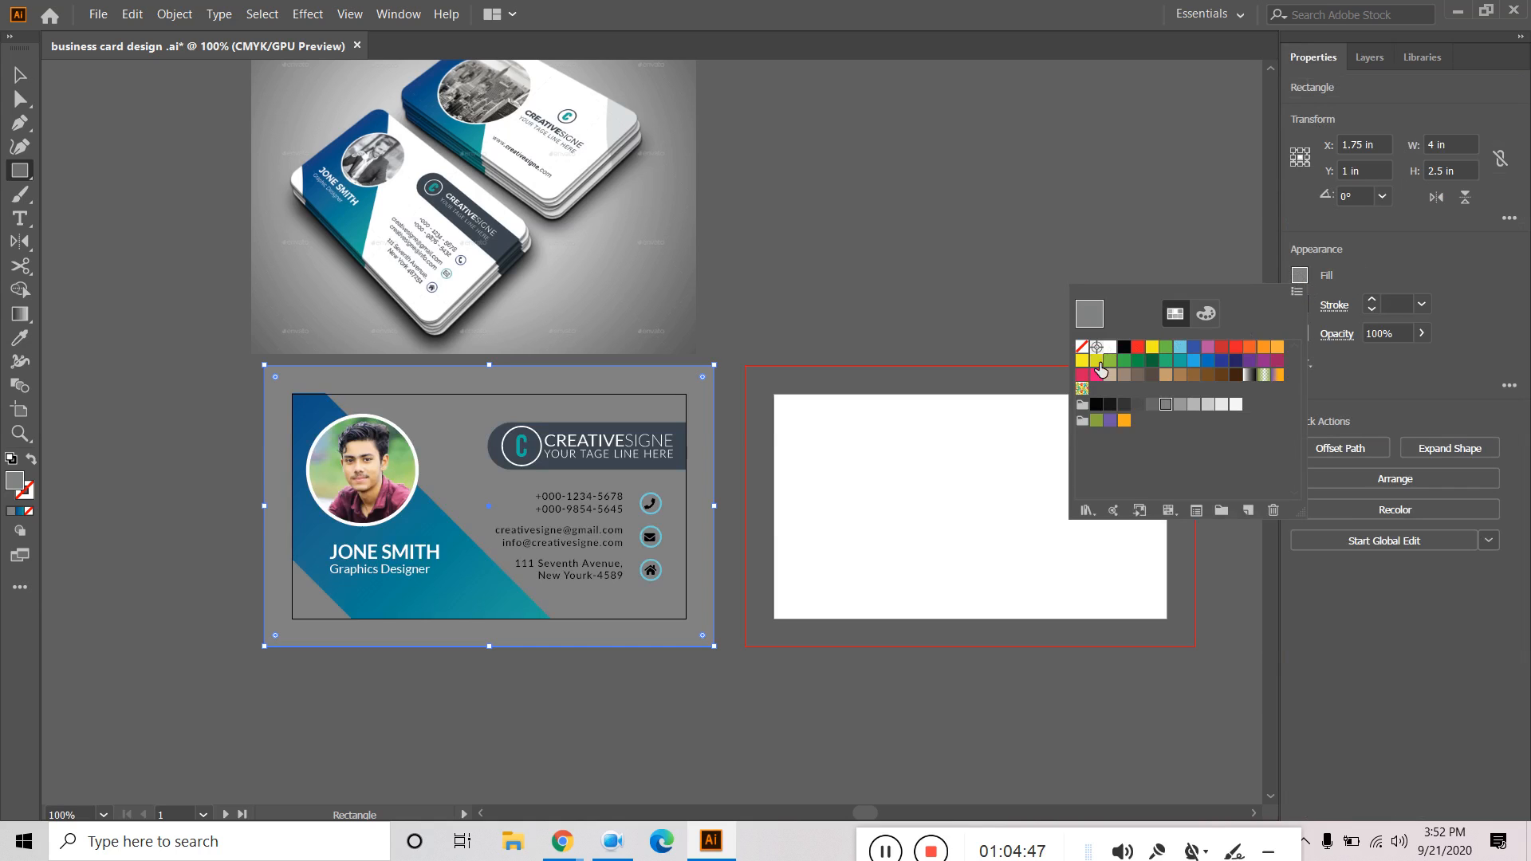
pyautogui.click(1110, 348)
# Drag the white rectangle's corner handles inward until it measures 3.5 × 2 in, then deselect.
pyautogui.click(16, 70)
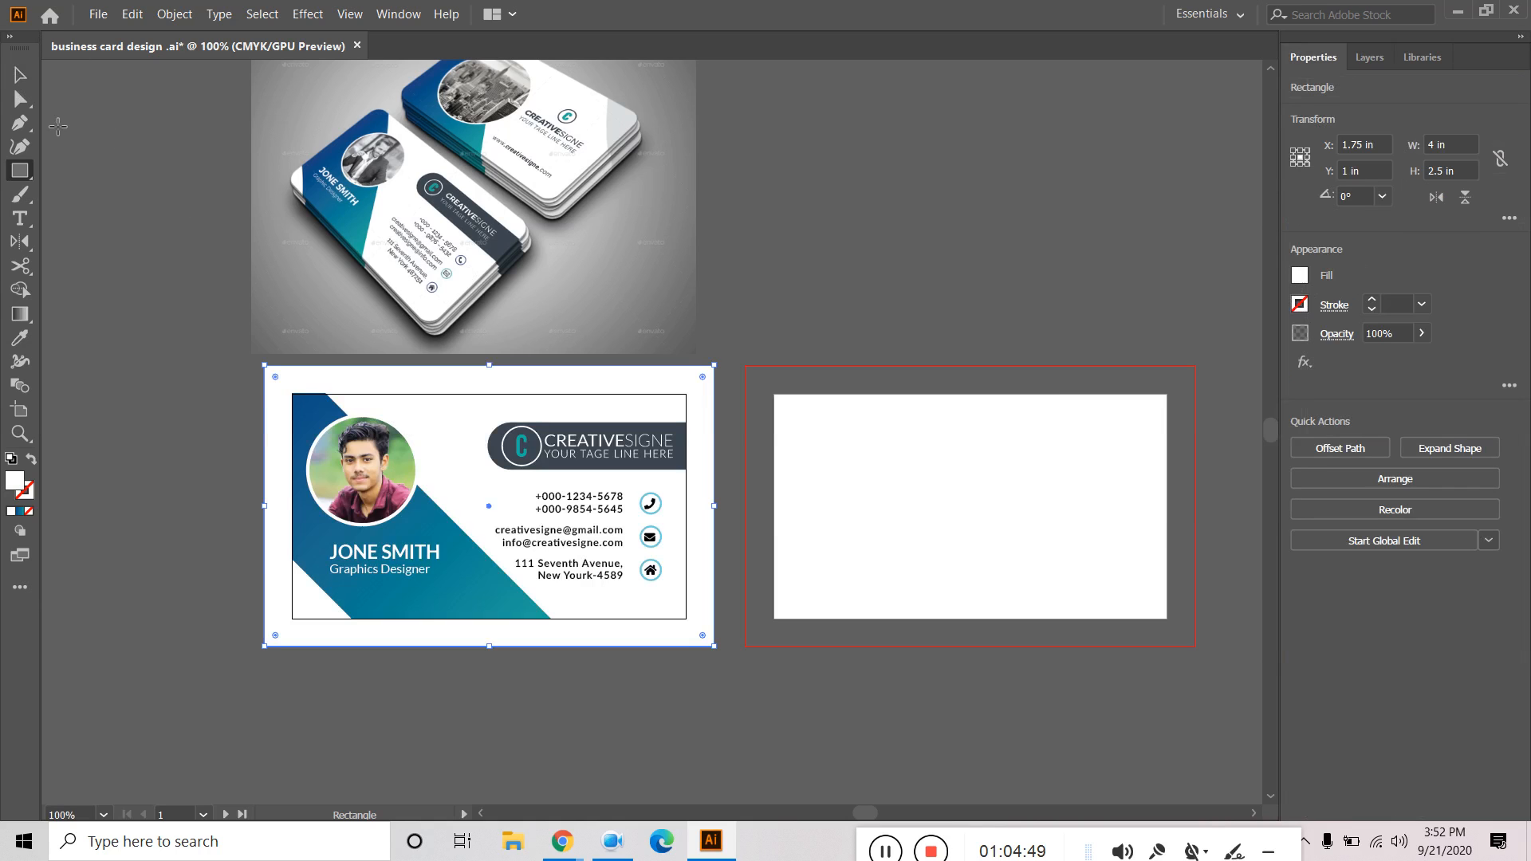
pyautogui.moveTo(264, 368); pyautogui.dragTo(292, 394)
pyautogui.moveTo(714, 646); pyautogui.dragTo(686, 619)
pyautogui.click(845, 246)
pyautogui.click(810, 461)
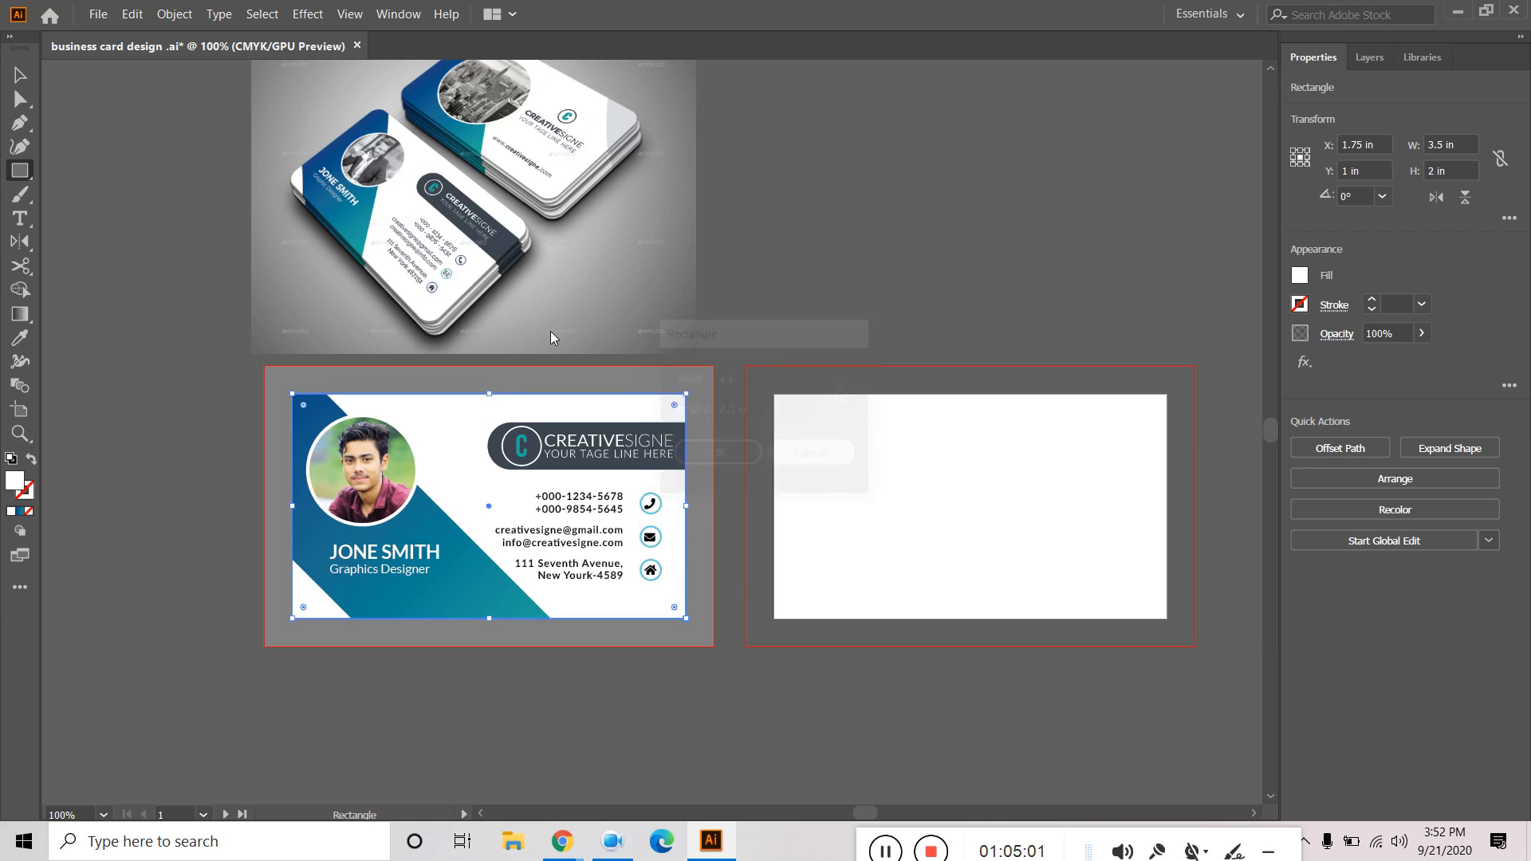
pyautogui.click(20, 74)
pyautogui.click(150, 157)
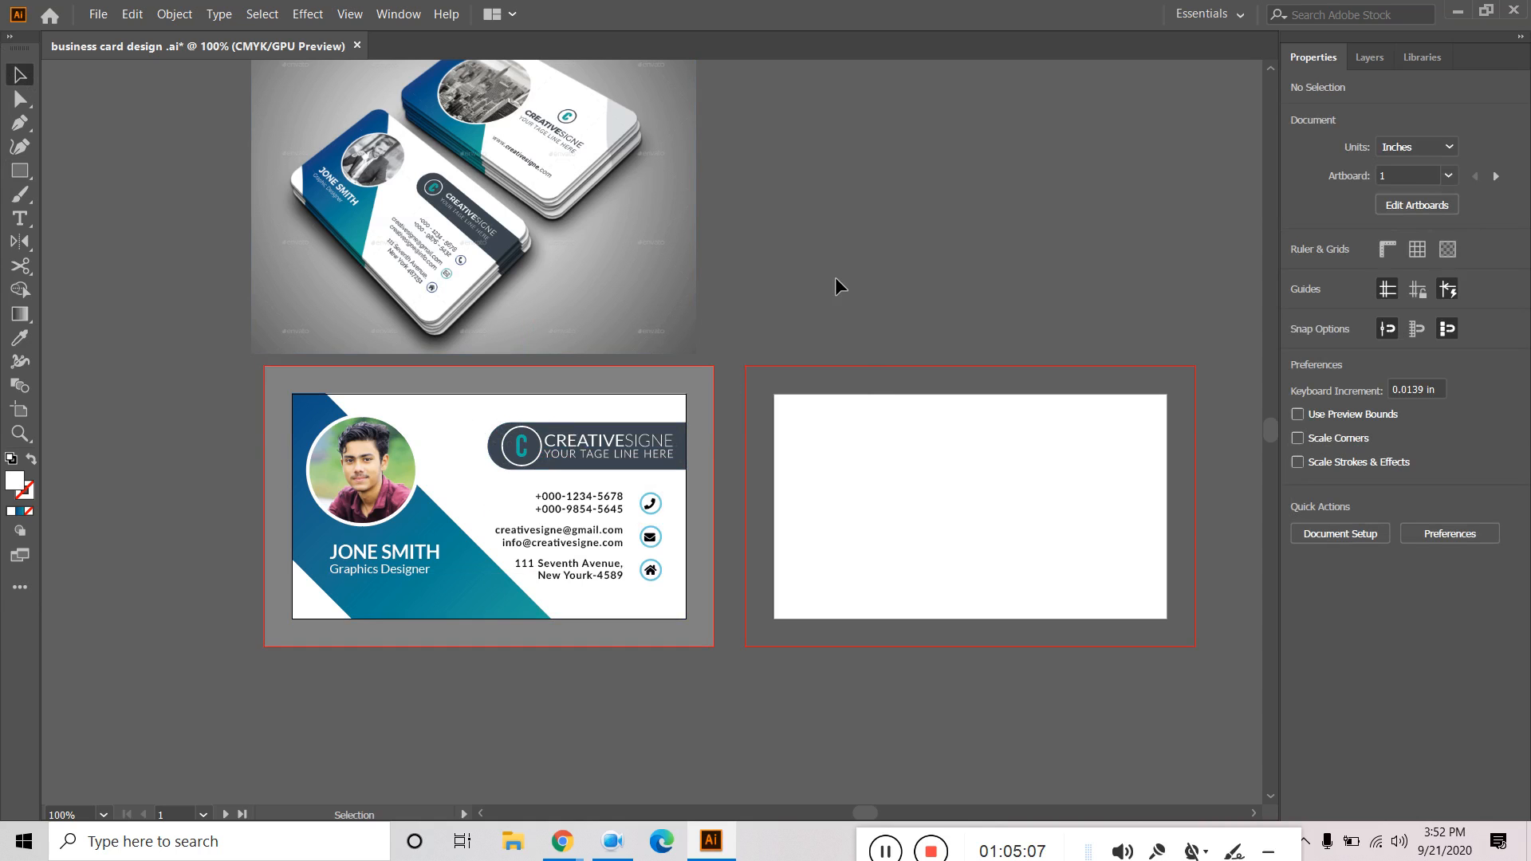
# Save the document in place with File > Save.
pyautogui.click(98, 14)
pyautogui.click(143, 176)
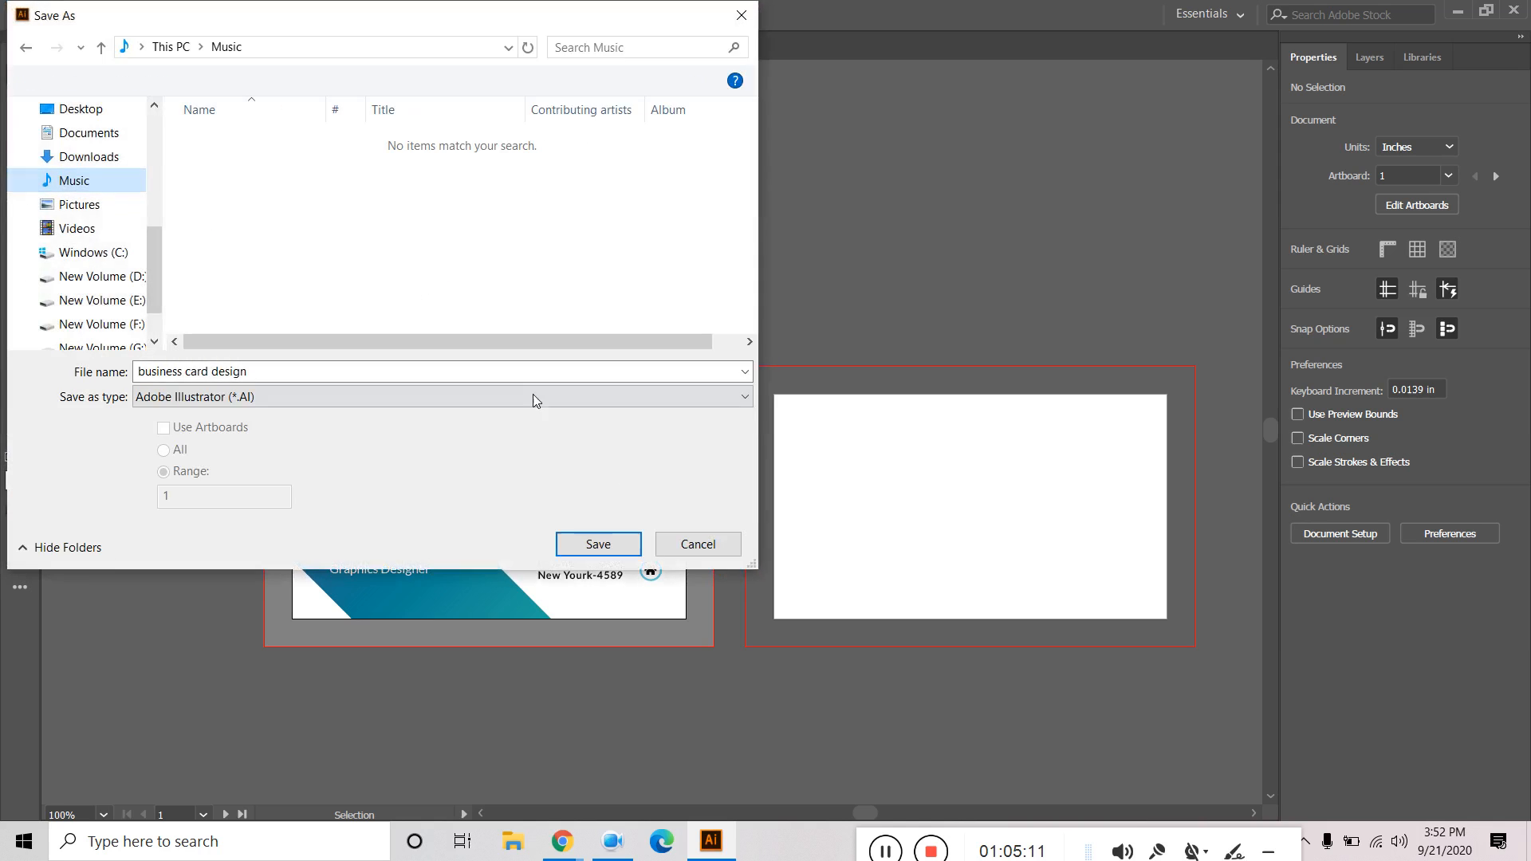
pyautogui.click(697, 541)
pyautogui.click(98, 14)
pyautogui.click(125, 154)
# Export the artboard to the Desktop as a 300 ppi PNG named 'business card design -01'.
pyautogui.click(106, 16)
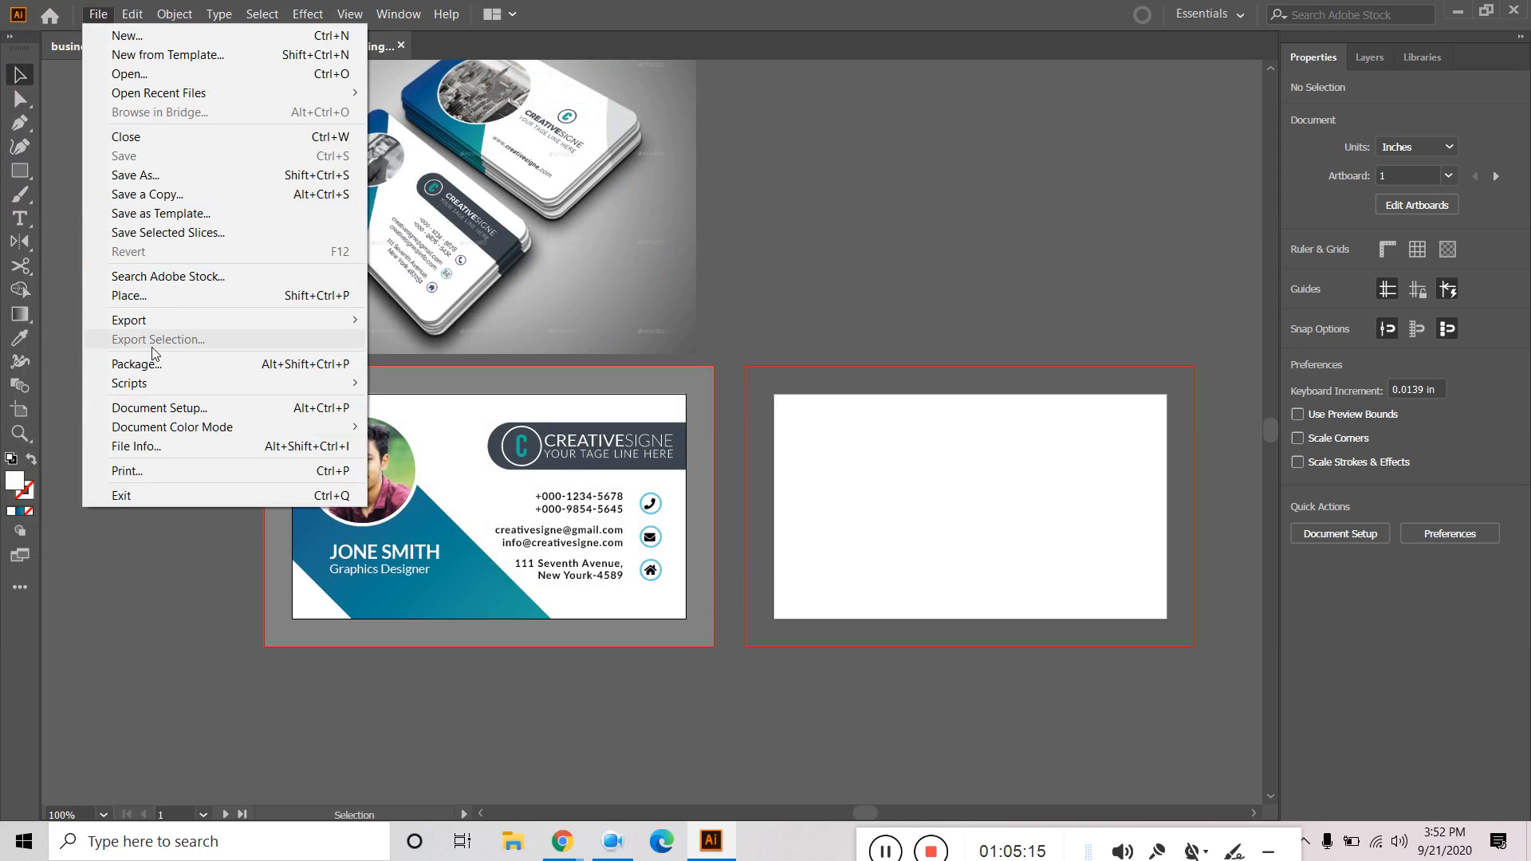
pyautogui.moveTo(167, 321)
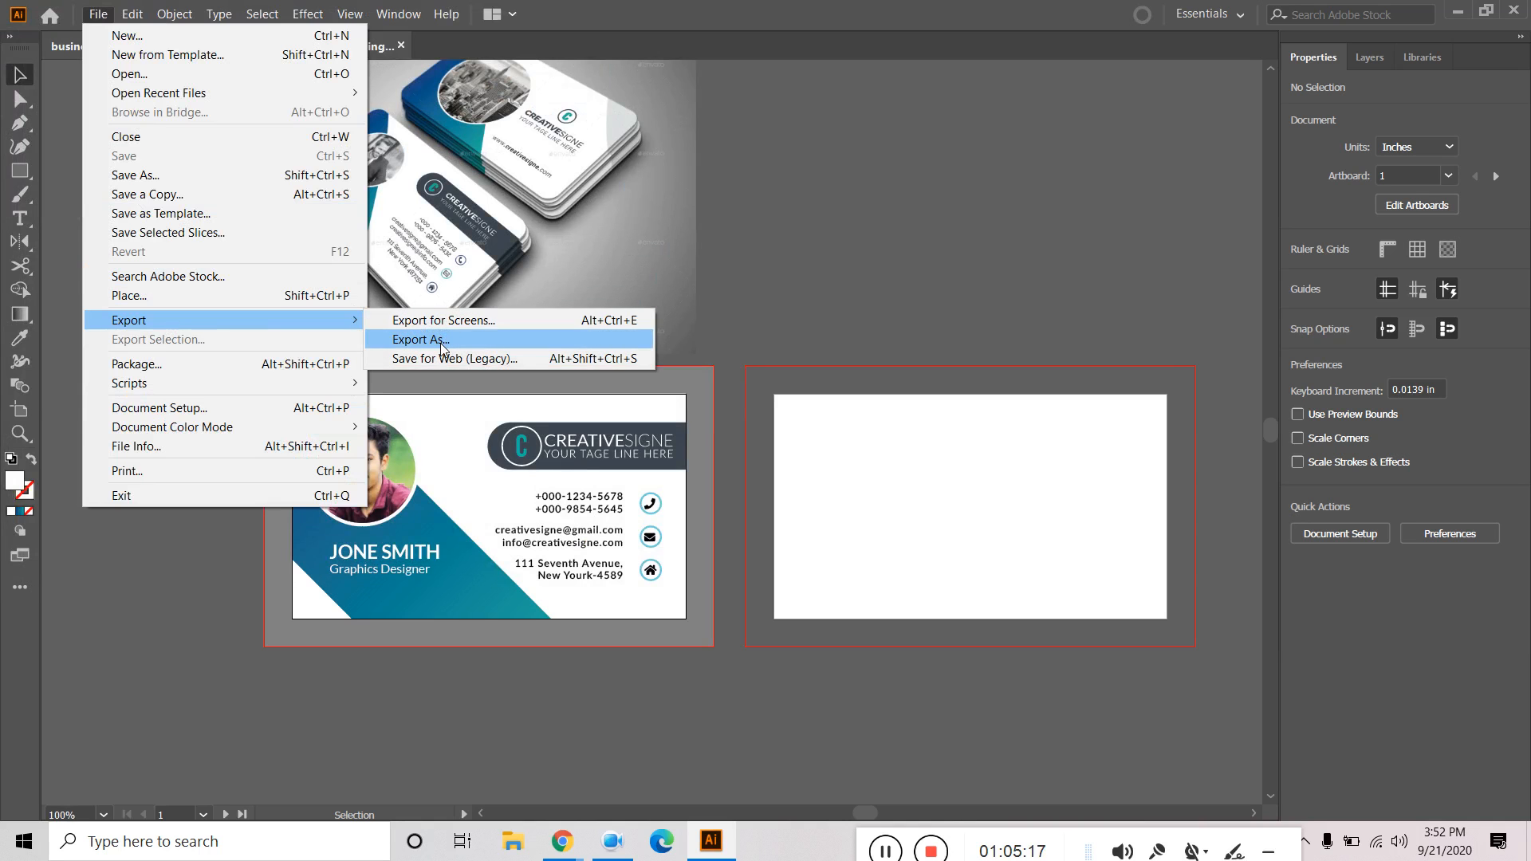
pyautogui.click(441, 341)
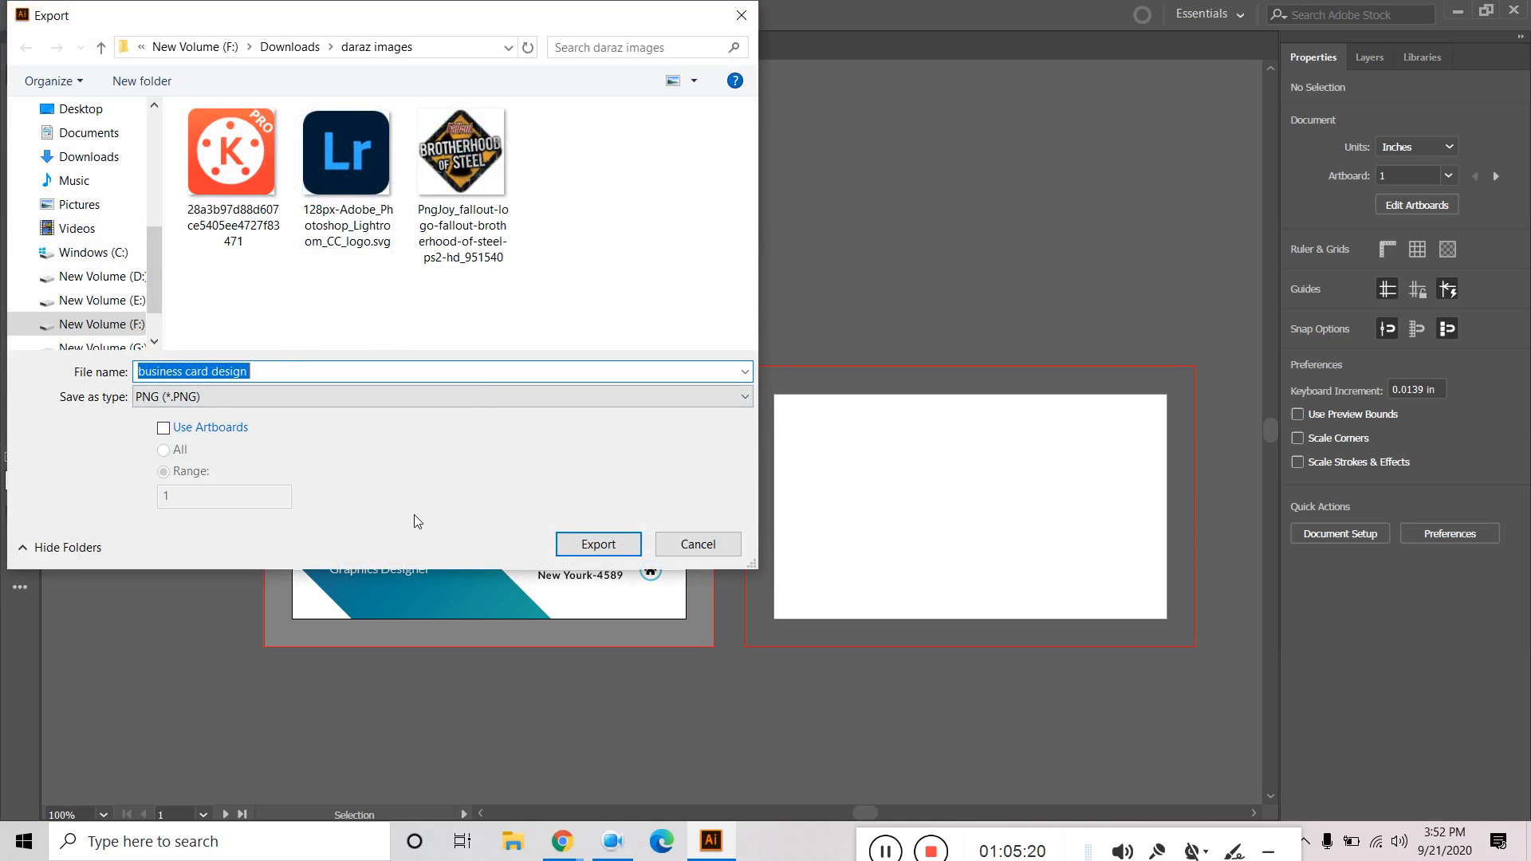
pyautogui.click(197, 433)
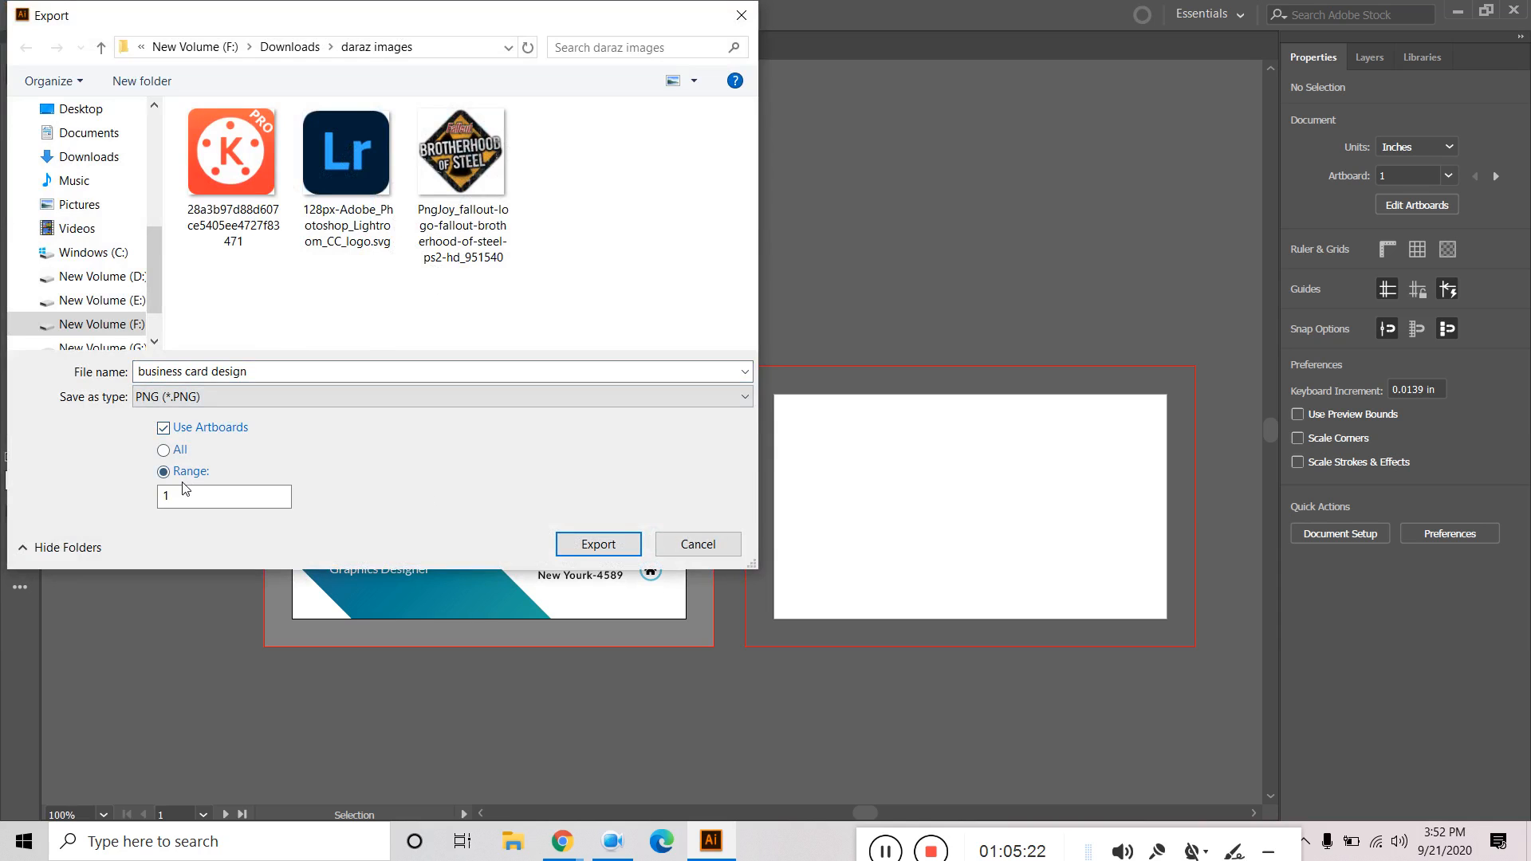
pyautogui.click(80, 109)
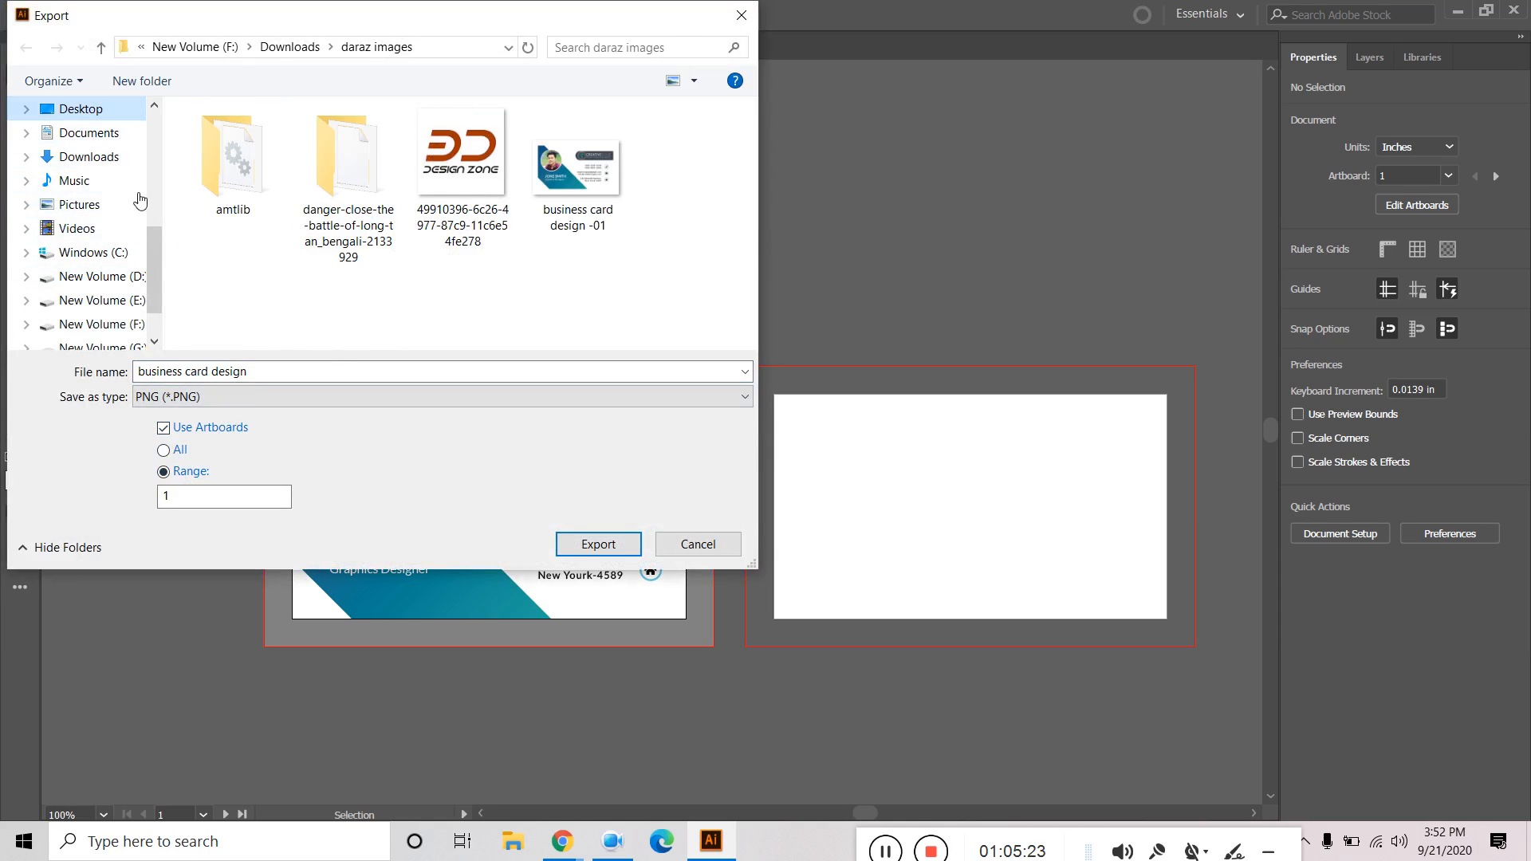
pyautogui.click(594, 217)
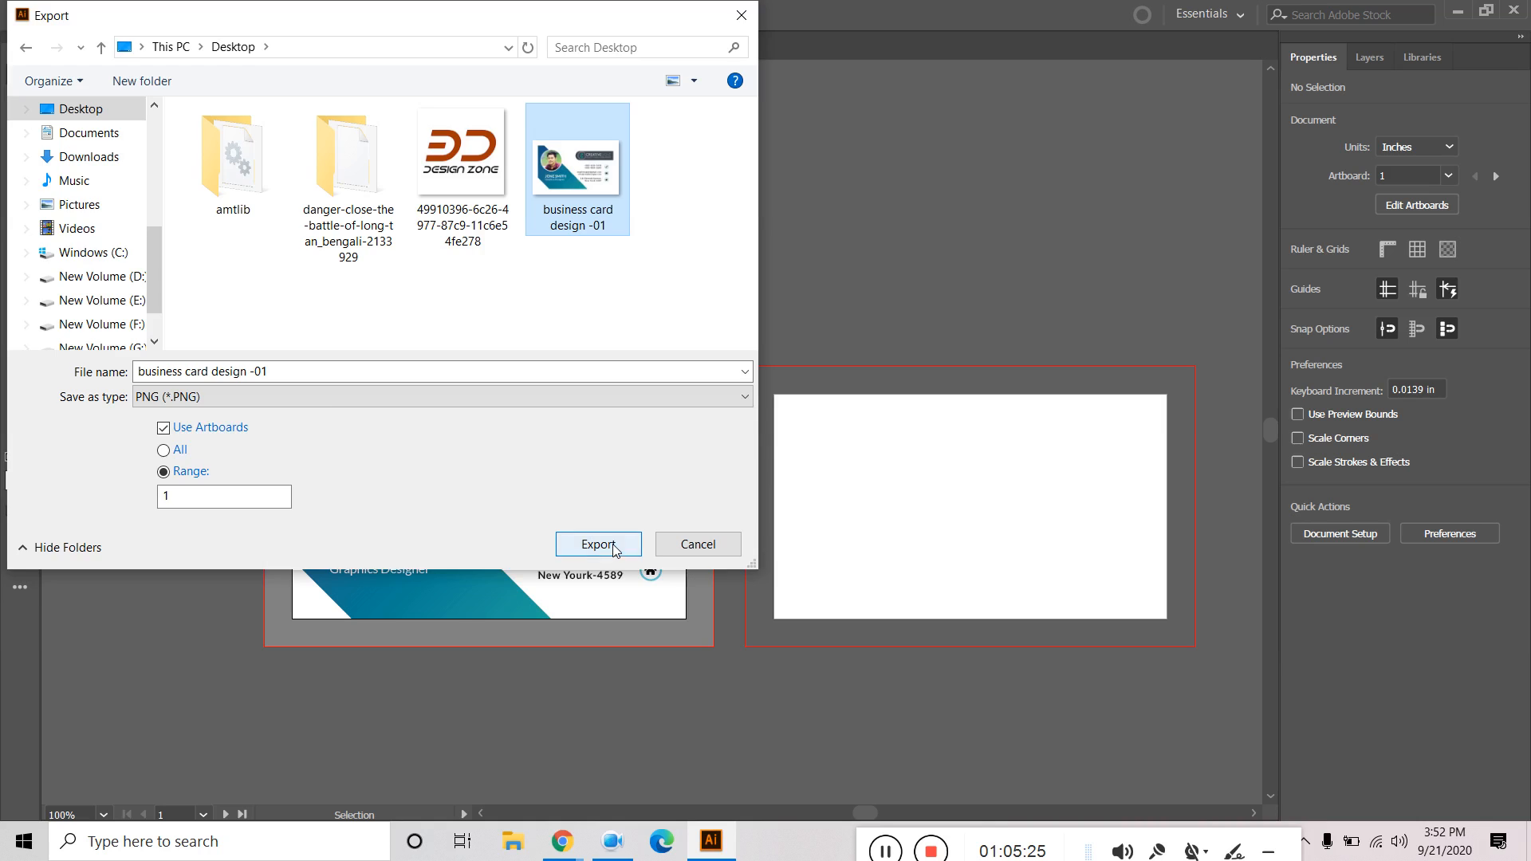
pyautogui.click(607, 546)
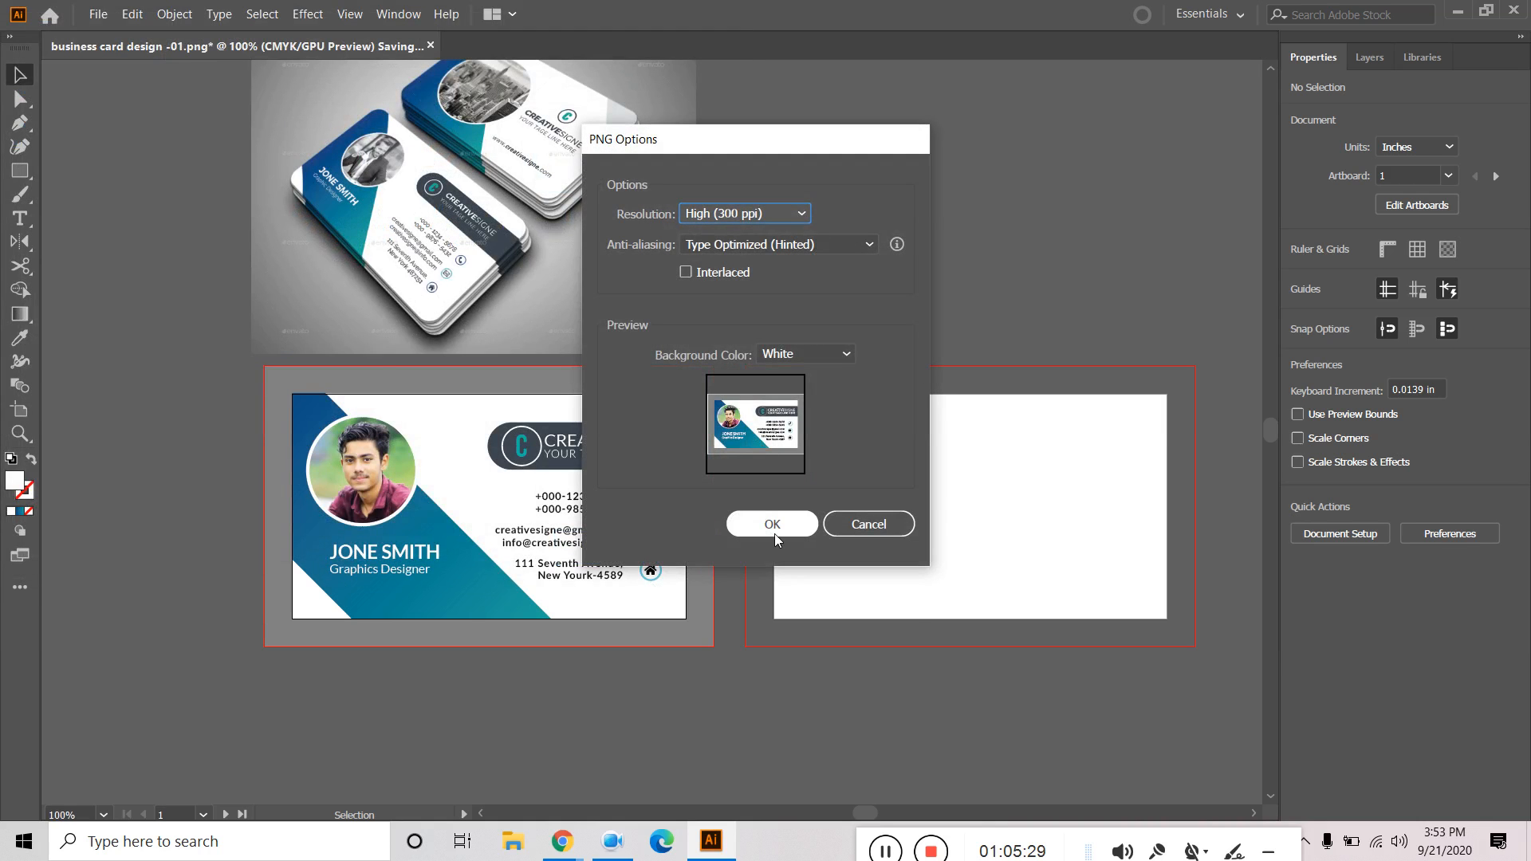
pyautogui.click(773, 532)
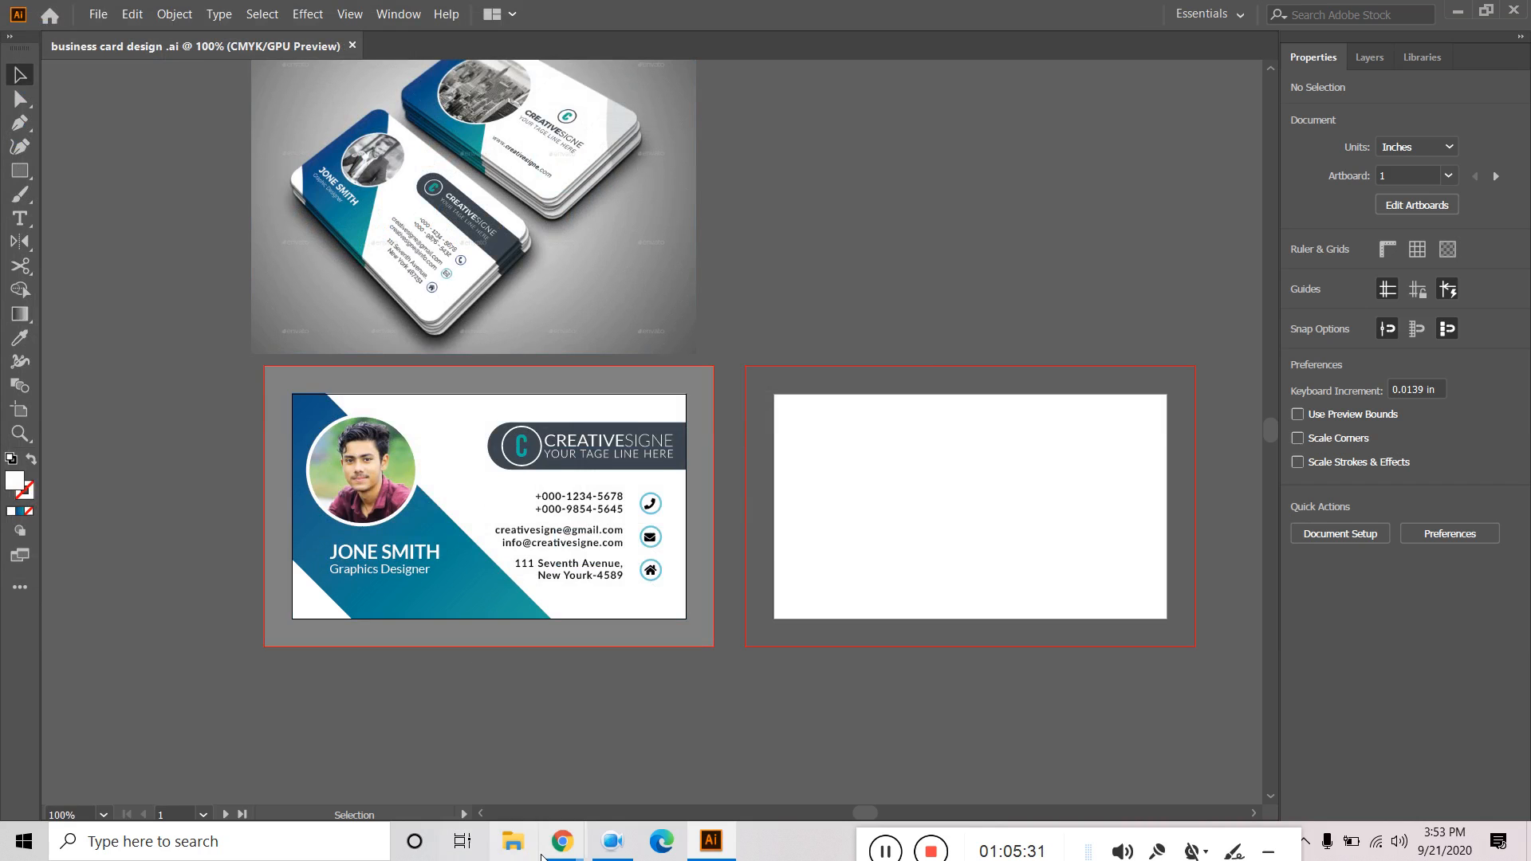
# Open 'business card design -01-01' from the Desktop folder in File Explorer.
pyautogui.click(514, 852)
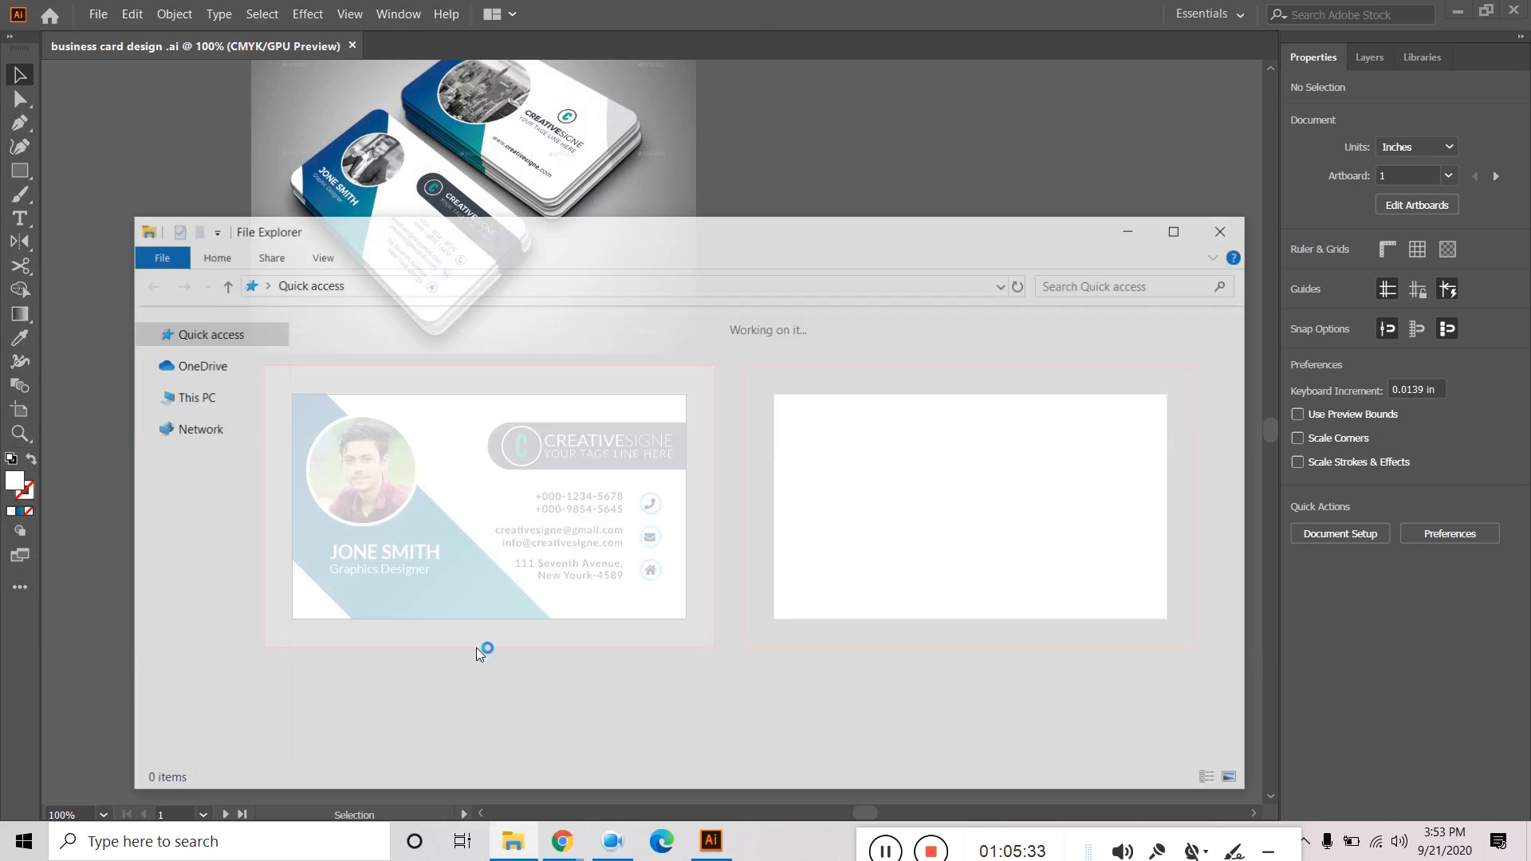
pyautogui.click(203, 357)
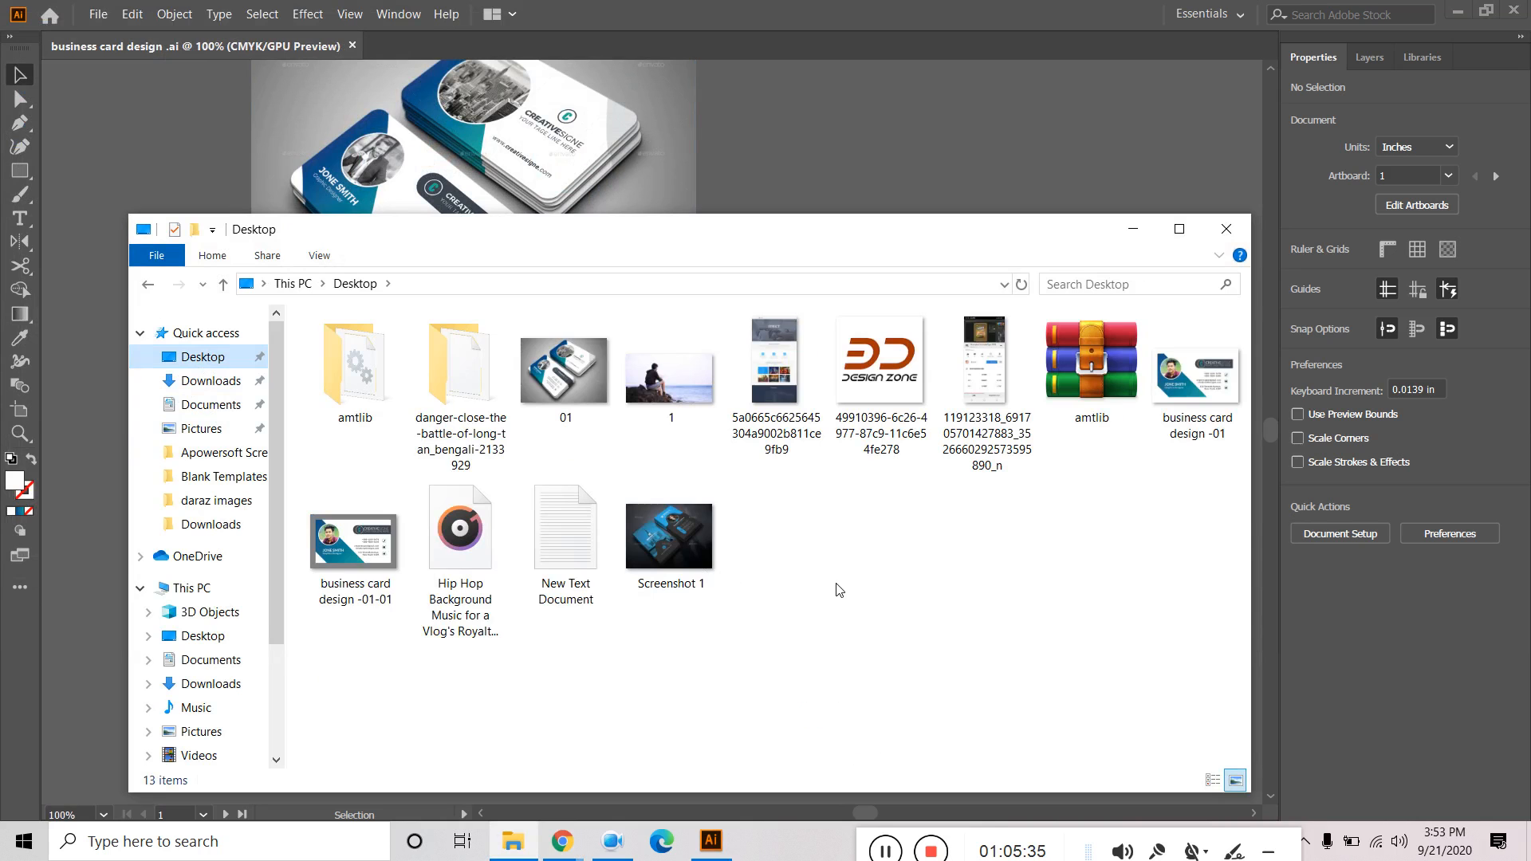
pyautogui.doubleClick(373, 574)
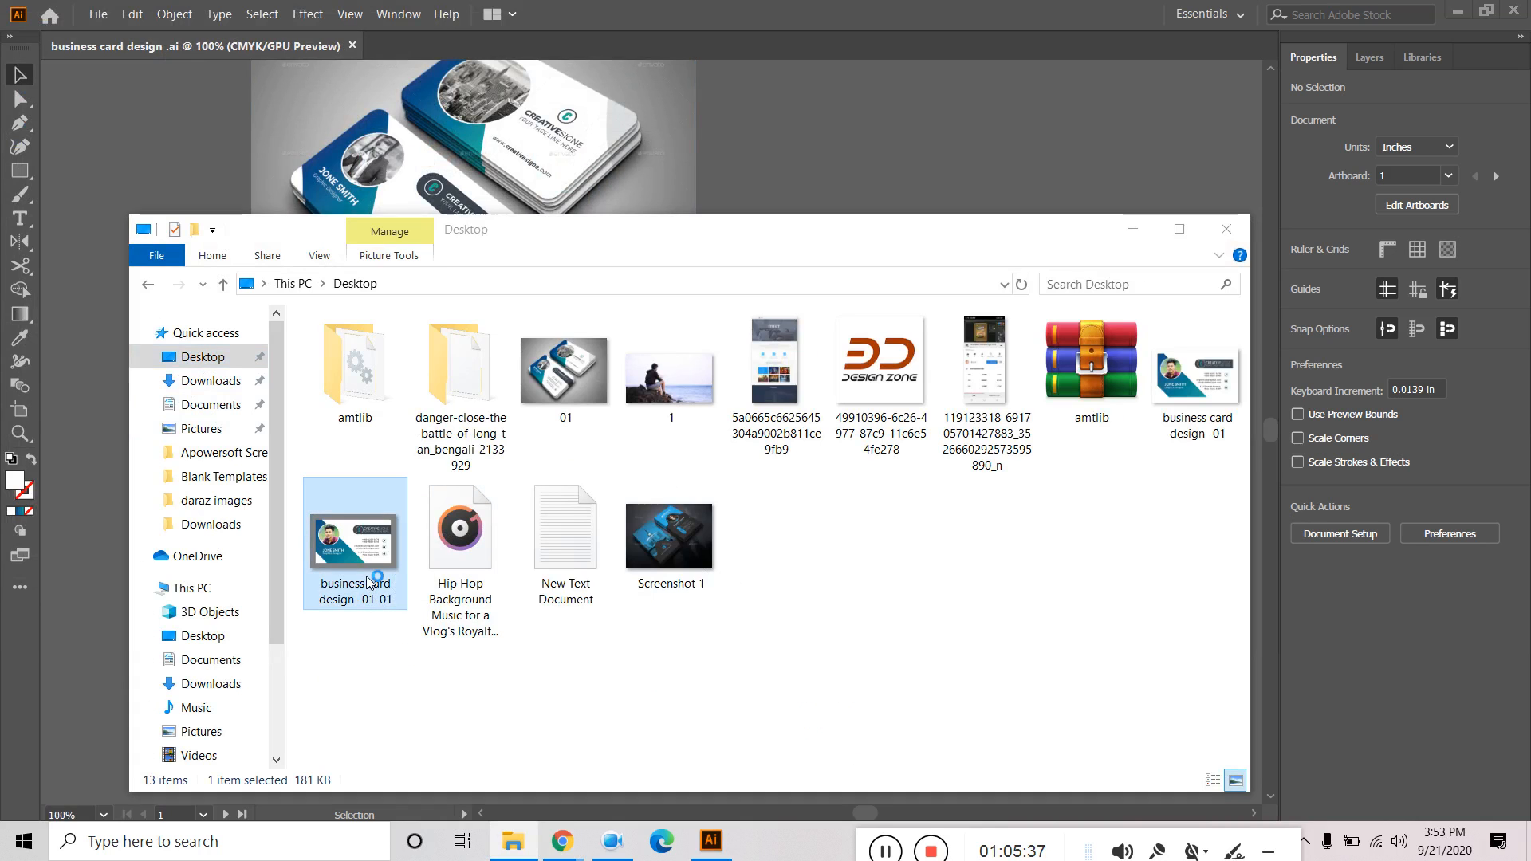
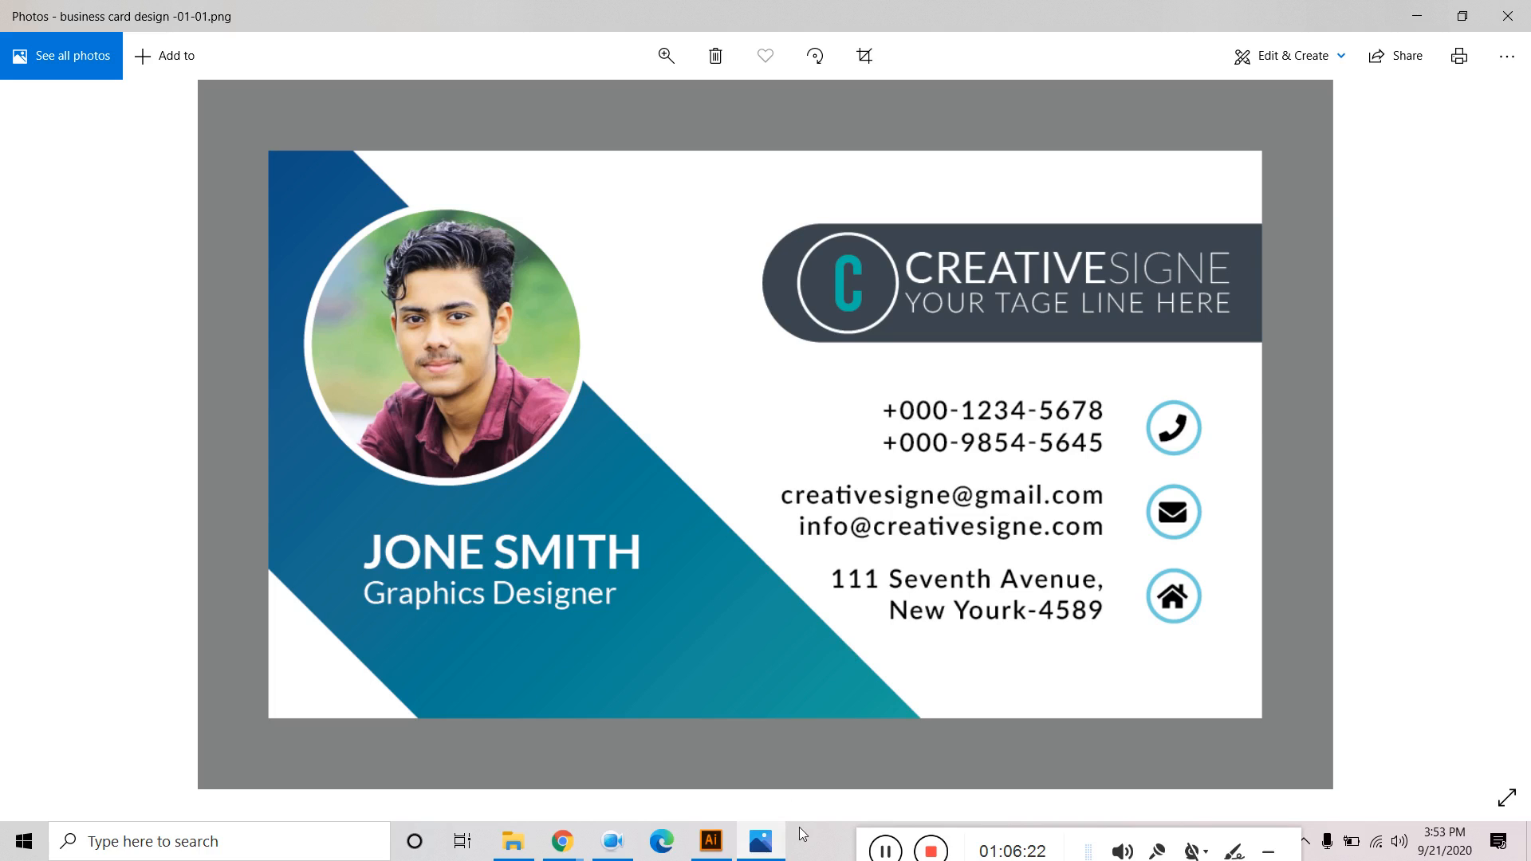
# Leave the exported PNG preview in Photos and return to the Illustrator business card document.
pyautogui.click(709, 841)
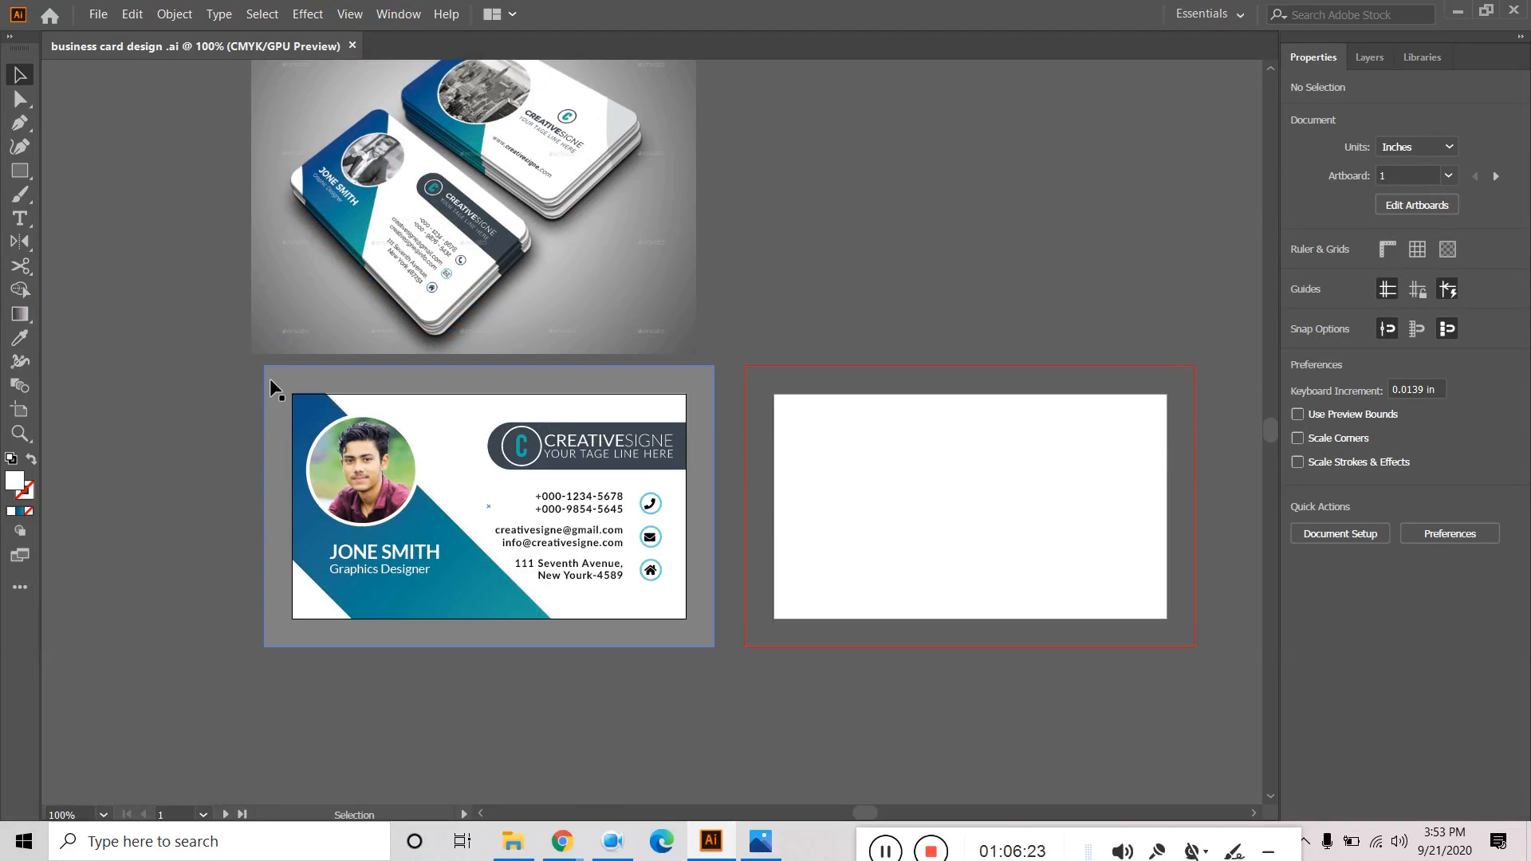
# Select the grey rectangle, then toggle visibility of the grey and white <Rectangle> sublayers in Layers to identify them.
pyautogui.click(280, 379)
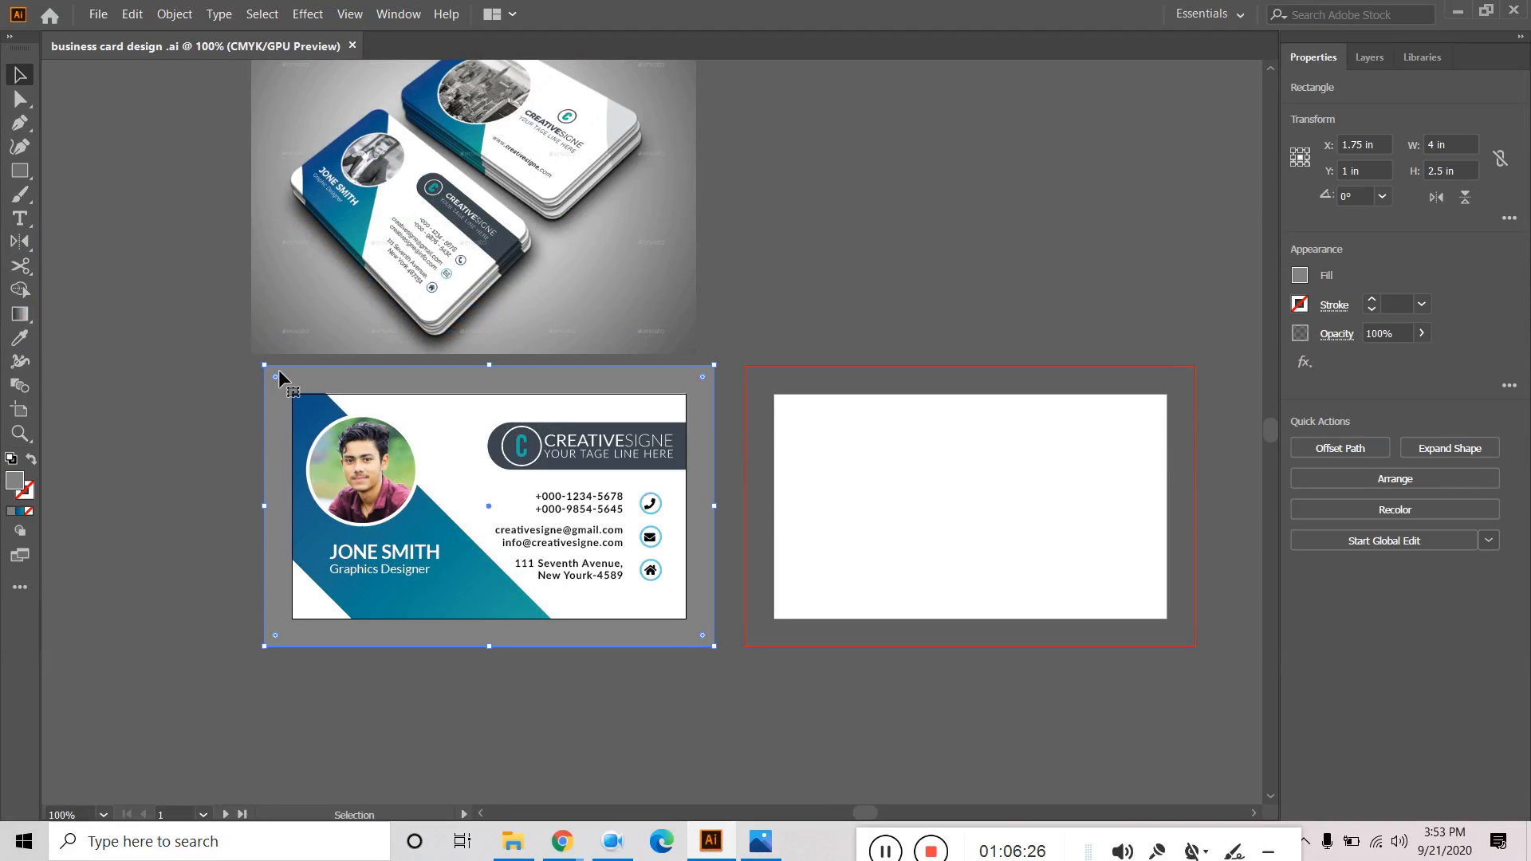
pyautogui.click(1369, 57)
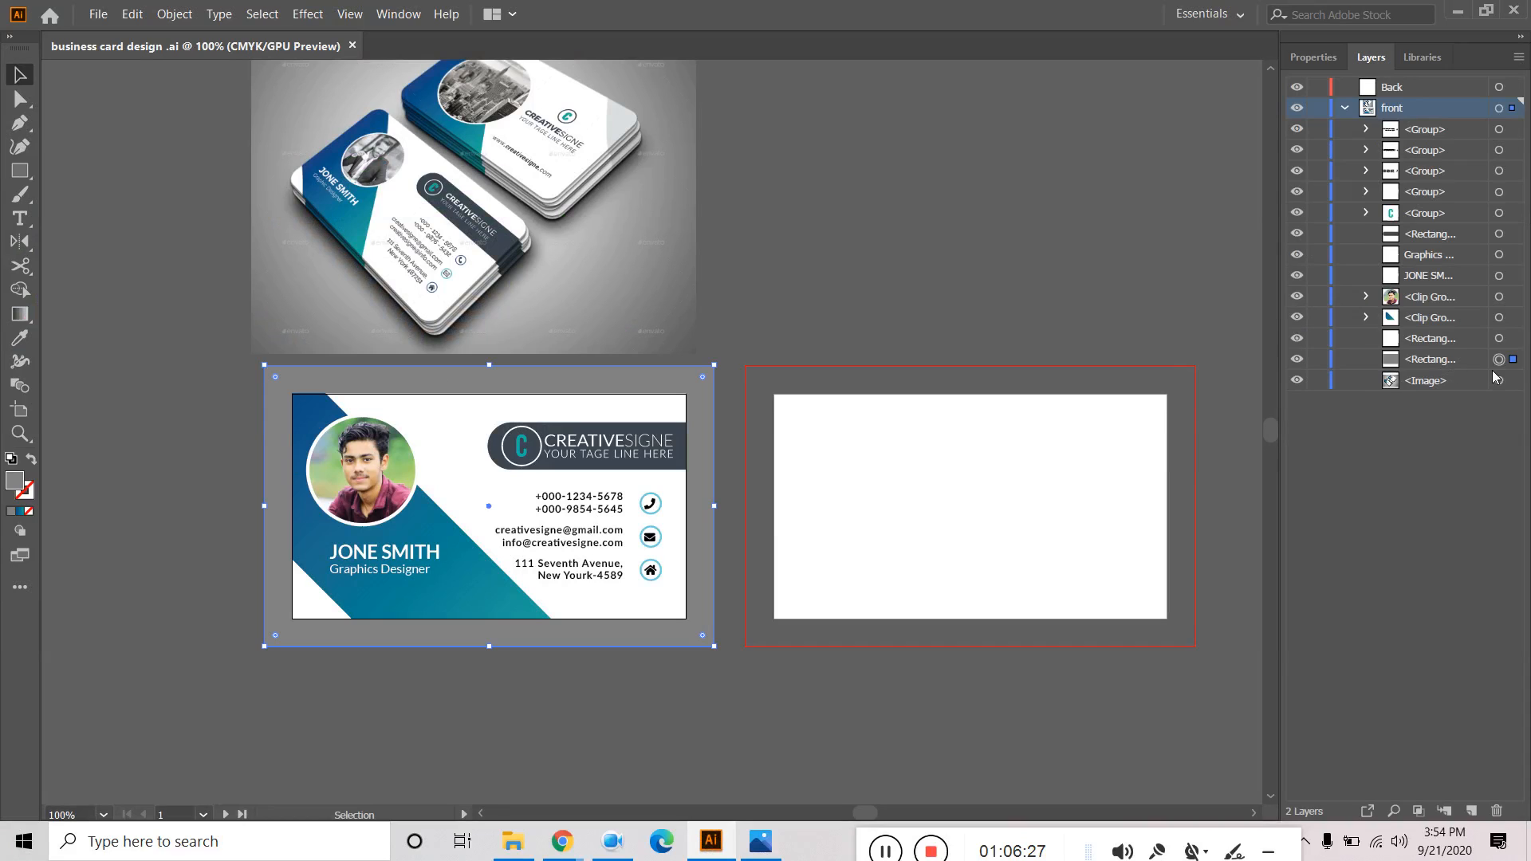
pyautogui.click(1296, 360)
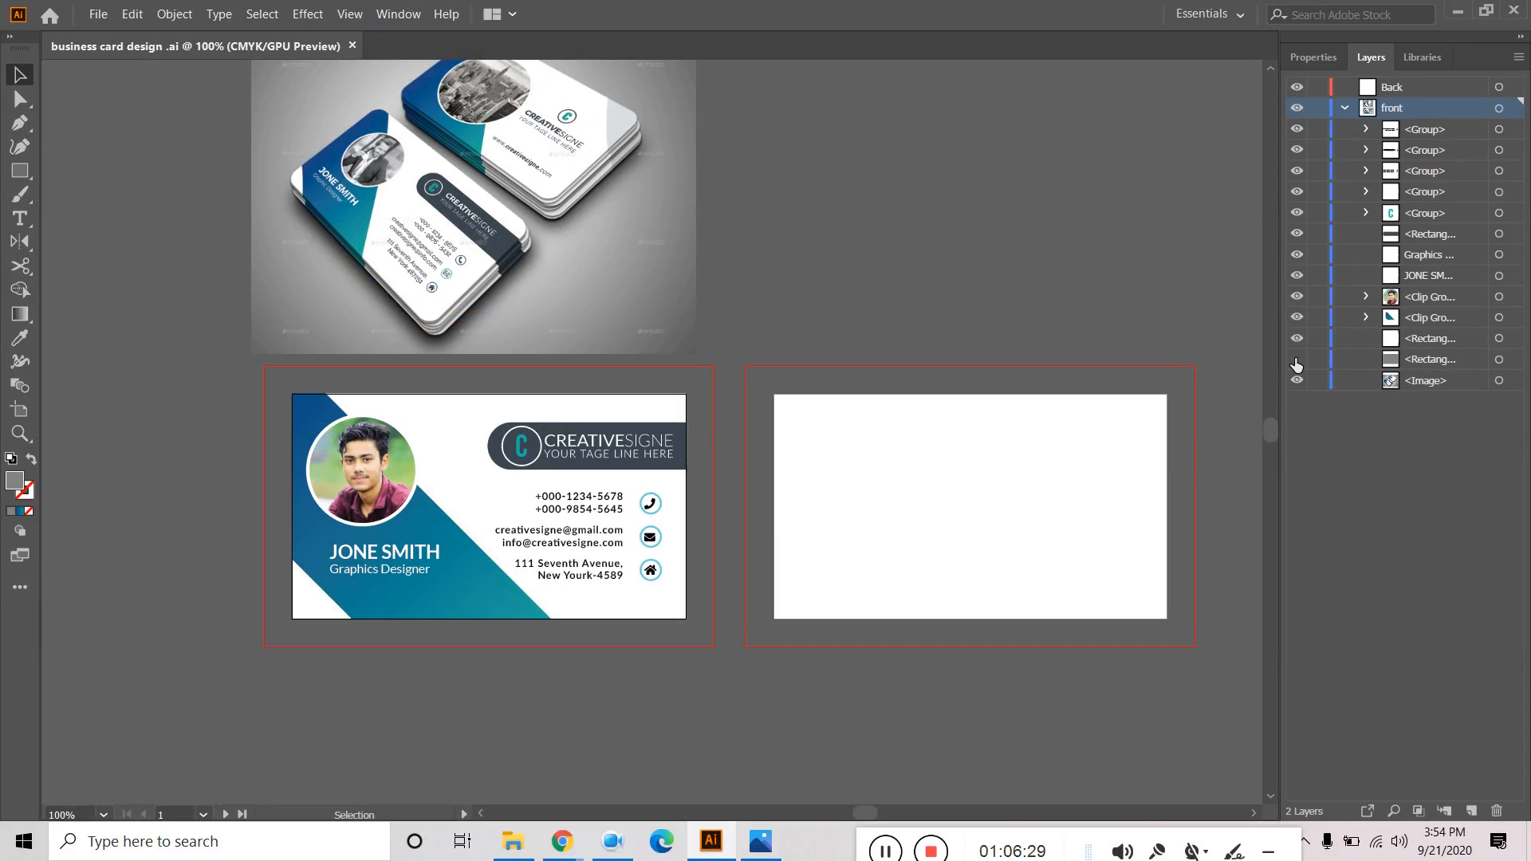
pyautogui.click(1297, 360)
pyautogui.click(1423, 338)
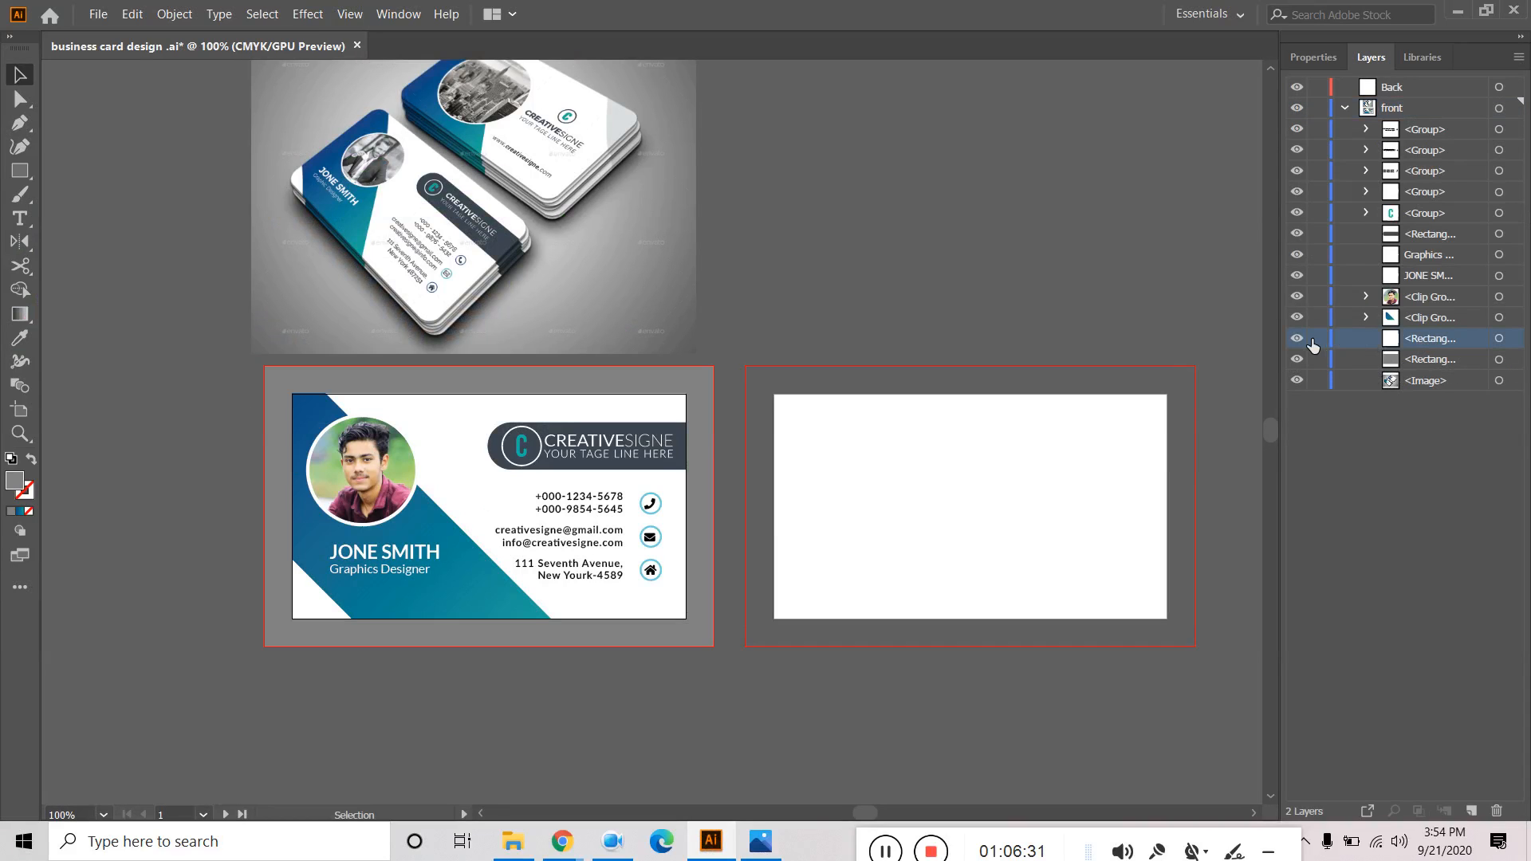
pyautogui.click(1297, 338)
pyautogui.click(1297, 338)
pyautogui.click(1298, 340)
pyautogui.click(1299, 340)
pyautogui.scroll(2, 823, 311)
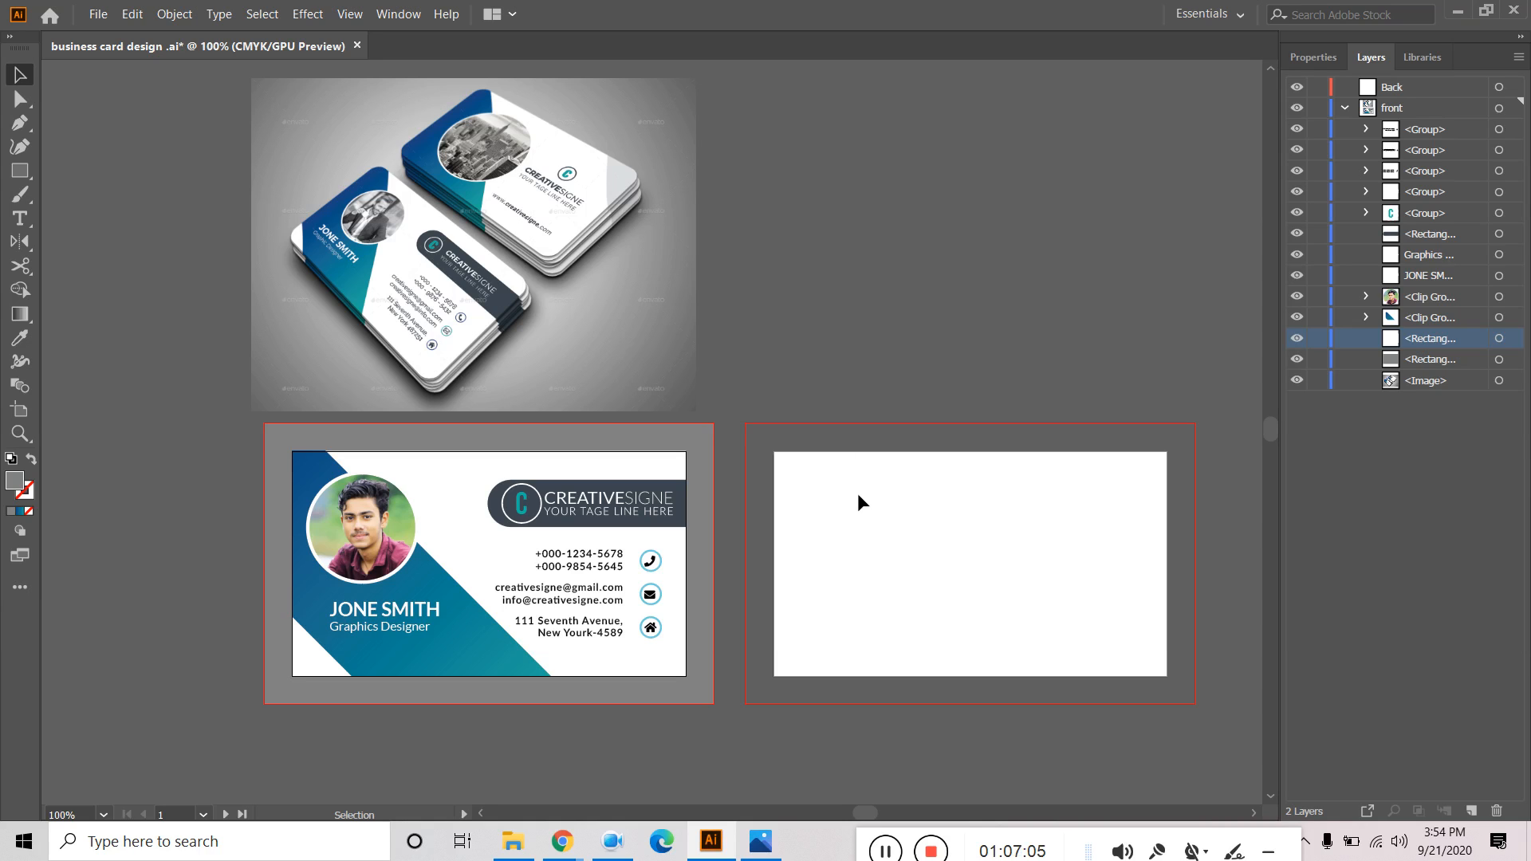
# Draw a roughly 3.43 × 1.83 in rectangle, round its corners, and move it onto the blank back card.
pyautogui.press('m')
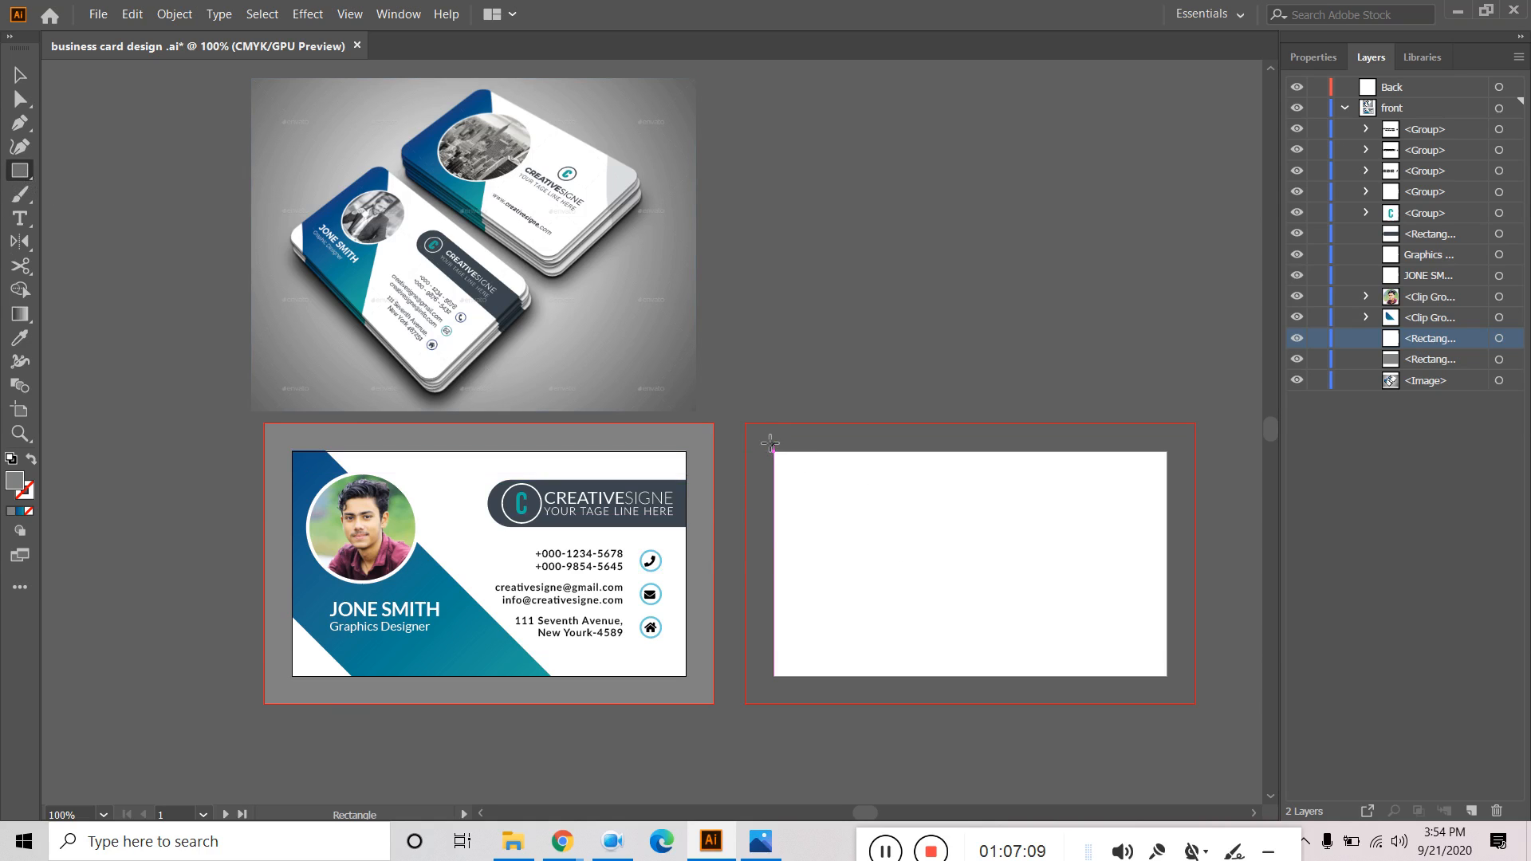
pyautogui.moveTo(769, 166); pyautogui.dragTo(1154, 370)
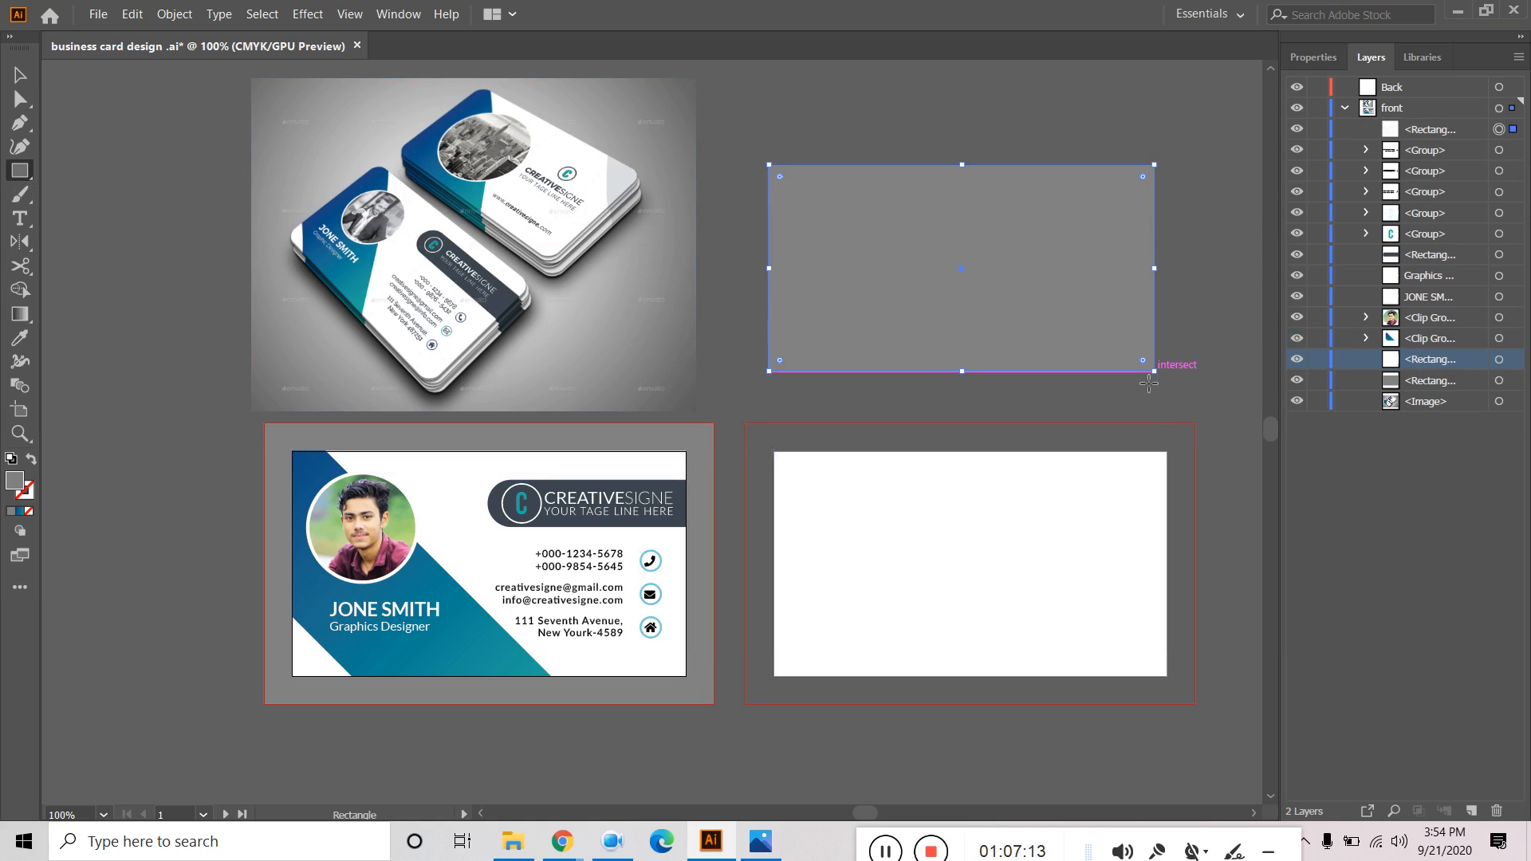
pyautogui.moveTo(779, 177); pyautogui.dragTo(847, 219)
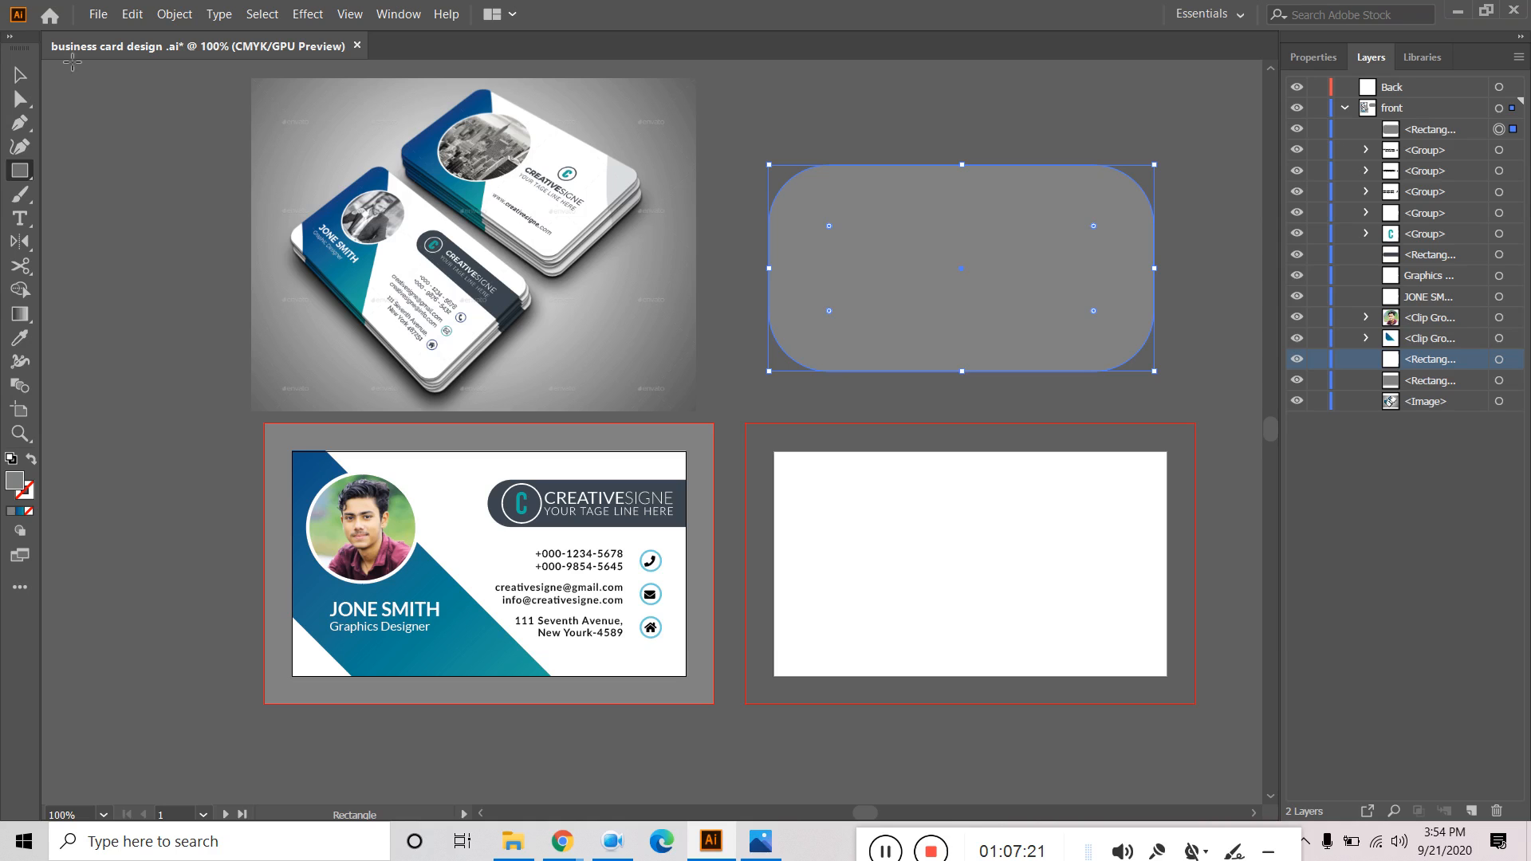
pyautogui.click(20, 74)
pyautogui.click(1014, 140)
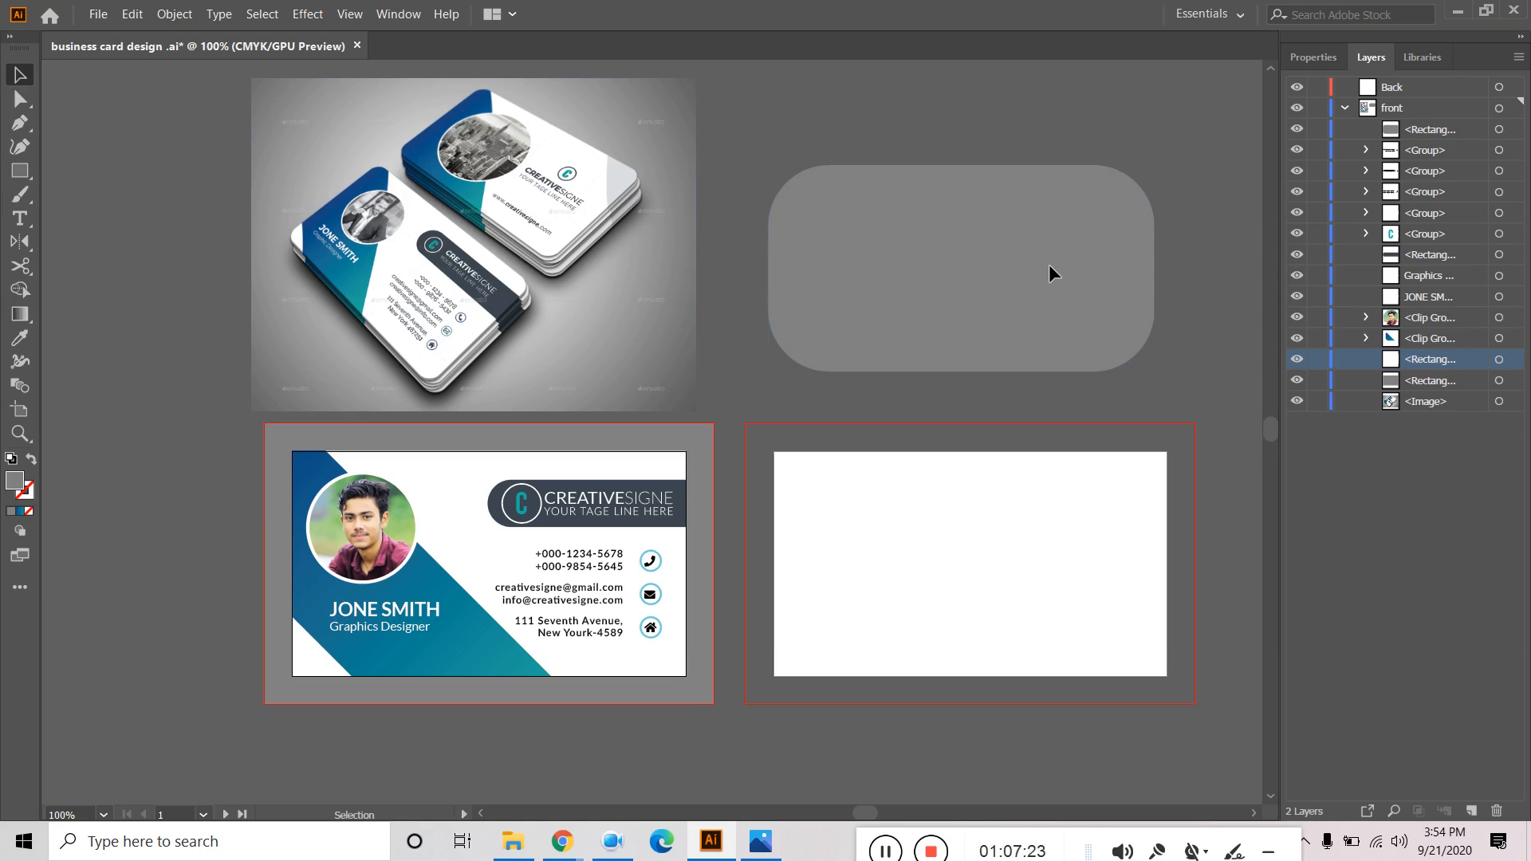
pyautogui.click(1068, 289)
pyautogui.moveTo(1043, 252); pyautogui.dragTo(1050, 547)
# Stretch the rounded rectangle's top, bottom, right and left edges to match the back card.
pyautogui.moveTo(970, 461); pyautogui.dragTo(971, 451)
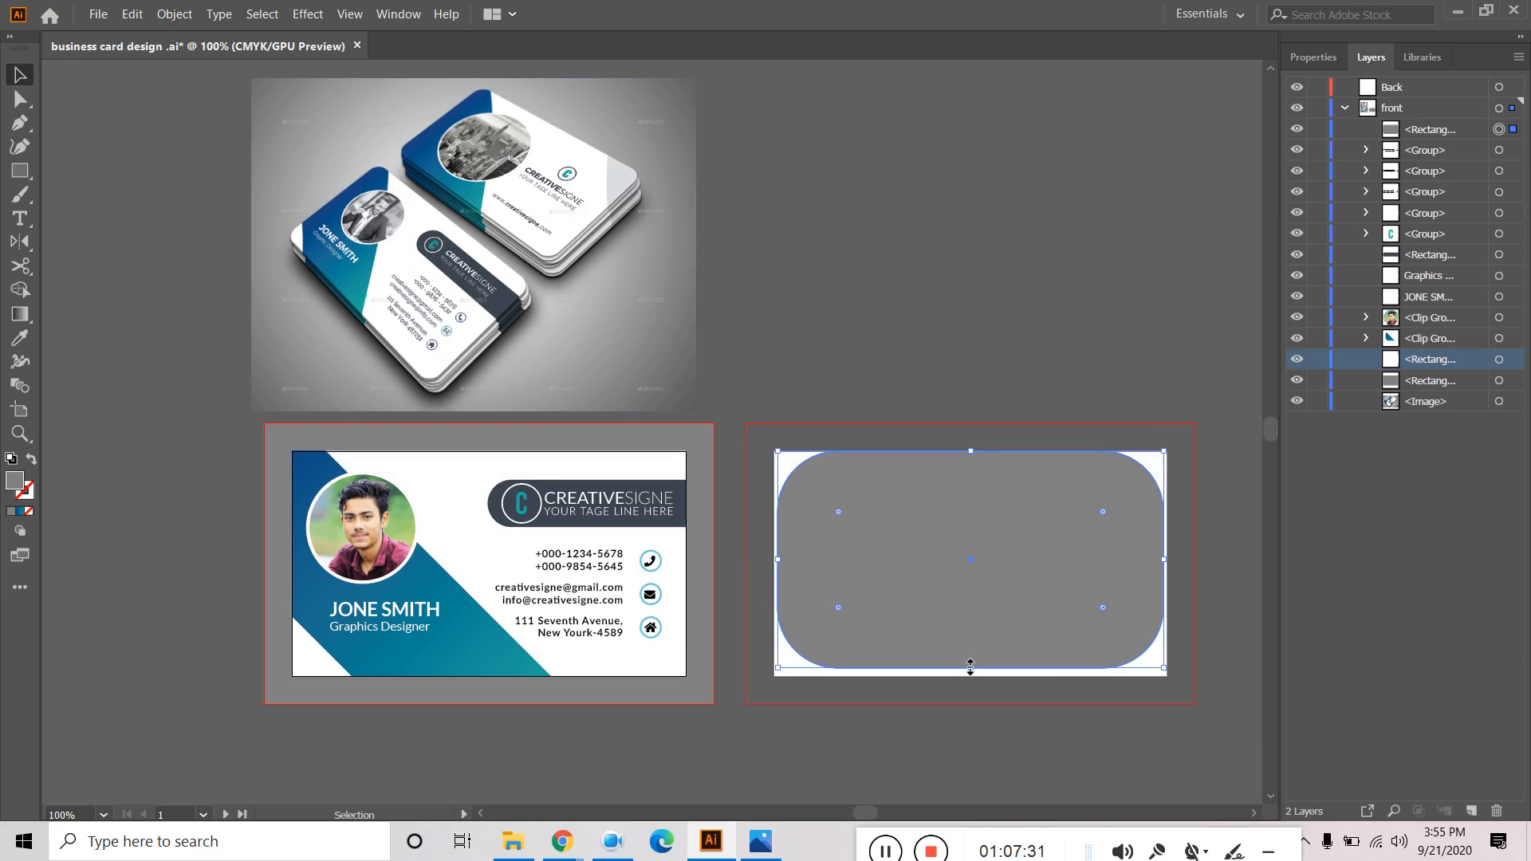
pyautogui.moveTo(970, 667); pyautogui.dragTo(974, 677)
pyautogui.click(958, 249)
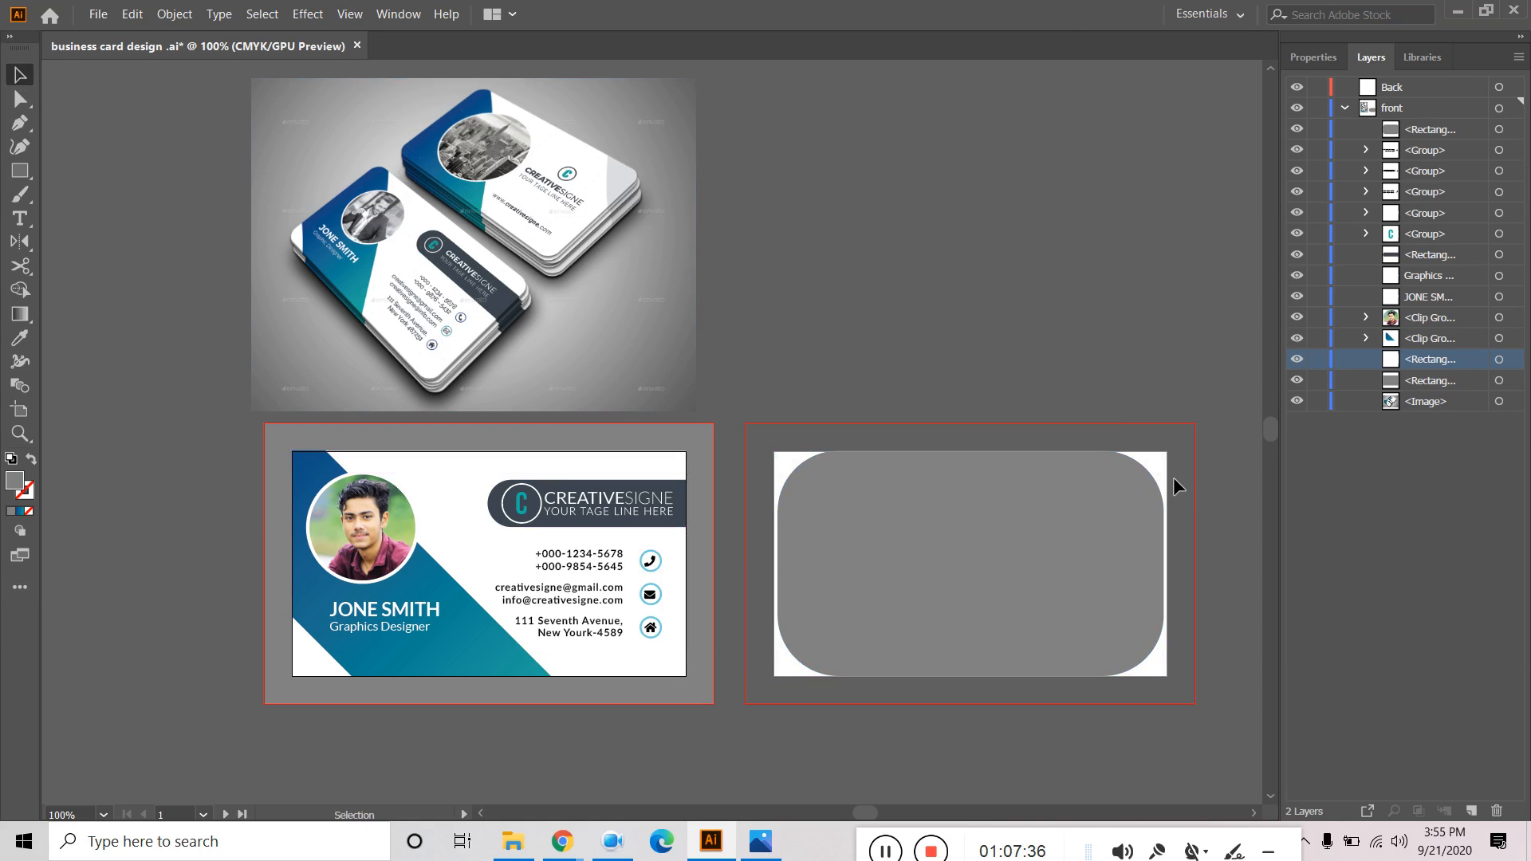
pyautogui.click(1104, 552)
pyautogui.moveTo(1165, 566); pyautogui.dragTo(1166, 565)
pyautogui.click(1127, 294)
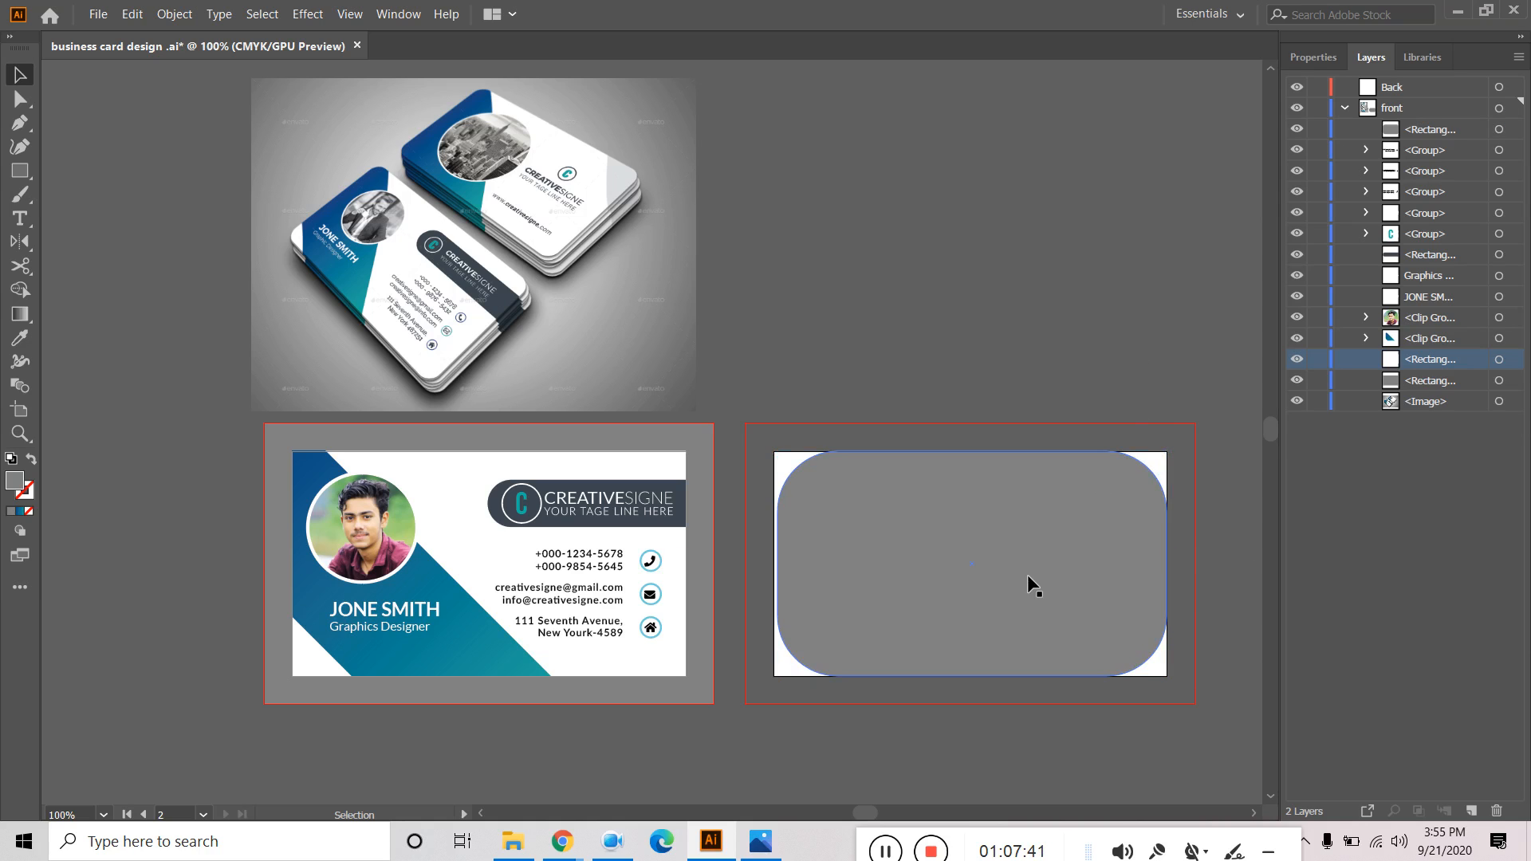
pyautogui.click(932, 571)
pyautogui.moveTo(777, 567); pyautogui.dragTo(774, 567)
pyautogui.click(916, 333)
pyautogui.click(1042, 579)
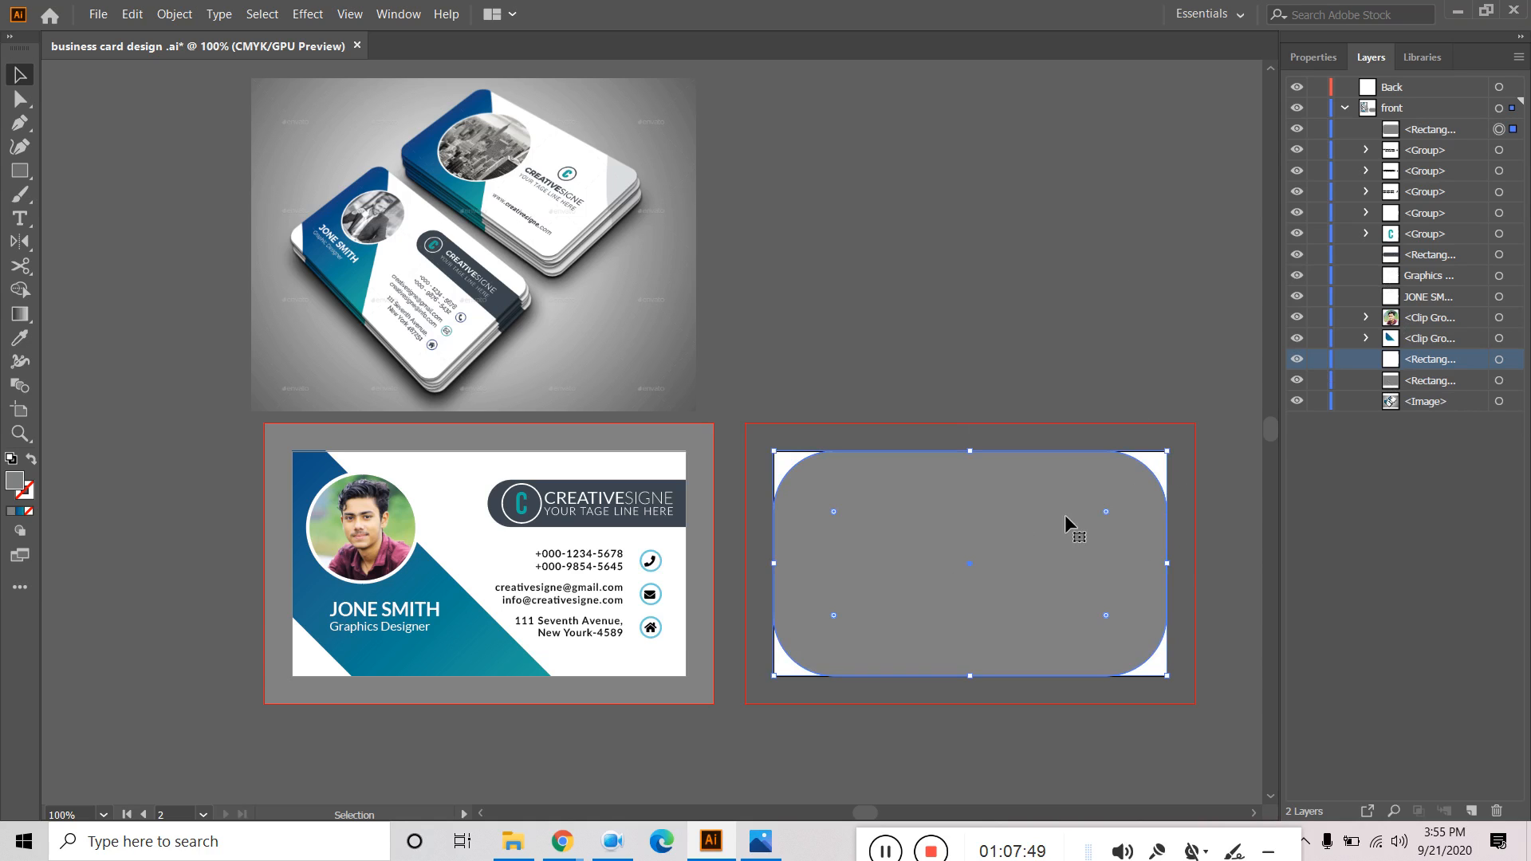
# Cut the rounded rectangle and paste it in place on the Back layer.
pyautogui.press('Delete')
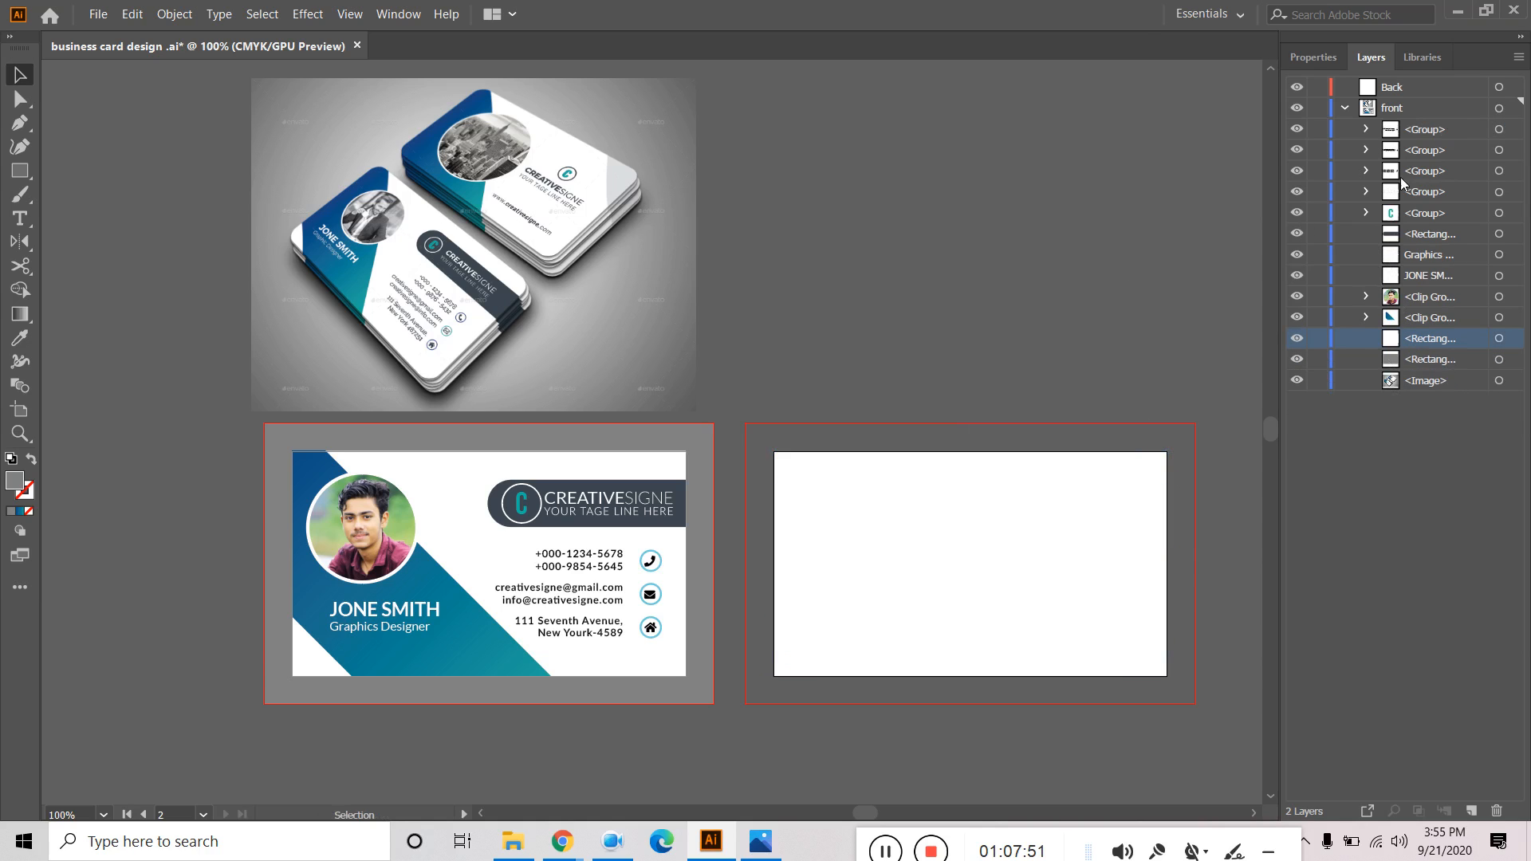
pyautogui.click(1412, 89)
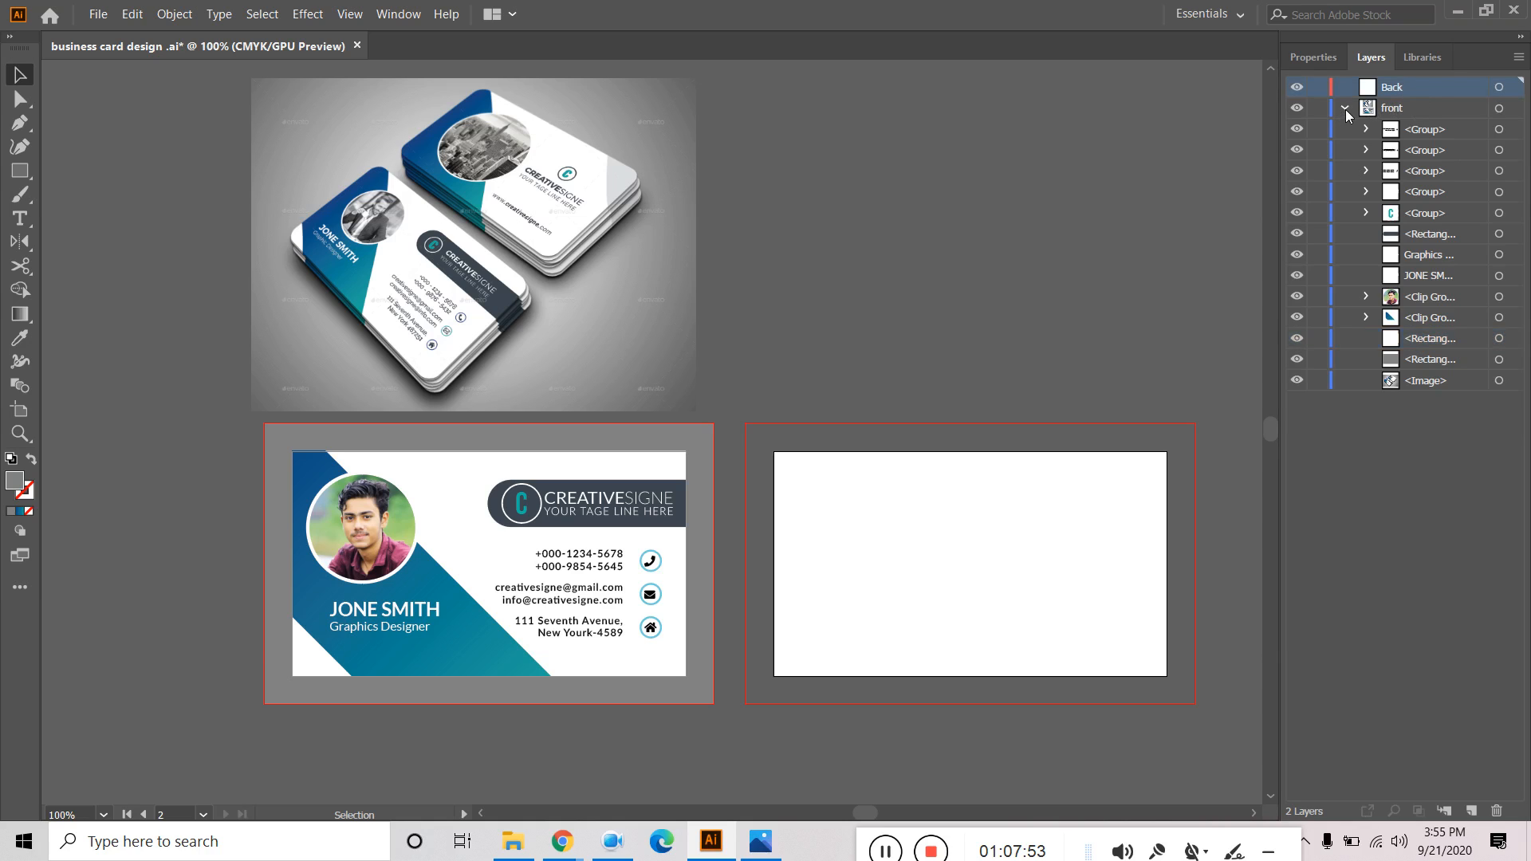
pyautogui.click(1345, 107)
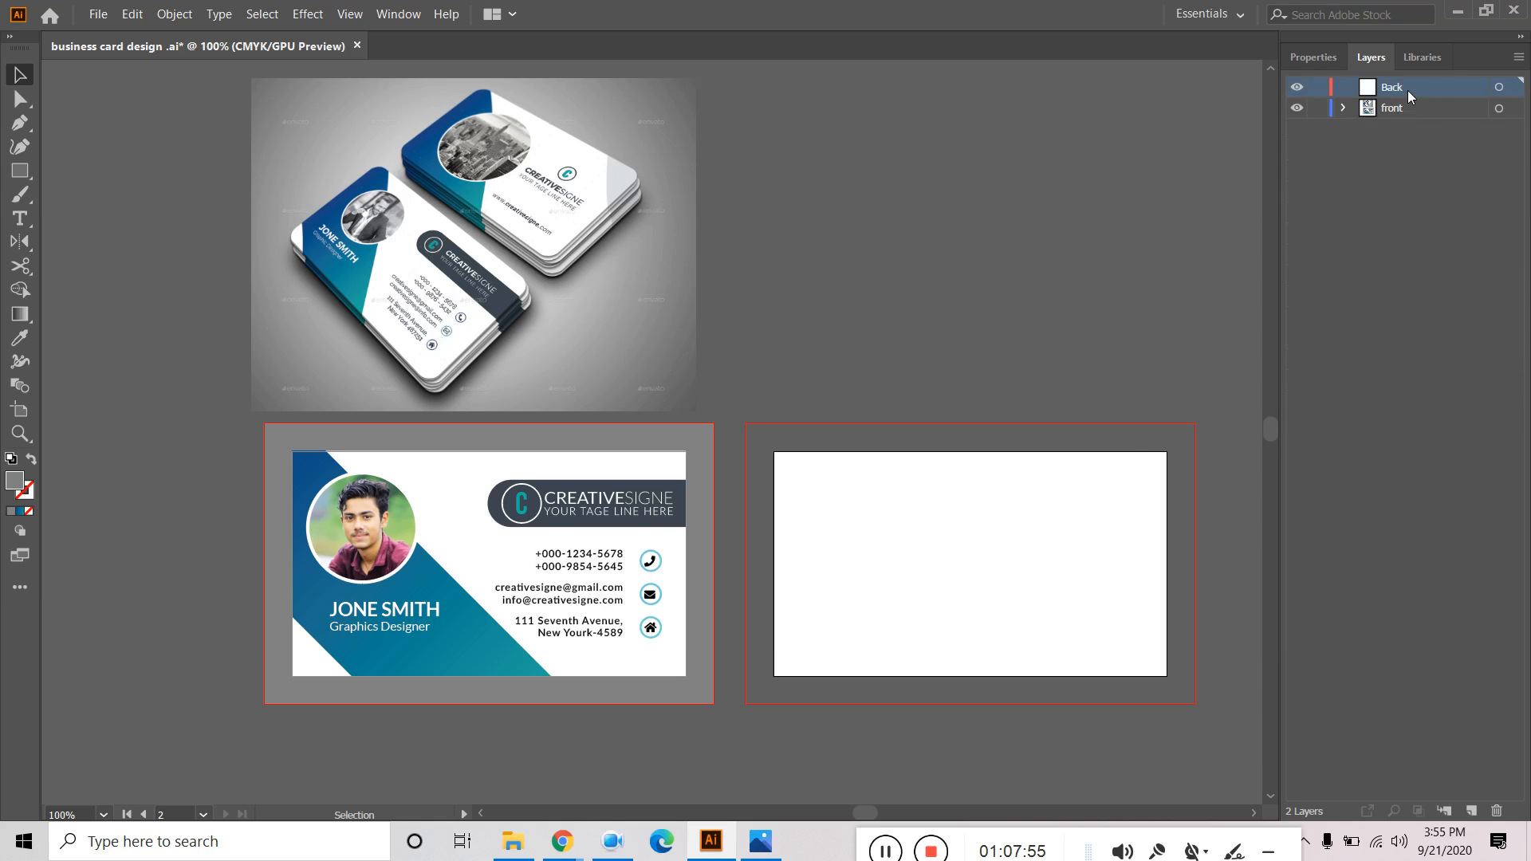
pyautogui.hotkey('ctrl', 'f')
pyautogui.click(1113, 254)
pyautogui.click(1044, 572)
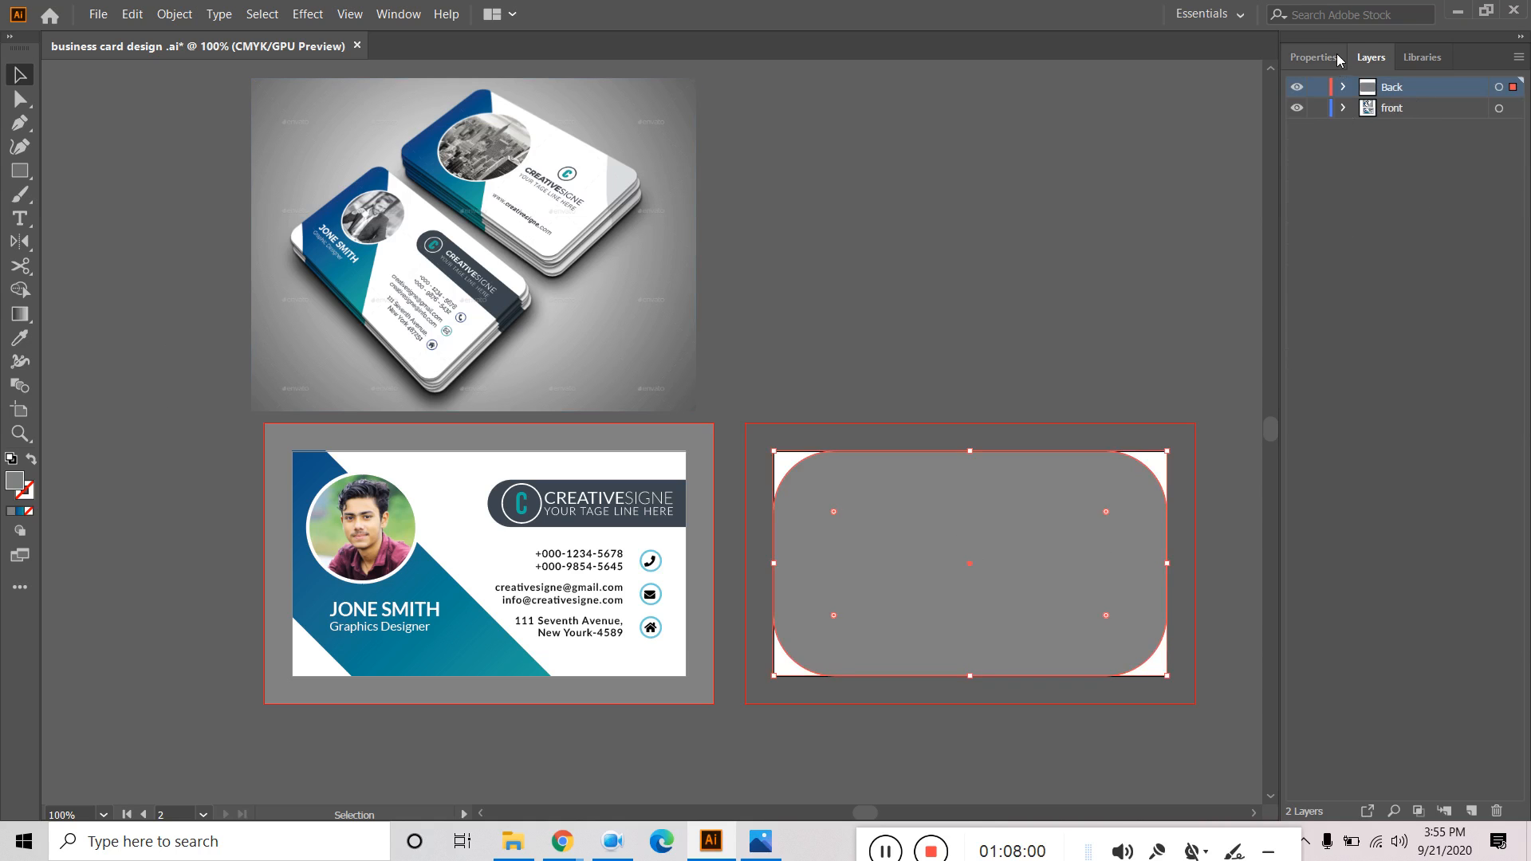
# Try Eyedropper fills on the rectangle, sampling the front card's blue gradient and then its white fill.
pyautogui.click(1339, 61)
pyautogui.click(1299, 278)
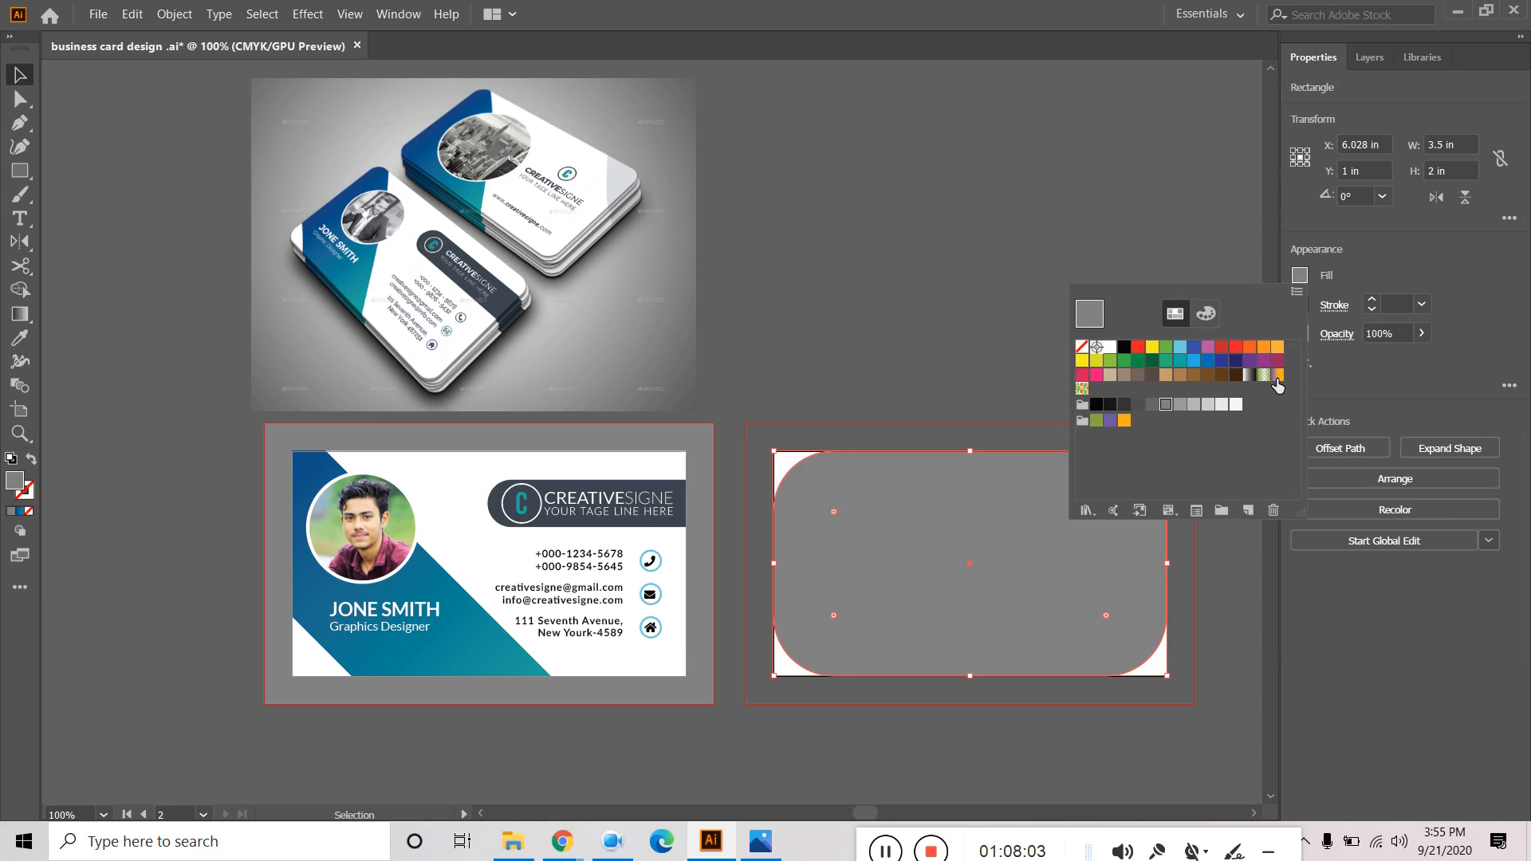
pyautogui.click(25, 339)
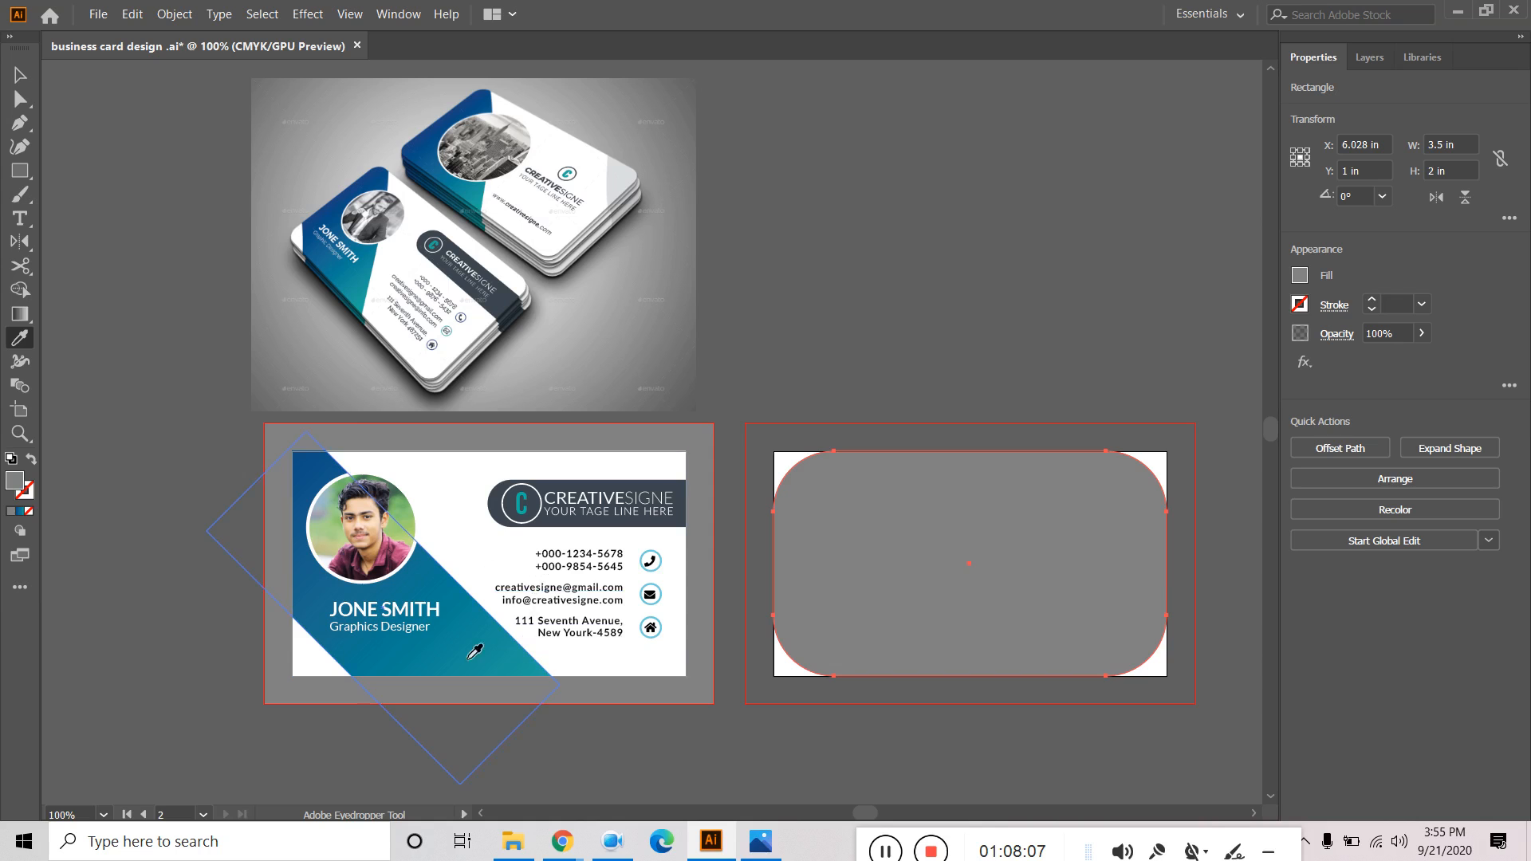
pyautogui.click(458, 665)
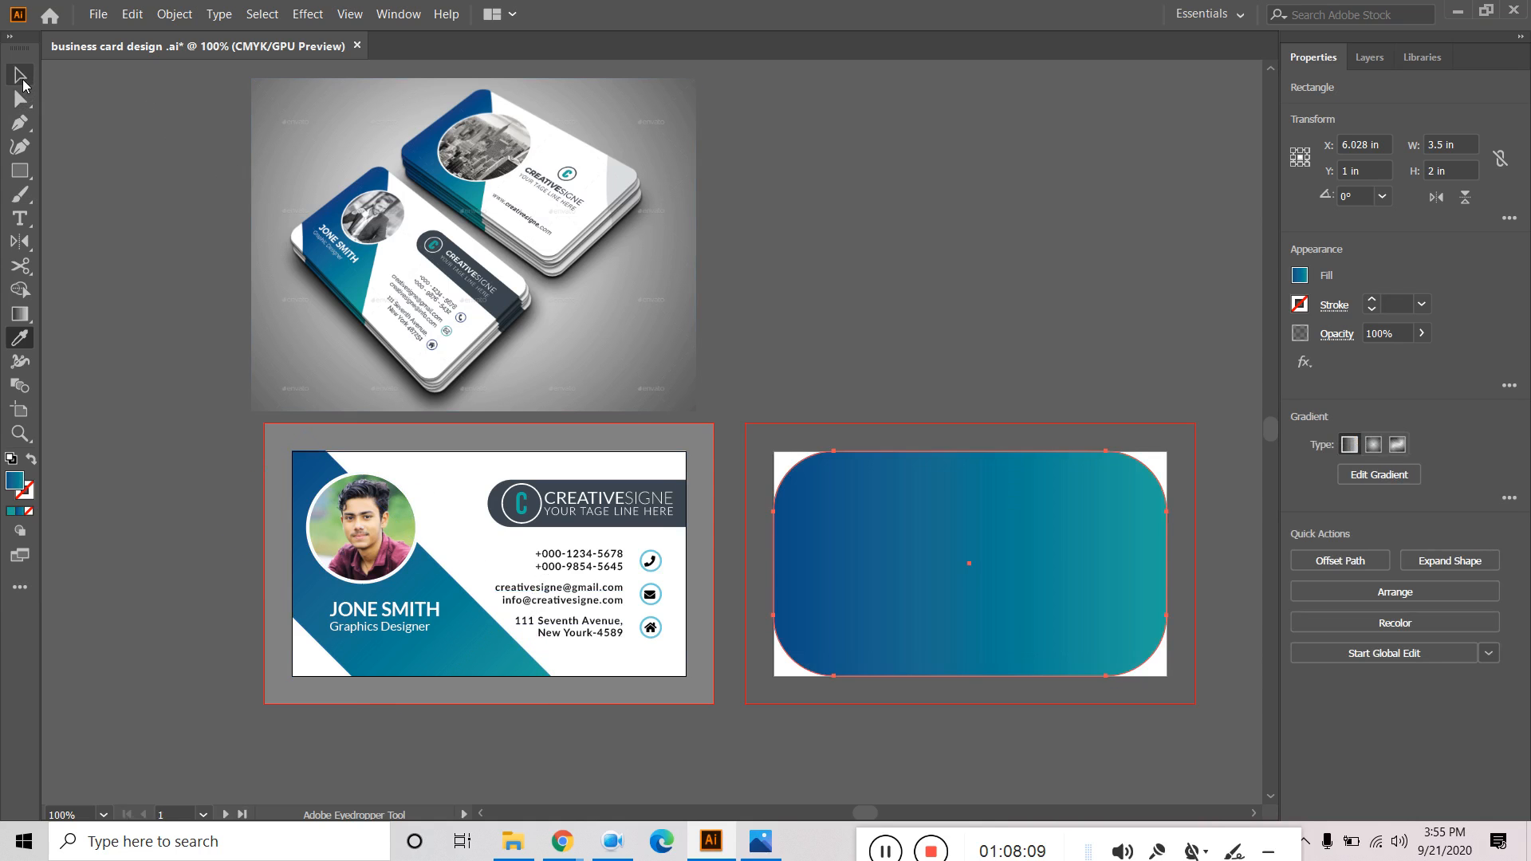
pyautogui.click(20, 75)
pyautogui.click(1066, 319)
pyautogui.click(1160, 591)
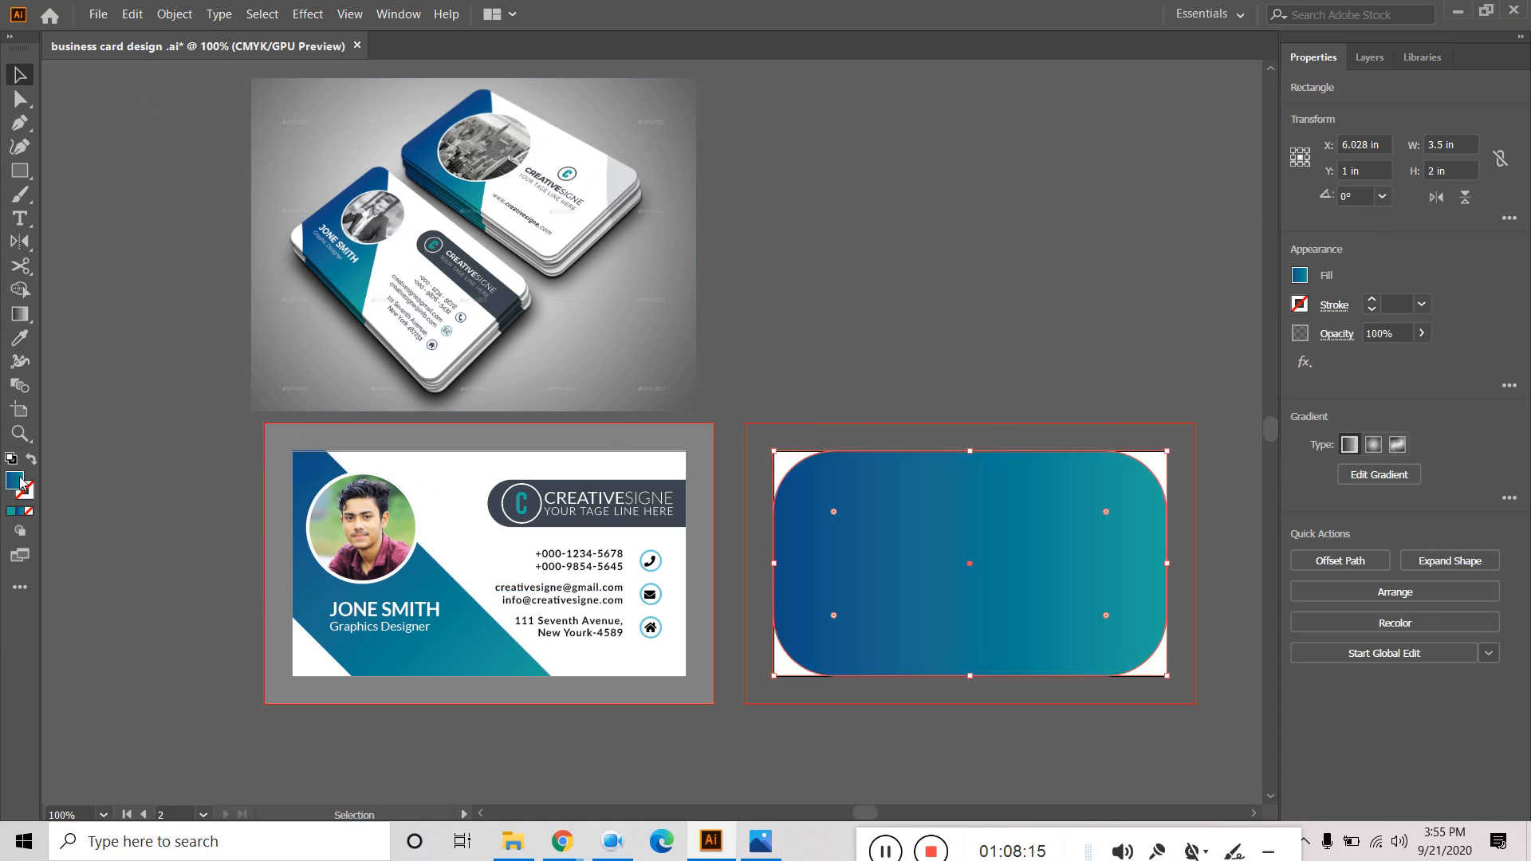
pyautogui.click(19, 338)
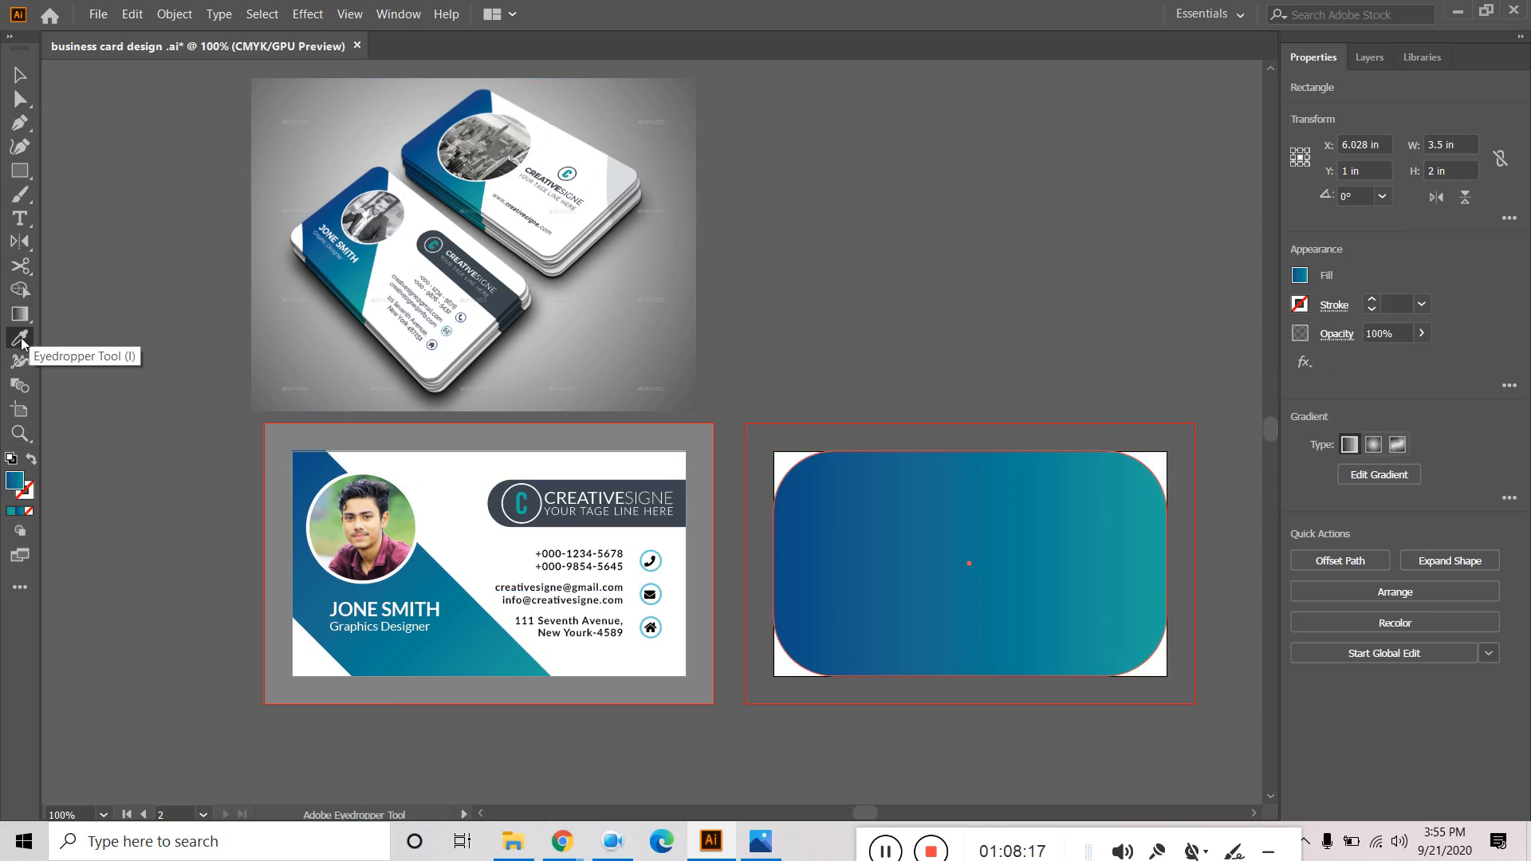
pyautogui.click(444, 476)
# Fill the rounded rectangle with a light grey swatch from the Fill menu.
pyautogui.press('v')
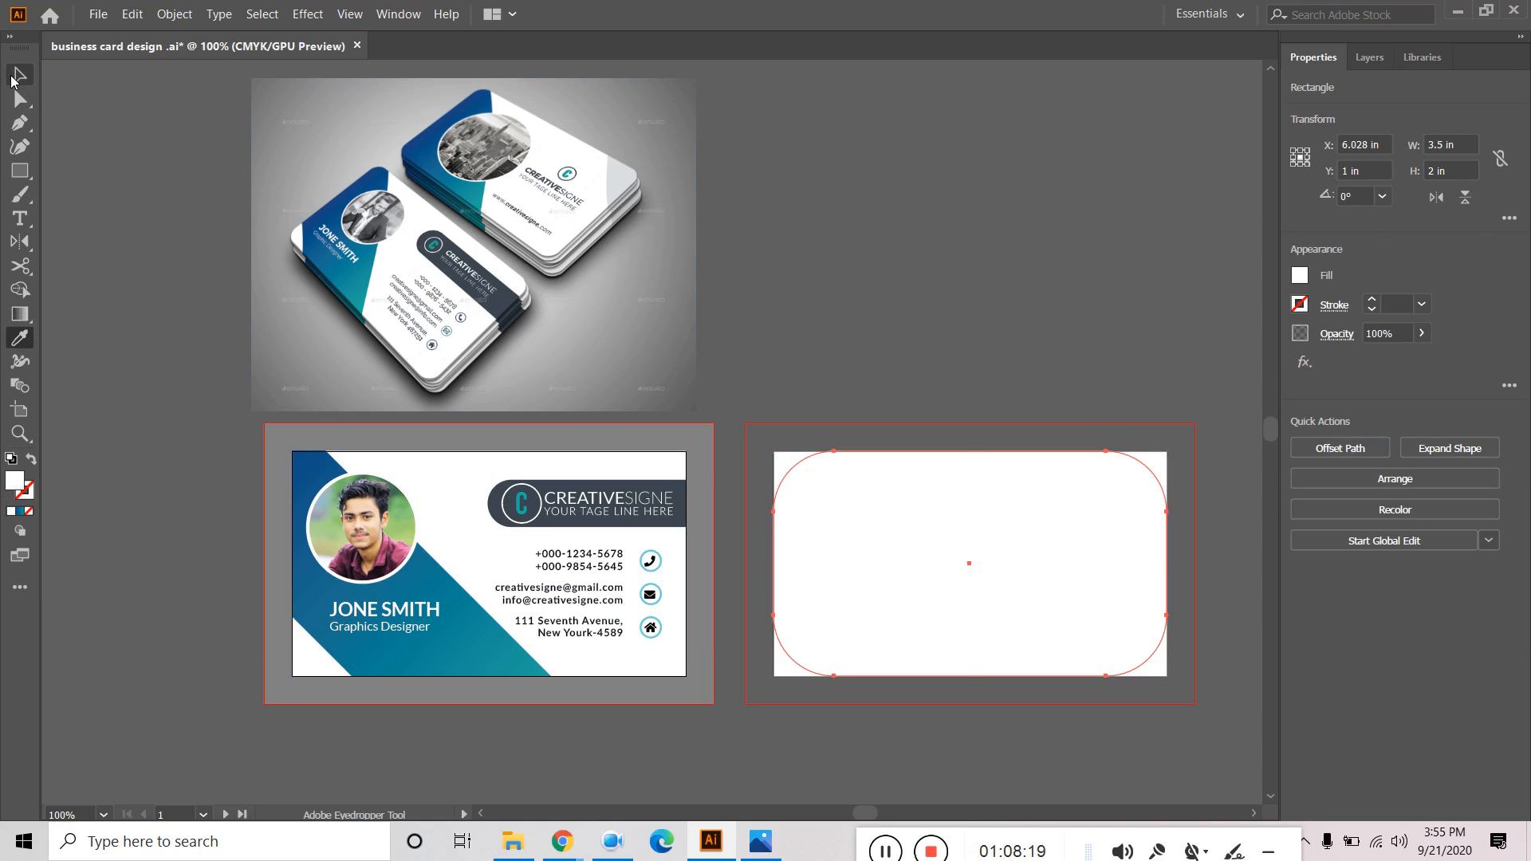
pyautogui.click(859, 284)
pyautogui.click(838, 470)
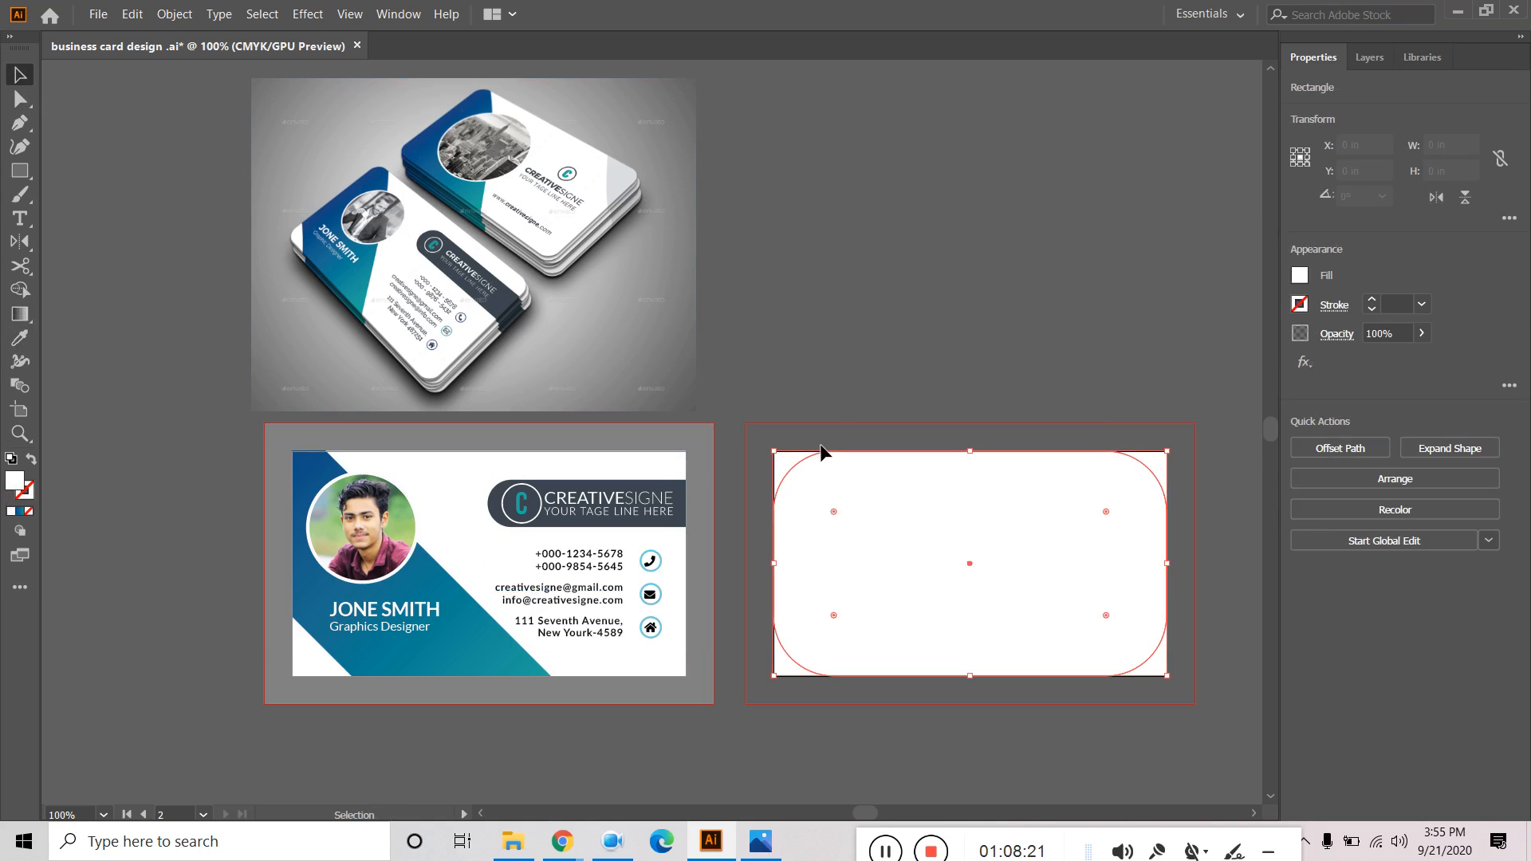
pyautogui.click(1300, 276)
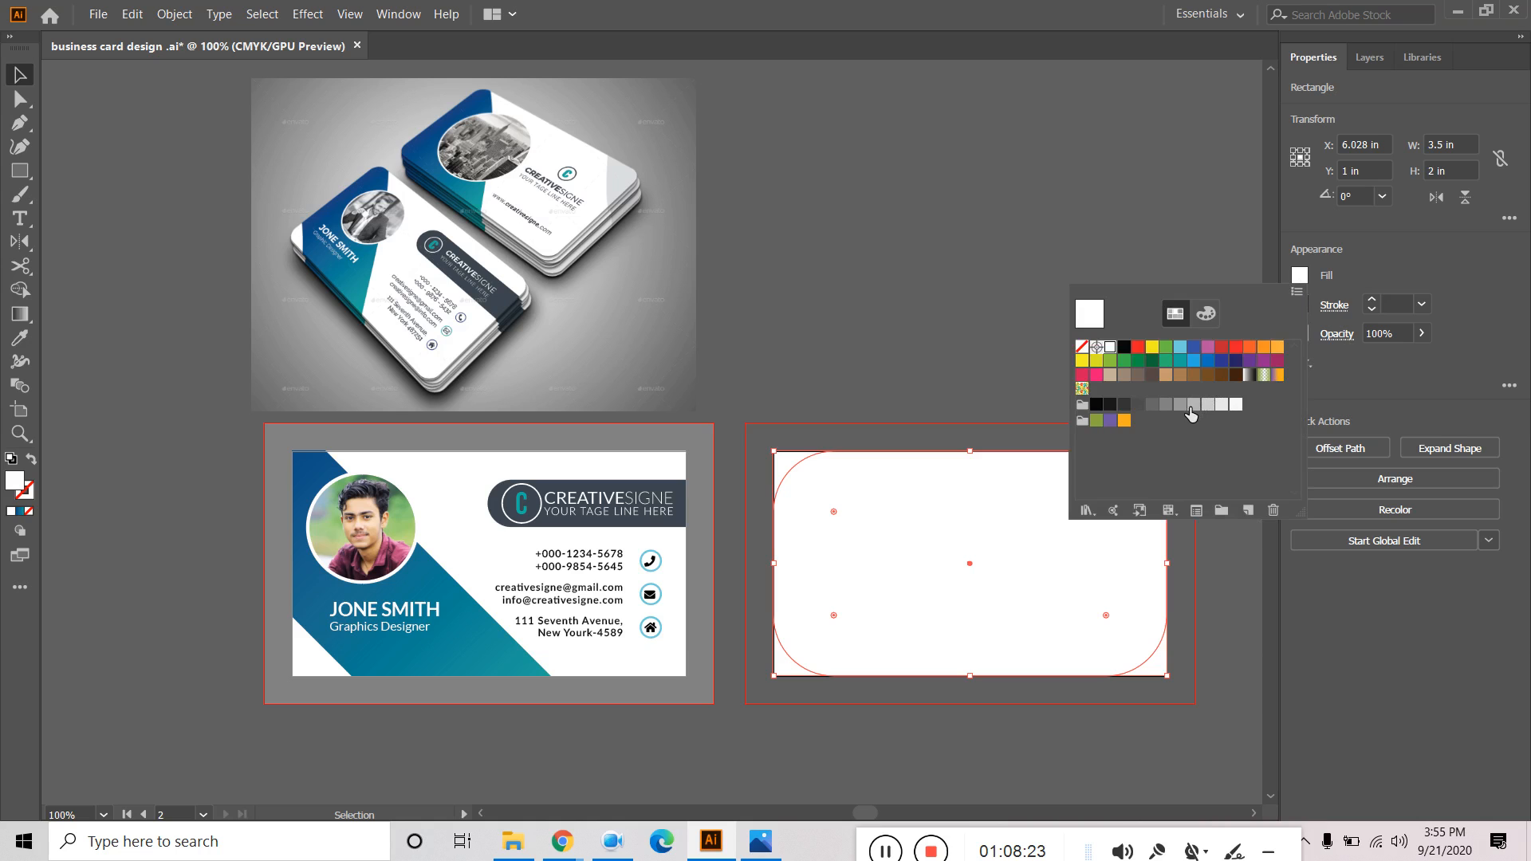
pyautogui.click(1195, 408)
pyautogui.click(916, 225)
pyautogui.click(1035, 285)
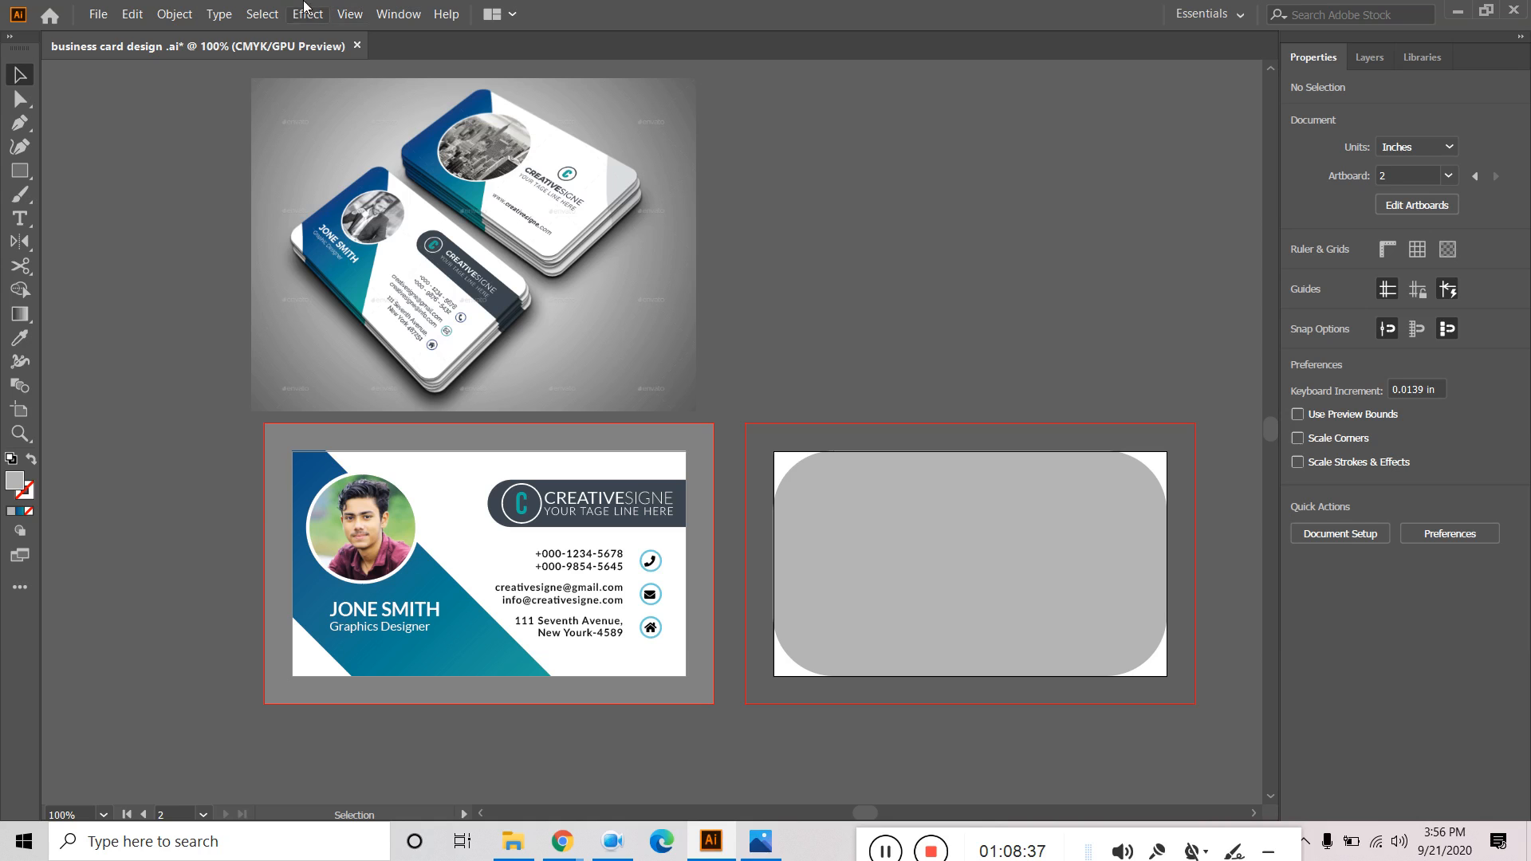
# Start a File export limited to artboard 2 only.
pyautogui.click(98, 14)
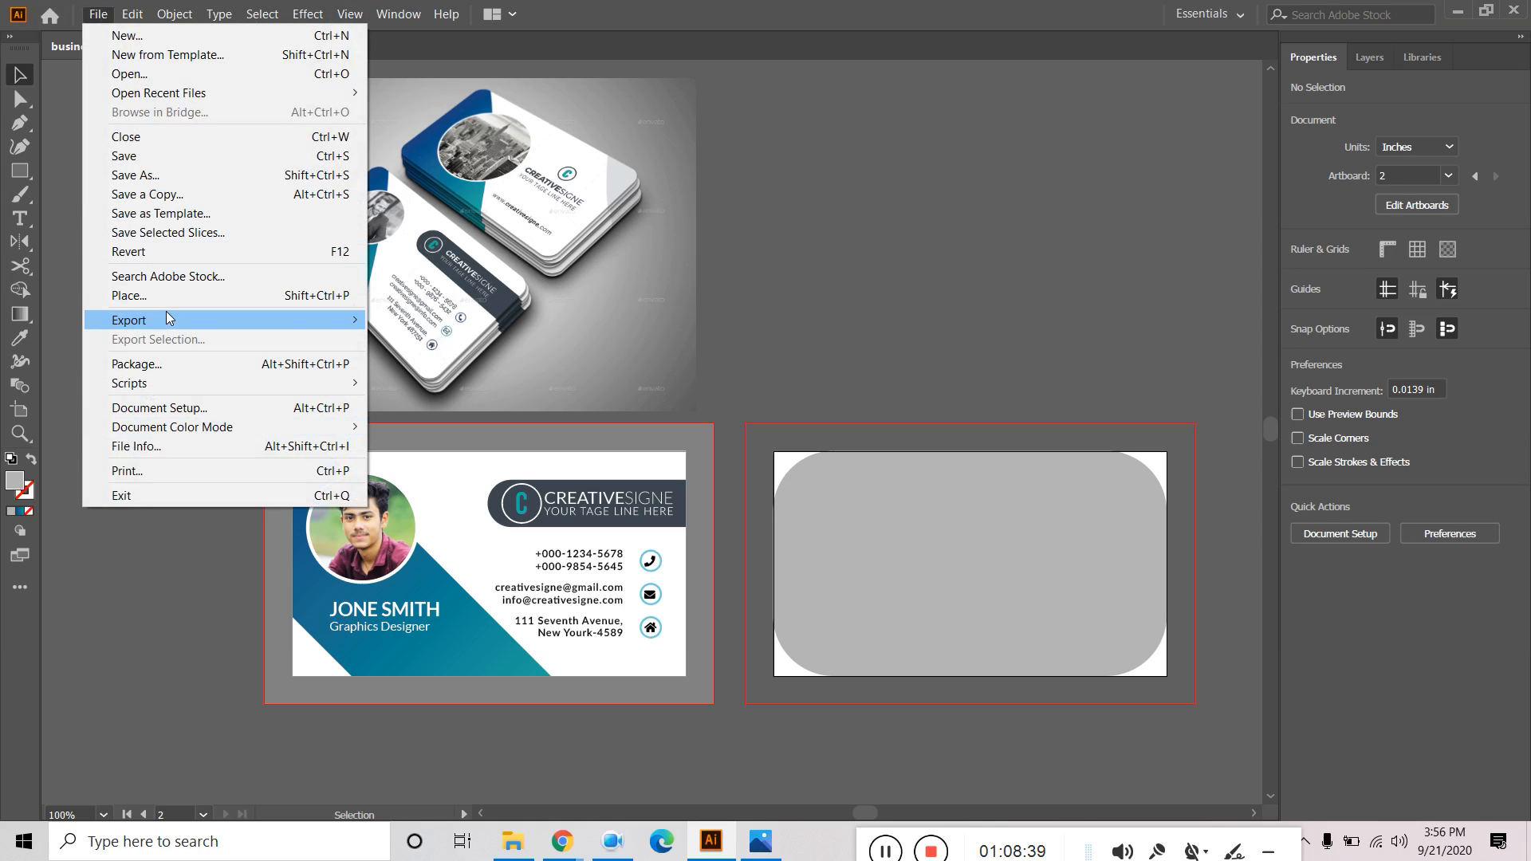
pyautogui.moveTo(169, 320)
pyautogui.click(421, 339)
pyautogui.click(209, 433)
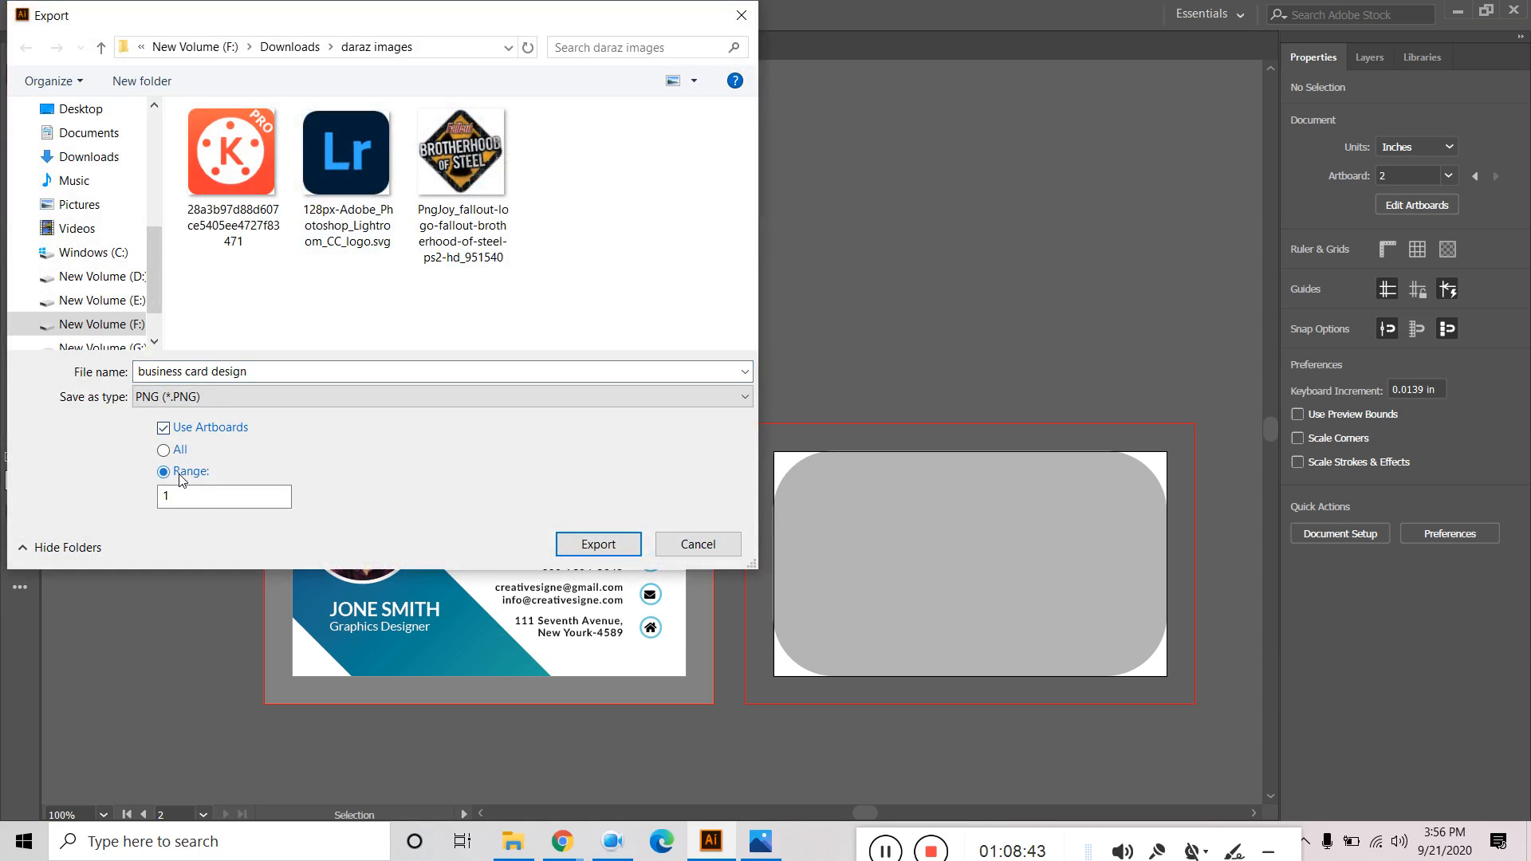
pyautogui.write('2')
pyautogui.click(613, 546)
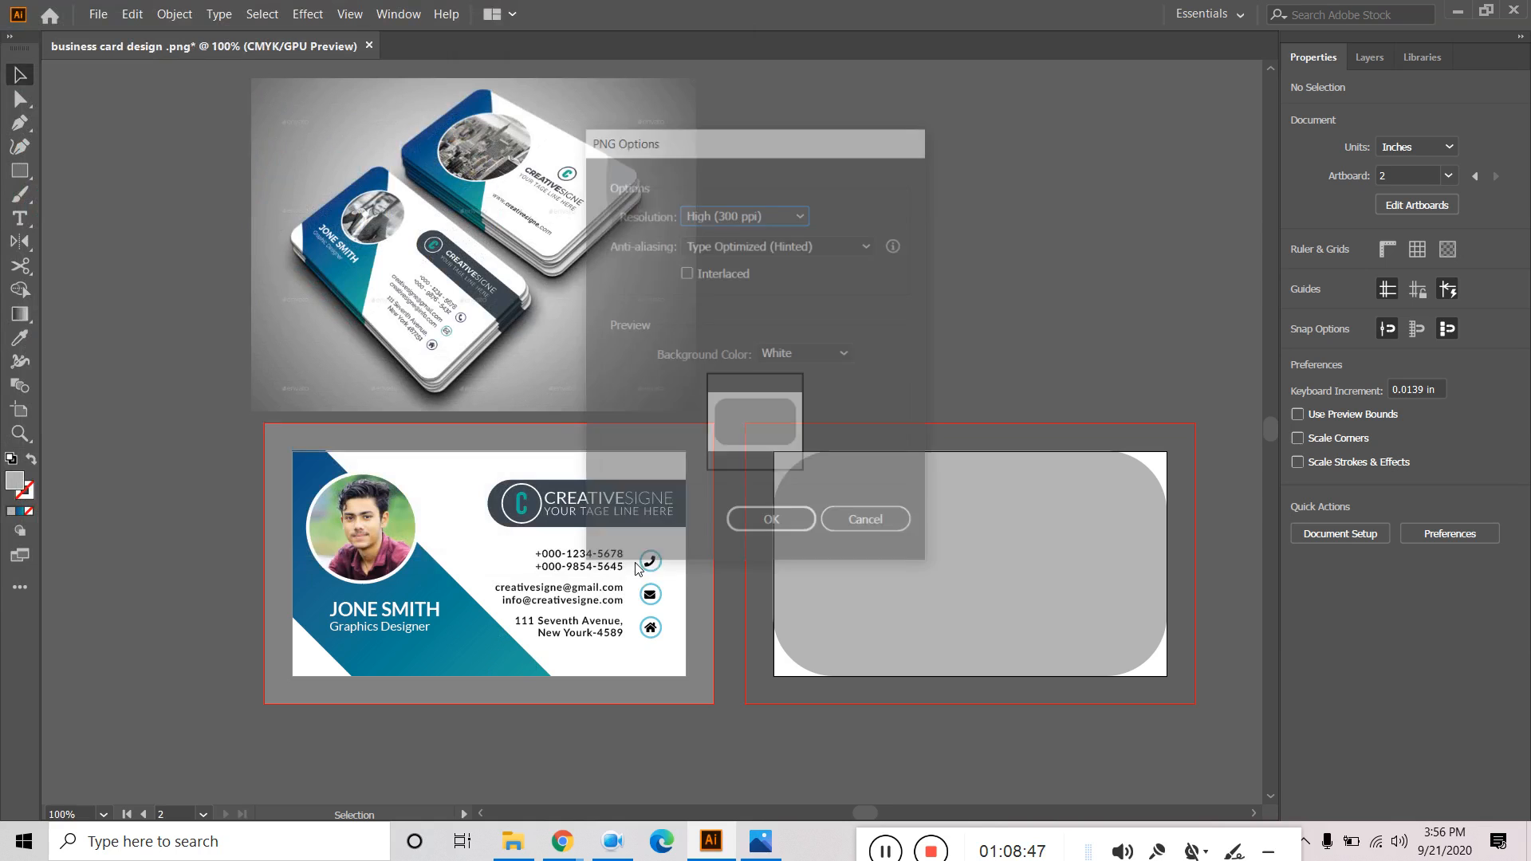
# Set the PNG background colour to White instead of Transparent and confirm the export.
pyautogui.click(806, 354)
pyautogui.click(806, 376)
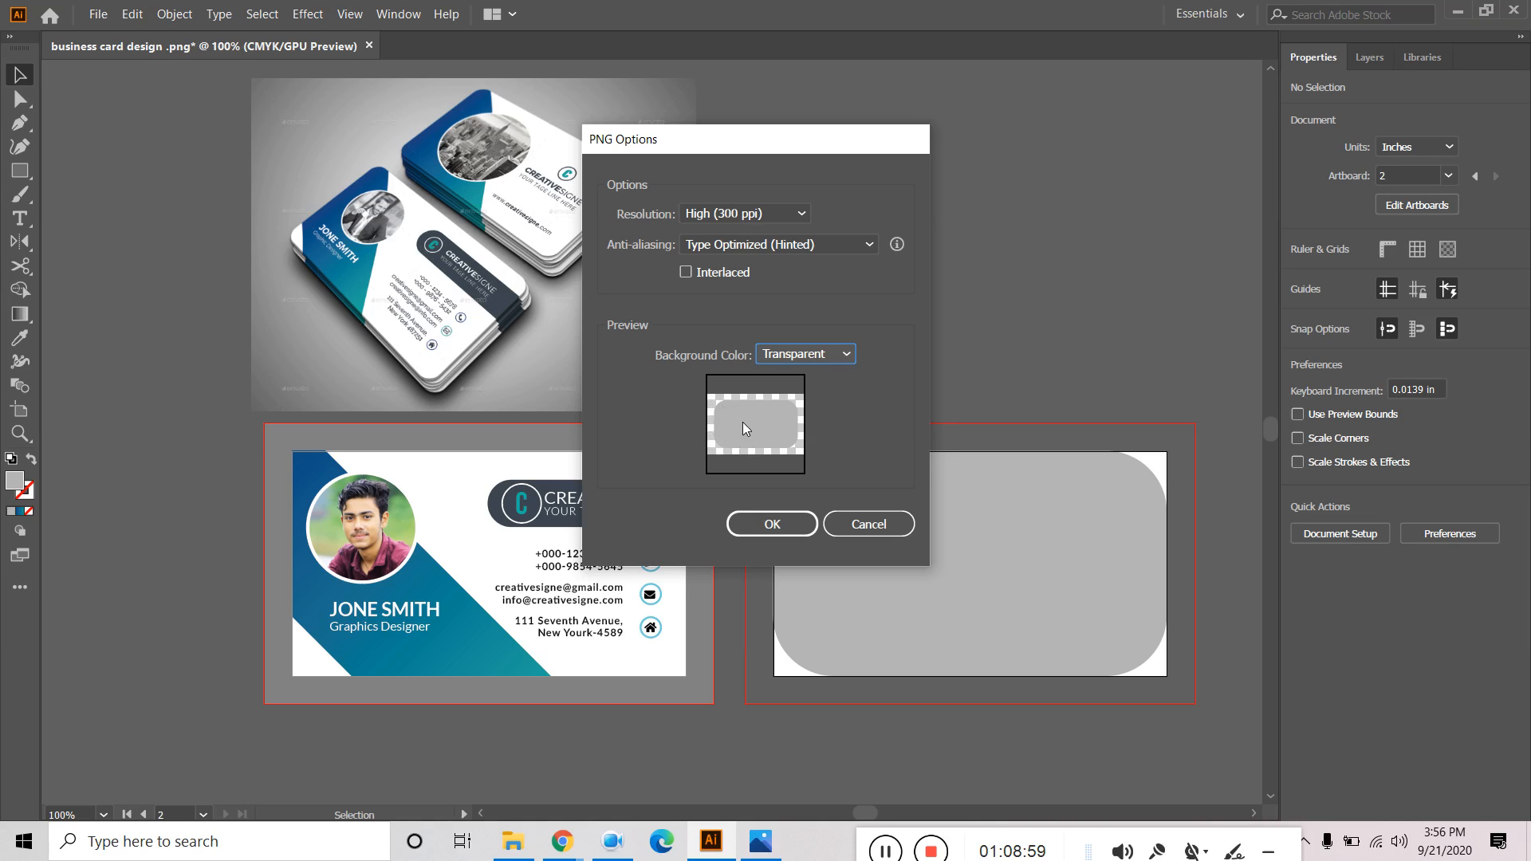
pyautogui.click(796, 357)
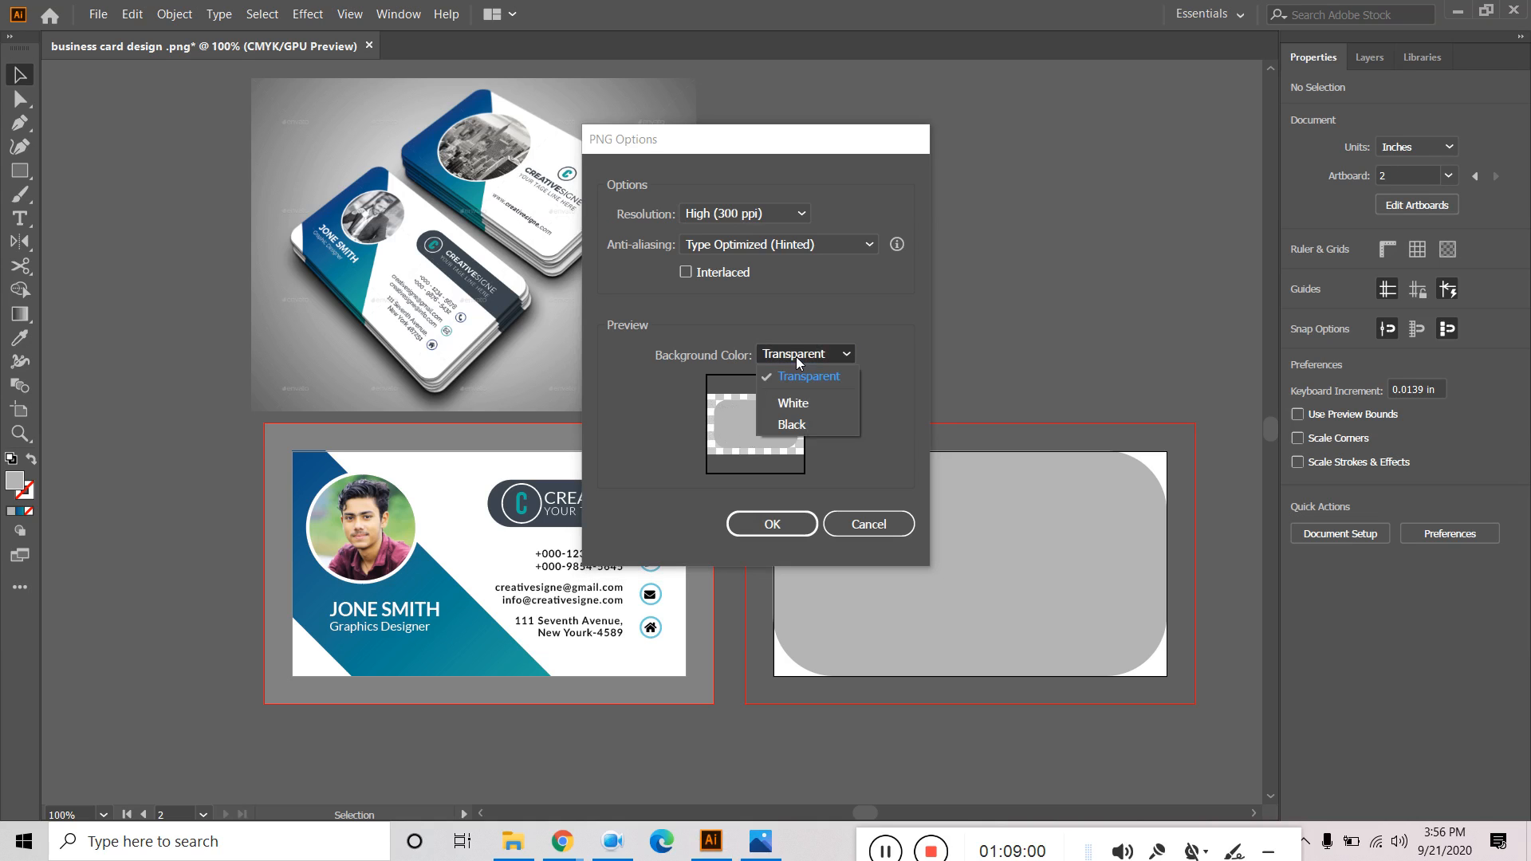
pyautogui.click(806, 405)
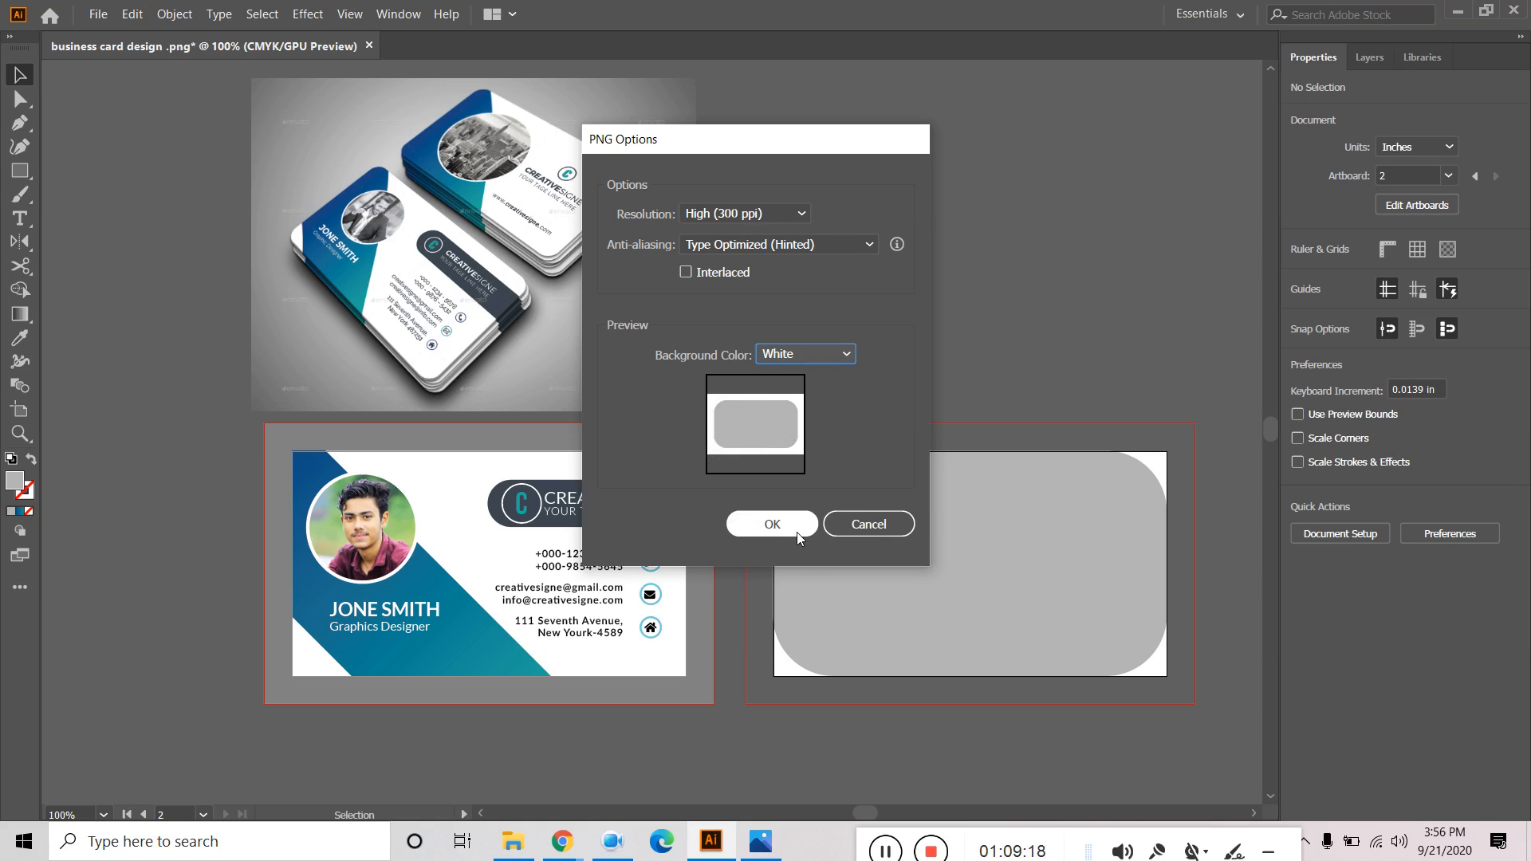
pyautogui.click(902, 530)
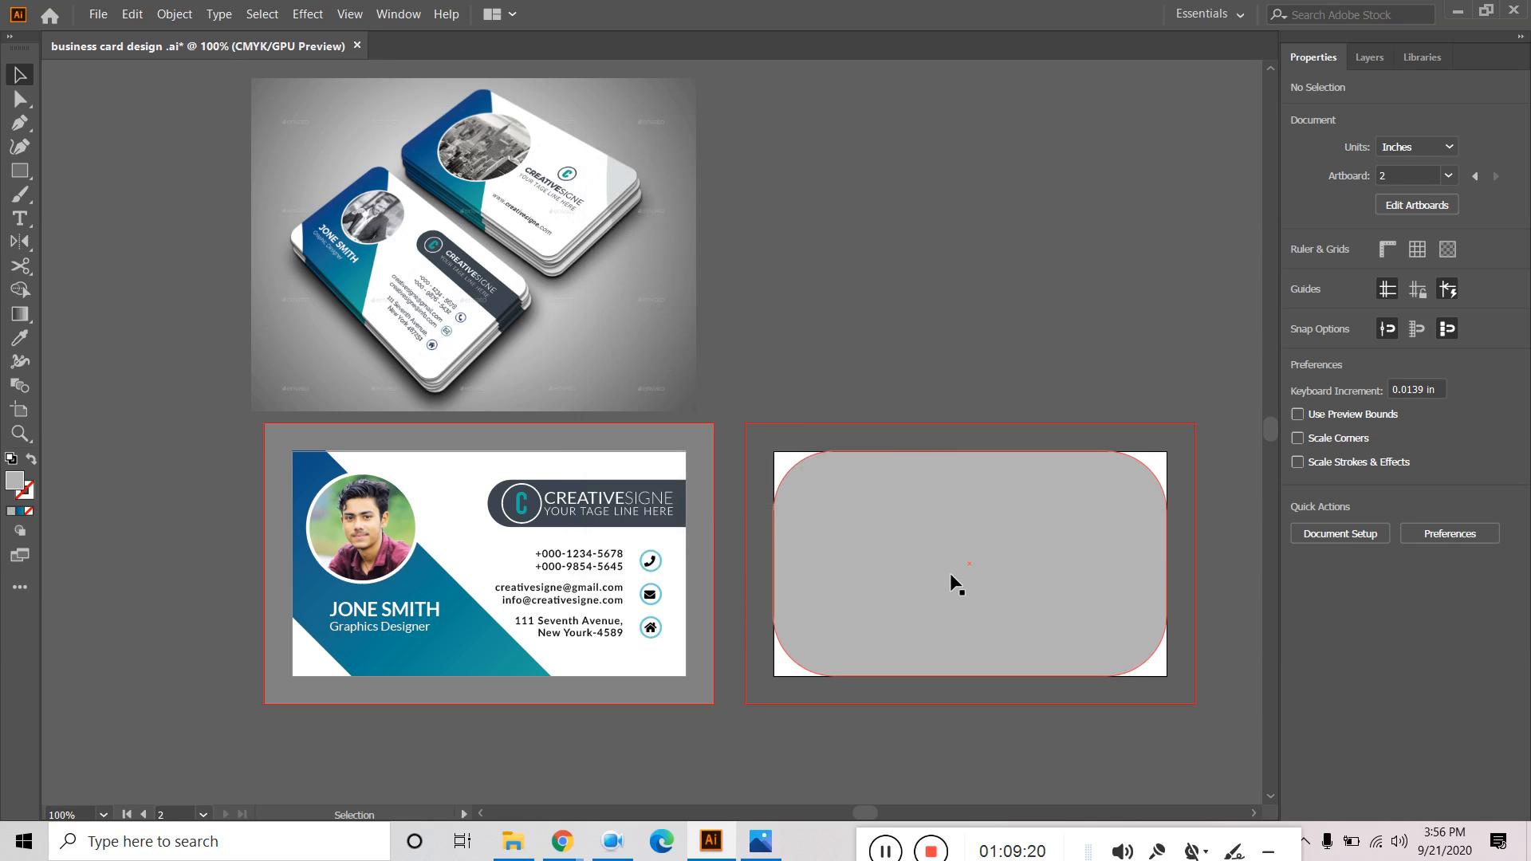
# Delete the grey rounded rectangle and draw a 3.5 × 2 in rectangle covering the back card.
pyautogui.click(1030, 615)
pyautogui.press('Delete')
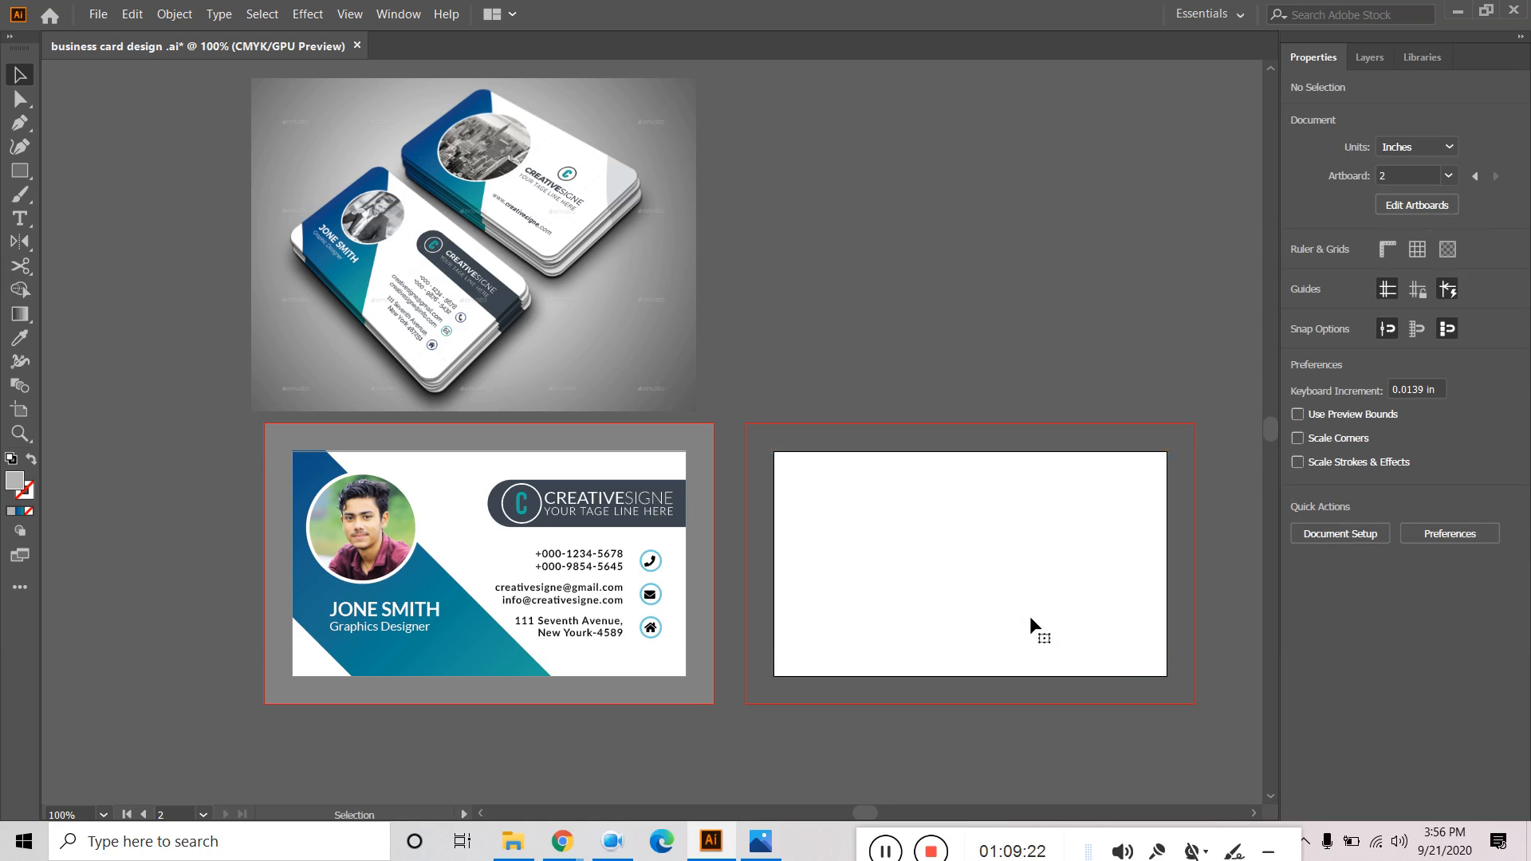
pyautogui.click(1369, 57)
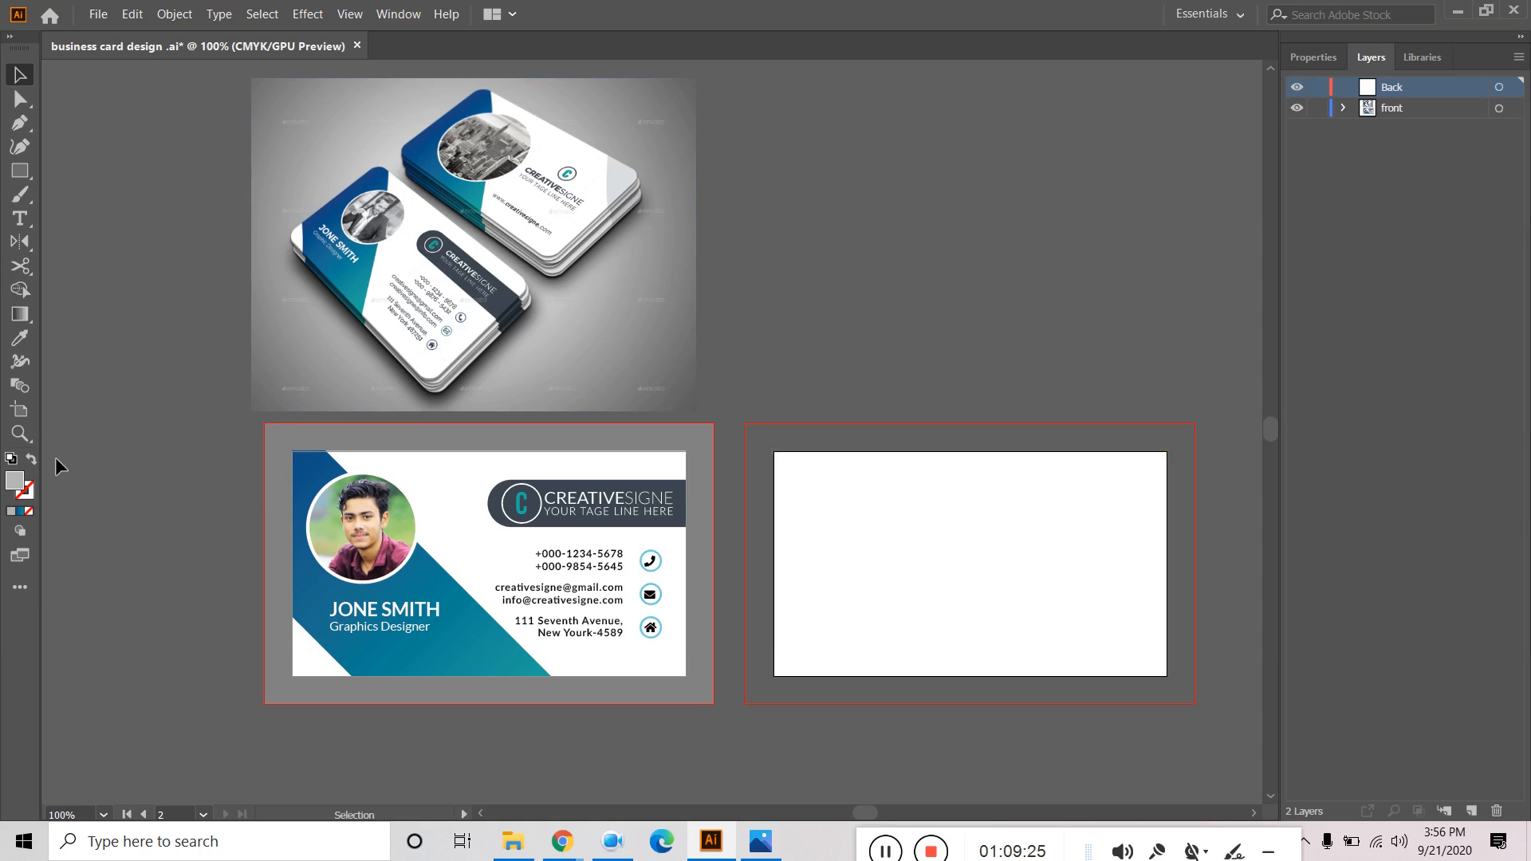
pyautogui.click(20, 170)
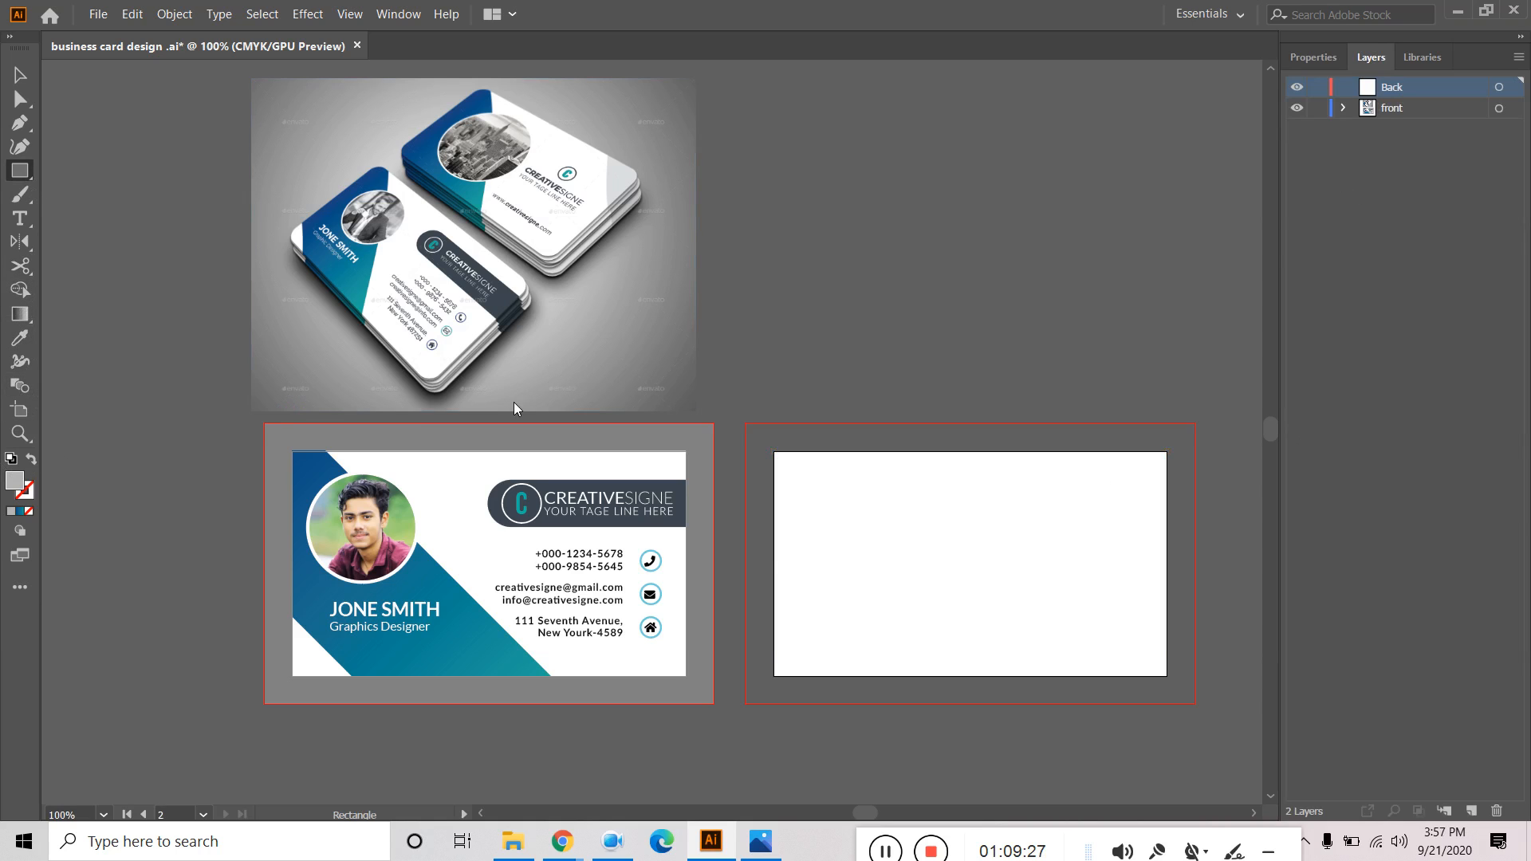
pyautogui.moveTo(745, 423); pyautogui.dragTo(1194, 703)
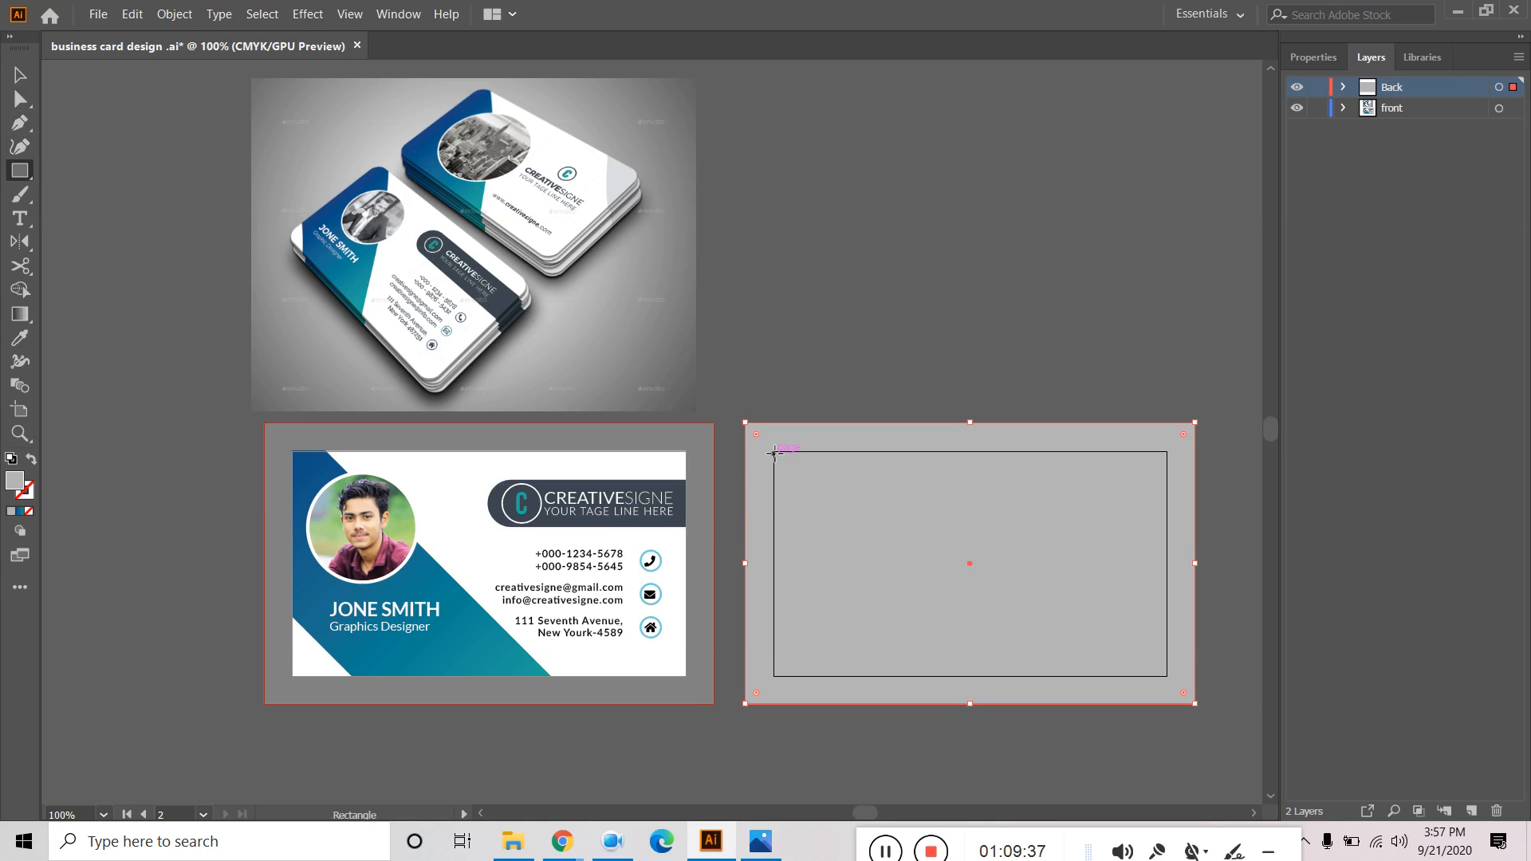
pyautogui.moveTo(773, 452); pyautogui.dragTo(1167, 676)
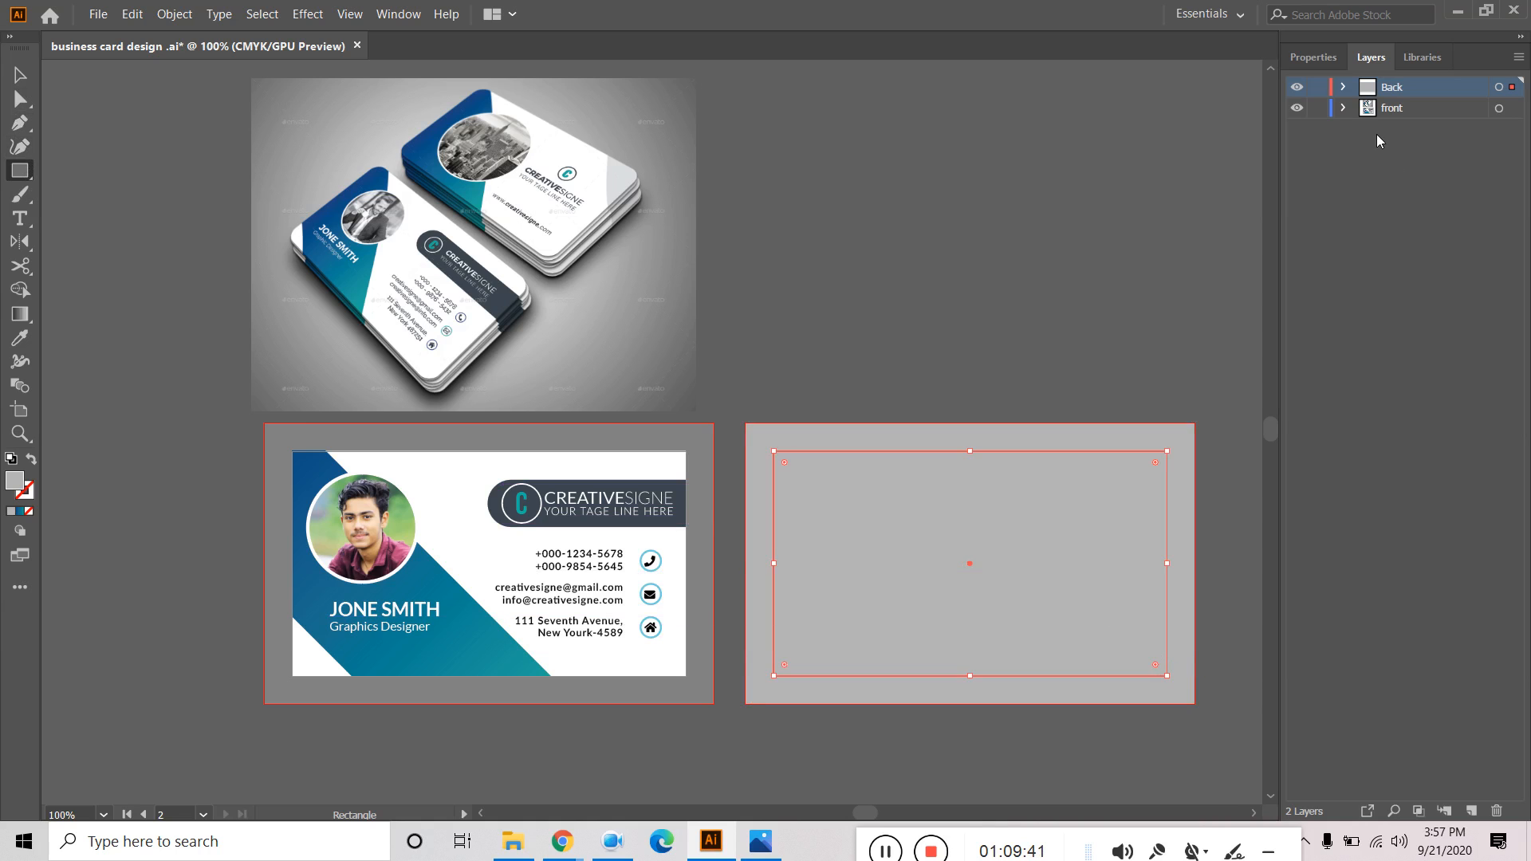
# Fill the new back-card rectangle with white from the Properties Fill swatches.
pyautogui.click(1315, 57)
pyautogui.click(1300, 276)
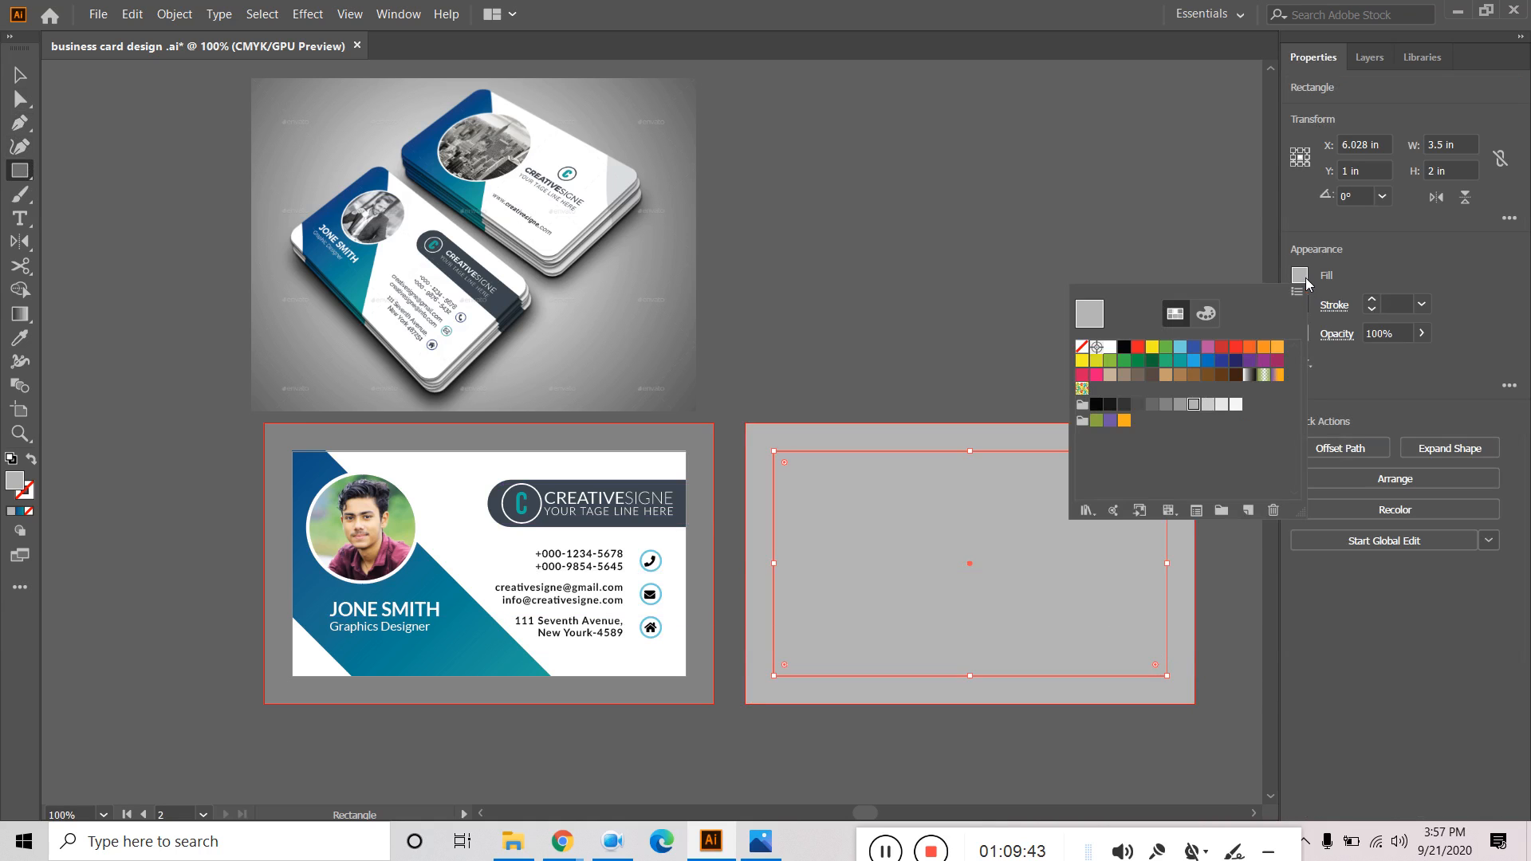
pyautogui.click(1110, 348)
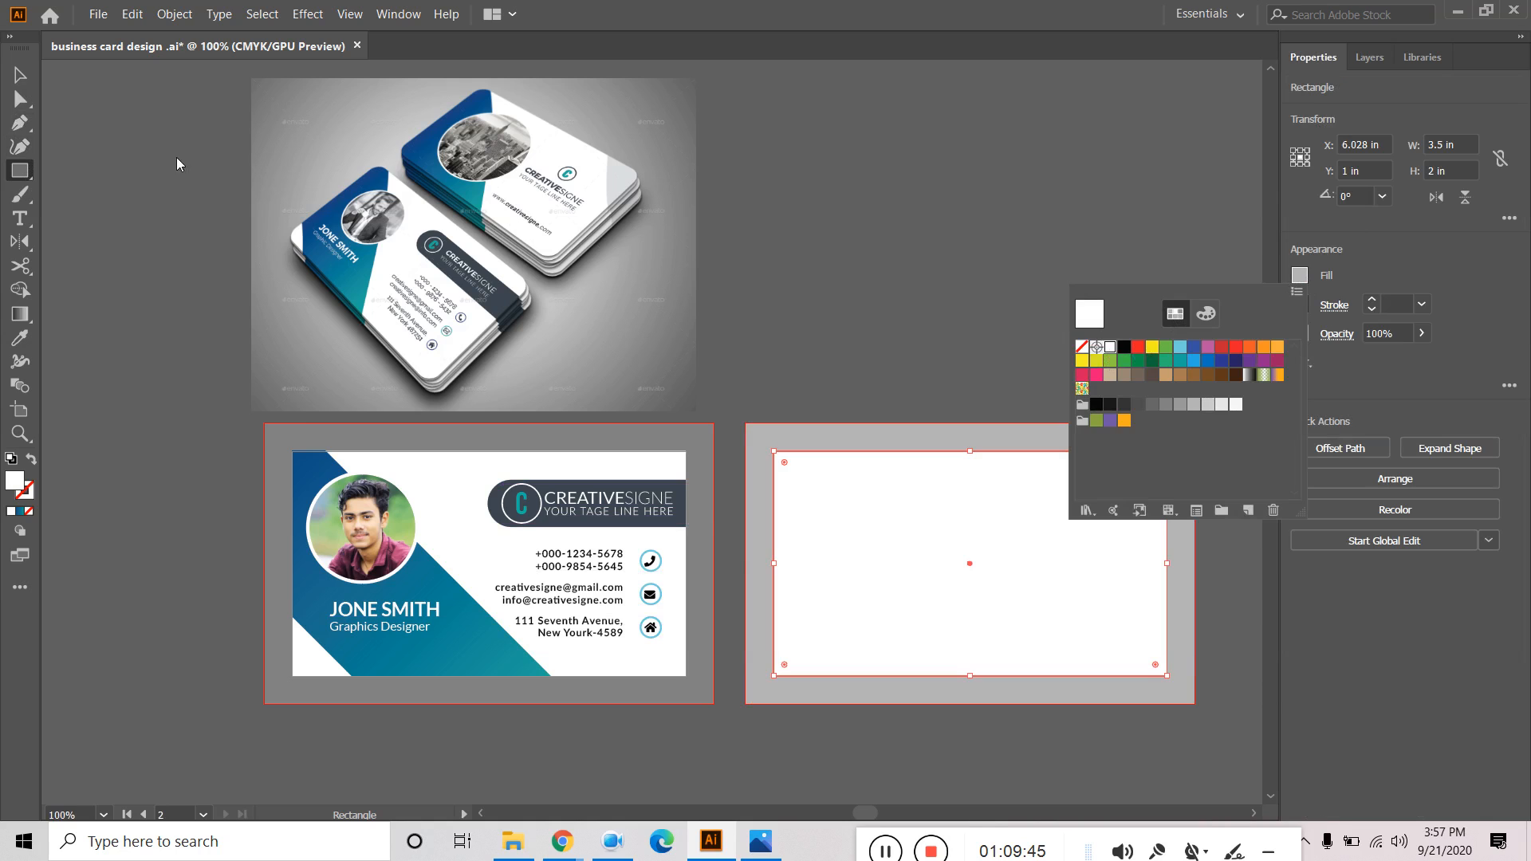
pyautogui.click(20, 194)
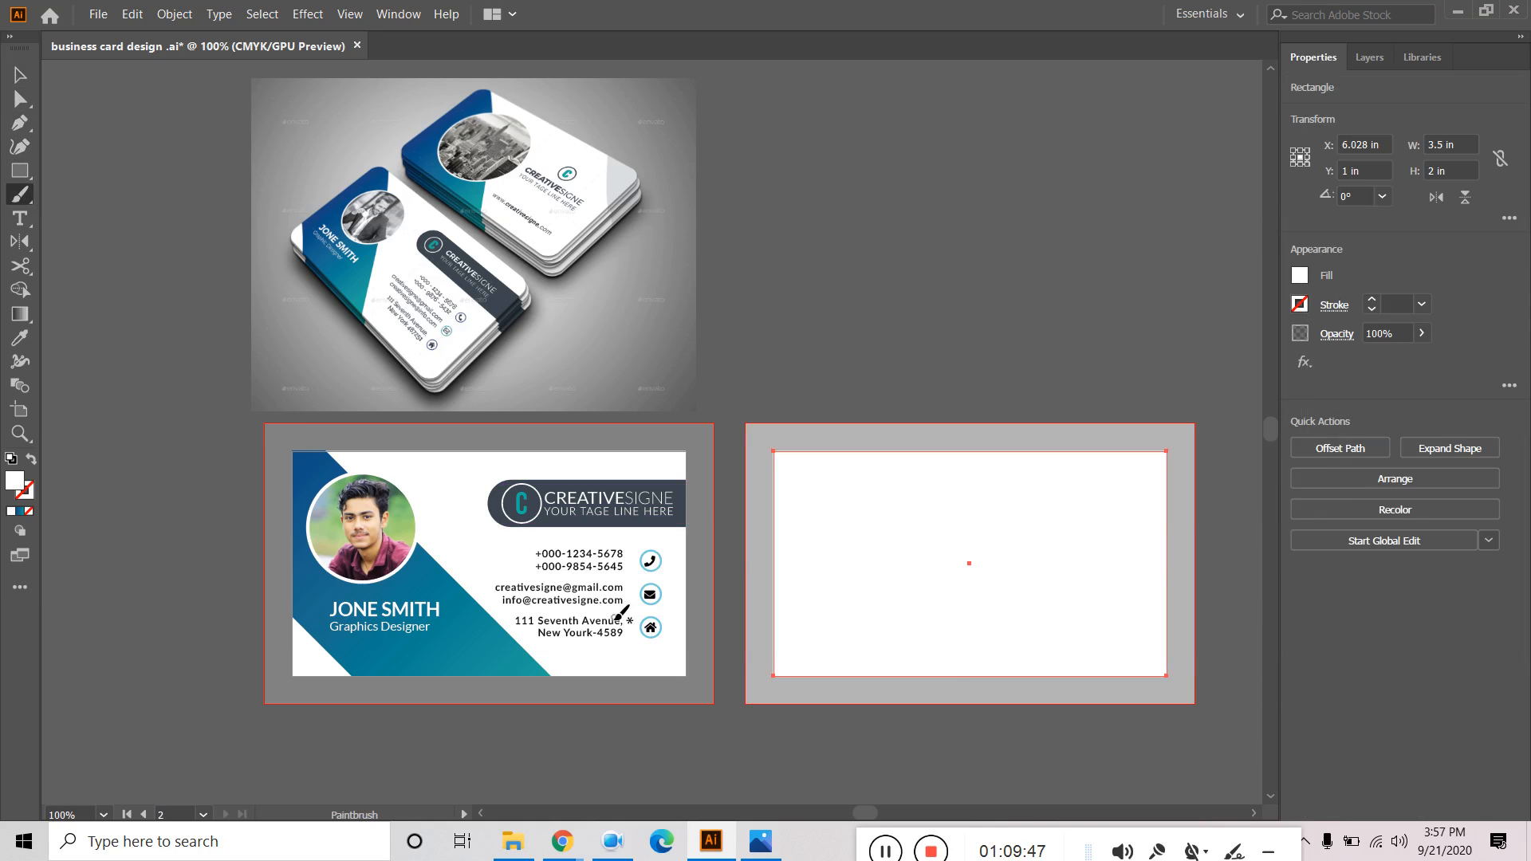
pyautogui.click(19, 74)
pyautogui.click(845, 287)
pyautogui.scroll(1, 955, 552)
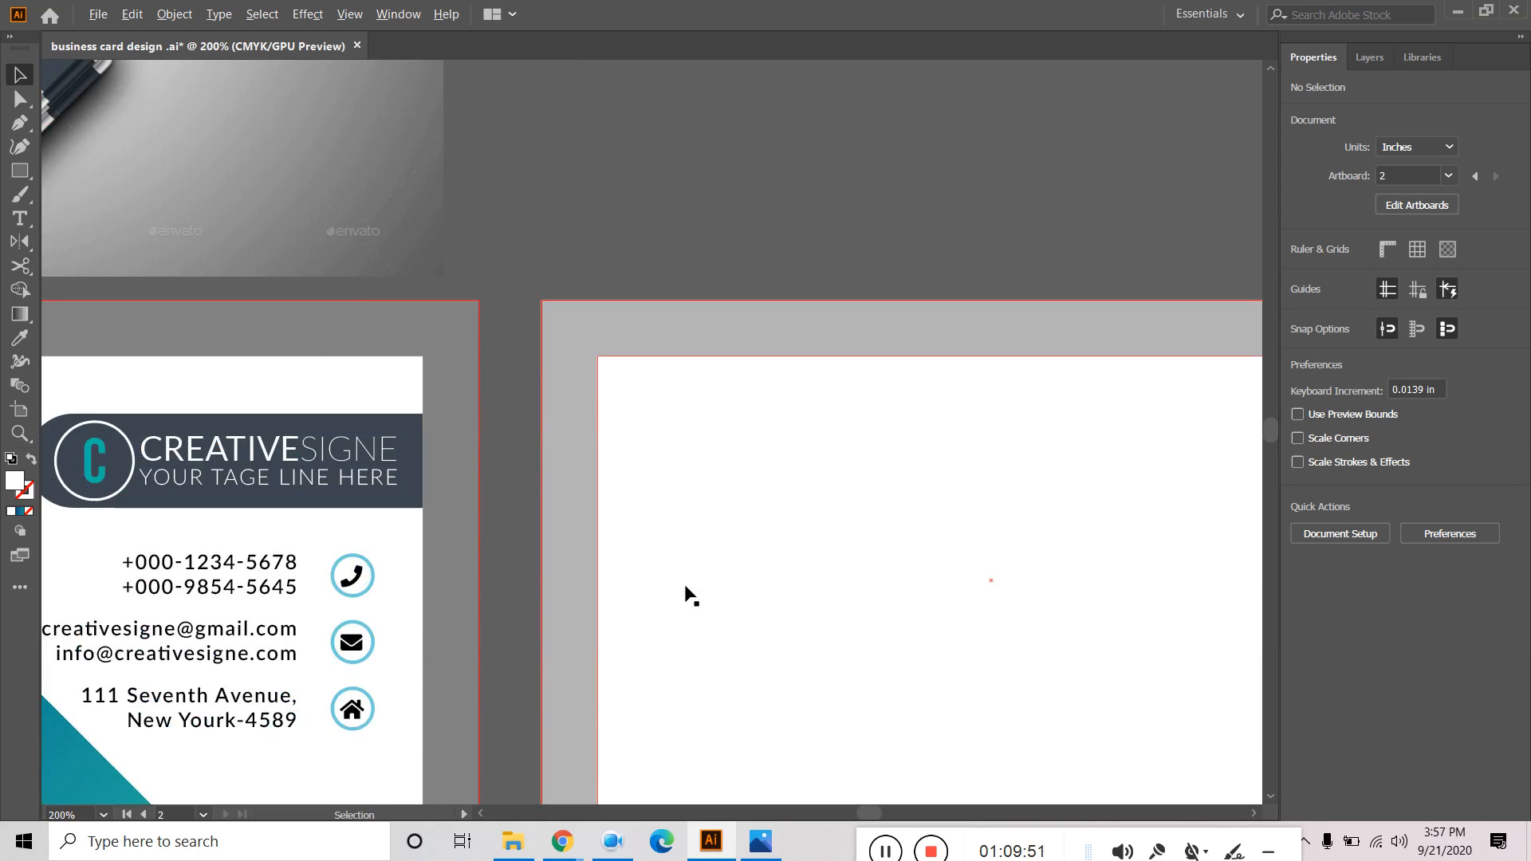
pyautogui.scroll(-2, 686, 574)
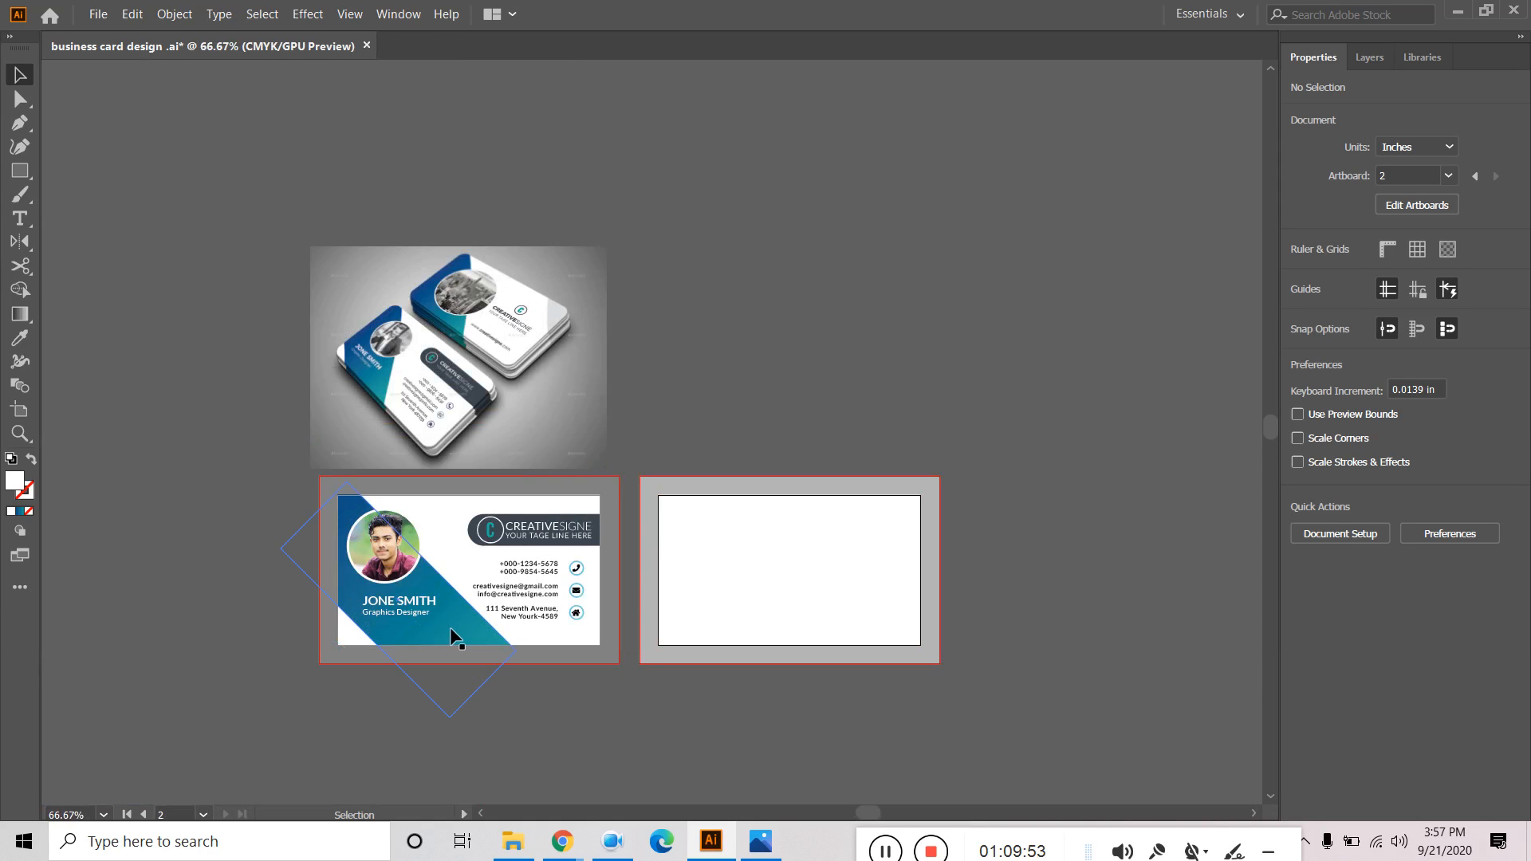
# Copy the rotated gradient rectangle from the front card group and paste it into the Back layer.
pyautogui.click(450, 626)
pyautogui.doubleClick(438, 615)
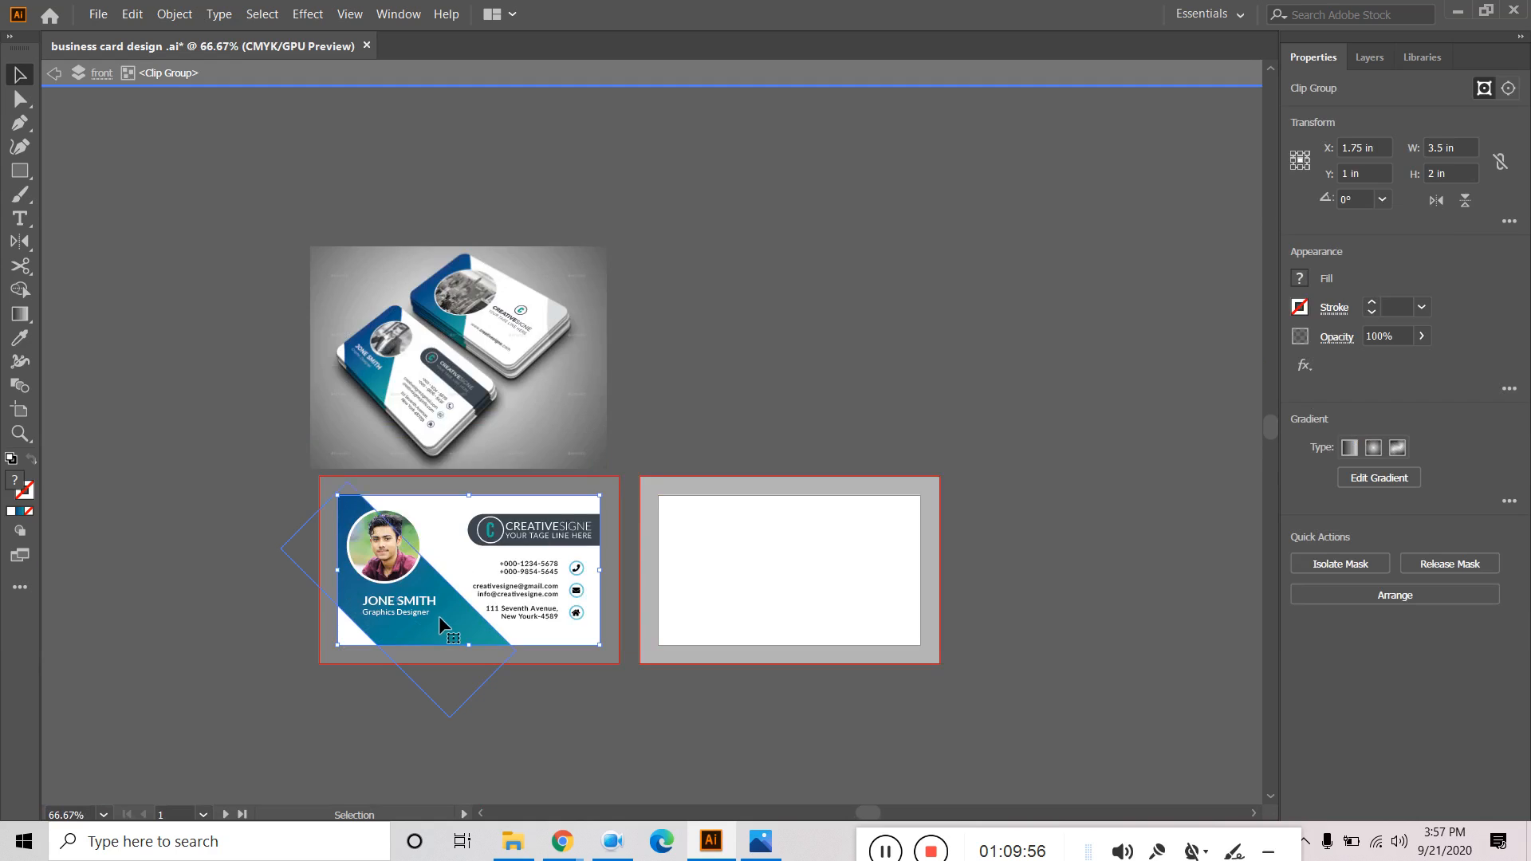
pyautogui.click(443, 617)
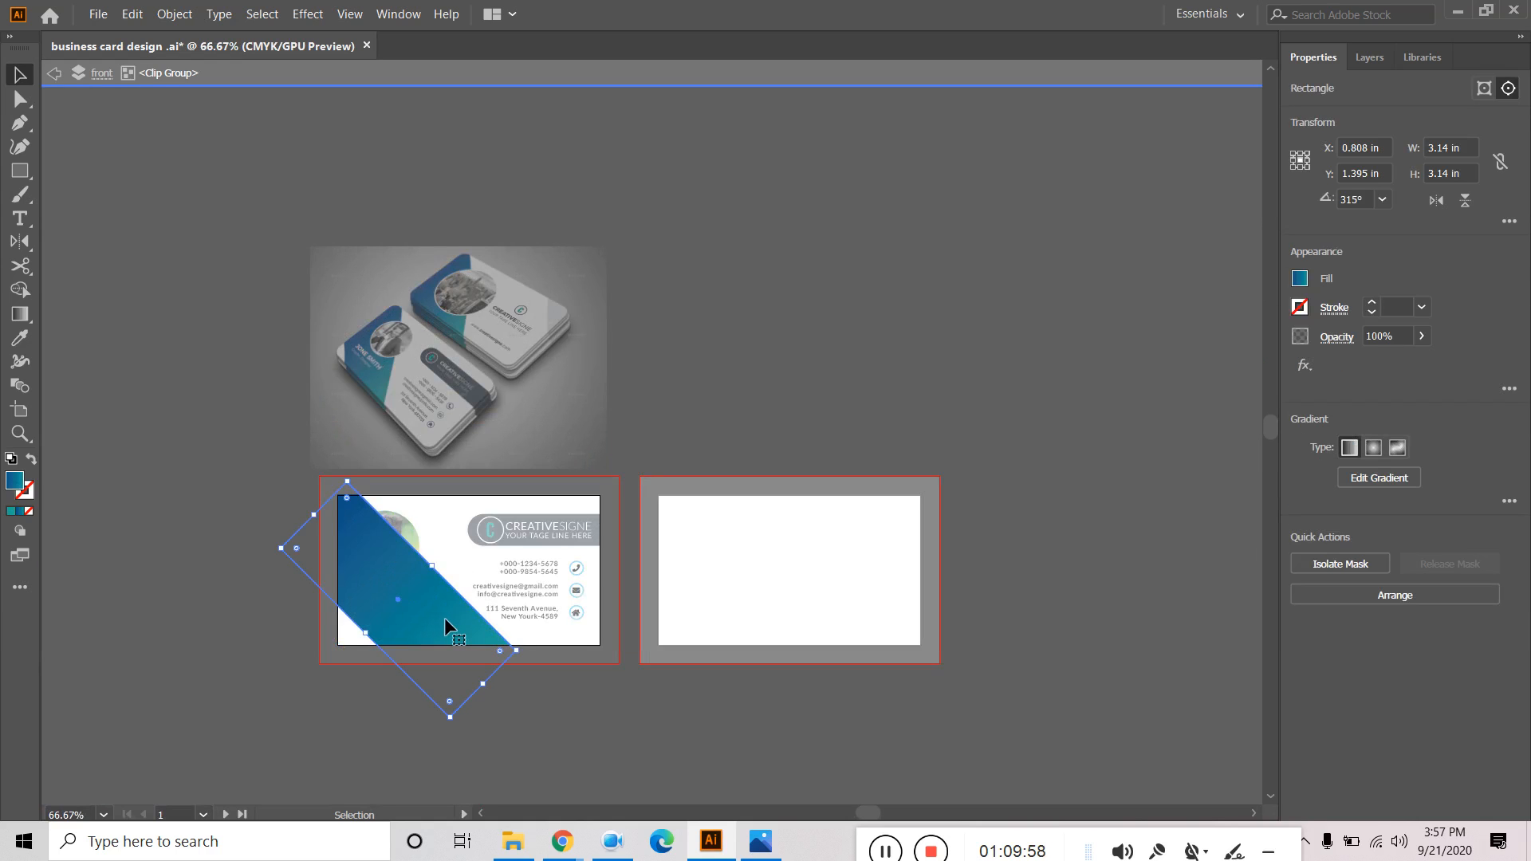
pyautogui.press('a')
pyautogui.press('v')
pyautogui.click(1370, 58)
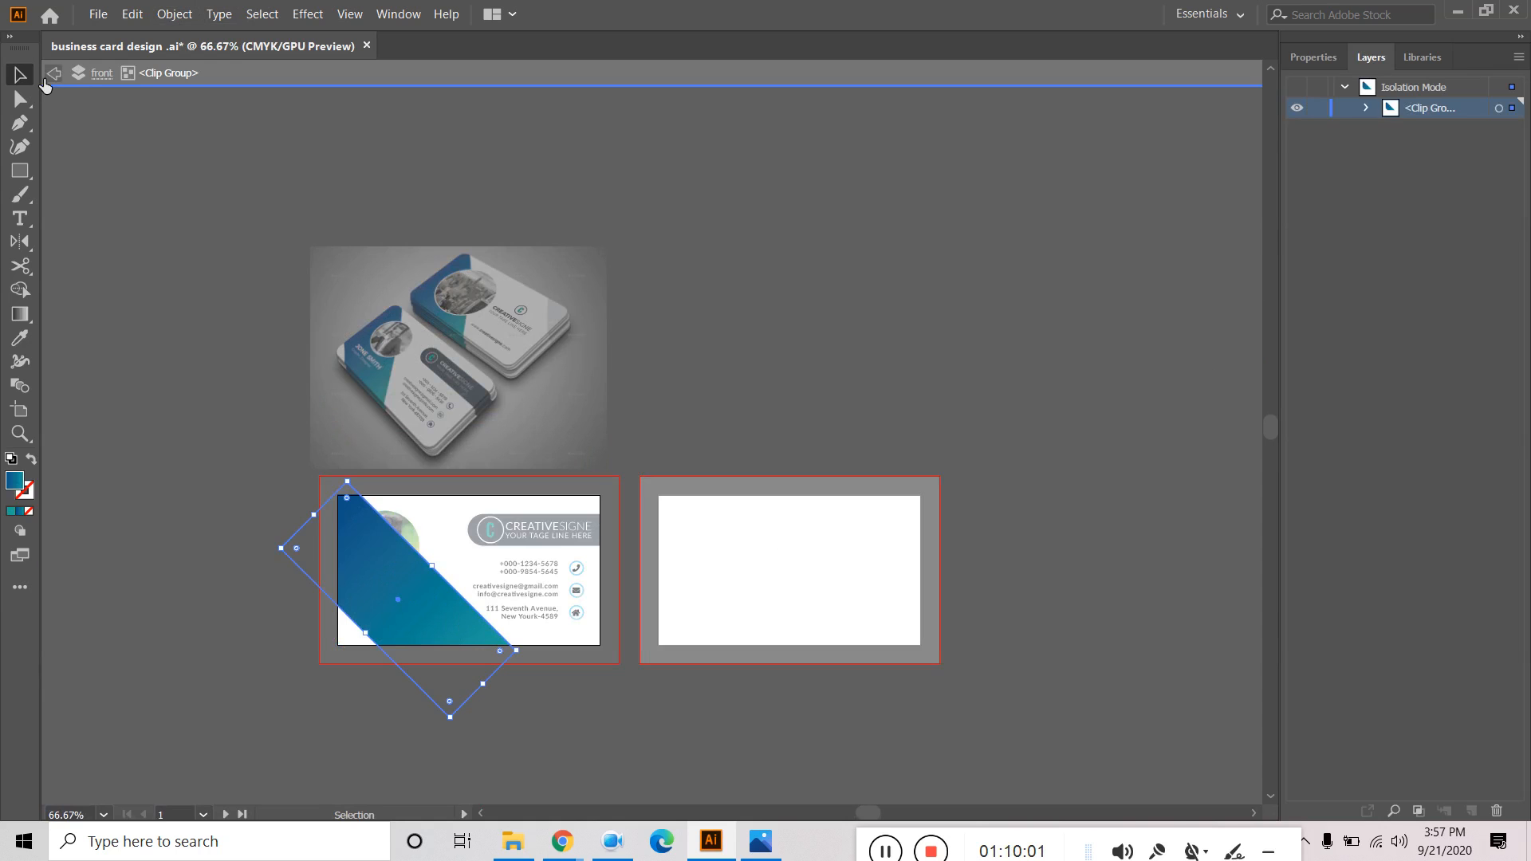
pyautogui.click(52, 73)
pyautogui.click(51, 73)
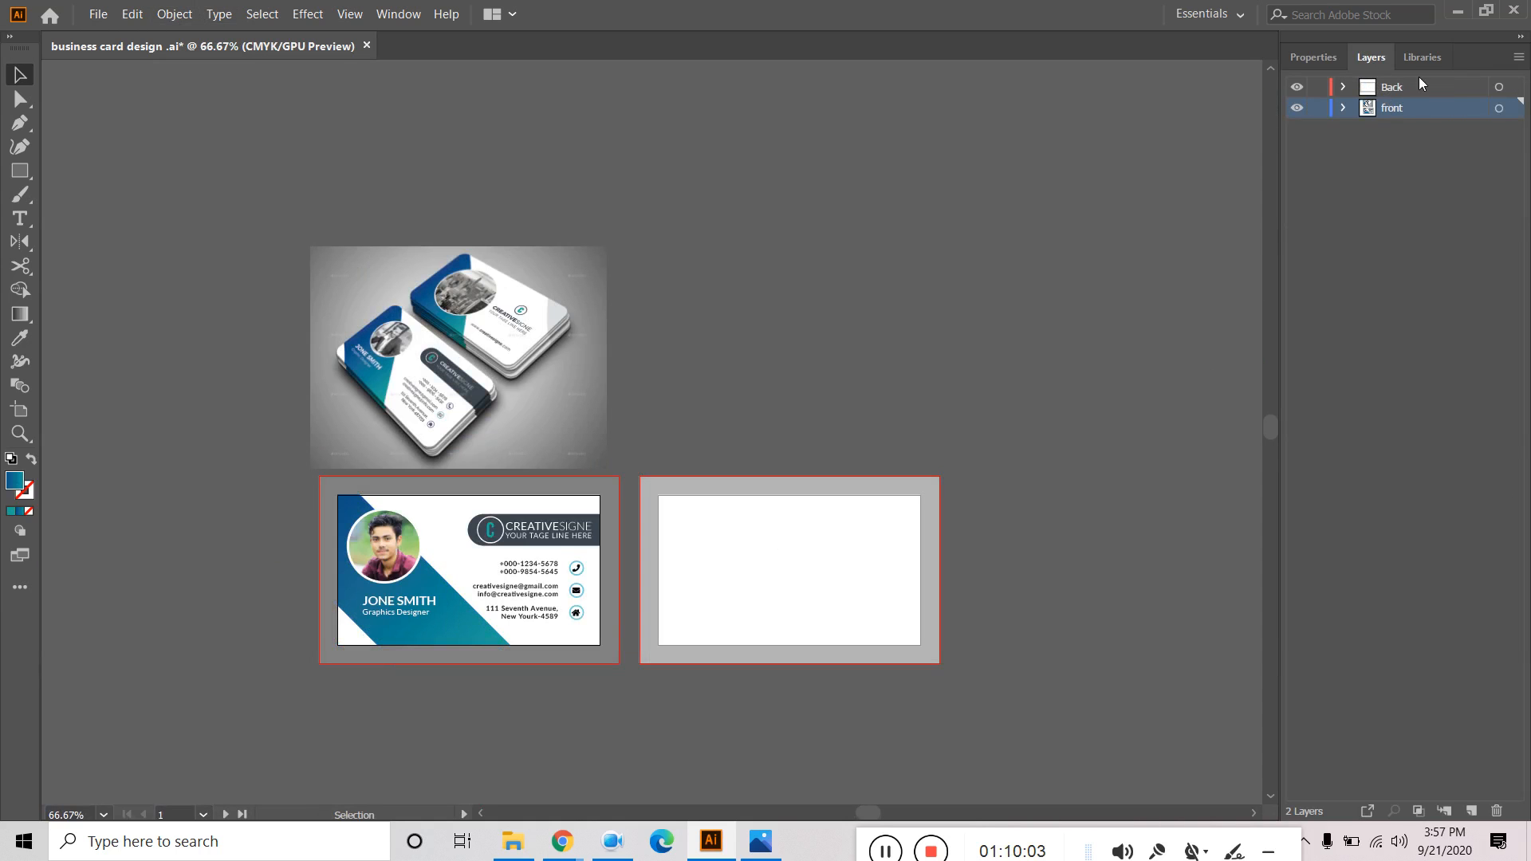
pyautogui.click(1421, 92)
pyautogui.hotkey('ctrl', 'v')
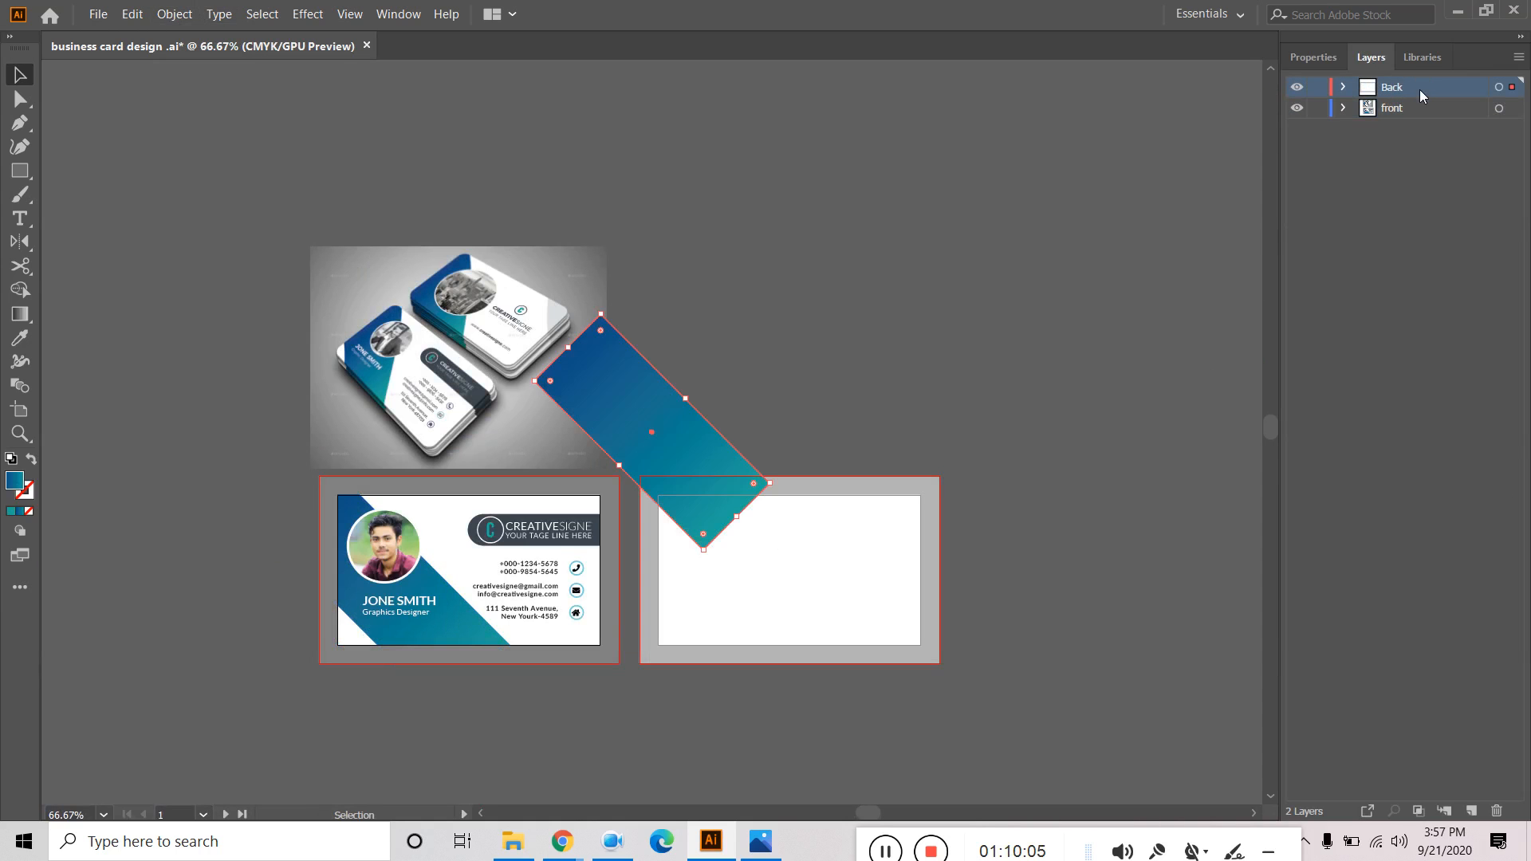
# Position and widen the pasted gradient rectangle over the back card's left side.
pyautogui.moveTo(663, 444); pyautogui.dragTo(710, 638)
pyautogui.moveTo(730, 587); pyautogui.dragTo(753, 563)
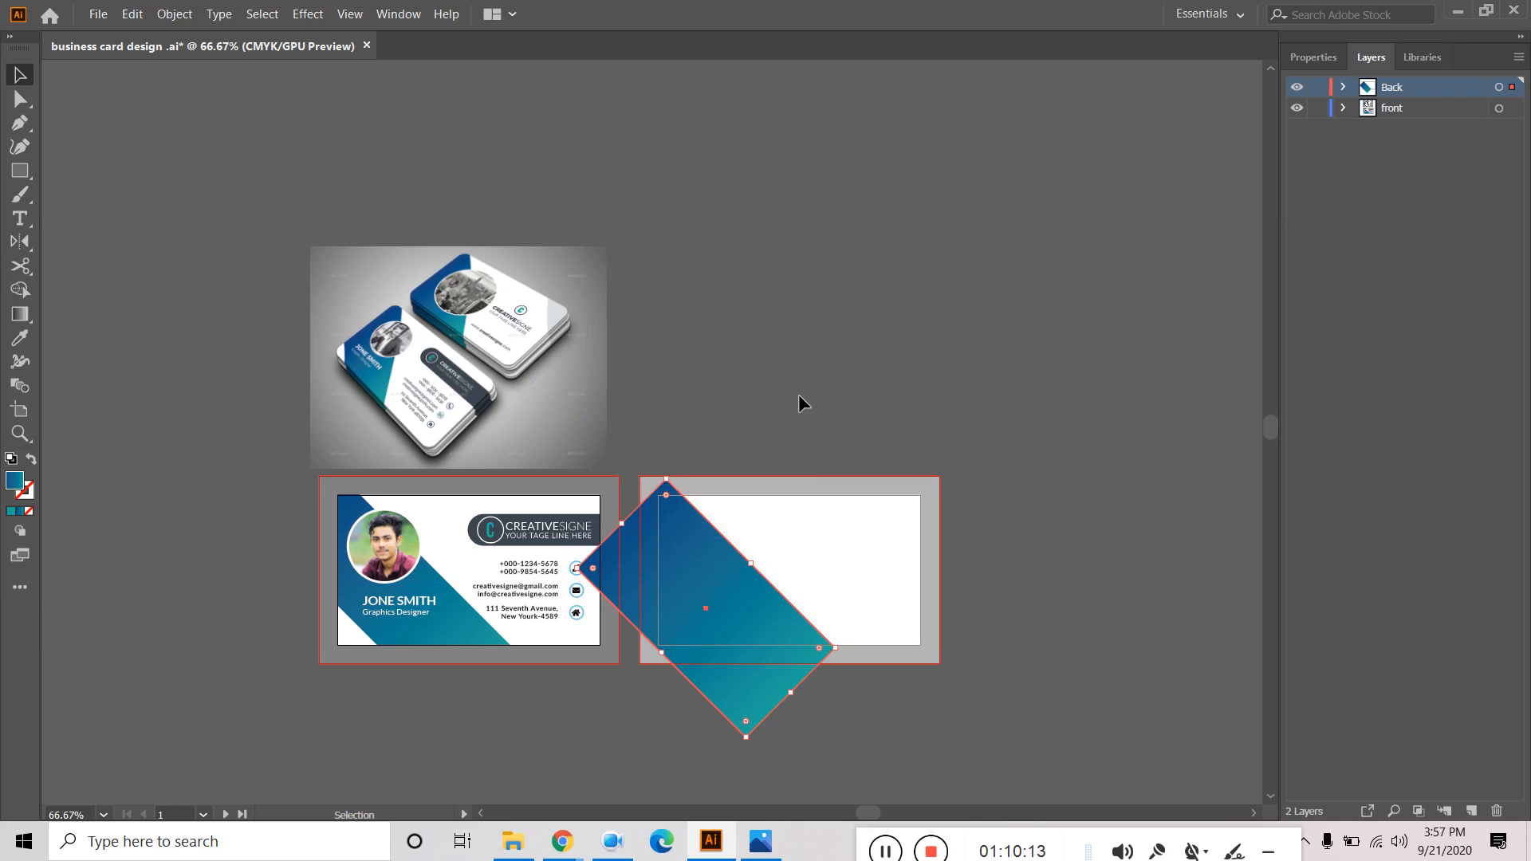
pyautogui.click(1346, 88)
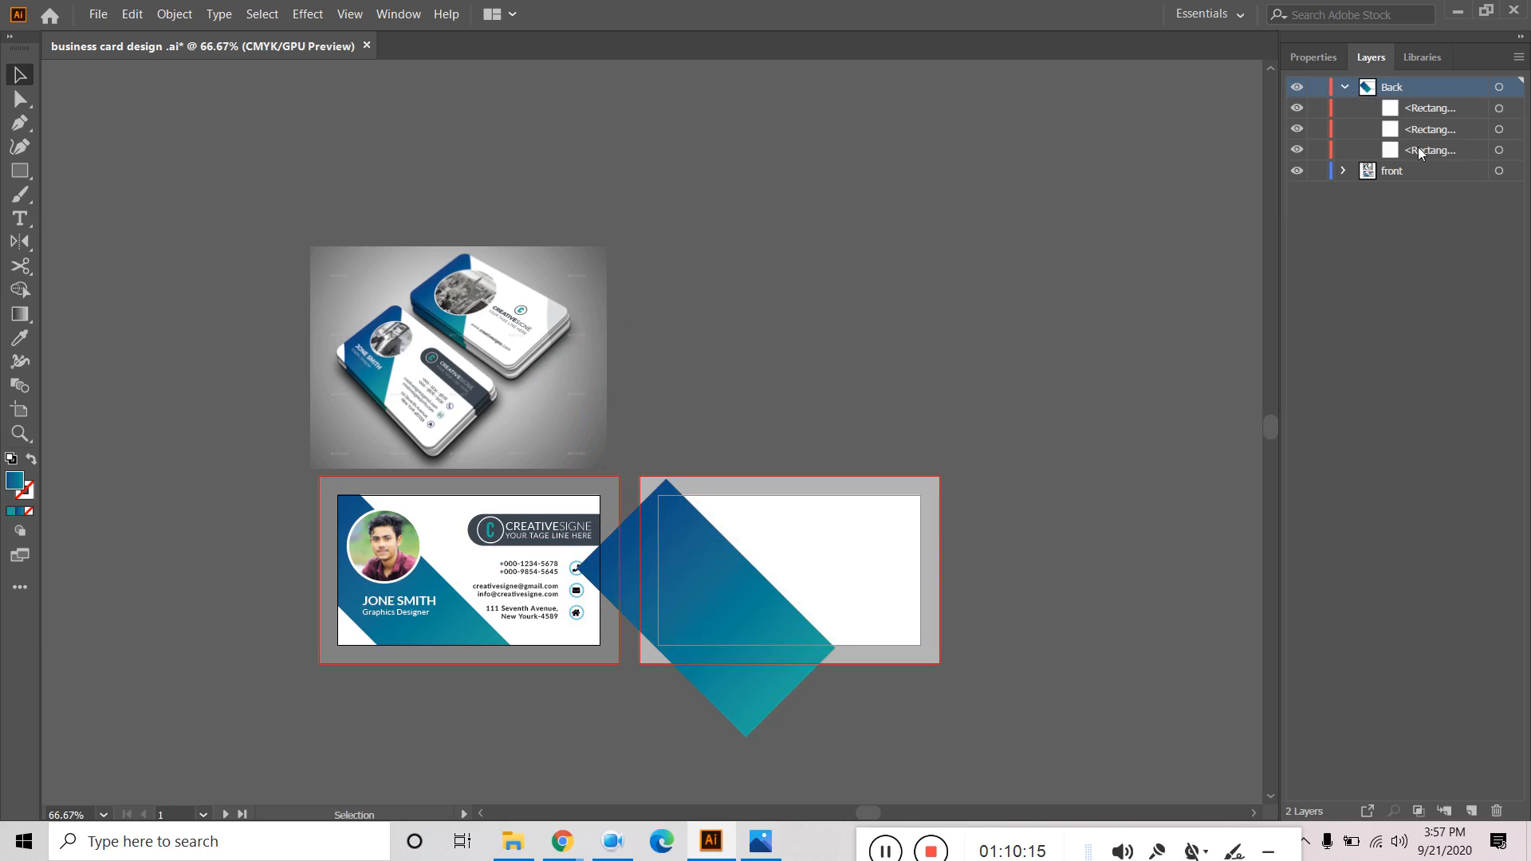
pyautogui.click(1440, 113)
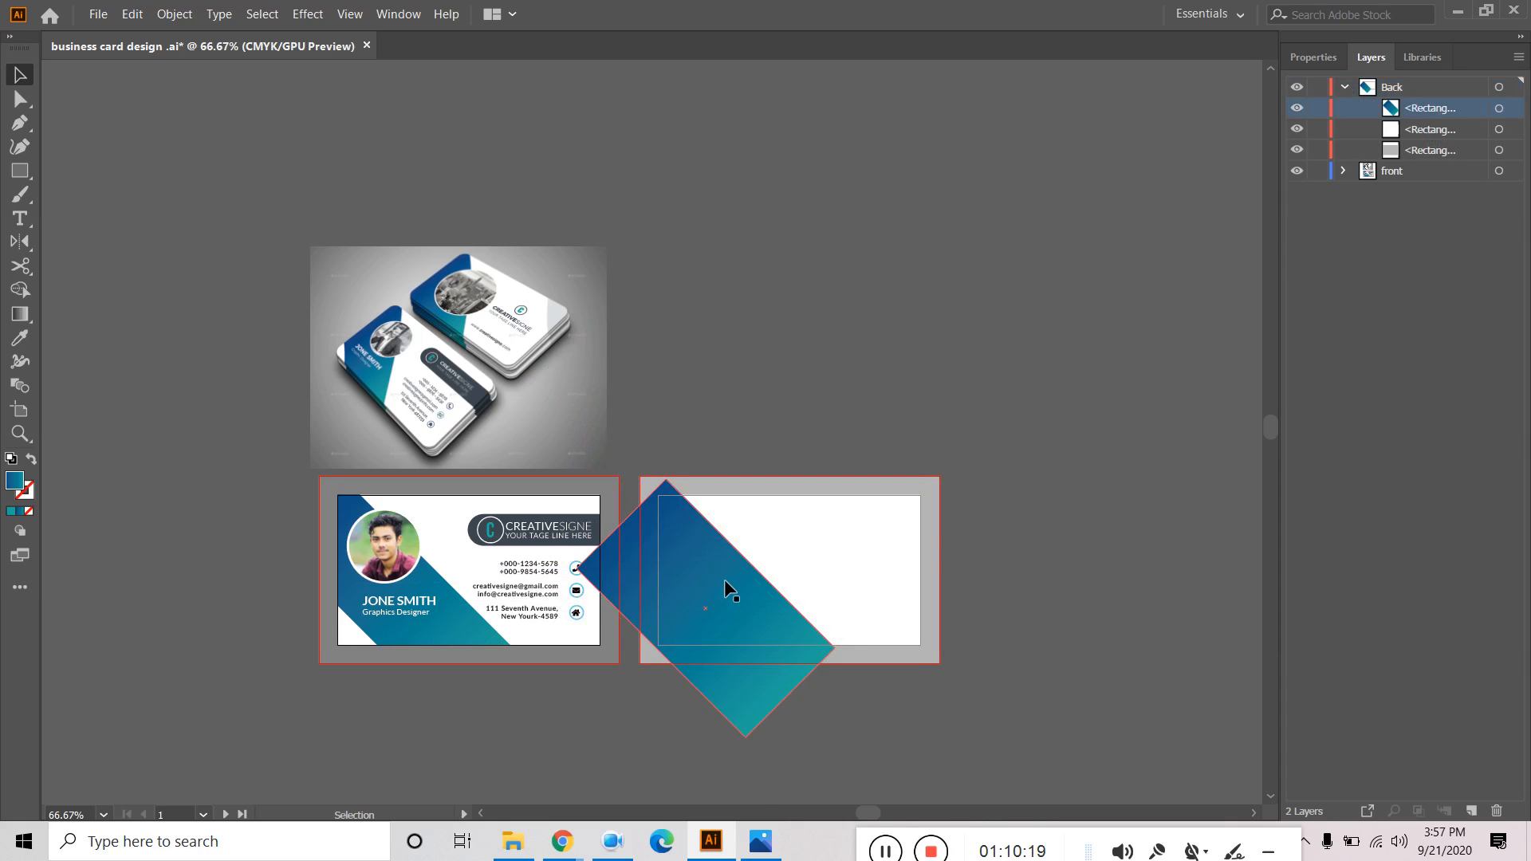
pyautogui.scroll(2, 724, 579)
pyautogui.click(711, 616)
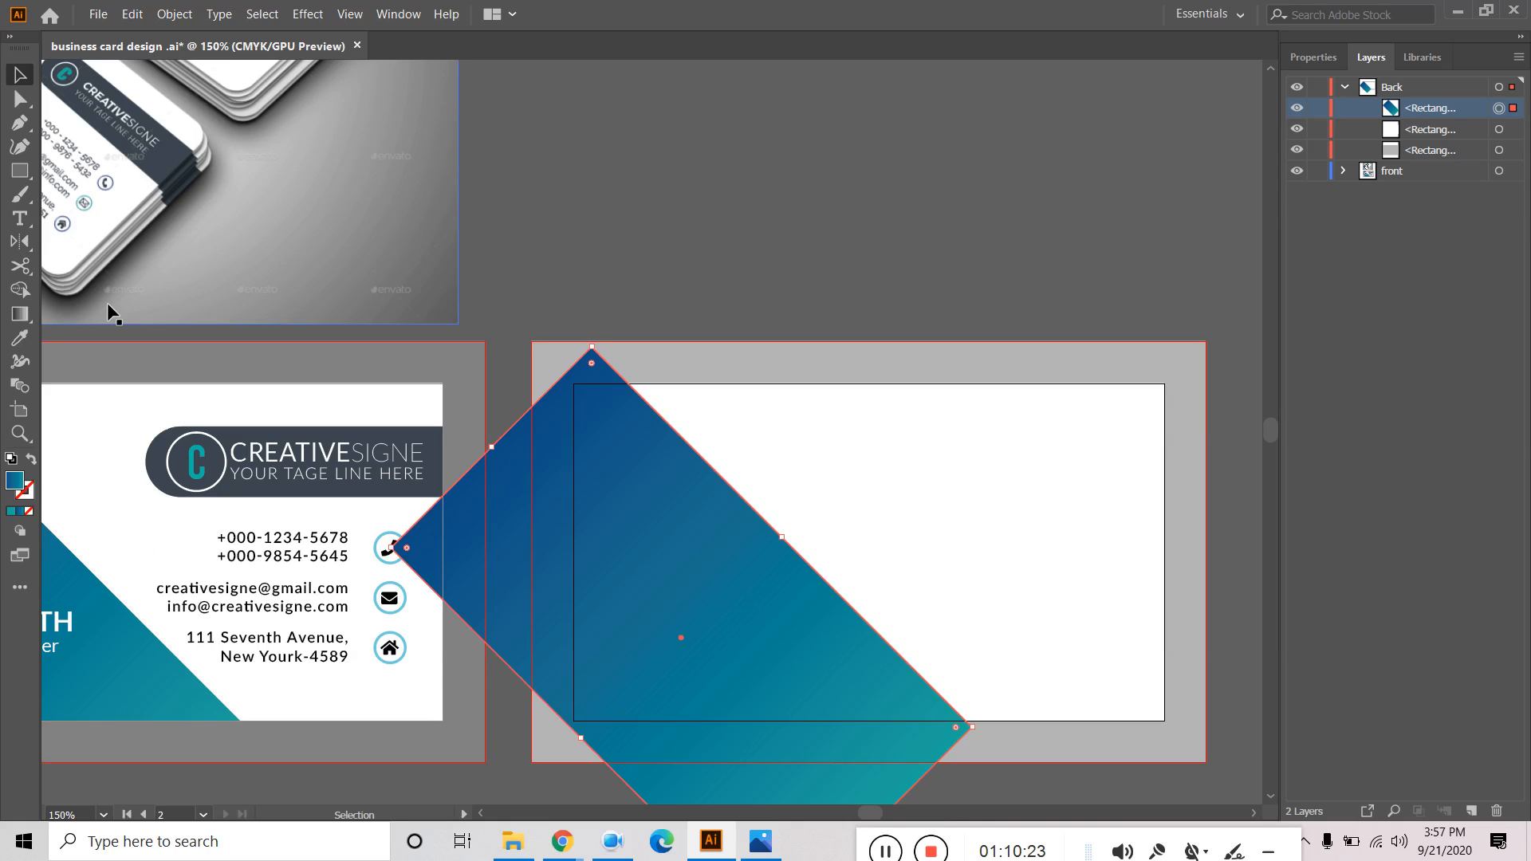
# Draw a green-filled rectangle matching the back card's edges.
pyautogui.click(20, 171)
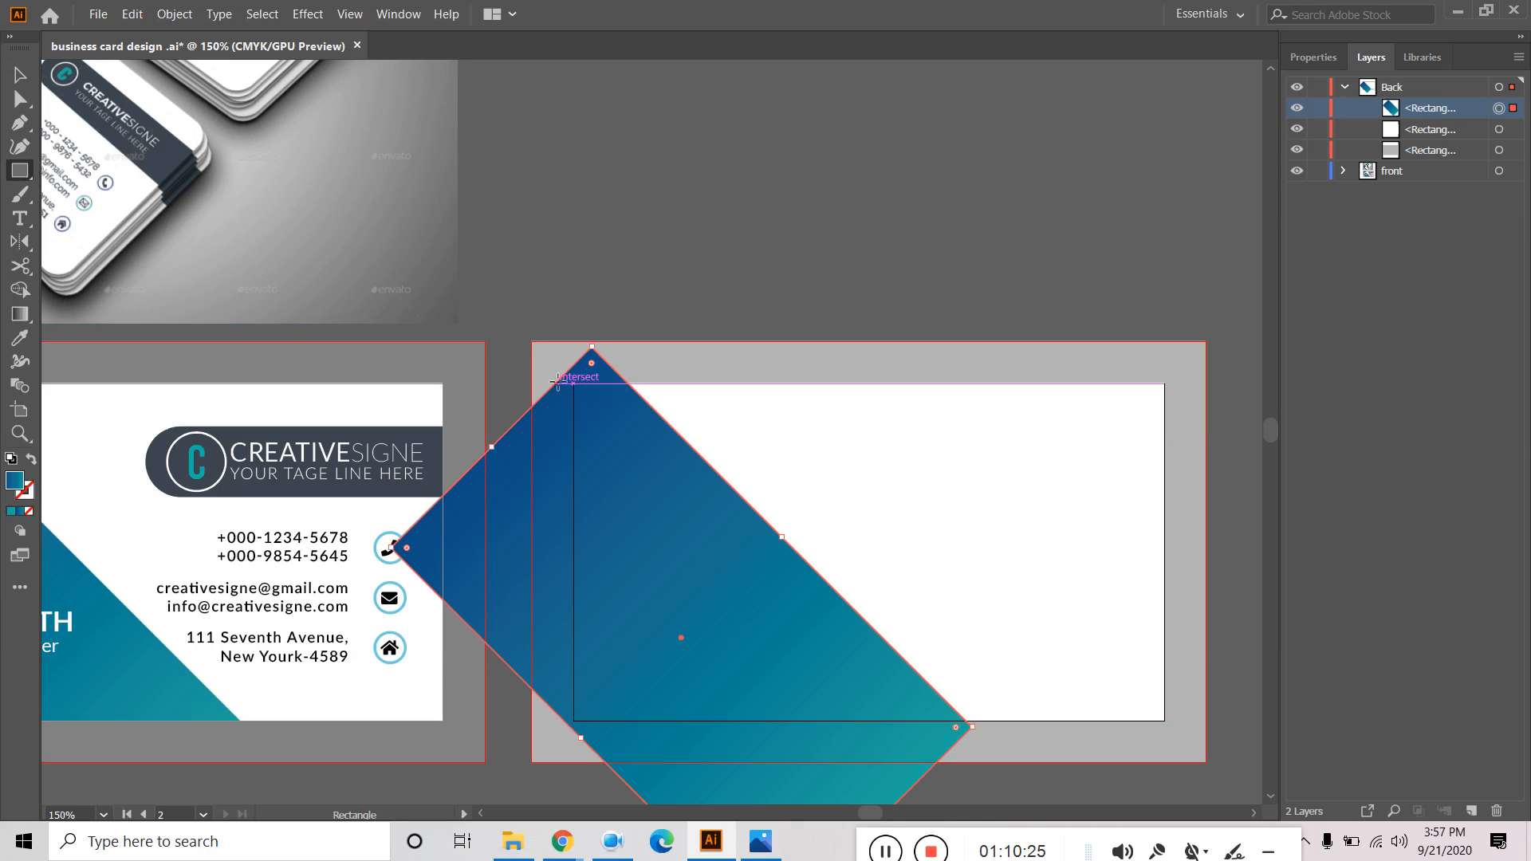
pyautogui.moveTo(573, 385); pyautogui.dragTo(1164, 720)
pyautogui.click(1314, 56)
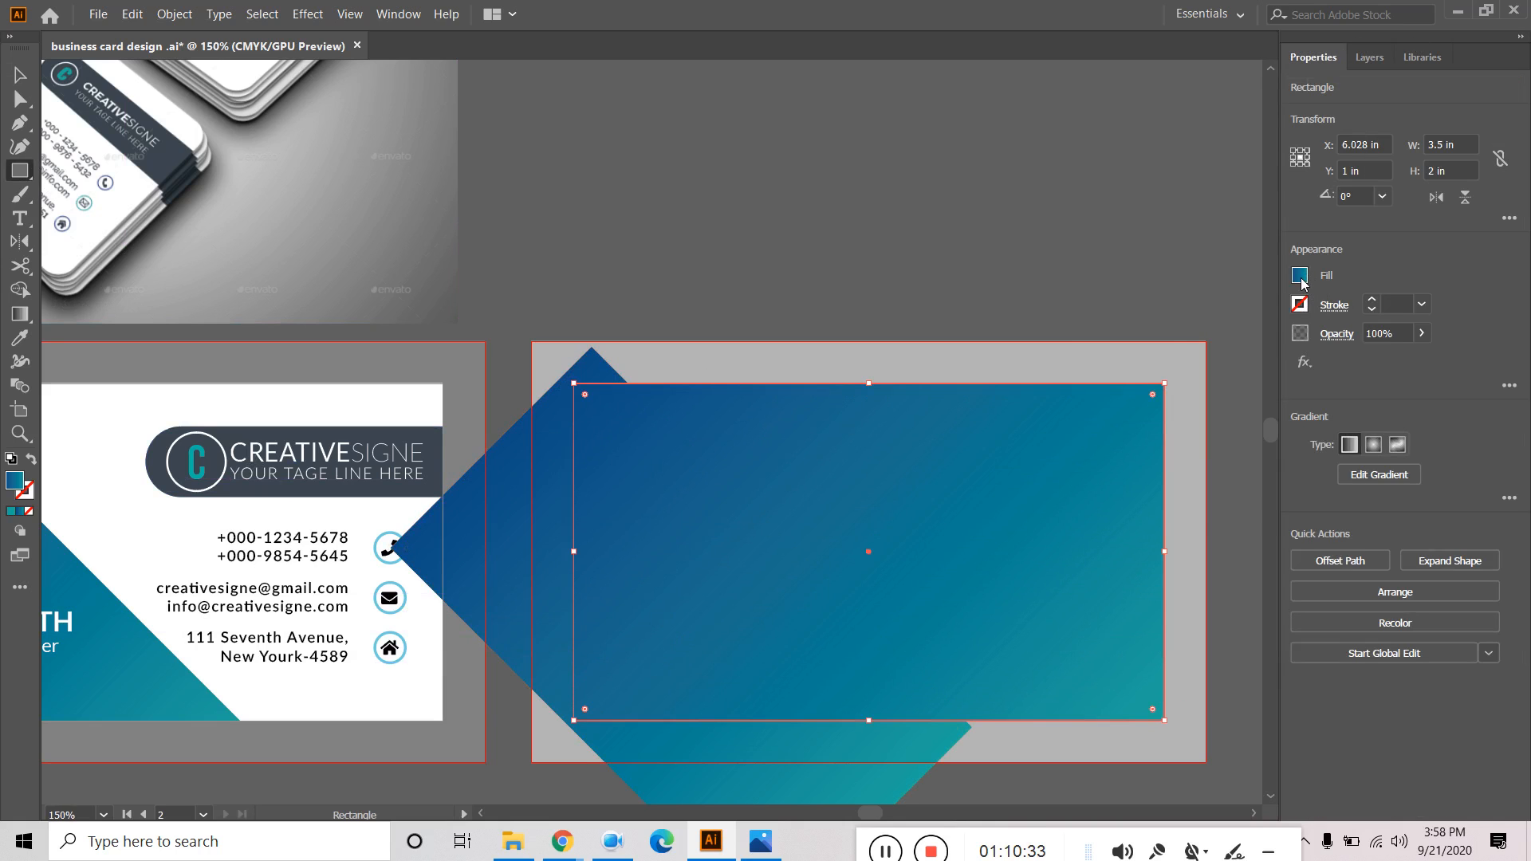
pyautogui.click(1300, 276)
pyautogui.click(1167, 348)
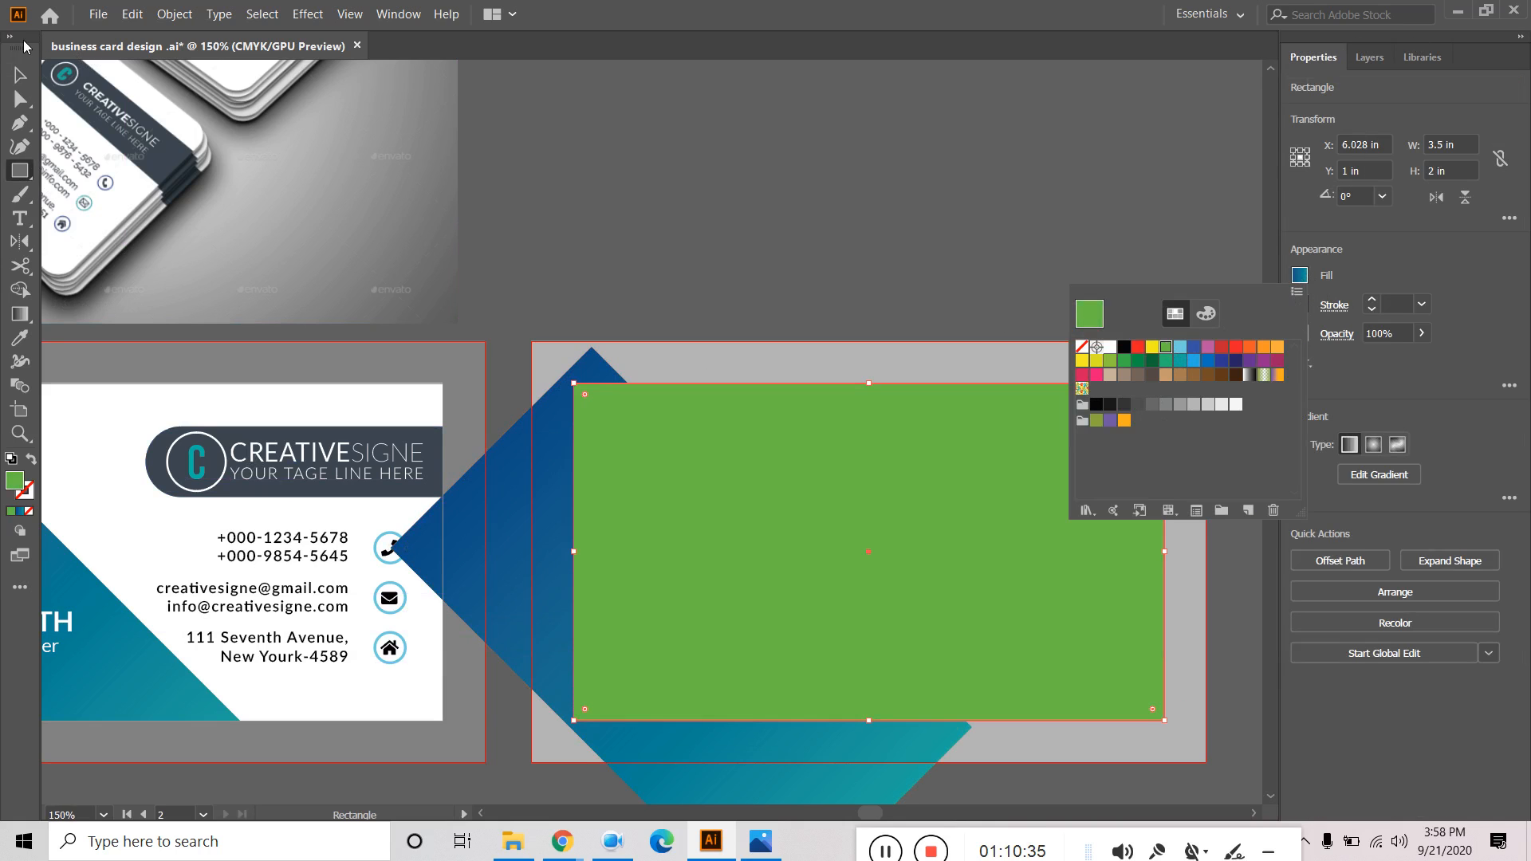
pyautogui.click(20, 74)
pyautogui.click(821, 460)
# Select the green rectangle and the gradient shape together and make a clipping mask.
pyautogui.click(20, 76)
pyautogui.click(917, 243)
pyautogui.click(744, 598)
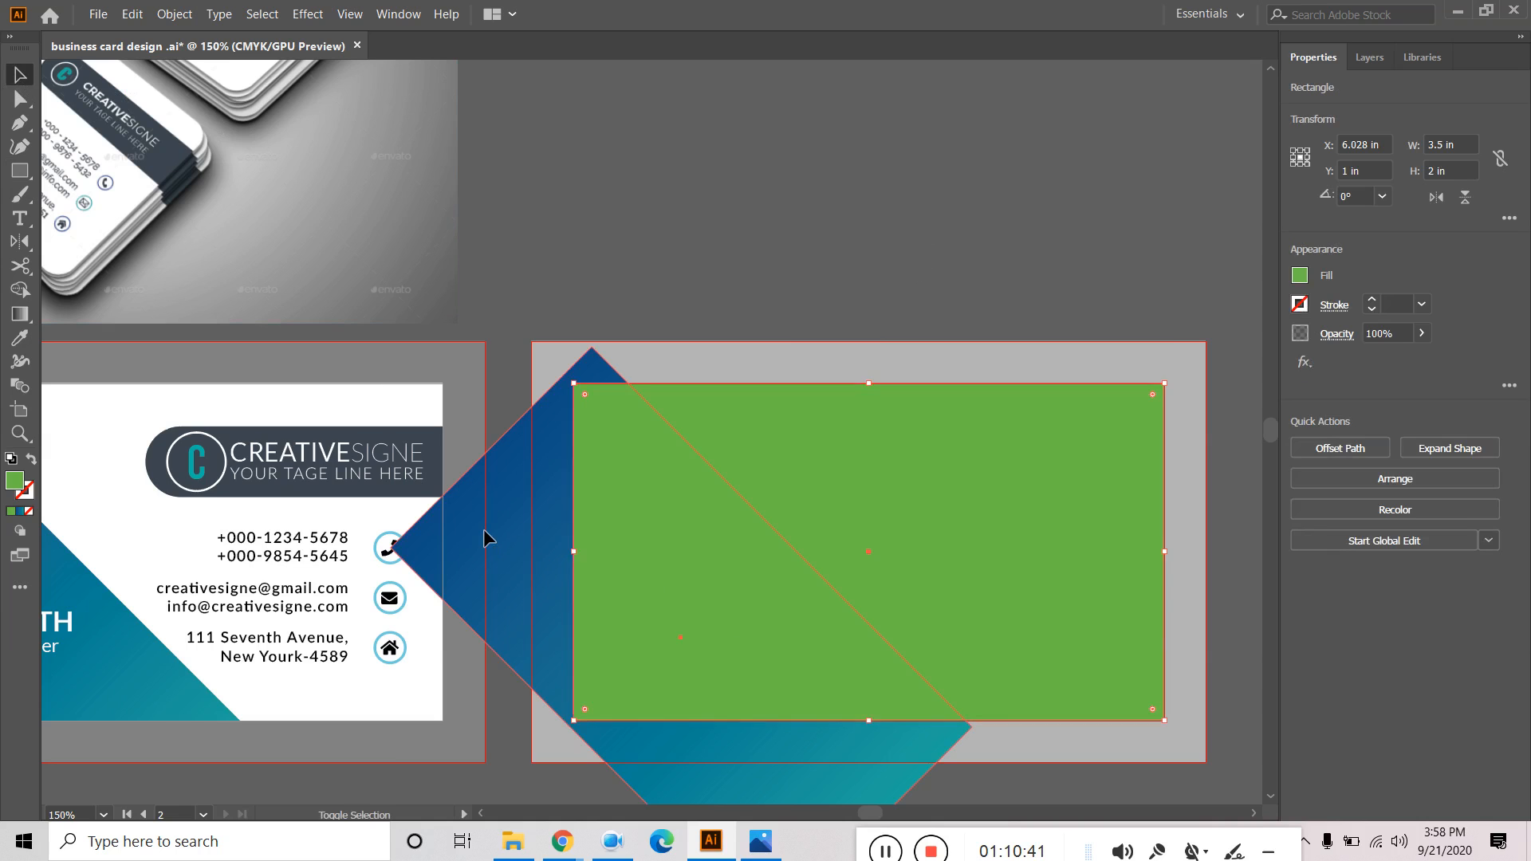
pyautogui.keyDown('shift'); pyautogui.click(484, 528); pyautogui.keyUp('shift')
pyautogui.rightClick(692, 490)
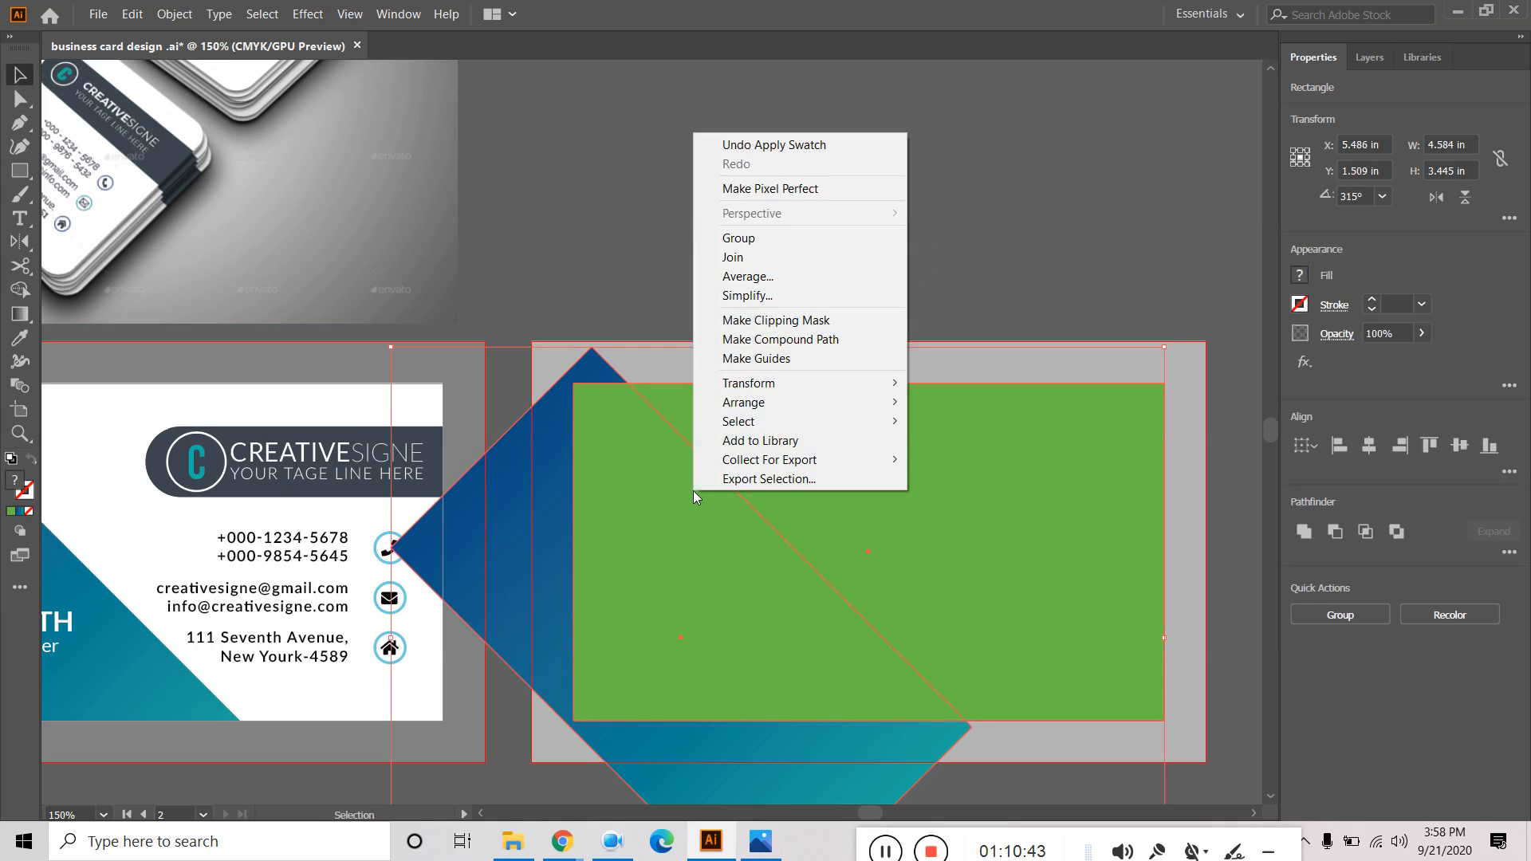
pyautogui.click(792, 322)
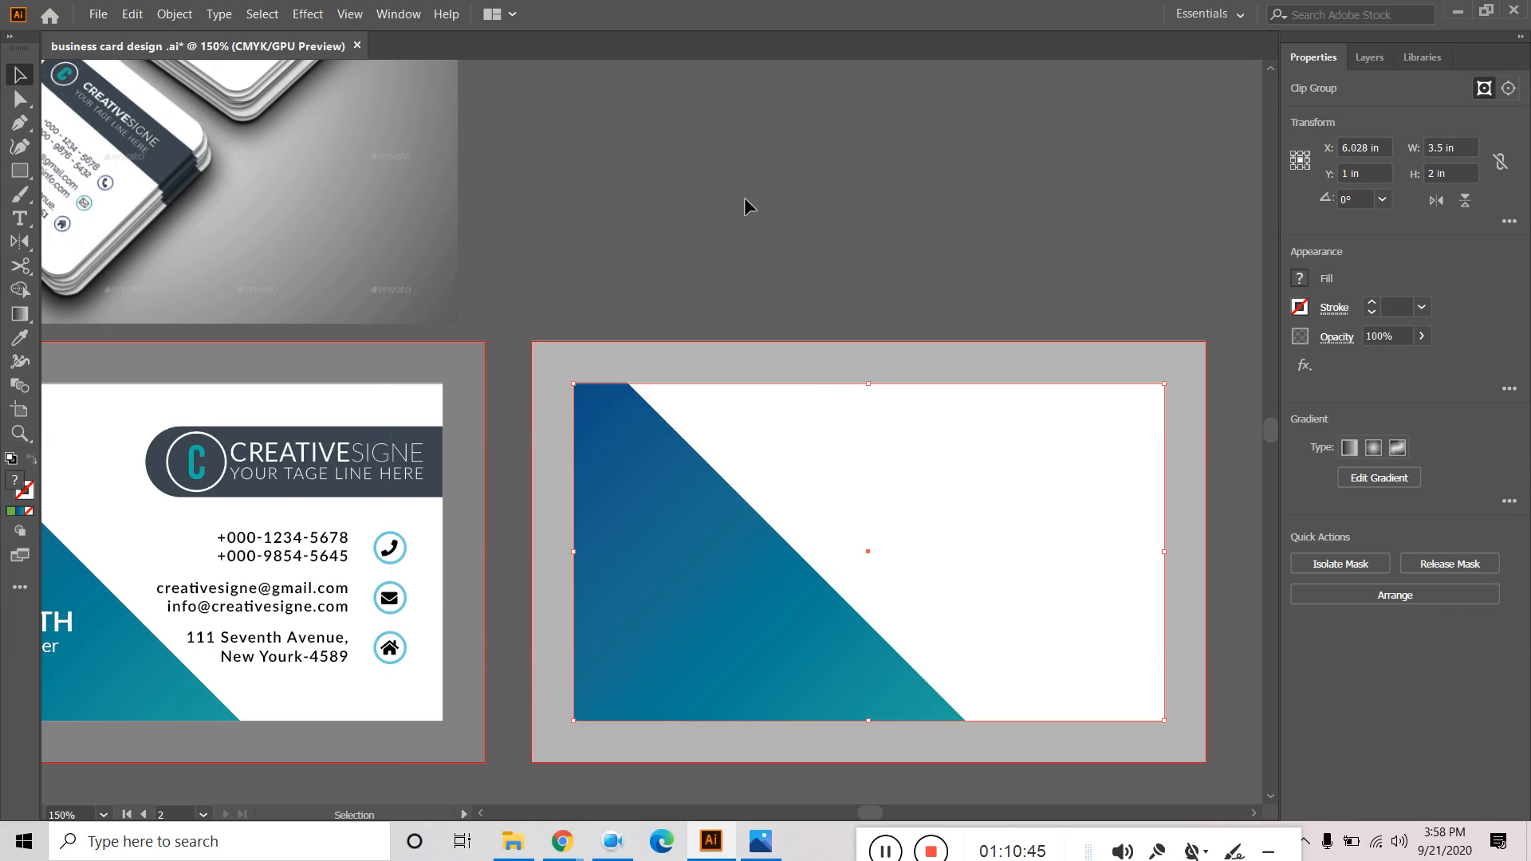
pyautogui.click(744, 197)
pyautogui.click(659, 549)
# Inspect the gradient shape inside the clipped group, then bring both cards into view.
pyautogui.doubleClick(670, 500)
pyautogui.click(667, 509)
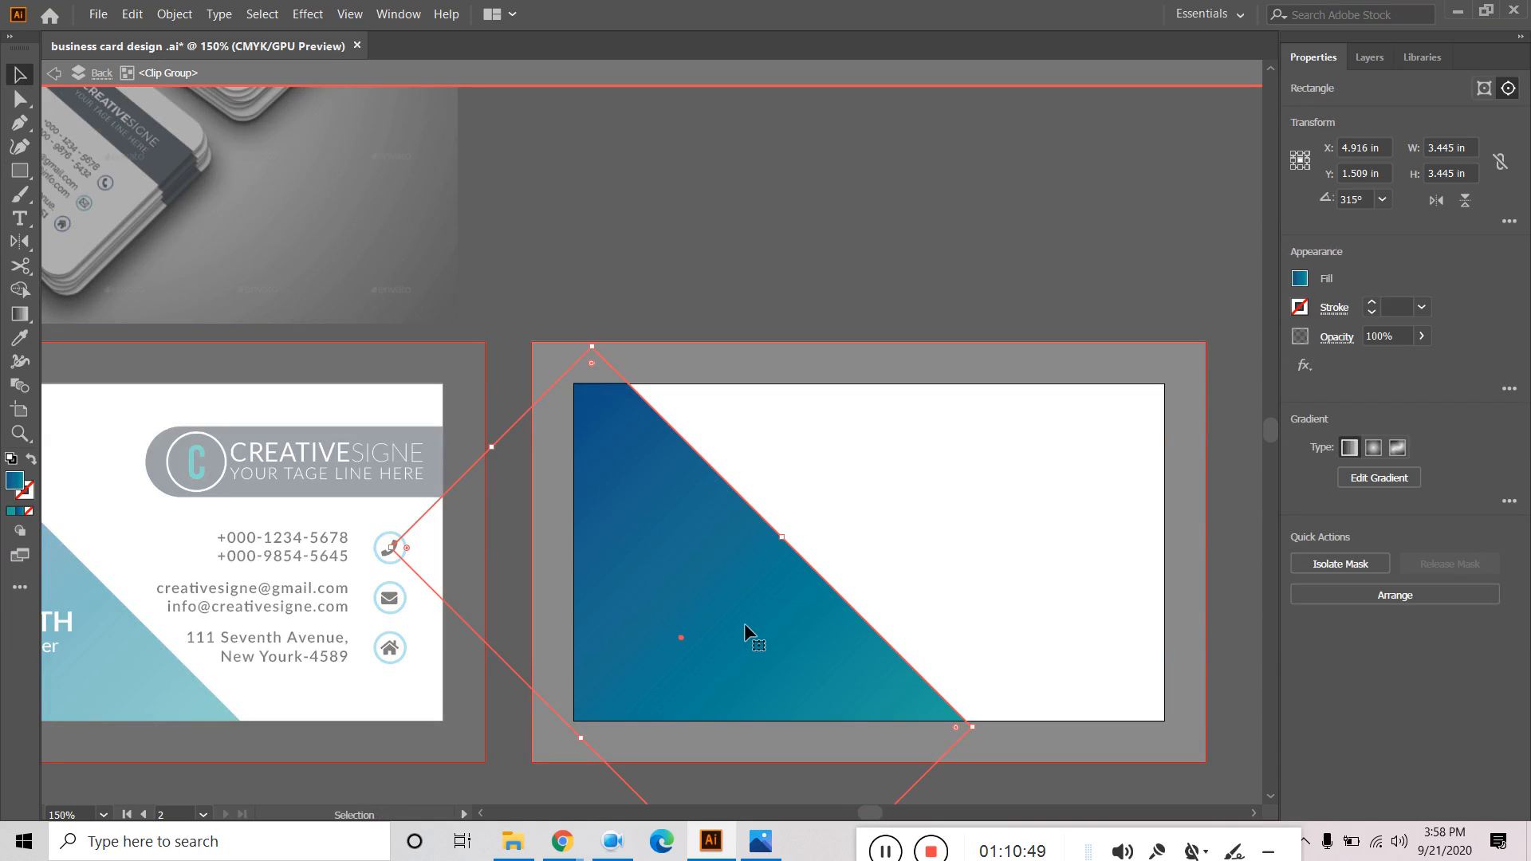
pyautogui.doubleClick(806, 167)
pyautogui.keyDown('alt'); pyautogui.scroll(-1, 800, 215); pyautogui.keyUp('alt')
pyautogui.moveTo(1032, 190); pyautogui.dragTo(956, 309)
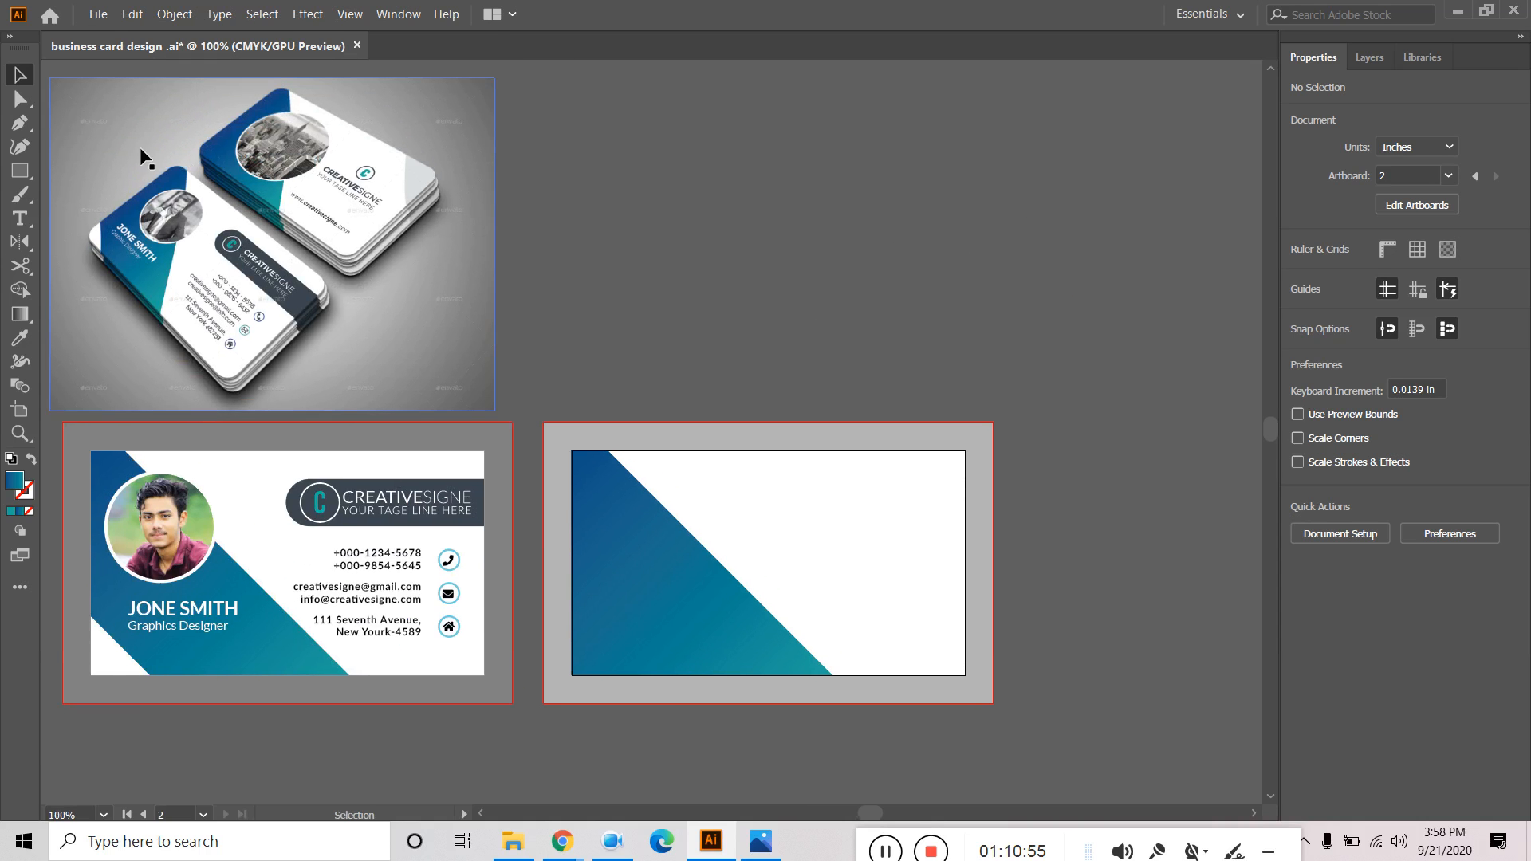
# Draw a circle on the back card with the Ellipse tool and fill it orange.
pyautogui.click(20, 170)
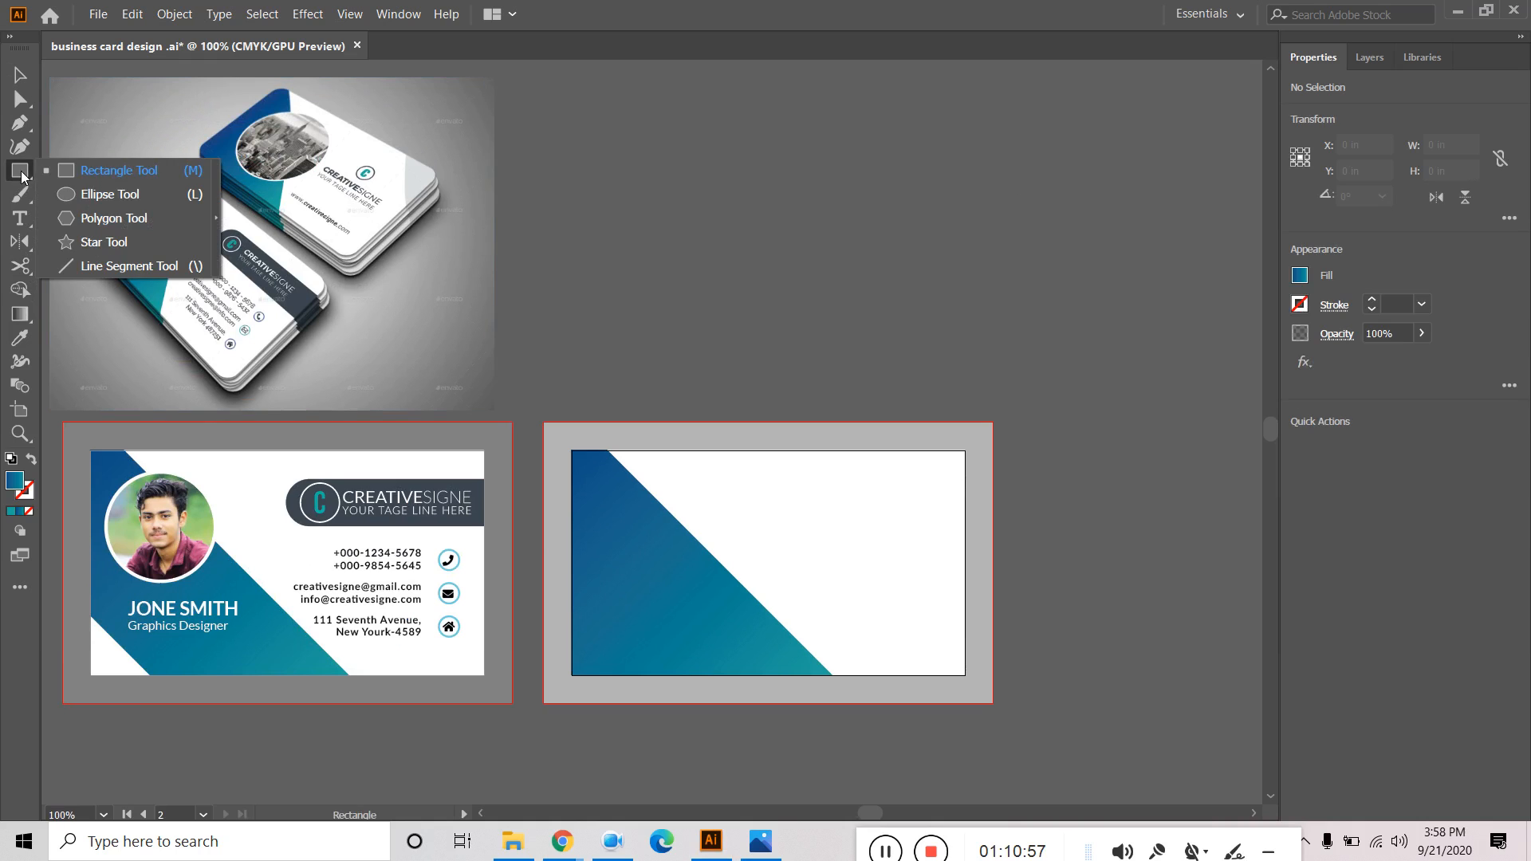
pyautogui.click(109, 196)
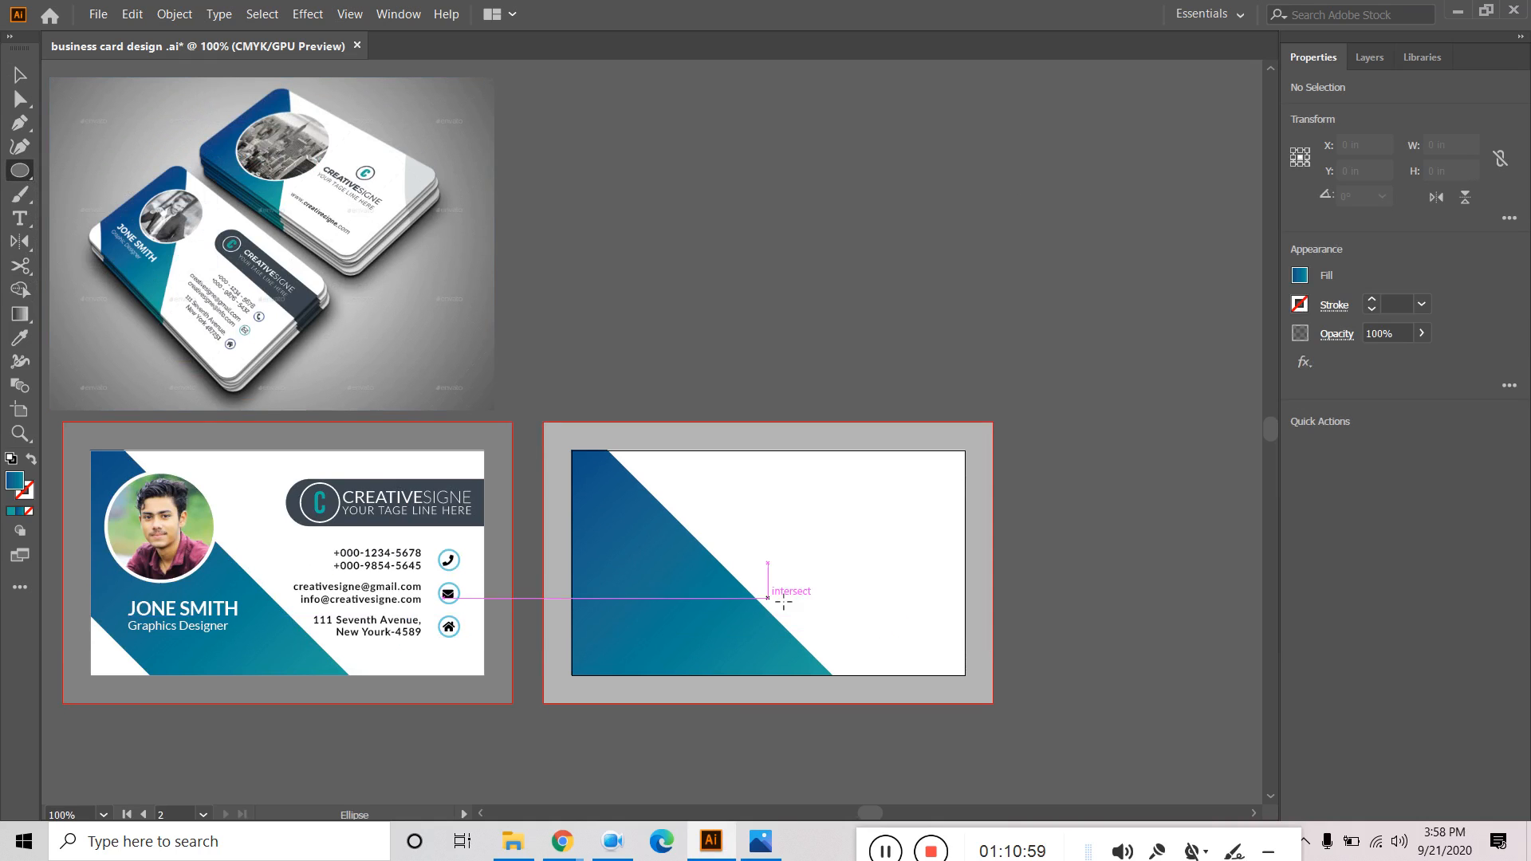
pyautogui.moveTo(666, 562); pyautogui.dragTo(737, 634)
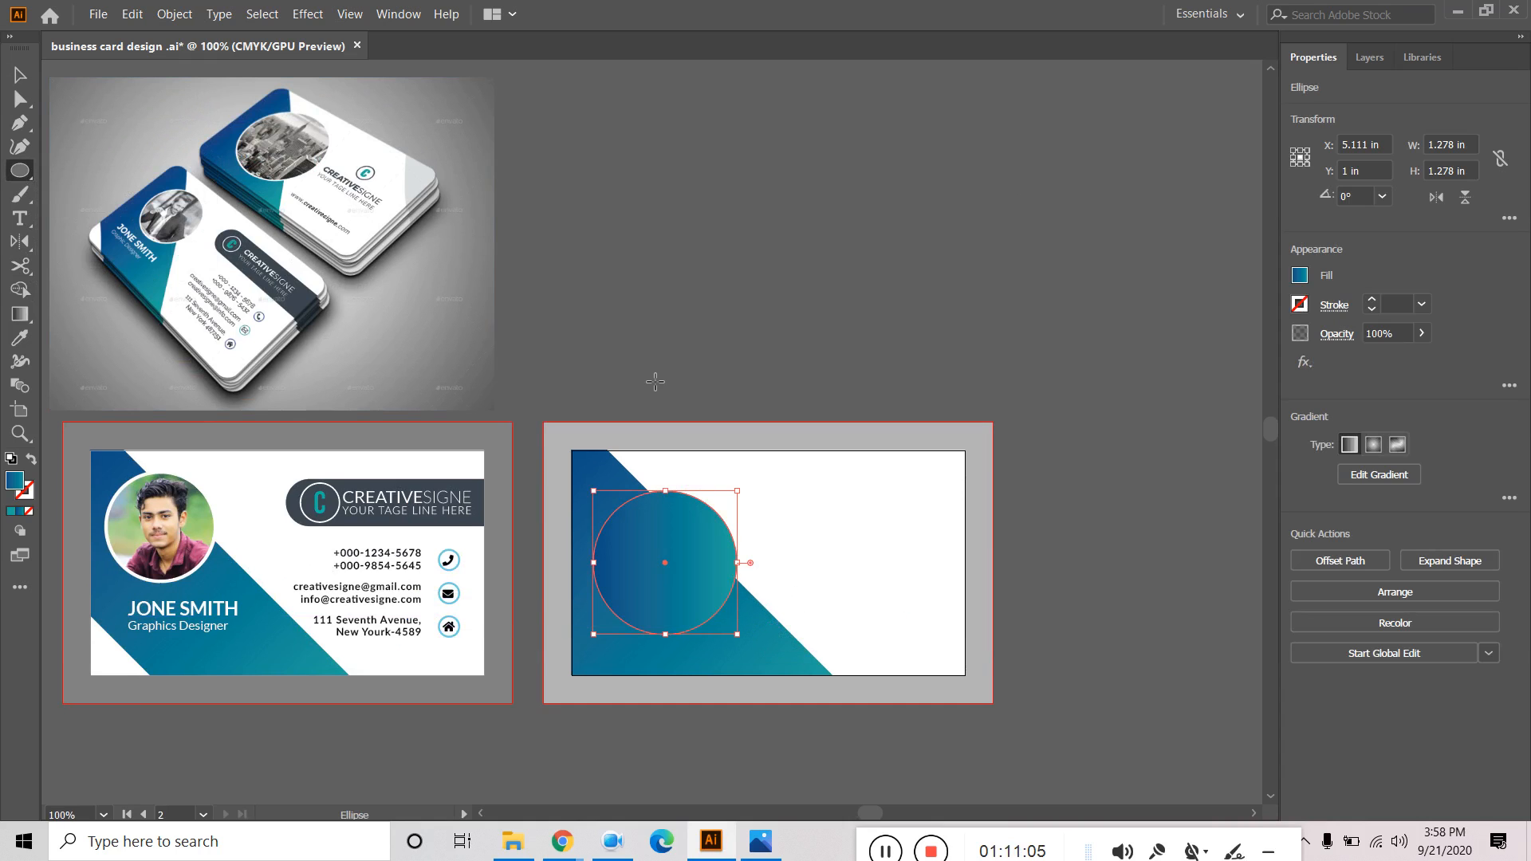
pyautogui.click(1299, 275)
pyautogui.click(1300, 274)
pyautogui.click(1300, 275)
pyautogui.click(1196, 349)
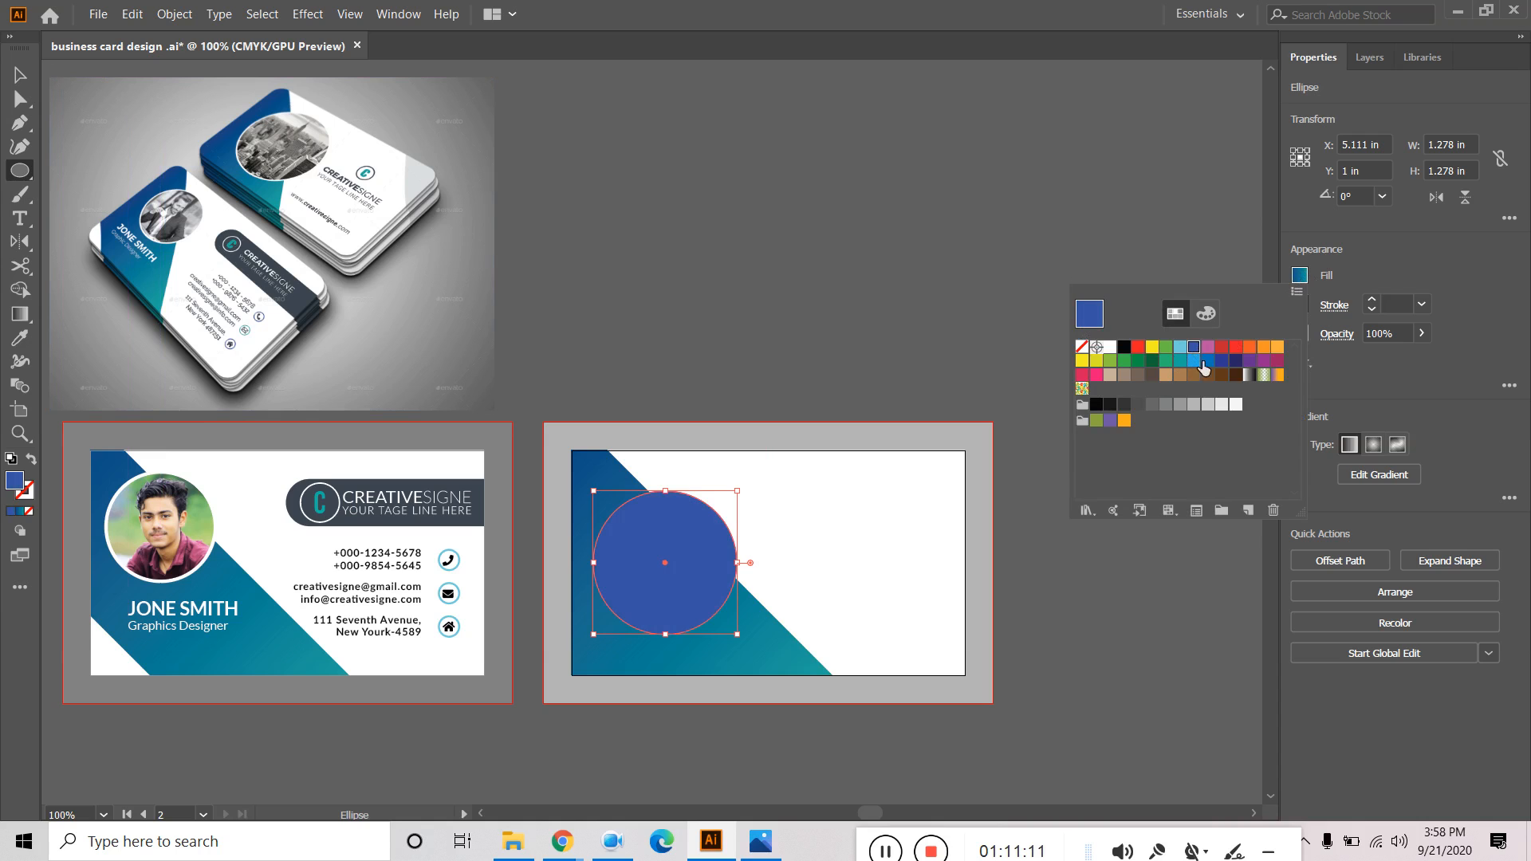
pyautogui.click(1250, 348)
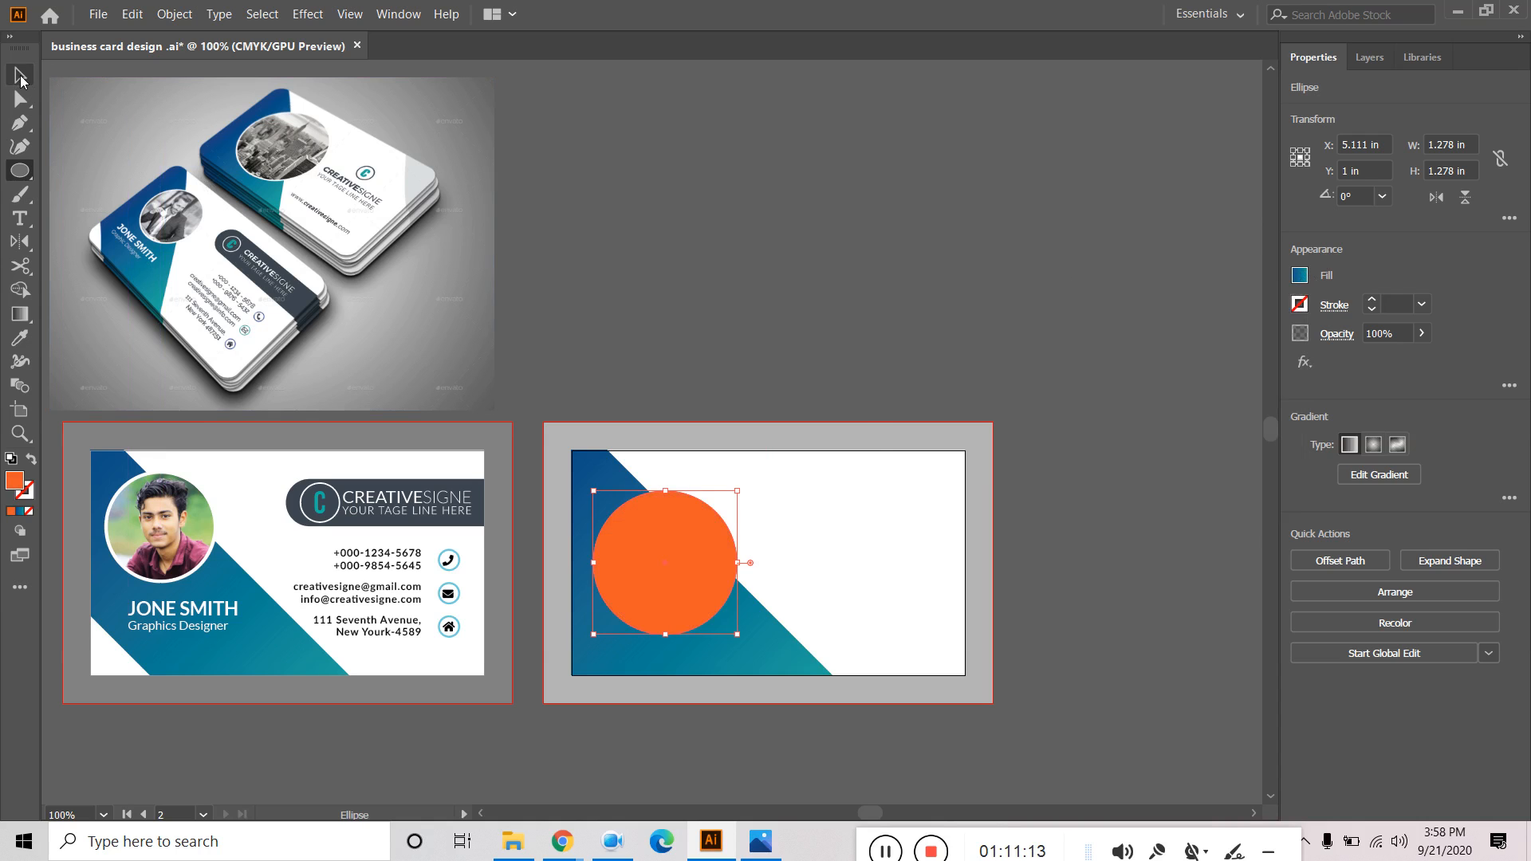
pyautogui.click(796, 215)
# Nudge the orange circle slightly upward on the back card.
pyautogui.click(824, 454)
pyautogui.press('v')
pyautogui.click(789, 277)
pyautogui.moveTo(668, 553)
pyautogui.mouseDown()
pyautogui.moveTo(693, 536)
pyautogui.moveTo(682, 550)
pyautogui.mouseUp()
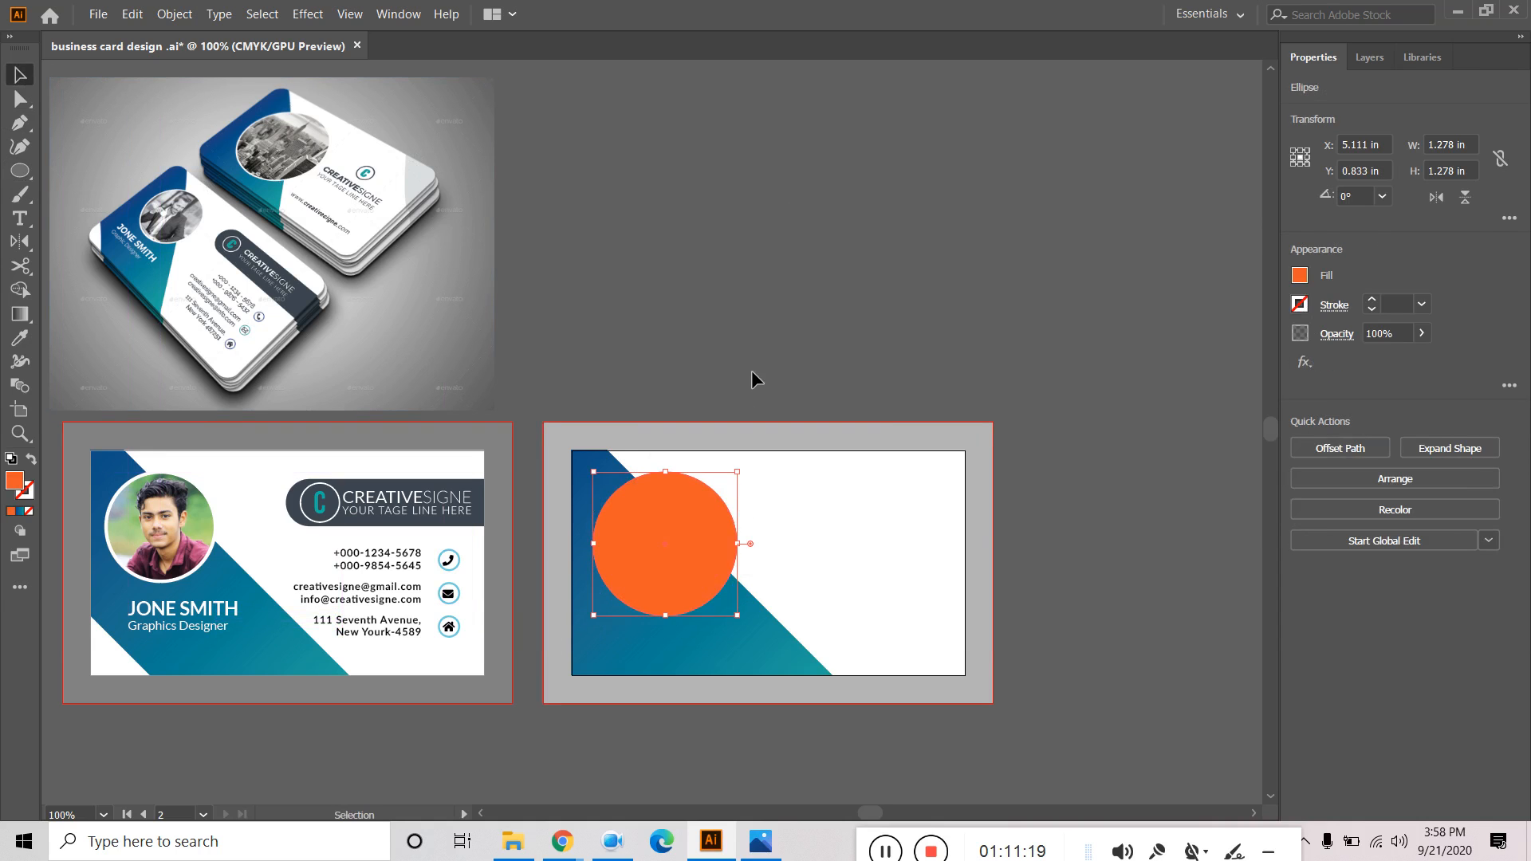
pyautogui.click(887, 407)
# Place the camera-in-smoke photo onto the canvas with File > Place.
pyautogui.click(98, 14)
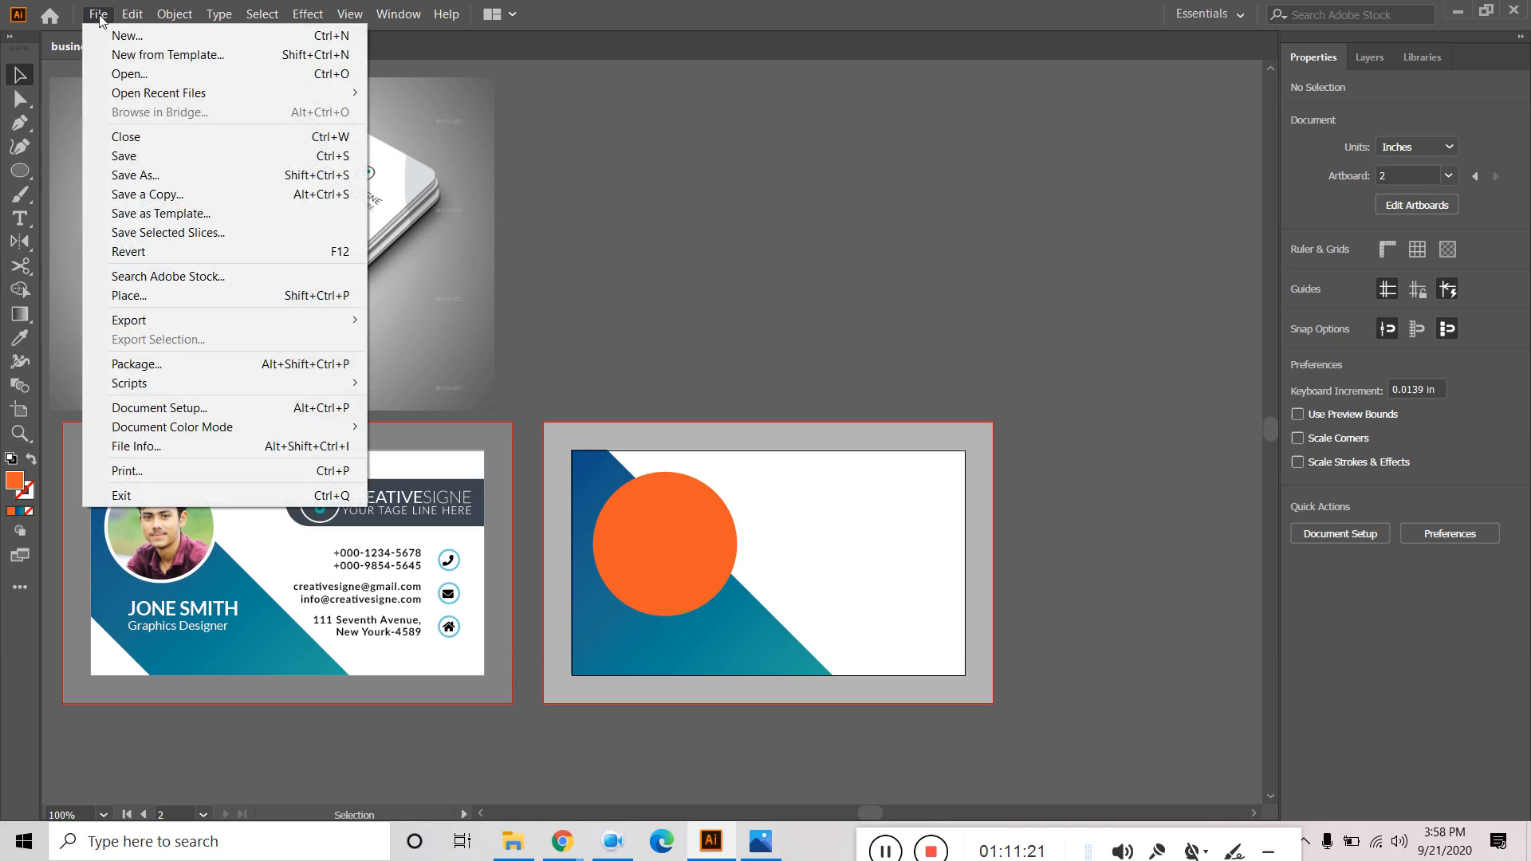
pyautogui.click(158, 297)
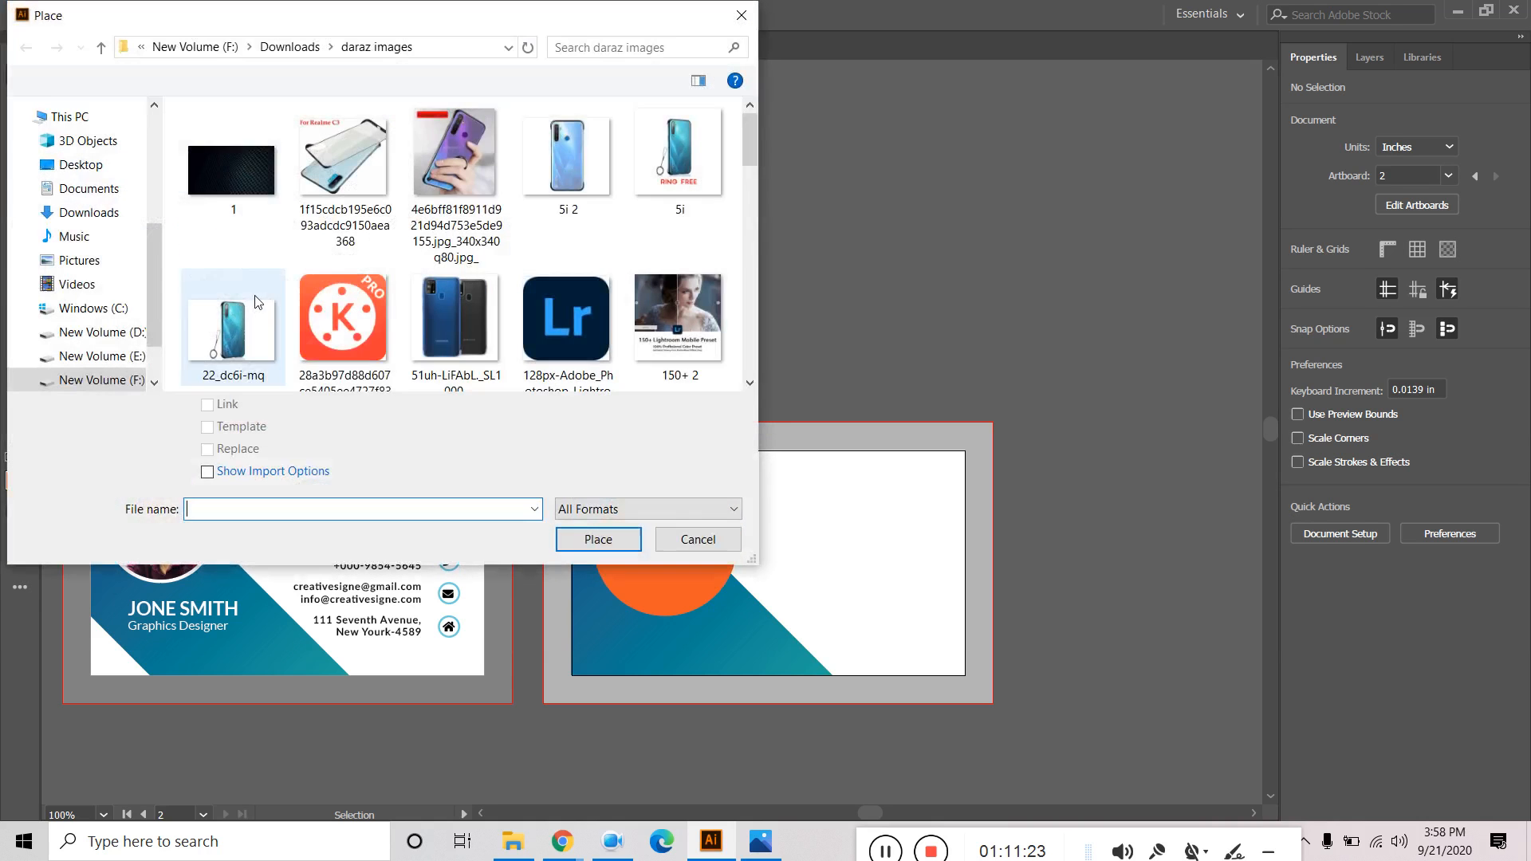
pyautogui.scroll(-2, 438, 304)
pyautogui.scroll(-1, 438, 303)
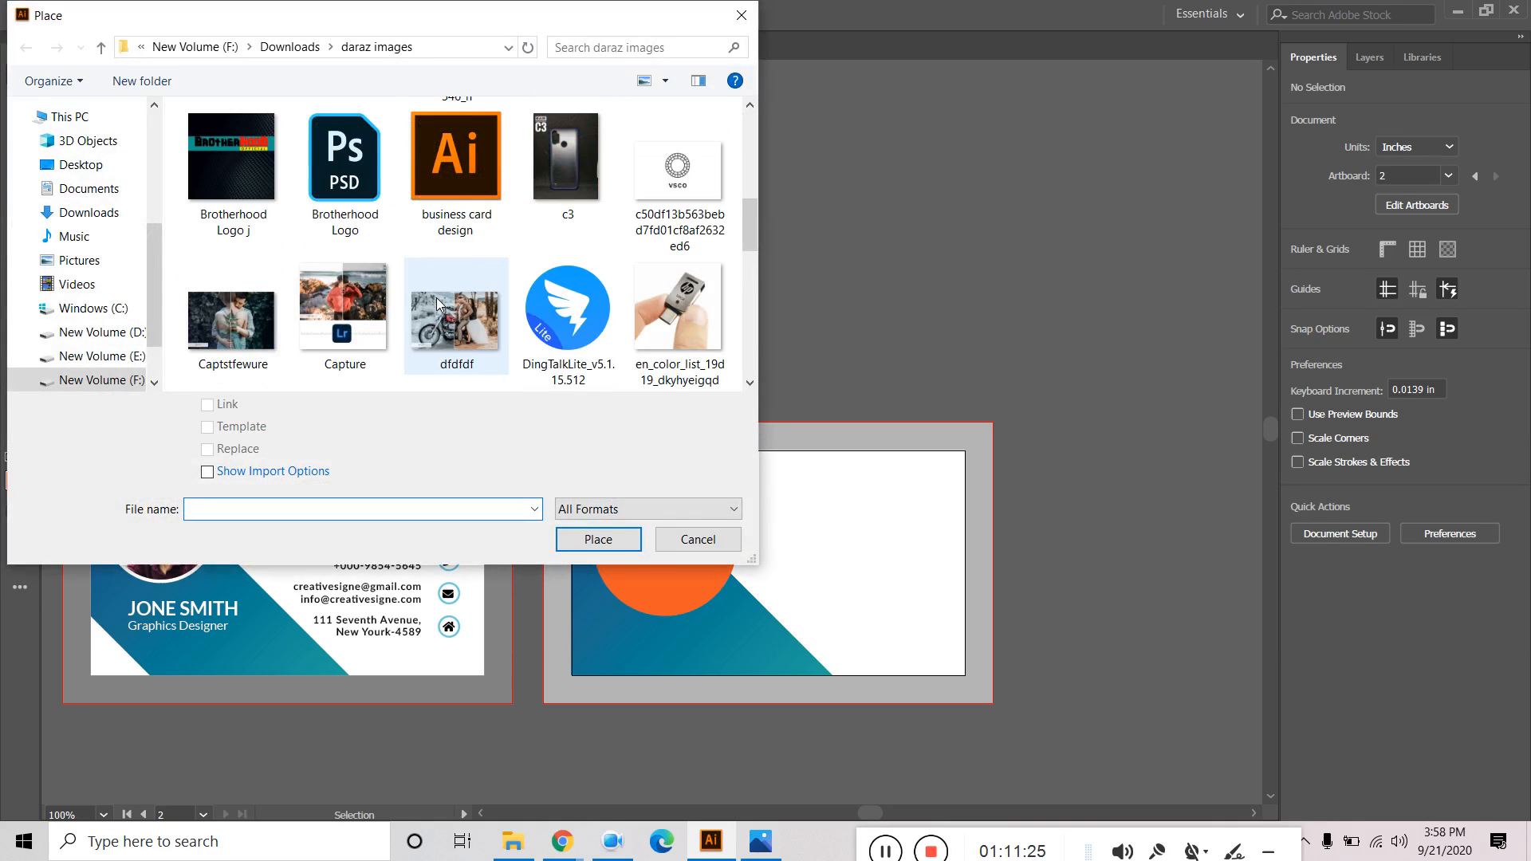
pyautogui.scroll(-5, 437, 302)
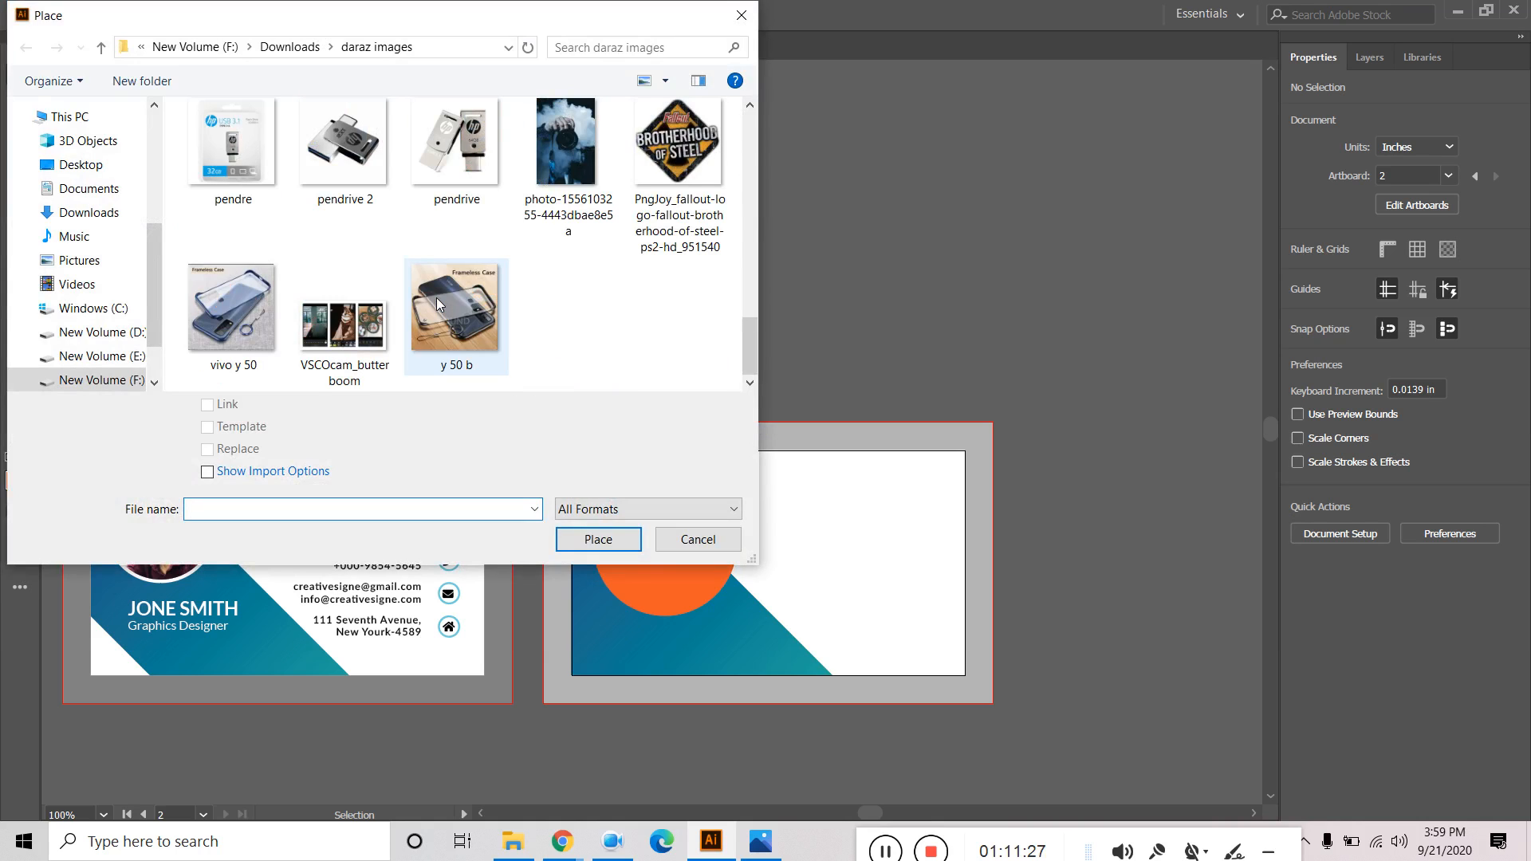
pyautogui.click(556, 136)
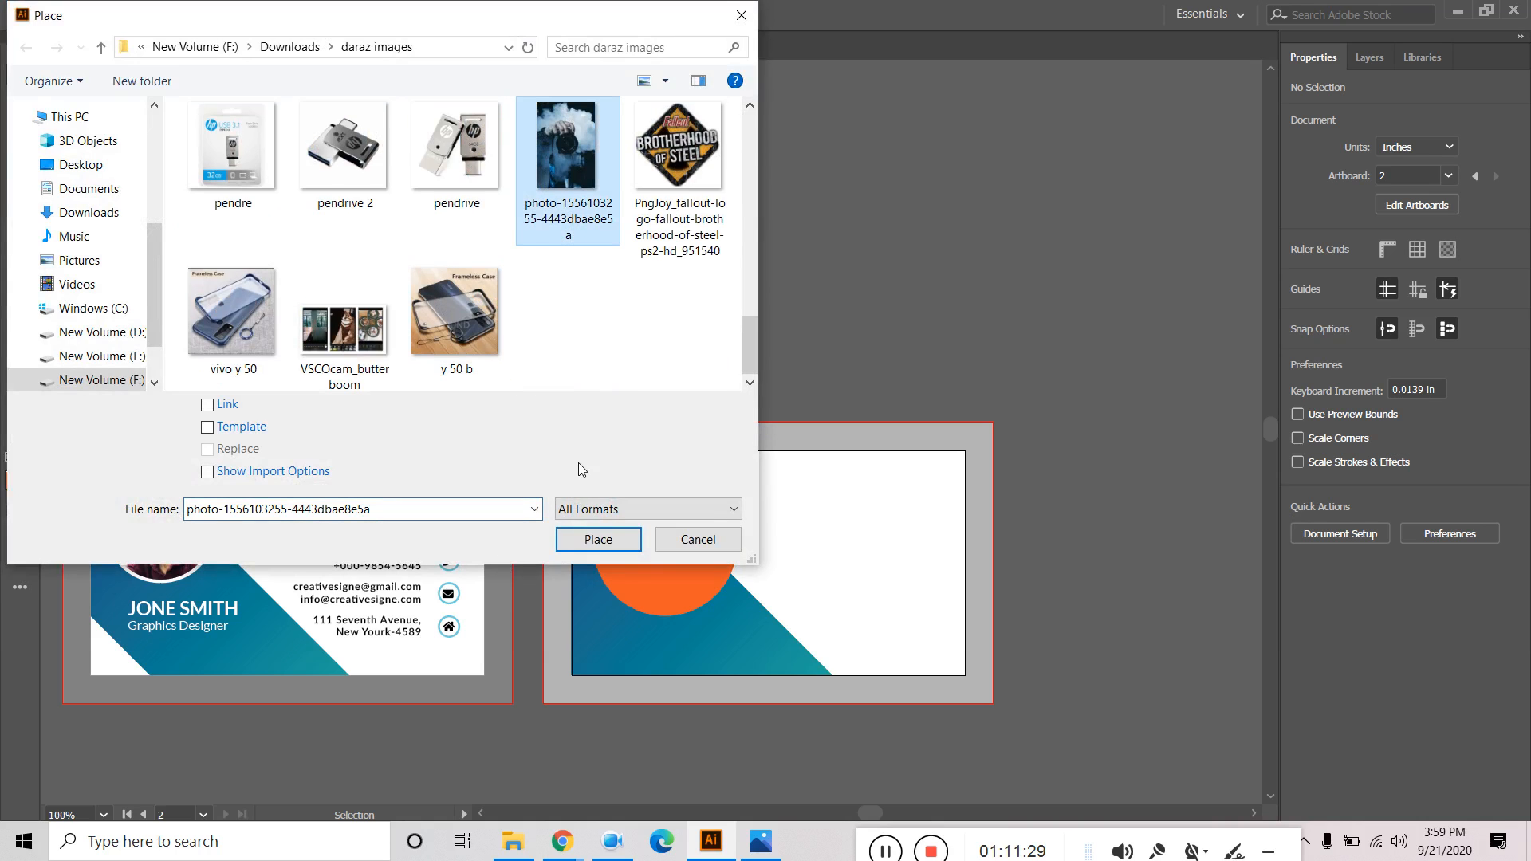
pyautogui.click(599, 540)
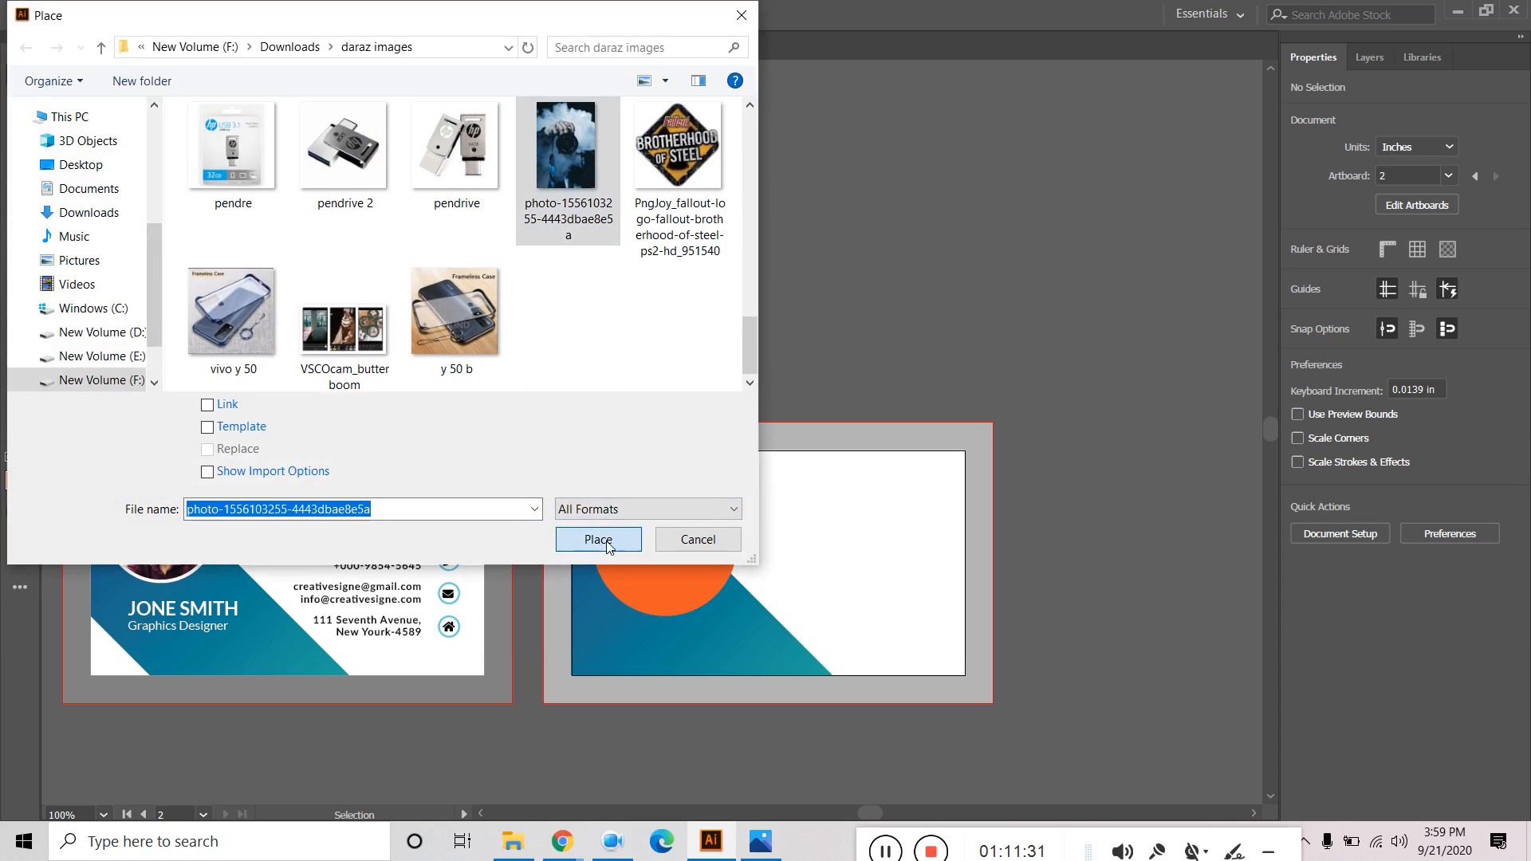
pyautogui.click(595, 391)
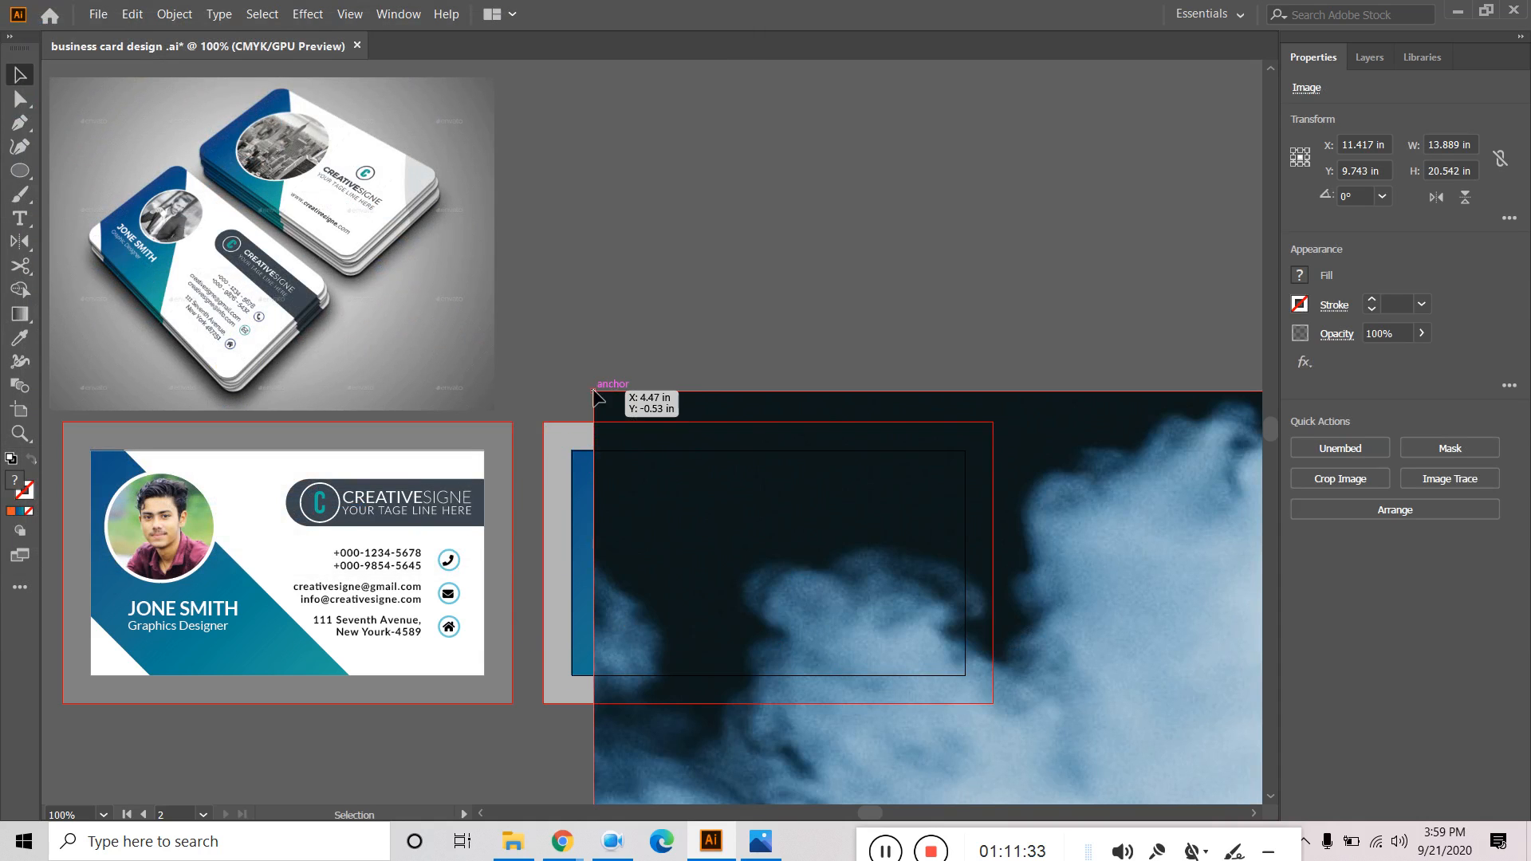
# Scale the photo down to card size and position it over the orange circle.
pyautogui.moveTo(593, 390); pyautogui.dragTo(903, 695)
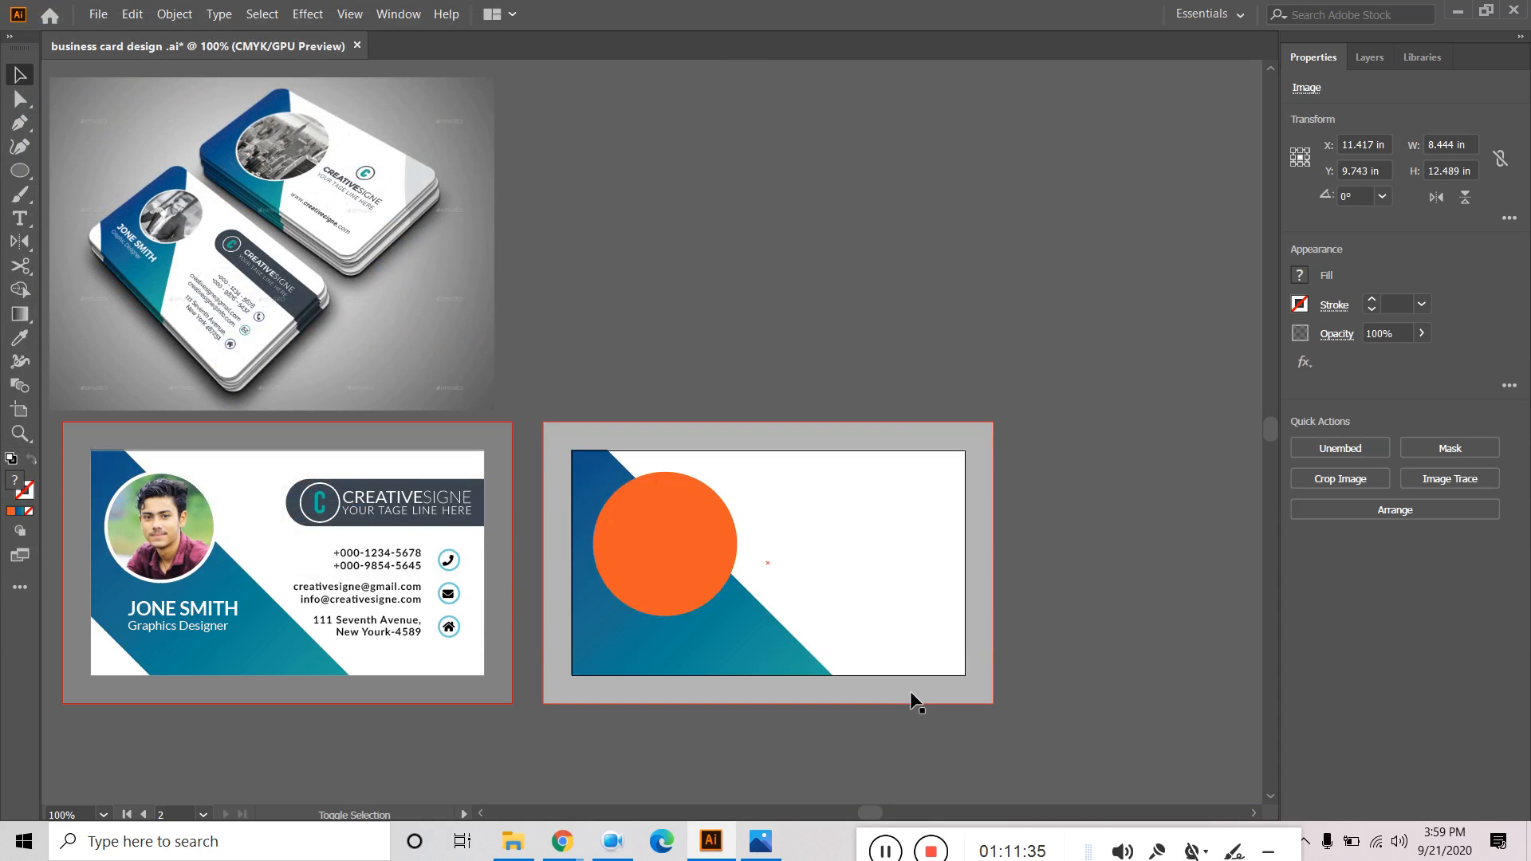
pyautogui.scroll(-4, 769, 540)
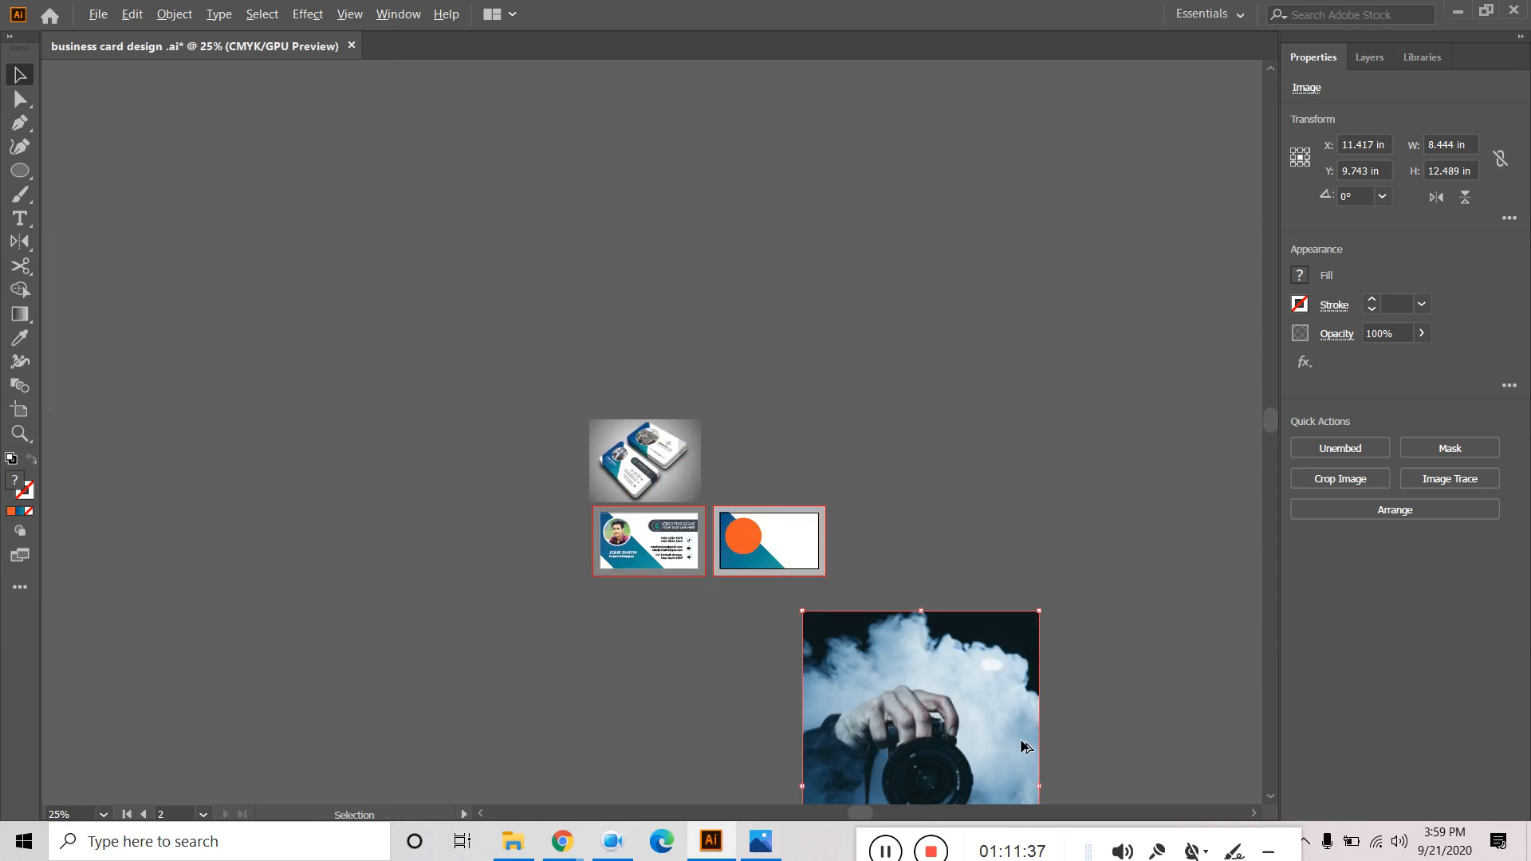
pyautogui.moveTo(802, 612); pyautogui.dragTo(762, 510)
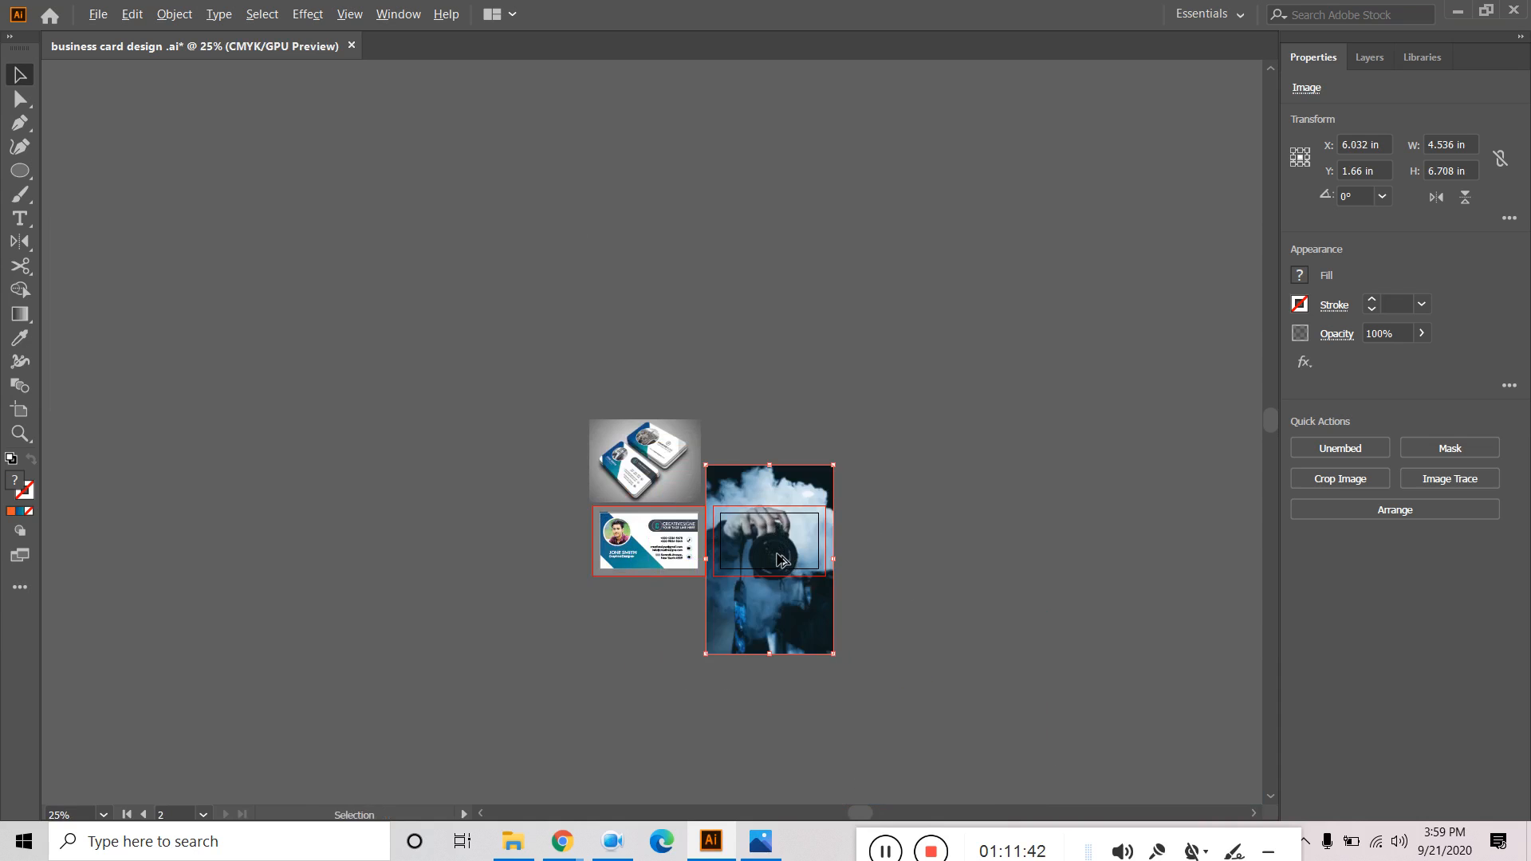
pyautogui.scroll(2, 774, 552)
pyautogui.moveTo(889, 753); pyautogui.dragTo(804, 627)
pyautogui.scroll(6, 787, 648)
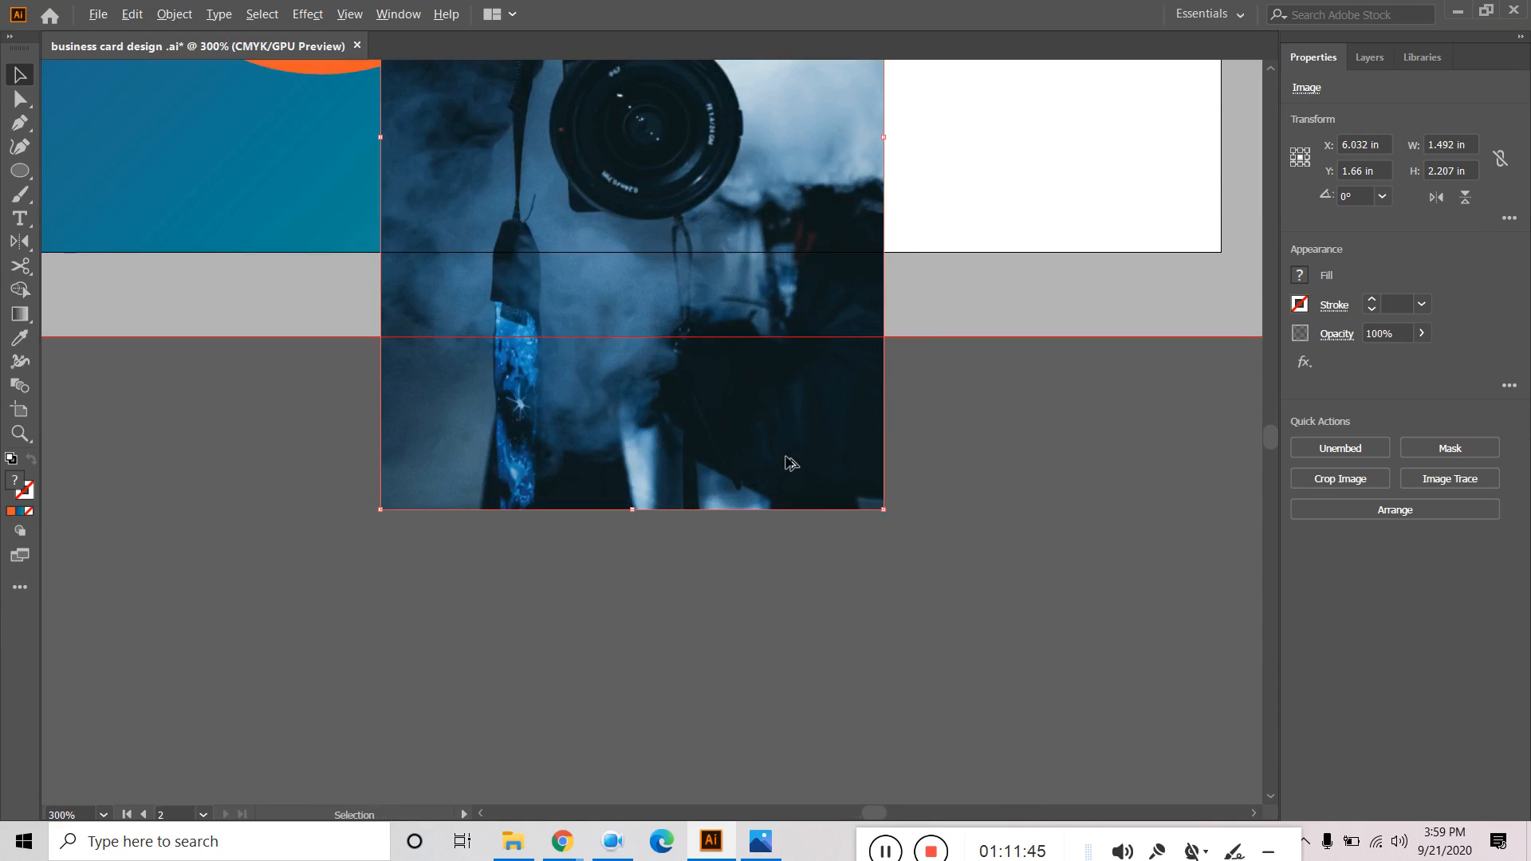
pyautogui.scroll(3, 789, 459)
pyautogui.moveTo(775, 416); pyautogui.dragTo(398, 172)
pyautogui.press('space')
pyautogui.moveTo(949, 382); pyautogui.dragTo(1049, 647)
pyautogui.moveTo(646, 568); pyautogui.dragTo(763, 534)
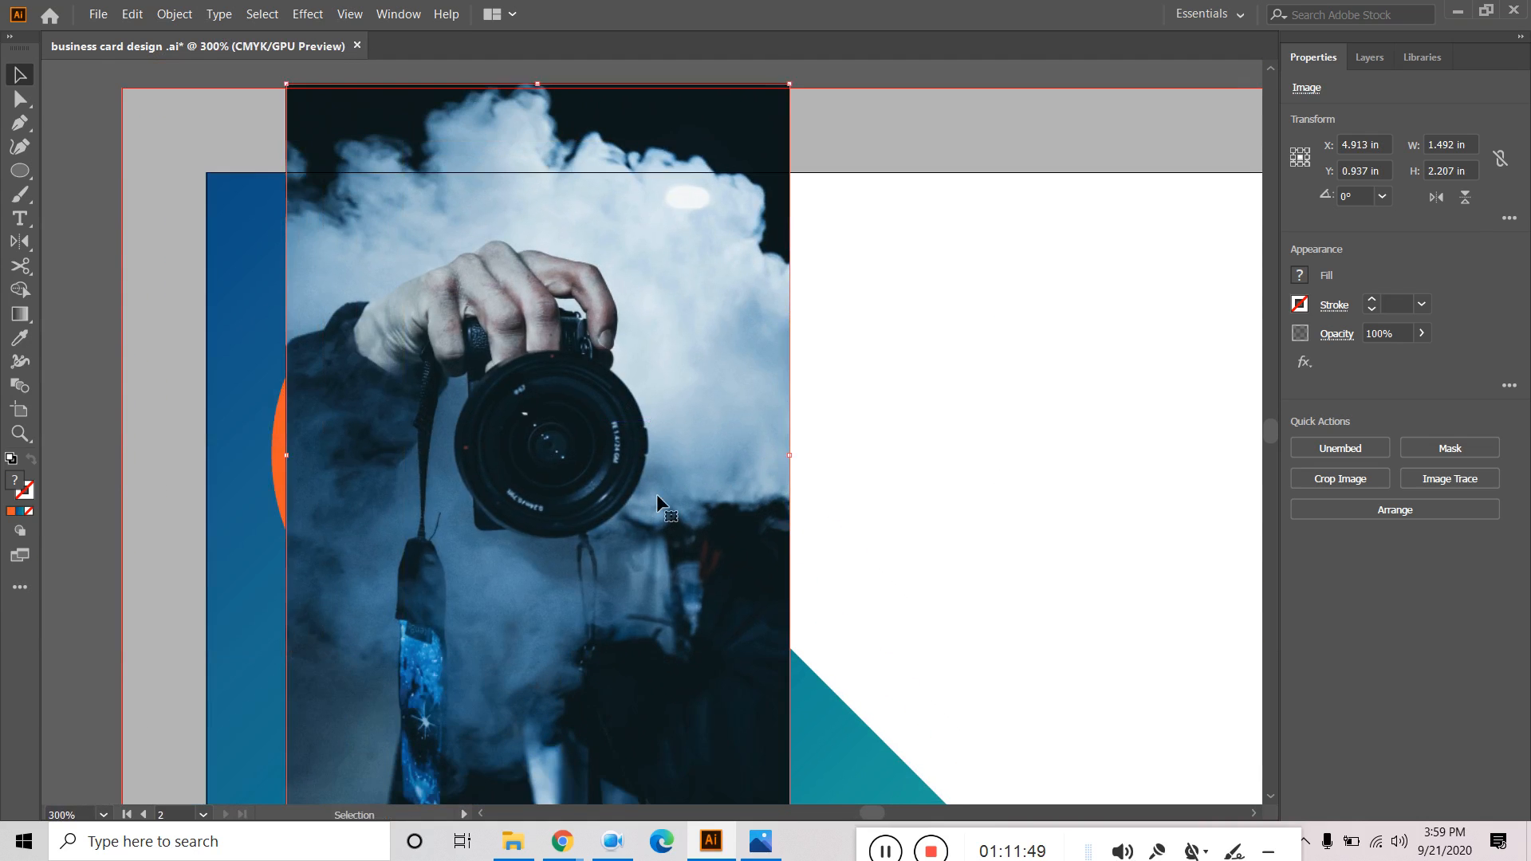
# Stack the ellipse above the photo in Layers and make a clipping mask from both.
pyautogui.click(1369, 57)
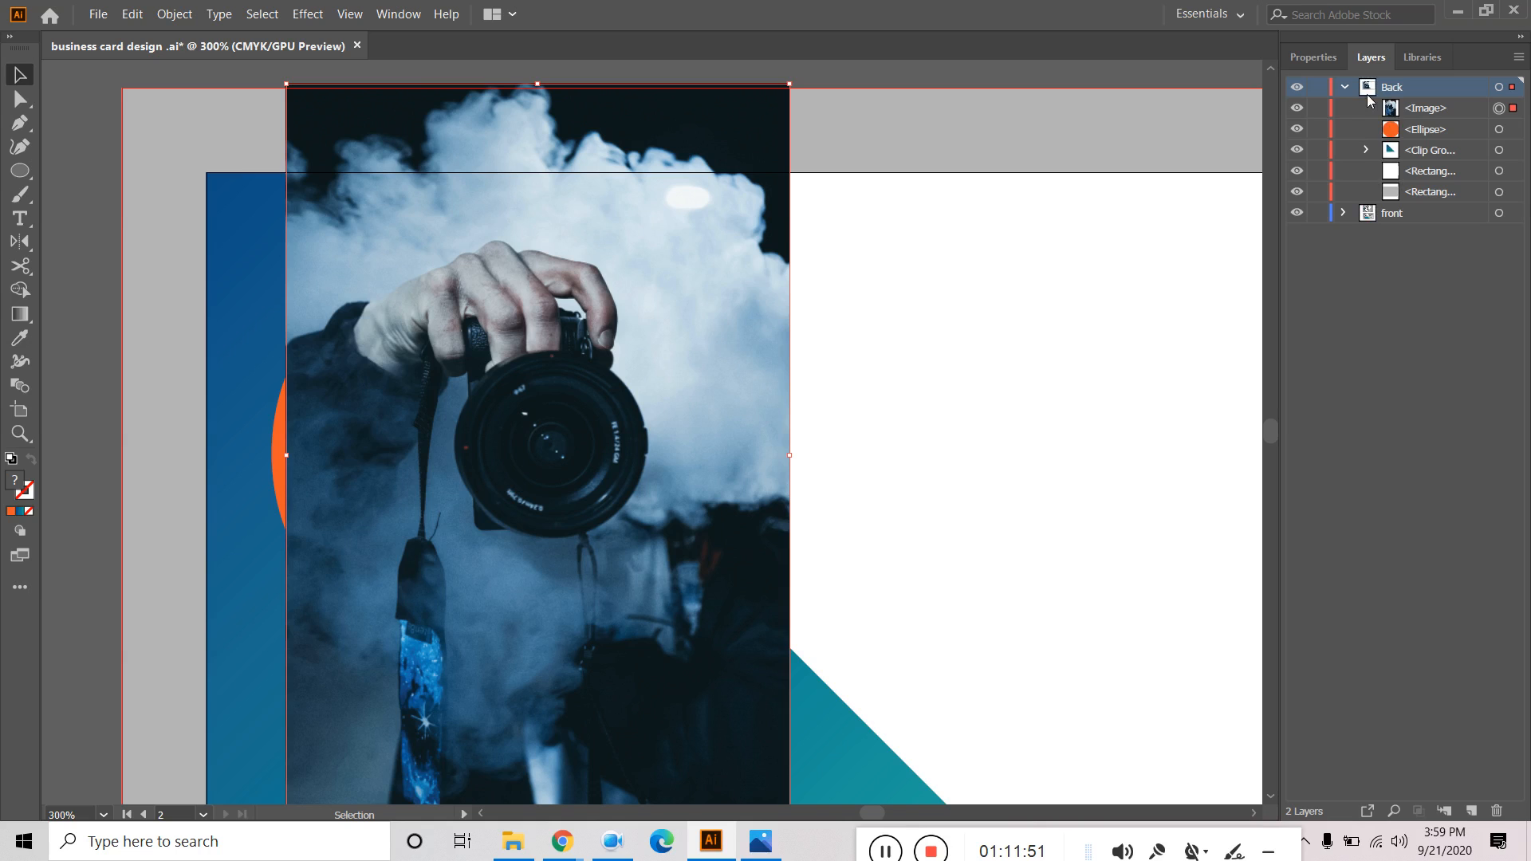
pyautogui.click(1427, 116)
pyautogui.moveTo(1422, 118); pyautogui.dragTo(1450, 151)
pyautogui.click(1433, 111)
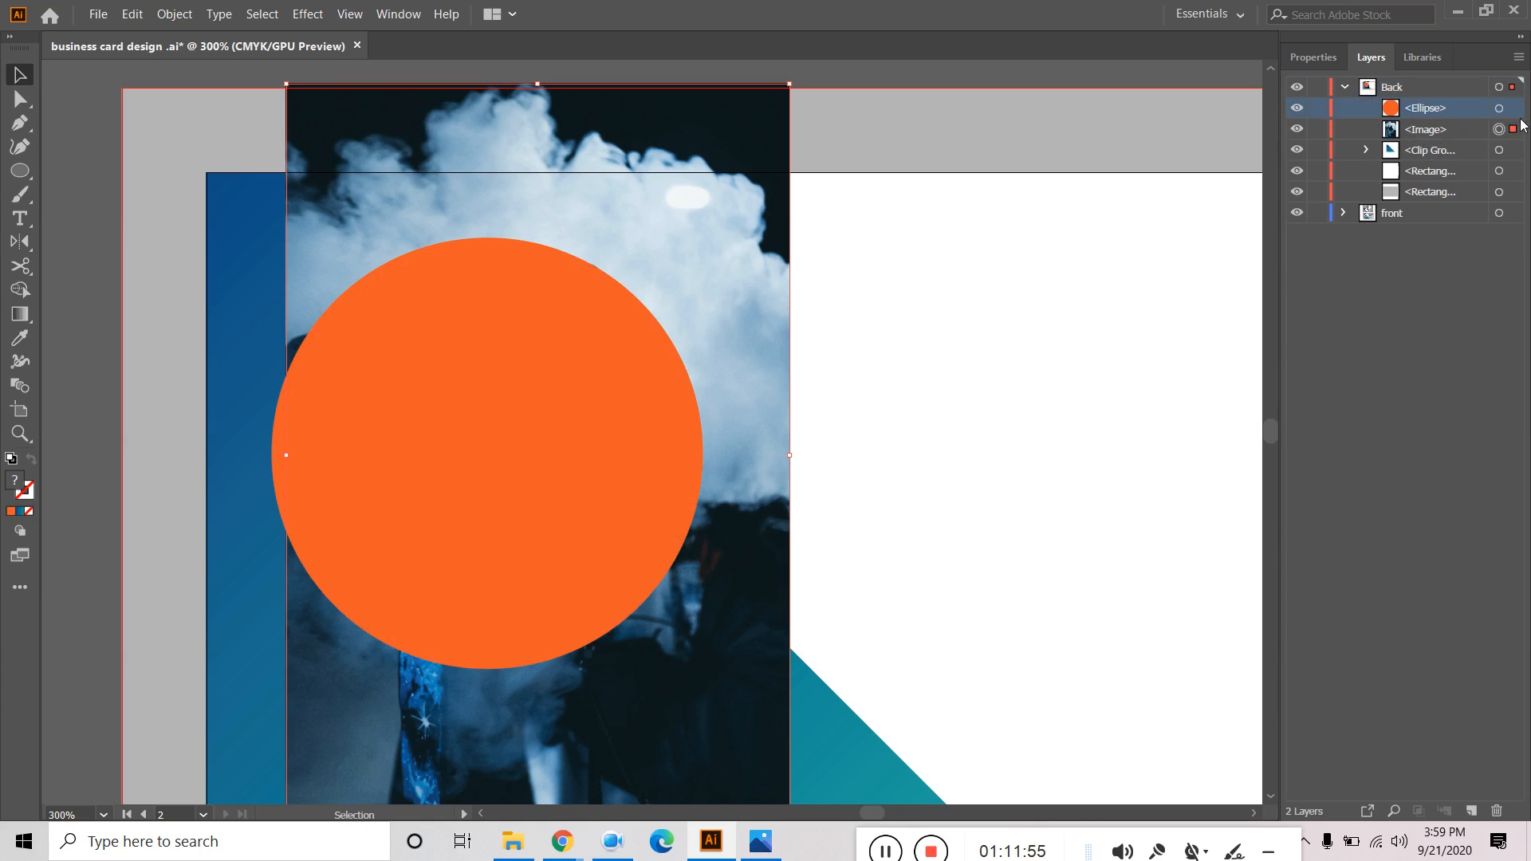
pyautogui.click(1520, 125)
pyautogui.keyDown('shift'); pyautogui.click(1514, 108); pyautogui.keyUp('shift')
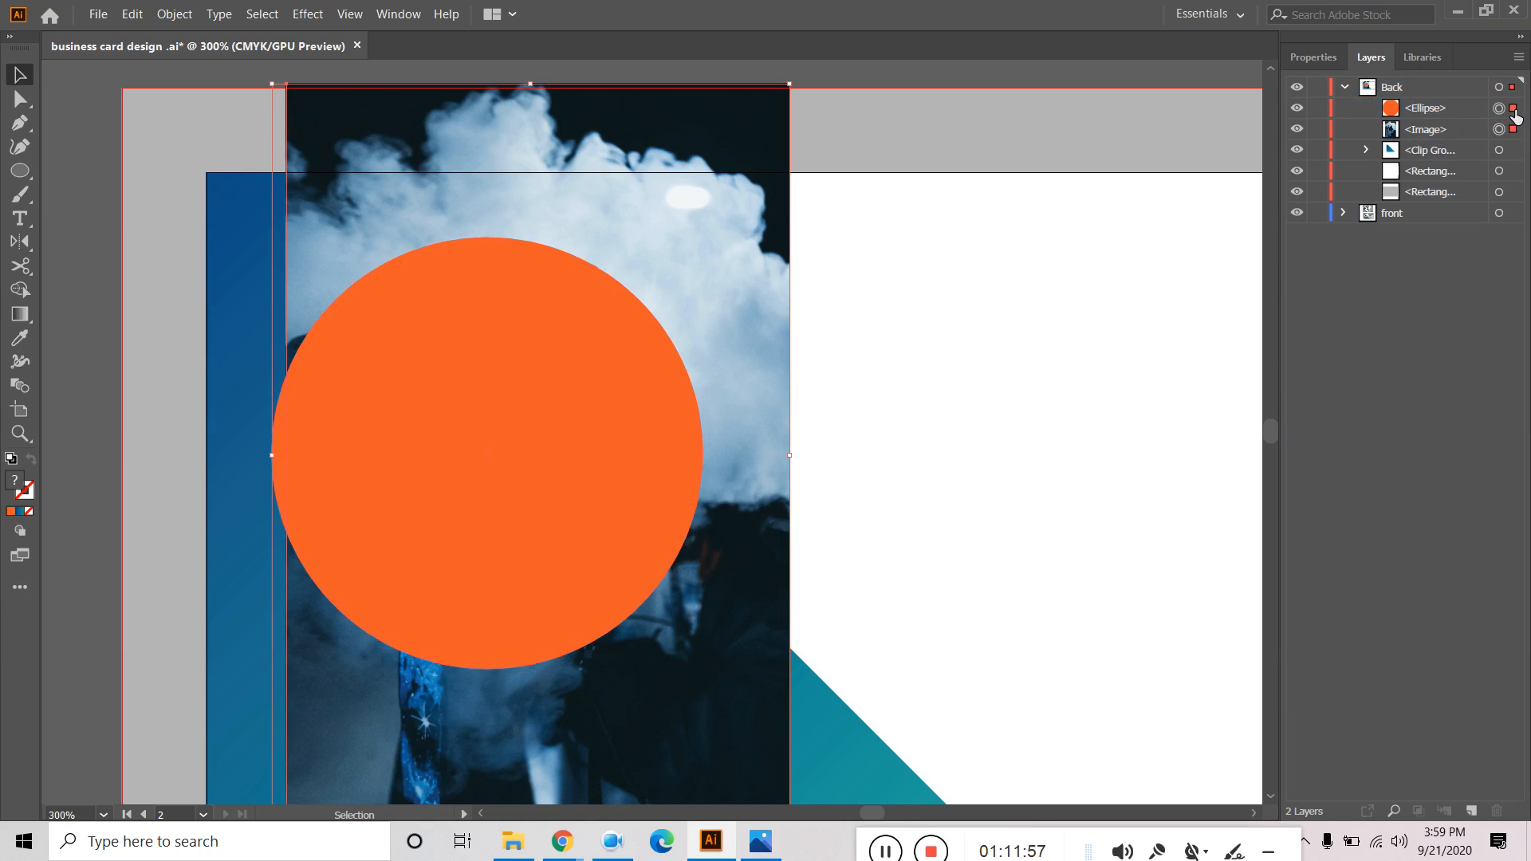
pyautogui.rightClick(582, 319)
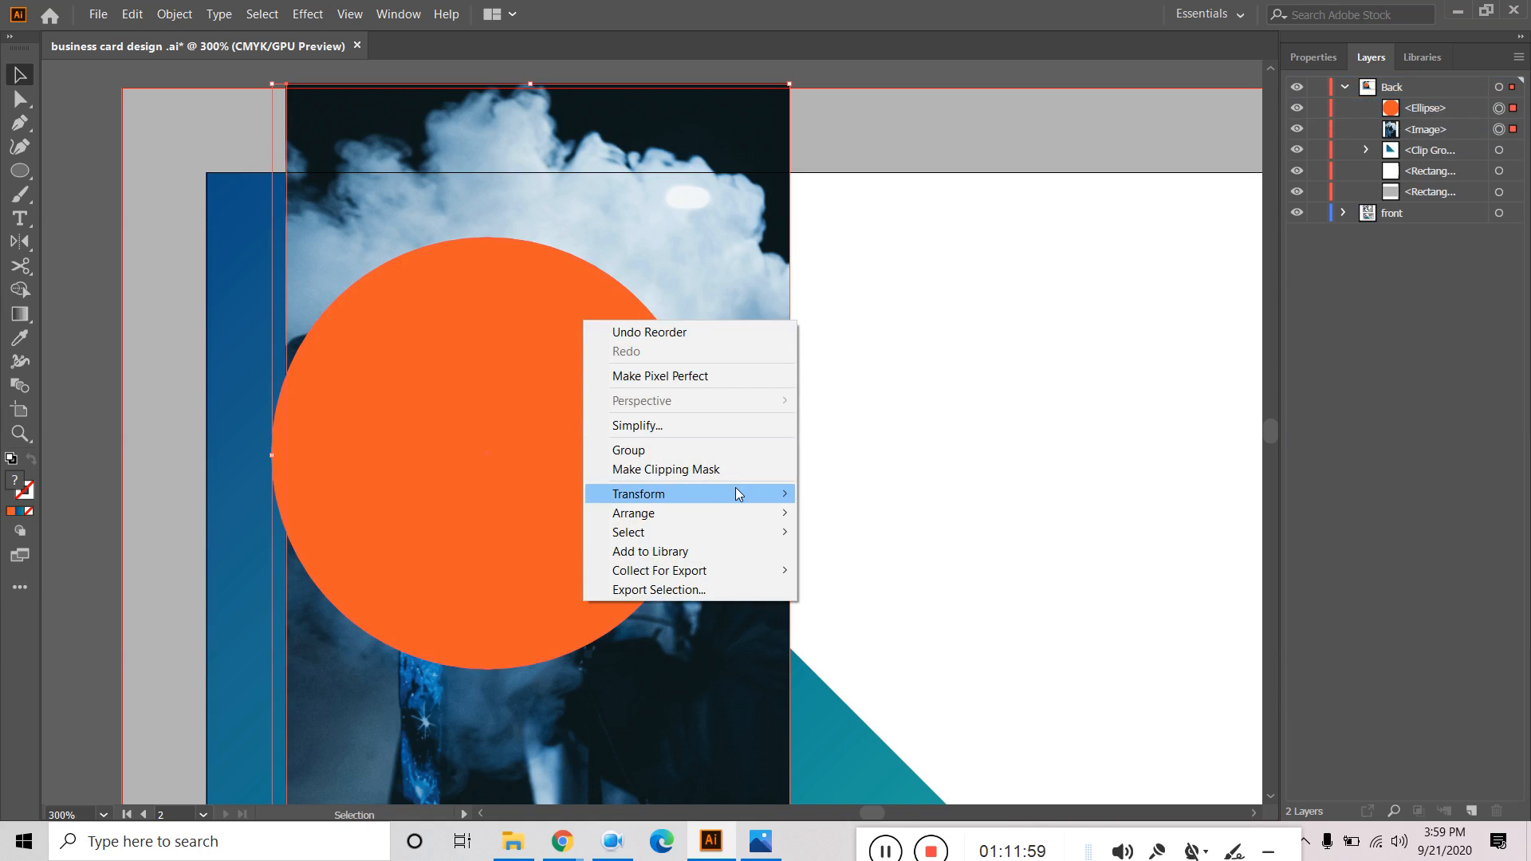
pyautogui.click(706, 469)
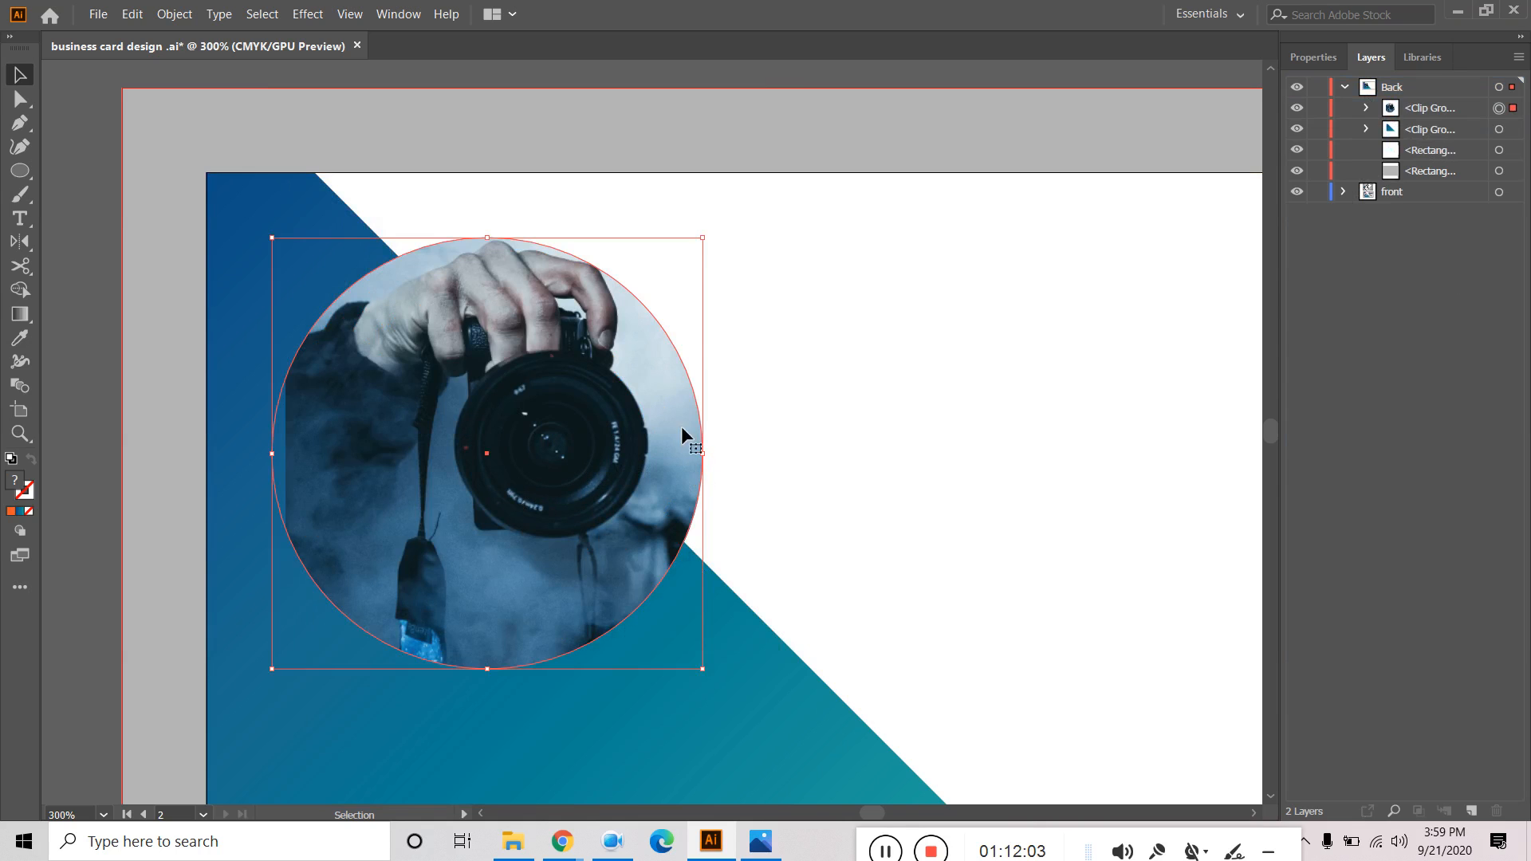
# Nudge the photo left and down inside the clip so the camera is centred.
pyautogui.click(1367, 108)
pyautogui.click(1515, 157)
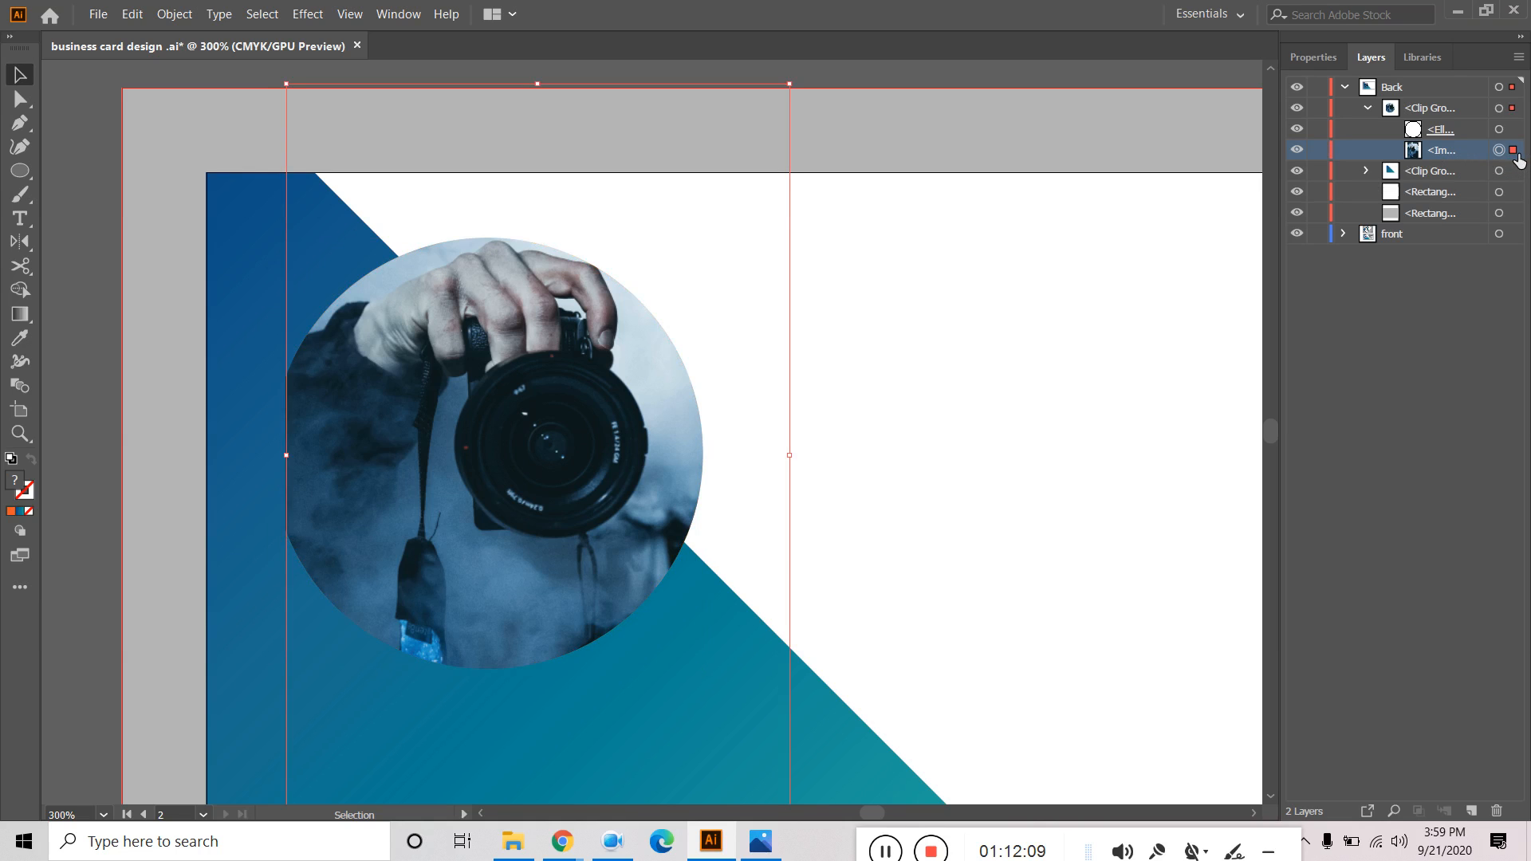
pyautogui.press('Left')
pyautogui.press('Left')
pyautogui.press('Left')
pyautogui.press('Left')
pyautogui.press('Left')
pyautogui.press('Left')
pyautogui.press('Left')
pyautogui.press('Left')
pyautogui.press('Left')
pyautogui.press('Left')
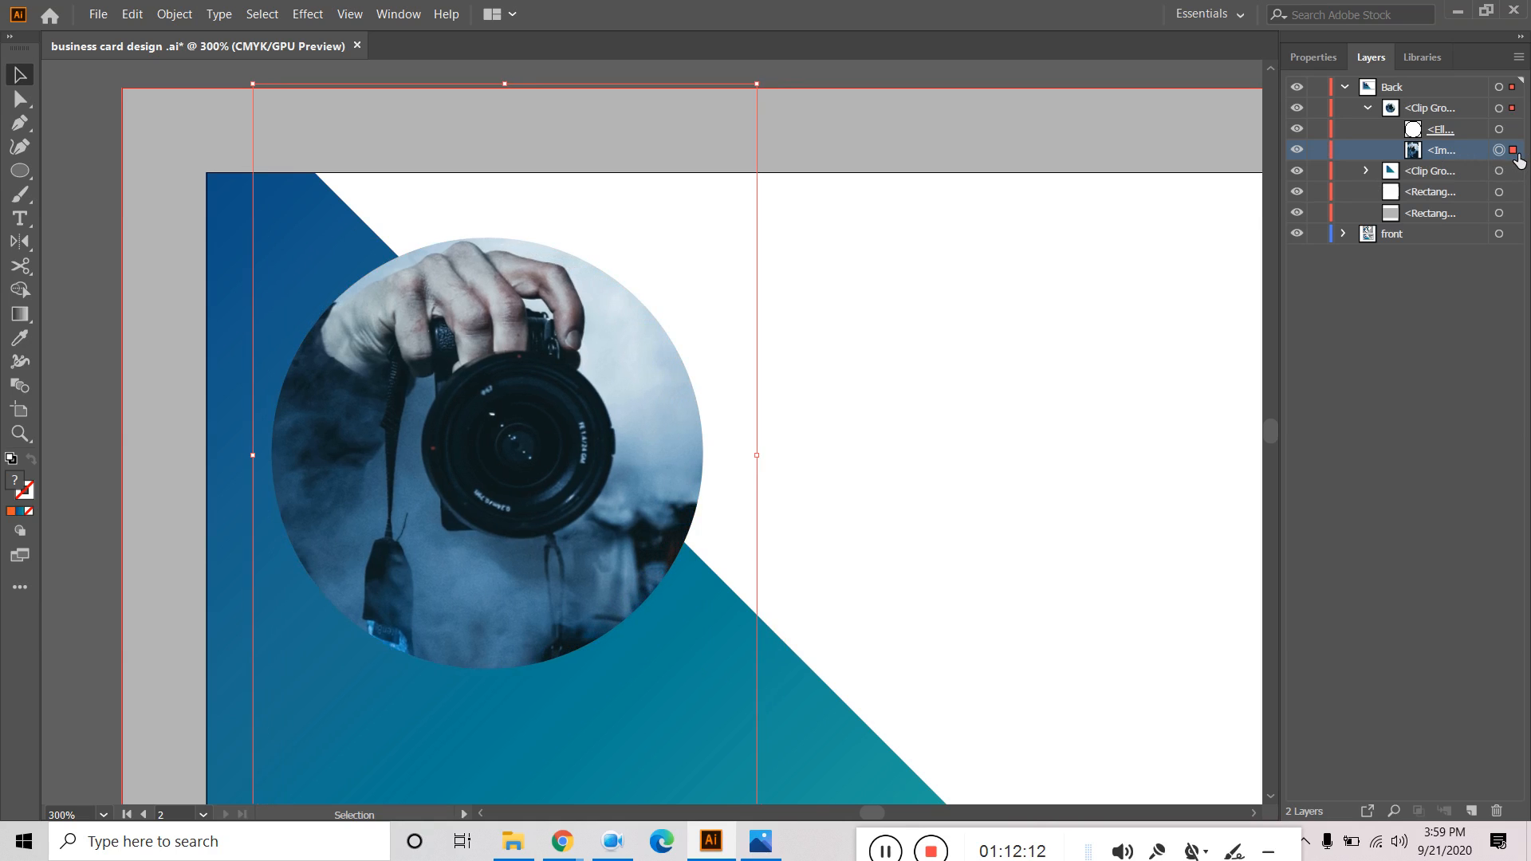
pyautogui.press('Down')
pyautogui.press('Down')
pyautogui.press('Down')
pyautogui.press('Down')
pyautogui.press('Down')
pyautogui.press('Down')
pyautogui.press('Down')
pyautogui.press('Down')
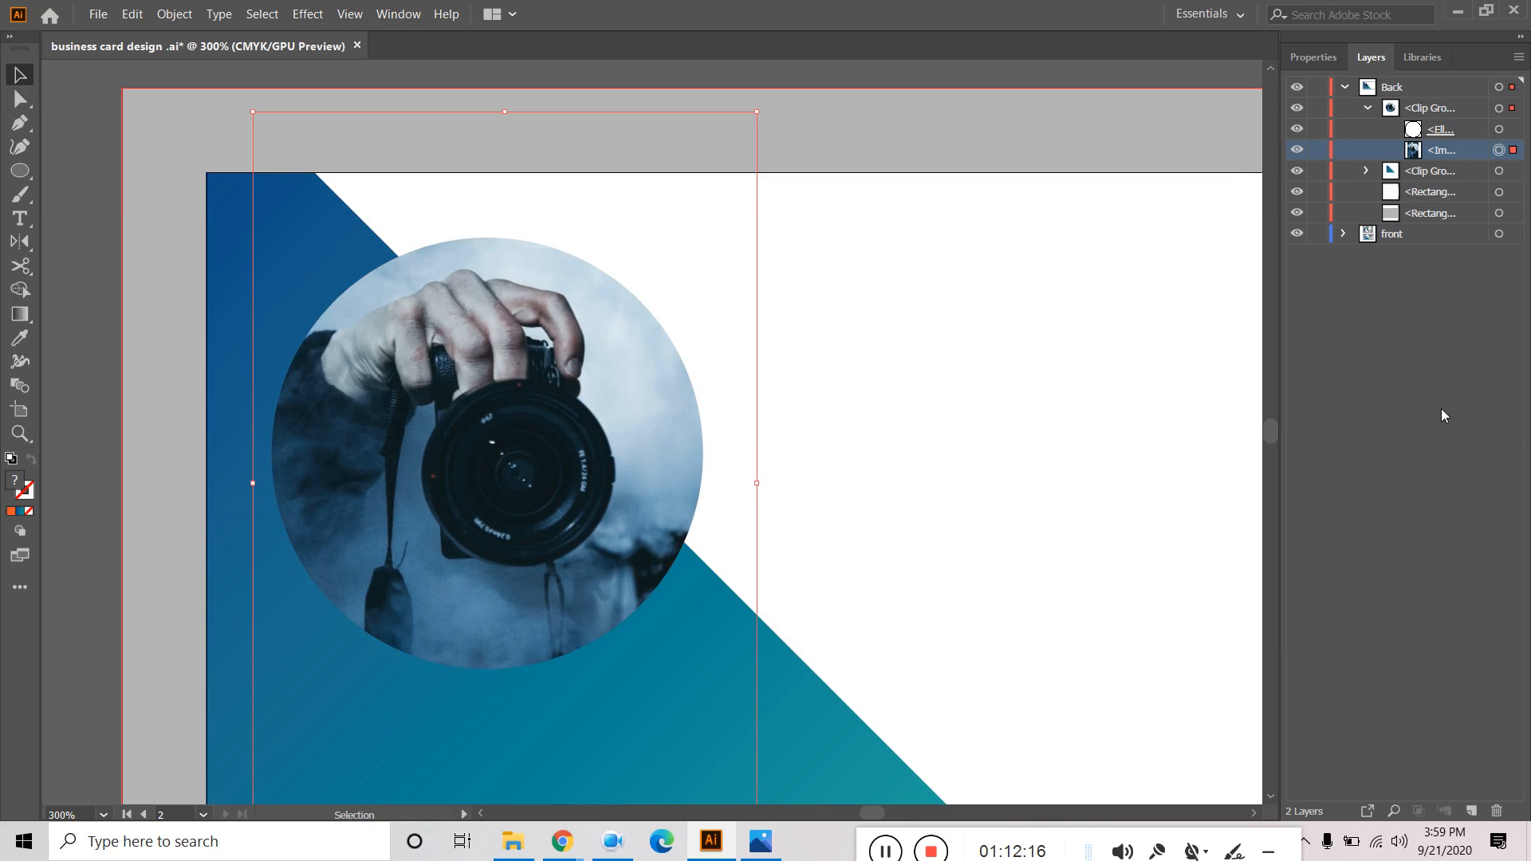
pyautogui.click(1369, 109)
# Give the clipped camera circle a 2 pt white stroke, then view both cards.
pyautogui.click(1467, 116)
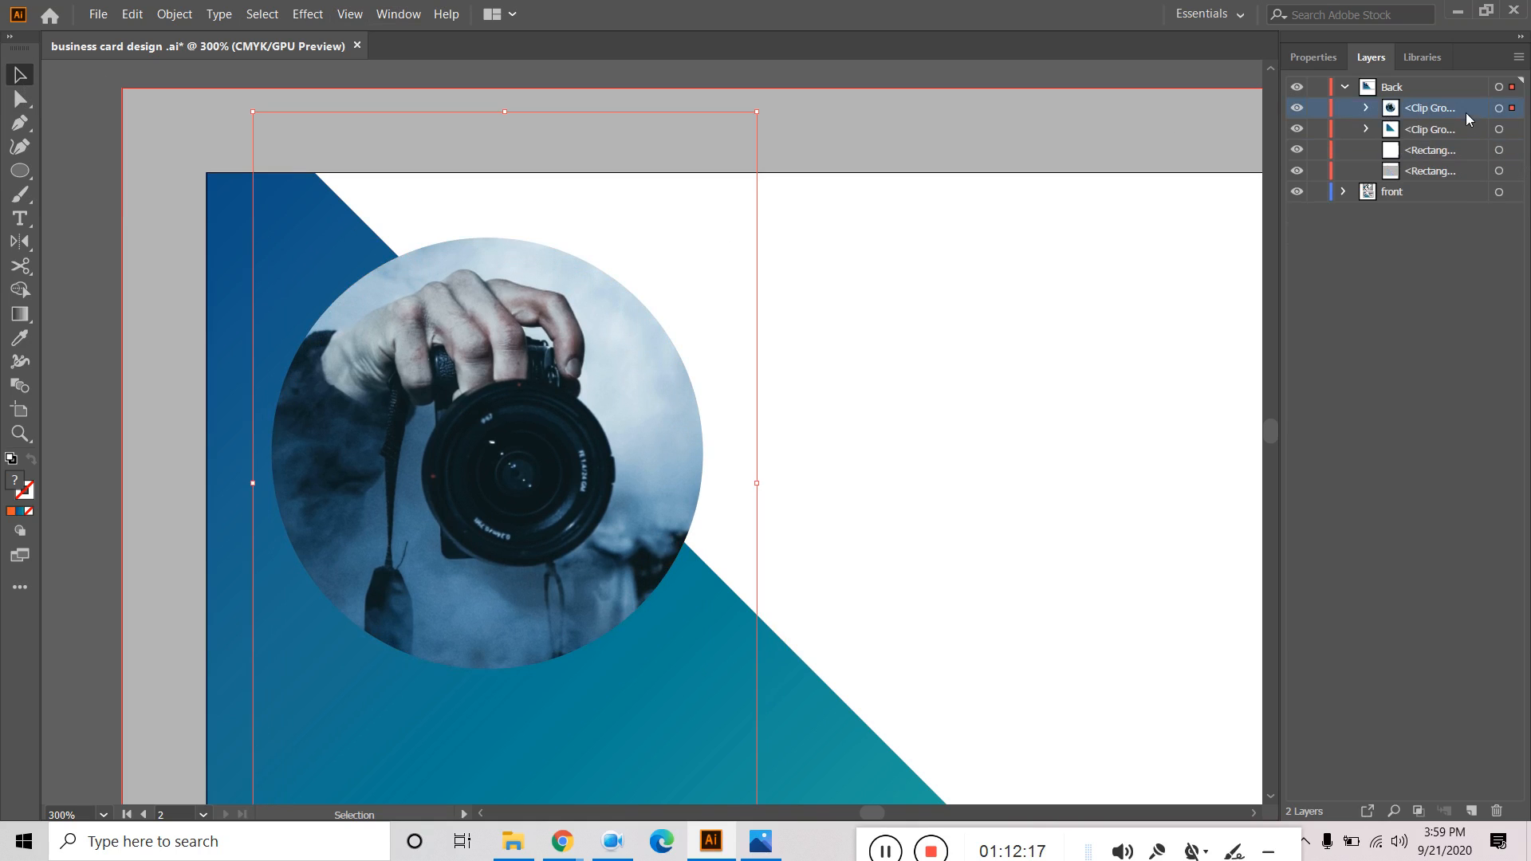
pyautogui.click(1513, 110)
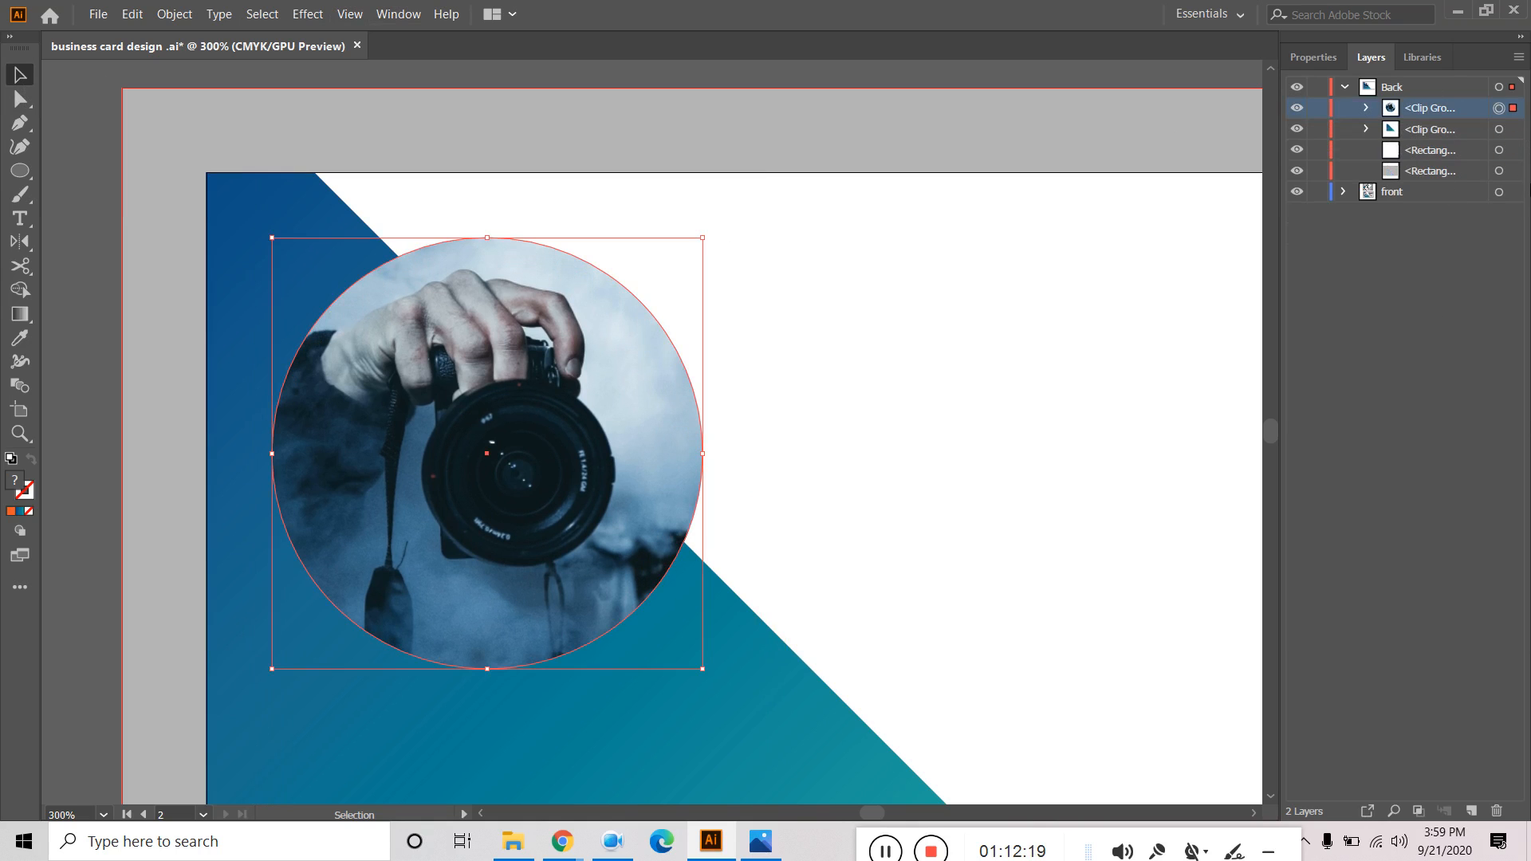
pyautogui.click(1310, 57)
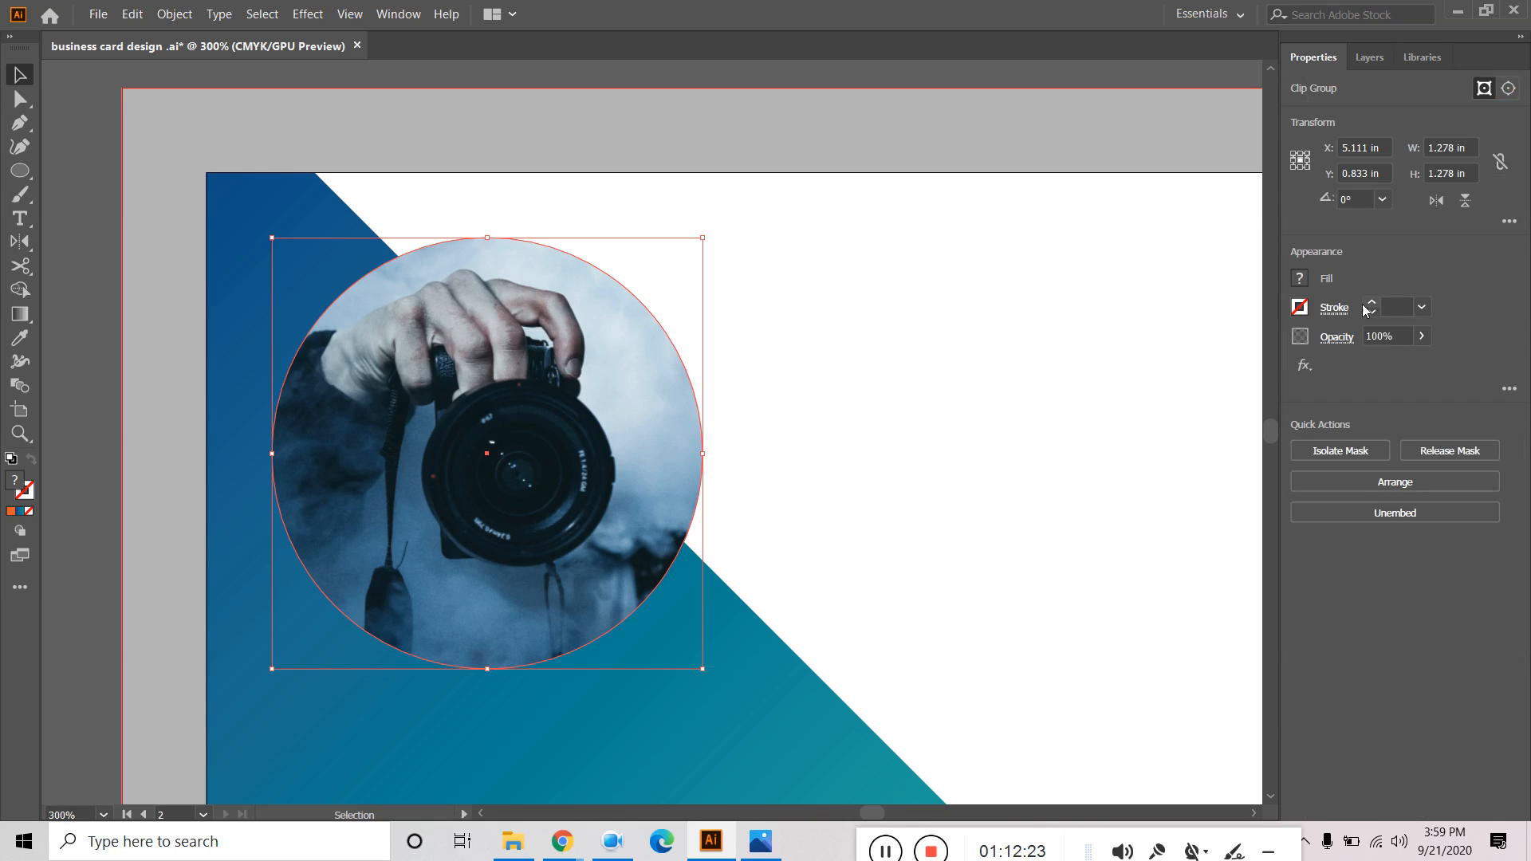
pyautogui.click(1372, 307)
pyautogui.click(1371, 307)
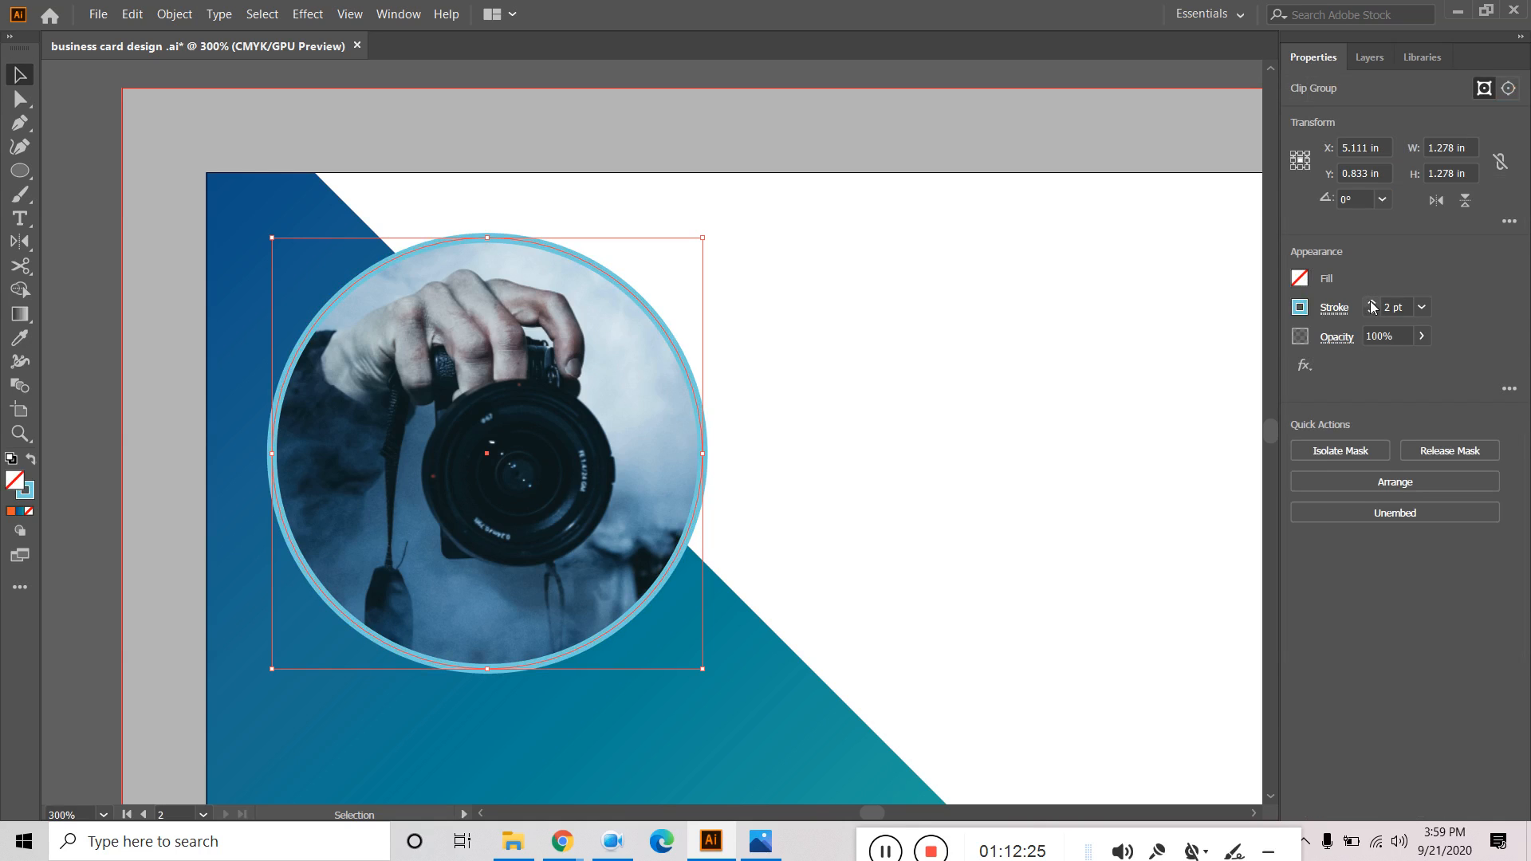
pyautogui.click(1301, 308)
pyautogui.click(1112, 381)
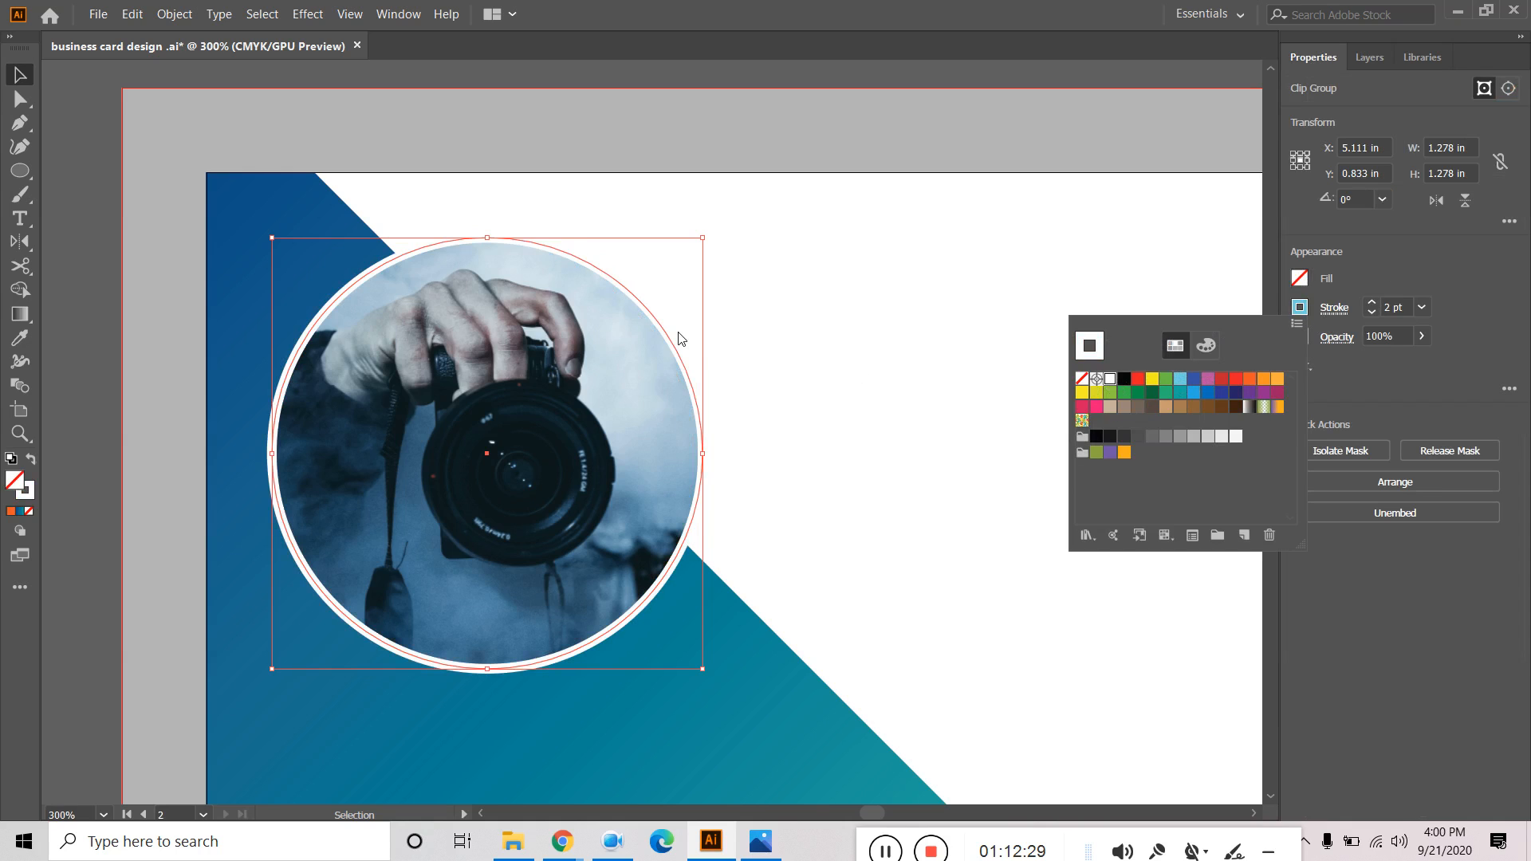
pyautogui.click(877, 354)
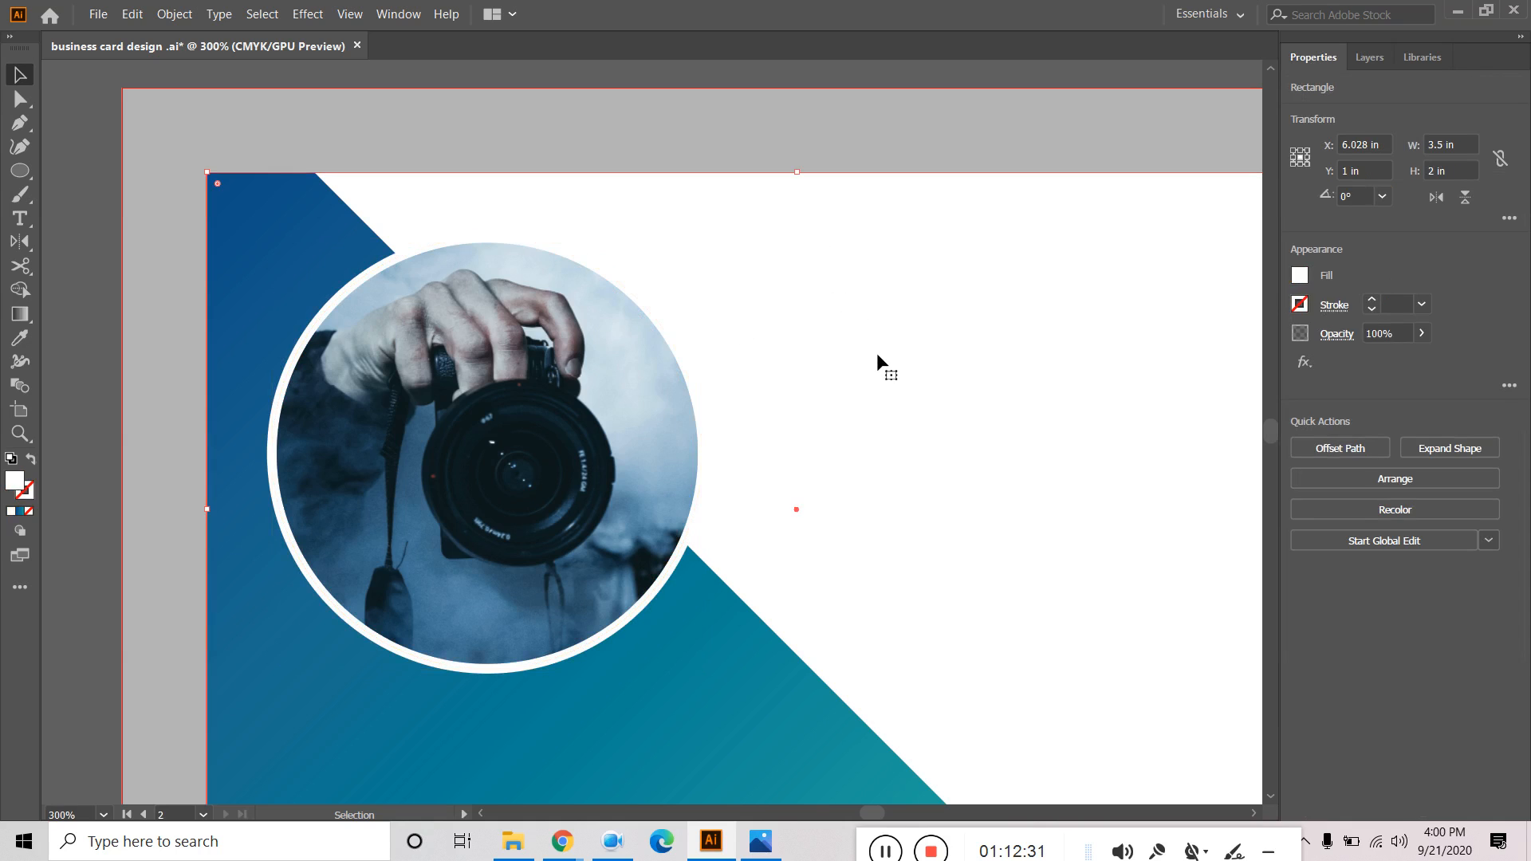
pyautogui.scroll(-2, 877, 354)
pyautogui.scroll(-1, 882, 383)
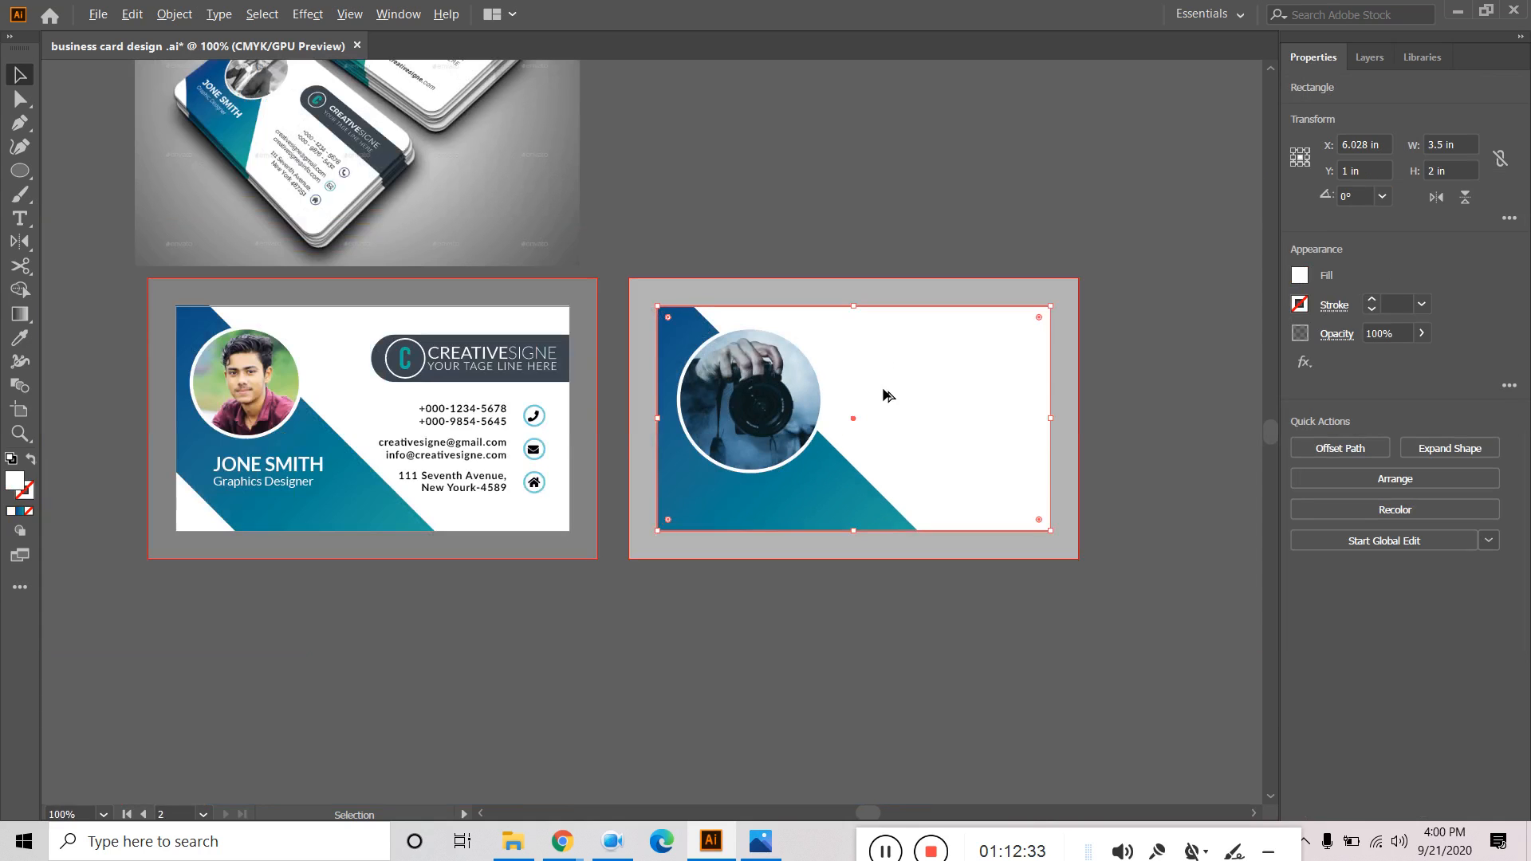
pyautogui.moveTo(861, 201); pyautogui.dragTo(778, 378)
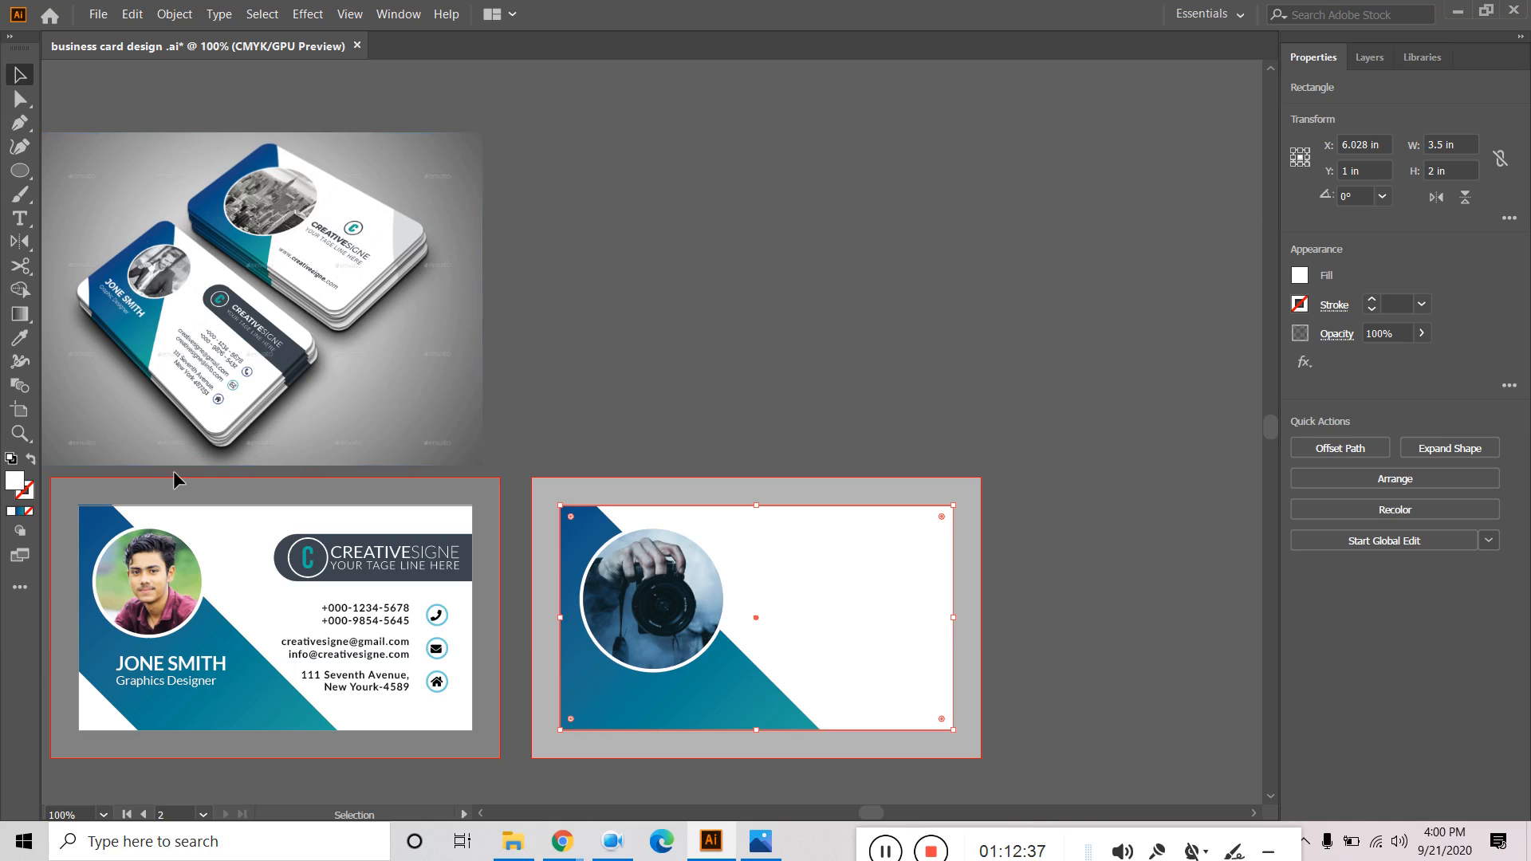
# Draw a small circle right of the camera photo and set its fill to None.
pyautogui.click(22, 178)
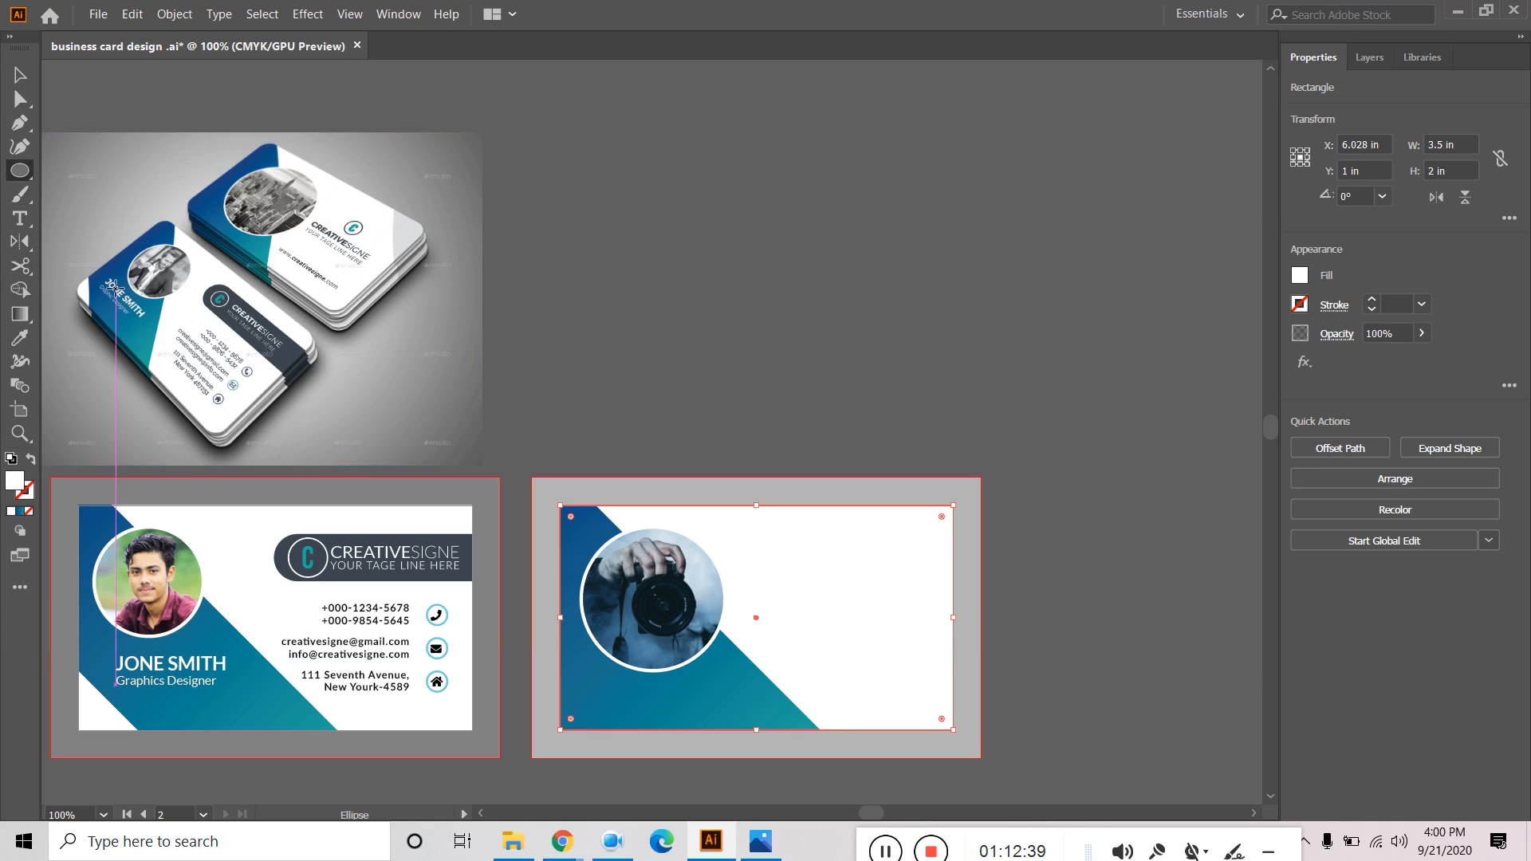
pyautogui.moveTo(792, 558); pyautogui.dragTo(825, 588)
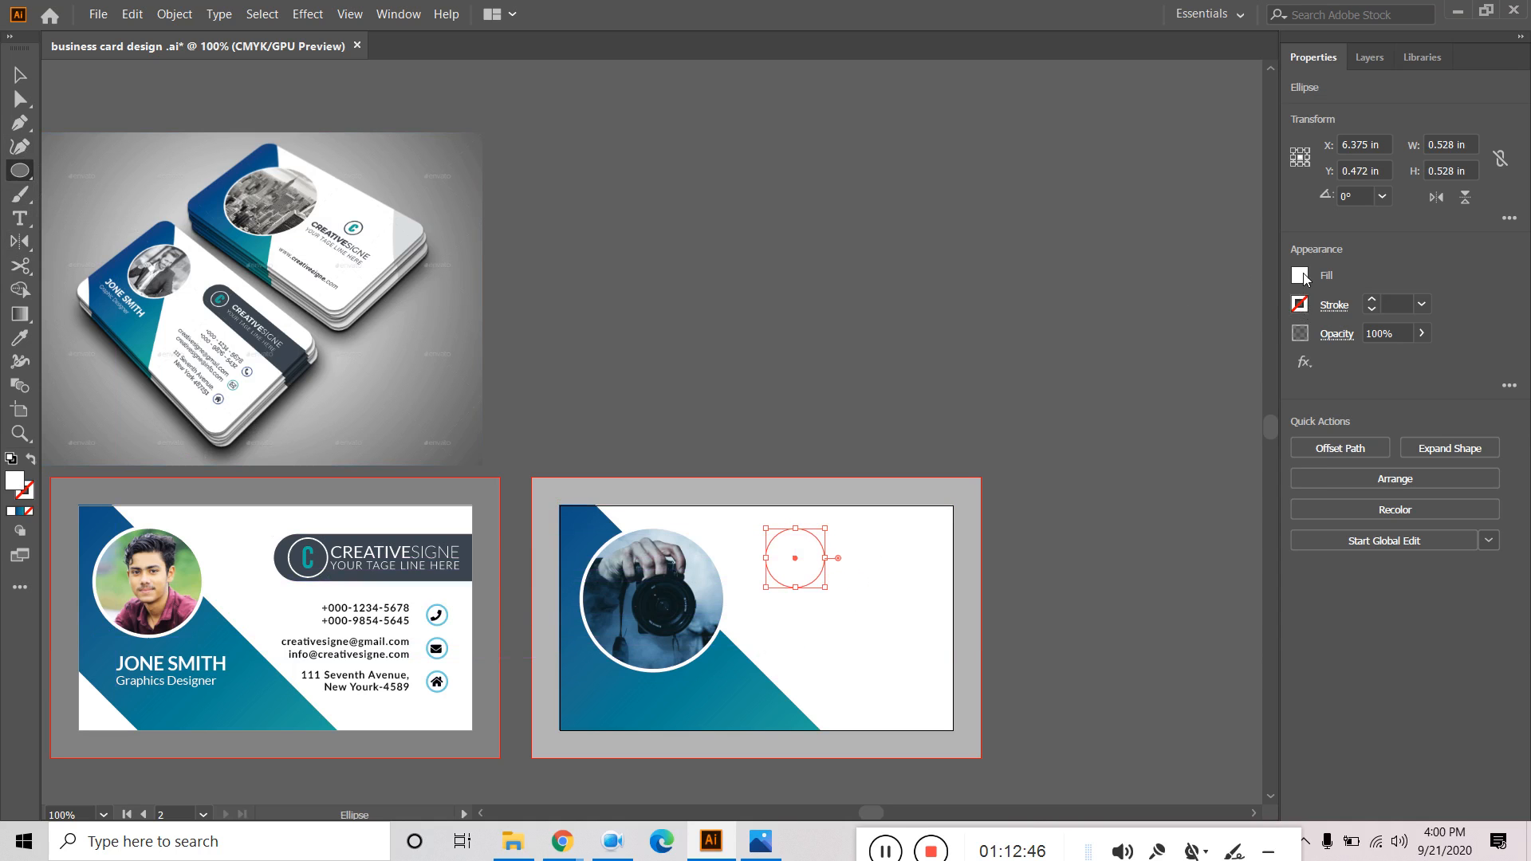
pyautogui.click(1299, 275)
pyautogui.click(1082, 347)
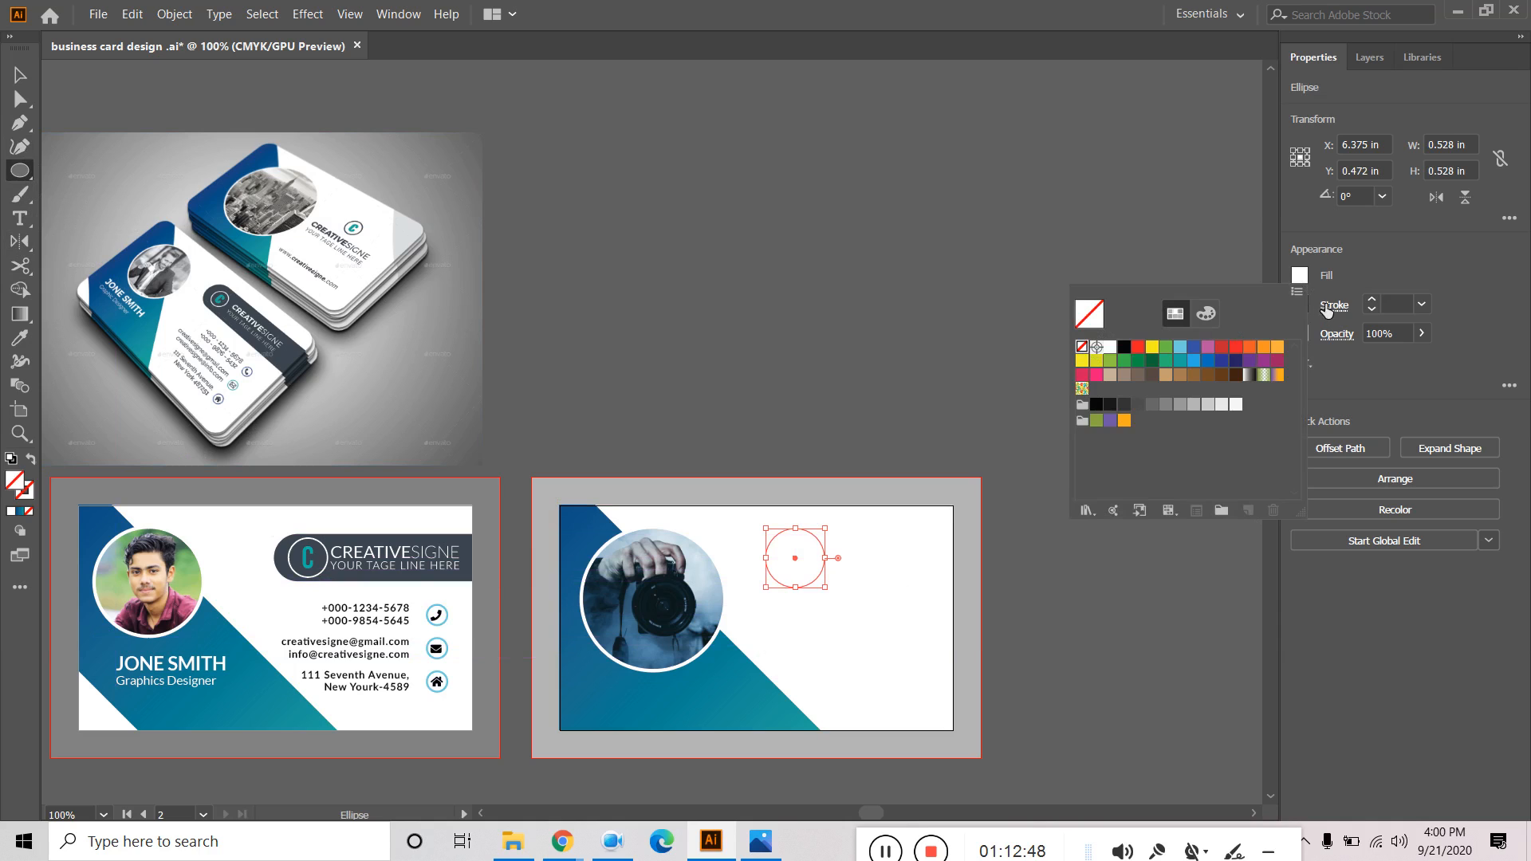
pyautogui.click(1372, 303)
# Give the circle a dark grey 1.5 pt outline and deselect it.
pyautogui.click(1372, 303)
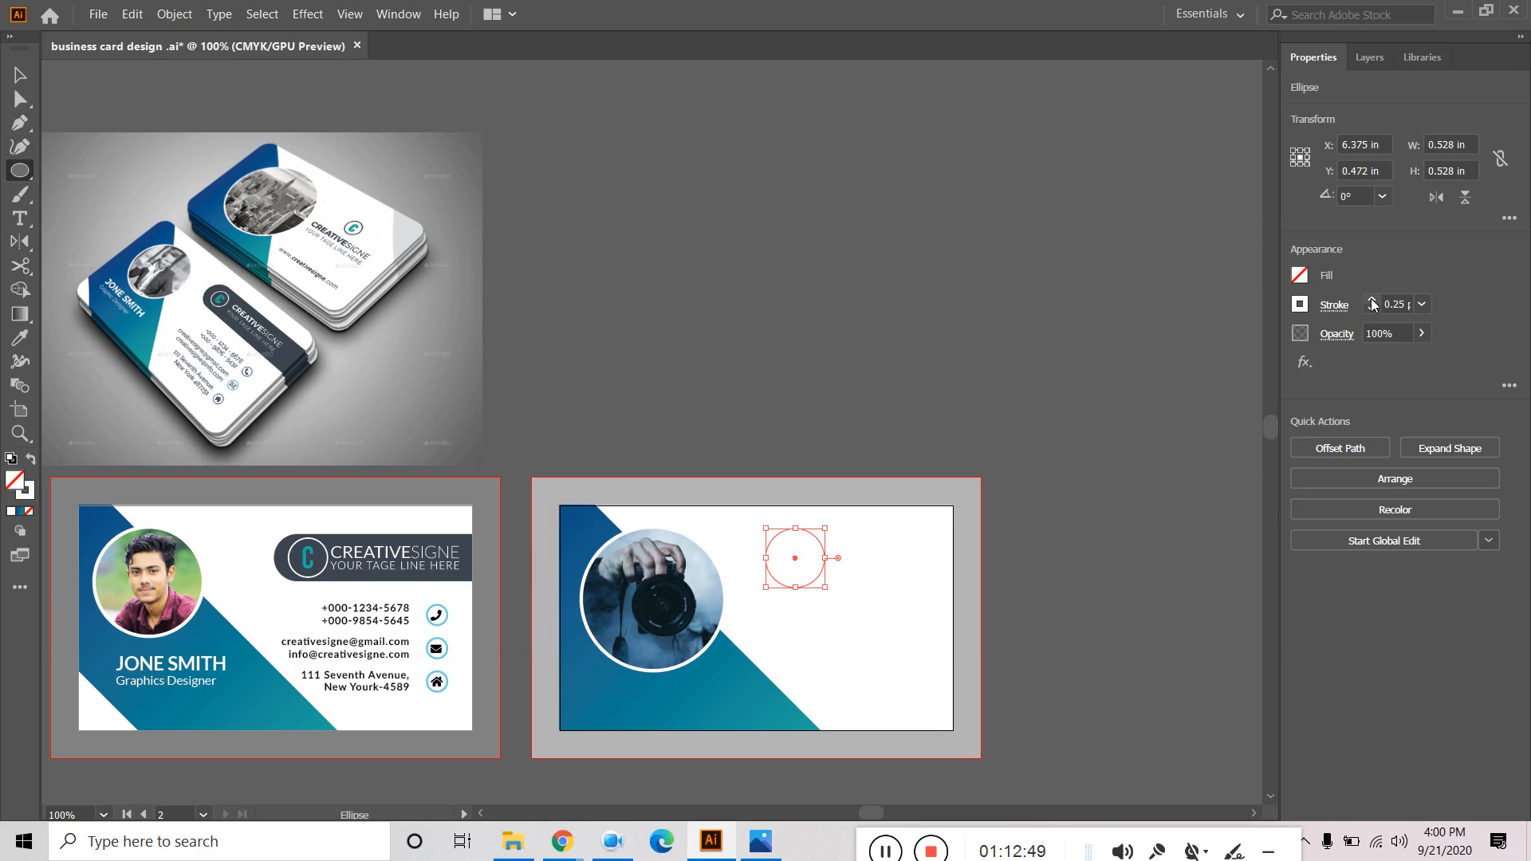
pyautogui.click(1372, 302)
pyautogui.click(1300, 304)
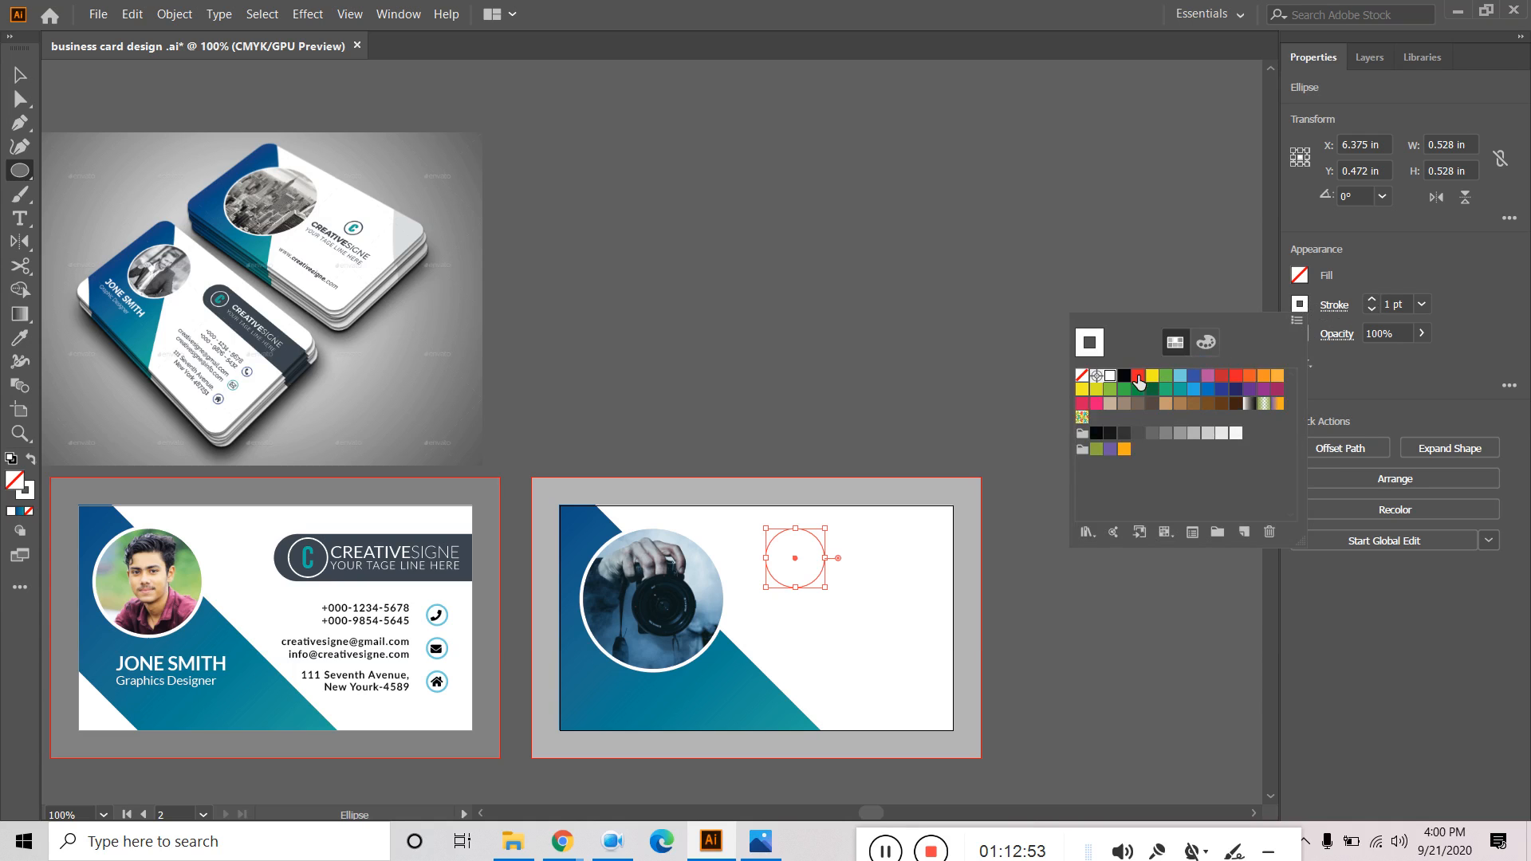
pyautogui.click(1125, 433)
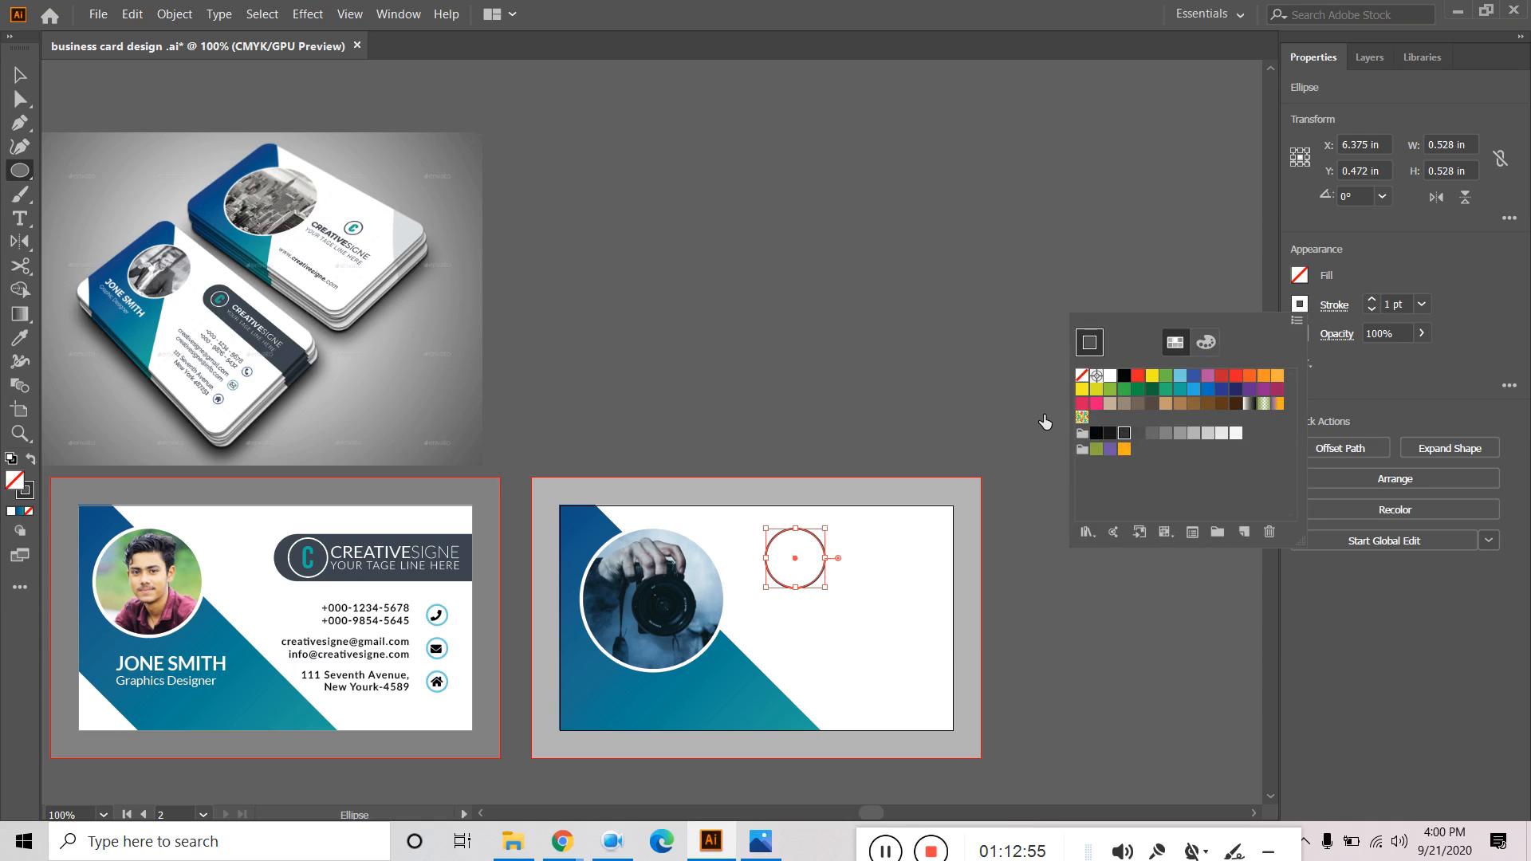
pyautogui.click(1370, 299)
pyautogui.click(1371, 301)
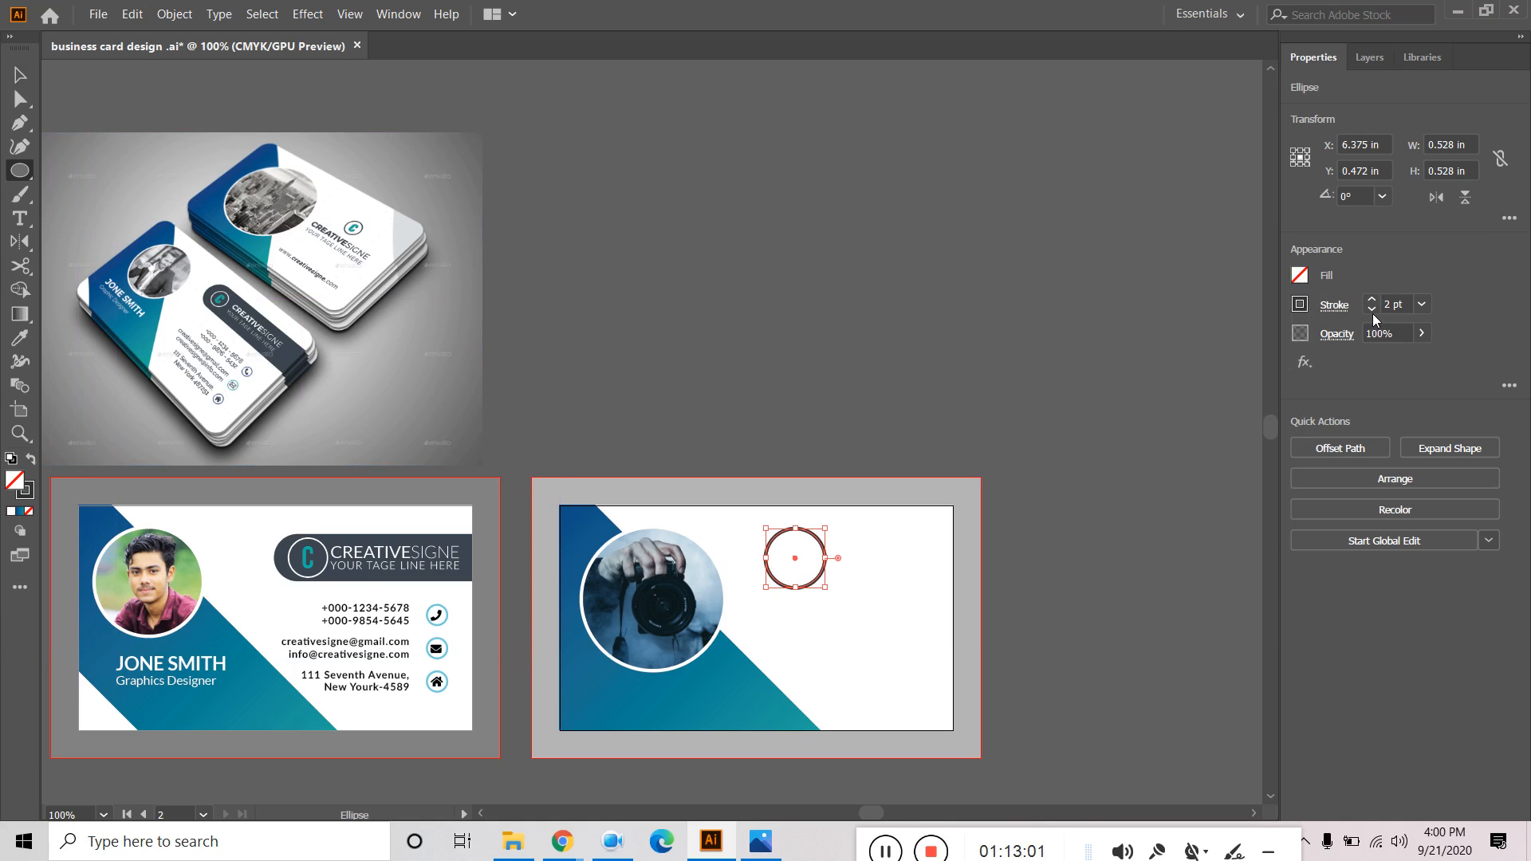
pyautogui.click(1400, 304)
pyautogui.write('1.')
pyautogui.press('Return')
pyautogui.click(33, 83)
pyautogui.click(834, 250)
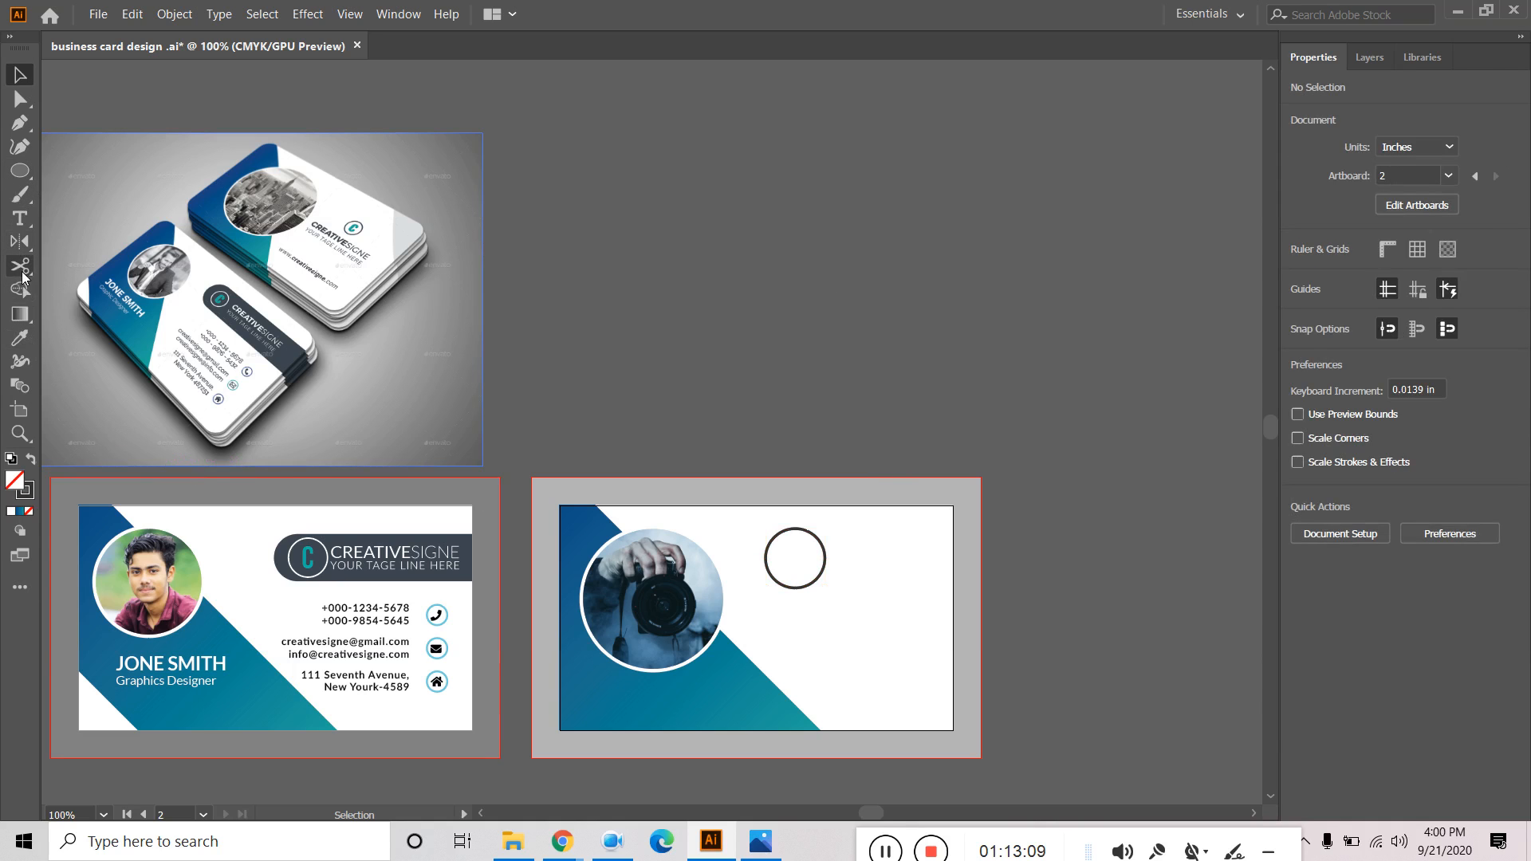
# Type a letter C on the back card and set it in Bebas Regular.
pyautogui.click(20, 217)
pyautogui.click(859, 636)
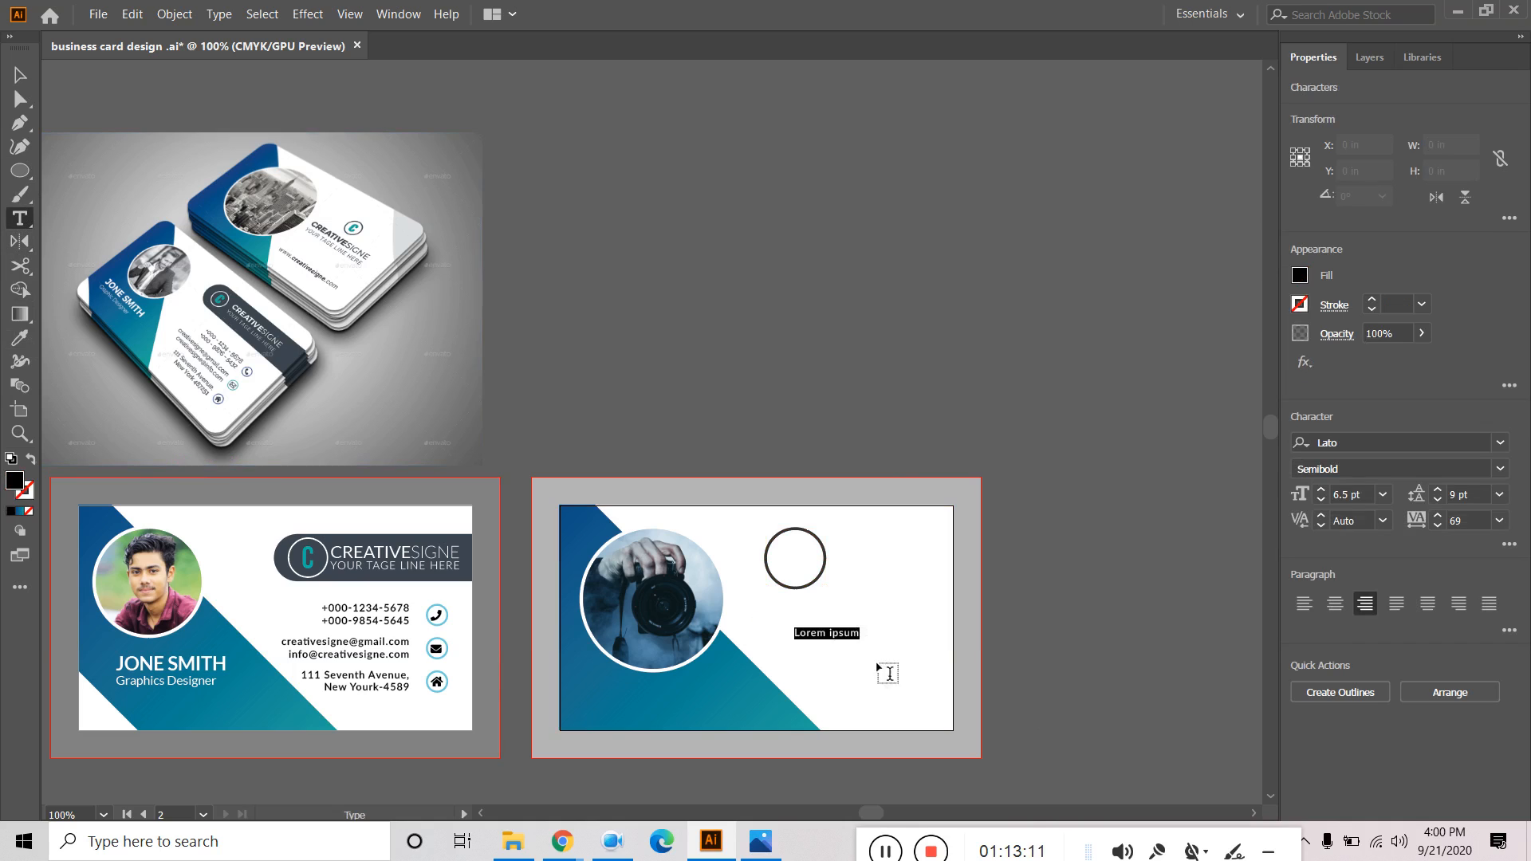
pyautogui.write('C')
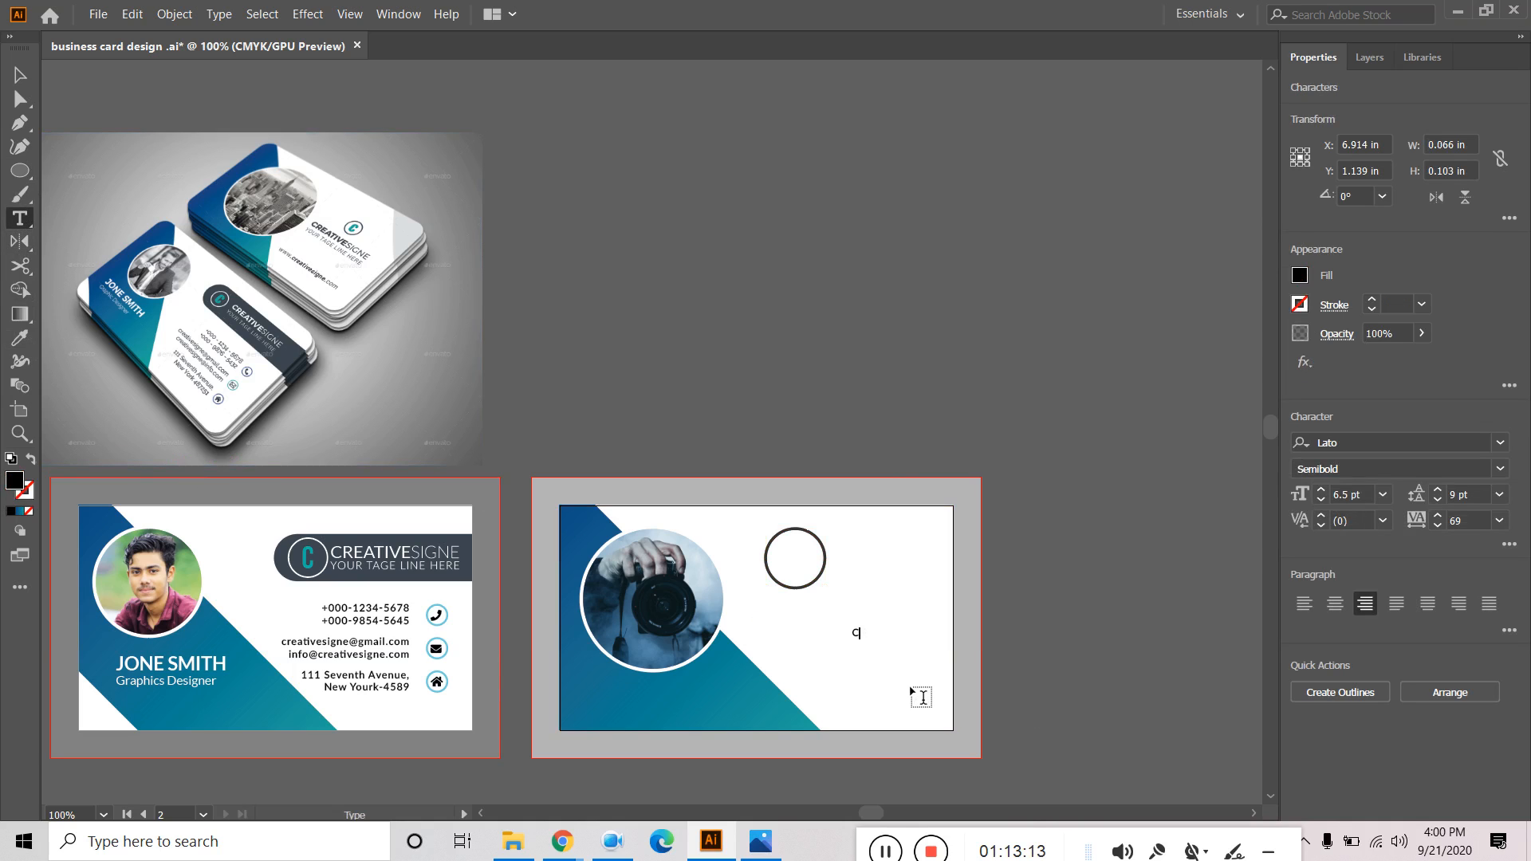
pyautogui.click(22, 75)
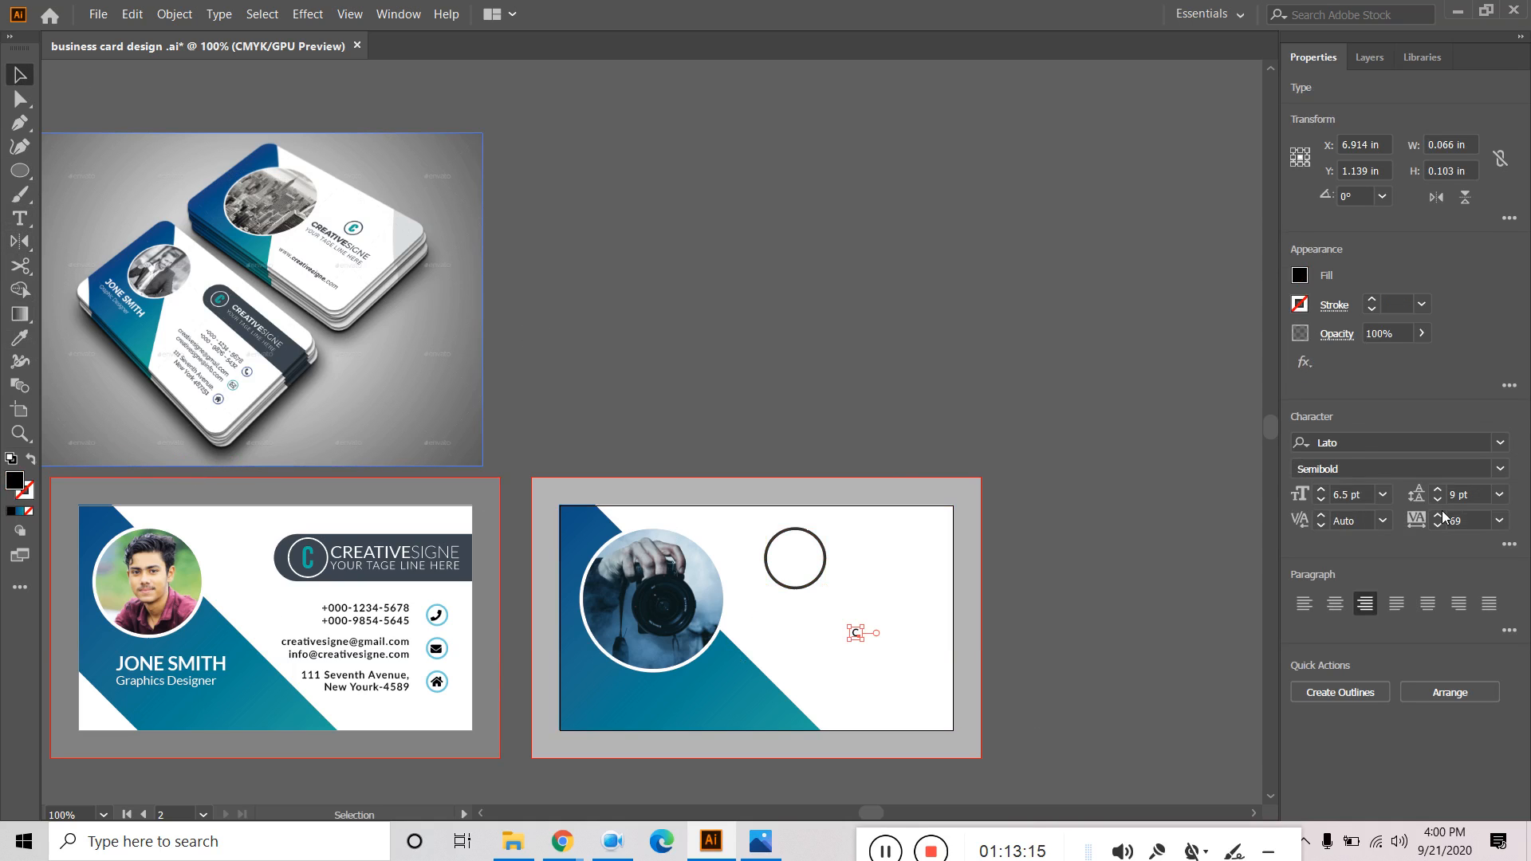
pyautogui.click(1354, 440)
pyautogui.write('beb')
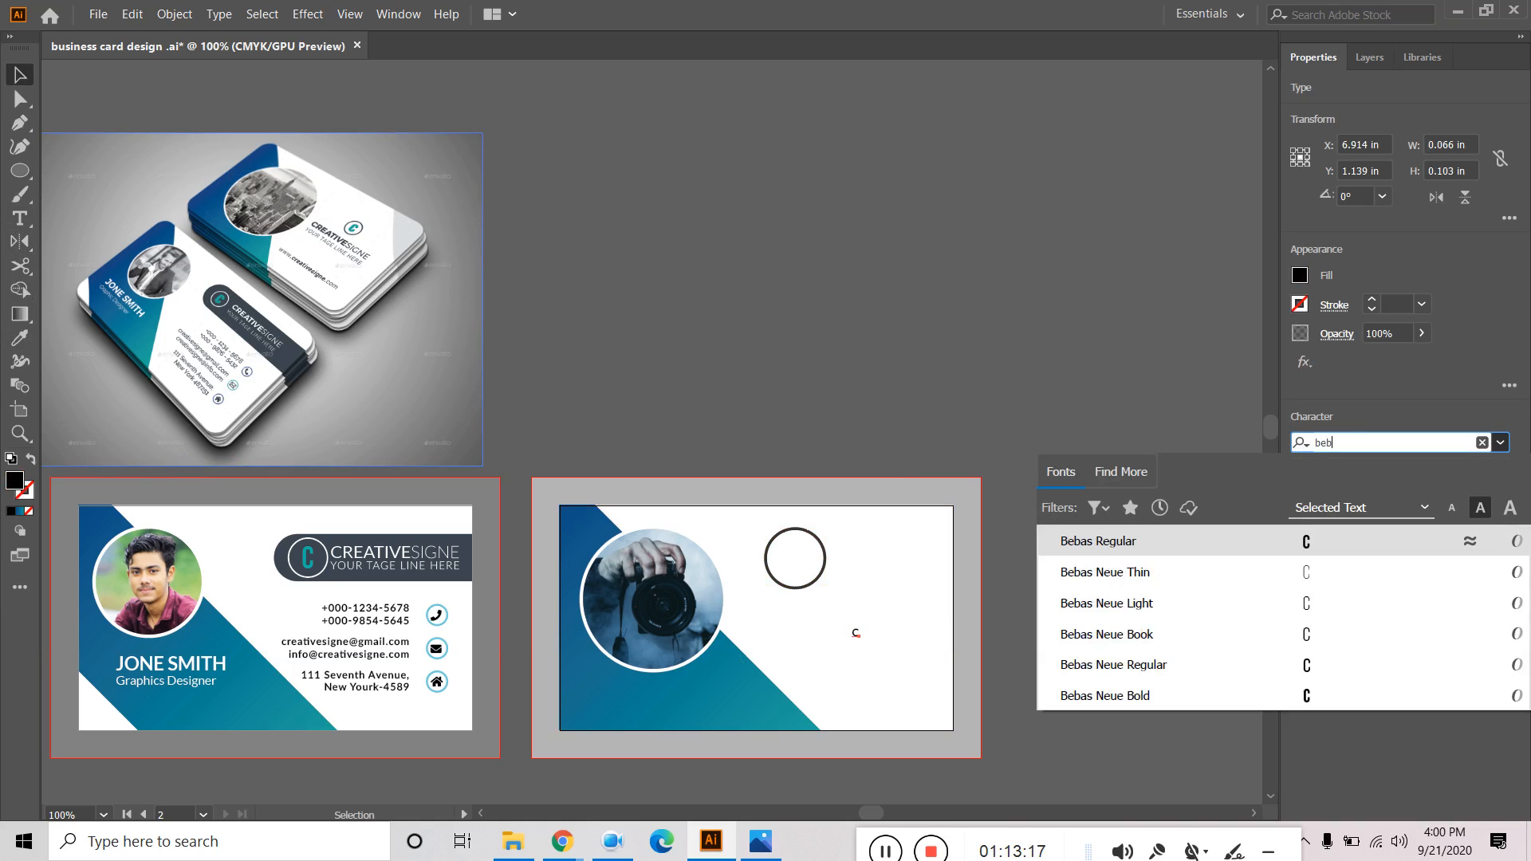
pyautogui.click(1129, 535)
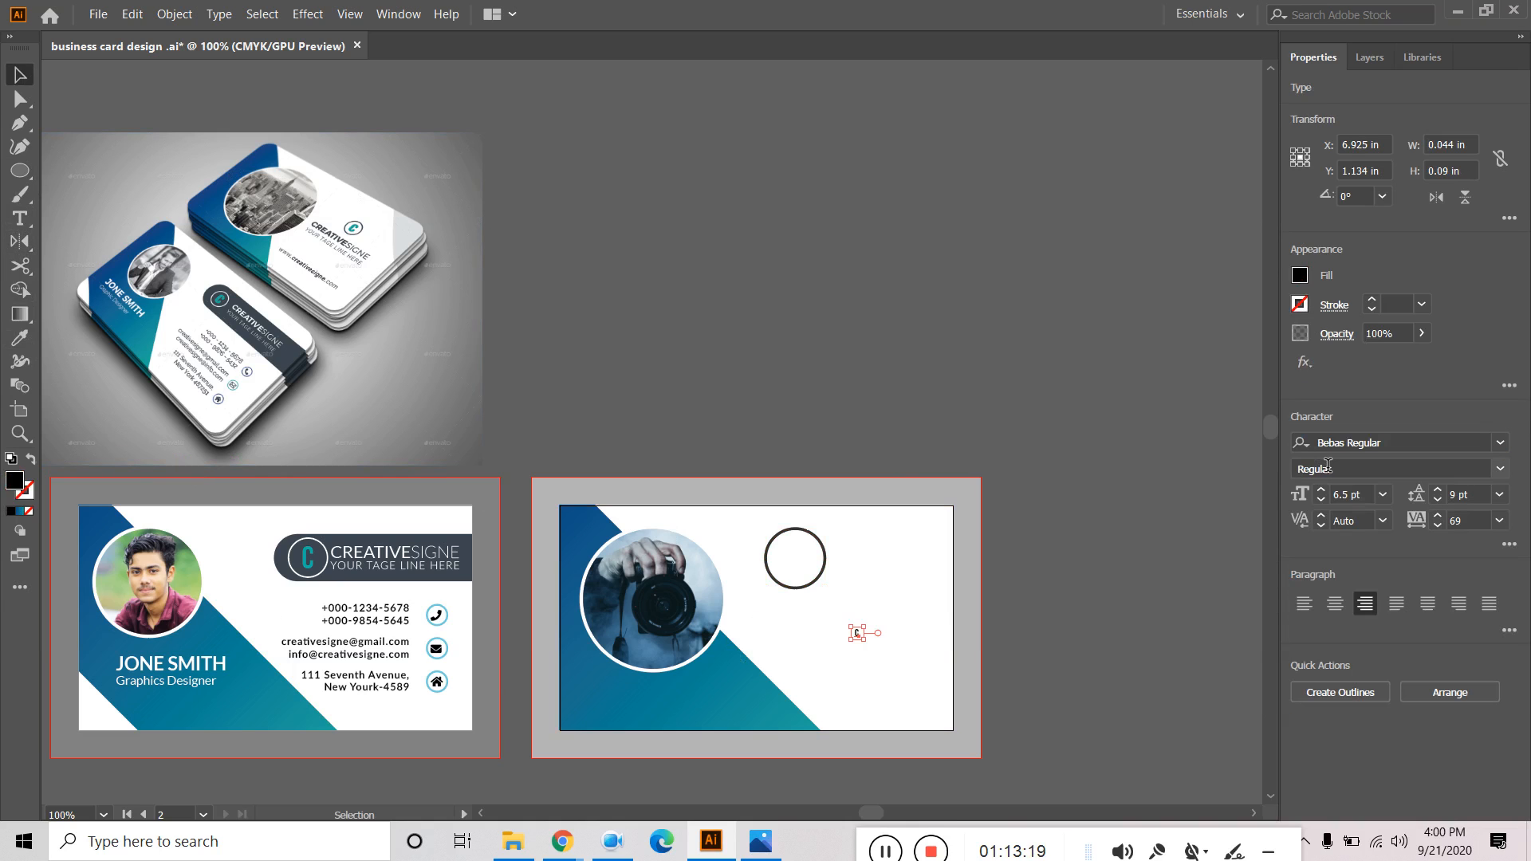
# Set the C to 24 pt and move it into the circle.
pyautogui.click(1321, 491)
pyautogui.click(1321, 492)
pyautogui.click(1321, 491)
pyautogui.click(1321, 492)
pyautogui.click(1322, 492)
pyautogui.click(1321, 491)
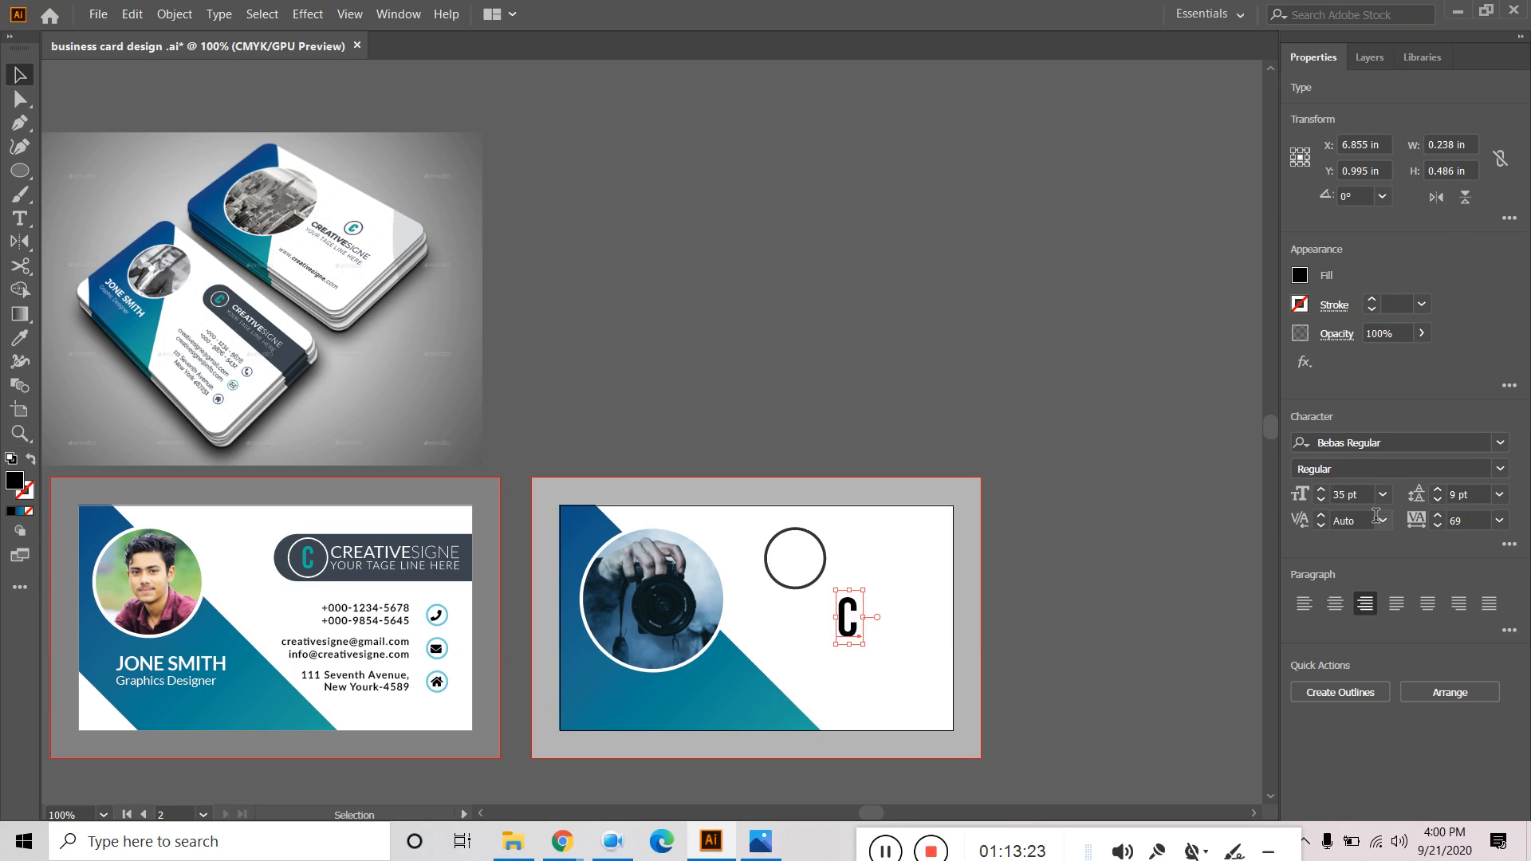
pyautogui.click(1382, 494)
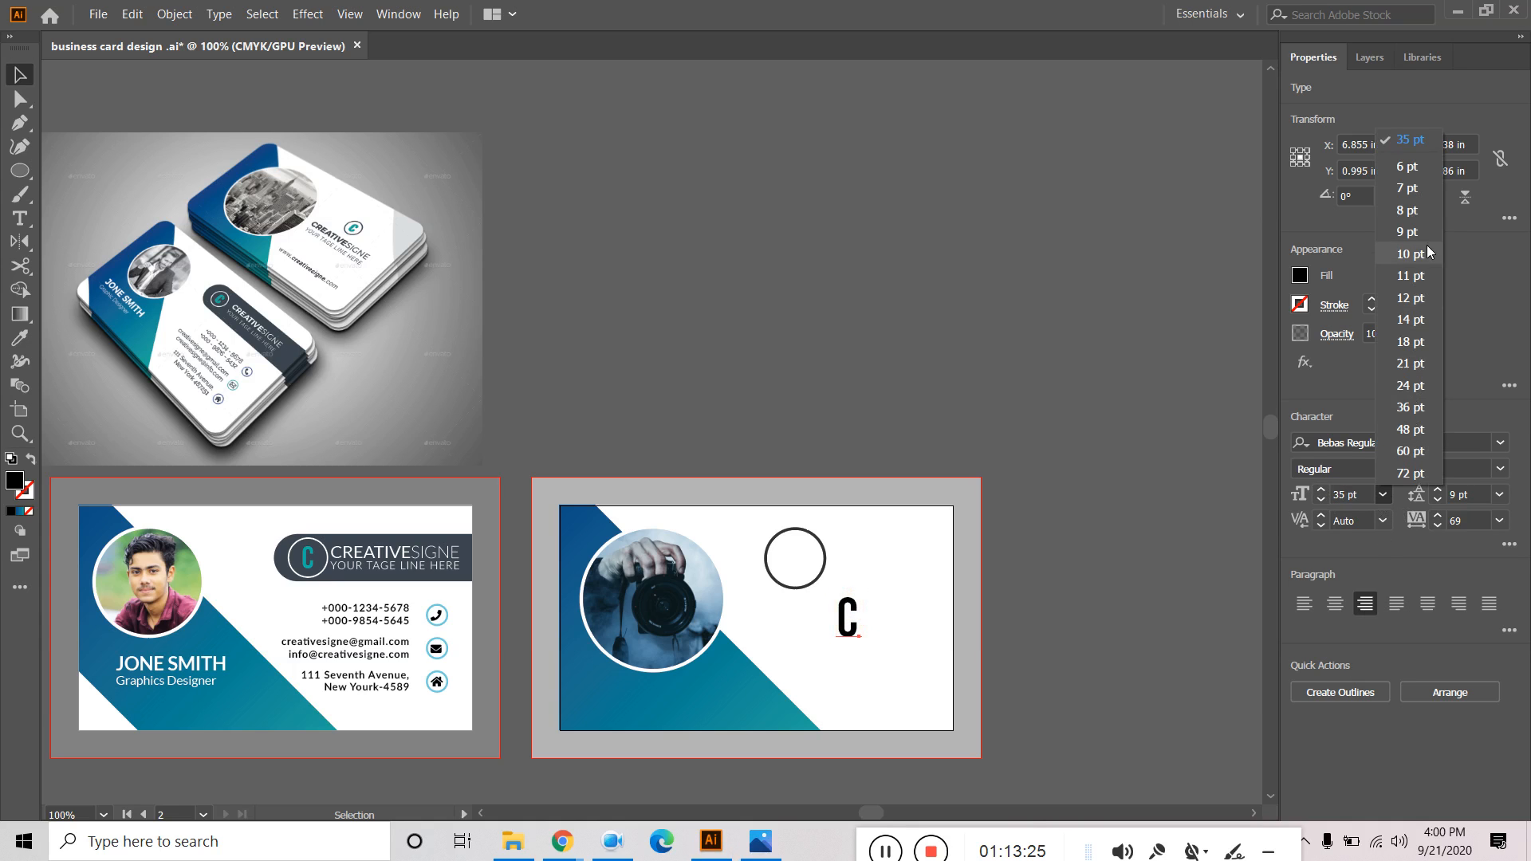
pyautogui.click(1417, 389)
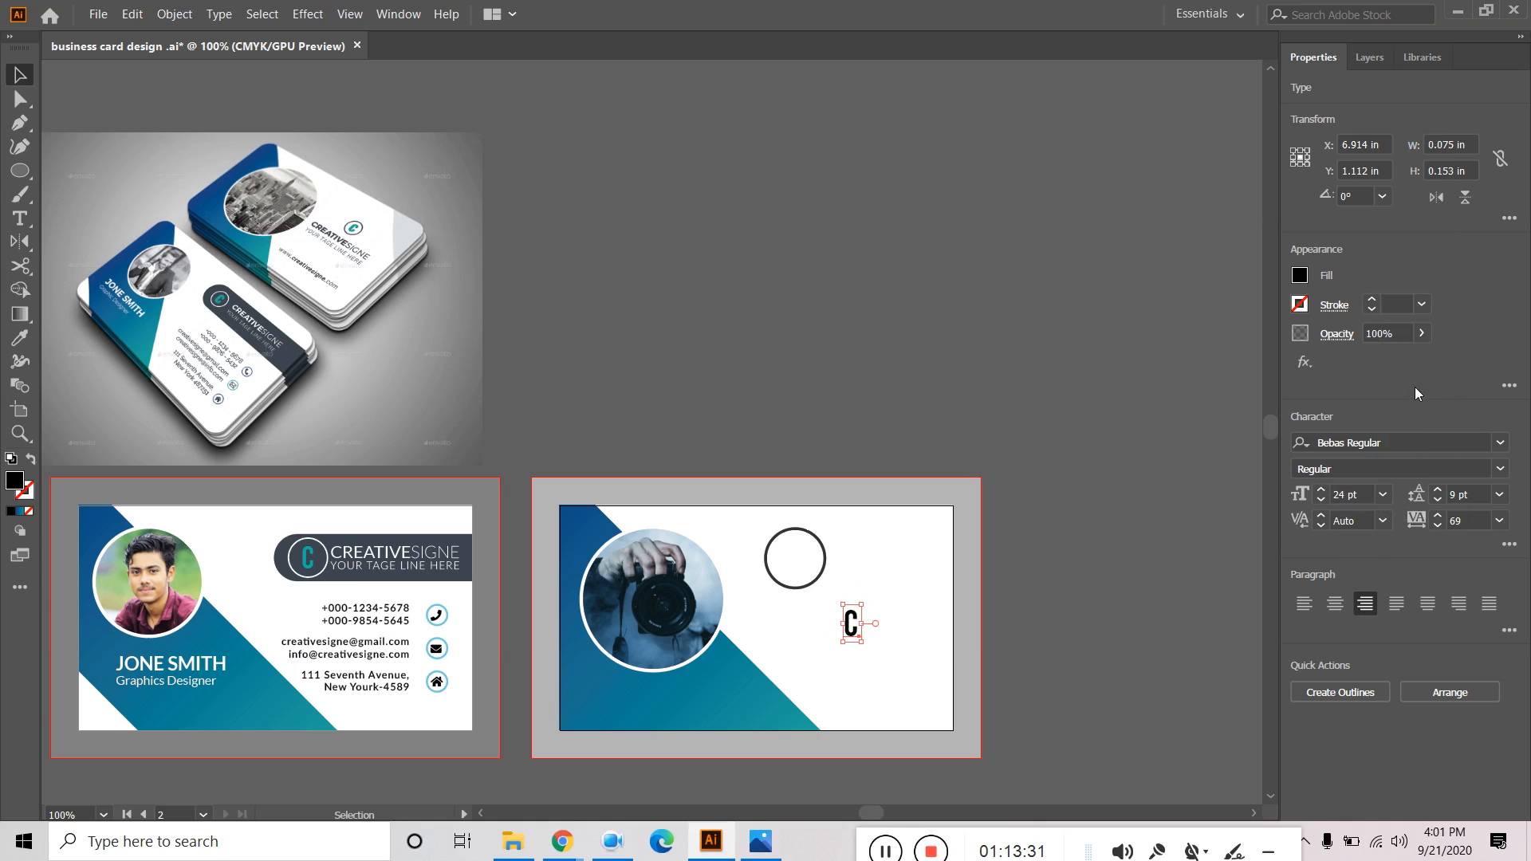
pyautogui.click(957, 366)
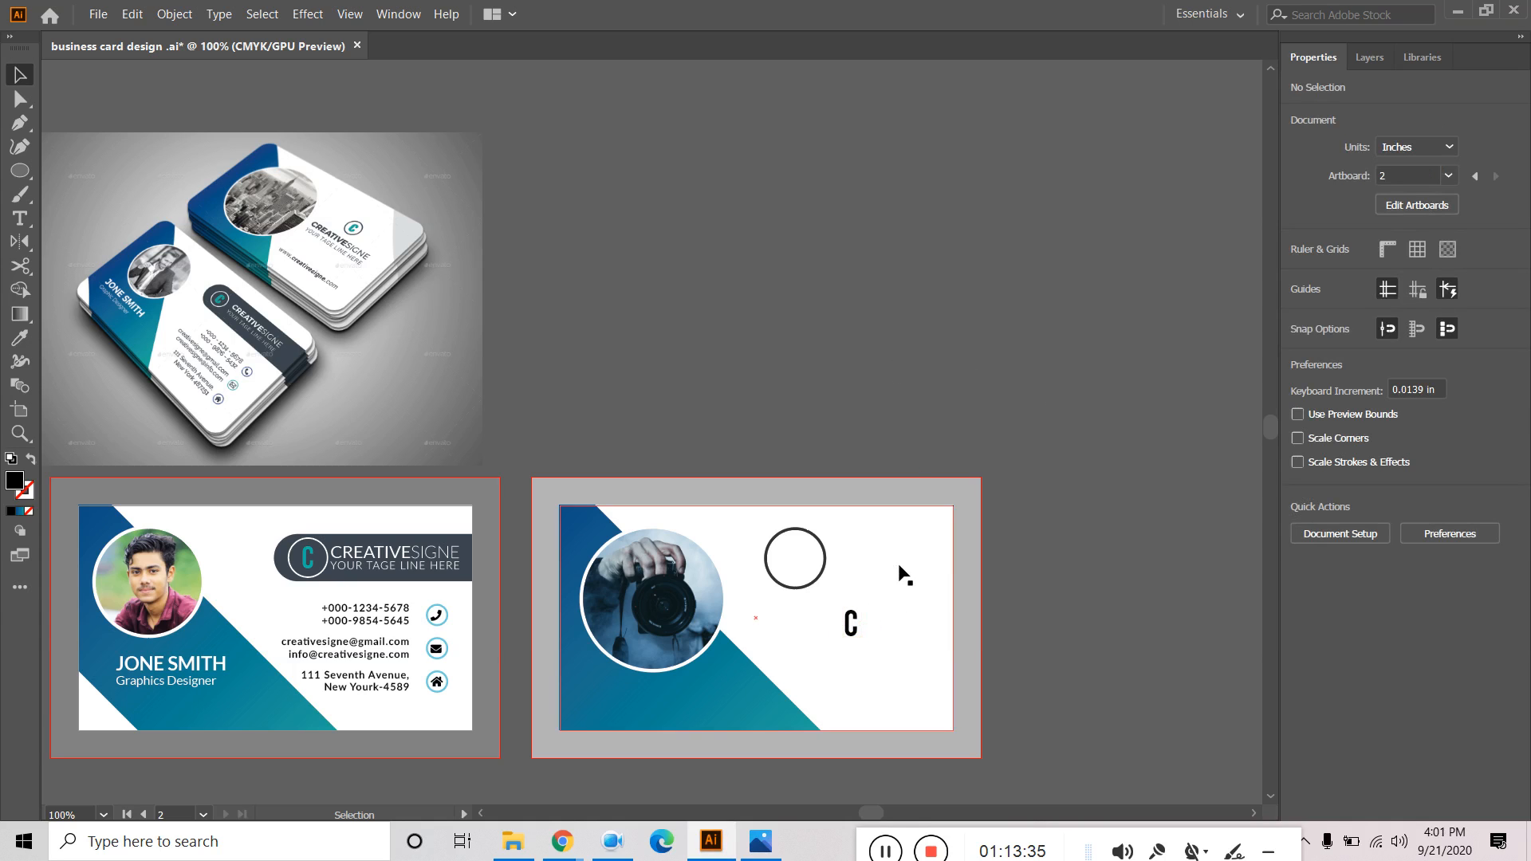
pyautogui.moveTo(852, 622); pyautogui.dragTo(792, 549)
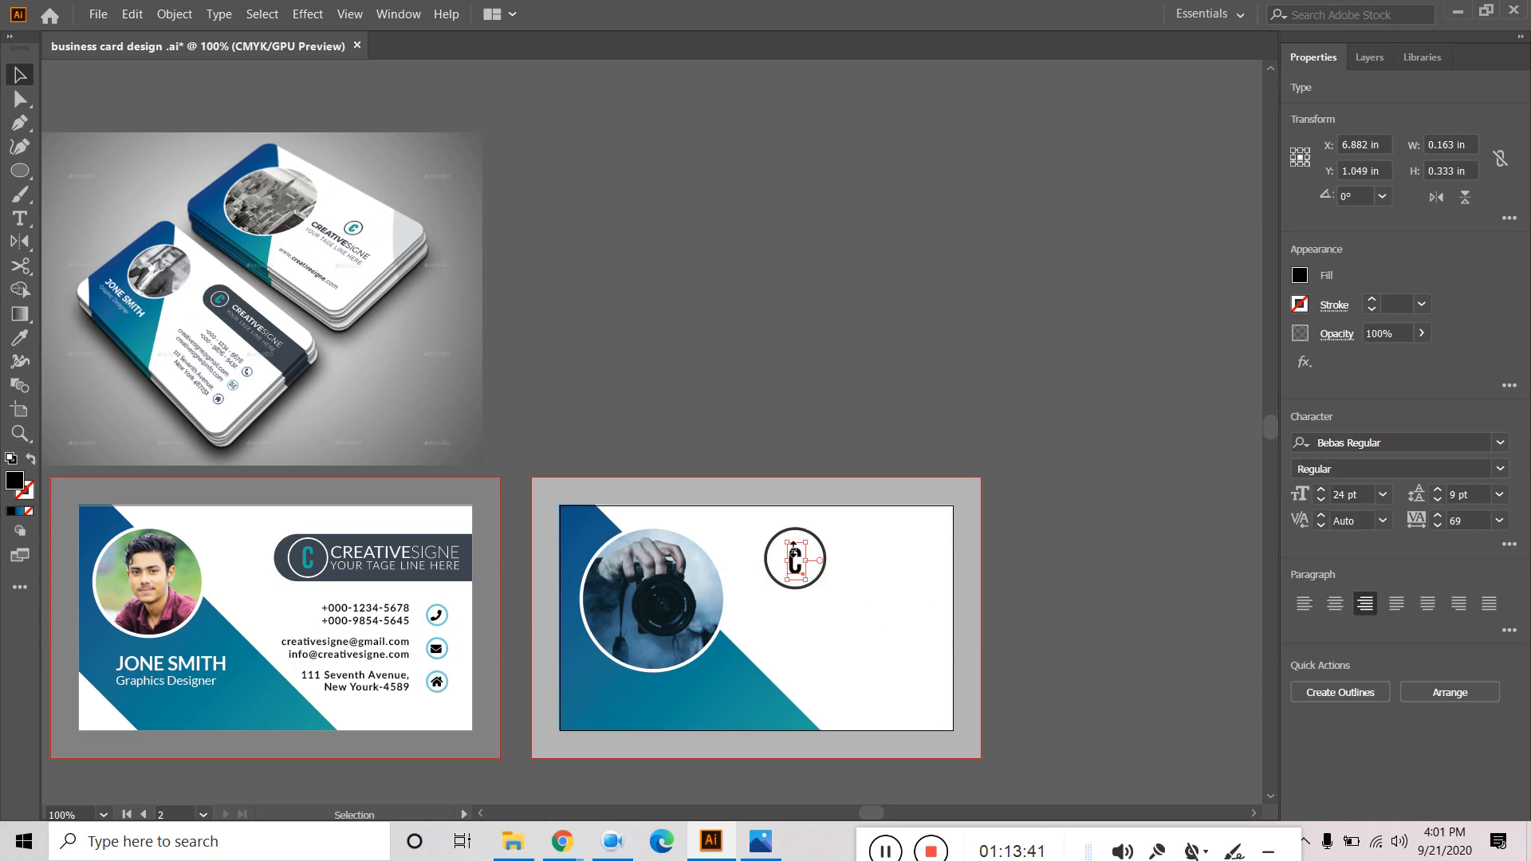
# Scale the circle down by a corner handle to fit snugly around the C.
pyautogui.click(930, 304)
pyautogui.click(816, 576)
pyautogui.click(817, 575)
pyautogui.scroll(2, 821, 590)
pyautogui.moveTo(838, 598); pyautogui.dragTo(823, 588)
pyautogui.click(854, 360)
# Select the C and circle in Layers and apply Horizontal Align Center.
pyautogui.click(813, 548)
pyautogui.keyDown('shift'); pyautogui.click(818, 550); pyautogui.keyUp('shift')
pyautogui.keyDown('shift'); pyautogui.click(816, 544); pyautogui.keyUp('shift')
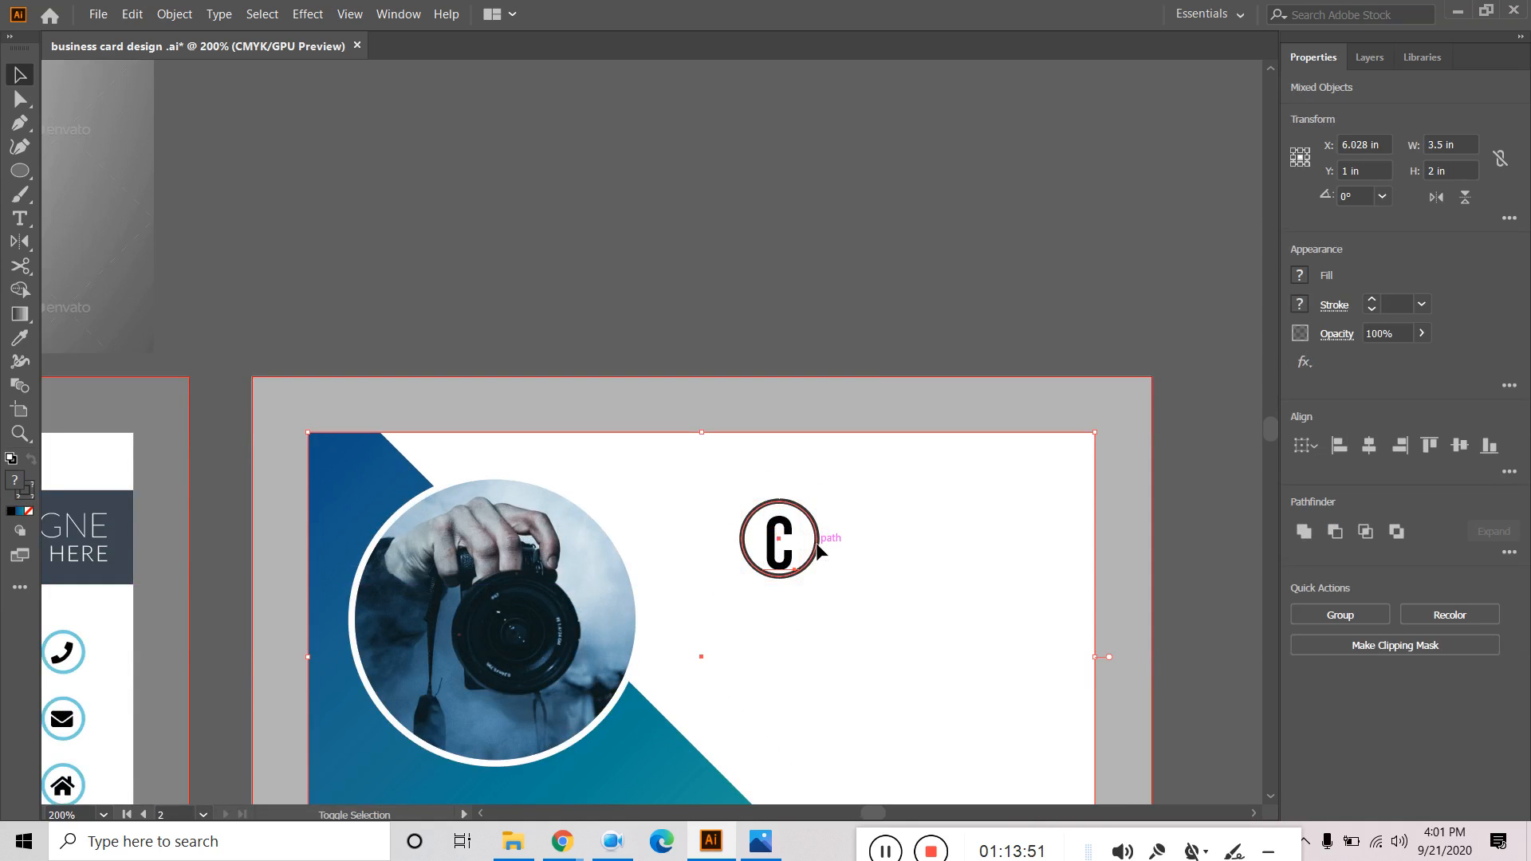
pyautogui.keyDown('shift'); pyautogui.click(786, 539); pyautogui.keyUp('shift')
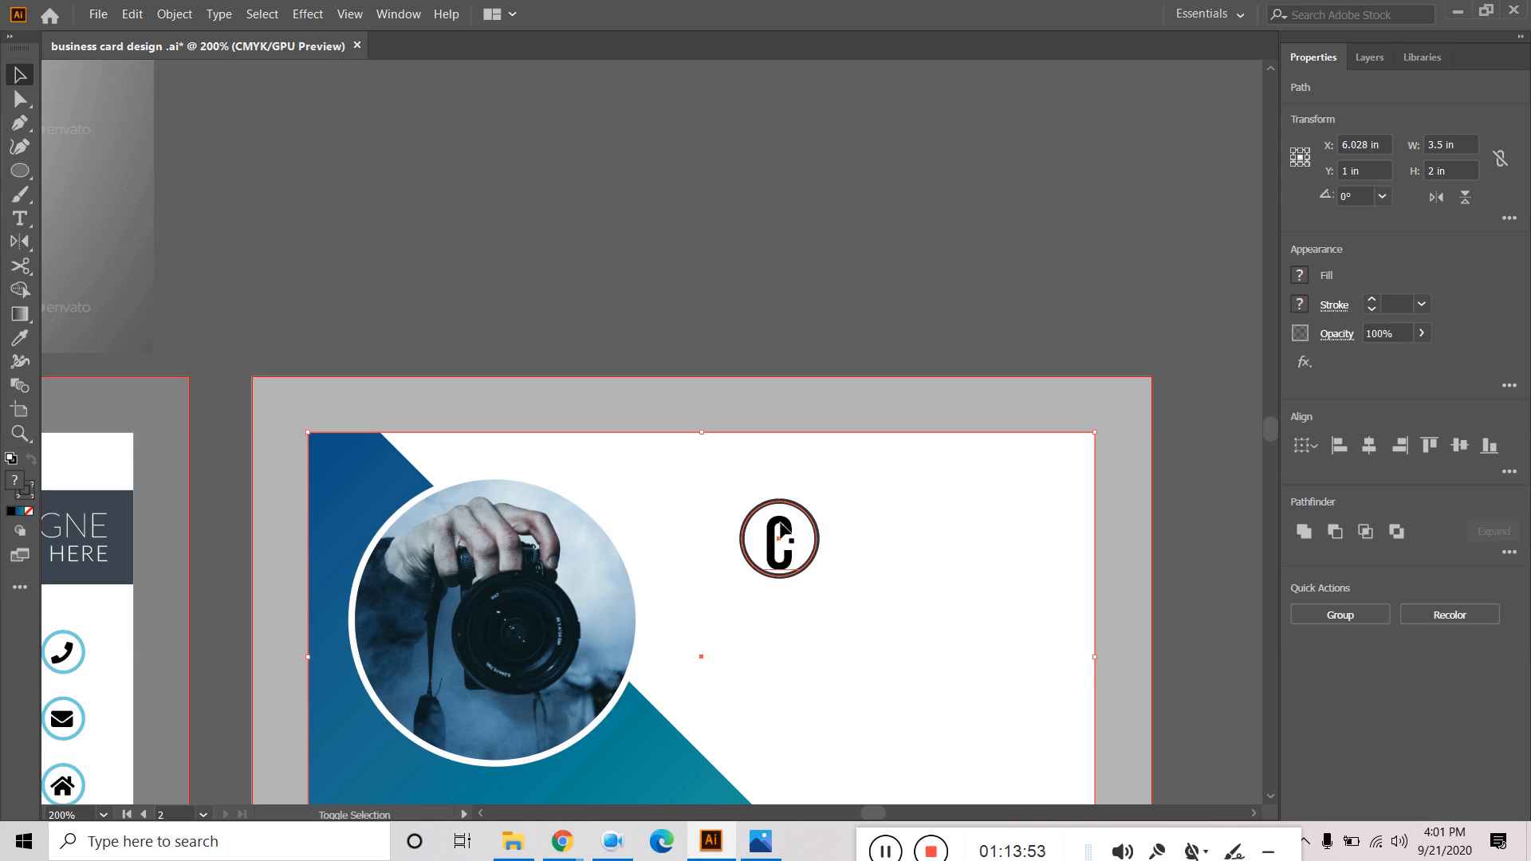
pyautogui.click(876, 306)
pyautogui.scroll(1, 875, 307)
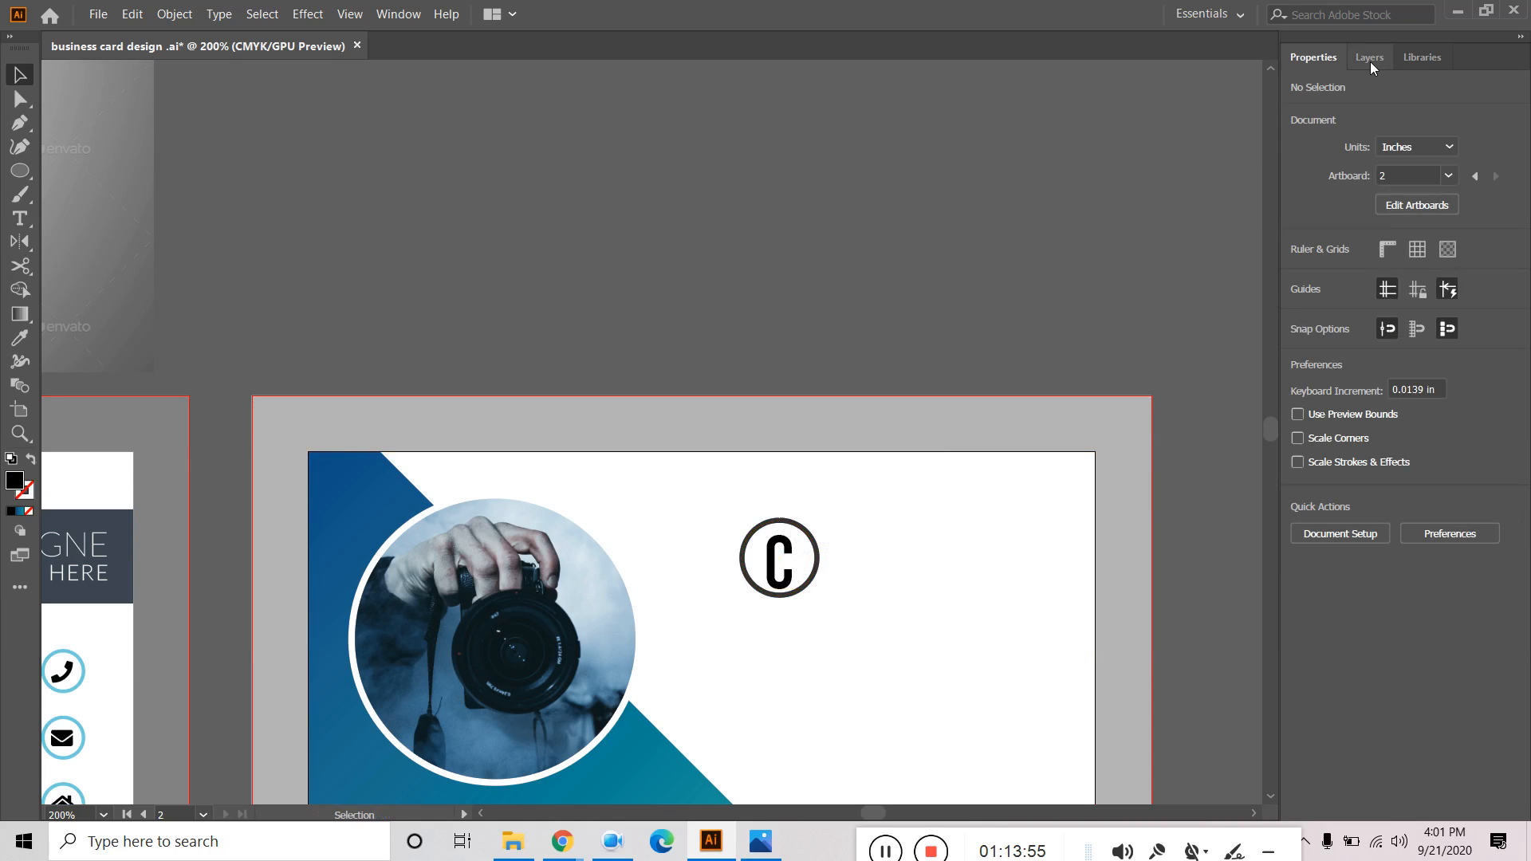
pyautogui.click(1370, 59)
pyautogui.click(1513, 109)
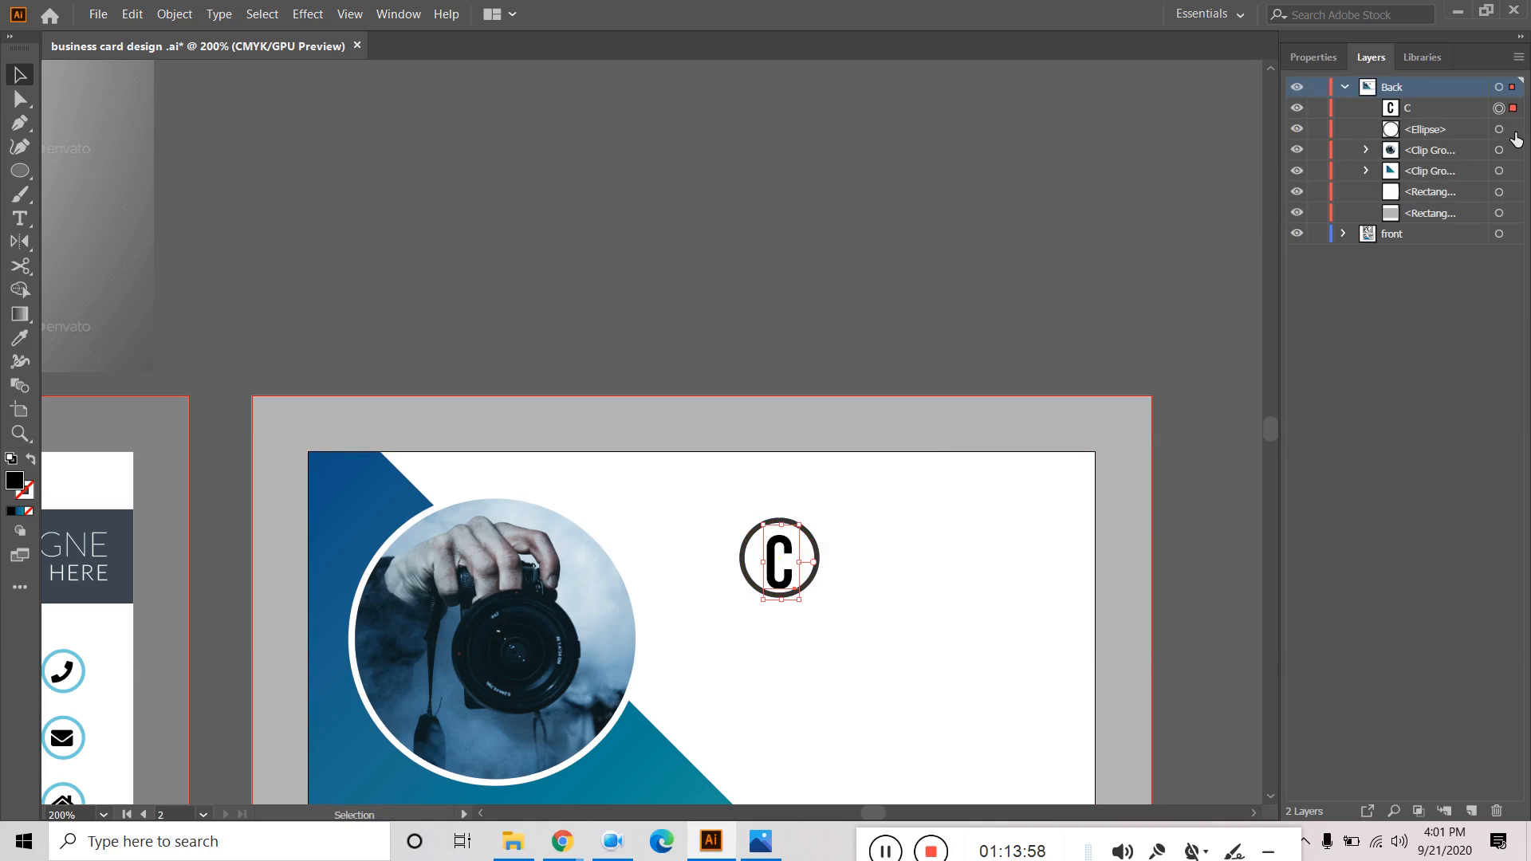
pyautogui.keyDown('shift'); pyautogui.click(1512, 132); pyautogui.keyUp('shift')
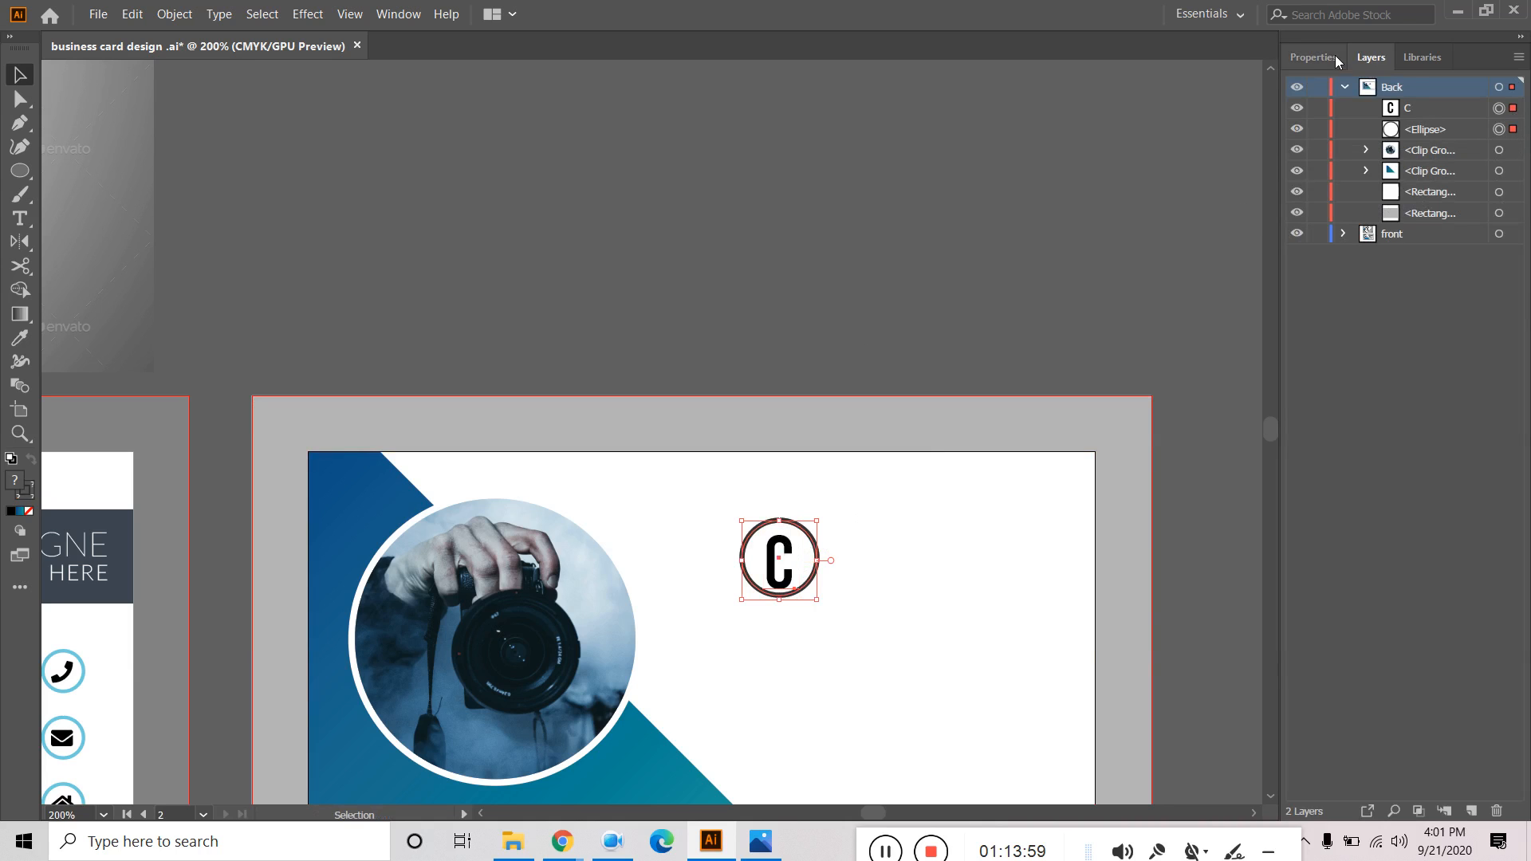
pyautogui.click(1315, 55)
pyautogui.click(1365, 448)
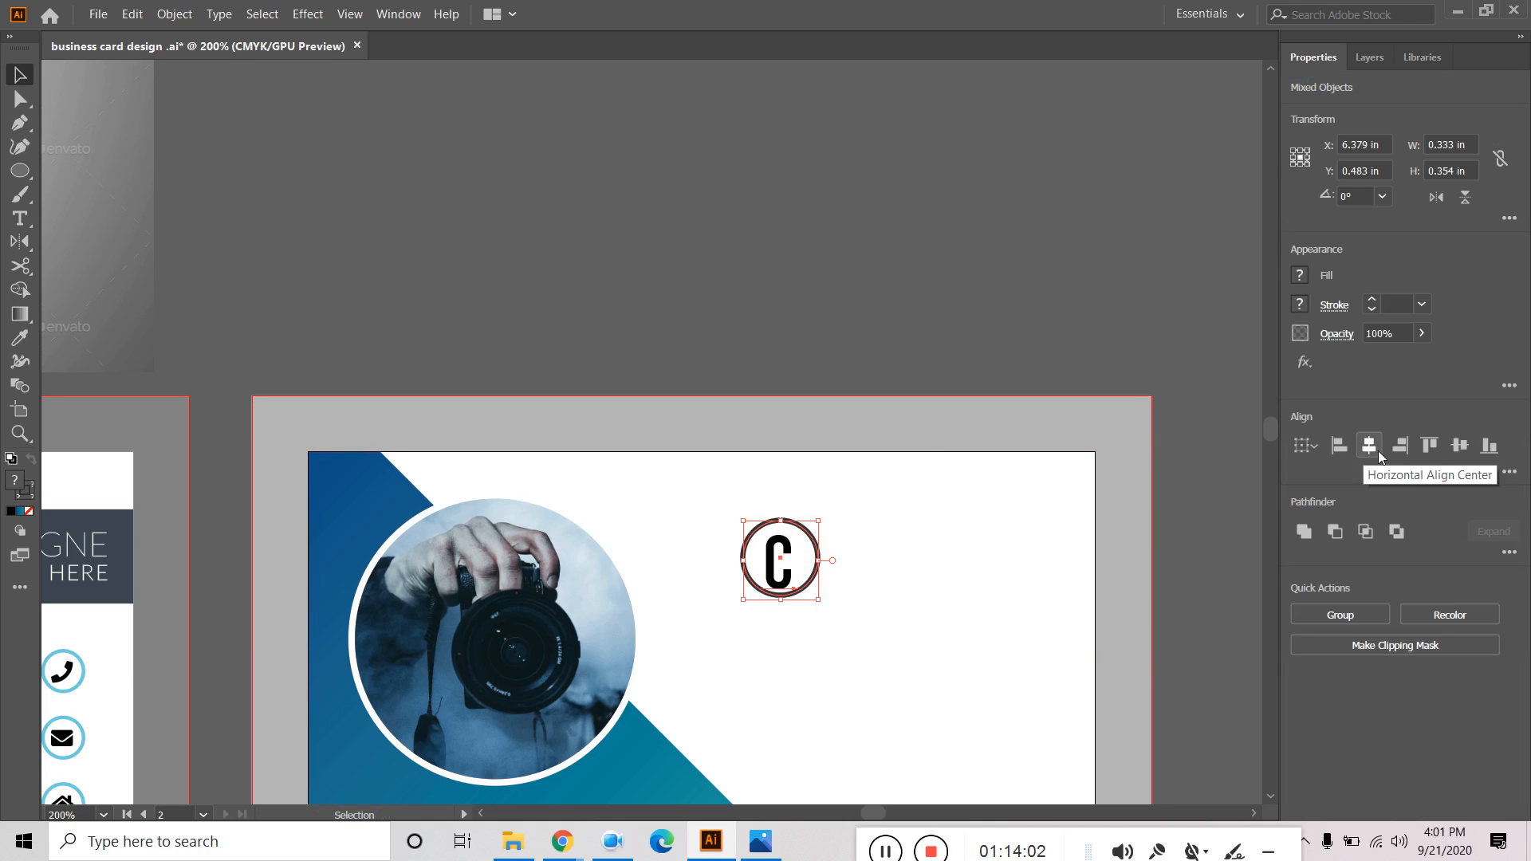
pyautogui.click(926, 213)
pyautogui.moveTo(920, 246); pyautogui.dragTo(998, 199)
# Try light blue and then brighter blue fill swatches on the letter C.
pyautogui.click(994, 448)
pyautogui.click(1299, 276)
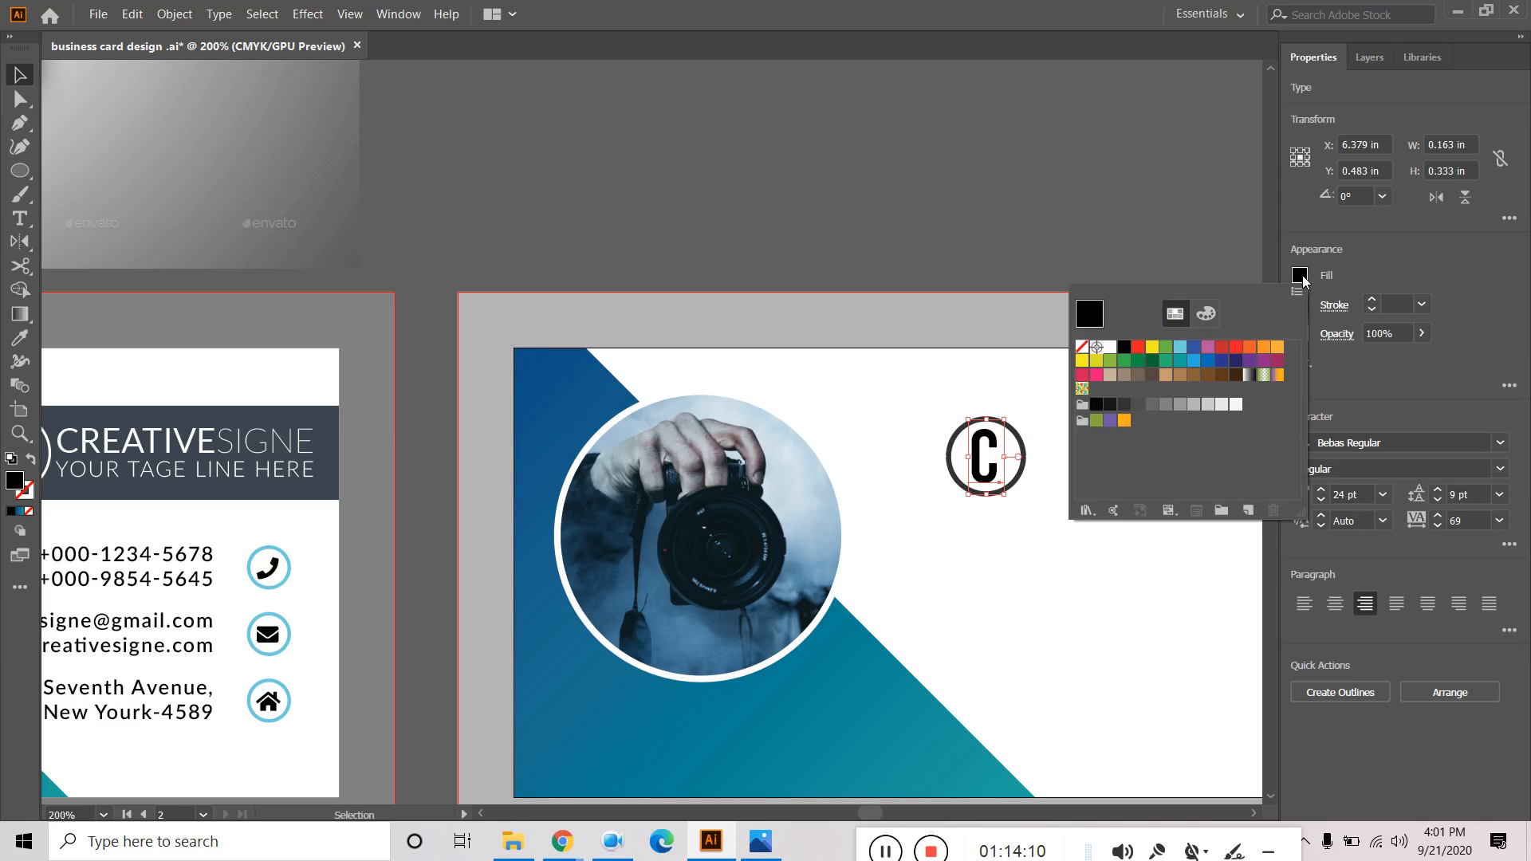
pyautogui.click(1180, 346)
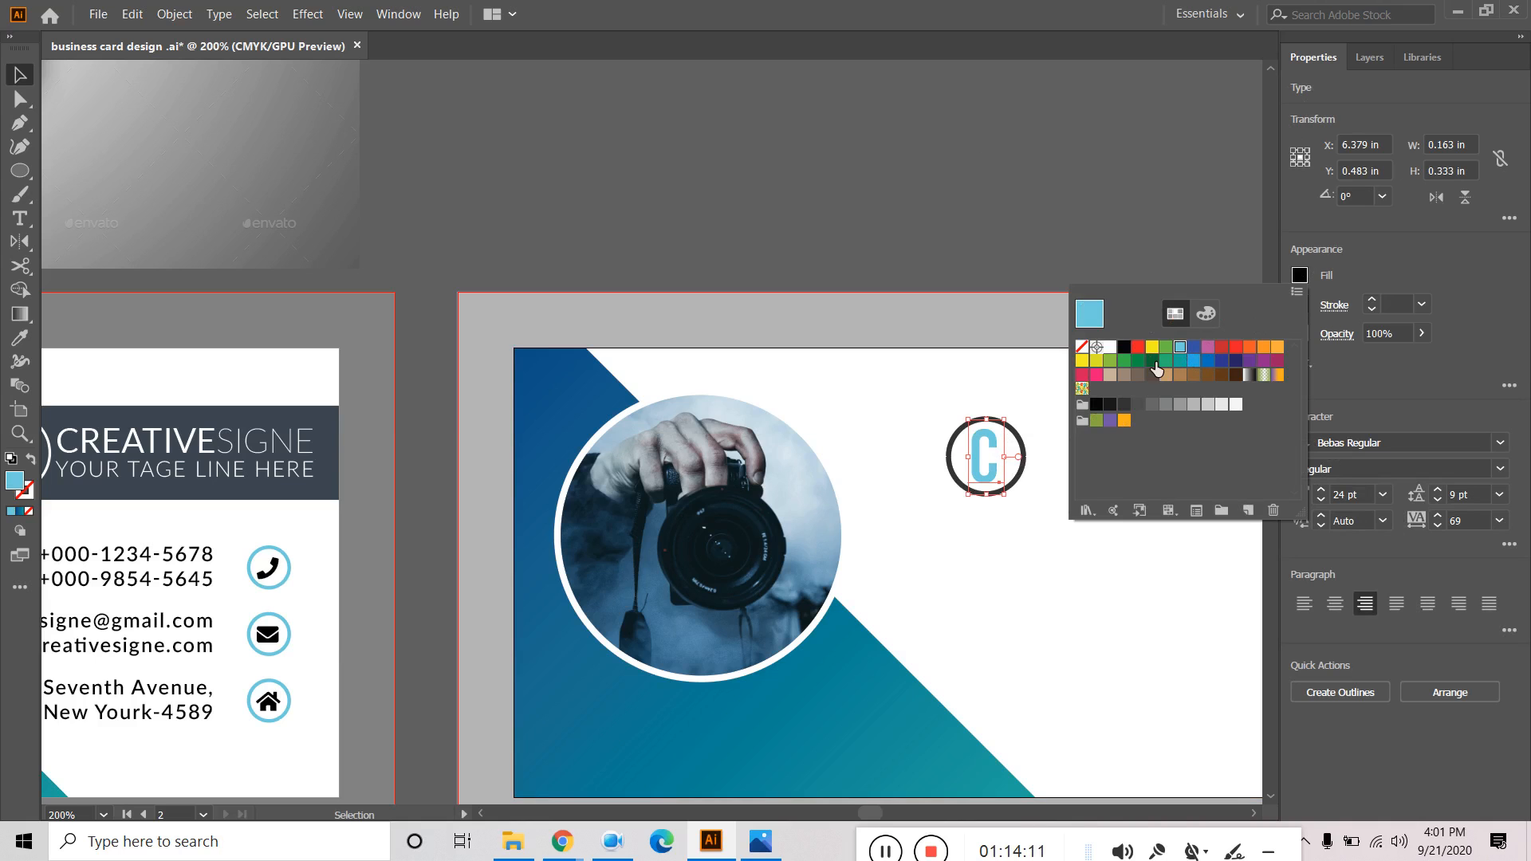
pyautogui.click(1193, 362)
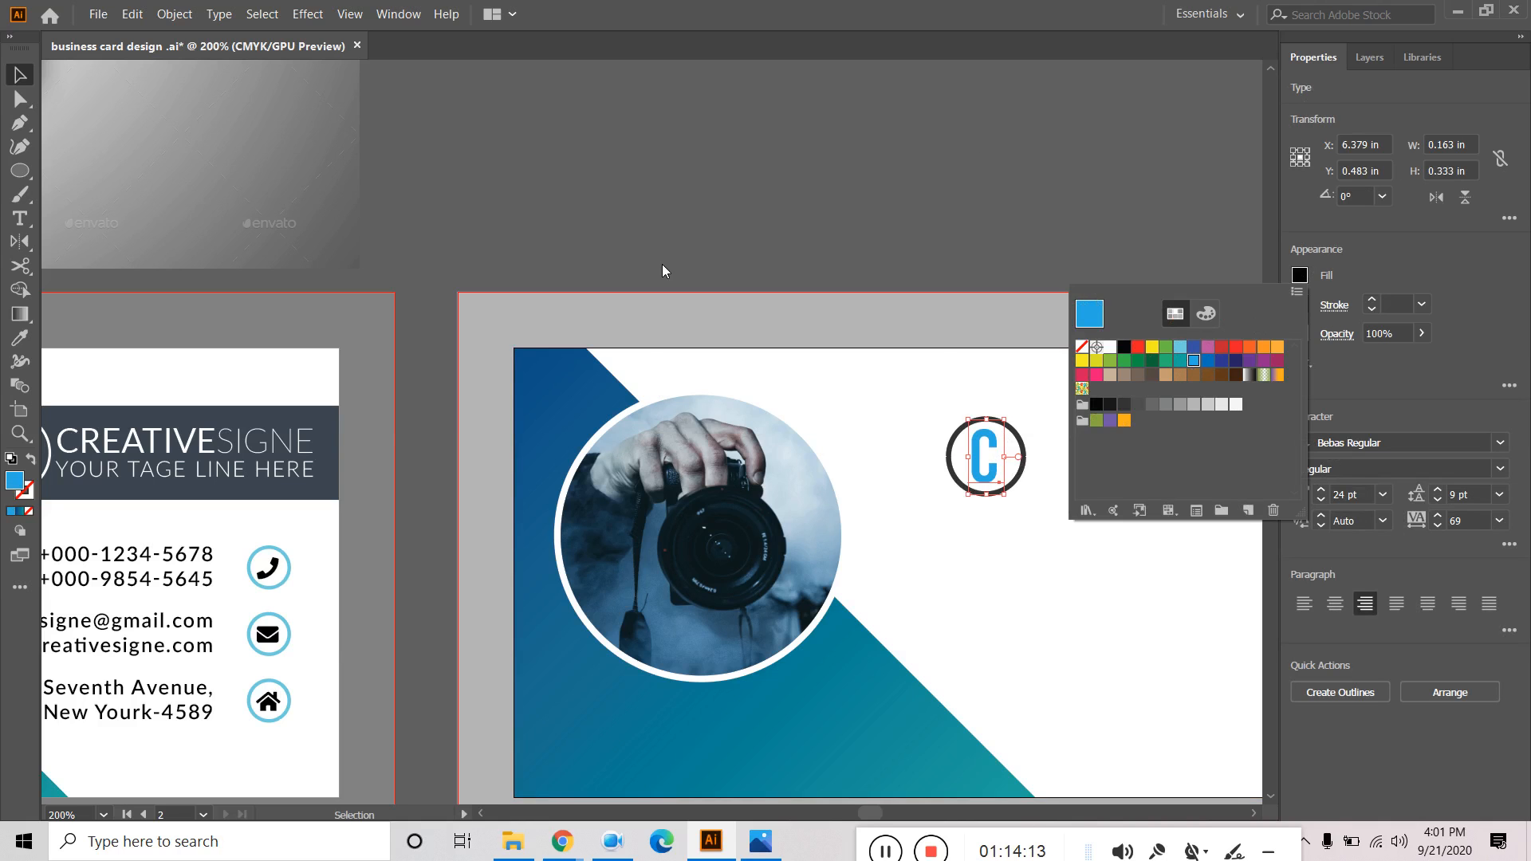
pyautogui.click(730, 149)
# Sample the card's teal gradient shape onto the C with the Eyedropper.
pyautogui.moveTo(860, 173); pyautogui.dragTo(981, 145)
pyautogui.moveTo(922, 198); pyautogui.dragTo(830, 117)
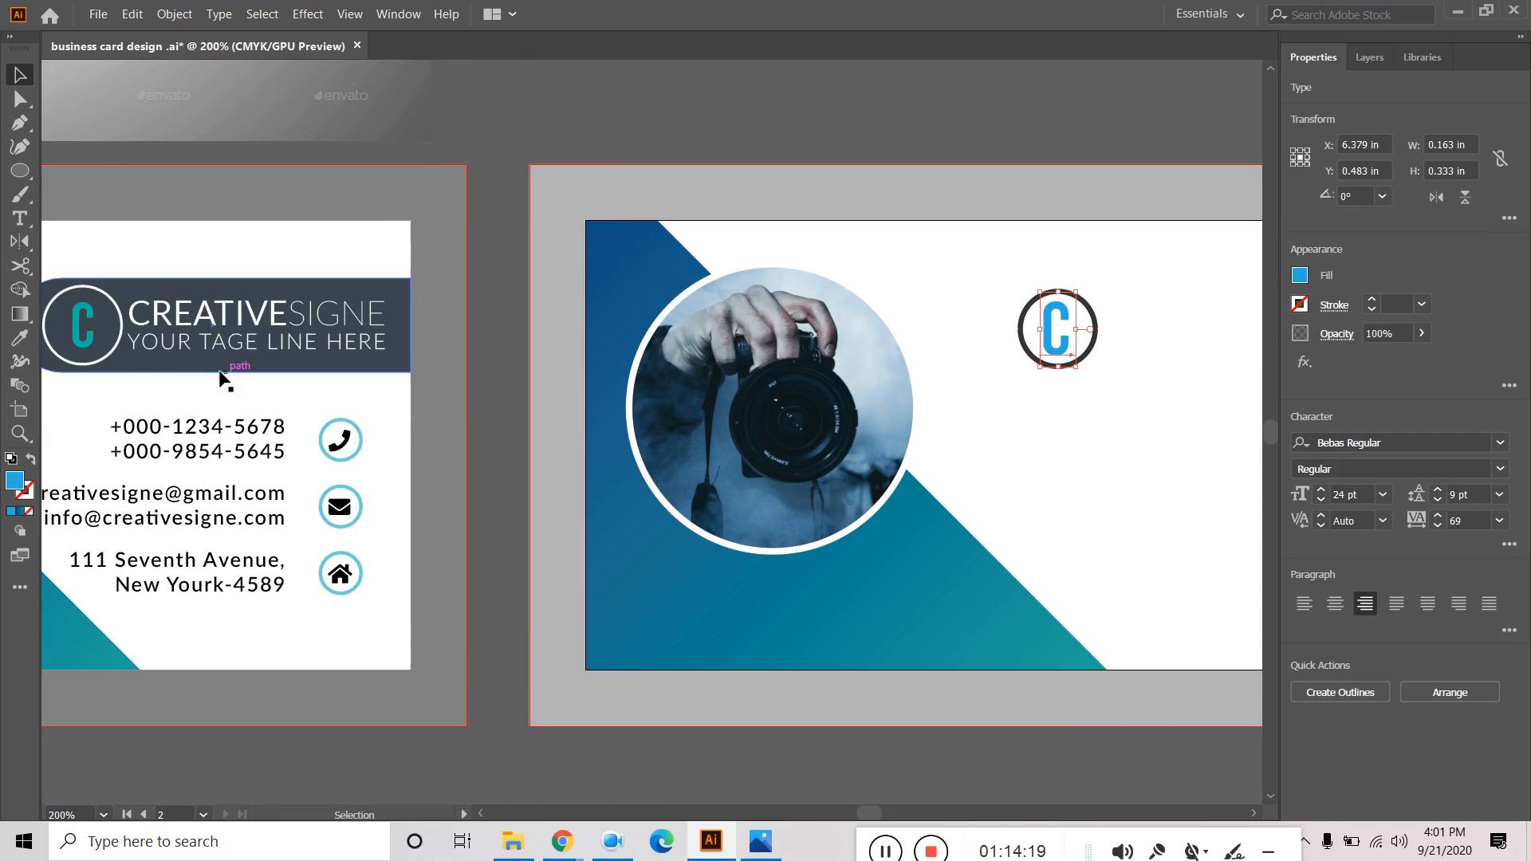
pyautogui.click(20, 340)
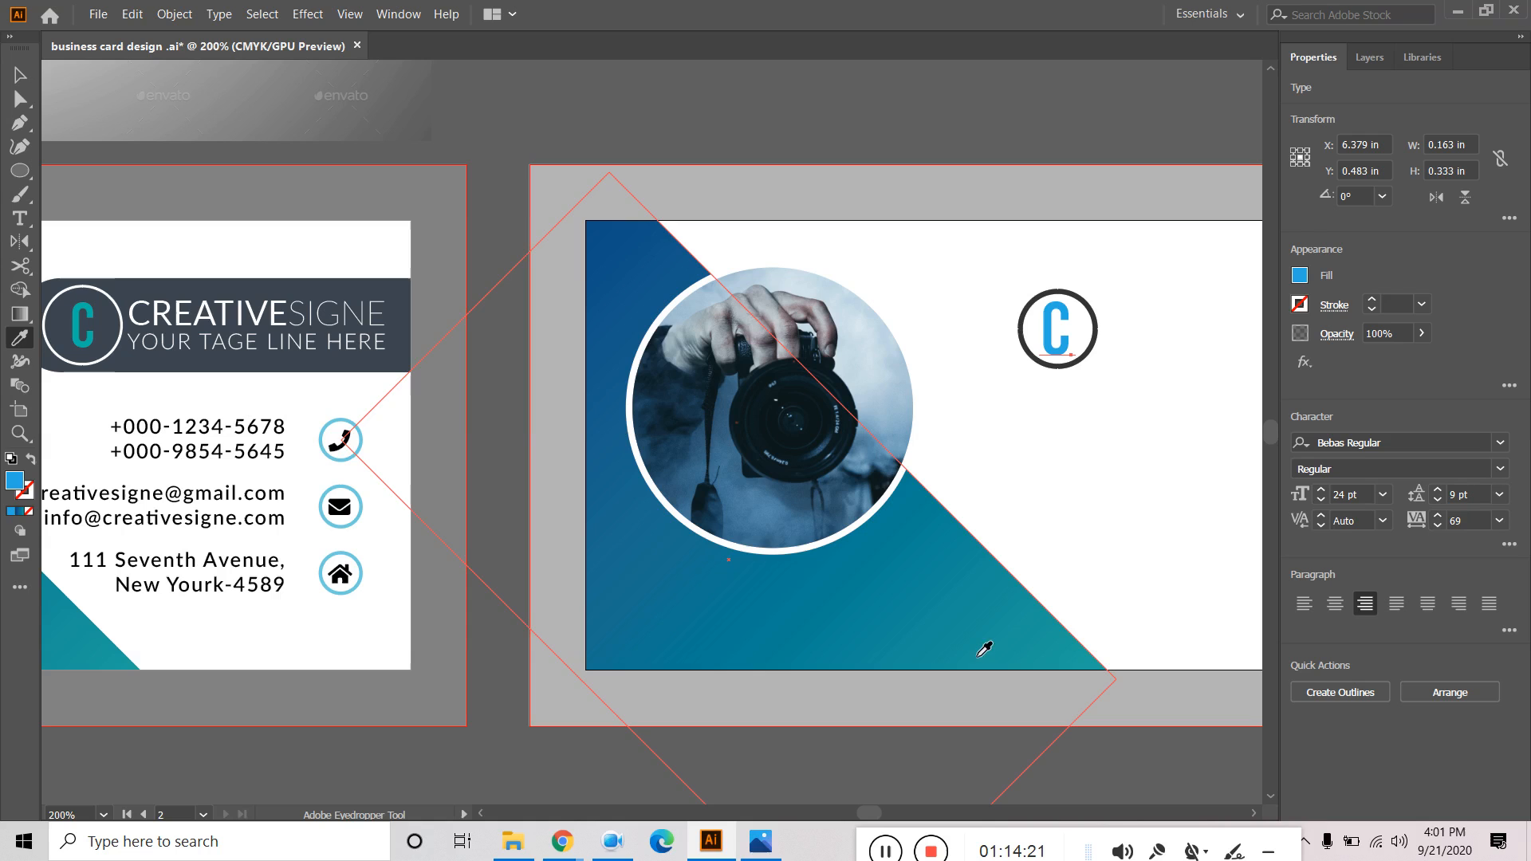
pyautogui.click(1023, 630)
pyautogui.click(1300, 275)
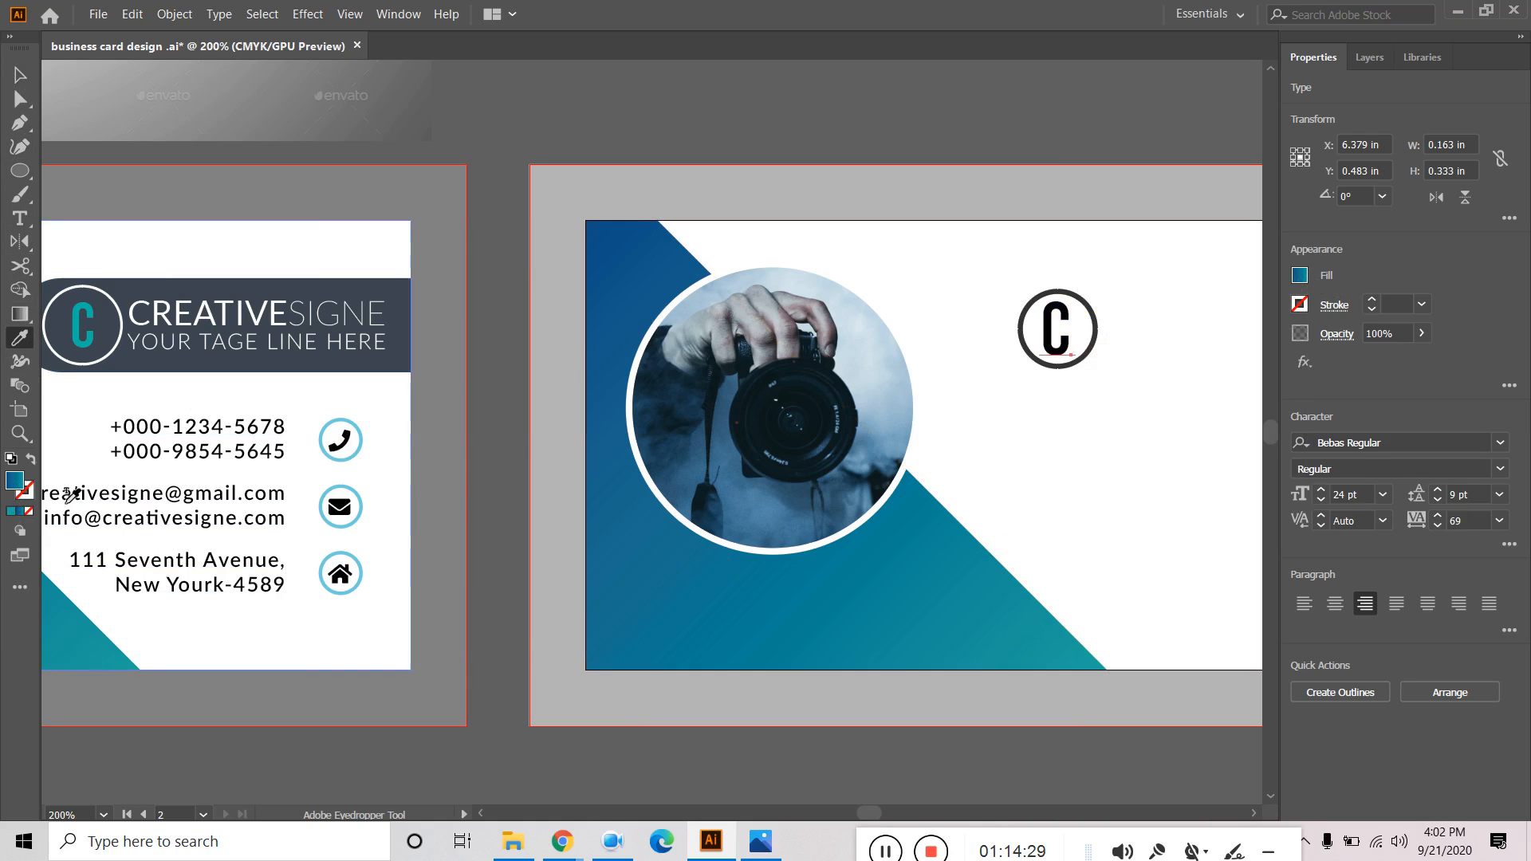
pyautogui.click(20, 314)
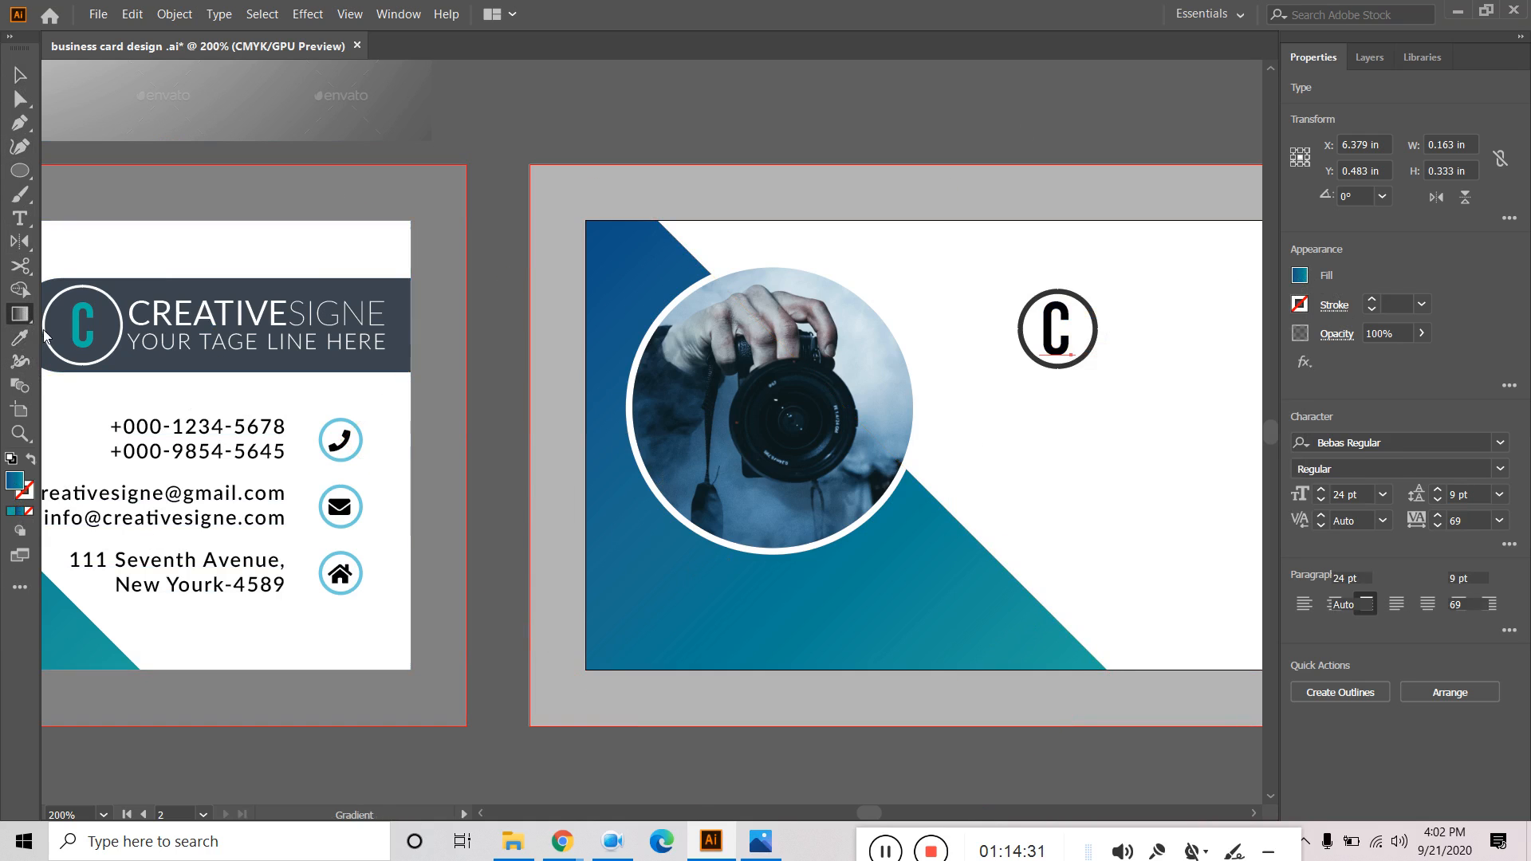
pyautogui.click(20, 75)
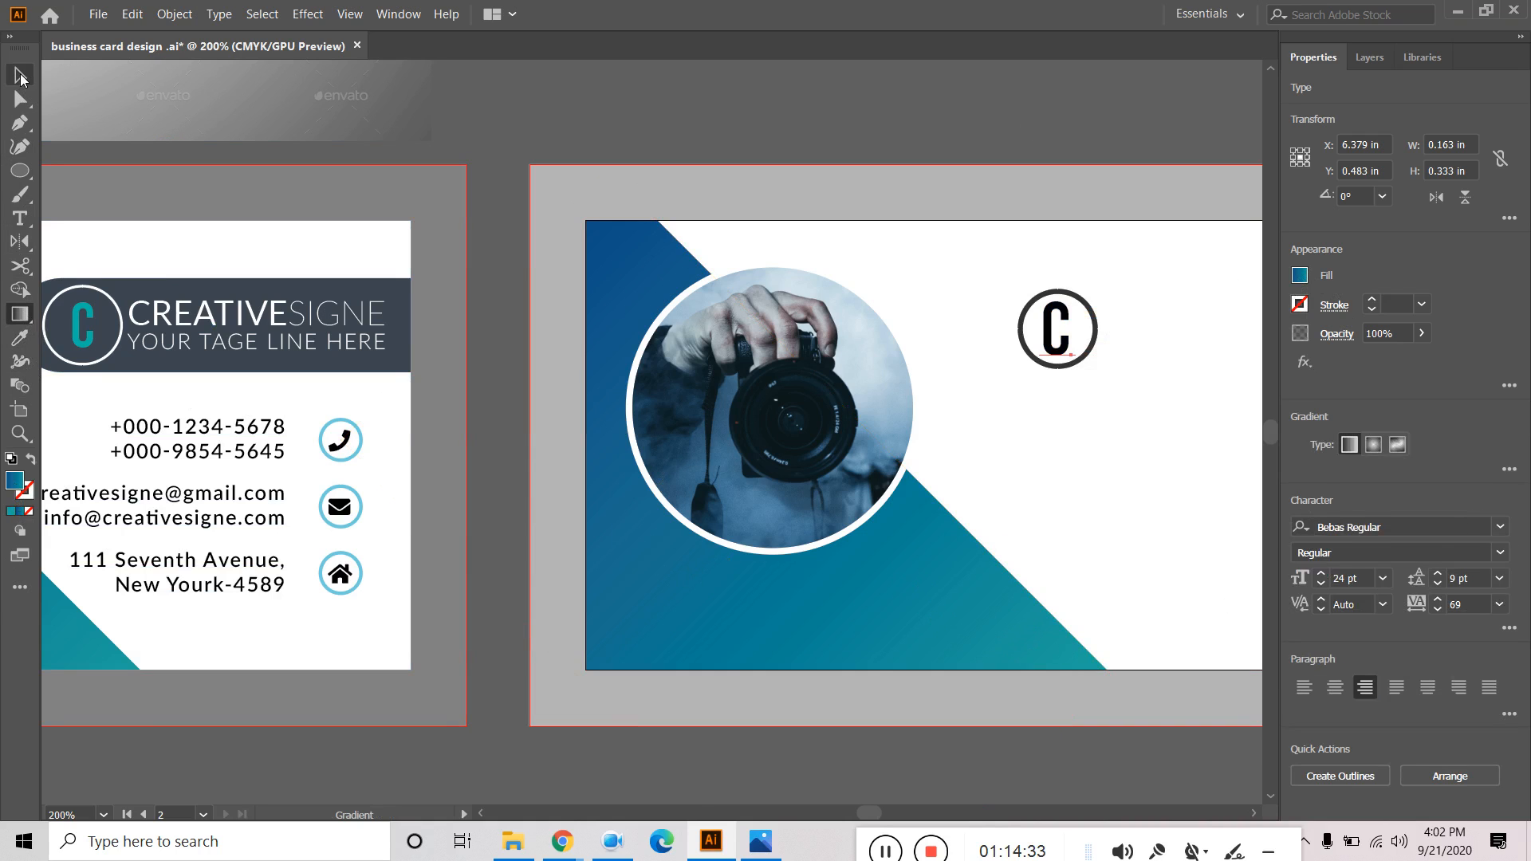
pyautogui.click(700, 643)
pyautogui.click(20, 315)
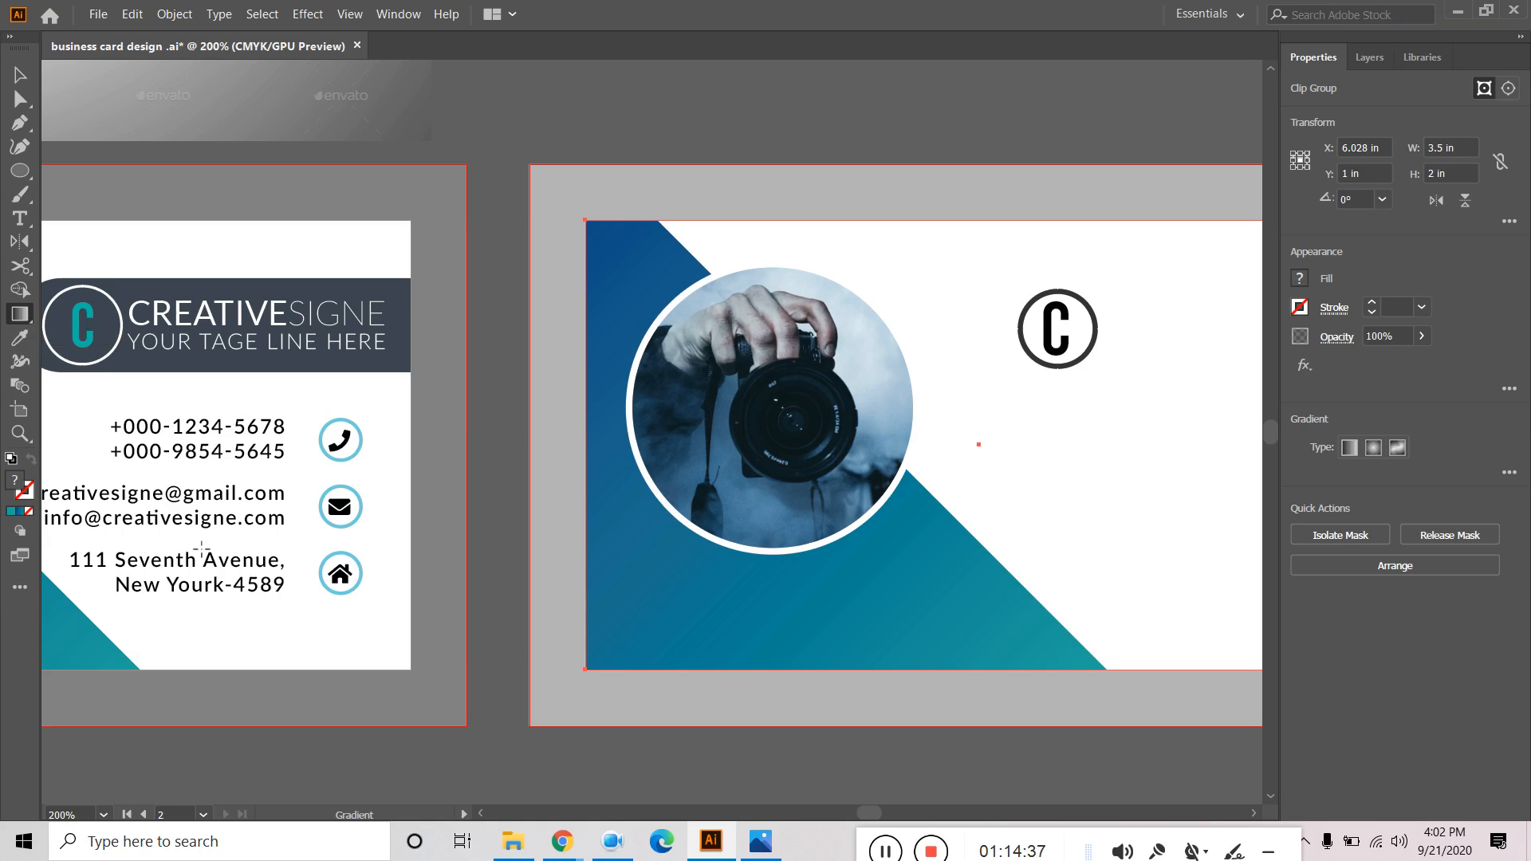
pyautogui.click(20, 75)
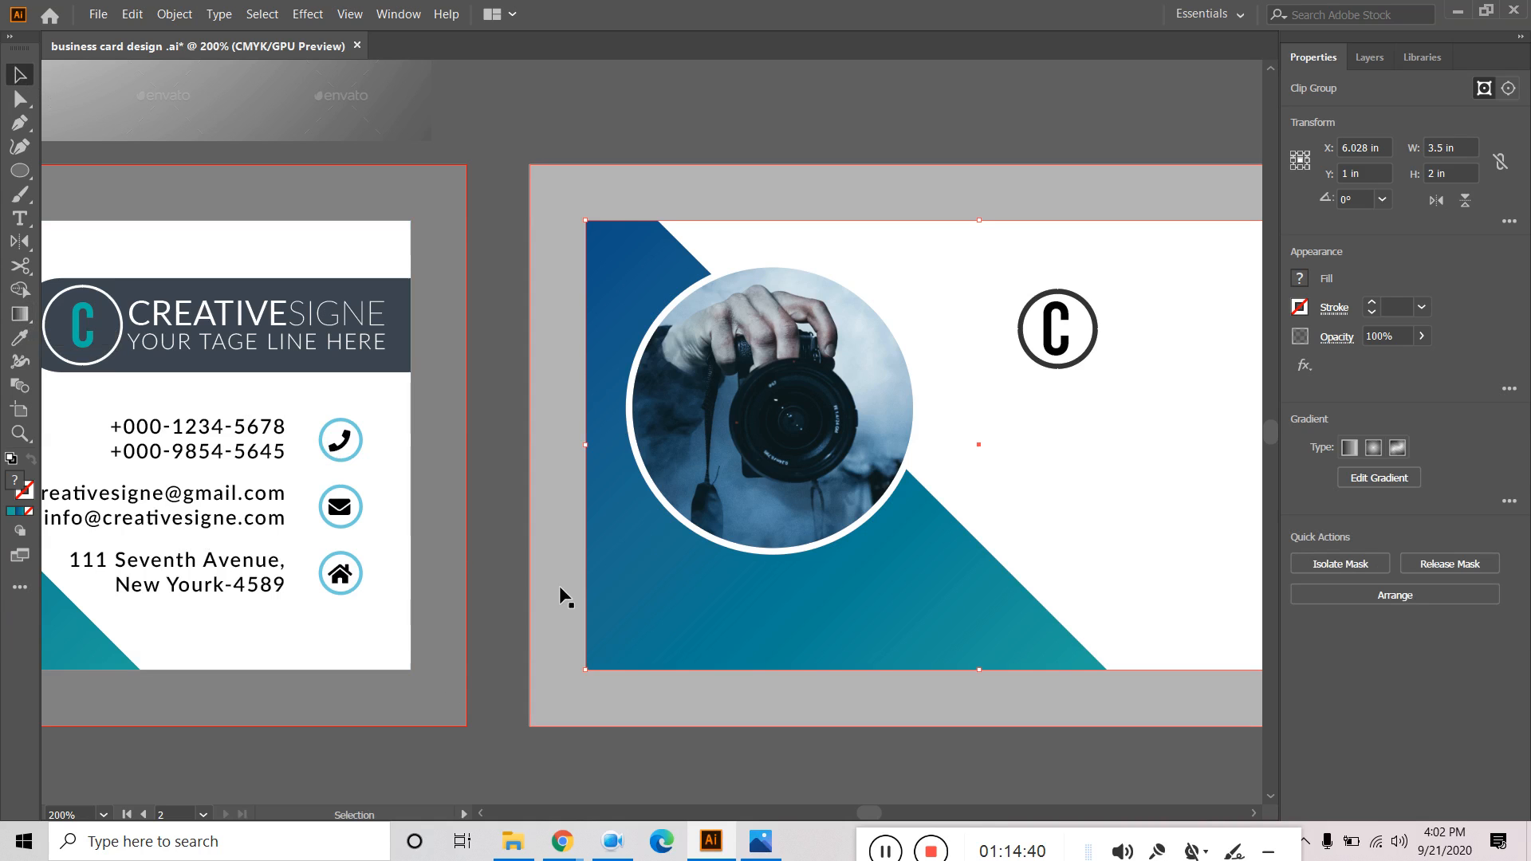
pyautogui.click(648, 755)
pyautogui.doubleClick(725, 638)
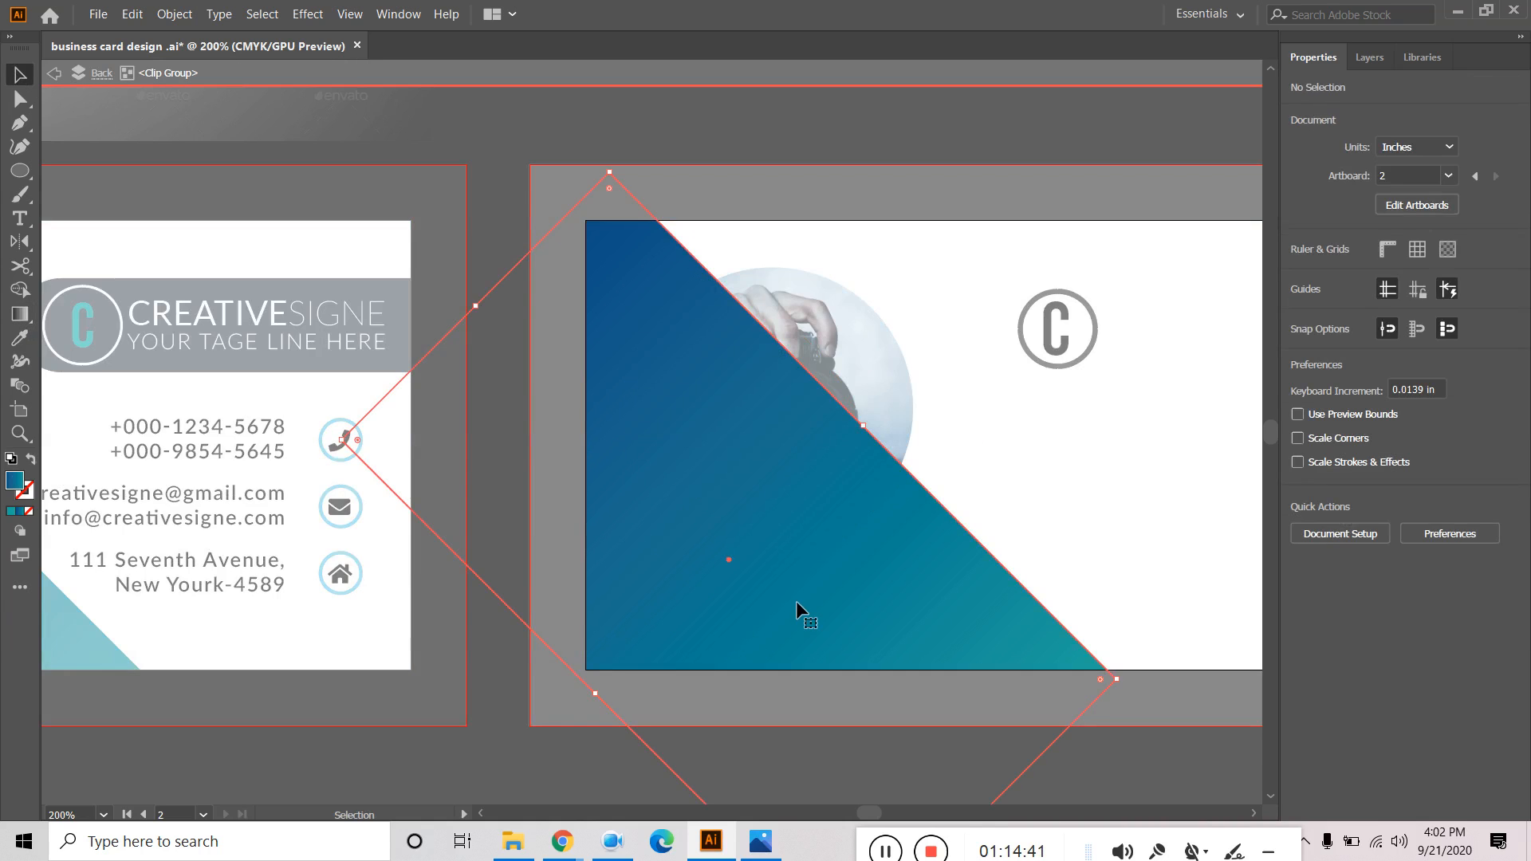
pyautogui.click(795, 601)
pyautogui.press('g')
pyautogui.press('space')
pyautogui.moveTo(1174, 772); pyautogui.dragTo(1032, 515)
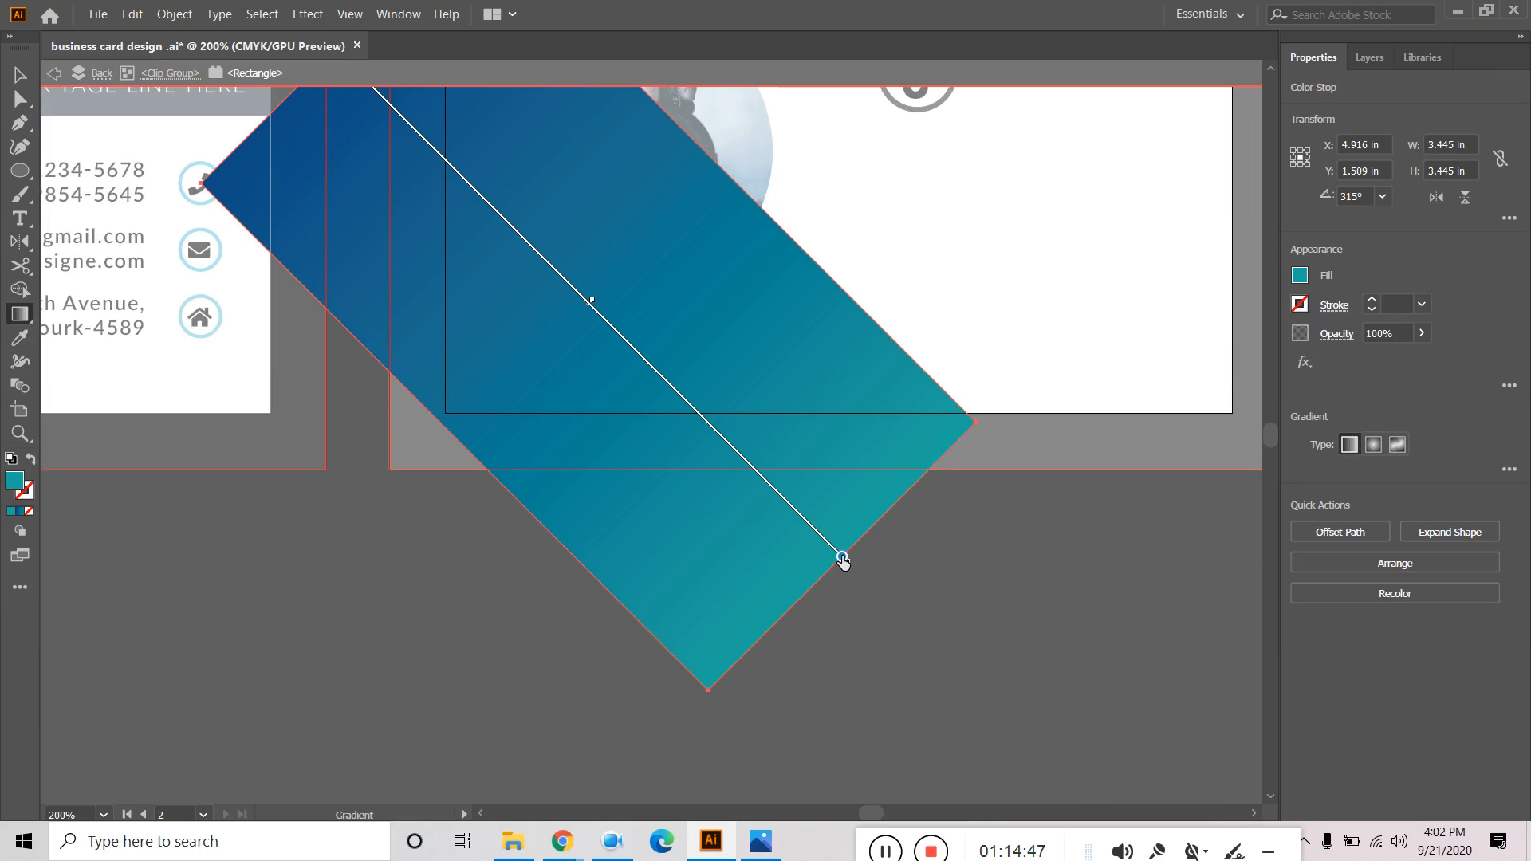
pyautogui.doubleClick(842, 557)
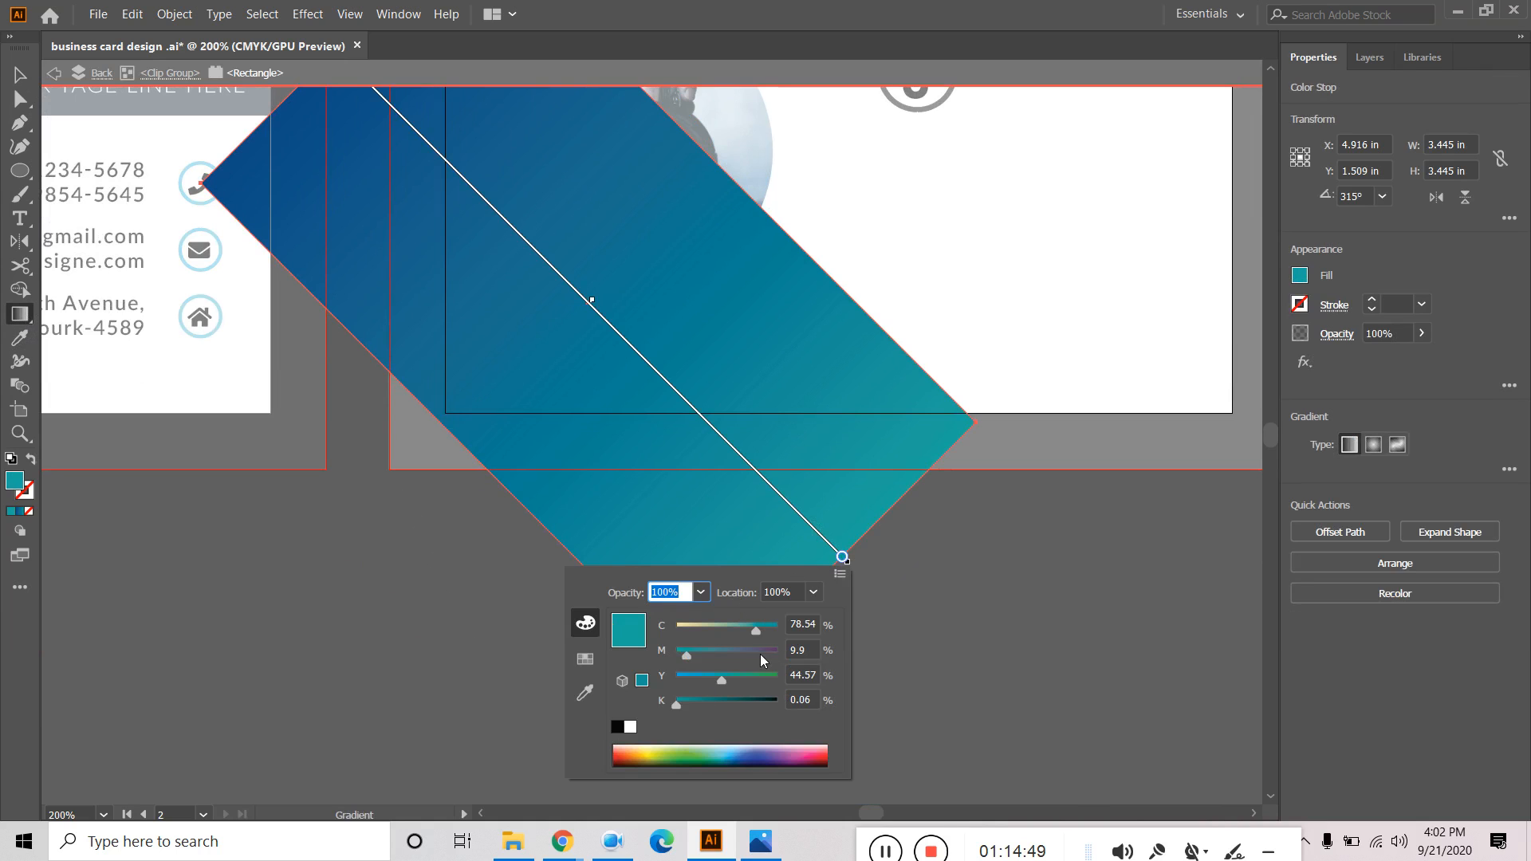
pyautogui.doubleClick(15, 480)
pyautogui.rightClick(856, 536)
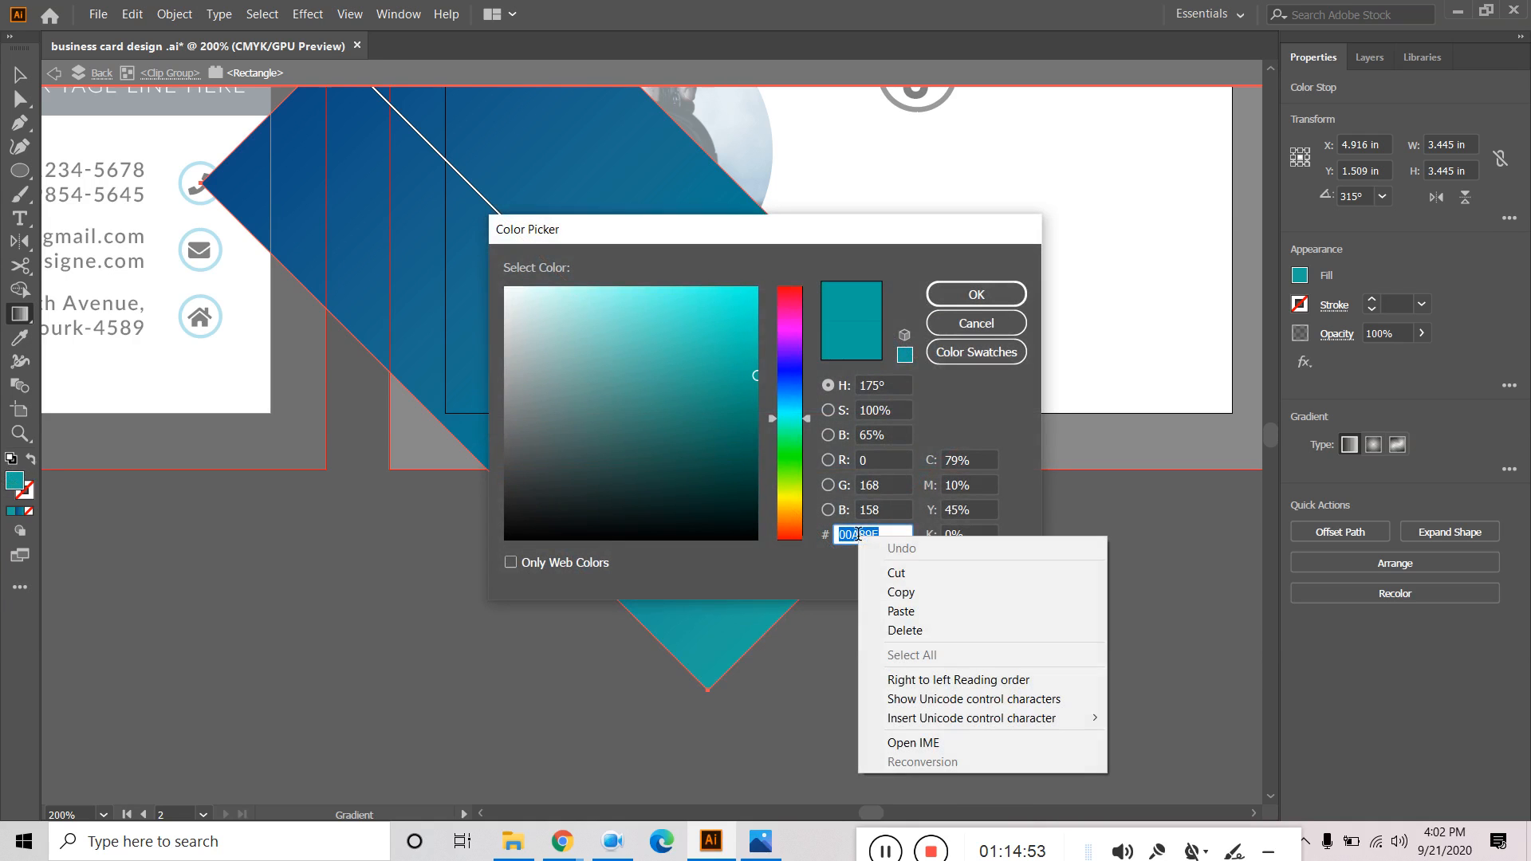
pyautogui.click(904, 590)
pyautogui.click(989, 297)
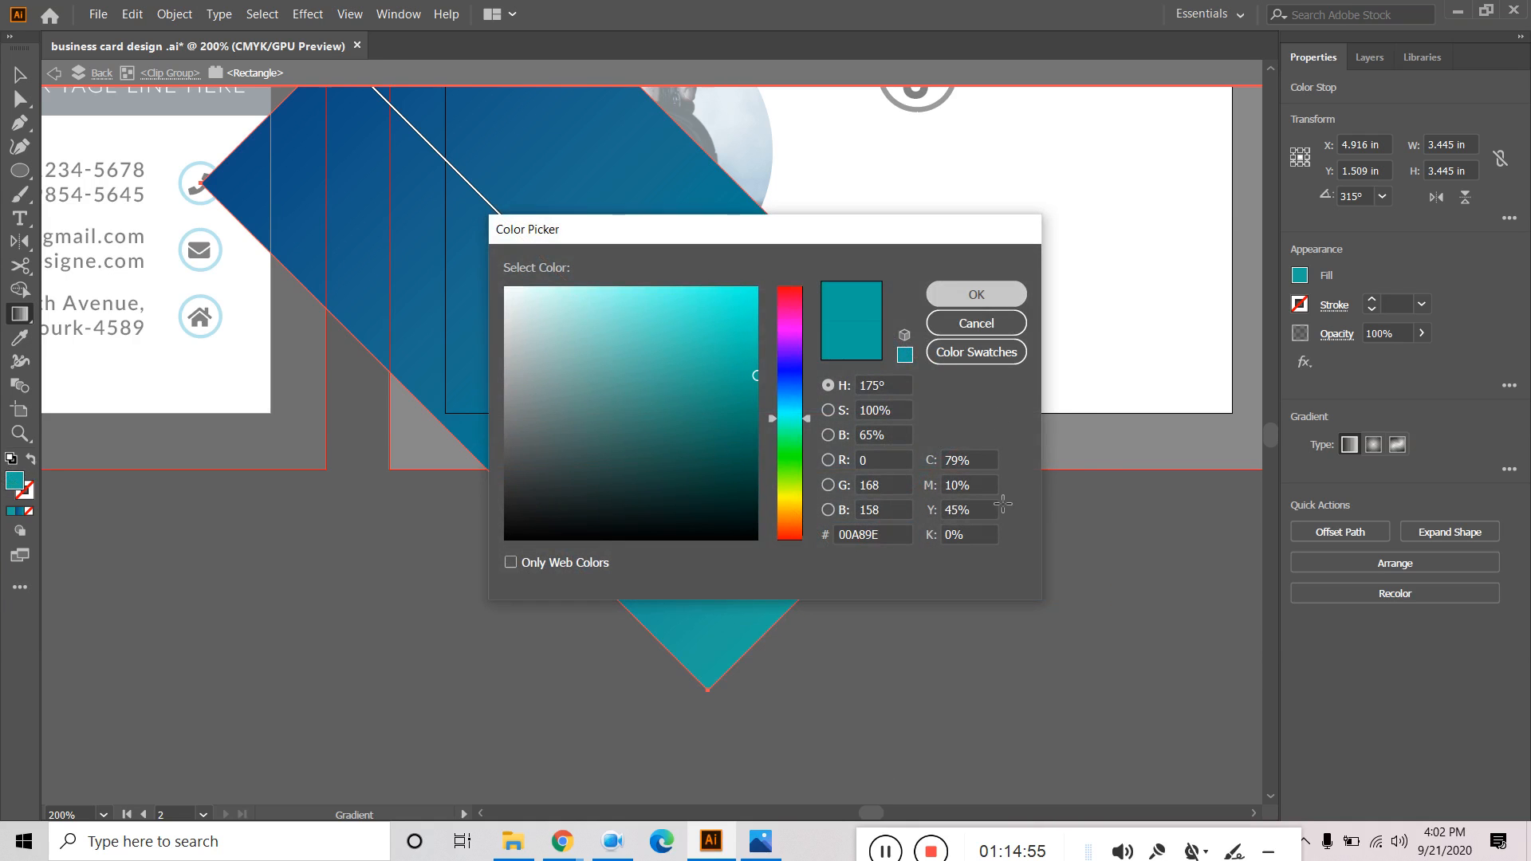
pyautogui.click(54, 76)
pyautogui.click(54, 75)
pyautogui.moveTo(912, 434); pyautogui.dragTo(819, 782)
pyautogui.click(17, 78)
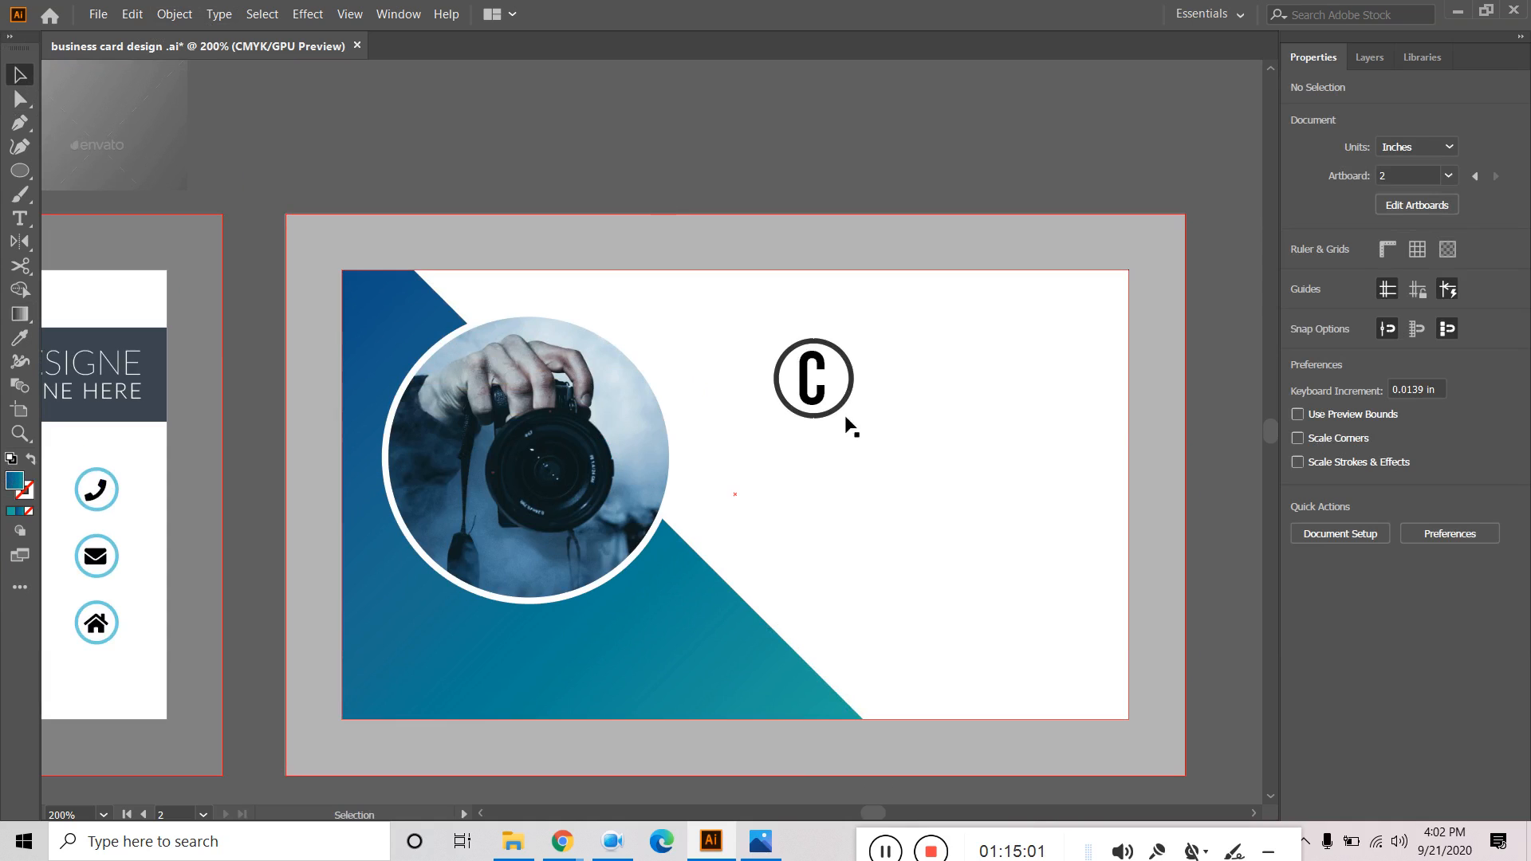
# Fill the C with teal 00A89E by pasting the hex into the Color Picker.
pyautogui.click(819, 405)
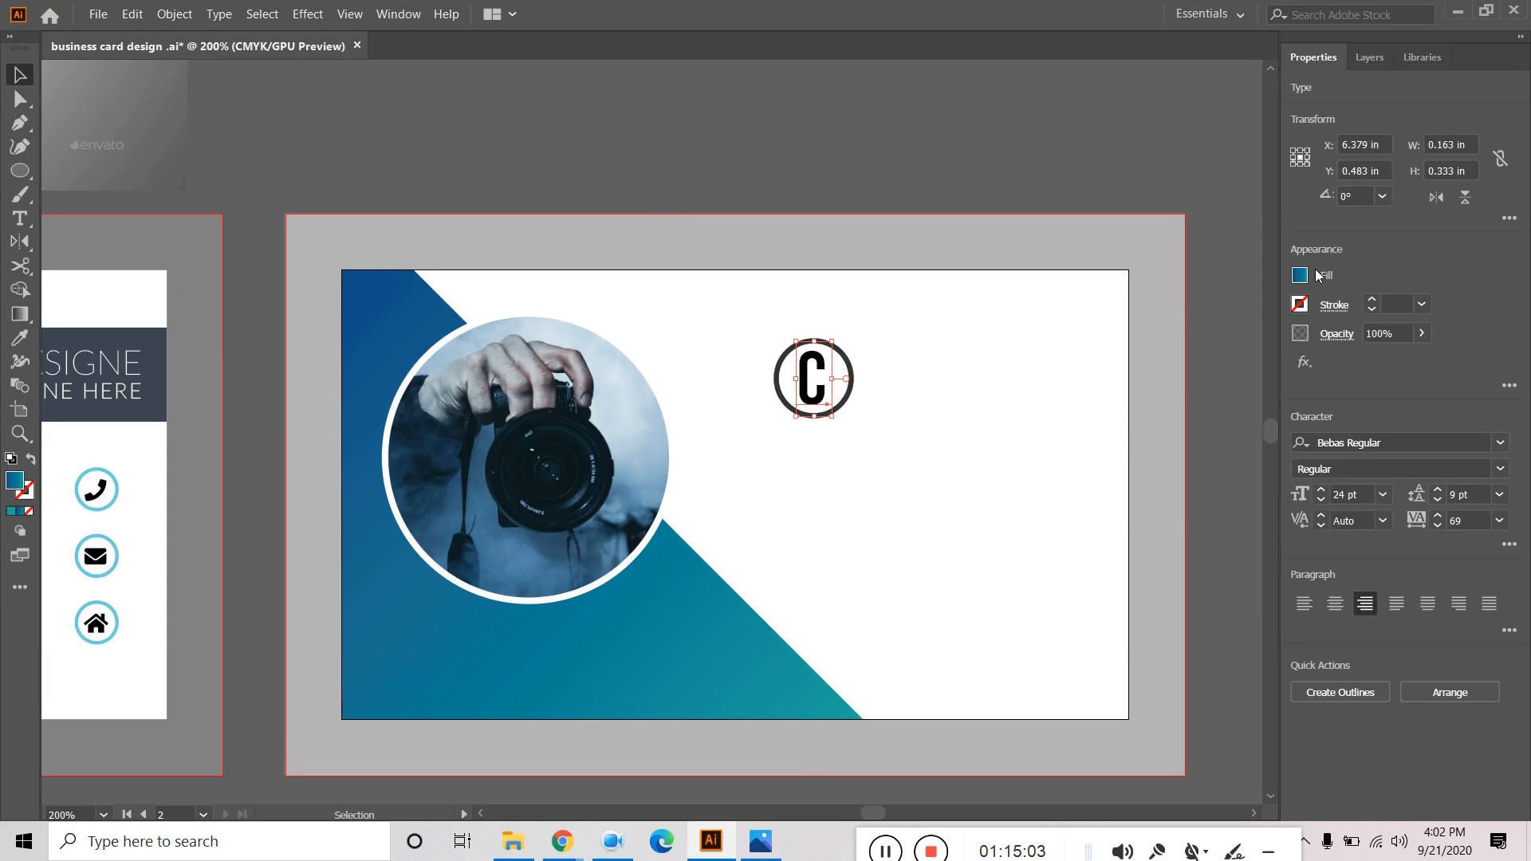
pyautogui.click(1300, 276)
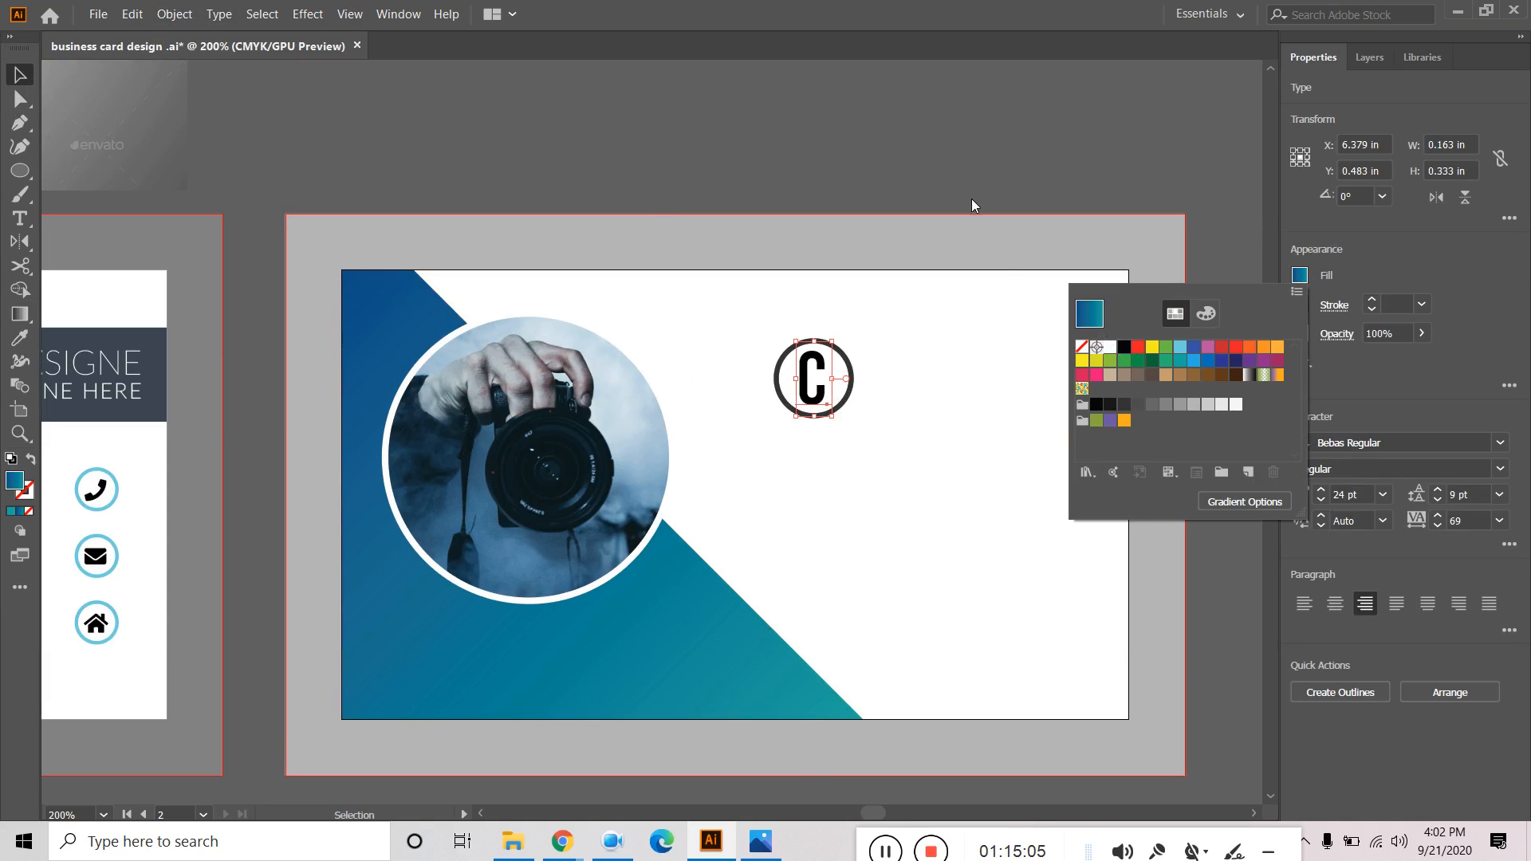
pyautogui.click(945, 140)
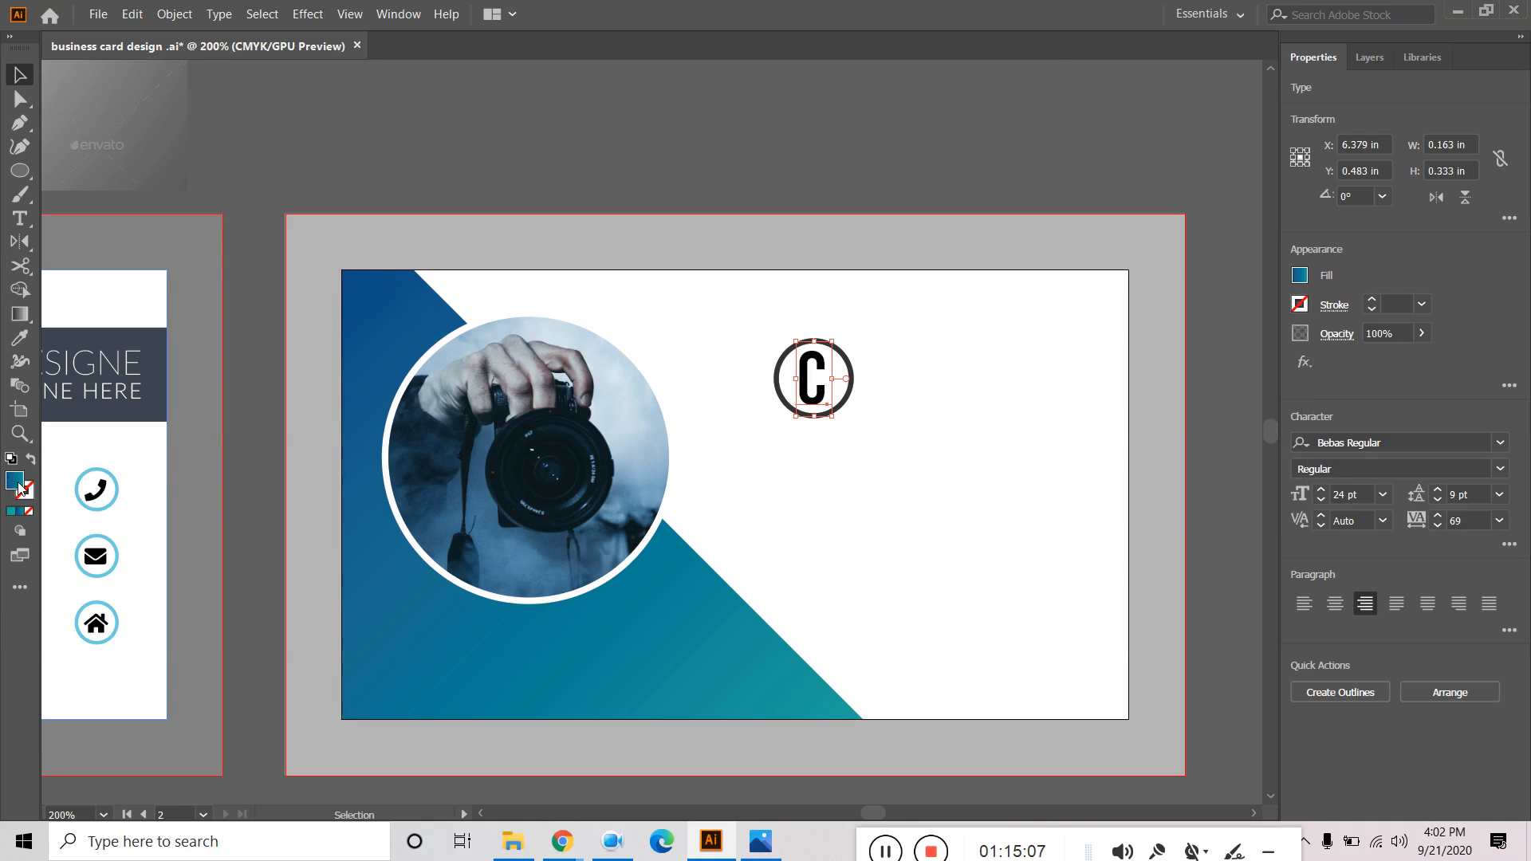
pyautogui.doubleClick(15, 480)
pyautogui.hotkey('ctrl', 'v')
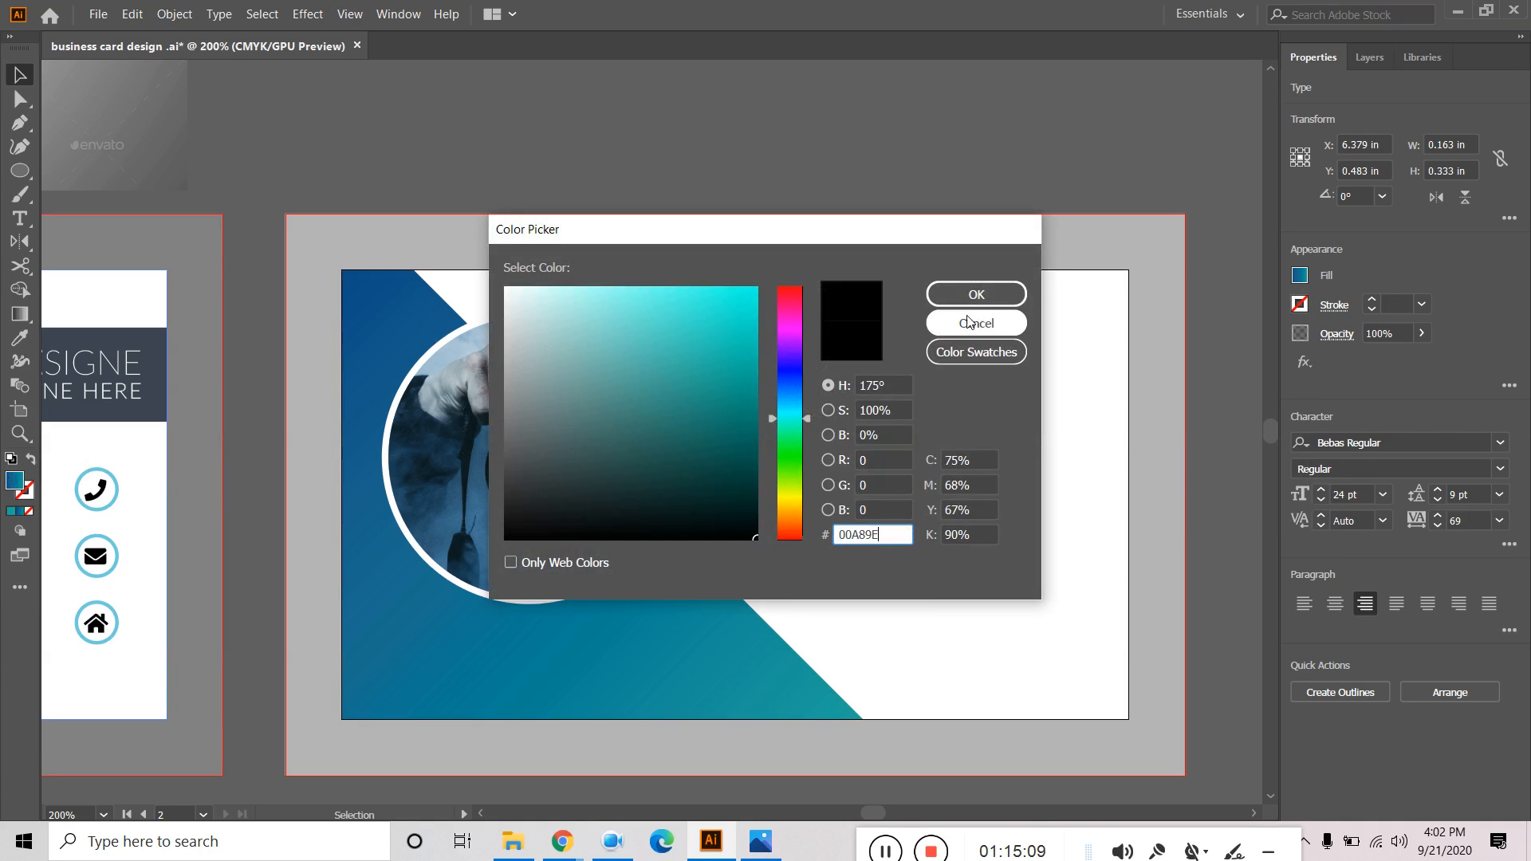
pyautogui.click(979, 292)
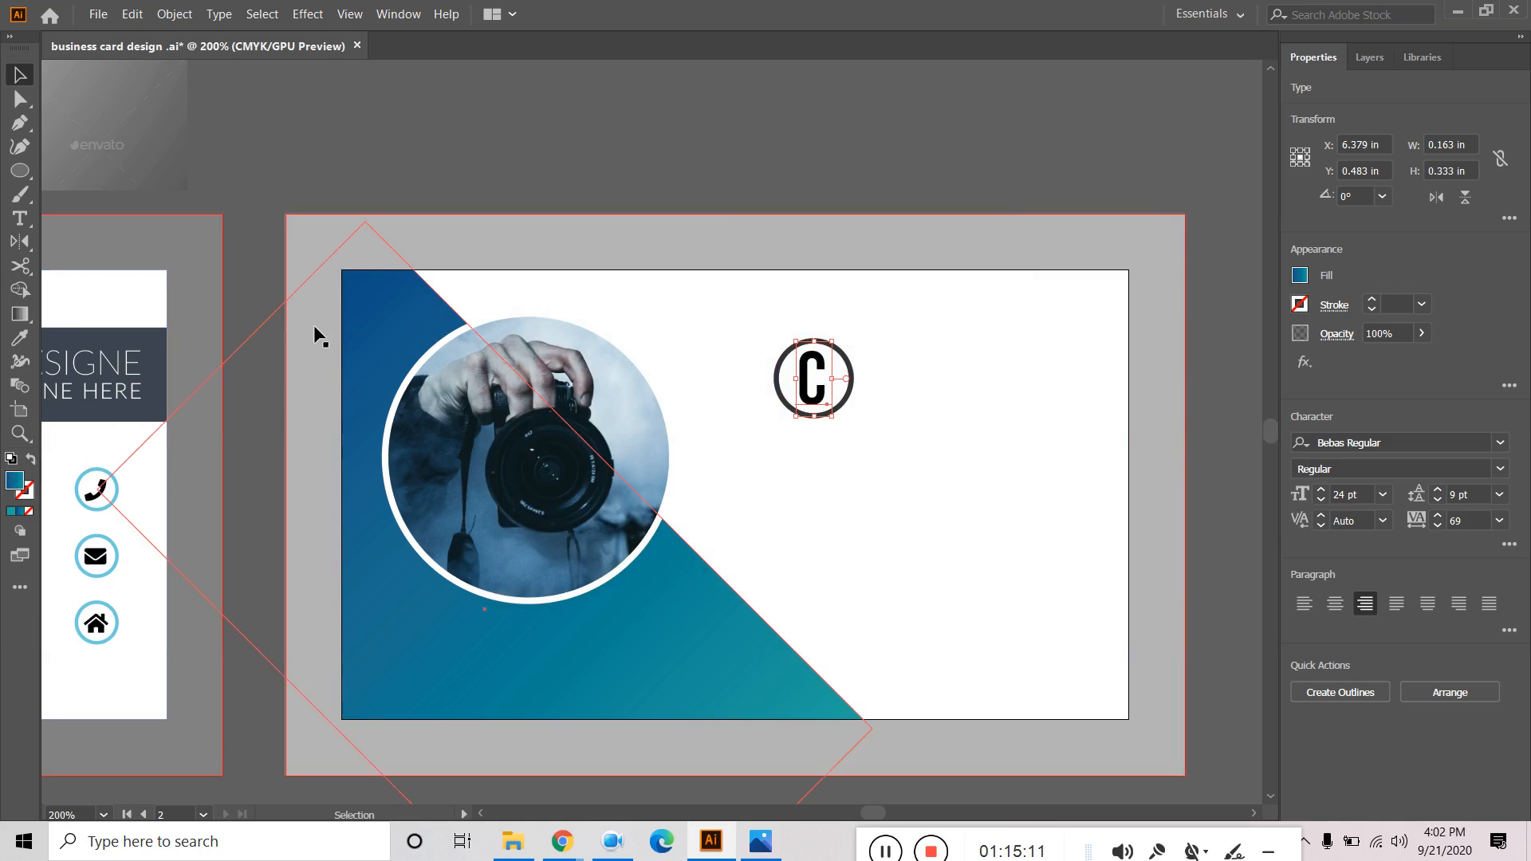
pyautogui.click(841, 180)
pyautogui.click(819, 366)
pyautogui.doubleClick(16, 482)
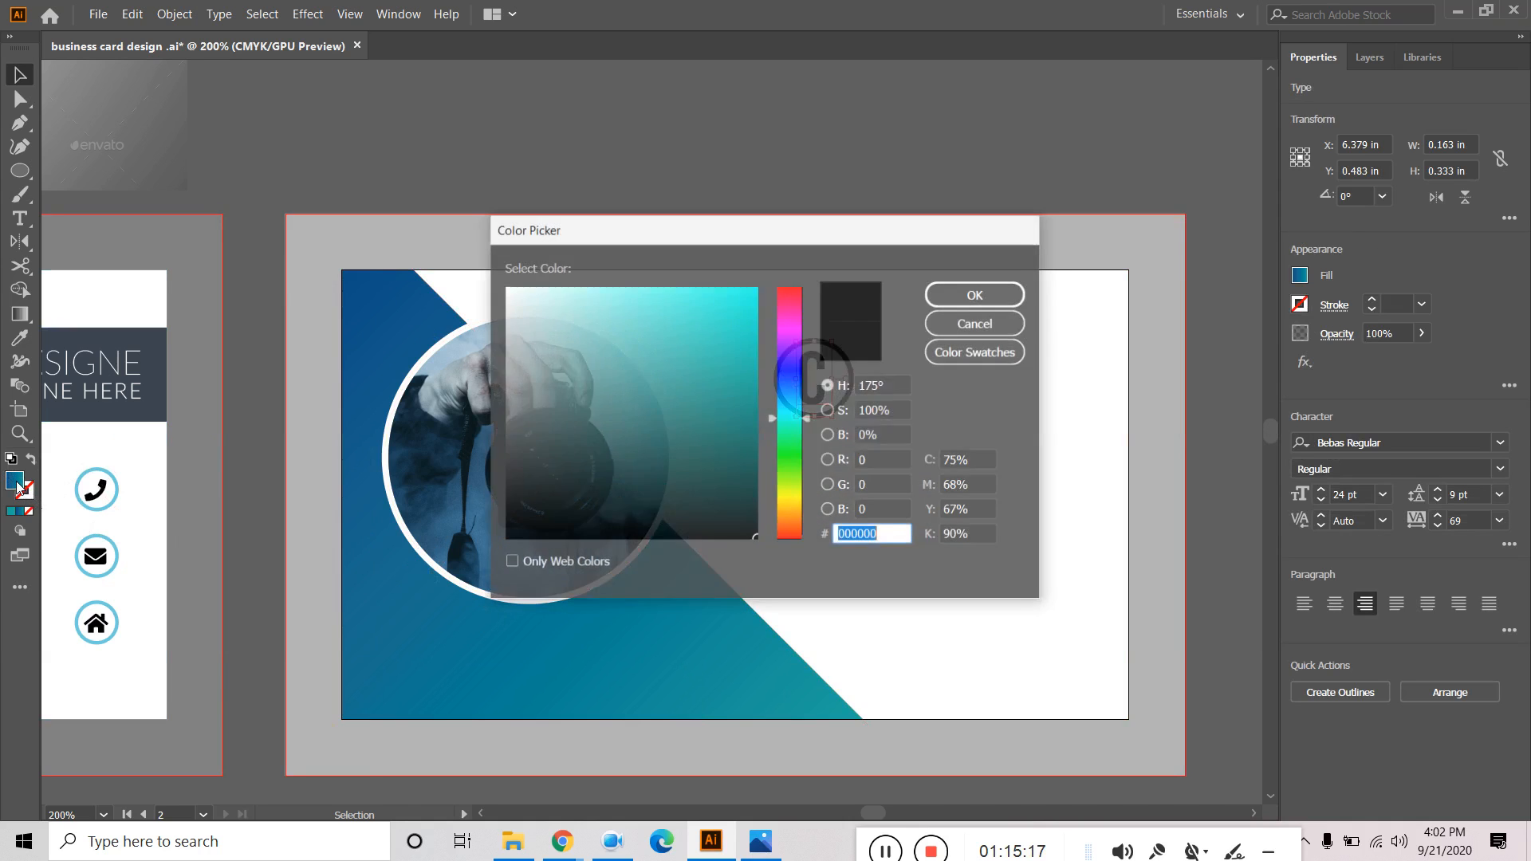
pyautogui.hotkey('ctrl', 'v')
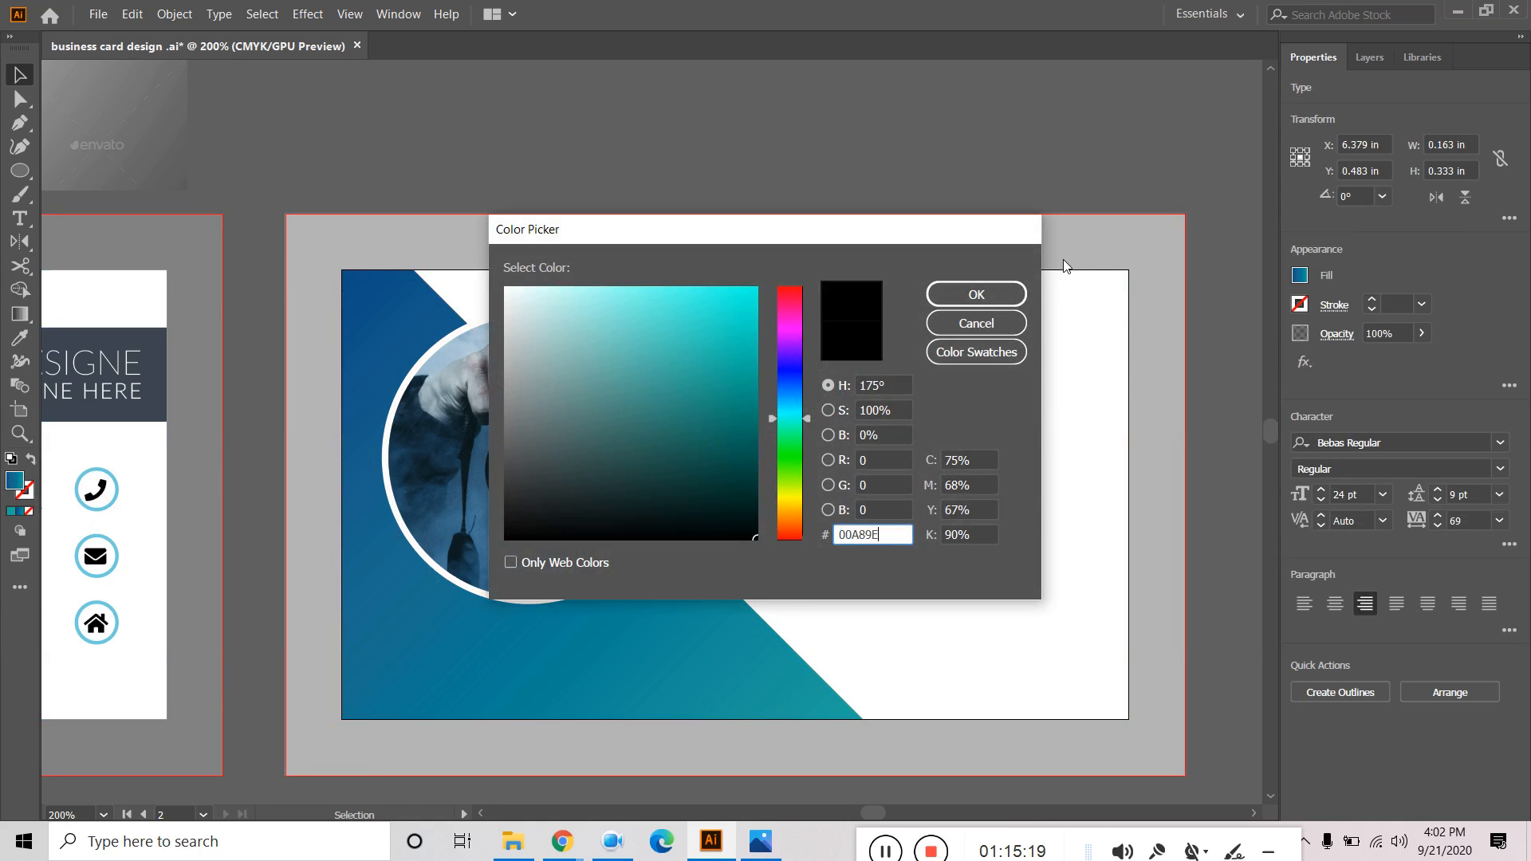
pyautogui.click(992, 298)
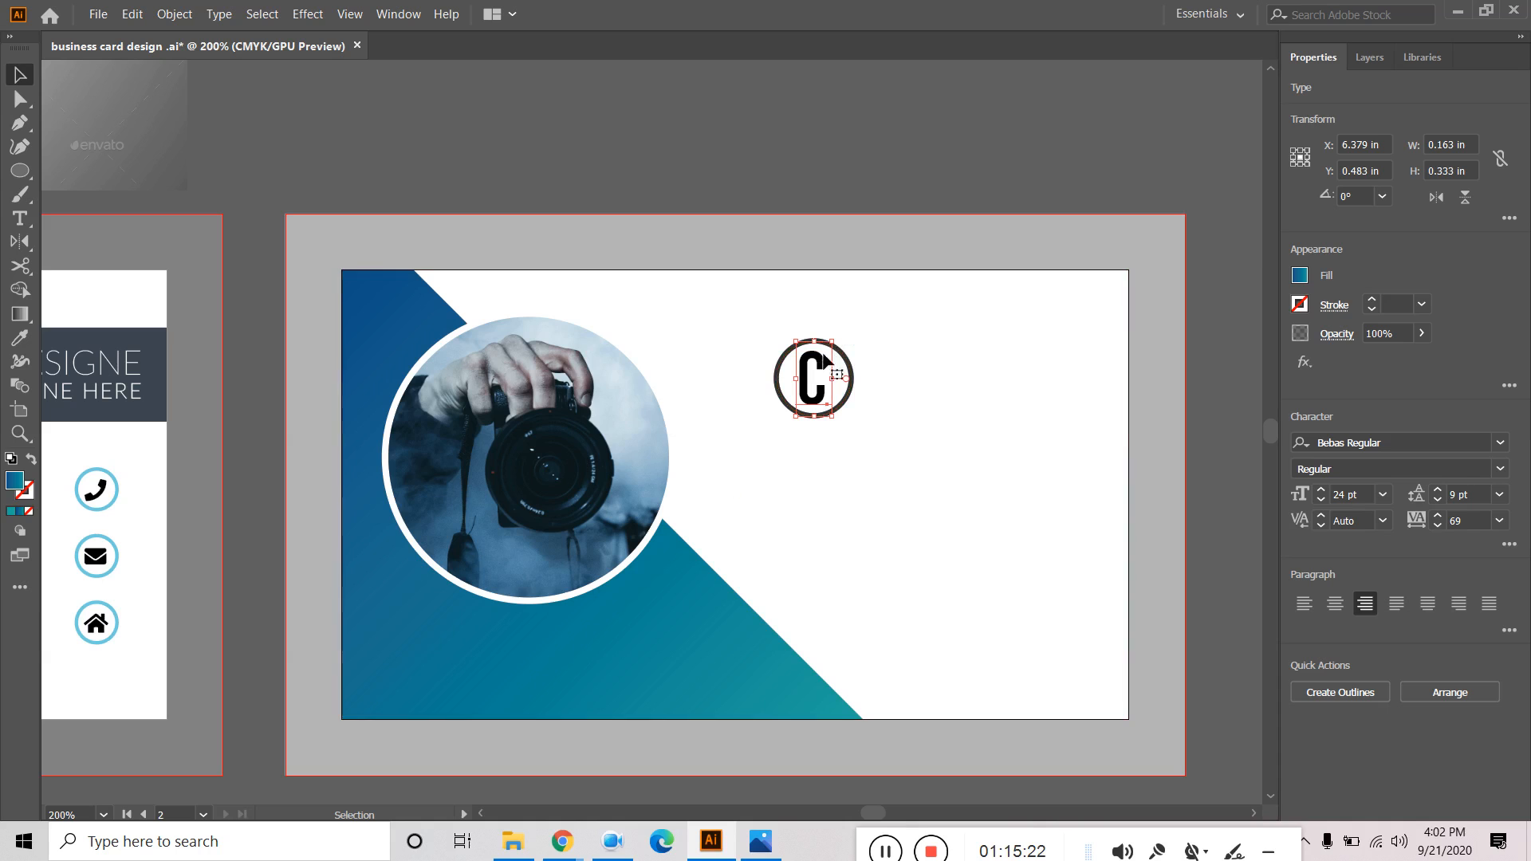
# Switch the C to light blue, then reapply teal 00A89E and deselect to check.
pyautogui.click(1298, 276)
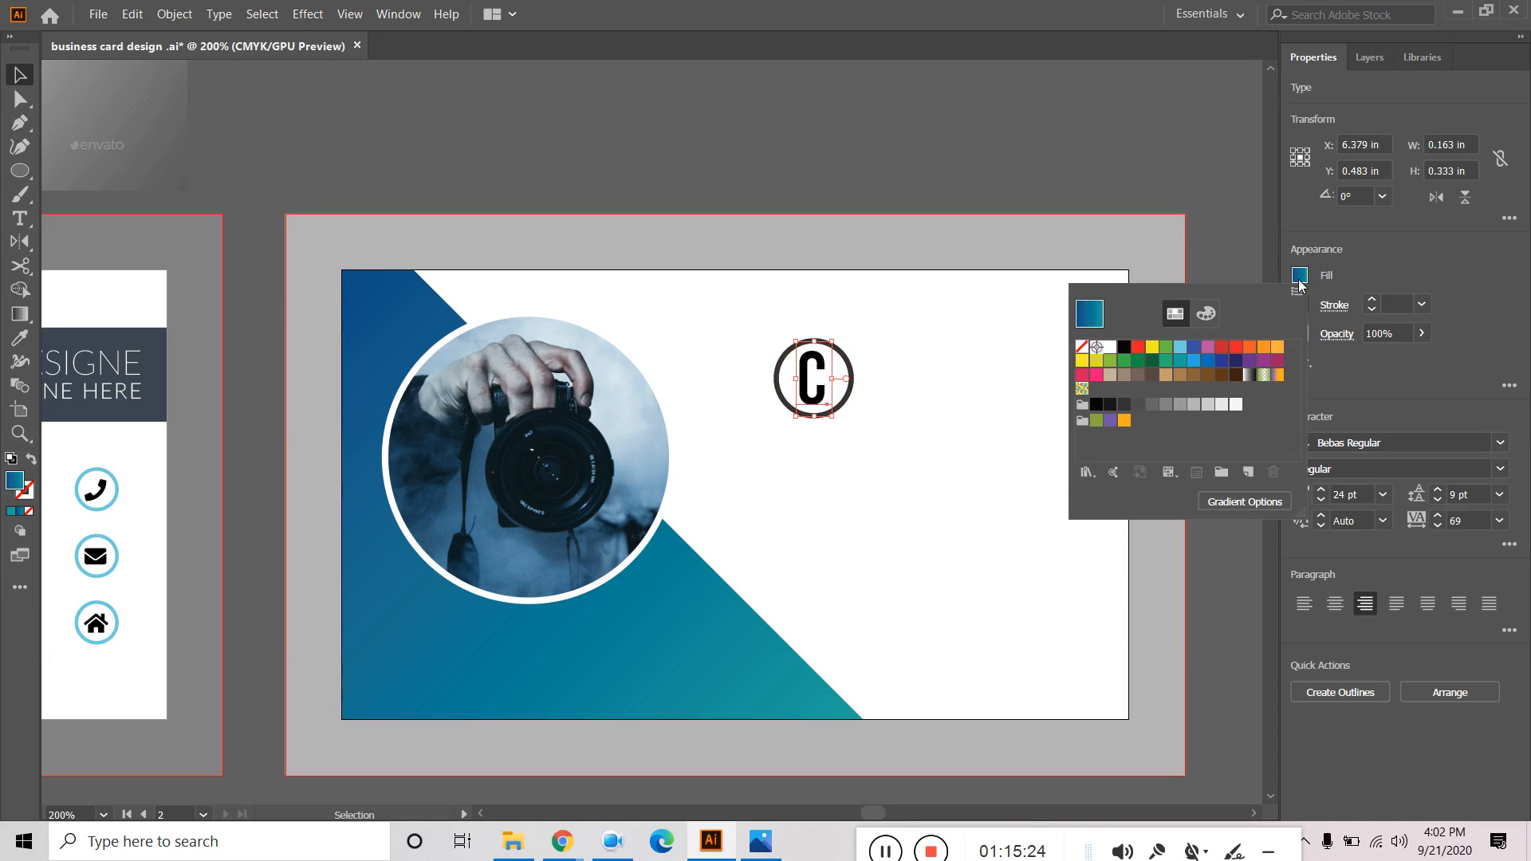
pyautogui.click(1181, 347)
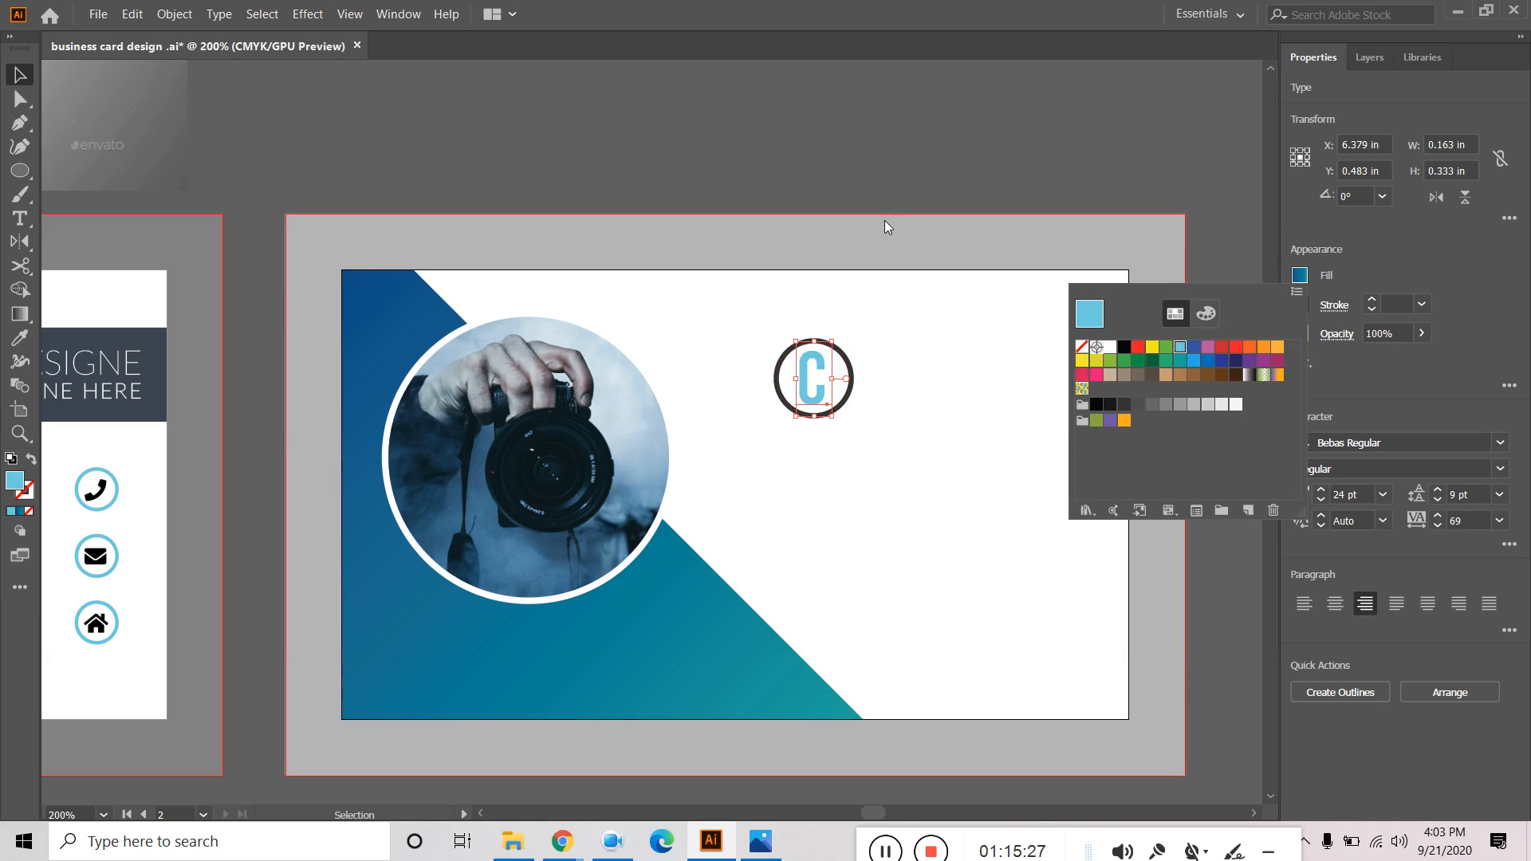
pyautogui.click(877, 166)
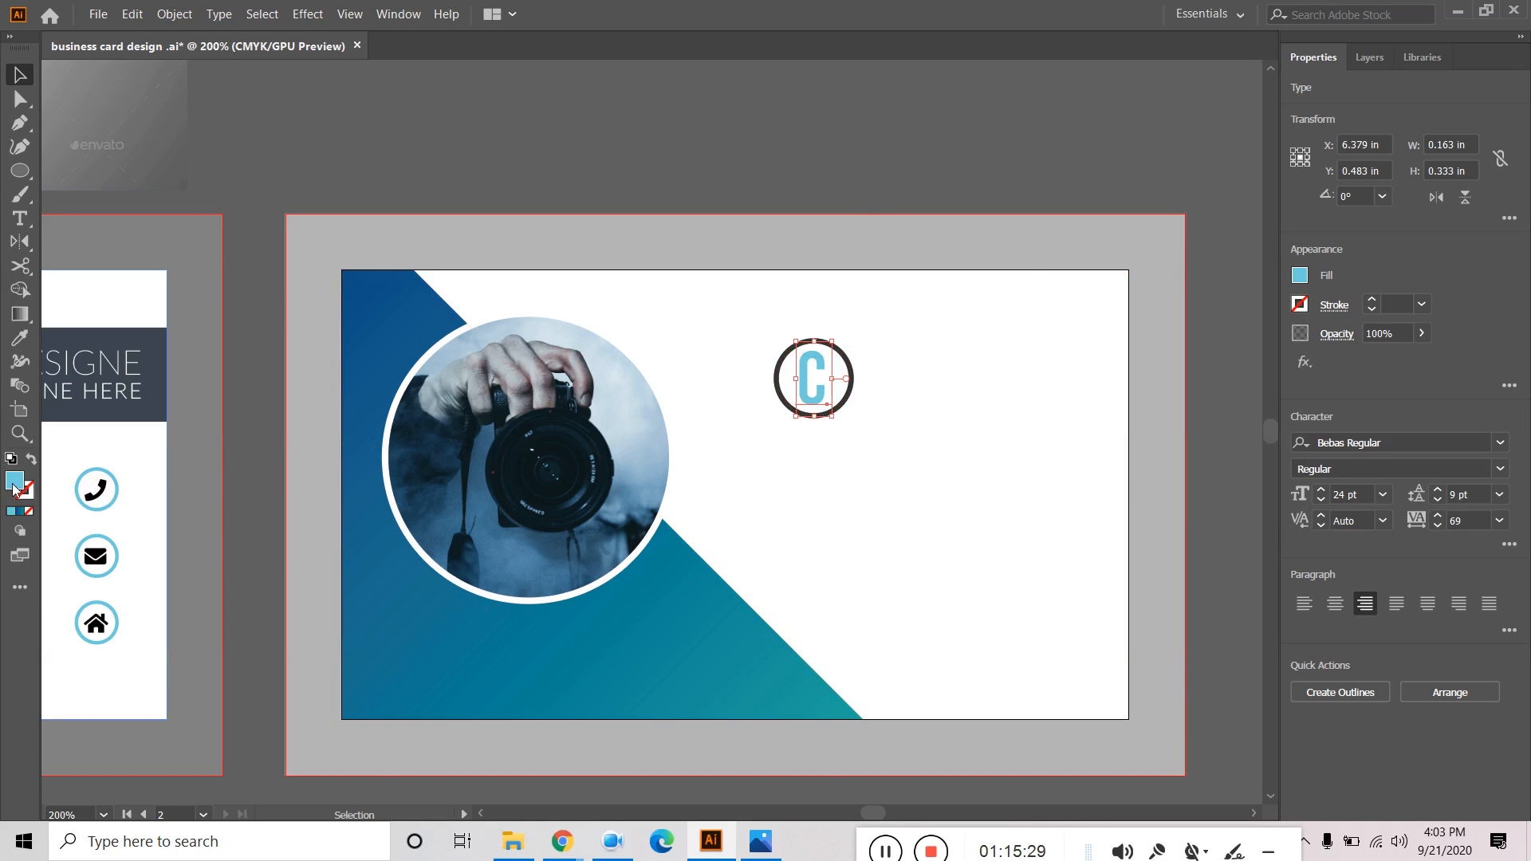
pyautogui.doubleClick(14, 481)
pyautogui.hotkey('ctrl', 'v')
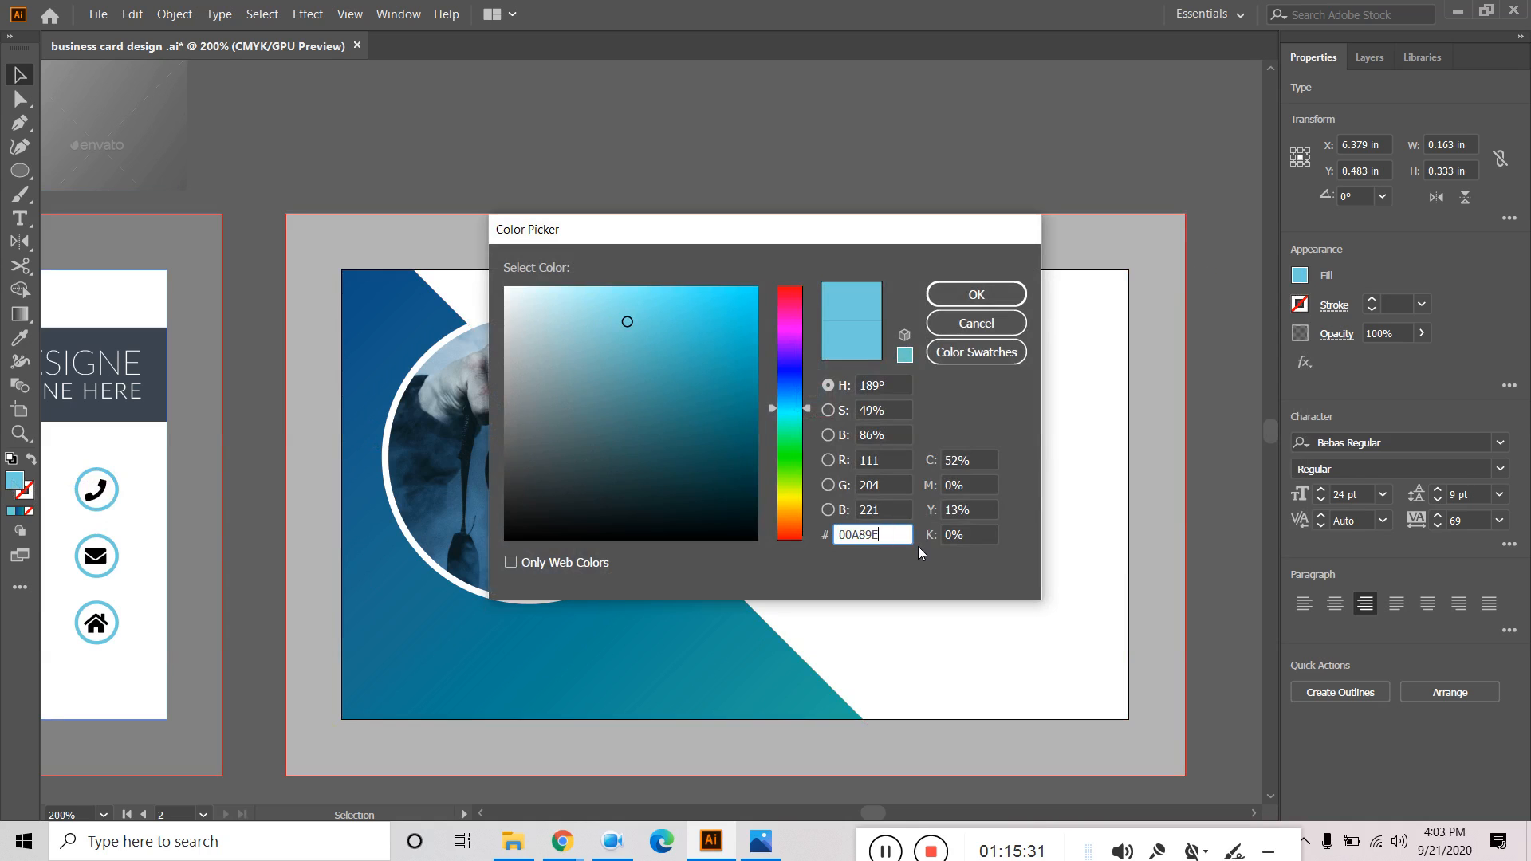
pyautogui.click(977, 294)
pyautogui.click(840, 165)
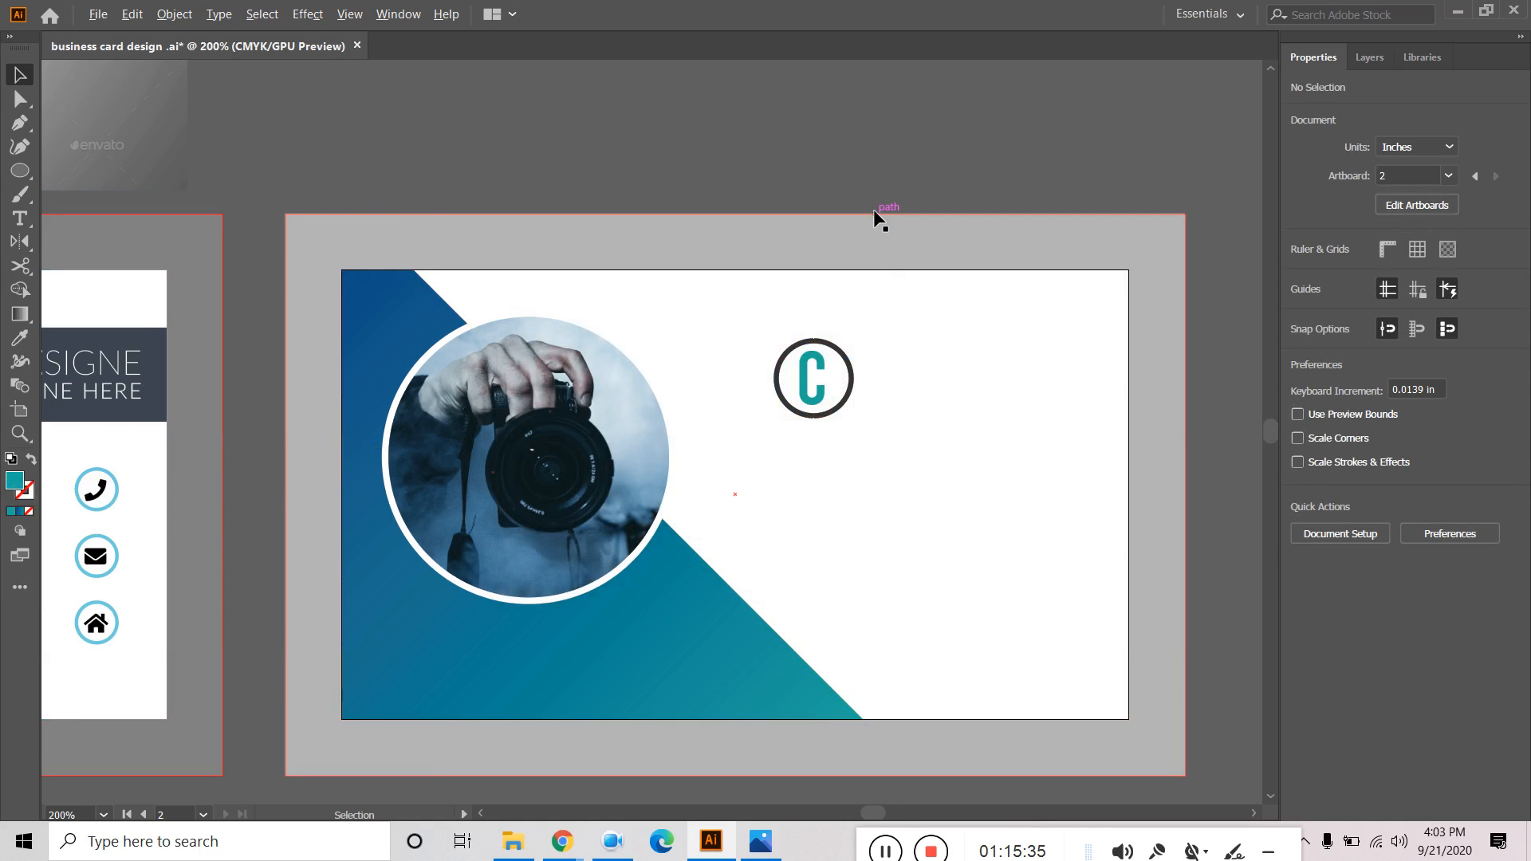
pyautogui.scroll(-1, 875, 215)
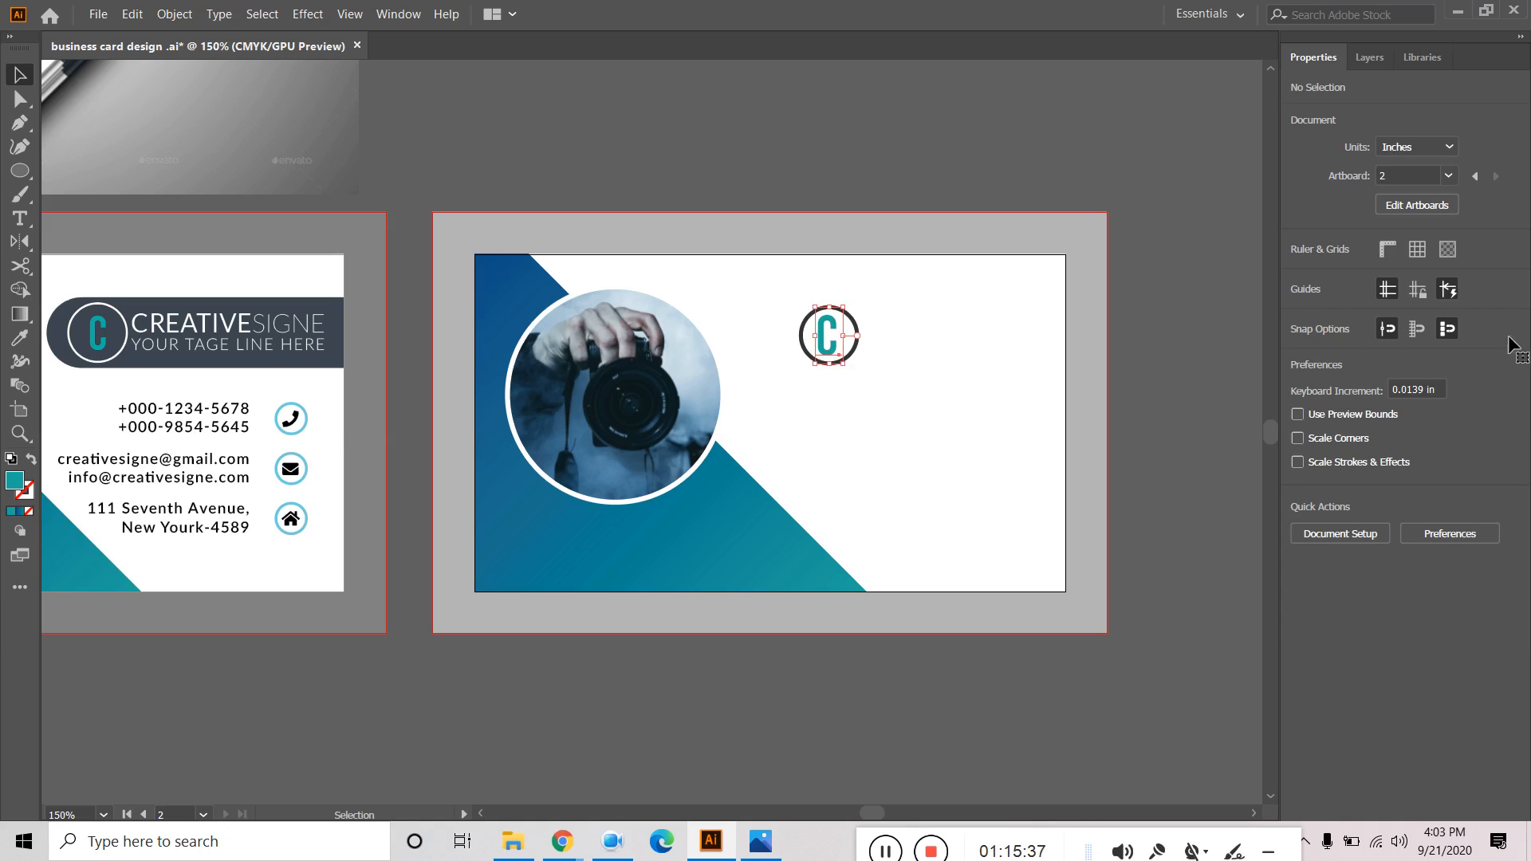
# Reduce the C to 23 pt and align it horizontally and vertically centred on the ring.
pyautogui.click(1323, 502)
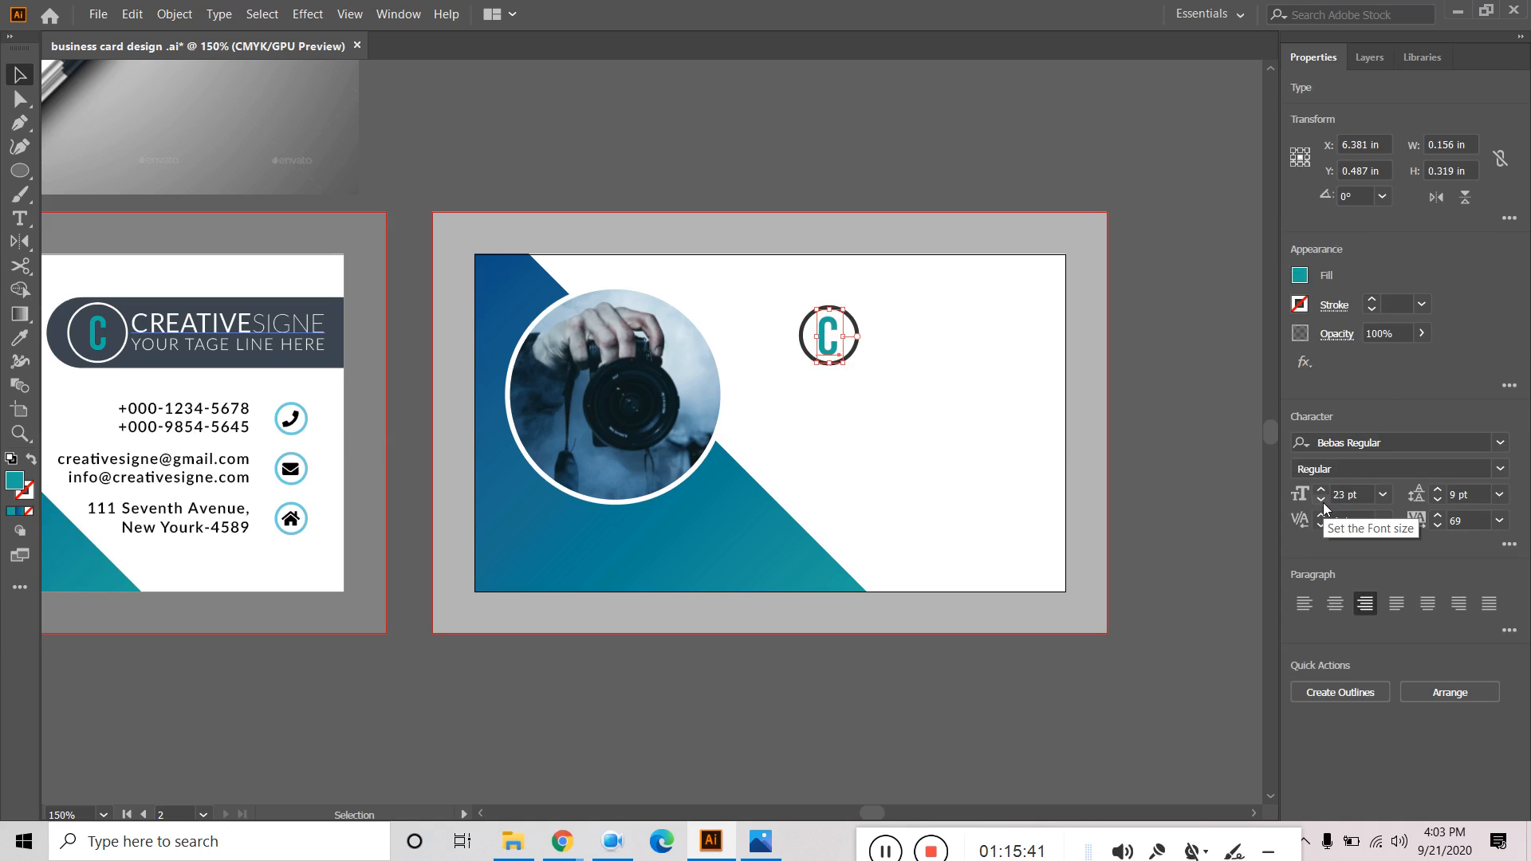
pyautogui.click(1161, 169)
pyautogui.moveTo(1053, 131); pyautogui.dragTo(1138, 181)
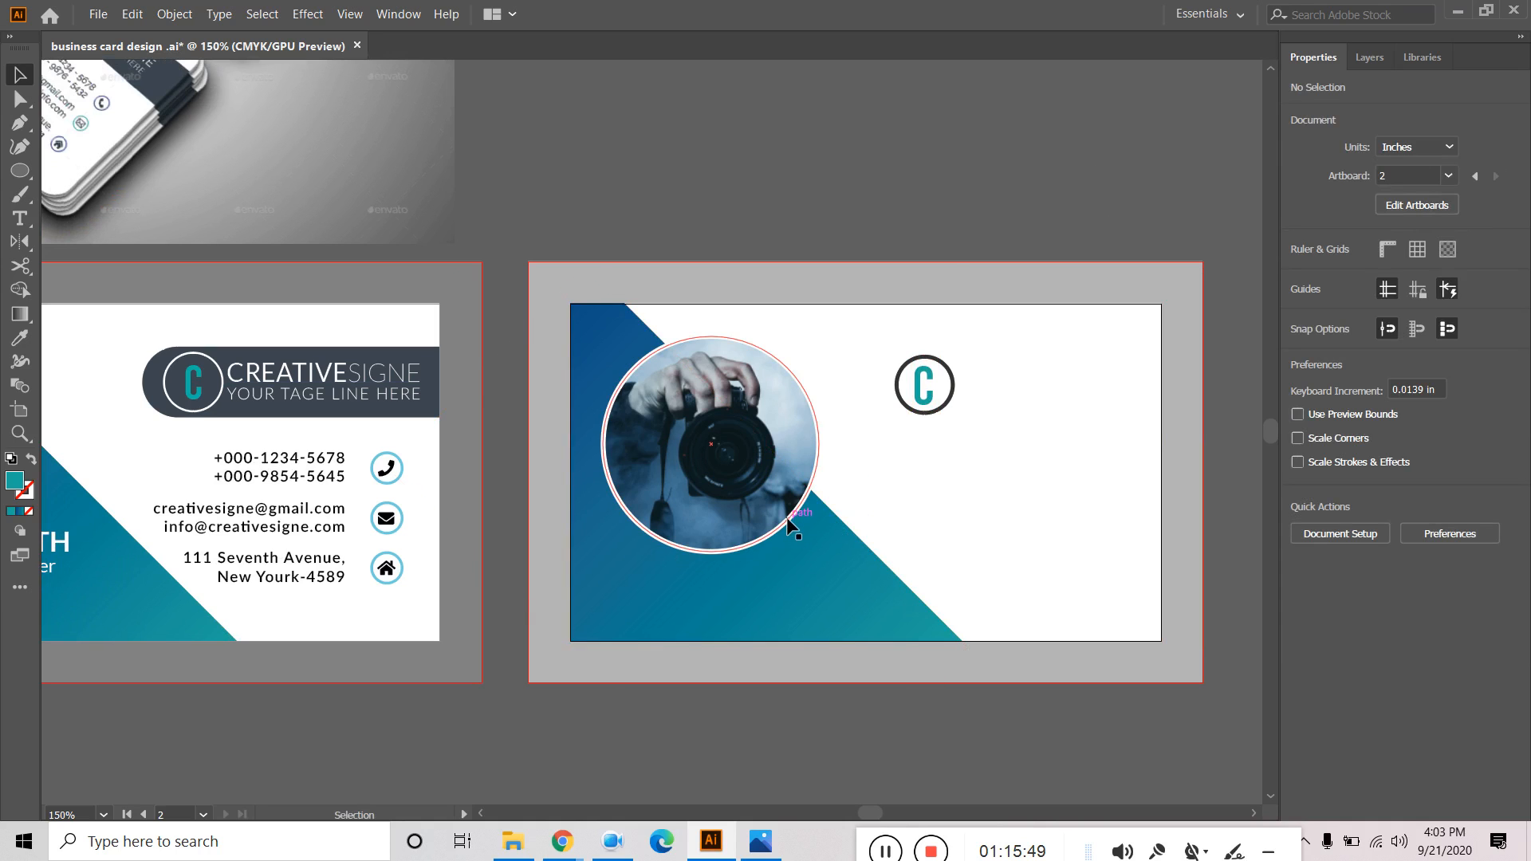
pyautogui.click(929, 386)
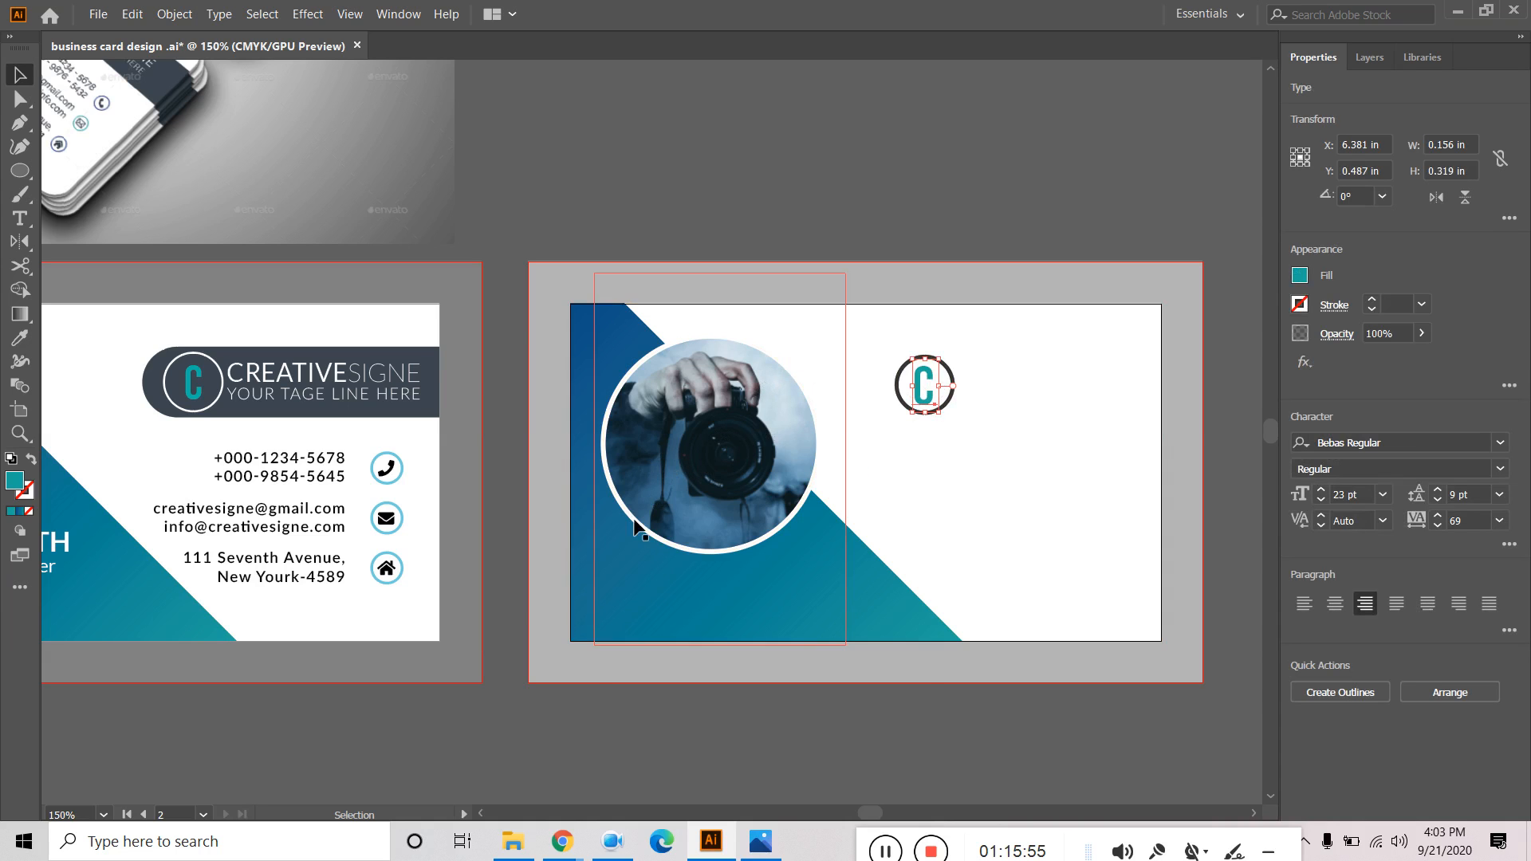
pyautogui.keyDown('shift'); pyautogui.click(902, 405); pyautogui.keyUp('shift')
pyautogui.click(1368, 444)
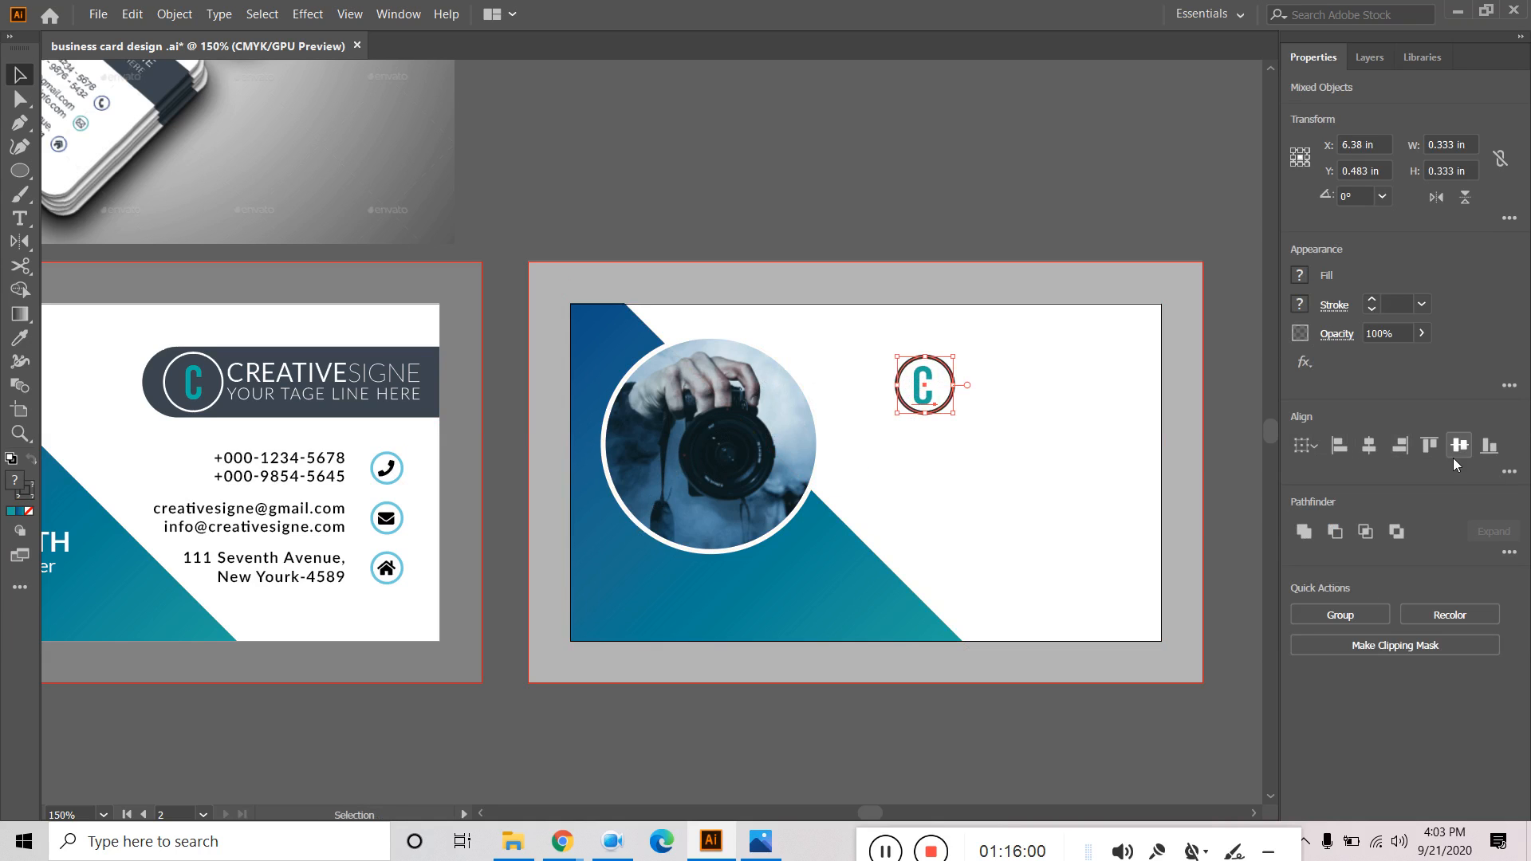
pyautogui.click(1458, 447)
pyautogui.click(973, 198)
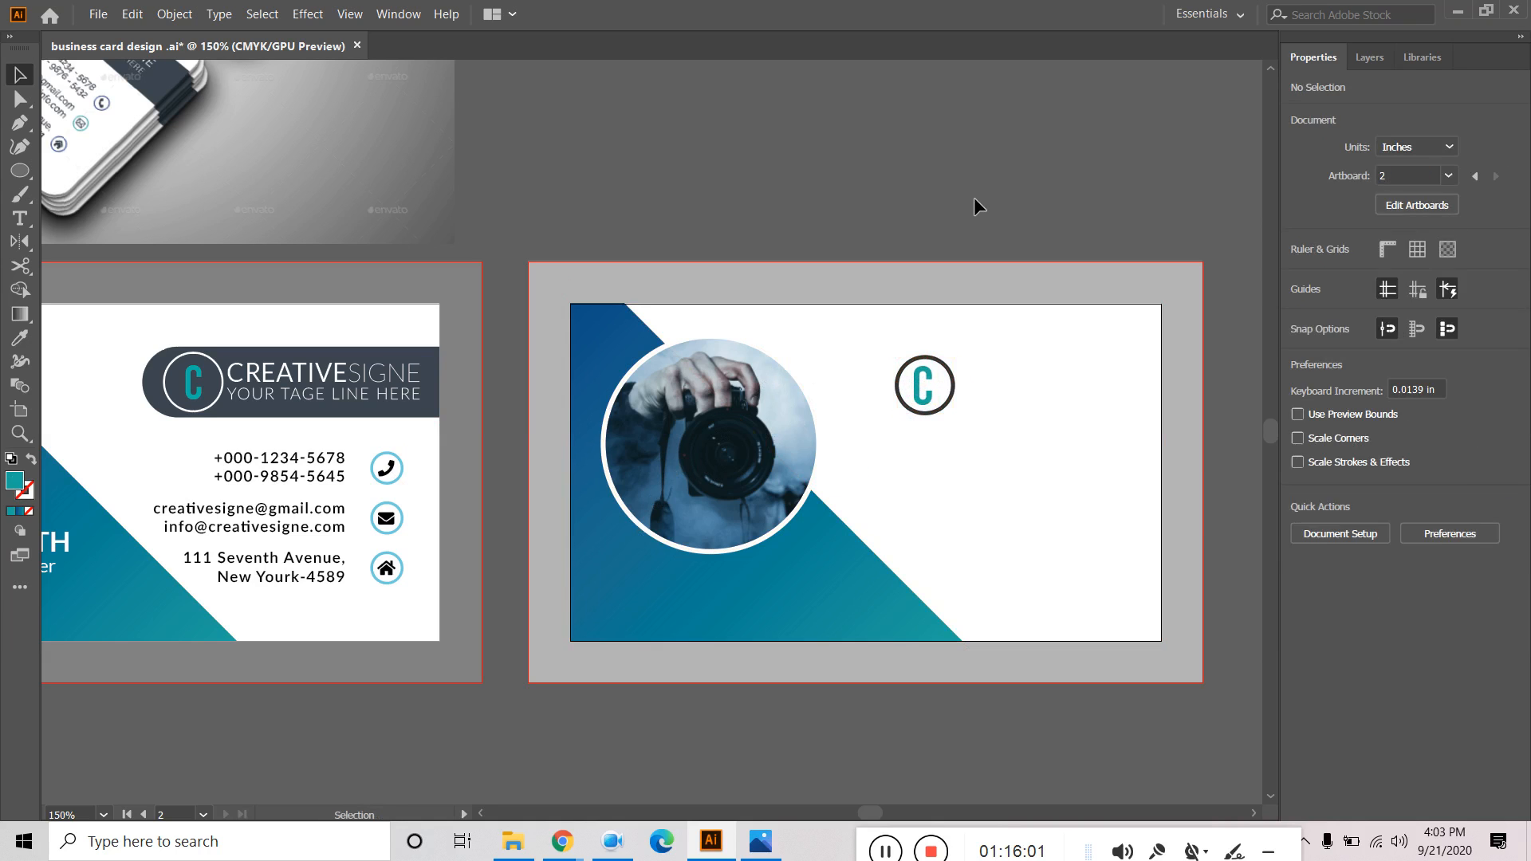
# Paste a copy of the front card's CREATIVESIGNE name and tagline onto the Back layer.
pyautogui.scroll(-1, 974, 198)
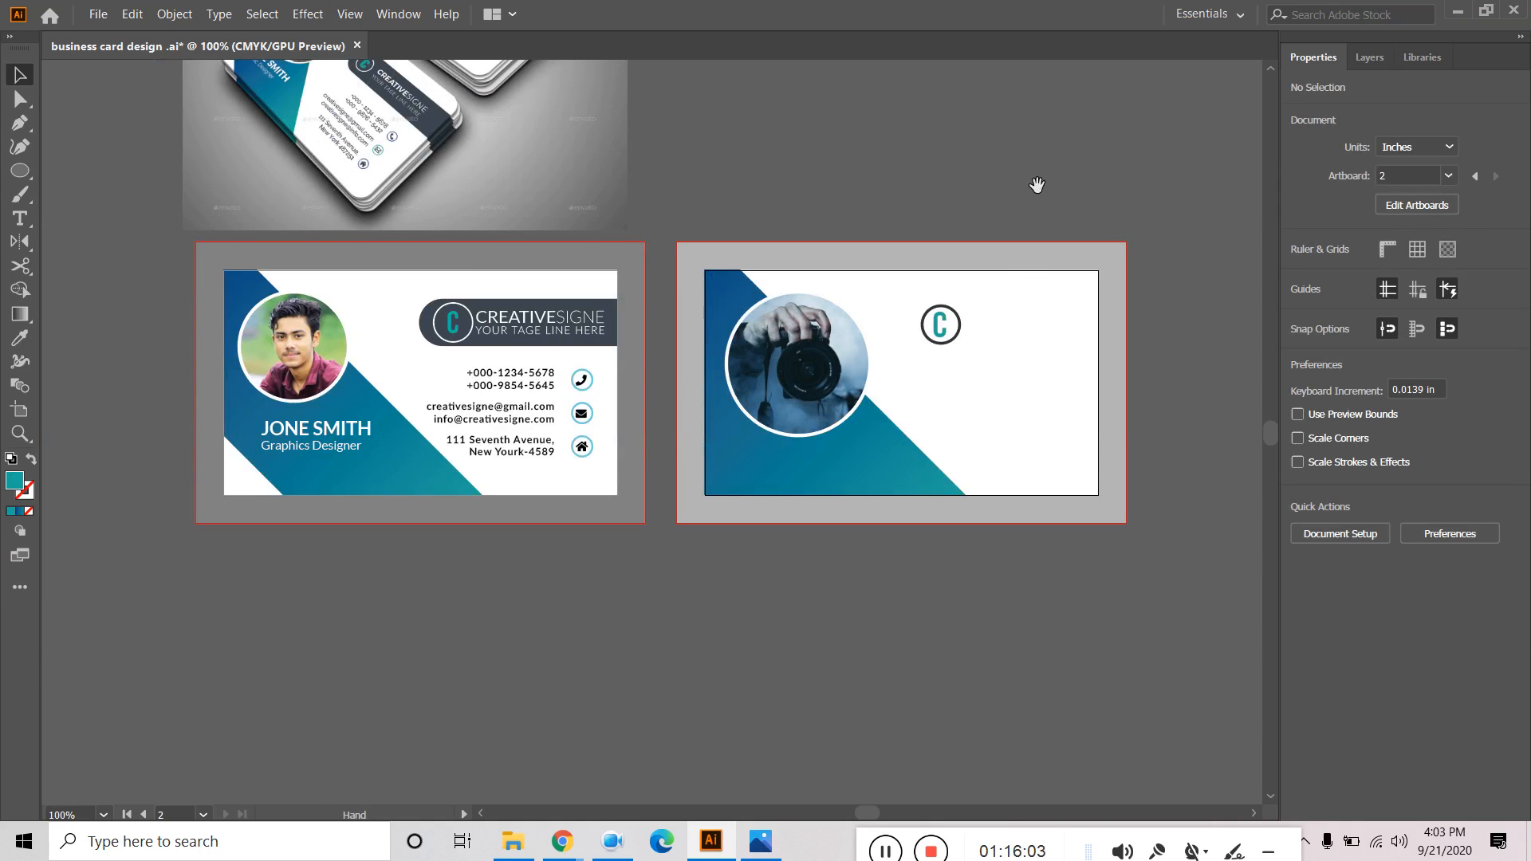
pyautogui.moveTo(1037, 184); pyautogui.dragTo(1026, 264)
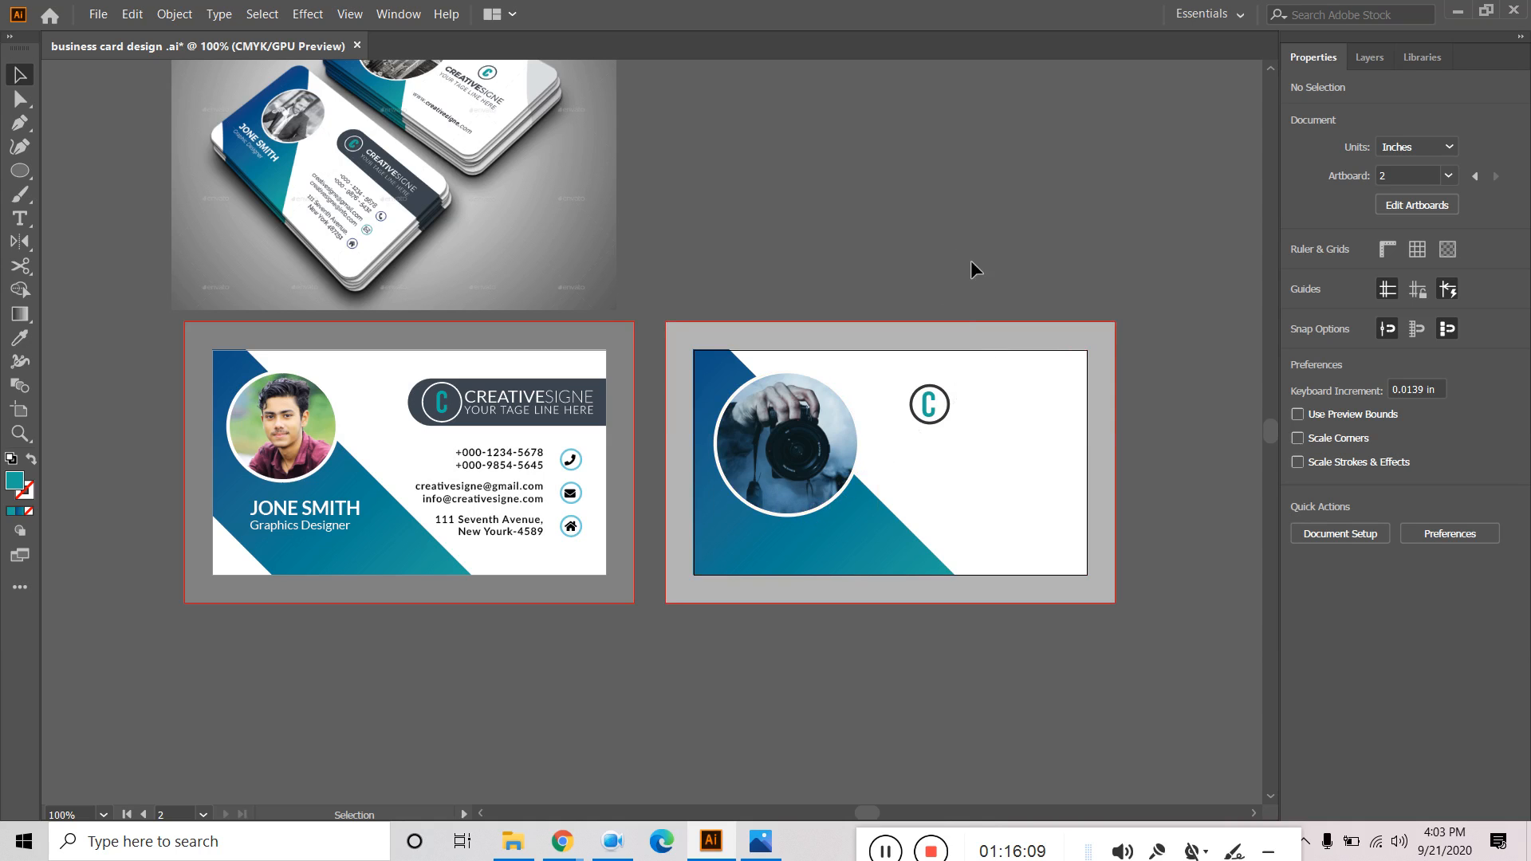
pyautogui.moveTo(844, 176); pyautogui.dragTo(862, 321)
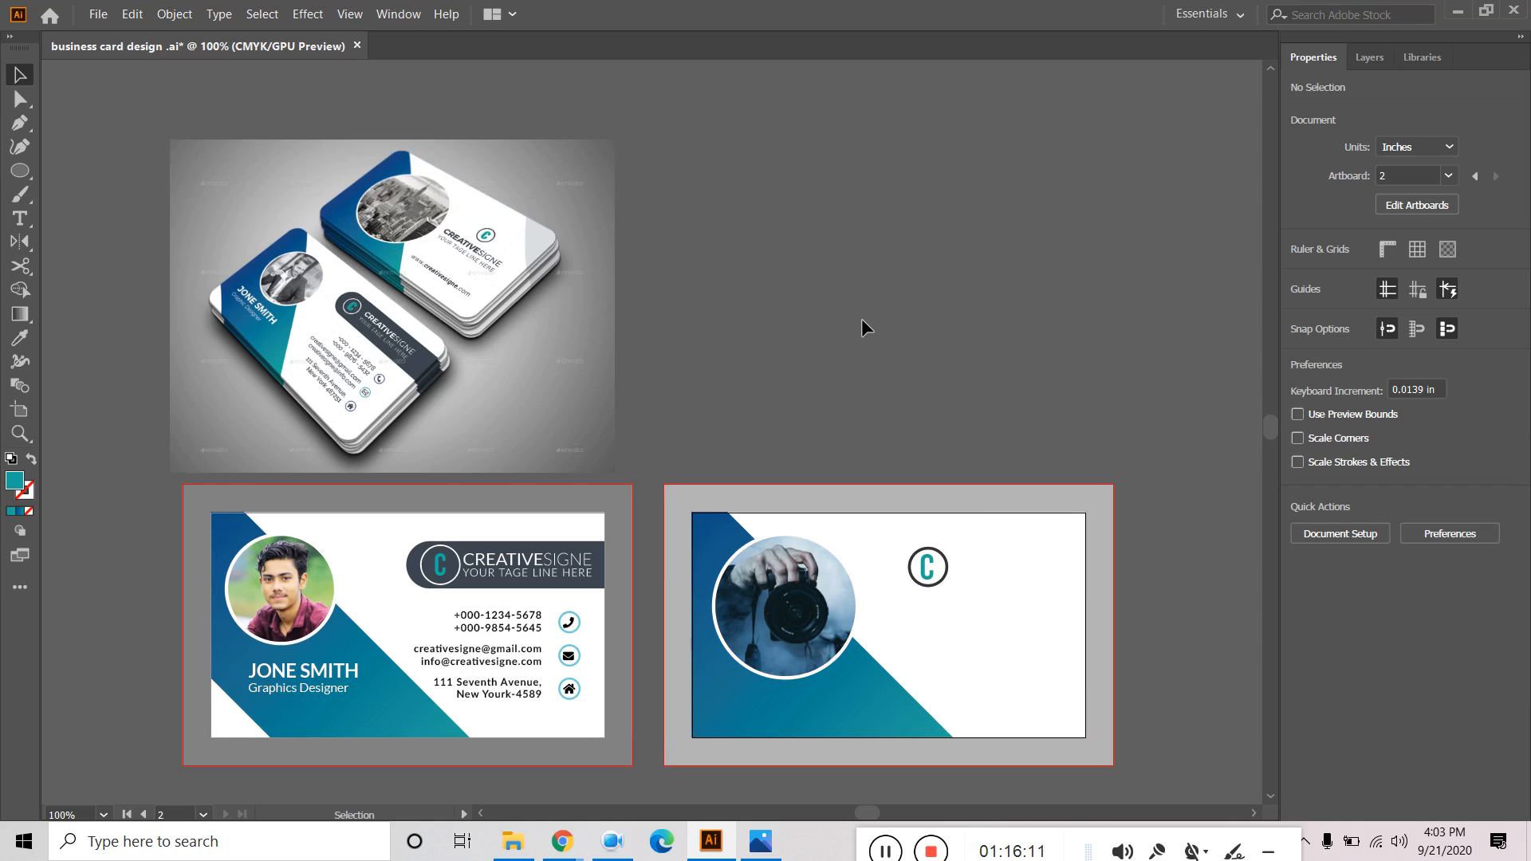
pyautogui.click(511, 573)
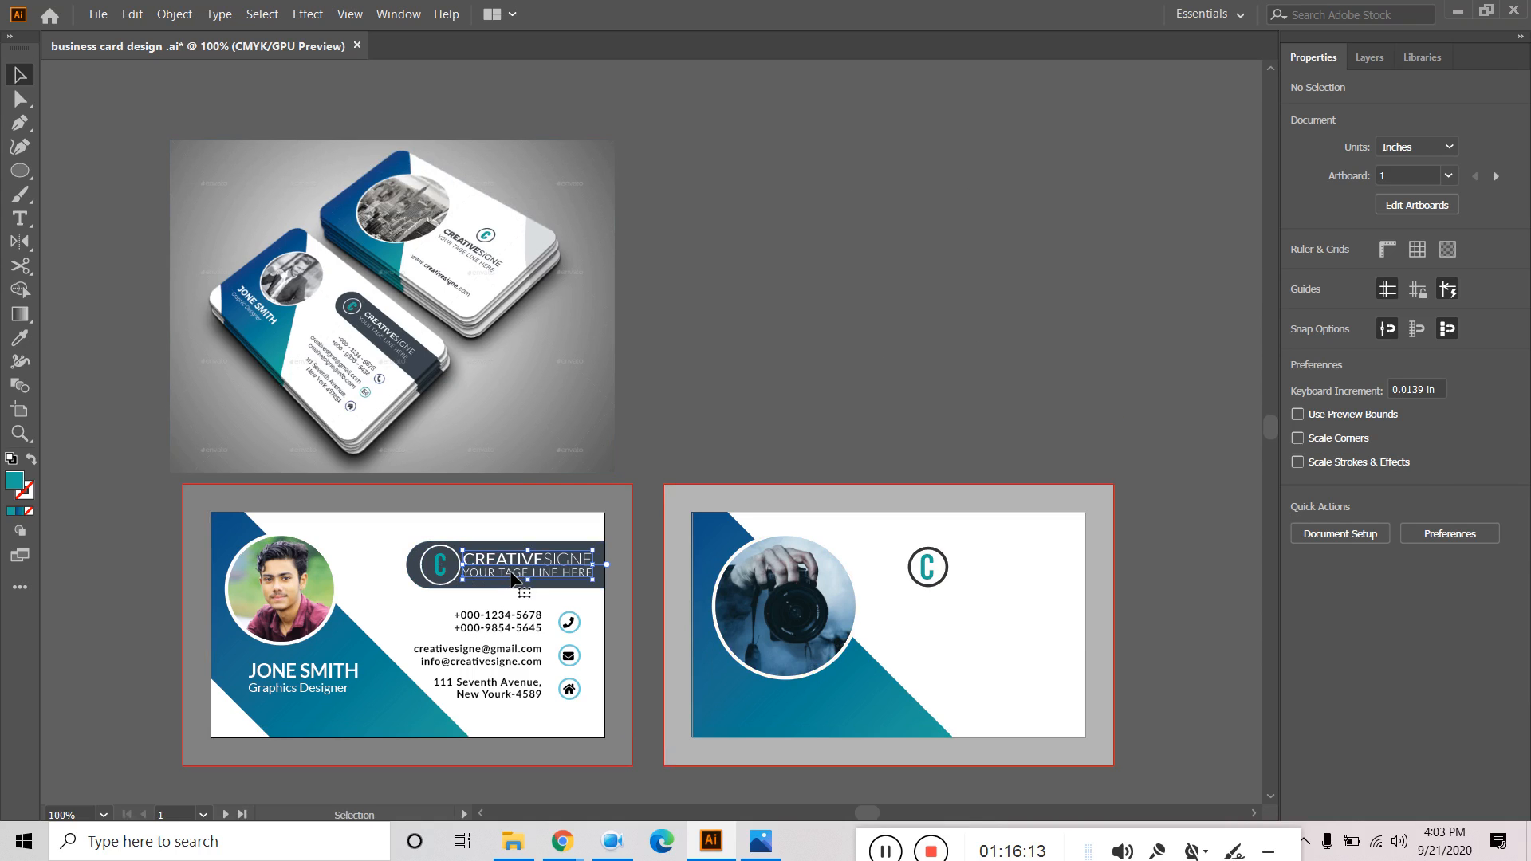
pyautogui.press('a')
pyautogui.click(1371, 59)
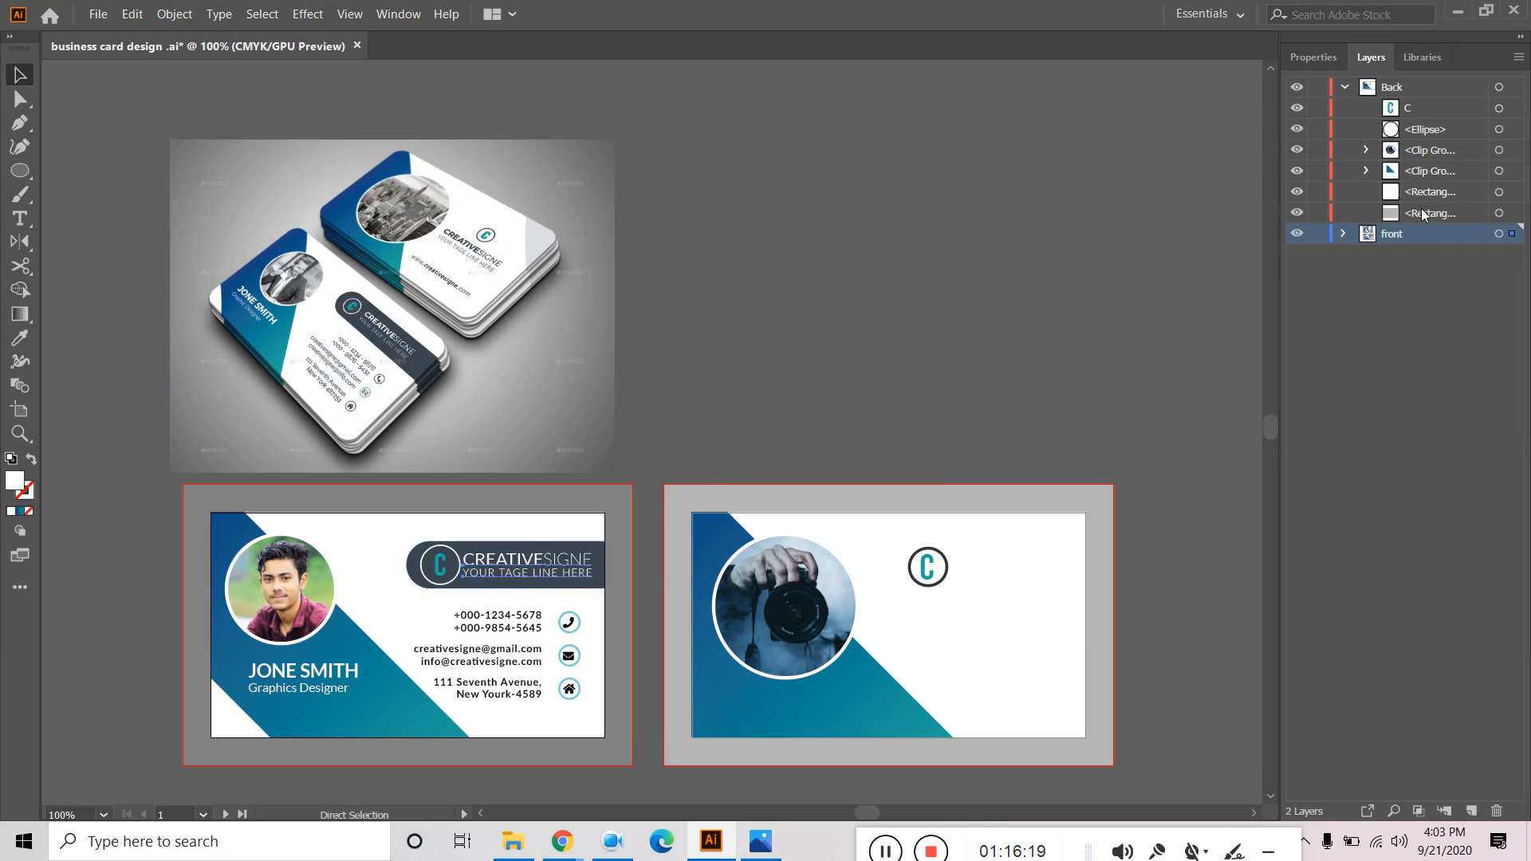
pyautogui.click(1417, 91)
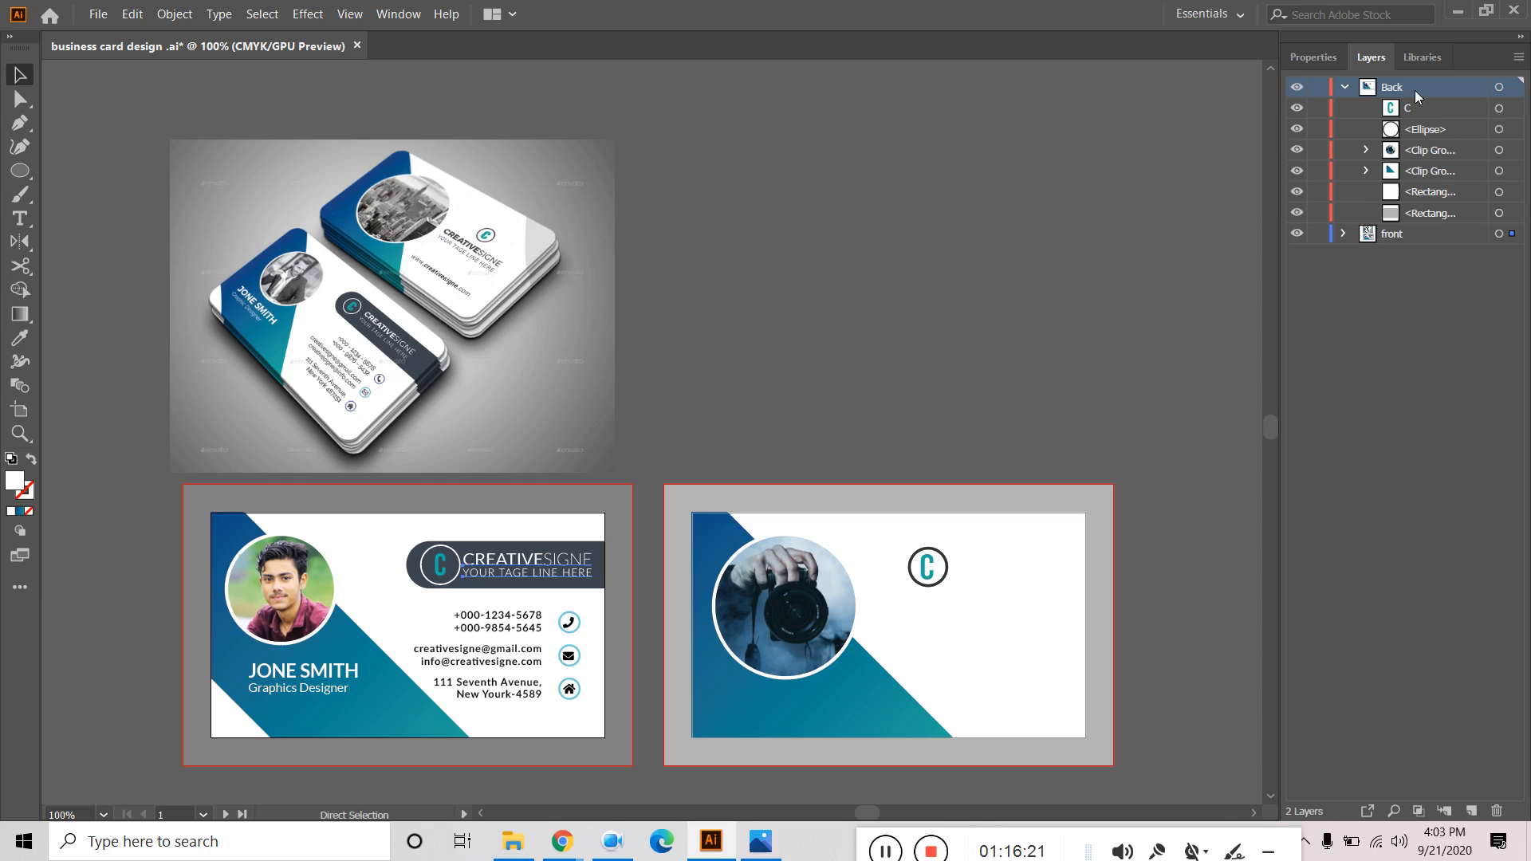
pyautogui.hotkey('ctrl', 'v')
pyautogui.press('v')
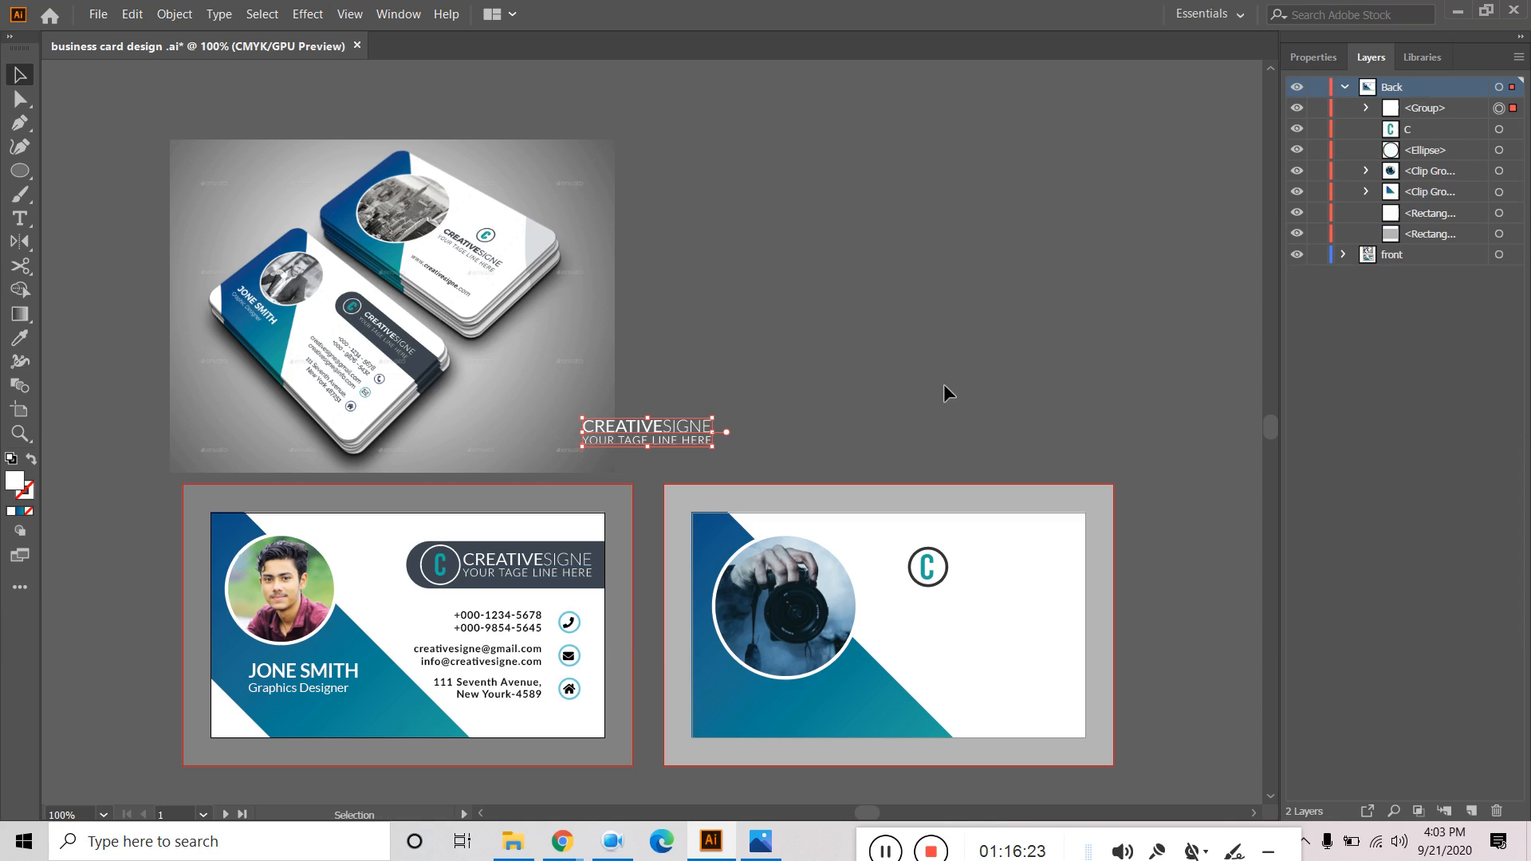
# Colour the pasted text with the dark badge's grey and move it onto the back card.
pyautogui.doubleClick(16, 482)
pyautogui.write('your ta')
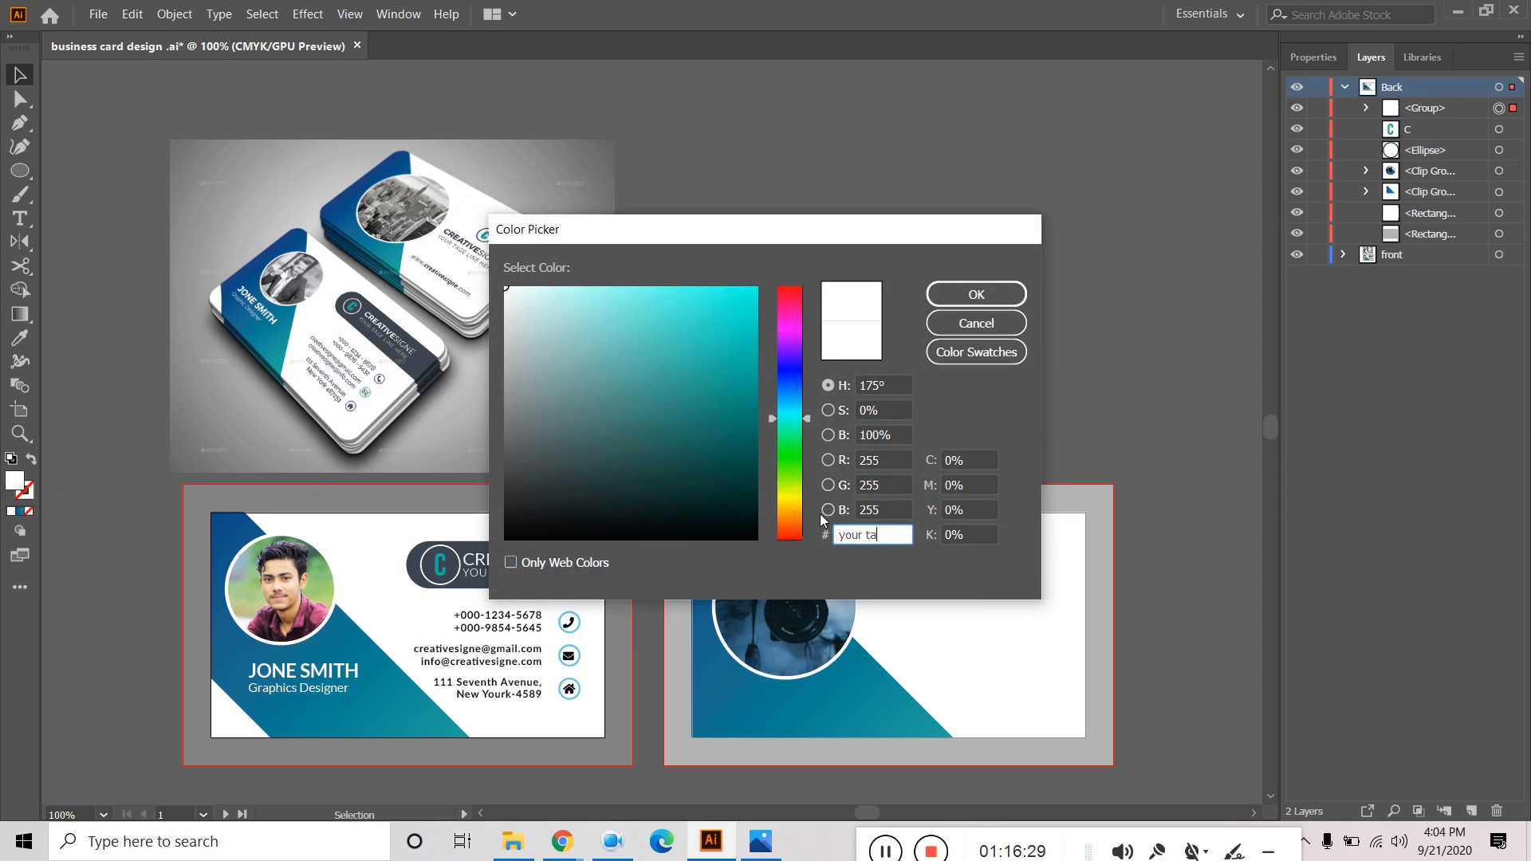
pyautogui.moveTo(886, 533); pyautogui.dragTo(741, 531)
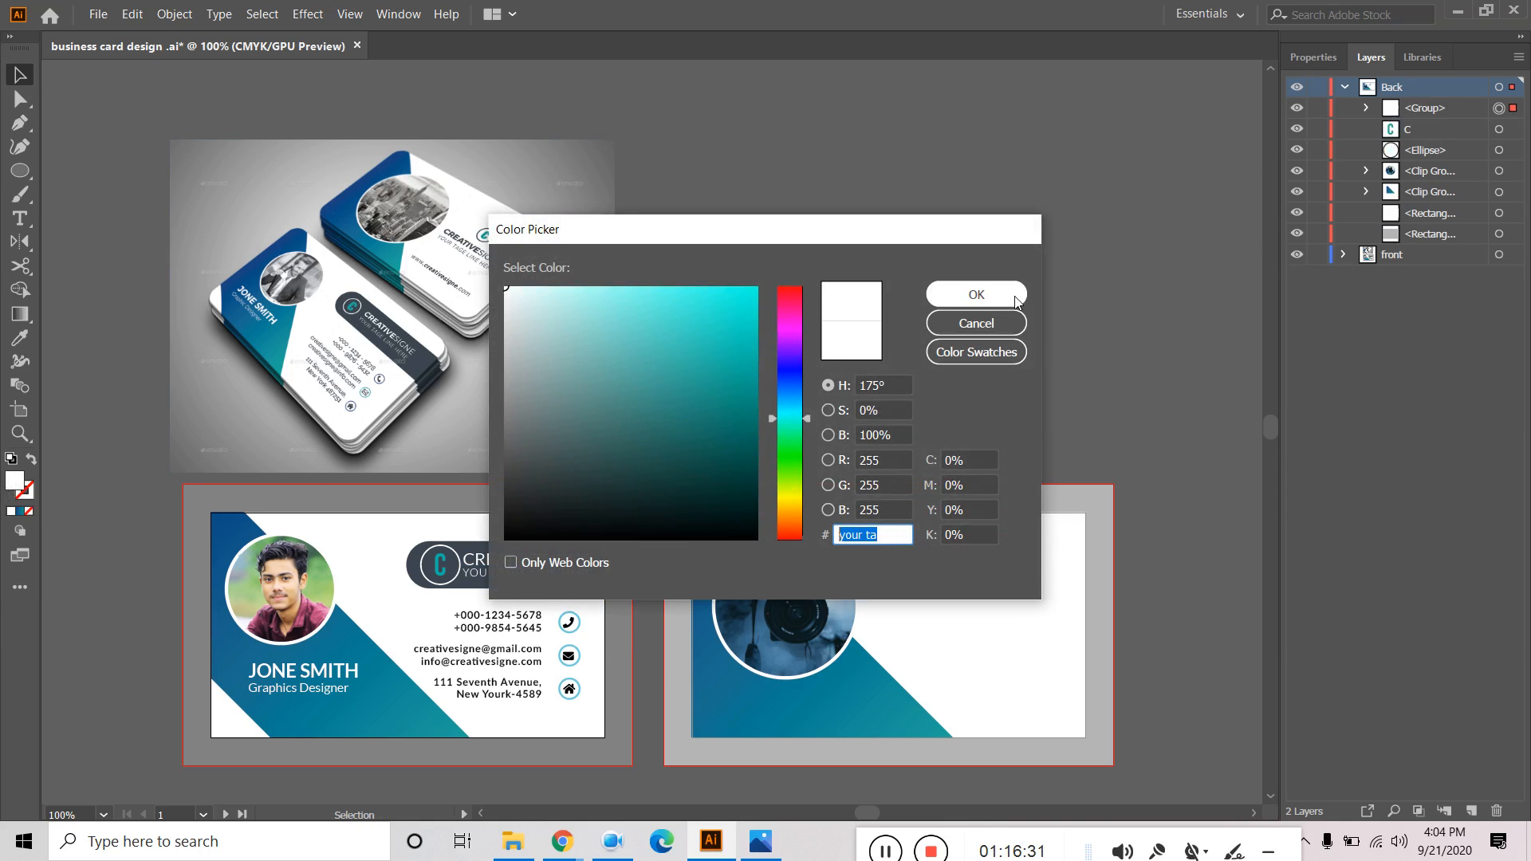
pyautogui.click(995, 323)
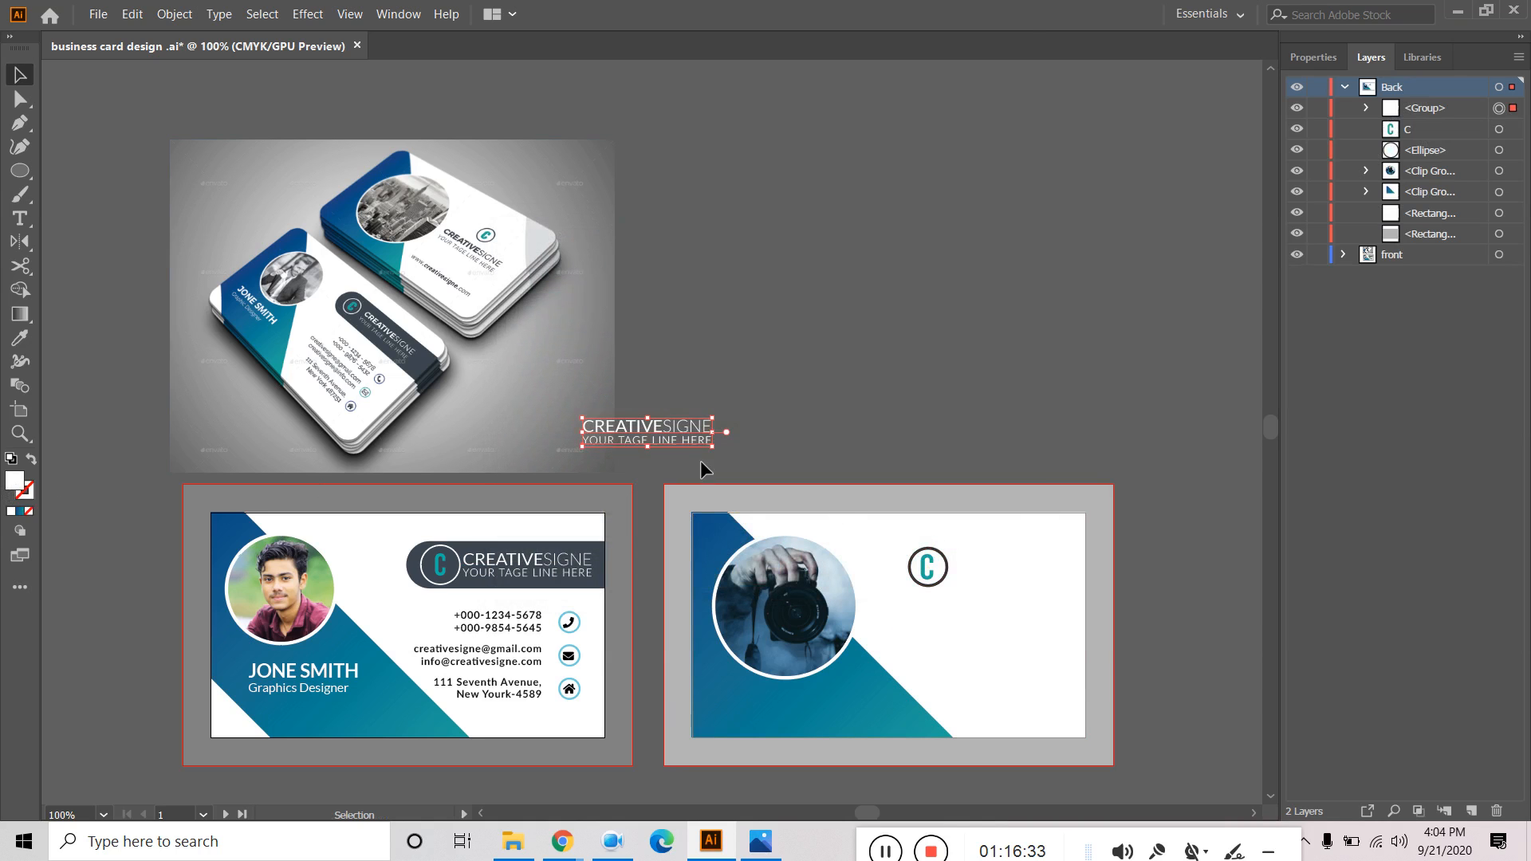
pyautogui.click(18, 341)
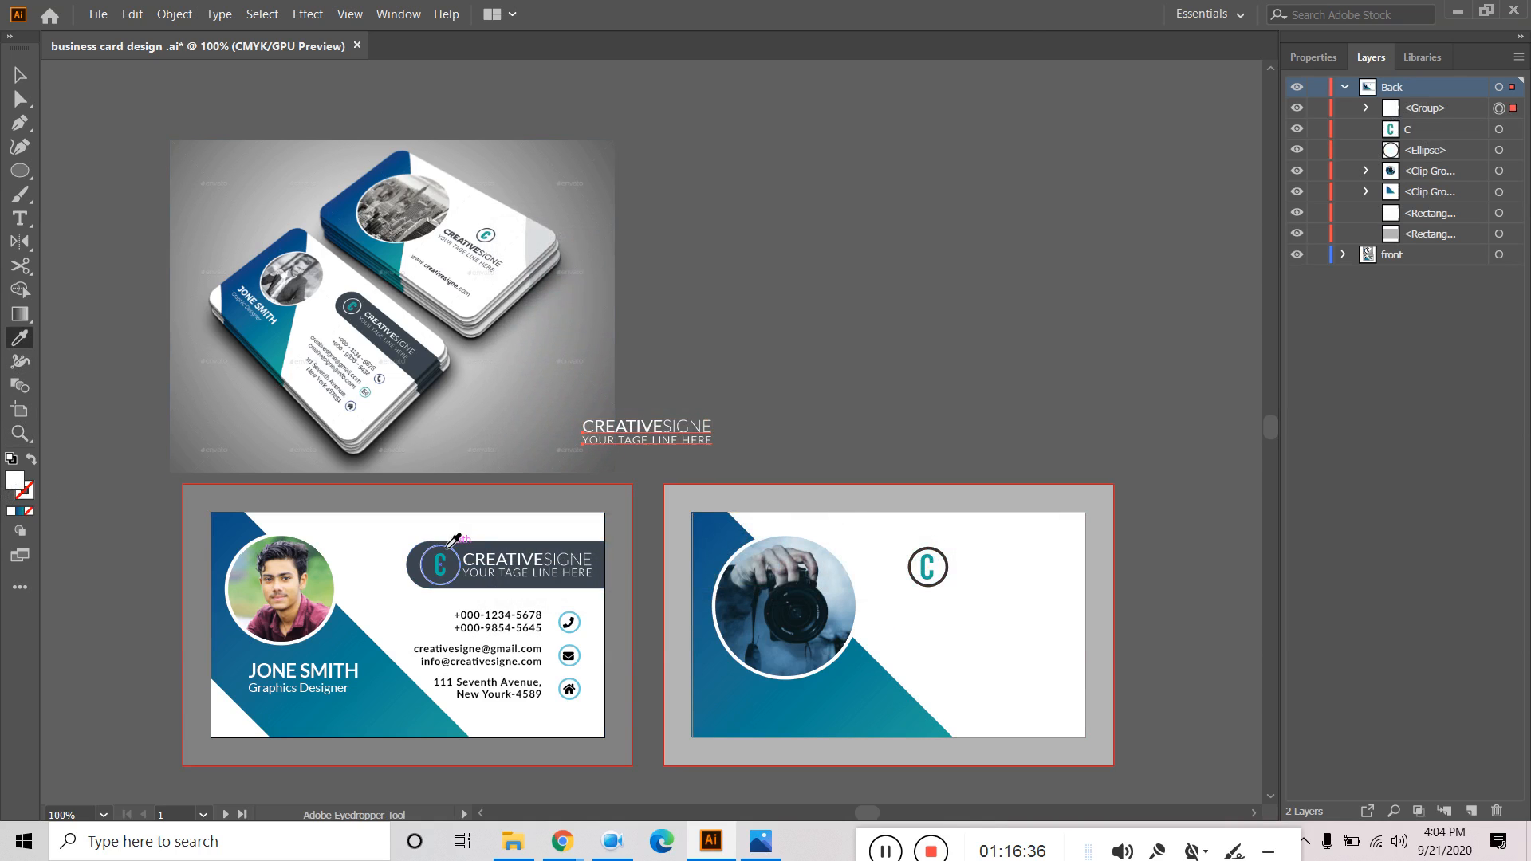
pyautogui.click(466, 549)
pyautogui.click(20, 75)
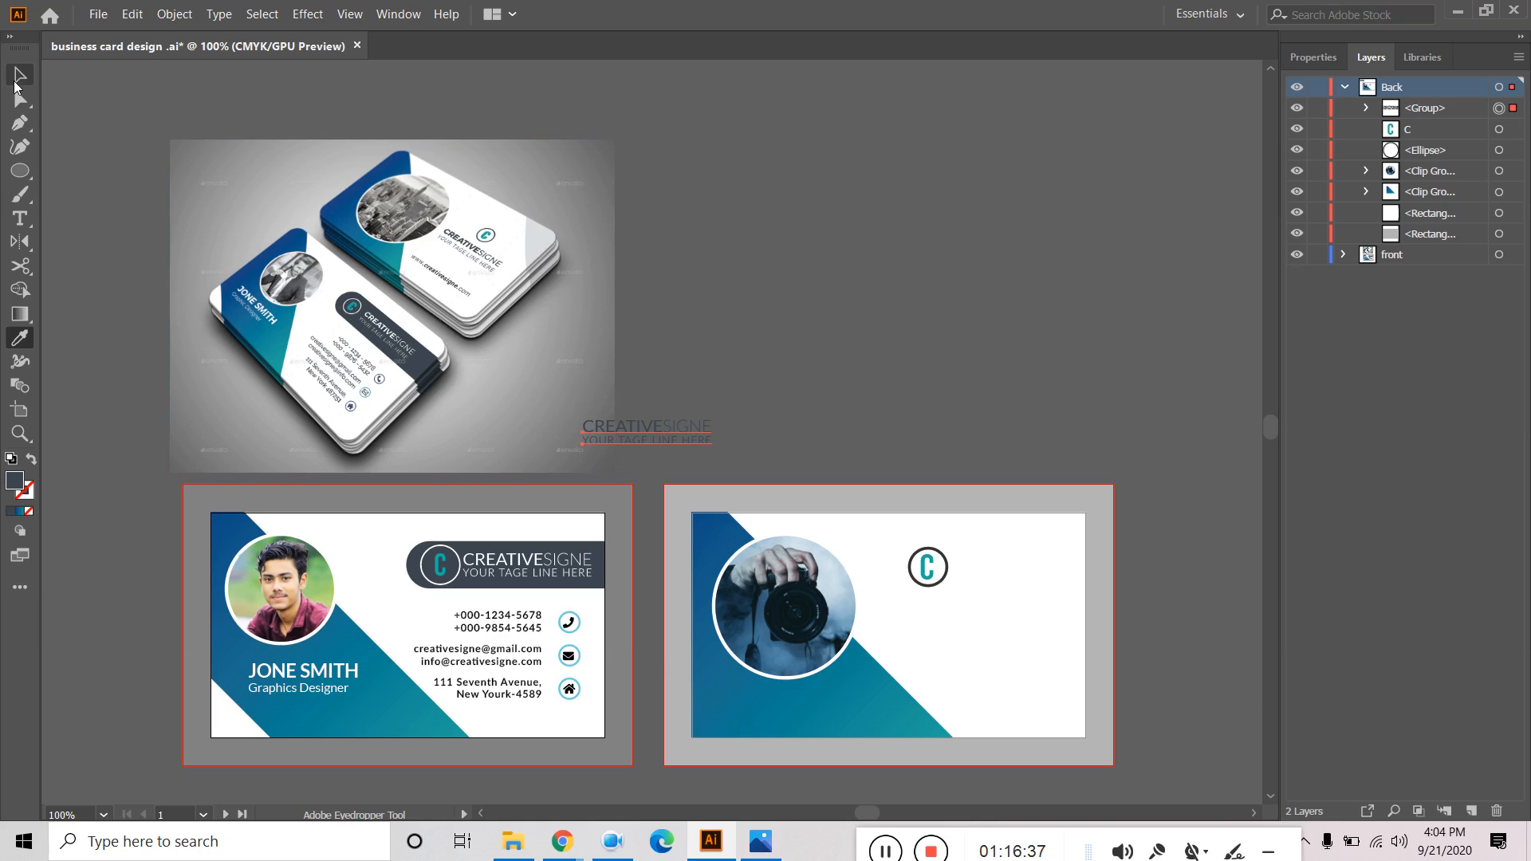
pyautogui.moveTo(687, 433); pyautogui.dragTo(966, 602)
pyautogui.click(1048, 361)
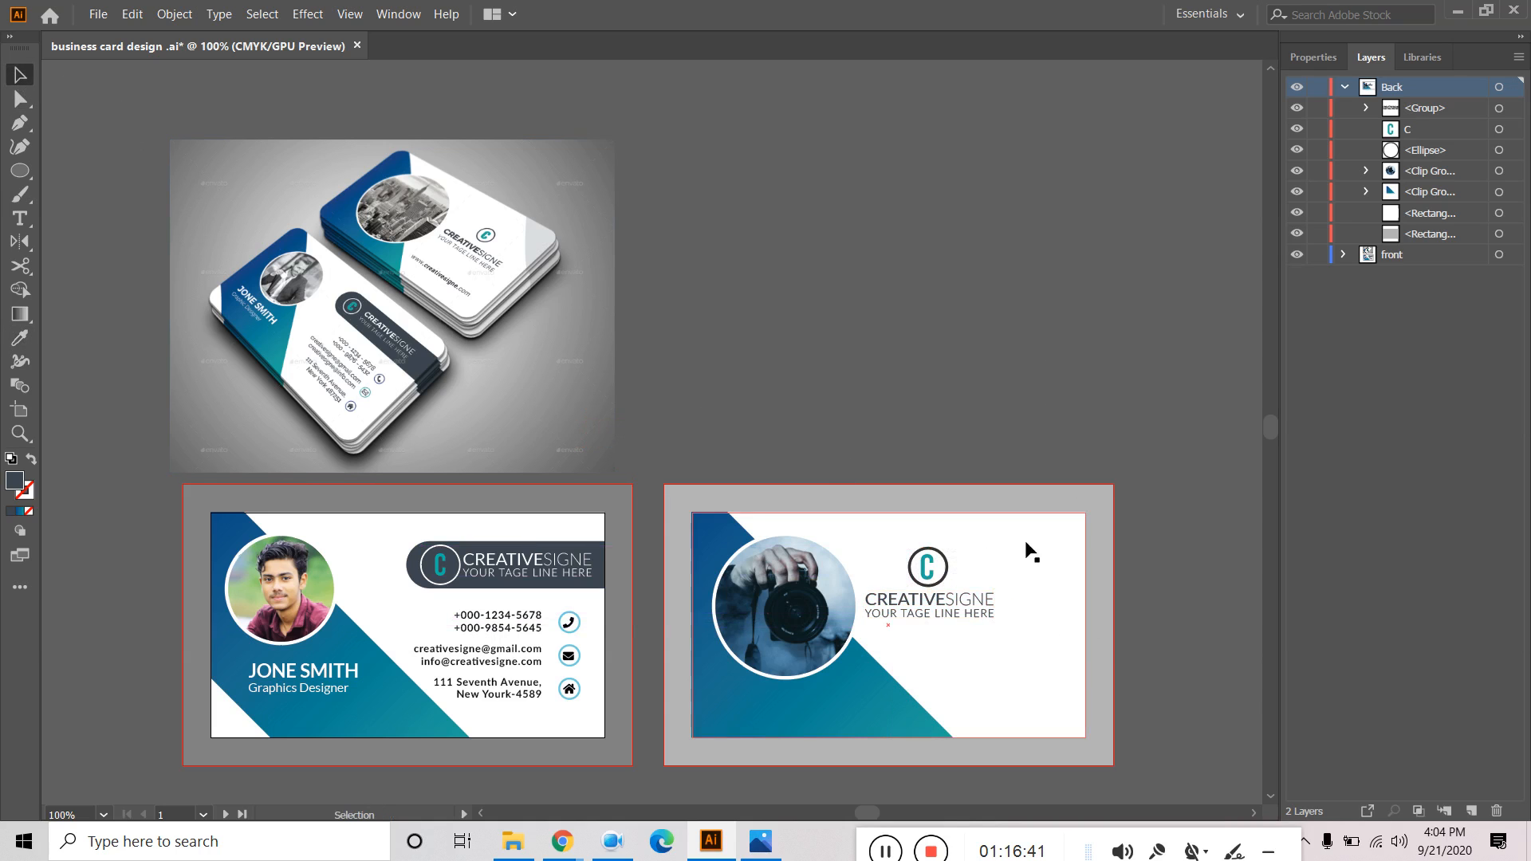
# Centre the C logo circle with the name and tagline and shift them right.
pyautogui.click(979, 616)
pyautogui.click(943, 575)
pyautogui.keyDown('shift'); pyautogui.click(979, 618); pyautogui.keyUp('shift')
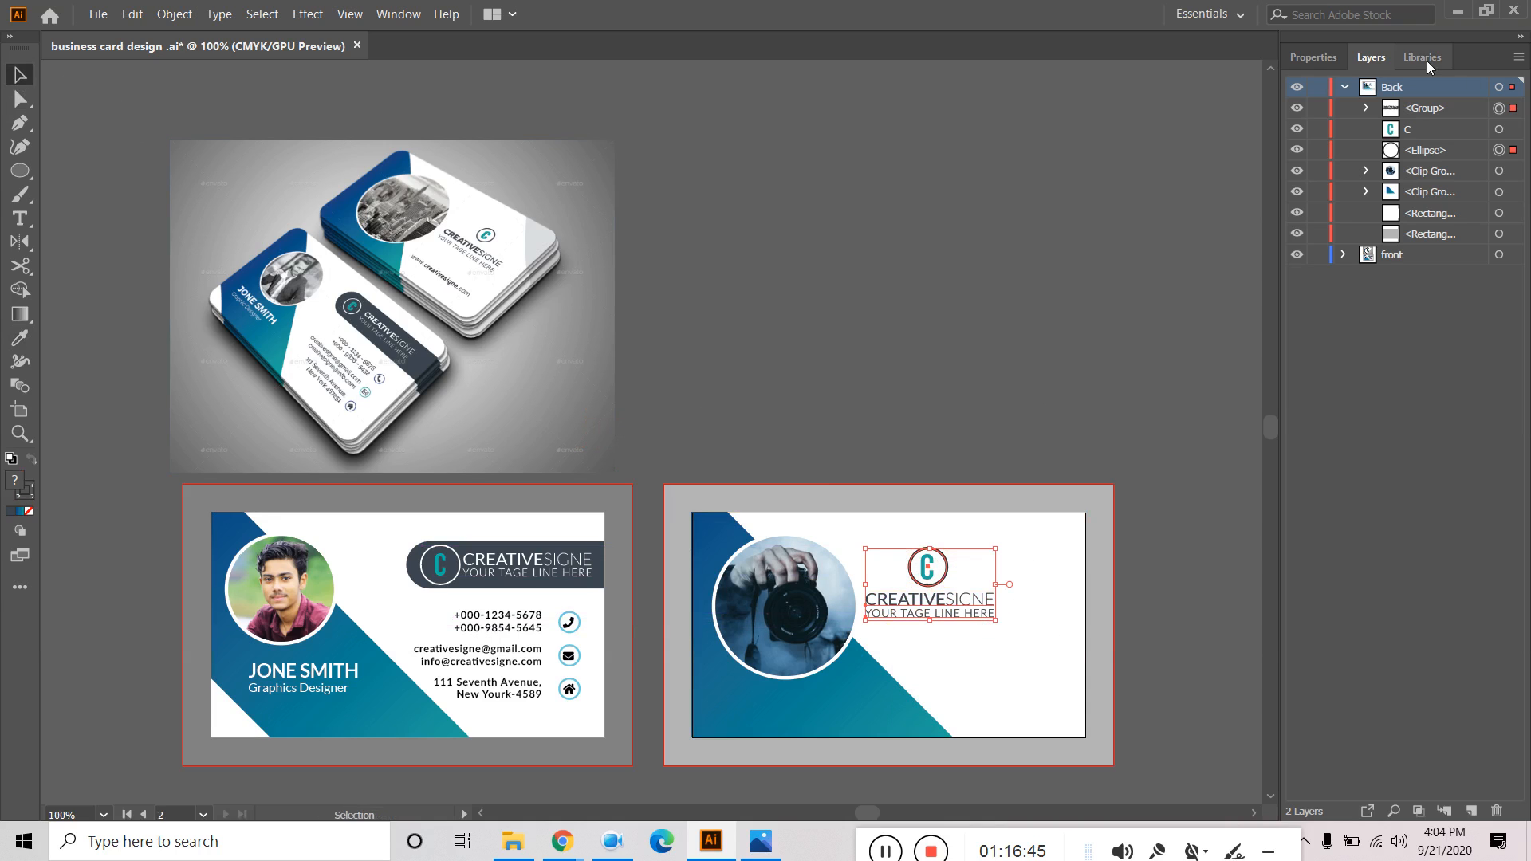
pyautogui.click(1313, 58)
pyautogui.click(1370, 447)
pyautogui.moveTo(985, 600); pyautogui.dragTo(1013, 586)
pyautogui.click(1033, 363)
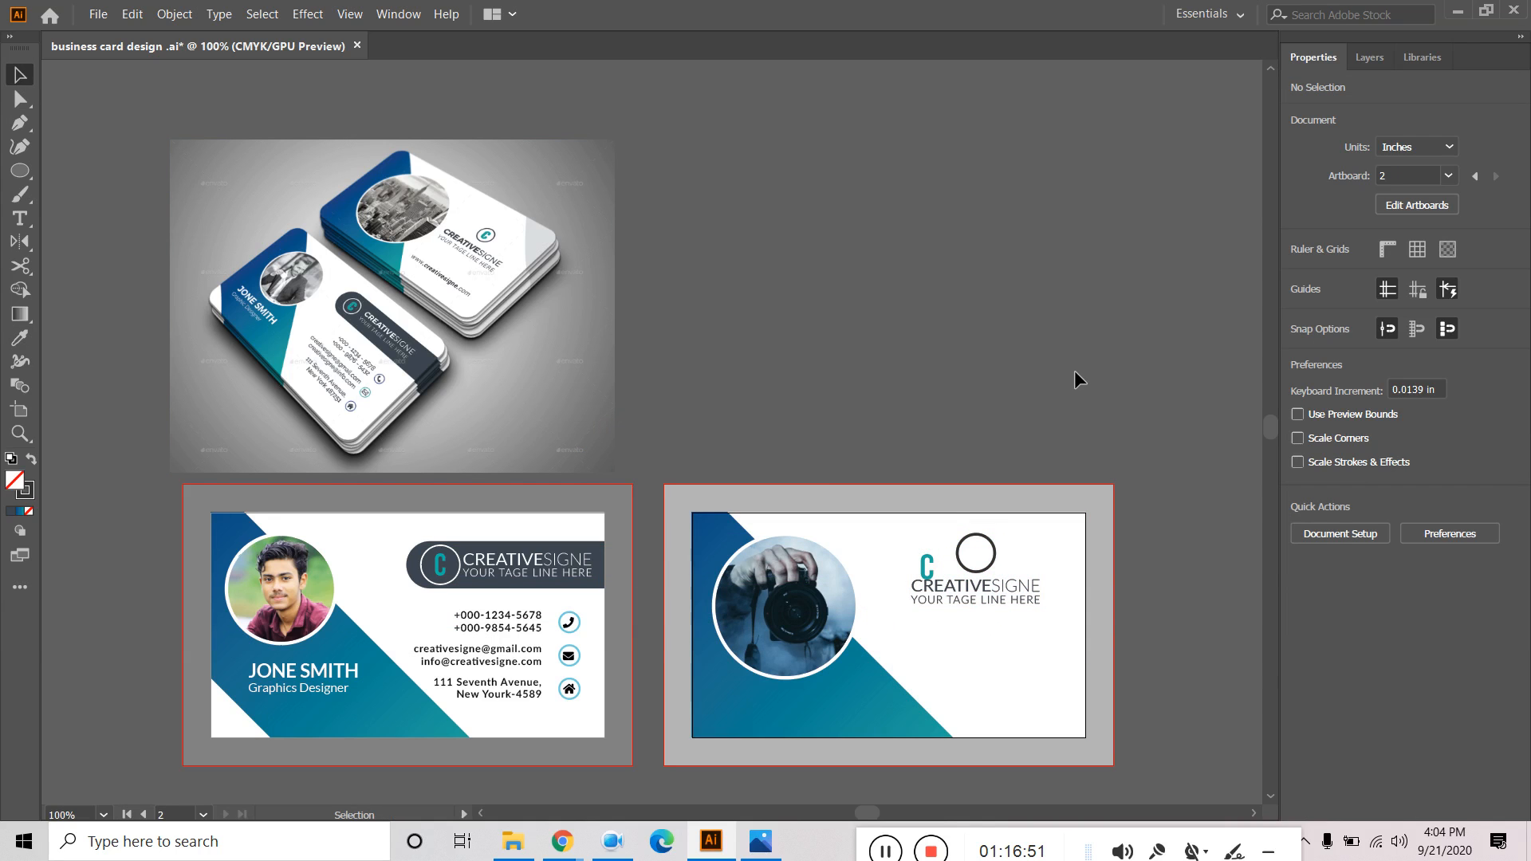
# Place the teal C in its ring, centre it horizontally and vertically, and group them.
pyautogui.moveTo(931, 566); pyautogui.dragTo(977, 552)
pyautogui.click(1016, 550)
pyautogui.click(962, 555)
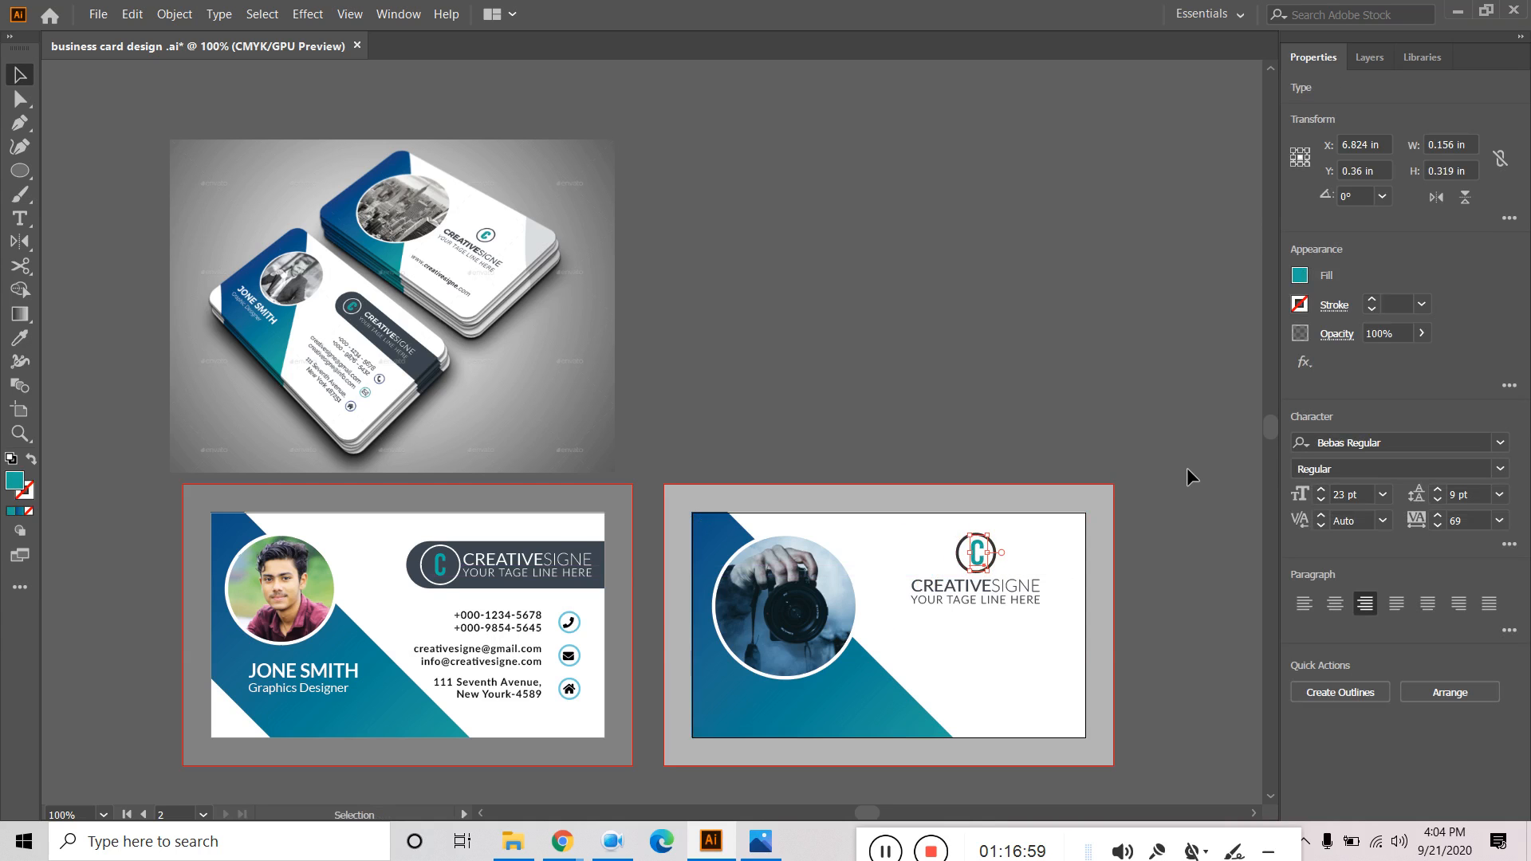
pyautogui.scroll(3, 965, 559)
pyautogui.keyDown('shift'); pyautogui.click(938, 530); pyautogui.keyUp('shift')
pyautogui.click(1368, 452)
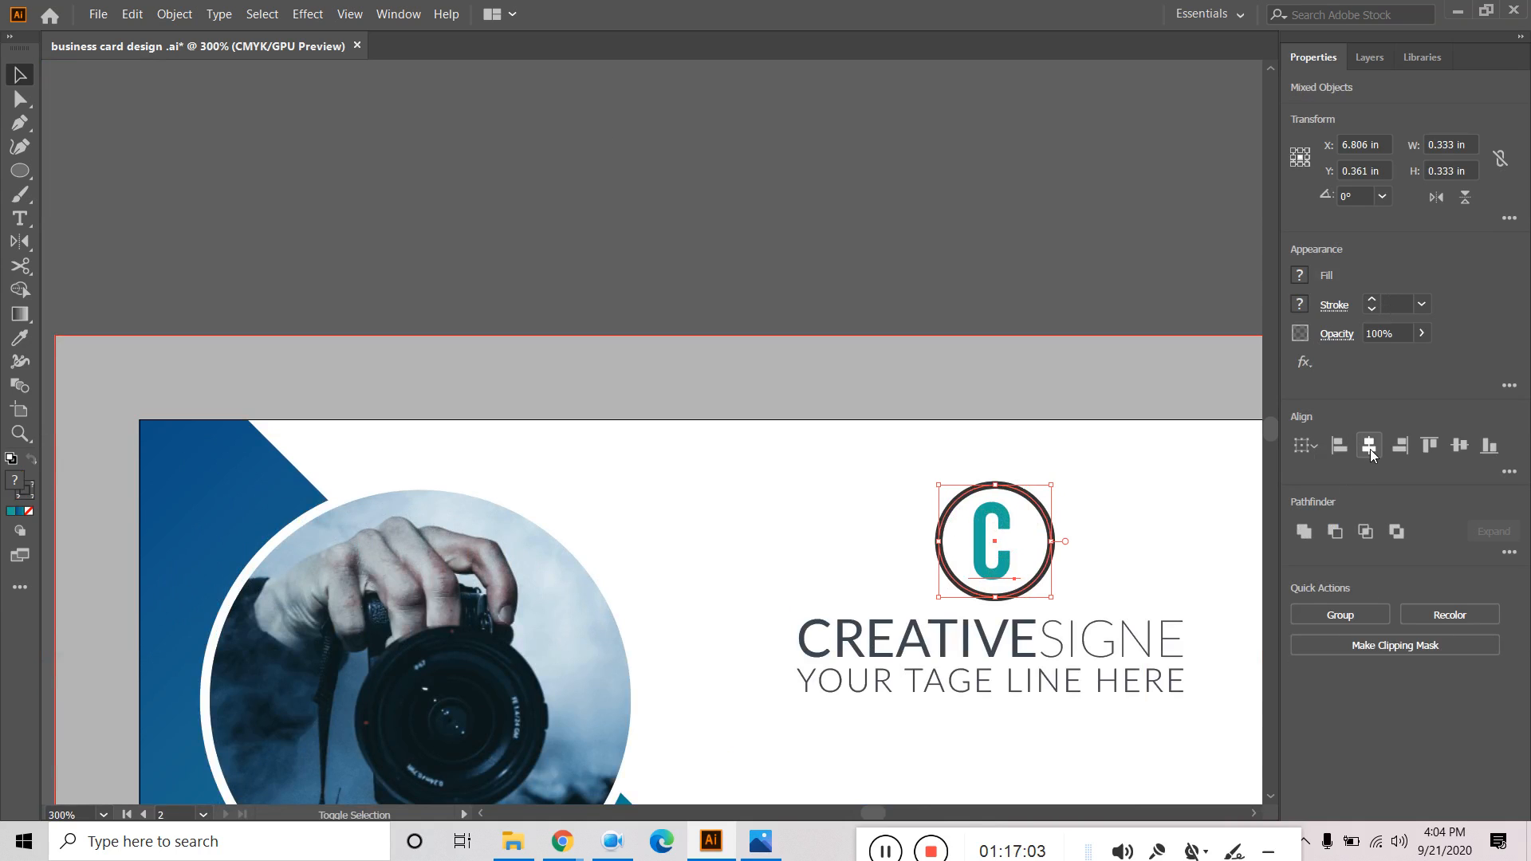
pyautogui.click(1458, 448)
pyautogui.press('a')
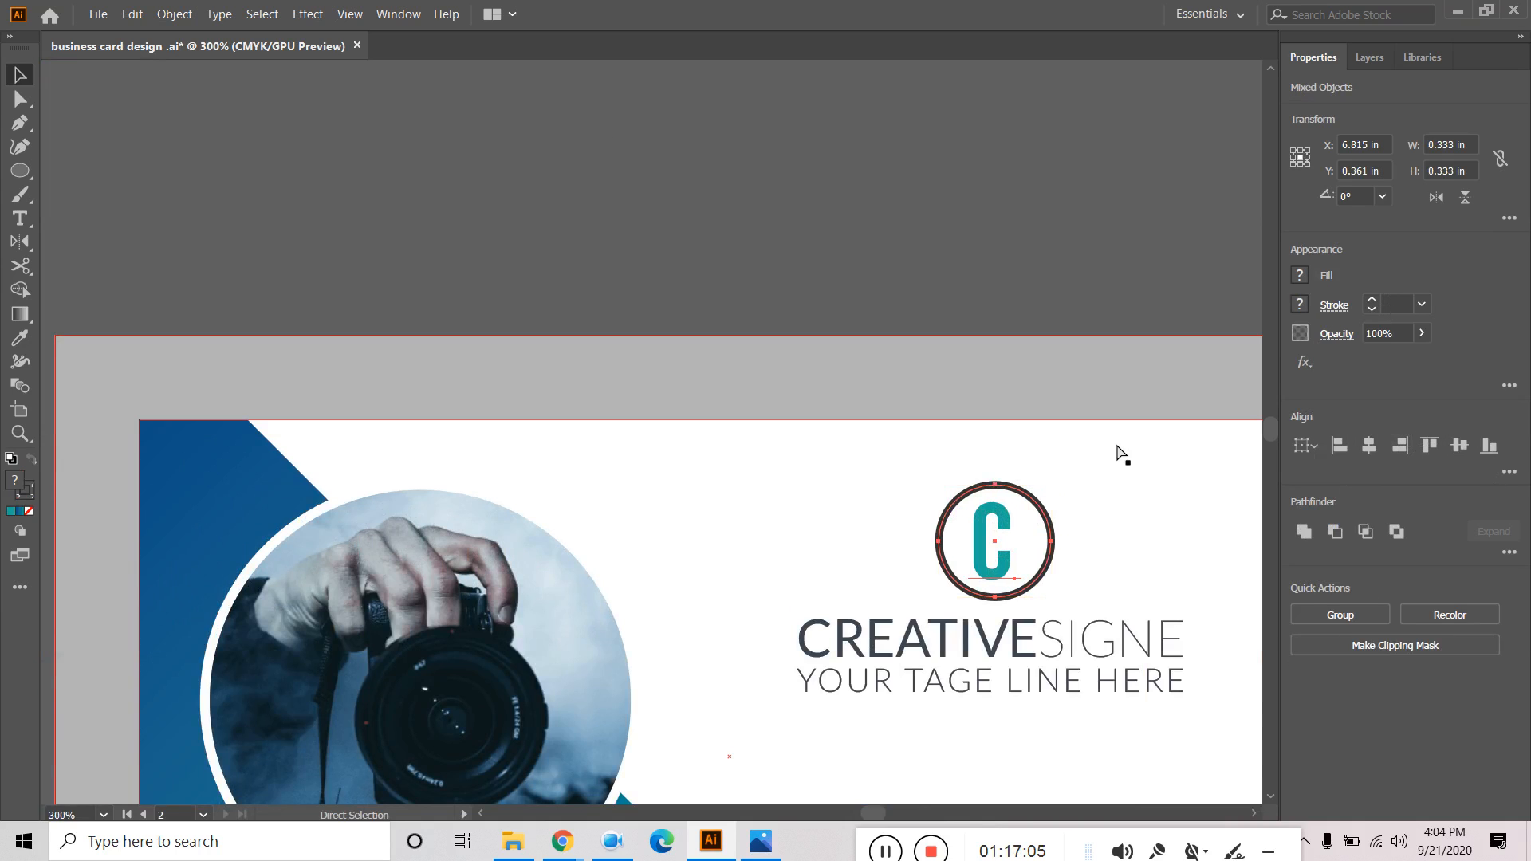
pyautogui.hotkey('ctrl', 'g')
pyautogui.press('v')
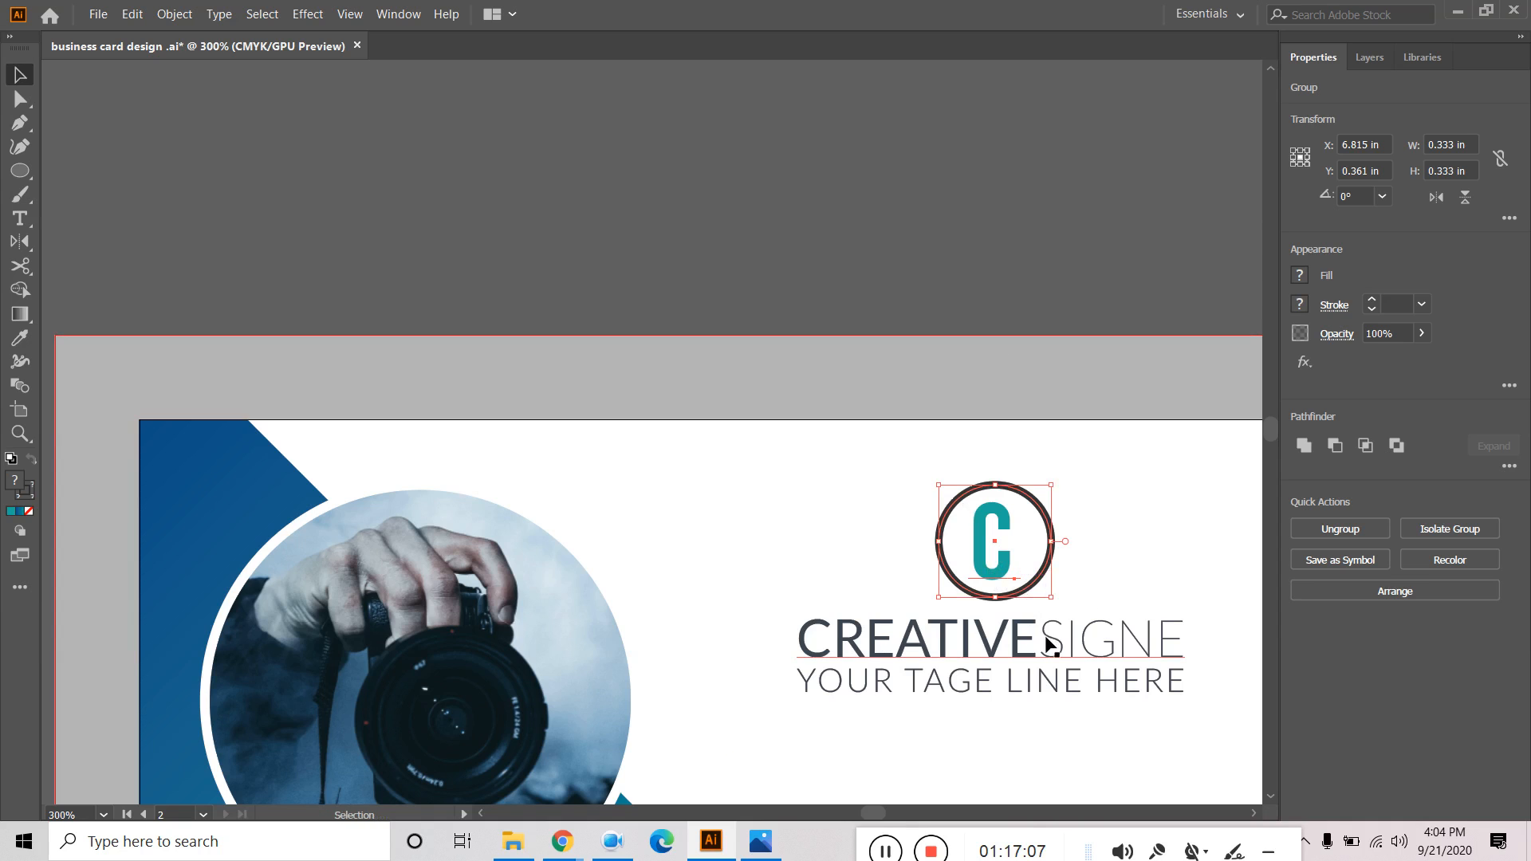
# Centre the logo group horizontally above the CREATIVESIGNE name.
pyautogui.keyDown('shift'); pyautogui.click(1049, 645); pyautogui.keyUp('shift')
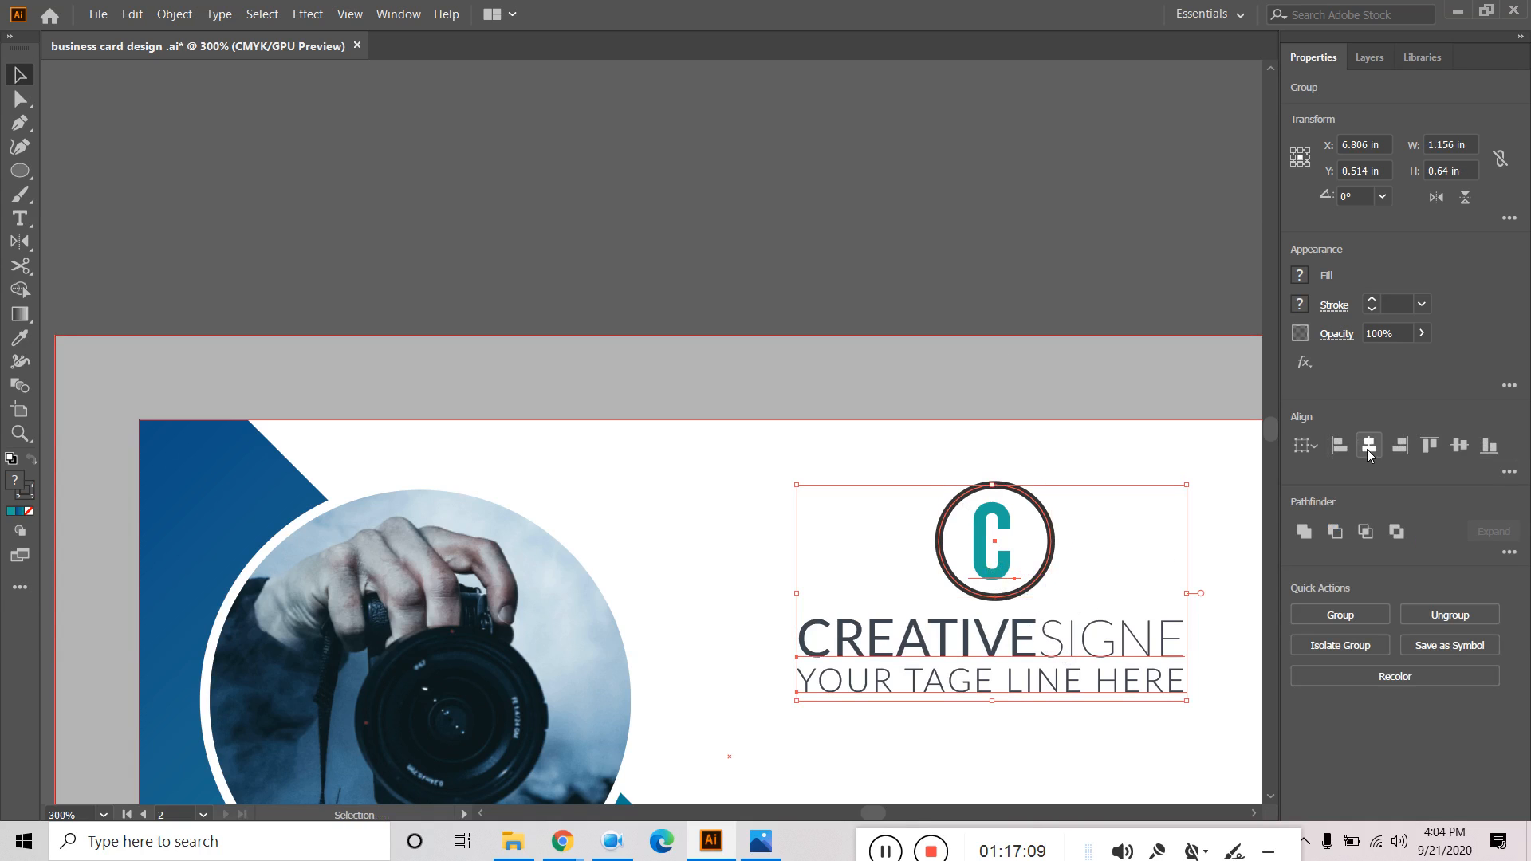
pyautogui.click(1370, 450)
pyautogui.click(925, 195)
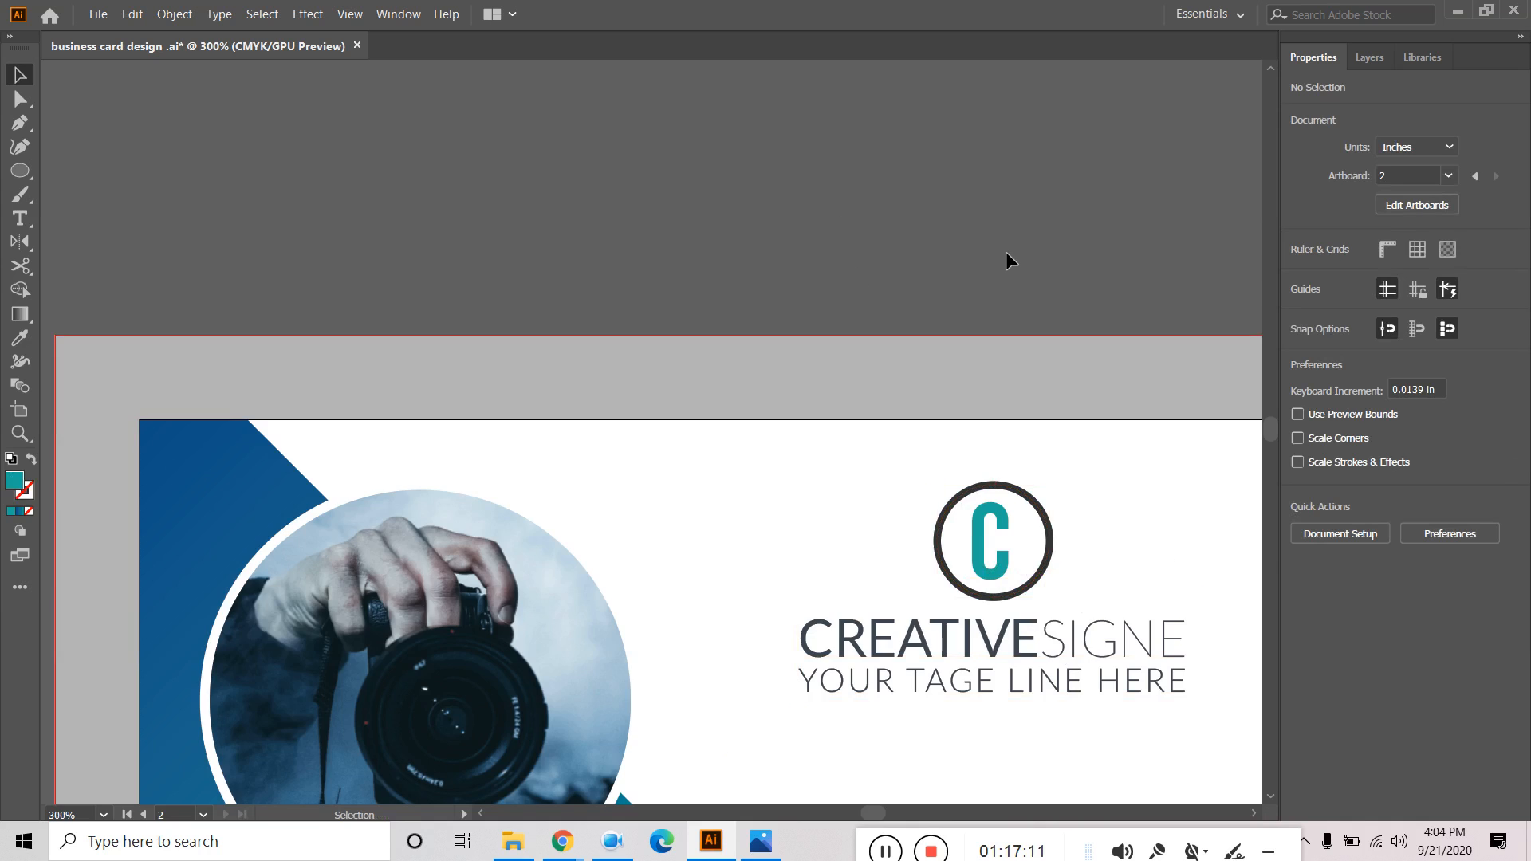
pyautogui.scroll(-2, 1010, 251)
pyautogui.moveTo(1101, 161); pyautogui.dragTo(1024, 348)
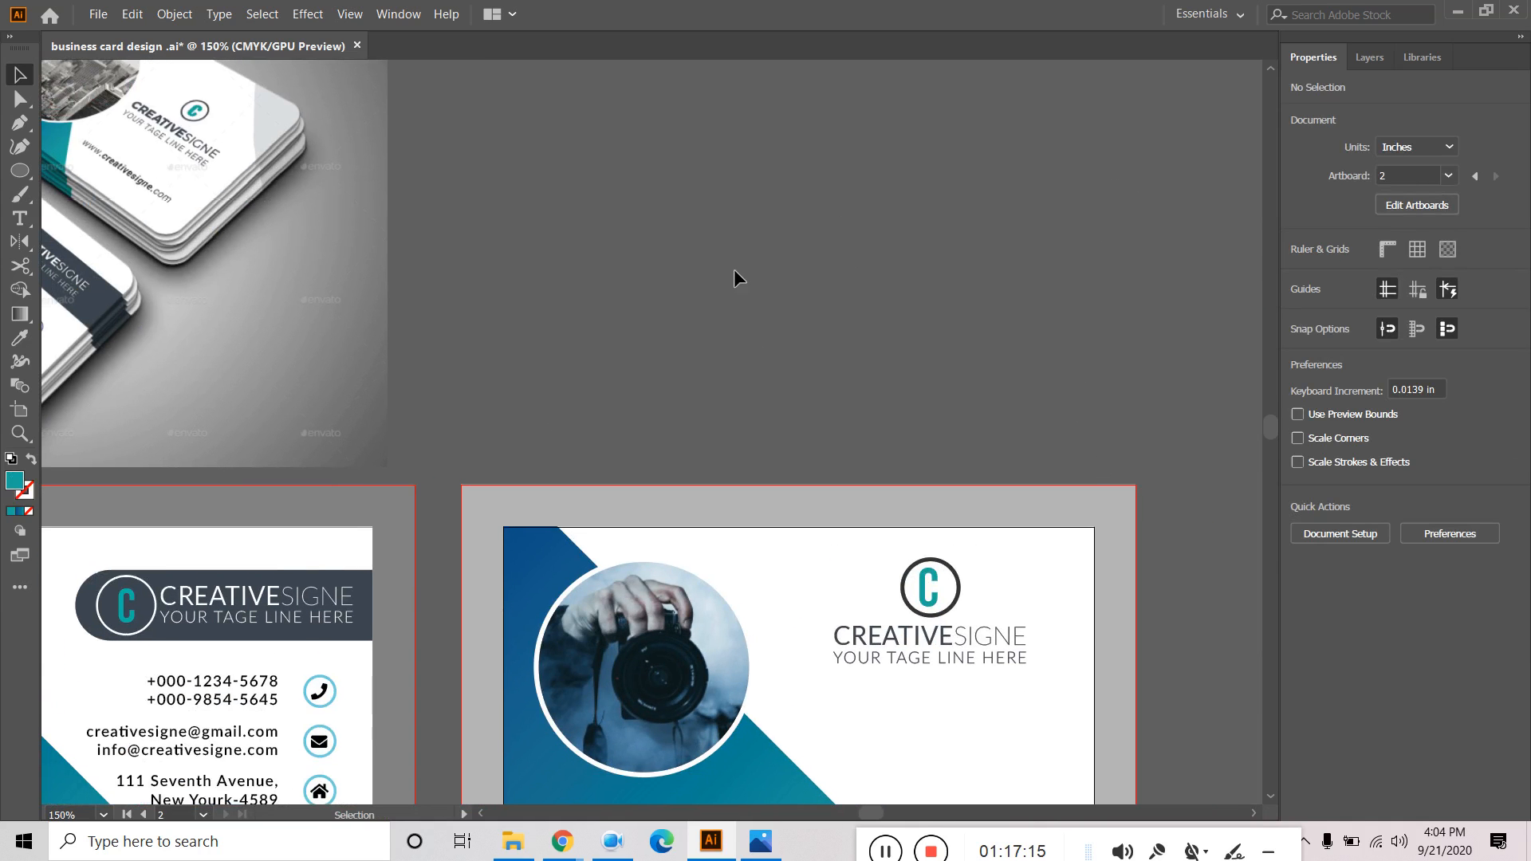
# Start a new text line on the back card in Lato Regular.
pyautogui.moveTo(734, 270); pyautogui.dragTo(772, 274)
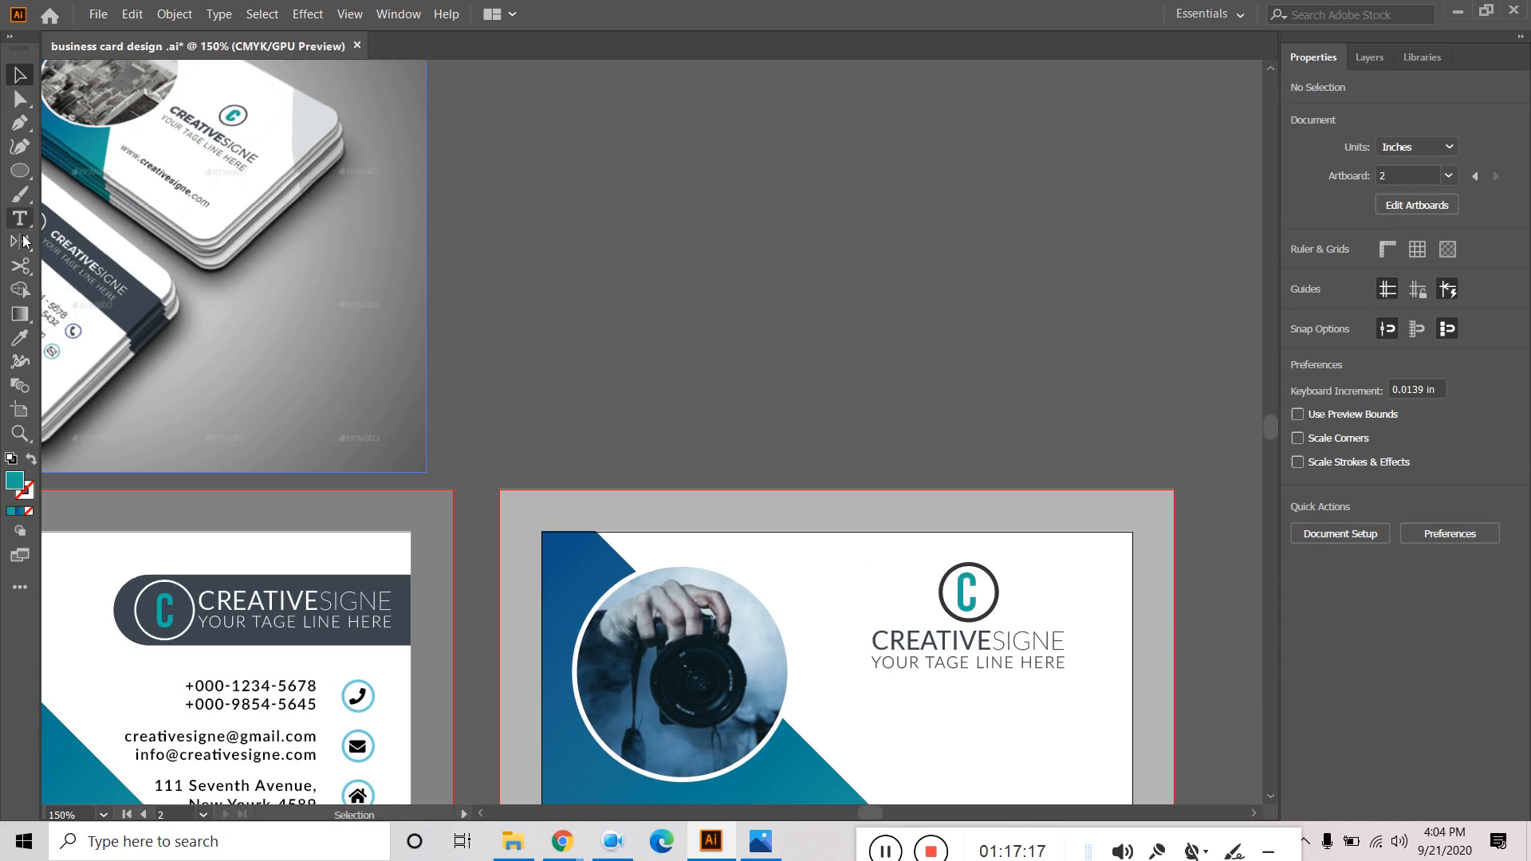
pyautogui.click(20, 218)
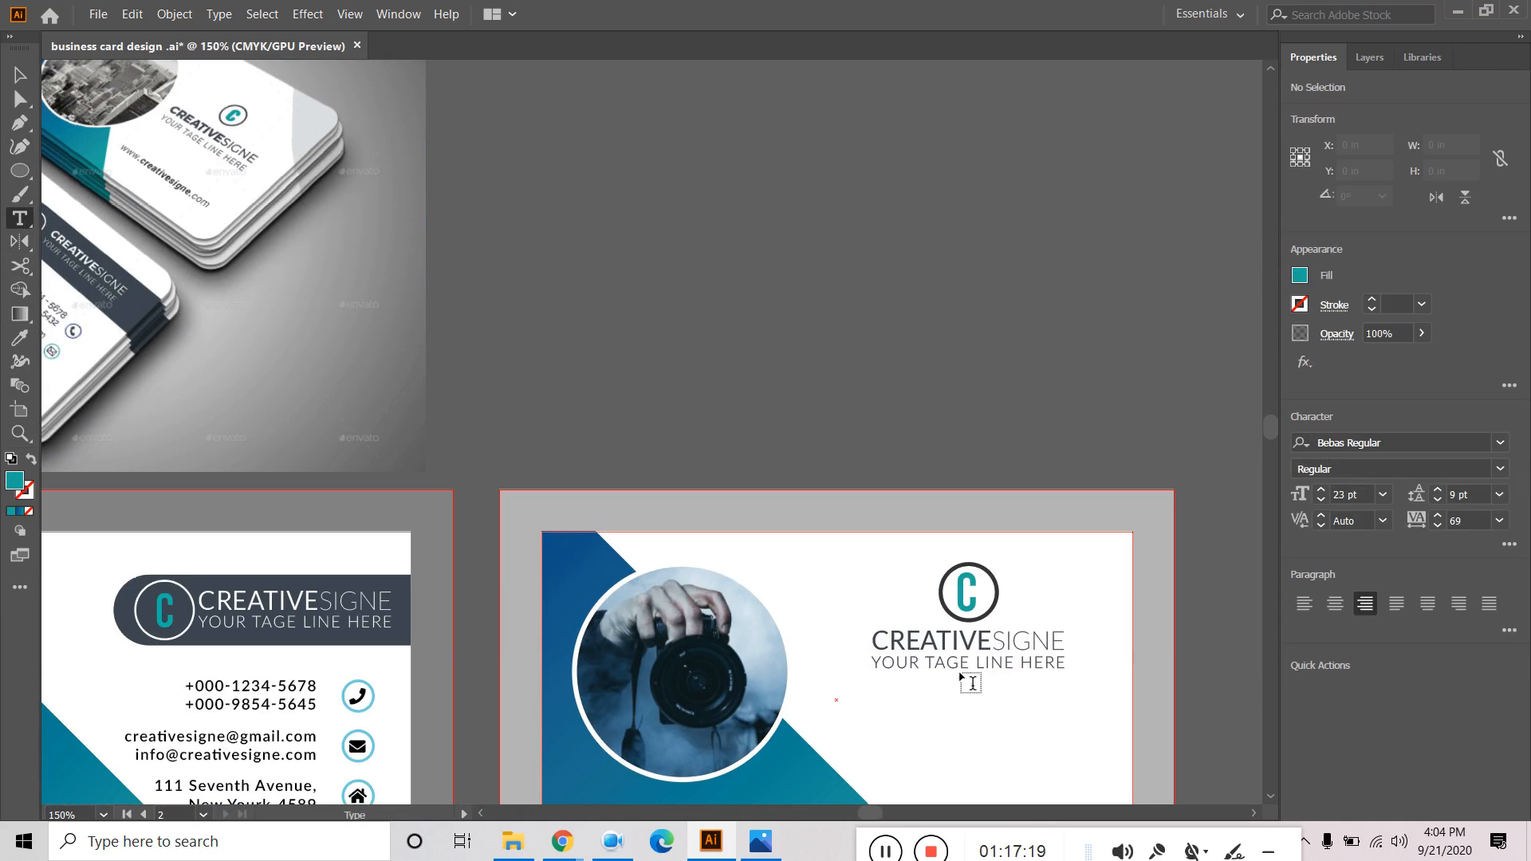
pyautogui.click(877, 754)
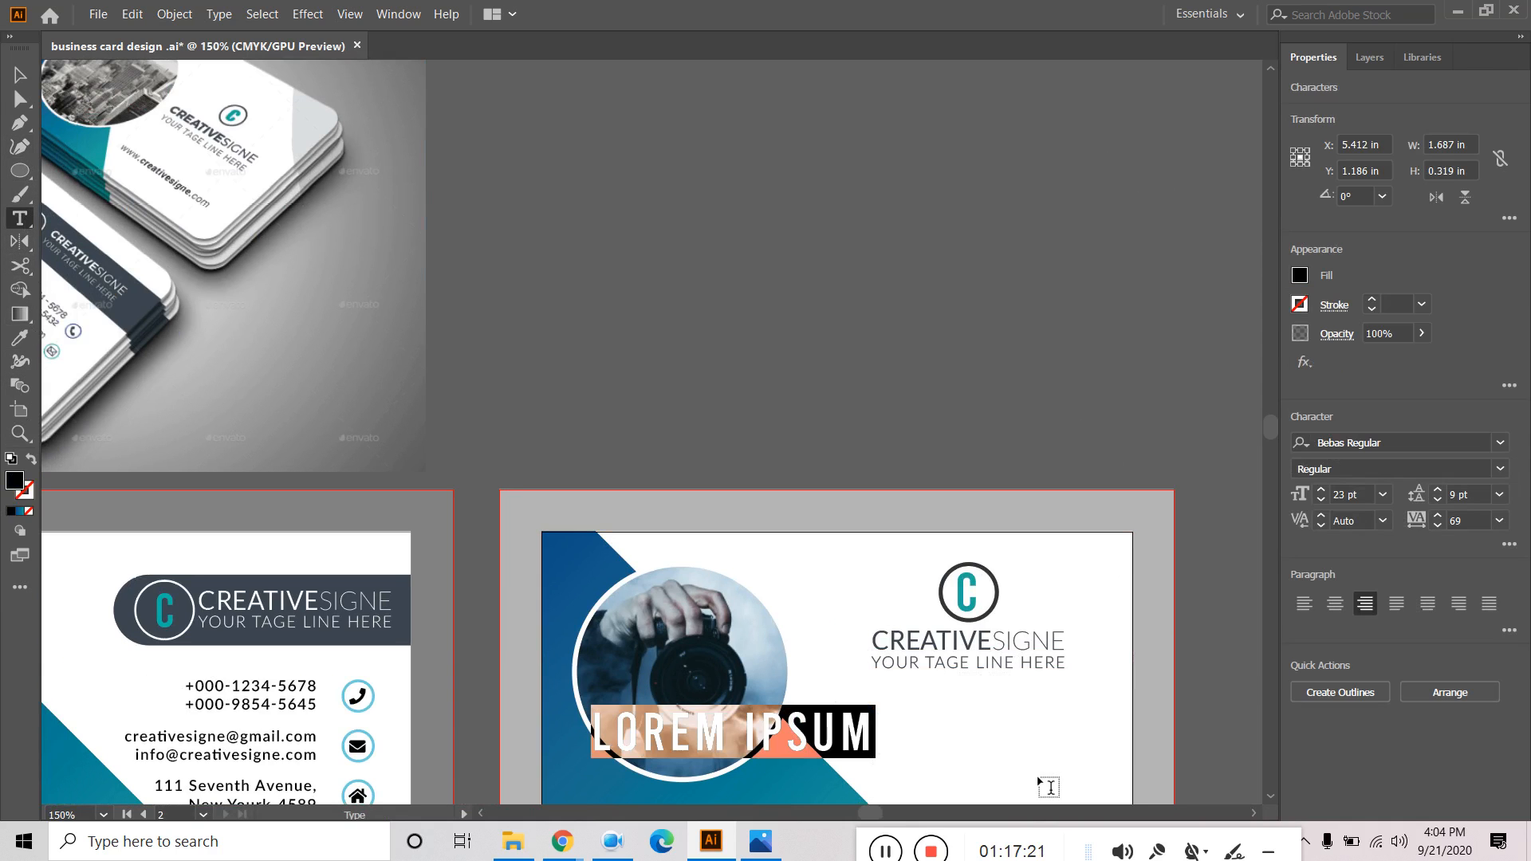
pyautogui.click(1394, 441)
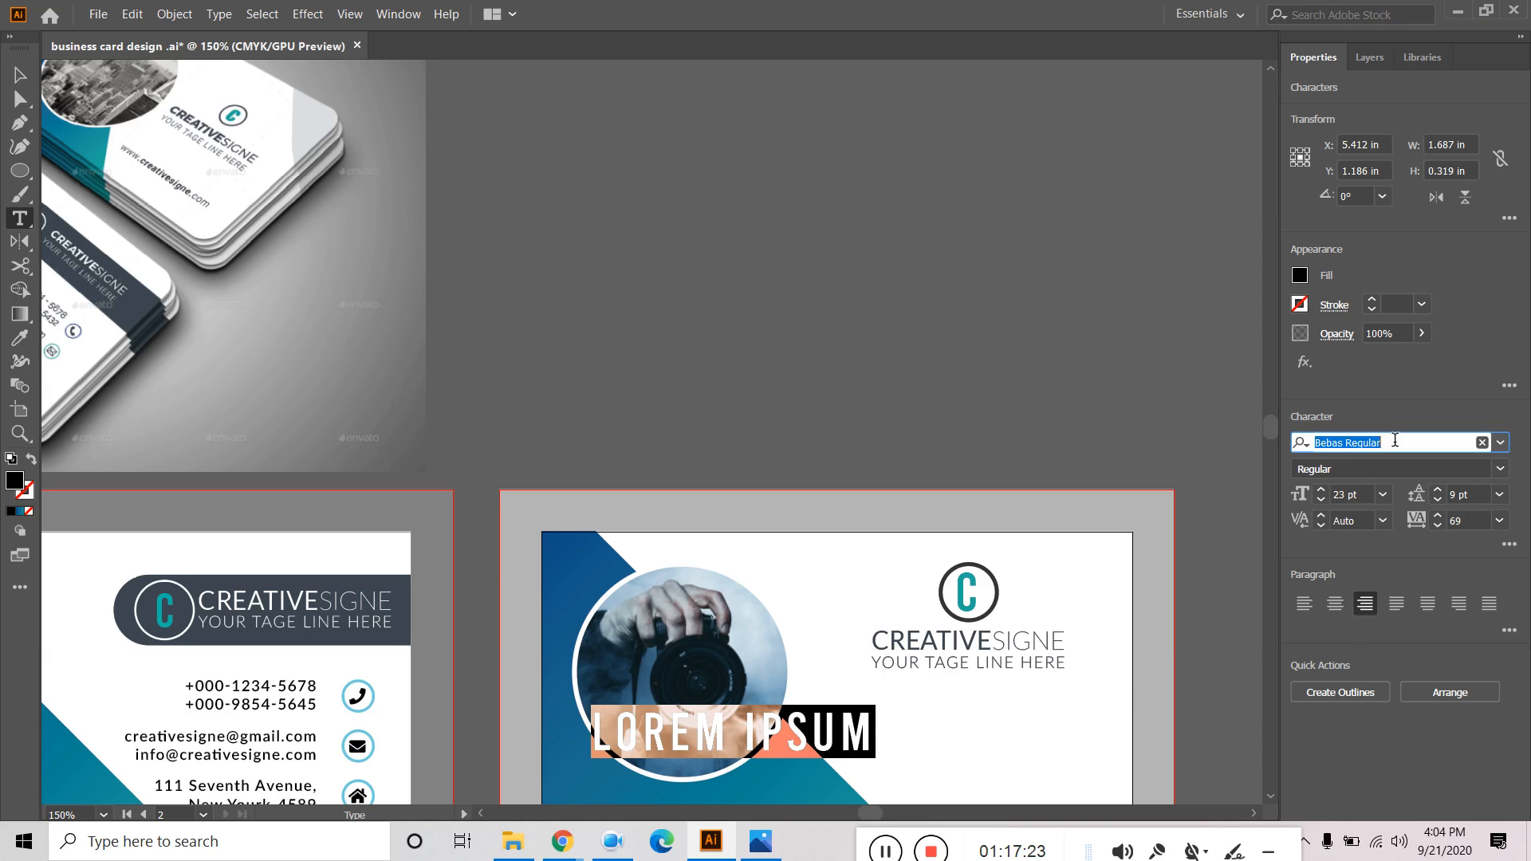
pyautogui.write('lato')
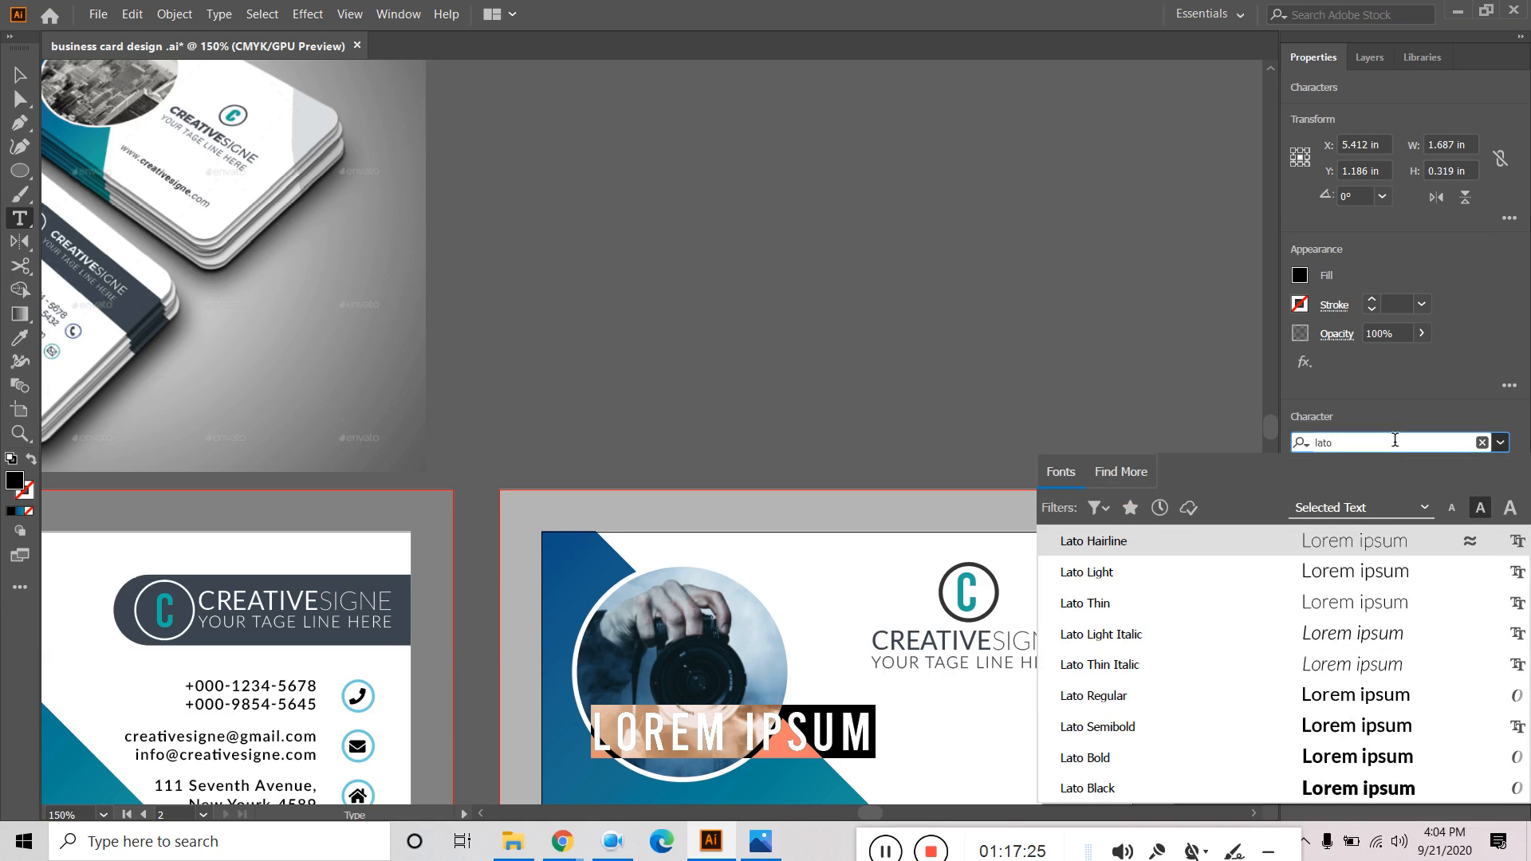
pyautogui.click(1151, 694)
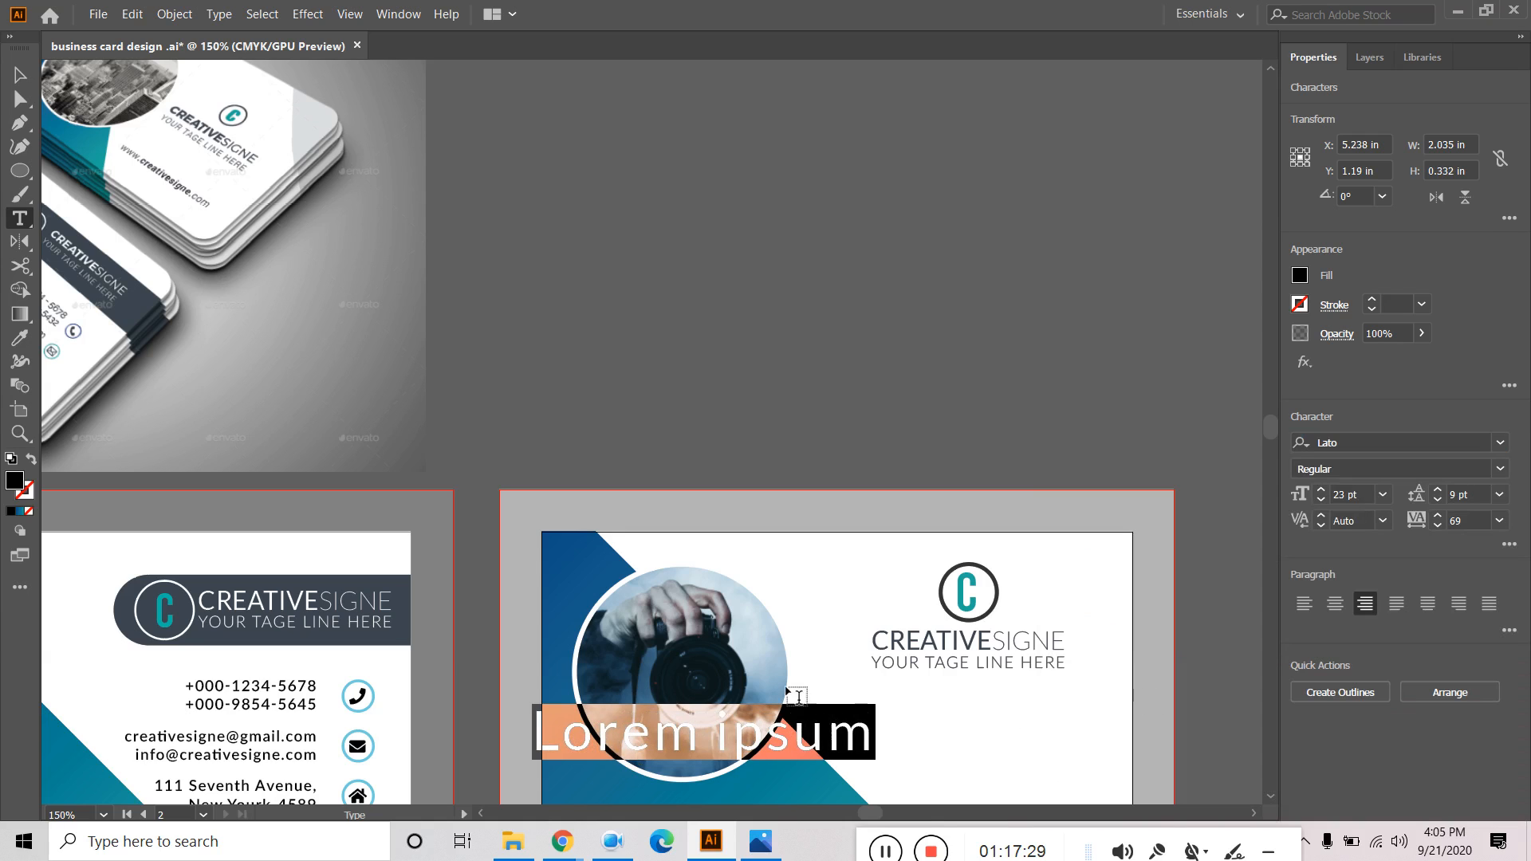
pyautogui.click(19, 74)
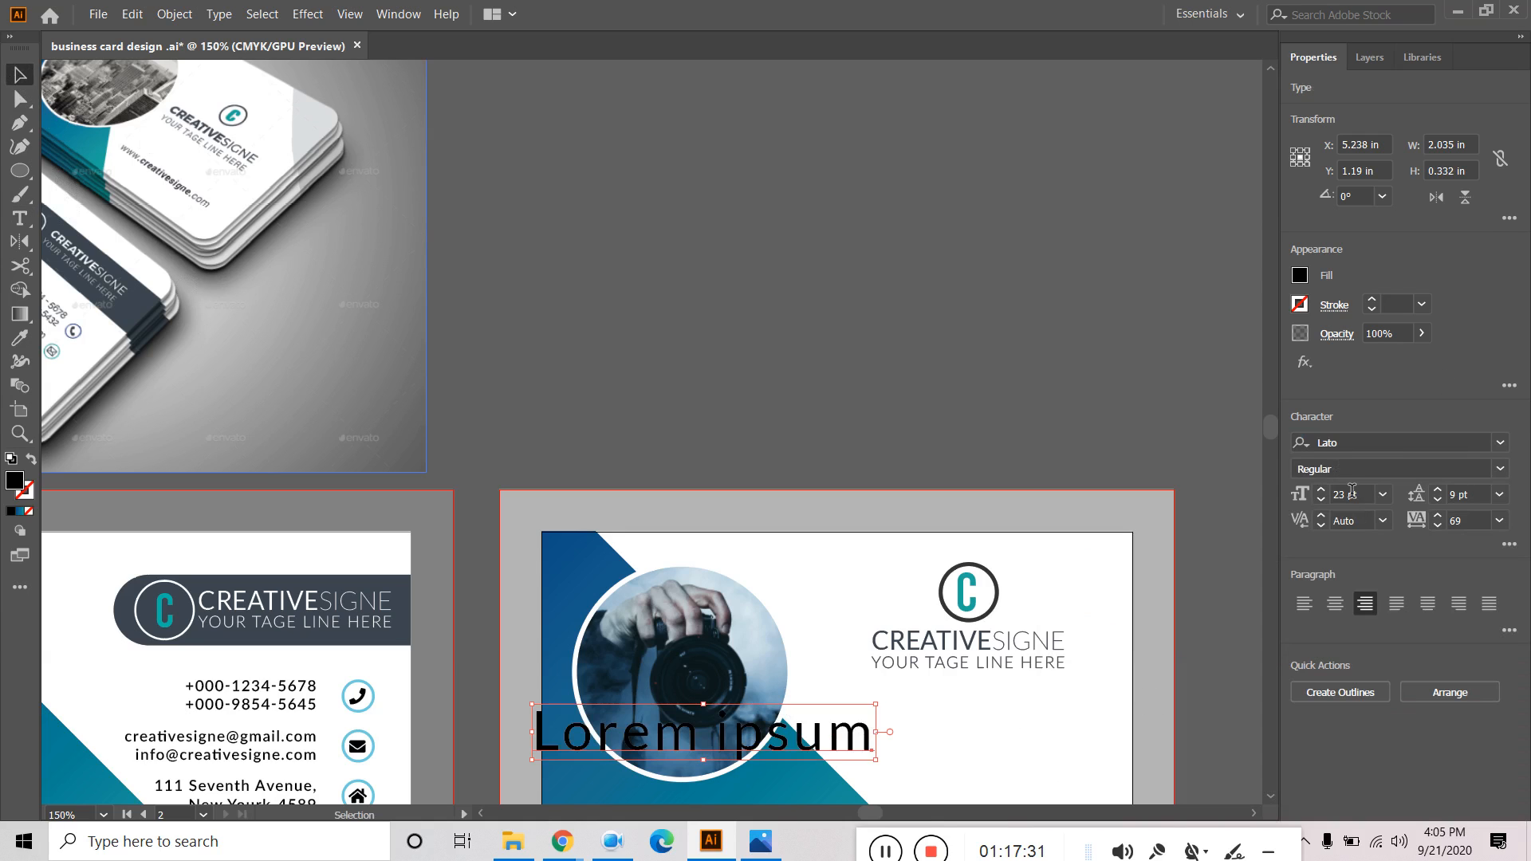
pyautogui.click(1383, 495)
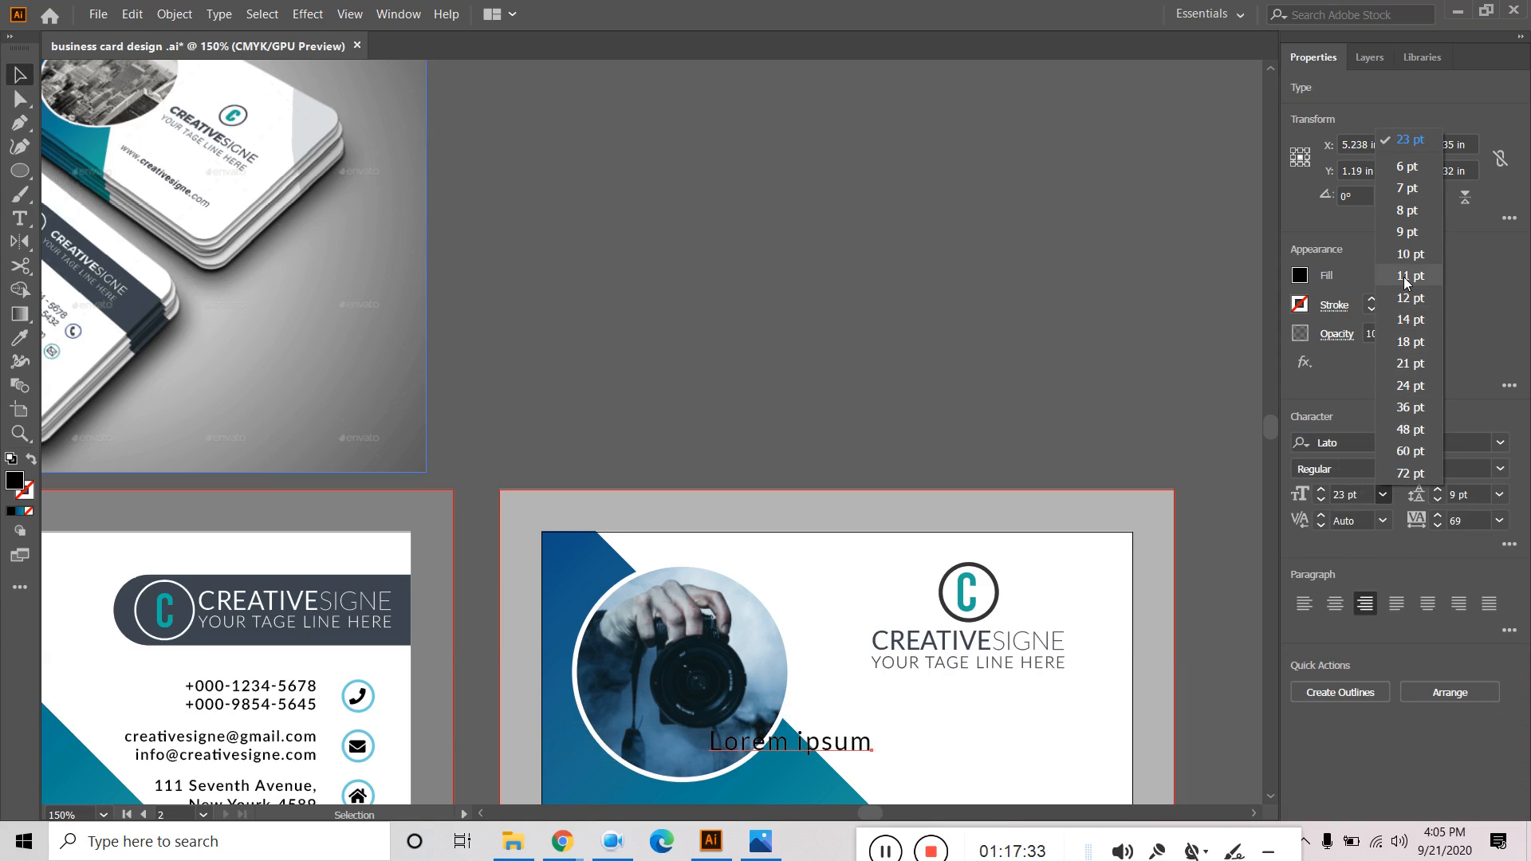
pyautogui.click(1410, 256)
pyautogui.moveTo(849, 749); pyautogui.dragTo(1037, 742)
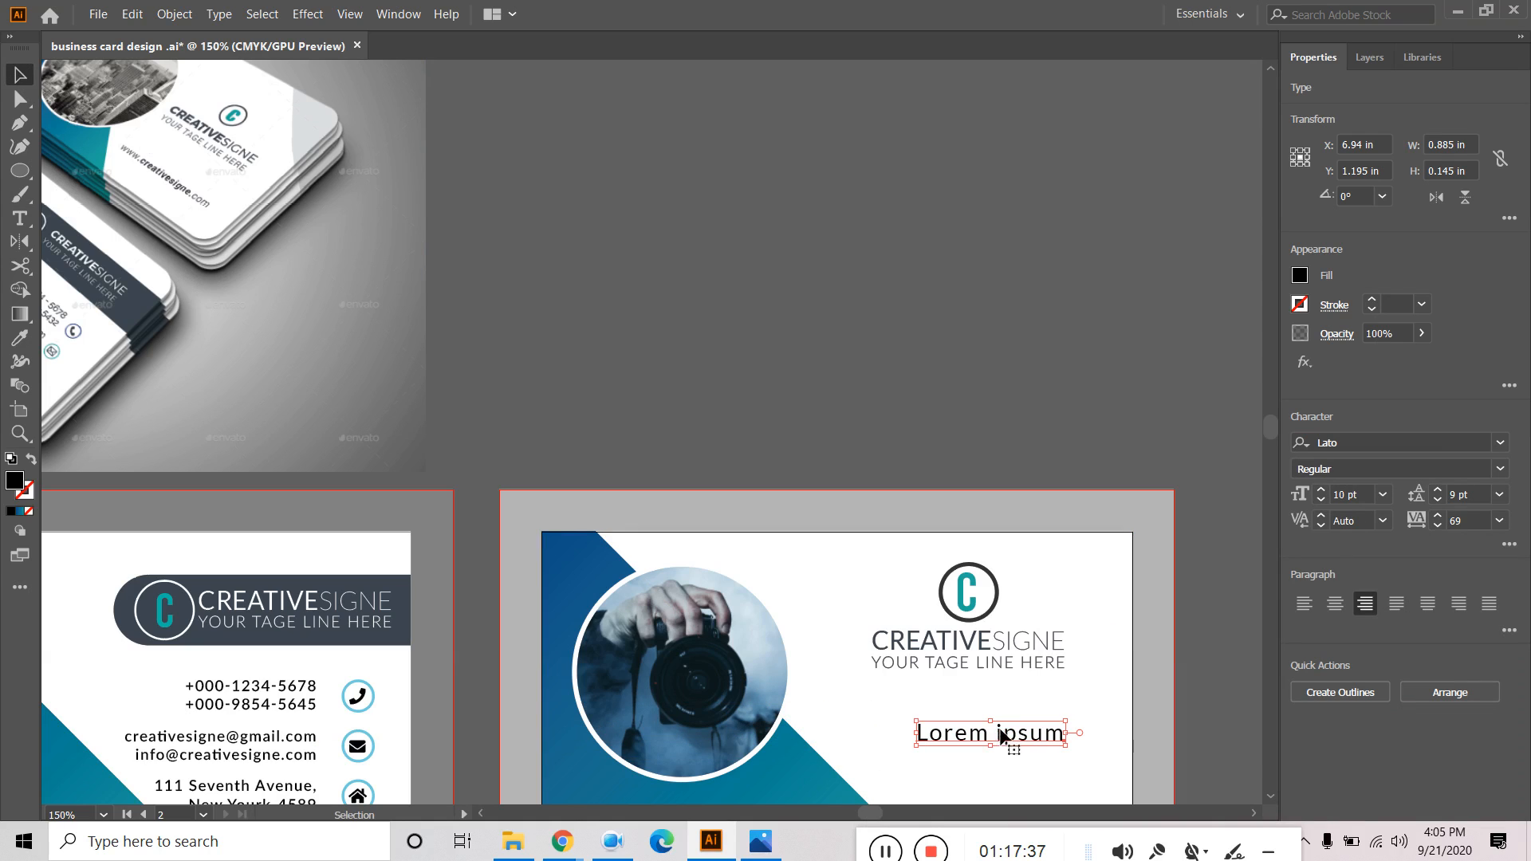
pyautogui.click(1500, 521)
pyautogui.click(1485, 331)
pyautogui.tripleClick(1036, 738)
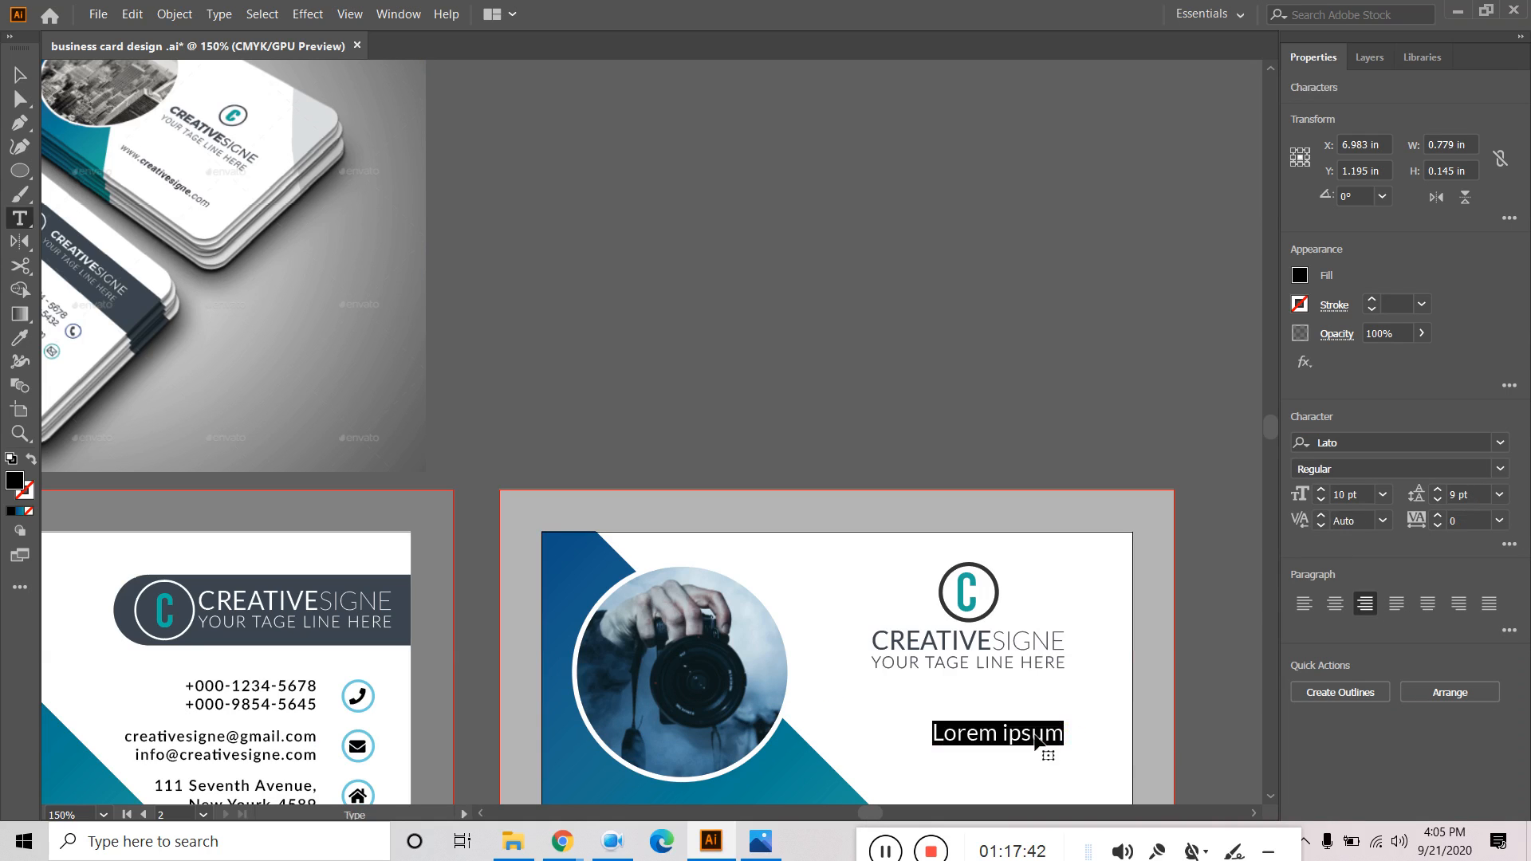
pyautogui.write('www.creati')
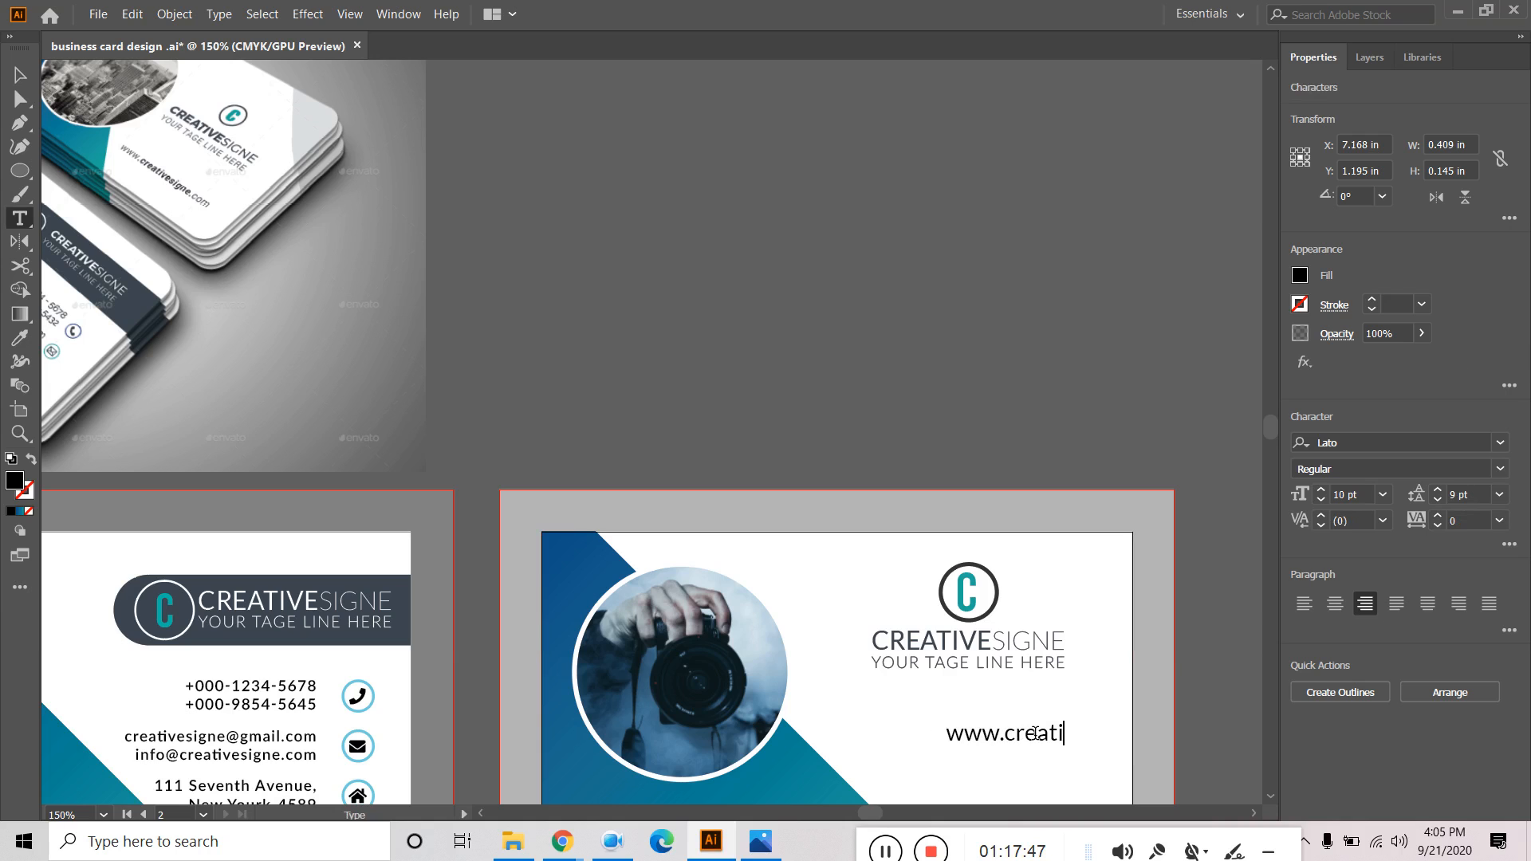
pyautogui.write('vesi')
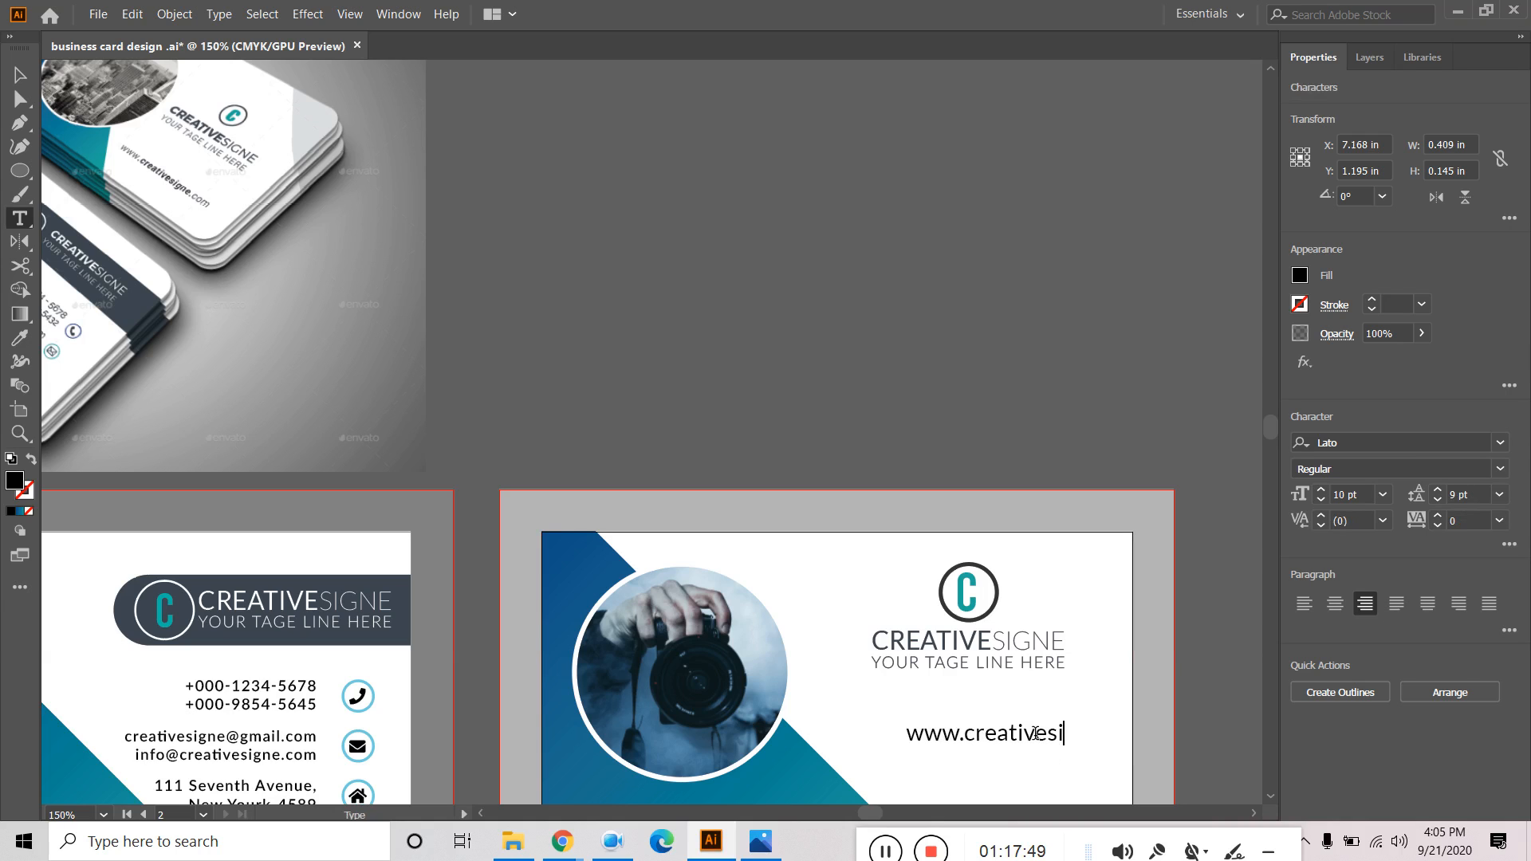
pyautogui.write('gne.com')
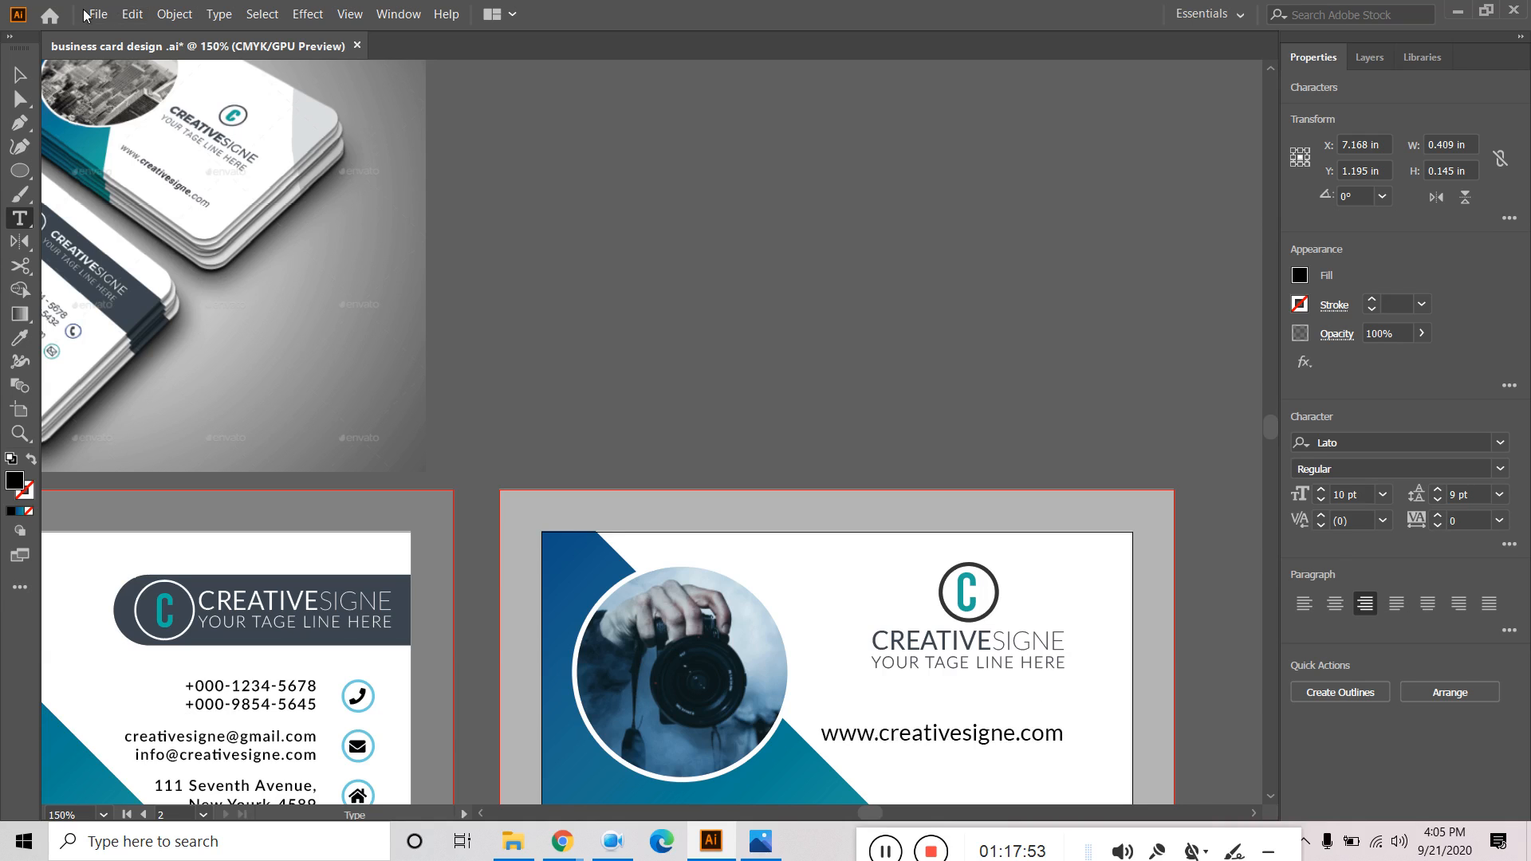
# Nudge the website line right and centre the logo, name and URL horizontally.
pyautogui.click(20, 74)
pyautogui.moveTo(1023, 737); pyautogui.dragTo(1037, 732)
pyautogui.click(1025, 660)
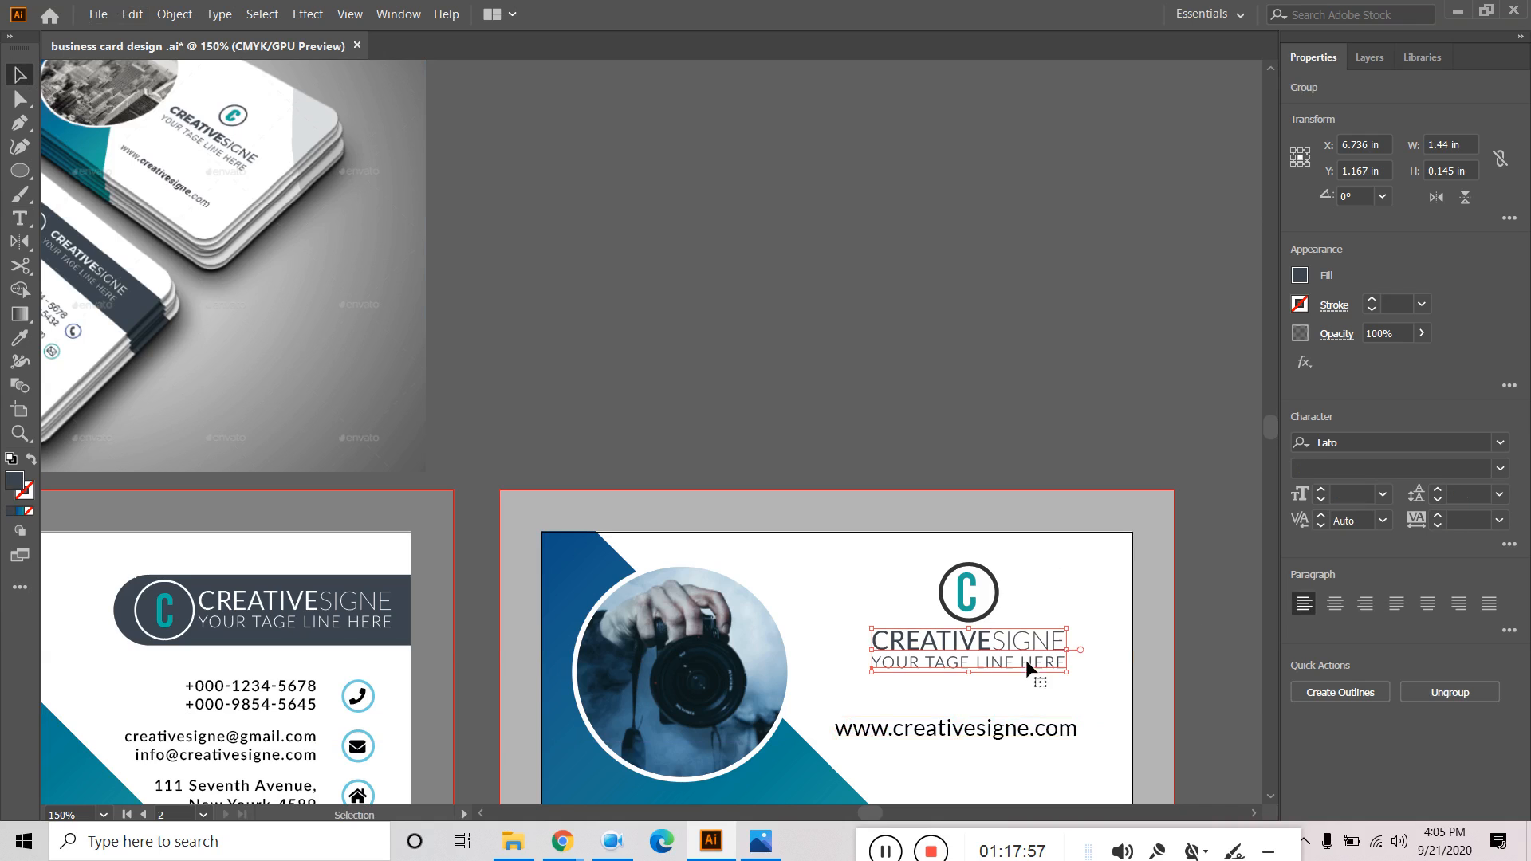
pyautogui.keyDown('shift'); pyautogui.click(991, 613); pyautogui.keyUp('shift')
pyautogui.keyDown('shift'); pyautogui.click(1025, 730); pyautogui.keyUp('shift')
pyautogui.click(1368, 446)
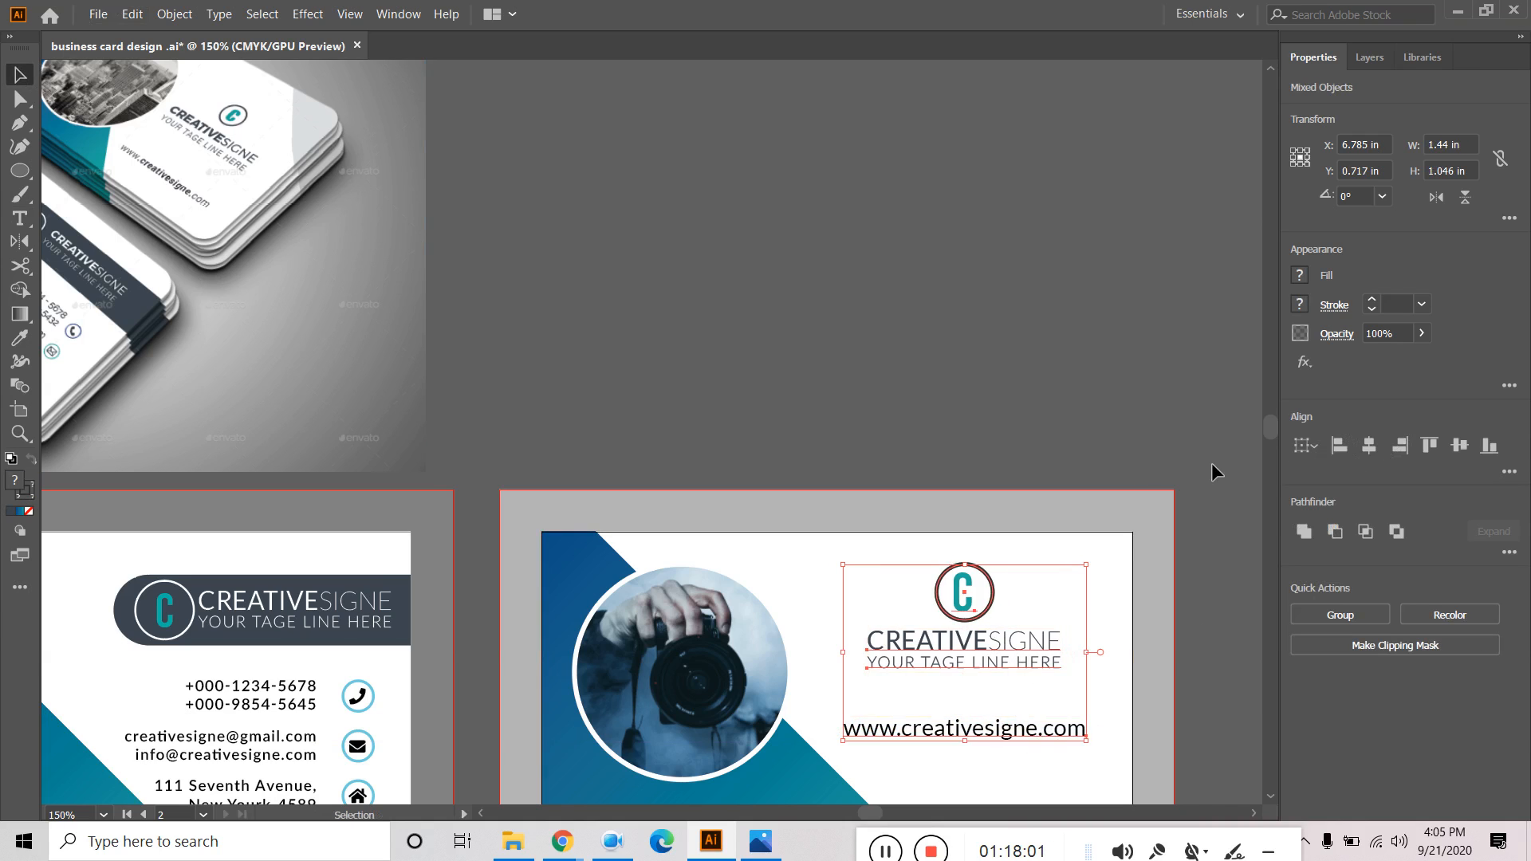
pyautogui.click(1086, 403)
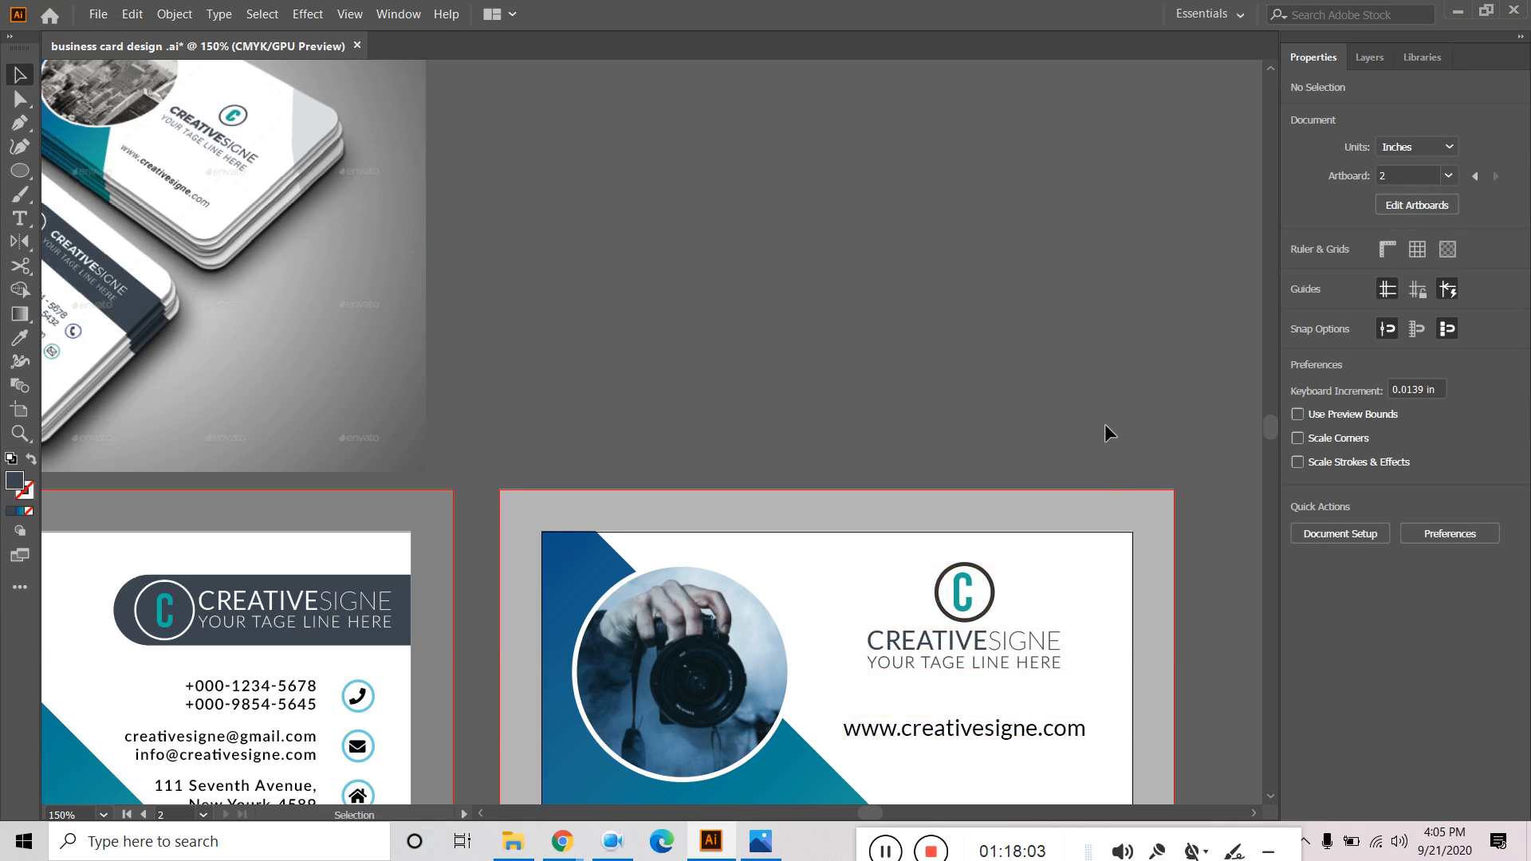
# Re-centre the URL with the logo and tagline and move the whole block lower-right.
pyautogui.scroll(-3, 1105, 427)
pyautogui.moveTo(1007, 580)
pyautogui.mouseDown()
pyautogui.moveTo(1035, 626)
pyautogui.moveTo(1018, 577)
pyautogui.moveTo(997, 569)
pyautogui.mouseUp()
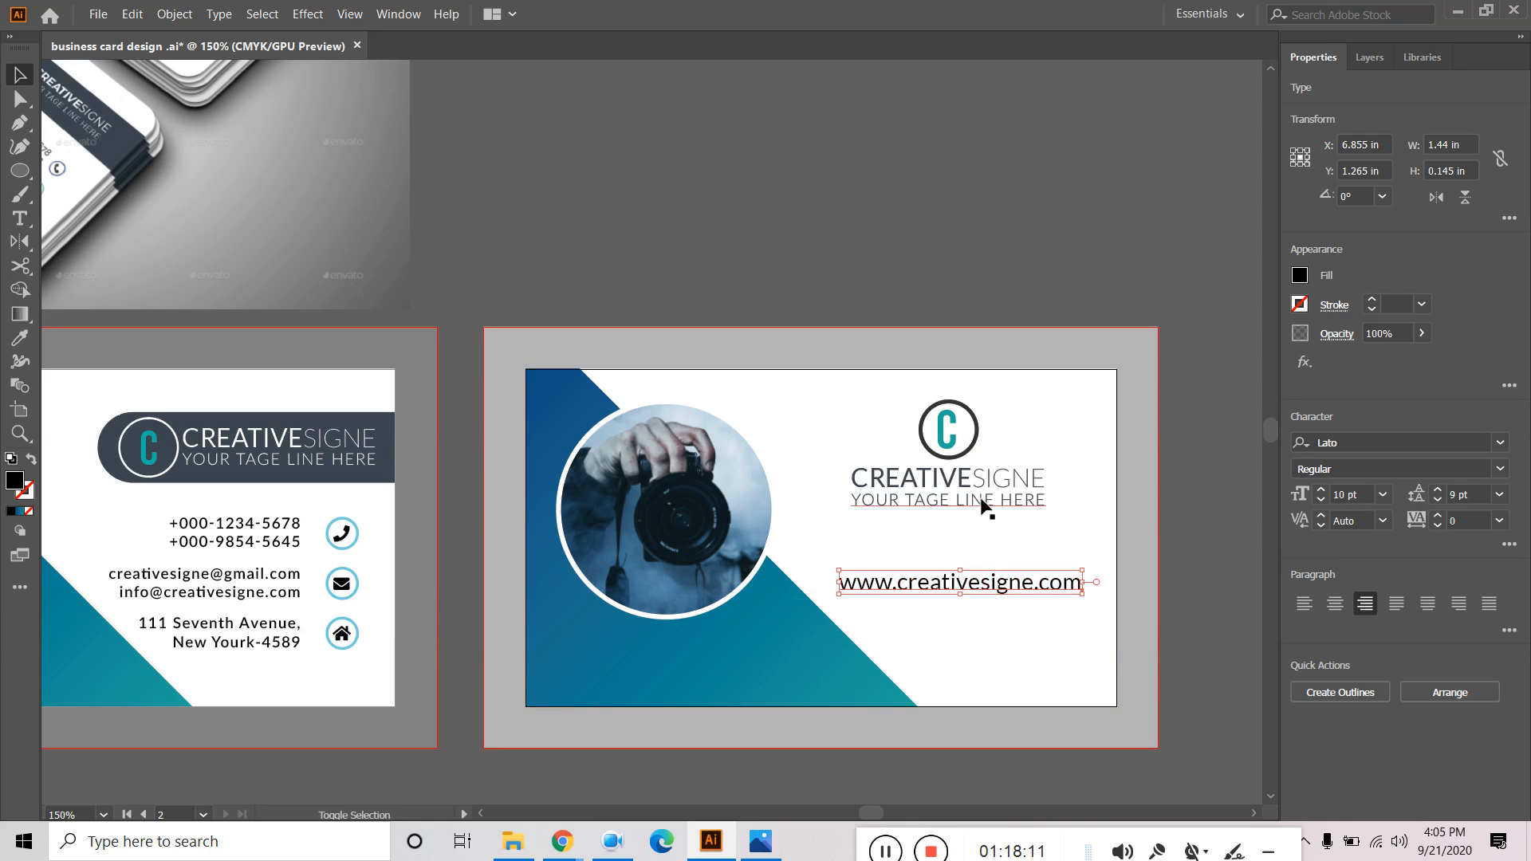
pyautogui.keyDown('shift'); pyautogui.click(982, 503); pyautogui.keyUp('shift')
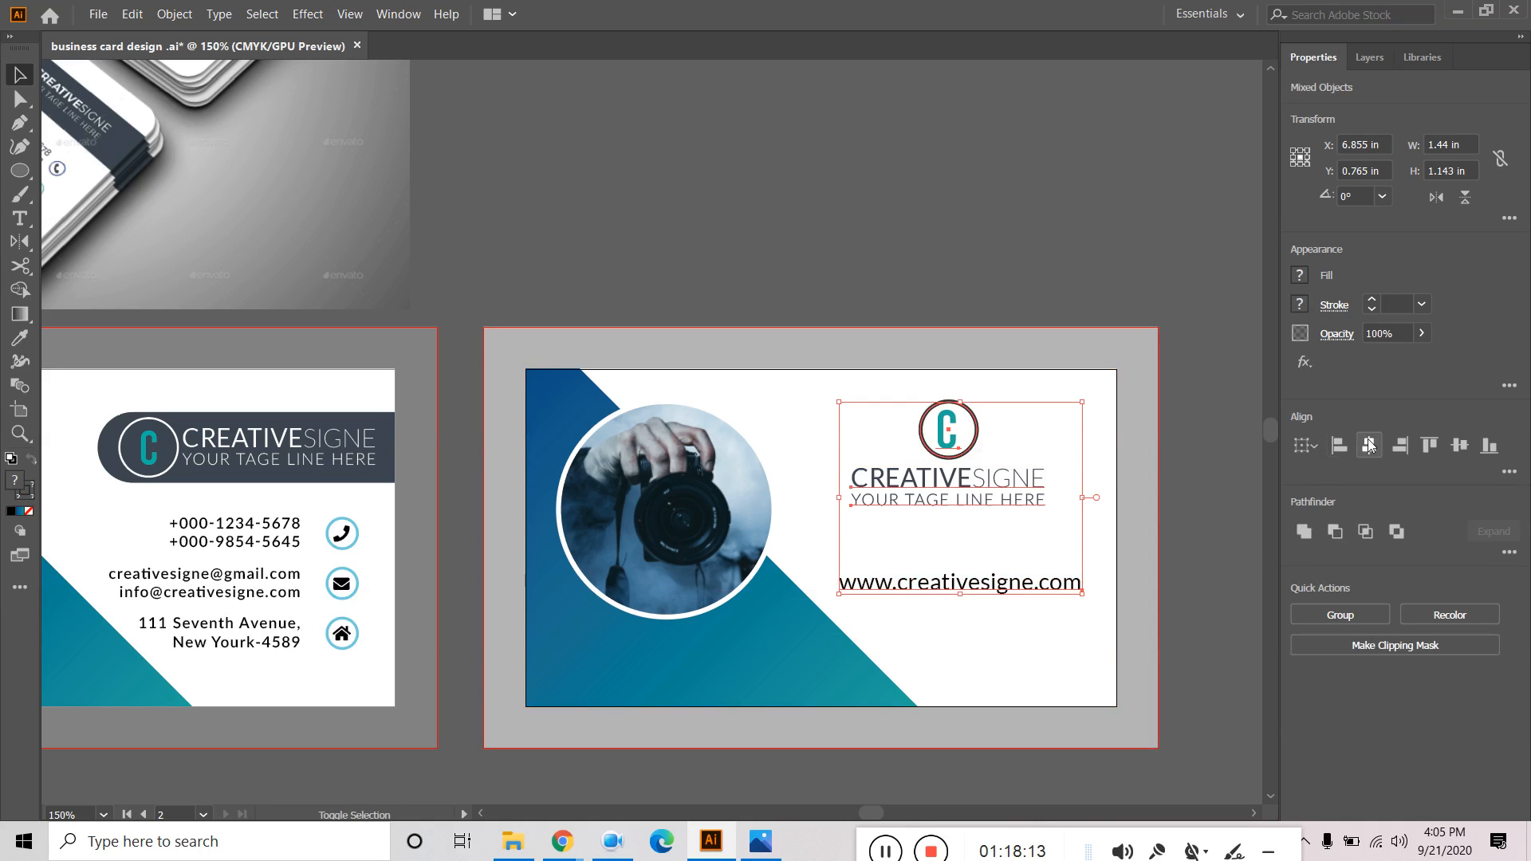
pyautogui.click(1368, 445)
pyautogui.moveTo(1030, 491); pyautogui.dragTo(1050, 525)
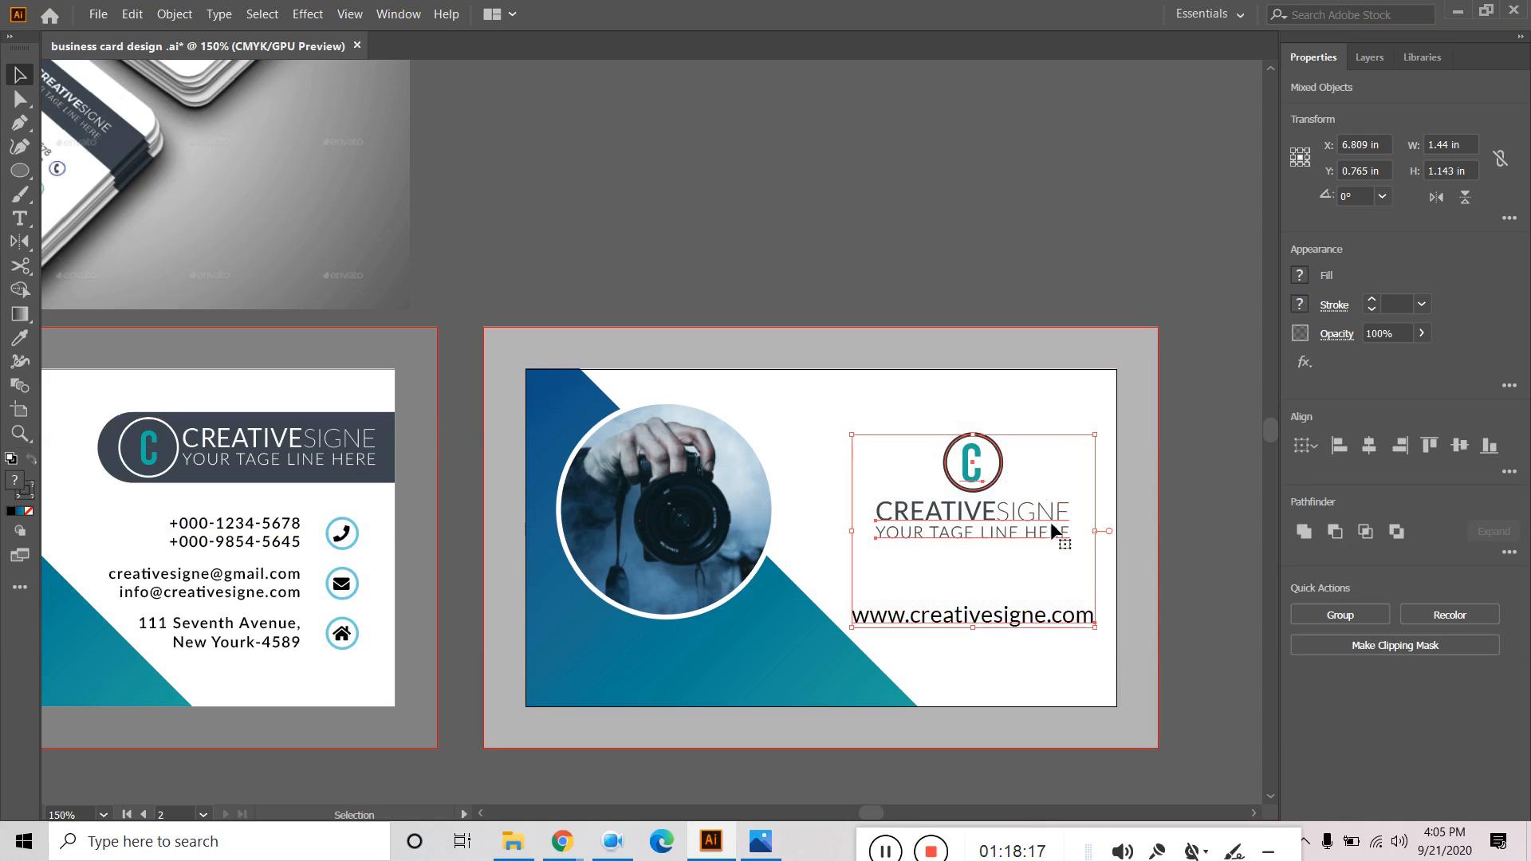
pyautogui.click(1075, 289)
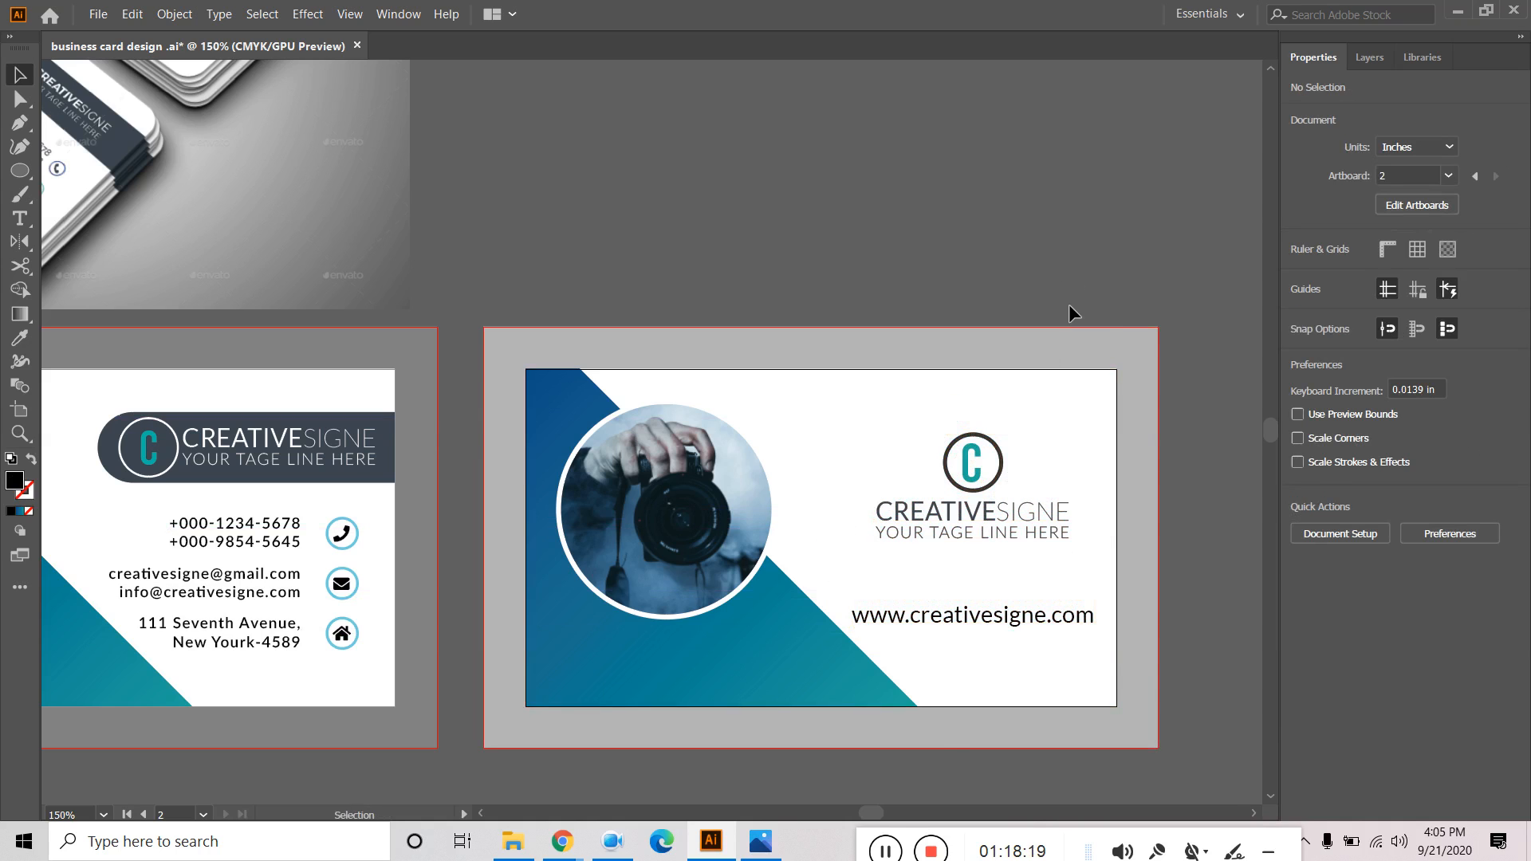
pyautogui.click(1037, 621)
pyautogui.click(1057, 194)
# Shrink the back card's clipped teal gradient square to 3.382 × 3.382 in.
pyautogui.hotkey('ctrl', '1')
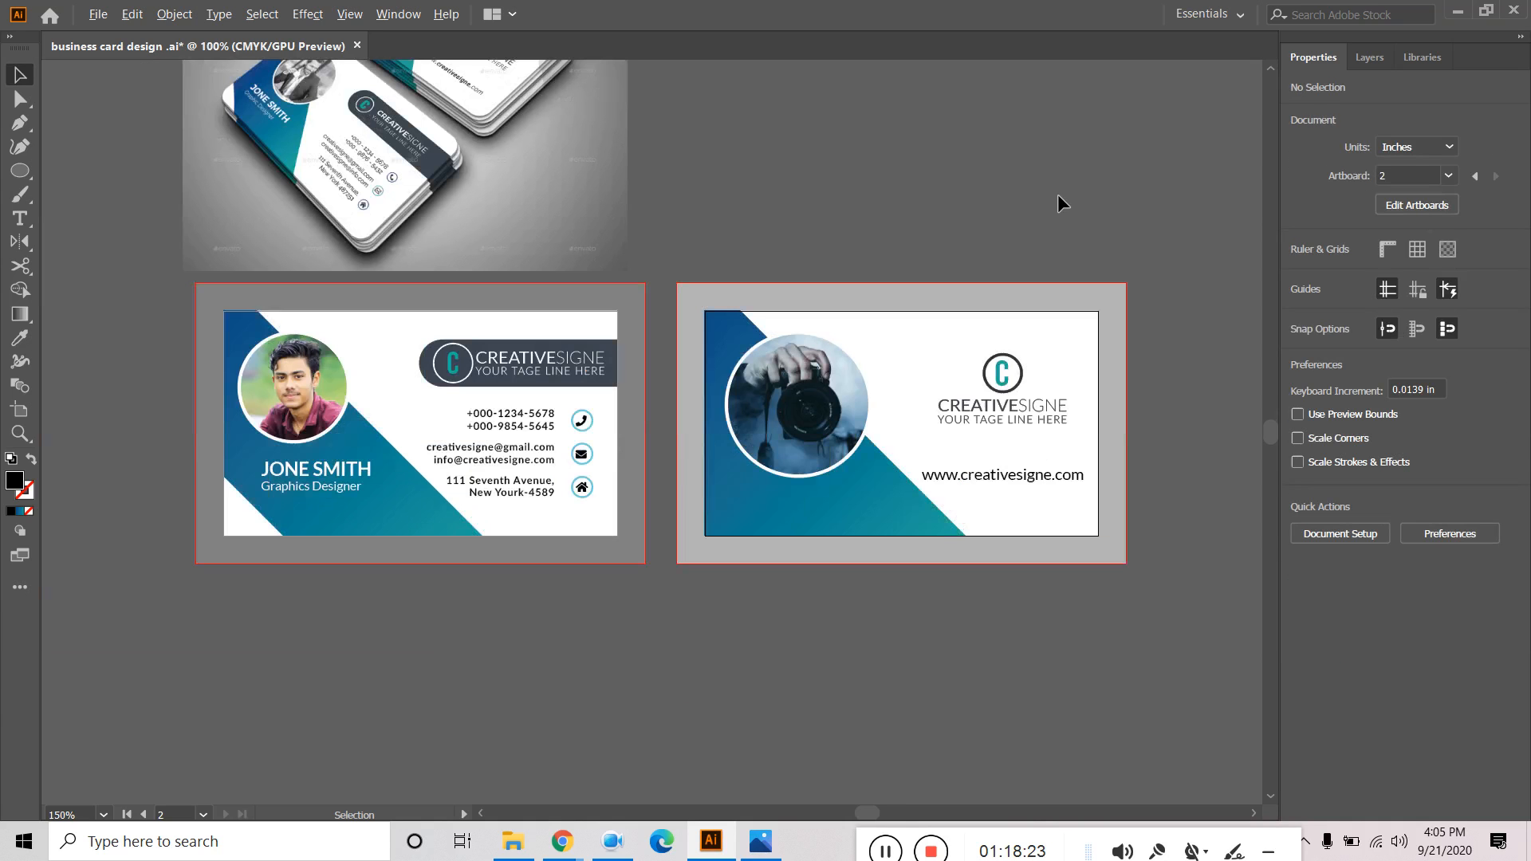
pyautogui.moveTo(1149, 257); pyautogui.dragTo(1060, 369)
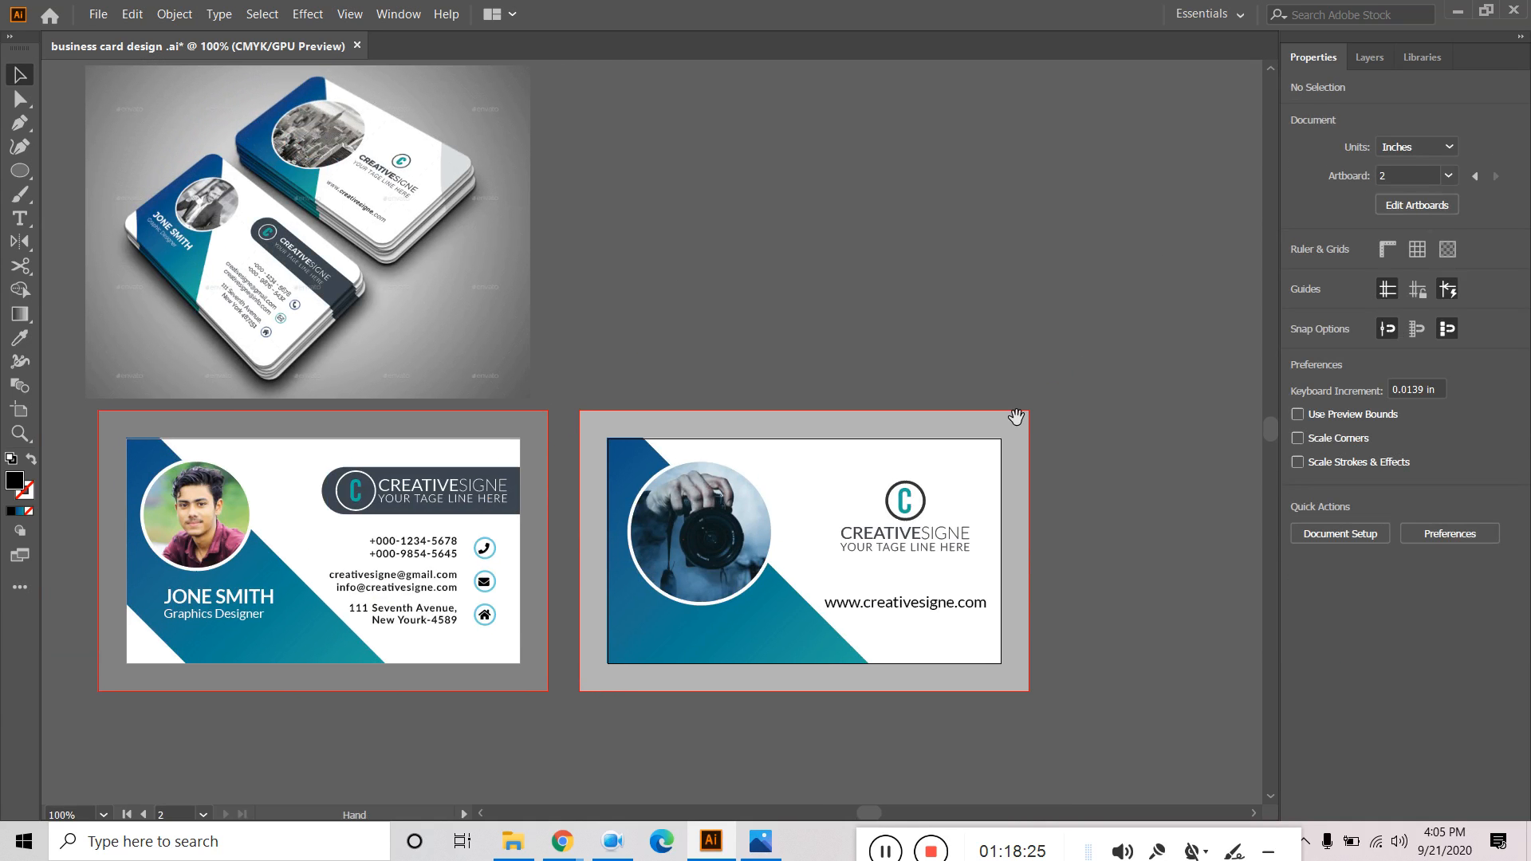
pyautogui.doubleClick(759, 625)
pyautogui.click(756, 624)
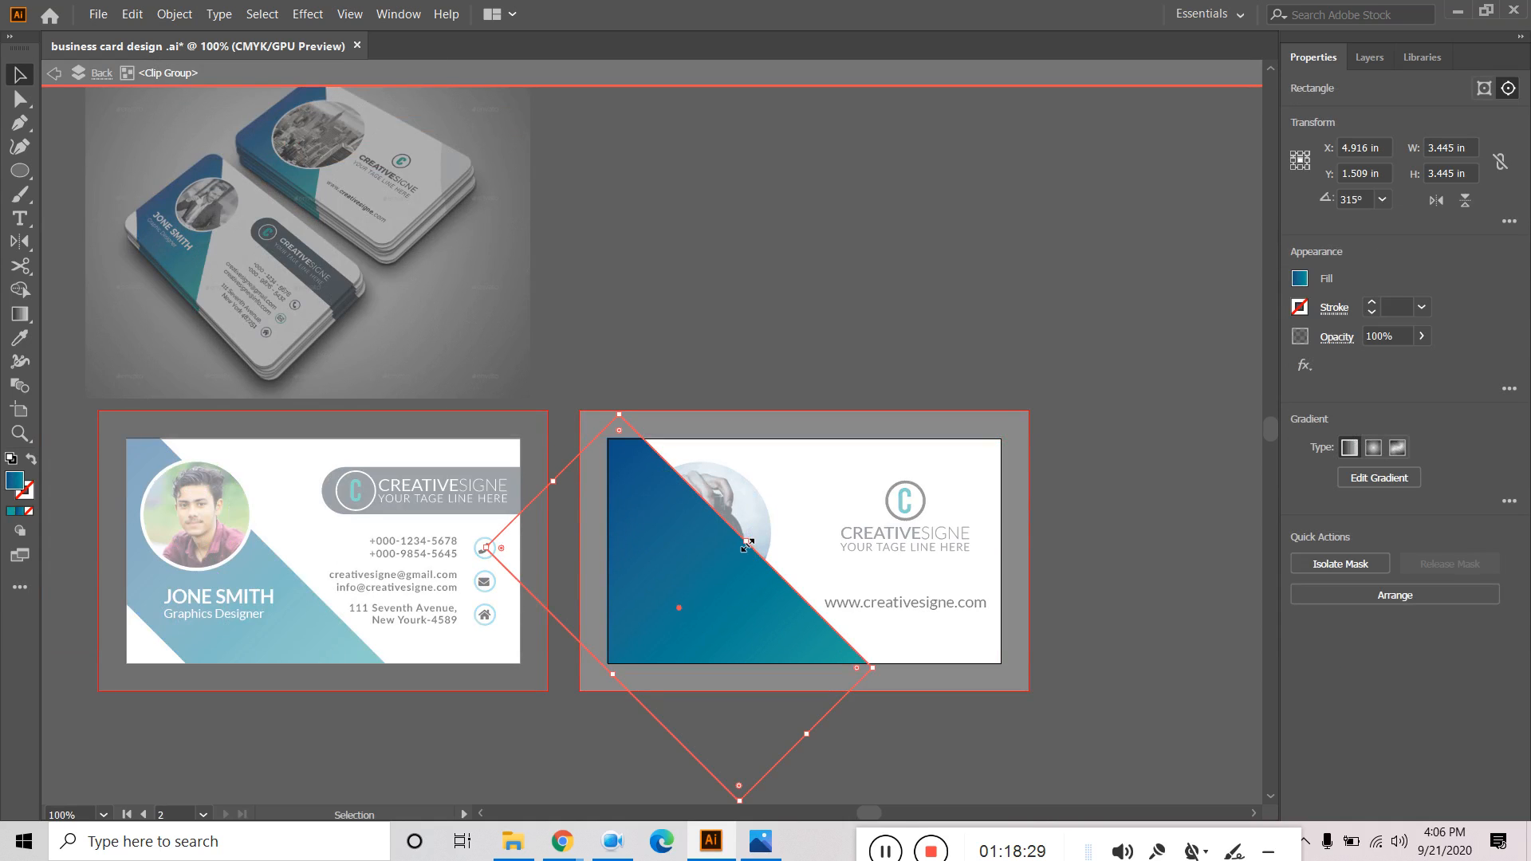
pyautogui.moveTo(747, 544); pyautogui.dragTo(739, 548)
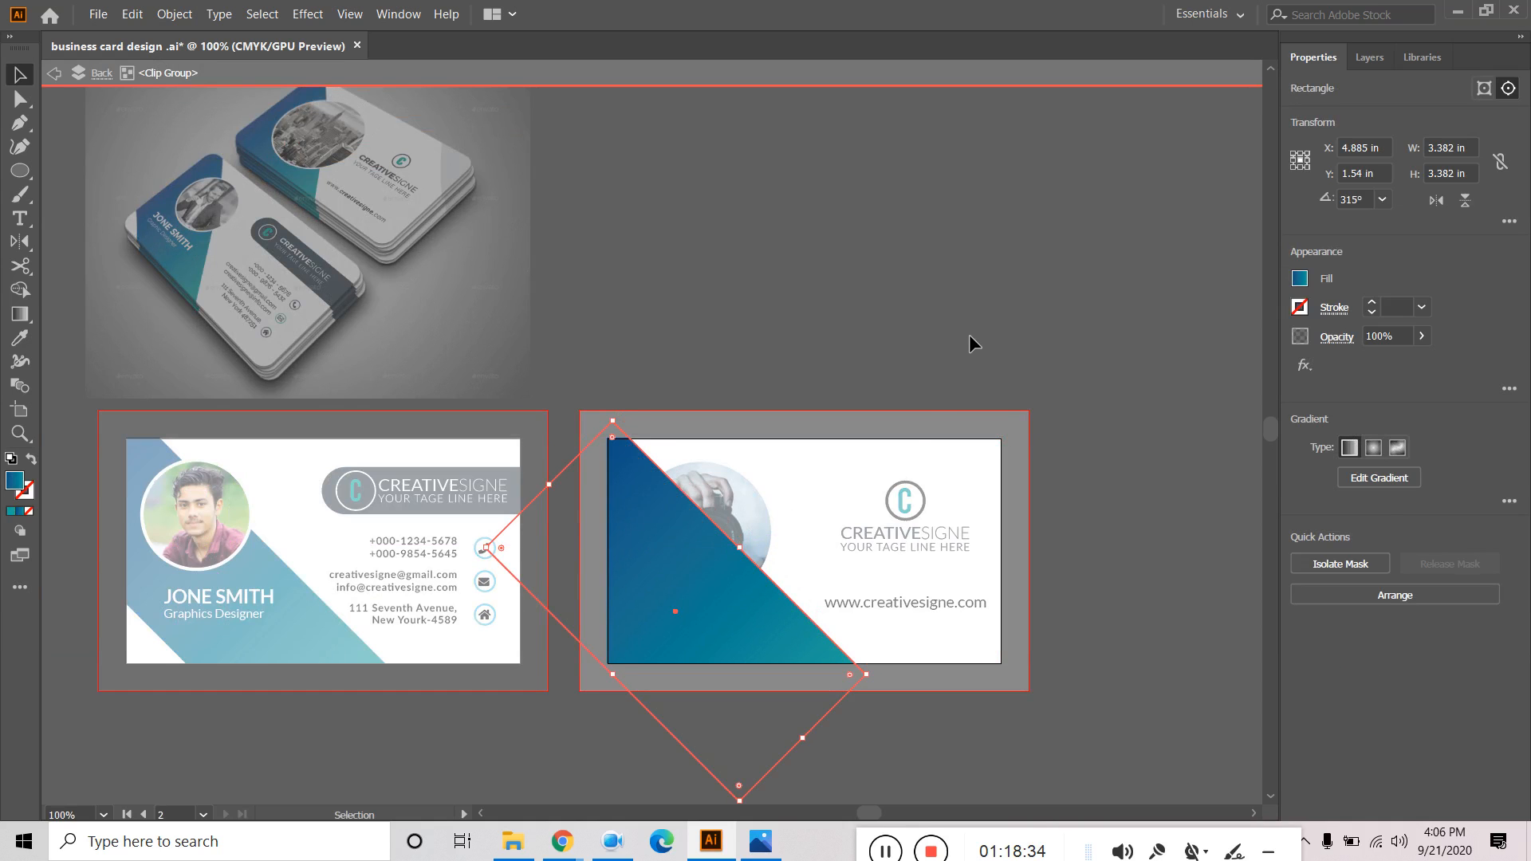
pyautogui.doubleClick(969, 333)
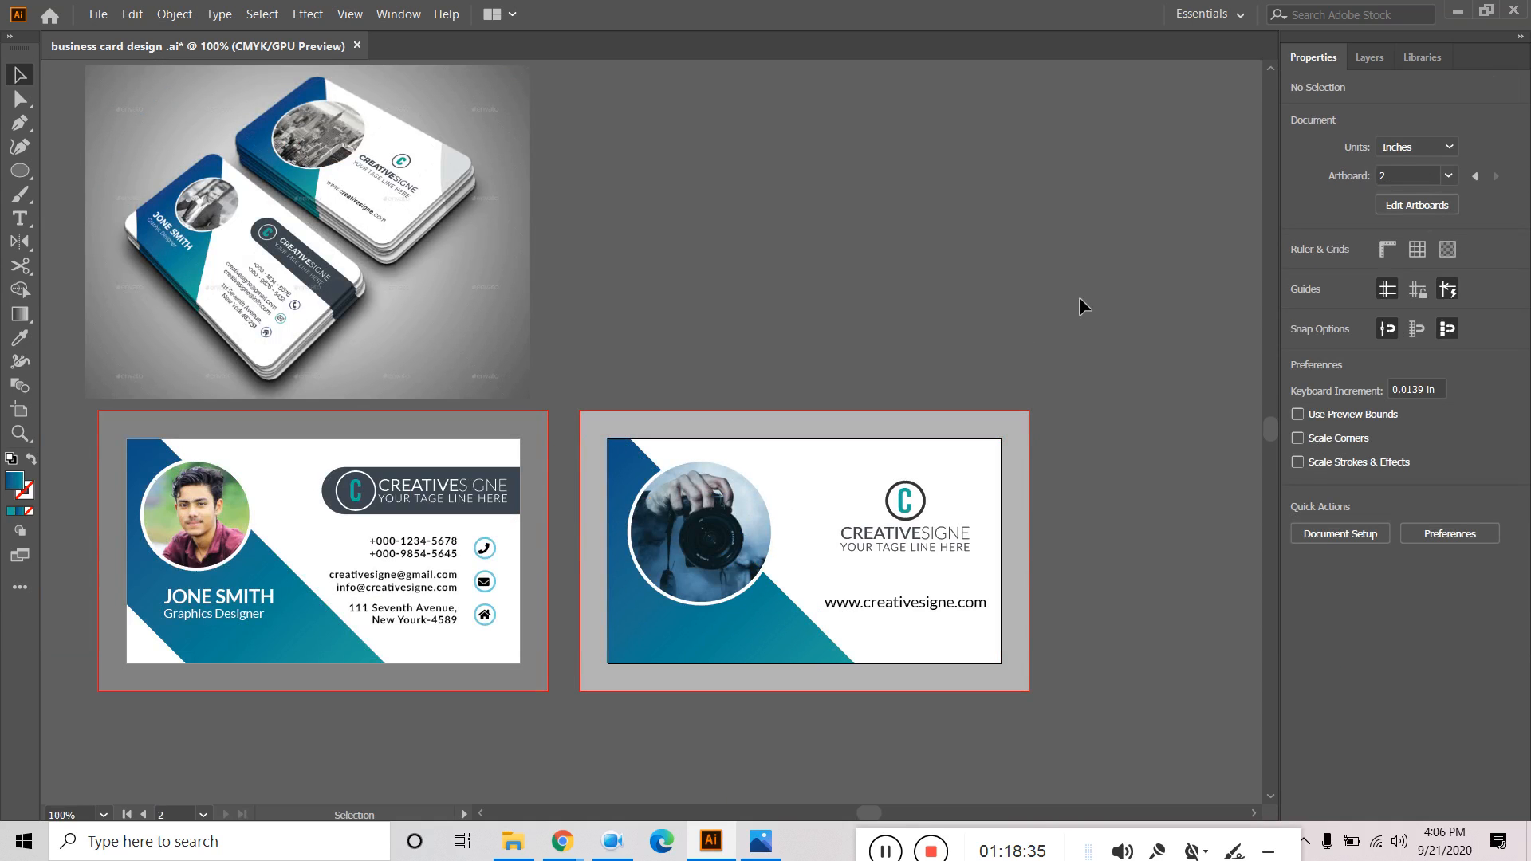
# Group the website URL with the logo and tagline.
pyautogui.click(907, 607)
pyautogui.keyDown('shift'); pyautogui.click(913, 543); pyautogui.keyUp('shift')
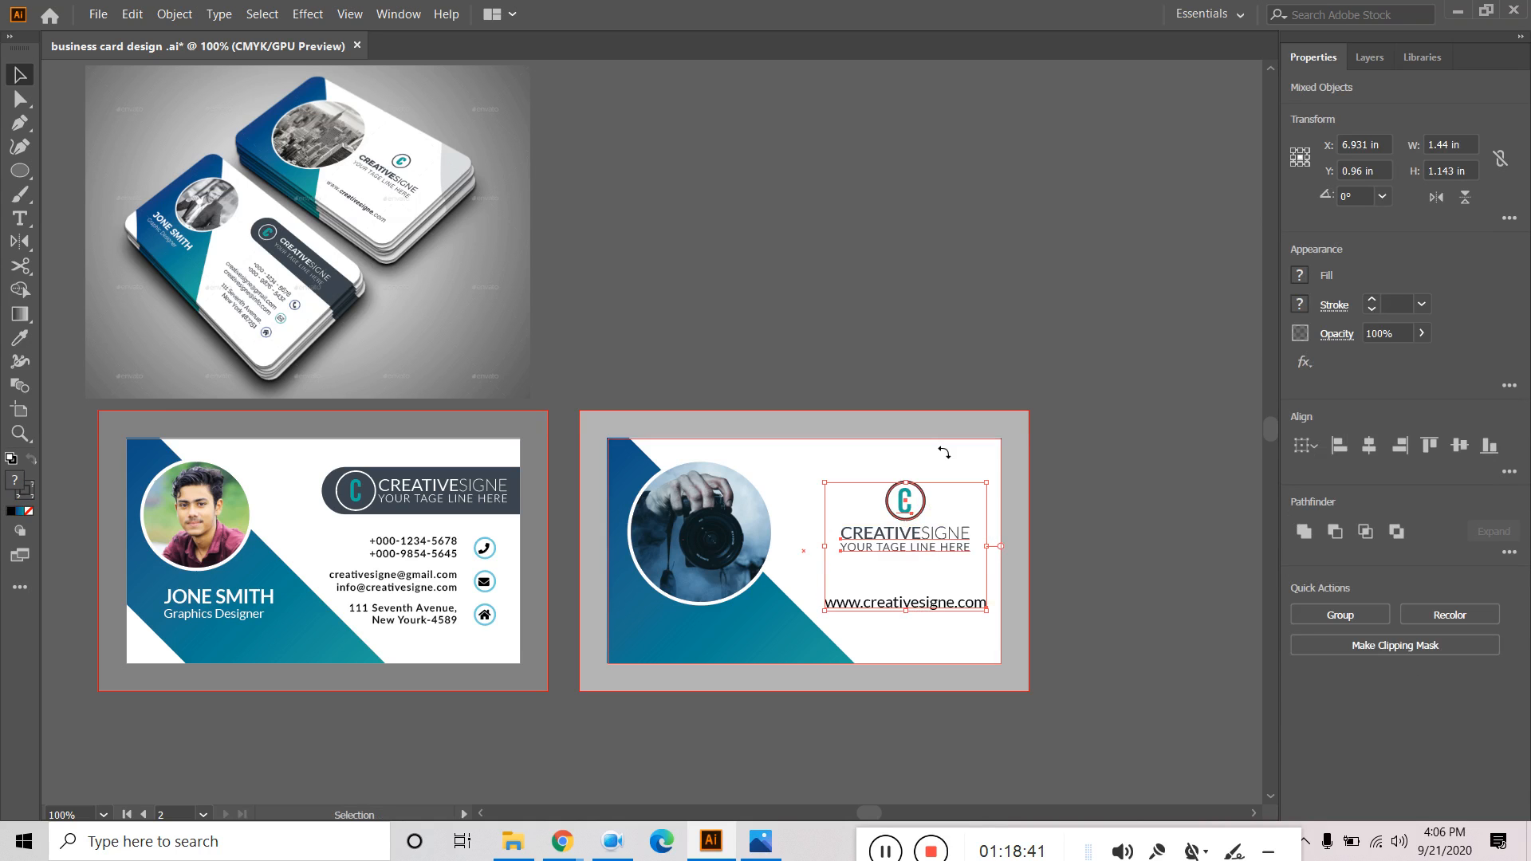
pyautogui.press('a')
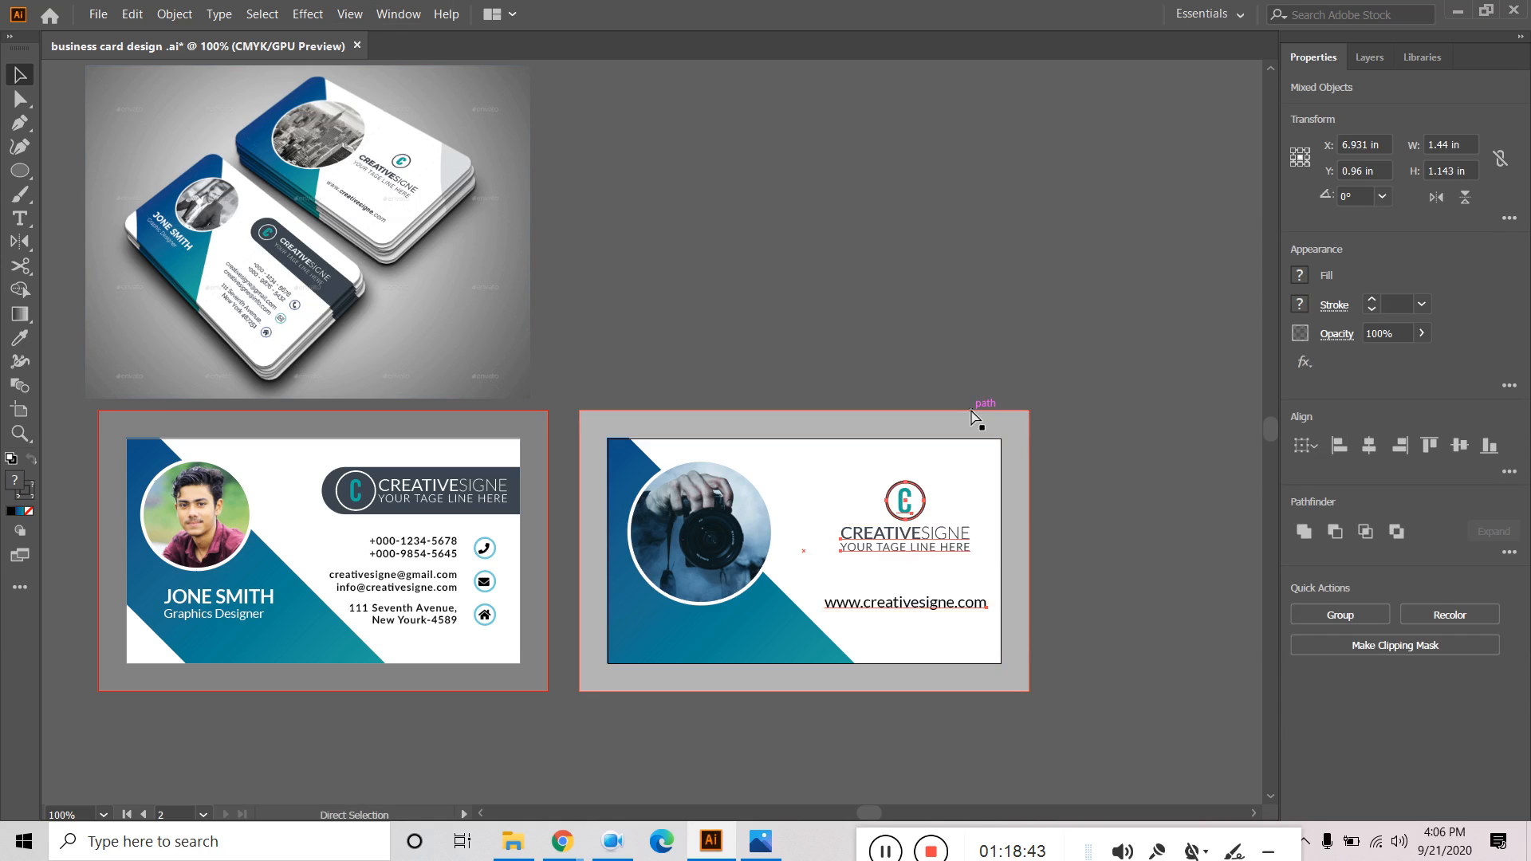
pyautogui.hotkey('ctrl', 'g')
pyautogui.press('v')
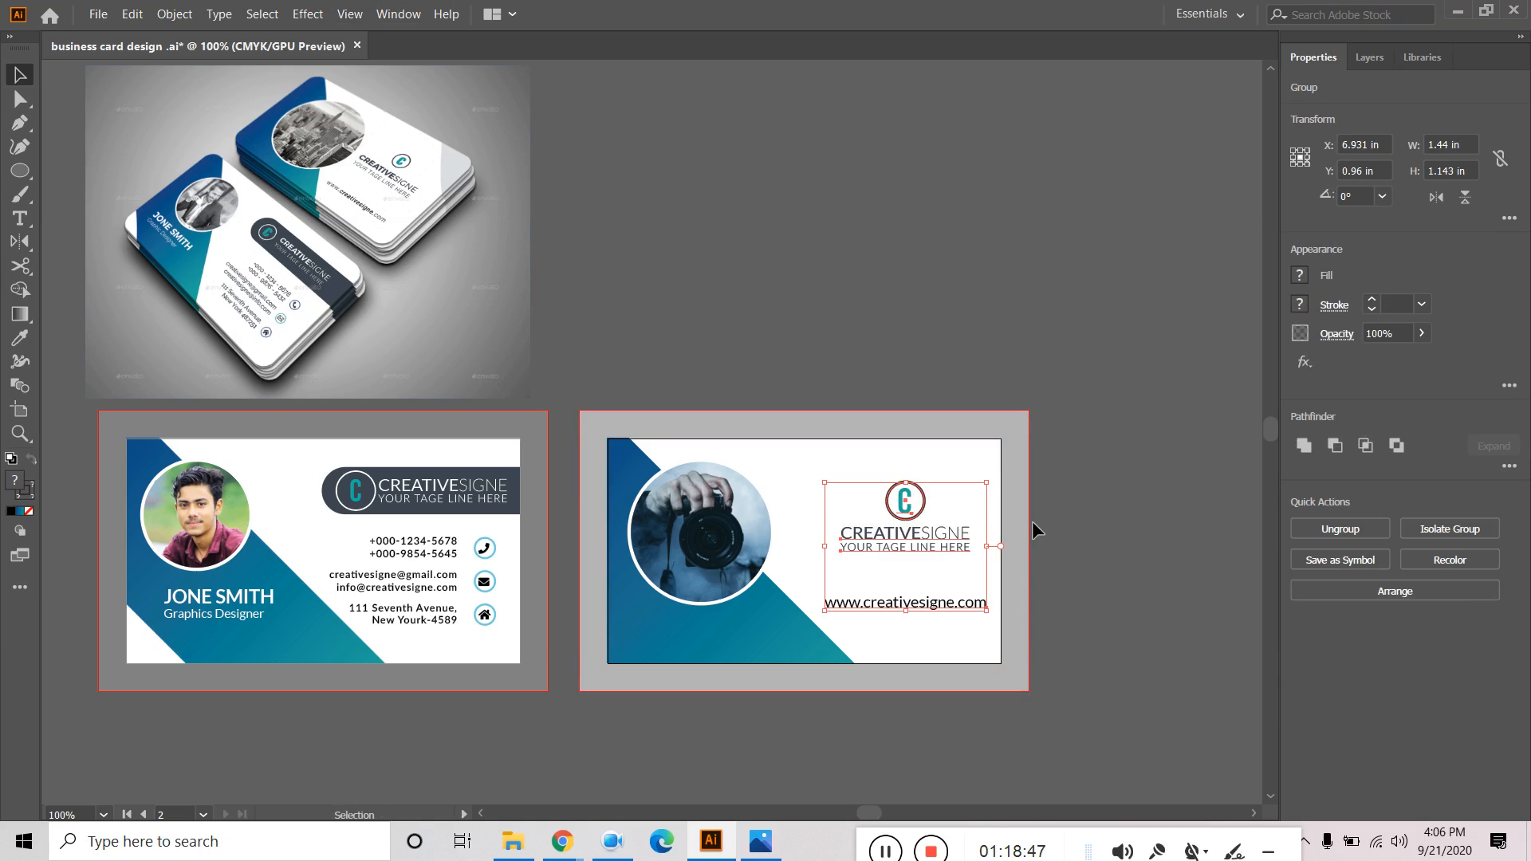
# Centre the logo group vertically on the back artboard using Align To Artboard.
pyautogui.click(398, 13)
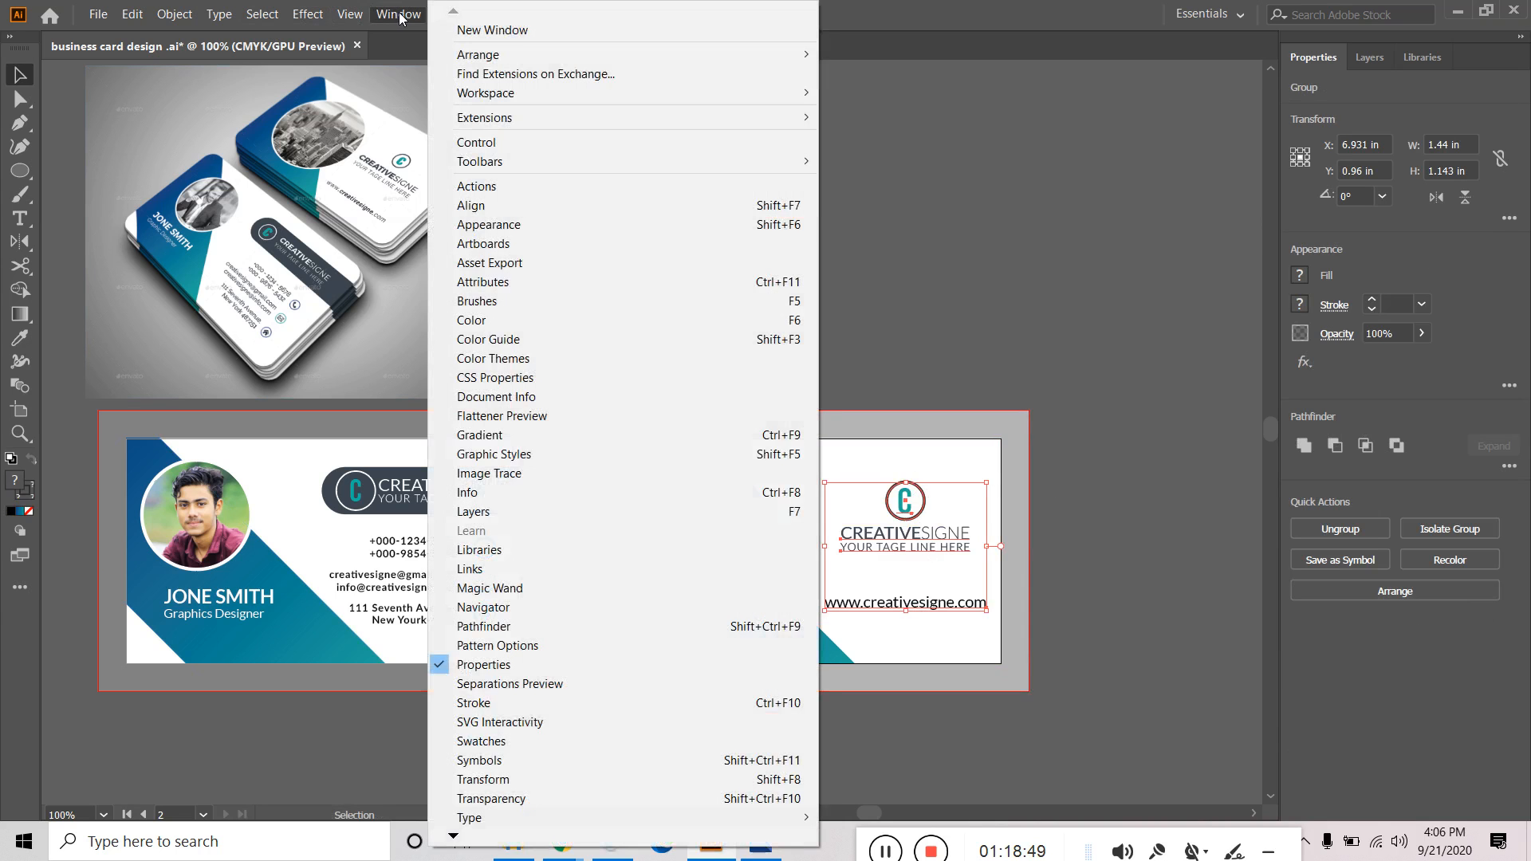
pyautogui.click(496, 207)
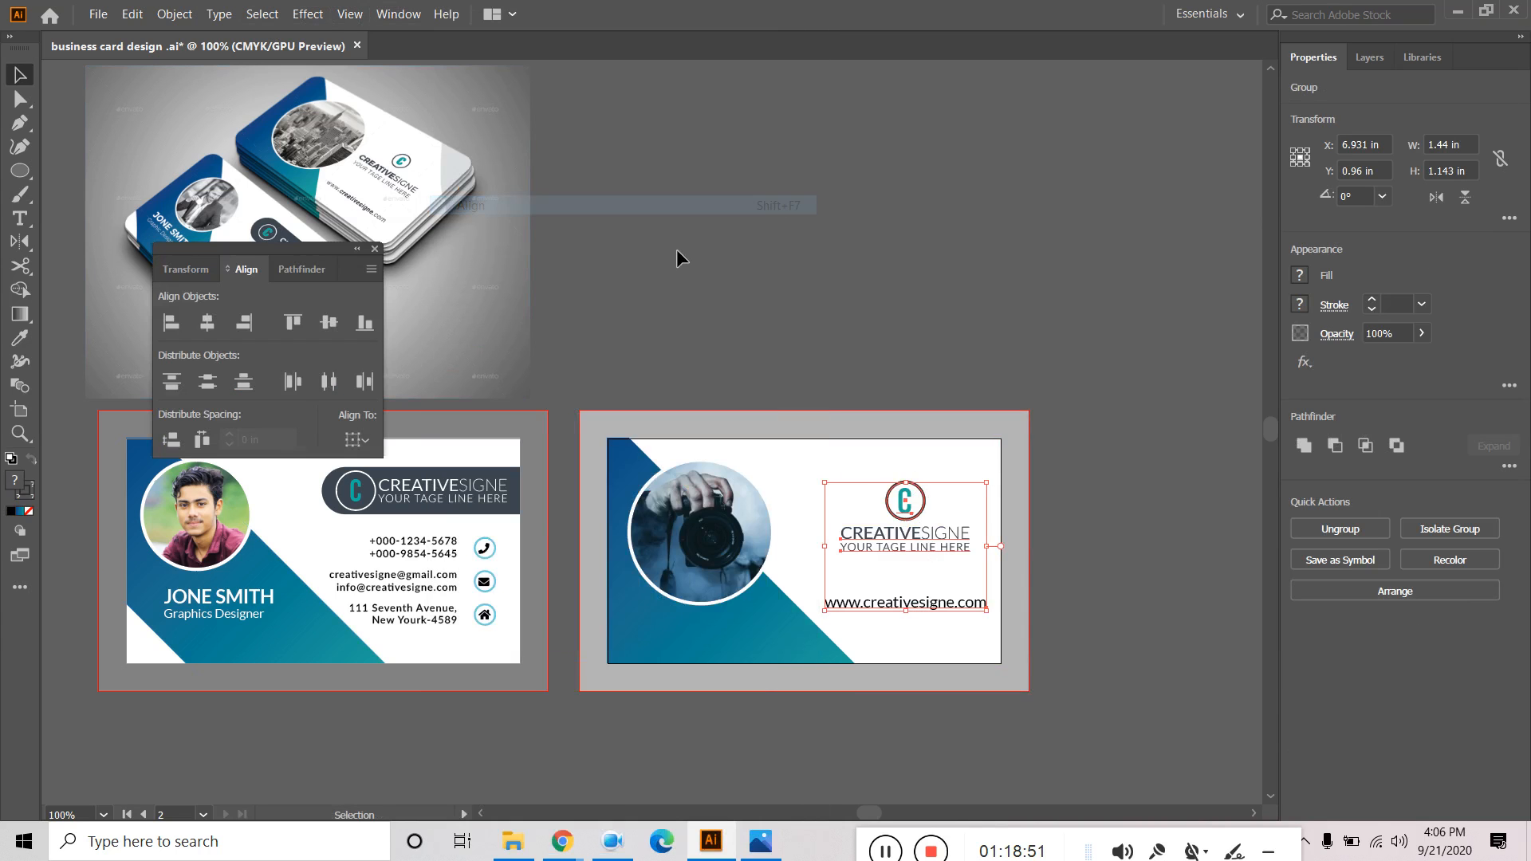
pyautogui.moveTo(306, 254); pyautogui.dragTo(917, 137)
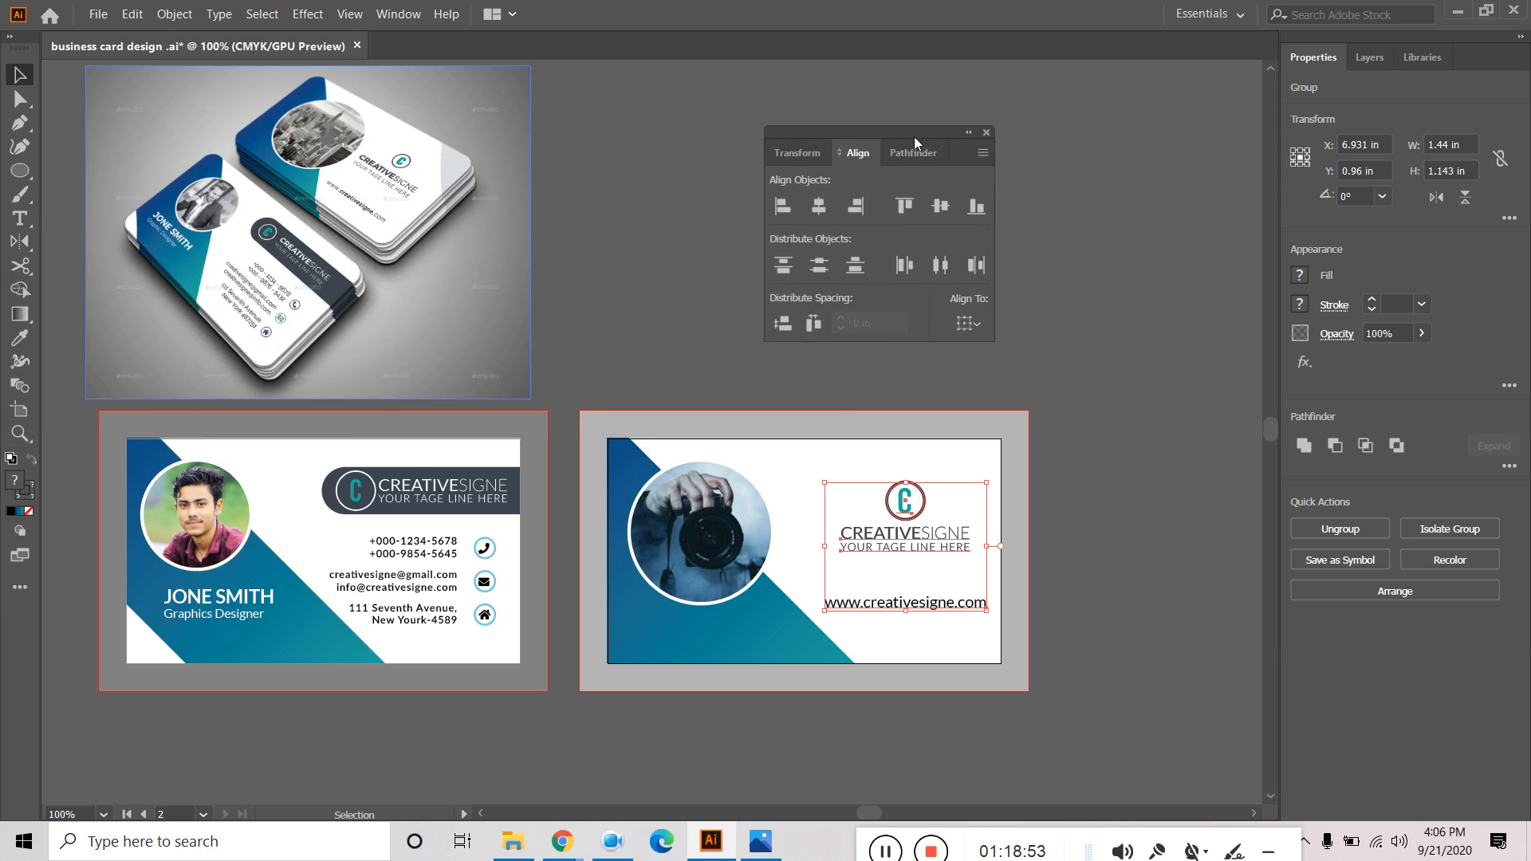
pyautogui.click(968, 324)
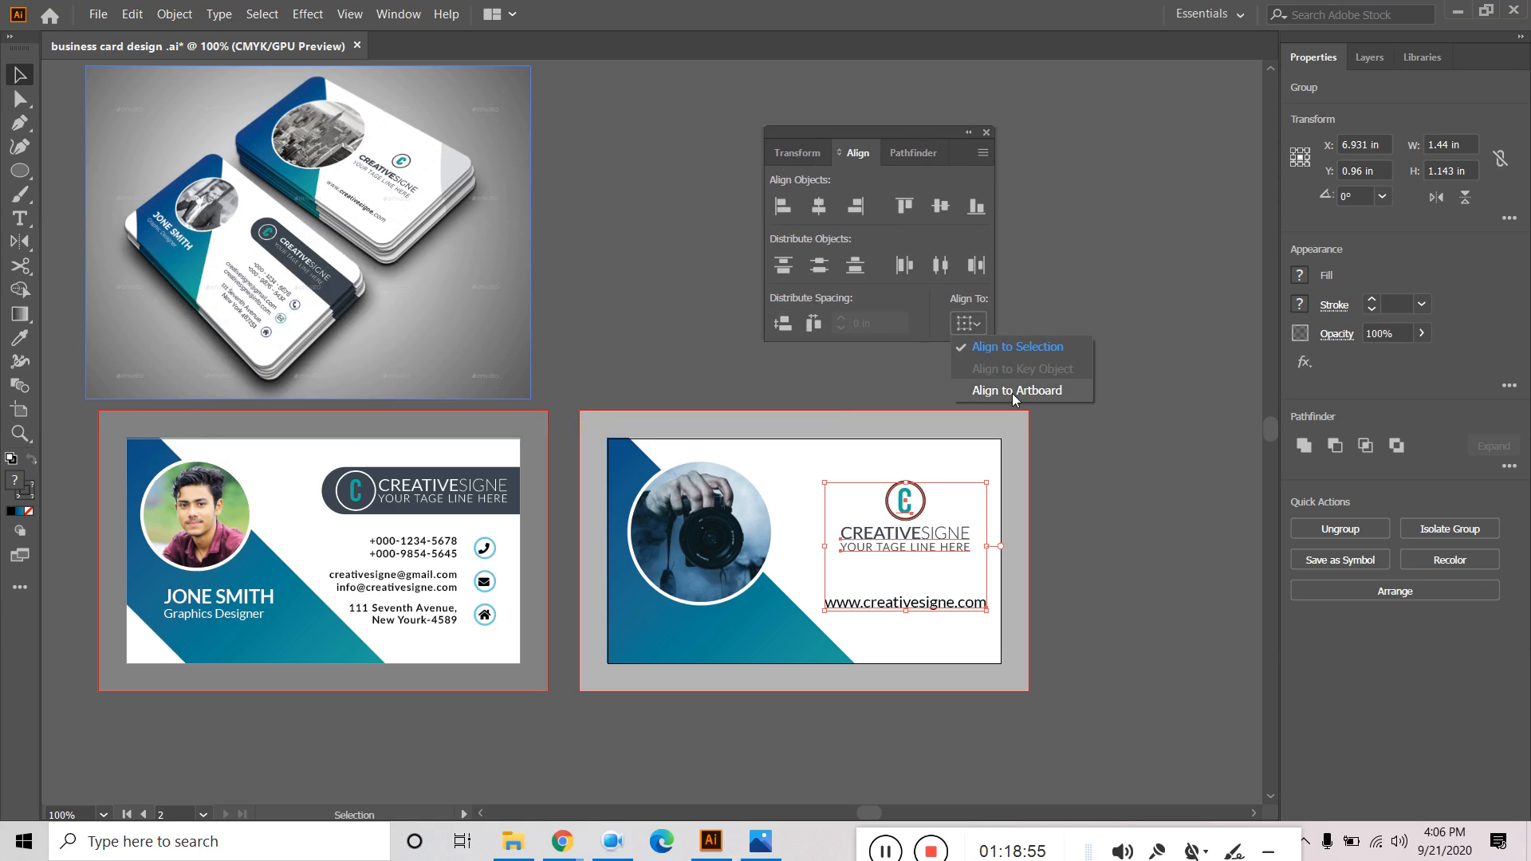
pyautogui.click(1016, 394)
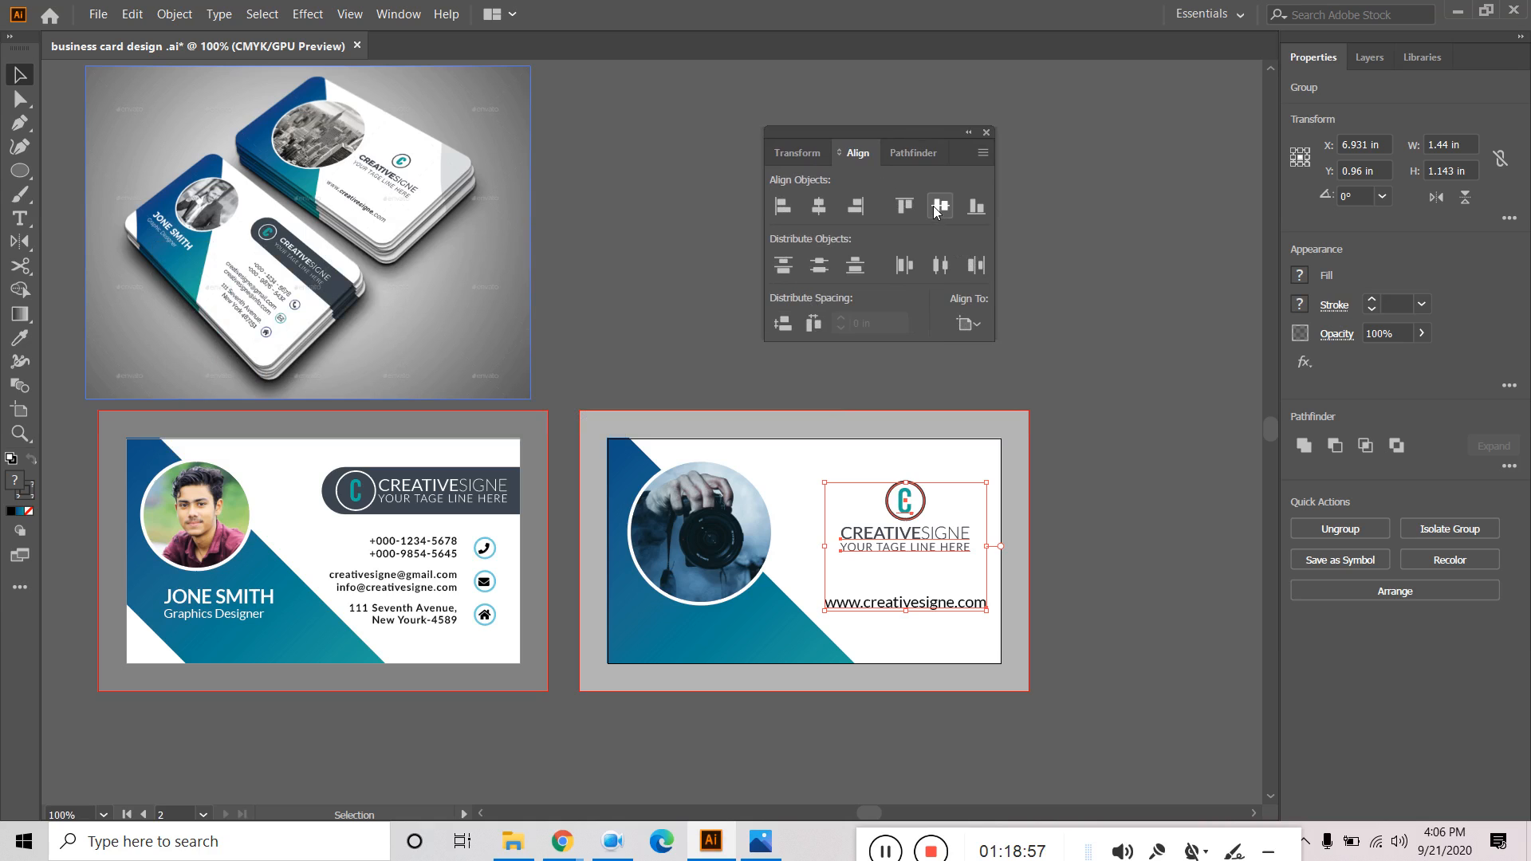
pyautogui.click(979, 325)
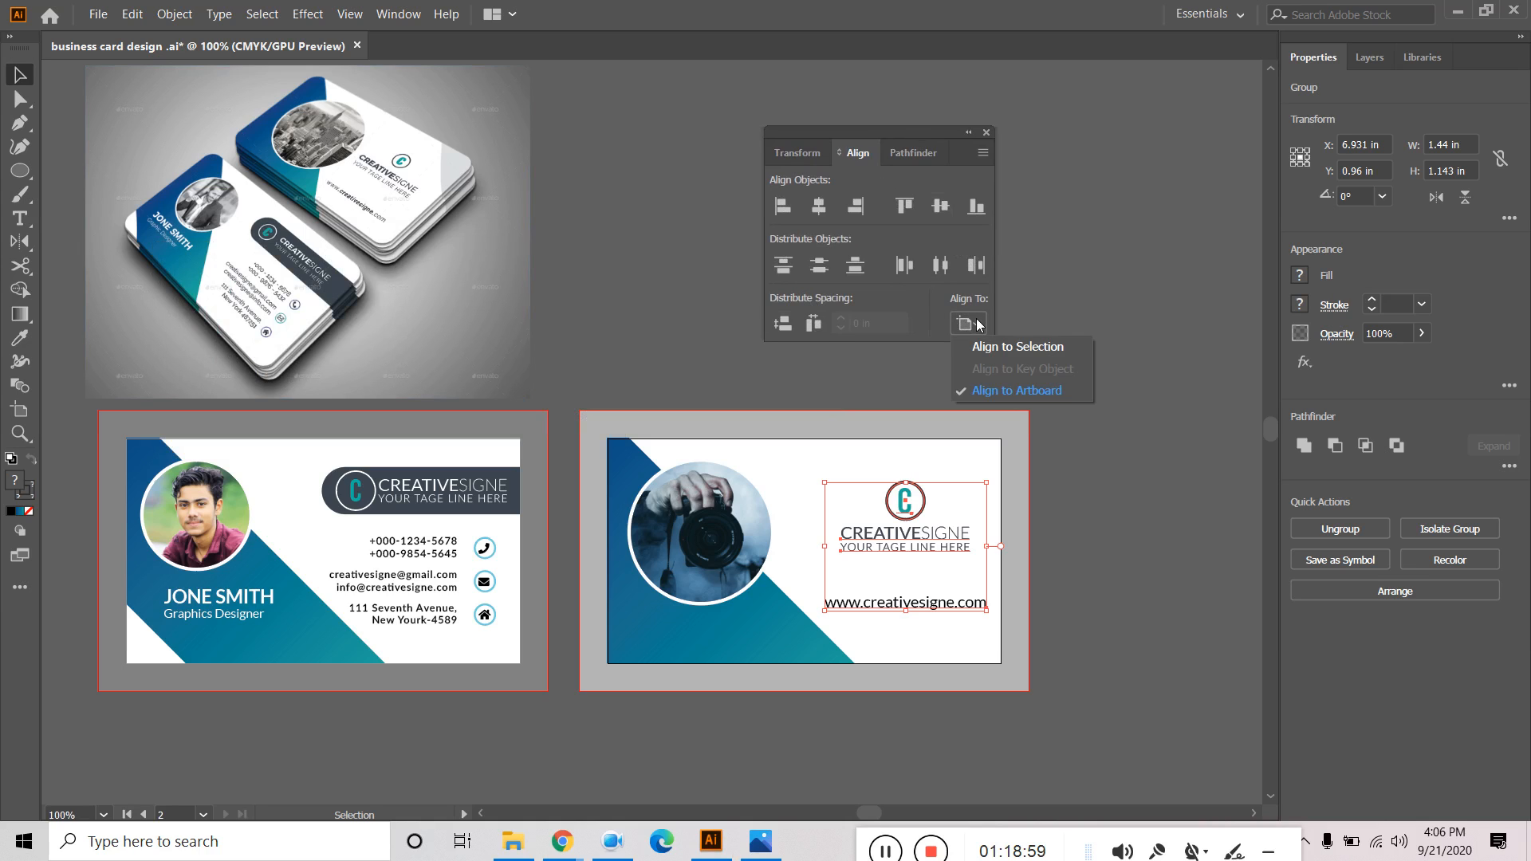
pyautogui.click(991, 393)
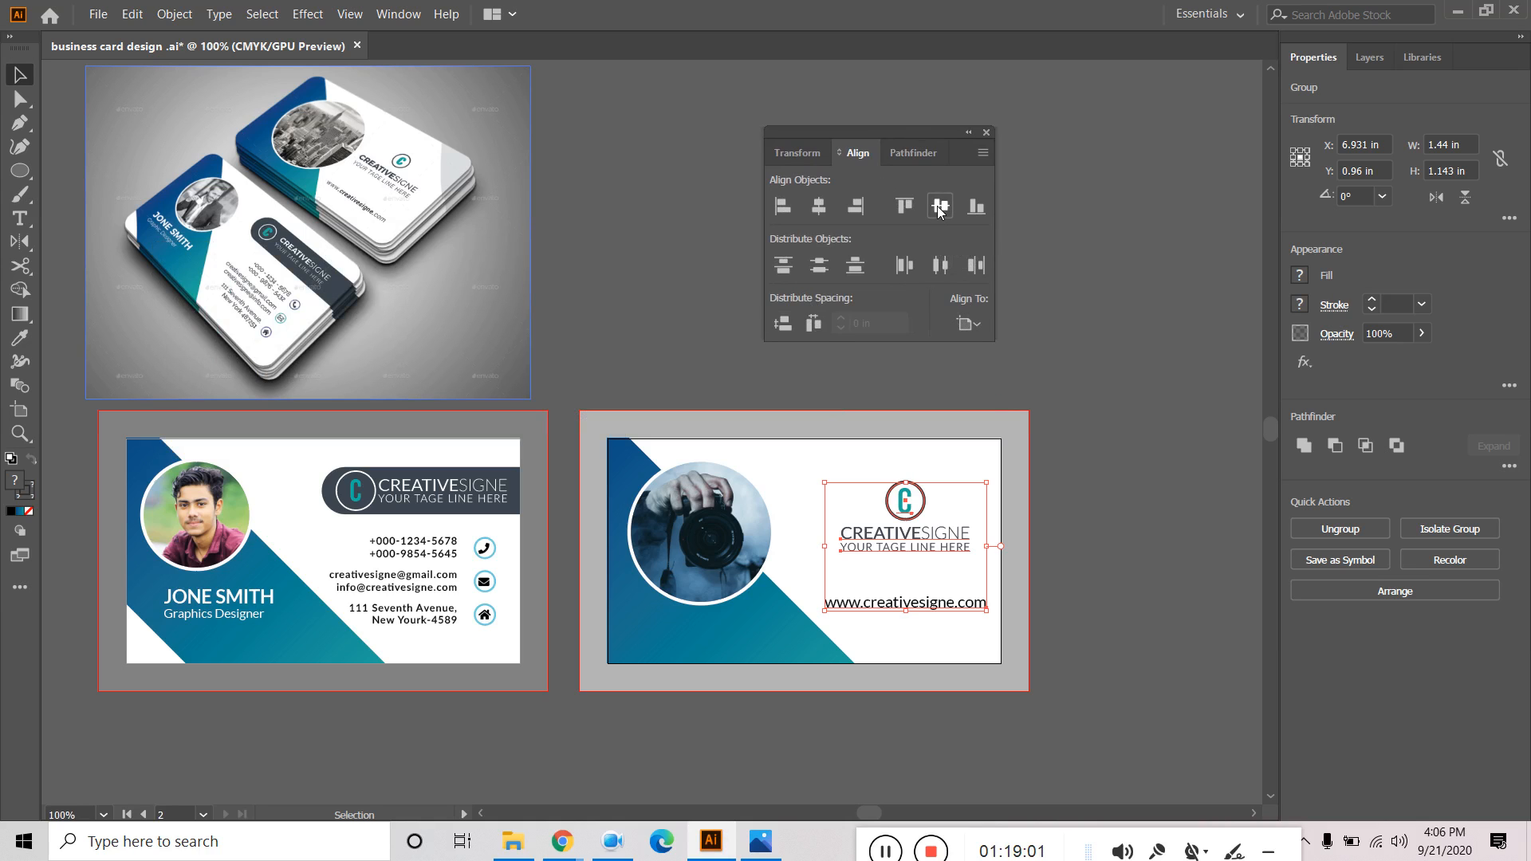
pyautogui.click(940, 206)
pyautogui.click(1117, 432)
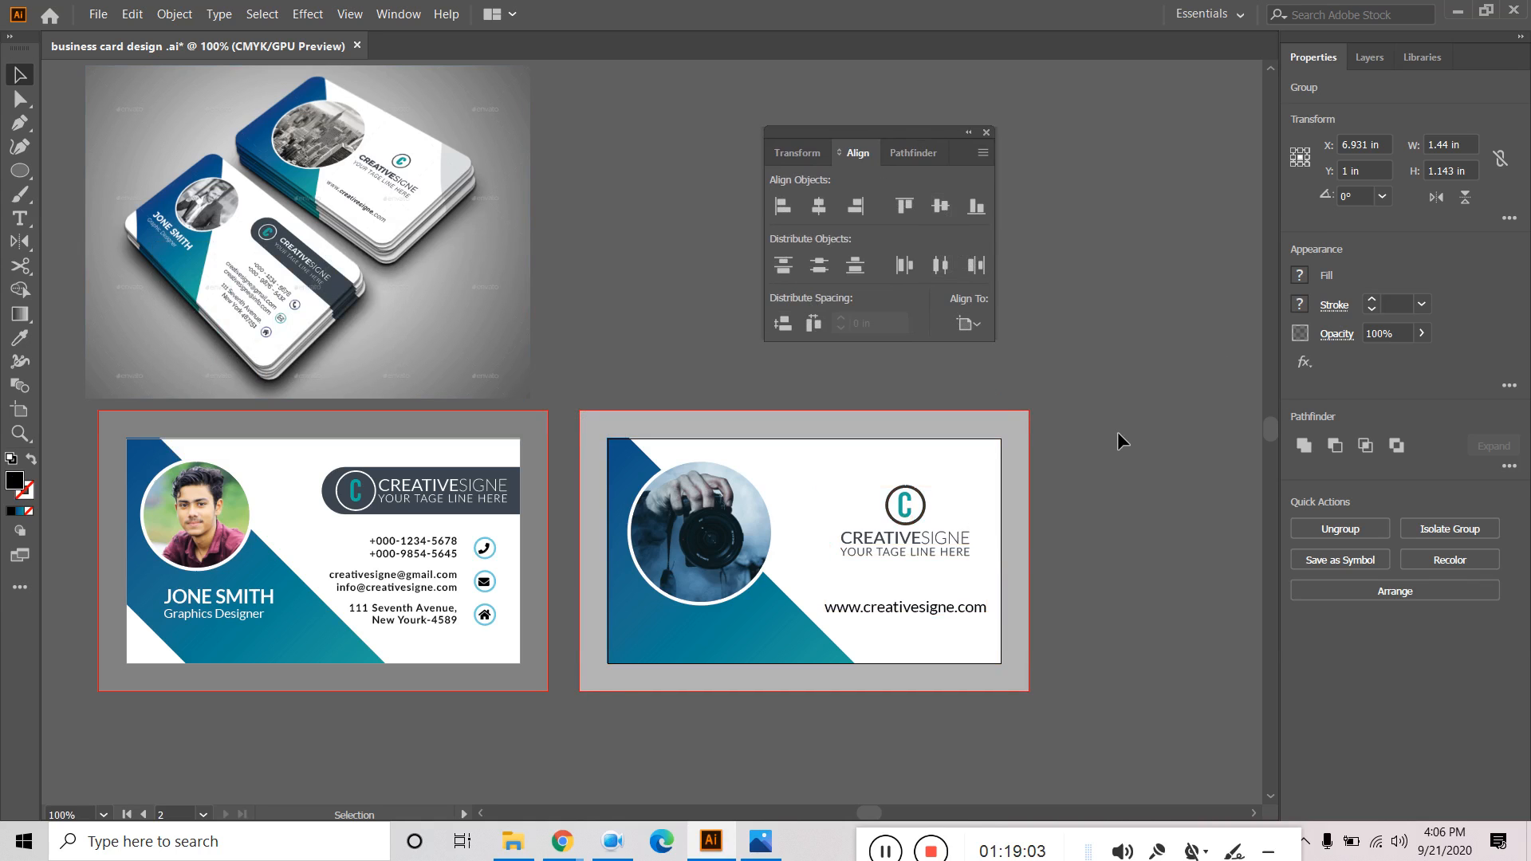
# Select the back card's grey background to match it to the front's grey.
pyautogui.click(1024, 424)
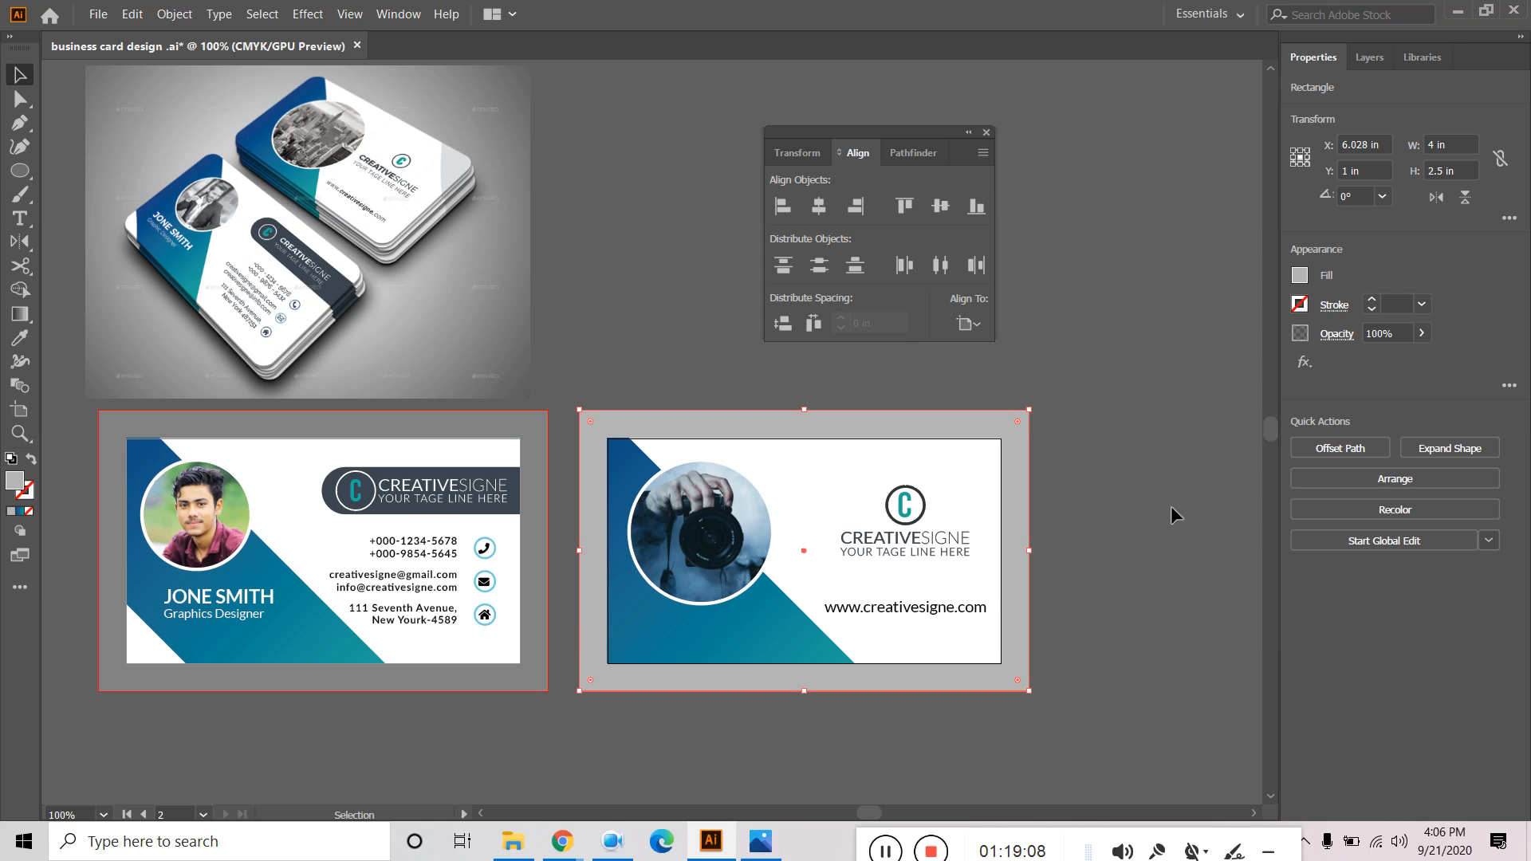
pyautogui.click(20, 338)
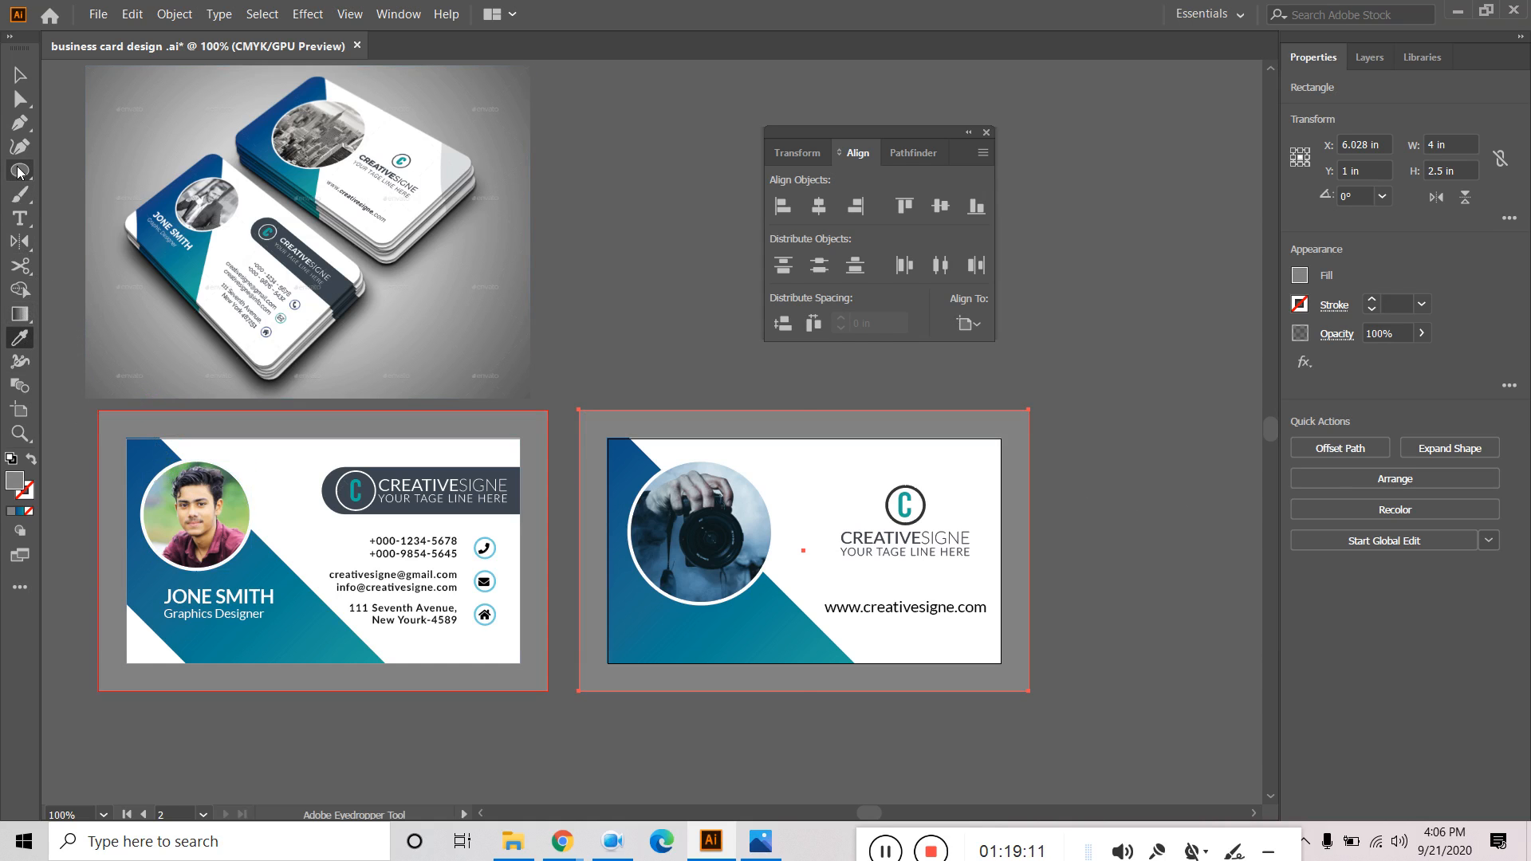
pyautogui.click(20, 75)
pyautogui.click(684, 217)
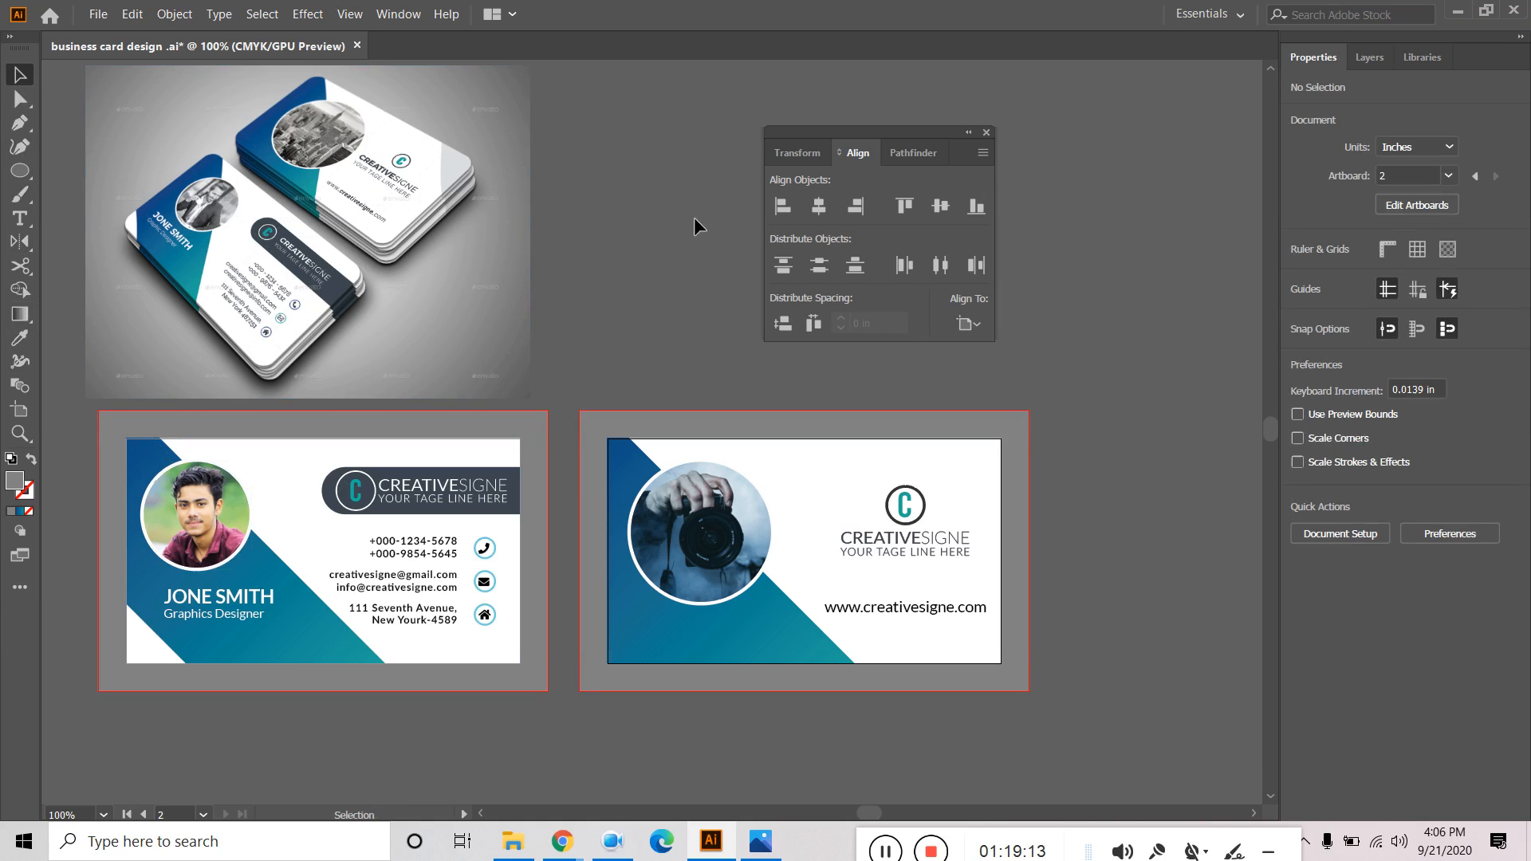
# Delete the business-card mockup photo, leaving the front and back cards centred in view.
pyautogui.click(986, 132)
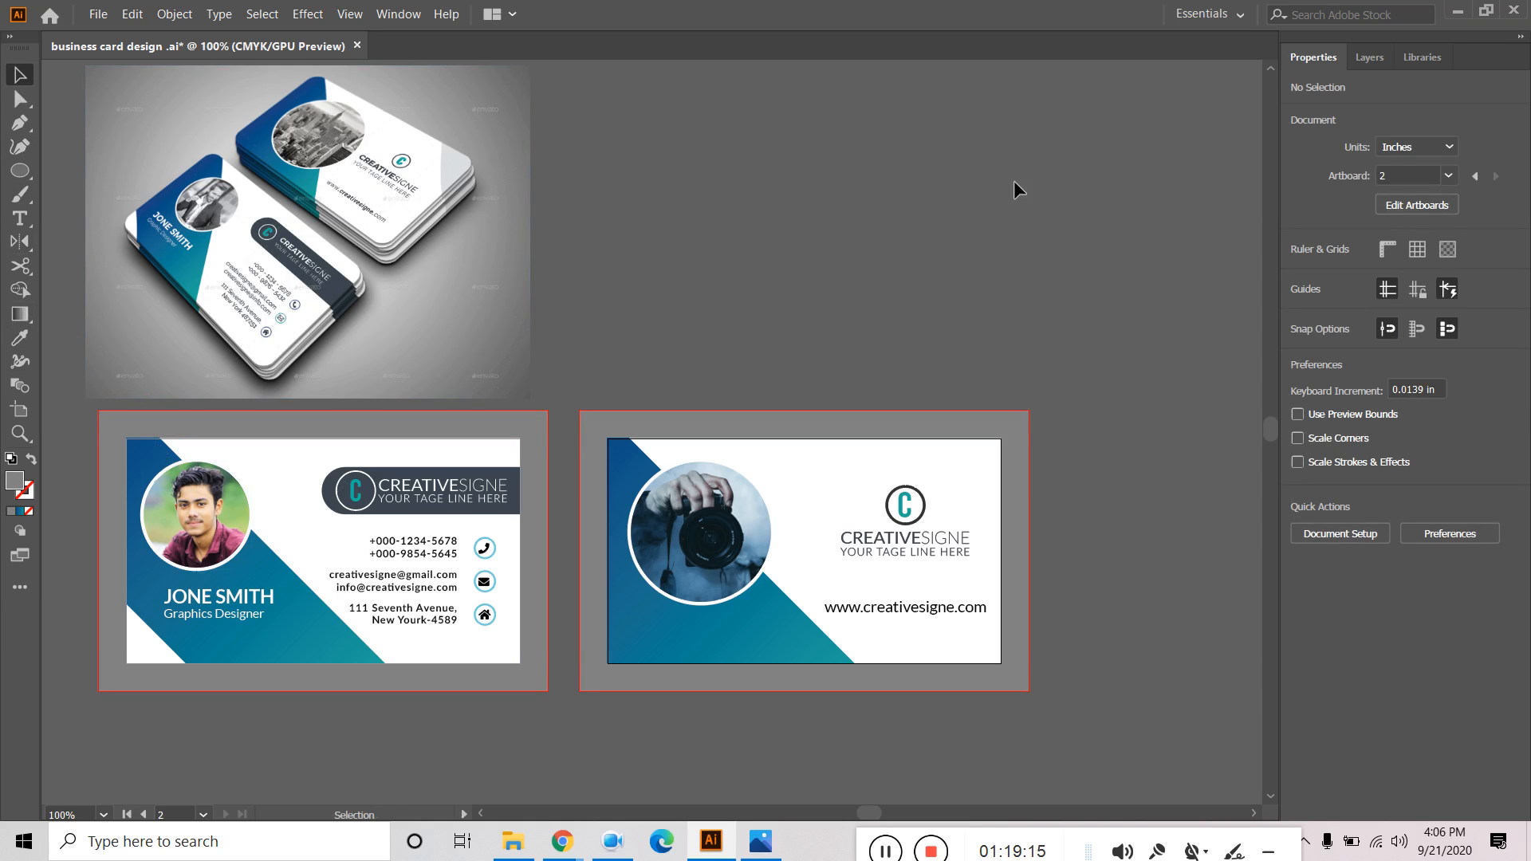
pyautogui.moveTo(810, 229); pyautogui.dragTo(779, 239)
pyautogui.click(529, 246)
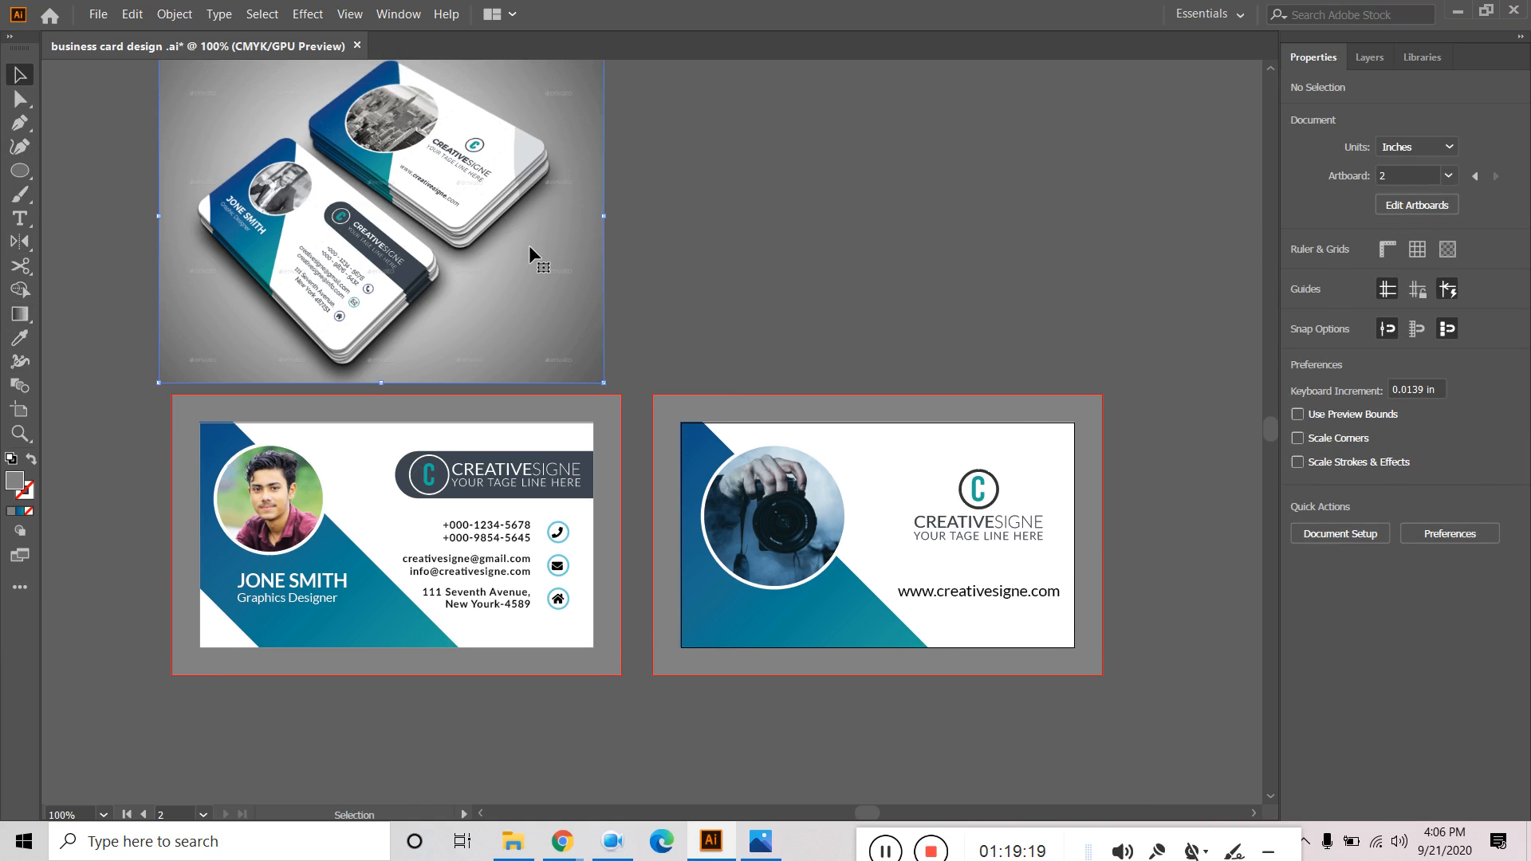
pyautogui.press('Delete')
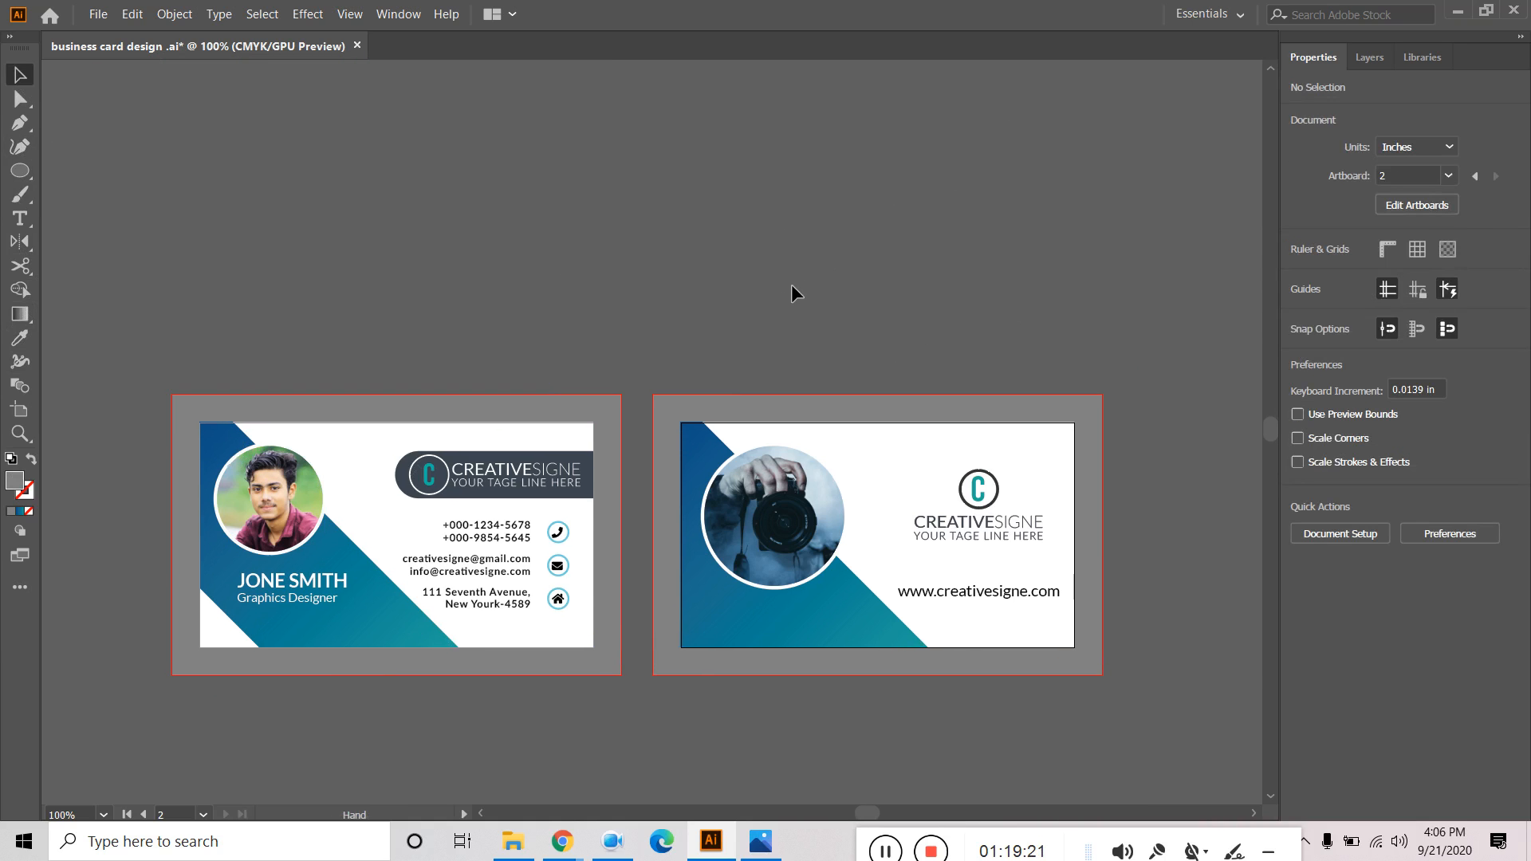
pyautogui.moveTo(788, 286); pyautogui.dragTo(836, 279)
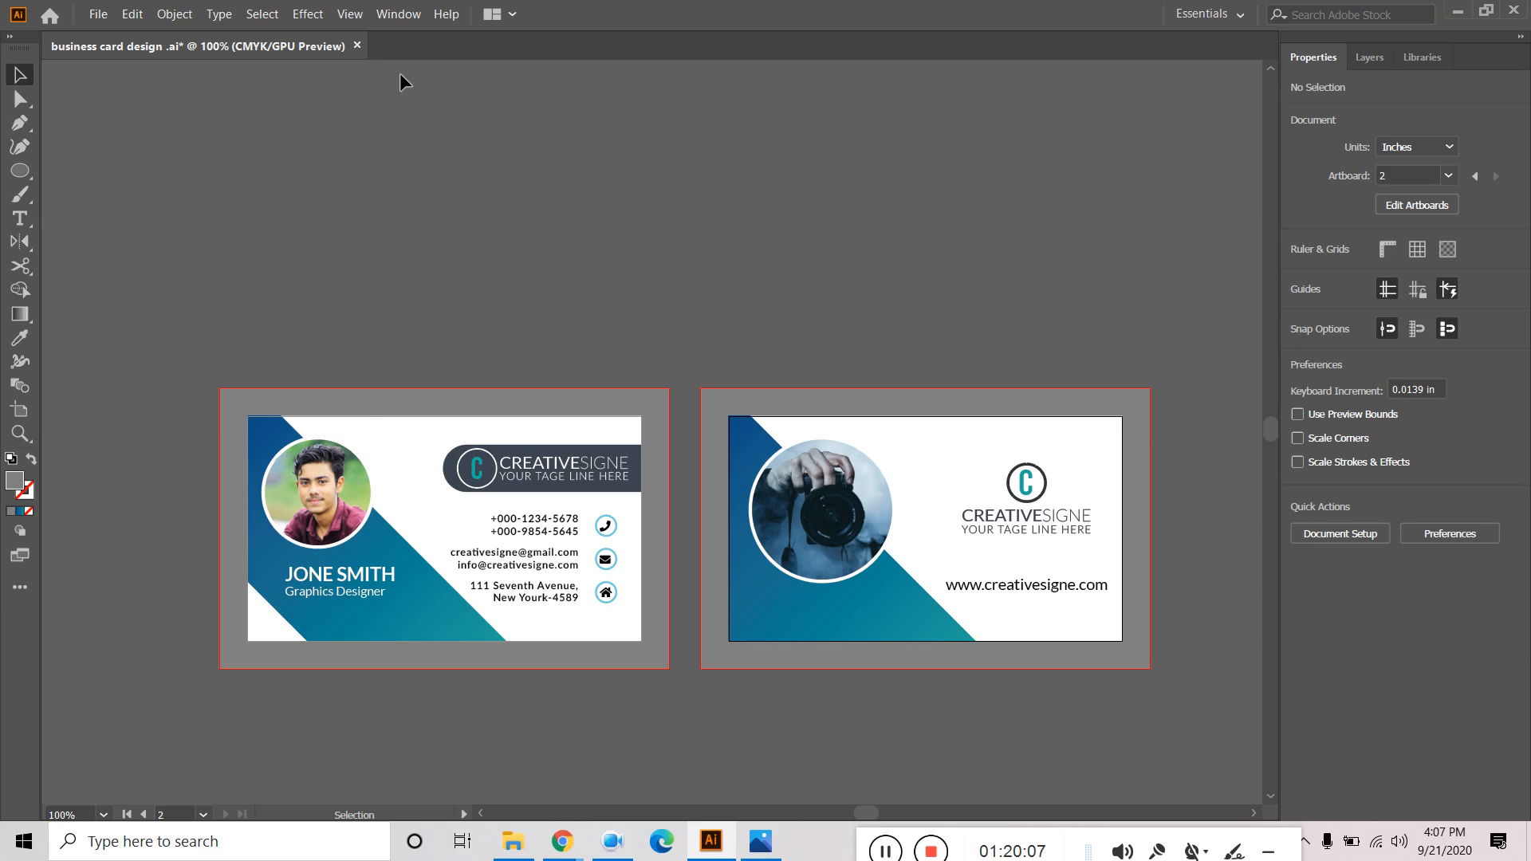
# Save the business card document via File > Save, then select and deselect the left card's artwork.
pyautogui.click(98, 14)
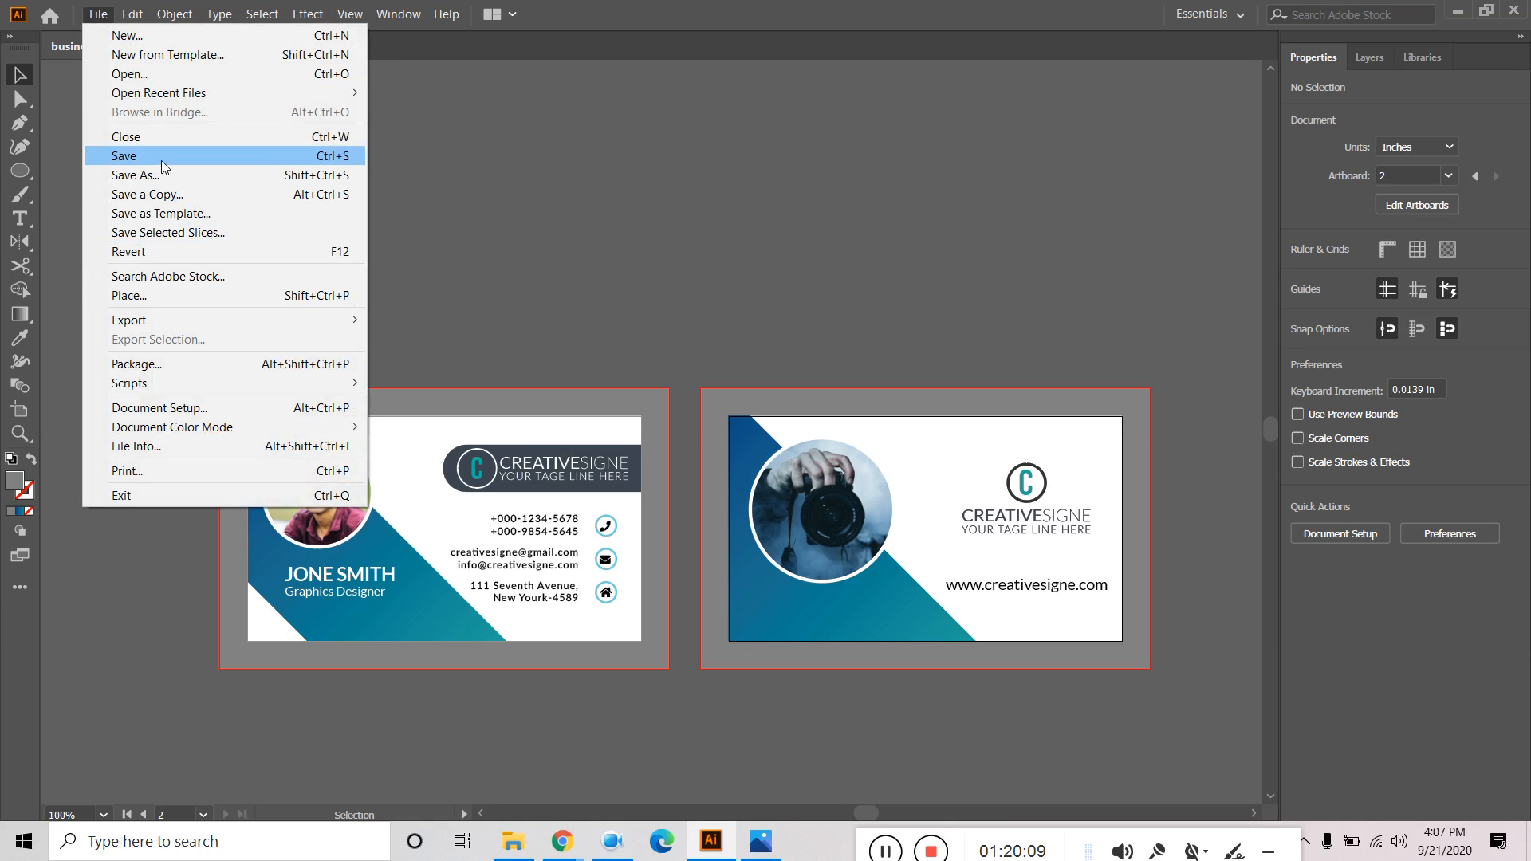
pyautogui.click(161, 158)
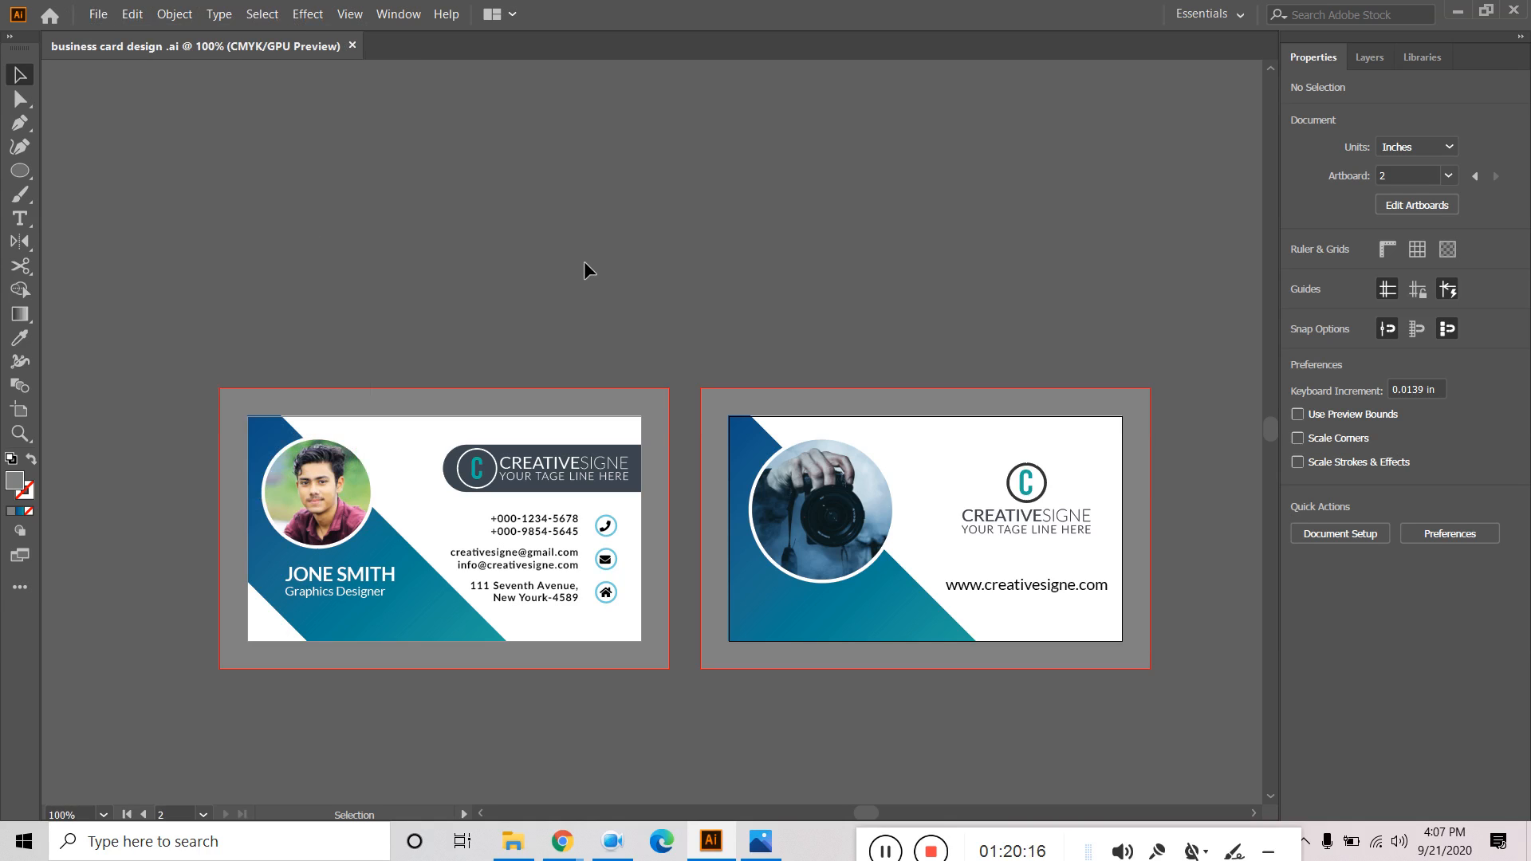
pyautogui.click(380, 626)
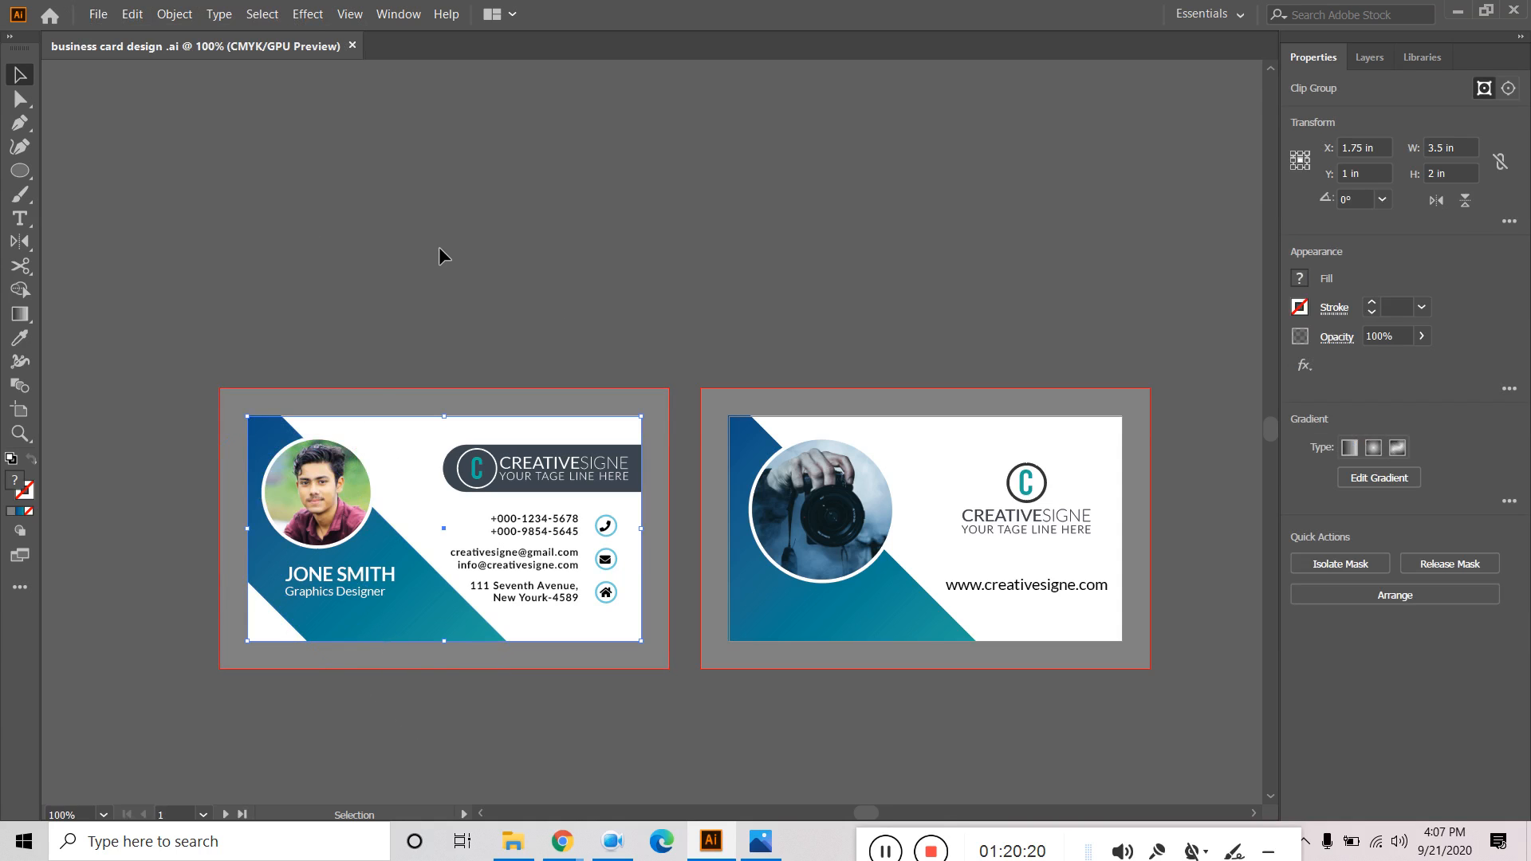
pyautogui.click(477, 332)
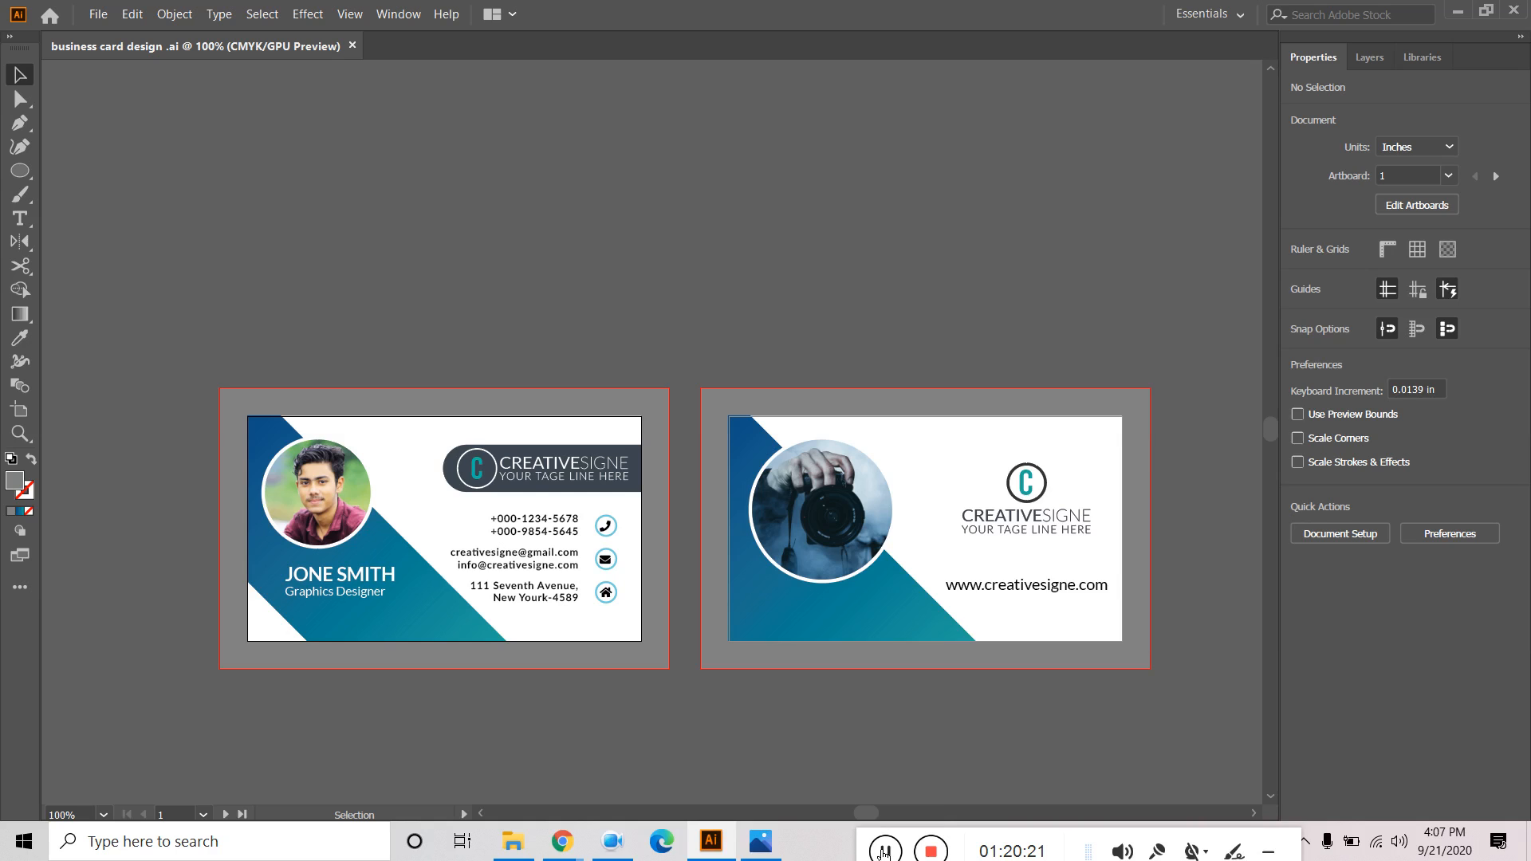
pyautogui.moveTo(555, 837); pyautogui.dragTo(847, 828)
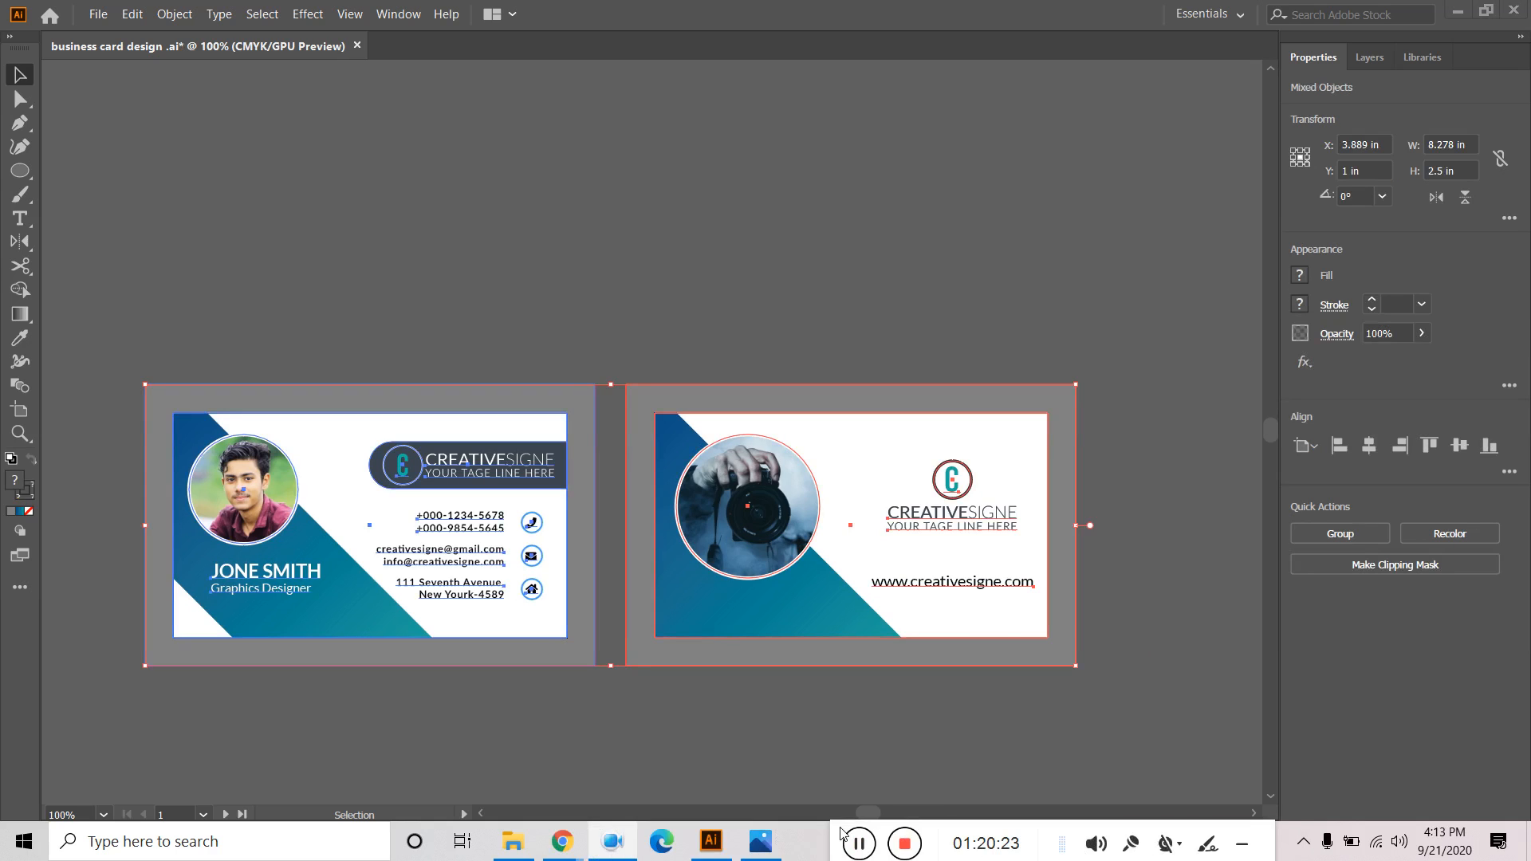
pyautogui.click(273, 233)
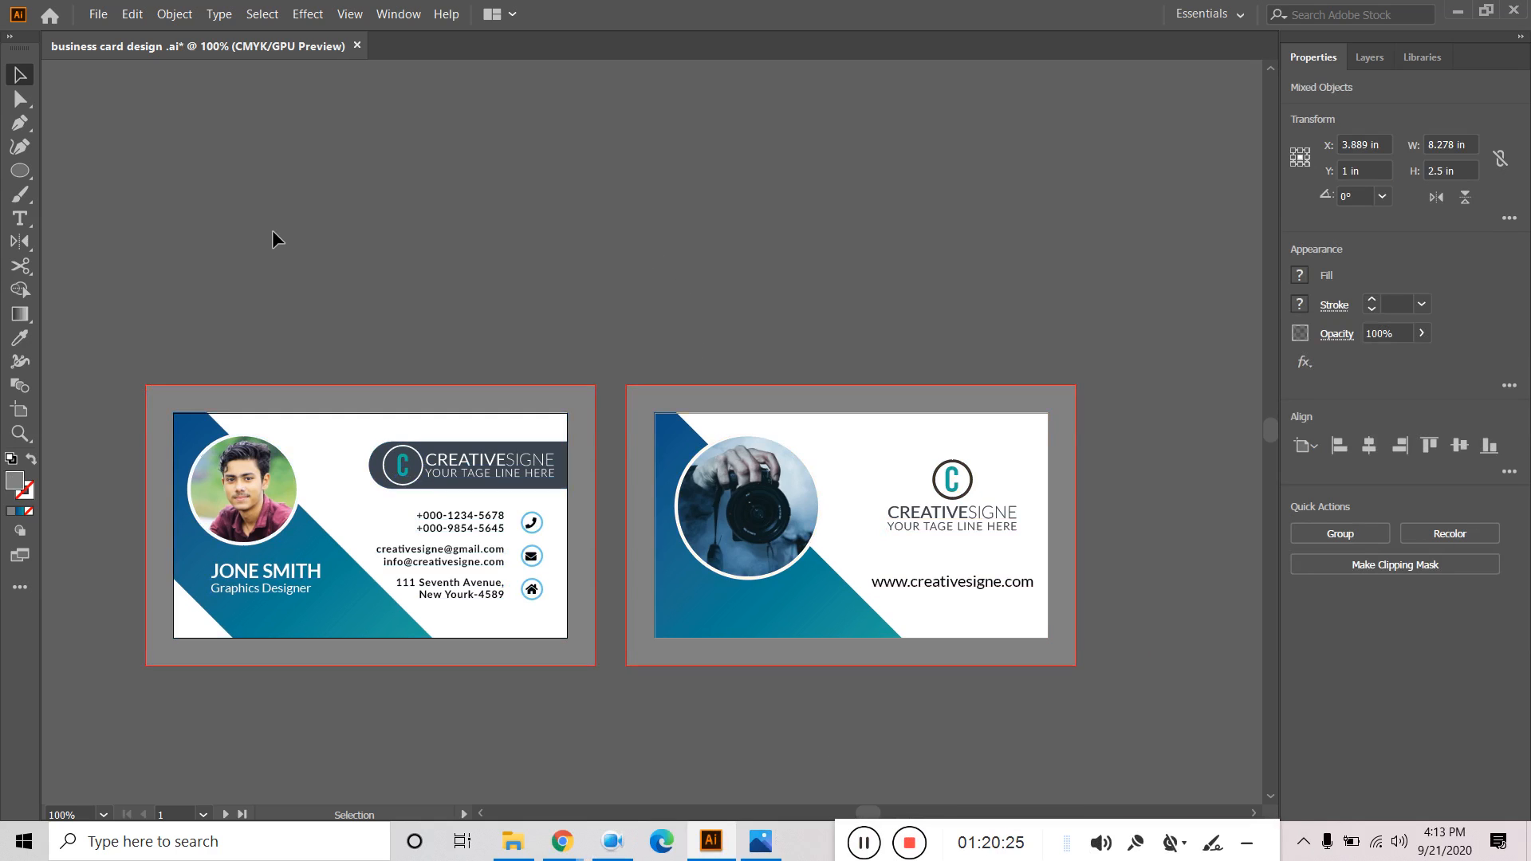
pyautogui.moveTo(118, 386); pyautogui.dragTo(1131, 692)
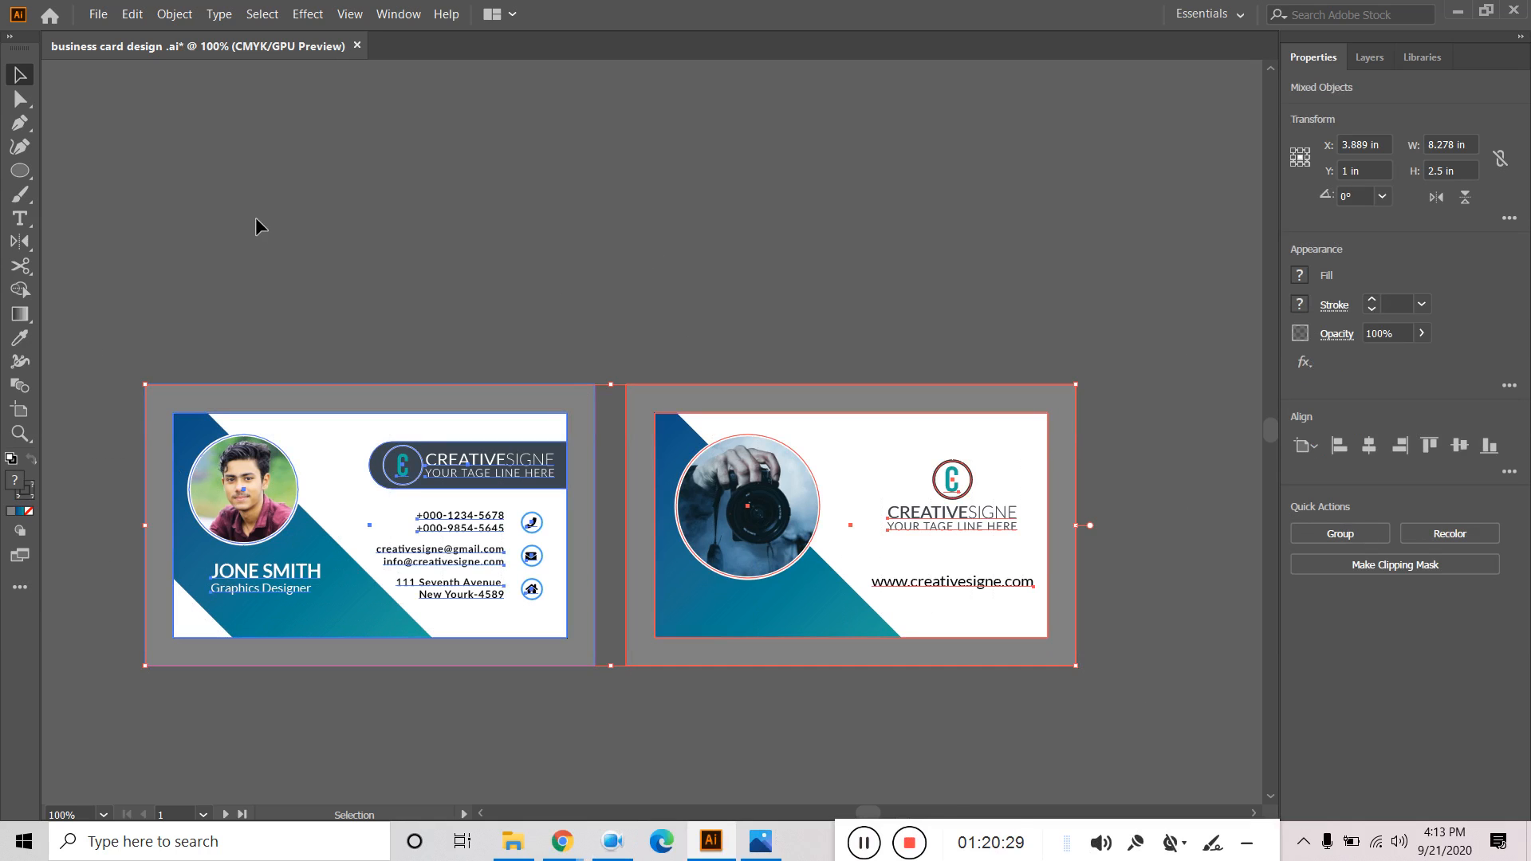
pyautogui.click(132, 13)
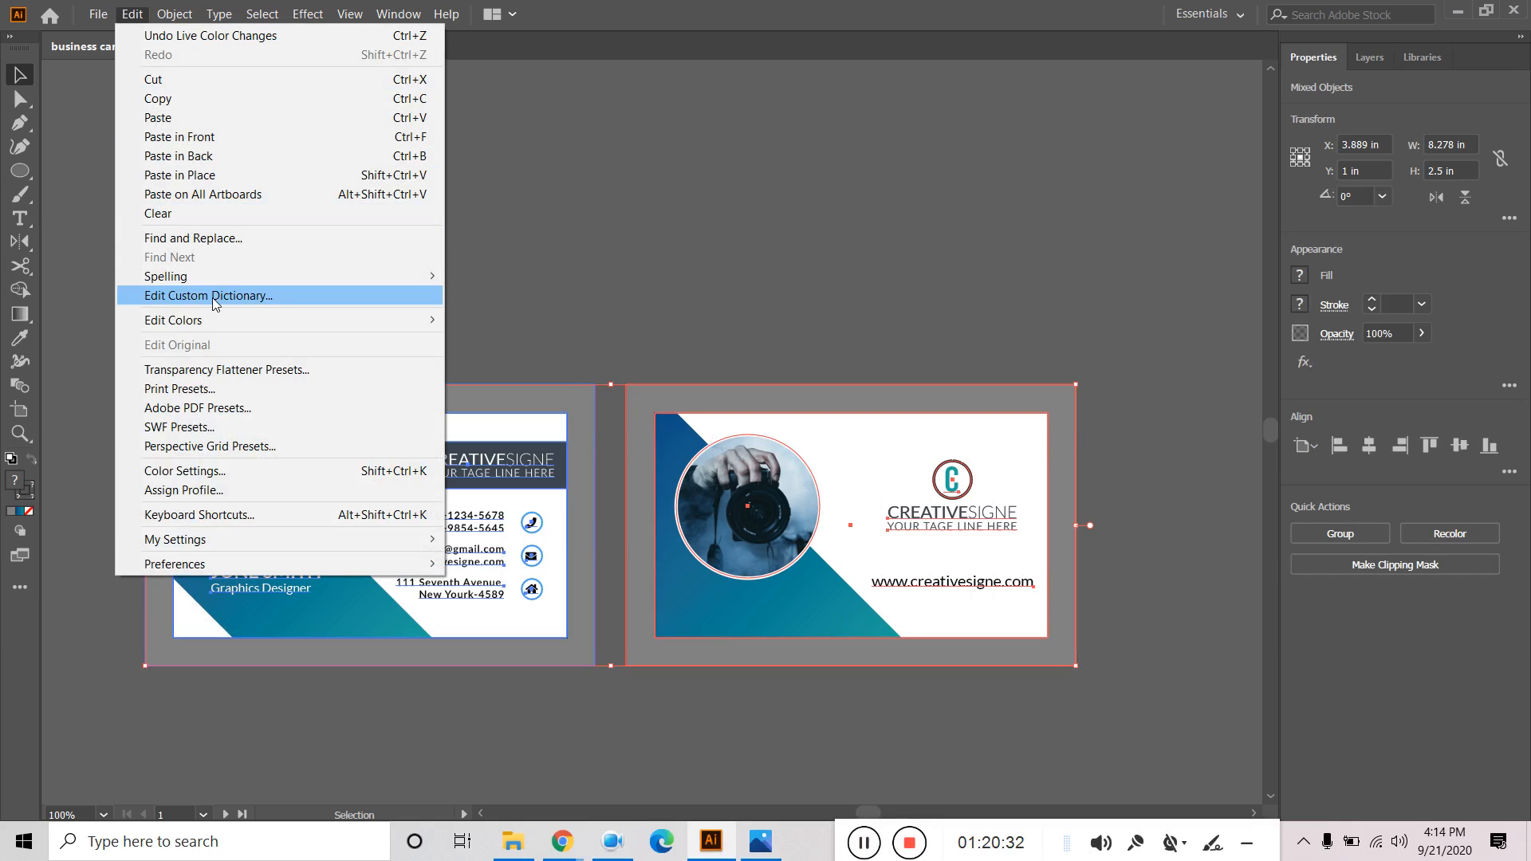
pyautogui.moveTo(213, 327)
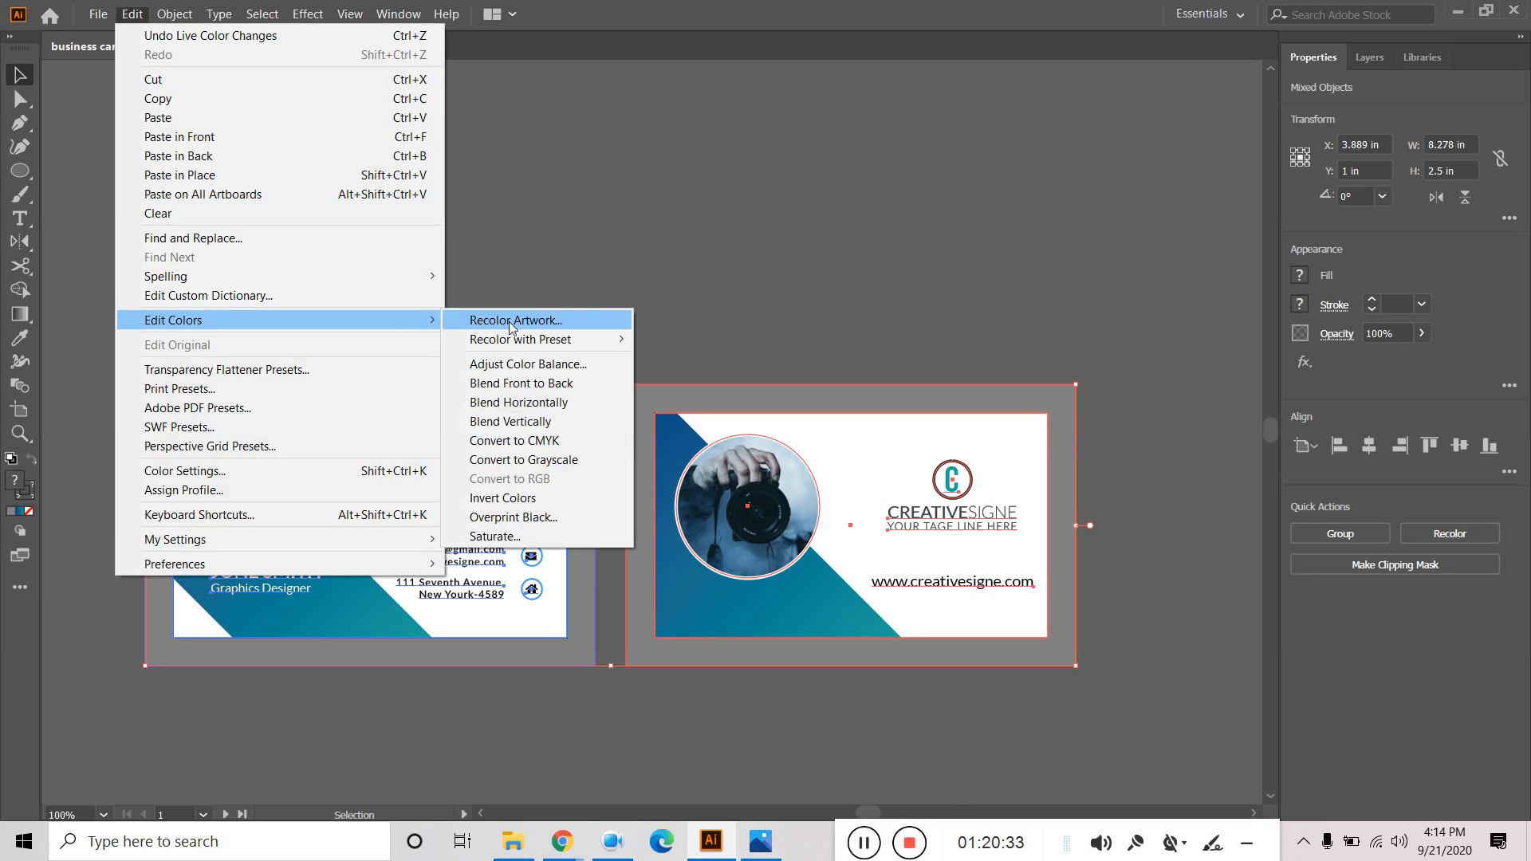
pyautogui.click(510, 323)
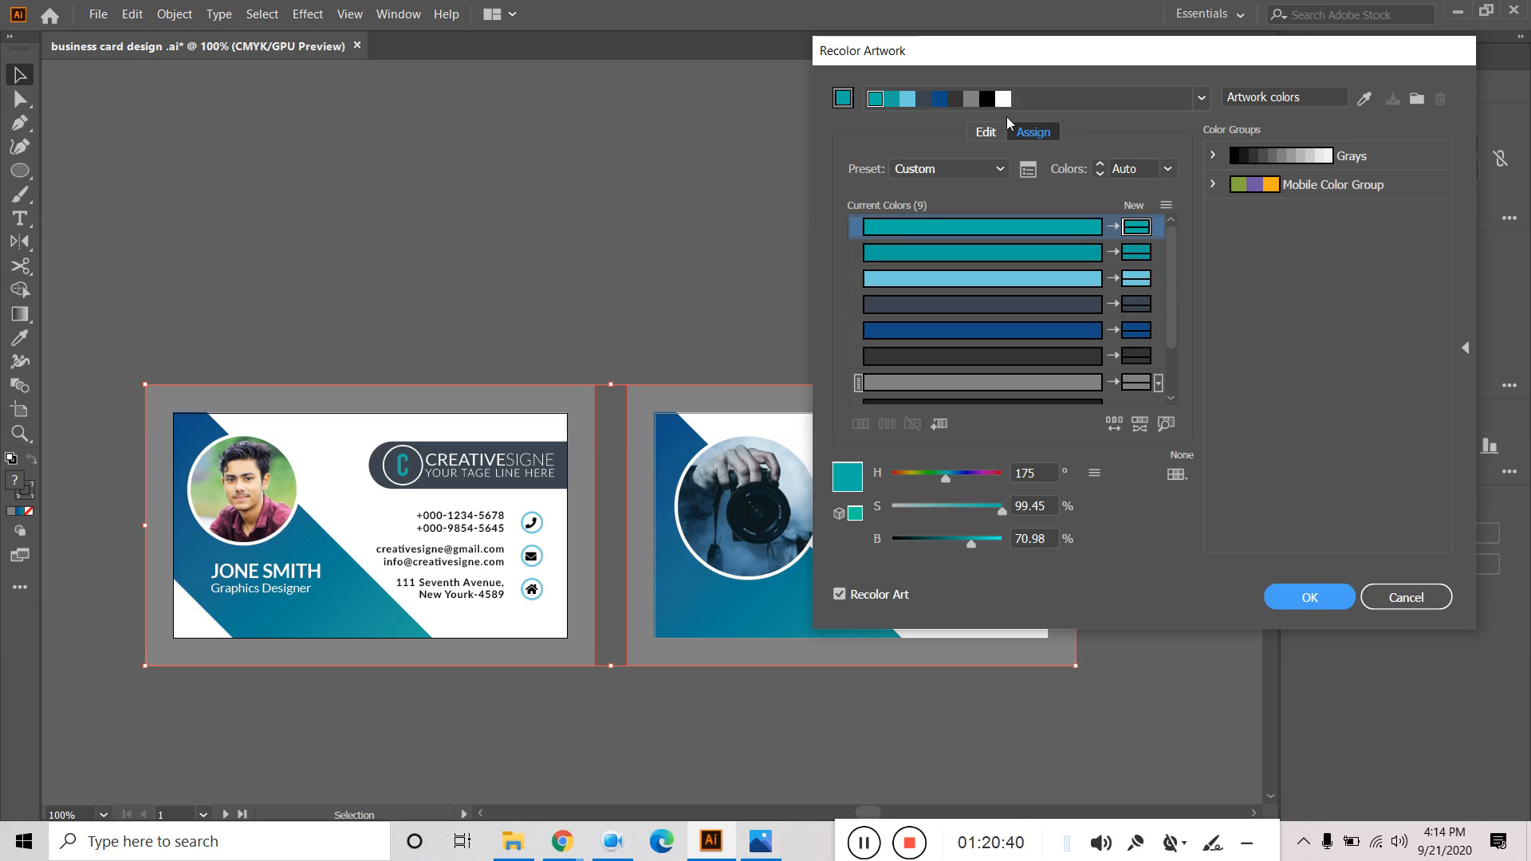
pyautogui.moveTo(972, 545)
pyautogui.mouseDown()
pyautogui.moveTo(908, 543)
pyautogui.moveTo(982, 536)
pyautogui.mouseUp()
pyautogui.moveTo(950, 477); pyautogui.dragTo(908, 478)
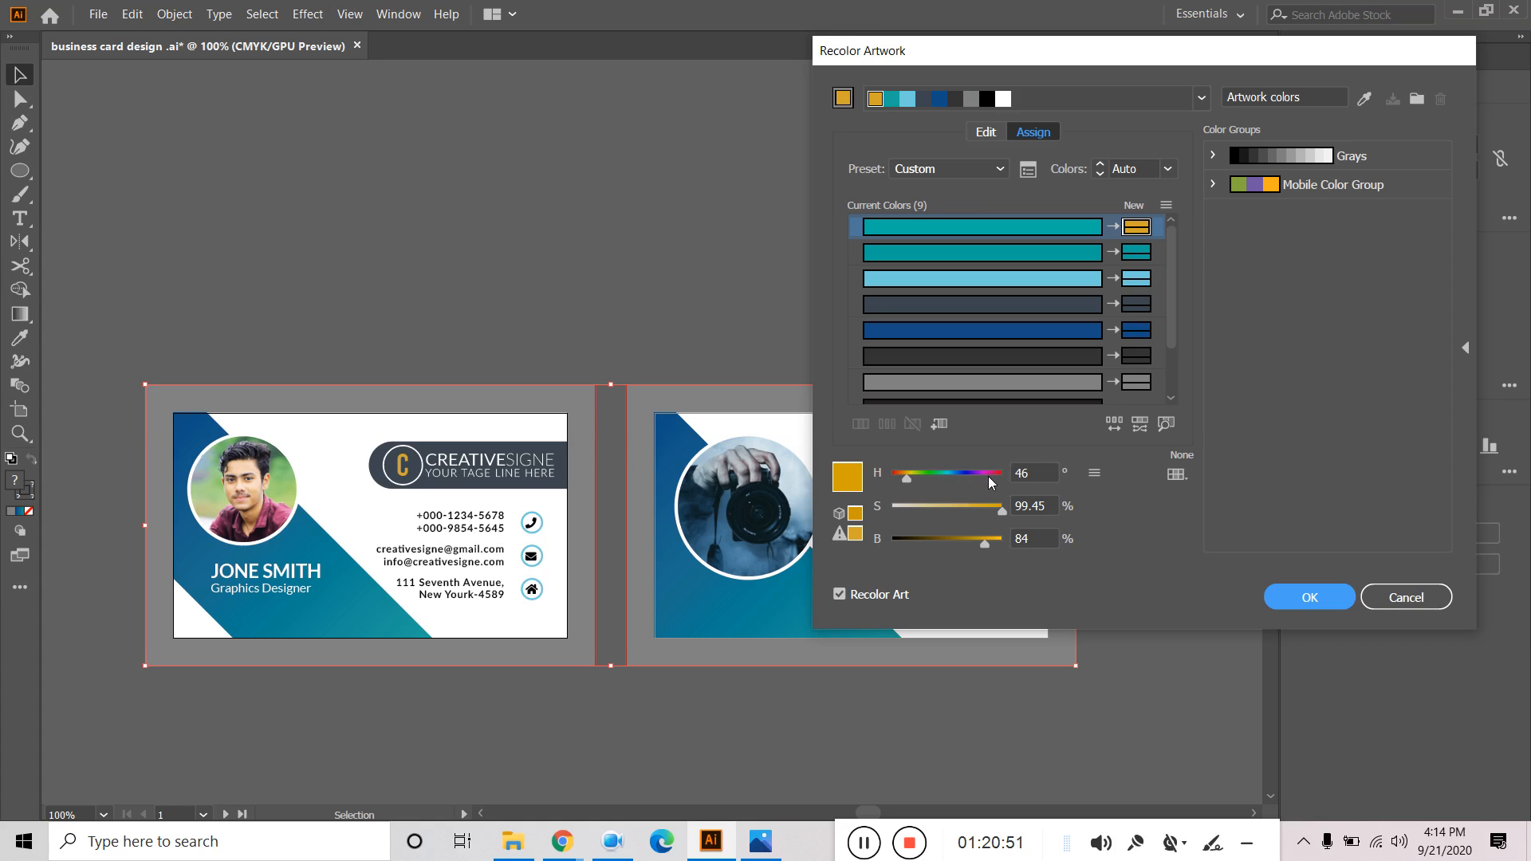
pyautogui.click(1406, 597)
pyautogui.click(133, 13)
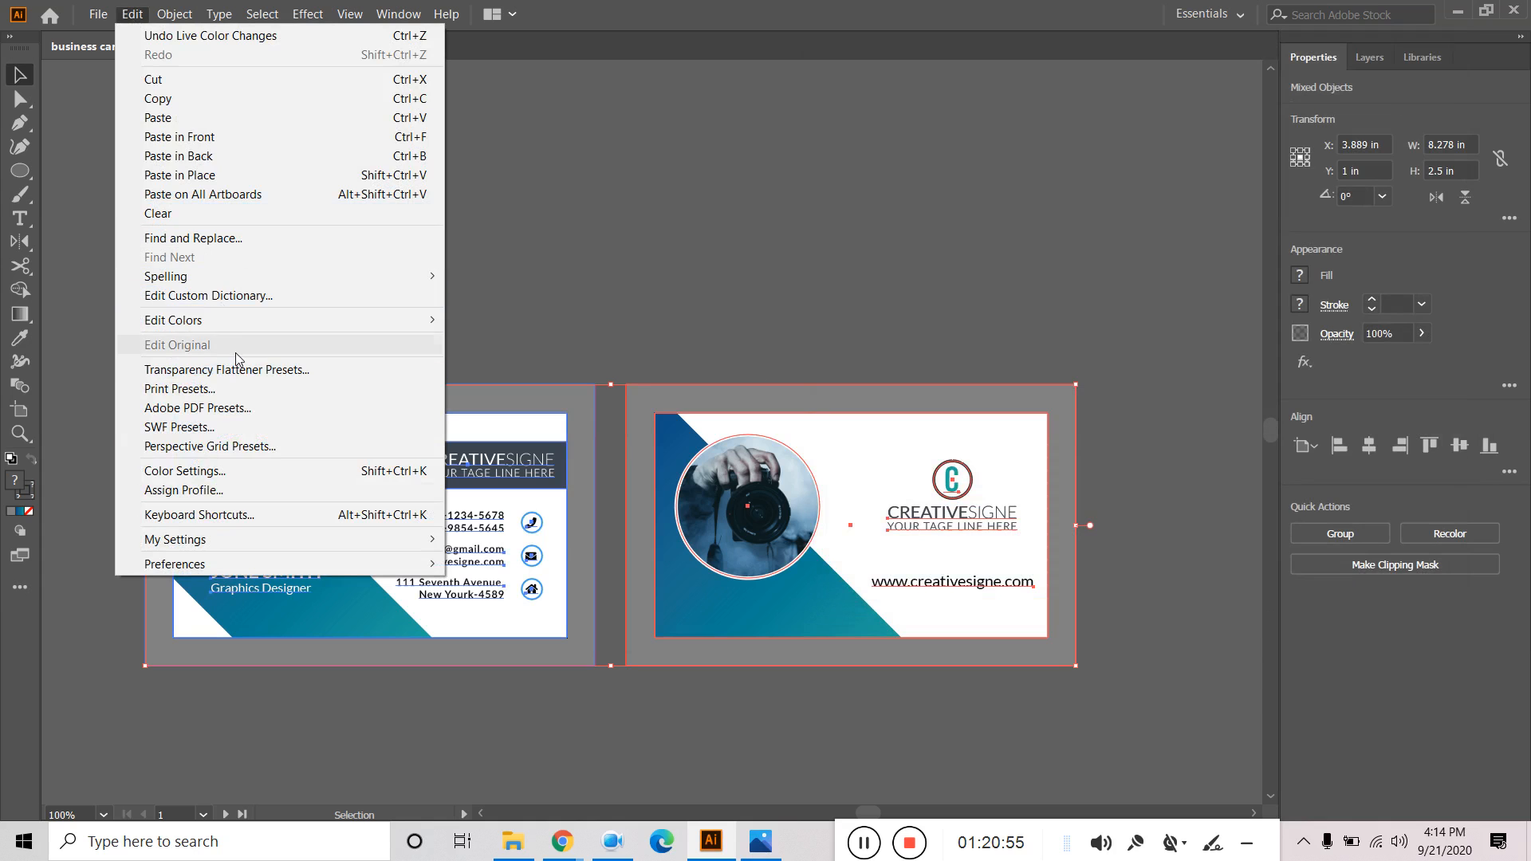
pyautogui.moveTo(343, 320)
pyautogui.click(510, 322)
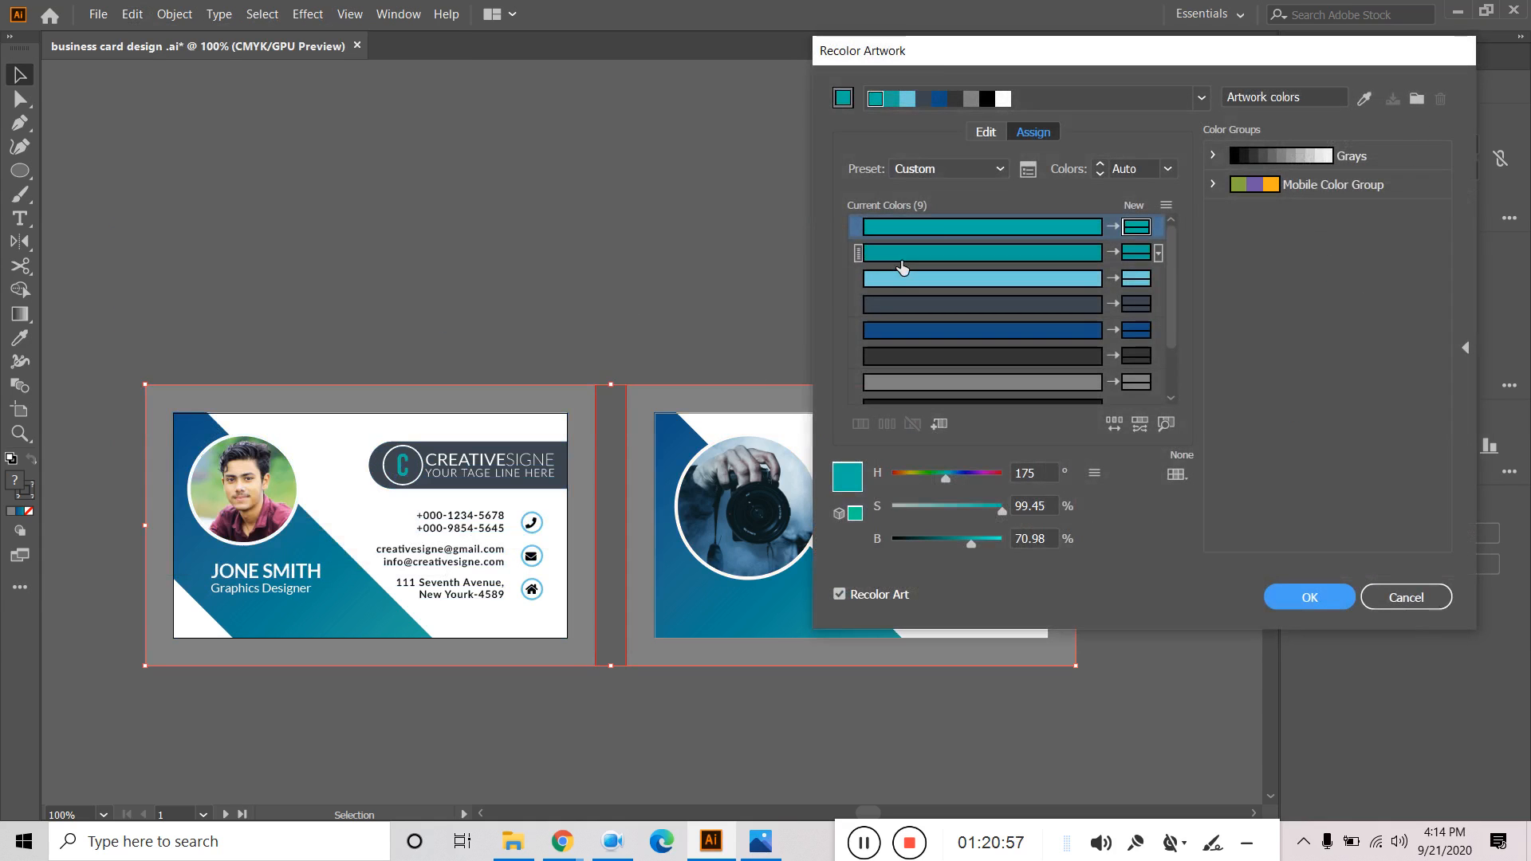
# Try shifting the cards' teal colours toward purple and red on the Recolor Artwork colour wheel.
pyautogui.click(988, 133)
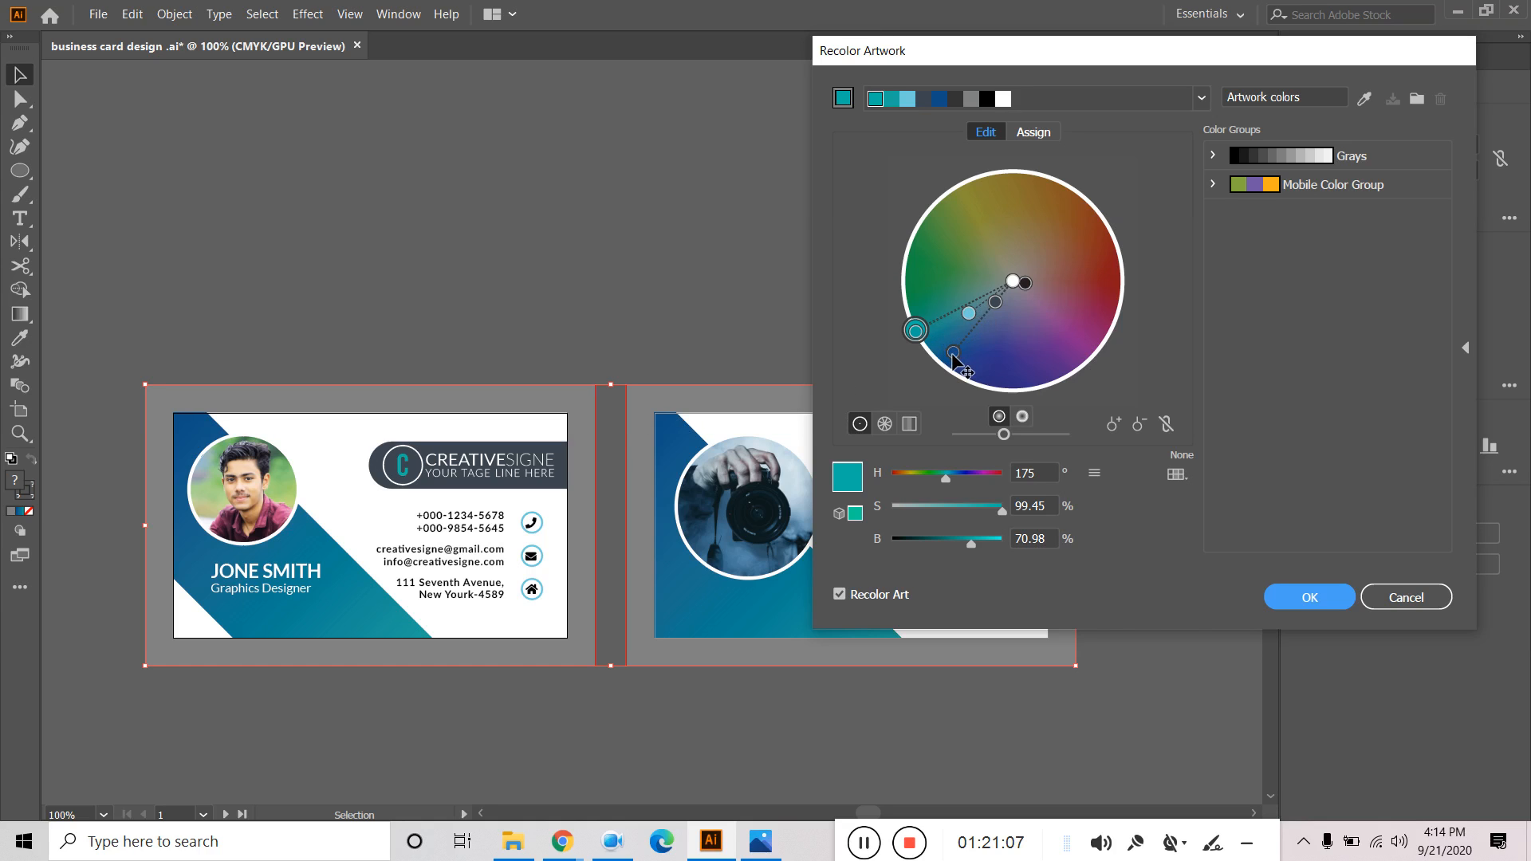
pyautogui.moveTo(954, 356); pyautogui.dragTo(1071, 349)
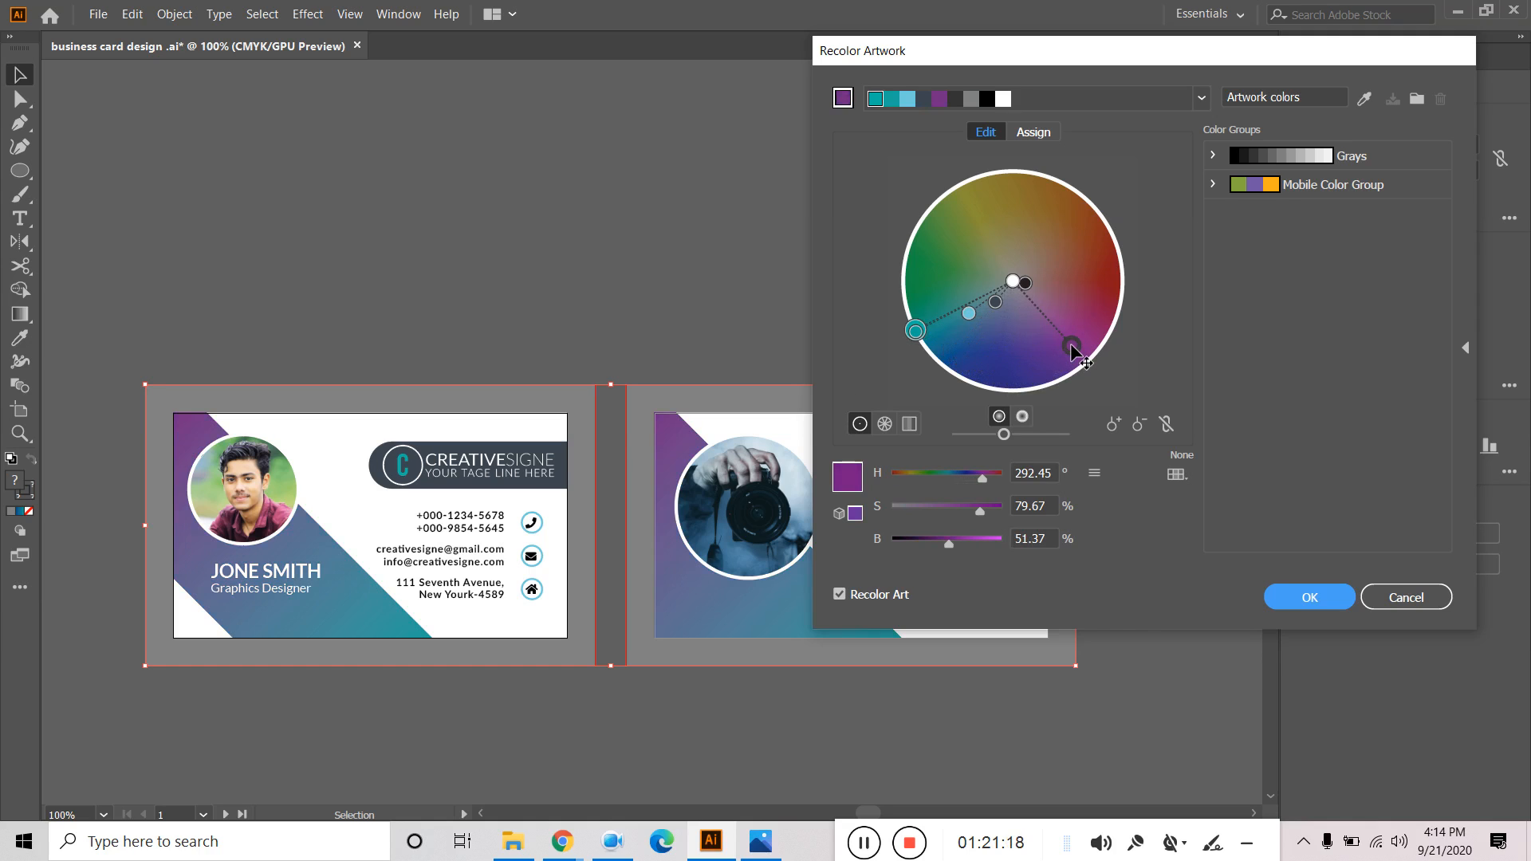
pyautogui.moveTo(1072, 345); pyautogui.dragTo(945, 242)
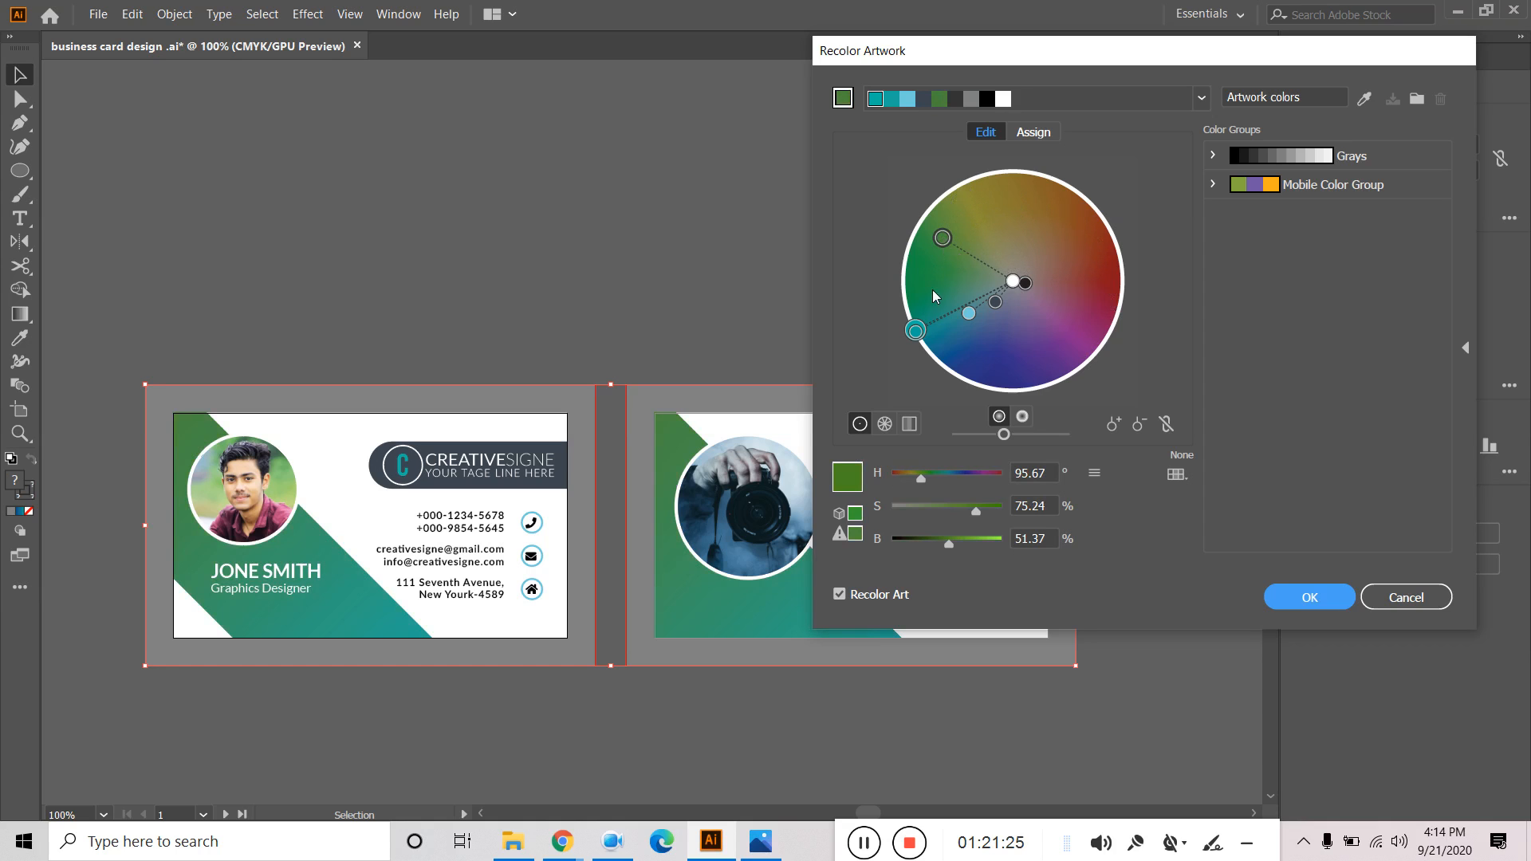
pyautogui.moveTo(917, 332)
pyautogui.mouseDown()
pyautogui.moveTo(1035, 359)
pyautogui.moveTo(1079, 338)
pyautogui.moveTo(1047, 265)
pyautogui.moveTo(1064, 353)
pyautogui.moveTo(1039, 372)
pyautogui.moveTo(967, 376)
pyautogui.moveTo(935, 324)
pyautogui.moveTo(945, 335)
pyautogui.moveTo(917, 332)
pyautogui.mouseUp()
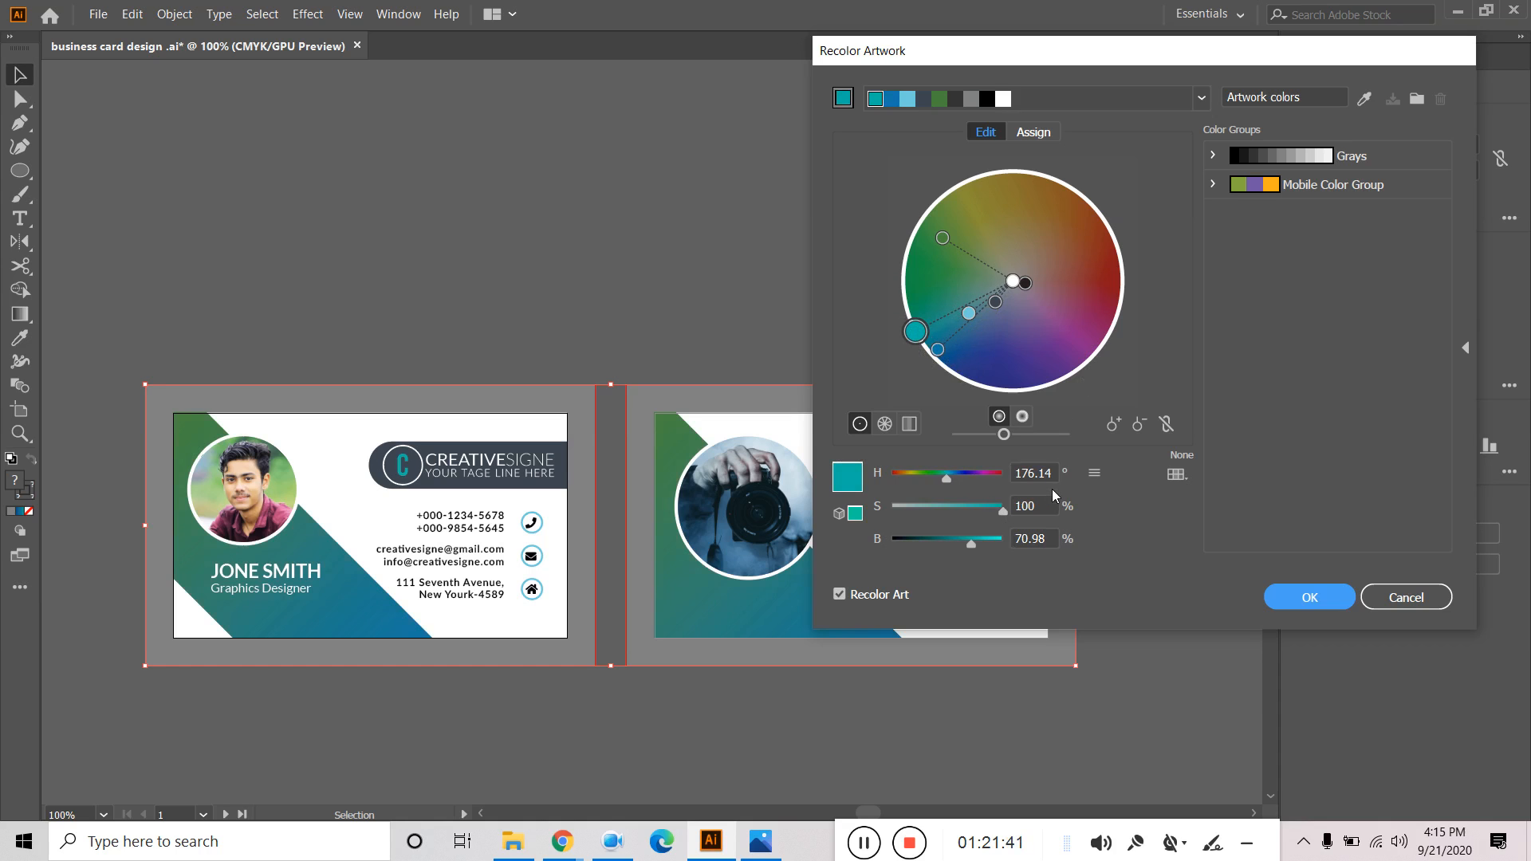
# Cancel the recolouring, keeping the original colours, and switch to the blank Untitled-1 document.
pyautogui.click(1400, 604)
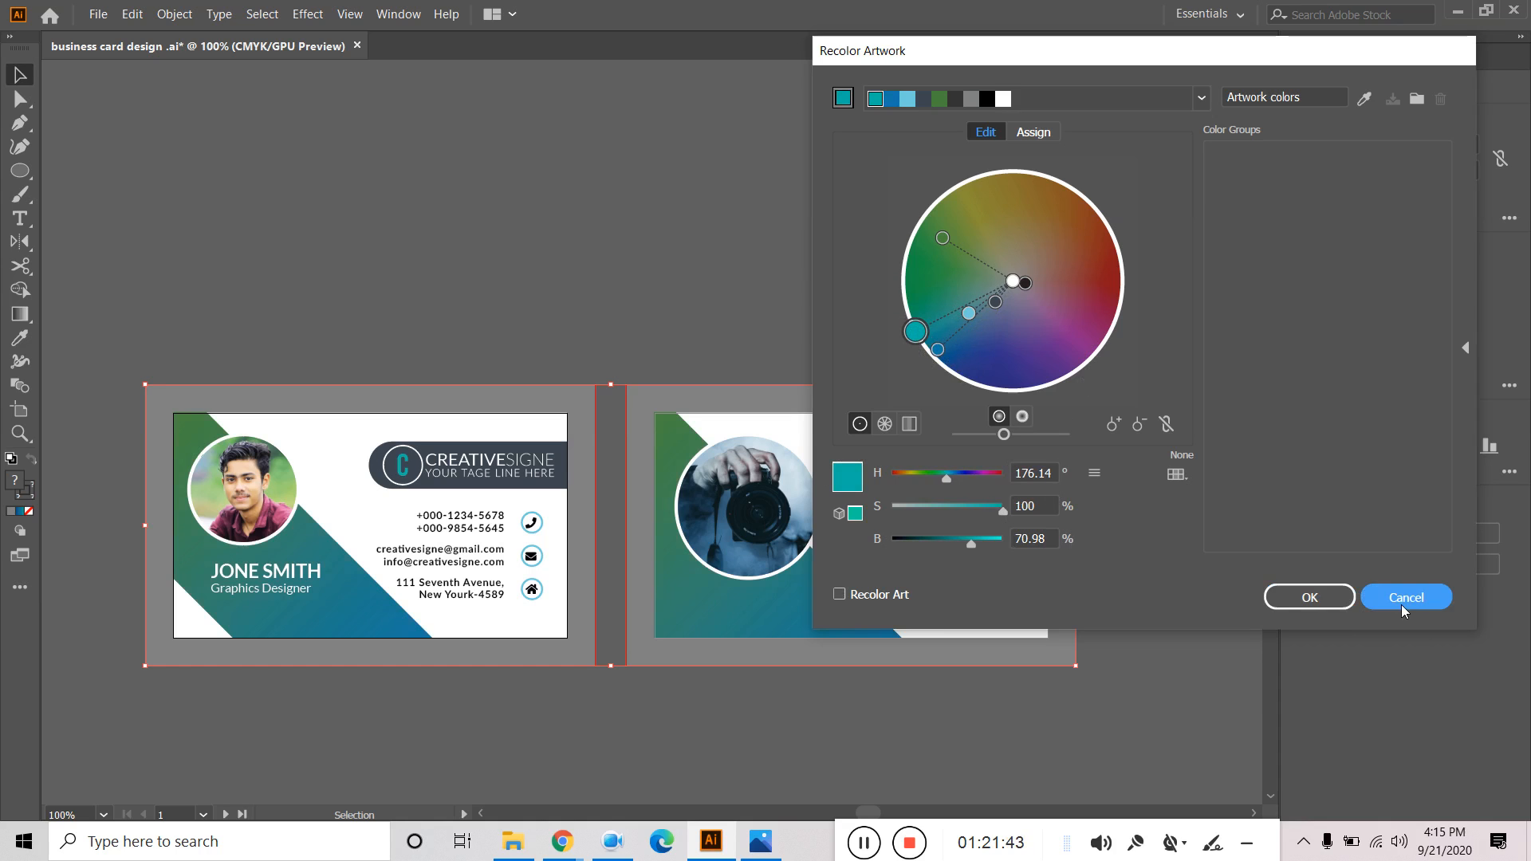
pyautogui.click(604, 188)
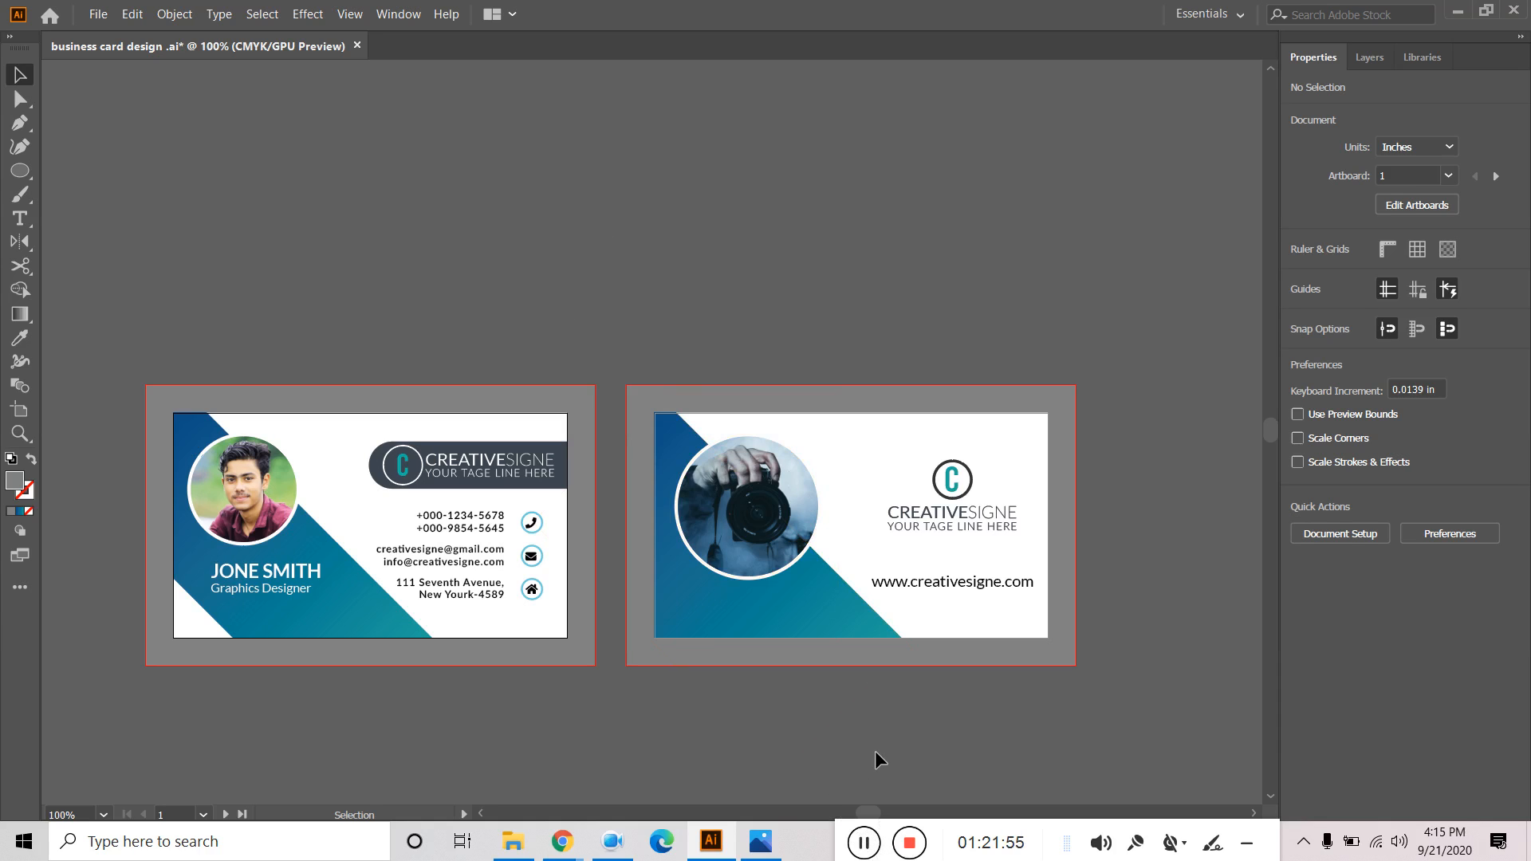
pyautogui.moveTo(838, 833); pyautogui.dragTo(847, 837)
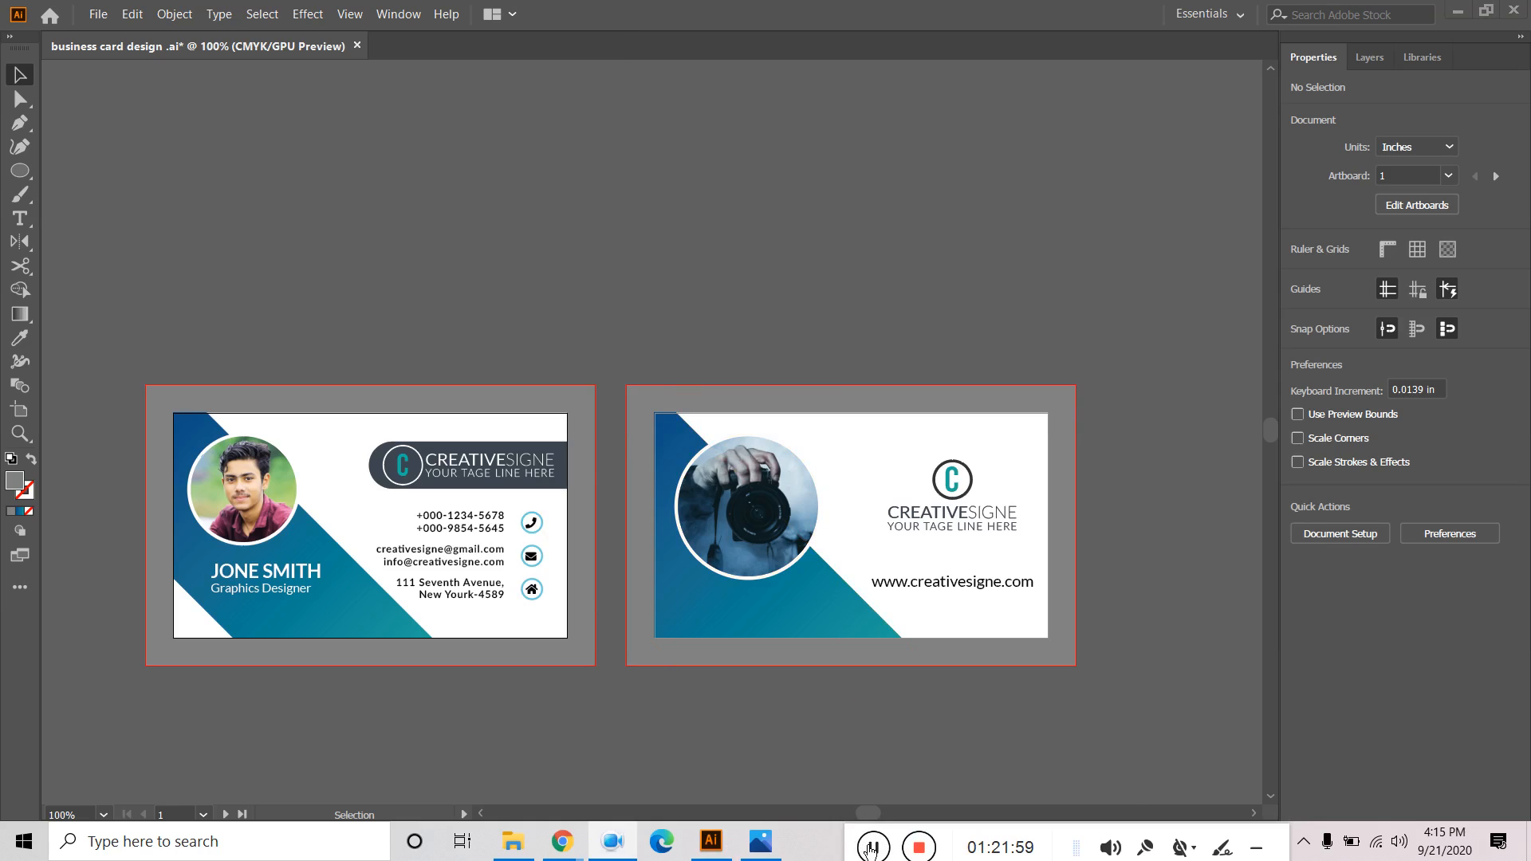
pyautogui.click(871, 847)
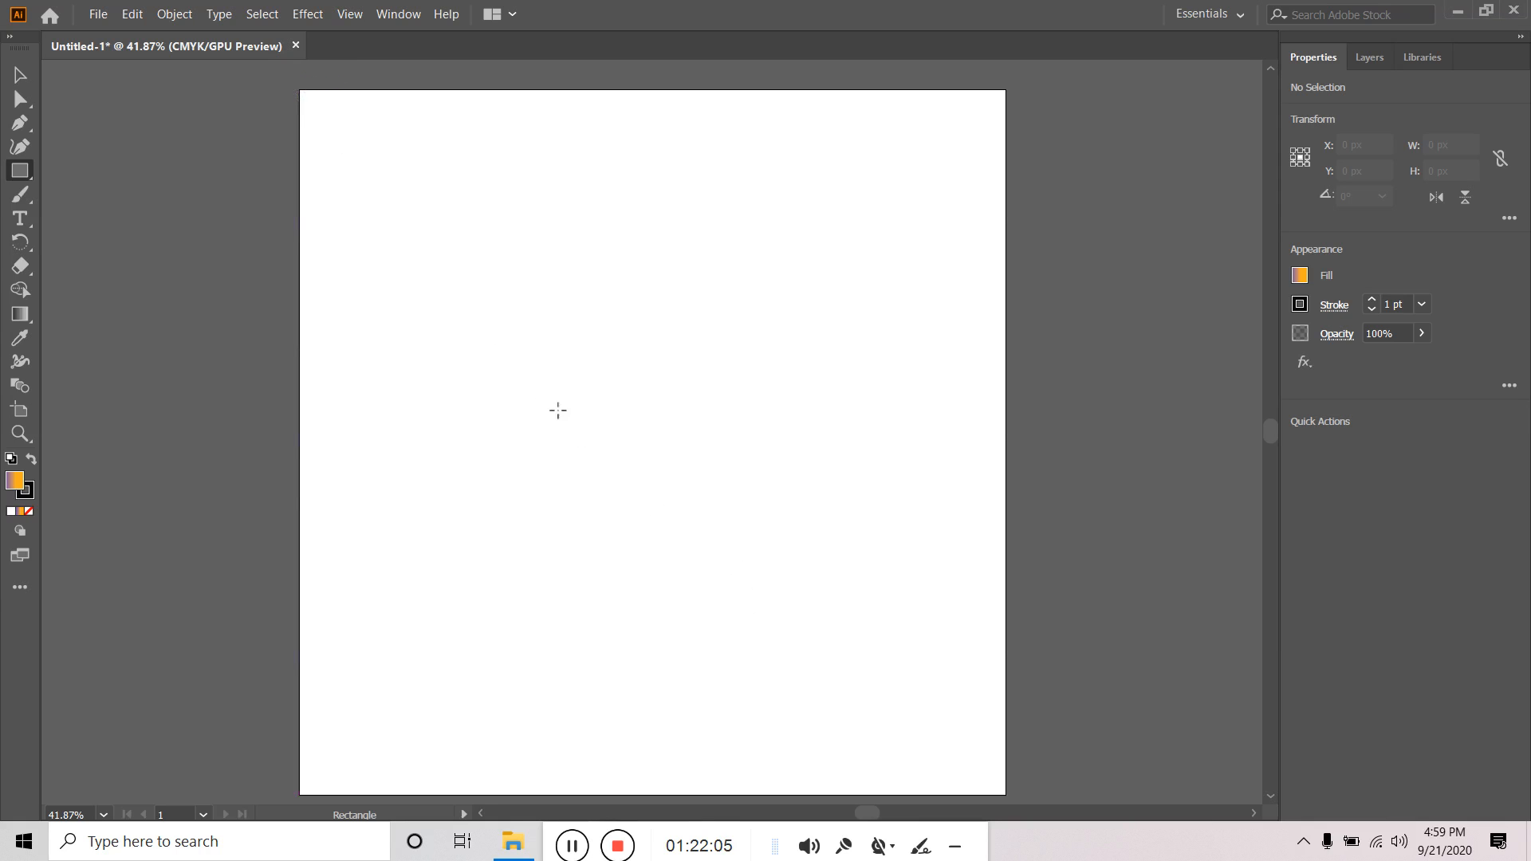
# Draw a 1080 × 1080 px square over the whole artboard and fill it solid red.
pyautogui.moveTo(299, 89); pyautogui.dragTo(1007, 795)
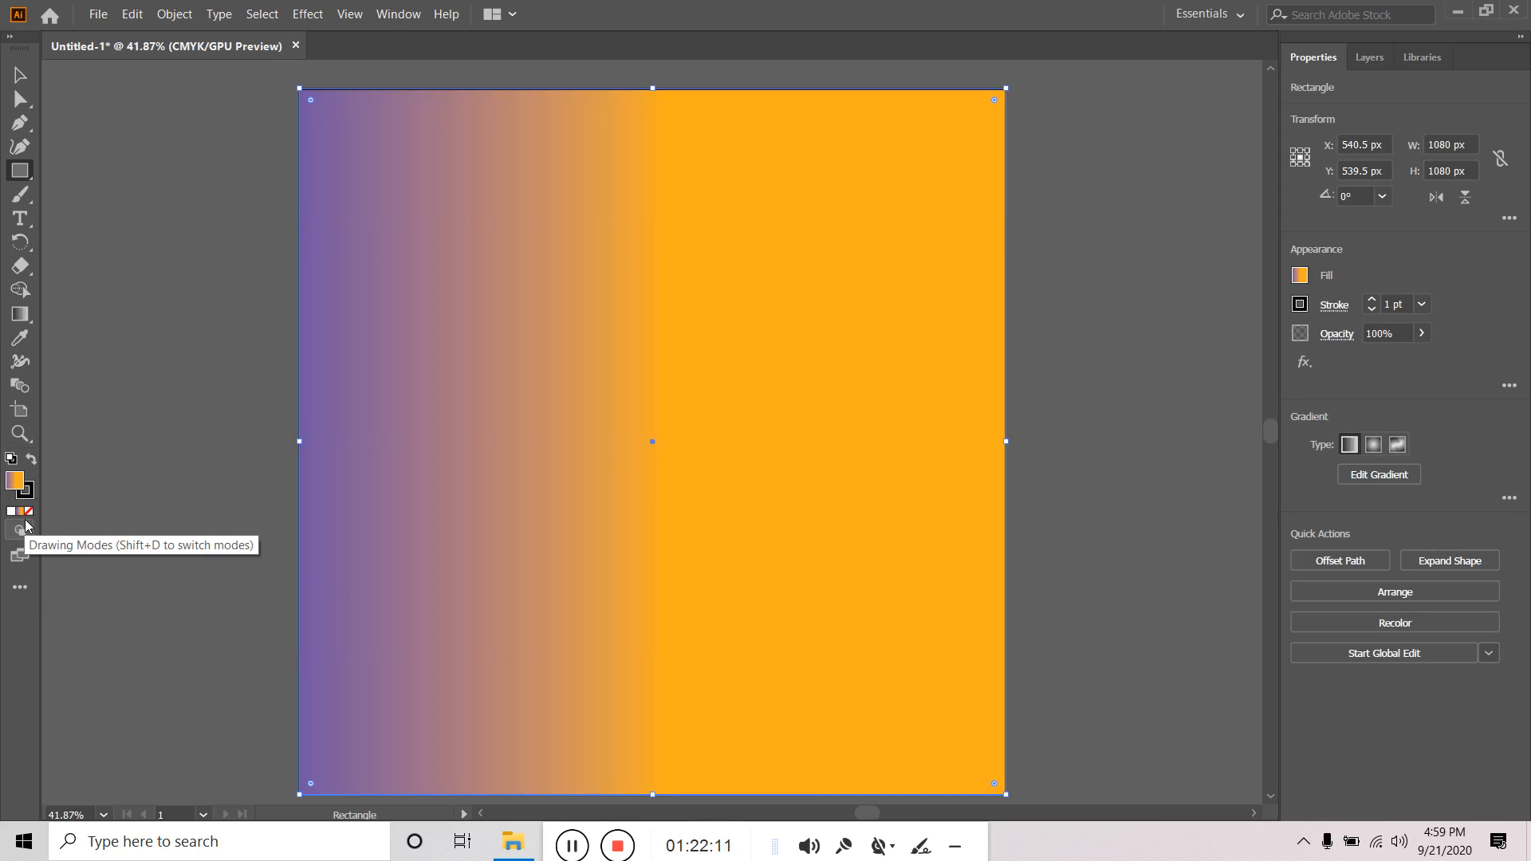
pyautogui.doubleClick(15, 481)
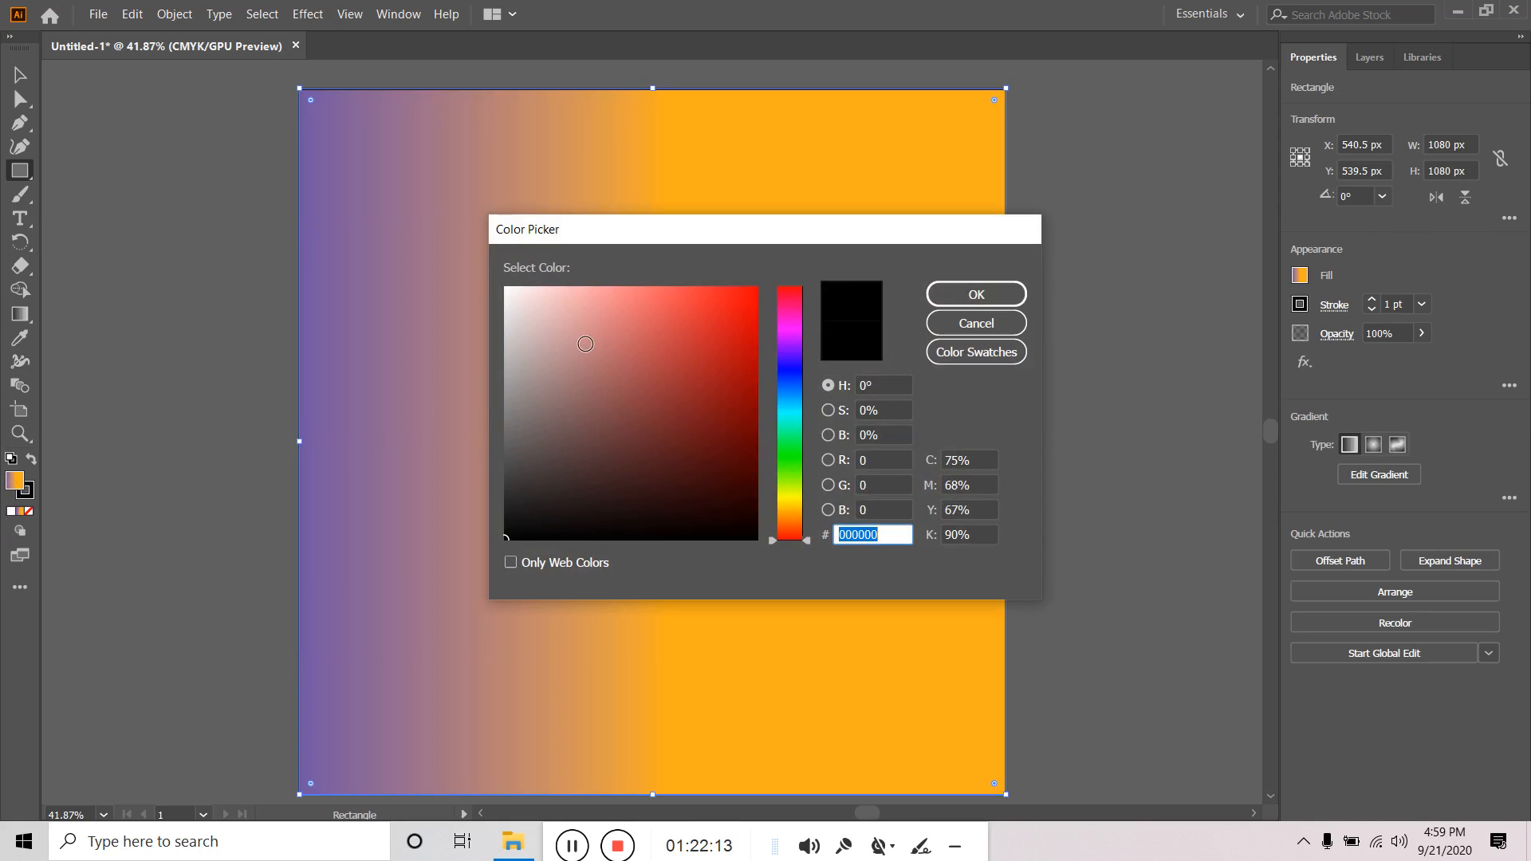
pyautogui.click(702, 294)
pyautogui.click(982, 298)
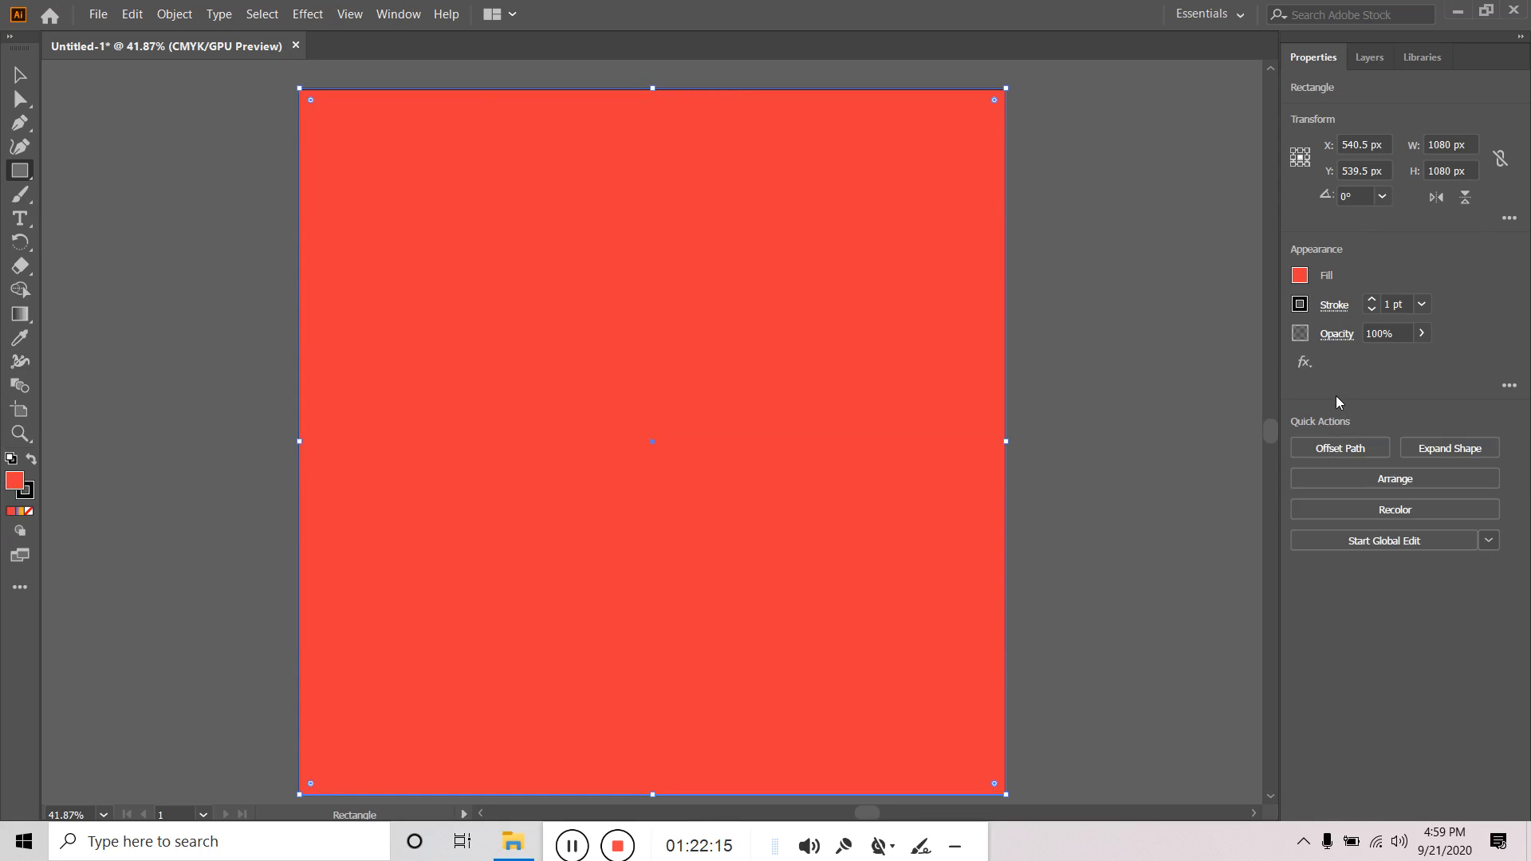
pyautogui.click(23, 317)
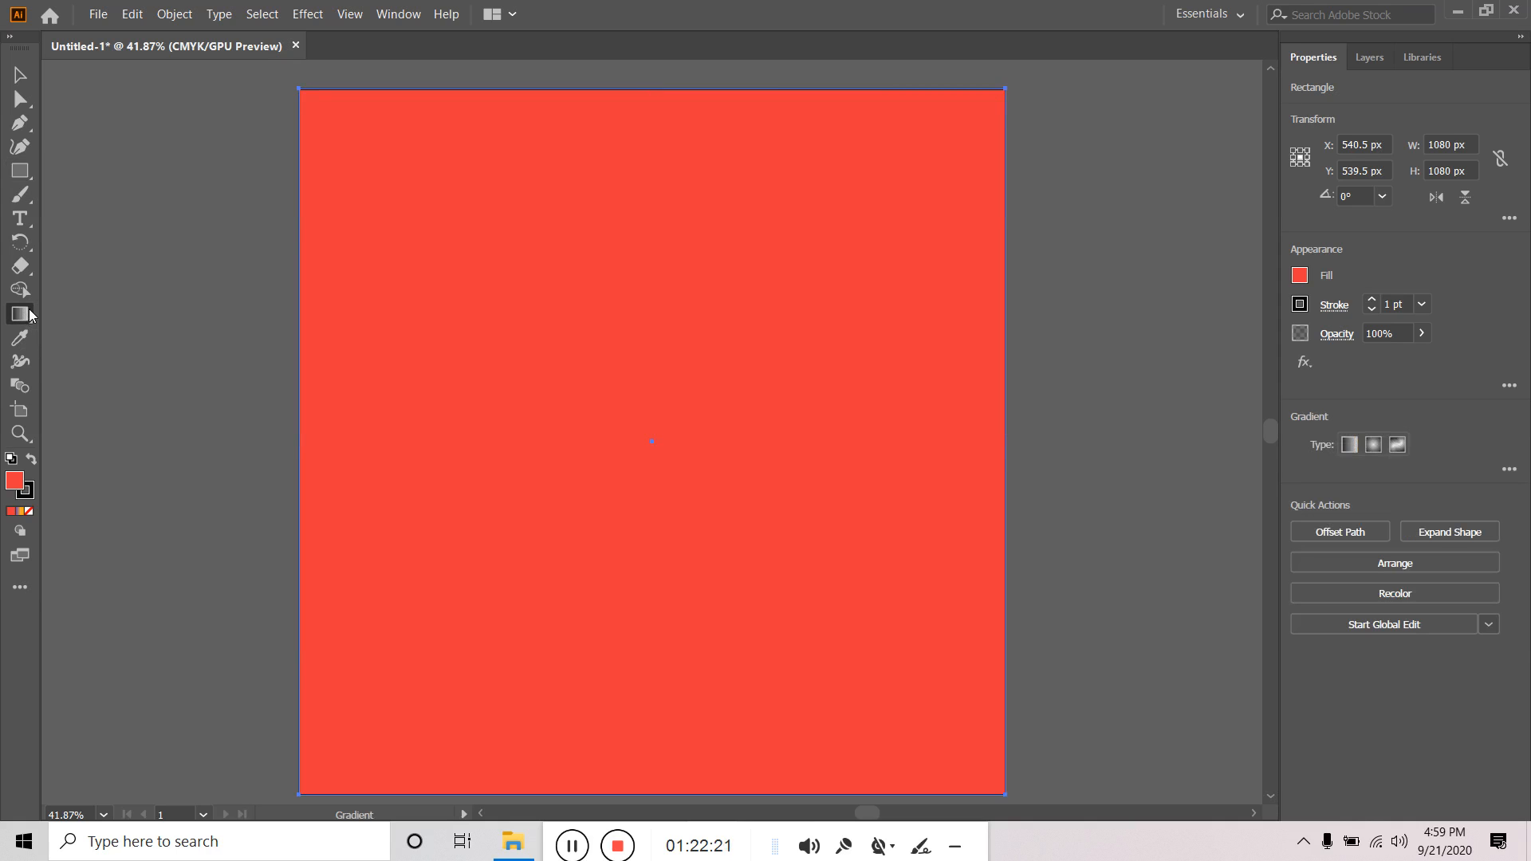
# Give the square a linear gradient fill and start angling it across the square.
pyautogui.click(1353, 444)
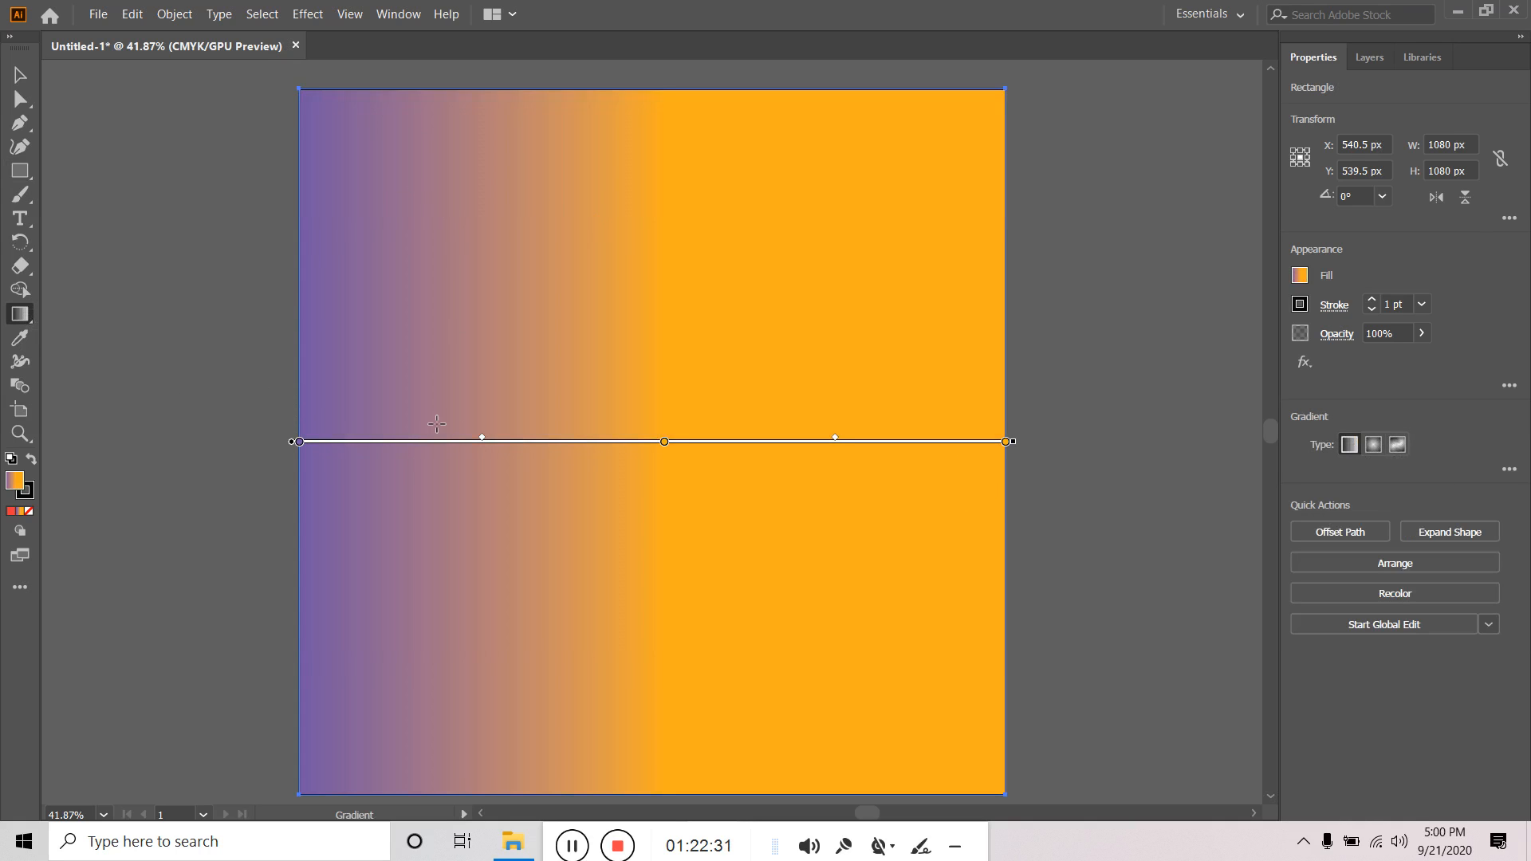
pyautogui.click(27, 79)
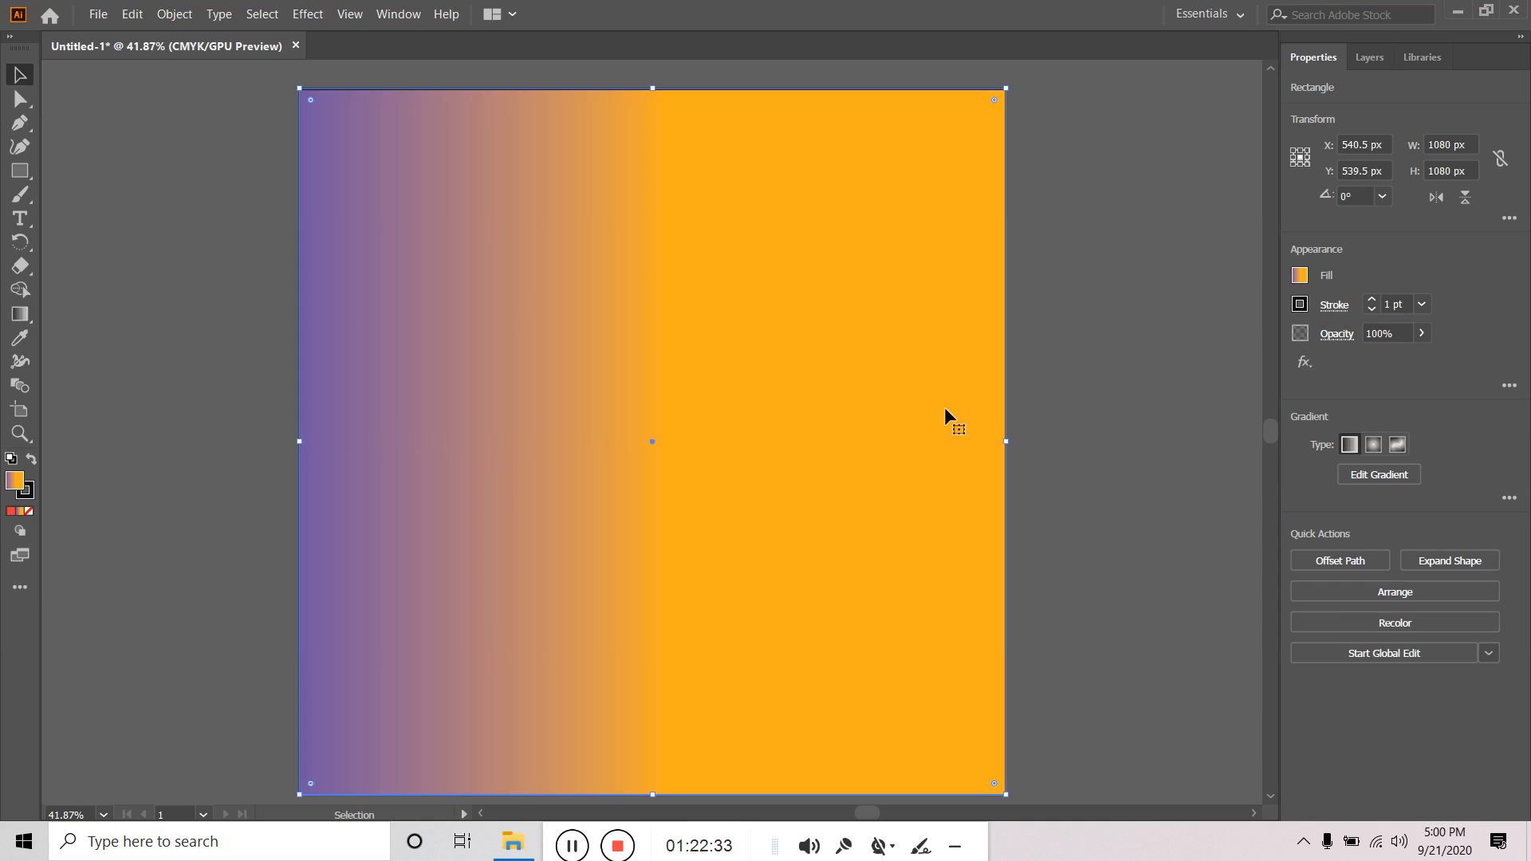
pyautogui.click(20, 313)
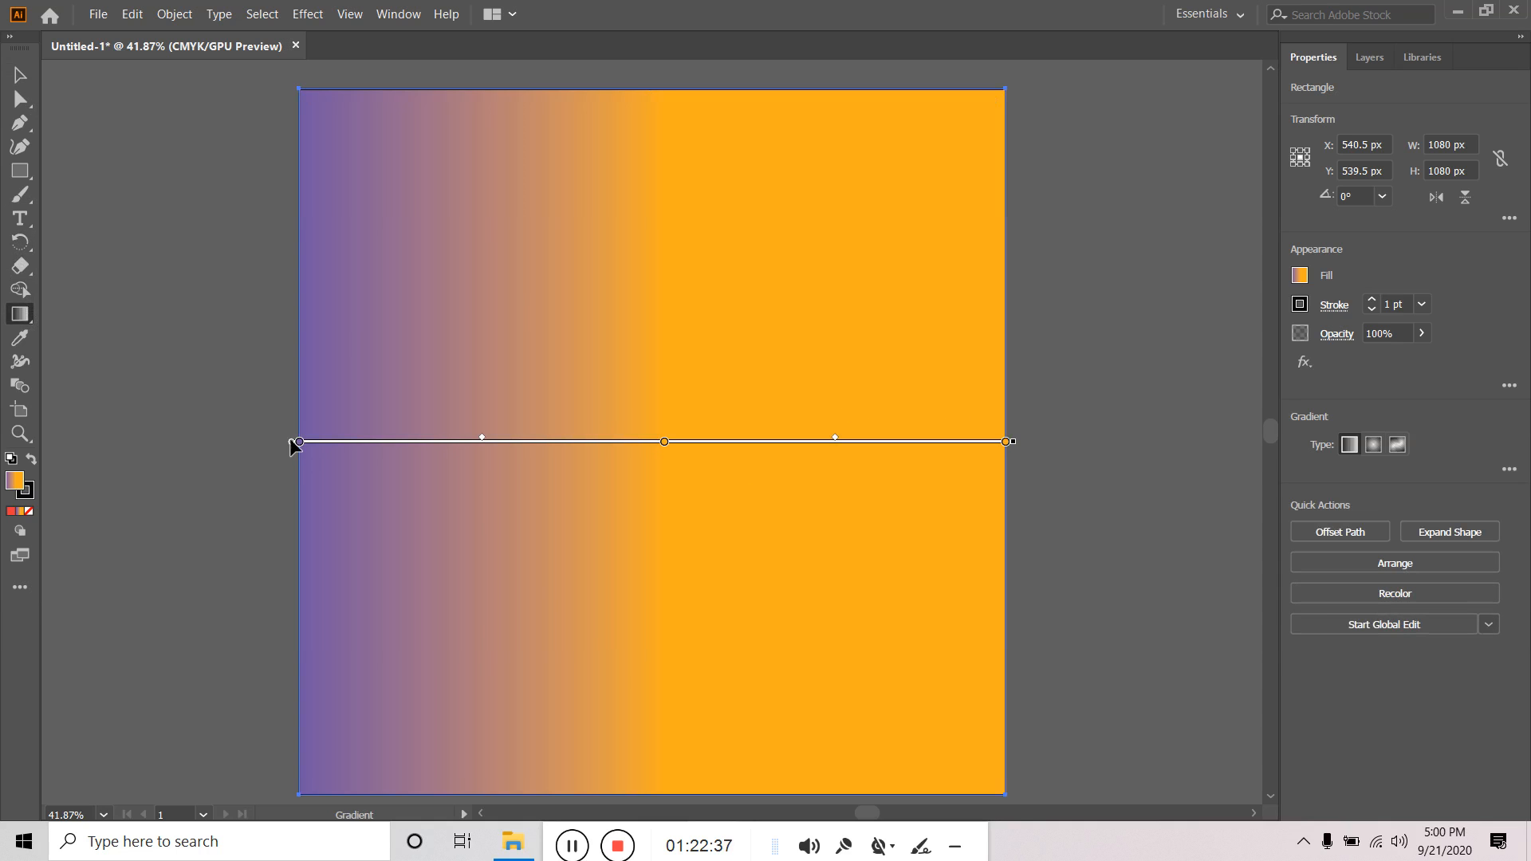
pyautogui.moveTo(290, 445)
pyautogui.mouseDown()
pyautogui.moveTo(342, 356)
pyautogui.moveTo(247, 367)
pyautogui.moveTo(270, 392)
pyautogui.mouseUp()
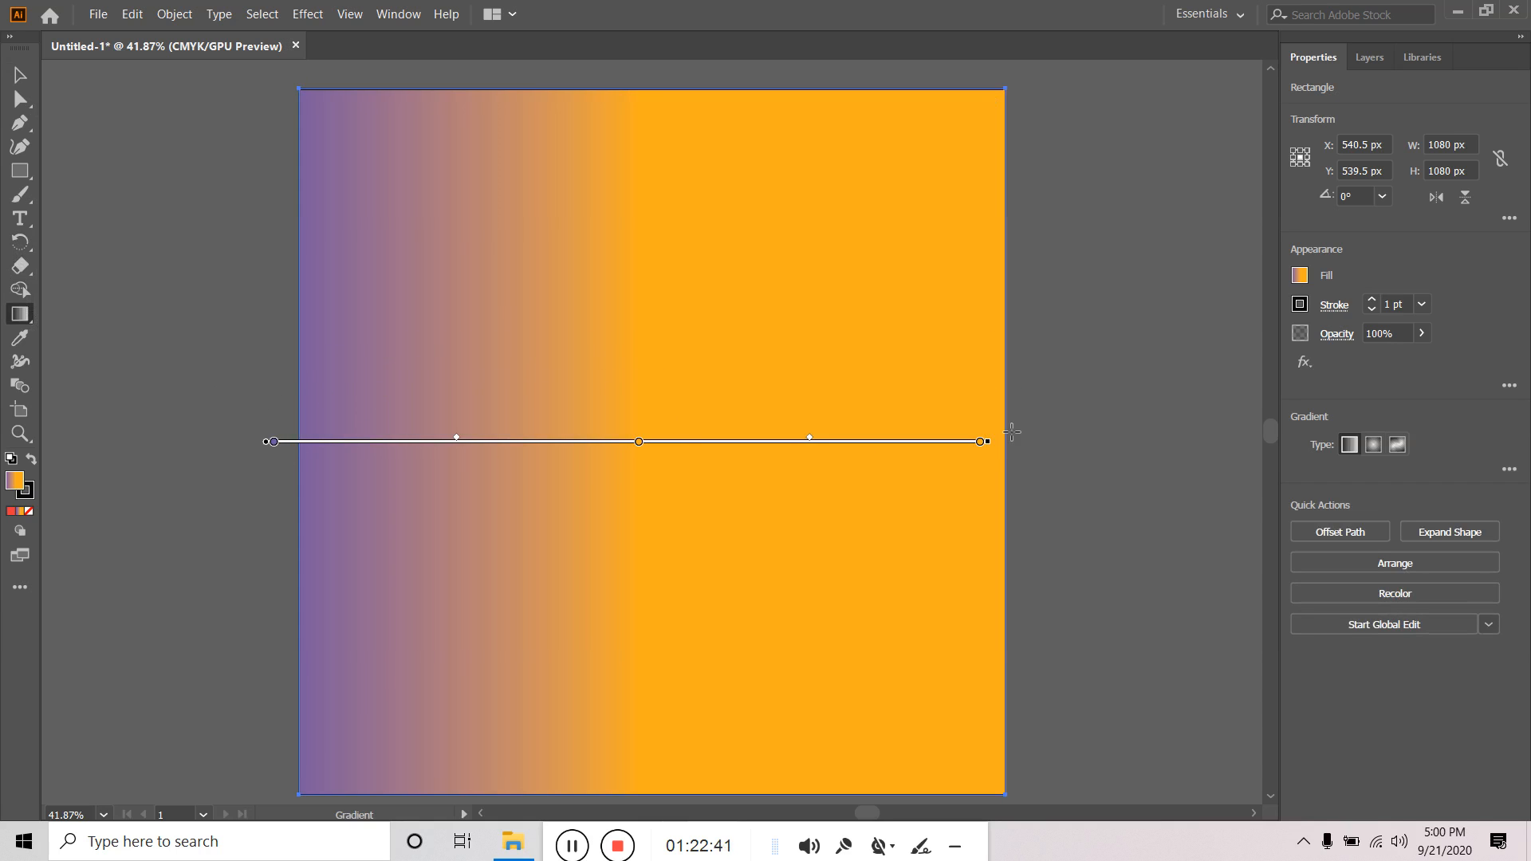
pyautogui.moveTo(993, 444)
pyautogui.mouseDown()
pyautogui.moveTo(892, 601)
pyautogui.moveTo(629, 718)
pyautogui.mouseUp()
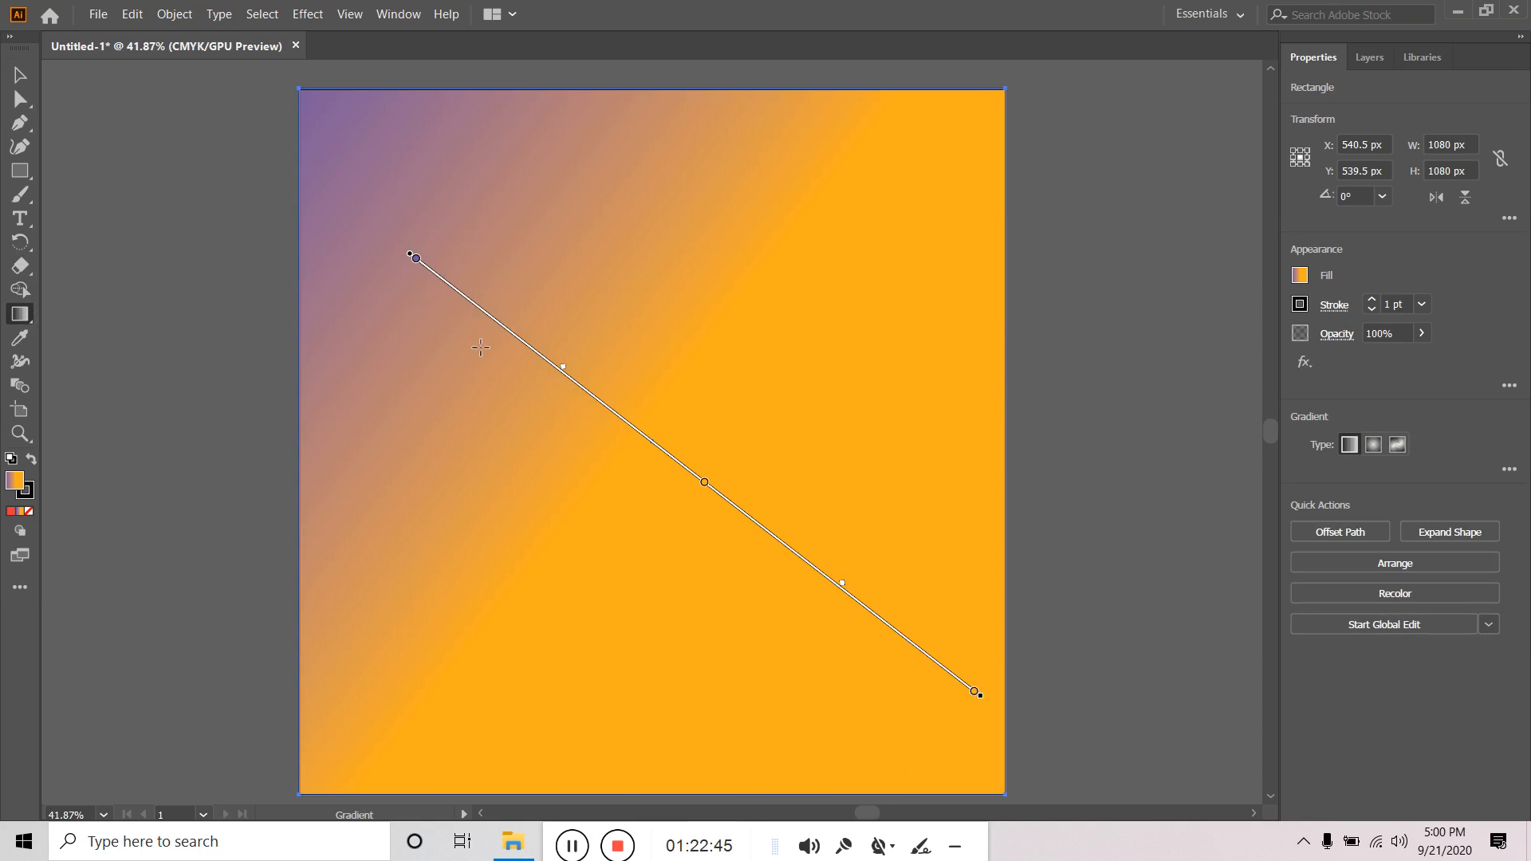
# Remove the purple stop and swing the gradient horizontal across the square's middle.
pyautogui.moveTo(416, 257); pyautogui.dragTo(458, 217)
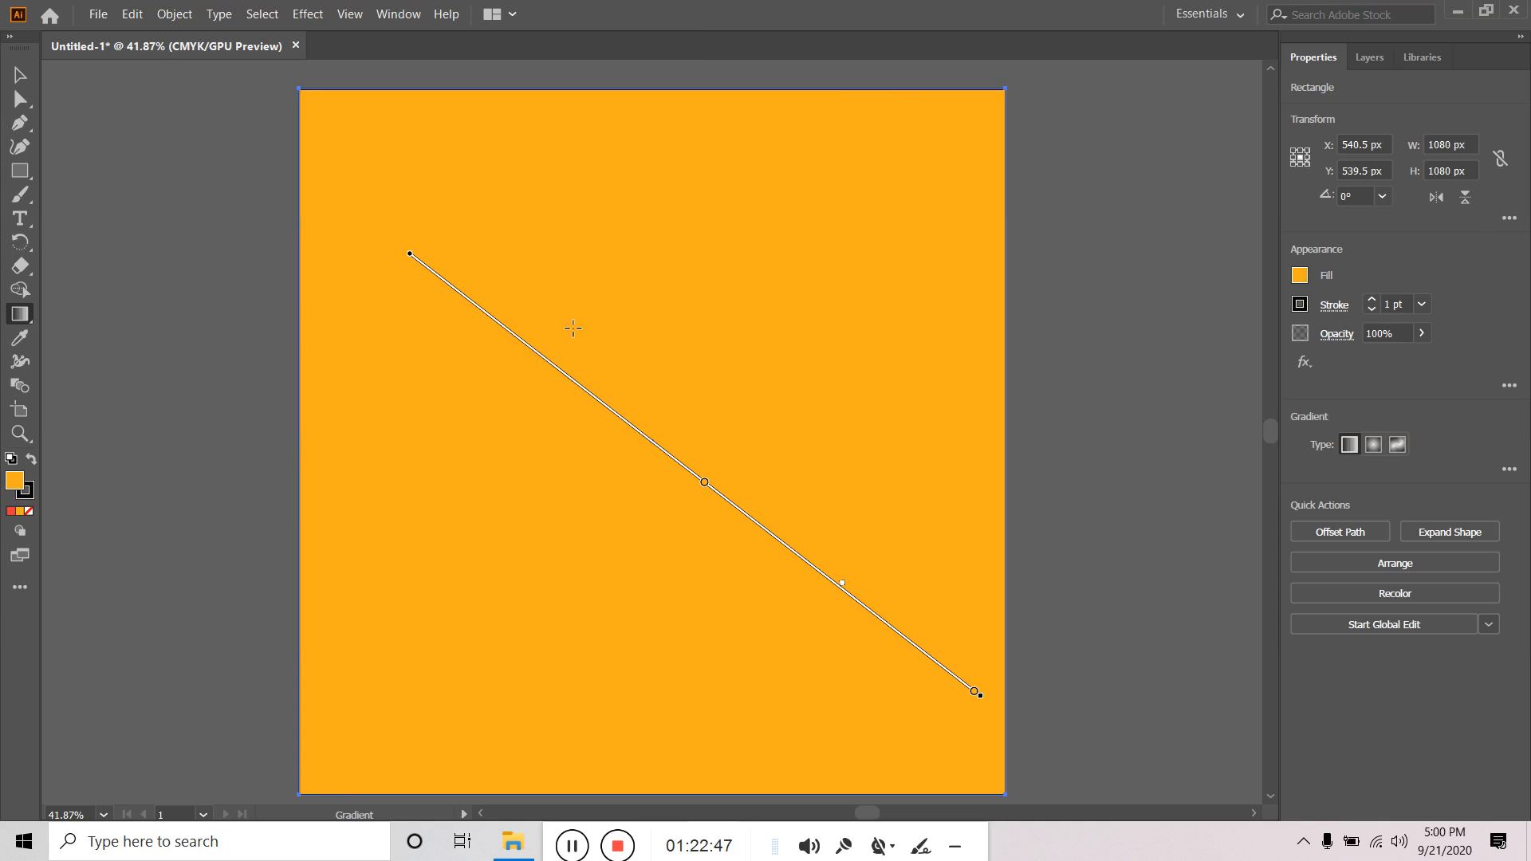
pyautogui.moveTo(985, 698)
pyautogui.mouseDown()
pyautogui.moveTo(830, 741)
pyautogui.moveTo(379, 734)
pyautogui.moveTo(410, 731)
pyautogui.mouseUp()
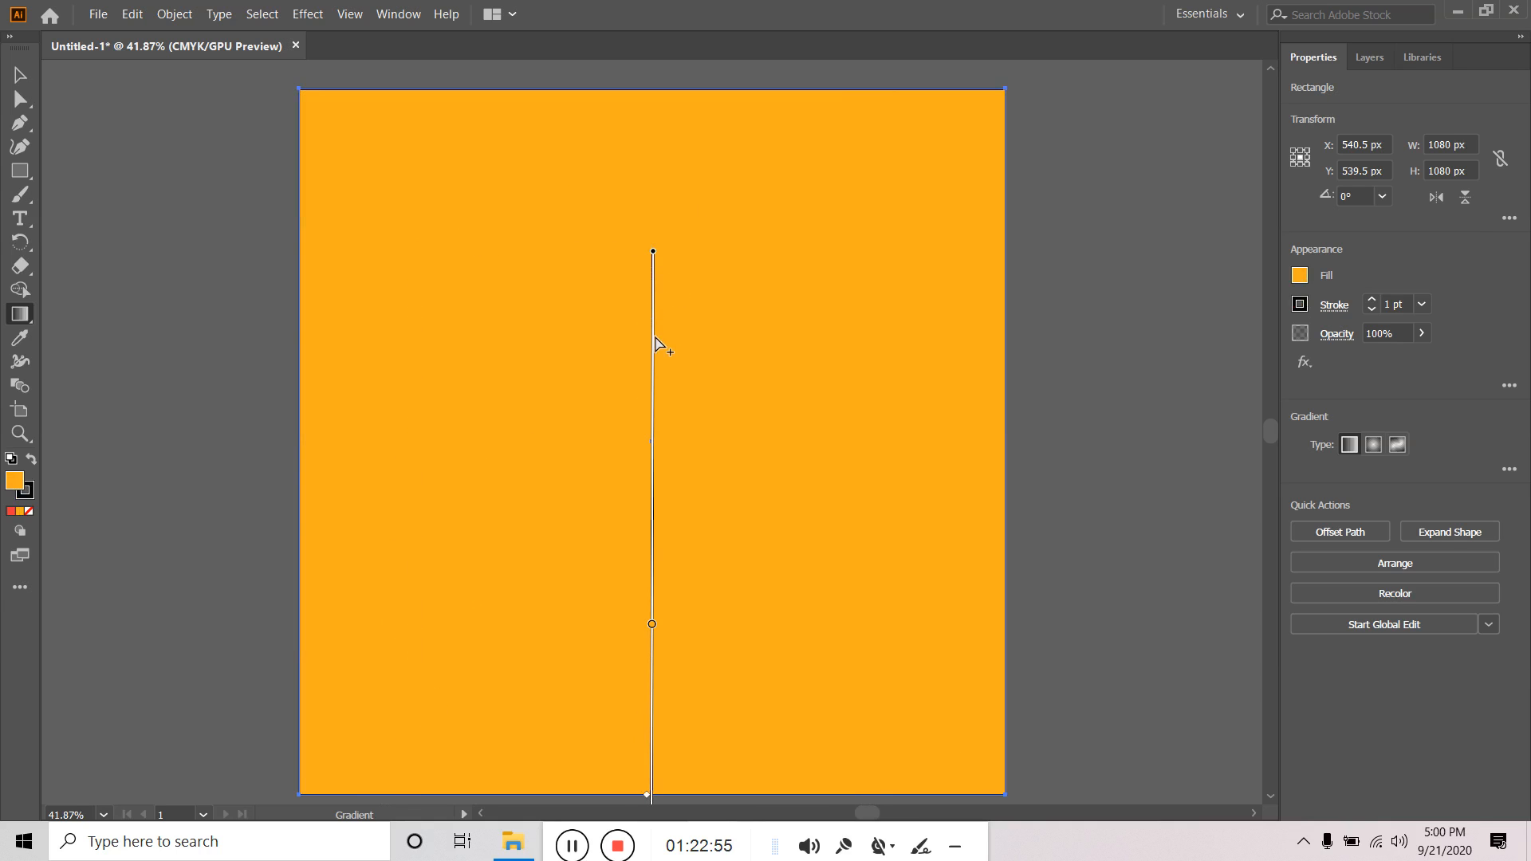
pyautogui.moveTo(649, 632)
pyautogui.mouseDown()
pyautogui.moveTo(659, 496)
pyautogui.moveTo(641, 461)
pyautogui.mouseUp()
pyautogui.scroll(-1, 740, 381)
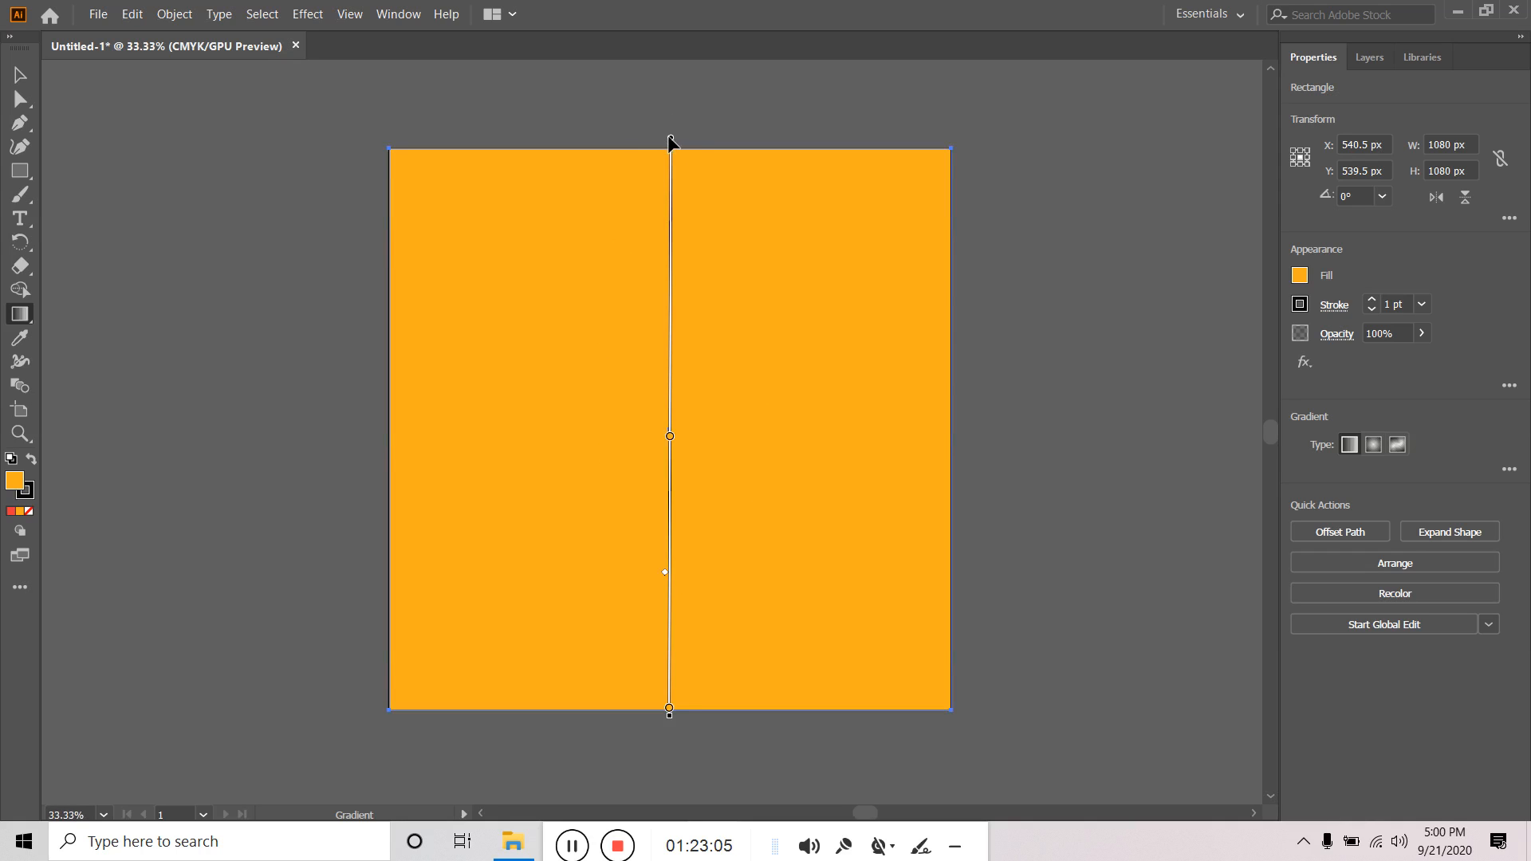
pyautogui.moveTo(671, 148); pyautogui.dragTo(530, 166)
pyautogui.moveTo(674, 747)
pyautogui.mouseDown()
pyautogui.moveTo(998, 495)
pyautogui.moveTo(1153, 139)
pyautogui.moveTo(1149, 162)
pyautogui.mouseUp()
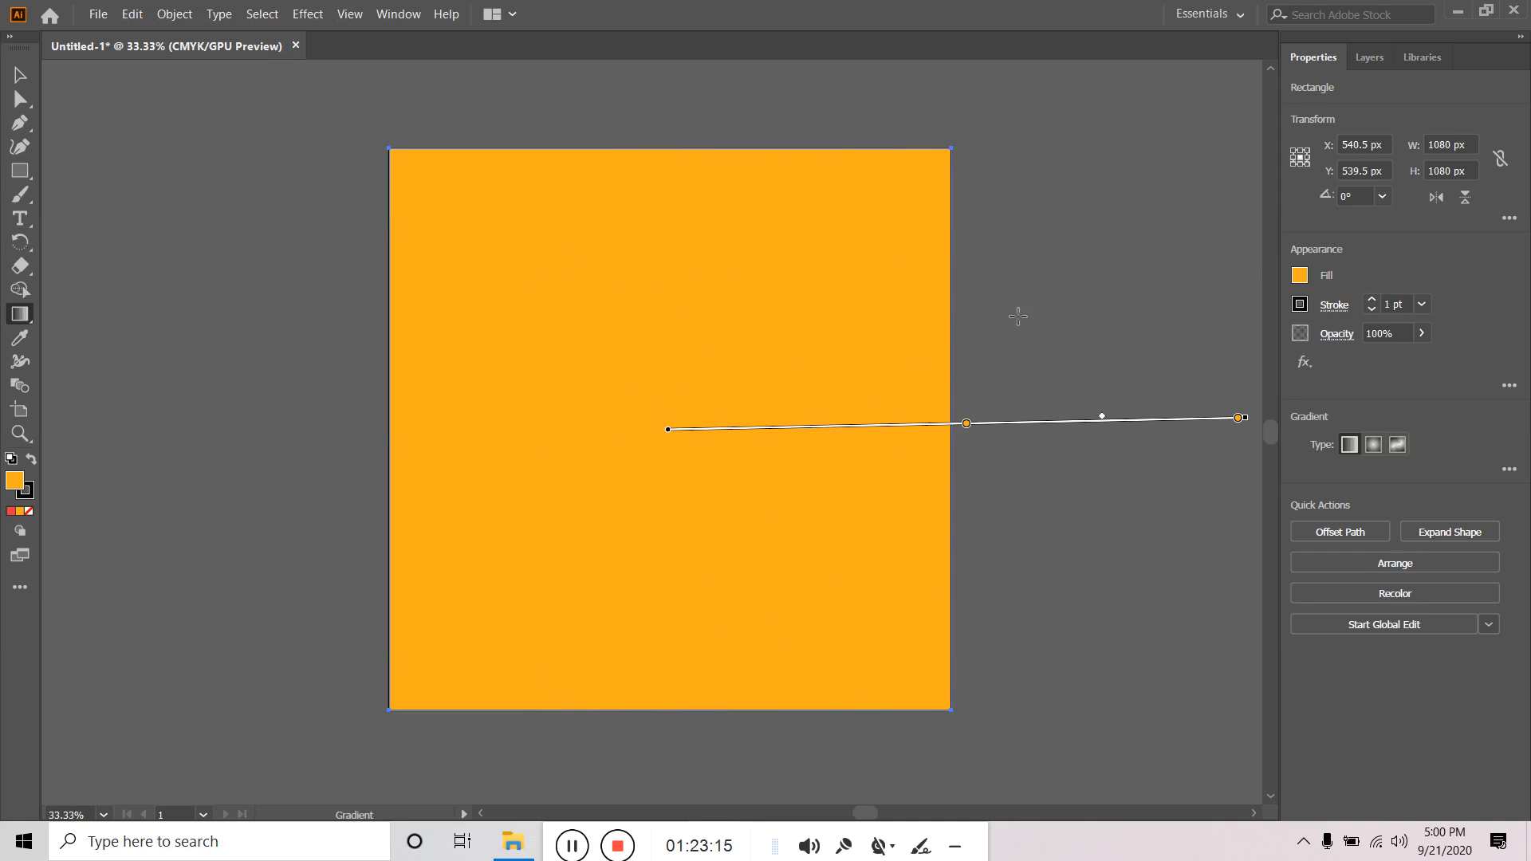
pyautogui.moveTo(870, 426); pyautogui.dragTo(603, 425)
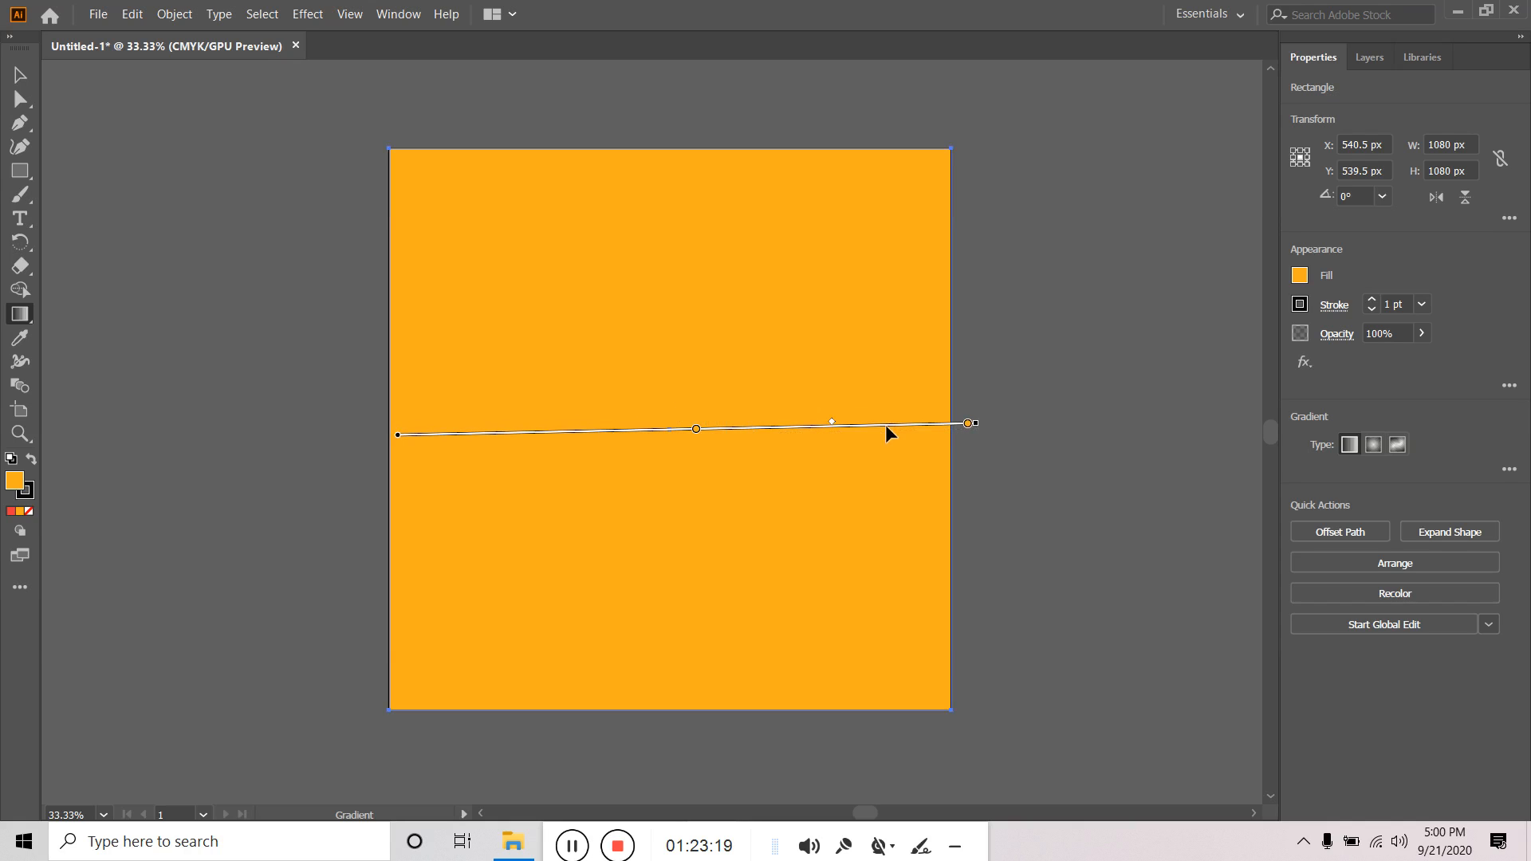
pyautogui.click(968, 424)
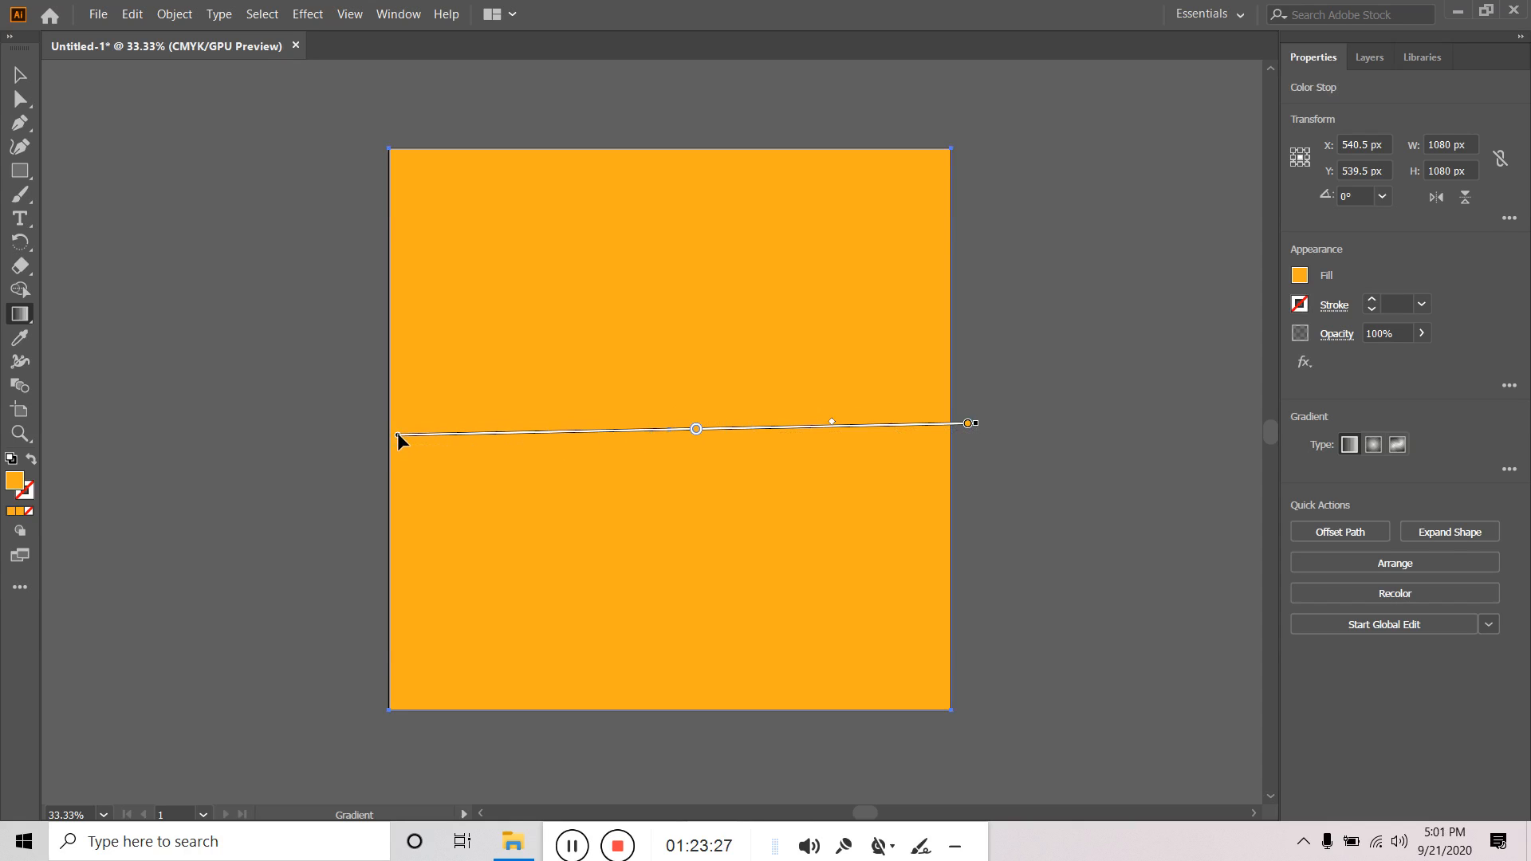
# Align the gradient start to the square's left edge and add a cyan stop there.
pyautogui.moveTo(403, 433); pyautogui.dragTo(377, 433)
pyautogui.click(400, 437)
pyautogui.doubleClick(400, 437)
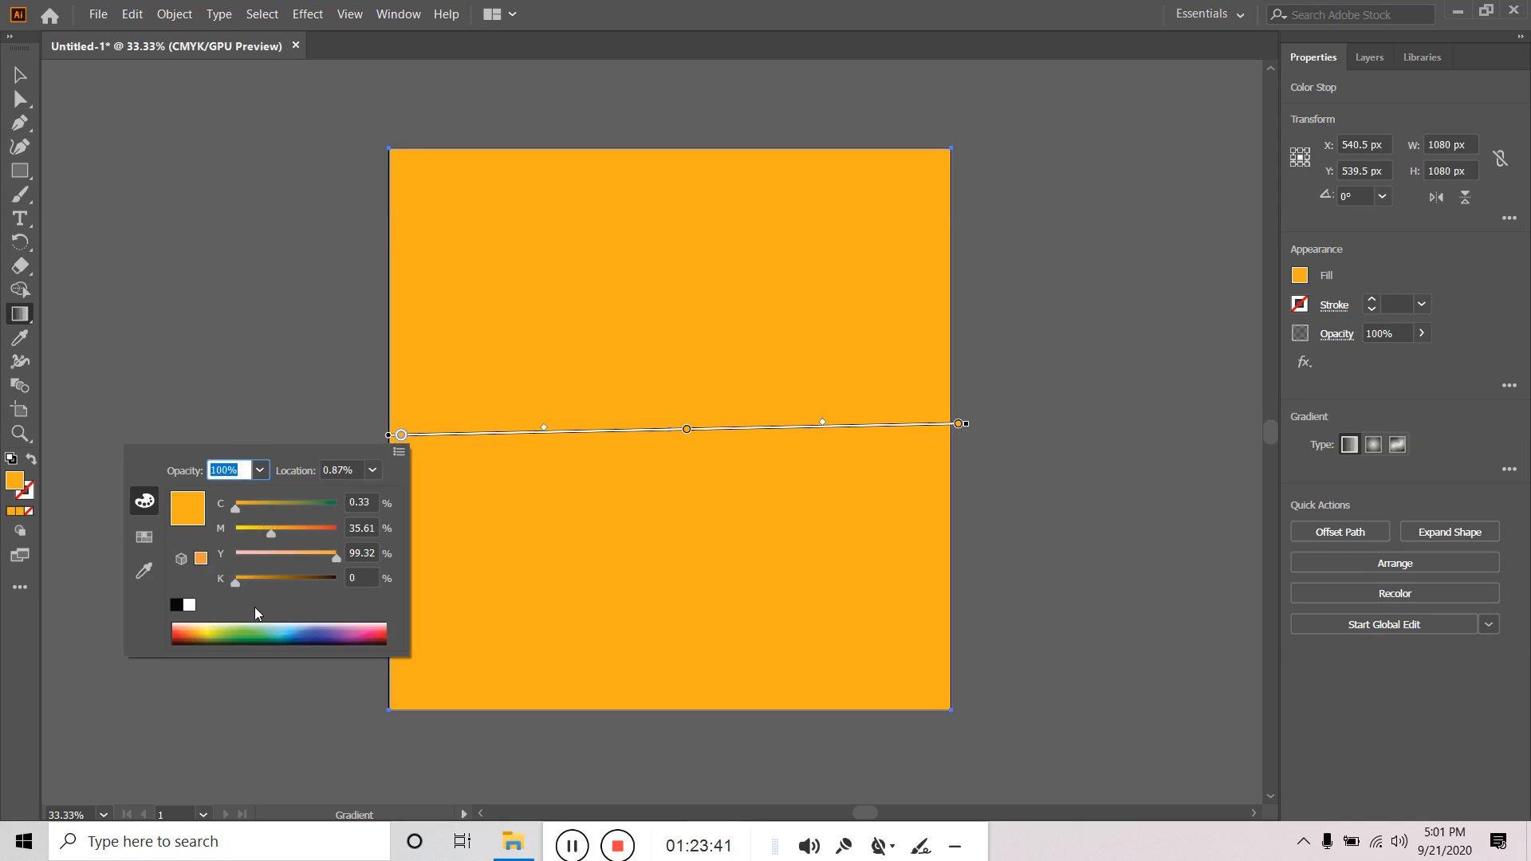
pyautogui.click(288, 630)
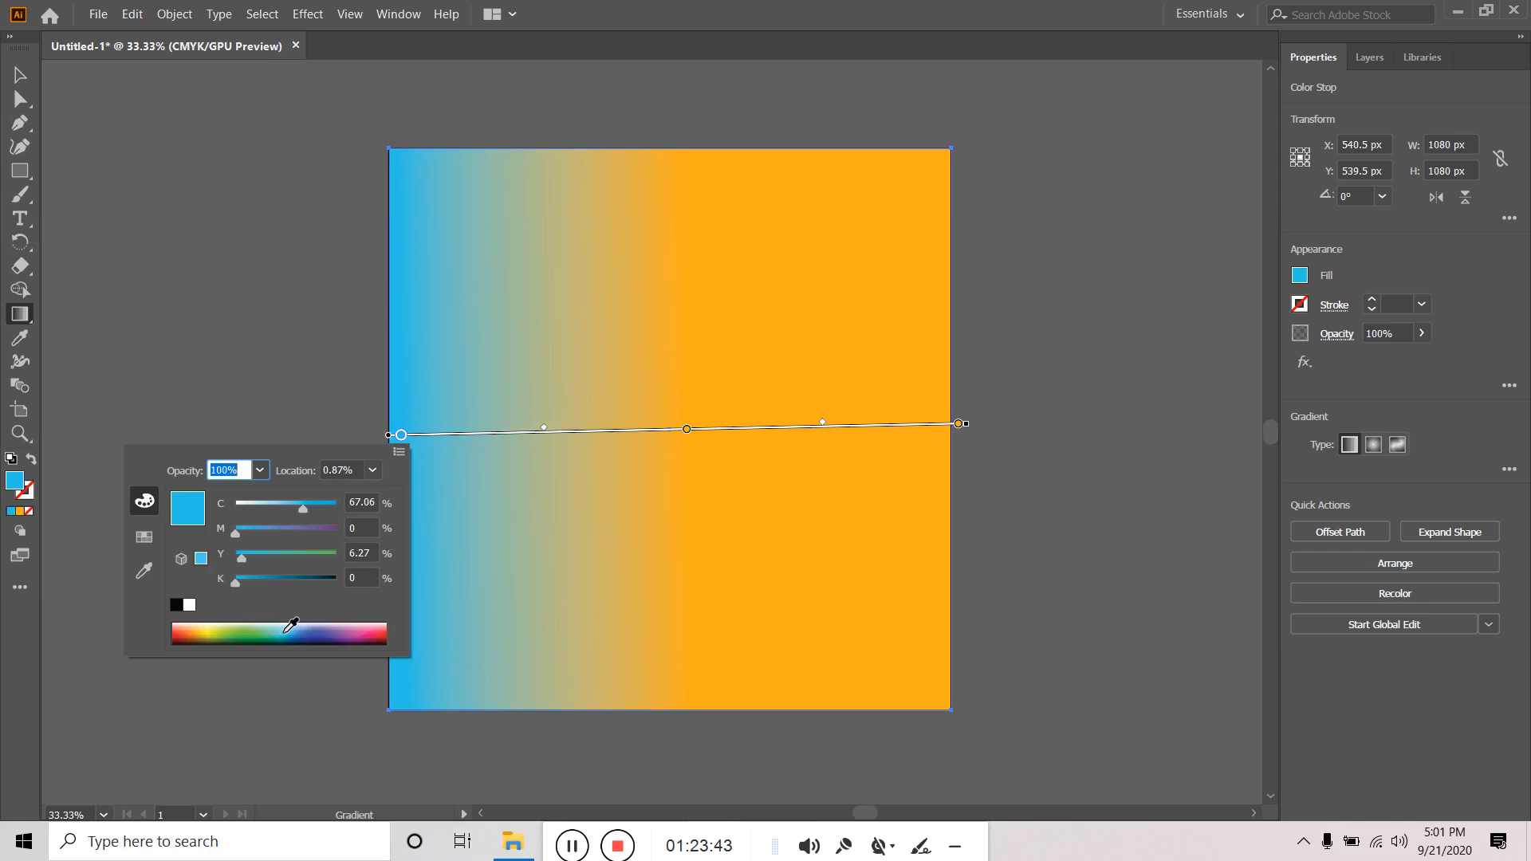
pyautogui.press('Escape')
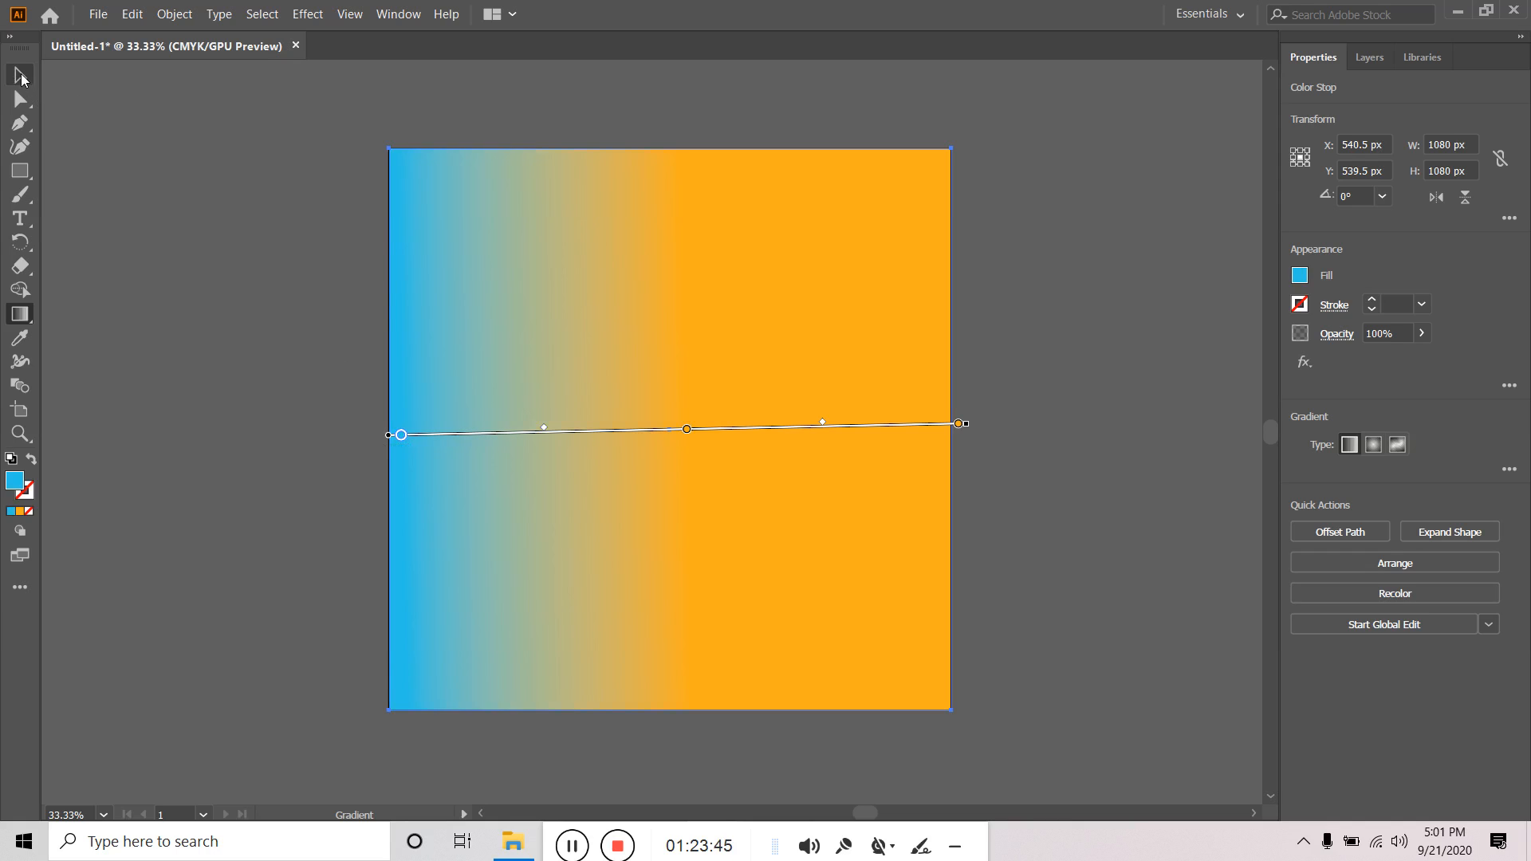
# Make the middle gradient stop a deeper cyan.
pyautogui.click(687, 430)
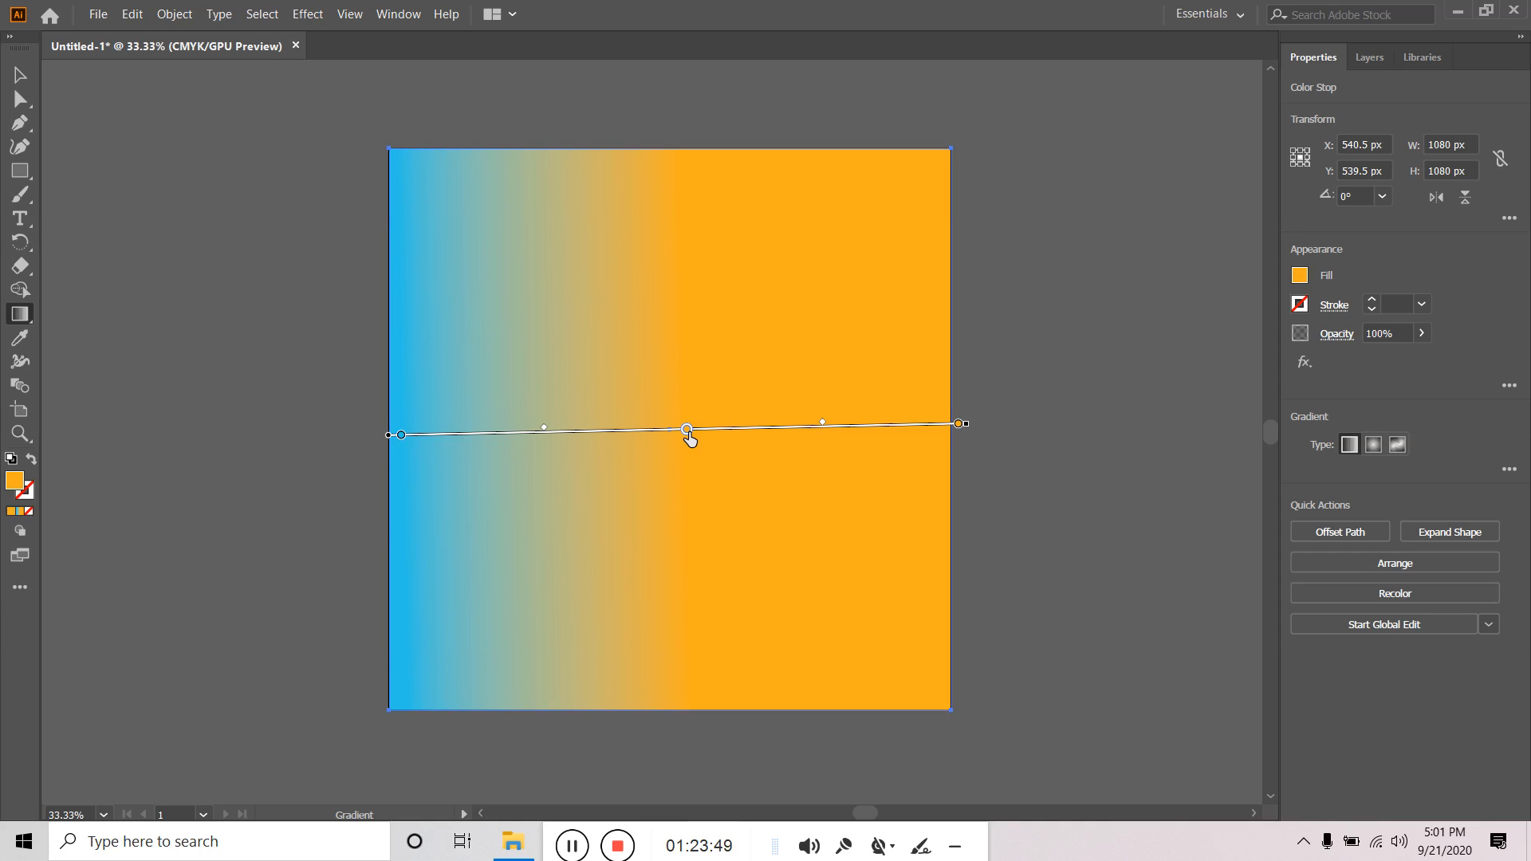
pyautogui.doubleClick(687, 431)
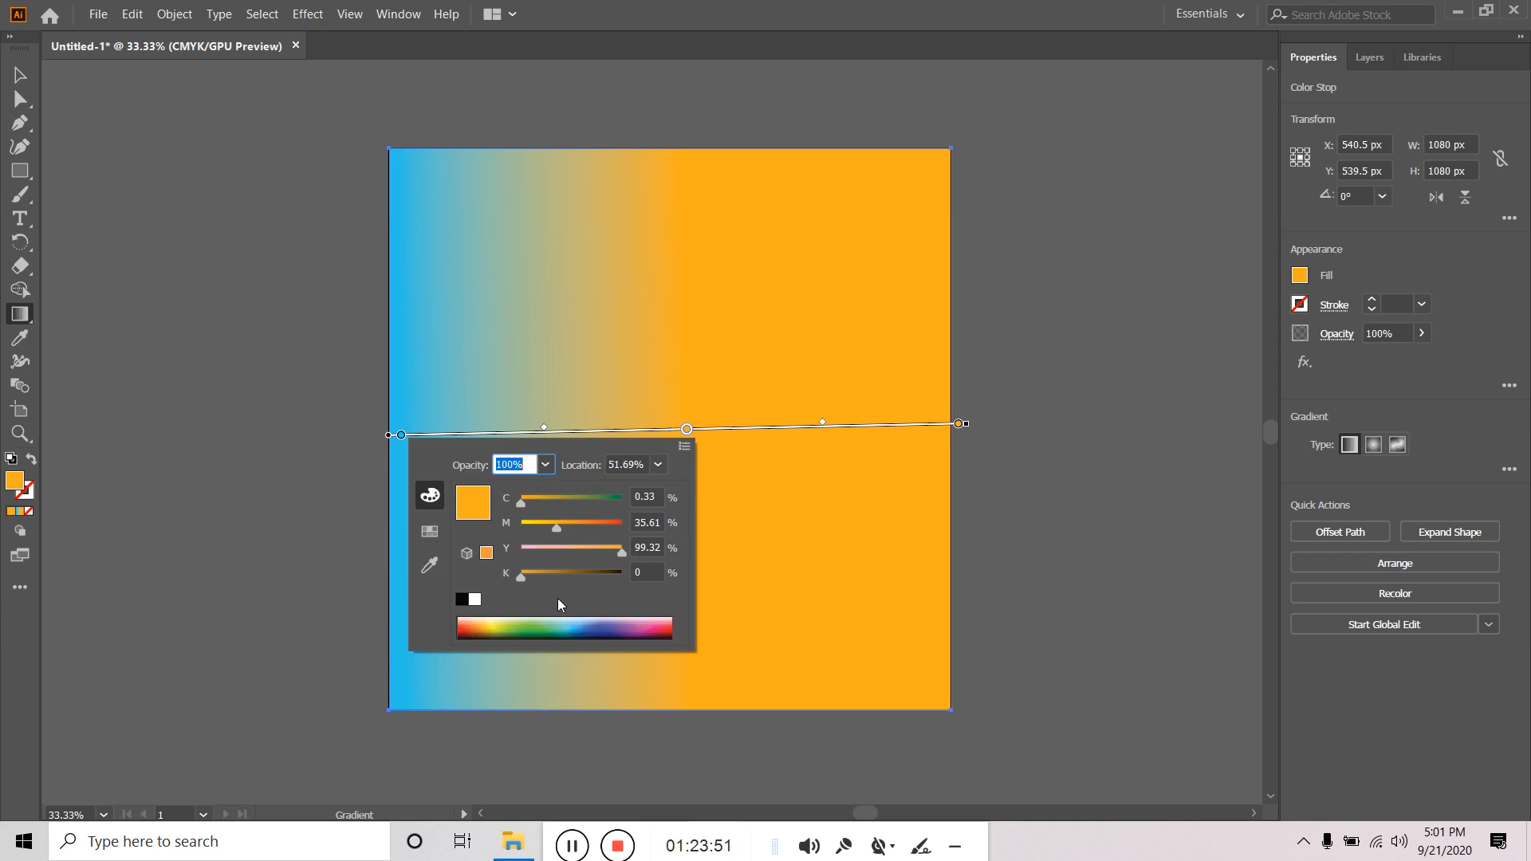
pyautogui.click(569, 622)
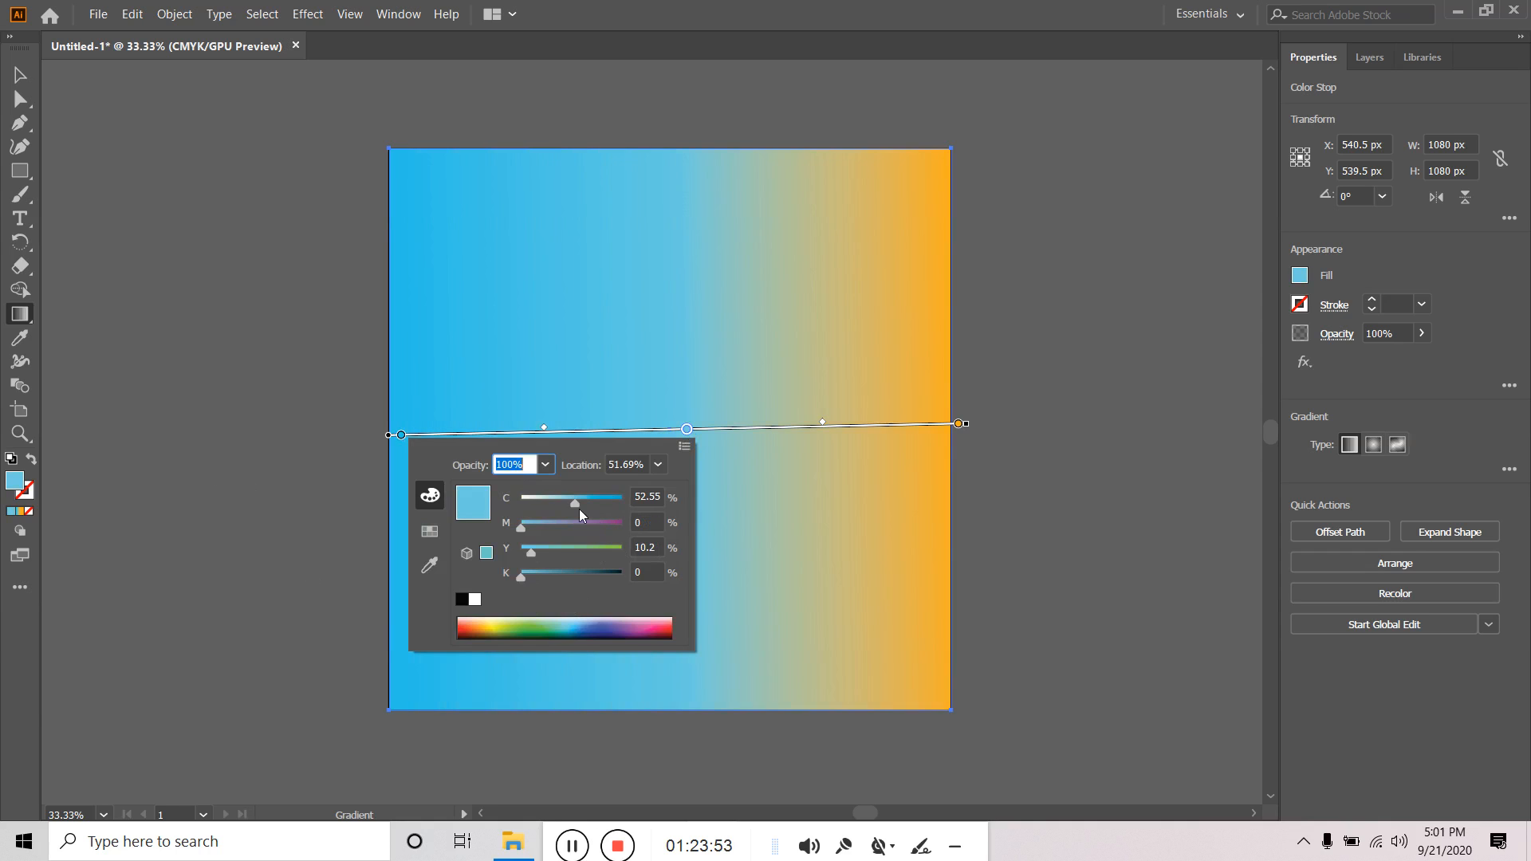
pyautogui.moveTo(581, 505); pyautogui.dragTo(600, 508)
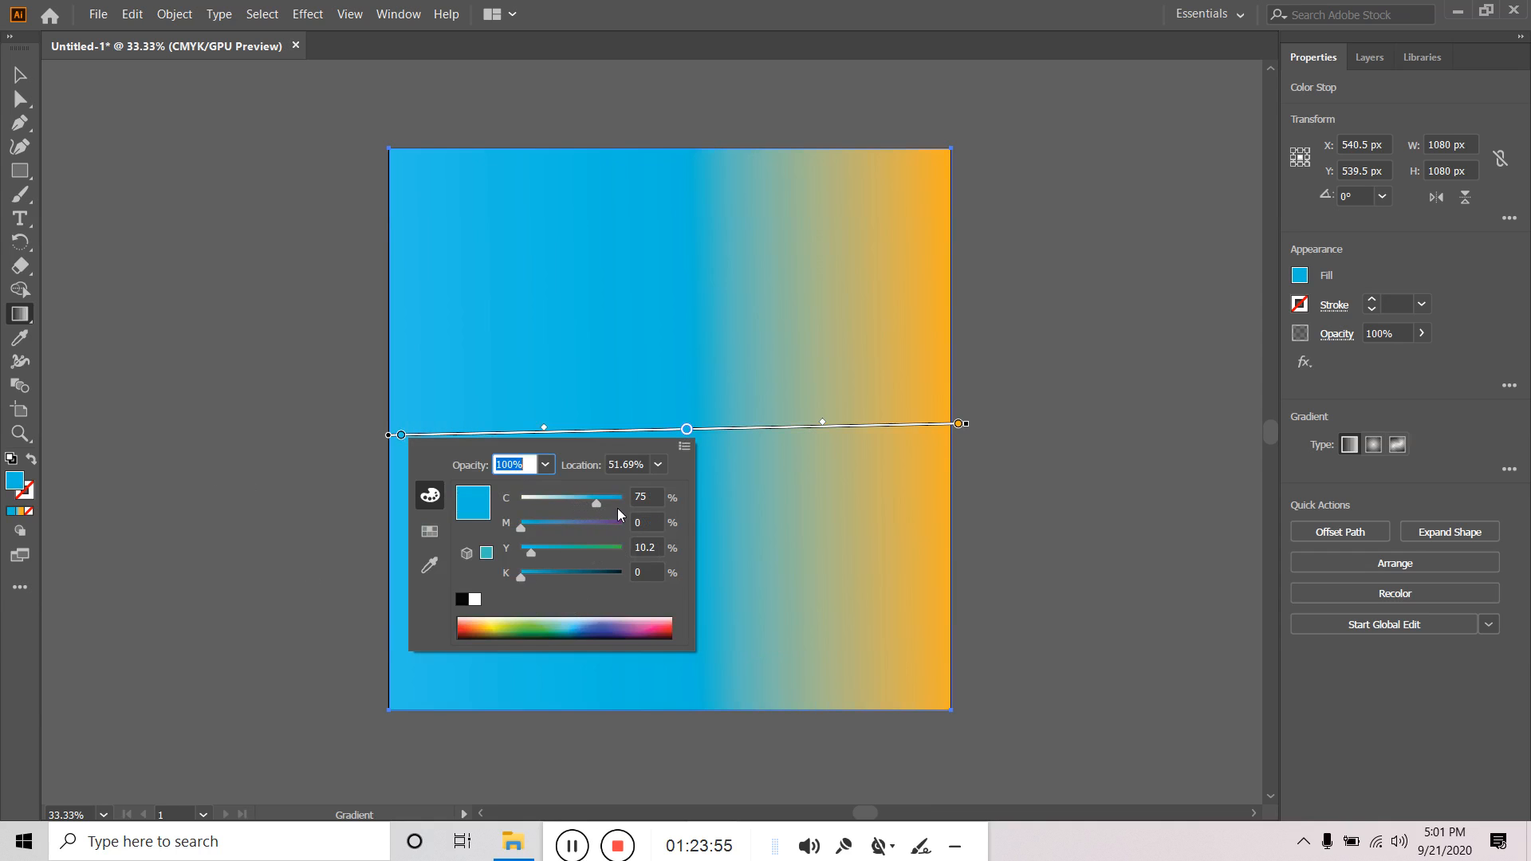
# Copy hex 1BC2E6 from the left stop and paste it into the right orange stop.
pyautogui.doubleClick(401, 435)
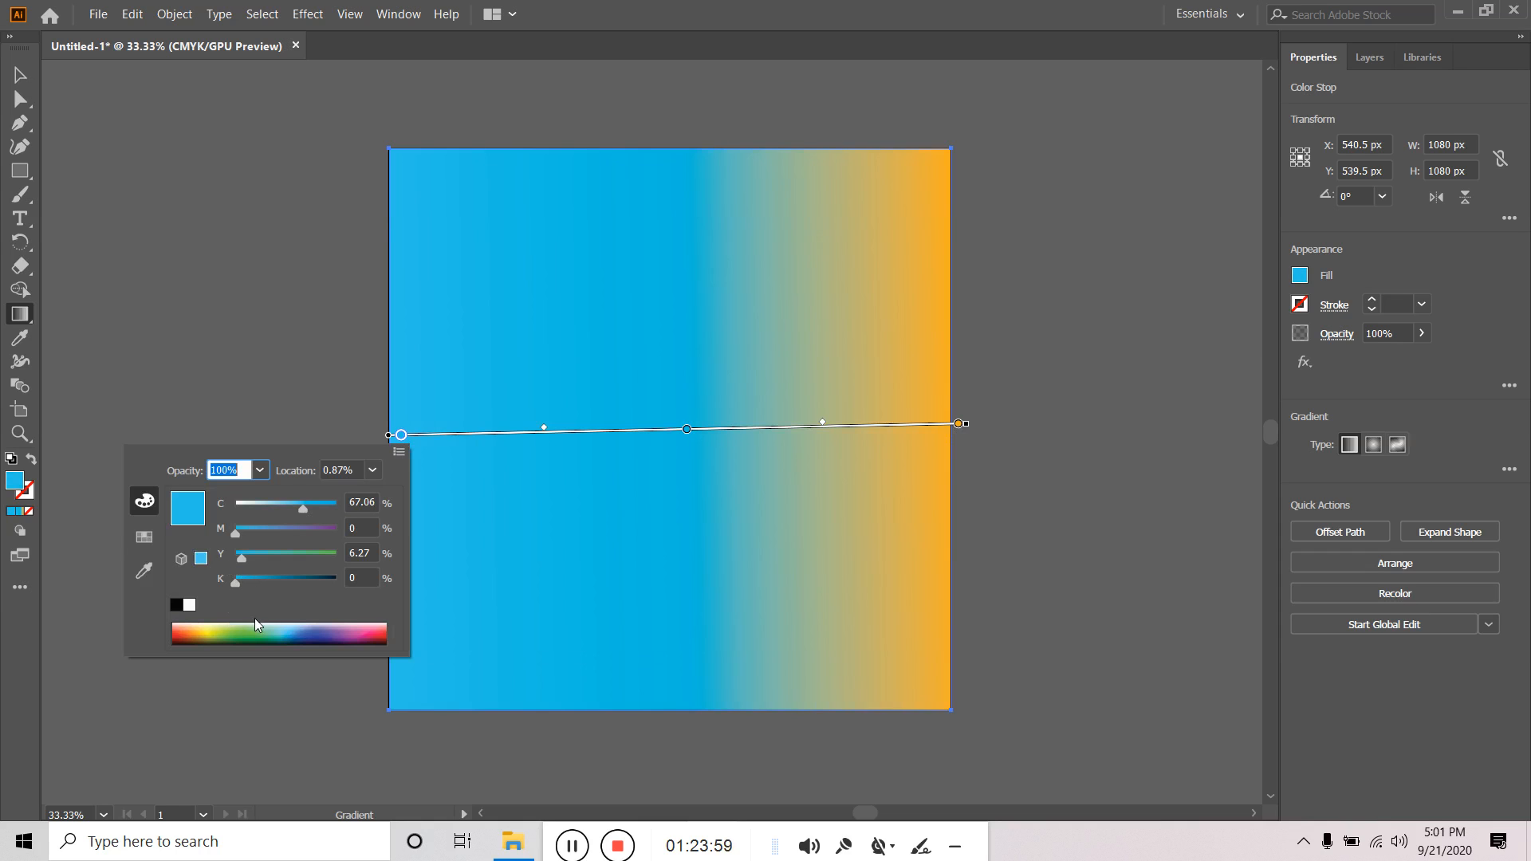
pyautogui.doubleClick(14, 481)
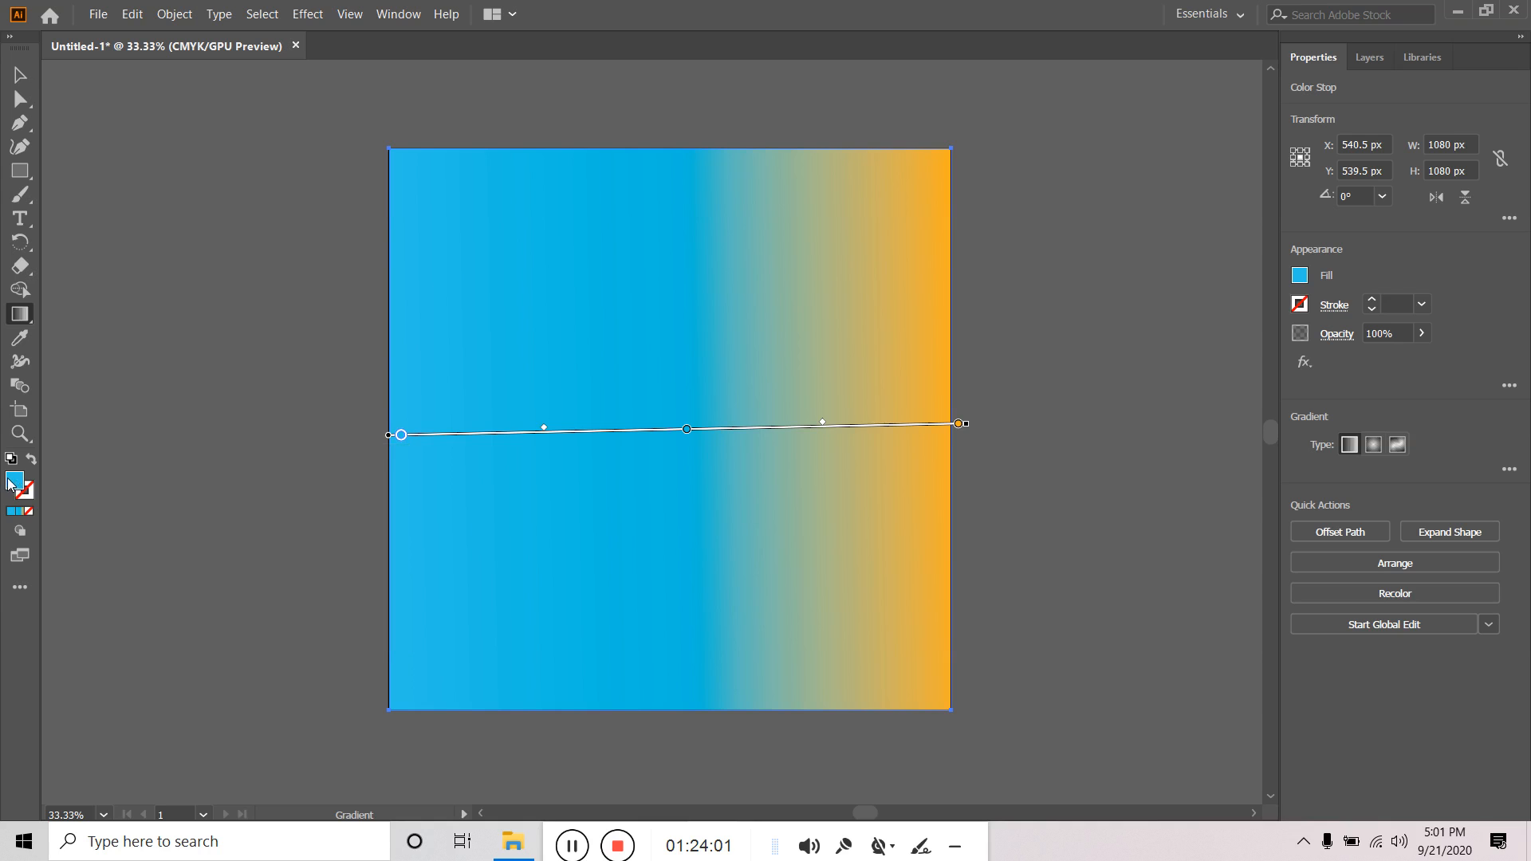
pyautogui.rightClick(874, 533)
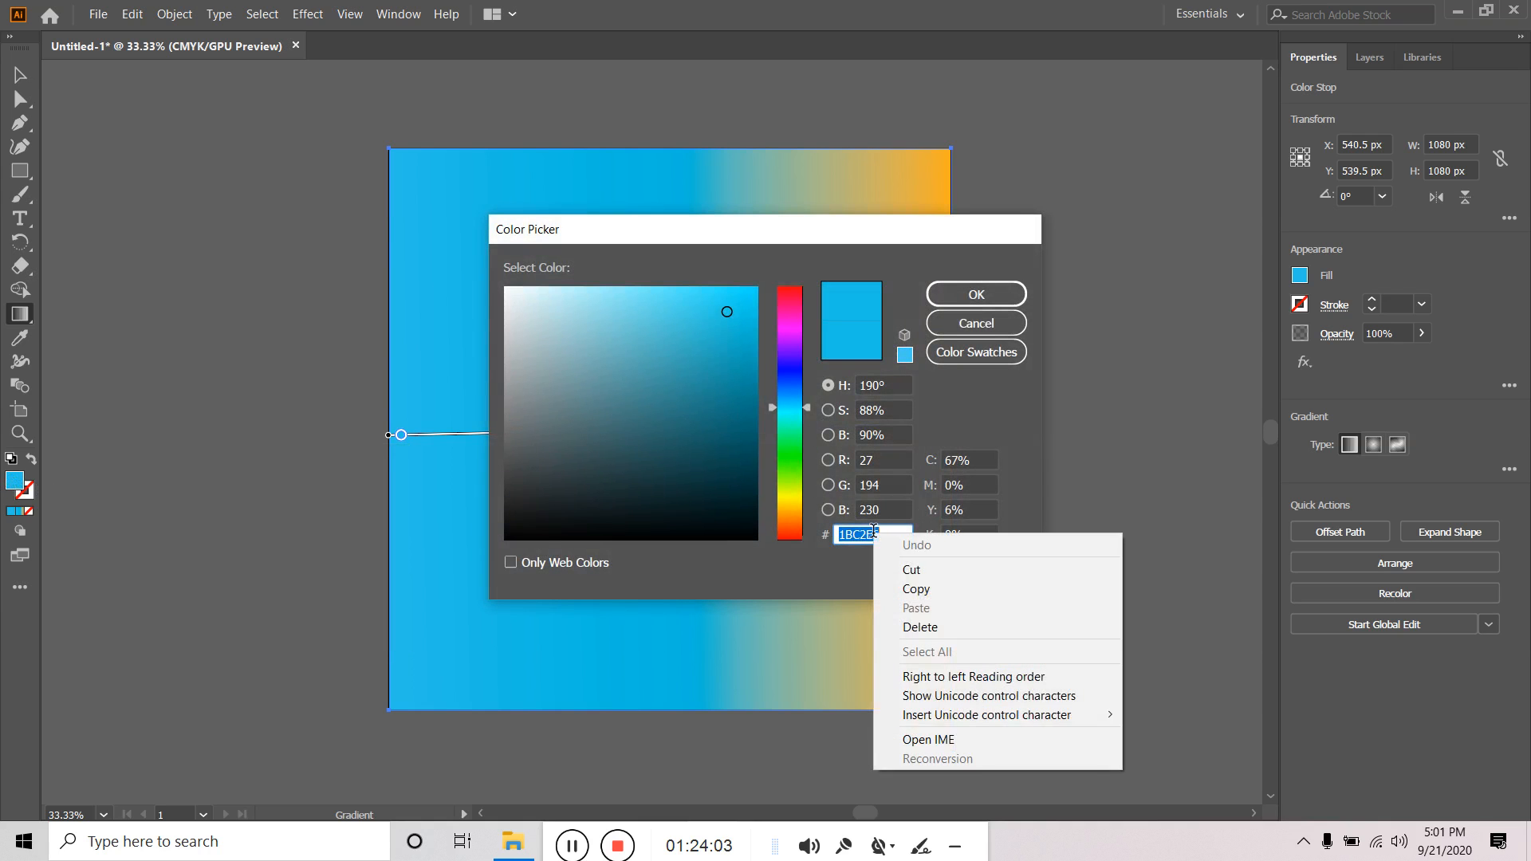
pyautogui.click(934, 594)
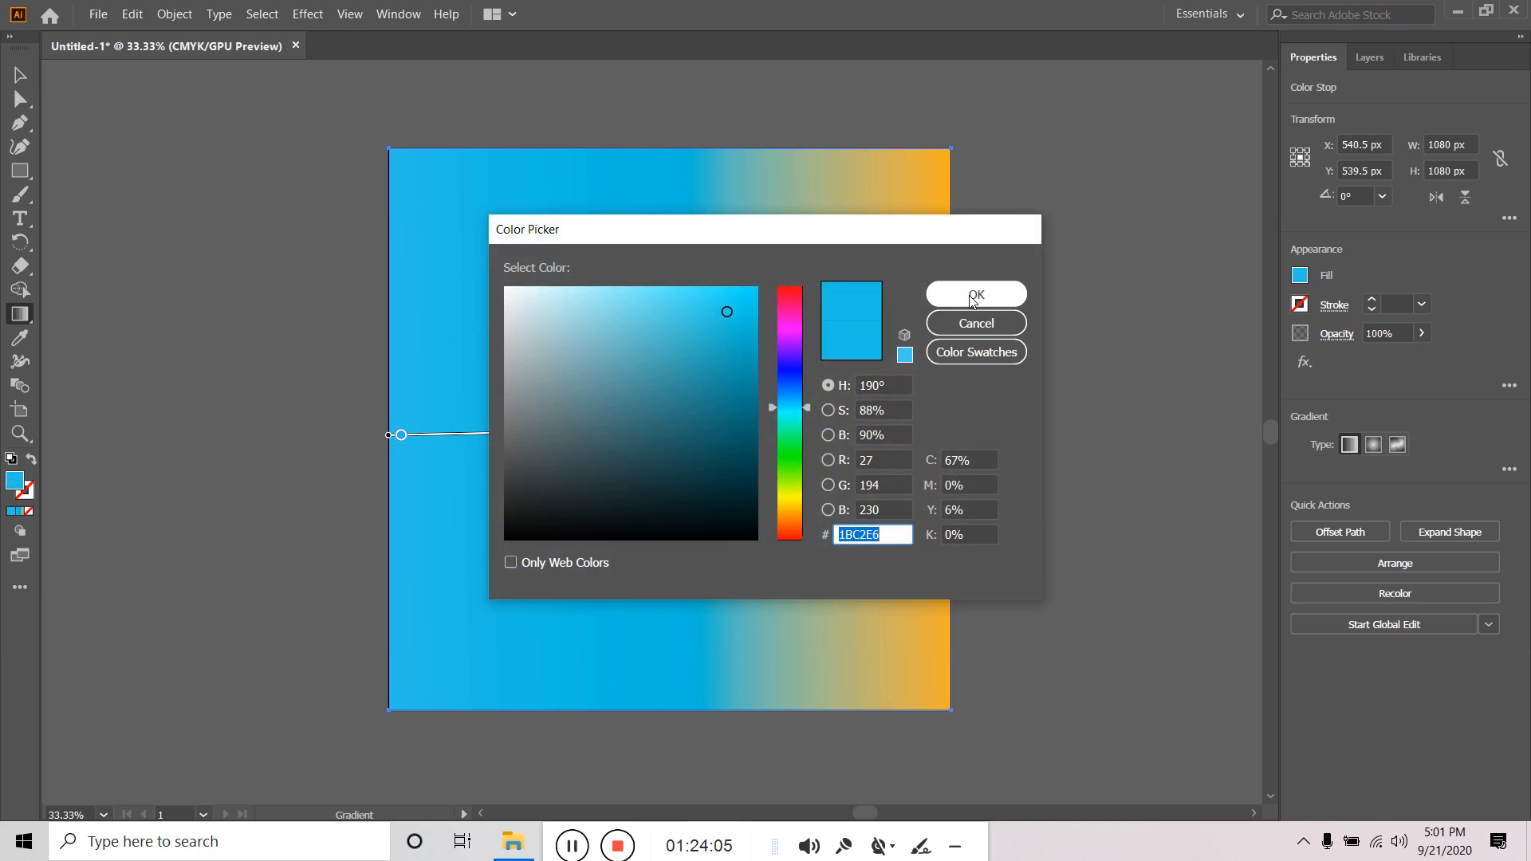
pyautogui.click(976, 294)
pyautogui.doubleClick(960, 425)
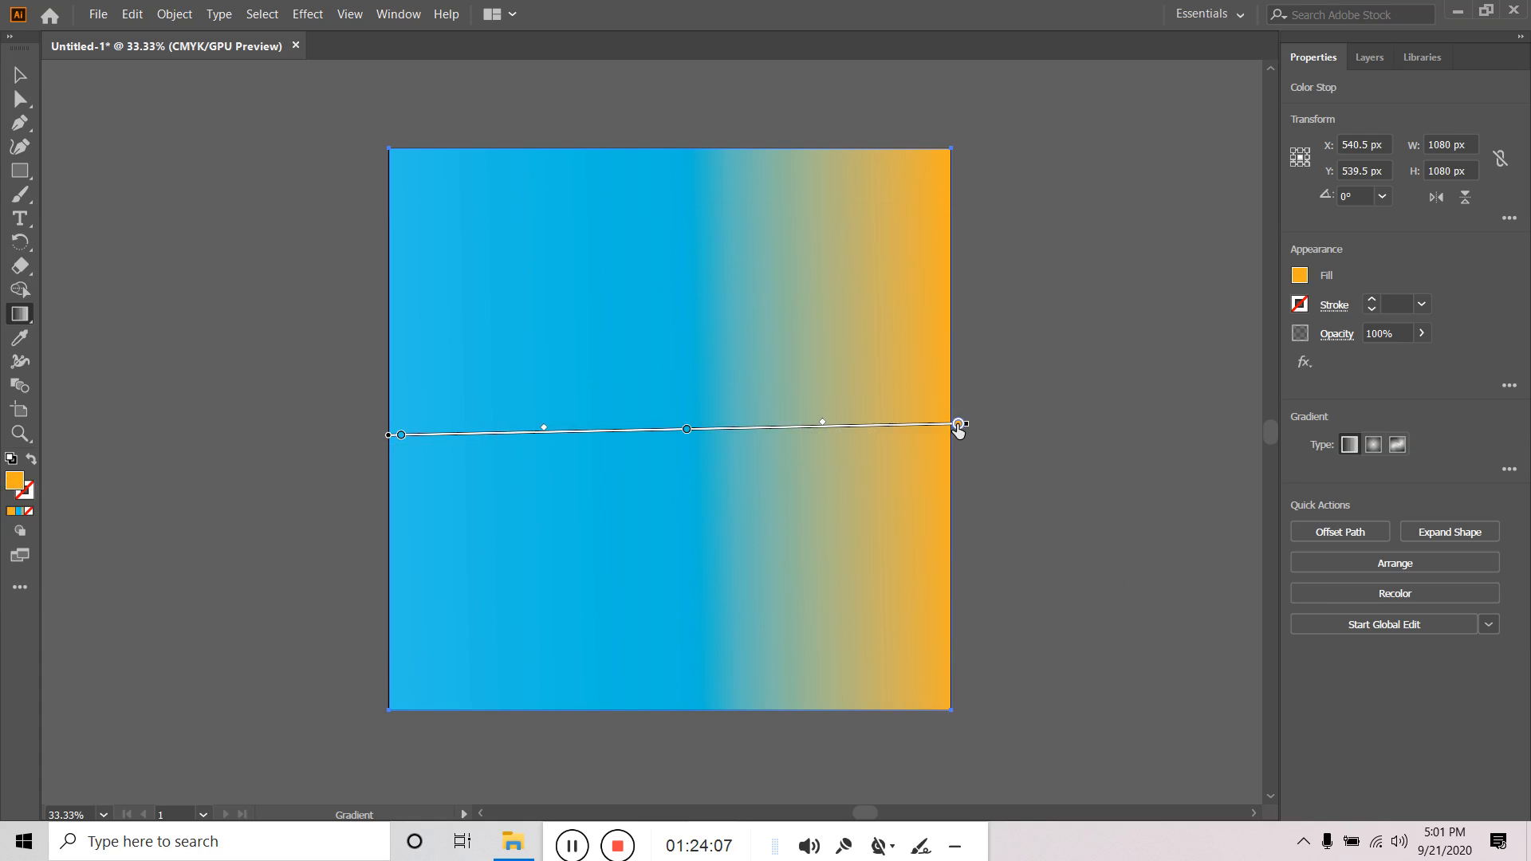
pyautogui.click(959, 425)
pyautogui.doubleClick(15, 481)
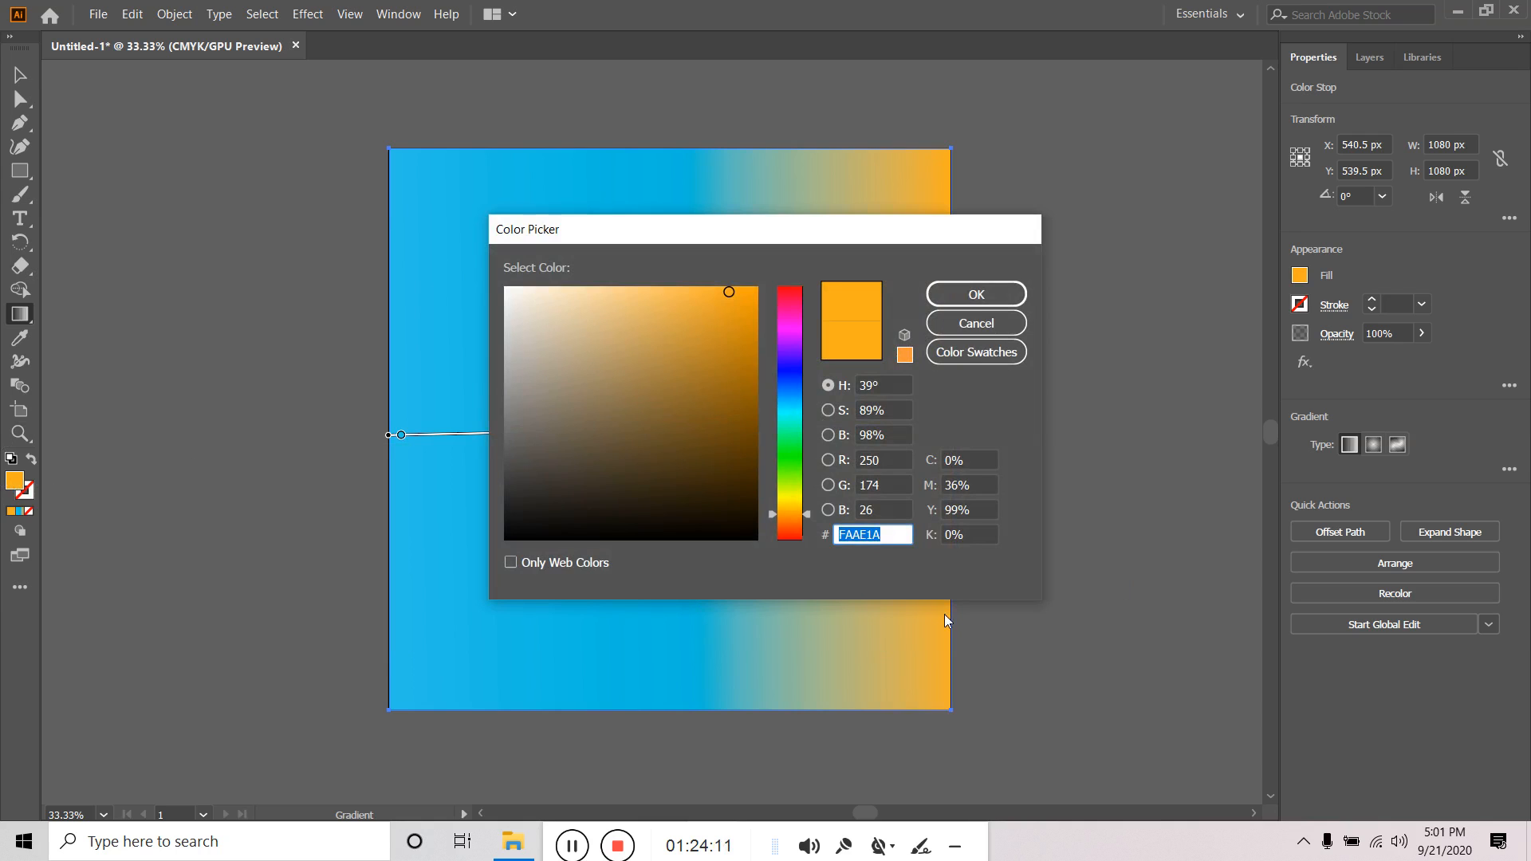
pyautogui.hotkey('ctrl', 'v')
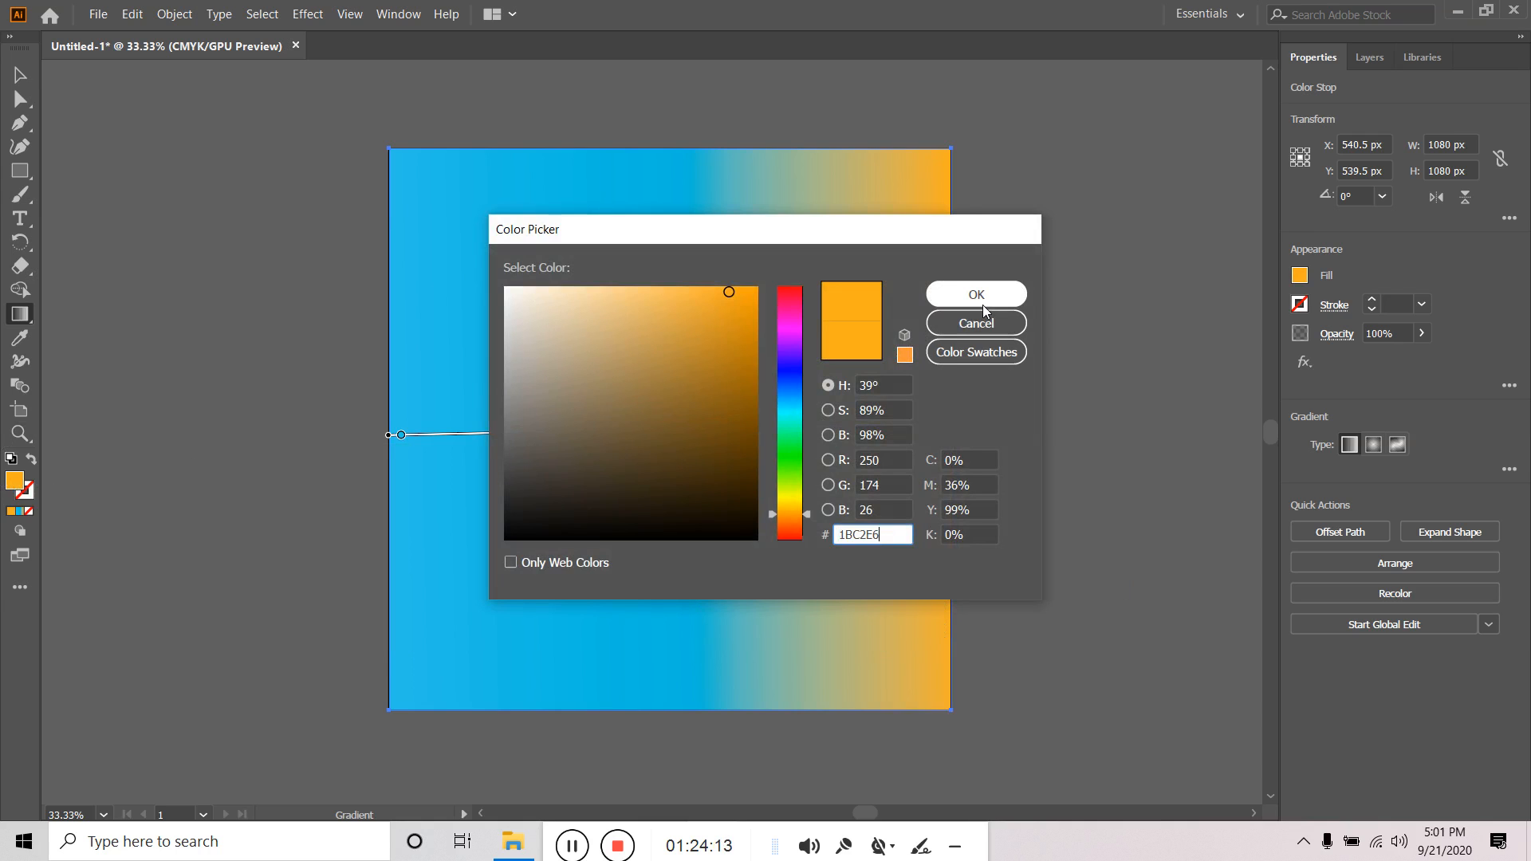
pyautogui.click(976, 295)
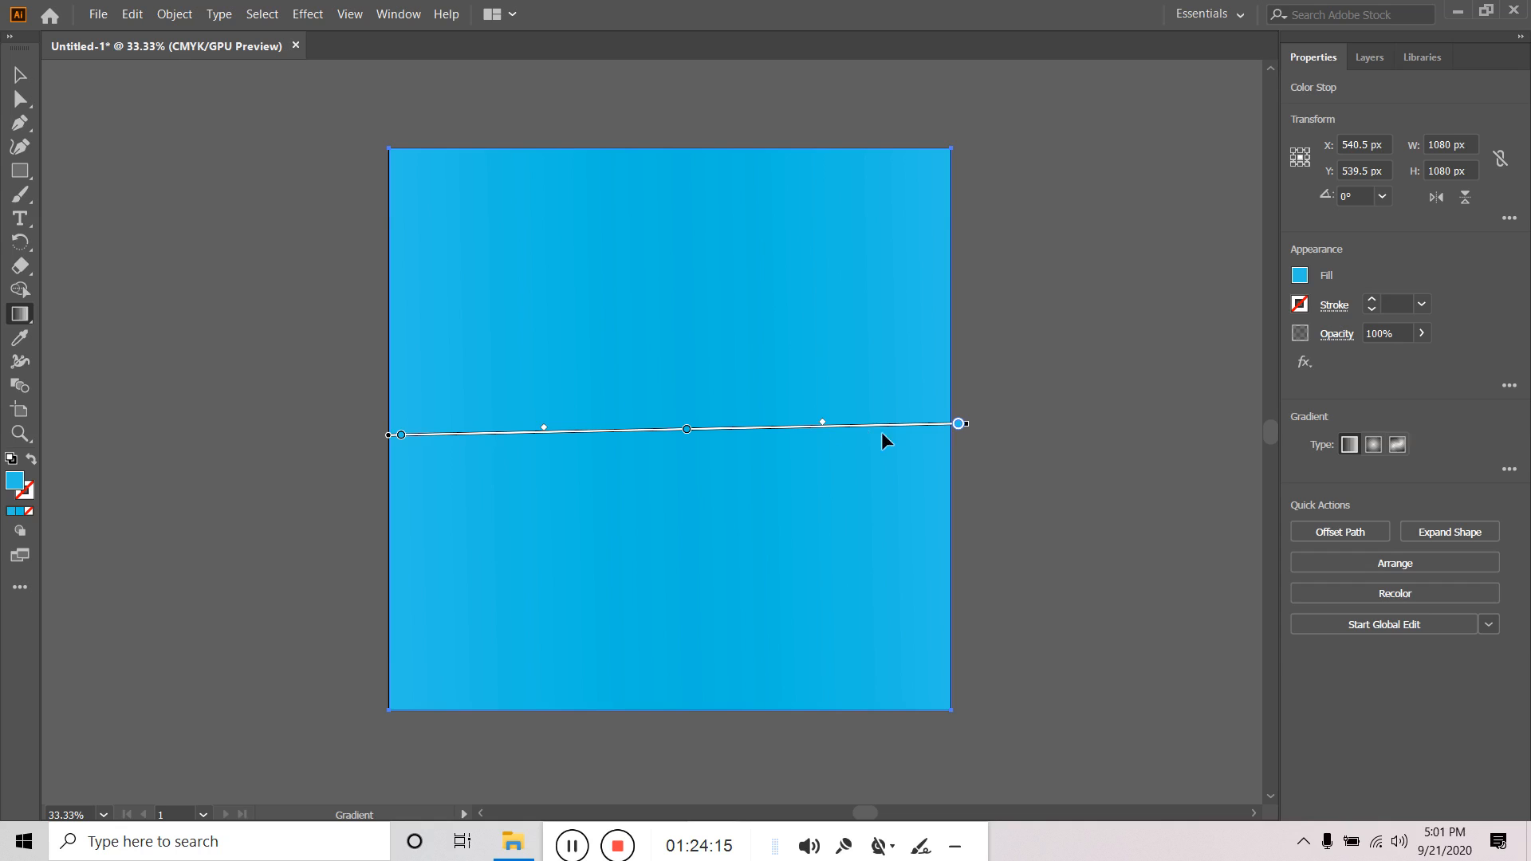
# Deepen the right stop to a blue shade, then reselect the square's gradient.
pyautogui.doubleClick(958, 424)
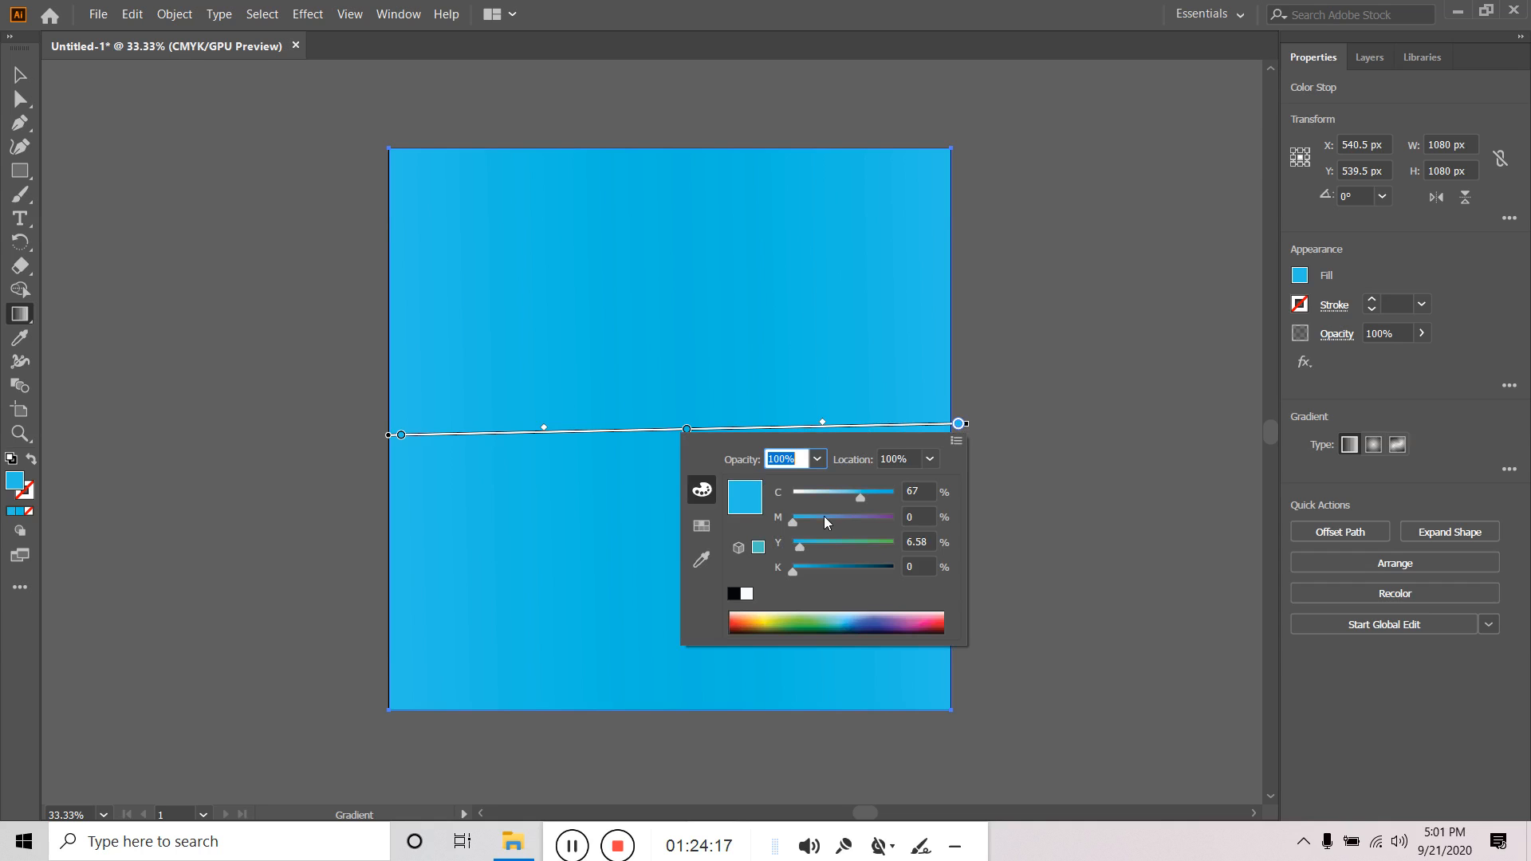
pyautogui.moveTo(859, 503); pyautogui.dragTo(835, 501)
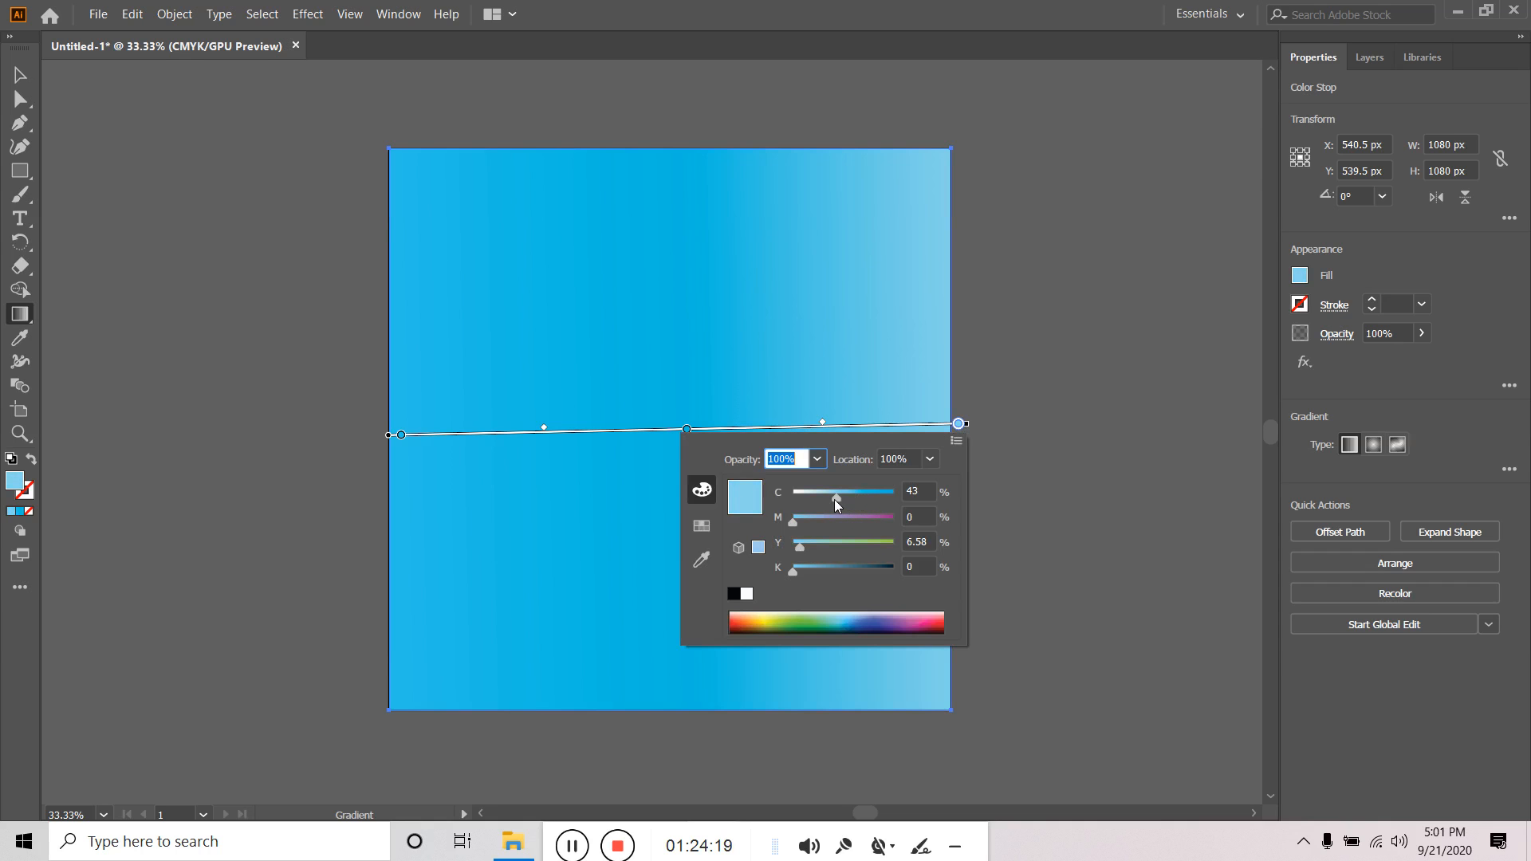
pyautogui.moveTo(836, 500); pyautogui.dragTo(877, 501)
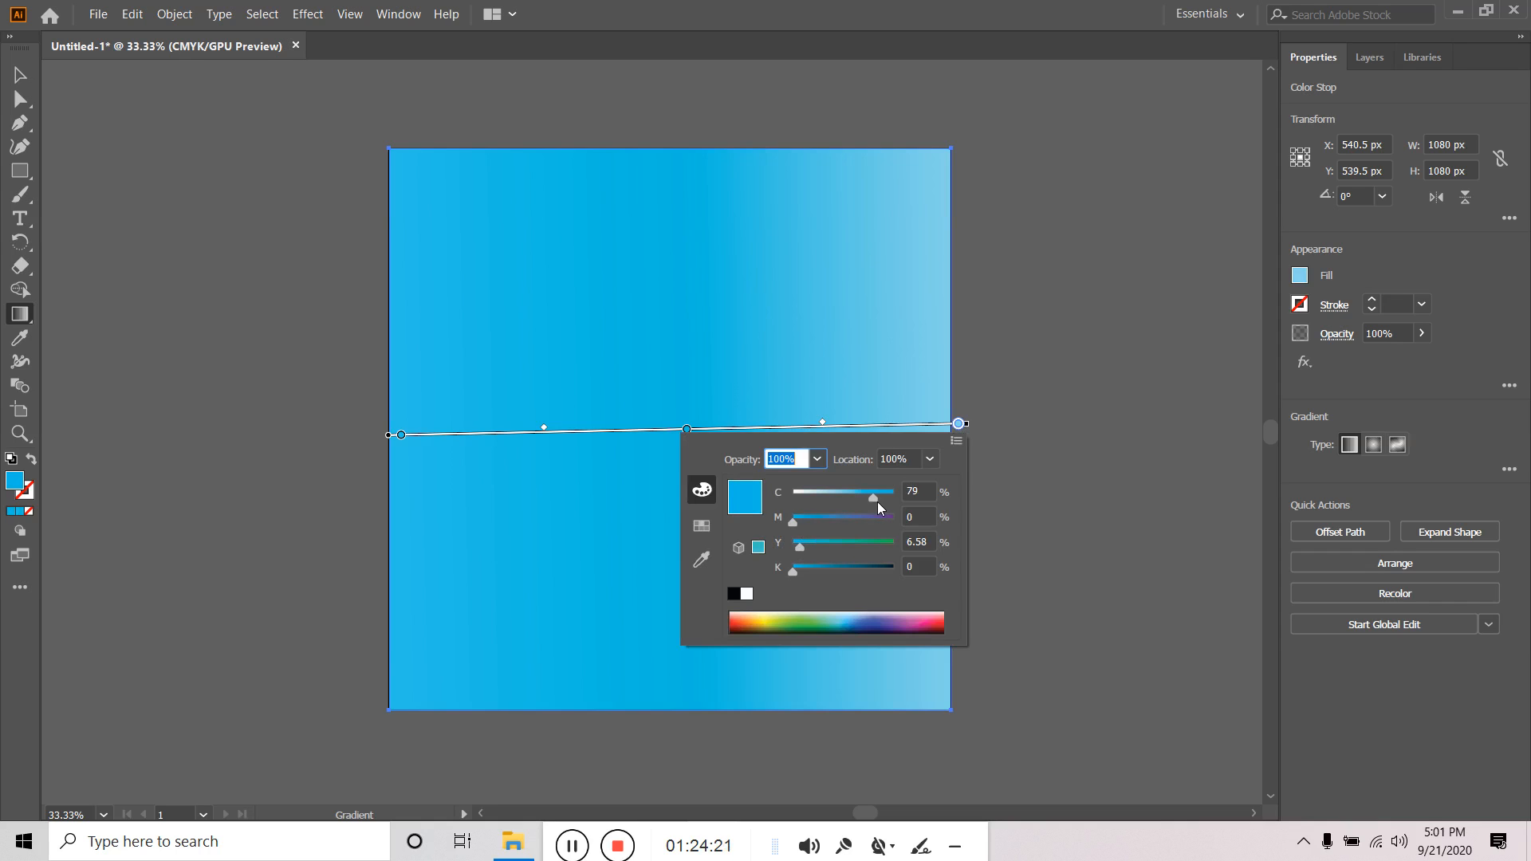
pyautogui.click(20, 75)
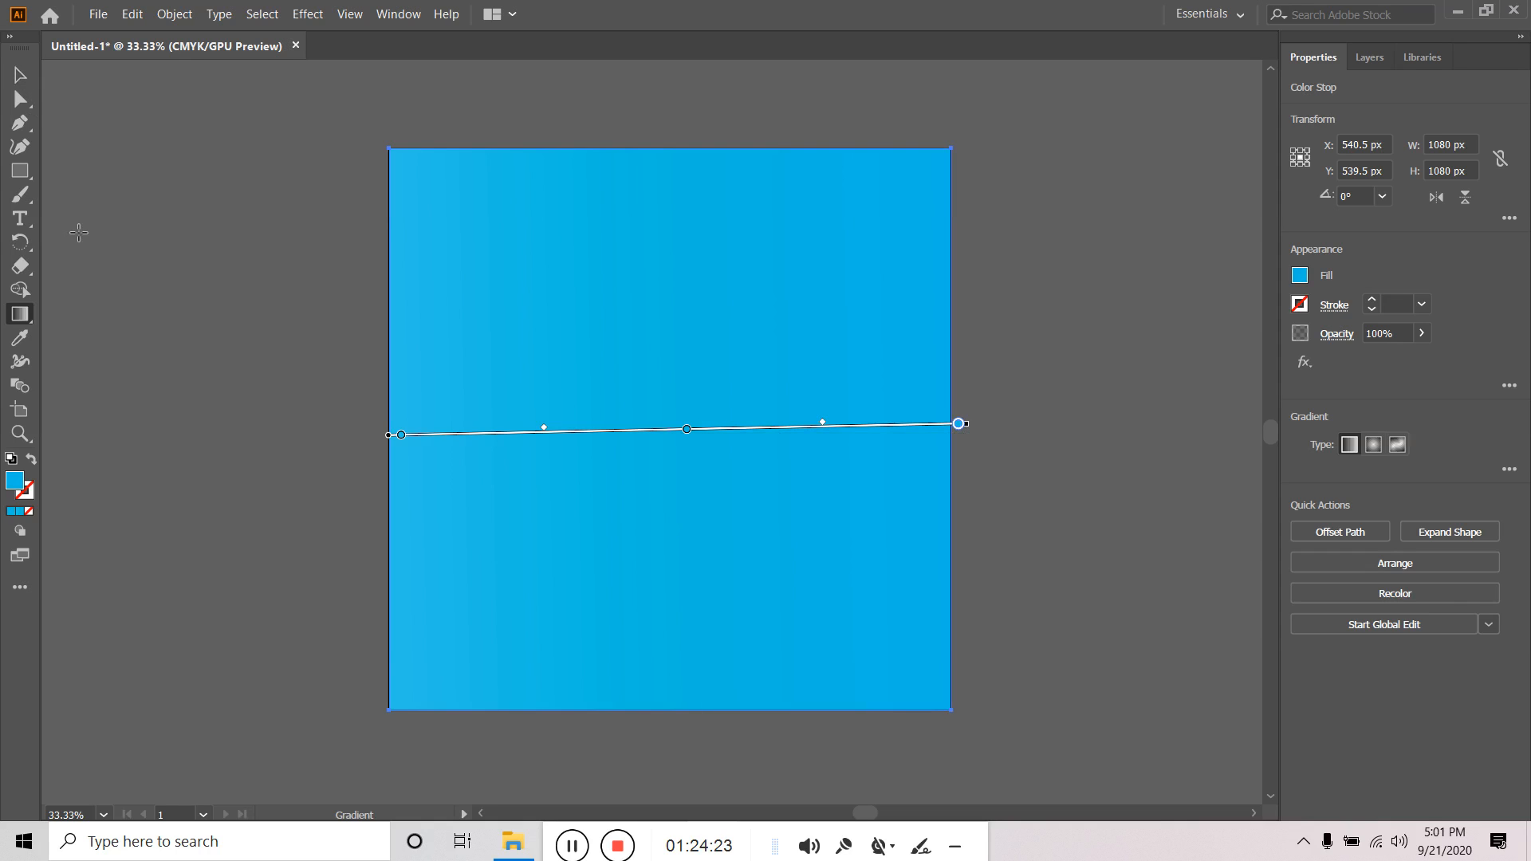
pyautogui.click(20, 75)
pyautogui.click(1115, 540)
pyautogui.click(845, 477)
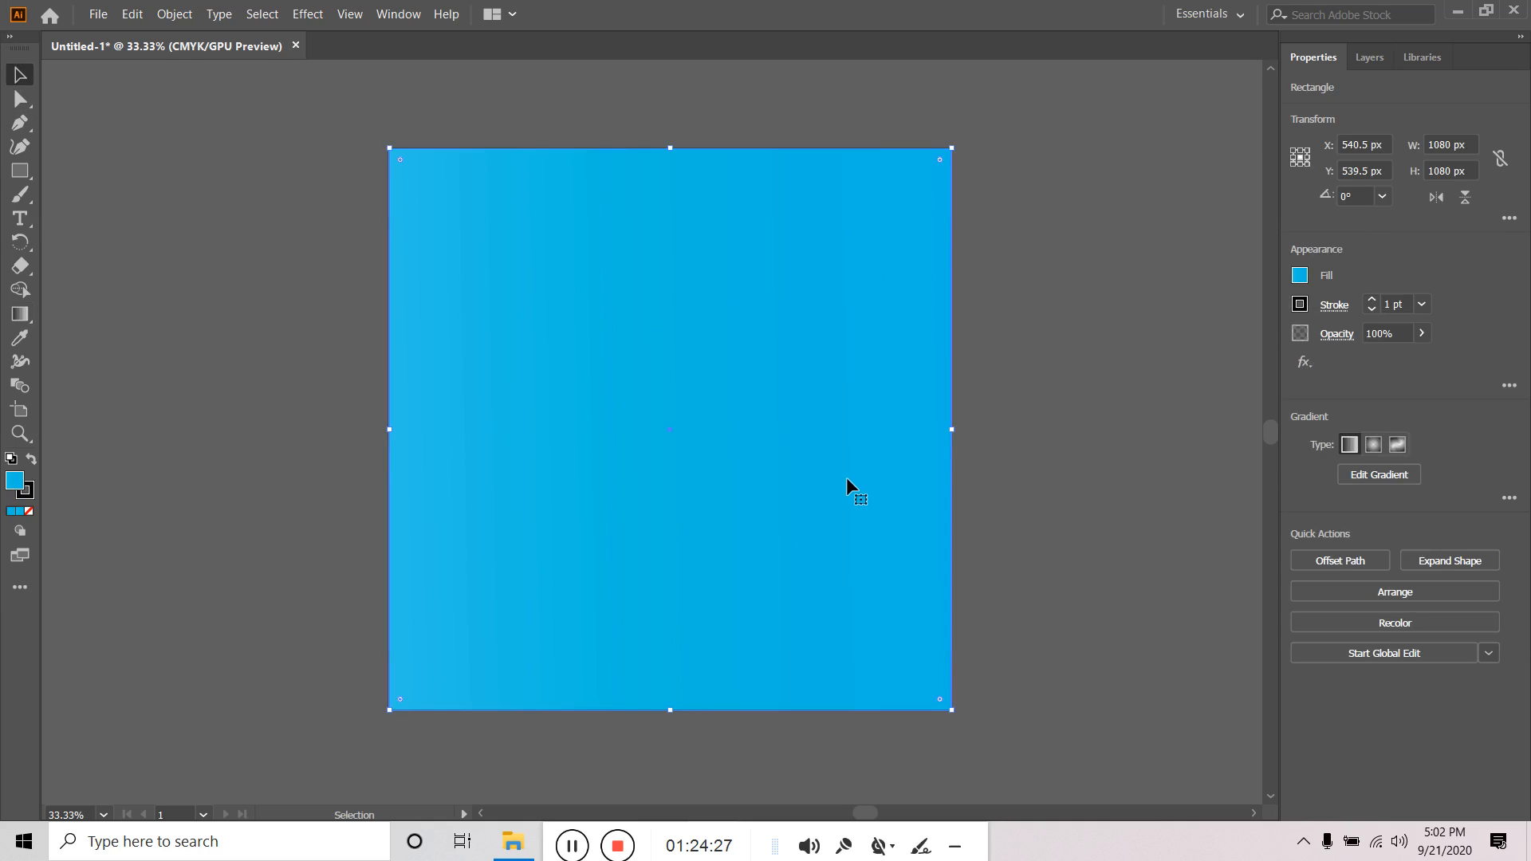
pyautogui.click(20, 313)
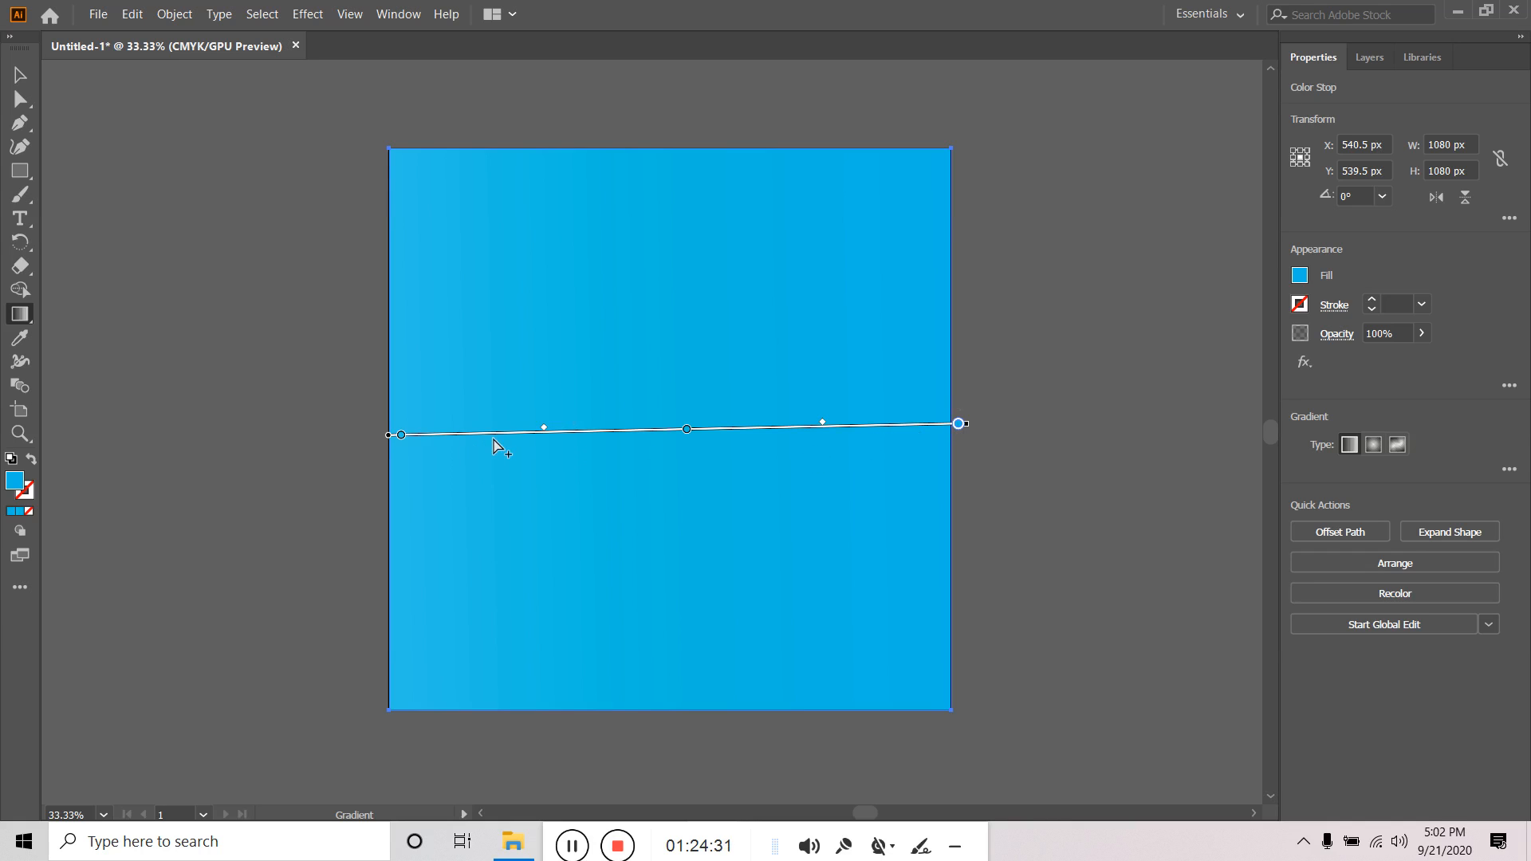
# Make the left stop purple with magenta 63, delete the middle stop, and reselect the square.
pyautogui.doubleClick(400, 437)
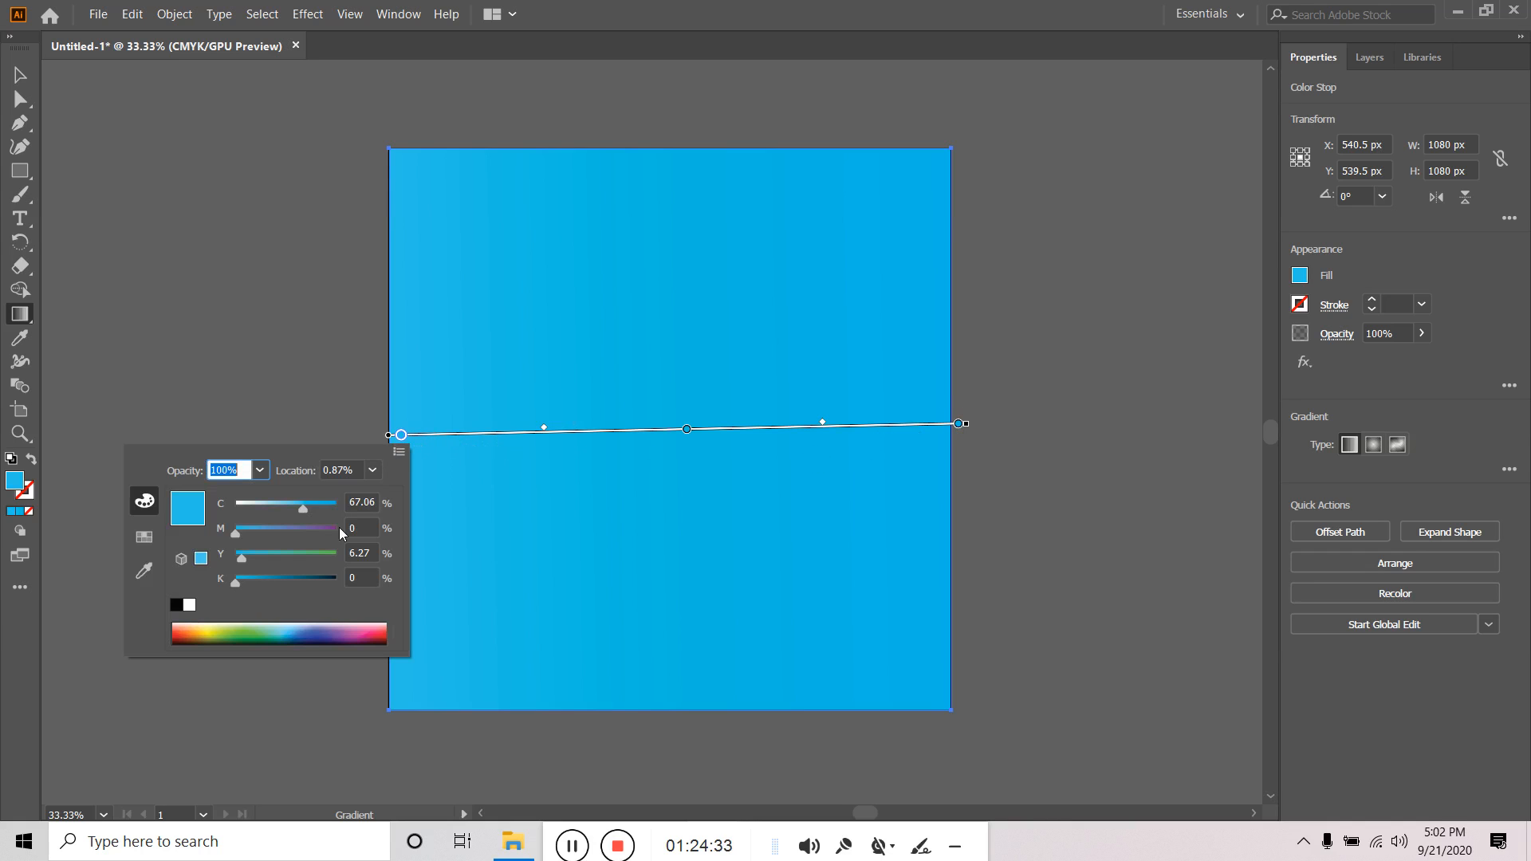
pyautogui.moveTo(275, 526)
pyautogui.mouseDown()
pyautogui.moveTo(308, 529)
pyautogui.moveTo(255, 508)
pyautogui.moveTo(292, 515)
pyautogui.mouseUp()
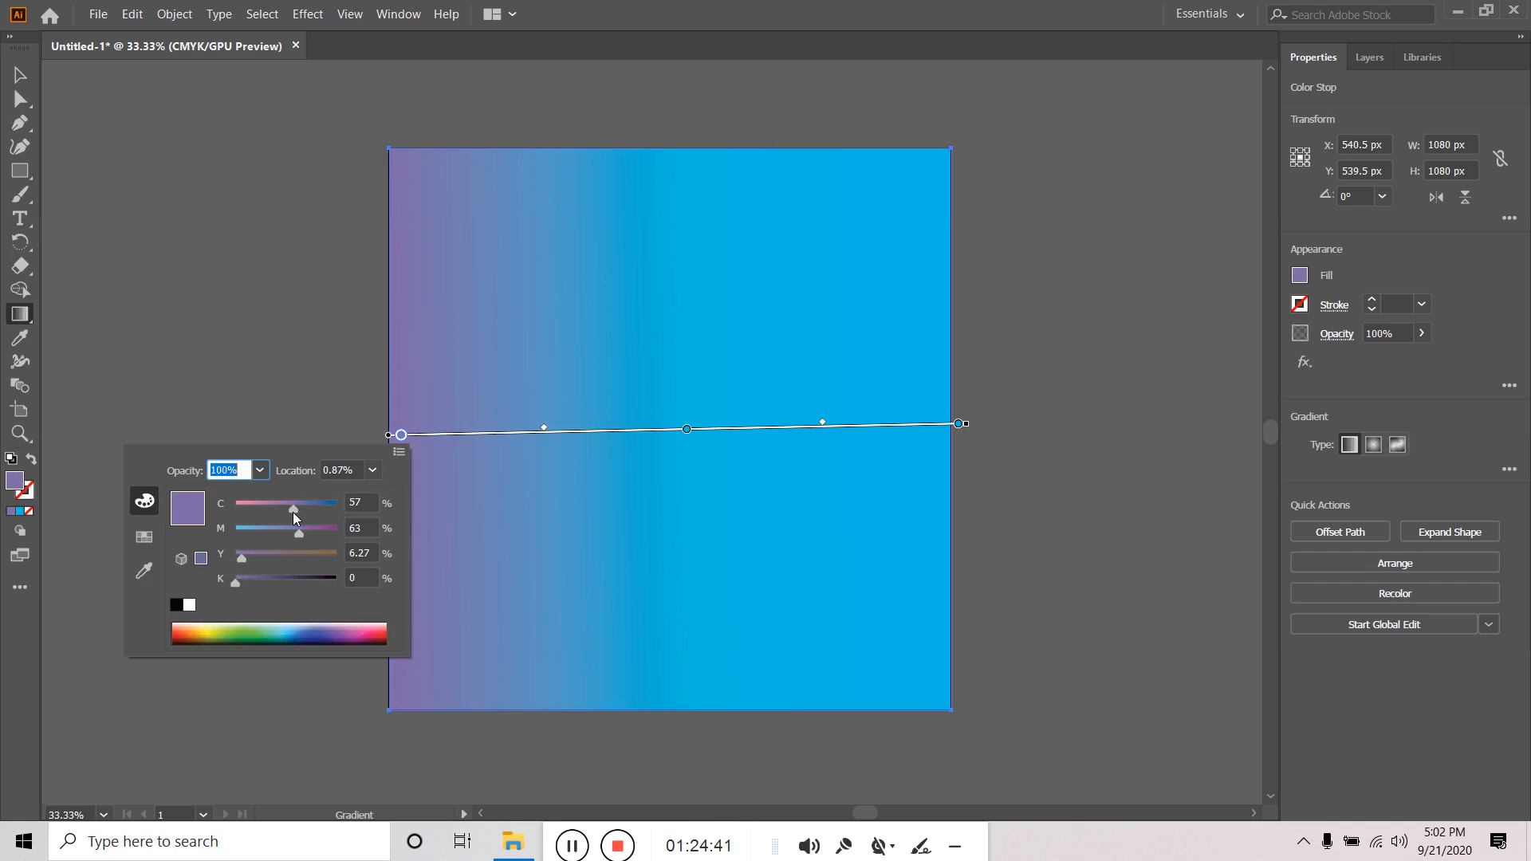
pyautogui.click(687, 431)
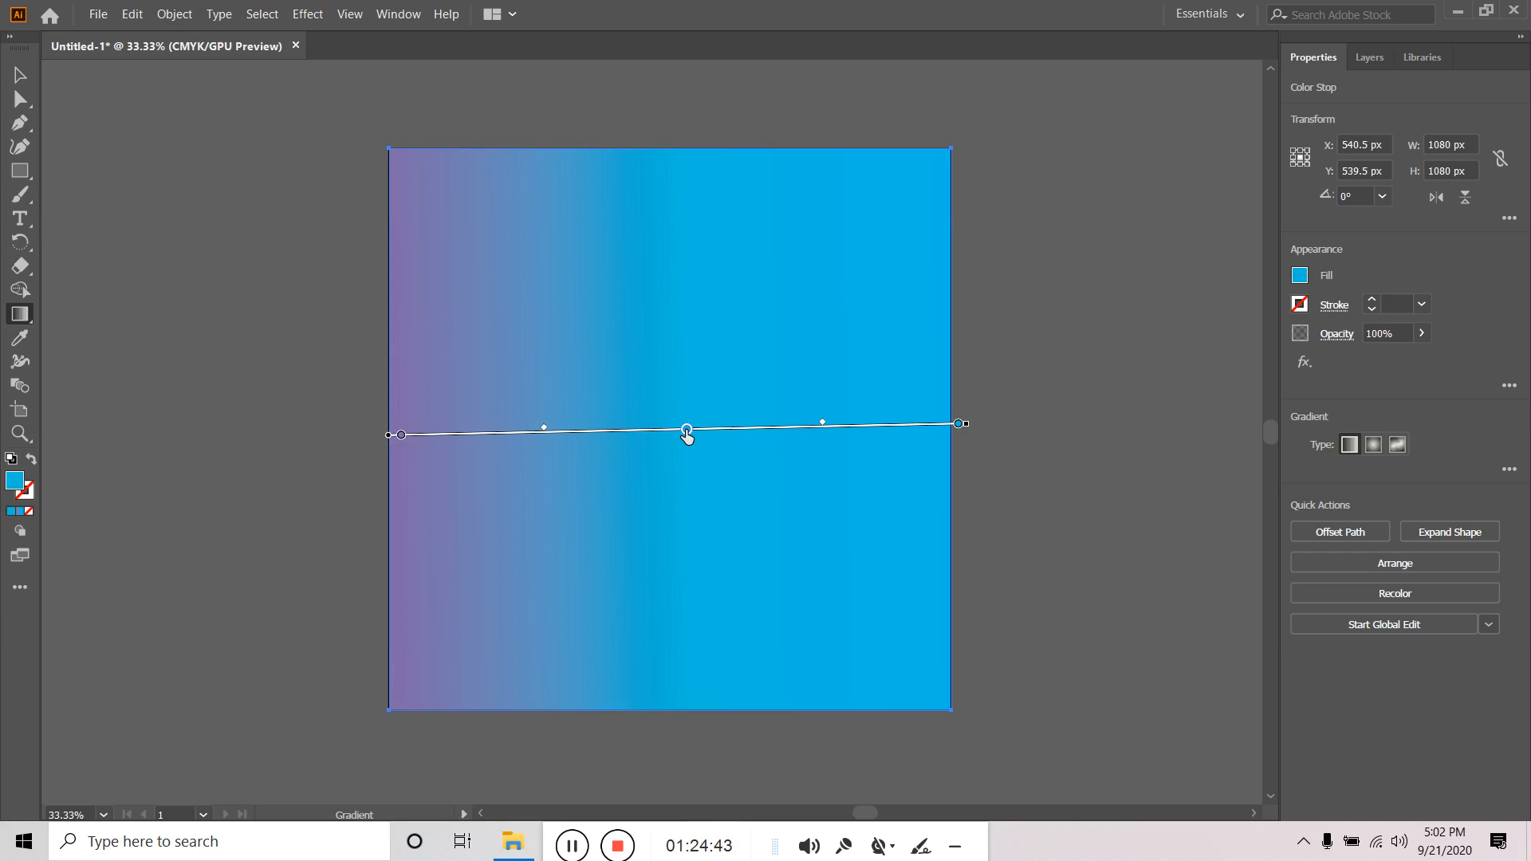
pyautogui.press('Delete')
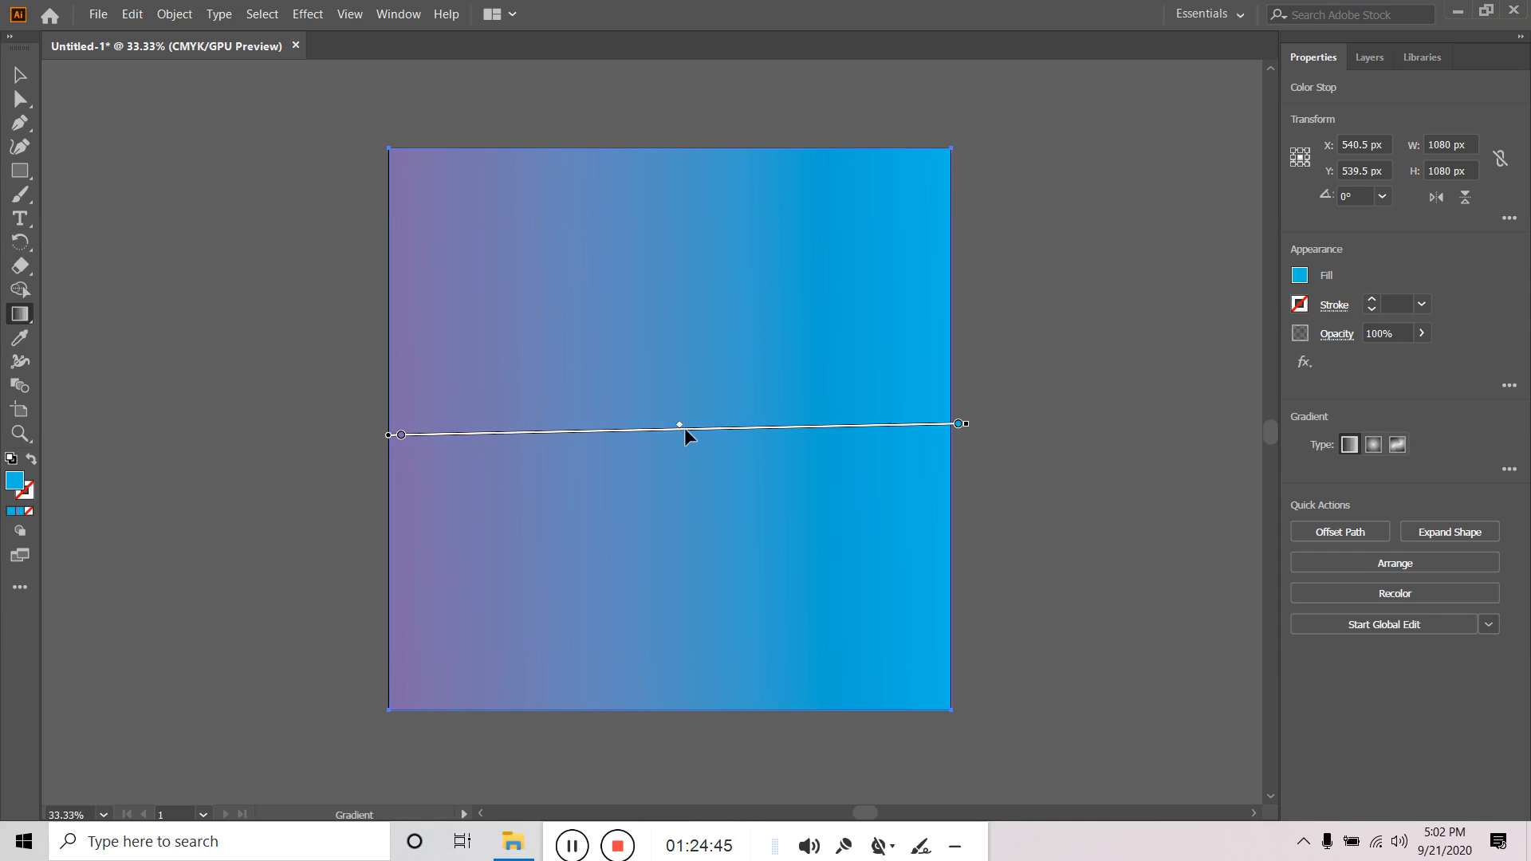
pyautogui.click(22, 84)
pyautogui.click(1059, 393)
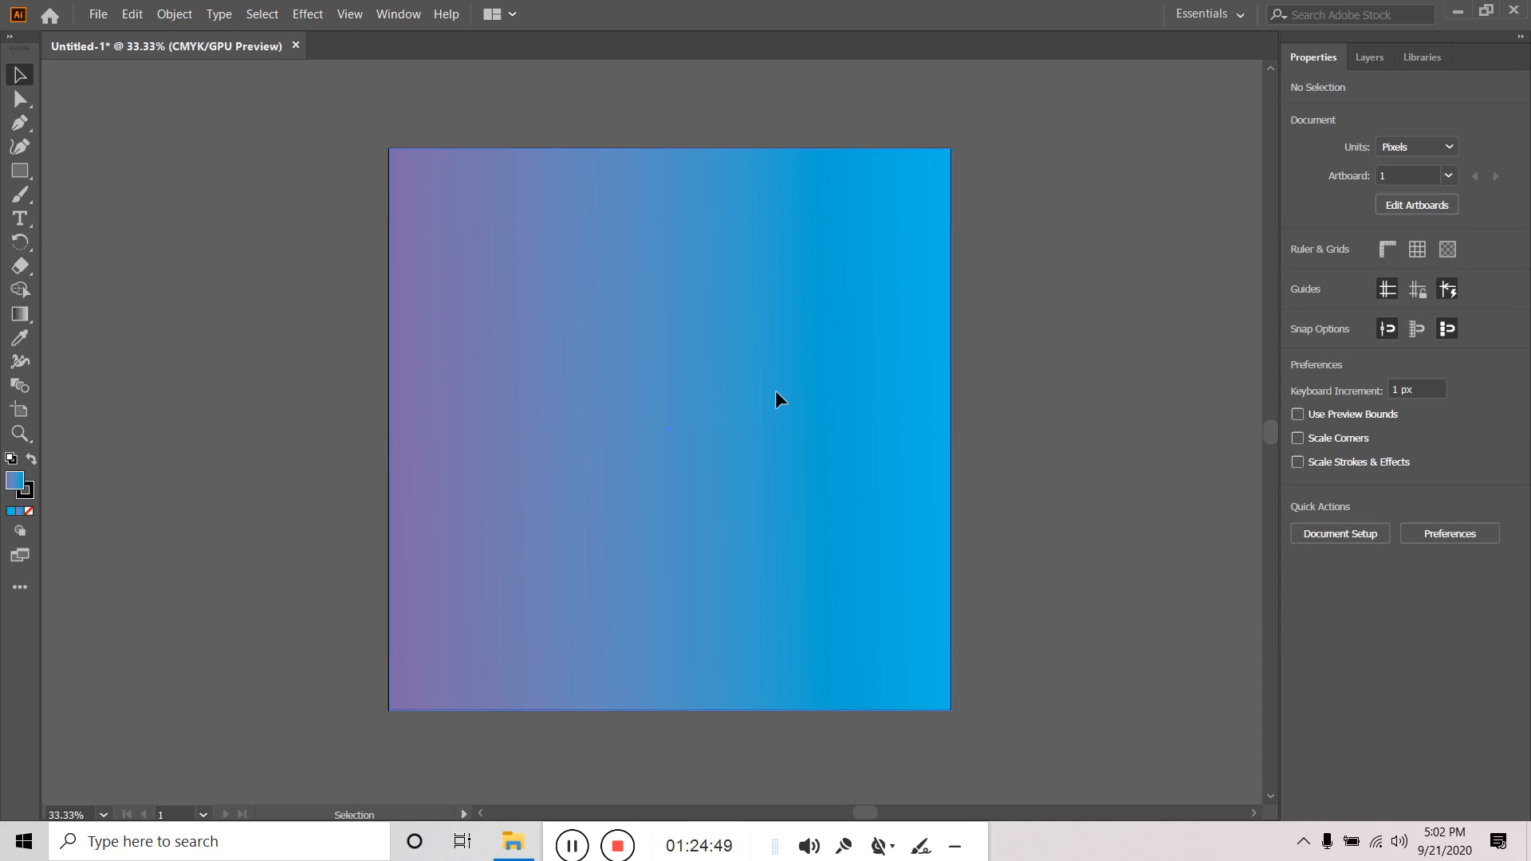
pyautogui.click(775, 391)
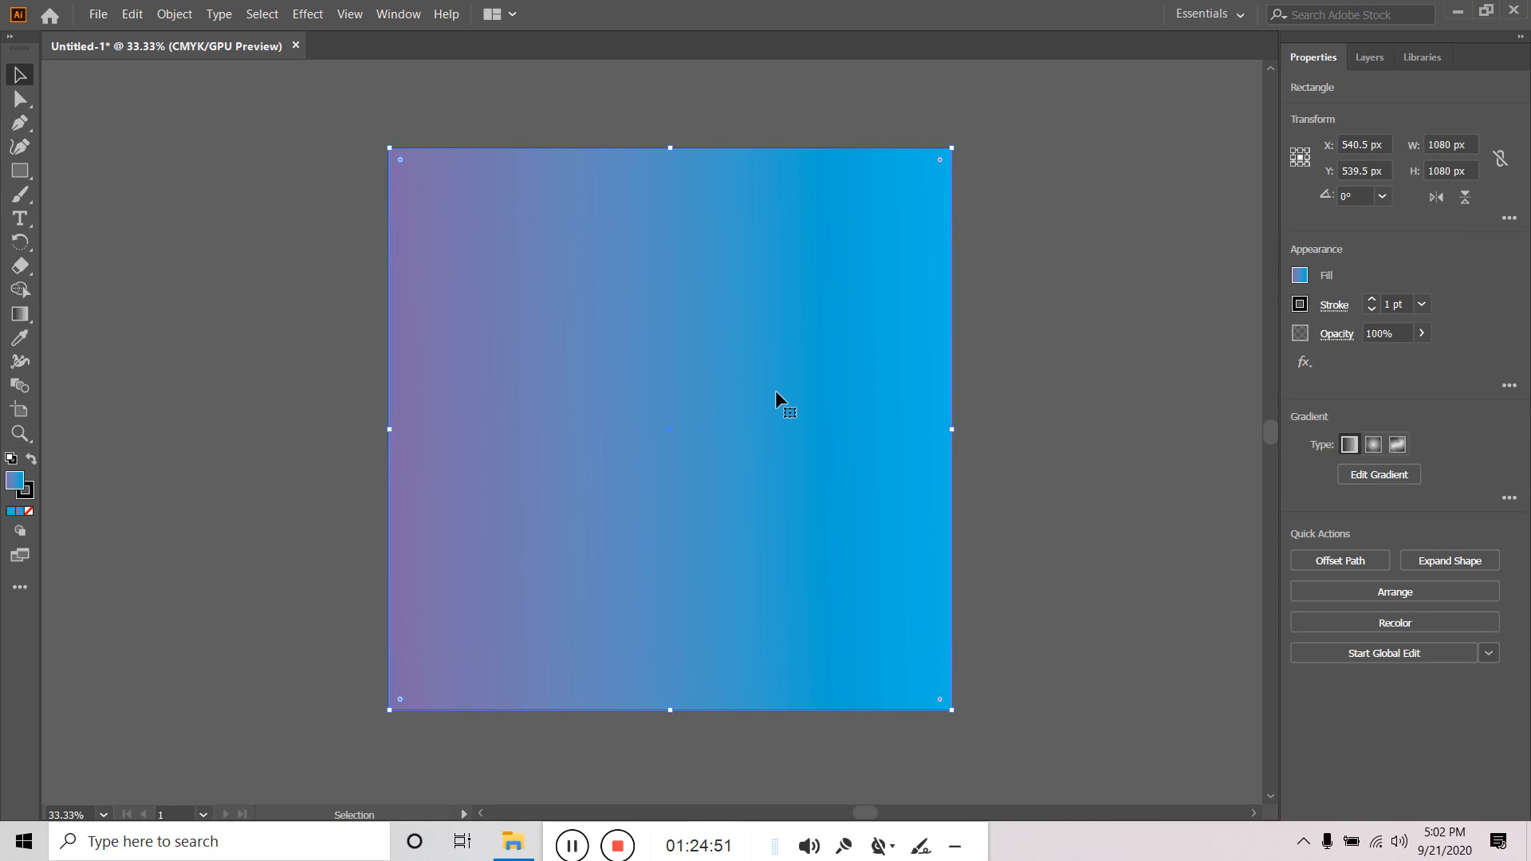
# Rotate and move the gradient so purple starts top-left and cyan ends bottom-right.
pyautogui.click(20, 314)
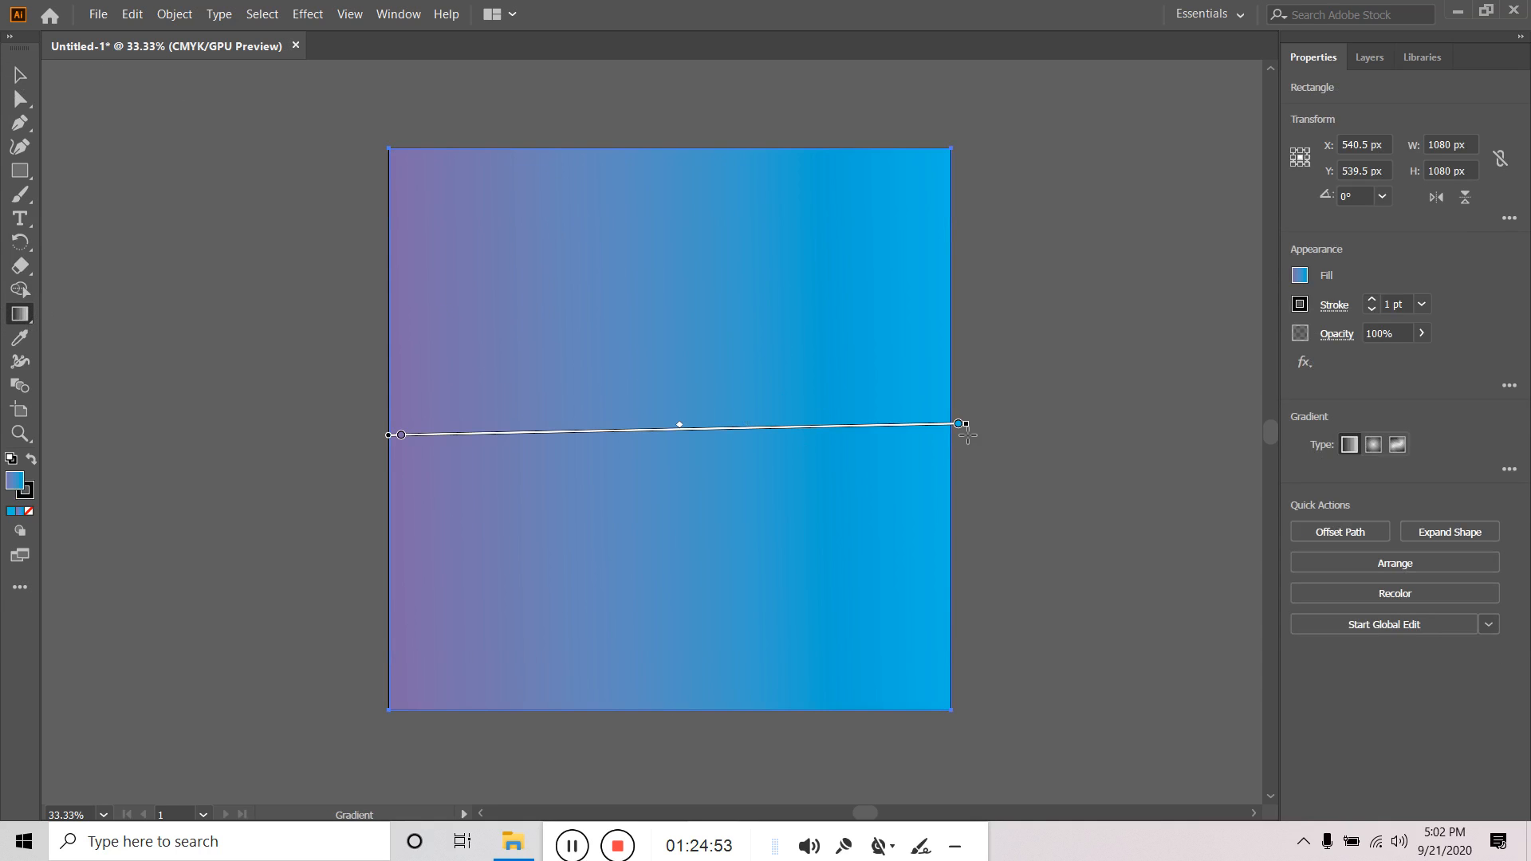
pyautogui.moveTo(975, 423)
pyautogui.mouseDown()
pyautogui.moveTo(905, 625)
pyautogui.moveTo(838, 670)
pyautogui.mouseUp()
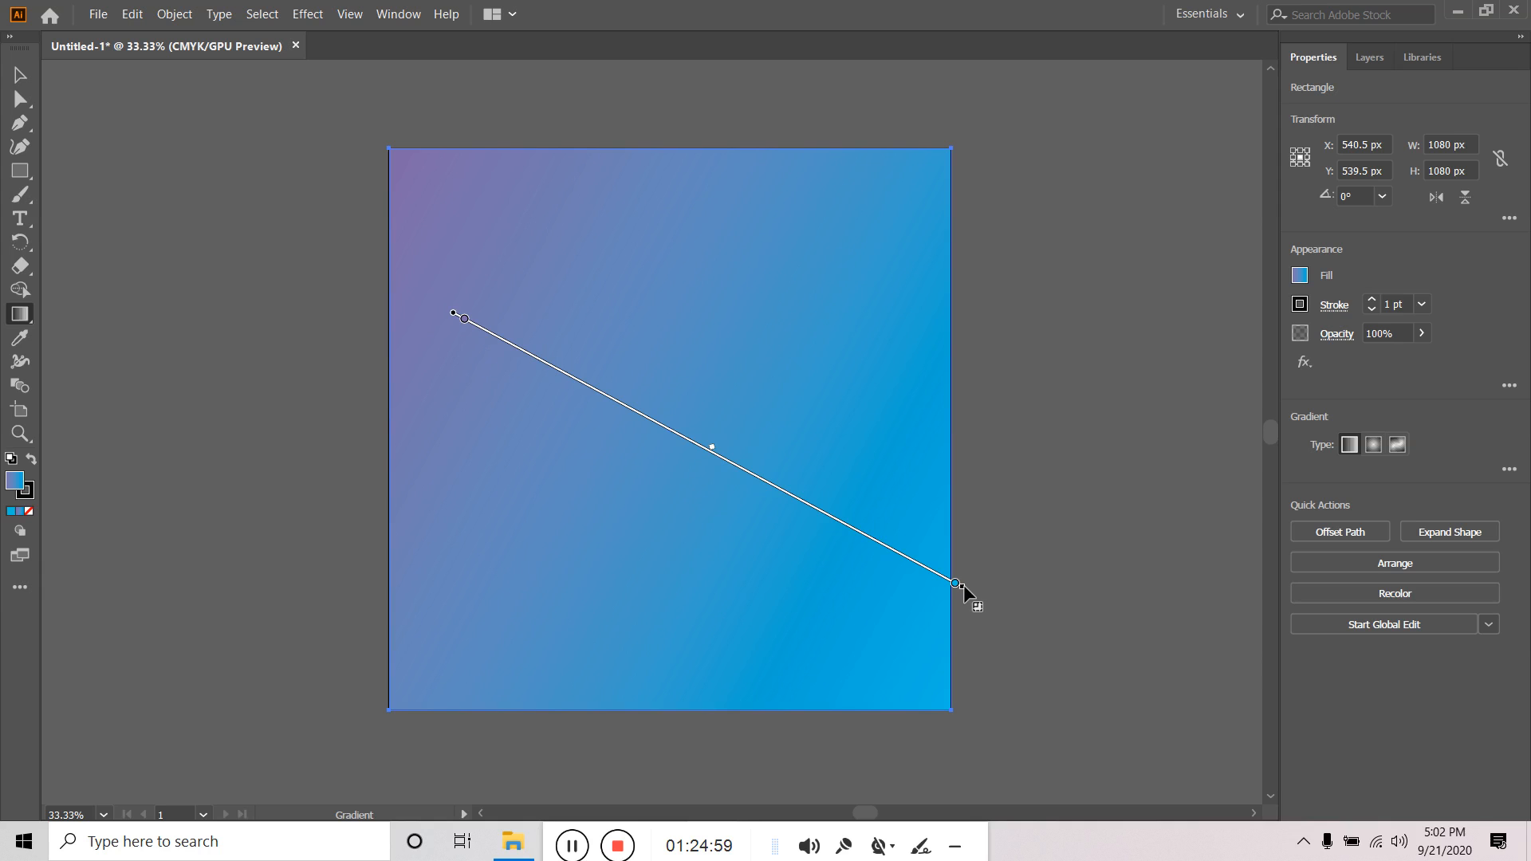
pyautogui.moveTo(961, 587)
pyautogui.mouseDown()
pyautogui.moveTo(894, 680)
pyautogui.moveTo(918, 648)
pyautogui.mouseUp()
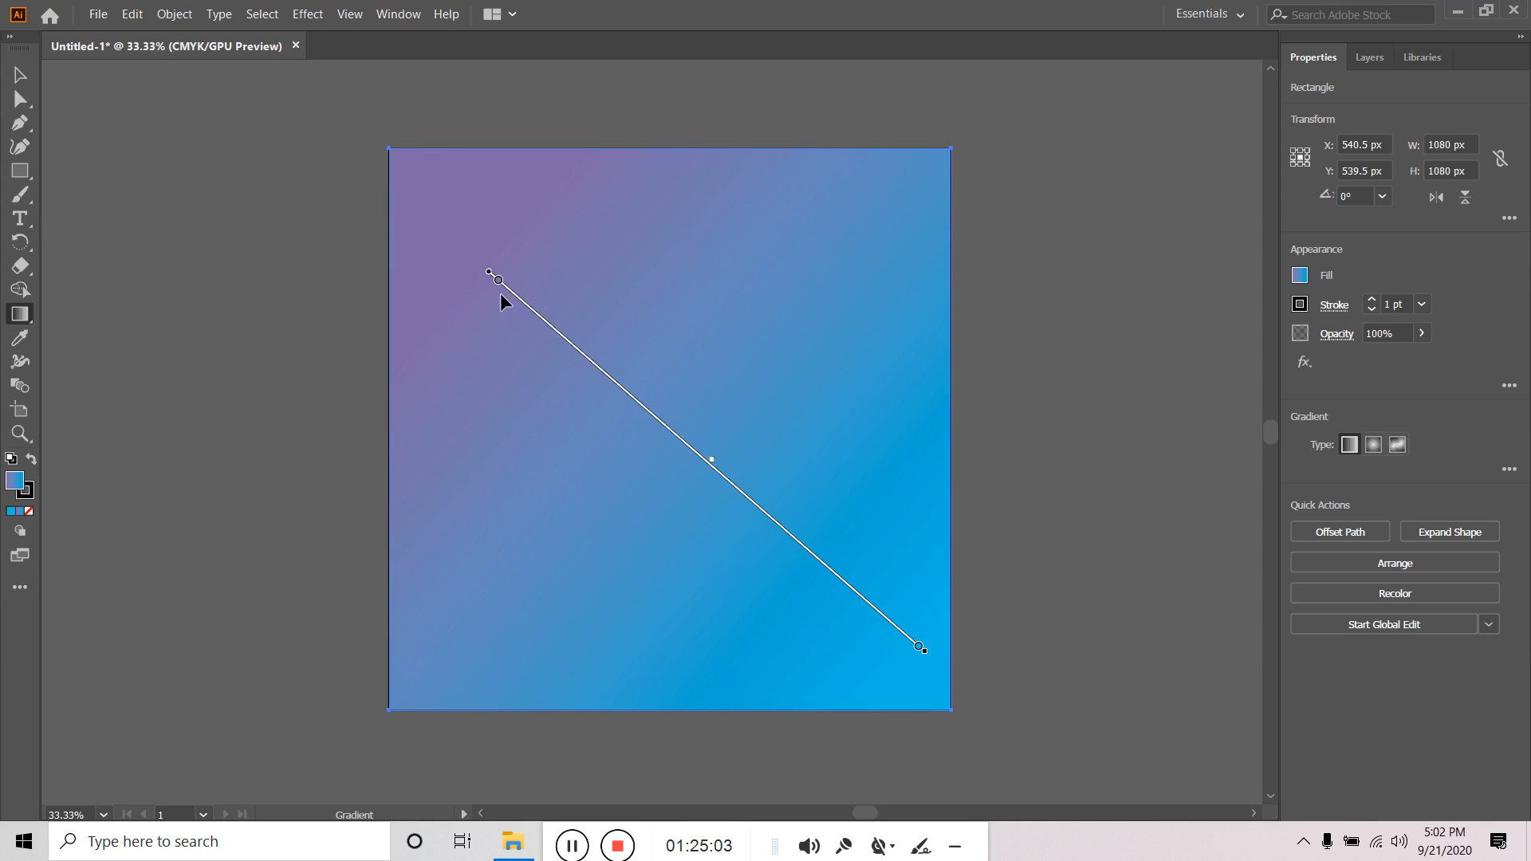
pyautogui.moveTo(514, 291)
pyautogui.mouseDown()
pyautogui.moveTo(469, 227)
pyautogui.moveTo(447, 231)
pyautogui.mouseUp()
pyautogui.moveTo(421, 214); pyautogui.dragTo(376, 169)
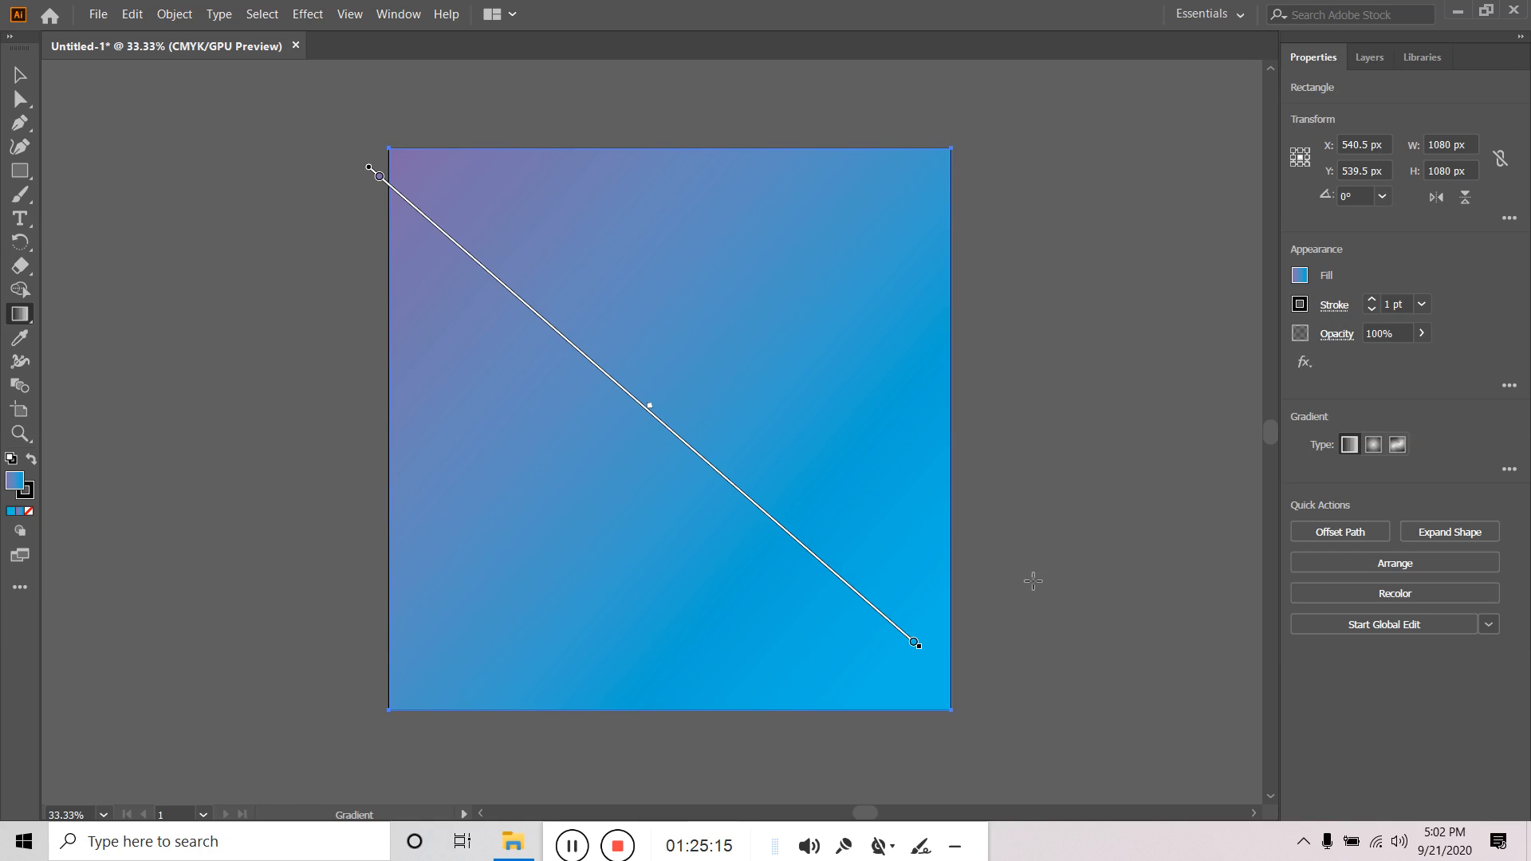
pyautogui.moveTo(923, 647)
pyautogui.mouseDown()
pyautogui.moveTo(898, 674)
pyautogui.moveTo(917, 670)
pyautogui.mouseUp()
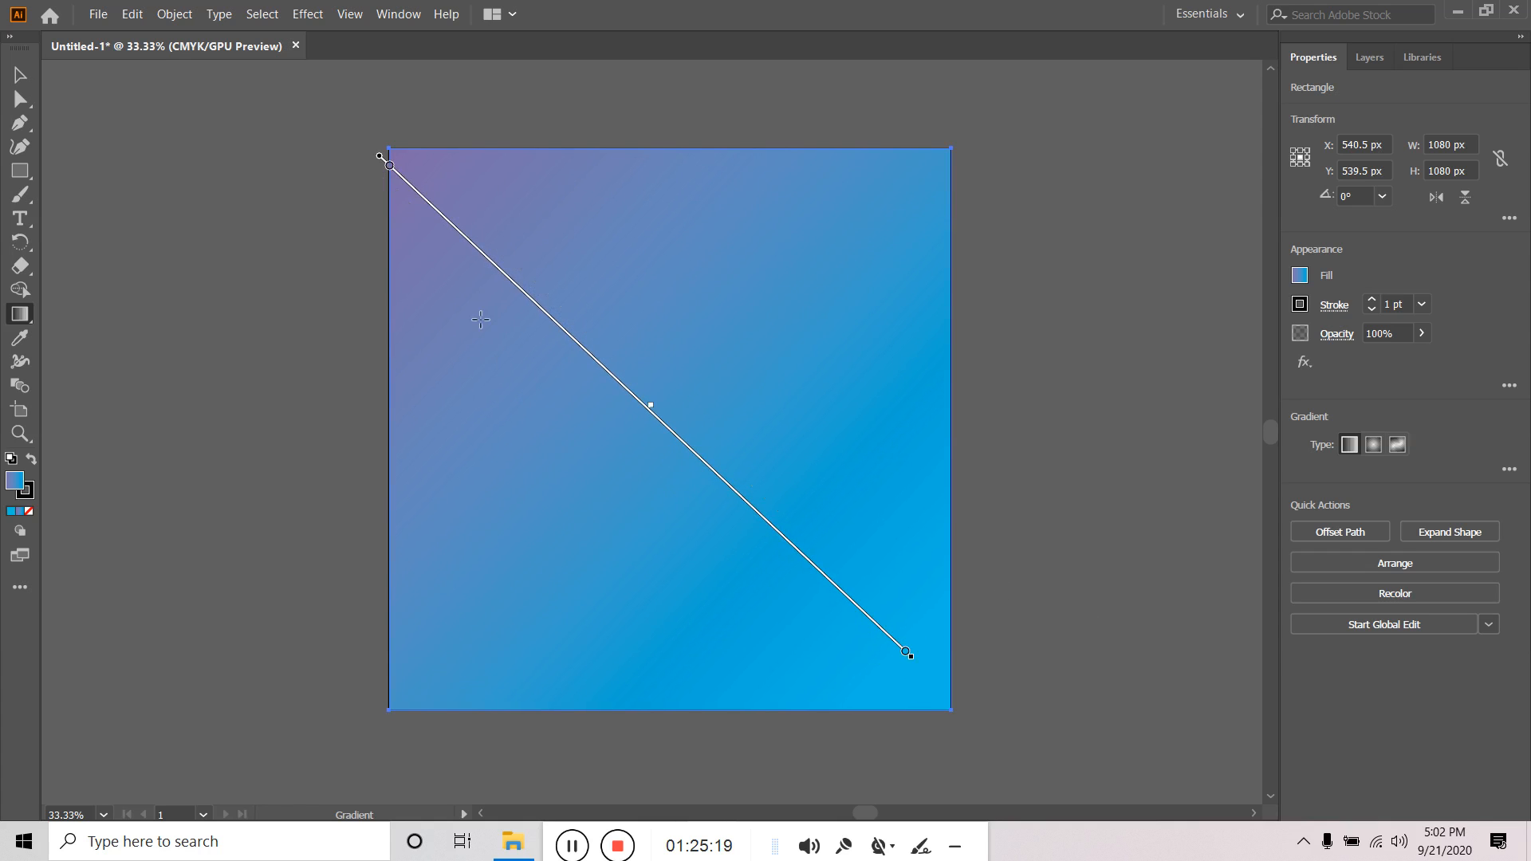
pyautogui.moveTo(477, 248); pyautogui.dragTo(500, 269)
# Draw a 400 px circle in the square's upper-left area with no stroke.
pyautogui.press('v')
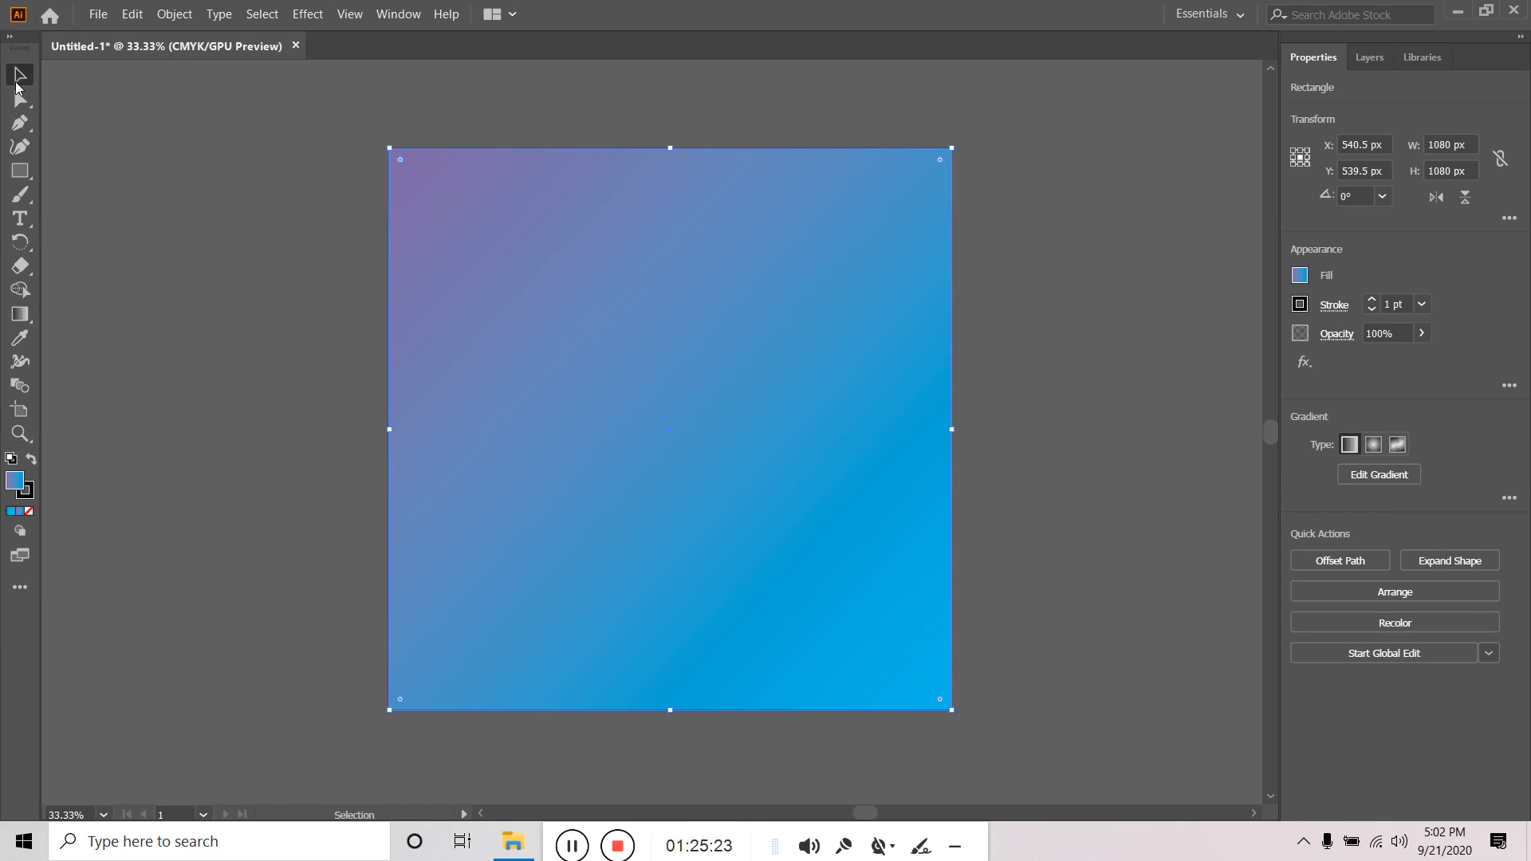
pyautogui.click(1003, 245)
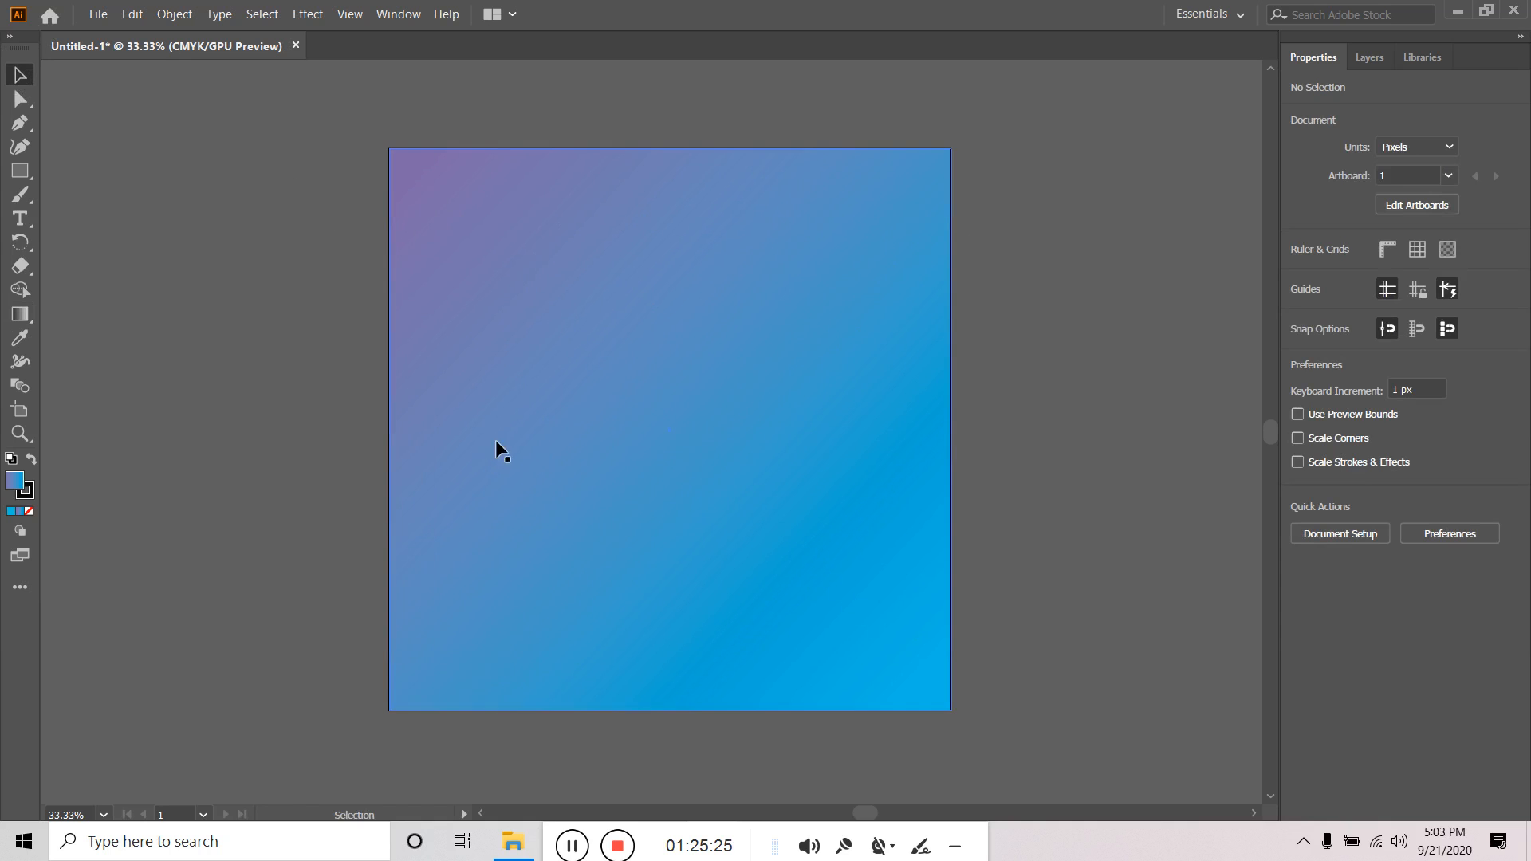
pyautogui.moveTo(26, 170); pyautogui.dragTo(93, 201)
pyautogui.moveTo(570, 326); pyautogui.dragTo(675, 430)
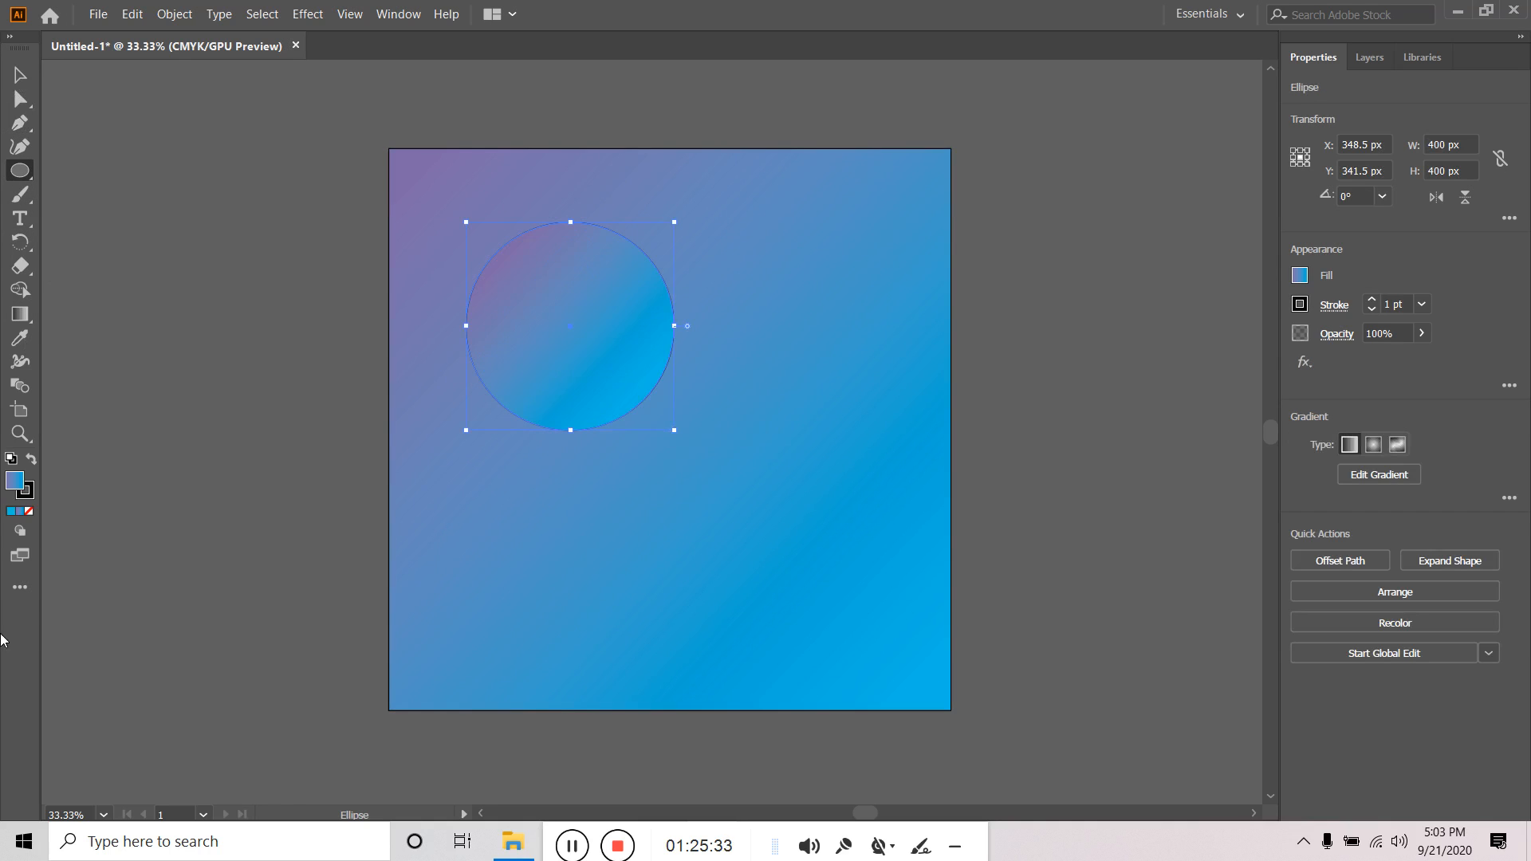
pyautogui.click(29, 494)
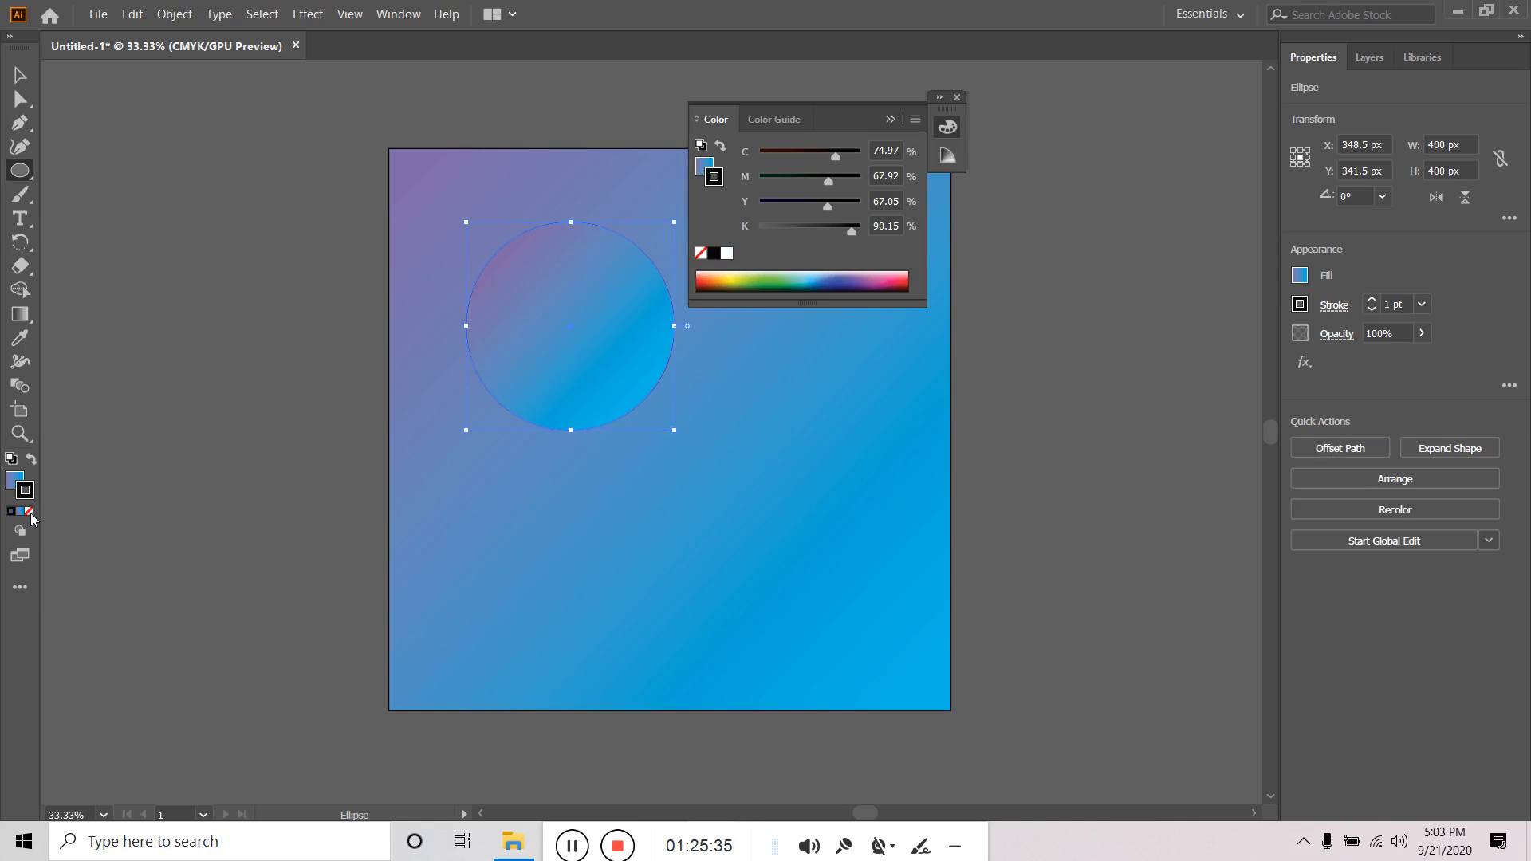
pyautogui.click(29, 512)
# Close the Color panel and apply the purple-to-blue gradient to the circle.
pyautogui.click(20, 75)
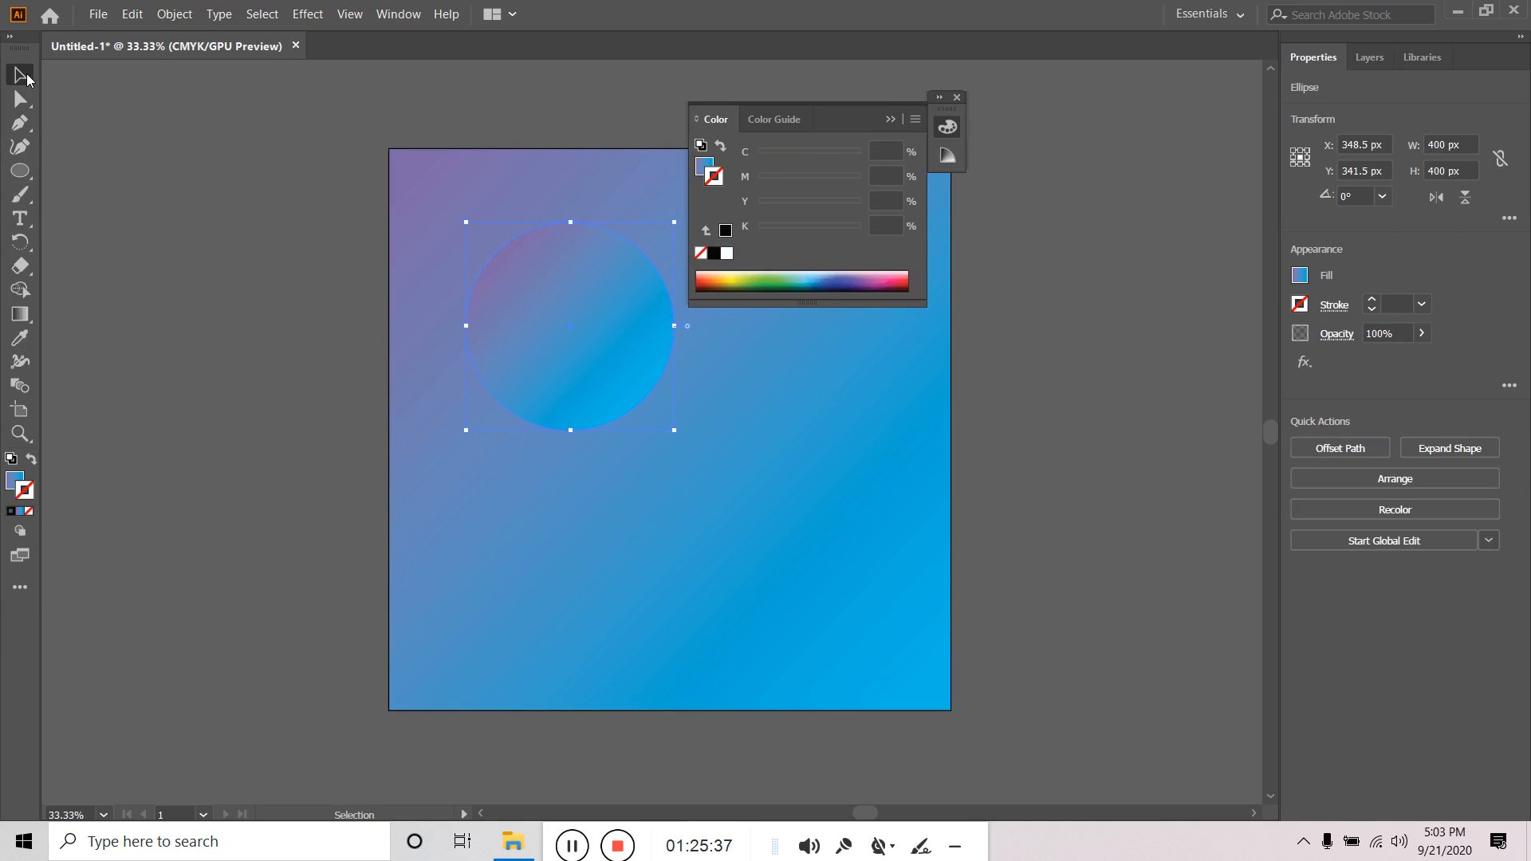
pyautogui.click(133, 271)
pyautogui.click(893, 118)
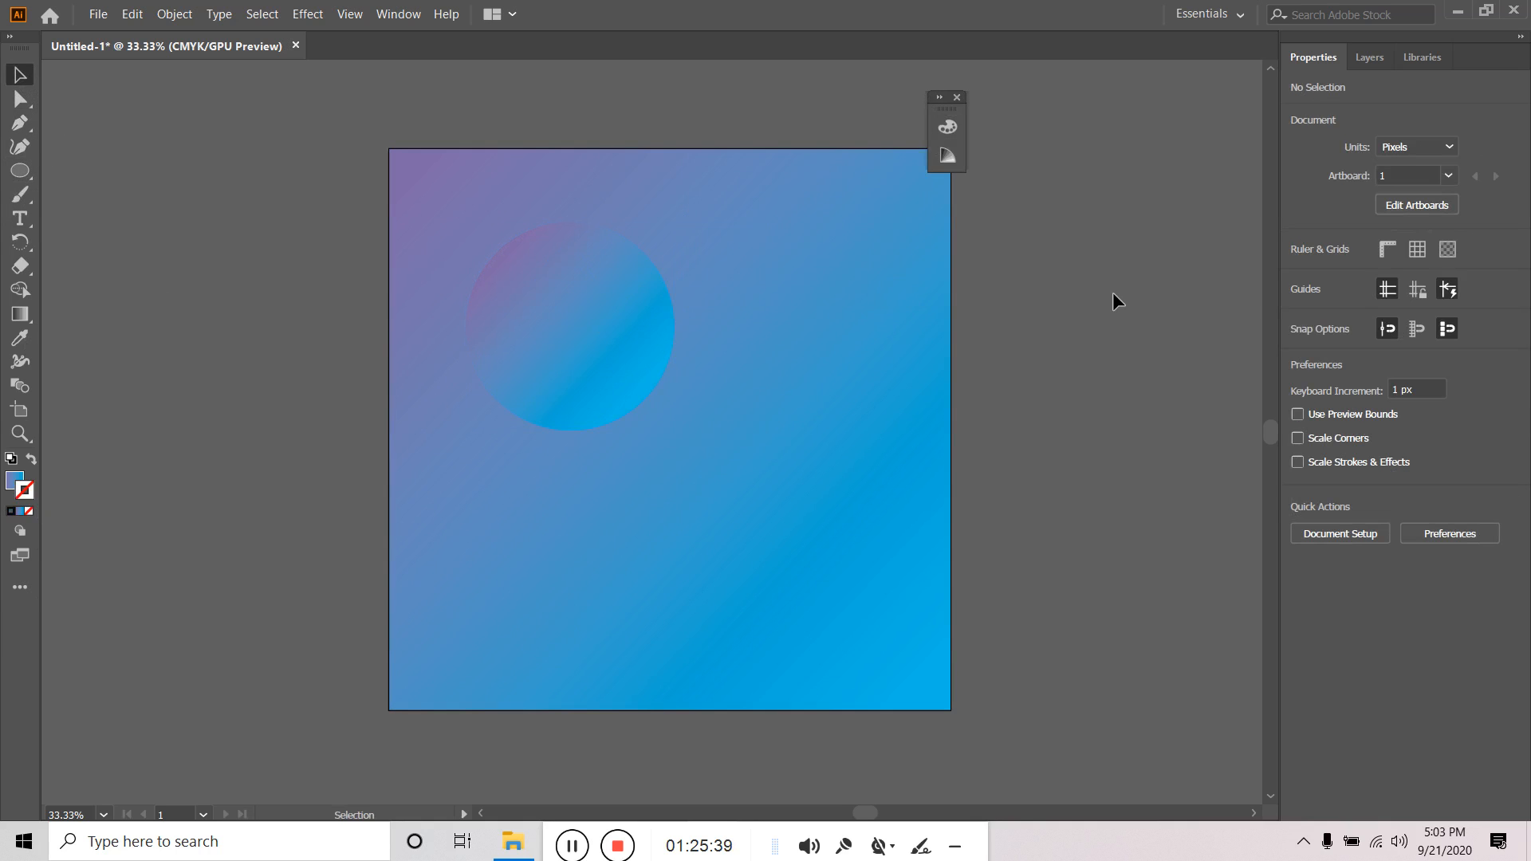
pyautogui.click(958, 98)
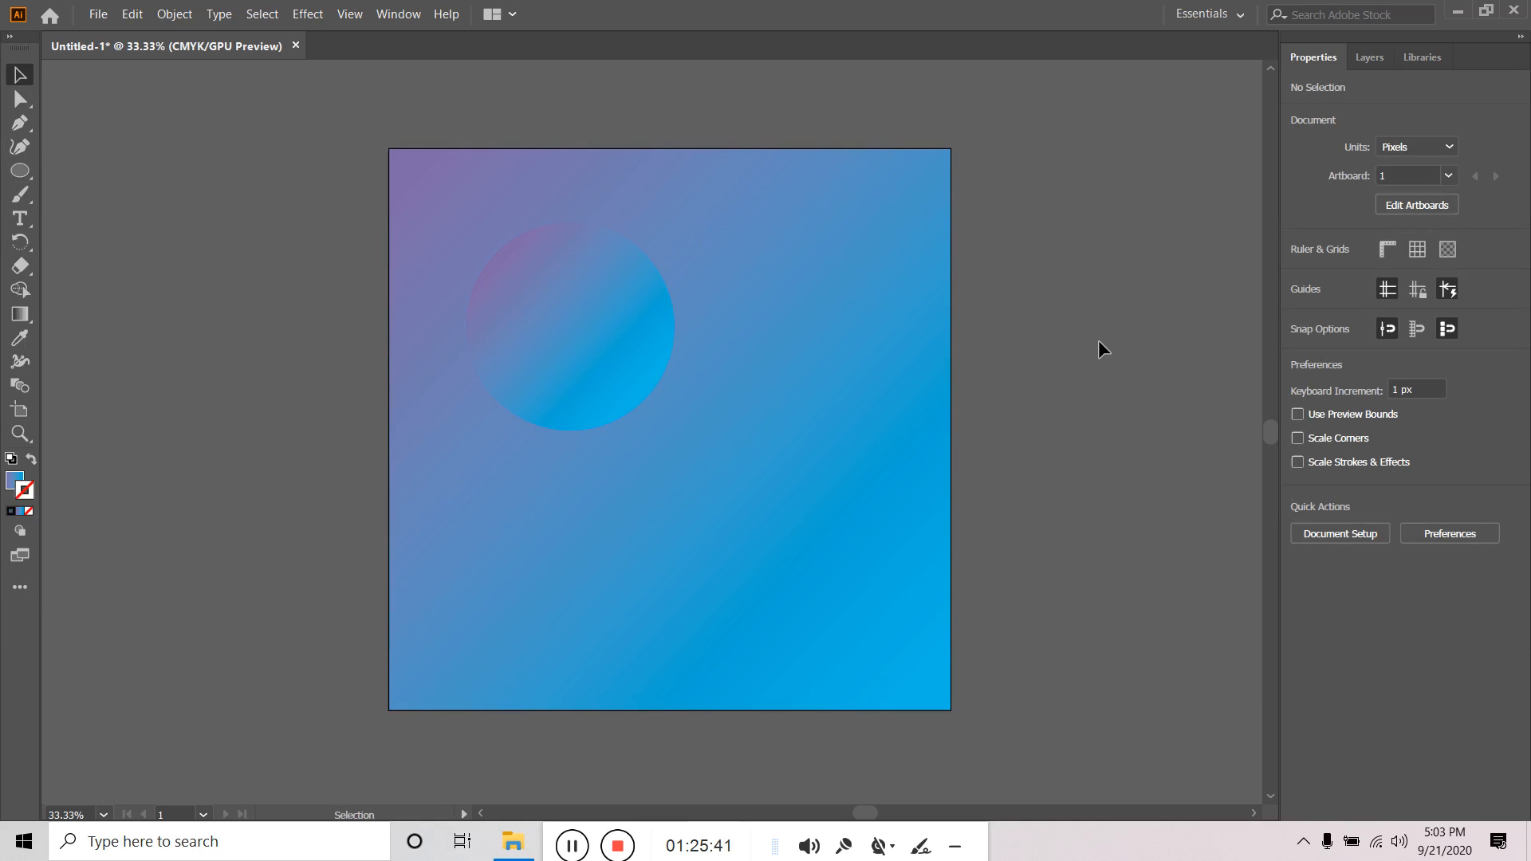
pyautogui.click(562, 332)
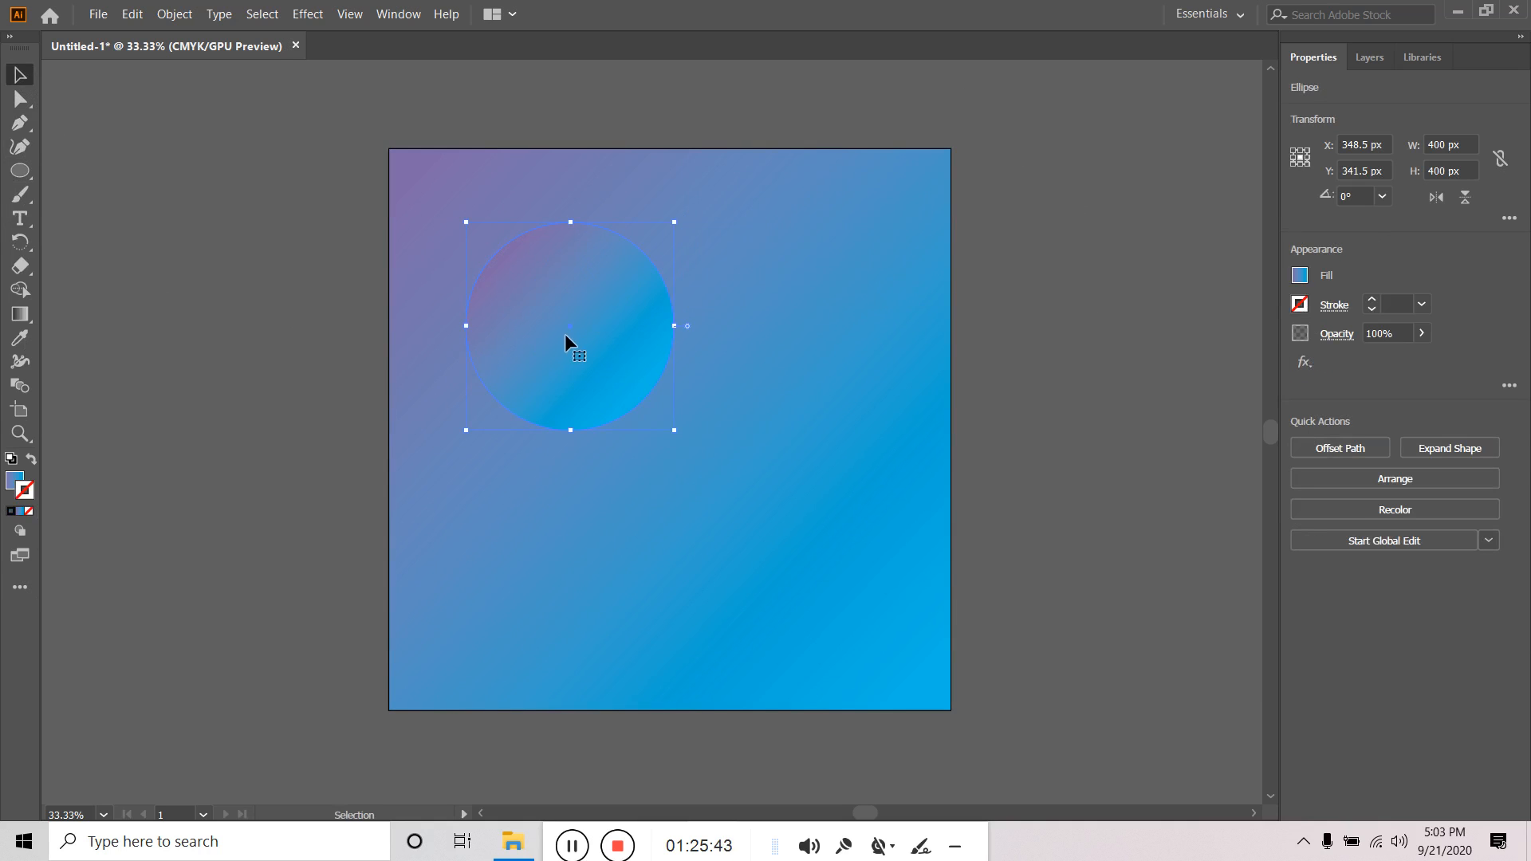
pyautogui.click(20, 314)
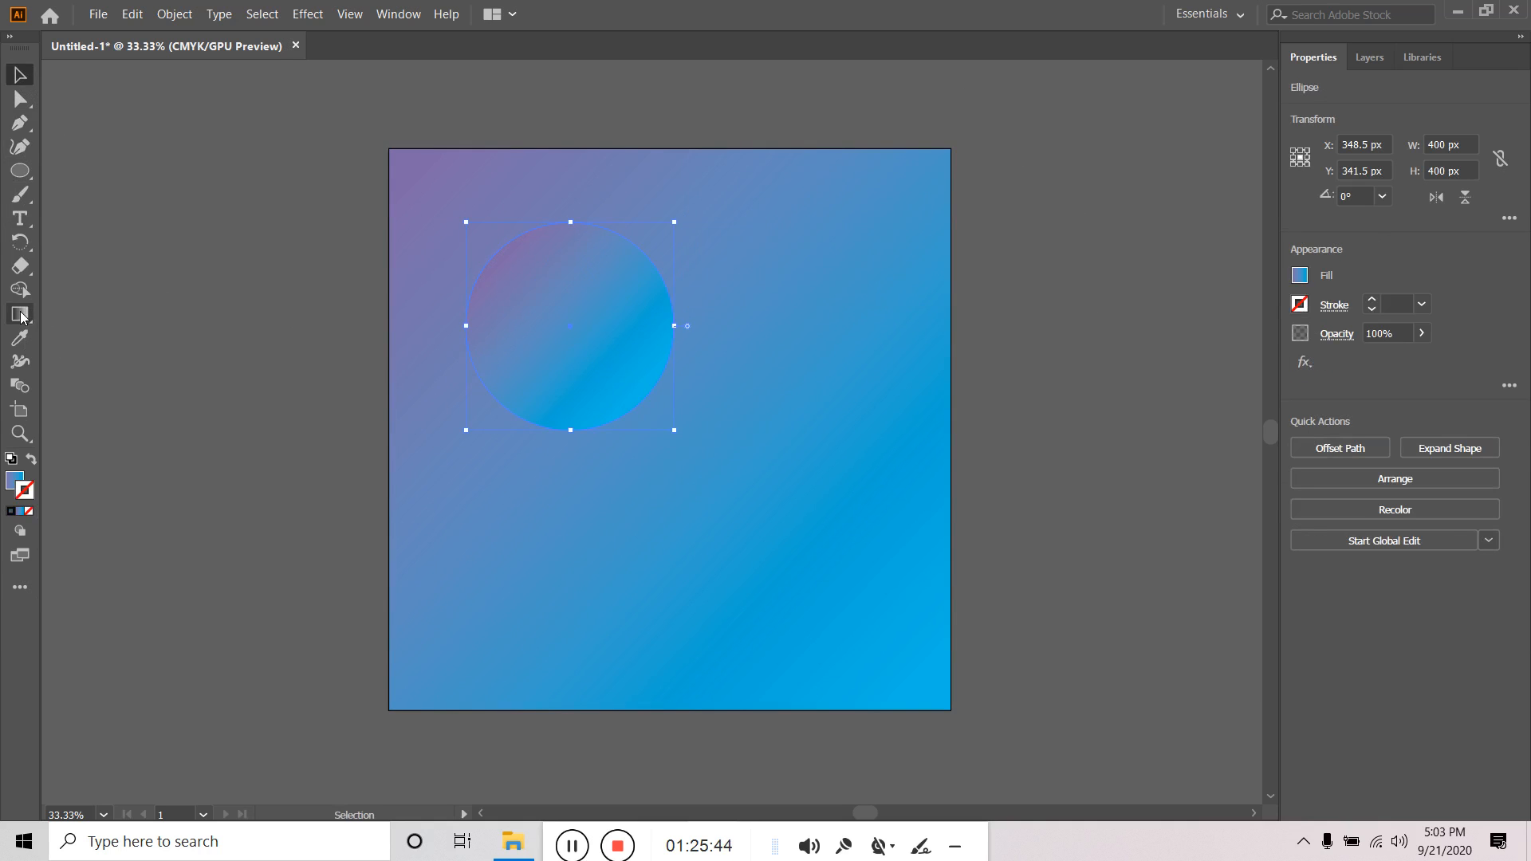
pyautogui.click(21, 76)
pyautogui.click(24, 315)
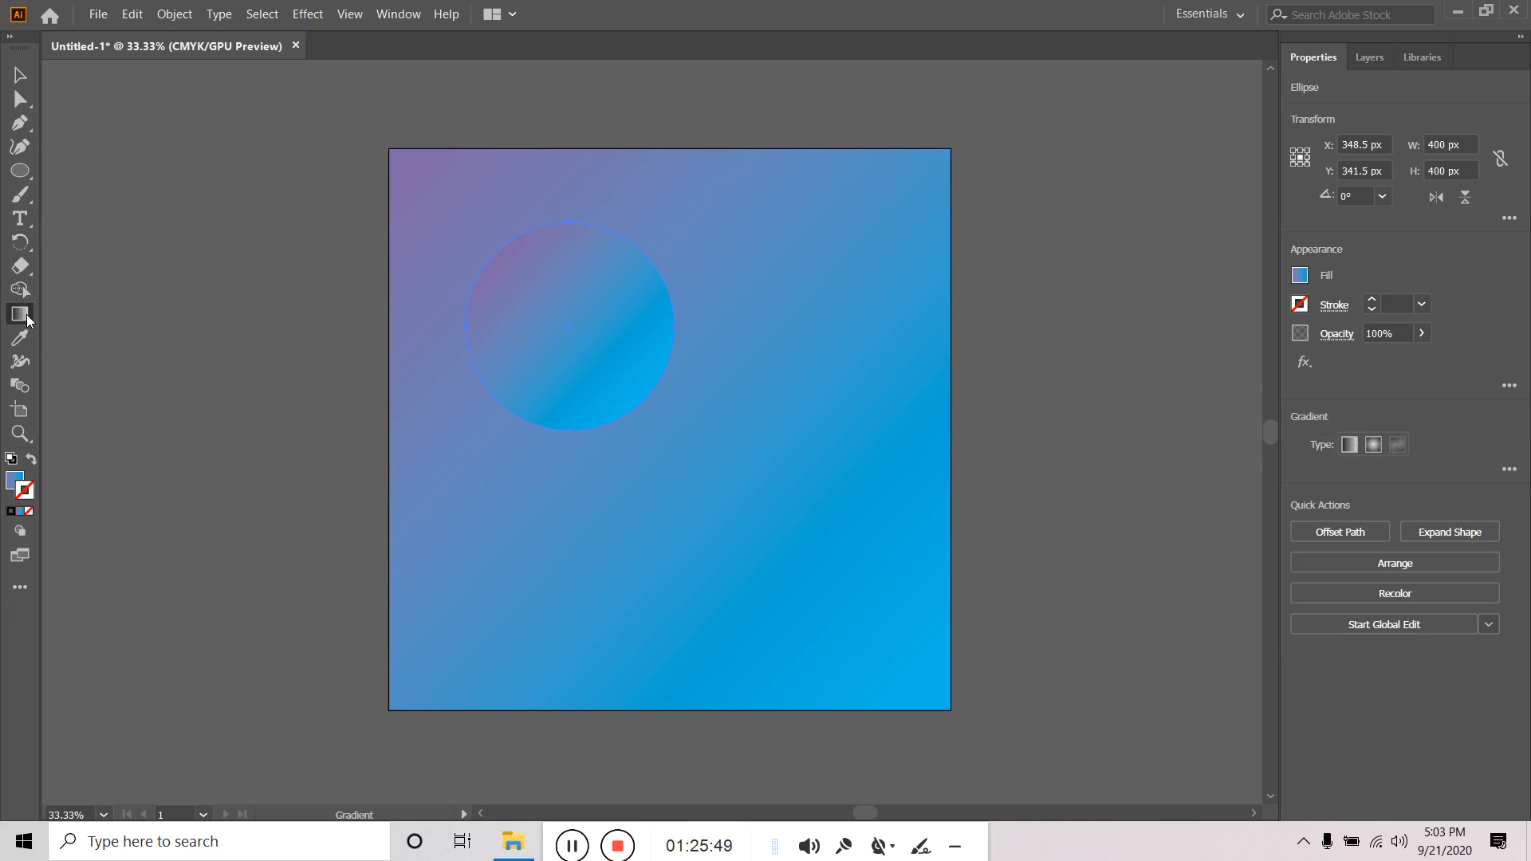
pyautogui.click(1350, 446)
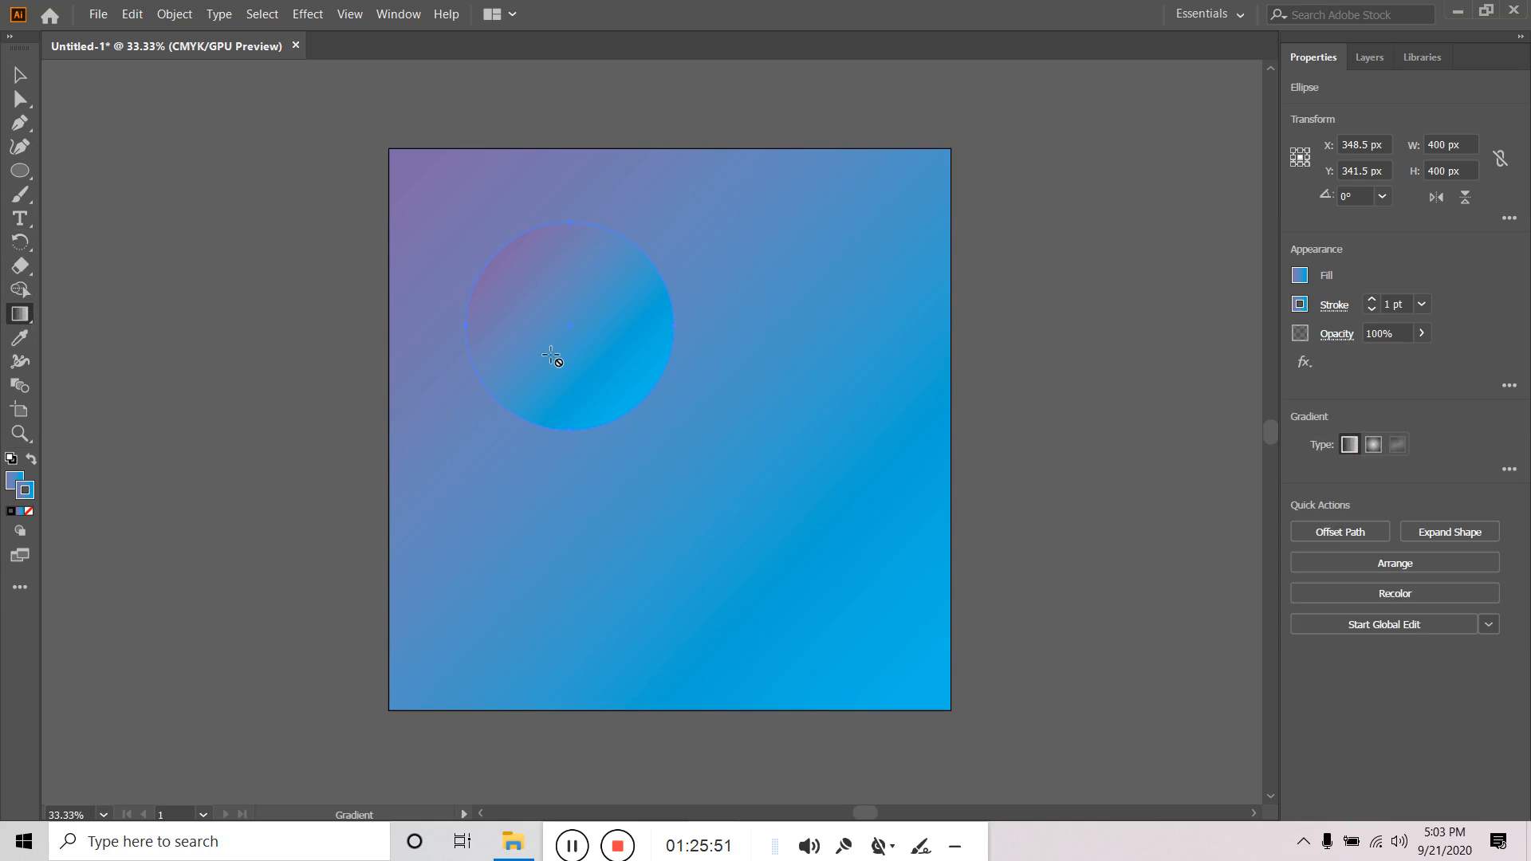
# Rotate the circle 180° to reverse its gradient and shrink it to 332 px.
pyautogui.press('v')
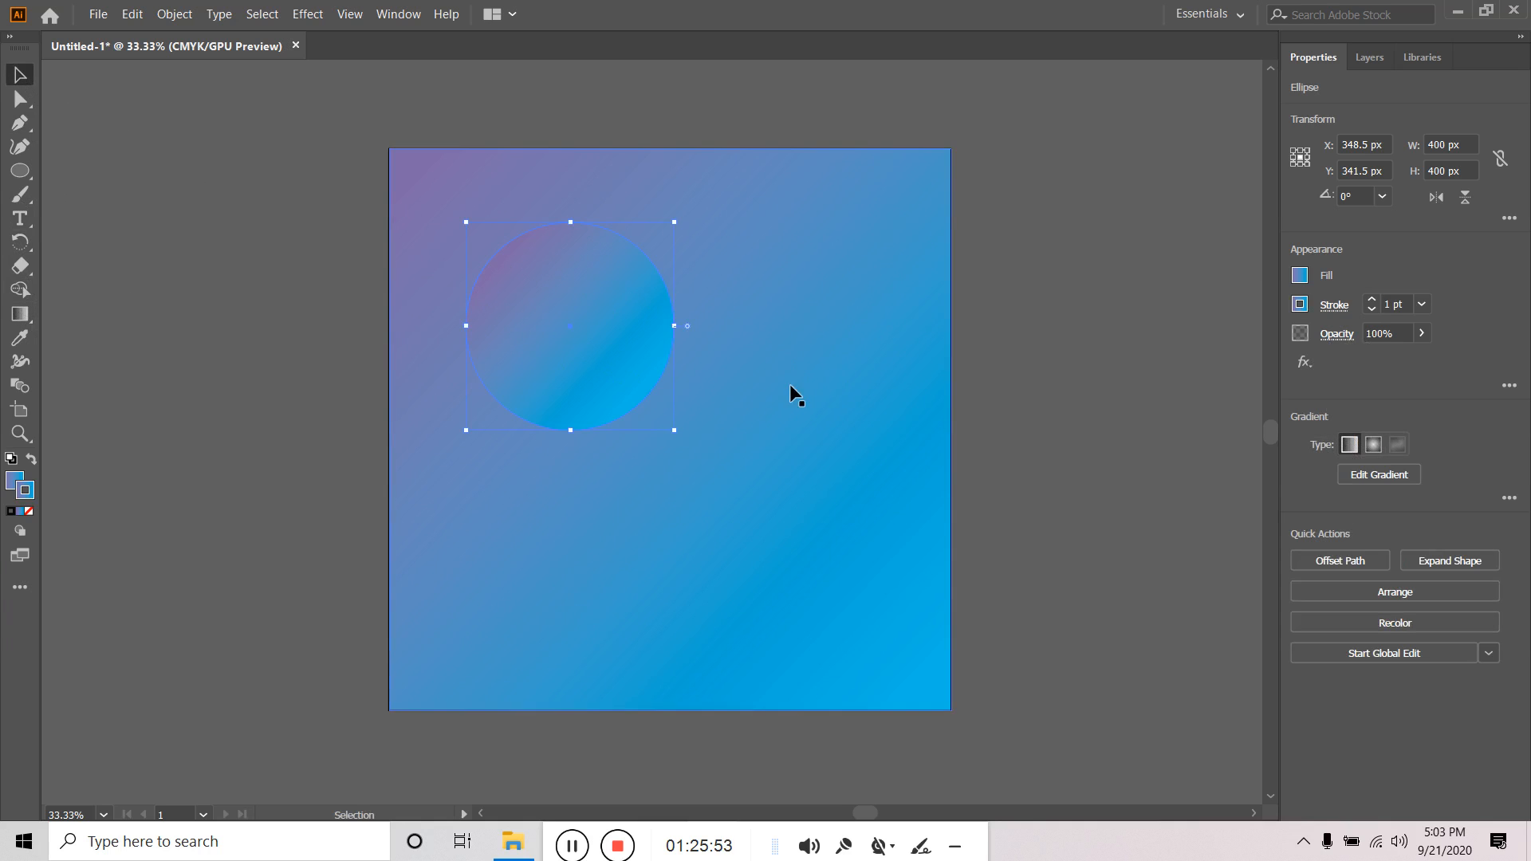
pyautogui.moveTo(707, 422); pyautogui.dragTo(448, 178)
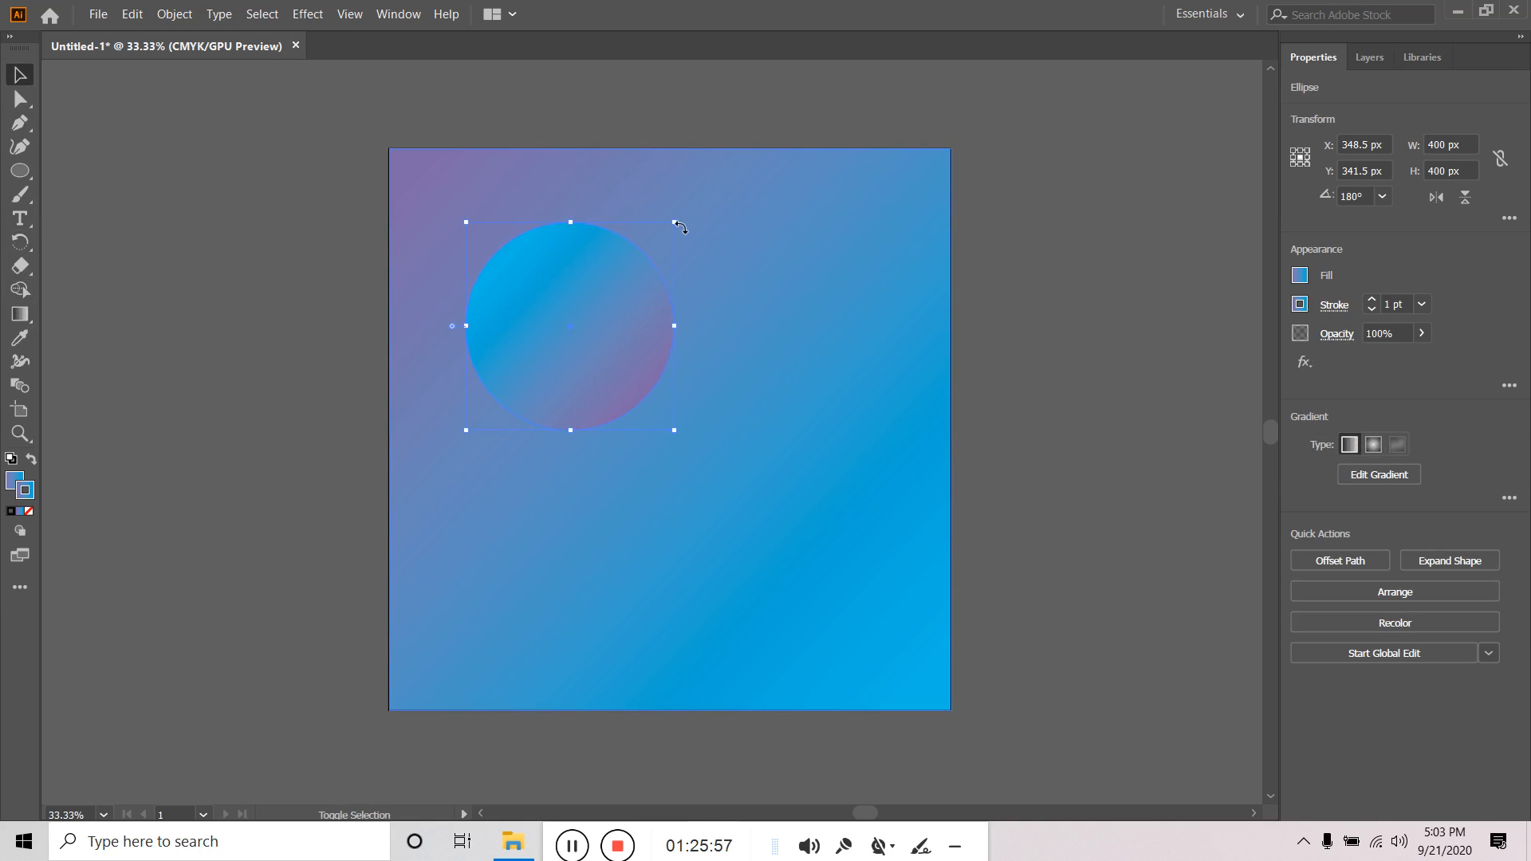
pyautogui.click(813, 202)
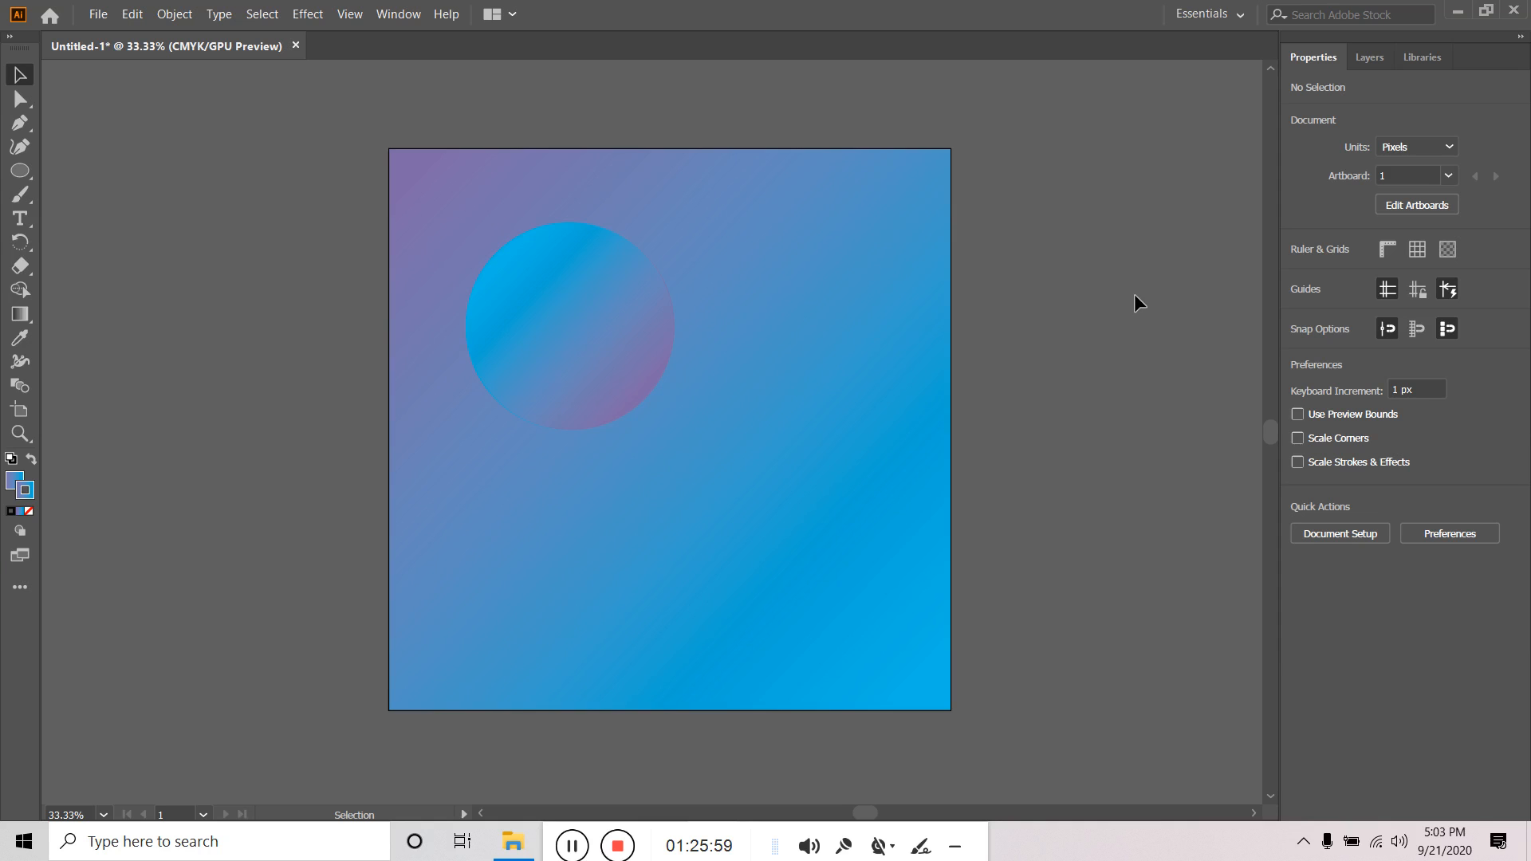
pyautogui.click(601, 348)
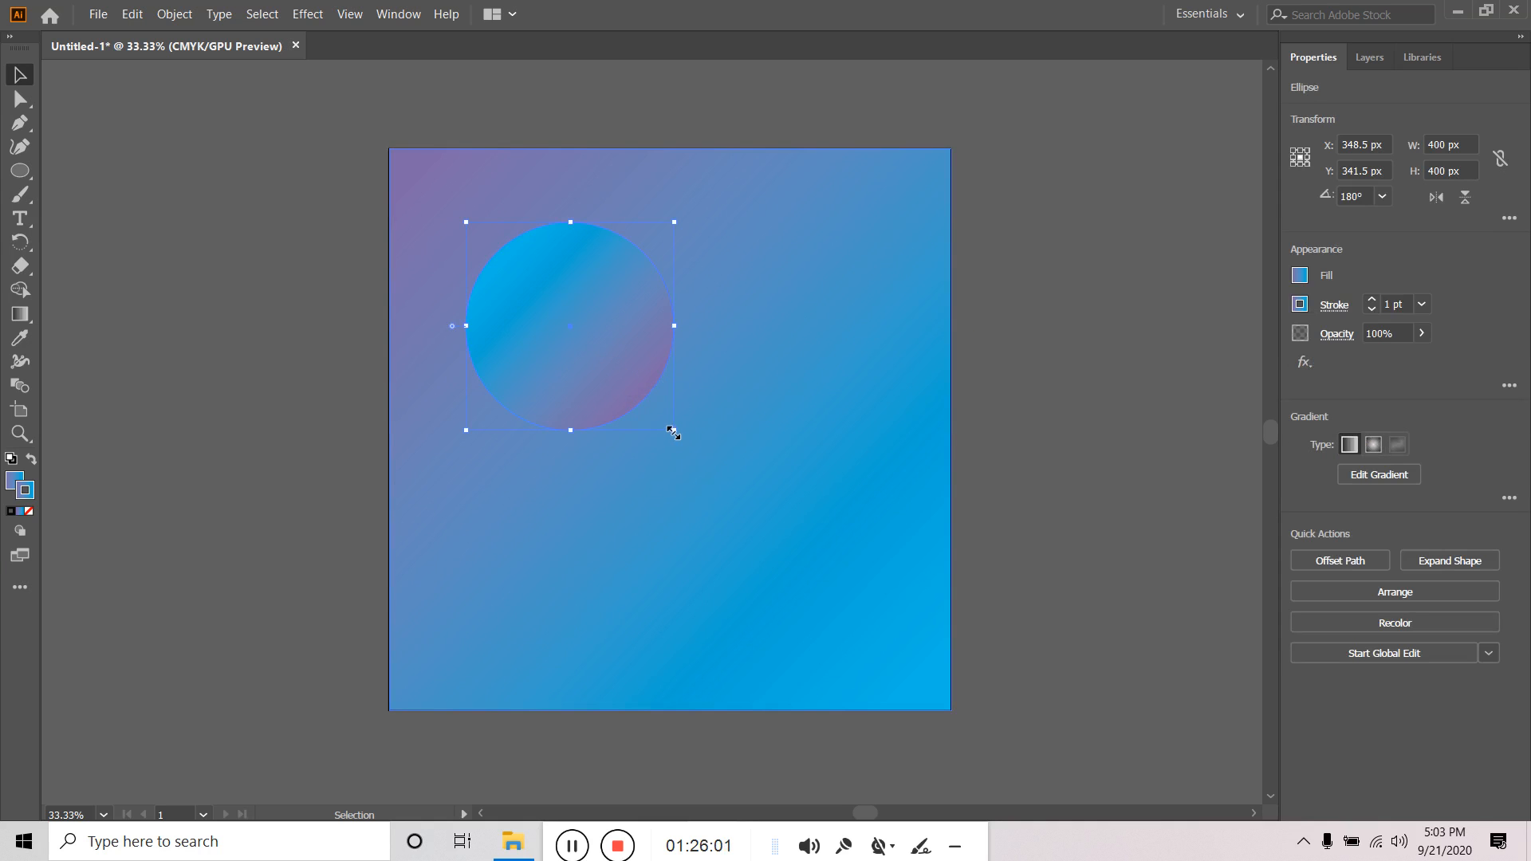
pyautogui.moveTo(674, 430); pyautogui.dragTo(661, 412)
pyautogui.click(1029, 478)
# Alt-drag a copy down-right and scale it to 204 × 204 px around its centre.
pyautogui.click(605, 348)
pyautogui.moveTo(606, 351); pyautogui.dragTo(659, 369)
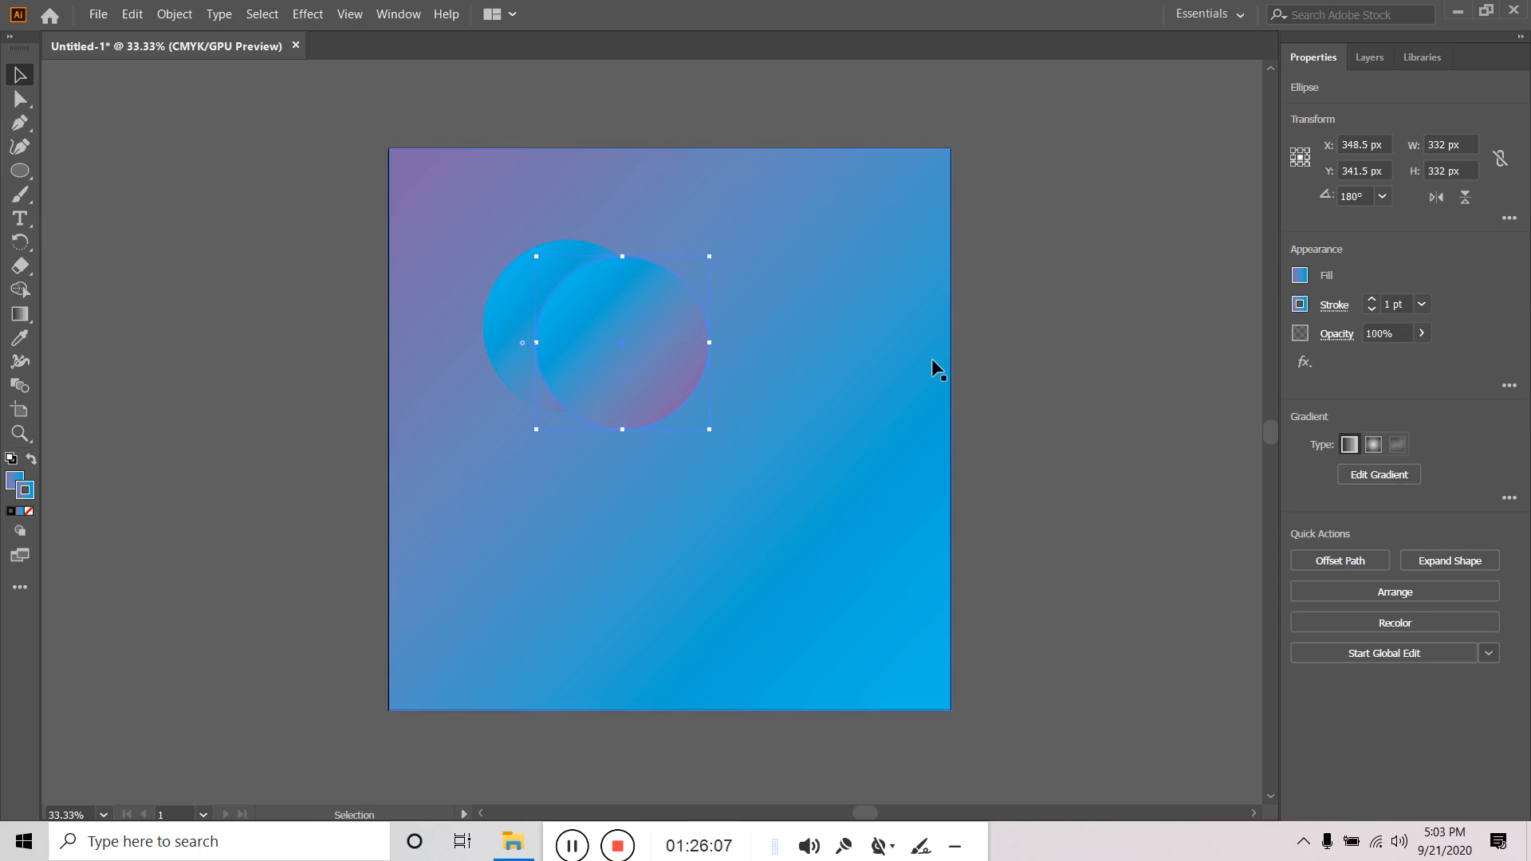
pyautogui.click(1094, 359)
pyautogui.click(641, 373)
pyautogui.moveTo(712, 431); pyautogui.dragTo(676, 396)
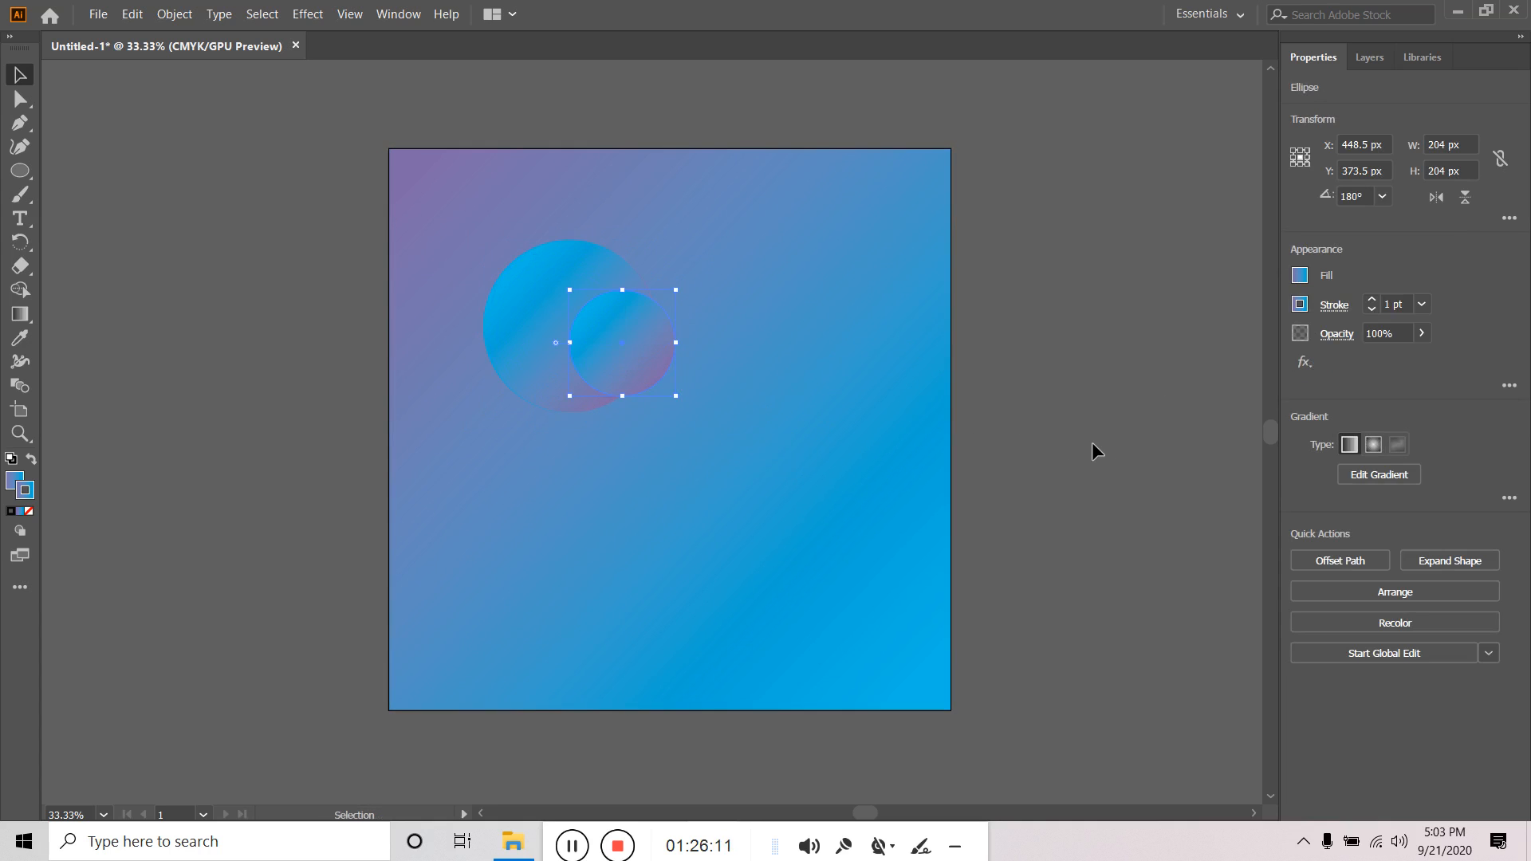
pyautogui.click(1108, 456)
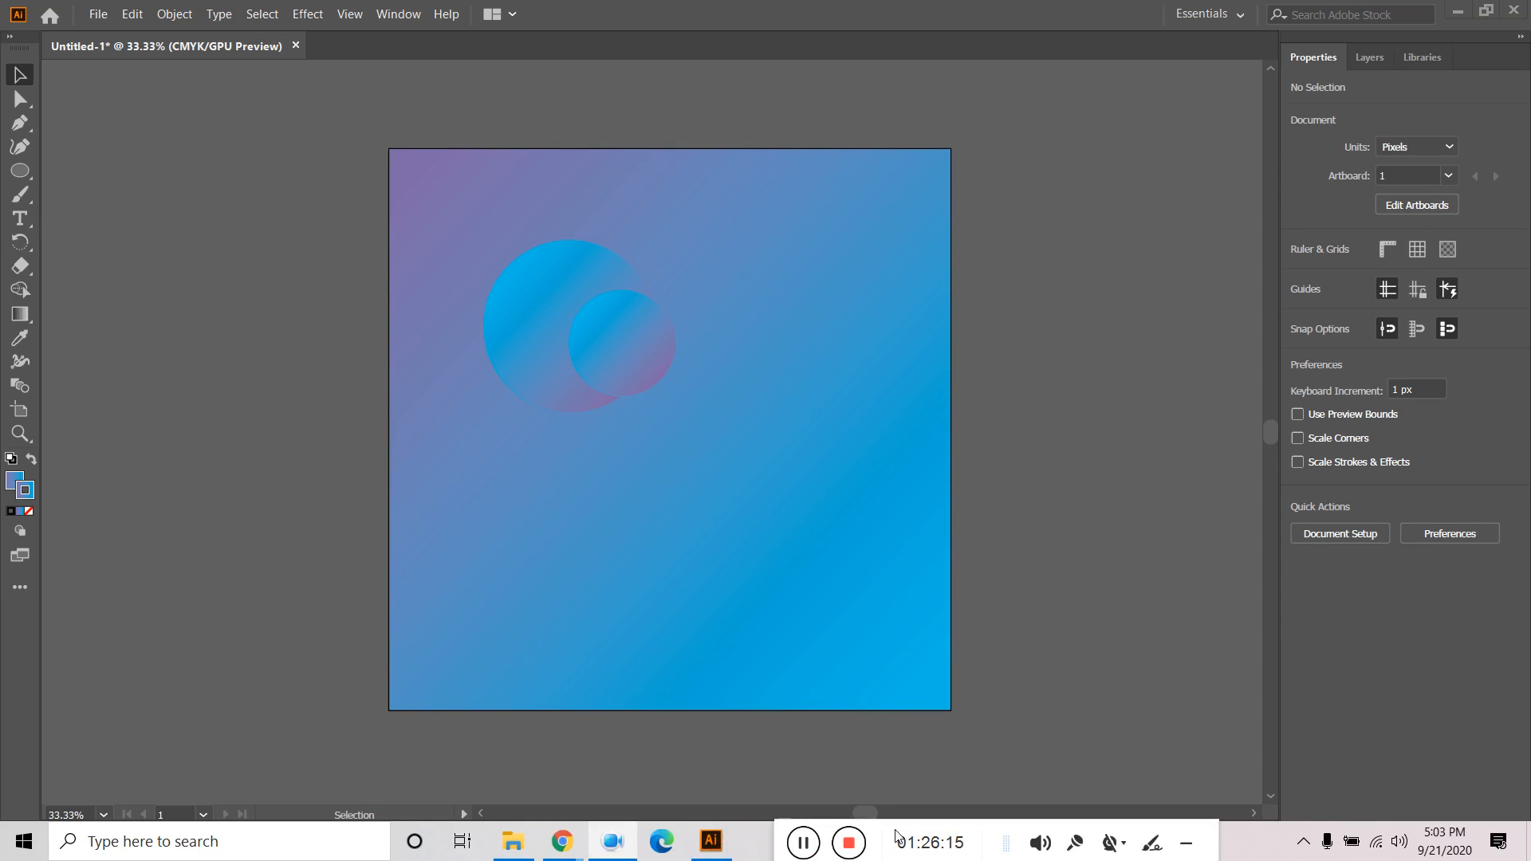
# In a new Chrome tab, search Google for 'freepick' and open freepik.com.
pyautogui.moveTo(560, 842)
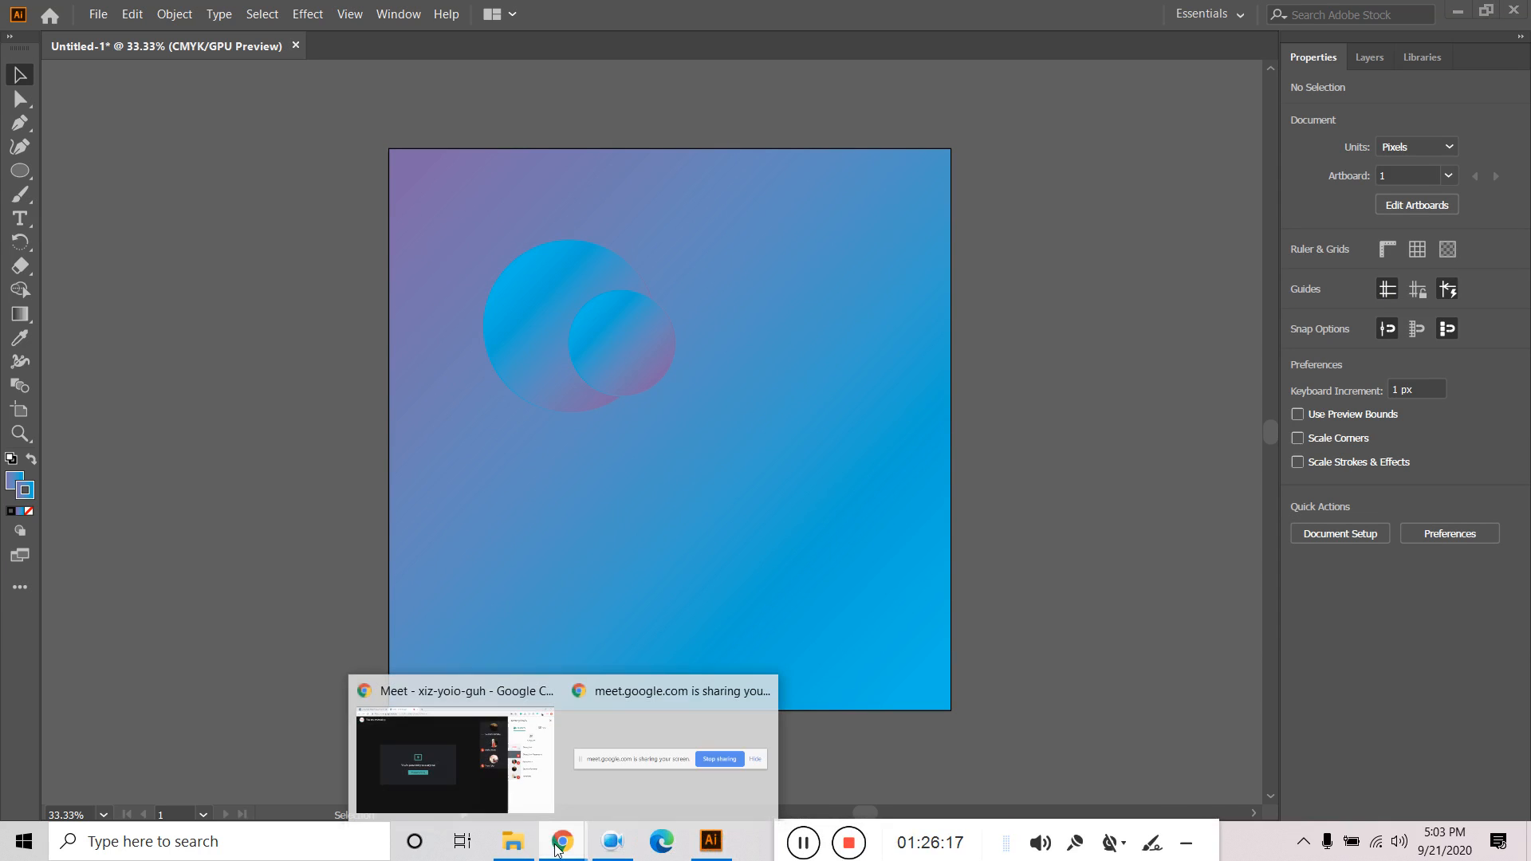
pyautogui.click(459, 780)
pyautogui.click(505, 16)
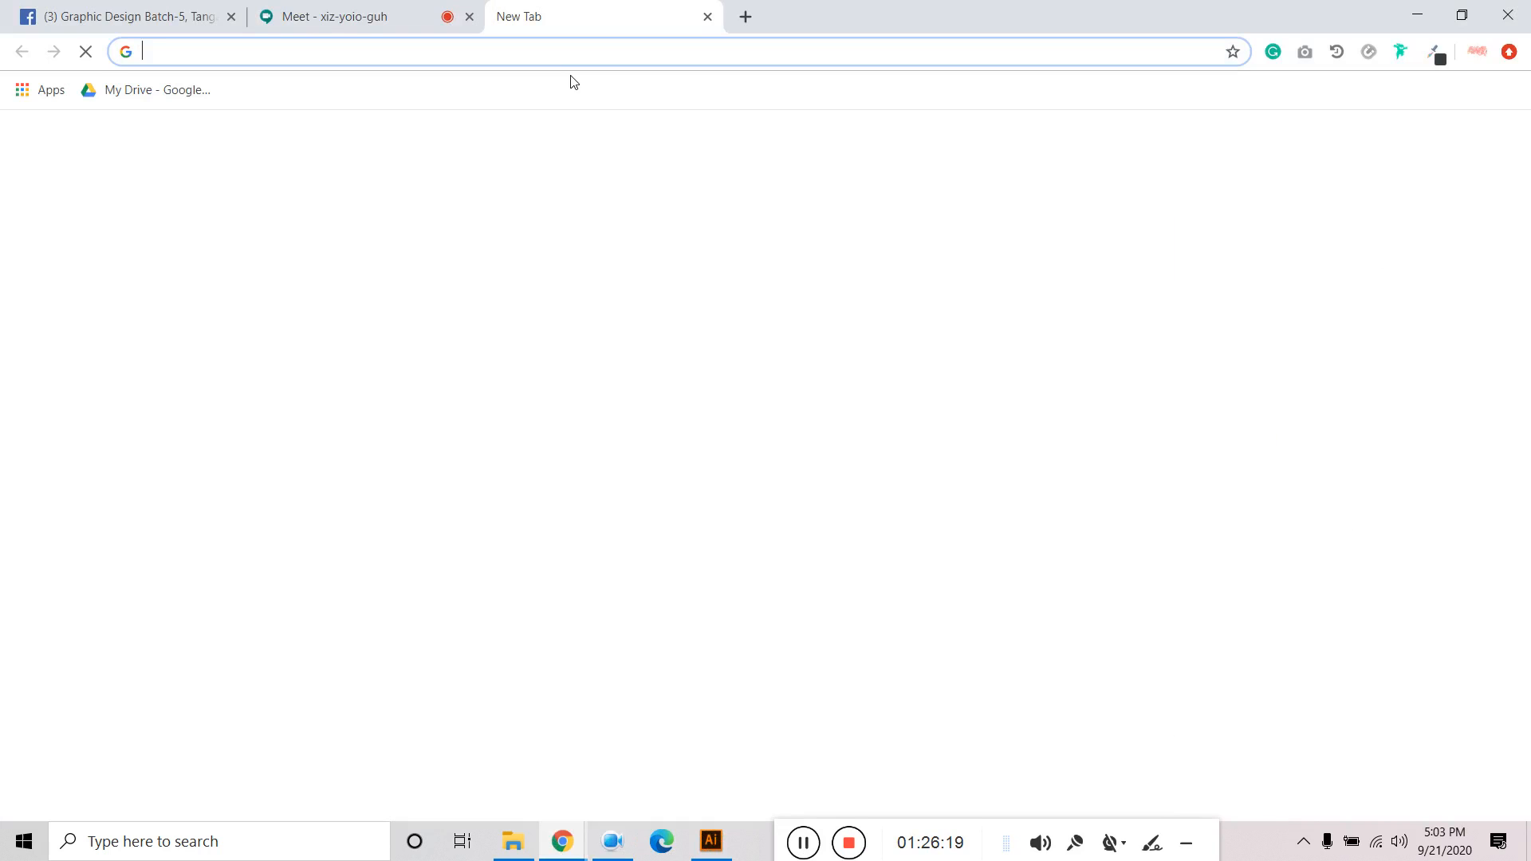
pyautogui.write('freepick')
pyautogui.press('Return')
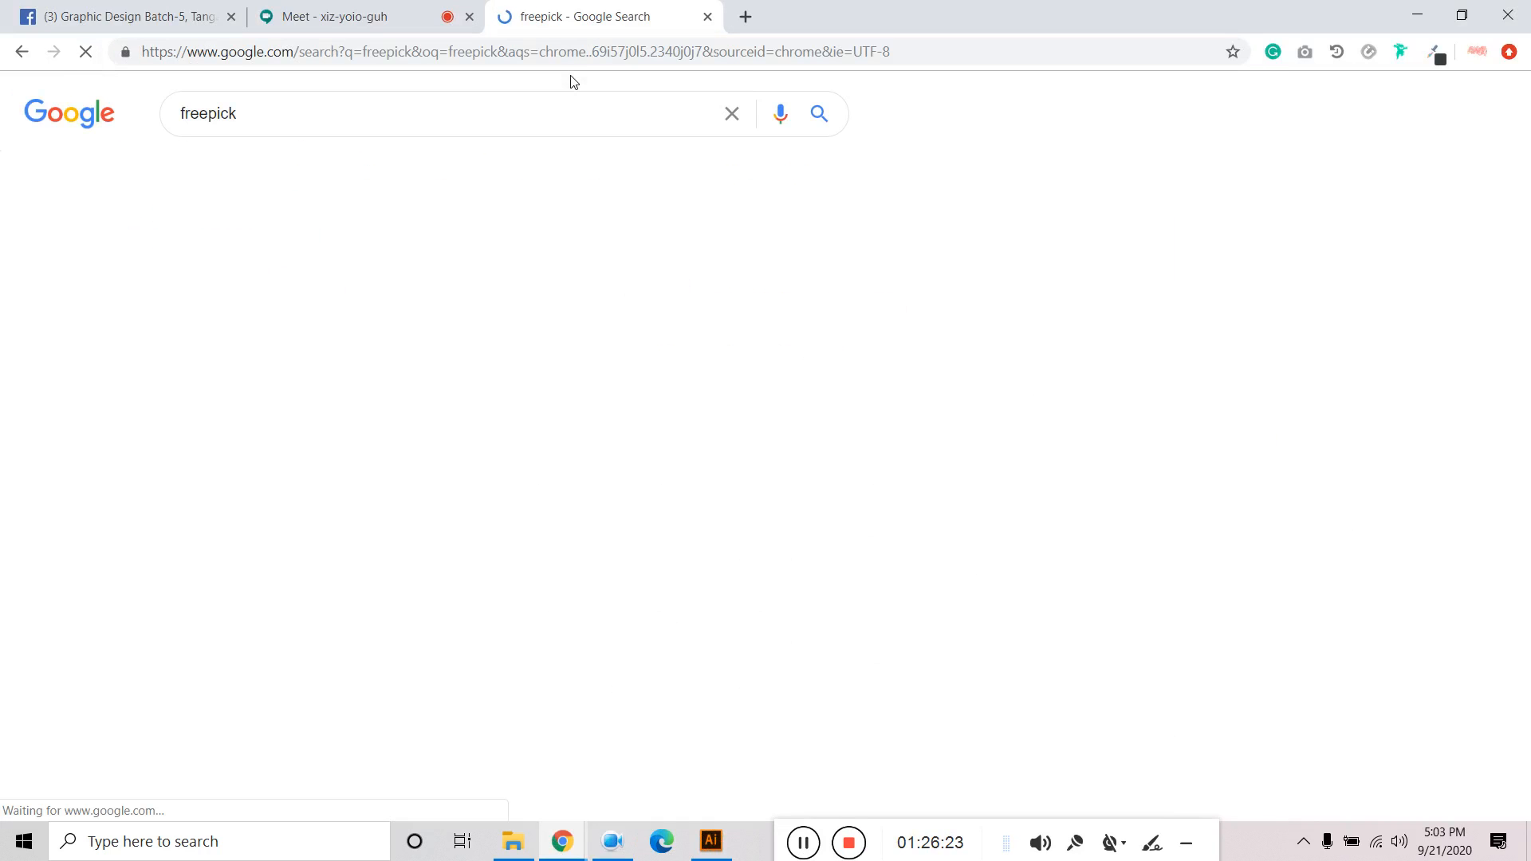
pyautogui.click(392, 358)
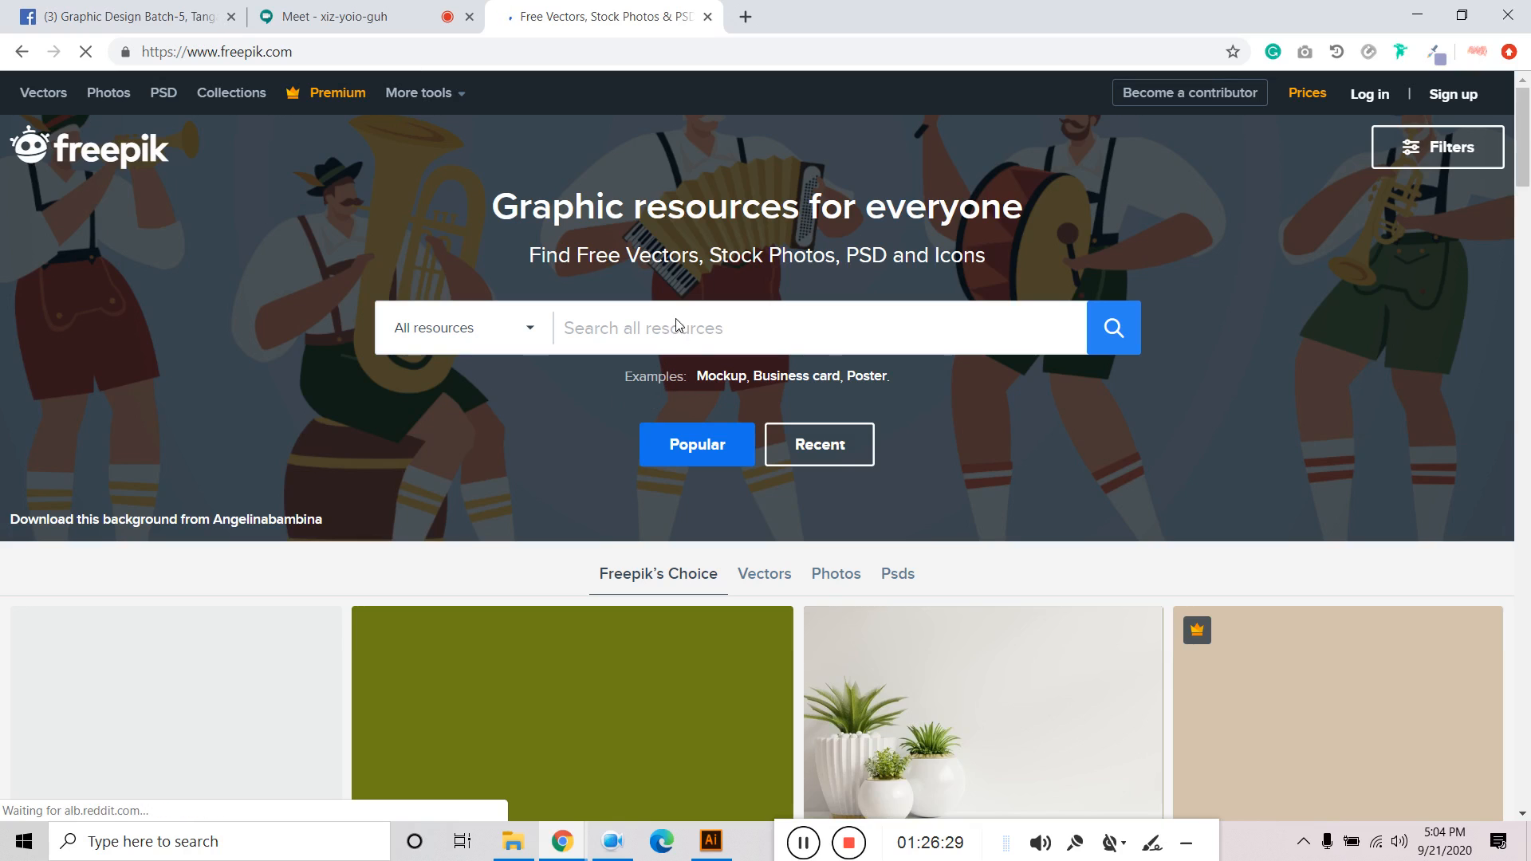
# Search Freepik for 'gradient' and close the redirect popup.
pyautogui.click(676, 326)
pyautogui.write('gradient')
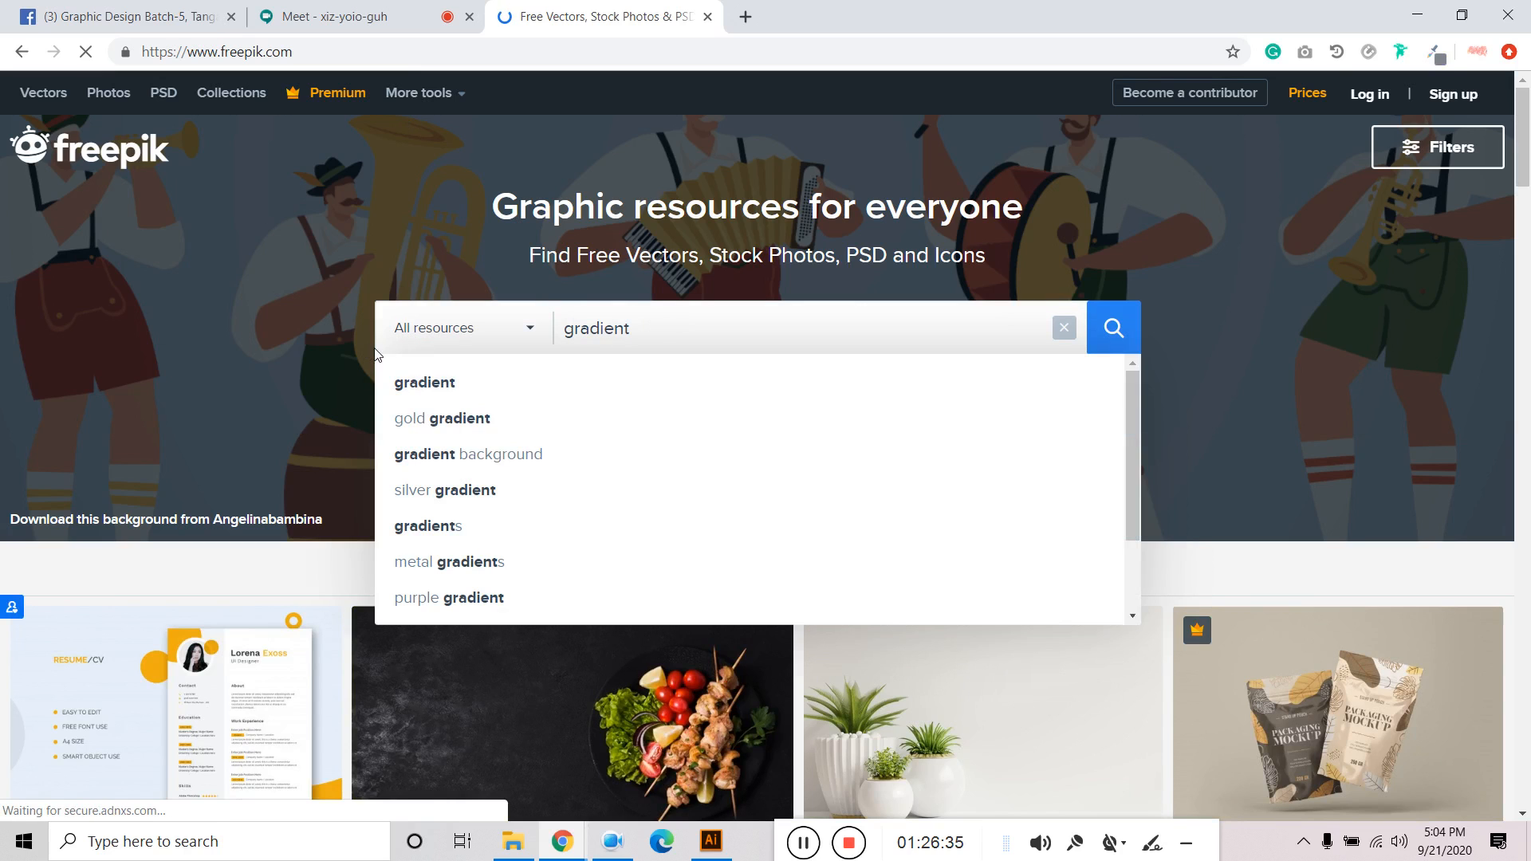
pyautogui.click(437, 389)
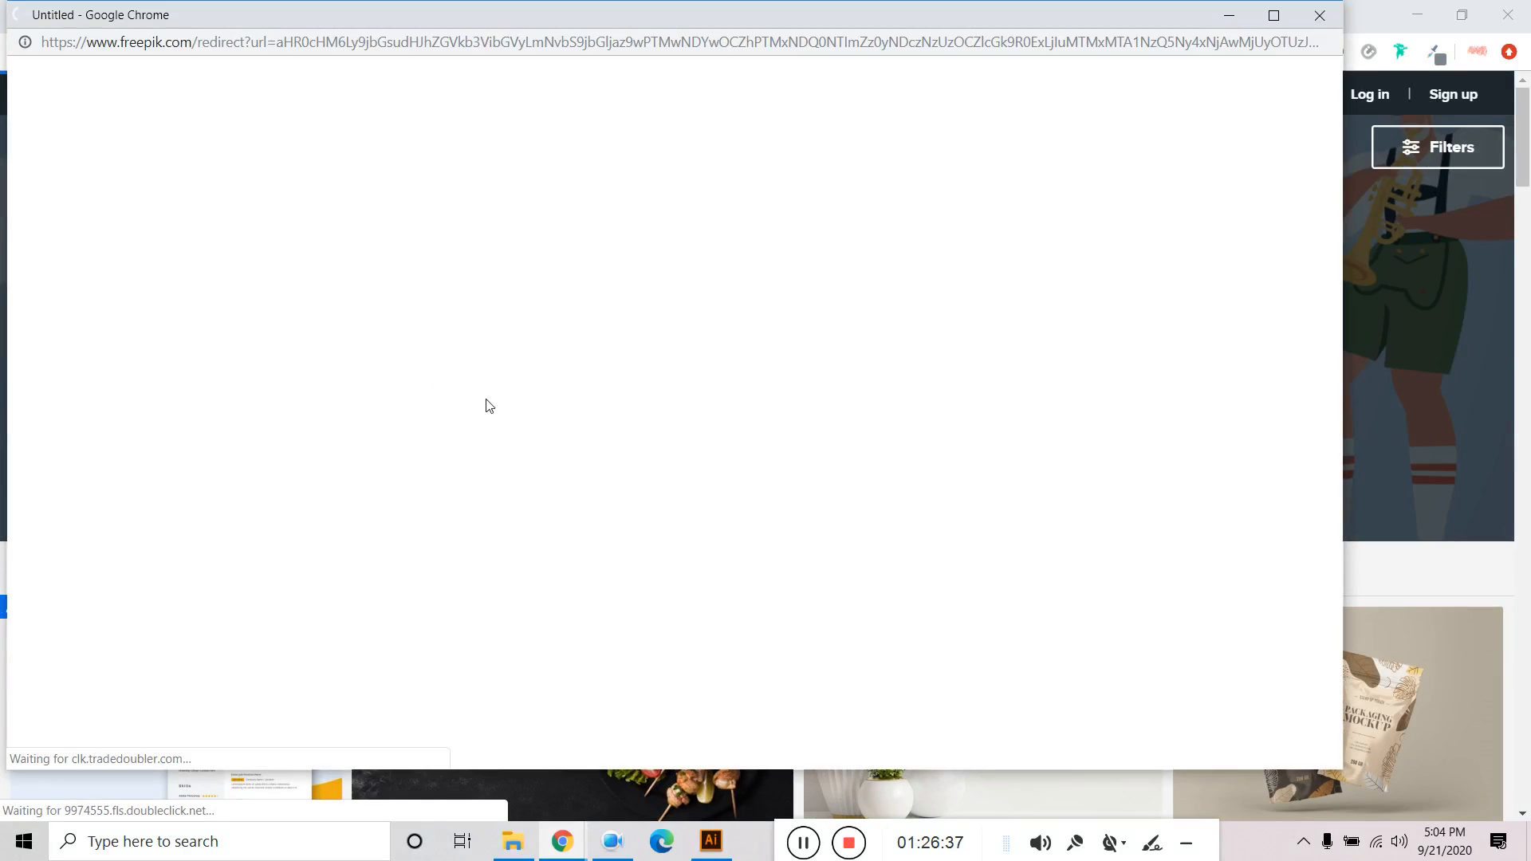
pyautogui.click(1326, 20)
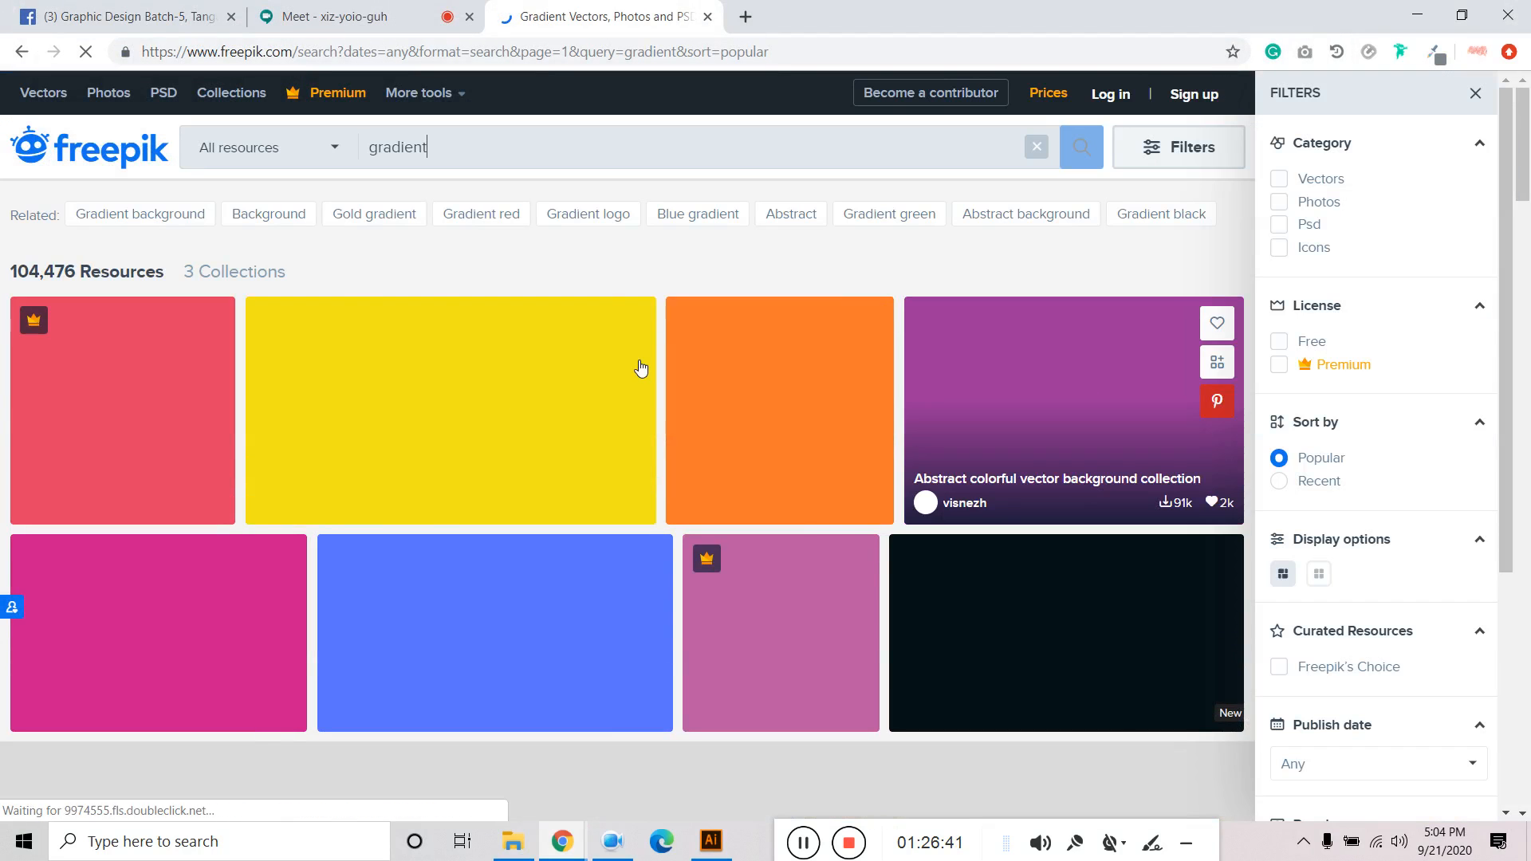
# Scroll through the gradient search results and close the Google sign-in popup.
pyautogui.scroll(-6, 334, 478)
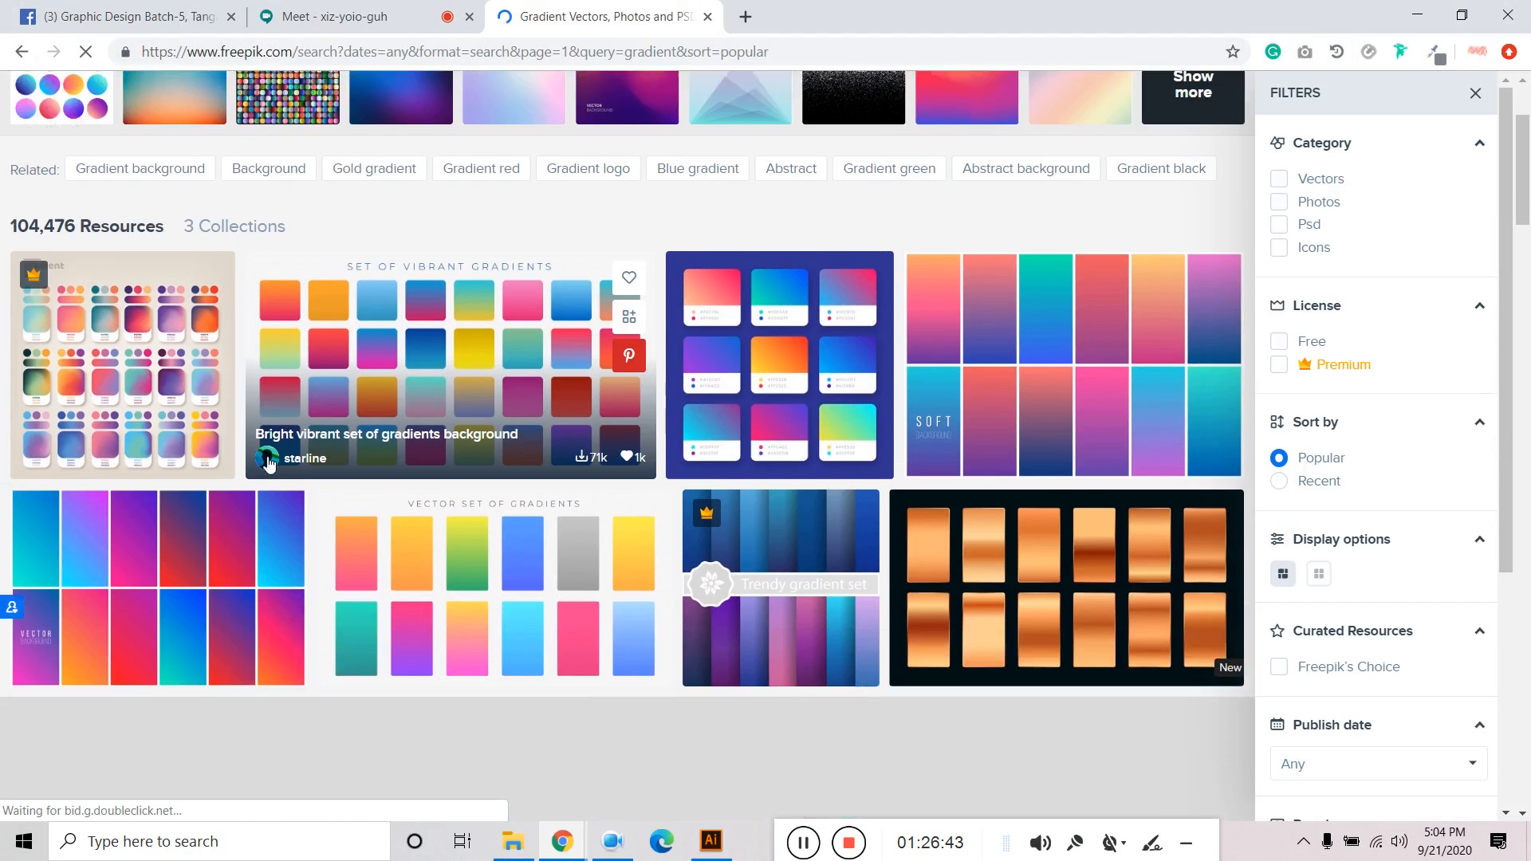
pyautogui.scroll(-6, 403, 478)
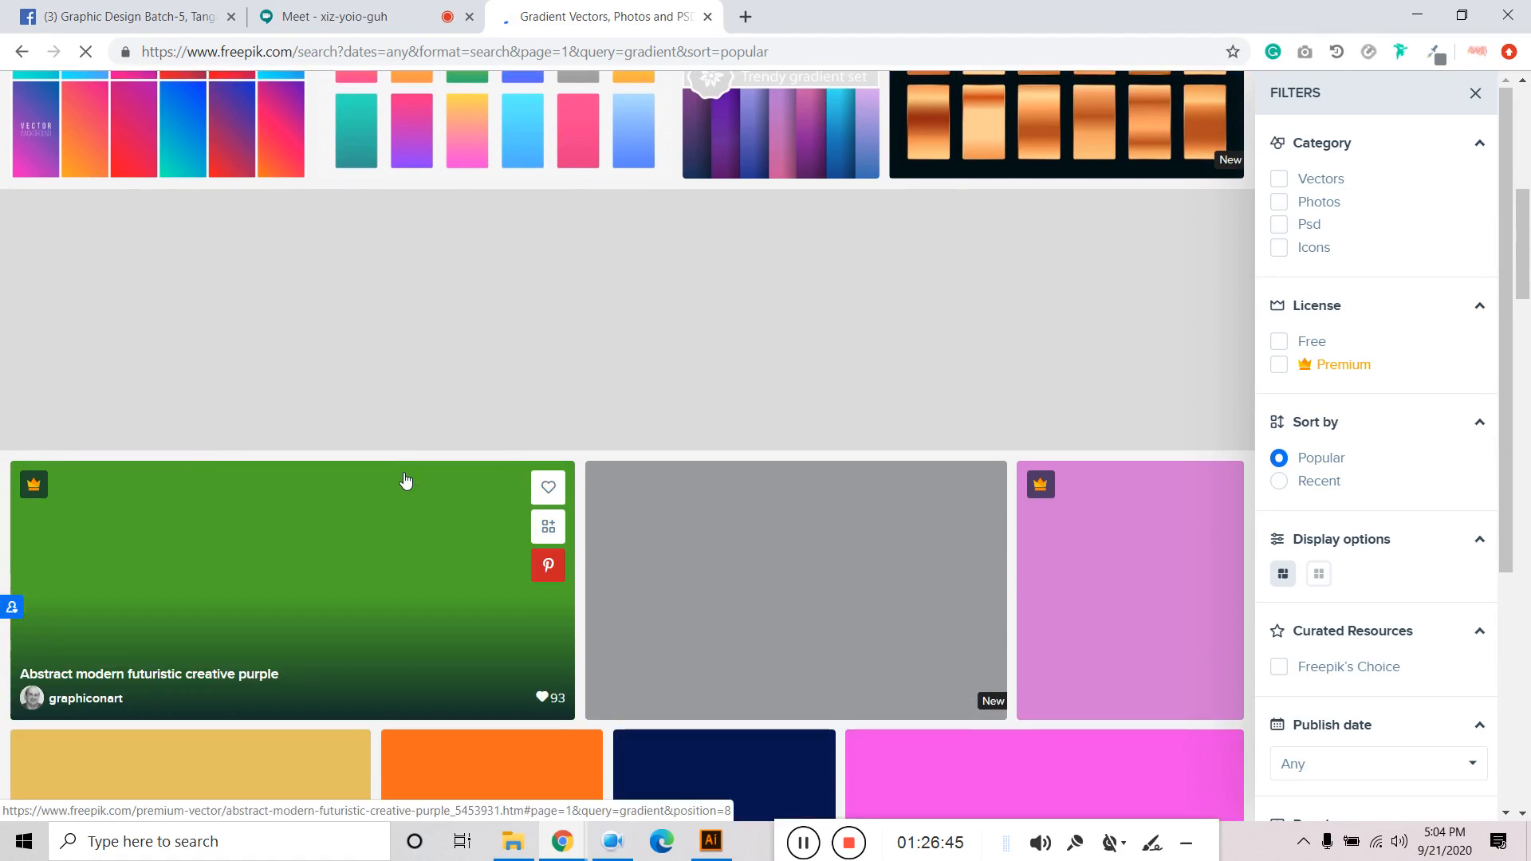
pyautogui.scroll(4, 448, 469)
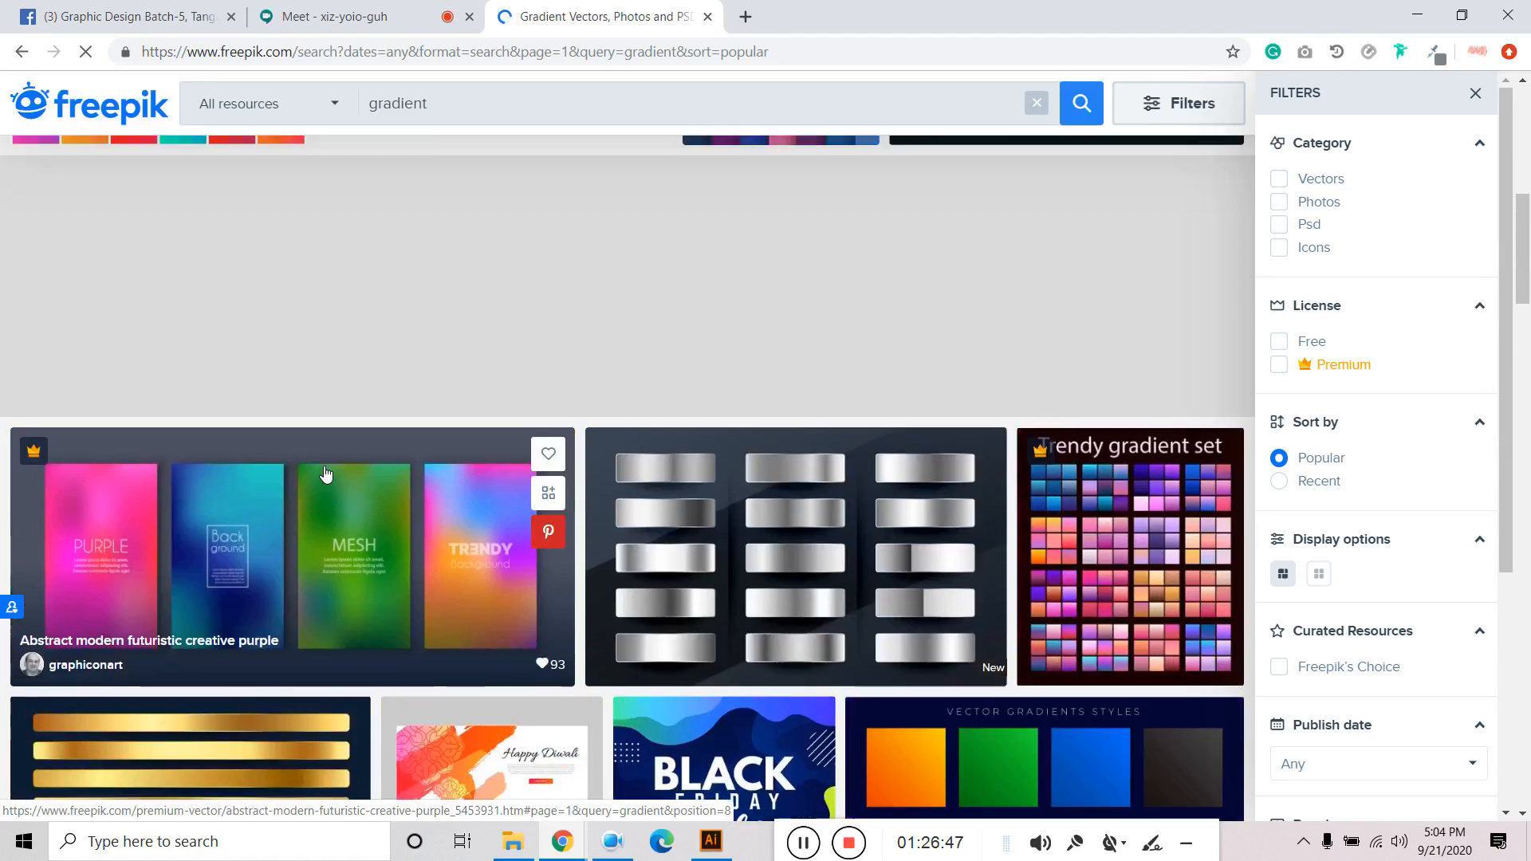
pyautogui.scroll(-3, 324, 471)
pyautogui.scroll(-4, 324, 466)
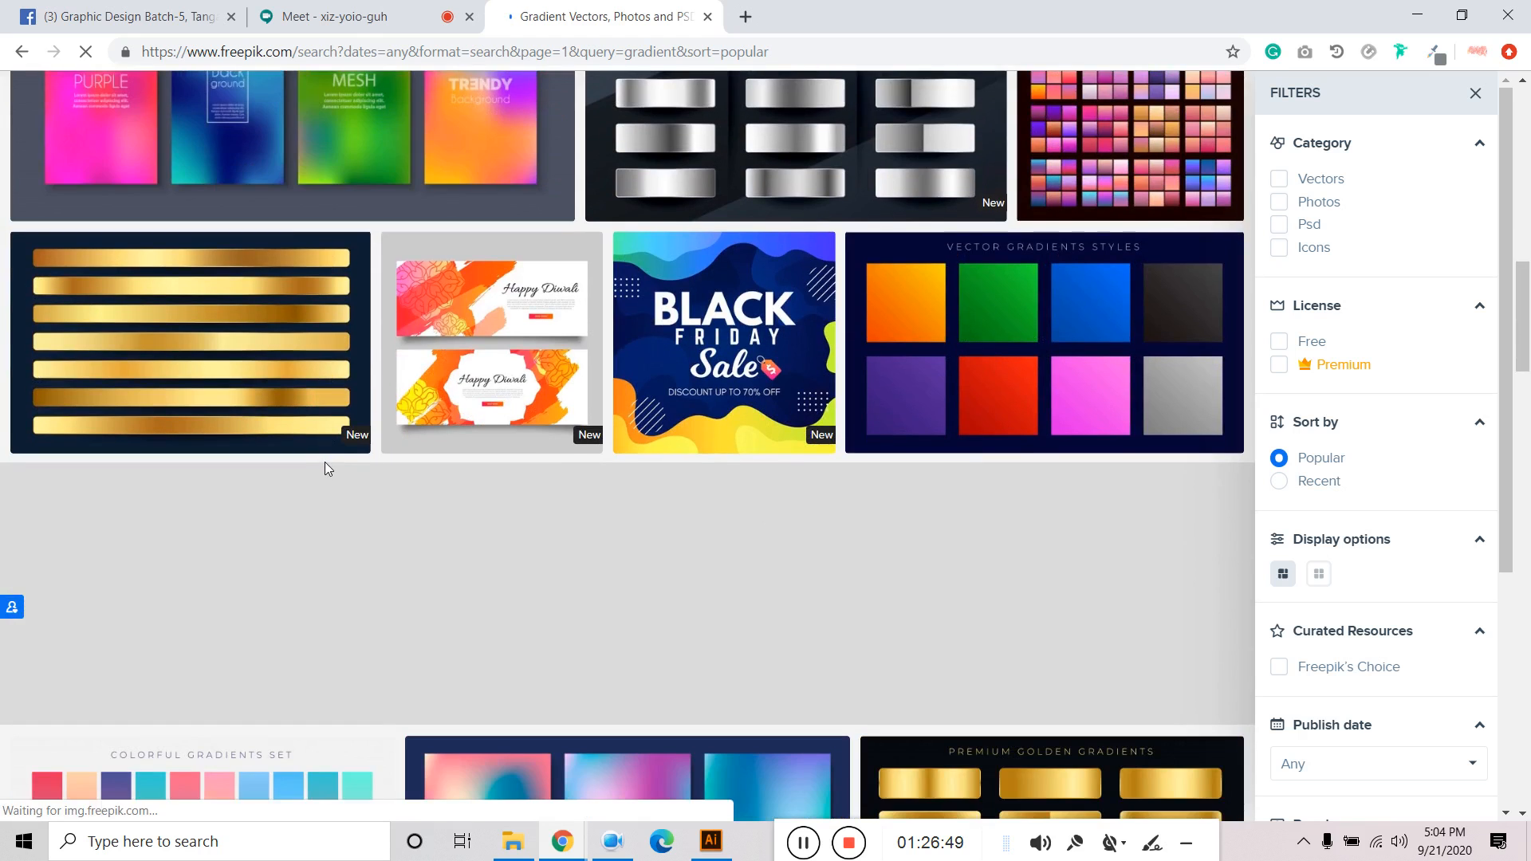
pyautogui.scroll(-2, 327, 461)
pyautogui.scroll(-4, 327, 461)
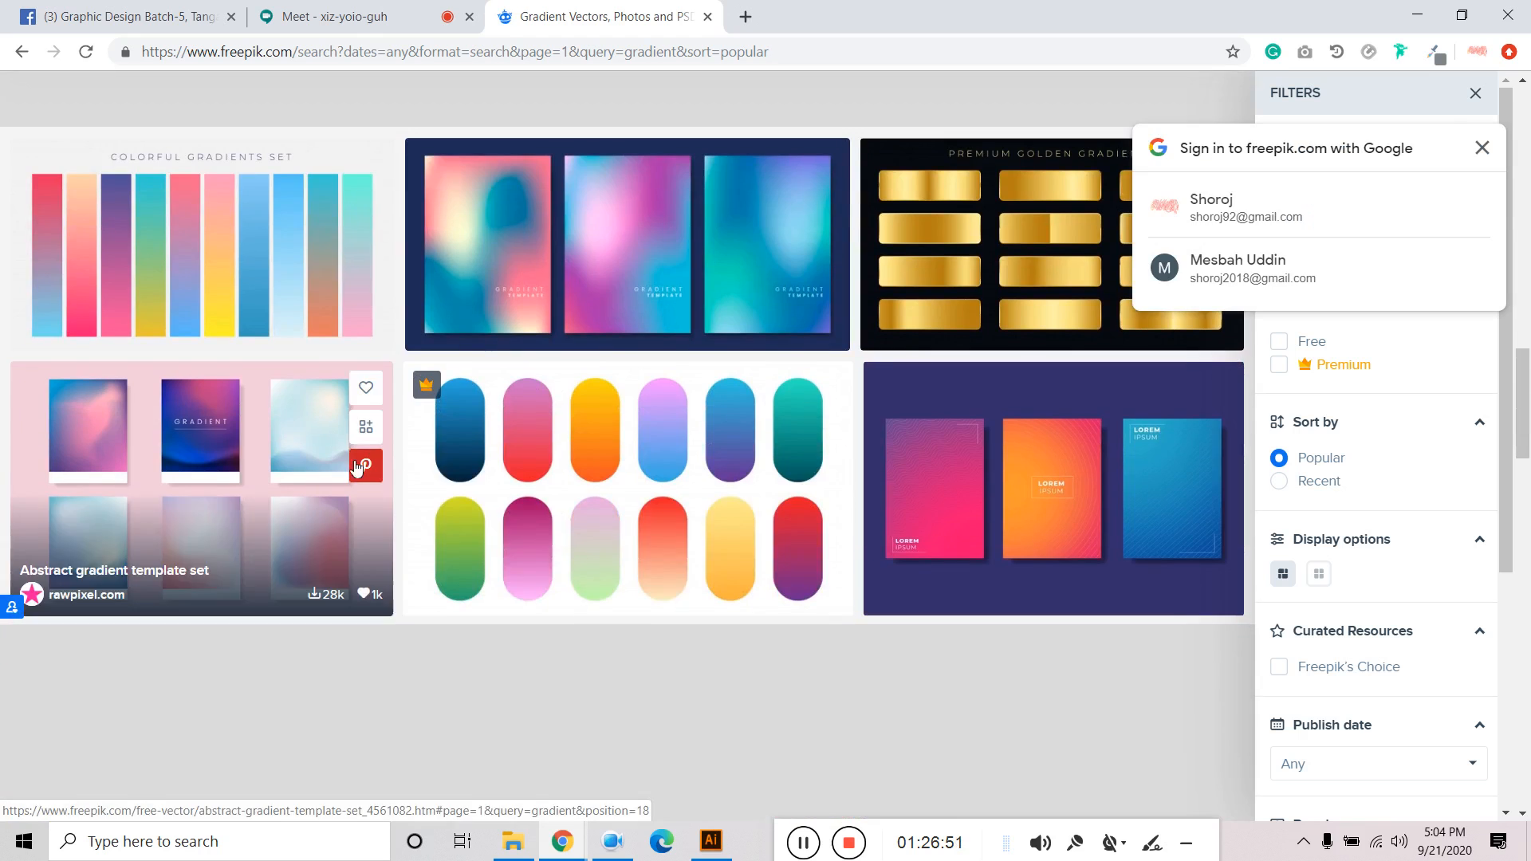
pyautogui.click(1481, 148)
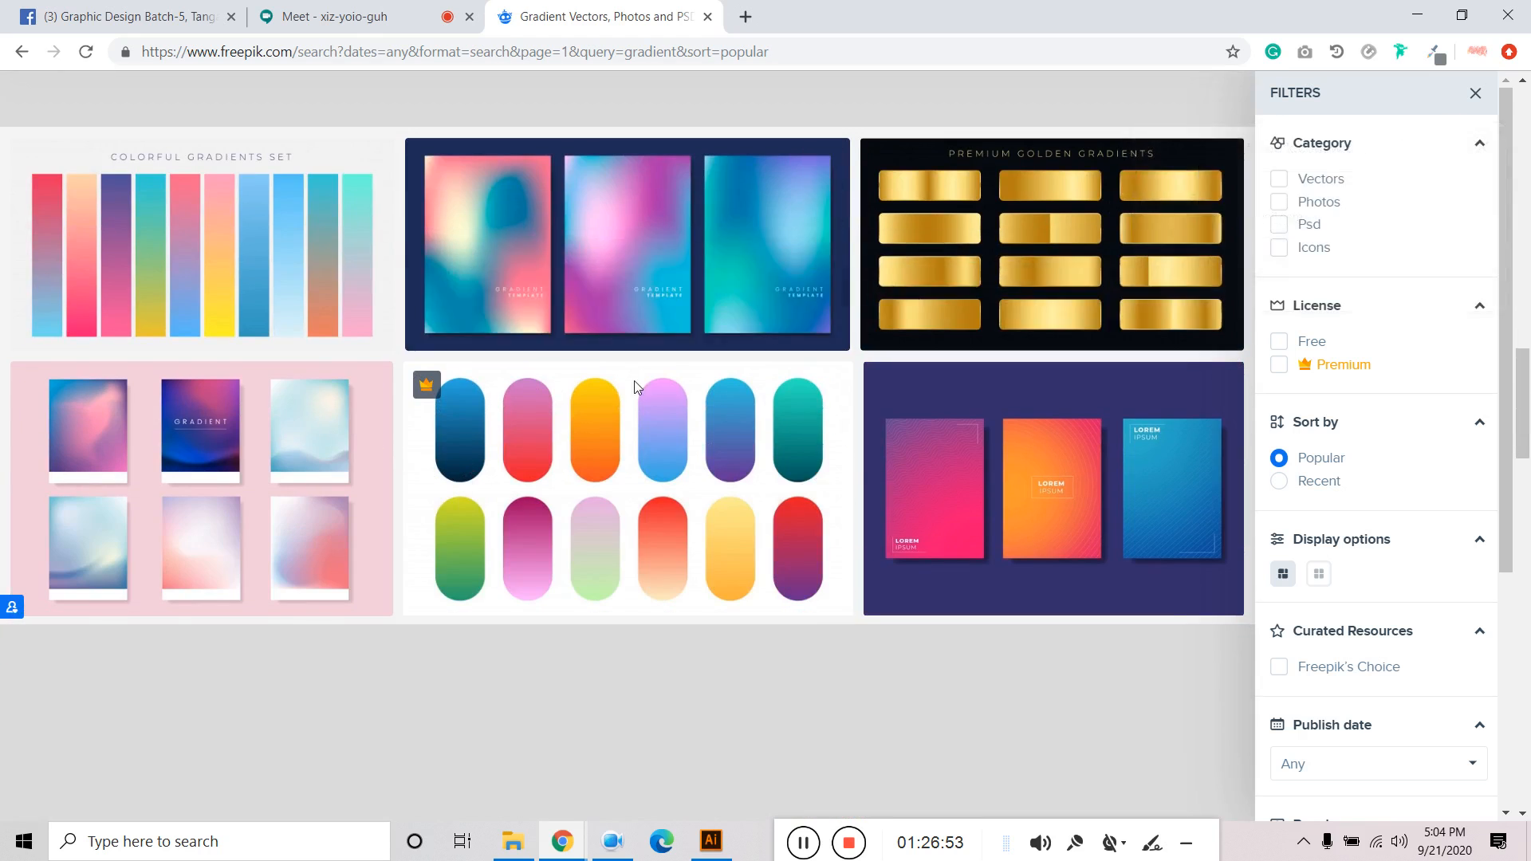
# Browse further down the gradient results, then return to the top and select the search text.
pyautogui.scroll(-5, 634, 389)
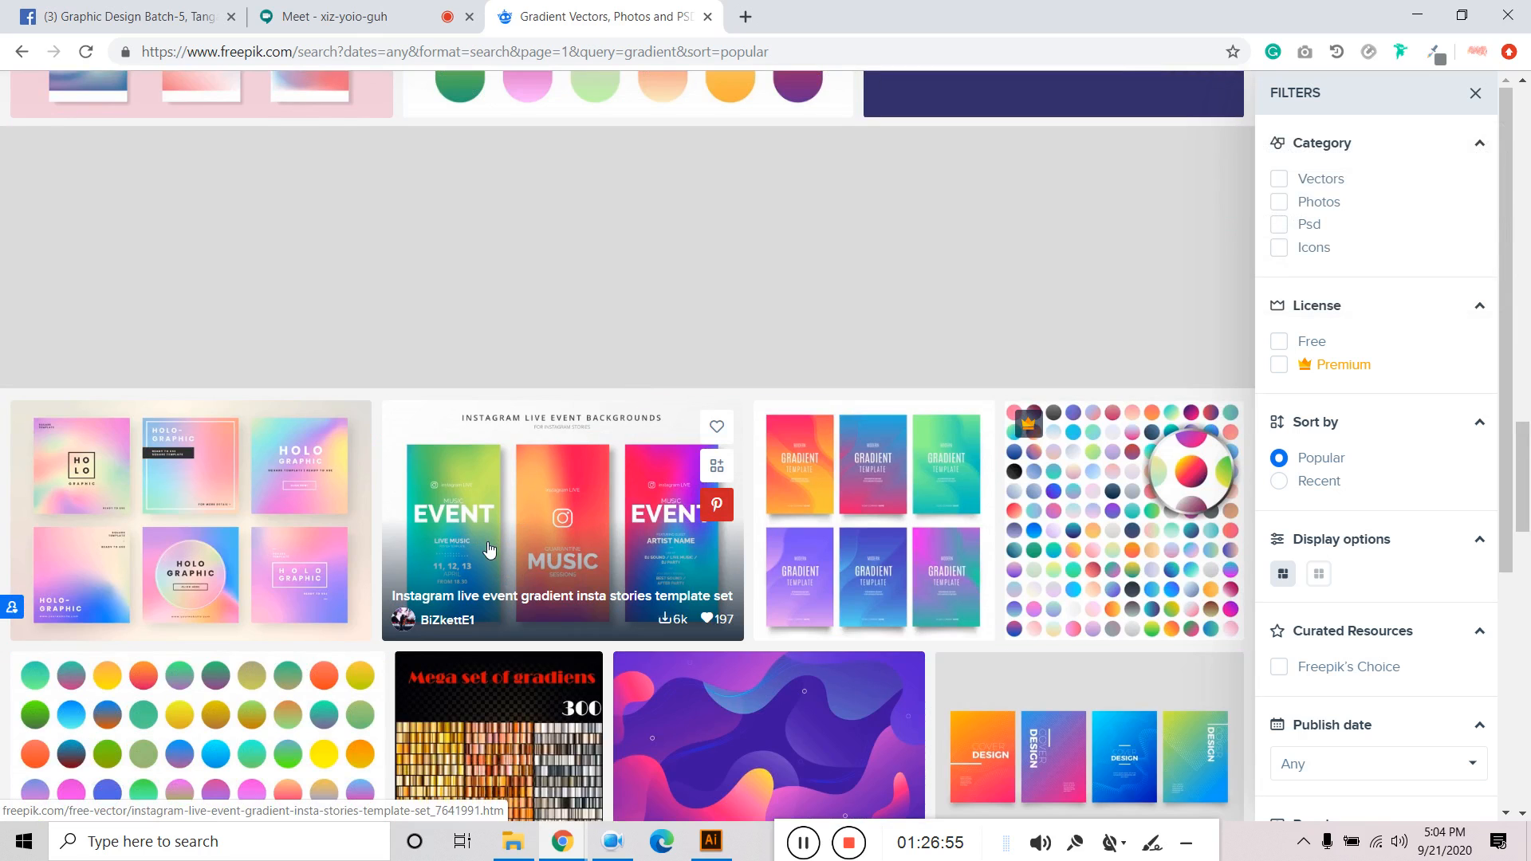
pyautogui.scroll(-2, 490, 549)
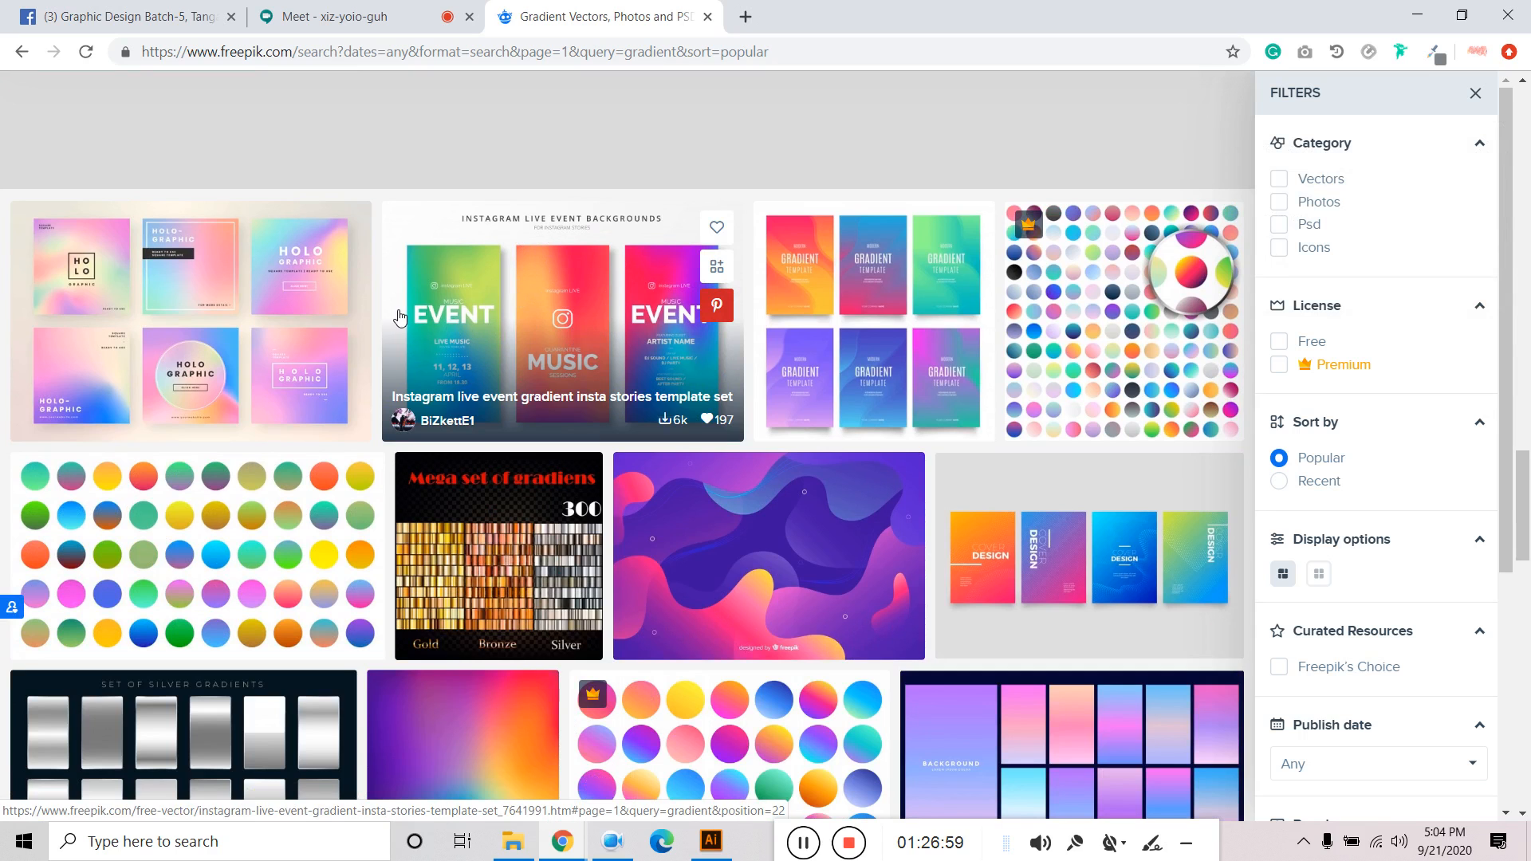
pyautogui.scroll(-2, 622, 375)
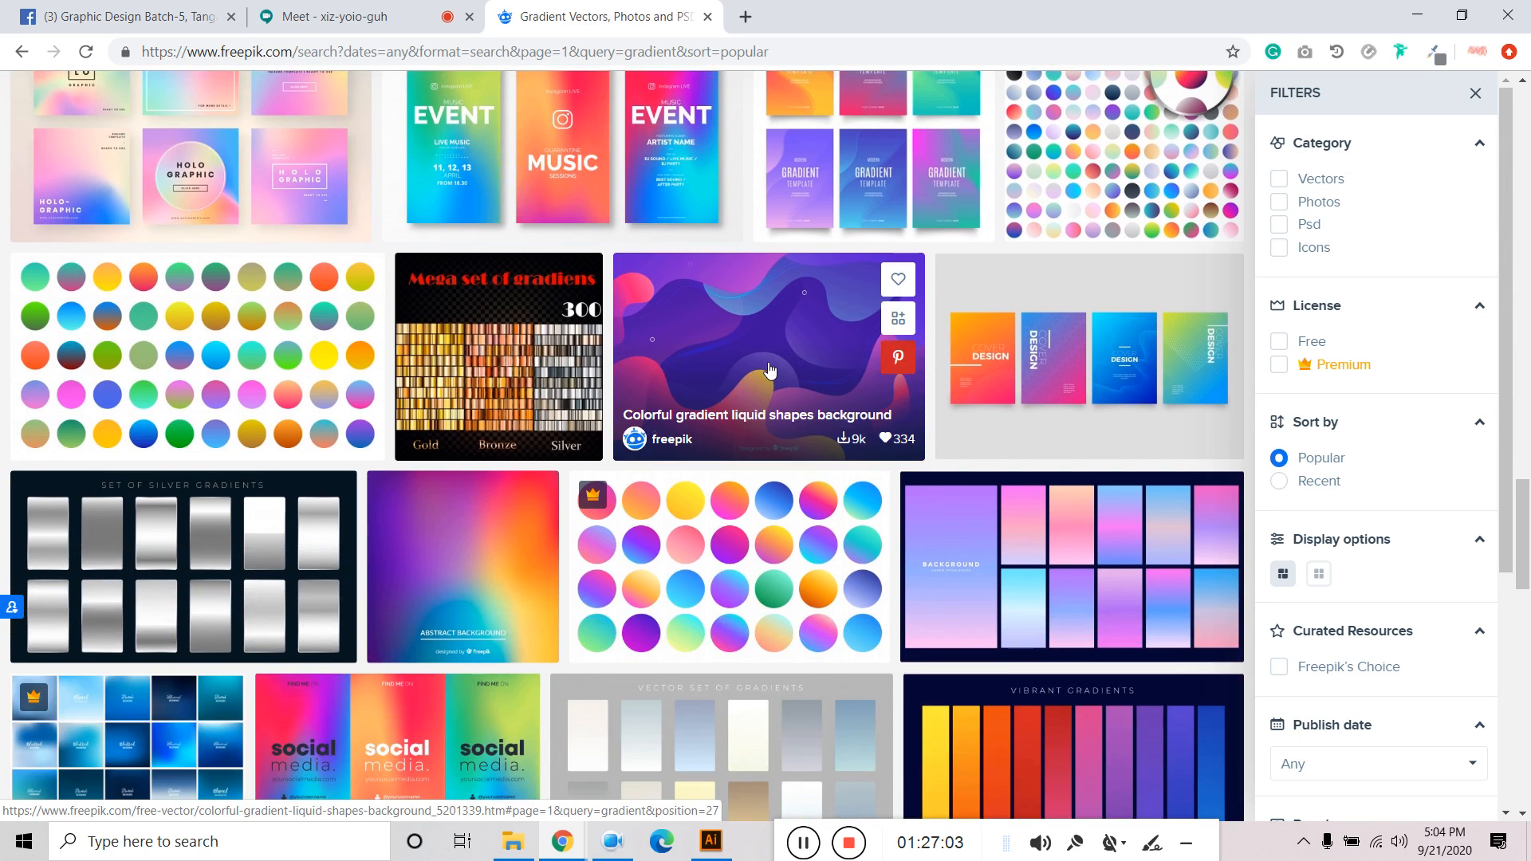
pyautogui.scroll(-5, 770, 368)
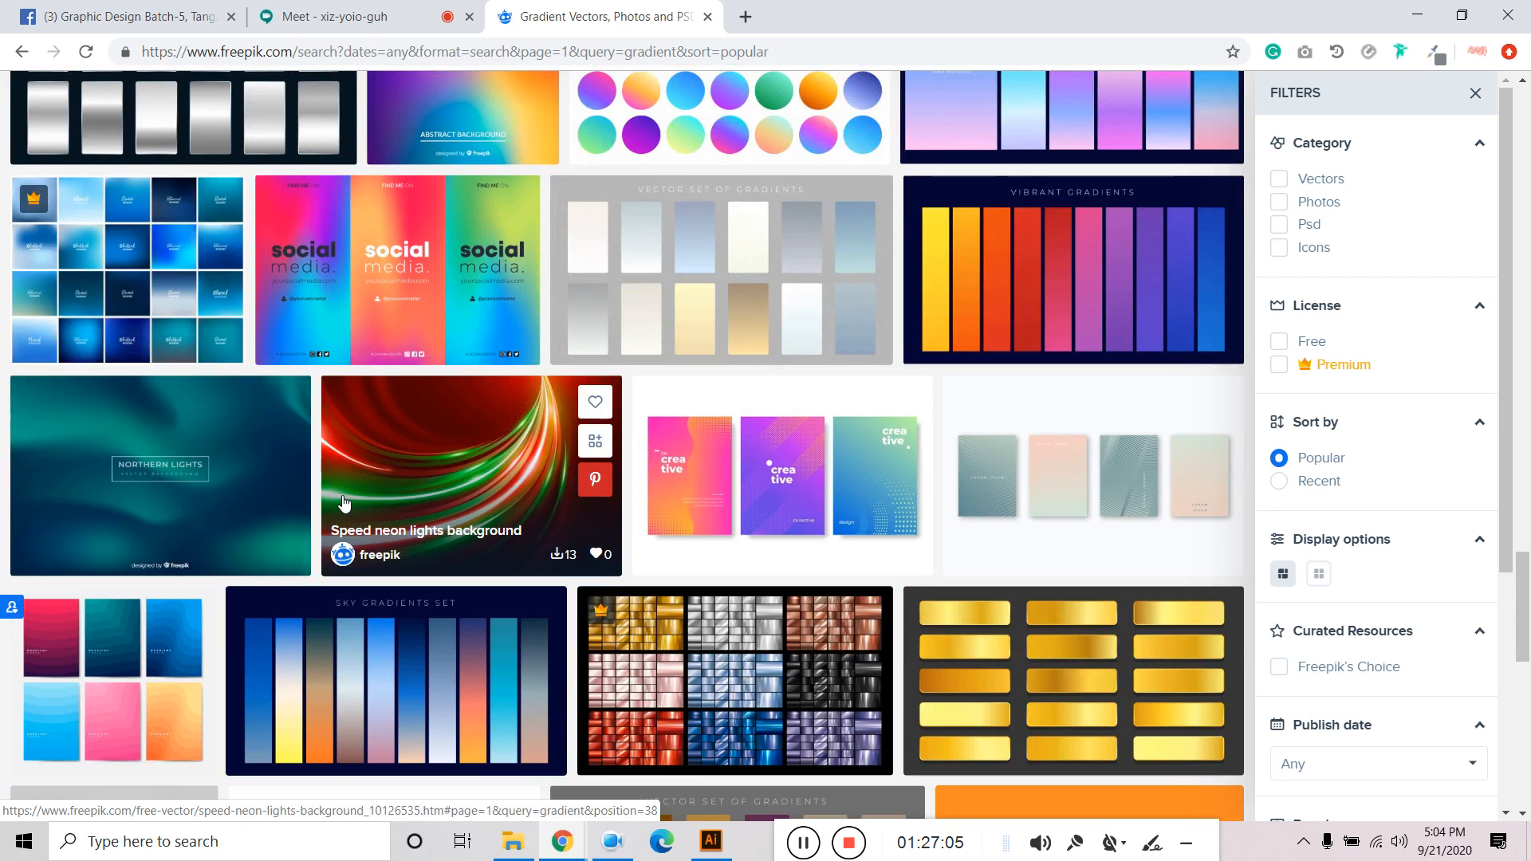
pyautogui.scroll(-6, 297, 507)
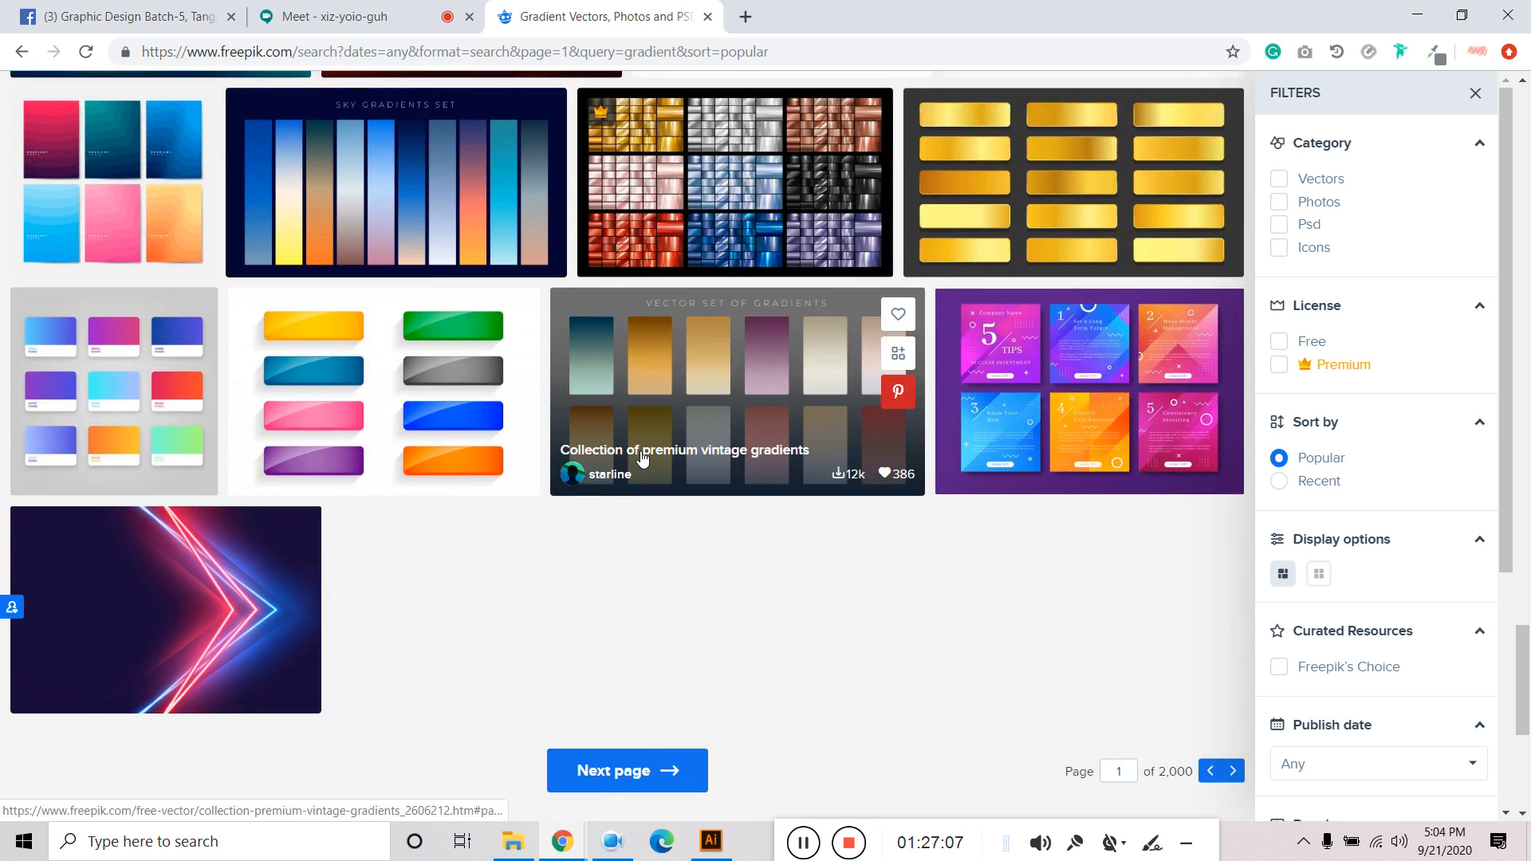
pyautogui.scroll(-2, 642, 457)
pyautogui.scroll(10, 680, 539)
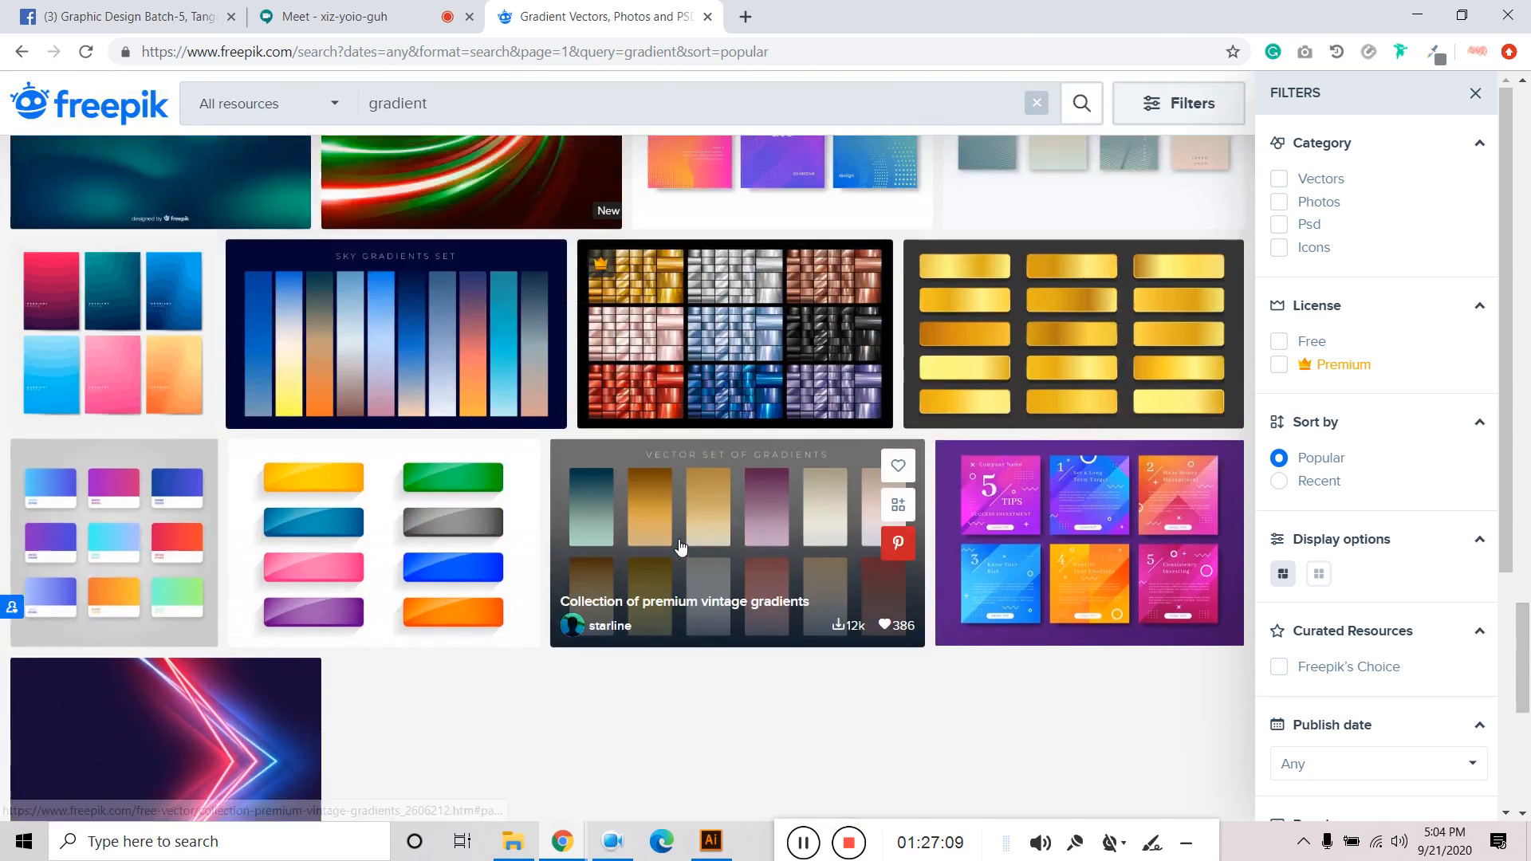
pyautogui.scroll(15, 682, 546)
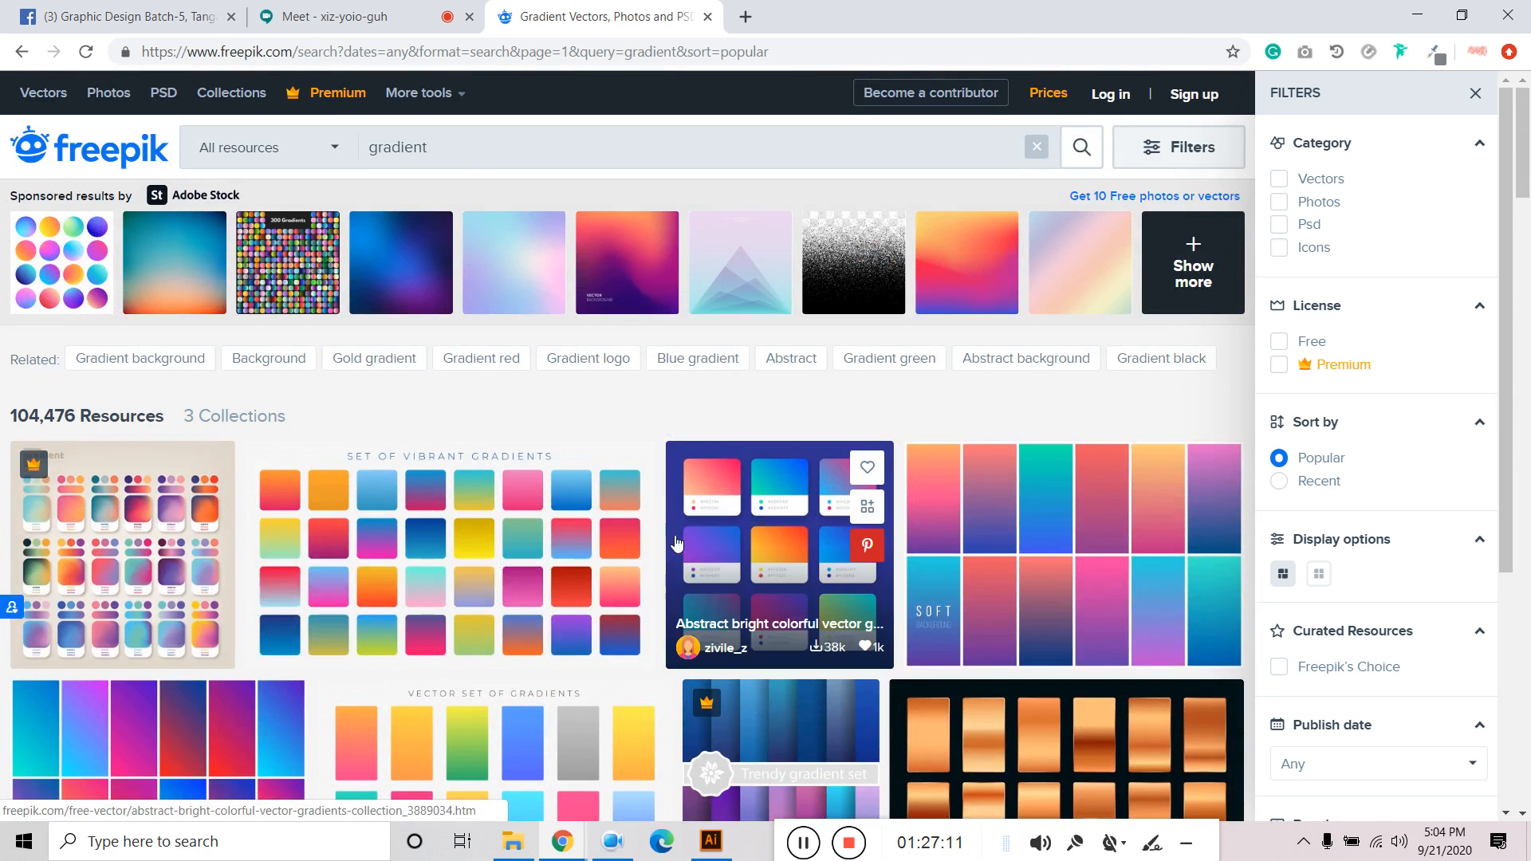
pyautogui.click(484, 140)
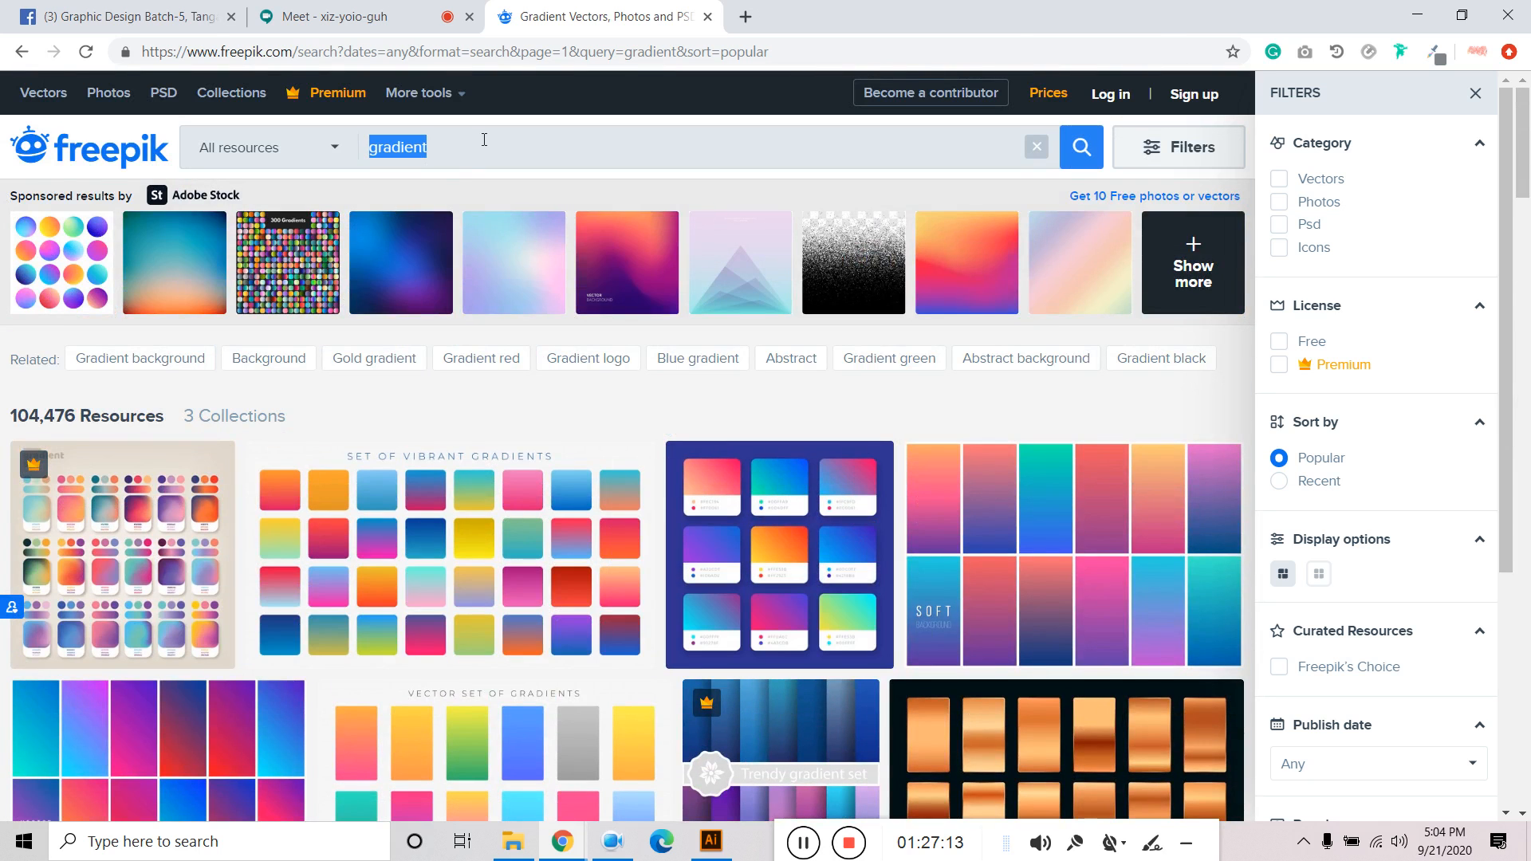
# Search Freepik for 'BACKGROUND DESIGN'.
pyautogui.write('bck')
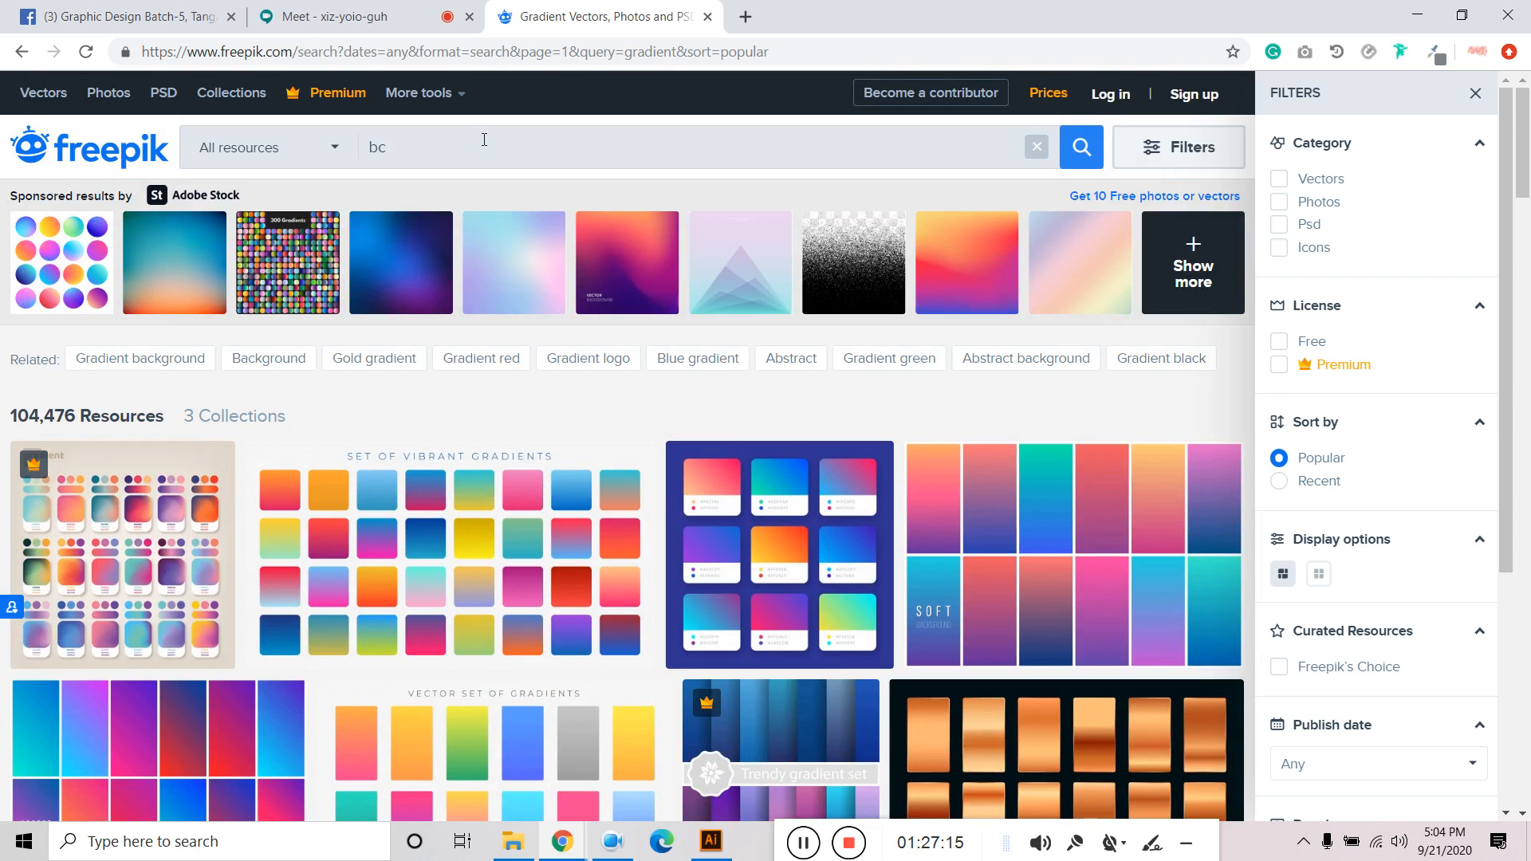
pyautogui.press('capslock')
pyautogui.write('CKG')
pyautogui.press('BackSpace')
pyautogui.press('BackSpace')
pyautogui.press('BackSpace')
pyautogui.write('BACKGROU')
pyautogui.press('Return')
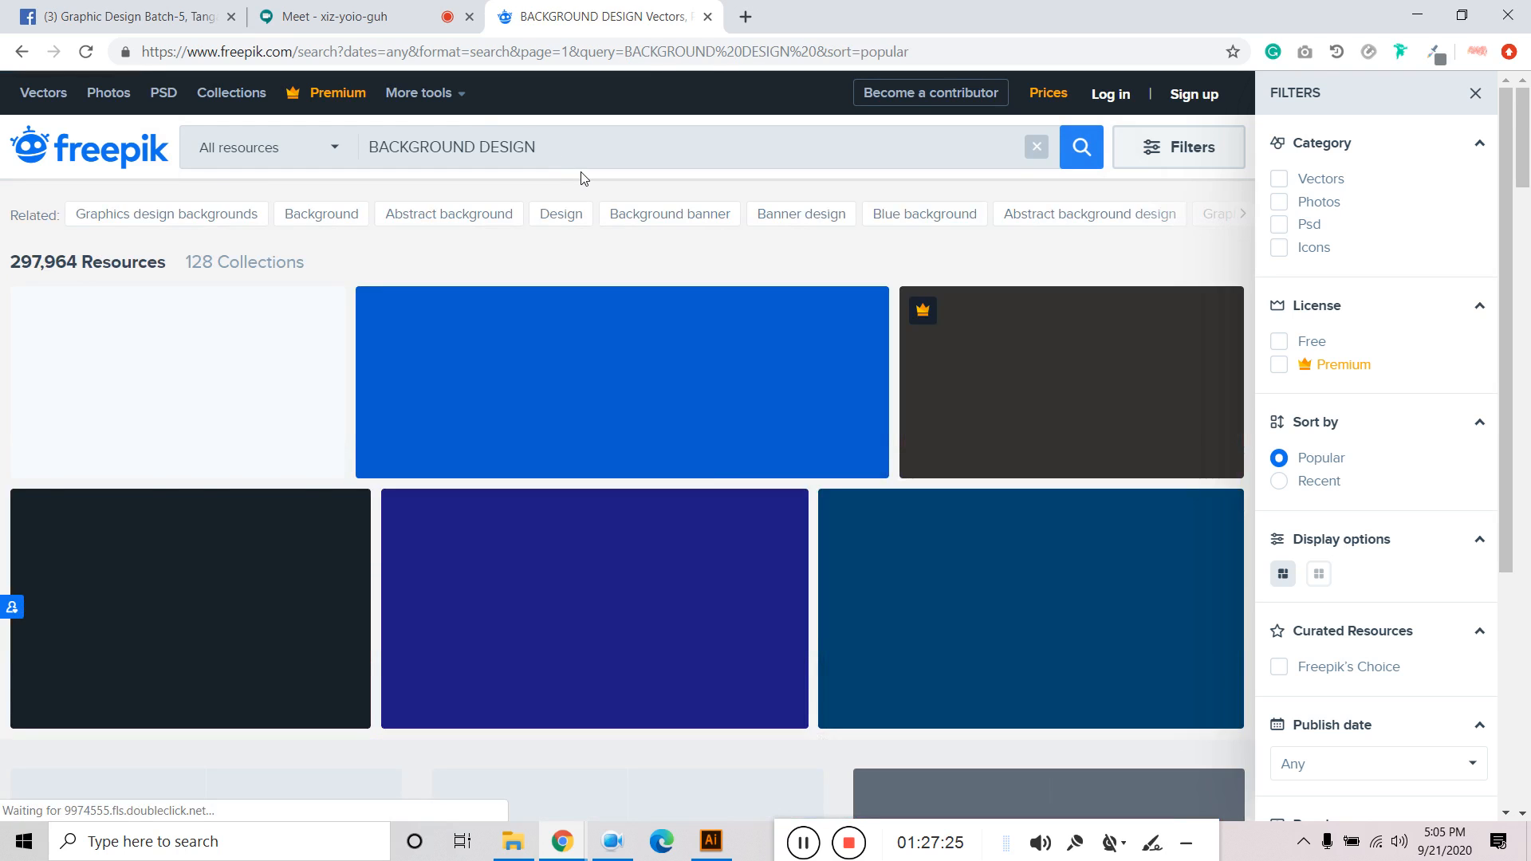
# Browse the BACKGROUND DESIGN results, then return to the Illustrator artwork.
pyautogui.scroll(-4, 601, 403)
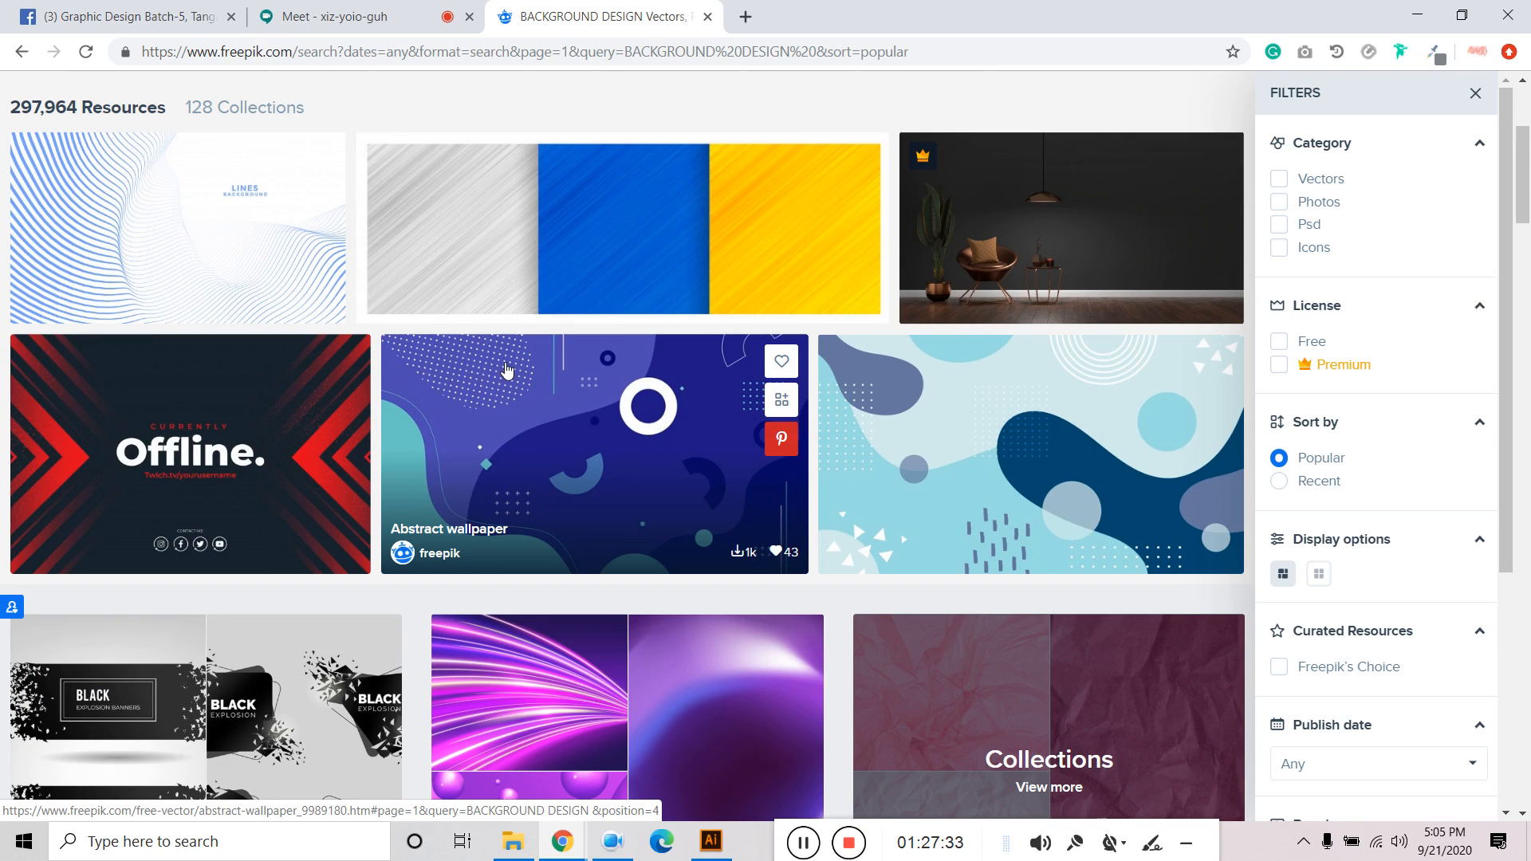
pyautogui.scroll(-7, 502, 396)
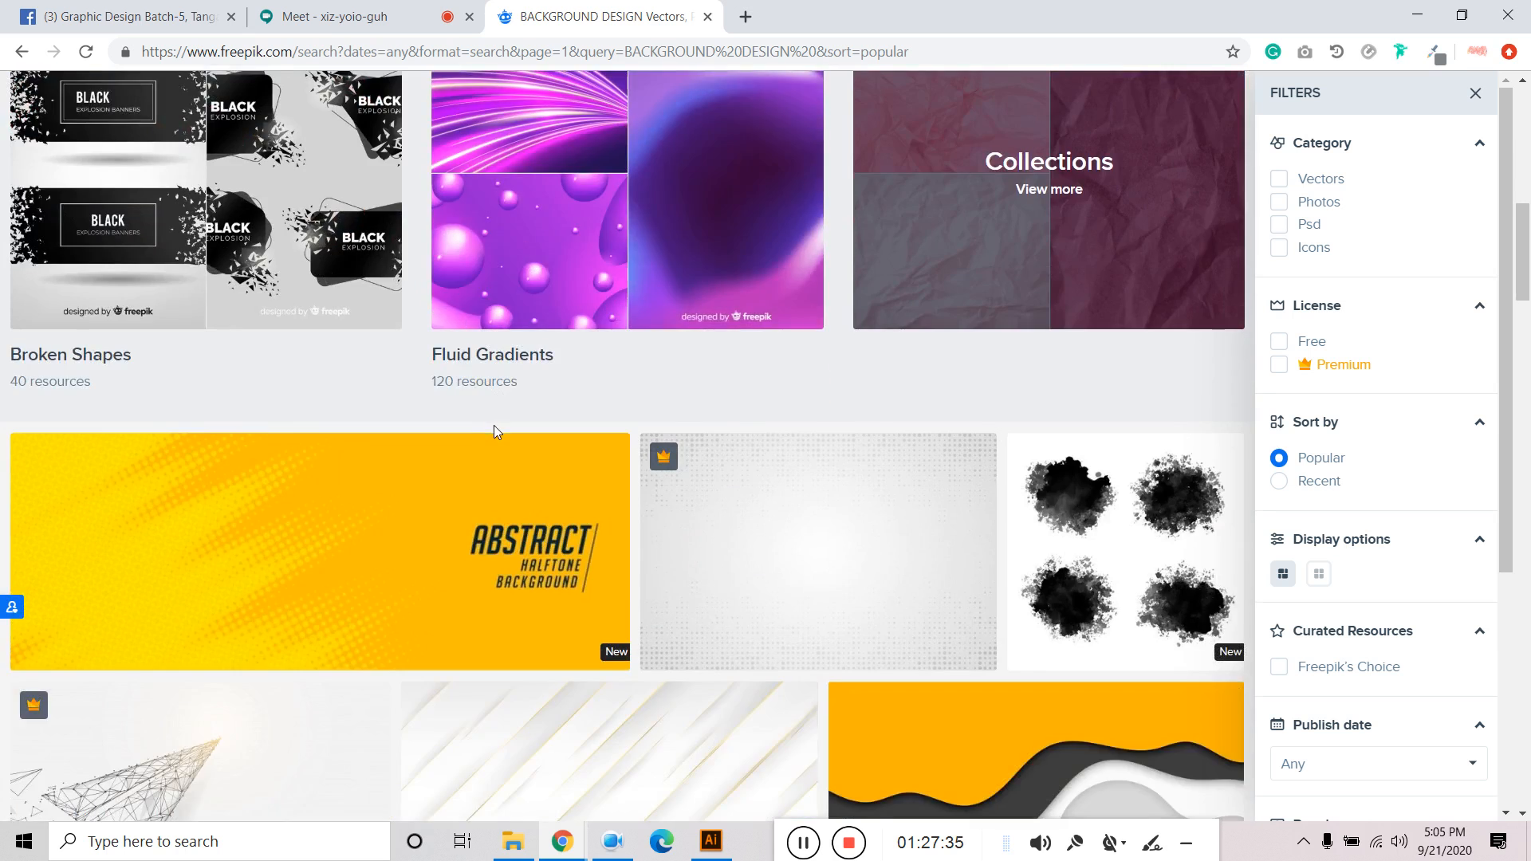
pyautogui.scroll(-5, 496, 435)
pyautogui.scroll(-5, 582, 469)
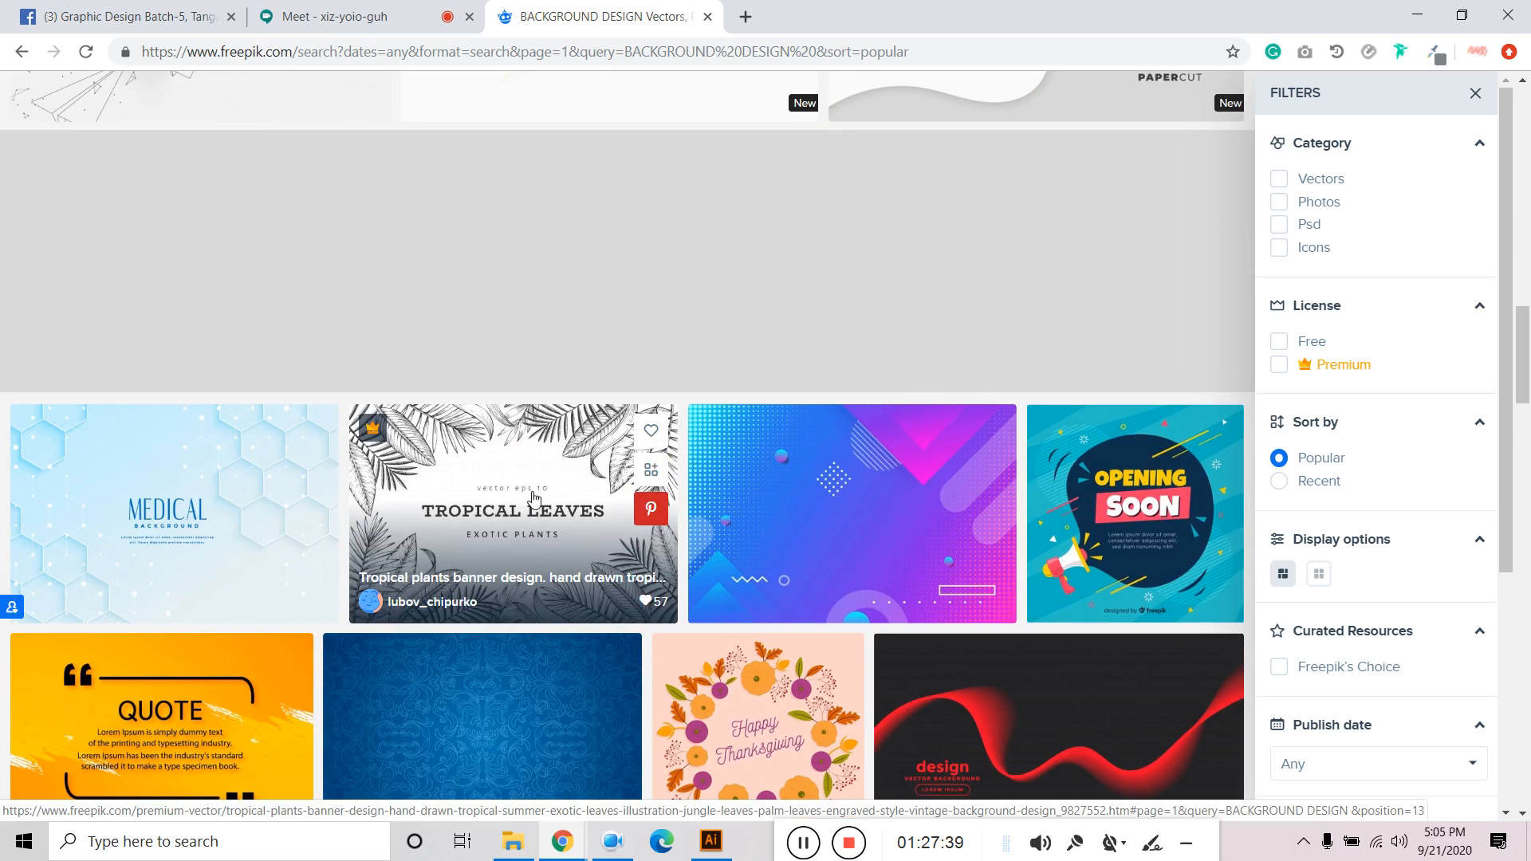
pyautogui.scroll(-3, 502, 479)
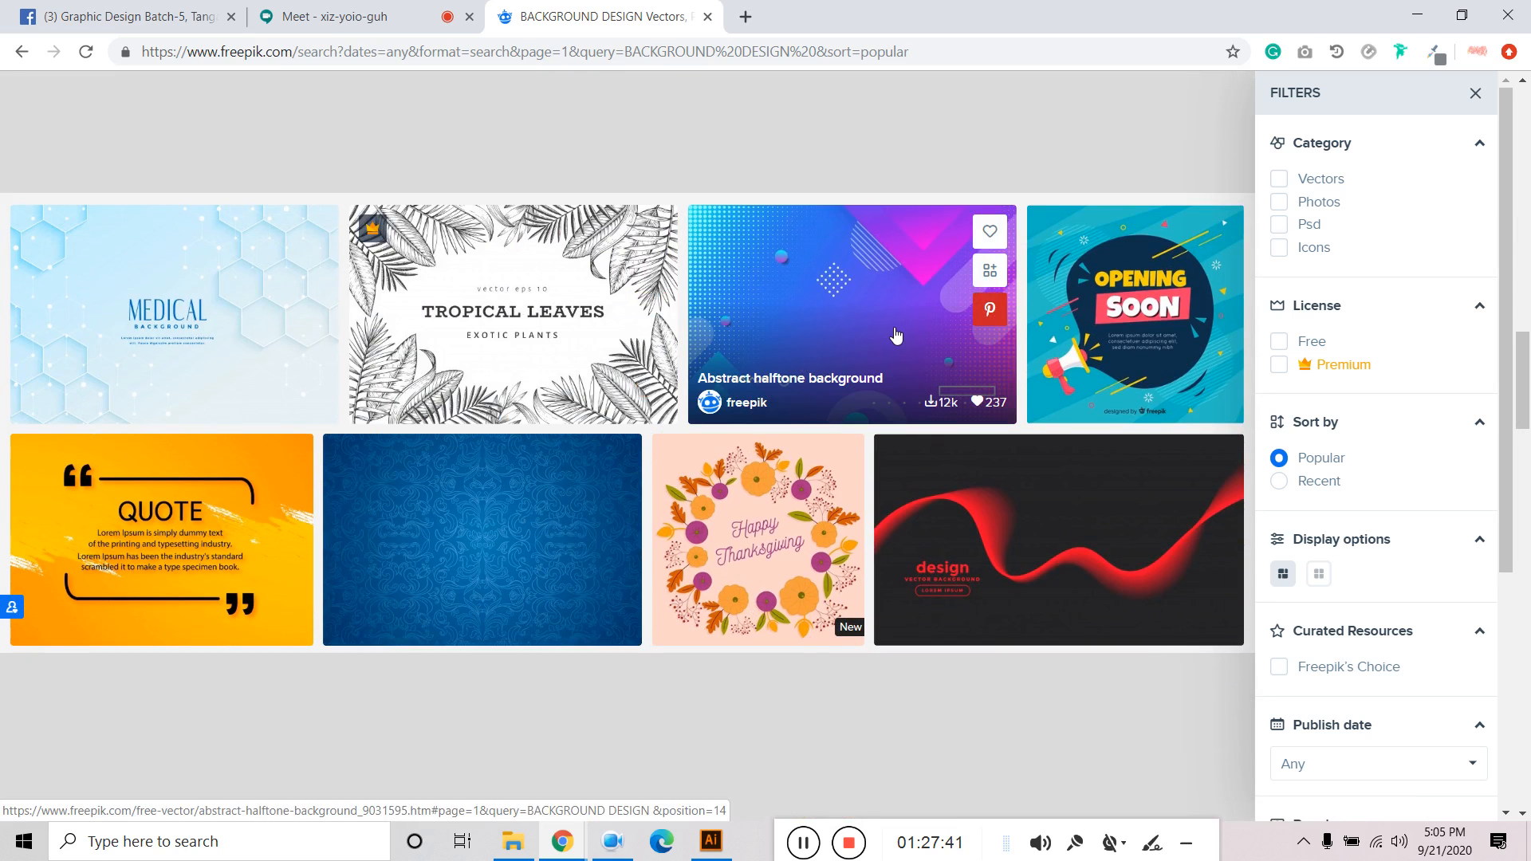
pyautogui.scroll(-3, 198, 423)
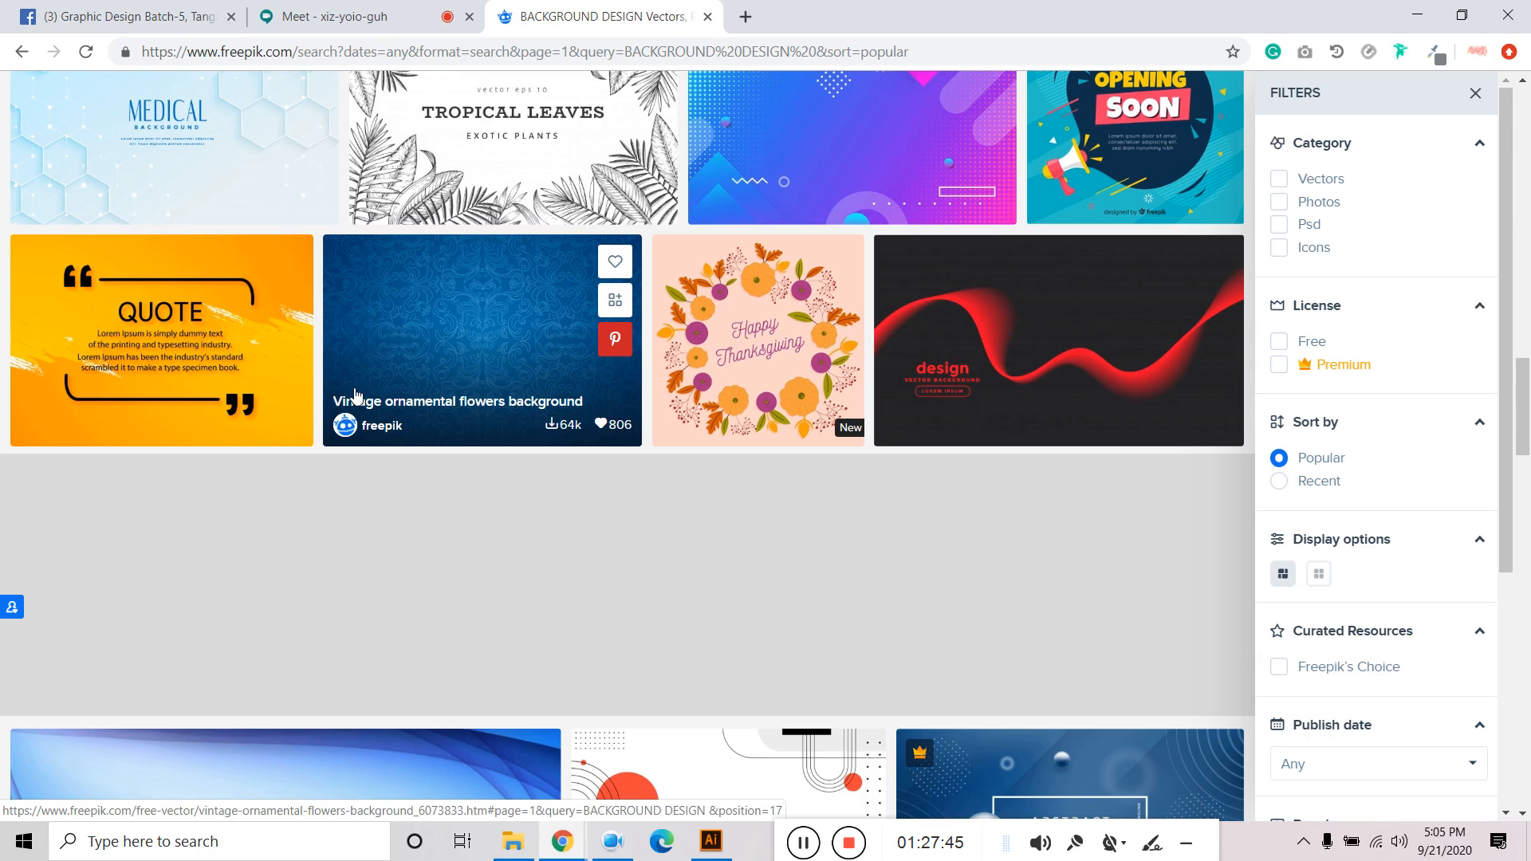
pyautogui.click(303, 20)
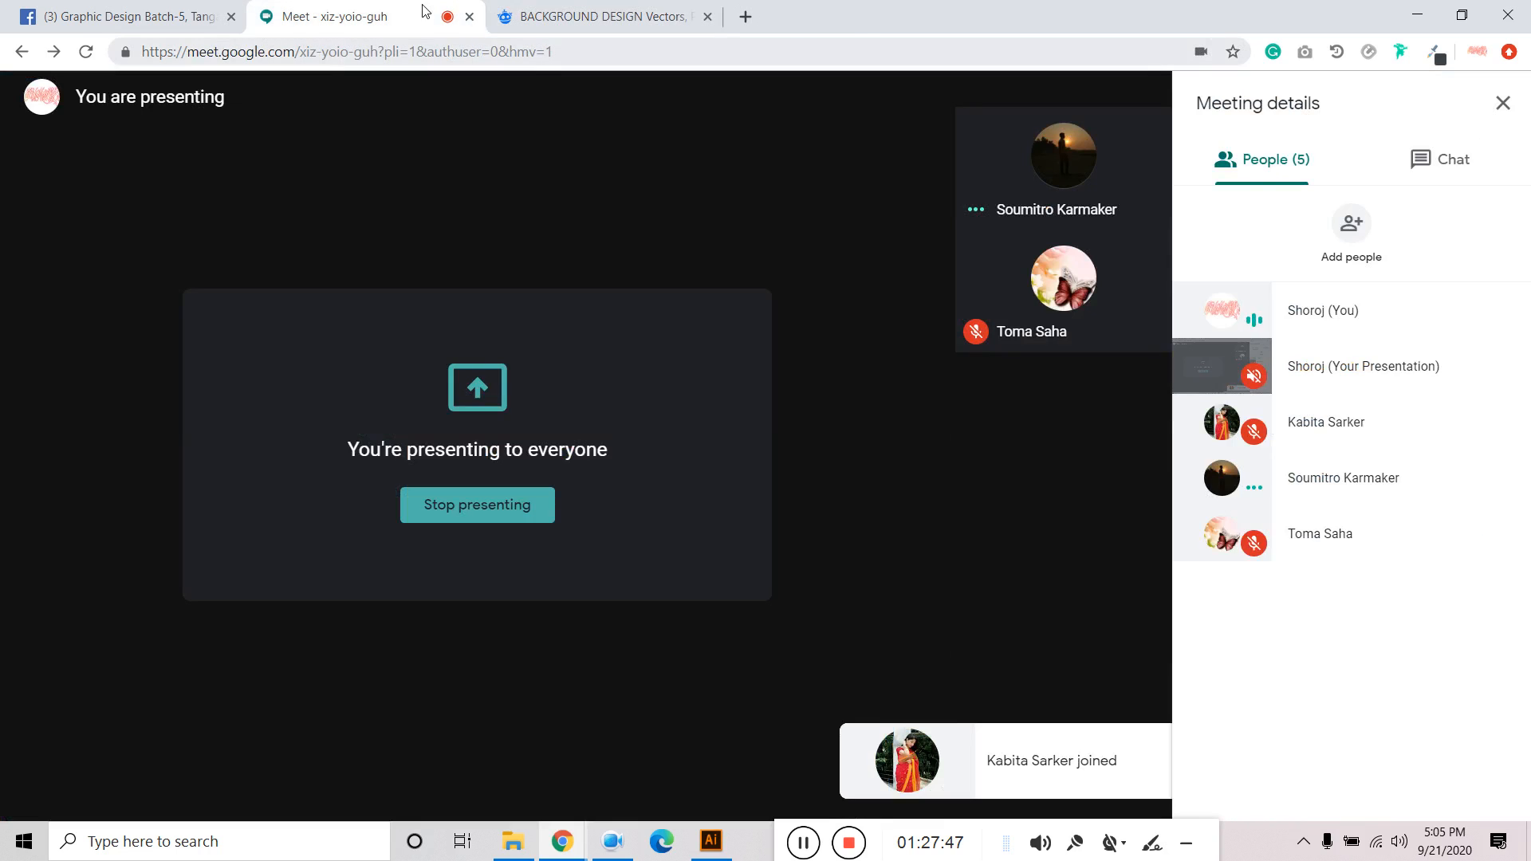
pyautogui.click(610, 22)
pyautogui.click(711, 842)
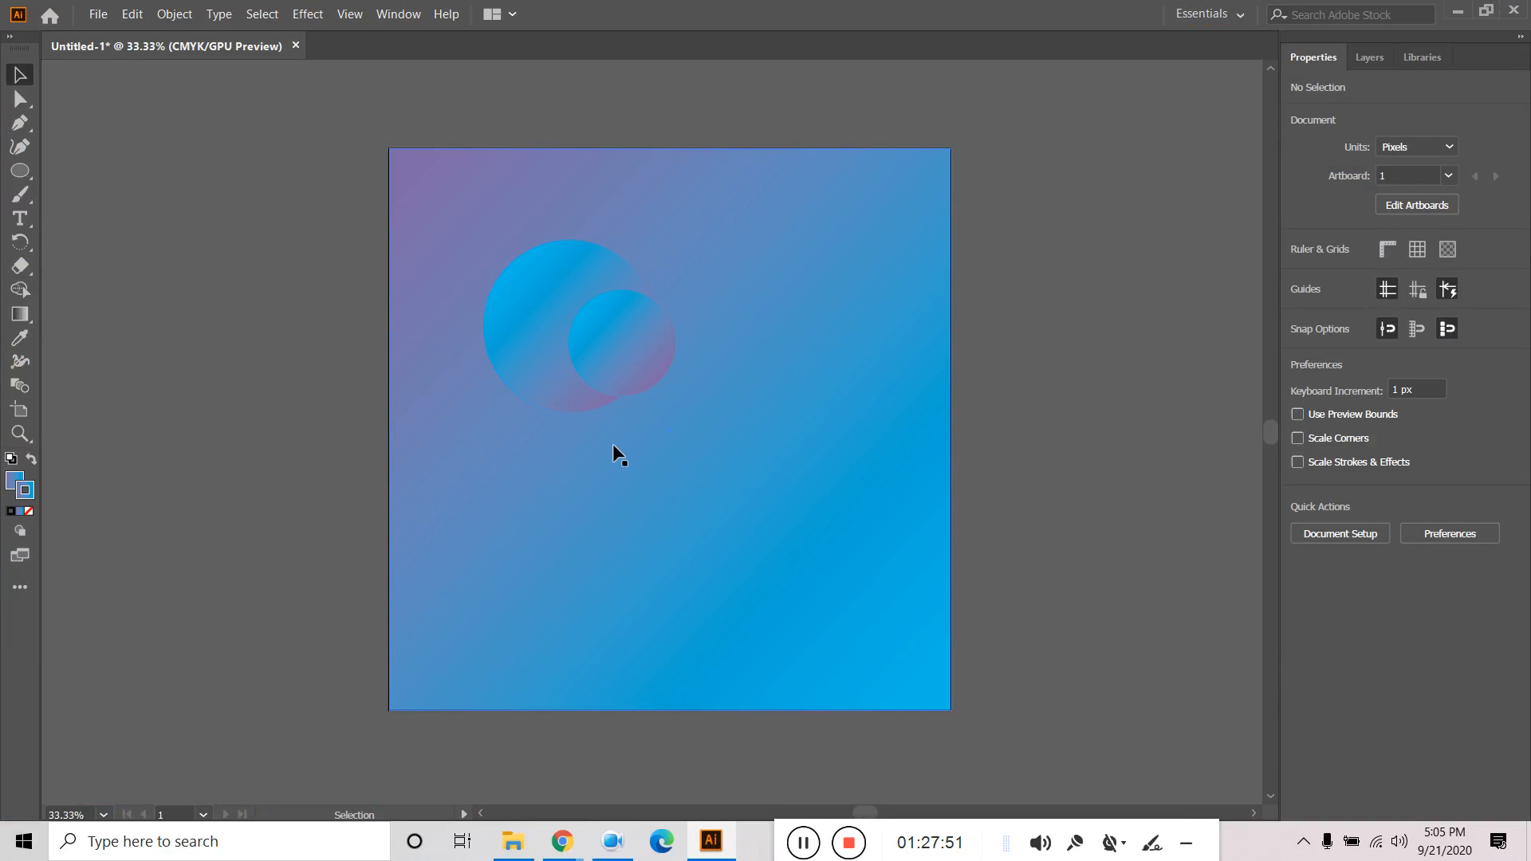
# Draw an angular open path below the circles with the Pen tool.
pyautogui.click(20, 124)
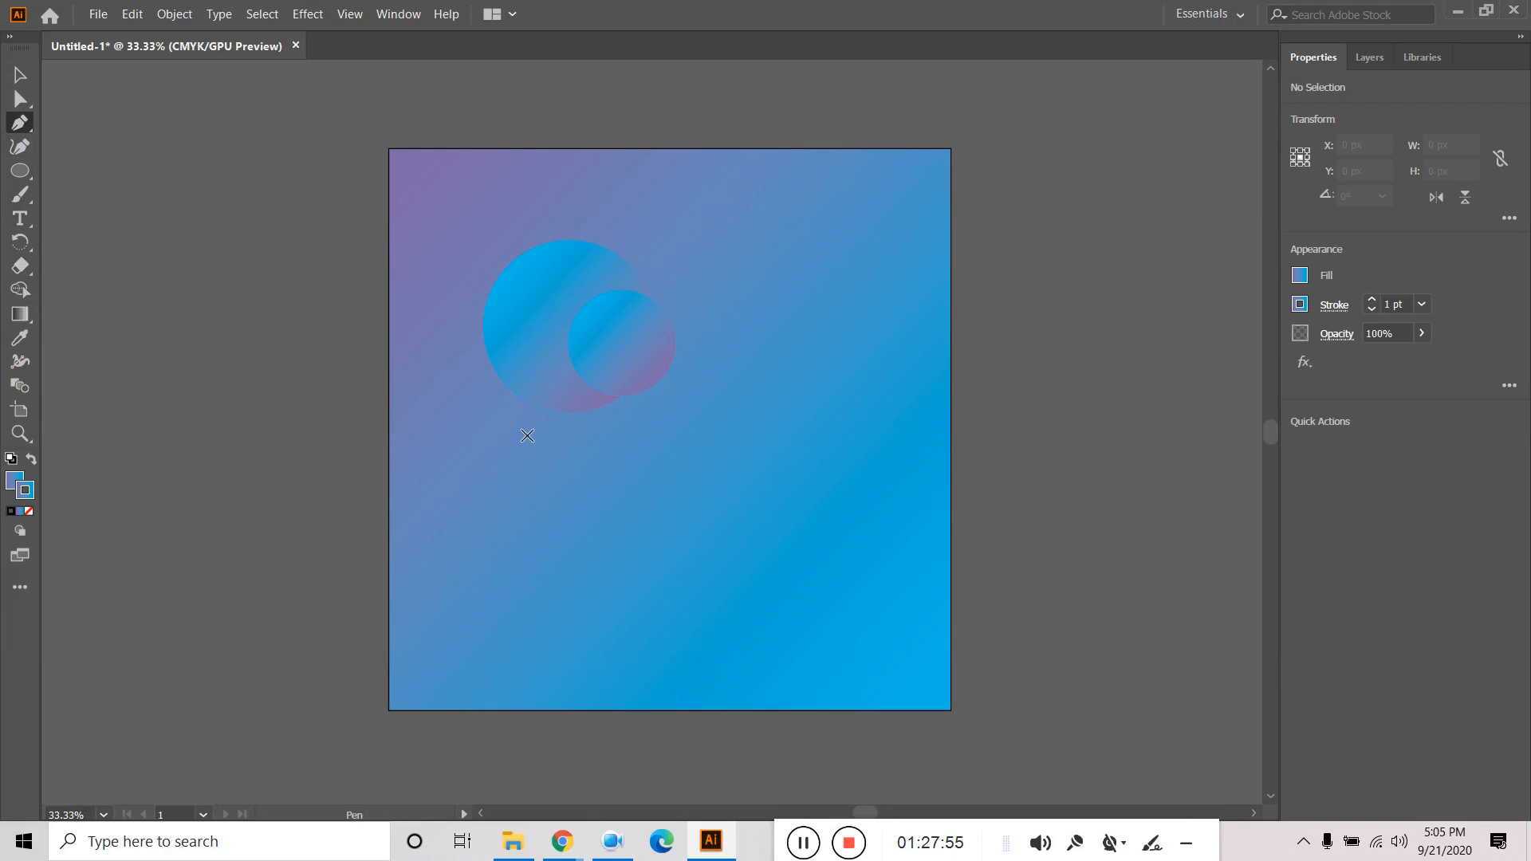
pyautogui.click(558, 464)
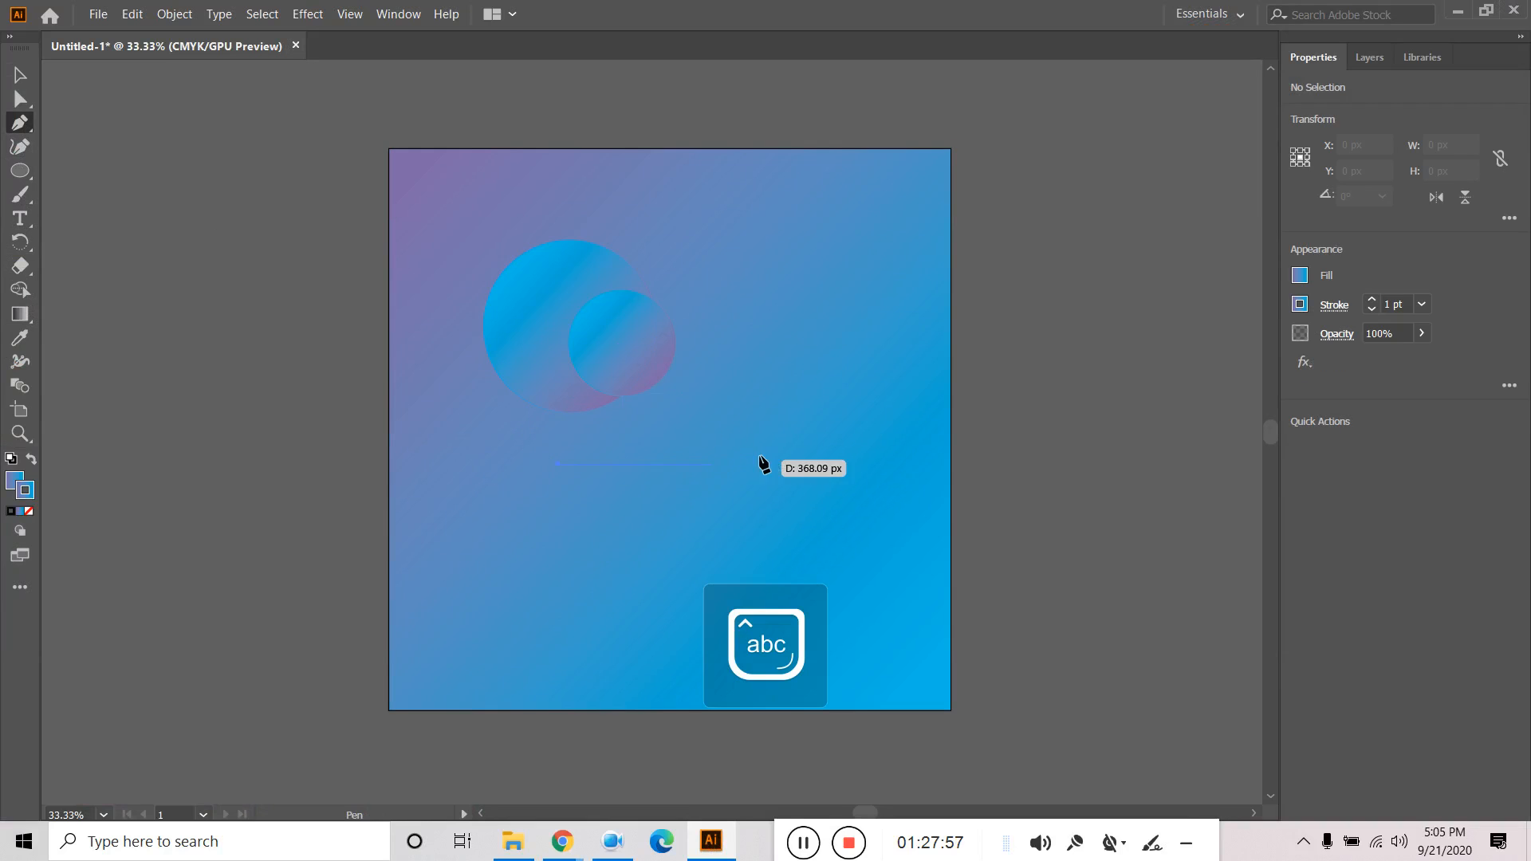
pyautogui.click(614, 652)
pyautogui.press('v')
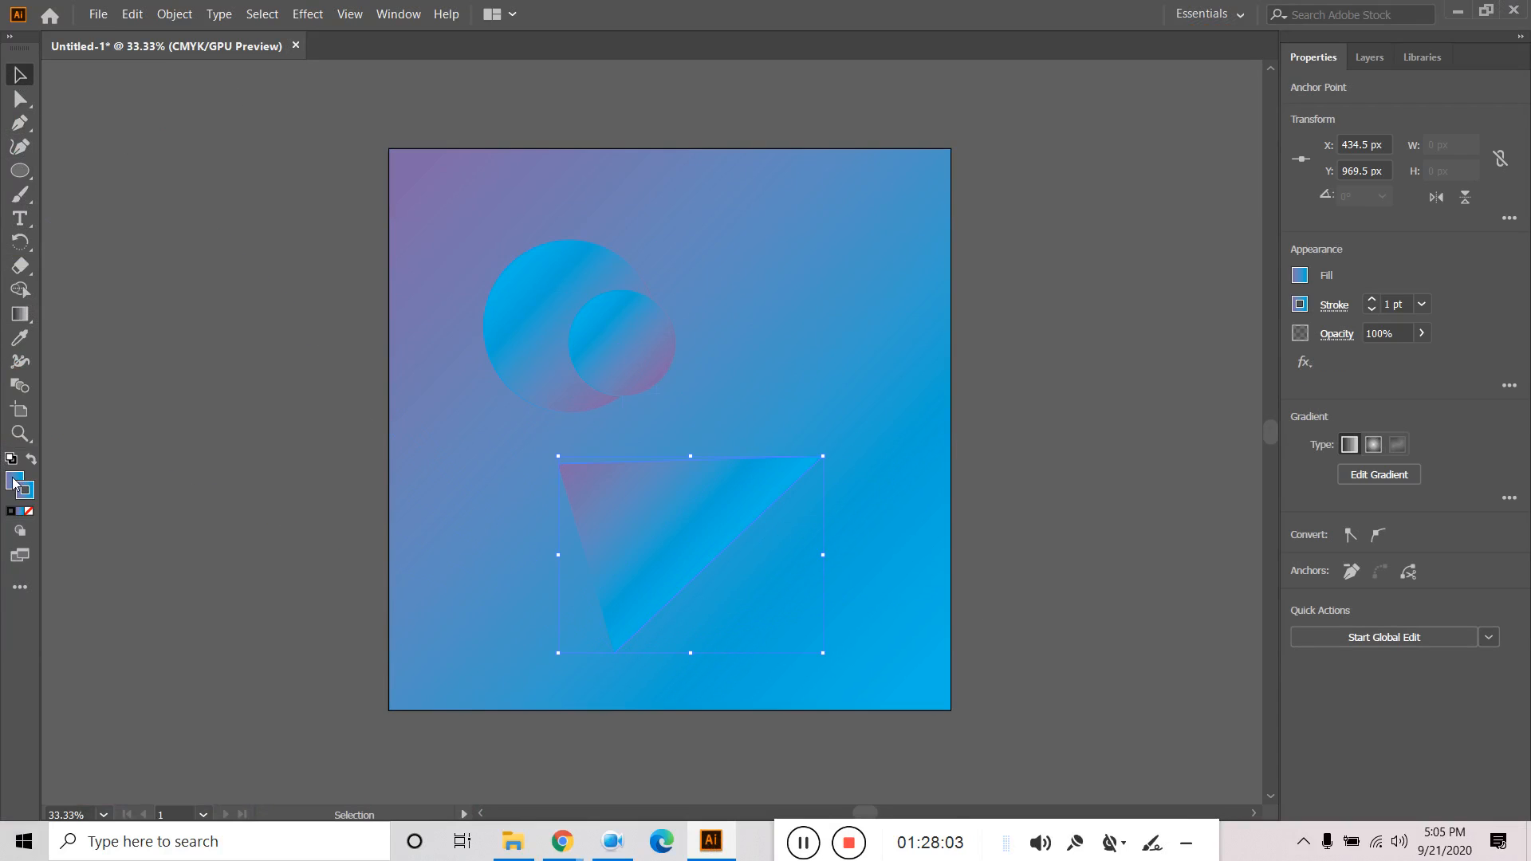
# Give the line no fill and a 6 pt near-white stroke.
pyautogui.click(13, 482)
pyautogui.click(30, 511)
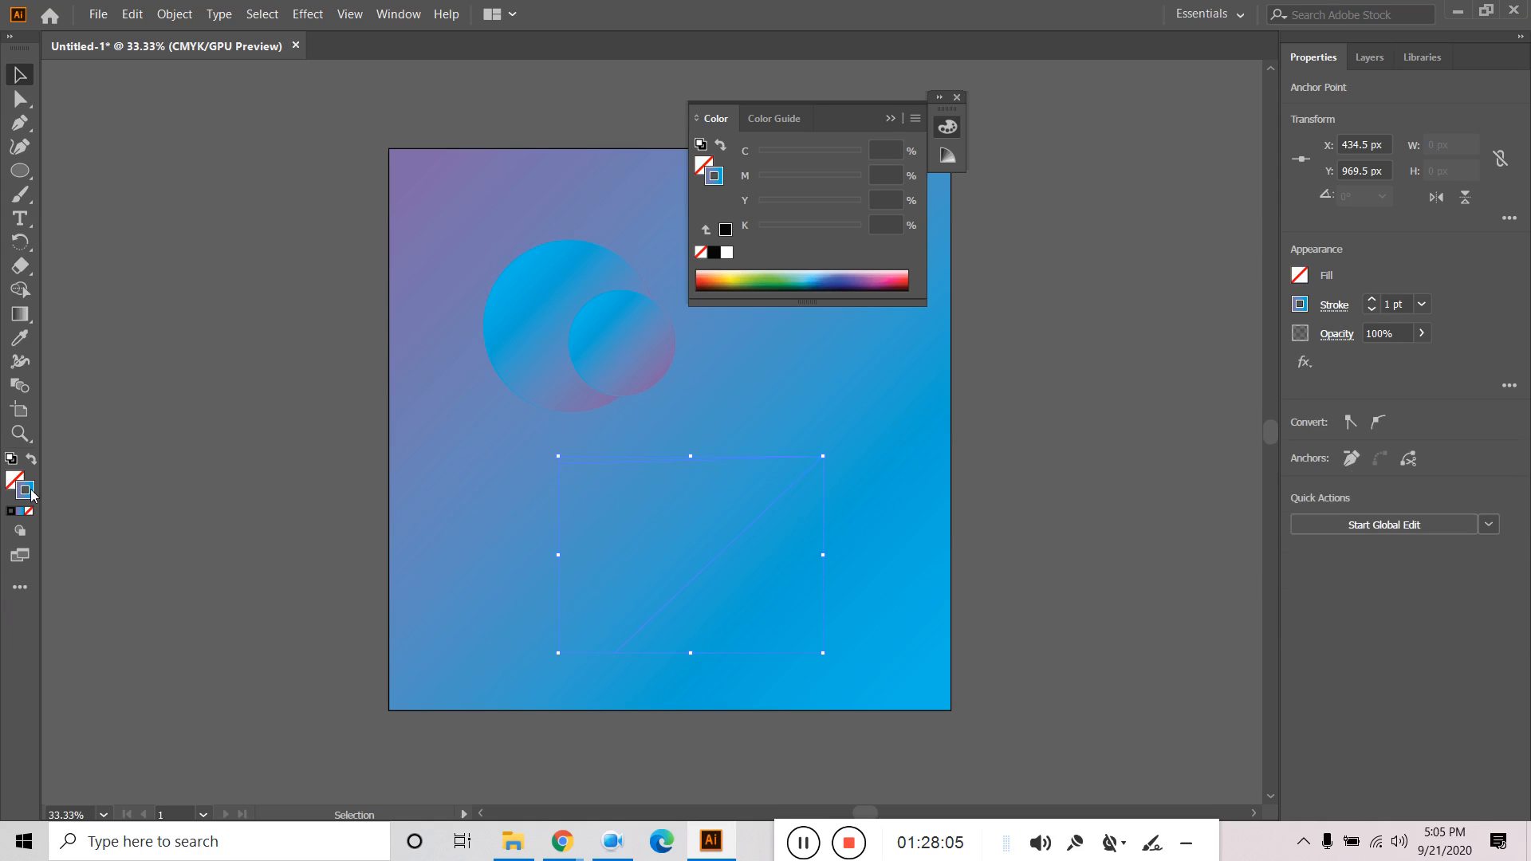
pyautogui.doubleClick(25, 489)
pyautogui.click(547, 331)
pyautogui.click(527, 309)
pyautogui.click(512, 285)
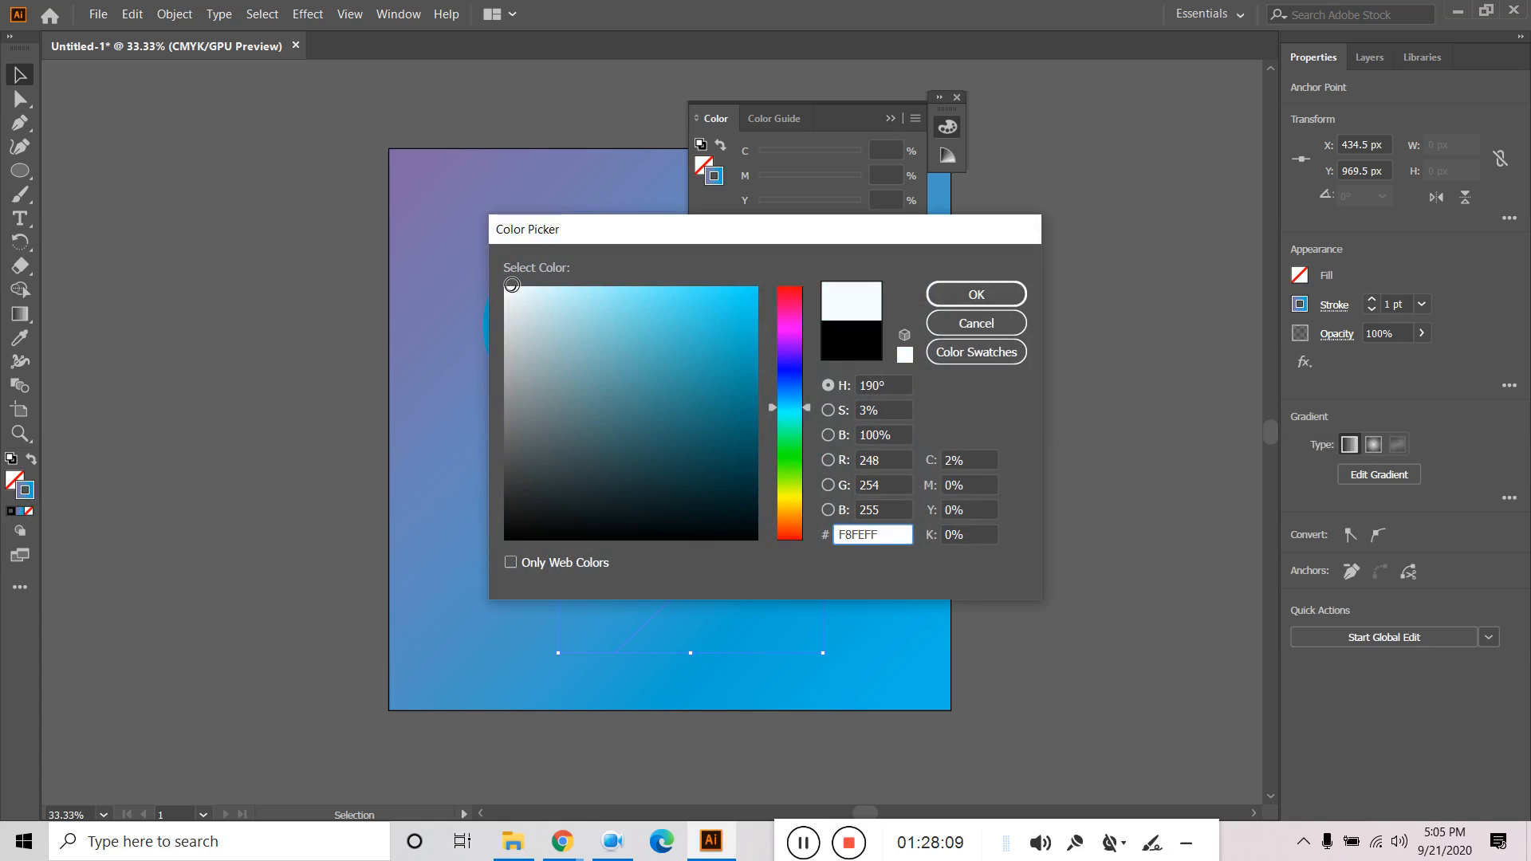
pyautogui.click(974, 297)
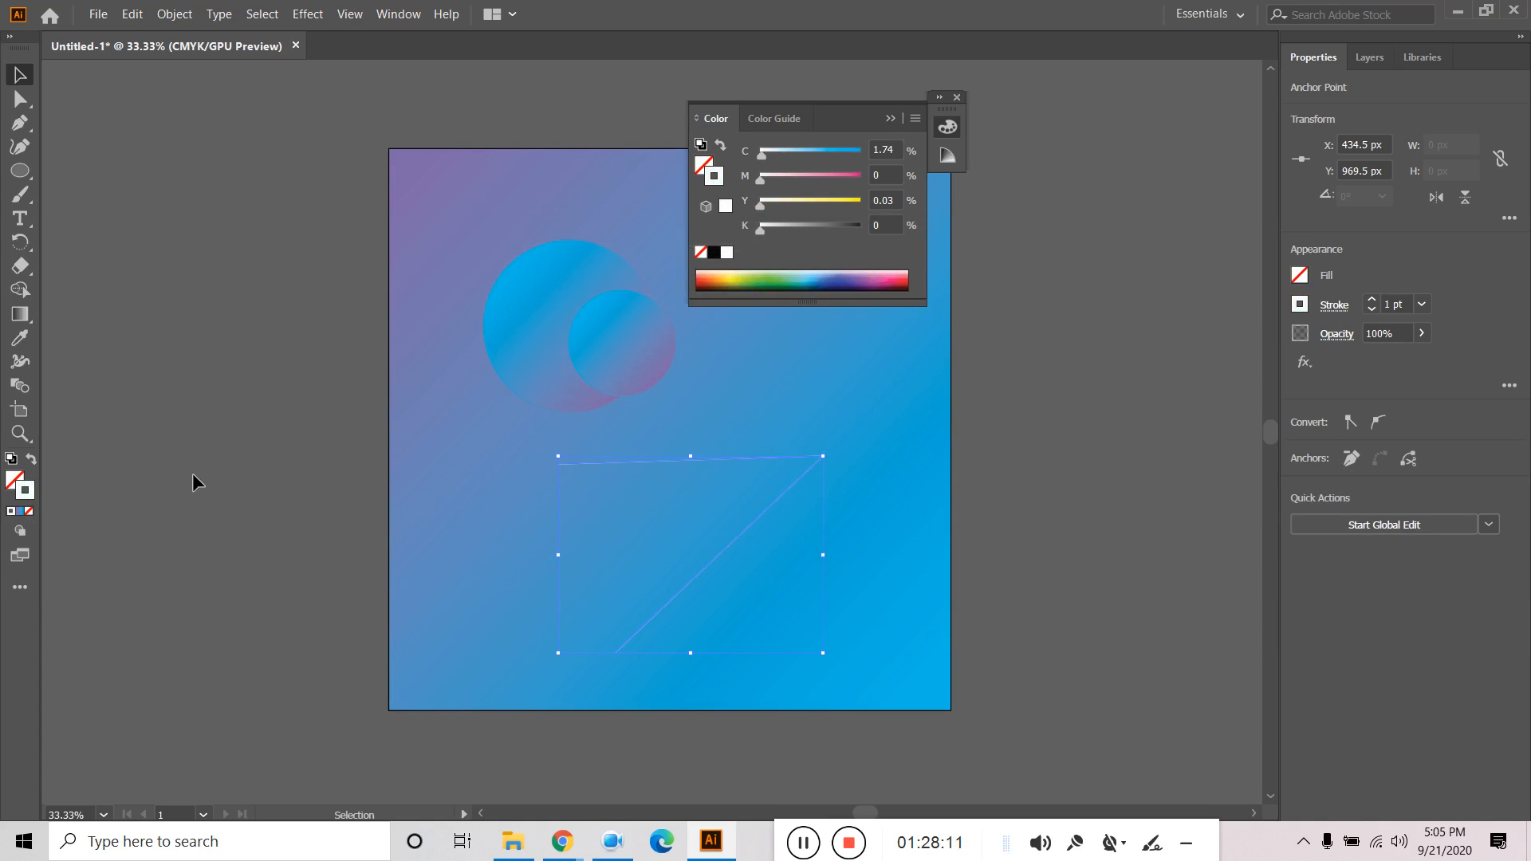
pyautogui.click(1371, 301)
pyautogui.click(1370, 300)
pyautogui.click(1371, 300)
pyautogui.click(1371, 301)
pyautogui.click(1371, 301)
# Deselect to check the line's look, then reselect the angular white line.
pyautogui.click(21, 77)
pyautogui.click(166, 259)
pyautogui.click(819, 458)
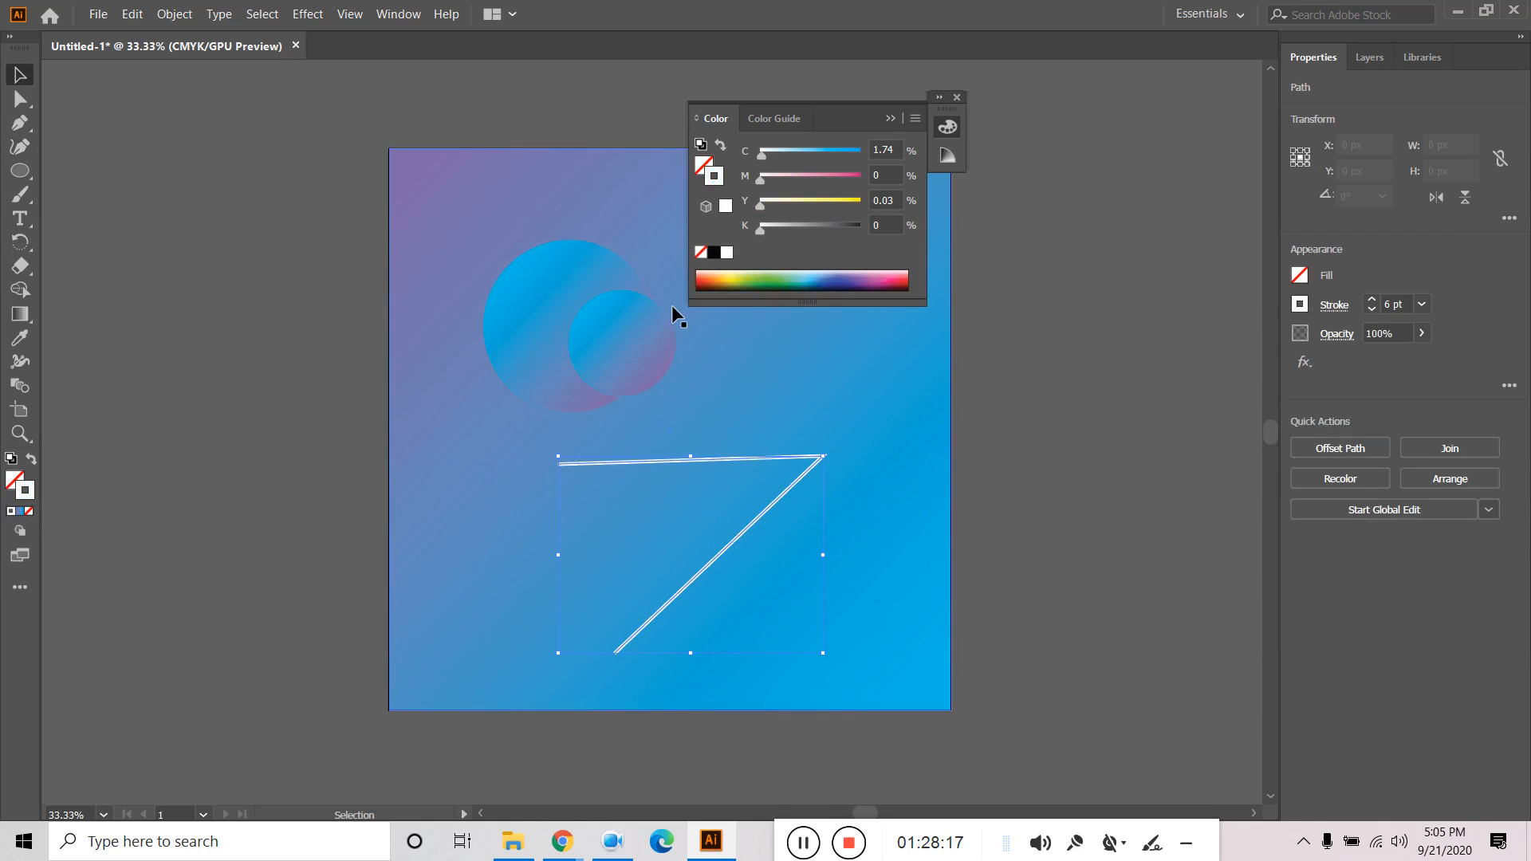
pyautogui.click(306, 14)
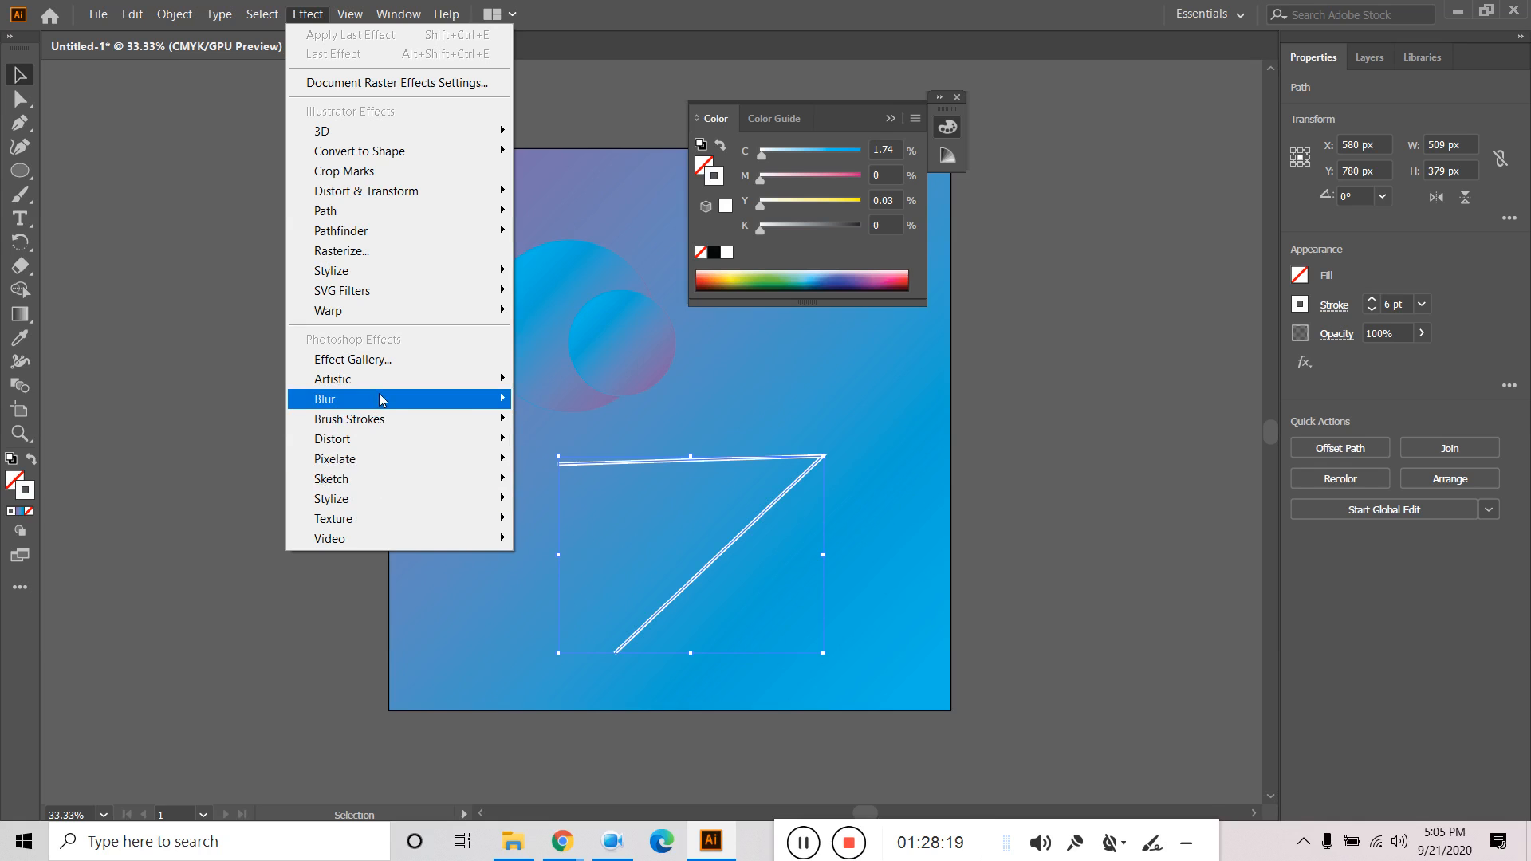
# Apply the Stylize > Glowing Edges Photoshop effect to the white line.
pyautogui.moveTo(378, 405)
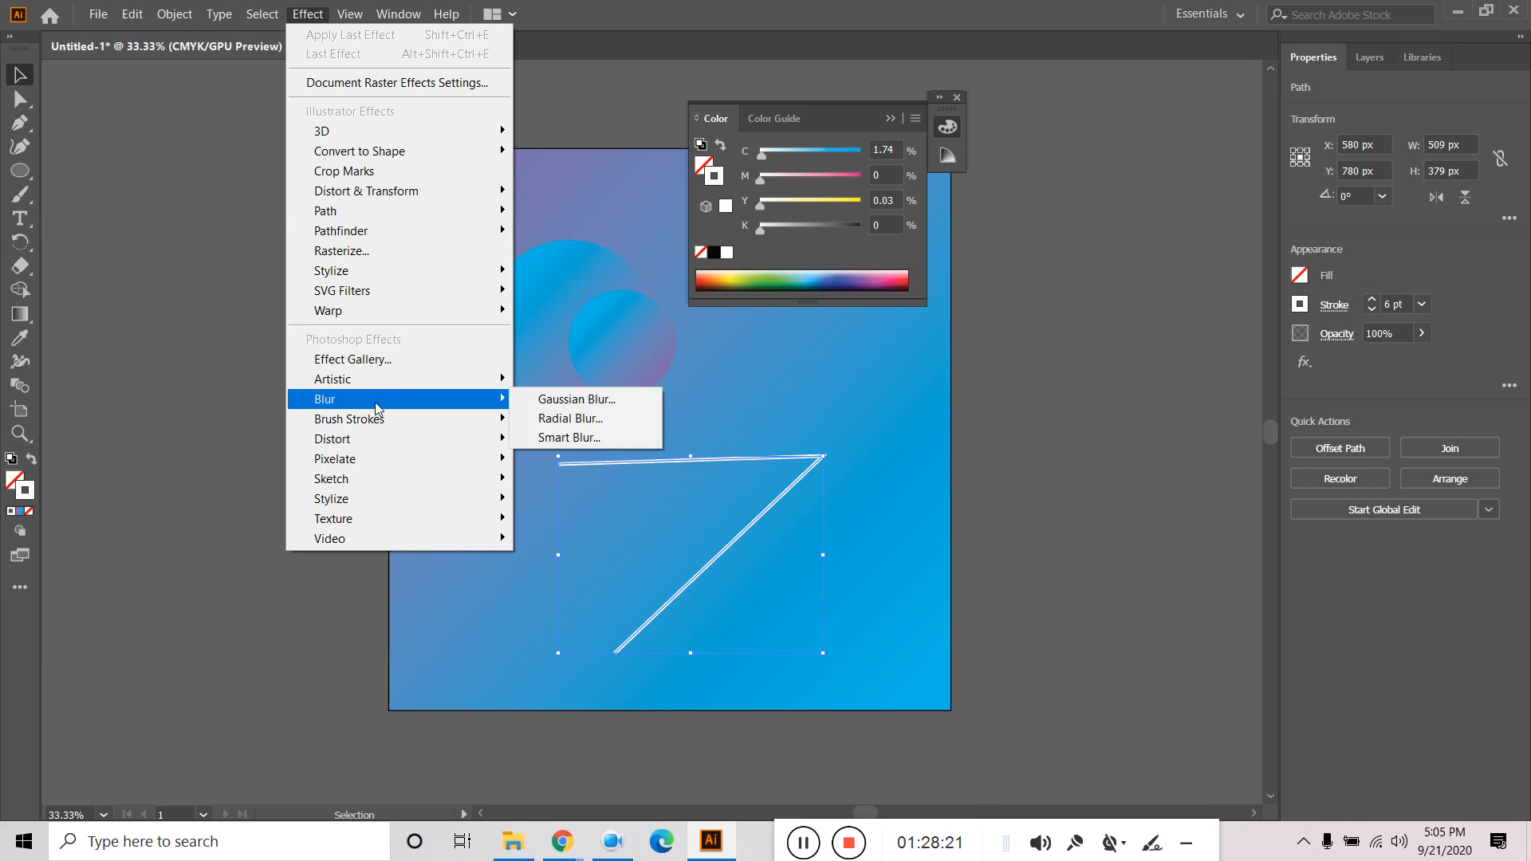
pyautogui.moveTo(410, 443)
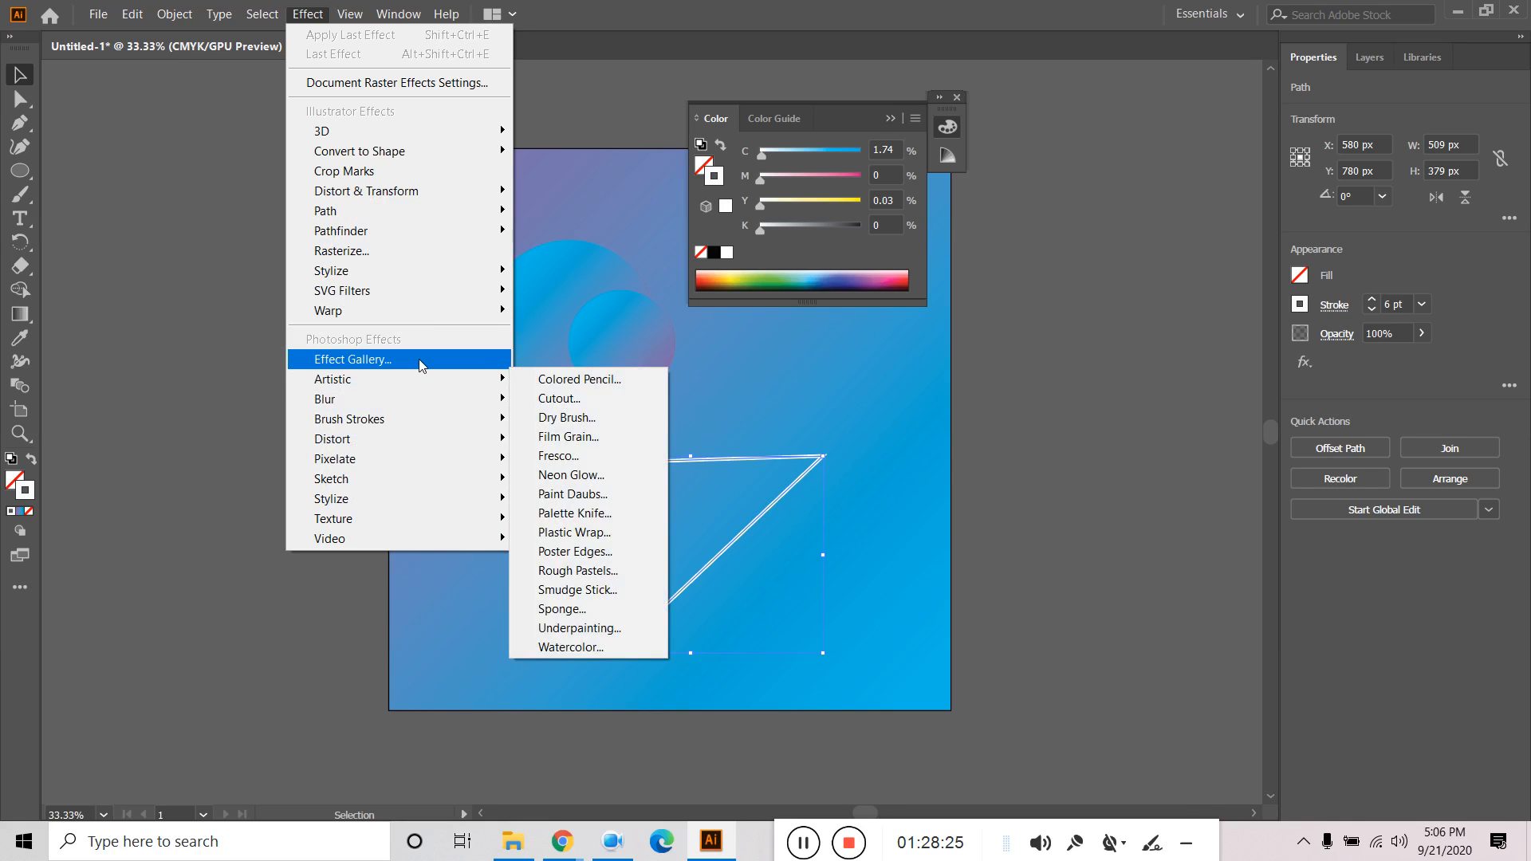
pyautogui.moveTo(394, 508)
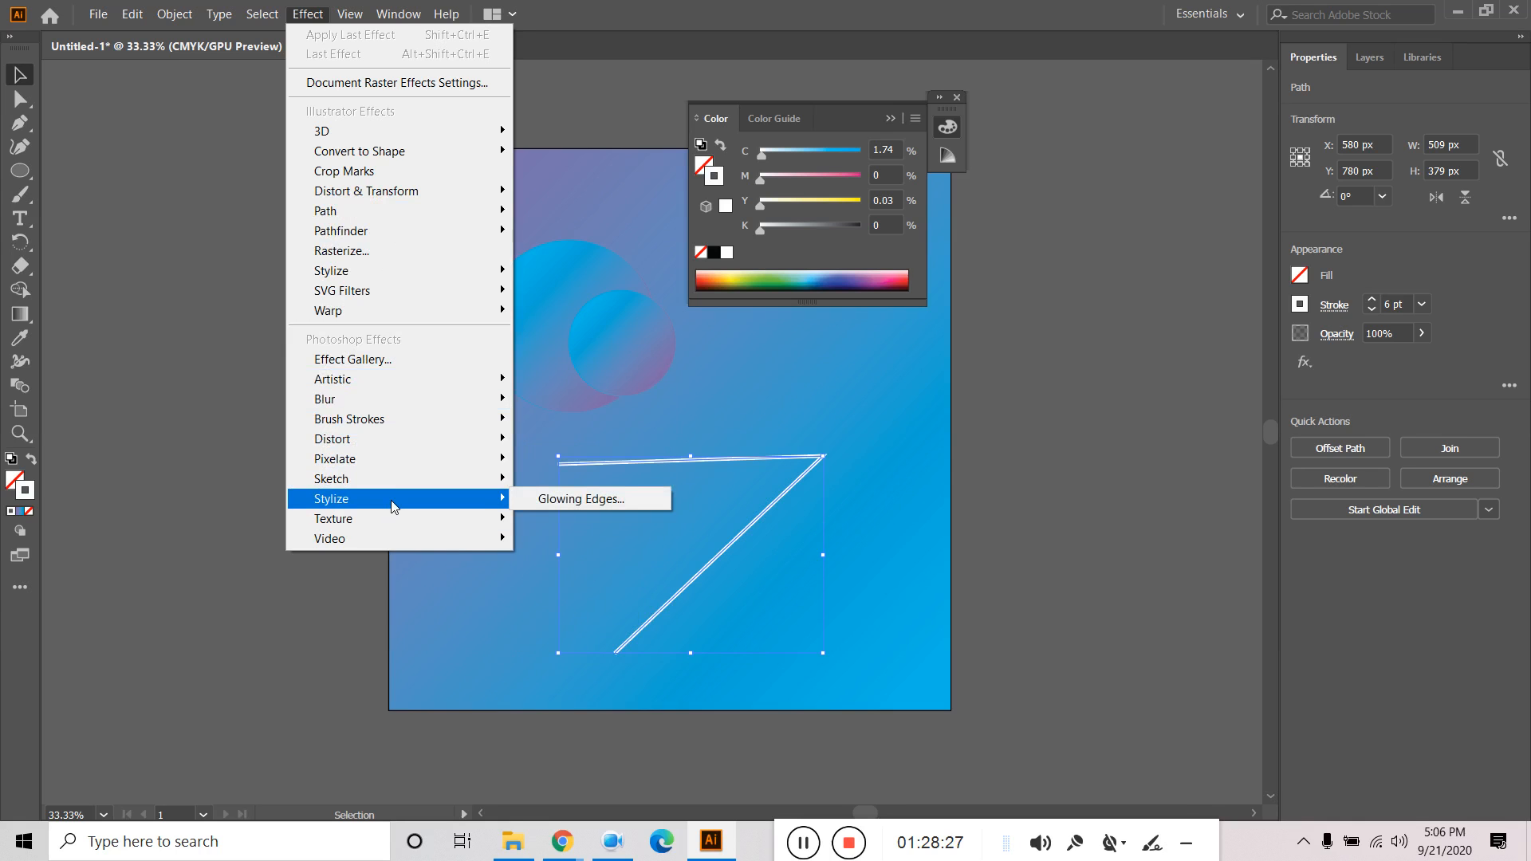
pyautogui.click(578, 503)
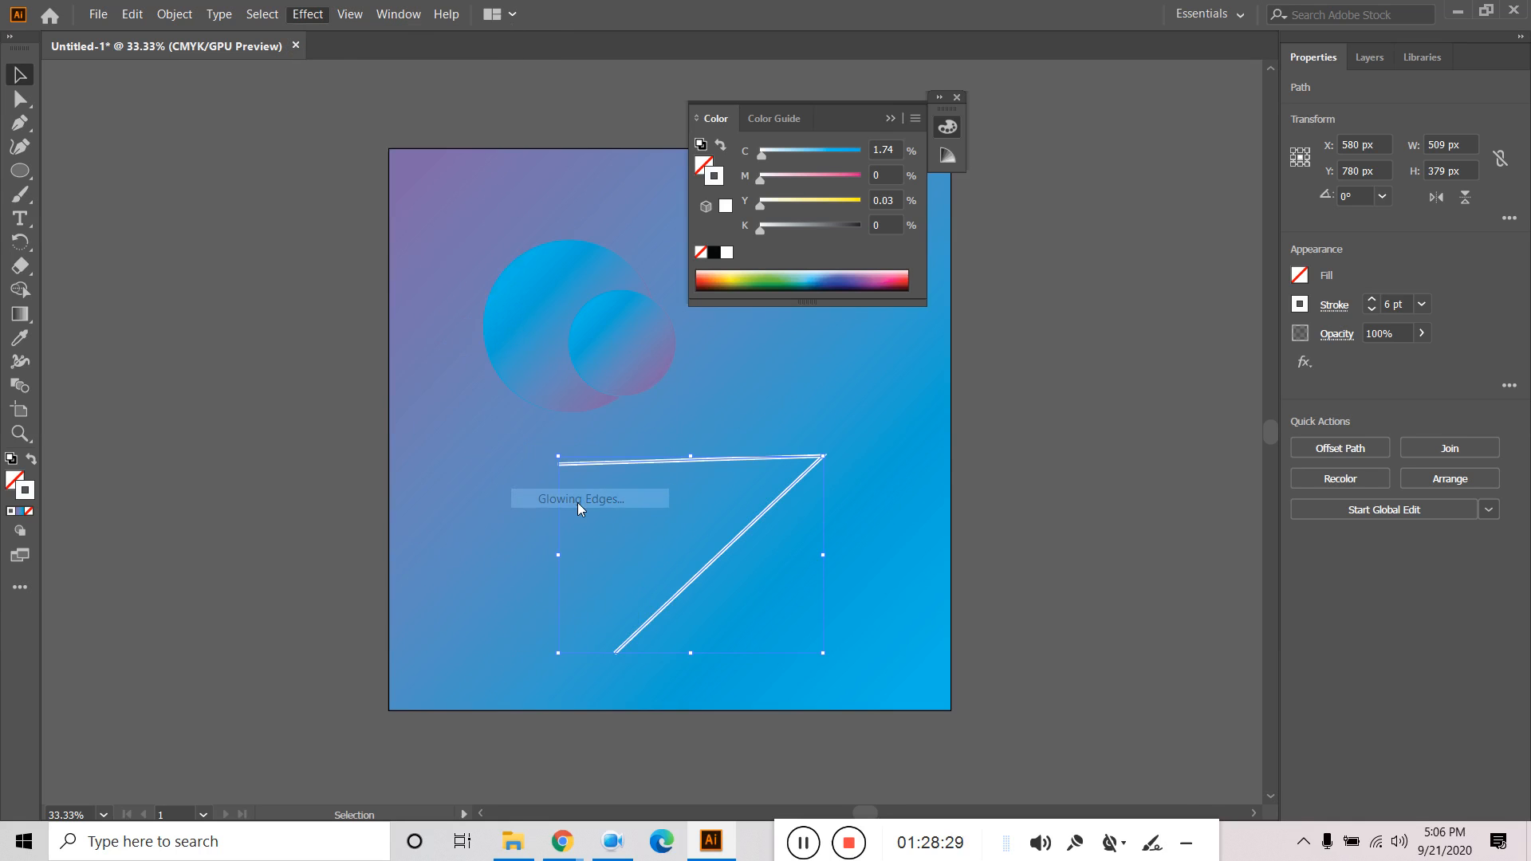